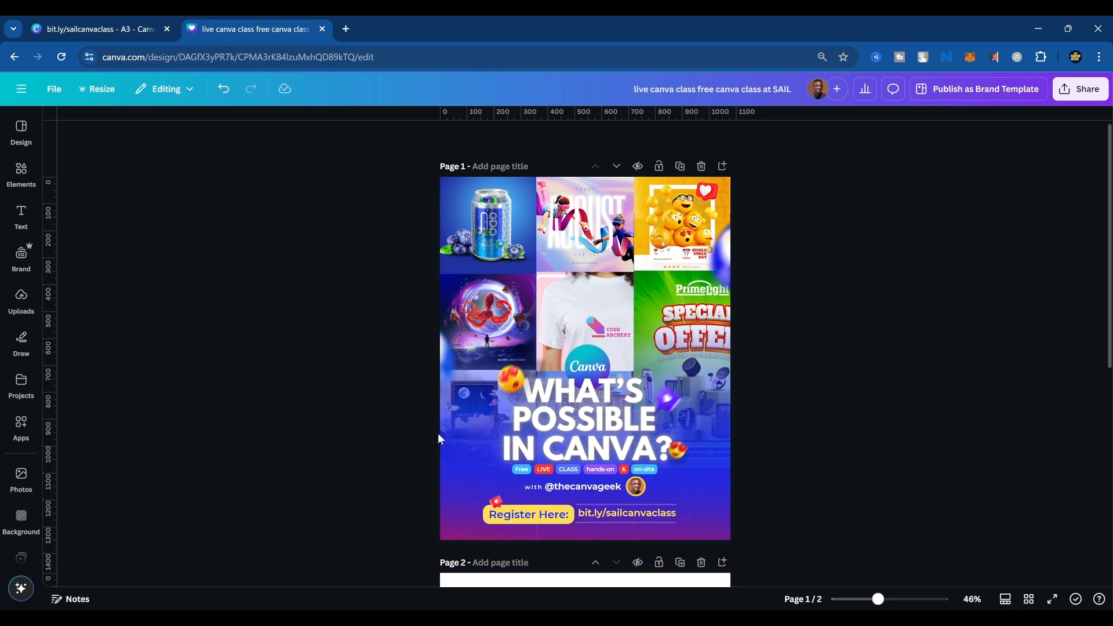
left_click(529, 272)
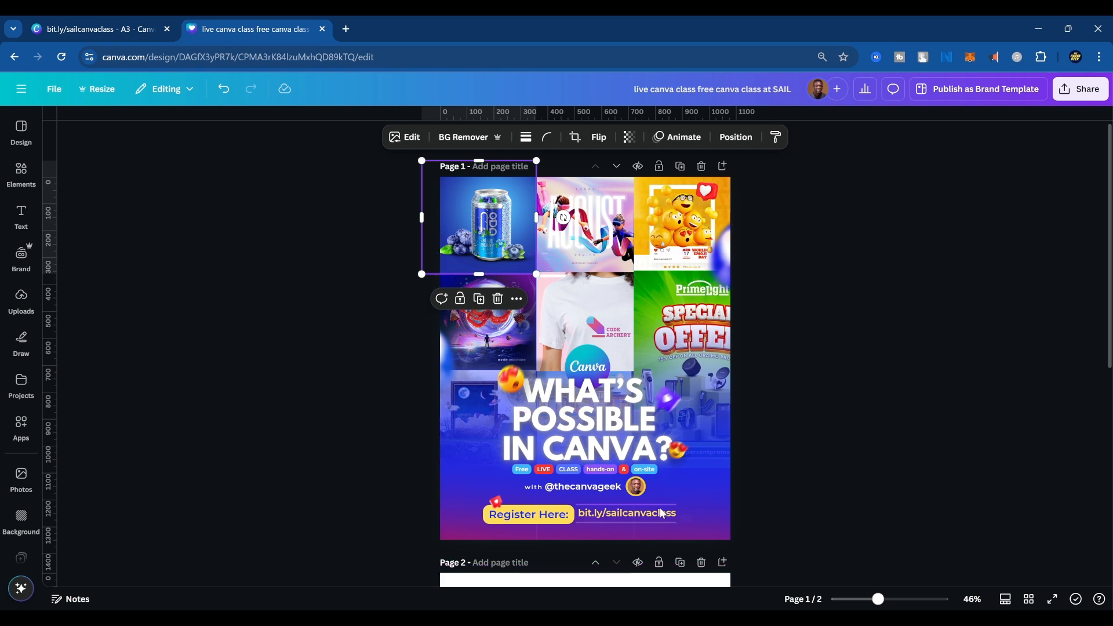
left_click(798, 332)
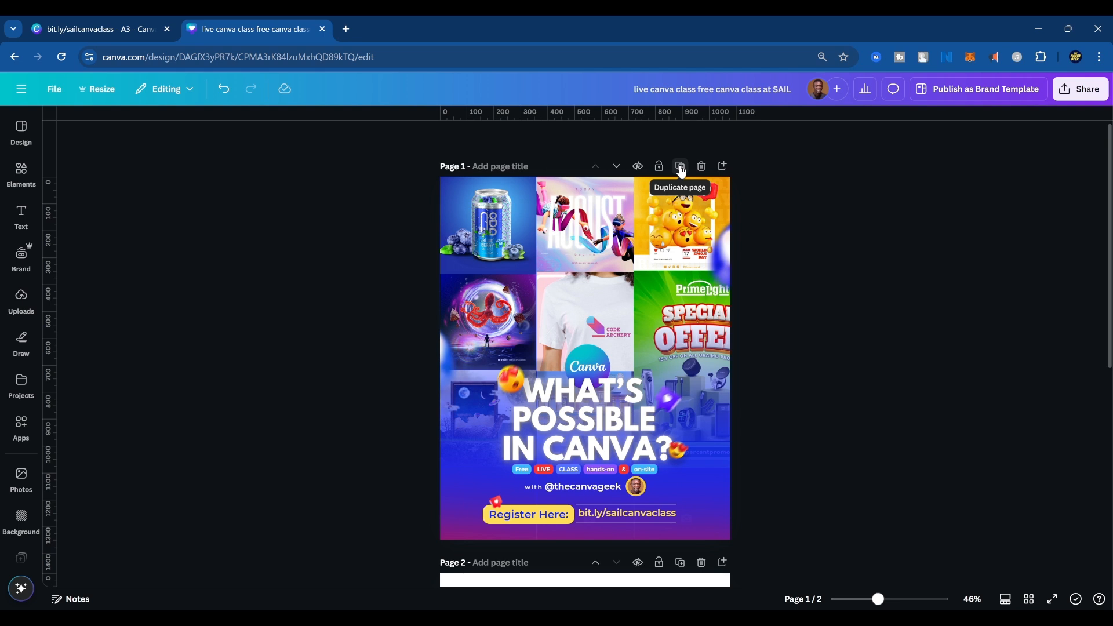
Open the elements library and examine the class details and registration link beneath the flyer's headline.
left_click(19, 170)
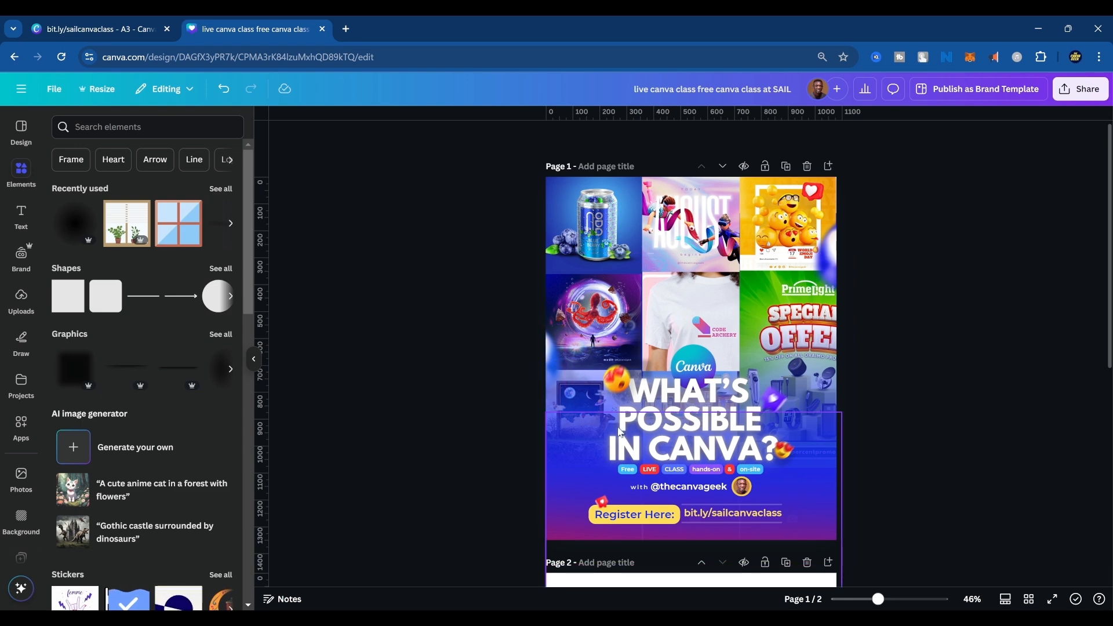
scroll(722, 488, "up", 3)
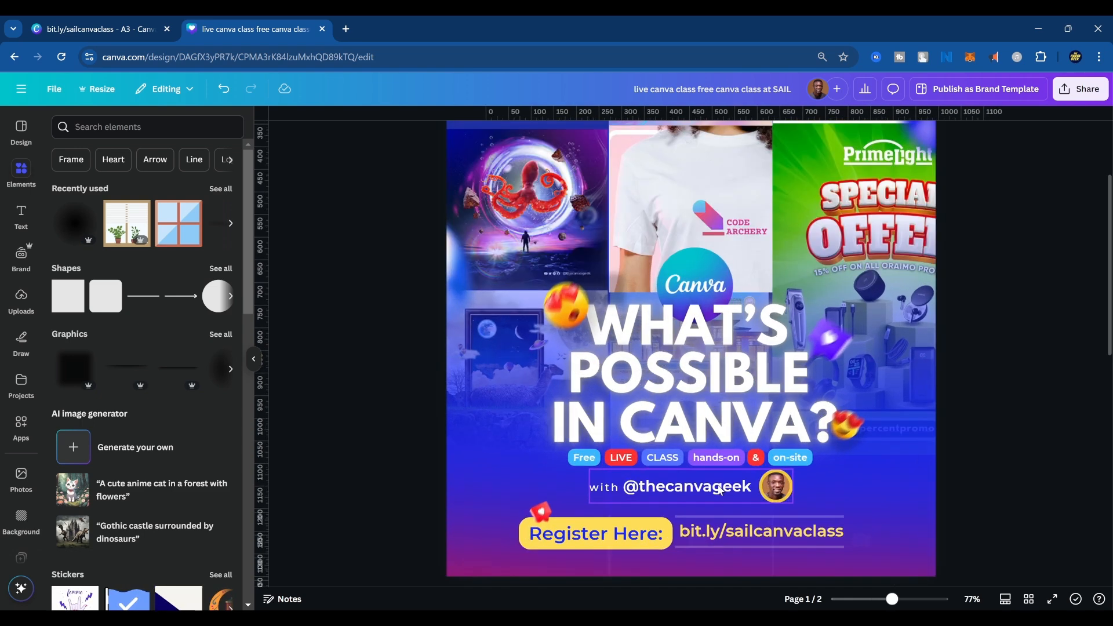
scroll(719, 490, "up", 4)
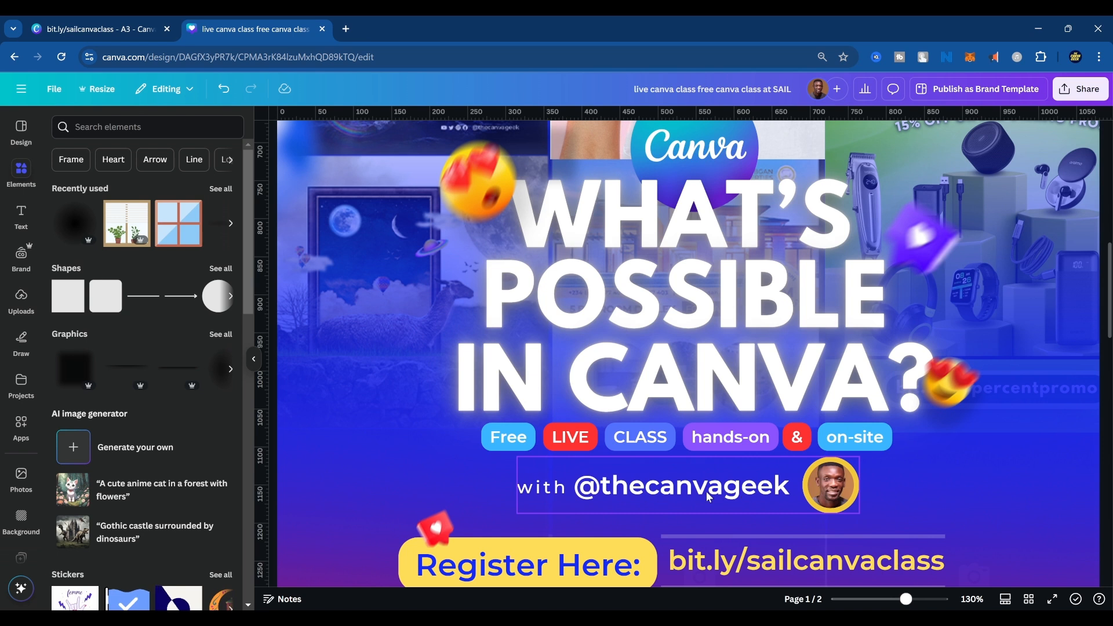
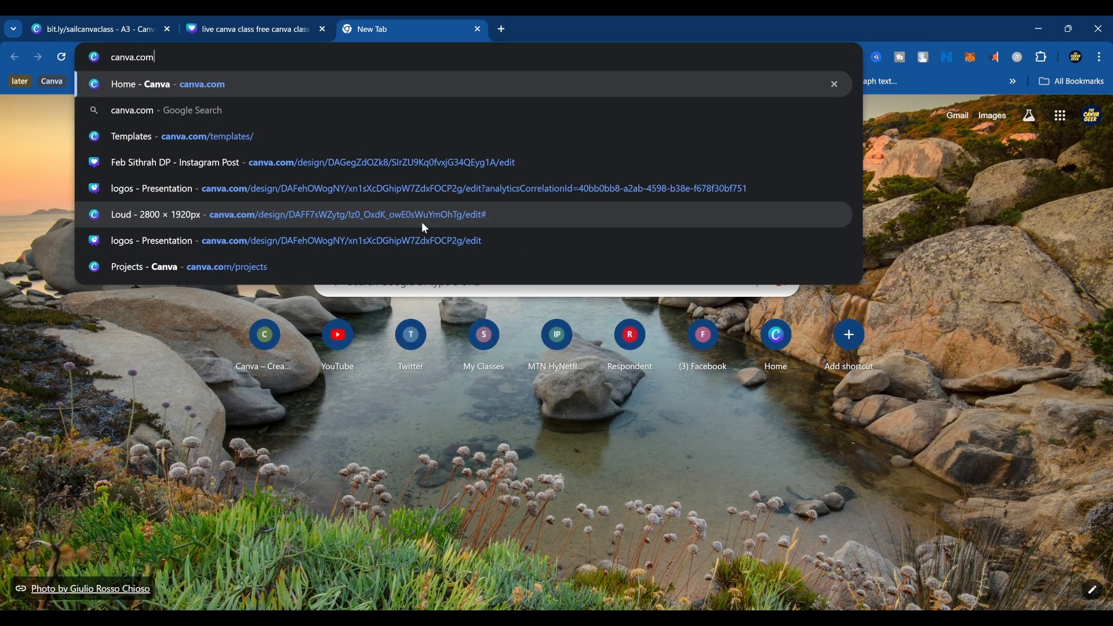
Go to the canva.com home page and look through the recent designs.
key("Return")
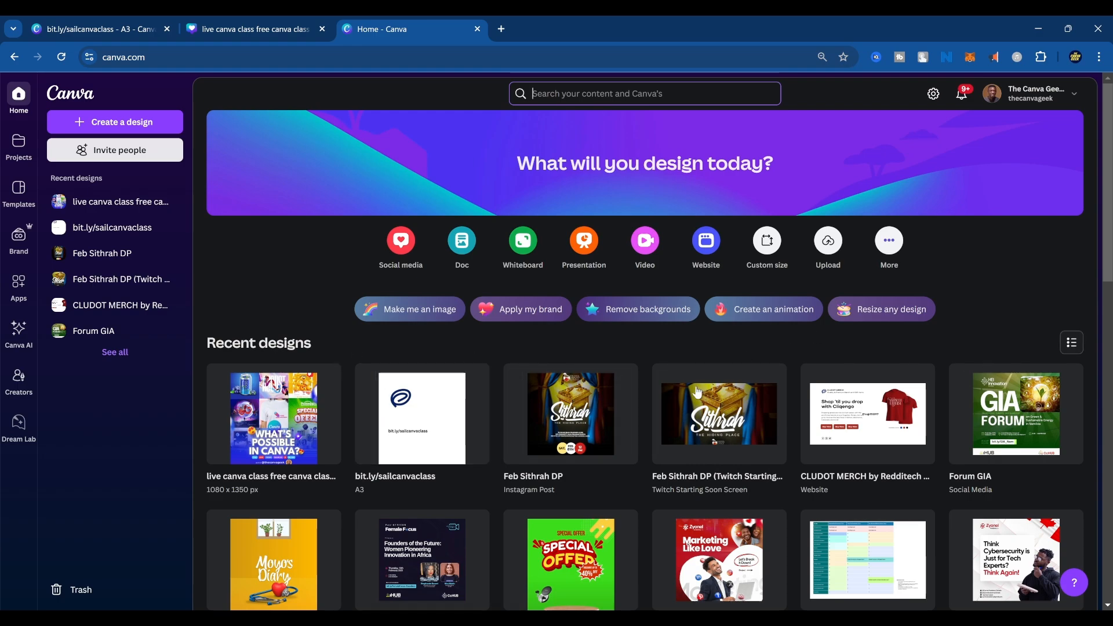
scroll(600, 380, "down", 9)
scroll(638, 440, "down", 6)
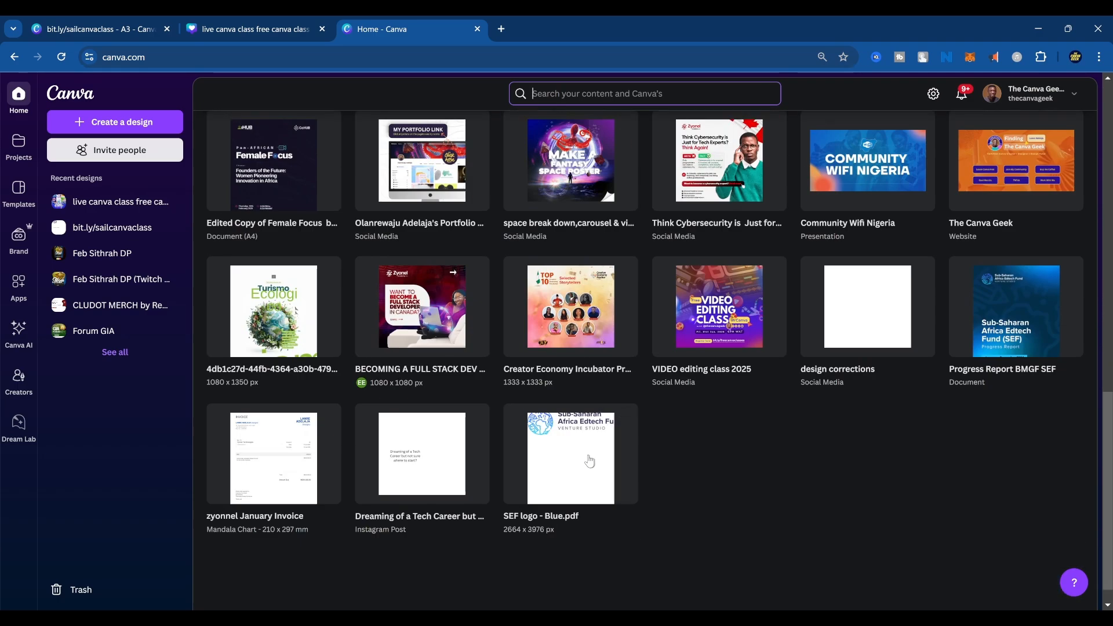
scroll(643, 429, "up", 15)
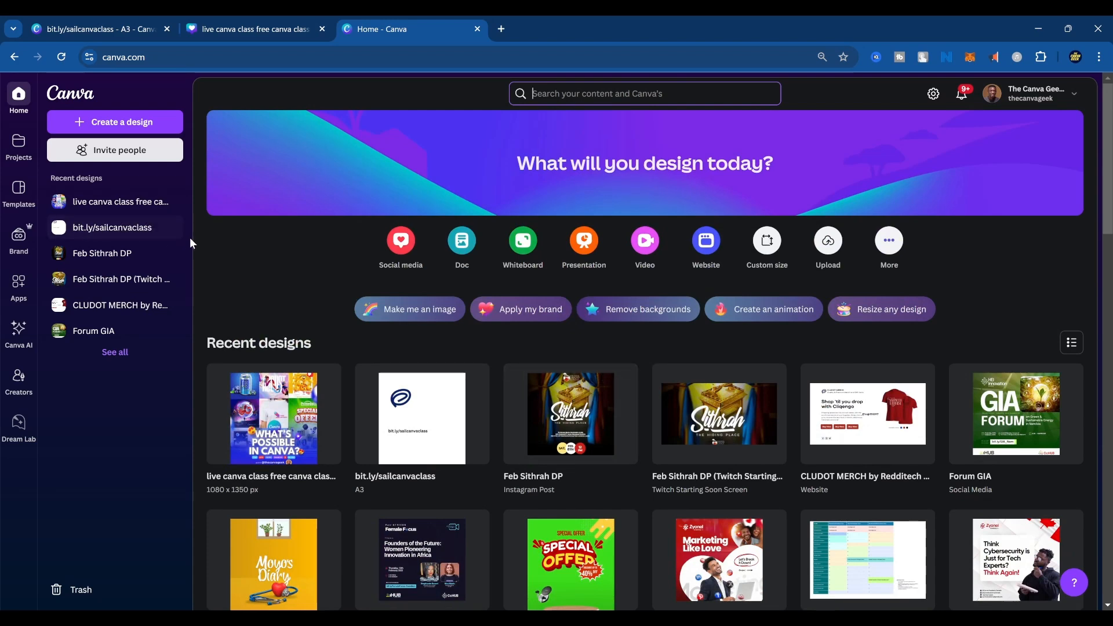
Look over the Projects and Templates pages, including the template search, and return to the home page.
left_click(19, 149)
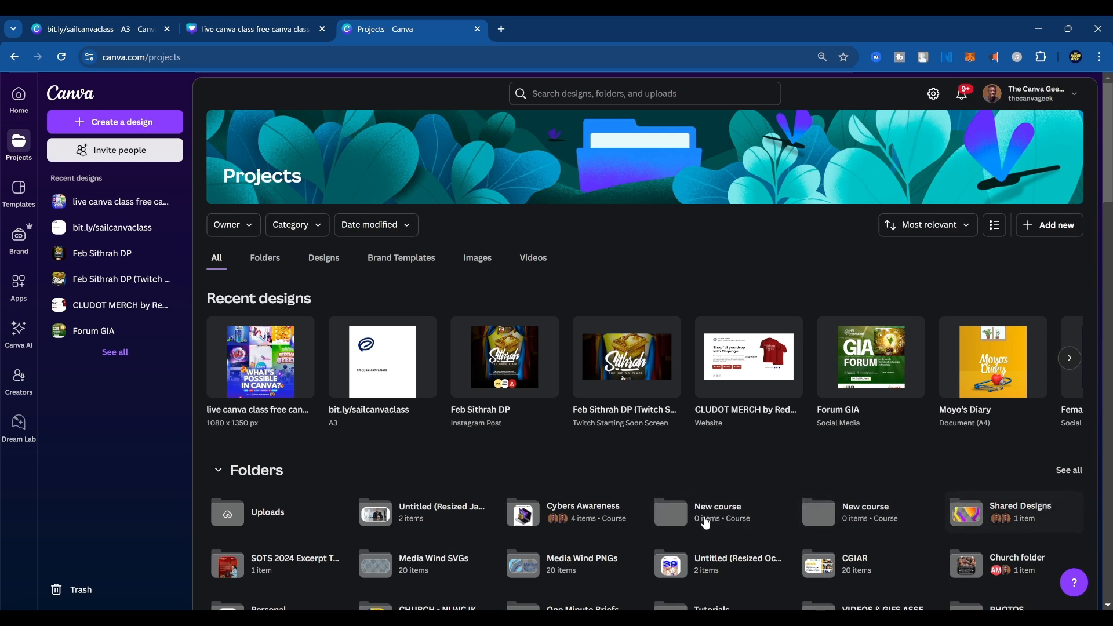
left_click(19, 203)
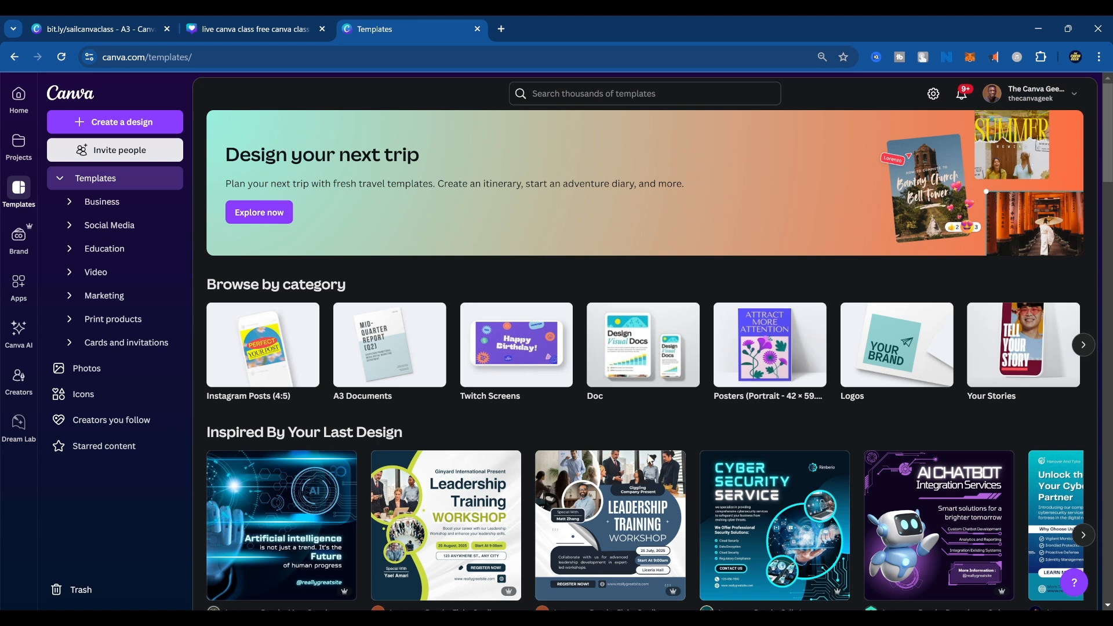
left_click(683, 93)
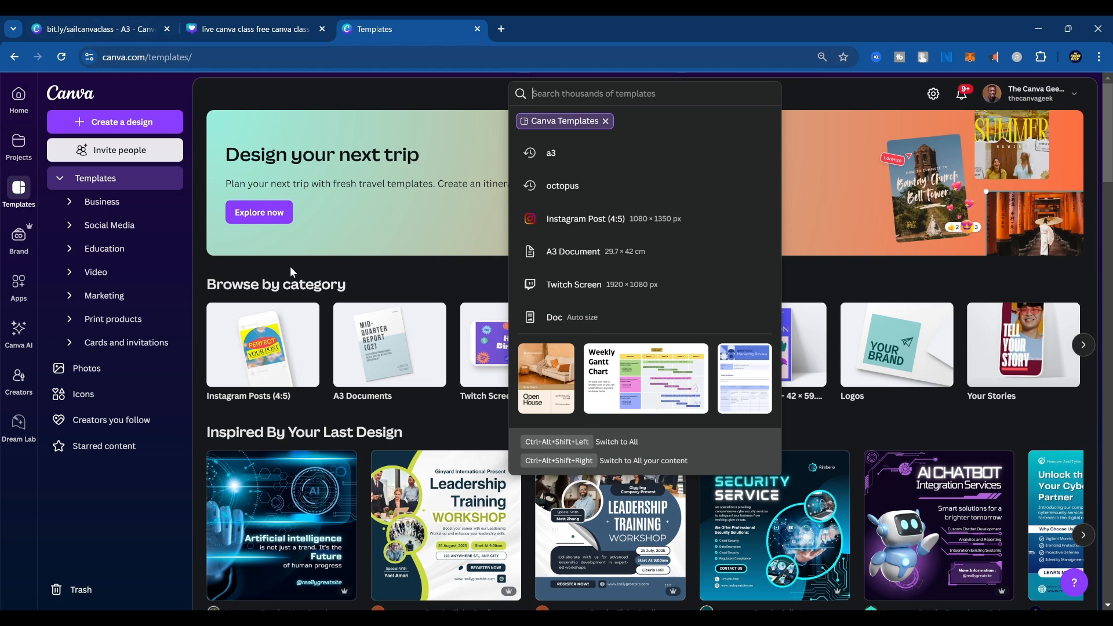
left_click(24, 111)
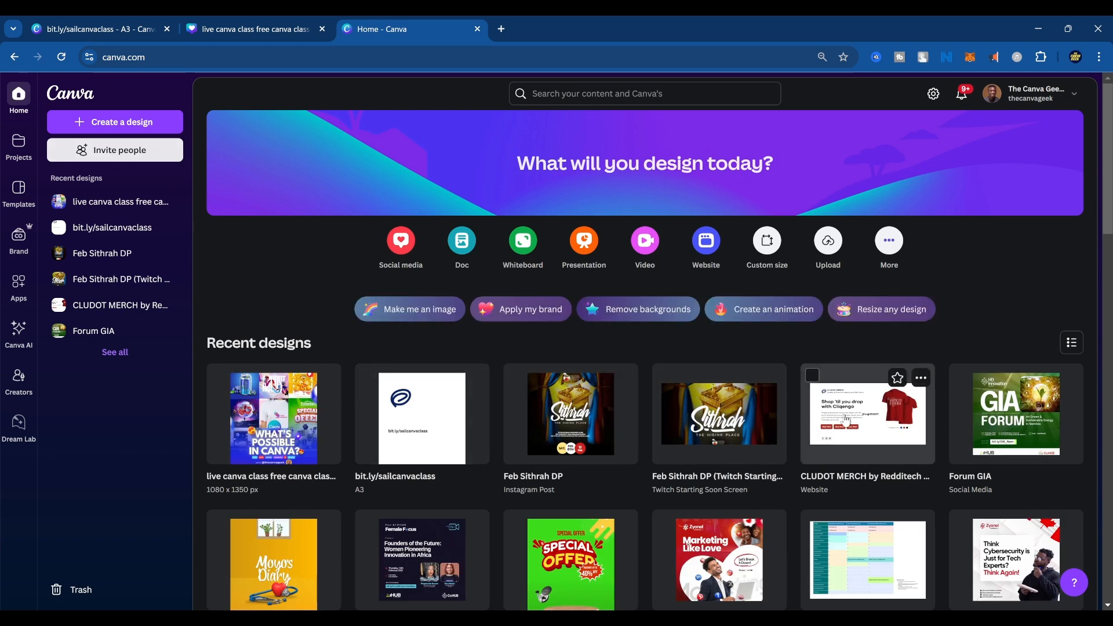
Open the CLUDOT MERCH website design and delete the stray text overlapping the description paragraph.
left_click(852, 416)
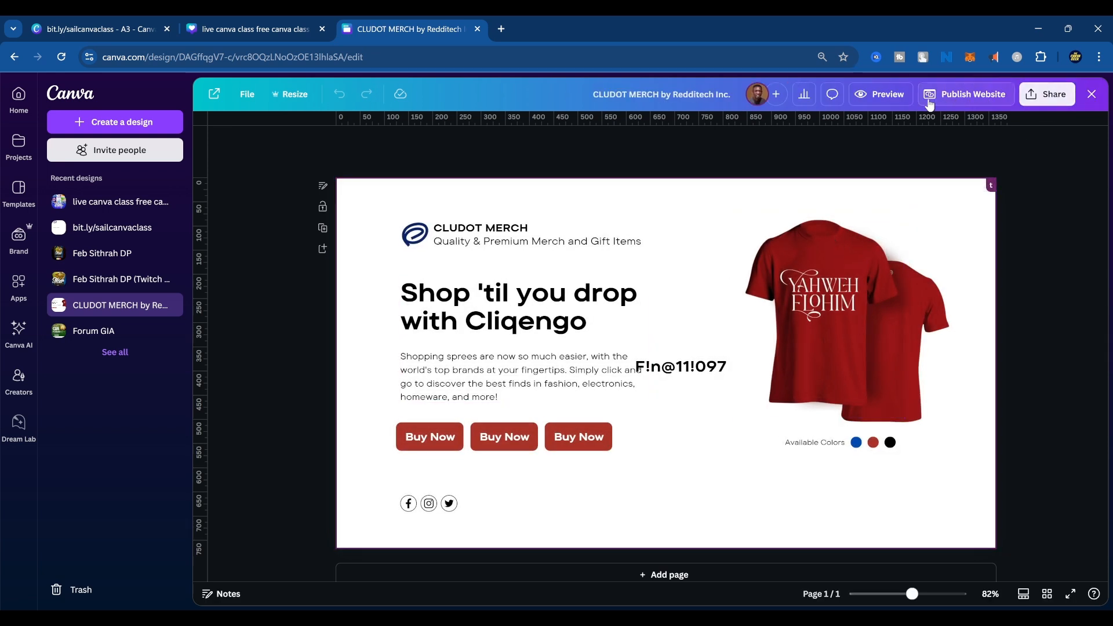
left_click(884, 94)
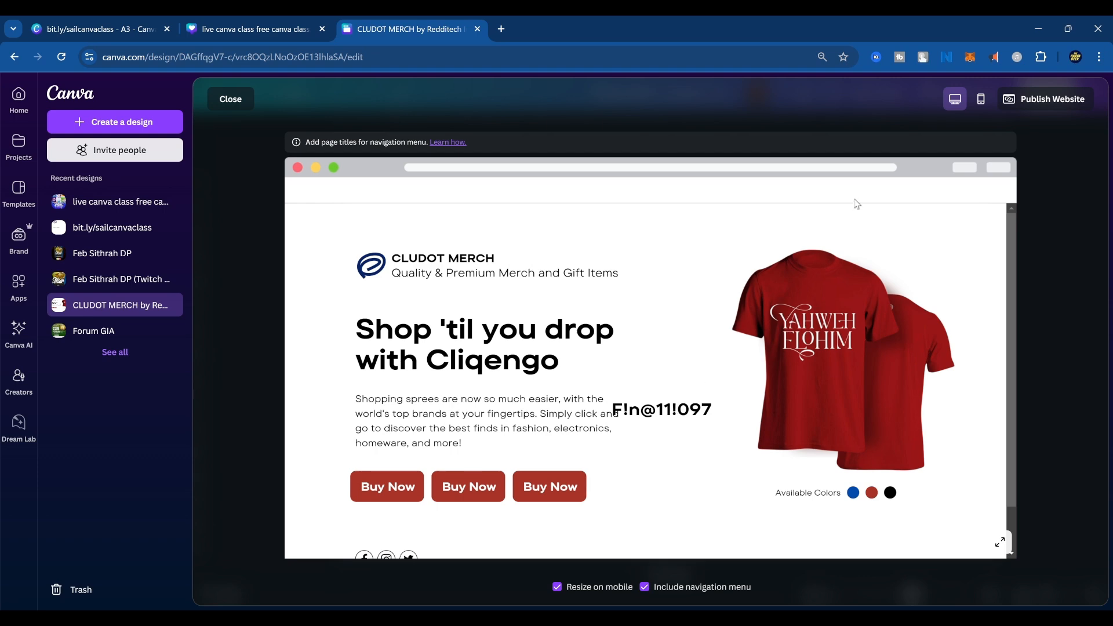
key("Escape")
left_click(694, 373)
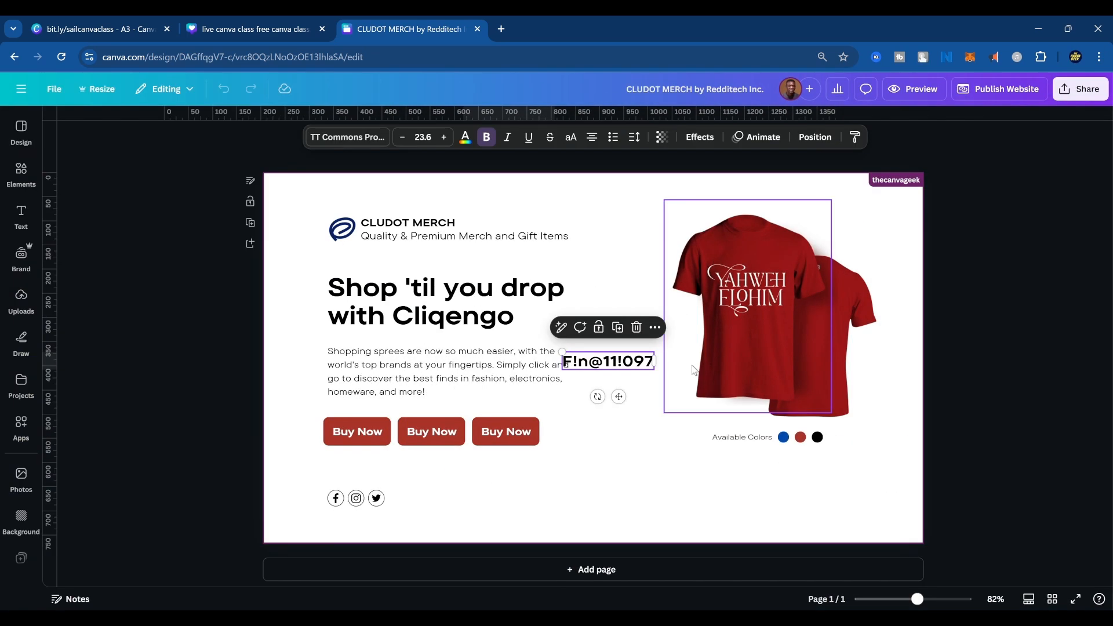
key("Delete")
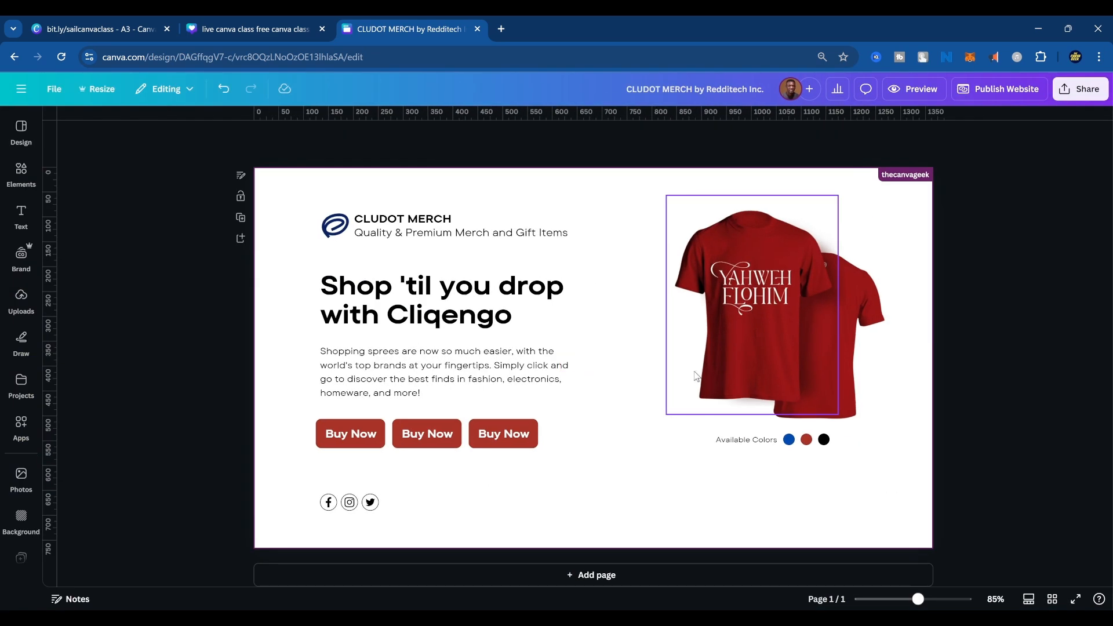
Preview the CLUDOT MERCH website in mobile view and examine its layout from the headline to the available colors.
left_click(914, 89)
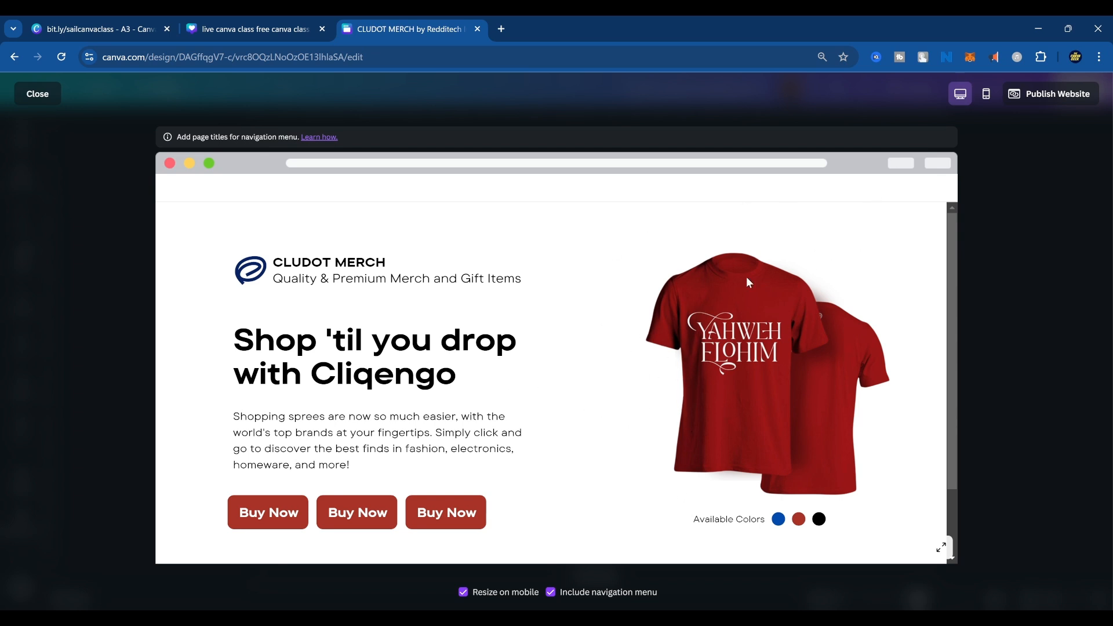
left_click(986, 96)
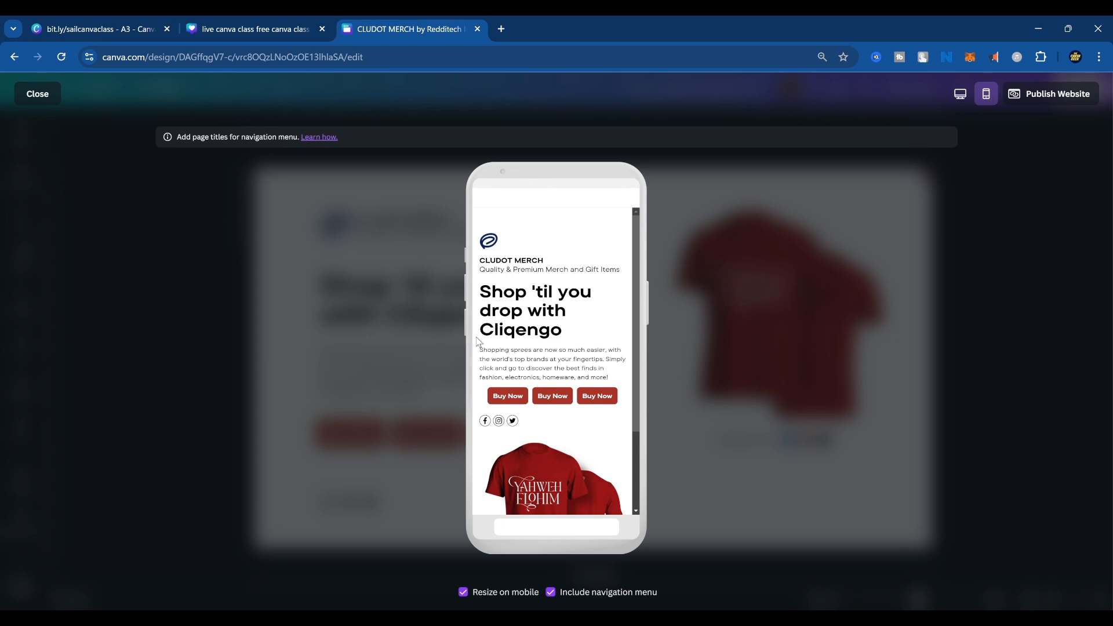
scroll(529, 342, "down", 2)
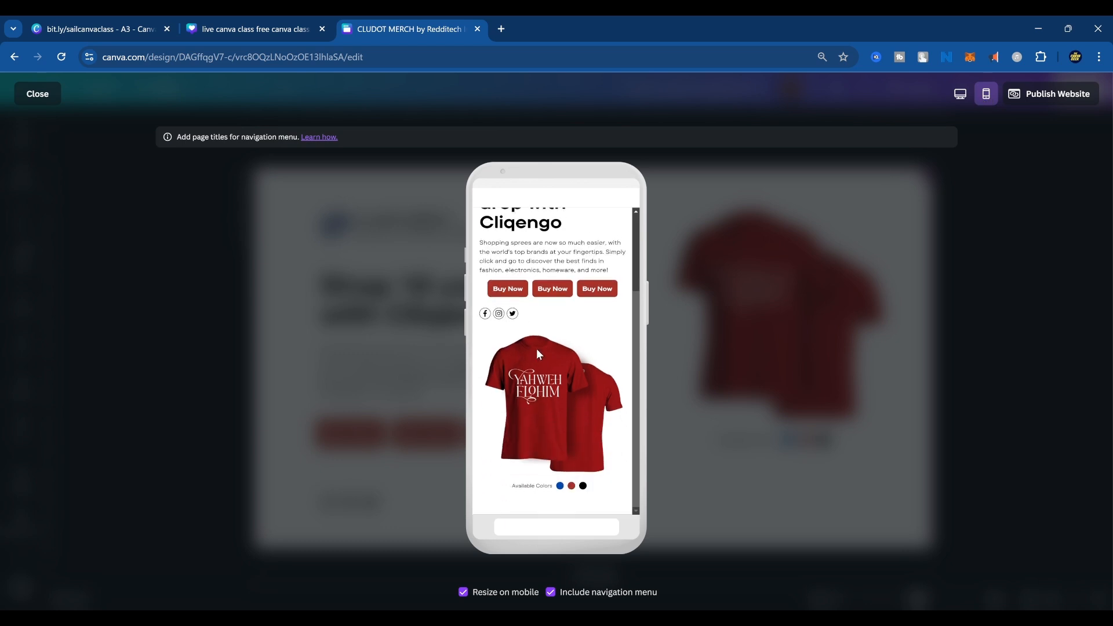
scroll(558, 398, "up", 2)
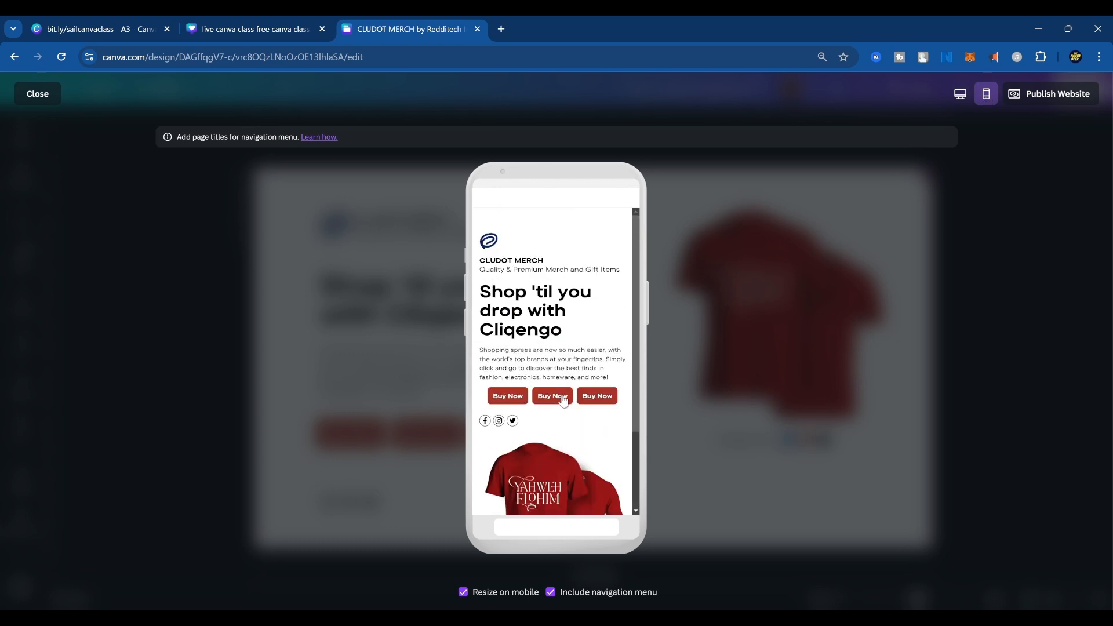
scroll(557, 400, "down", 2)
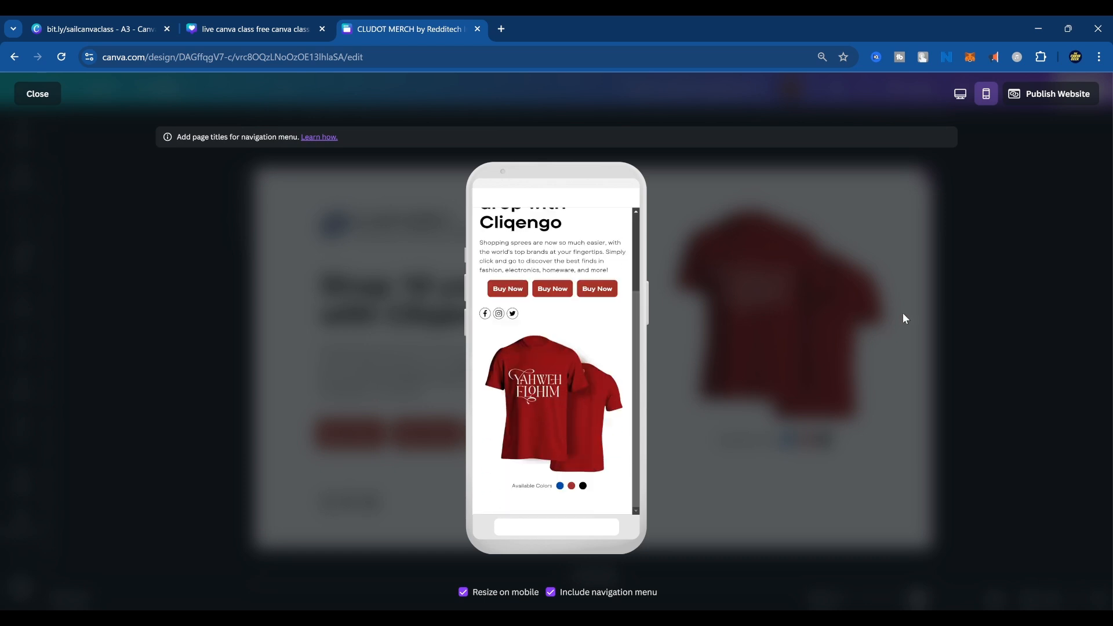
key("Escape")
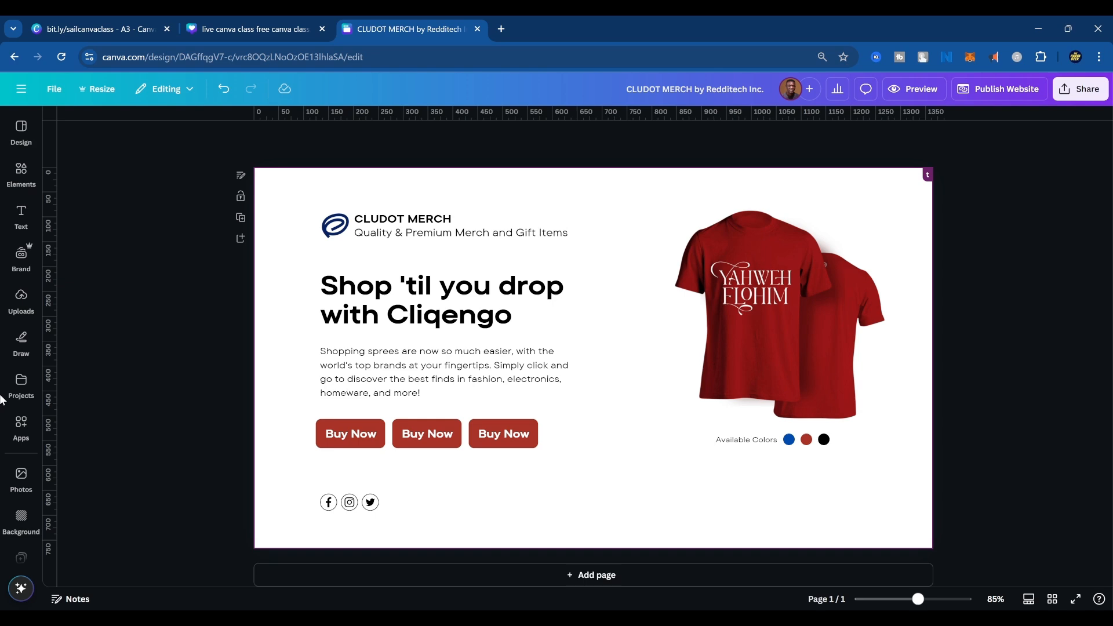
Open facebook.com in a new browser tab.
left_click(500, 30)
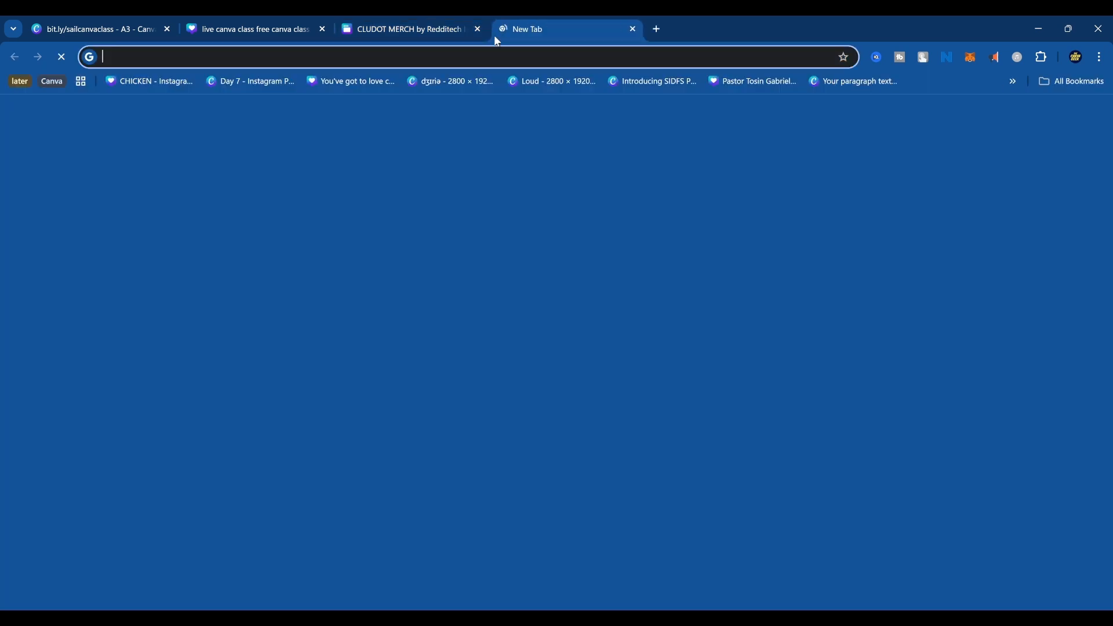
type("fc")
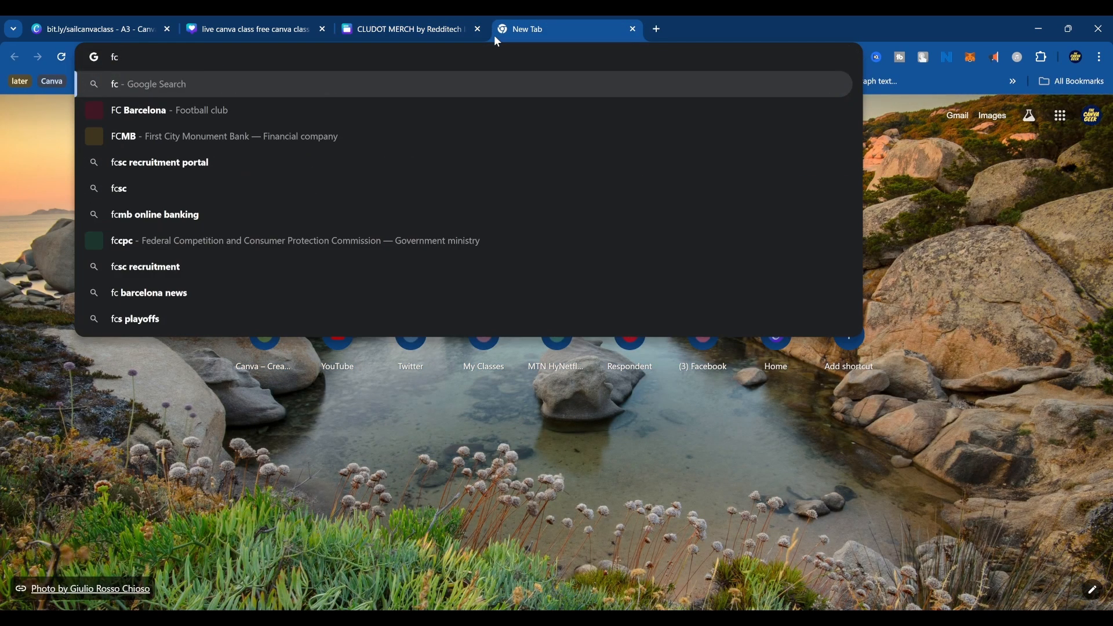
key("BackSpace")
type("aceboo")
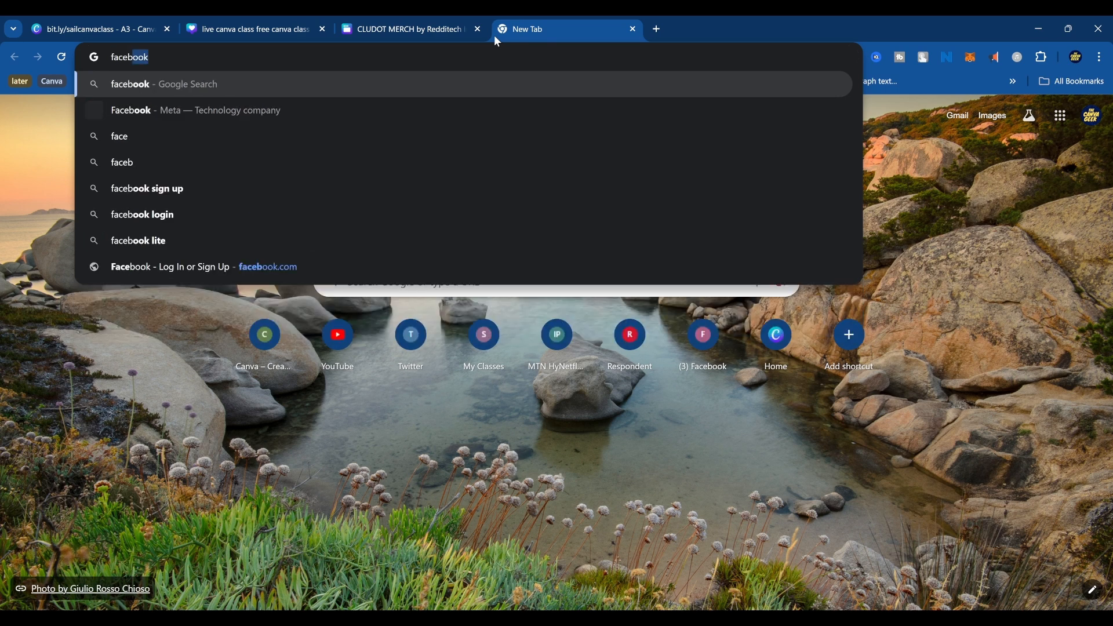
type("k")
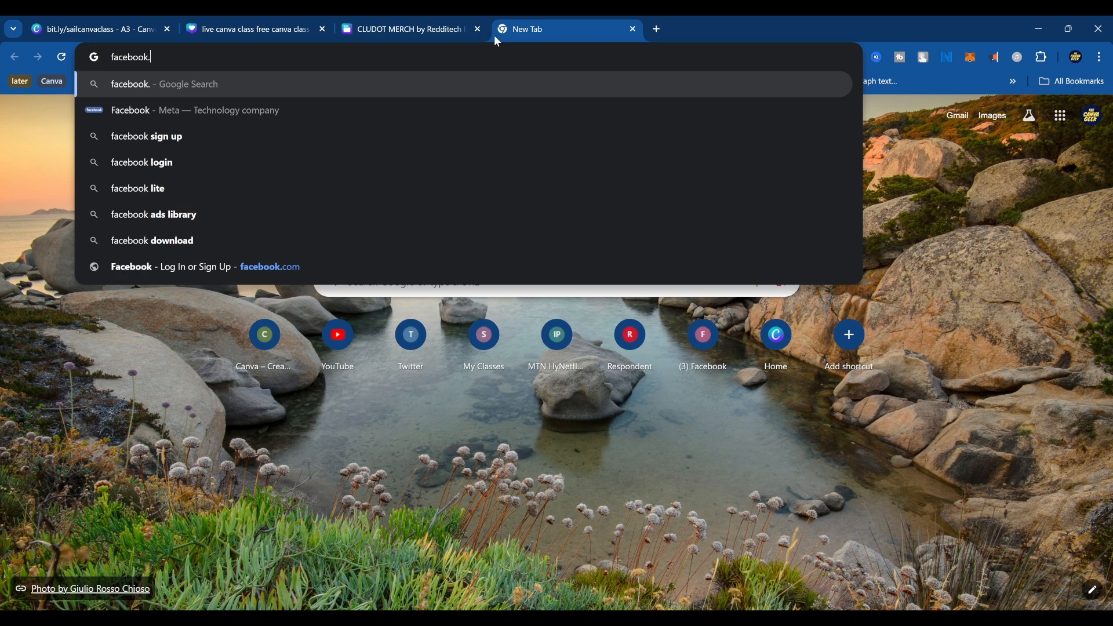
type(".com")
key("Return")
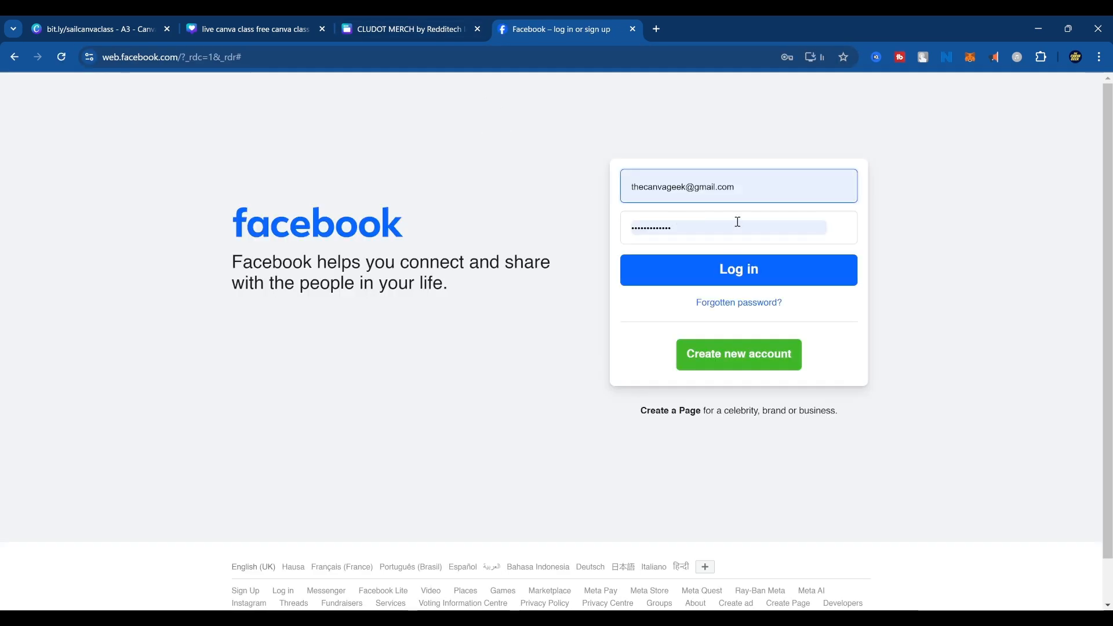
Try to log in to Facebook with the saved e-mail and account password.
left_click(701, 272)
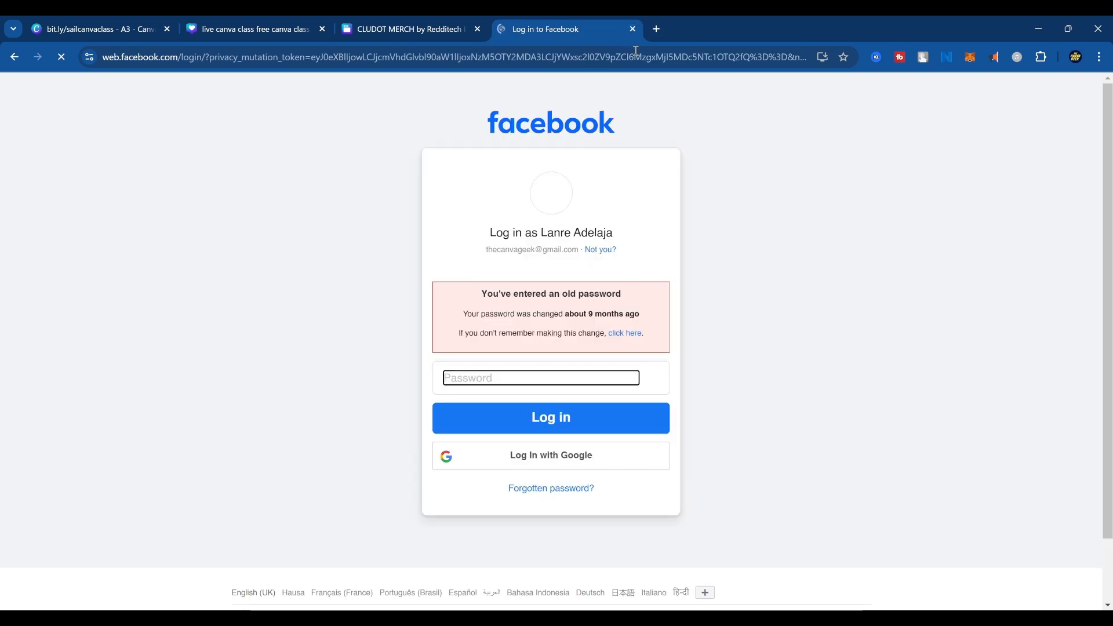
left_click(490, 378)
left_click(529, 419)
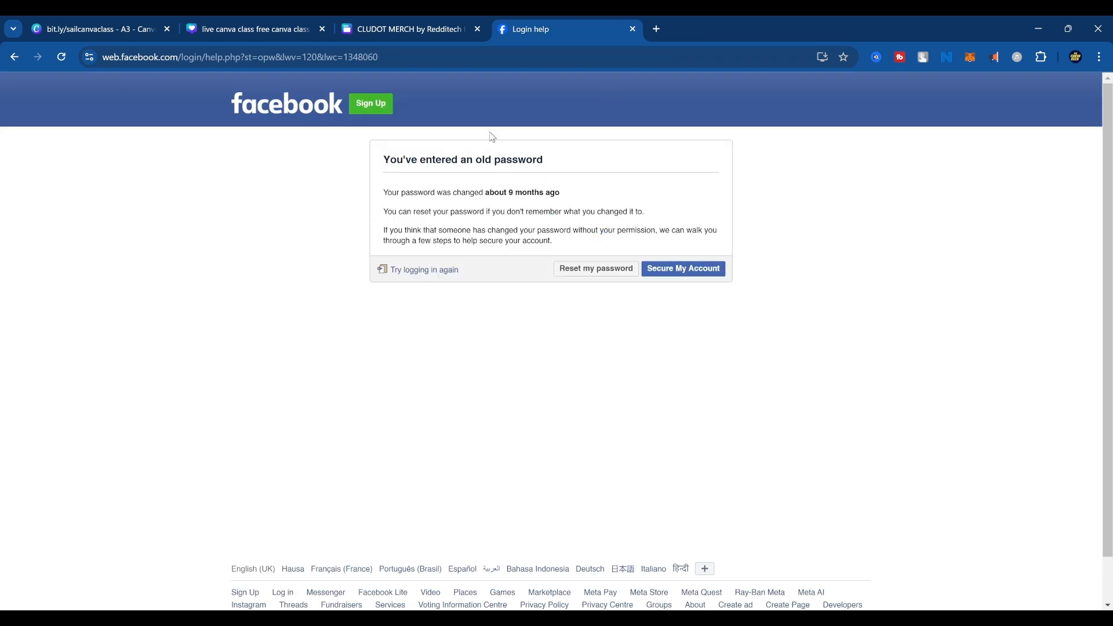
Search the web for the designer's full name plus "behance" and open the designer's Behance portfolio.
left_click(571, 57)
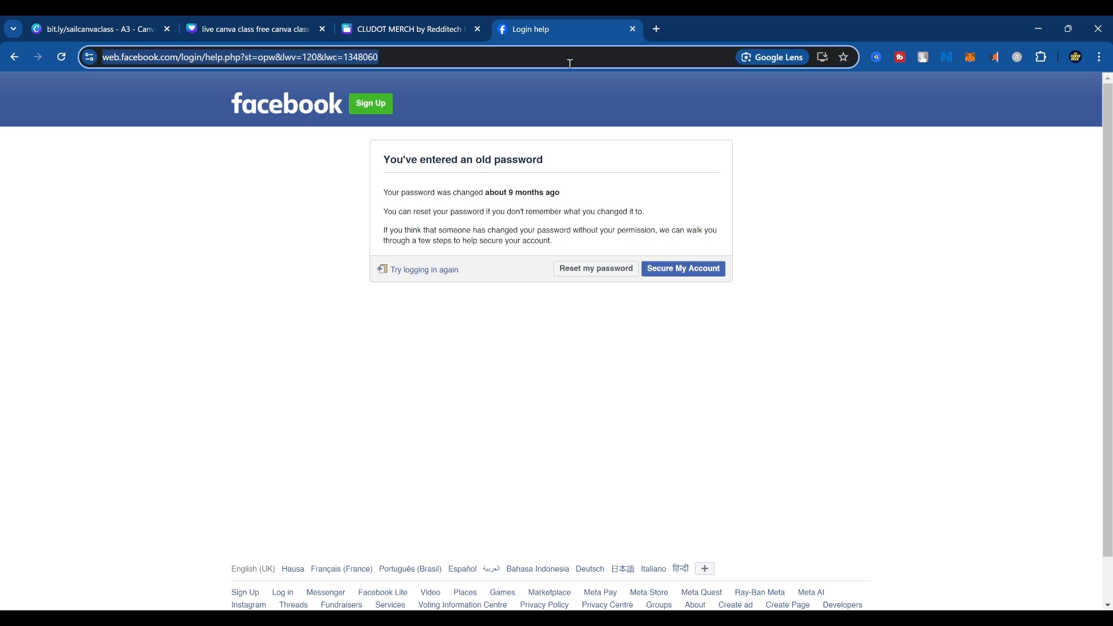
type("olanre")
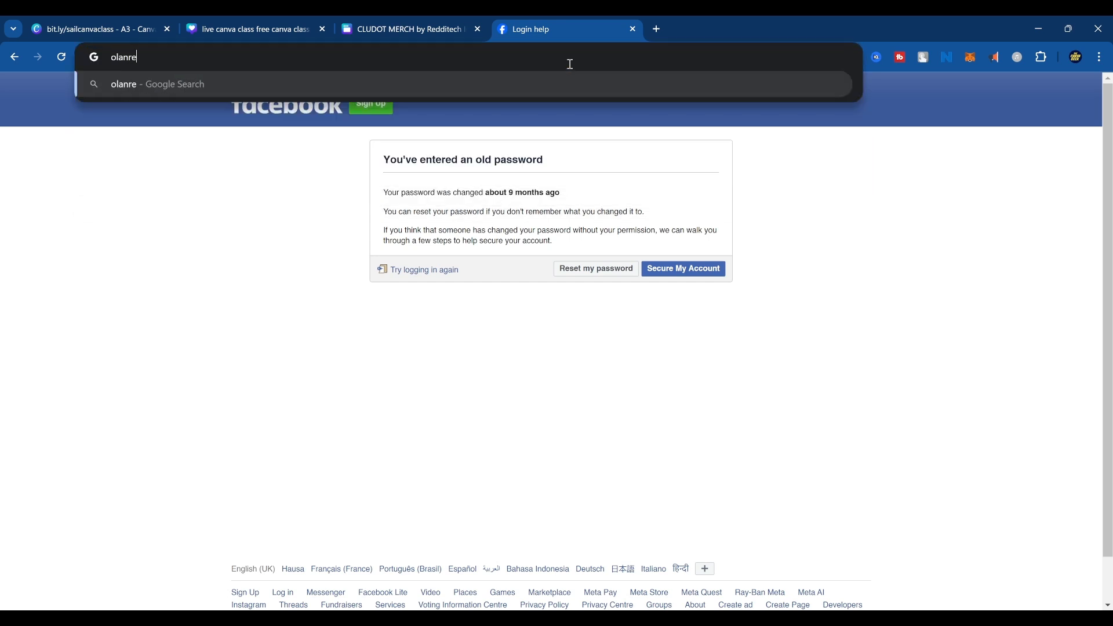
type("wau ade")
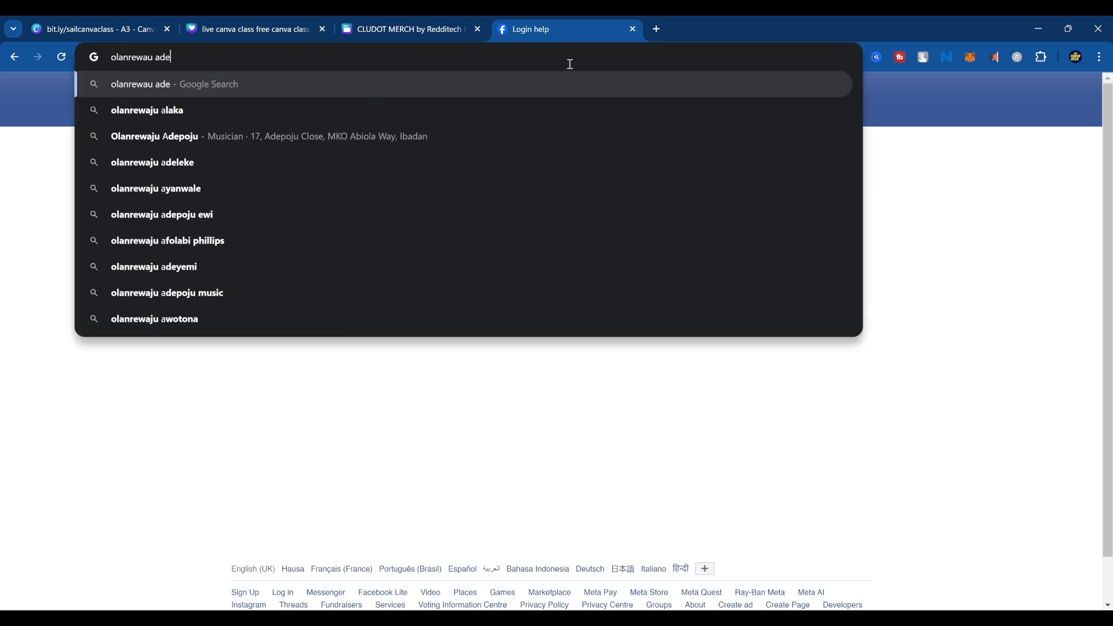
type("laja ")
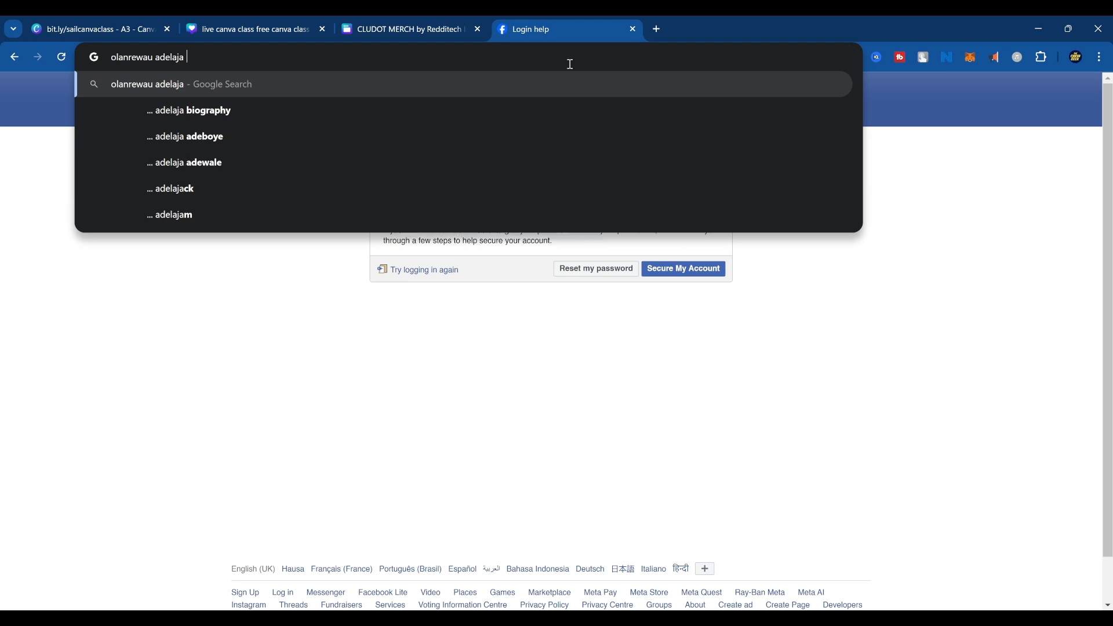
type("behance")
key("Return")
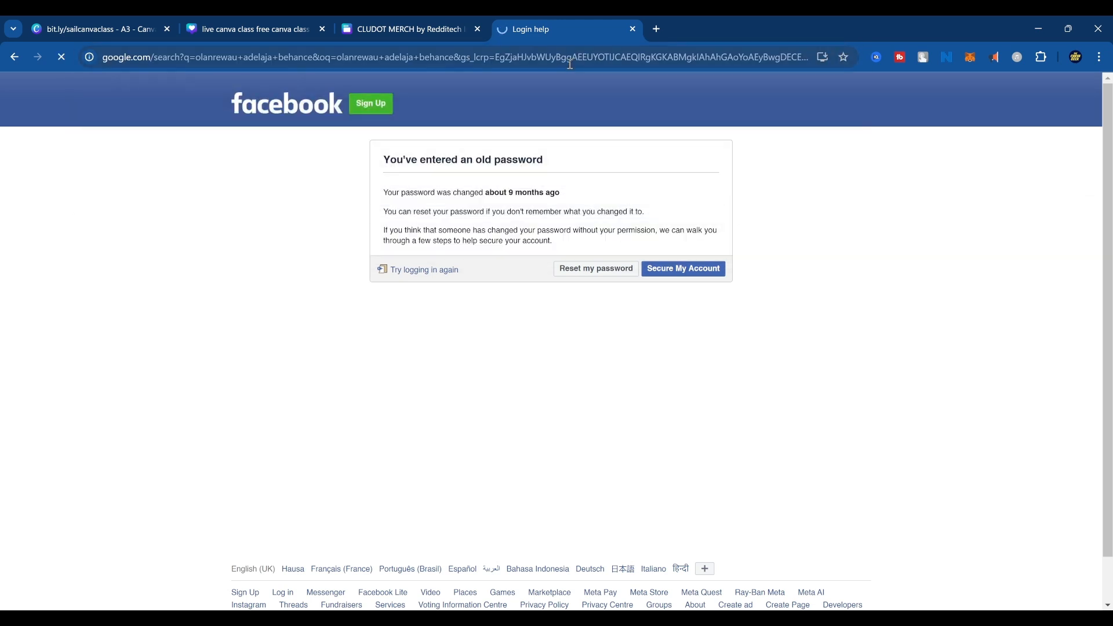
left_click(279, 257)
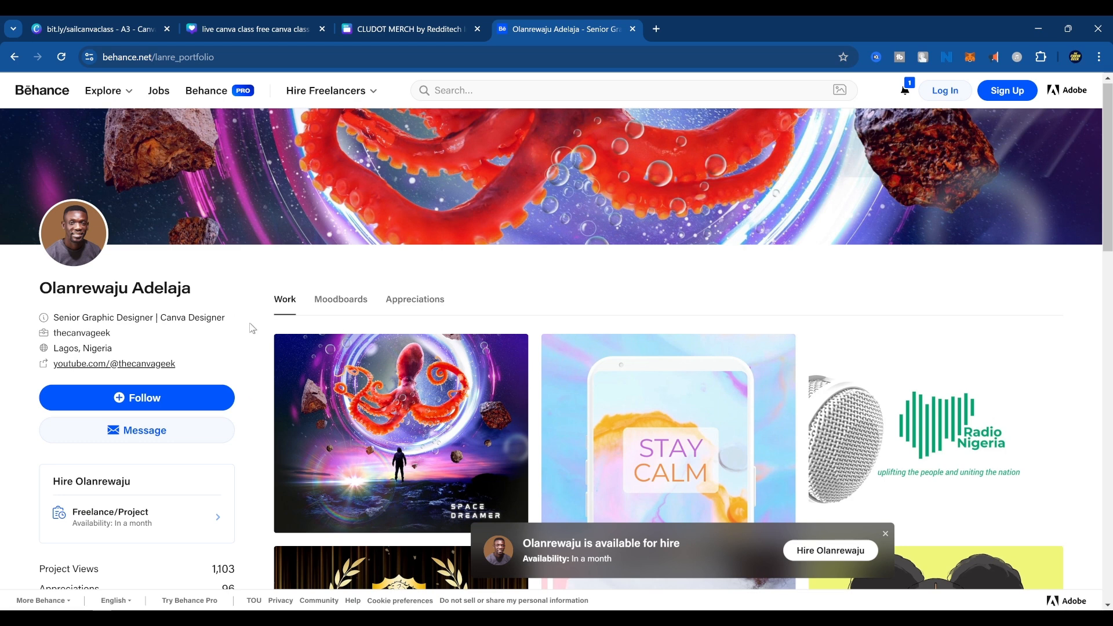
Look over the portfolio's work, open the "Motion Graphics for SPACE DREAMER Album release" project and play its video.
scroll(253, 333, "down", 2)
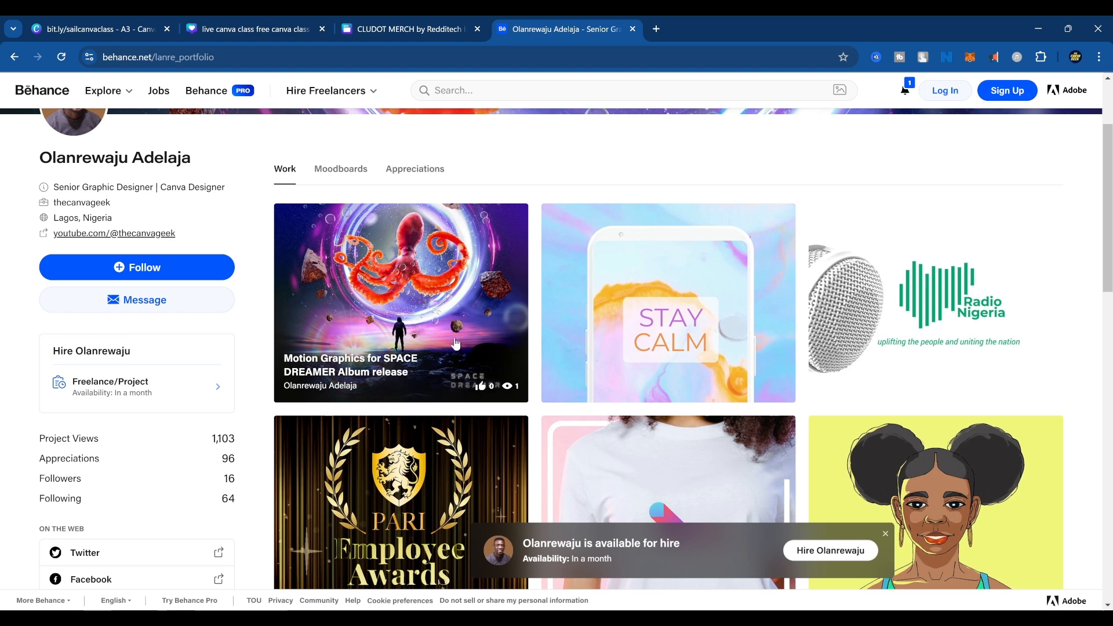
scroll(424, 305, "up", 2)
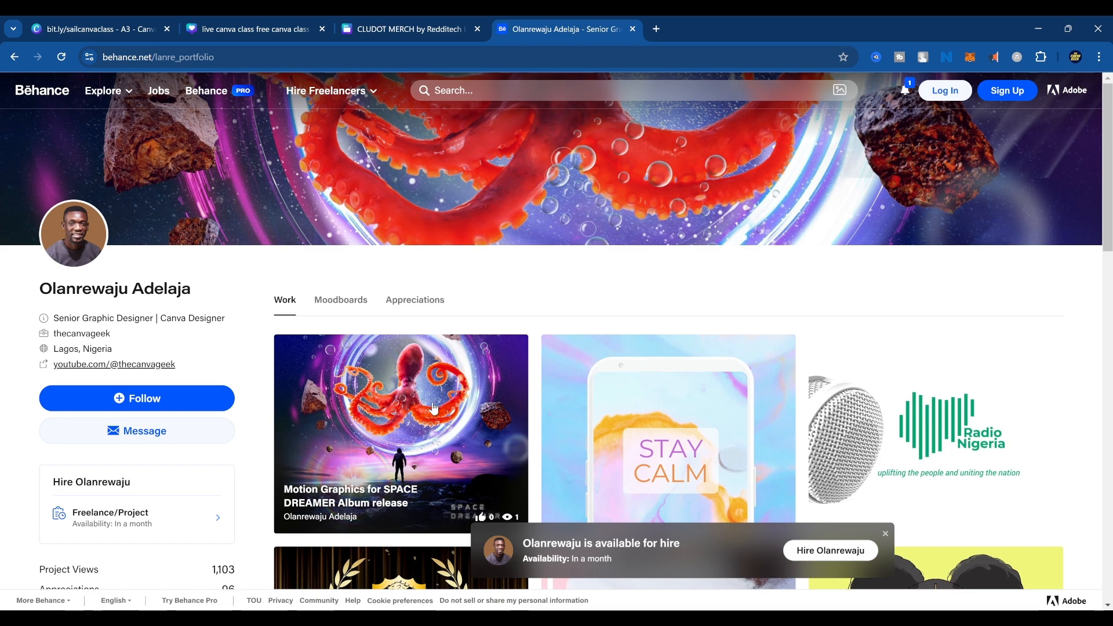
left_click(428, 383)
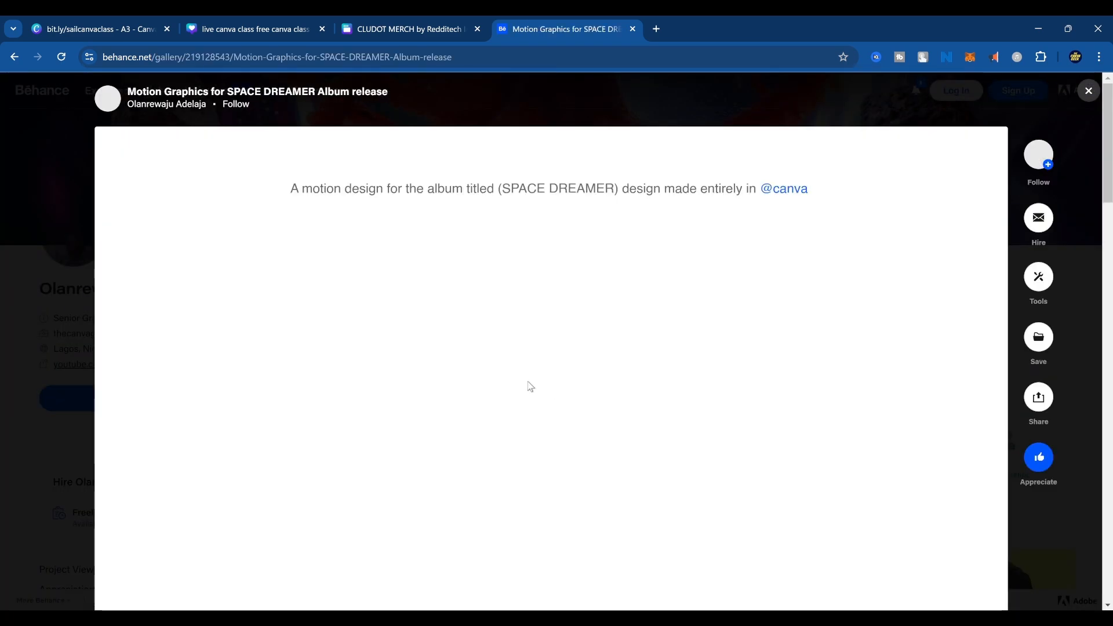
scroll(629, 396, "down", 3)
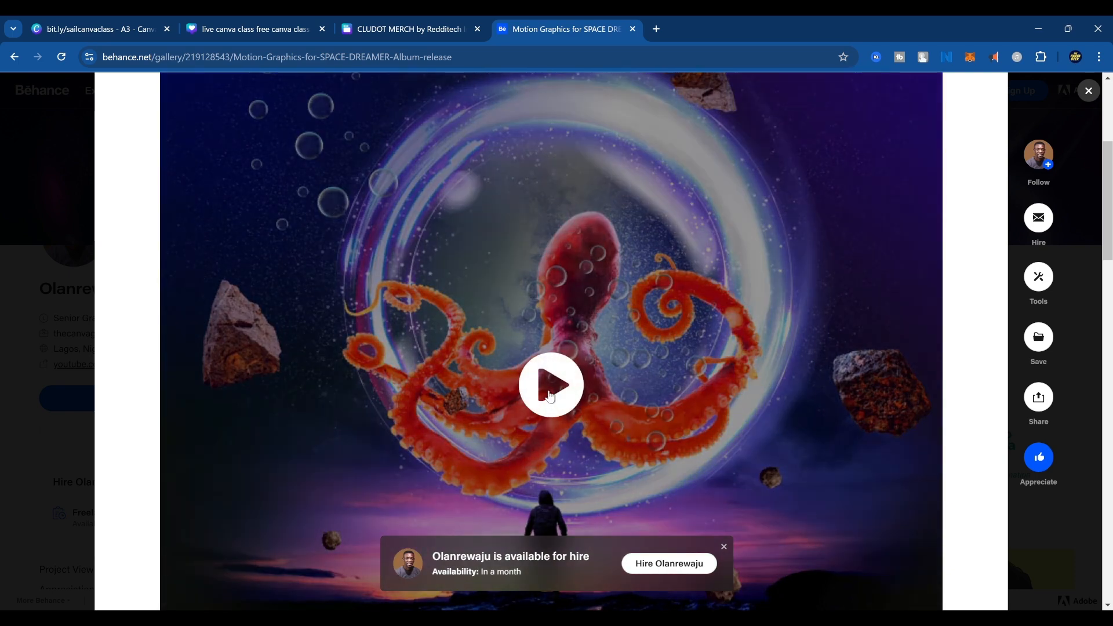
left_click(551, 391)
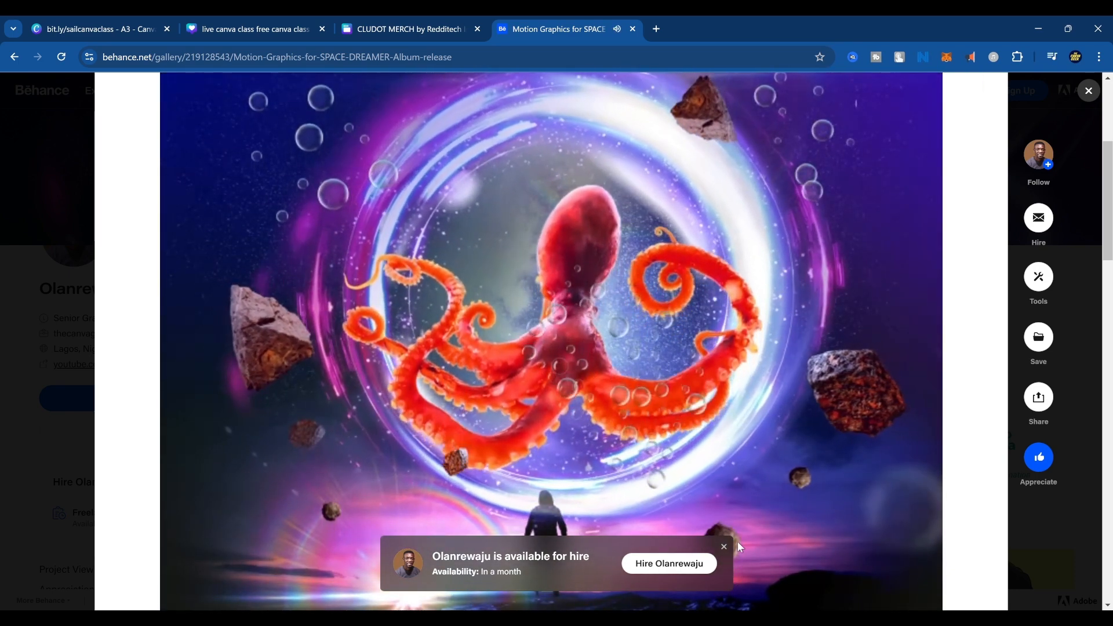
Leave the Space Dreamer project, open the "MOTION GRAPHICS FOR - STAY CALM APP" project and play its video.
left_click(724, 547)
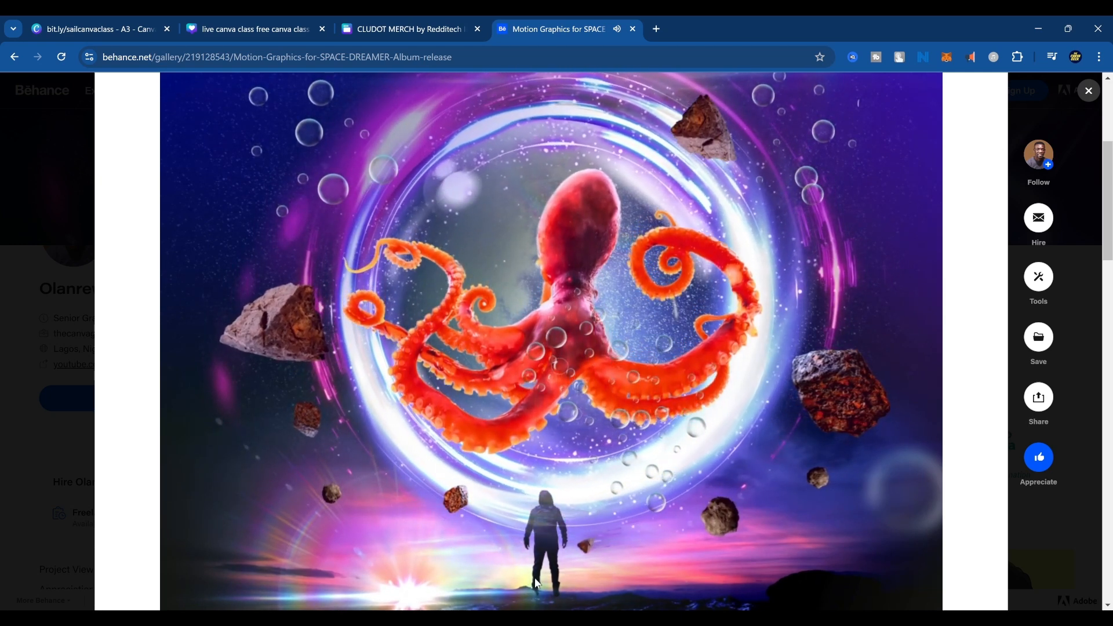
left_click(53, 169)
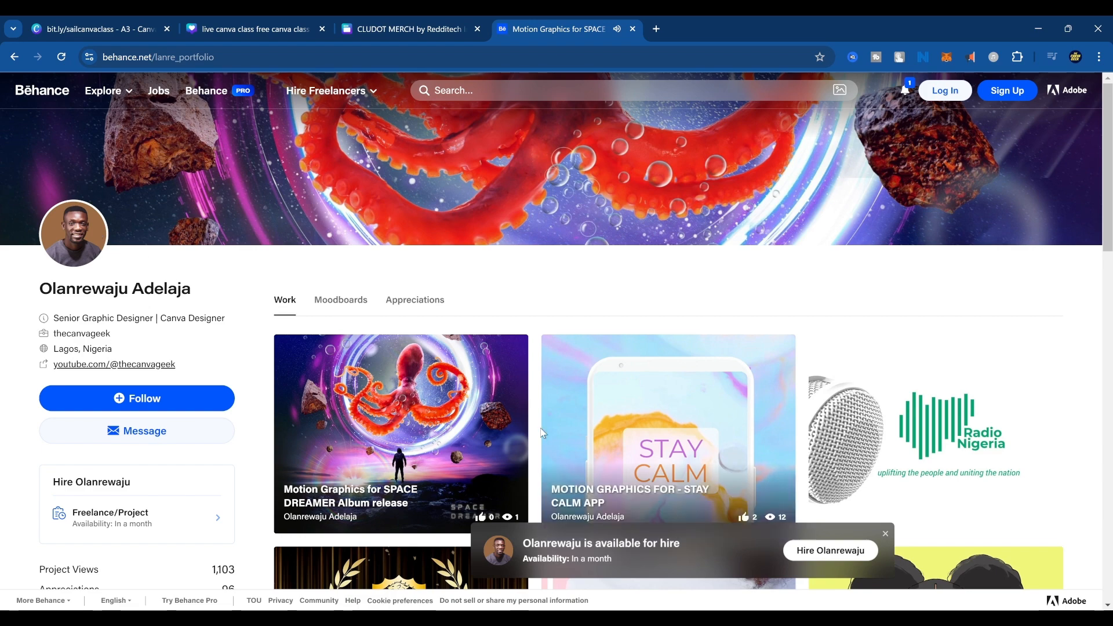
left_click(702, 451)
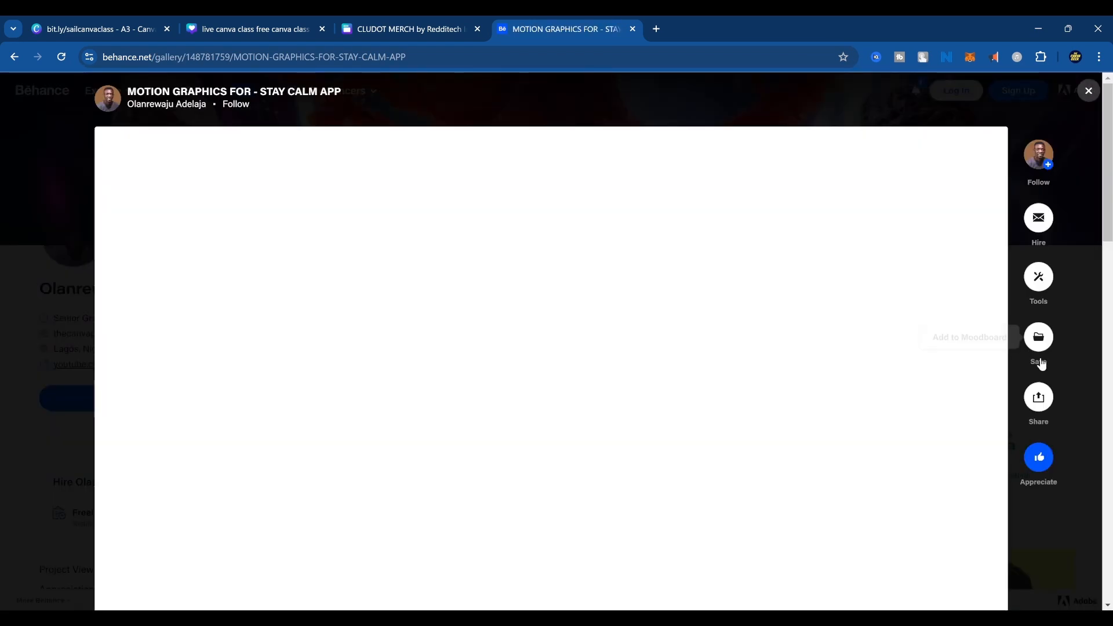
scroll(934, 440, "down", 1)
scroll(933, 436, "down", 2)
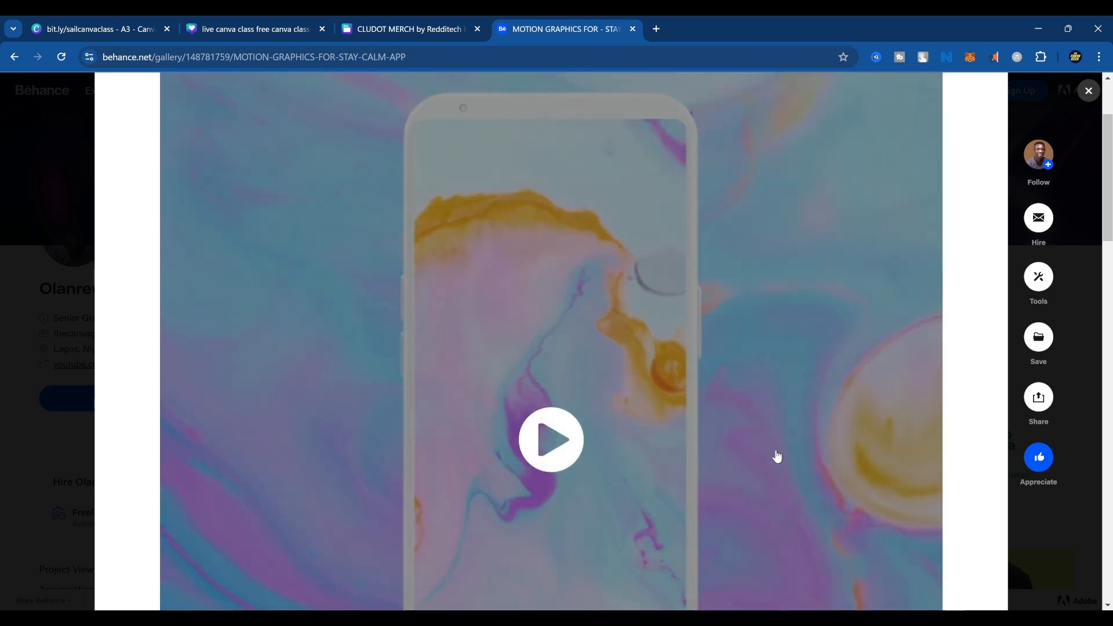
left_click(578, 430)
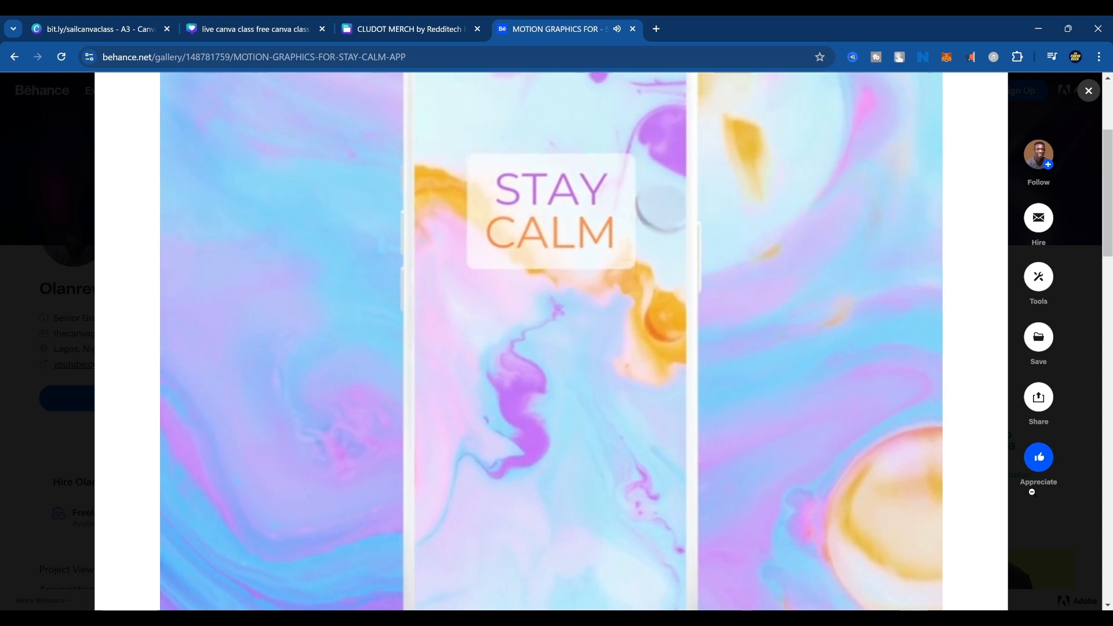
key("ctrl+minus")
key("ctrl+minus")
key("ctrl+minus")
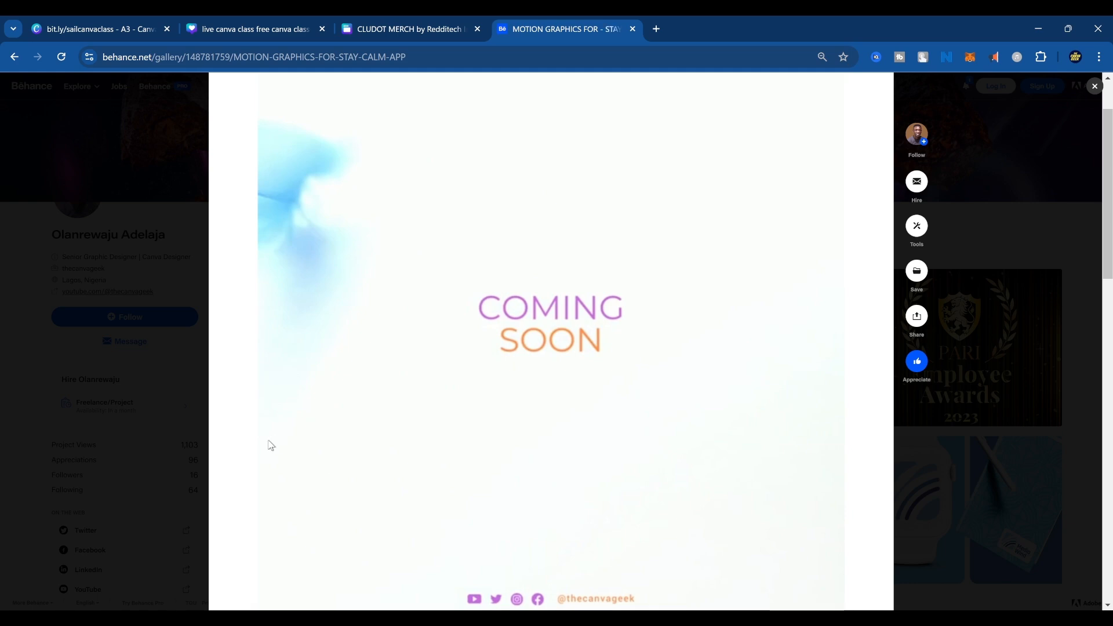
Return to the portfolio, open the "Motion Graphics for Radio Nigeria Rebrand" project and play its video.
left_click(78, 386)
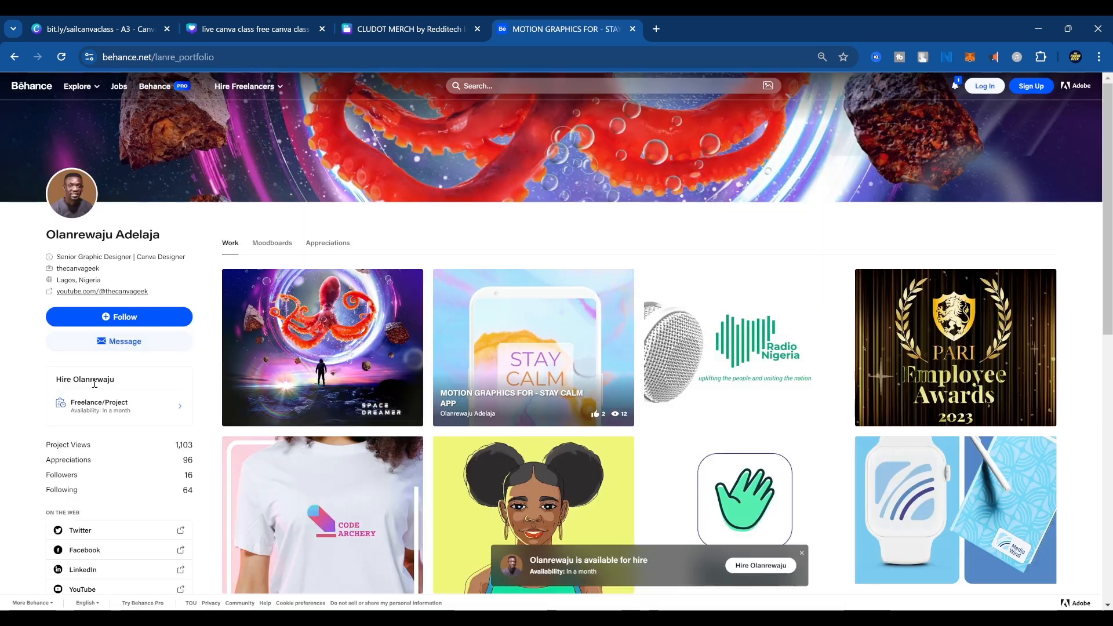
left_click(753, 308)
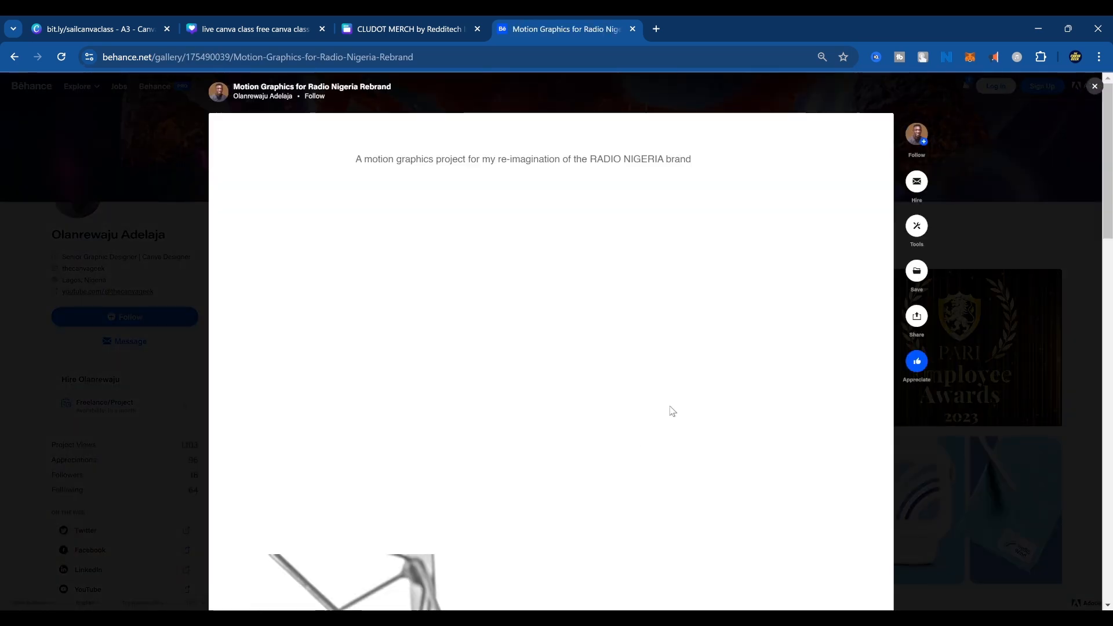
scroll(611, 421, "down", 7)
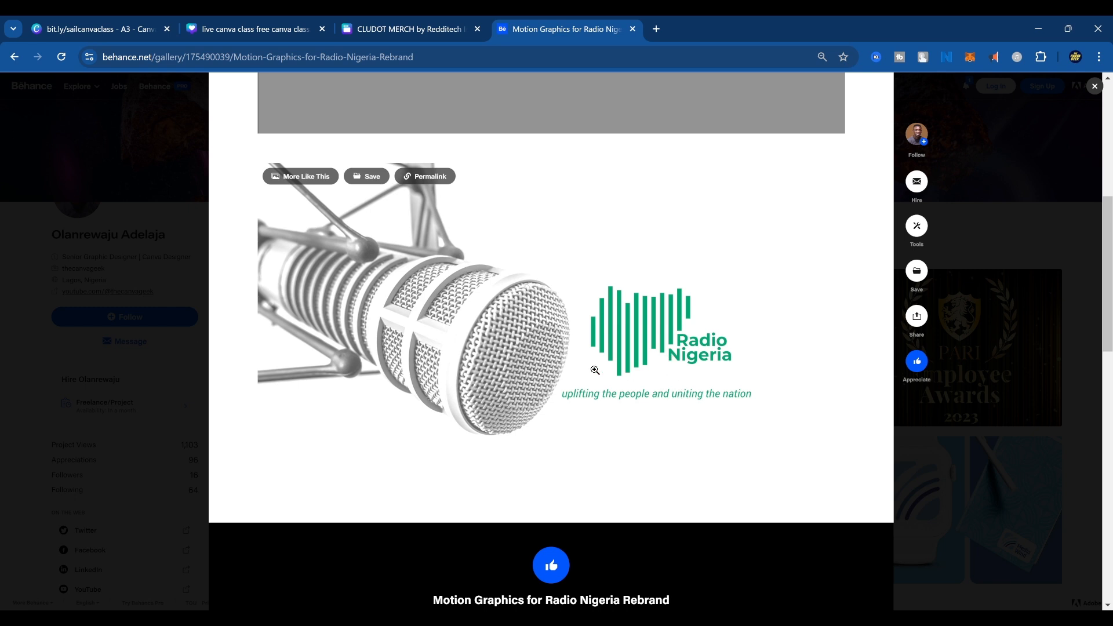
scroll(598, 305, "up", 5)
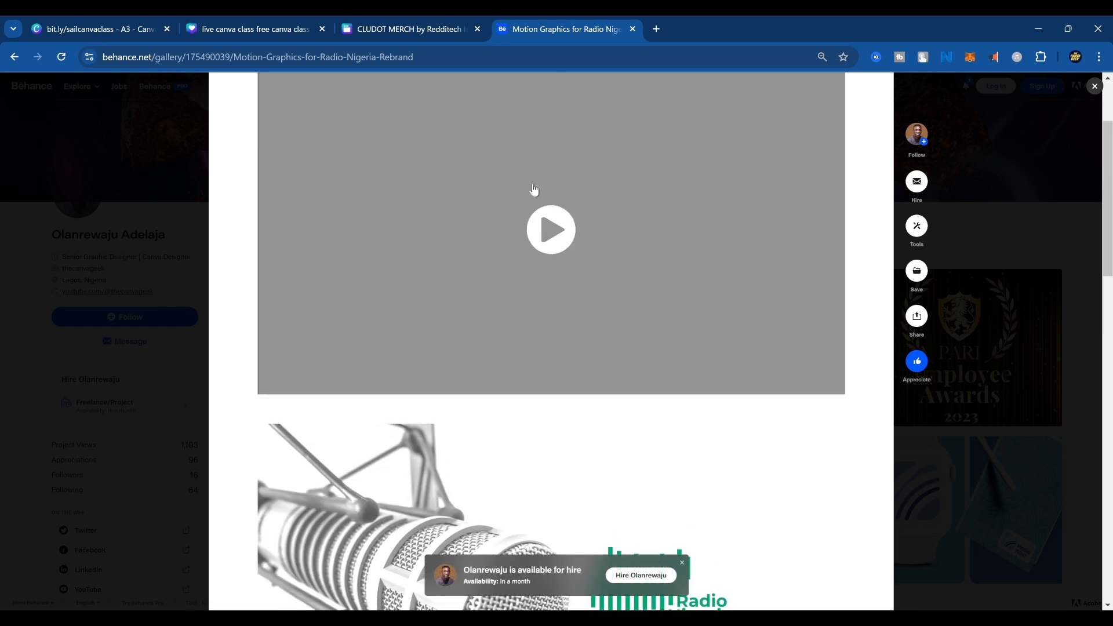
left_click(552, 231)
scroll(638, 439, "up", 2)
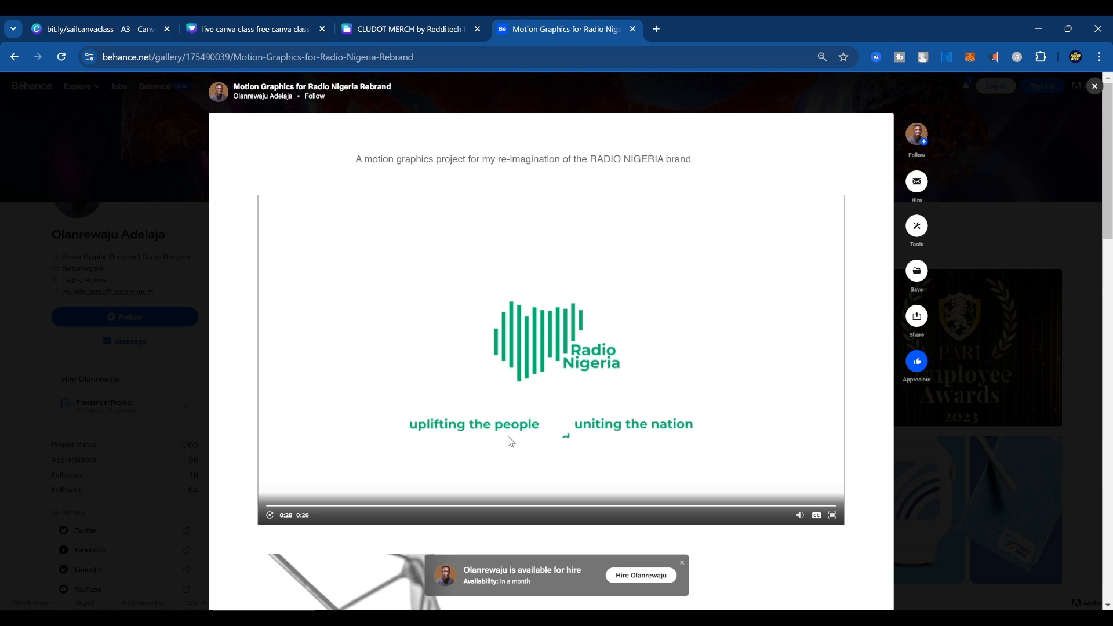
Go back to the portfolio, open the "Motion Graphics for Award Night Ceremony" project and play its video.
left_click(96, 349)
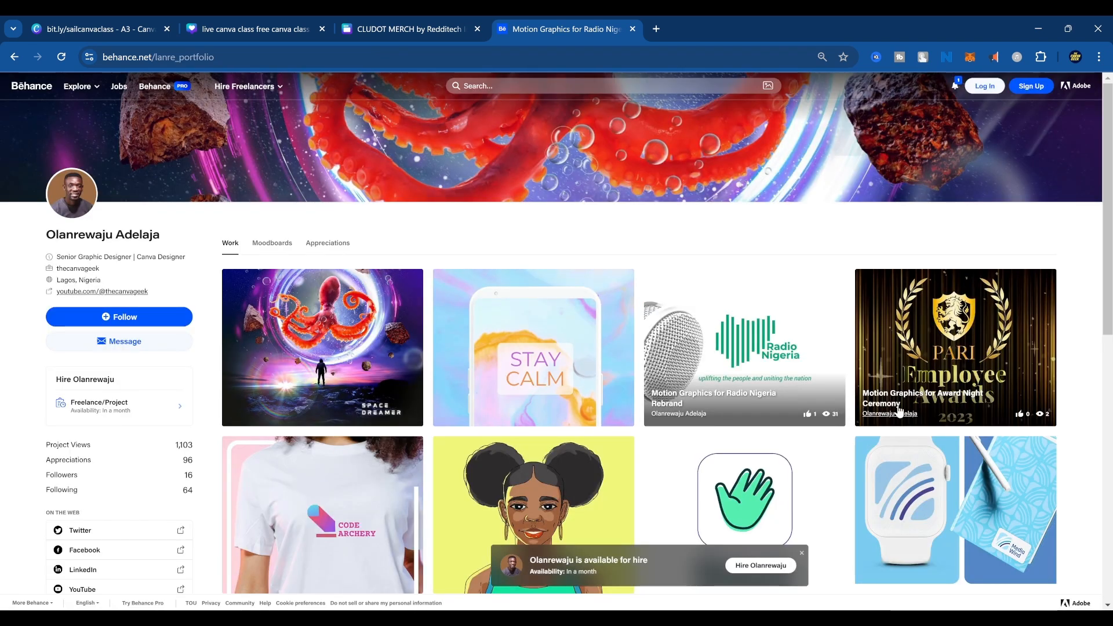
left_click(949, 341)
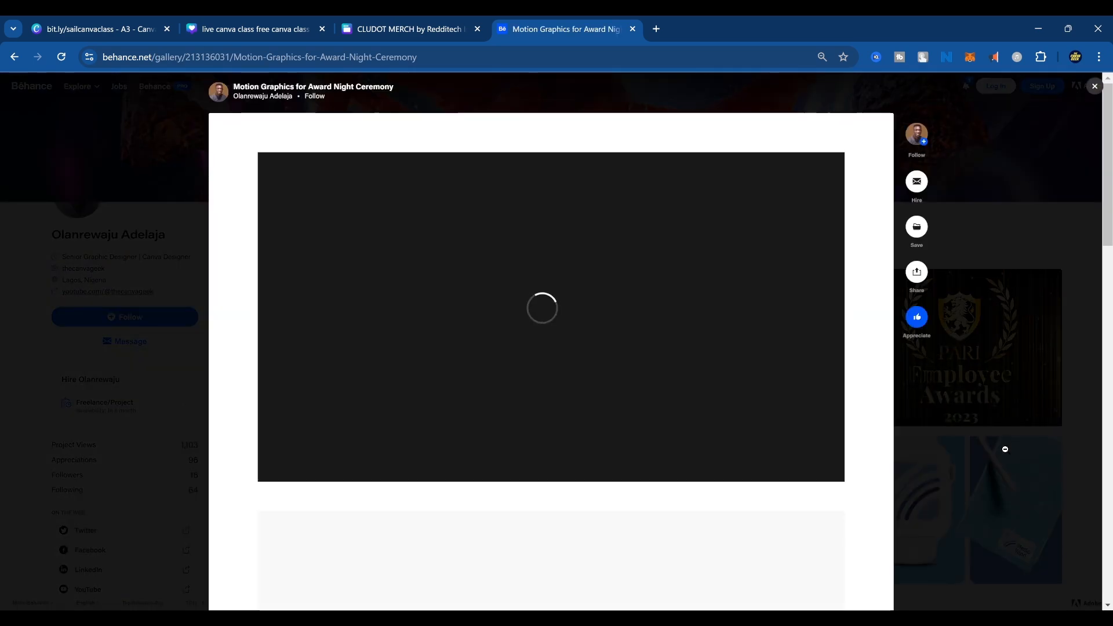
scroll(920, 459, "down", 1)
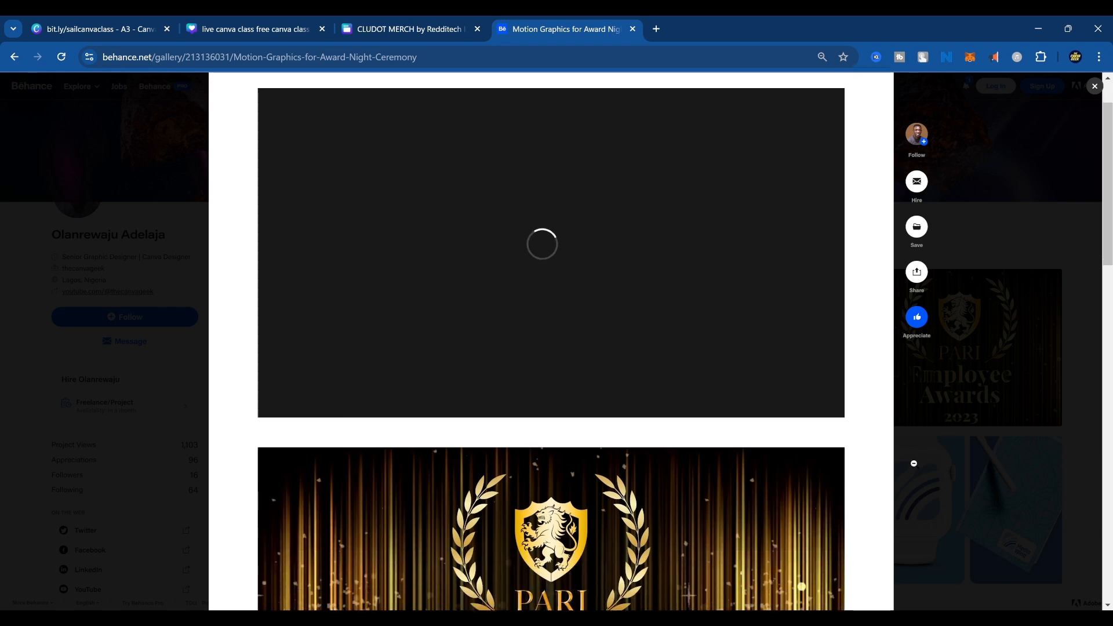
scroll(914, 463, "down", 2)
scroll(914, 464, "up", 3)
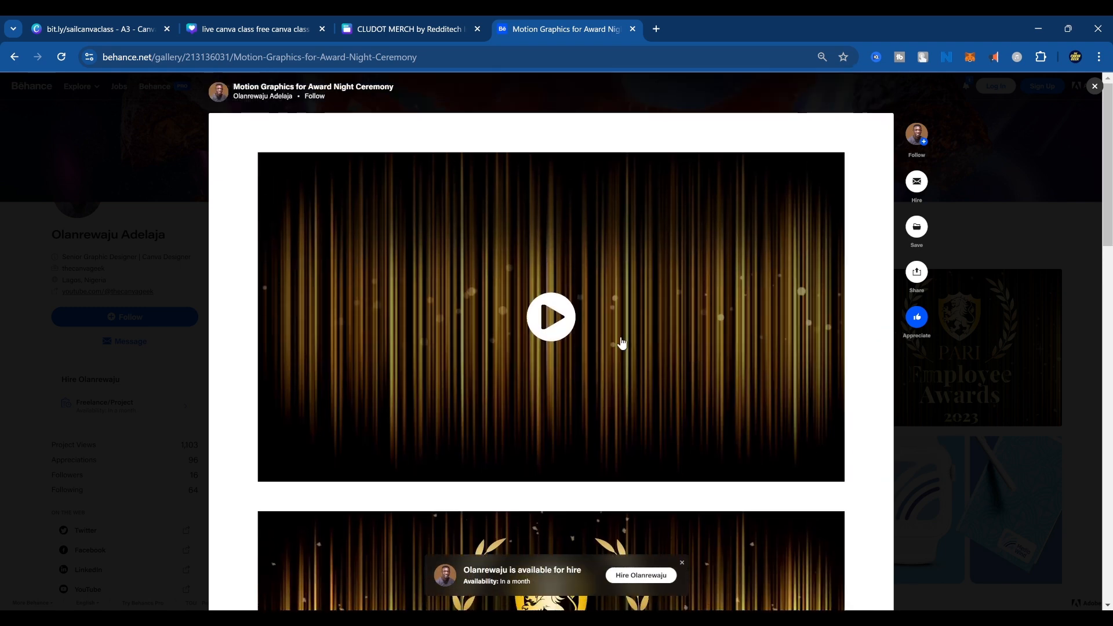
left_click(552, 321)
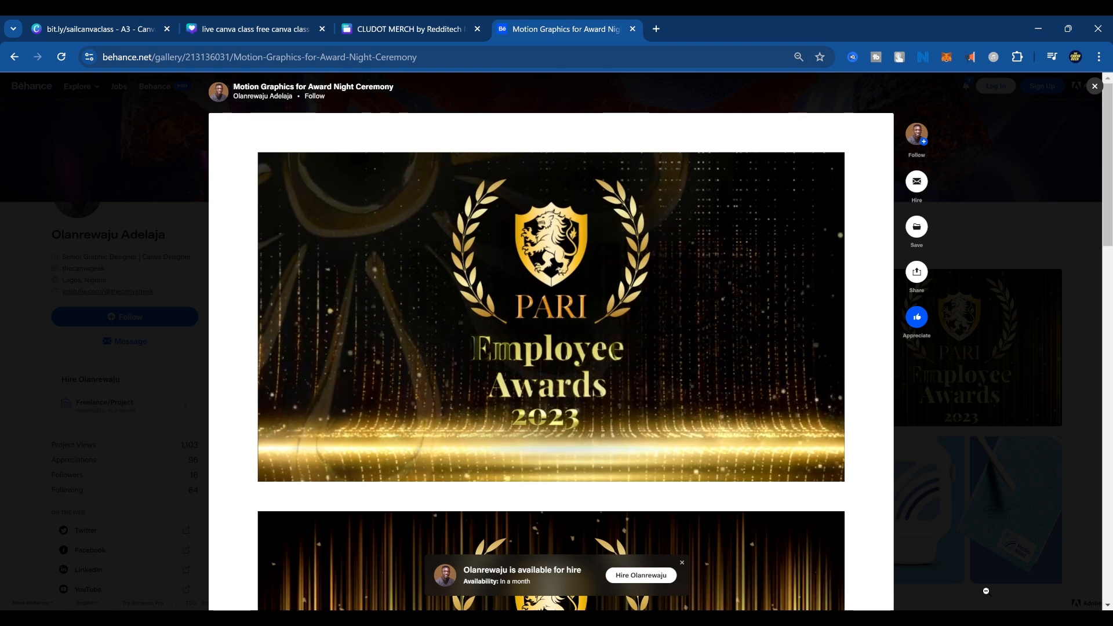
Open the "LOUD Fruit Drink - Product Packaging Project" from the portfolio and look over its opening image of the cans.
left_click(82, 326)
scroll(644, 462, "down", 5)
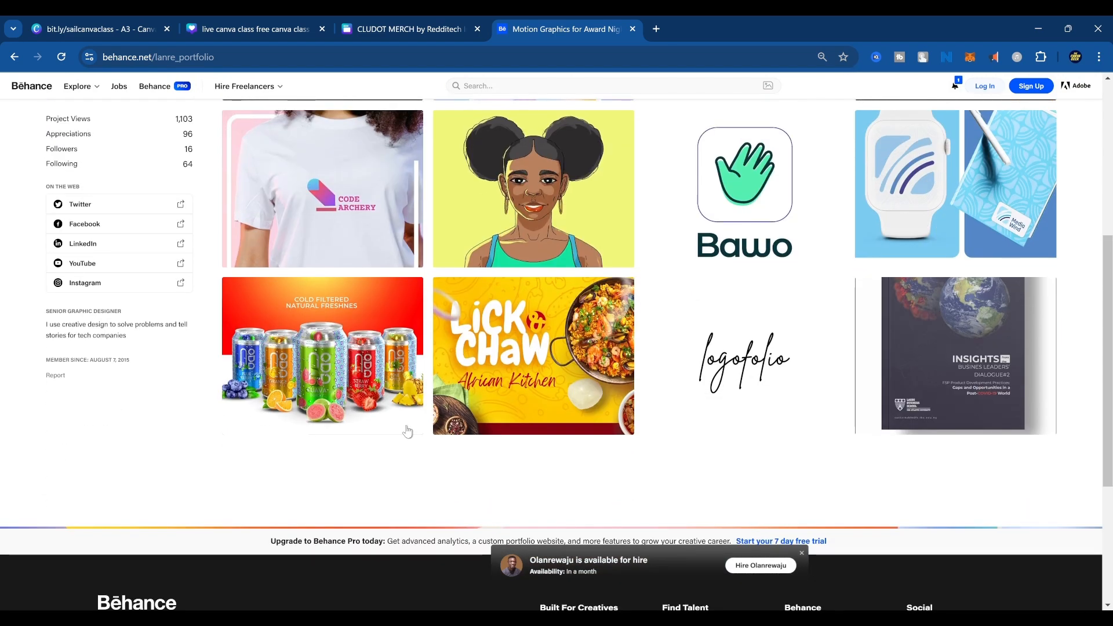
left_click(348, 343)
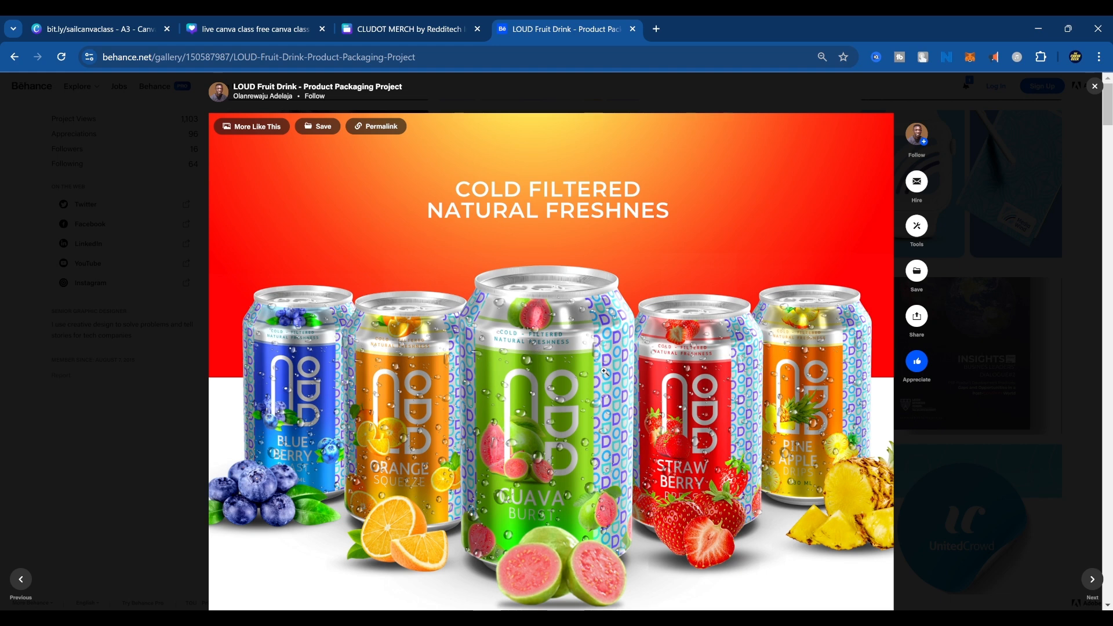
scroll(589, 353, "down", 2)
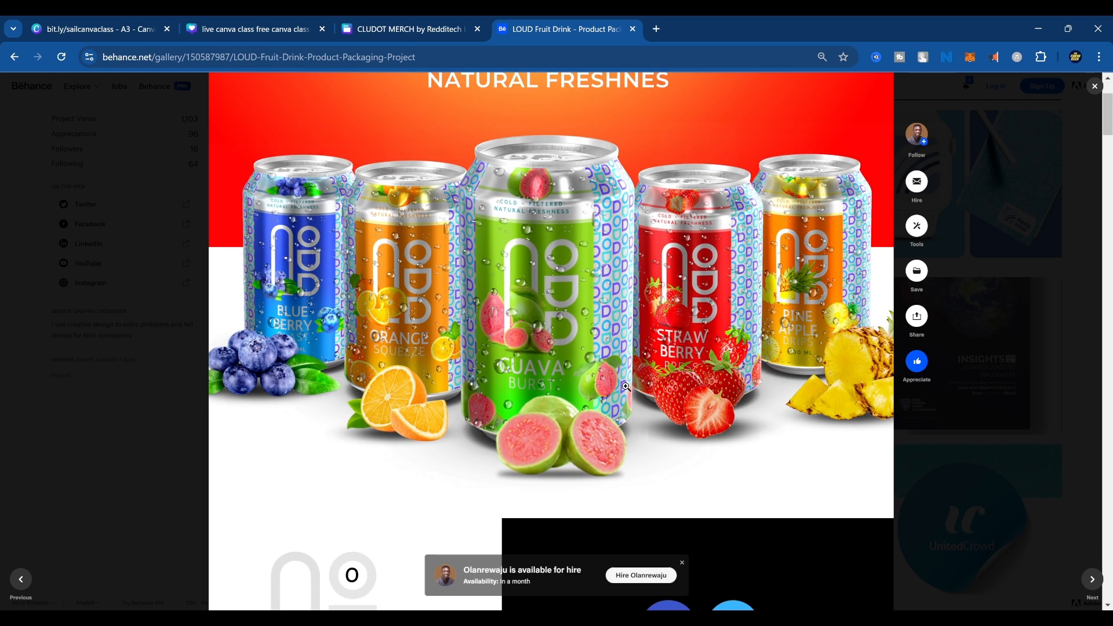
scroll(586, 346, "up", 2)
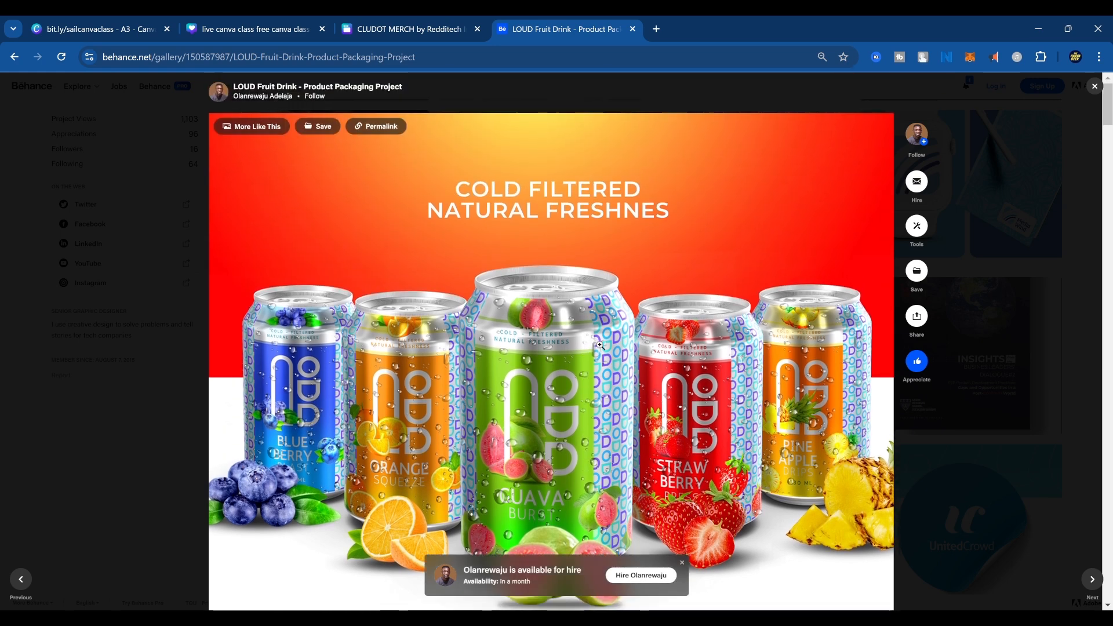
scroll(606, 354, "down", 3)
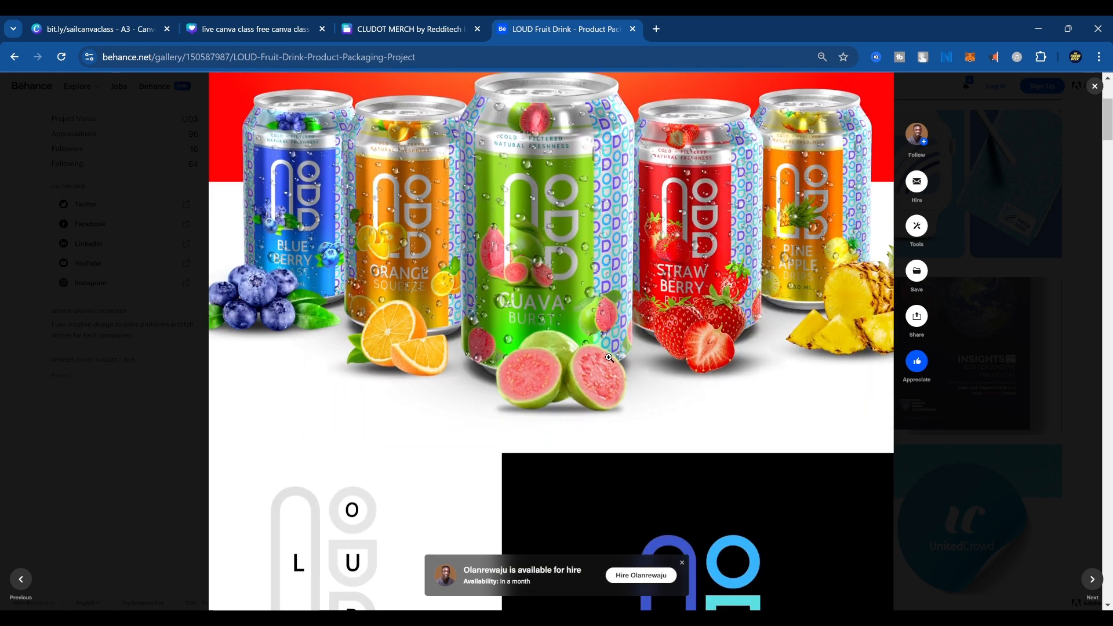
Examine how the LOUD logo is built from basic shapes and compare it with the logo on the cans.
scroll(609, 358, "down", 3)
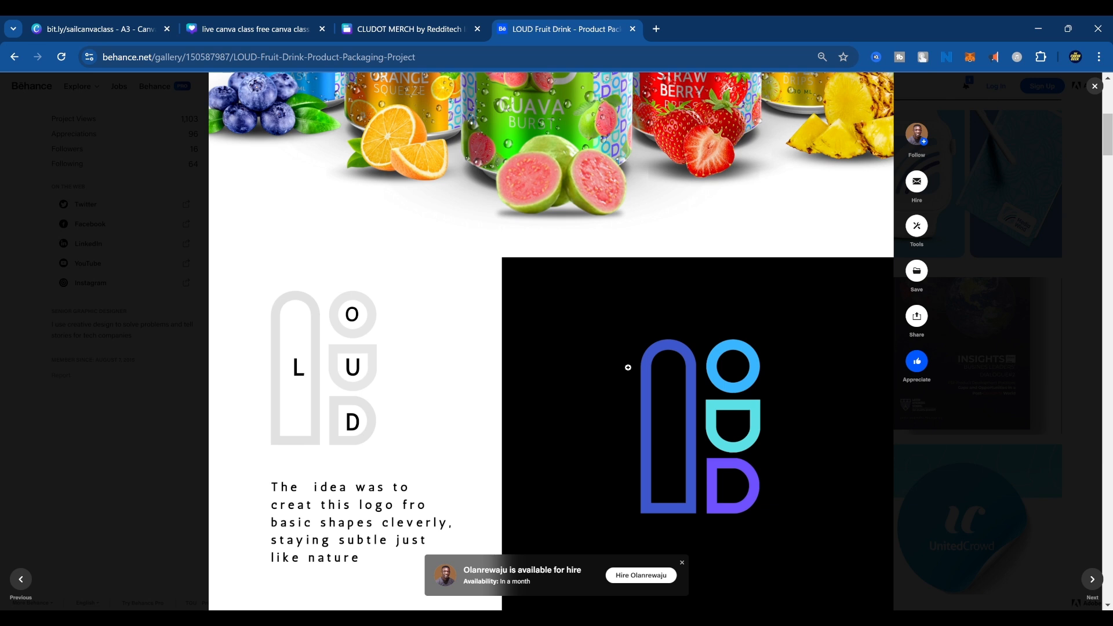
scroll(563, 304, "down", 1)
scroll(563, 304, "down", 1)
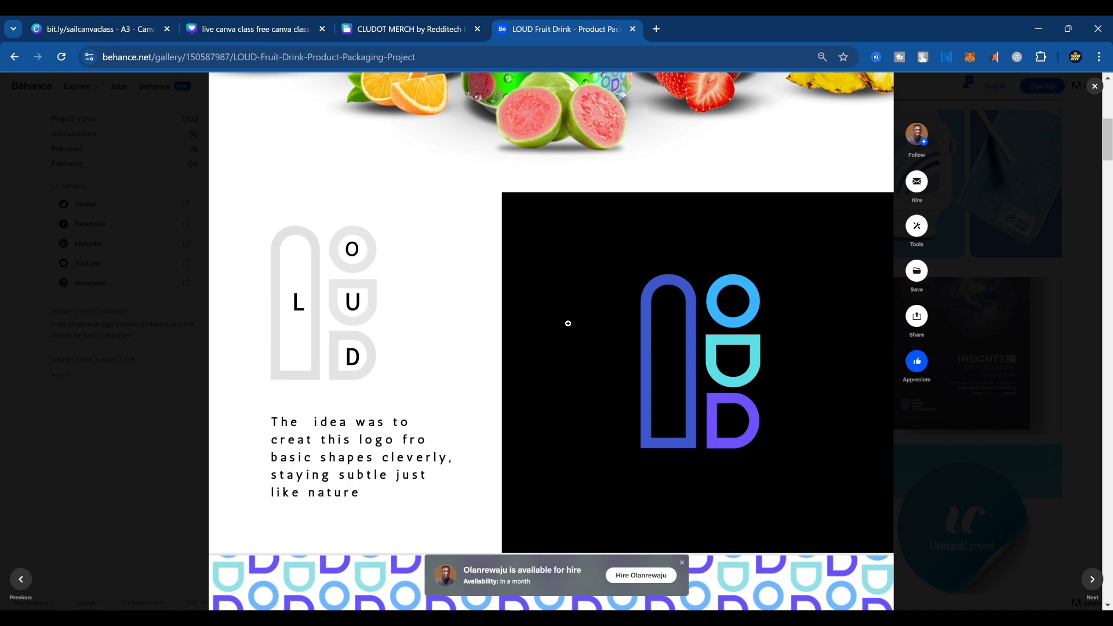
scroll(567, 330, "down", 1)
scroll(565, 328, "up", 1)
scroll(565, 328, "up", 6)
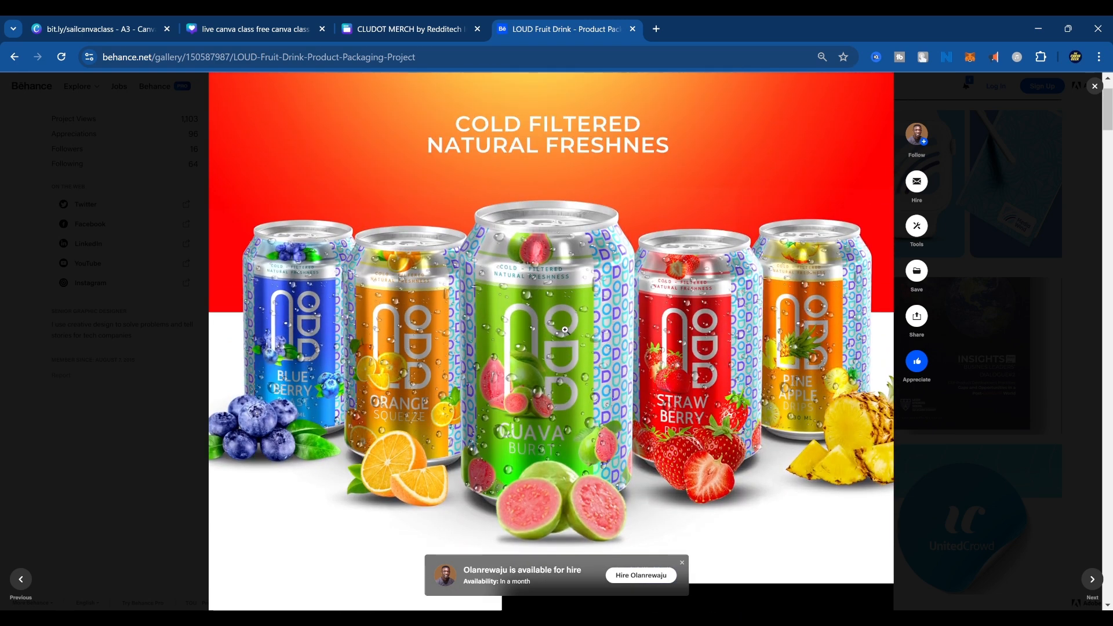
scroll(565, 329, "down", 4)
scroll(565, 329, "down", 4)
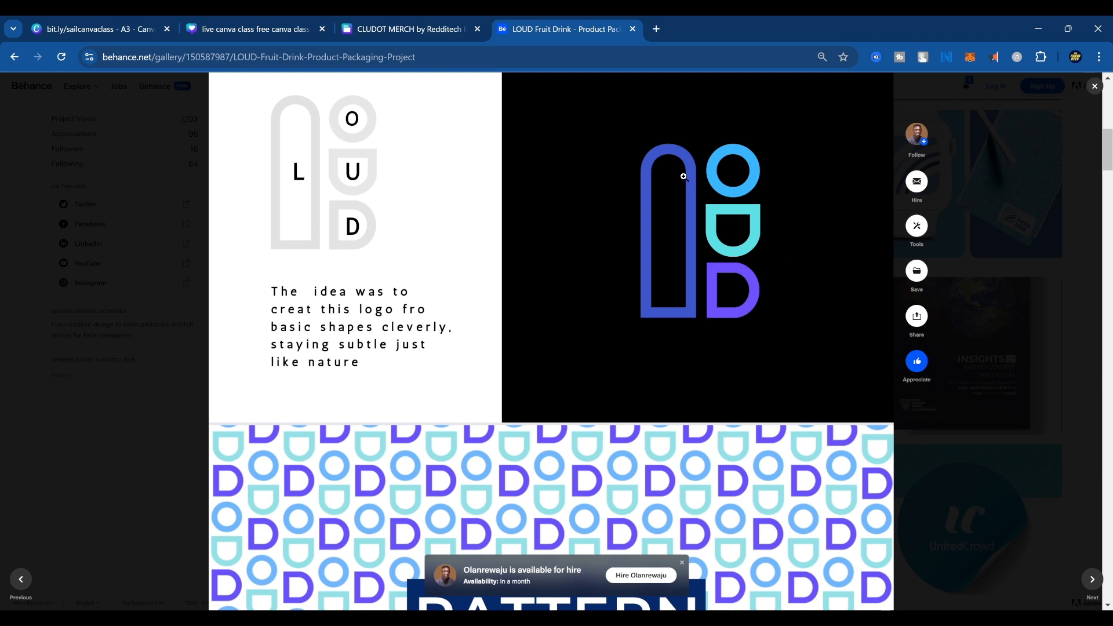
Examine the LOUD brand pattern, the "Get some LOUD" can mock-ups and the fruit-themed logo tiles.
scroll(670, 313, "down", 3)
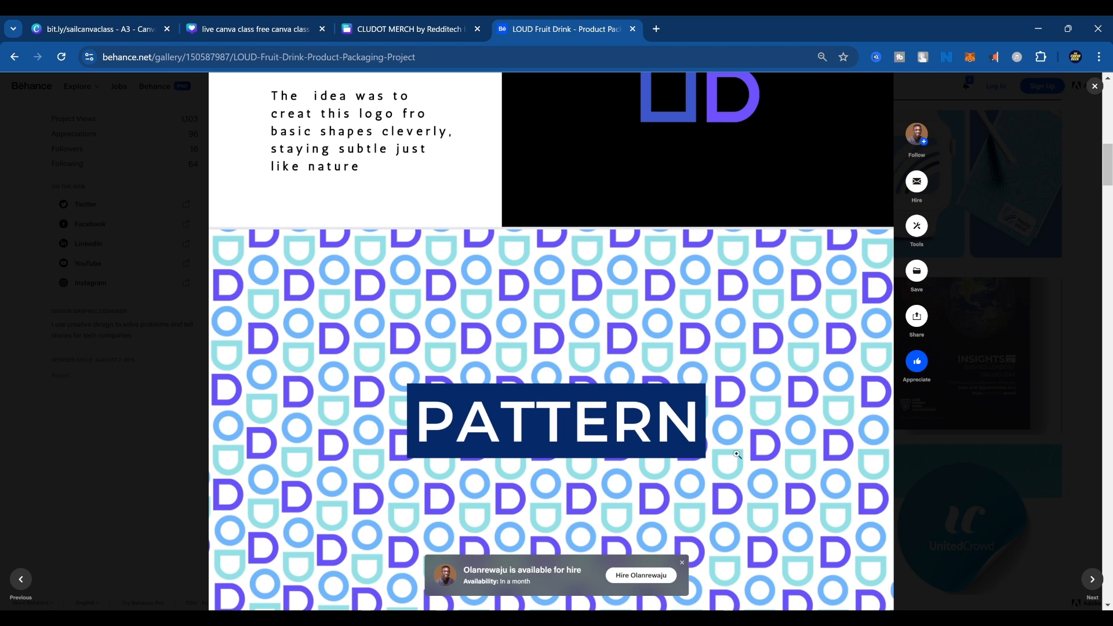
scroll(733, 453, "down", 5)
scroll(707, 444, "down", 3)
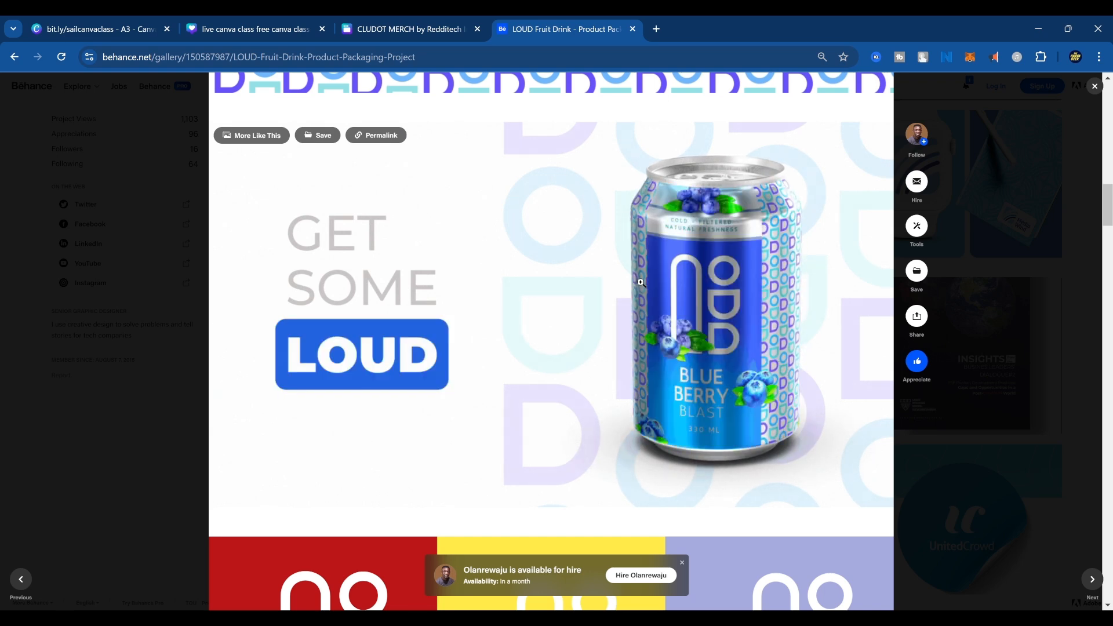
scroll(641, 283, "down", 7)
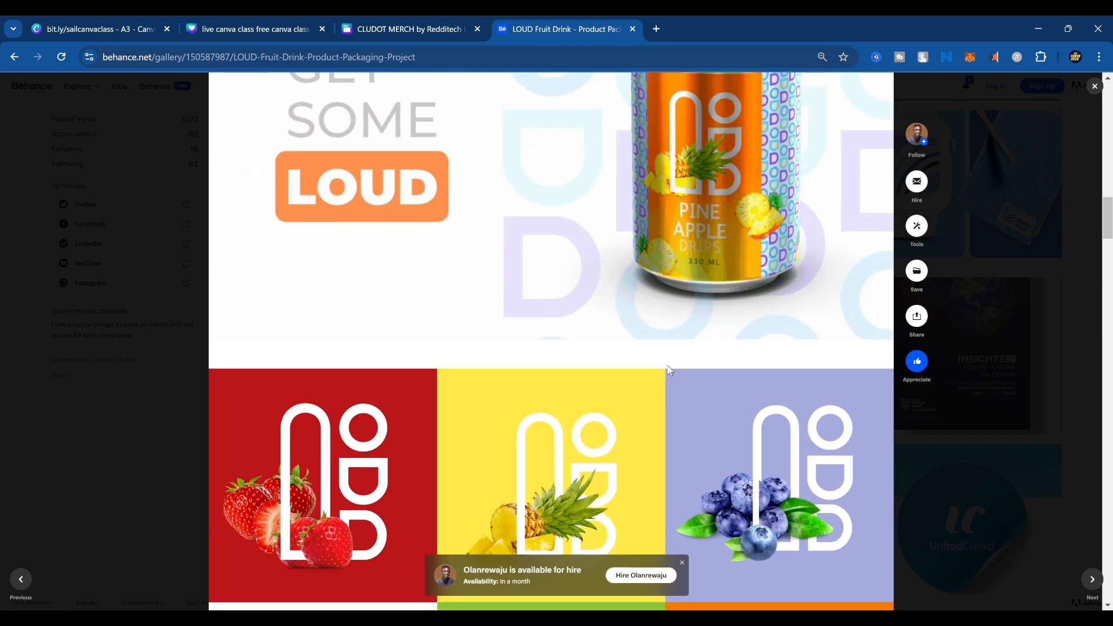
scroll(679, 378, "down", 1)
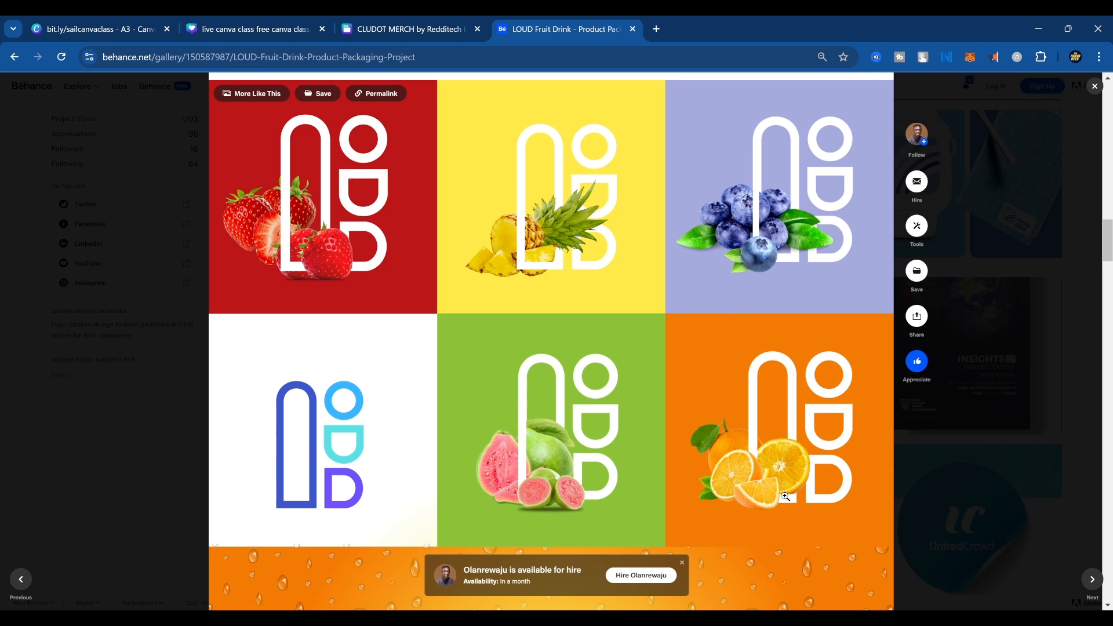
scroll(588, 426, "down", 2)
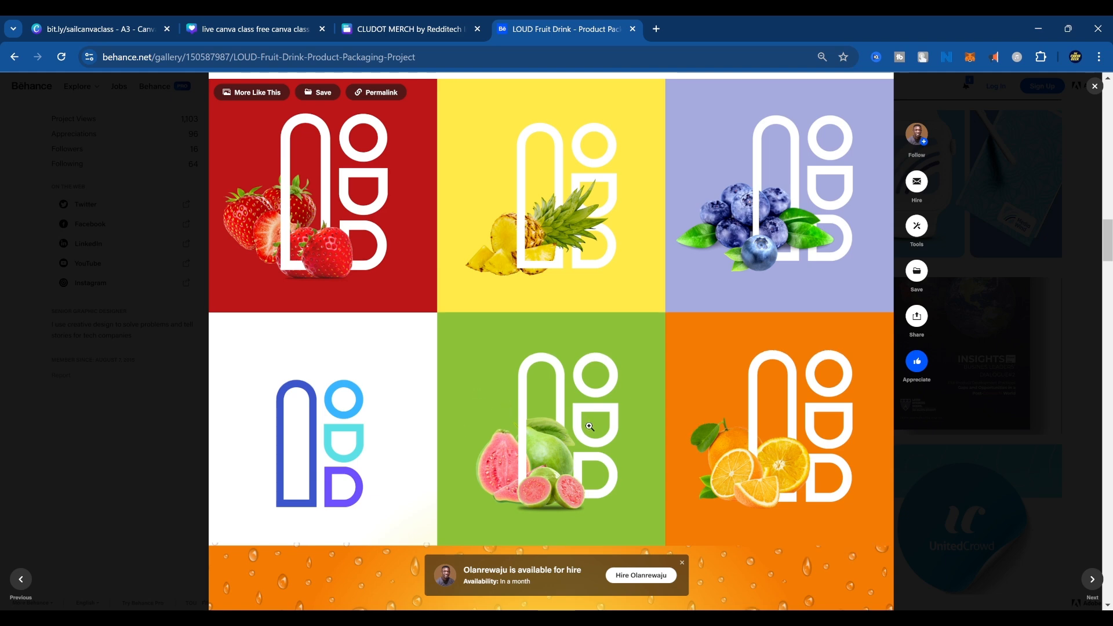
Examine the nutrition labels on the backs of the cans and the Guava Burst and Orange Squeeze product images.
scroll(590, 427, "down", 4)
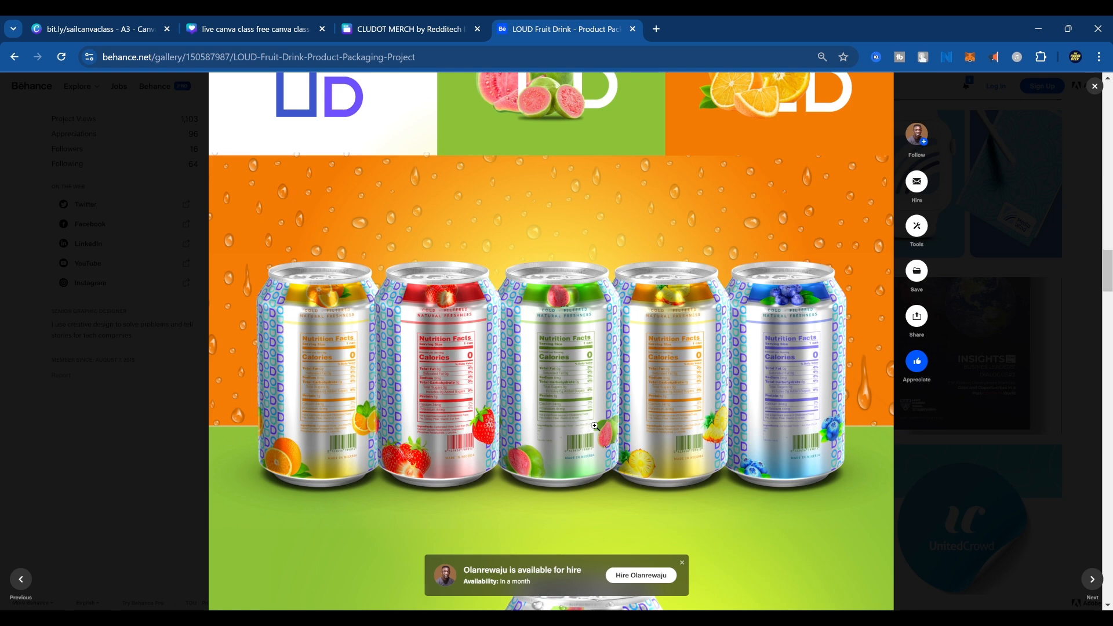
scroll(595, 427, "down", 3)
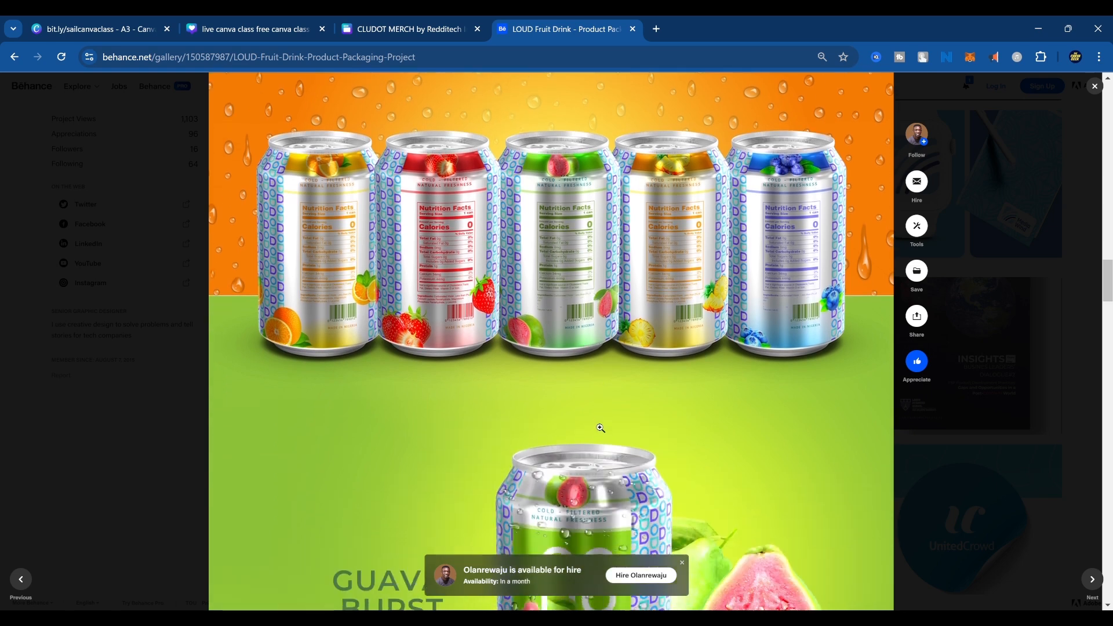
scroll(603, 427, "down", 2)
scroll(603, 426, "up", 4)
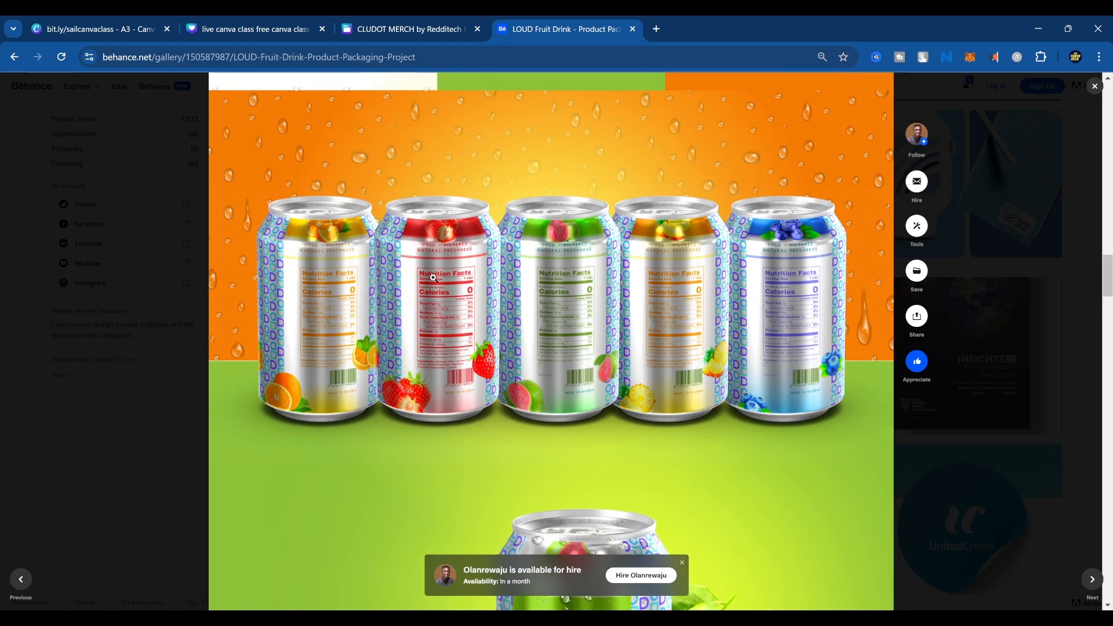
scroll(658, 394, "down", 3)
scroll(658, 395, "down", 3)
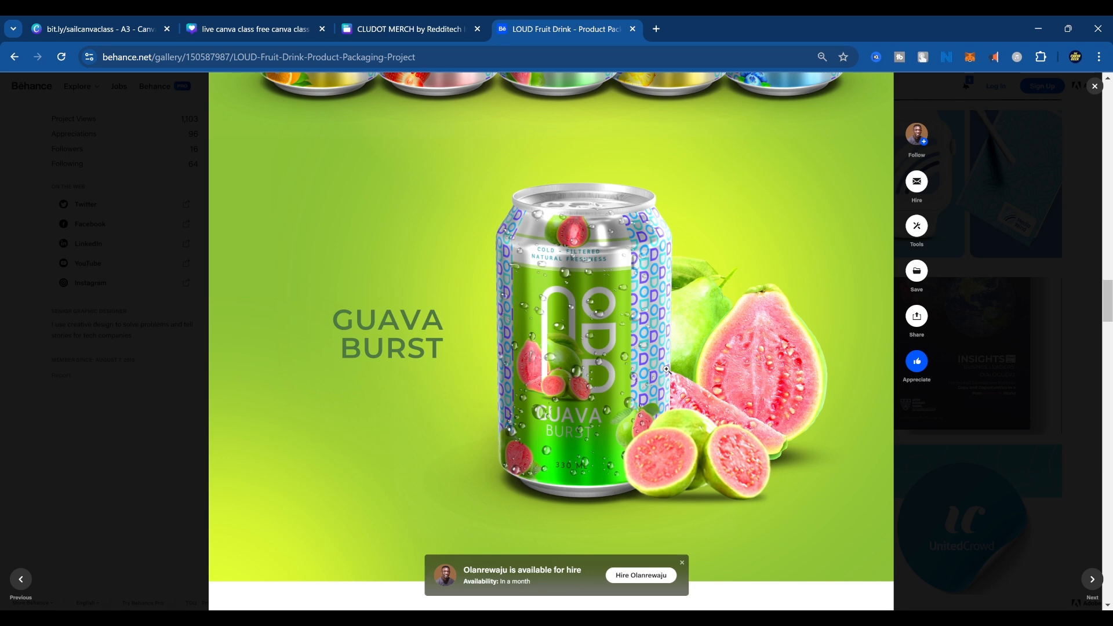
scroll(667, 427, "down", 8)
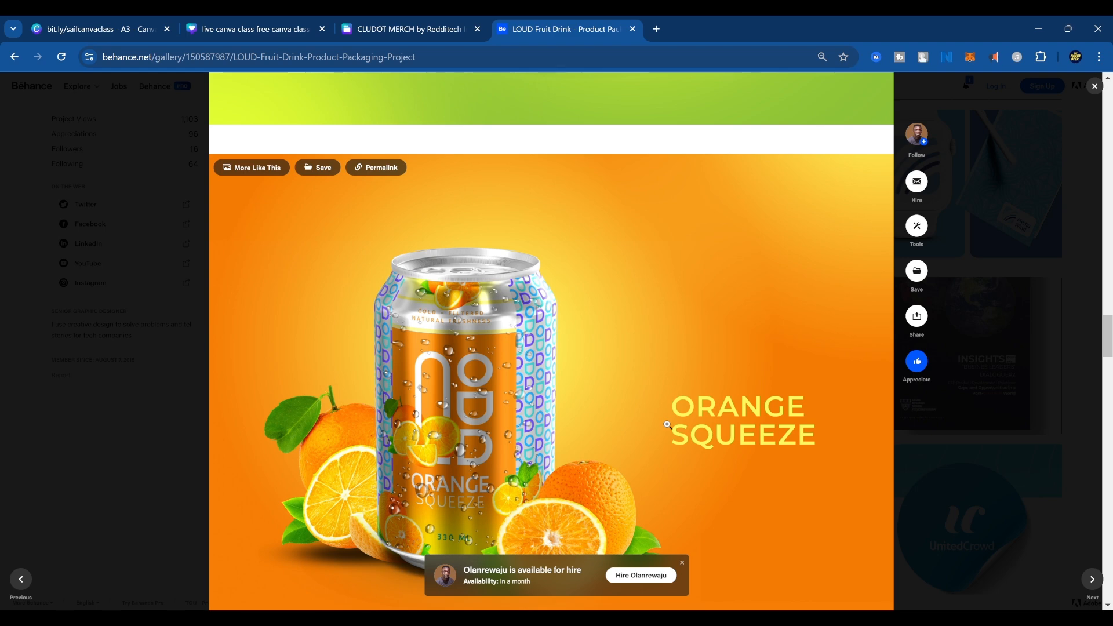
Examine the Orange Squeeze, Blue Berry Blast, Straw Berry Press and Pine Apple can images.
scroll(667, 425, "down", 8)
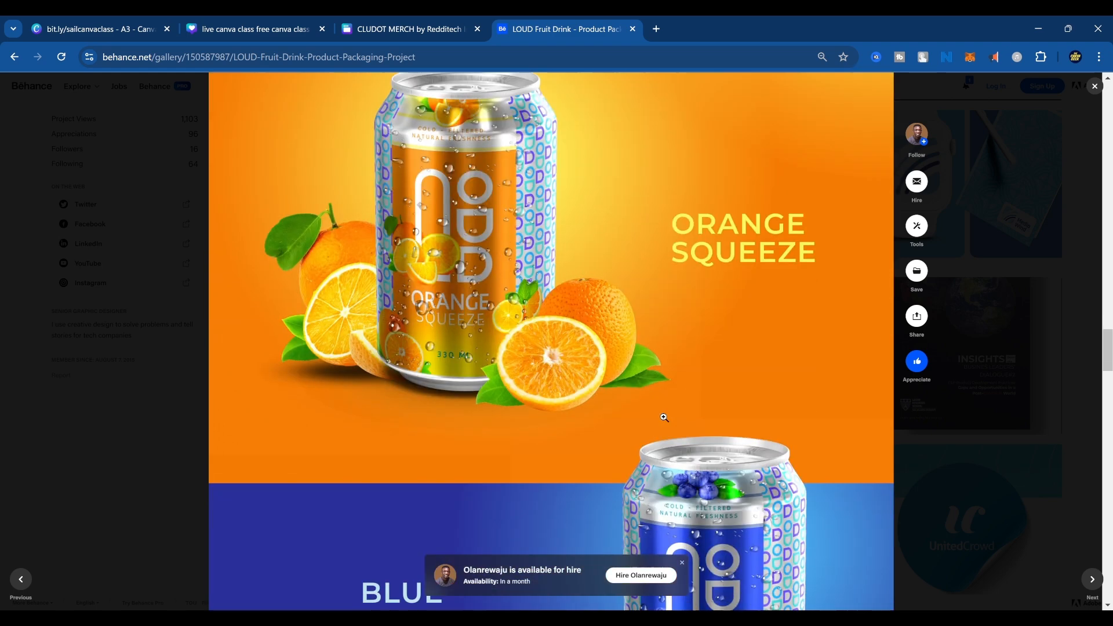
scroll(662, 421, "down", 3)
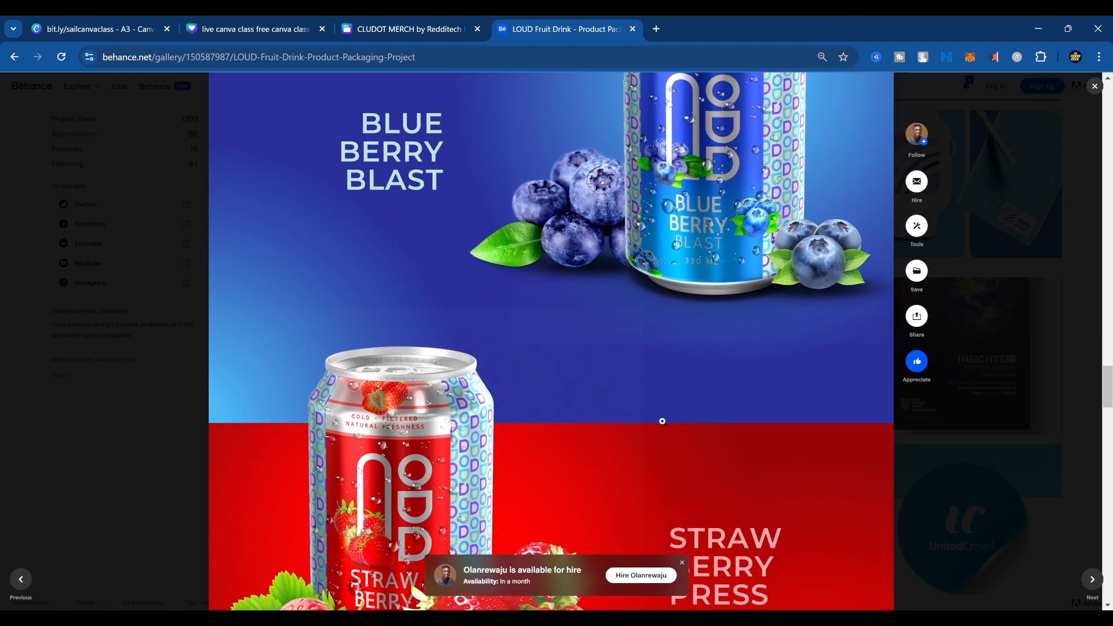
scroll(663, 422, "down", 7)
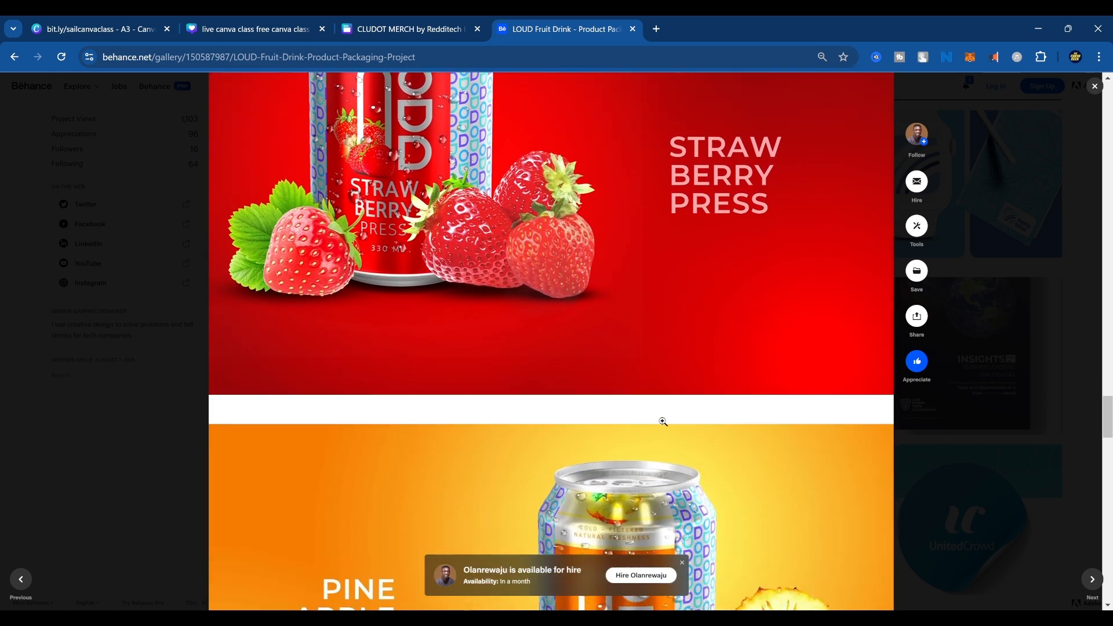
scroll(663, 421, "down", 10)
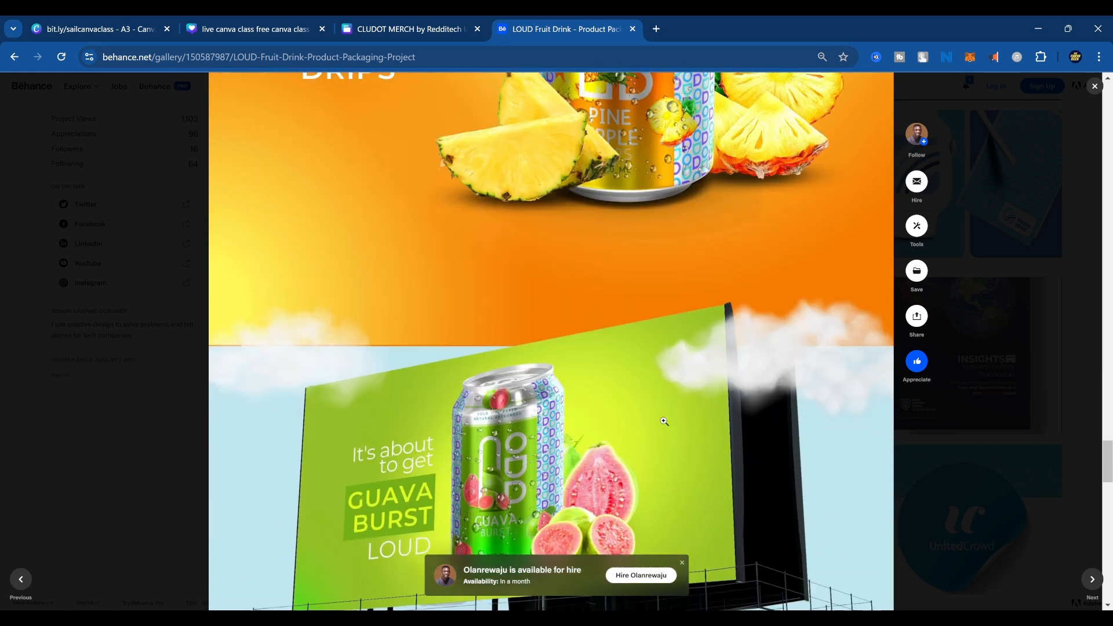
Examine the Guava Burst billboard mock-up and the closing thank-you page, and return to the portfolio.
scroll(665, 422, "down", 3)
scroll(661, 406, "down", 3)
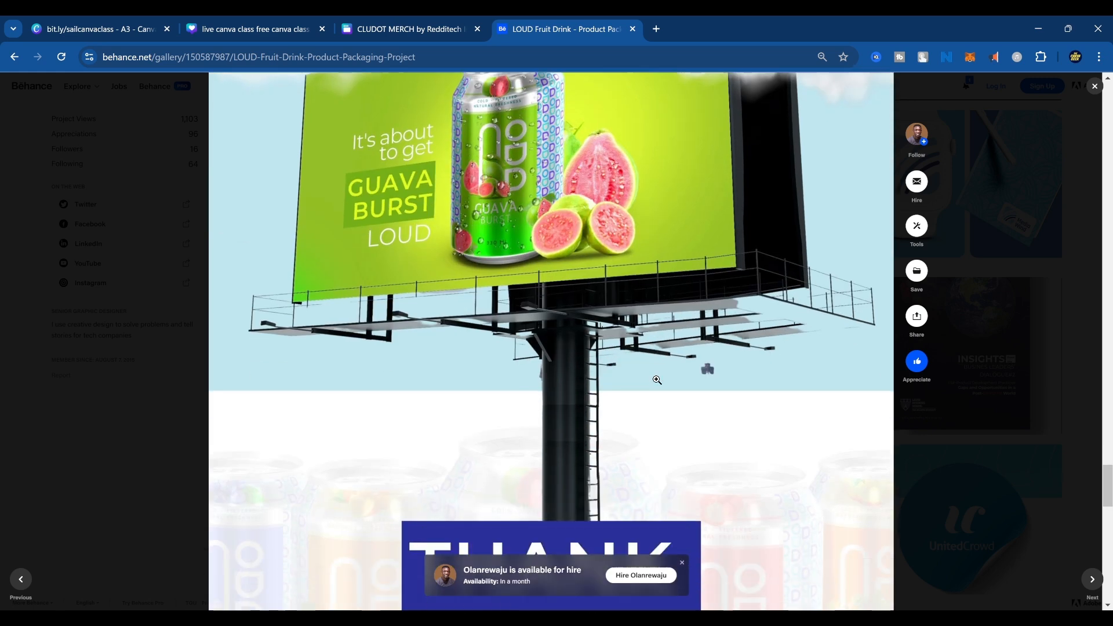
scroll(657, 380, "down", 3)
scroll(526, 329, "up", 2)
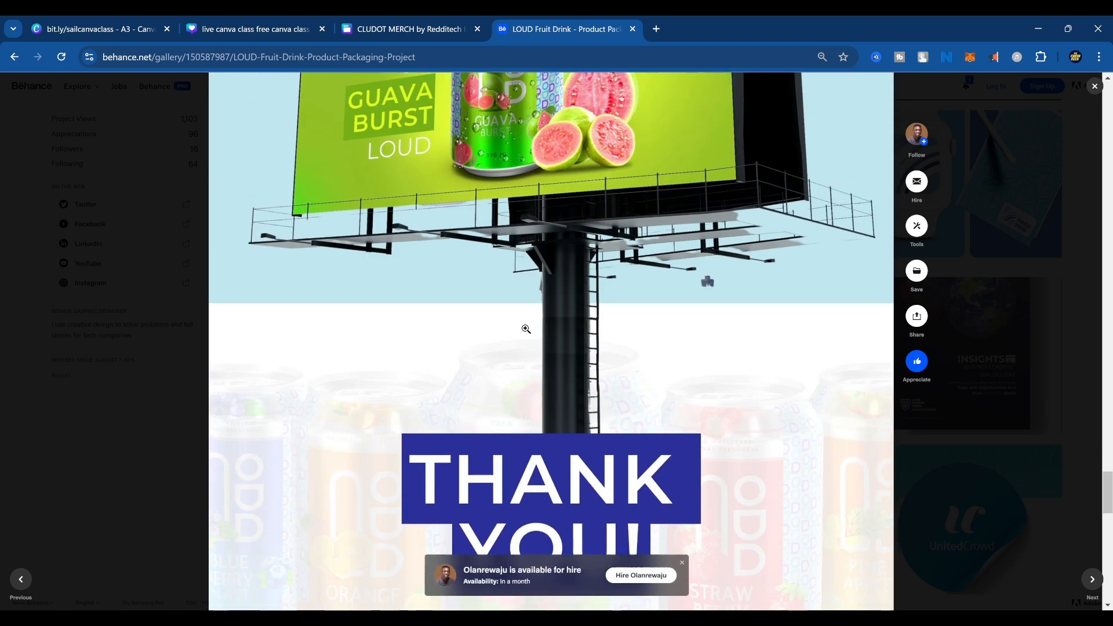
scroll(526, 329, "up", 4)
scroll(525, 372, "down", 8)
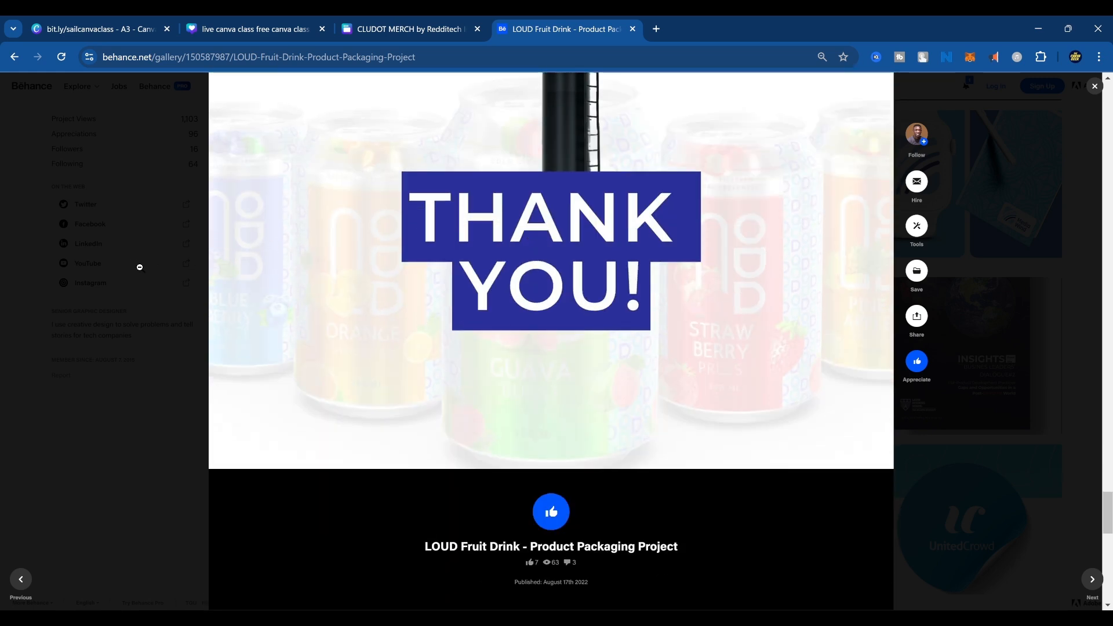
left_click(140, 268)
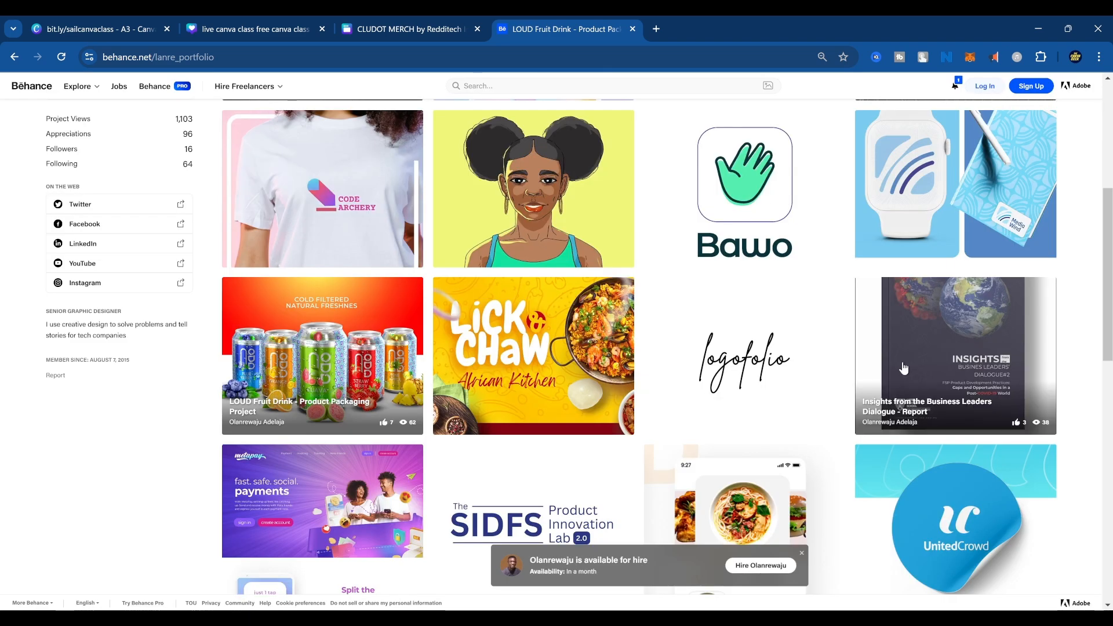
Browse the portfolio's project thumbnails and open "Metapay - Landing Page and Social Media Posts Design".
scroll(907, 392, "down", 2)
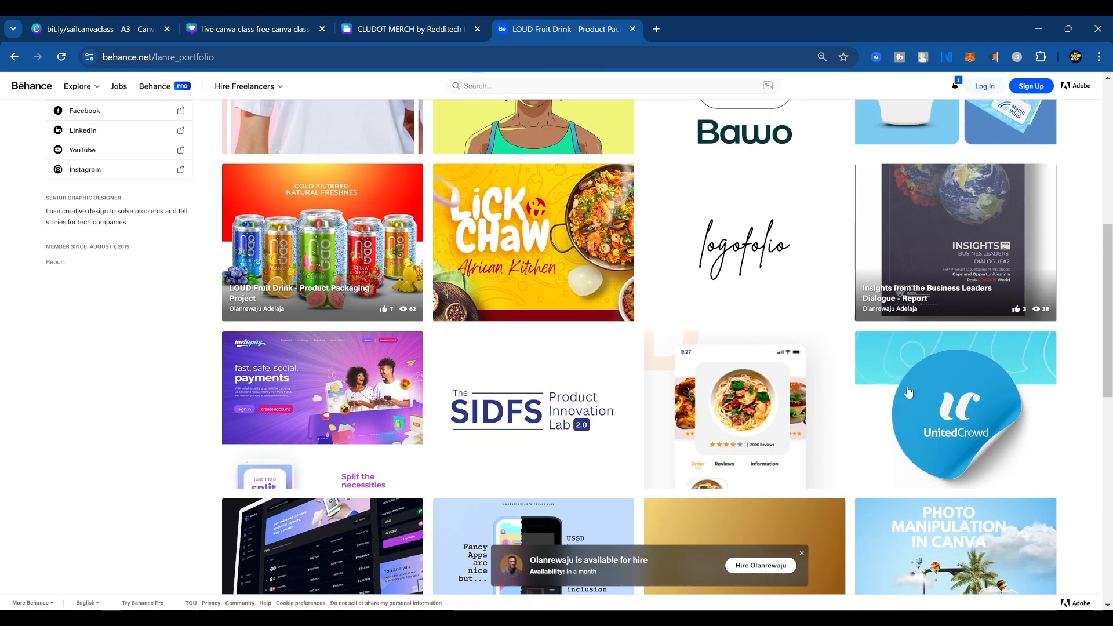
scroll(908, 393, "down", 3)
scroll(625, 388, "up", 4)
left_click(355, 430)
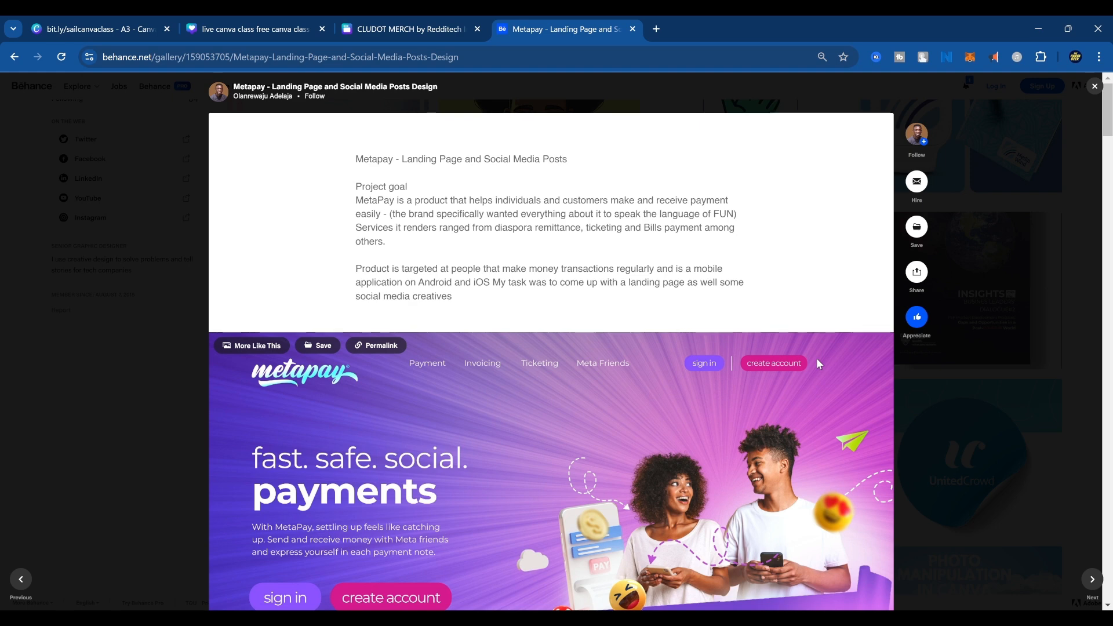
Examine the Metapay landing page from the project goal and hero banner through the services section to the footer.
scroll(695, 414, "down", 1)
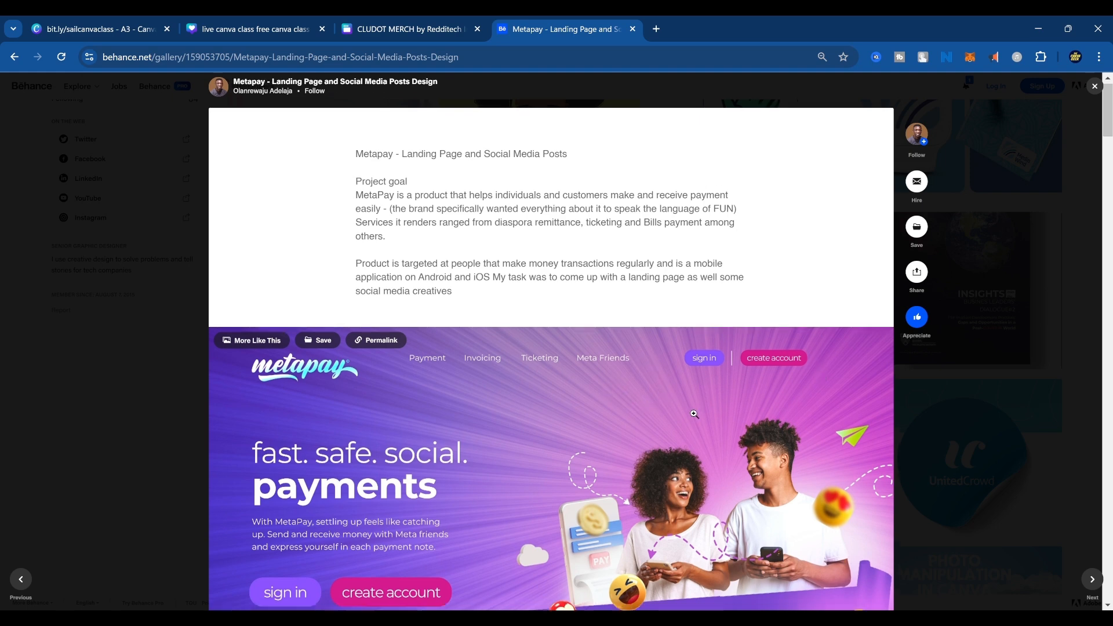
scroll(694, 414, "down", 4)
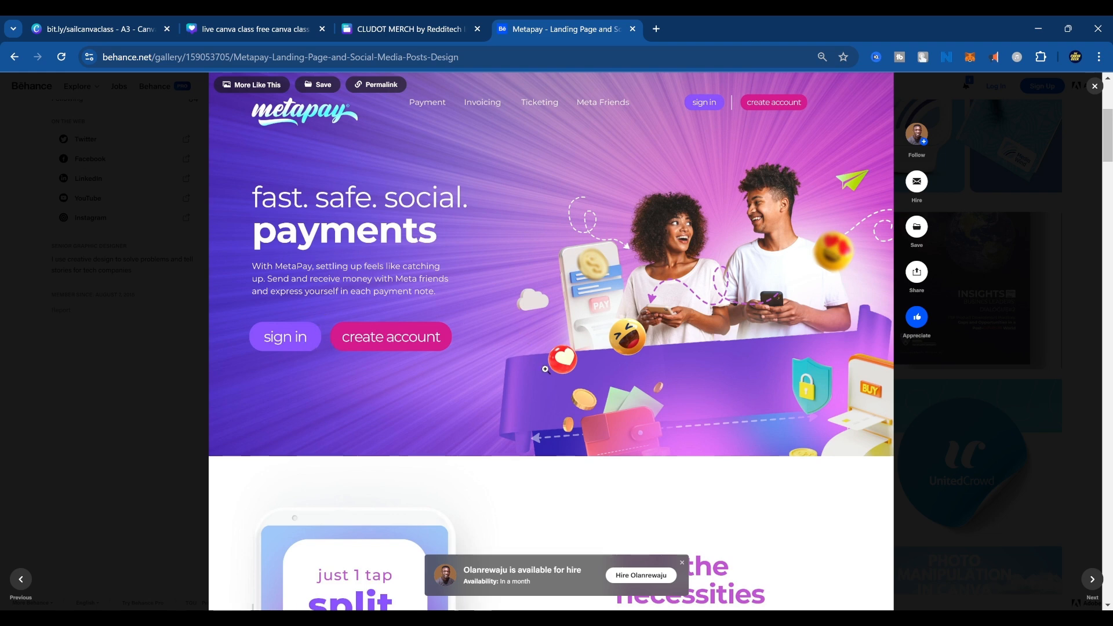
scroll(656, 408, "down", 10)
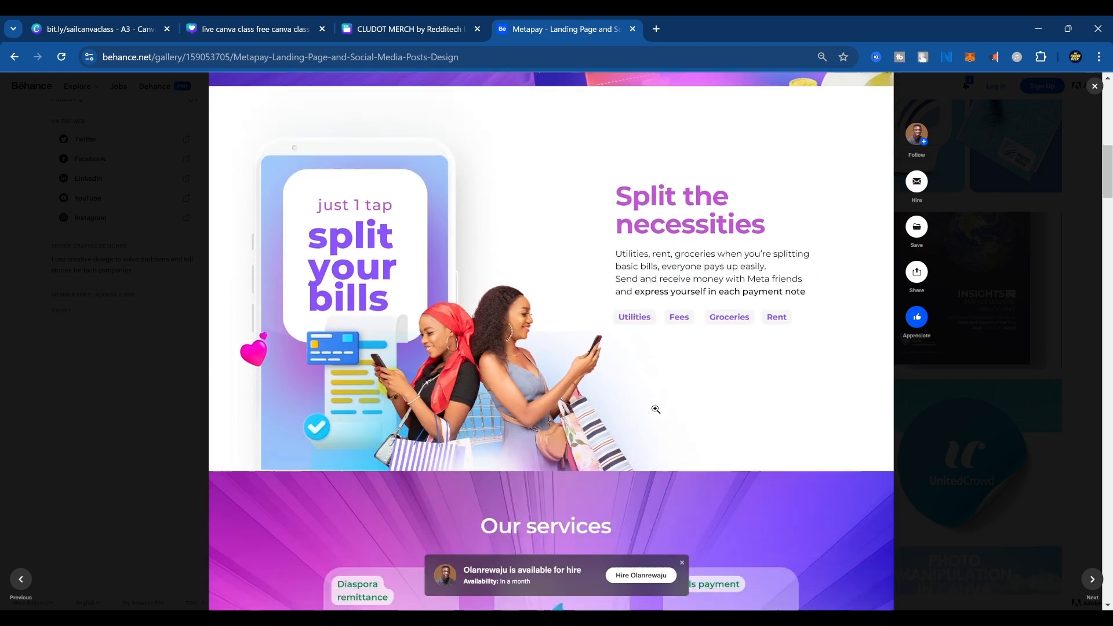
scroll(680, 385, "down", 5)
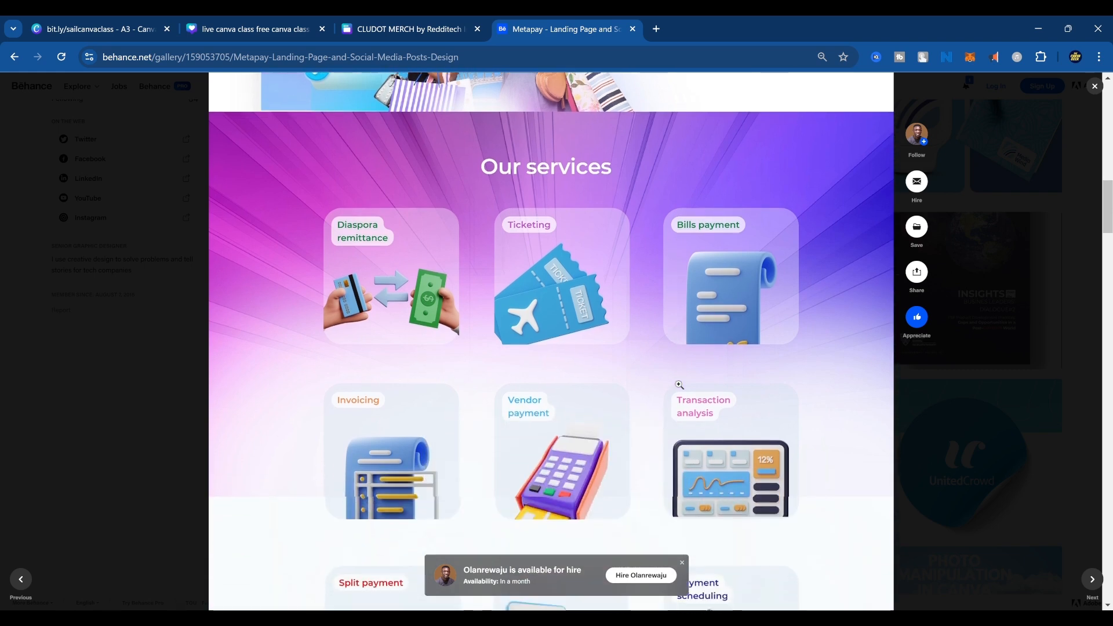
scroll(680, 385, "down", 10)
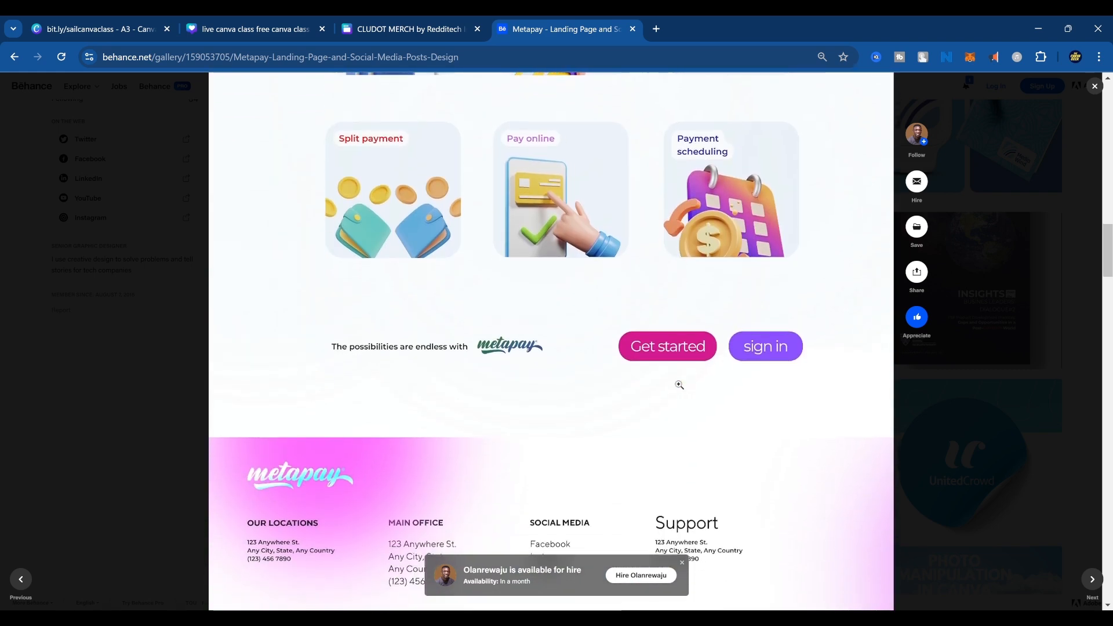
Examine the Metapay social media posts on payments, splitting bills and "spend & shop", and return to the portfolio.
scroll(679, 385, "down", 8)
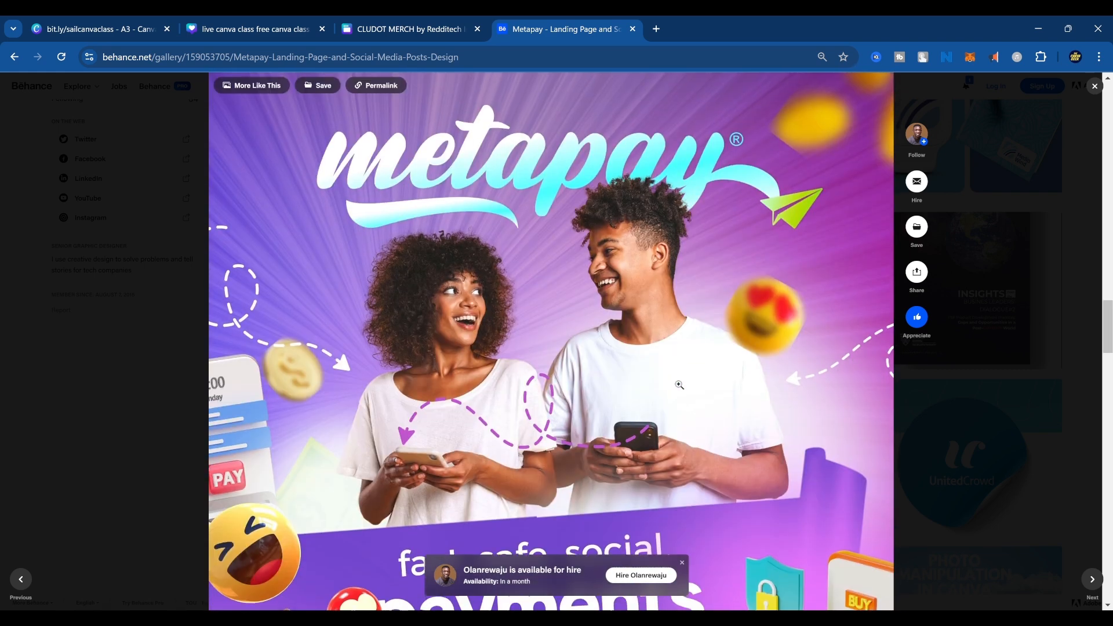
scroll(679, 384, "down", 5)
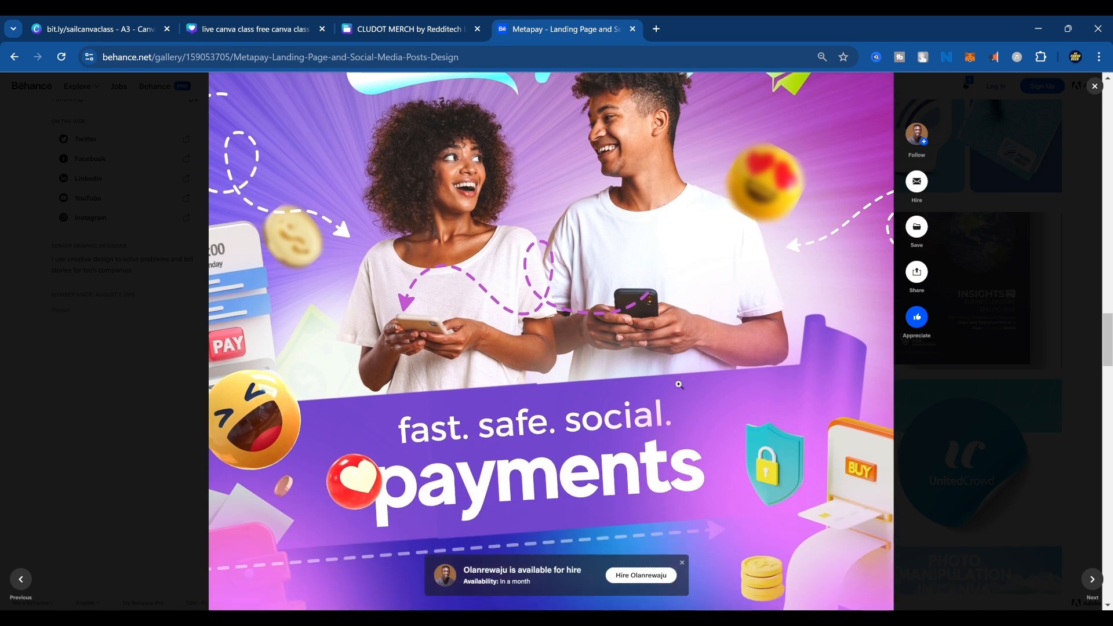
scroll(680, 385, "down", 12)
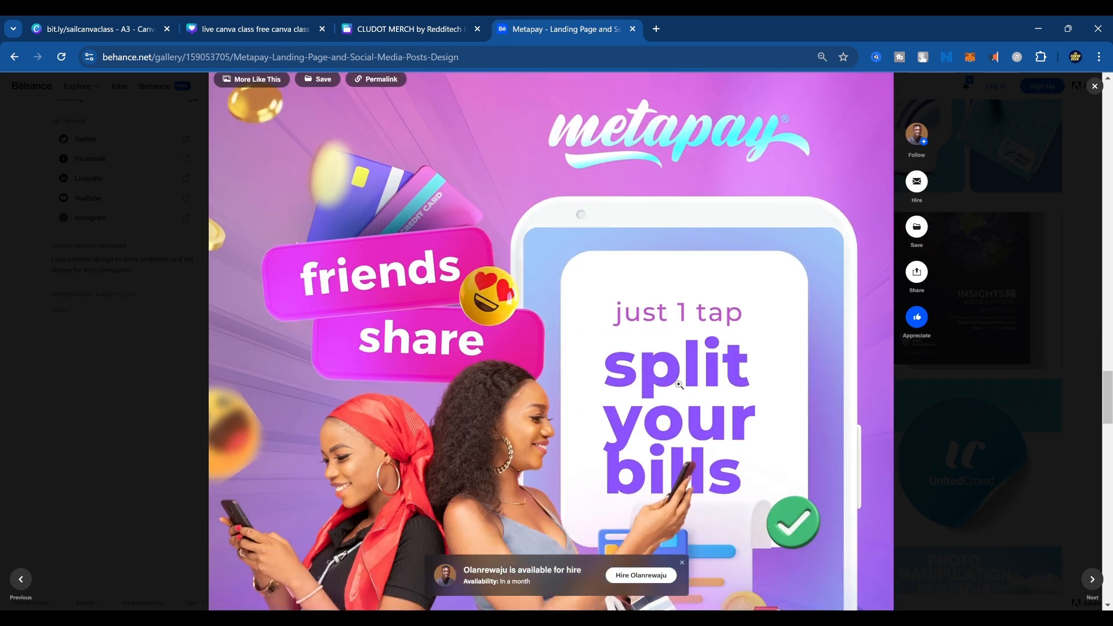
scroll(679, 385, "down", 6)
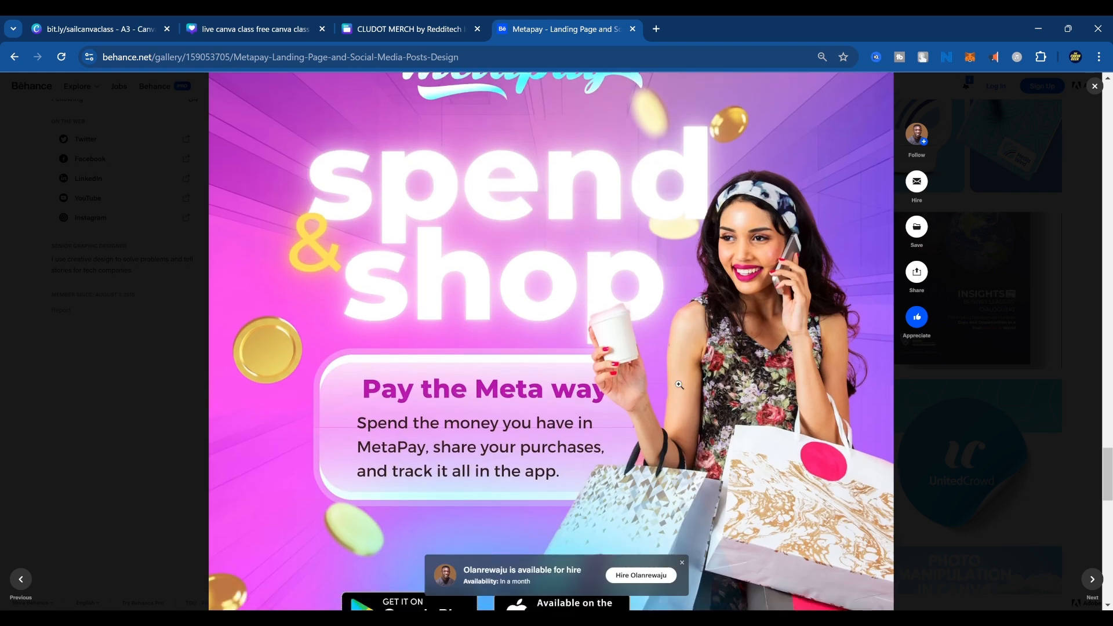
scroll(679, 385, "up", 4)
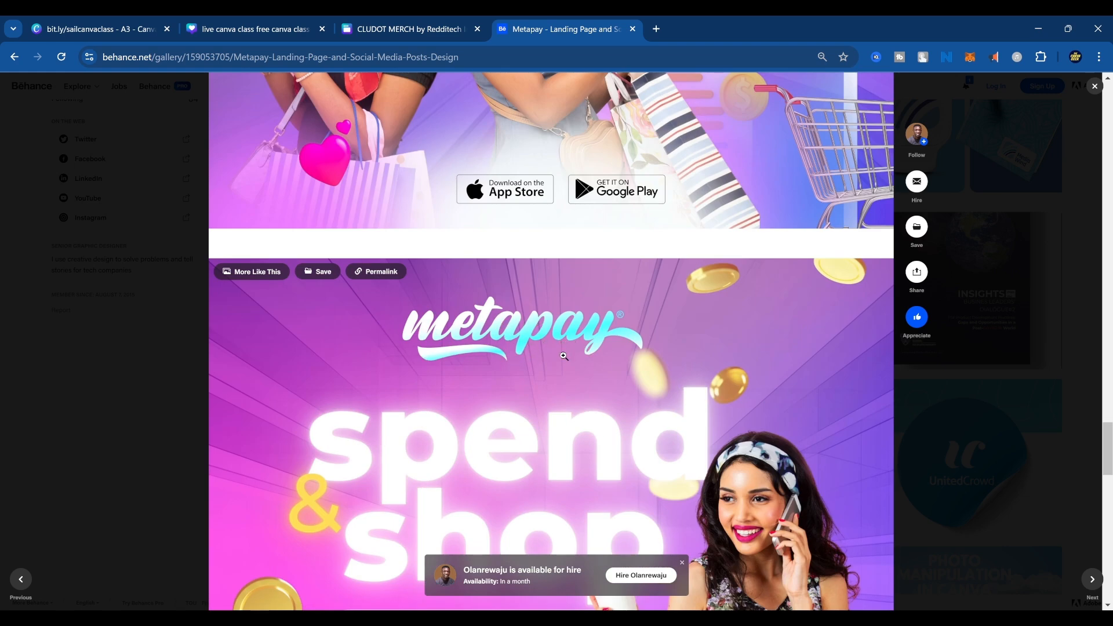
scroll(545, 349, "down", 12)
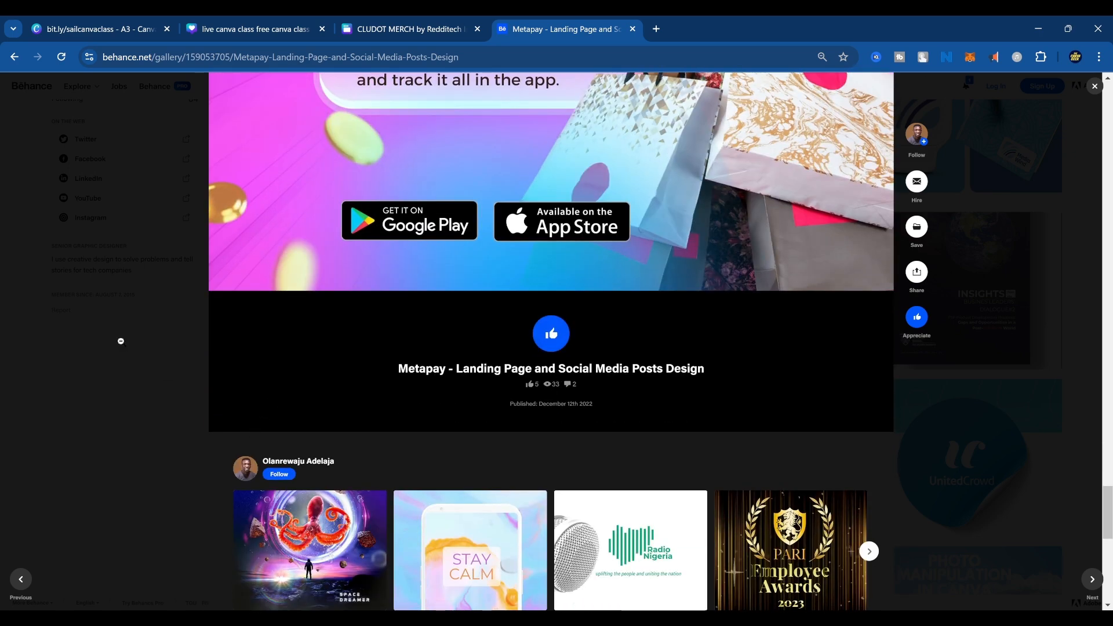
left_click(121, 341)
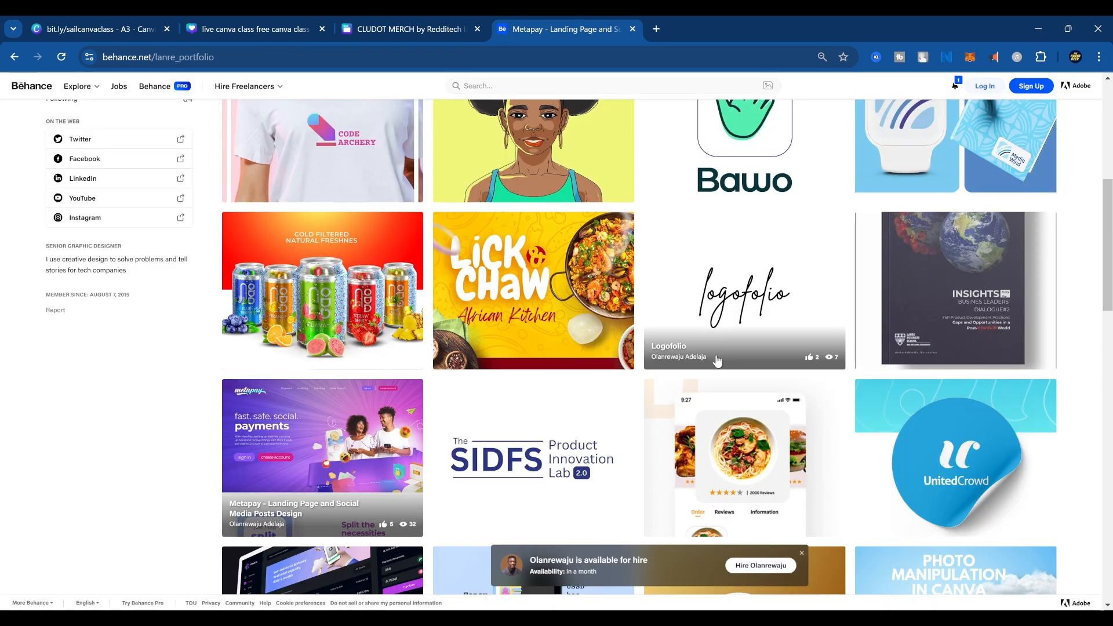
Look through the portfolio thumbnails and open the "Lick & Chaw African Kitchen Branding" project.
scroll(718, 363, "down", 4)
scroll(718, 362, "up", 10)
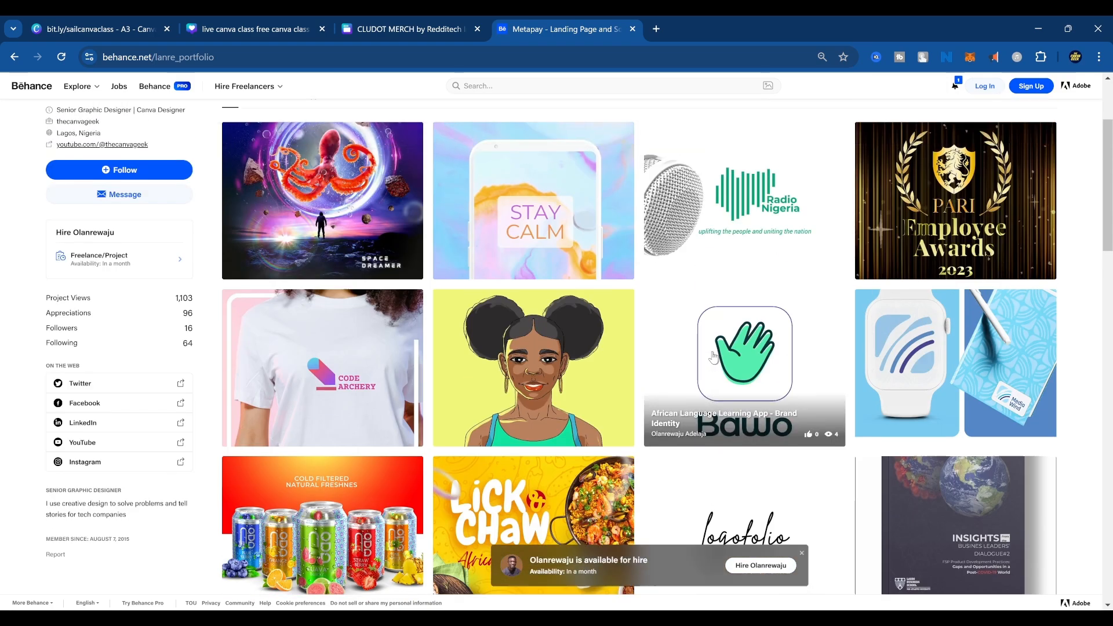
scroll(713, 356, "down", 3)
scroll(713, 356, "down", 4)
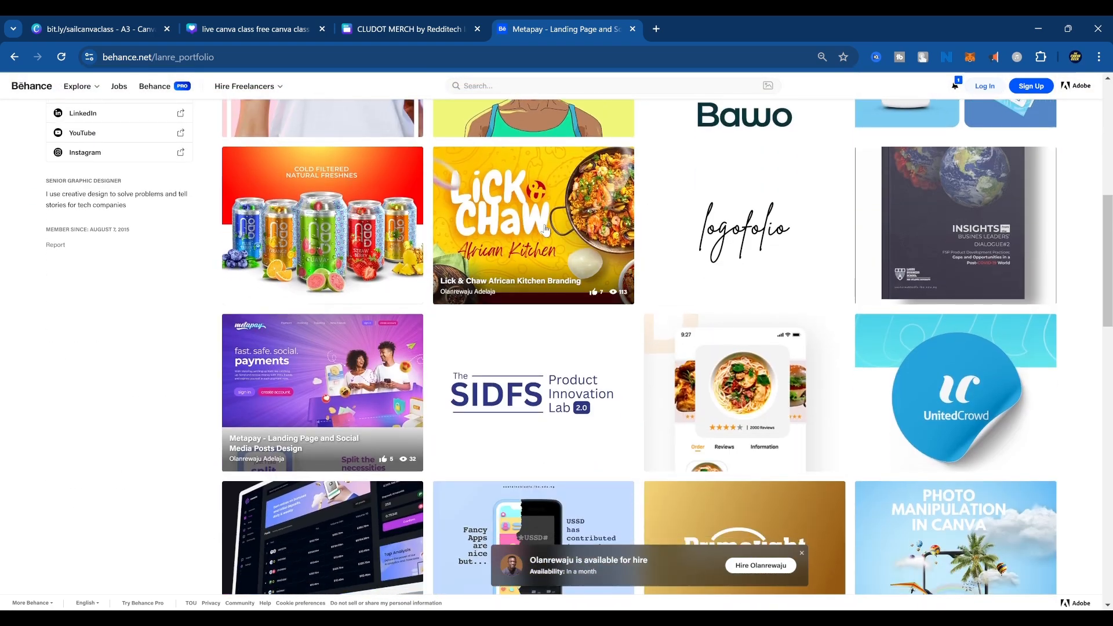
left_click(523, 207)
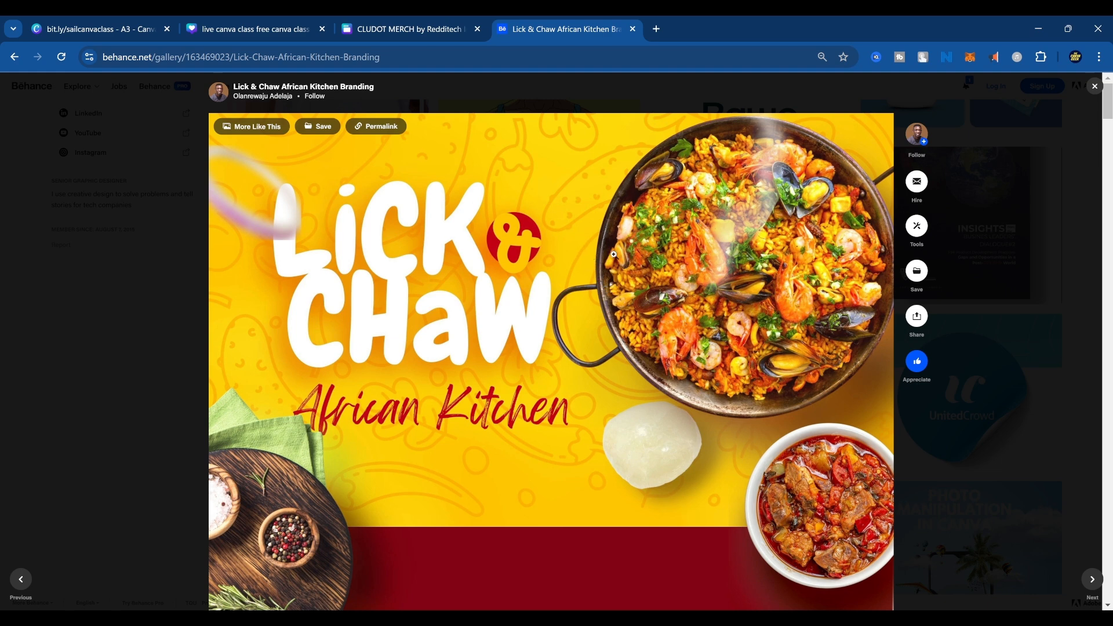
Examine the Lick & Chaw cover, logo, brand colour palette, typefaces and logo colour variations.
scroll(614, 255, "down", 1)
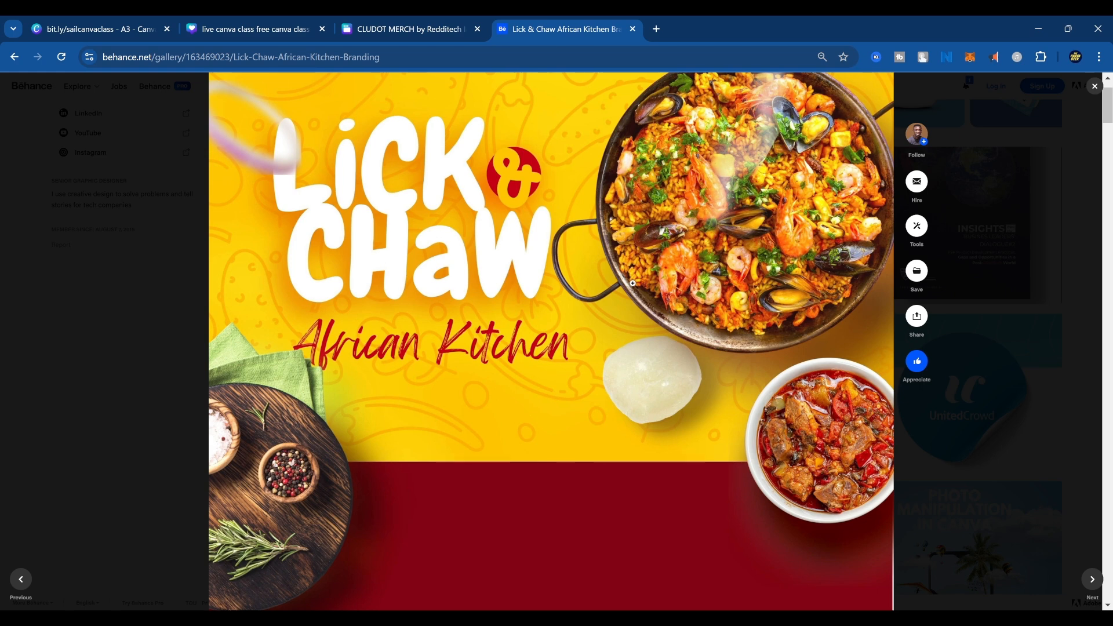
scroll(636, 283, "down", 10)
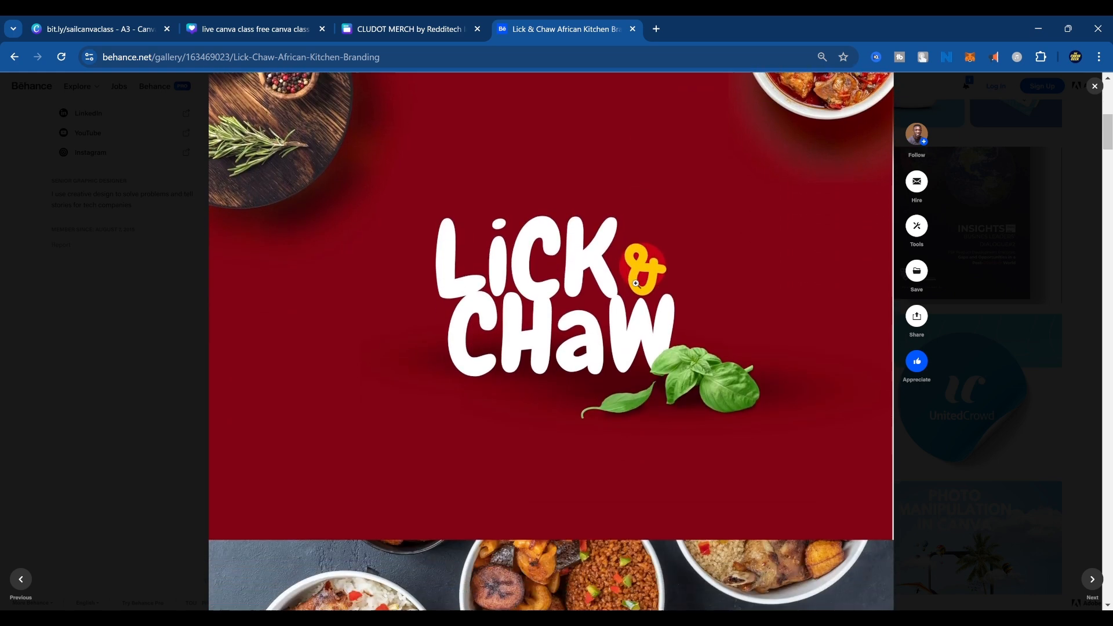
scroll(635, 283, "down", 6)
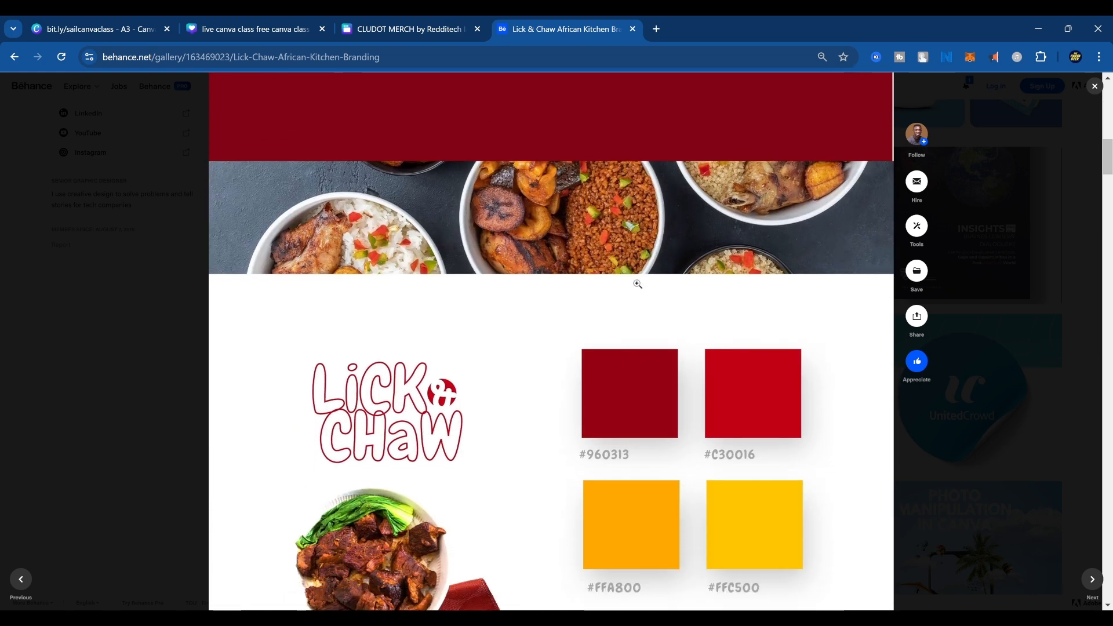
scroll(637, 283, "down", 8)
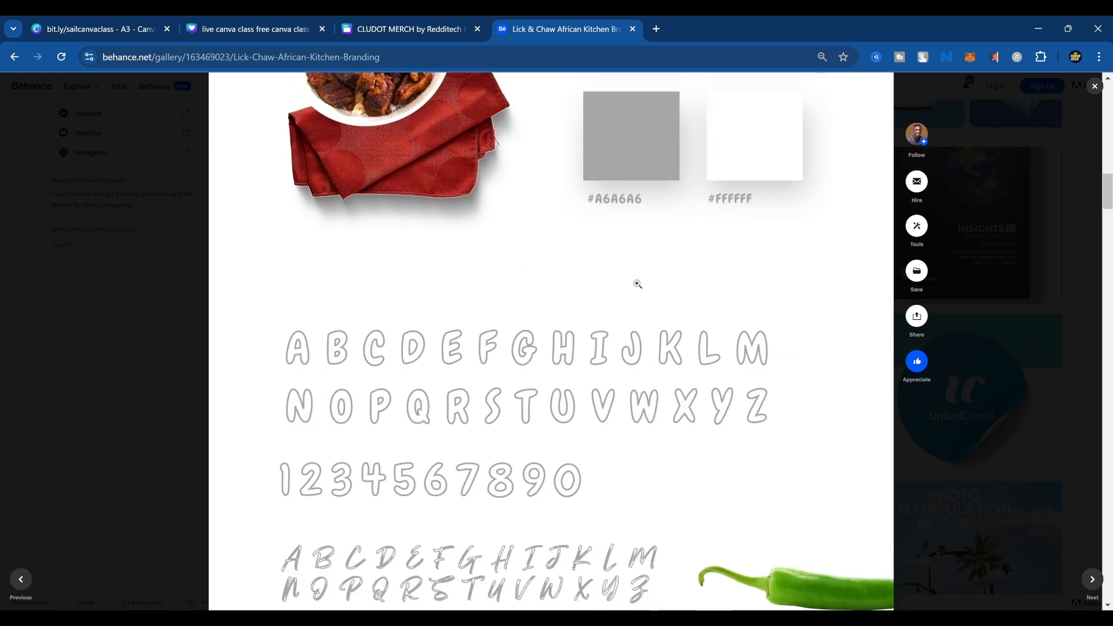
scroll(638, 284, "down", 10)
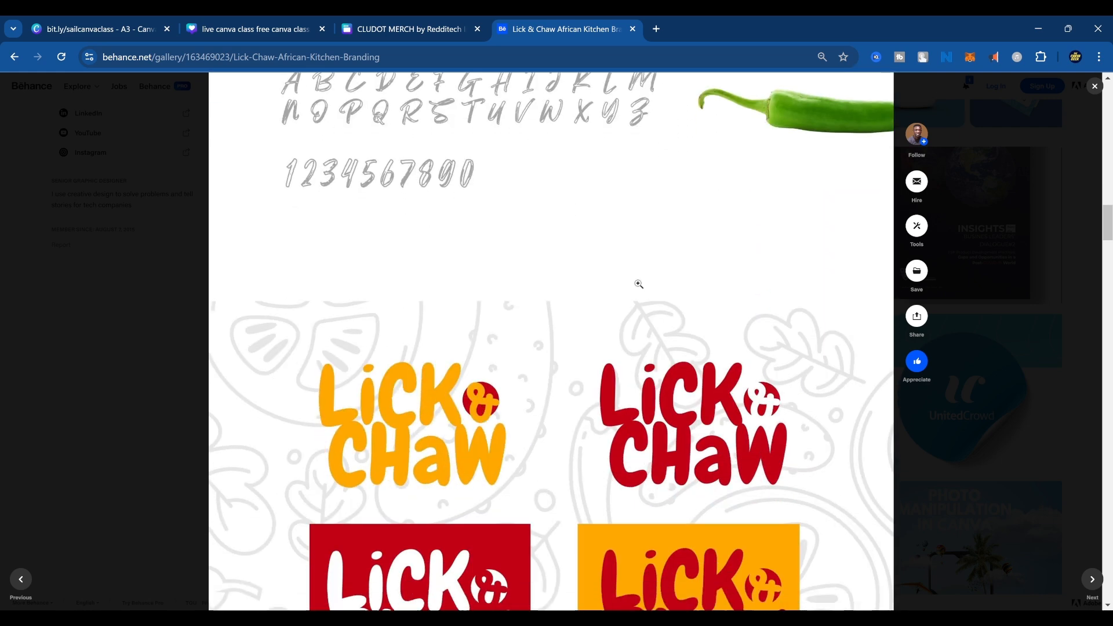
Examine the Lick & Chaw "Now Open" banner, street signage mock-up and food banners.
scroll(638, 283, "down", 17)
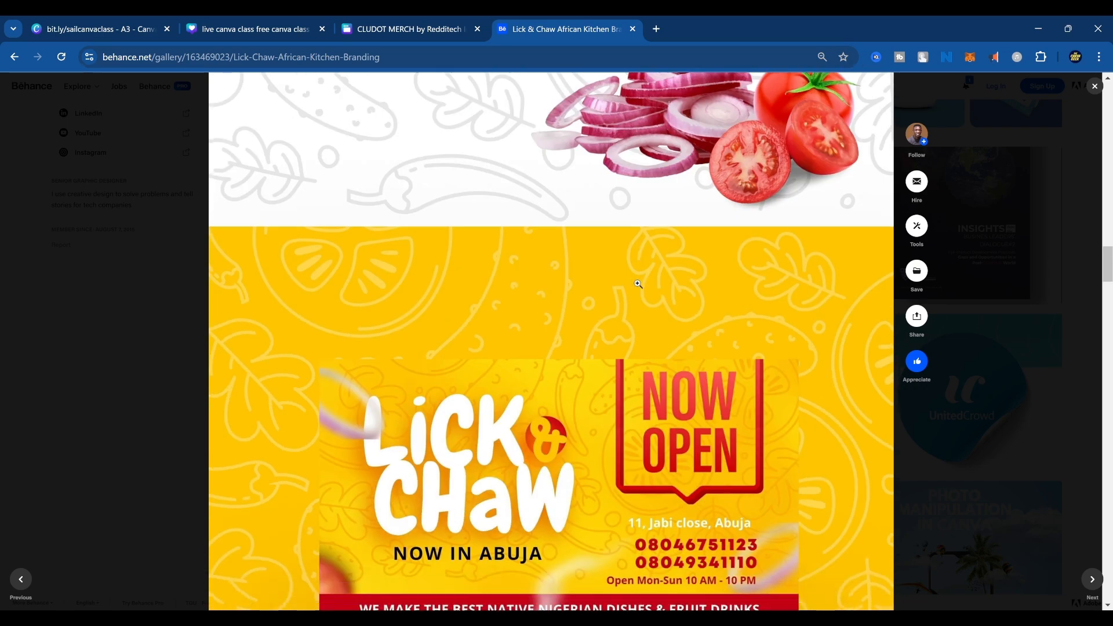
scroll(637, 301, "down", 16)
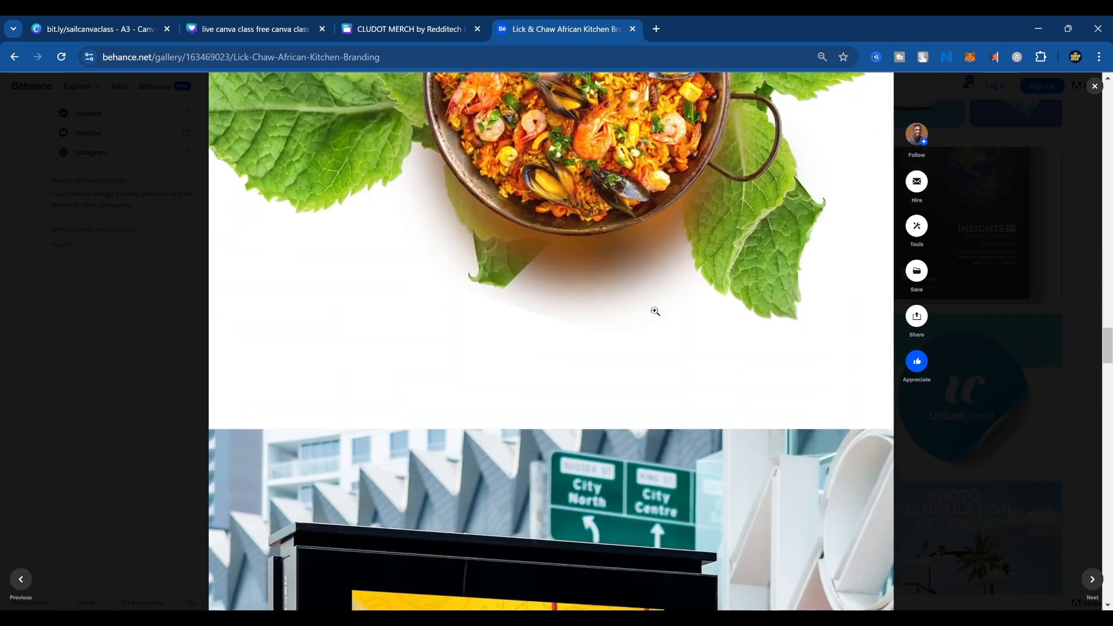
scroll(579, 325, "down", 16)
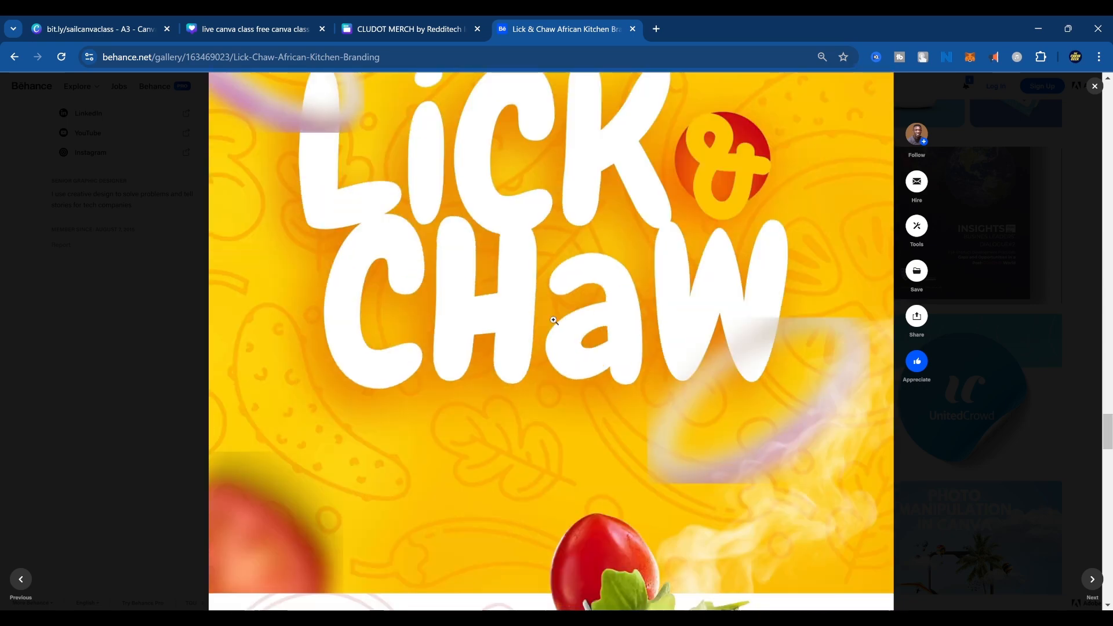
scroll(591, 330, "down", 10)
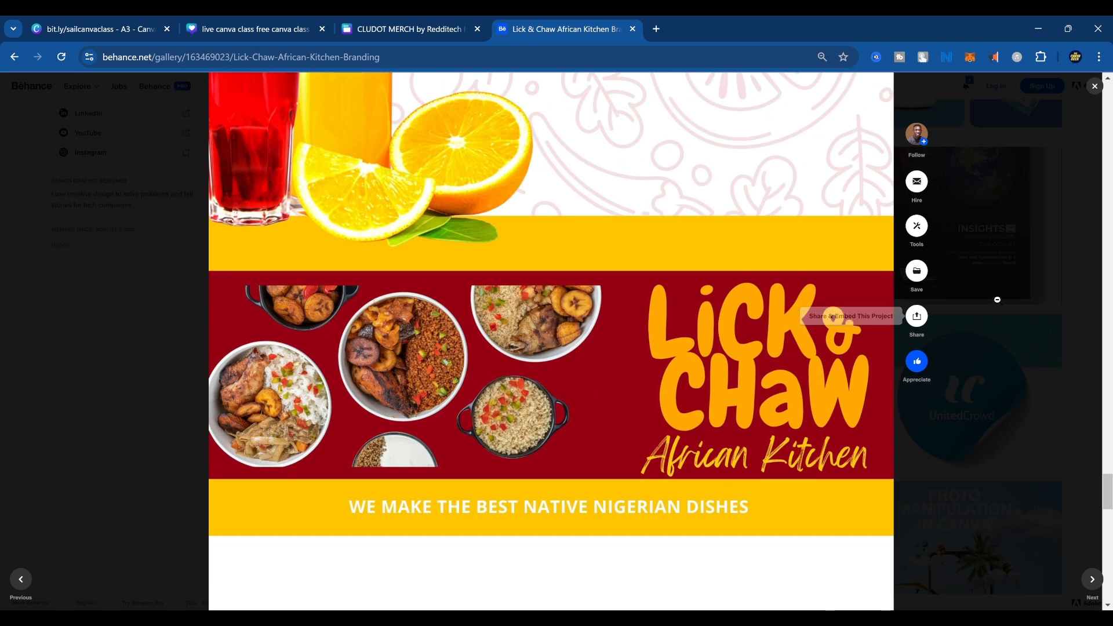
Close the Lick & Chaw project and switch to the Canva design "live canva class free canva class at SAIL".
left_click(1006, 284)
left_click(259, 21)
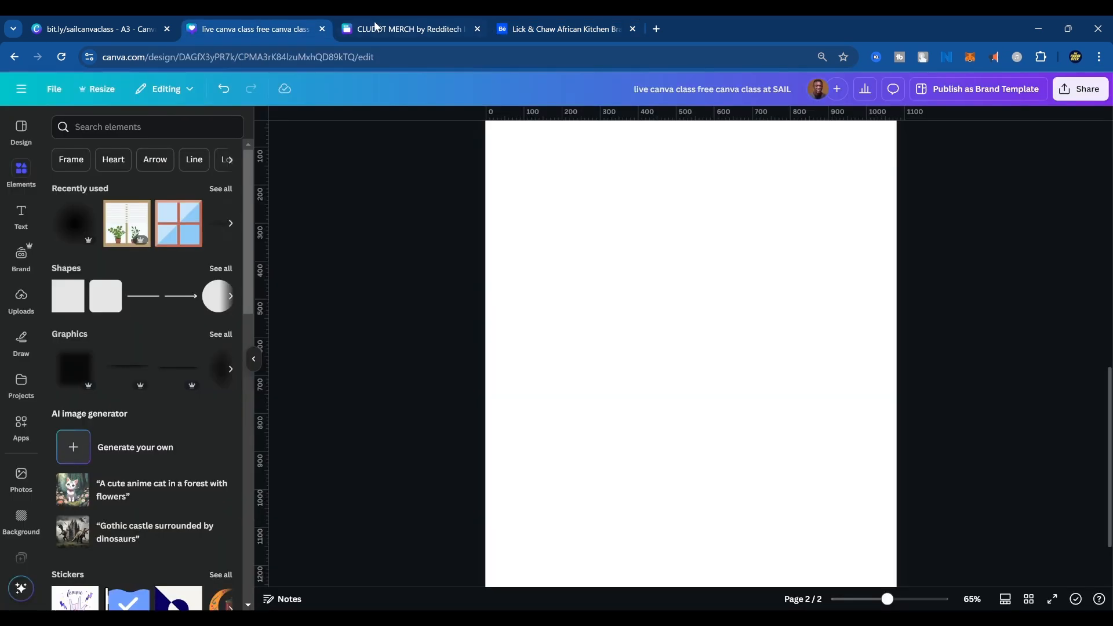
scroll(640, 369, "down", 5)
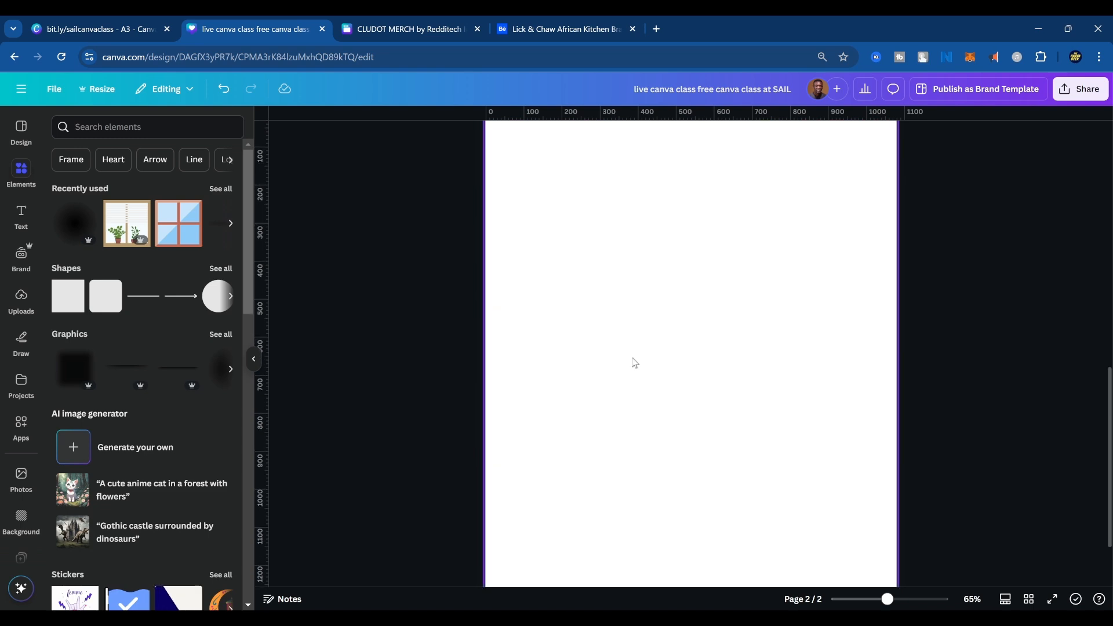
left_click(635, 277)
scroll(588, 296, "up", 3)
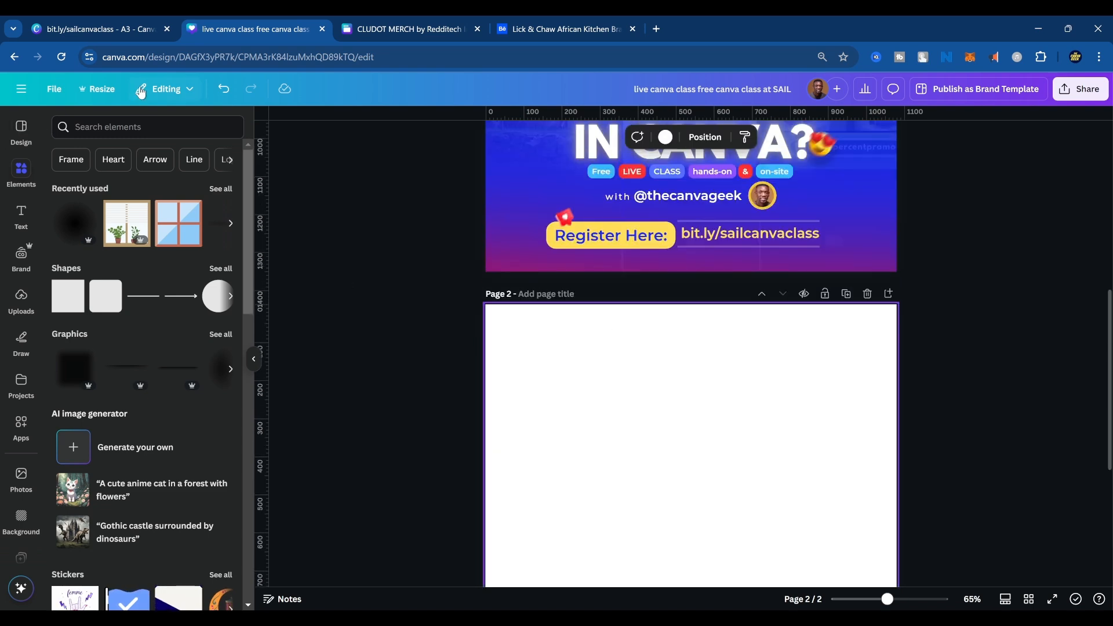
Open canva.new in a new browser tab to start a blank social media design.
left_click(406, 26)
left_click(539, 29)
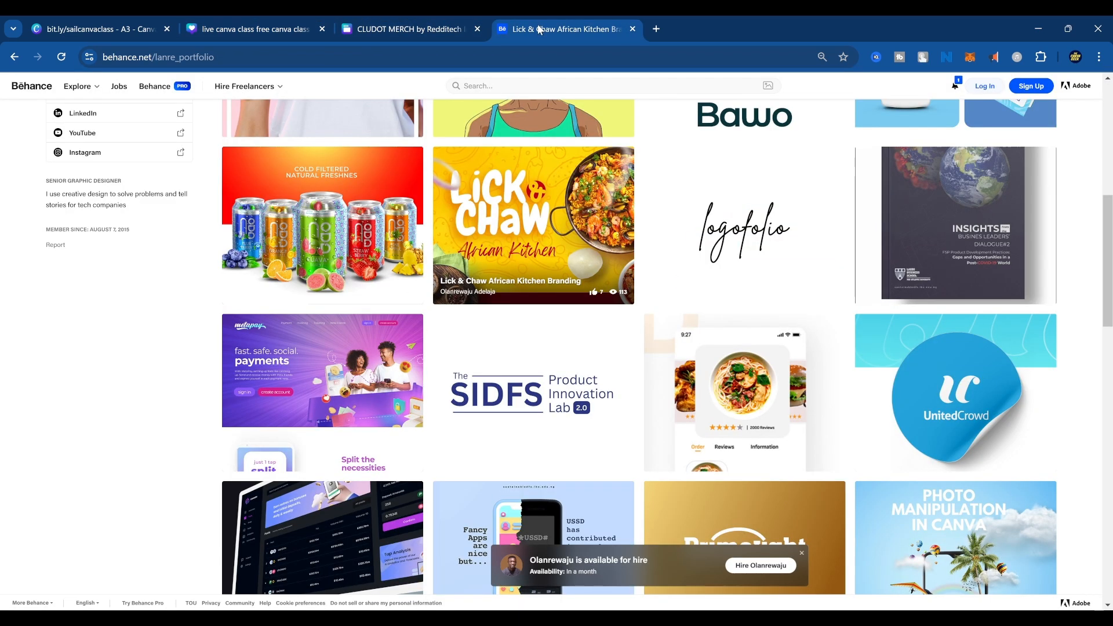
left_click(657, 29)
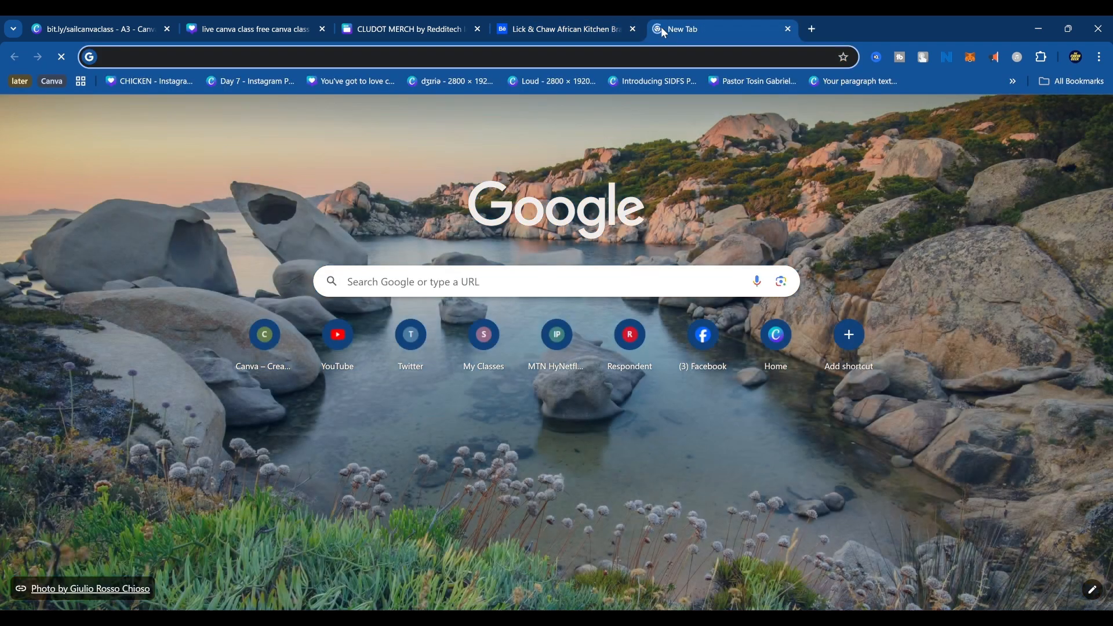
type("canva")
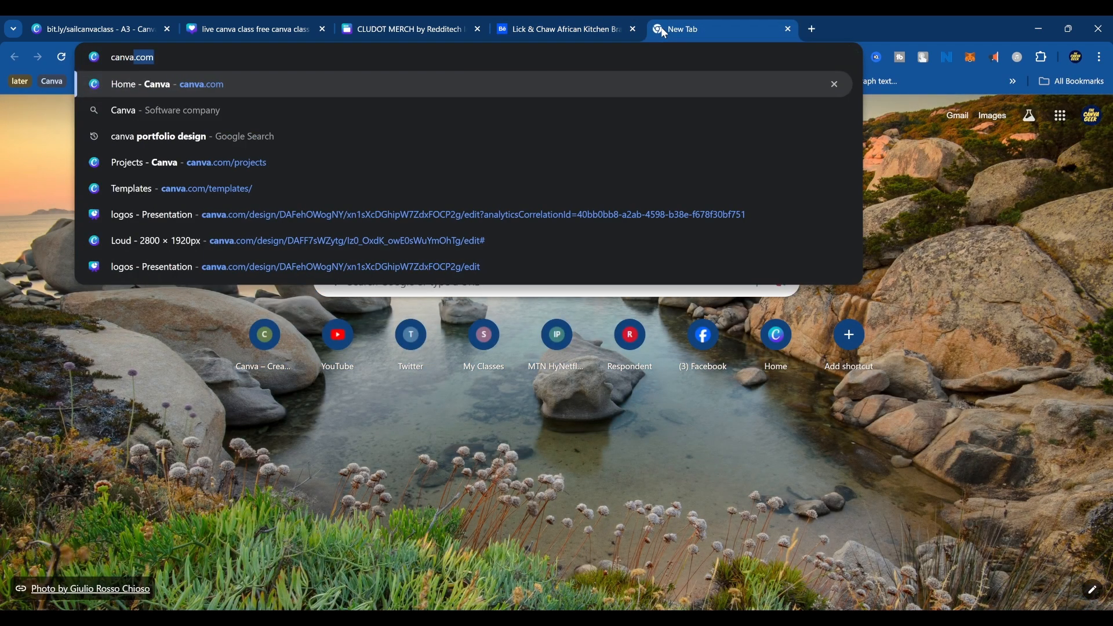
type(".")
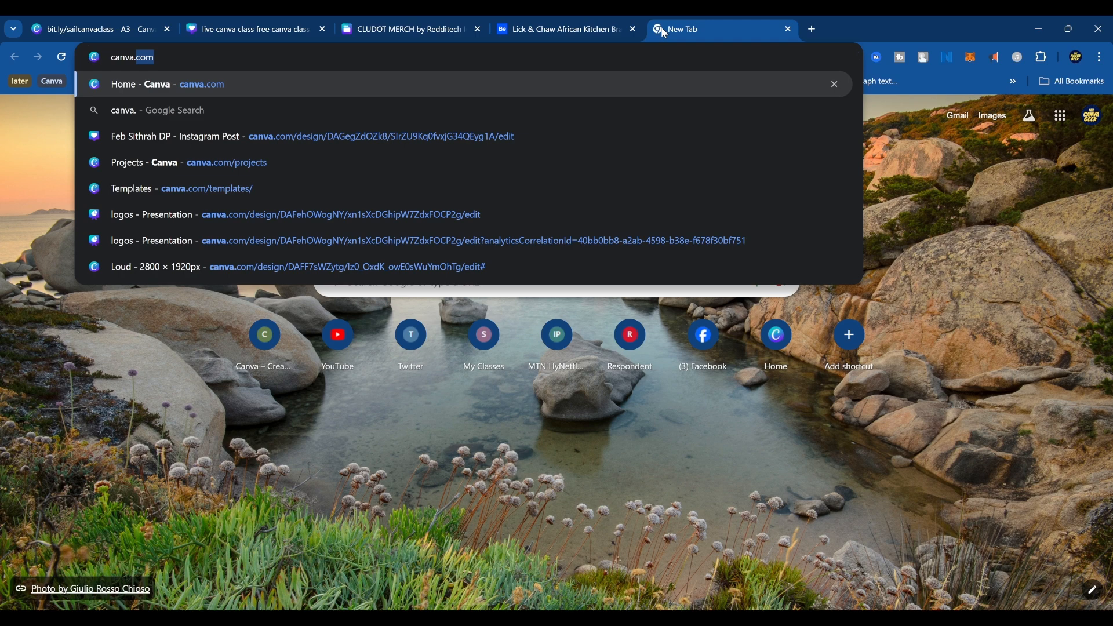
type("new")
key("Return")
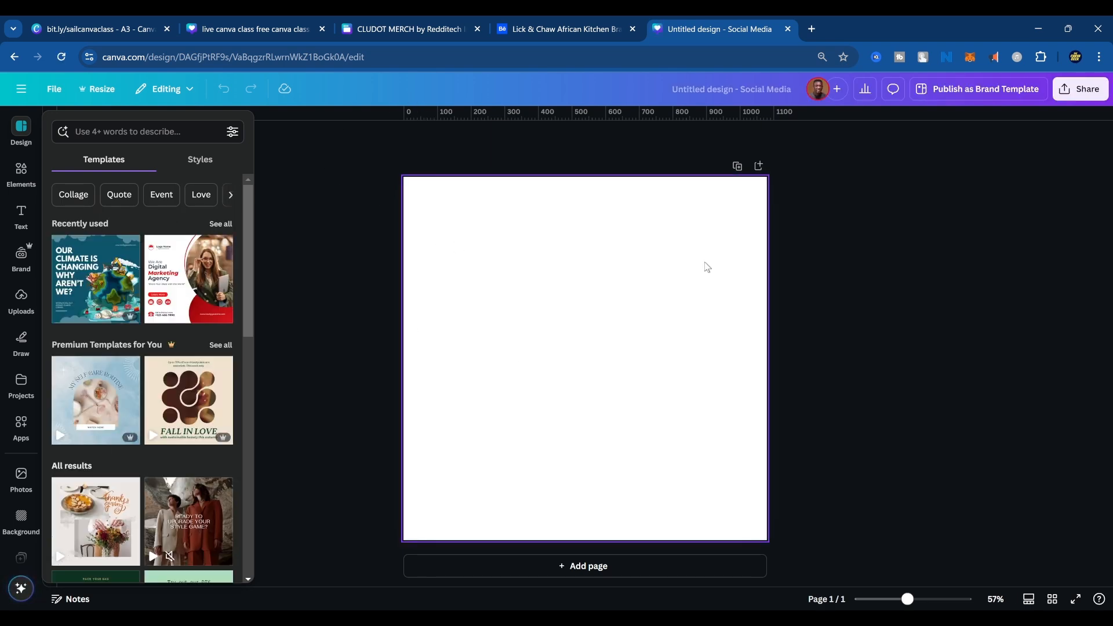
Look at the resize options and the suggested design templates for the blank page.
left_click(112, 93)
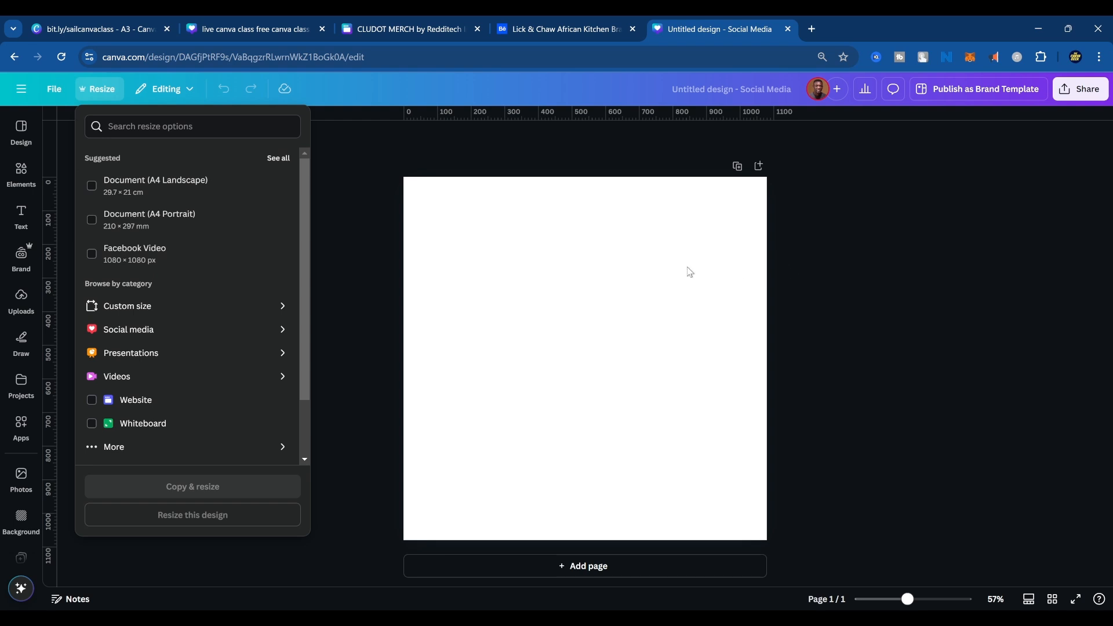
left_click(832, 208)
left_click(21, 134)
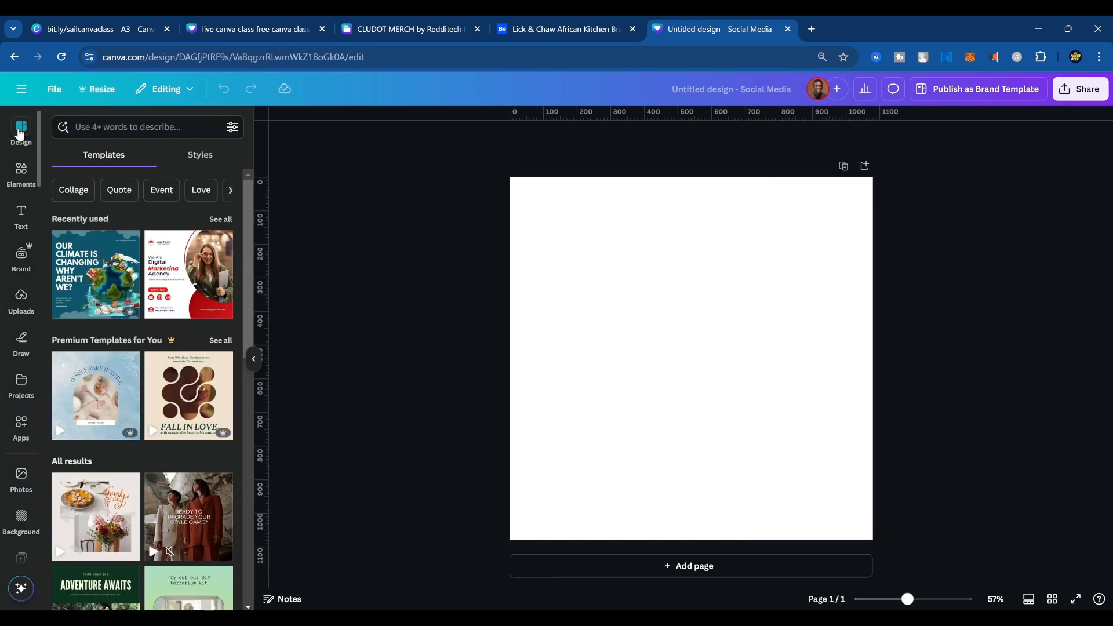
scroll(140, 284, "down", 4)
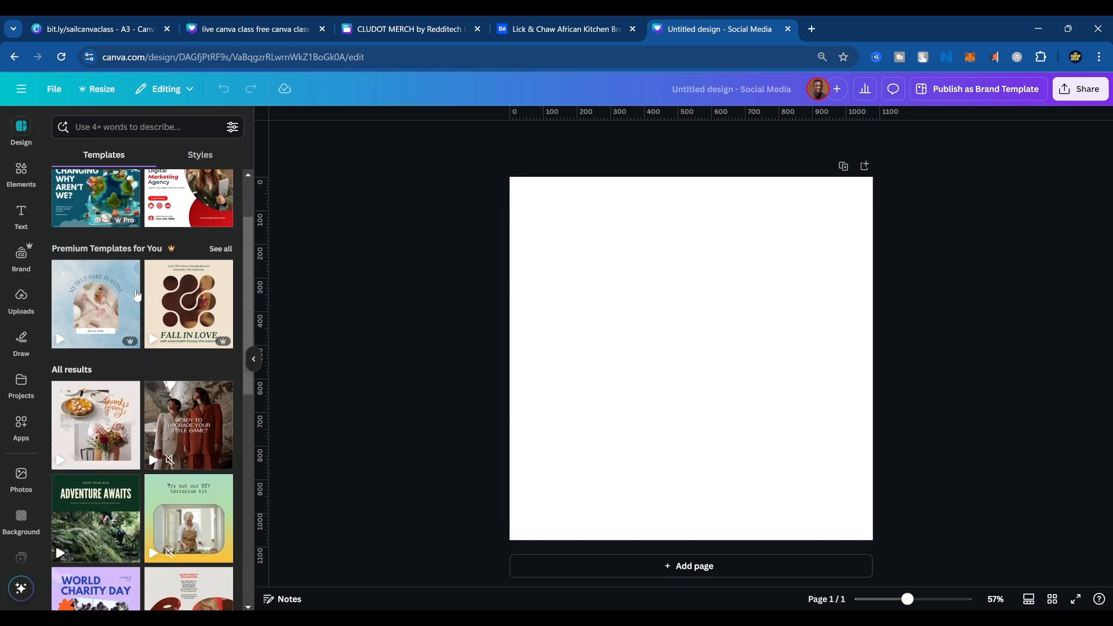
scroll(149, 293, "up", 4)
Search the templates for "soccer" and apply the "Black and Yellow Greyscale Photo Soccer Match Day Social Media" template.
left_click(111, 126)
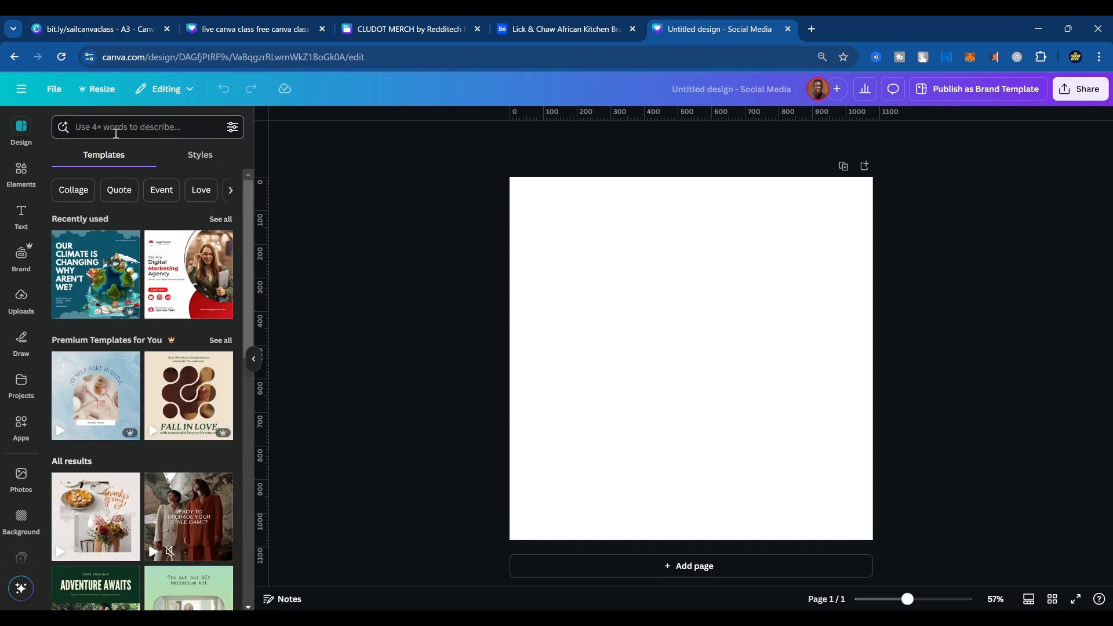
type("soccer")
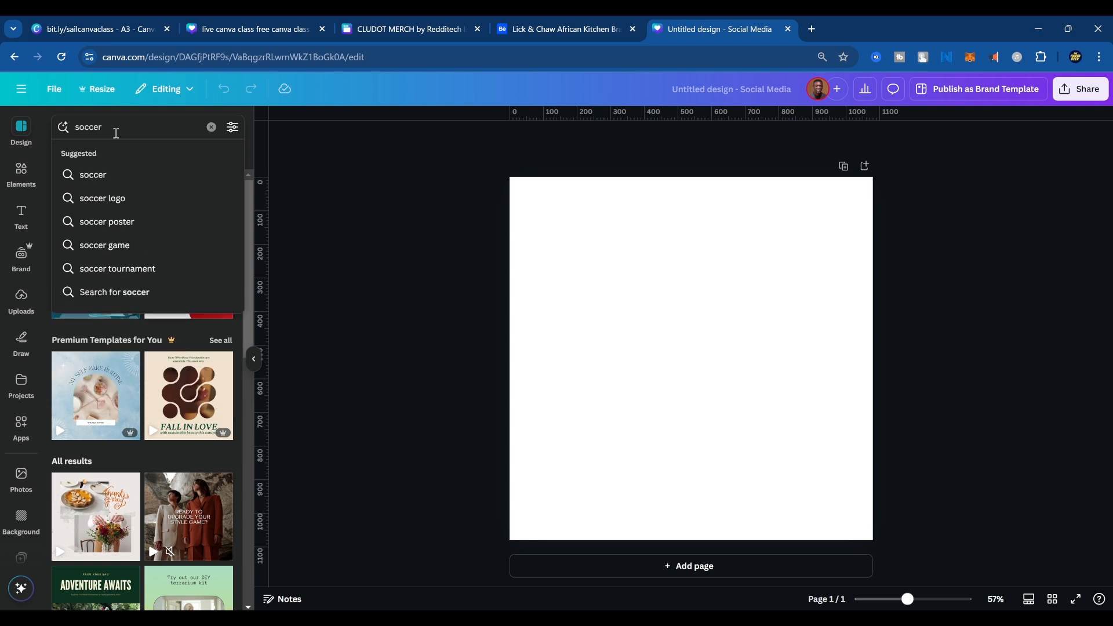
key("Return")
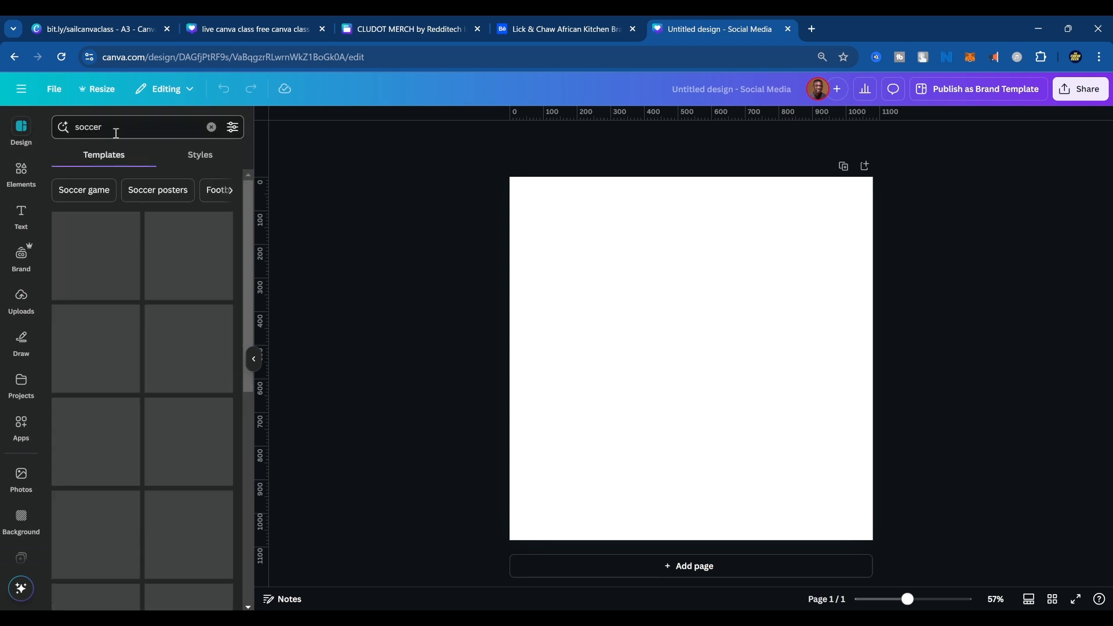
scroll(191, 303, "down", 7)
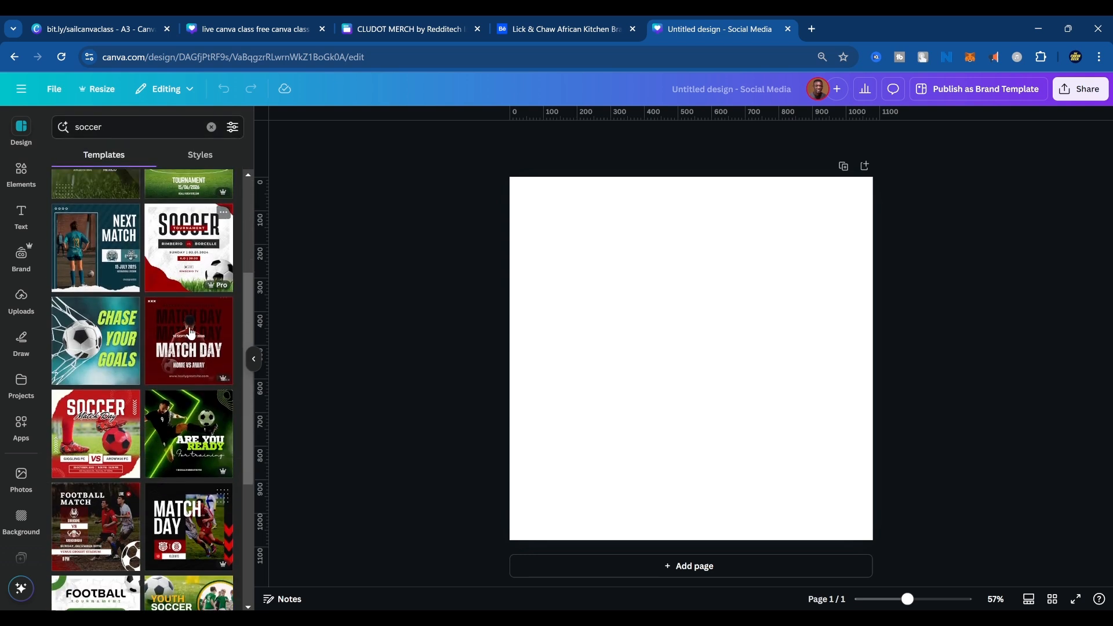
scroll(190, 335, "up", 7)
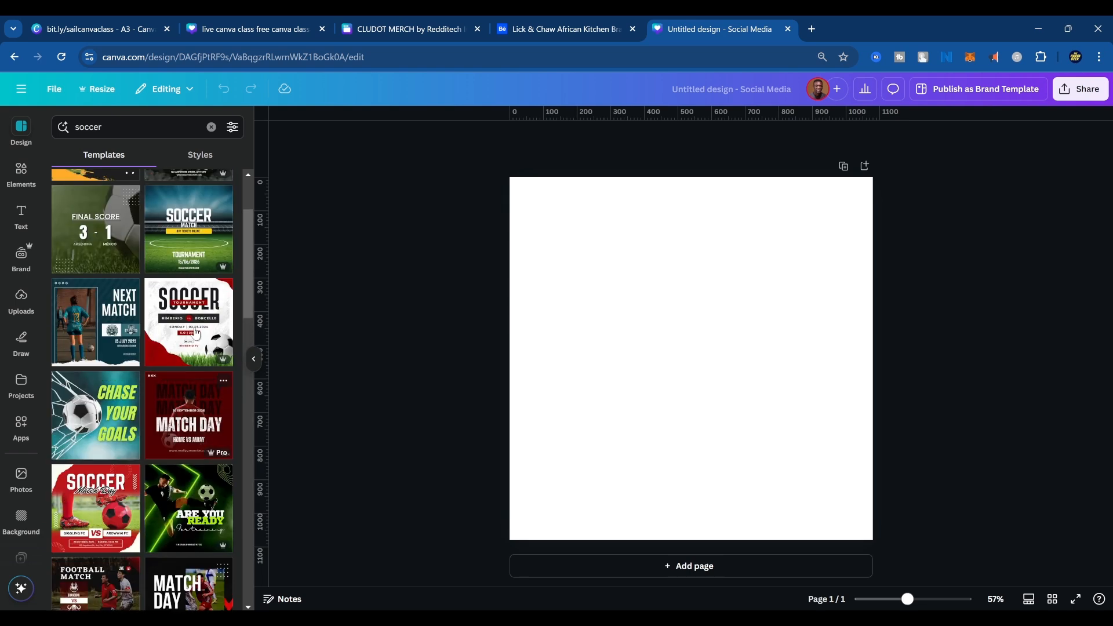
left_click(199, 253)
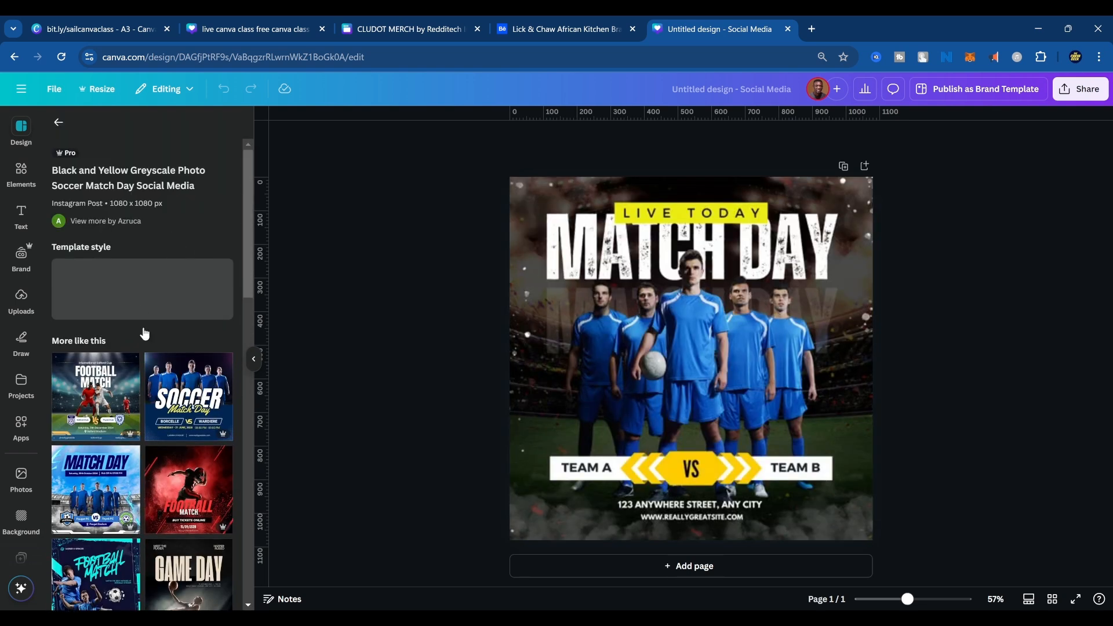
Try moving the players' photo down and to the right on the page, and undo the move.
left_click(641, 442)
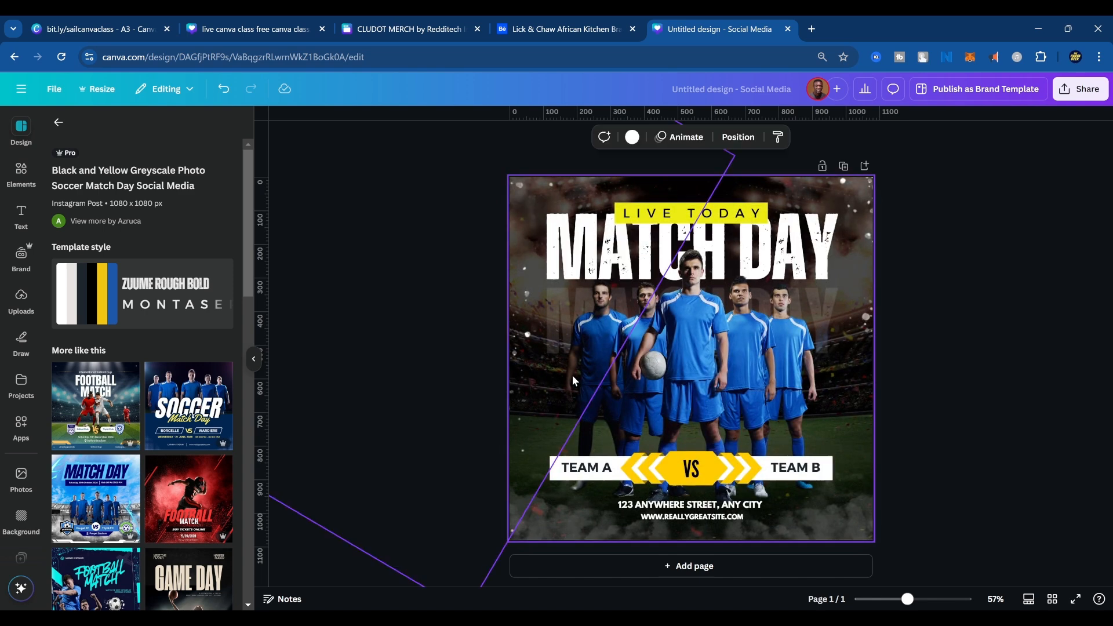
left_click_drag(696, 364, 728, 381)
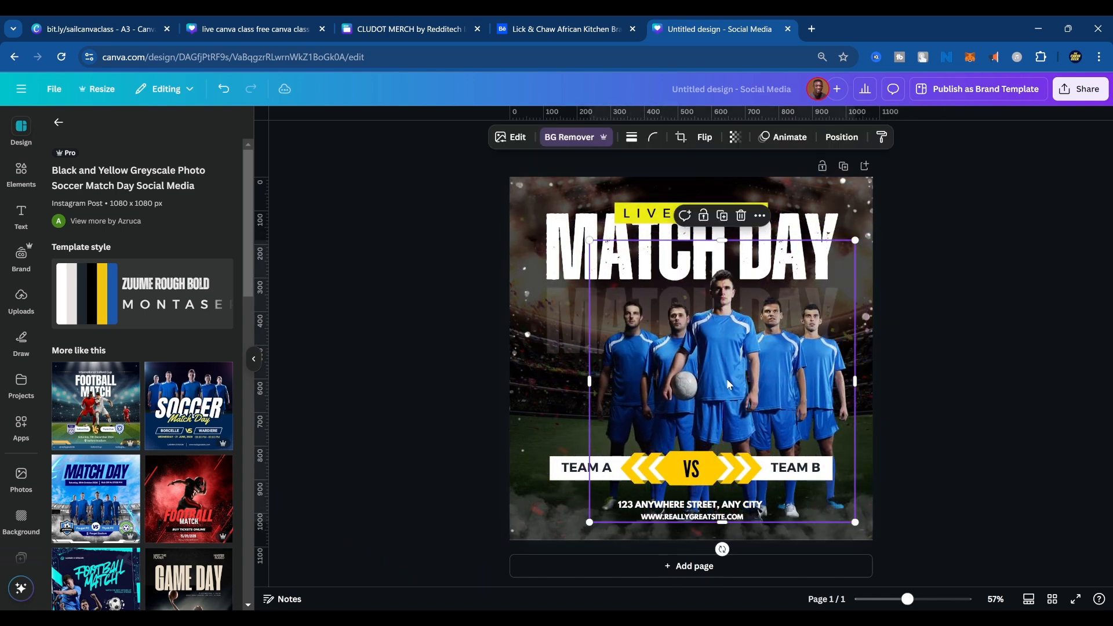
key("ctrl+z")
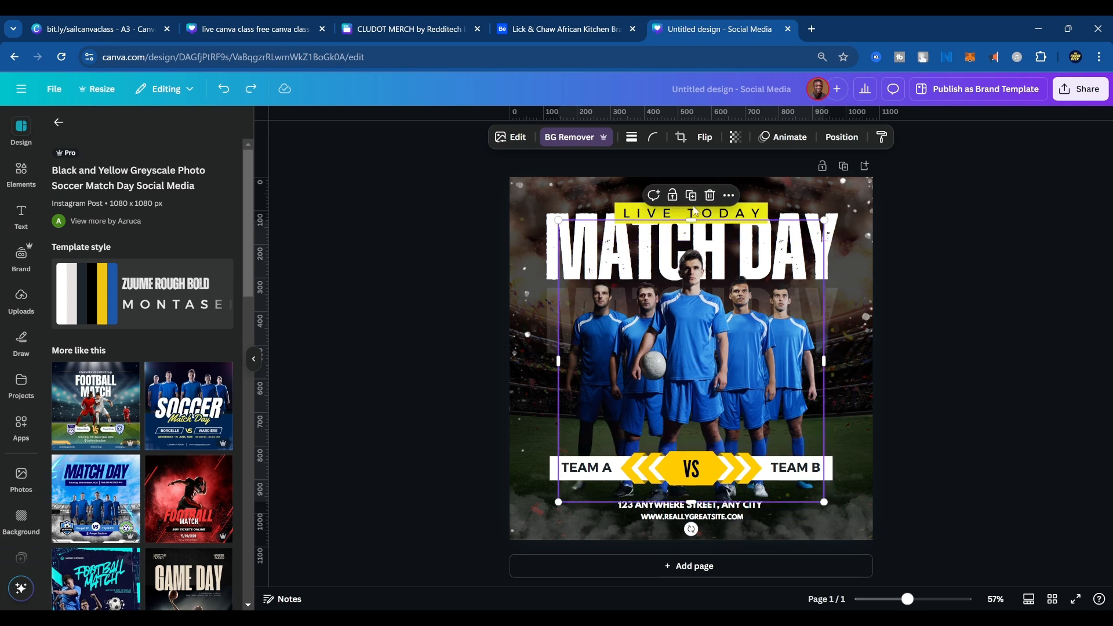
Replace the "LIVE TODAY" text above the headline with "TTEIHLHP".
left_click(712, 215)
double_click(712, 214)
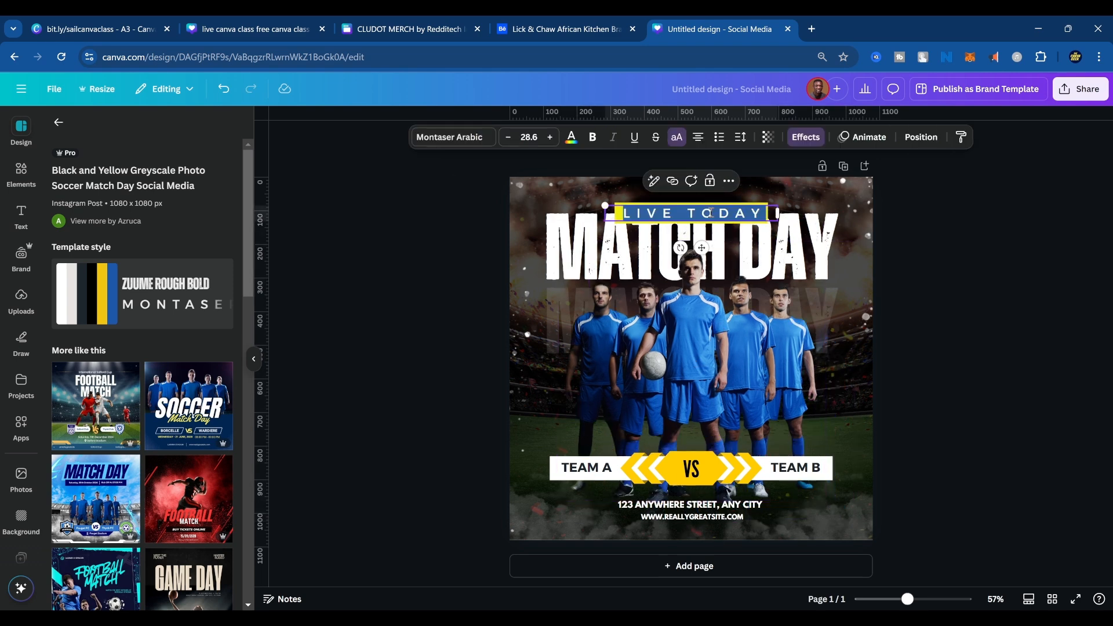
type("TTEIHLHP")
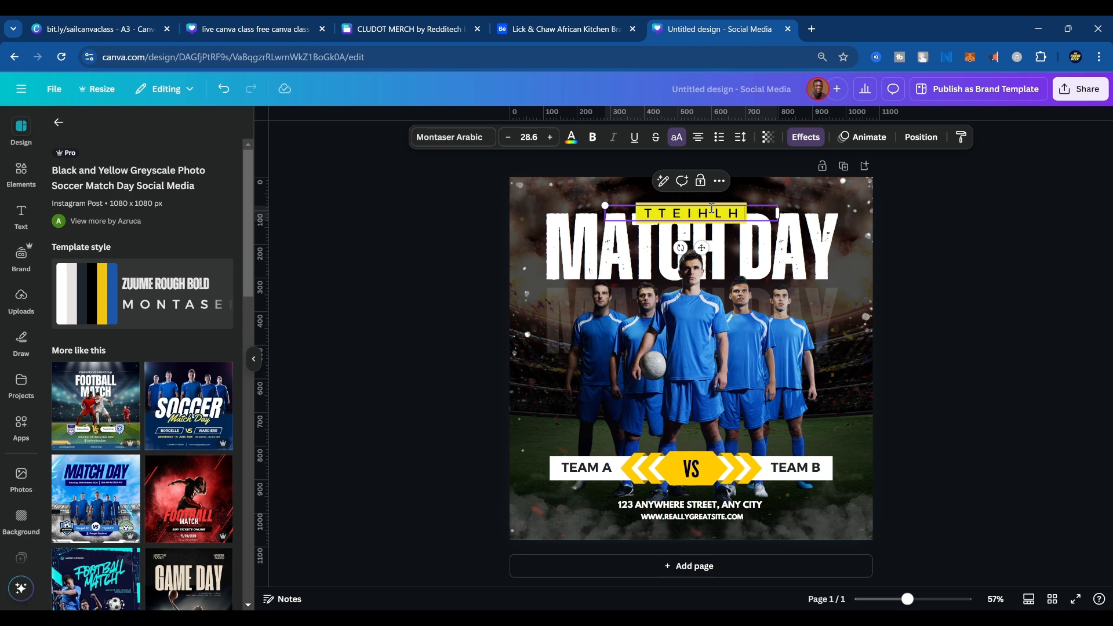
left_click(823, 250)
Delete the smoke graphics in the lower right and lower left corners of the poster.
left_click_drag(845, 506, 851, 439)
key("Delete")
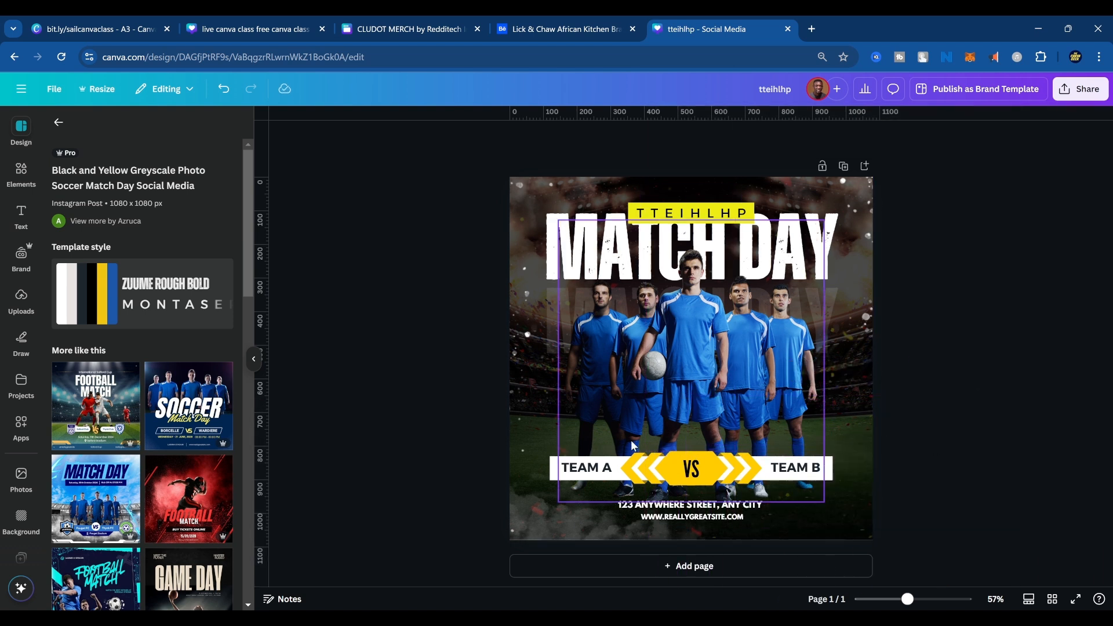
left_click(523, 509)
key("Delete")
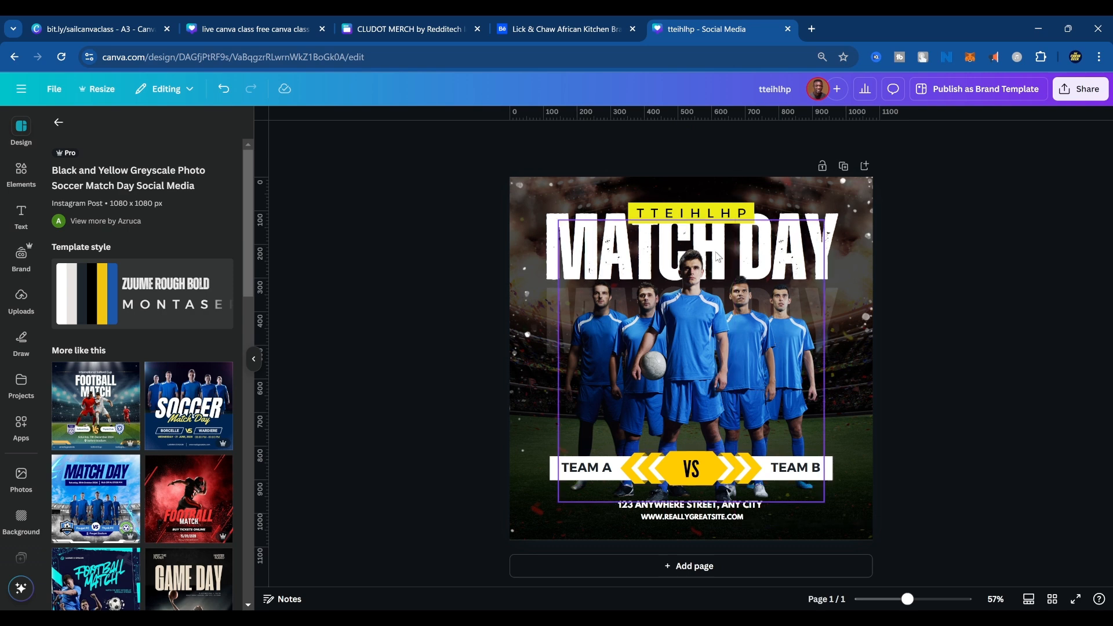
Nudge the players' photo slightly upward and open the elements library search.
left_click(21, 172)
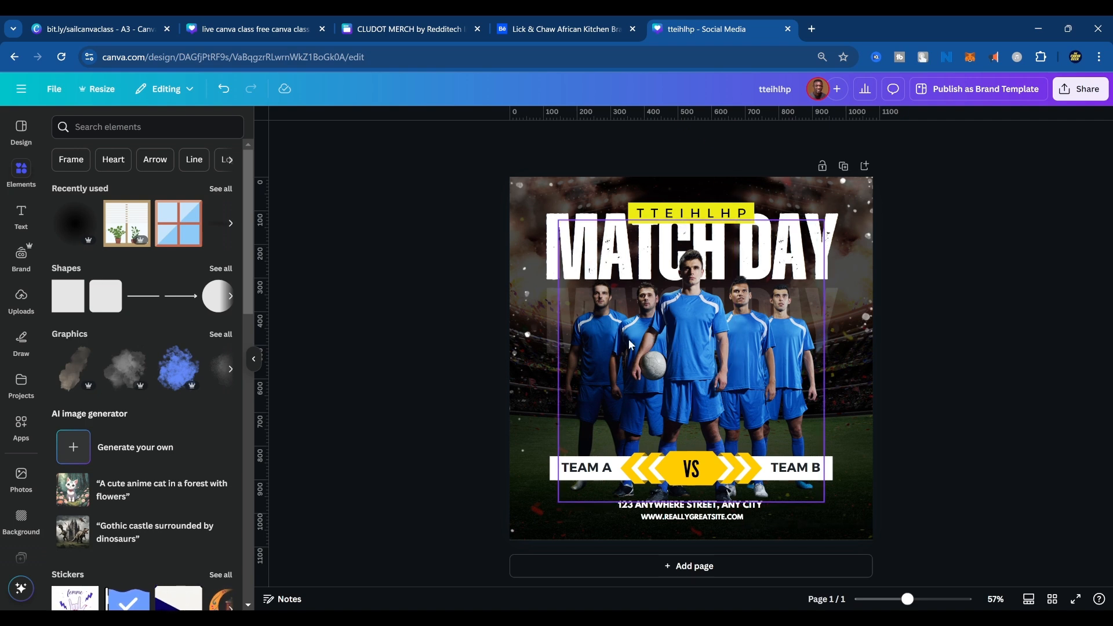
mouse_move(639, 344)
left_mouse_down()
mouse_move(858, 342)
mouse_move(629, 328)
mouse_move(638, 336)
left_mouse_up()
left_click(210, 131)
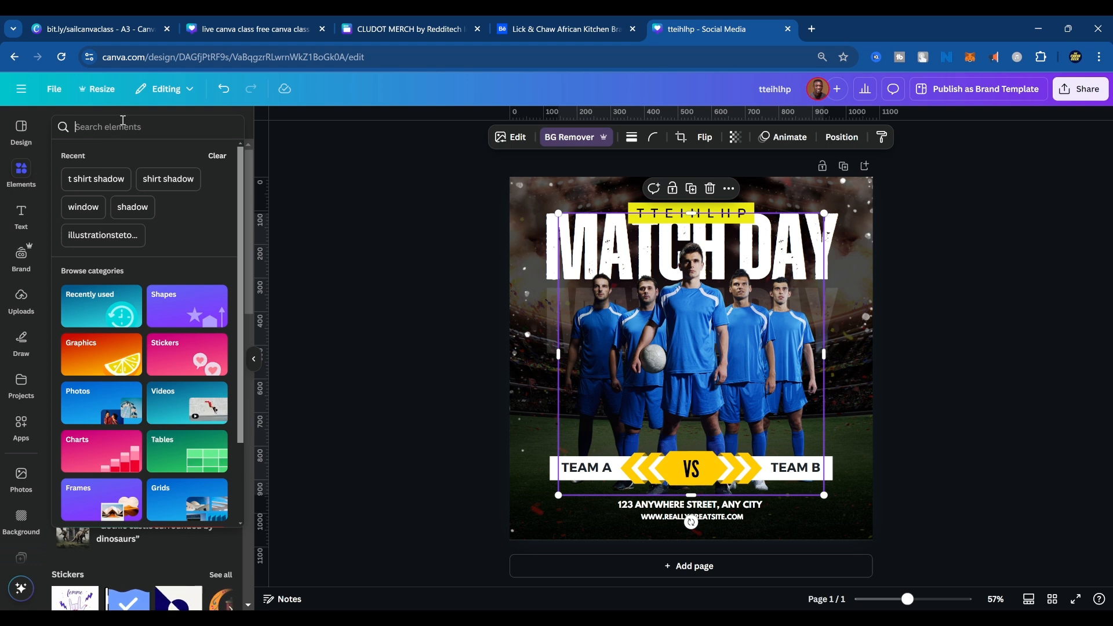
type("footbal")
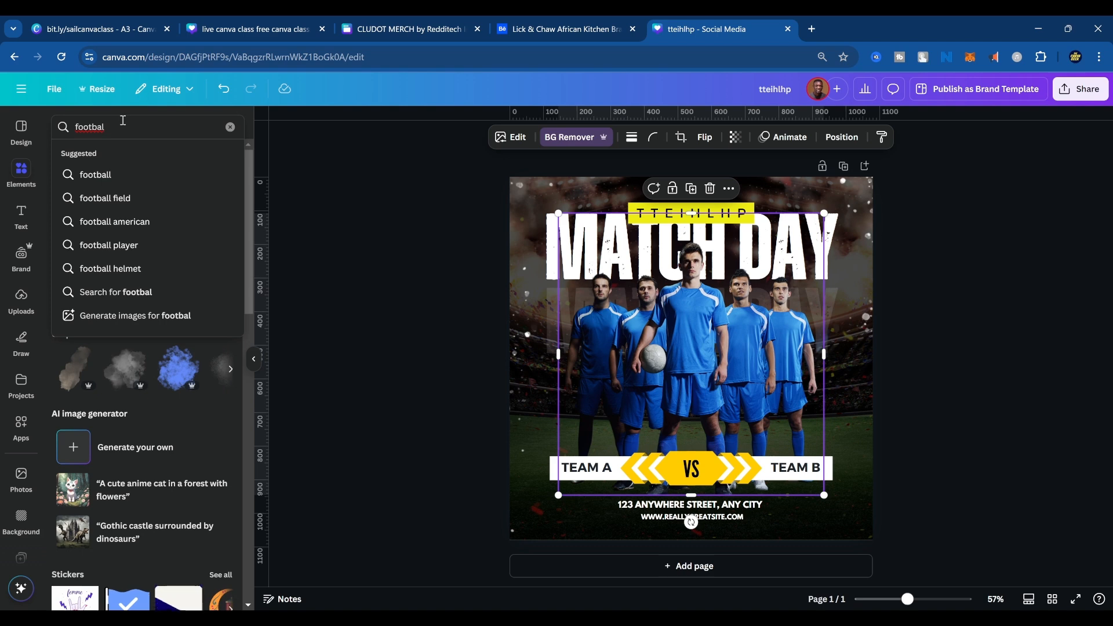
key("BackSpace")
key("BackSpace")
key("BackSpace")
key("BackSpace")
key("BackSpace")
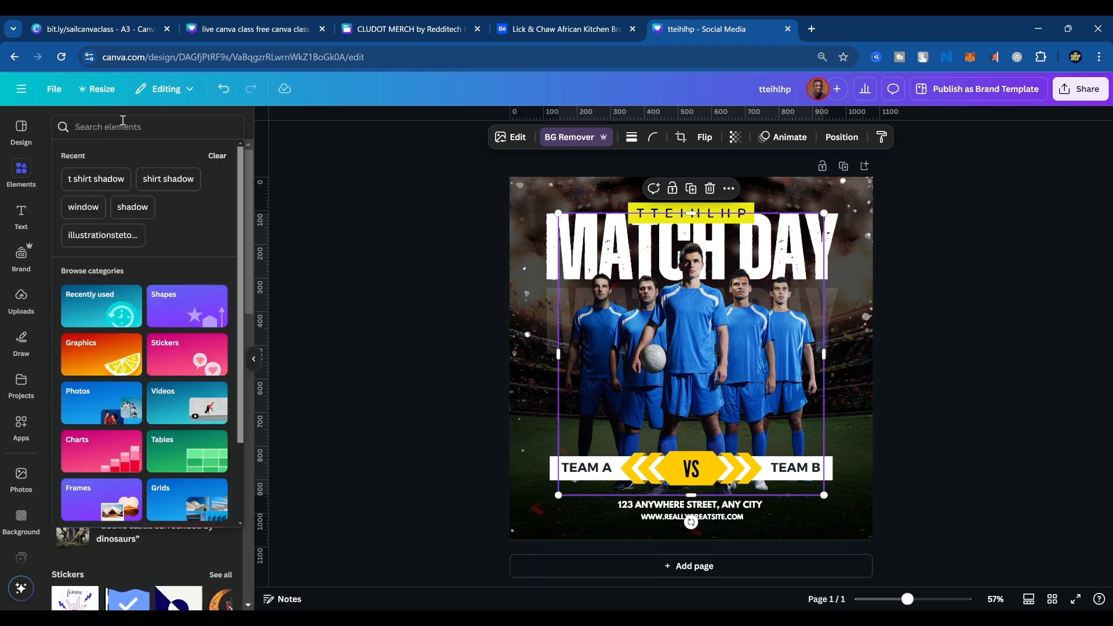
Search the elements for "basketball team" and limit the results to photos.
type("basket")
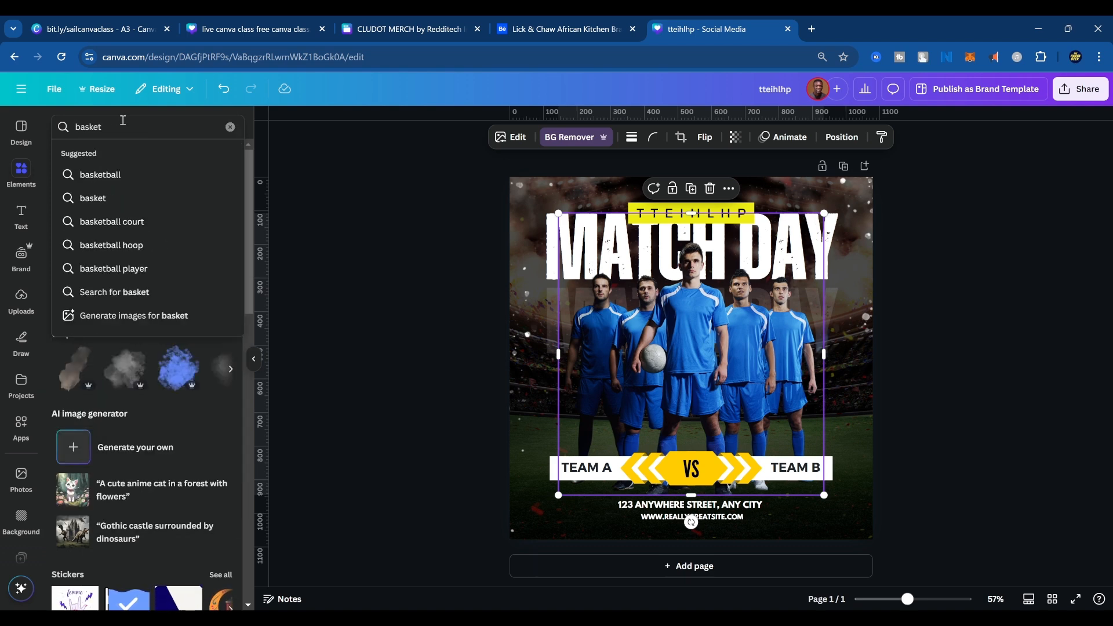
type("ball team")
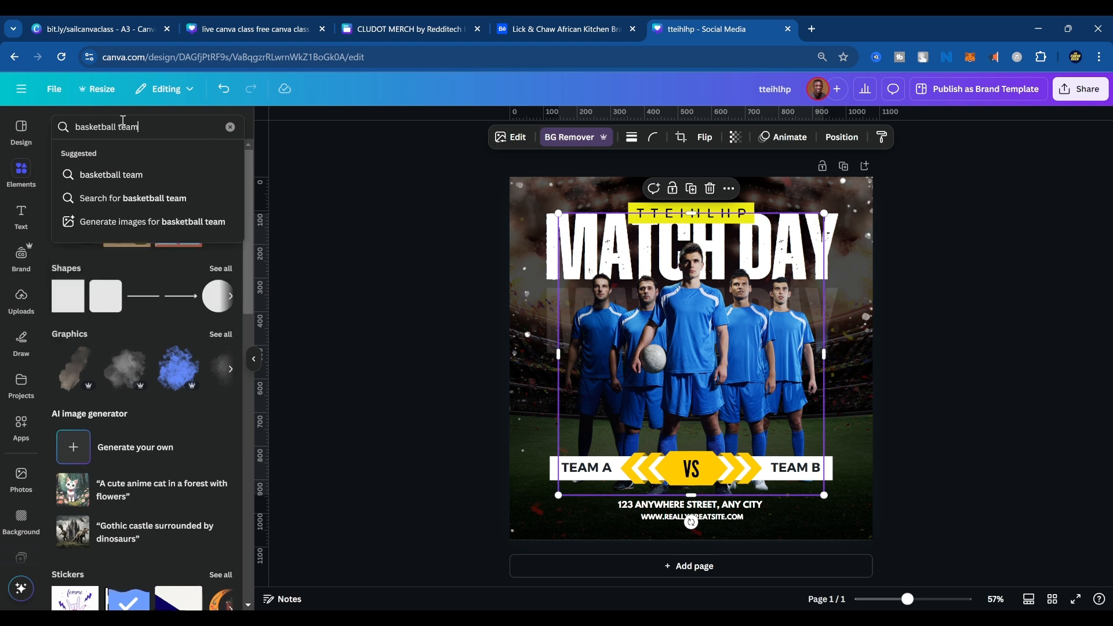
left_click(100, 172)
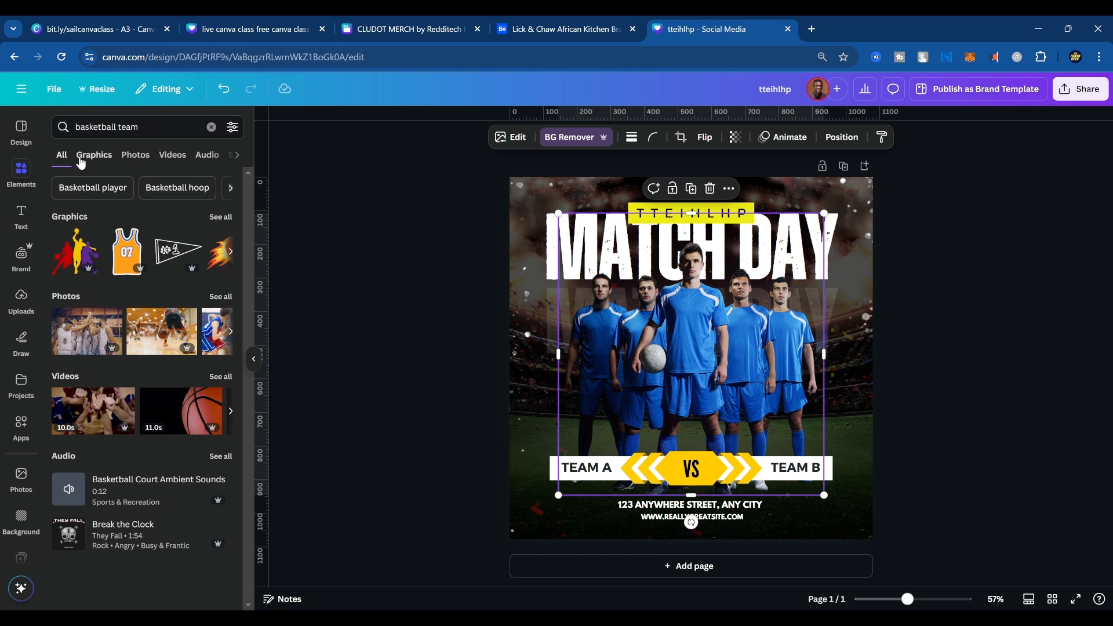
left_click(138, 156)
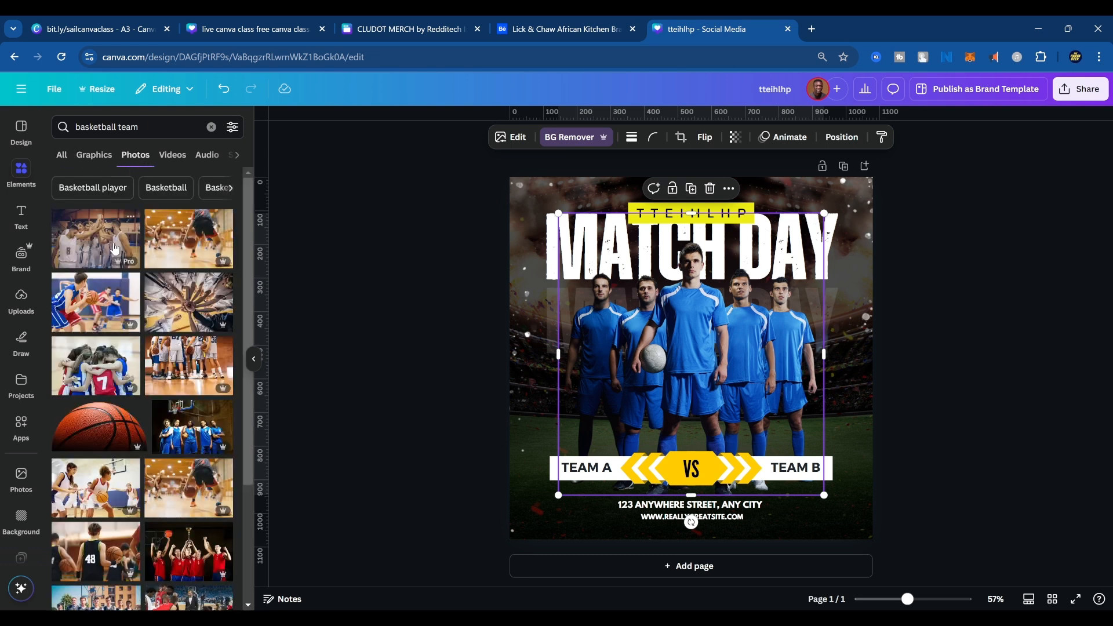
Find the photo of five basketball players in red jerseys against an outdoor court and add it to the poster.
scroll(171, 336, "down", 5)
scroll(171, 336, "down", 7)
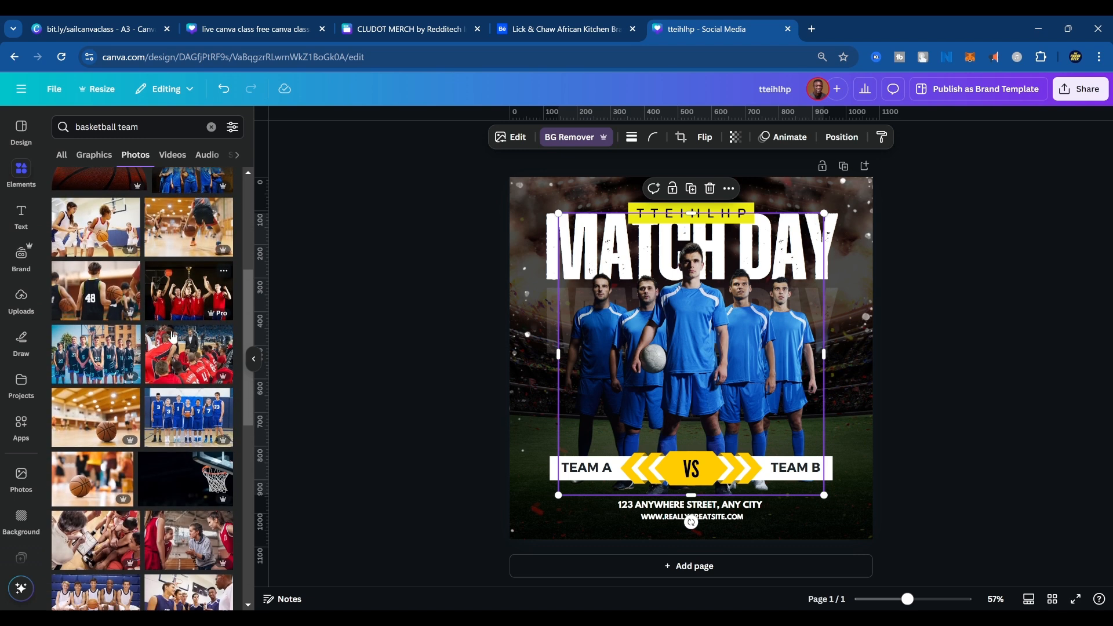
scroll(202, 374, "down", 5)
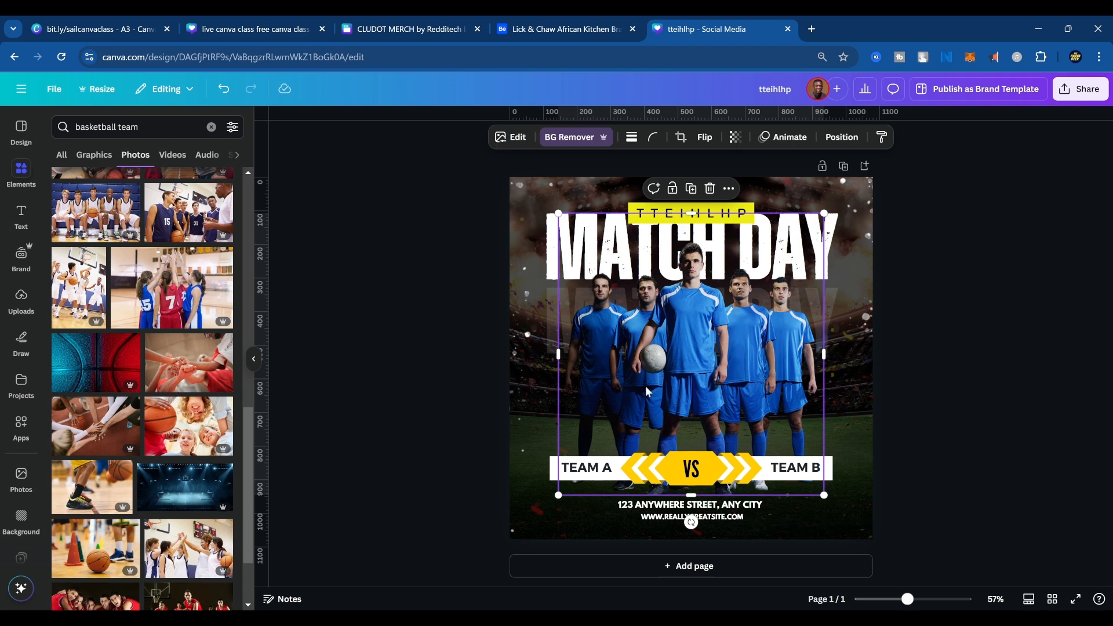
scroll(178, 454, "down", 5)
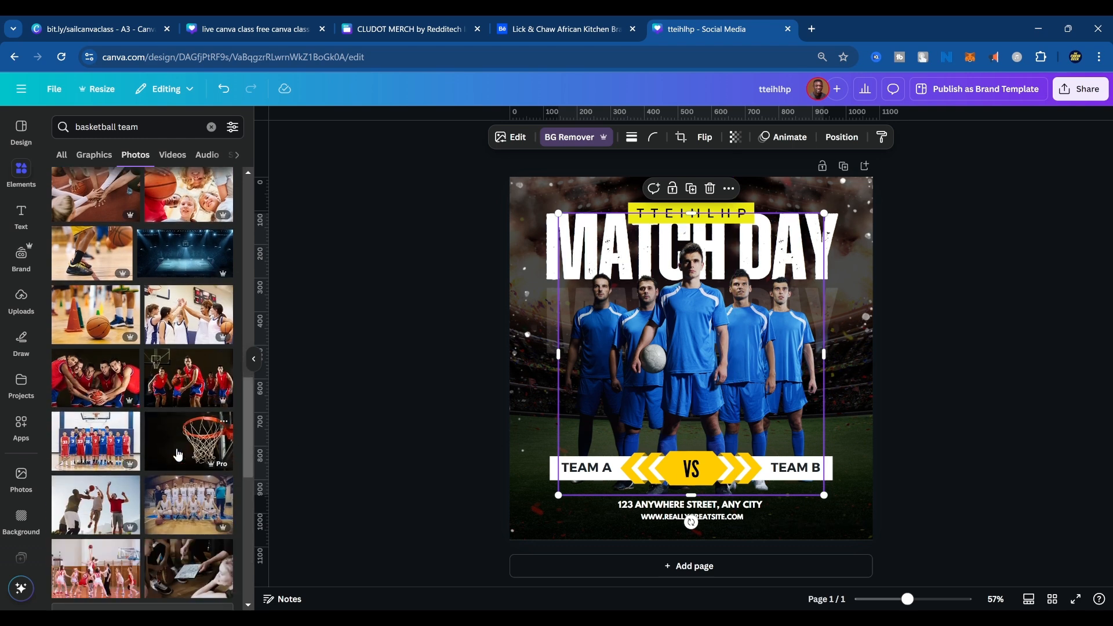
scroll(178, 454, "down", 4)
scroll(178, 454, "down", 6)
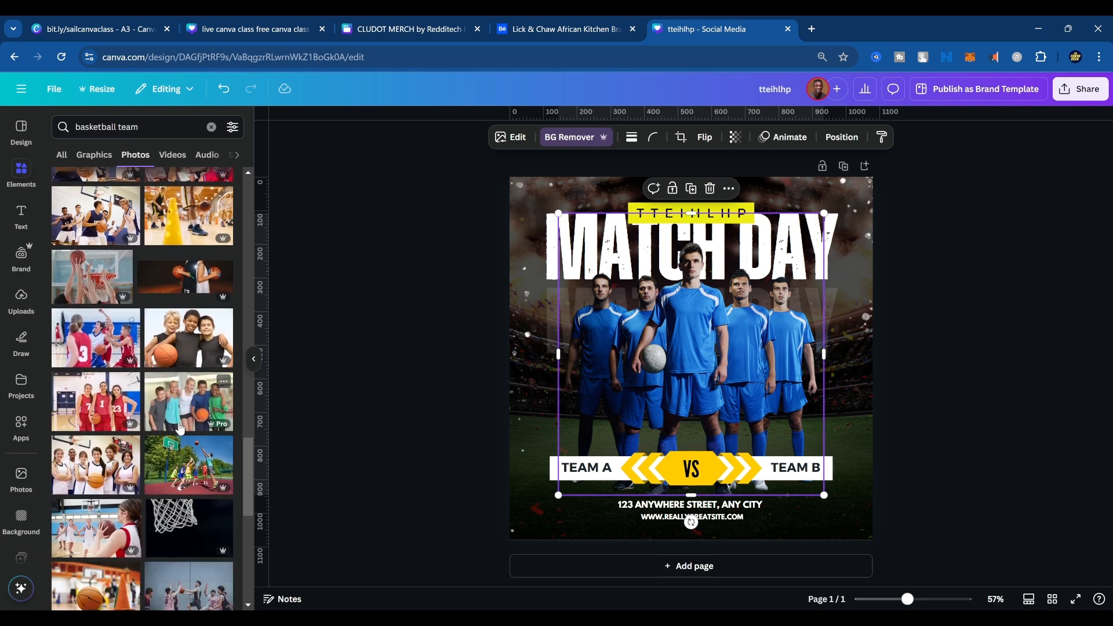
scroll(178, 454, "down", 4)
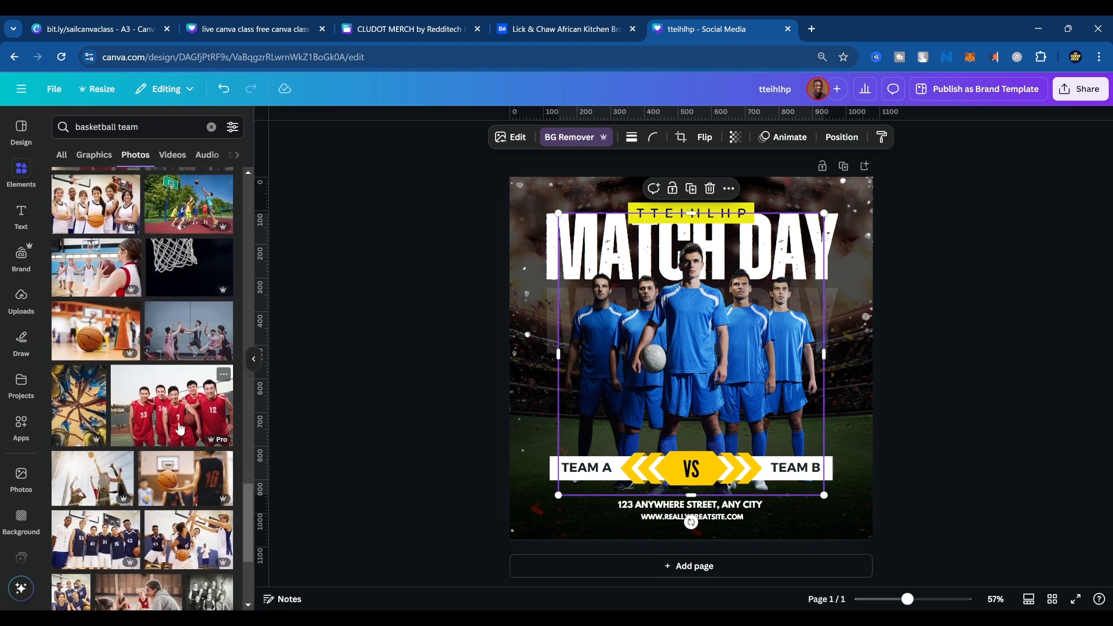
scroll(183, 432, "down", 2)
scroll(183, 429, "down", 1)
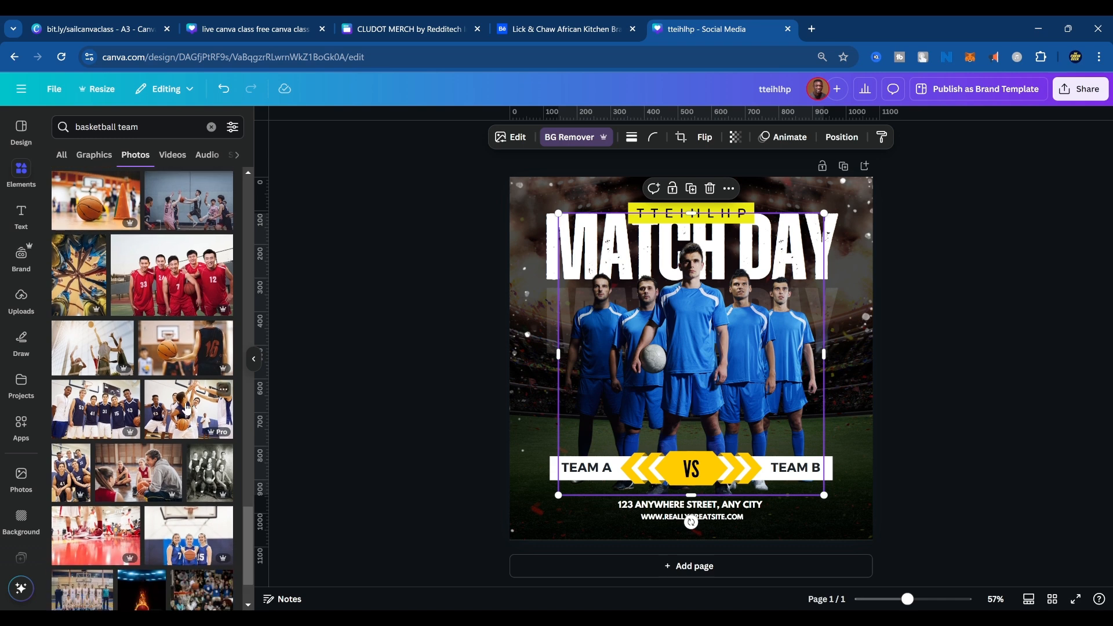
left_click(182, 292)
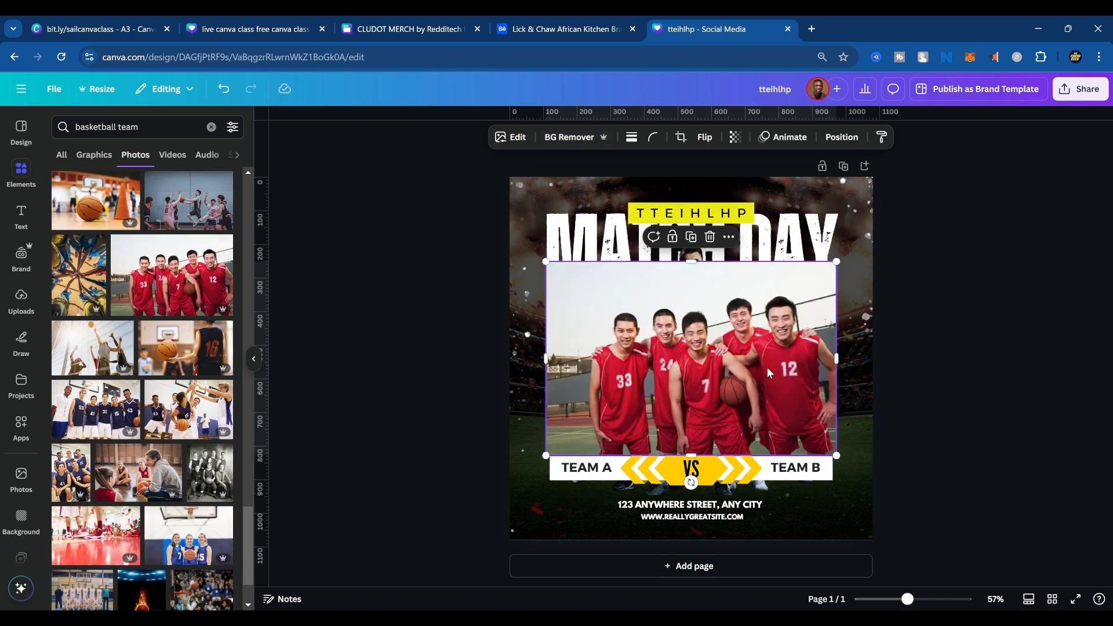
Delete the blue soccer players' photo and place the basketball team photo in the middle of the poster.
left_click_drag(758, 330, 525, 315)
left_click(721, 316)
key("Delete")
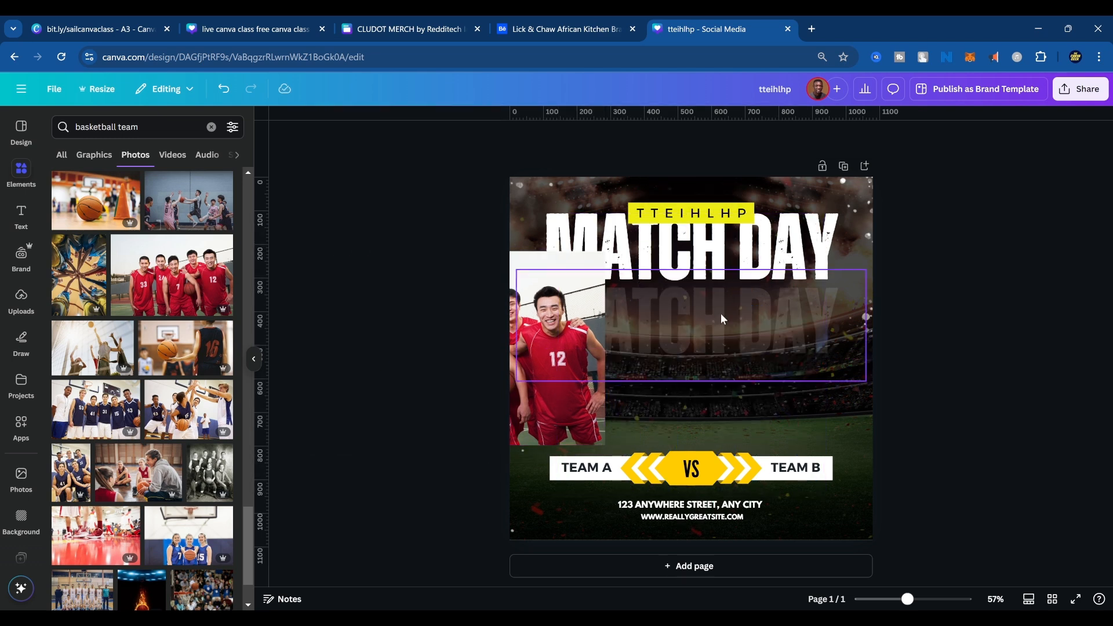
left_click_drag(573, 342, 757, 320)
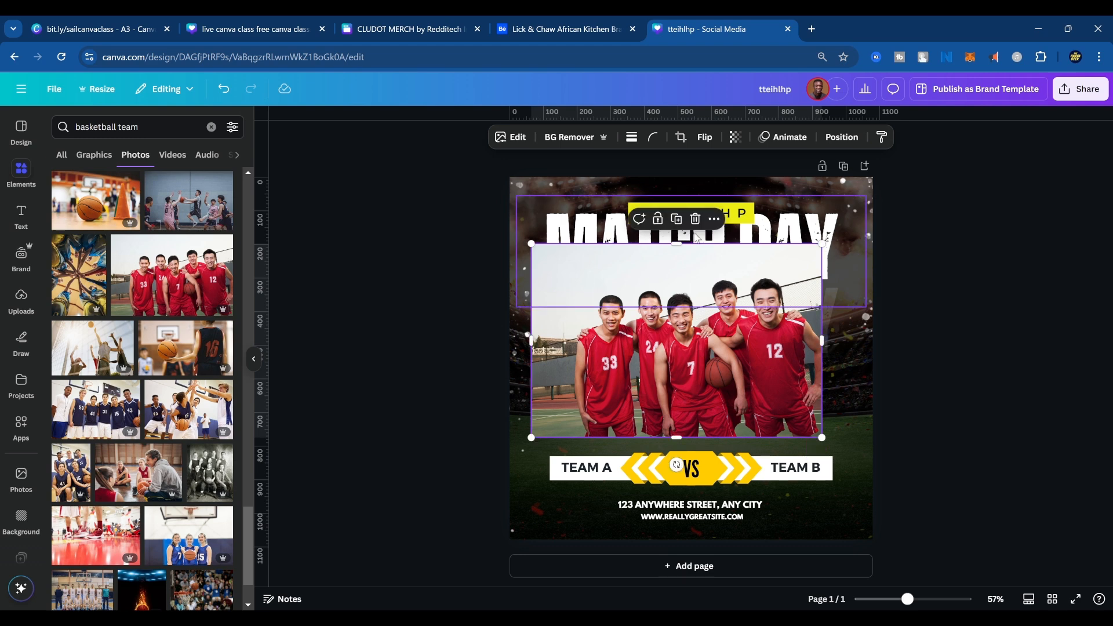
Remove the background of the basketball team photo and crop the empty space beside and above the players.
left_click(569, 139)
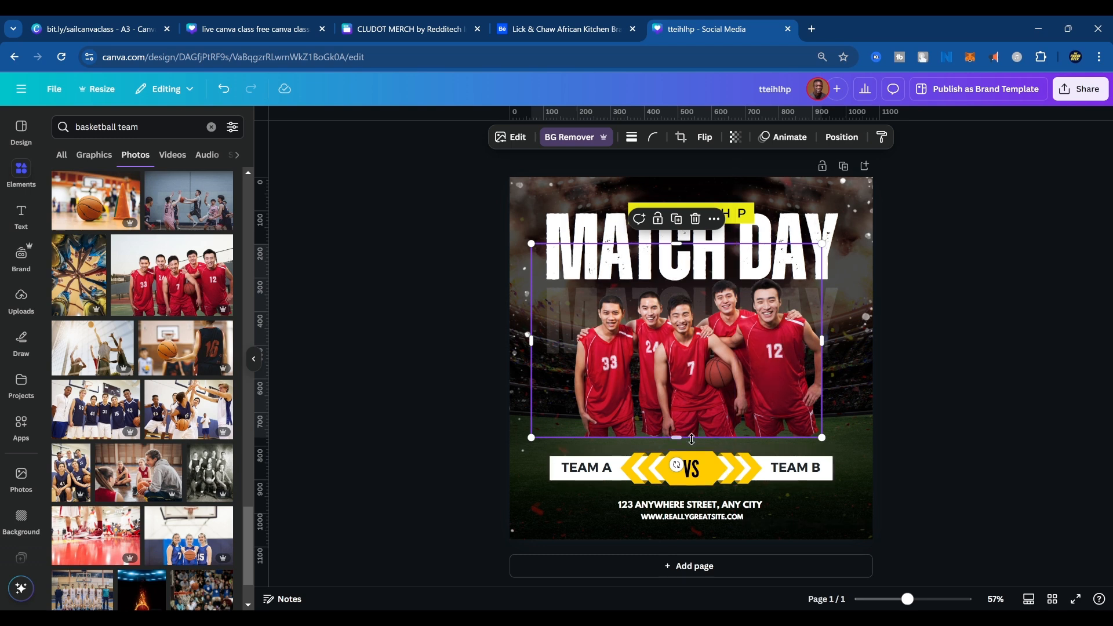
left_click_drag(531, 341, 568, 340)
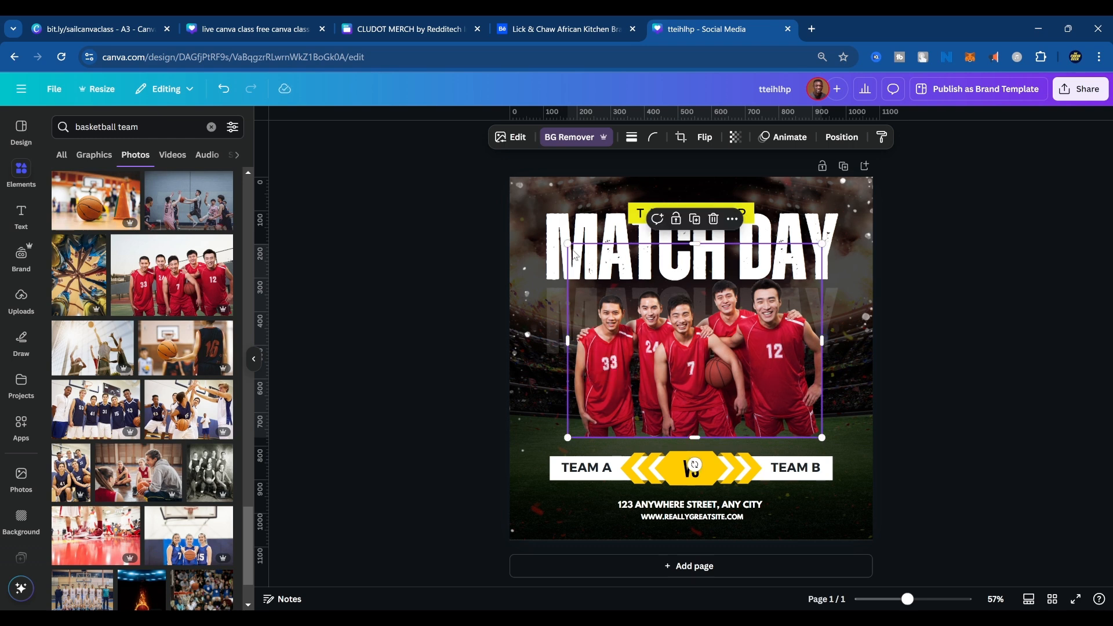
left_click_drag(696, 246, 701, 279)
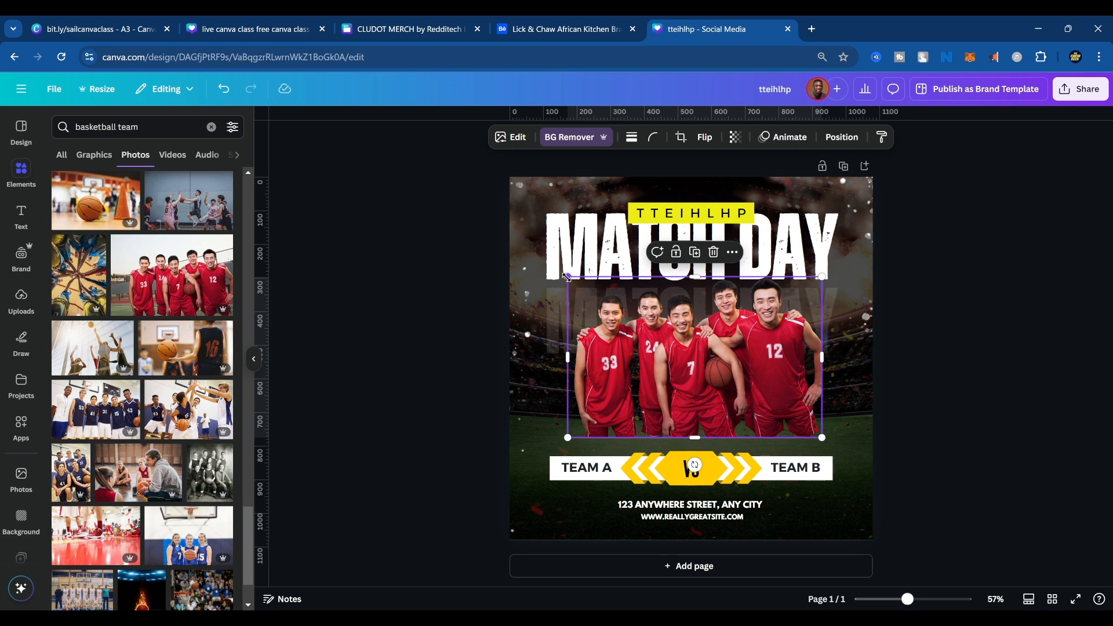
Enlarge the basketball team cutout to nearly the poster's width and set it just above the team names banner.
left_click_drag(568, 278, 489, 226)
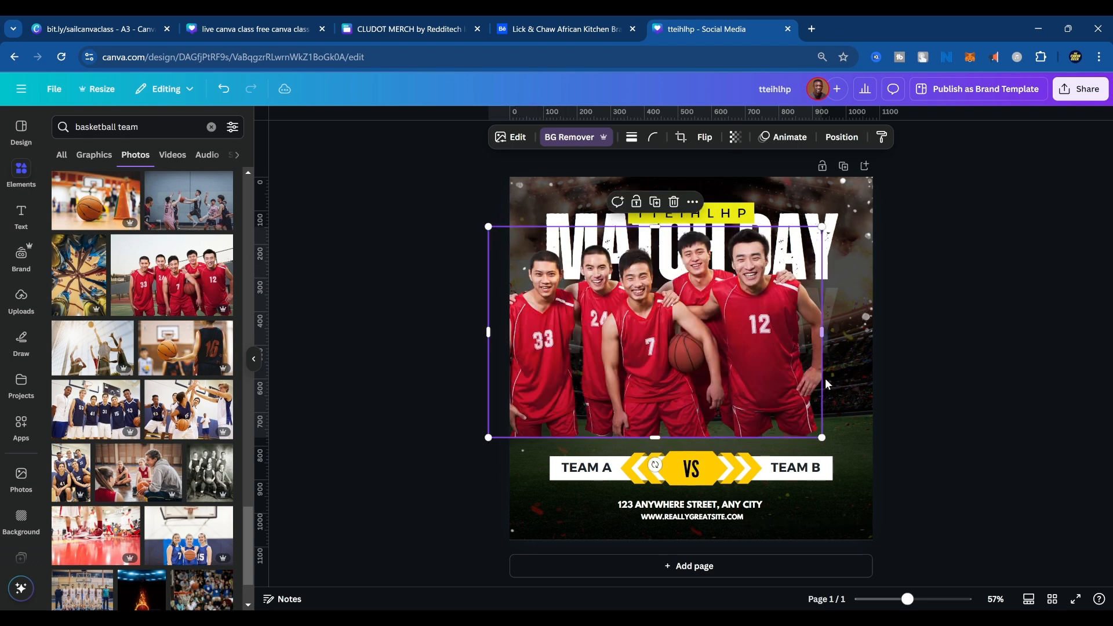
left_click_drag(823, 332, 833, 388)
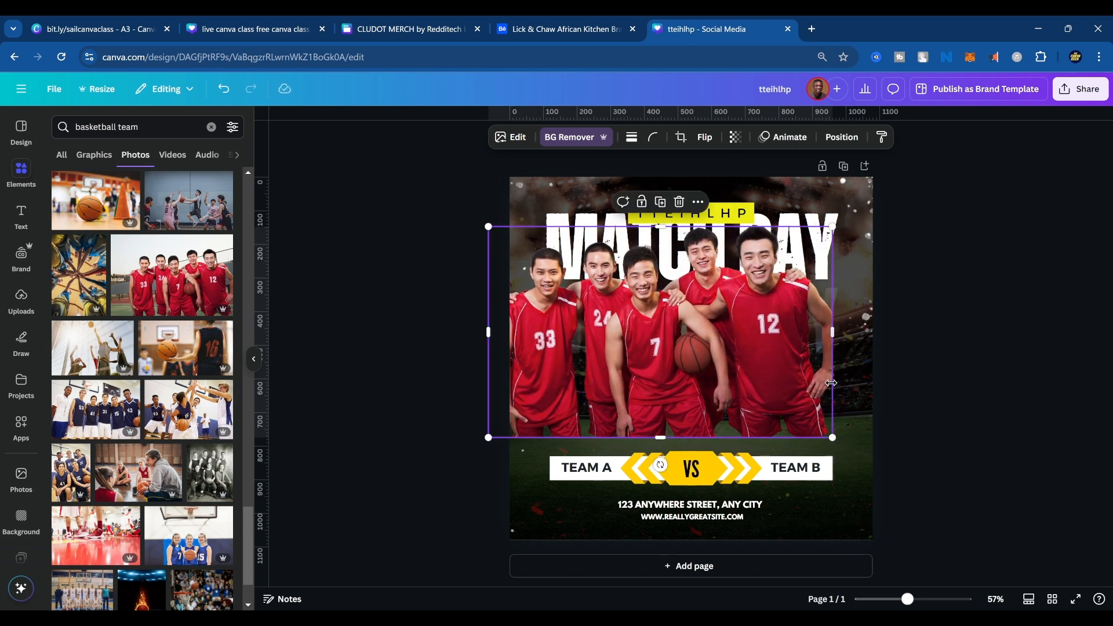
left_click_drag(718, 354, 742, 372)
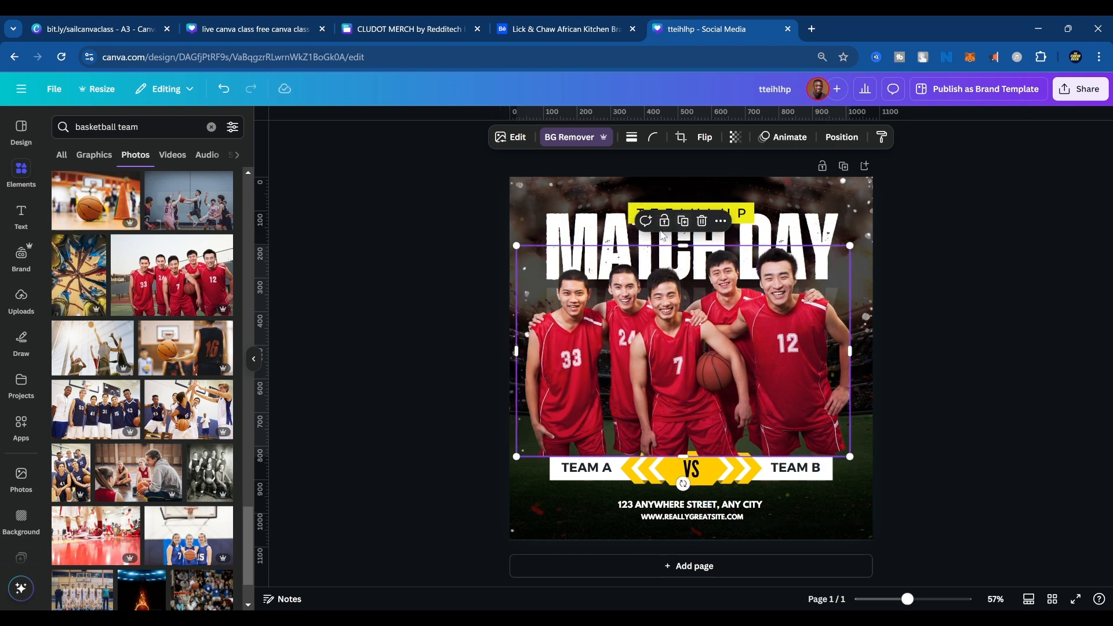
left_click(594, 227)
mouse_move(584, 206)
left_mouse_down()
mouse_move(587, 233)
mouse_move(583, 220)
left_mouse_up()
key("Delete")
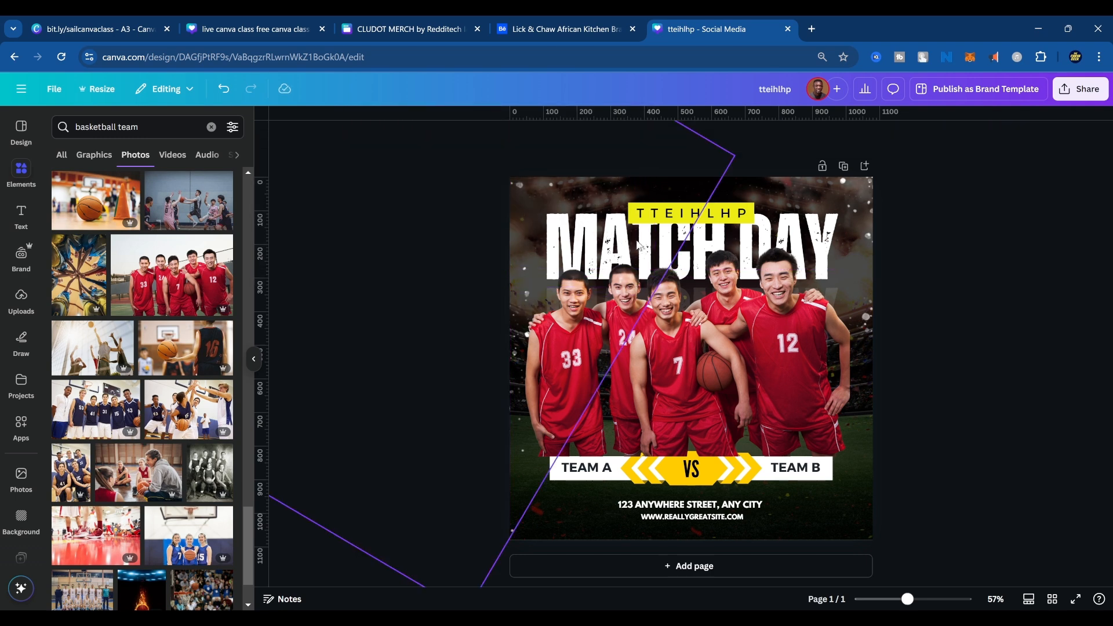
left_click(696, 249)
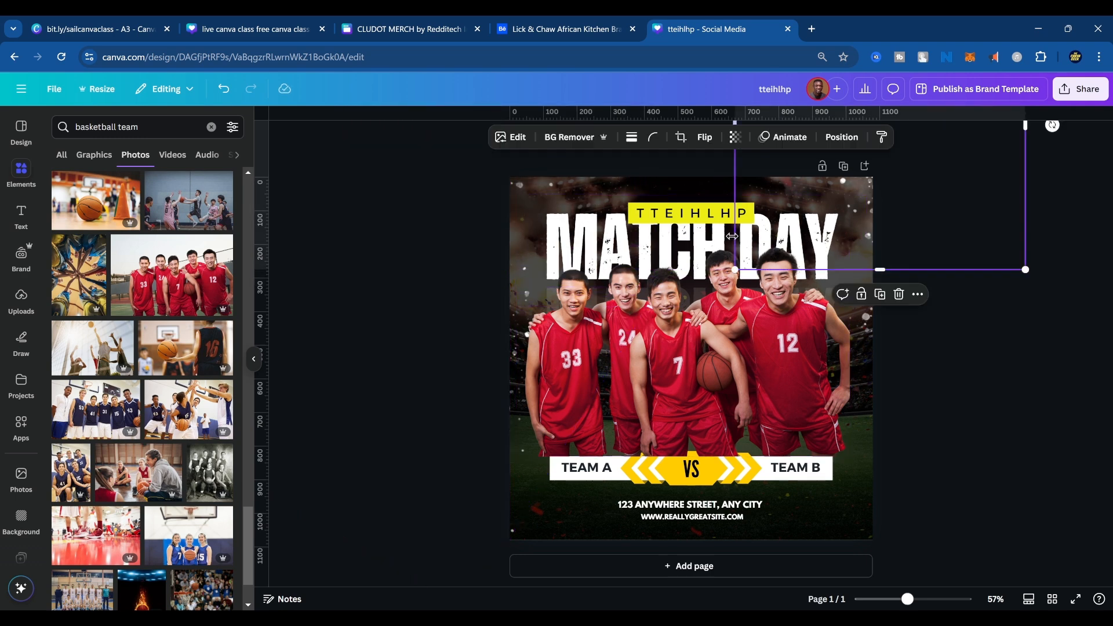
left_click(698, 247)
key("ctrl+z")
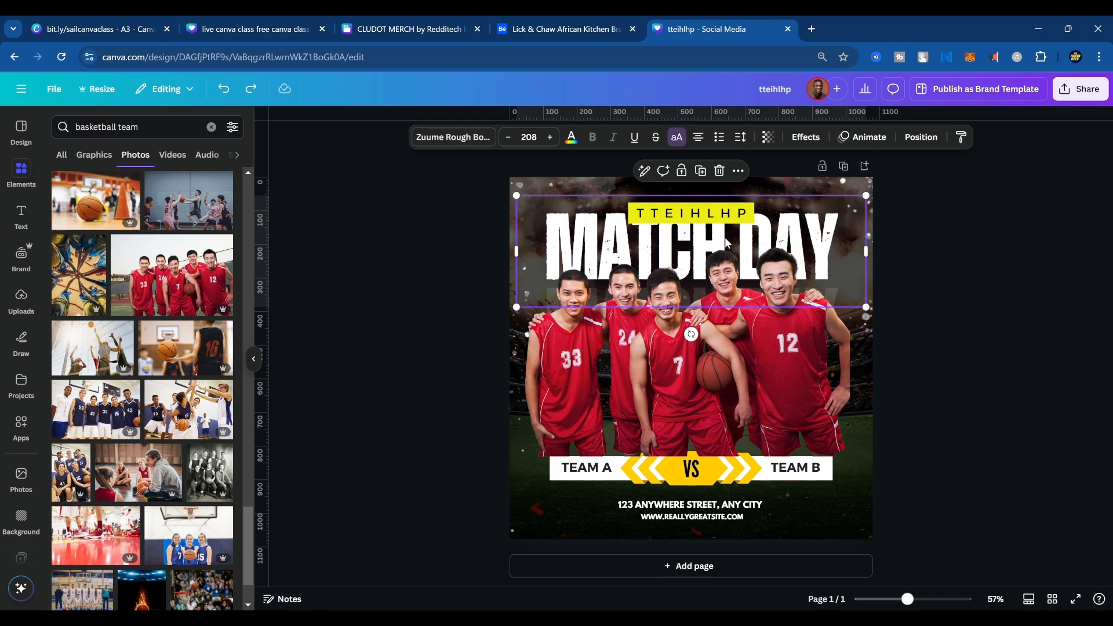
left_click(976, 287)
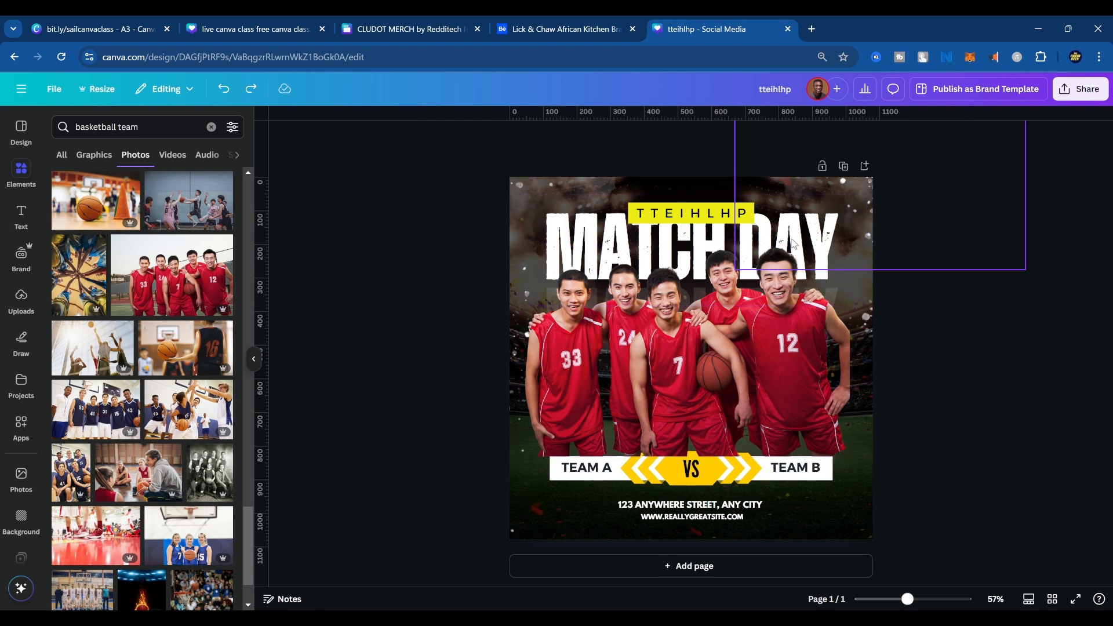
Select the white MATCH DAY headline through the layer list and nudge it slightly downward.
left_click(833, 226)
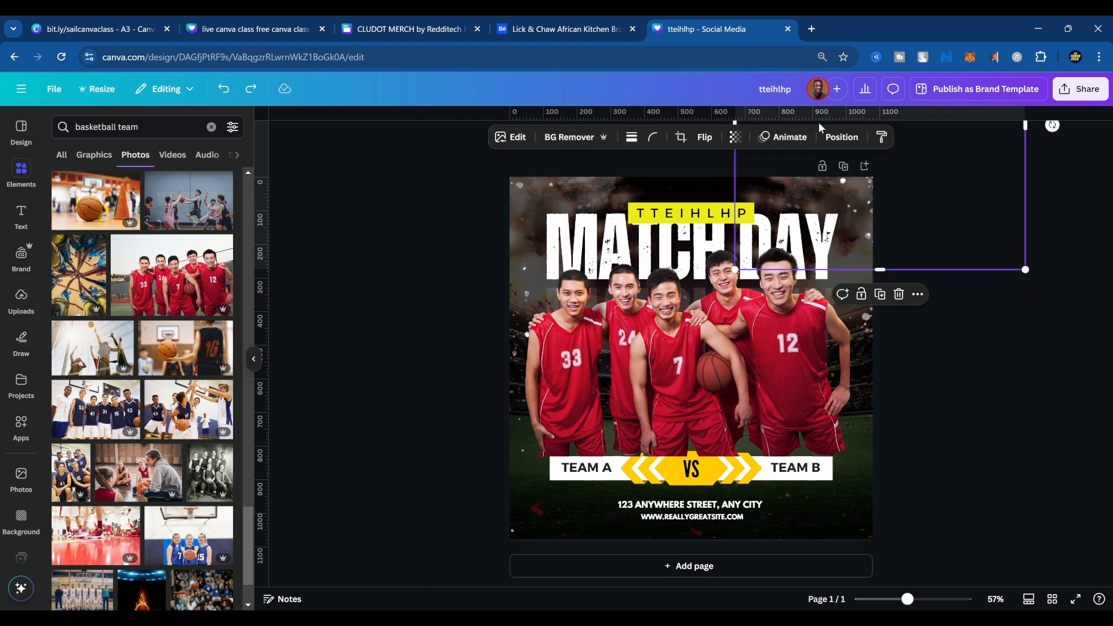
left_click(833, 139)
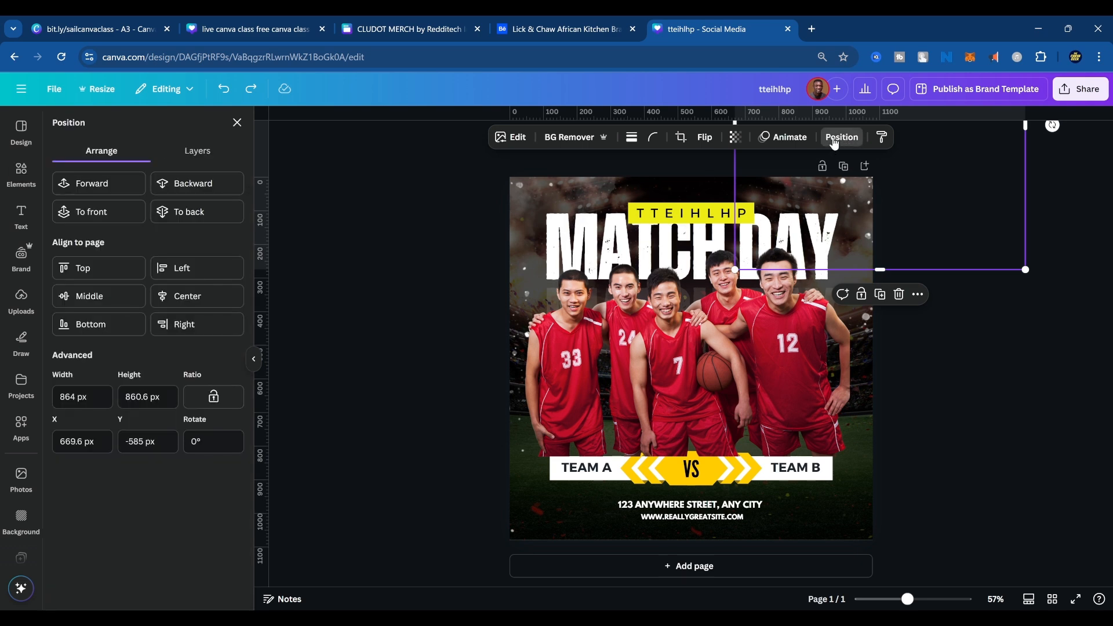
left_click(196, 159)
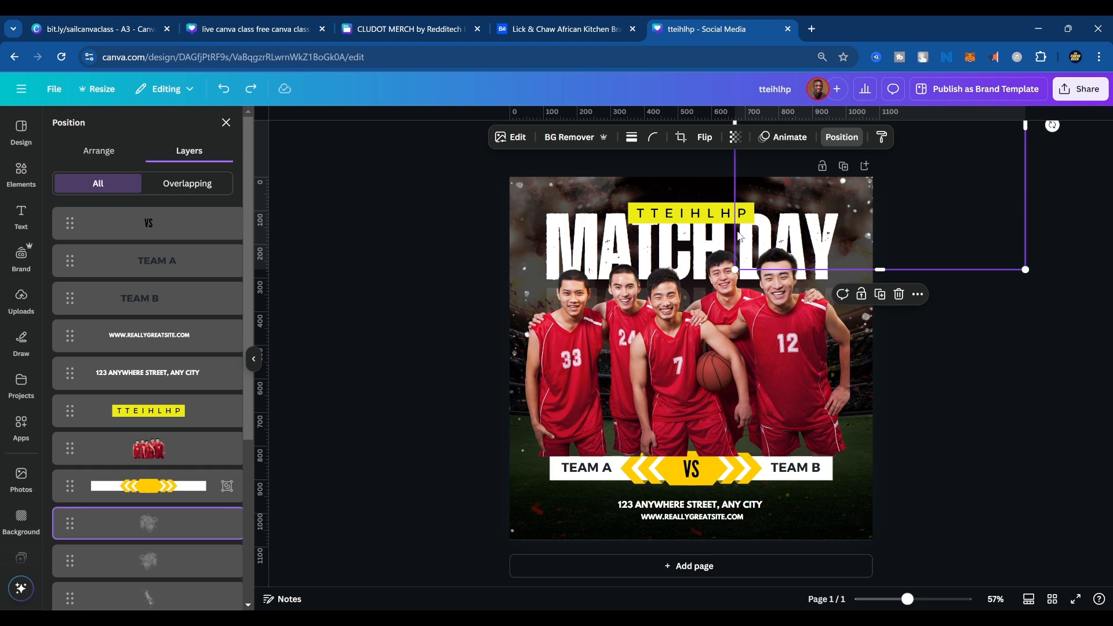
scroll(187, 469, "down", 1)
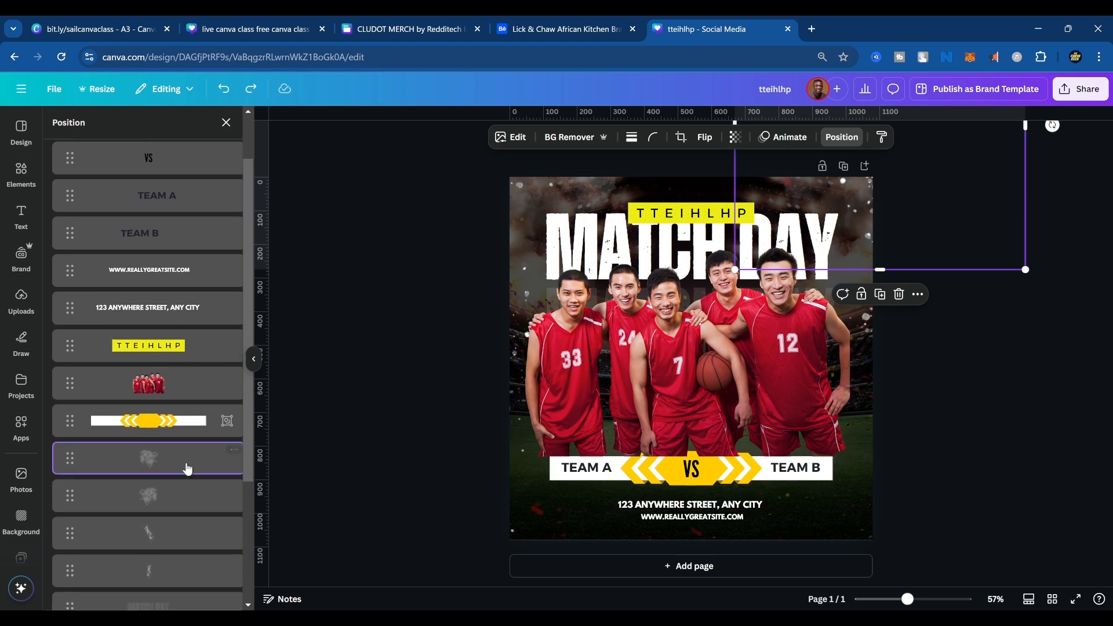
scroll(187, 468, "up", 1)
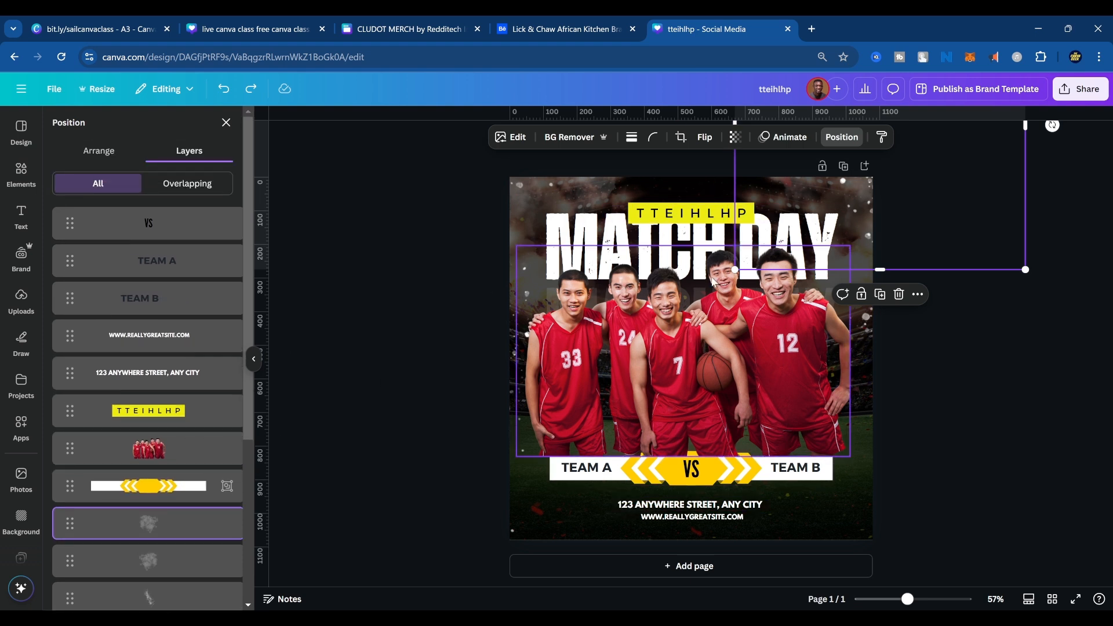
scroll(160, 441, "down", 4)
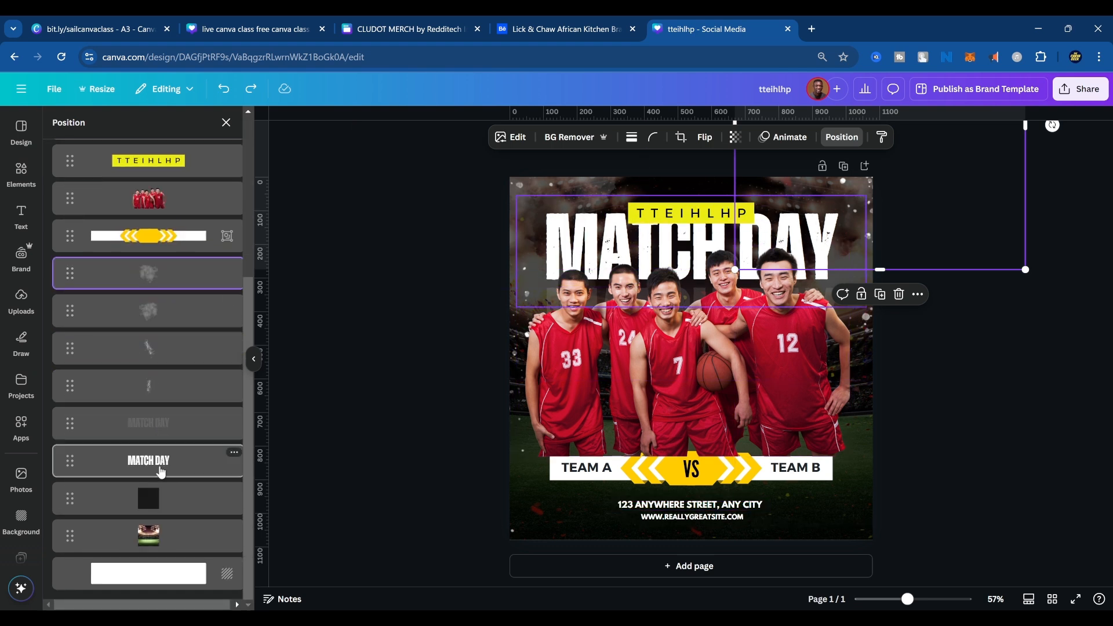
left_click(162, 471)
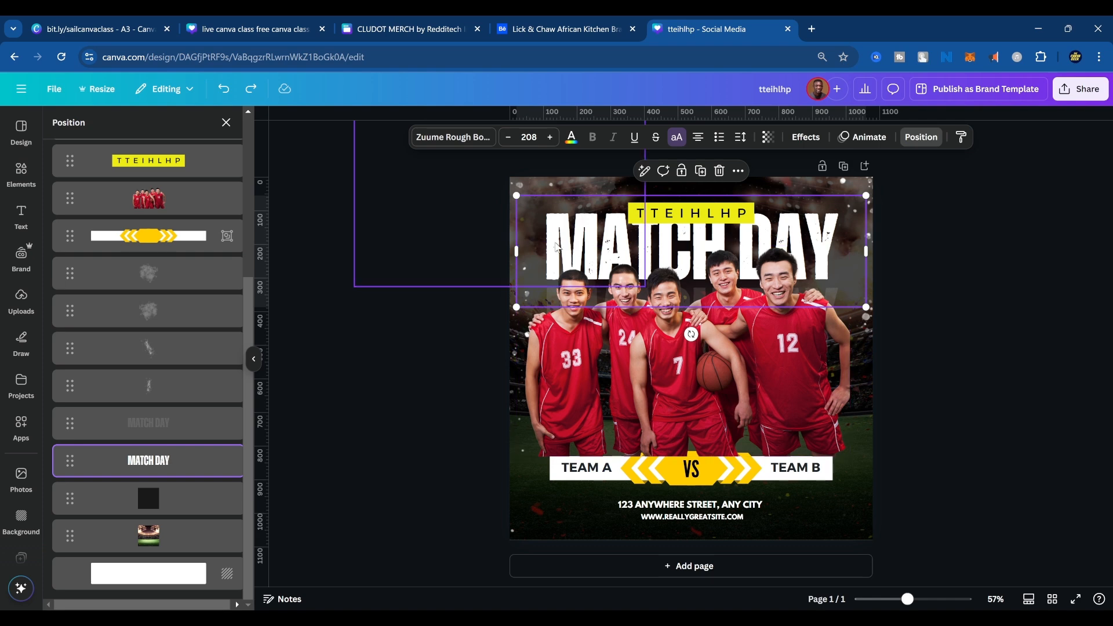
mouse_move(559, 241)
left_mouse_down()
mouse_move(580, 242)
mouse_move(546, 241)
mouse_move(557, 242)
left_mouse_up()
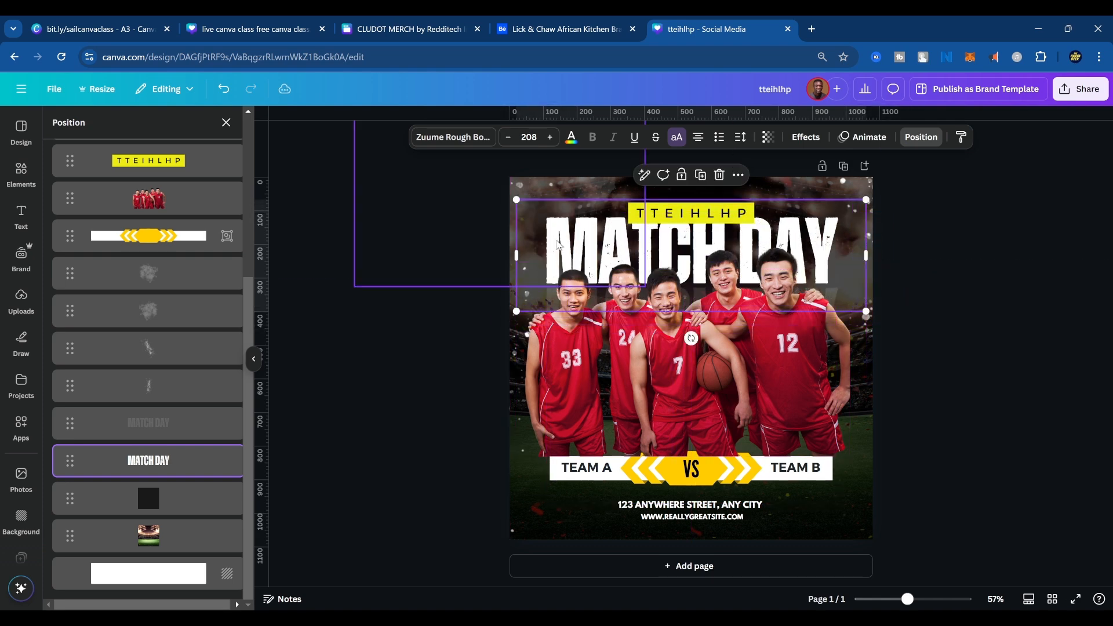
left_click(557, 250)
double_click(557, 251)
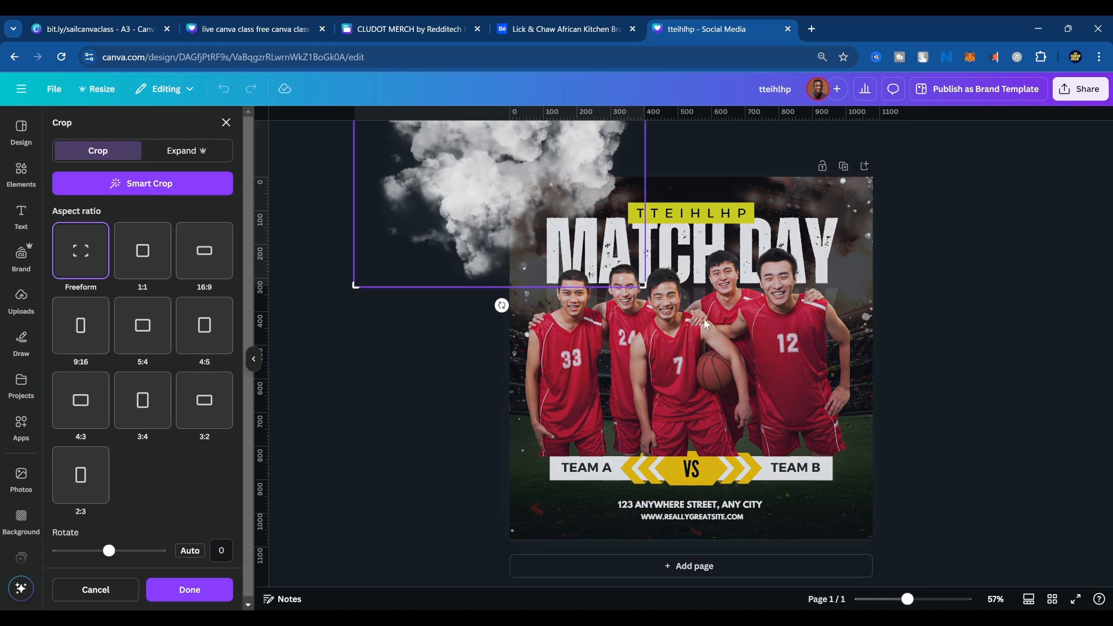
key("Escape")
Move the white MATCH DAY headline up the layer order, in front of the players and directly below the VS text.
left_click(761, 225)
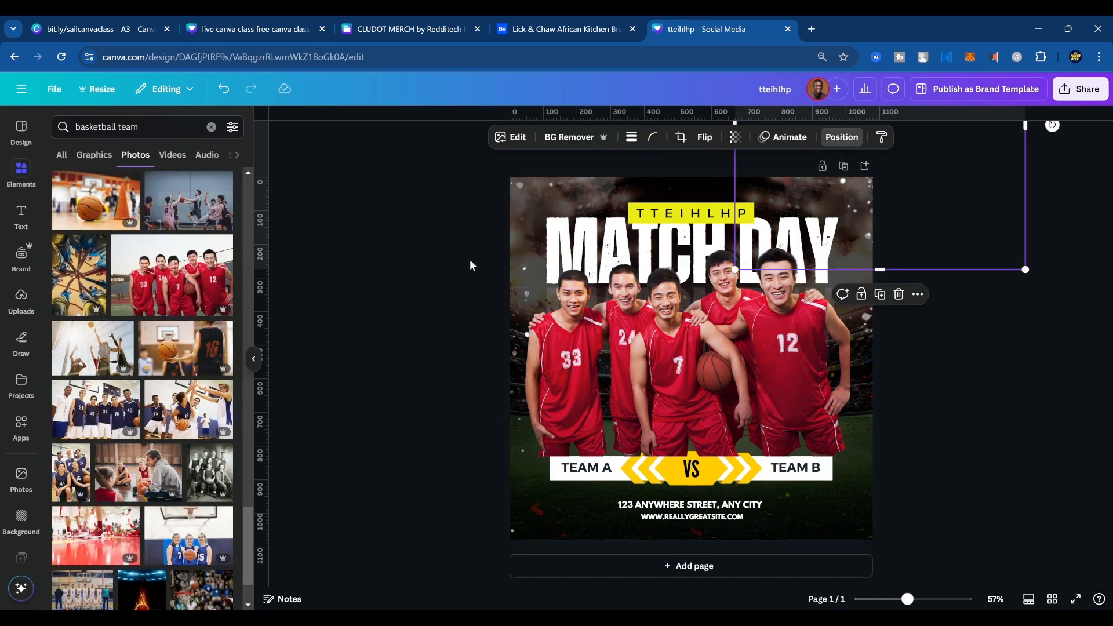
left_click(842, 137)
scroll(147, 516, "down", 3)
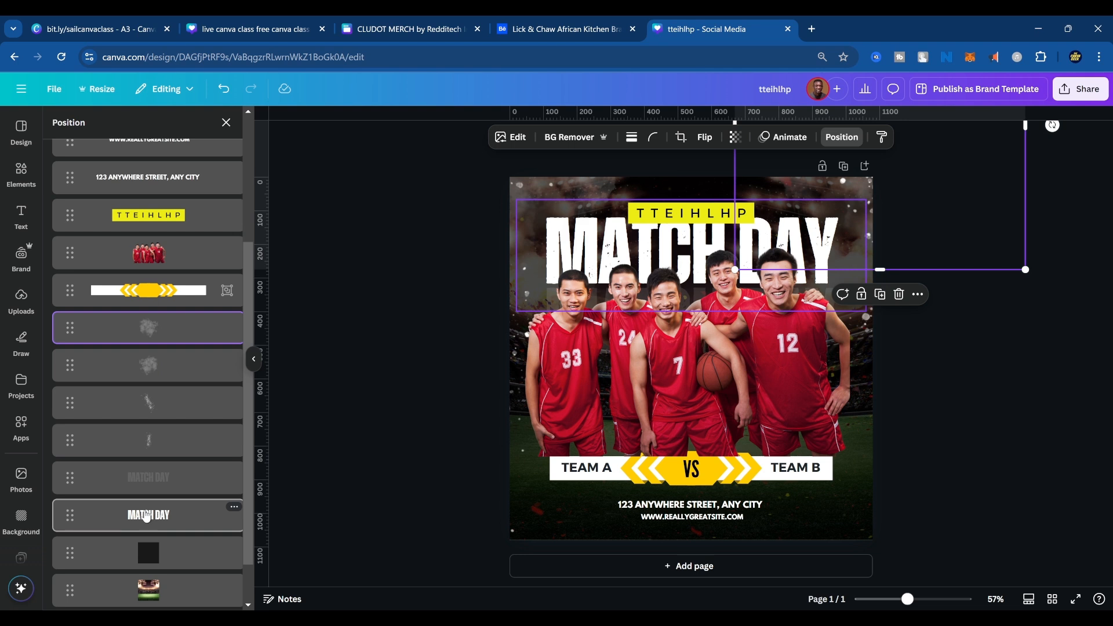
left_click(147, 516)
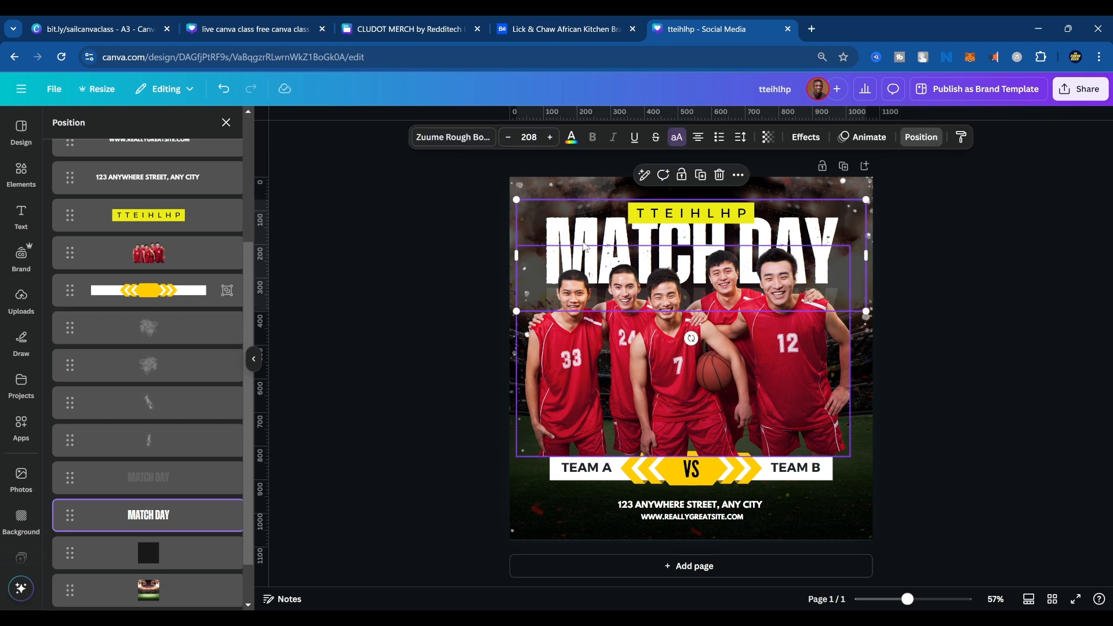
left_click_drag(146, 515, 158, 240)
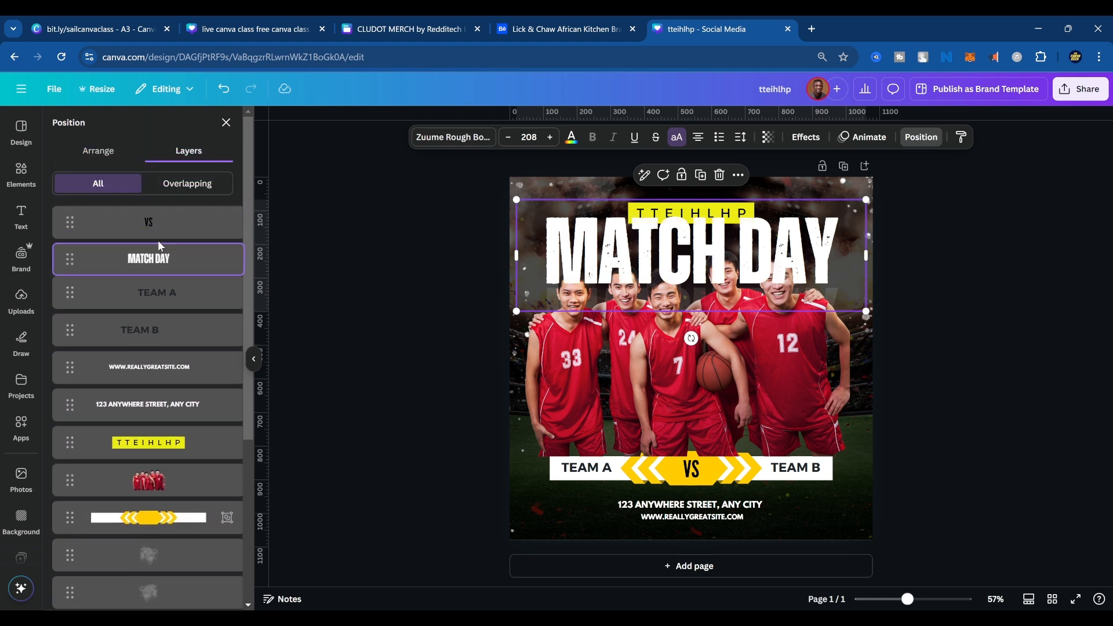
Replace the headline text "MATCH DAY" with "BEST TEAM" and keep the headline selected.
double_click(803, 243)
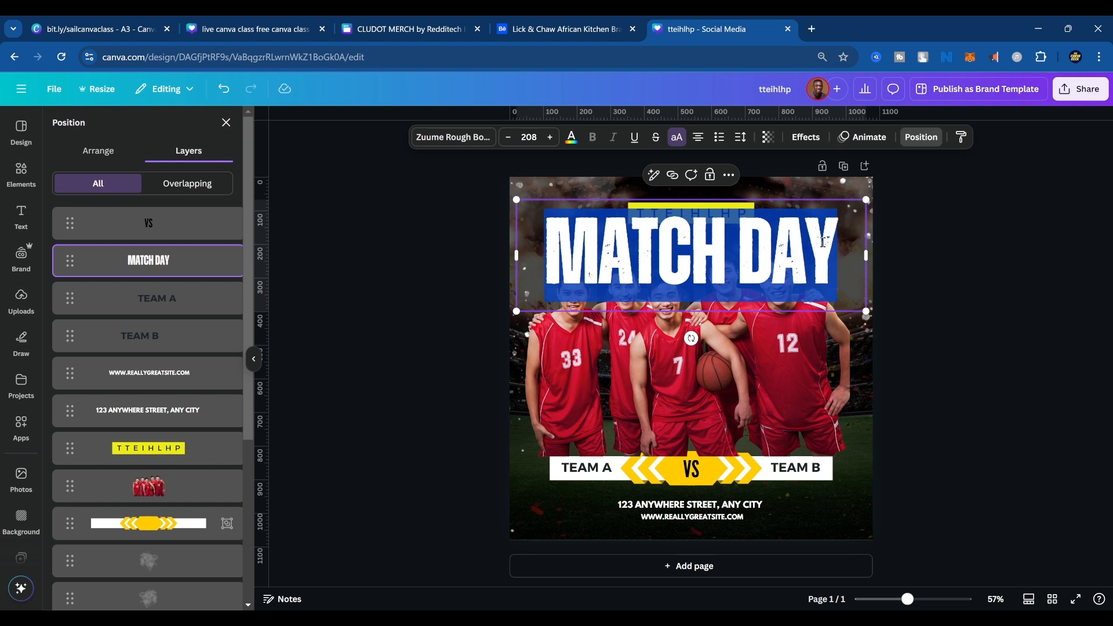
type("BEST TEAM")
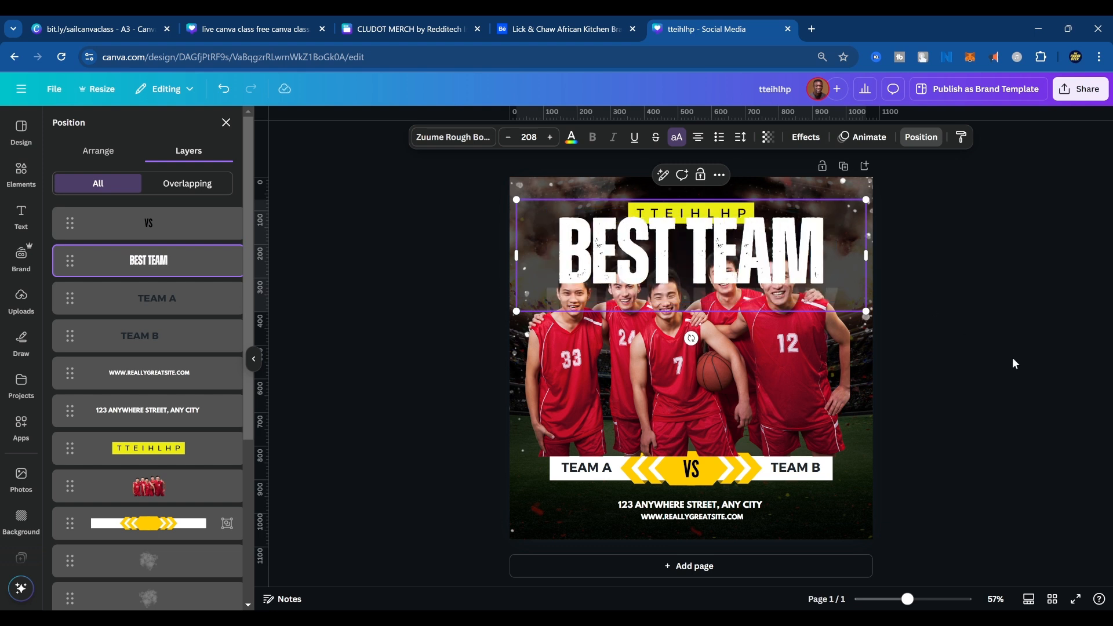
left_click(1012, 295)
left_click(776, 244)
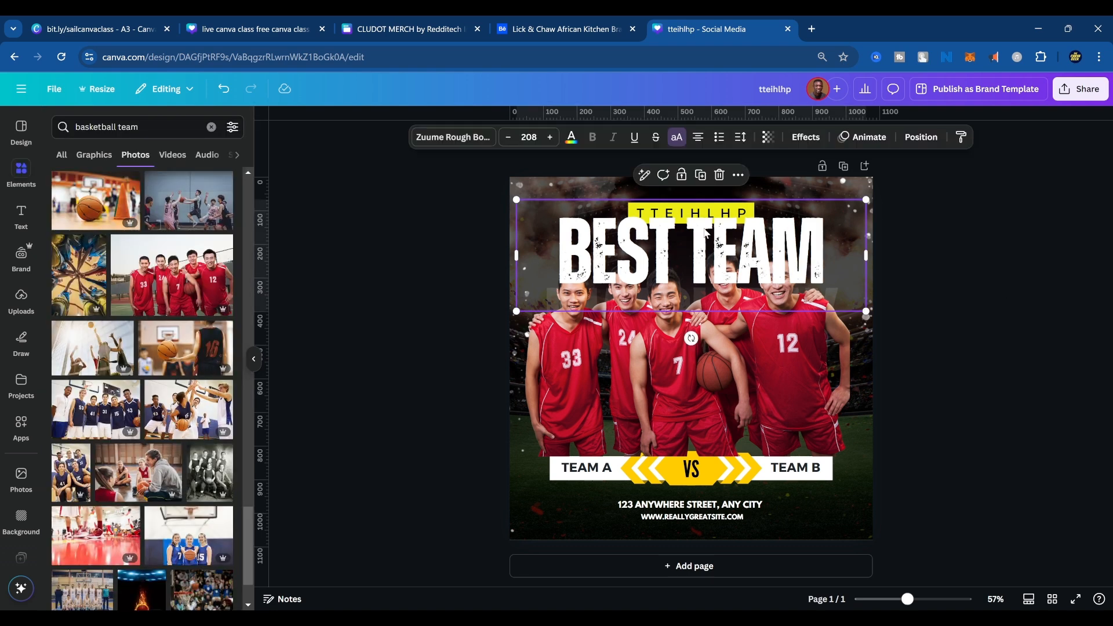
Recolor the "BEST TEAM" headline with the bright red sampled from the basketball team photo and deselect it.
left_click(571, 137)
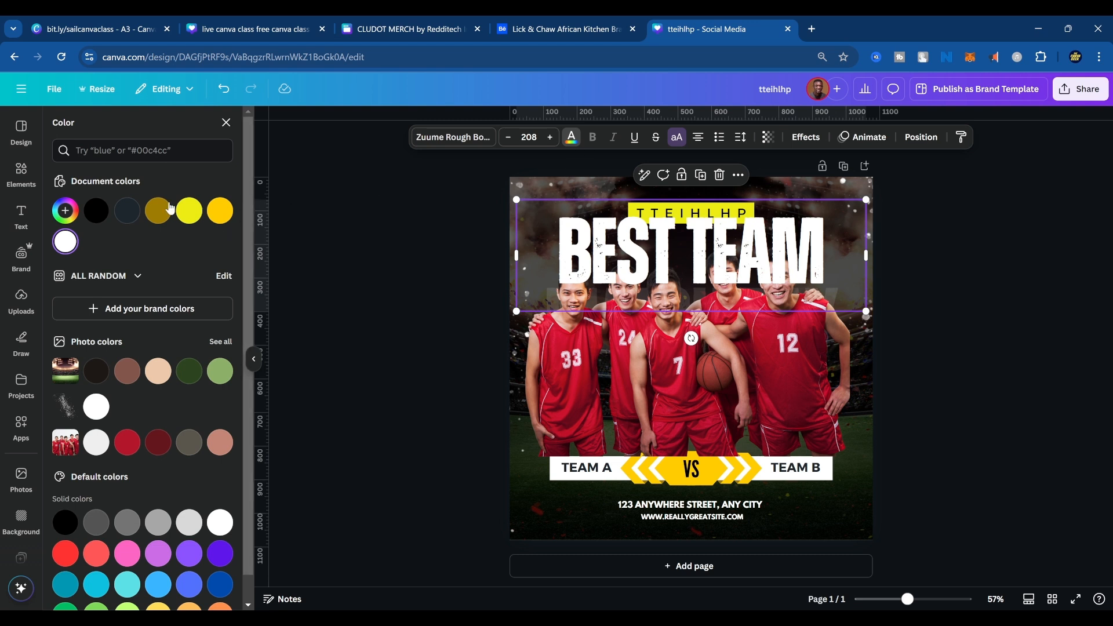
scroll(194, 493, "down", 1)
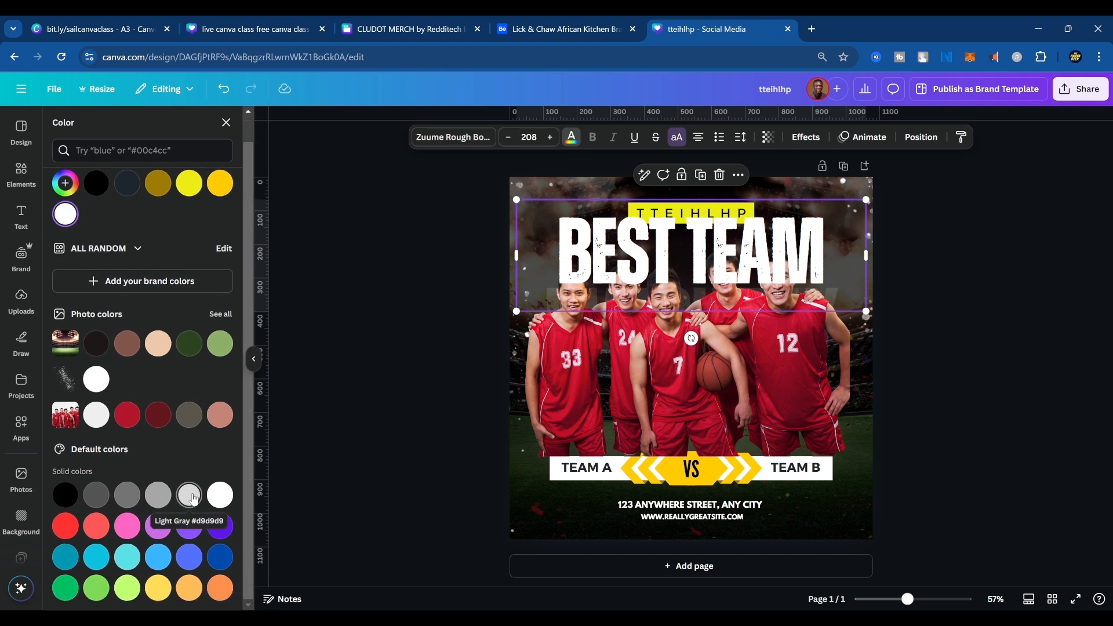
scroll(195, 490, "up", 1)
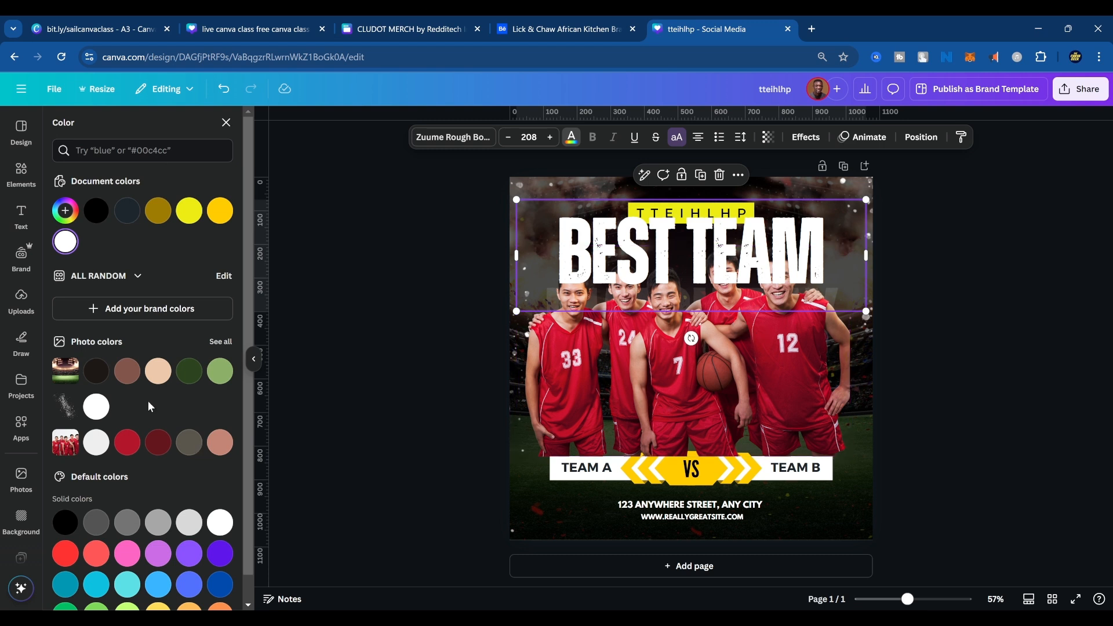
left_click(128, 443)
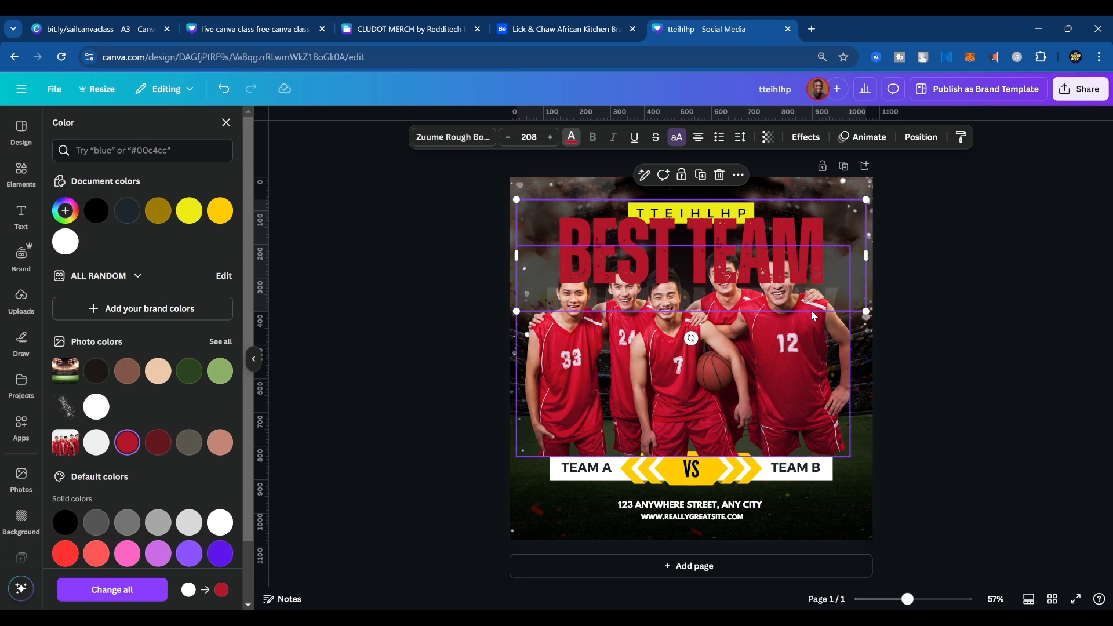
left_click(840, 250)
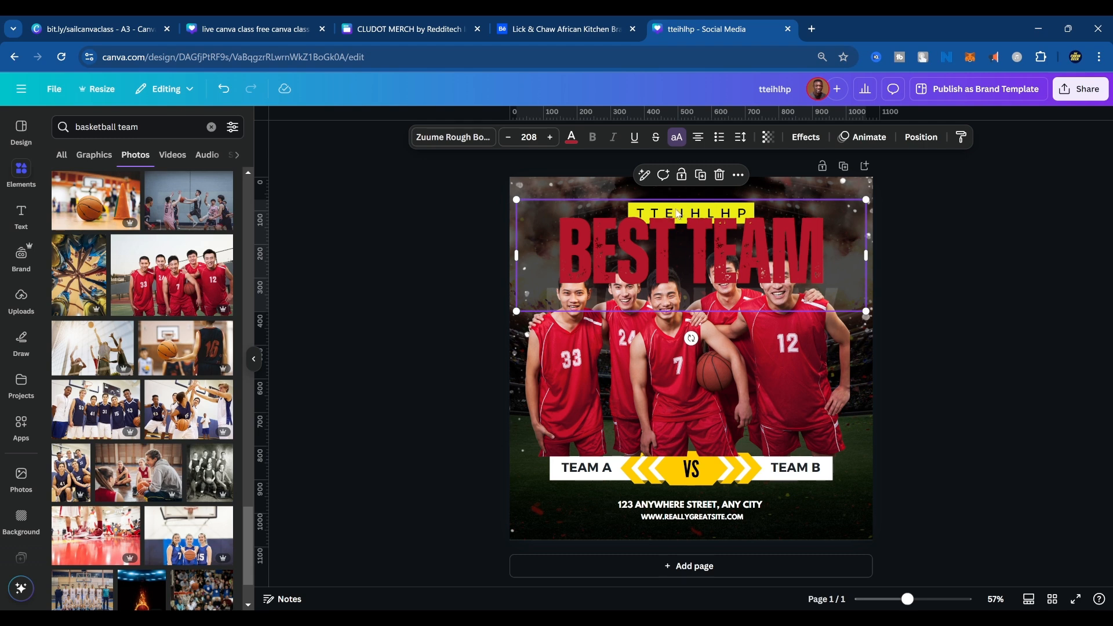
Move the "BEST TEAM" headline down the layer order, directly below the basketball players cutout.
left_click(922, 137)
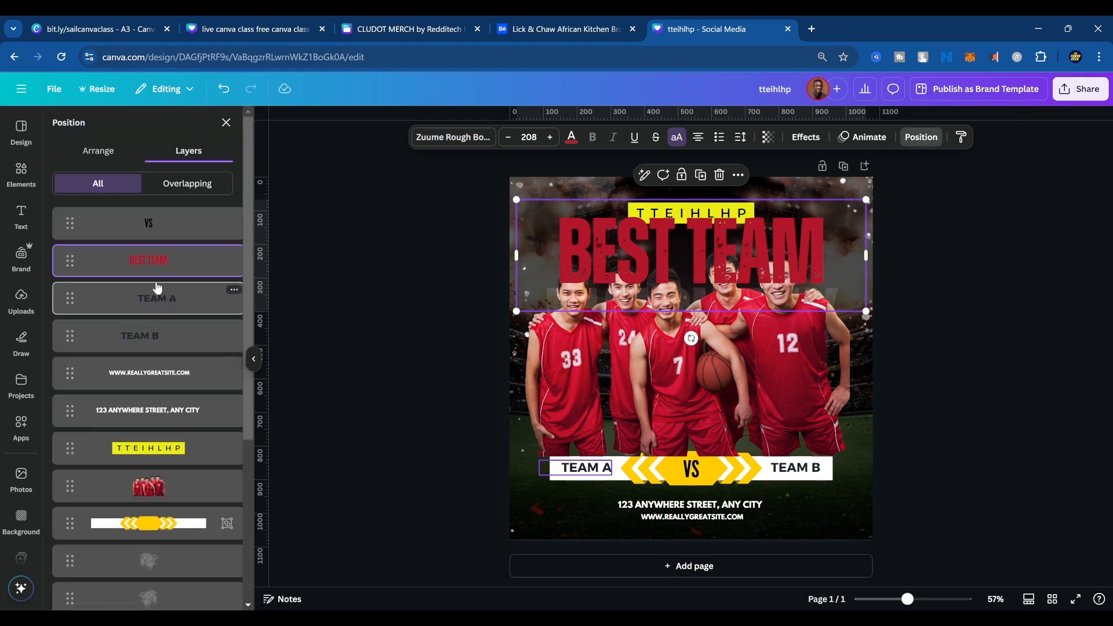
left_click_drag(157, 261, 154, 456)
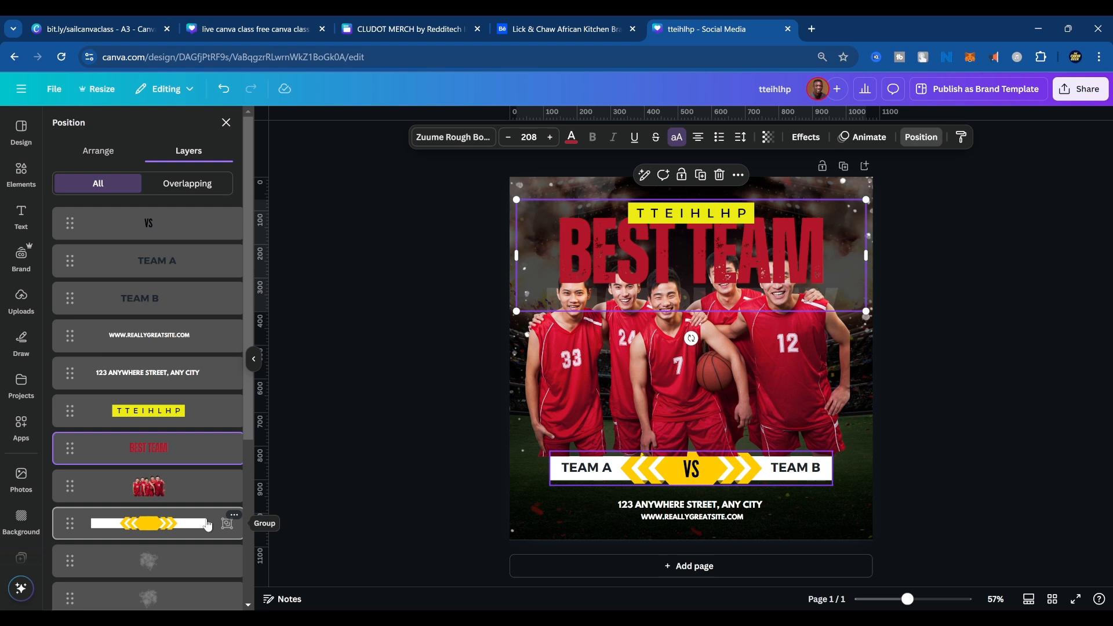
left_click_drag(154, 449, 157, 499)
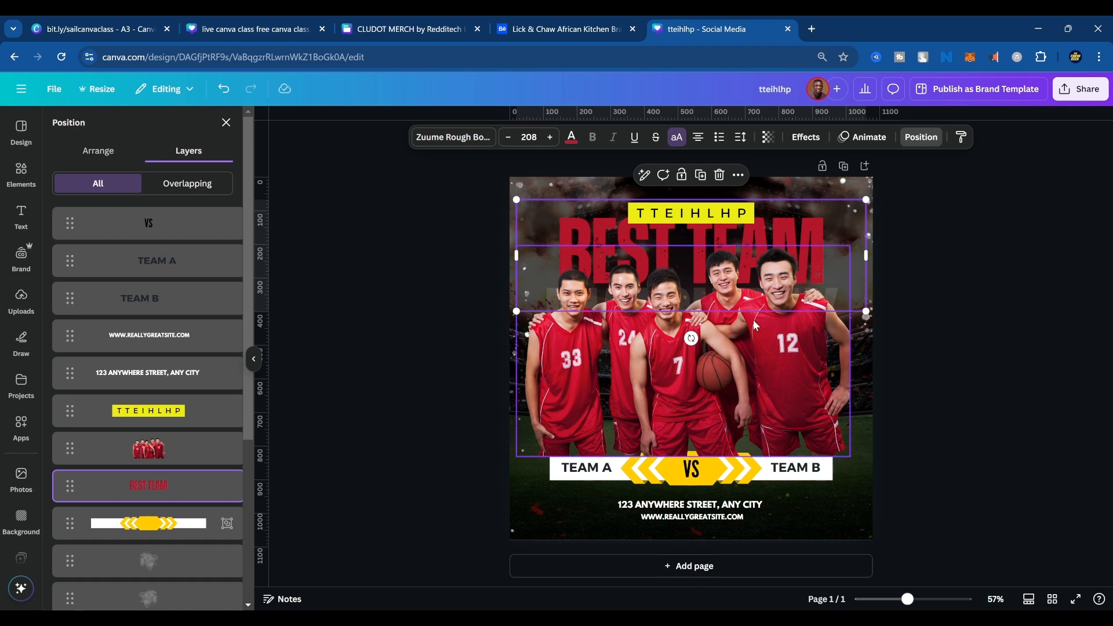
Select the basketball team cutout and nudge it slightly right to center it horizontally on the poster.
left_click(843, 364)
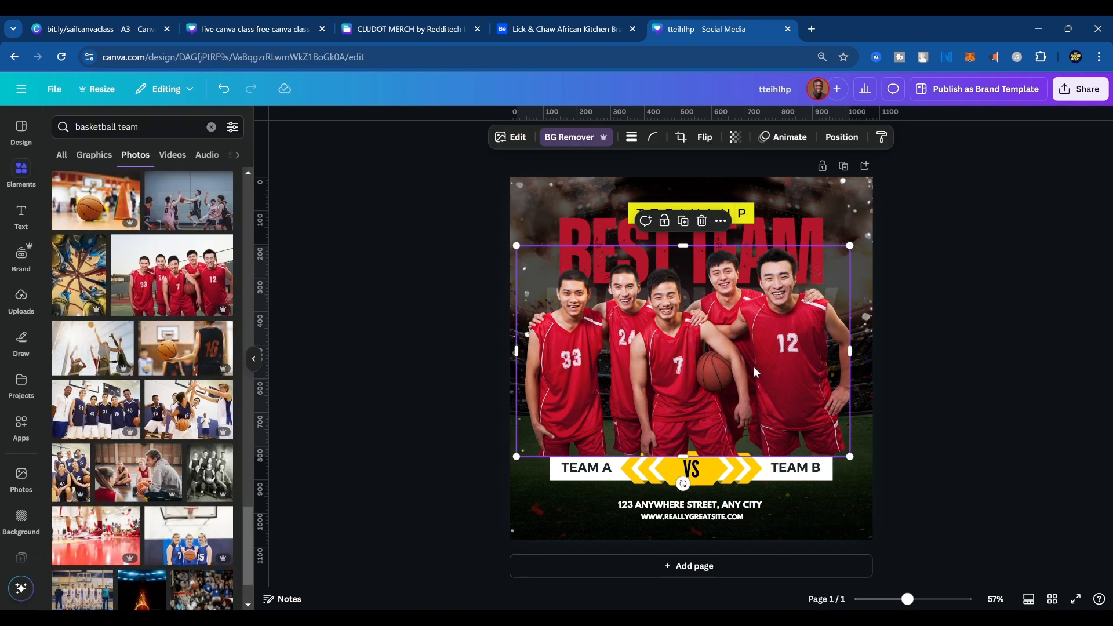
left_click_drag(754, 368, 758, 369)
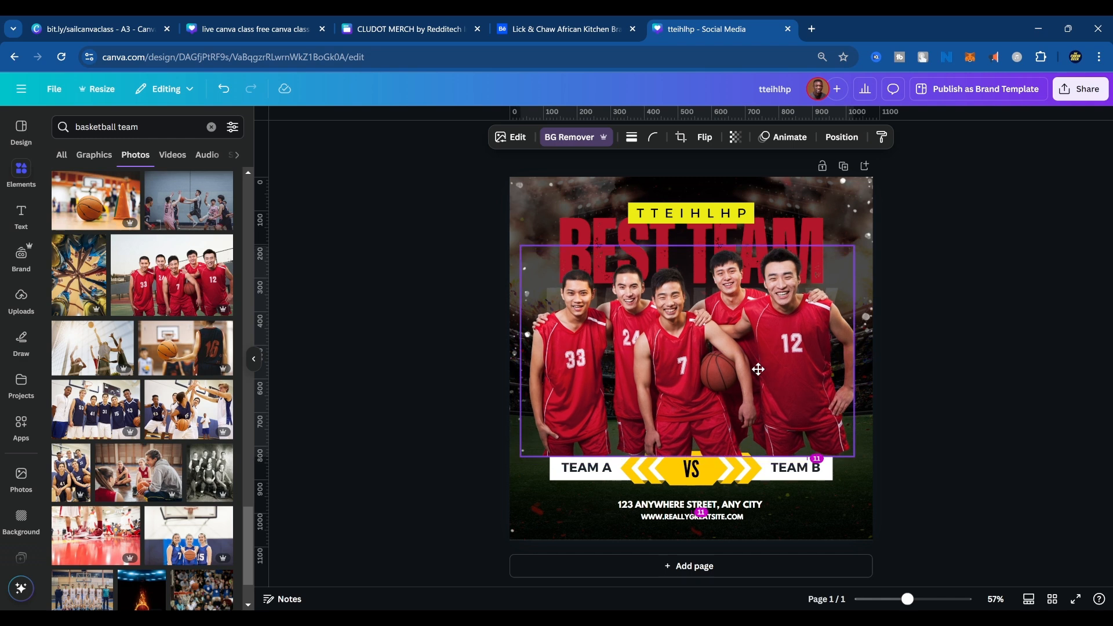
left_click_drag(759, 370, 761, 369)
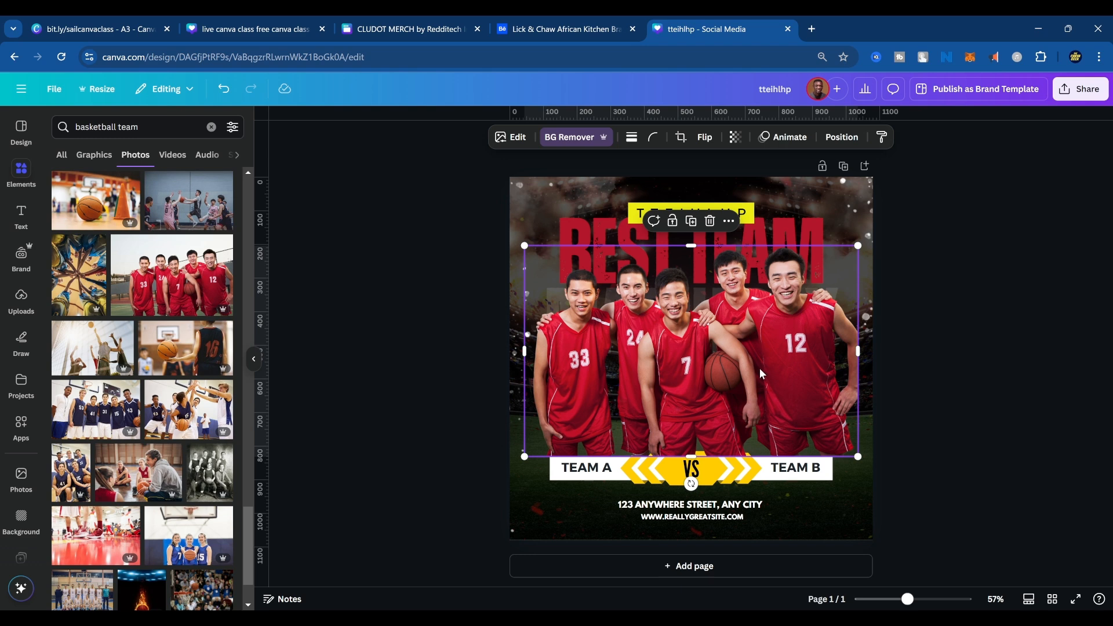
Add a blank second page and insert the gray-background photo of the woman in a black top, found by searching "long hair woman".
left_click(690, 567)
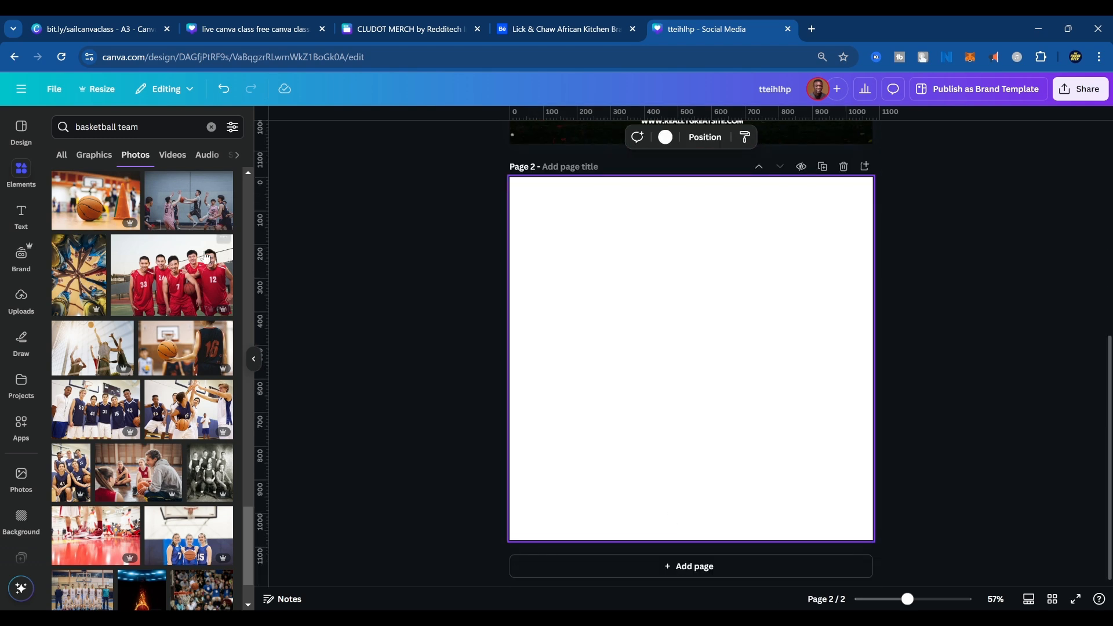
left_click(146, 126)
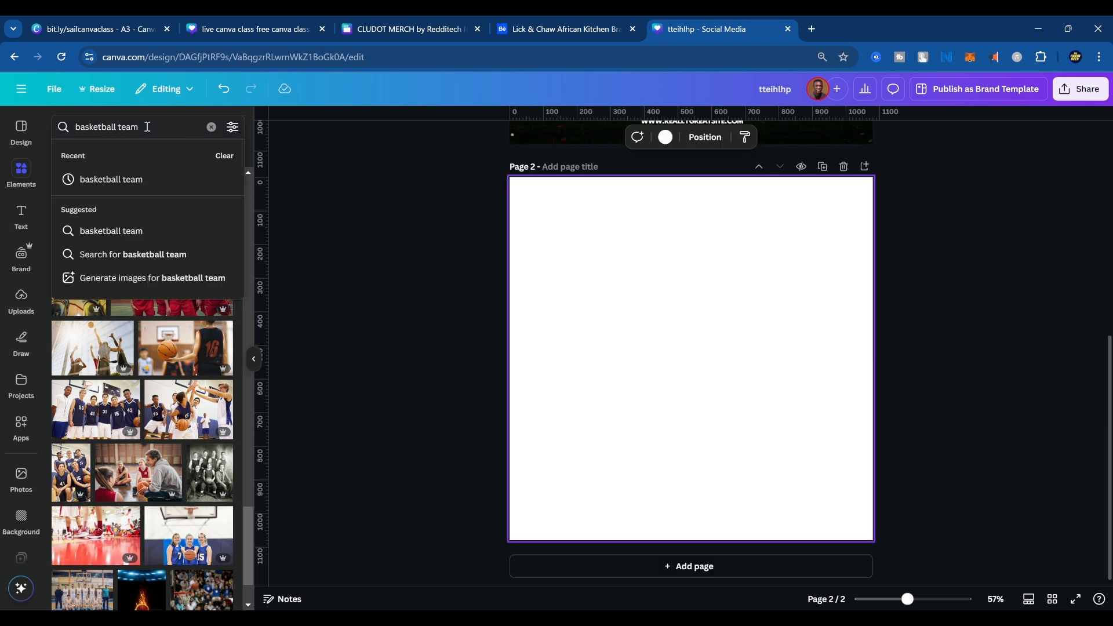
triple_click(147, 127)
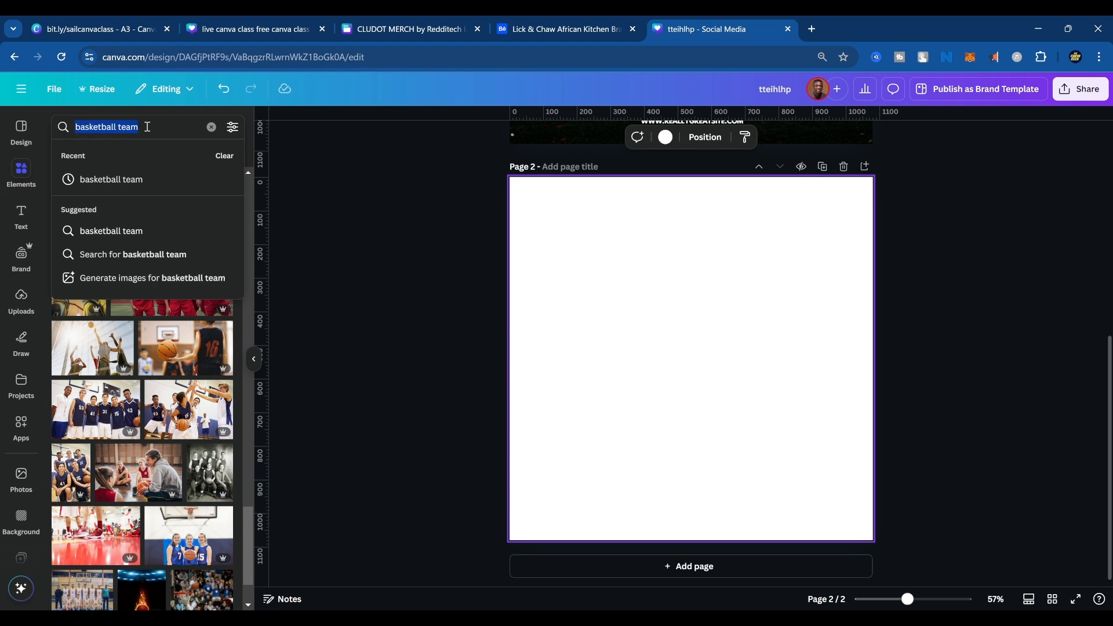
type("long har")
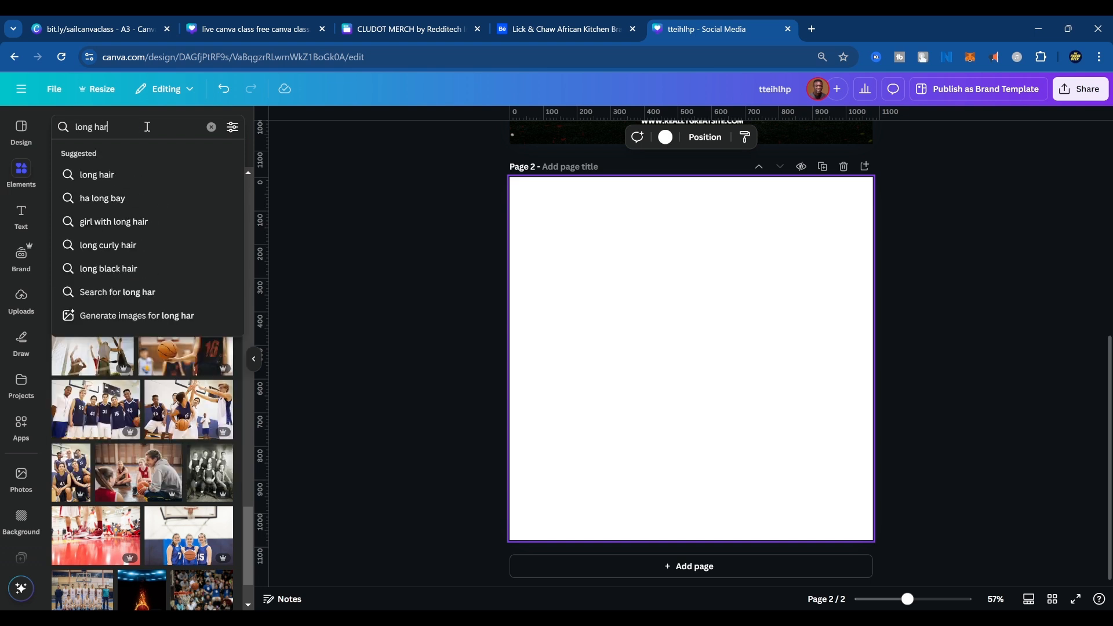
key("BackSpace")
type("ir w")
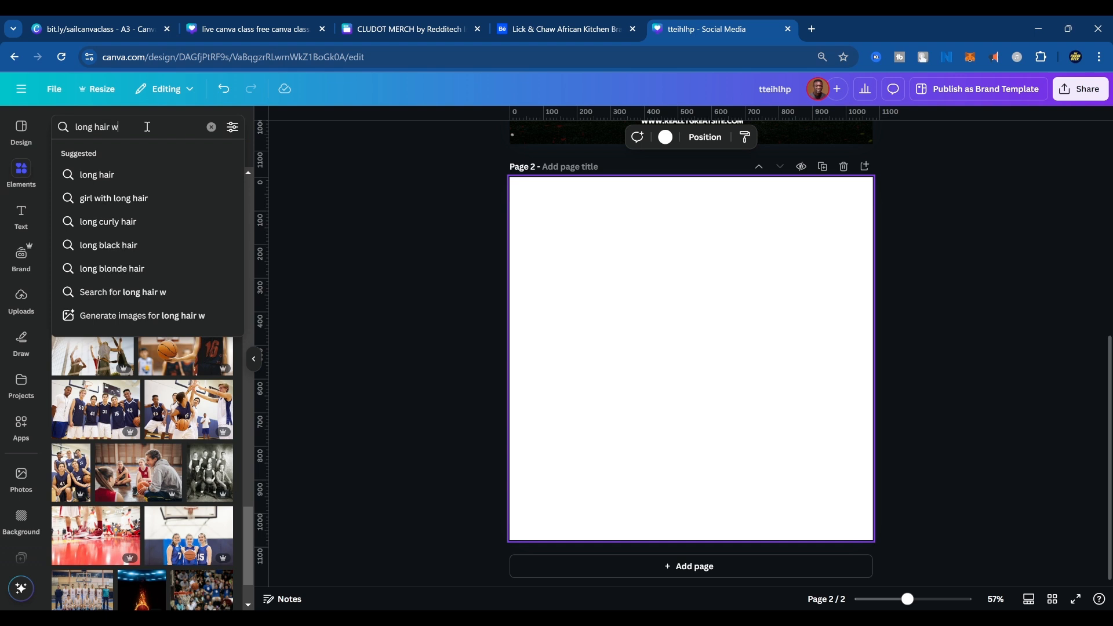
type("oman")
key("Return")
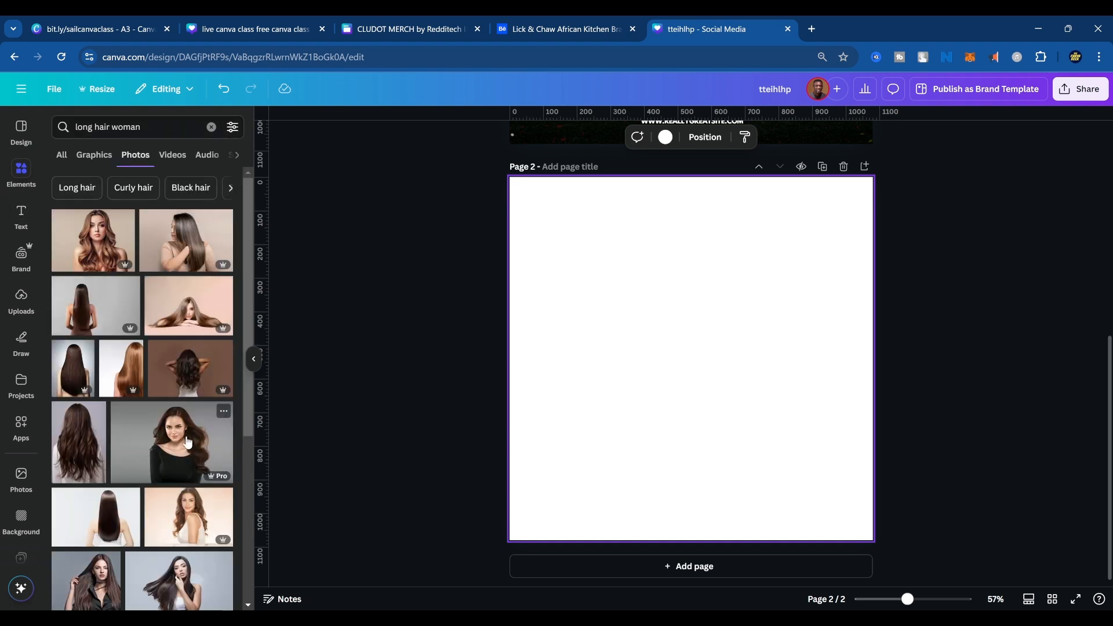
left_click(186, 441)
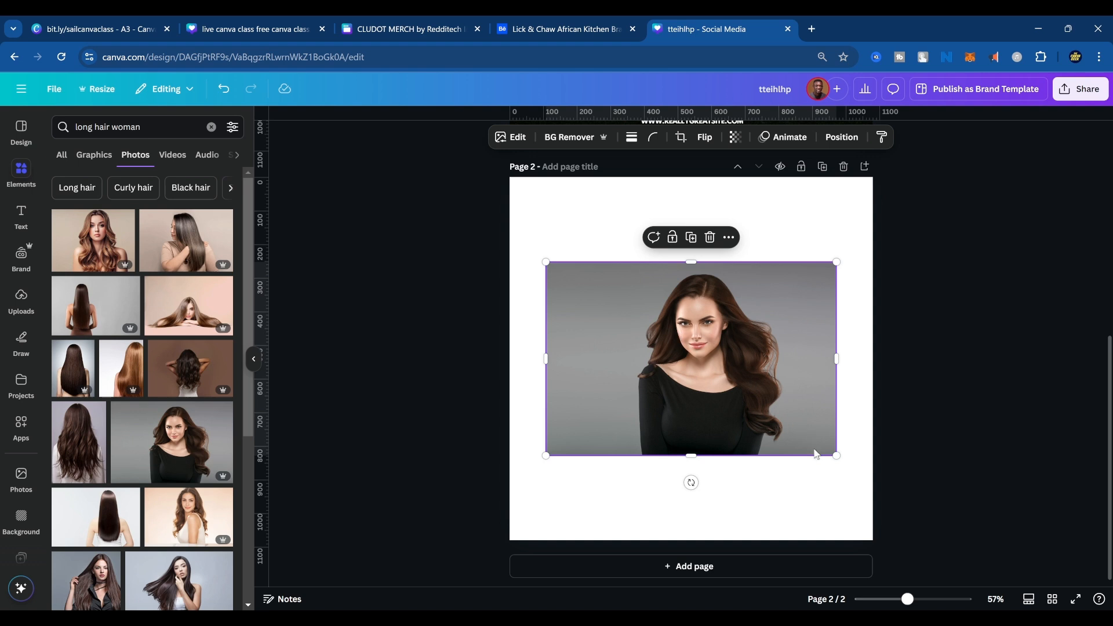
Enlarge the woman's photo far beyond the page and position it so her flowing hair fills the page's left half.
left_click_drag(836, 456, 1091, 583)
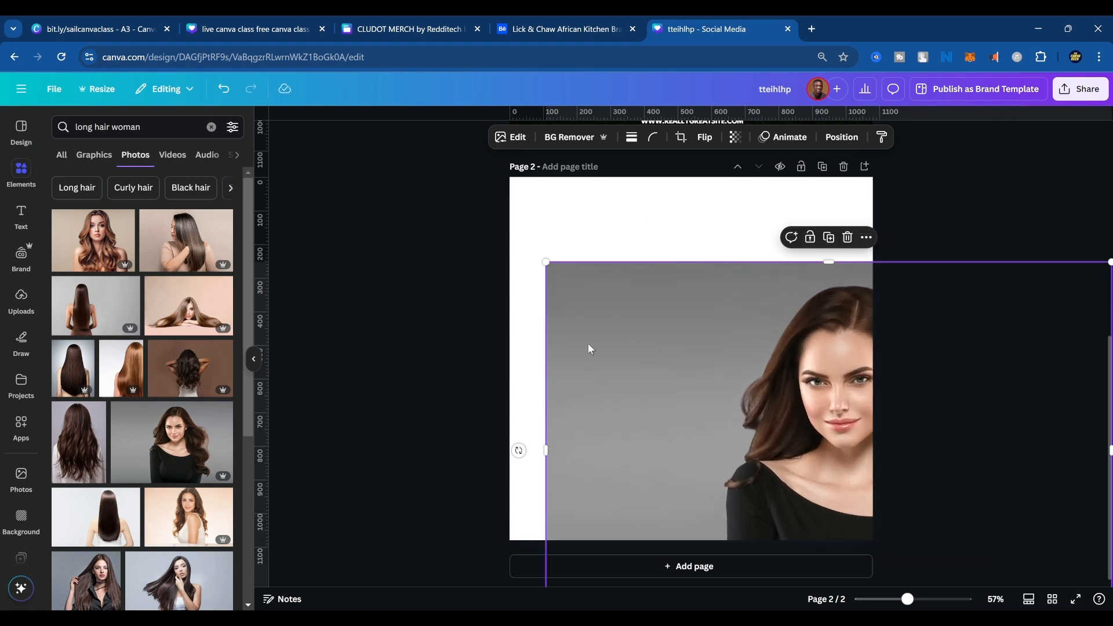
left_click_drag(589, 348, 276, 235)
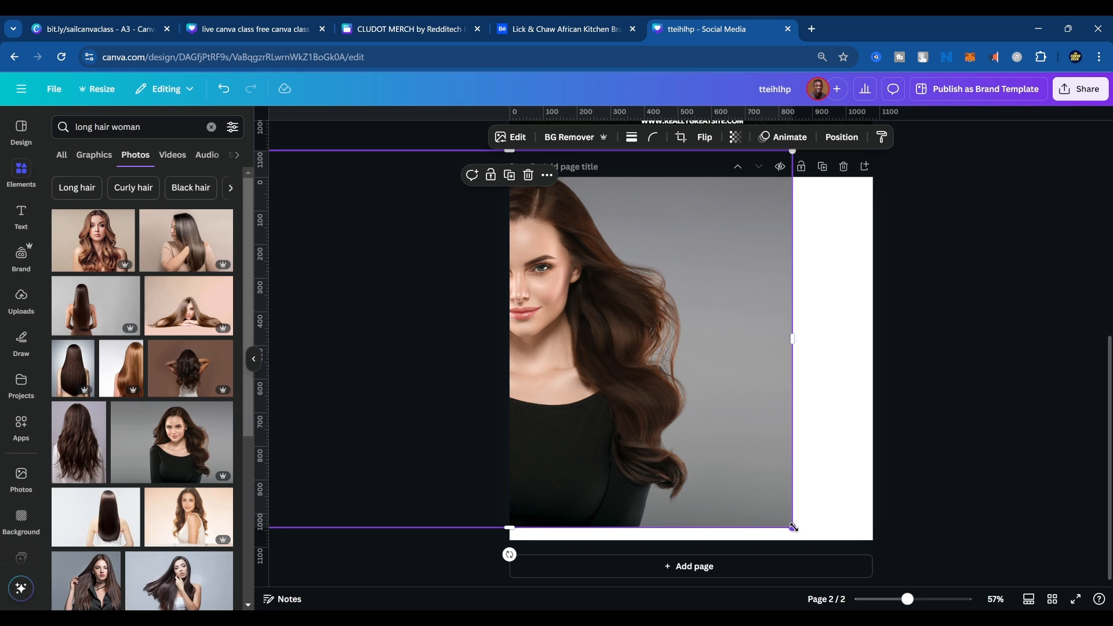
left_click_drag(792, 528, 1041, 609)
left_click_drag(705, 254, 508, 370)
left_click_drag(828, 266, 1108, 21)
left_click_drag(598, 467, 475, 386)
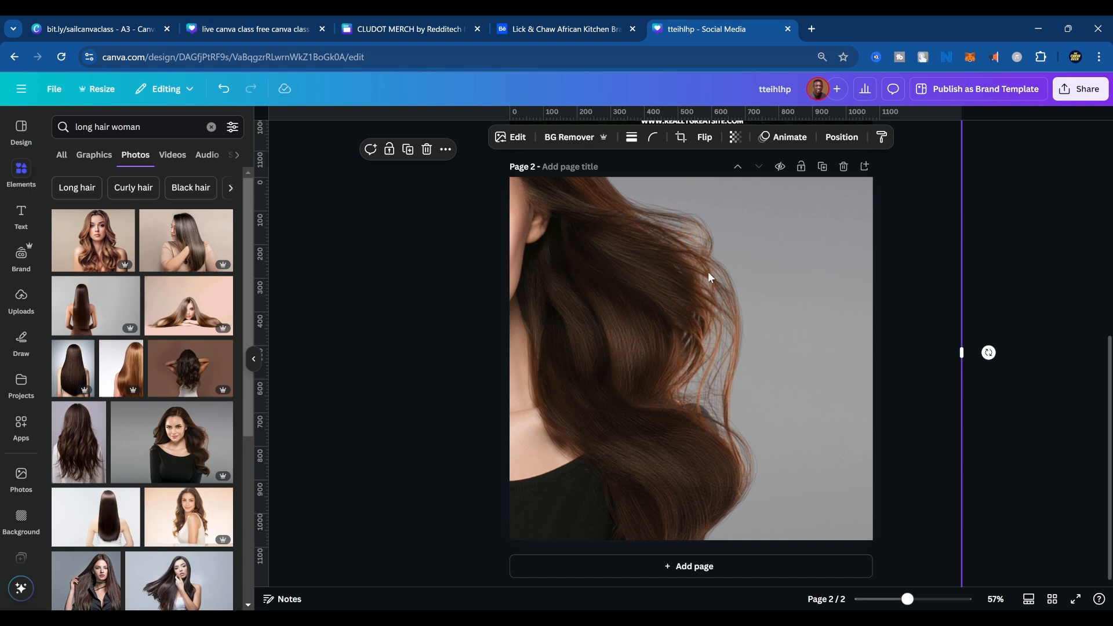
Try removing the enlarged photo's background, and undo that together with the photo's enlargements and moves.
left_click(571, 140)
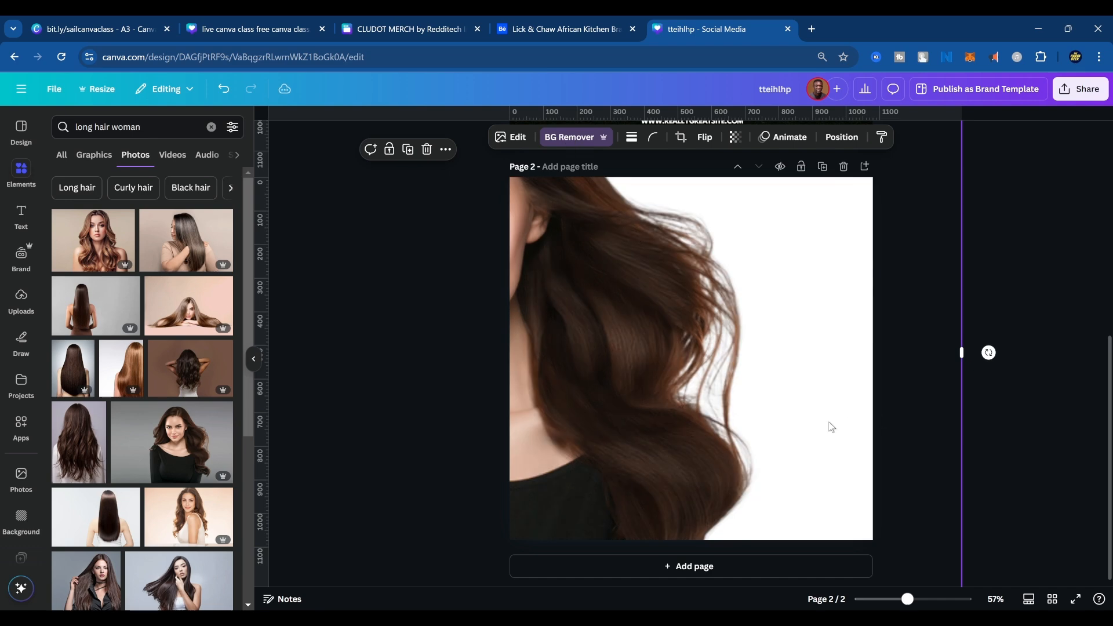
key("ctrl+z")
left_click_drag(835, 350, 735, 394)
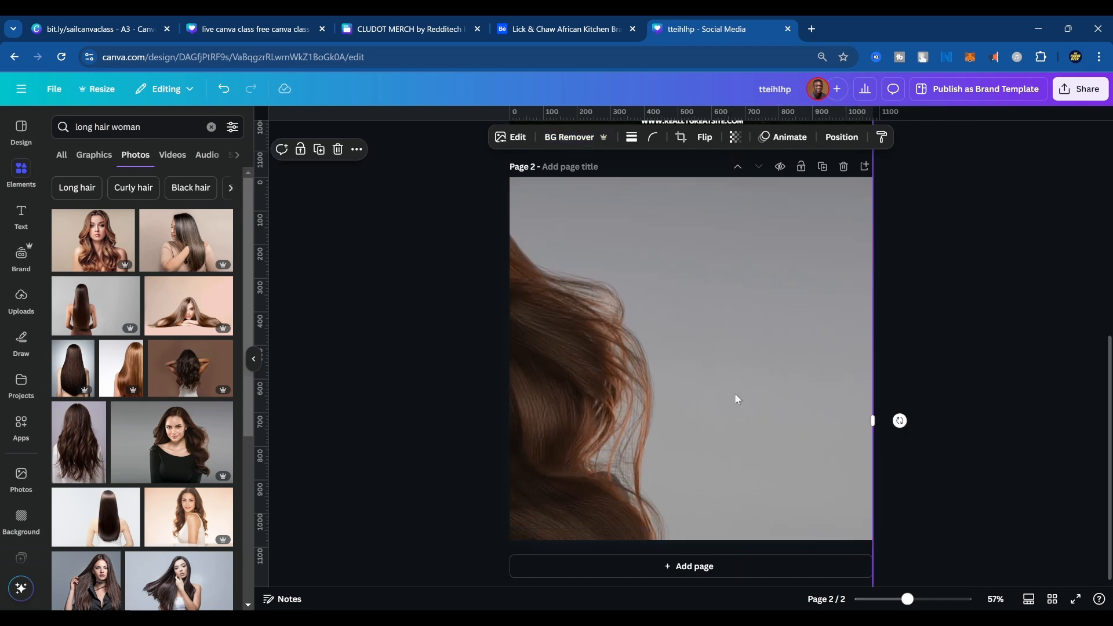
key("ctrl+z")
key("ctrl+z")
key("ctrl+z")
key("ctrl+z")
key("ctrl+z")
key("ctrl+z")
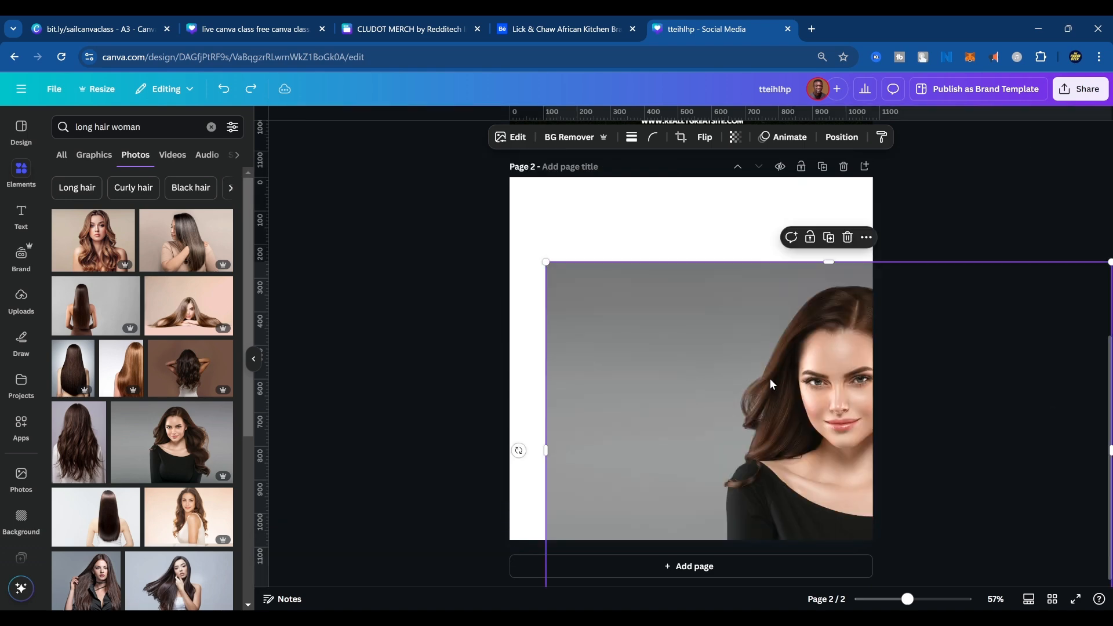
Try red and bright yellow as page 2's background color, and settle on the golden yellow from the document colors.
left_click(806, 241)
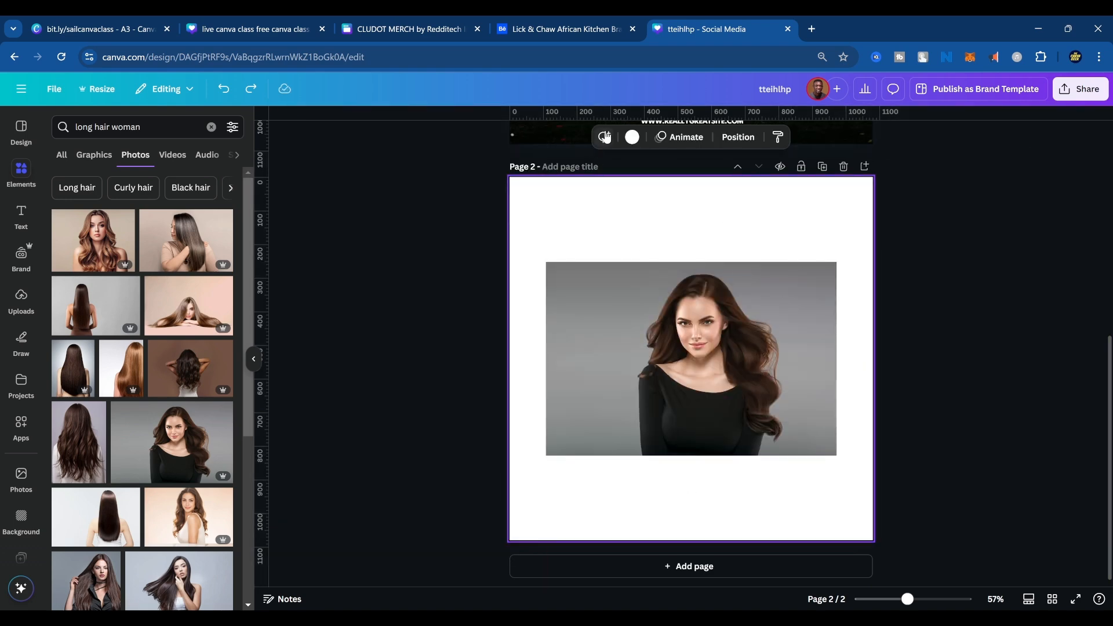
left_click(632, 137)
left_click(191, 218)
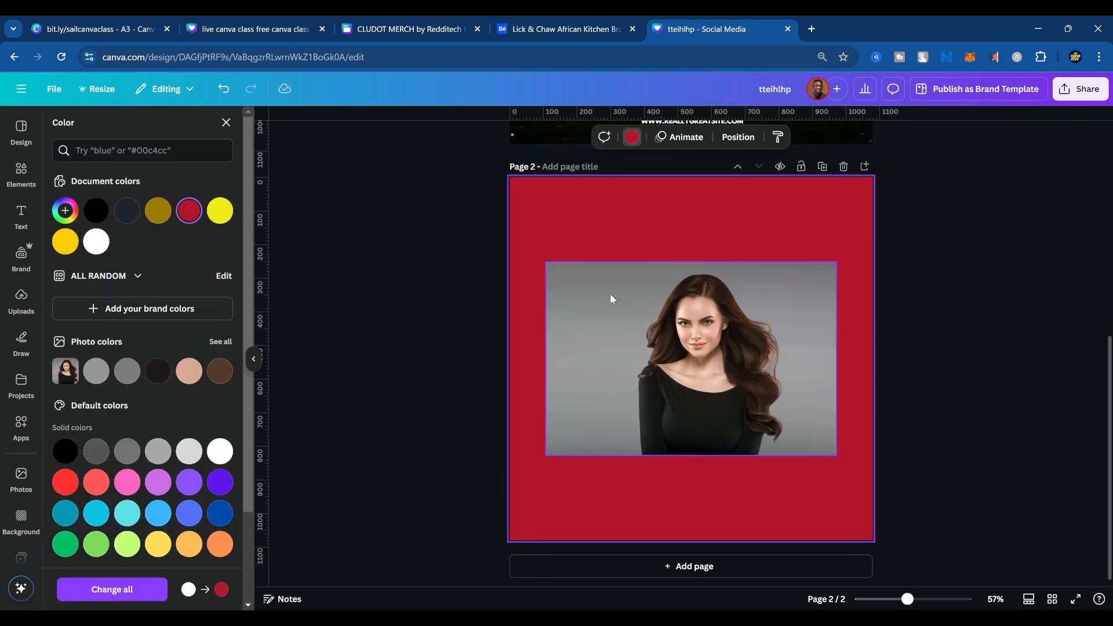
left_click(222, 212)
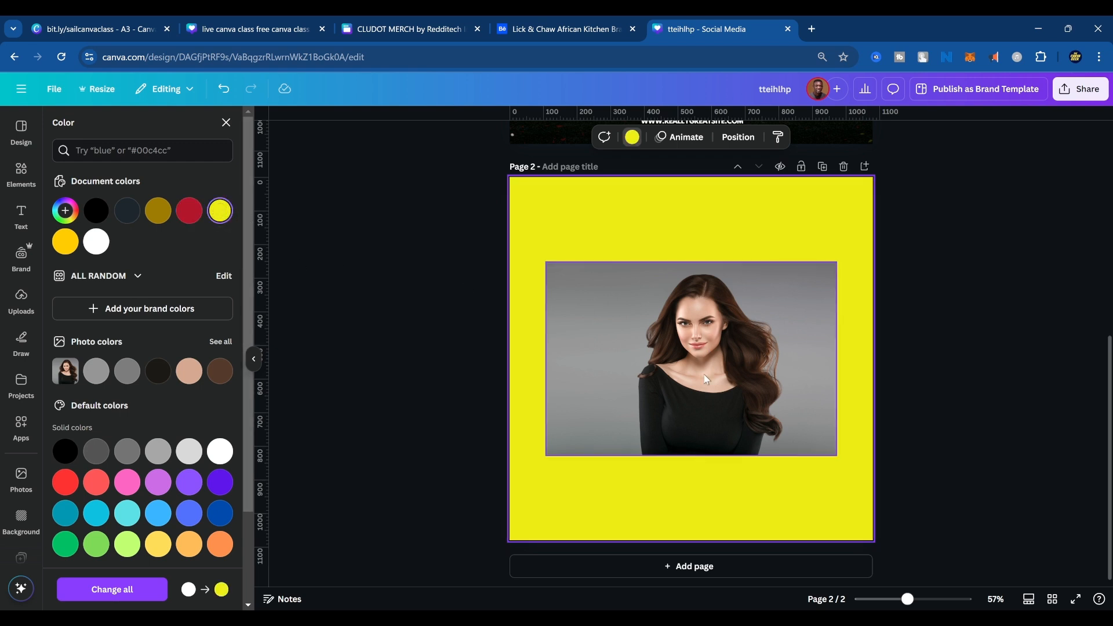
left_click(66, 240)
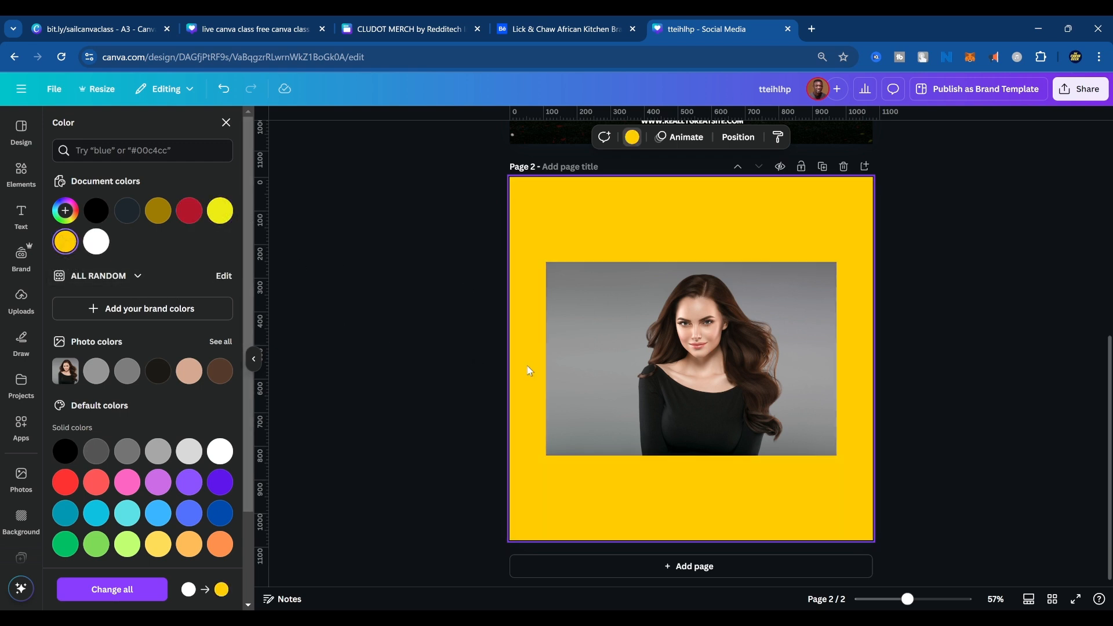
Remove the background from the woman's photo and keep its original size on the yellow page.
left_click(789, 398)
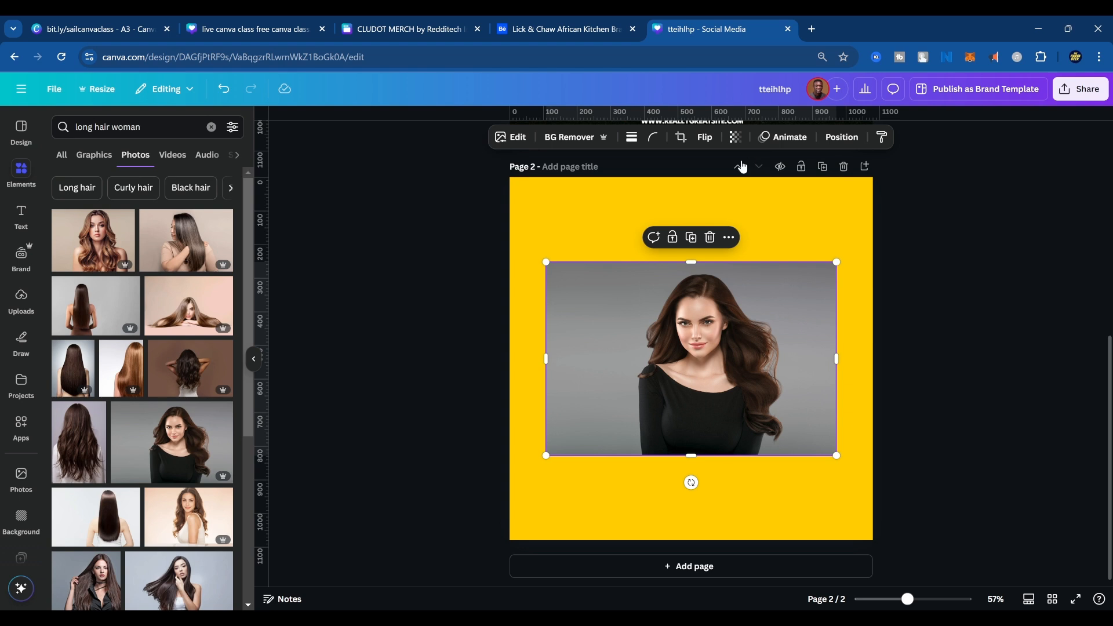
left_click(582, 138)
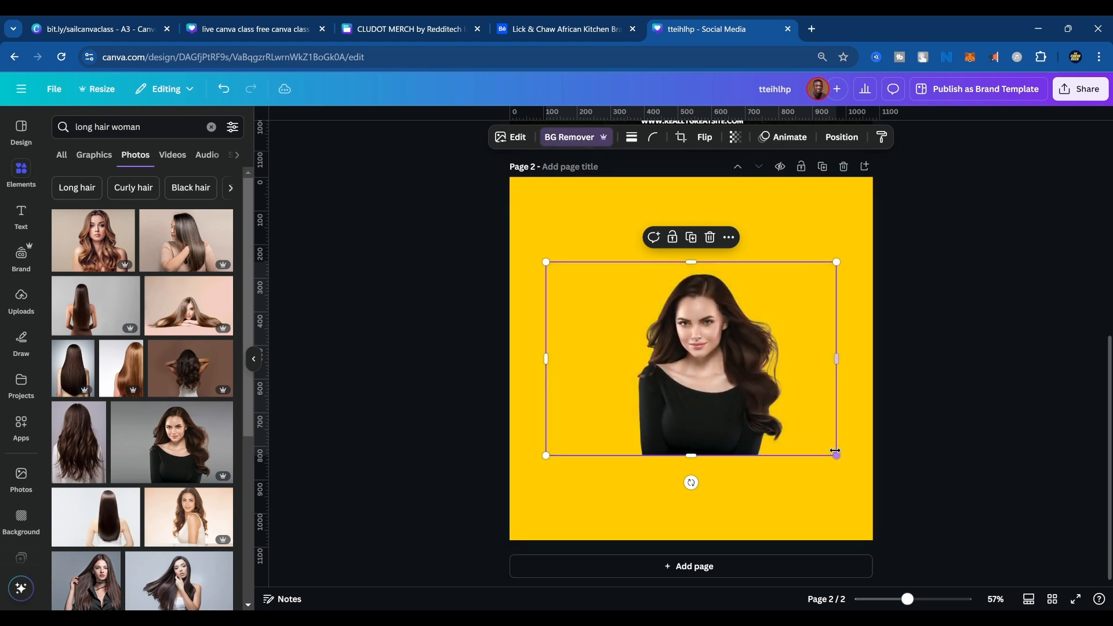
left_click_drag(836, 359, 1105, 359)
key("ctrl+z")
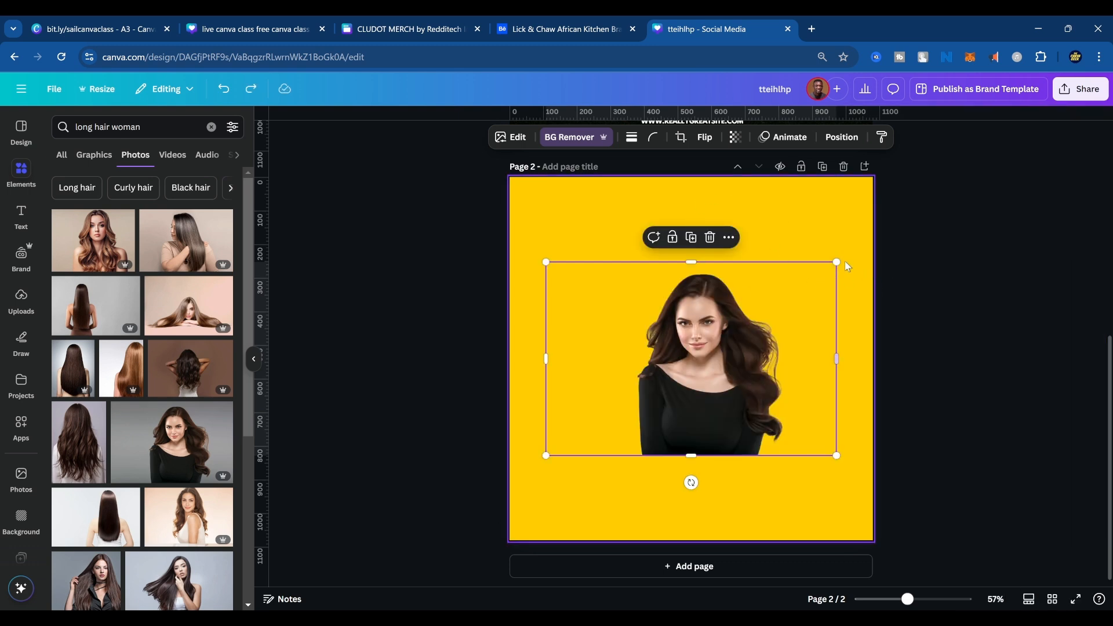
Enlarge the woman's cutout well beyond the page and position it so her hair's edge shows against the yellow background.
left_click_drag(837, 263, 1111, 73)
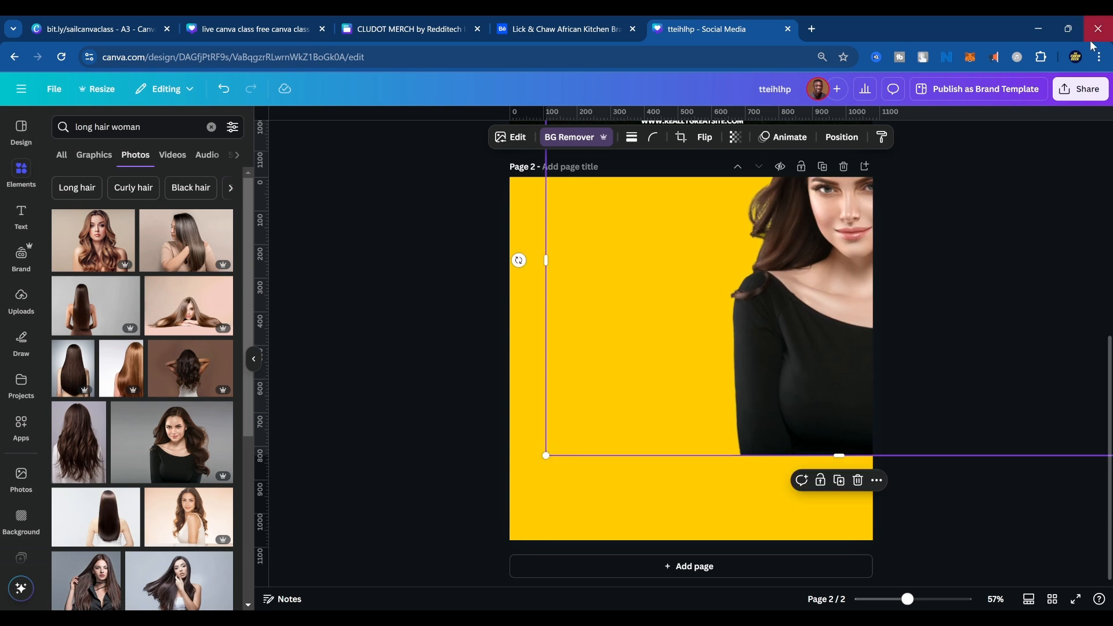
left_click_drag(871, 250, 528, 417)
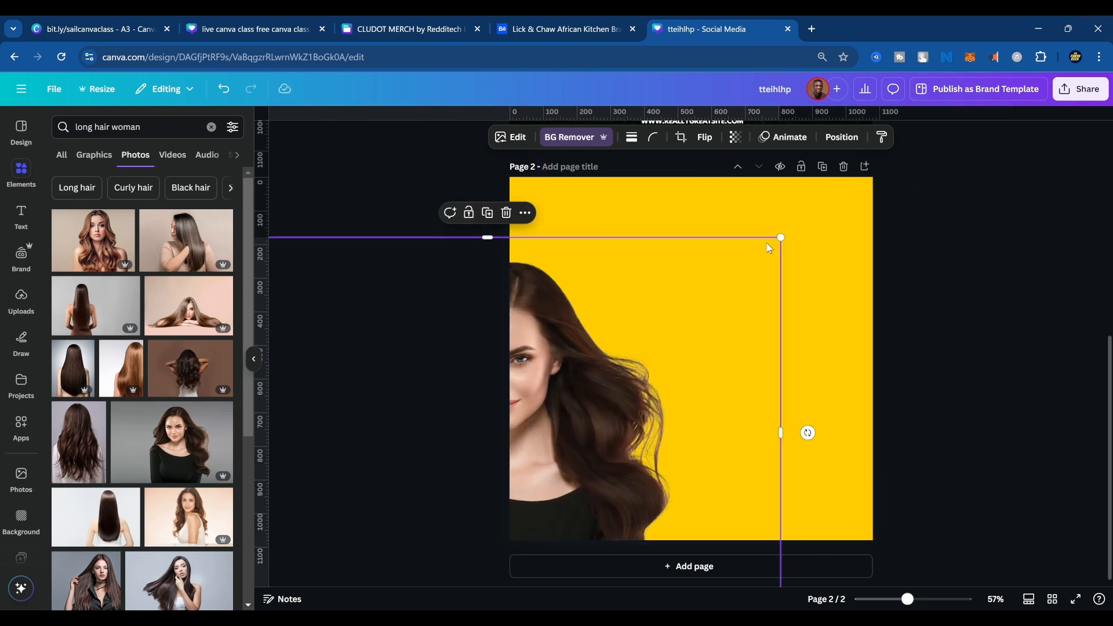
left_click_drag(782, 238, 1035, 52)
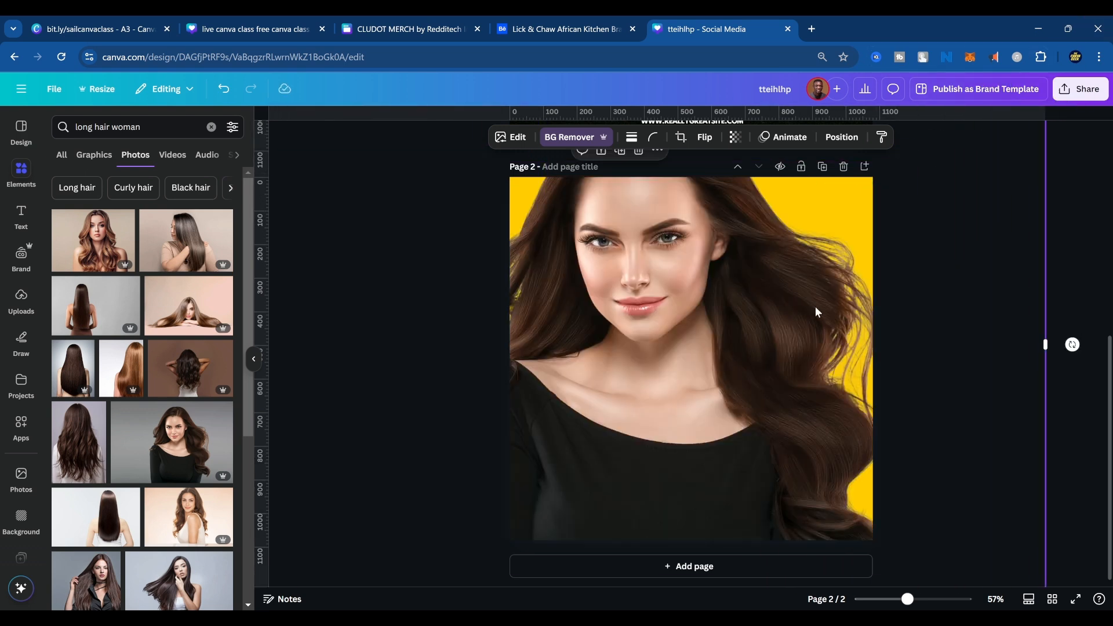
left_click_drag(813, 292, 671, 365)
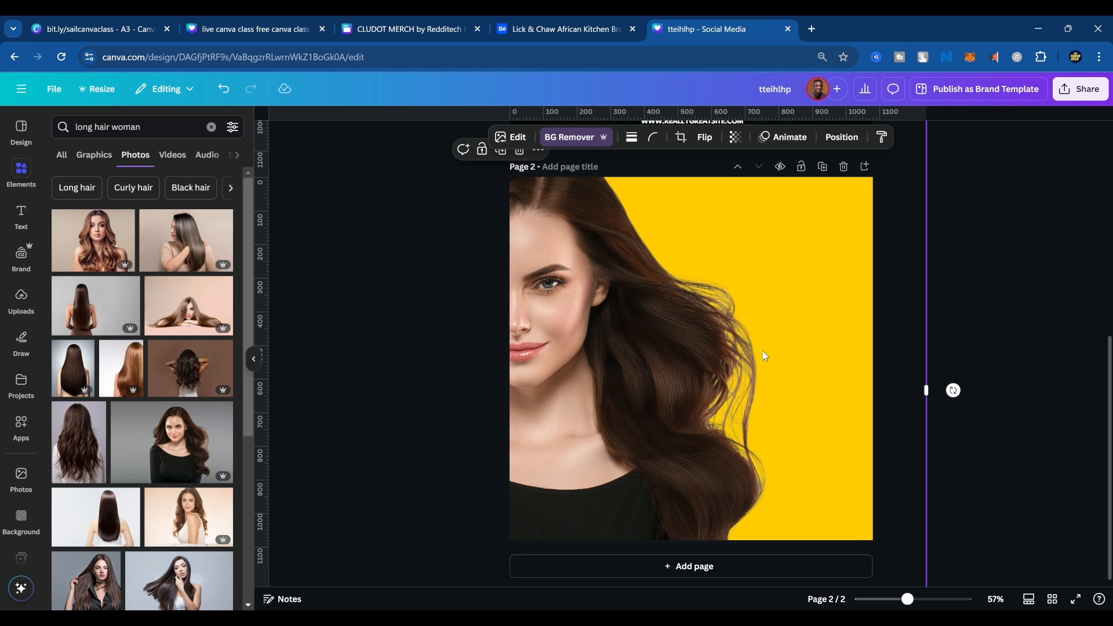
Delete the page with the woman's cutout, and look over the brand kit and the uploaded images.
left_click(844, 171)
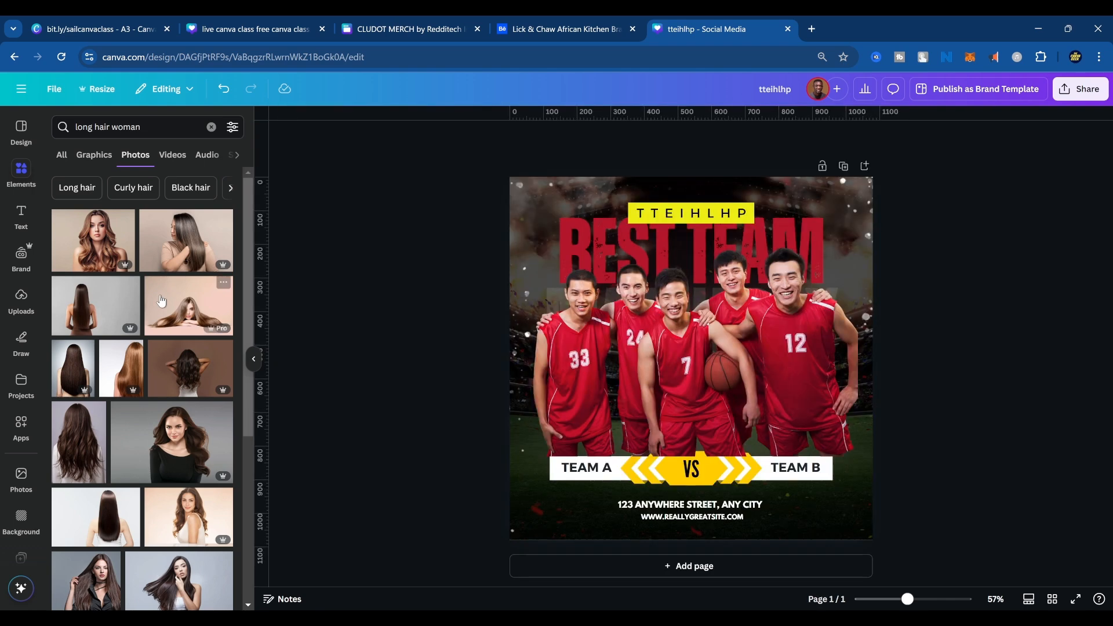
left_click(22, 265)
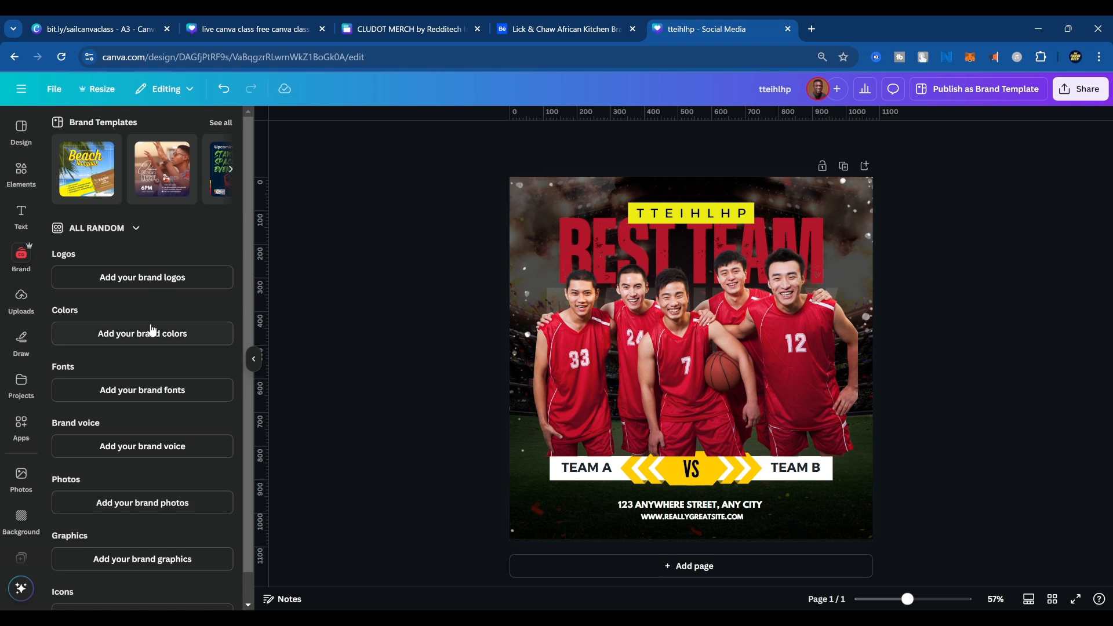
left_click(22, 305)
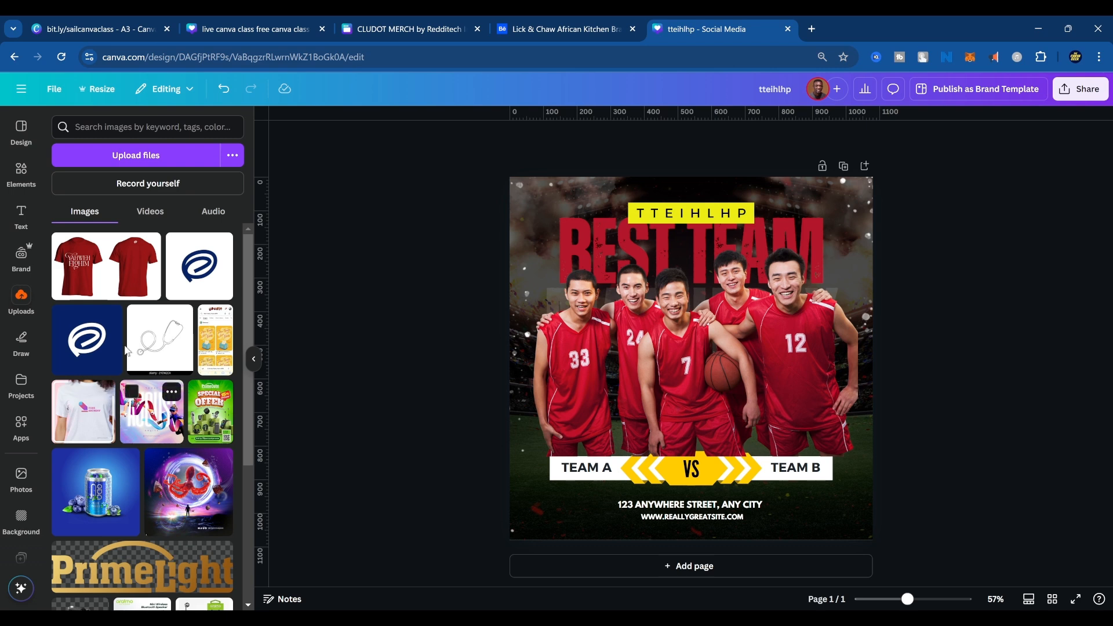
In the CLUDOT MERCH website design, upload the Canva Design Class image, and try placing it on the page before deleting it from there.
left_click(374, 30)
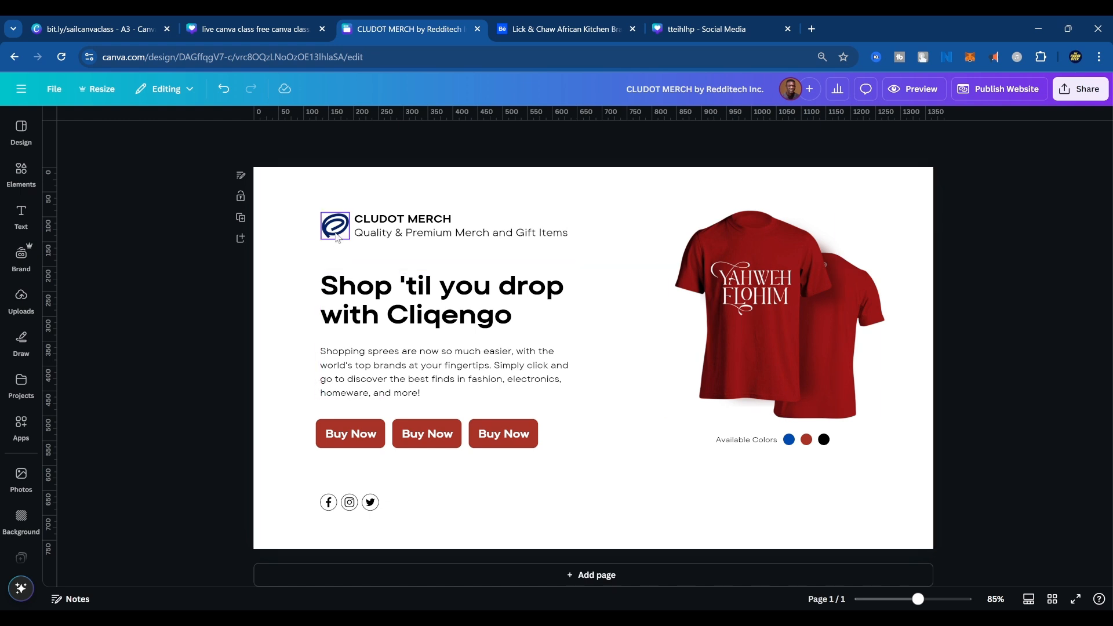
left_click(346, 232)
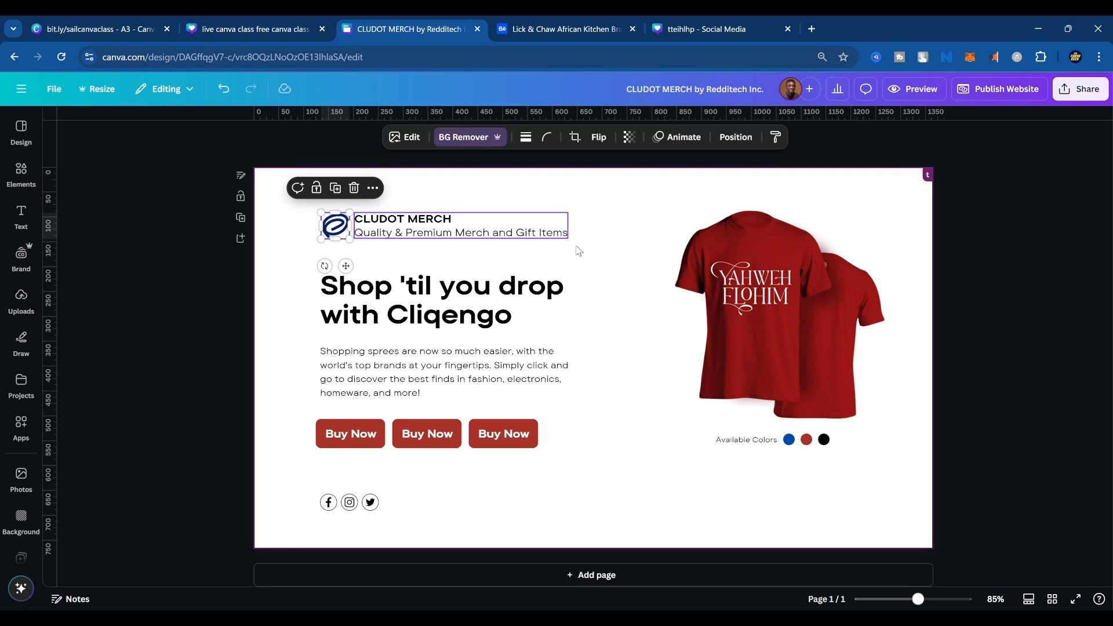
left_click(21, 300)
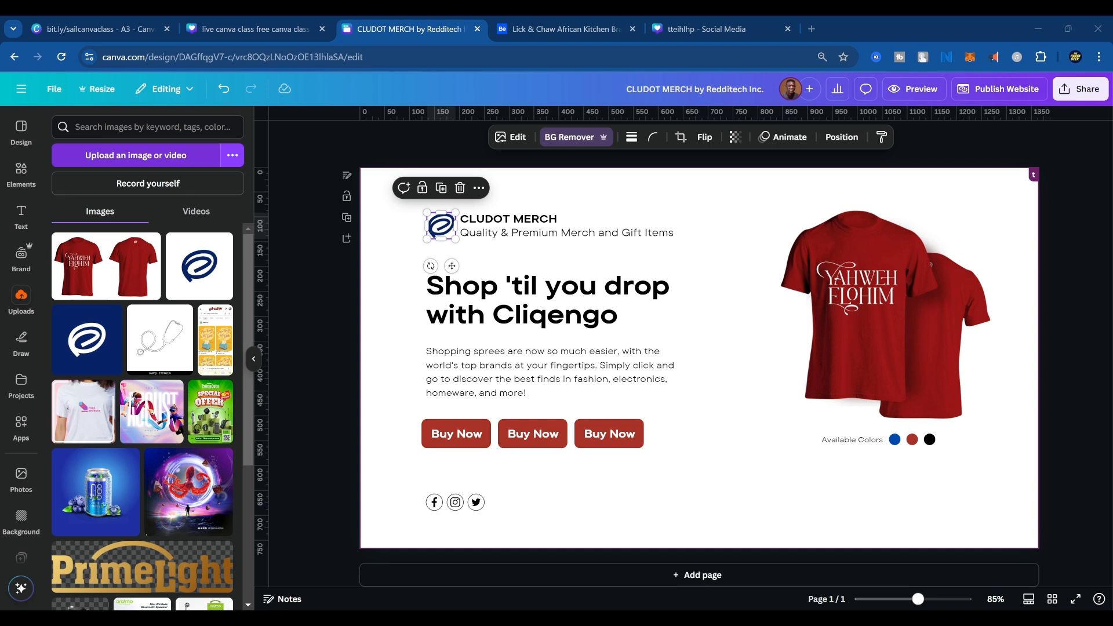
left_click(421, 315)
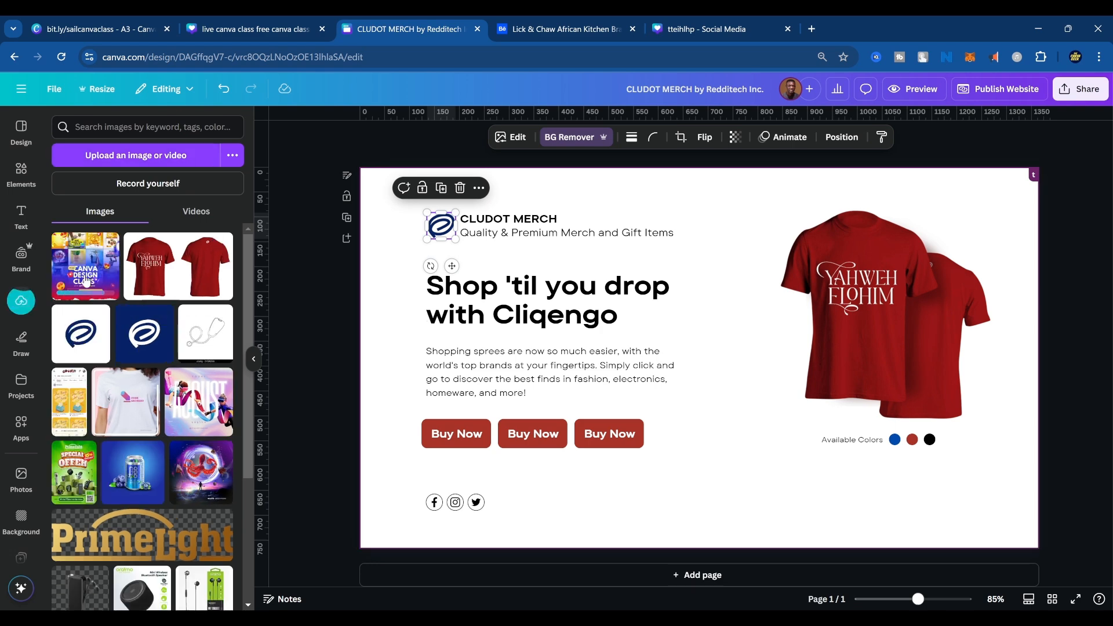
left_click(85, 281)
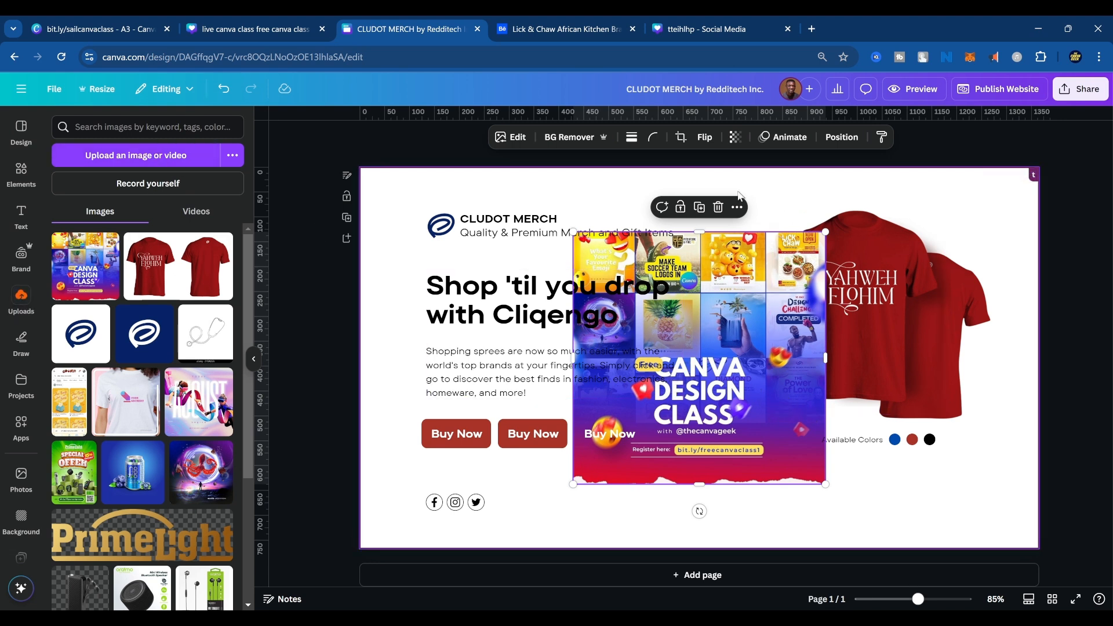
left_click(718, 207)
Add a blank second page to the website design, place the uploaded Sithrah image on it, and enlarge and center the image.
left_click(676, 582)
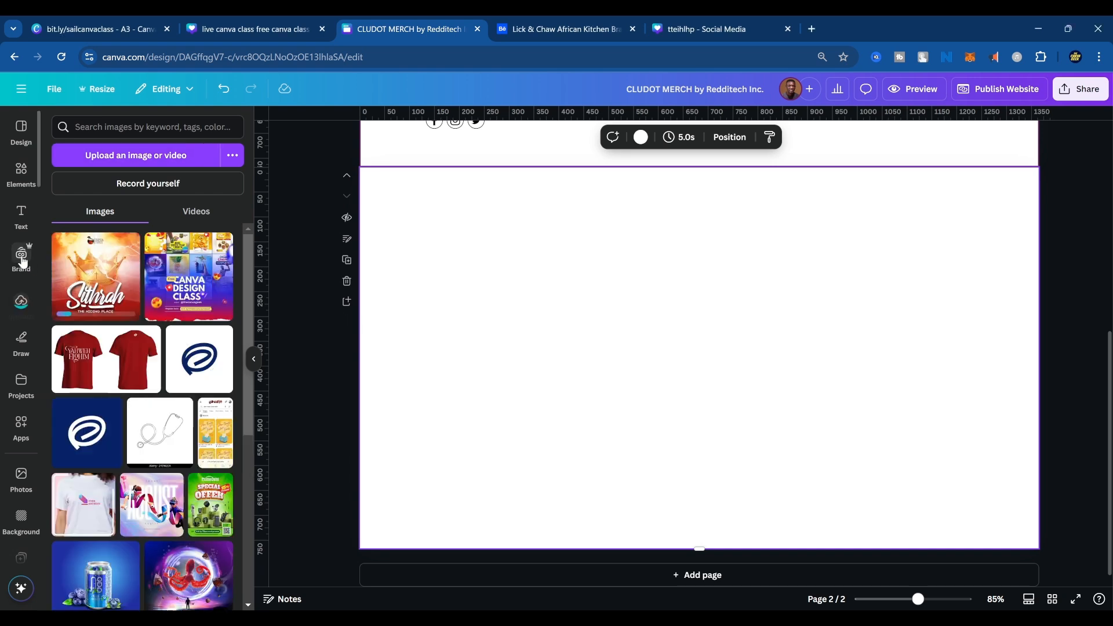
left_click(105, 273)
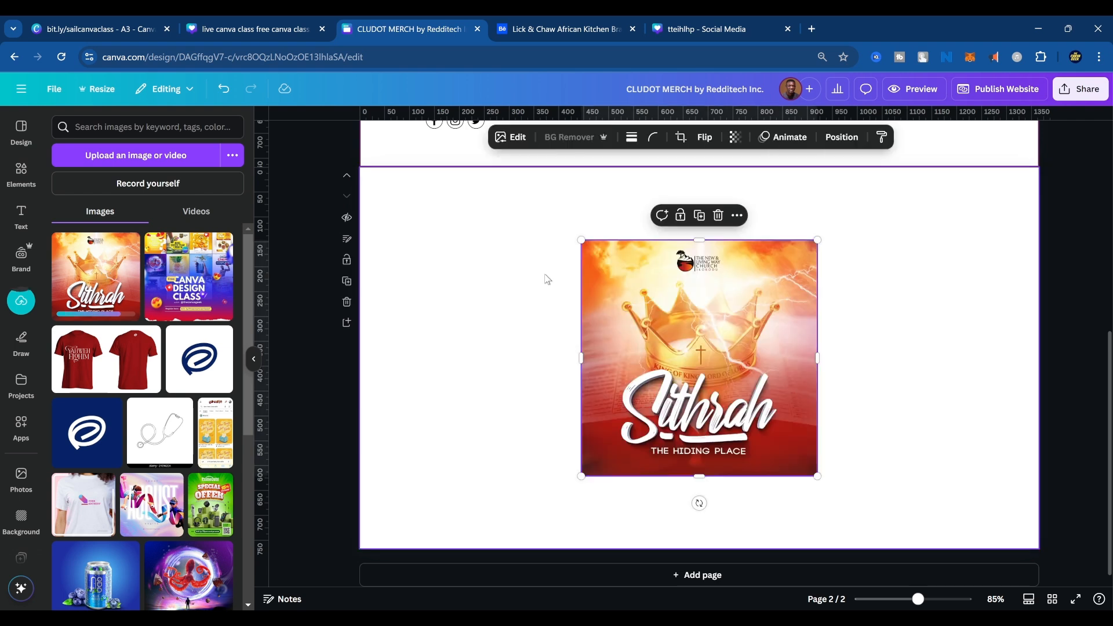
left_click_drag(805, 355, 778, 345)
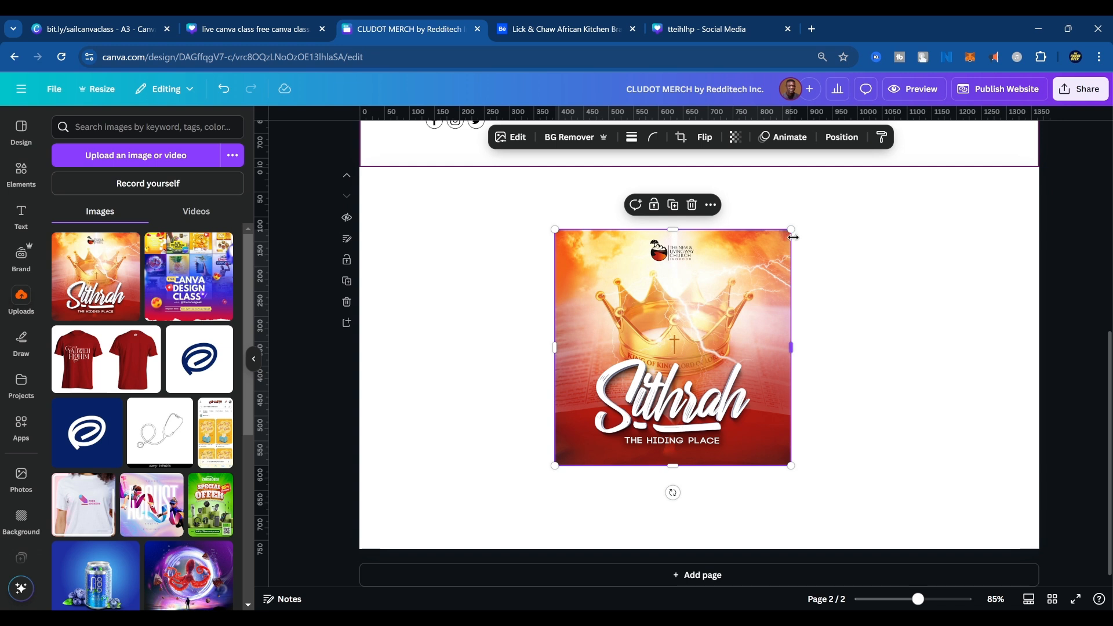
left_click_drag(791, 229, 882, 172)
left_click_drag(575, 235, 558, 282)
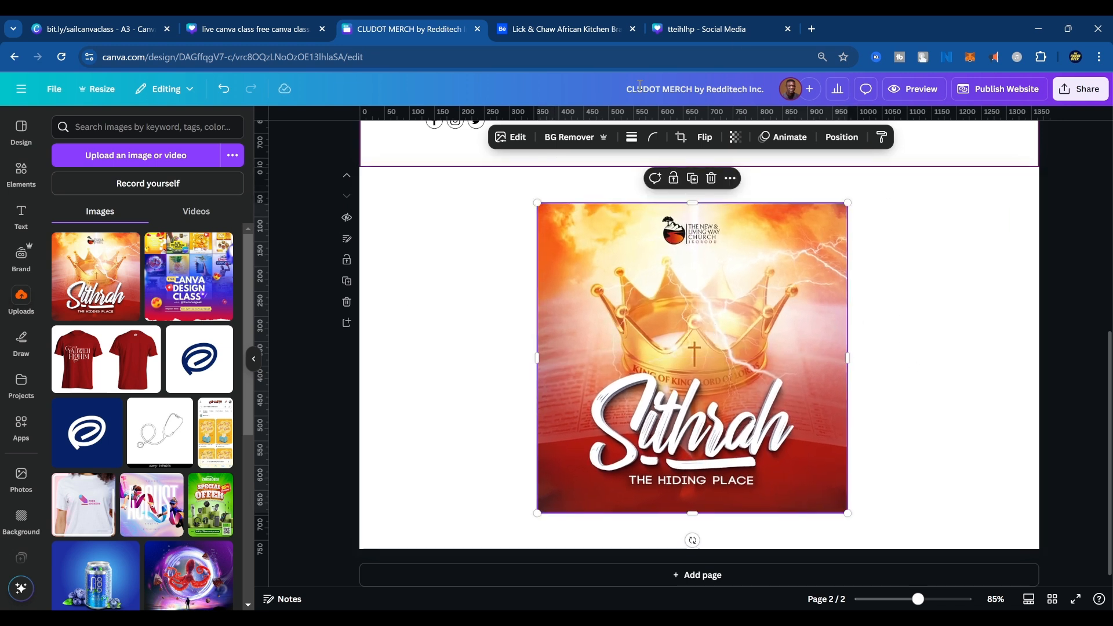
Return to the basketball poster design and look through the uploaded videos and audio files.
left_click(699, 30)
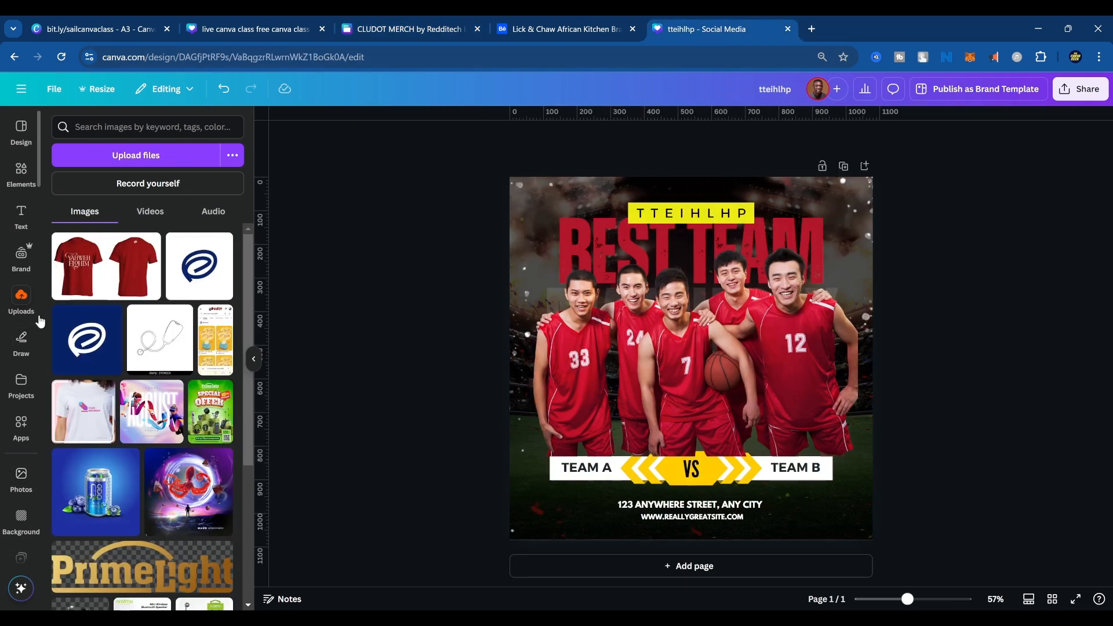
left_click(150, 211)
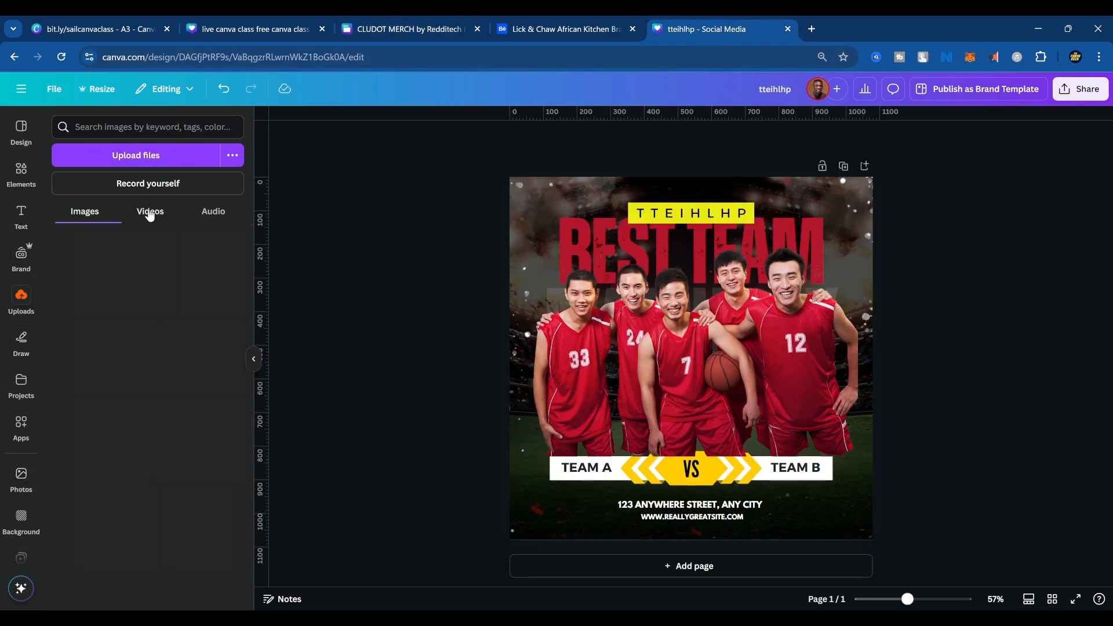
left_click(212, 212)
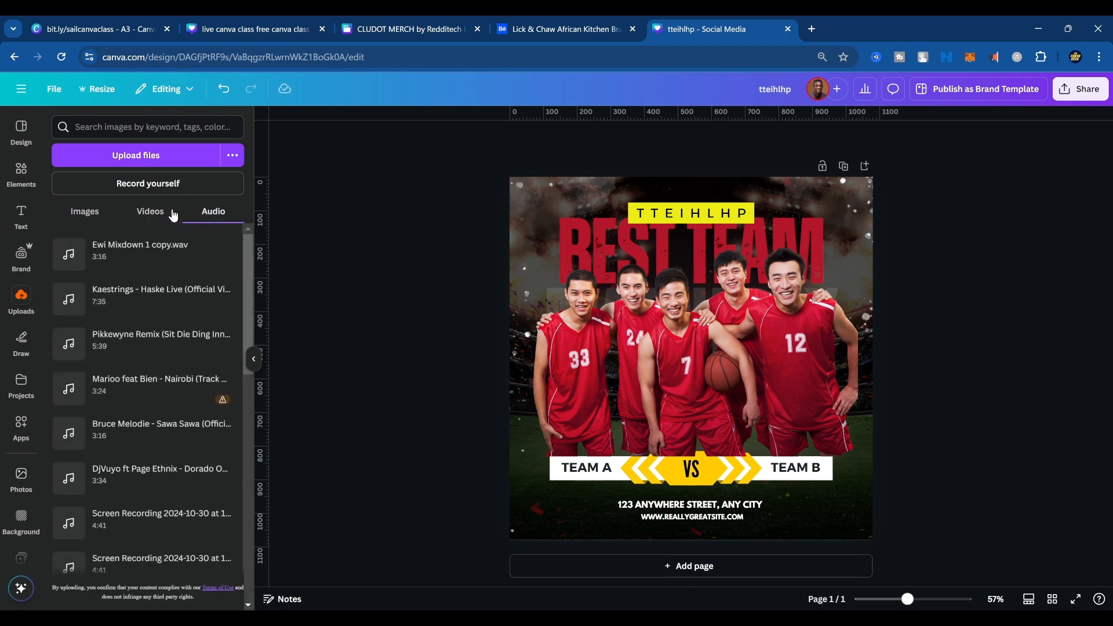
left_click(151, 212)
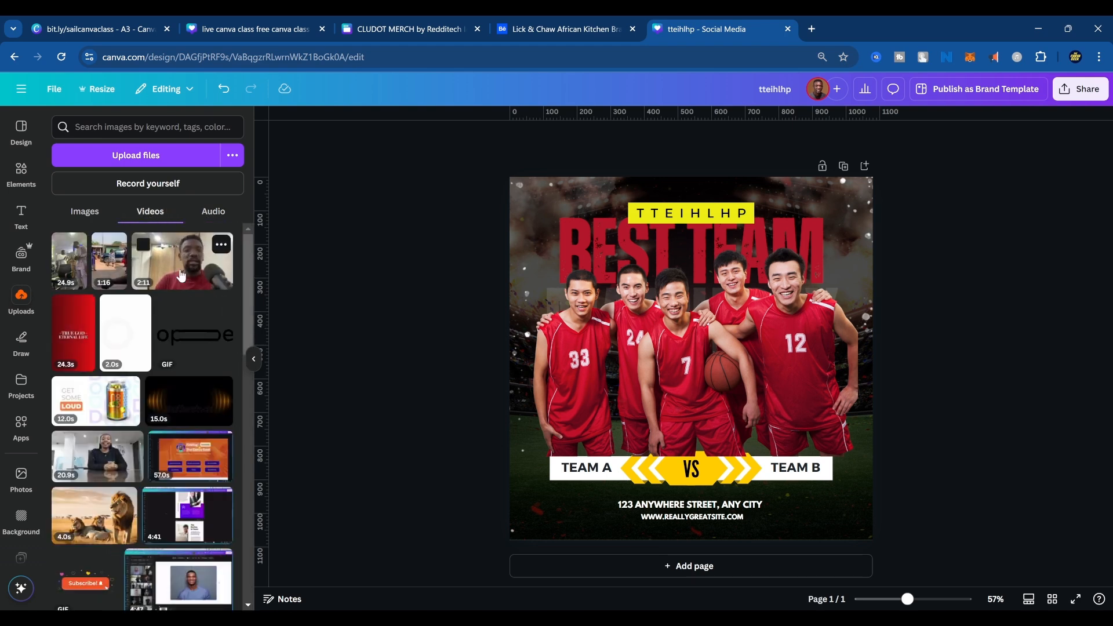
left_click(213, 215)
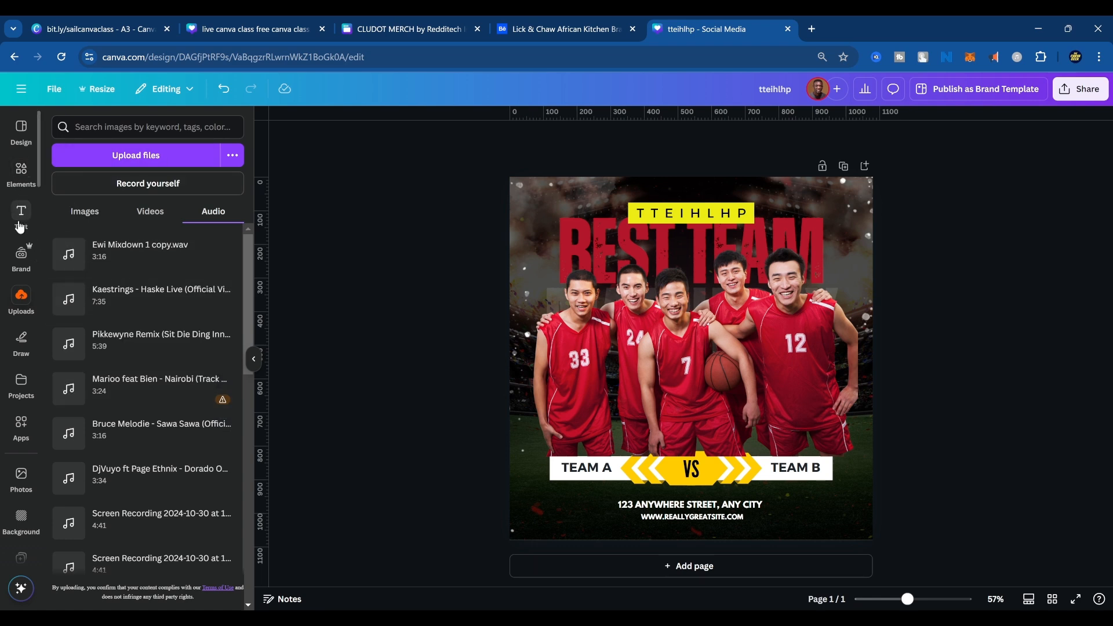
Draw freehand white pen outlines around the middle and right players, and yellow highlighter strokes over the left players on the poster.
left_click(21, 342)
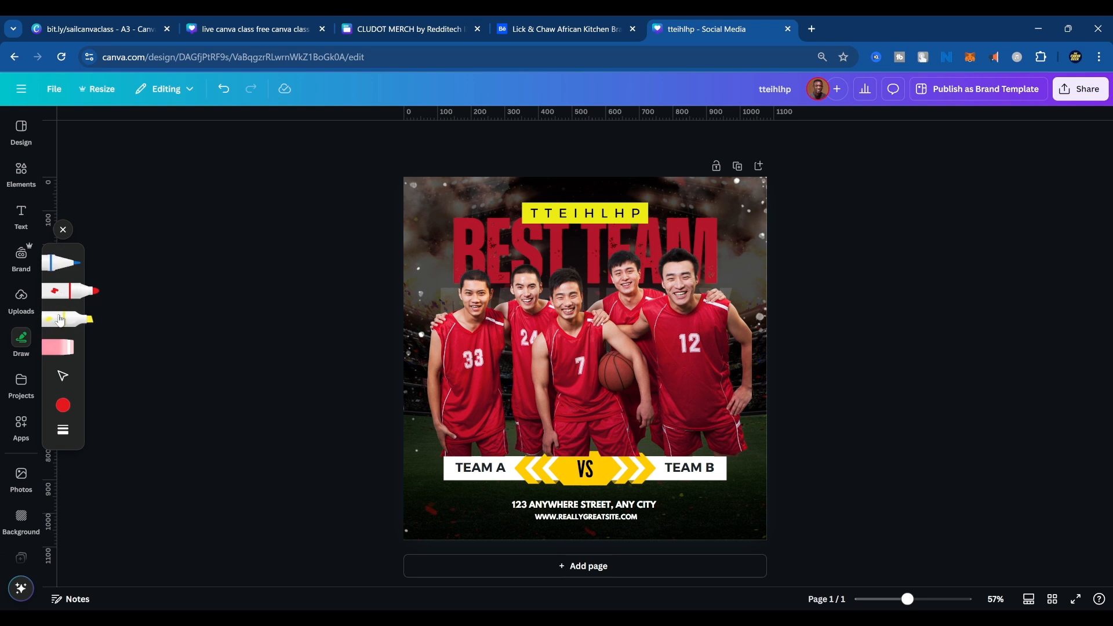
left_click(61, 262)
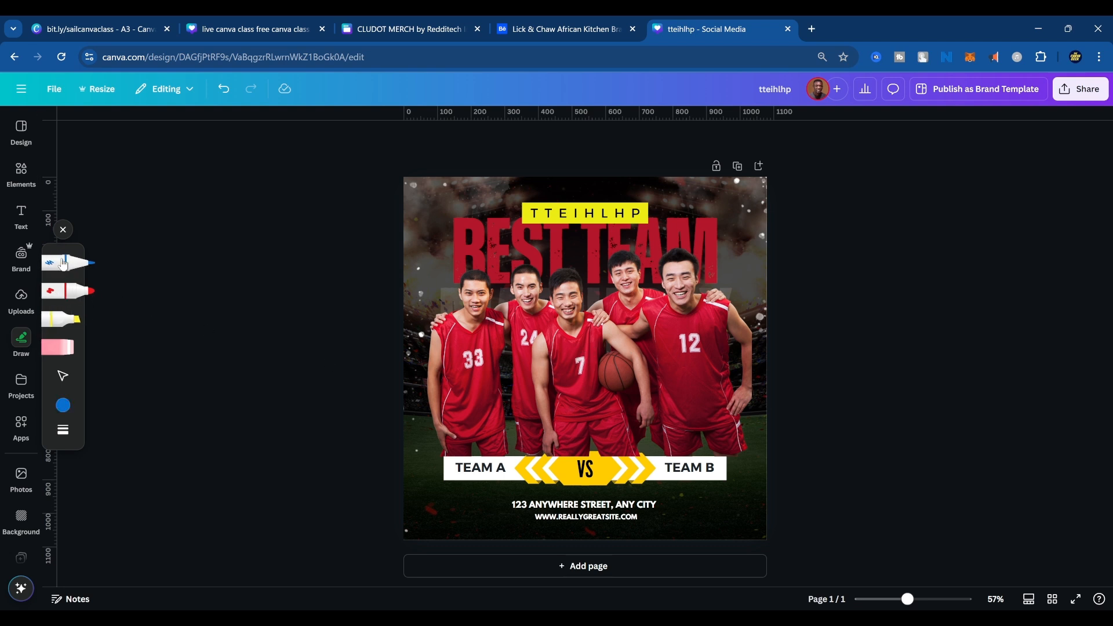
left_click(64, 406)
left_click(151, 495)
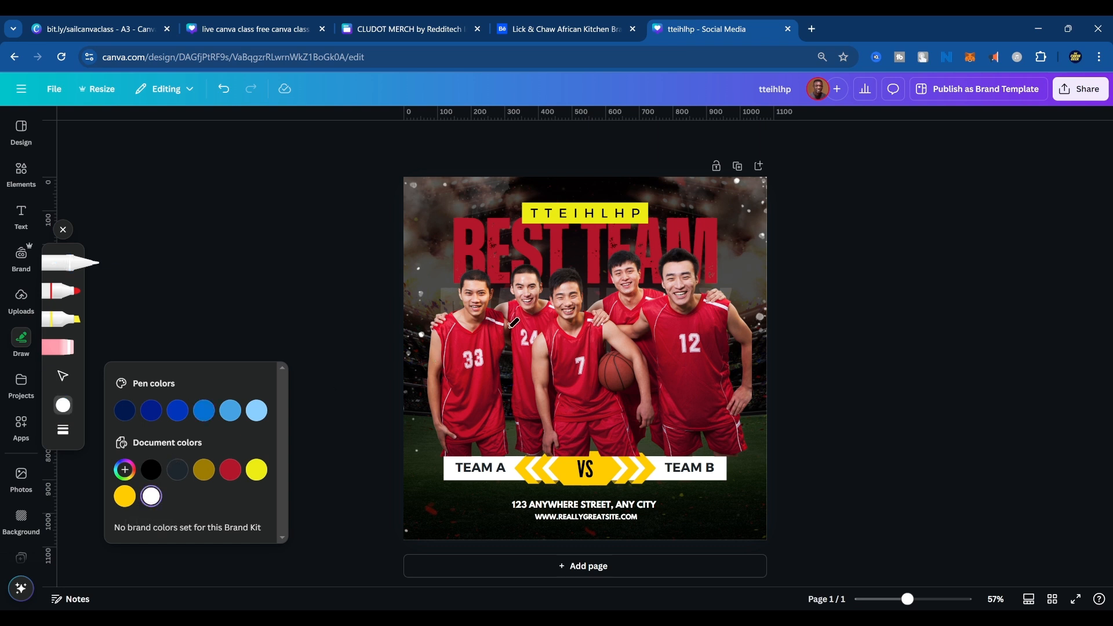
mouse_move(546, 281)
left_mouse_down()
mouse_move(558, 264)
mouse_move(582, 268)
mouse_move(589, 293)
mouse_move(641, 336)
mouse_move(663, 388)
left_mouse_up()
mouse_move(605, 269)
left_mouse_down()
mouse_move(612, 245)
mouse_move(661, 272)
mouse_move(682, 246)
mouse_move(702, 257)
left_mouse_up()
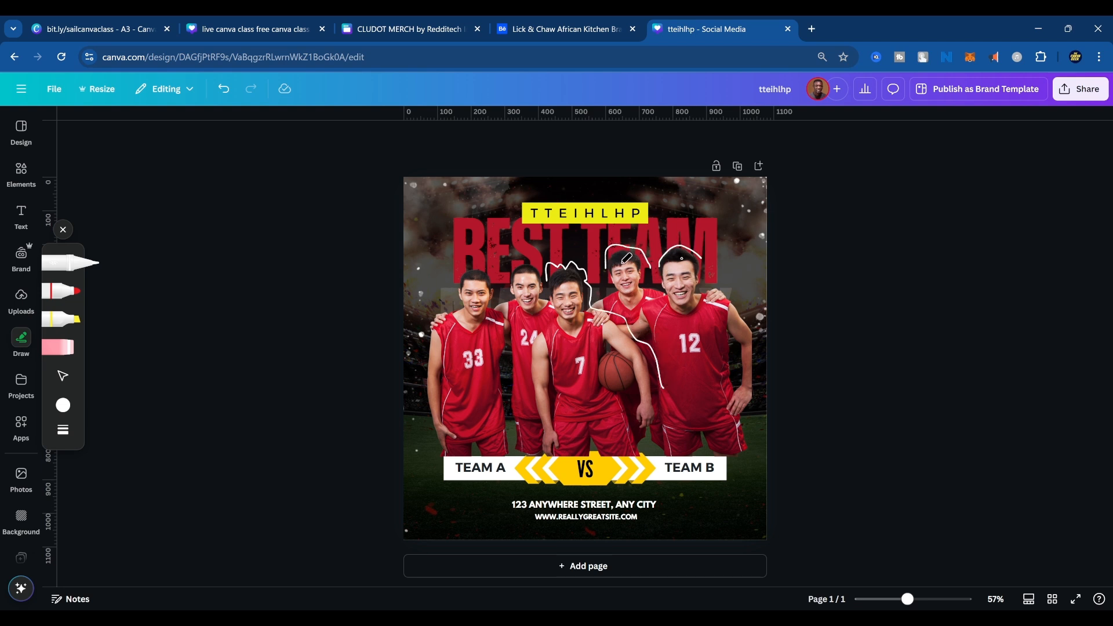
left_click(63, 319)
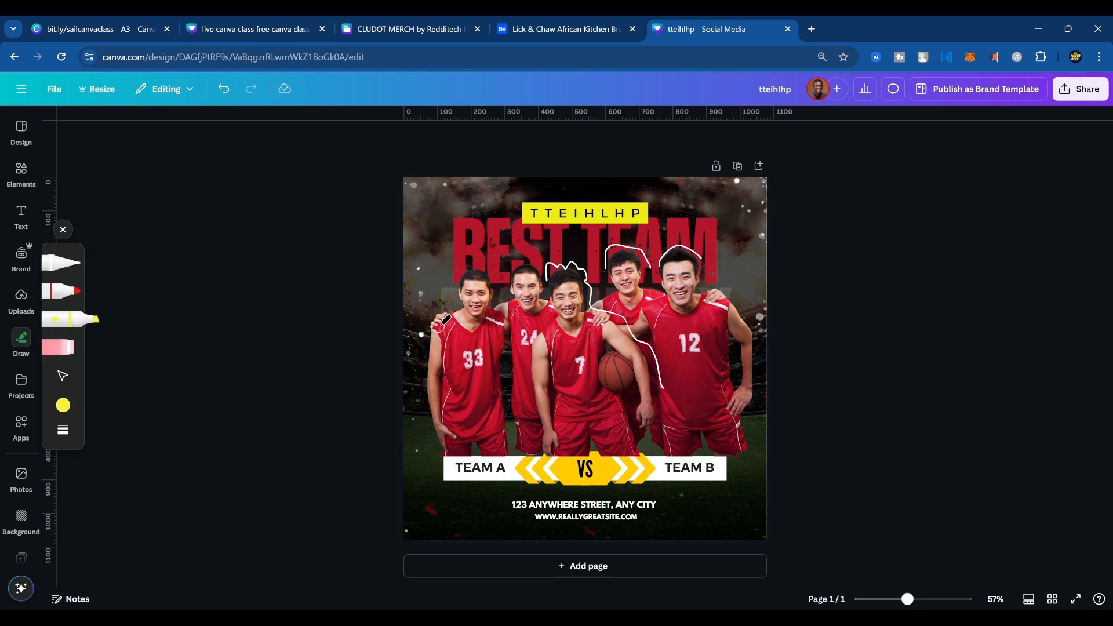
mouse_move(439, 325)
left_mouse_down()
mouse_move(475, 268)
mouse_move(500, 284)
mouse_move(462, 310)
mouse_move(451, 341)
mouse_move(520, 308)
mouse_move(437, 350)
mouse_move(546, 338)
mouse_move(392, 403)
mouse_move(565, 377)
left_mouse_up()
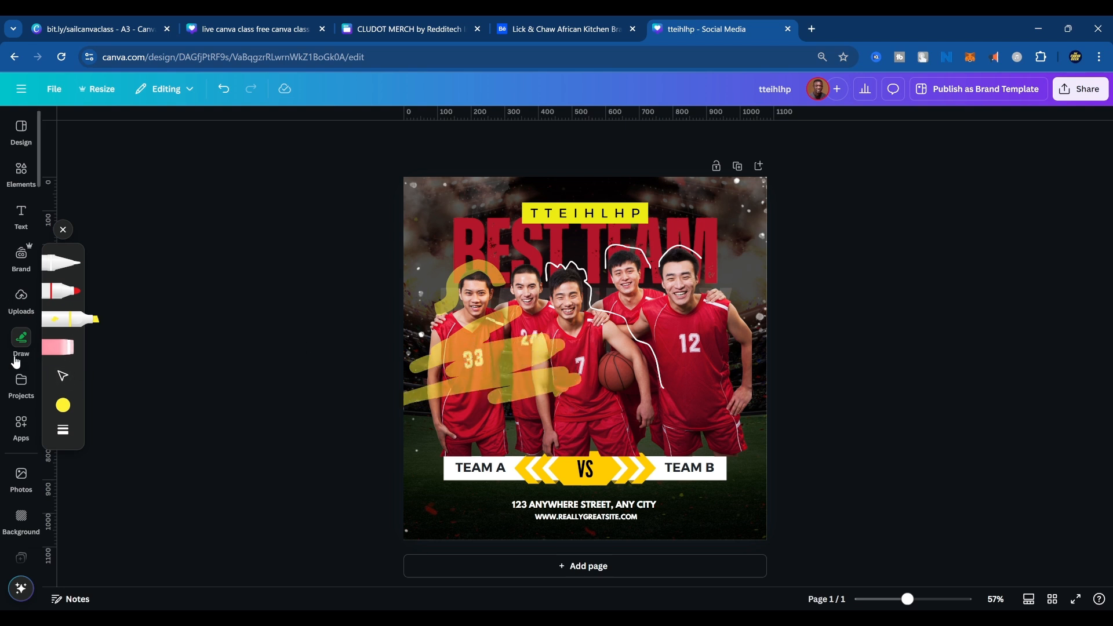
Search the existing projects for "primelight".
left_click(21, 382)
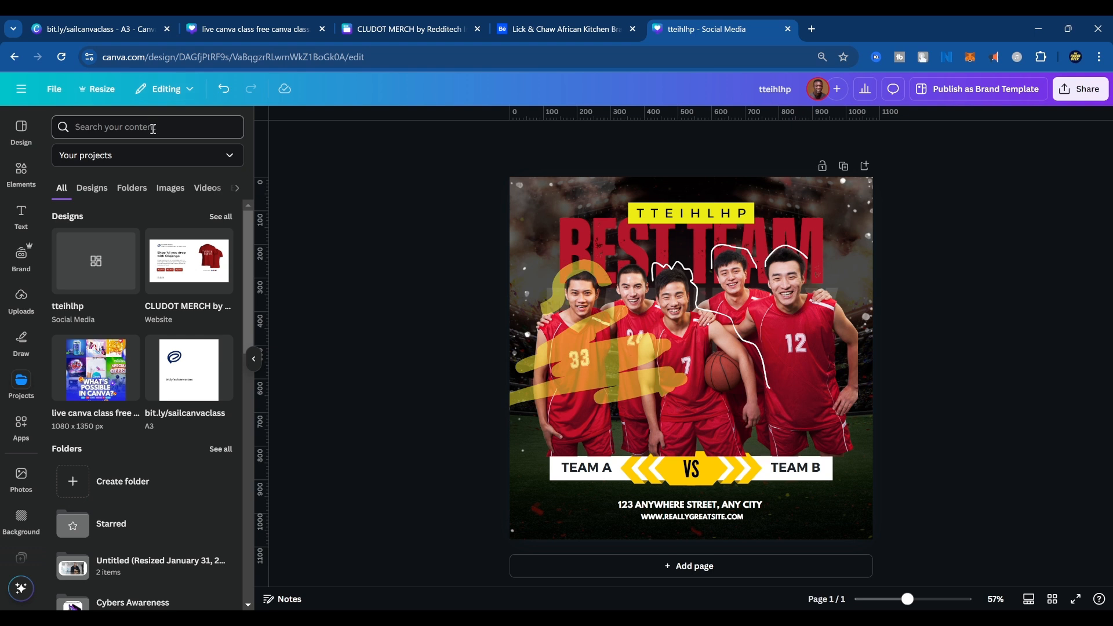
type("primelight")
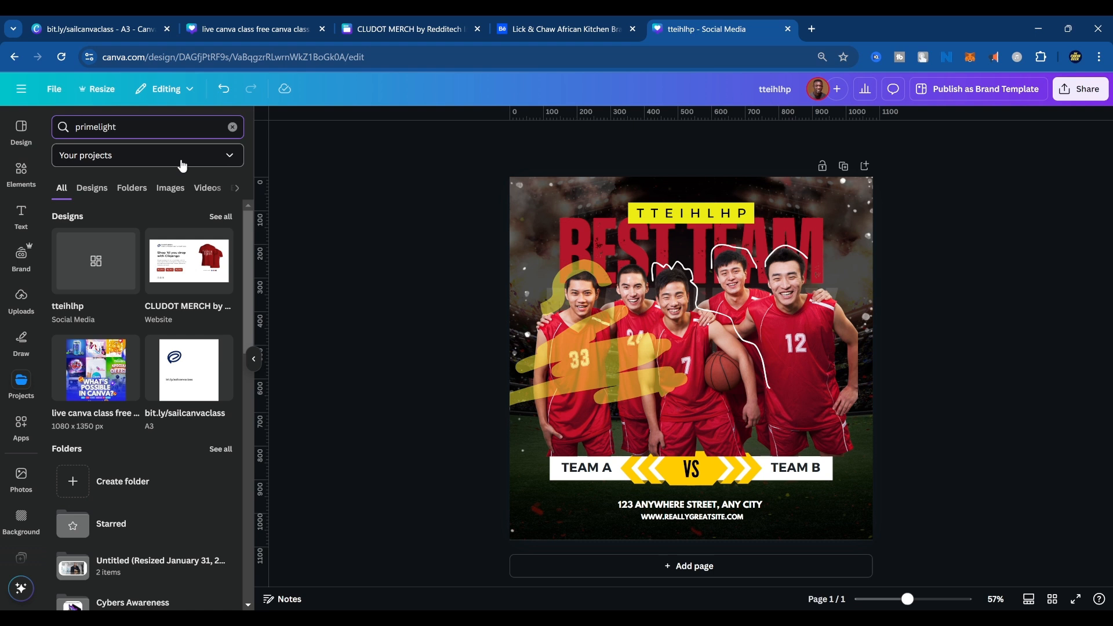
key("Return")
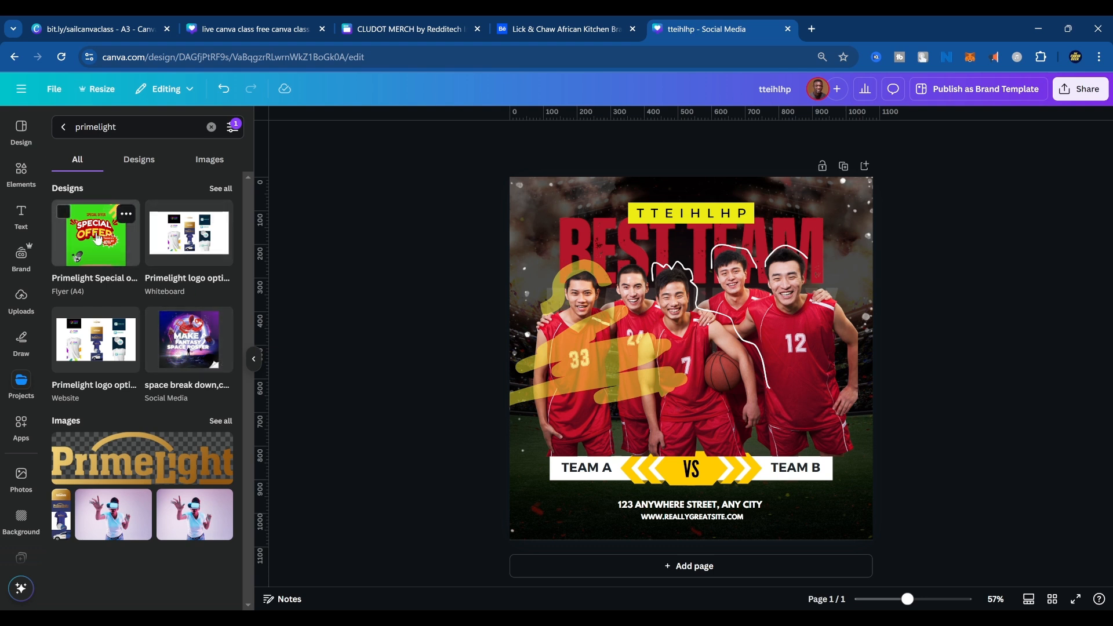
Search the projects for "oraimo" in place of the previous term.
left_click(136, 130)
left_click_drag(136, 130, 23, 96)
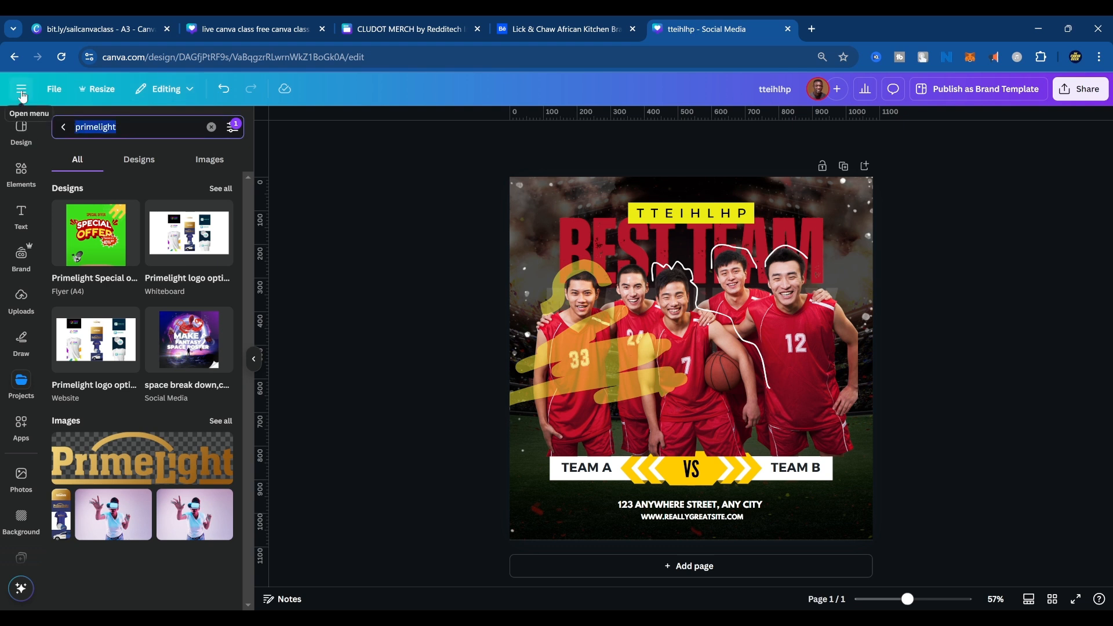
type("oraimo")
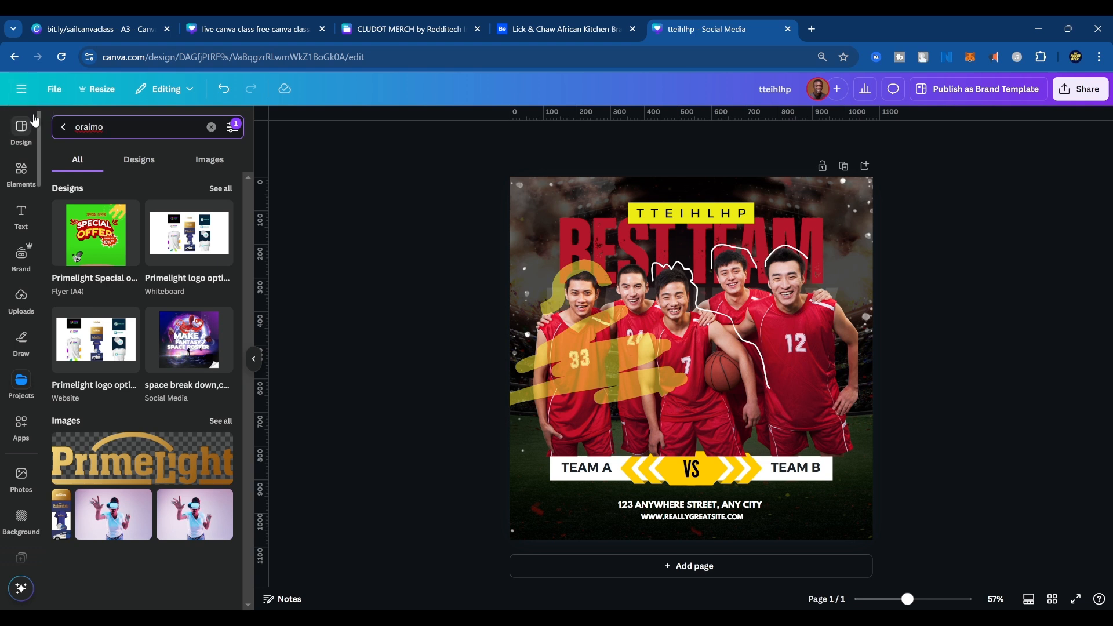
key("Return")
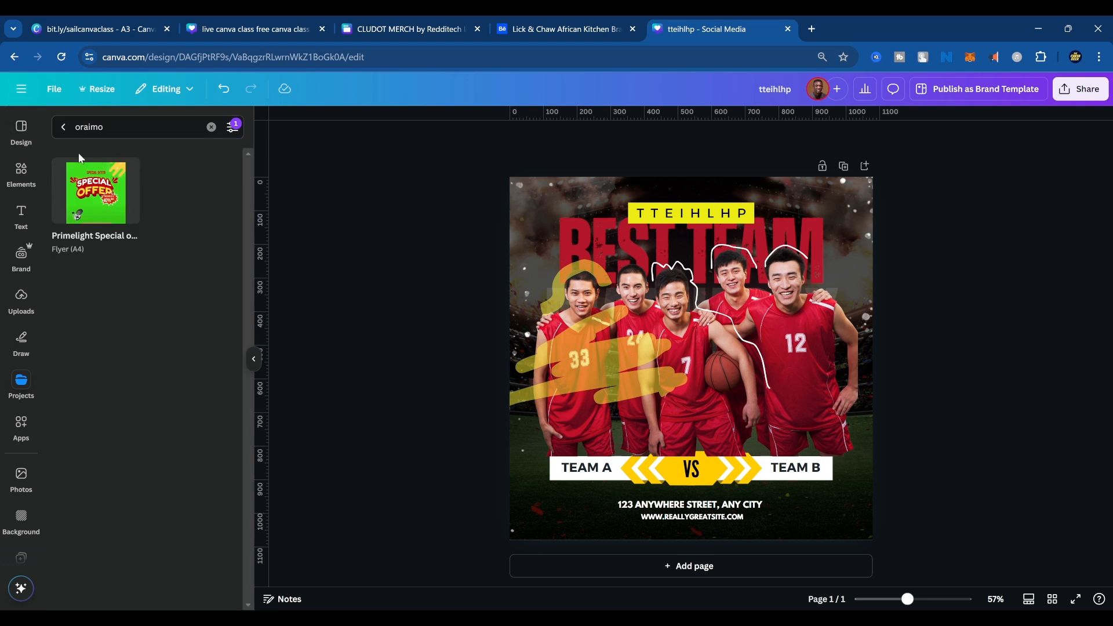
Search the projects for a person's name and show only the matching designs.
left_click_drag(135, 128, 52, 129)
type("s")
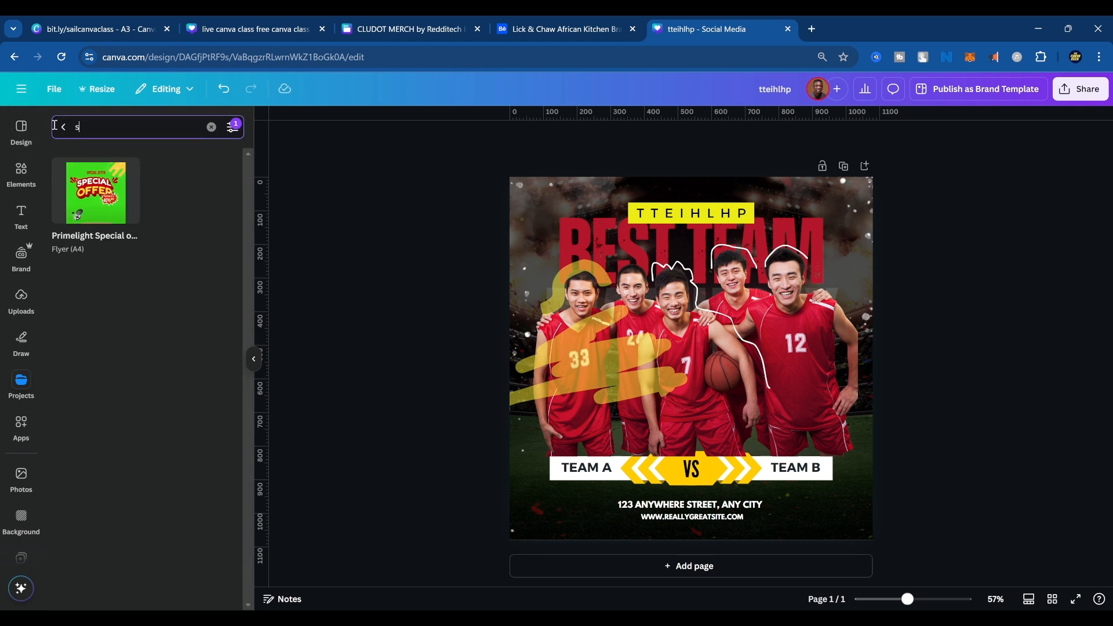
type("hile")
key("Return")
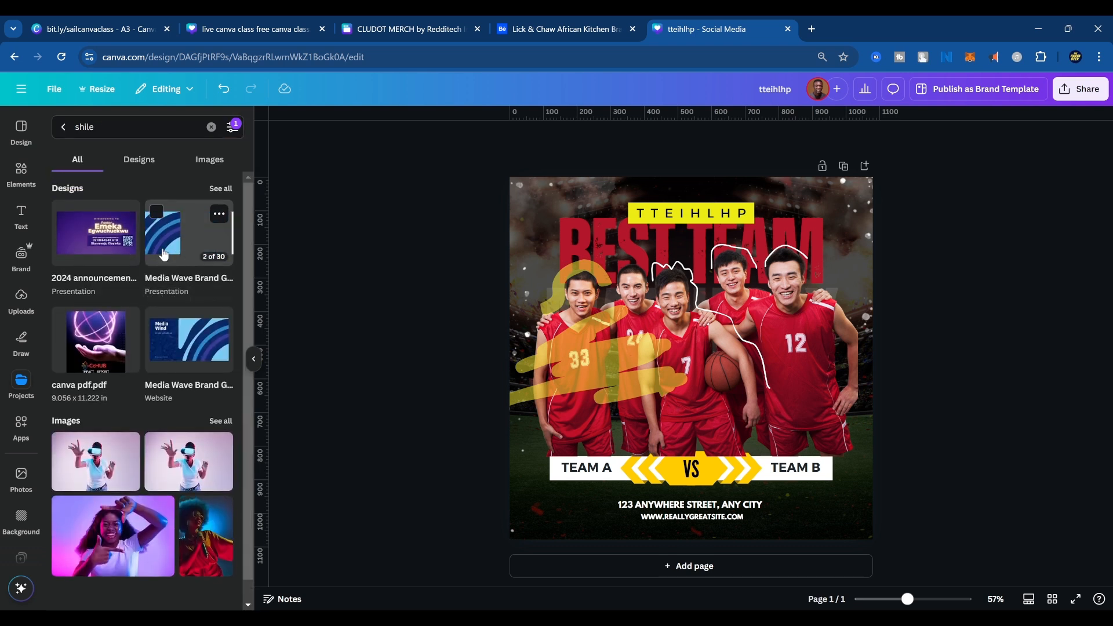
left_click(156, 169)
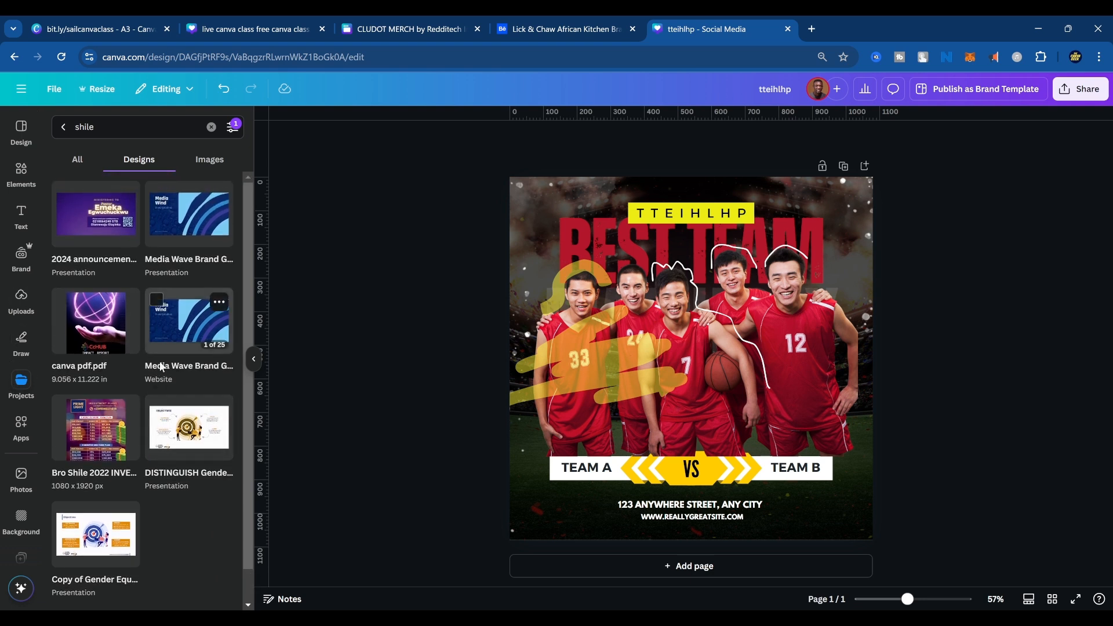
Search the projects for "primelight" in place of the previous term.
left_click(112, 128)
left_click_drag(105, 127, 51, 126)
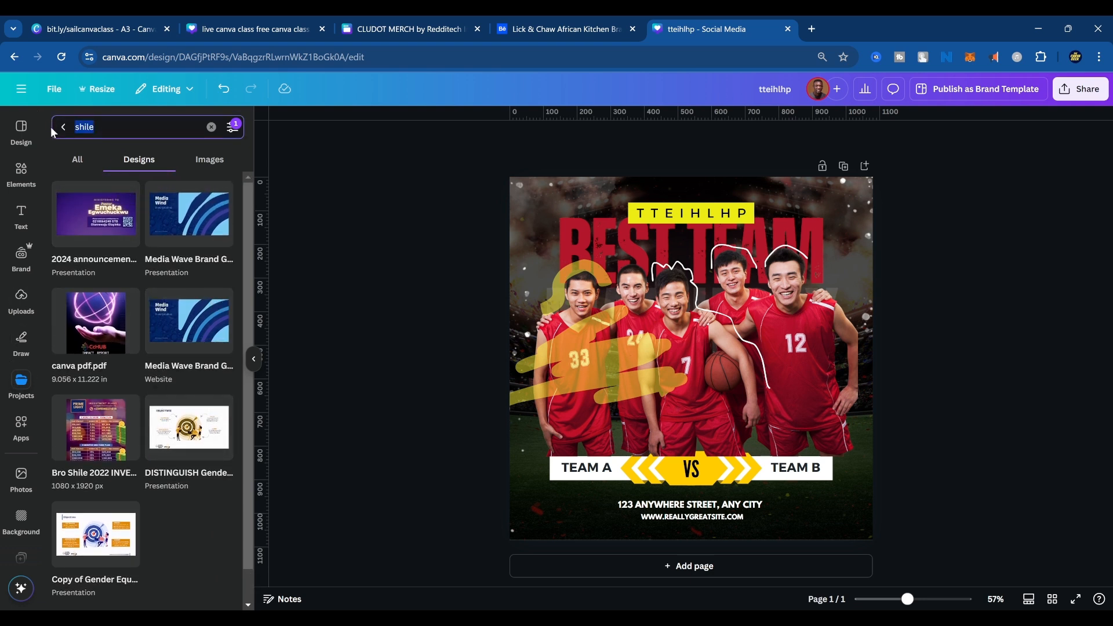
type("primelight")
key("Return")
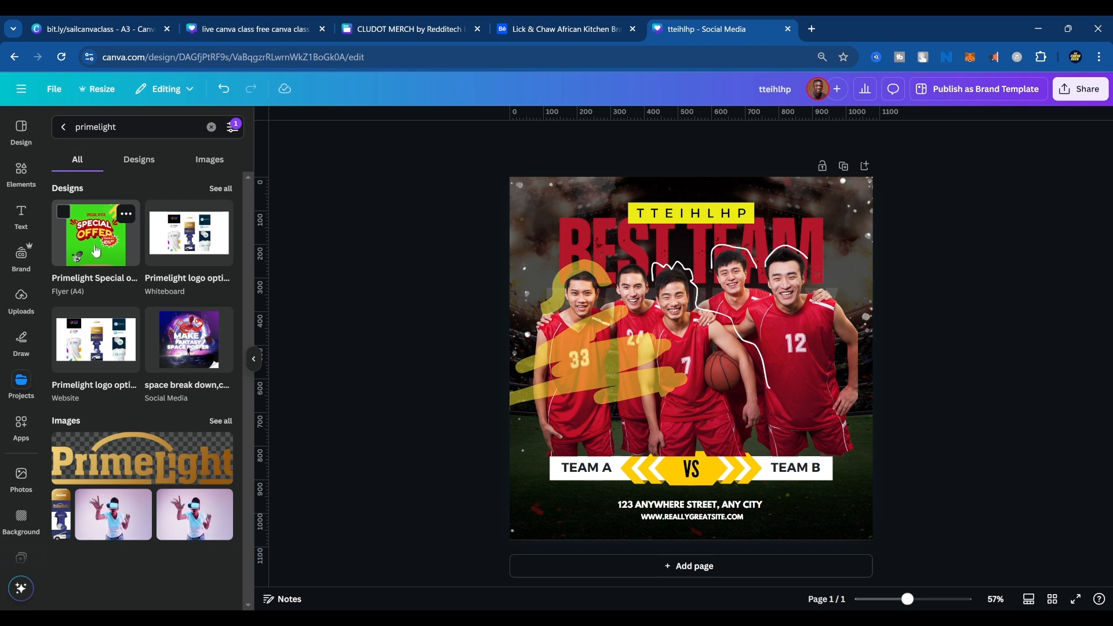
Add the green Primelight Special Offer flyer from the results to the design as a new page.
left_click(95, 251)
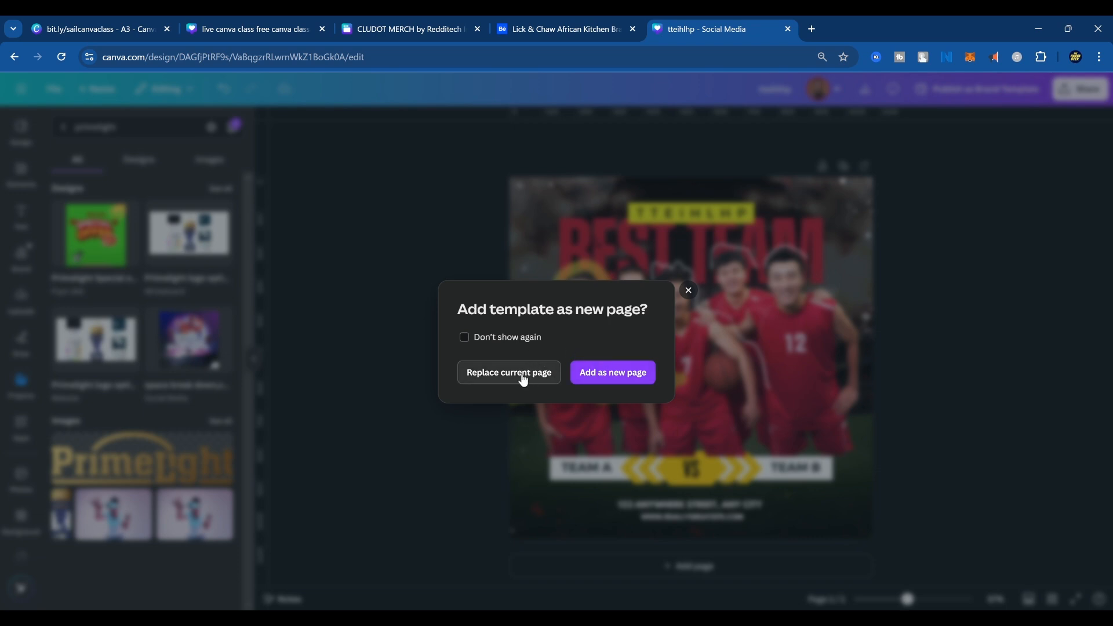
left_click(510, 341)
left_click(616, 379)
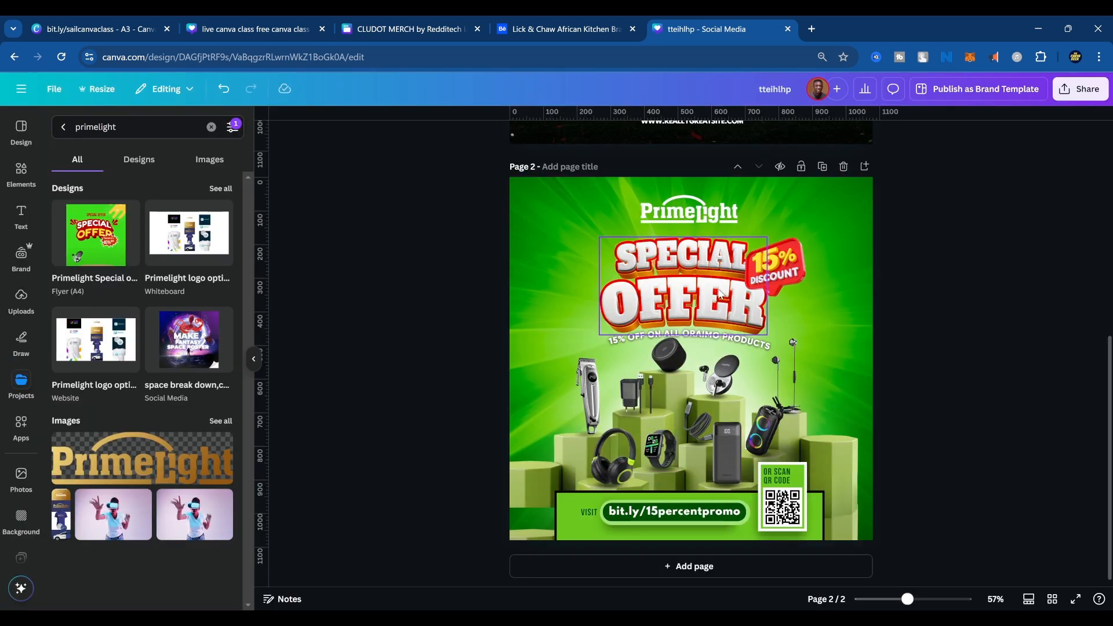
Copy the "SPECIAL OFFER" graphic from page 2 onto the top of the page 1 poster, and delete page 2.
left_click(718, 299)
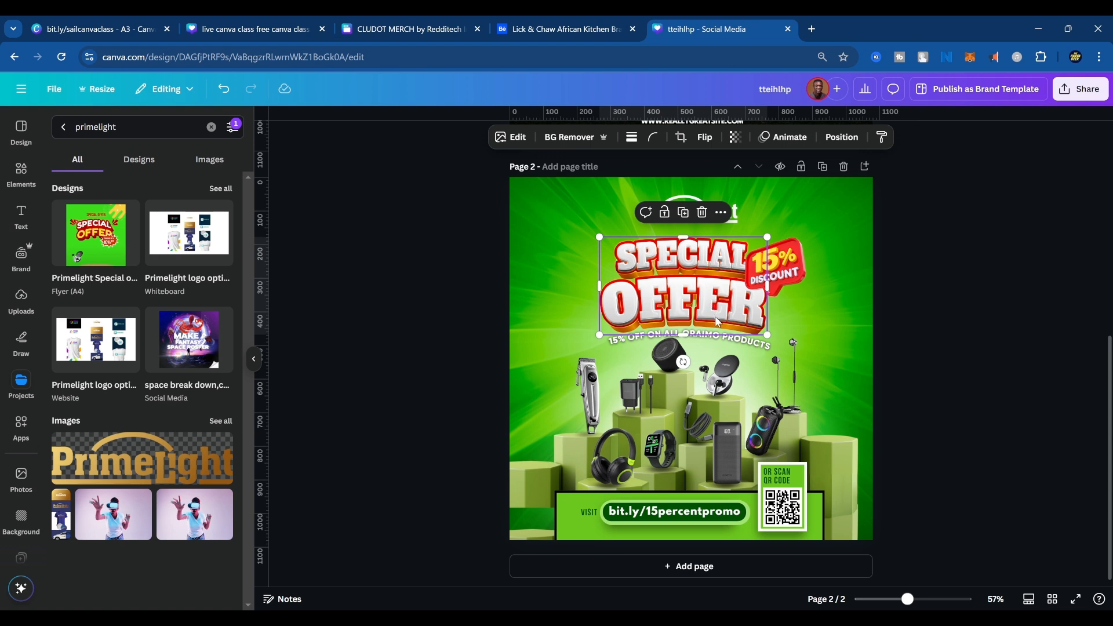
right_click(714, 296)
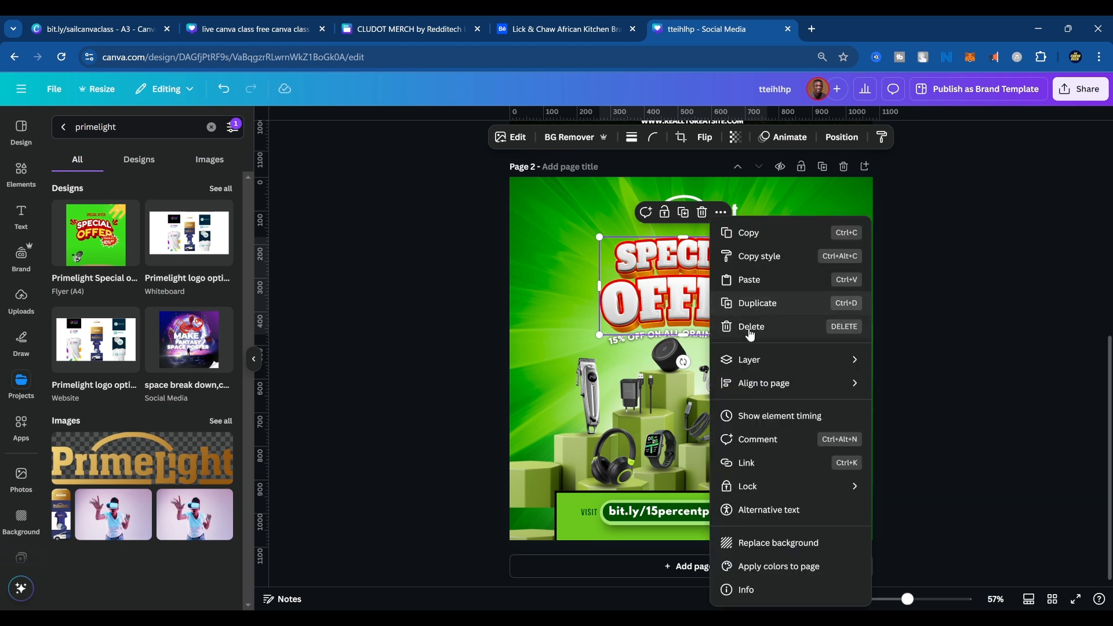
left_click(757, 241)
scroll(693, 377, "up", 5)
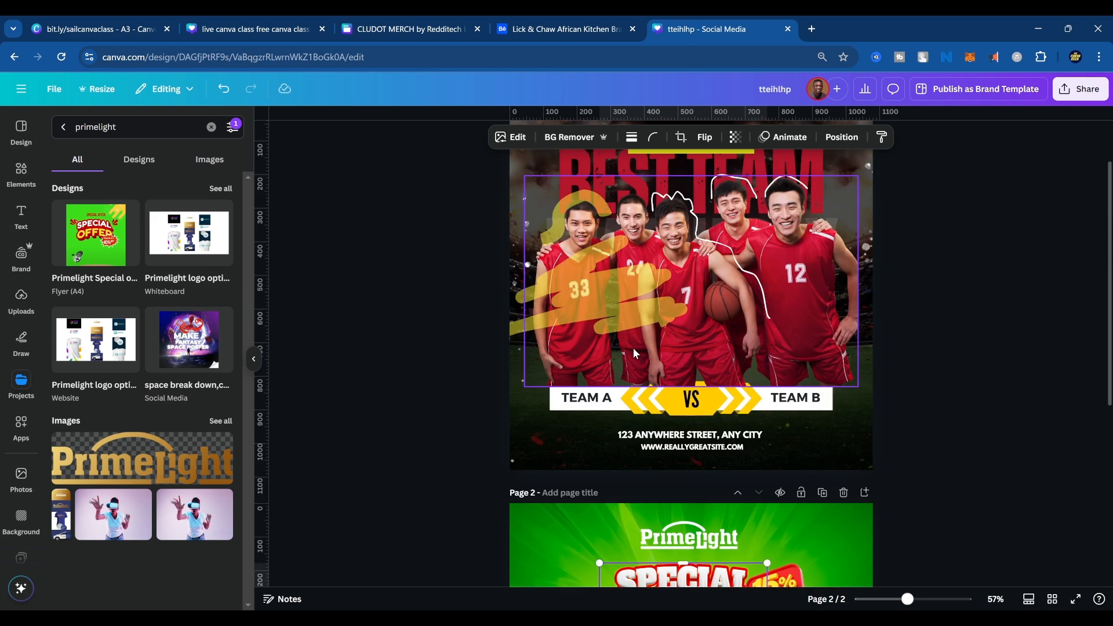
key("ctrl+v")
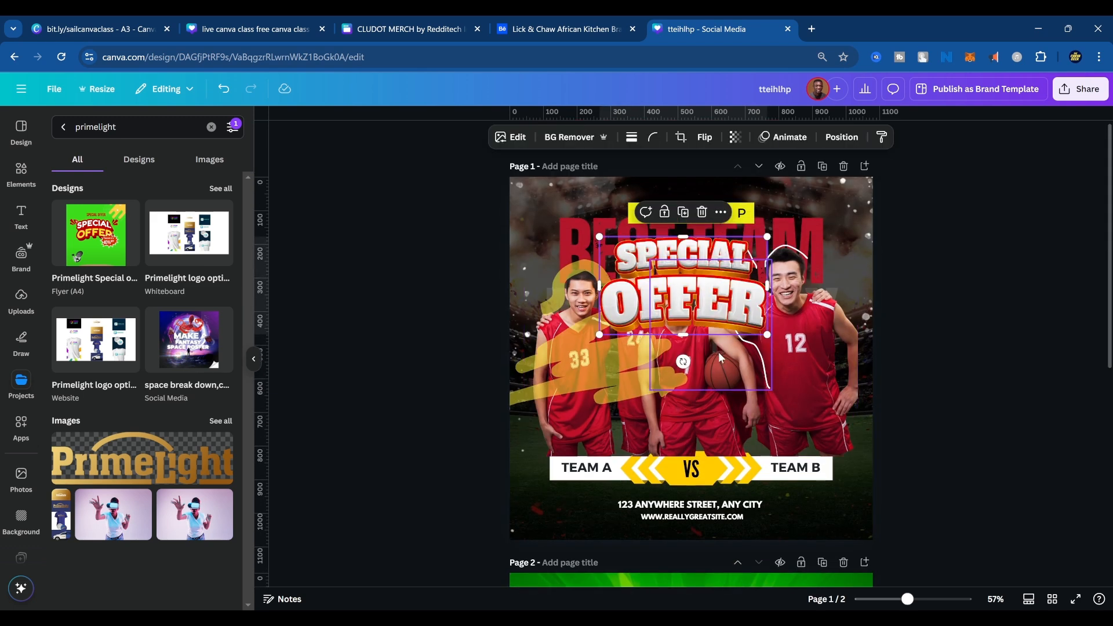
left_click_drag(698, 295, 699, 235)
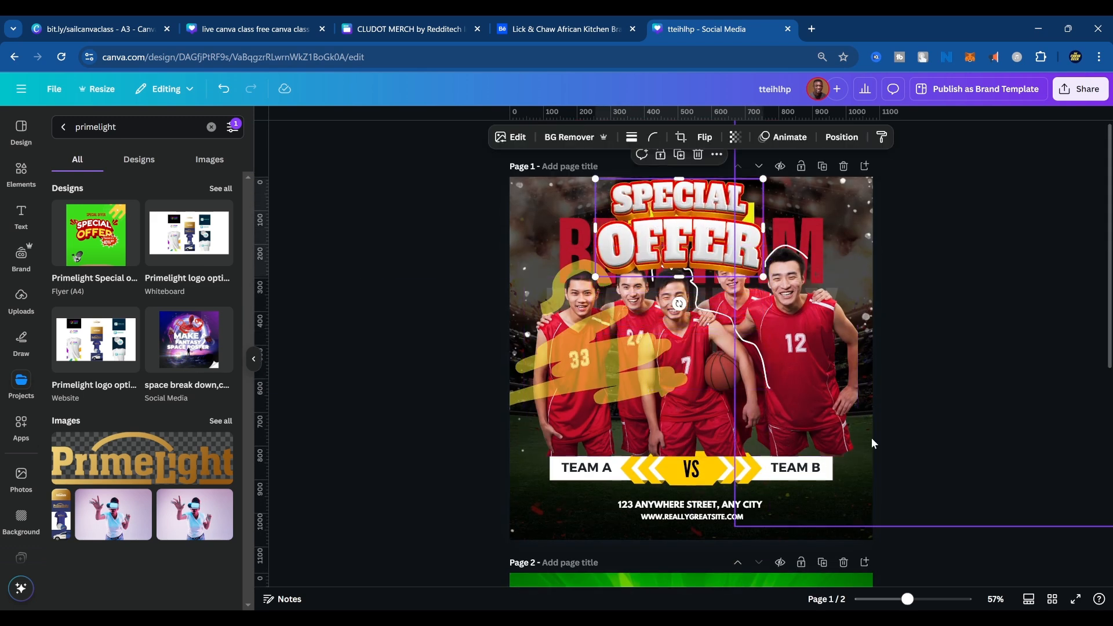
scroll(871, 437, "down", 3)
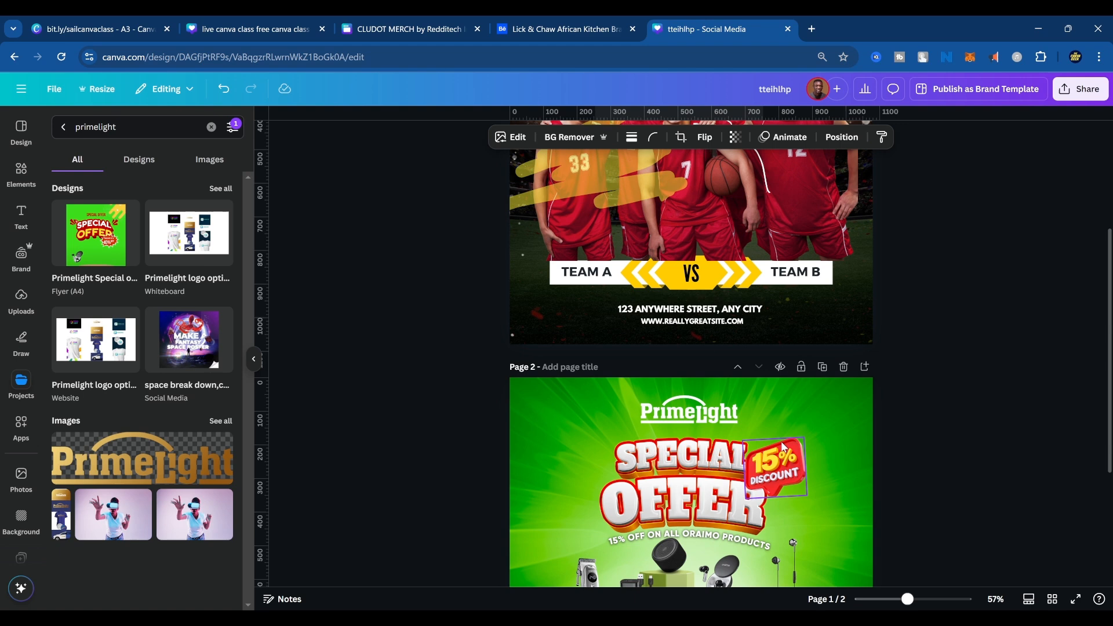
left_click(844, 367)
Open the apps library, and copy the basketball team photo from page 1 onto a new blank page 2.
left_click(23, 427)
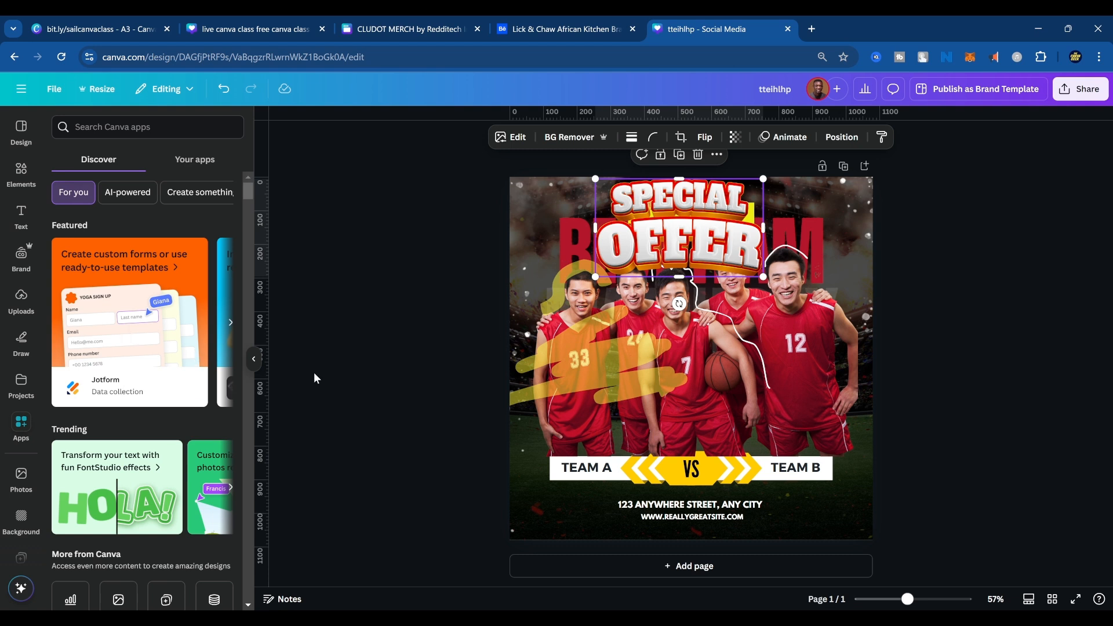
left_click(815, 329)
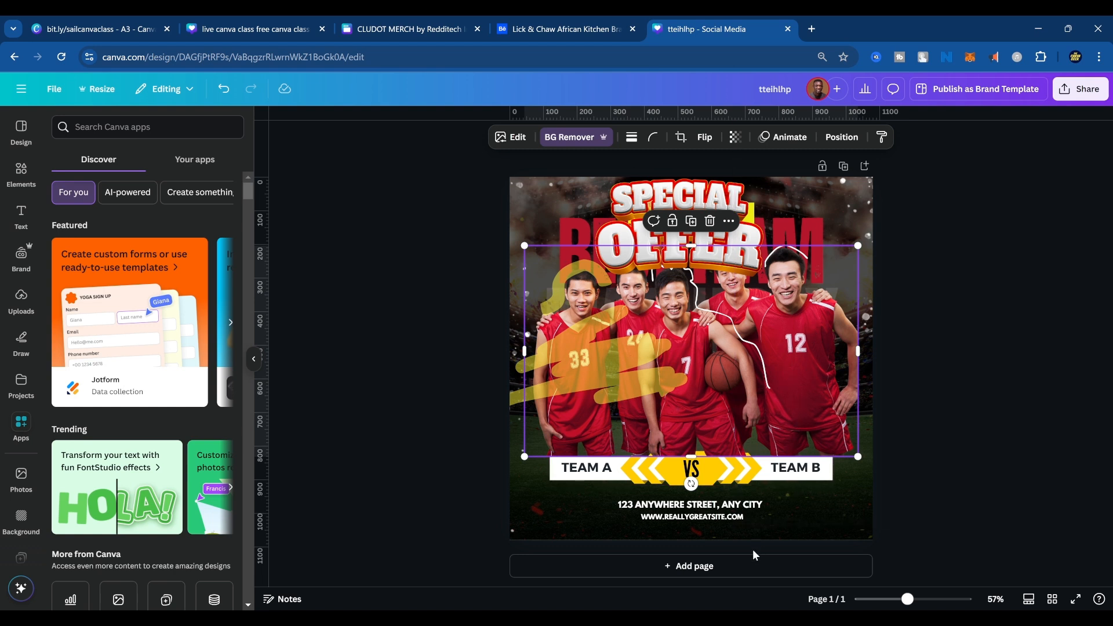
left_click(742, 566)
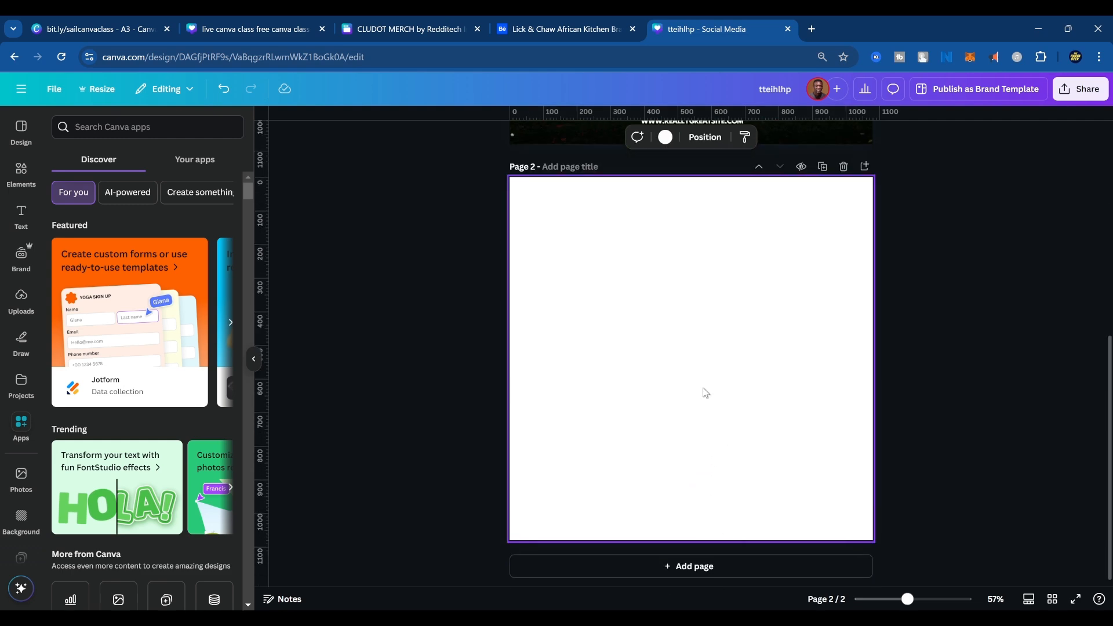
scroll(706, 388, "up", 5)
left_click(825, 291)
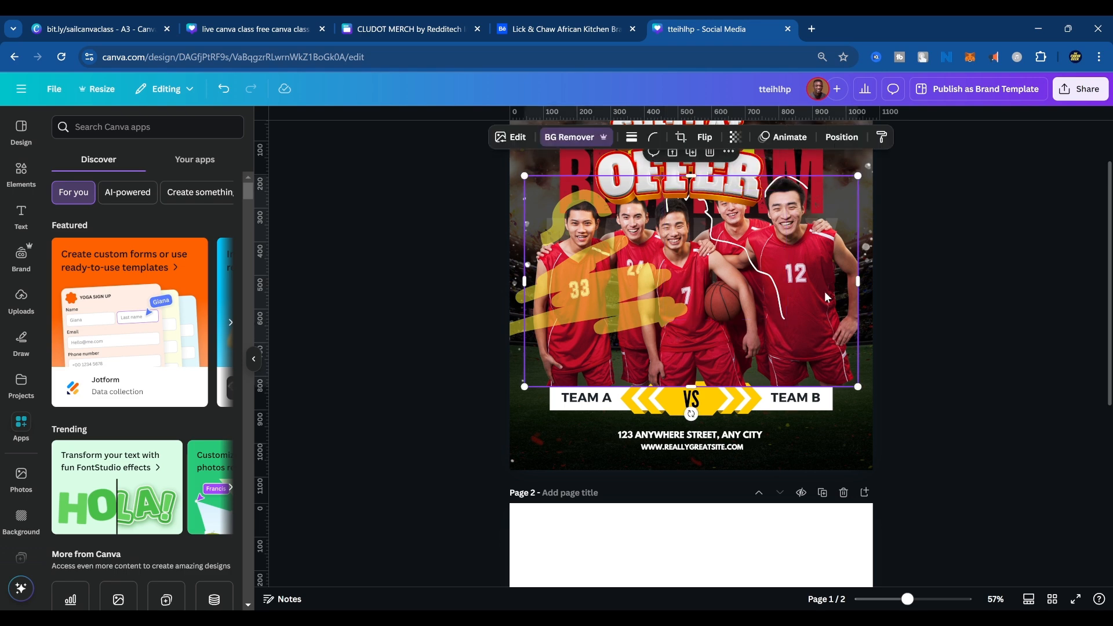
scroll(695, 473, "down", 5)
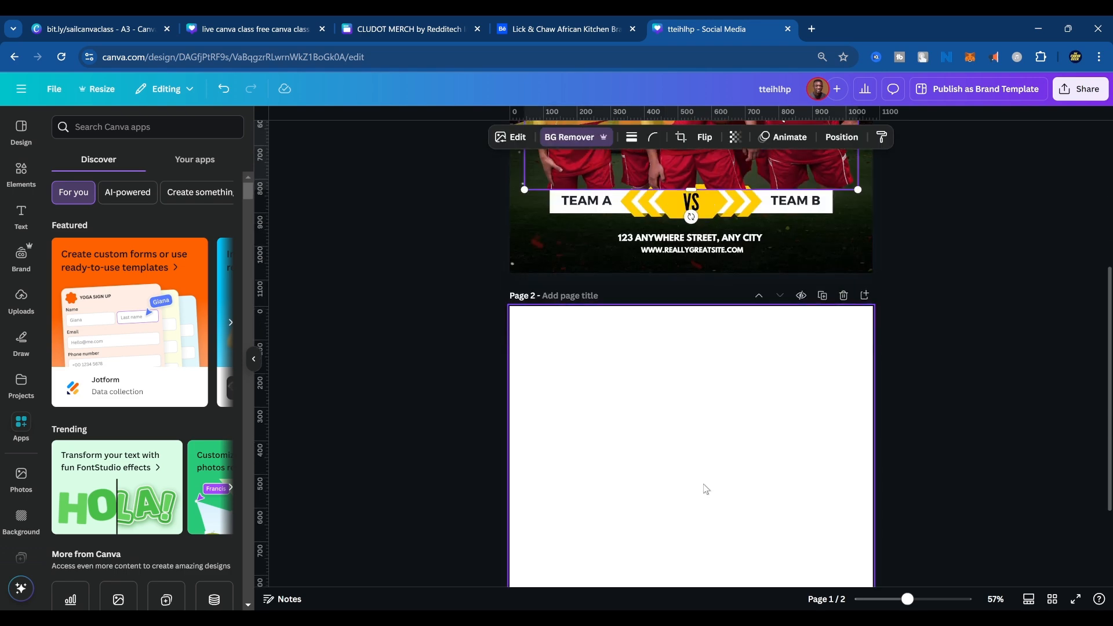
key("ctrl+v")
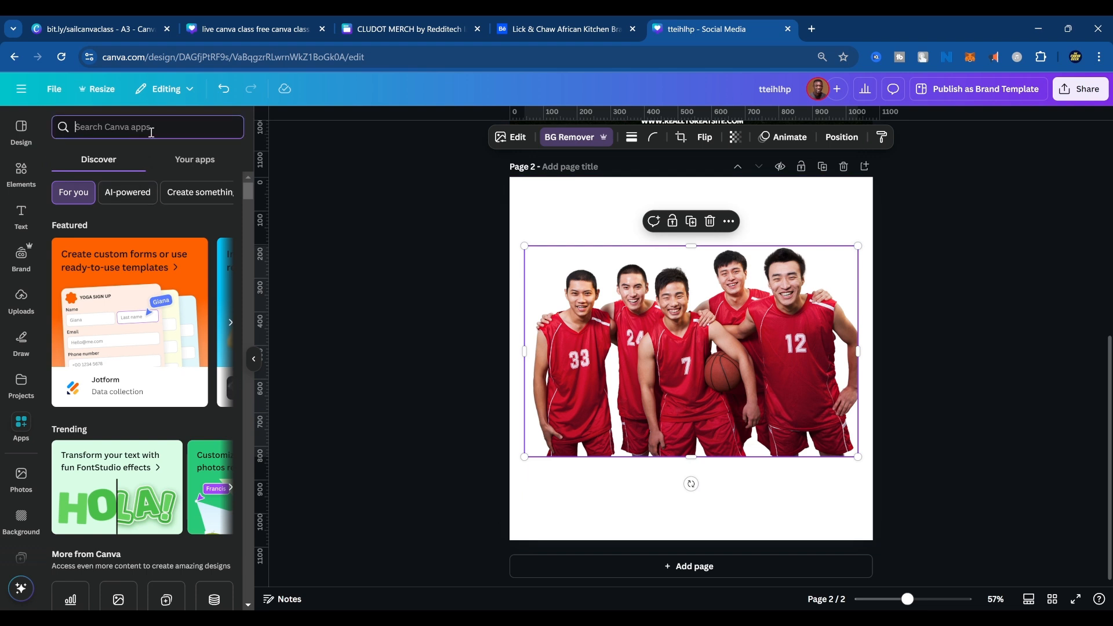
Search the apps for "blend" and choose the Blend Image suggestion.
type("b")
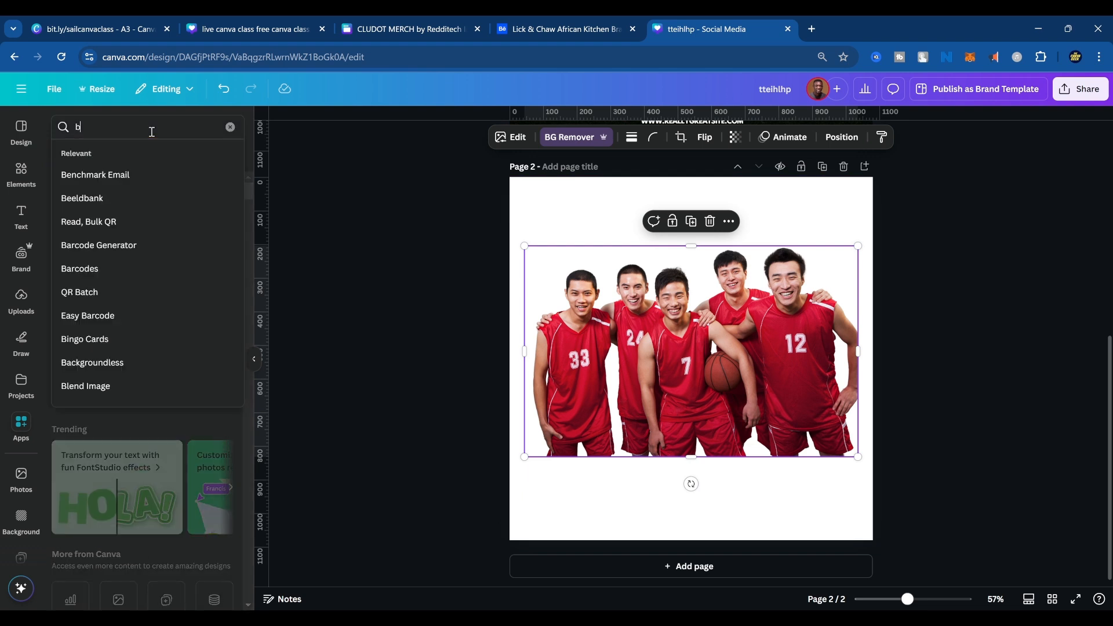
type("lend")
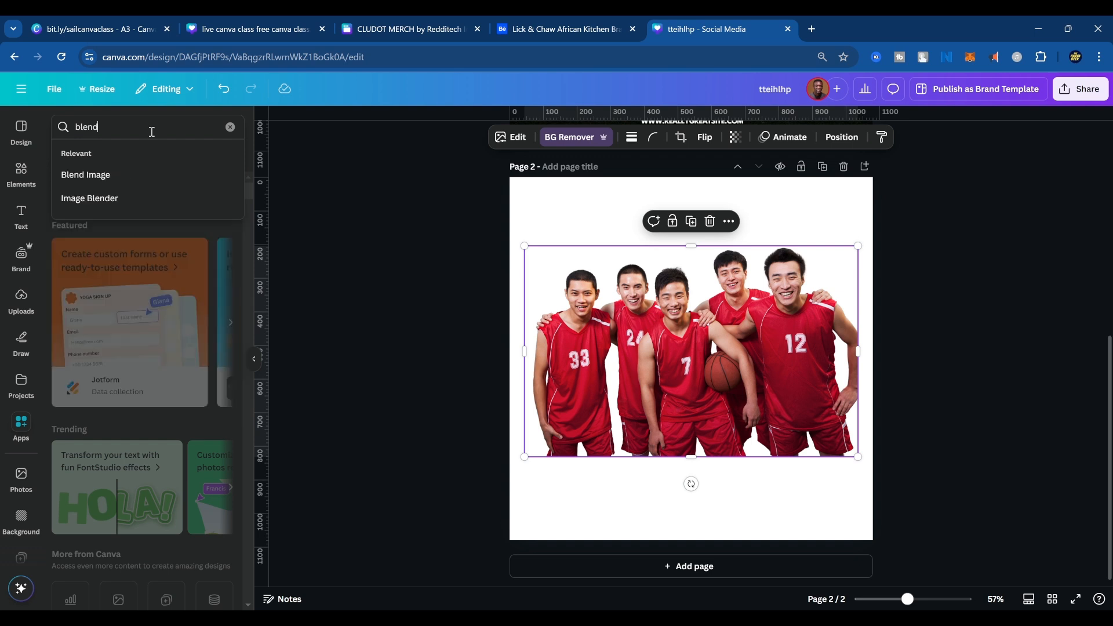
left_click(137, 184)
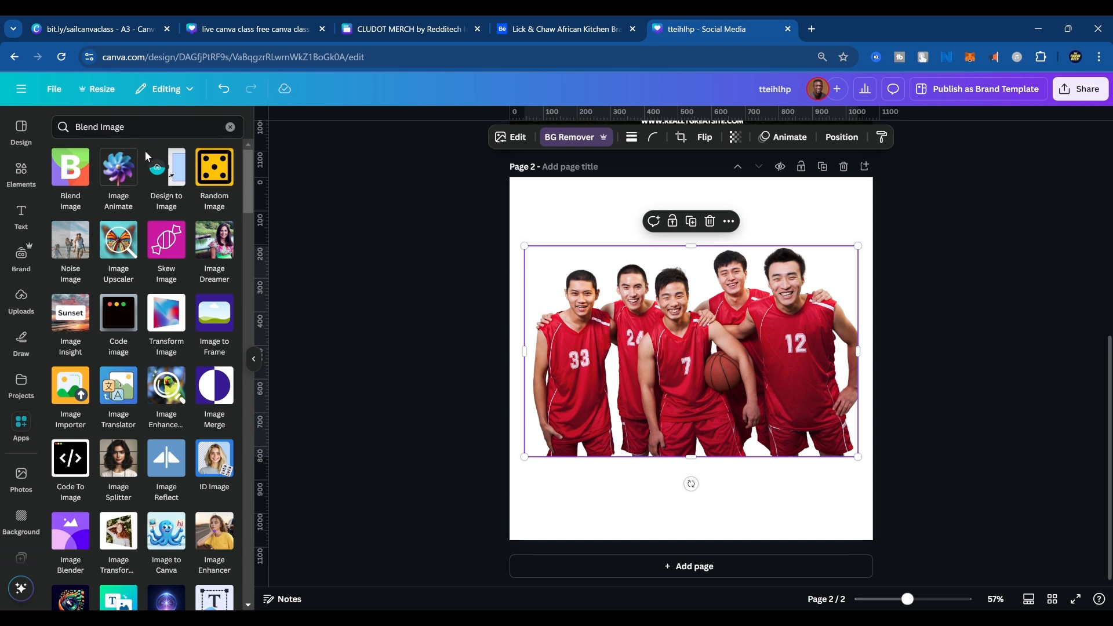
Search the apps for "image blender" and open the Image Blender app.
left_click(147, 126)
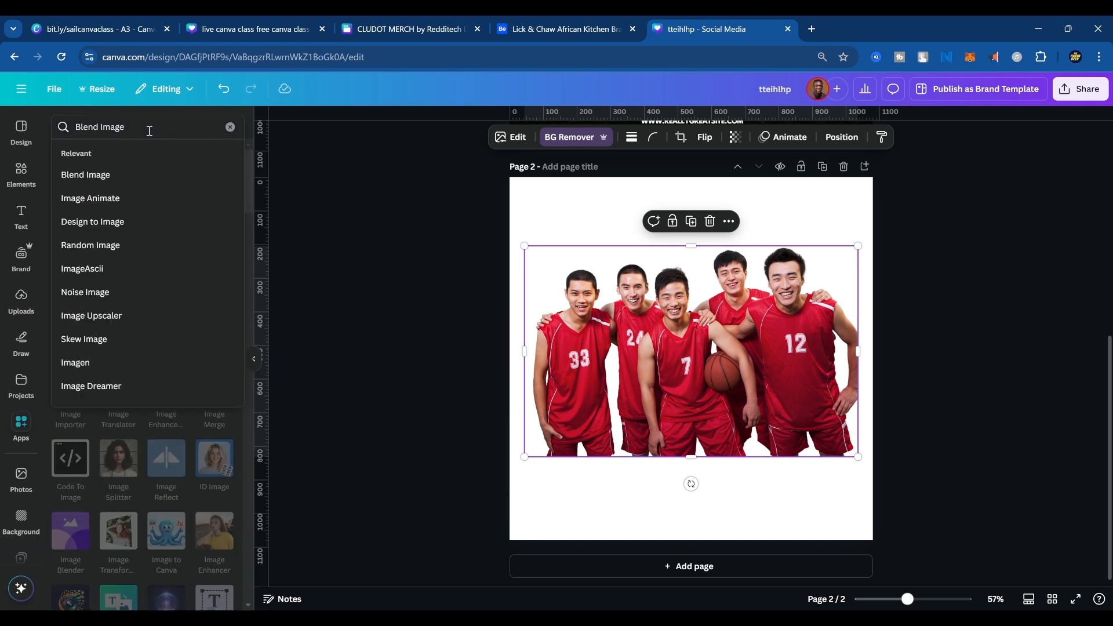
key("ctrl+a")
type("image")
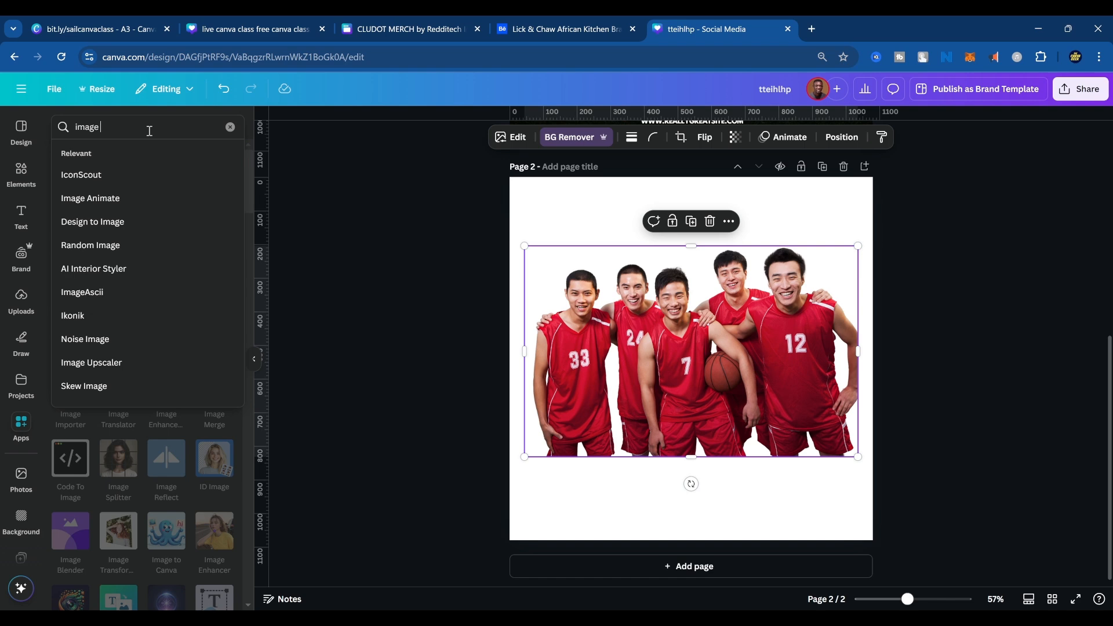
type(" blender")
key("Return")
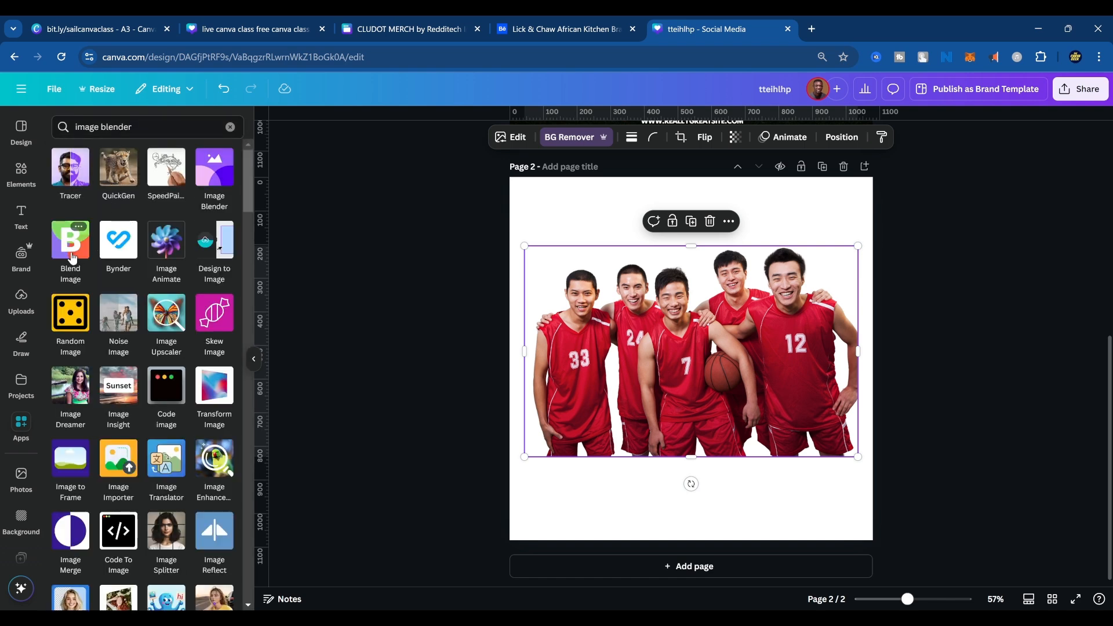
left_click(218, 170)
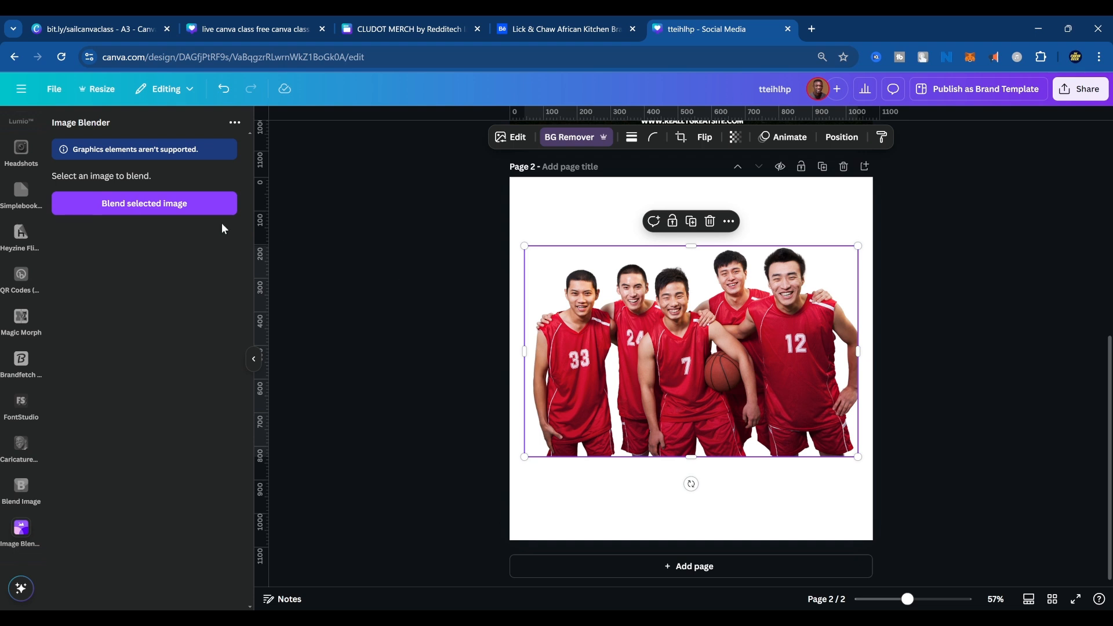
Fade out the lower part of the team photo with a linear blend at strength 9, and save it.
left_click(156, 201)
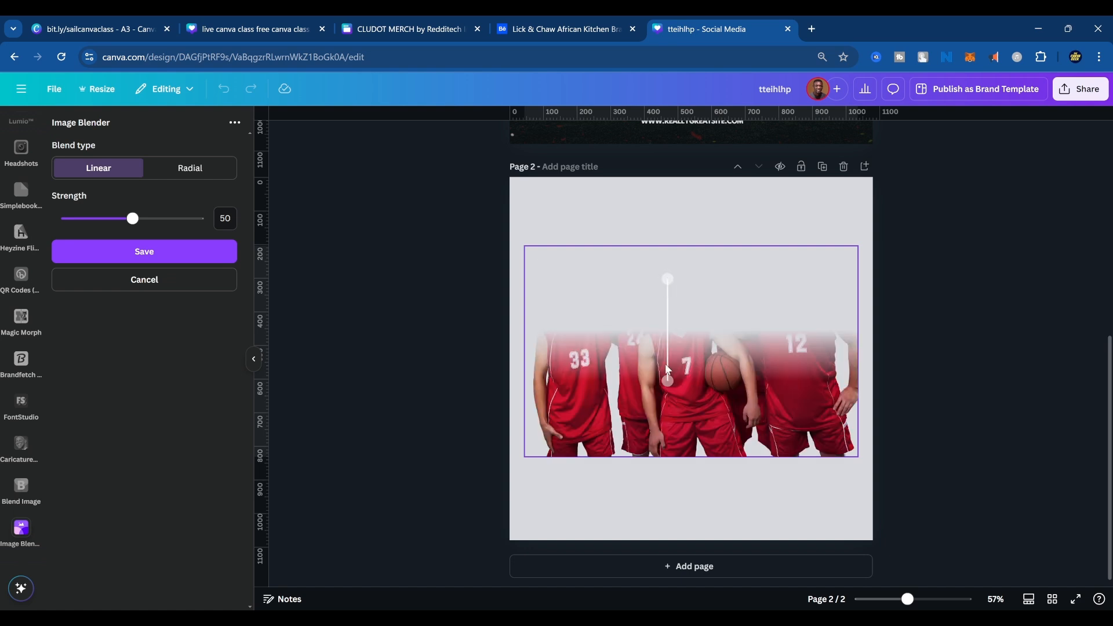
left_click_drag(666, 279, 664, 447)
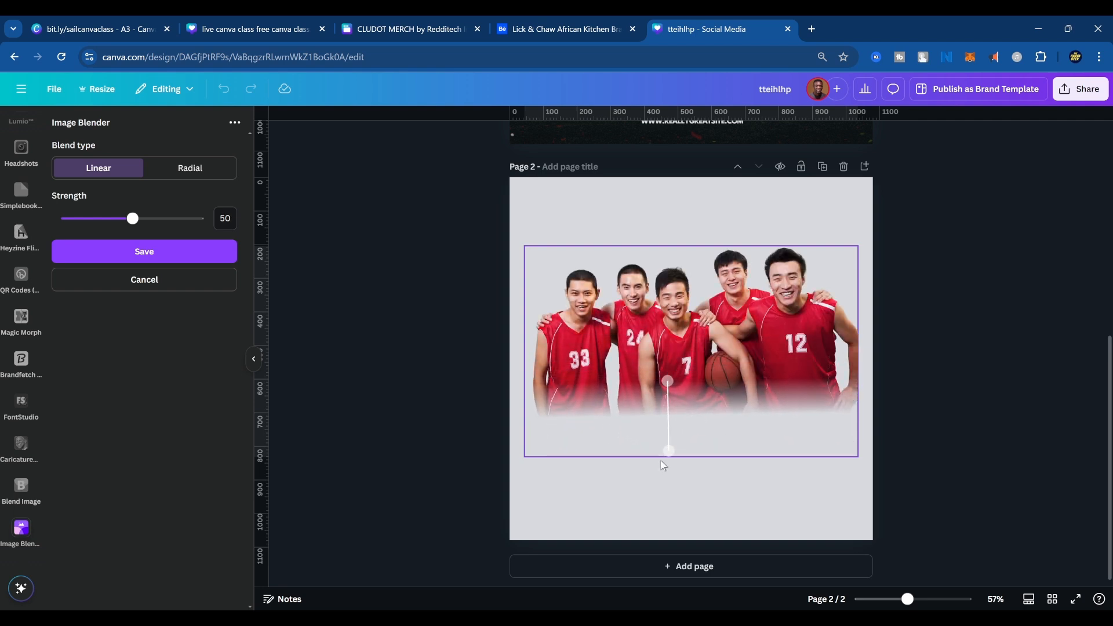
left_click_drag(134, 218, 79, 230)
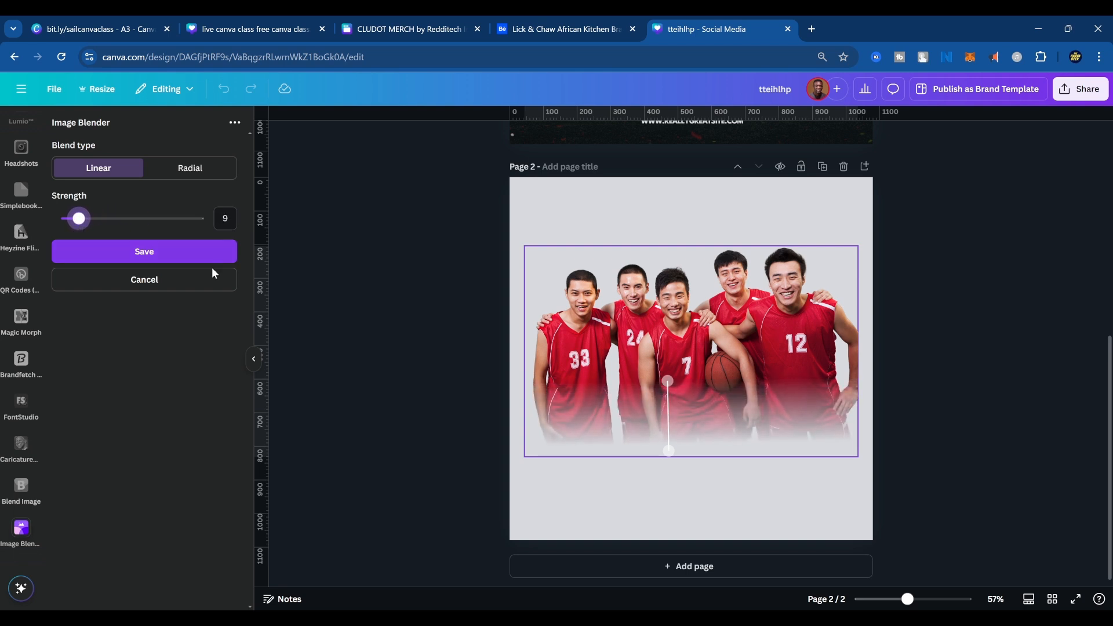
left_click_drag(669, 381, 670, 344)
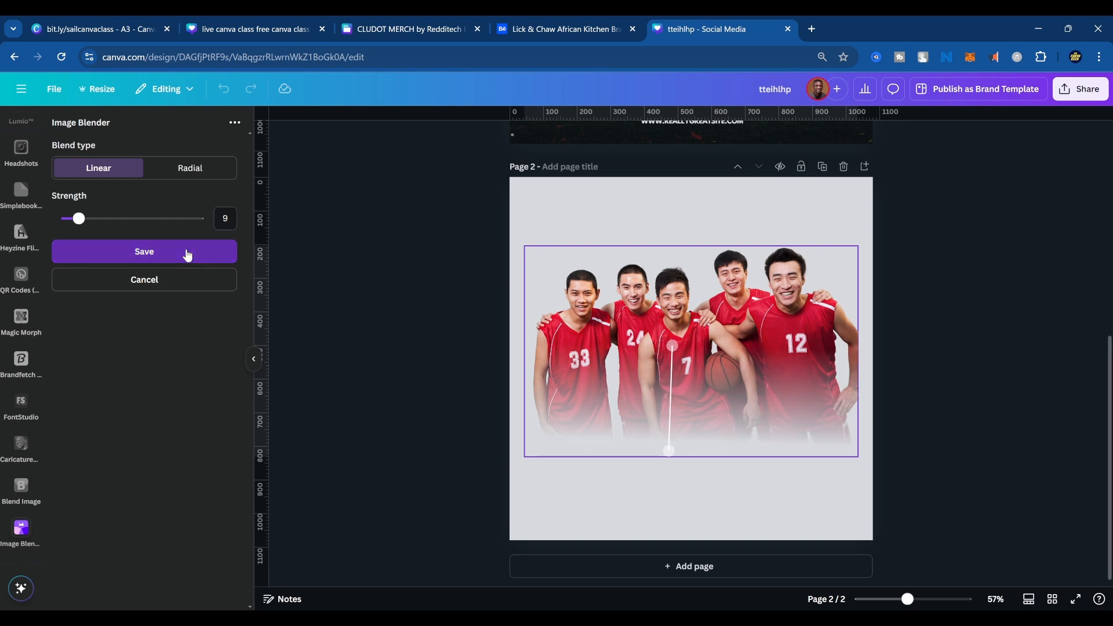
left_click(187, 253)
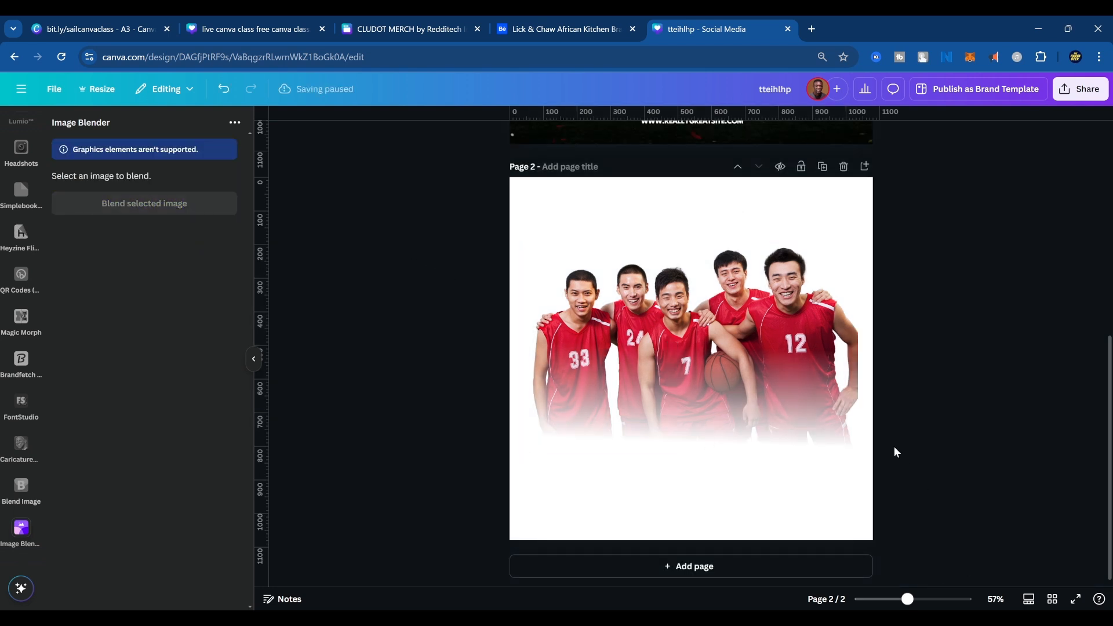
Enlarge the faded team photo beyond the page width and reposition it across the middle of page 2.
left_click(781, 363)
left_click_drag(781, 363, 780, 431)
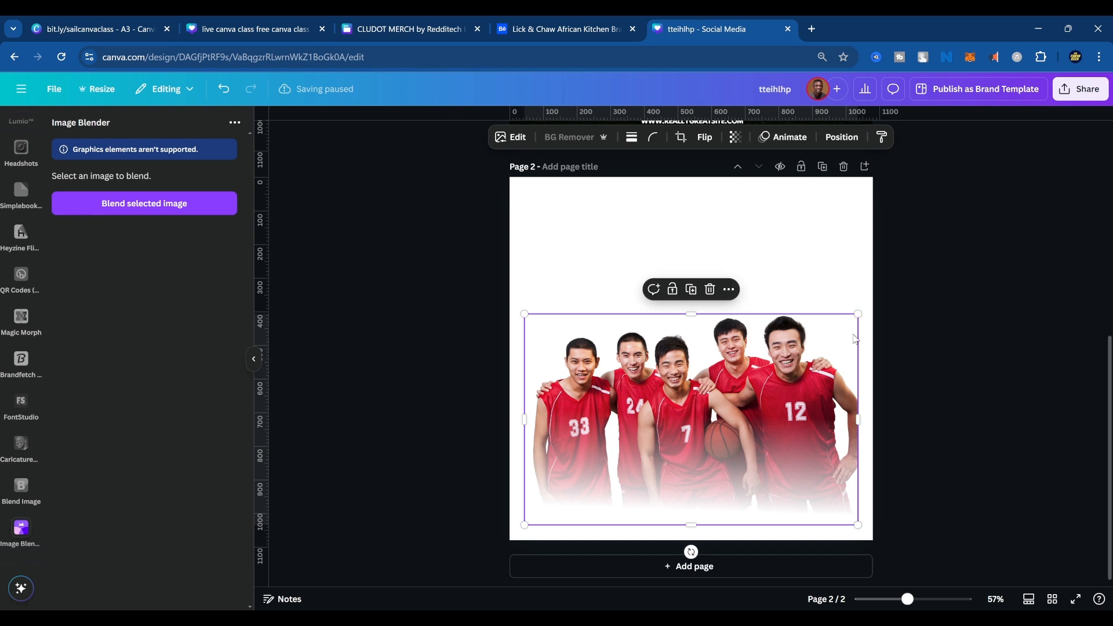
left_click_drag(859, 315, 949, 256)
left_click_drag(881, 297, 846, 269)
left_click(1009, 318)
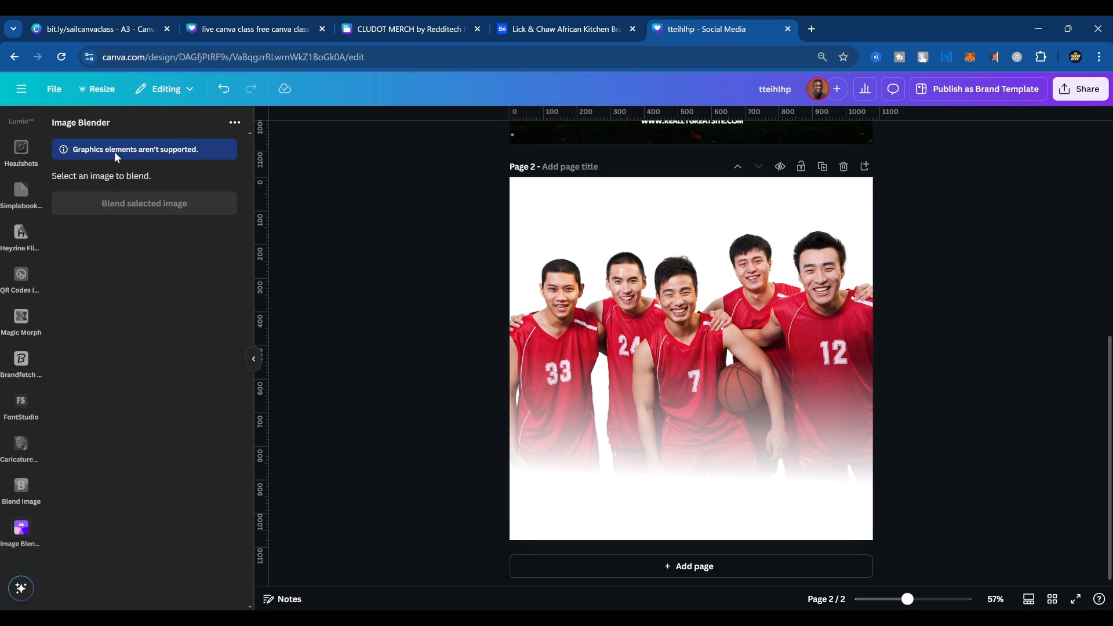
Return to the apps library from Image Blender and activate its search for a different app.
scroll(24, 291, "up", 10)
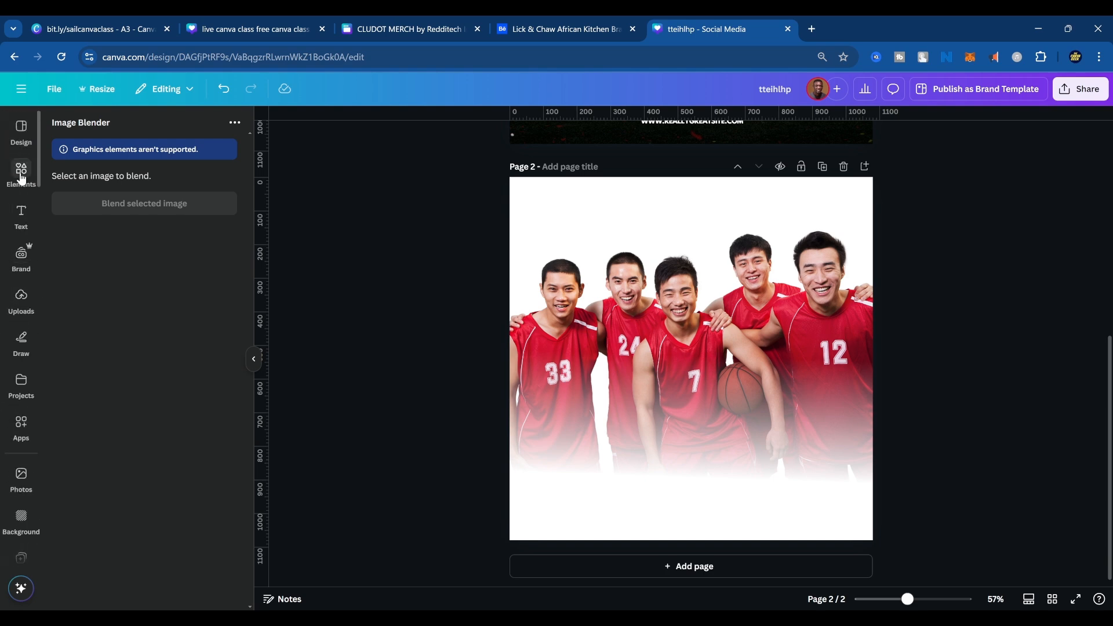
left_click(21, 170)
left_click(21, 426)
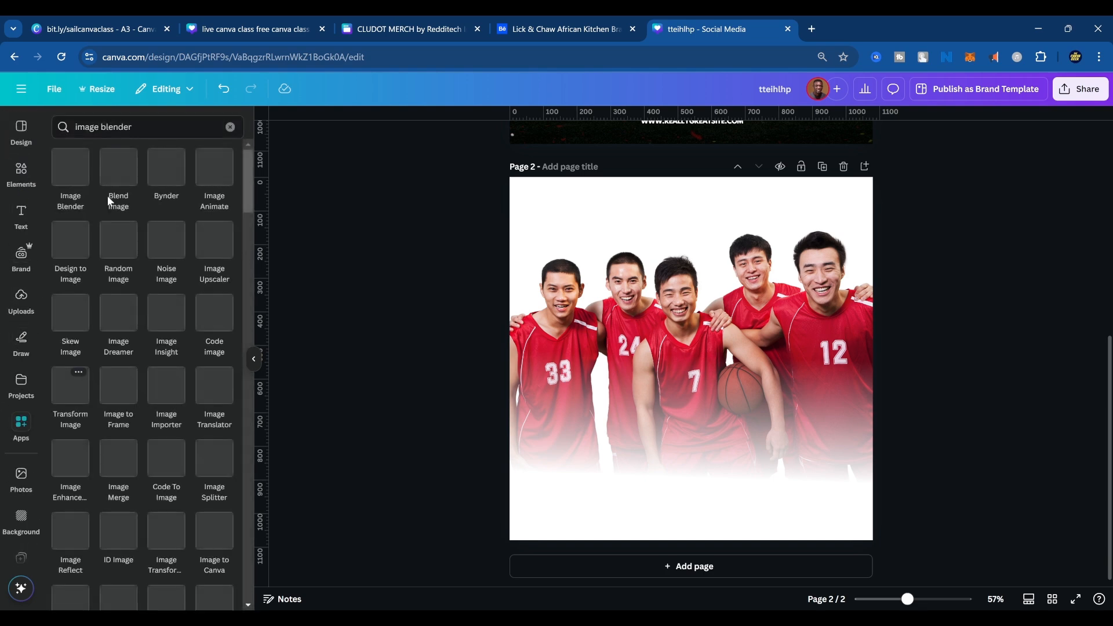
left_click(138, 127)
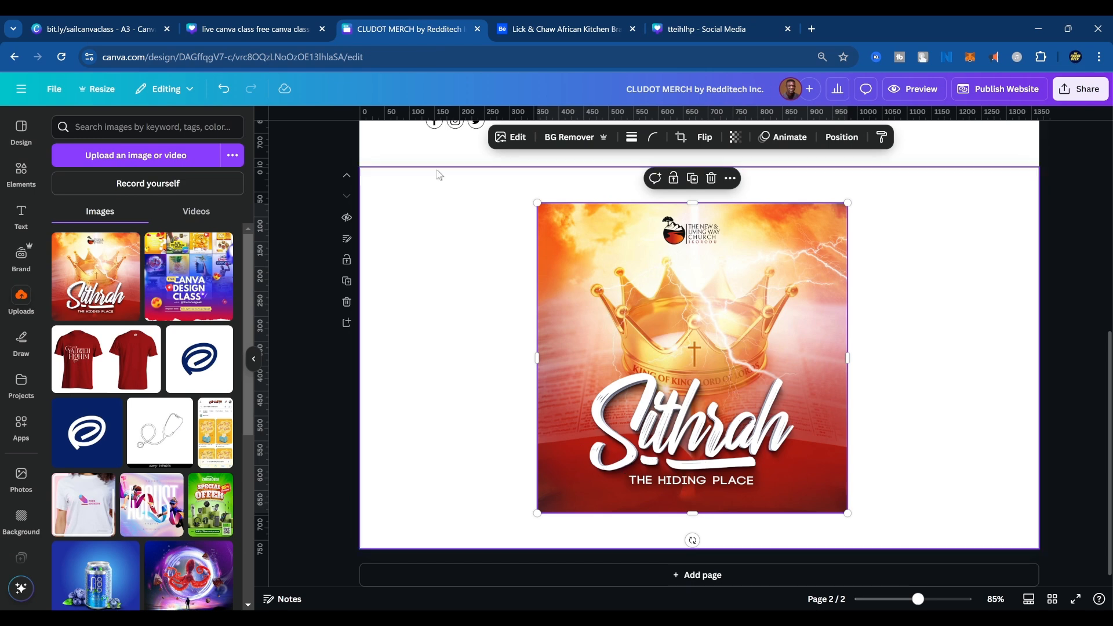
View the T-shirt mockup on page 1 of the CLUDOT MERCH design, and return to the tteihlhp design.
scroll(900, 298, "up", 7)
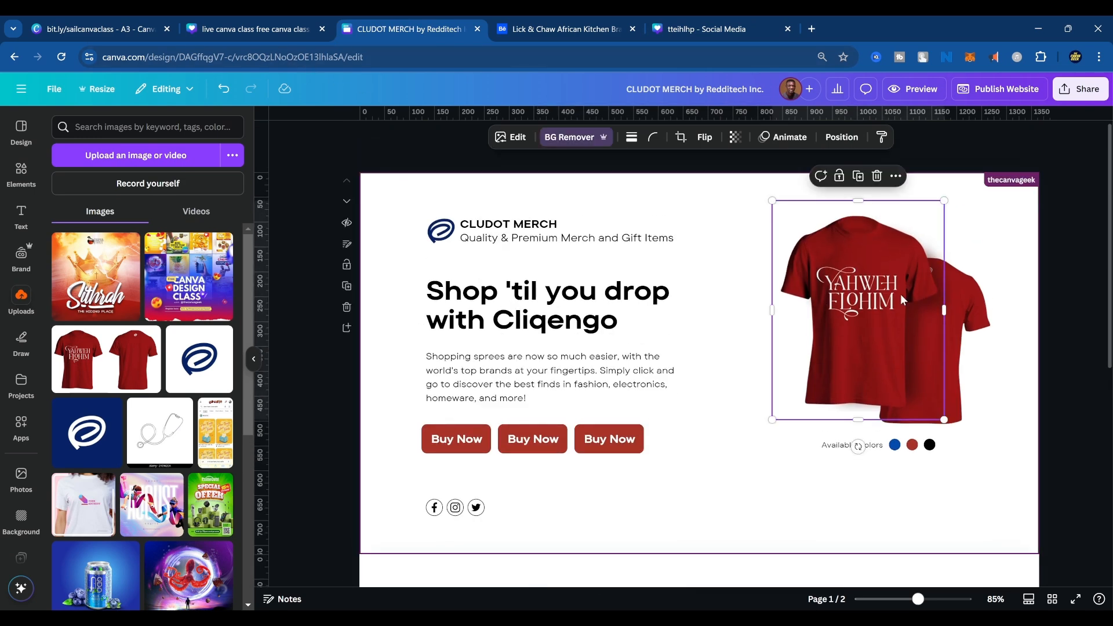
left_click(690, 26)
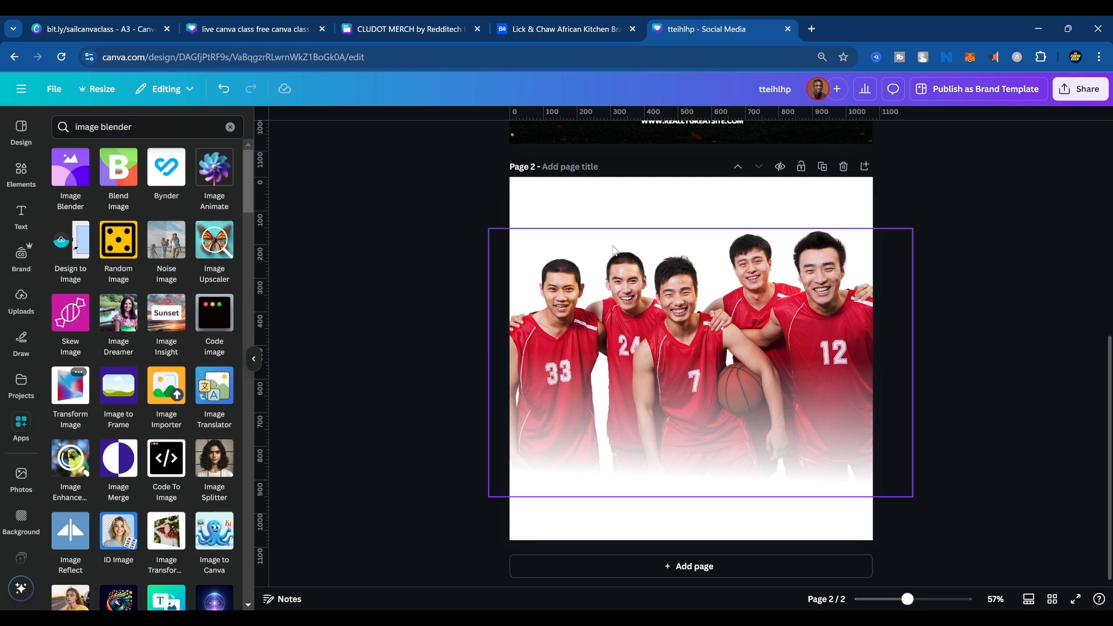
Glance at the Behance portfolio page with the Lick & Chaw African Kitchen branding project, and return to the tteihlhp design.
left_click(571, 26)
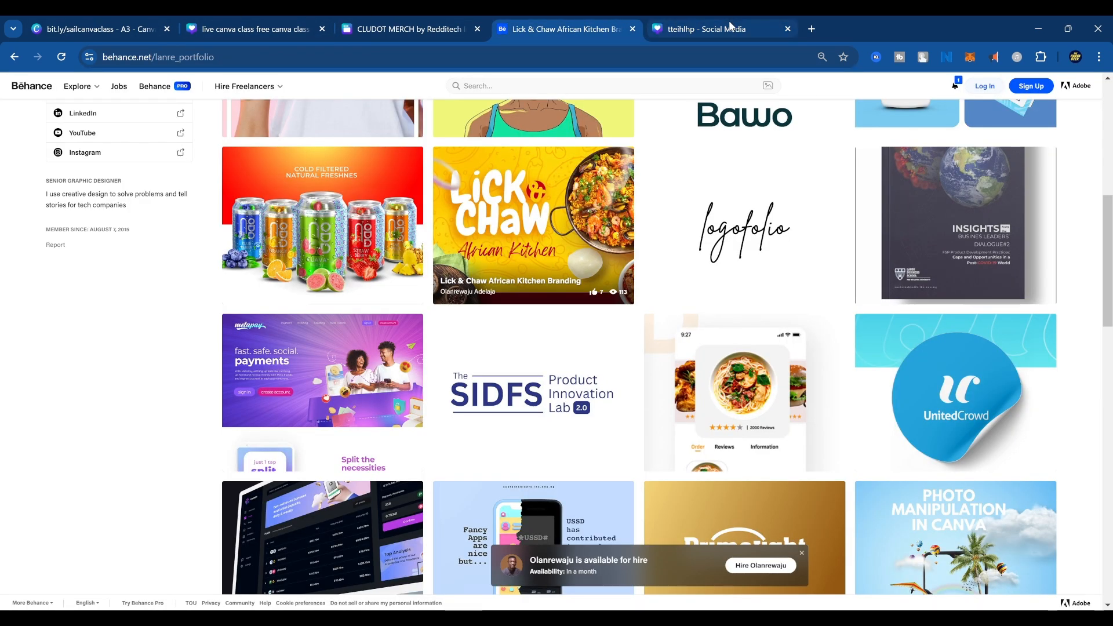
left_click(713, 28)
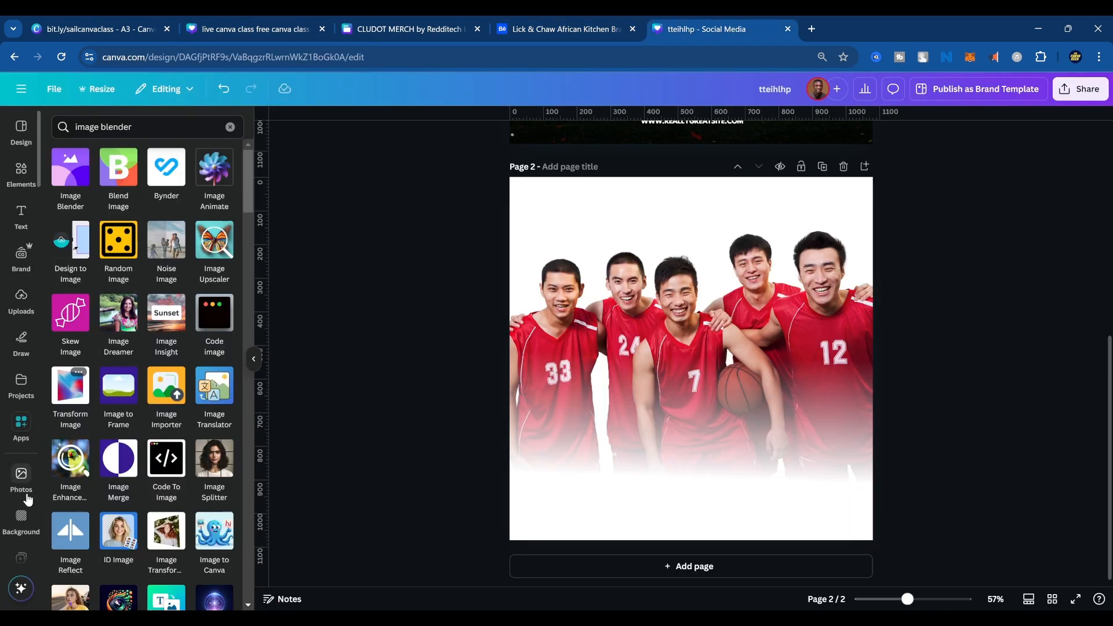
scroll(21, 510, "down", 3)
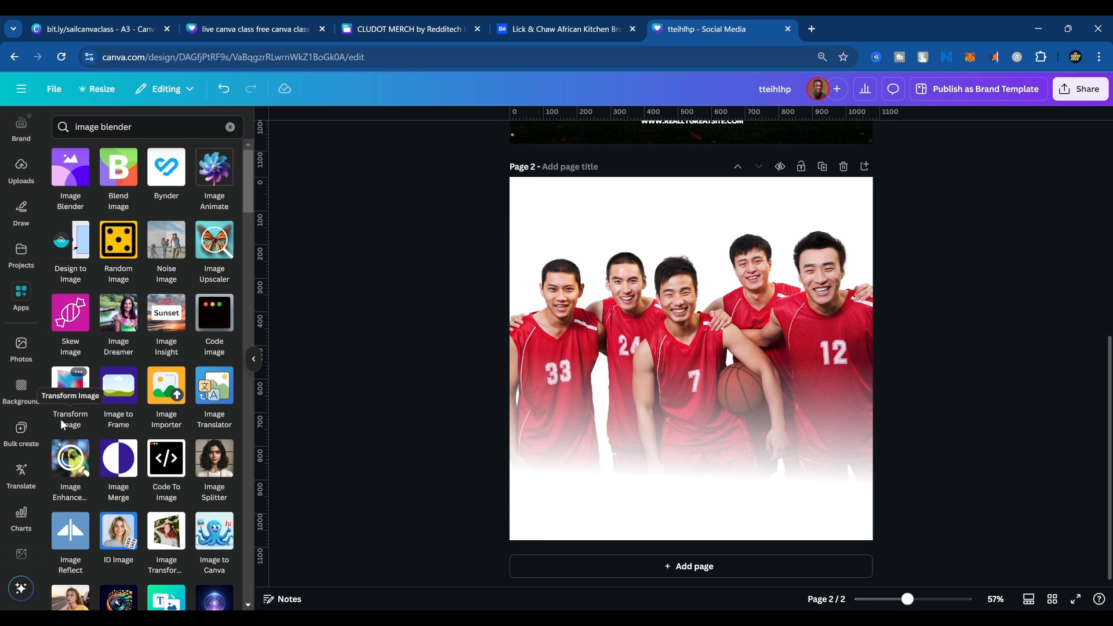
left_click(610, 26)
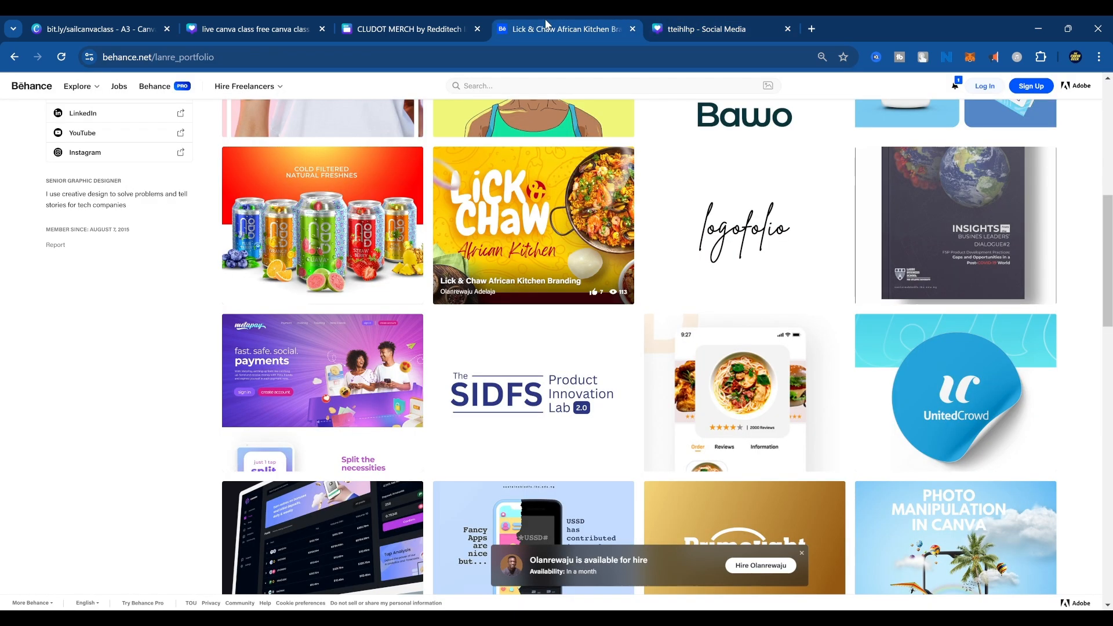
left_click(686, 26)
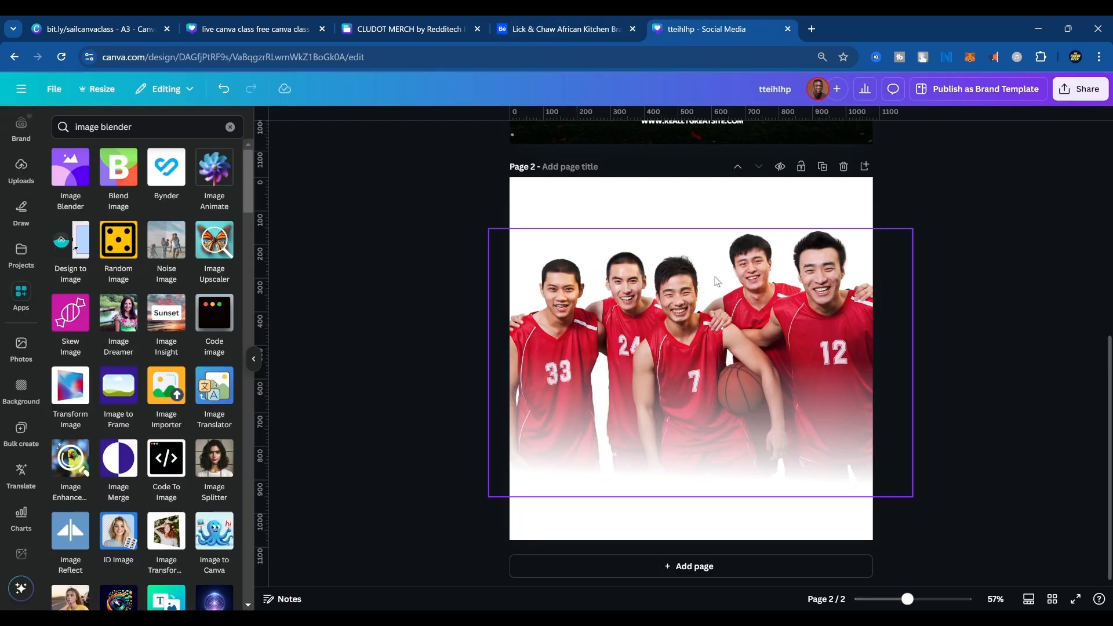
left_click(684, 381)
scroll(689, 387, "up", 5)
scroll(689, 387, "down", 5)
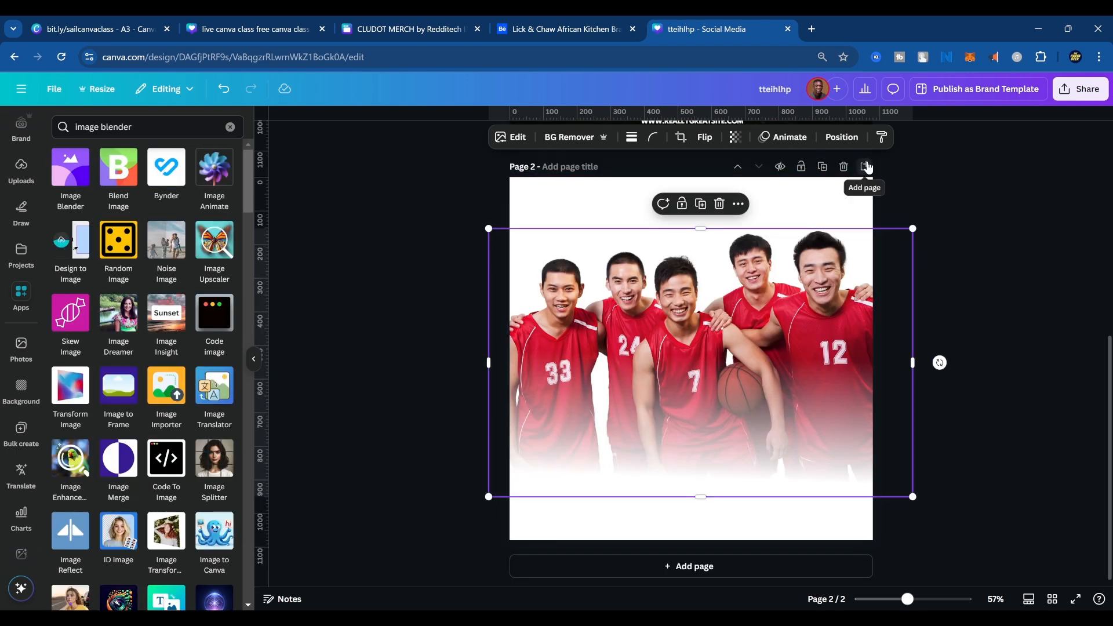
left_click(989, 201)
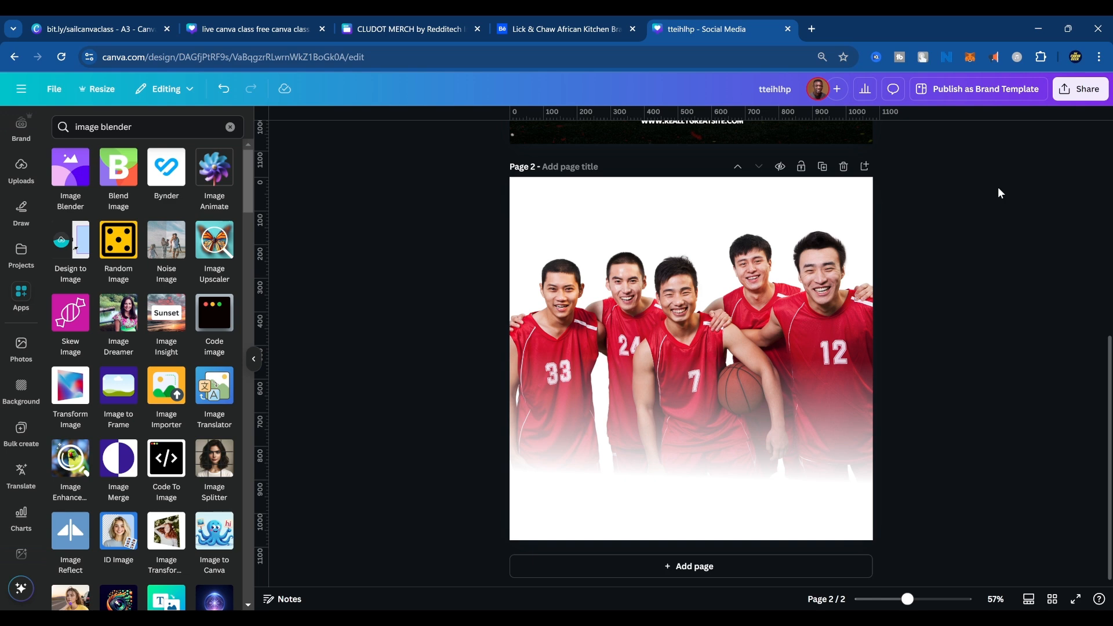
scroll(893, 284, "up", 5)
scroll(892, 314, "down", 5)
Add a blank page 3 after the team photo page, undoing the extra page added after it.
left_click(866, 167)
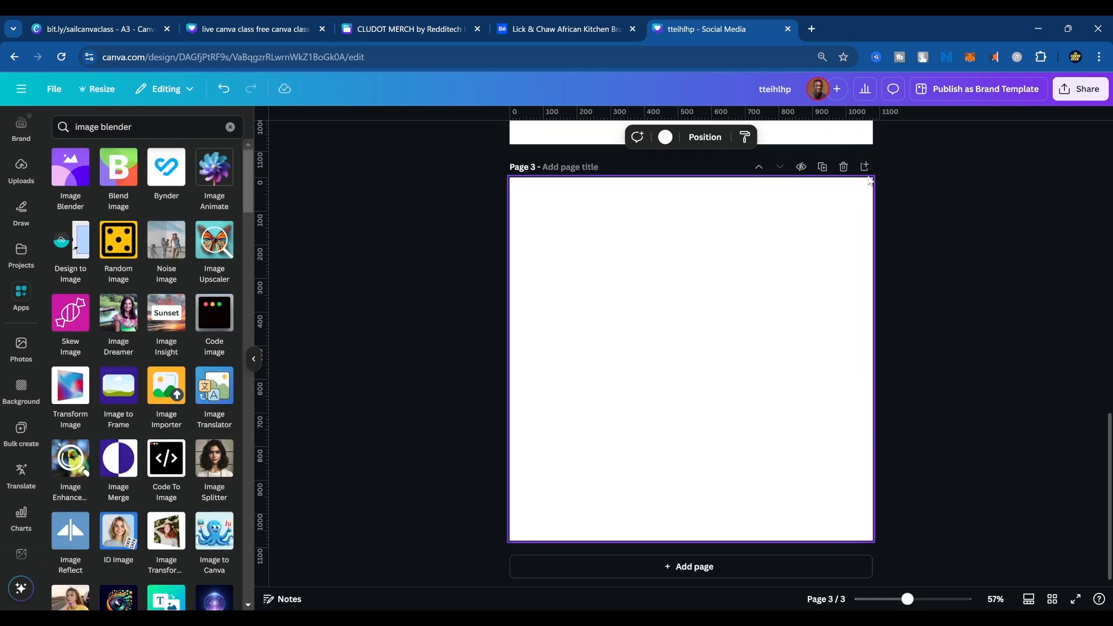
left_click(867, 170)
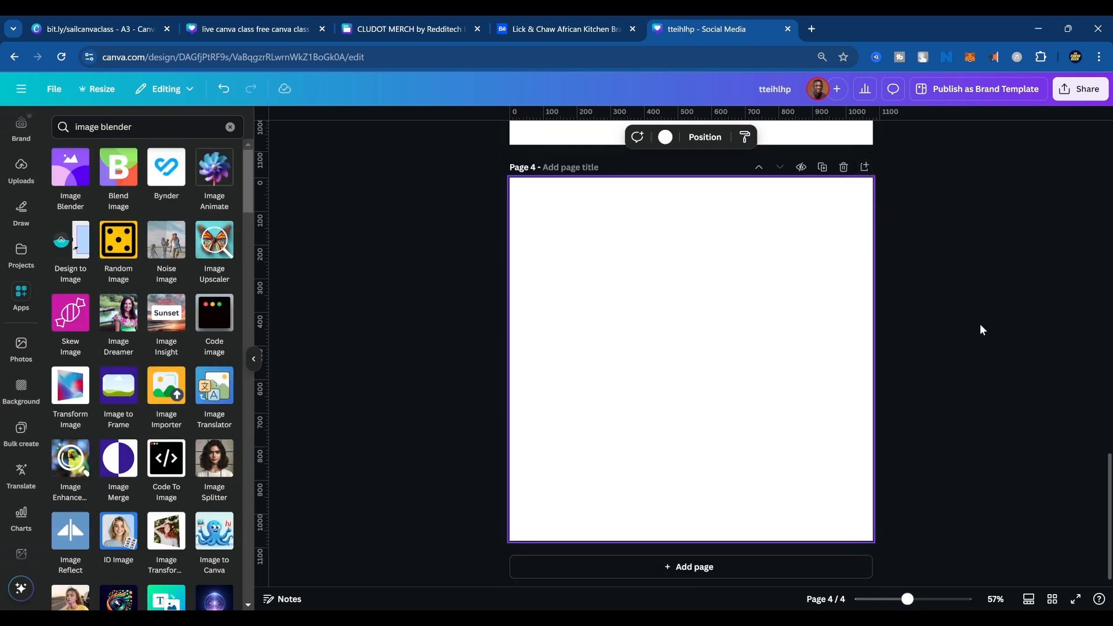
key("ctrl+z")
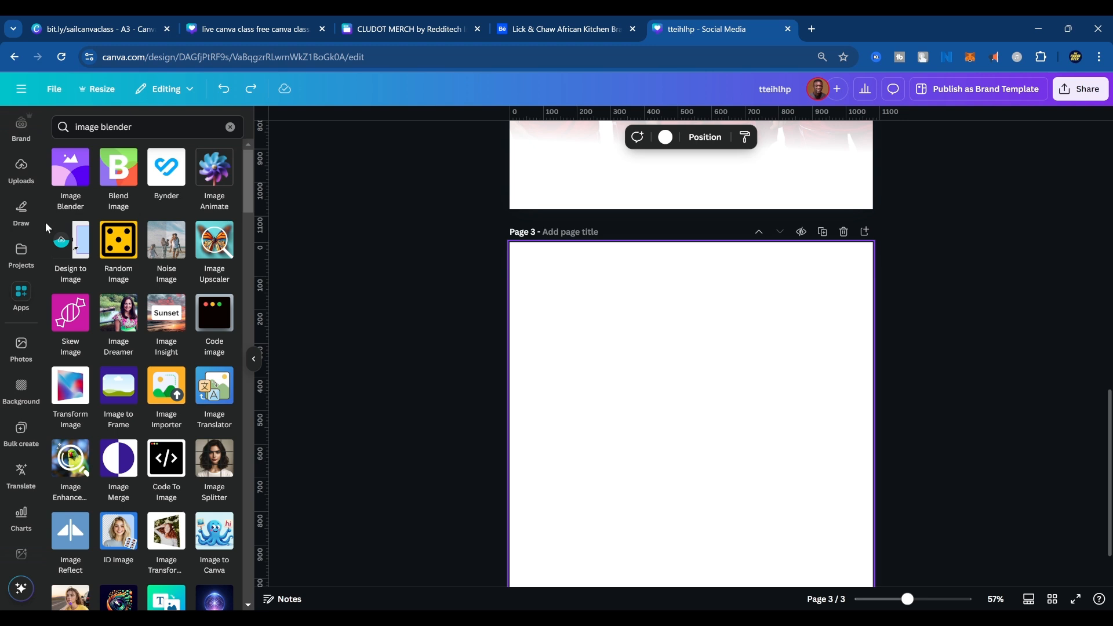
scroll(26, 220, "up", 3)
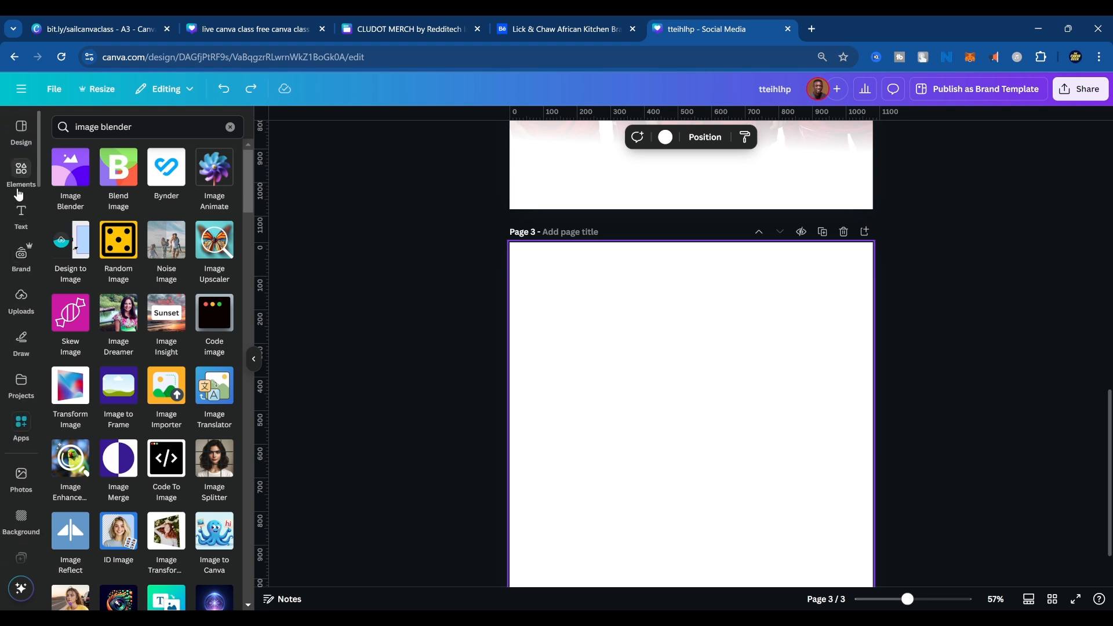
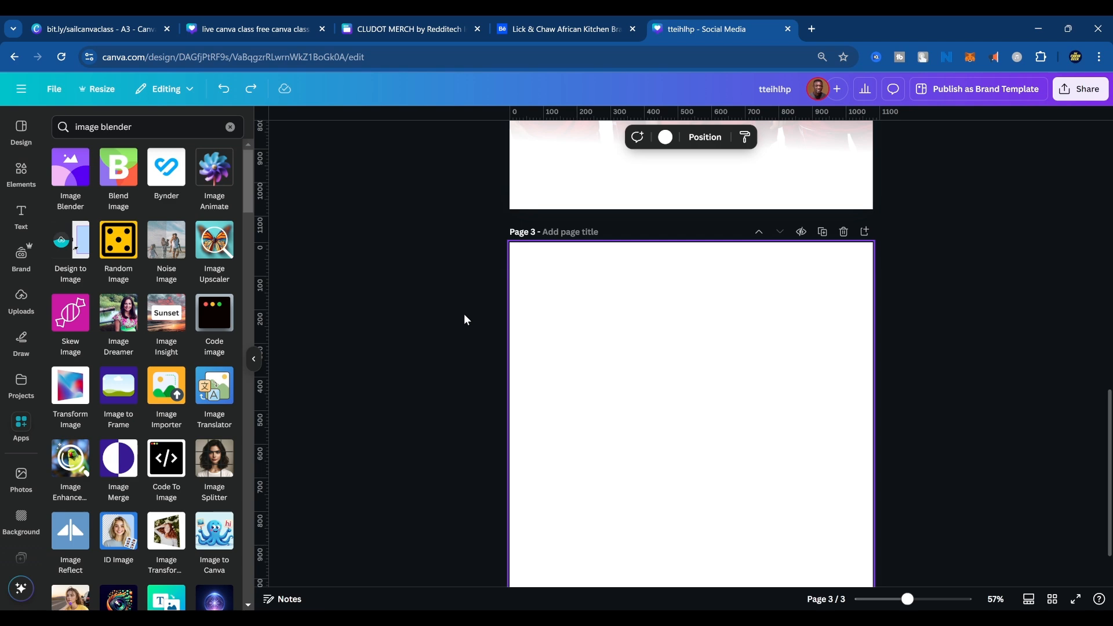
Move the SPECIAL OFFER graphic on page 1 down and to the right, and return to blank page 3.
scroll(633, 220, "up", 10)
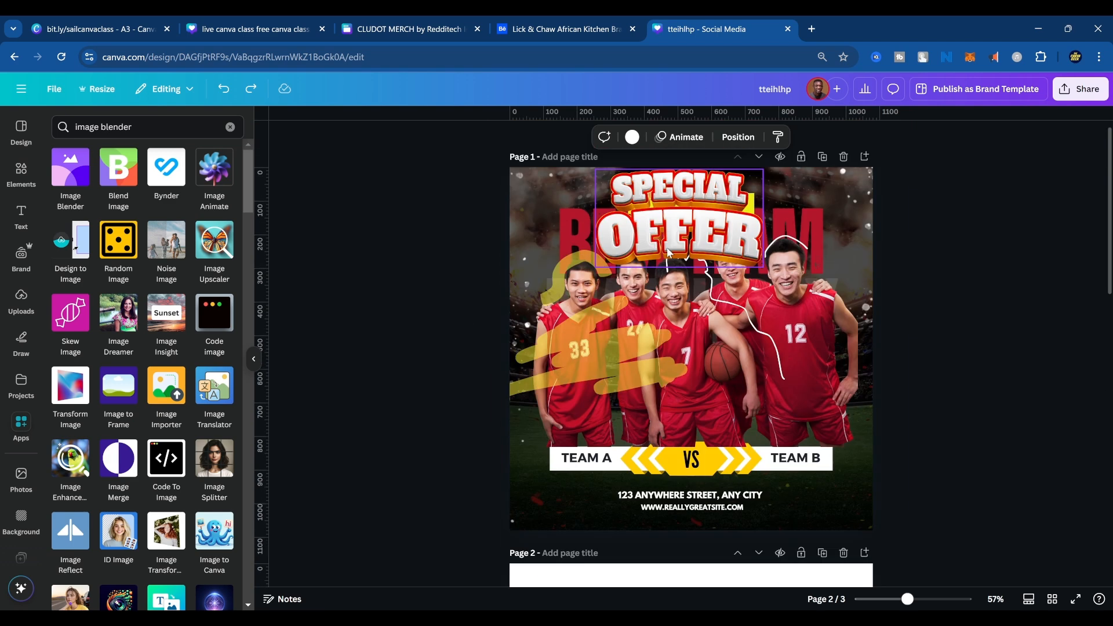
left_click_drag(684, 225, 719, 253)
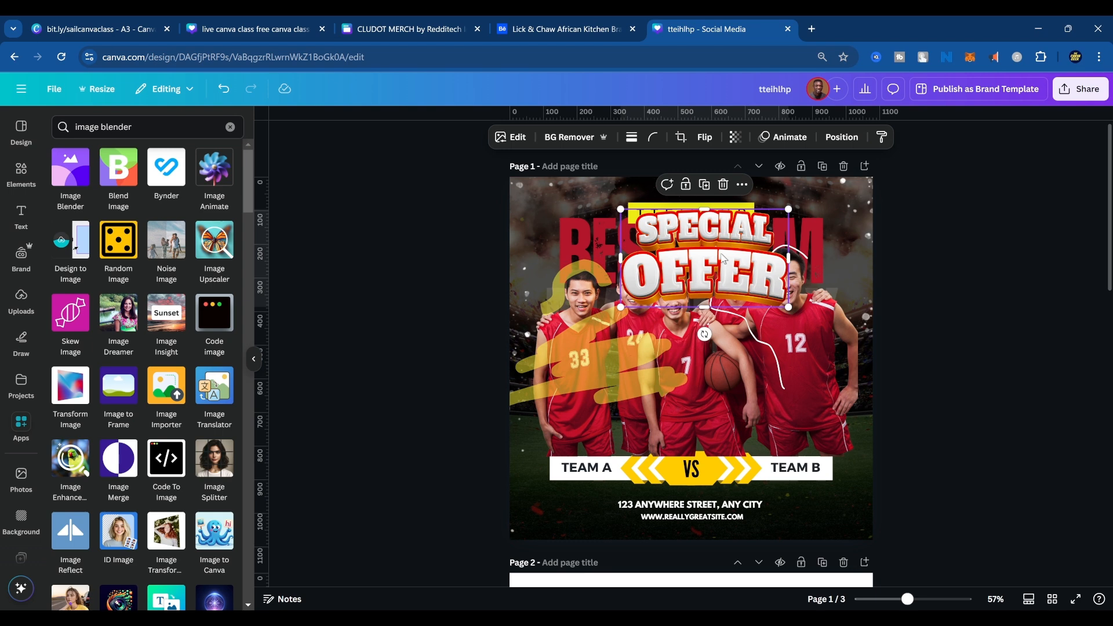
scroll(725, 347, "down", 10)
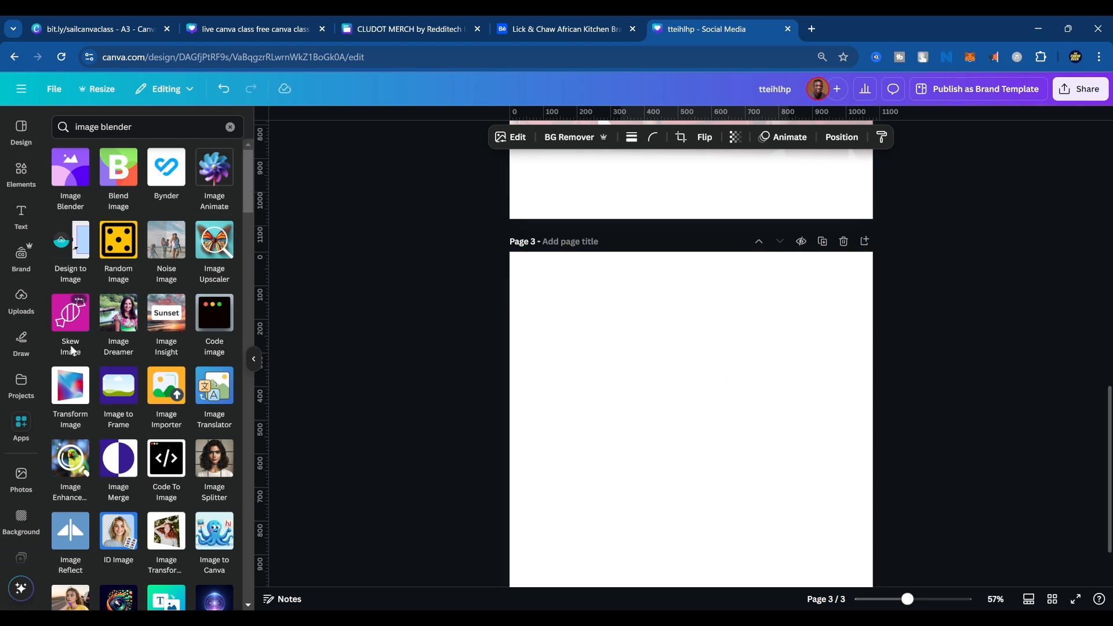
Search the projects for "radio", open the Radio Nigeria design, and apply its first page, with microphone and logo, to page 3.
left_click(21, 381)
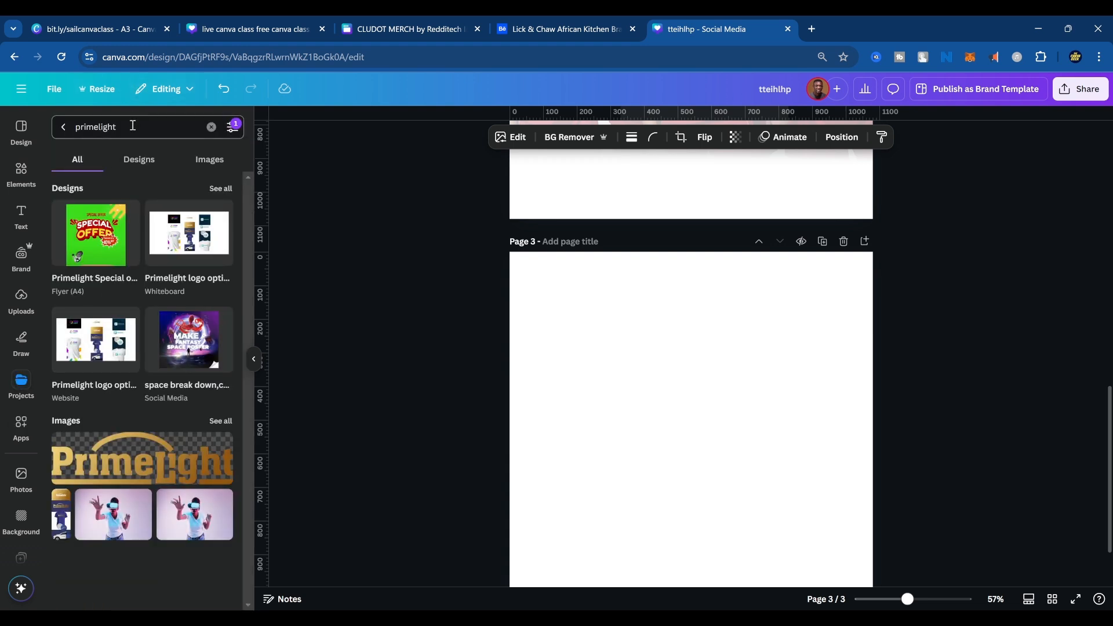
left_click_drag(131, 125, 33, 137)
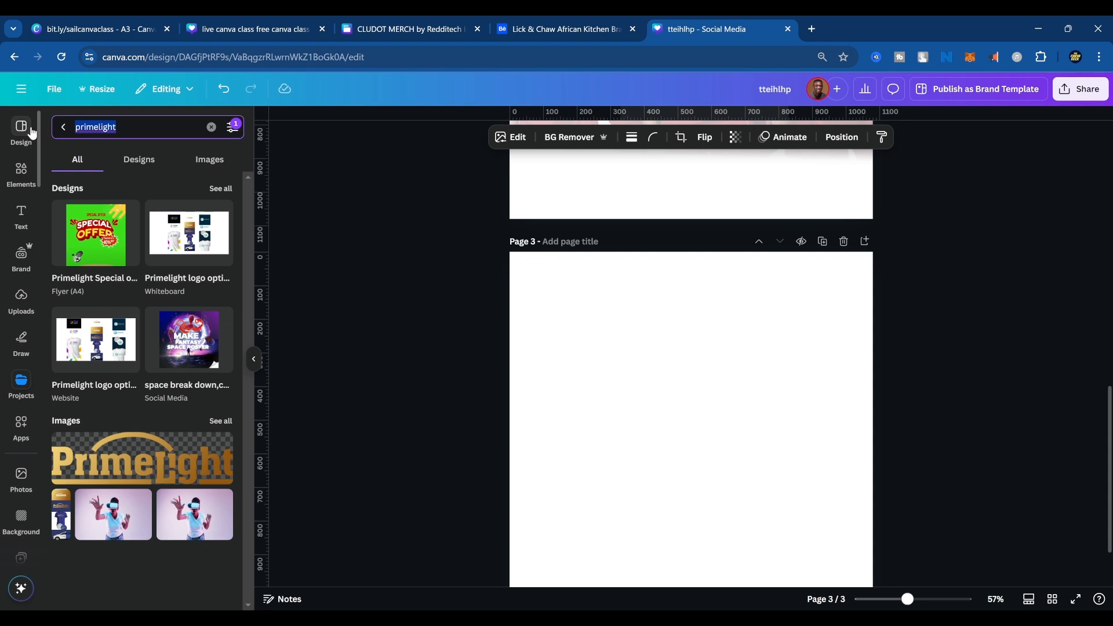
type("radio")
key("Return")
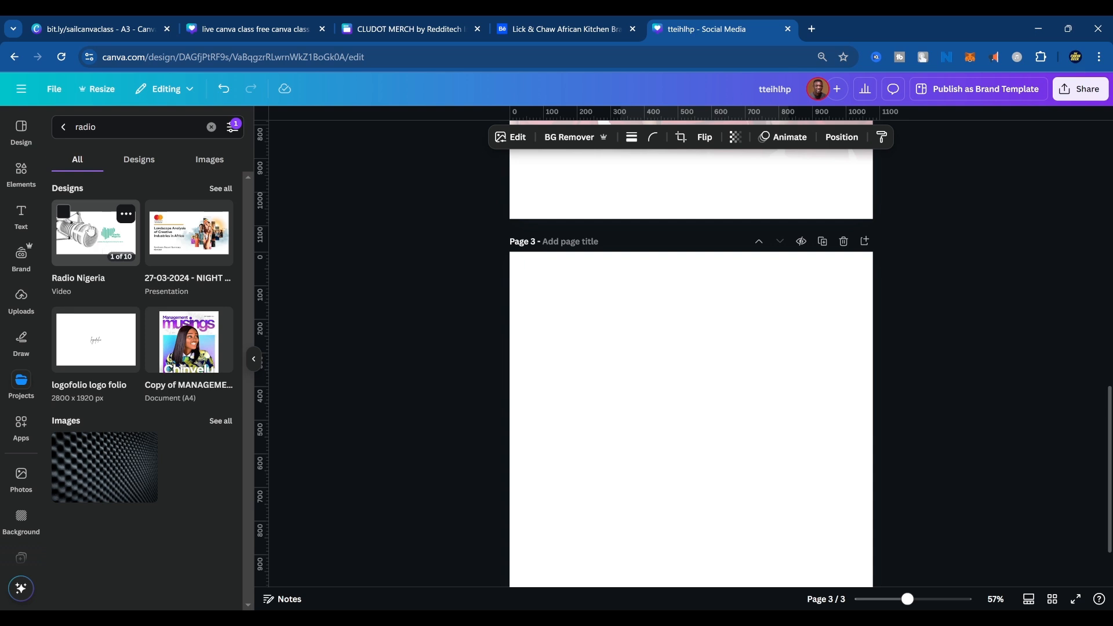
left_click(87, 246)
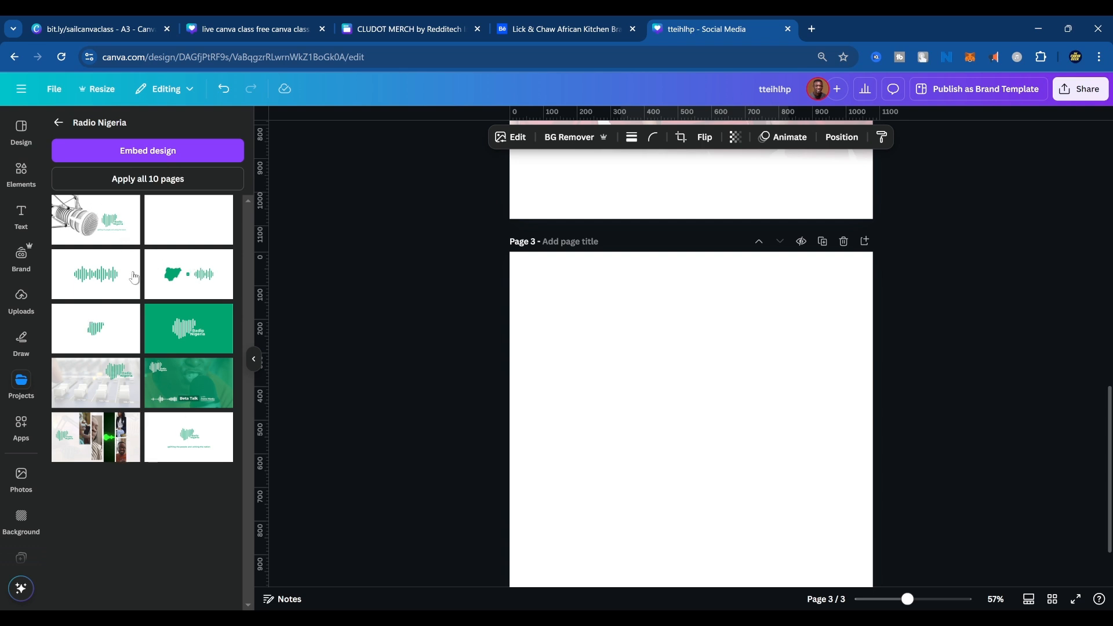
left_click(115, 217)
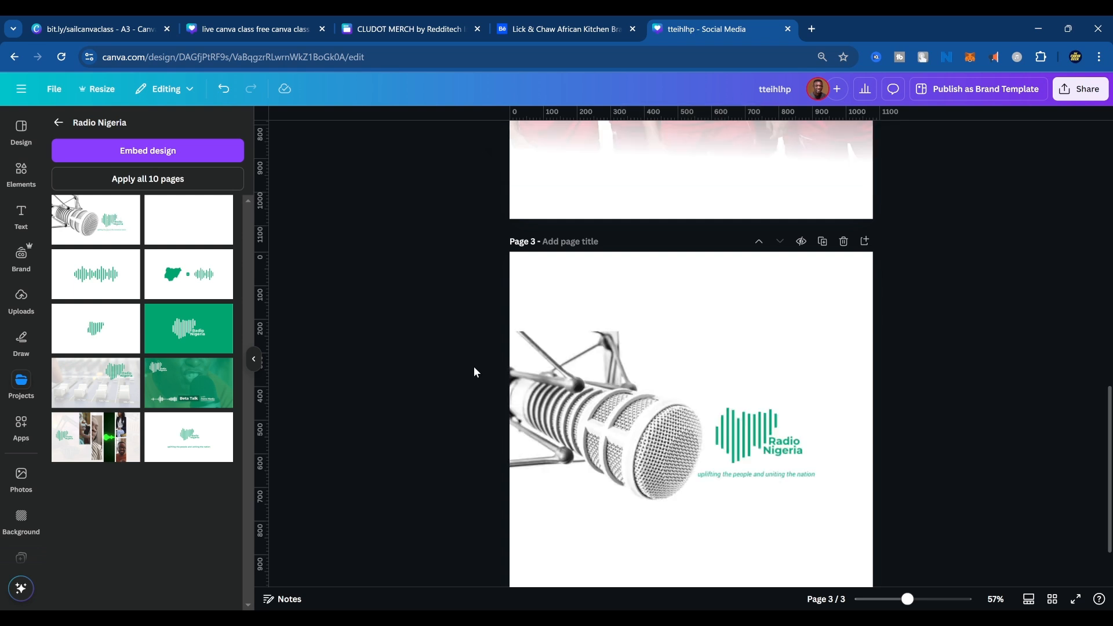
Delete the microphone image from page 3, and enlarge the Radio Nigeria logo with its tagline across the page.
mouse_move(625, 414)
left_mouse_down()
mouse_move(581, 454)
mouse_move(645, 432)
mouse_move(601, 421)
mouse_move(610, 406)
left_mouse_up()
key("Delete")
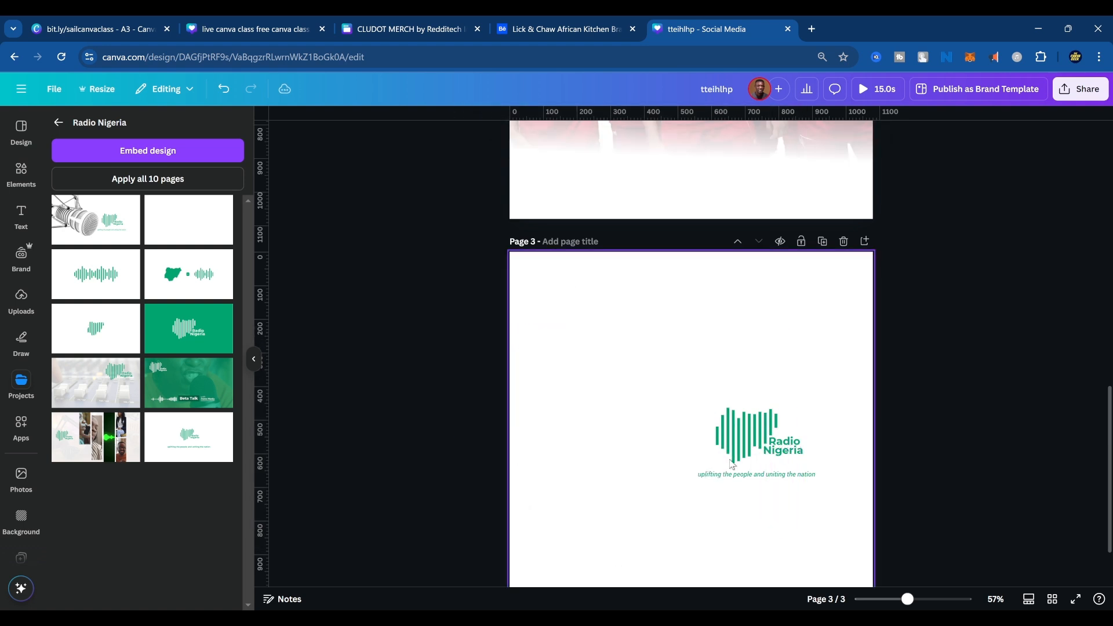
left_click_drag(663, 380, 858, 535)
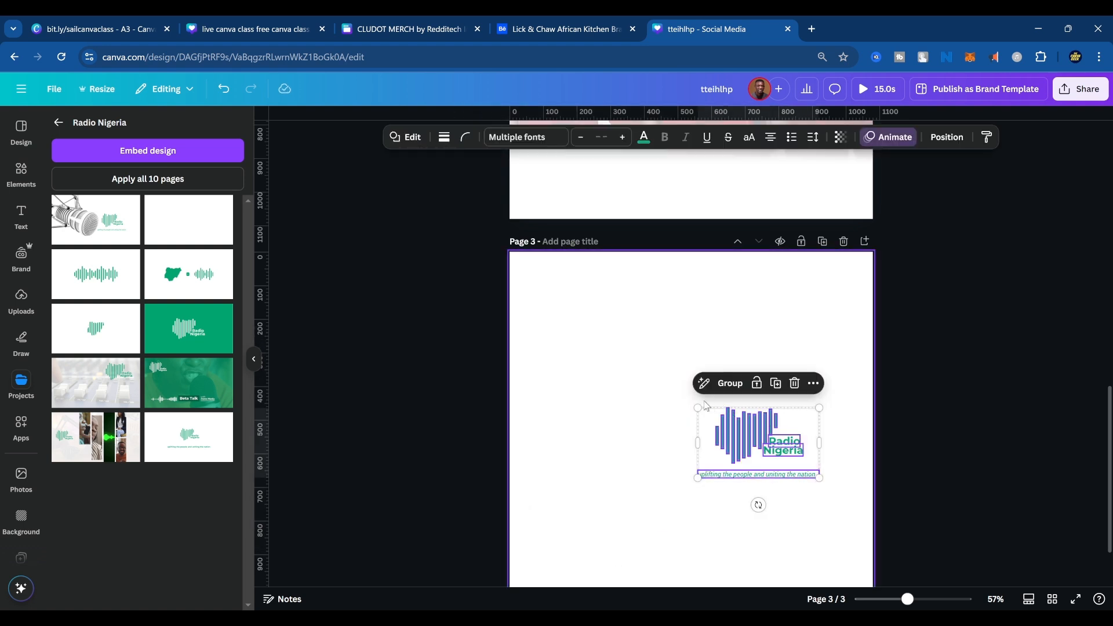
left_click_drag(697, 399, 515, 302)
left_click_drag(633, 370, 657, 461)
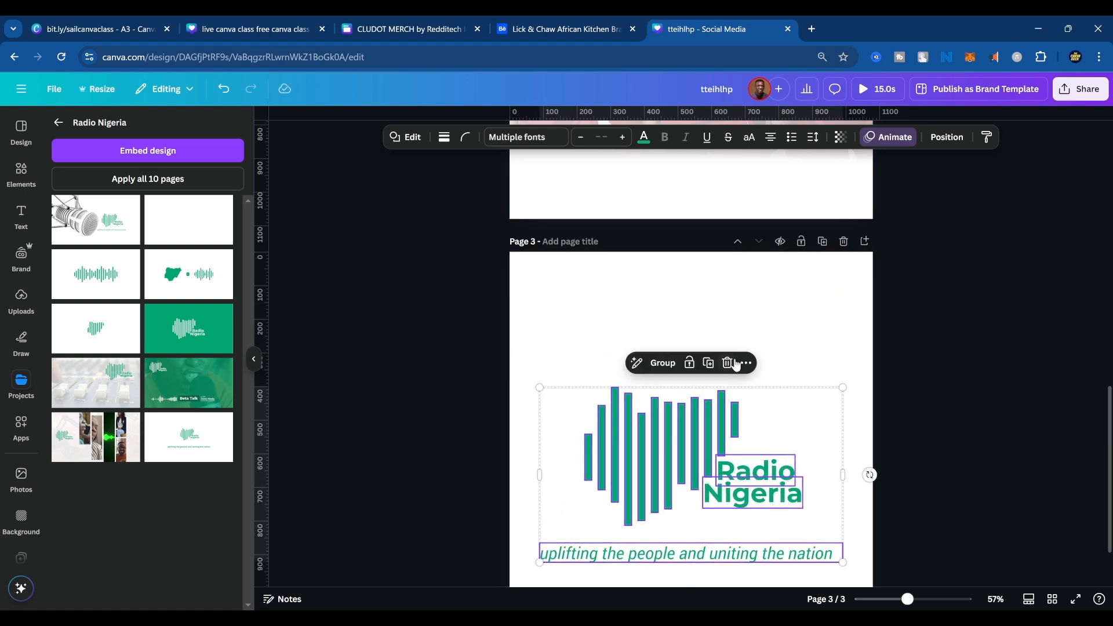
Shrink the Radio Nigeria logo and tagline to less than half the page width, and place them in page 3's upper-left area.
scroll(782, 367, "up", 1)
scroll(800, 385, "up", 1)
scroll(802, 387, "down", 2)
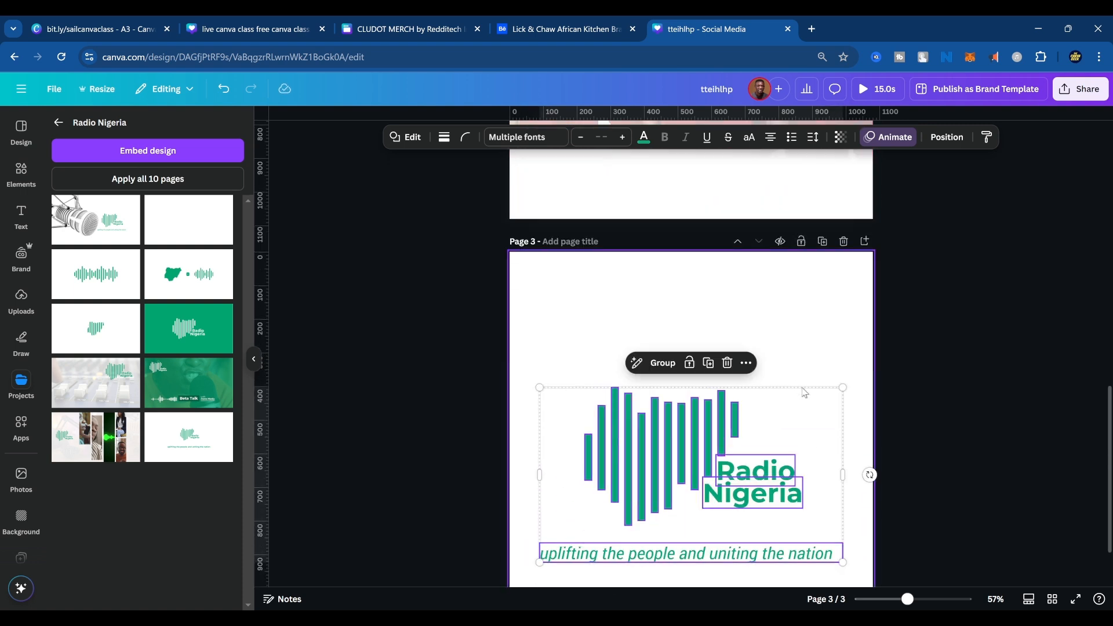
scroll(822, 407, "up", 2)
scroll(822, 408, "up", 1)
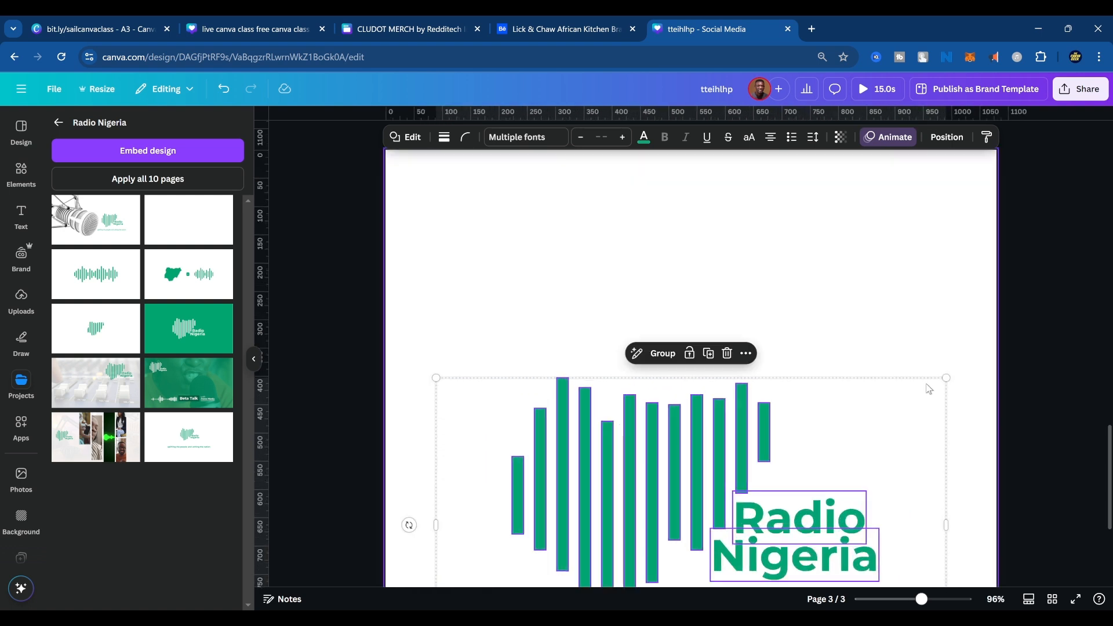
left_click_drag(947, 374, 896, 405)
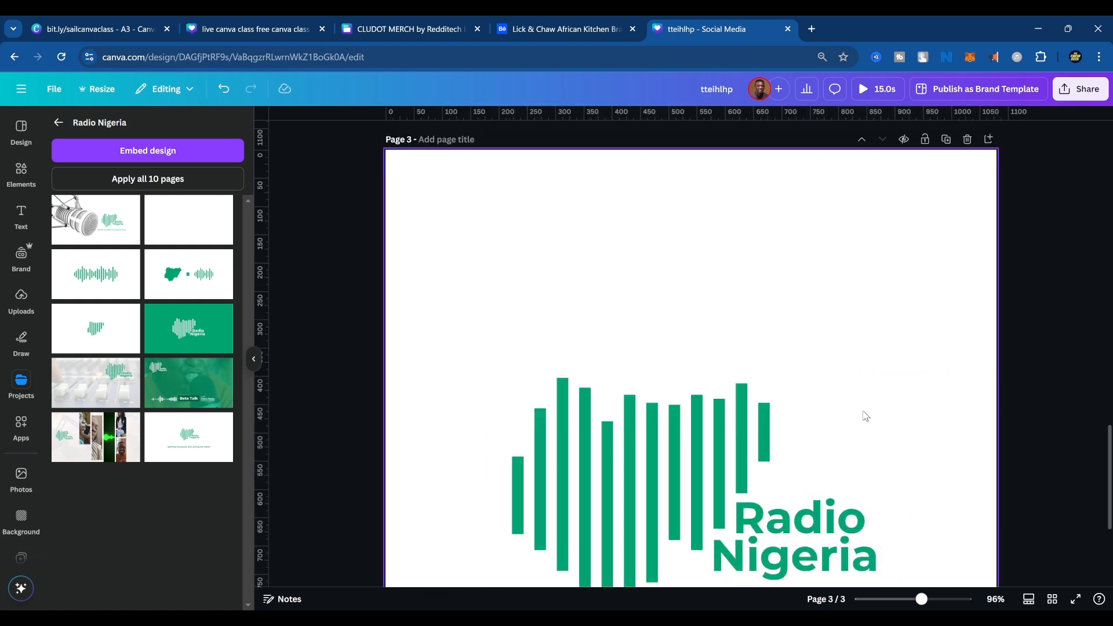
left_click(829, 420)
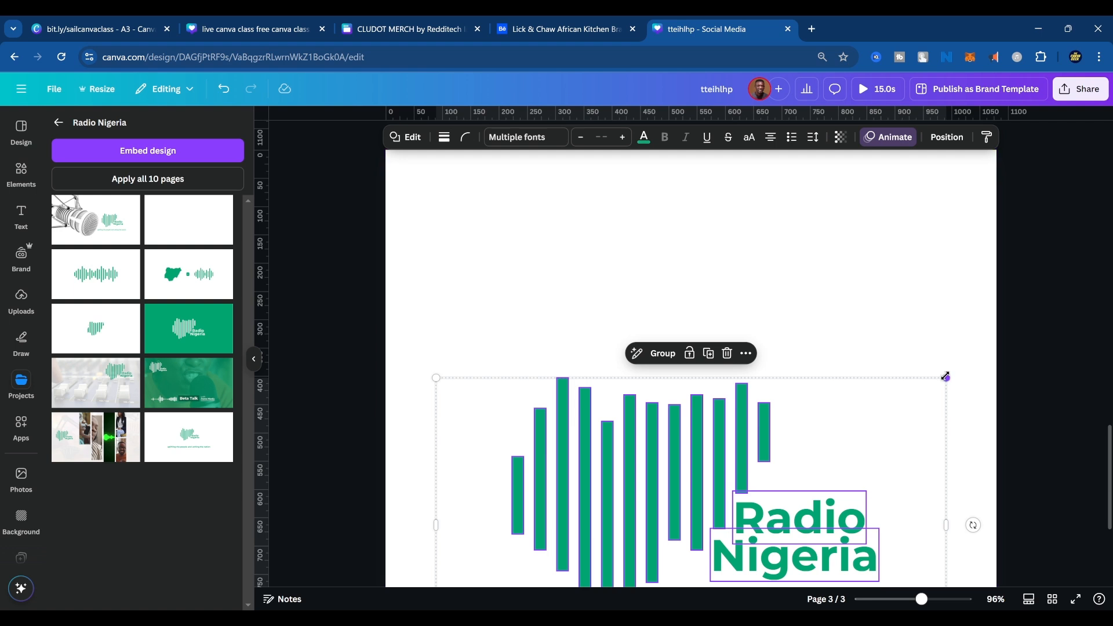
left_click_drag(947, 377, 666, 541)
left_click_drag(578, 555, 556, 285)
left_click(805, 427)
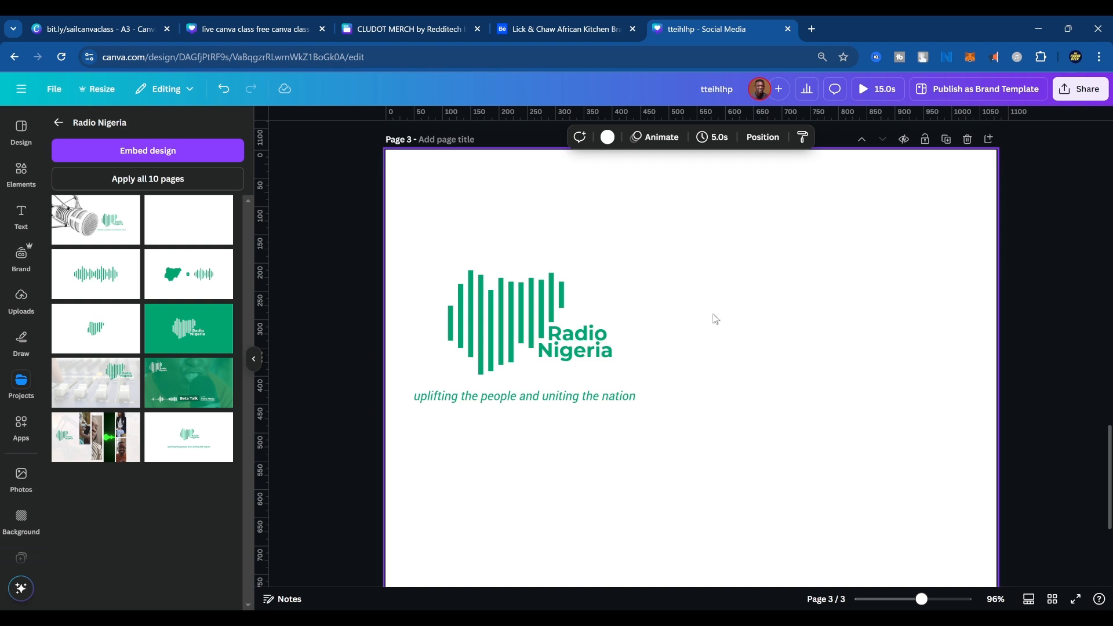
Add a green rectangle to page 3 and reshape it into a wide bar to the right of the Radio Nigeria logo.
key("r")
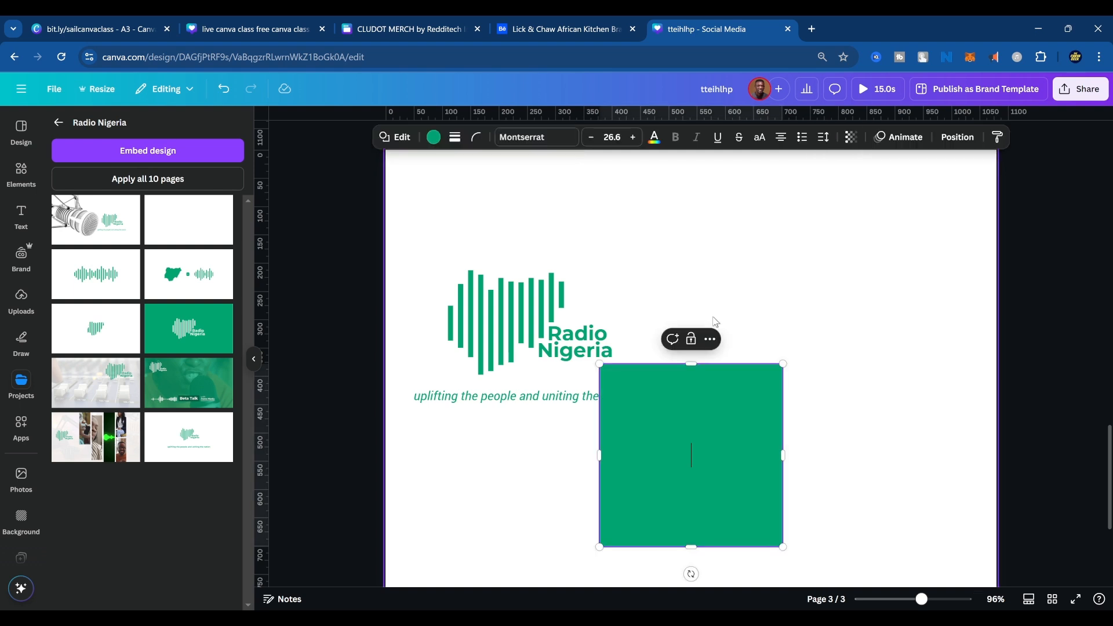
left_click_drag(713, 434, 834, 283)
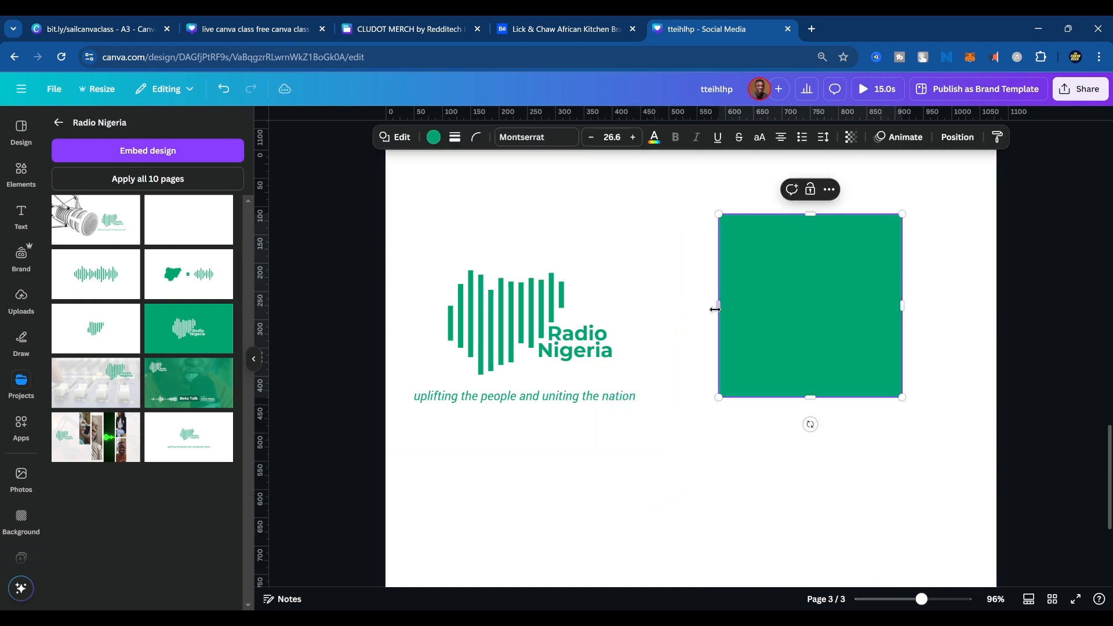
left_click_drag(719, 306, 564, 281)
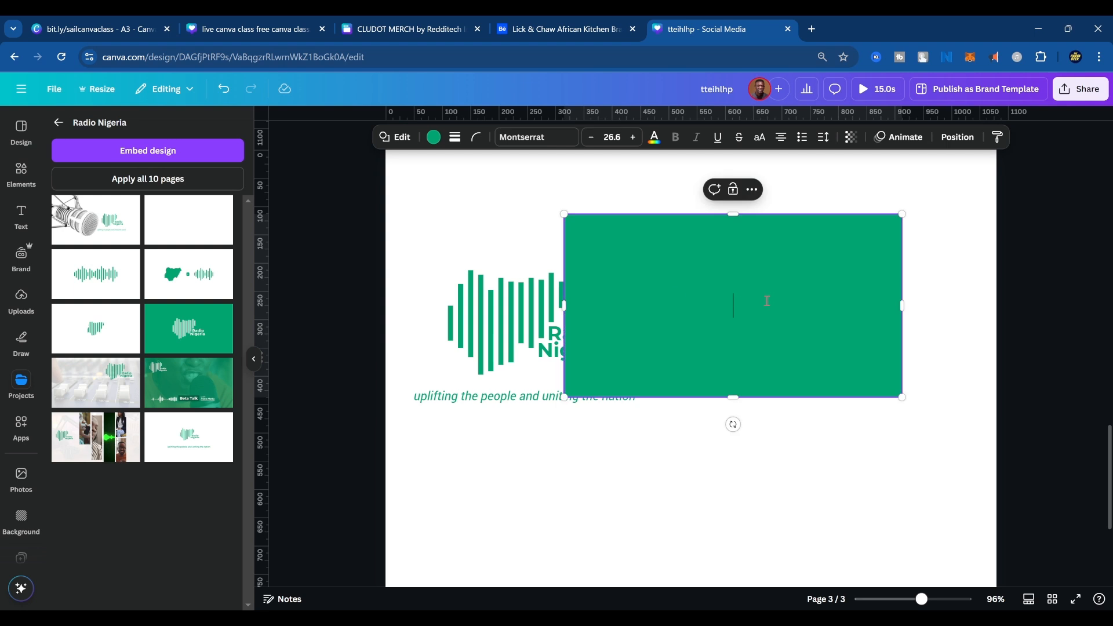
left_click_drag(806, 295, 903, 275)
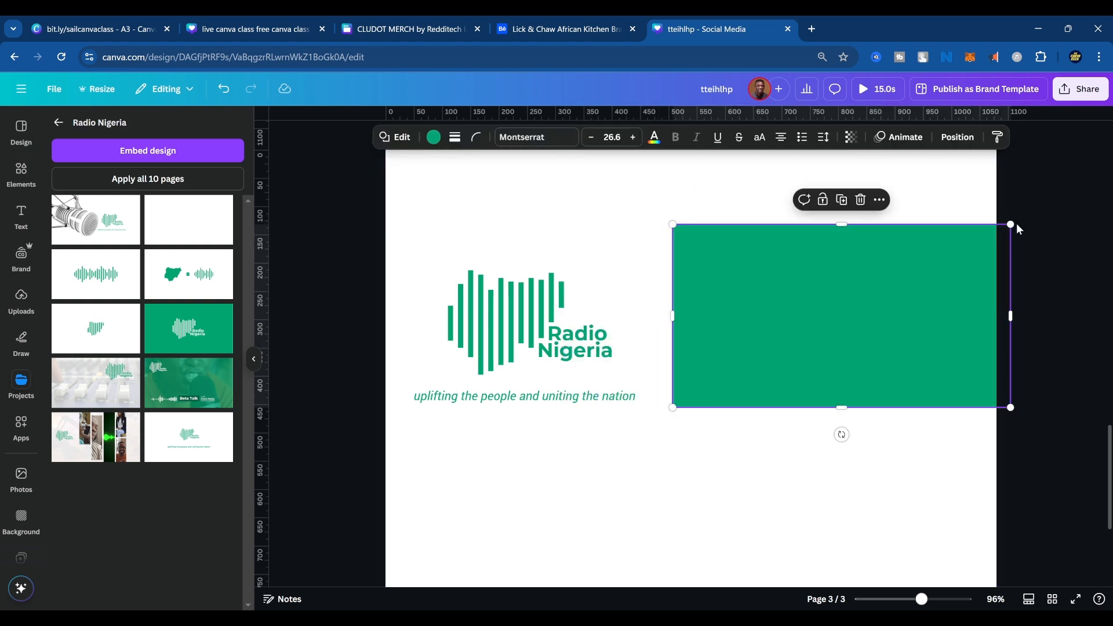
left_click_drag(1011, 224, 972, 308)
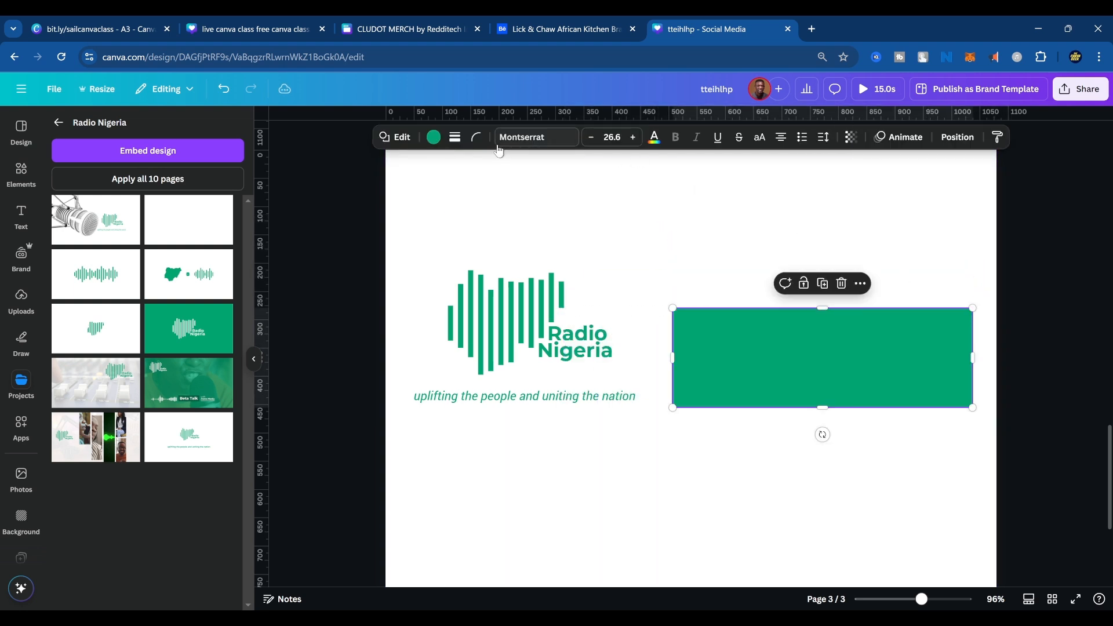
Round the wide green bar's corners to 98, and delete the bar.
left_click(476, 137)
left_click_drag(426, 189, 503, 201)
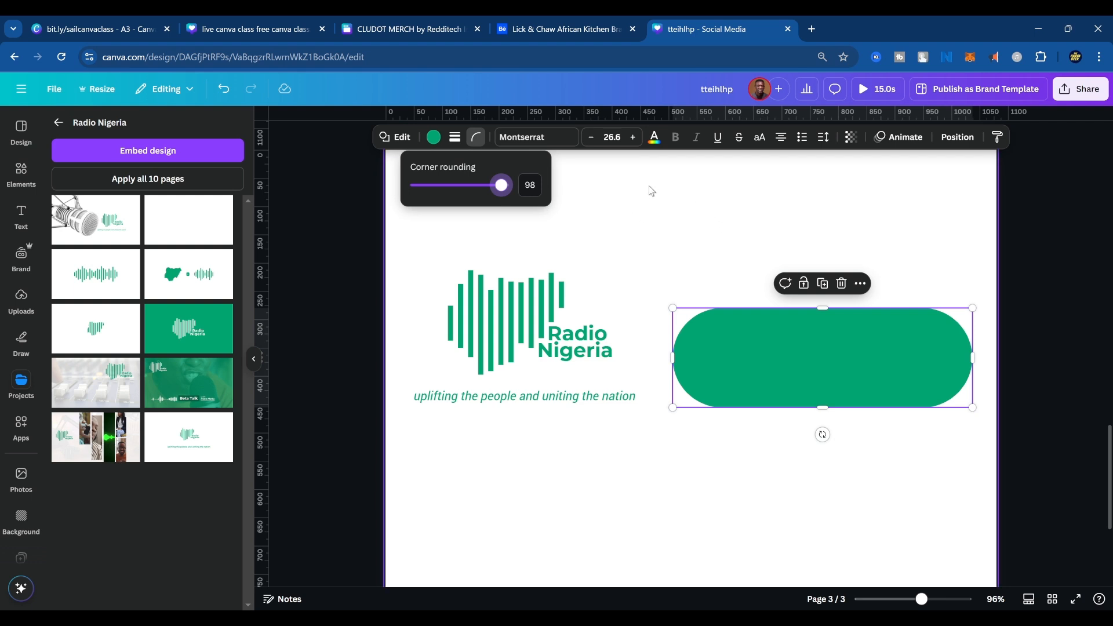
left_click(647, 204)
left_click(784, 348)
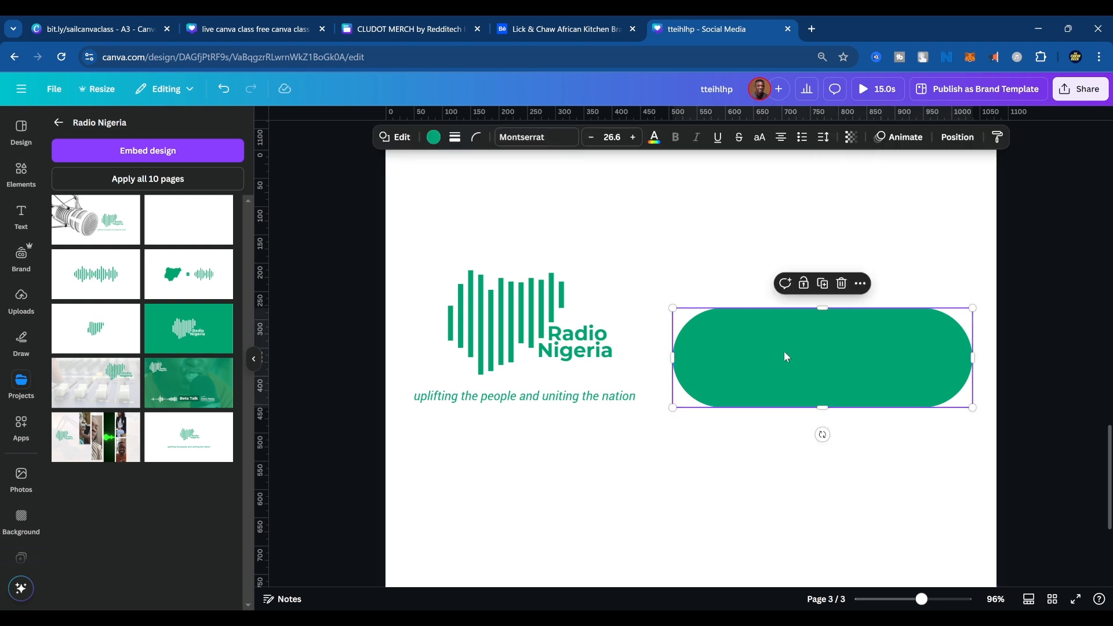
key("Delete")
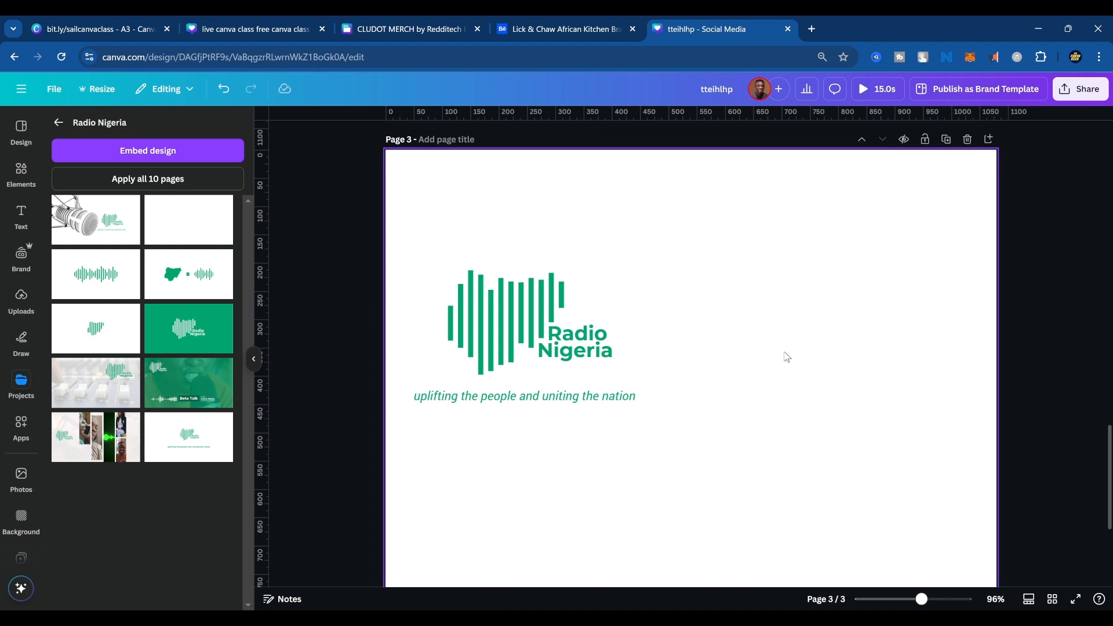
Add a new green square to the right of the logo and reshape it into a tall, narrow bar.
key("ctrl+z")
left_click_drag(682, 475, 795, 328)
left_click_drag(791, 242, 788, 186)
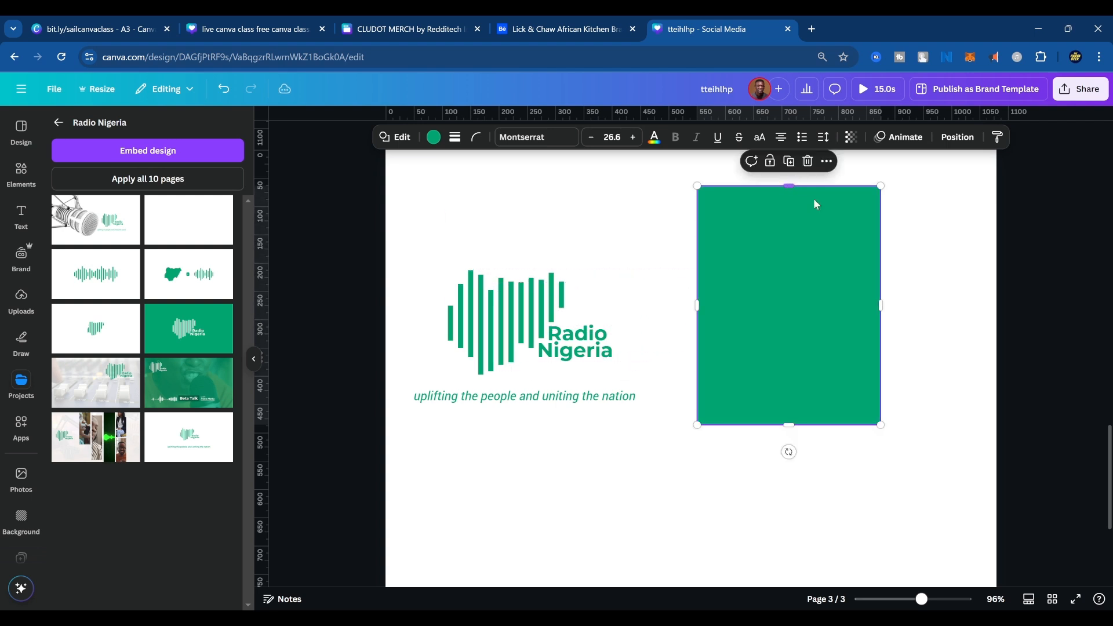
left_click_drag(881, 306, 771, 311)
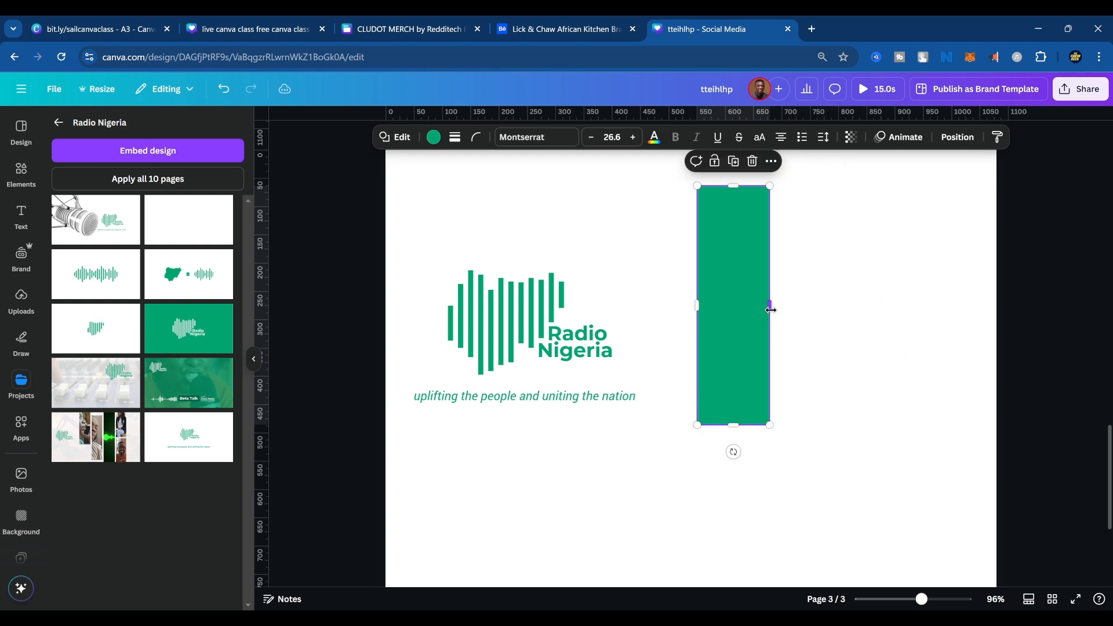
Set the tall green bar's corner rounding to 58 so it resembles one of the logo's bars with rounded ends.
left_click(479, 139)
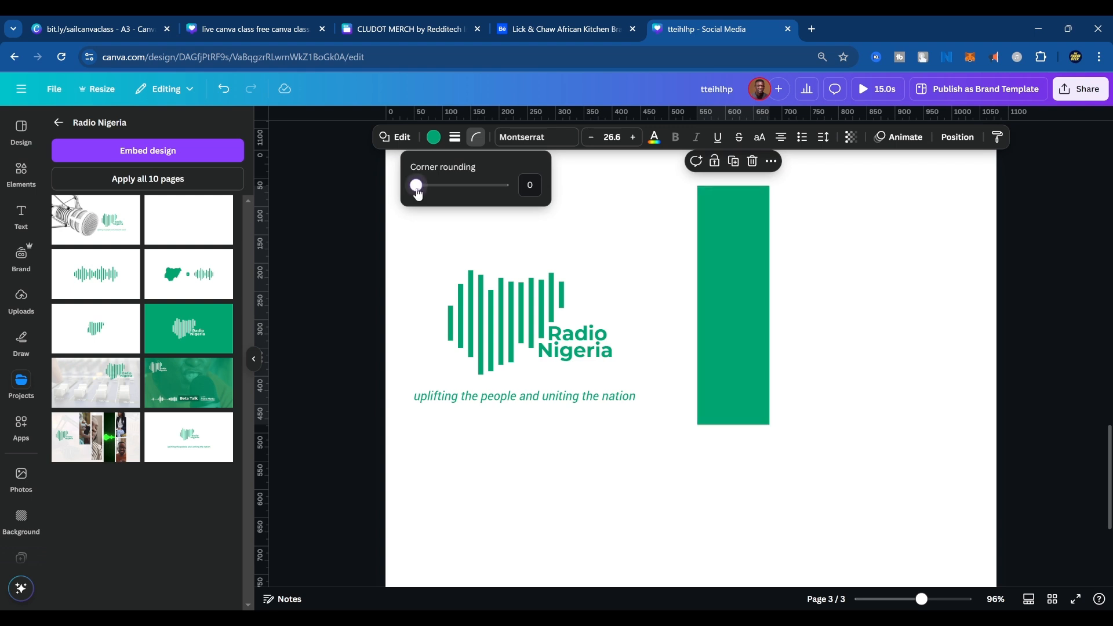
left_click_drag(418, 194, 468, 202)
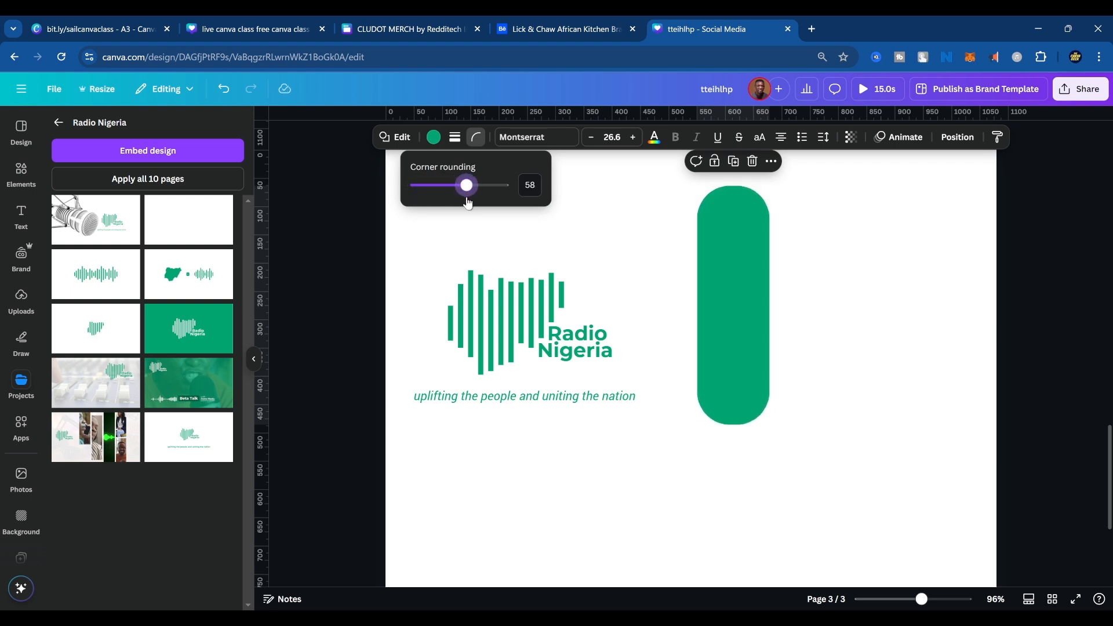
left_click(877, 340)
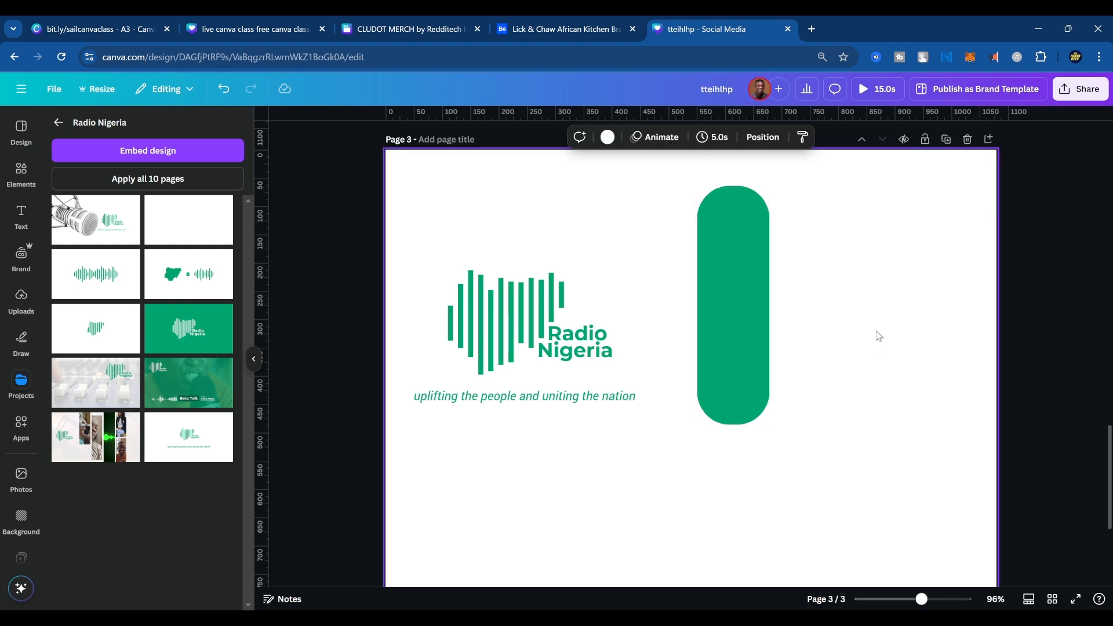
left_click(754, 347)
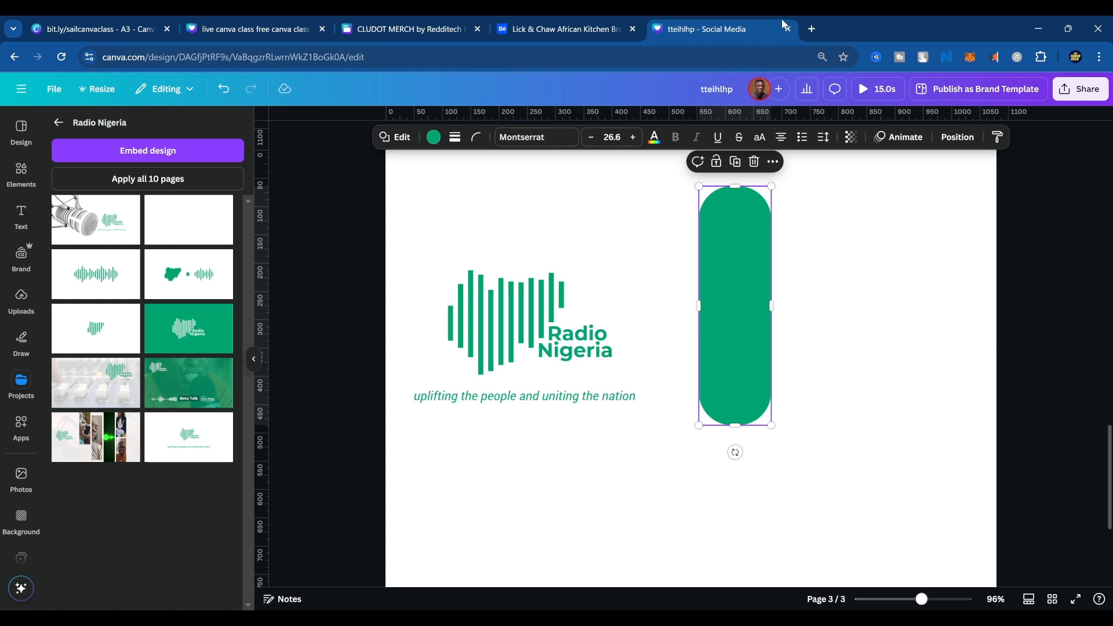
left_click(811, 29)
type("you")
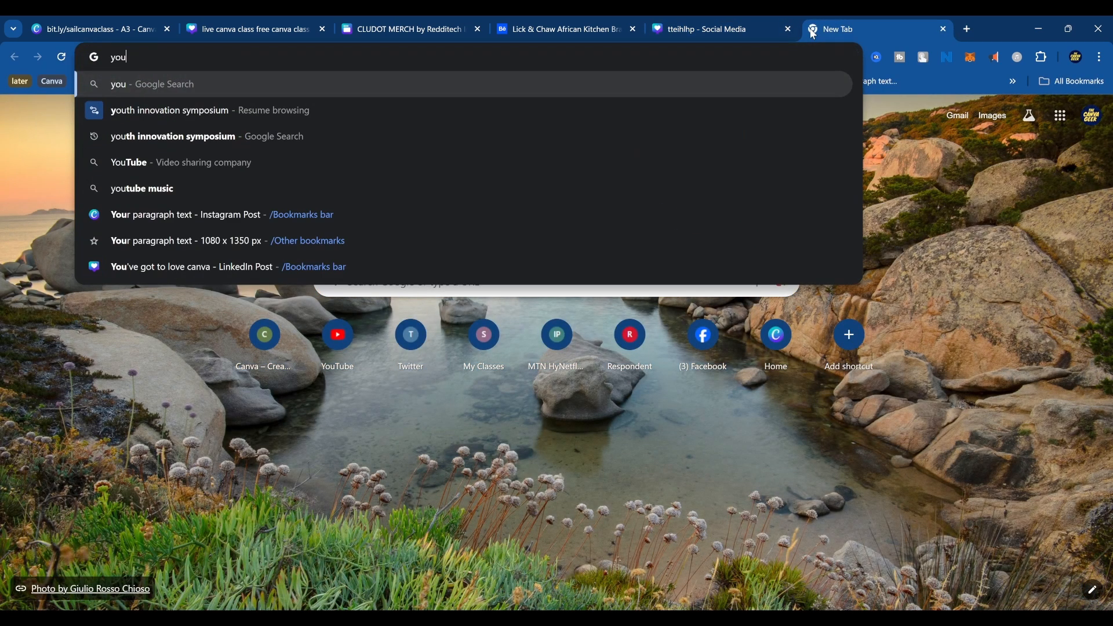
type("tube")
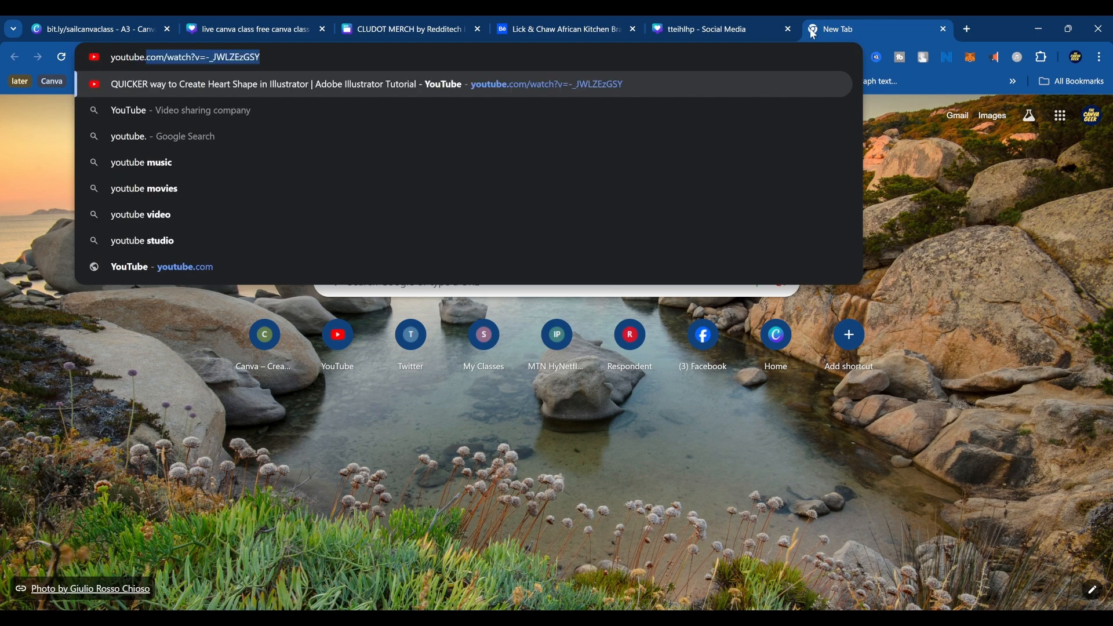
type(".com")
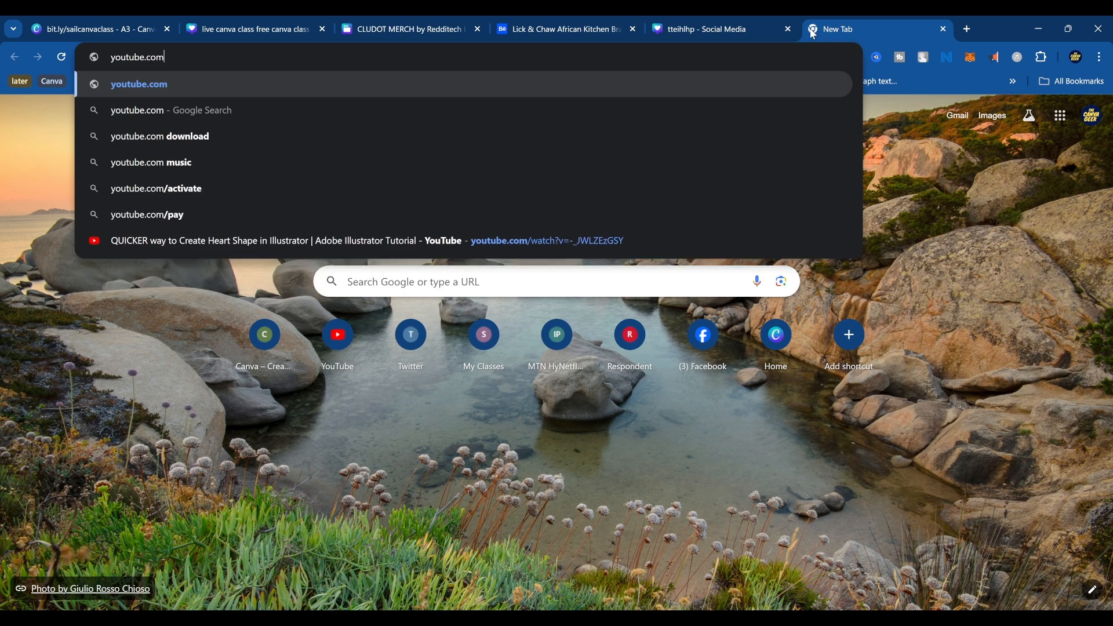
type("/")
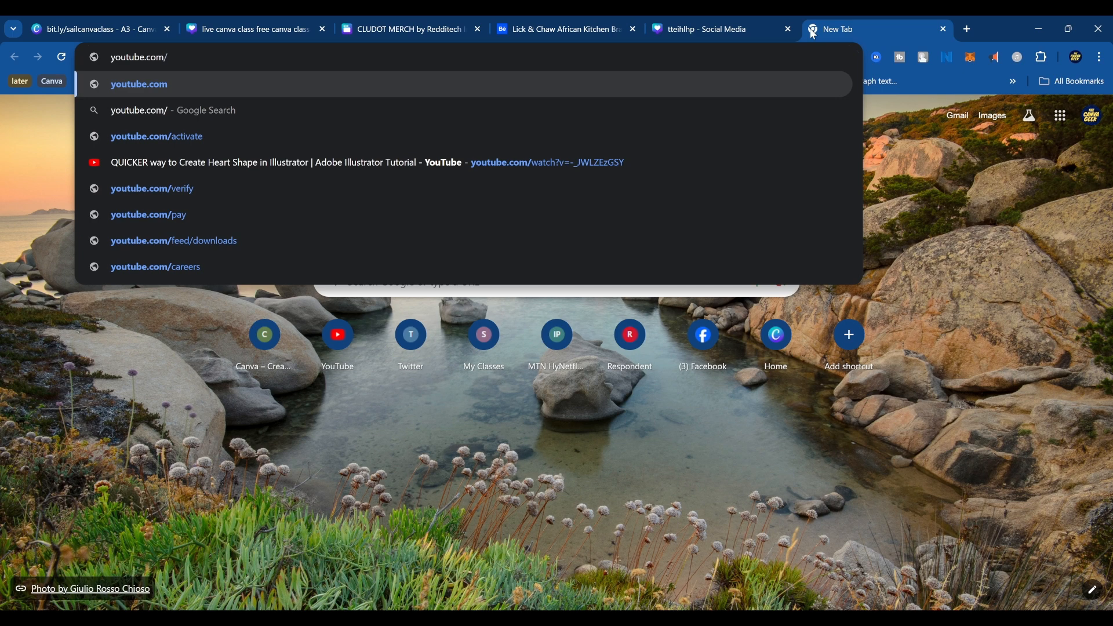
type("@theca")
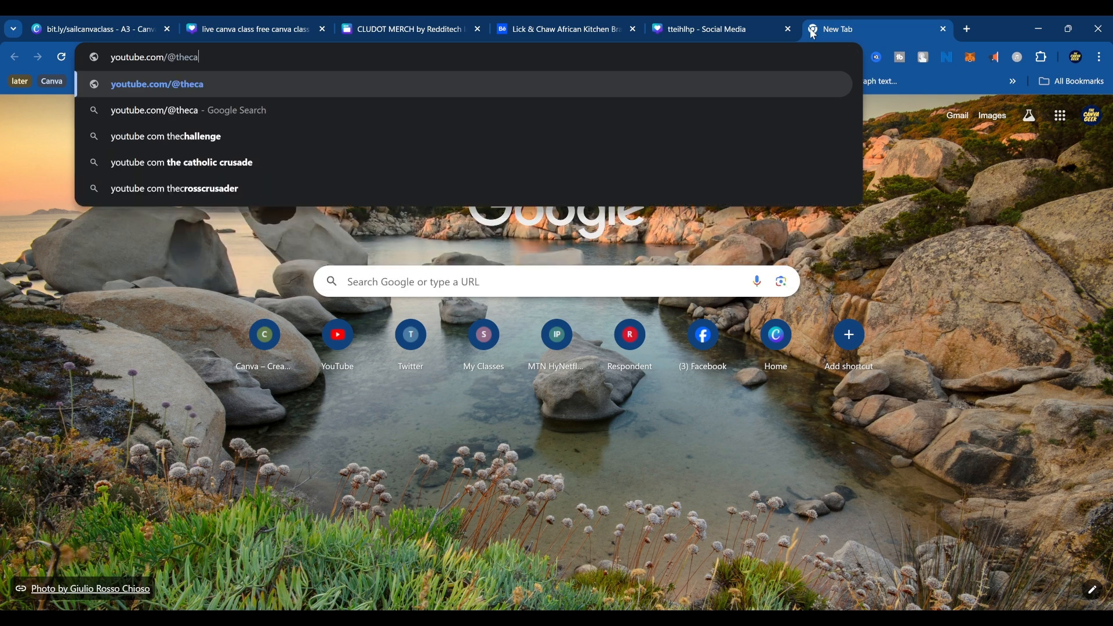
type("nvageek")
key("Return")
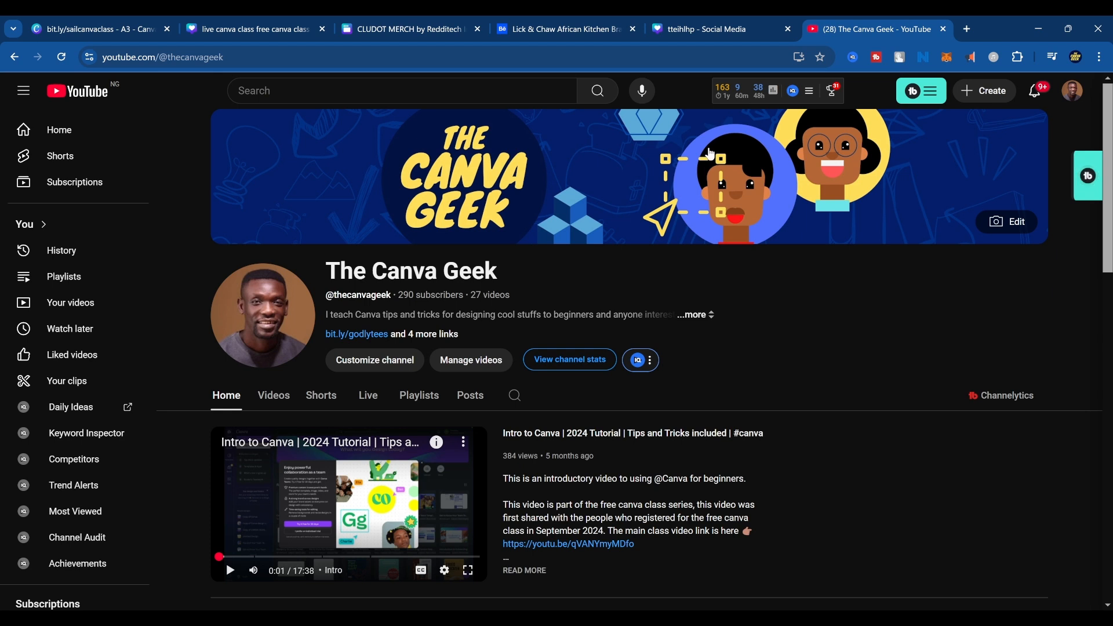
left_click(610, 196)
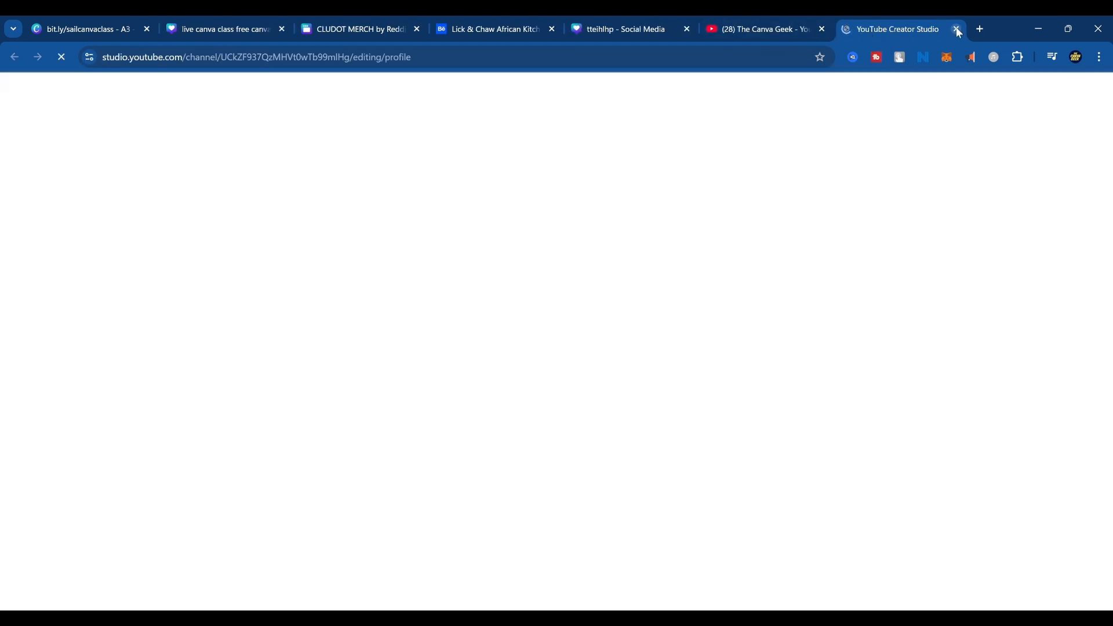
key("ctrl+w")
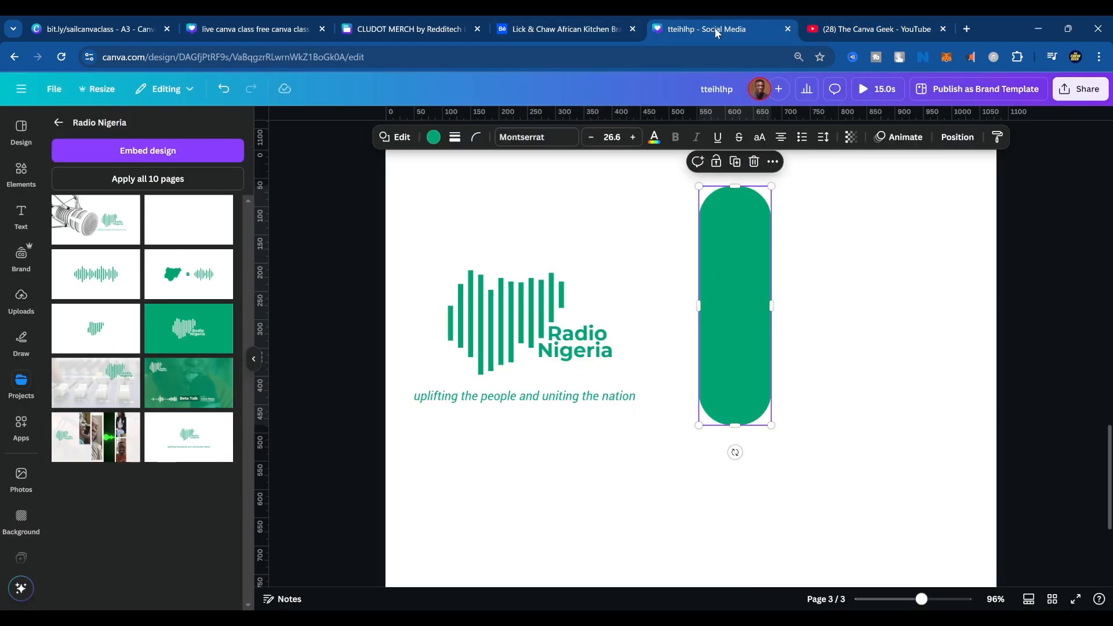
Return to the tteihlhp Canva design and add a blank page after page 3.
left_click(715, 26)
scroll(689, 410, "down", 4)
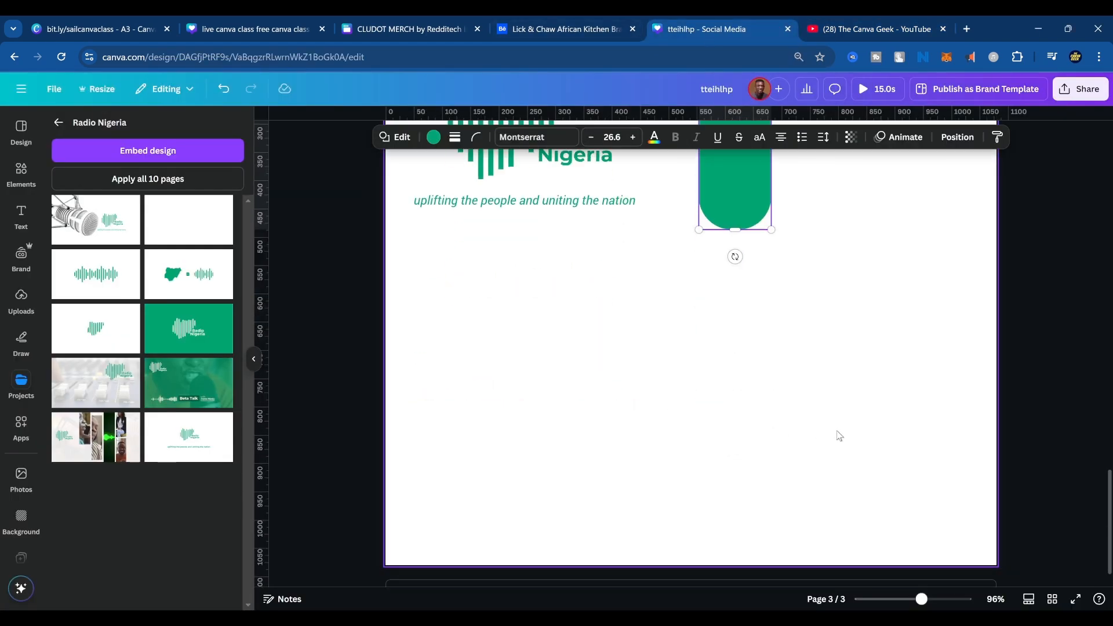
scroll(825, 425, "up", 4)
scroll(780, 427, "down", 4)
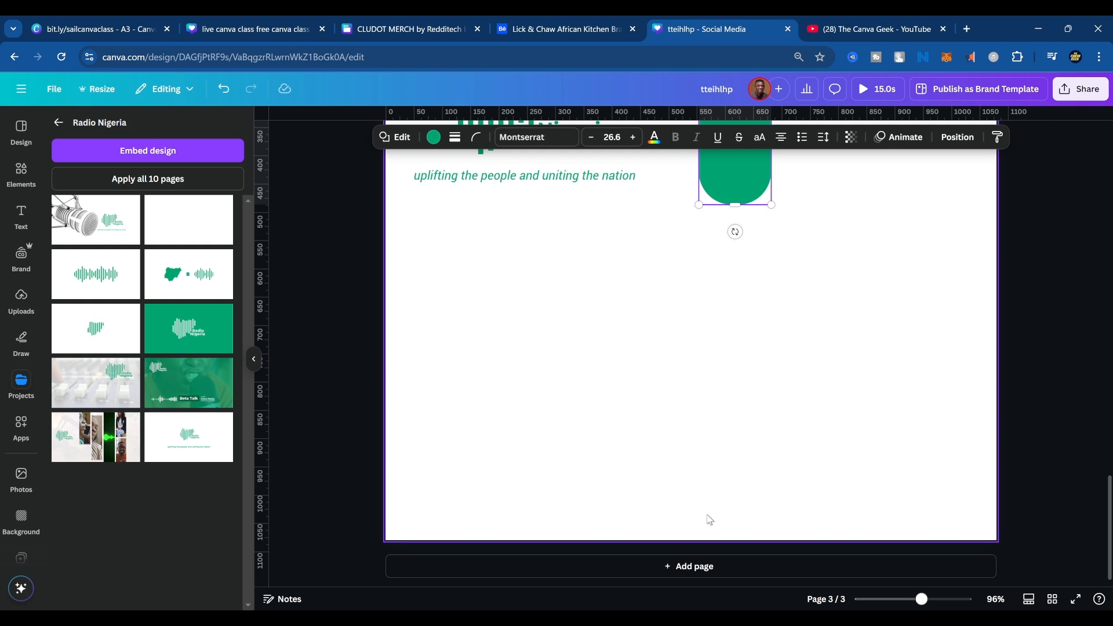
left_click(681, 566)
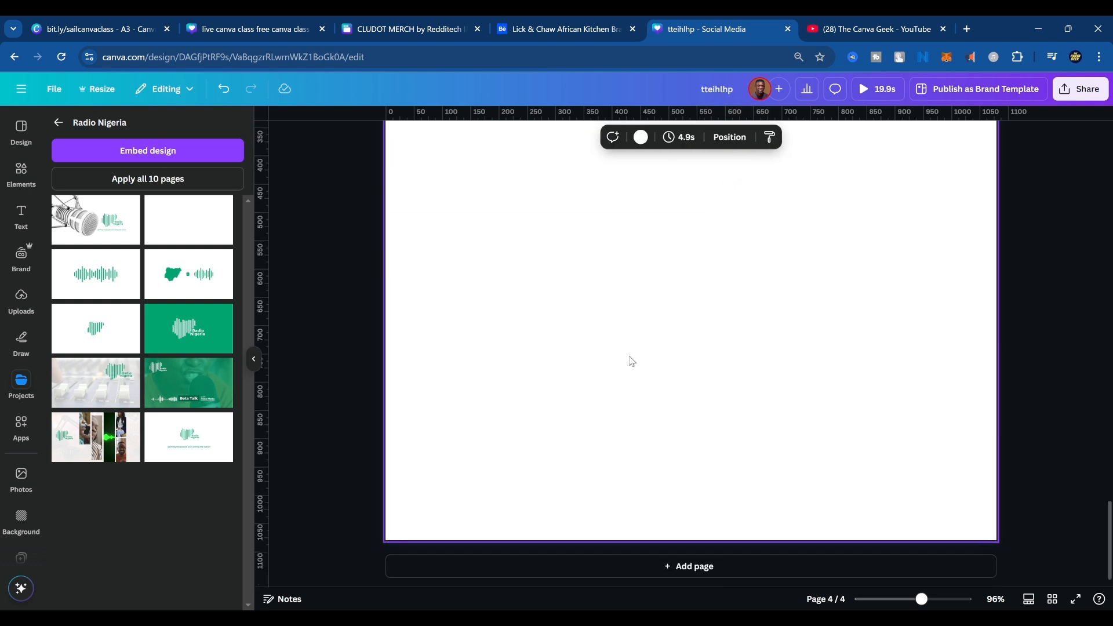
Paste the copied part of the channel banner onto page 4 and move it down so it overhangs the page's left edge.
key("ctrl+v")
left_click_drag(651, 222, 436, 398)
left_click(687, 235)
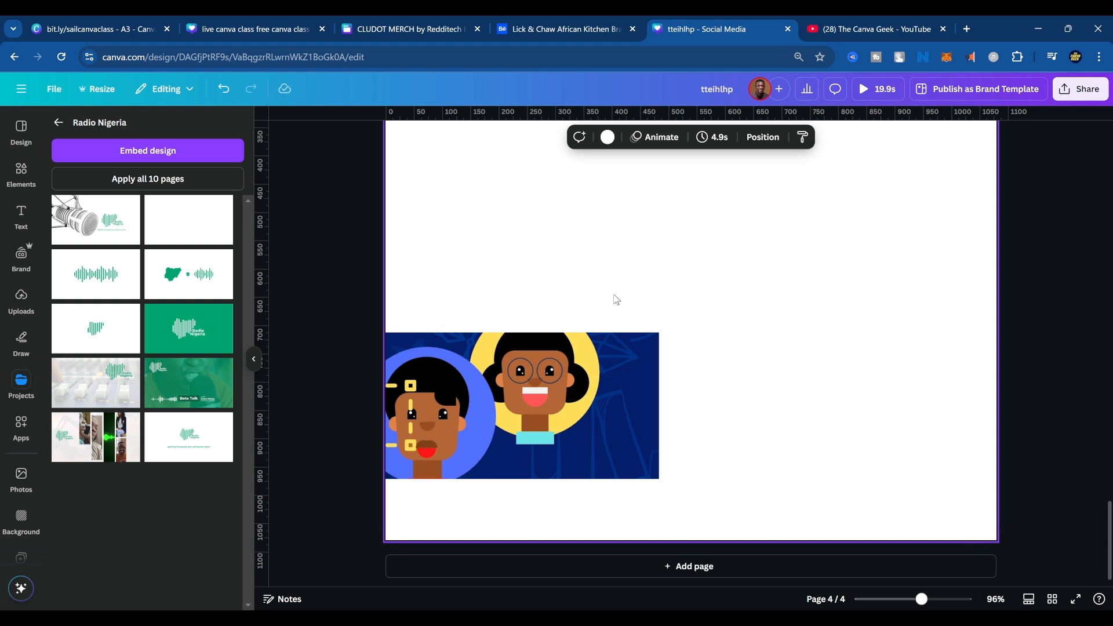
left_click(609, 348)
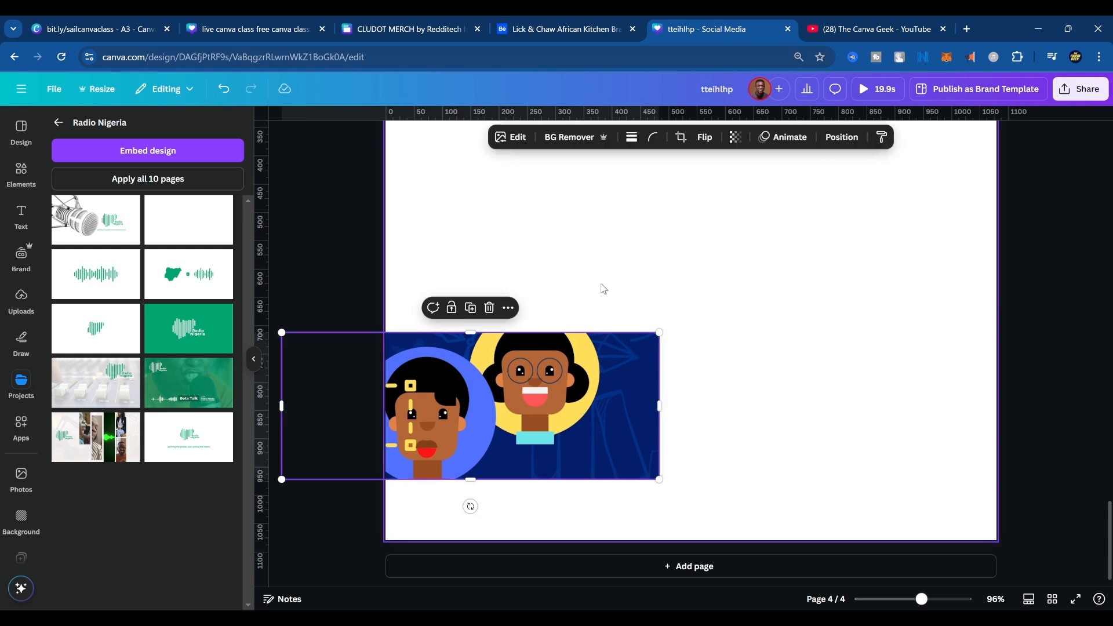
left_click(778, 305)
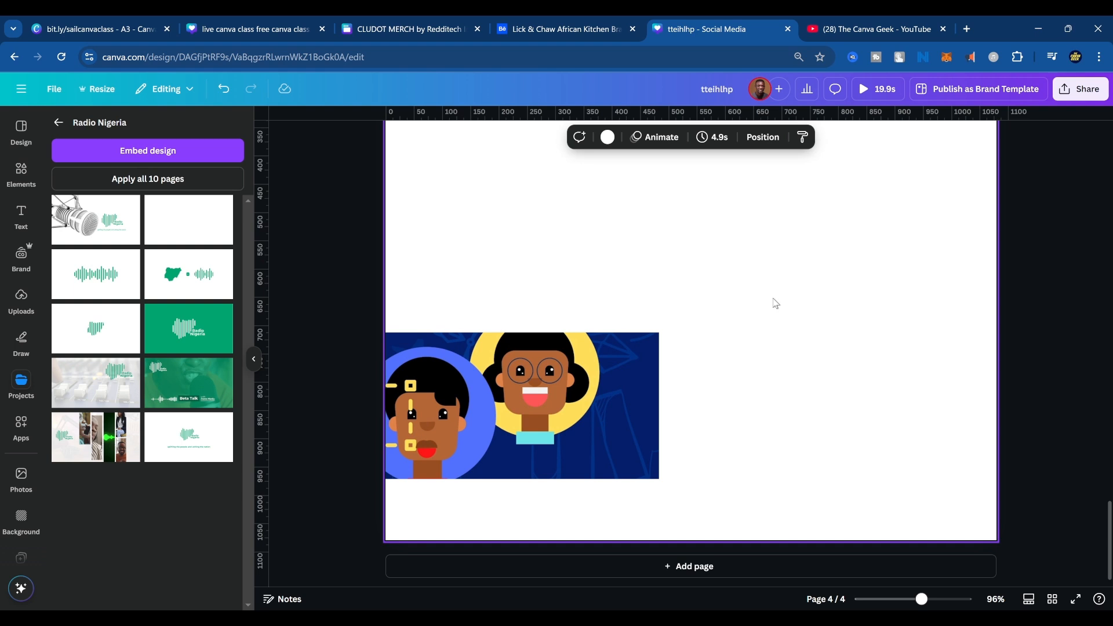
scroll(776, 303, "up", 8)
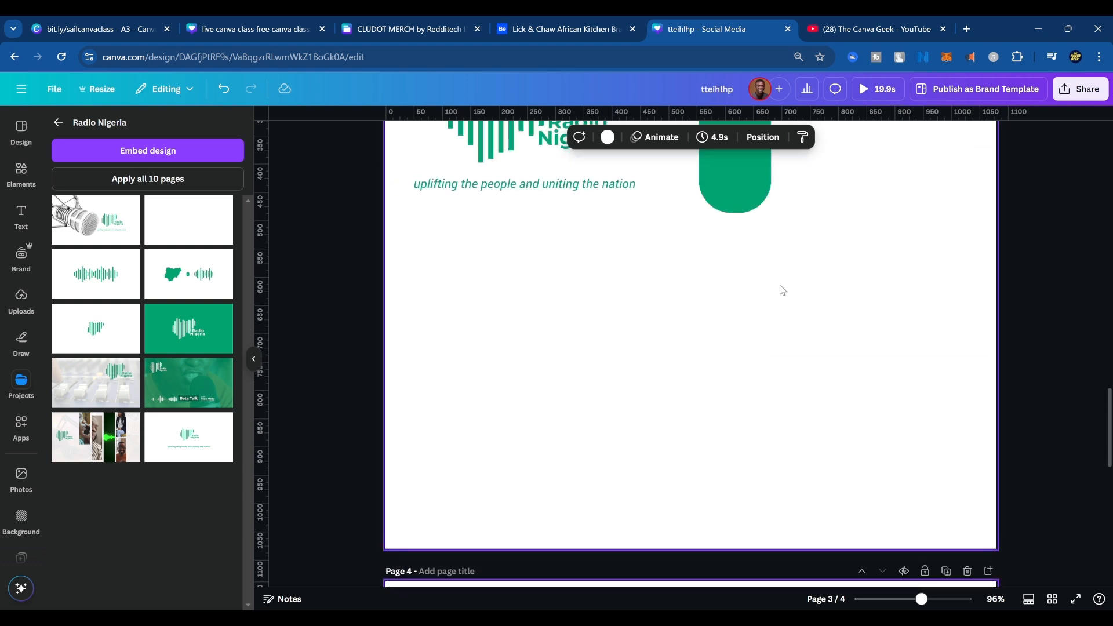
scroll(783, 291, "up", 2)
scroll(786, 297, "down", 8)
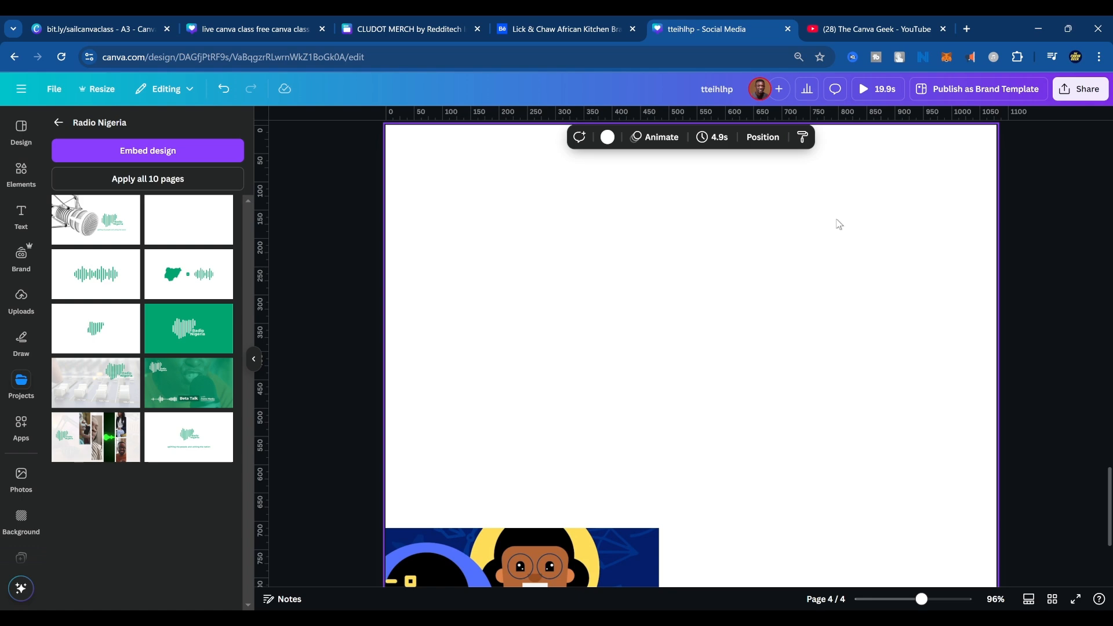
Enter the address canva.new in a new browser tab without loading it.
key("ctrl+t")
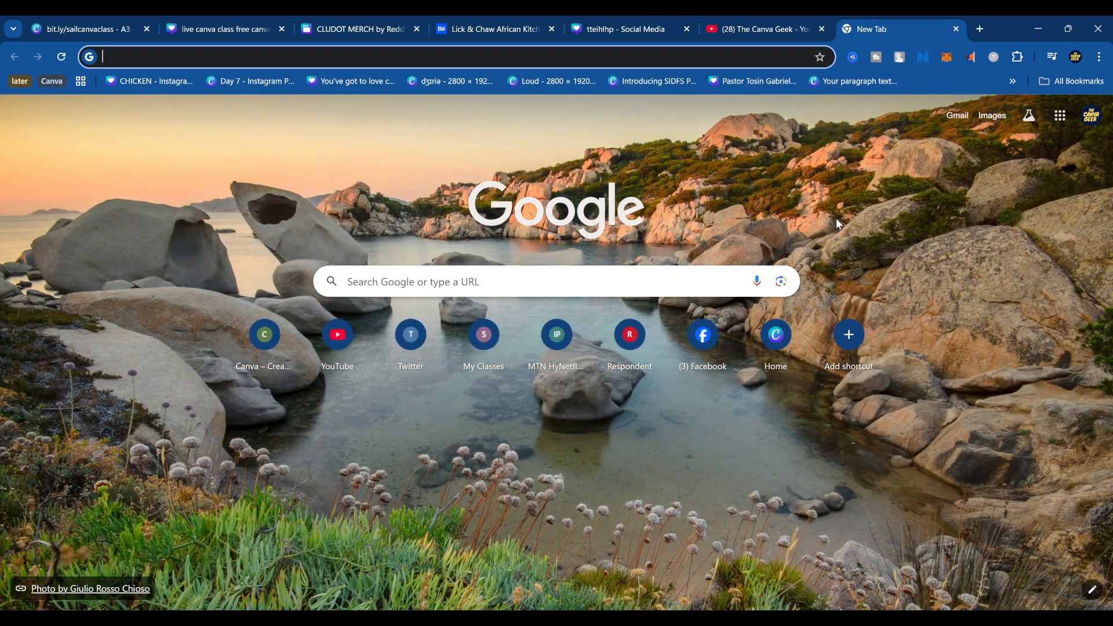
type("can")
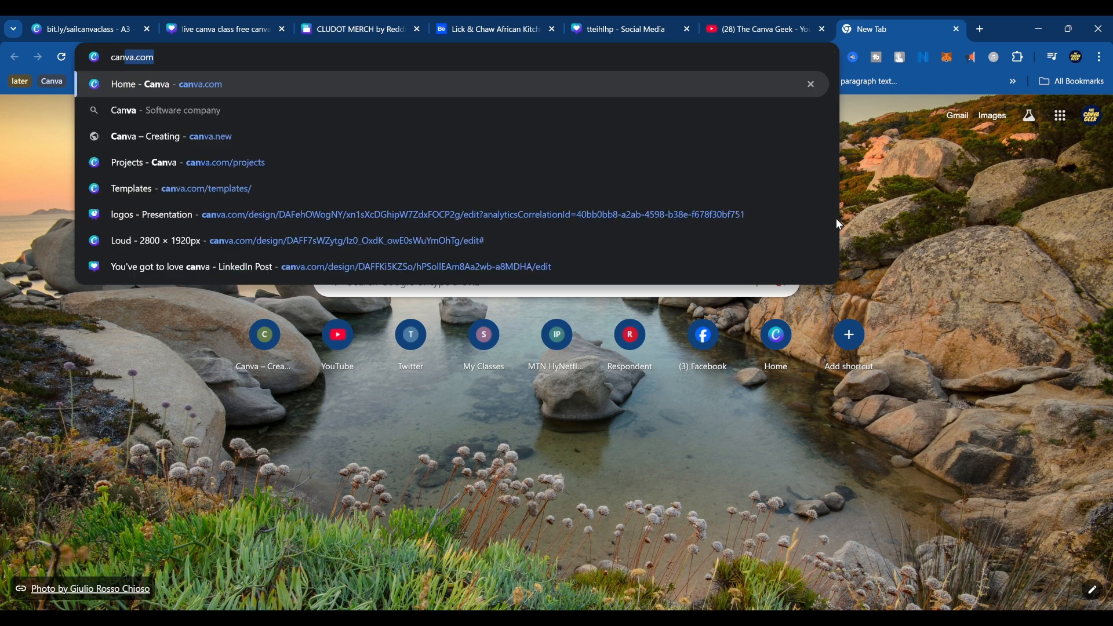
type("va.")
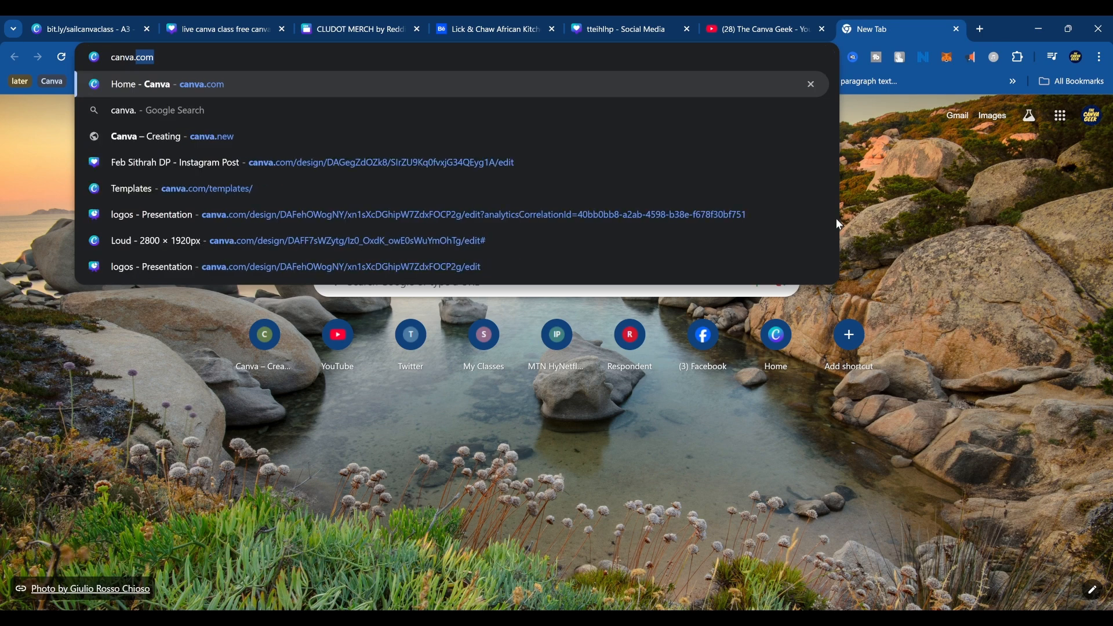
type("new")
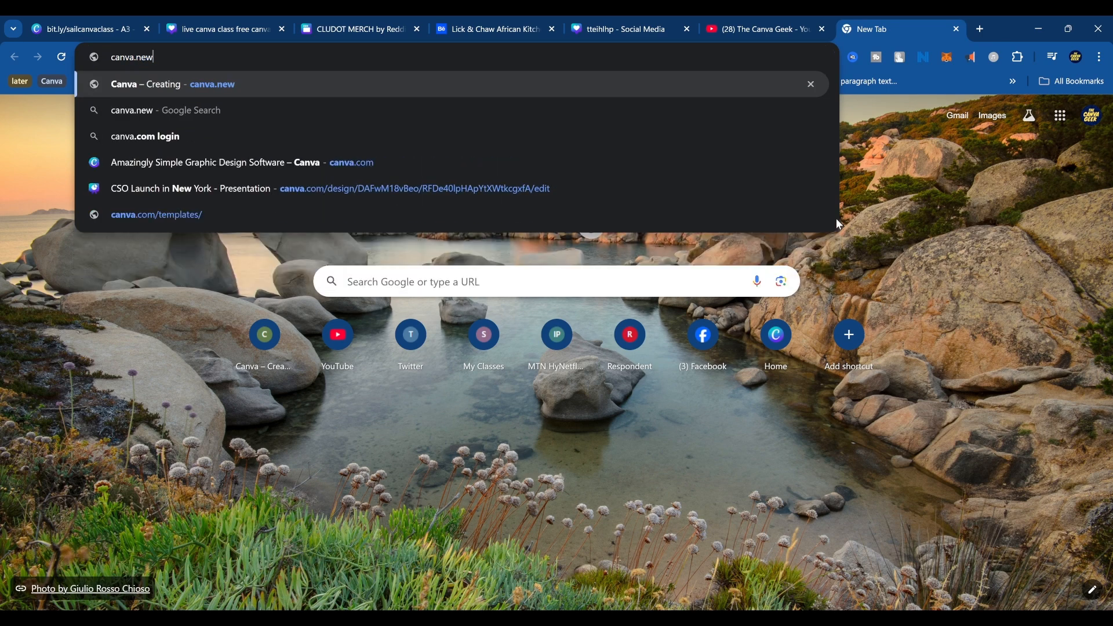
Go back to the tteihlhp design and look through its pages, from the team poster to the Radio Nigeria logo.
left_click(646, 17)
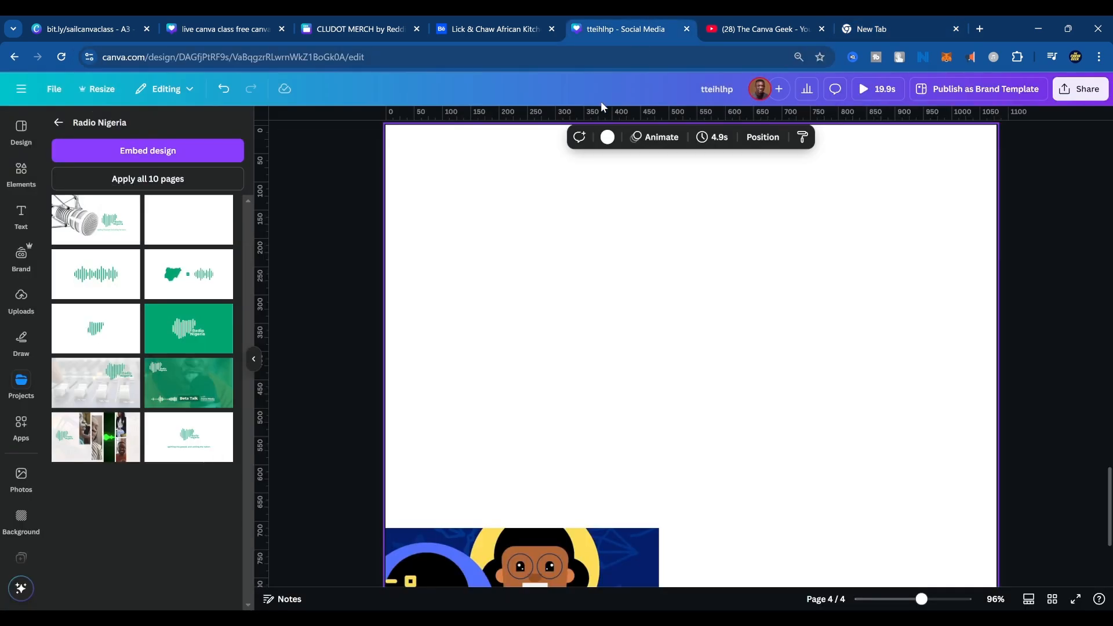
scroll(608, 462, "up", 15)
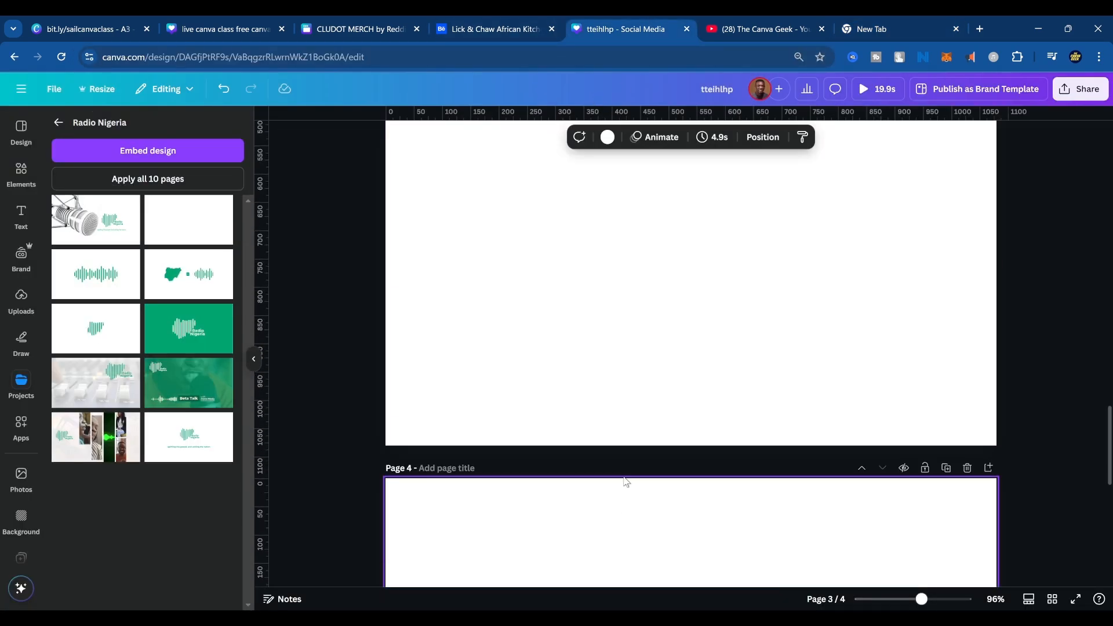
scroll(631, 483, "down", 2)
scroll(695, 453, "up", 12)
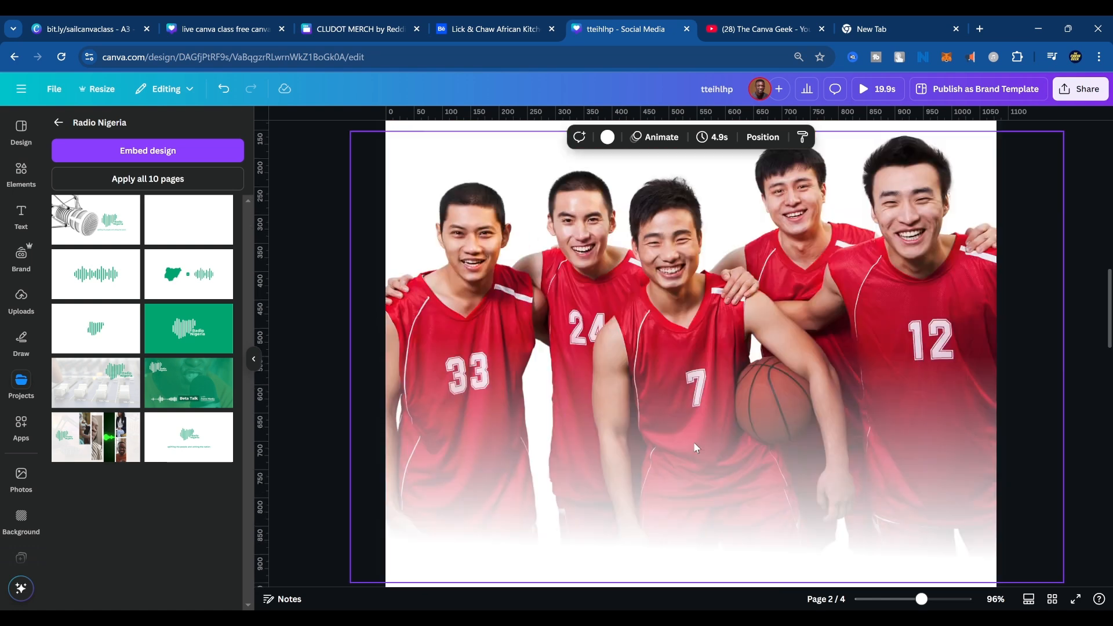
scroll(711, 450, "up", 6)
scroll(711, 450, "down", 4)
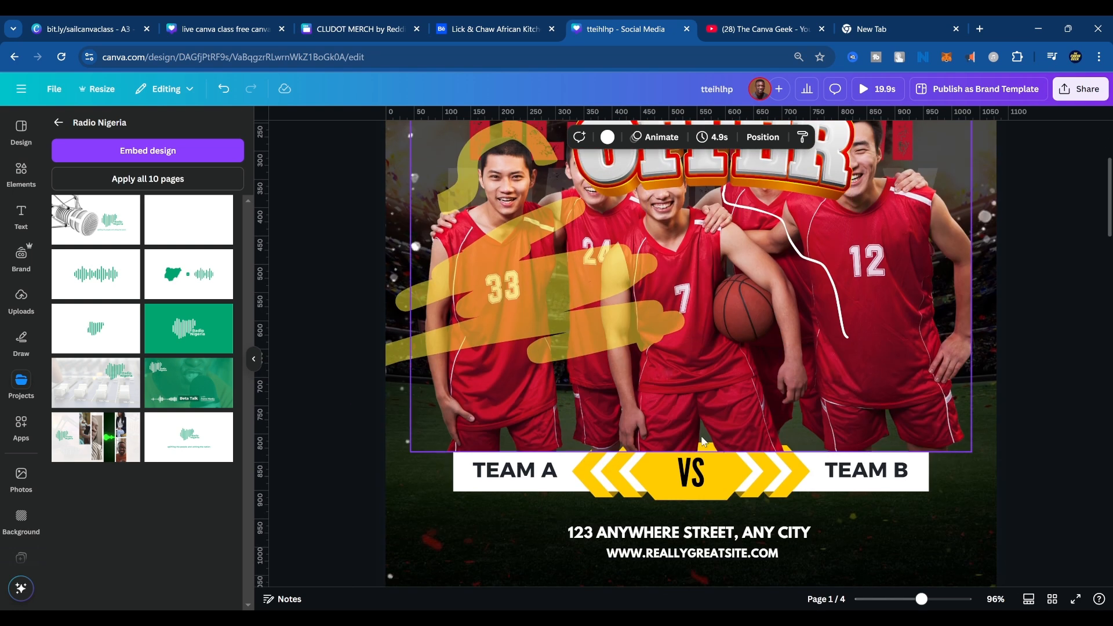
scroll(718, 449, "up", 3)
scroll(705, 443, "down", 10)
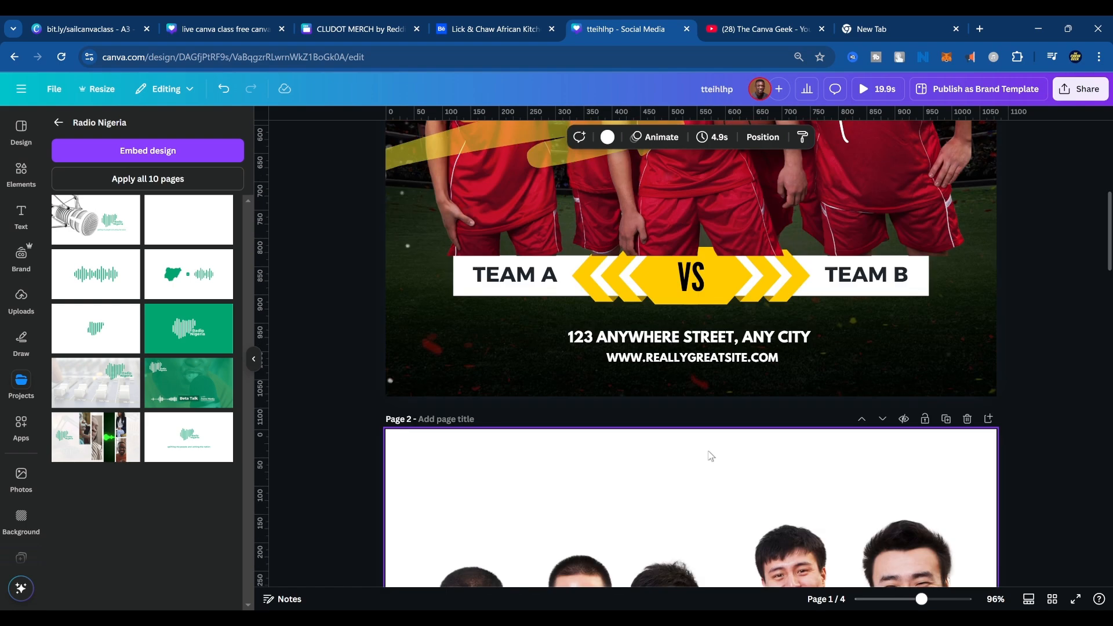
scroll(718, 380, "down", 1)
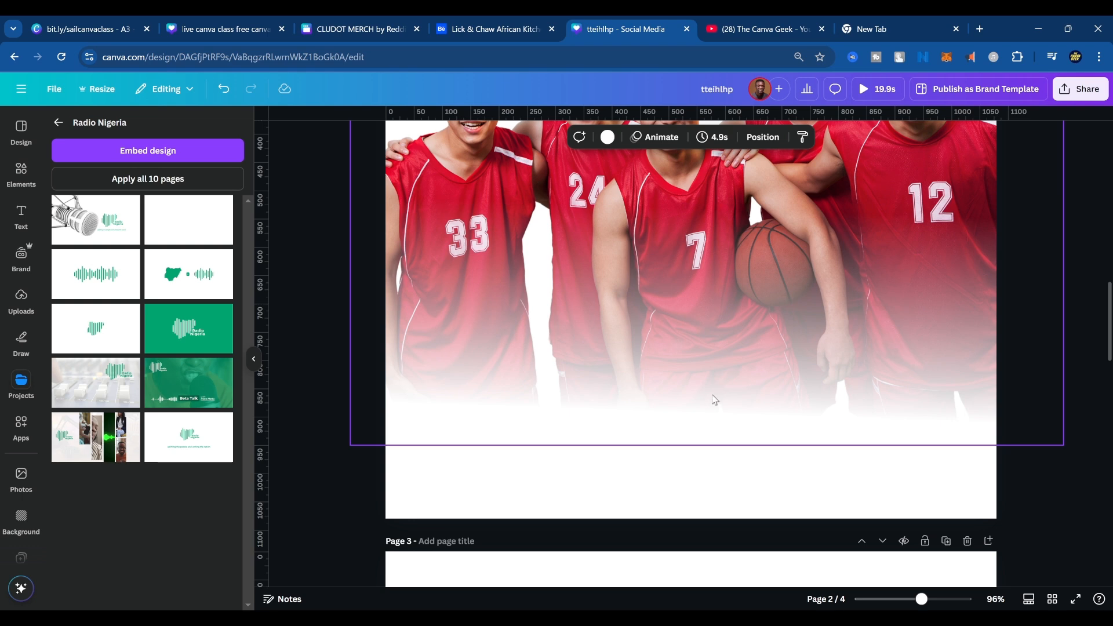
scroll(718, 392, "up", 12)
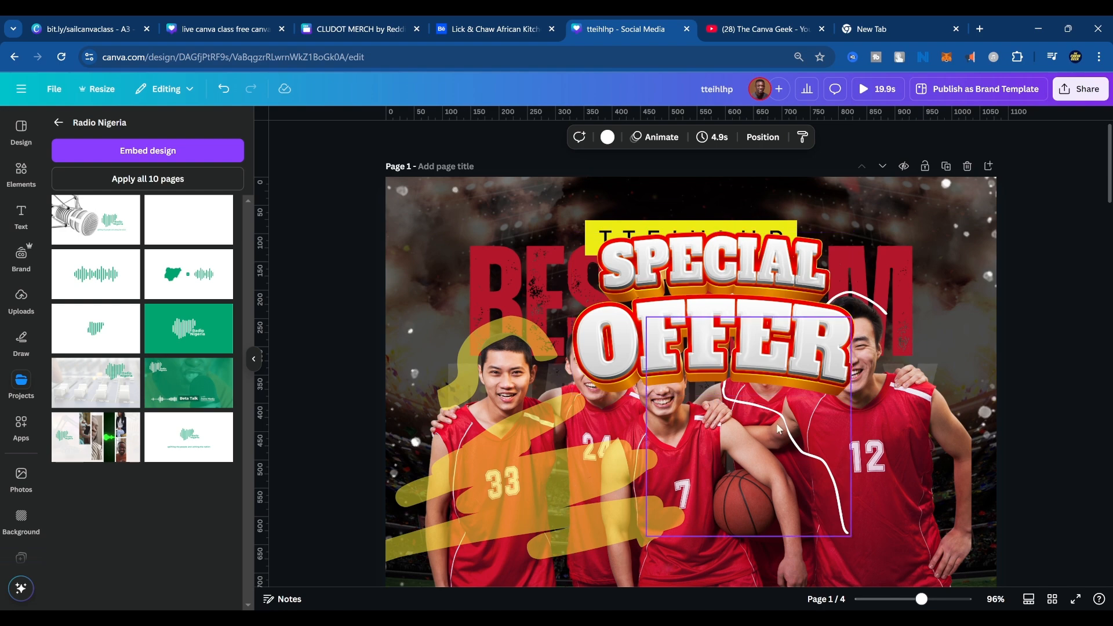
scroll(670, 444, "down", 15)
scroll(670, 446, "down", 5)
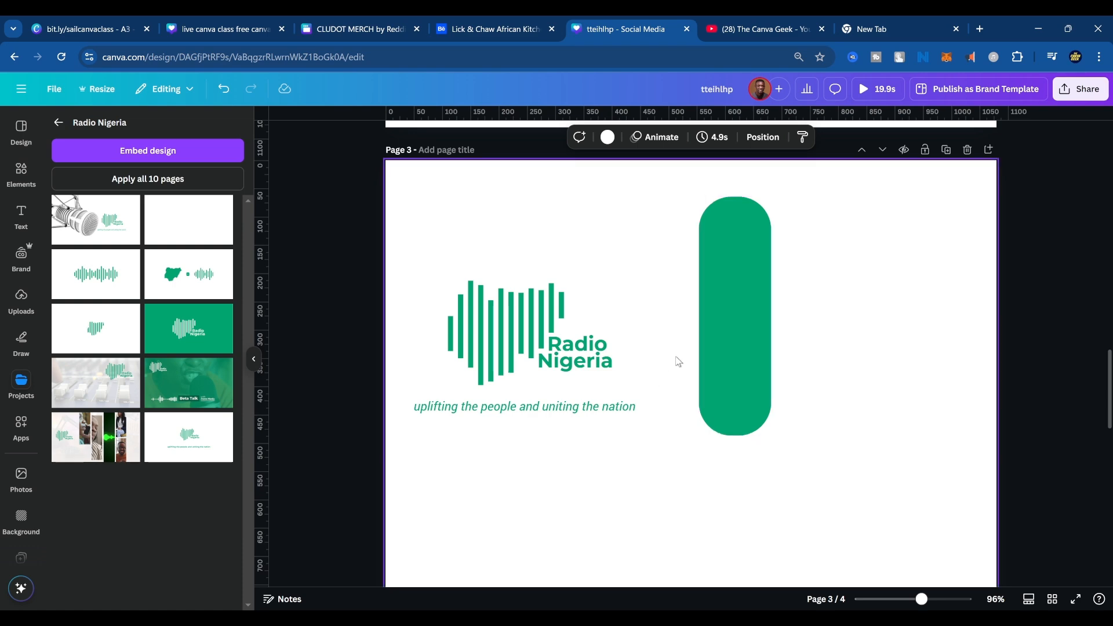
Load canva.new in the waiting browser tab to create a blank social media design.
left_click(901, 21)
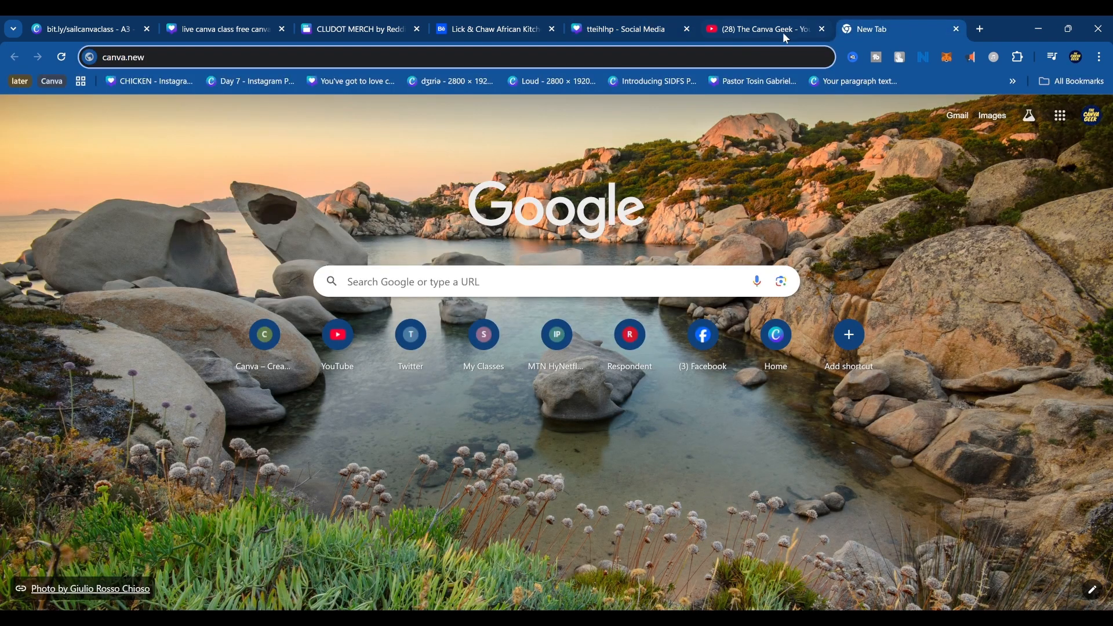
key("Return")
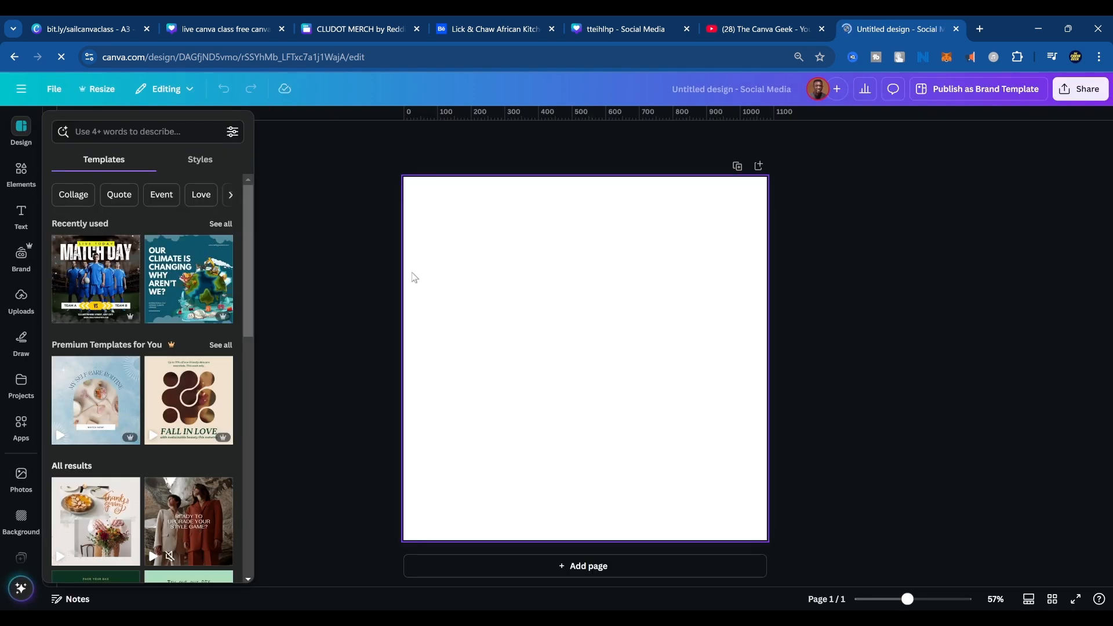
Search the resize options for "linkedin" to view the LinkedIn formats, and close the options without resizing.
left_click(102, 90)
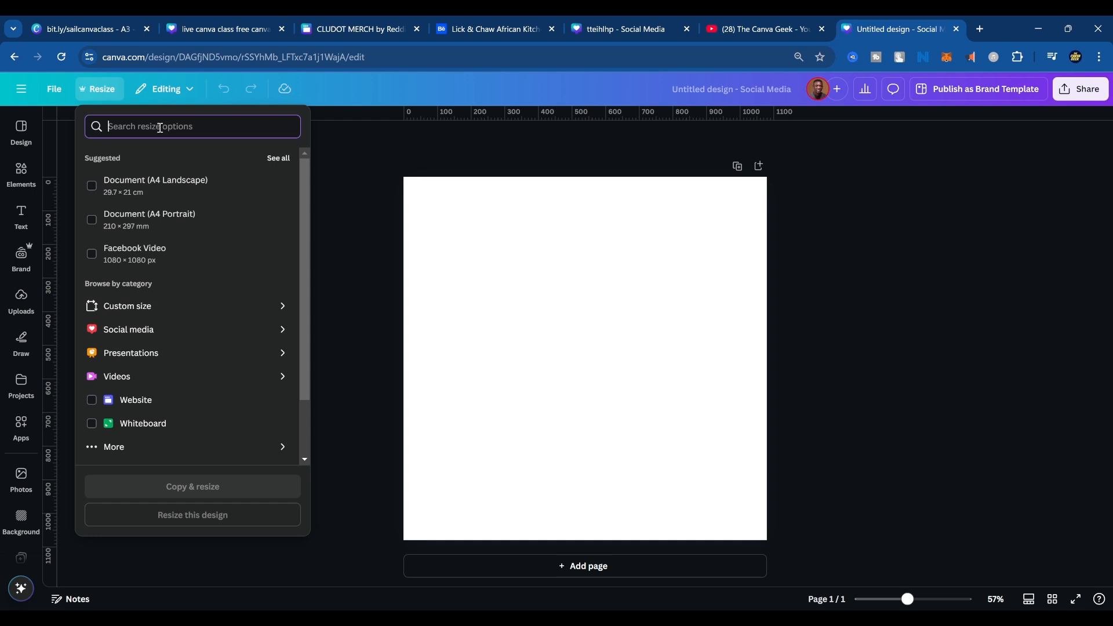
type("linkedin")
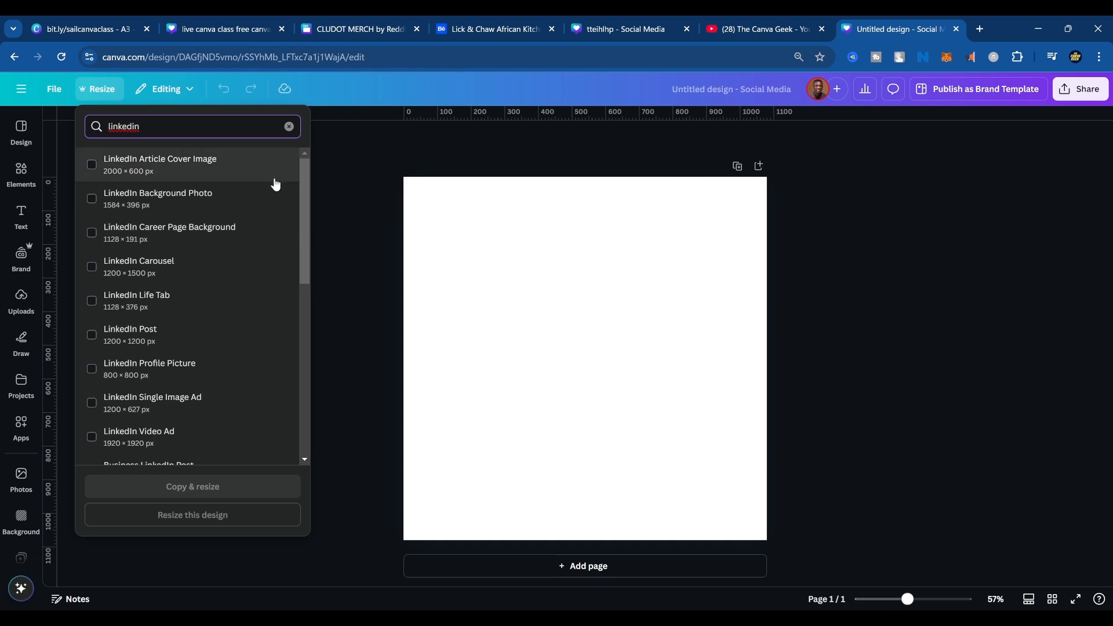
key("Escape")
key("Escape")
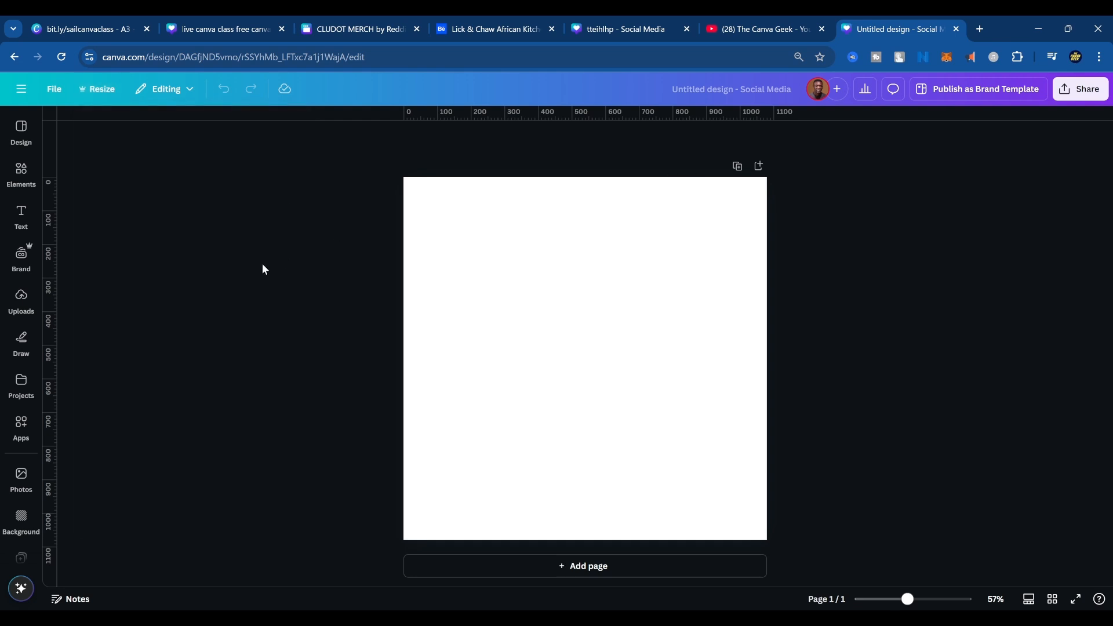
Set up a custom resize of the blank design in inches, with a width of 3 and a height of 1.5.
left_click(98, 89)
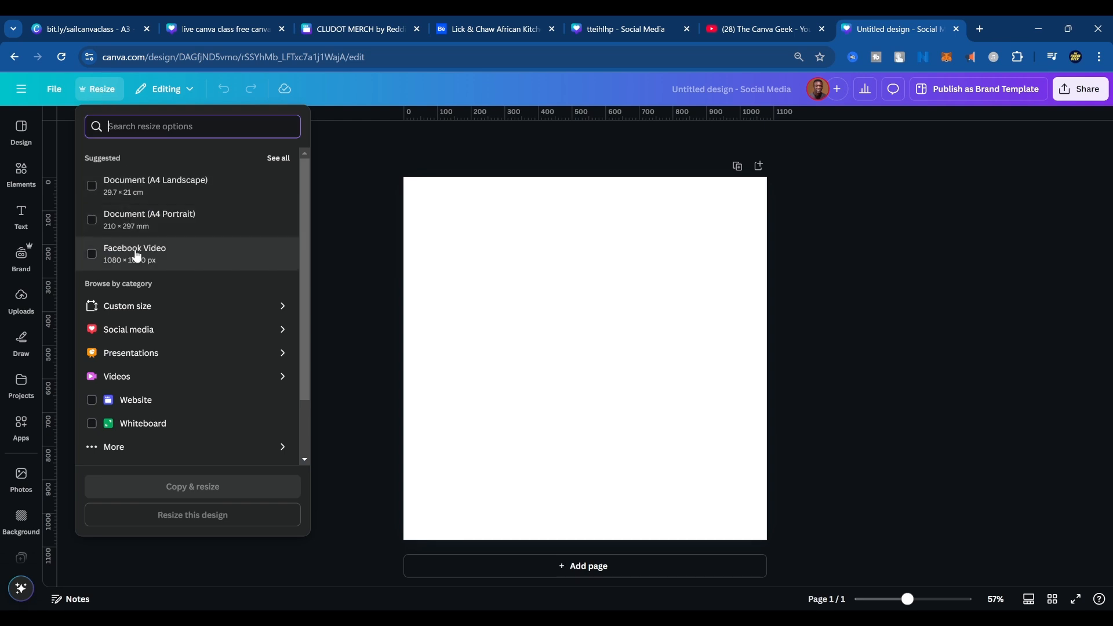
left_click(151, 308)
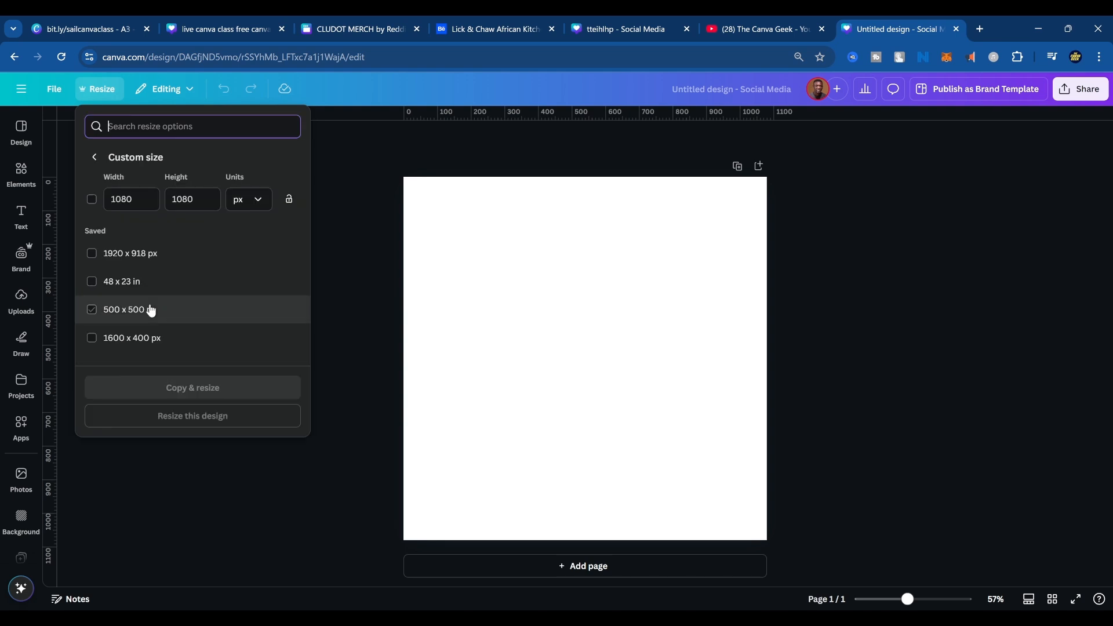
left_click(243, 206)
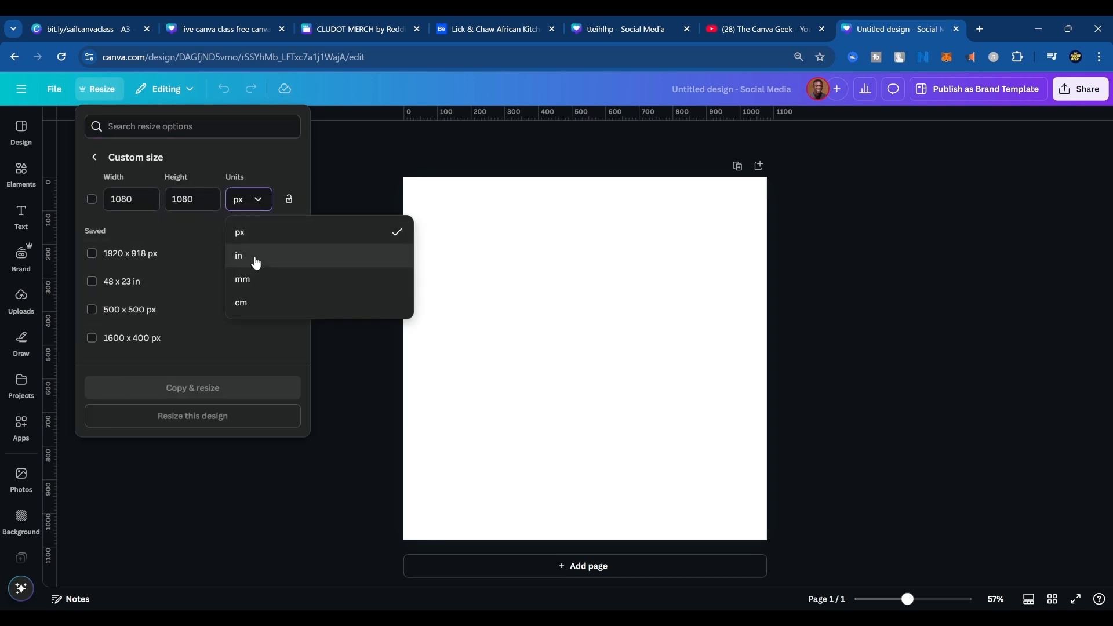
left_click(254, 257)
left_click(135, 199)
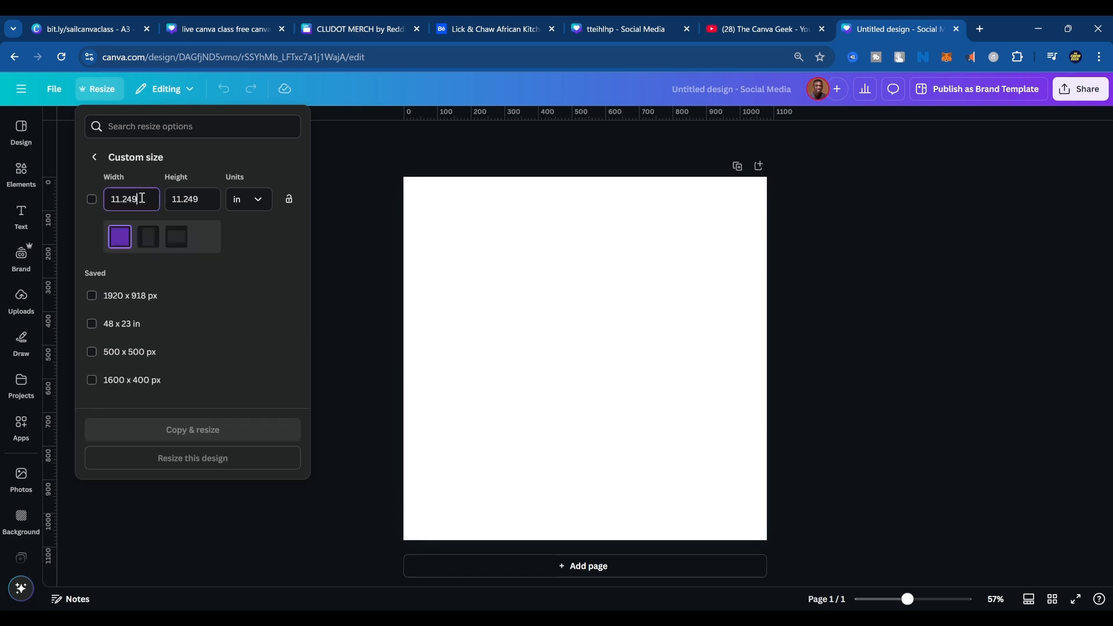
left_click(200, 200)
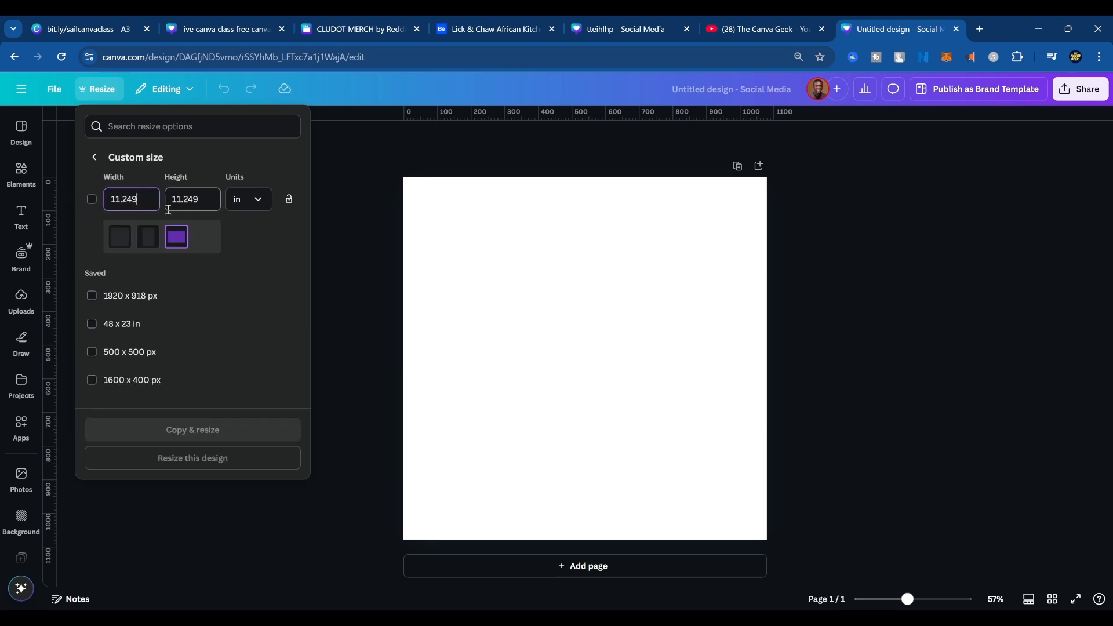
left_click_drag(202, 203, 162, 202)
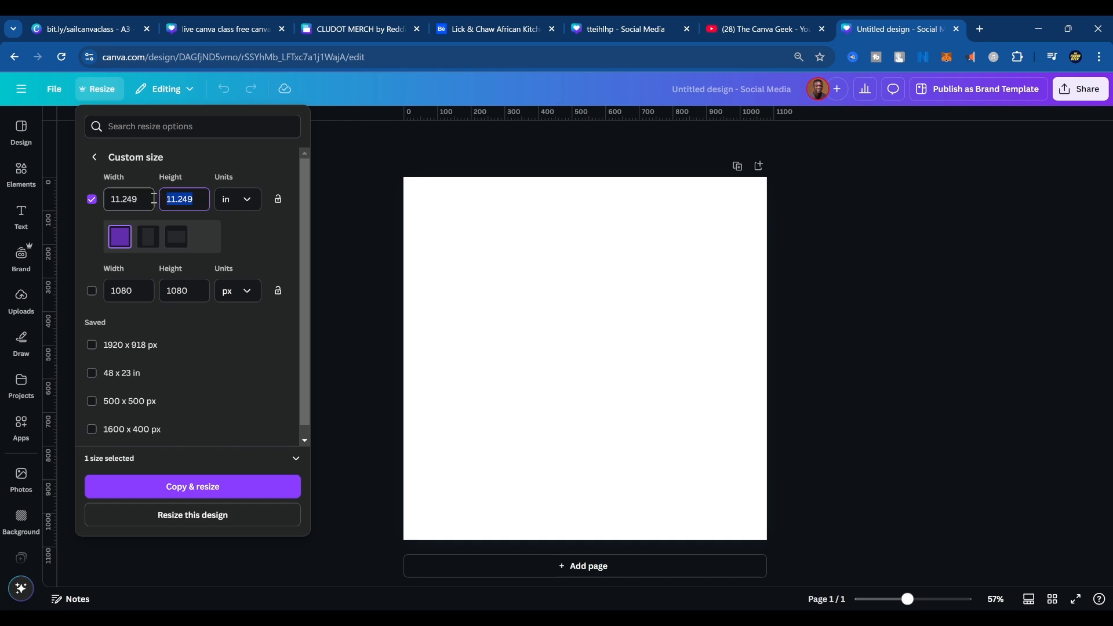
type("1.5")
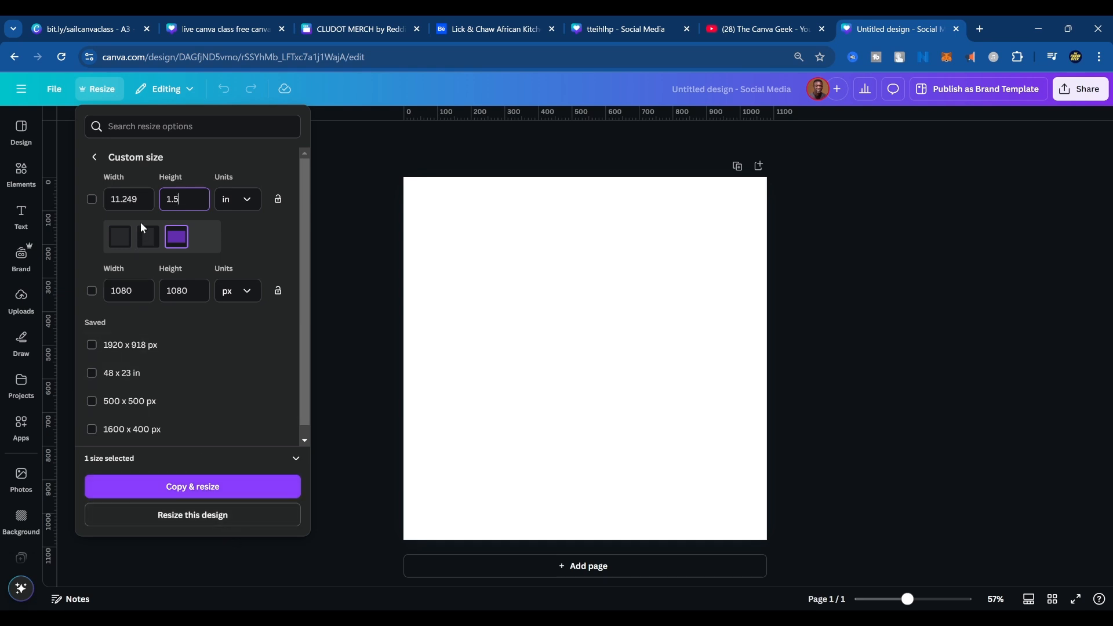
left_click_drag(141, 202, 91, 203)
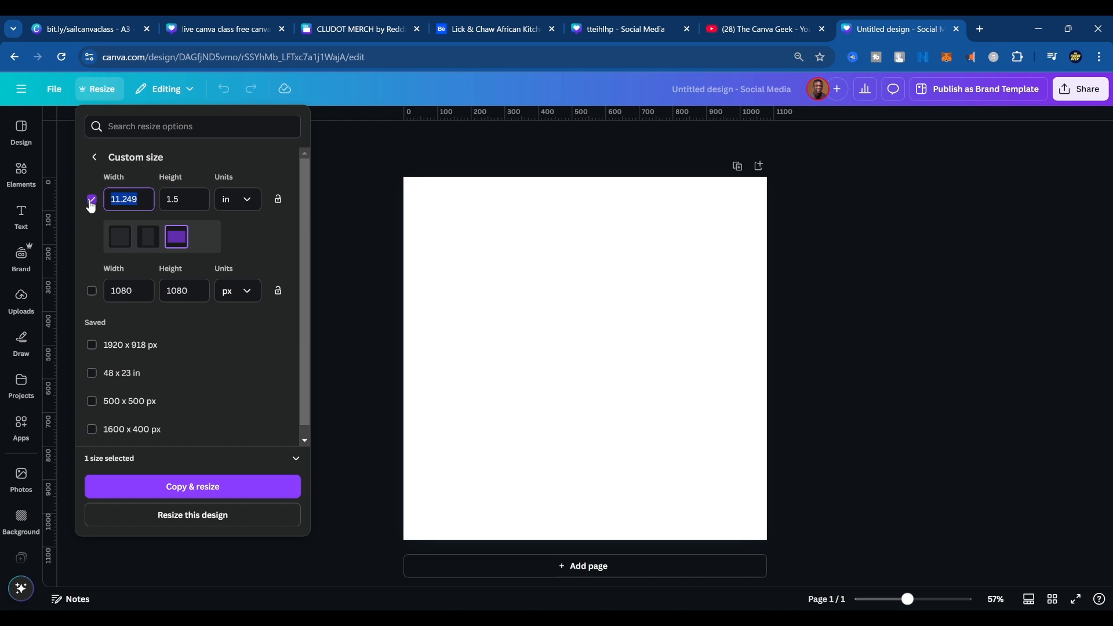
type("3")
Change the custom height to 1.7 in and resize this design to the new size instead of making a copy.
left_click_drag(182, 201, 176, 203)
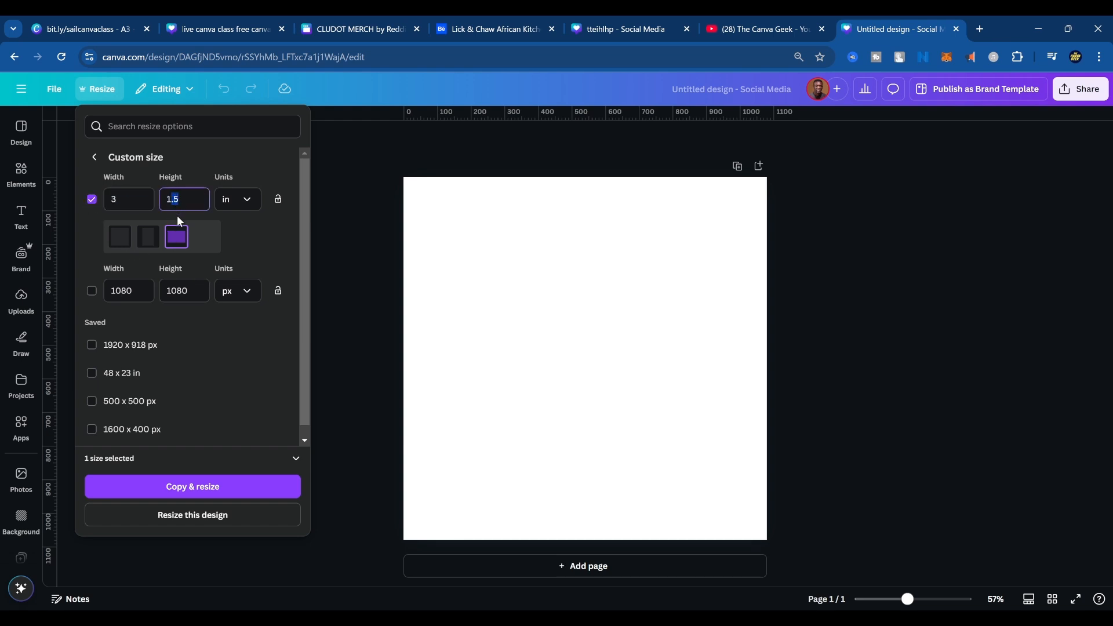
type("7")
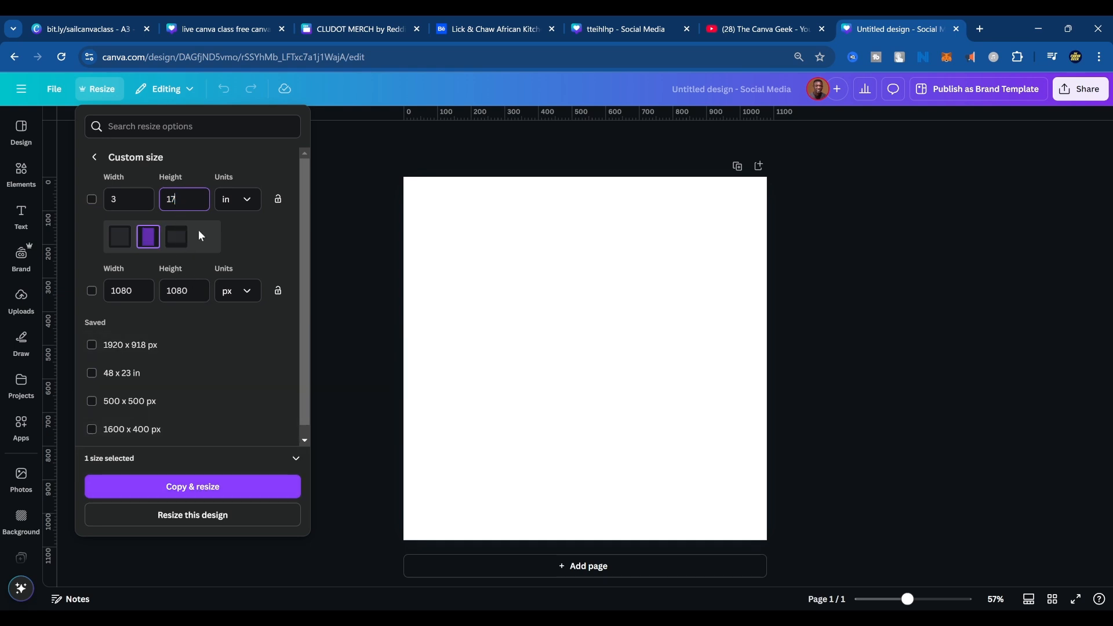
key("BackSpace")
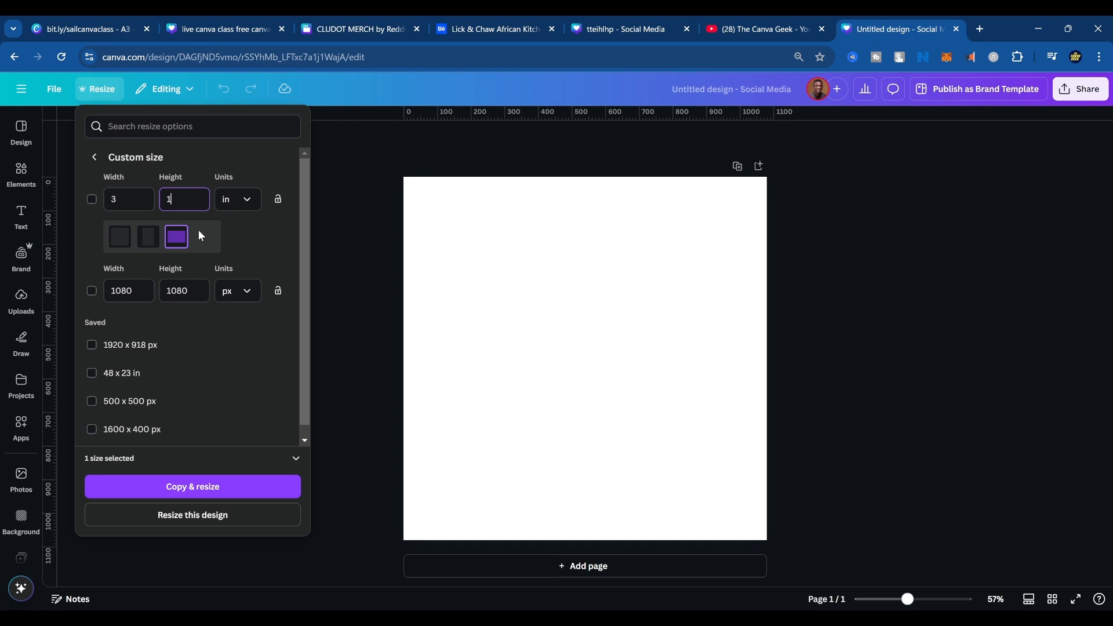
type(".7")
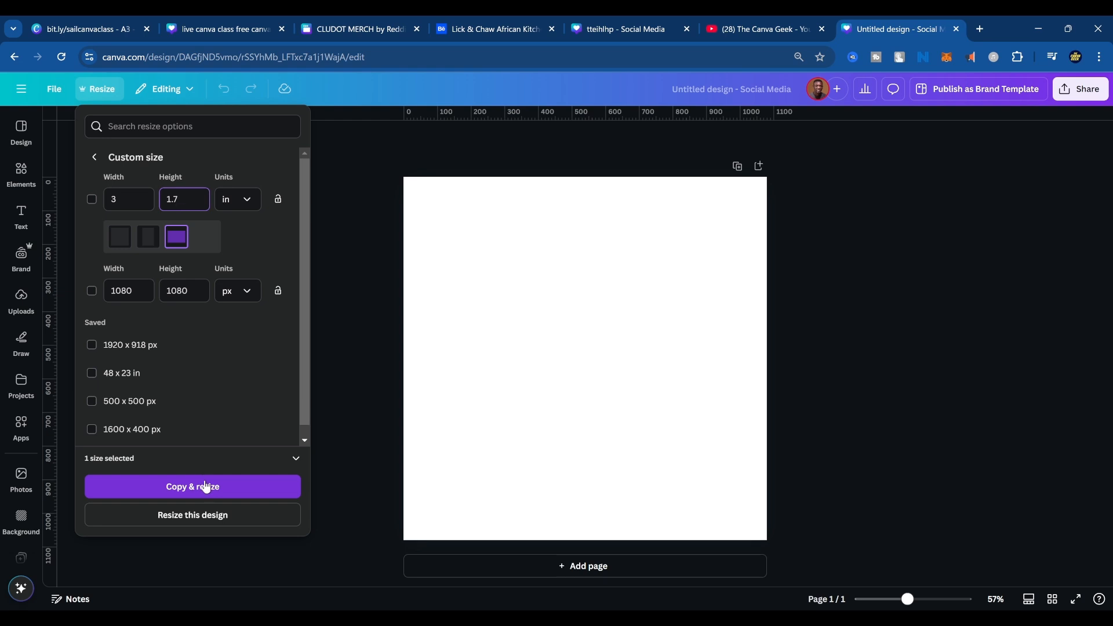
left_click(209, 521)
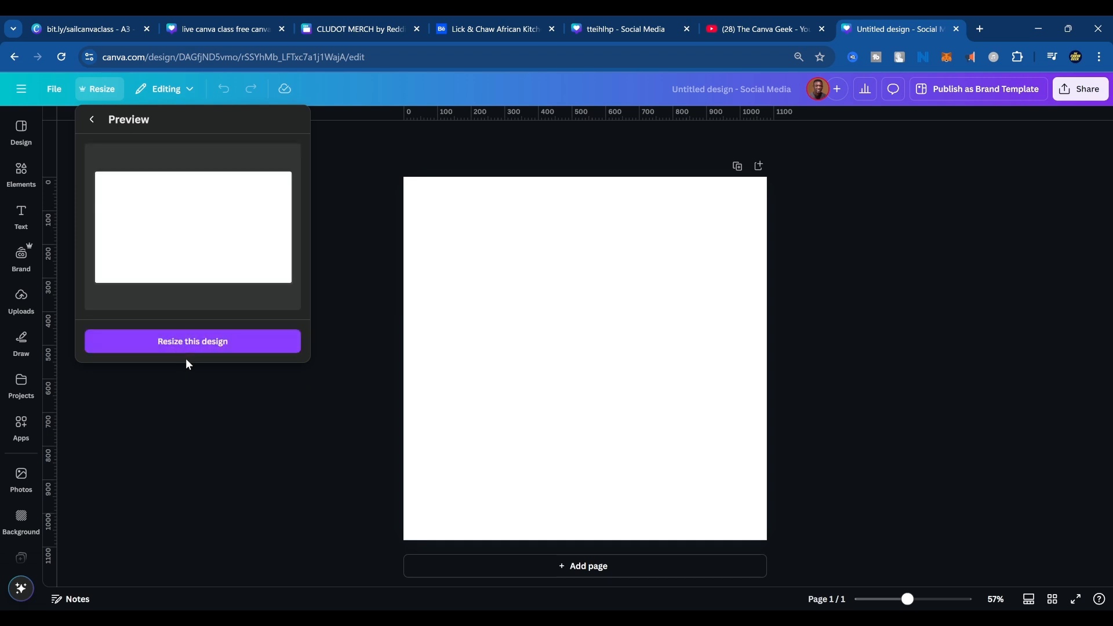
left_click(192, 342)
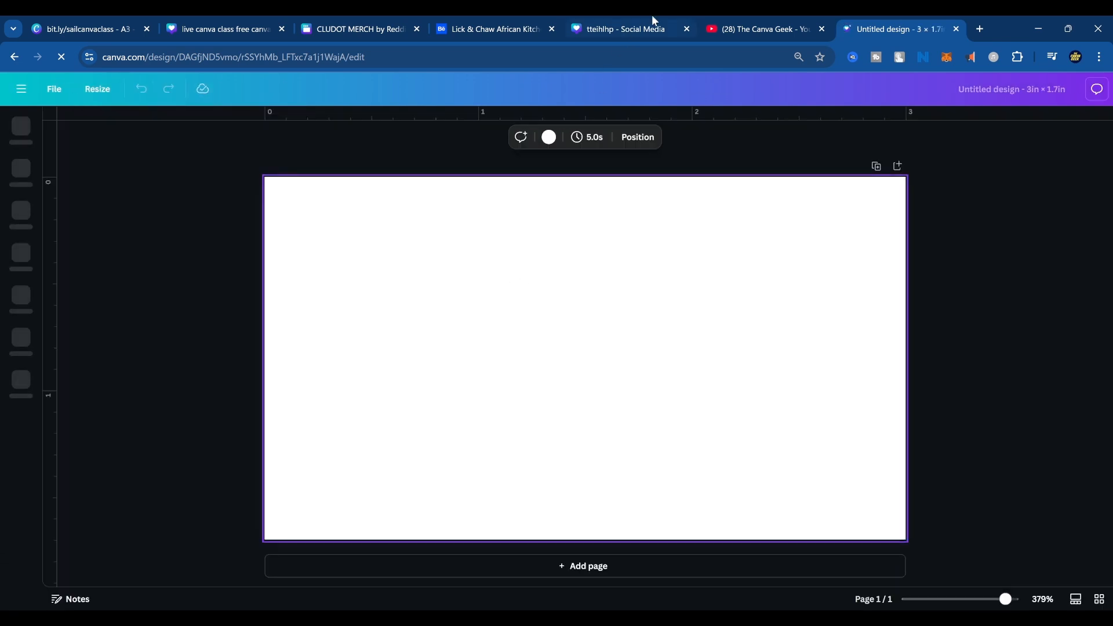
Check the tteihlhp design, return to the resized design, paste the copied illustration onto its blank page, and delete it.
left_click(650, 27)
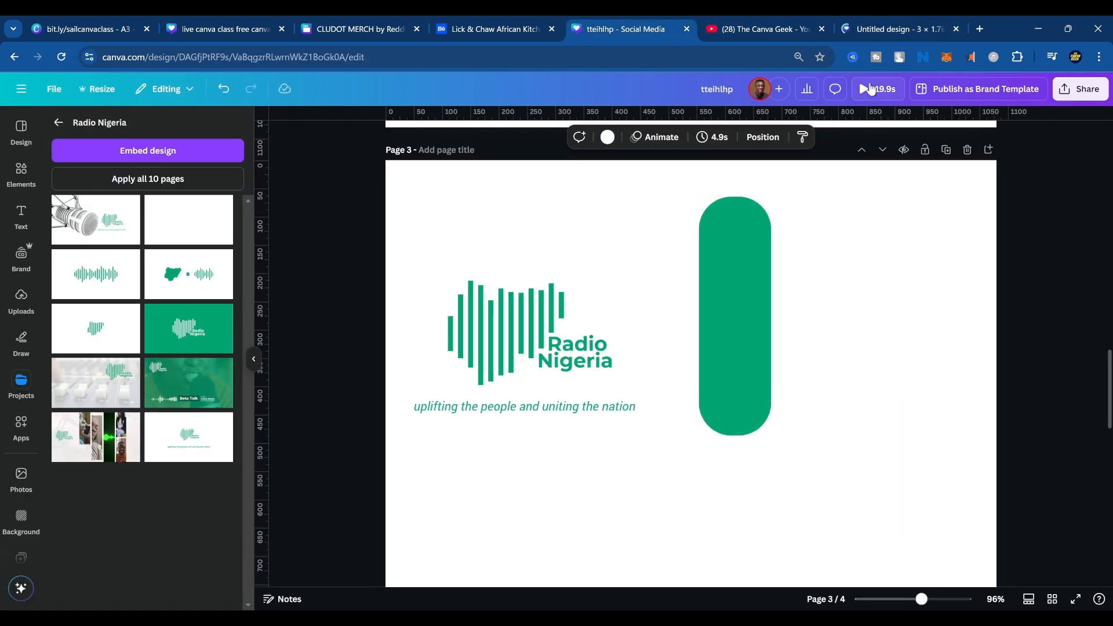
left_click(893, 29)
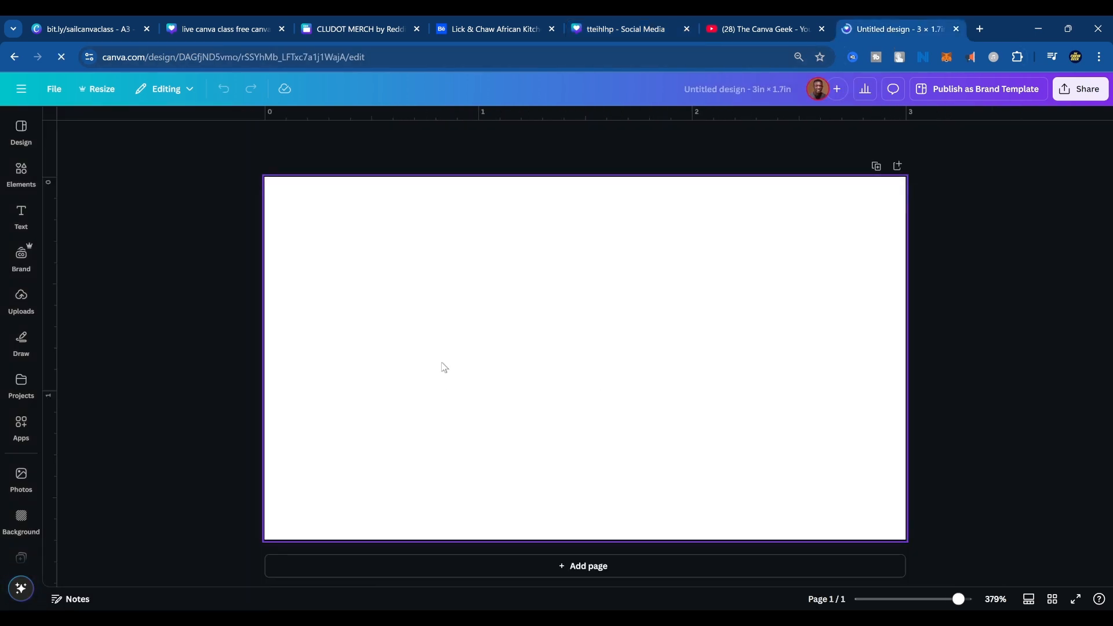
right_click(471, 339)
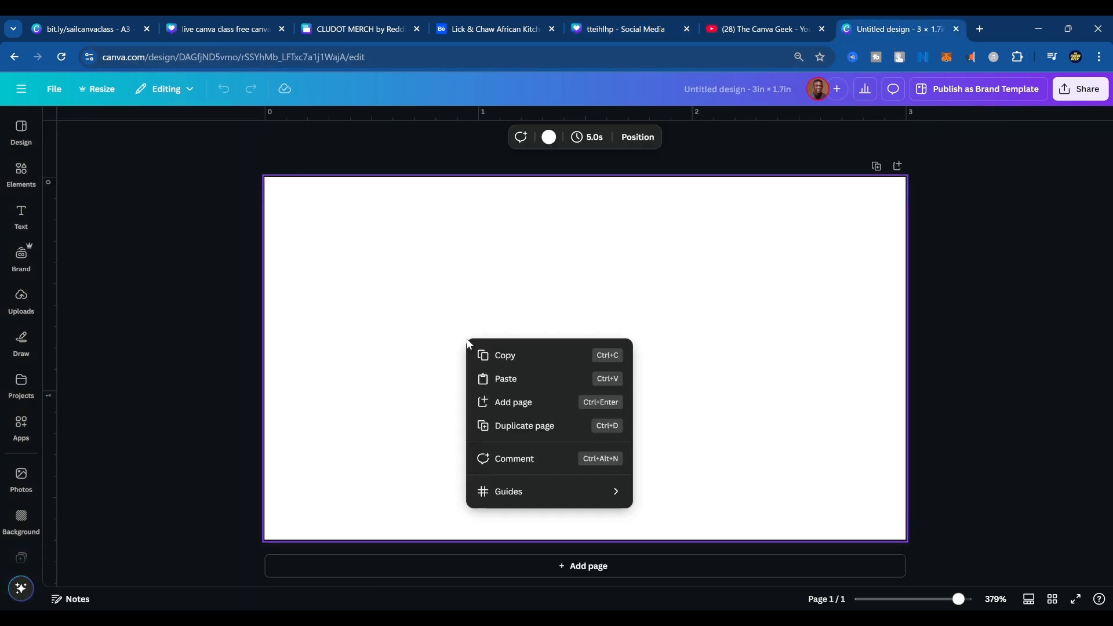
left_click(494, 378)
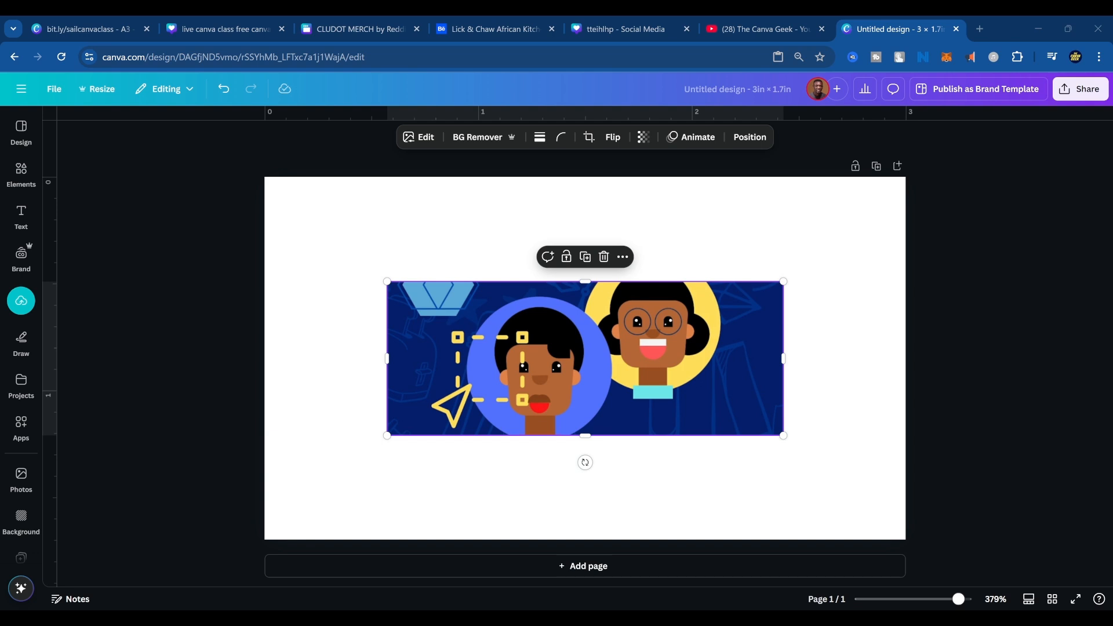
left_click(693, 271)
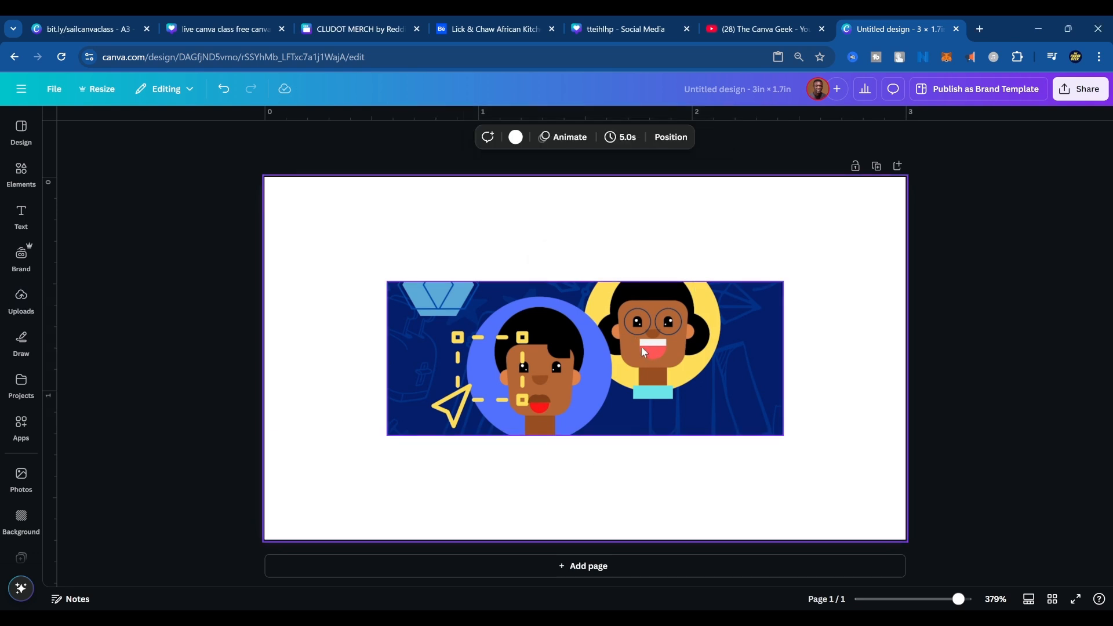
left_click(642, 351)
key("Delete")
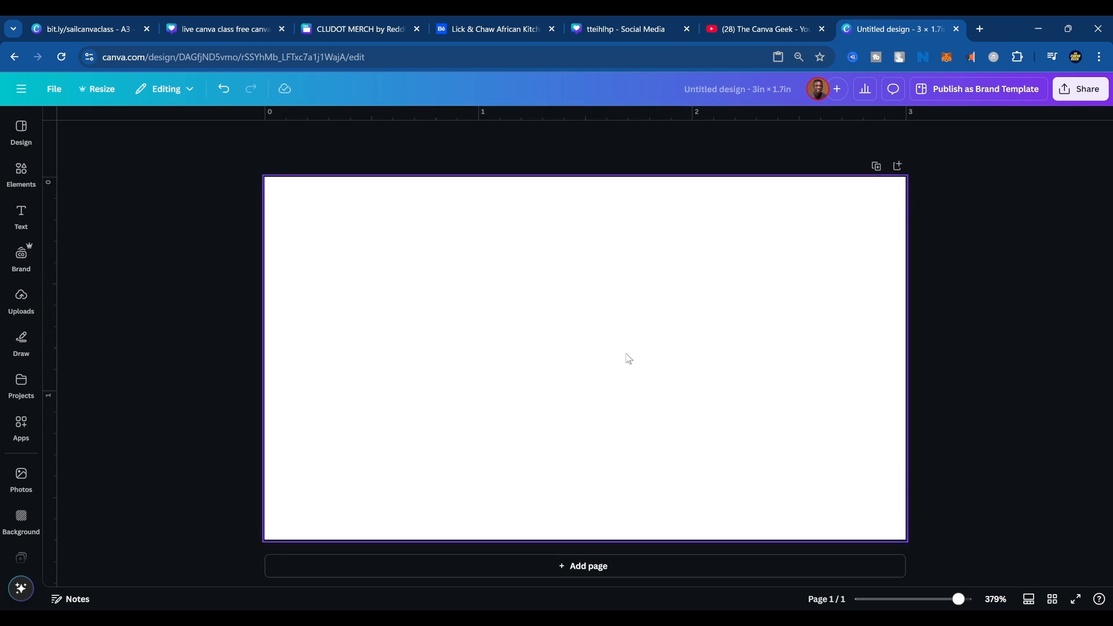
Paste the copied two-character illustration onto the blank page again and view it among the uploaded images.
right_click(519, 292)
left_click(532, 334)
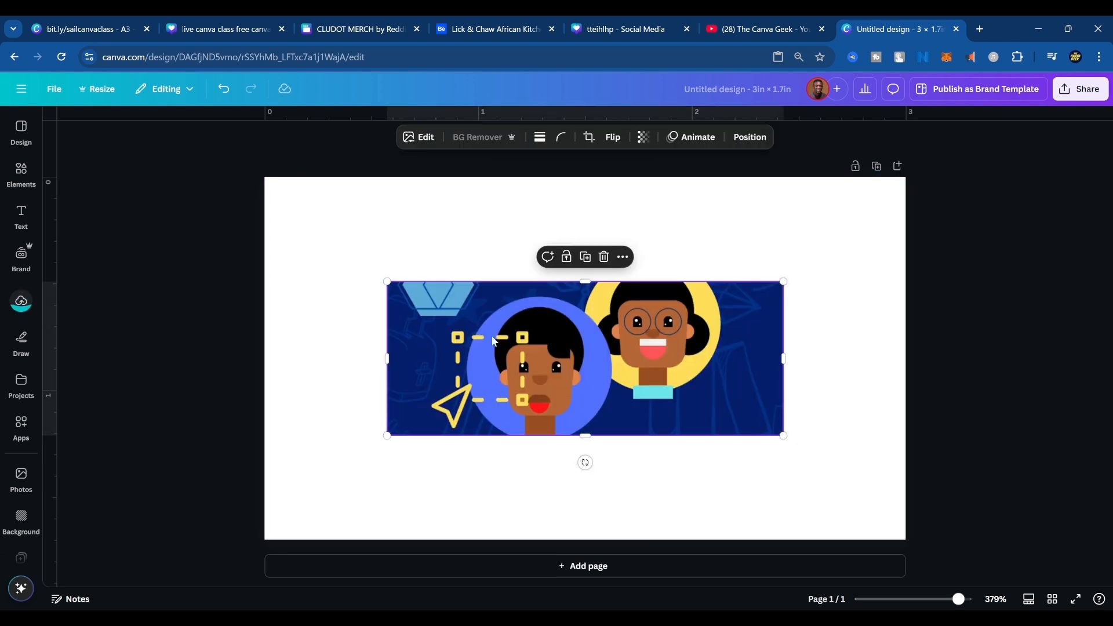
left_click(21, 303)
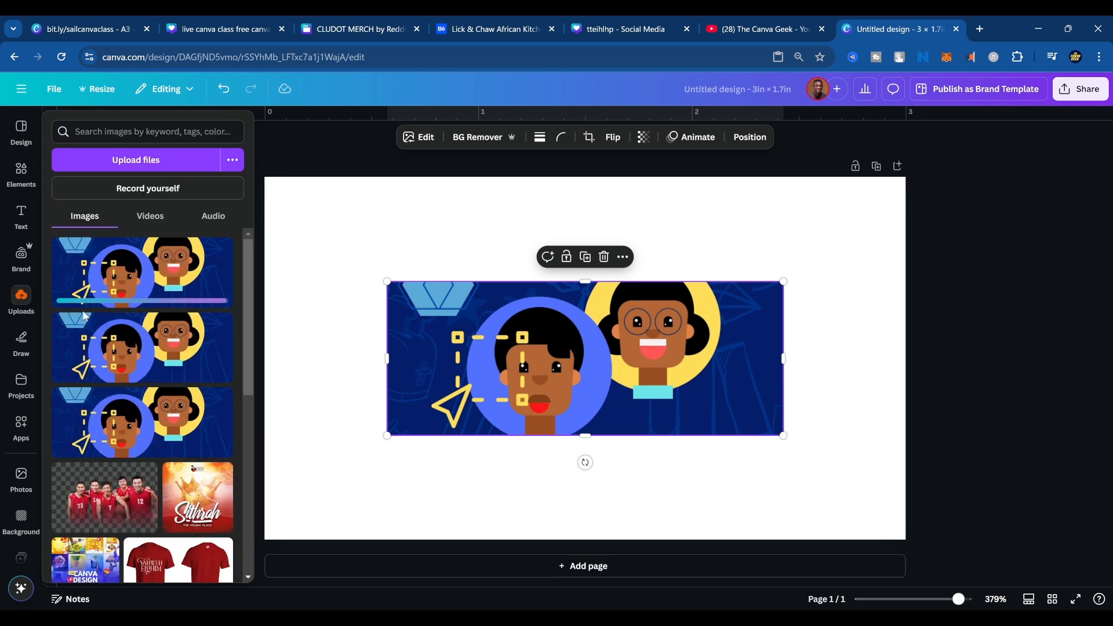
Crop the illustration from its right and left sides and place it in the page's upper-right corner.
left_click_drag(539, 356, 668, 270)
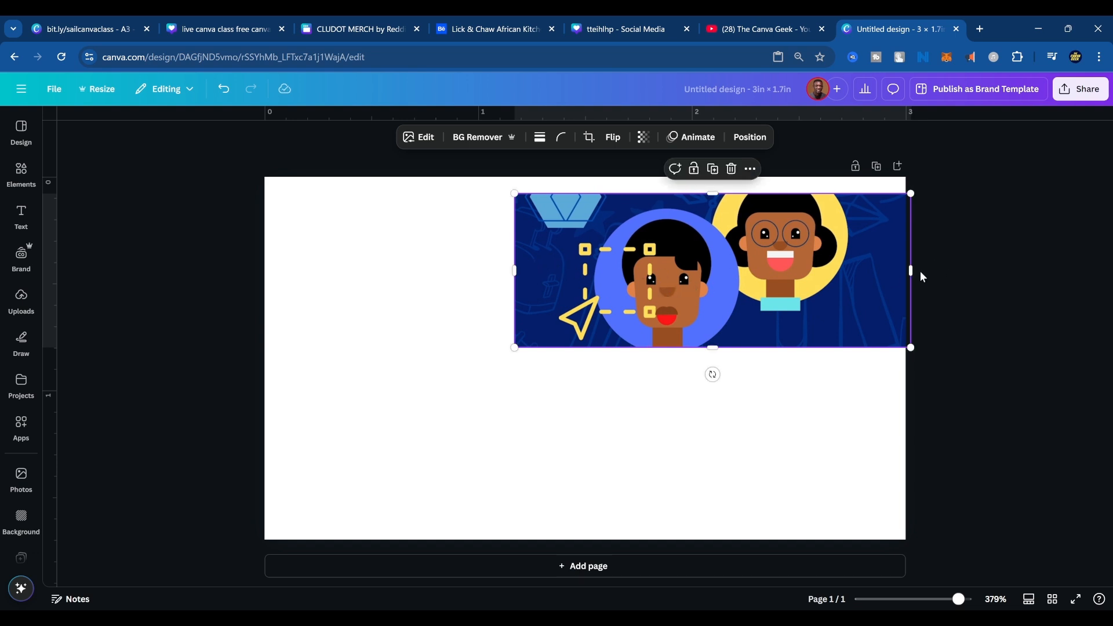
left_click_drag(910, 271, 780, 271)
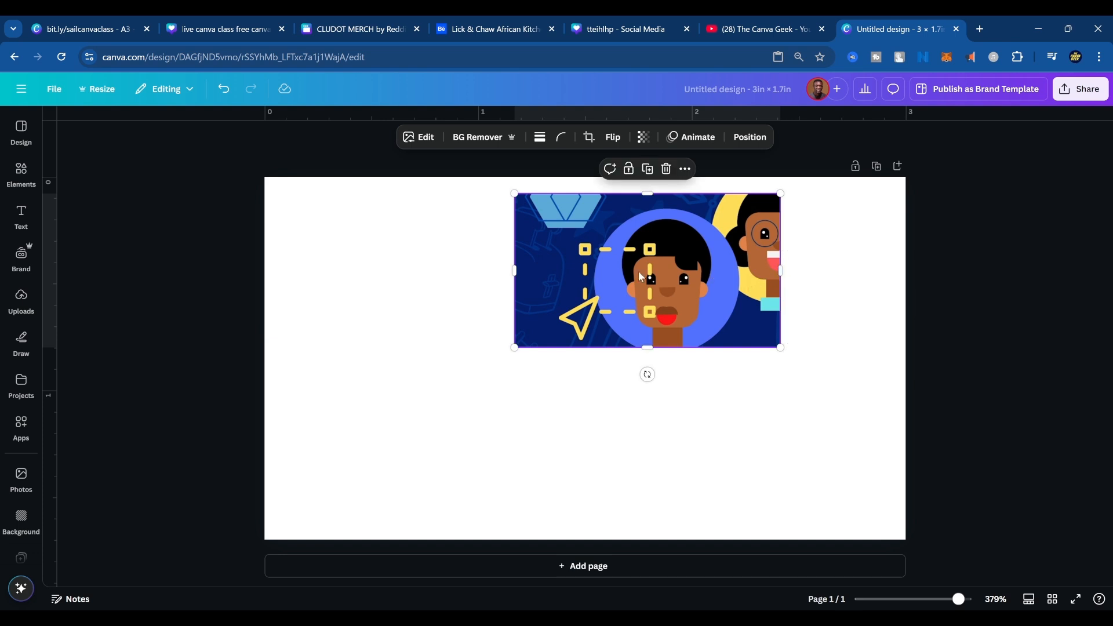
left_click_drag(520, 270, 738, 254)
left_click(400, 329)
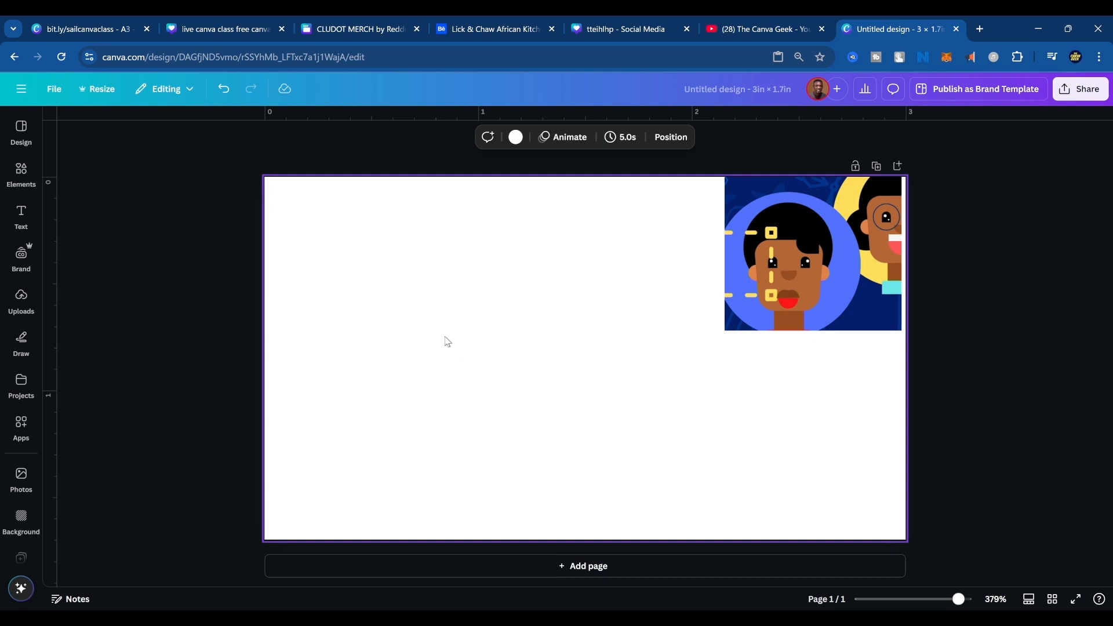
Add a circle in the upper-left part of the page and a square just to its right.
key("c")
left_click_drag(611, 333, 395, 257)
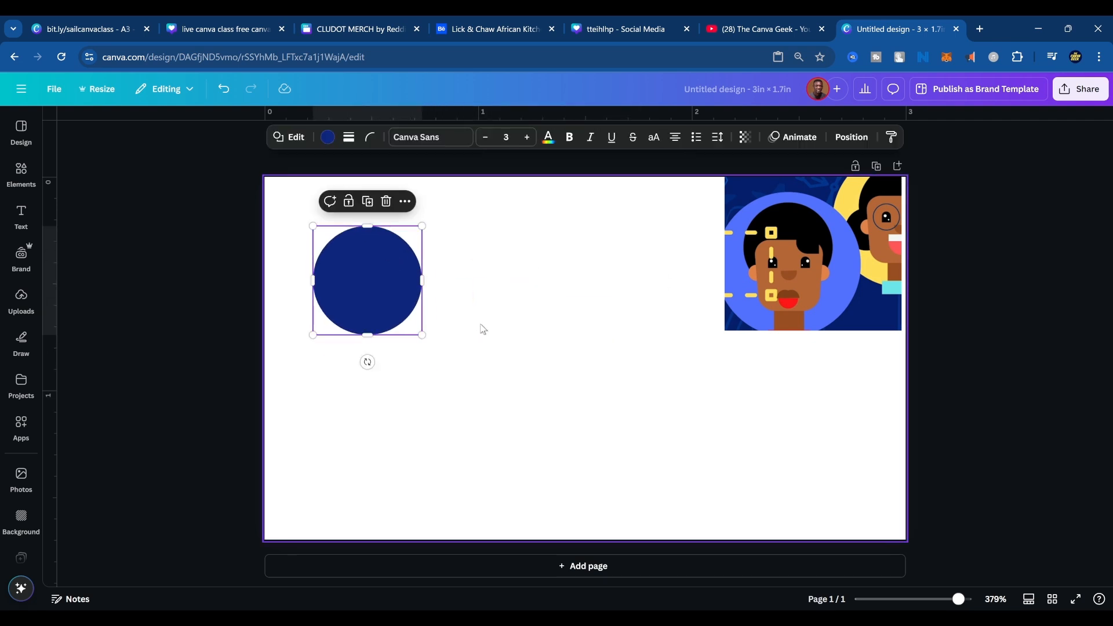
left_click(523, 373)
key("r")
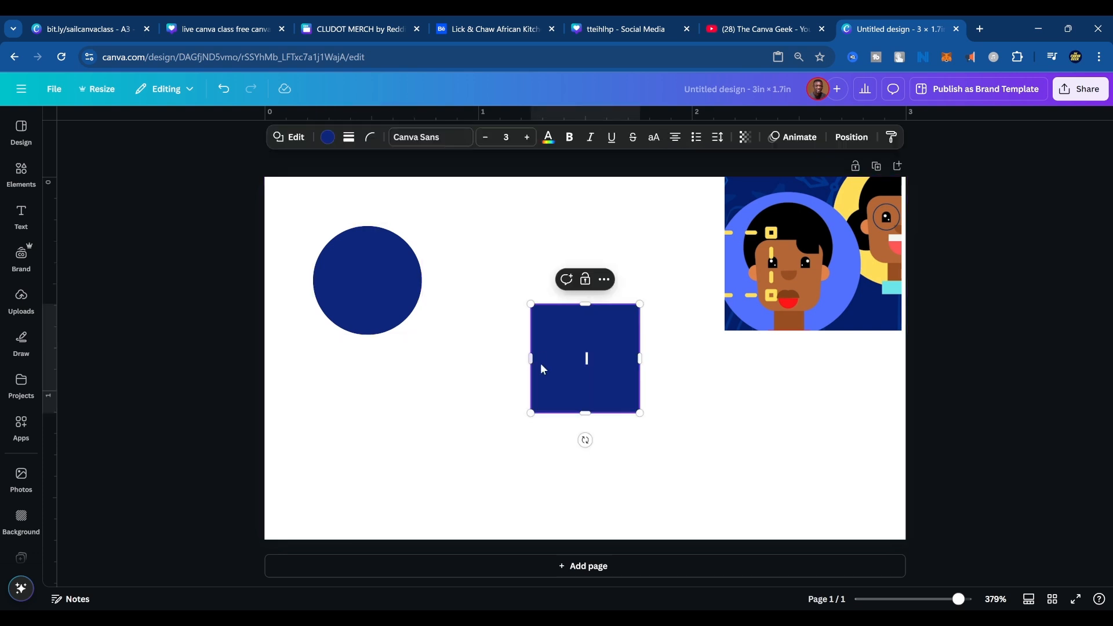
left_click_drag(531, 325, 468, 283)
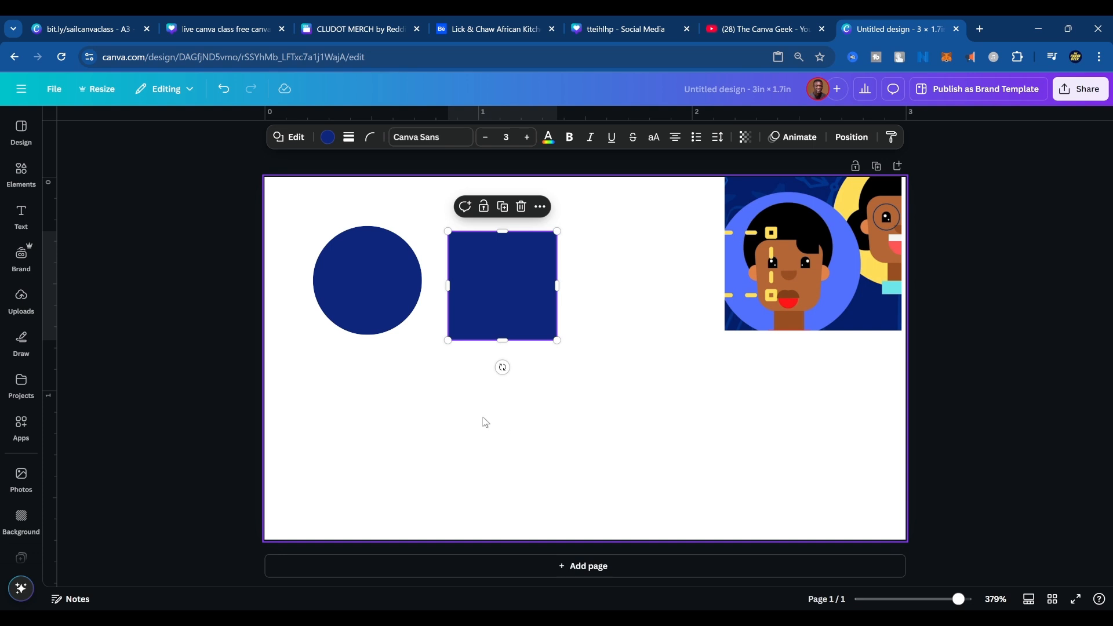
Add a text box with the default paragraph text to the page and delete it.
key("t")
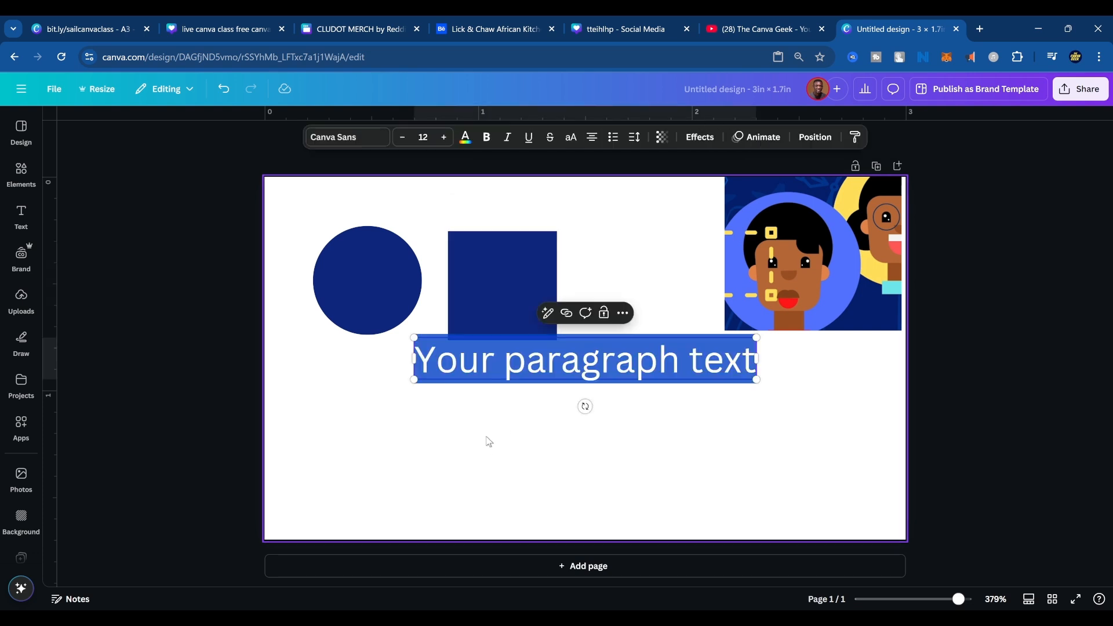
left_click(569, 371)
left_click(613, 365)
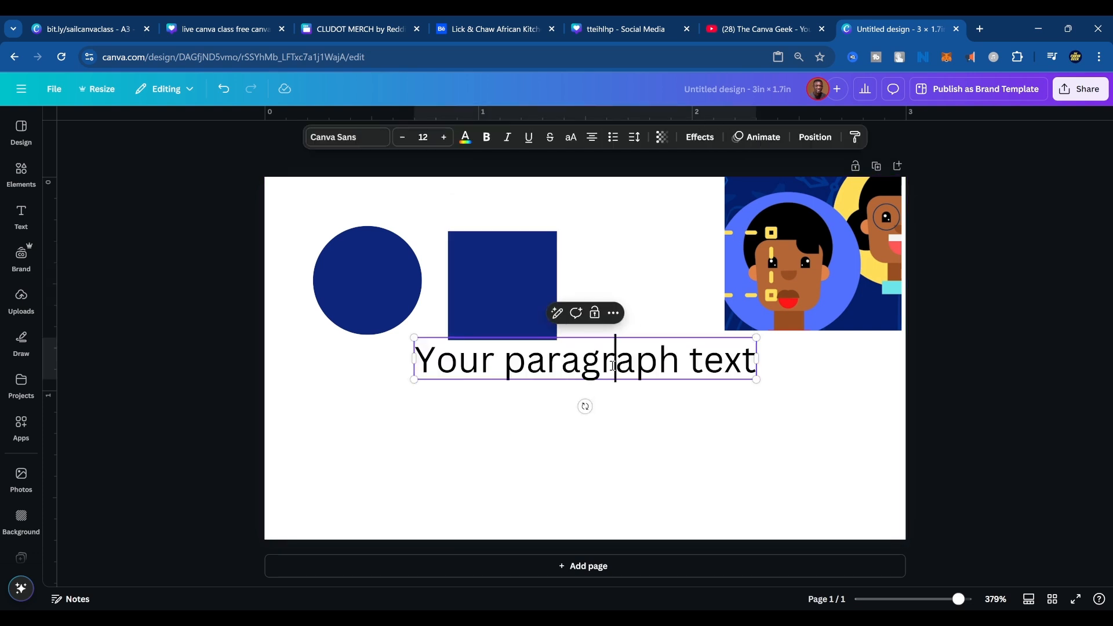
left_click(627, 417)
left_click(623, 364)
key("Delete")
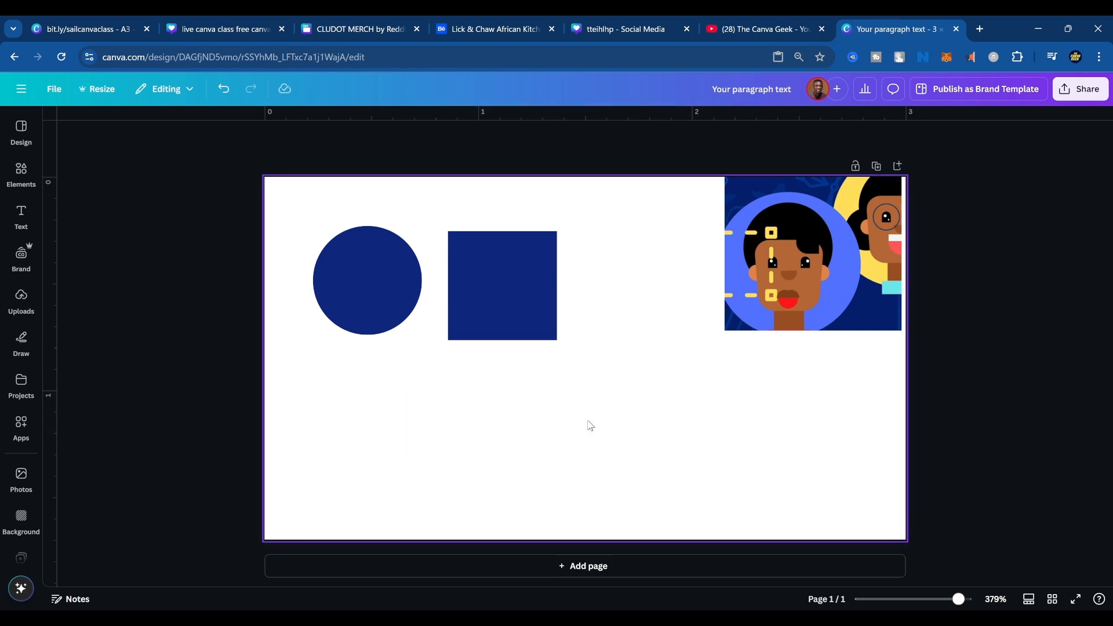
Enlarge the circle to about 0.8 in across so that it overlaps the square.
left_click(470, 257)
left_click(376, 256)
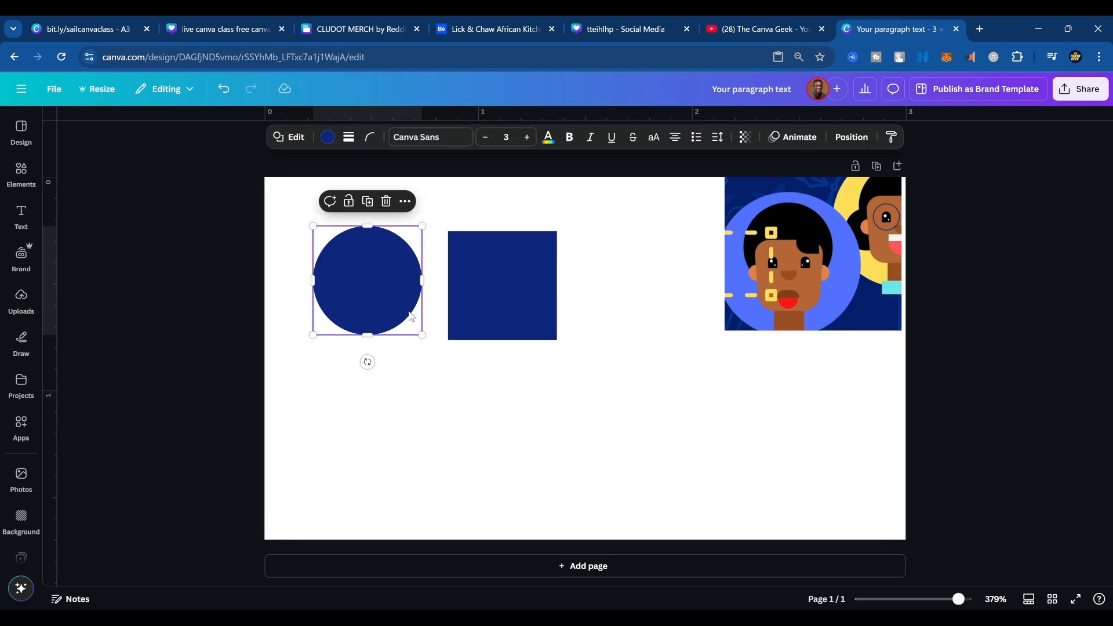
left_click_drag(421, 332, 486, 399)
left_click(524, 319)
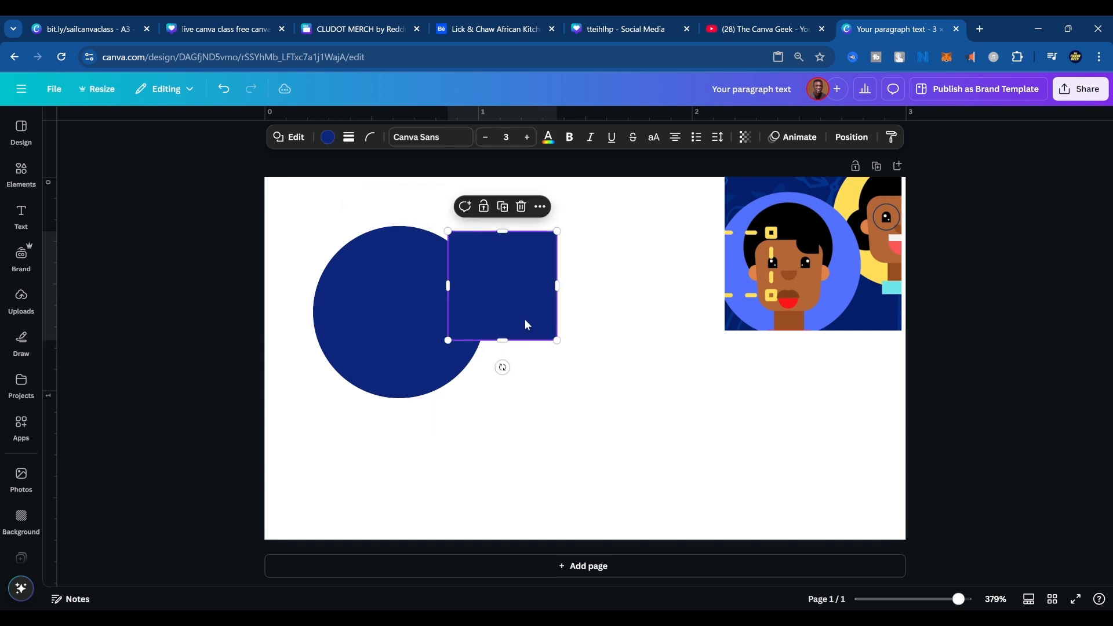
Recolor the enlarged circle black using the photo colors.
left_click(376, 306)
left_click(328, 136)
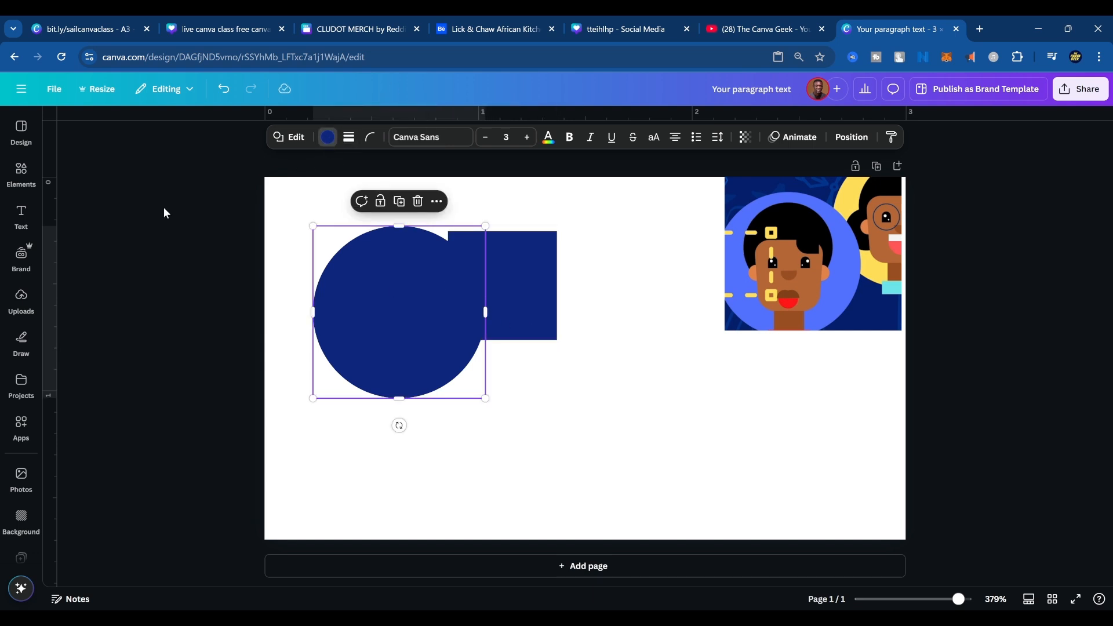
left_click(188, 345)
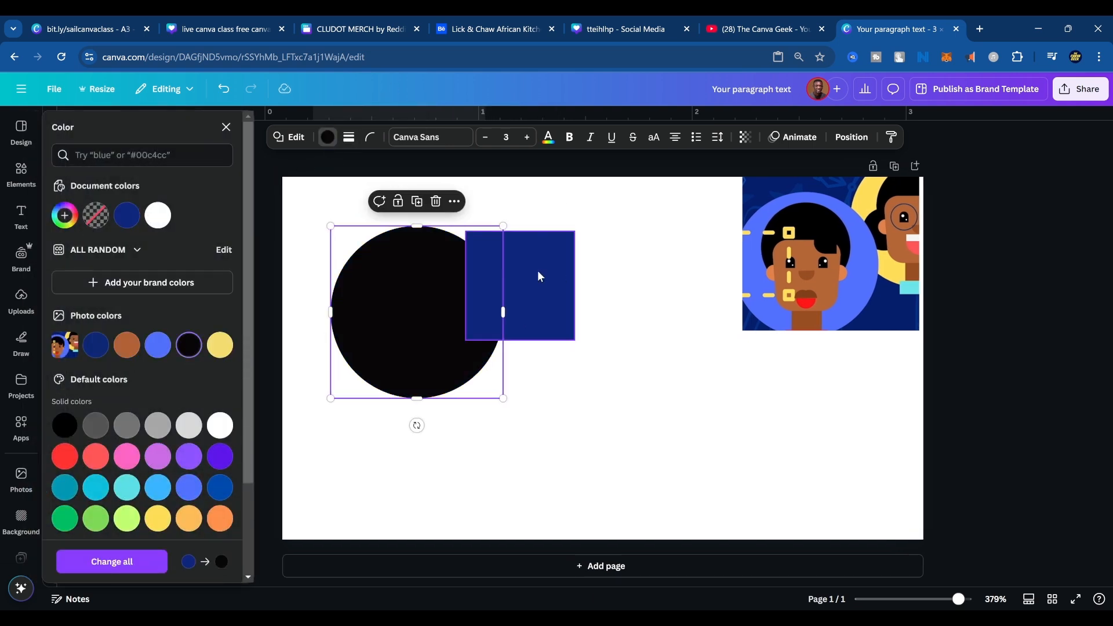
Move the blue square to the circle's lower edge and resize it to about 0.25 in wide and 0.35 in tall.
left_click_drag(536, 291, 406, 410)
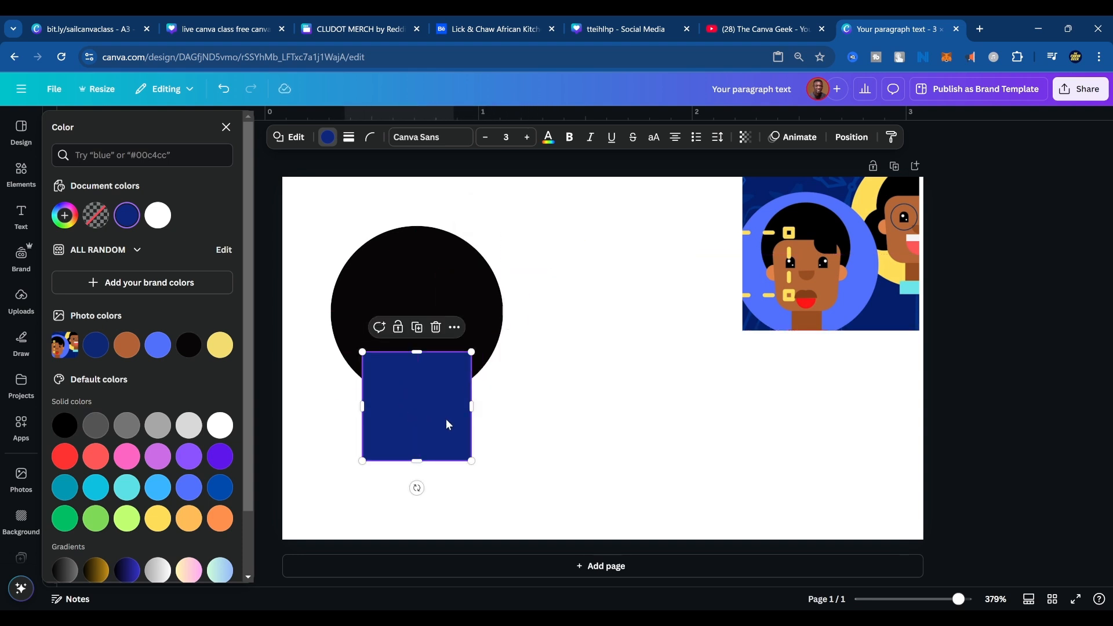
left_click_drag(474, 408, 417, 408)
left_click_drag(377, 409, 406, 416)
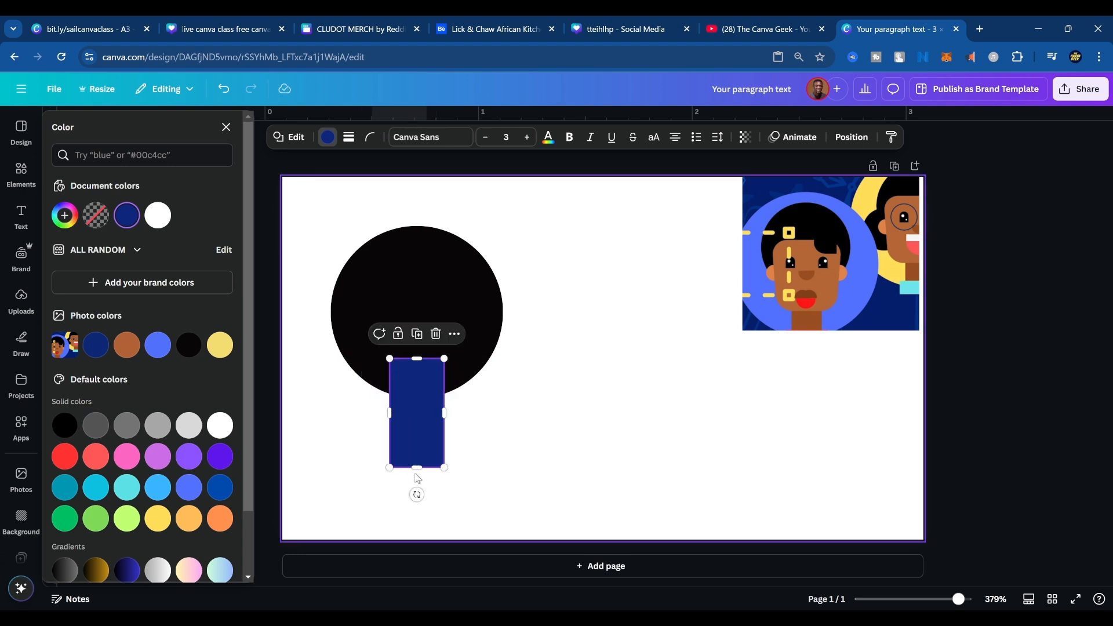
left_click_drag(416, 468, 415, 411)
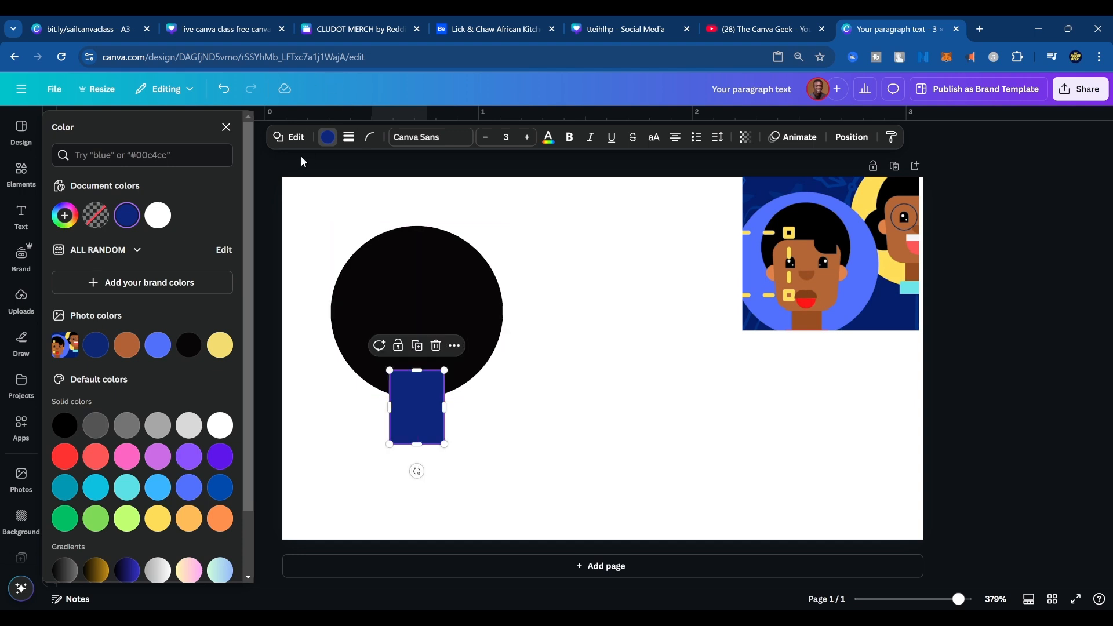
Nudge the black circle slightly sideways and undo the move.
left_click(434, 328)
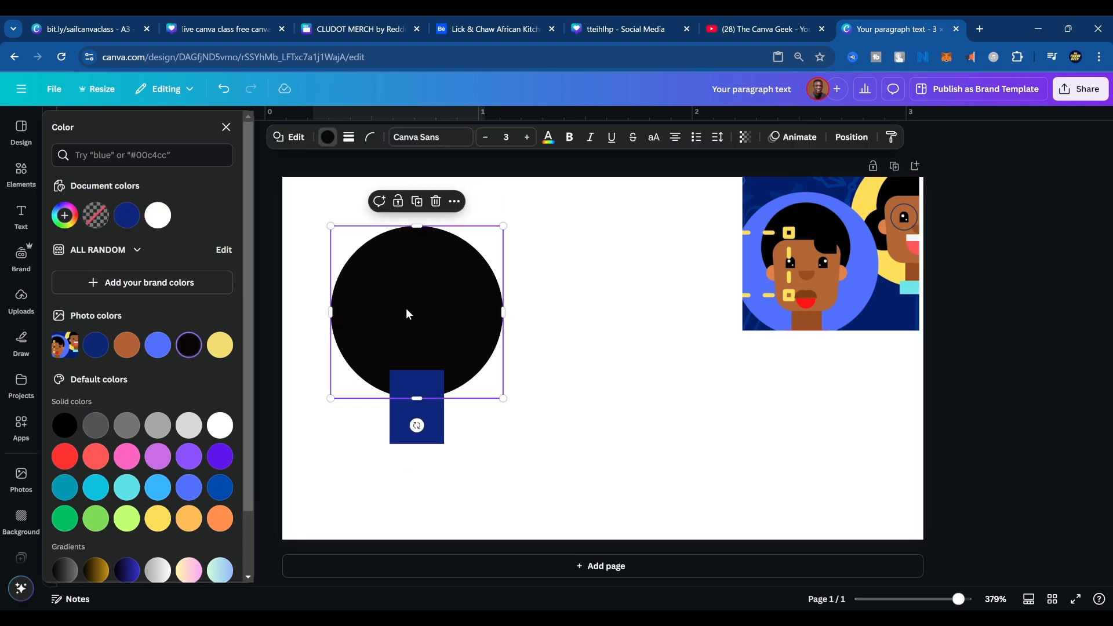
left_click_drag(407, 311, 412, 311)
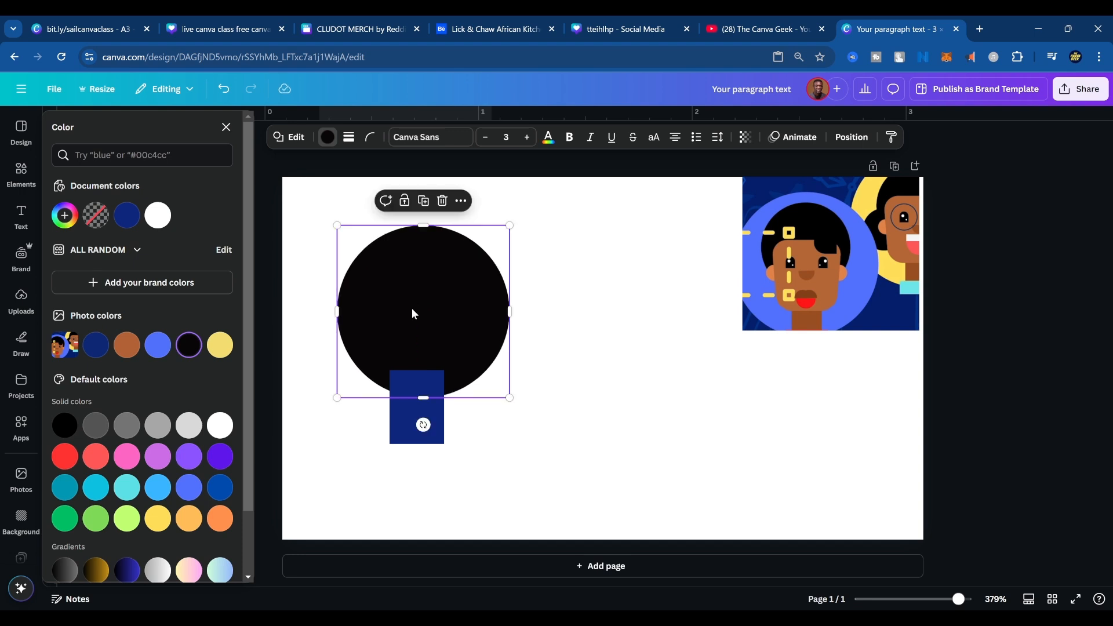
key("ctrl+z")
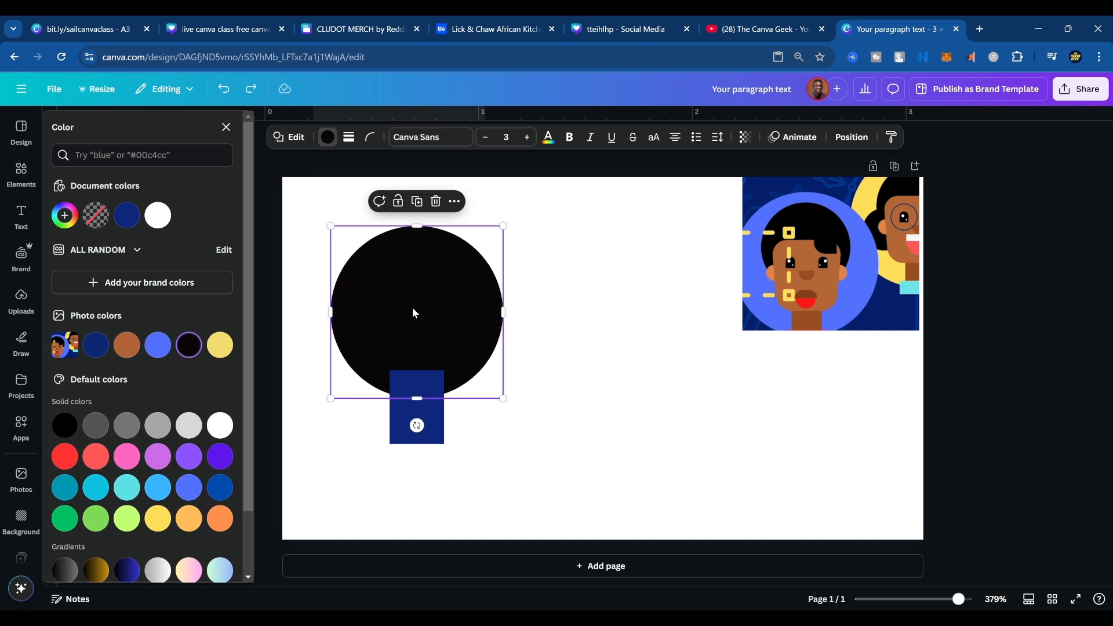
Try out duplicating the black circle and placing the copy to its right, removing each trial copy.
left_click_drag(420, 296, 609, 342)
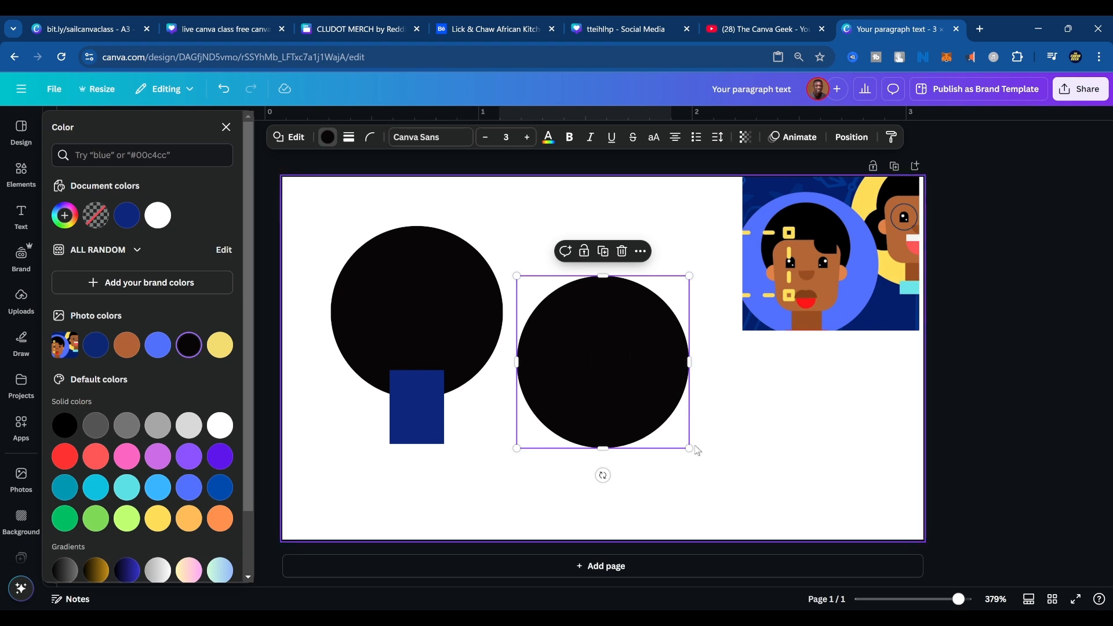
key("Delete")
left_click(443, 294)
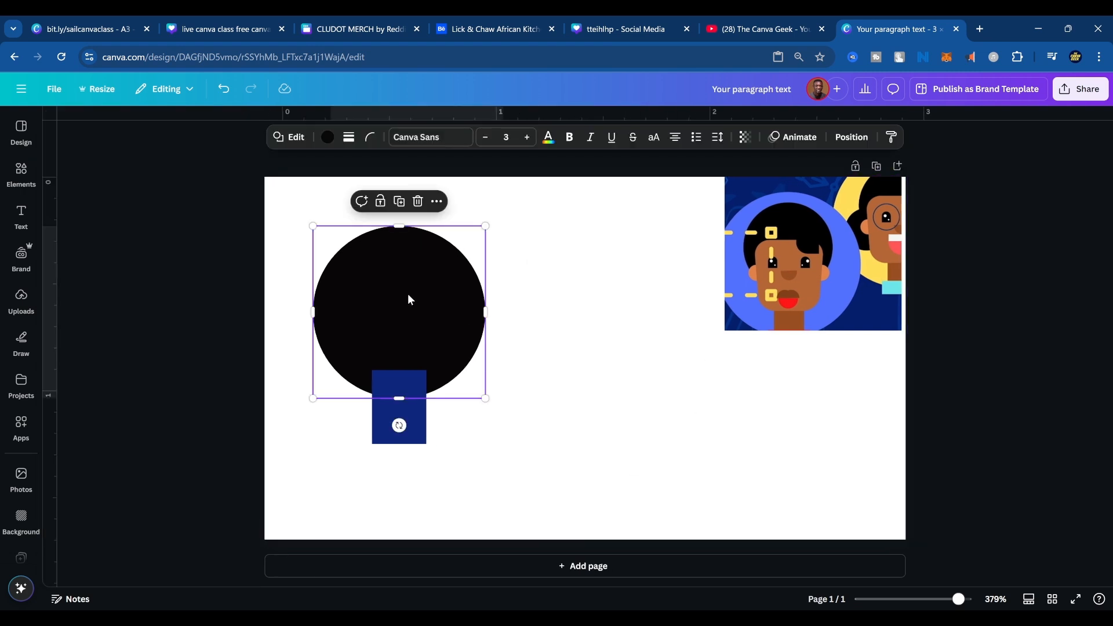
key("ctrl+d")
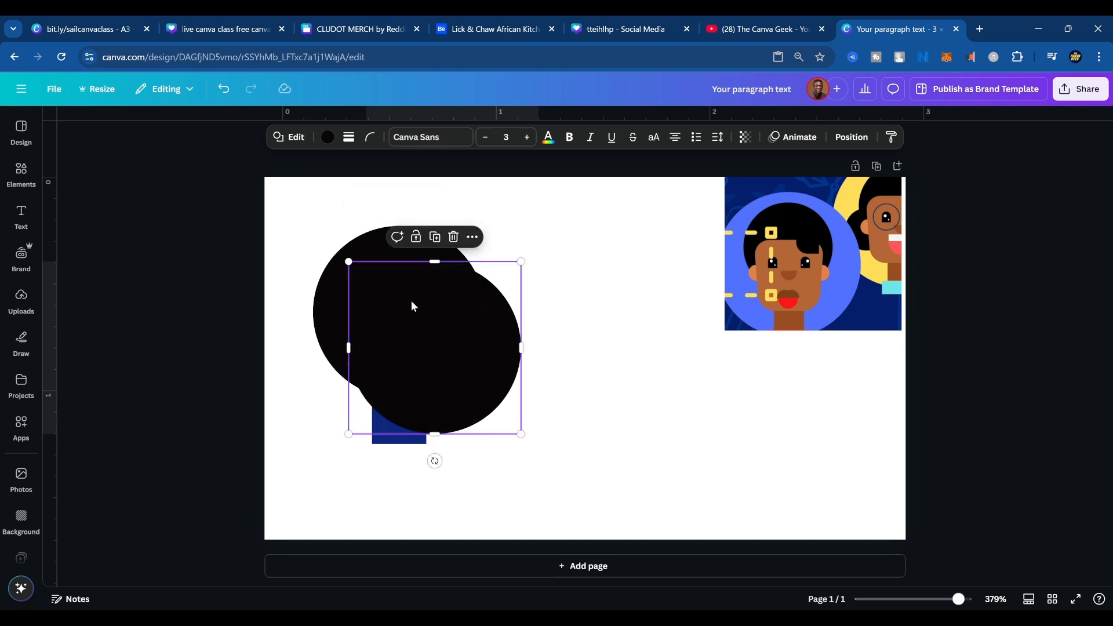
left_click_drag(418, 308, 543, 325)
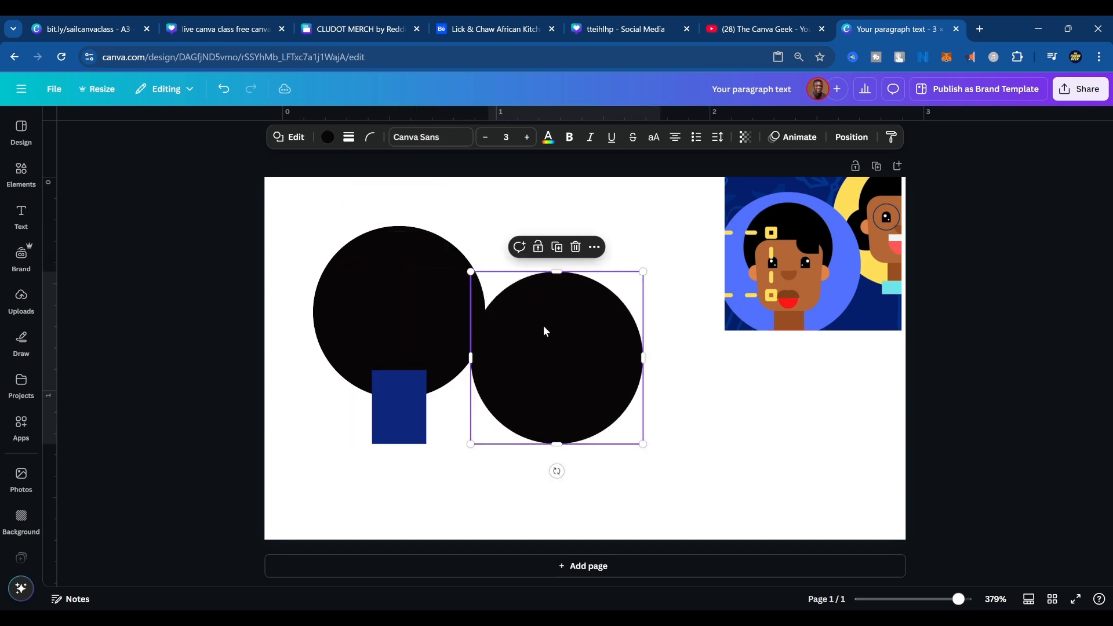
key("ctrl+z")
key("ctrl+z")
left_click(439, 289)
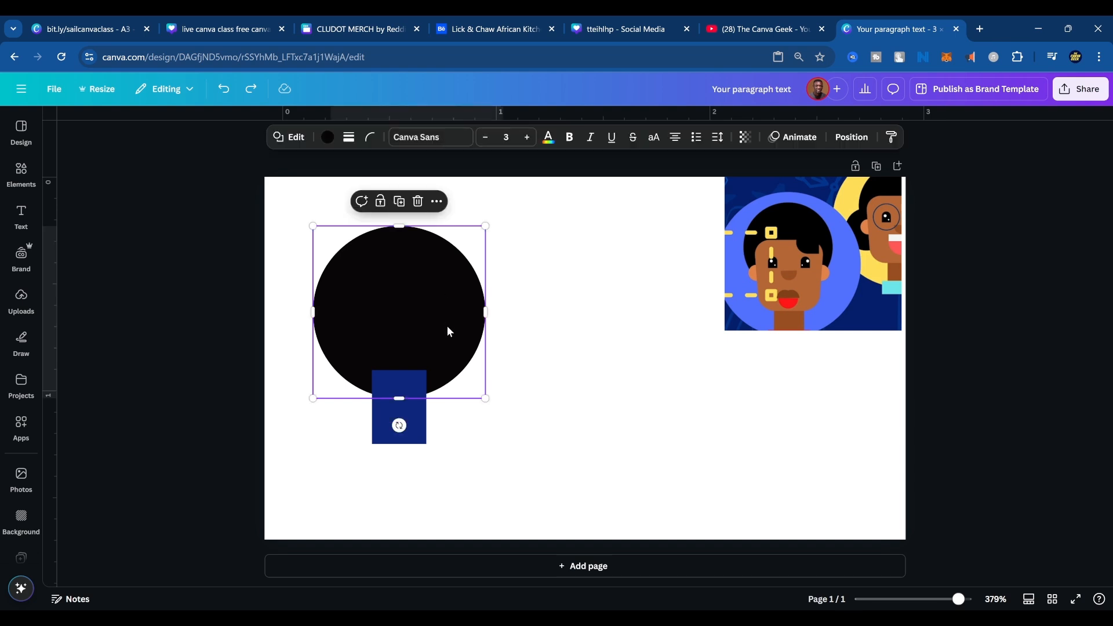
key("ctrl+d")
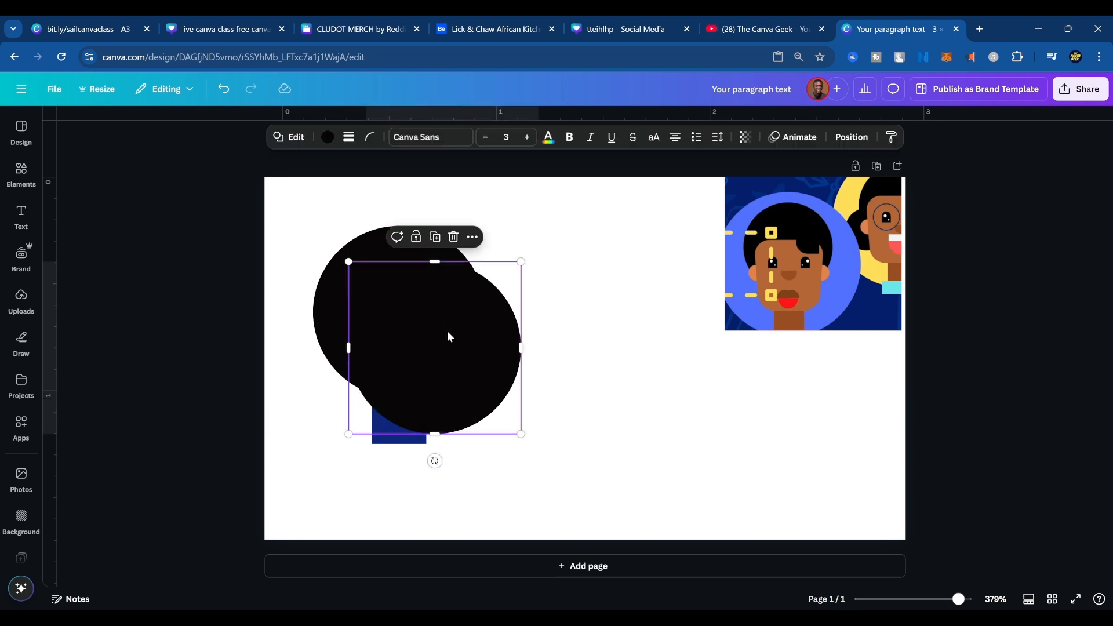
left_click_drag(447, 331, 576, 332)
key("ctrl+z")
key("ctrl+z")
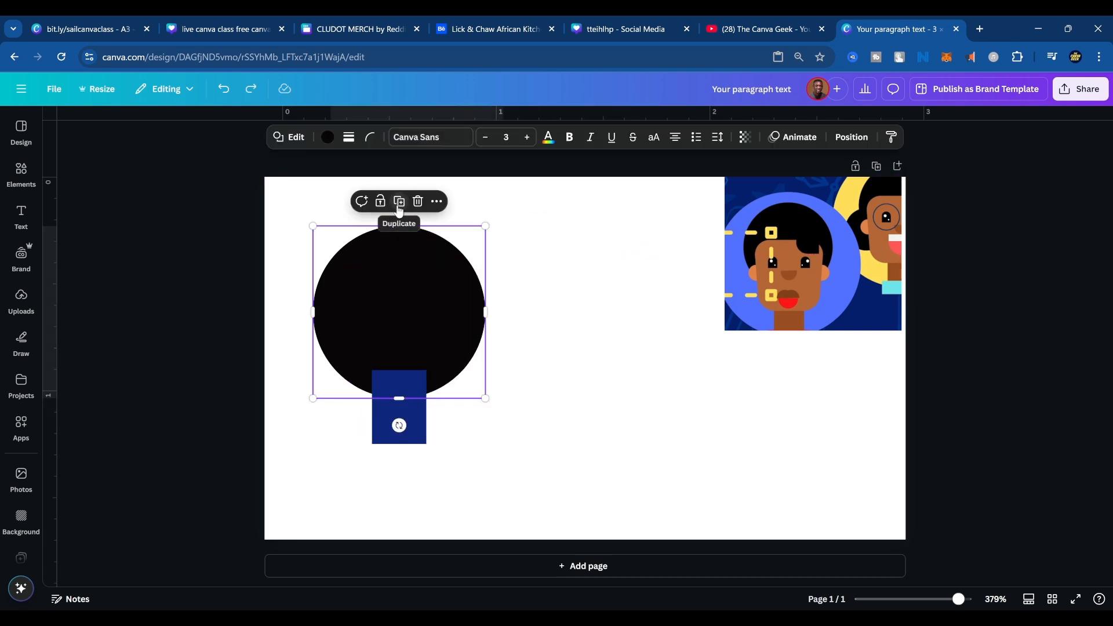
Duplicate the black circle, place the copy to its right, and open the copy's shape options.
left_click(399, 202)
left_click_drag(475, 283, 591, 329)
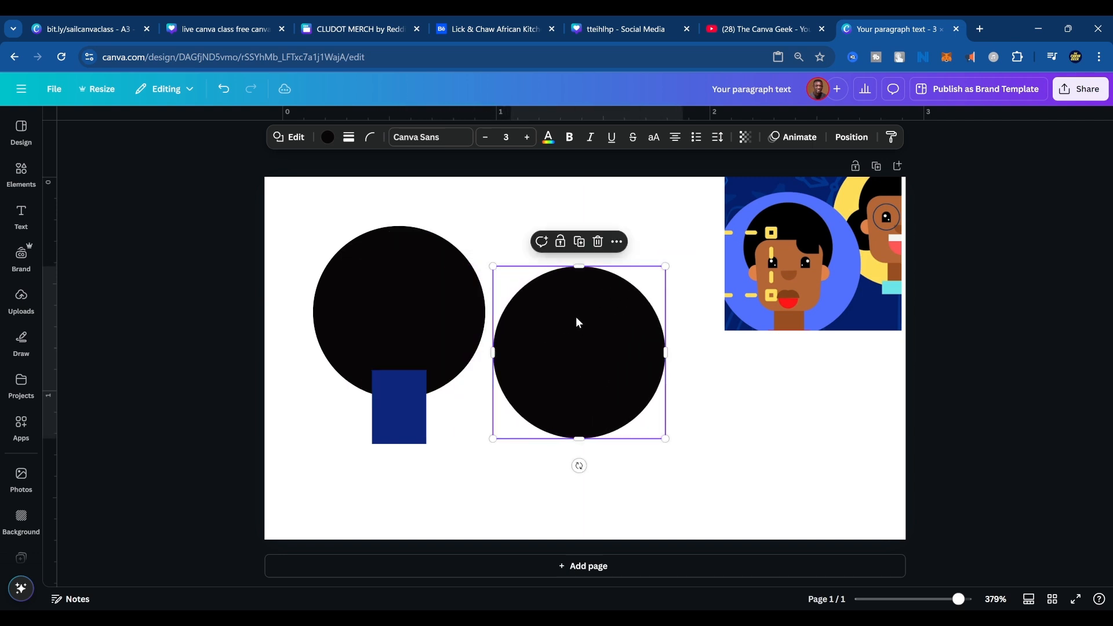
left_click(291, 140)
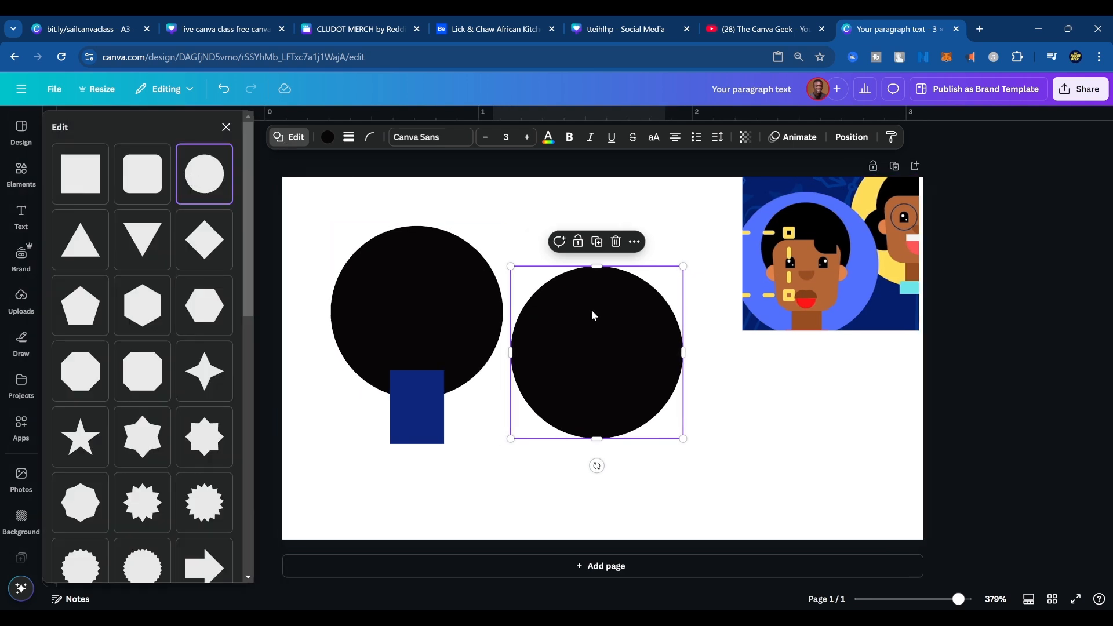
left_click(419, 399)
left_click(427, 276)
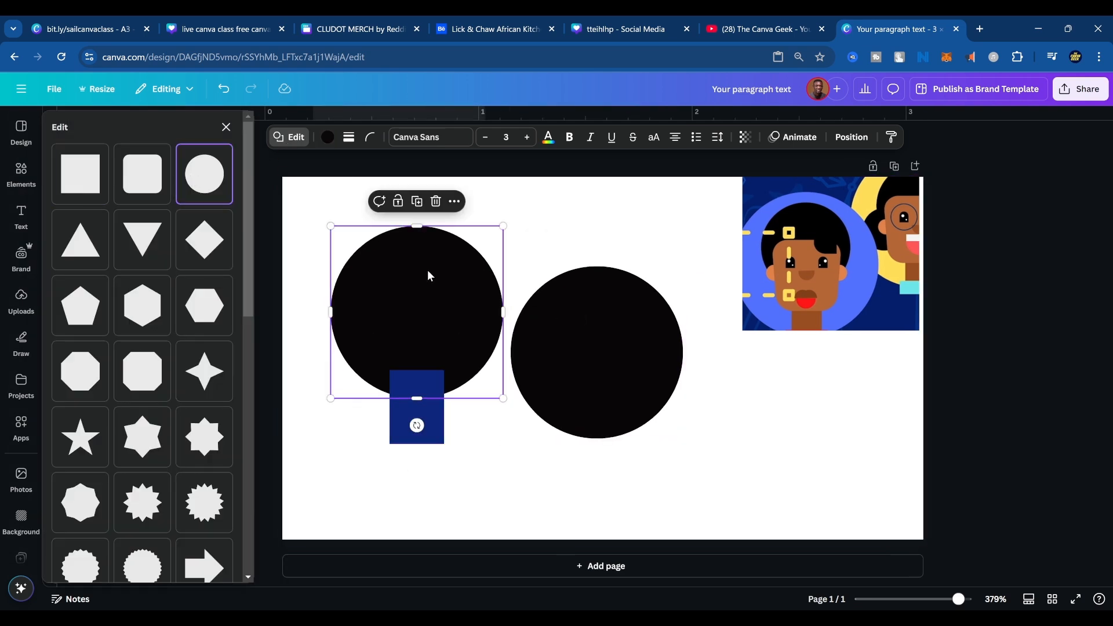
left_click(416, 415)
left_click(434, 299)
left_click(419, 413)
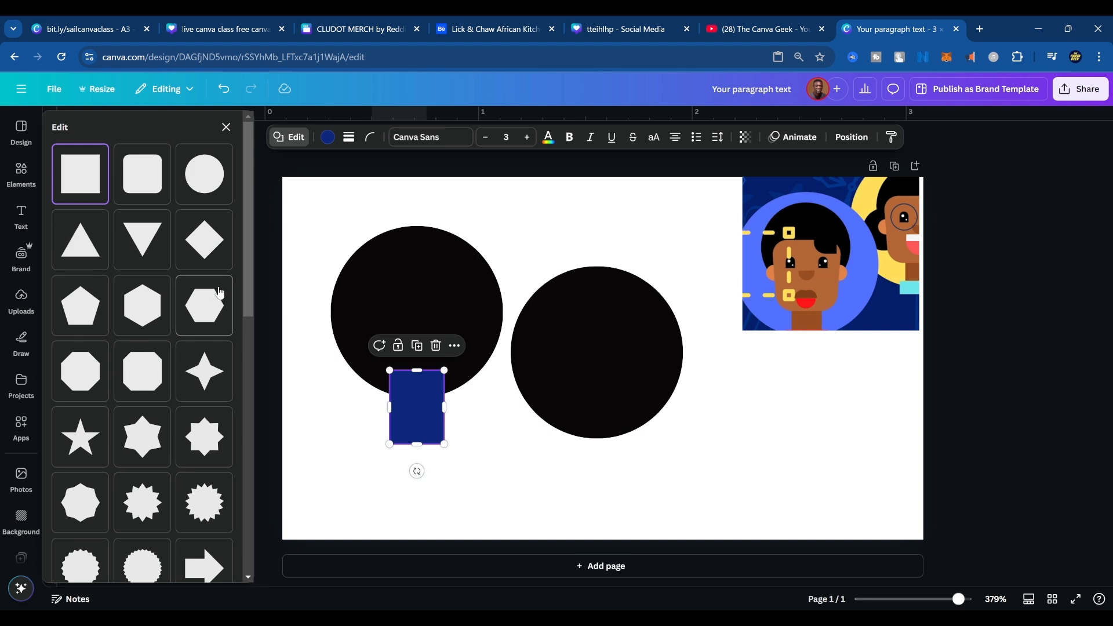
left_click(436, 281)
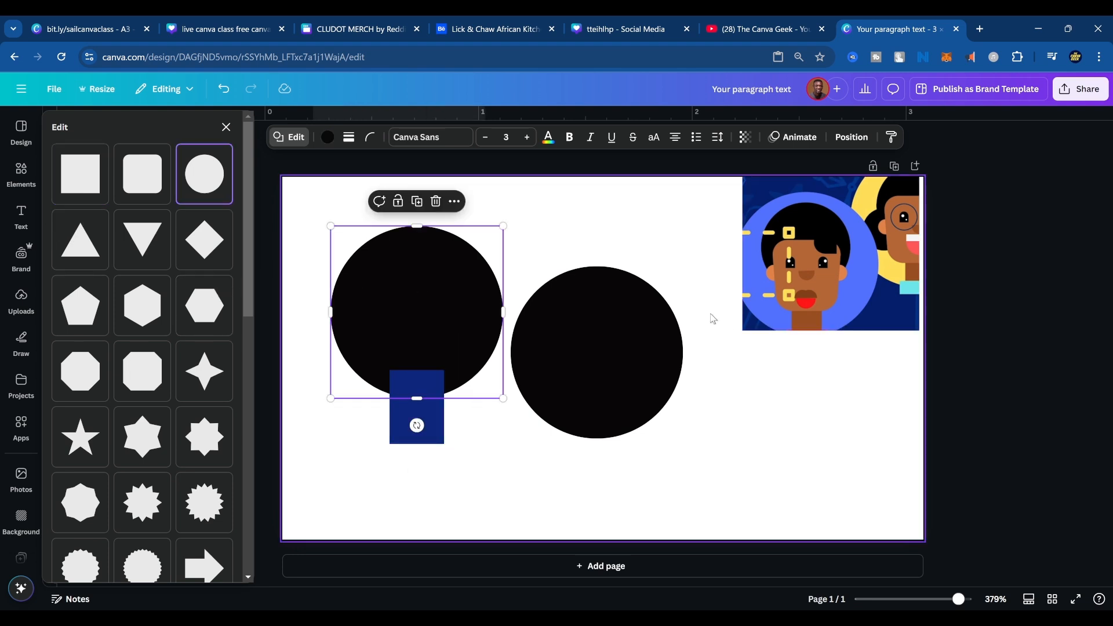
Flatten the copied circle into an ellipse about 0.8 in wide and 0.4 in tall.
left_click(632, 307)
left_click_drag(596, 267, 597, 357)
left_click(435, 287)
left_click(410, 412)
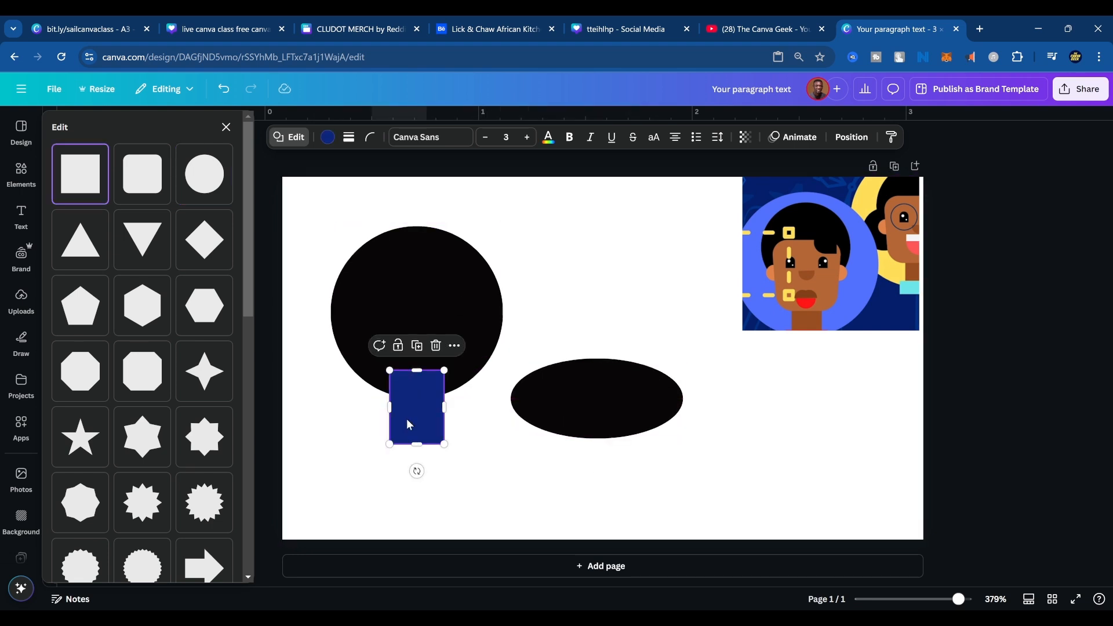
Try changing the ellipse to the flat-topped shape with a rounded bottom, undo it, and delete the ellipse.
left_click(561, 409)
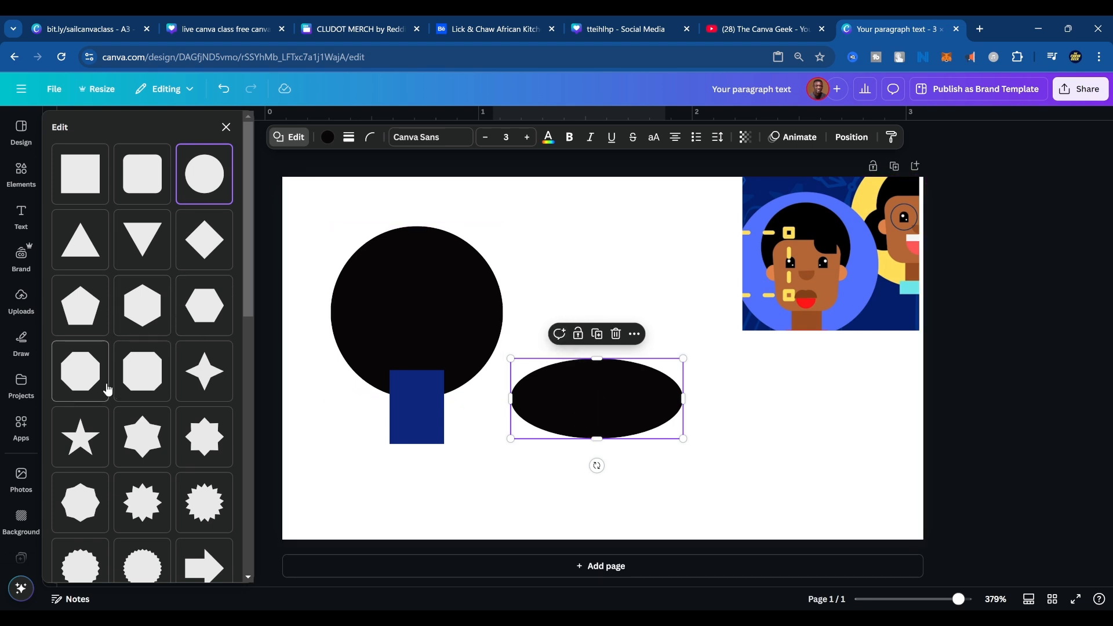
scroll(170, 435, "down", 3)
scroll(170, 435, "down", 6)
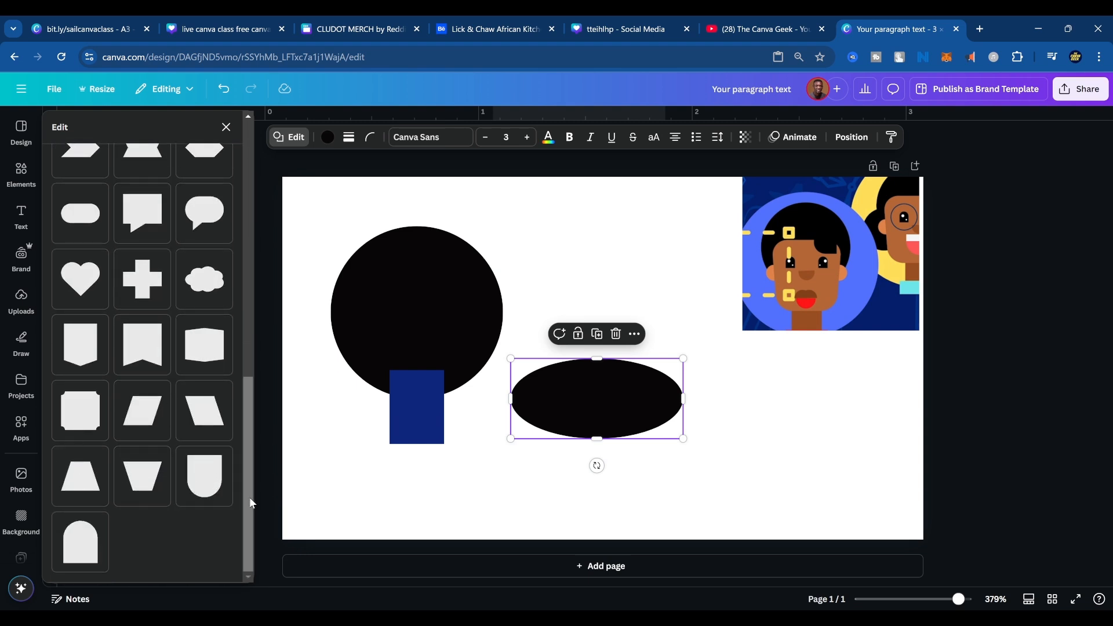
left_click(204, 490)
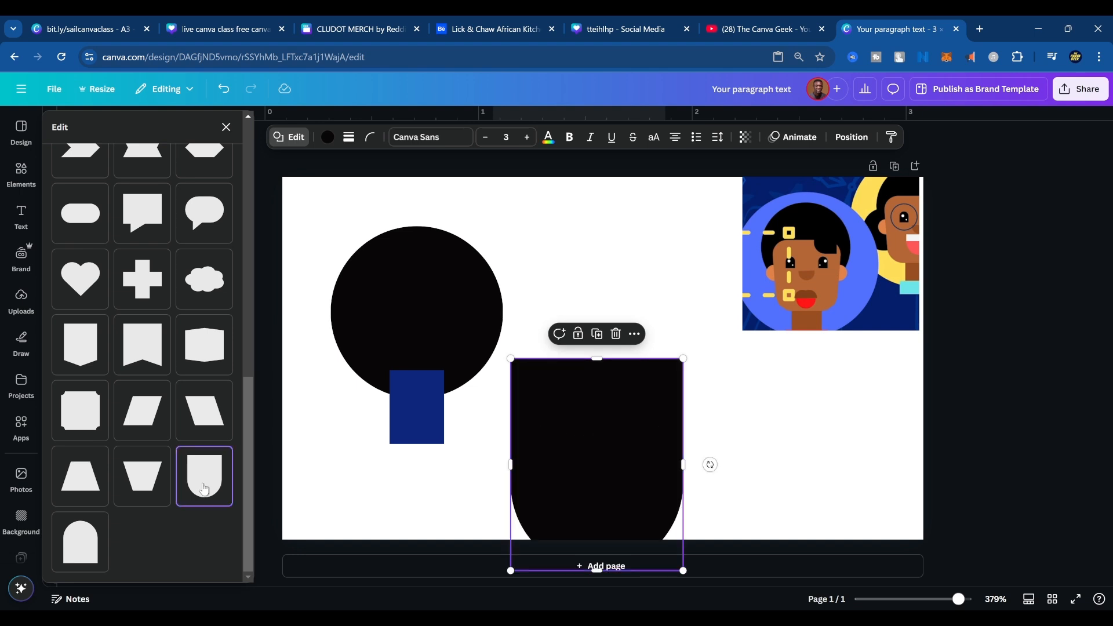
key("ctrl+z")
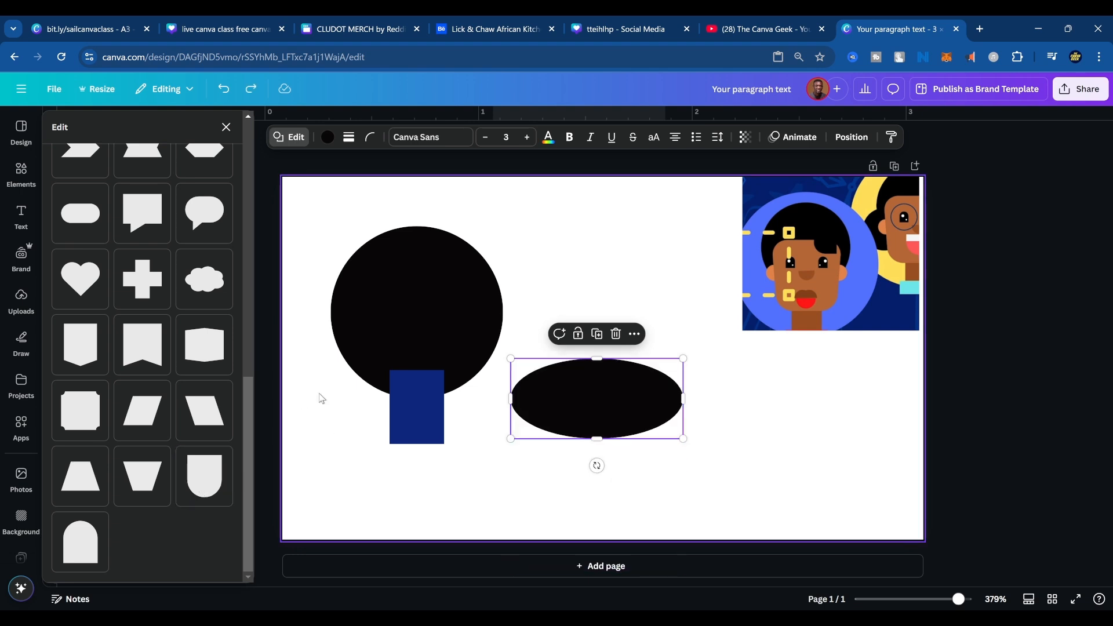
left_click(400, 265)
left_click(595, 385)
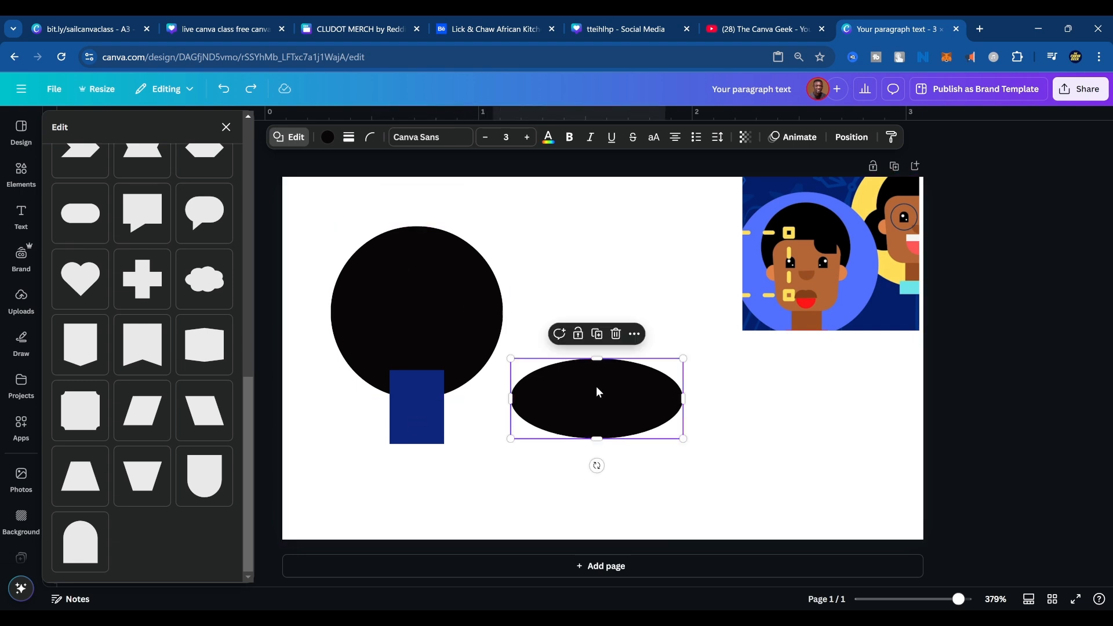
key("Delete")
Duplicate the black circle to its right and change the copy to the flat-topped shape with a rounded bottom.
left_click(376, 290)
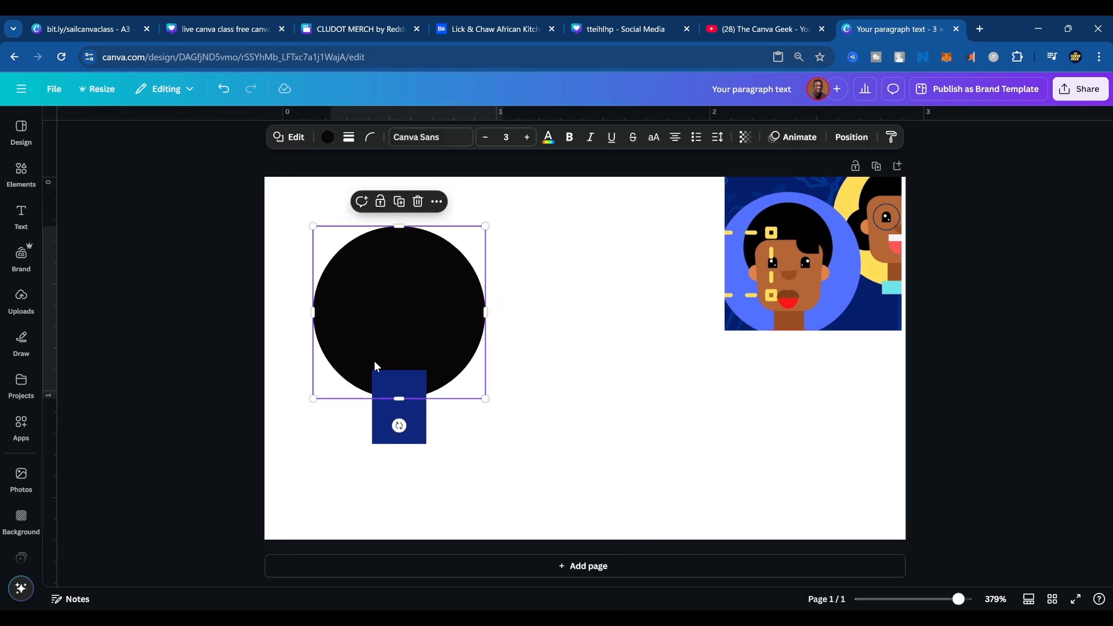
key("ctrl+d")
left_click_drag(374, 361, 546, 380)
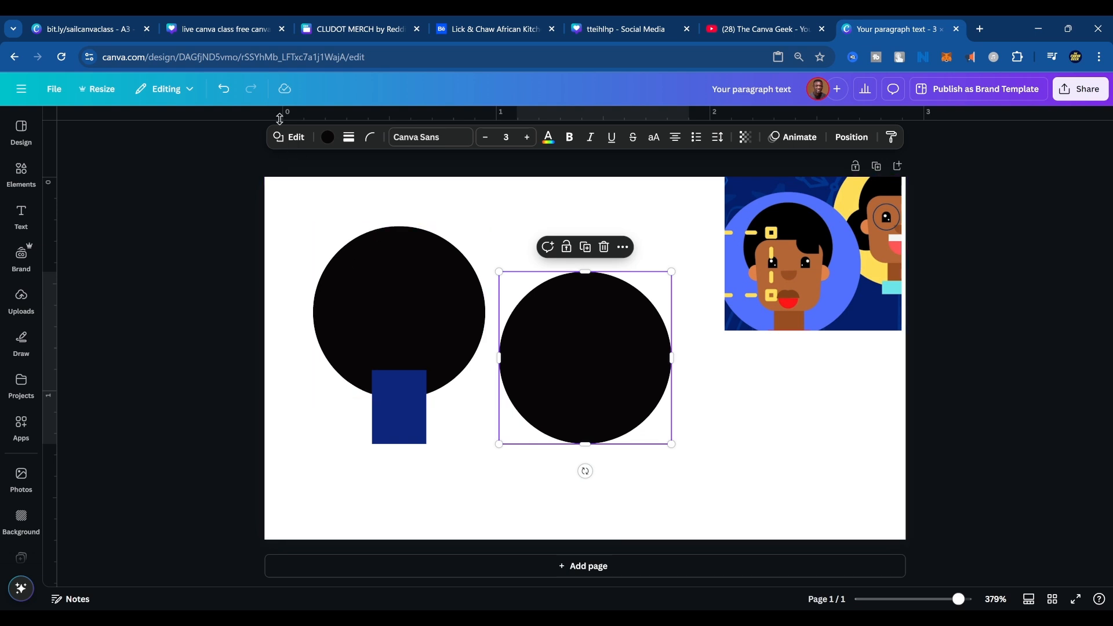
left_click(290, 137)
scroll(145, 406, "down", 10)
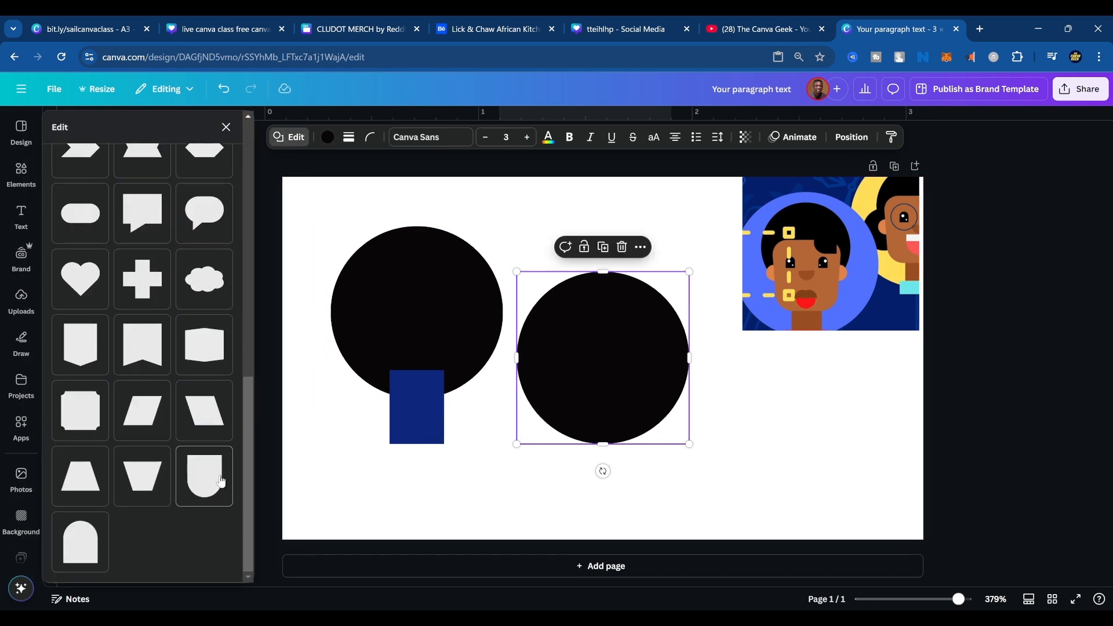
left_click(221, 481)
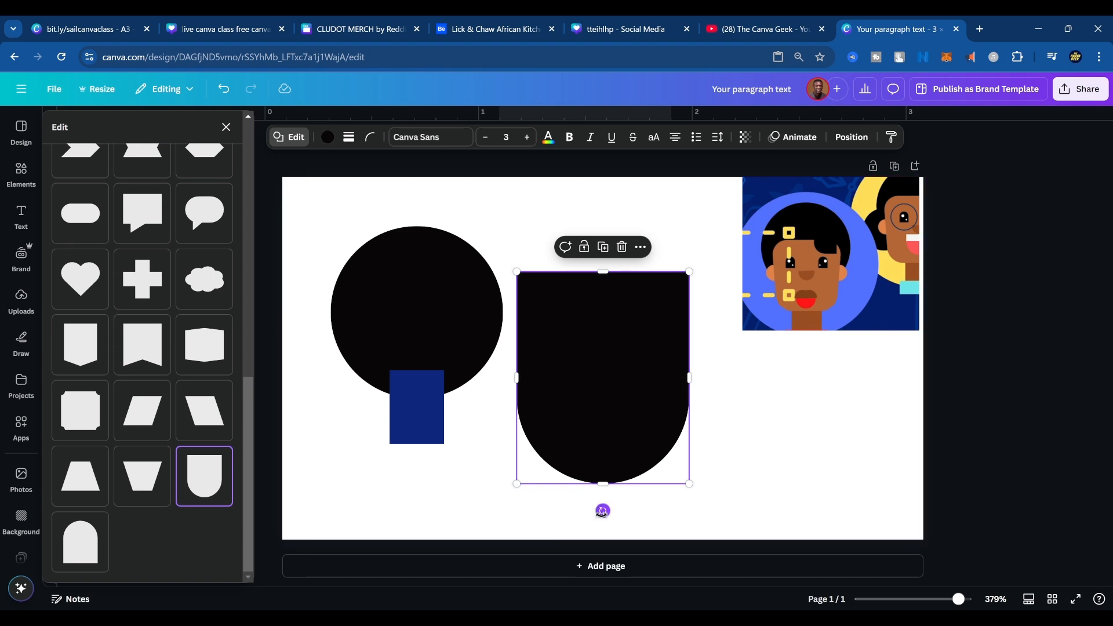
Rotate the new shape 90° so its rounded end faces right and shrink it to about 0.2 in wide.
left_click_drag(602, 511, 661, 378)
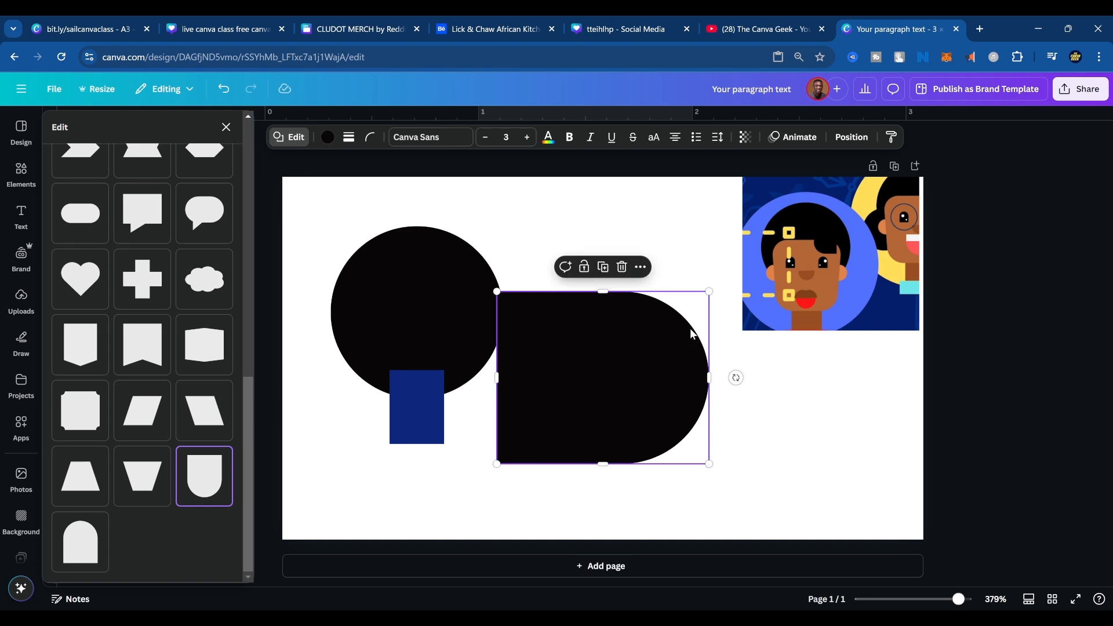
left_click_drag(709, 292, 544, 316)
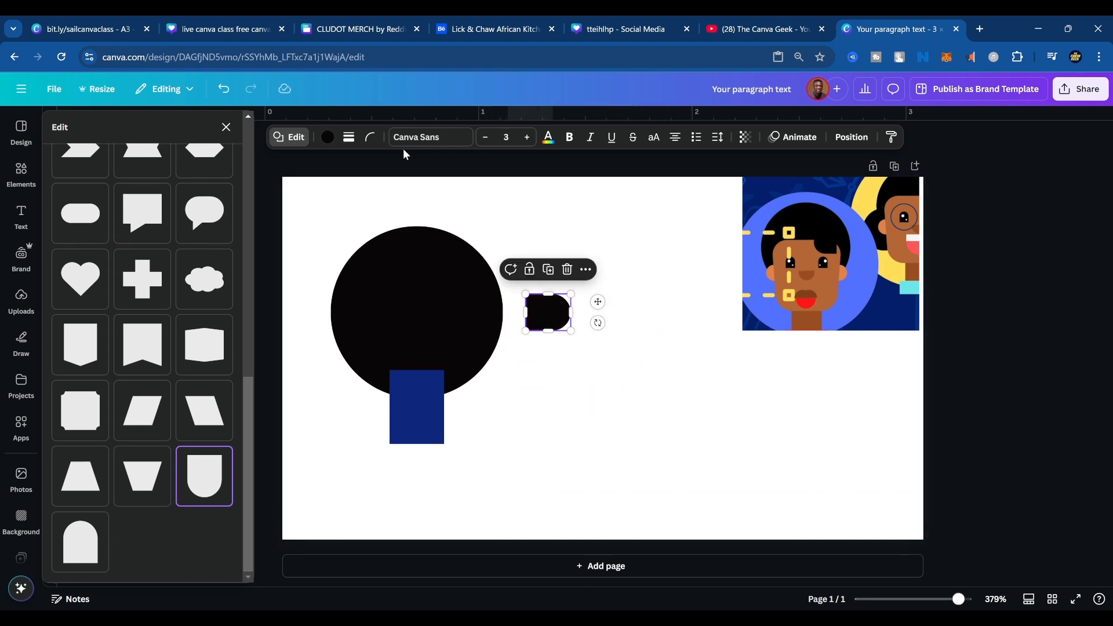
Recolor the small rounded shape with an orange skin tone sampled from the reference illustration.
left_click(328, 137)
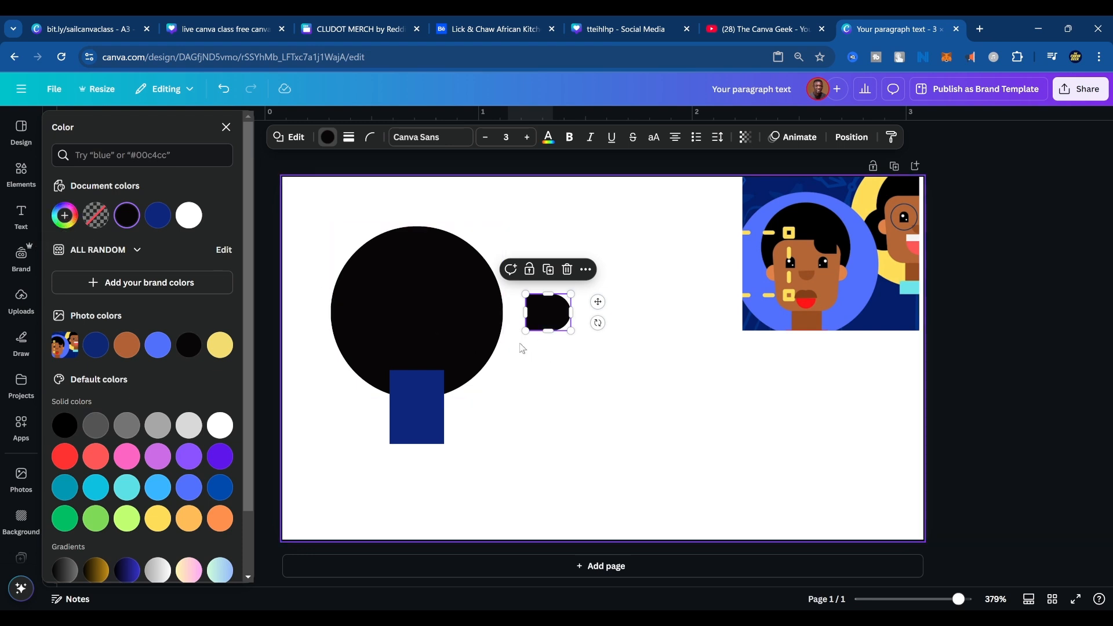
left_click(64, 215)
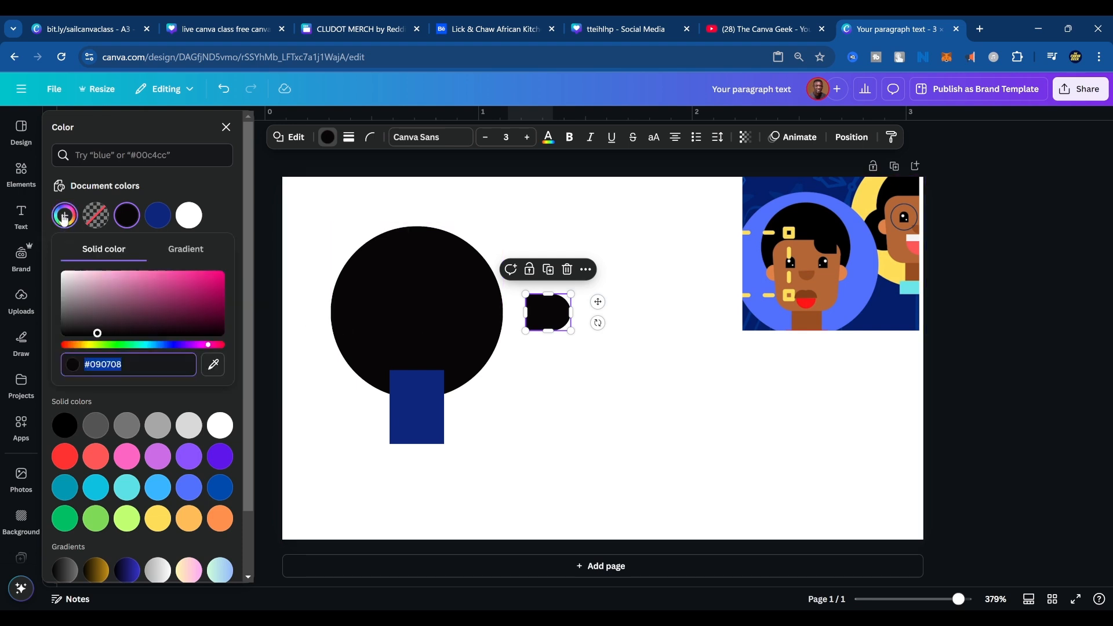
left_click(213, 365)
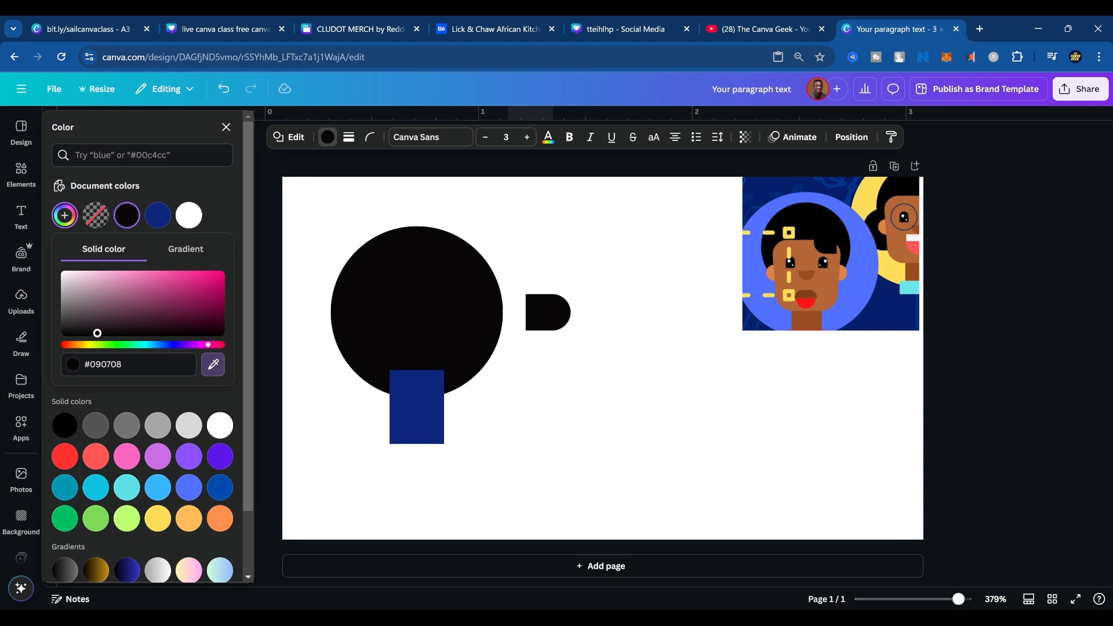
left_click(842, 277)
left_click(481, 303)
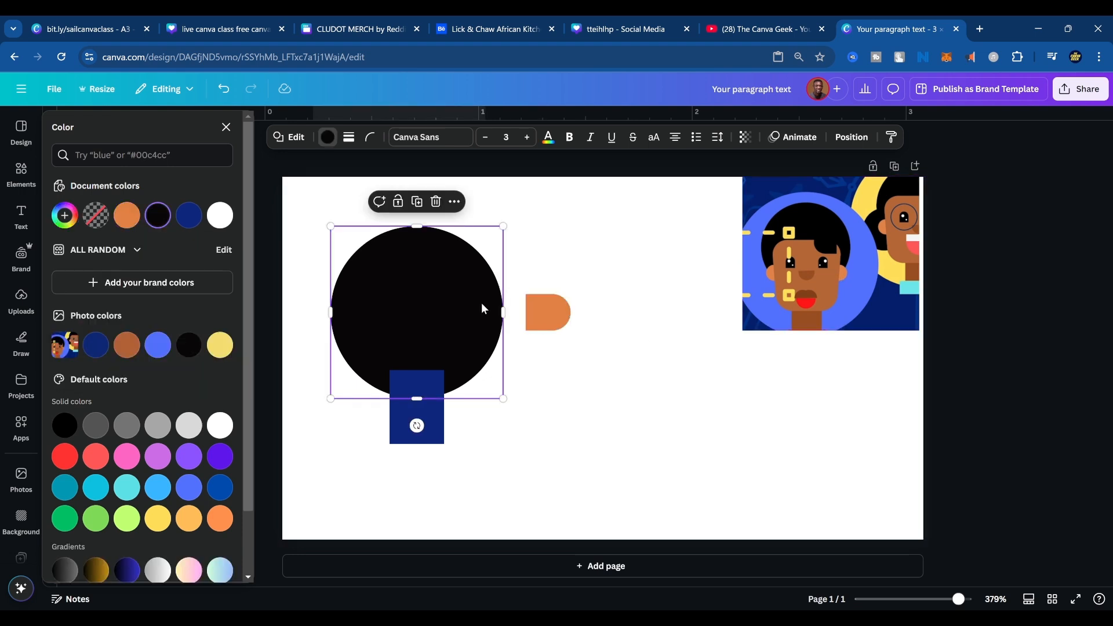
left_click(436, 422)
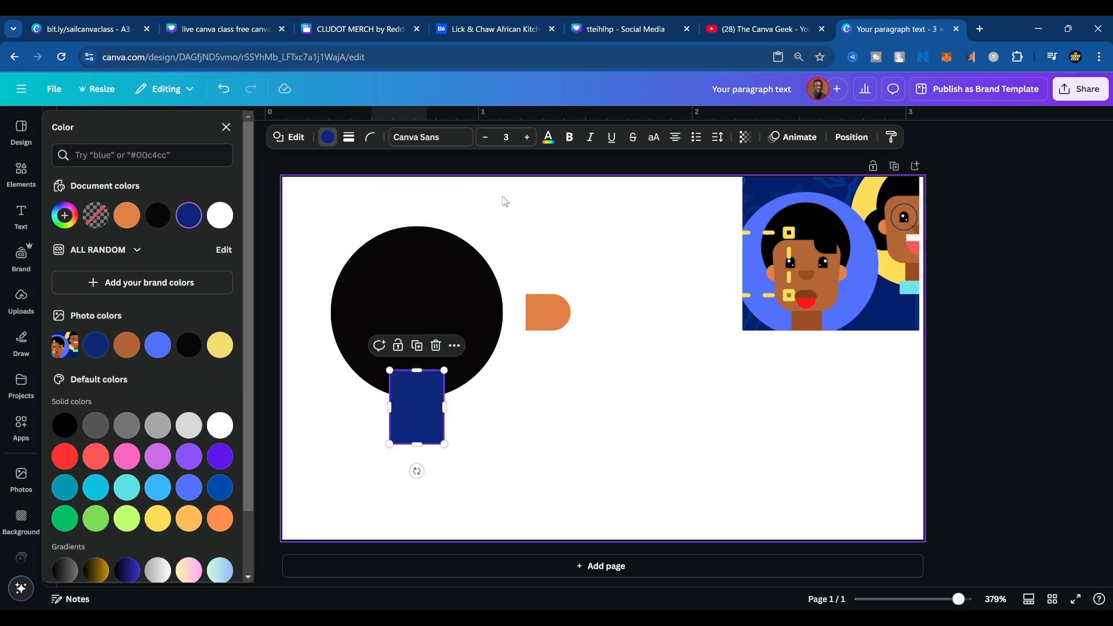
Recolor the blue neck rectangle with the dark brown #994F22 sampled from the neck in the reference illustration.
left_click(75, 216)
left_click(213, 364)
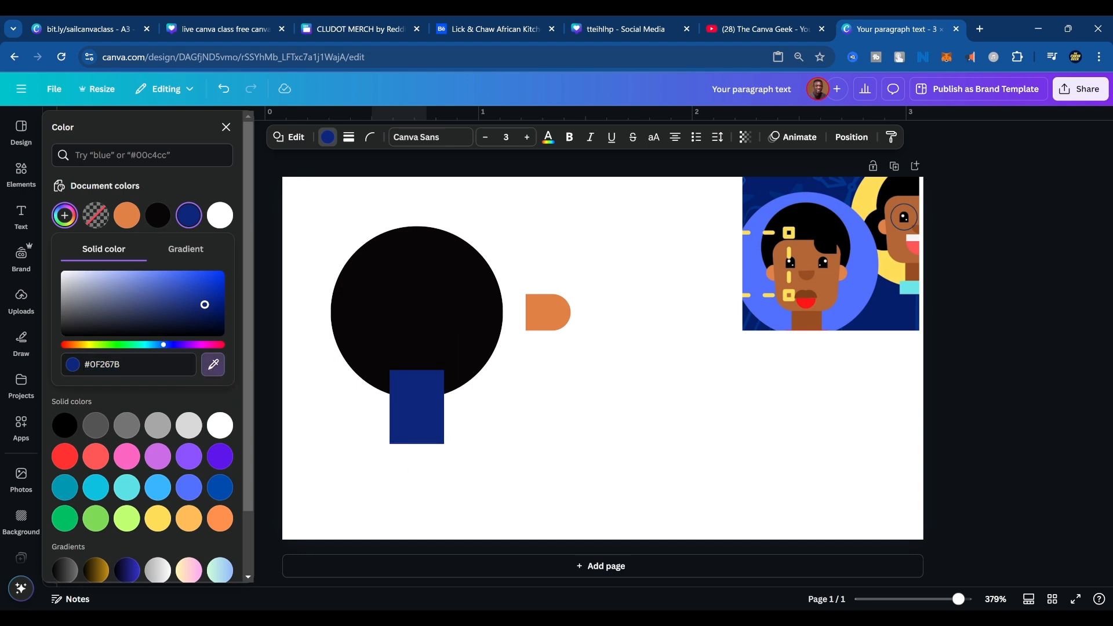
left_click(806, 321)
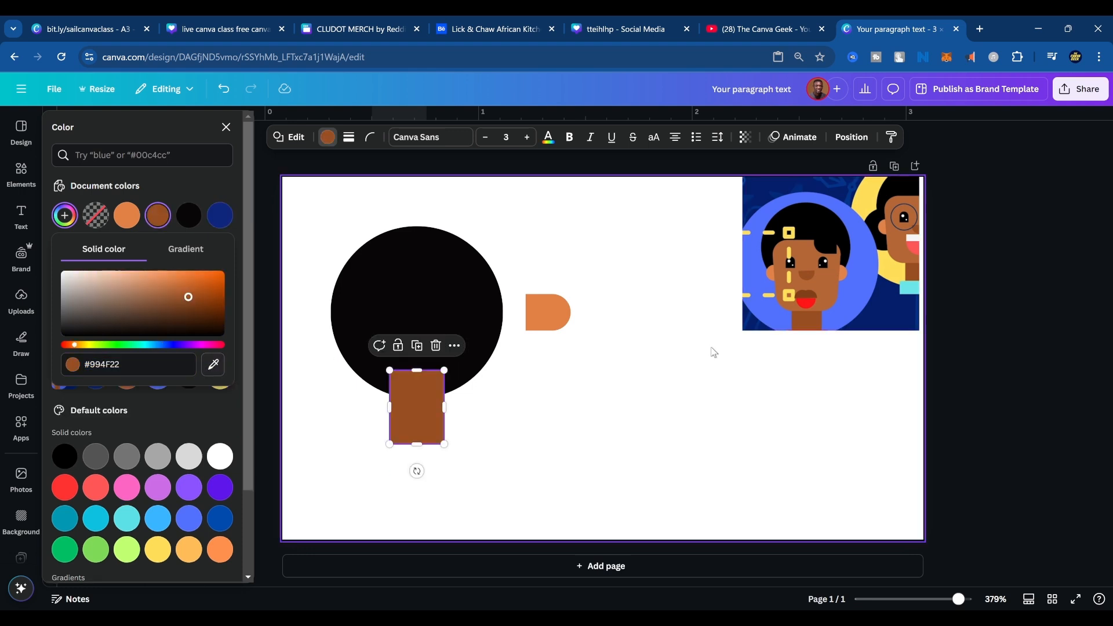
left_click(590, 392)
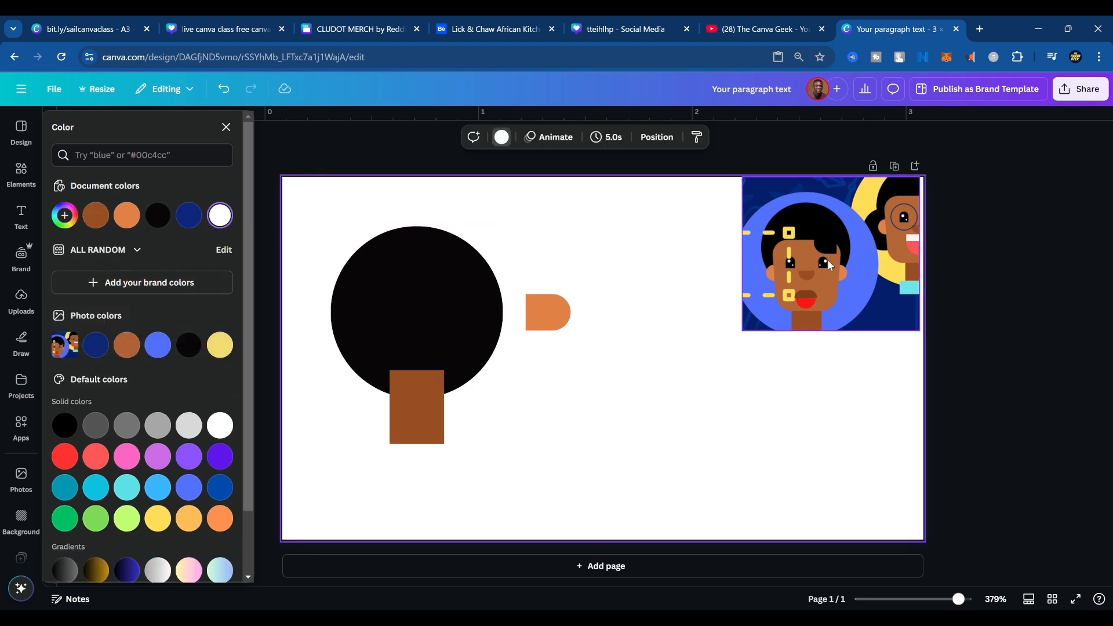
Duplicate the neck rectangle and enlarge the copy to about 0.4 in wide, placing it over the black circle as the face.
left_click(395, 400)
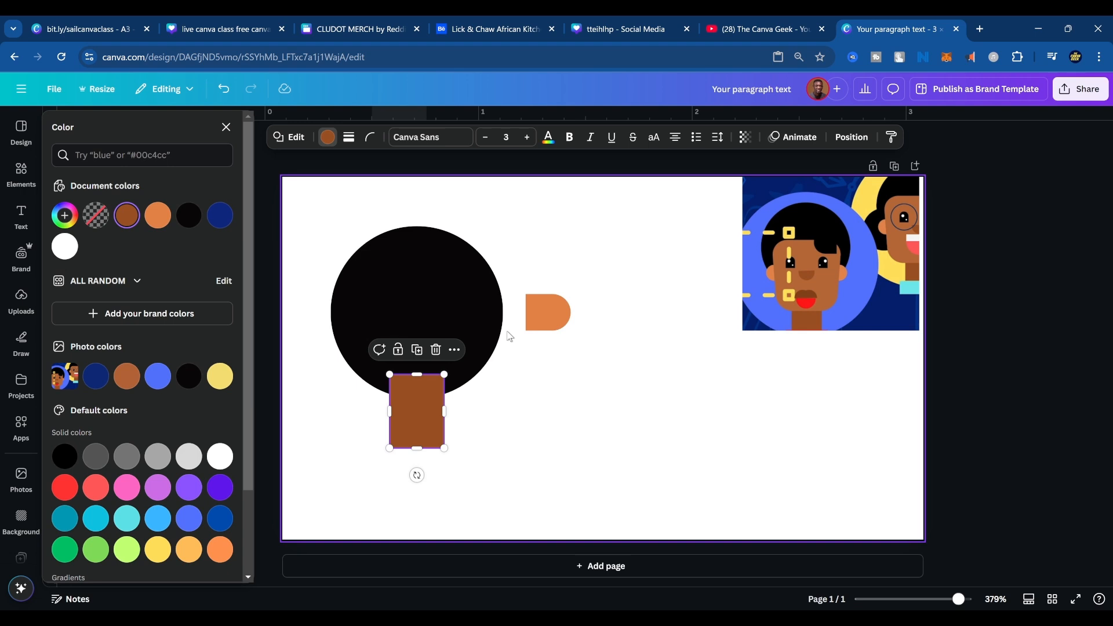
left_click(417, 350)
left_click_drag(450, 447, 422, 283)
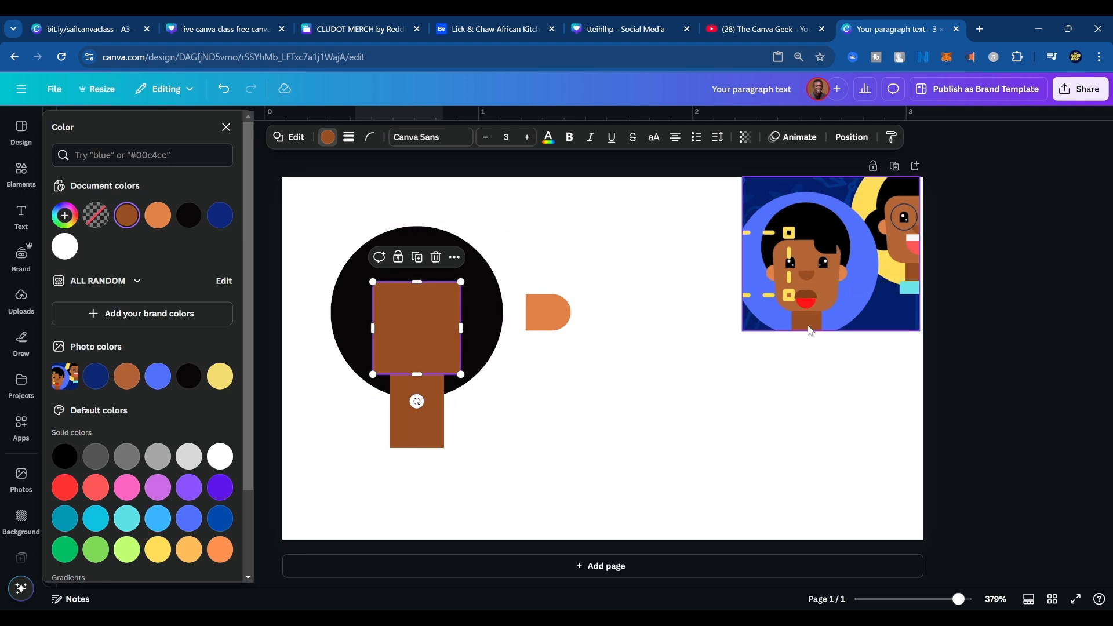
Recolor the face square with the lighter brown #B46636 sampled from the face in the reference illustration.
left_click(64, 215)
left_click_drag(189, 302, 185, 284)
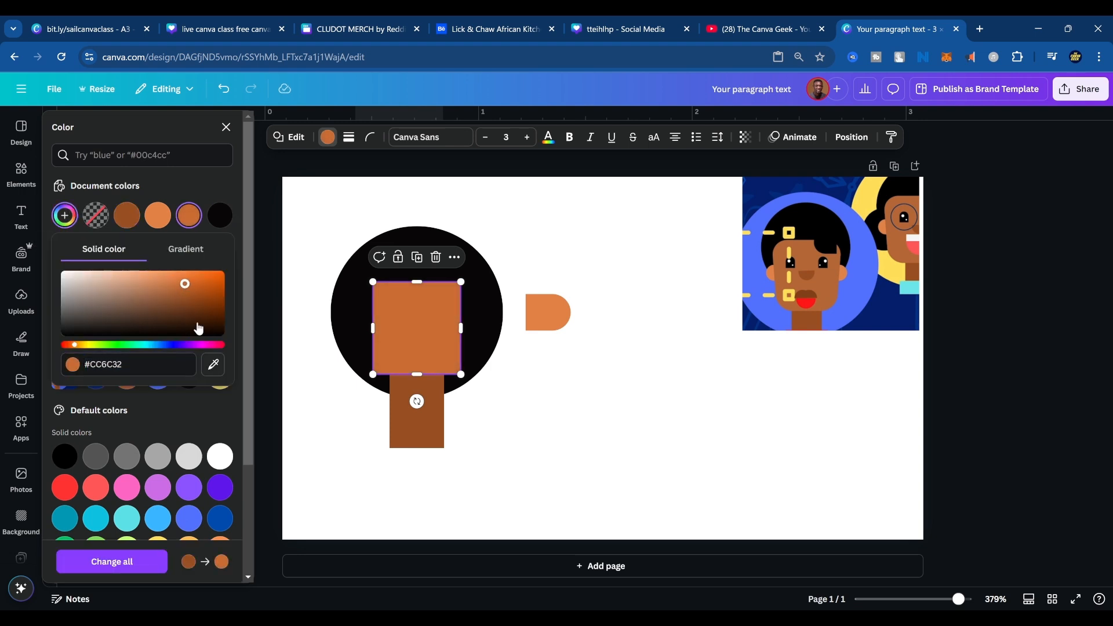
left_click(213, 364)
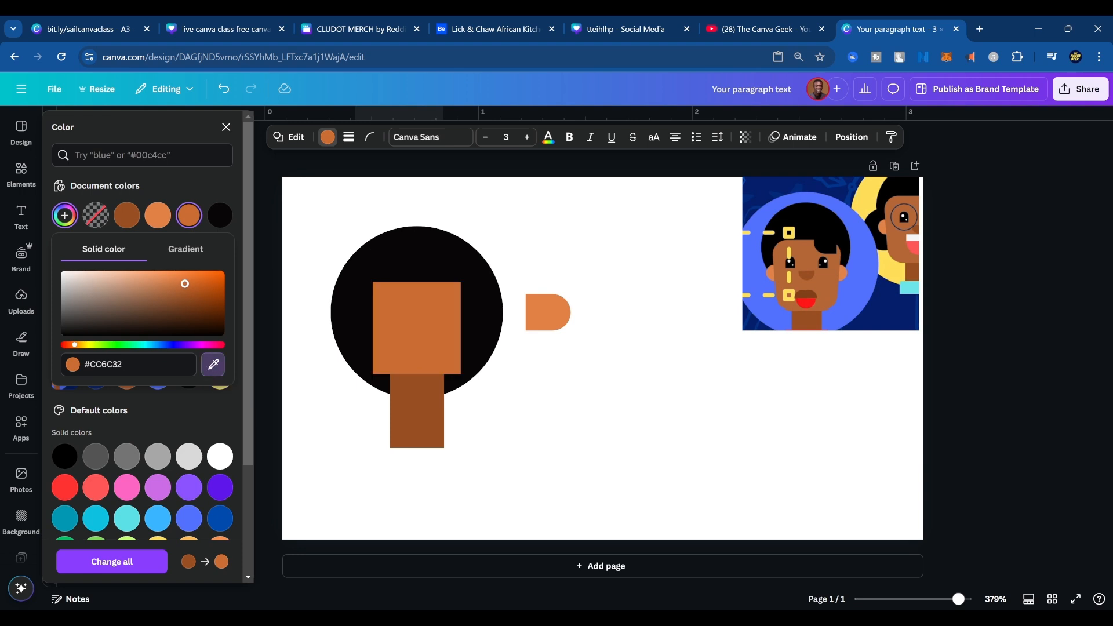
left_click(826, 280)
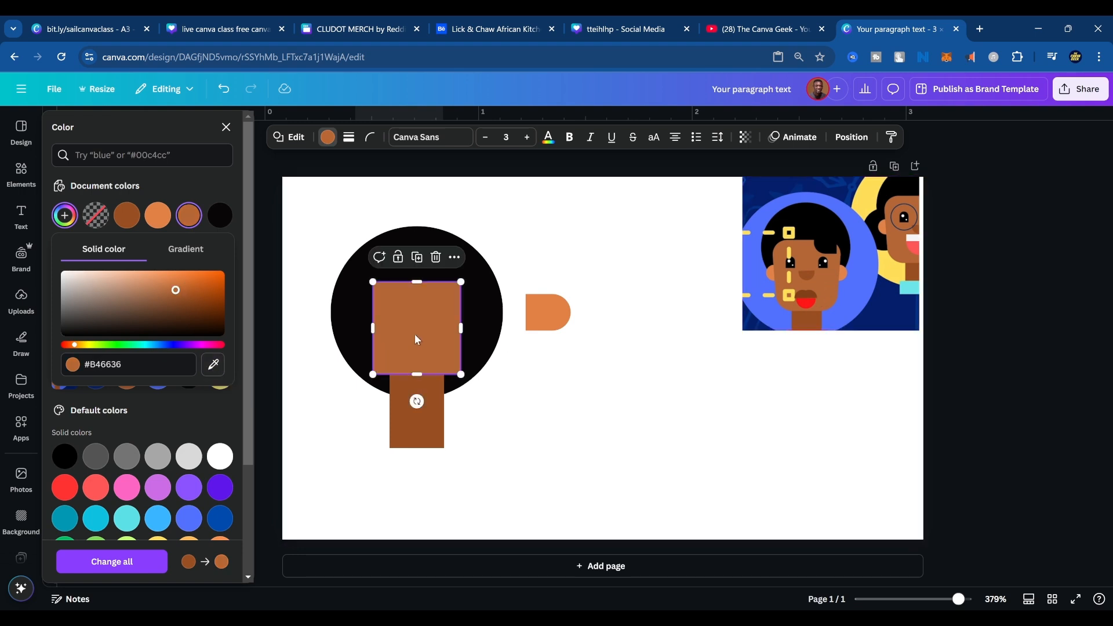
Try moving the face square down over the neck, and undo the move.
left_click_drag(414, 333, 449, 397)
left_click(558, 413)
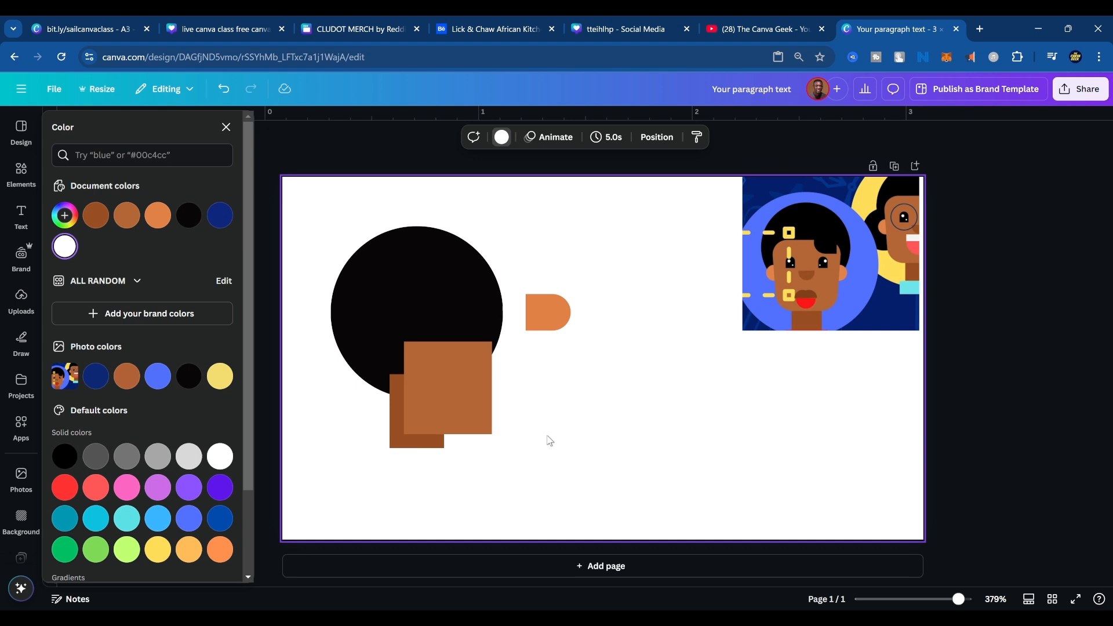
key("ctrl+z")
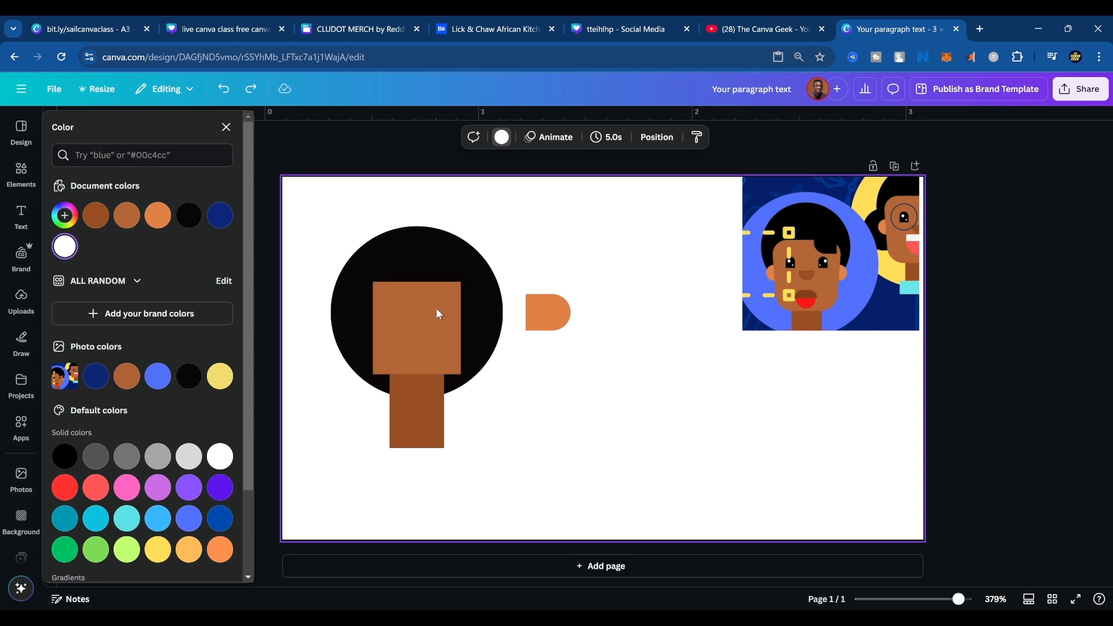
Round the corners of the face square with a corner rounding of 7.
left_click(450, 295)
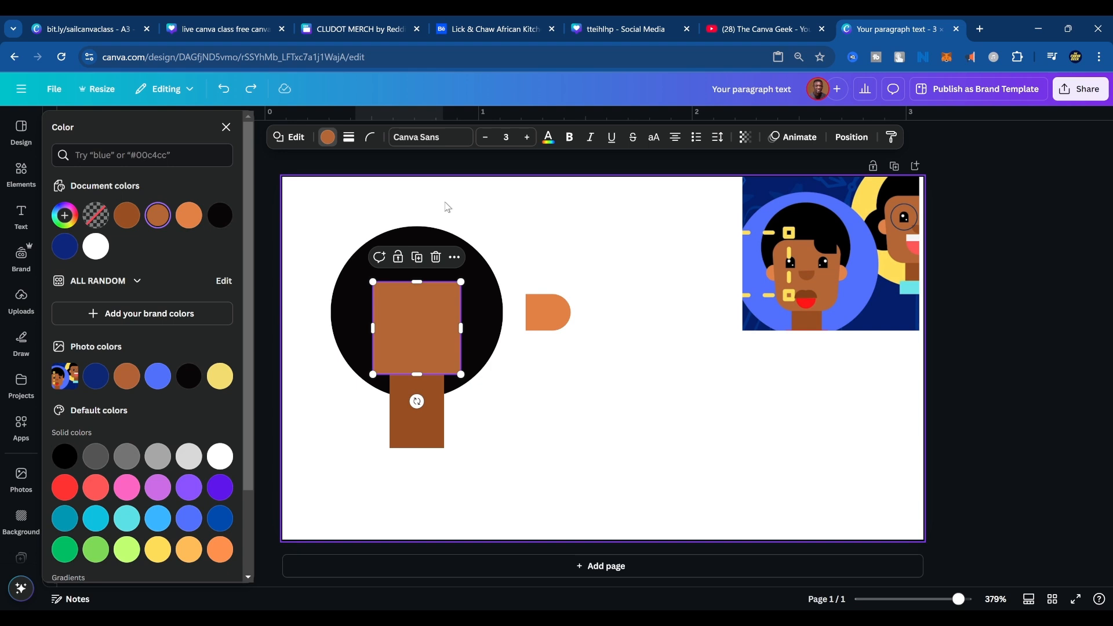
left_click(351, 138)
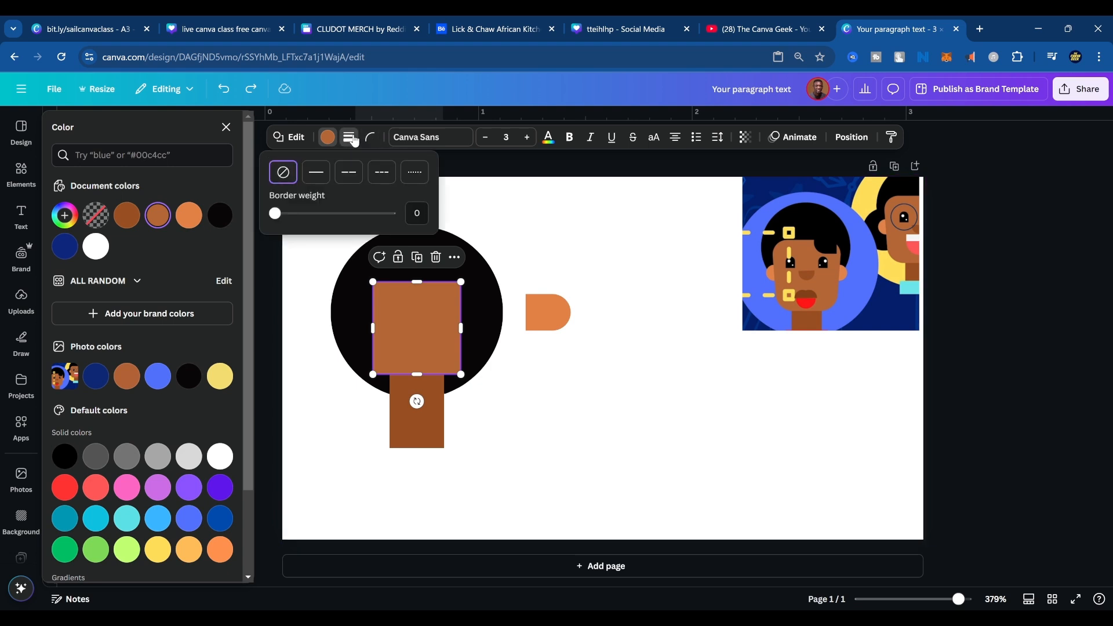
left_click(370, 139)
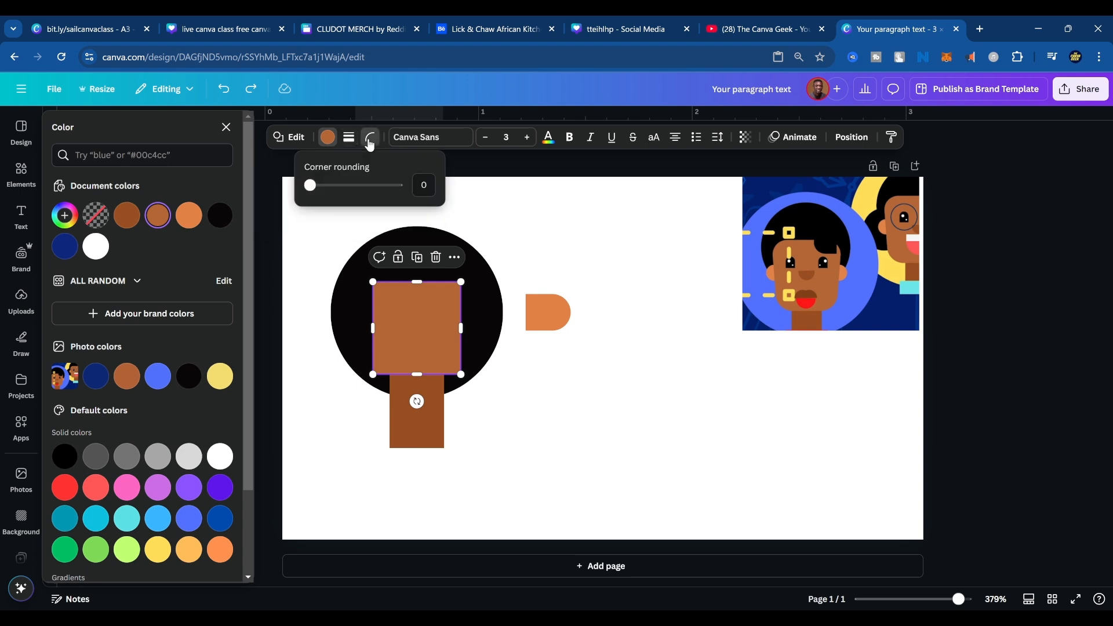
mouse_move(312, 186)
left_mouse_down()
mouse_move(248, 187)
mouse_move(317, 186)
left_mouse_up()
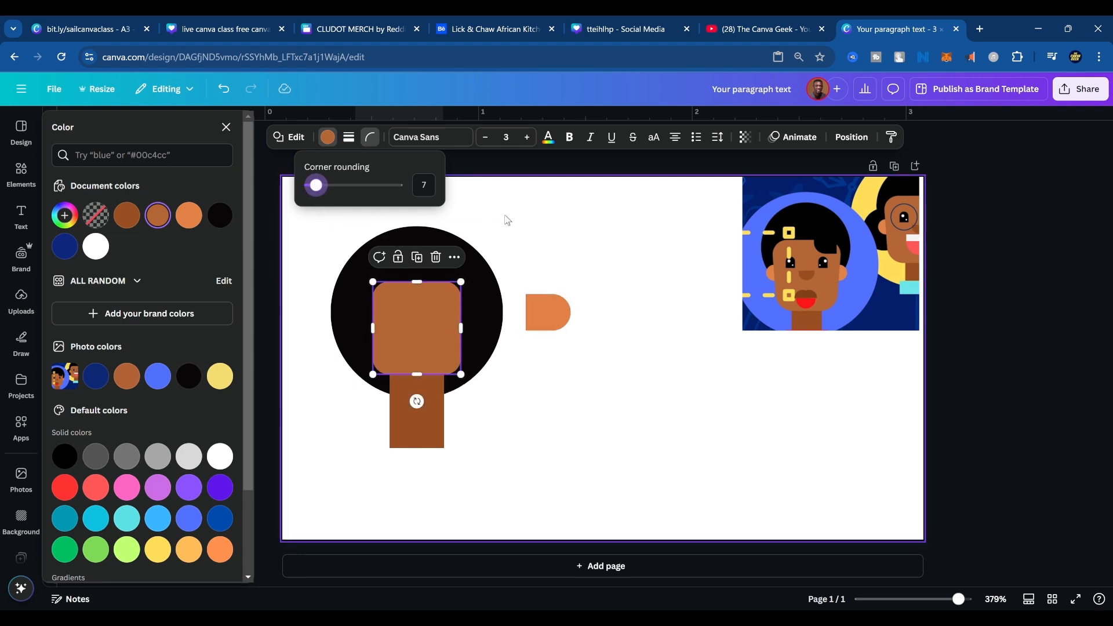
left_click(591, 226)
Raise the black hair circle and enlarge it to about 0.9 in wide, keeping it centered behind the face.
left_click(471, 312)
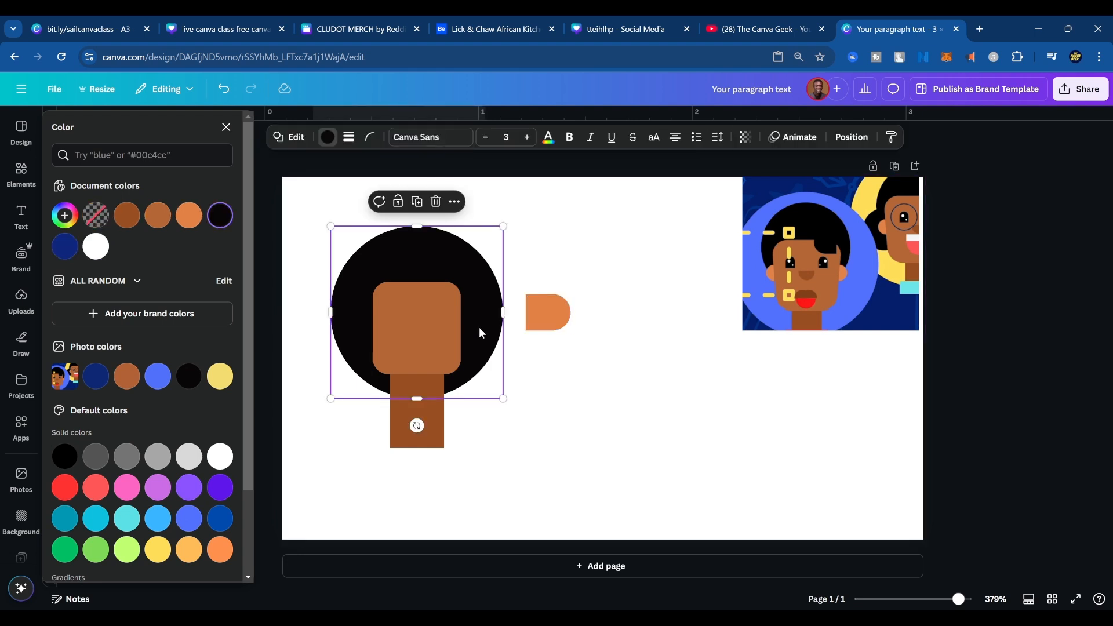
left_click_drag(485, 345, 485, 311)
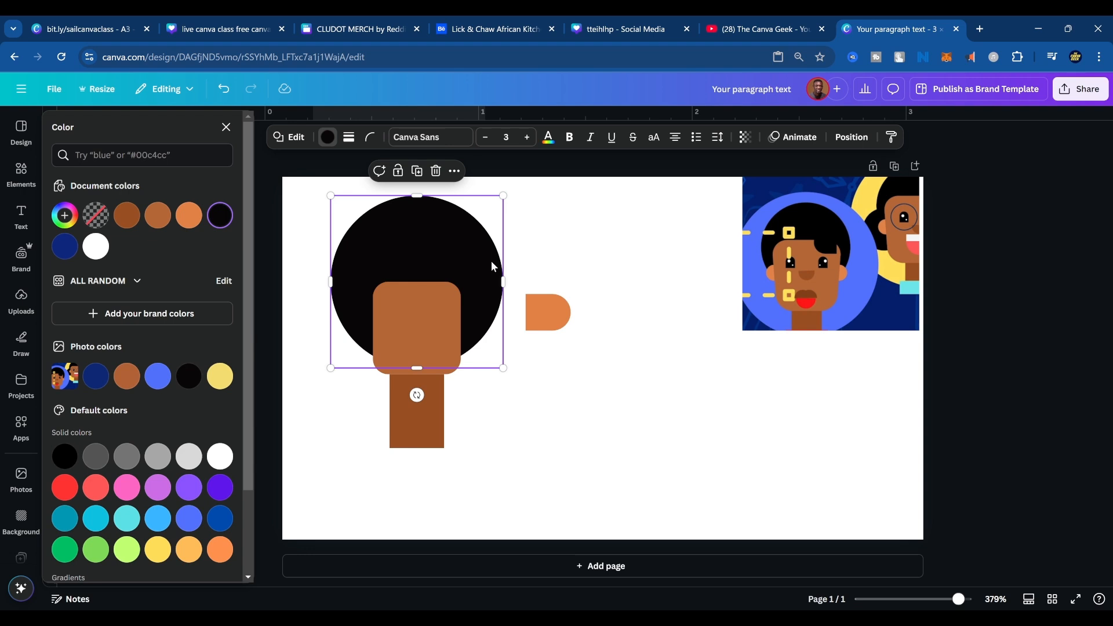
left_click_drag(503, 369, 520, 385)
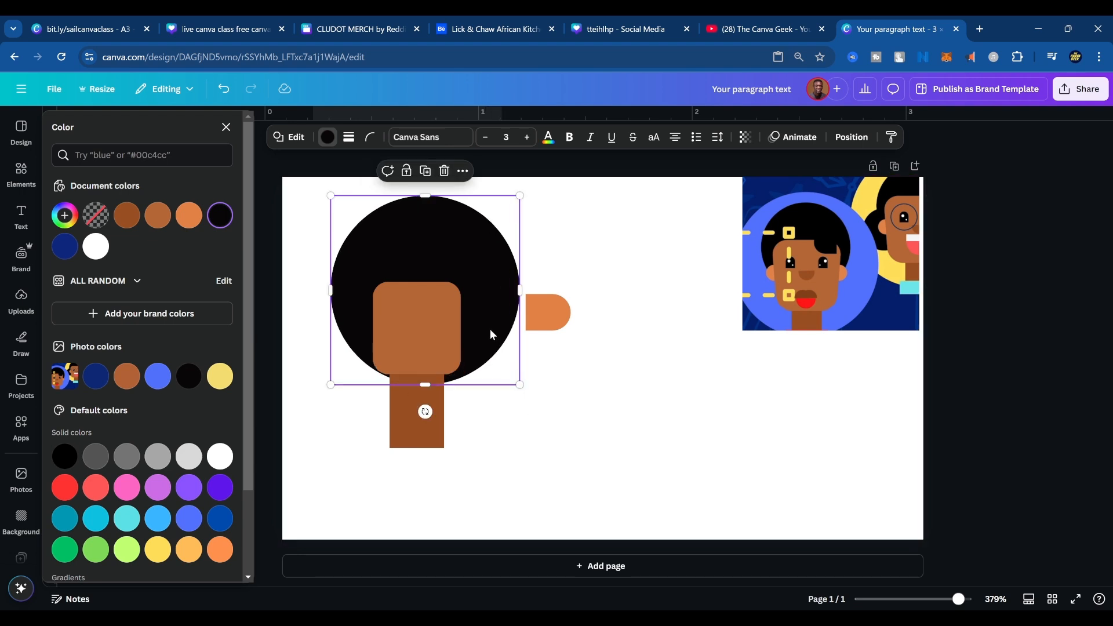
left_click_drag(491, 334, 482, 316)
left_click(568, 348)
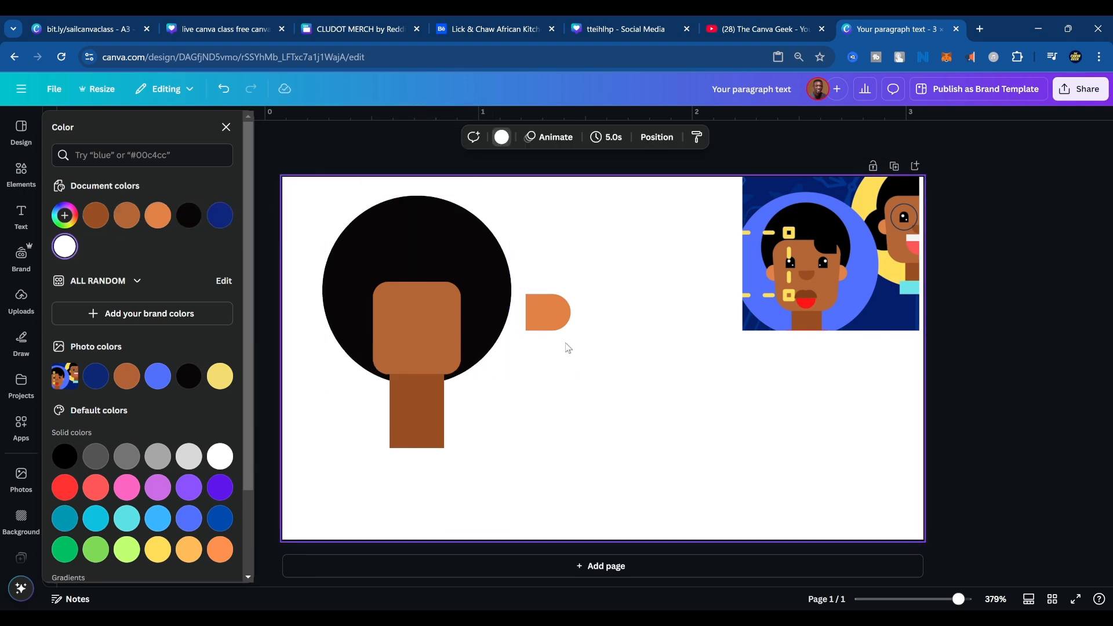
Fit a smaller version of the orange ear behind the face's right edge and place a duplicate at the left edge.
left_click_drag(567, 313, 467, 306)
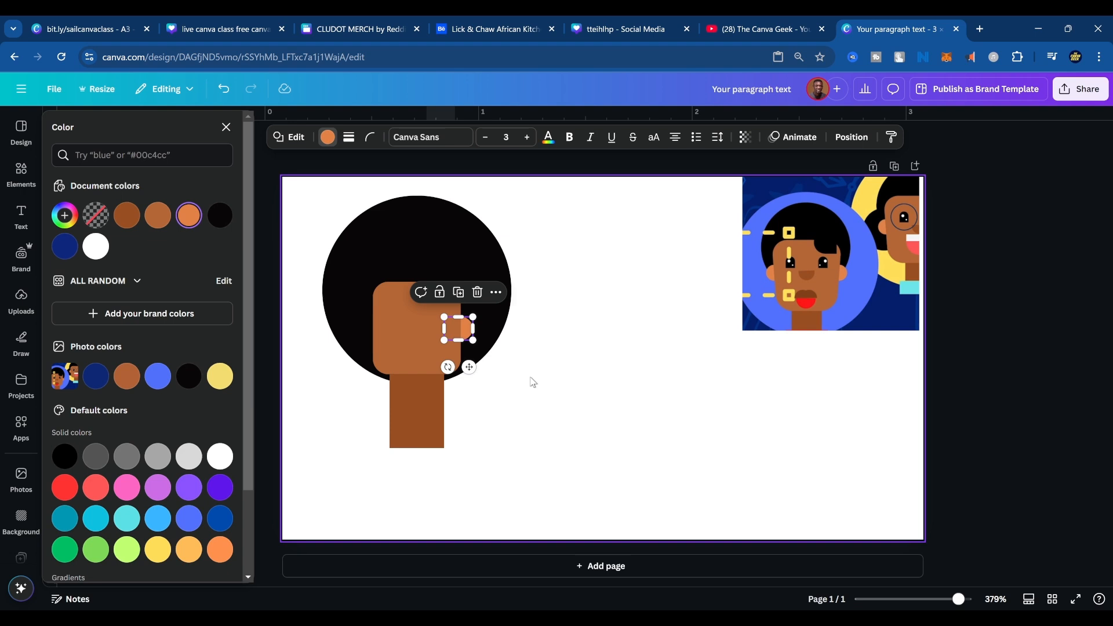
left_click(463, 294)
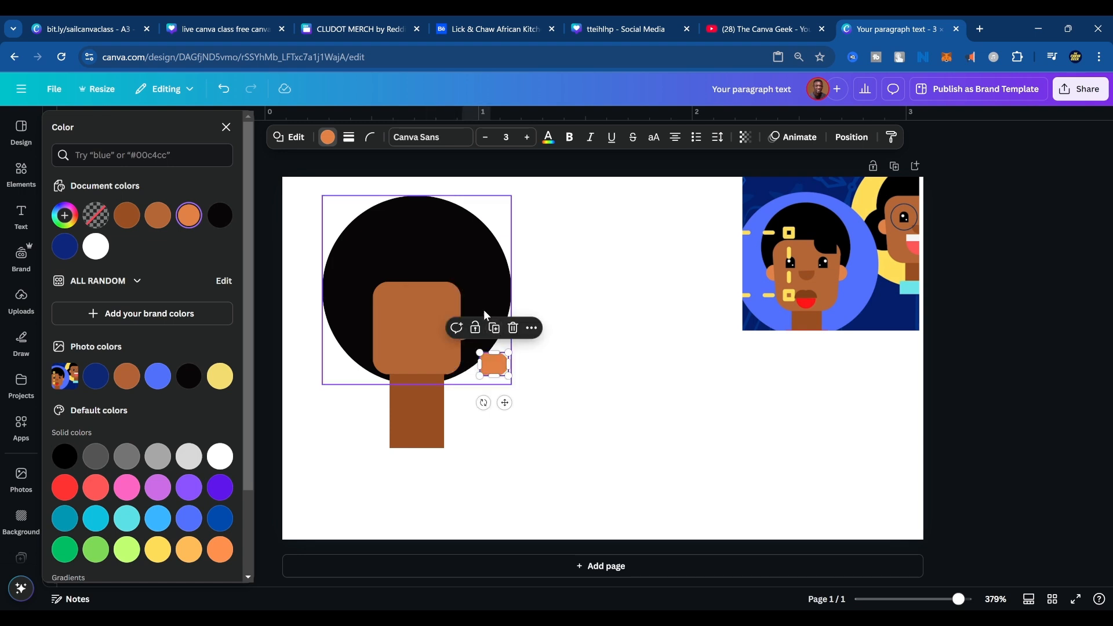
left_click_drag(493, 366, 377, 319)
left_click(475, 359)
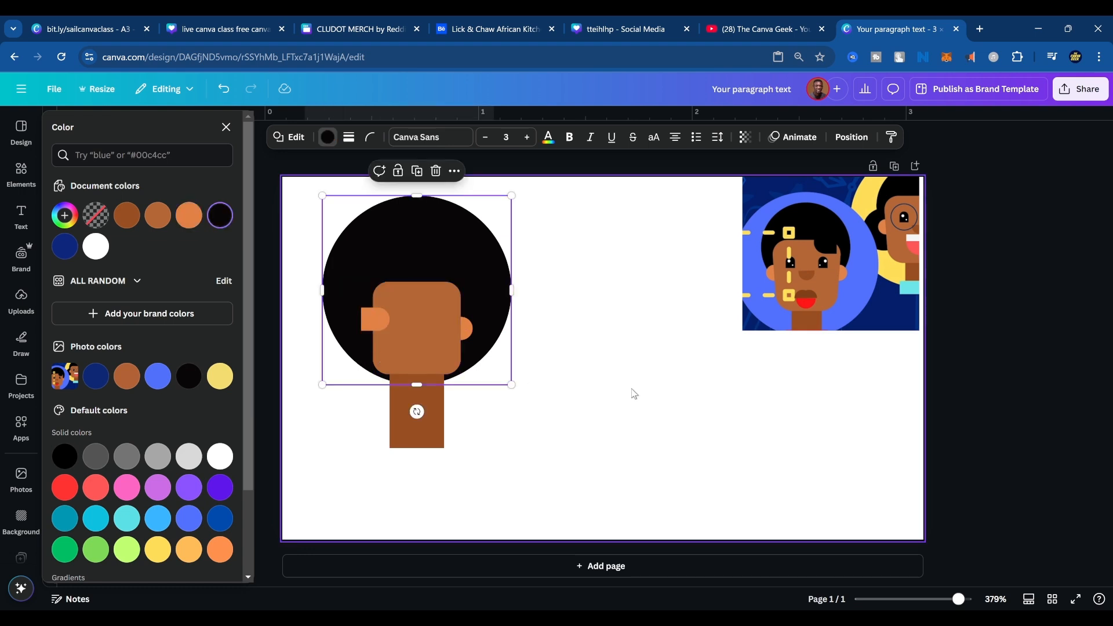
Rotate the left ear 180° so its rounded end faces away from the face.
left_click(371, 314)
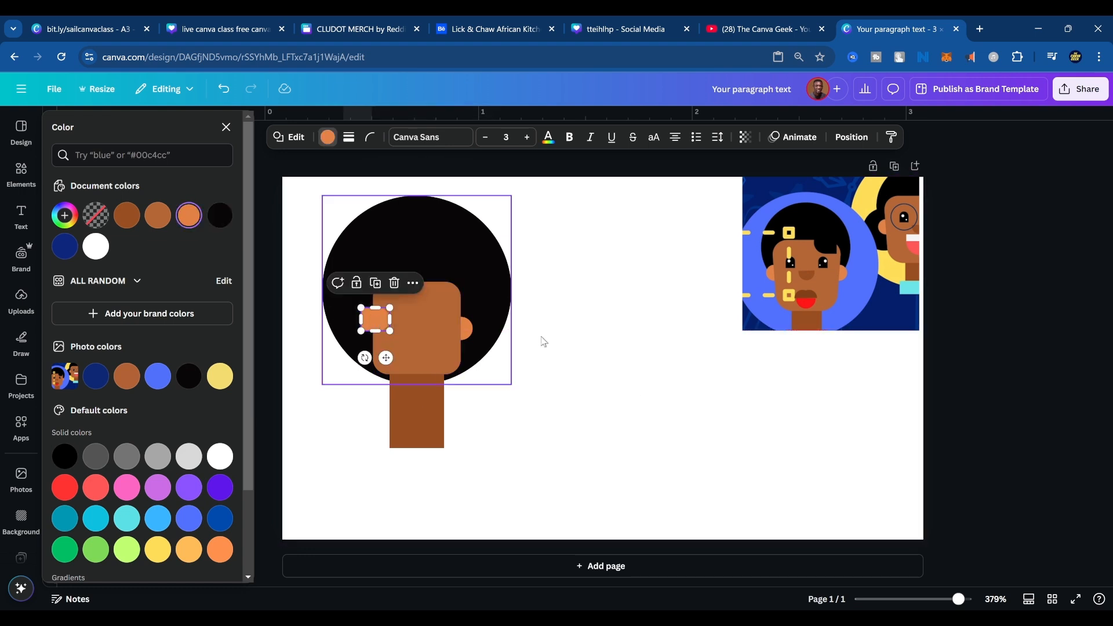
left_click(633, 360)
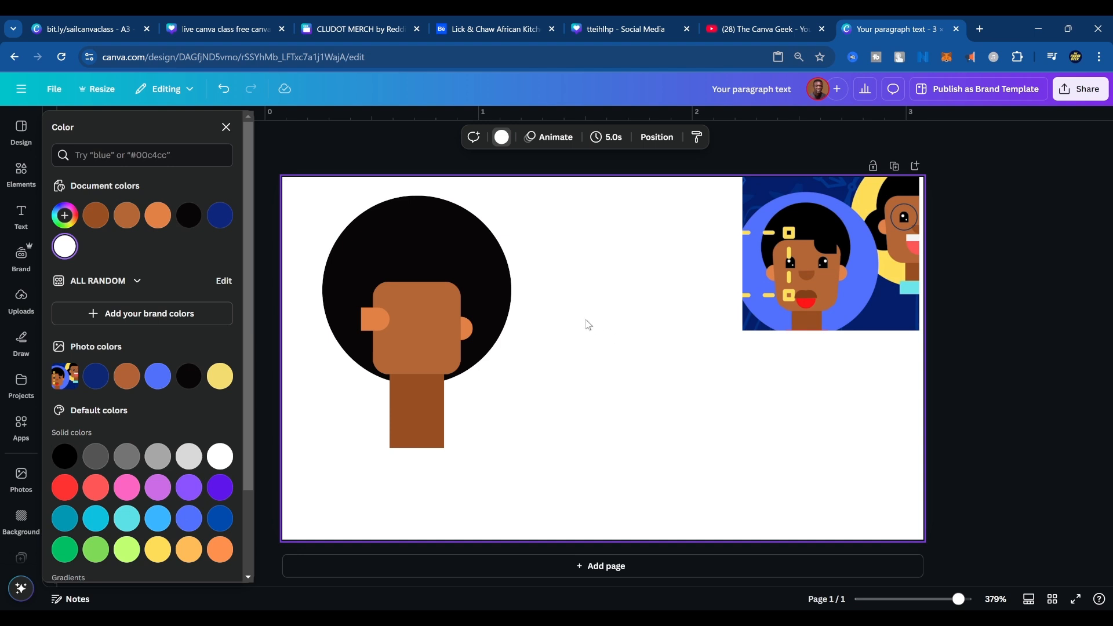
left_click(382, 323)
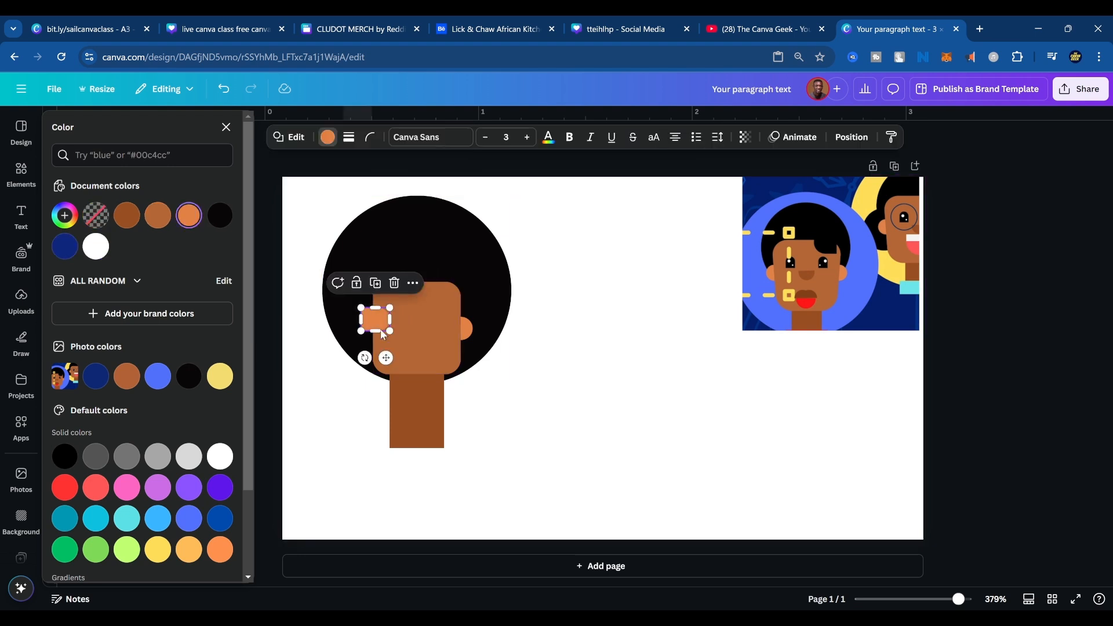
left_click_drag(363, 358, 405, 291)
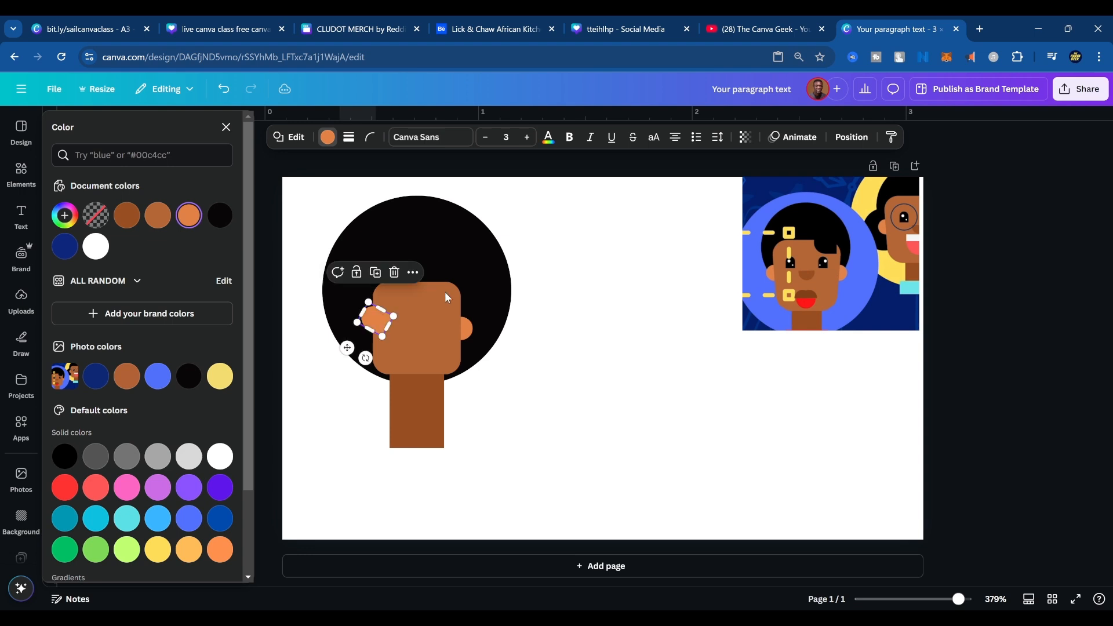
left_click(719, 349)
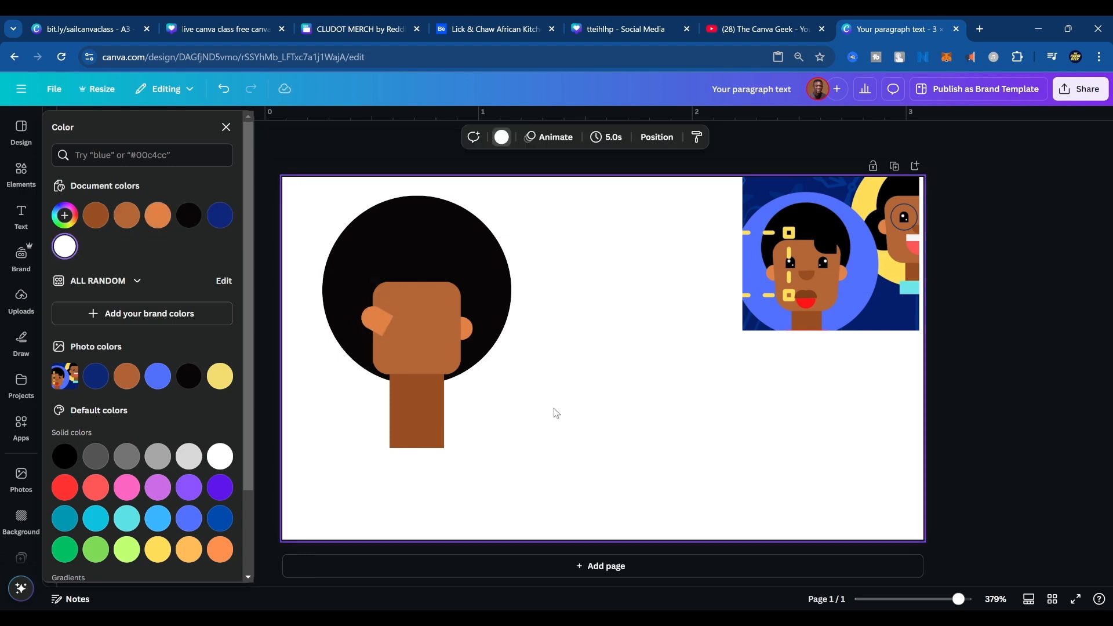
left_click(376, 320)
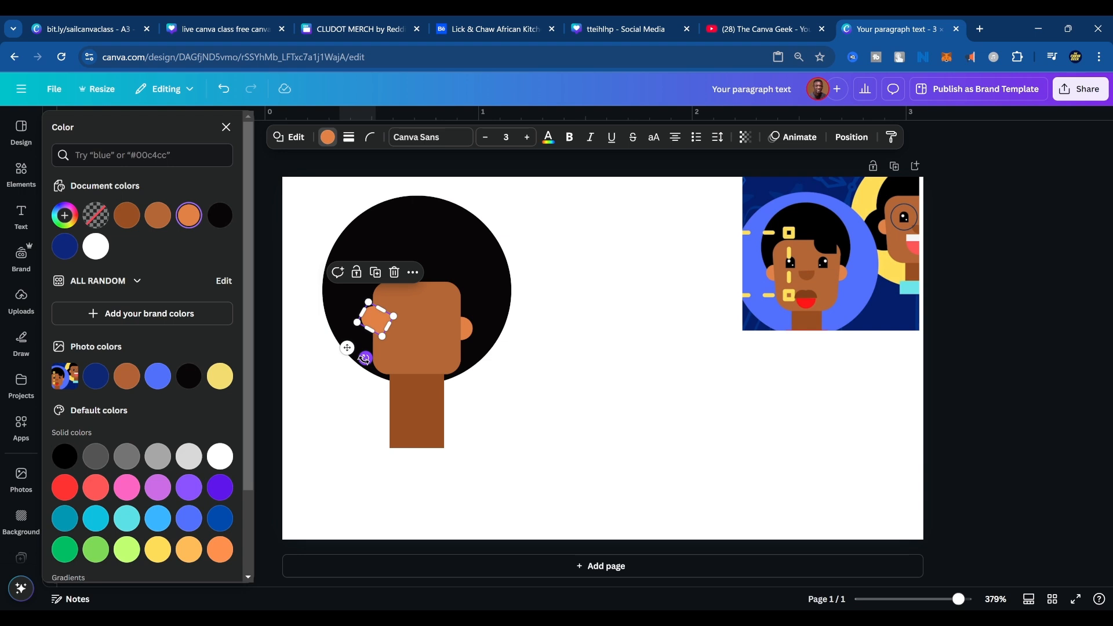
mouse_move(364, 359)
left_mouse_down()
mouse_move(384, 344)
mouse_move(375, 349)
left_mouse_up()
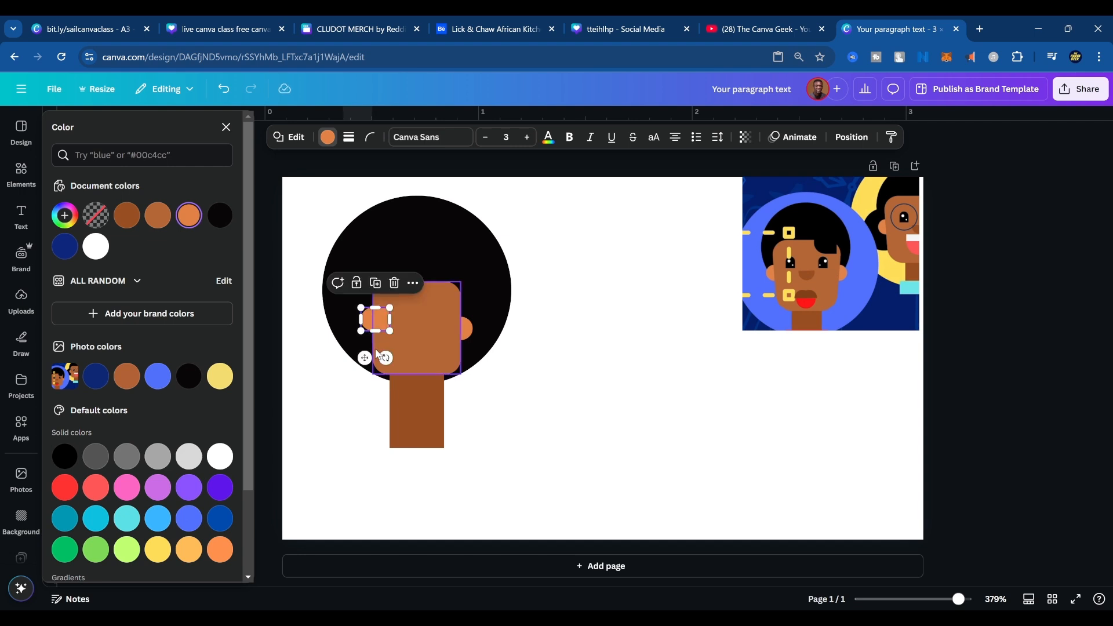
left_click(621, 351)
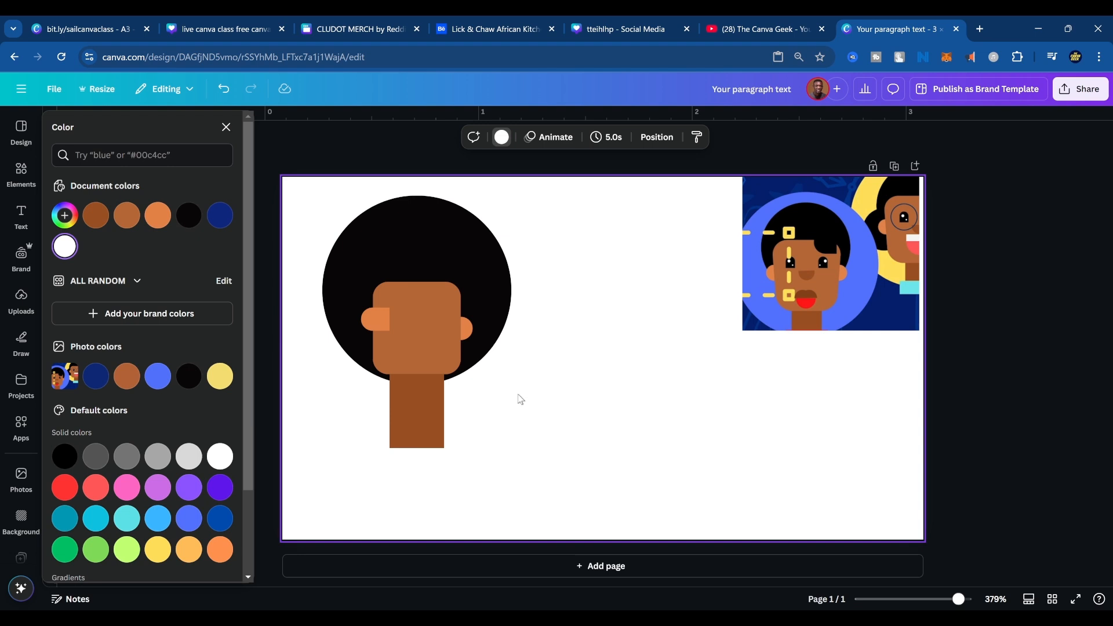
Position the left ear over the face's left edge, level with the right ear.
left_click_drag(376, 326, 372, 345)
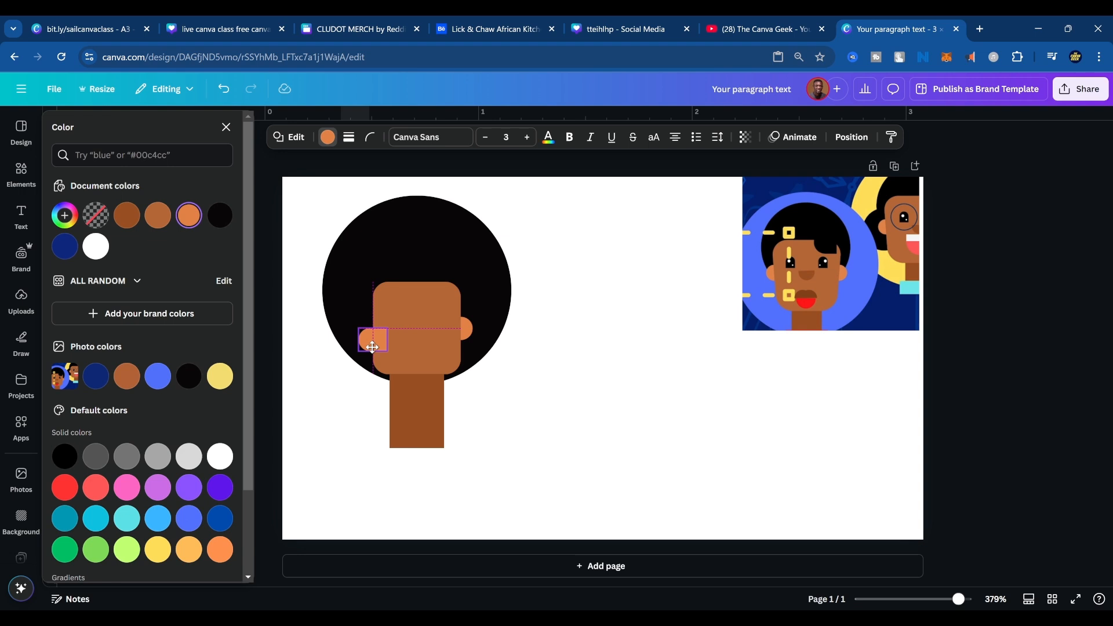
left_click_drag(373, 347, 372, 337)
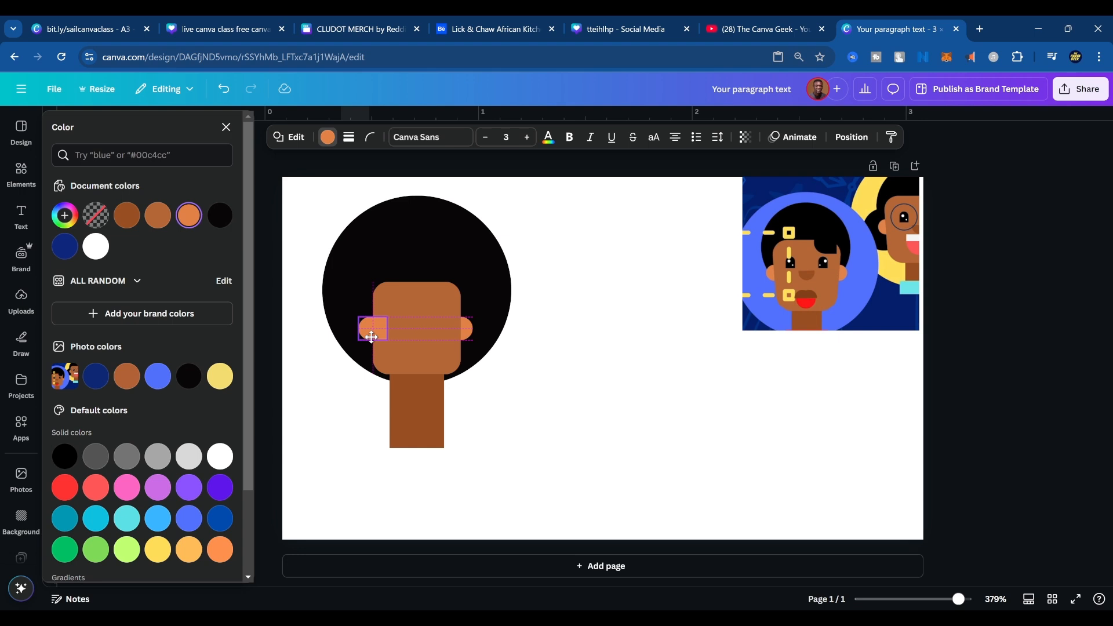
left_click_drag(372, 337, 371, 337)
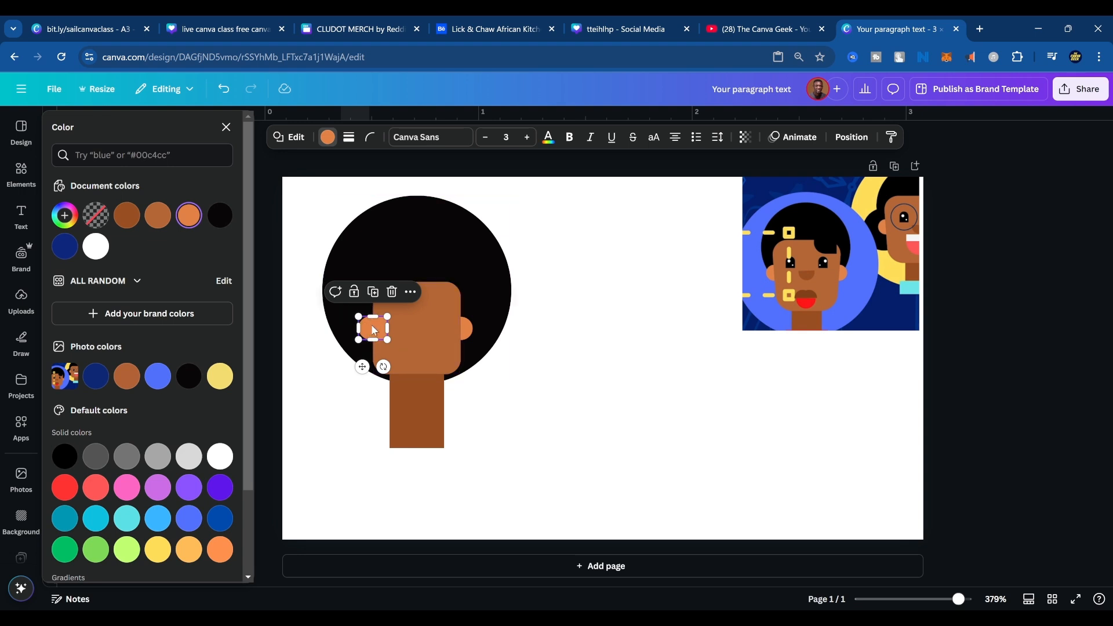
left_click_drag(372, 325, 378, 327)
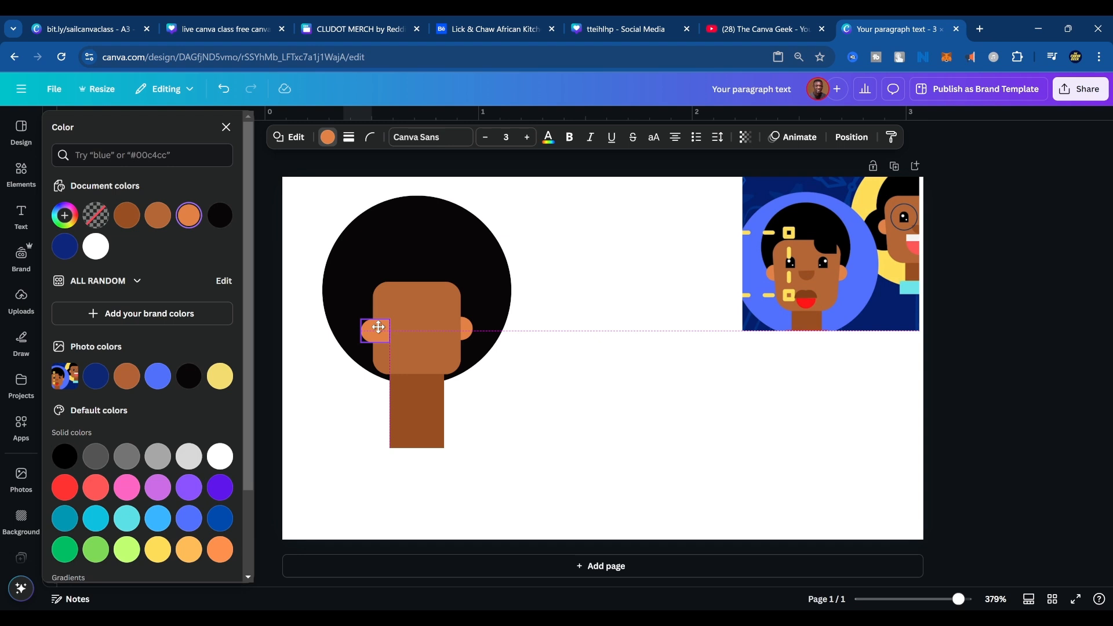
left_click_drag(378, 327, 378, 327)
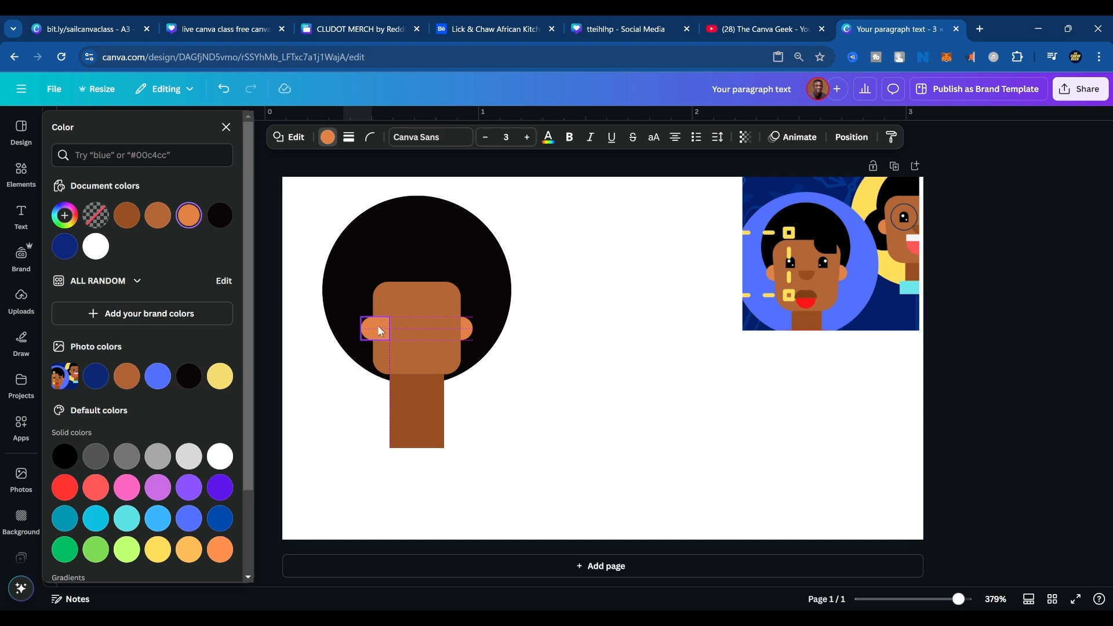
left_click_drag(380, 331, 380, 331)
left_click(493, 358)
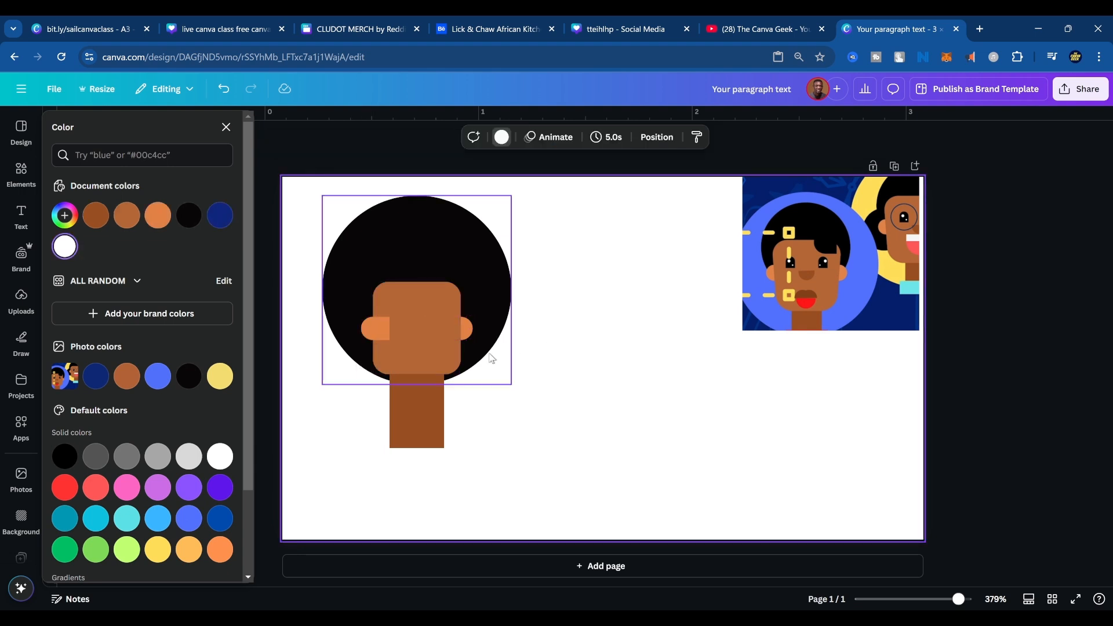
Send the left ear one layer backward so it sits behind the face, and nudge it slightly outward.
left_click(373, 326)
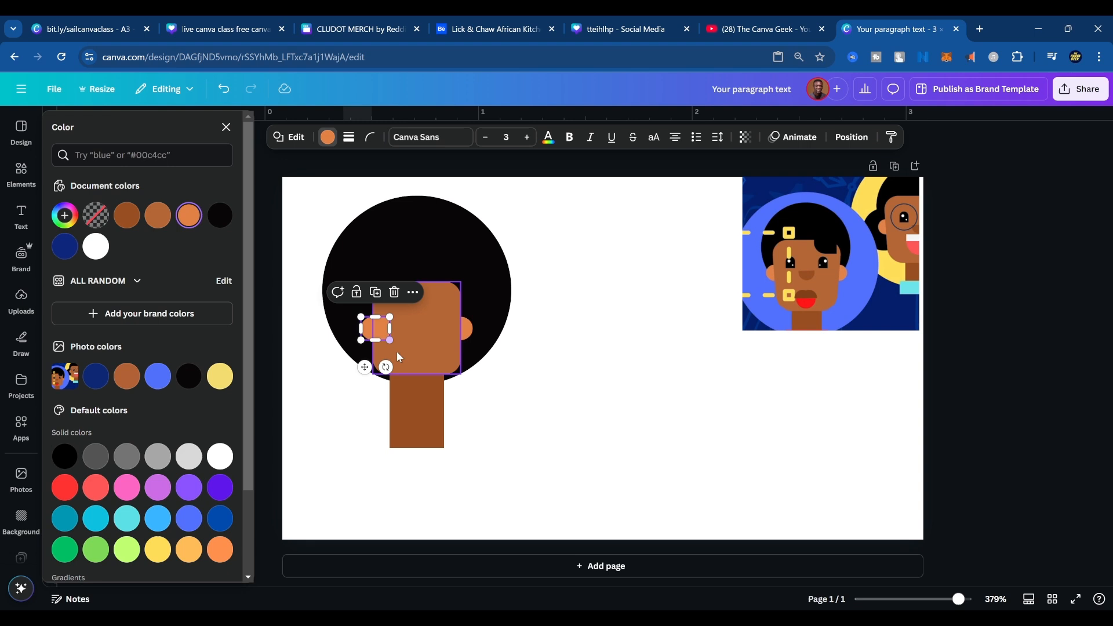
left_click(852, 137)
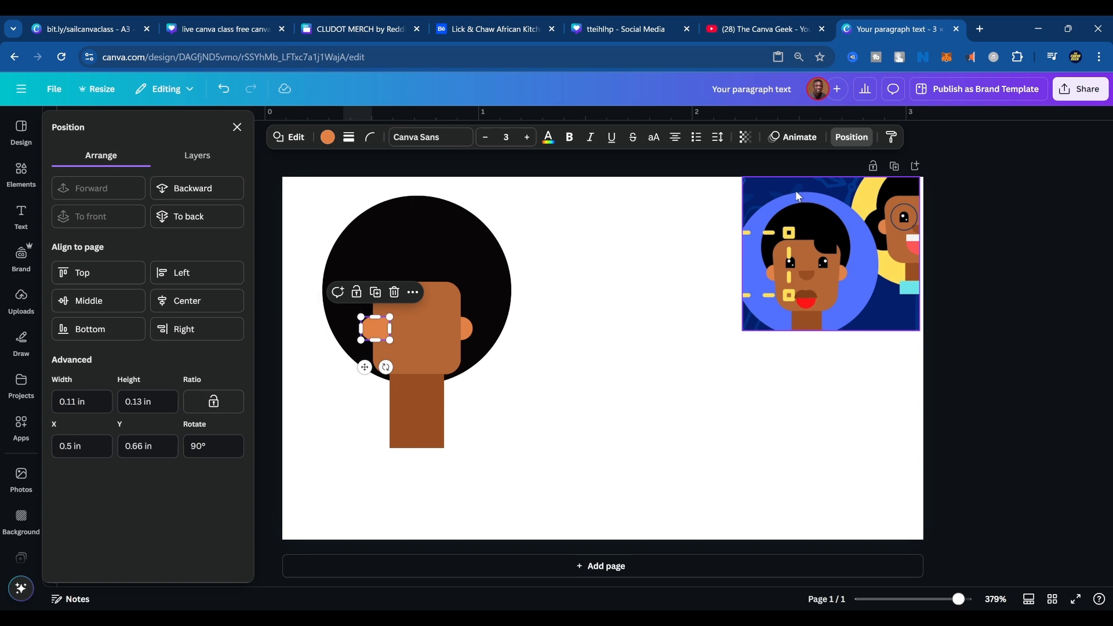
left_click(201, 198)
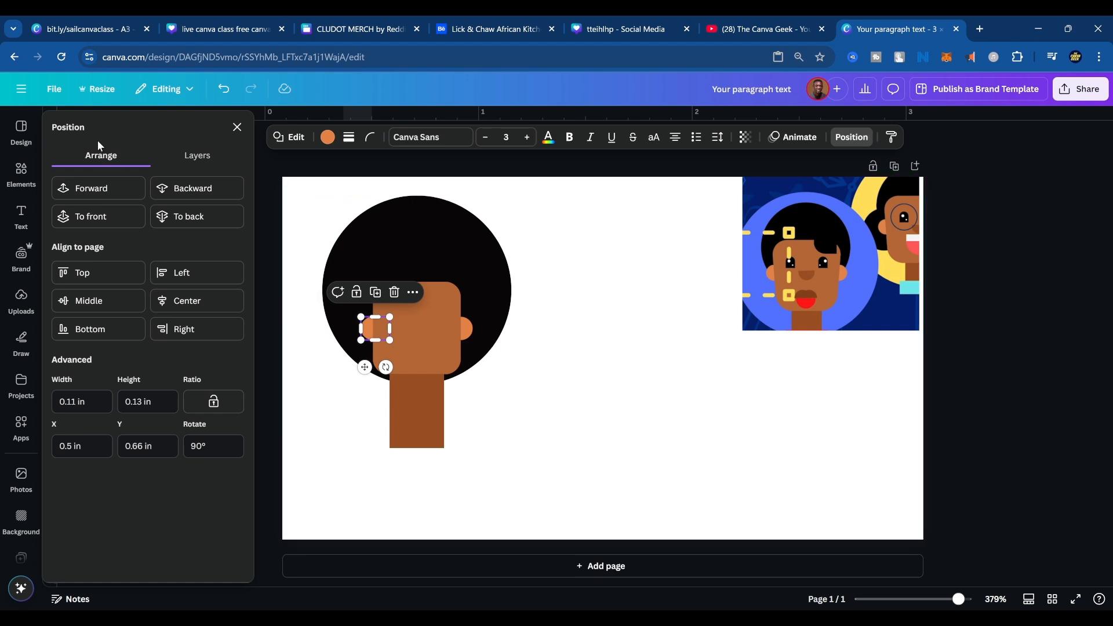
left_click(196, 156)
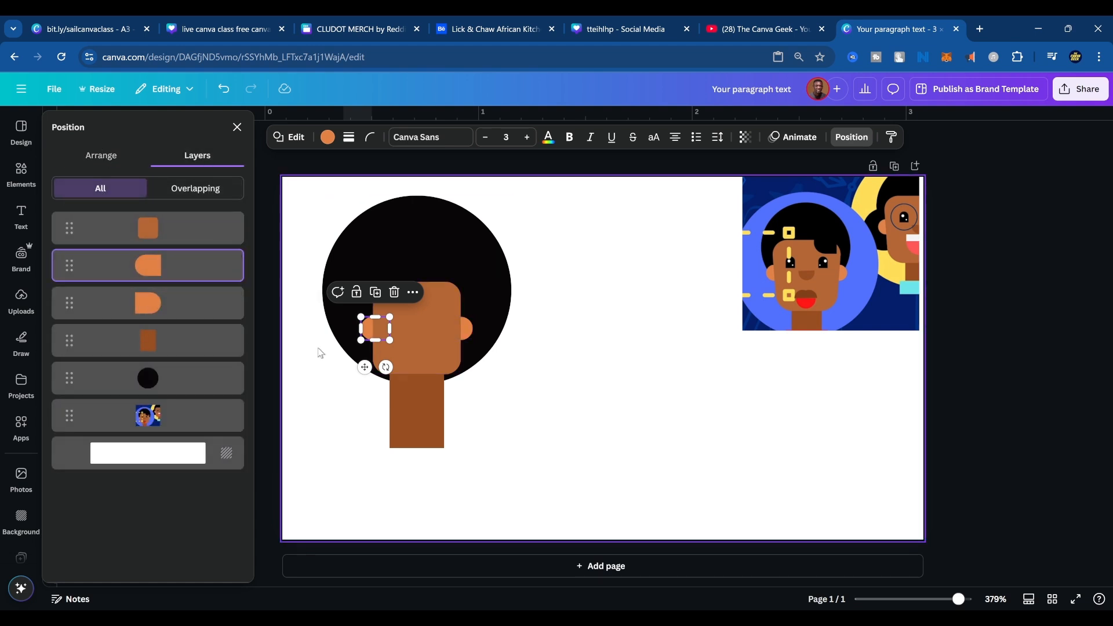
left_click_drag(365, 367, 363, 369)
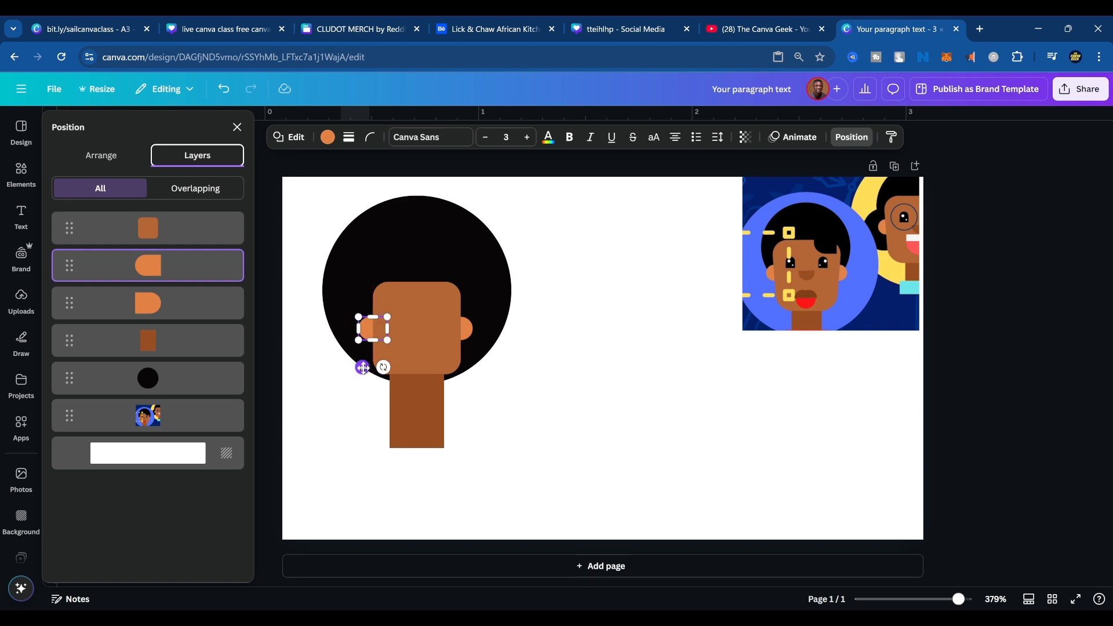
left_click(630, 355)
Extend the top edge of the face shape upward to make the face taller.
left_click(421, 315)
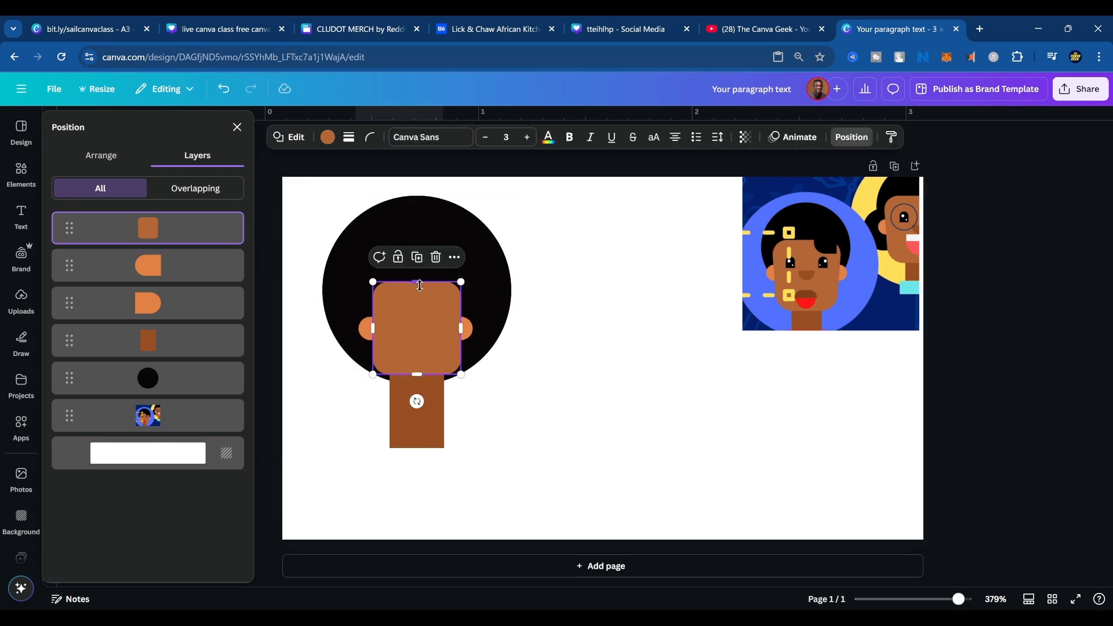
left_click_drag(416, 282, 419, 270)
left_click(534, 305)
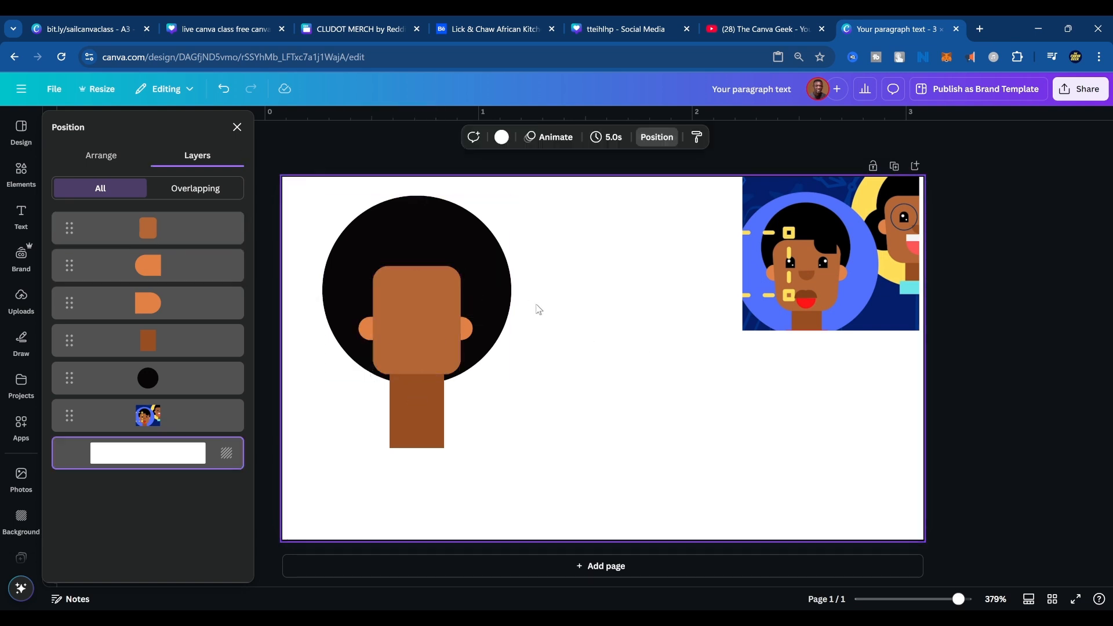
Enlarge the reference image and move it clear of the drawn face, extending past the page's right edge.
left_click(756, 313)
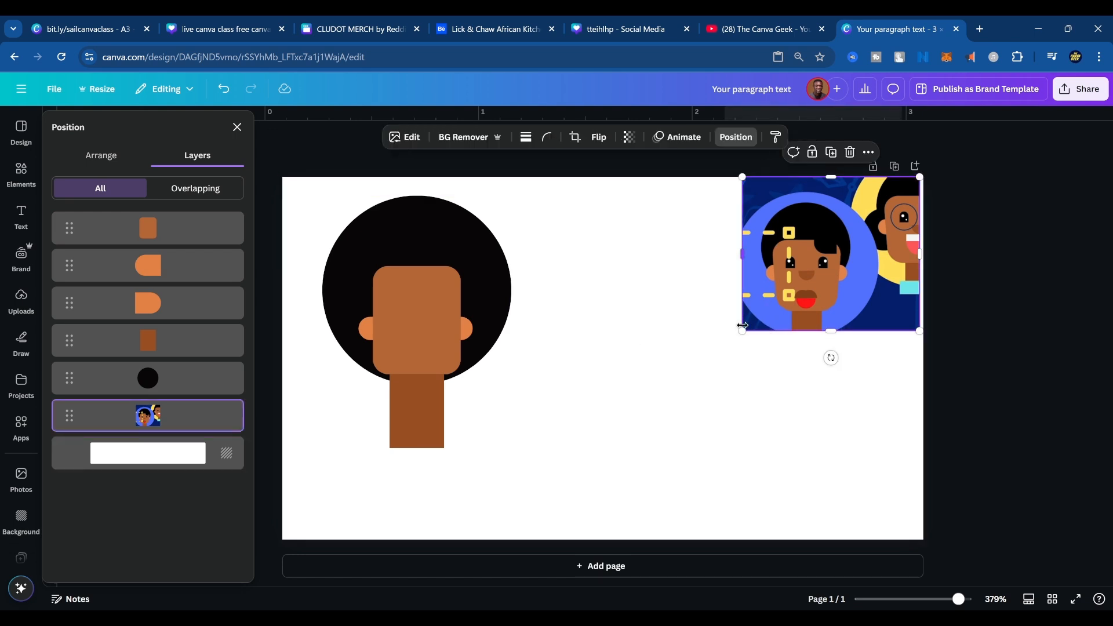
left_click_drag(741, 332, 590, 507)
left_click_drag(765, 370, 805, 355)
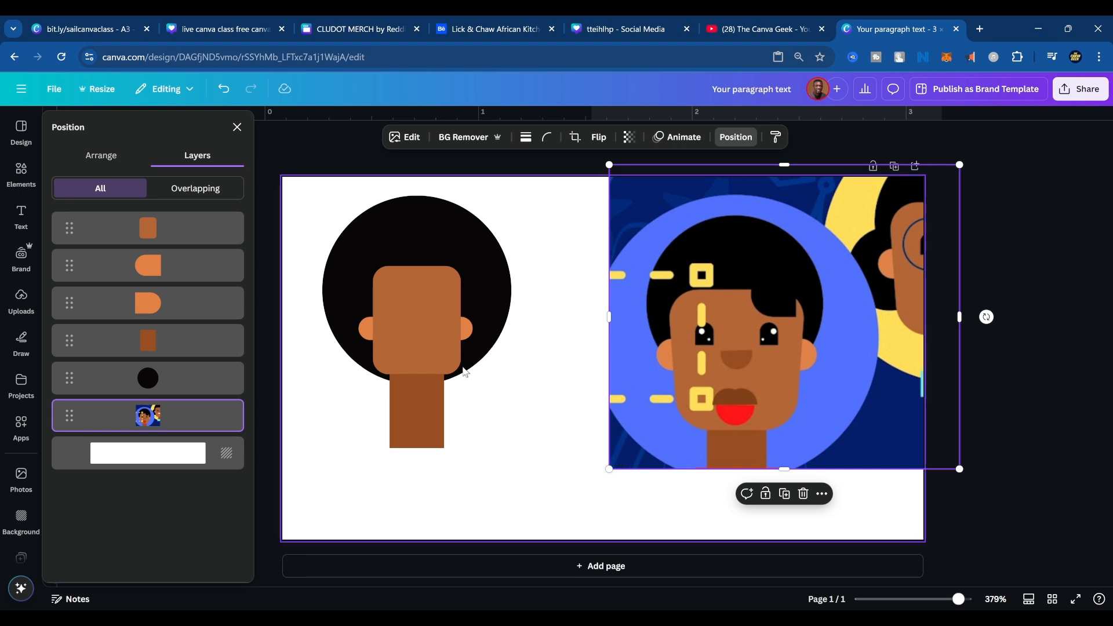
left_click(468, 334)
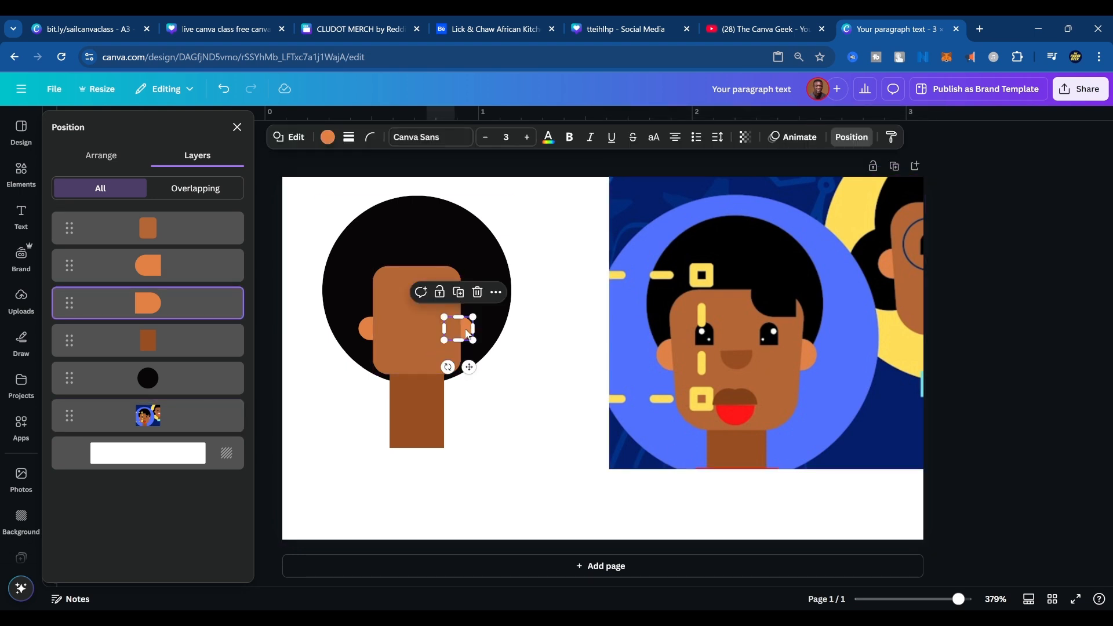
key("ctrl+d")
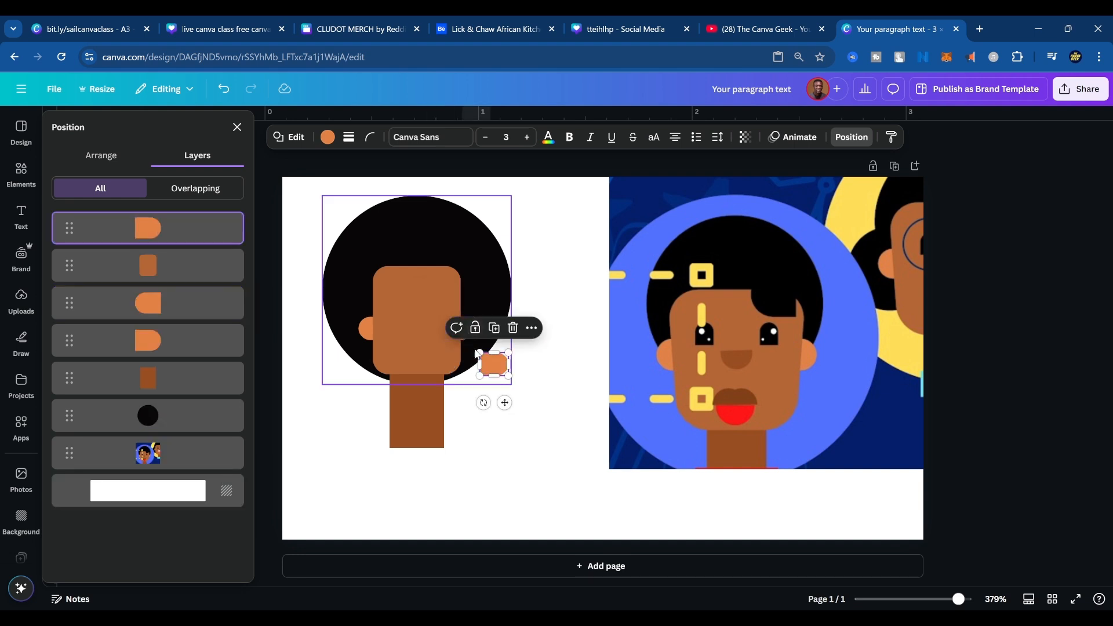
key("ctrl+z")
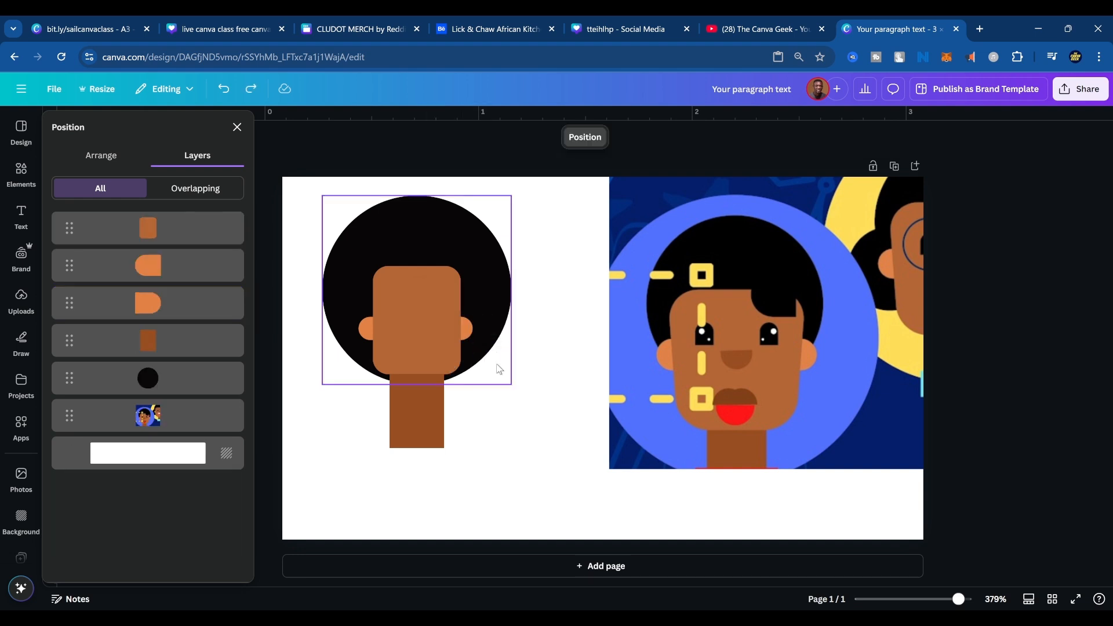
Duplicate the right ear, with the copy rotated so its rounded end faces up, and place it on the upper right of the face.
left_click(474, 340)
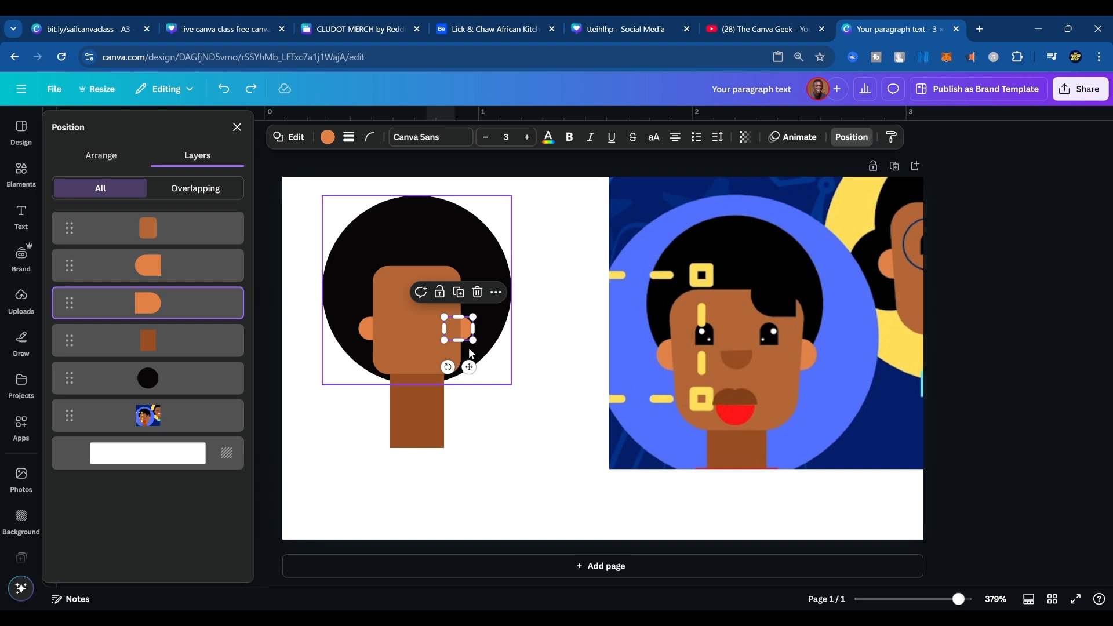
key("ctrl+d")
left_click(520, 416)
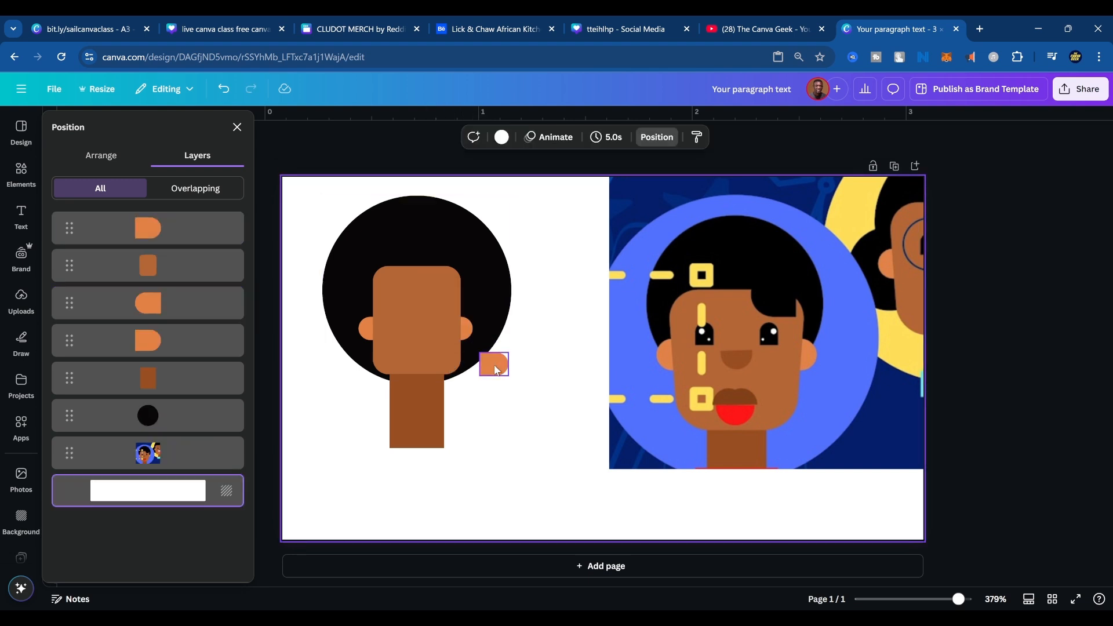
left_click(494, 365)
left_click_drag(483, 403, 438, 297)
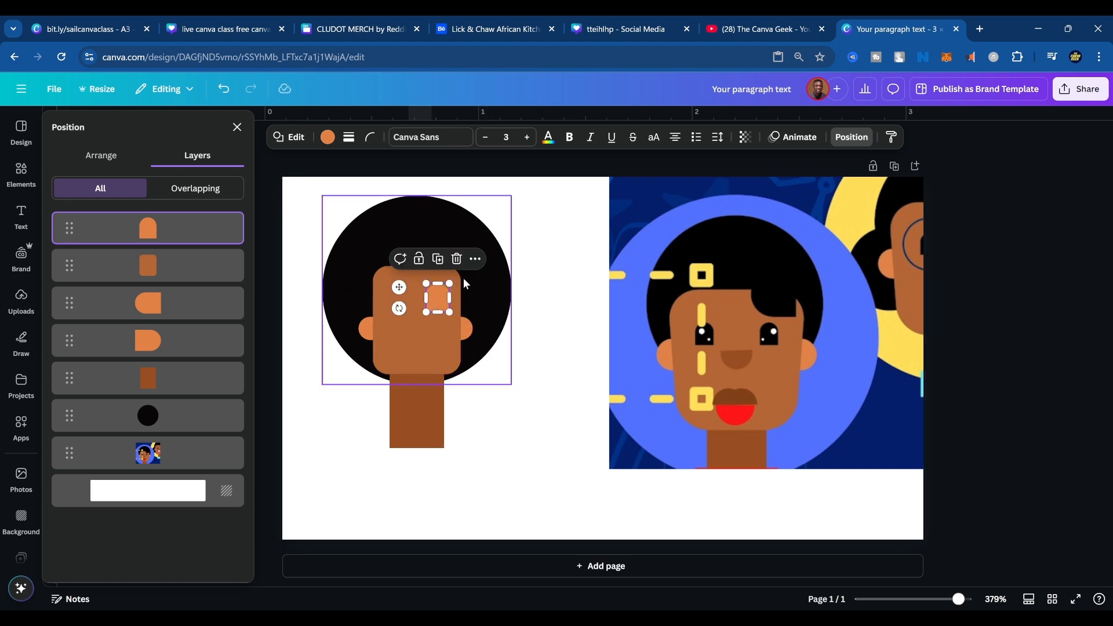
Color the upright rounded shape on the face black and shrink it to eye size.
left_click(326, 137)
left_click(189, 376)
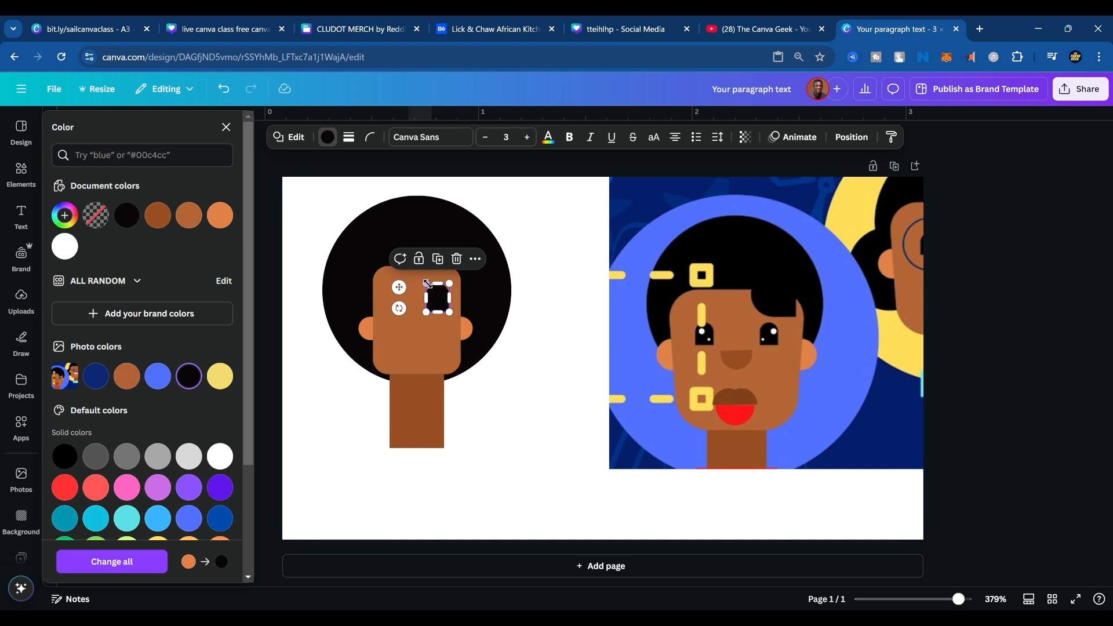
left_click_drag(426, 283, 435, 302)
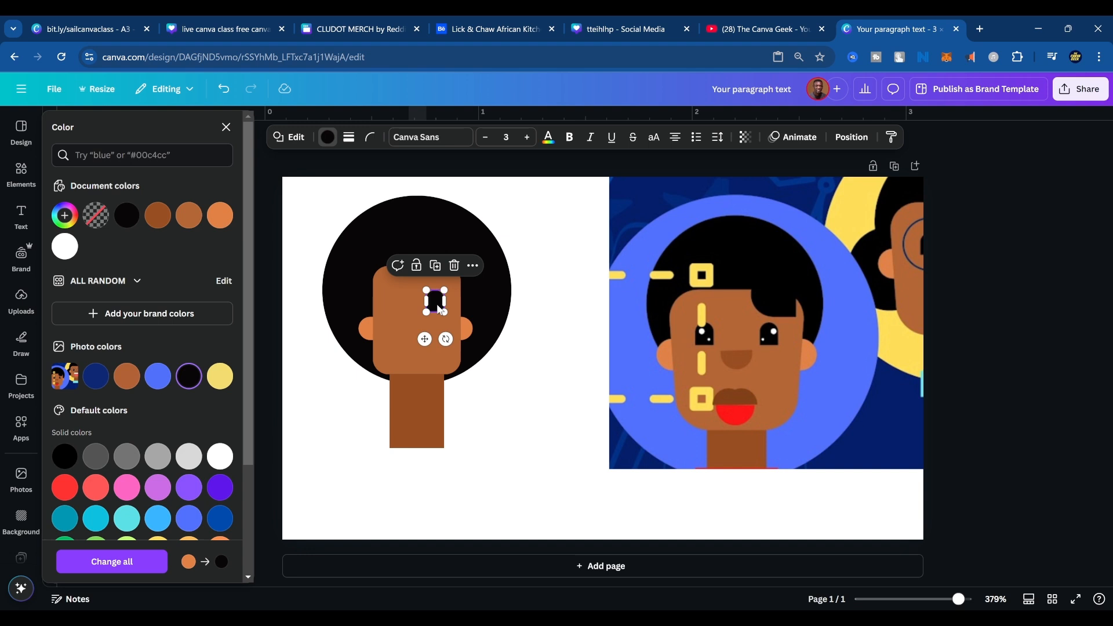
Place a level copy of the black eye on the left of the face and shift both eyes toward the face's right edge.
left_click_drag(439, 309, 397, 301)
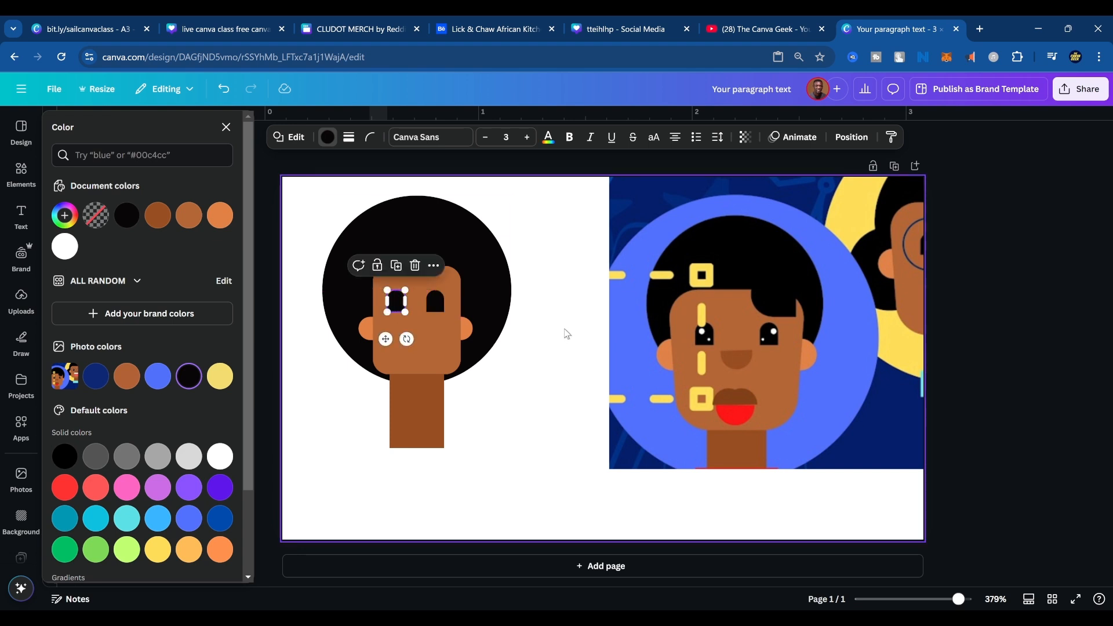
left_click(518, 321)
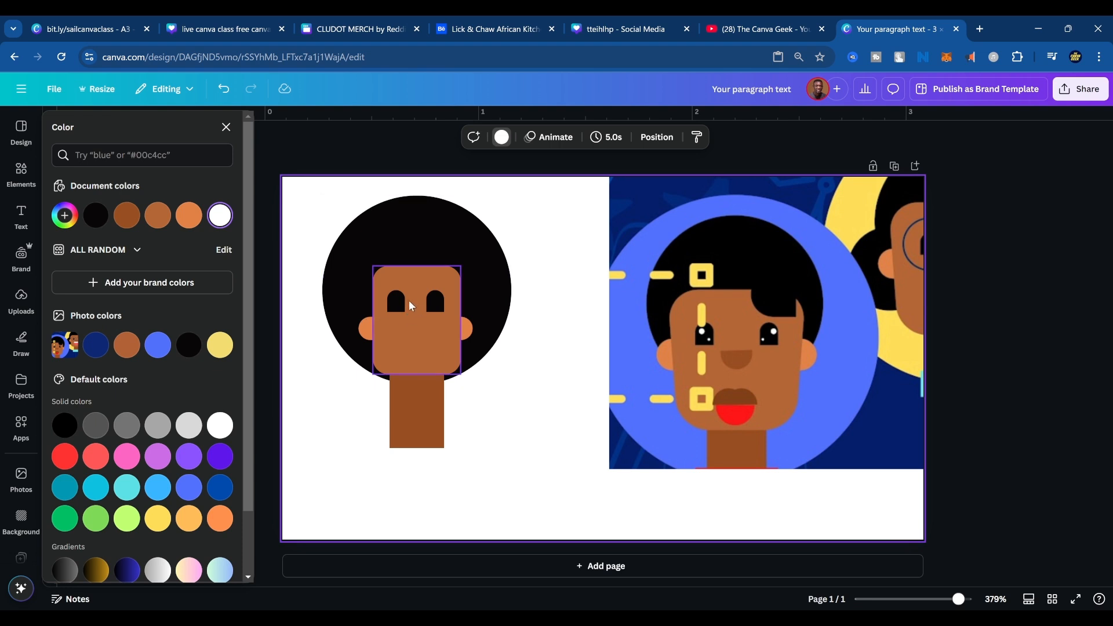
left_click(395, 303)
left_click(437, 303, "shift")
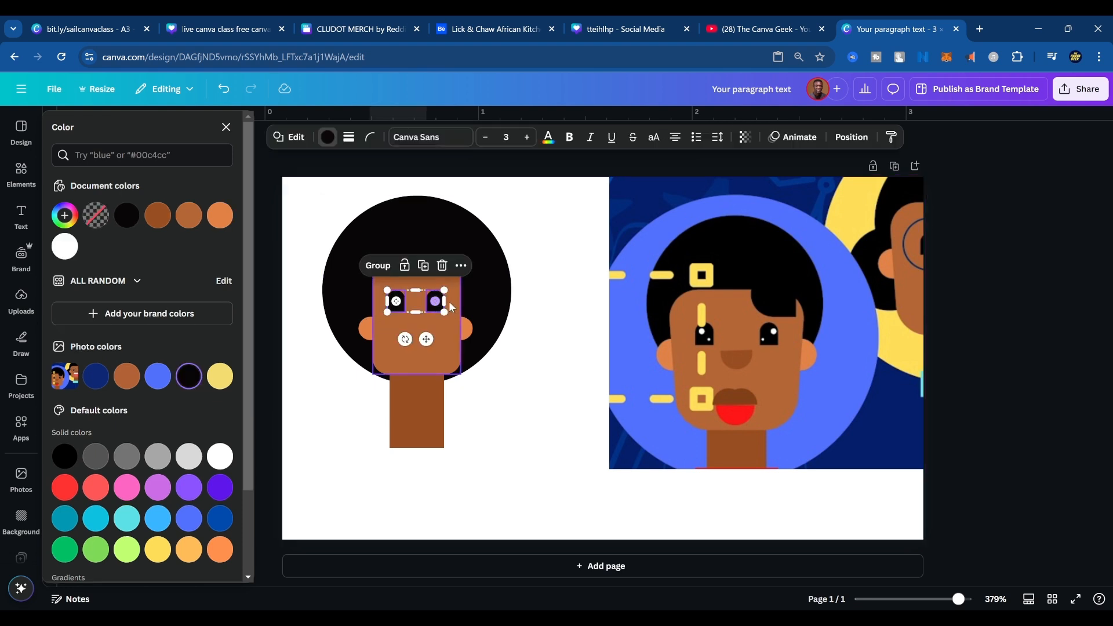
left_click_drag(436, 303, 450, 302)
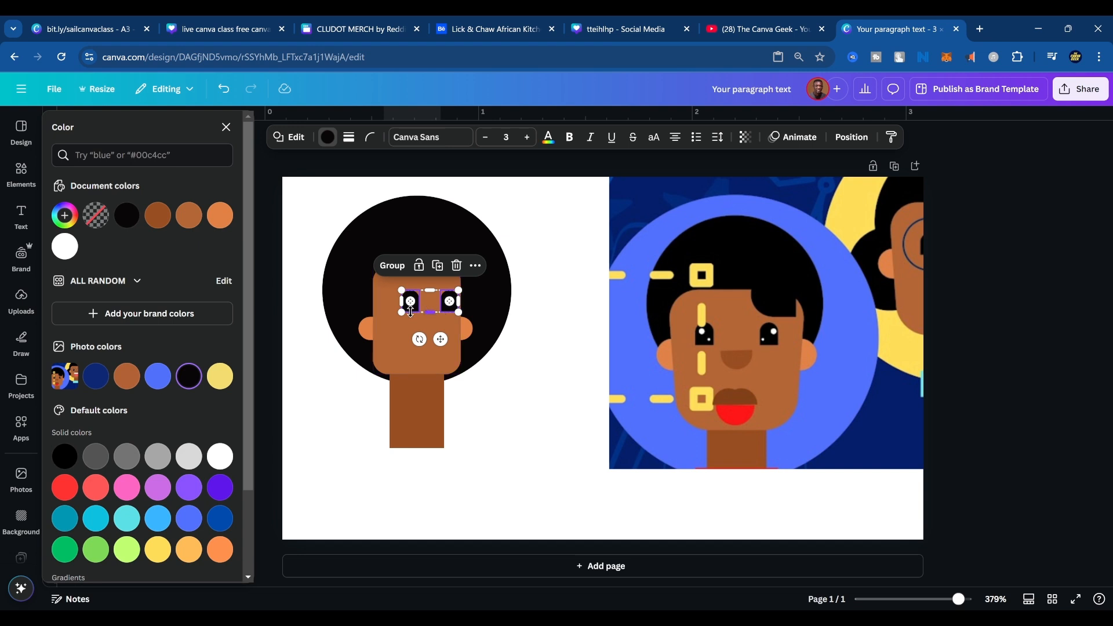
left_click(549, 326)
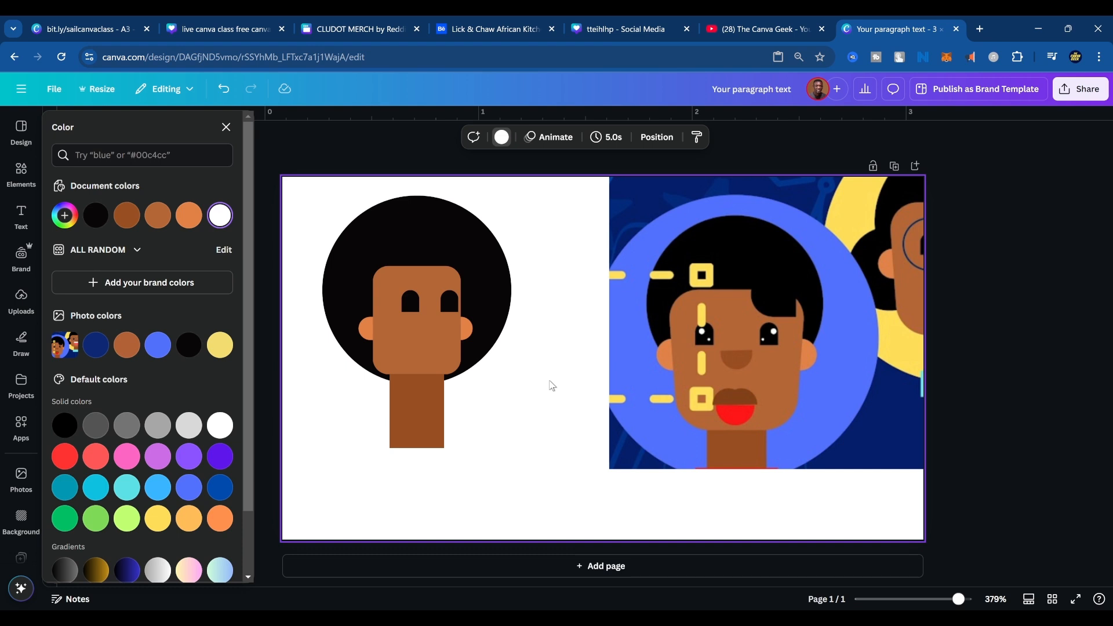
left_click(442, 312)
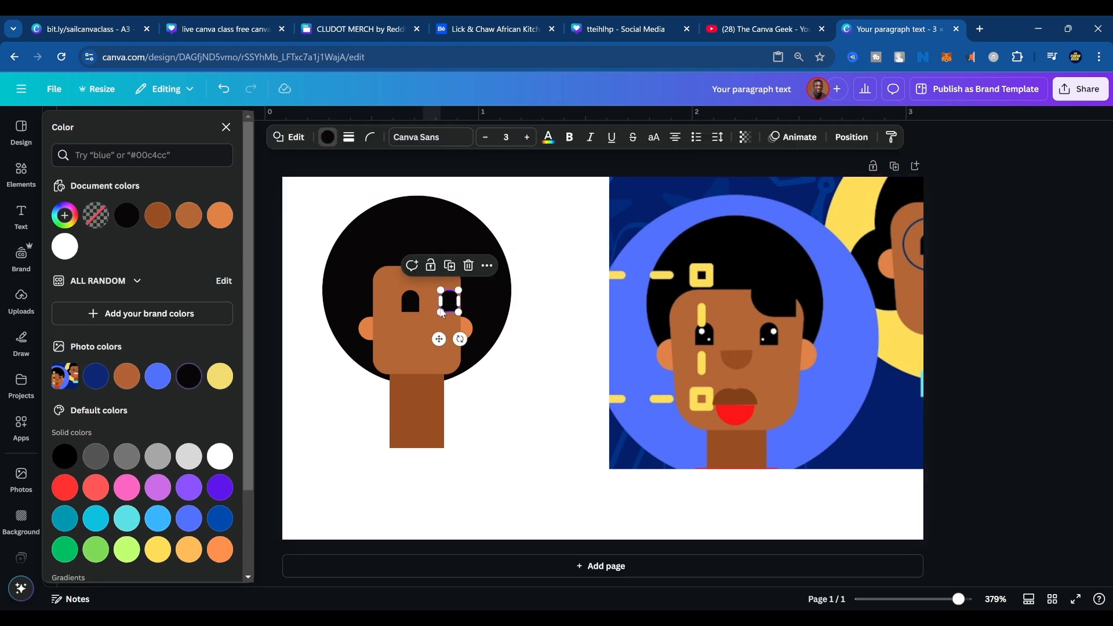
left_click(412, 305, "shift")
left_click_drag(413, 304, 413, 303)
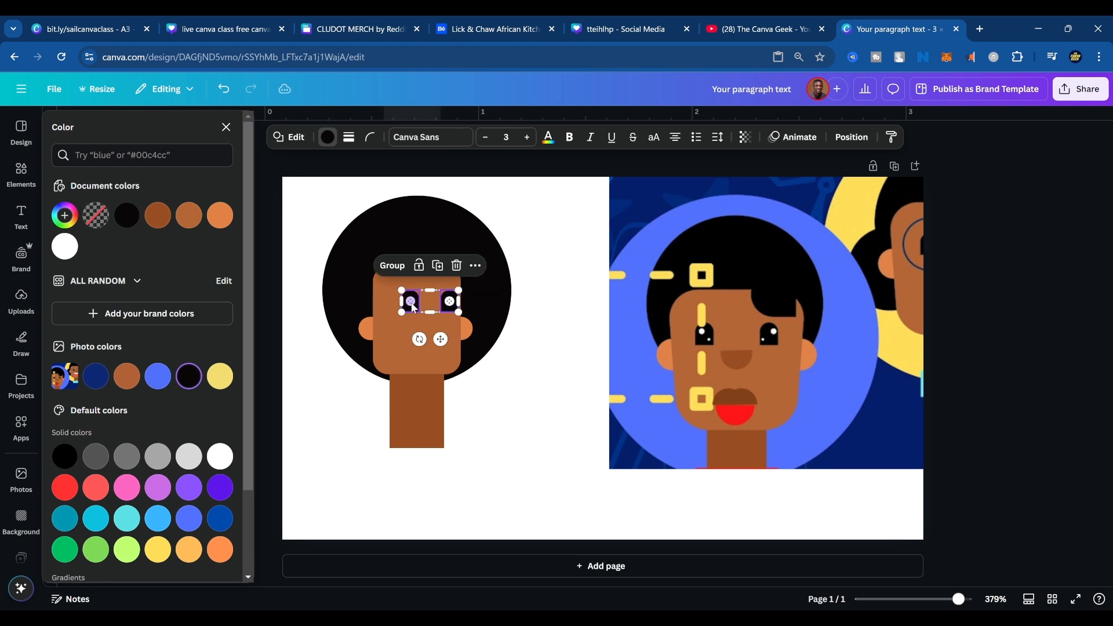
left_click(572, 312)
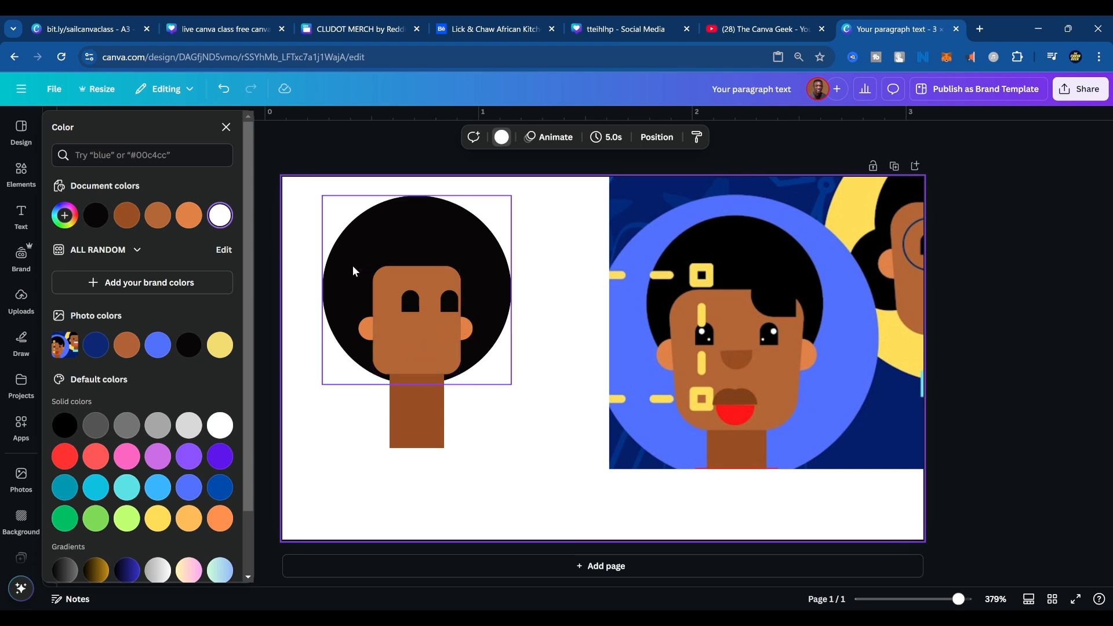
Try nudging the left ear outward and the right ear inward, and undo both moves.
left_click(371, 329)
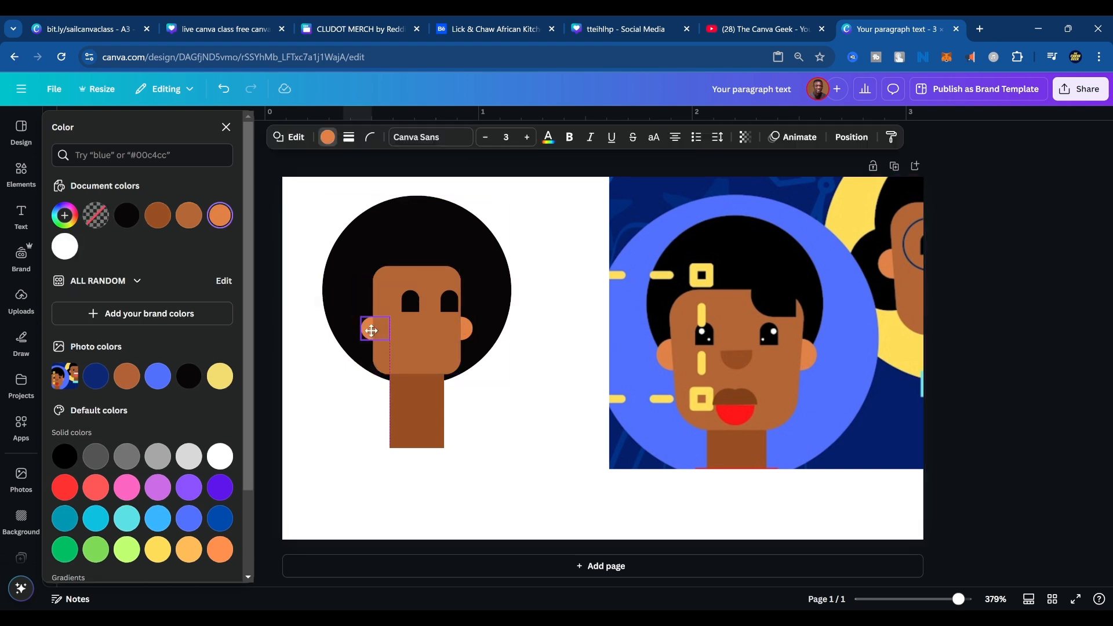
left_click_drag(371, 330, 362, 327)
key("ctrl+z")
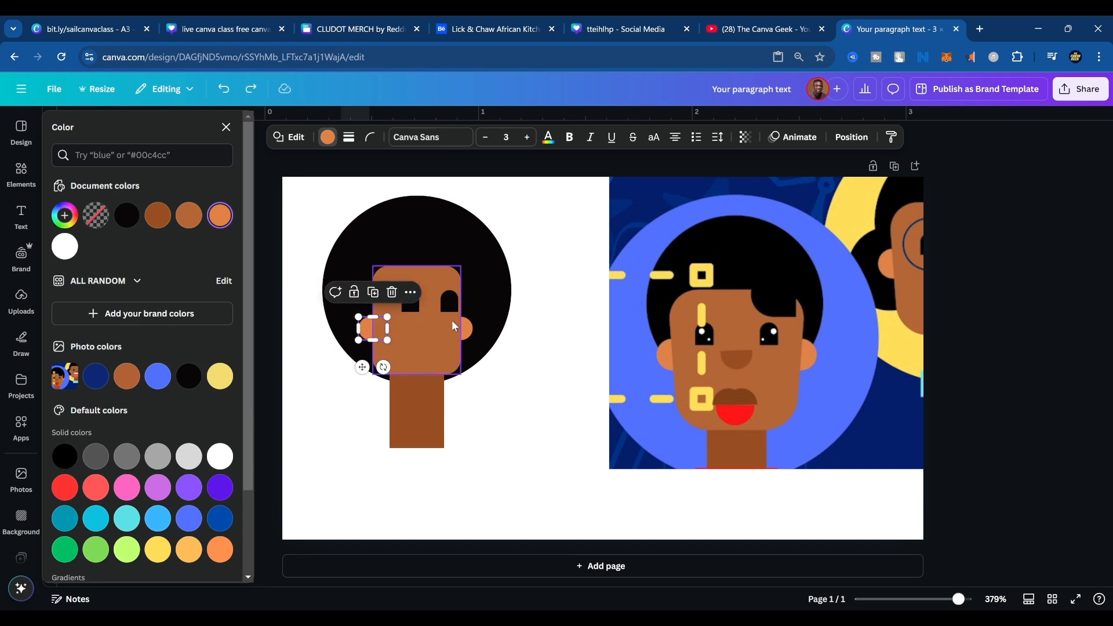
left_click_drag(466, 325, 463, 326)
left_click(537, 372)
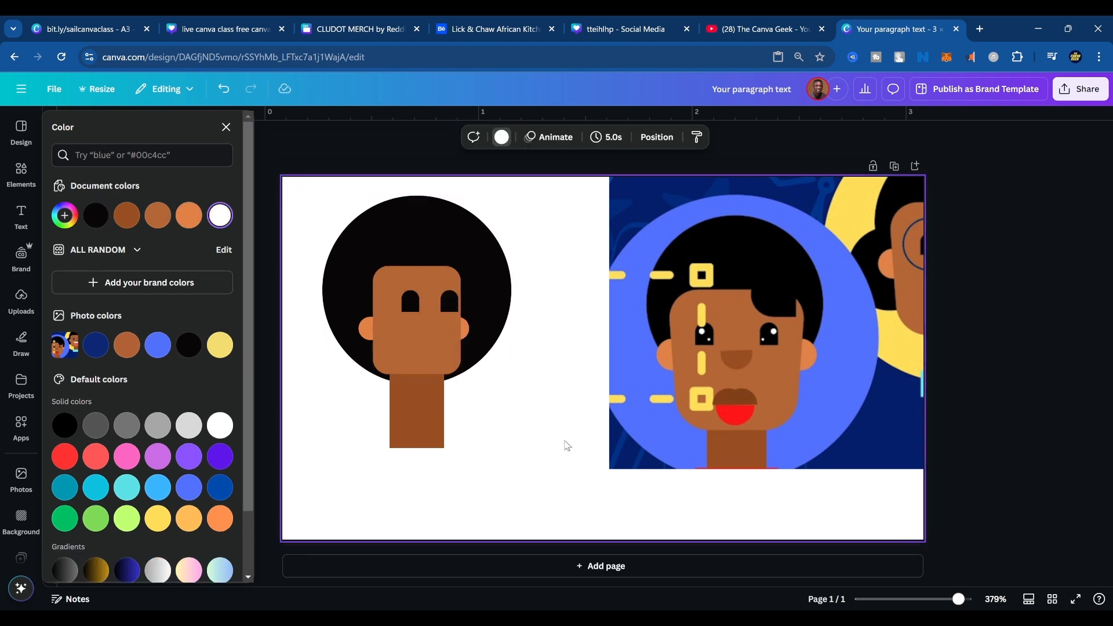
key("ctrl+z")
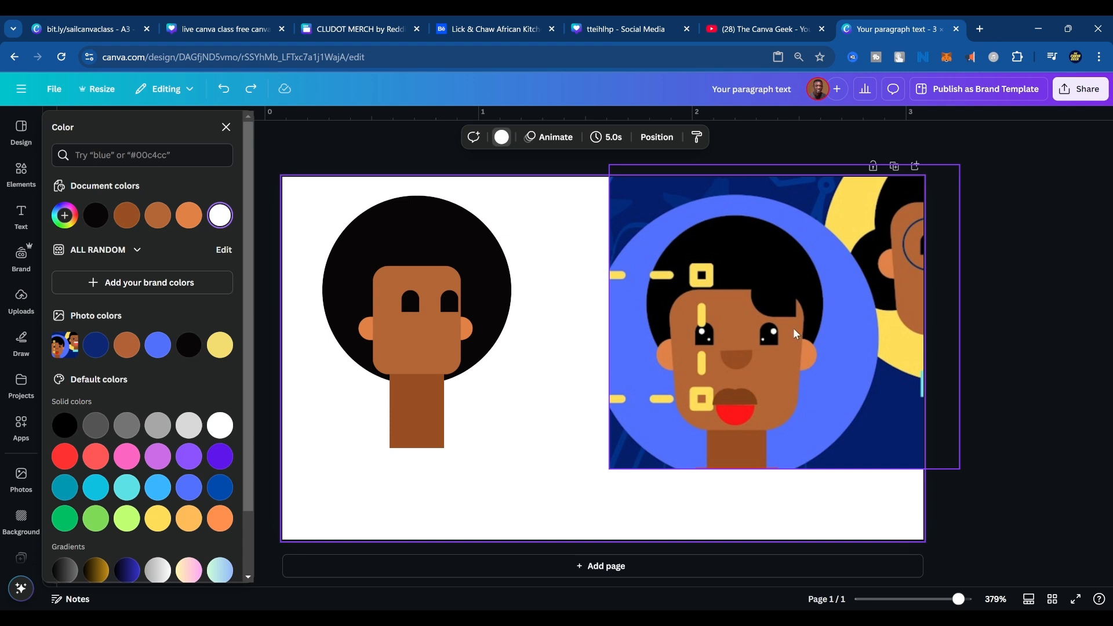
Make a copy of the left ear, change its shape to a circle, and place it over the left eye.
scroll(796, 334, "up", 3)
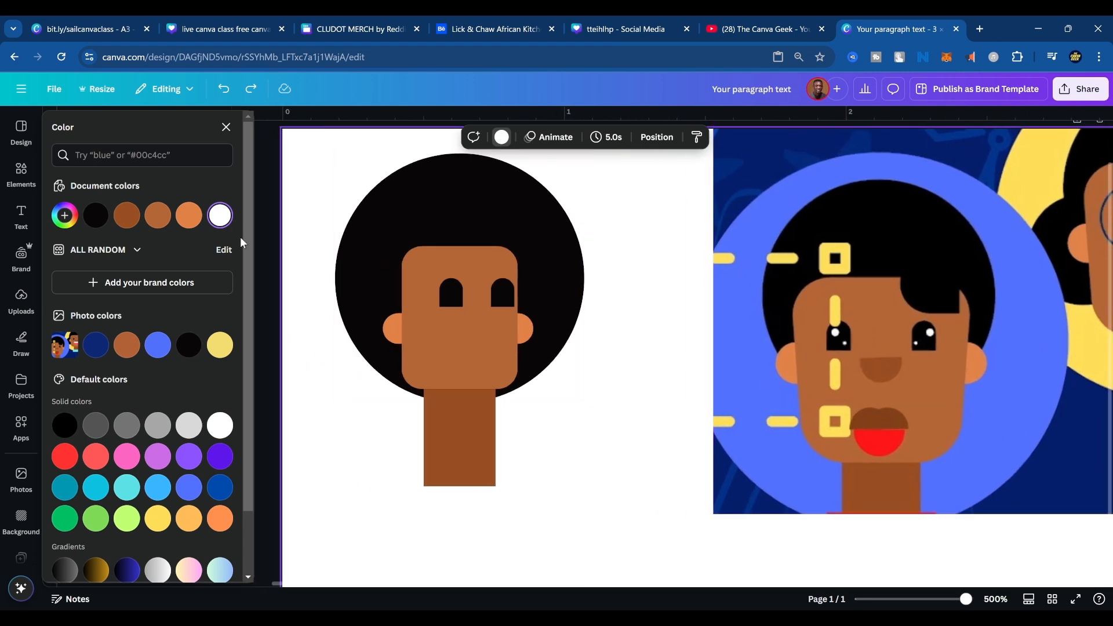
left_click(398, 334)
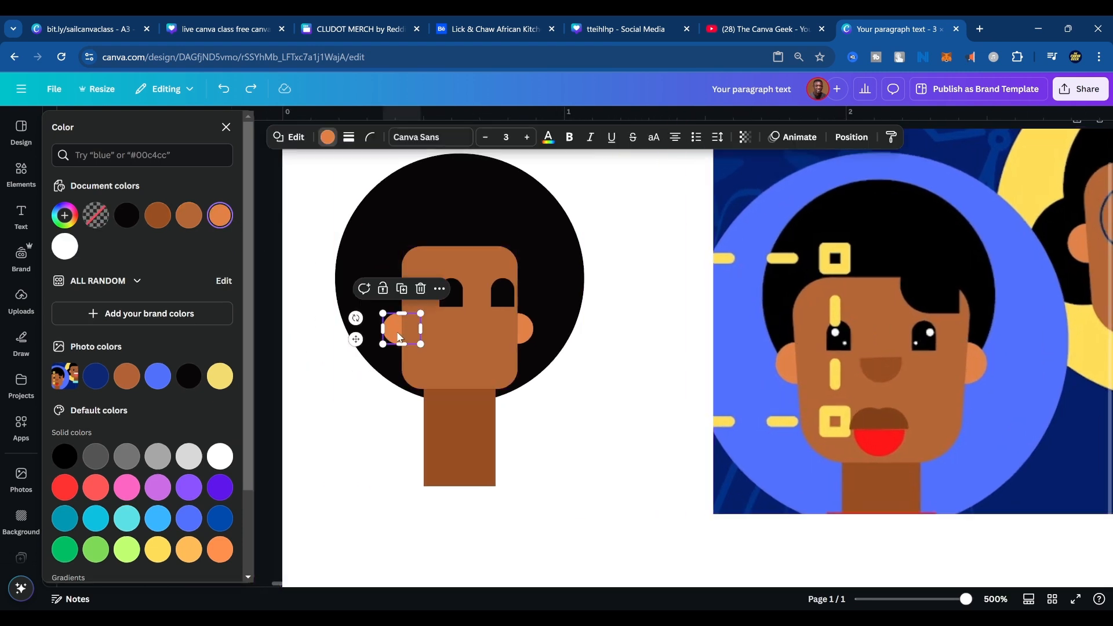
left_click_drag(398, 336, 580, 401)
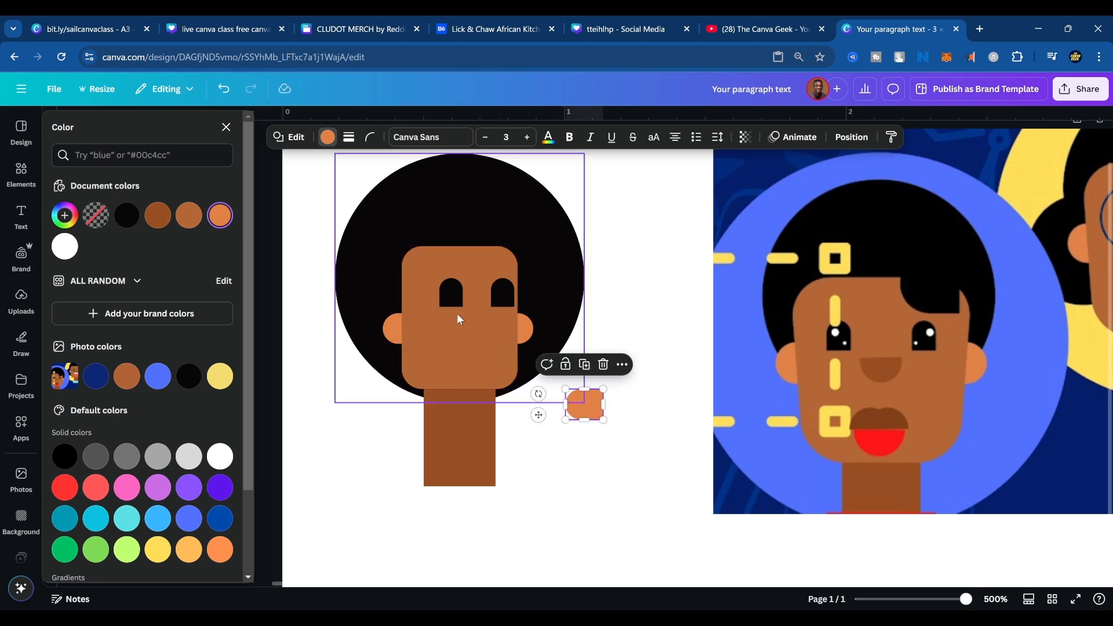
left_click(296, 137)
left_click(204, 173)
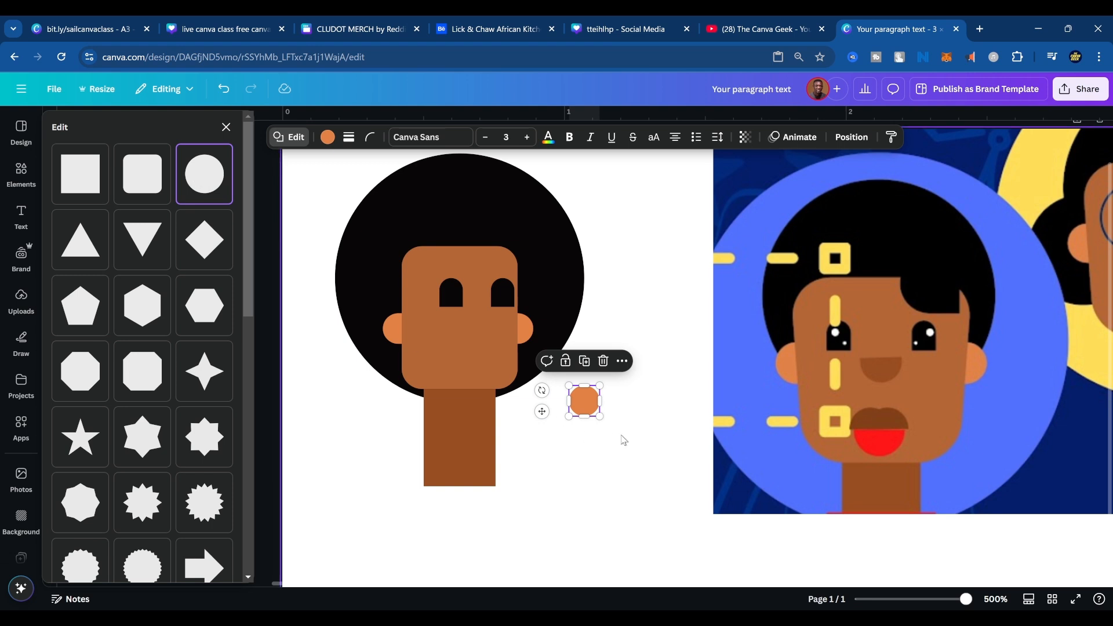
left_click_drag(592, 401, 462, 299)
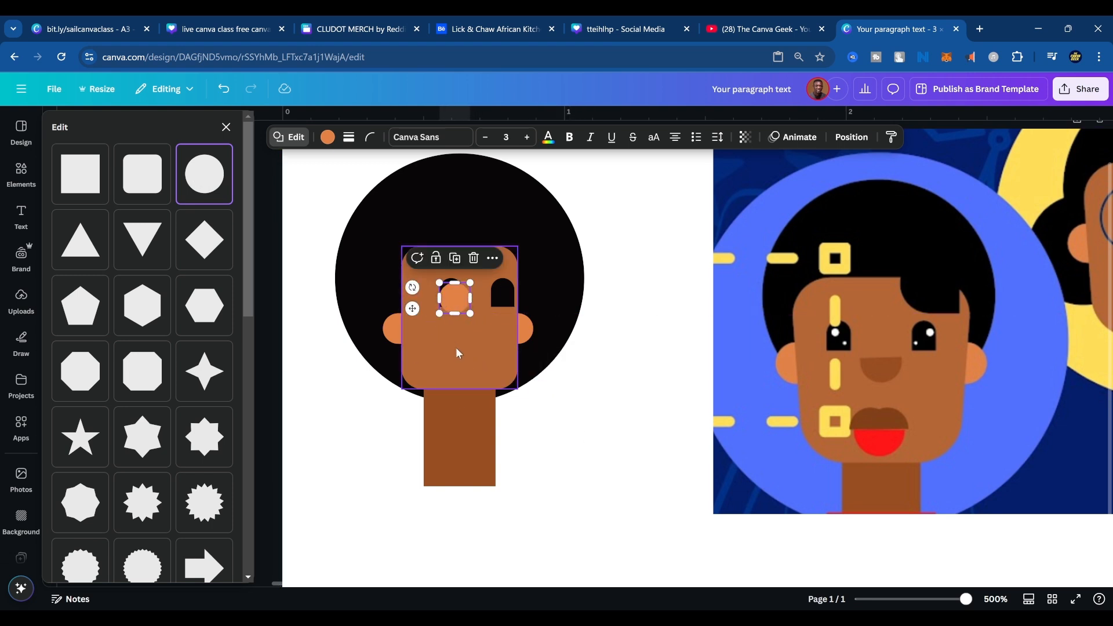
scroll(468, 342, "down", 5, "ctrl")
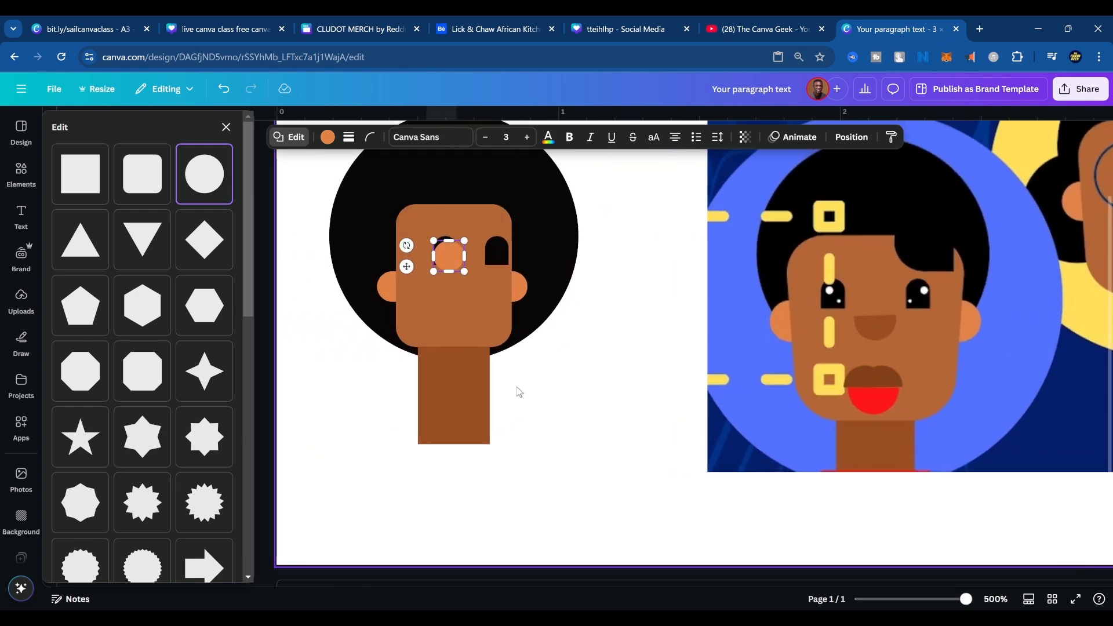
Examine the drawn face beside the reference image at different magnifications, from a full-page overview to a close-up.
scroll(522, 400, "up", 5, "ctrl")
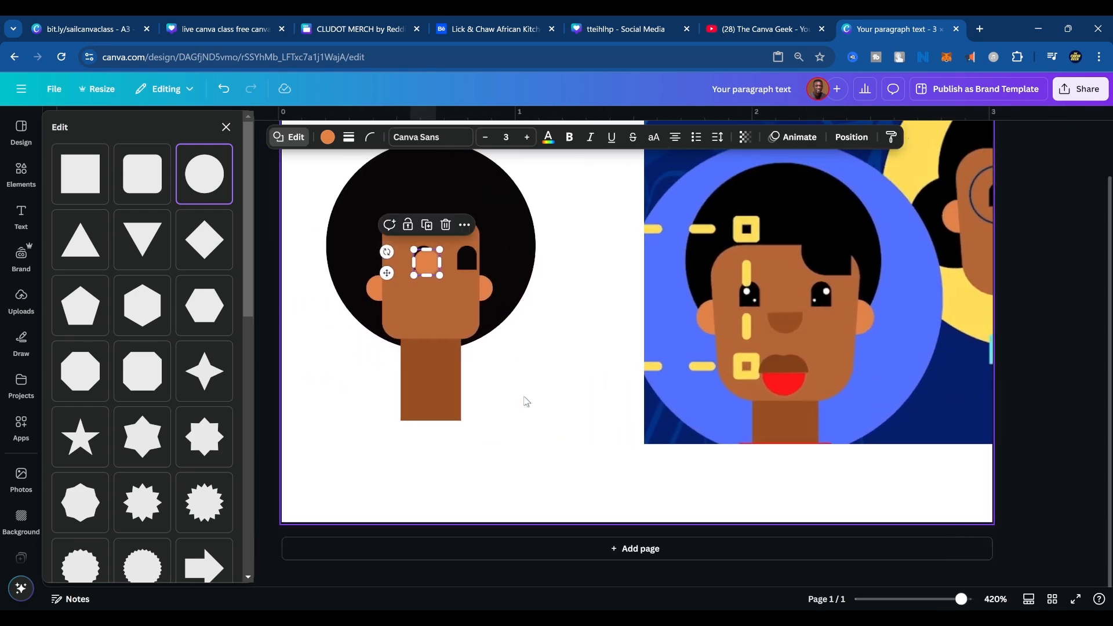
scroll(526, 402, "down", 5, "ctrl")
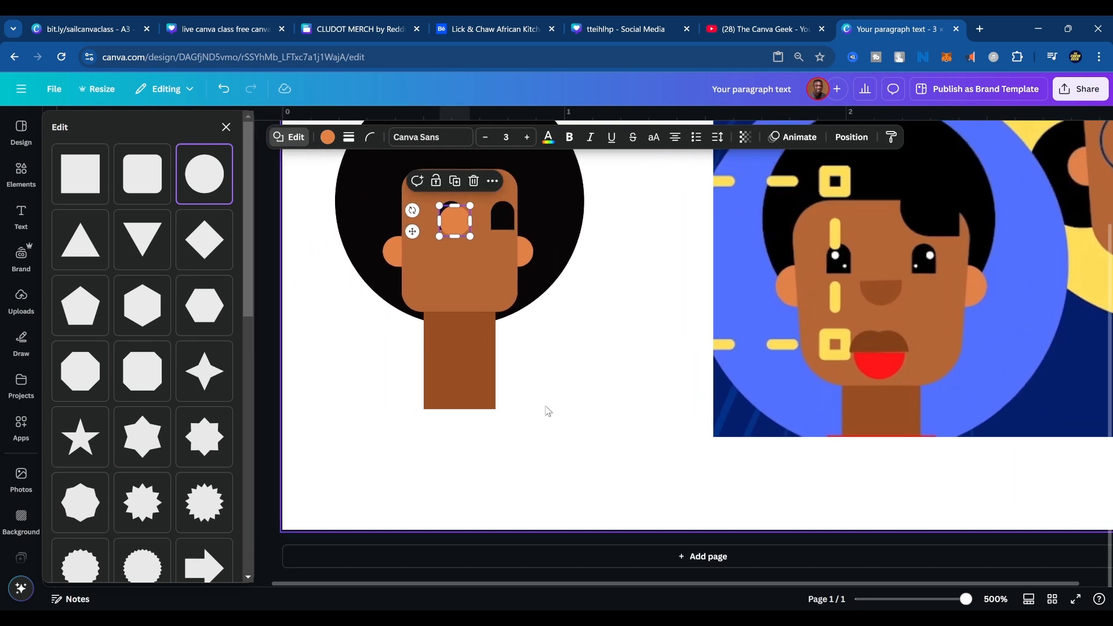
scroll(547, 414, "down", 5)
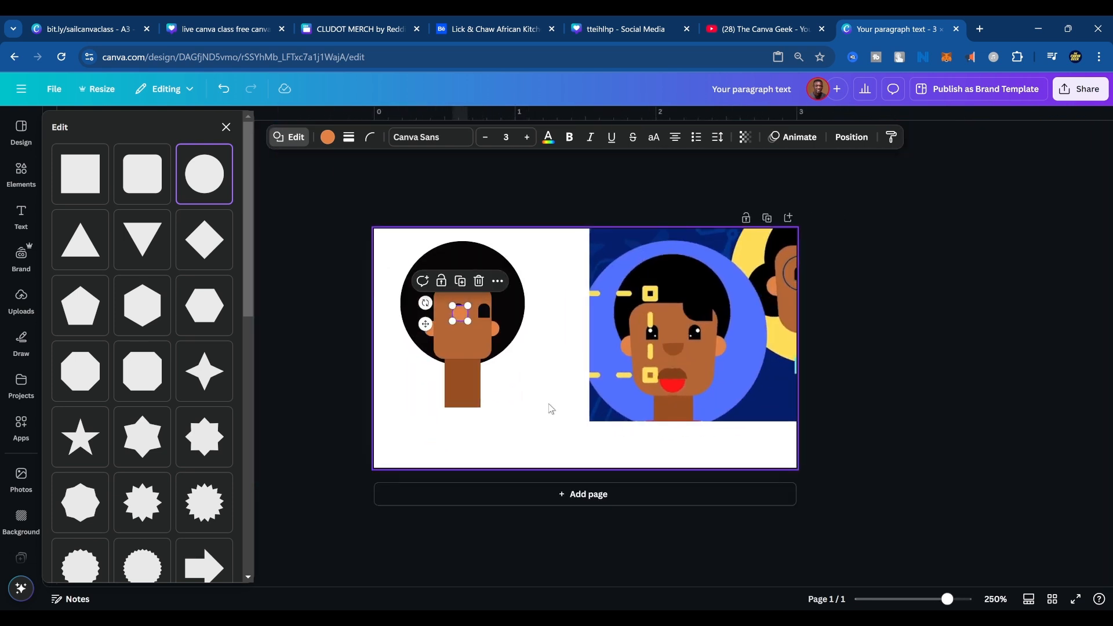
scroll(552, 414, "up", 3)
scroll(557, 420, "down", 3)
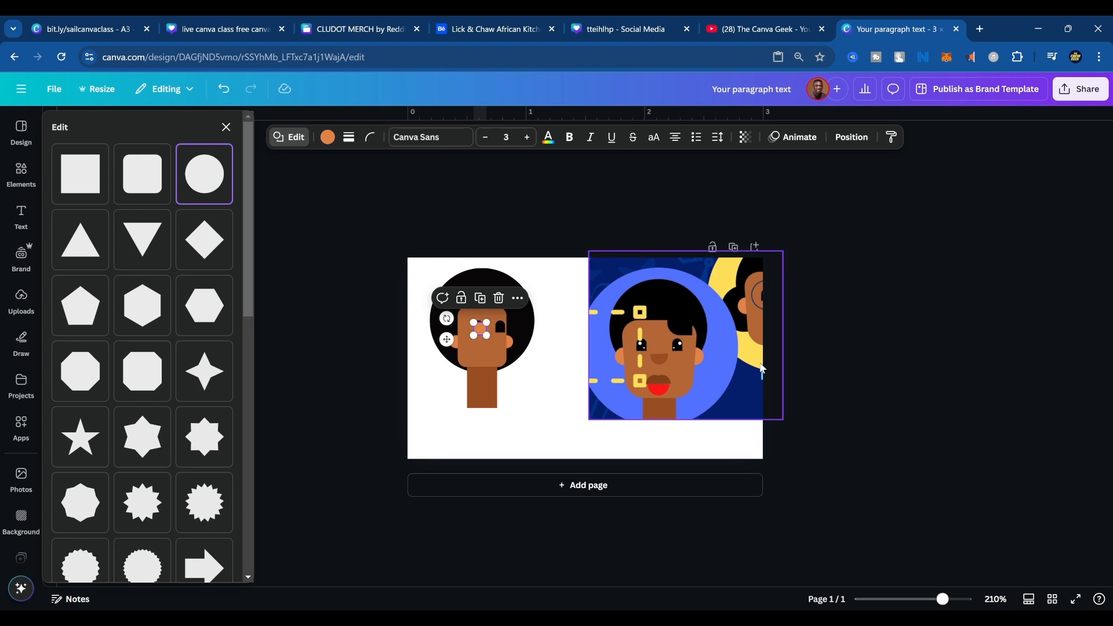
scroll(649, 352, "up", 3)
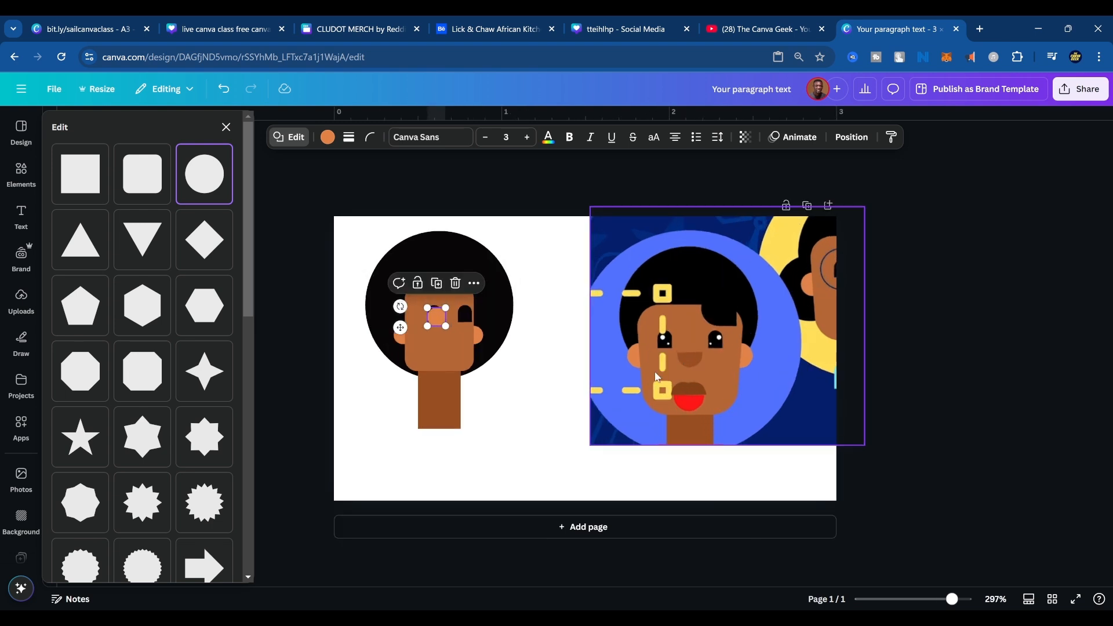
scroll(657, 377, "up", 2)
scroll(657, 377, "down", 3)
scroll(657, 378, "up", 4)
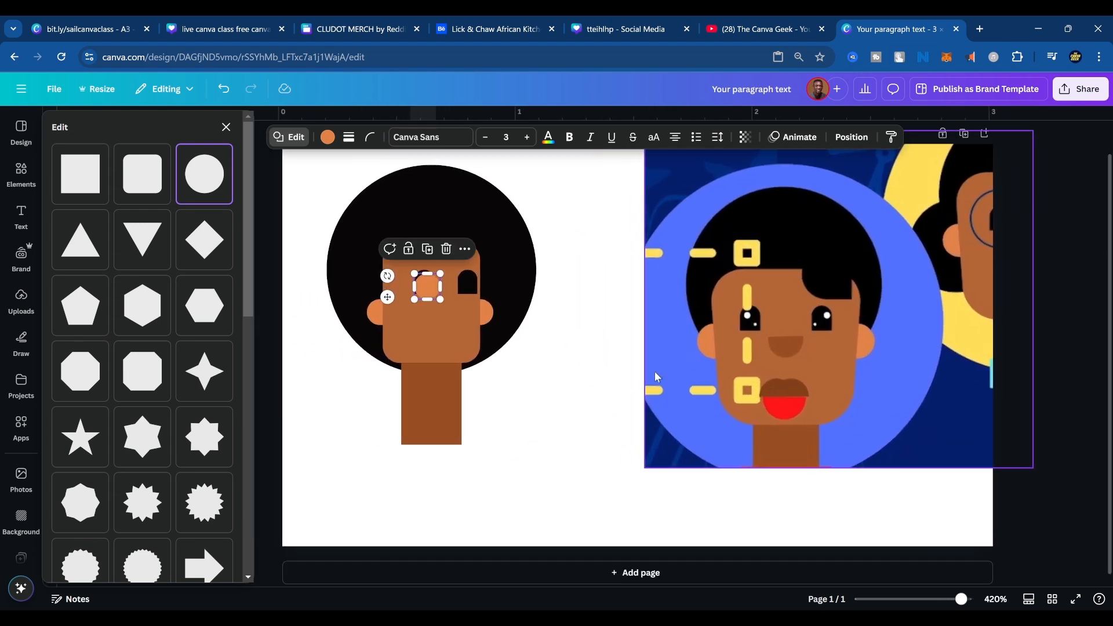
scroll(657, 378, "down", 3)
scroll(657, 377, "up", 2)
scroll(657, 378, "down", 4)
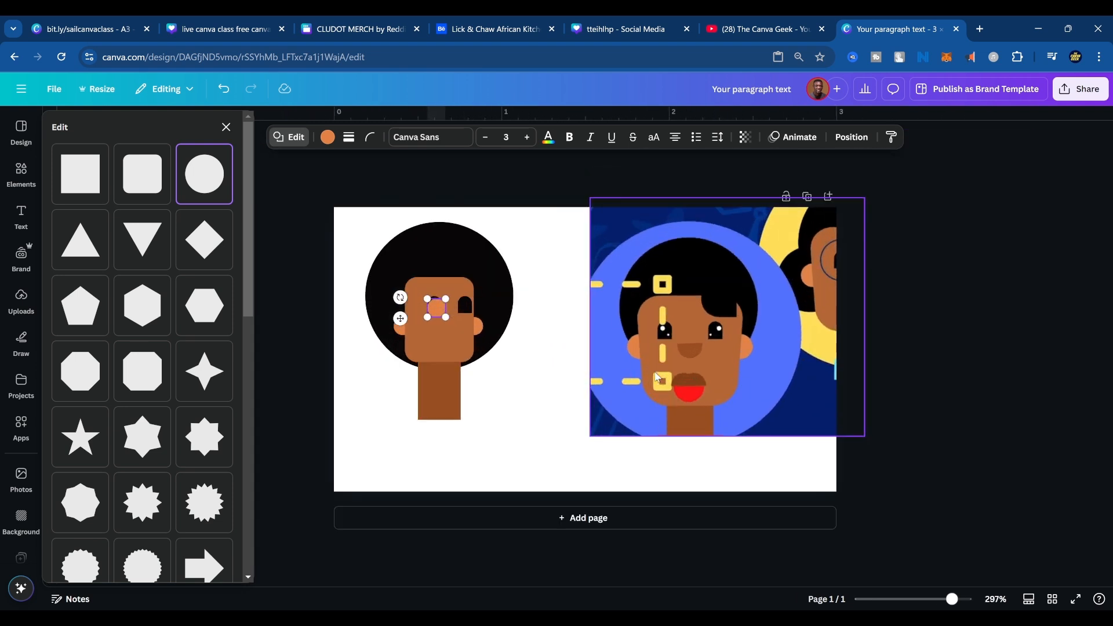
scroll(657, 378, "up", 3)
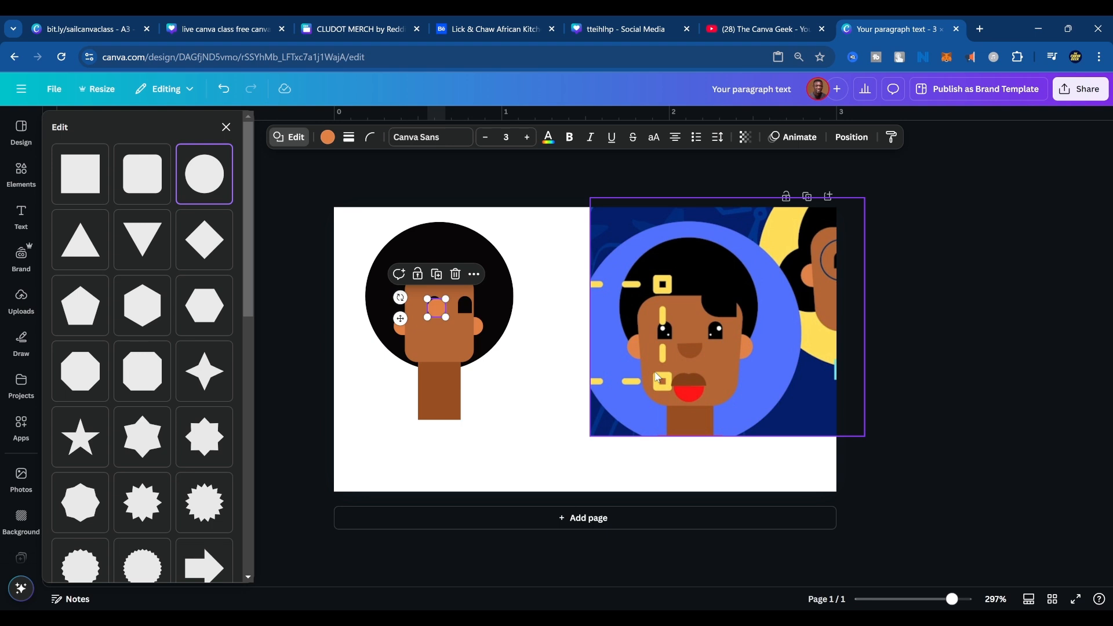
scroll(657, 377, "down", 2)
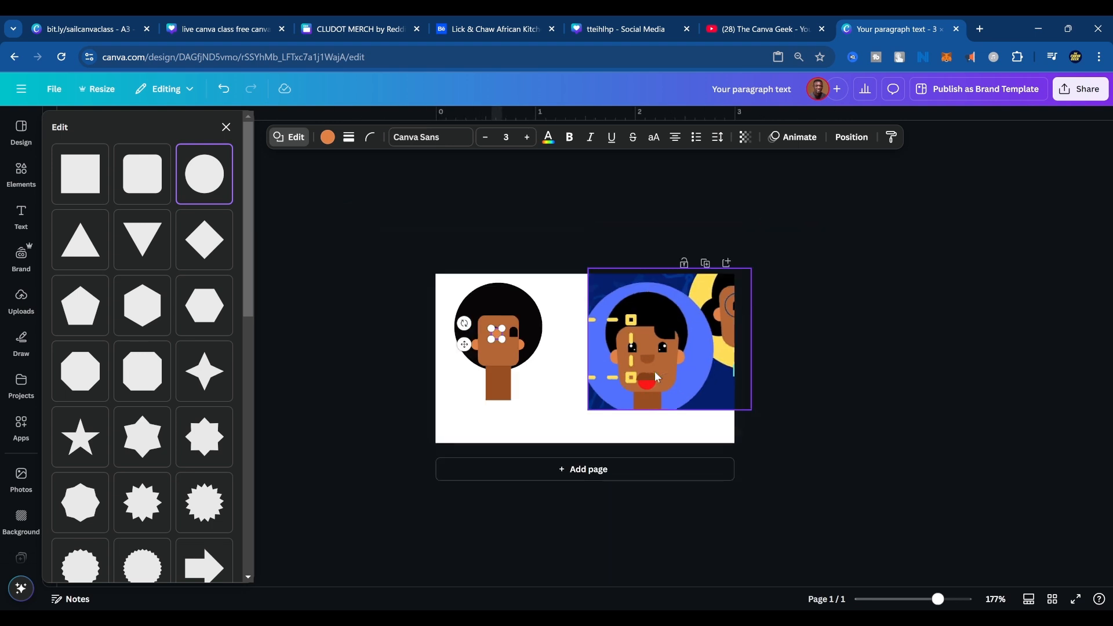
scroll(657, 377, "up", 2)
scroll(657, 377, "down", 5)
scroll(656, 378, "down", 3)
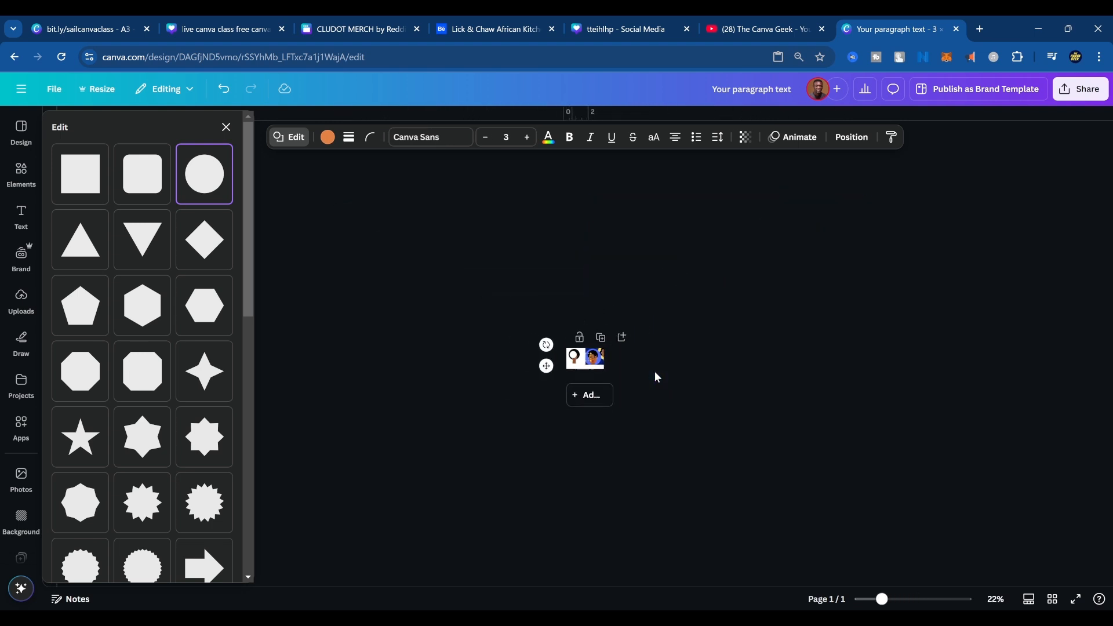
scroll(656, 378, "up", 5)
scroll(657, 378, "up", 4)
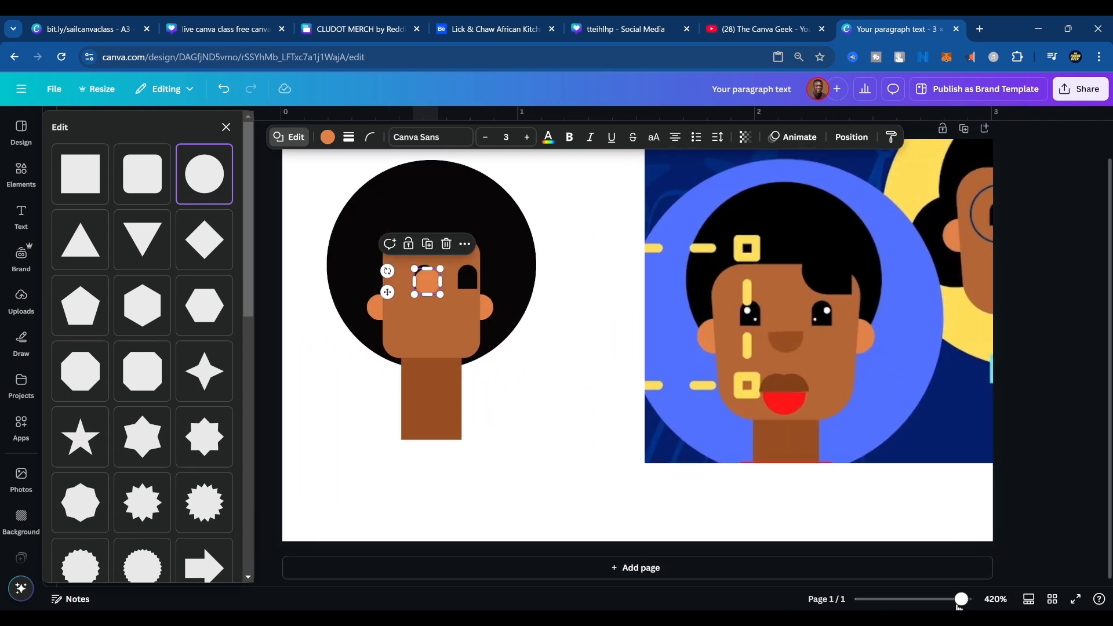
Shrink the orange circle over the left eye to a small highlight, color it white, and position it inside the eye.
mouse_move(961, 599)
left_mouse_down()
mouse_move(897, 601)
mouse_move(979, 594)
left_mouse_up()
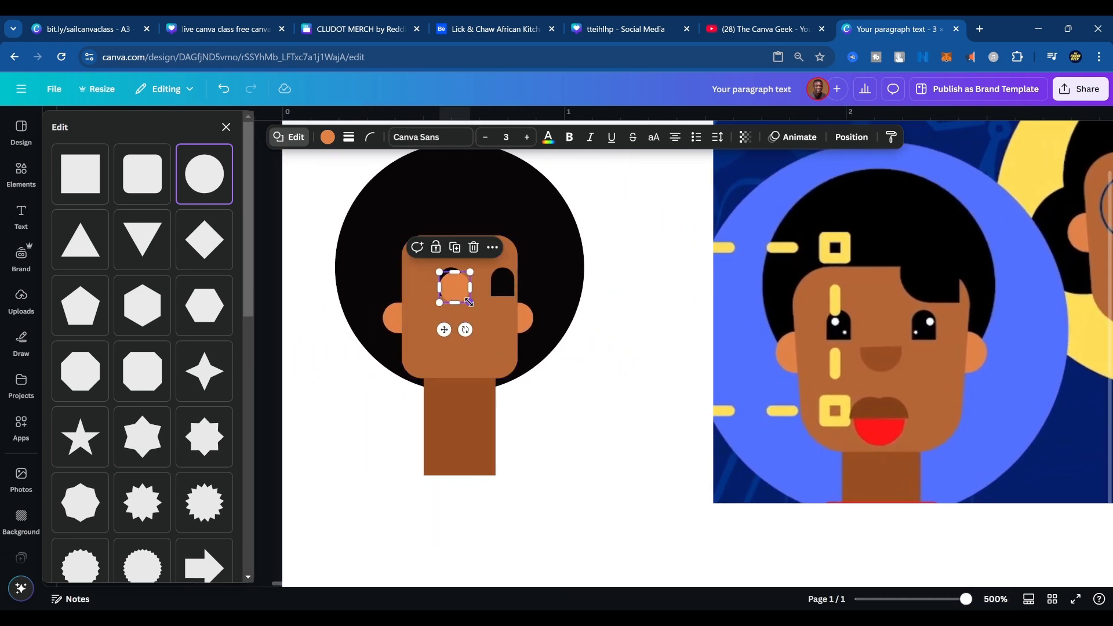
left_click_drag(470, 303, 431, 310)
left_click(328, 137)
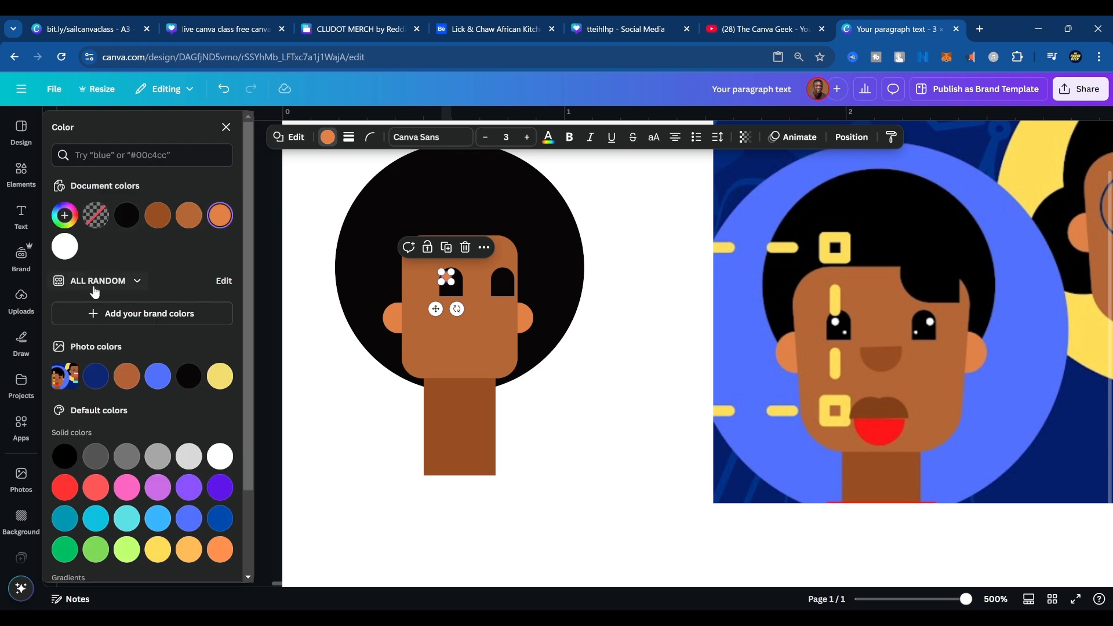
left_click(58, 248)
left_click(414, 332)
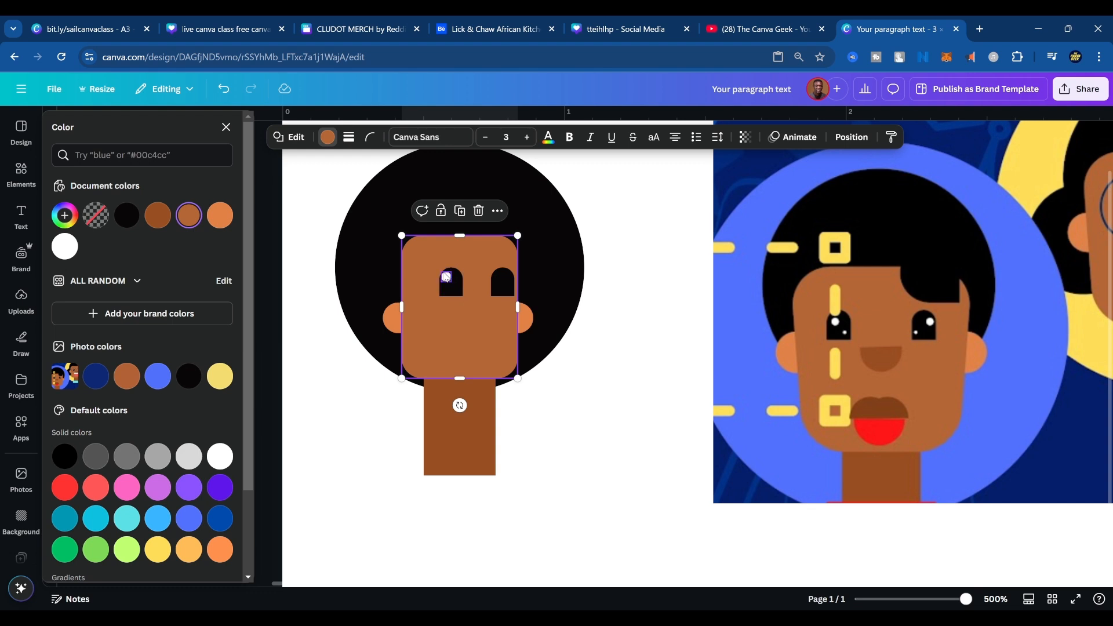
left_click_drag(446, 277, 449, 283)
Select all shapes of the drawn head together, enlarge them as one, and reposition them beside the reference image.
left_click(267, 204)
left_click_drag(145, 200, 529, 492)
left_click_drag(467, 474, 601, 599)
left_click_drag(447, 405, 406, 340)
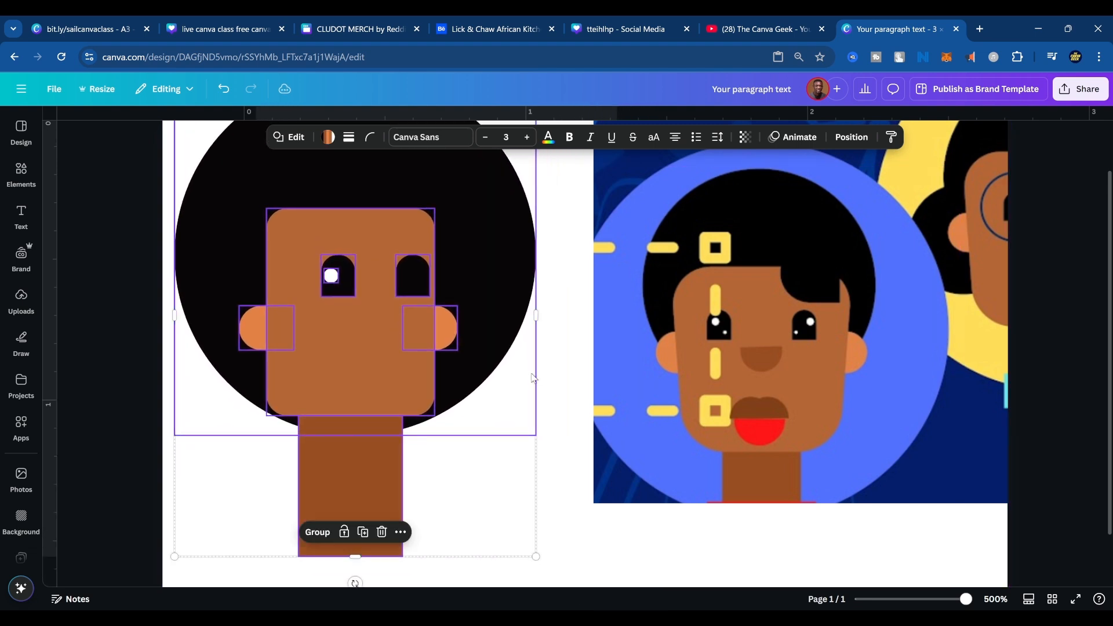
left_click(581, 361)
Shrink the white highlight near the left eye's top, duplicate it, and place a smaller copy in the eye's lower right.
left_click(331, 277)
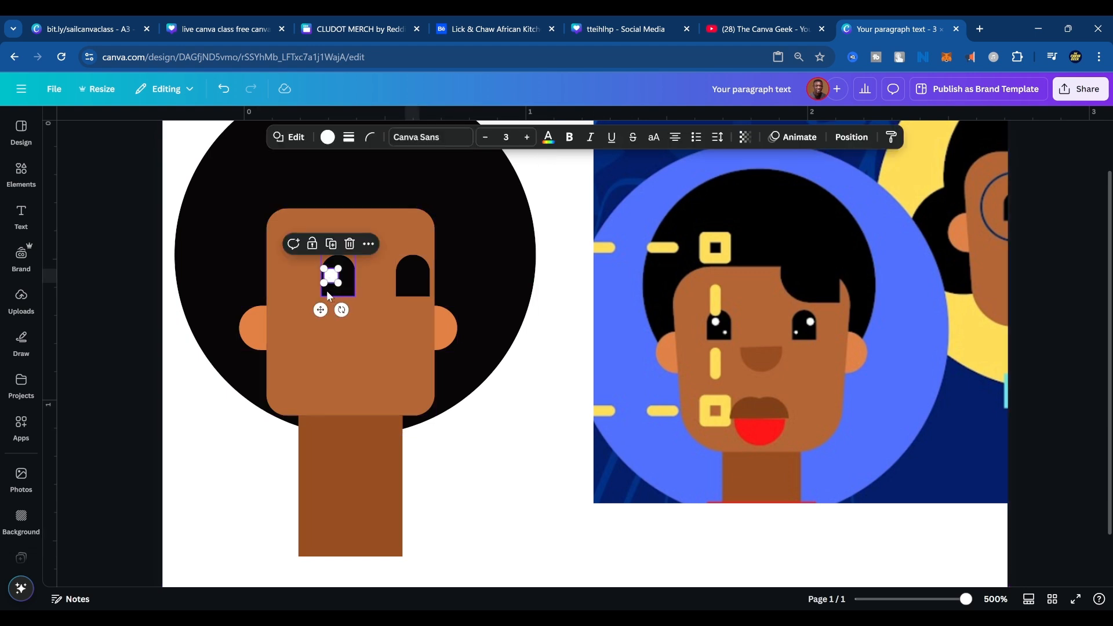
left_click_drag(324, 283, 323, 298)
key("ctrl+d")
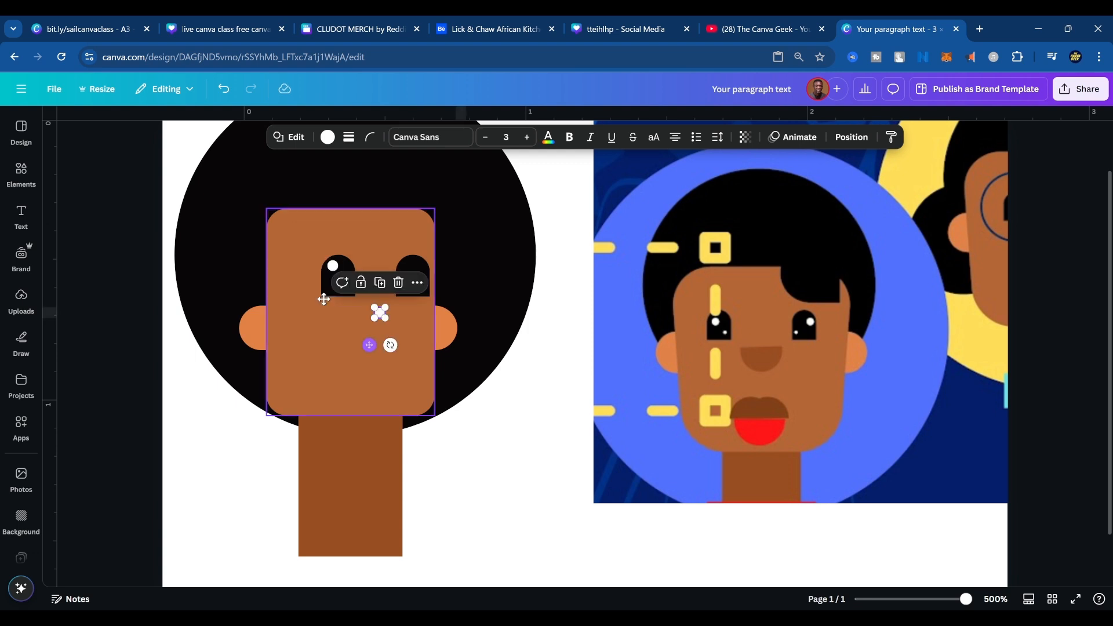
left_click(396, 329)
left_click_drag(380, 313, 343, 280)
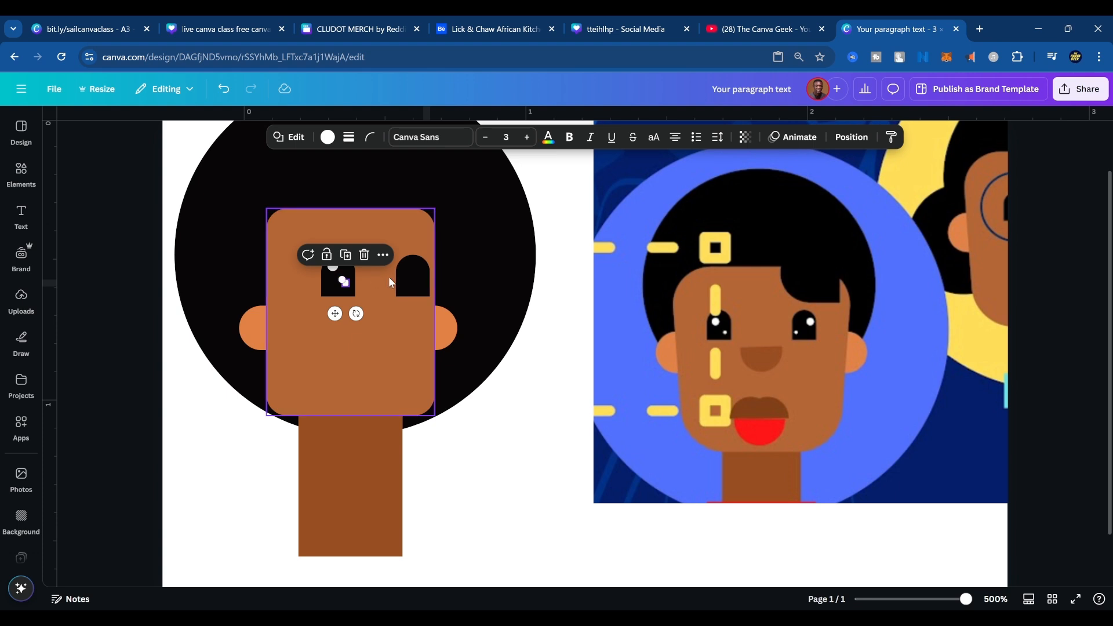
Nudge the larger white highlight slightly downward inside the left eye.
left_click(486, 264)
left_click(331, 268)
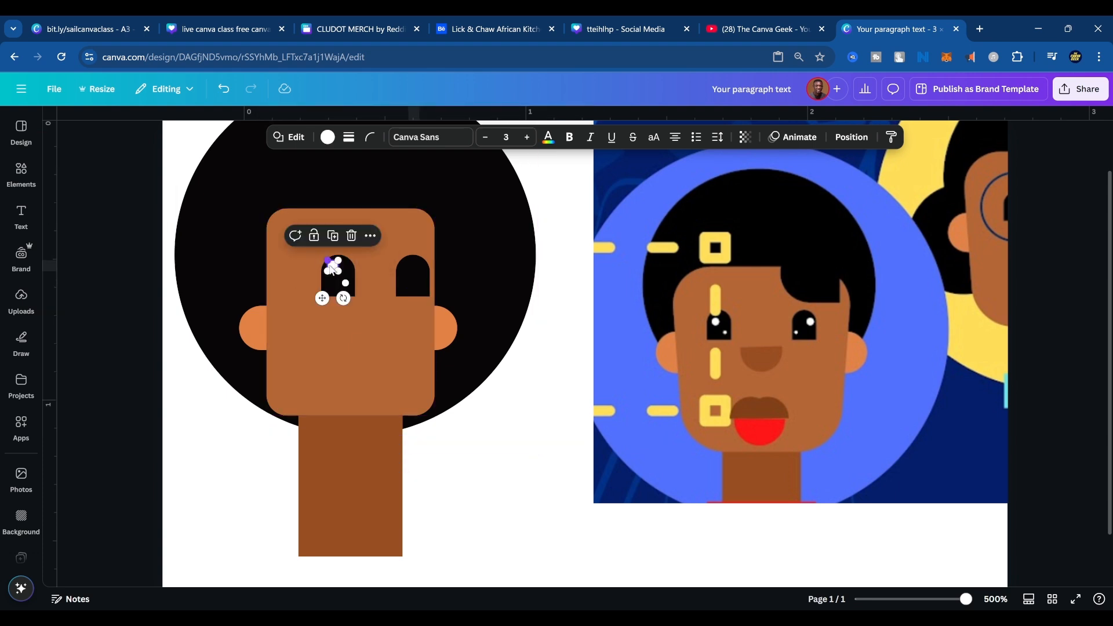
left_click_drag(332, 268, 333, 272)
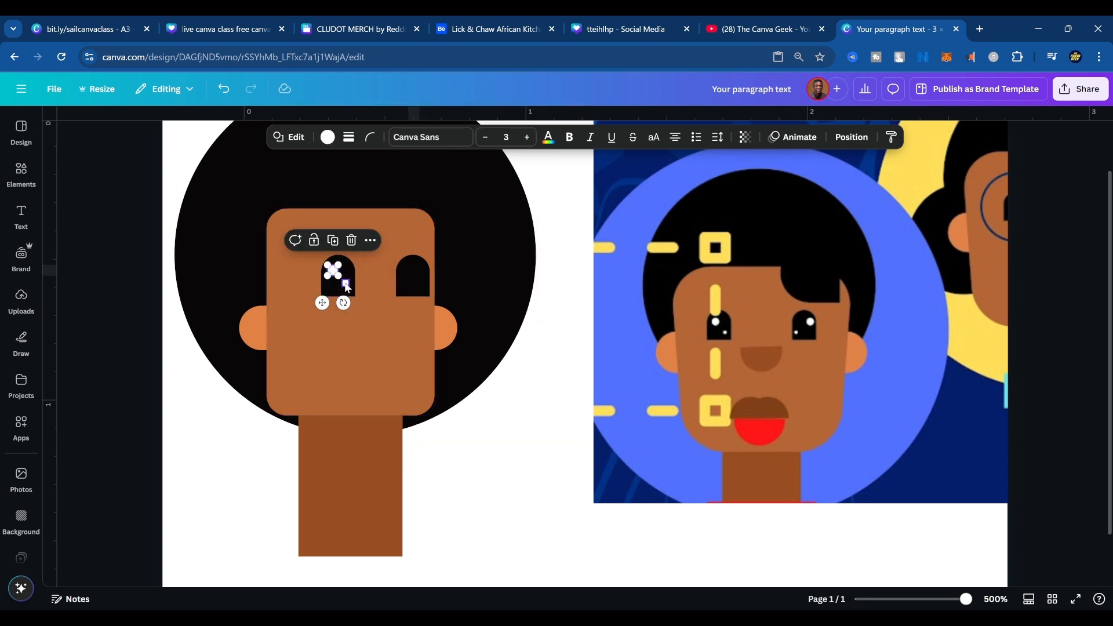
left_click(346, 284, "shift")
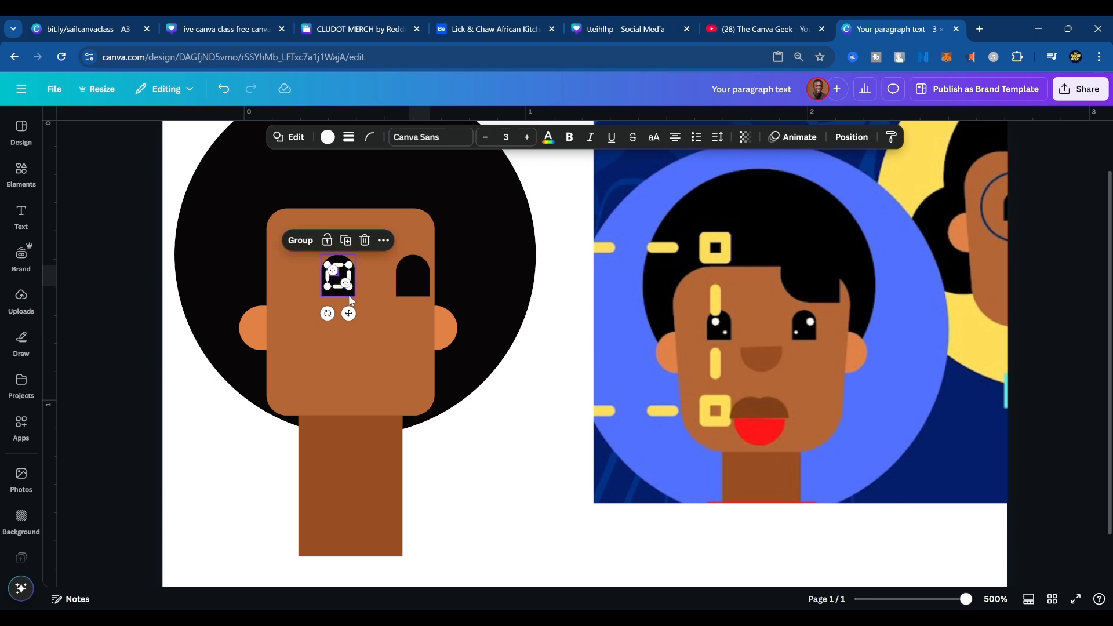
left_click(410, 277)
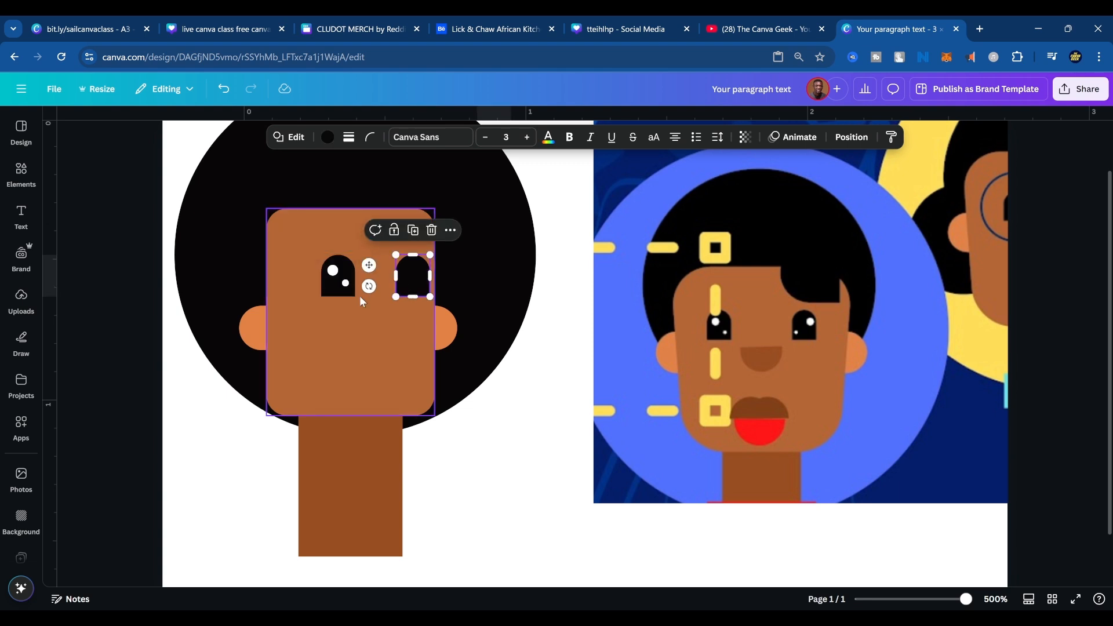
left_click(491, 315)
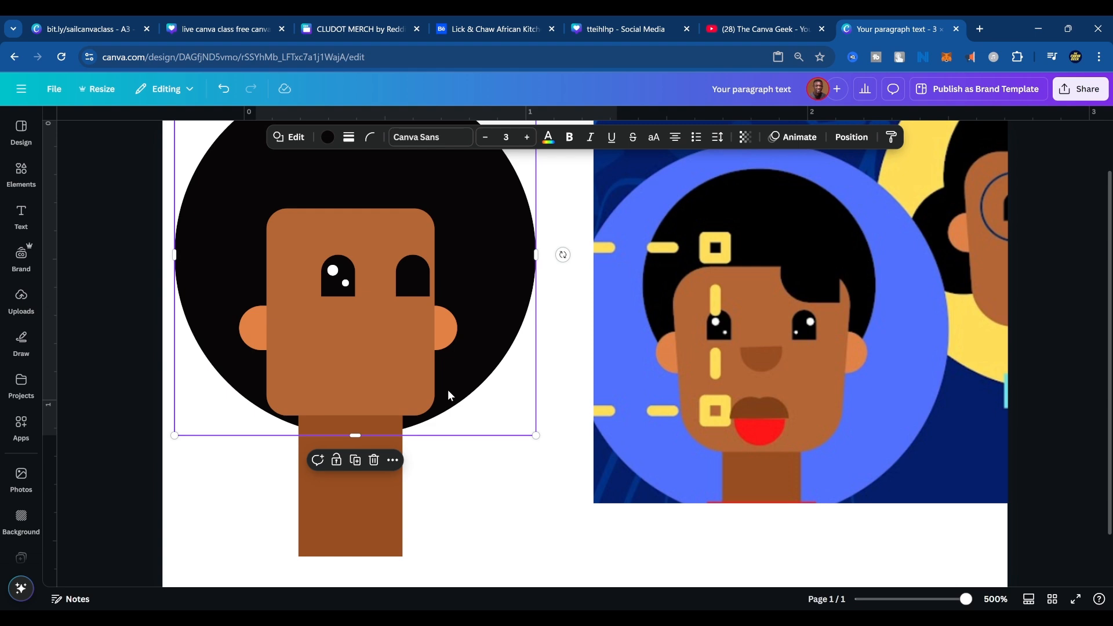
Try to duplicate the left eye's small and large white highlights one at a time into the right eye.
left_click(347, 281)
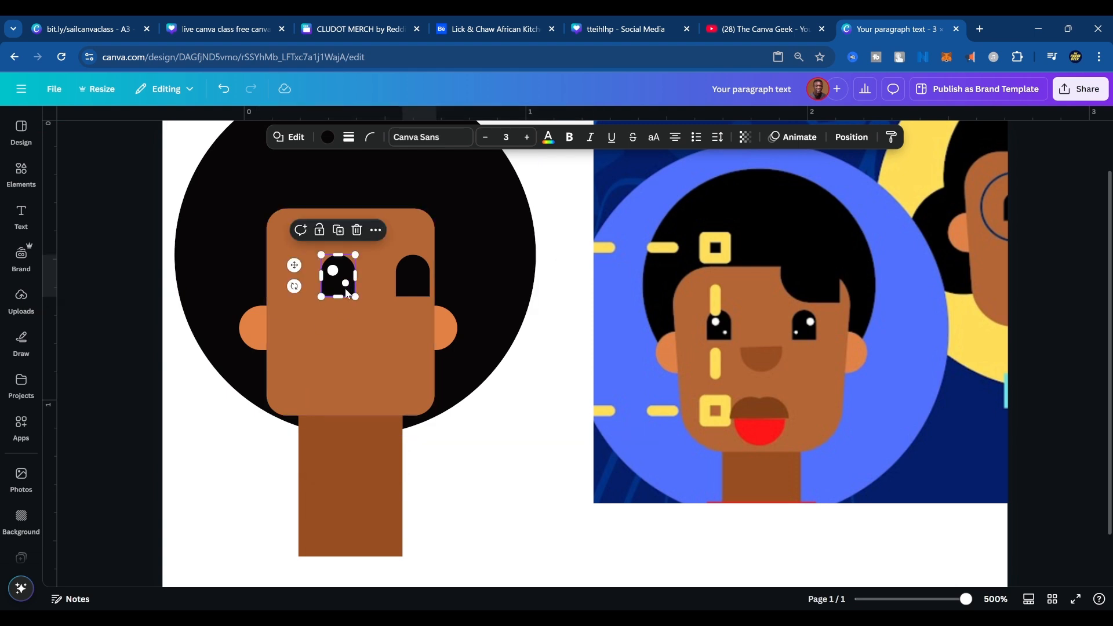
left_click(345, 284)
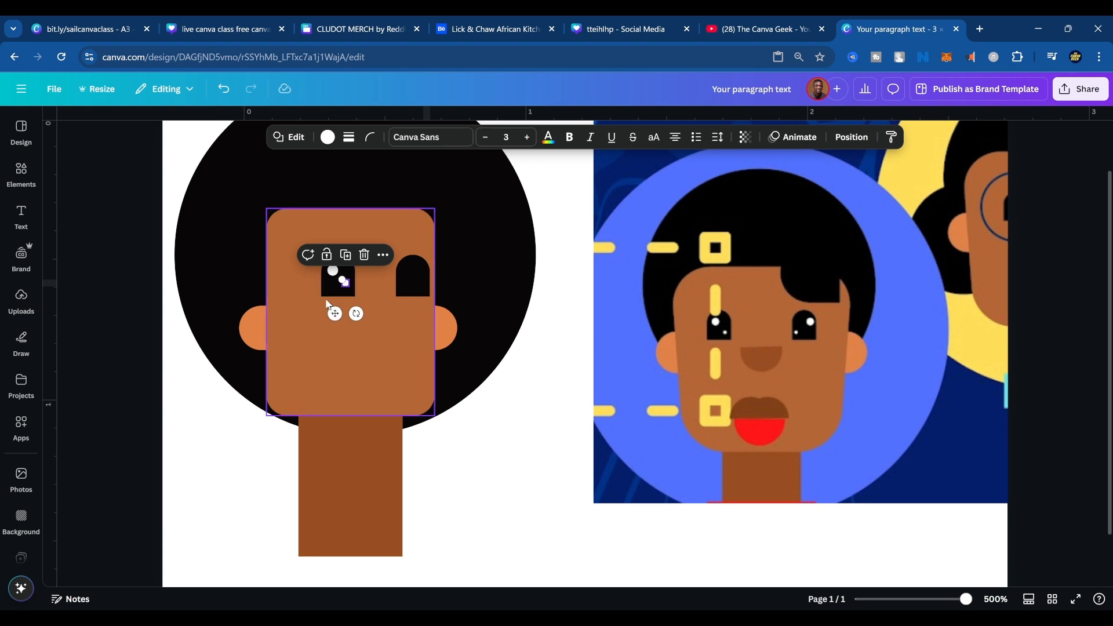
key("ctrl+d")
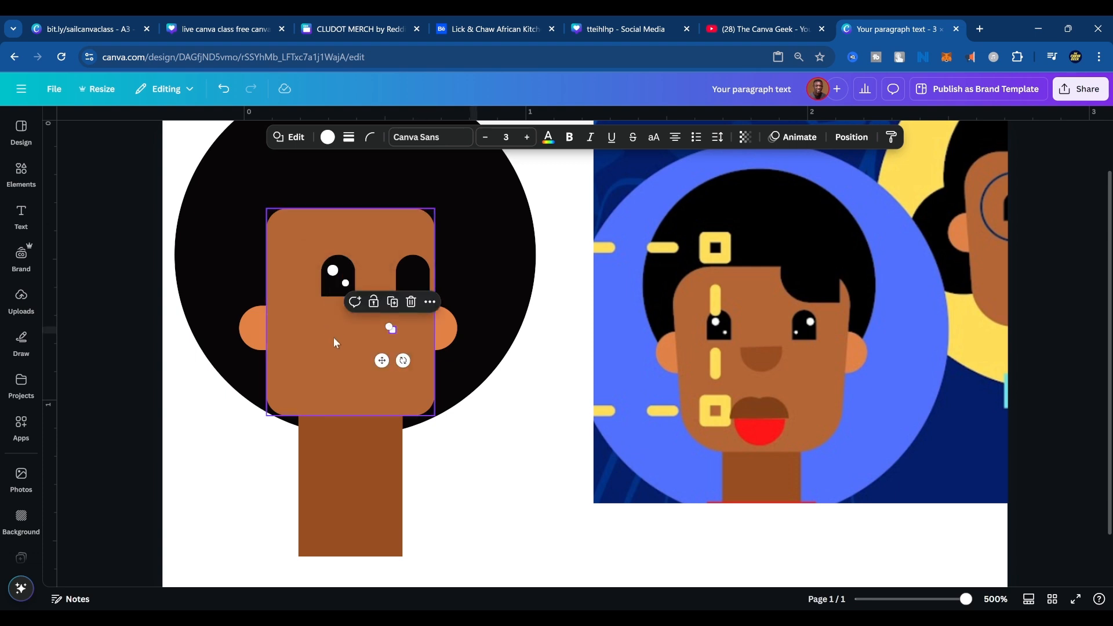
left_click_drag(381, 360, 406, 317)
left_click(334, 271)
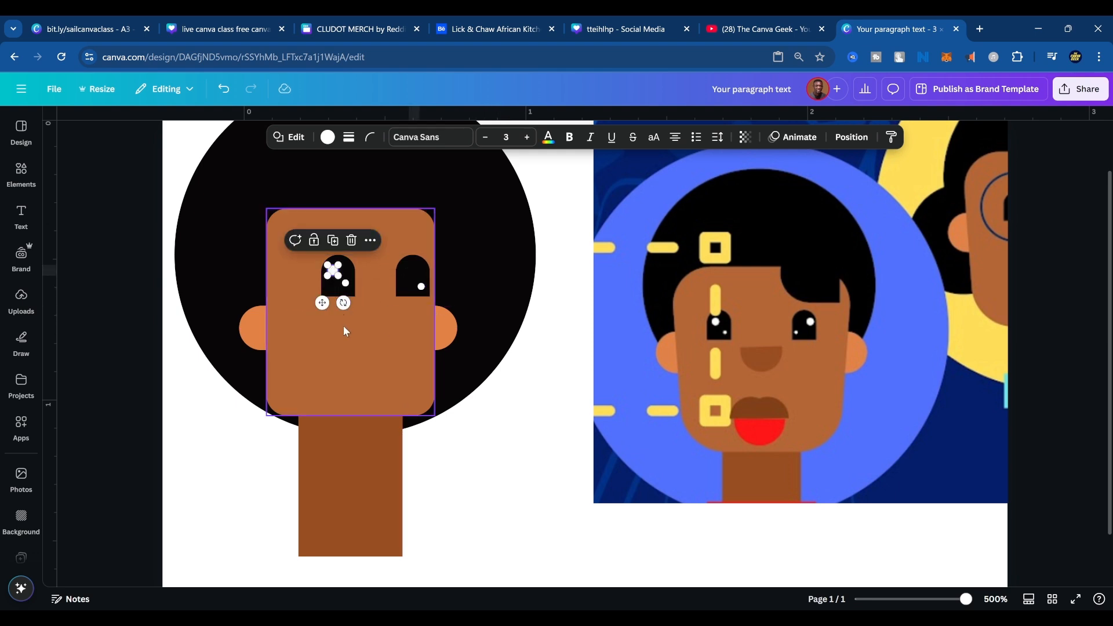
key("ctrl+d")
left_click_drag(369, 350, 394, 300)
left_click(398, 299)
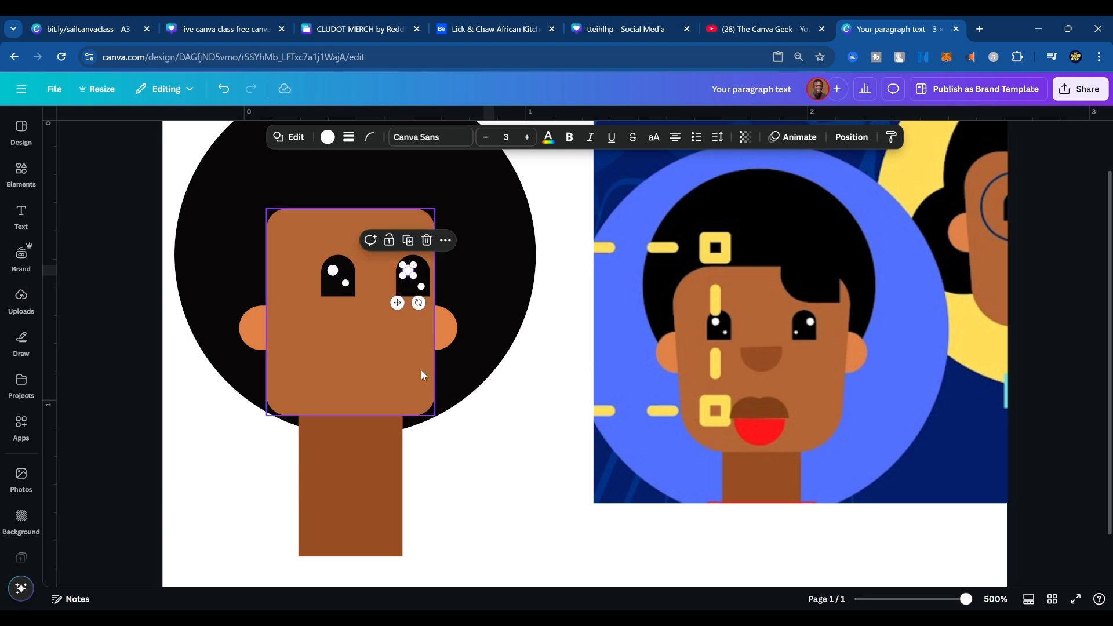
left_click(527, 480)
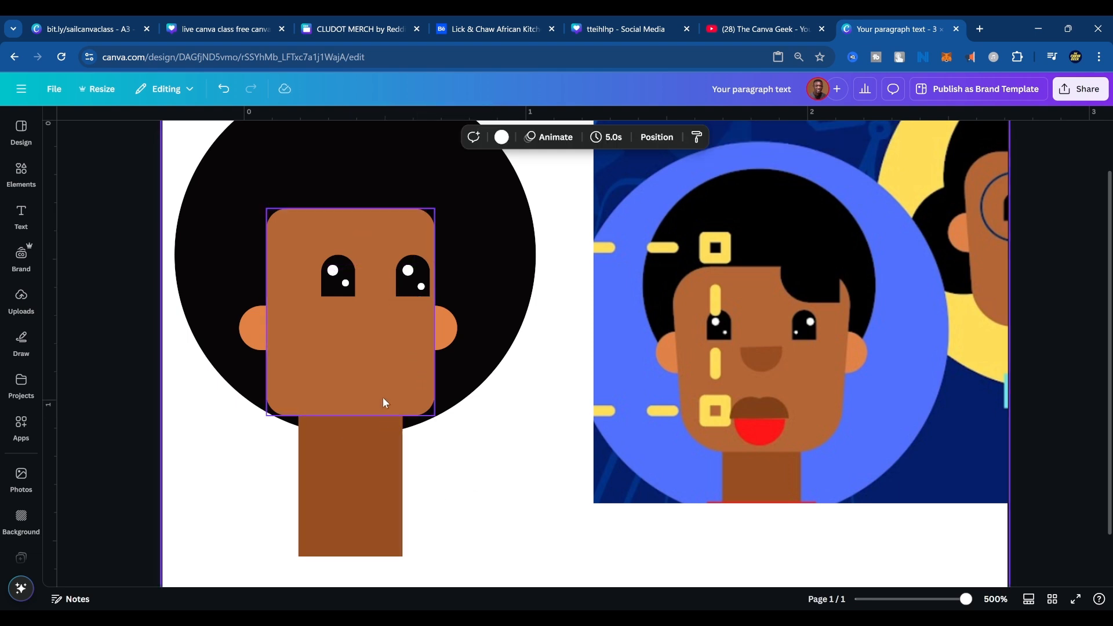
Duplicate both left-eye highlights together, position the copies in the right eye, and delete them again.
left_click(415, 294)
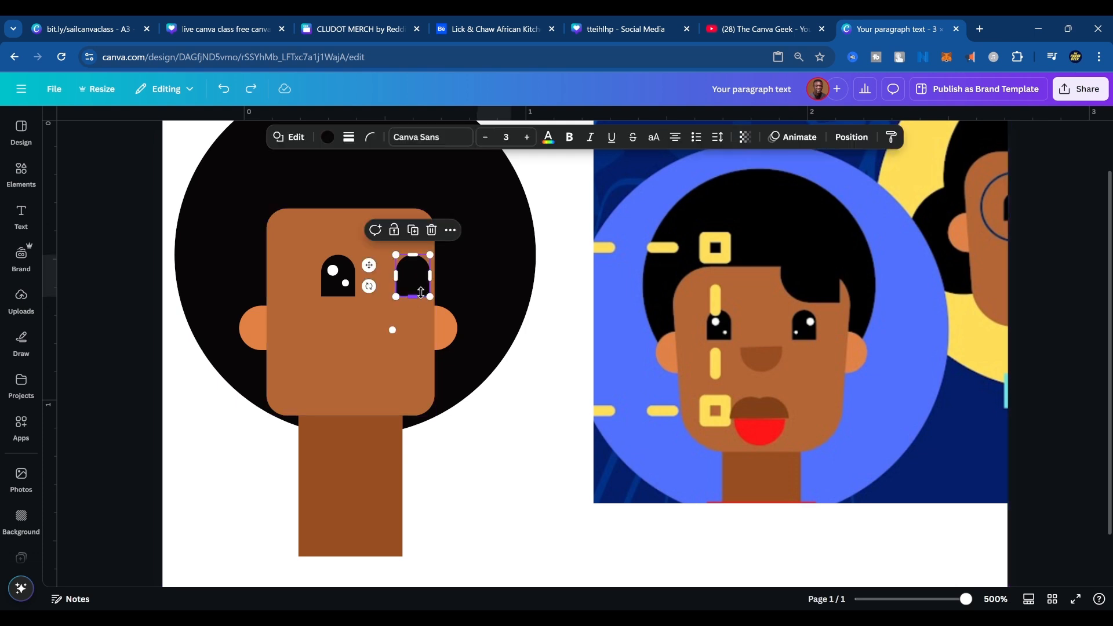
left_click(333, 271)
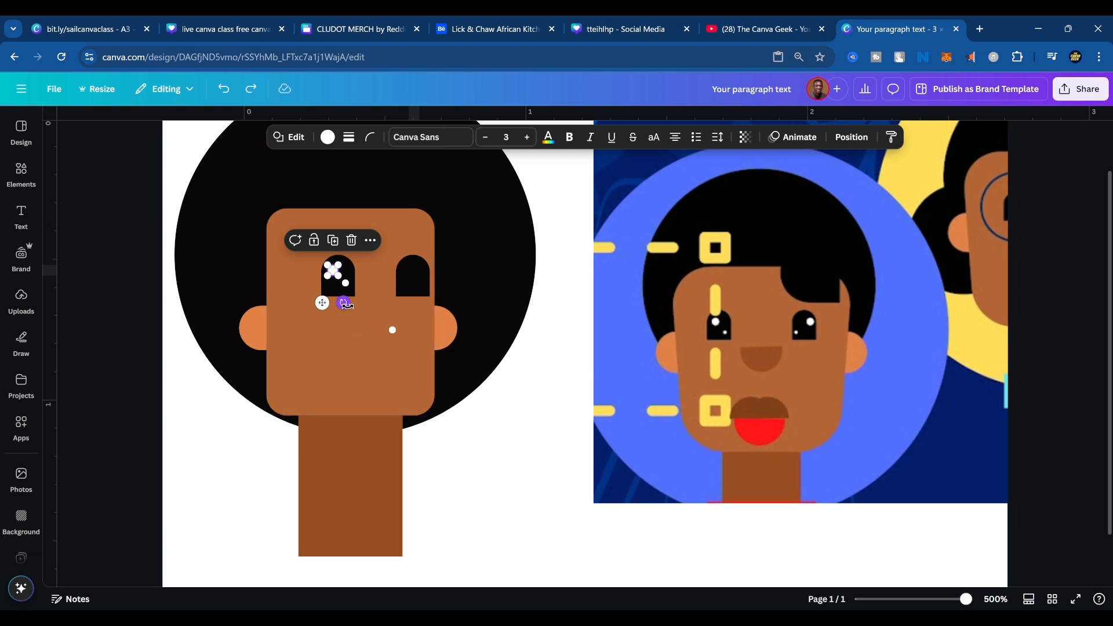
left_click_drag(348, 306, 348, 308)
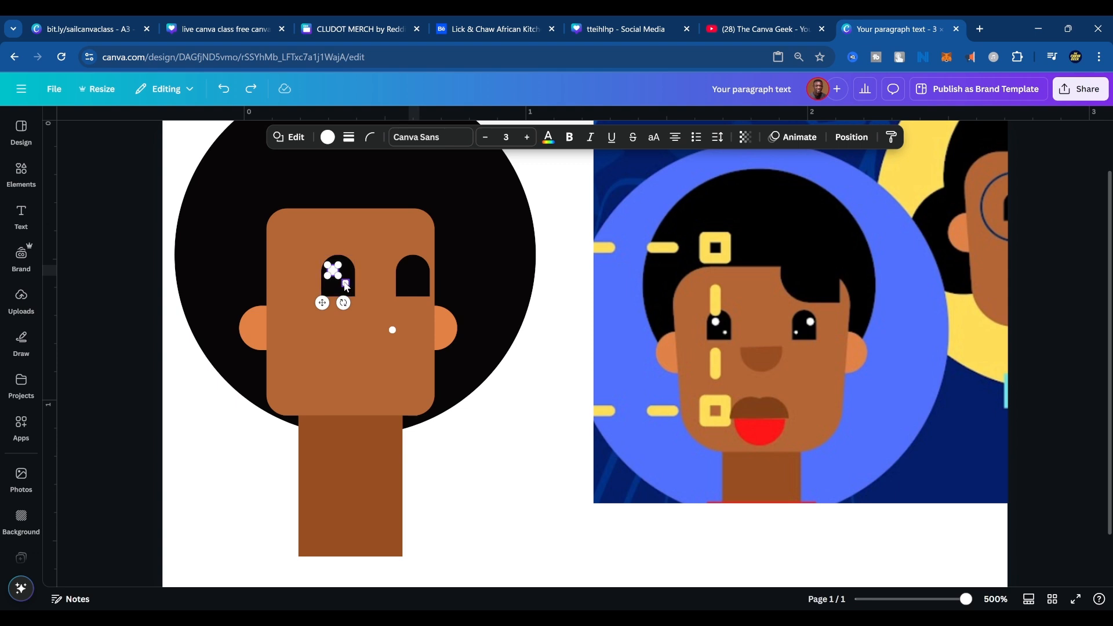
left_click(347, 284)
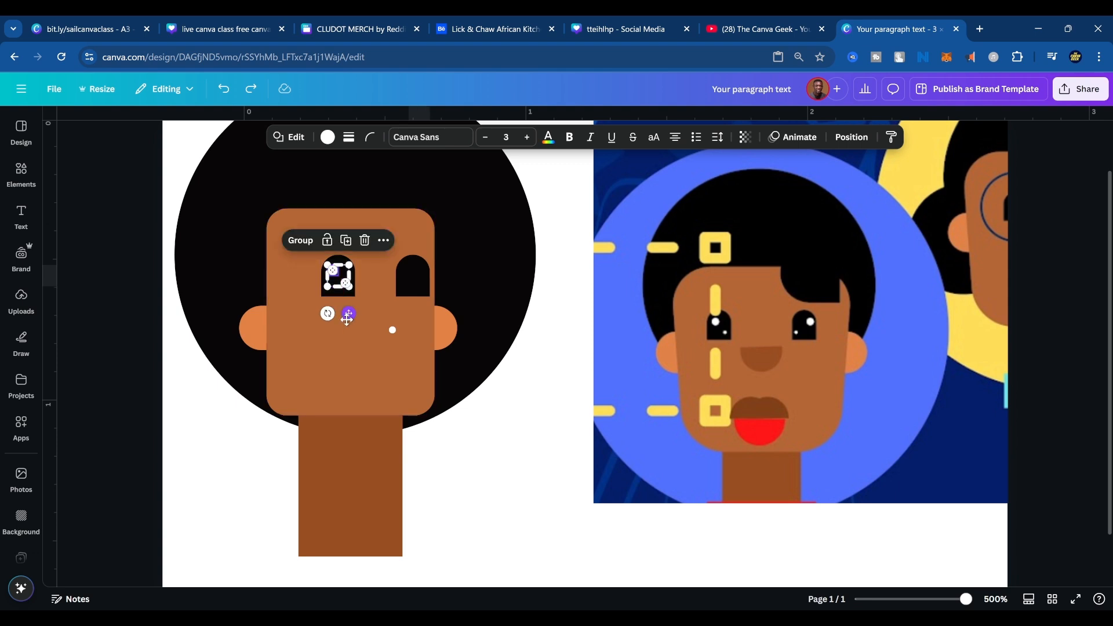
left_click(345, 241)
left_click_drag(396, 361, 419, 312)
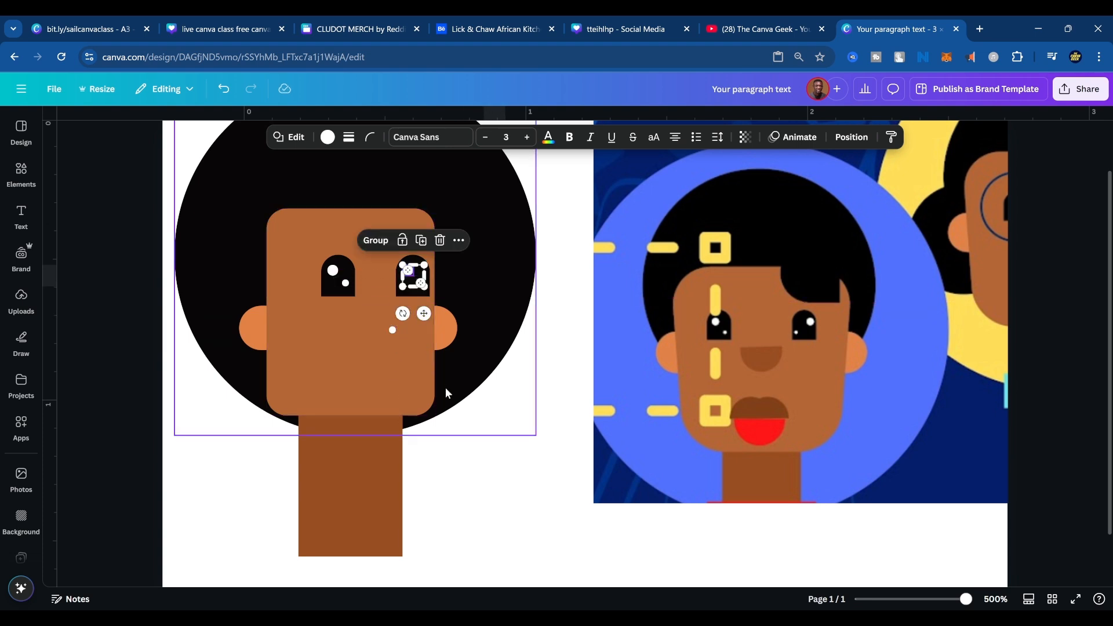
key("Delete")
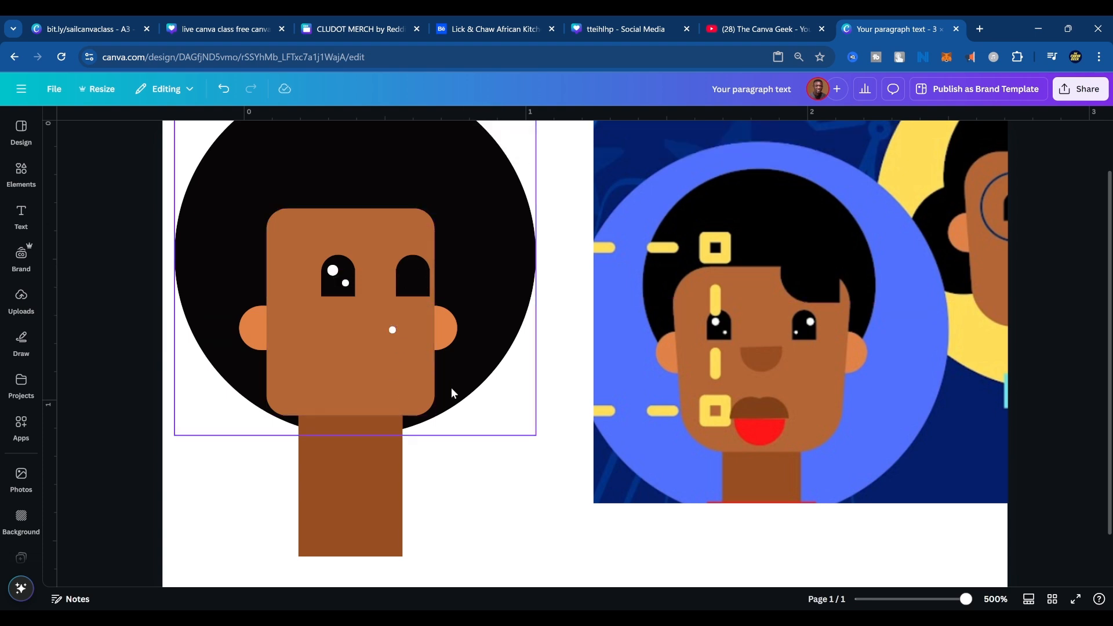
Select both white highlights of the left eye together and place a copy of the pair at the same spot in the right eye.
left_click(346, 283)
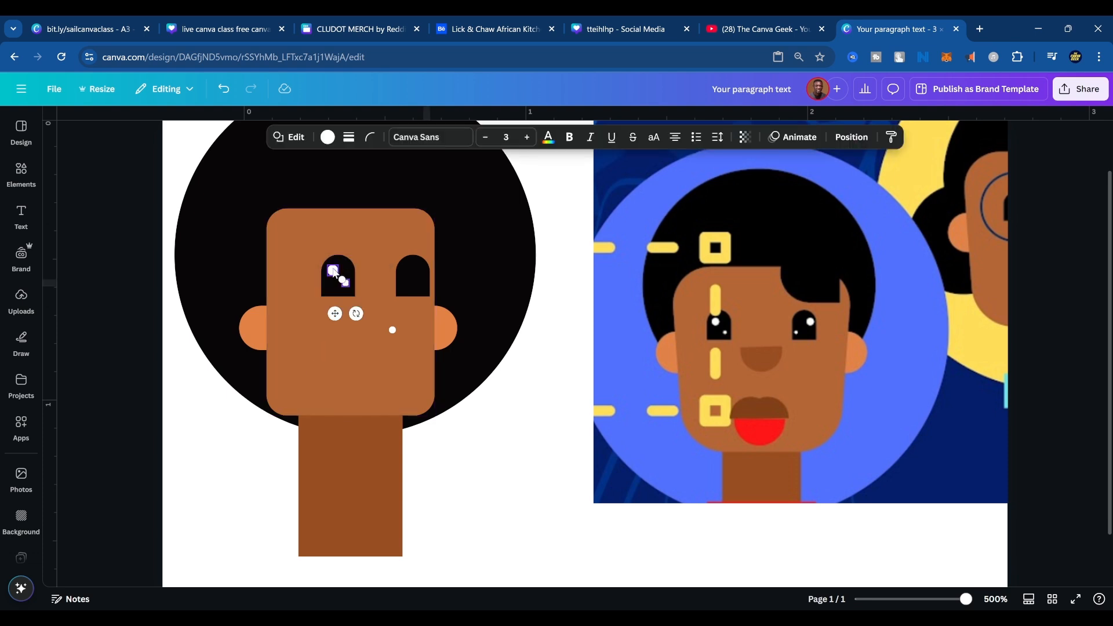
left_click(334, 269, "shift")
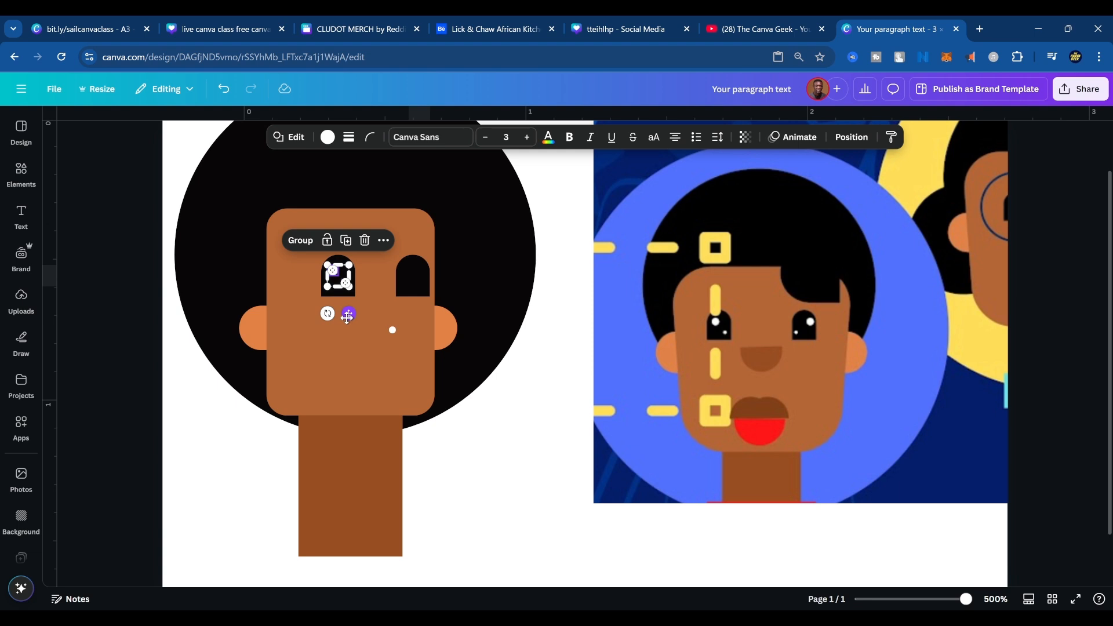
left_click_drag(346, 318, 423, 318)
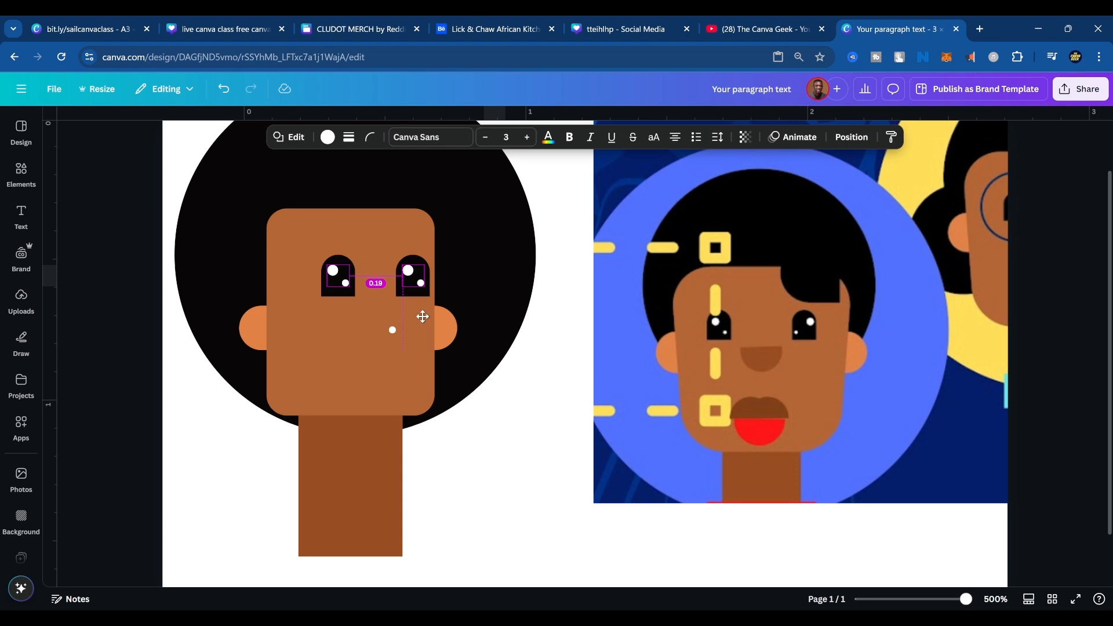
left_click_drag(423, 317, 423, 316)
left_click(477, 273)
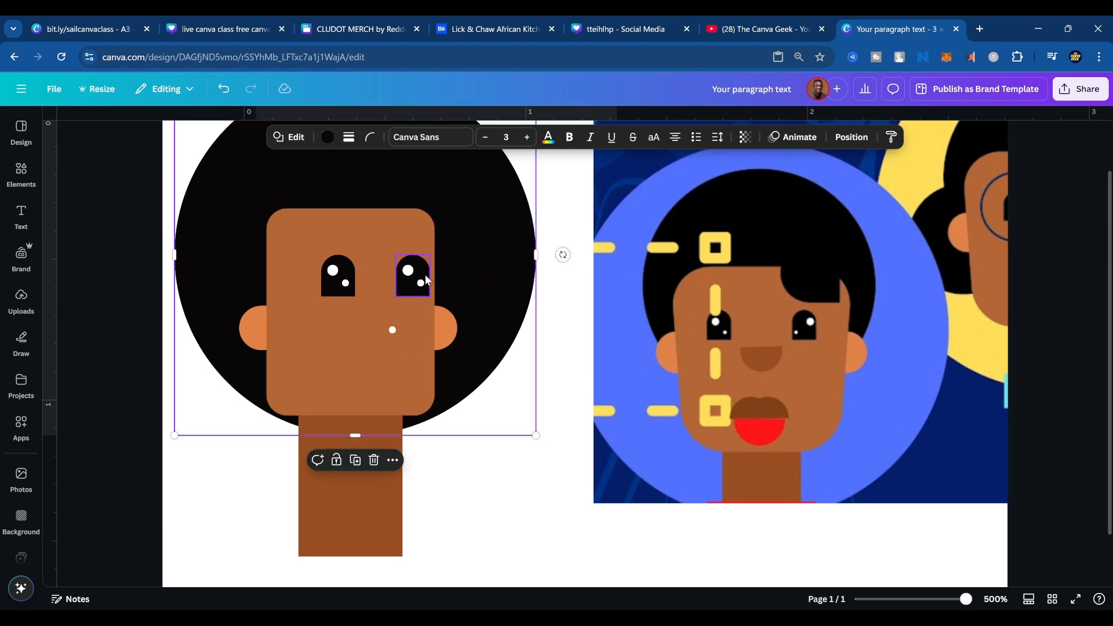
Move the right eye's large highlight to its upper right and small one to its lower left, and nudge the left eye's highlights rightward.
left_click_drag(420, 283, 344, 283)
left_click(342, 281)
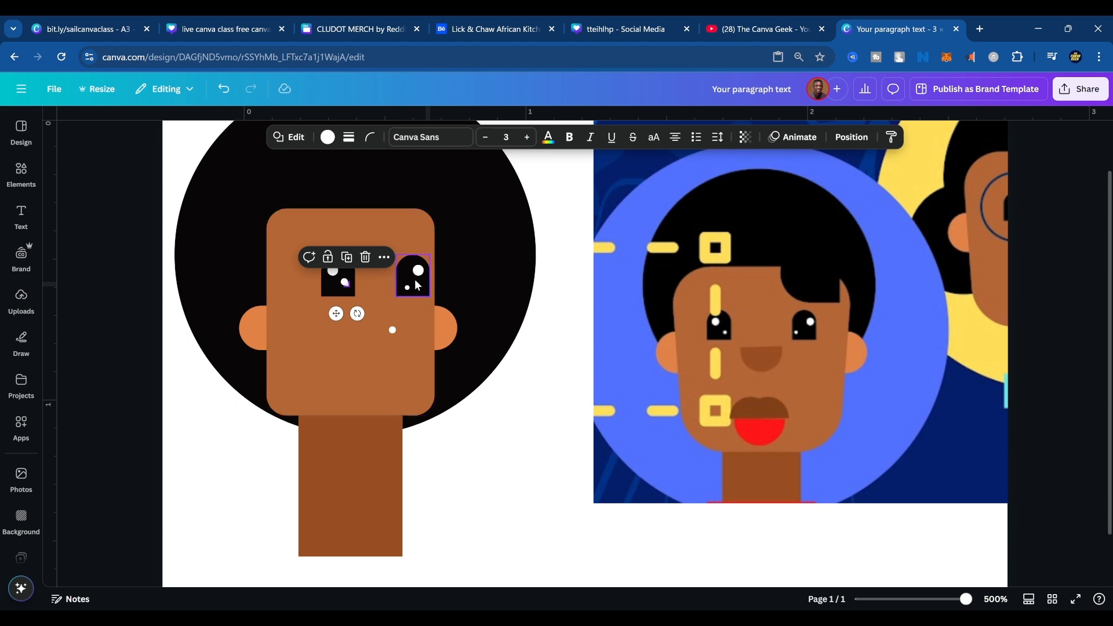
left_click(408, 290)
left_click_drag(393, 316, 399, 318)
left_click(332, 270)
left_click_drag(332, 270, 338, 270)
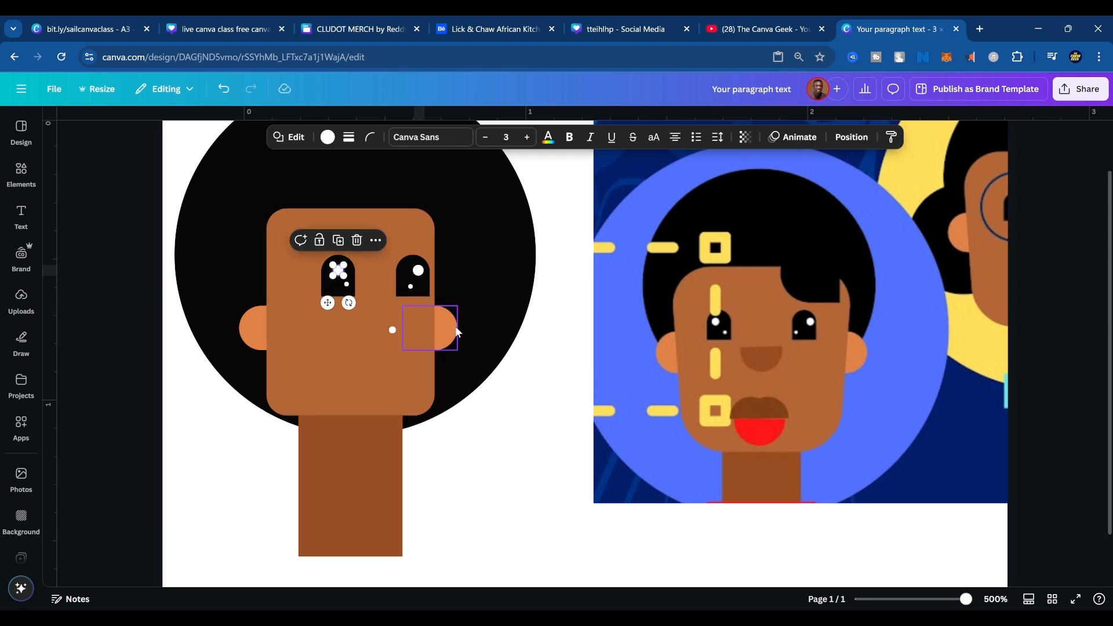
Delete the stray white circle below the right eye.
left_click(458, 375)
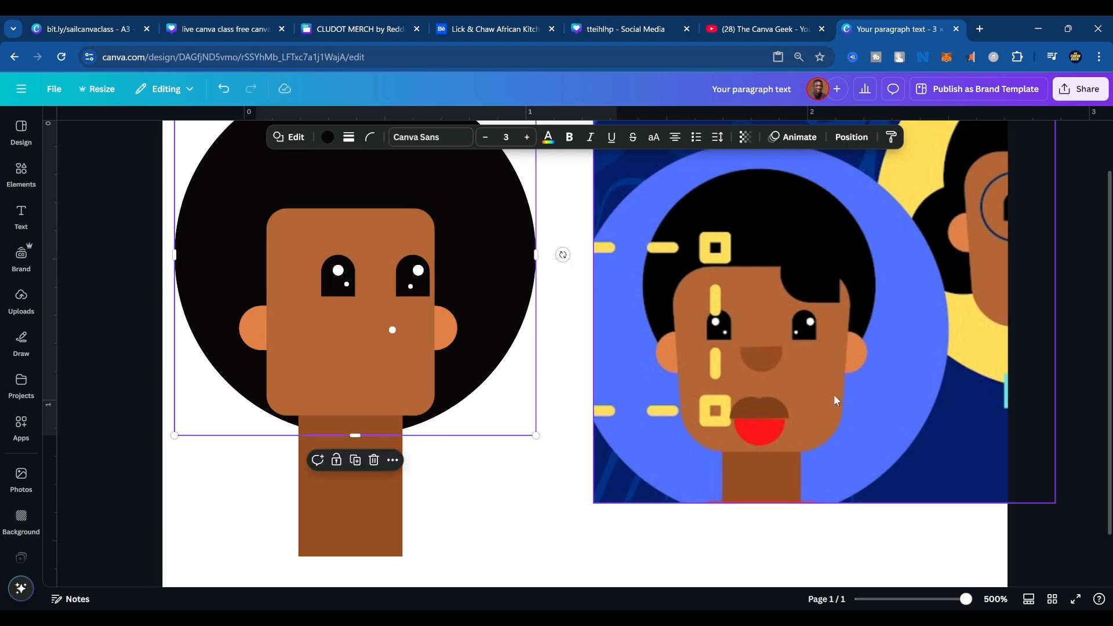
left_click(392, 330)
key("Delete")
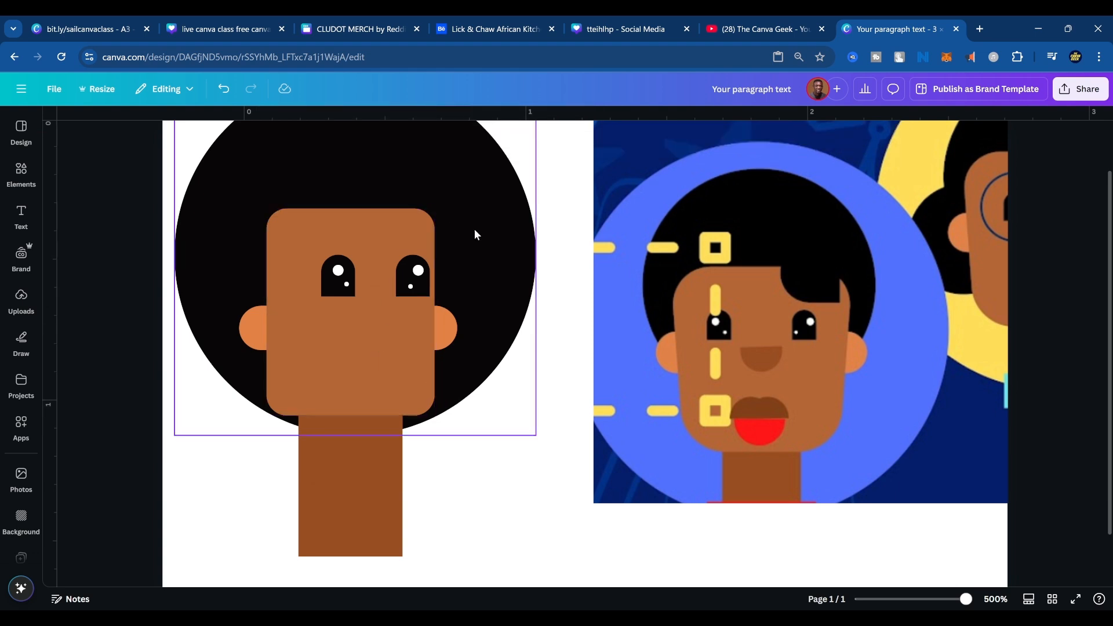
Copy the left ear onto the face as a nose, rotate its rounded side downward, and shorten it to a half-round shape.
left_click(263, 339)
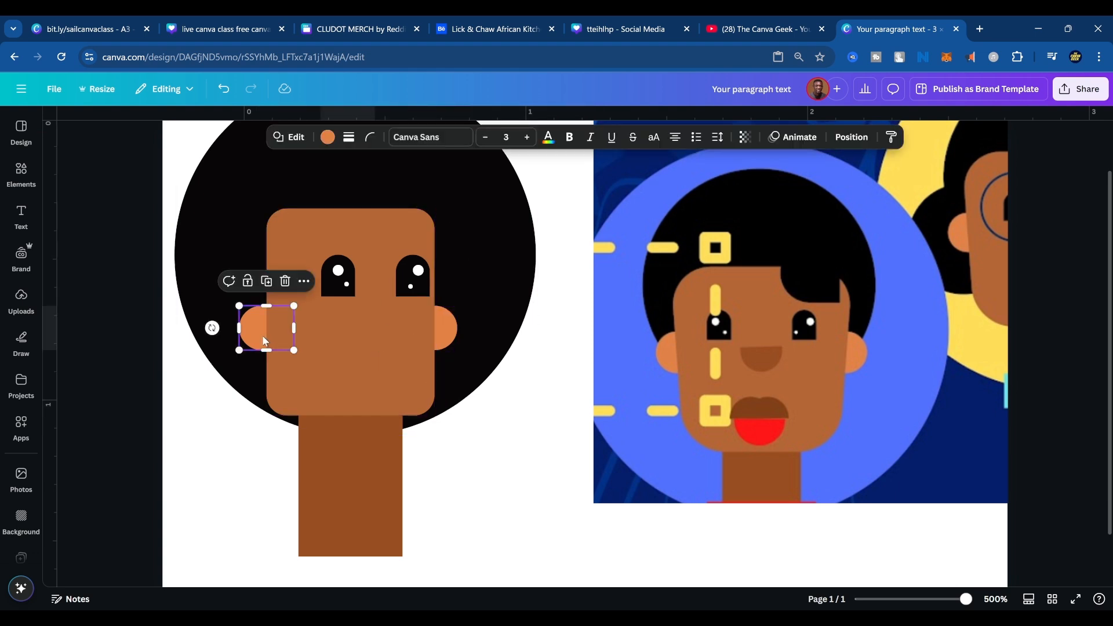
left_click_drag(262, 335, 344, 363)
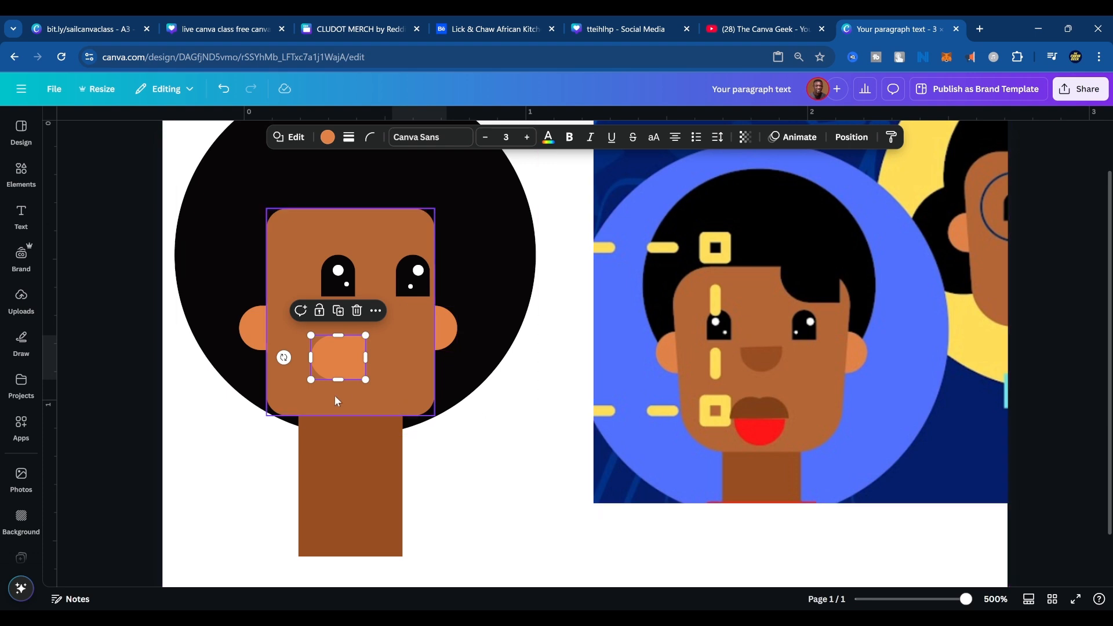
left_click_drag(284, 357, 374, 339)
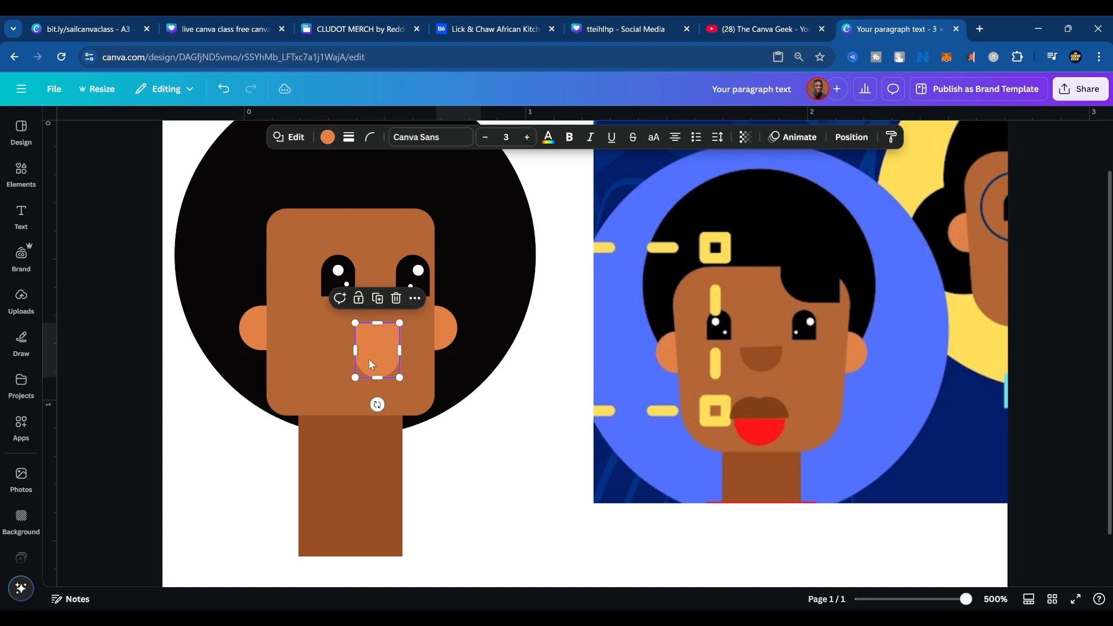
left_click_drag(375, 377, 376, 351)
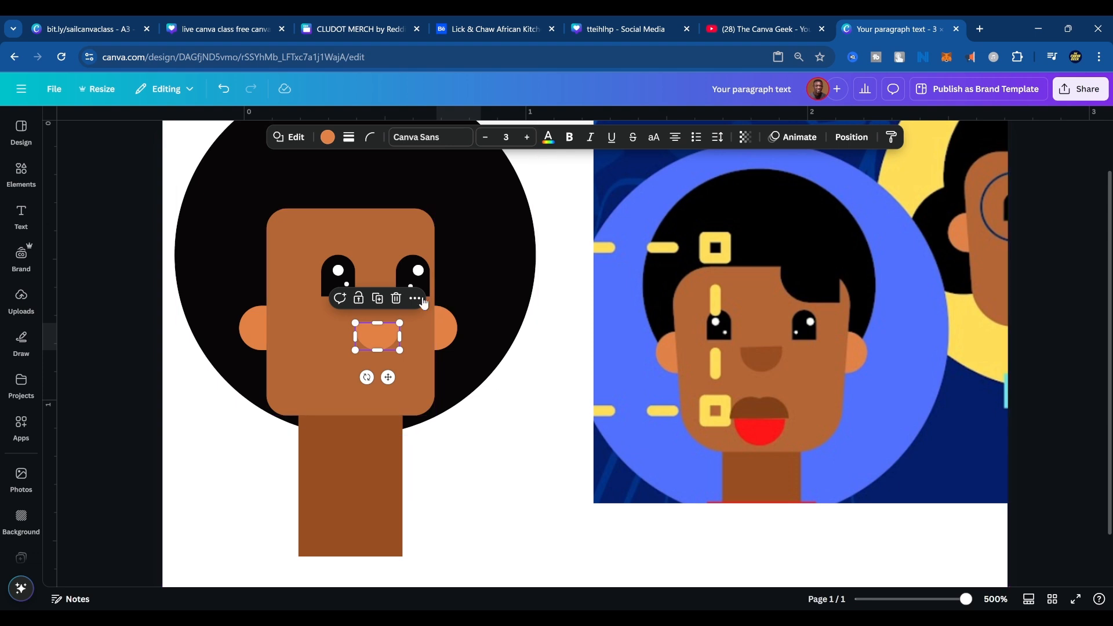
Color the nose with the brown sampled from the nose in the reference image.
left_click(288, 136)
left_click(328, 137)
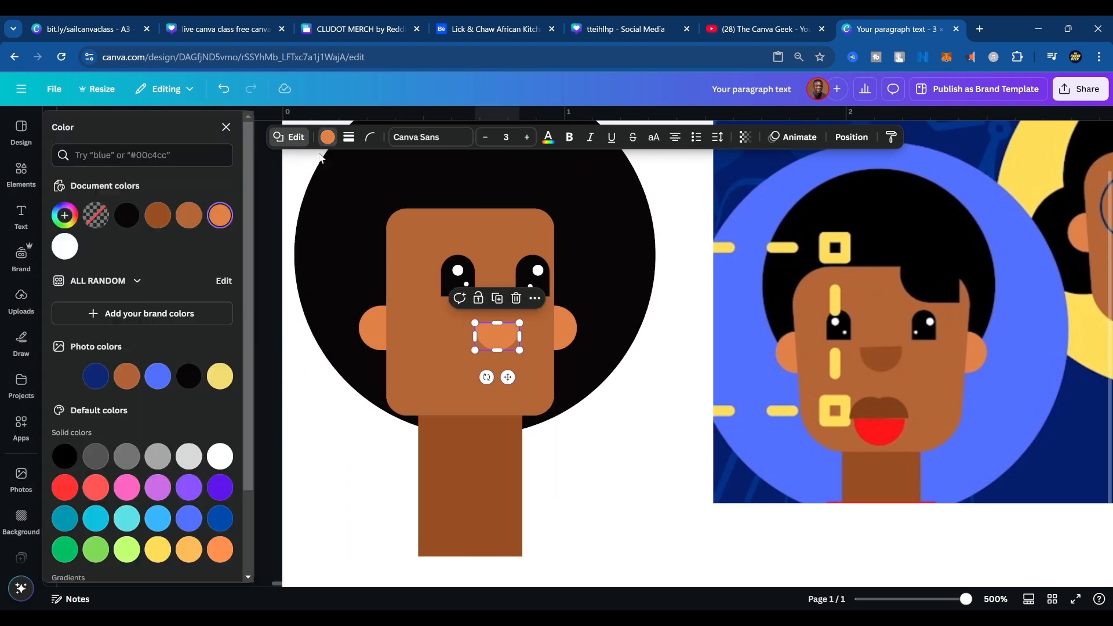
left_click(64, 215)
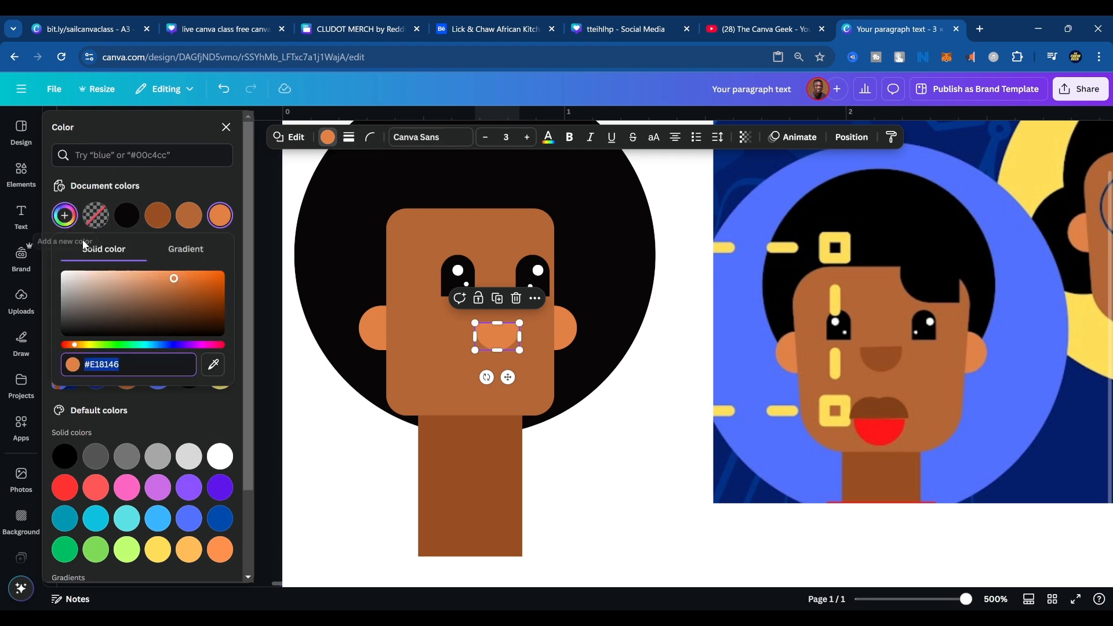
left_click(212, 364)
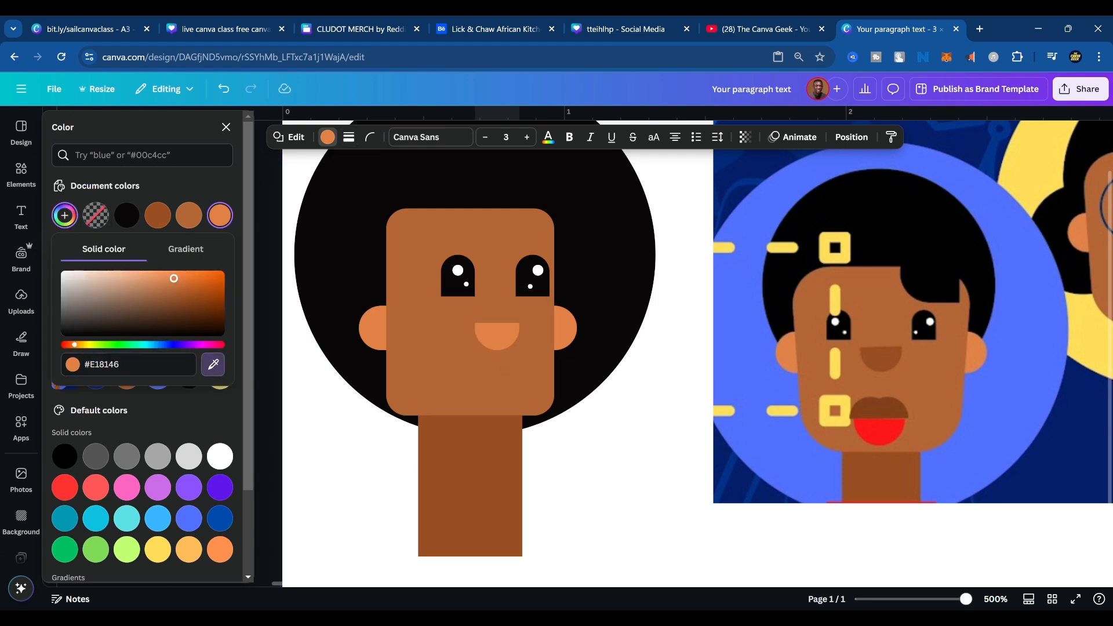
left_click(885, 359)
left_click(605, 471)
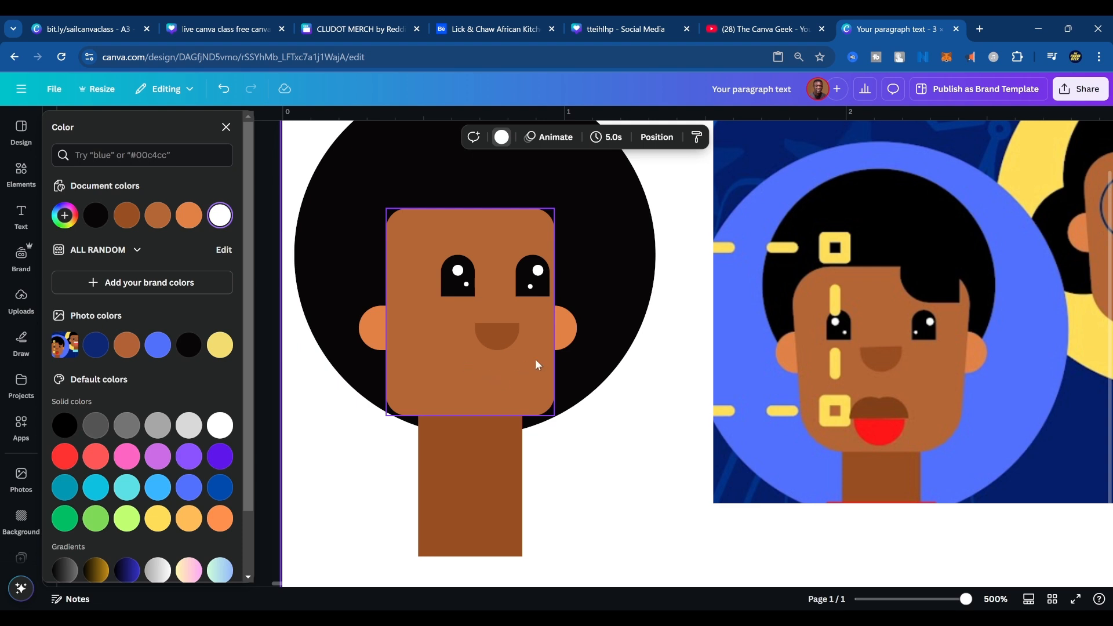
Duplicate the nose as a mouth centered below it and size the copy slightly wider than the nose.
left_click(500, 335)
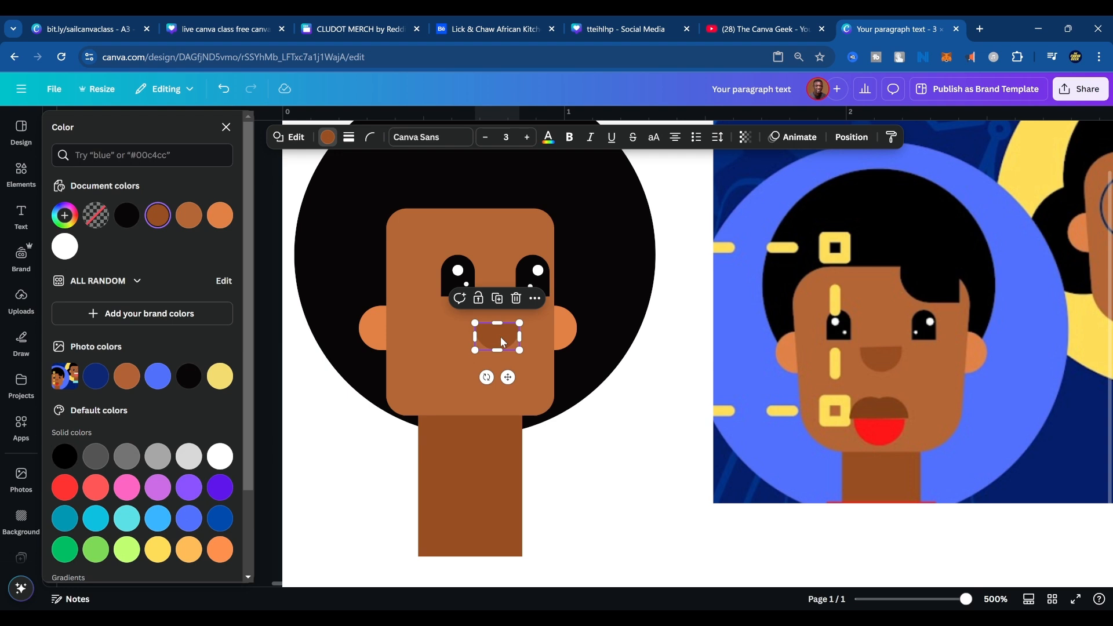
left_click_drag(503, 341, 547, 382)
left_click_drag(471, 370, 510, 372)
left_click(636, 397)
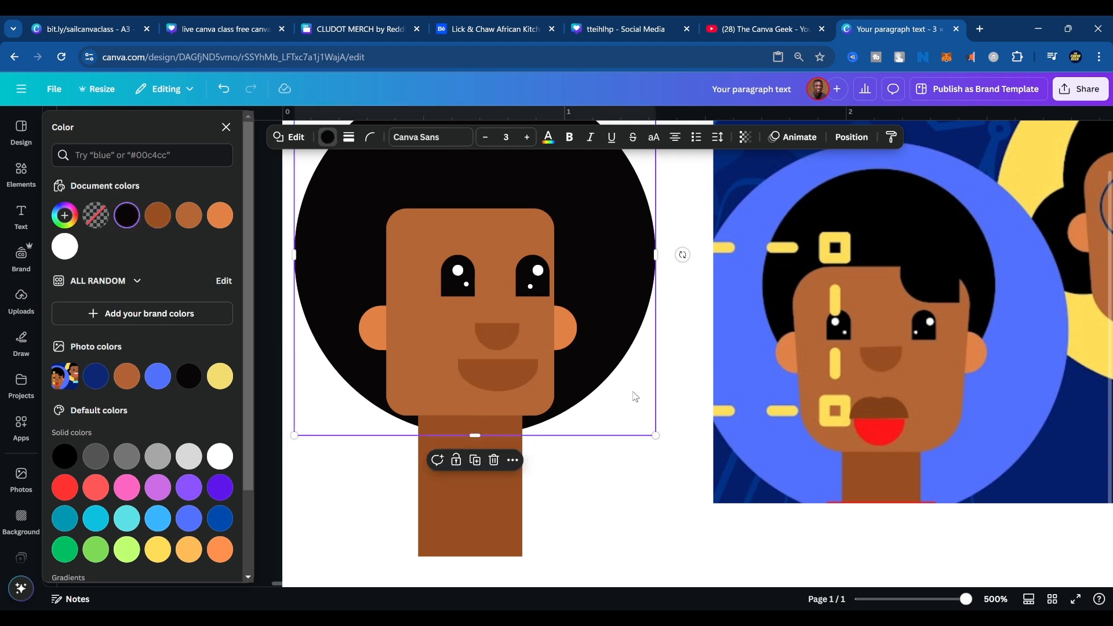
left_click(492, 339)
left_click(521, 376)
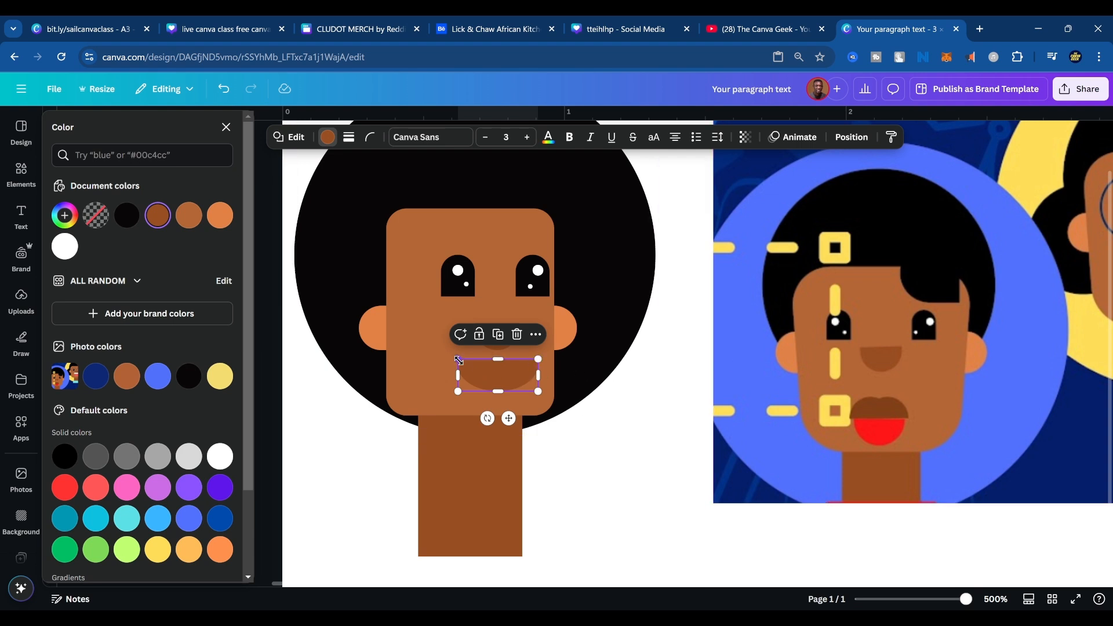
left_click_drag(459, 360, 504, 380)
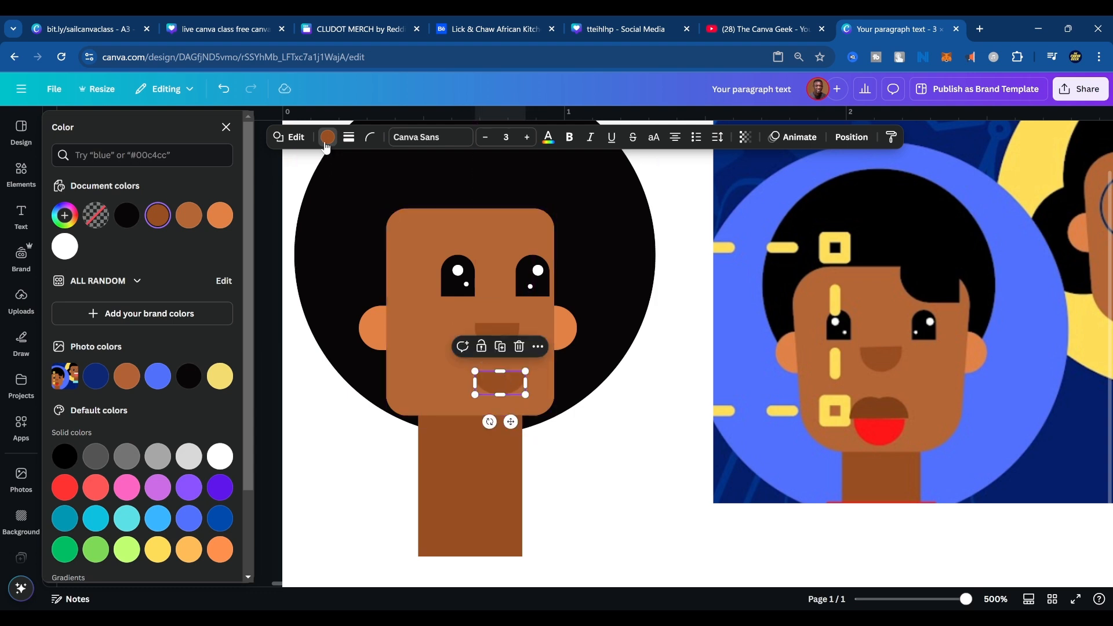
Color the mouth with the red sampled from the lower lip in the reference image.
left_click(64, 215)
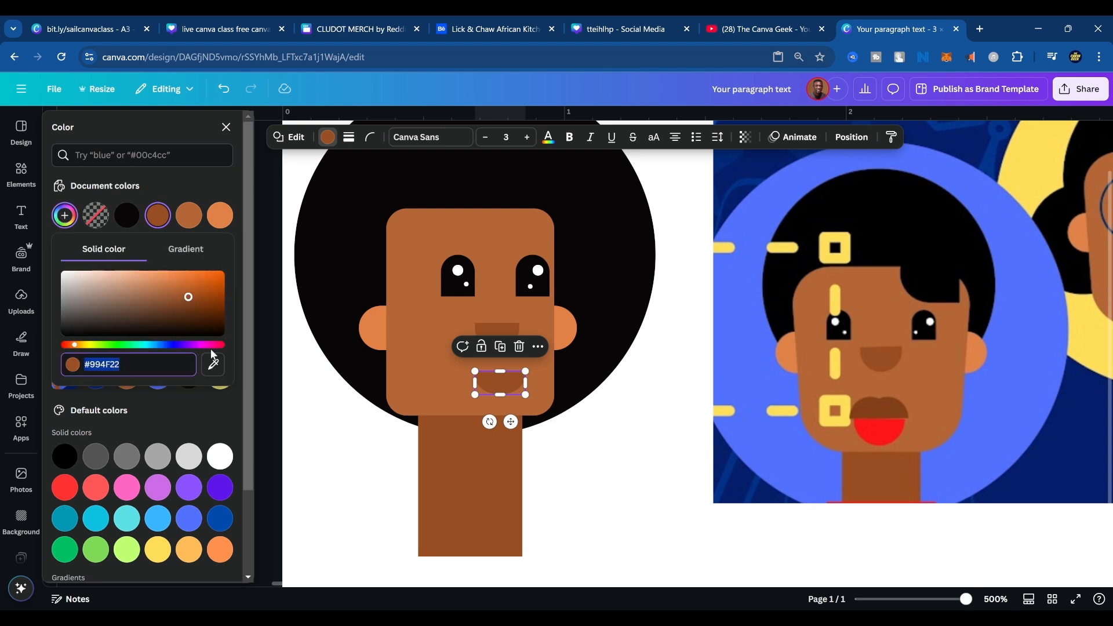
left_click(223, 366)
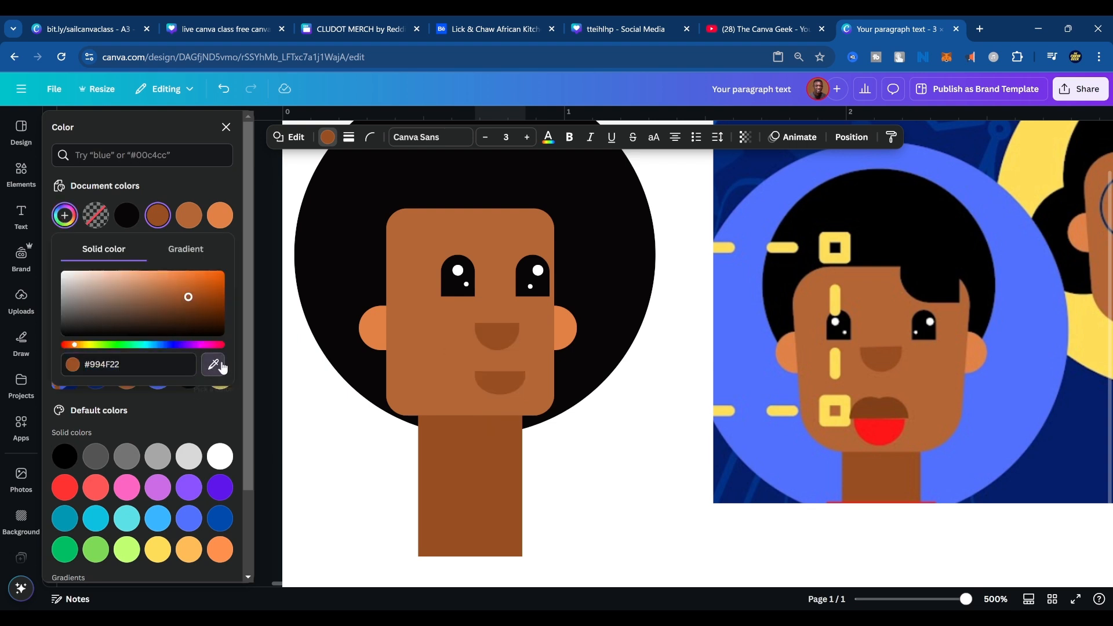
left_click(870, 435)
left_click(566, 377)
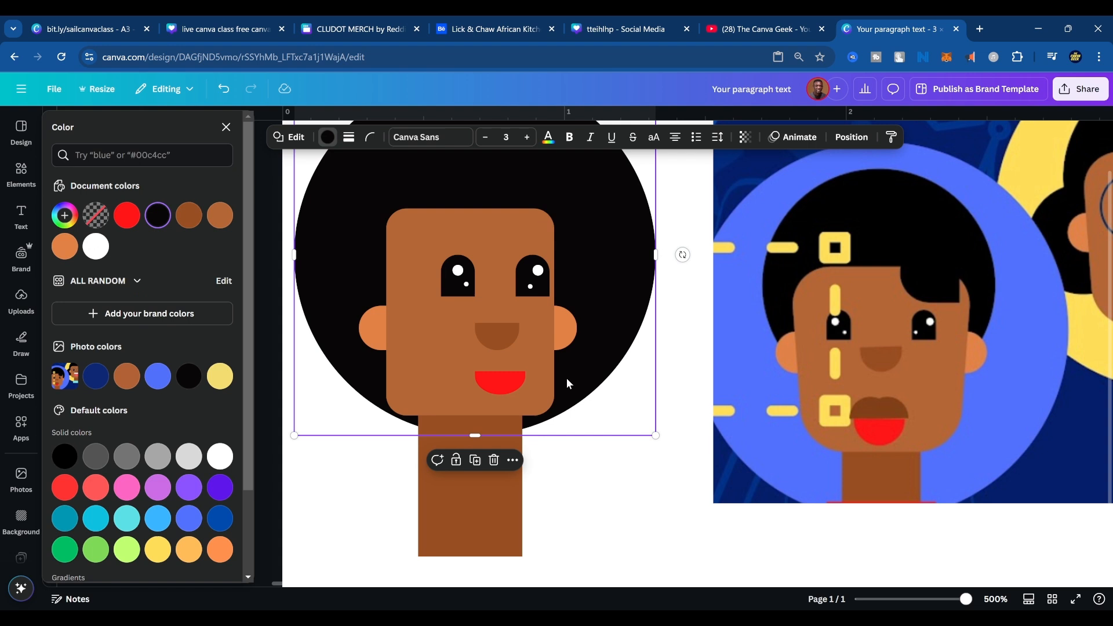
Duplicate the red mouth and turn the copy into a smaller, upward-rounded upper lip resting on the lower lip.
left_click(519, 383)
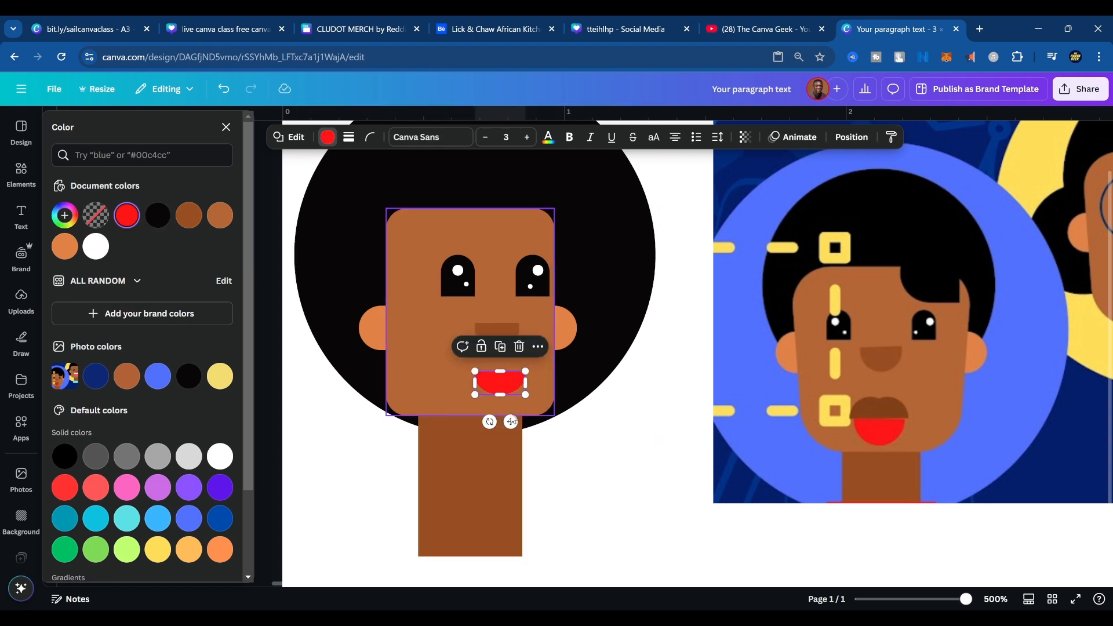
left_click_drag(510, 420, 501, 366)
key("ctrl+z")
left_click(473, 370)
left_click(557, 412)
Try a darker red, #DC0D0F, on the lower lip and undo that color change.
left_click(509, 384)
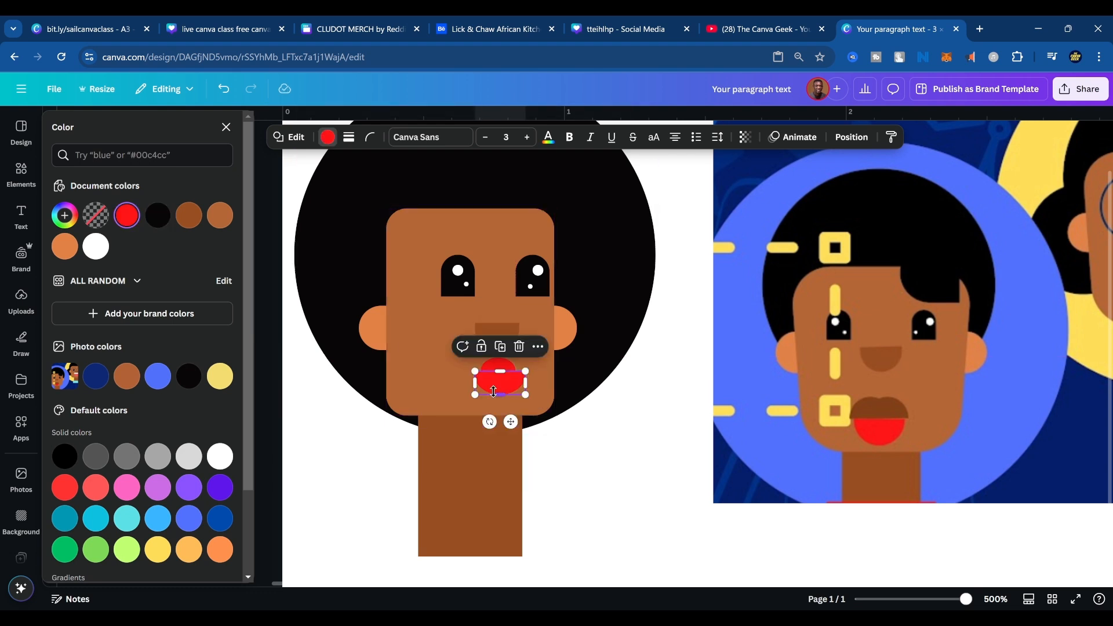
left_click(65, 215)
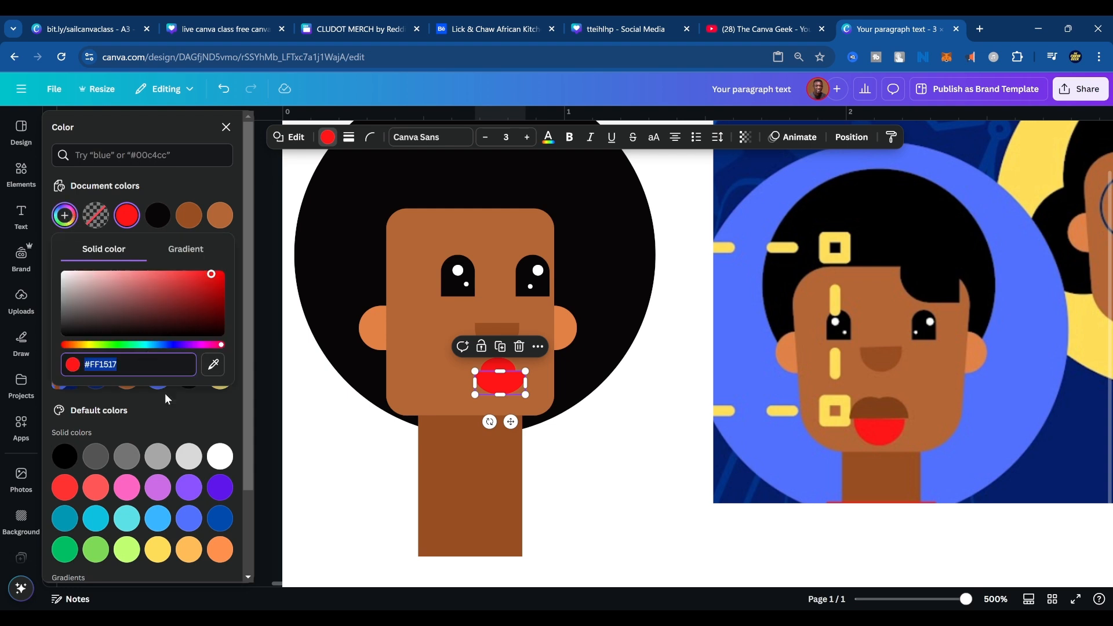
left_click_drag(206, 284, 214, 279)
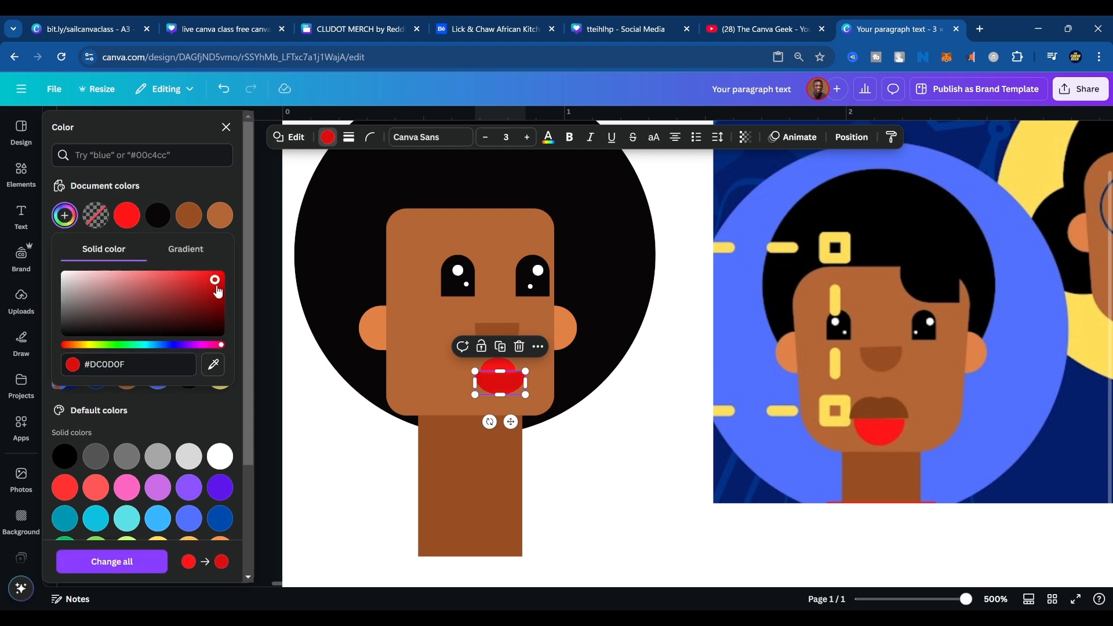
left_click(569, 400)
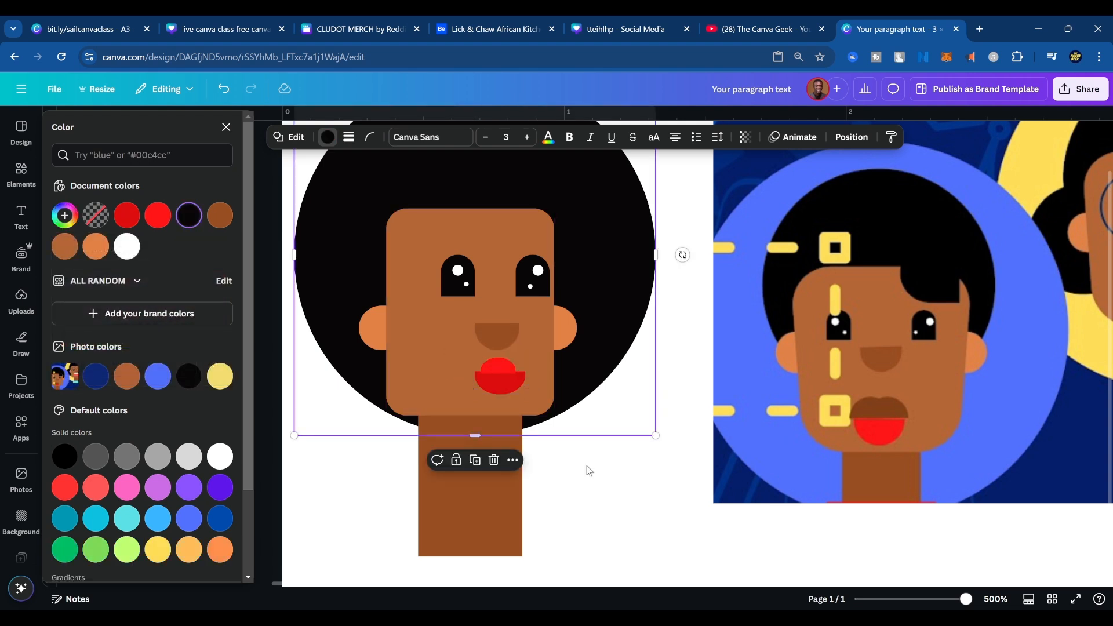
key("ctrl+z")
Recolor the upper lip with the darker red #D70A0C and stretch it slightly wider.
left_click(496, 364)
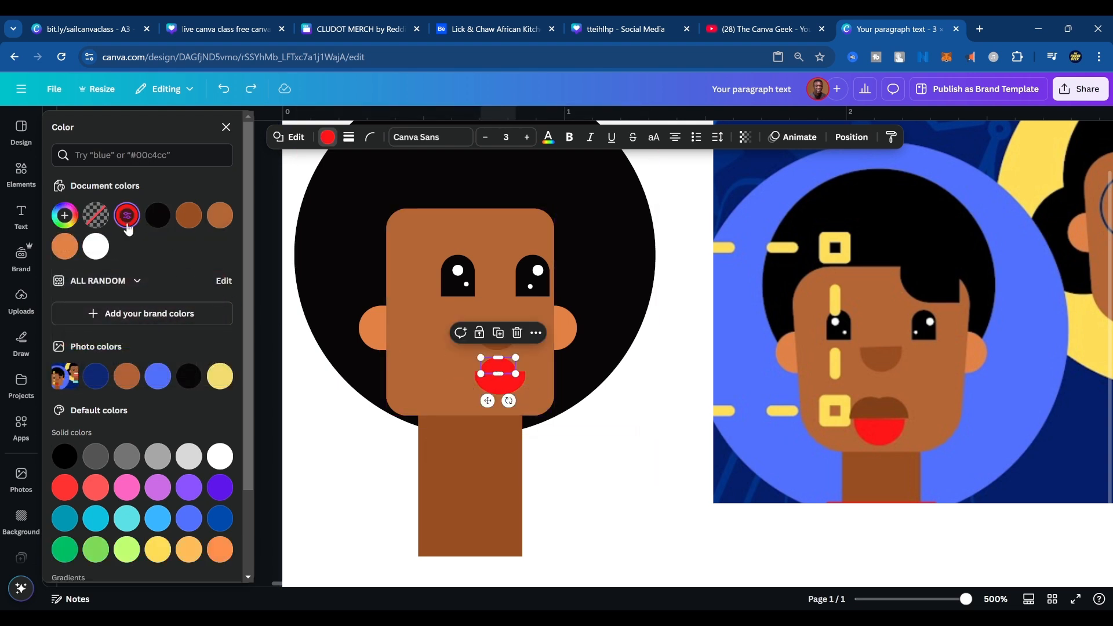
left_click(65, 215)
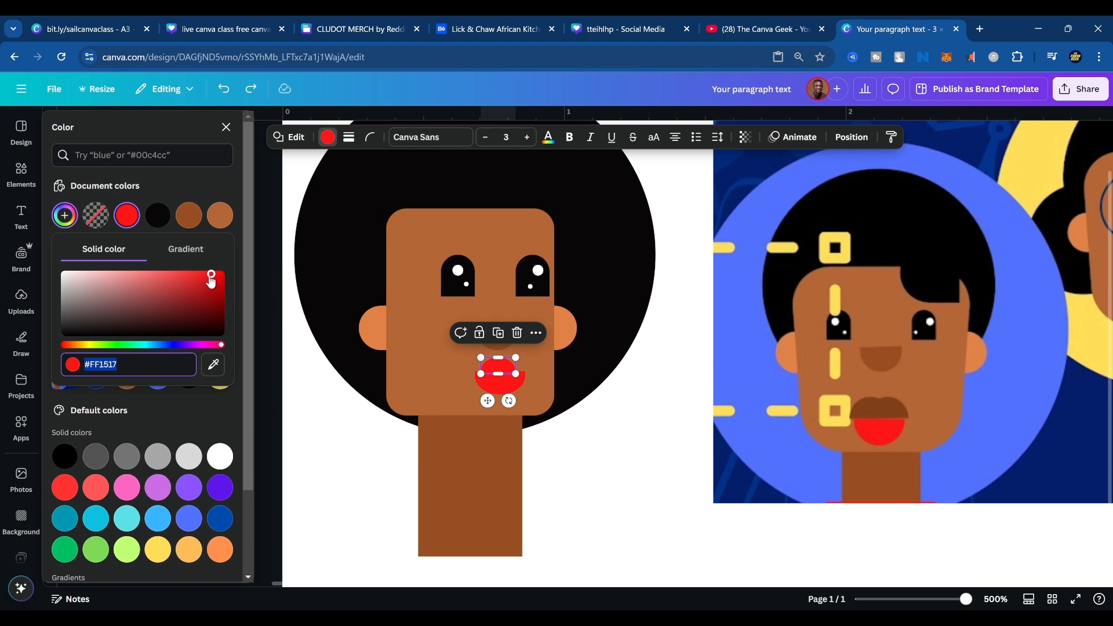
left_click(215, 278)
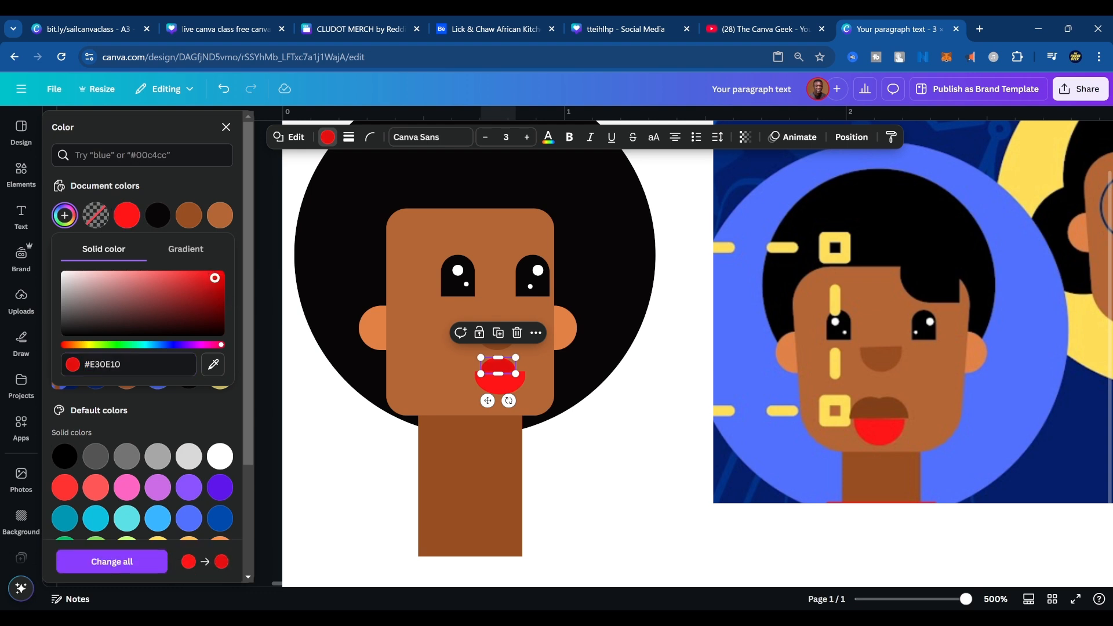
left_click_drag(215, 277, 217, 280)
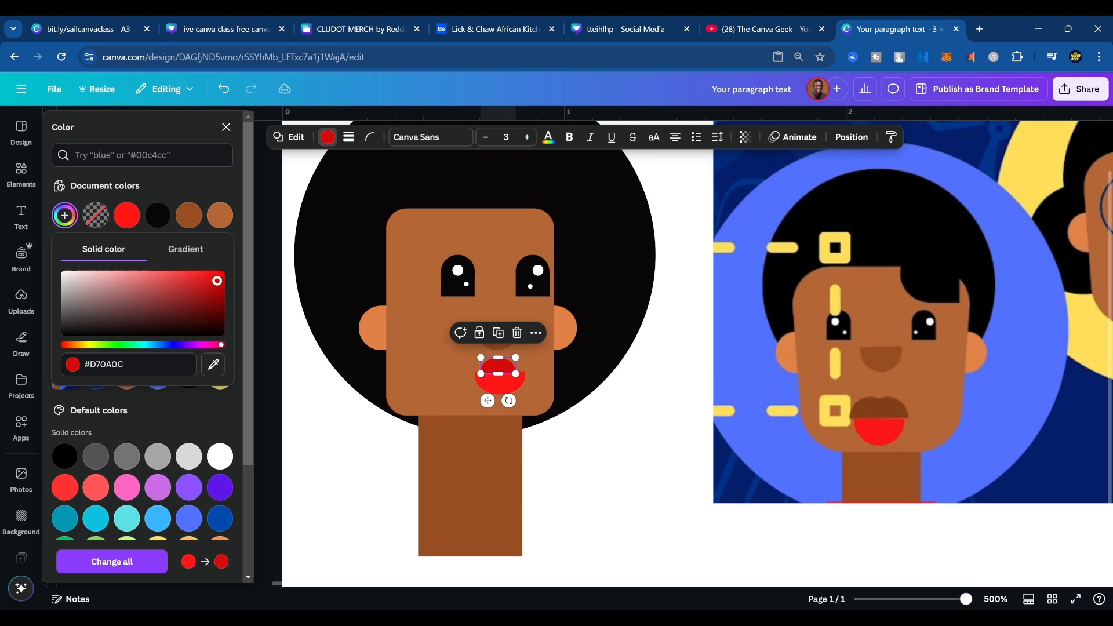
left_click(613, 497)
left_click(490, 368)
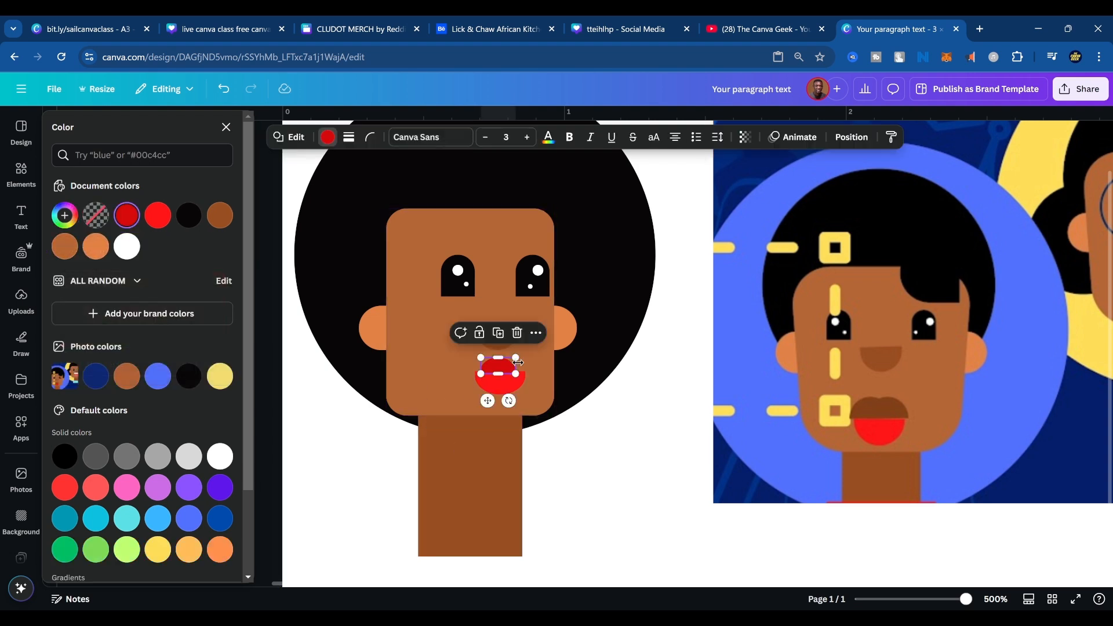
left_click_drag(519, 363, 524, 367)
left_click(581, 428)
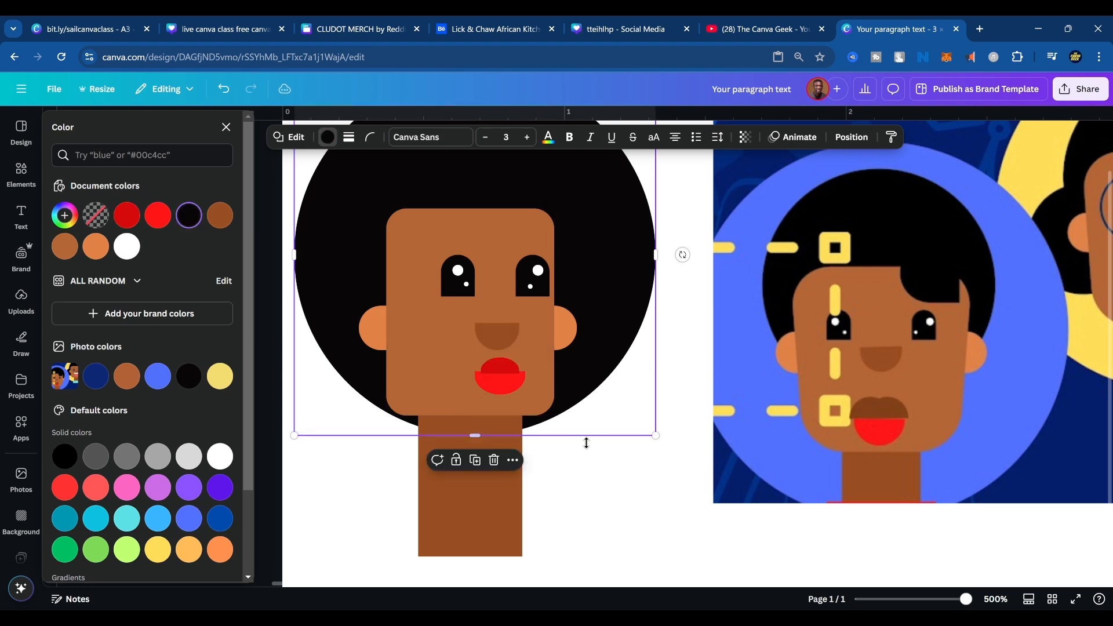
left_click(587, 486)
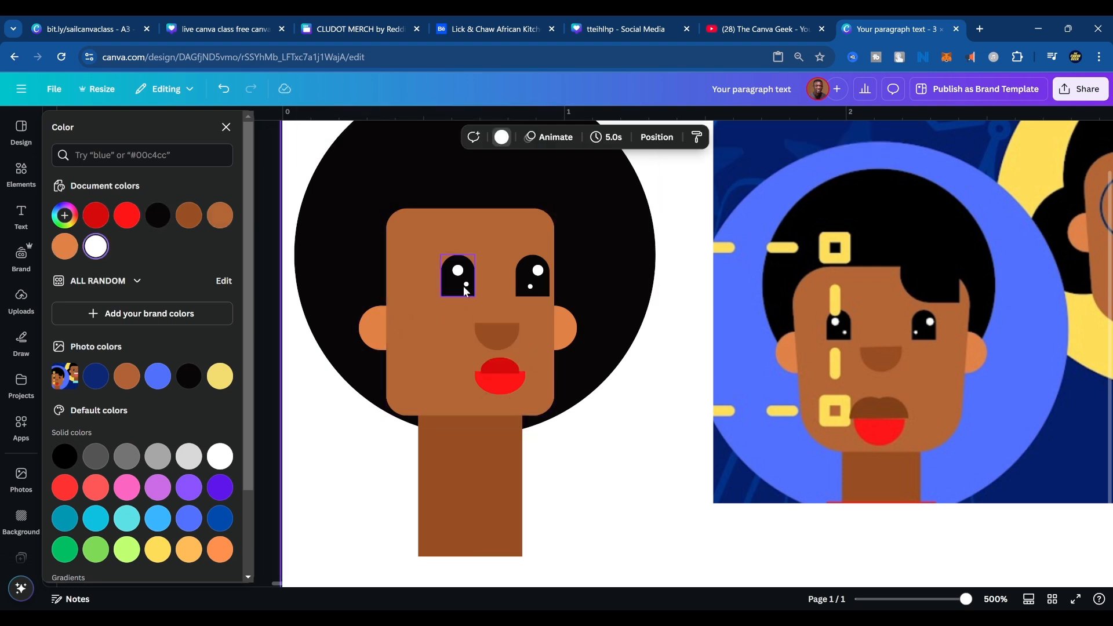
Duplicate the white highlight of the left eye as an earring, place it below the left ear, and enlarge it.
left_click(459, 271)
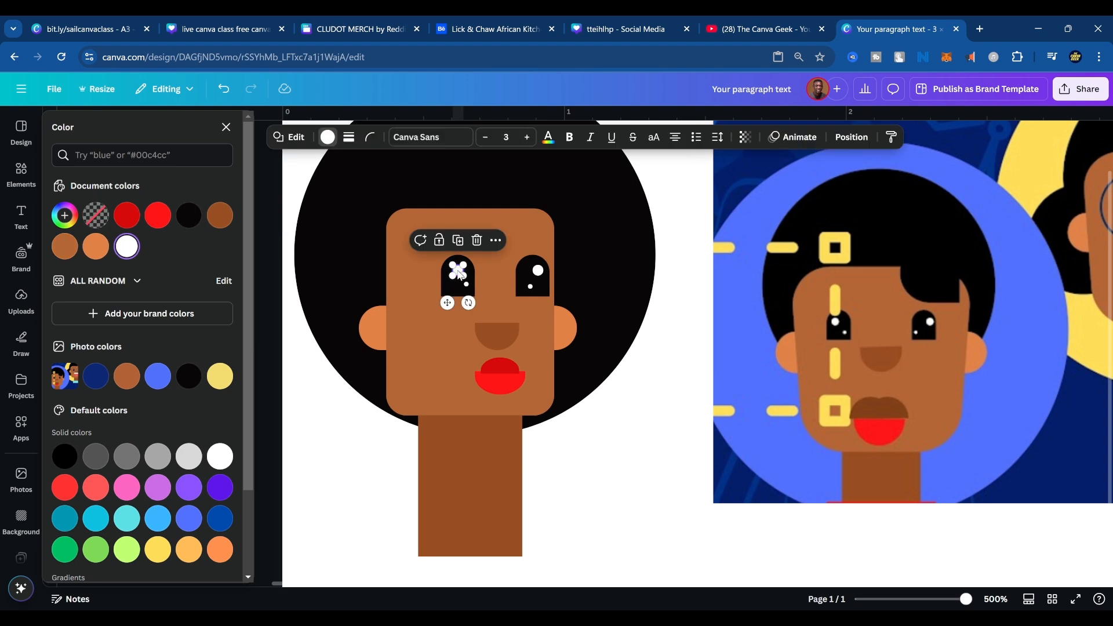
key("ctrl+d")
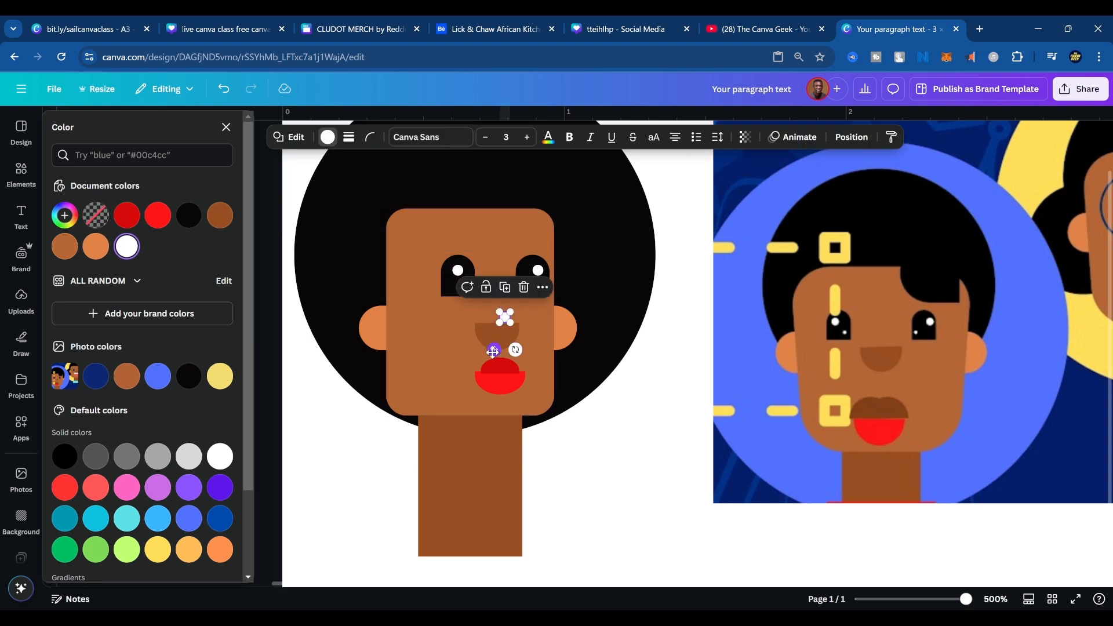
left_click_drag(493, 351, 370, 394)
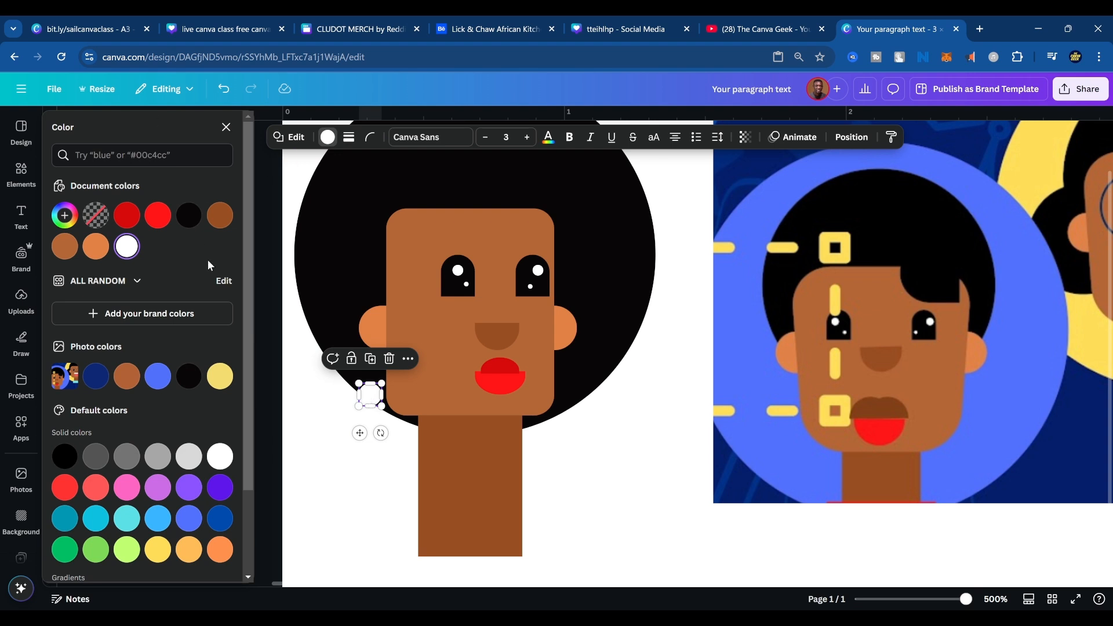
Color the earring circle light orange from the default solid colors, after trying yellow and a darker orange.
left_click(220, 376)
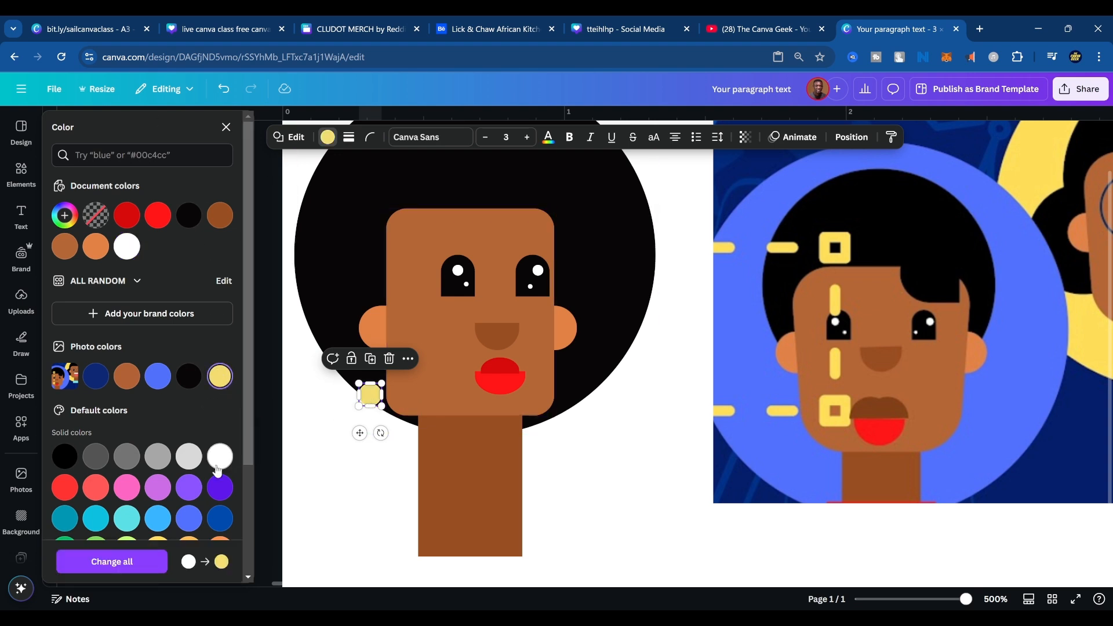
scroll(218, 470, "down", 3)
left_click(189, 403)
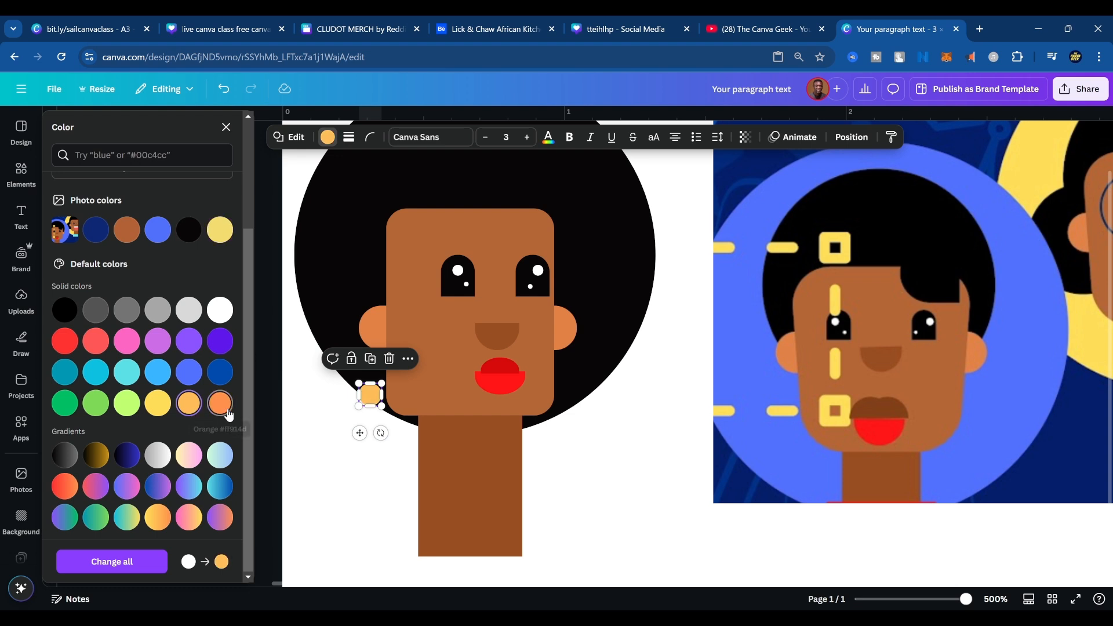
left_click(219, 403)
left_click(316, 452)
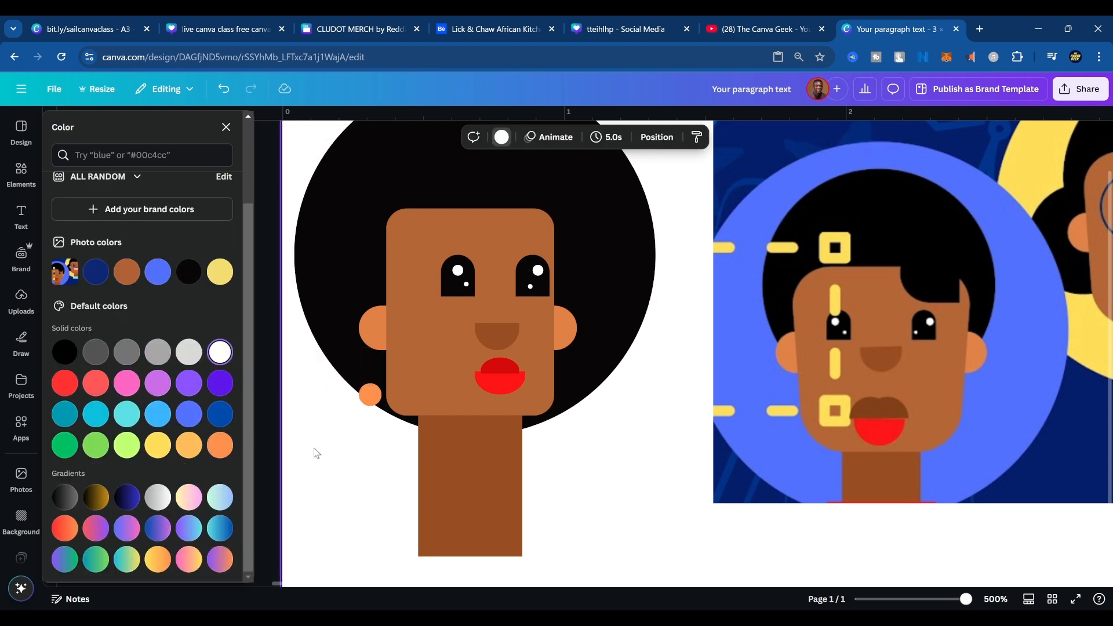
key("ctrl+z")
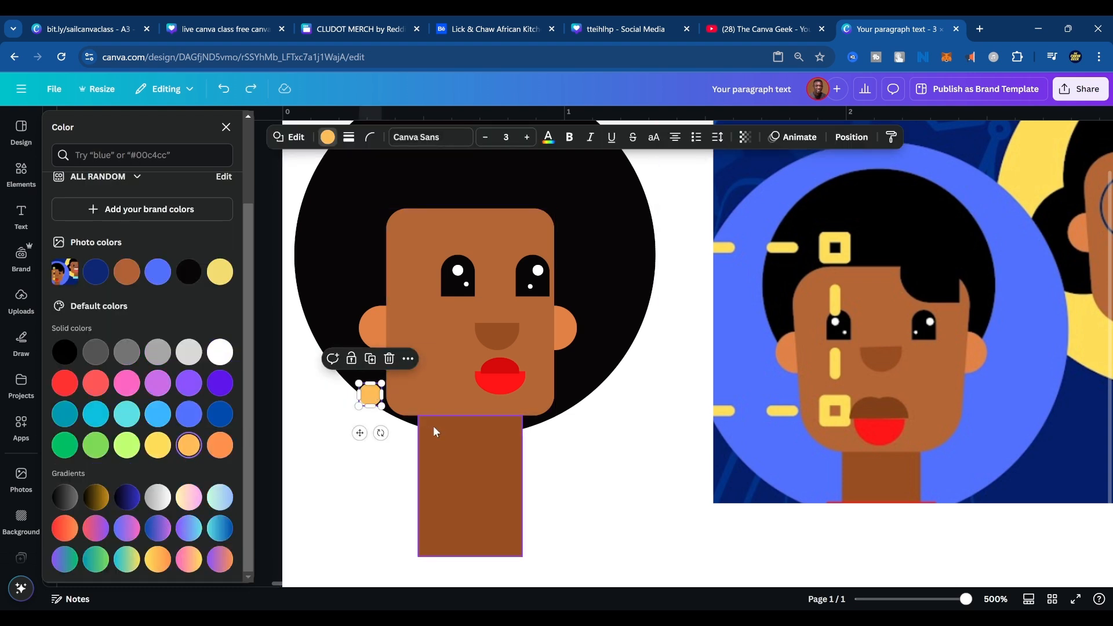
Try to link the left ear and earring circle with a narrowed, shortened copy of the neck, and discard it.
left_click(436, 432)
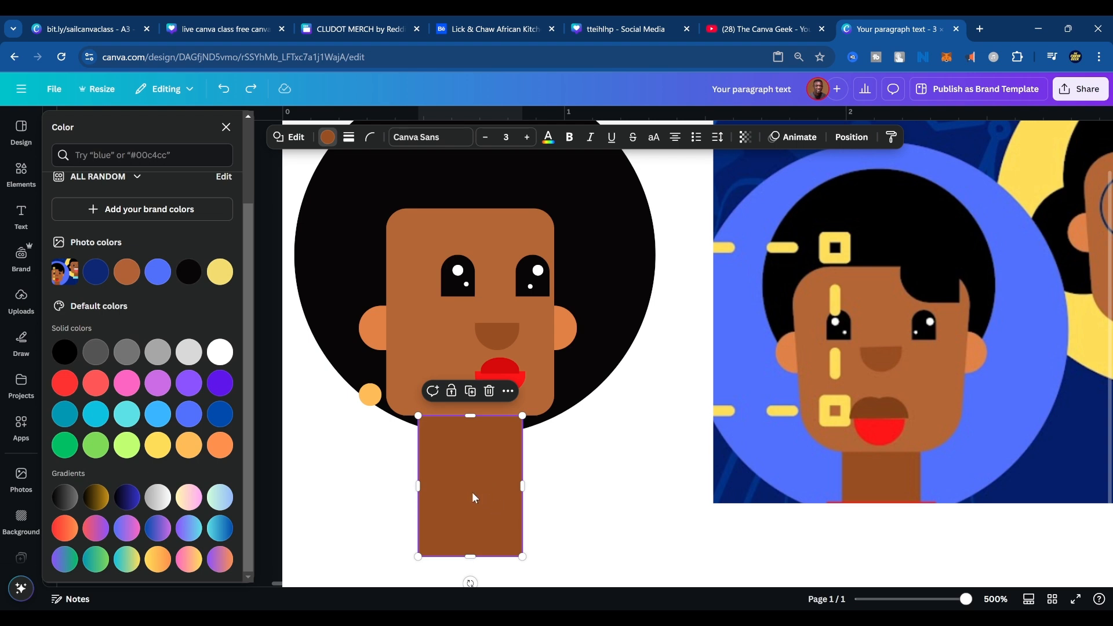
left_click_drag(472, 497, 605, 492)
left_click(664, 490)
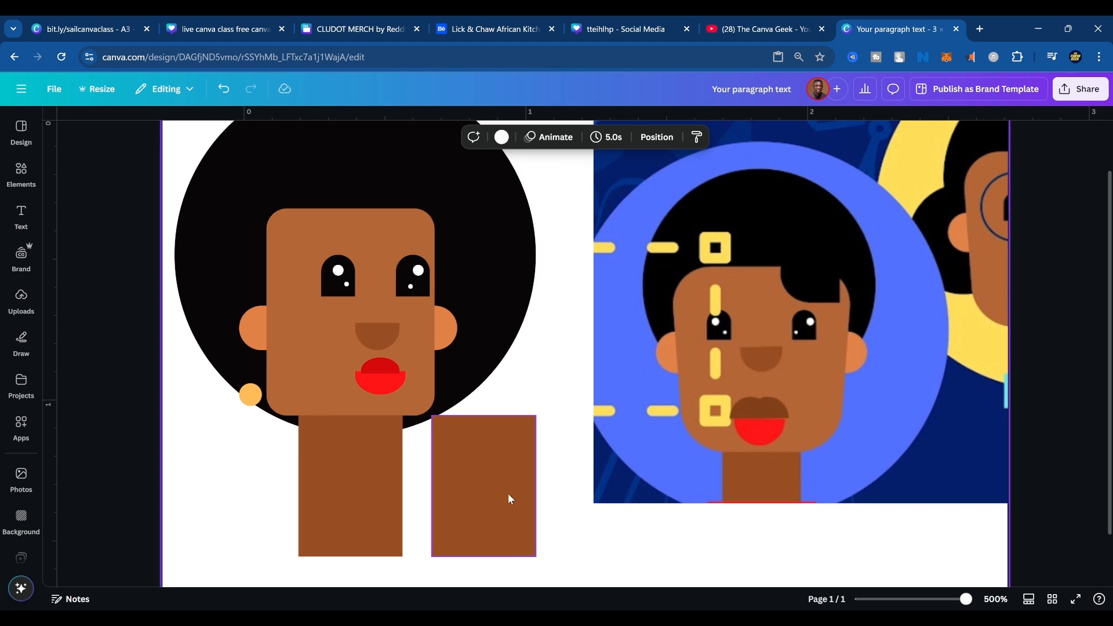
left_click(507, 493)
left_click_drag(536, 487, 439, 473)
left_click_drag(445, 415, 249, 367)
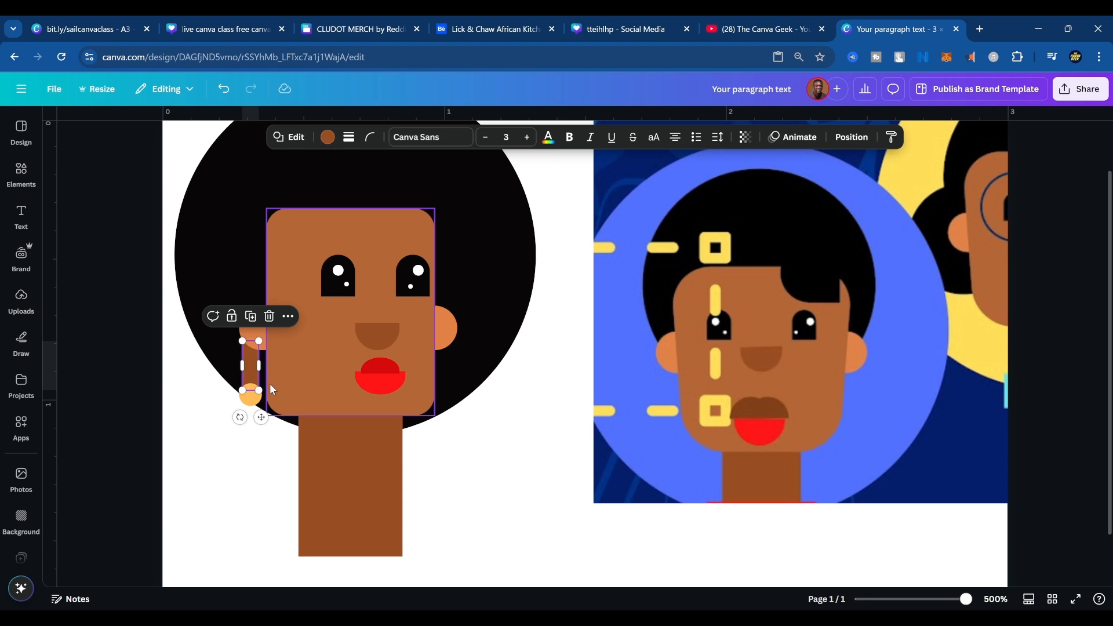
left_click_drag(259, 365, 262, 366)
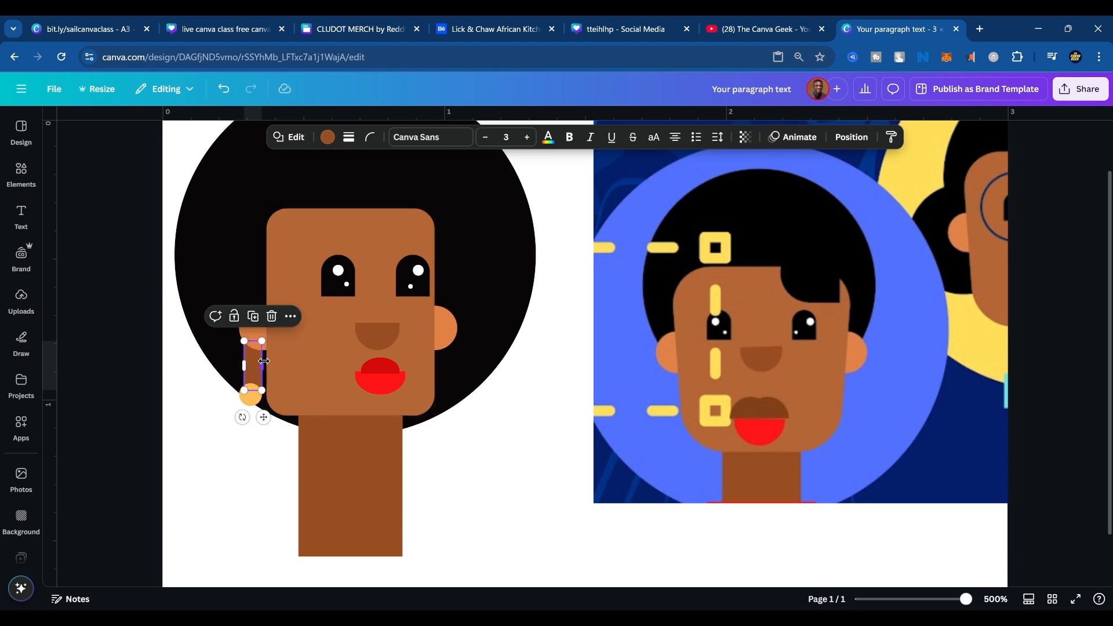
key("Escape")
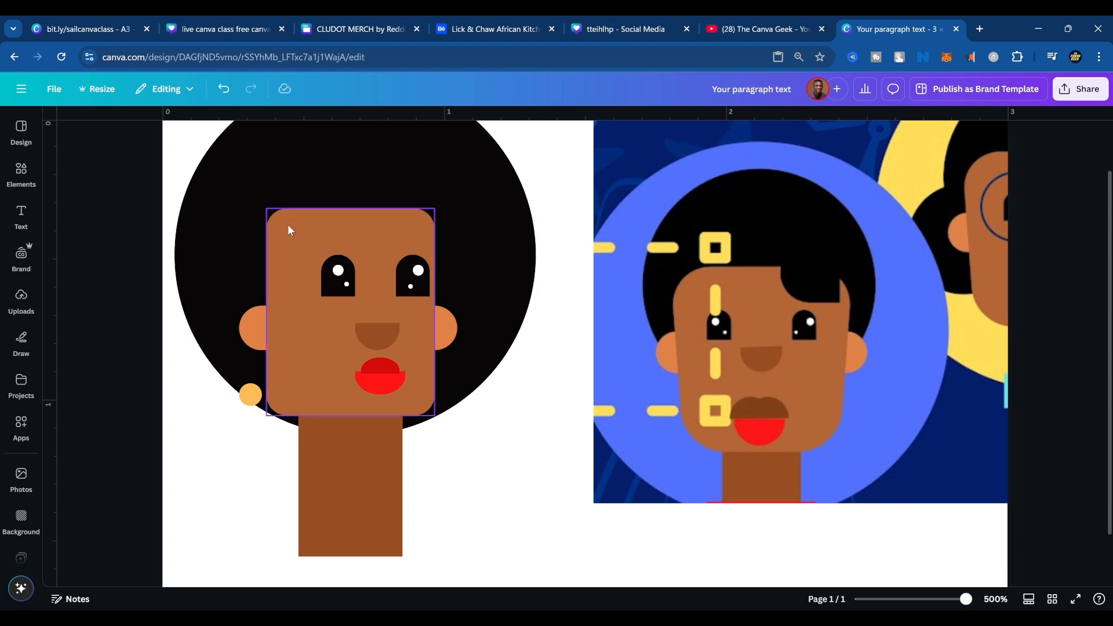
left_click(487, 475)
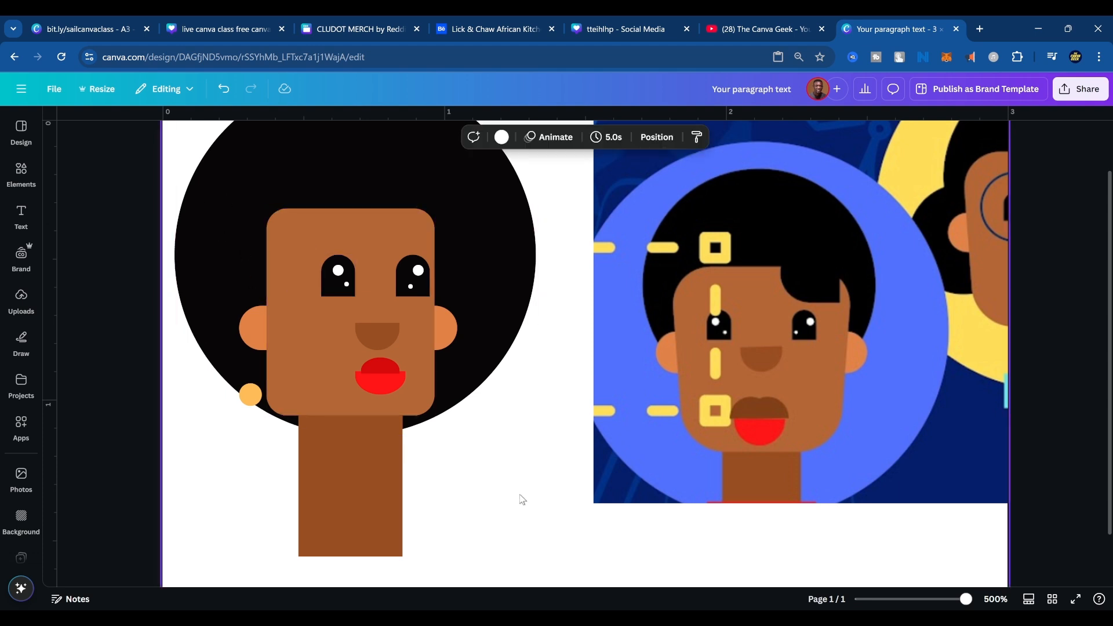
Shift the black hair circle slightly left behind the face.
scroll(522, 500, "down", 2)
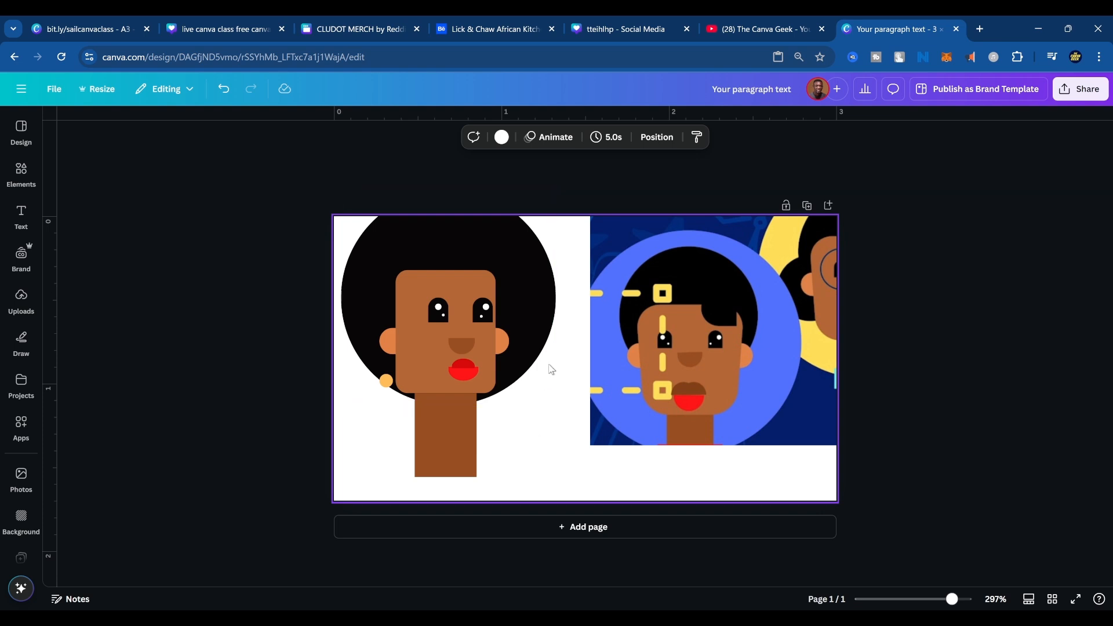
left_click(527, 280)
left_click_drag(527, 280, 524, 279)
left_click(554, 469)
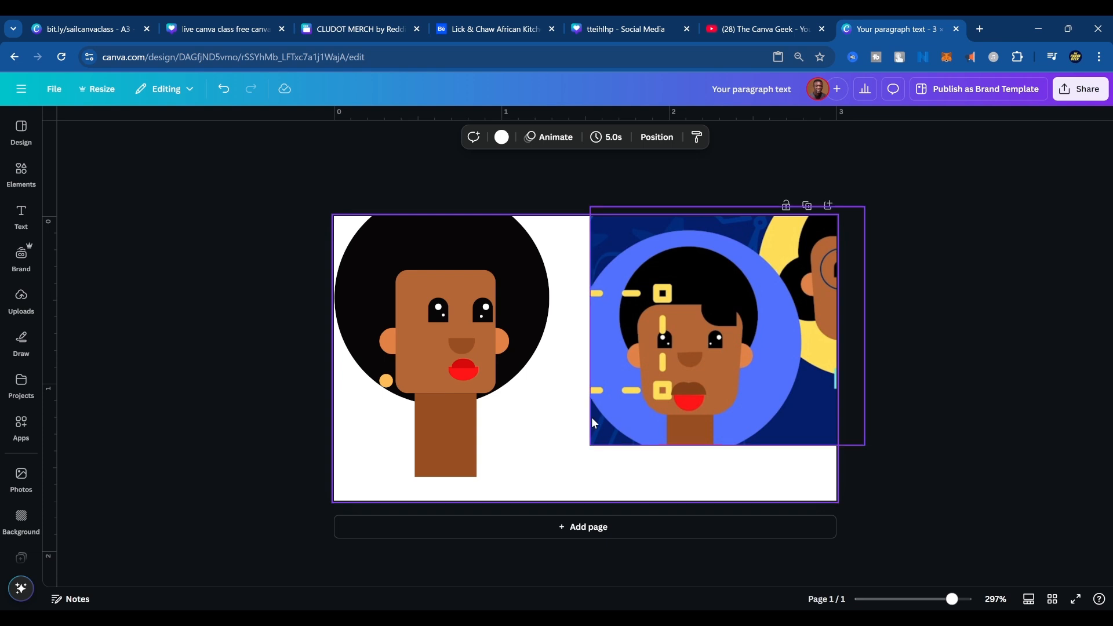
Add a straight line, rotate it vertical beside the hair, and set its line weight to 2.
key("l")
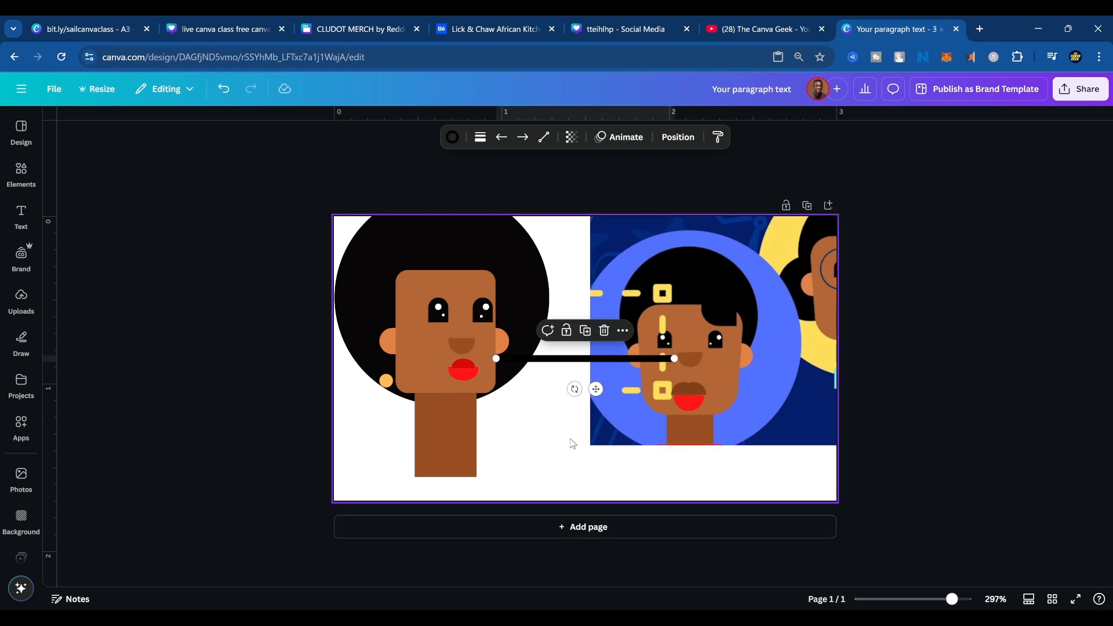
mouse_move(579, 361)
left_mouse_down()
mouse_move(583, 430)
mouse_move(559, 435)
mouse_move(578, 410)
mouse_move(572, 381)
left_mouse_up()
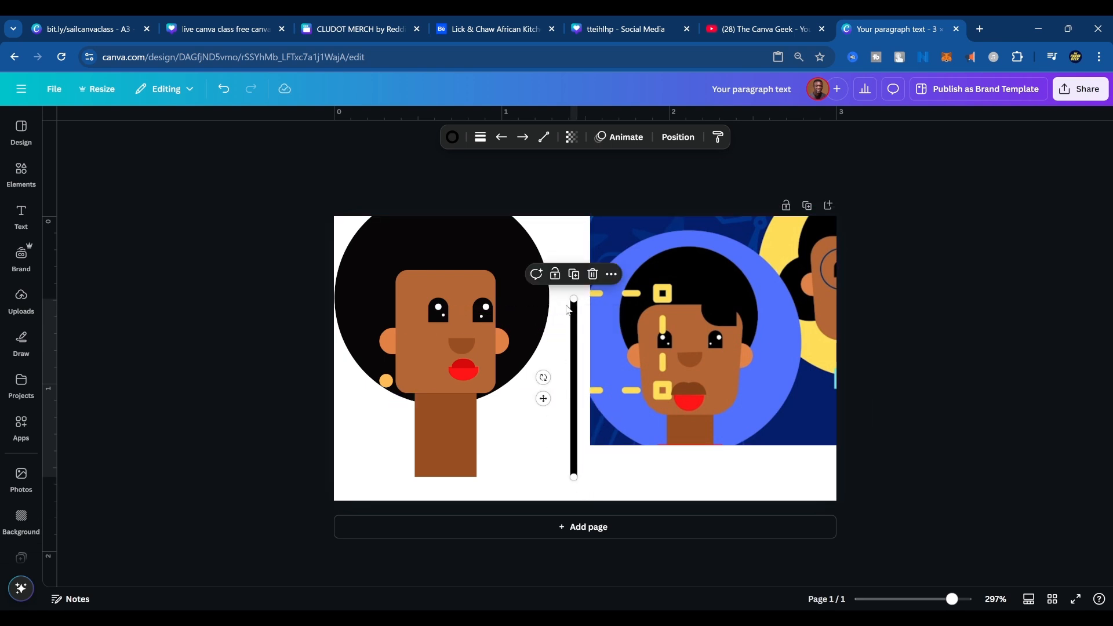
left_click(480, 138)
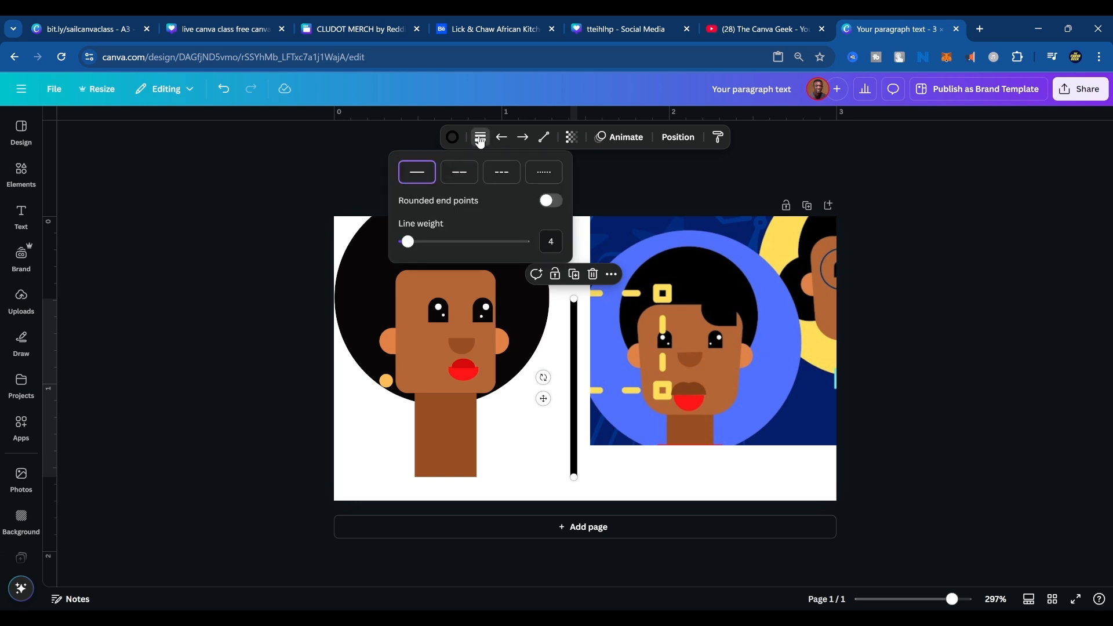
left_click_drag(407, 243, 406, 242)
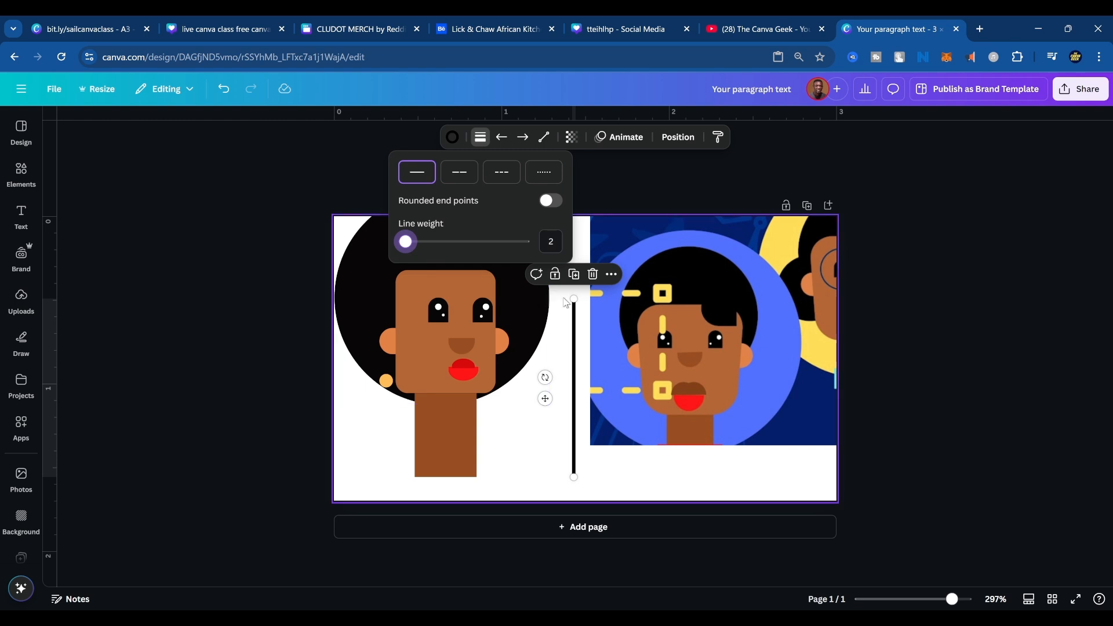
Shorten the vertical line and position it between the left ear and the orange earring circle.
left_click_drag(574, 299, 356, 373)
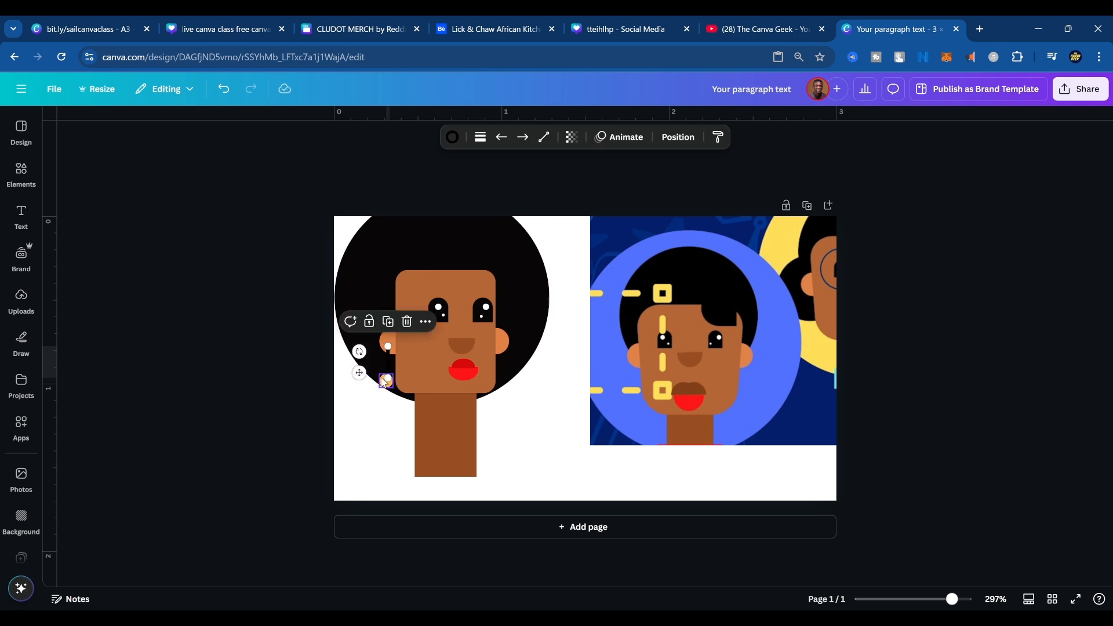
scroll(395, 370, "up", 4)
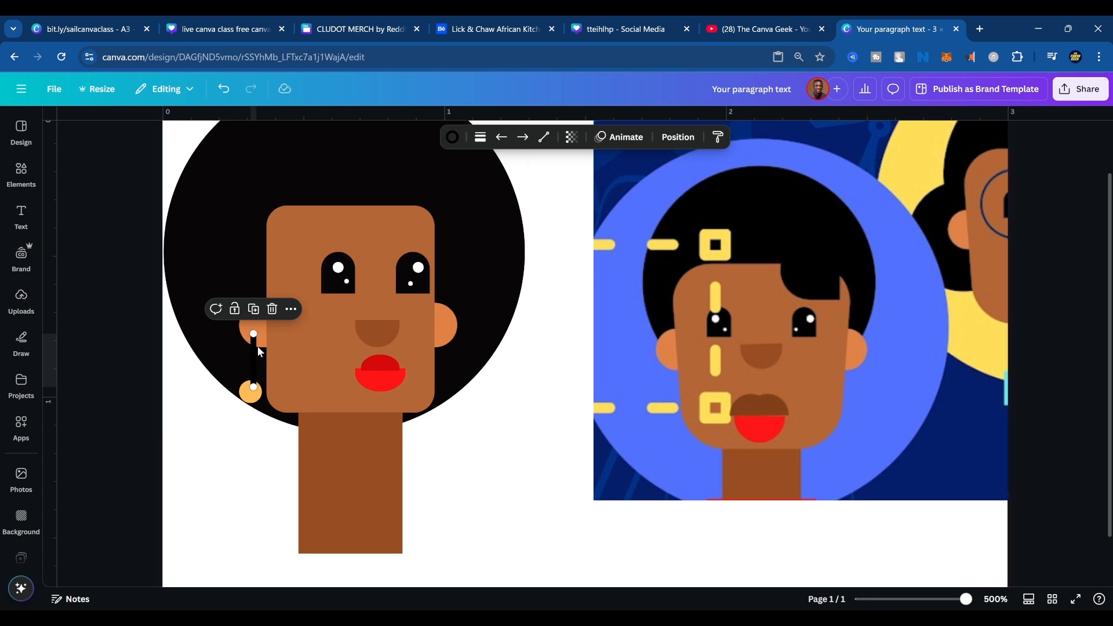
left_click(497, 384)
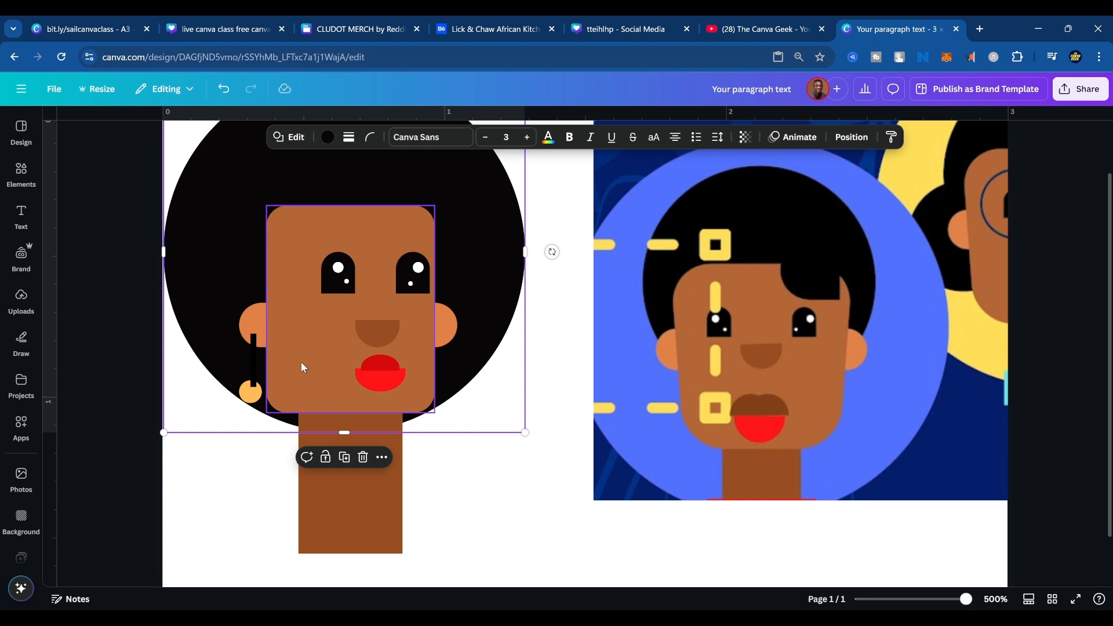
left_click(253, 372)
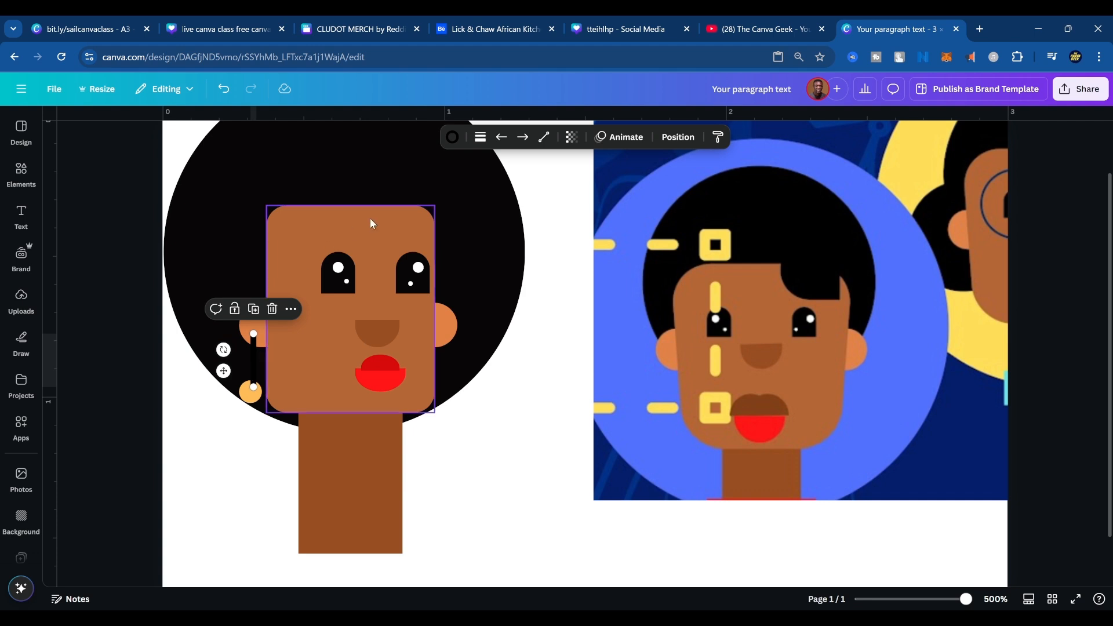
Recolor the vertical earring line beside the left ear with the pale yellow from the photo colors.
left_click(455, 139)
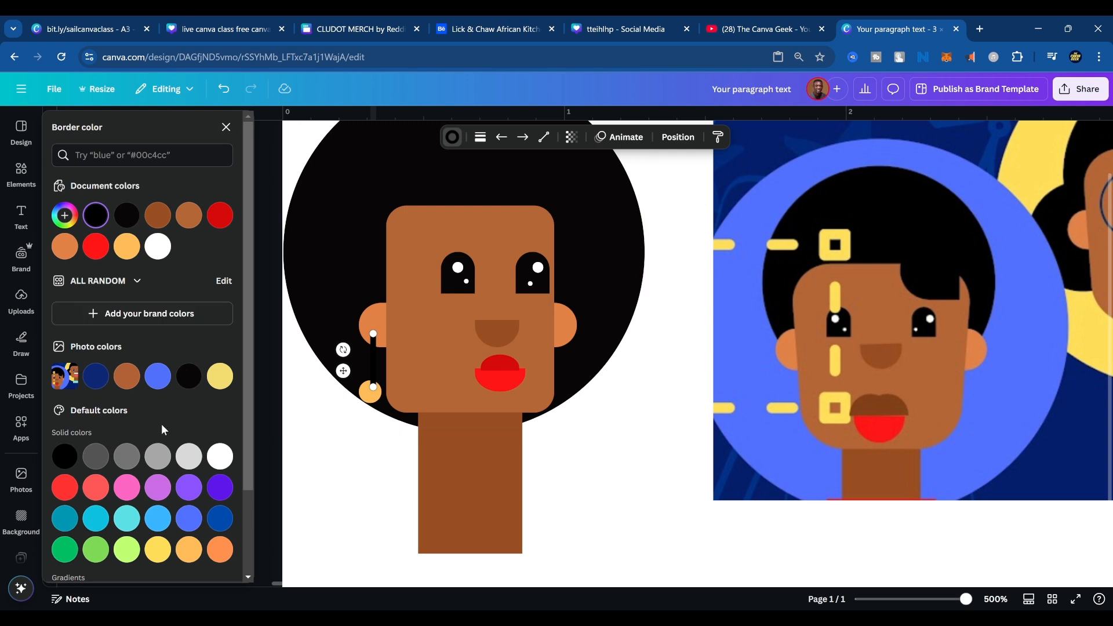
left_click(220, 378)
left_click(748, 432)
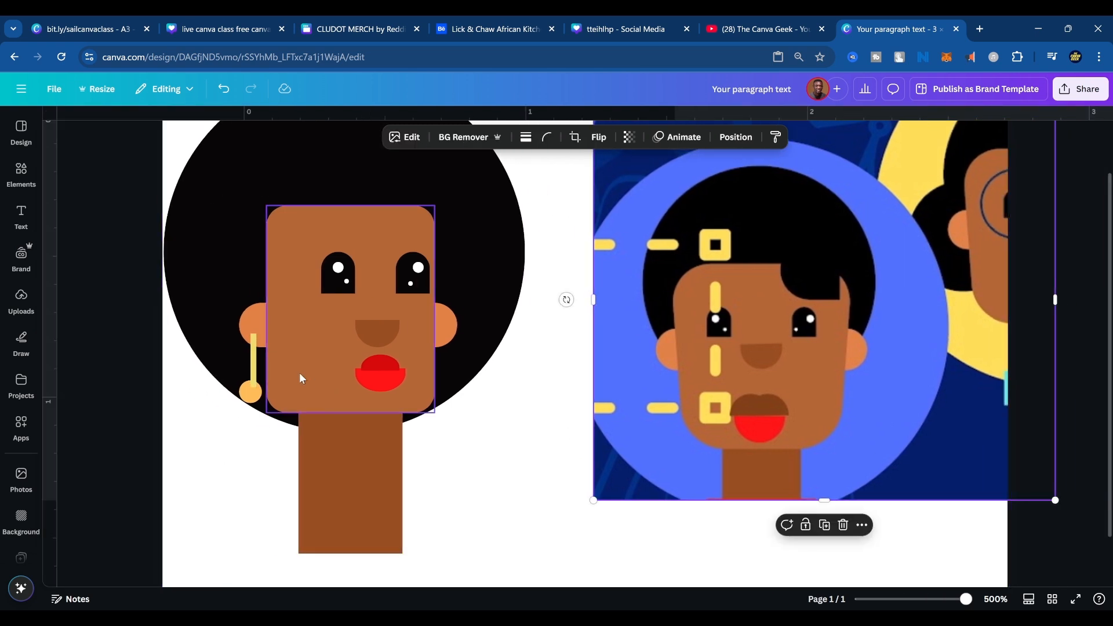
Match the left earring line to its circle by sampling the circle's orange with the eyedropper.
left_click(251, 400)
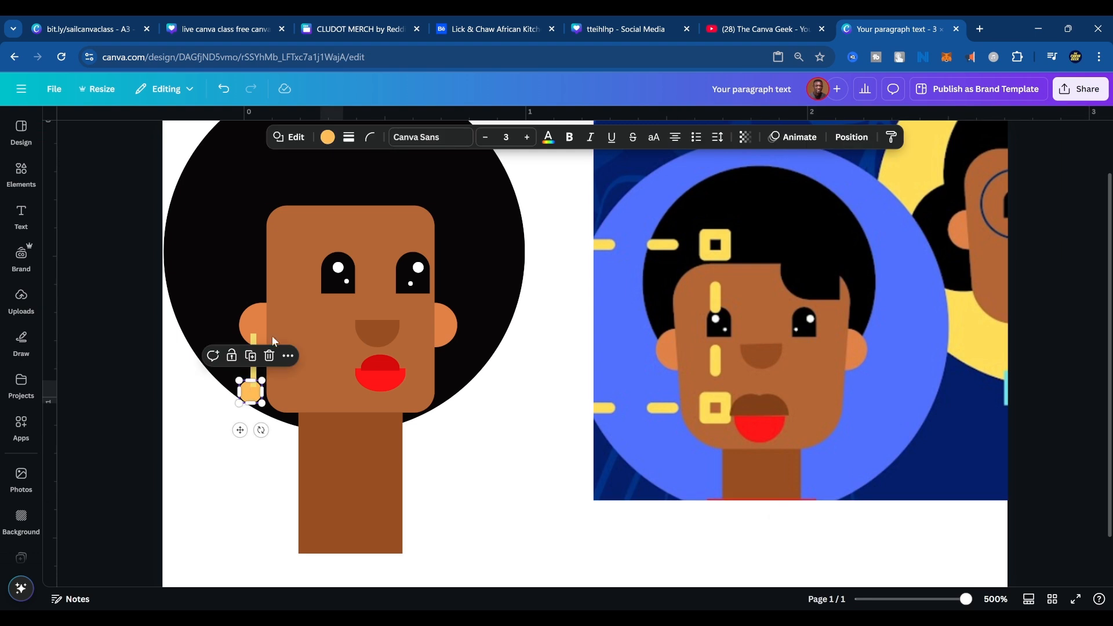
left_click(327, 137)
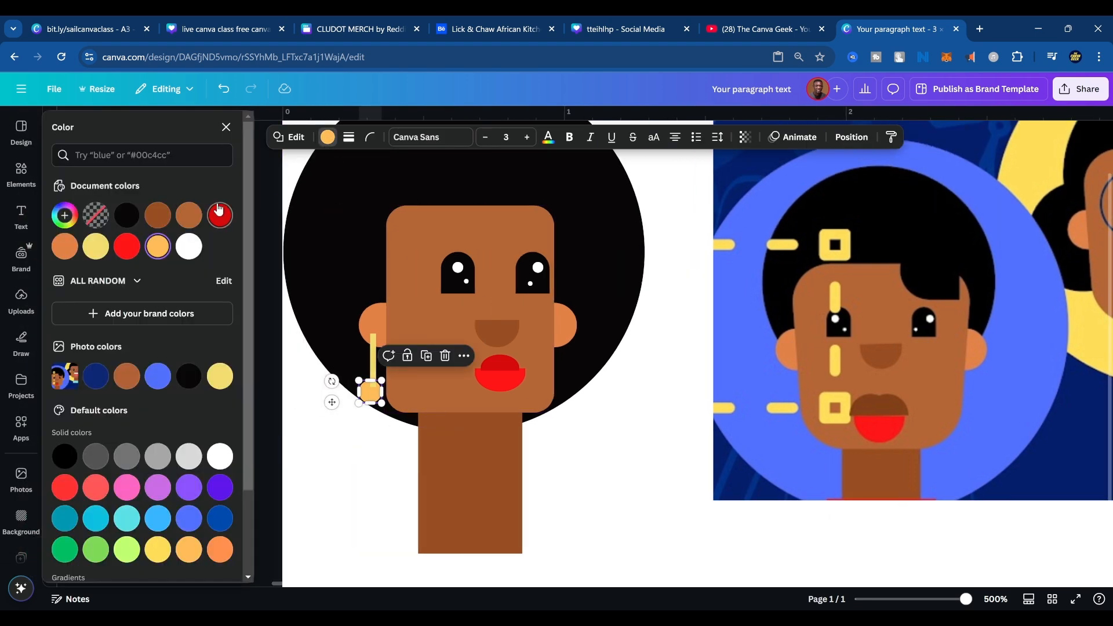
left_click(66, 214)
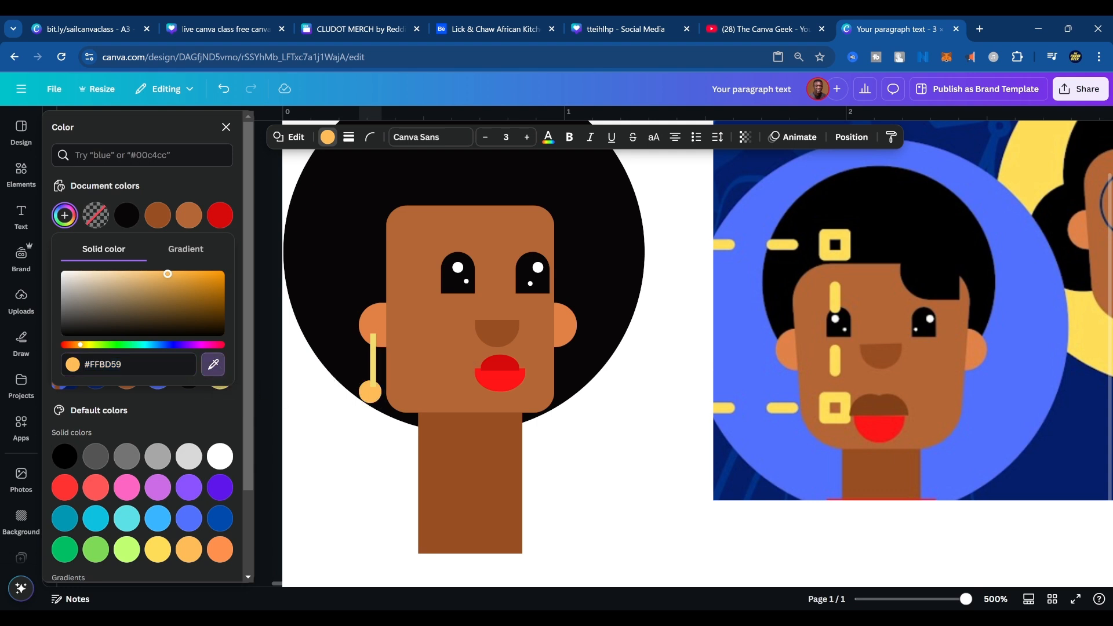
left_click(372, 359)
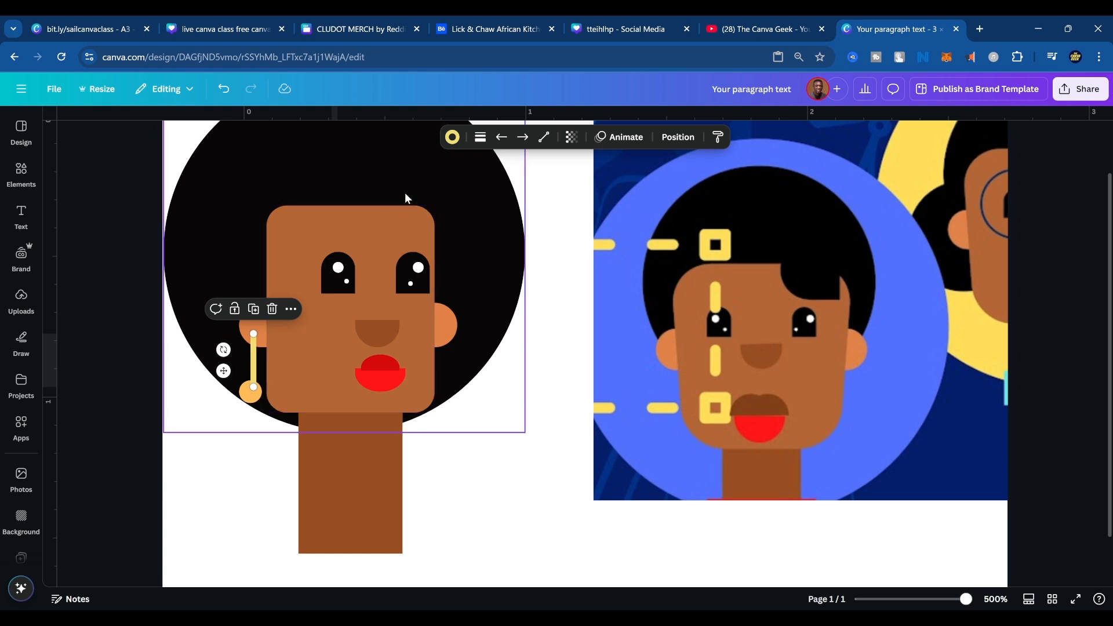
left_click(452, 138)
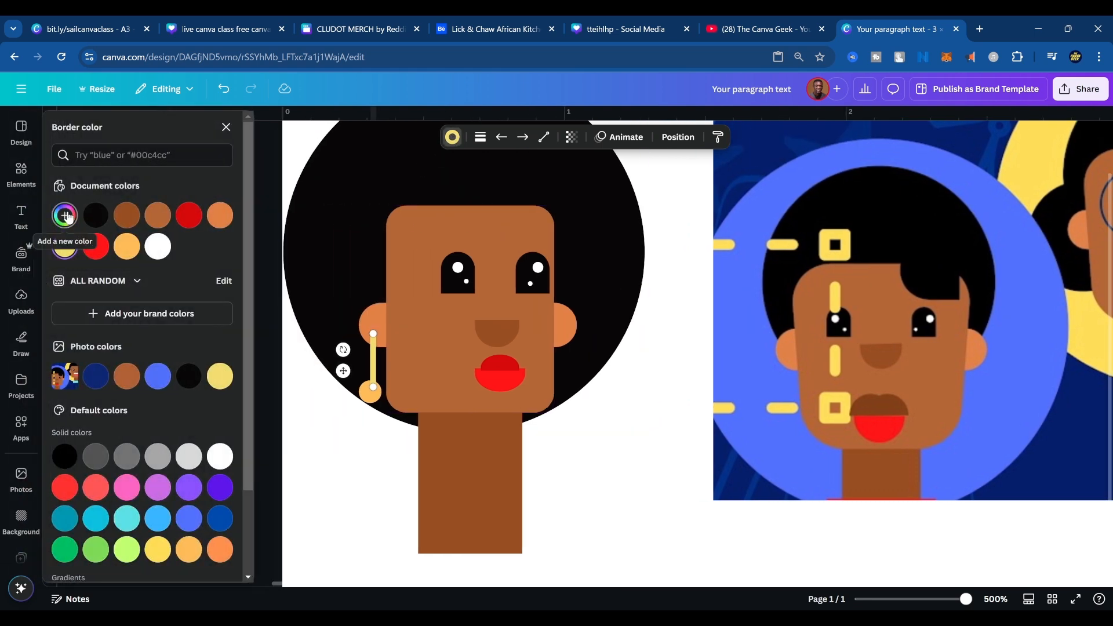
left_click(65, 215)
left_click(212, 364)
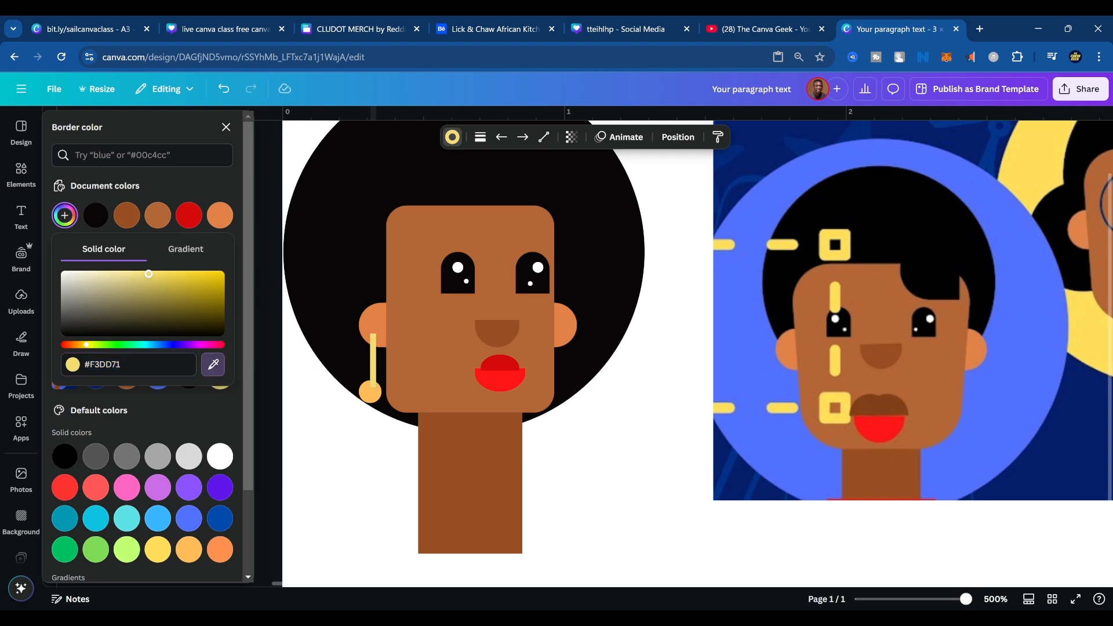
left_click(370, 392)
left_click(409, 409)
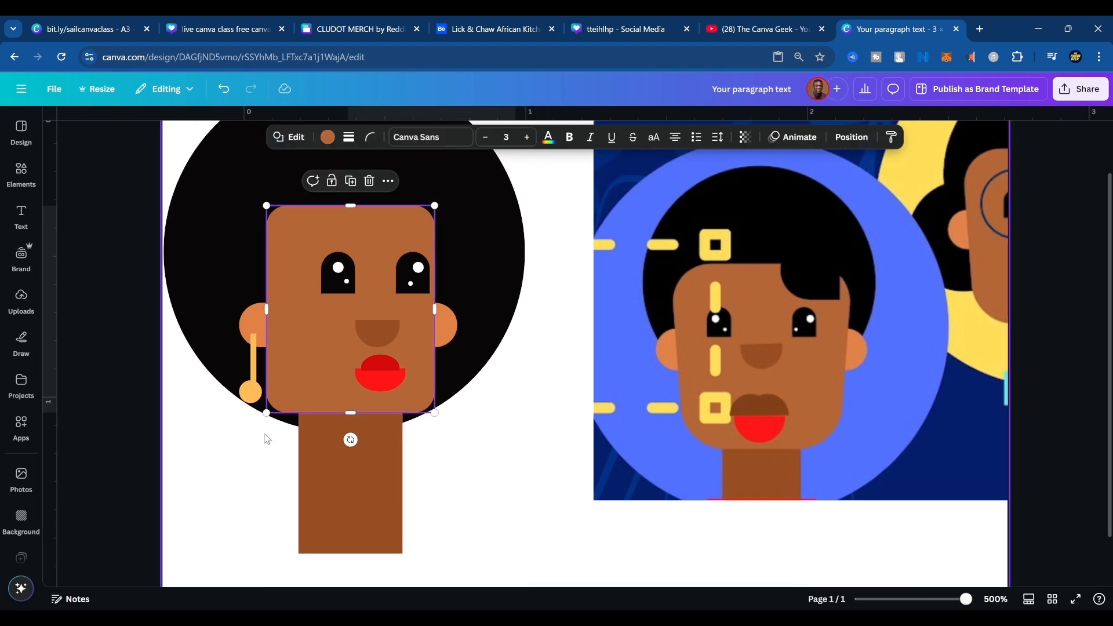
Try nudging the orange earring line to the left, and undo the move.
scroll(213, 446, "up", 1)
scroll(215, 451, "up", 1)
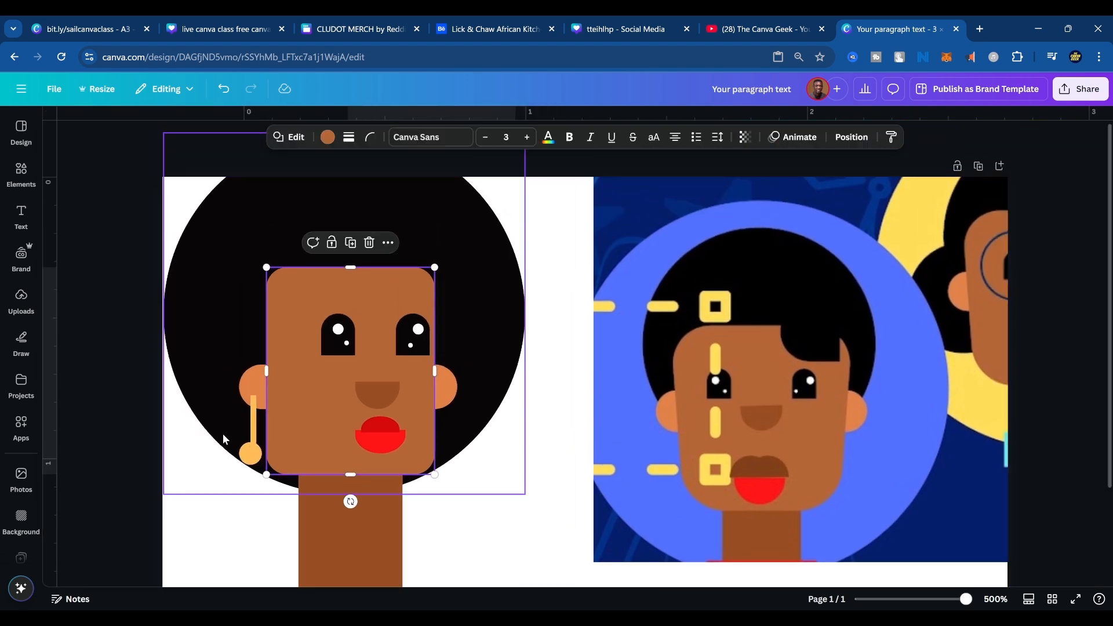
left_click(254, 430)
key("Left")
key("Left")
key("Left")
key("Left")
key("Left")
key("Left")
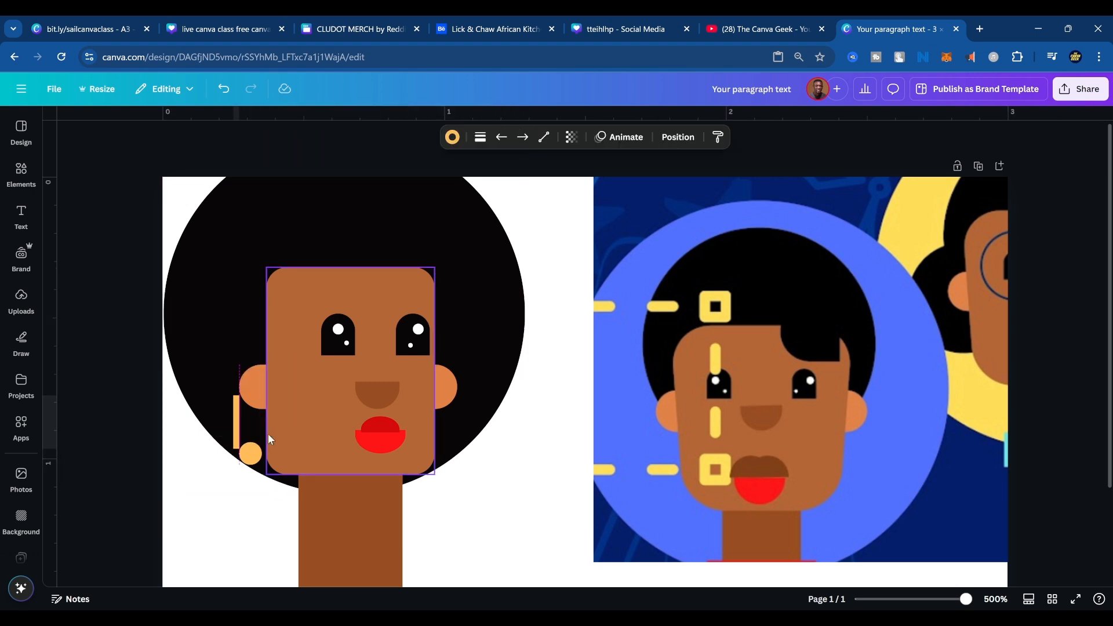
key("ctrl+z")
Center the orange circle under the left earring line and place a copy of both below the right ear.
left_click_drag(250, 456, 253, 456)
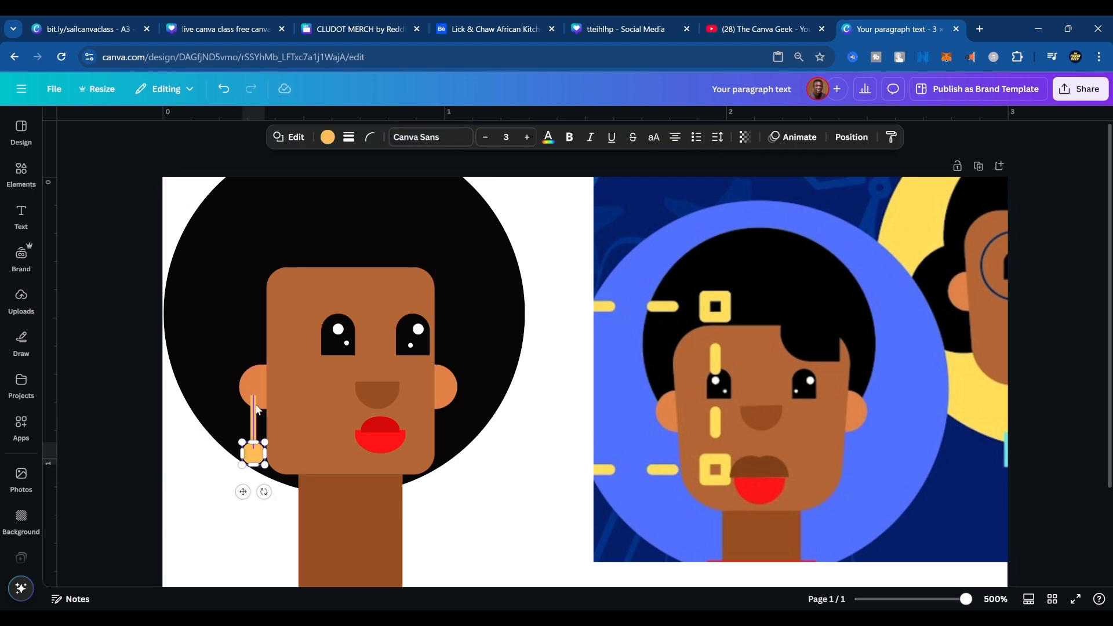
left_click(257, 430, "shift")
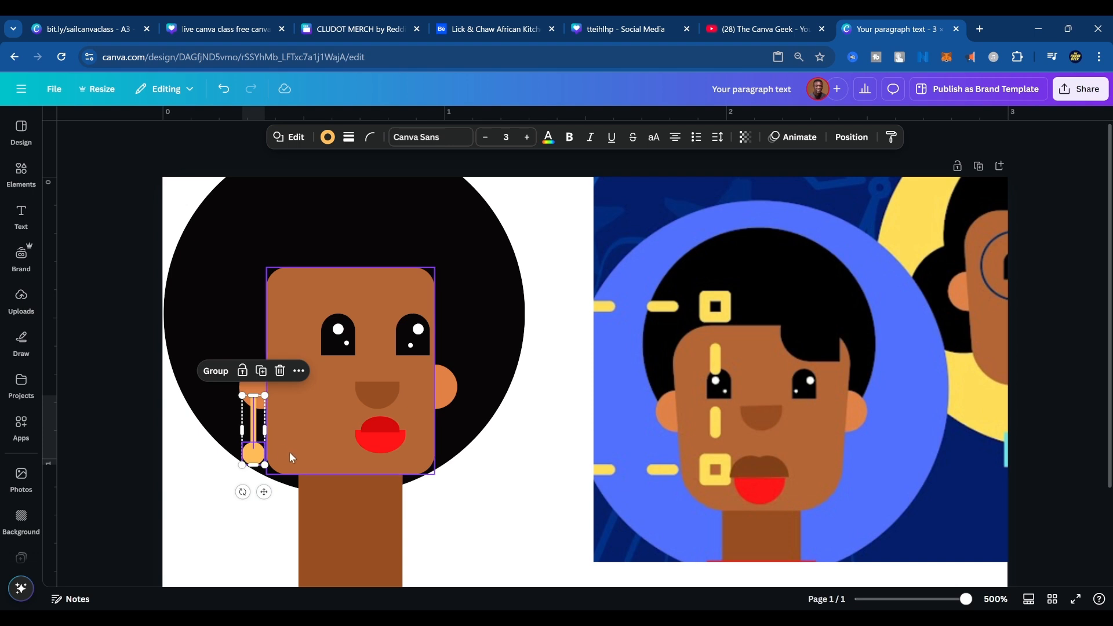
left_click_drag(254, 427, 254, 428)
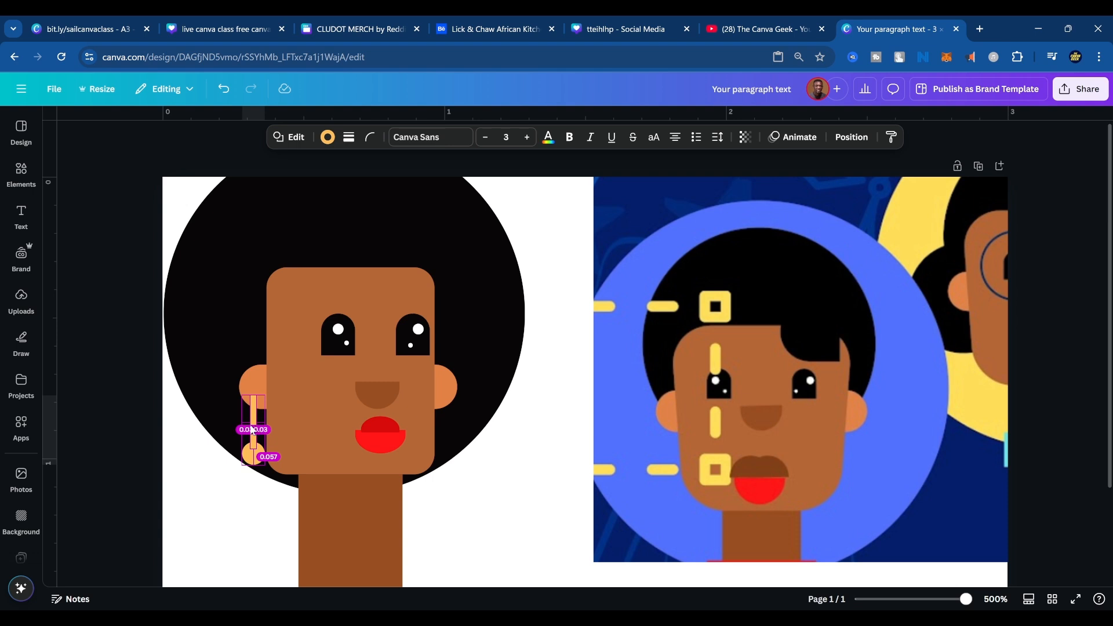
left_click(253, 429, "alt+shift")
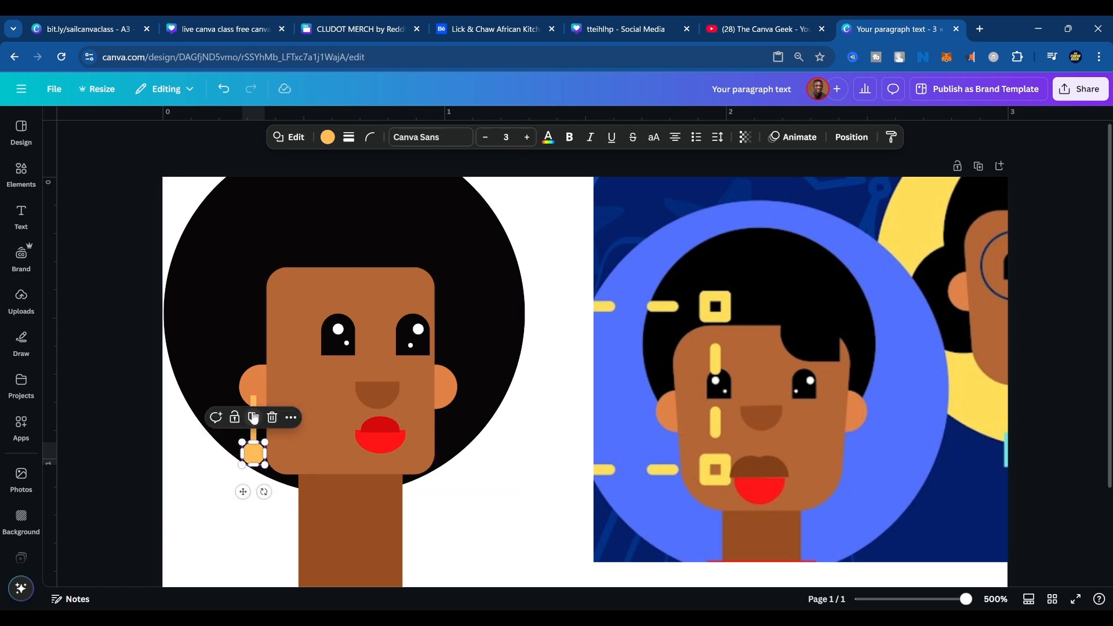
left_click(253, 418, "shift")
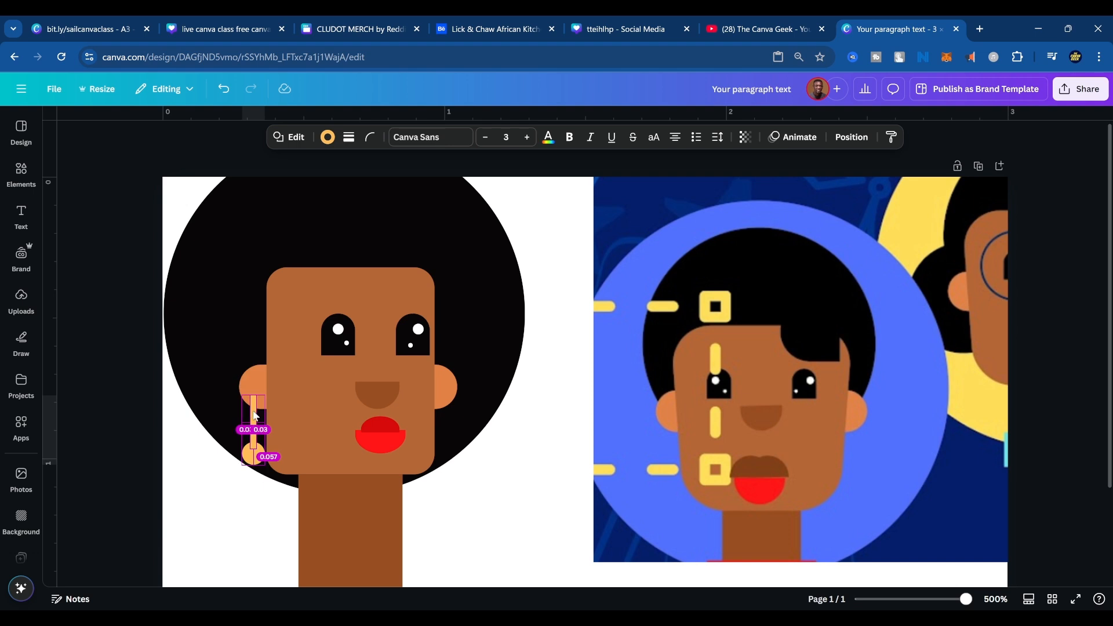
left_click(254, 414, "alt+shift")
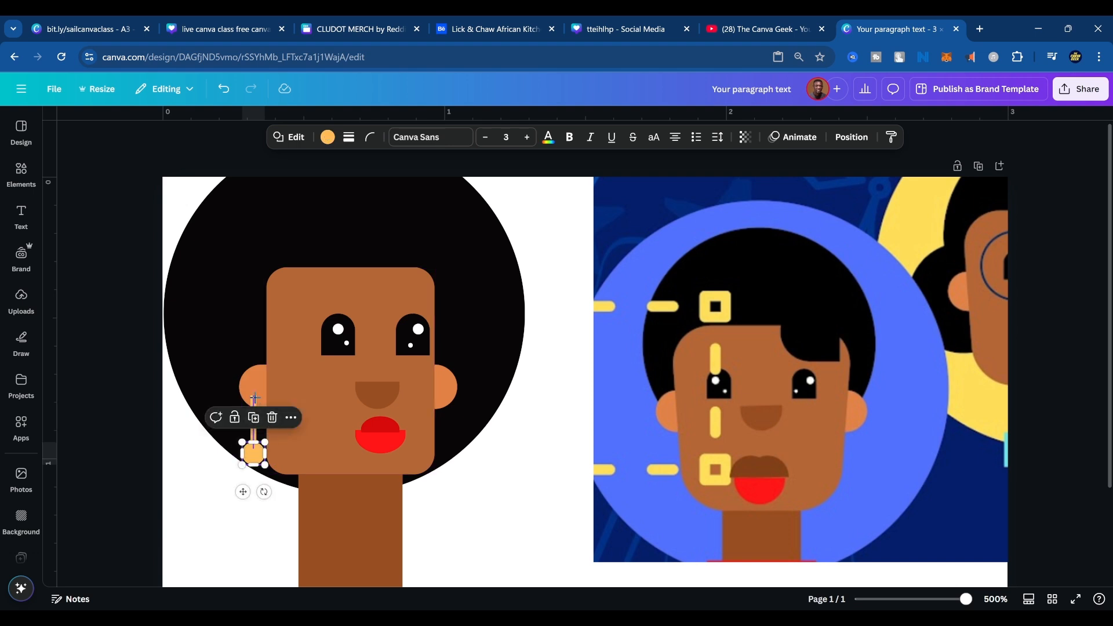
left_click(252, 446)
left_click(251, 449, "shift")
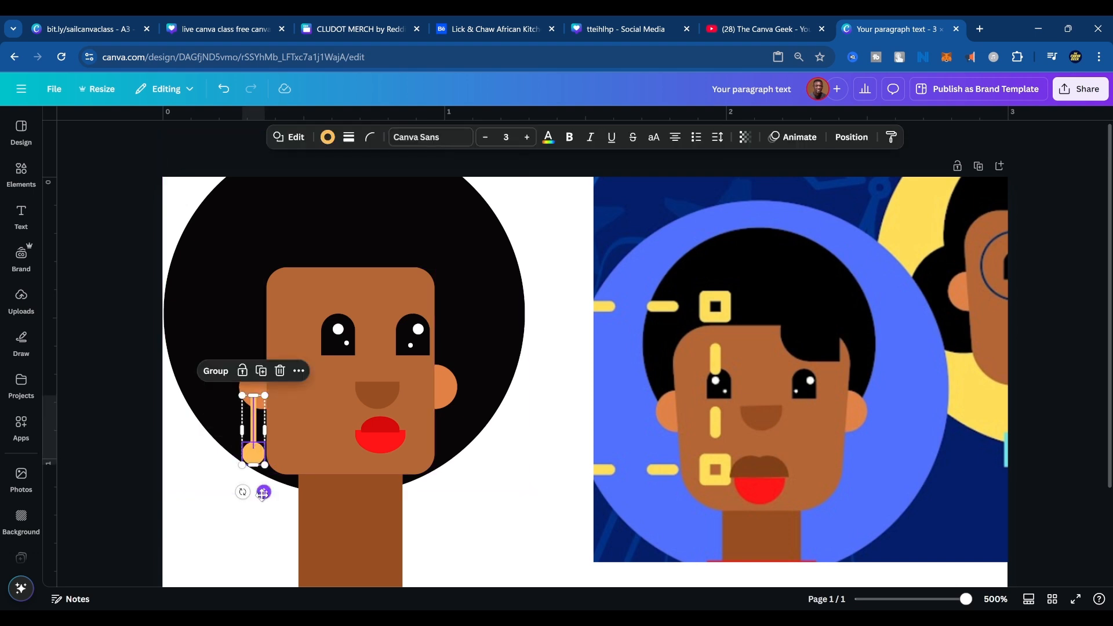
left_click_drag(263, 493, 454, 493)
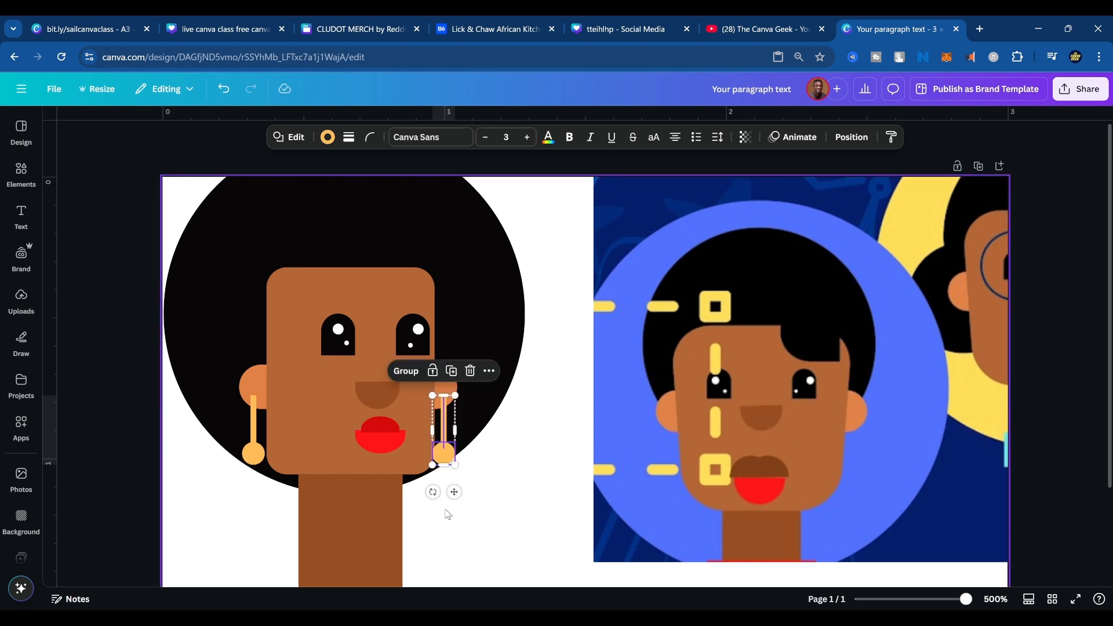
Delete the reference image beside the finished face.
scroll(462, 526, "down", 5, "ctrl")
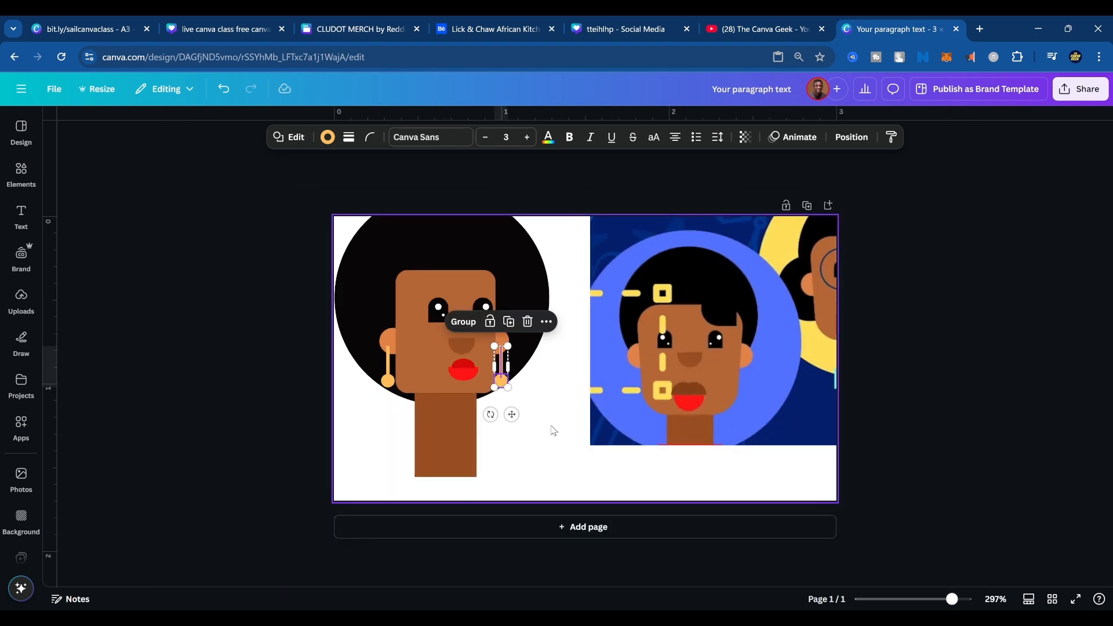
left_click(524, 462)
left_click(665, 398)
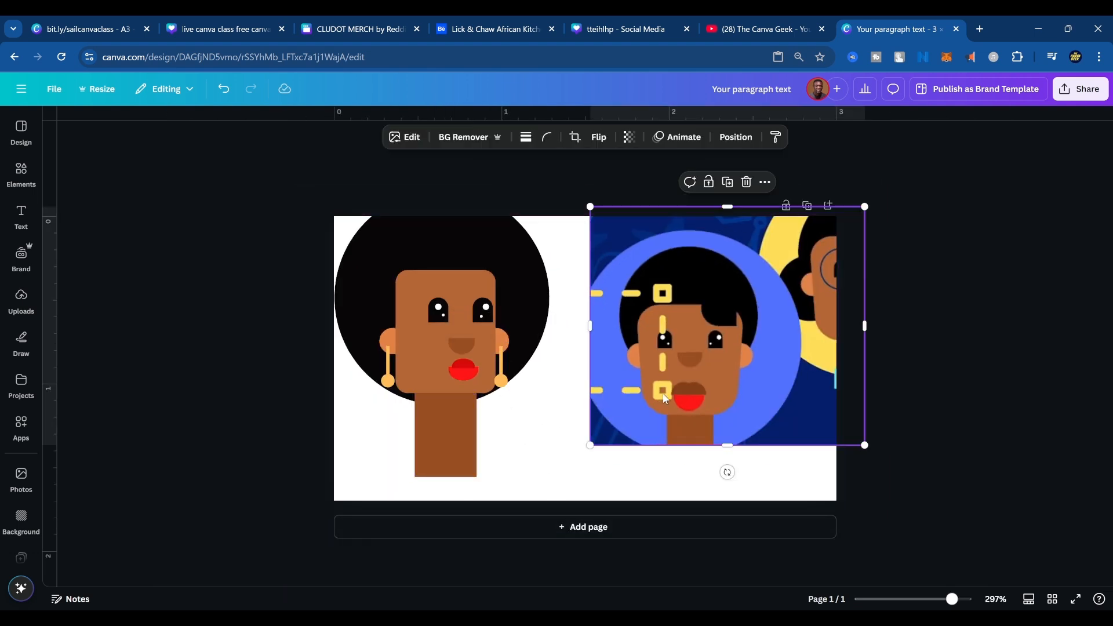
key("Delete")
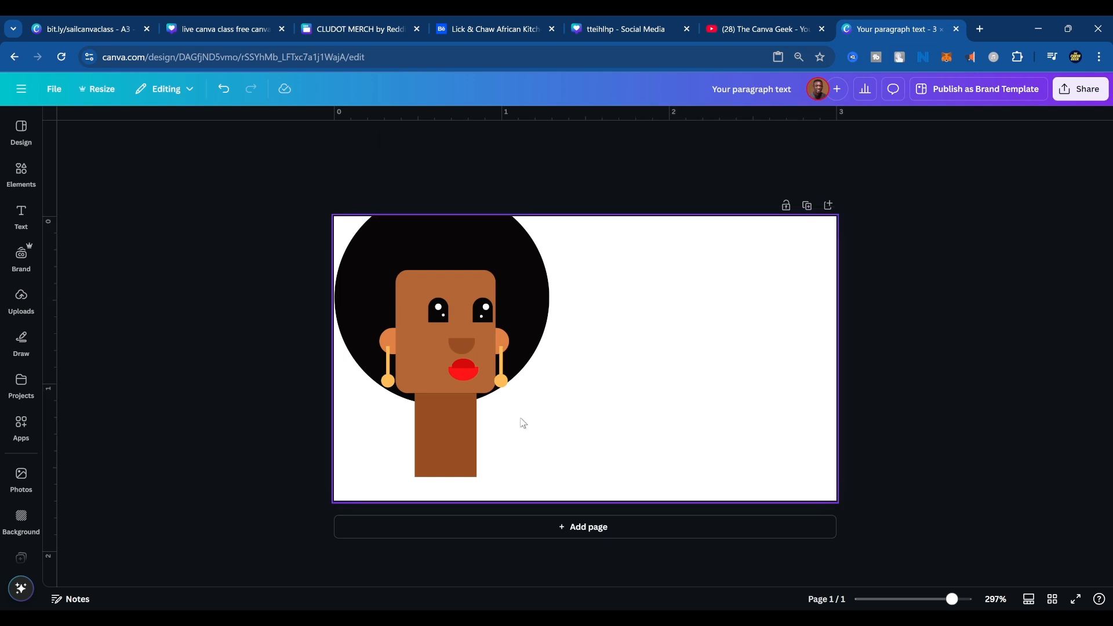
Group all the shapes of the illustrated face, and undo the grouping.
left_click_drag(574, 471, 309, 278)
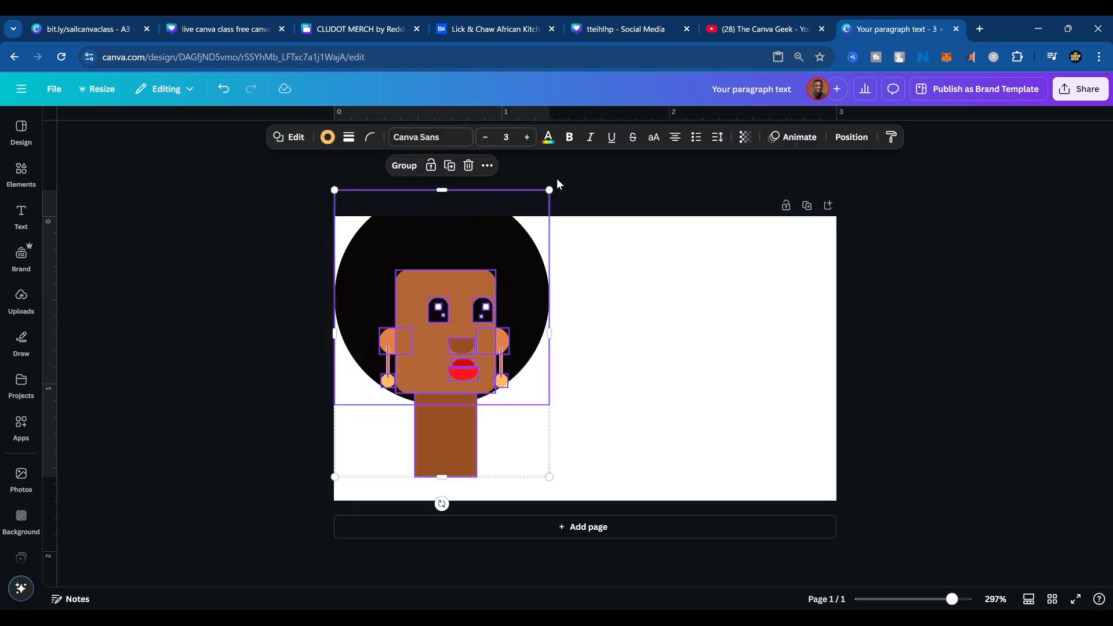
left_click(627, 455)
left_click_drag(626, 471, 326, 241)
left_click(401, 166)
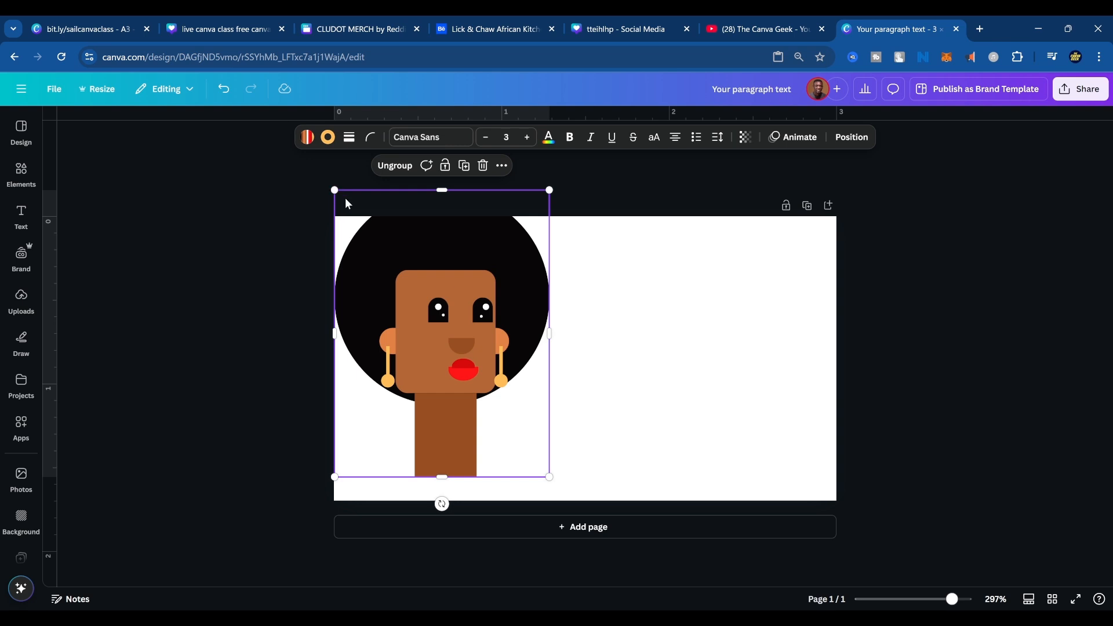
key("ctrl+z")
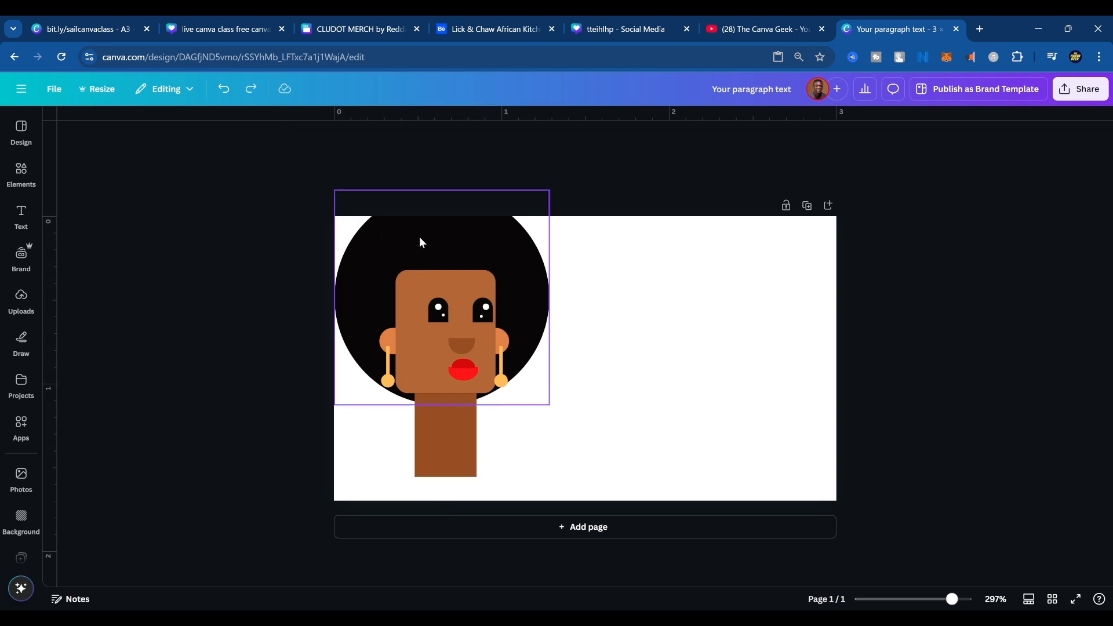
Group all the face shapes, scale the group down, and place it fully inside the page's left half.
left_click_drag(528, 453, 348, 248)
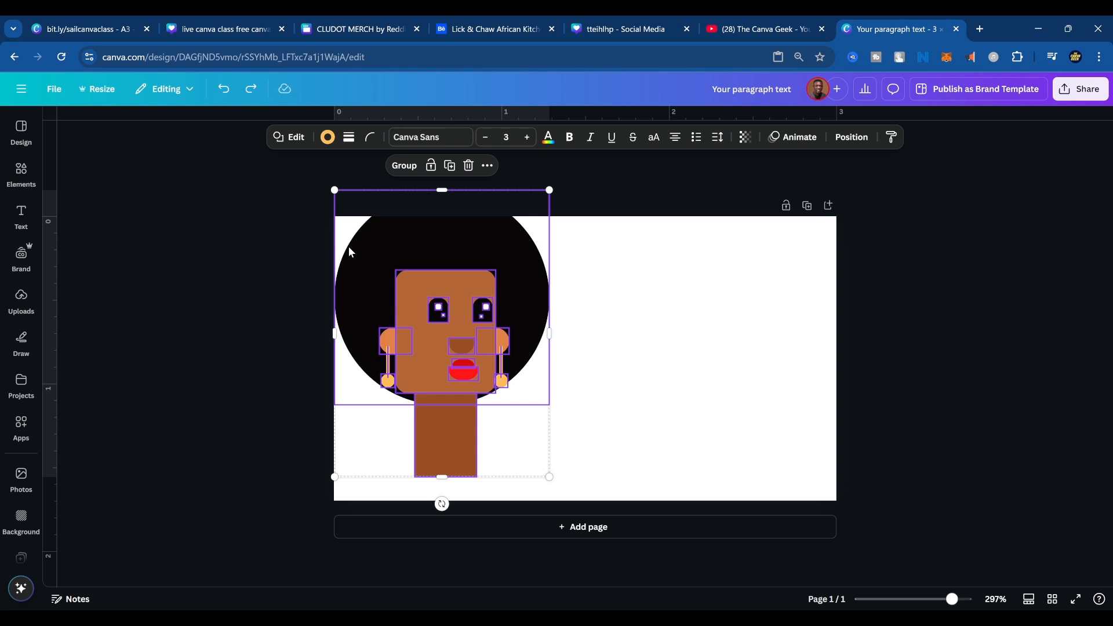
left_click(405, 166)
left_click_drag(334, 190, 398, 276)
left_click_drag(437, 324, 423, 293)
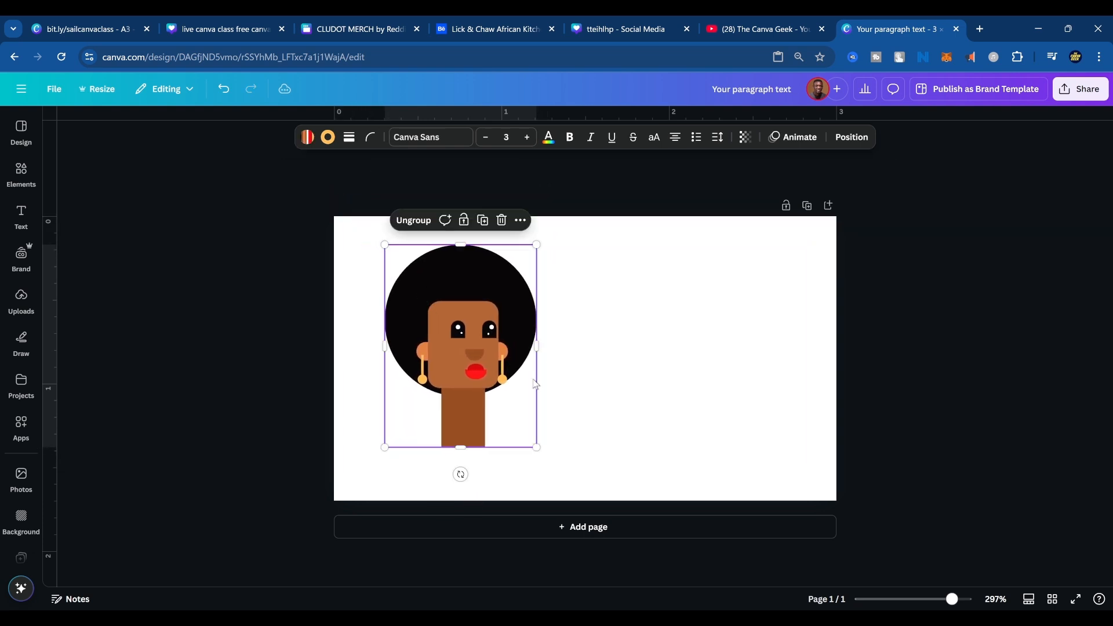
left_click(578, 415)
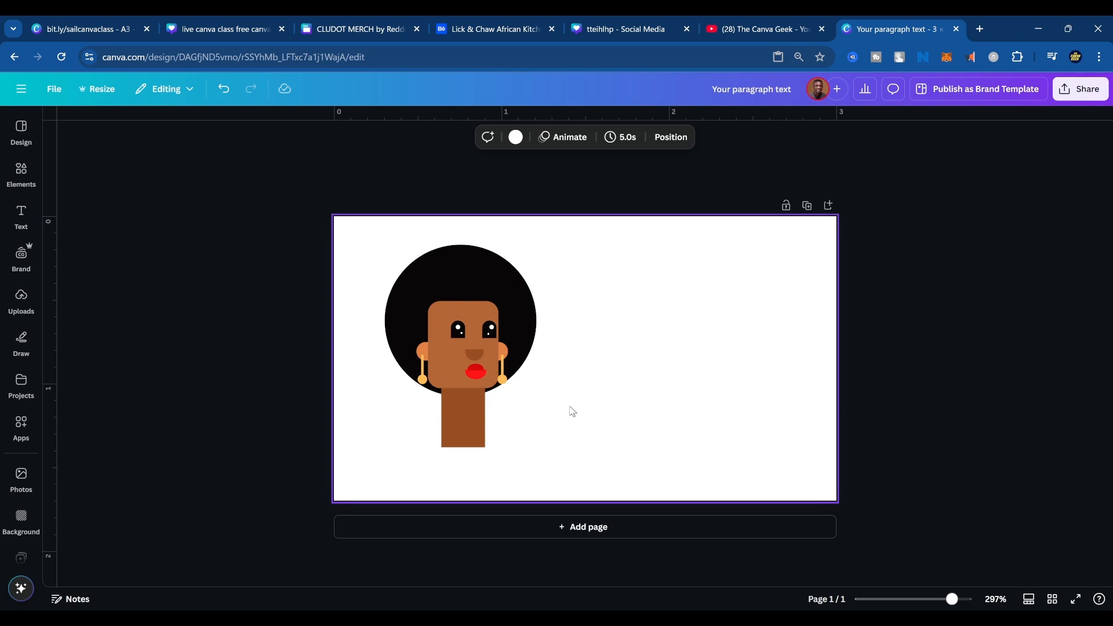
Ungroup the face illustration and shorten the neck rectangle from its lower edge.
left_click(442, 429)
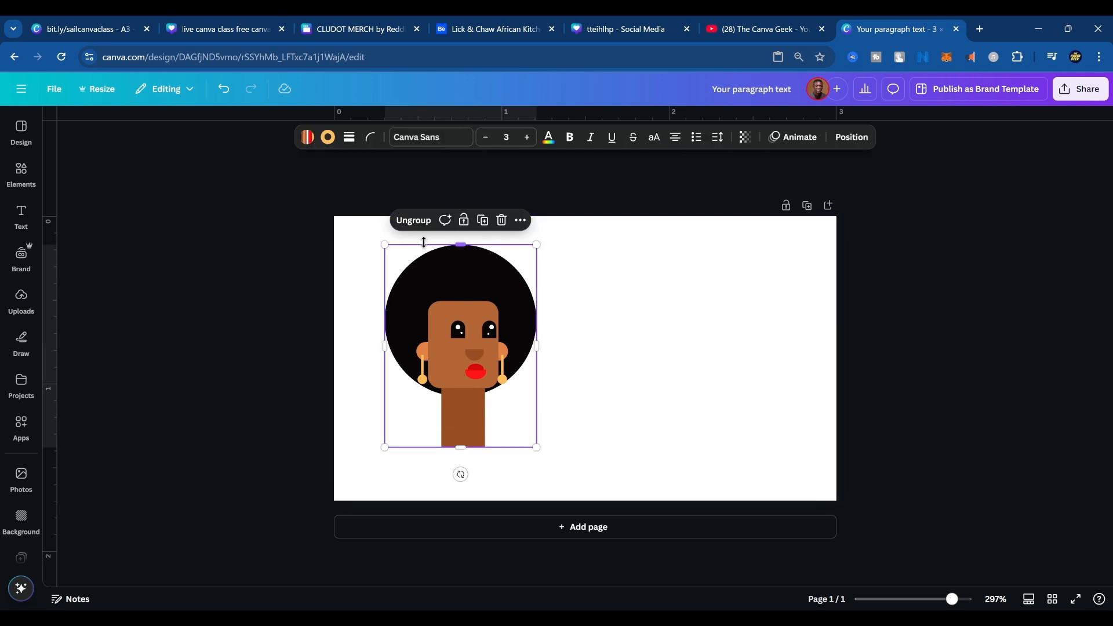
left_click(412, 220)
scroll(485, 420, "up", 5)
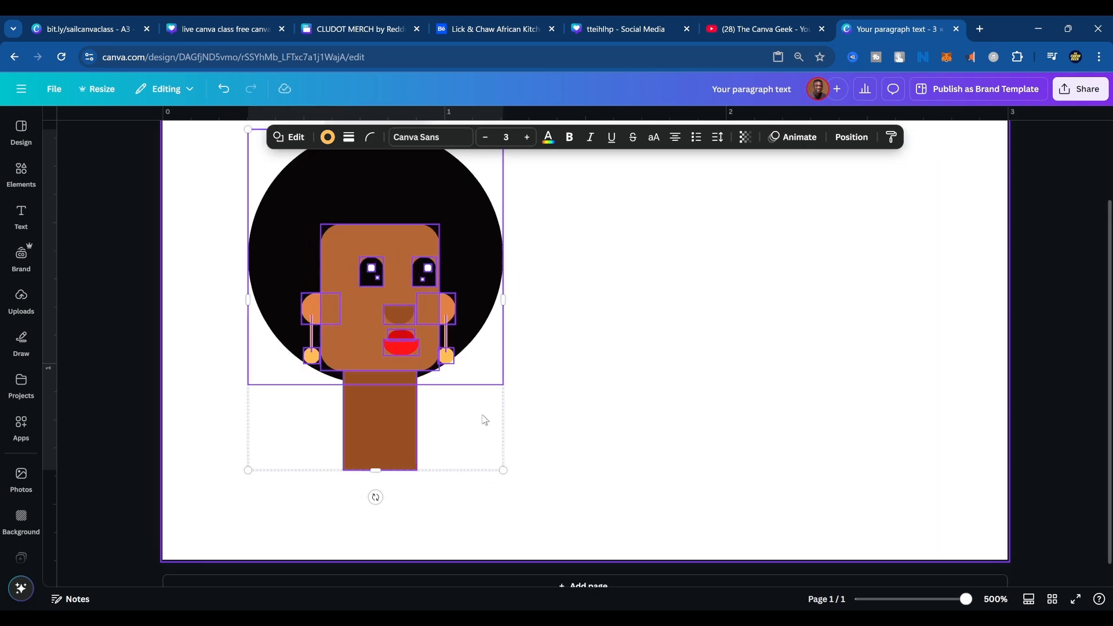
left_click(587, 427)
left_click(373, 435)
left_click_drag(376, 470, 380, 445)
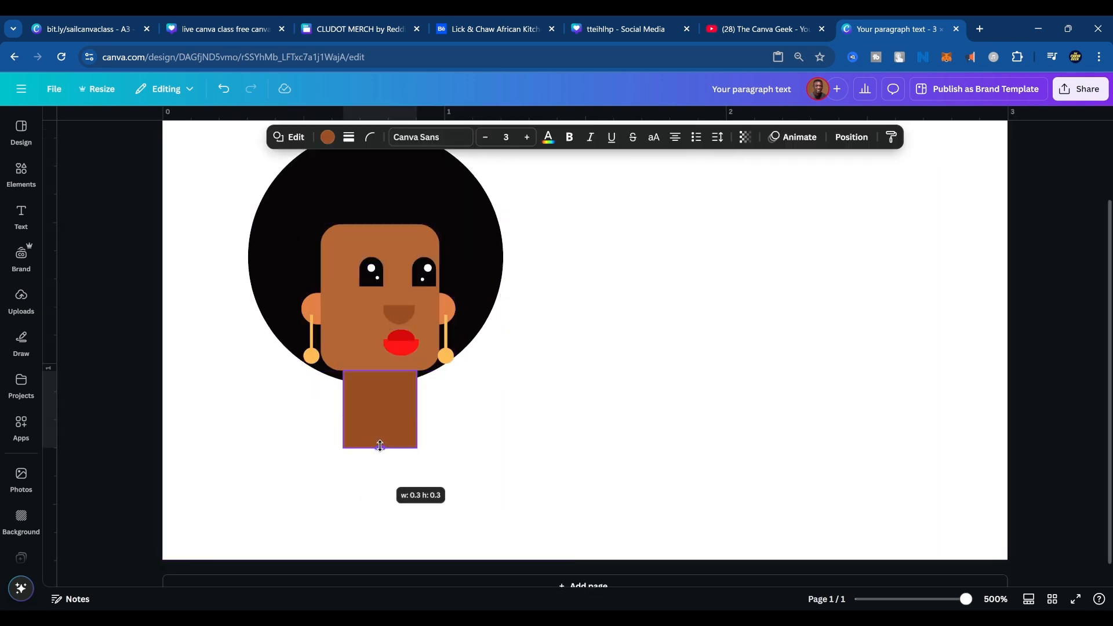
left_click(482, 427)
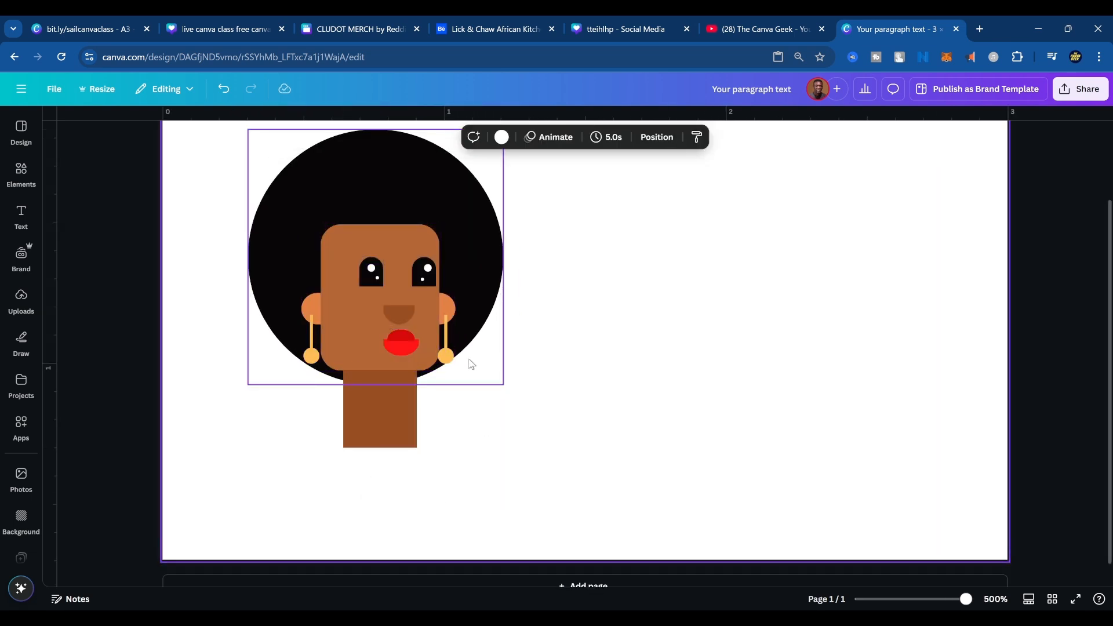
Arrange six copies of the earring circle as a curved bead necklace around the neck's base, and lengthen the neck slightly.
left_click(449, 359)
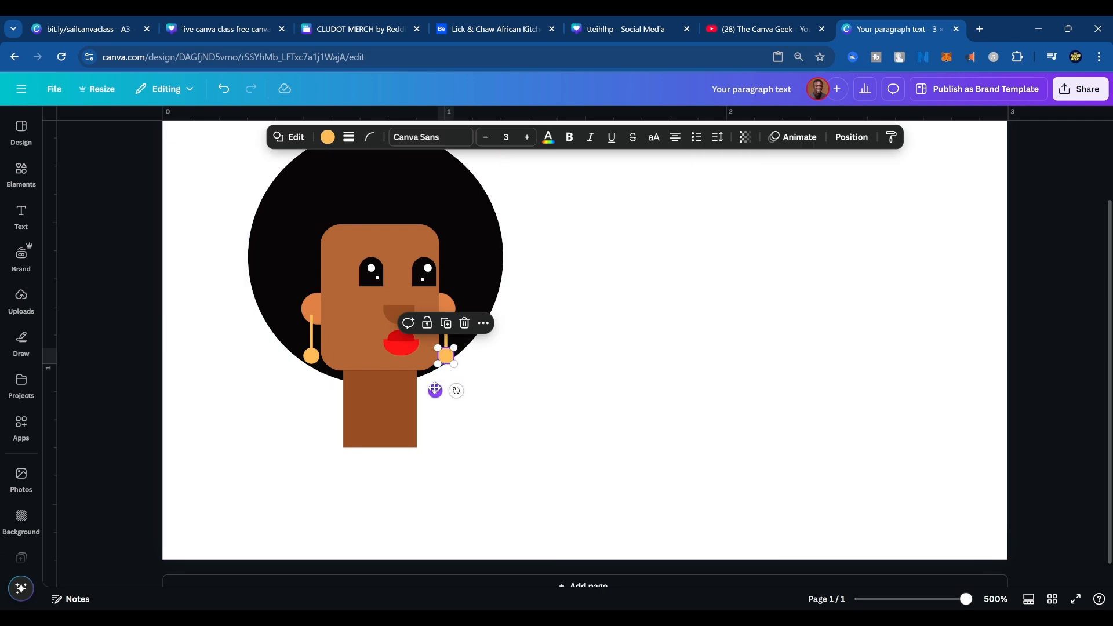
left_click_drag(435, 391, 347, 471)
left_click_drag(348, 474, 425, 455)
key("ctrl+d")
key("ctrl+d")
key("ctrl+d")
key("ctrl+d")
key("ctrl+d")
left_click_drag(457, 488, 381, 464)
left_click(383, 422)
left_click(552, 460)
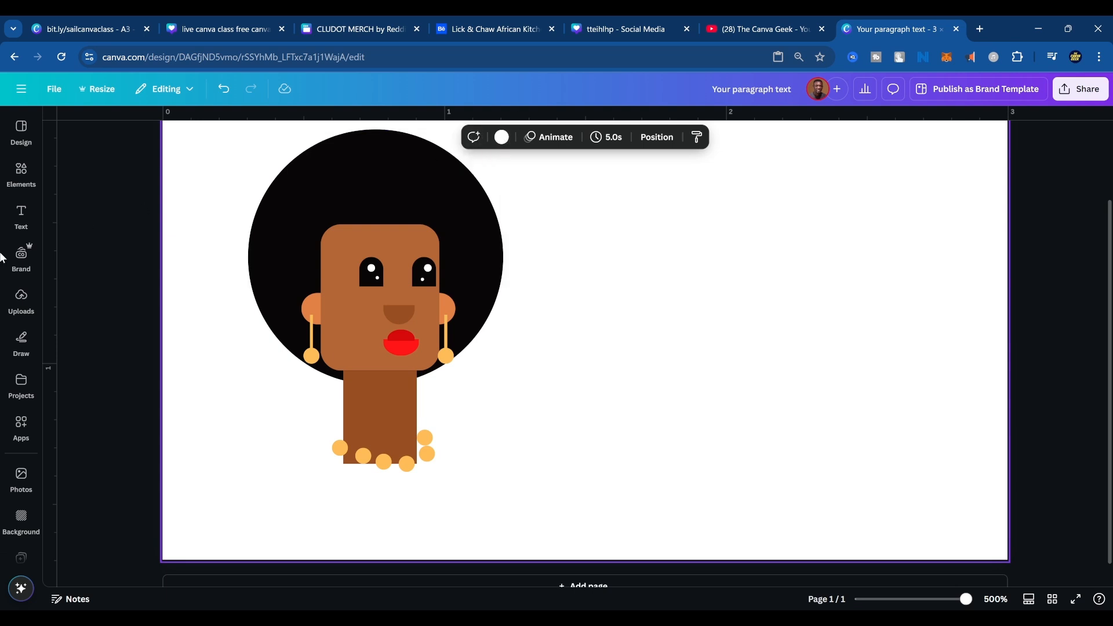
Duplicate the rounded face rectangle, place the copy over the lower neck, and widen it on both sides as a torso.
left_click(21, 173)
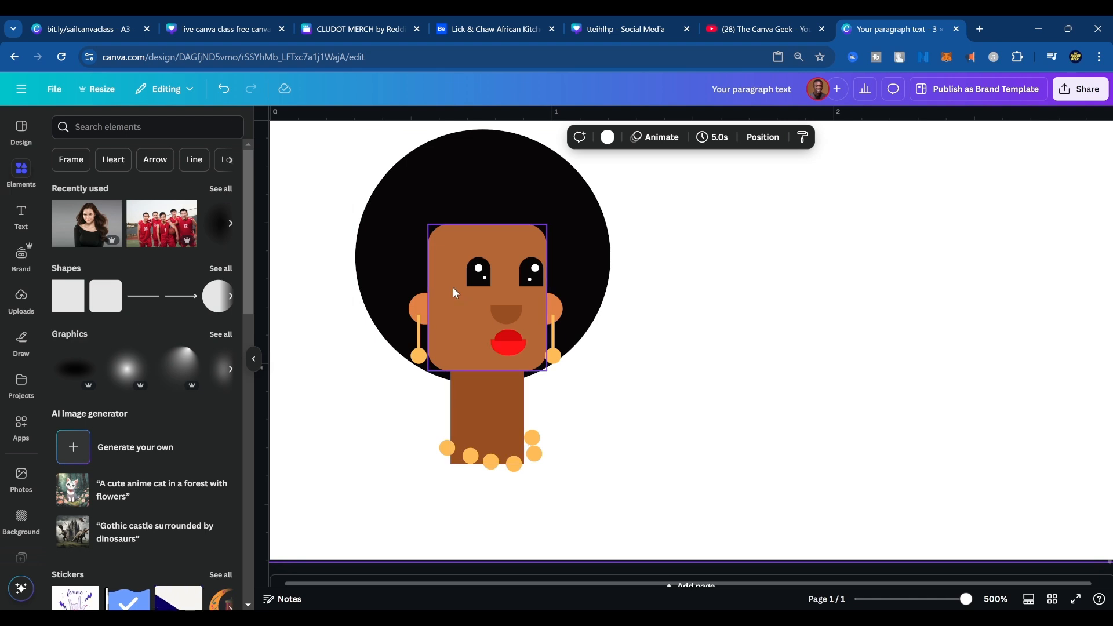
left_click(454, 306)
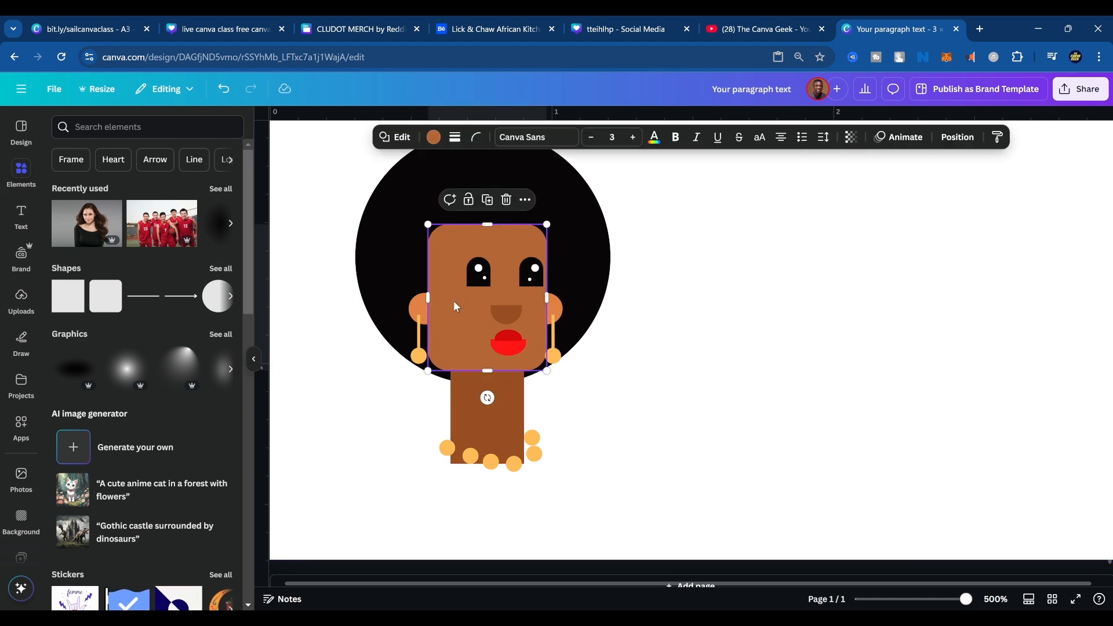
key("ctrl+d")
left_click_drag(496, 325, 469, 499)
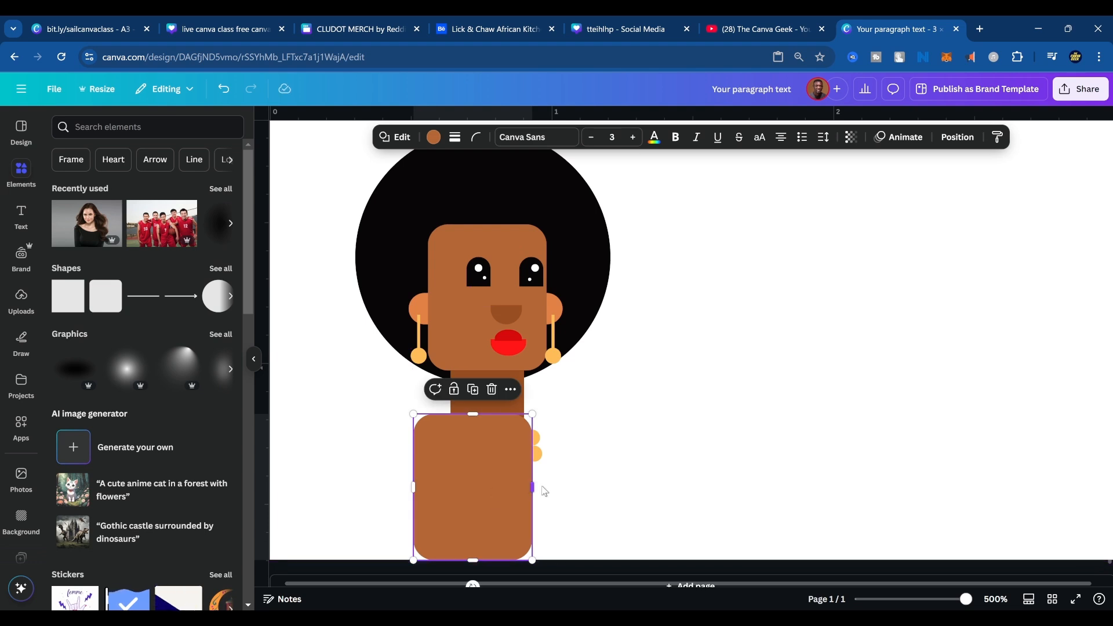
left_click_drag(545, 491, 507, 496)
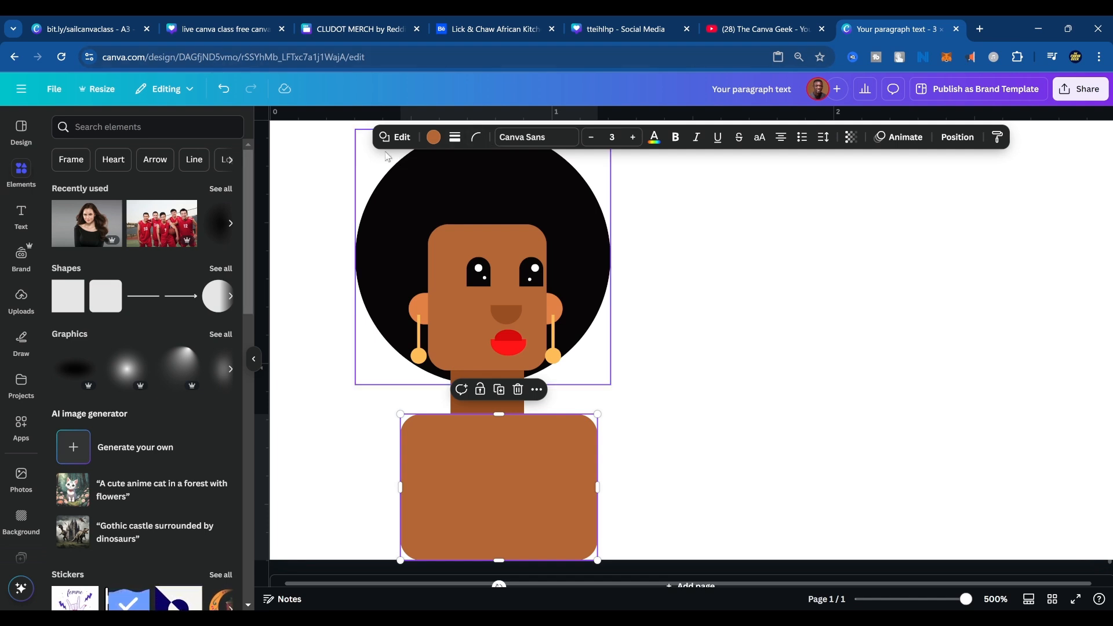
Change the torso rectangle into a trapezoid with the narrow side up, and widen it past the hair's width.
left_click(396, 137)
scroll(117, 326, "down", 1)
scroll(117, 326, "down", 8)
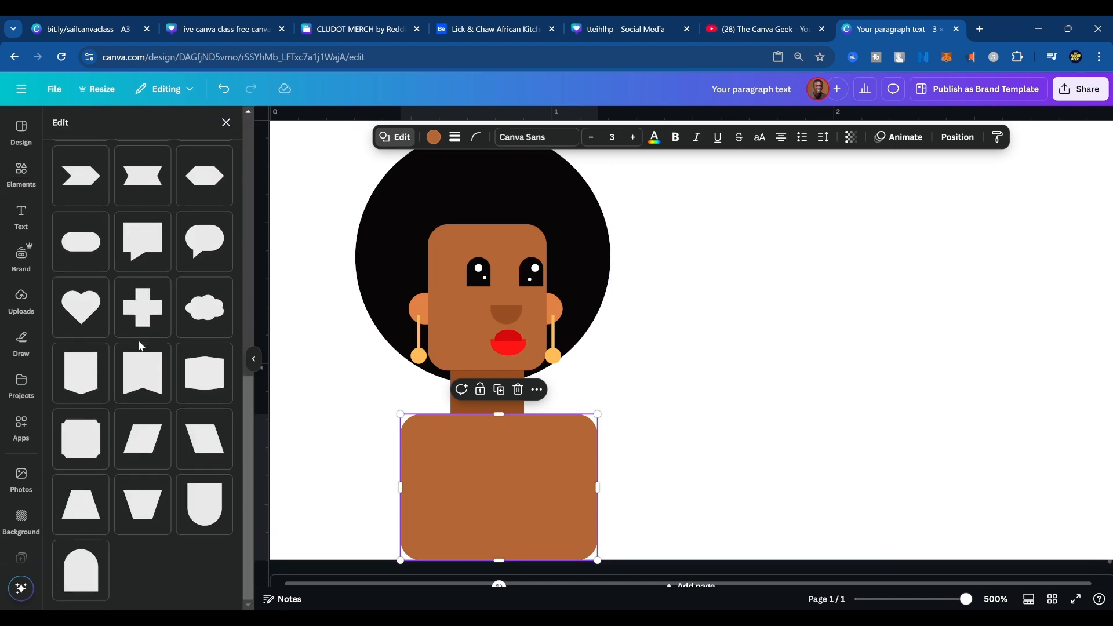
left_click(70, 516)
left_click_drag(599, 488, 538, 491)
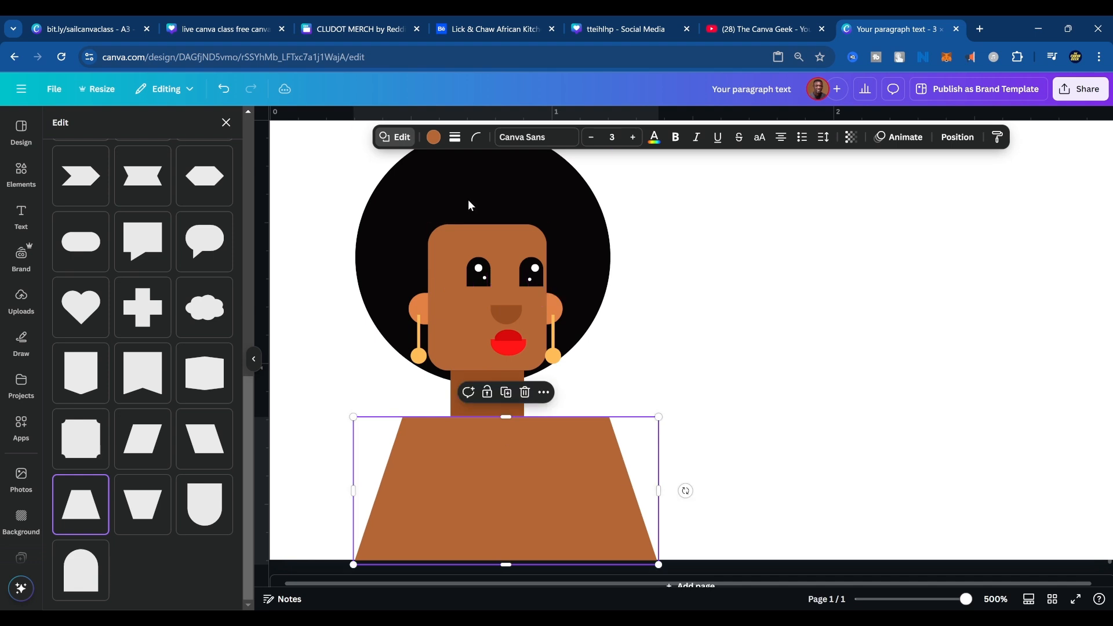
Recolor the torso trapezoid solid purple and center it beneath the neck.
left_click(432, 138)
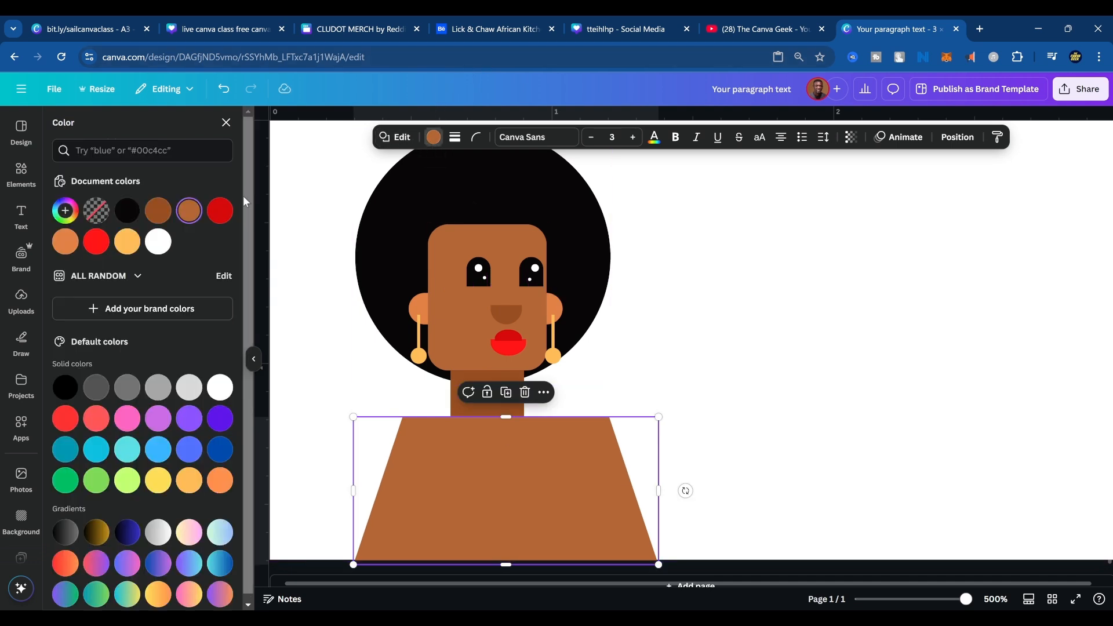
left_click(193, 420)
left_click_drag(547, 464, 532, 464)
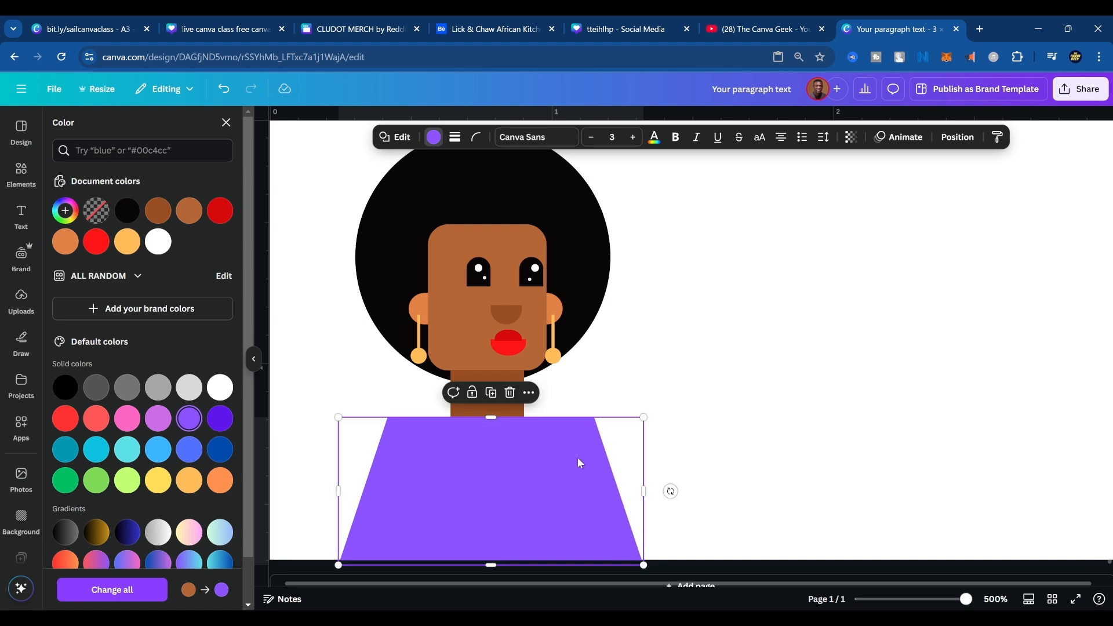
left_click(667, 364)
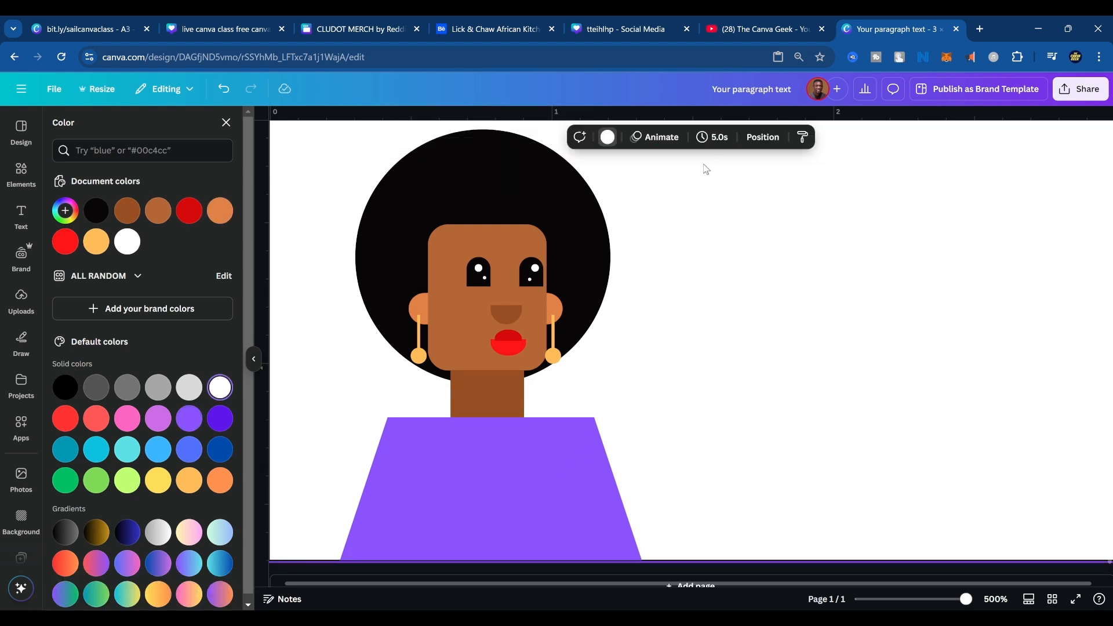
Move the purple torso's layer below the six necklace beads and lower its upper edge slightly.
left_click(763, 137)
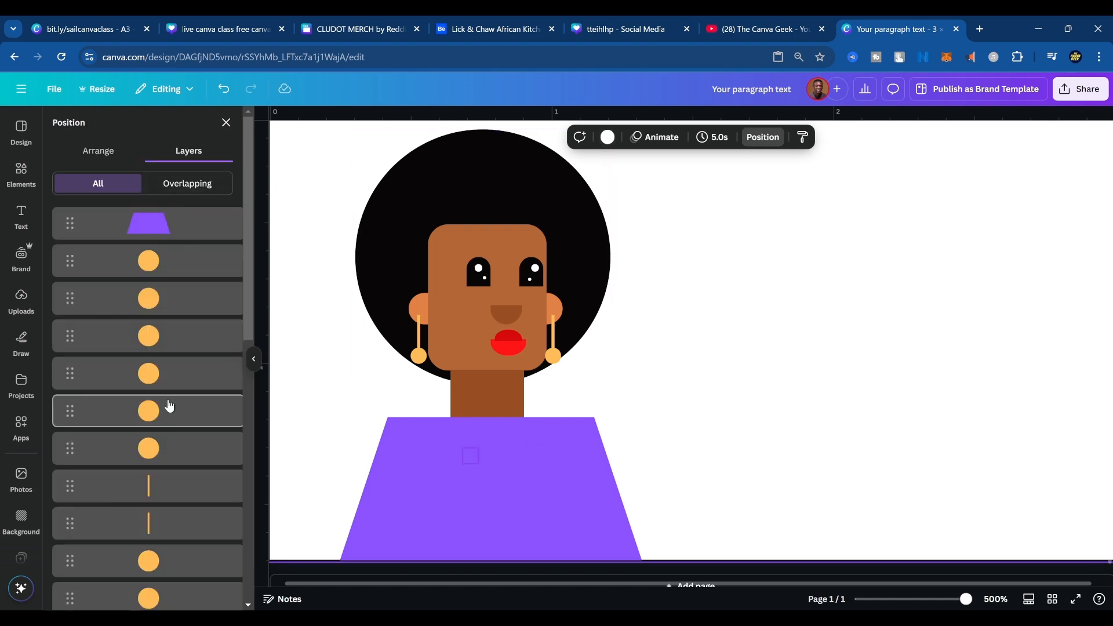
scroll(169, 406, "down", 5)
scroll(169, 410, "up", 5)
left_click_drag(149, 223, 153, 474)
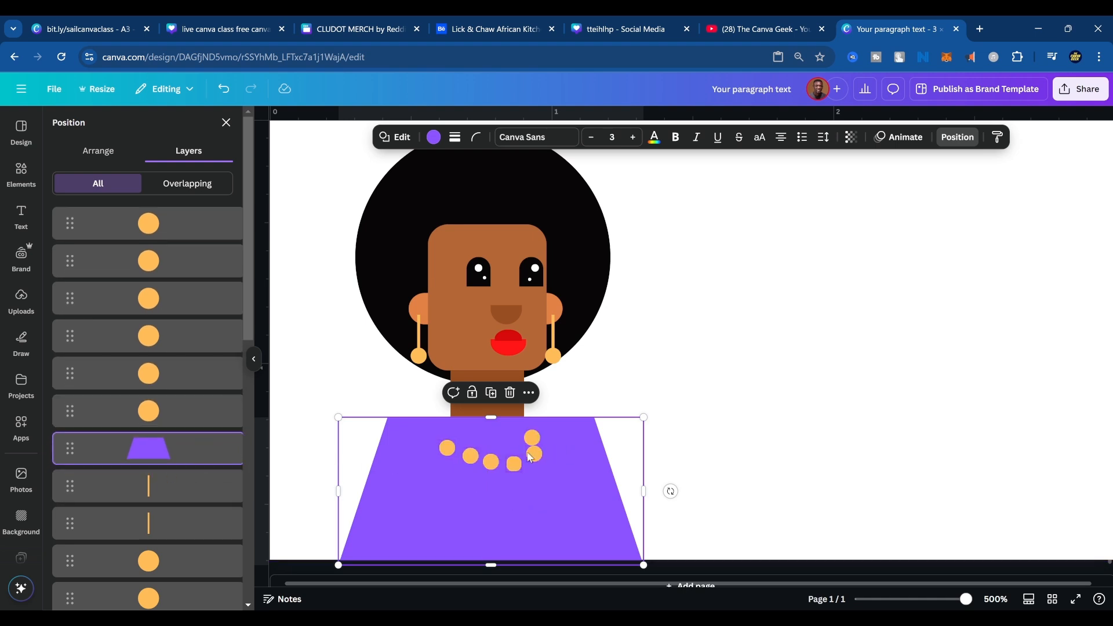
mouse_move(491, 418)
left_mouse_down()
mouse_move(493, 463)
mouse_move(496, 425)
left_mouse_up()
left_click(738, 405)
Round the torso's corners to 11, widen and lengthen it past the page's lower edge, and center it under the neck.
left_click(427, 498)
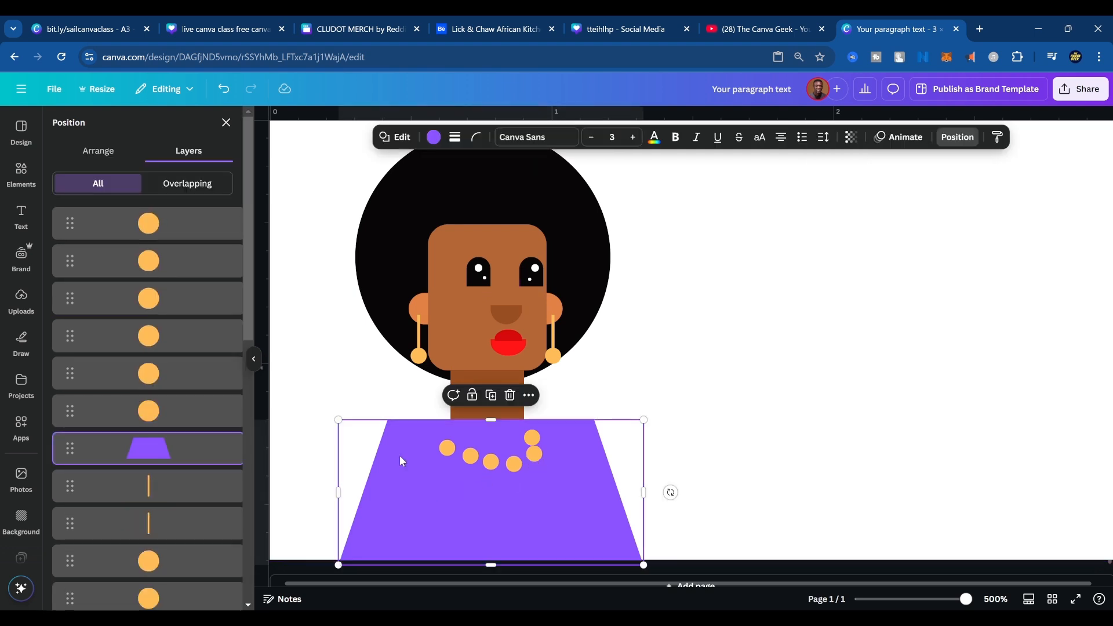
left_click(477, 138)
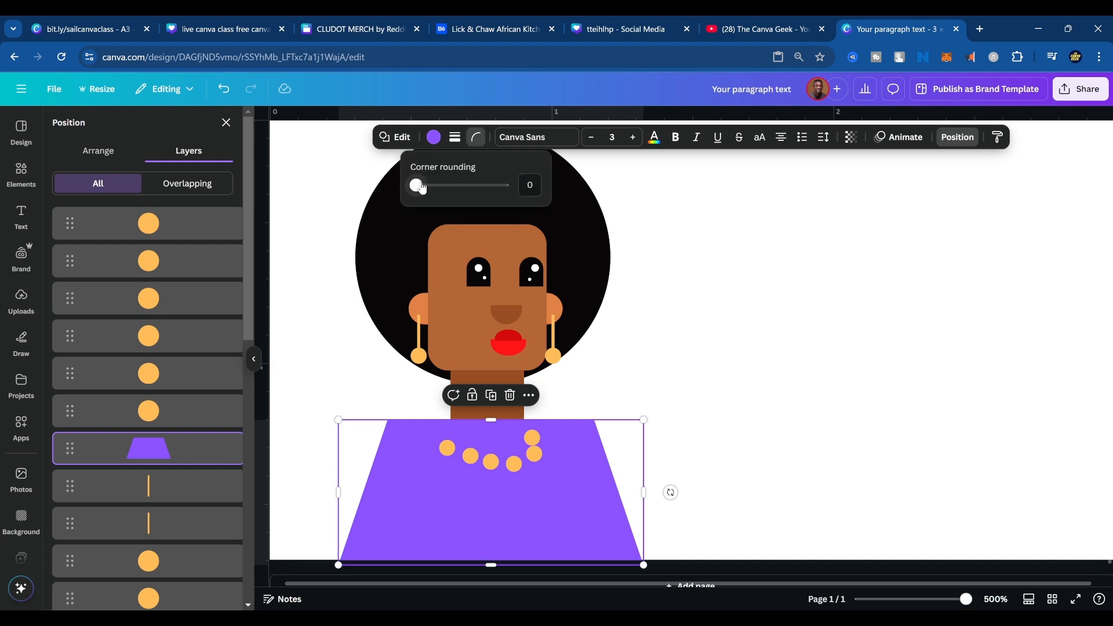
left_click_drag(422, 186, 426, 185)
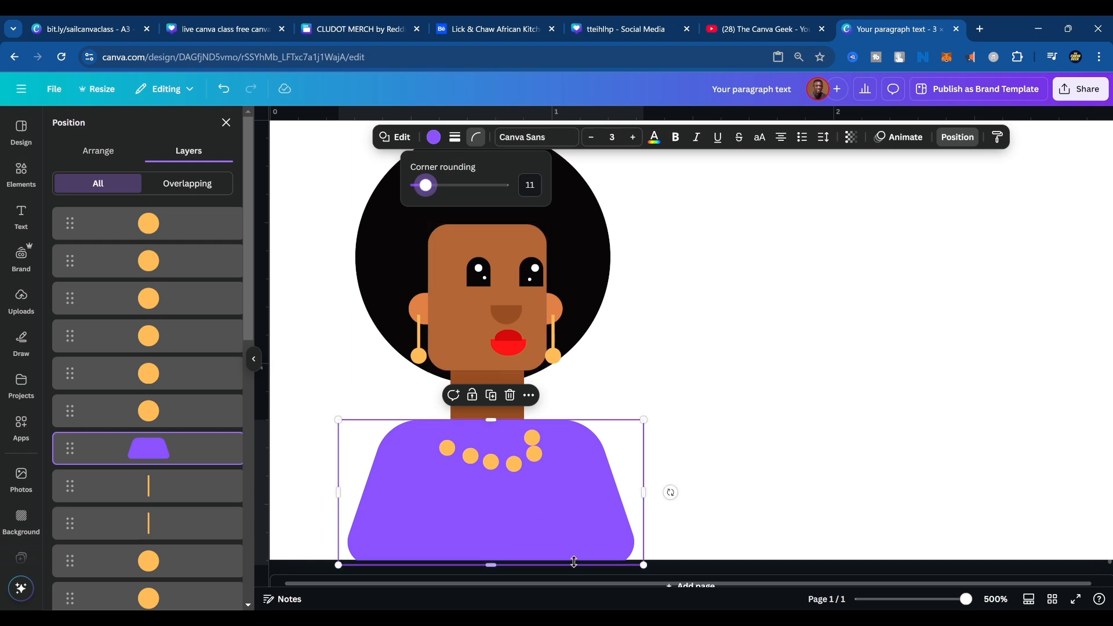
left_click_drag(644, 508, 669, 499)
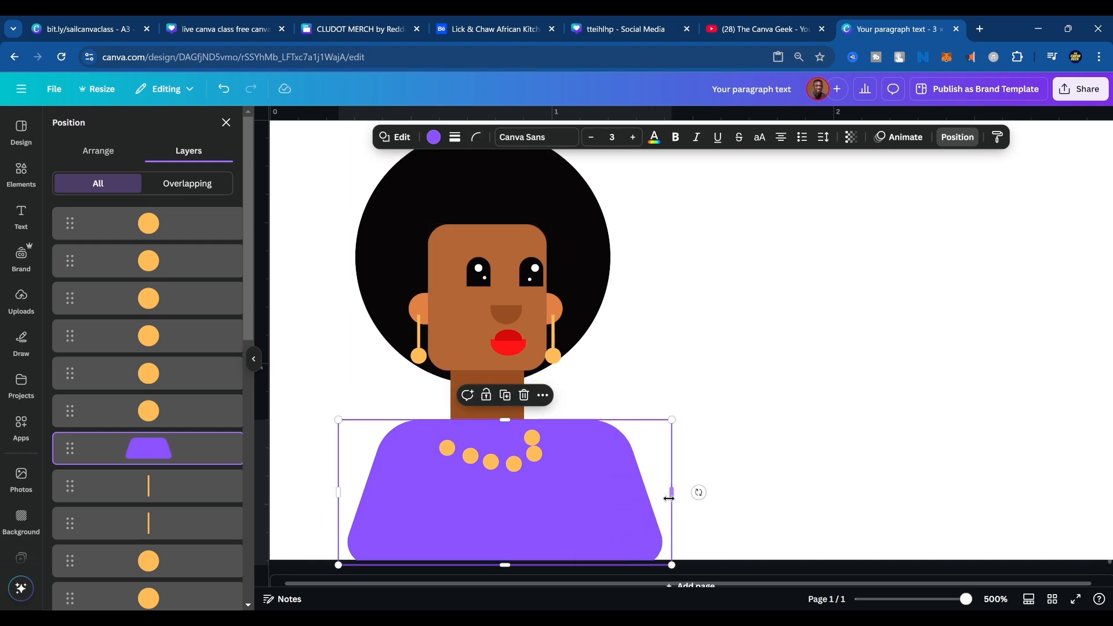
left_click_drag(505, 566, 508, 601)
mouse_move(486, 519)
left_mouse_down()
mouse_move(469, 527)
mouse_move(476, 535)
left_mouse_up()
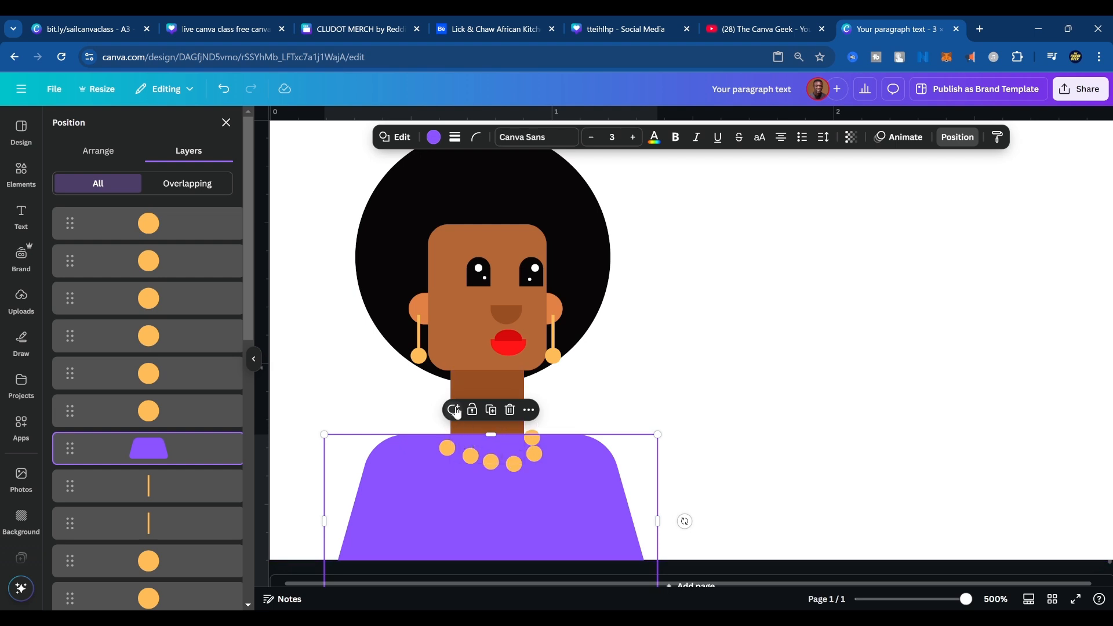
left_click_drag(462, 439, 497, 441)
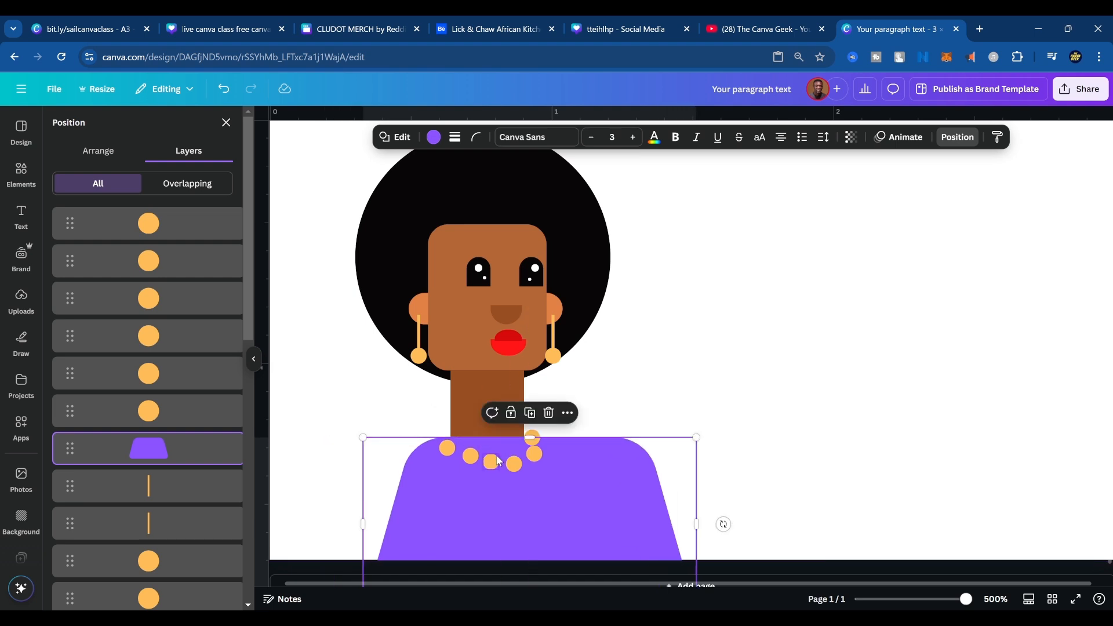
key("ctrl+z")
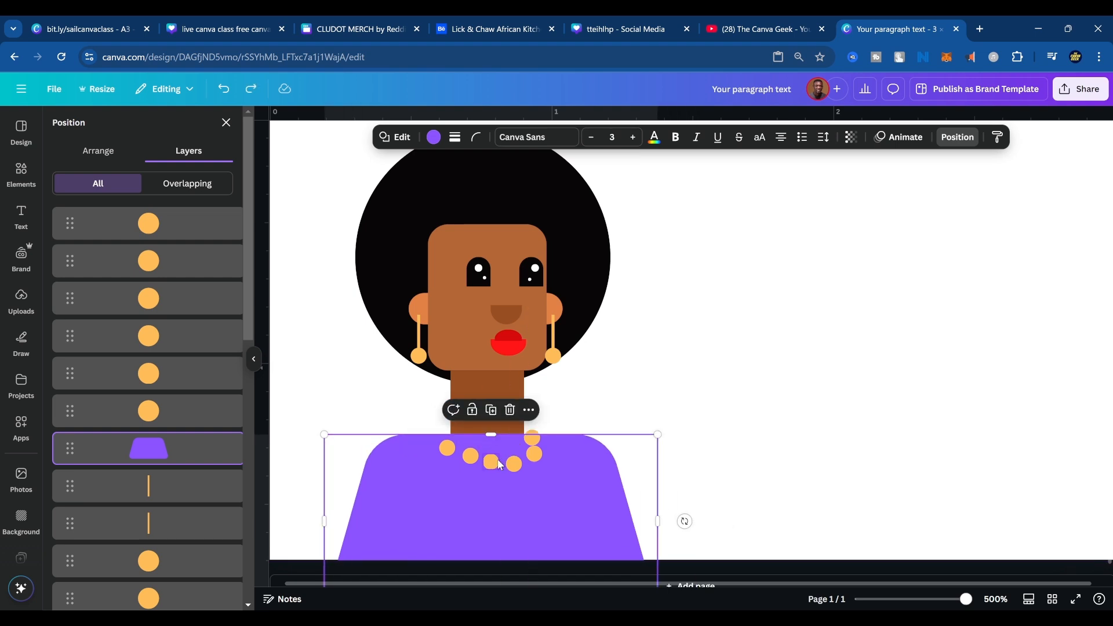
Move the purple torso's layer beneath the neck's layer, keeping it in front of the black hair circle.
left_click(517, 425)
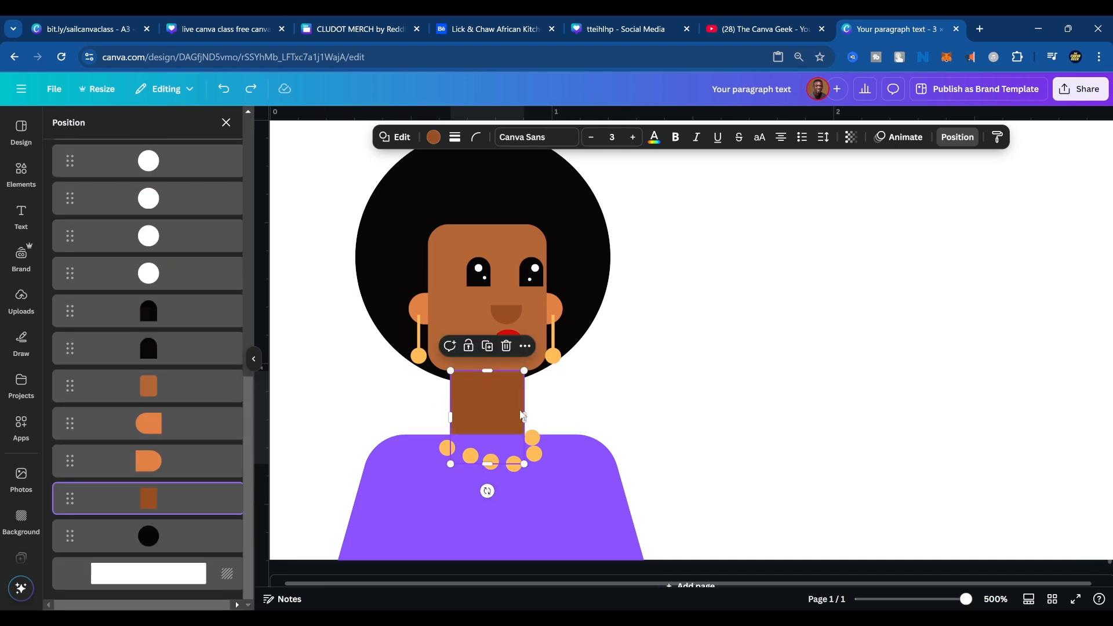
left_click(561, 467)
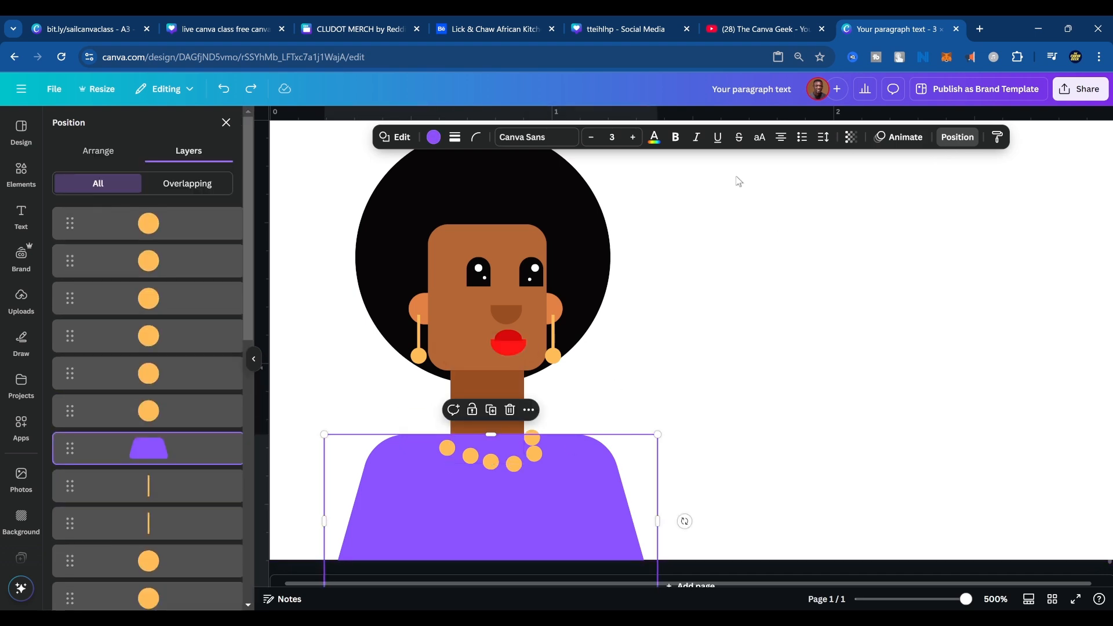
scroll(181, 450, "down", 5)
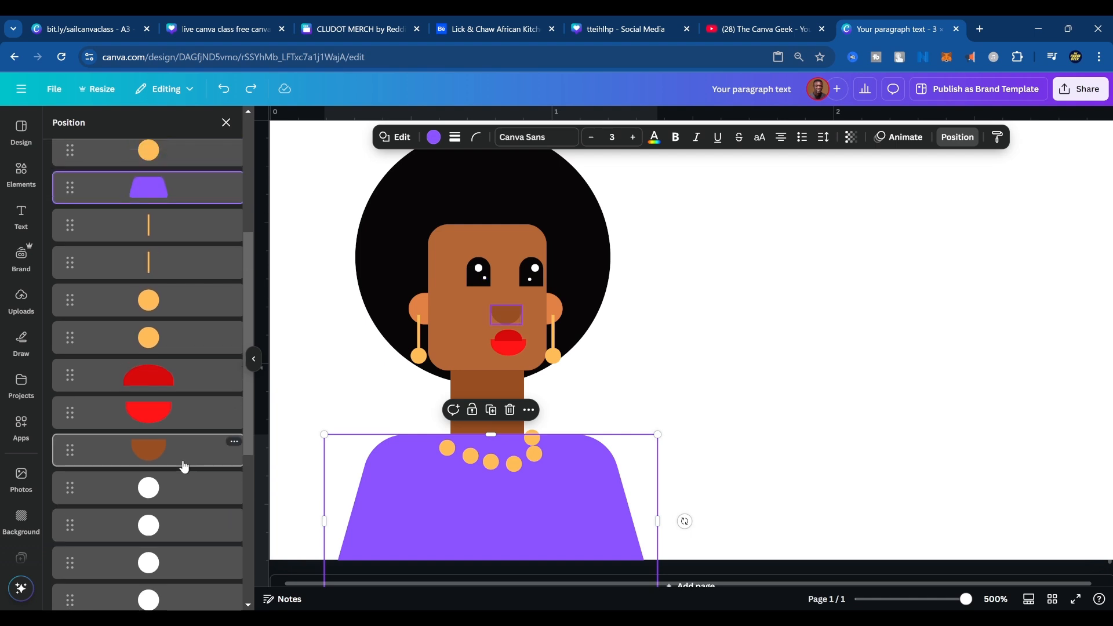
scroll(184, 464, "up", 1)
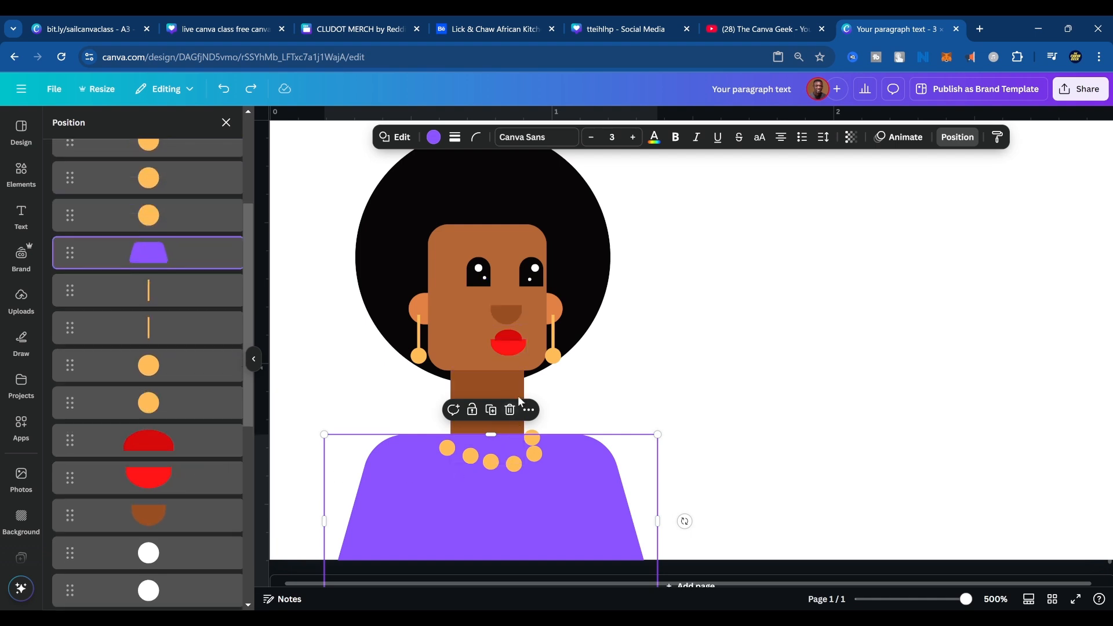
left_click(501, 393, "shift")
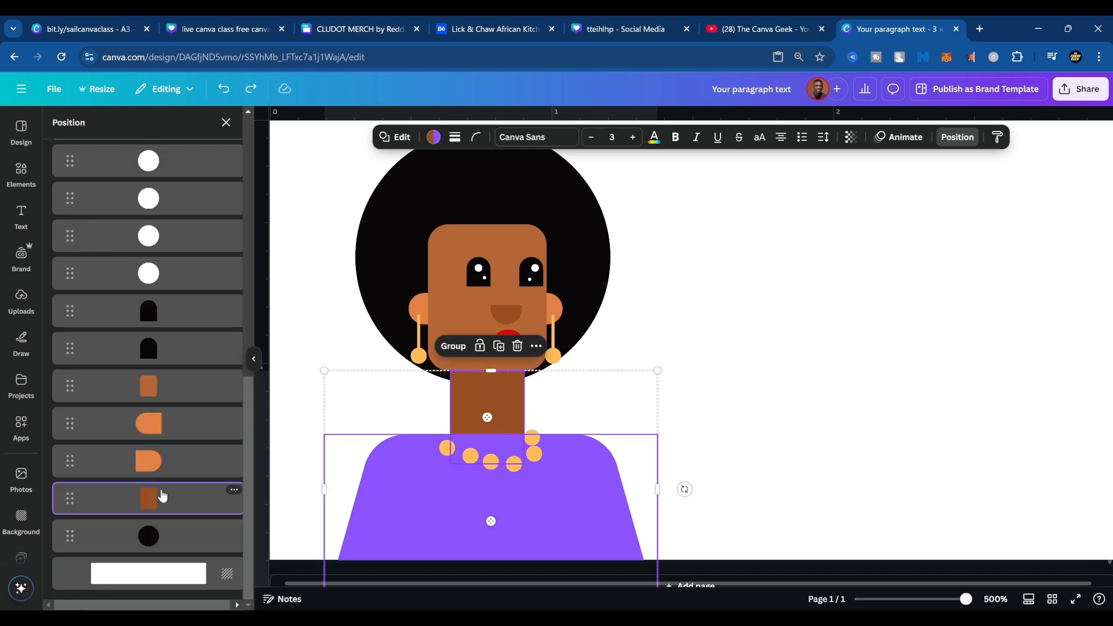
scroll(196, 492, "up", 5)
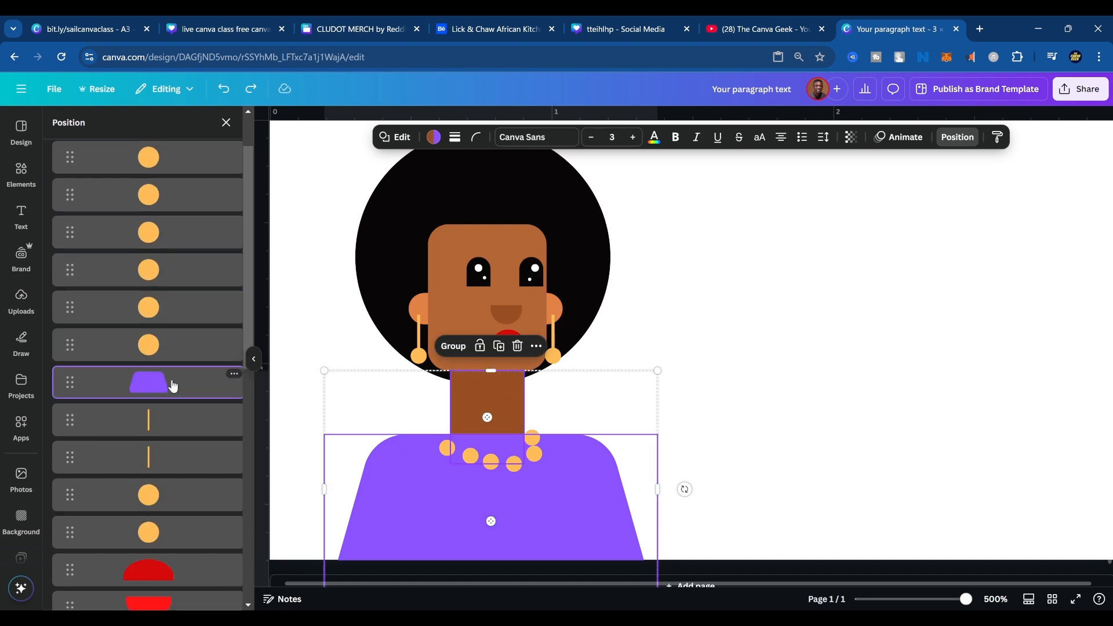
left_click(173, 386)
left_click_drag(178, 387, 175, 514)
left_click(890, 366)
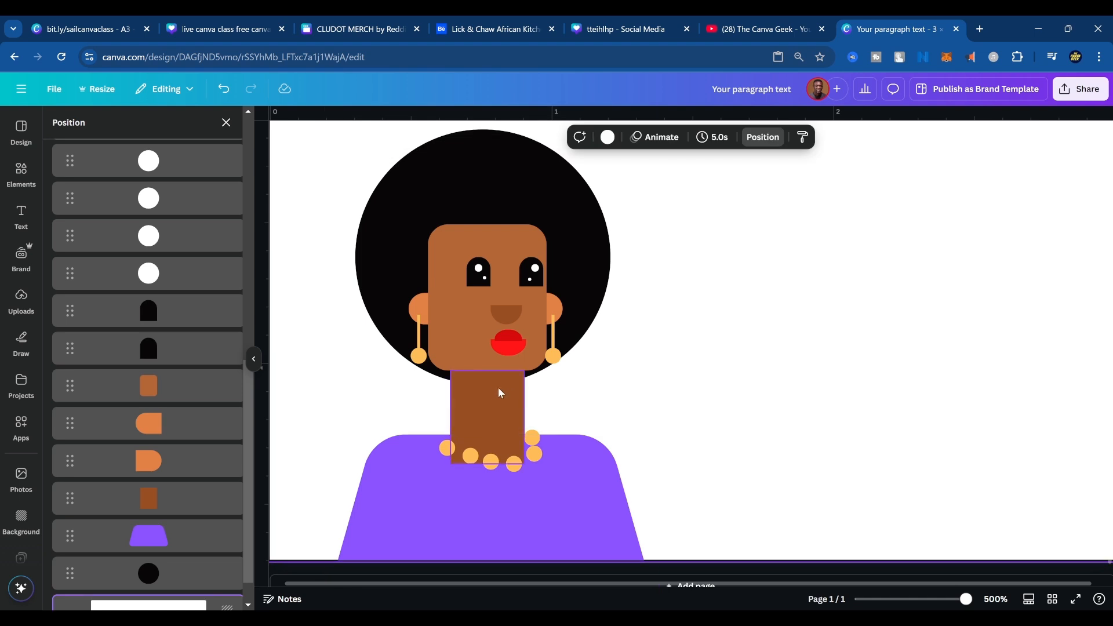
Set the neck rectangle's corner rounding to 20.
left_click(491, 413)
mouse_move(490, 371)
left_mouse_down()
mouse_move(491, 339)
mouse_move(501, 372)
left_mouse_up()
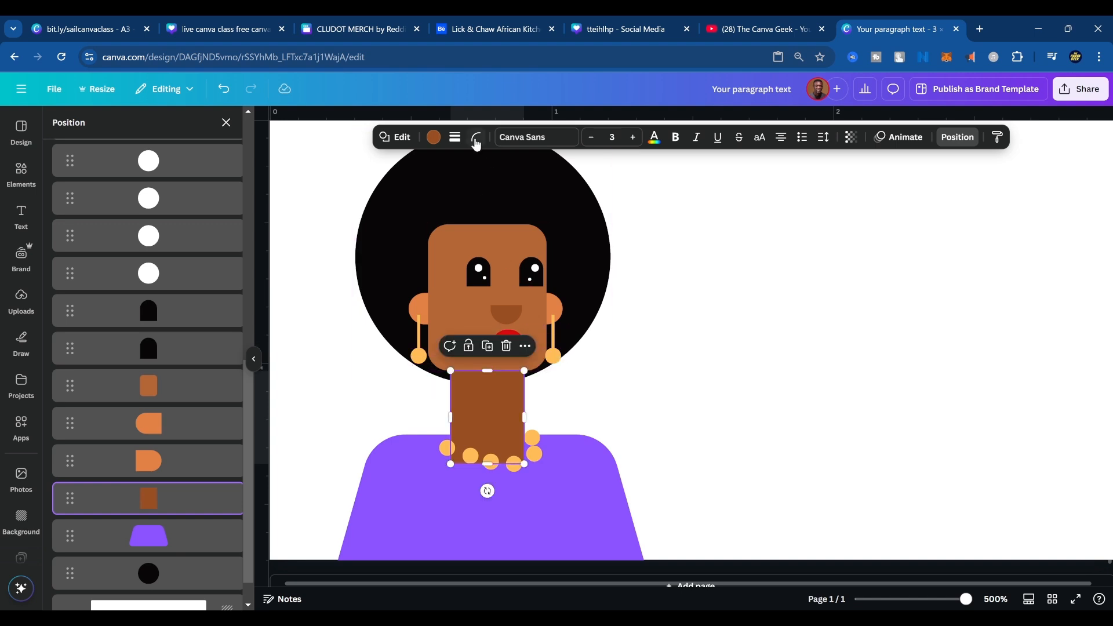
left_click(477, 139)
left_click_drag(416, 186, 431, 186)
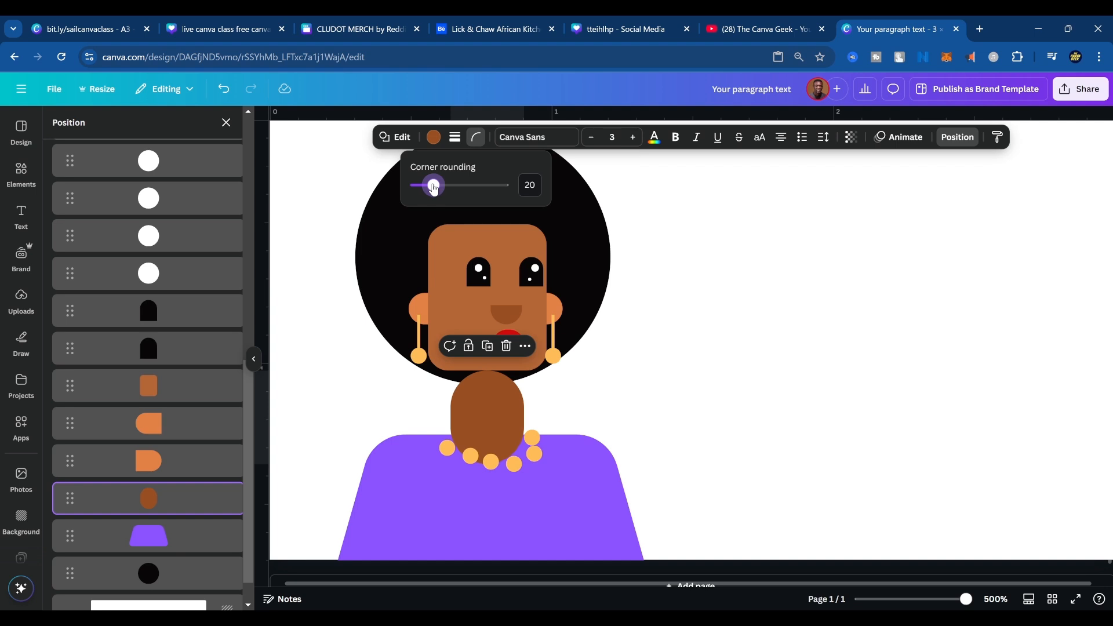
left_click(746, 477)
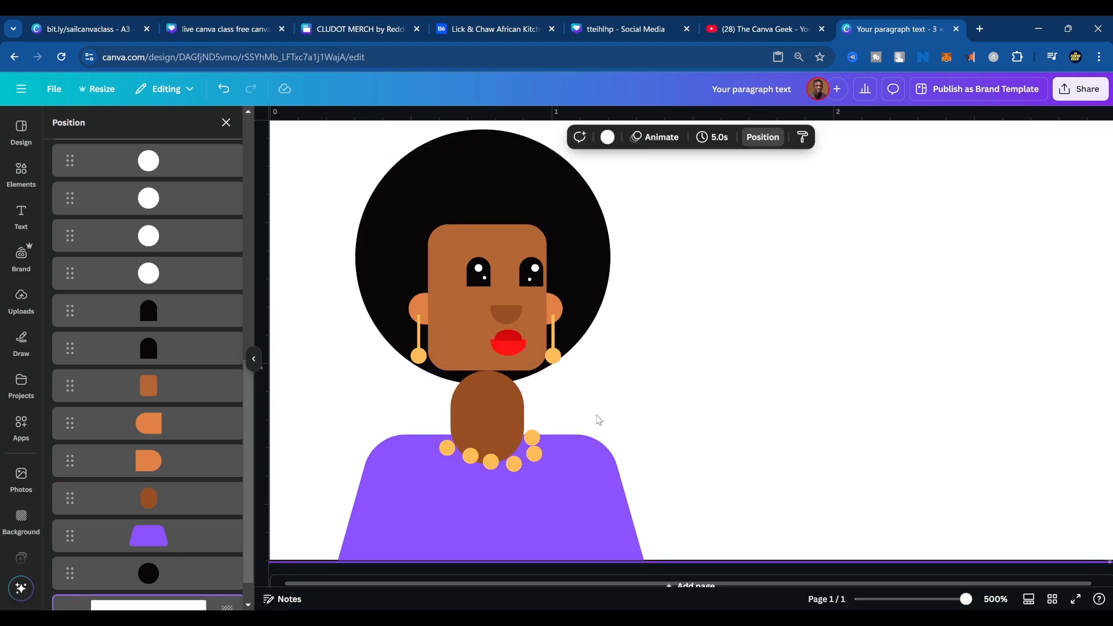
Extend the neck's upper end behind the face and raise the purple torso slightly.
left_click(495, 382)
left_click_drag(491, 371, 499, 336)
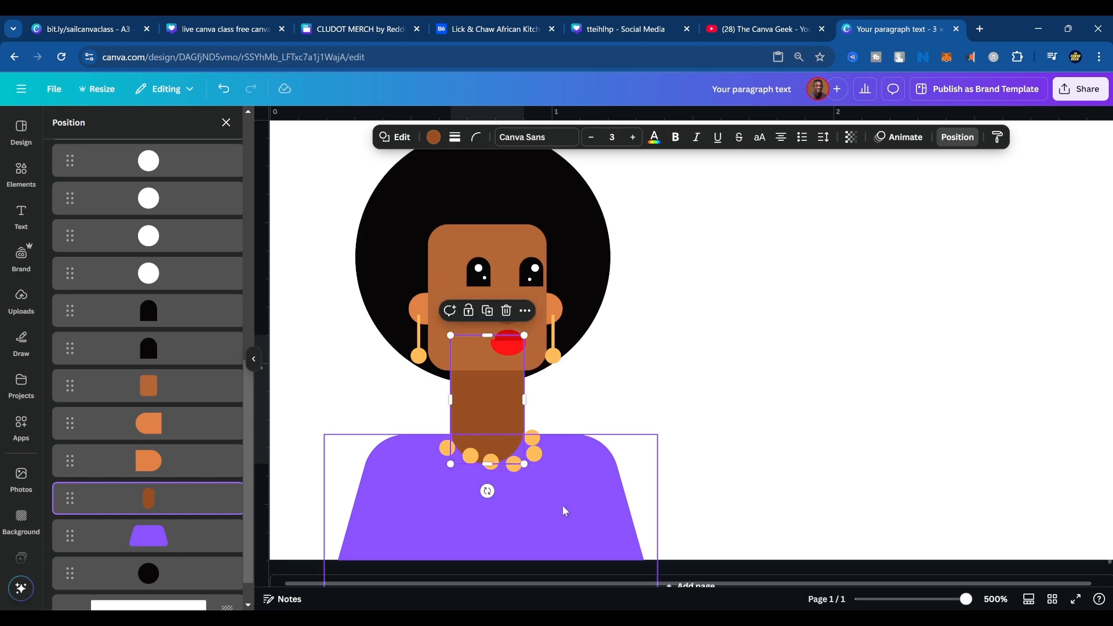
left_click_drag(580, 497, 587, 474)
left_click(784, 411)
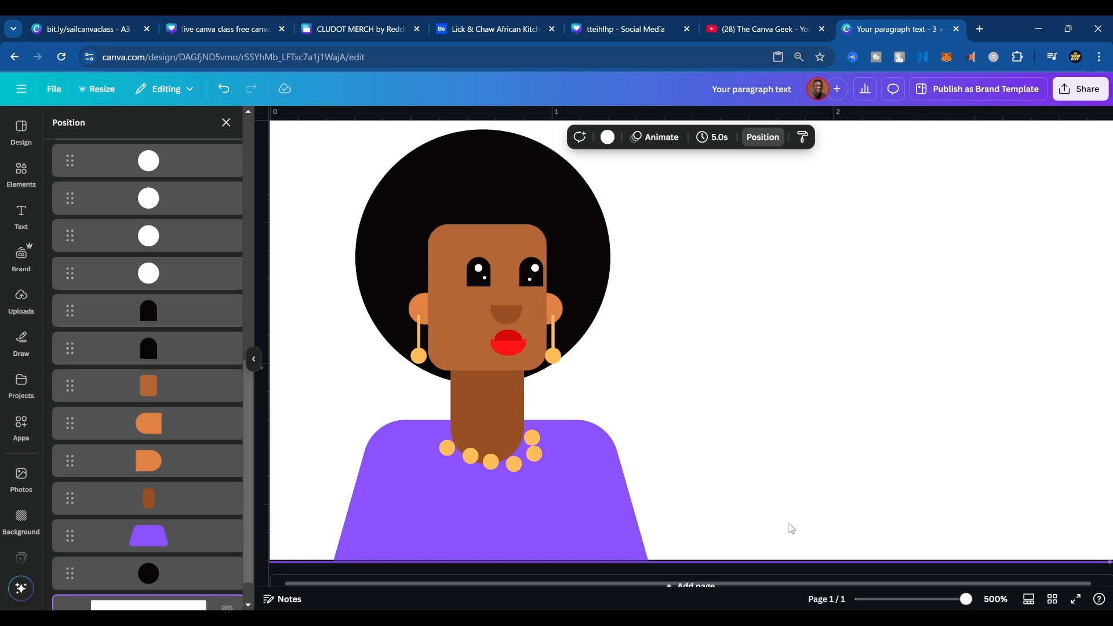
Lower the black hair circle slightly behind the face.
left_click(559, 200)
left_click_drag(559, 199, 560, 201)
left_click(604, 458)
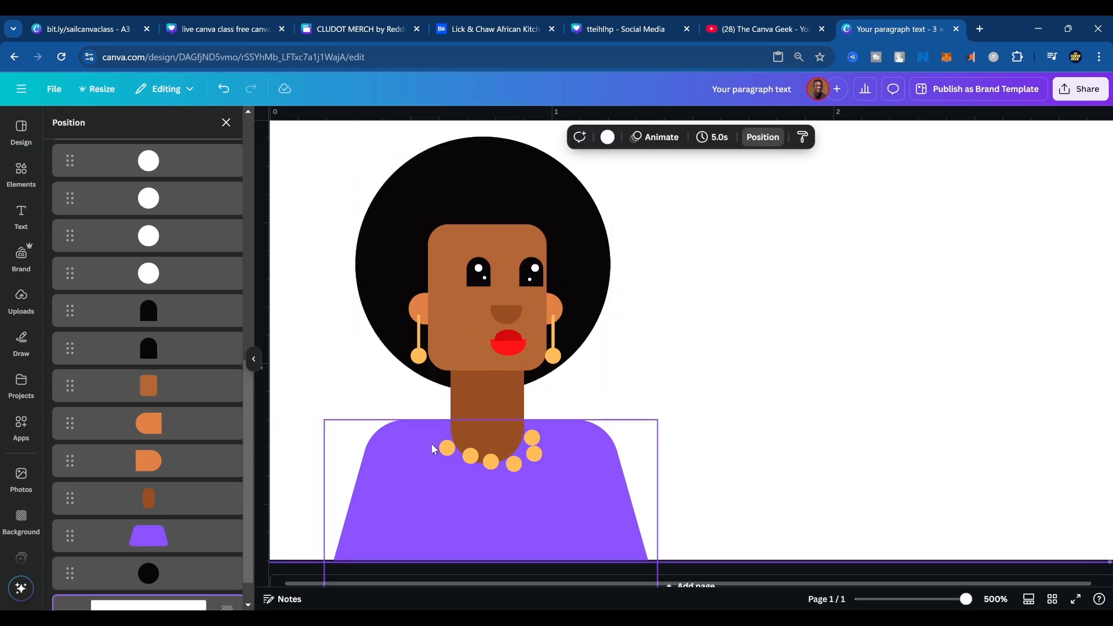
Rearrange the necklace beads along the neck's rounded base, adding duplicates to form an evenly curved string of eight.
left_click_drag(447, 448, 479, 462)
key("ctrl+d")
key("ctrl+d")
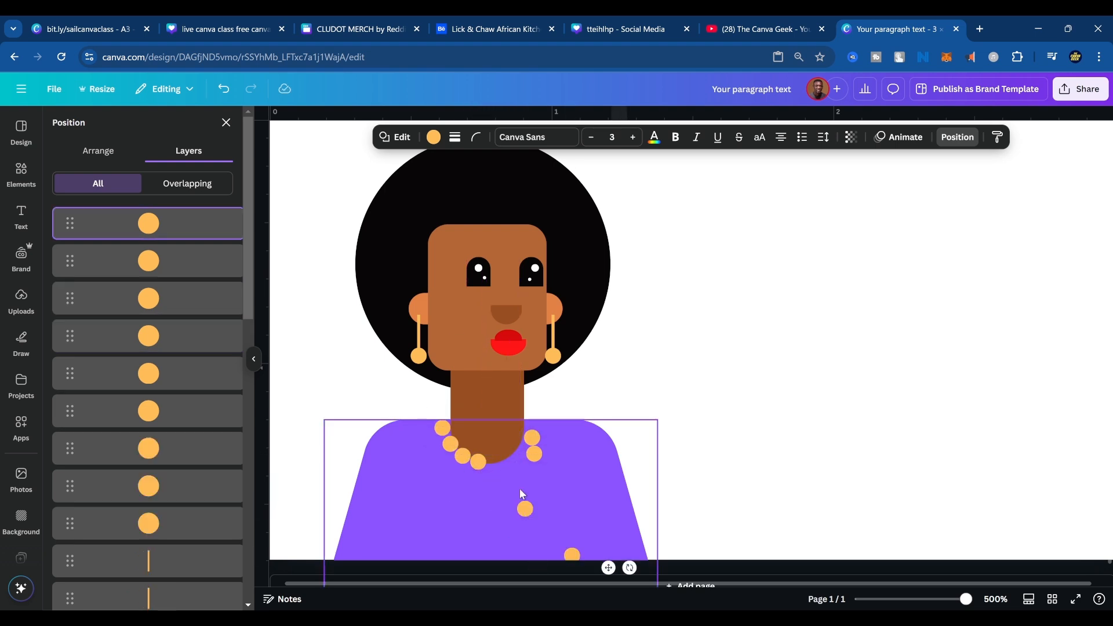
left_click_drag(527, 510, 496, 464)
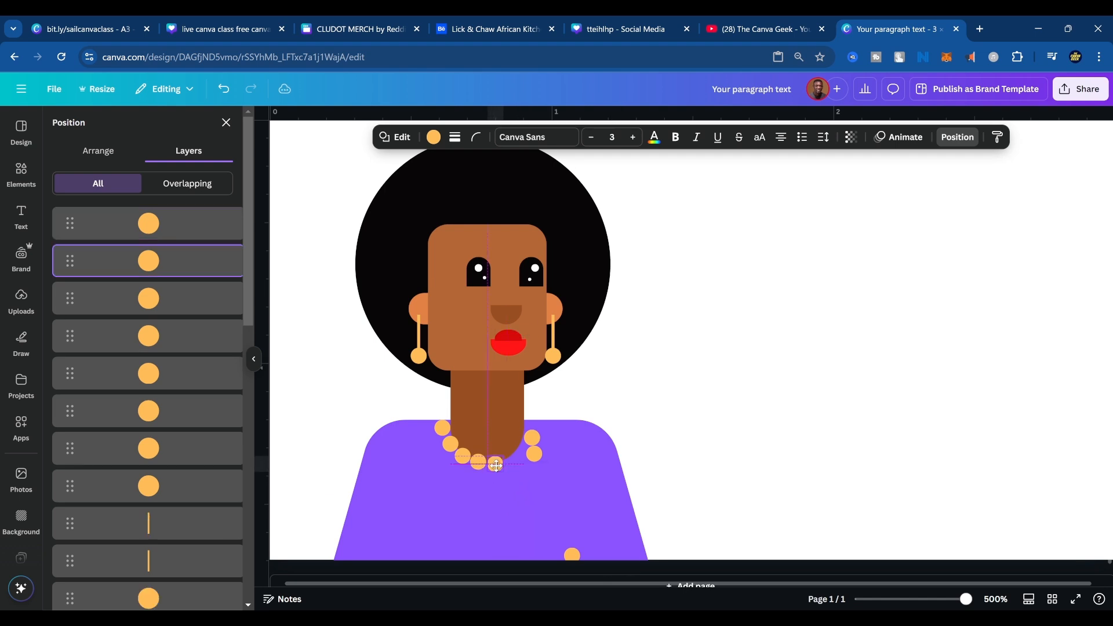
left_click_drag(570, 554, 528, 433)
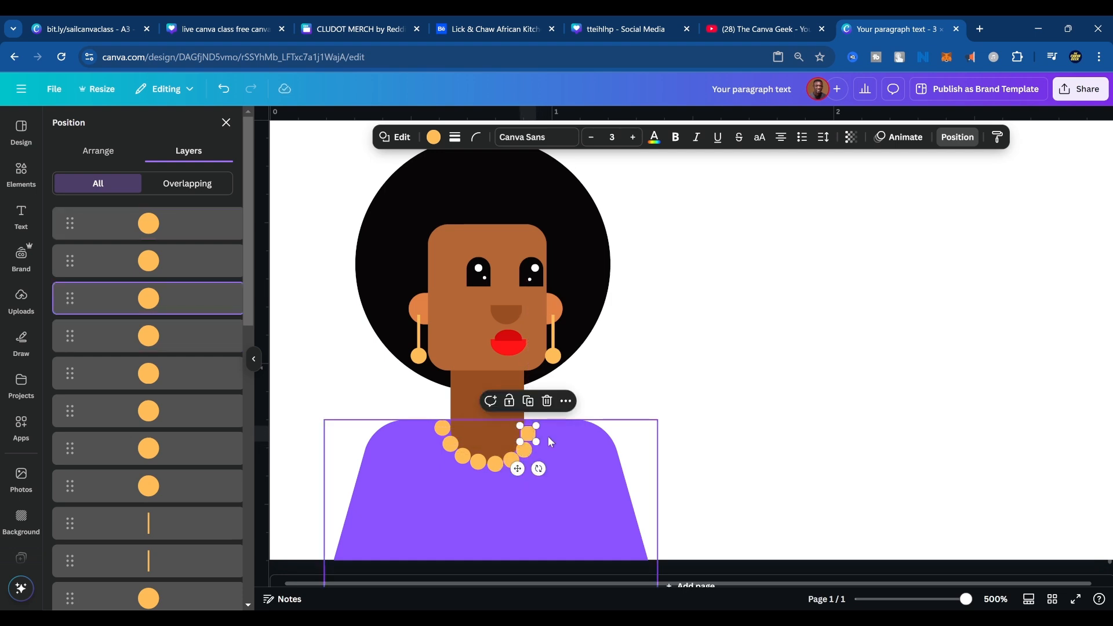
Duplicate the bead at the necklace's right end and place the copy directly above it, extending the string.
key("ctrl+d")
left_click_drag(567, 481, 524, 435)
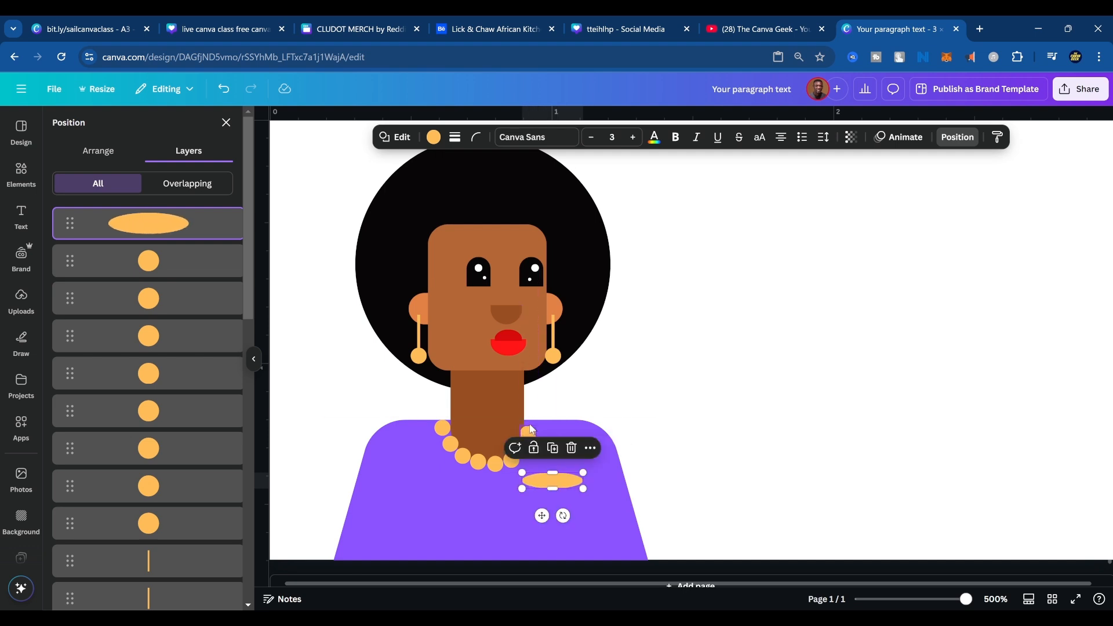
key("ctrl+z")
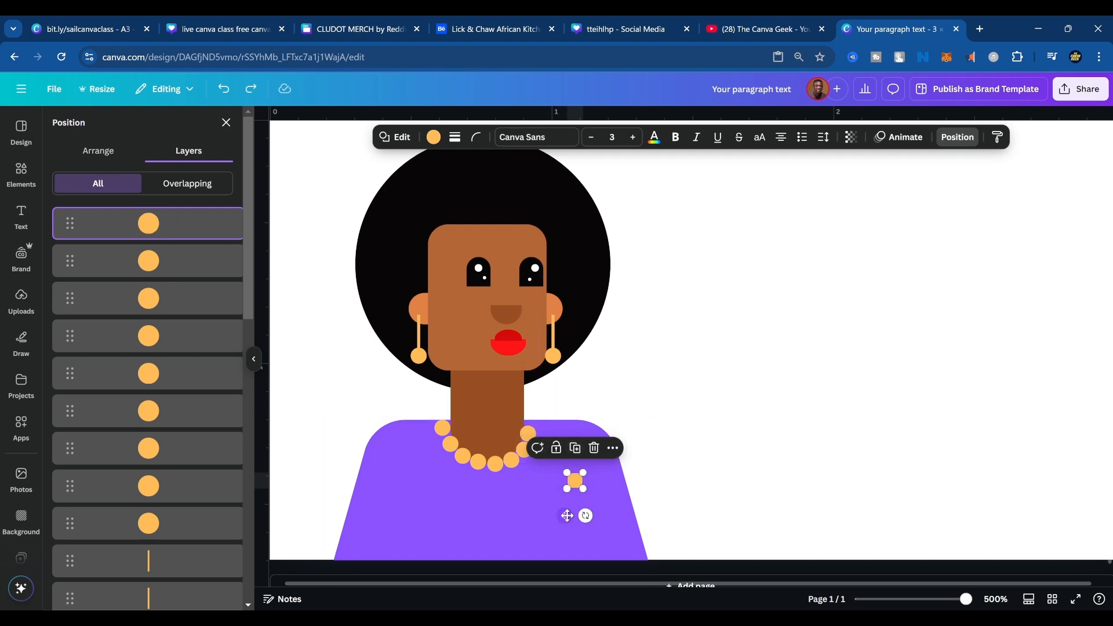
left_click_drag(564, 516, 520, 456)
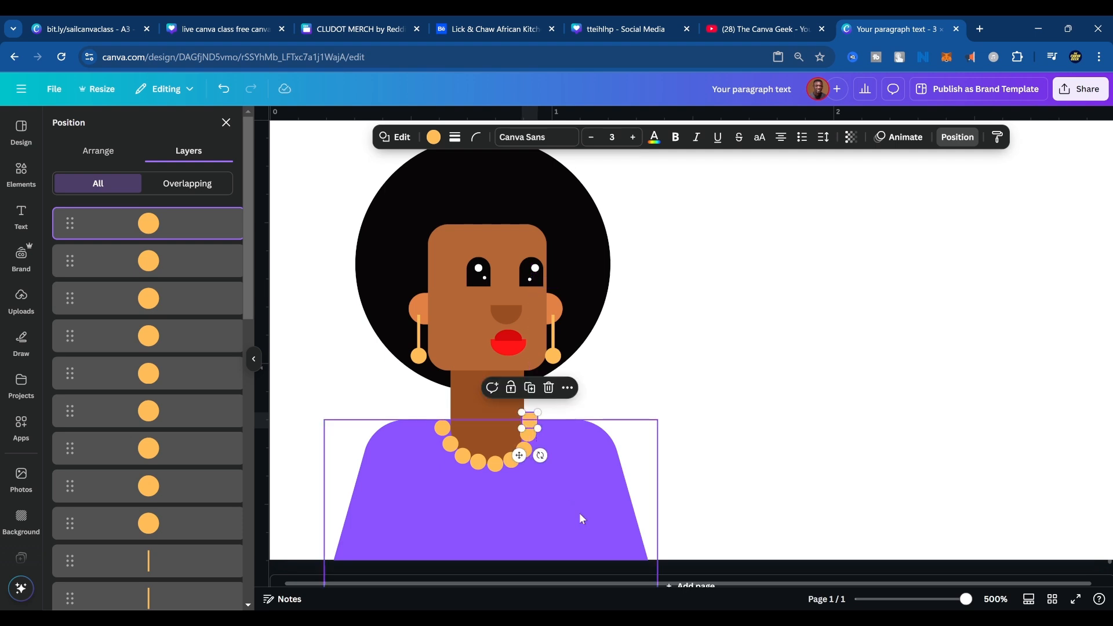
Nudge the beads on both sides and at the base of the necklace to even out their curve around the neck.
left_click(770, 393)
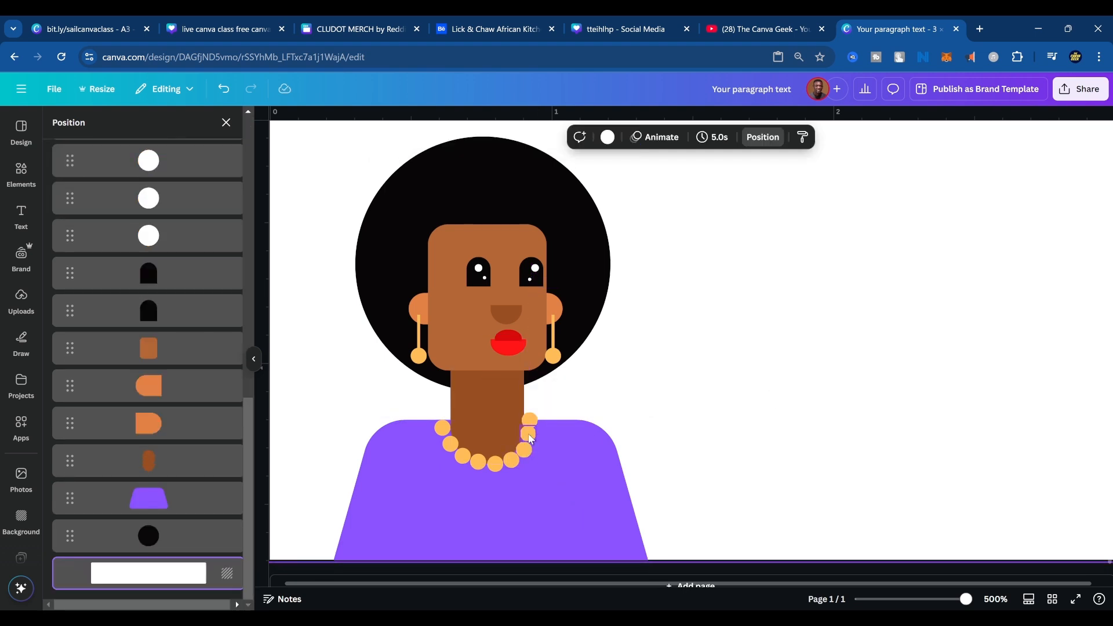
left_click(529, 438)
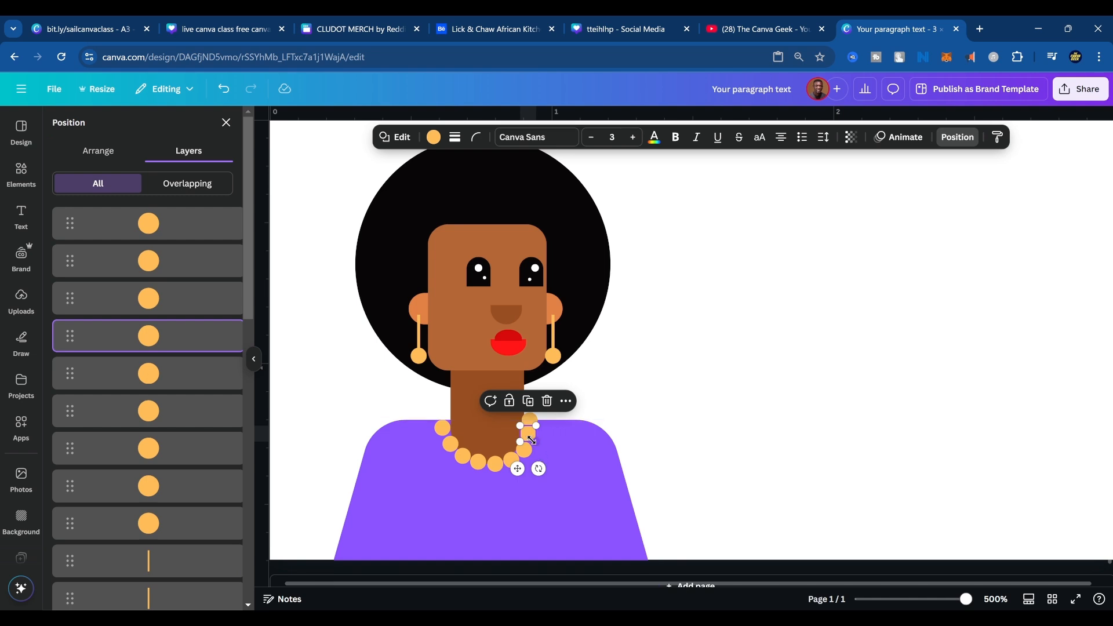
left_click_drag(532, 442, 533, 444)
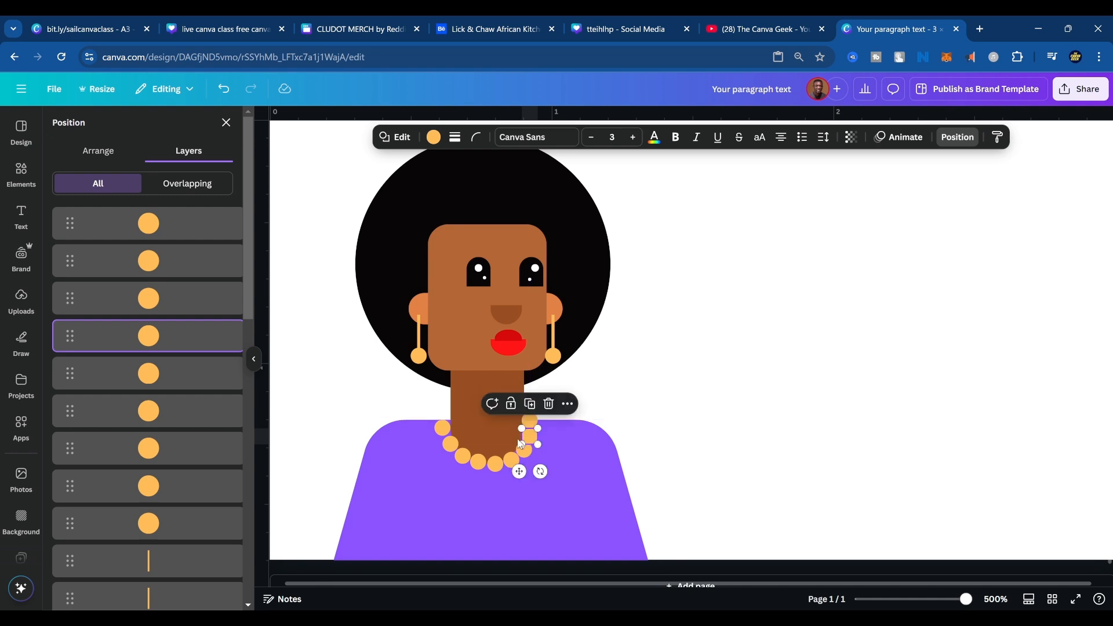
left_click(441, 428)
left_click_drag(440, 428, 492, 468)
left_click(495, 466)
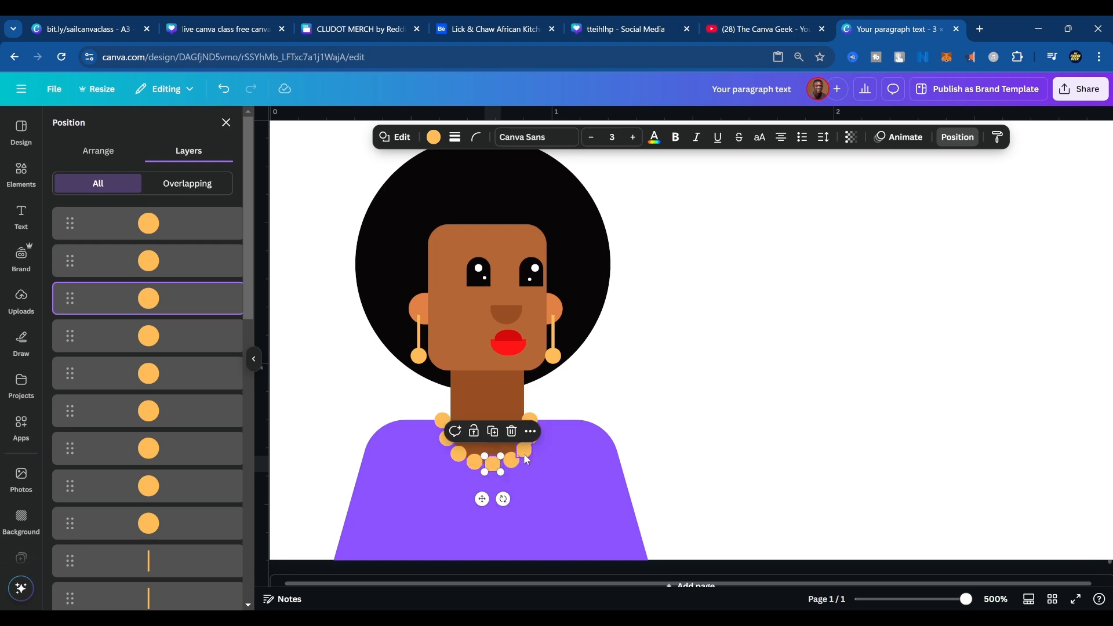
Duplicate a necklace bead and enlarge the copy into a big circle on the right side of the torso.
left_click(621, 518)
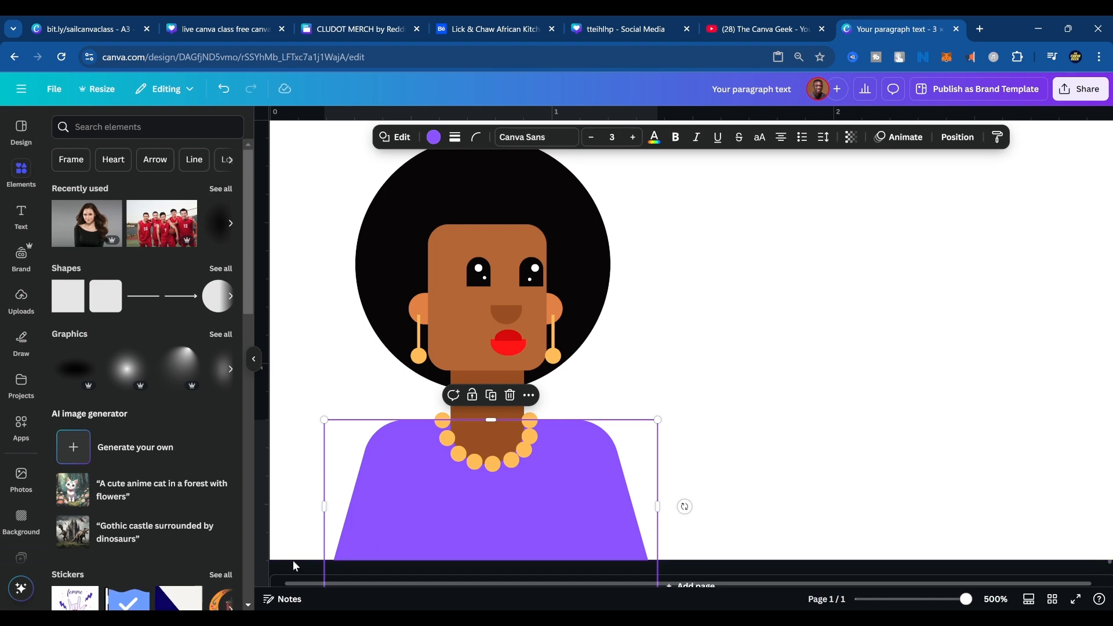
left_click(458, 459)
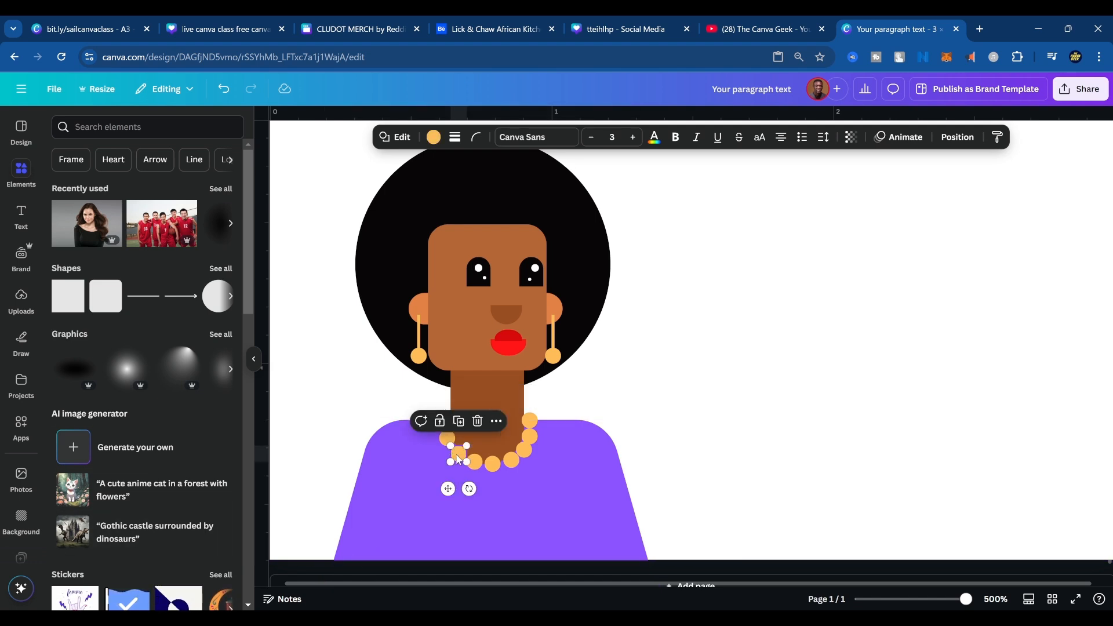
left_click_drag(457, 459, 582, 509)
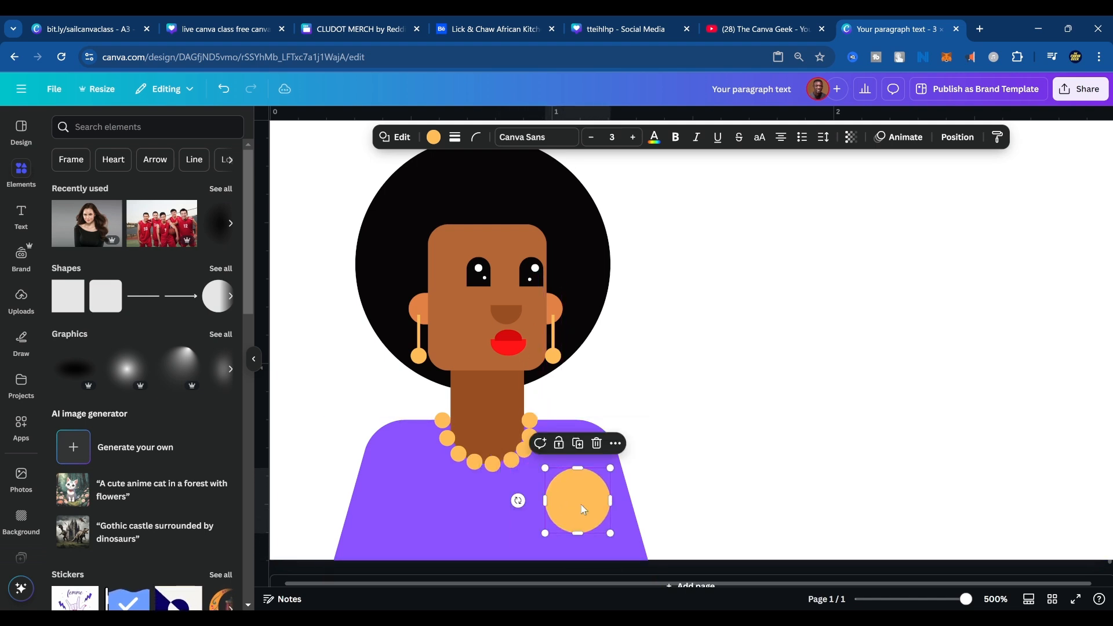
Recolor the torso to a darker purple and the large circle on it to the light purple #8C52FF.
left_click(434, 137)
left_click(388, 490)
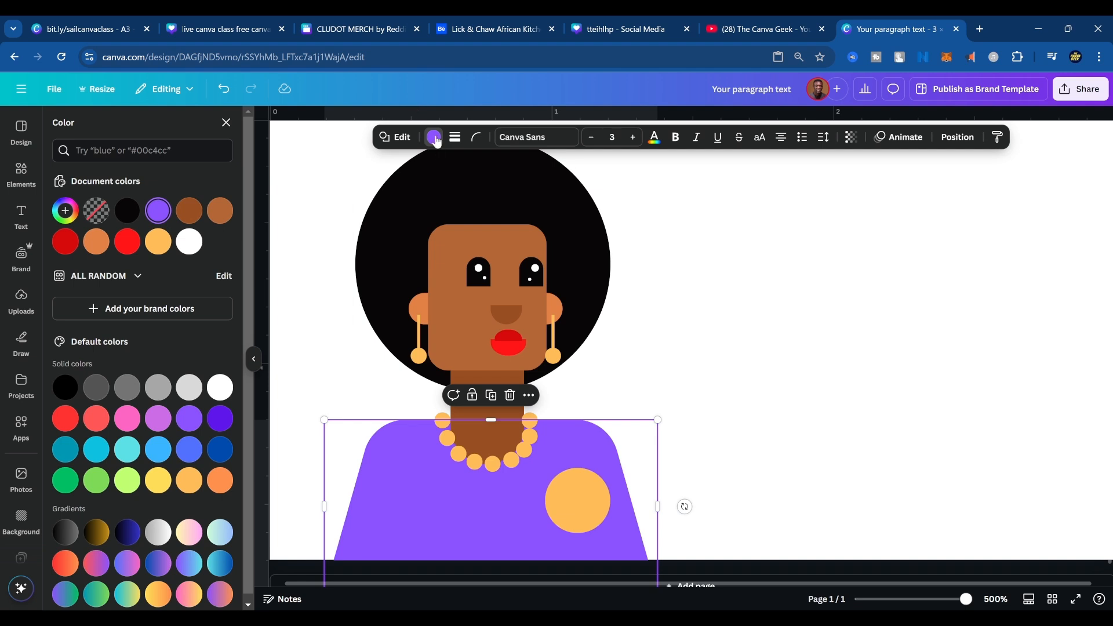
left_click(63, 214)
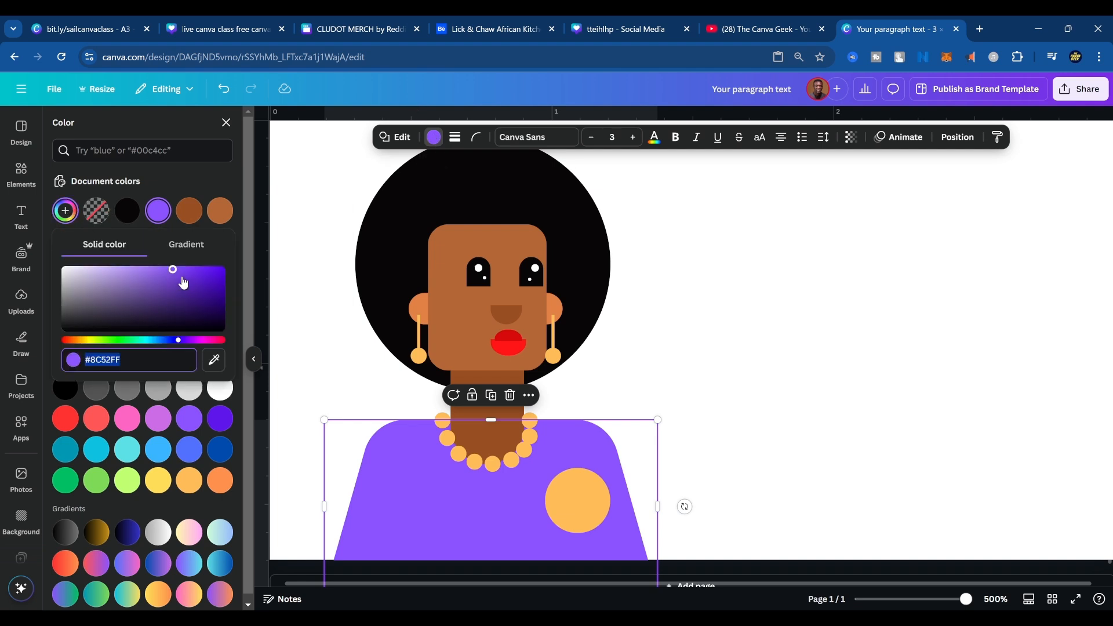
left_click_drag(183, 282, 197, 285)
left_click(555, 491)
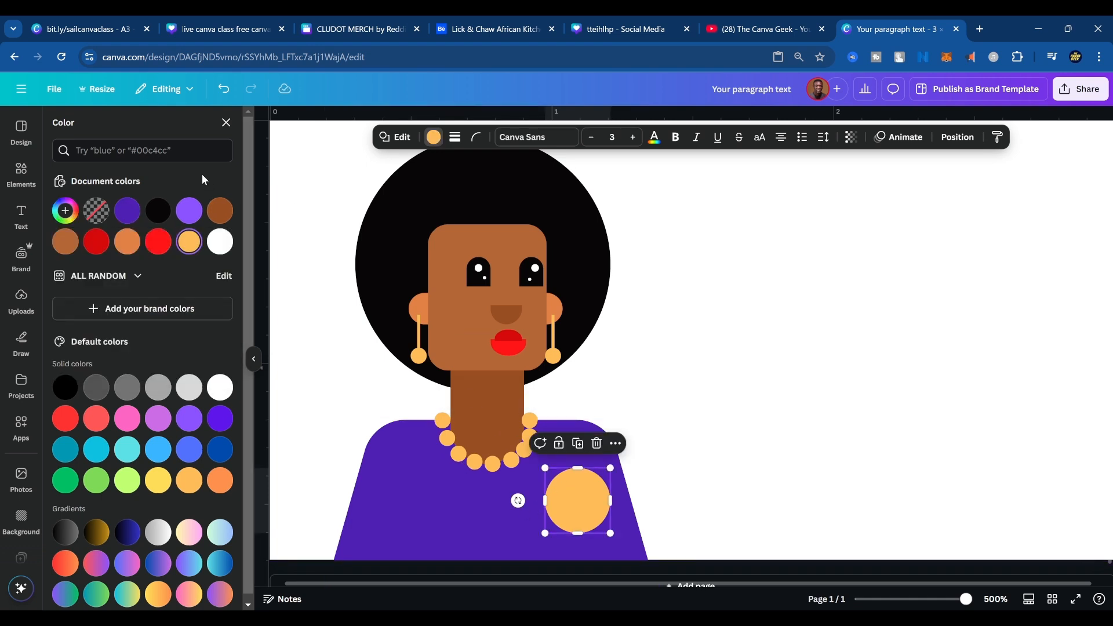
left_click(189, 211)
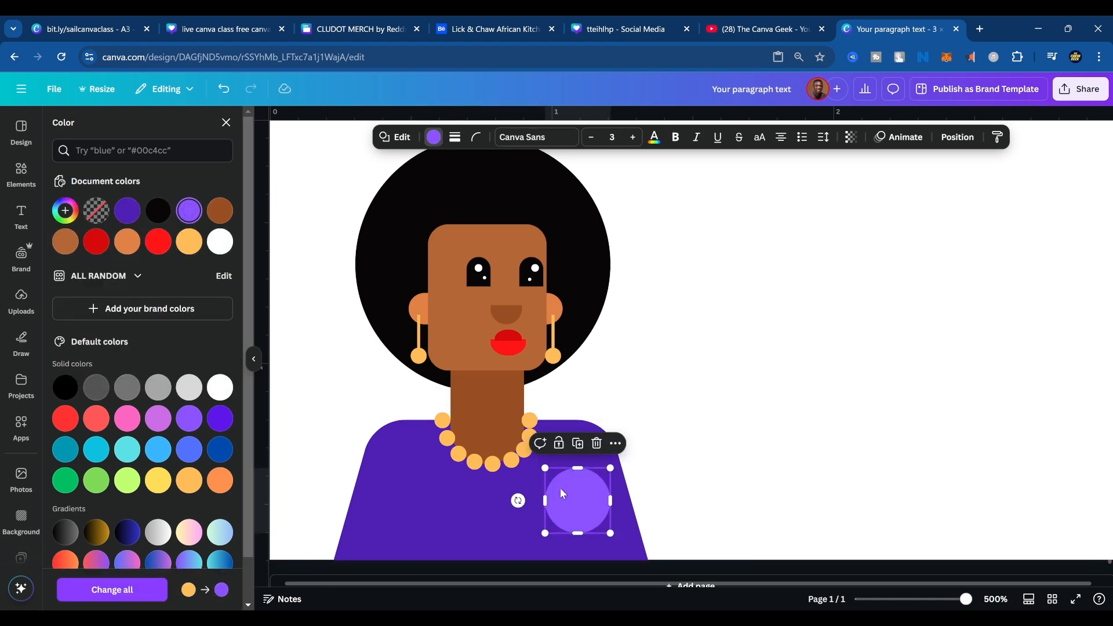
Shrink the light purple circle slightly and scatter duplicates across the torso and its lower edge as polka dots.
left_click_drag(561, 488, 611, 528)
left_click_drag(552, 502, 552, 502)
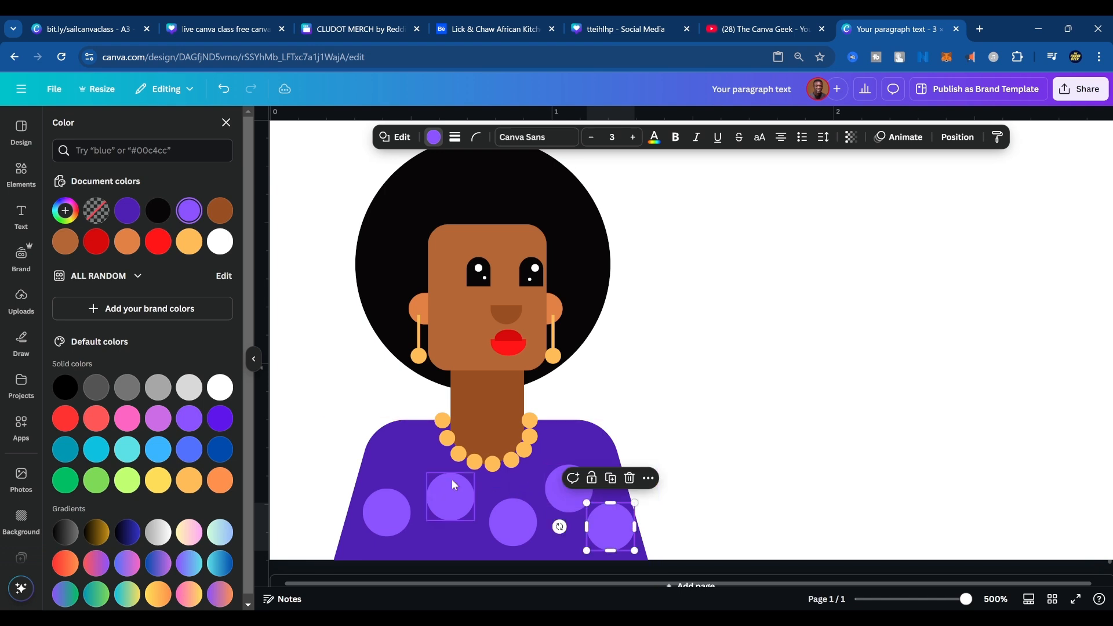
left_click_drag(389, 518, 569, 448)
left_click_drag(568, 503, 565, 505)
left_click_drag(499, 538, 446, 557)
left_click_drag(520, 534, 568, 563)
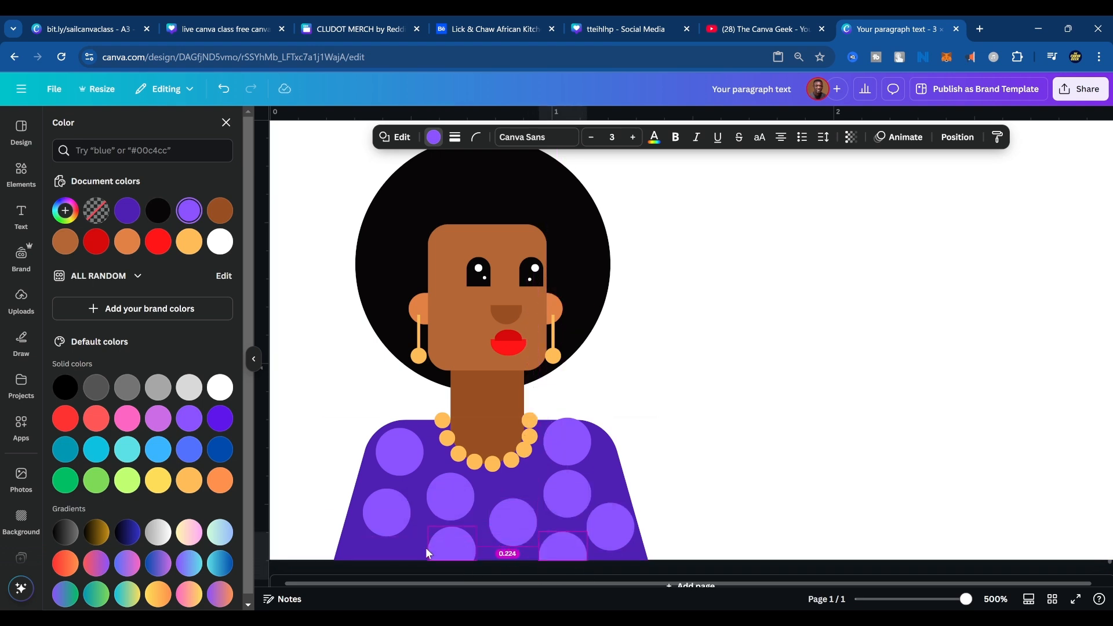
left_click_drag(447, 544, 365, 566)
Reposition the two dots below the right shoulder and add two duplicate dots beside the neck, overlapping the necklace.
left_click_drag(567, 436, 580, 446)
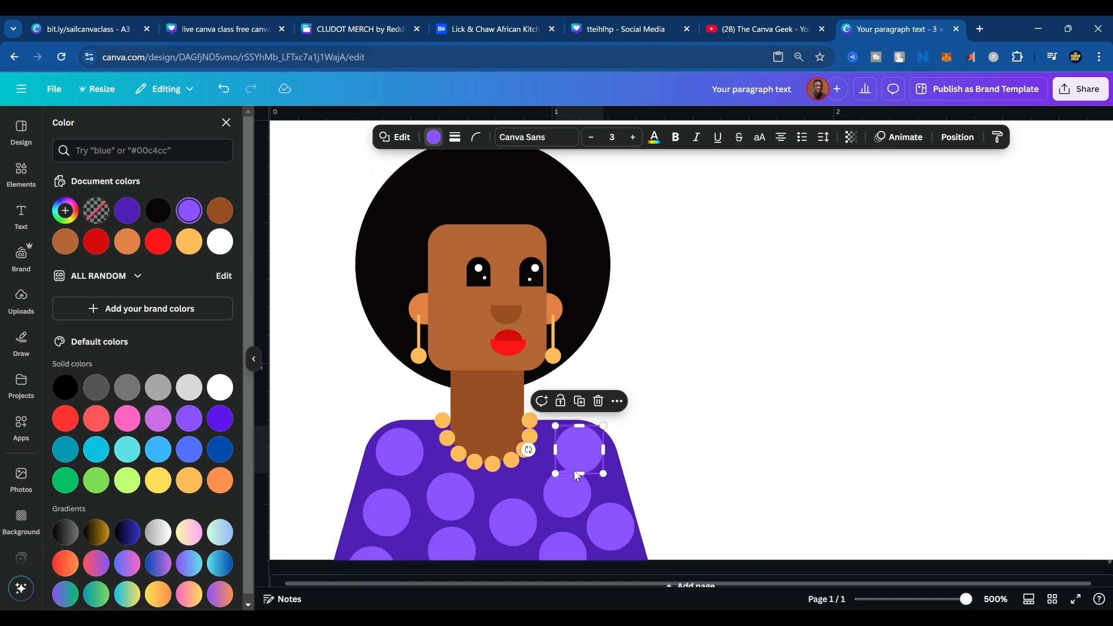
left_click_drag(569, 493, 563, 499)
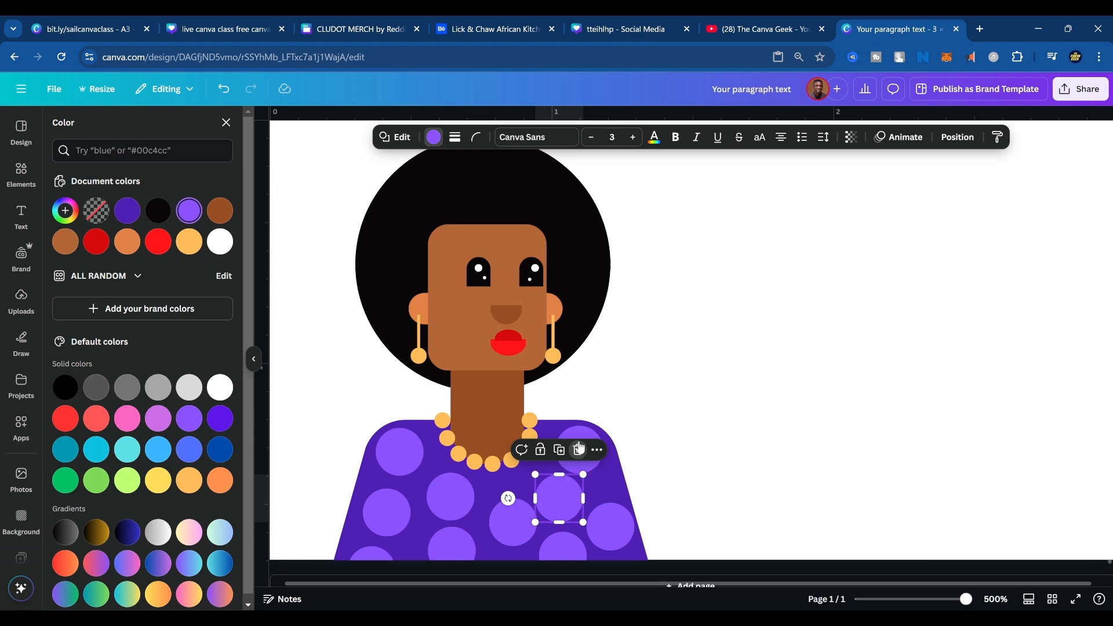
left_click(665, 443)
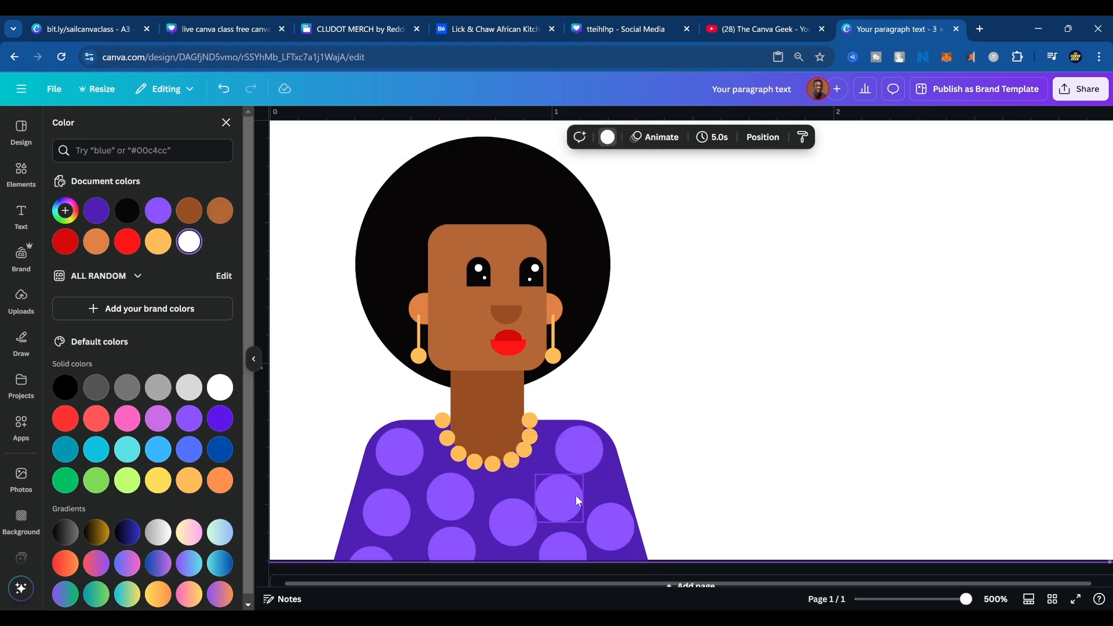
left_click_drag(564, 500, 452, 449)
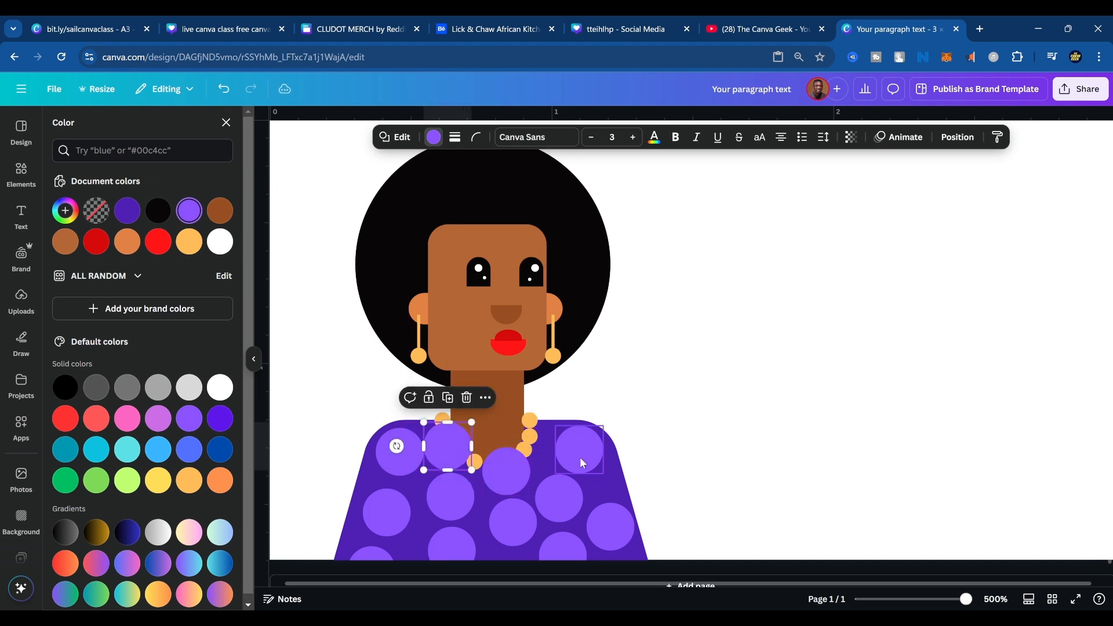
left_click_drag(525, 475, 535, 466)
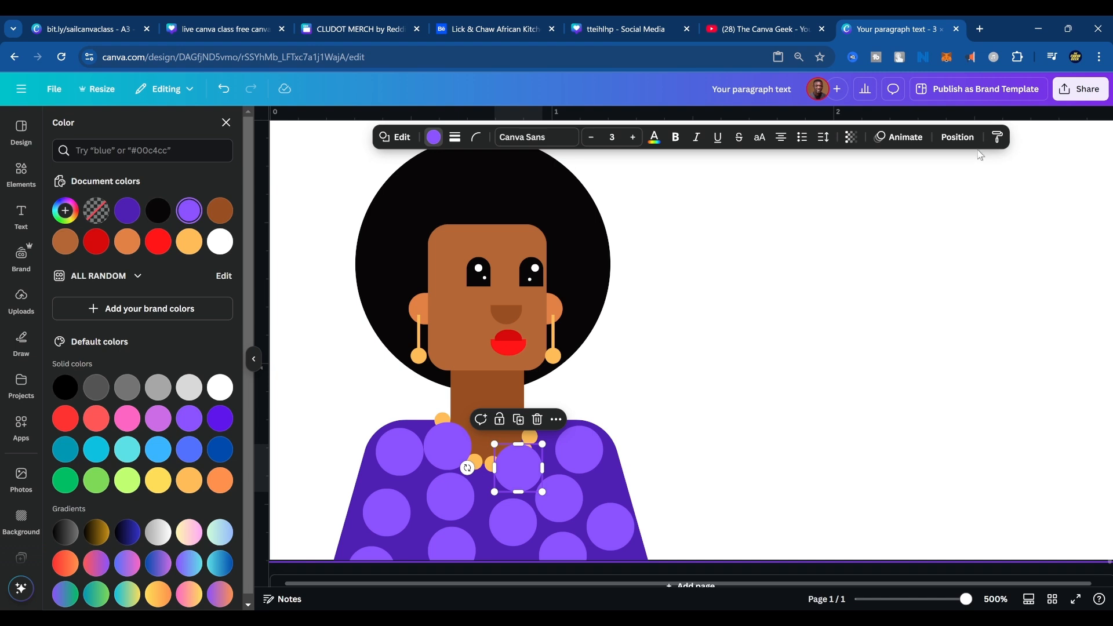
Lower the two dots overlapping the necklace in the layer order to sit behind the beads they cover.
left_click(963, 139)
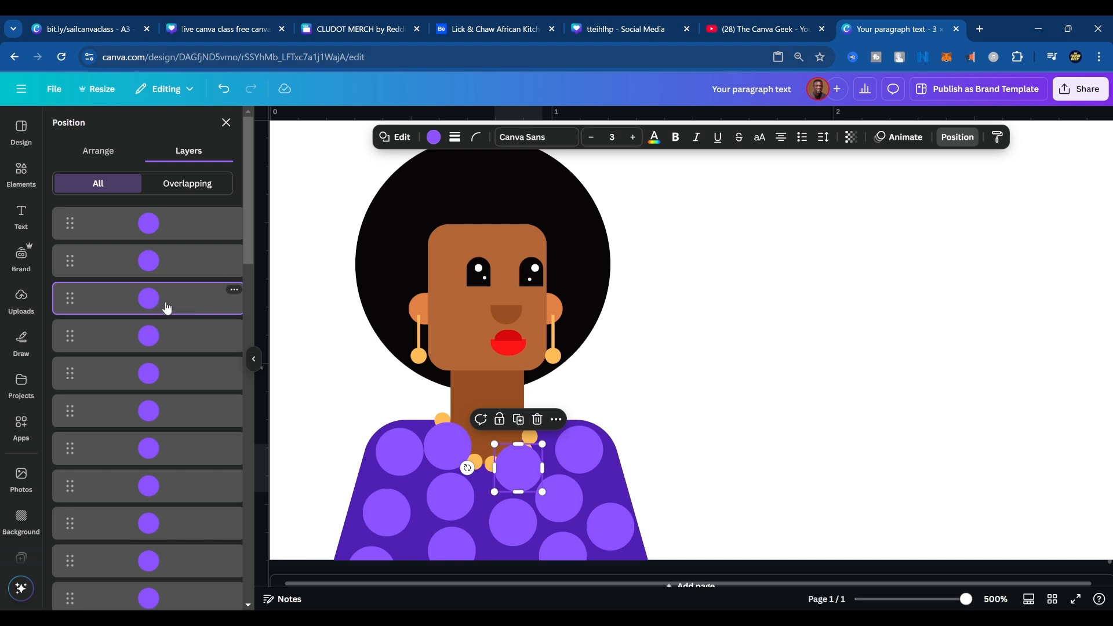
left_click_drag(170, 311, 171, 526)
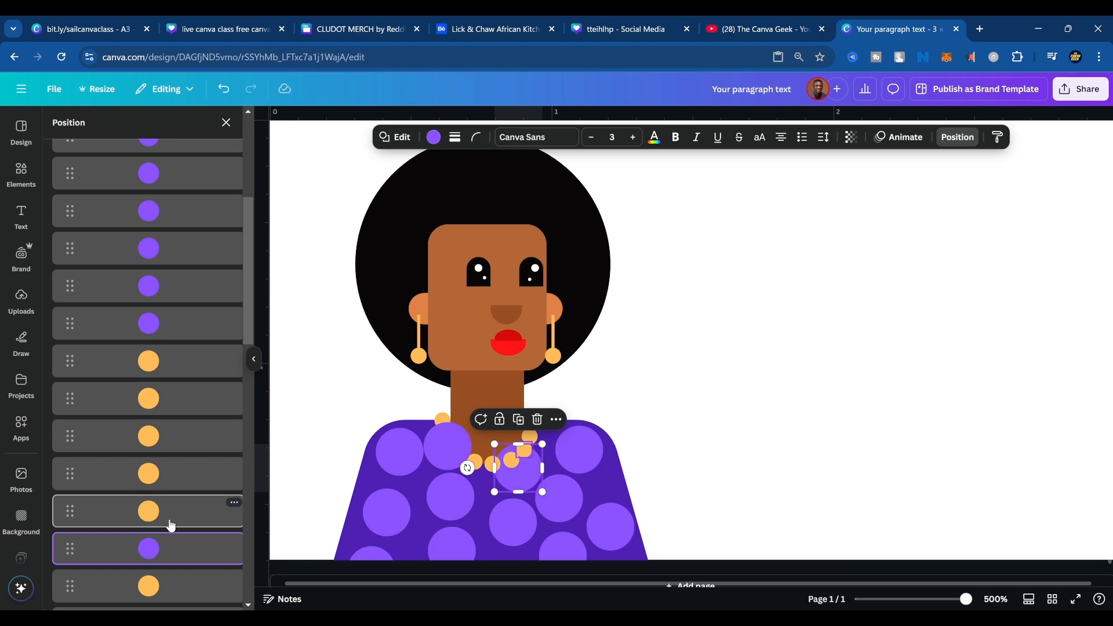
left_click(450, 443)
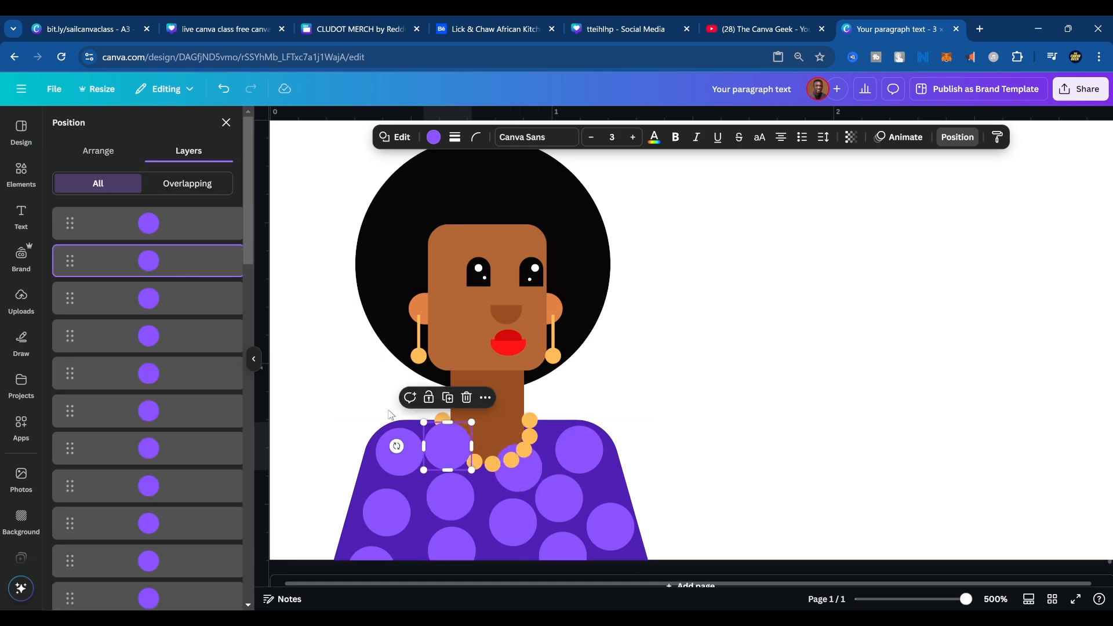
left_click_drag(139, 259, 169, 538)
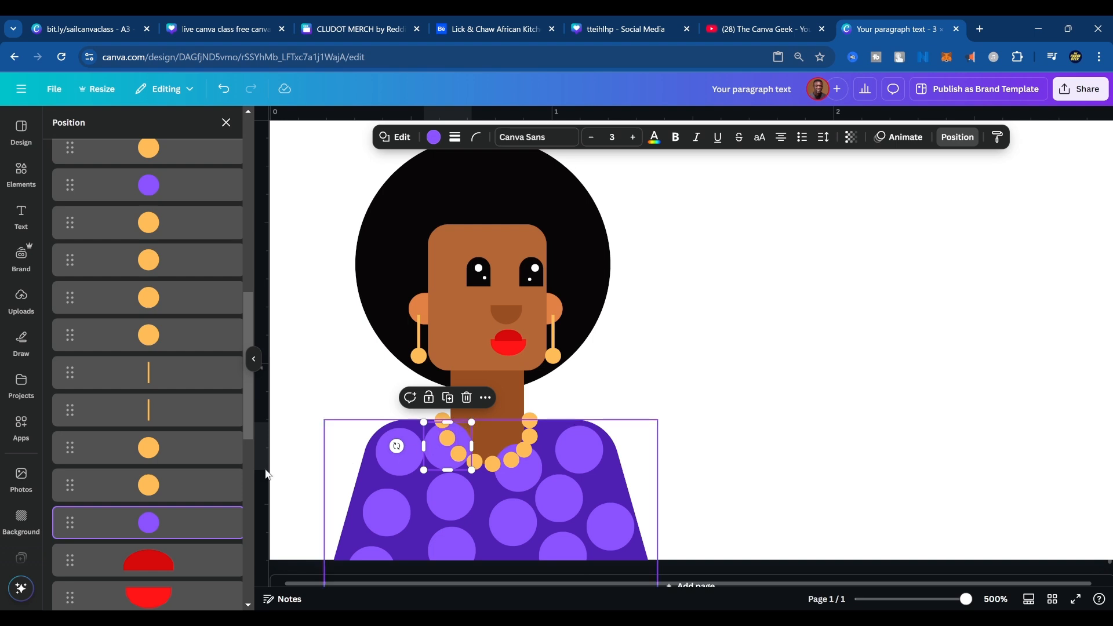
Move the dot at the necklace's right and the dot on the left sleeve below the neck layer, just above the torso.
left_click(160, 194)
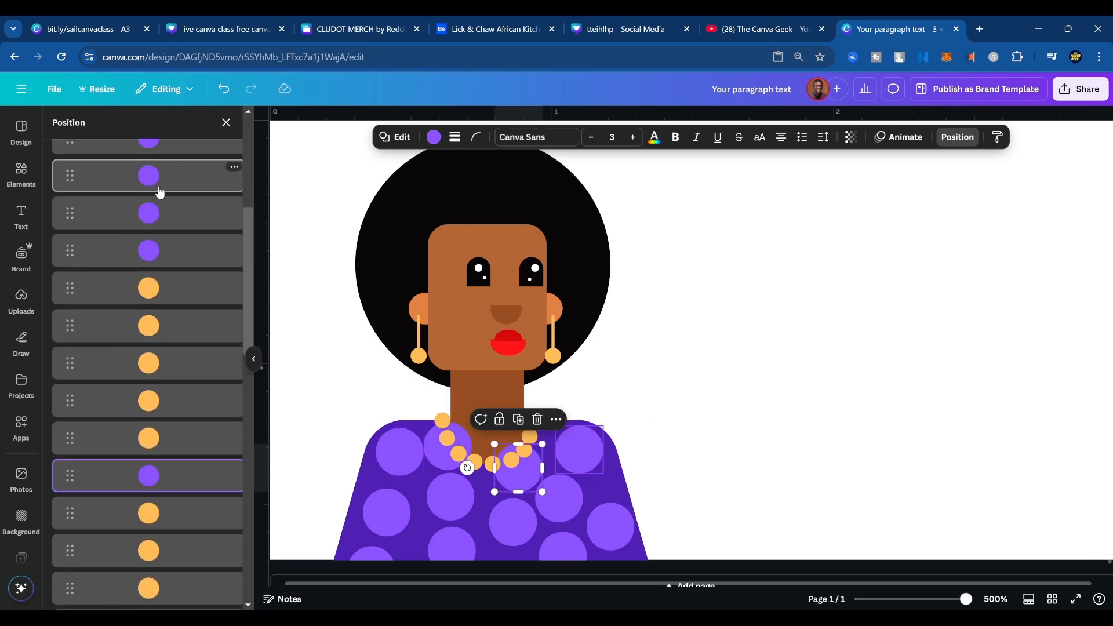
left_click(162, 262)
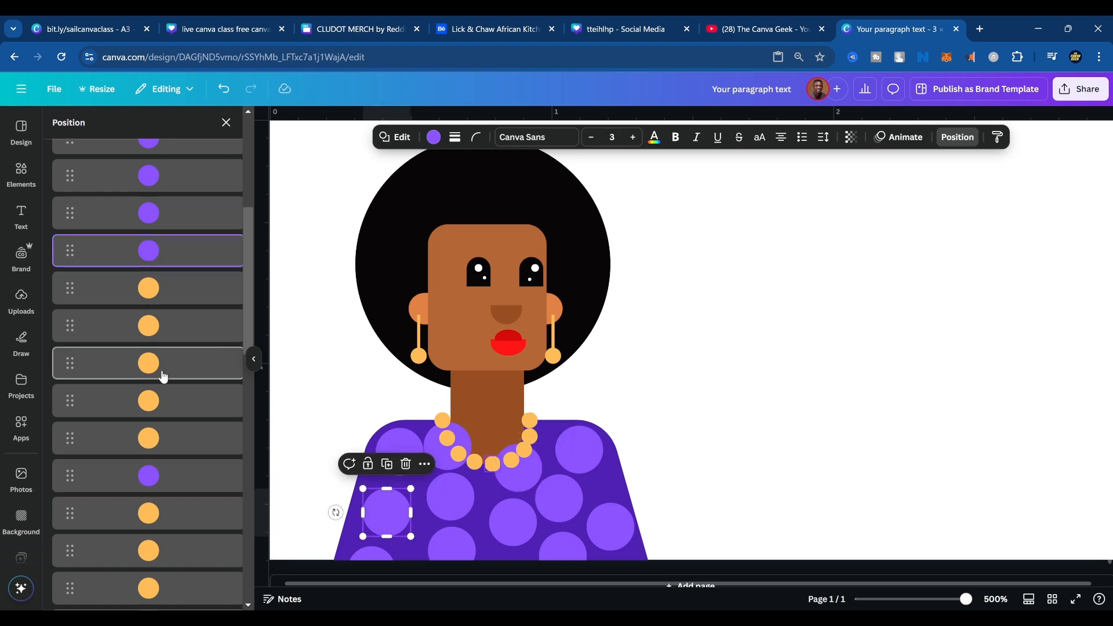
left_click(133, 472, "shift")
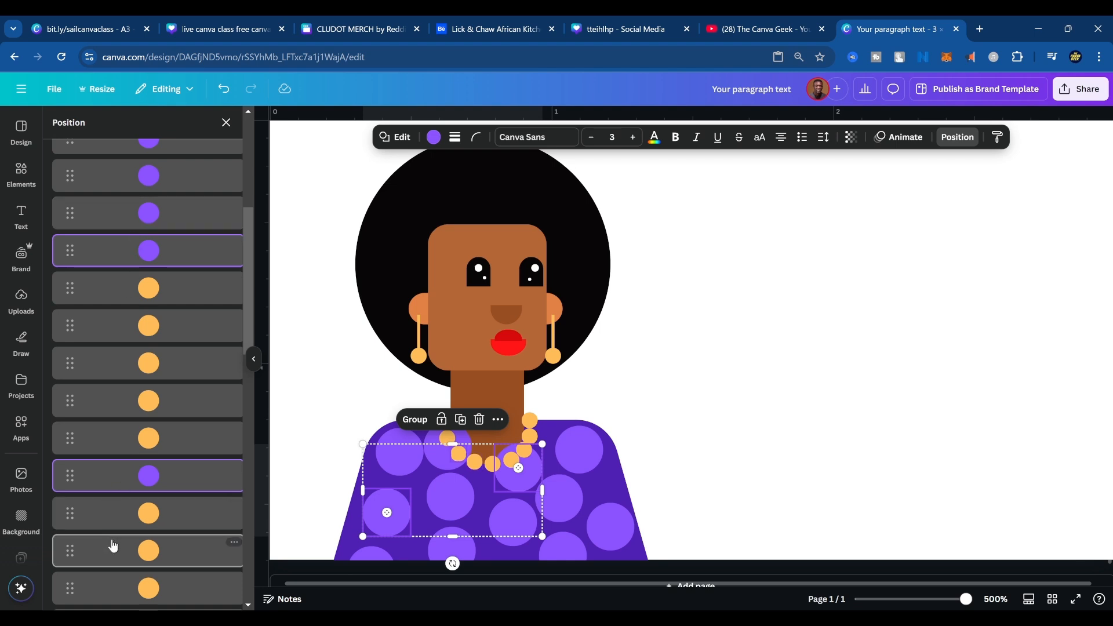
left_click_drag(108, 484, 129, 372)
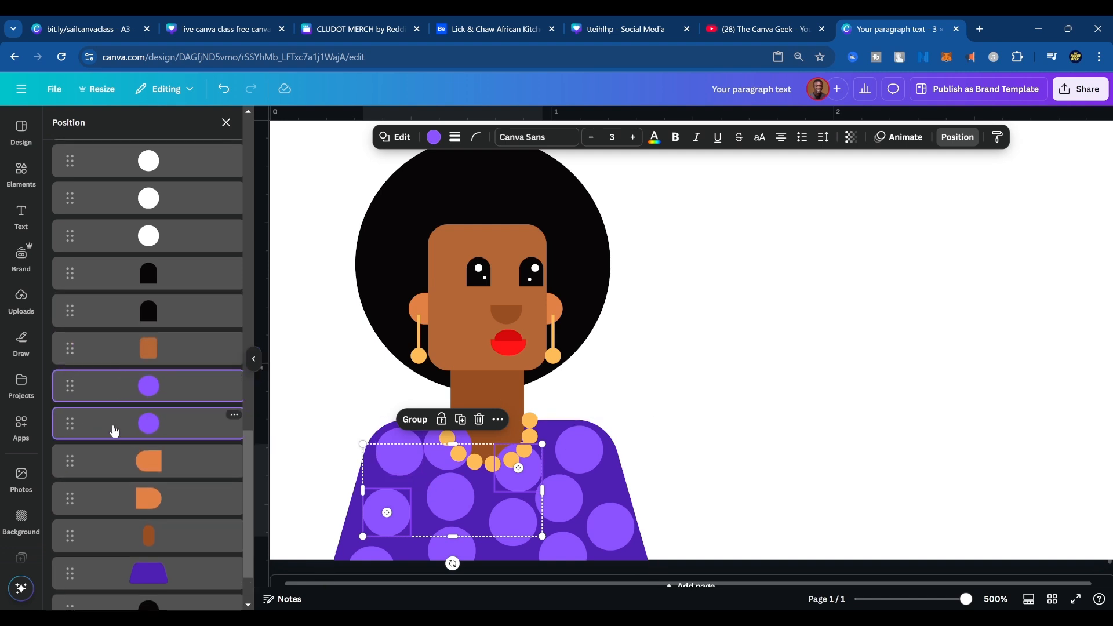
left_click_drag(114, 430, 111, 547)
left_click_drag(111, 542, 112, 523)
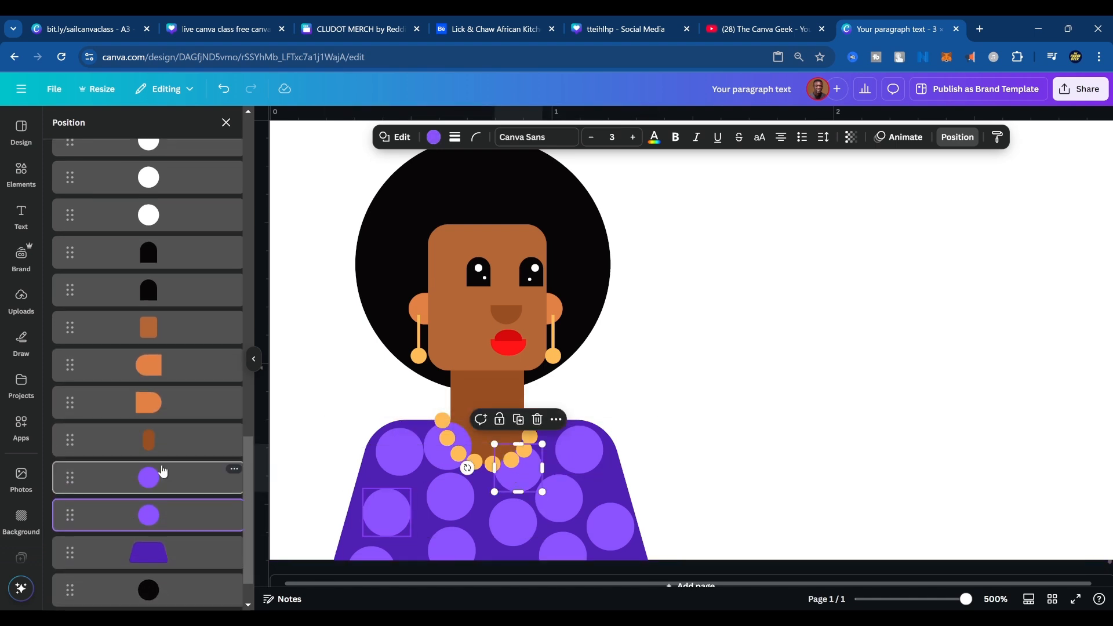
scroll(125, 525, "down", 1)
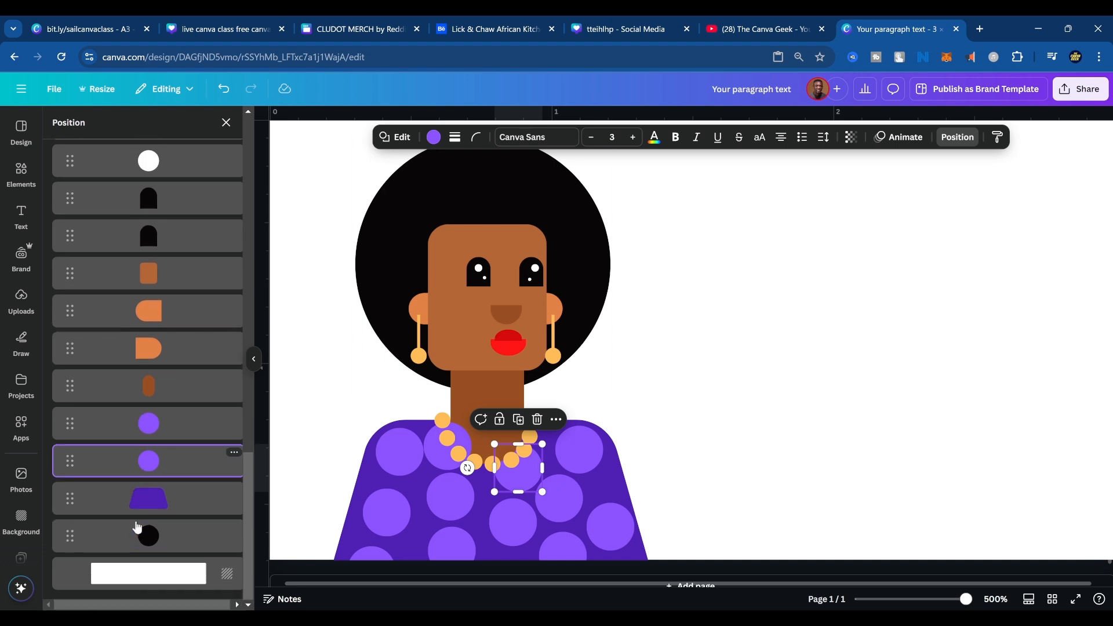
Move the dot at the necklace's left below the neck layer and nudge the left shoulder dot and the dot under the necklace's right.
left_click(868, 381)
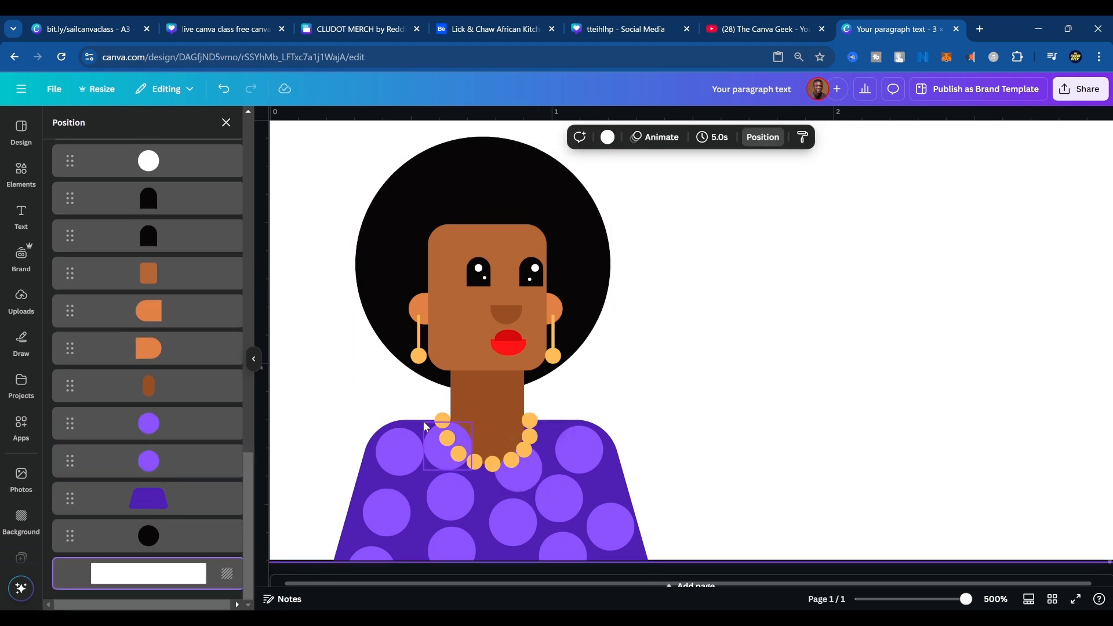
left_click(430, 464)
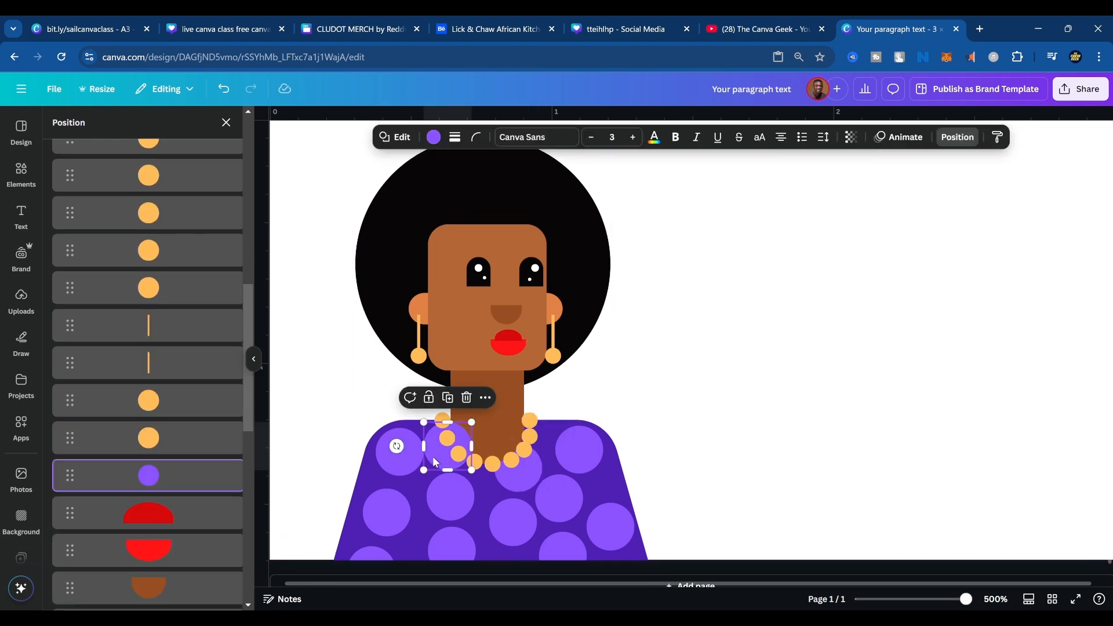
left_click_drag(85, 483, 109, 405)
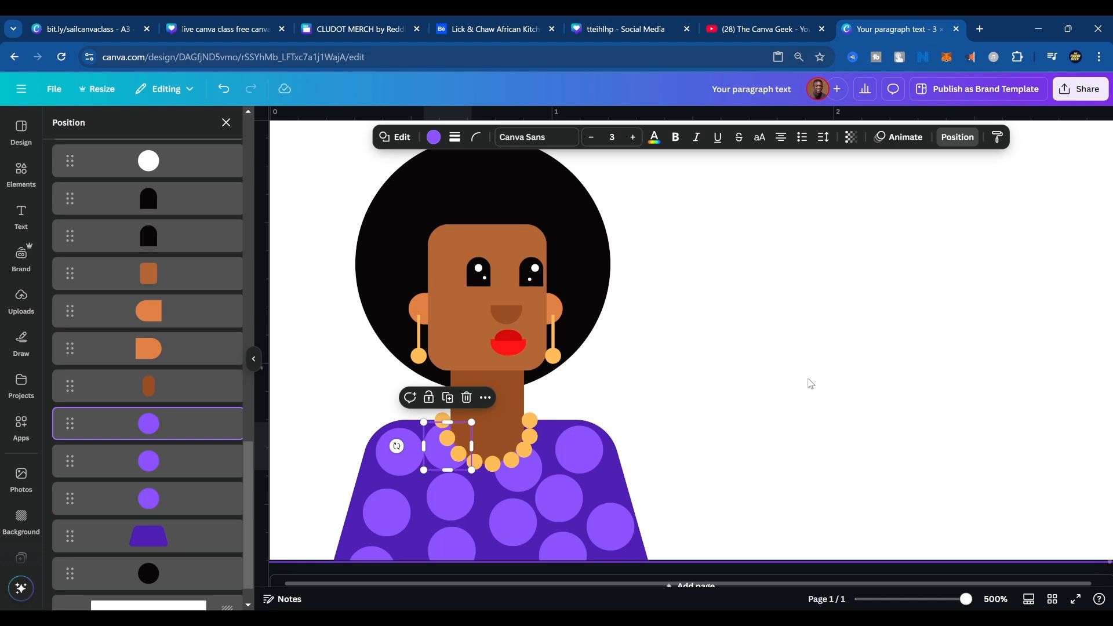
left_click_drag(393, 465, 388, 473)
left_click(512, 475)
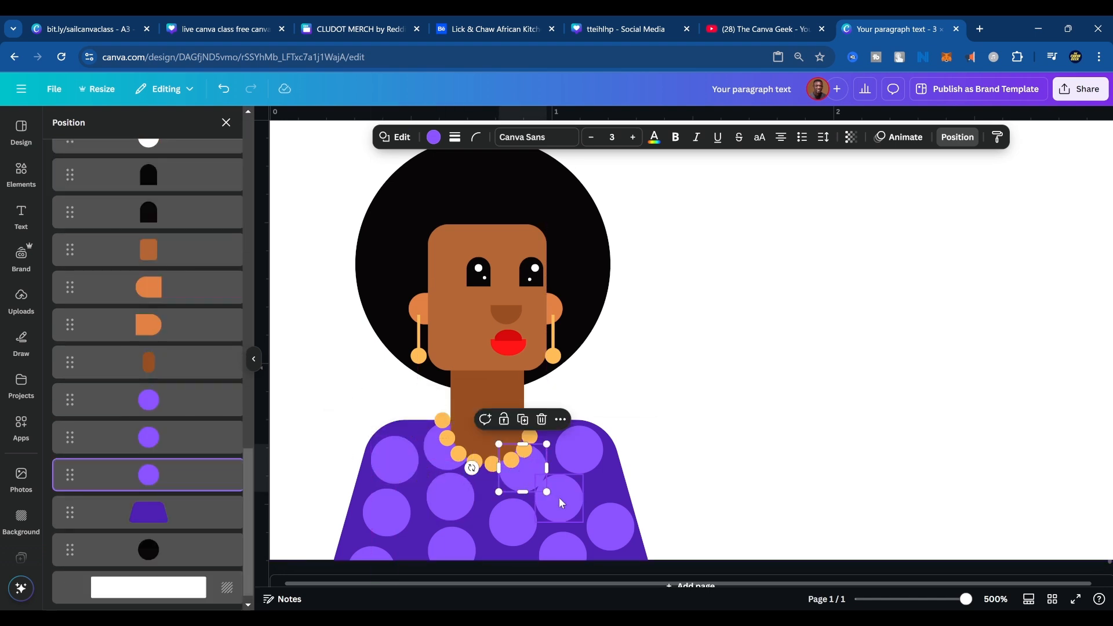
Nudge the dot on the right chest slightly right and shift the right shoulder dot slightly left.
left_click_drag(569, 501, 581, 502)
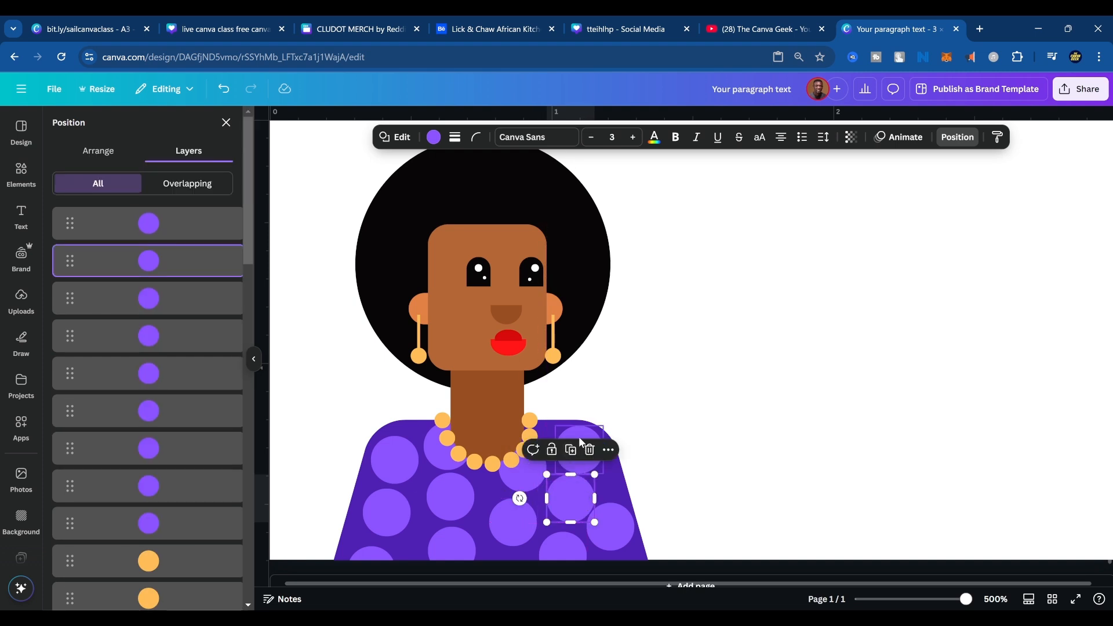
left_click_drag(583, 438, 577, 434)
left_click(667, 436)
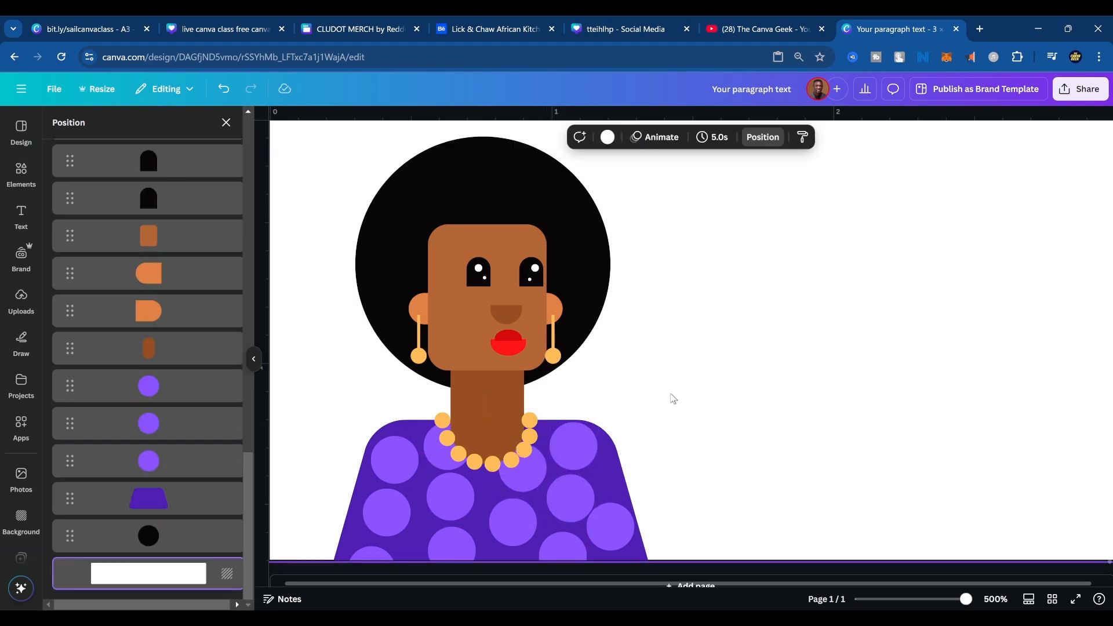
Group all the shapes of the woman into one element and nudge the group slightly up and left.
scroll(673, 412, "down", 3)
scroll(704, 423, "up", 4)
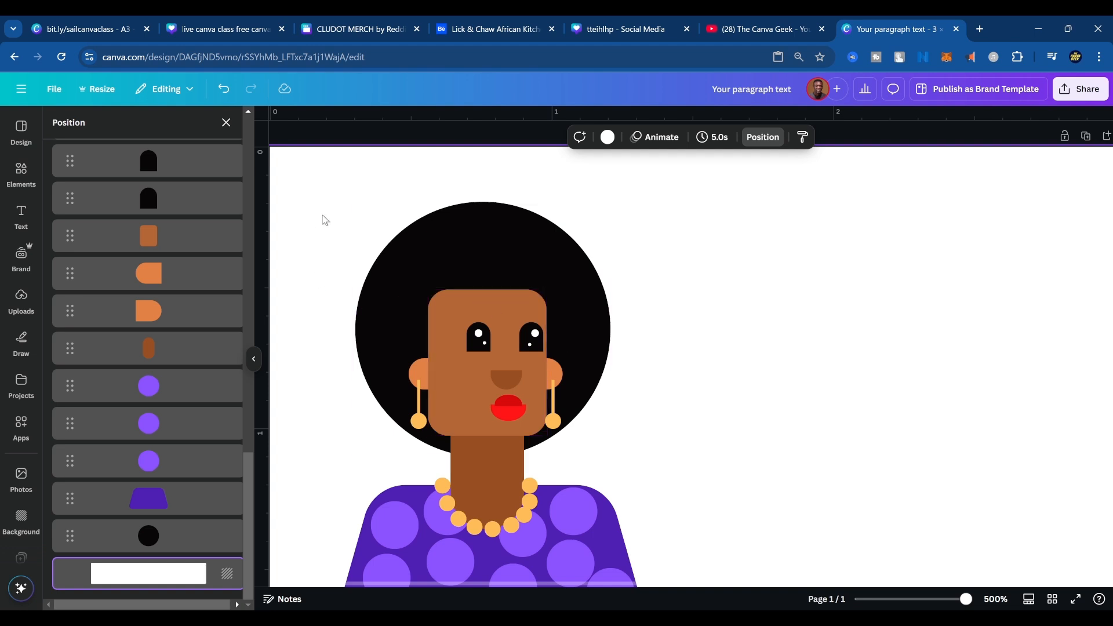
left_click_drag(324, 219, 718, 593)
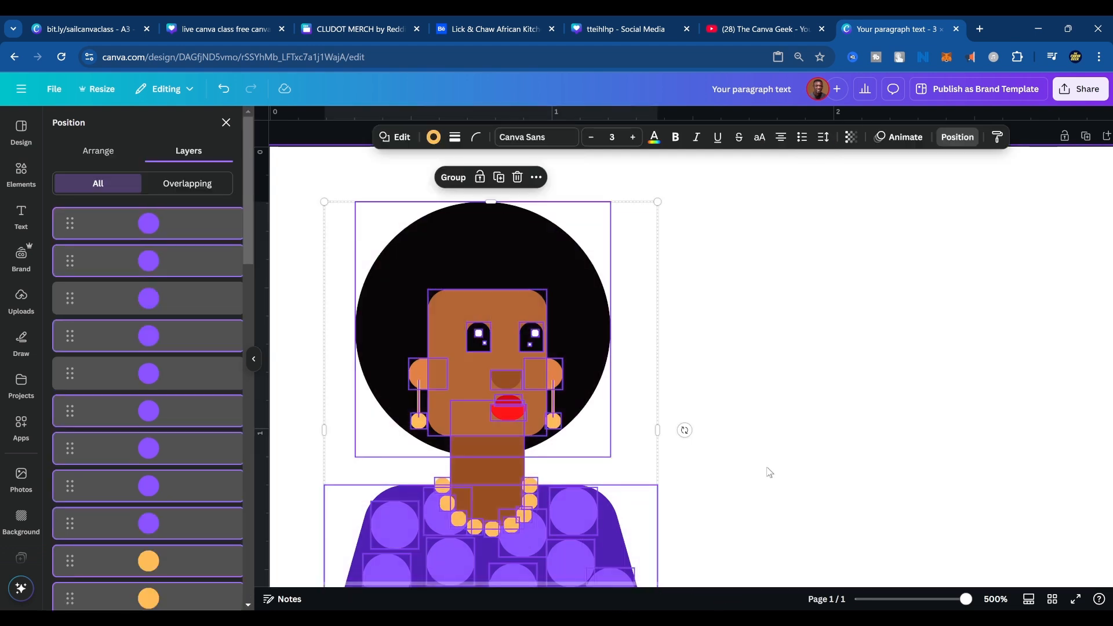
scroll(777, 470, "down", 3)
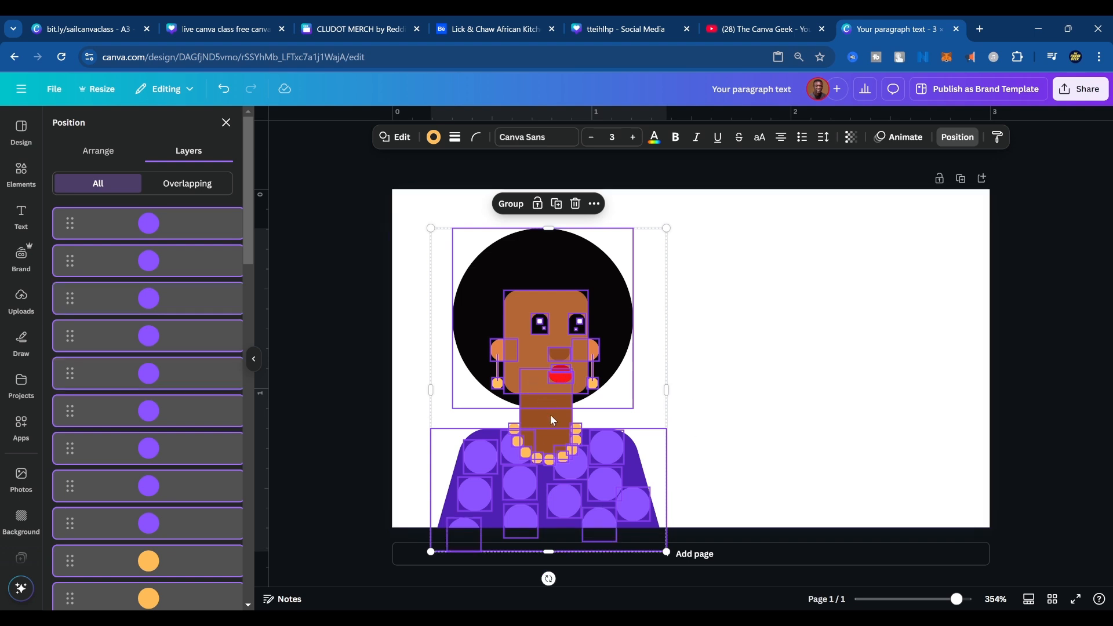
left_click(511, 204)
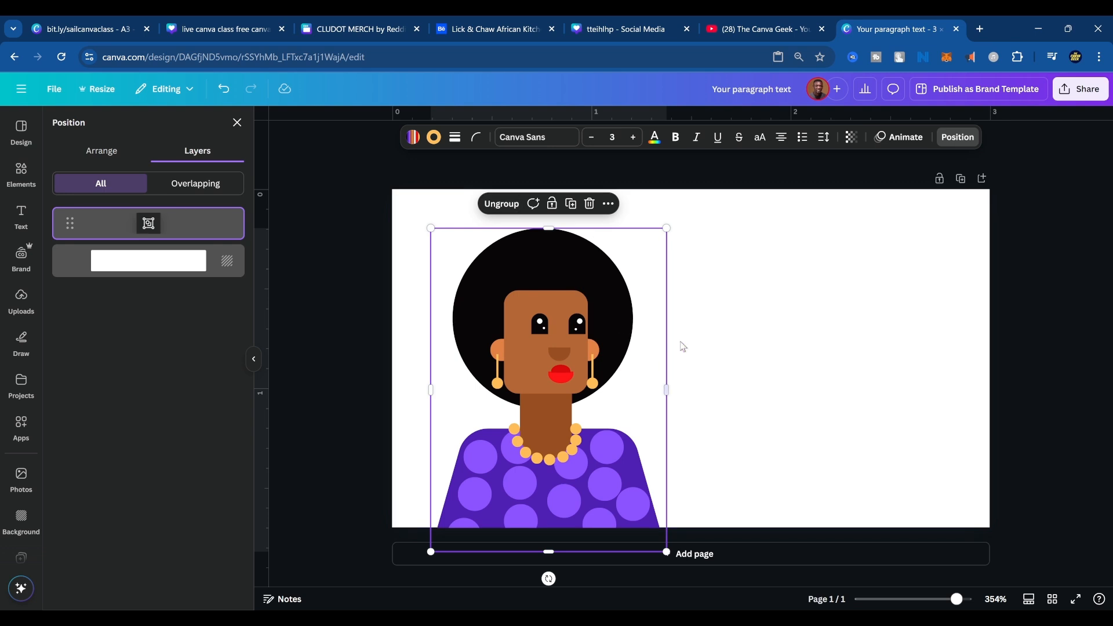
left_click_drag(582, 340, 577, 334)
Add a rectangle beside the woman, stretch it into a wide block and fill it with the document's bright red.
left_click(770, 348)
key("r")
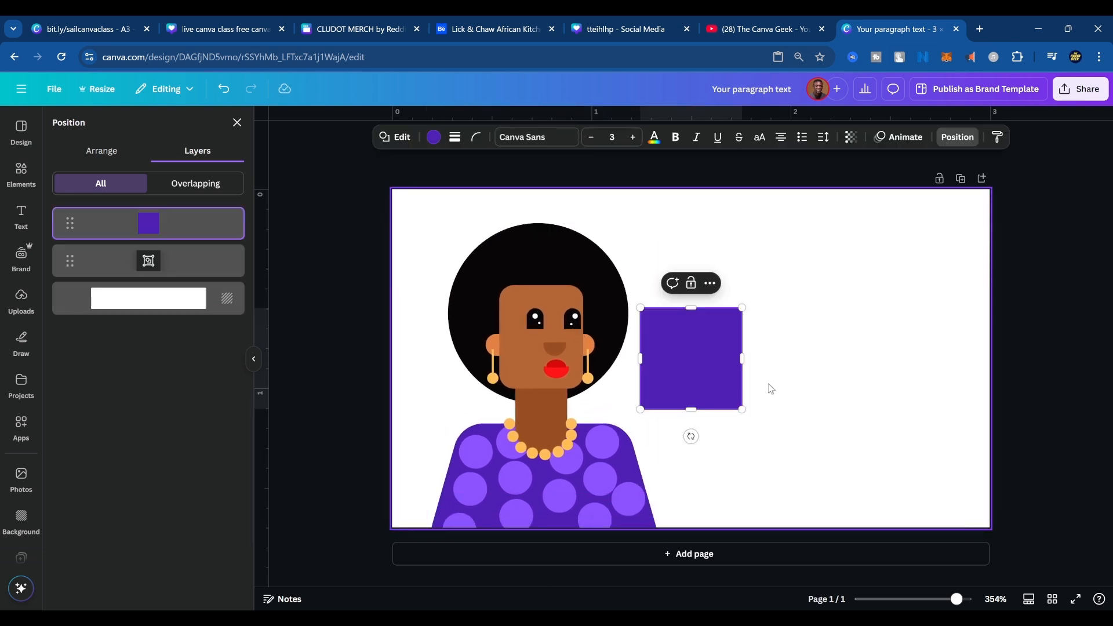
left_click_drag(746, 358, 942, 338)
left_click_drag(792, 409, 791, 494)
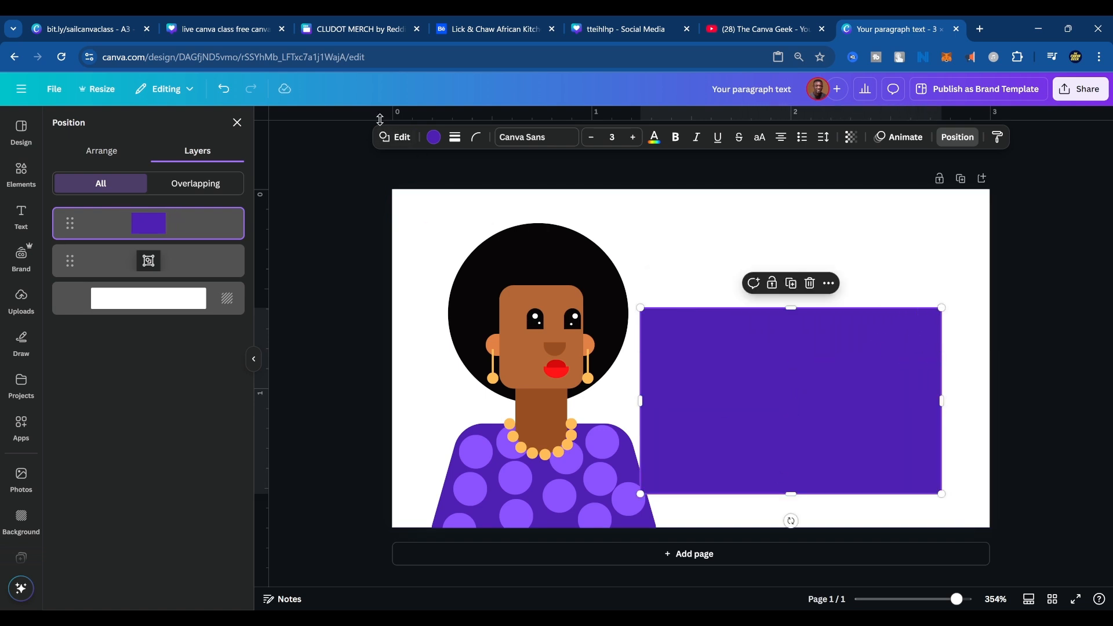
left_click(434, 137)
left_click(158, 241)
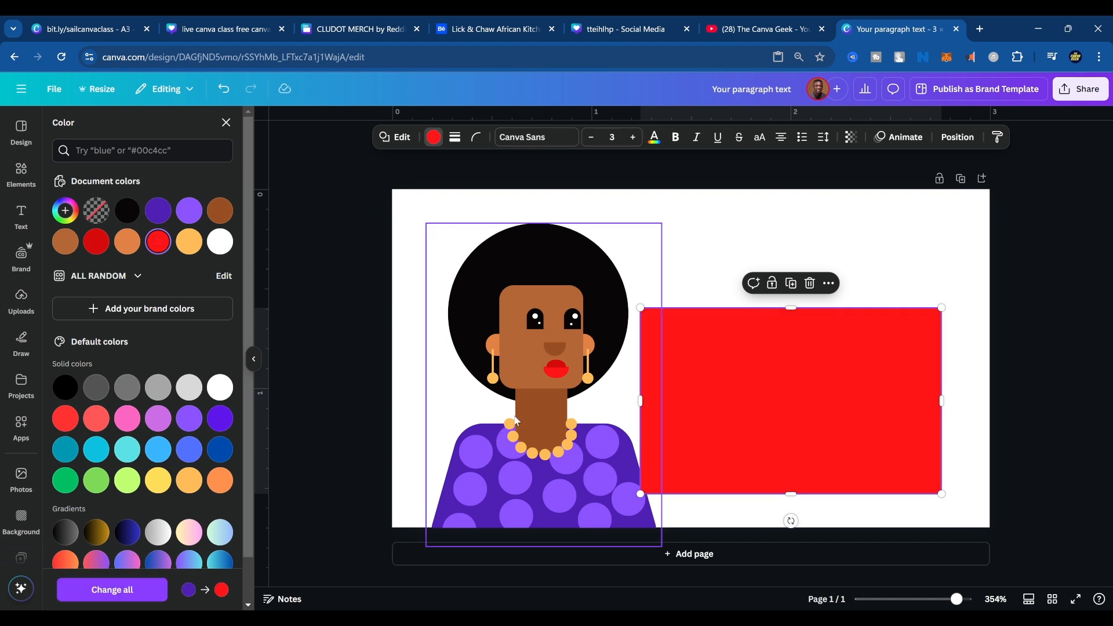
Move the grouped woman onto the red rectangle, then shift both together towards the middle of the page.
left_click_drag(518, 435, 760, 377)
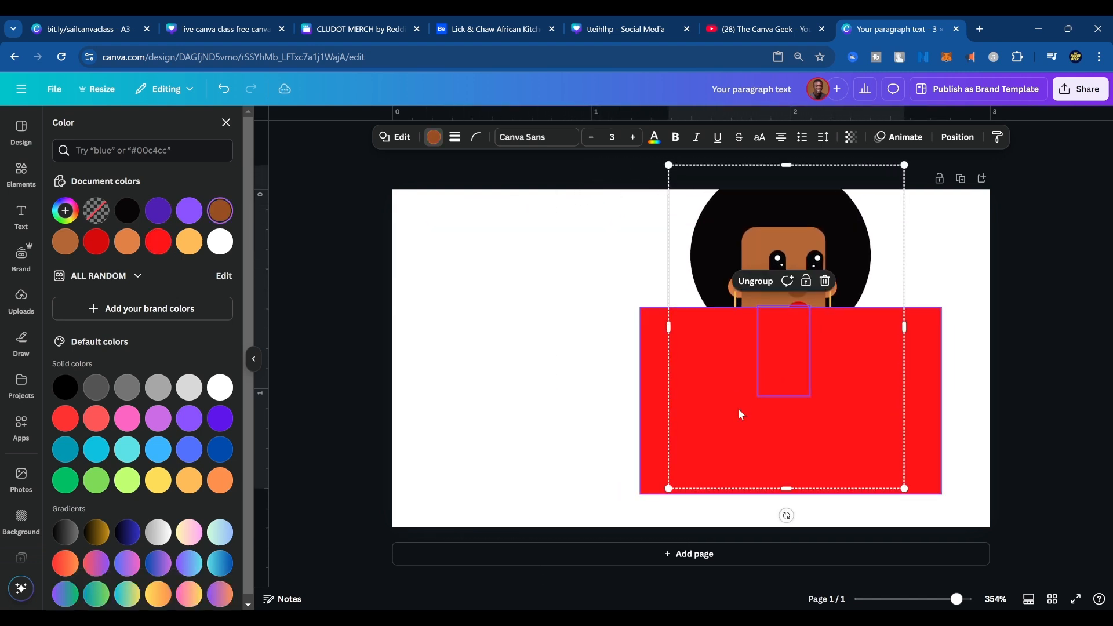
left_click(903, 357, "shift")
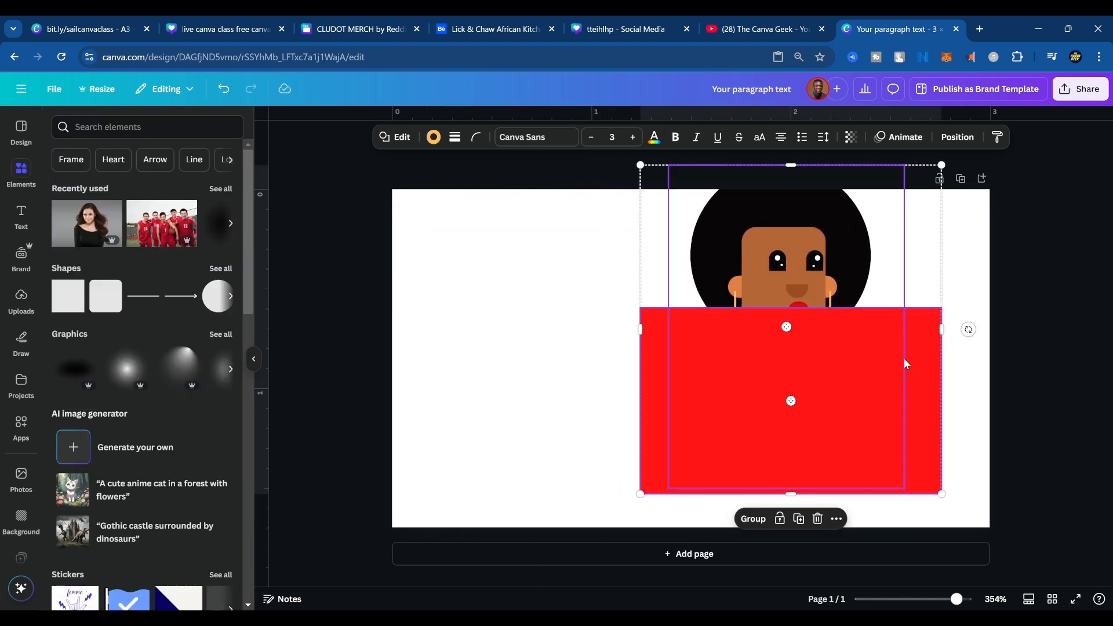
left_click_drag(903, 357, 761, 395)
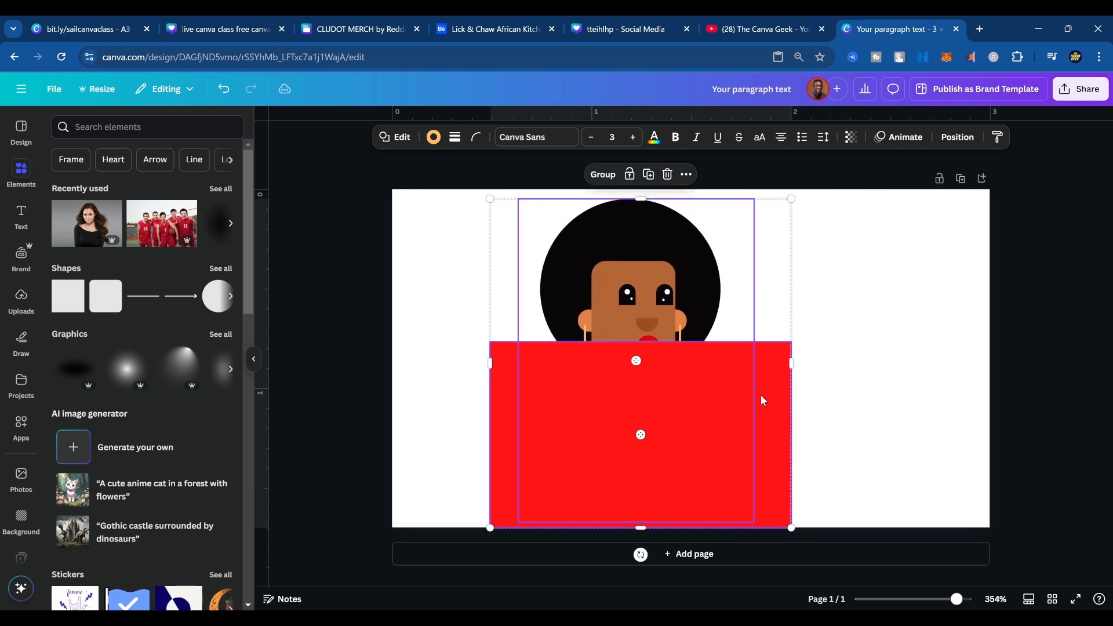
left_click(902, 356)
Send the red rectangle to the back so the woman stands in front of it.
left_click(740, 413)
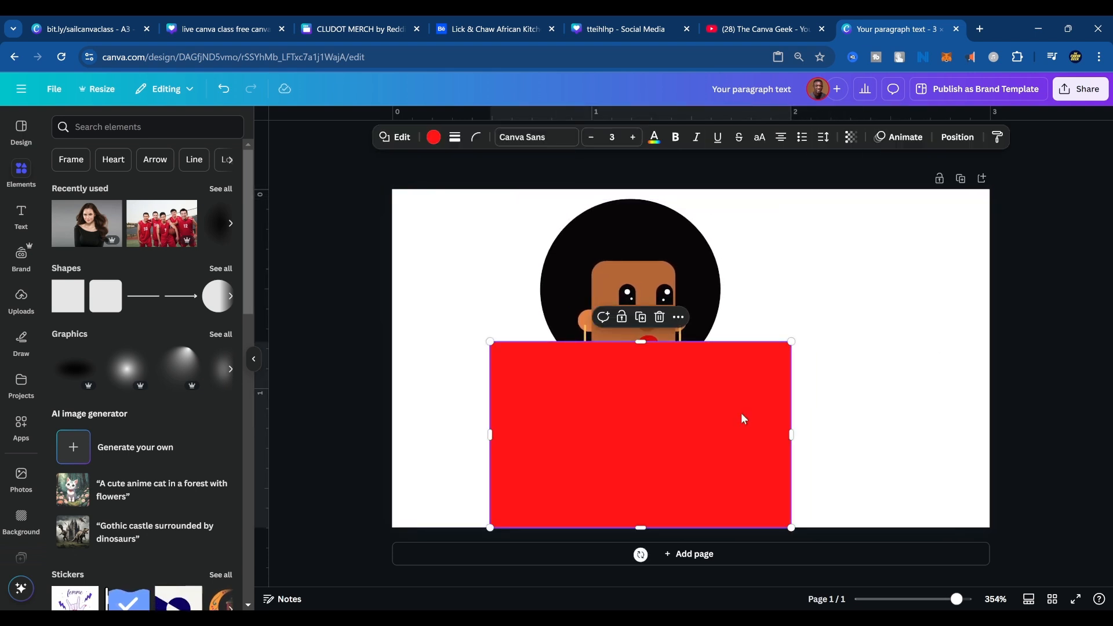
right_click(742, 413)
mouse_move(772, 411)
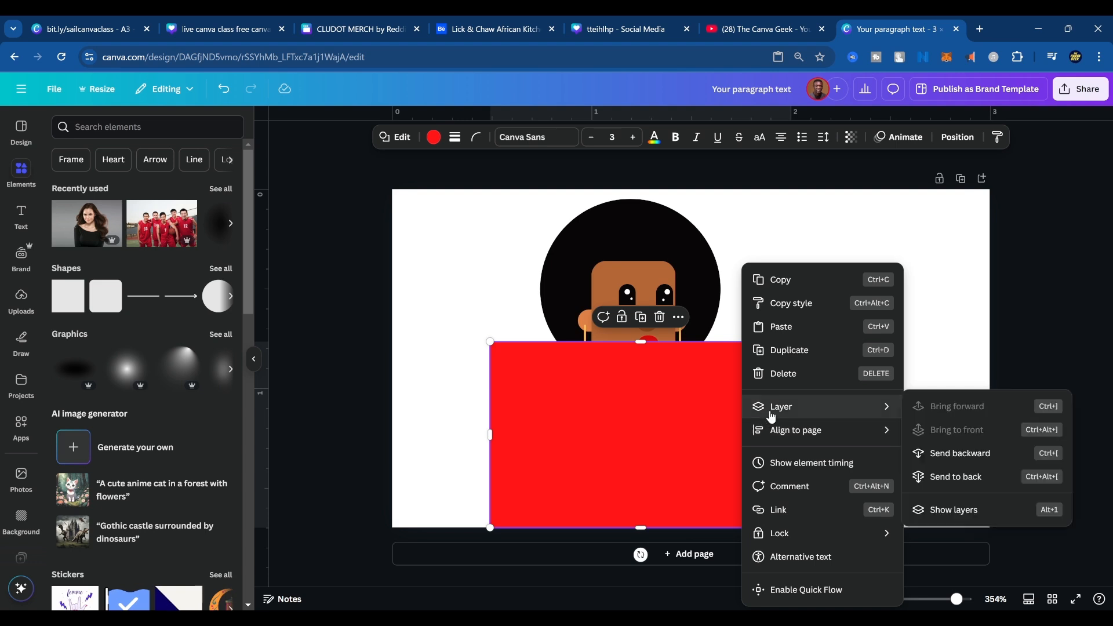
left_click(937, 478)
left_click(900, 356)
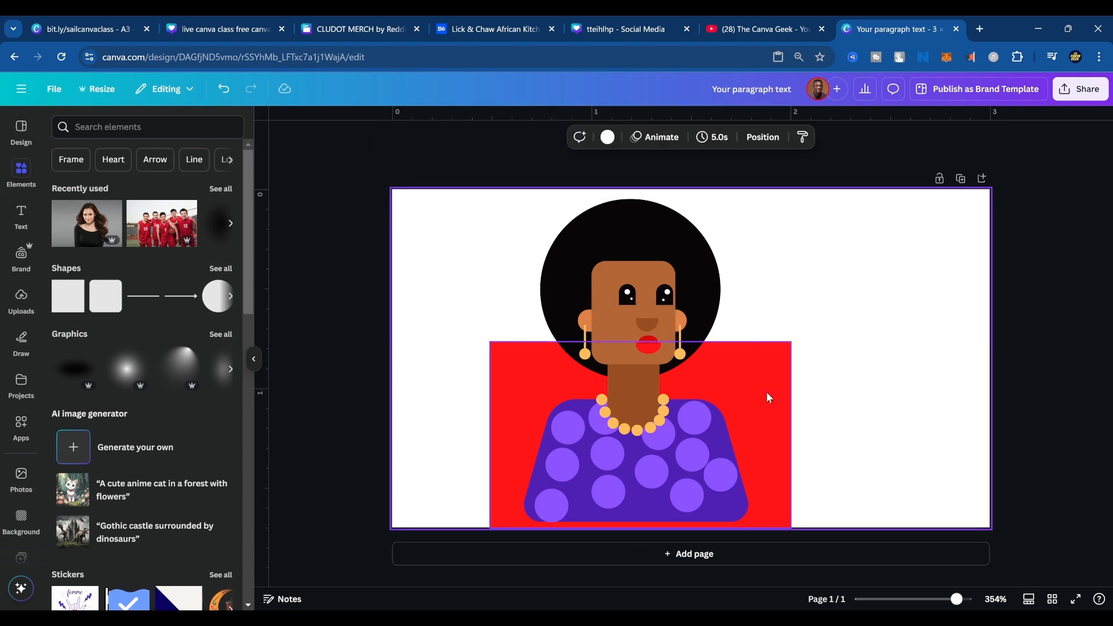
Raise the red rectangle's upper edge to just below the top of the hair and widen the rectangle.
left_click_drag(766, 391, 766, 386)
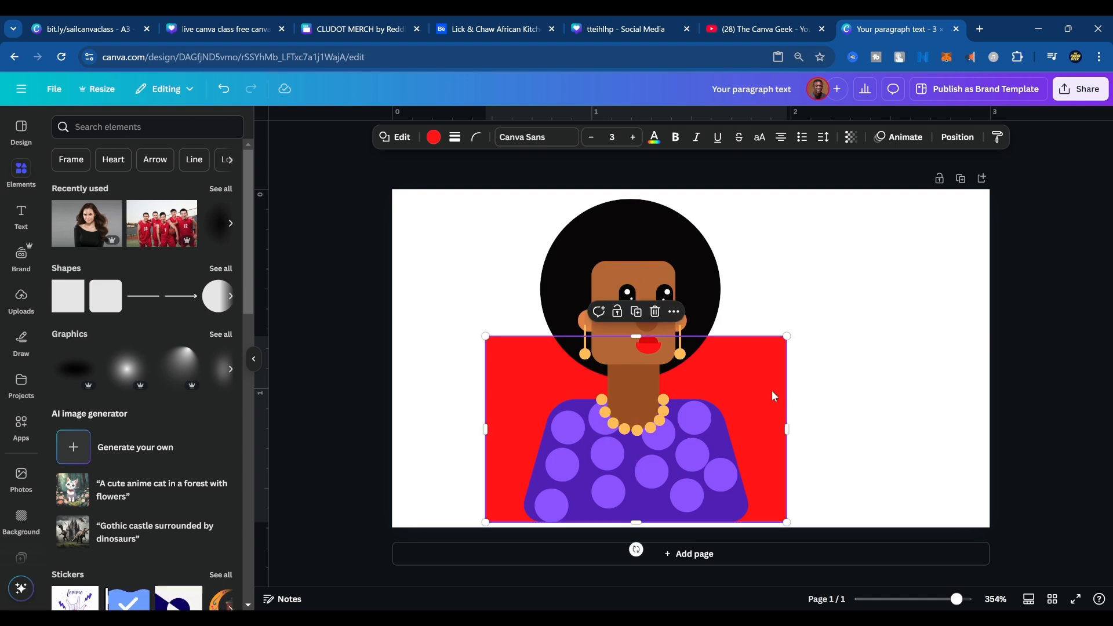
left_click_drag(636, 335, 639, 222)
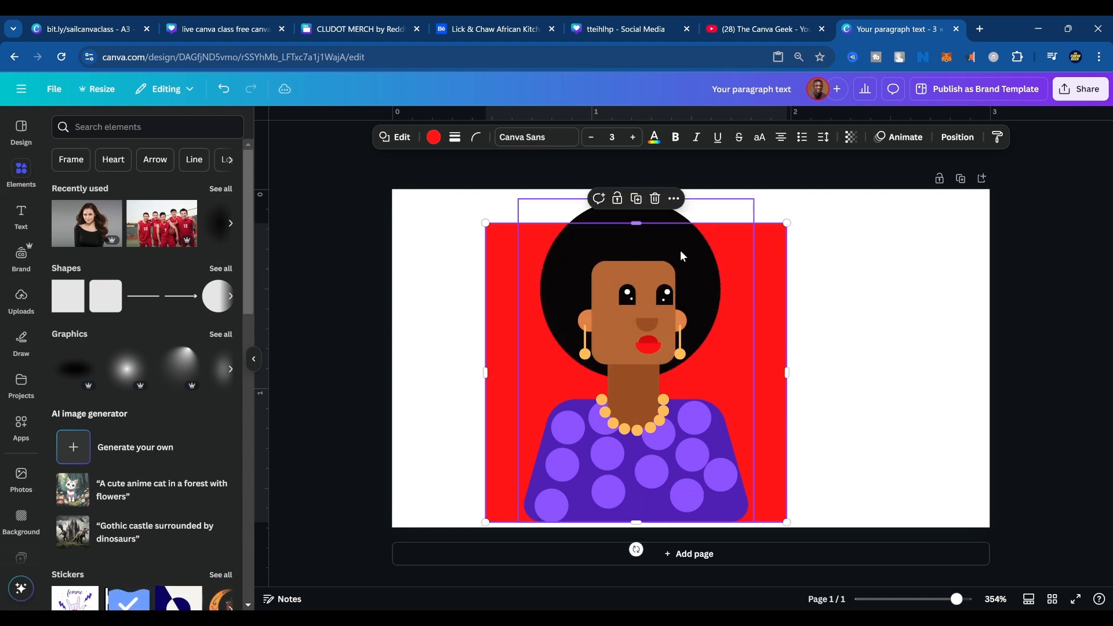
left_click_drag(789, 373, 767, 363)
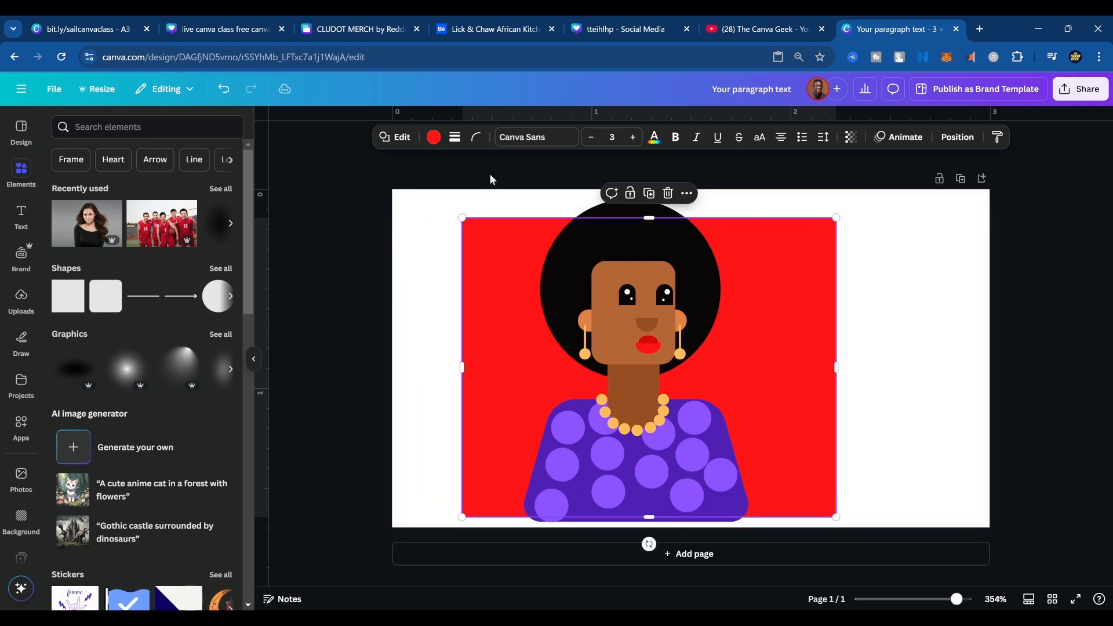
Round the red rectangle's corners to about 13 and extend it further past the woman's right side.
left_click(476, 137)
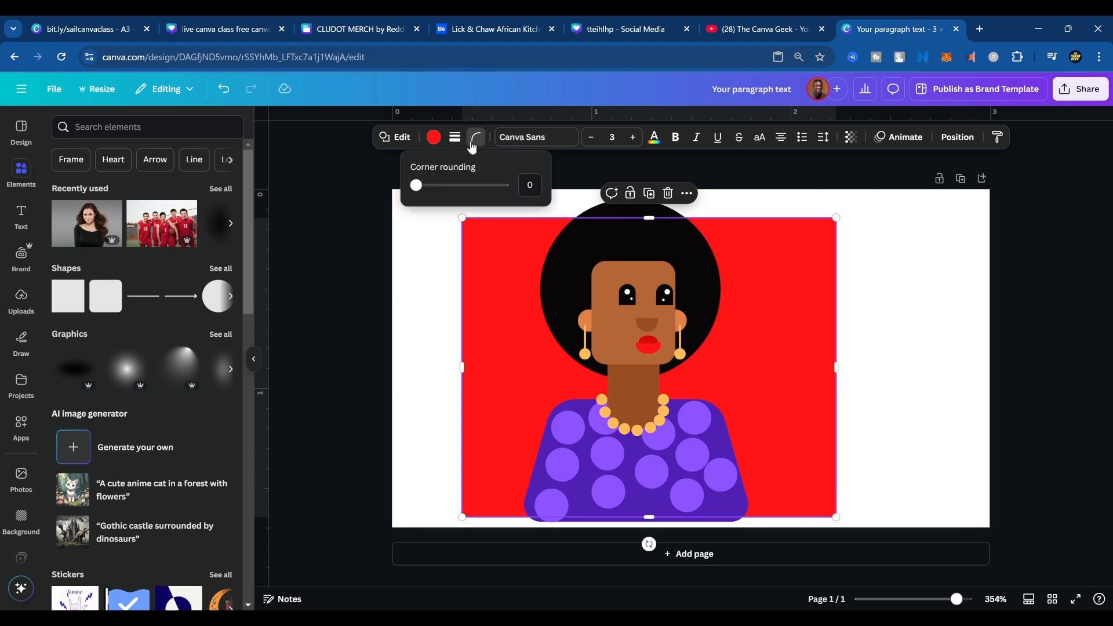
left_click_drag(413, 185, 431, 185)
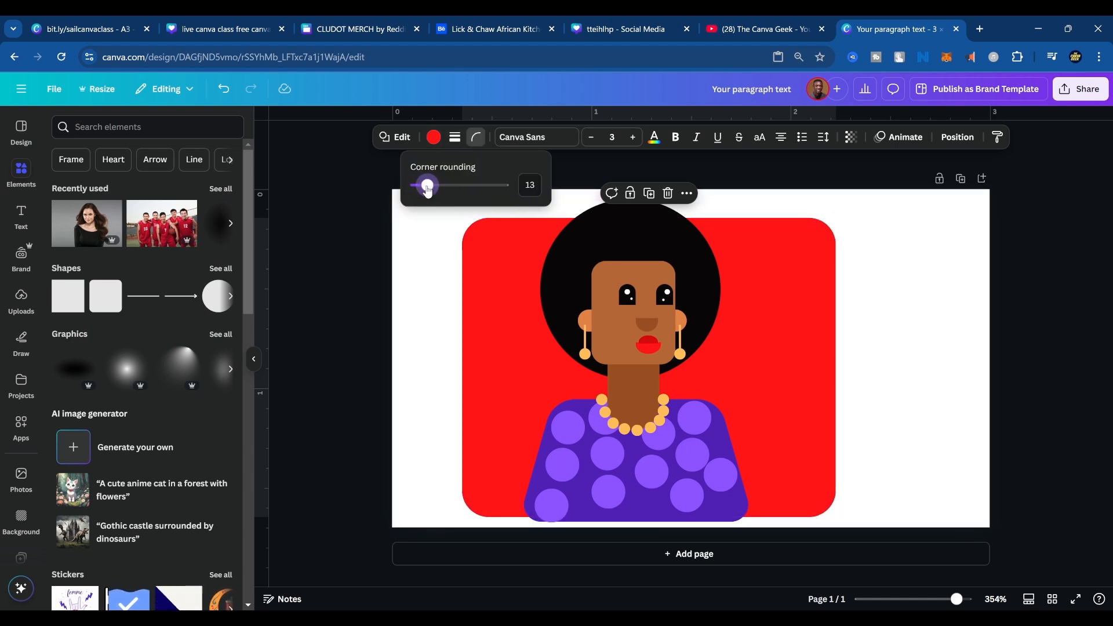
mouse_move(845, 366)
left_mouse_down()
mouse_move(893, 366)
mouse_move(840, 362)
left_mouse_up()
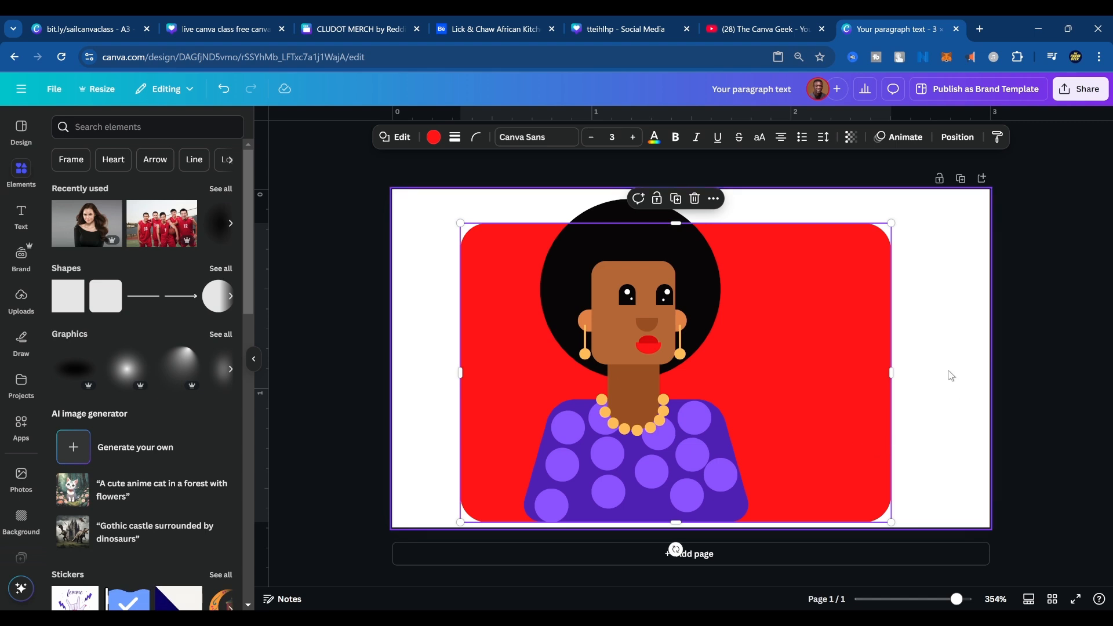
Move the woman and the red rectangle together down and left so their lower parts run off the page.
left_click_drag(960, 226, 439, 517)
left_click_drag(628, 441, 588, 470)
left_click(926, 369)
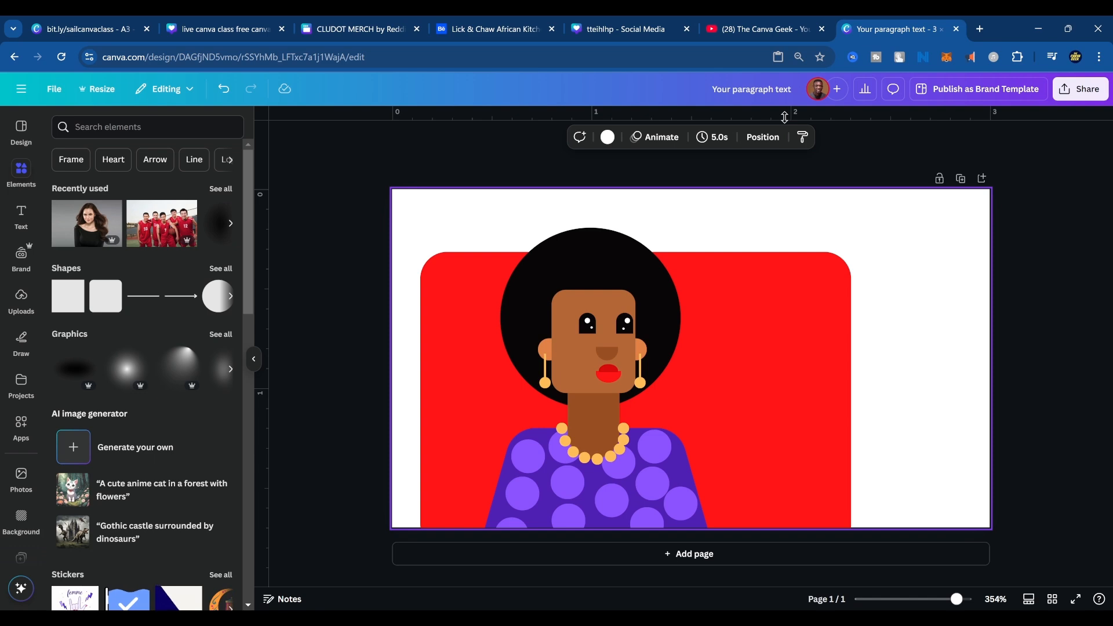
Open a new blank design in a separate browser tab from the address canva.new.
key("ctrl+t")
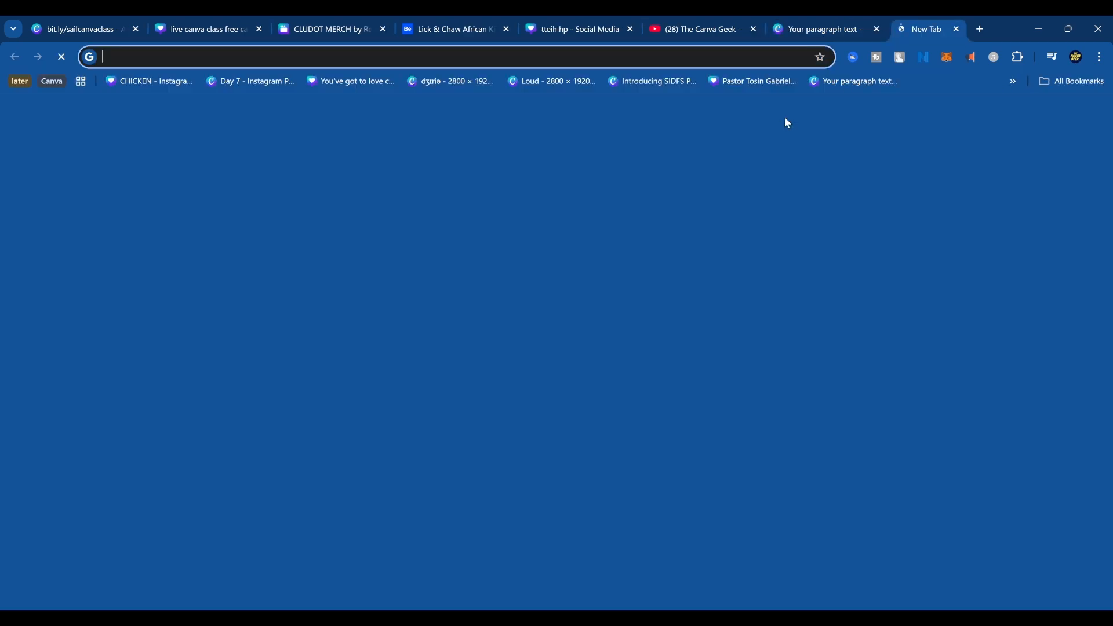
type("canva.new")
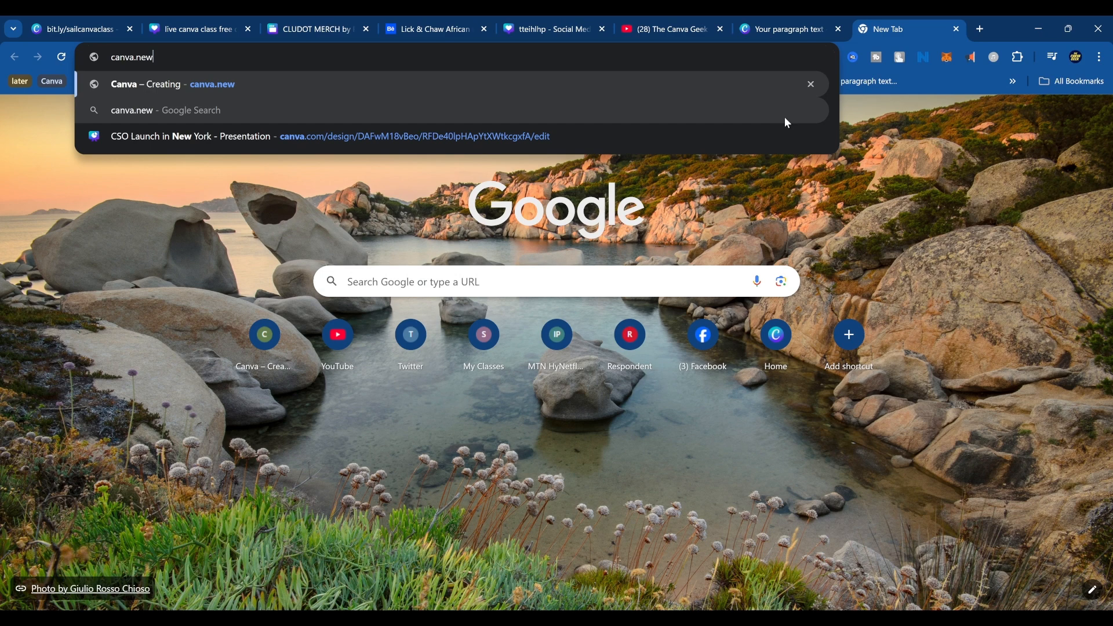
key("Return")
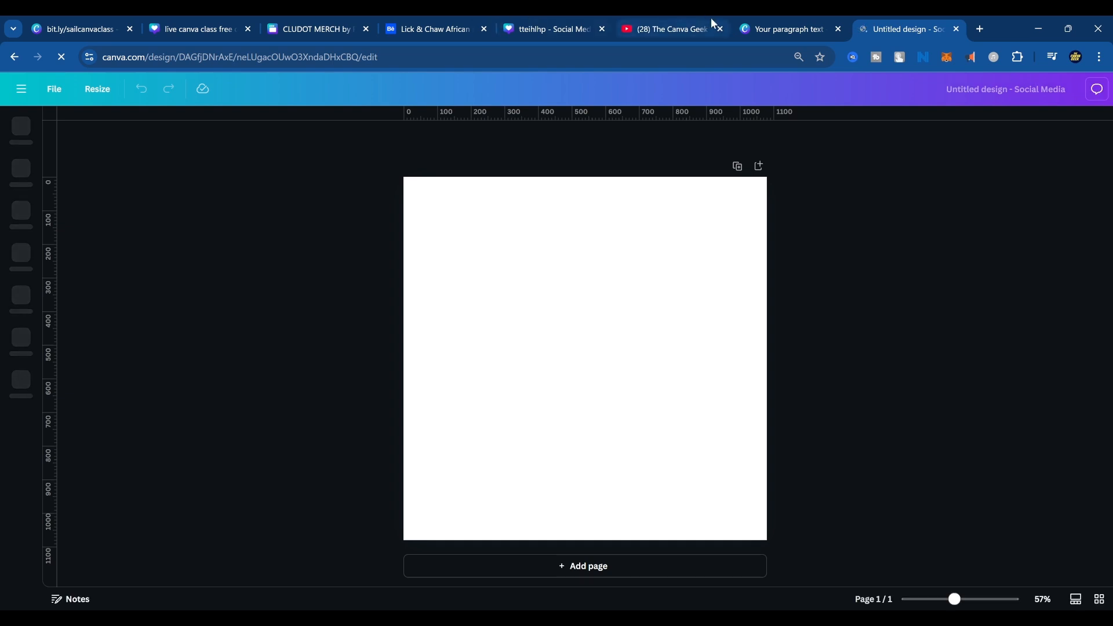
Go to the Canva home page in the illustration's browser tab and return to the untitled social media design.
left_click(777, 29)
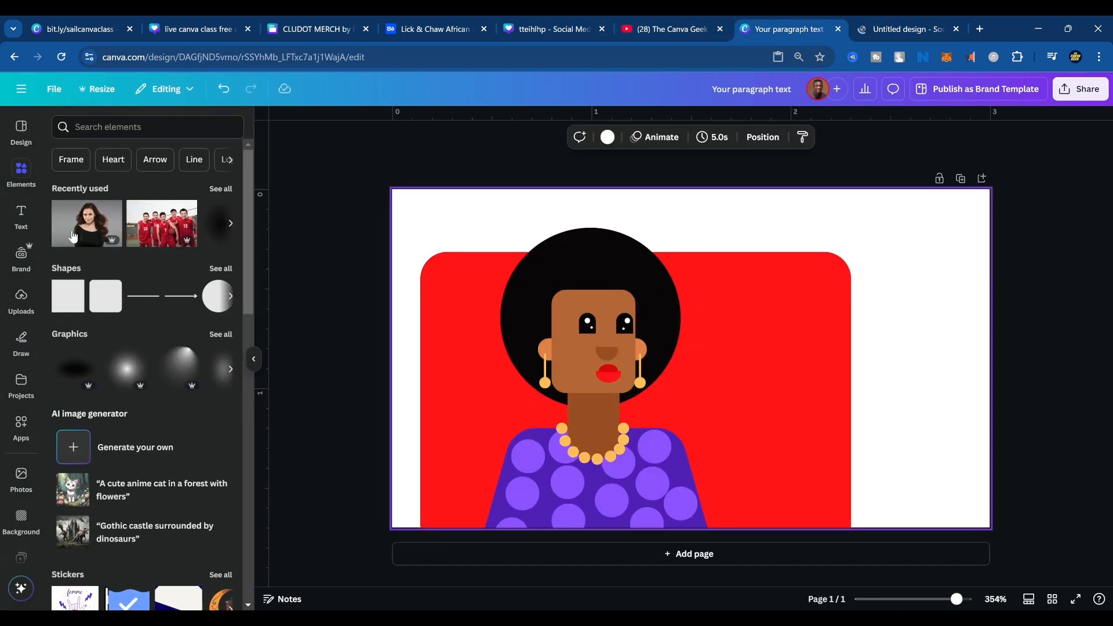
left_click(21, 89)
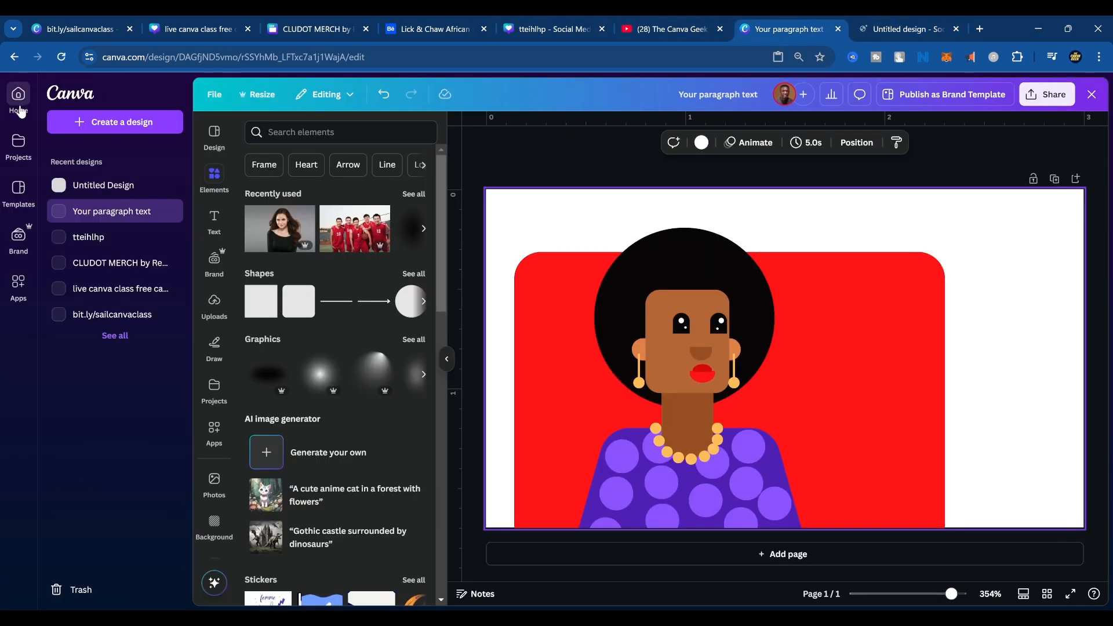
left_click(17, 101)
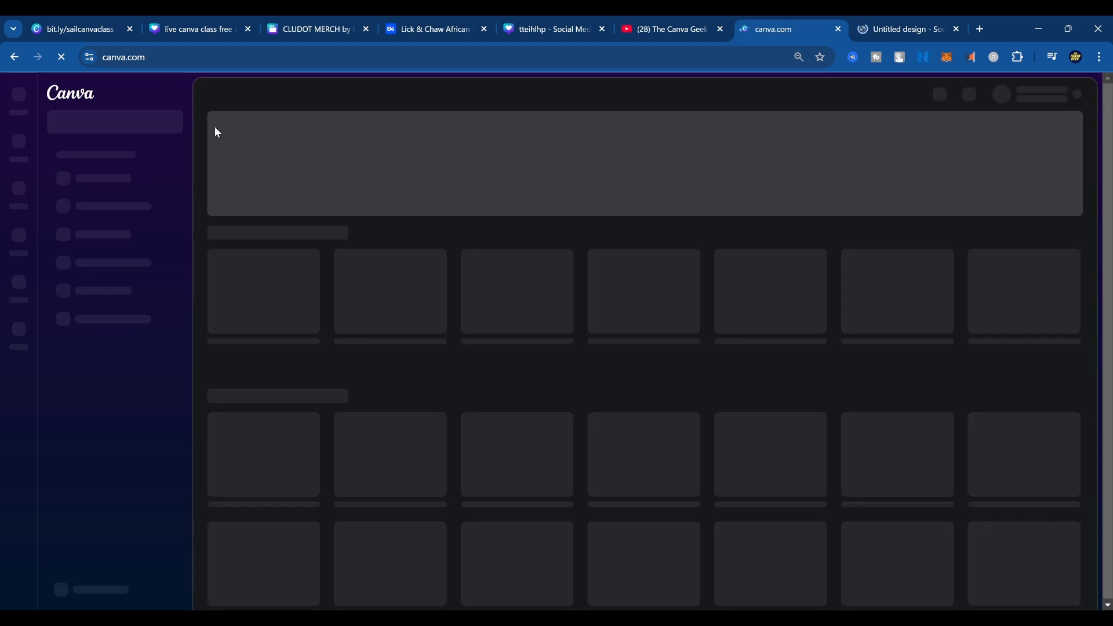
left_click(885, 26)
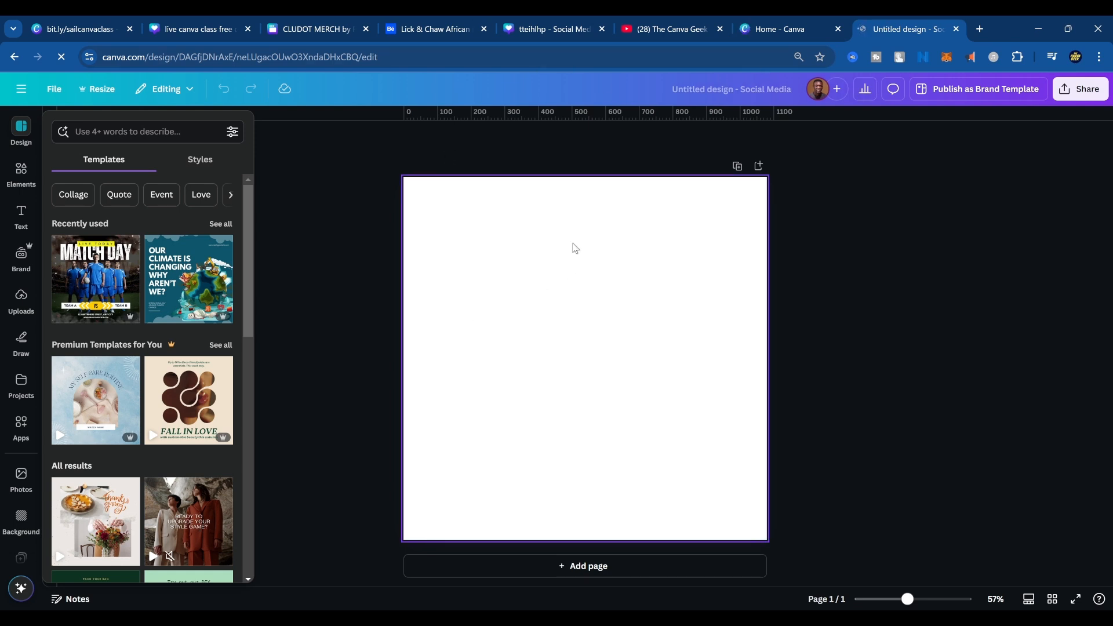
left_click(104, 126)
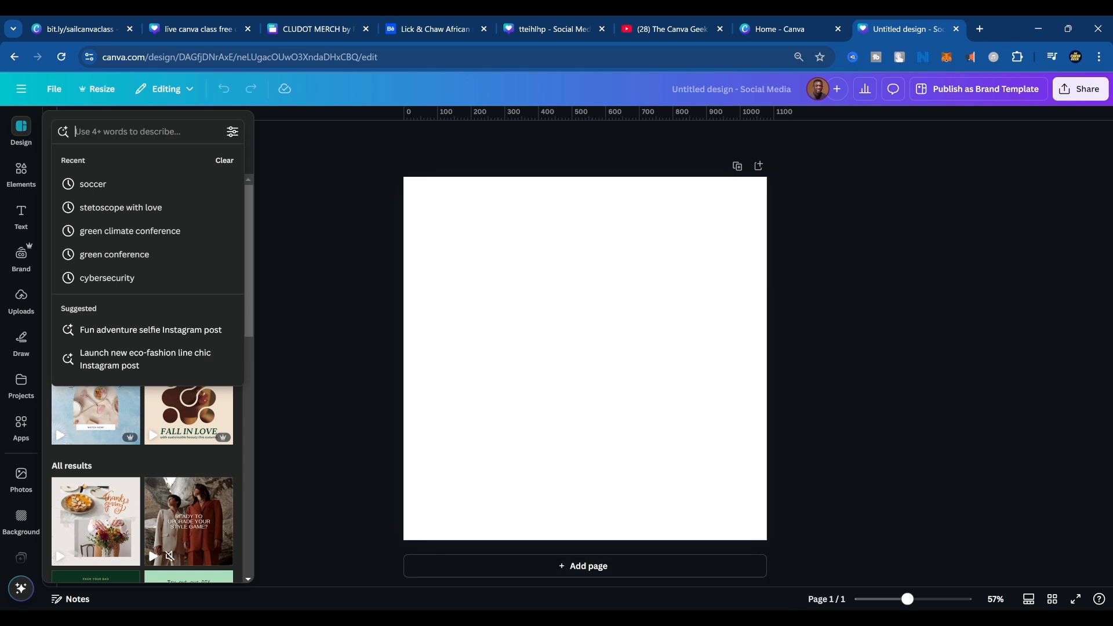
left_click(884, 618)
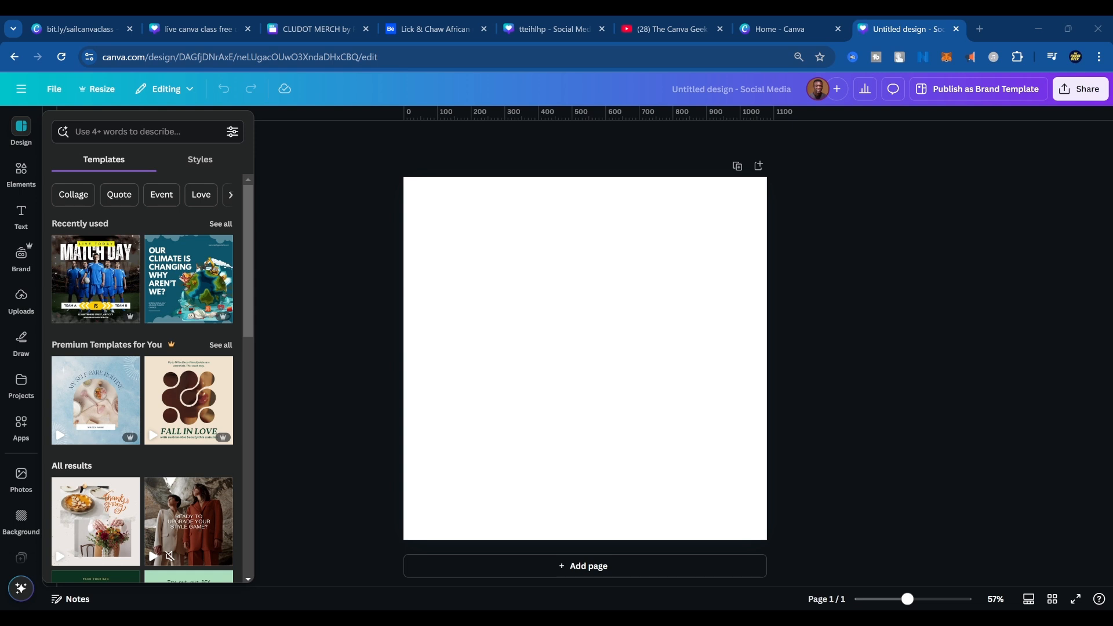
left_click(983, 379)
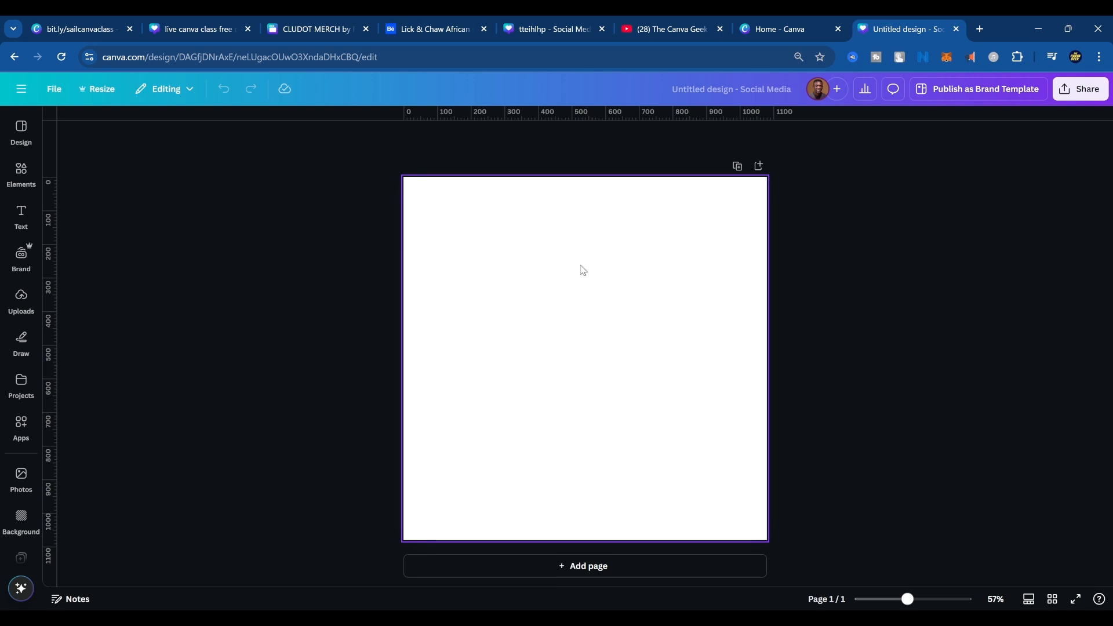
Browse the design templates and search them for "travel and tourism".
left_click(592, 248)
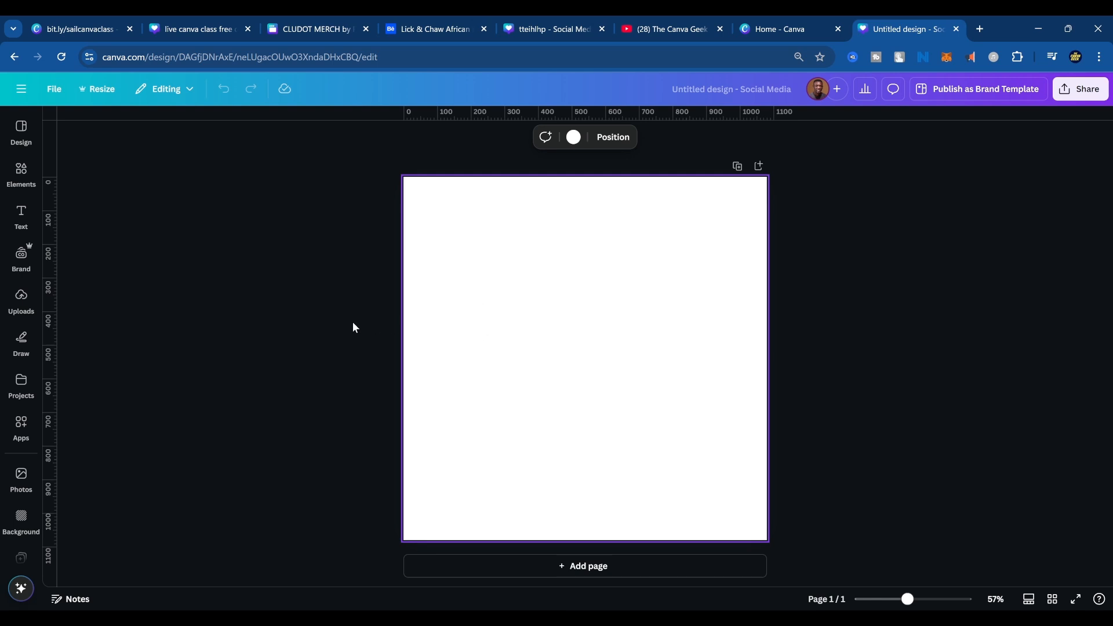
scroll(448, 348, "up", 4)
scroll(453, 351, "down", 3)
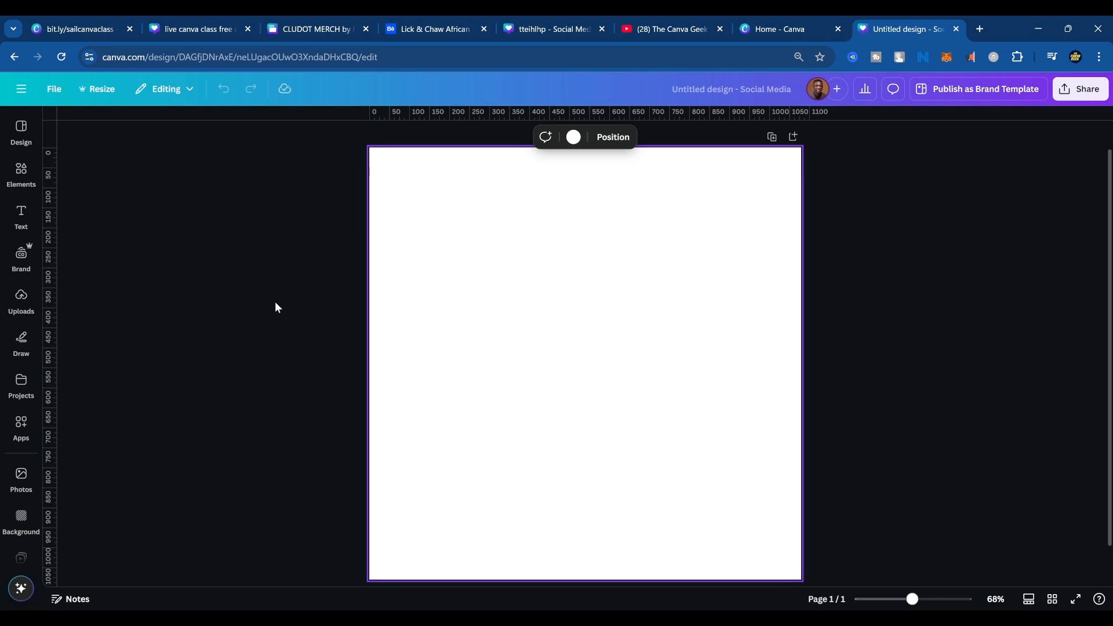
left_click(21, 171)
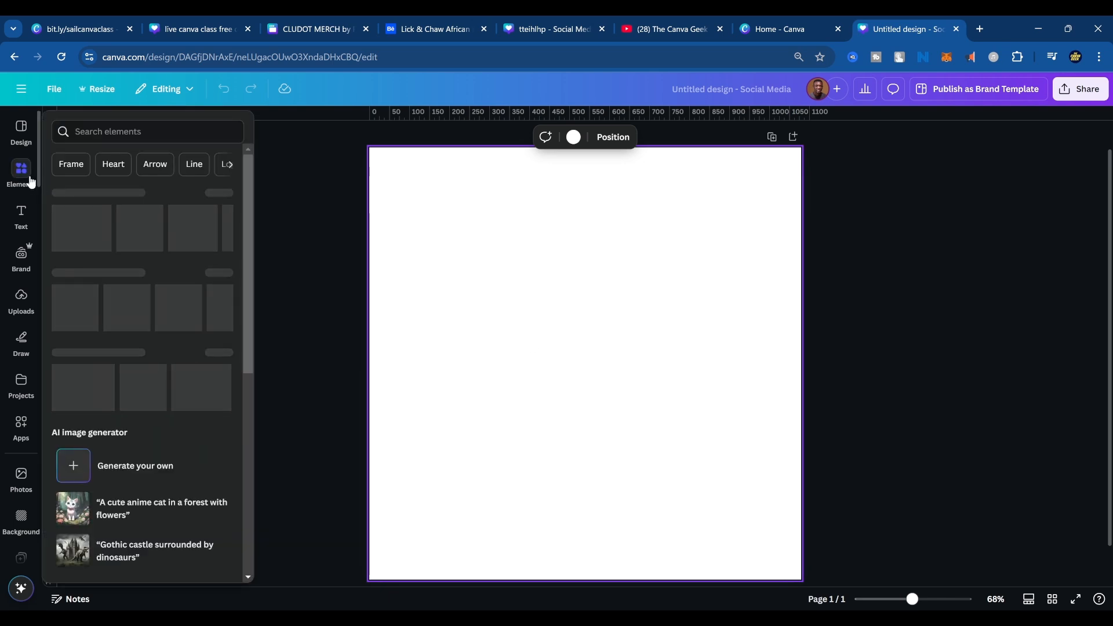
left_click(19, 128)
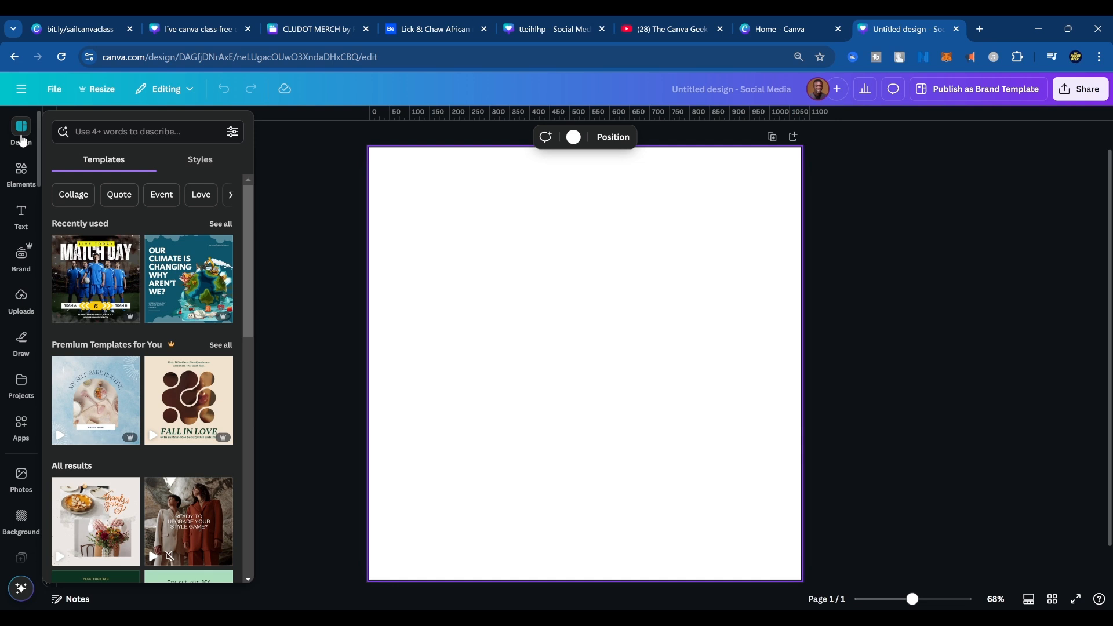
left_click(102, 134)
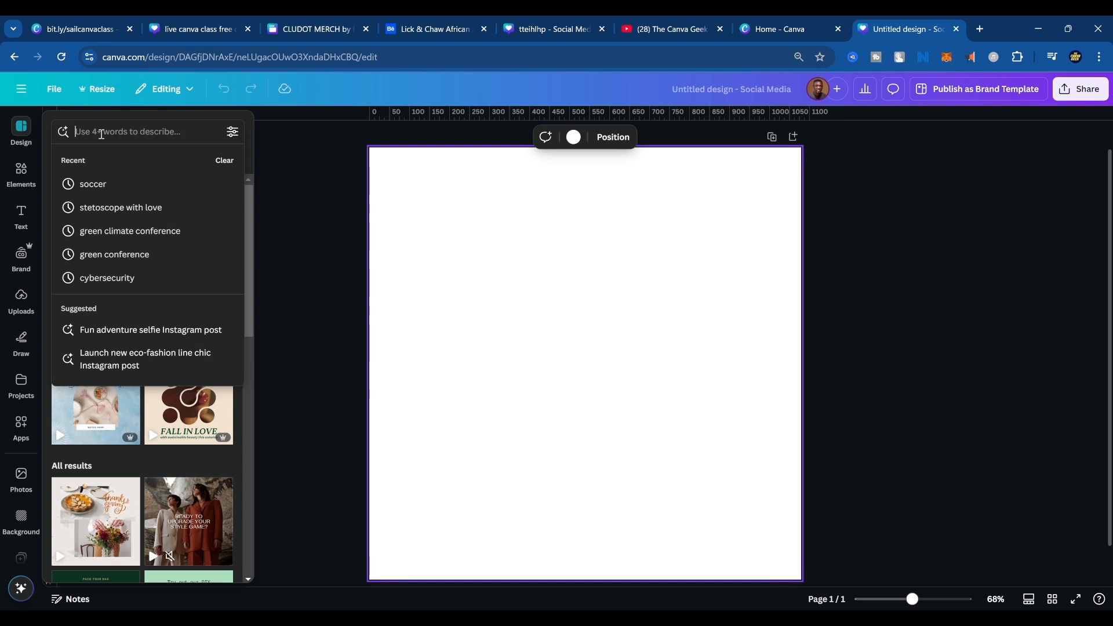
type("trave")
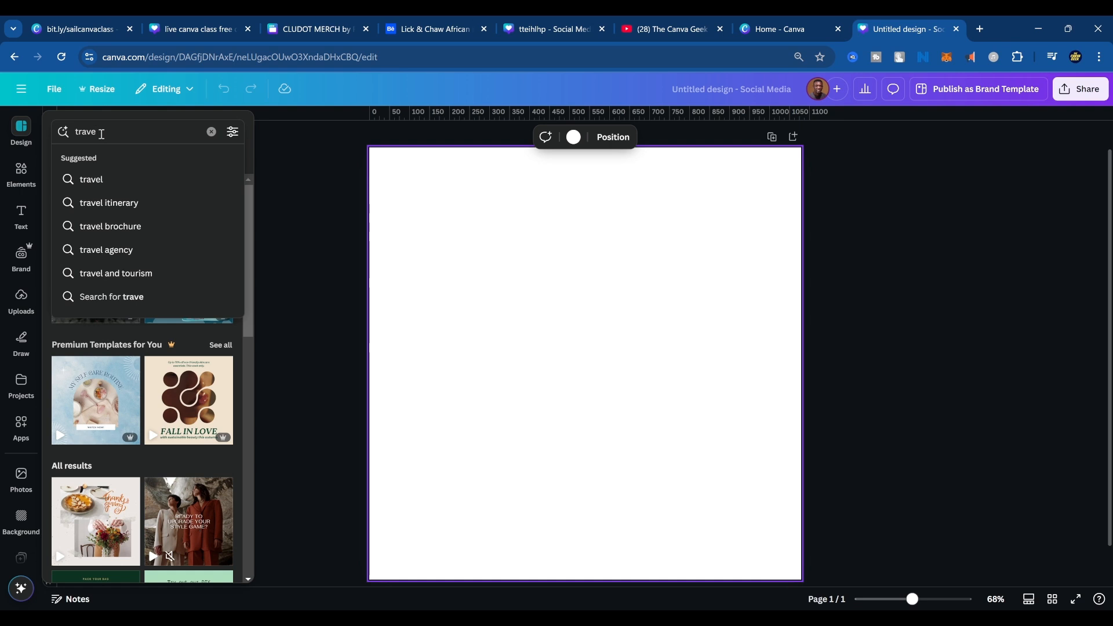
type("l")
left_click(133, 274)
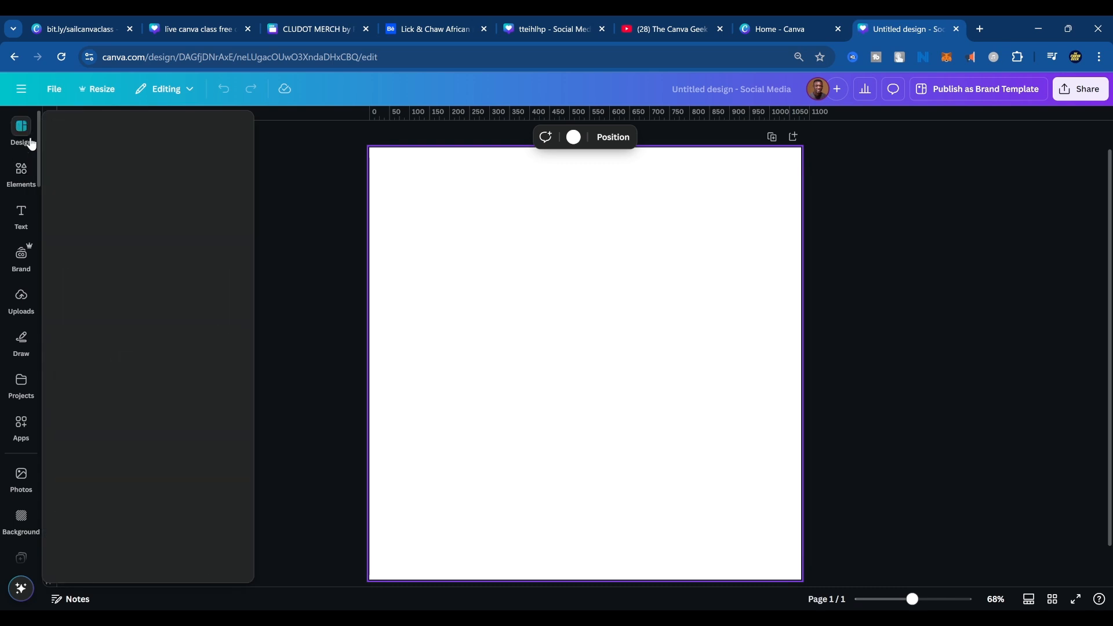
left_click(28, 132)
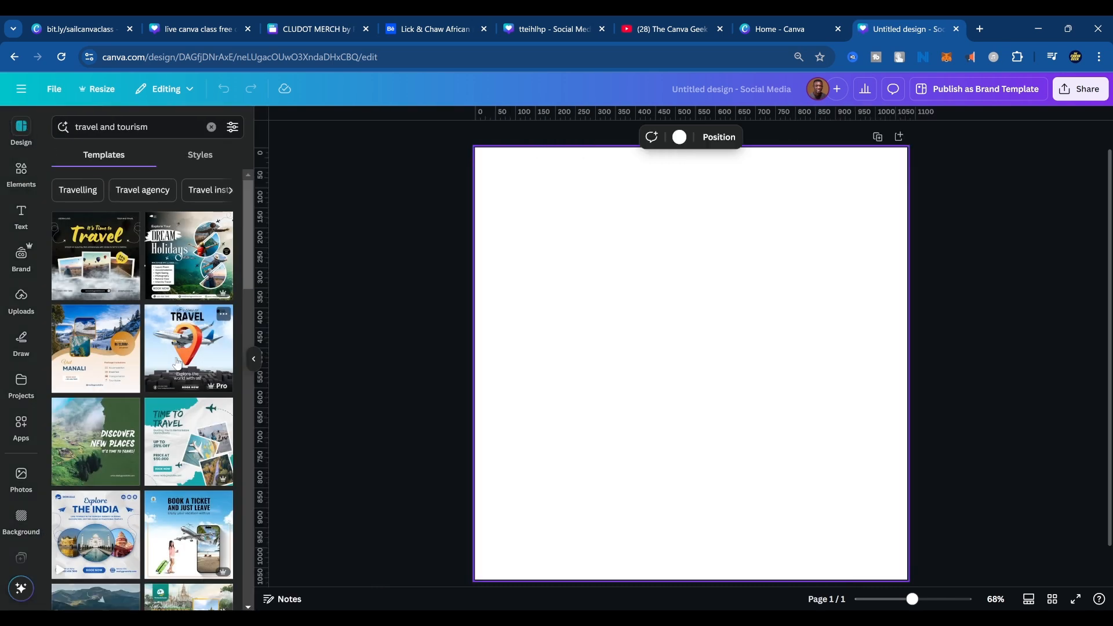
Apply the orange location-pin travel template, replace it with "Book a ticket and just leave", then with the blue suitcase "What can't be missed" template.
left_click(192, 337)
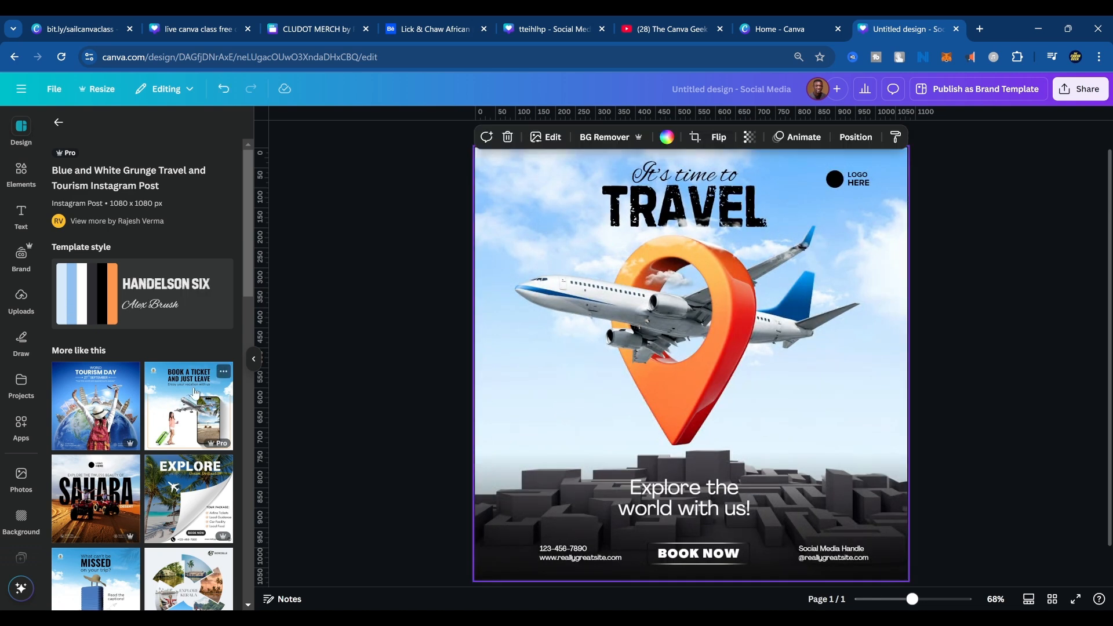
left_click(183, 405)
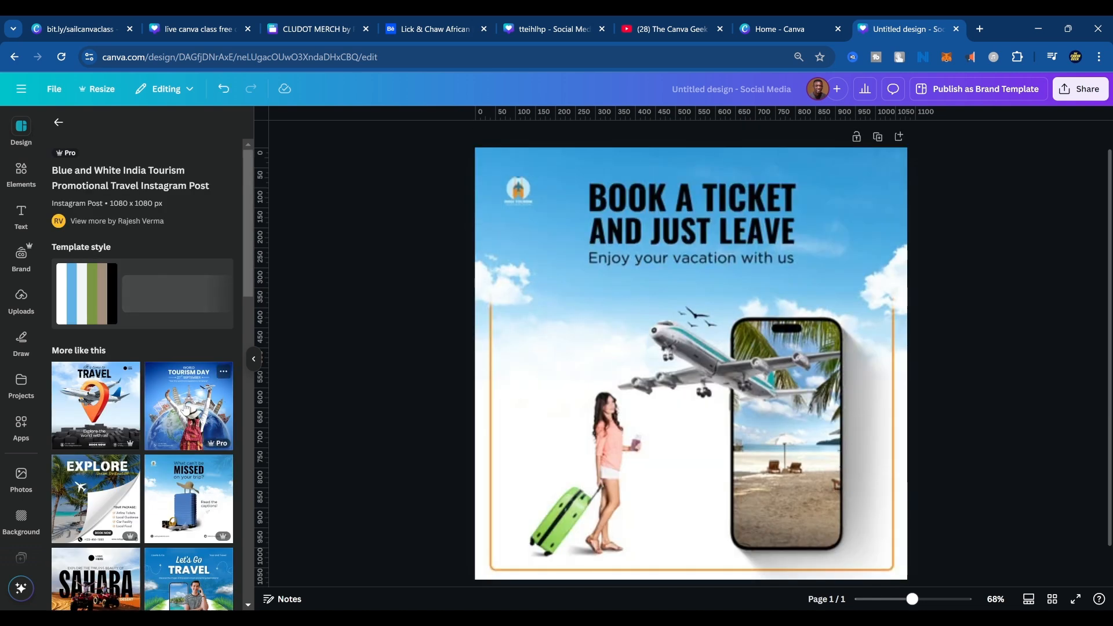
scroll(185, 481, "down", 1)
left_click(184, 471)
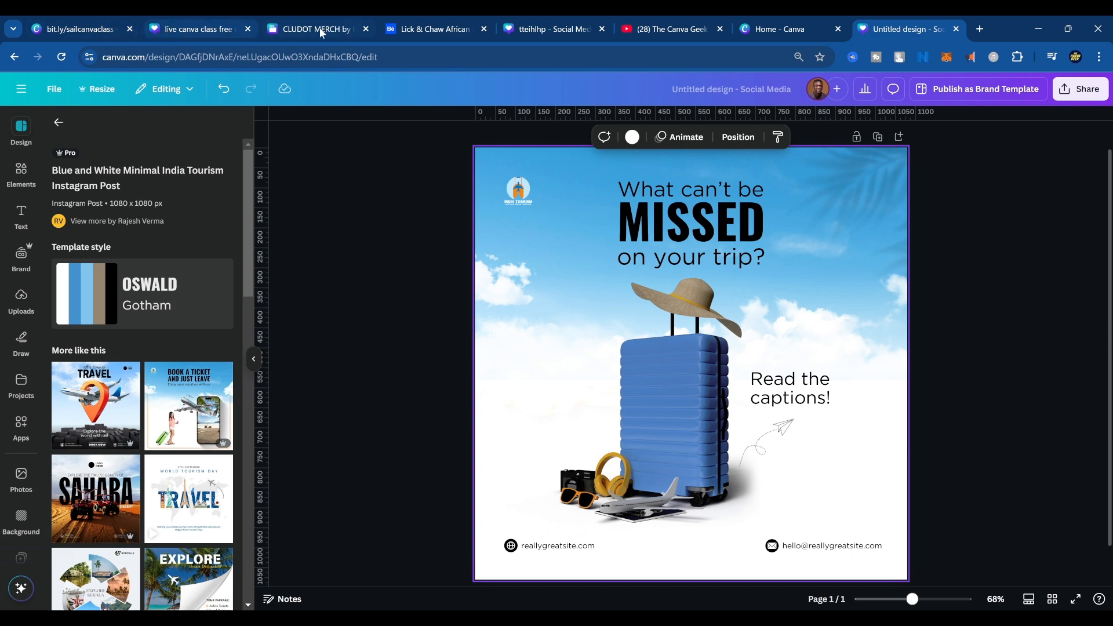
Switch to the Behance portfolio, view the "Photo Manipulation in Canva" project and return to the Canva design.
left_click(440, 24)
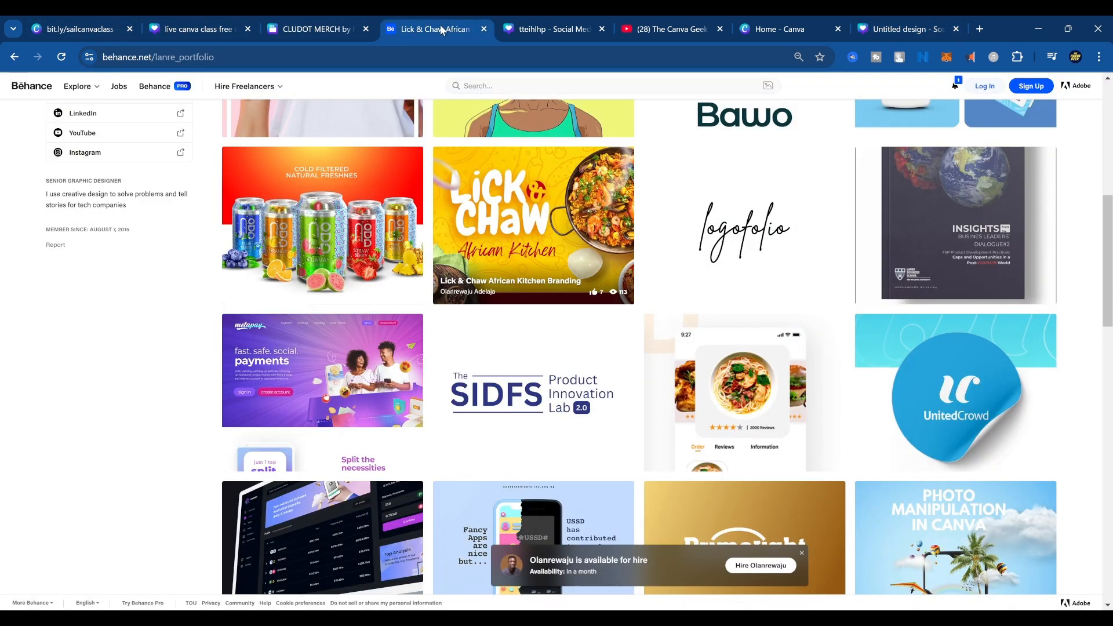
scroll(706, 419, "down", 1)
scroll(706, 418, "down", 5)
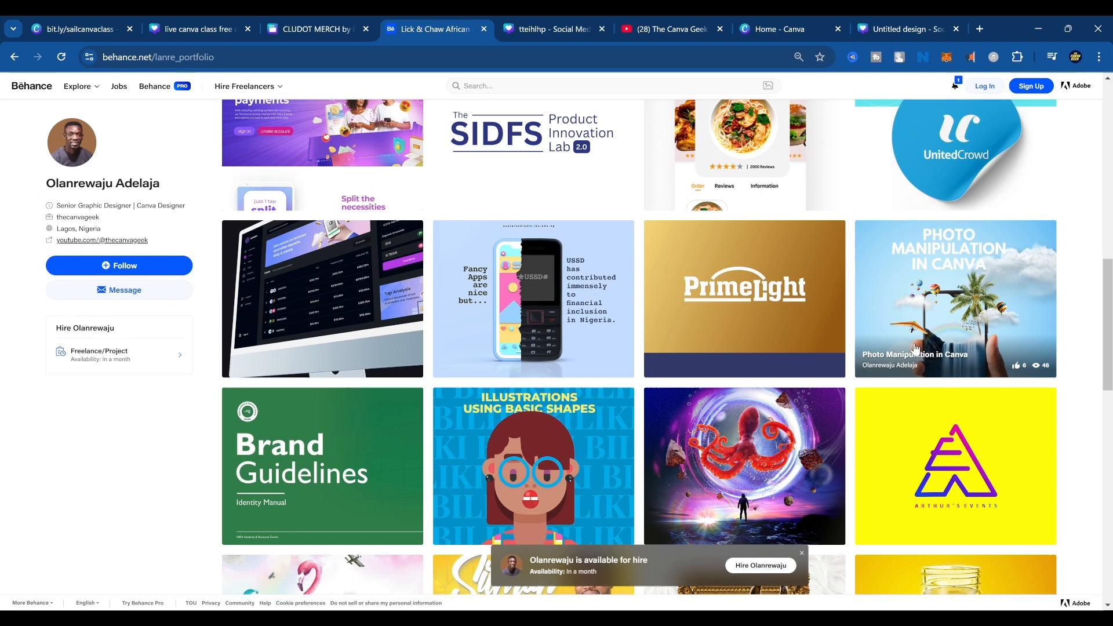
left_click(985, 293)
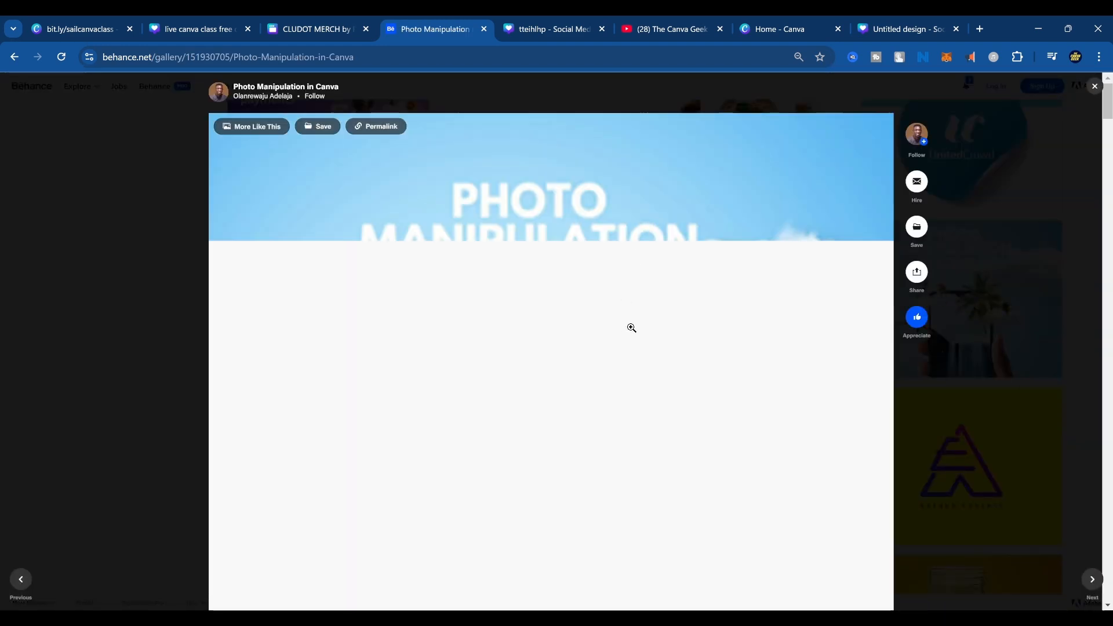
scroll(637, 342, "down", 3)
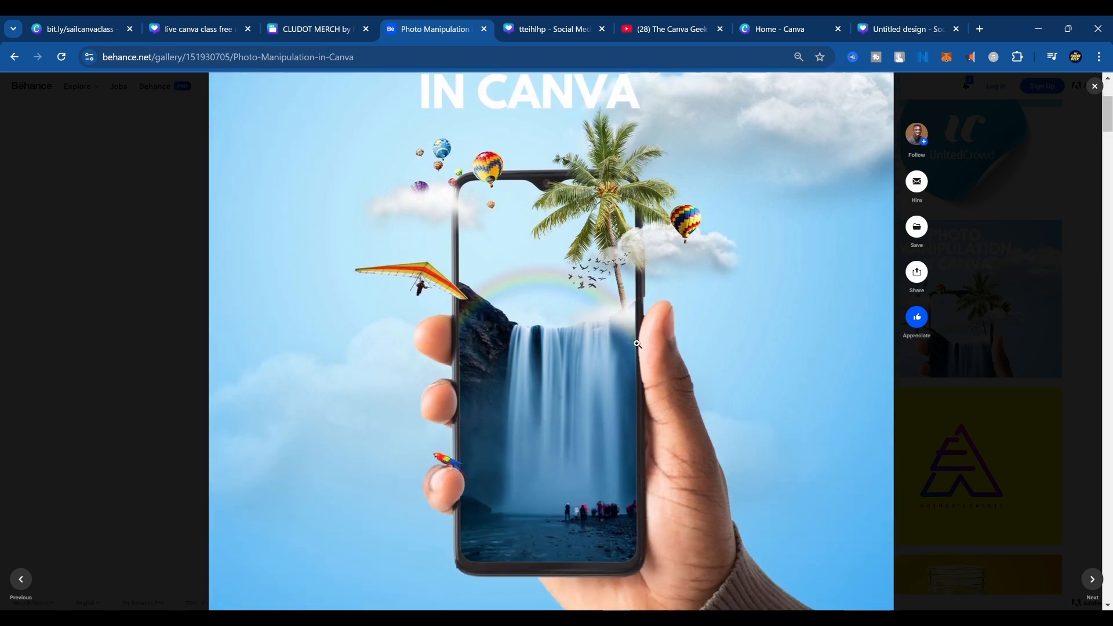
scroll(637, 343, "up", 3)
left_click(898, 23)
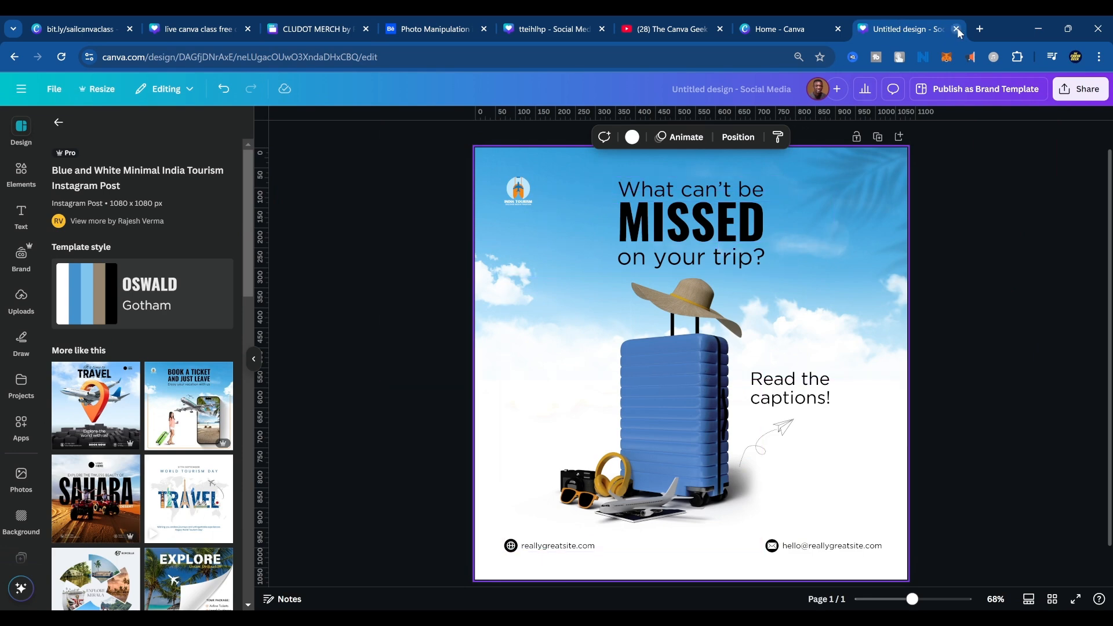
Search Google for "logo" in a new browser tab and show the image results.
left_click(980, 29)
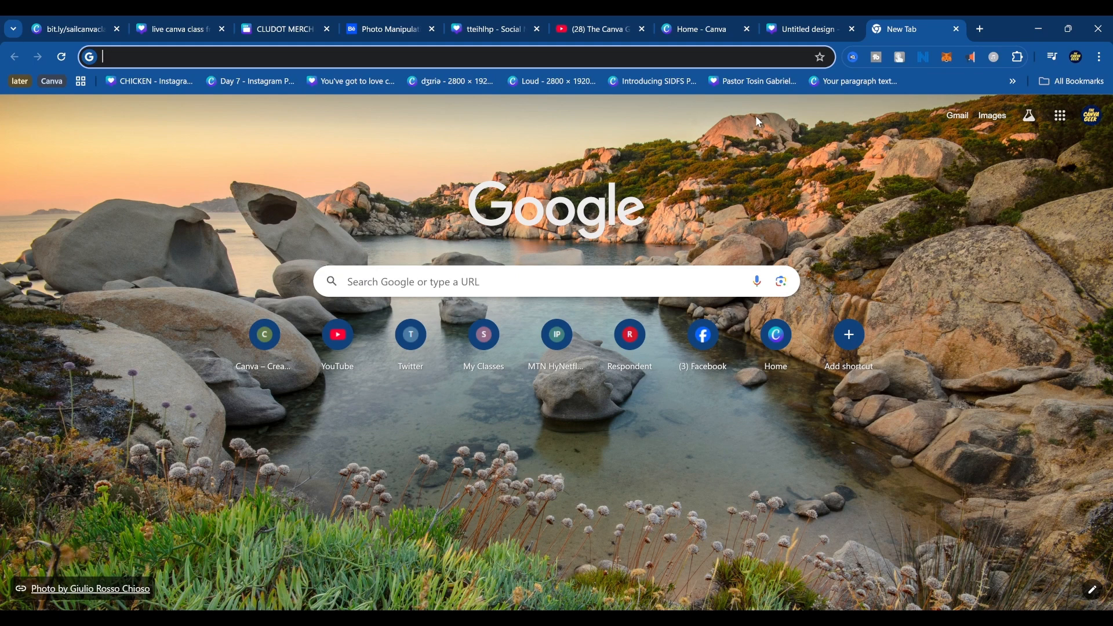
left_click(787, 28)
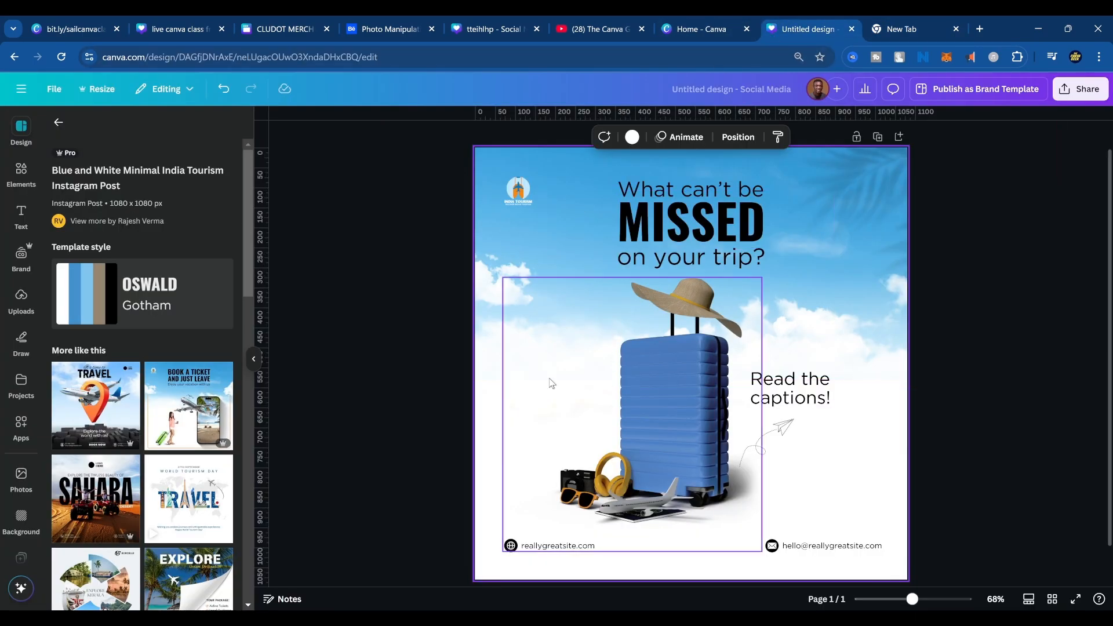
left_click(914, 26)
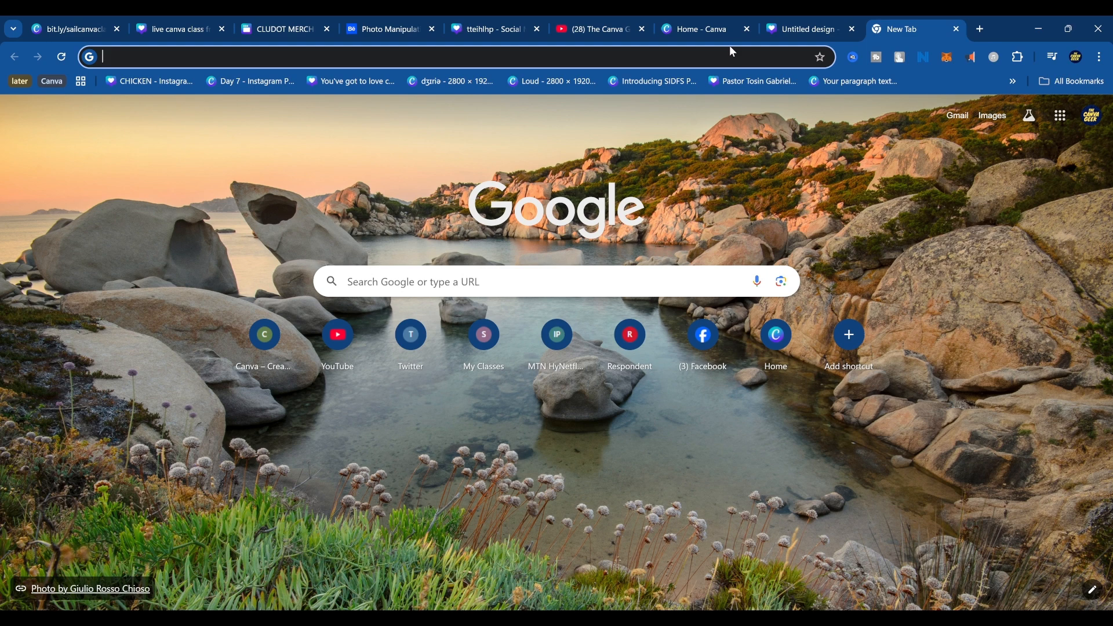
type("tra")
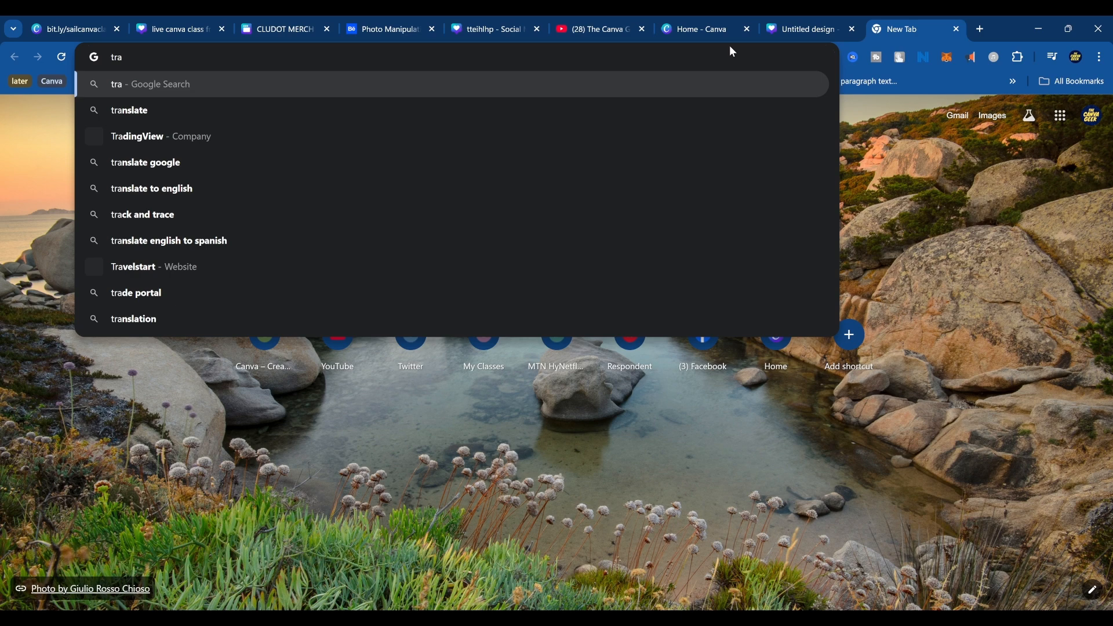
key("BackSpace")
key("BackSpace")
key("BackSpace")
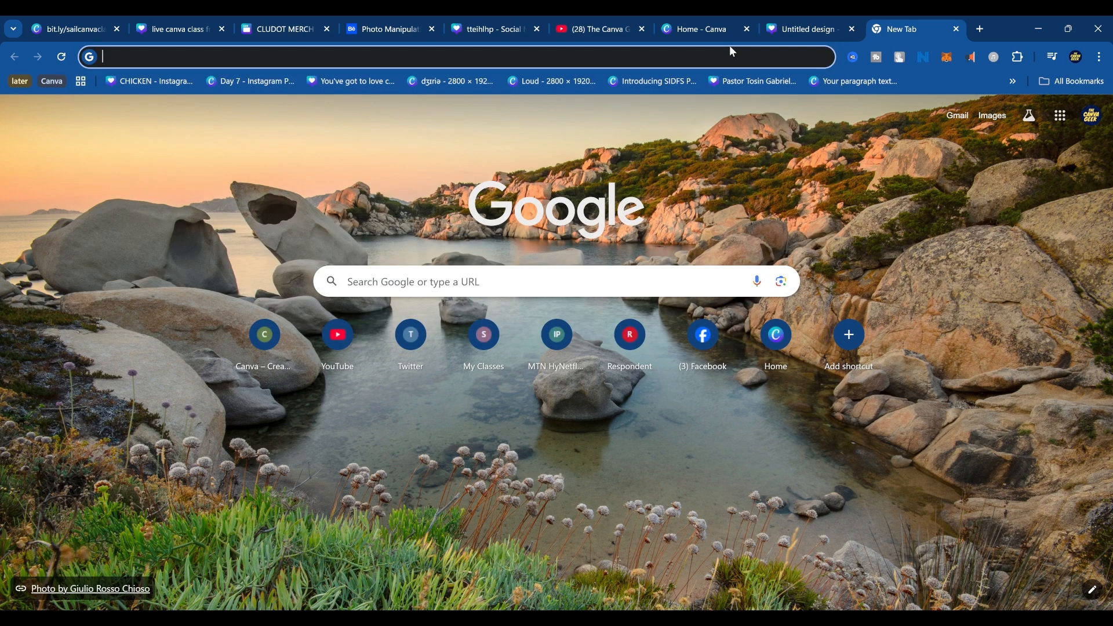
type("logo")
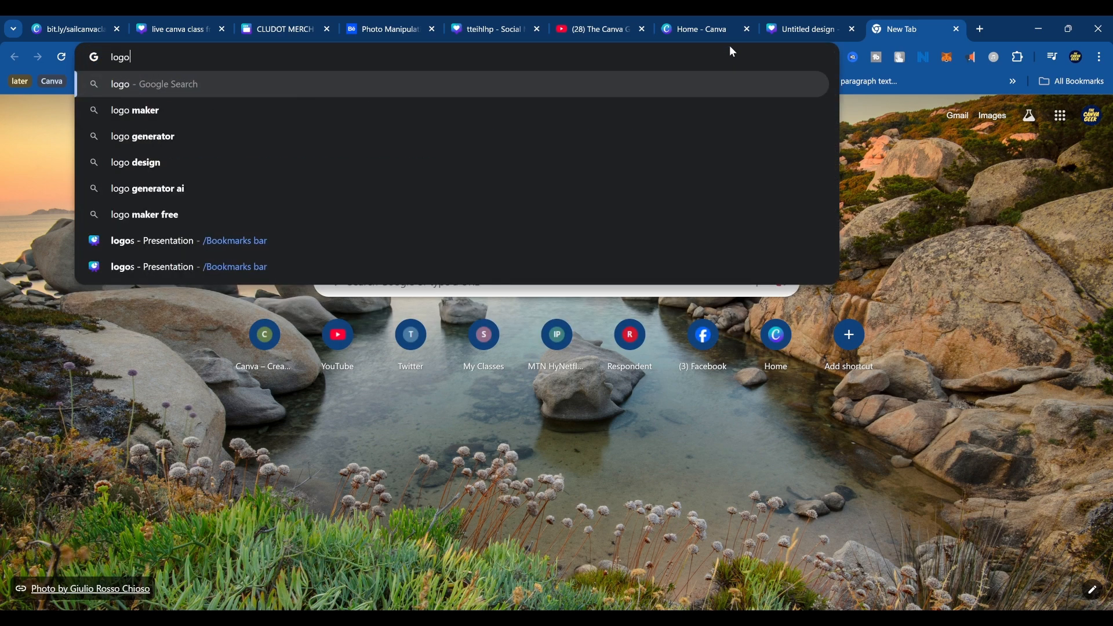
key("Return")
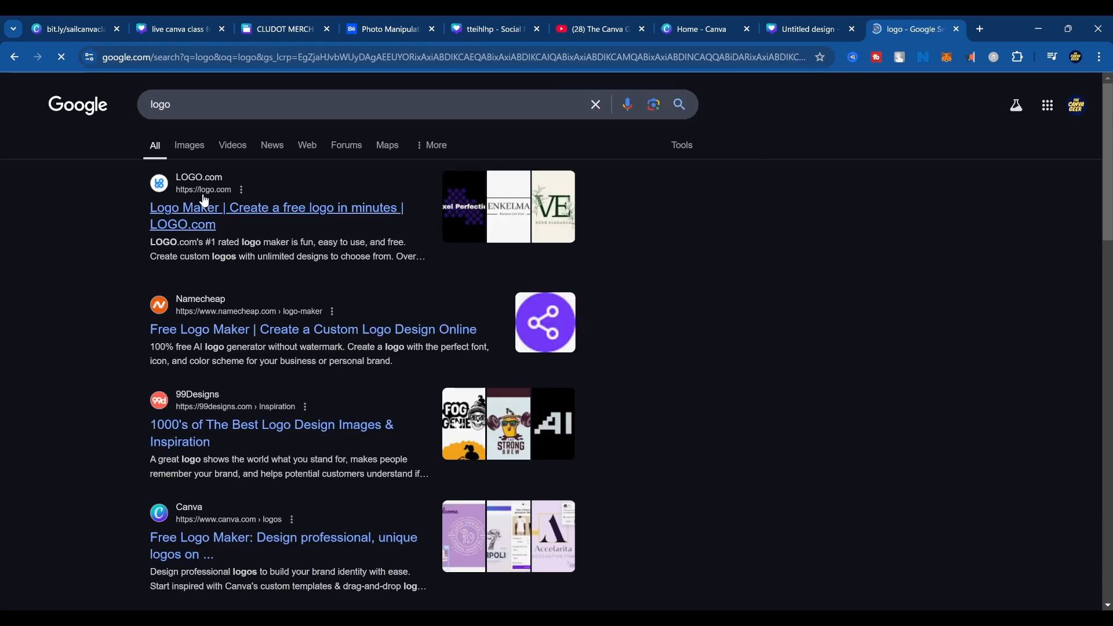
left_click(189, 146)
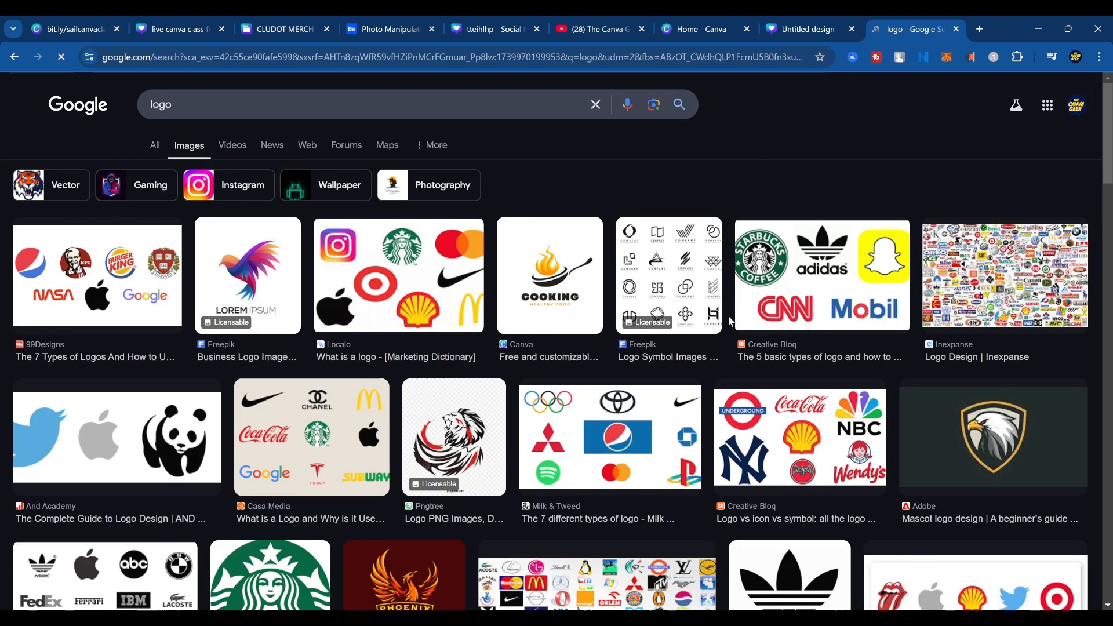
Change the image search to "logo png" and copy the red wings logo with the blue halo.
left_click(311, 112)
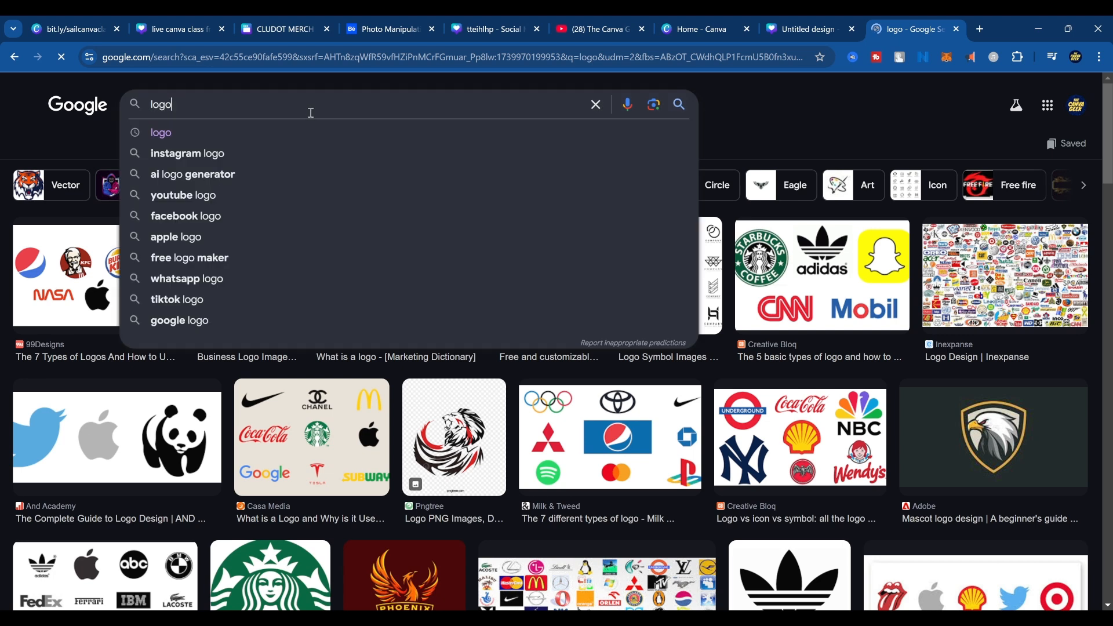
type("png")
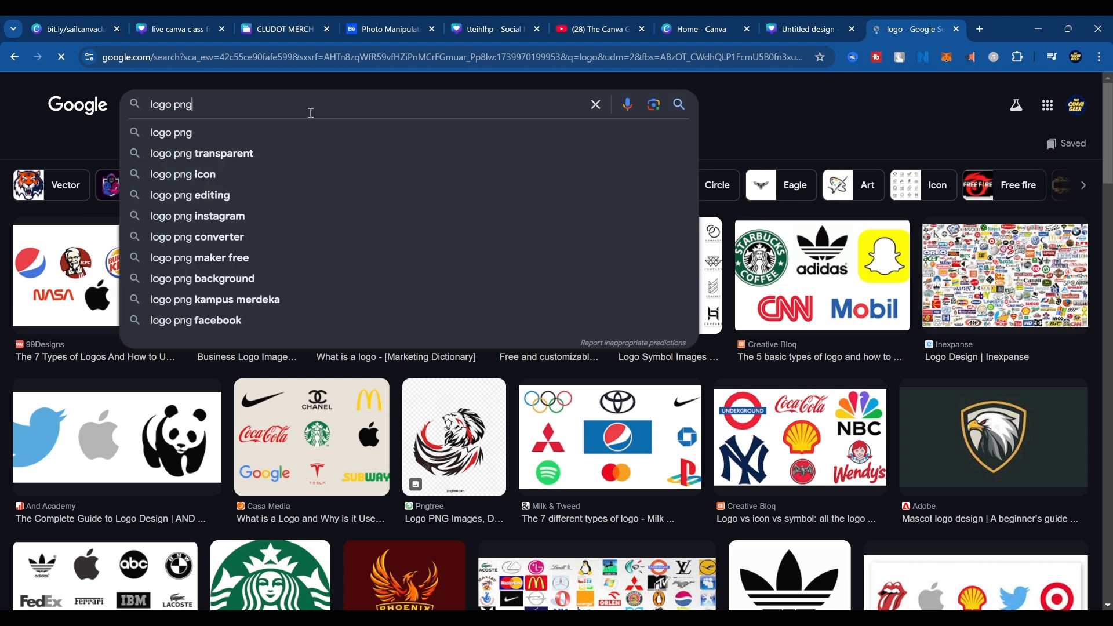
key("Return")
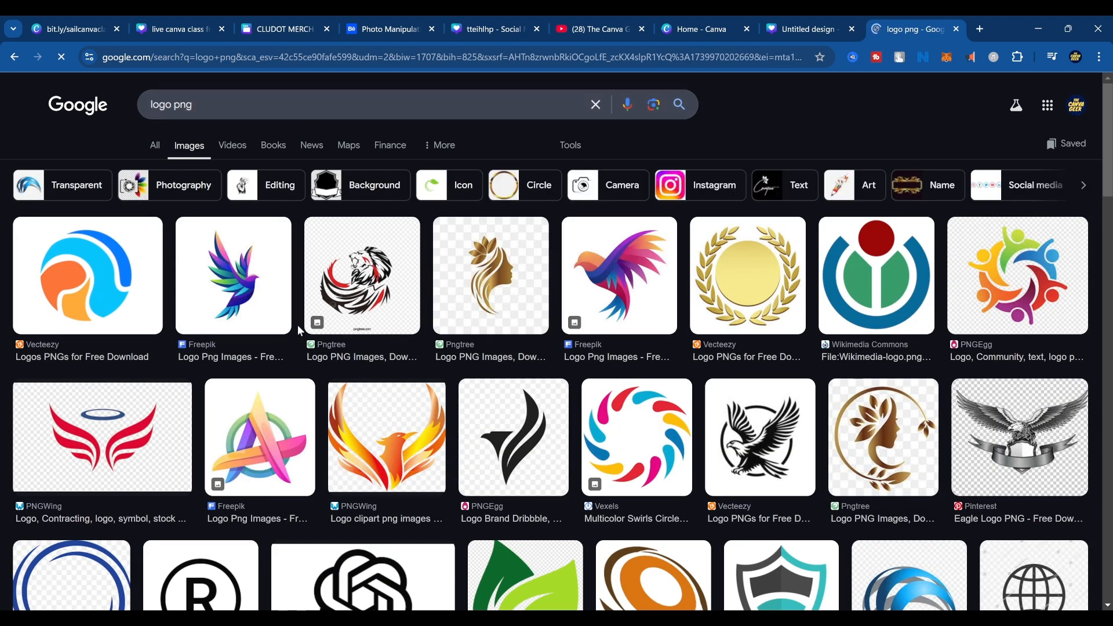
left_click(84, 432)
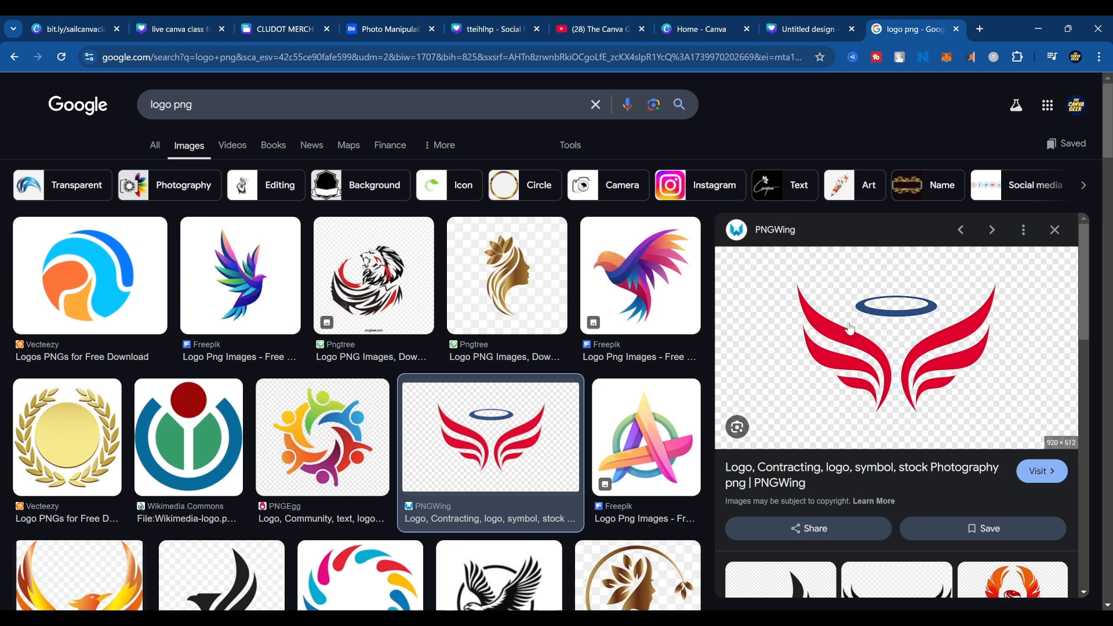
Return to the Canva design and undo the applied travel templates until the page is blank.
left_click(809, 26)
scroll(751, 371, "down", 1)
scroll(754, 394, "up", 2)
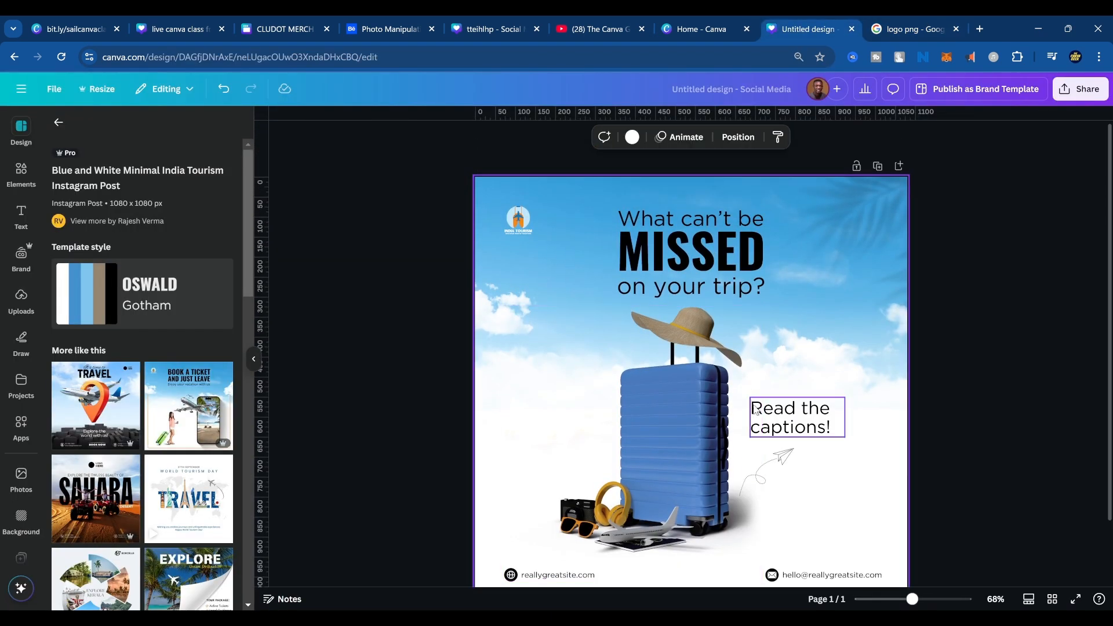
key("ctrl+z")
key("ctrl+z")
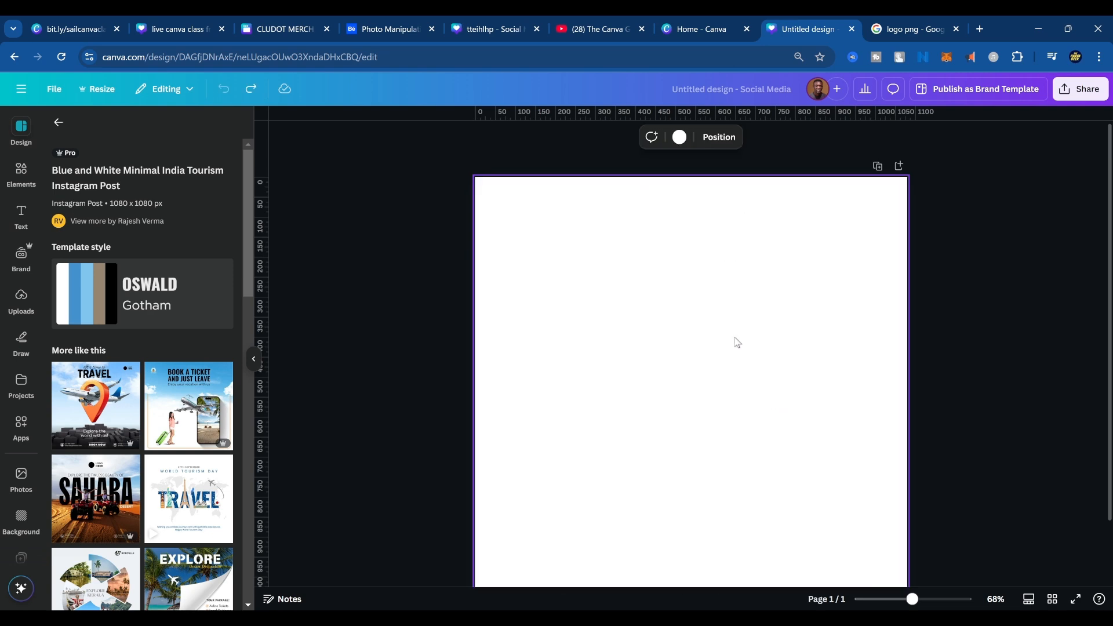
Set the page background to medium grey and paste the copied red wings logo onto it.
left_click(679, 137)
left_click(132, 360)
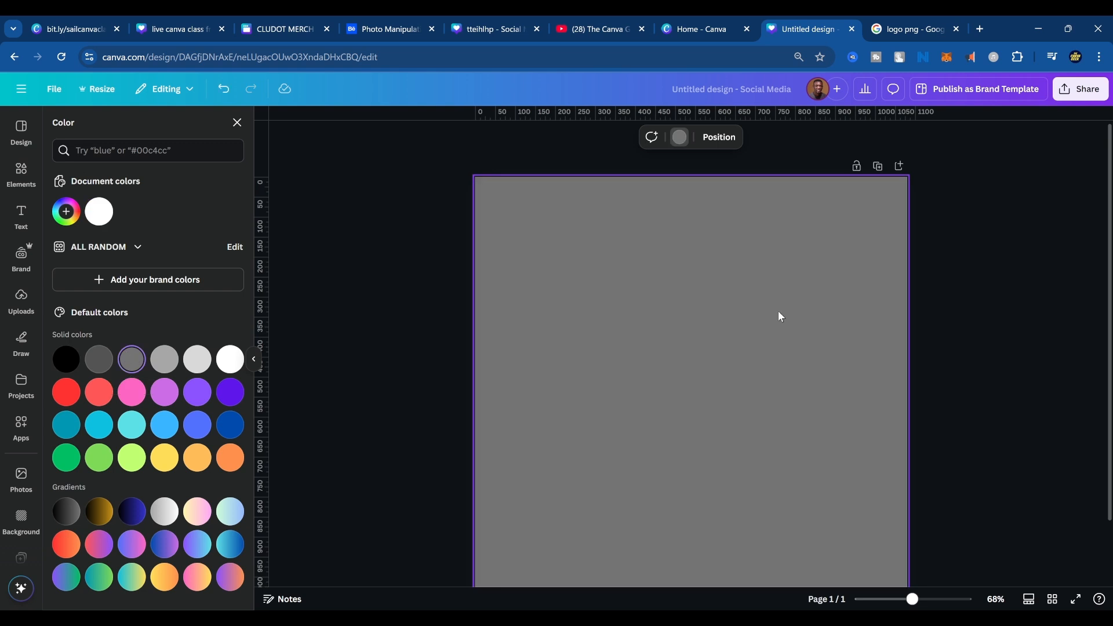
key("ctrl+v")
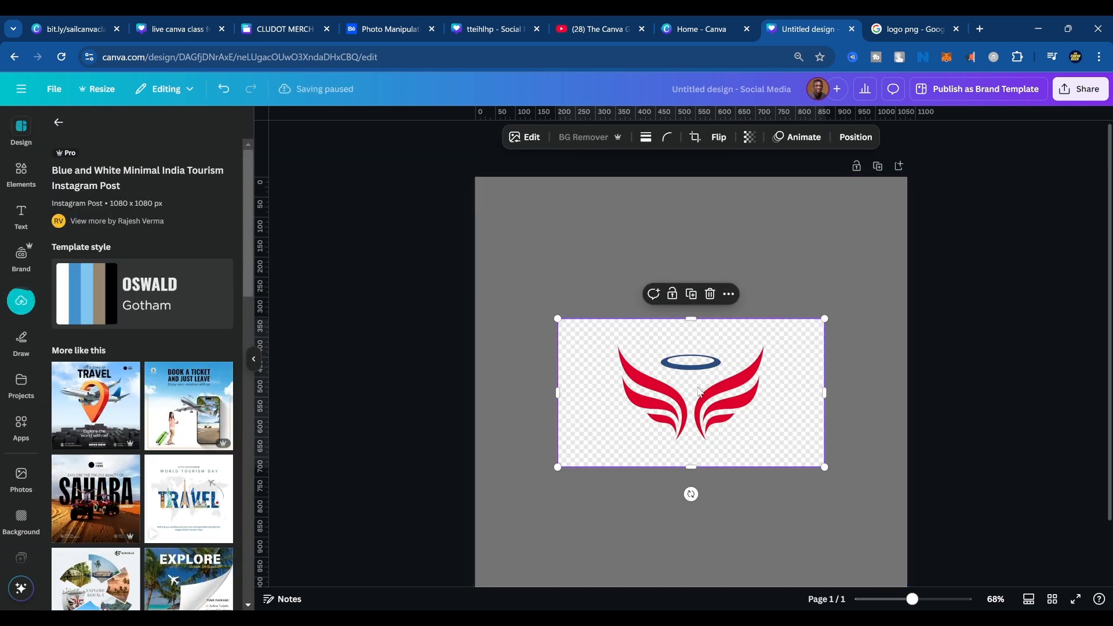
Delete the pasted wings logo and copy the orange and red phoenix logo from the related results in Google Images.
left_click(711, 294)
left_click(888, 31)
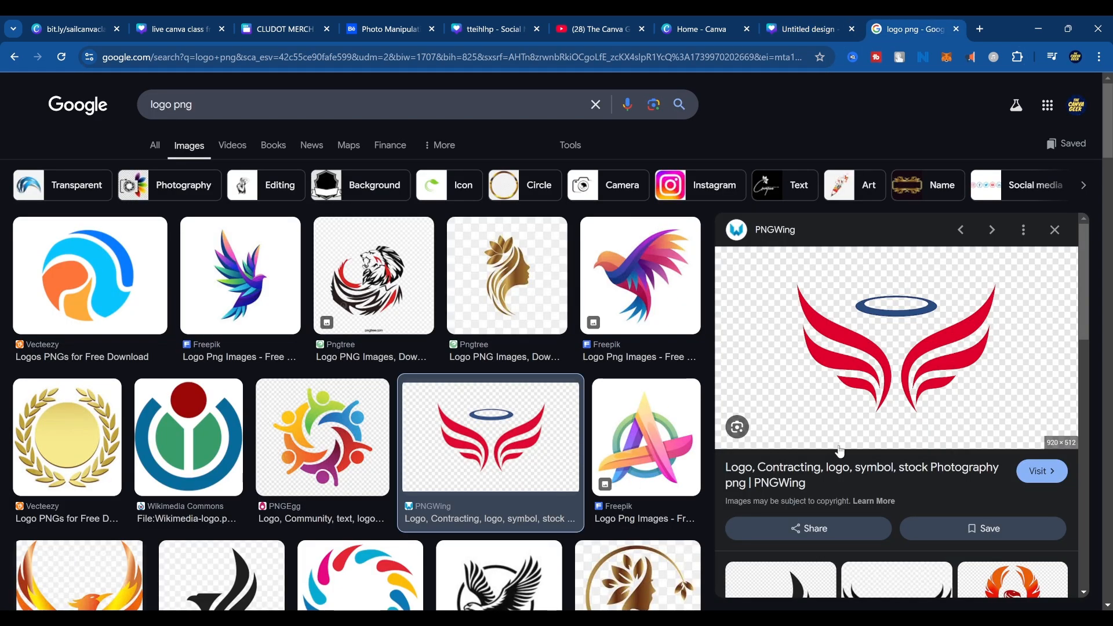
scroll(1025, 419, "down", 5)
left_click(1026, 357)
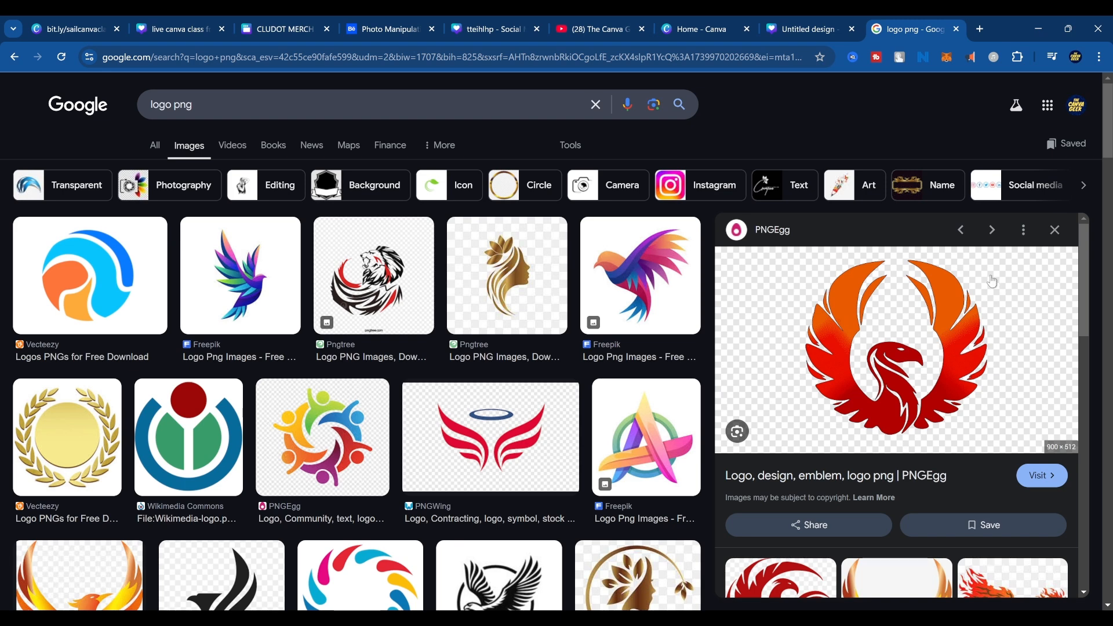
Paste the phoenix logo onto the grey Canva page, undo the paste and return to the Google image results.
left_click(805, 28)
left_click(688, 387)
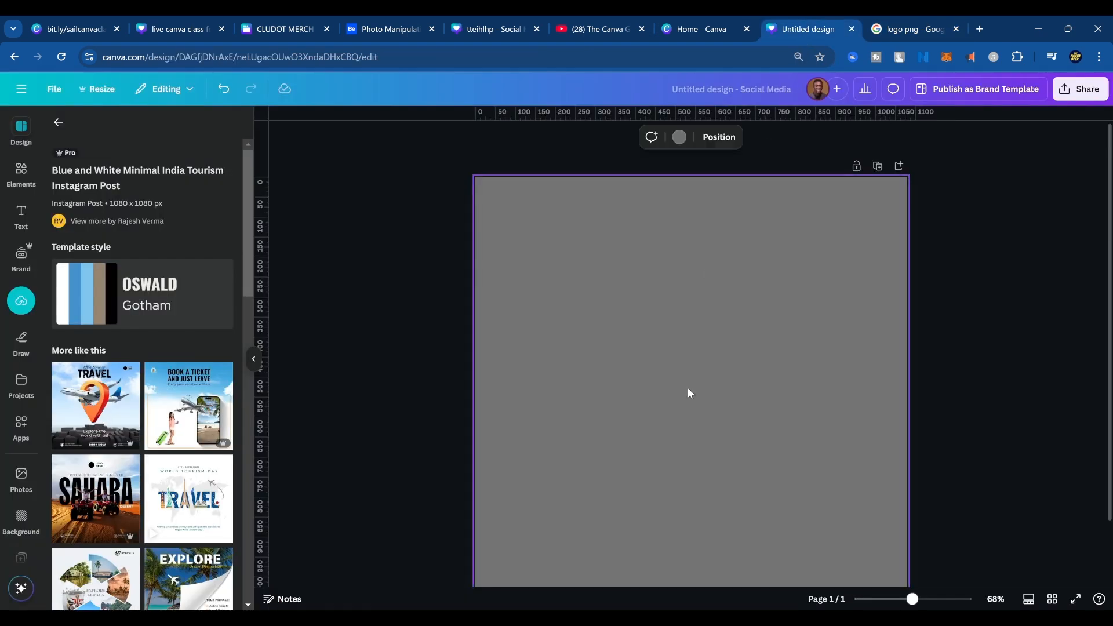
key("ctrl+v")
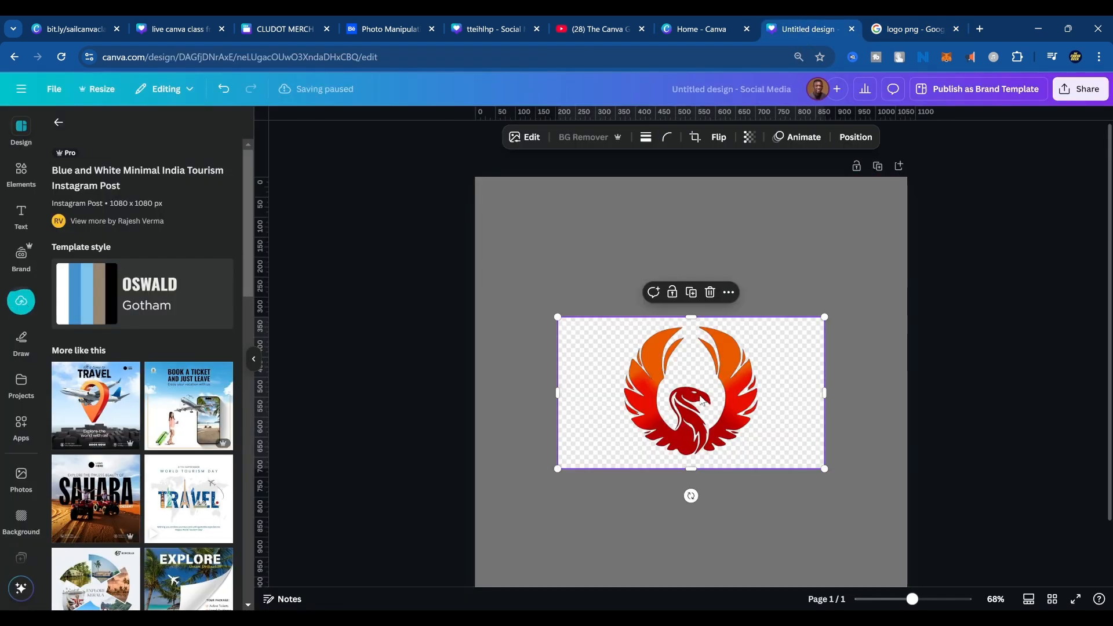
key("ctrl+z")
left_click(904, 18)
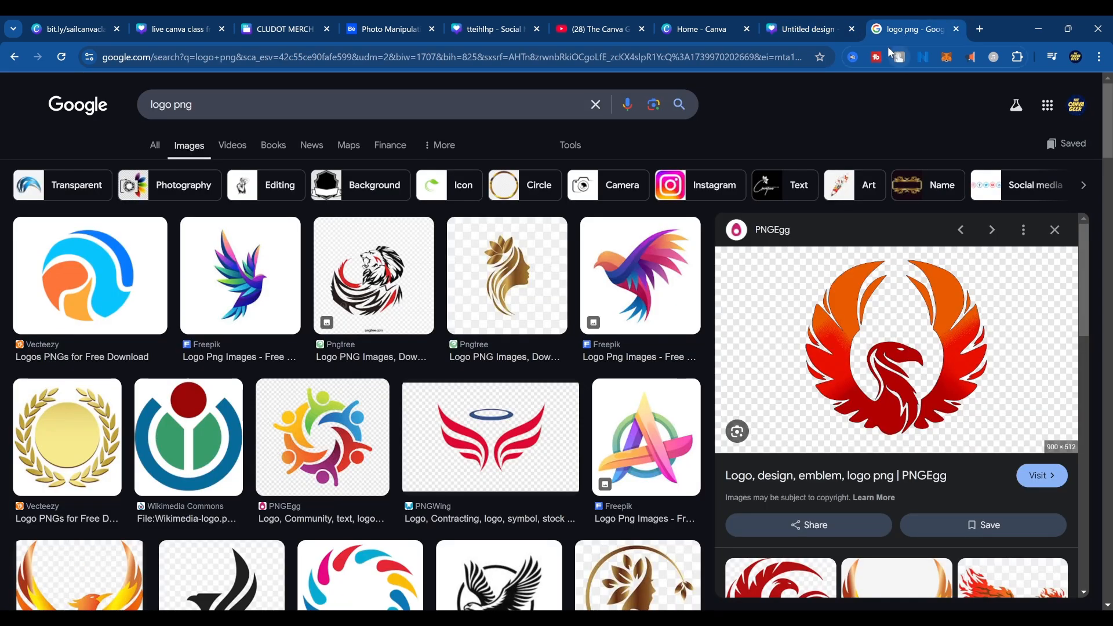
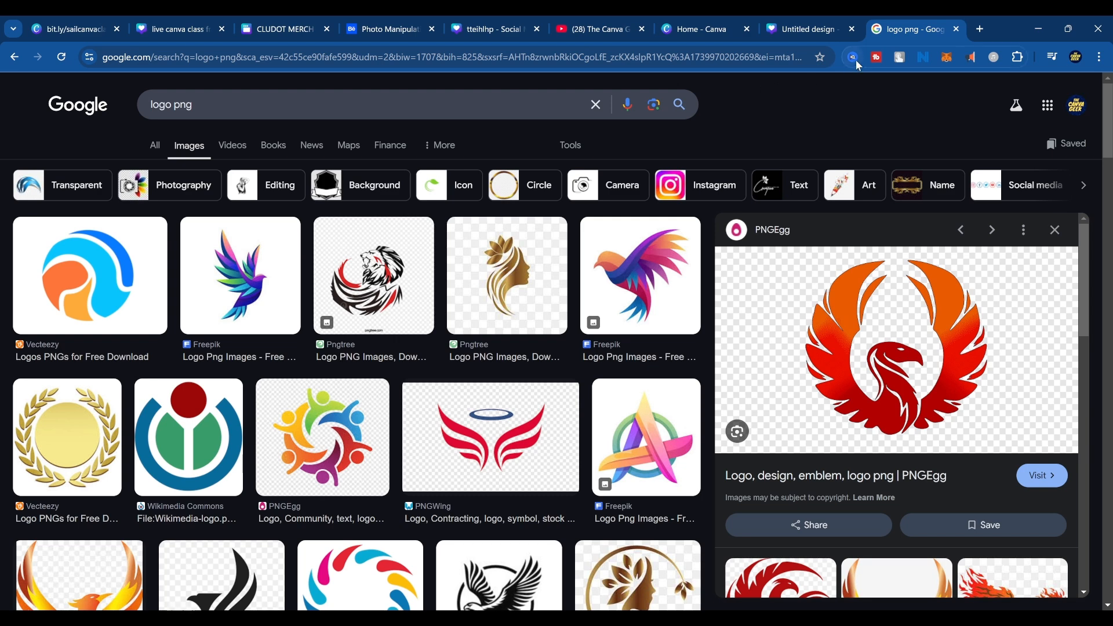
Leave the image results for the Google home page and copy its white Google logo.
left_click(634, 54)
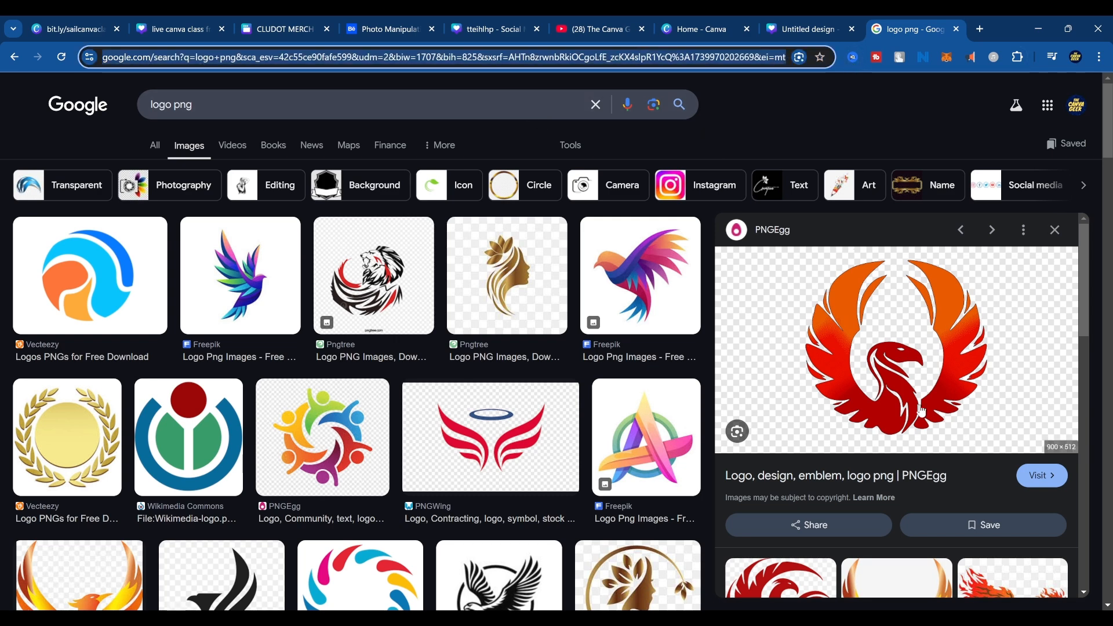
left_click(553, 110)
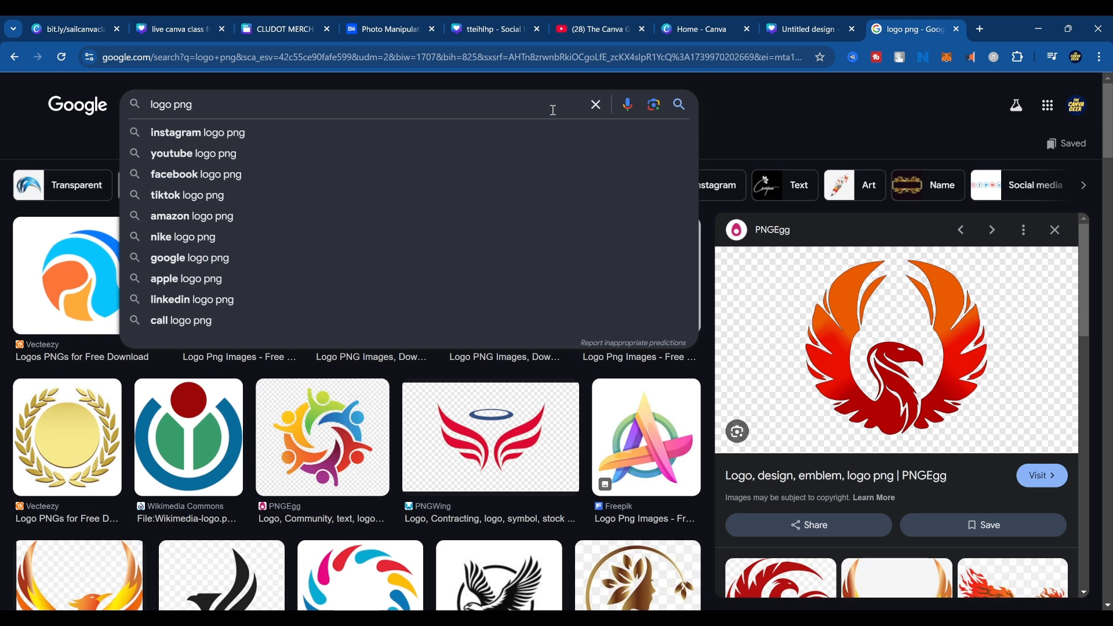
key("ctrl+a")
left_click(58, 106)
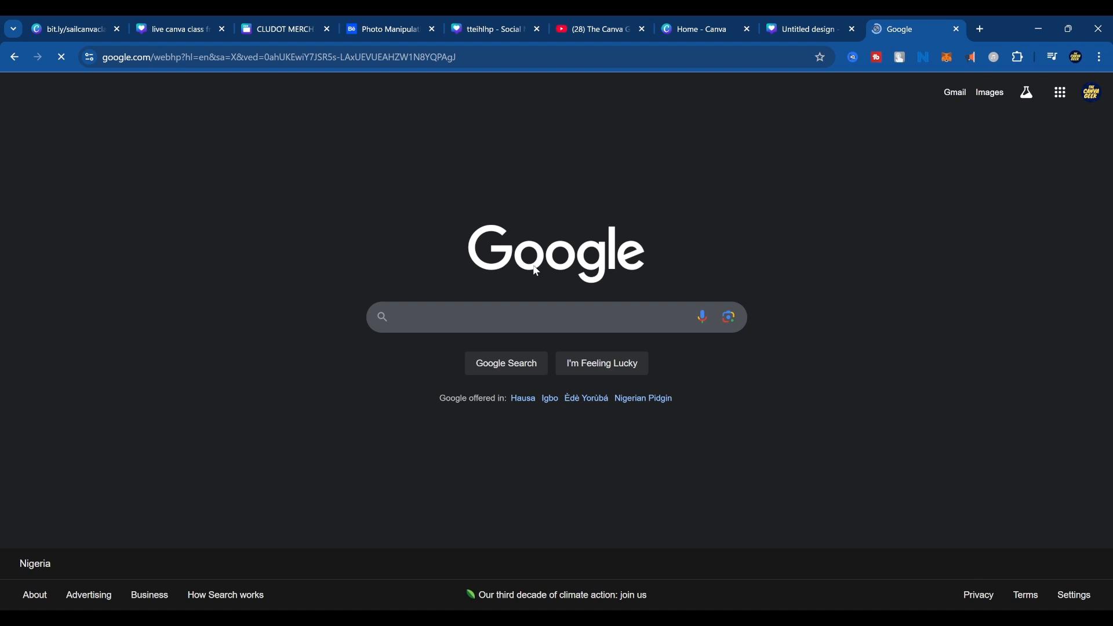
Switch to the Canva design, paste the white Google logo onto the grey page and move it slightly above the centre.
left_click(845, 23)
left_click(712, 323)
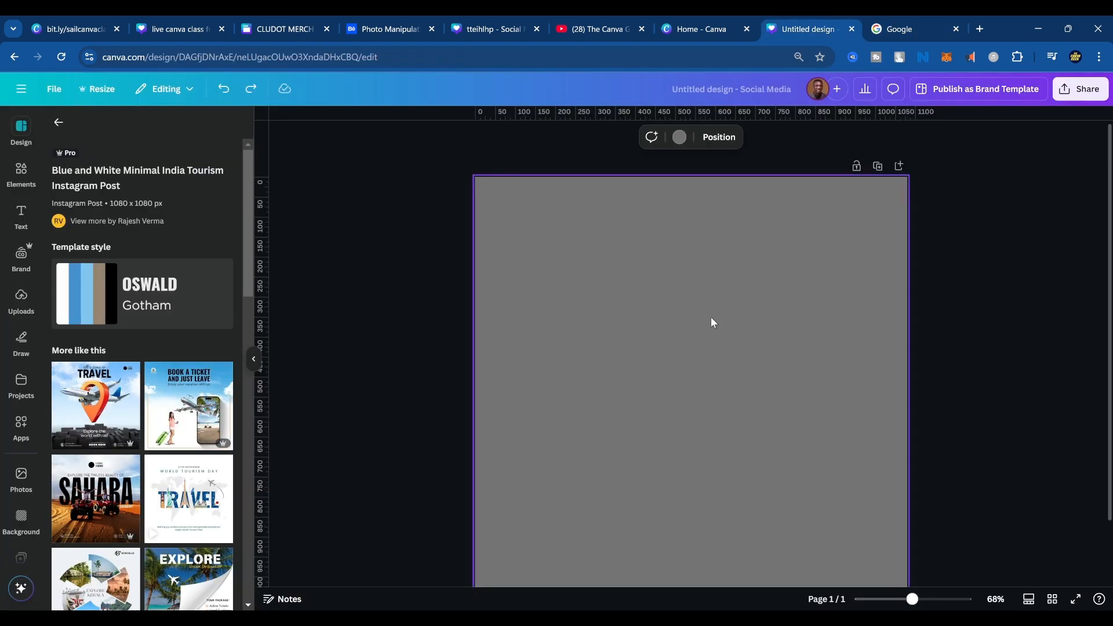
key("ctrl+v")
left_click_drag(725, 405, 708, 388)
left_click(778, 284)
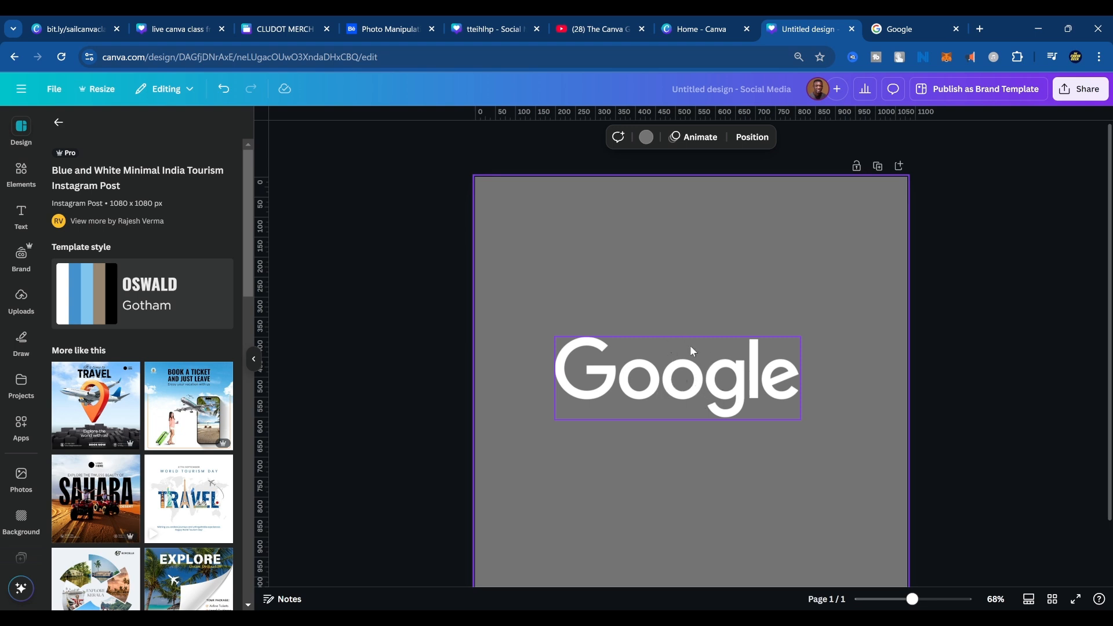
mouse_move(717, 371)
left_mouse_down()
mouse_move(704, 377)
mouse_move(707, 355)
left_mouse_up()
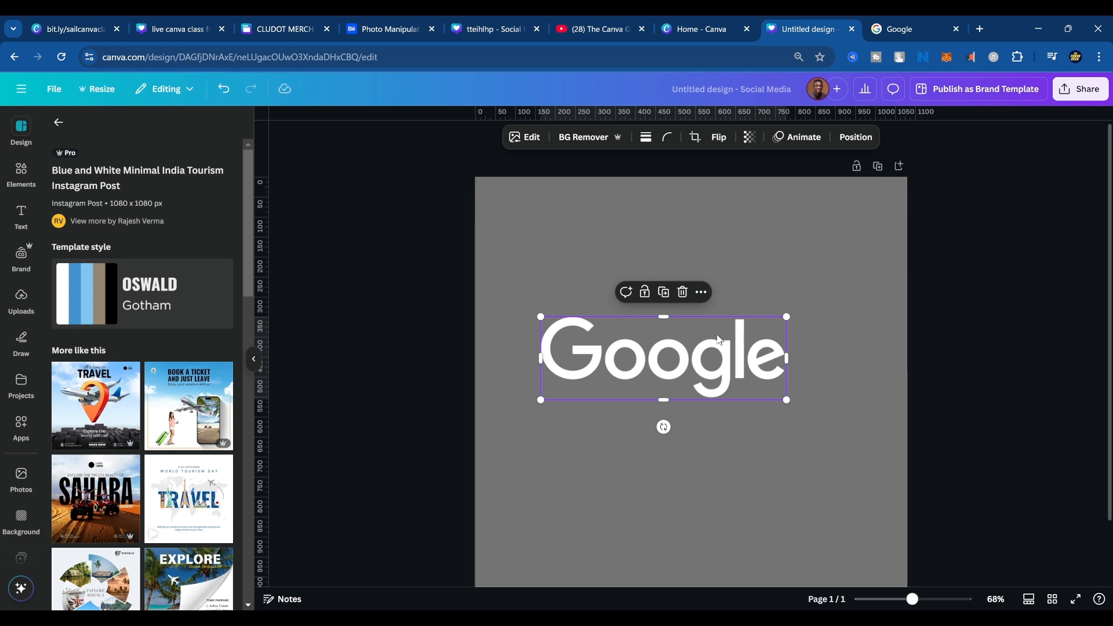
Look at the uploaded images, switch to the elements library and delete the white Google logo from the page.
left_click(19, 297)
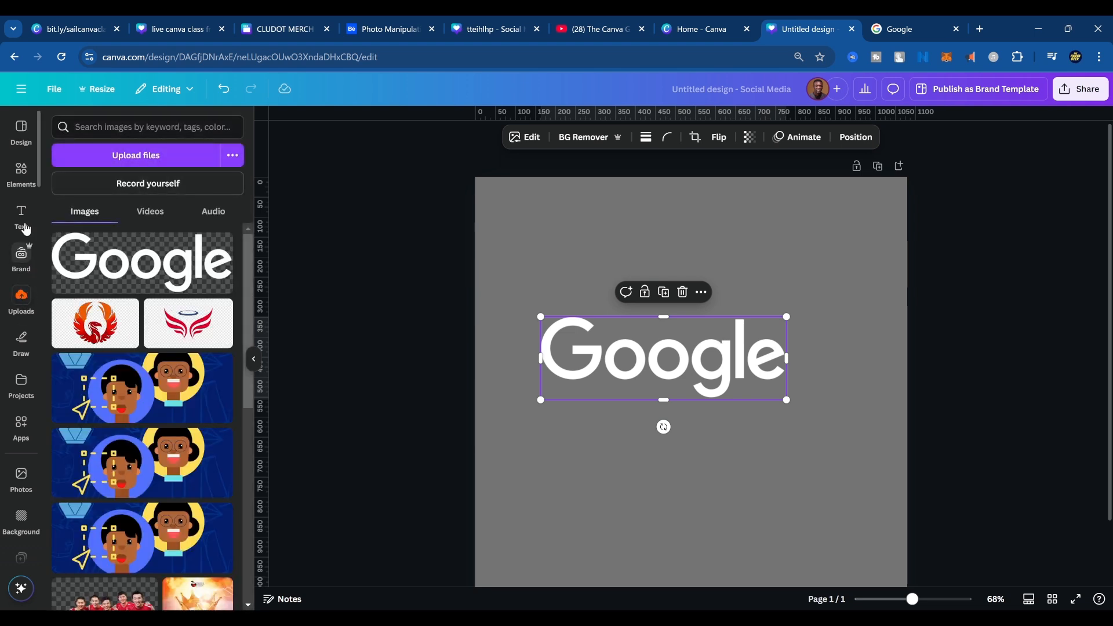
left_click(22, 170)
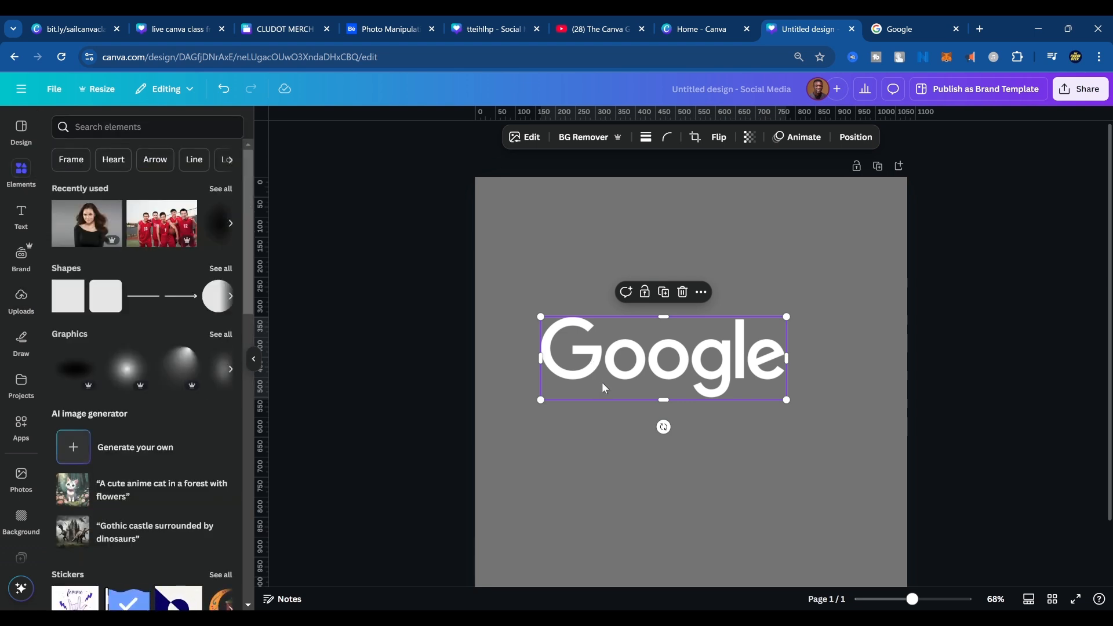
key("Delete")
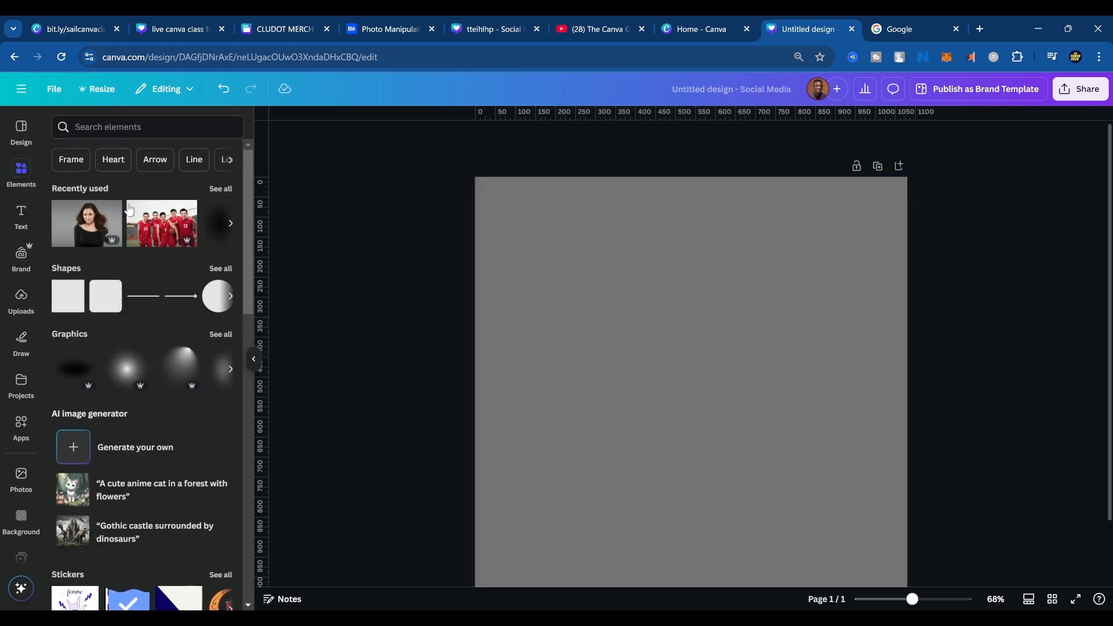
Search the Canva apps for "brand" and open the Brandfetch Logo app.
left_click(16, 434)
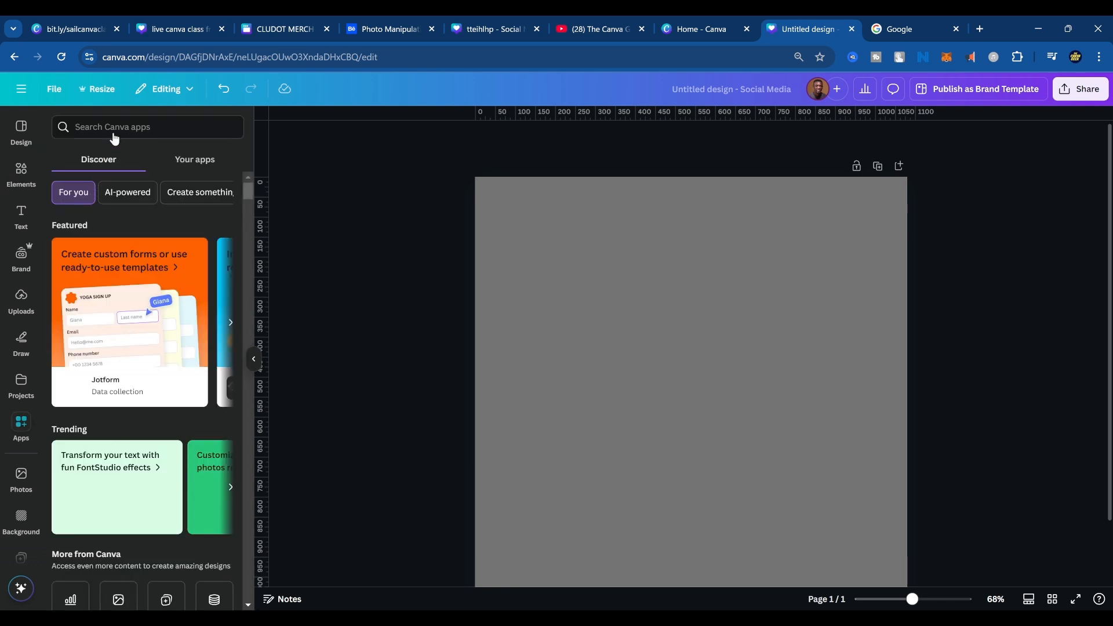
left_click(119, 127)
type("brand")
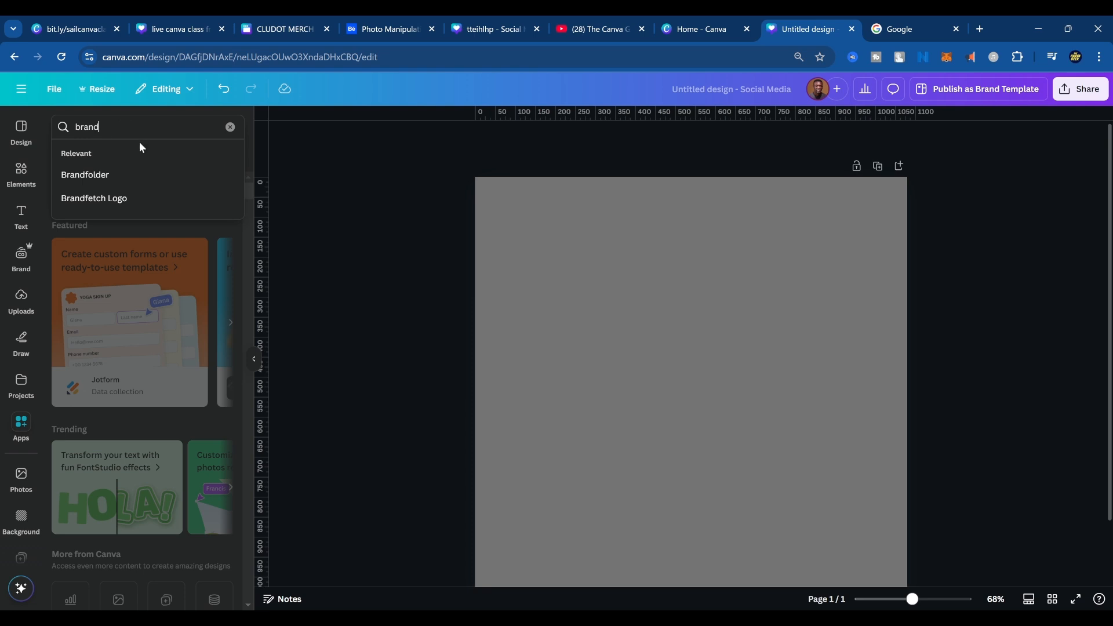
left_click(130, 191)
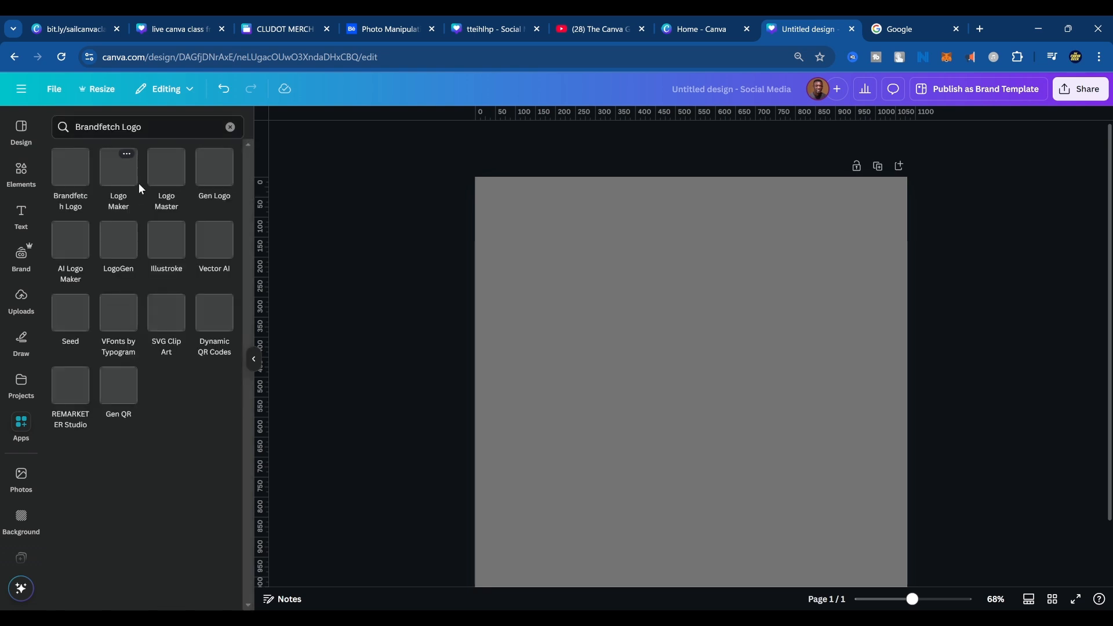
left_click(79, 171)
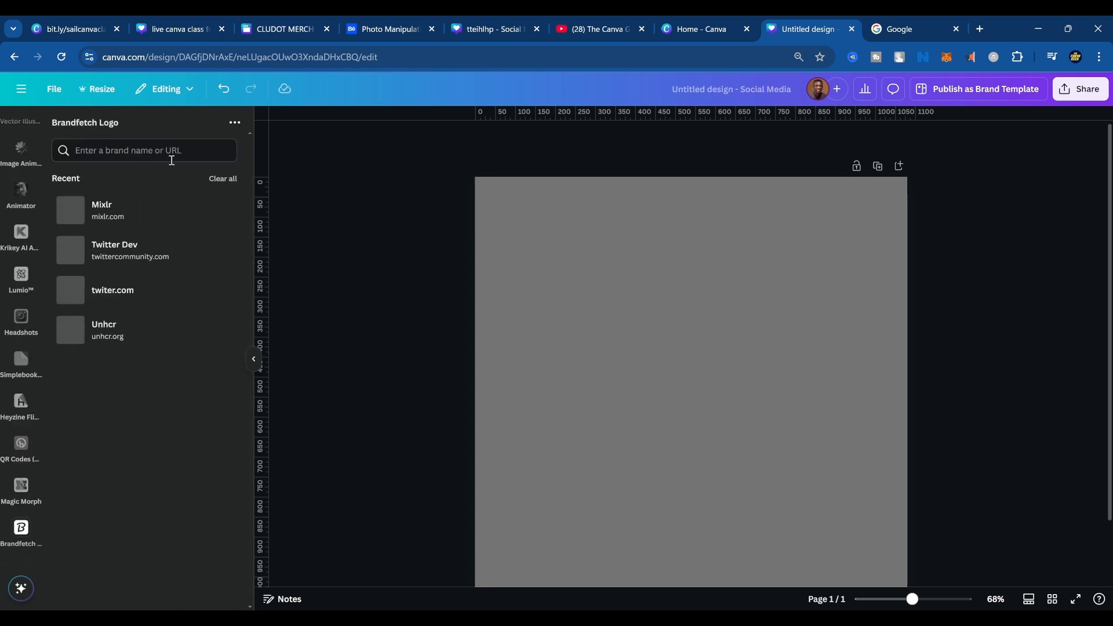
Search Brandfetch for google.com, add the multicoloured Google wordmark to the page and move it slightly above the centre.
left_click(171, 154)
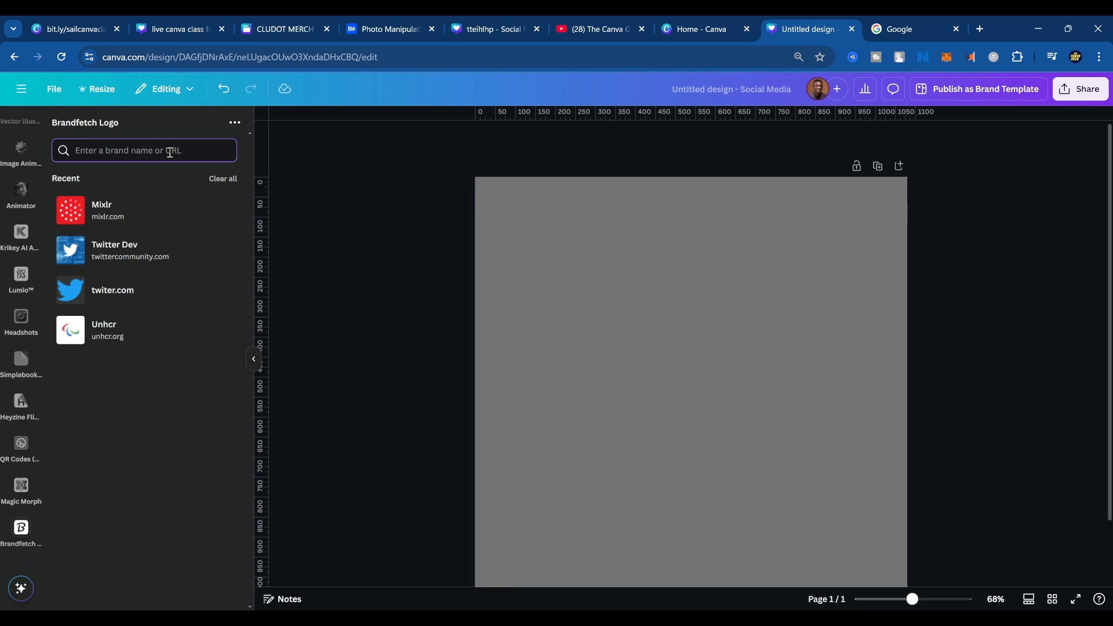
type("google.com")
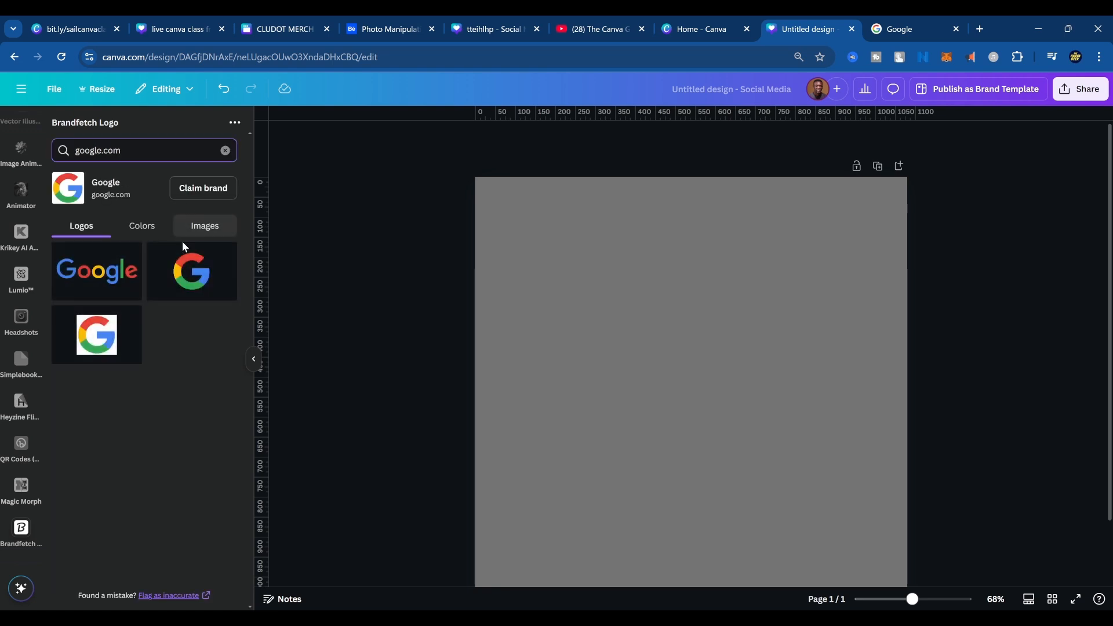
left_click(108, 283)
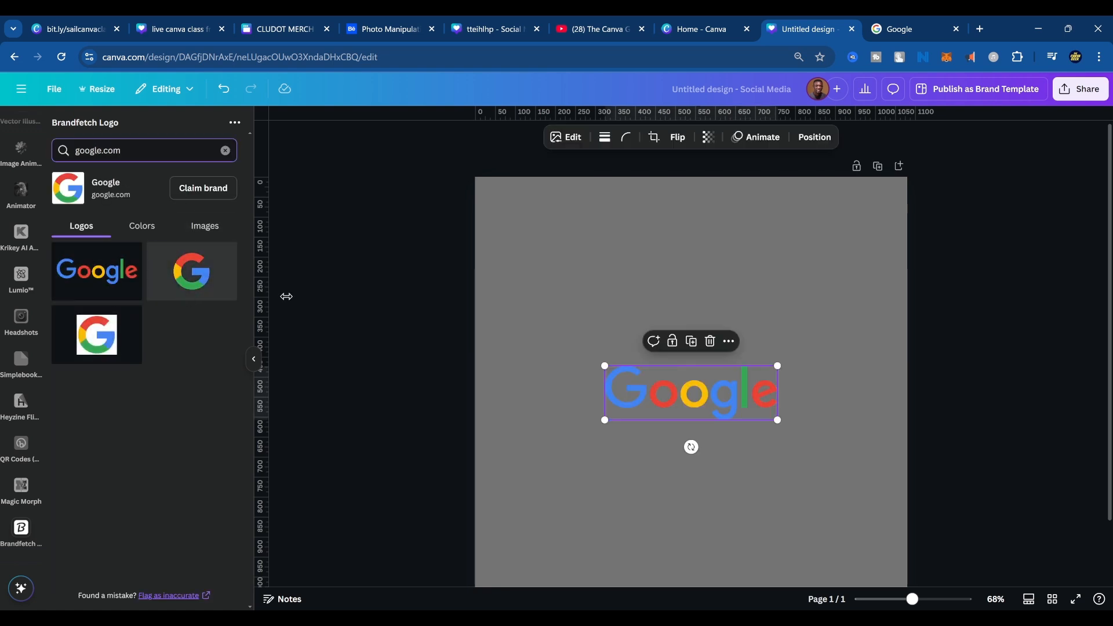
left_click_drag(749, 398, 739, 369)
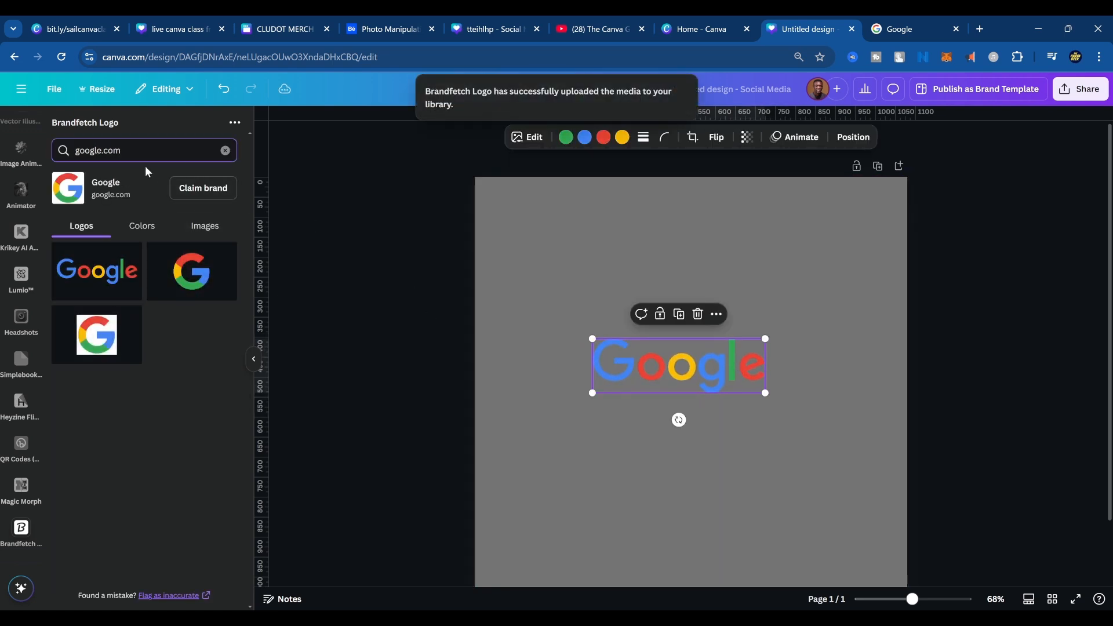
Clear the Brandfetch search, return to the elements library and delete the coloured Google wordmark from the page.
left_click_drag(132, 150, 10, 153)
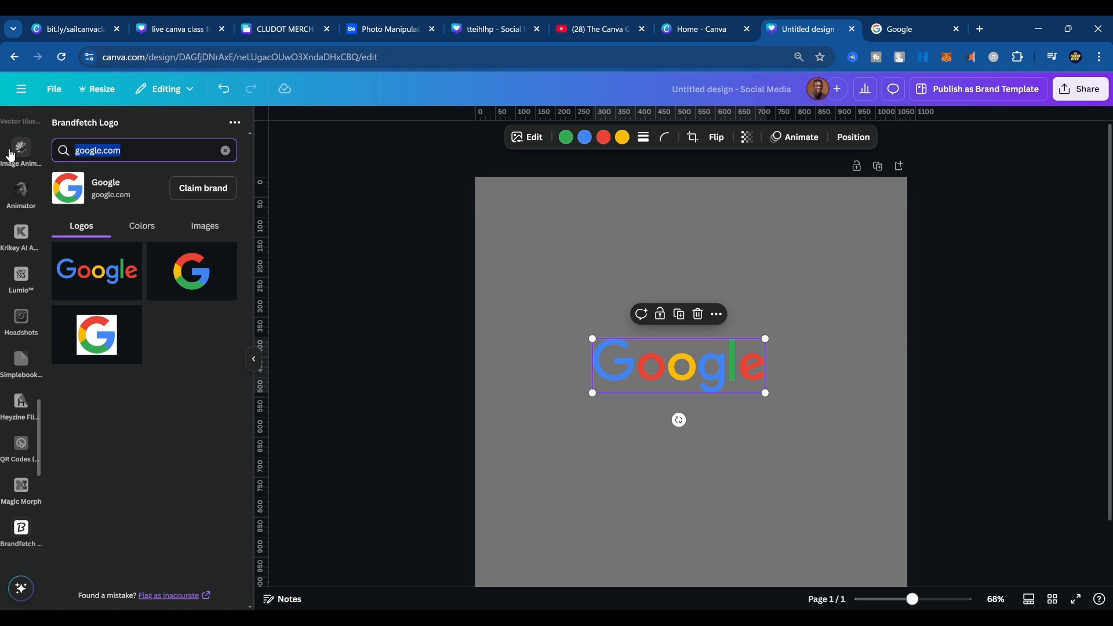
left_click(227, 151)
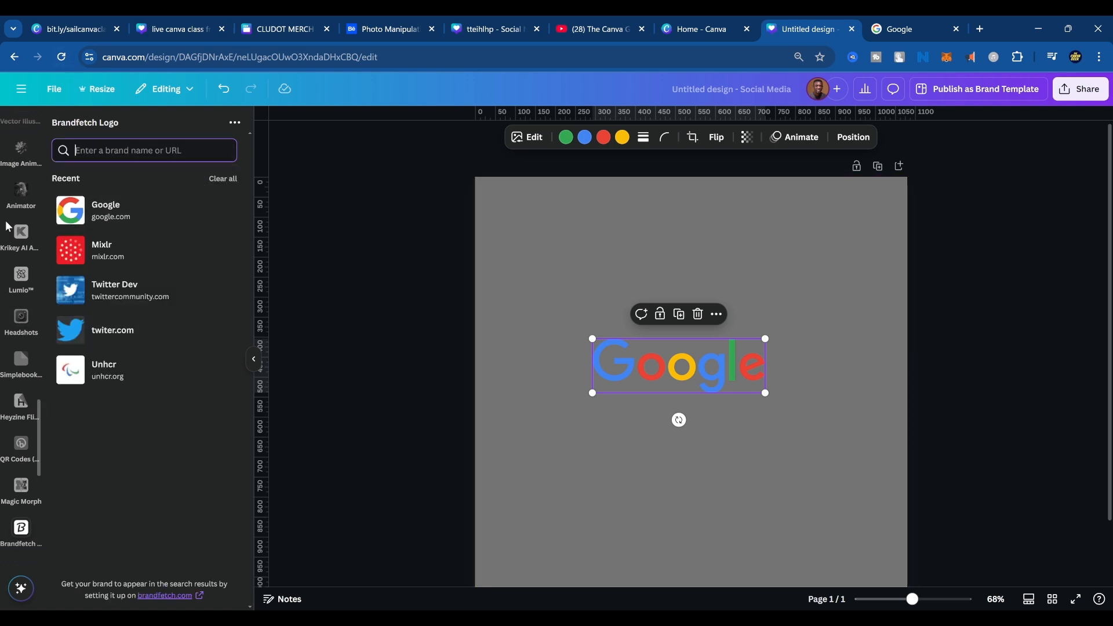
scroll(12, 232, "up", 10)
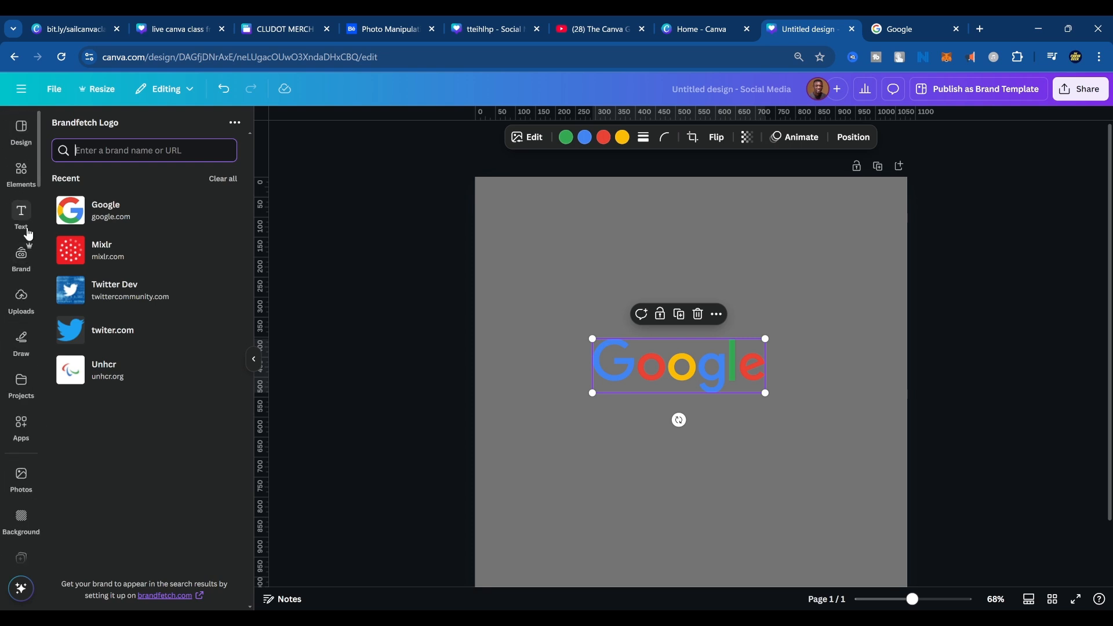
left_click(23, 174)
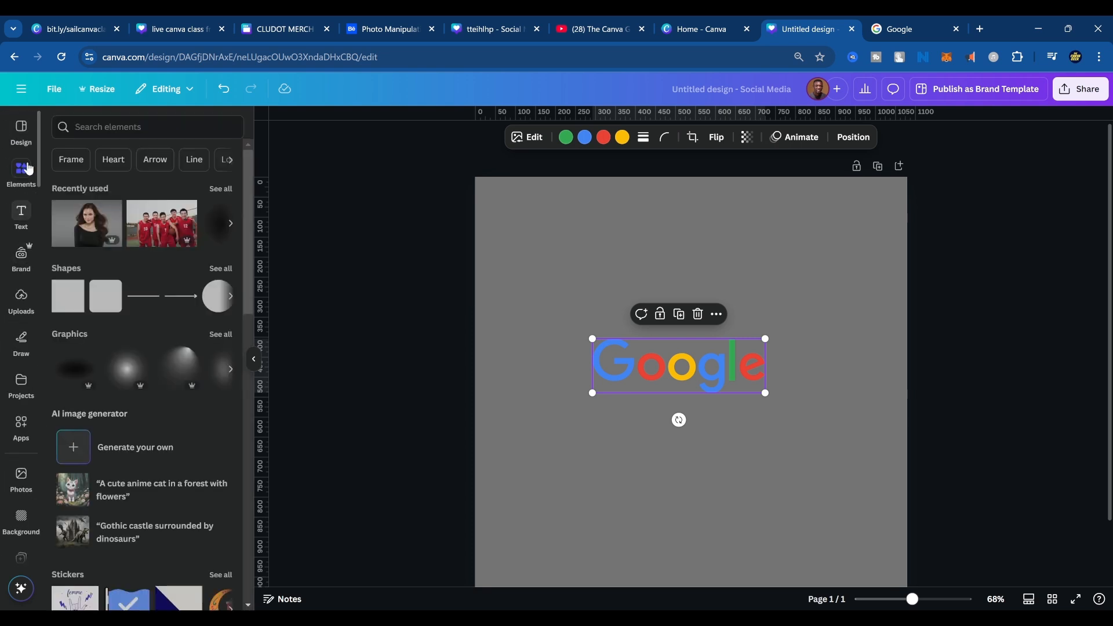
left_click(172, 121)
left_click(697, 314)
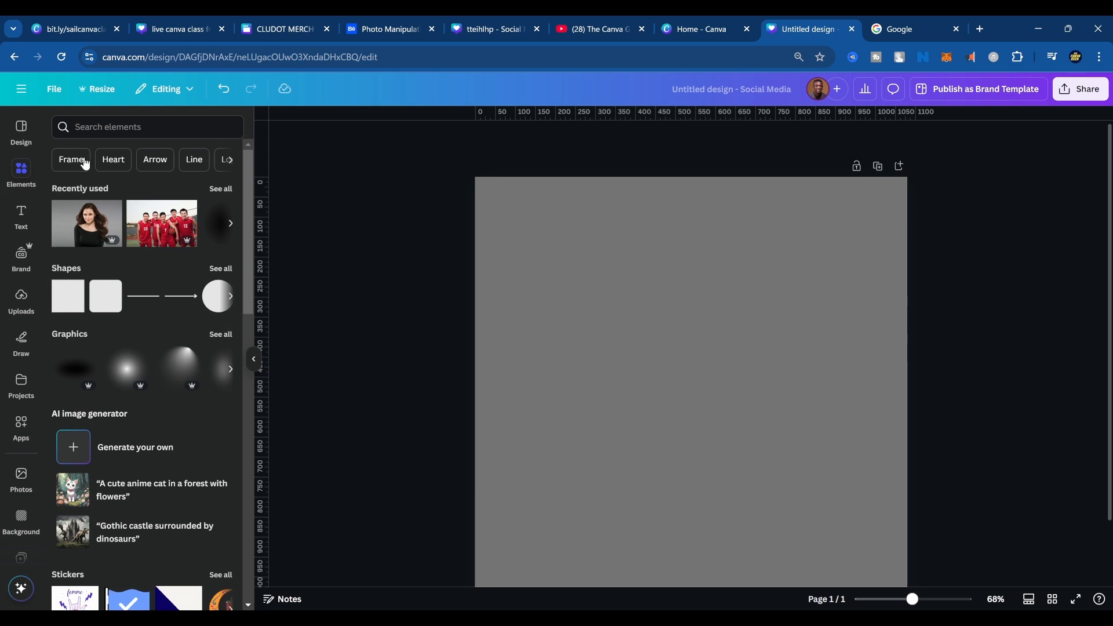
Search the elements for "oranges" and add the graphic of a whole and a halved orange with leaves.
left_click(116, 127)
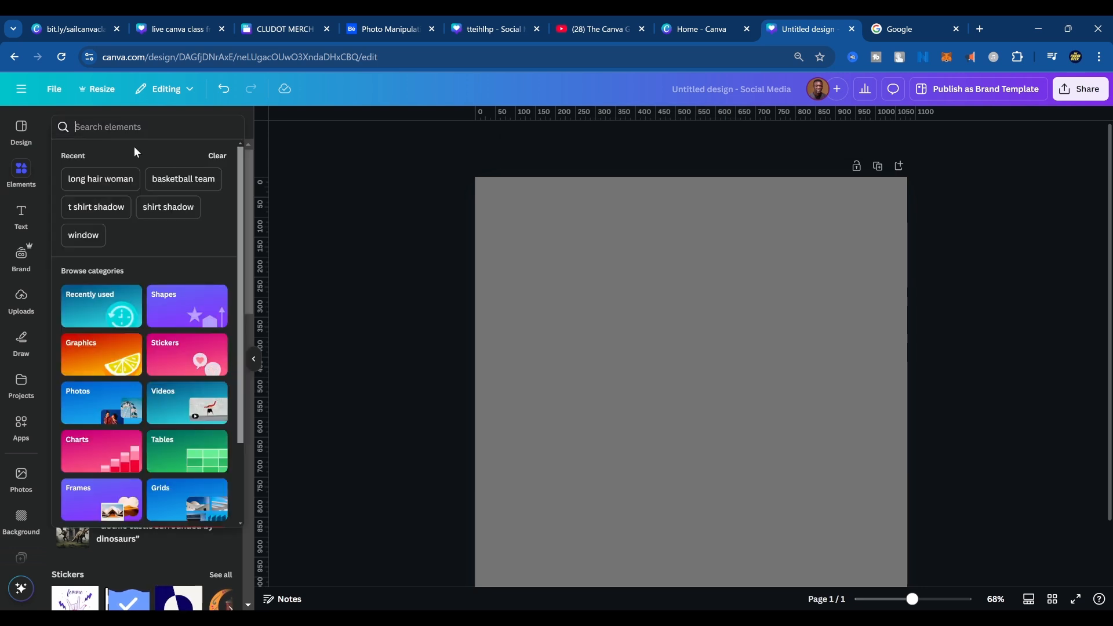
type("oranges")
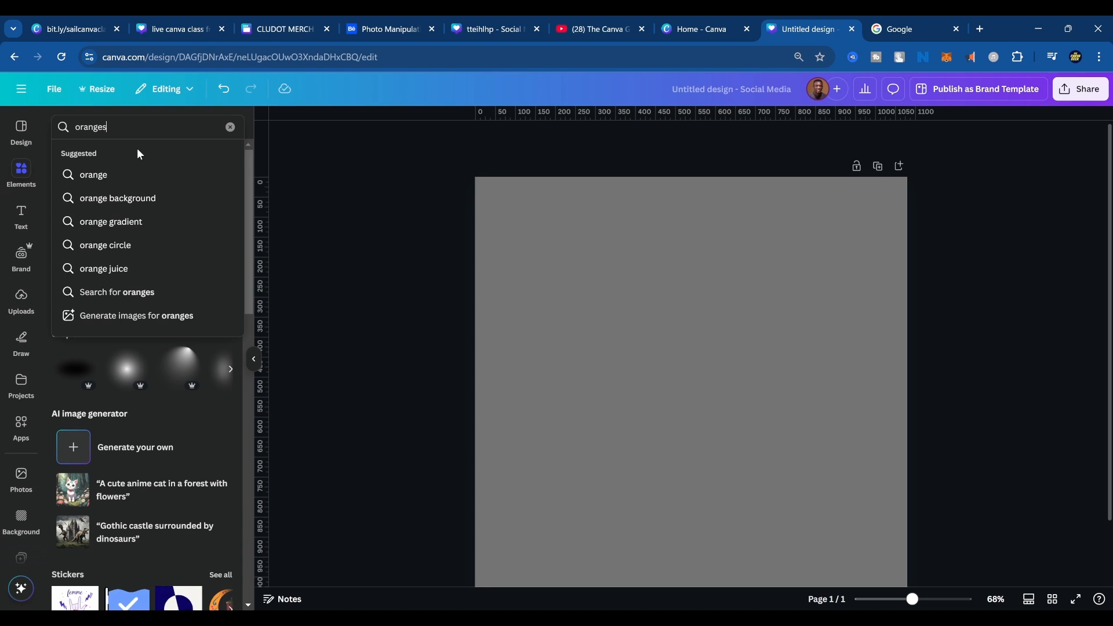
key("Return")
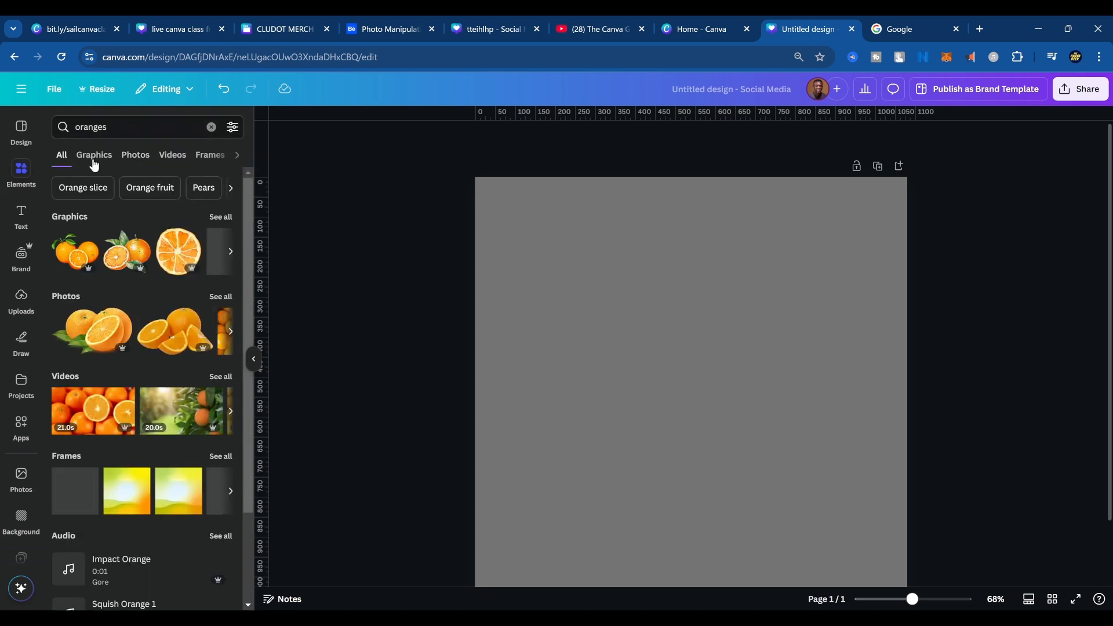
left_click(94, 155)
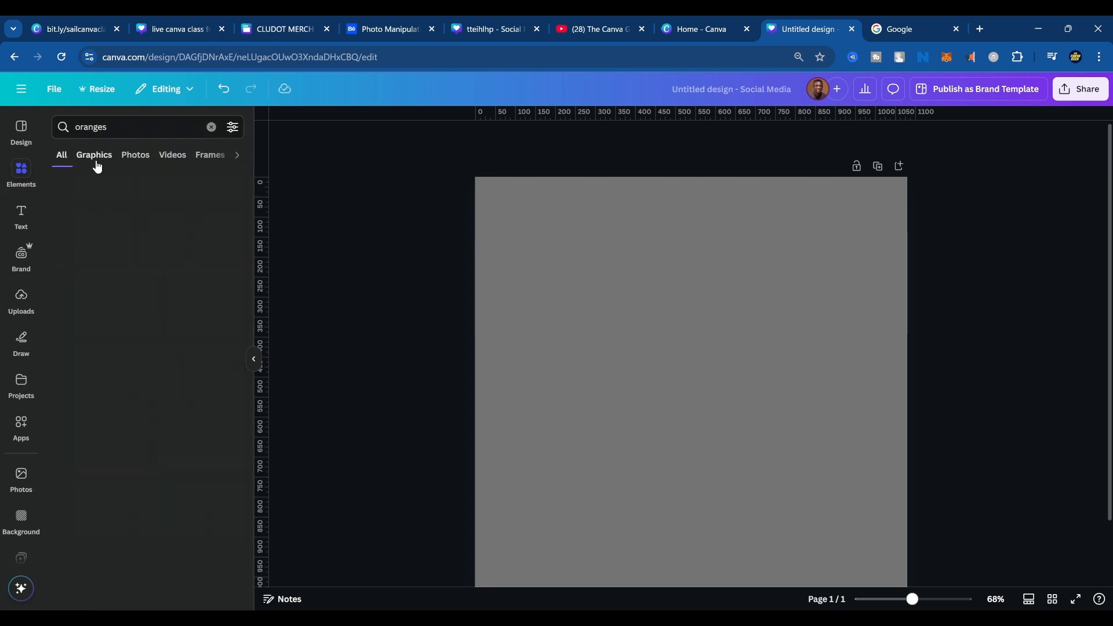
left_click(146, 252)
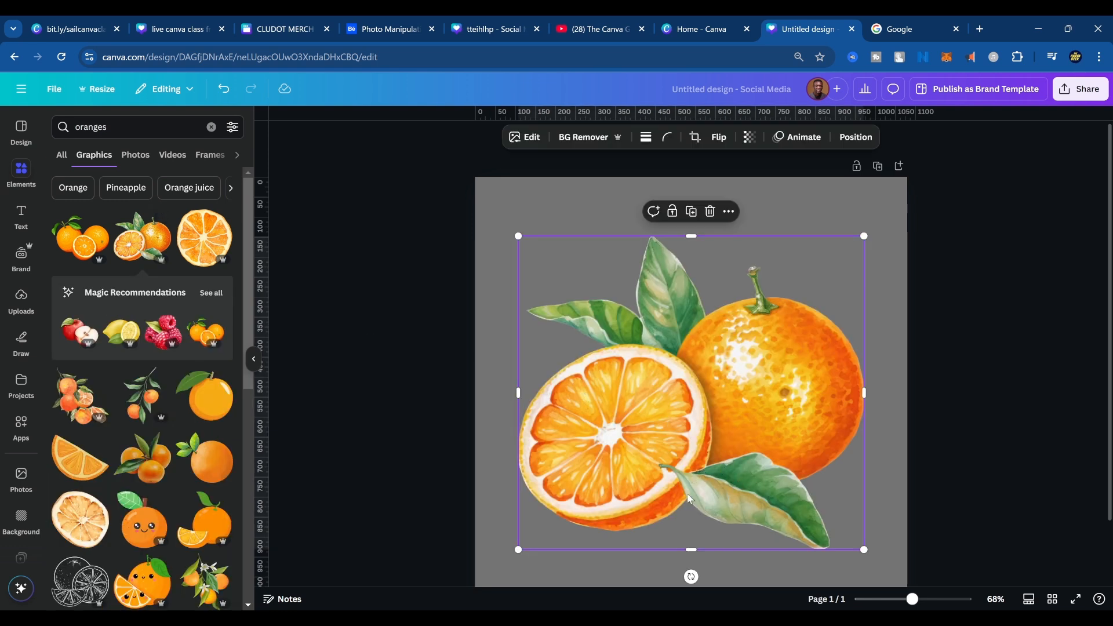
Search the elements for "airplane" and limit the results to photos.
left_click(129, 132)
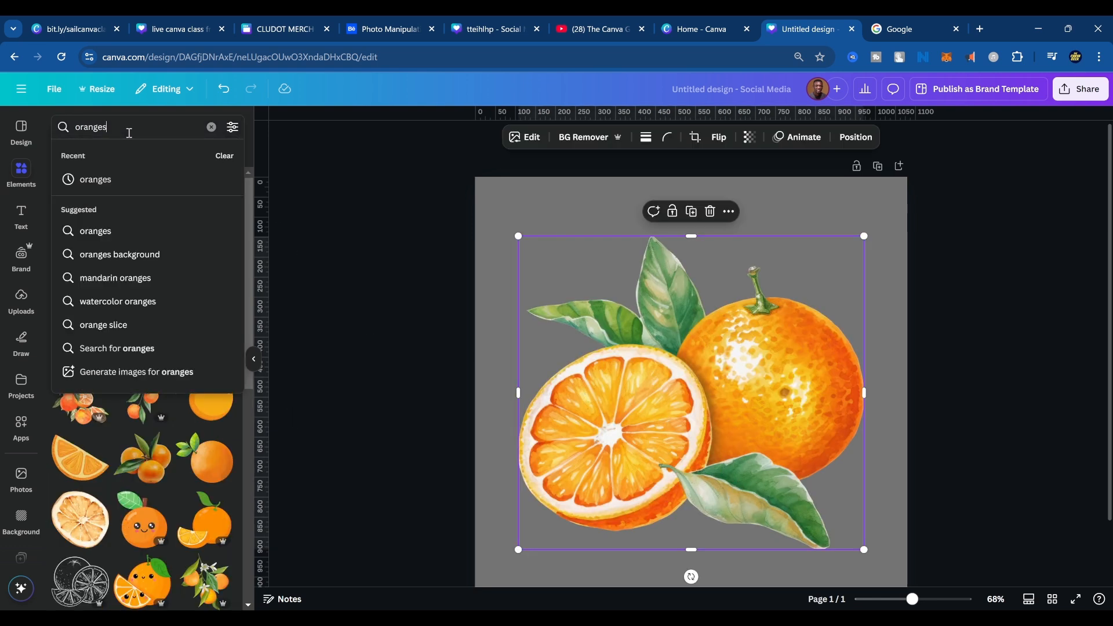
type("a")
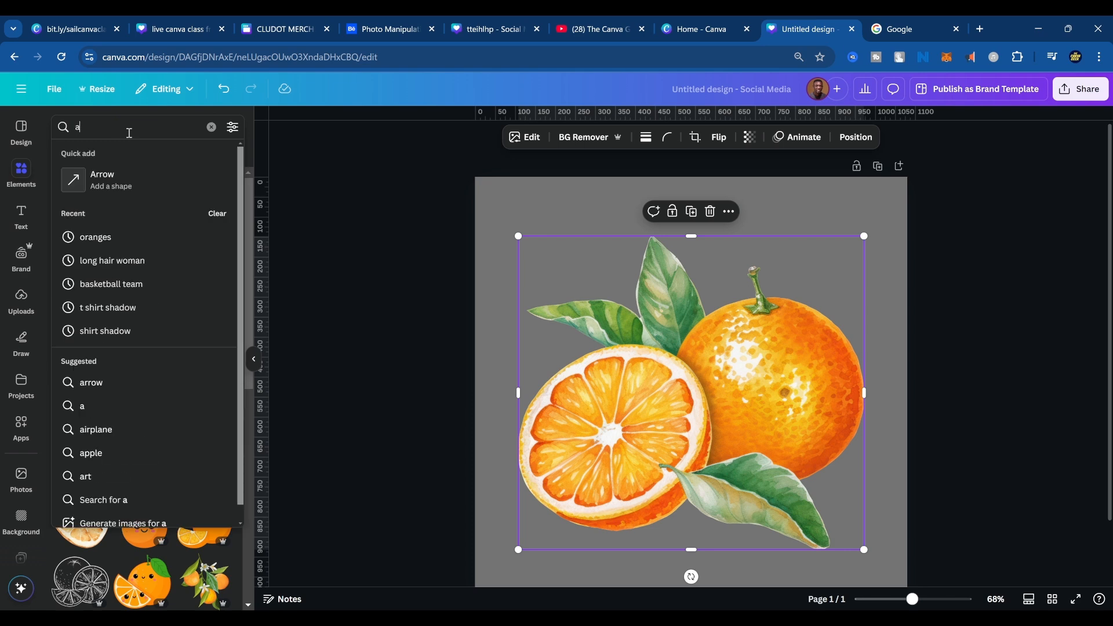
type("irpla")
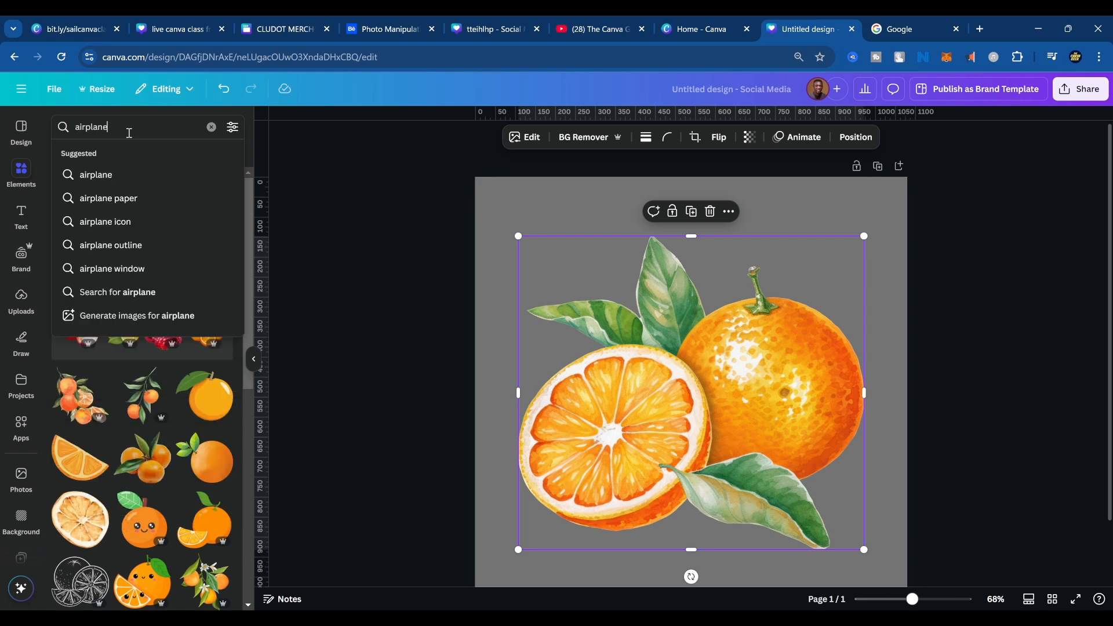
type("ne")
key("Return")
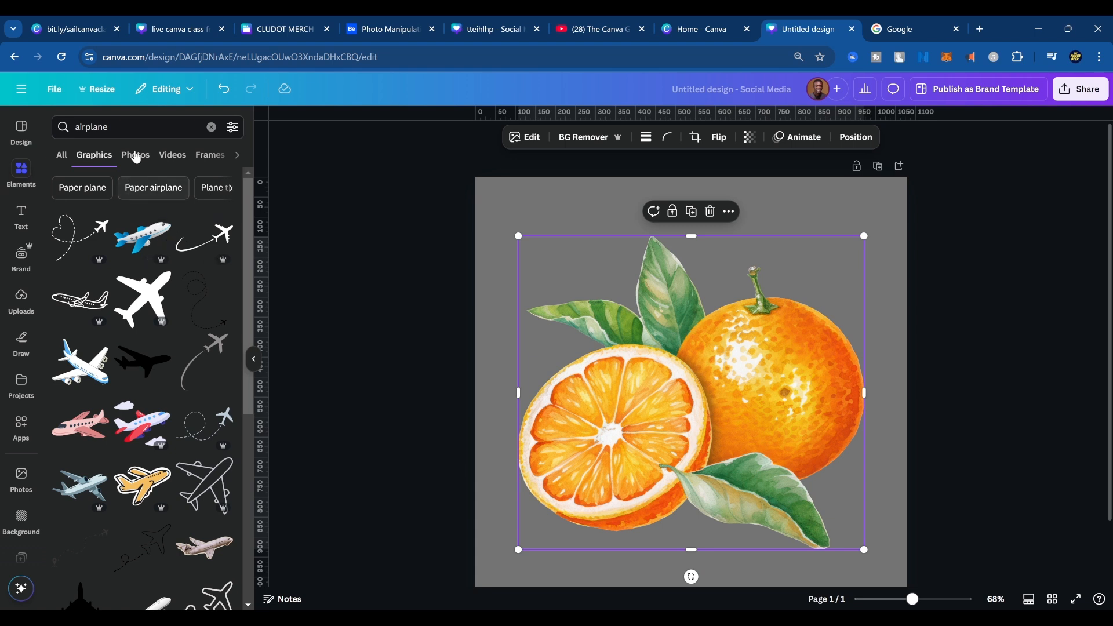
left_click(135, 156)
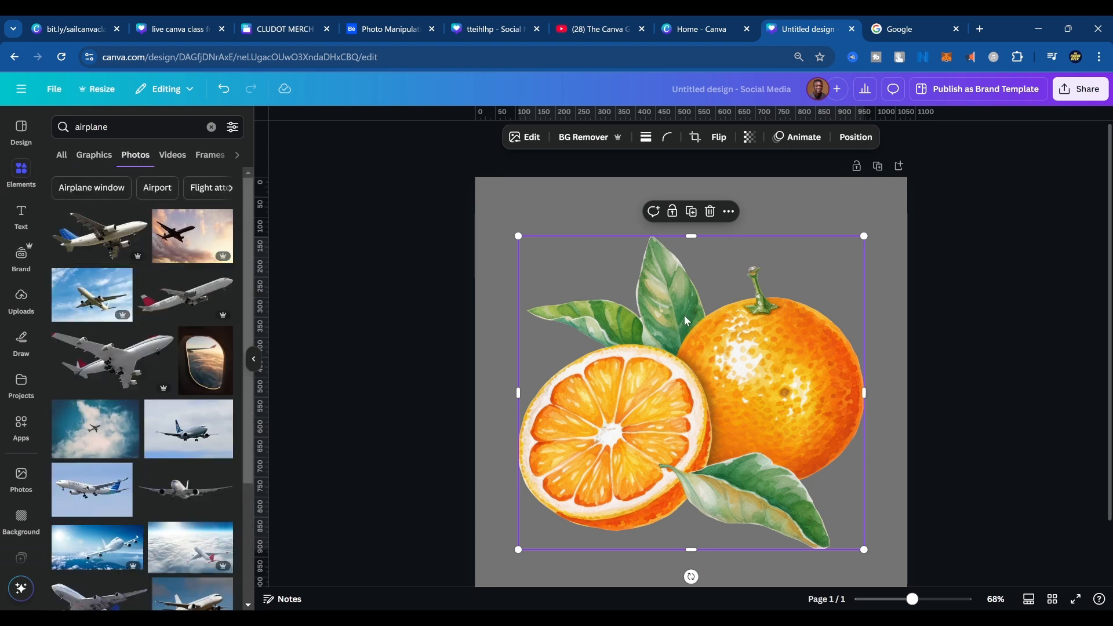
Replace the oranges graphic with the cut-out photo of the blue-tailed white airplane, placed slightly above the page centre.
key("Delete")
left_click(106, 242)
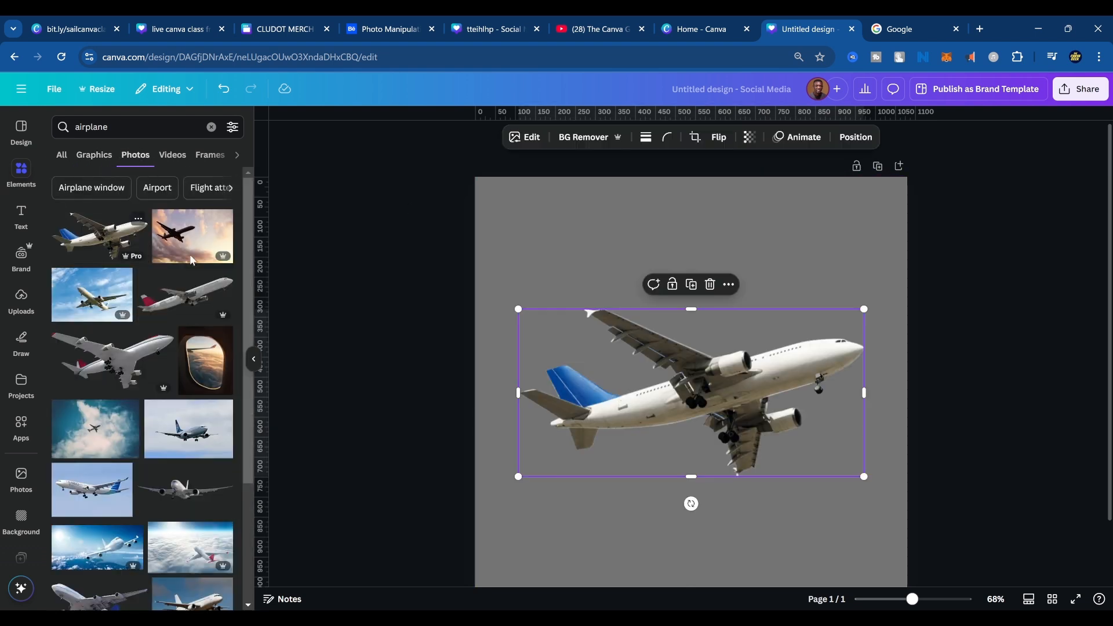
left_click_drag(688, 376, 708, 362)
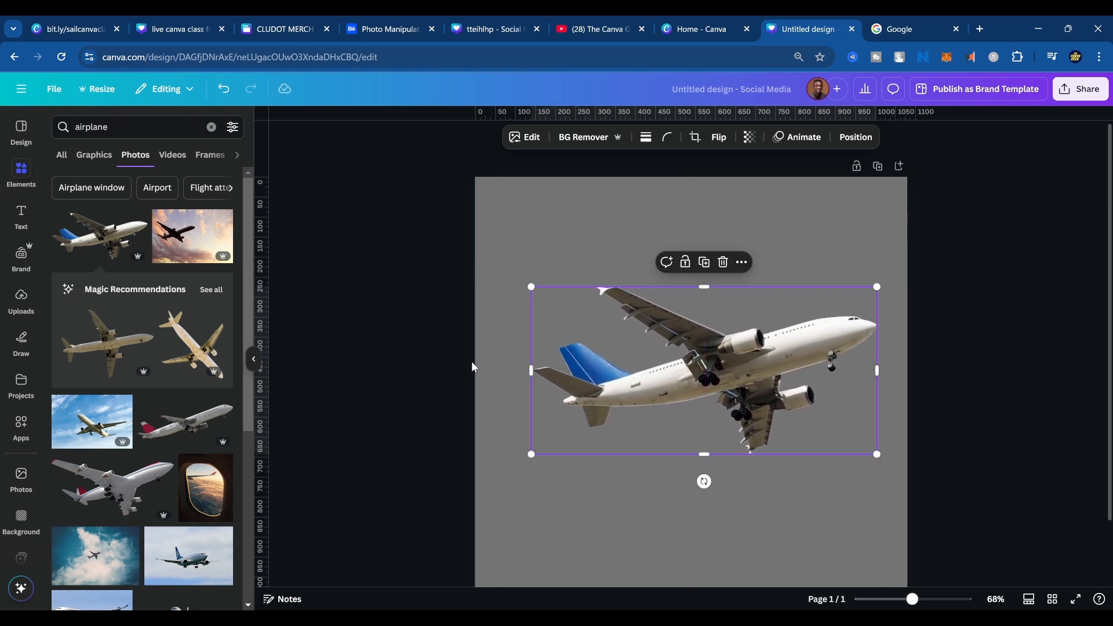
Apply the "Book a Ticket and Just Leave" India tourism template to the page and select its airplane photo.
left_click(22, 133)
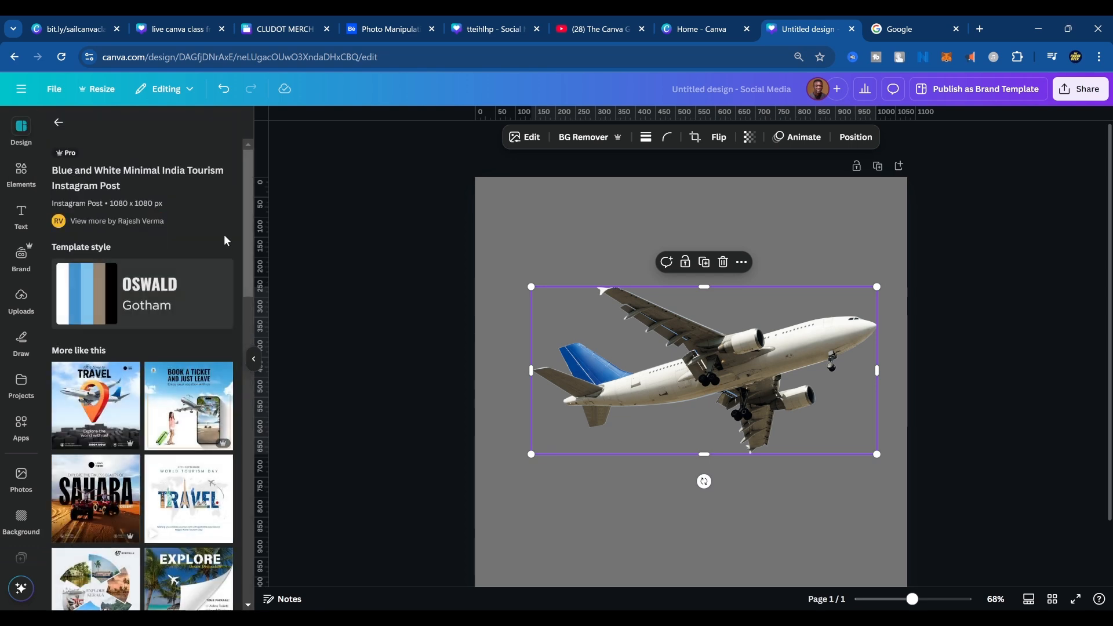
scroll(197, 423, "down", 3)
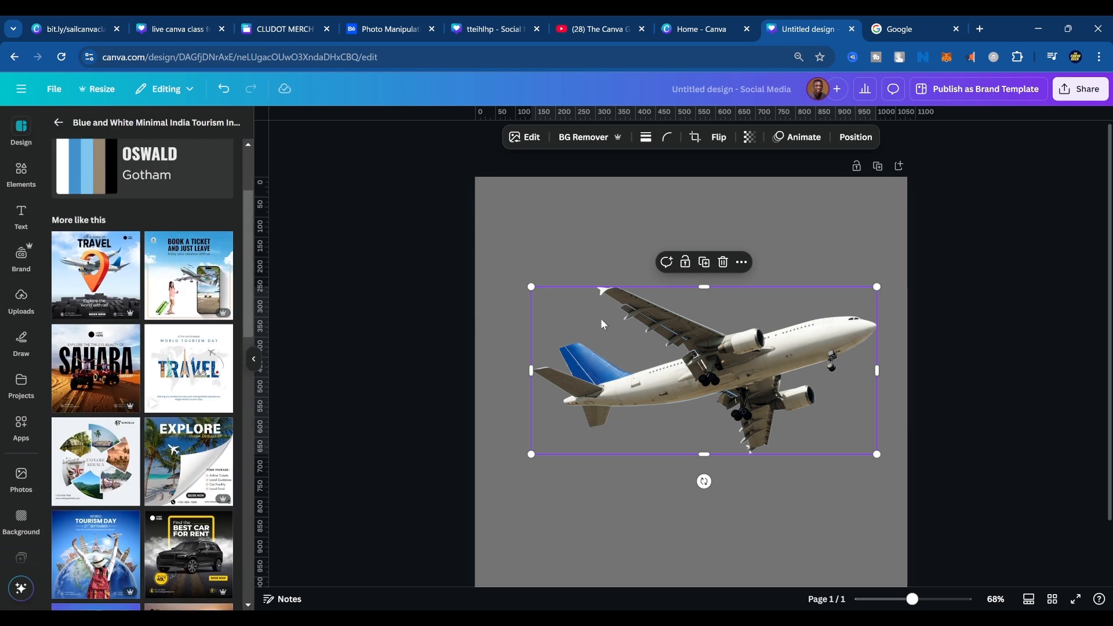
left_click(530, 267)
left_click(724, 342)
scroll(181, 370, "down", 4)
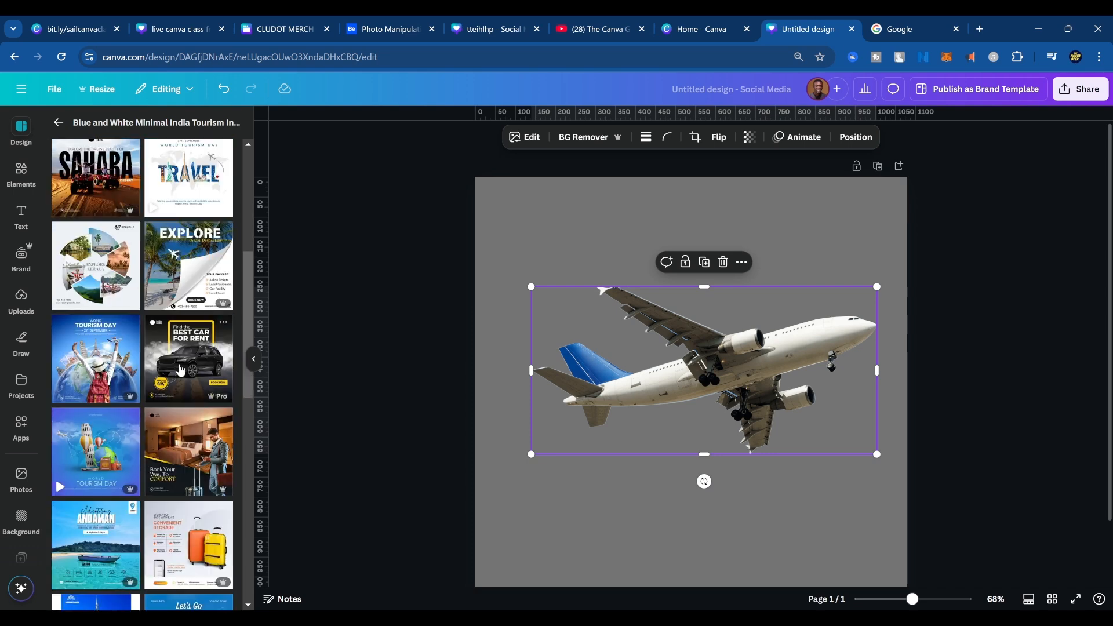
scroll(181, 370, "down", 1)
scroll(177, 380, "up", 8)
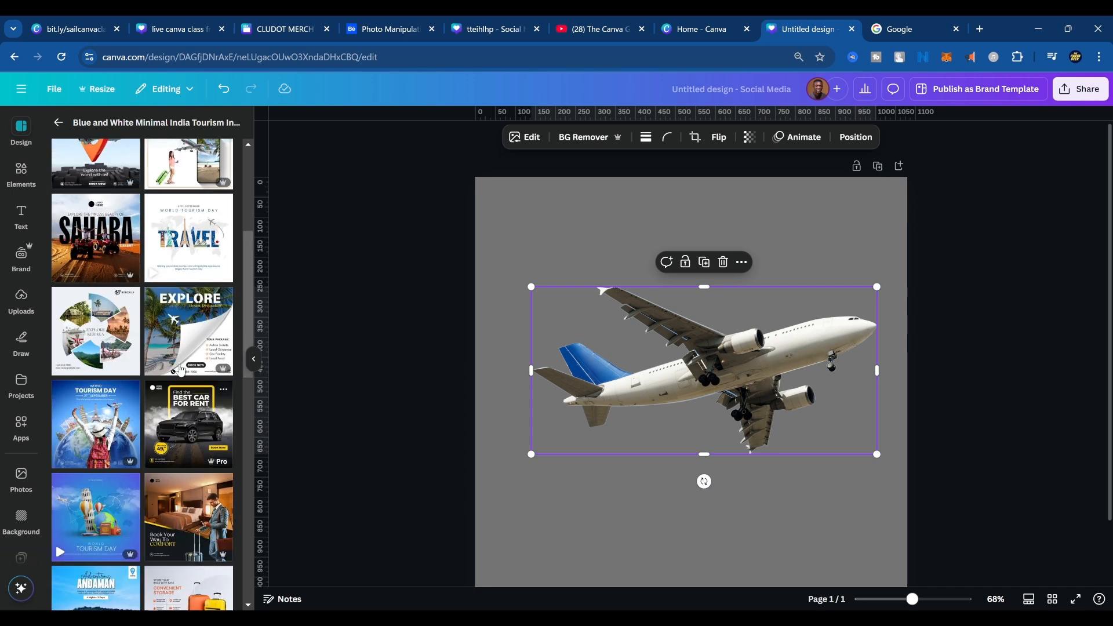
left_click(176, 388)
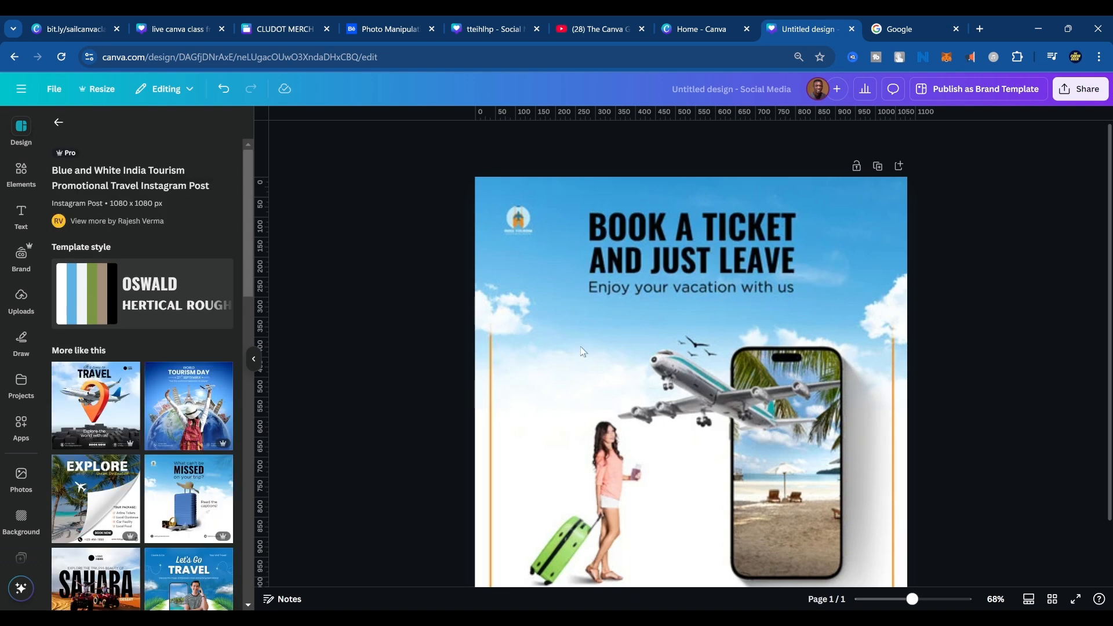
scroll(652, 373, "down", 1)
left_click(1074, 349)
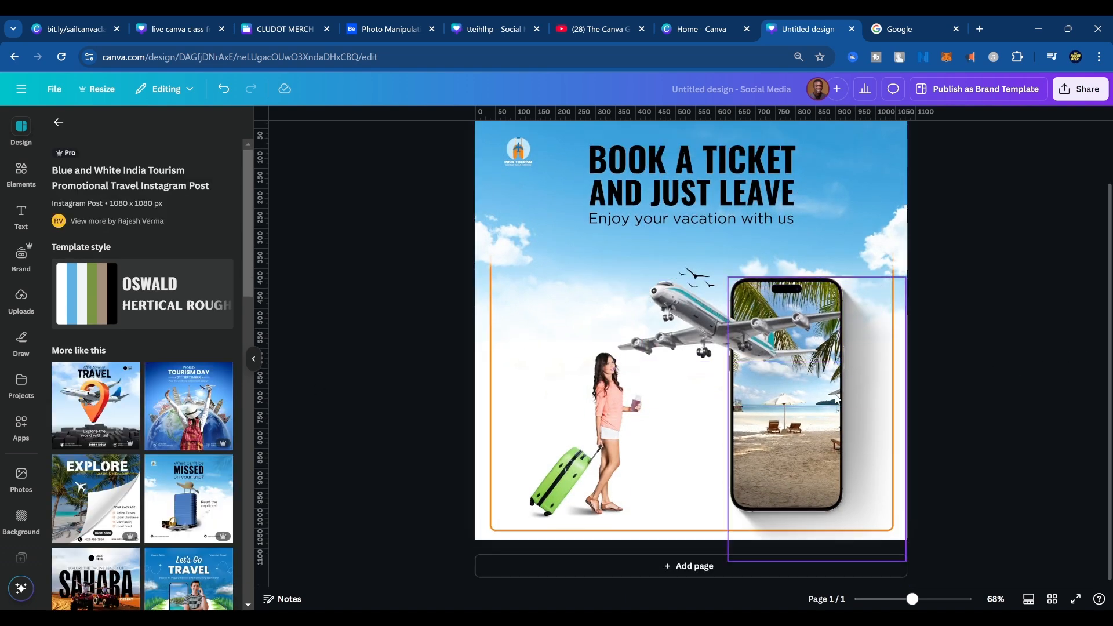
left_click(687, 310)
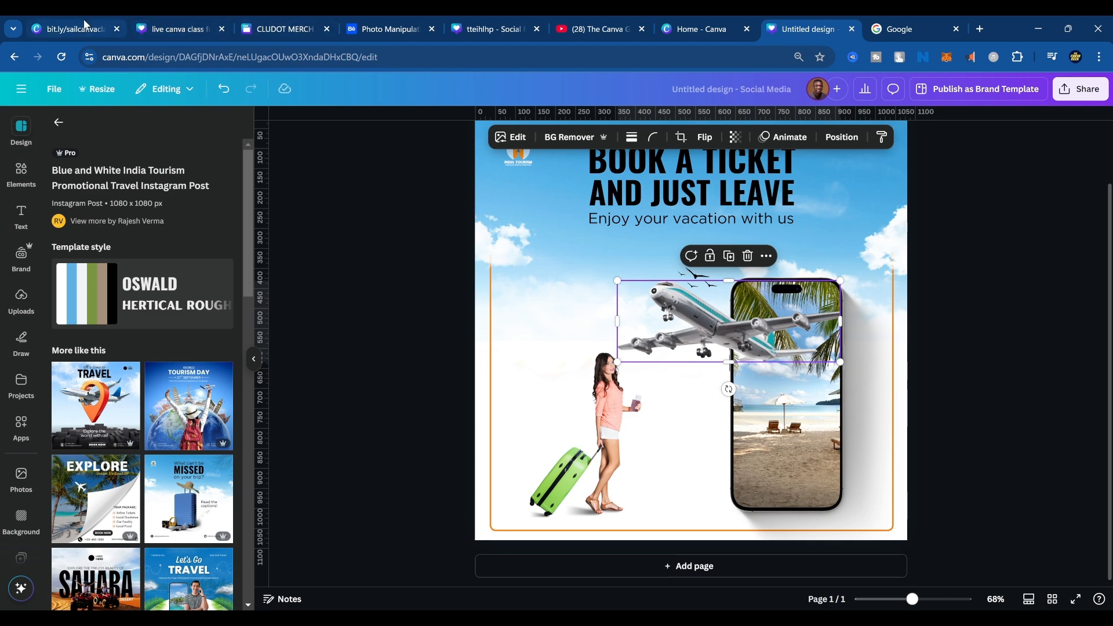
Switch to the Behance project "Photo Manipulation in Canva" and examine the finished artwork and the separate images it is composed of.
left_click(386, 29)
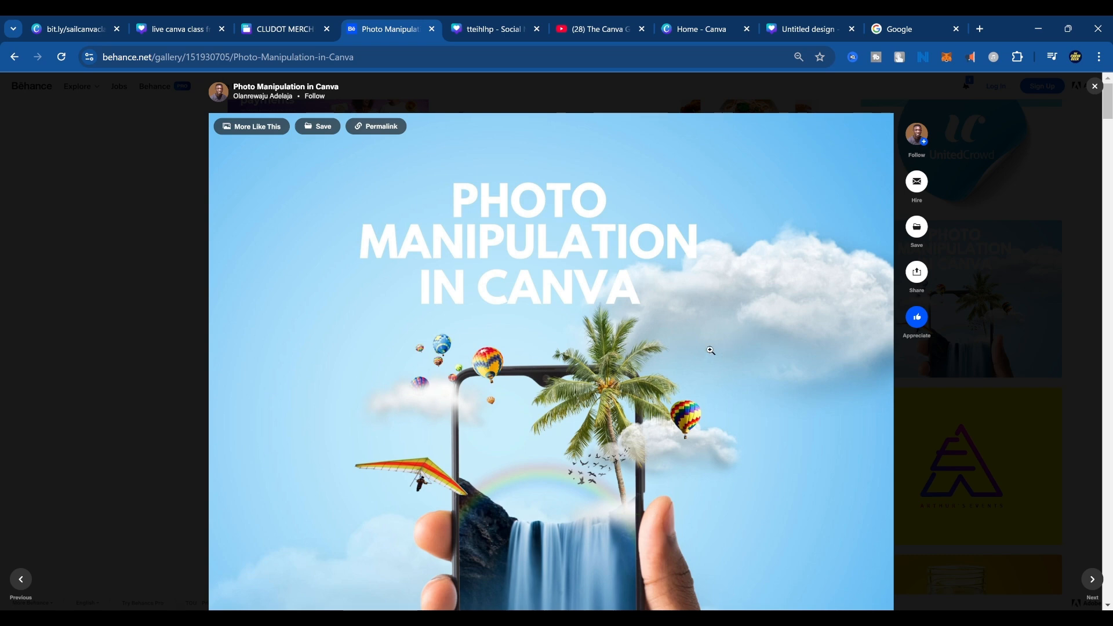
scroll(693, 329, "down", 2)
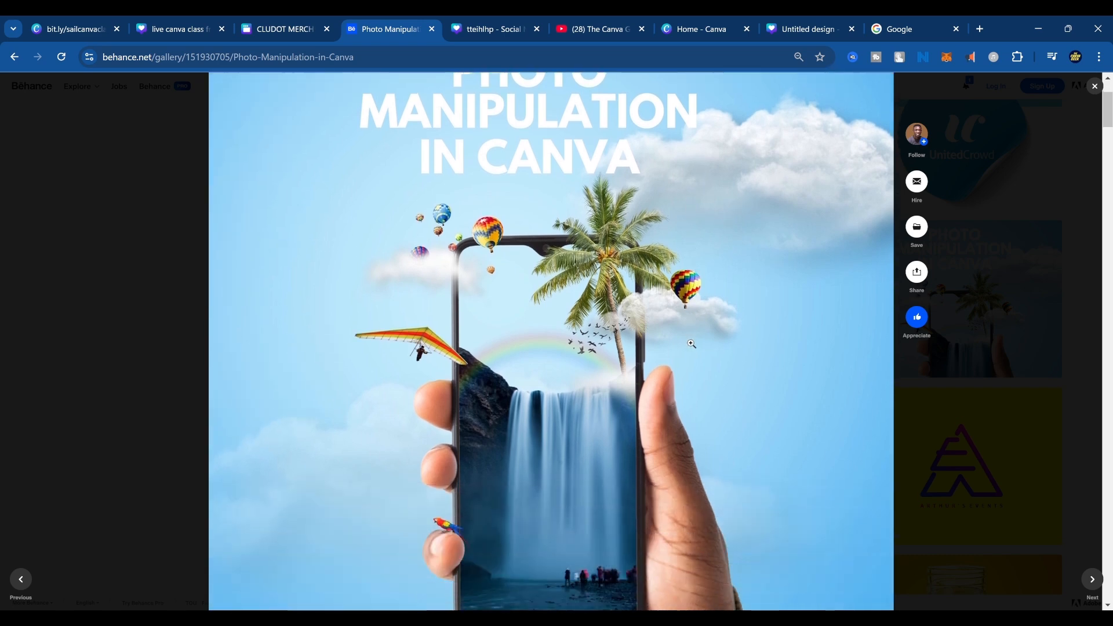
scroll(693, 344, "down", 2)
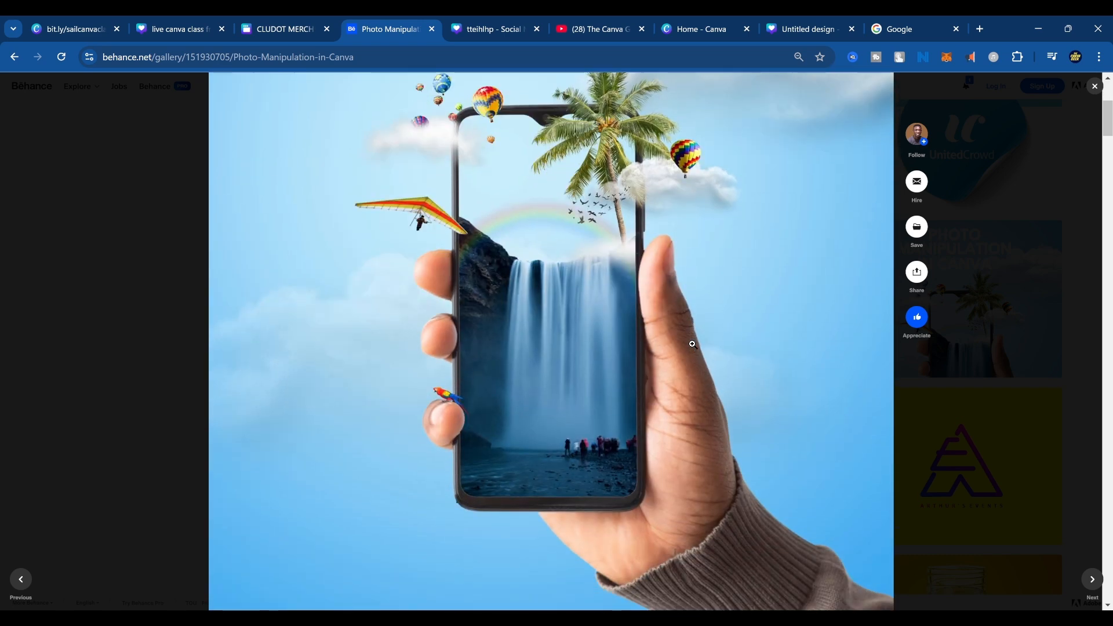
scroll(693, 344, "up", 2)
scroll(693, 345, "down", 1)
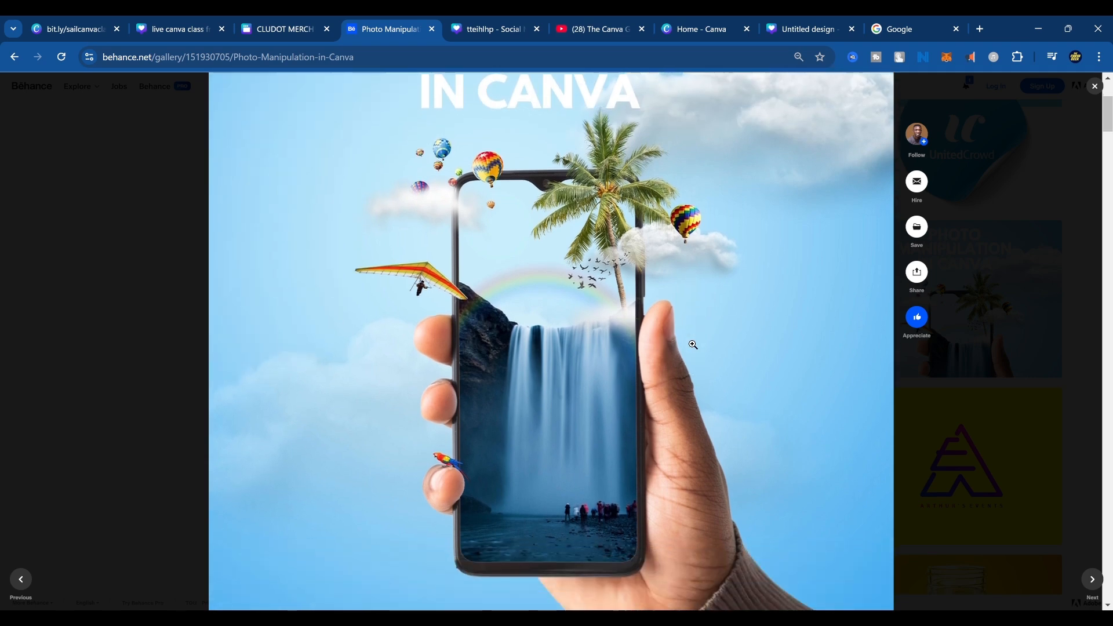
scroll(693, 345, "down", 12)
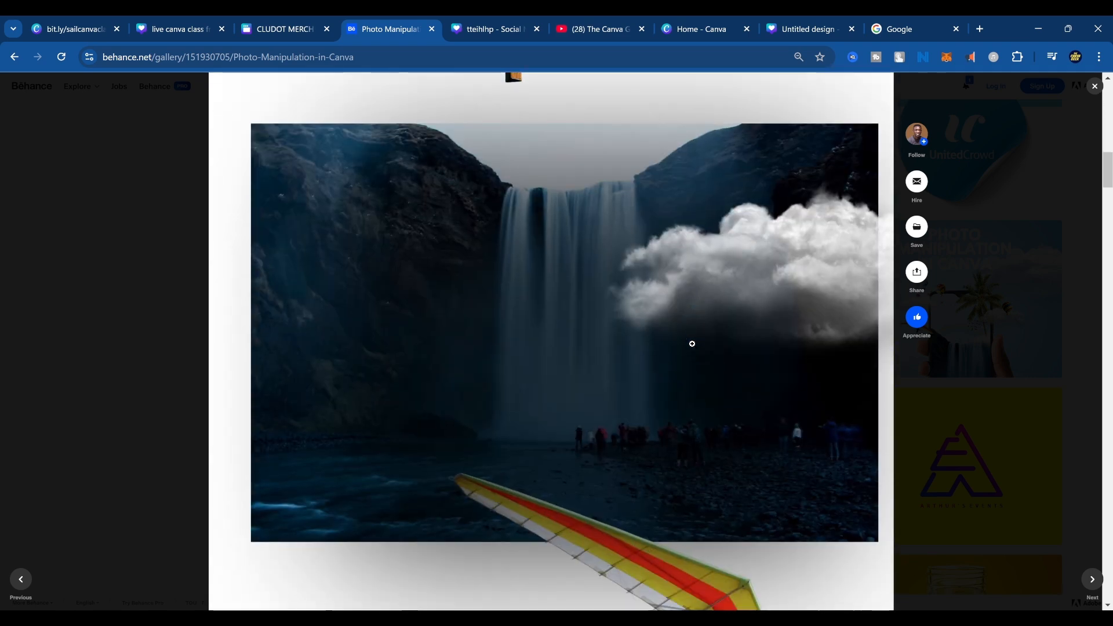
scroll(692, 344, "down", 20)
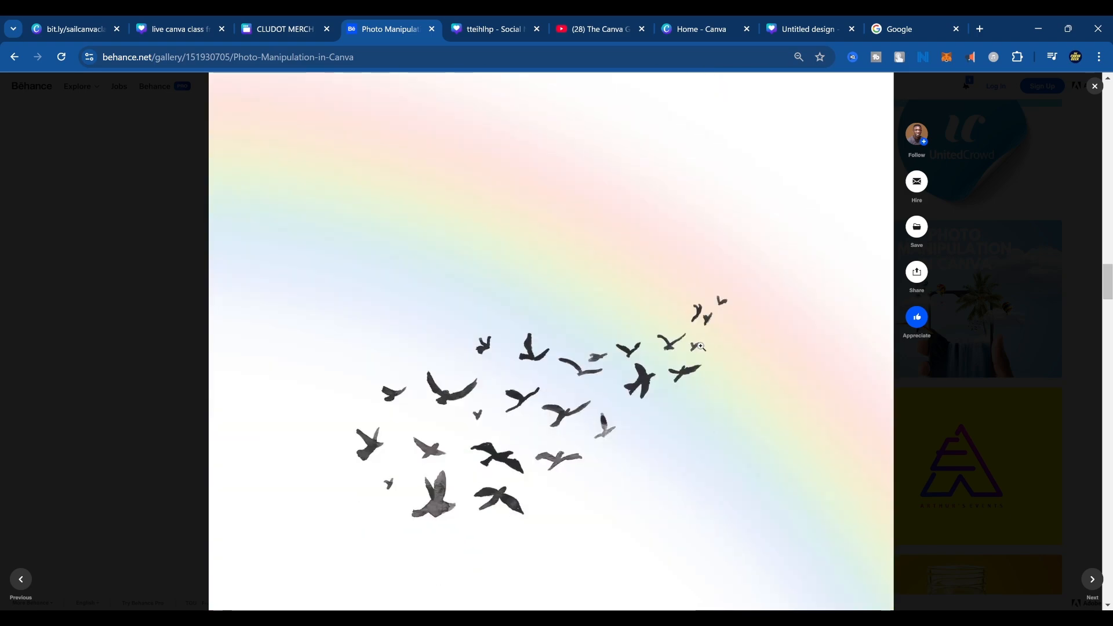
scroll(700, 346, "down", 15)
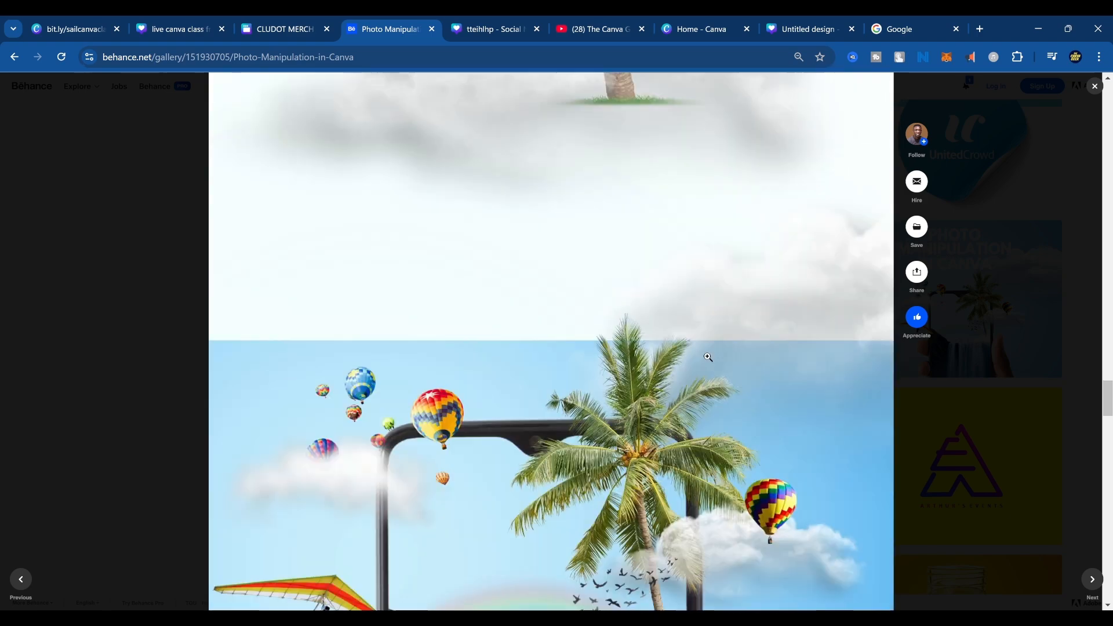
scroll(708, 358, "down", 8)
scroll(713, 360, "up", 2)
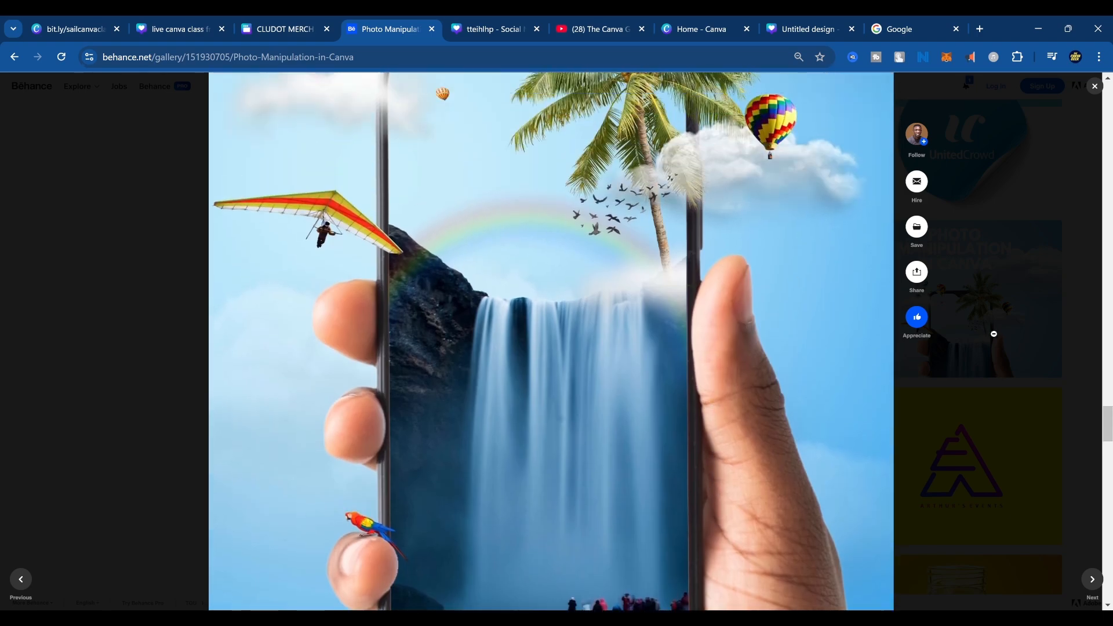
Return to the Canva design and delete all template elements, including the leftover shadows near the page's lower edge.
left_click(807, 18)
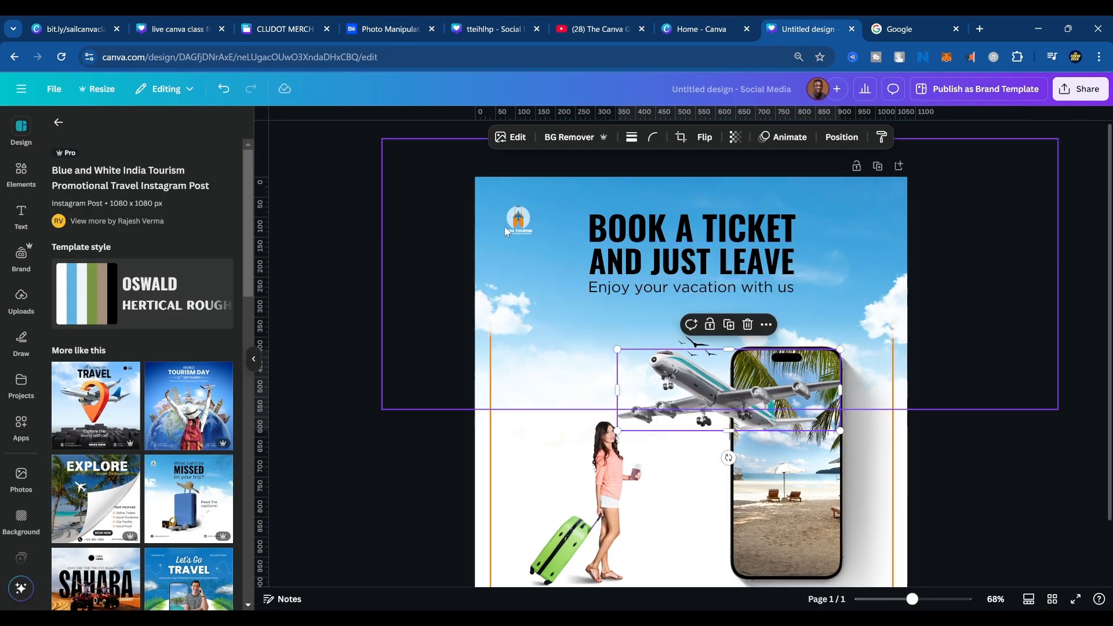
left_click_drag(432, 199, 928, 536)
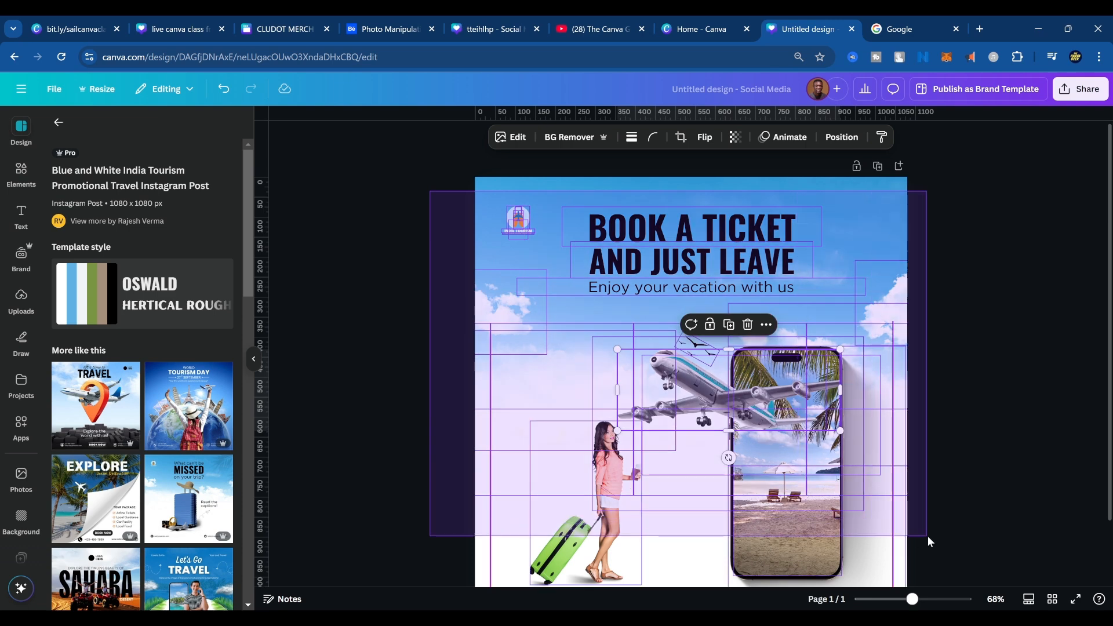
key("Delete")
scroll(626, 467, "down", 2)
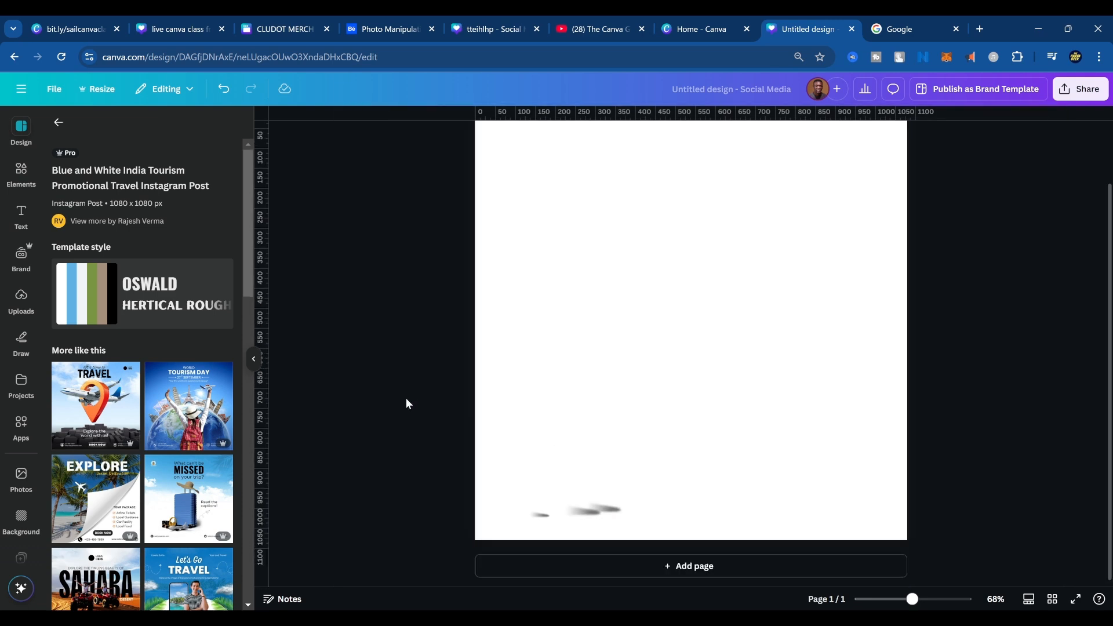
left_click_drag(406, 399, 721, 565)
key("Delete")
Add a text box to the blank page and replace its placeholder text with "SAILAWAY".
left_click(702, 256)
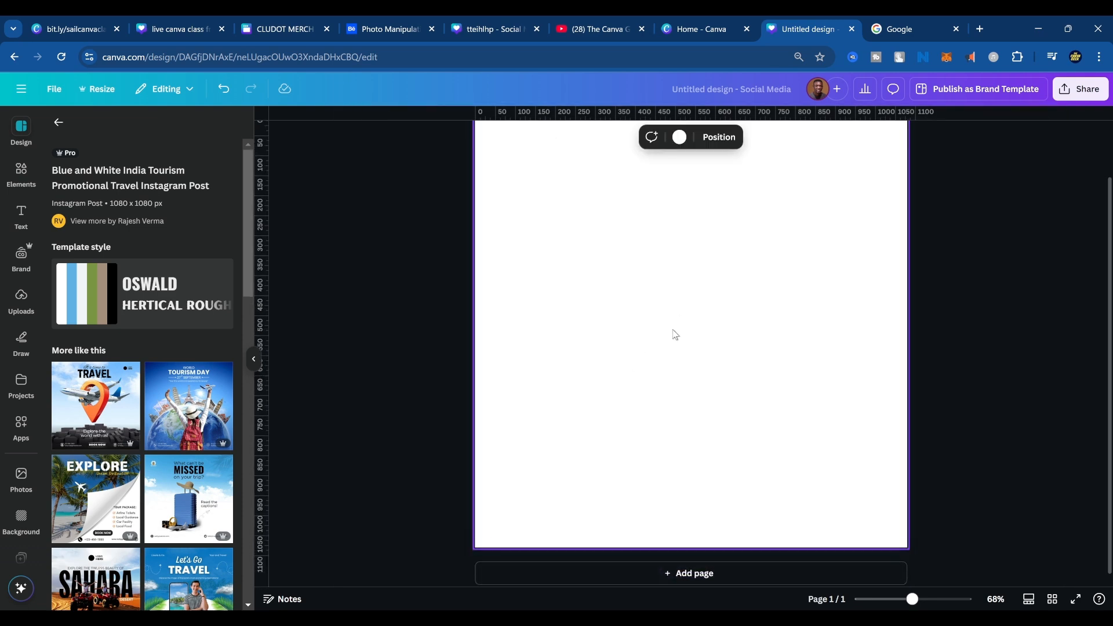
scroll(645, 306, "up", 2)
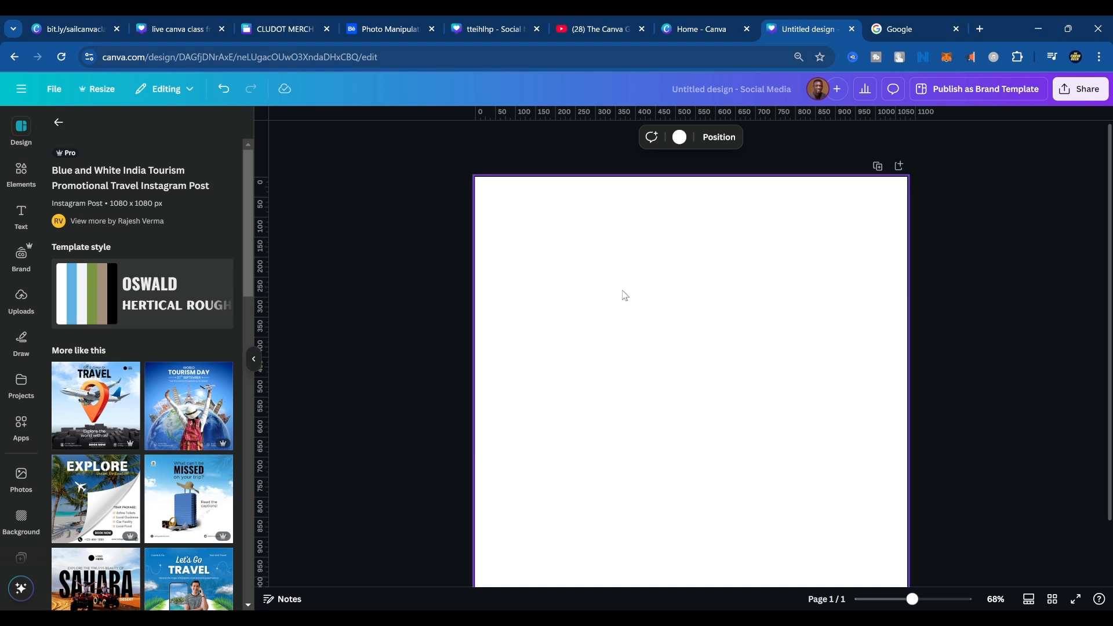
key("t")
left_click(706, 257)
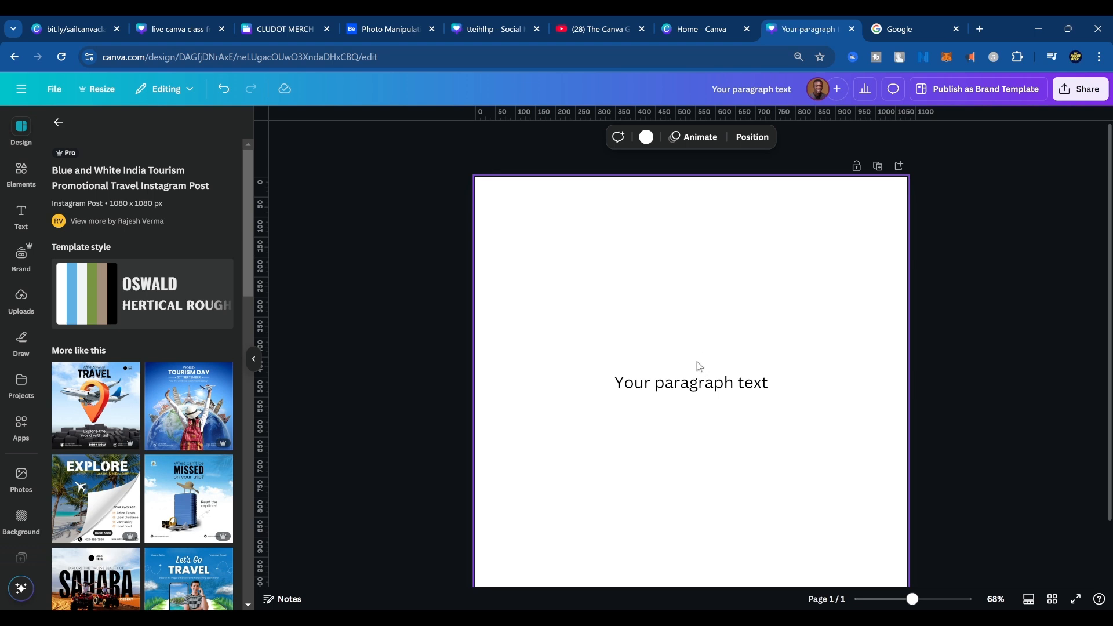
left_click(691, 383)
left_click(689, 384)
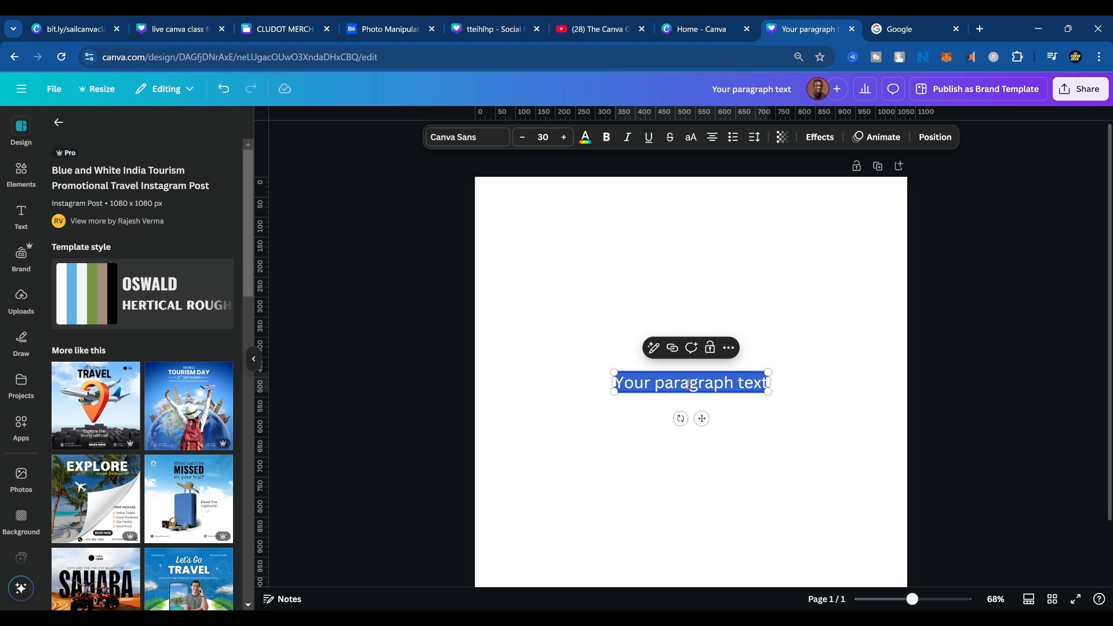
type("SAIL")
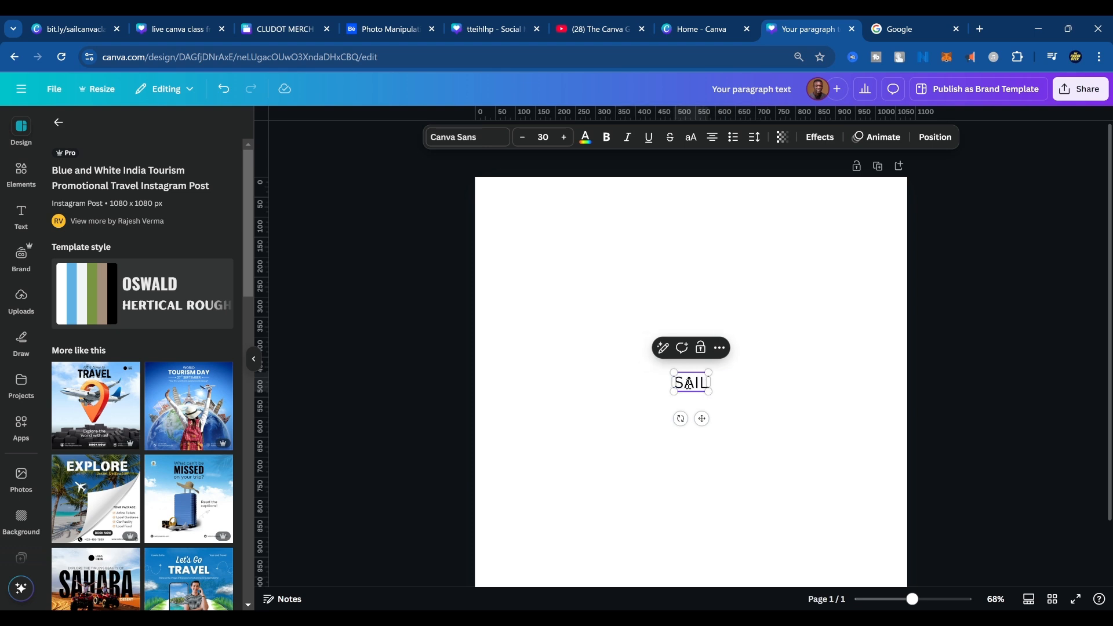
type("AWAY")
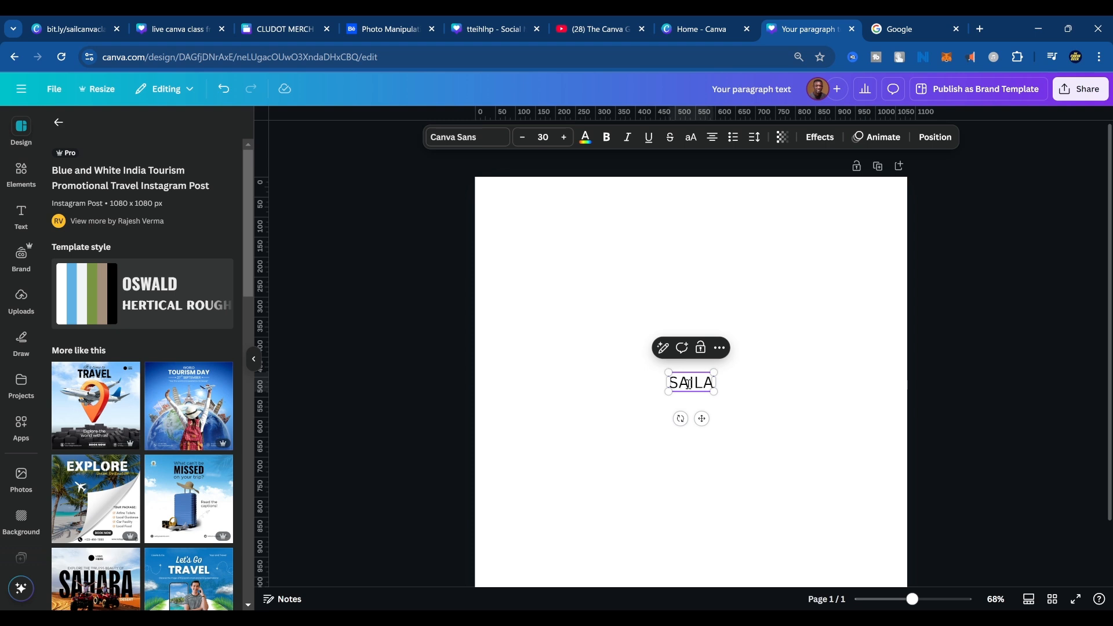
left_click(706, 270)
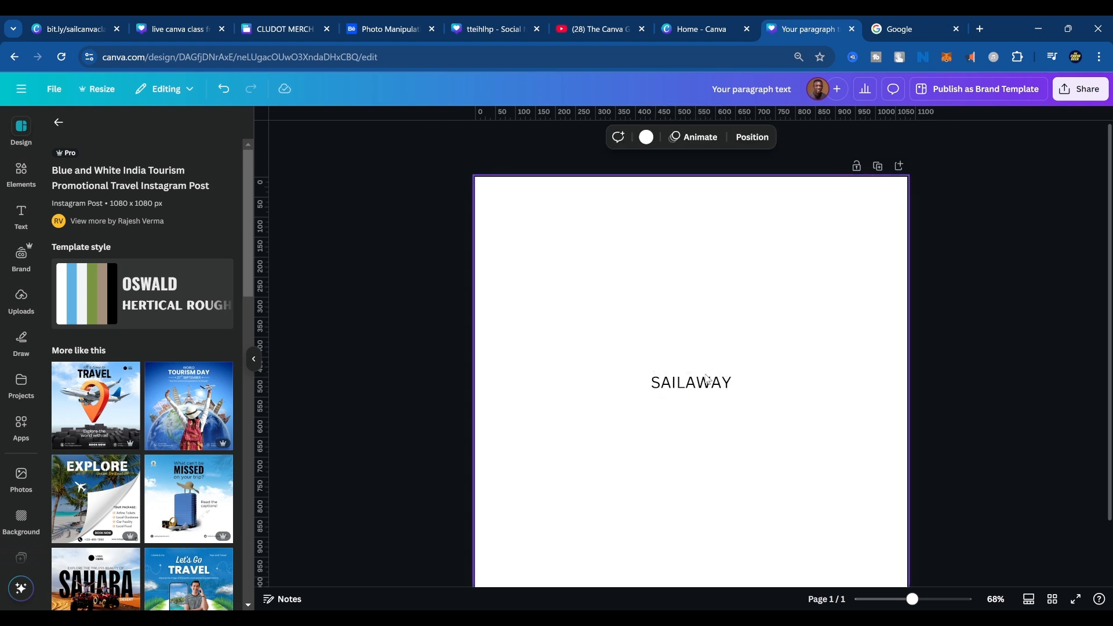
Turn "SAILAWAY" into a bold heading in the upper part of the page, enlarged to a font size of about 86.
left_click_drag(699, 384, 679, 260)
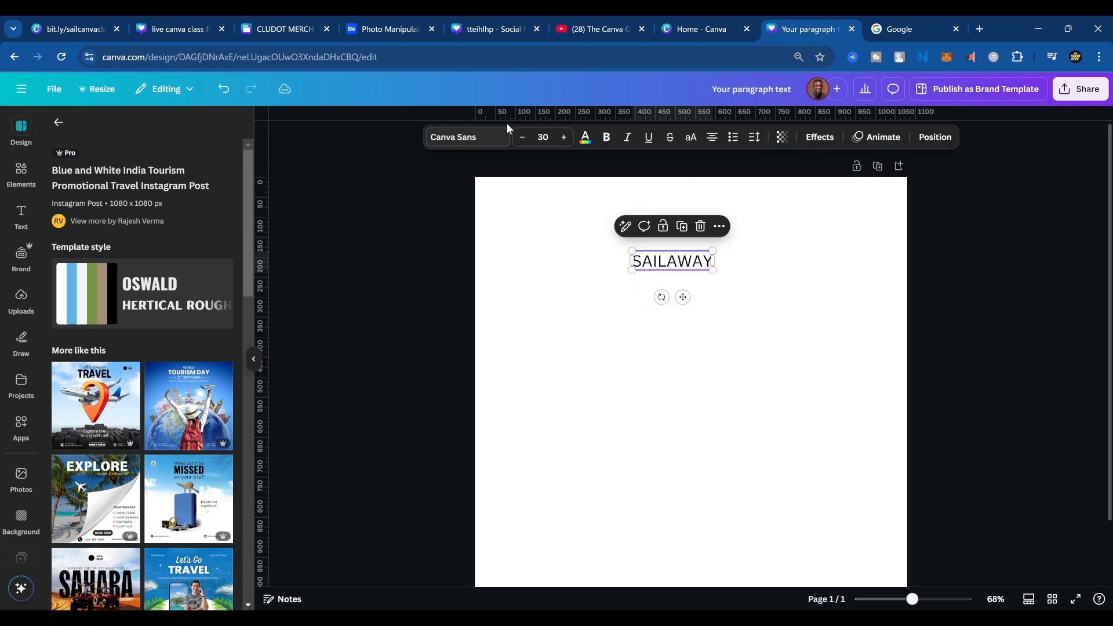
left_click(607, 138)
left_click_drag(714, 268, 852, 384)
Duplicate the "SAILAWAY" heading directly below itself and change the copy's text to "Travels".
left_click_drag(788, 297, 722, 316)
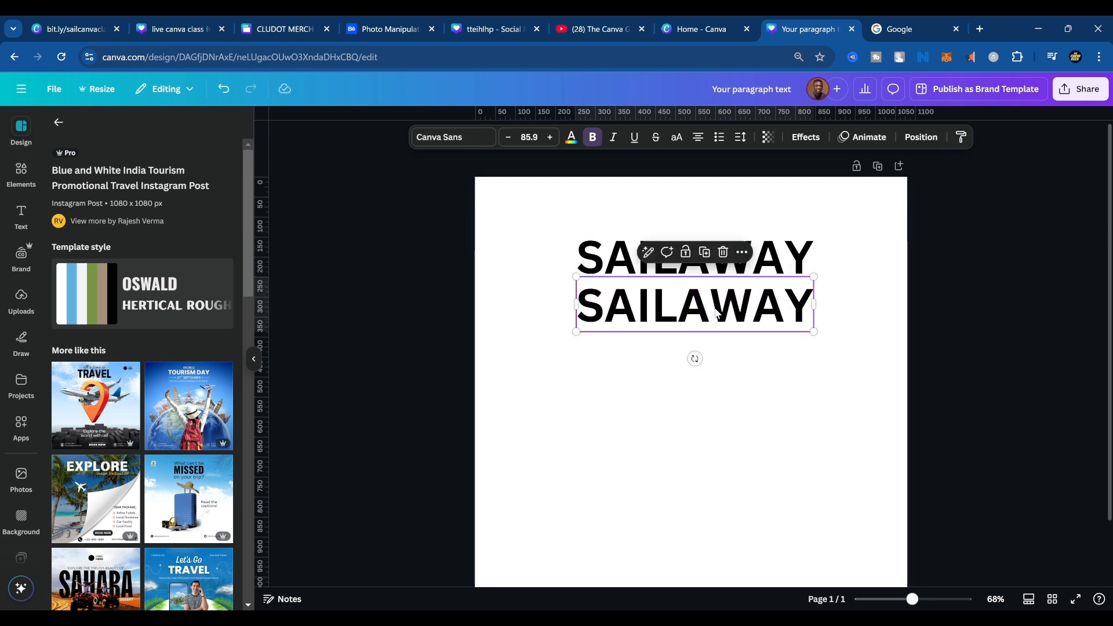
double_click(728, 319)
type("Travels")
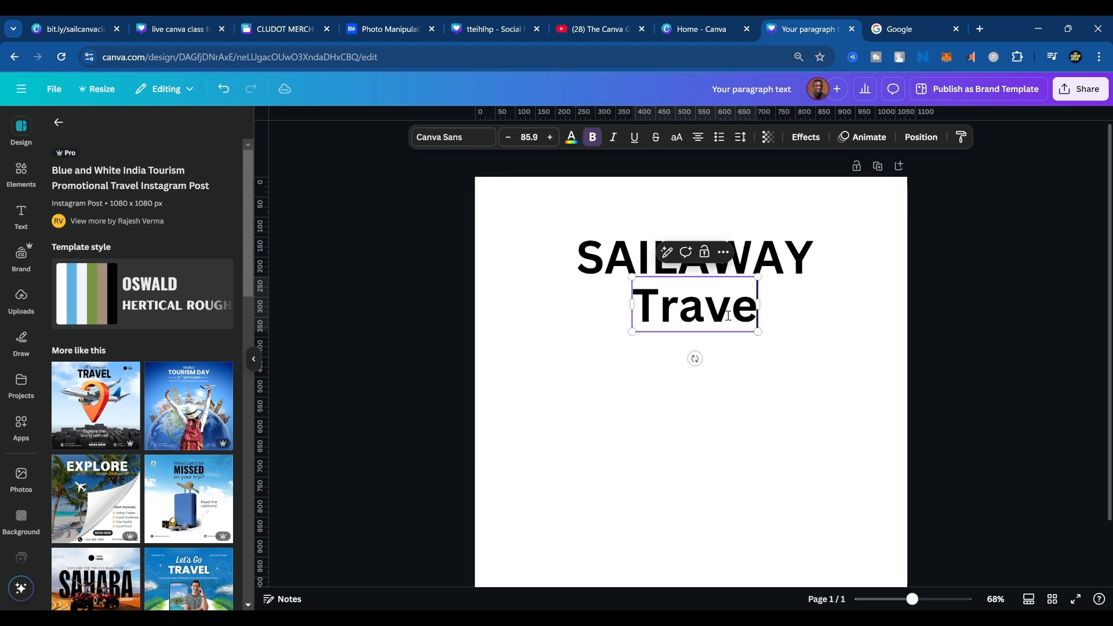
left_click(865, 291)
Format the "Travels" line as uppercase without bold and shrink it to a font size of about 41.
left_click(759, 313)
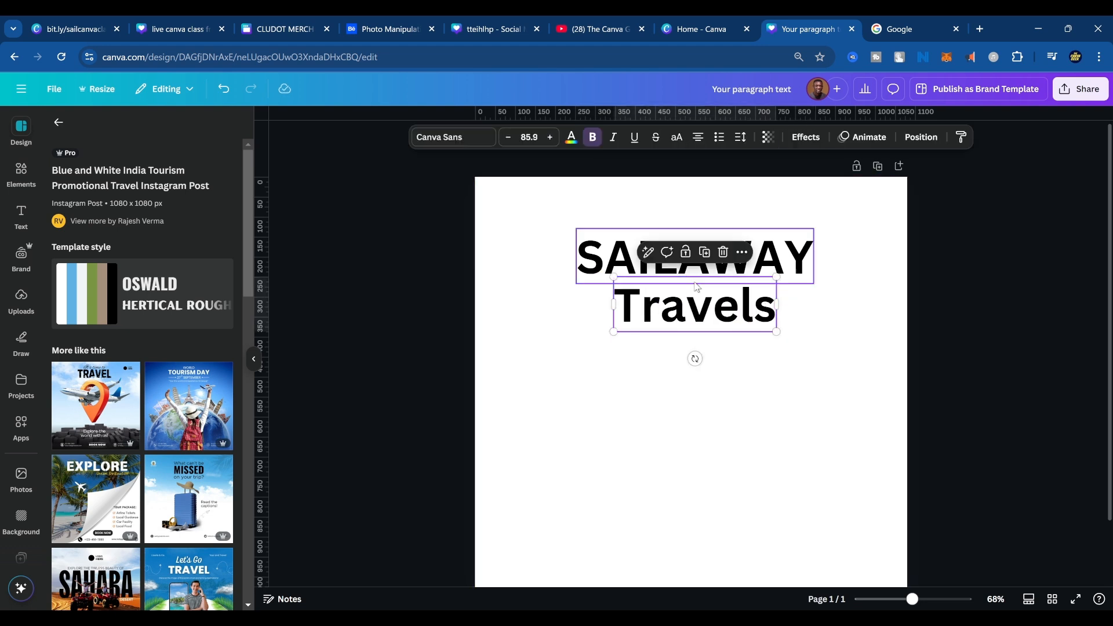
left_click(676, 137)
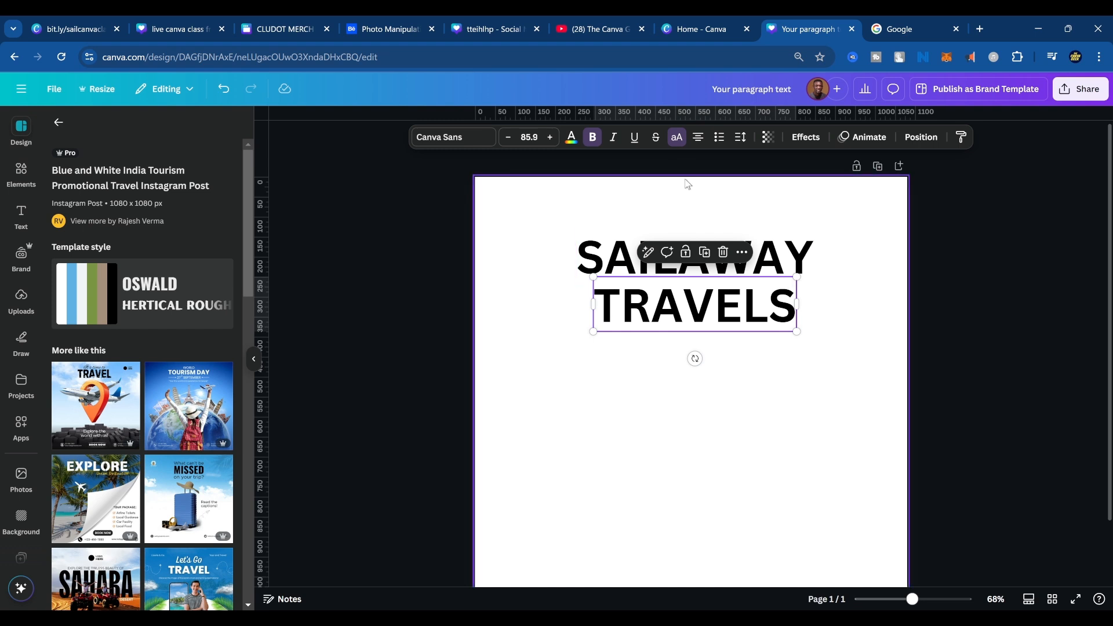
left_click(592, 137)
left_click_drag(795, 331, 691, 301)
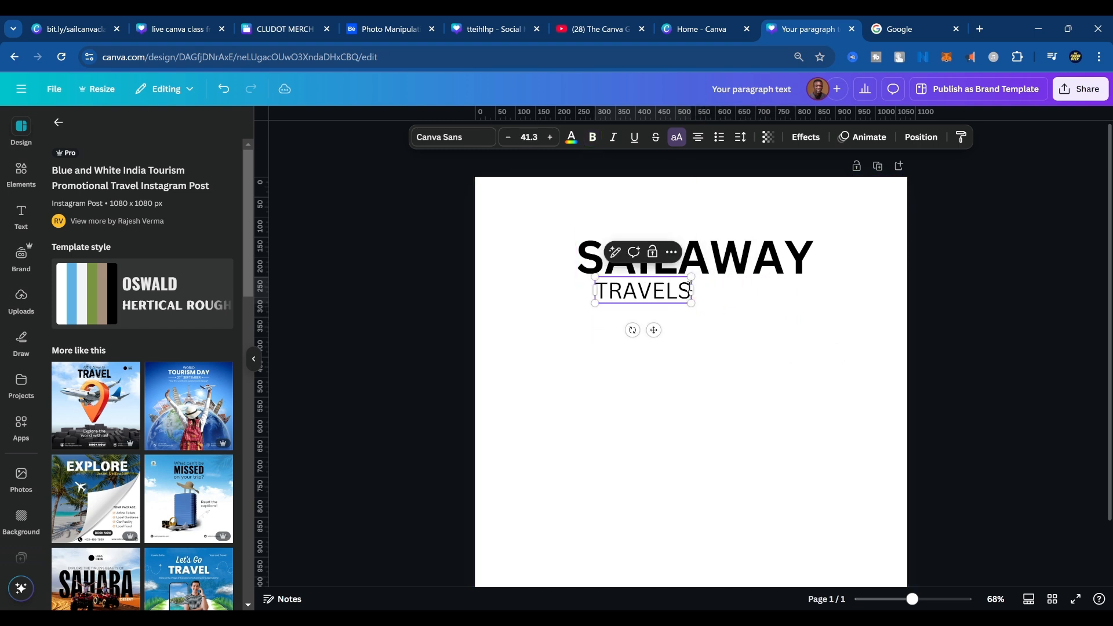
Change the second line's text to "TRAVEL AGENCY" and centre it beneath the "SAILAWAY" heading.
key("shift+Left")
key("shift+Left")
key("shift+Left")
key("shift+Left")
key("Right")
key("shift+Right")
type("AGENCY")
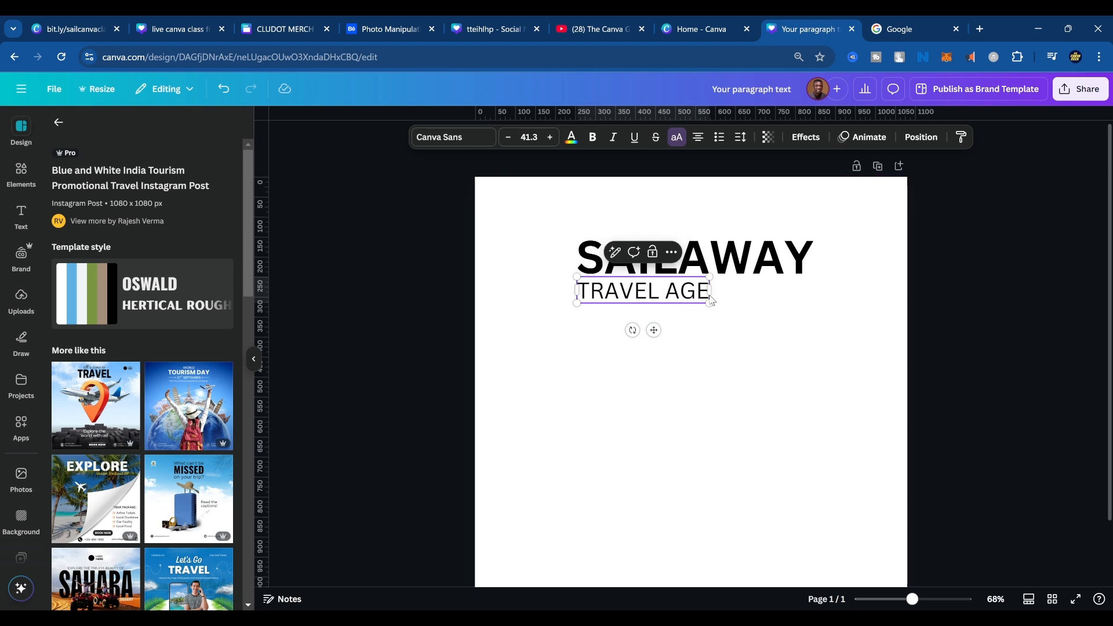
left_click(844, 354)
left_click_drag(666, 295, 713, 297)
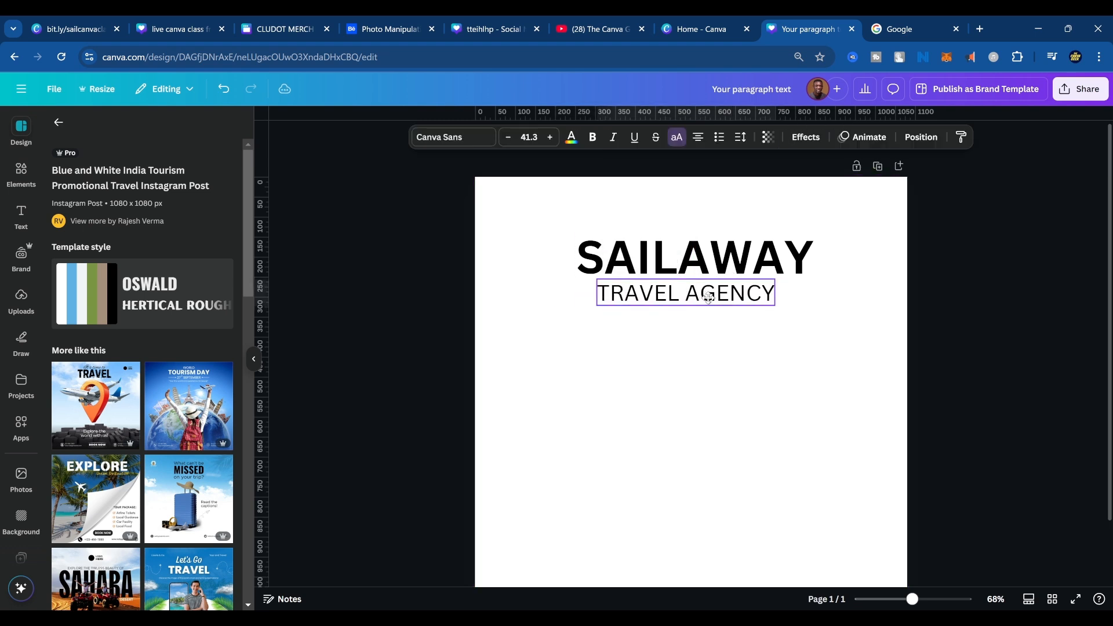
Set the "SAILAWAY" heading's font to Montserrat ExtraBold.
left_click(695, 255)
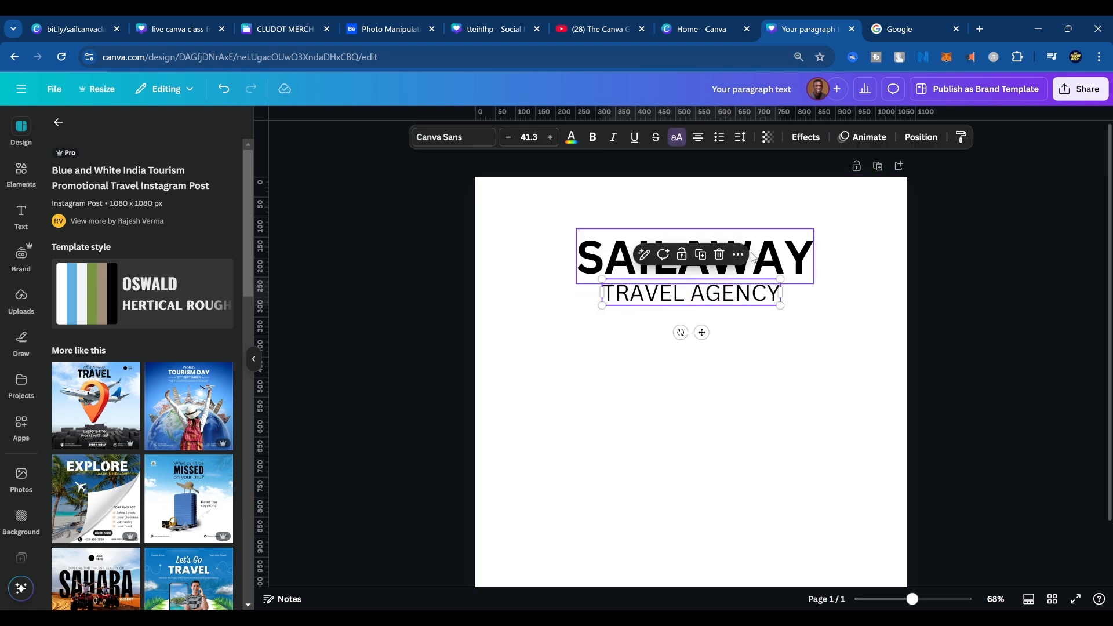
left_click(446, 137)
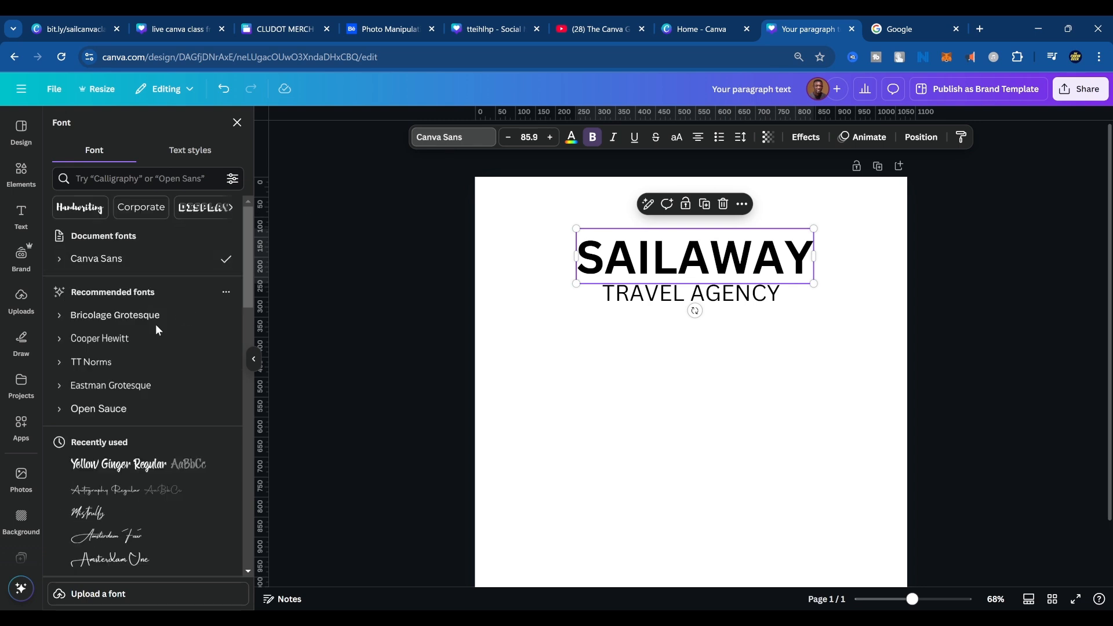
left_click(117, 180)
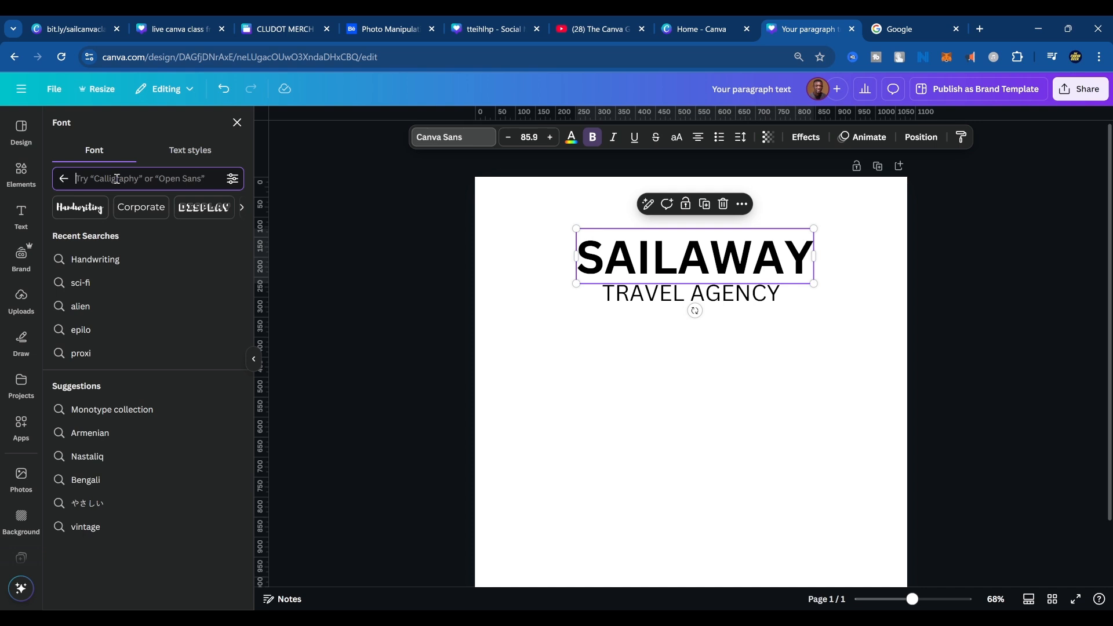
type("montse")
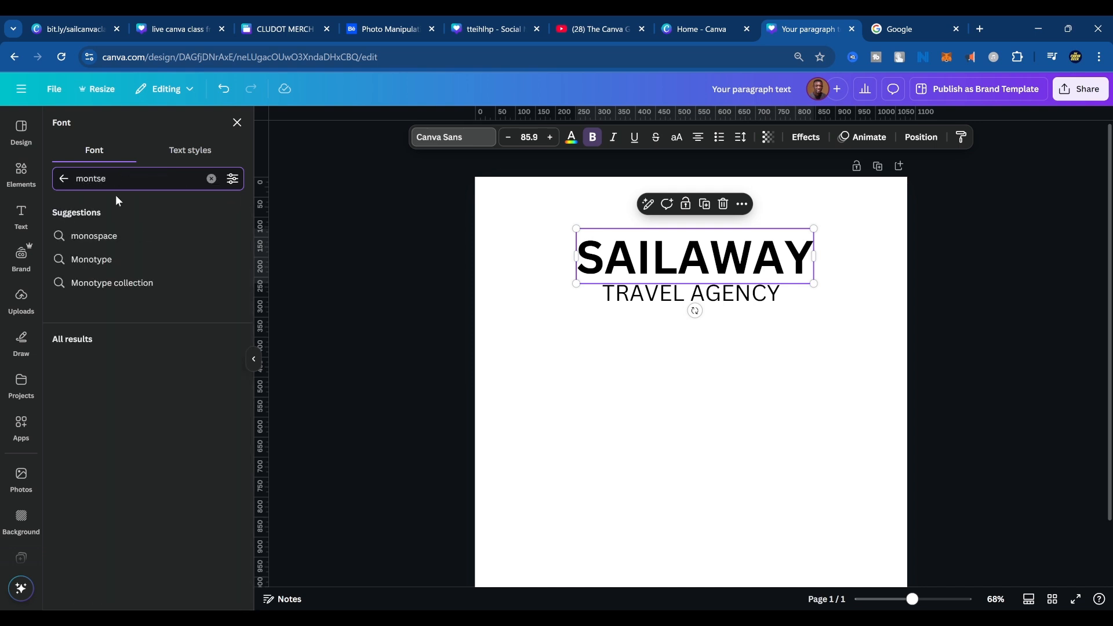
left_click(63, 247)
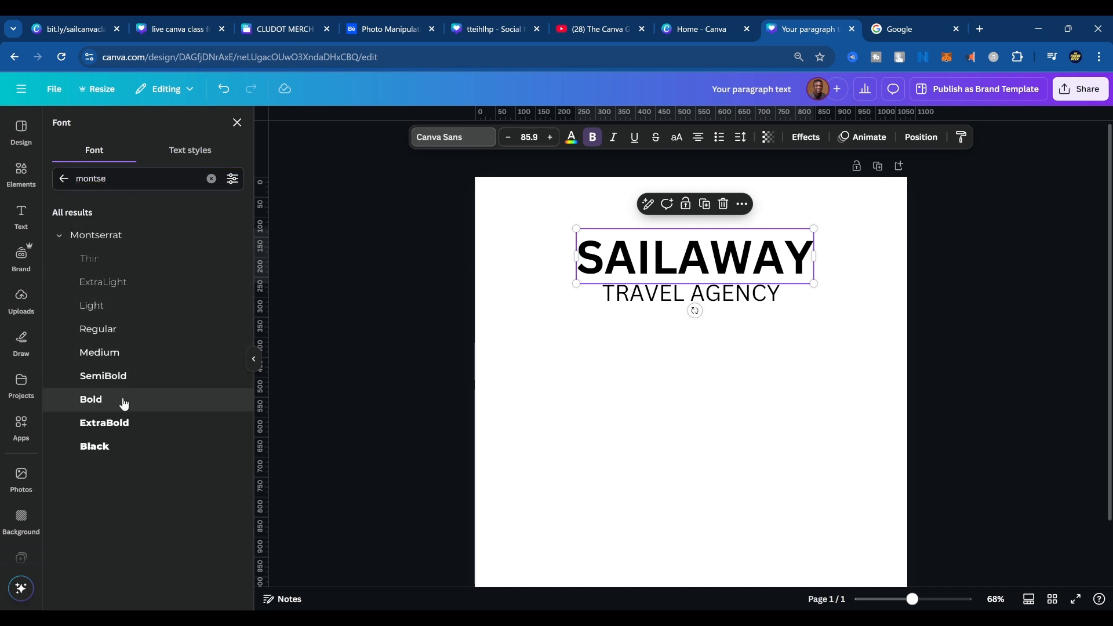
left_click(123, 423)
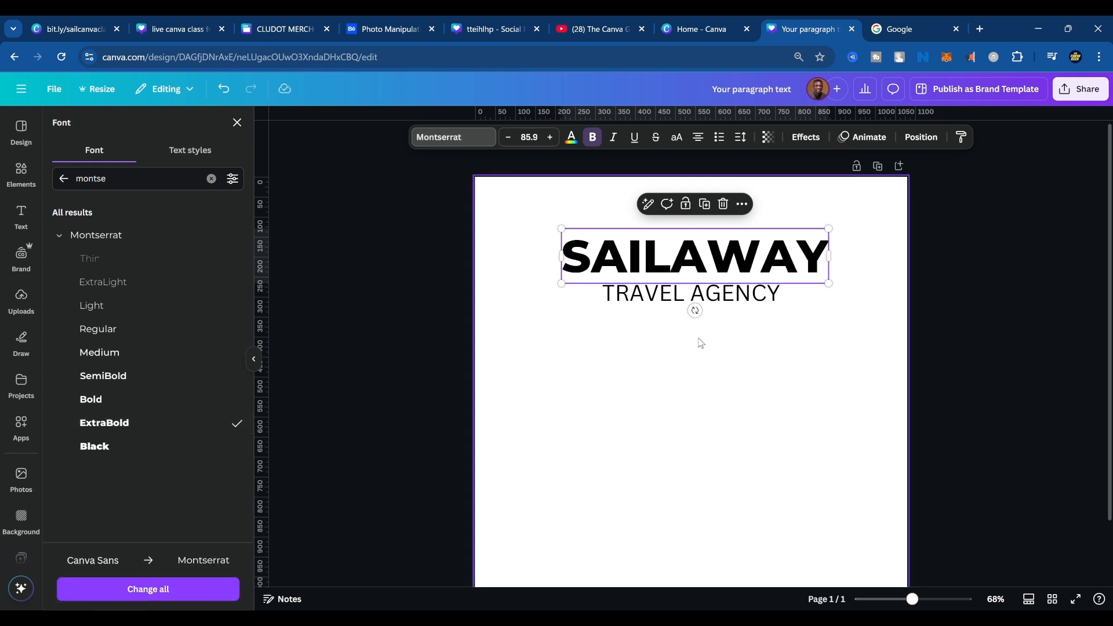
Set the "TRAVEL AGENCY" line's font to Montserrat Medium and align the line to the page's horizontal centre.
left_click(716, 297)
left_click(119, 358)
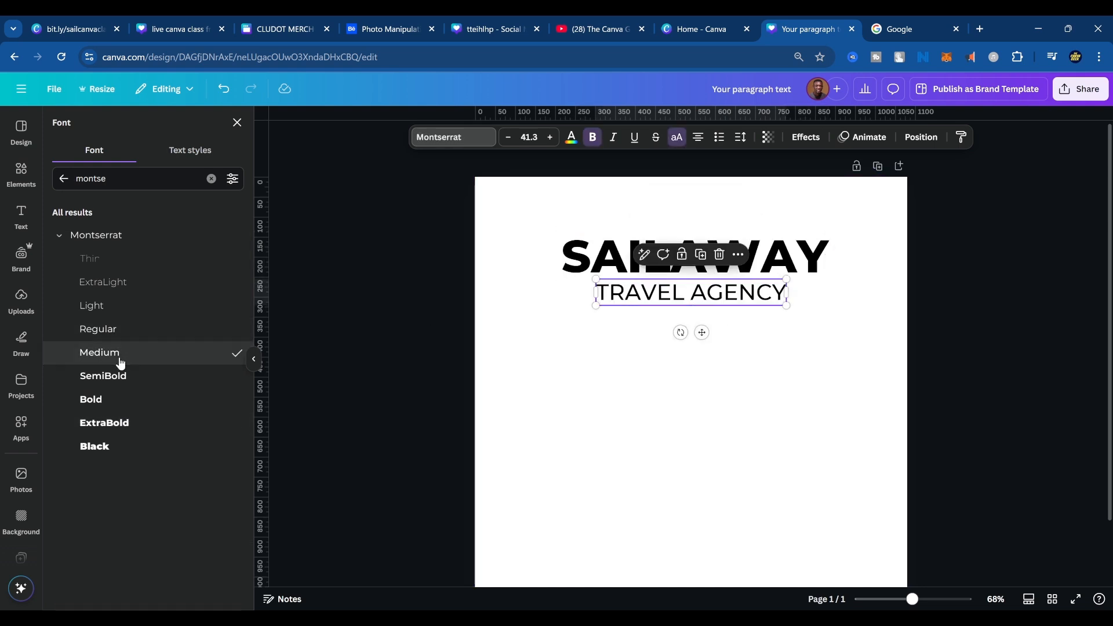
left_click(740, 463)
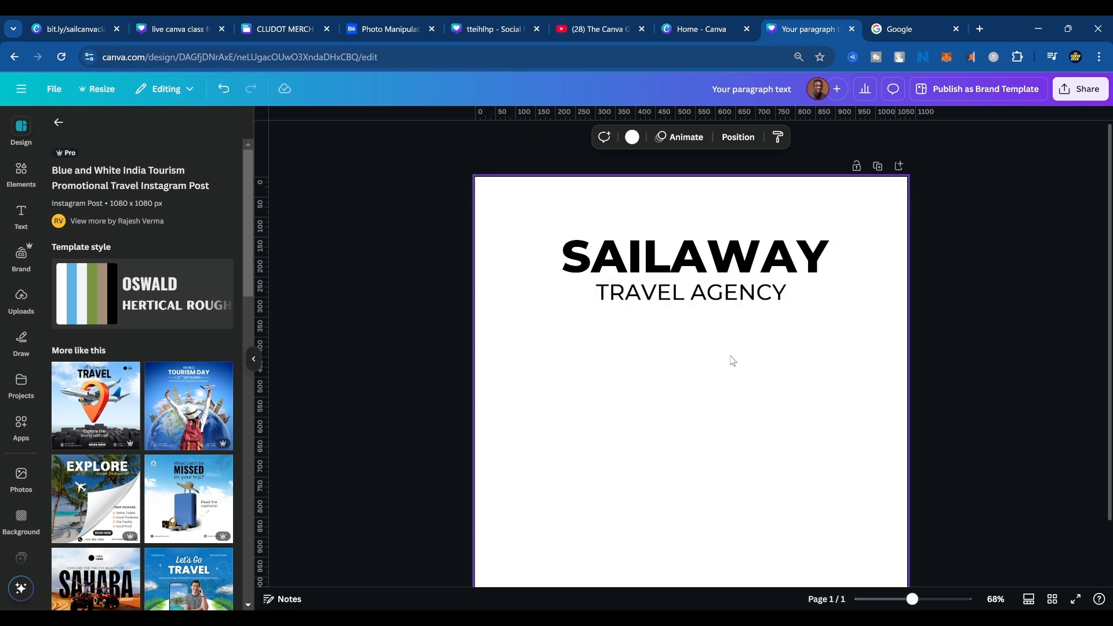
mouse_move(756, 297)
left_mouse_down()
mouse_move(789, 299)
mouse_move(744, 301)
left_mouse_up()
scroll(801, 383, "down", 1)
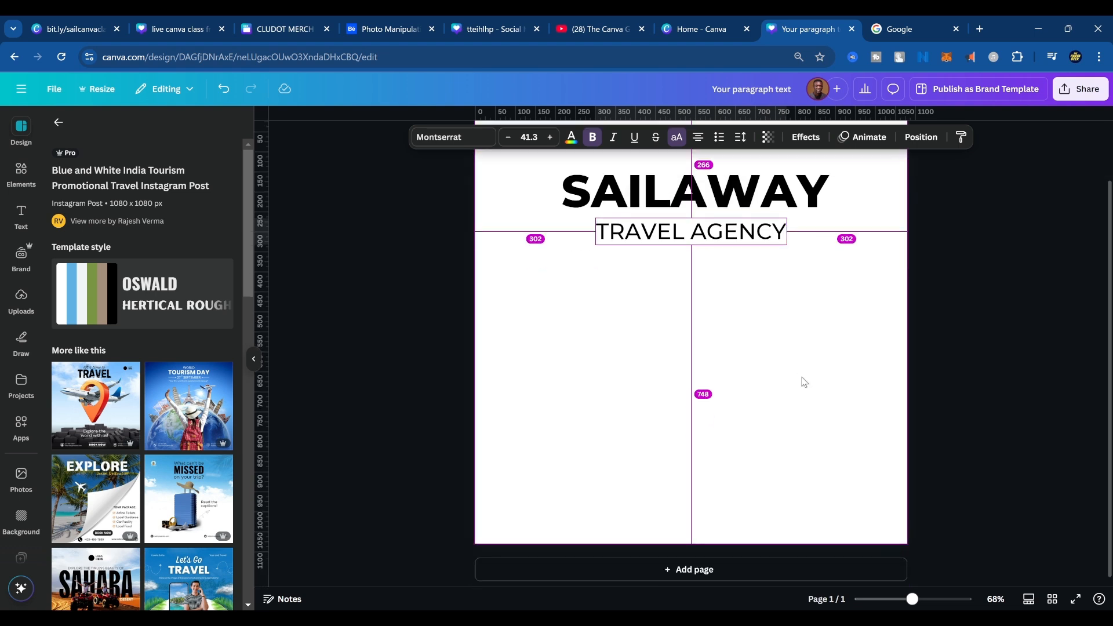
scroll(801, 386, "down", 2)
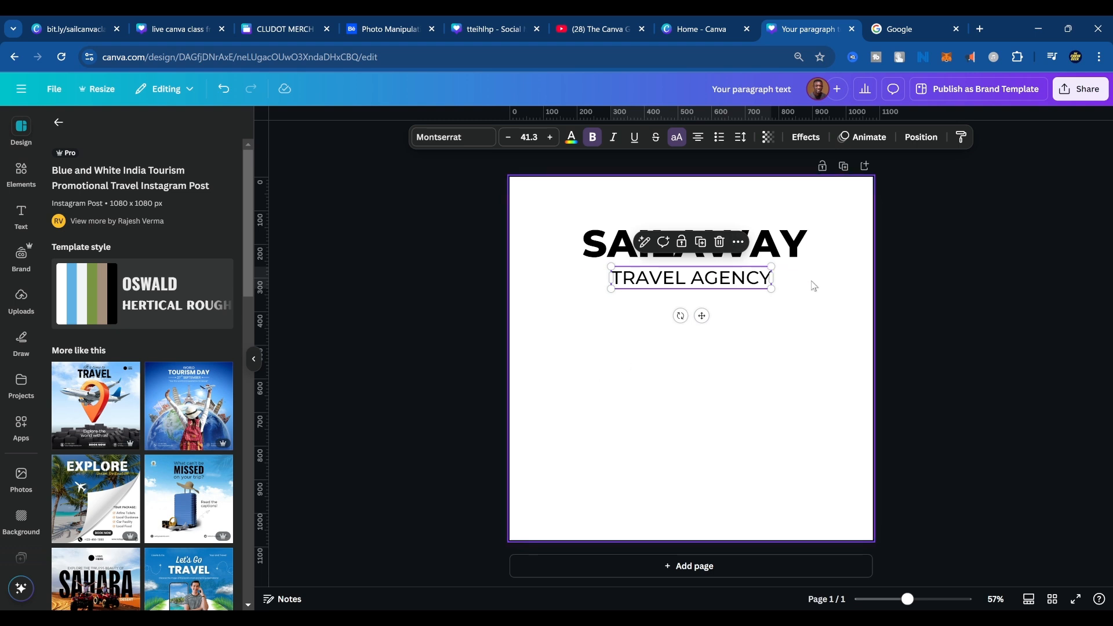
Colour the "SAILAWAY" heading cobalt blue (#004aad).
left_click(809, 343)
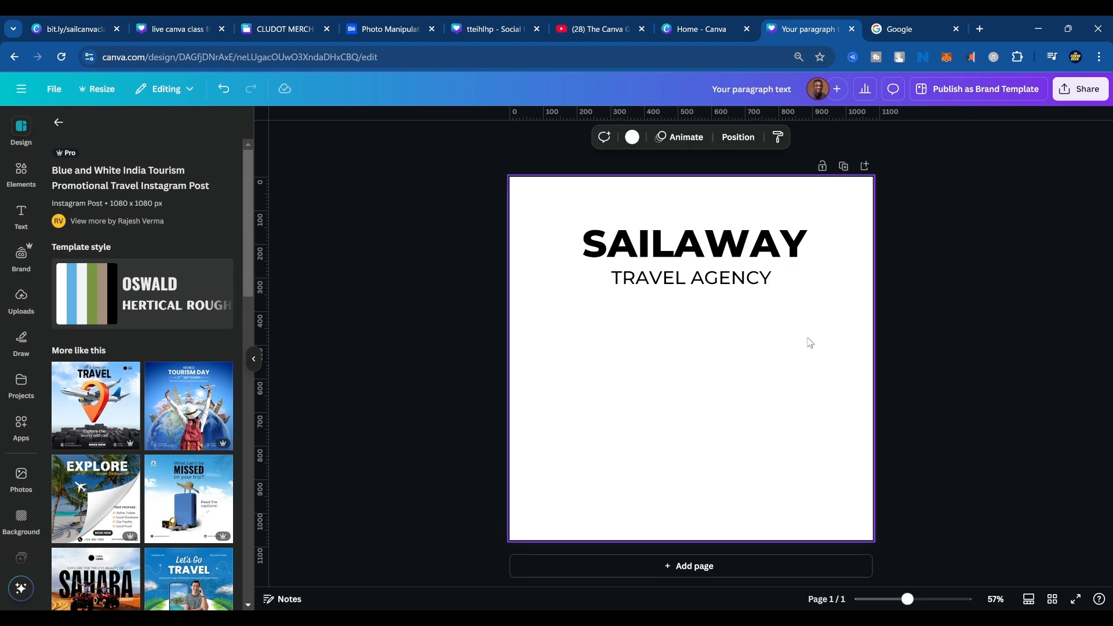
left_click(692, 227)
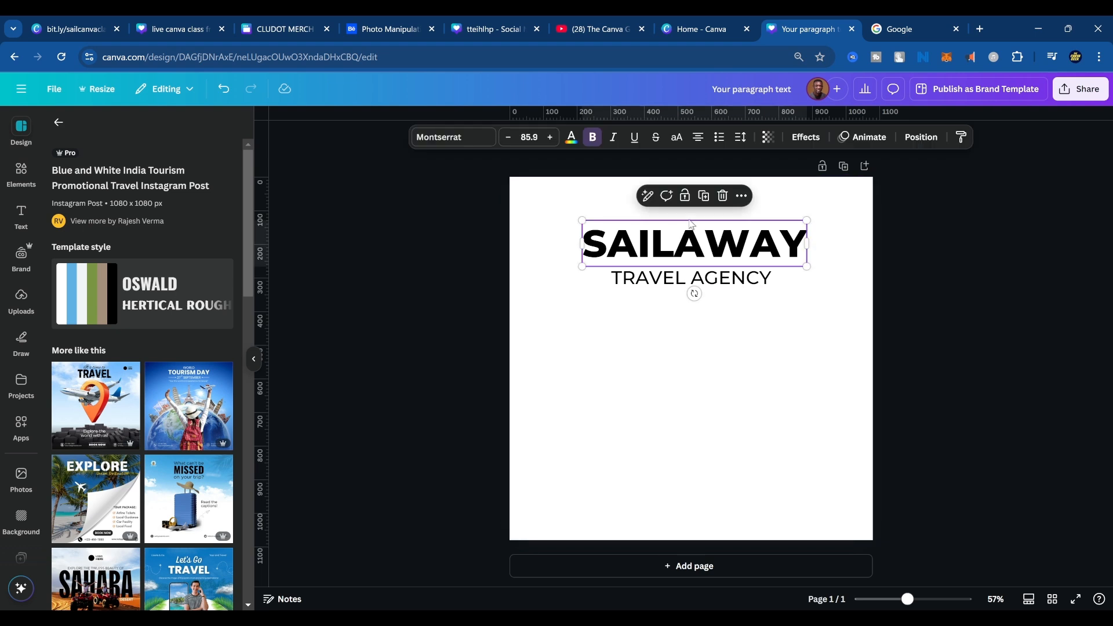
left_click(571, 136)
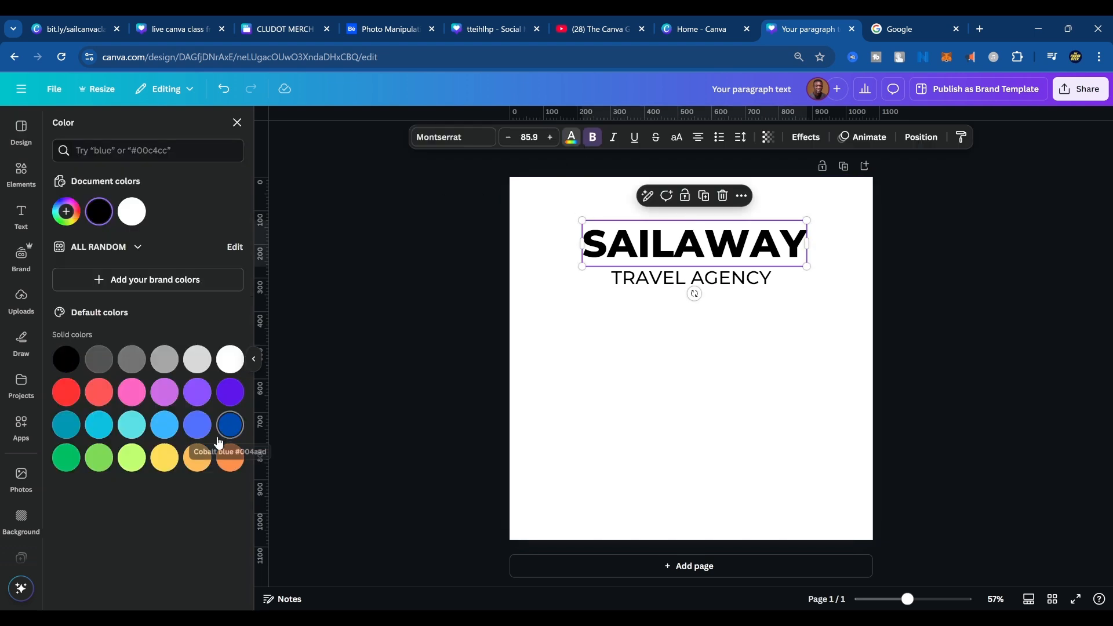
left_click(229, 401)
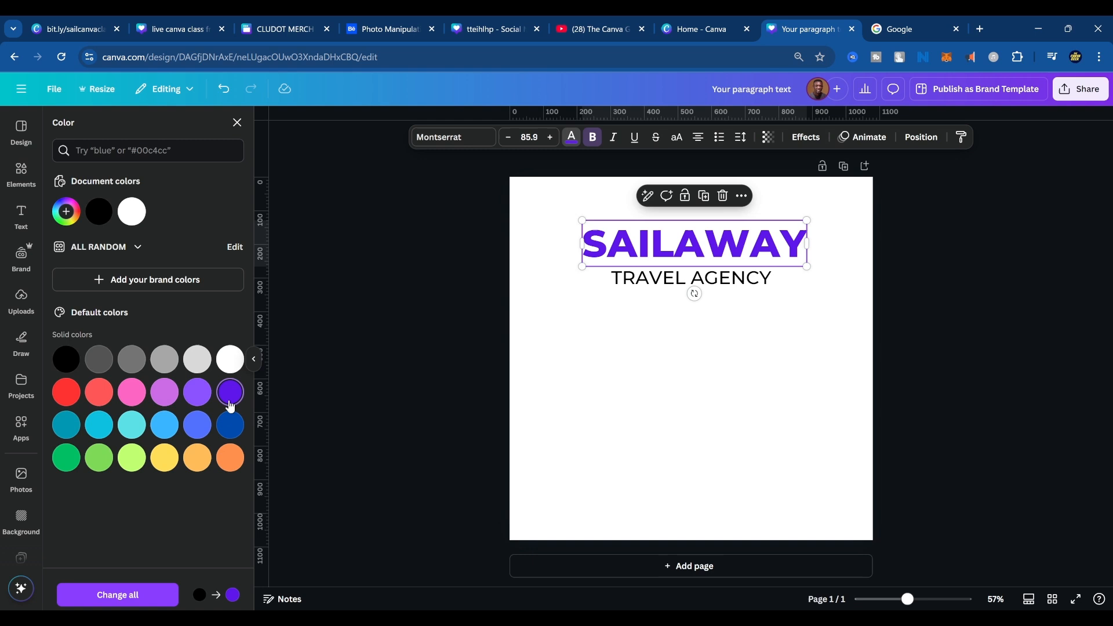
left_click(233, 429)
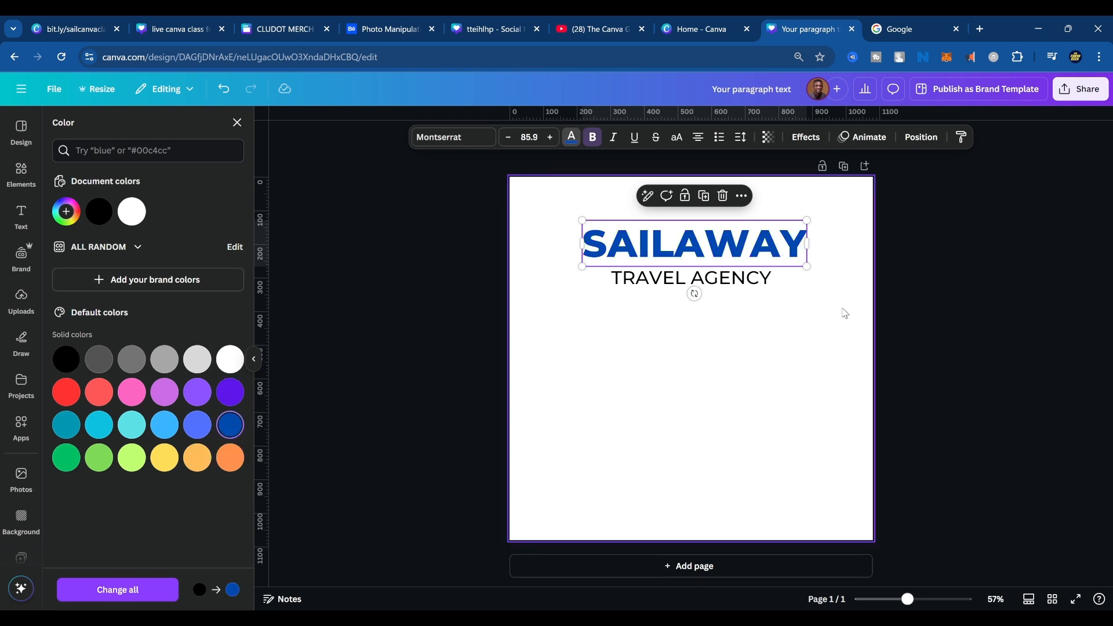
Move "SAILAWAY" and "TRAVEL AGENCY" together slightly upward and centre them horizontally on the page.
left_click_drag(708, 246, 703, 244)
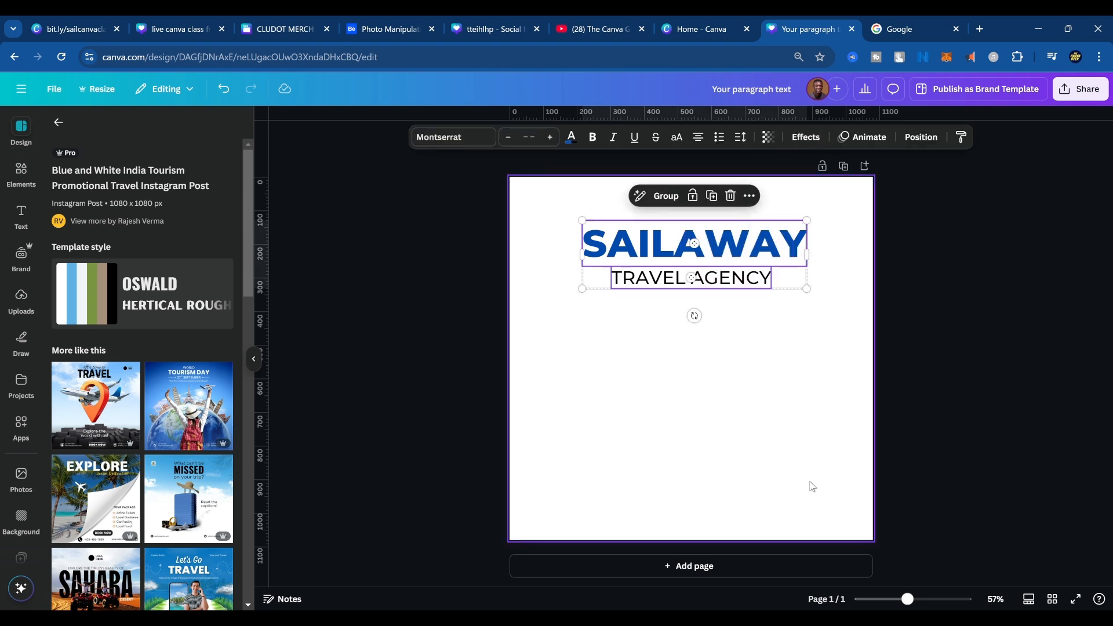
left_click_drag(763, 384, 656, 226)
left_click_drag(708, 266, 709, 258)
left_click(751, 456)
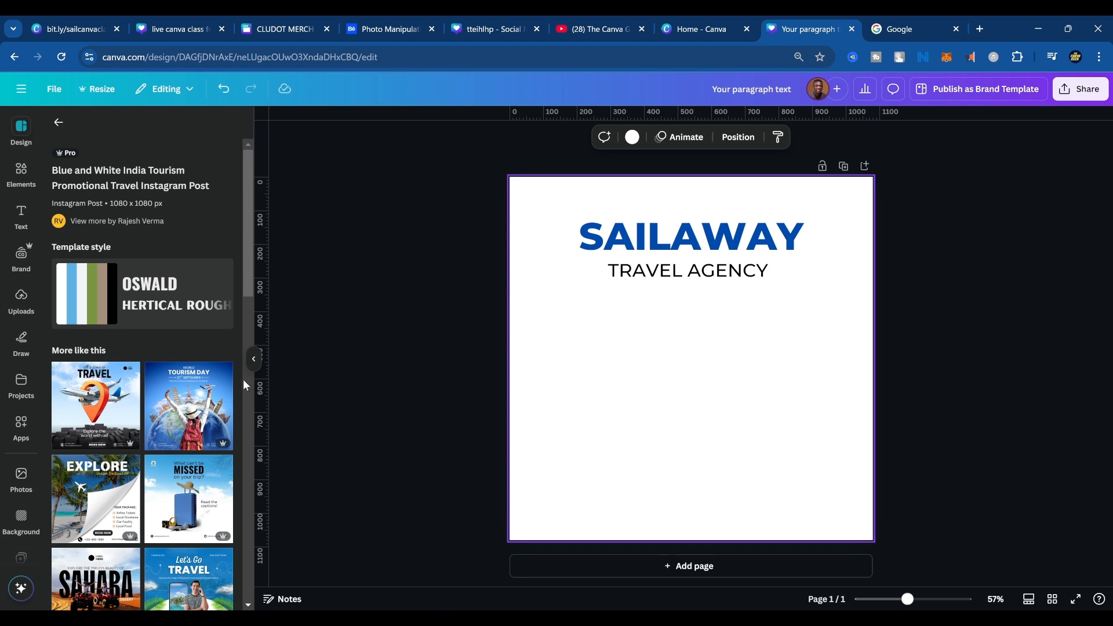
Add the World Tourism Day template with the globe as a second page and inspect its traveller and background images.
mouse_move(176, 425)
left_click(190, 426)
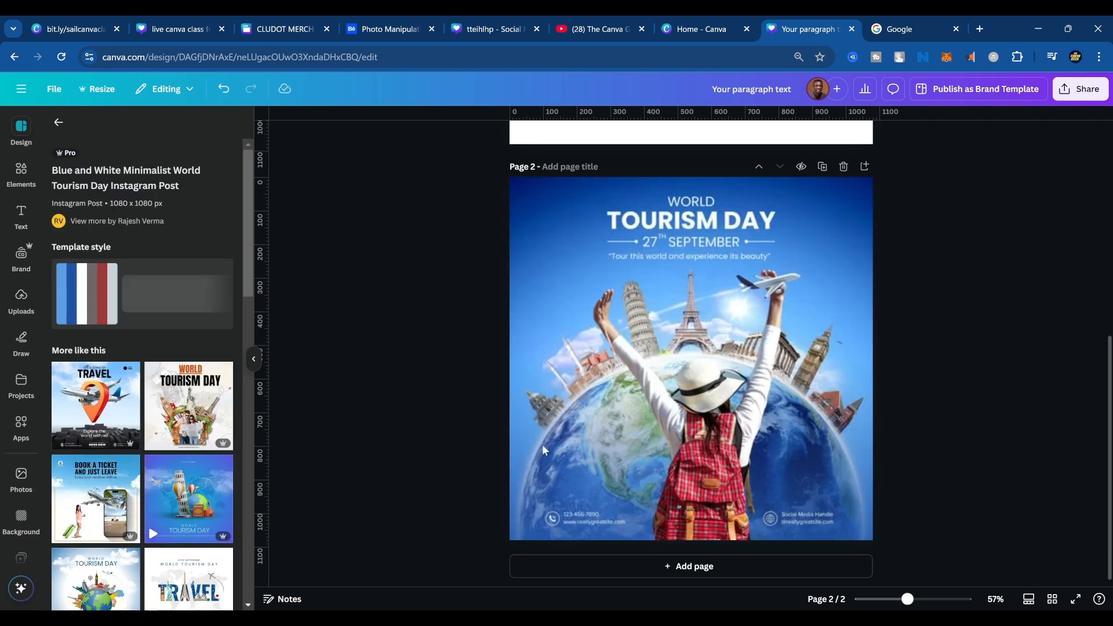
double_click(742, 401)
left_click(832, 397)
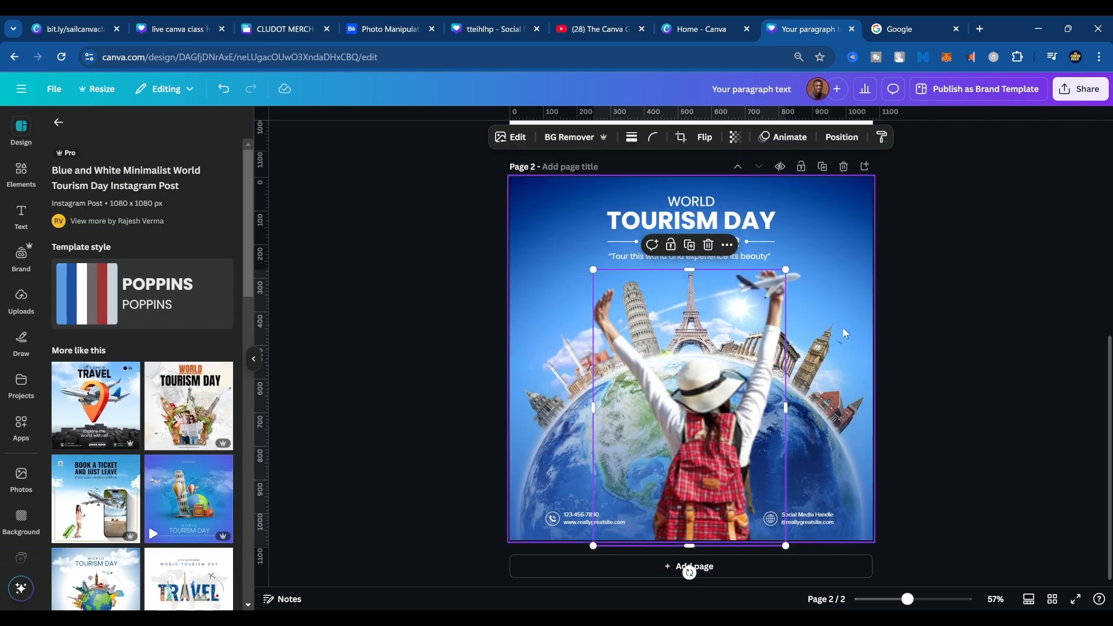
right_click(844, 326)
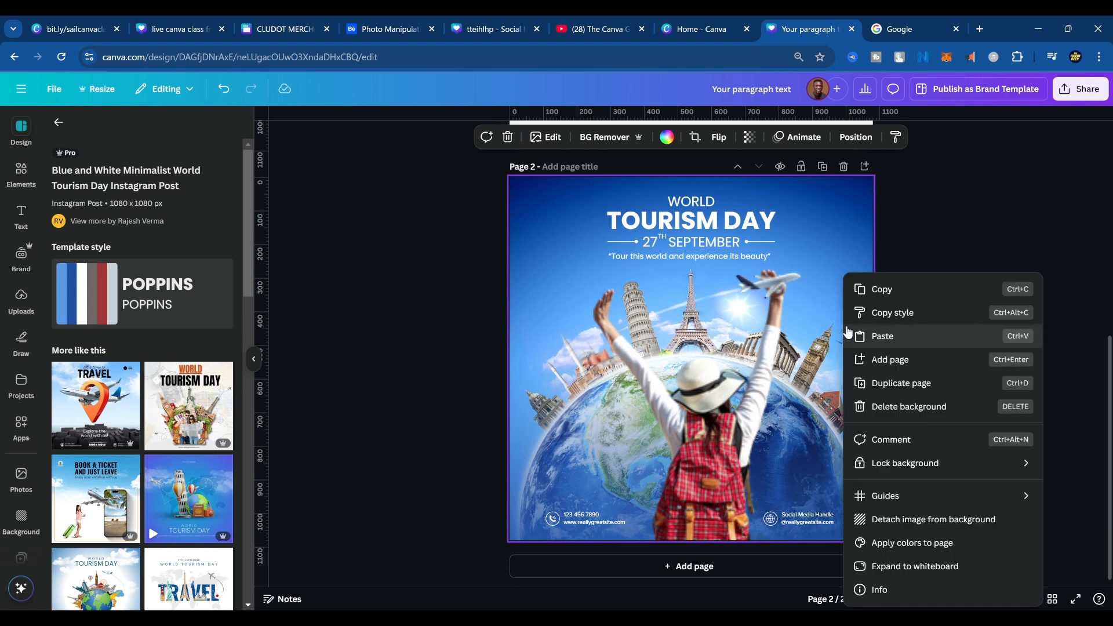
left_click(791, 254)
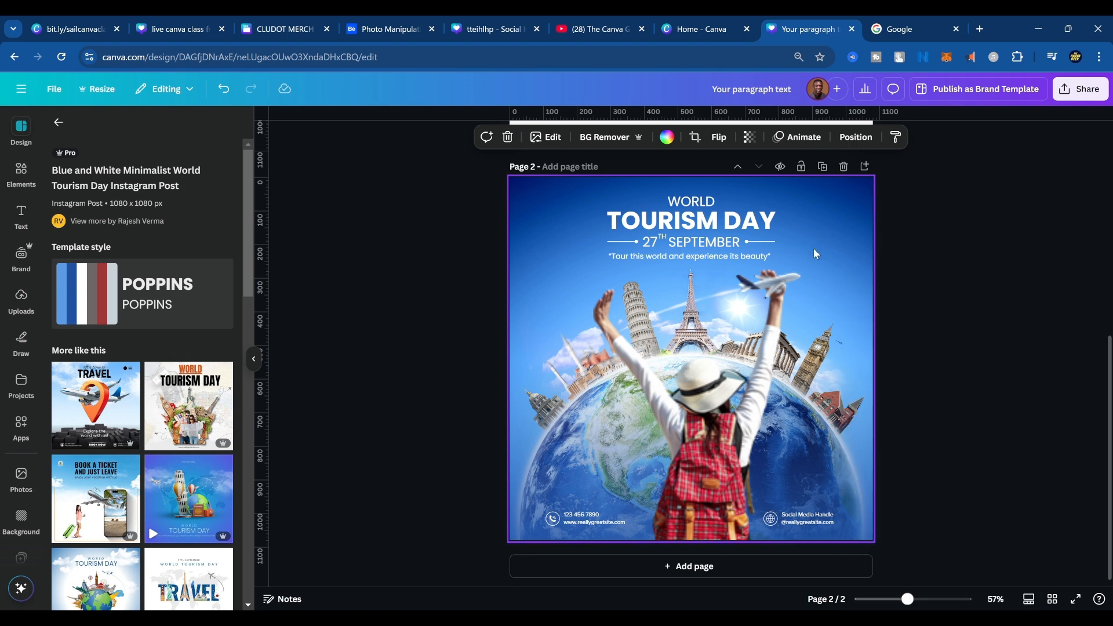
Replace the "WORLD TOURISM DAY" title on page 2 with a copy of page 1's "SAILAWAY" and "TRAVEL AGENCY" text.
scroll(805, 261, "up", 5)
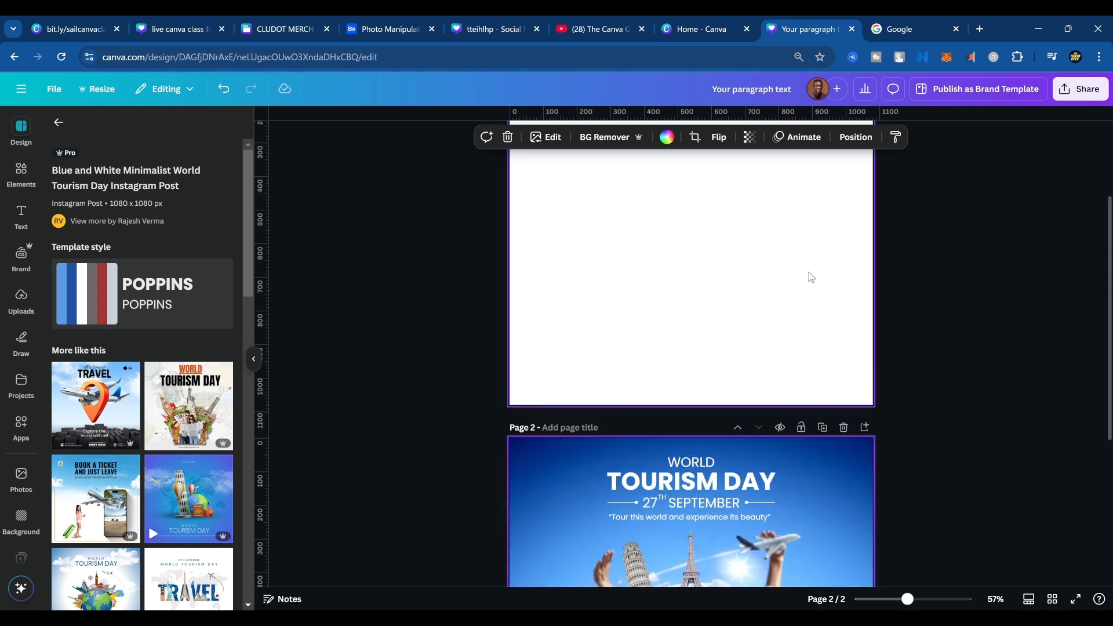
left_click(580, 203)
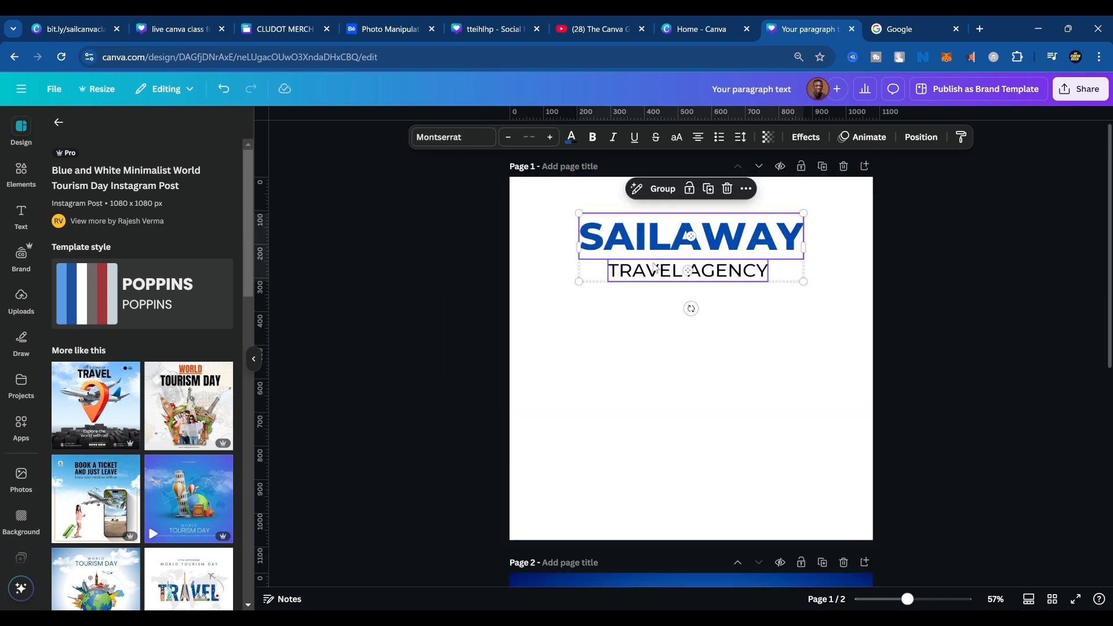
scroll(763, 418, "down", 3)
scroll(766, 433, "down", 3)
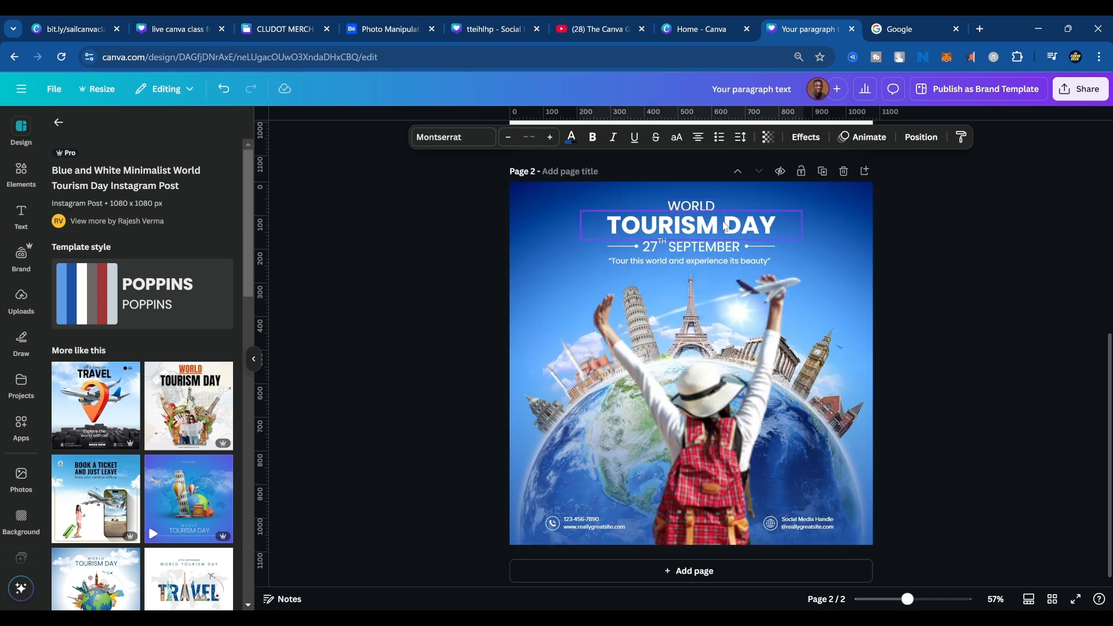
left_click(692, 207)
key("Delete")
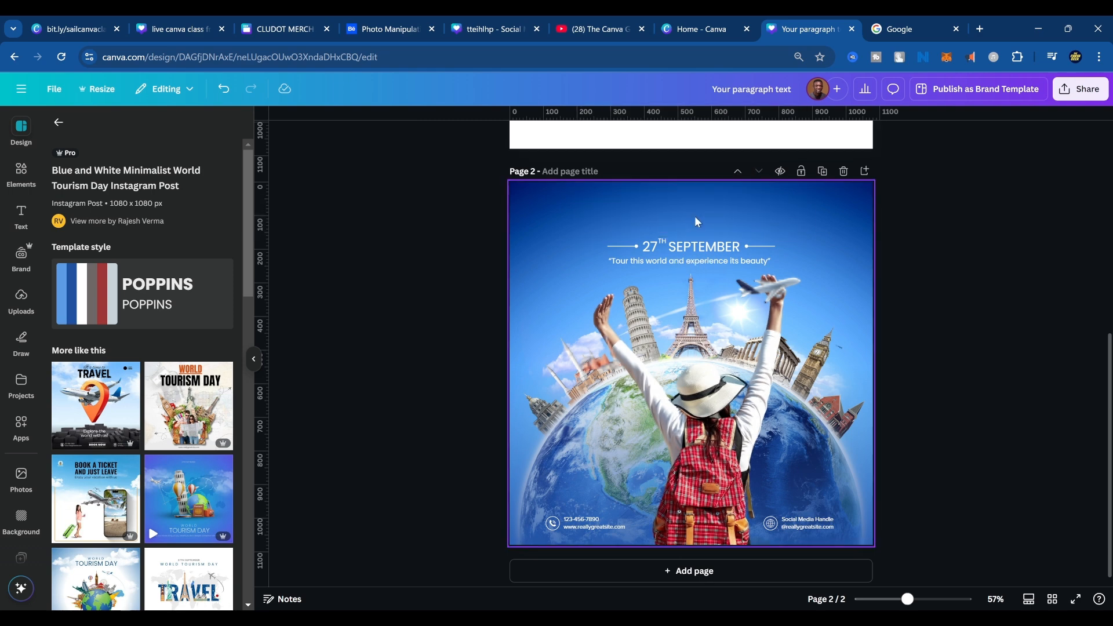
key("ctrl+v")
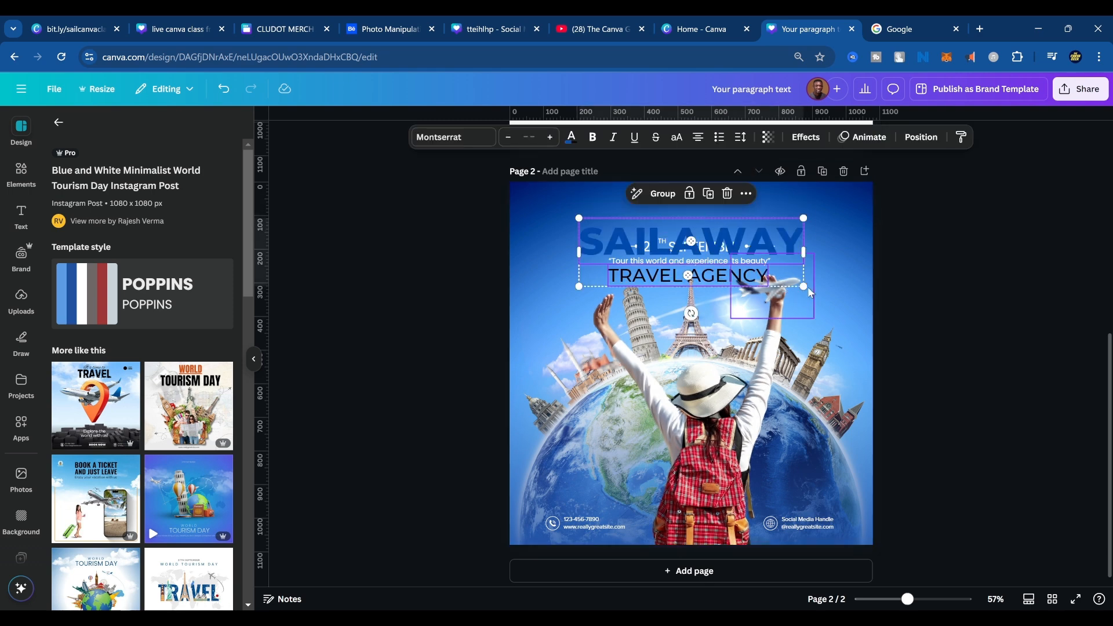
Shrink the pasted "SAILAWAY TRAVEL AGENCY" text, place it above the "27th September" line and colour it white.
left_click_drag(809, 287, 722, 262)
left_click_drag(683, 230, 725, 202)
left_click(571, 137)
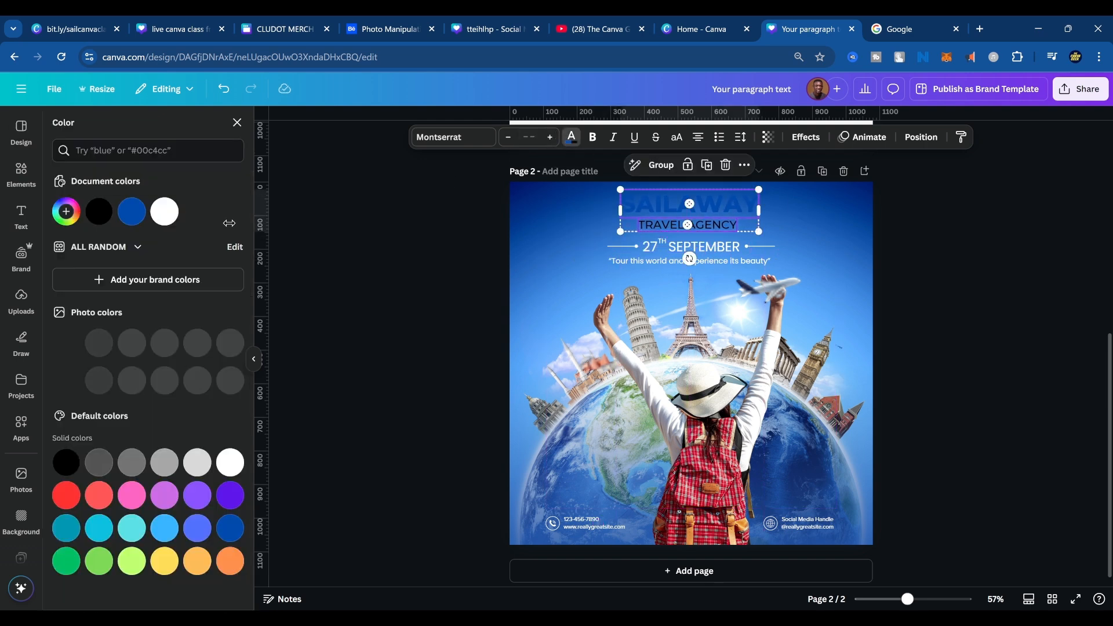
left_click(165, 211)
left_click(878, 274)
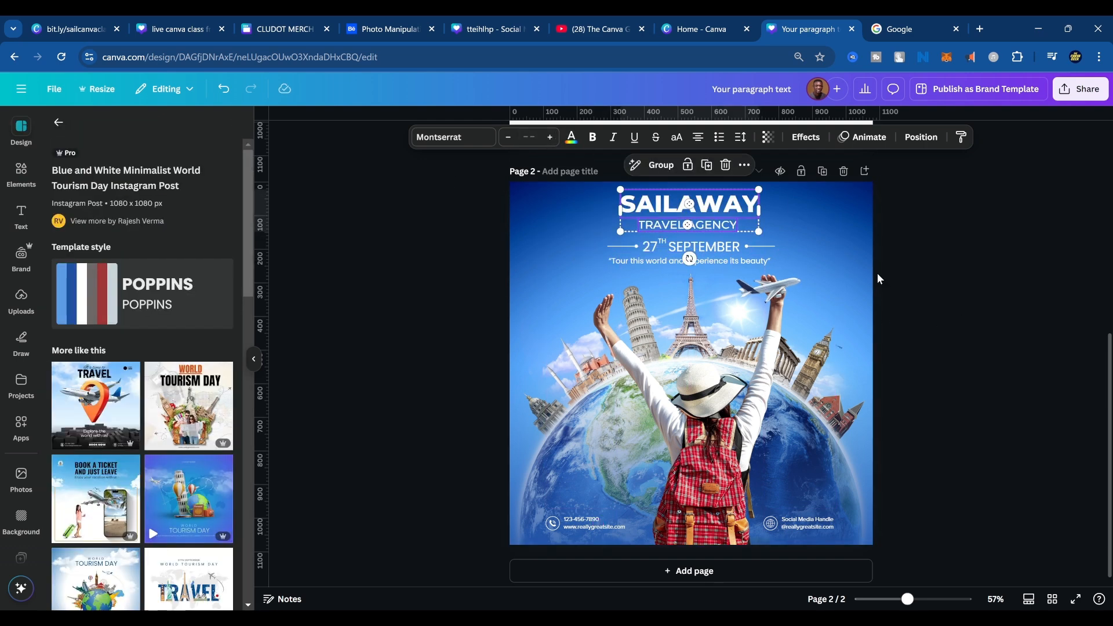
Delete the image of the traveller with the red backpack from page 2, exposing the globe behind it.
left_click(771, 377)
left_click_drag(712, 420, 671, 417)
key("Delete")
left_click(708, 355)
left_click(709, 405)
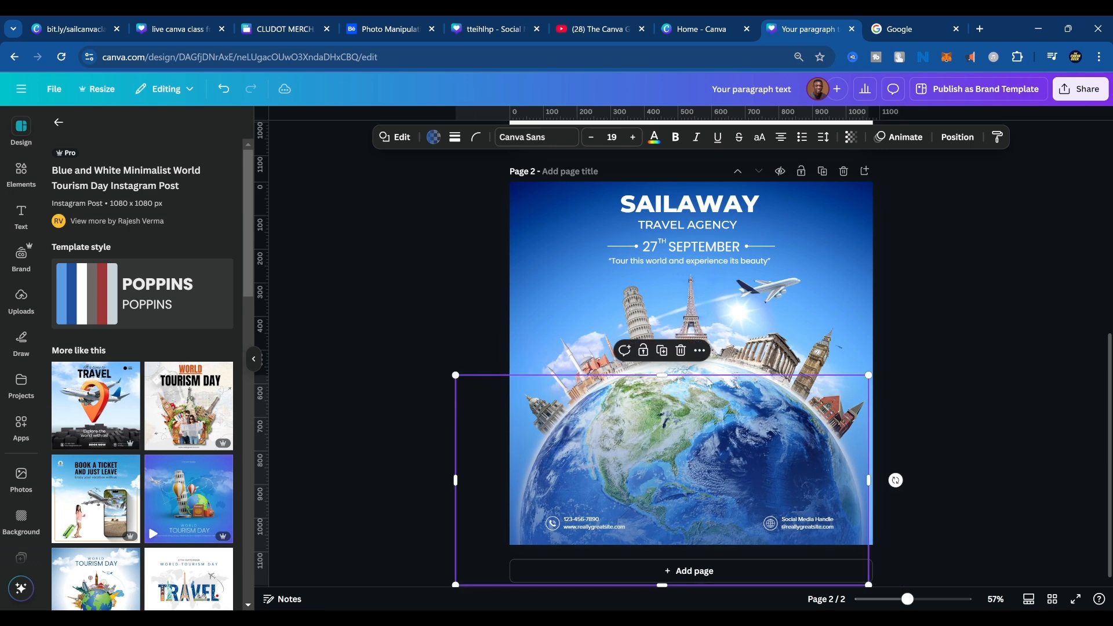
Detach the blue sky and globe image from page 2's background.
left_click(803, 325)
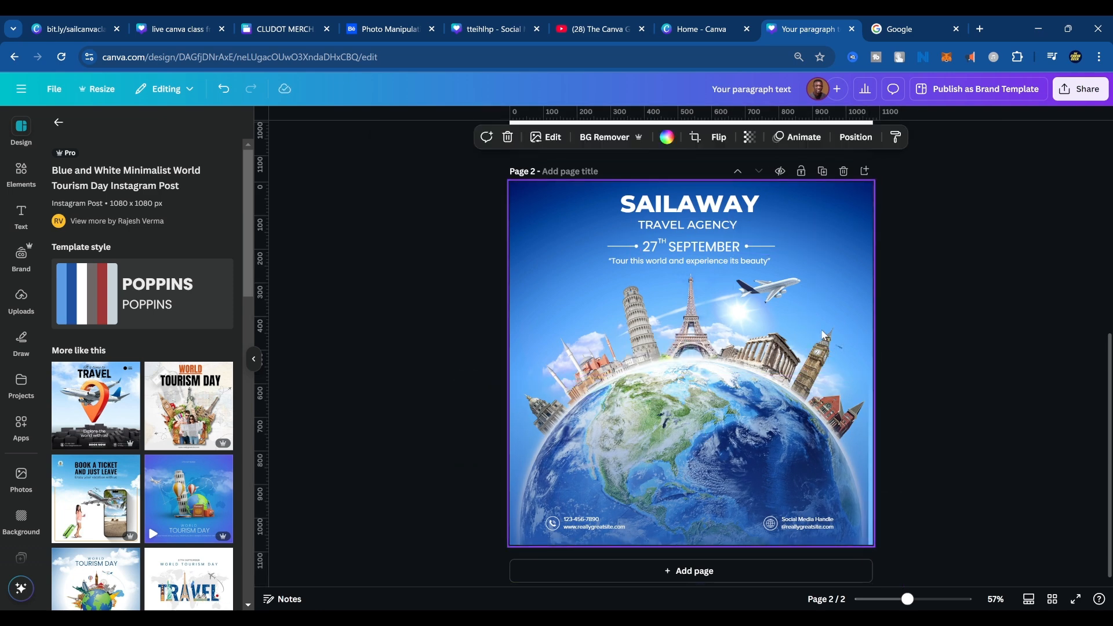
right_click(825, 335)
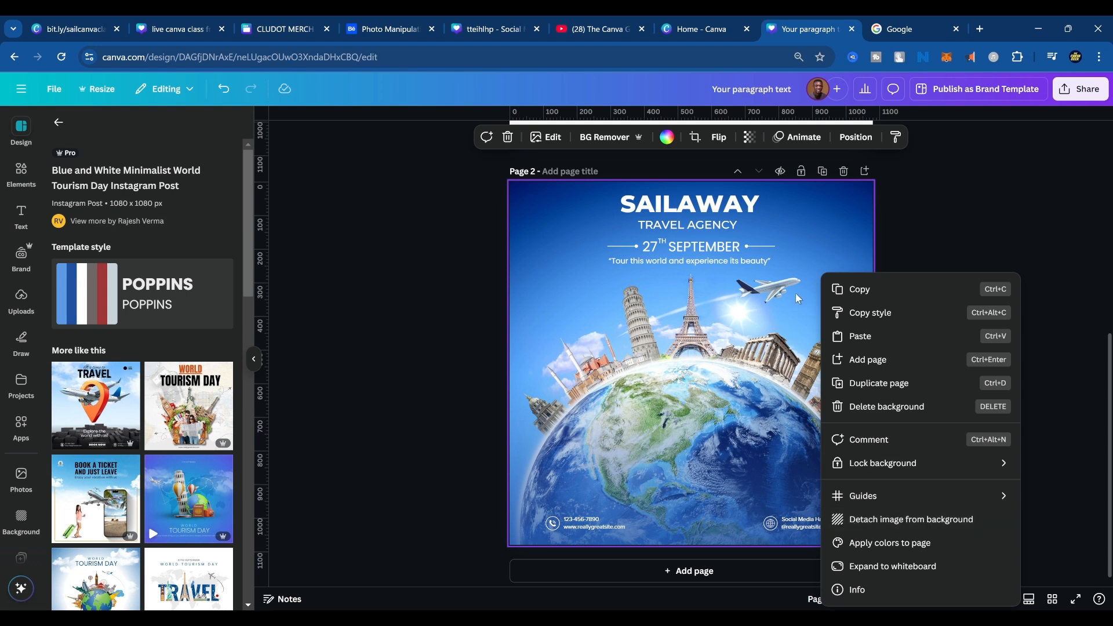
left_click(995, 224)
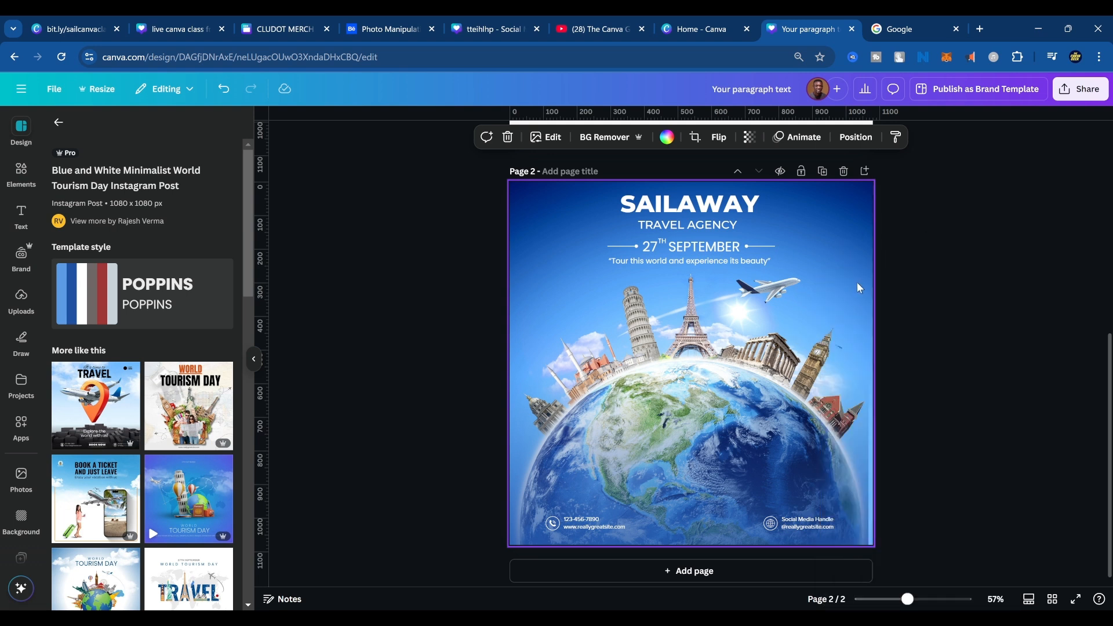
left_click_drag(857, 281, 826, 284)
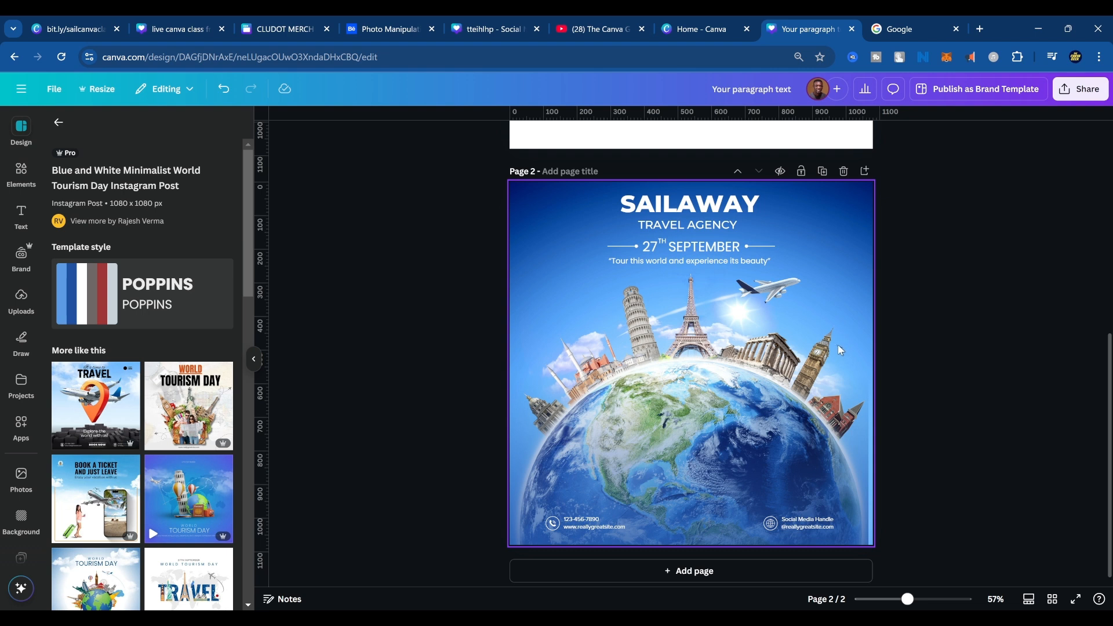
right_click(850, 257)
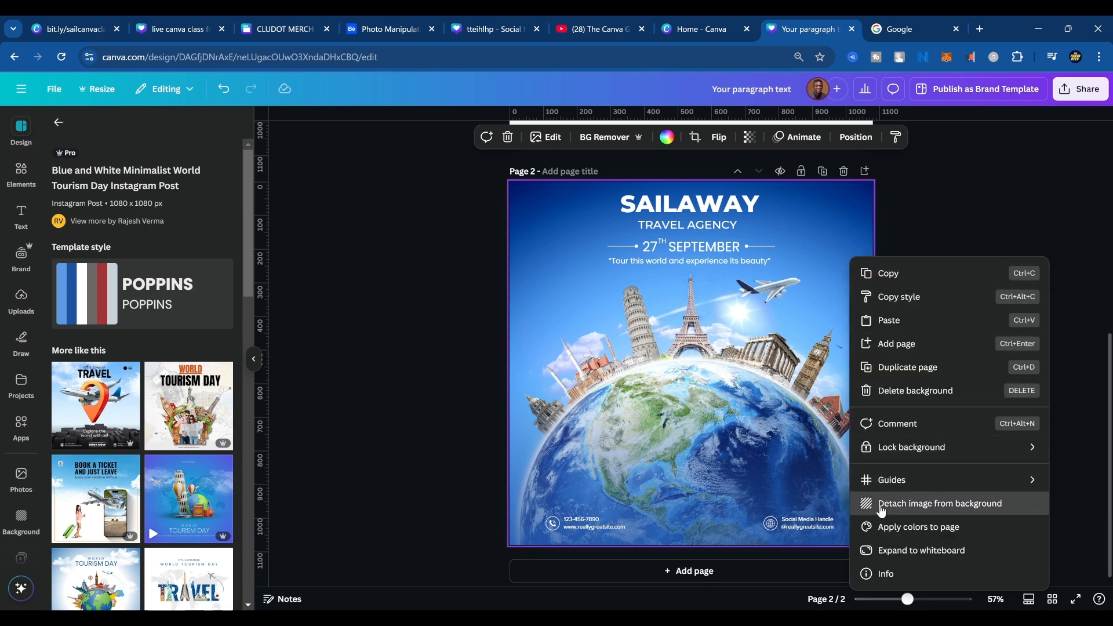
left_click(881, 503)
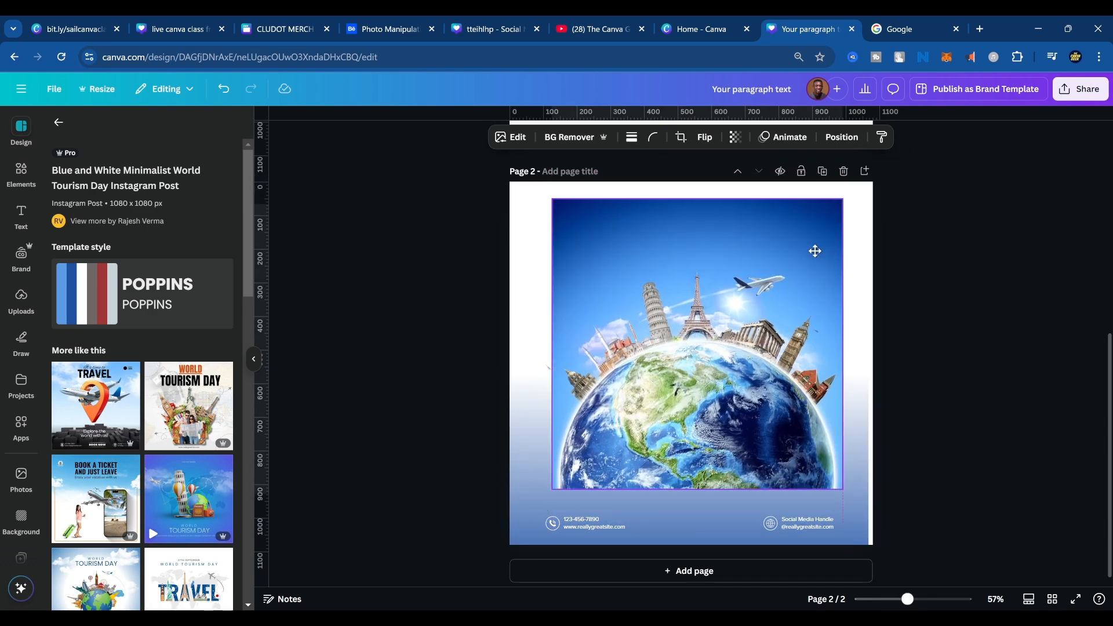
Enlarge the sky and globe image to about 1415 px wide, centre it across page 2 and send it to the back.
left_click_drag(836, 462, 1026, 603)
left_click_drag(921, 421, 832, 421)
right_click(806, 236)
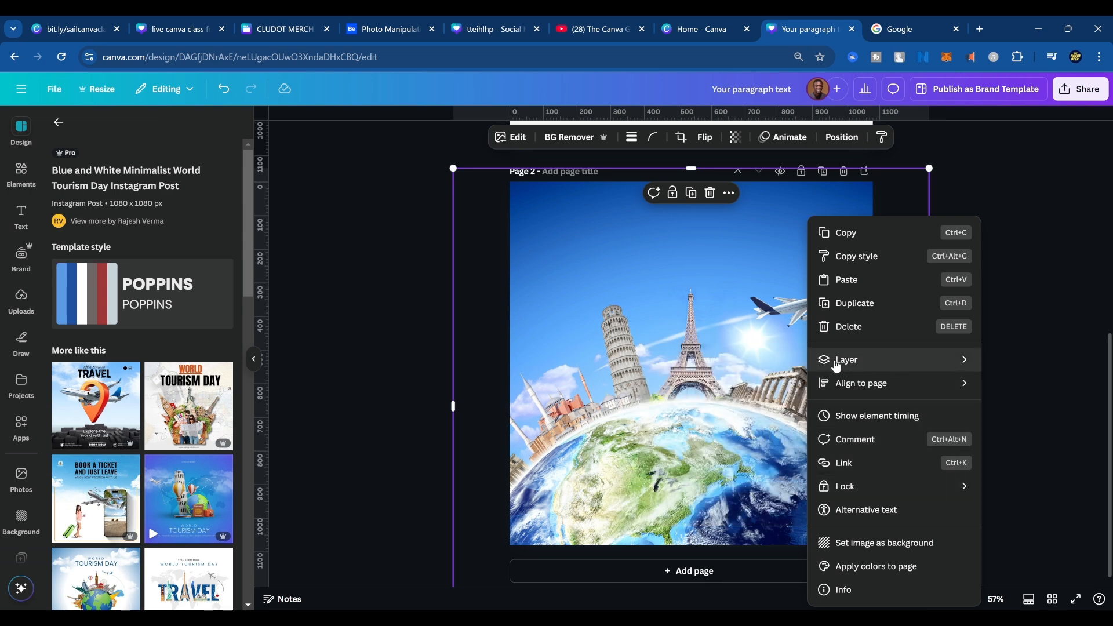
mouse_move(835, 366)
left_click(727, 429)
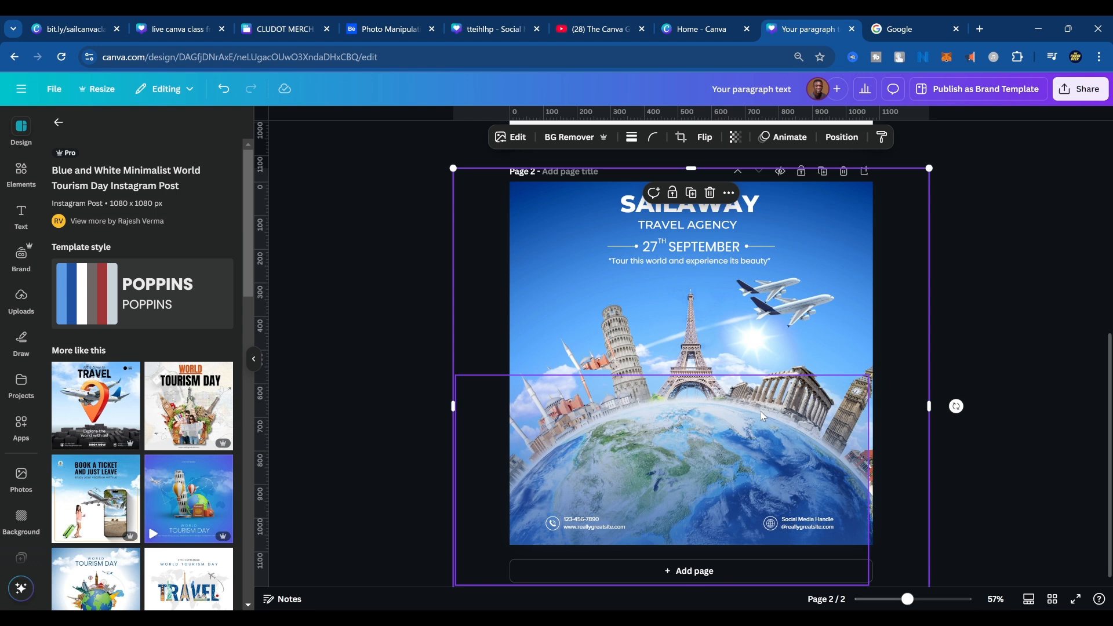
left_click(979, 273)
Delete the "27 SEPTEMBER" text and the "Tour this world and experience its beauty" tagline from page 2.
left_click(710, 250)
double_click(710, 249)
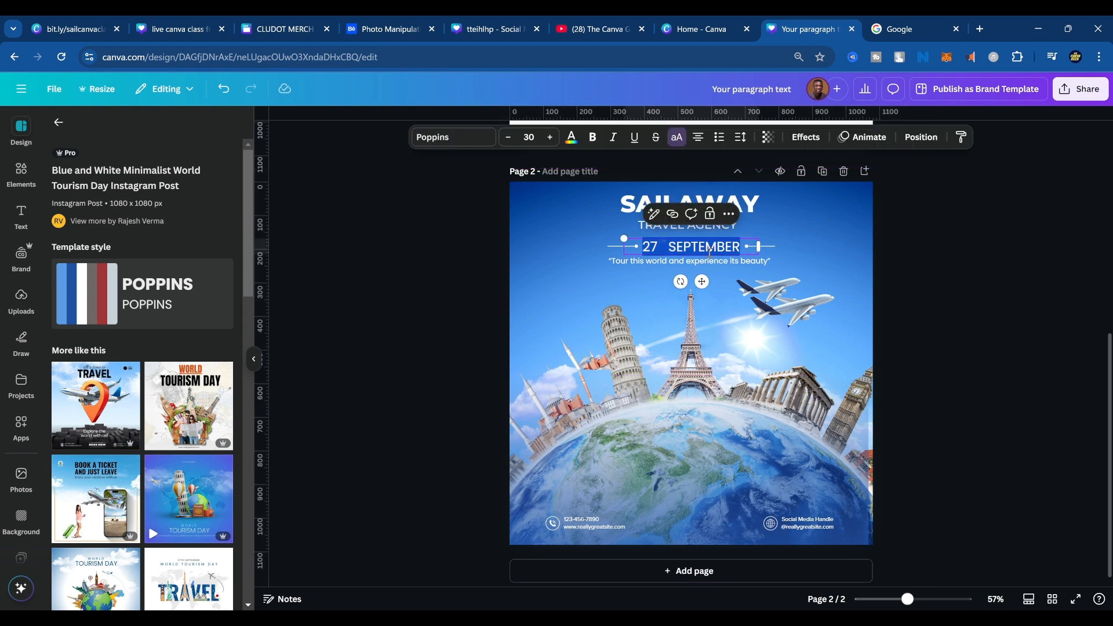
left_click(951, 226)
left_click(740, 250)
key("Delete")
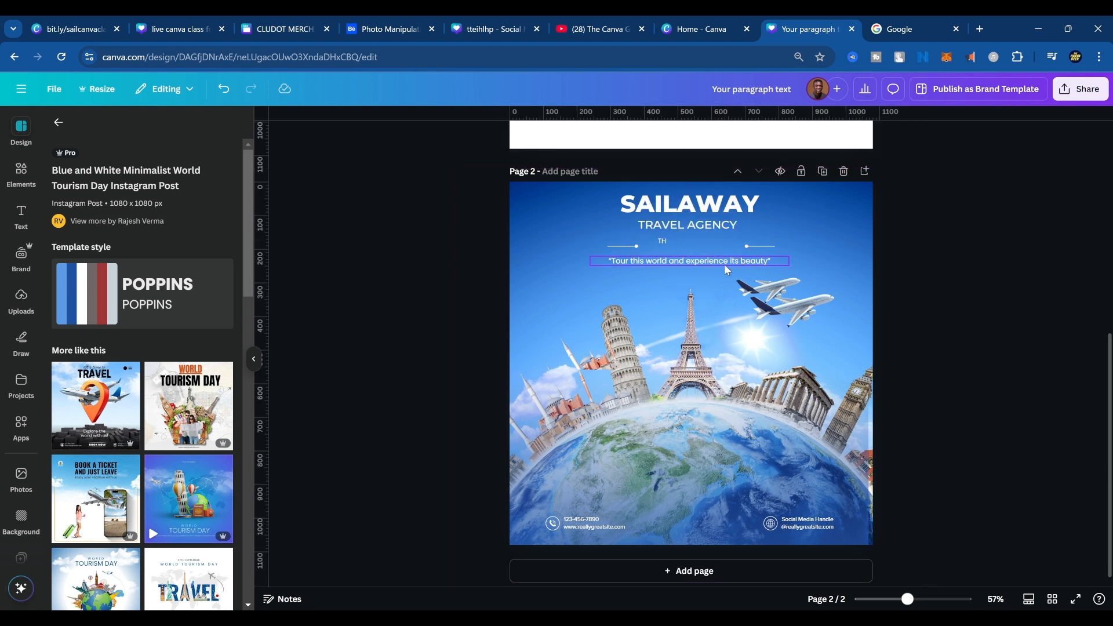
left_click(725, 262)
key("Delete")
Delete the two short lines, their end dots and the small "TH" remaining below "TRAVEL AGENCY" on page 2.
left_click(623, 245)
key("Delete")
left_click(759, 246)
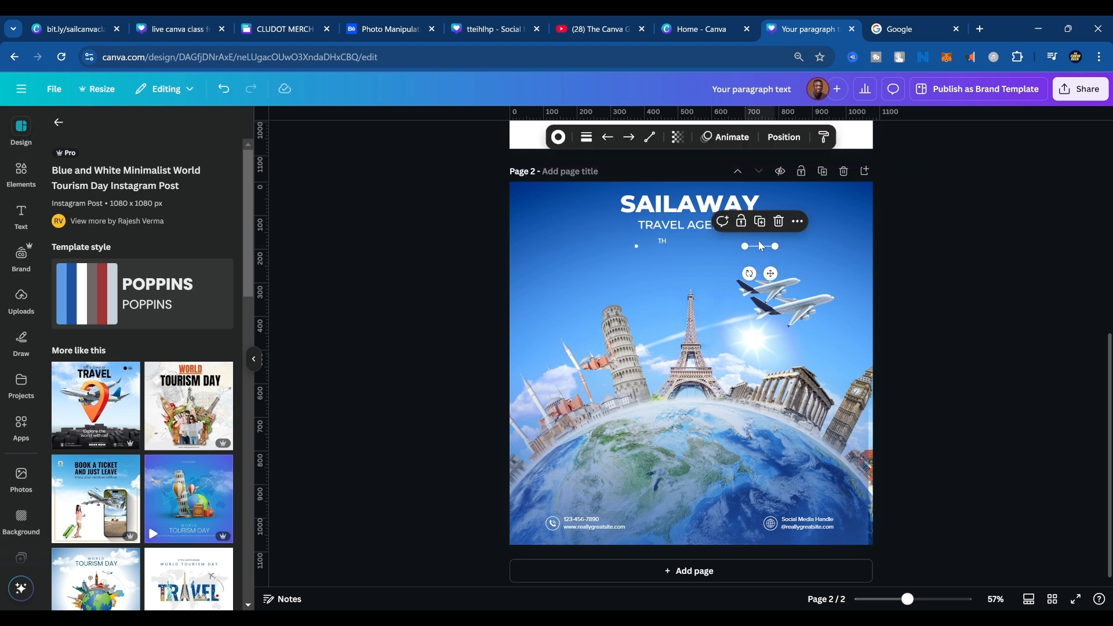
key("Delete")
left_click(664, 243)
key("Delete")
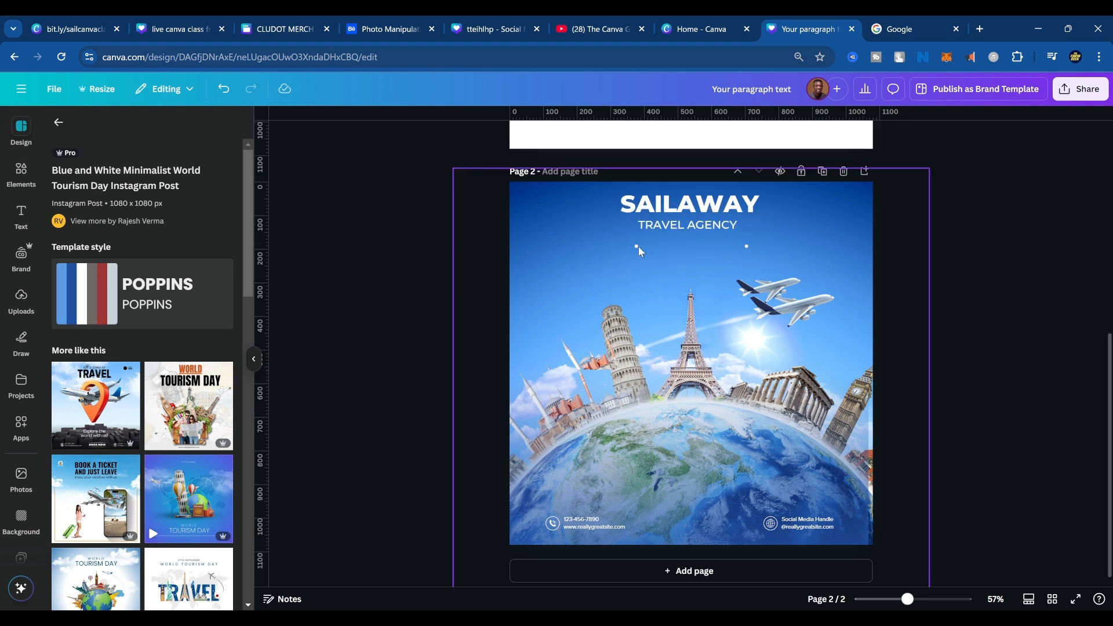
left_click(638, 246)
key("Delete")
left_click(747, 246)
key("Delete")
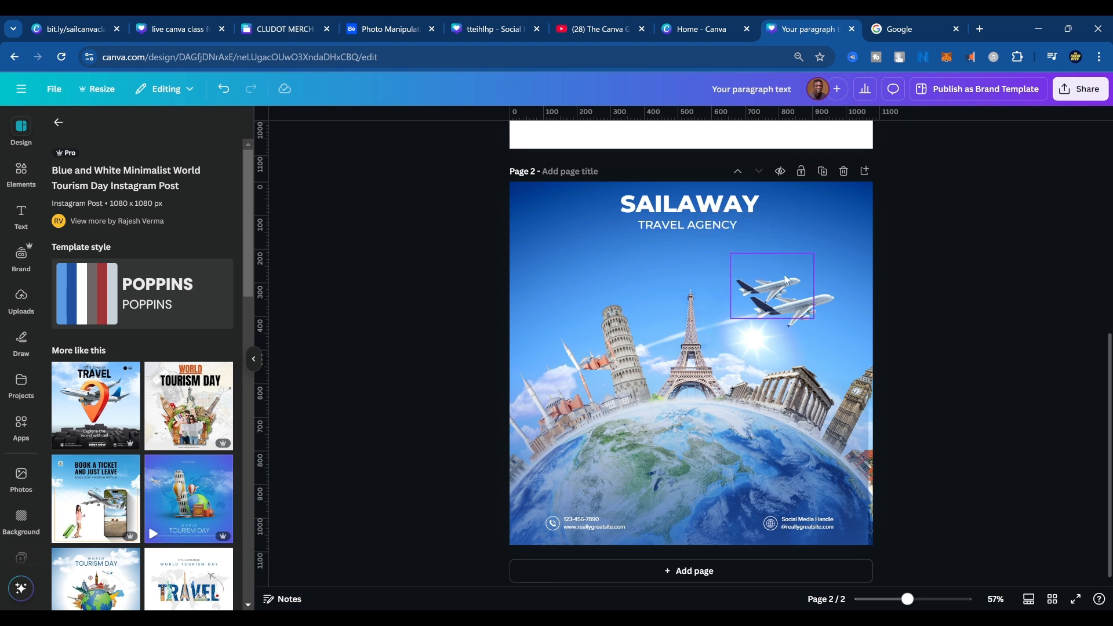
Move the "SAILAWAY" and "TRAVEL AGENCY" texts on page 2 together slightly lower, keeping them centred.
left_click(710, 210)
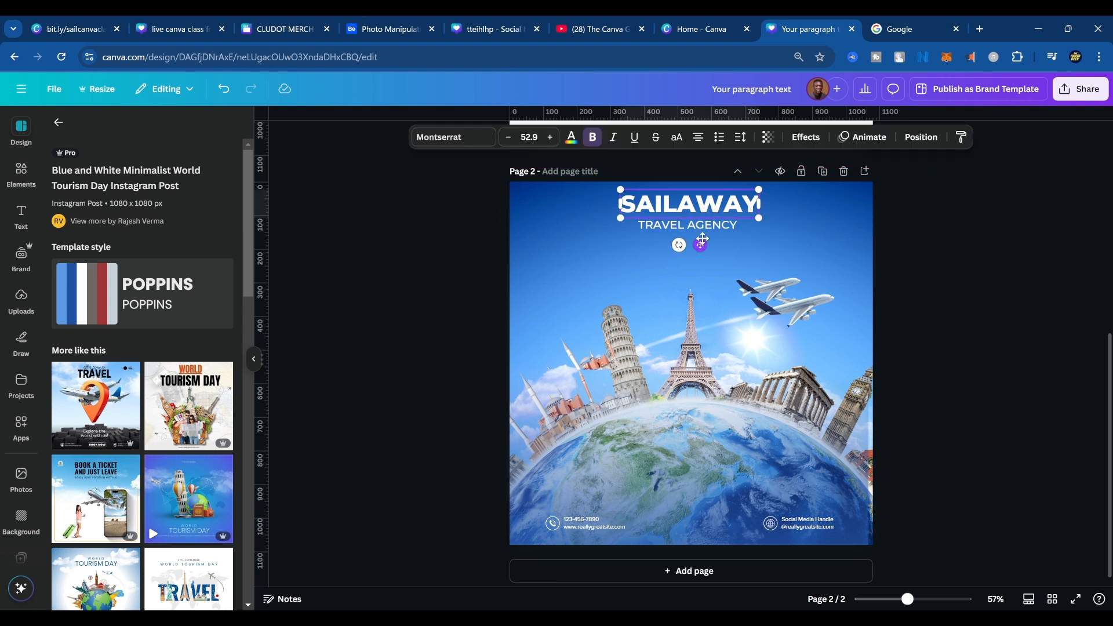
left_click(708, 225, "shift")
left_click_drag(708, 225, 707, 246)
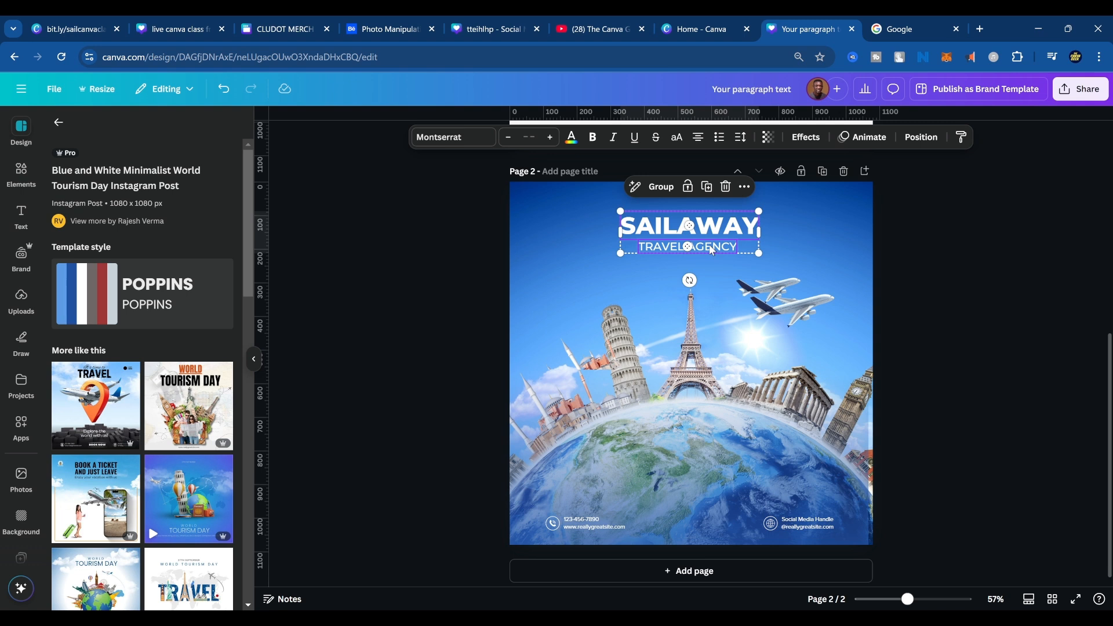
Examine the layer order of page 2's elements, down to the globe image and the background.
left_click(837, 301)
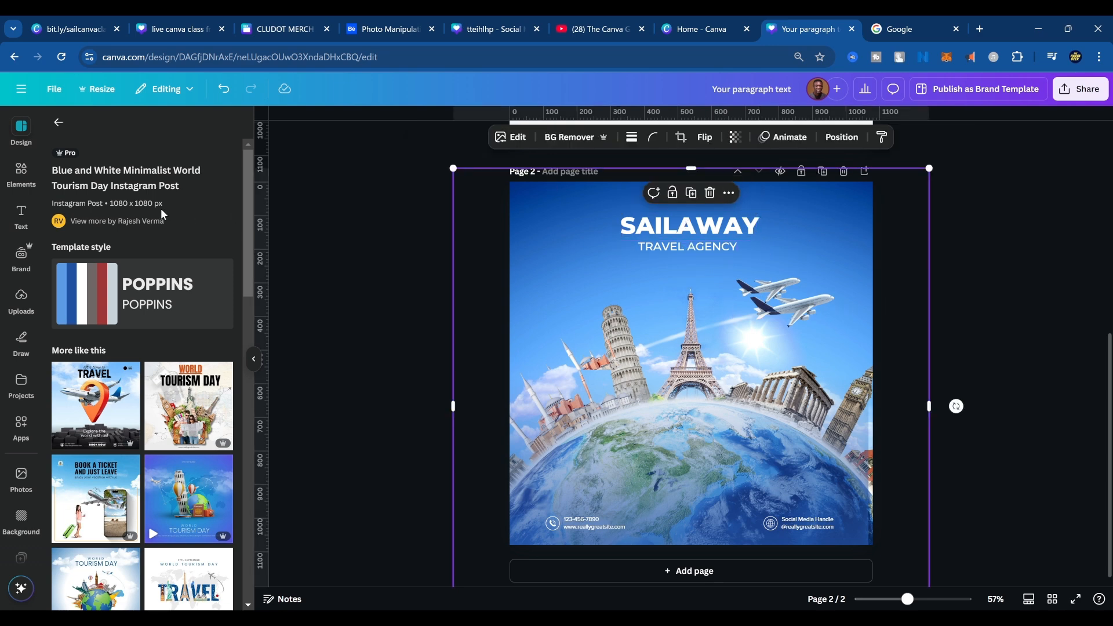
left_click(844, 138)
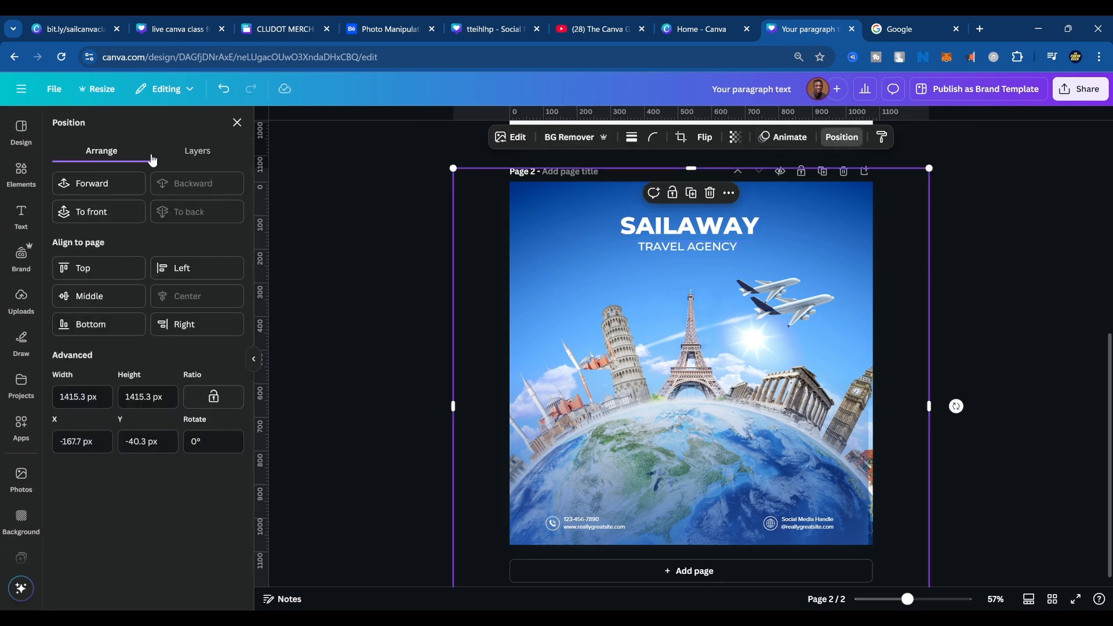
left_click(180, 155)
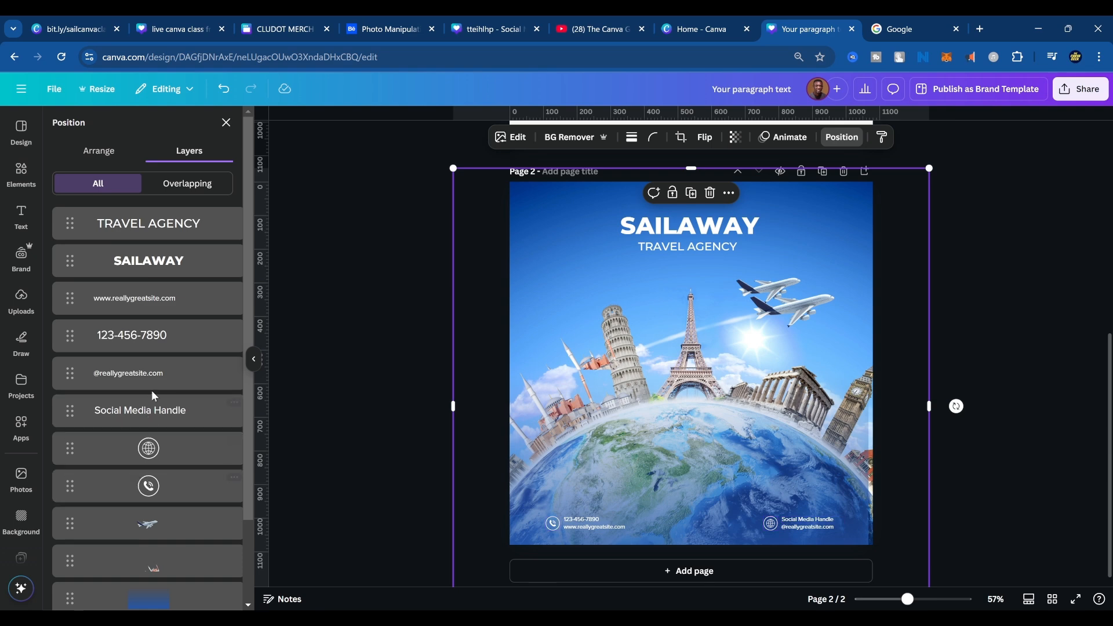
scroll(153, 406, "down", 2)
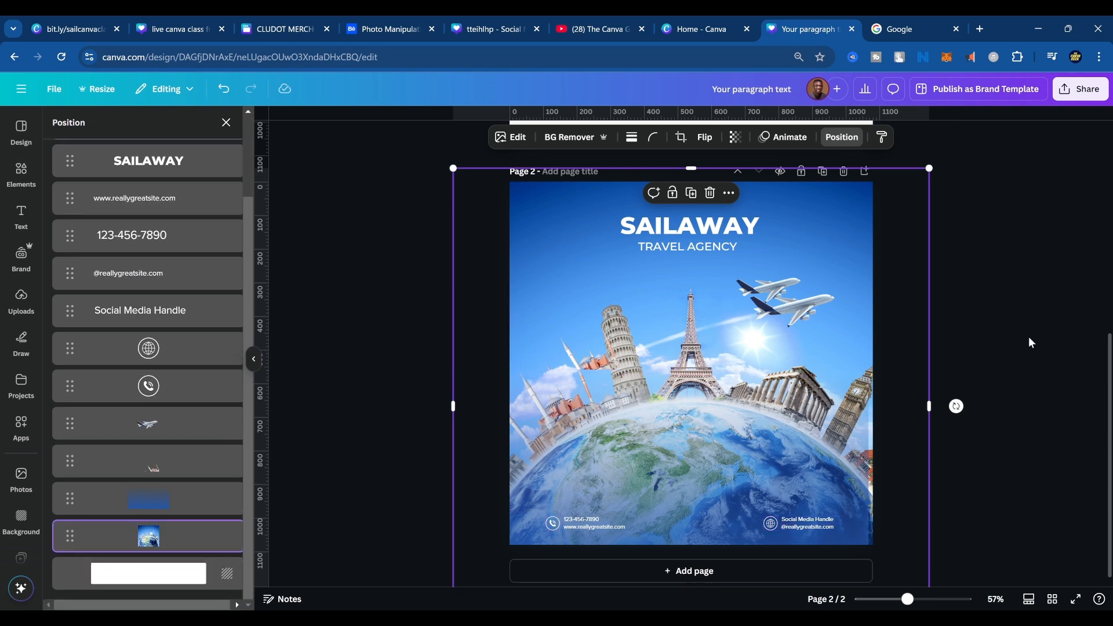
left_click(1010, 258)
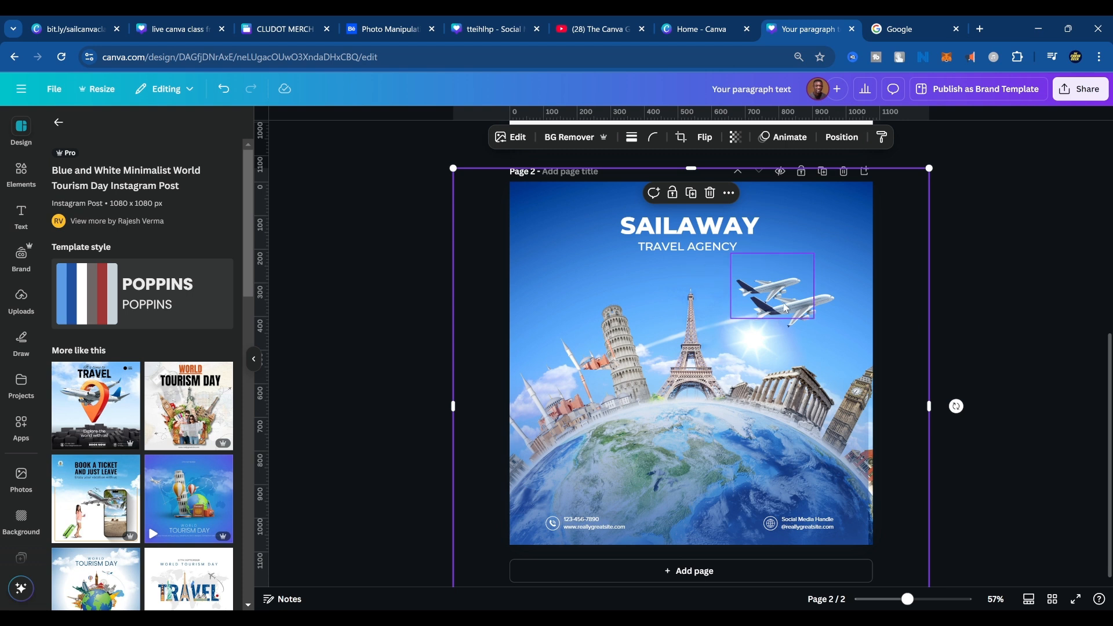
Nudge the separate upper airplane on page 2 slightly up and to the right.
left_click(806, 308)
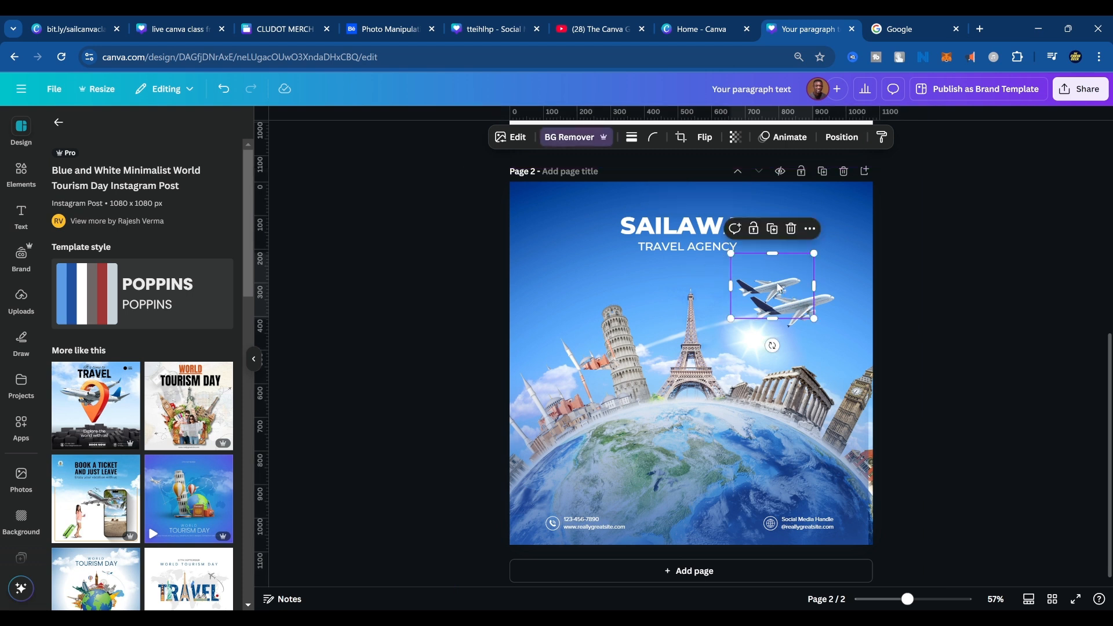
mouse_move(772, 285)
left_mouse_down()
mouse_move(786, 292)
mouse_move(781, 275)
left_mouse_up()
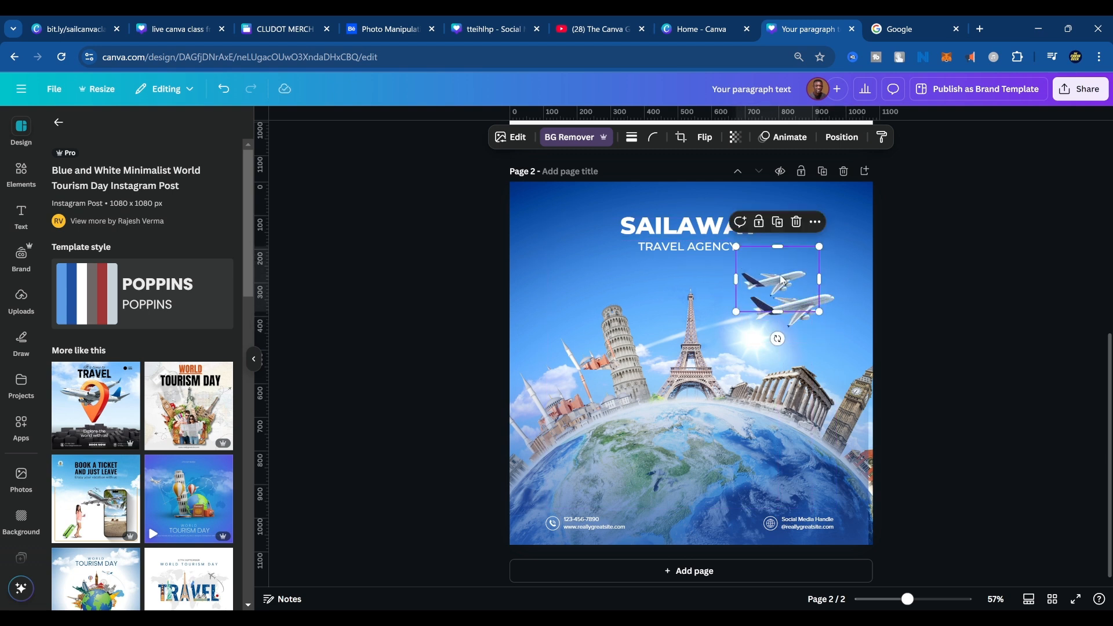
left_click(877, 248)
mouse_move(846, 234)
left_mouse_down()
mouse_move(859, 277)
mouse_move(851, 245)
left_mouse_up()
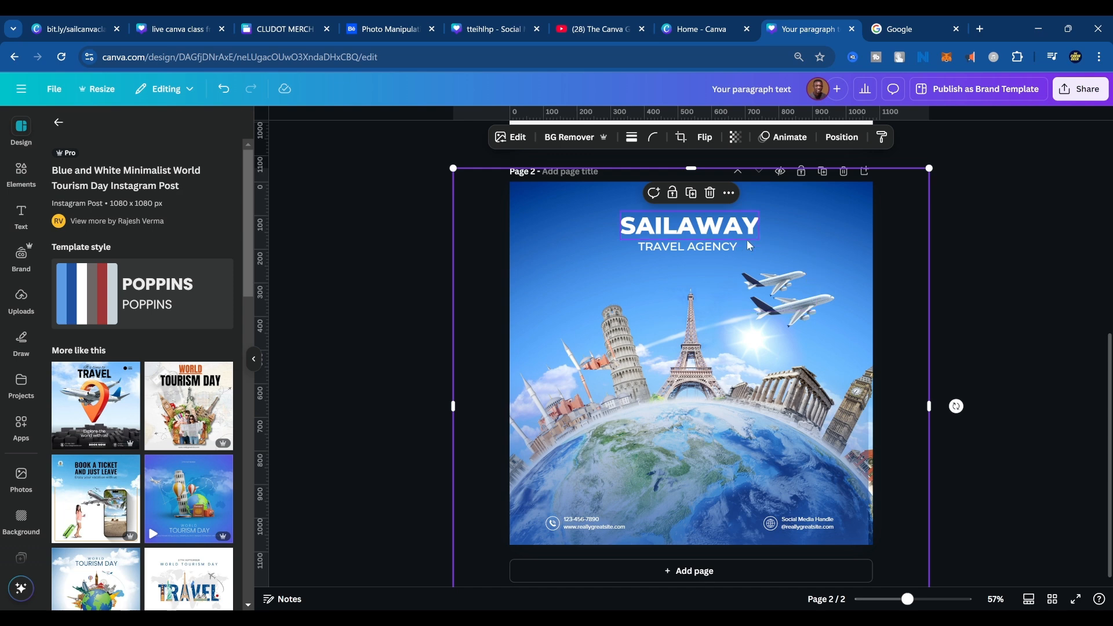
Try nudging the small cutout beside the Leaning Tower and deleting the upper airplane, undoing both changes.
right_click(597, 287)
left_click(856, 137)
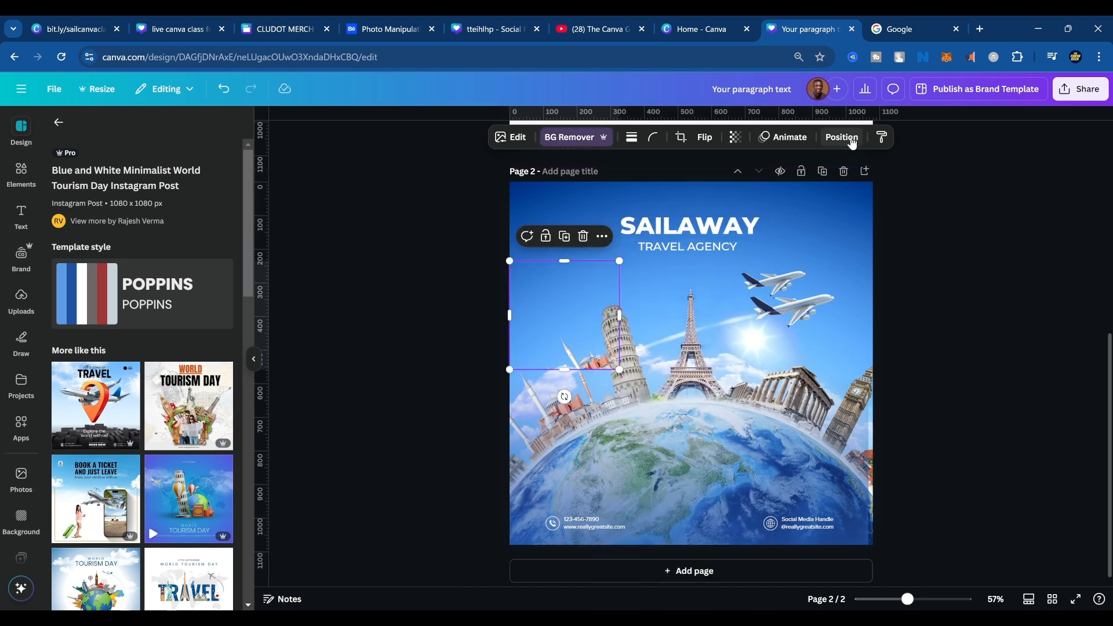
left_click(842, 137)
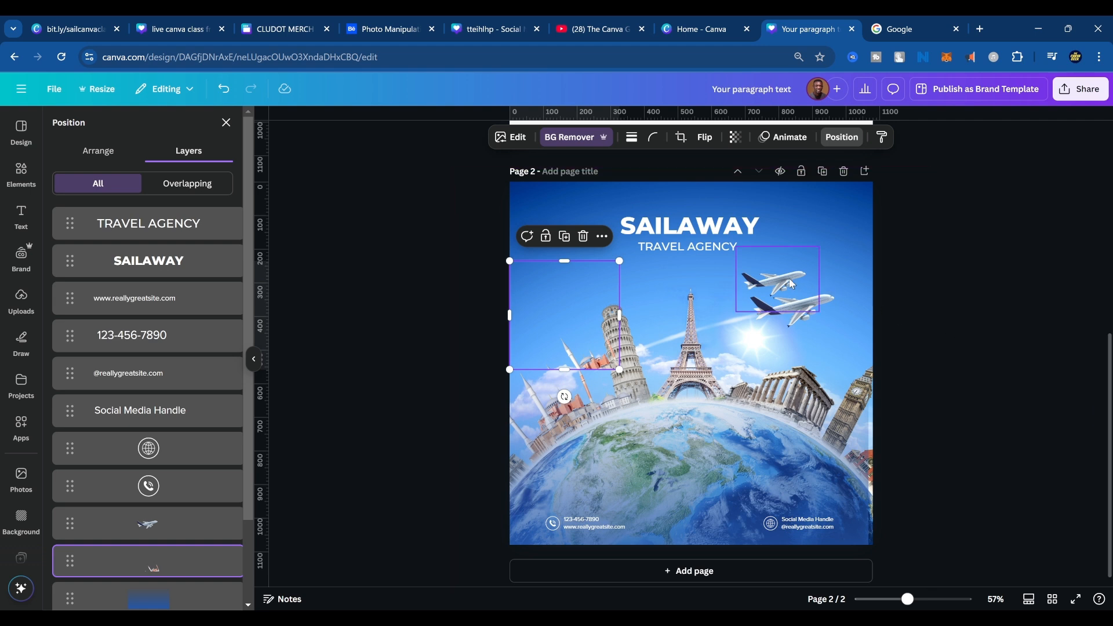
left_click_drag(592, 357, 594, 355)
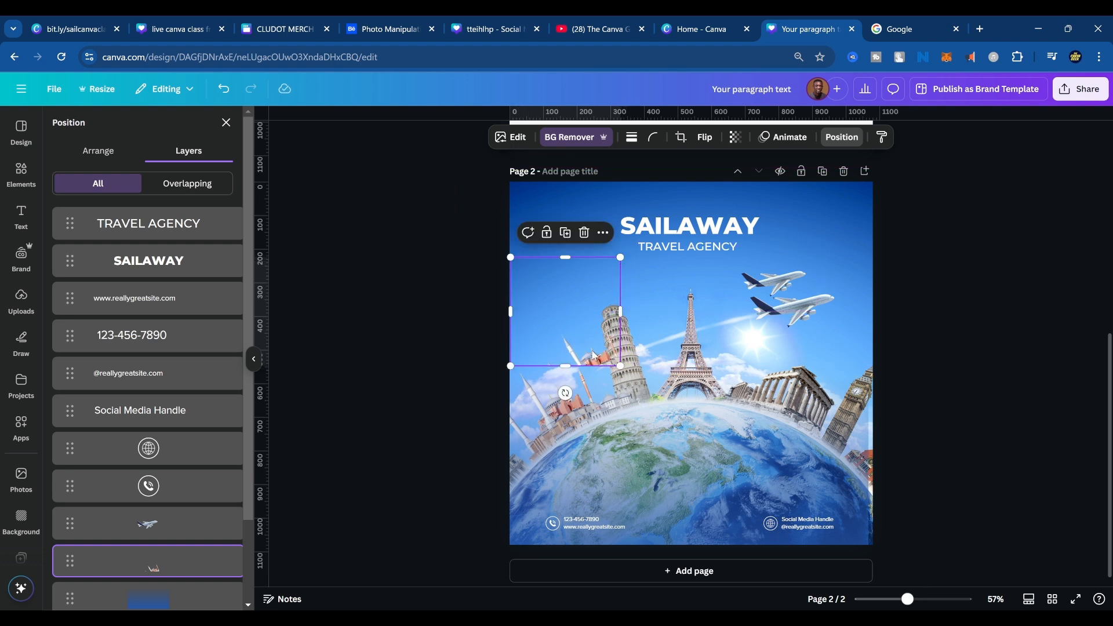
key("ctrl+z")
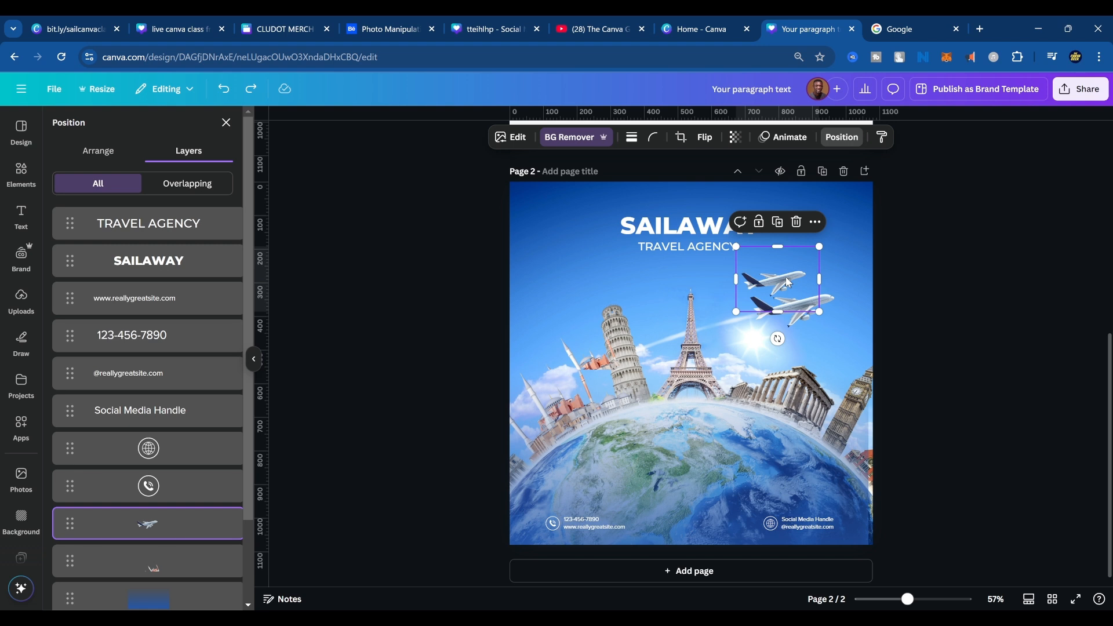
key("Delete")
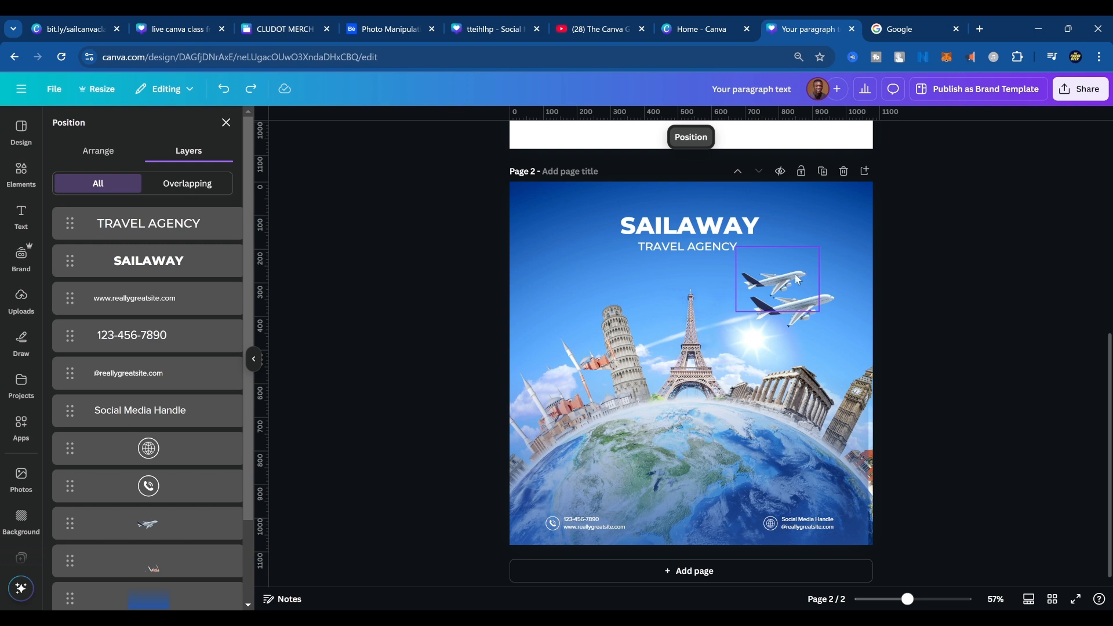
key("ctrl+z")
Enlarge the upper airplane, move it to page 2's upper-left area and send it backward behind the globe image.
left_click_drag(824, 247, 919, 180)
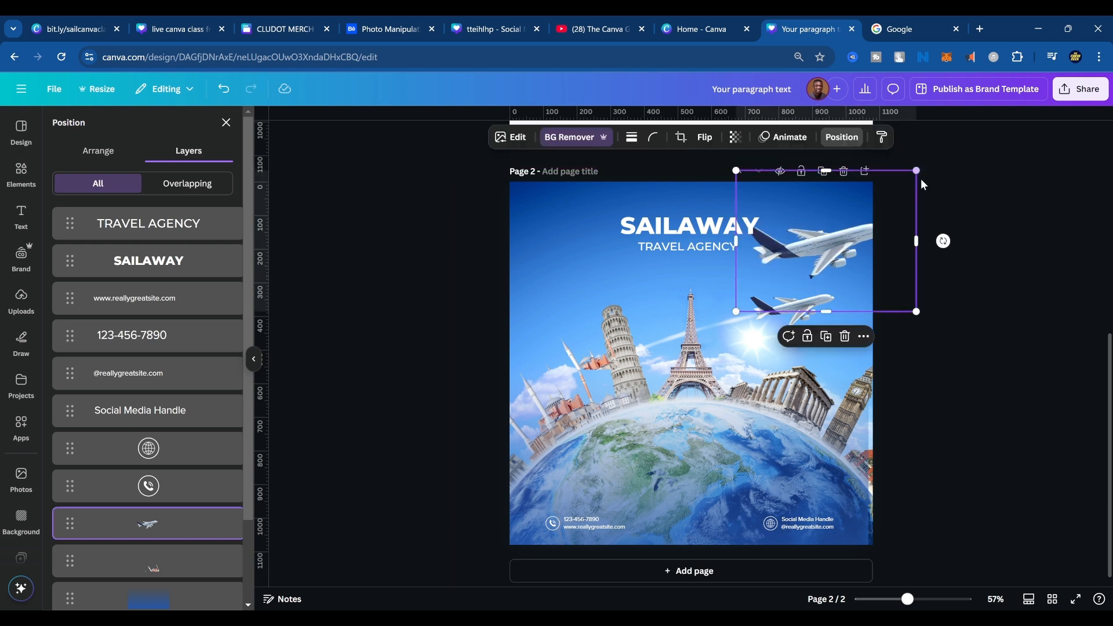
left_click_drag(853, 246, 607, 247)
key("ctrl+bracketleft")
key("ctrl+bracketleft")
key("ctrl+bracketleft")
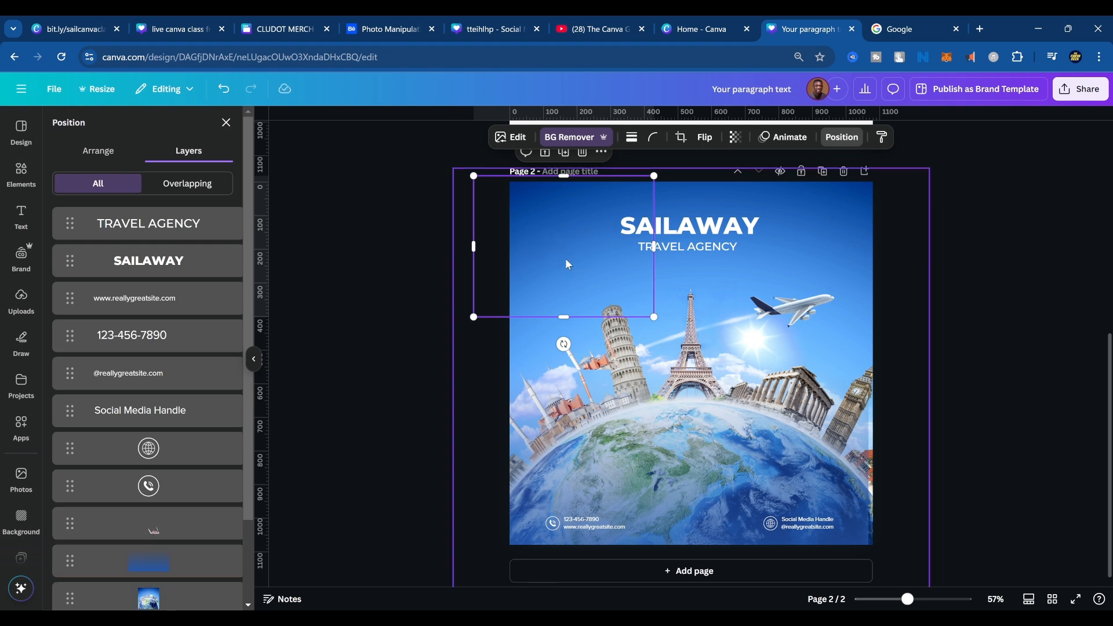
key("alt+1")
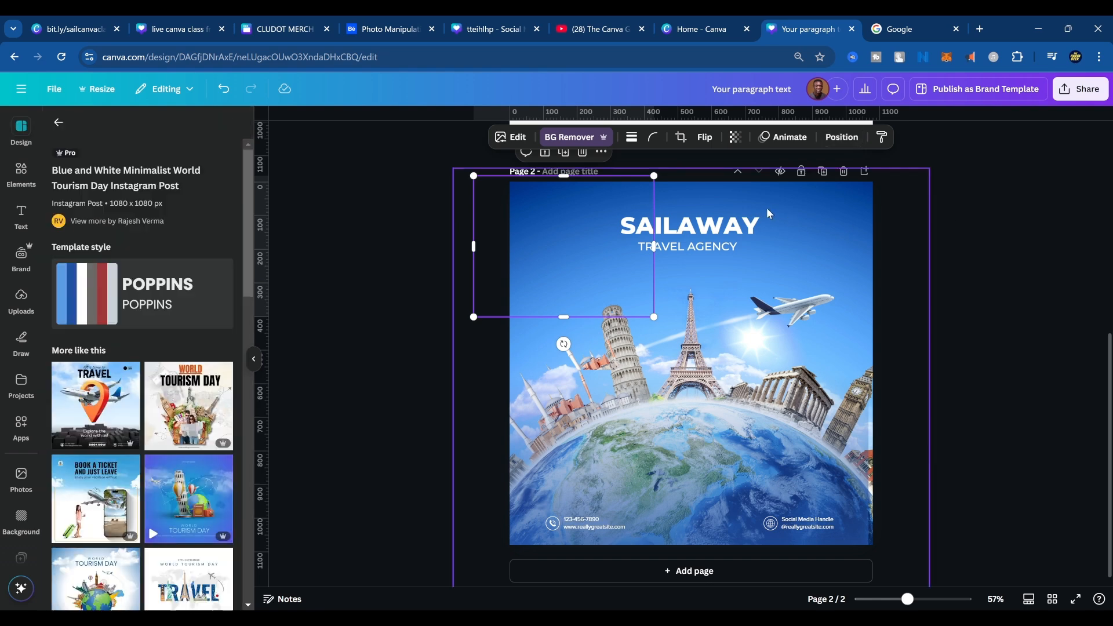
left_click(828, 221)
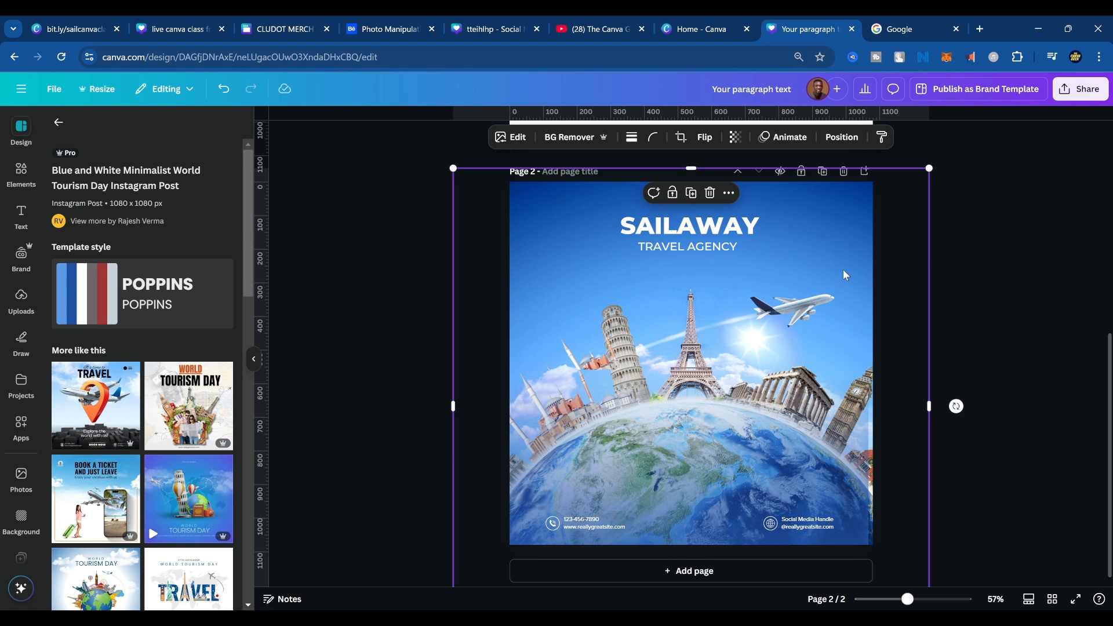
Add two overlapping blue squares to page 1 in the empty area below "TRAVEL AGENCY".
scroll(812, 354, "up", 7)
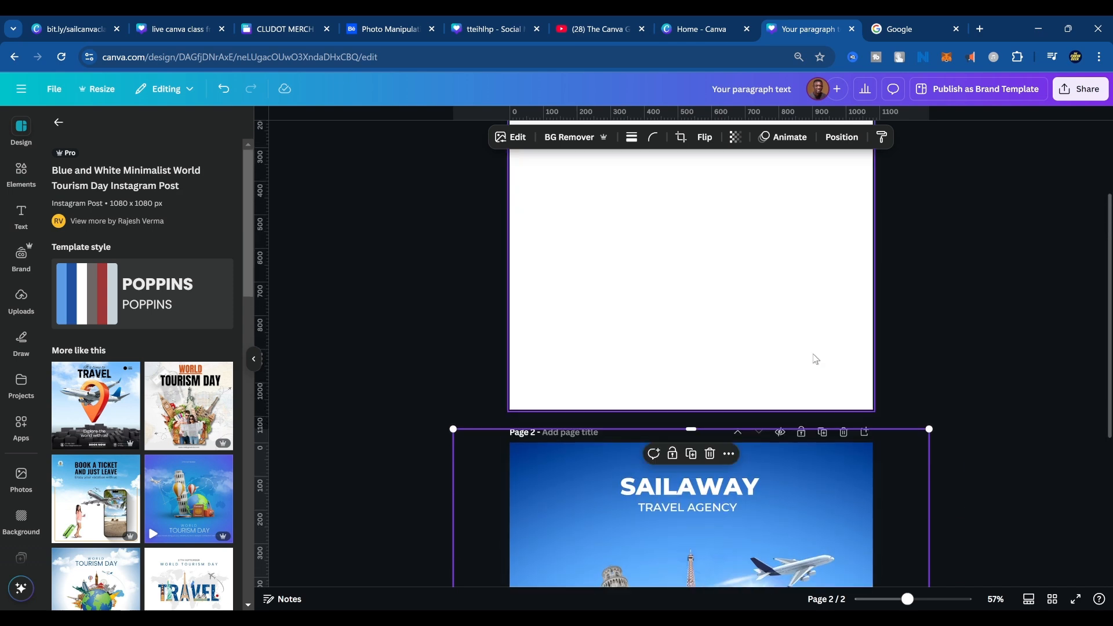
left_click(690, 388)
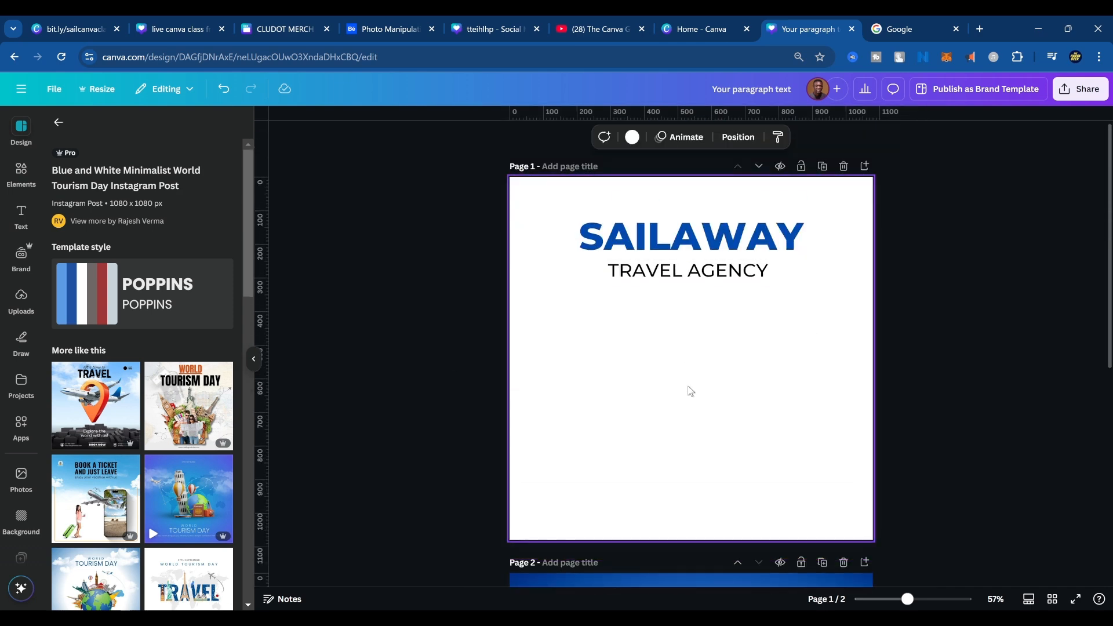
key("ctrl+v")
left_click_drag(671, 371, 580, 394)
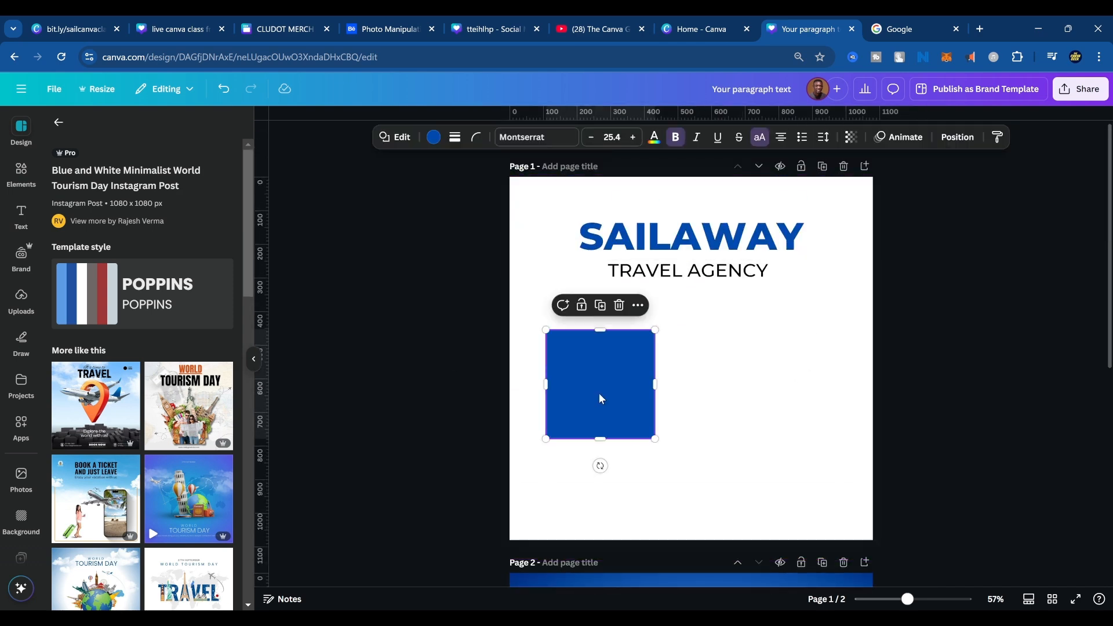
key("ctrl+v")
left_click_drag(690, 380, 653, 411)
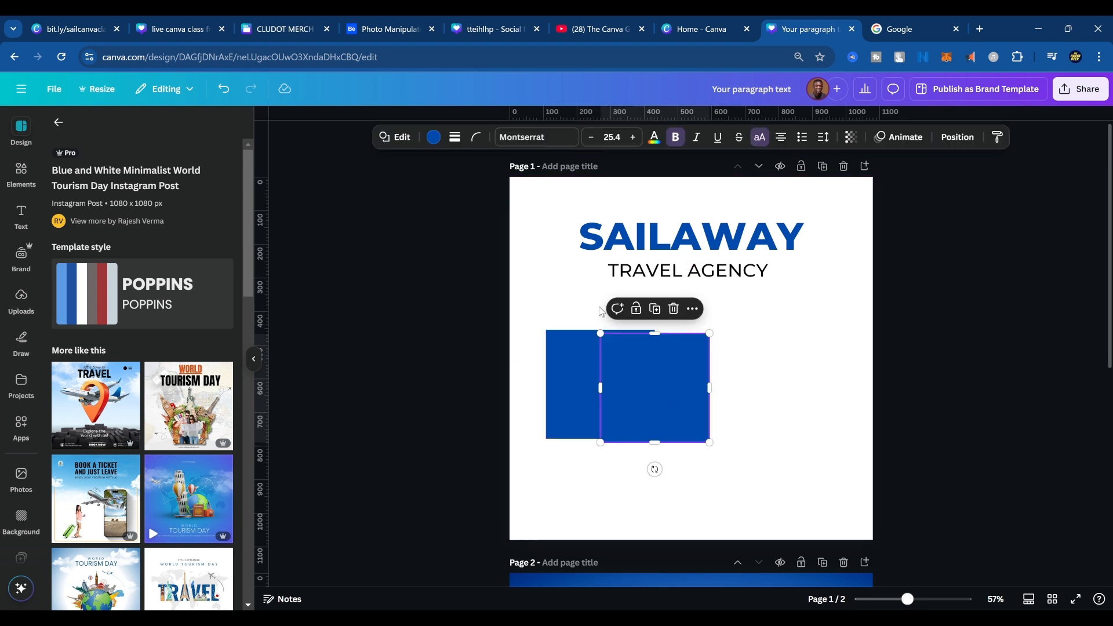
Fill the front square on page 1 with the solid purple colour.
left_click(433, 137)
left_click(158, 483)
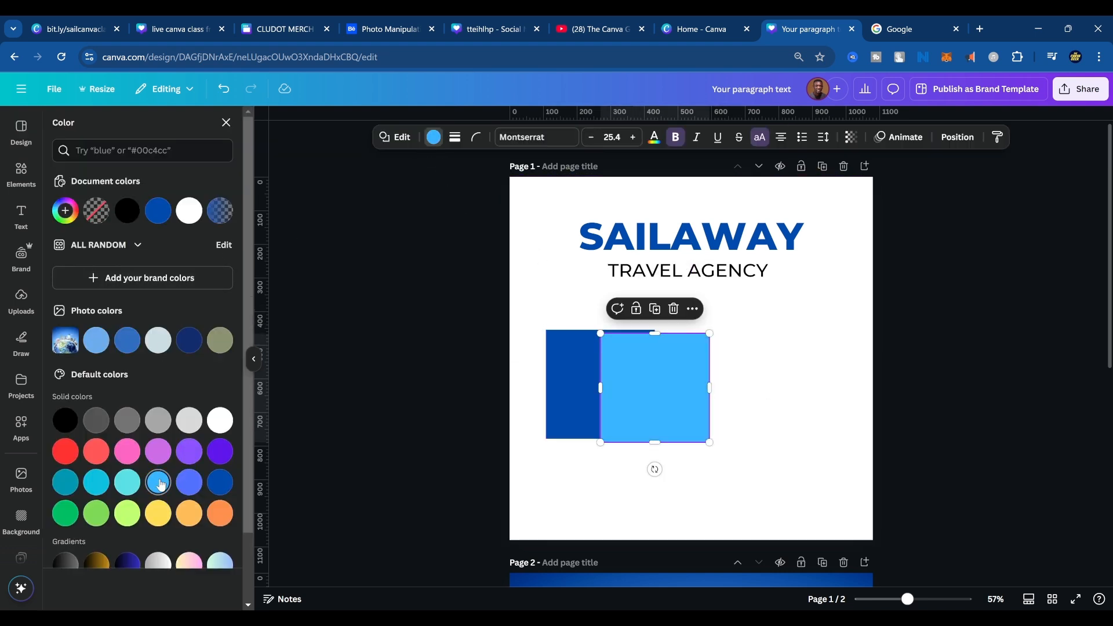
left_click(189, 451)
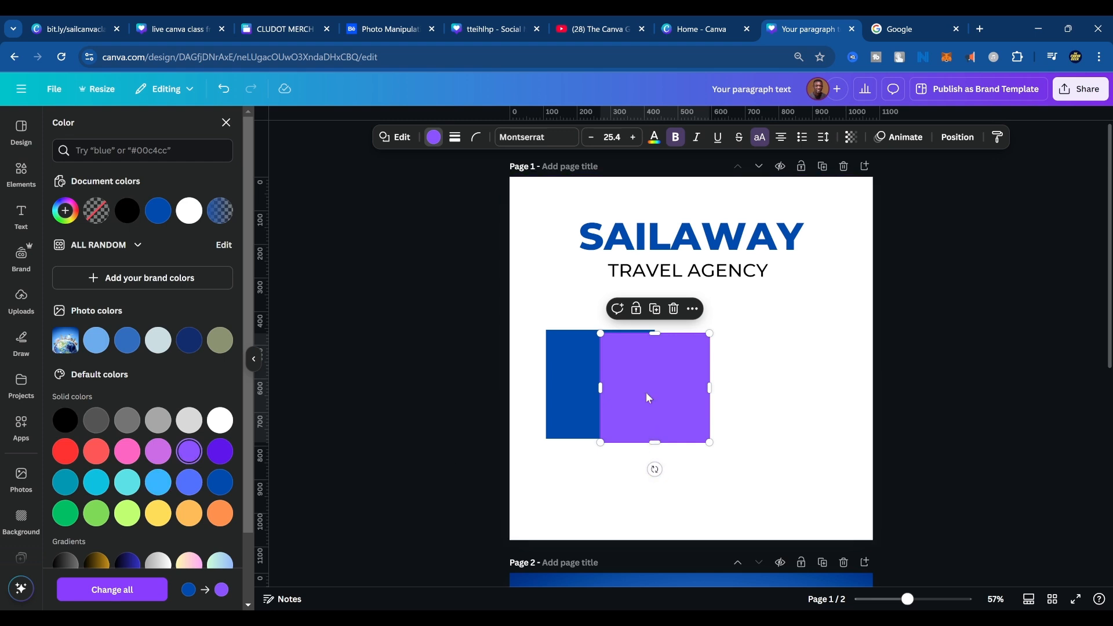
Reposition the purple square, add a copy of it overlapping on its right and change the copy into an upright hexagon.
left_click_drag(648, 398, 760, 443)
key("ctrl+d")
left_click(397, 137)
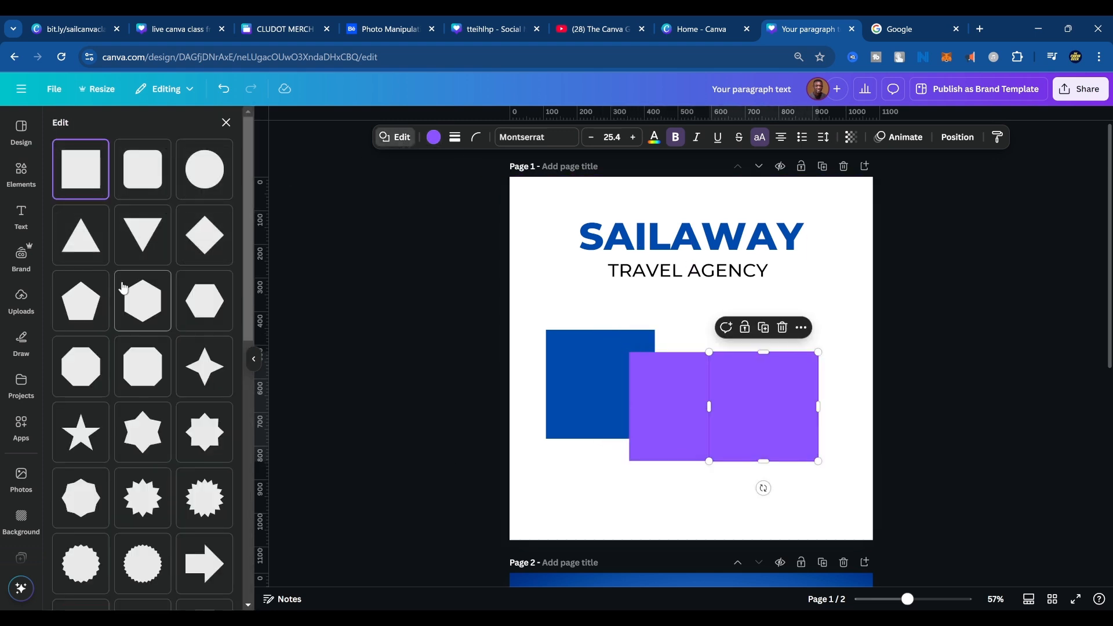
left_click(140, 307)
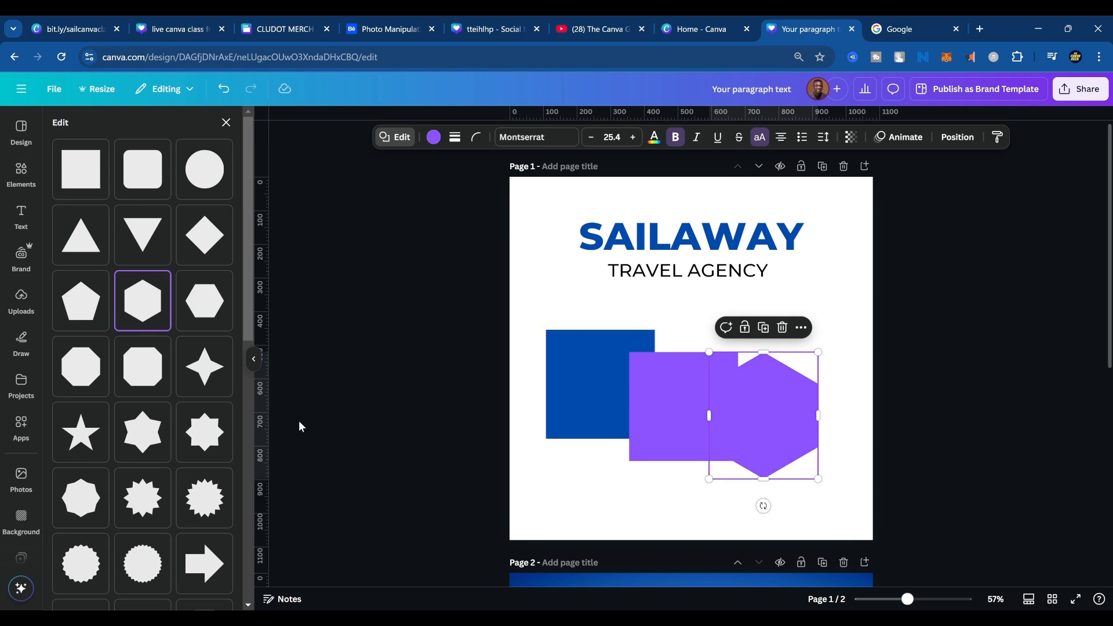
Fill the hexagon with light orange, and add a lime green copy of the blue square overlapping its lower part.
left_click(433, 138)
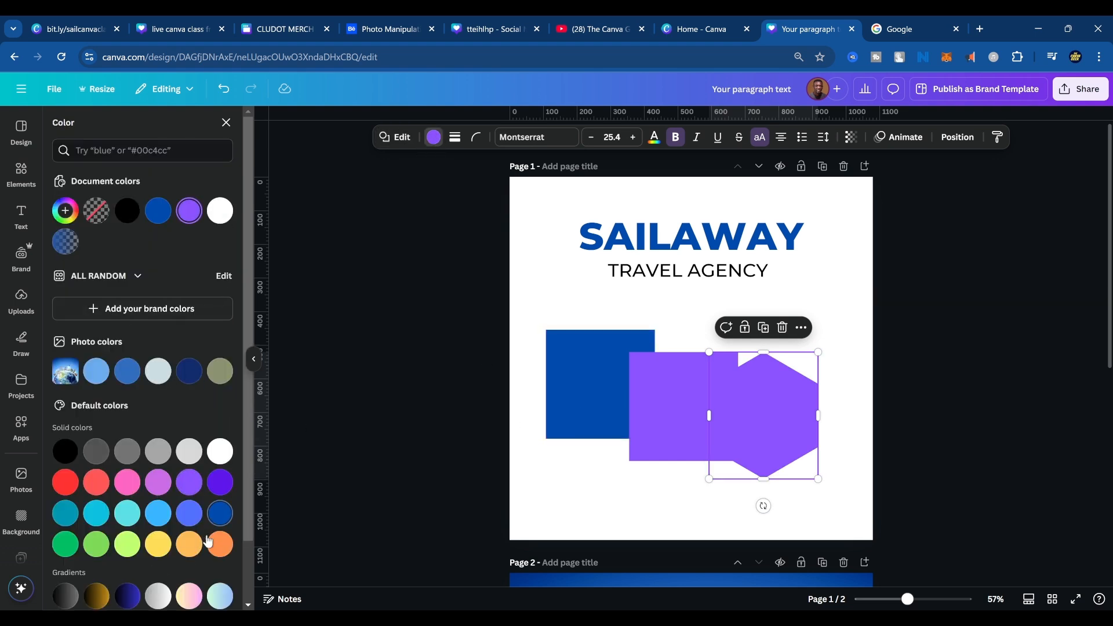
left_click(189, 543)
left_click(576, 394)
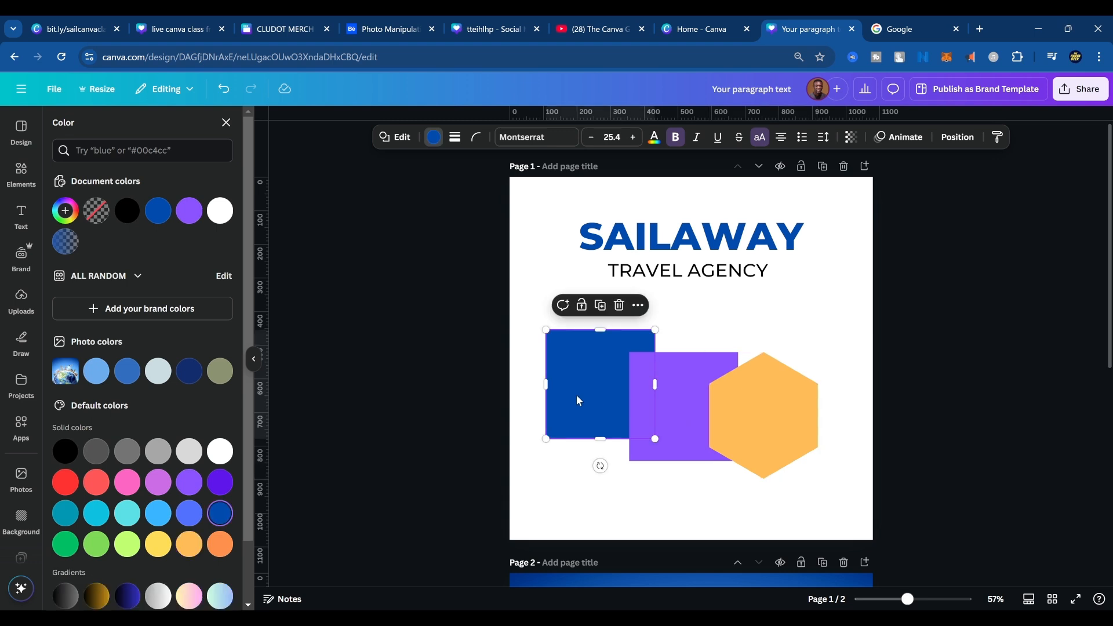
left_click_drag(576, 395, 593, 479)
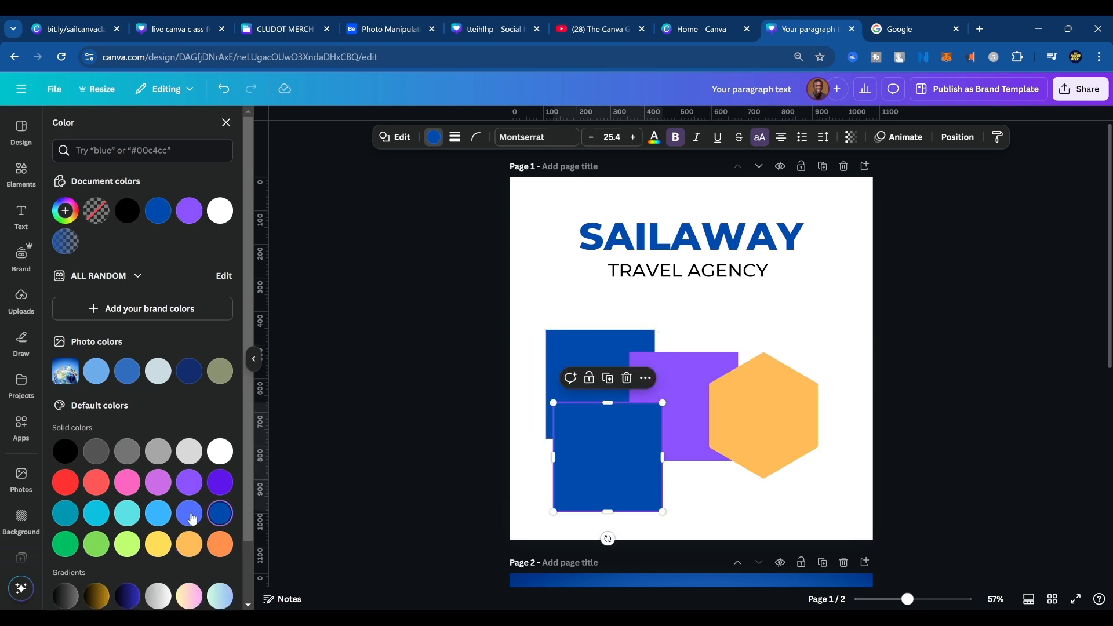
left_click(127, 513)
left_click(121, 544)
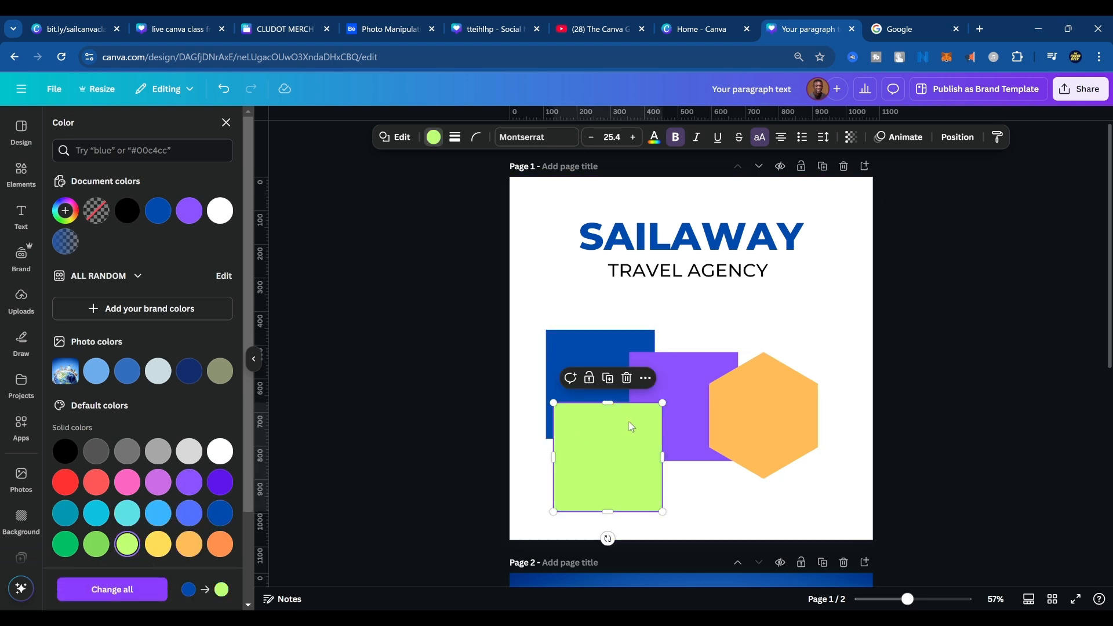
Stretch the lime green square into a wide rectangle covering the lower parts of the blue, purple and orange shapes.
left_click_drag(632, 428, 840, 447)
left_click_drag(715, 446, 710, 434)
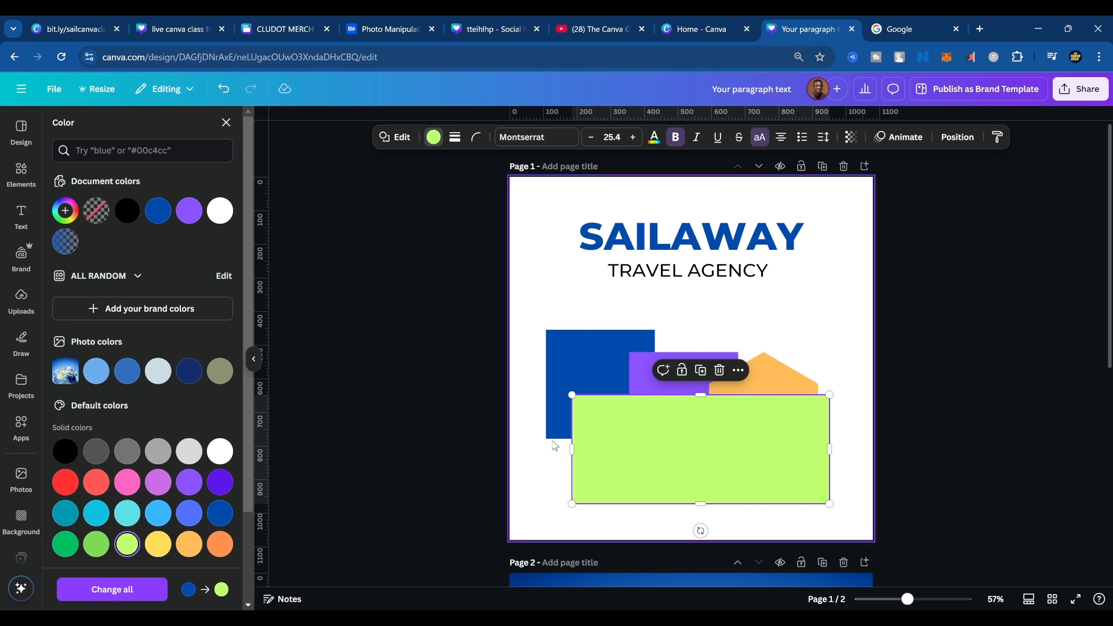
left_click_drag(571, 450, 529, 444)
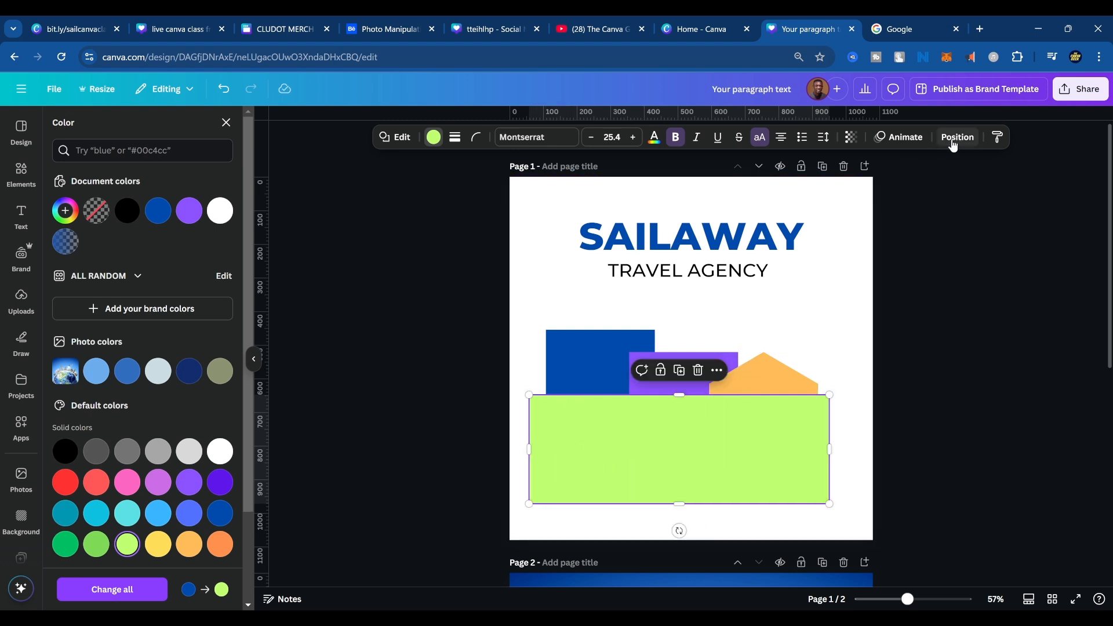
left_click(868, 225)
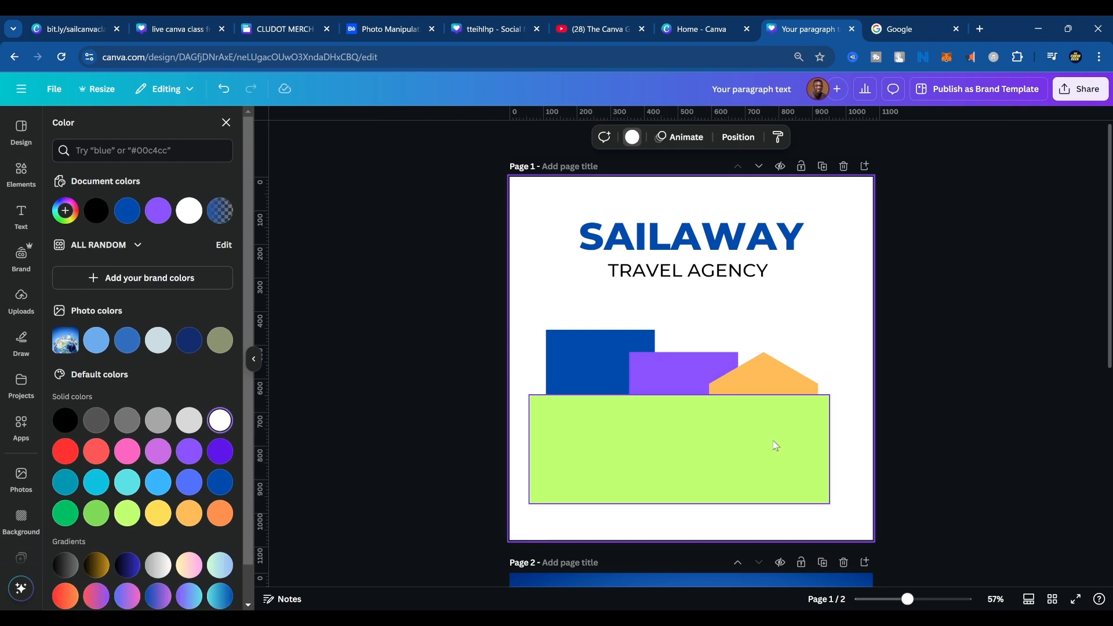
Send the lime green rectangle backward until it lies behind the blue square, purple square and orange hexagon.
left_click(708, 442)
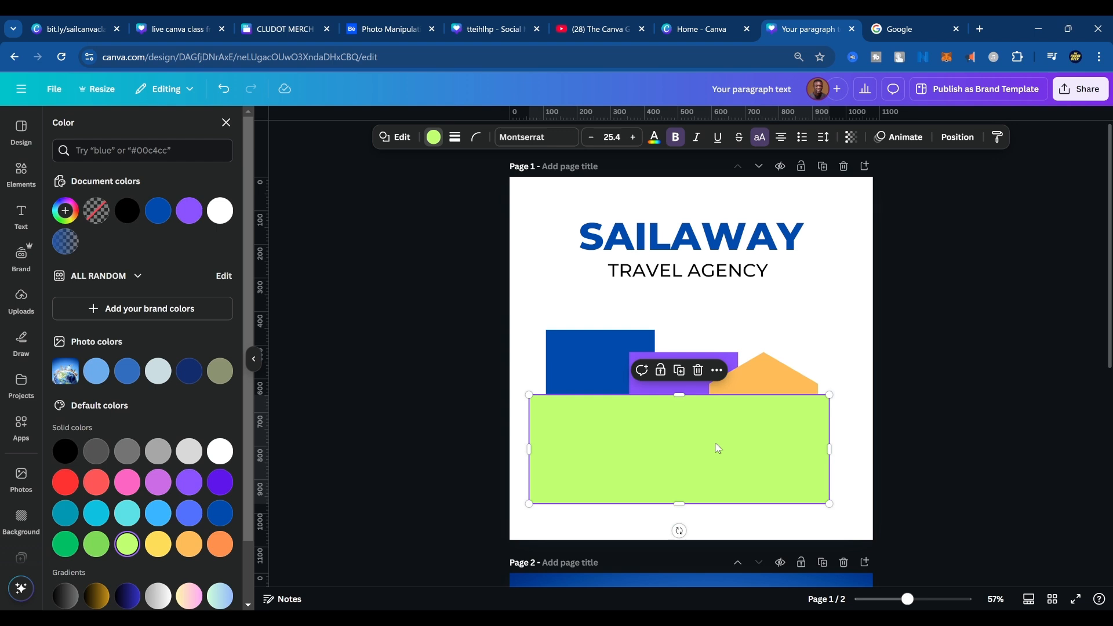
key("ctrl+bracketleft")
key("ctrl+bracketleft")
key("ctrl+bracketleft")
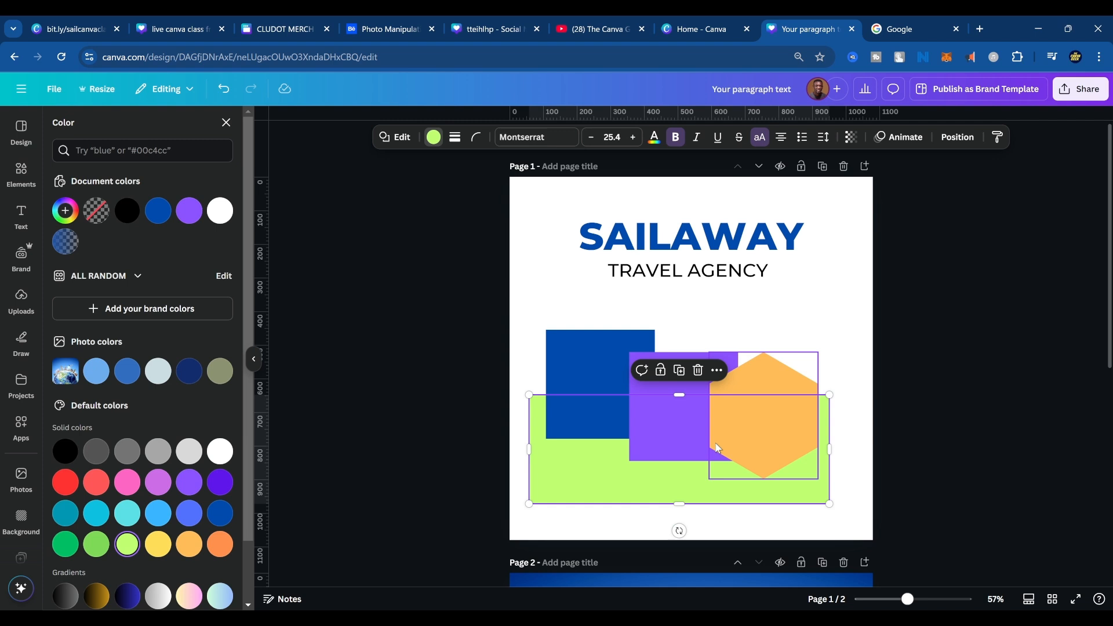
left_click(772, 328)
left_click(732, 276)
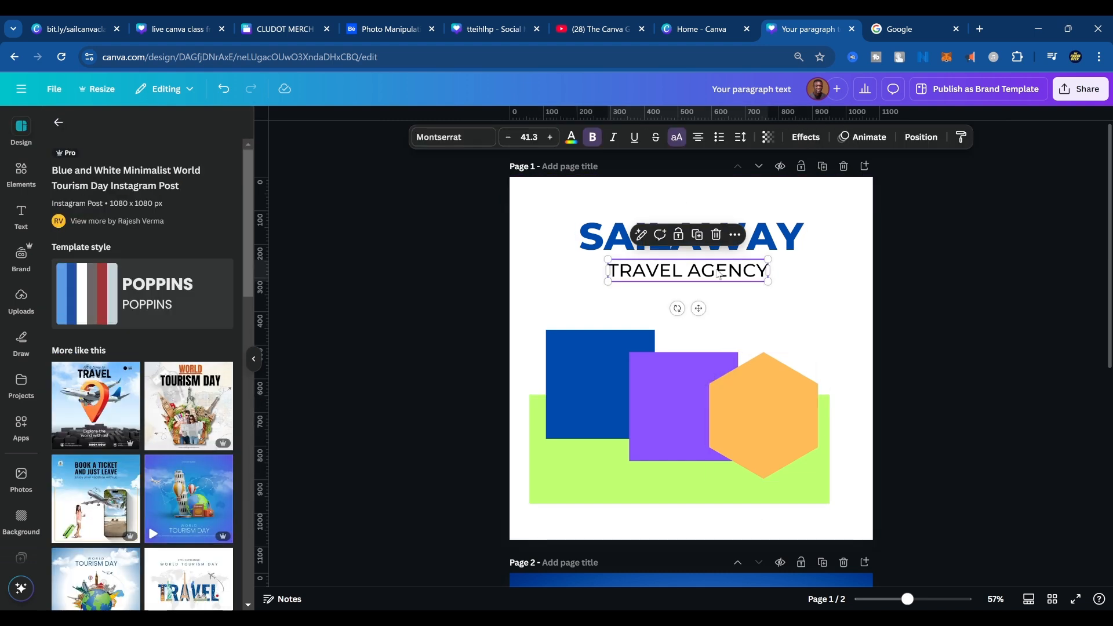
left_click_drag(719, 274, 767, 316)
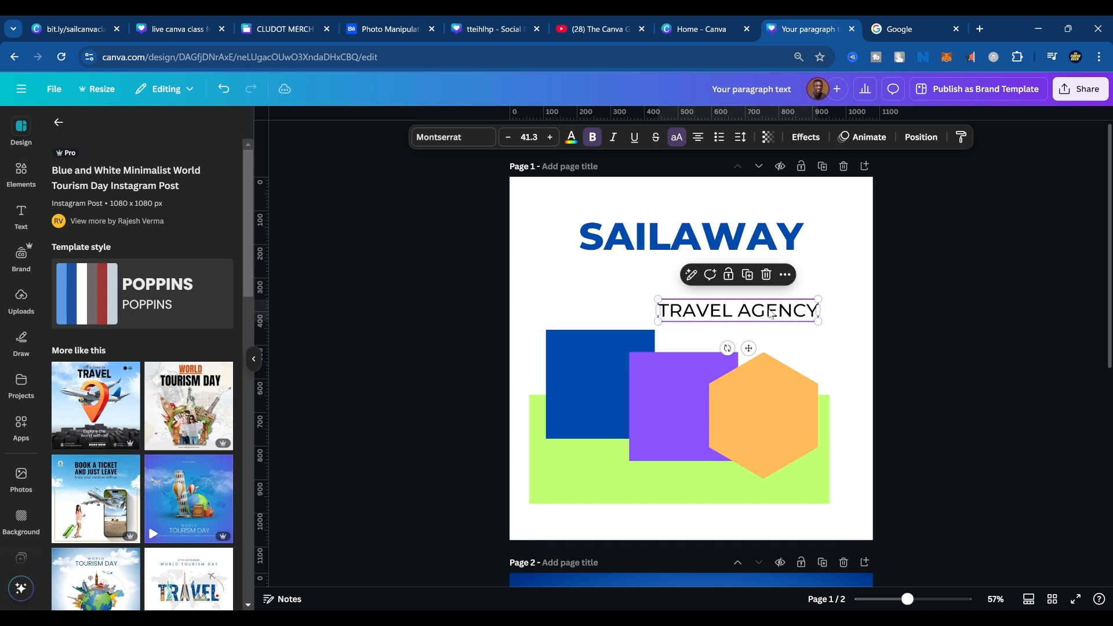
key("ctrl+z")
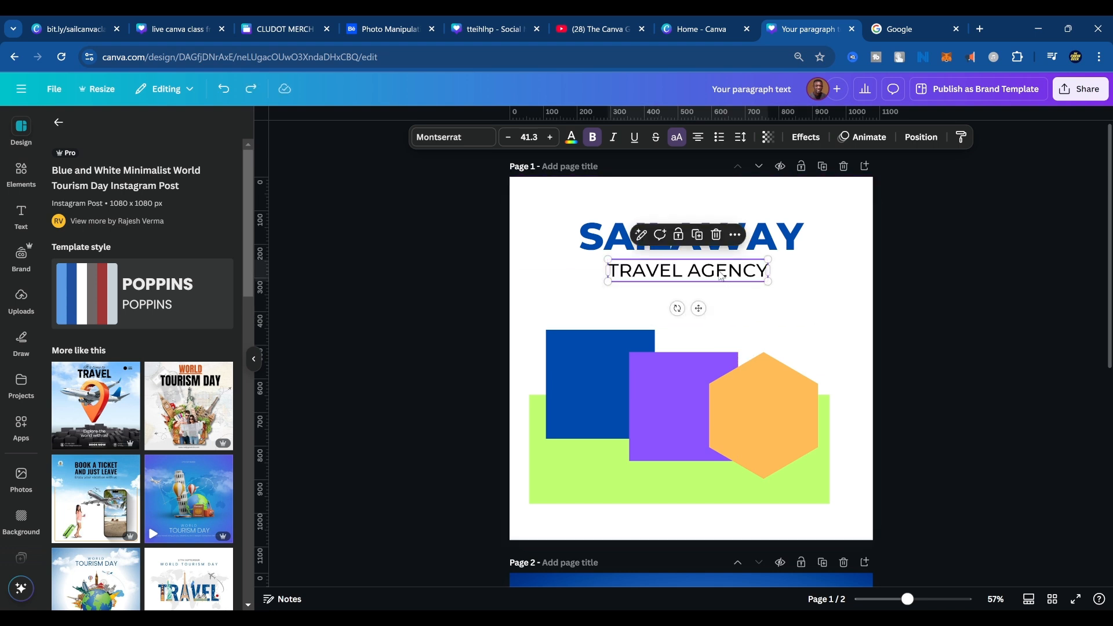
Duplicate the "TRAVEL AGENCY" text just below the original and replace the copy's wording with a spaced pair of curly brackets, "{ }".
left_click_drag(720, 271, 771, 305)
double_click(773, 306)
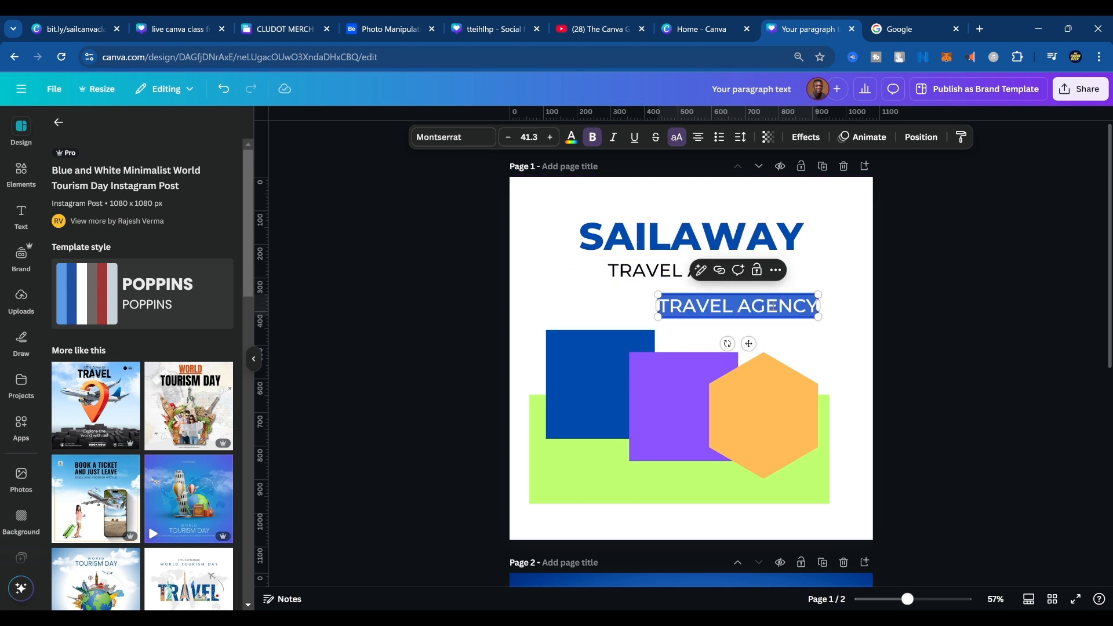
key("BackSpace")
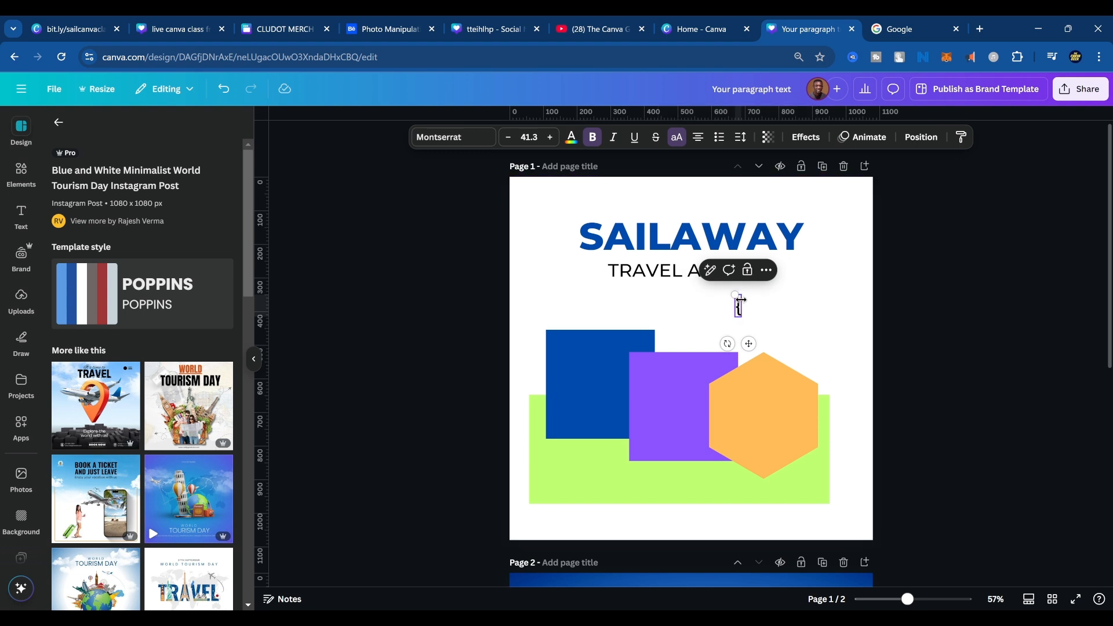
type("{    }")
Enlarge the curly brackets text to font size 150 and place it above the orange hexagon.
left_click_drag(757, 317, 837, 312)
left_click(847, 310)
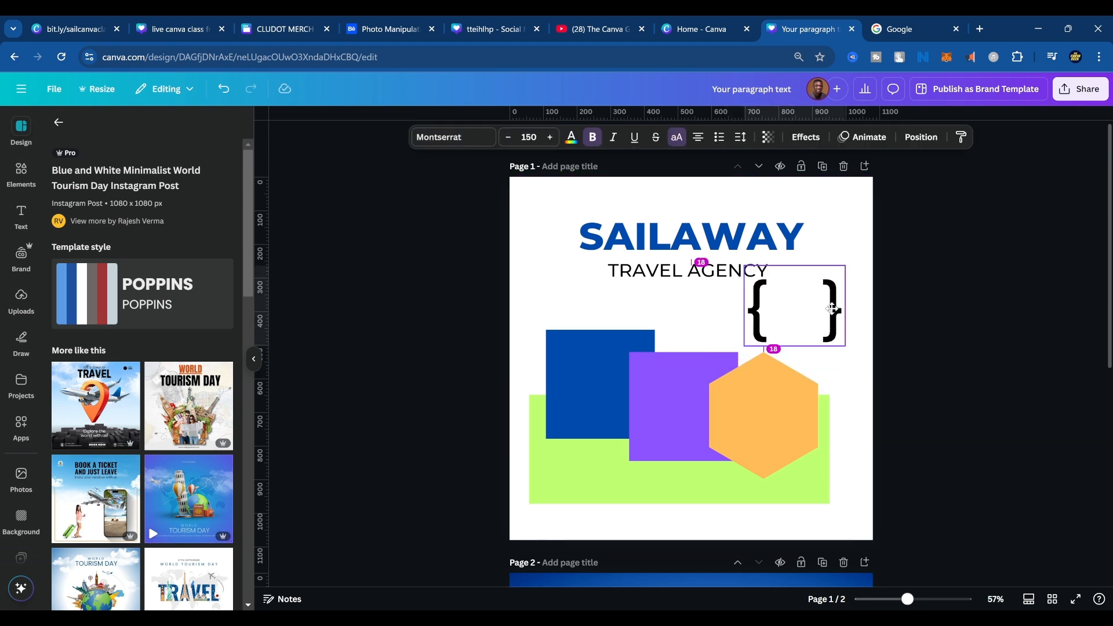
left_click(928, 310)
left_click(842, 329)
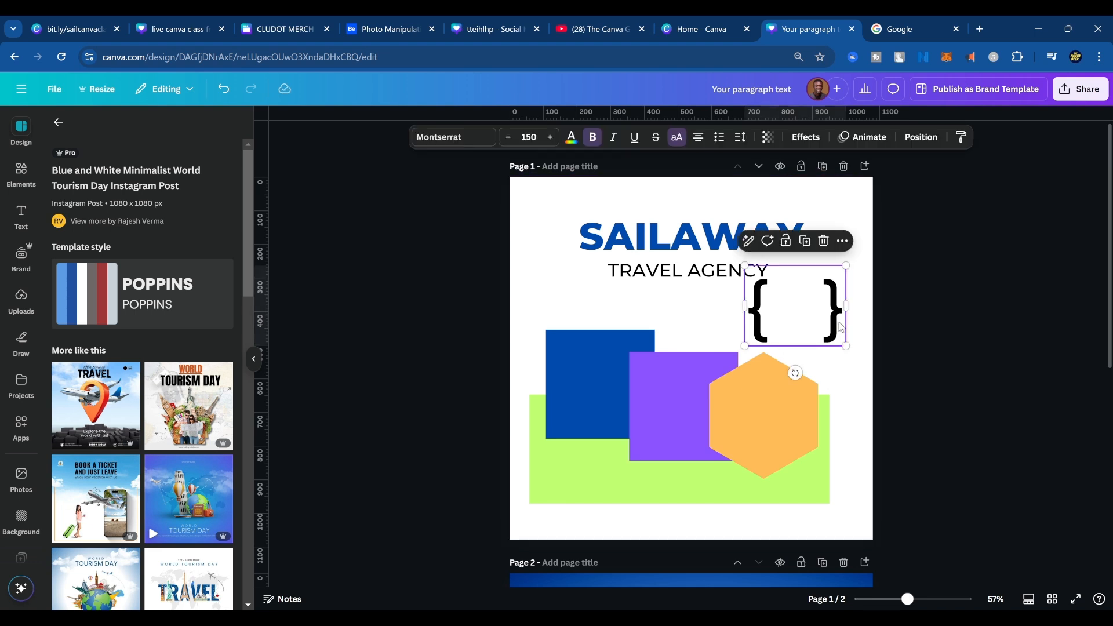
left_click(873, 361)
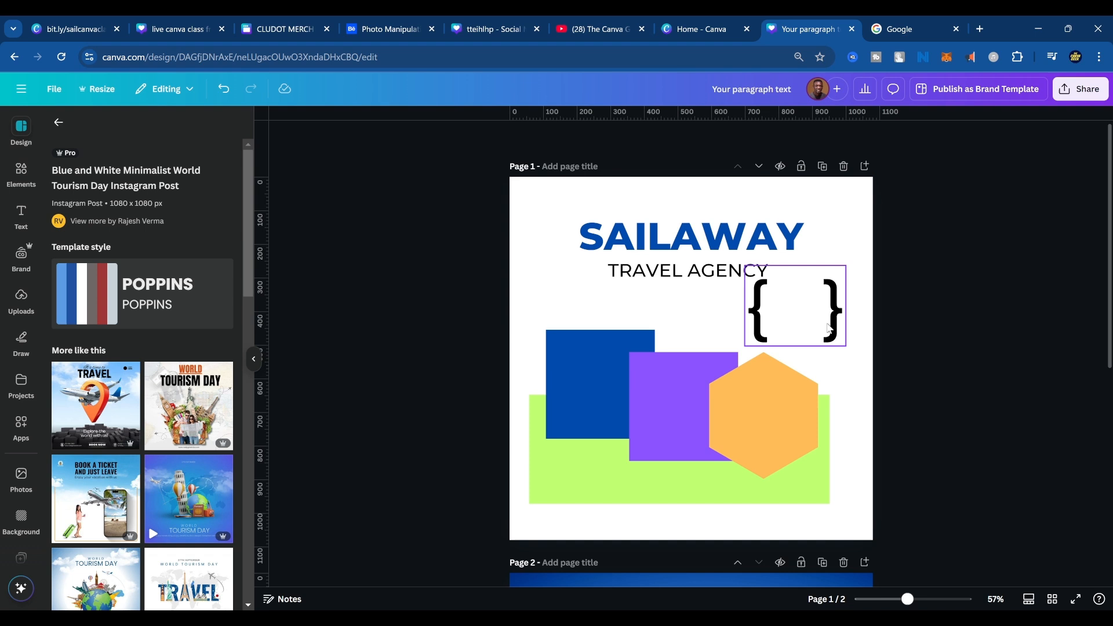
left_click(748, 317)
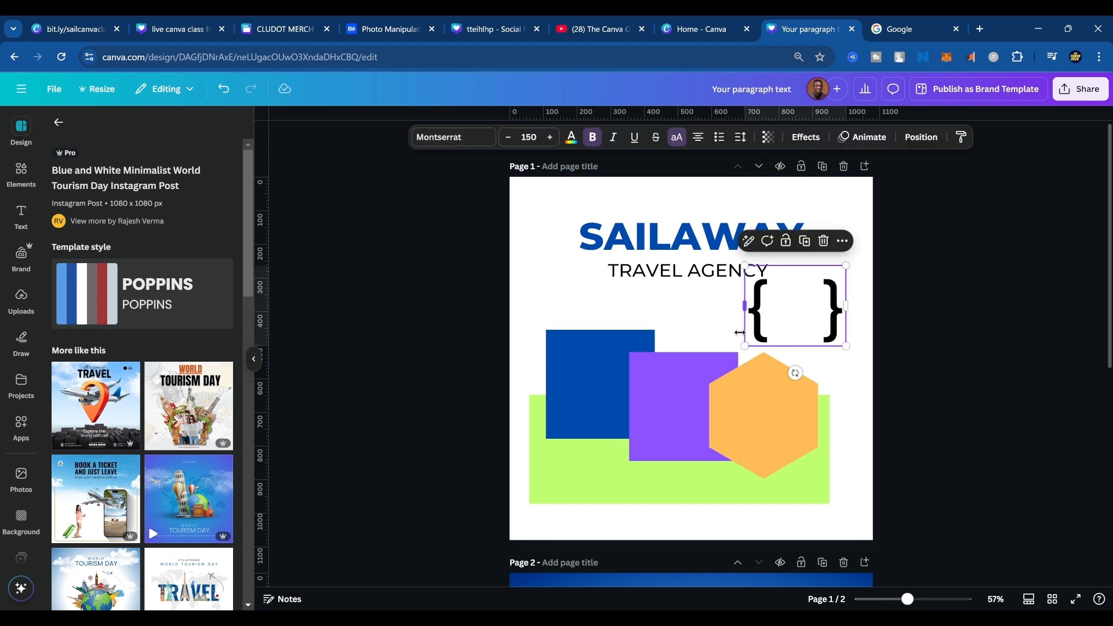
Bring the lime green rectangle forward in front of the blue, purple and orange shapes.
left_click(671, 489)
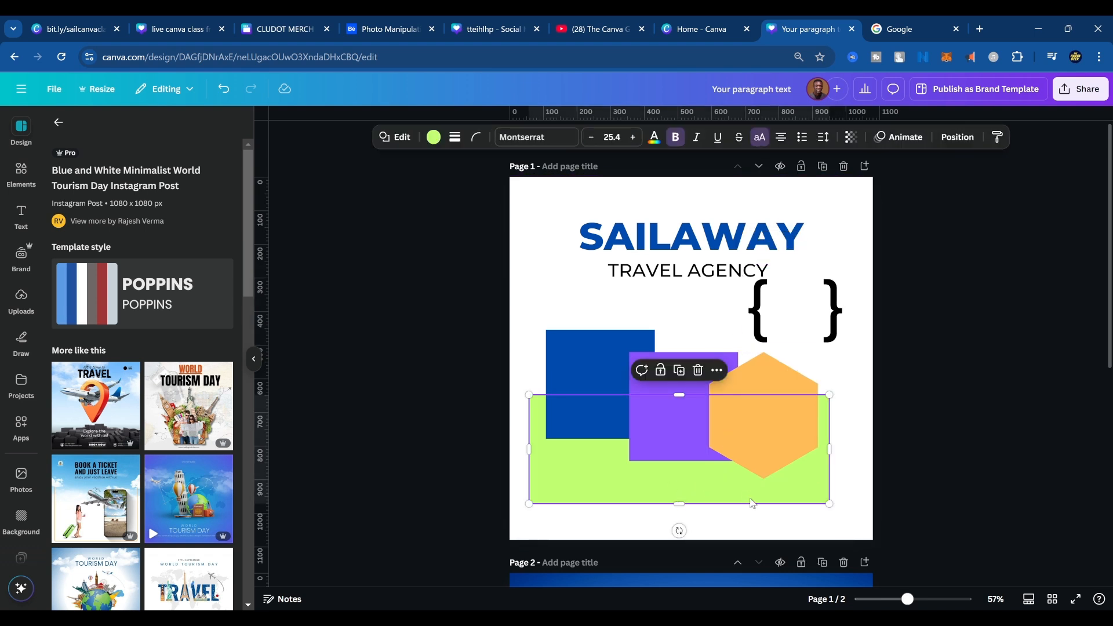
key("ctrl+bracketright")
key("ctrl+bracketright")
key("ctrl+bracketright")
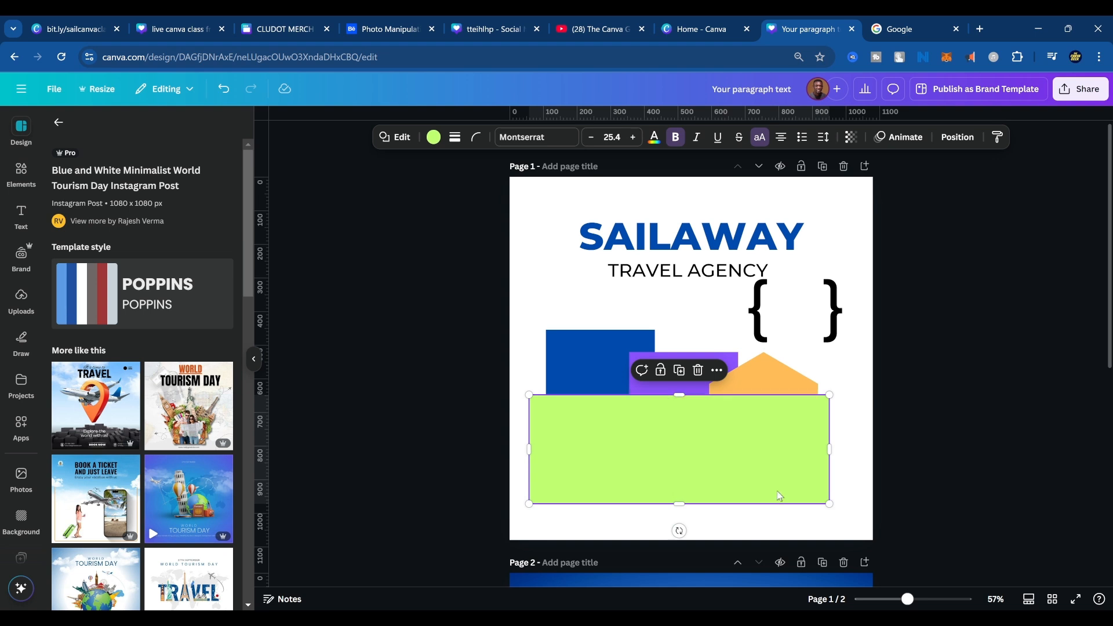
left_click(833, 316)
Nudge the lime green rectangle slightly right and send it backward behind the other three shapes.
left_click_drag(740, 483, 744, 483)
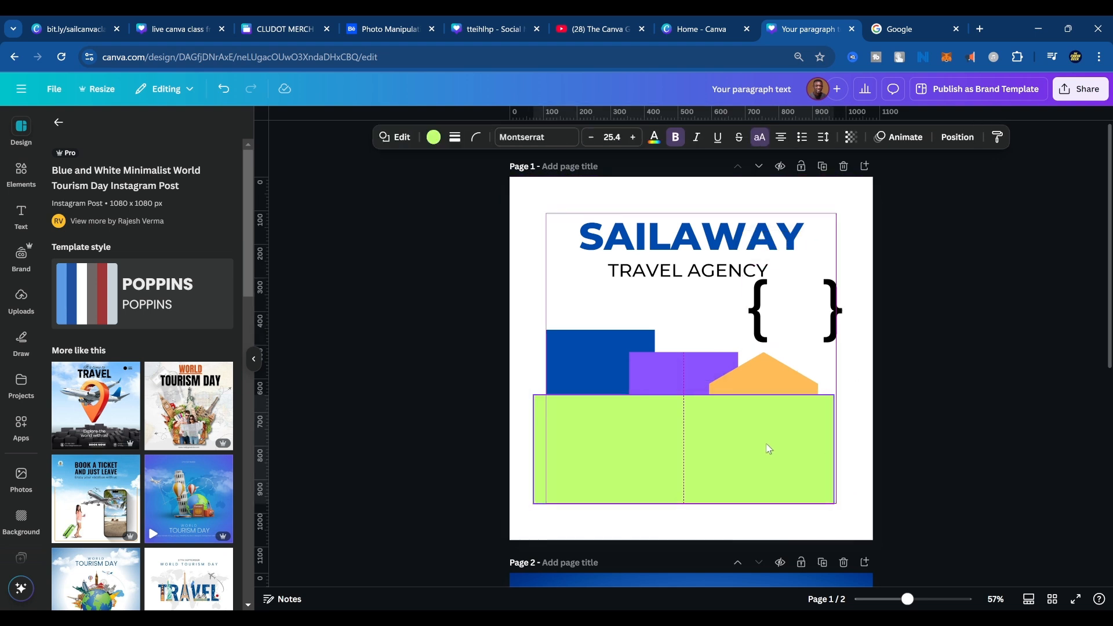
key("ctrl+bracketleft")
key("ctrl+bracketleft")
key("ctrl+bracketleft")
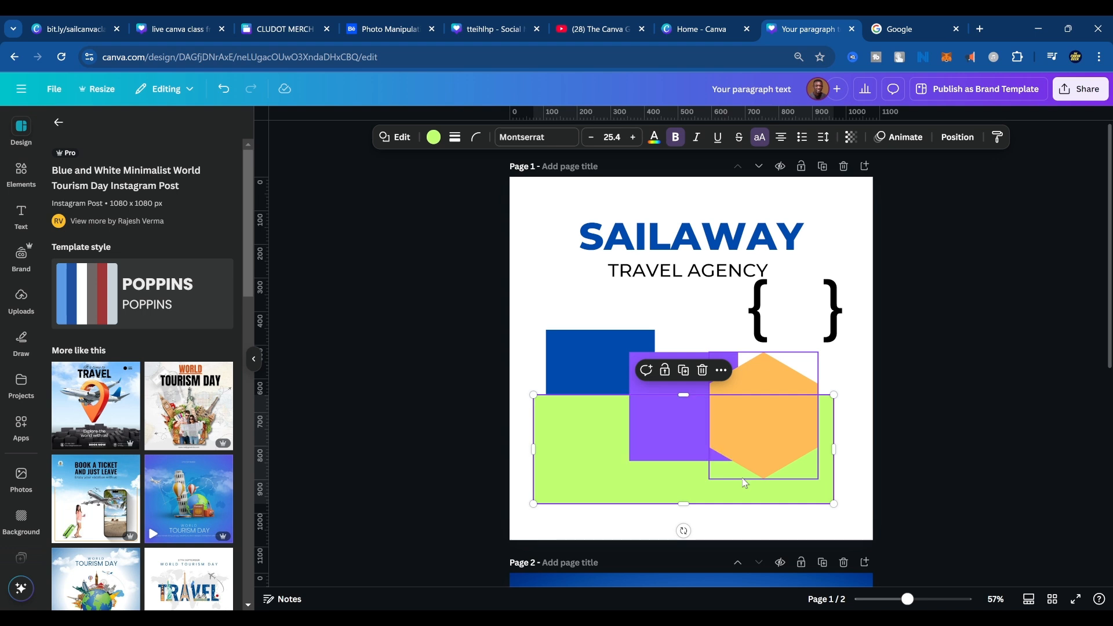
Bring the blue square in front of the purple square, and send the orange hexagon behind the green rectangle, shifted slightly up.
left_click(600, 365)
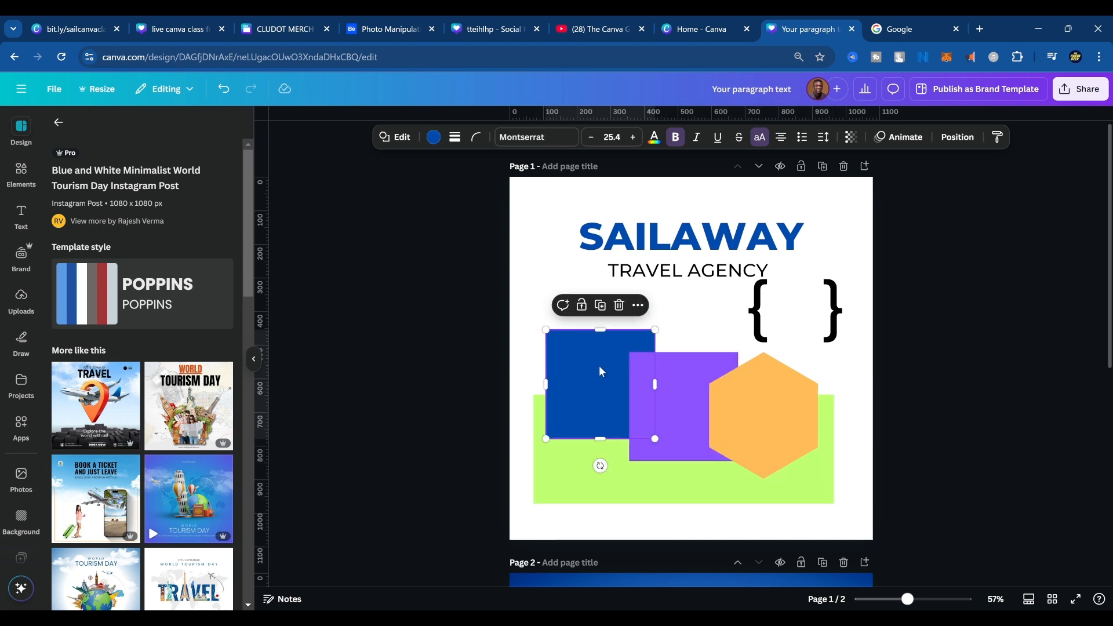
key("ctrl+bracketright")
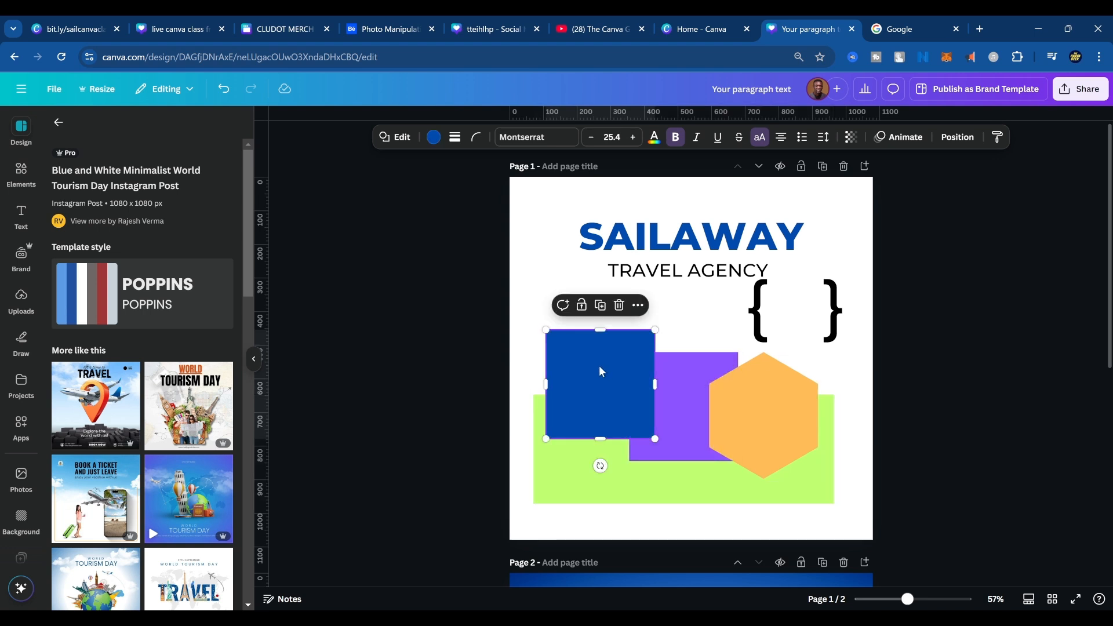
left_click(727, 398)
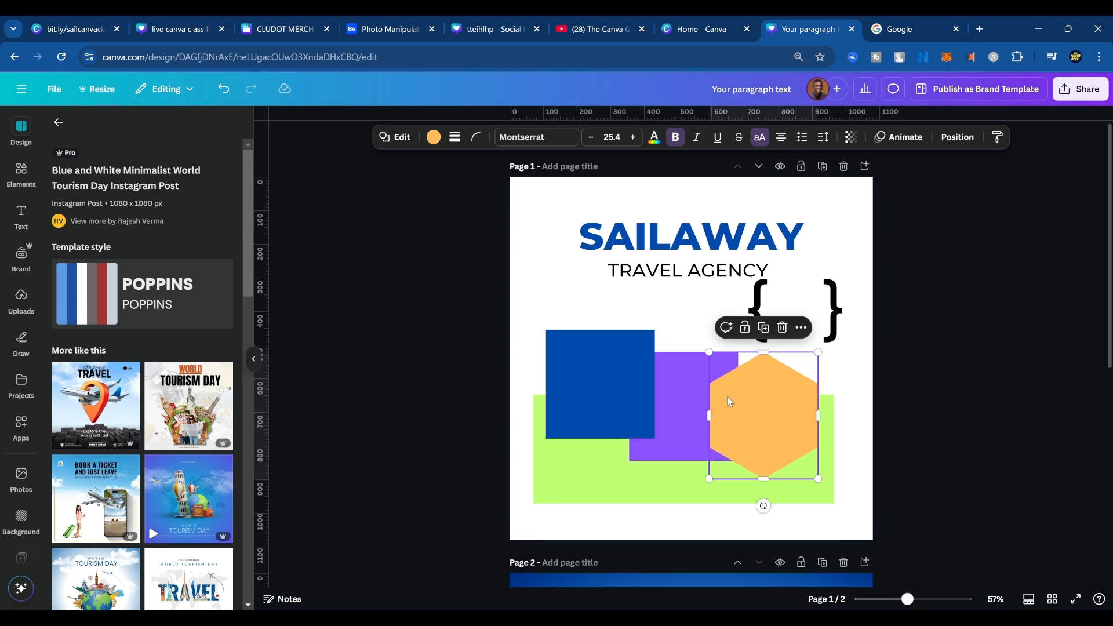
key("ctrl+bracketleft")
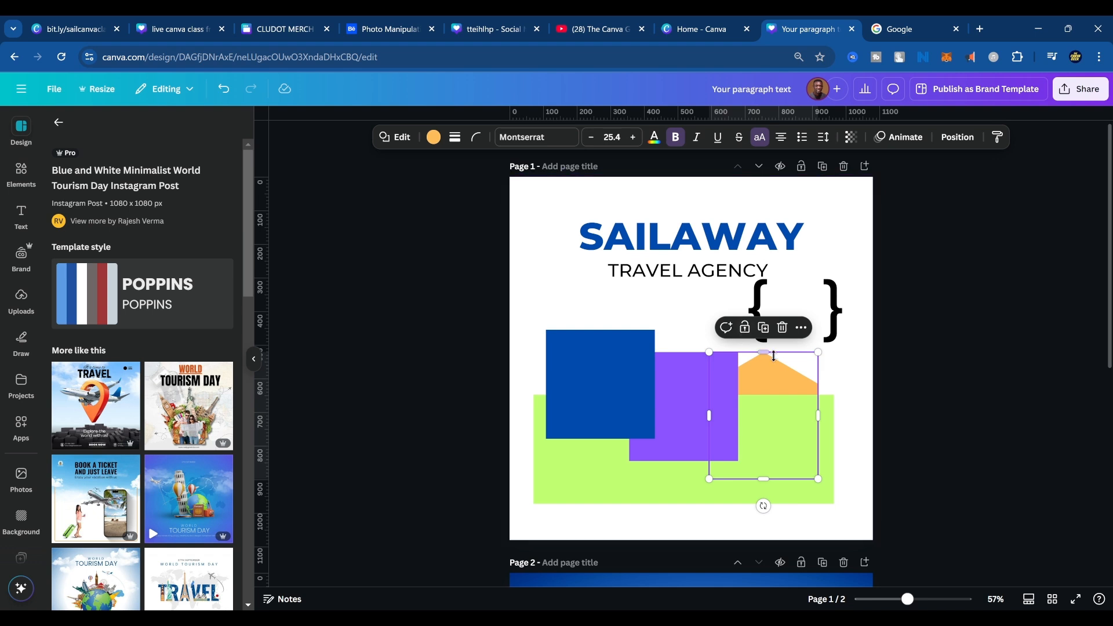
left_click_drag(780, 382, 778, 366)
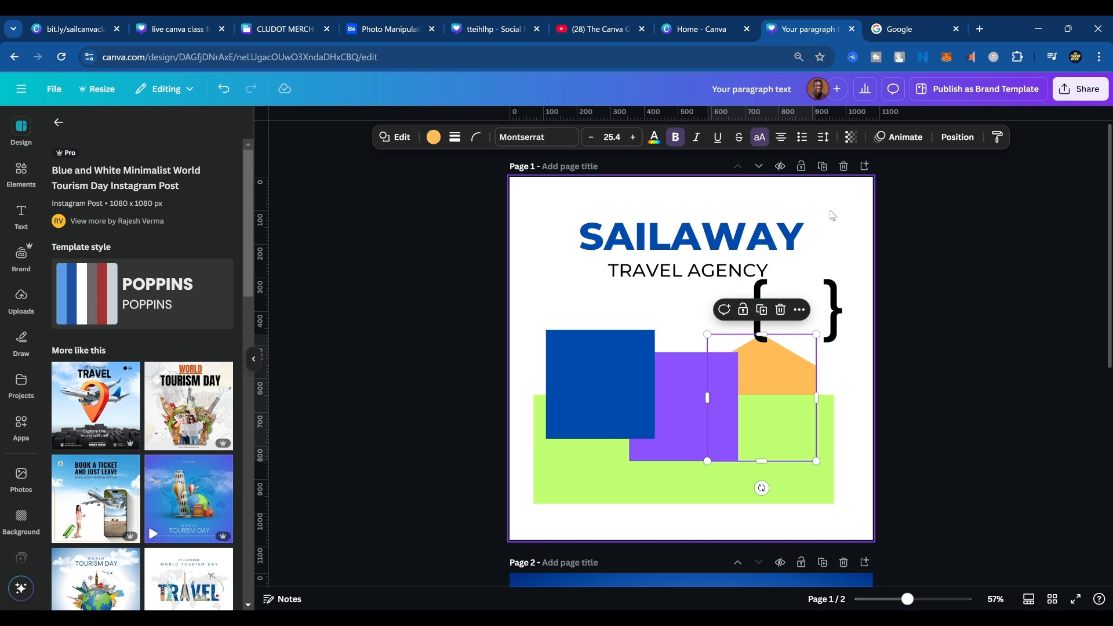
Shift page 2's globe and landmarks image up and to the left, and flip it horizontally.
scroll(778, 406, "down", 5)
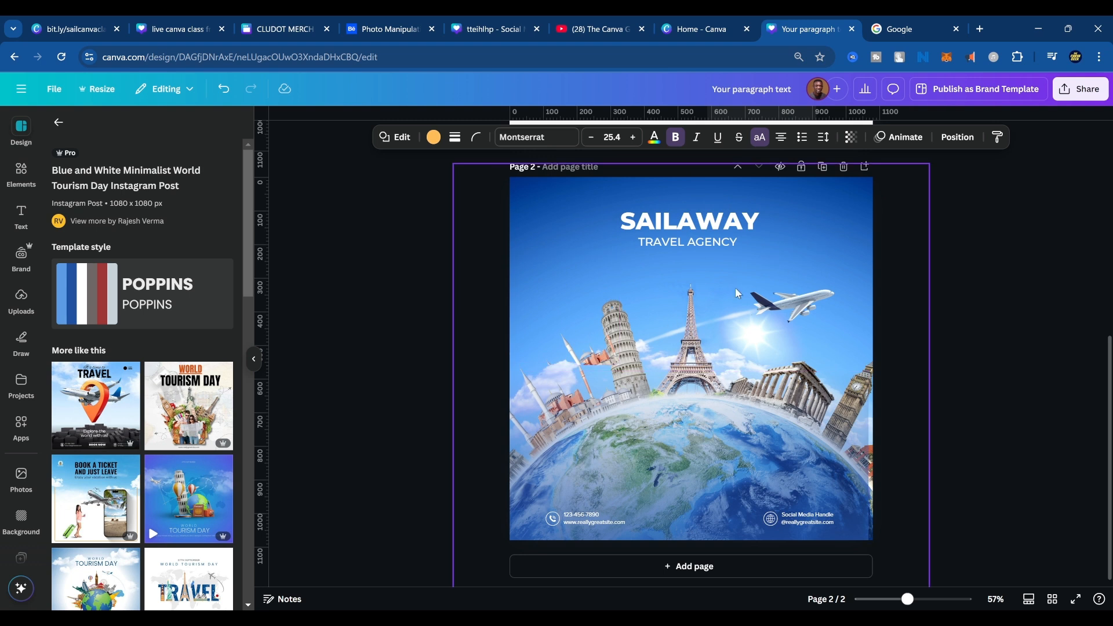
left_click_drag(843, 218, 818, 215)
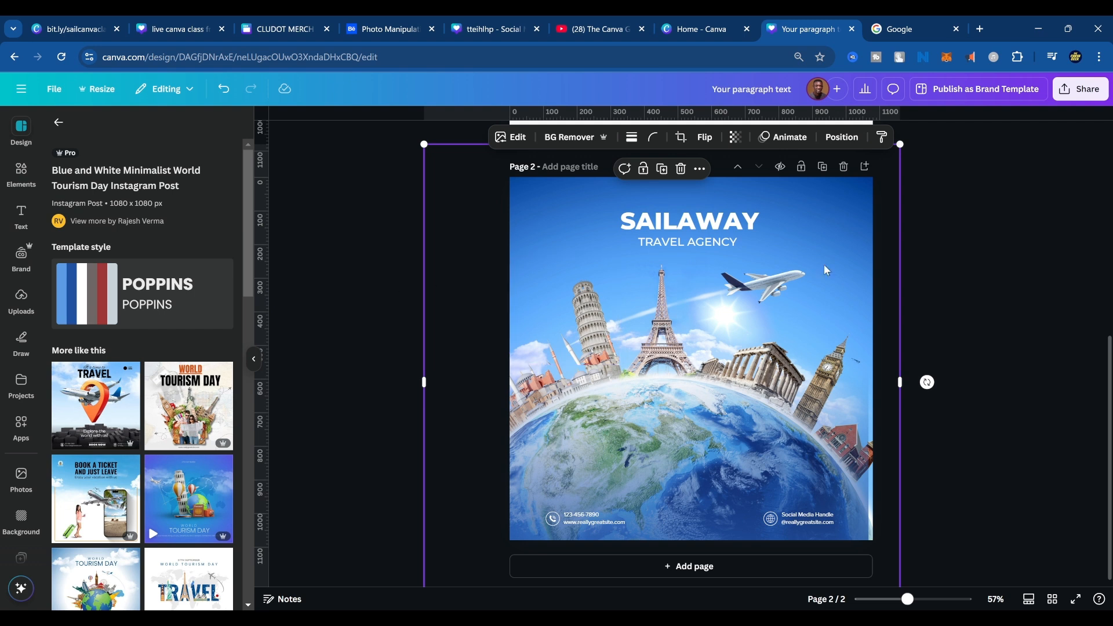
left_click(707, 139)
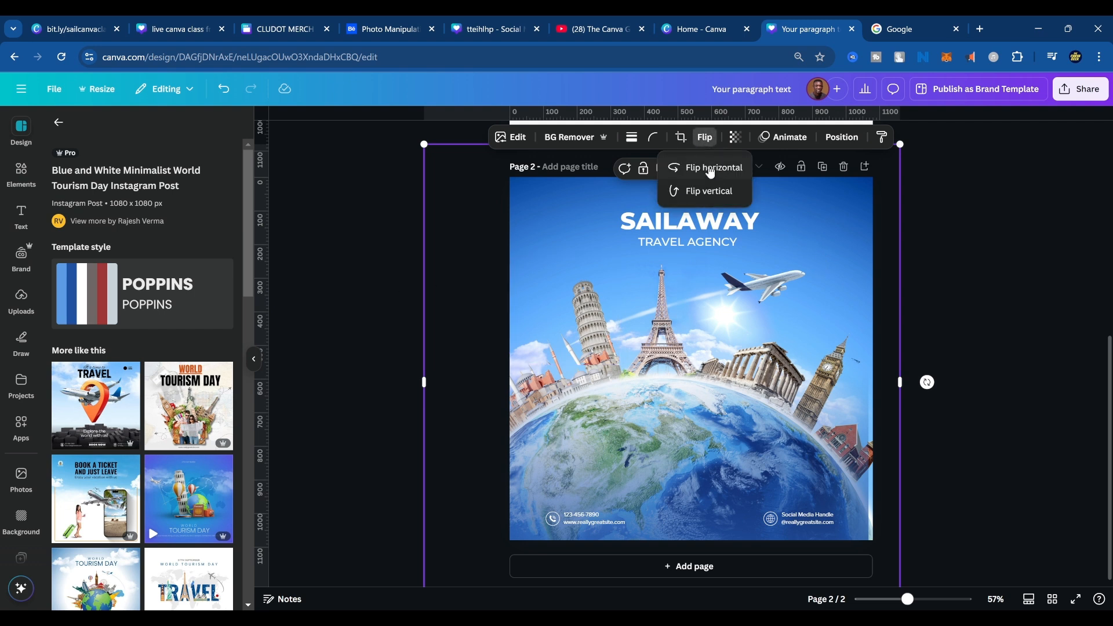
left_click(711, 173)
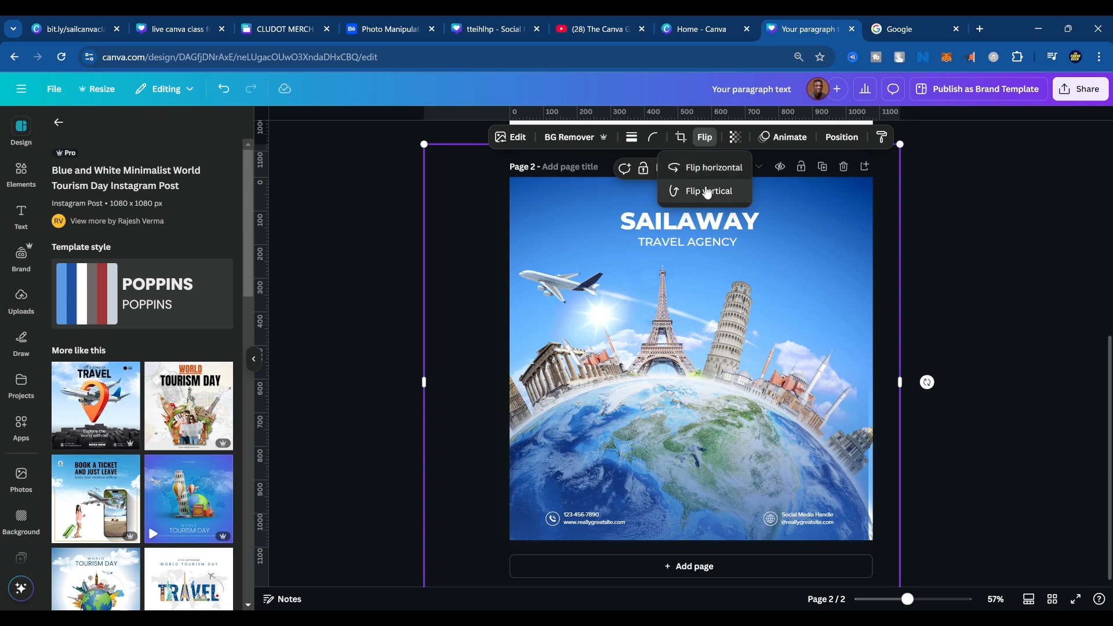
Try flipping page 2's globe and landmarks image vertically, and undo that flip.
left_click(708, 193)
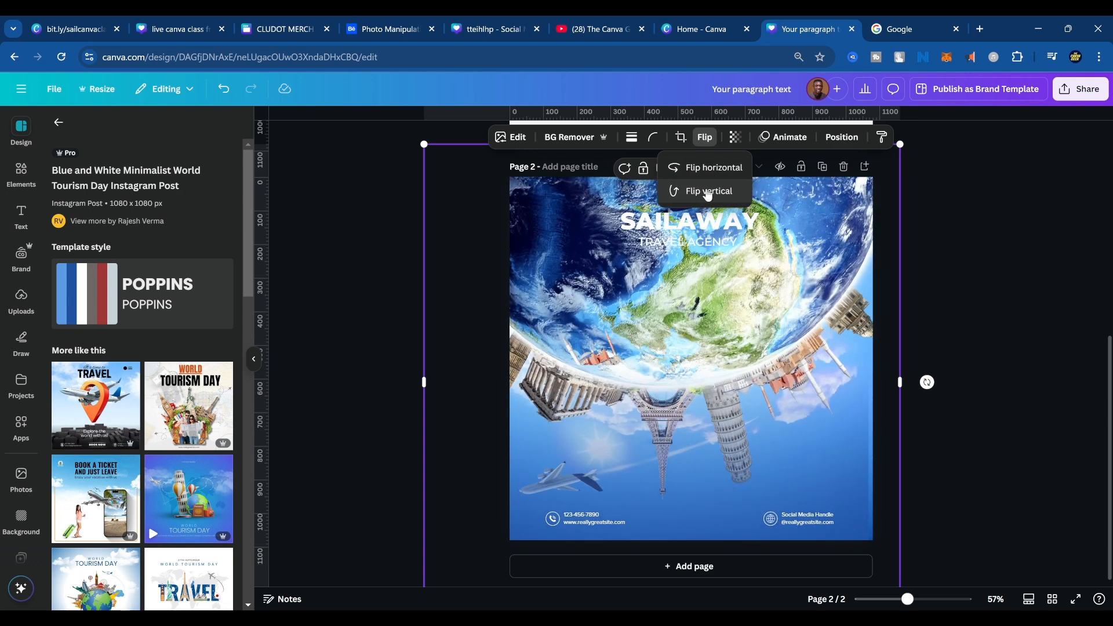
key("ctrl+z")
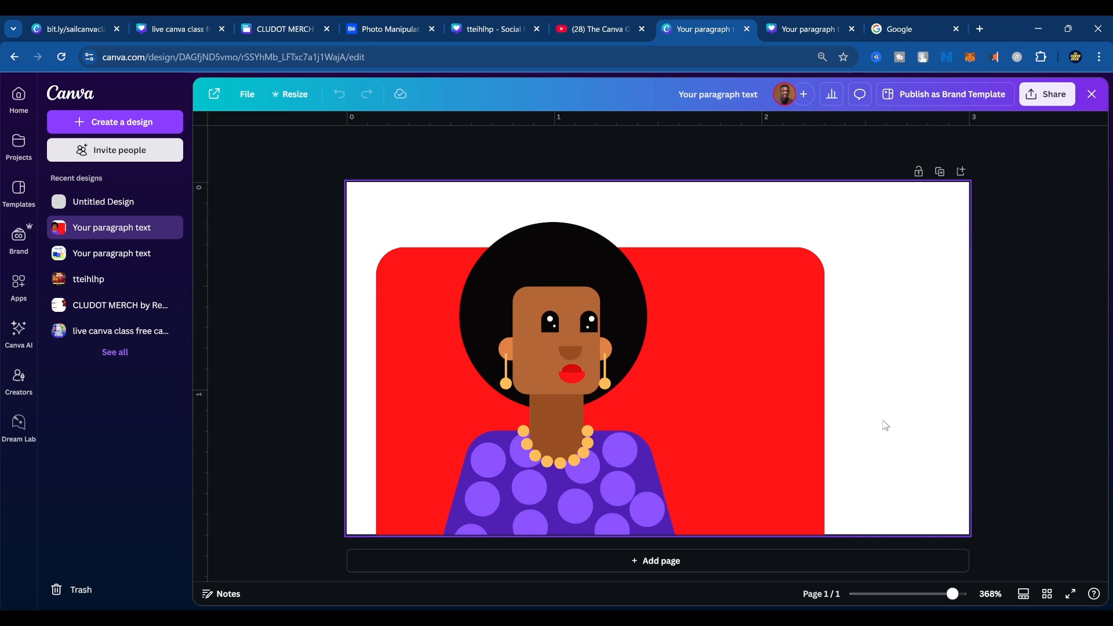
Switch to Google and search the web for "high level design vs detailed design".
left_click(811, 28)
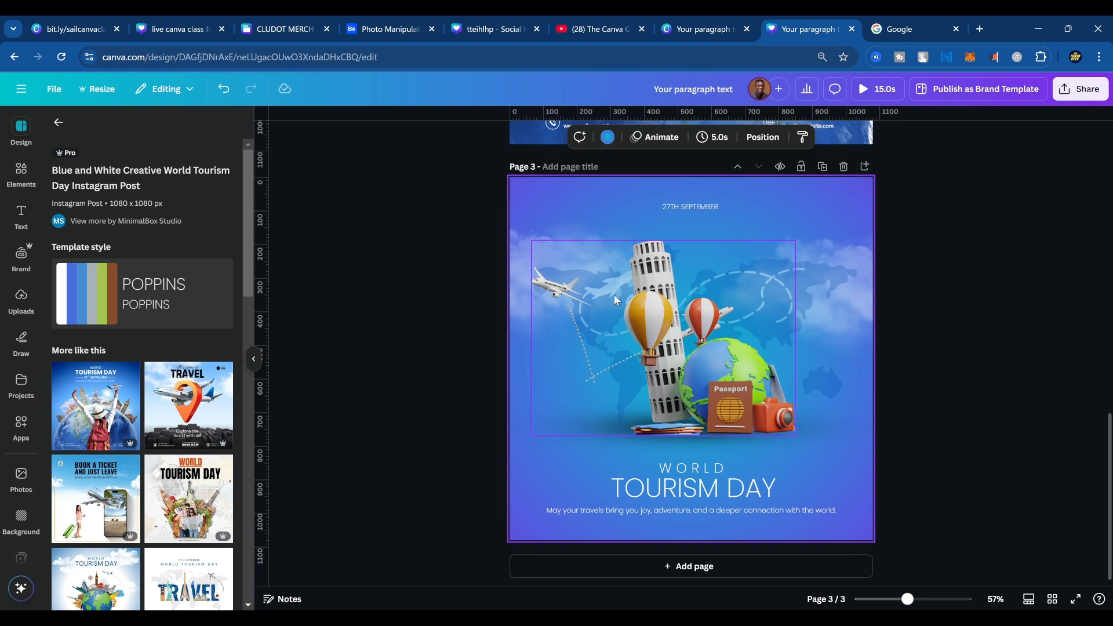
left_click(900, 32)
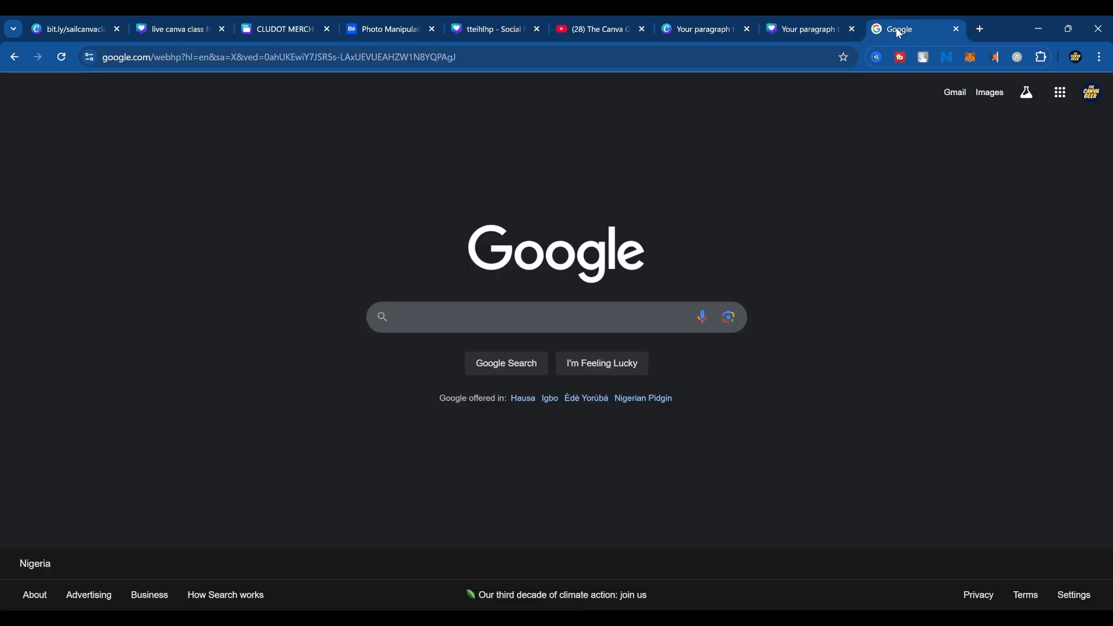
left_click(661, 52)
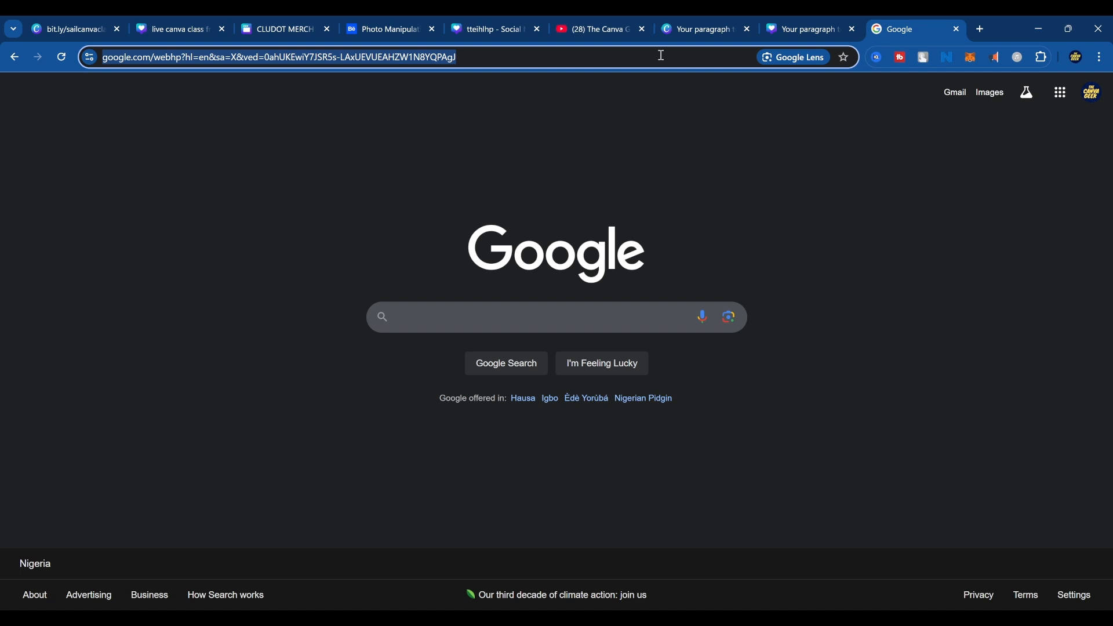
type("hei")
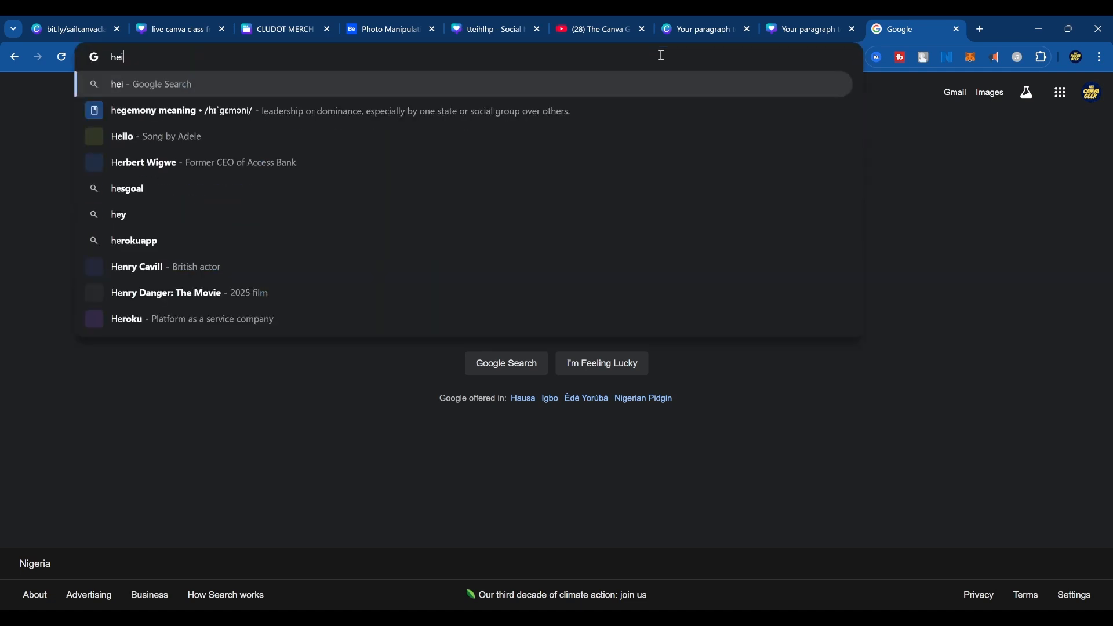
type("rachy text")
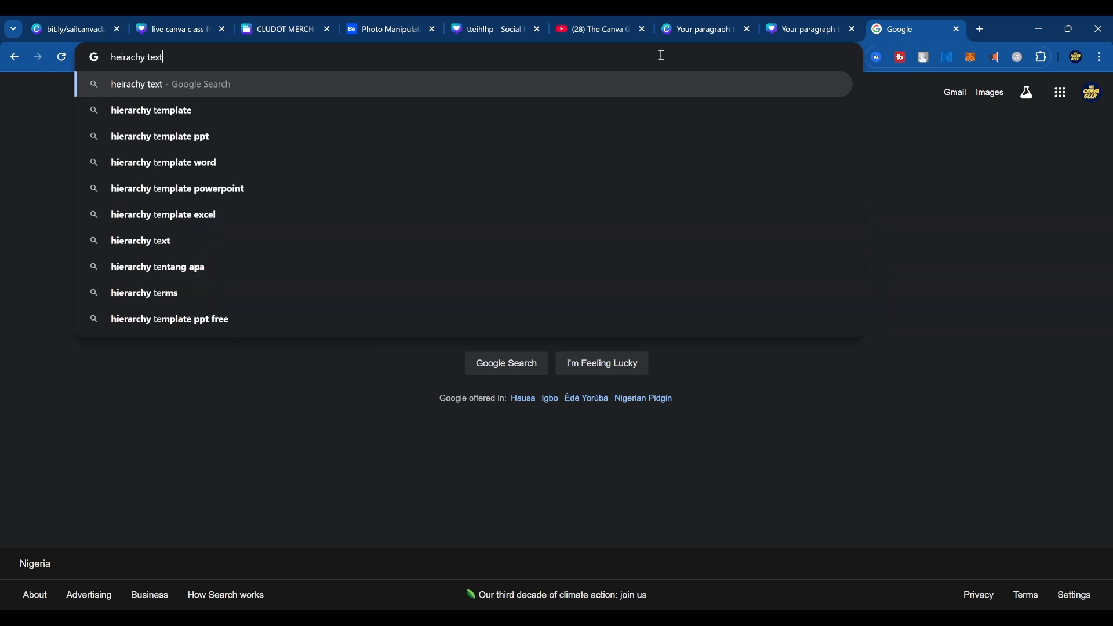
type(" design")
key("Up")
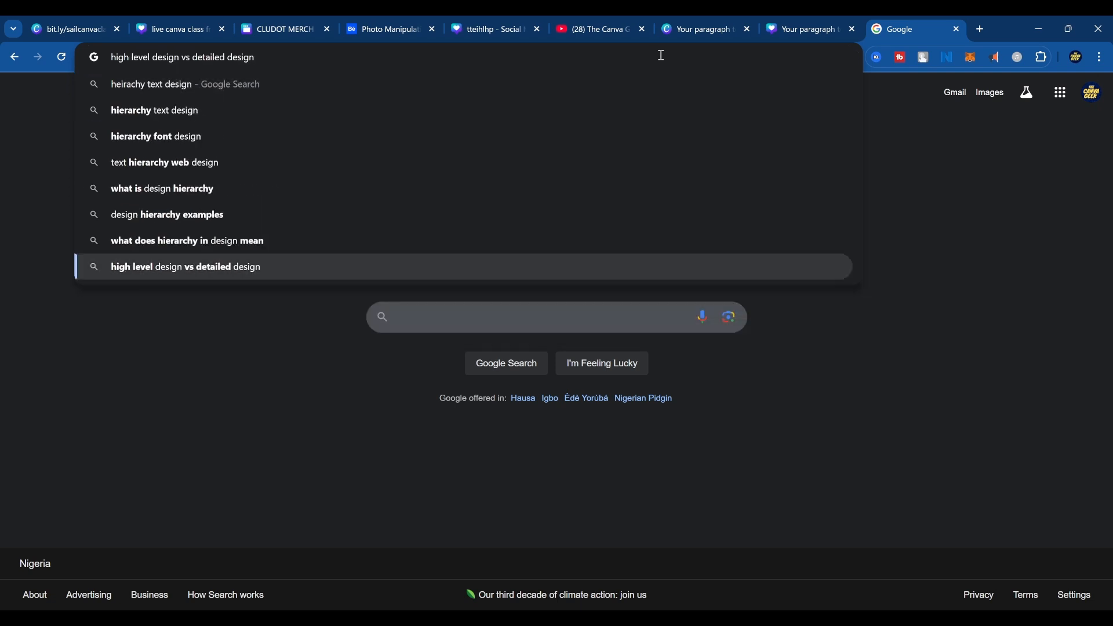
key("Return")
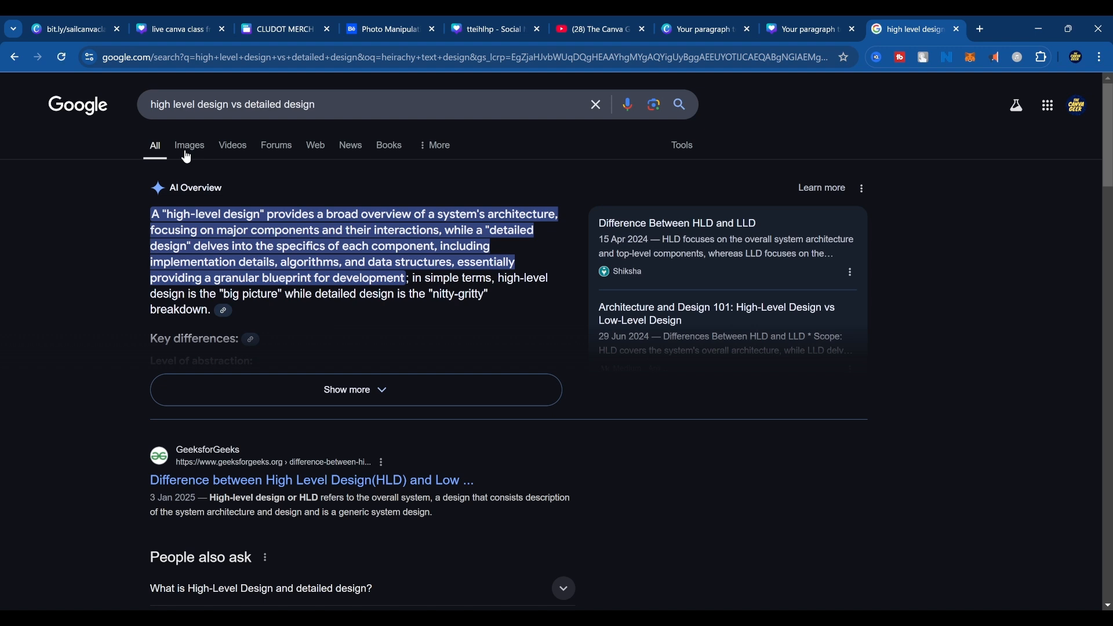
key("alt+Tab")
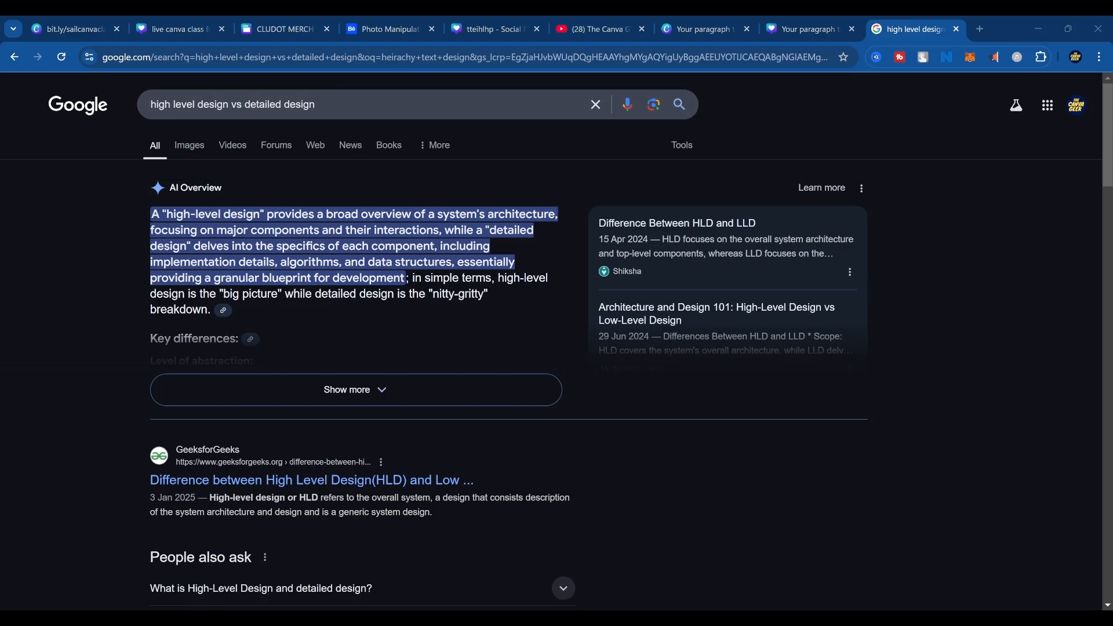
Search Google Images for "heirachy text in design".
left_click(193, 145)
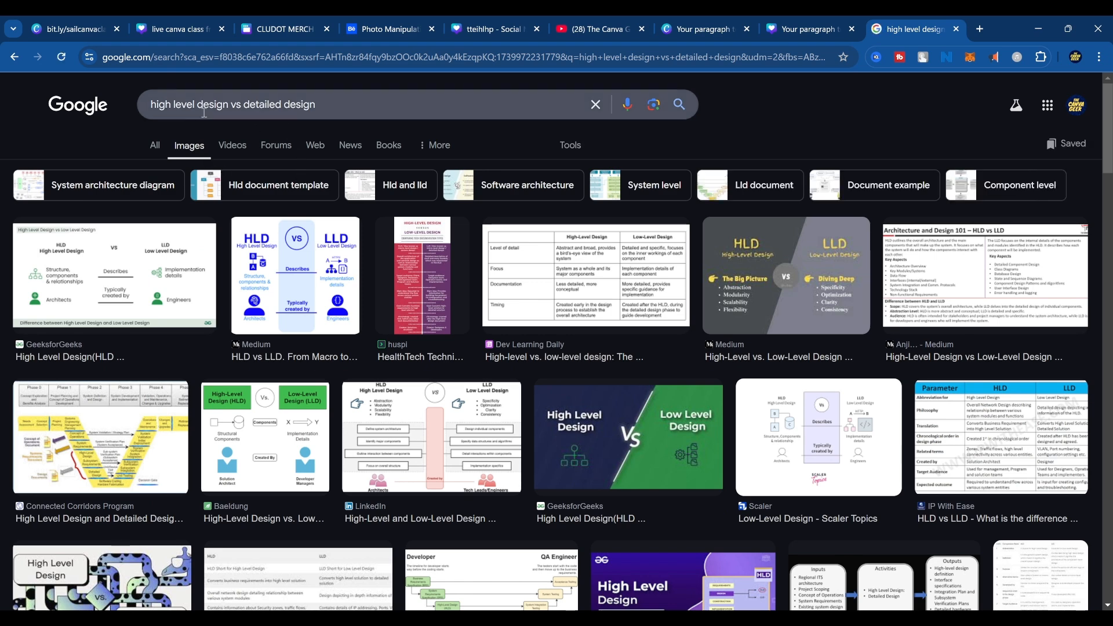
left_click(207, 110)
triple_click(207, 111)
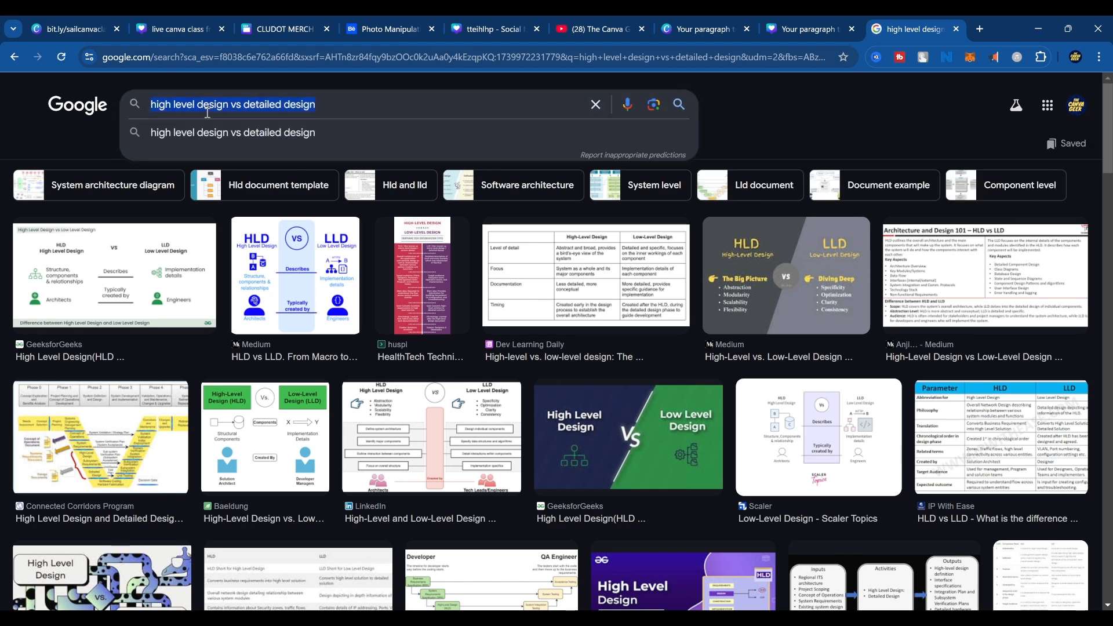
type("heirach")
type("y")
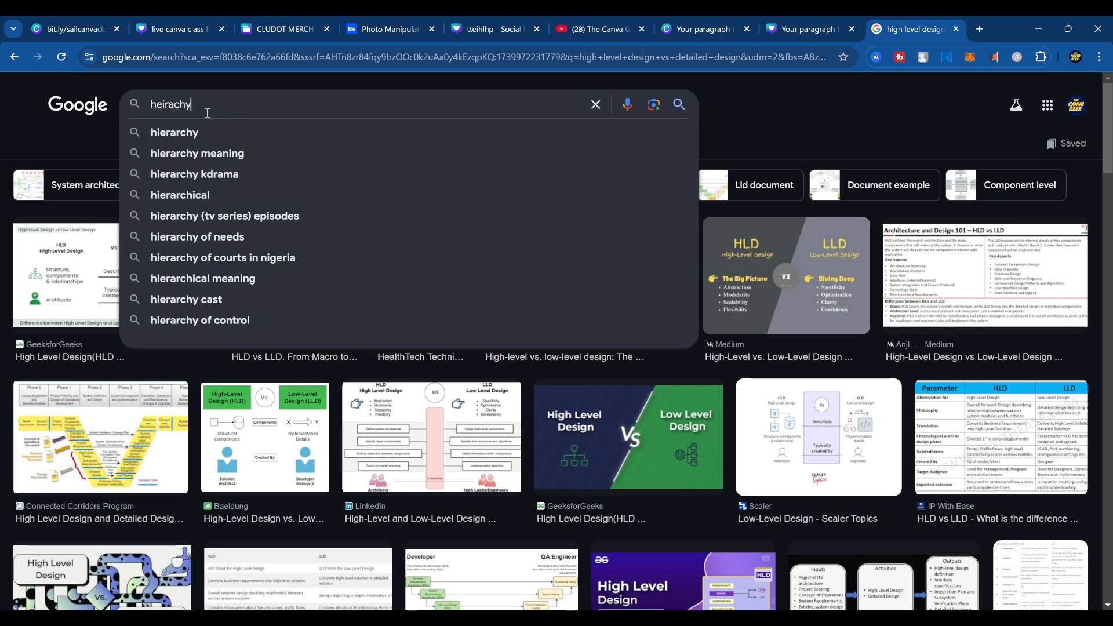
type(" text in design")
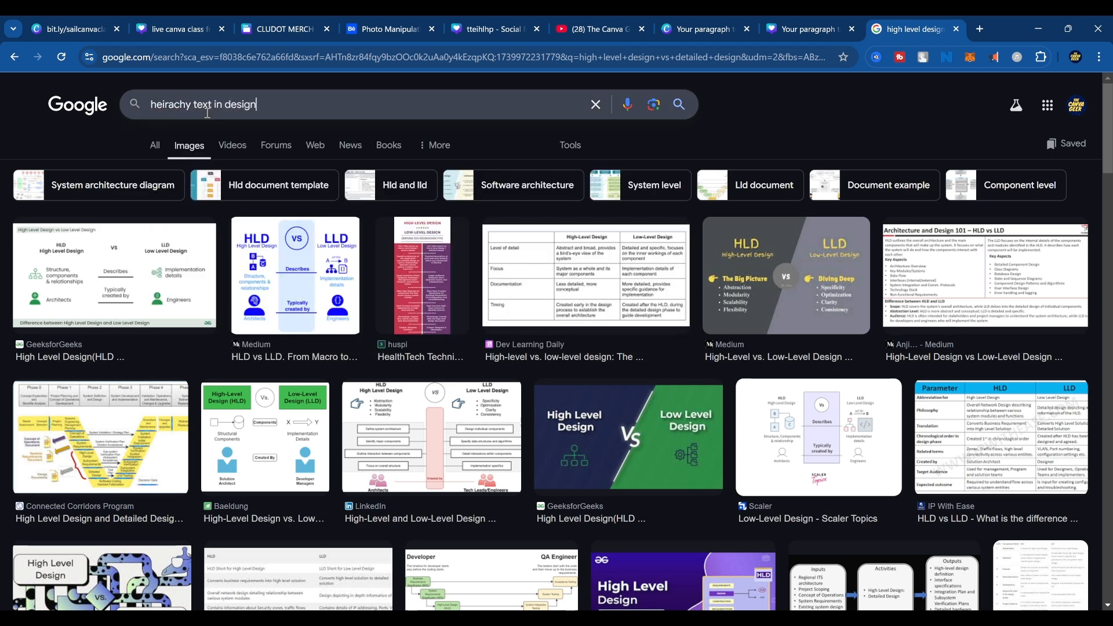
key("Return")
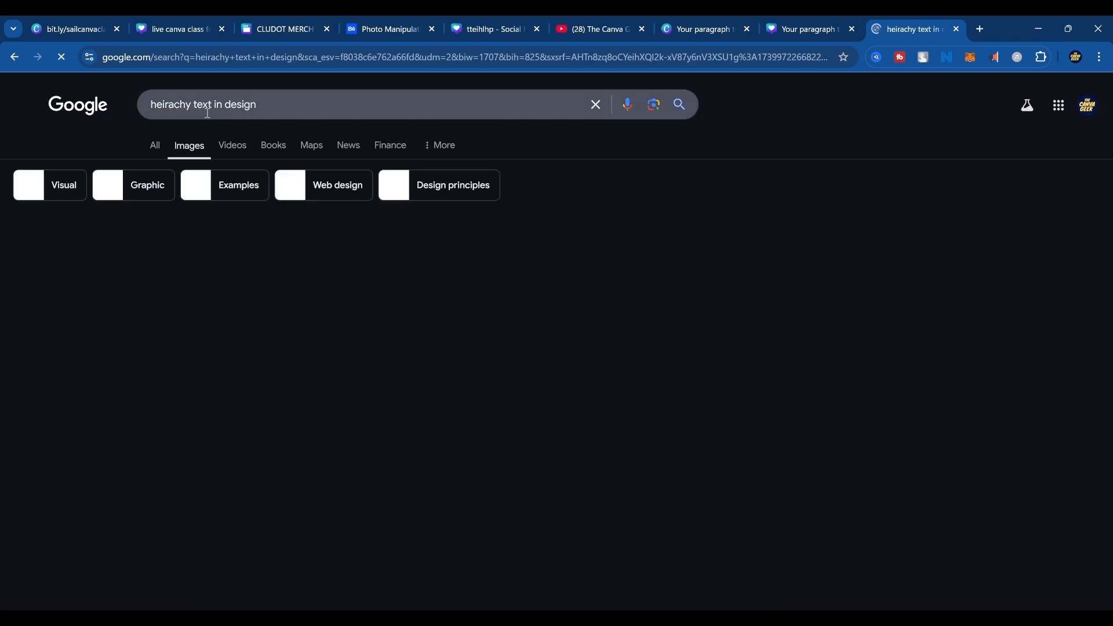
Open the Clay Design Agency "YOU WILL READ THIS FIRST." image from the results and copy it.
scroll(543, 452, "down", 2)
scroll(542, 452, "down", 5)
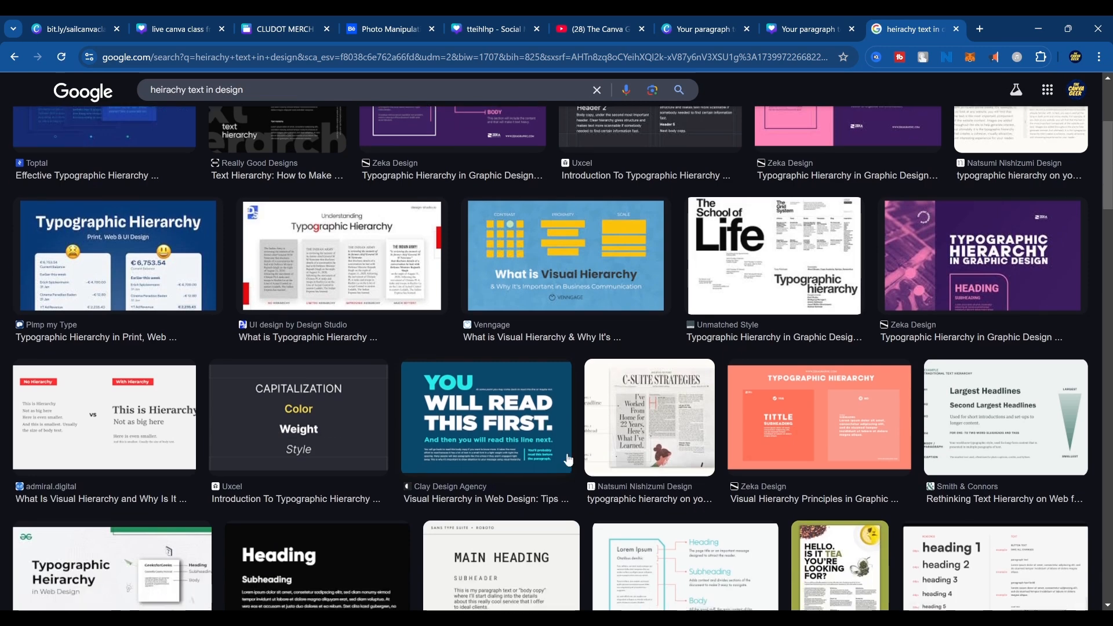
left_click(483, 278)
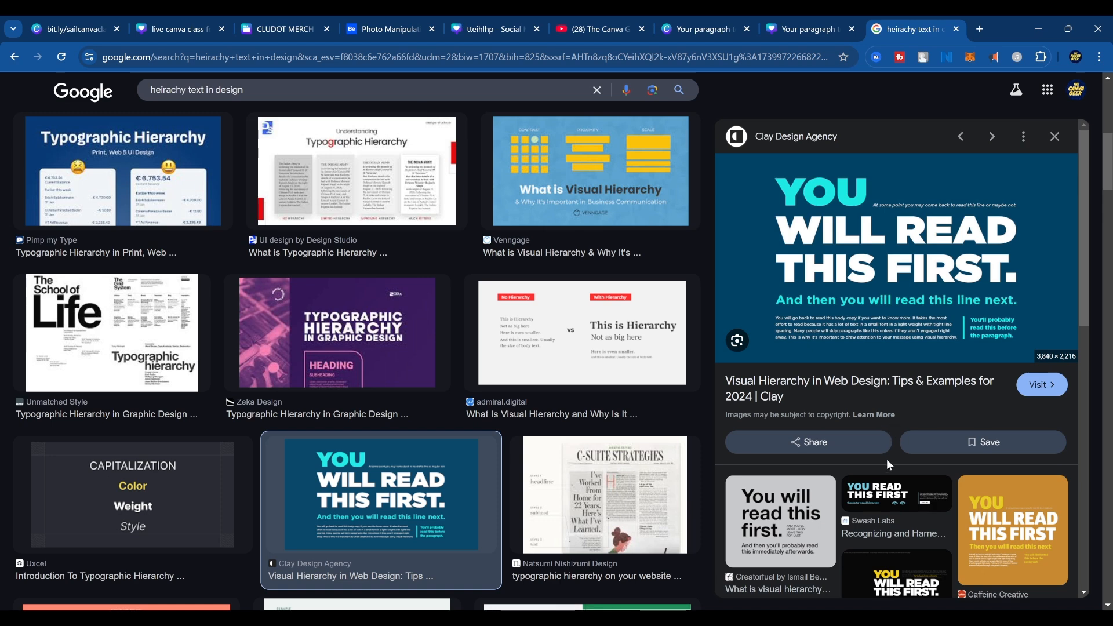
left_click(892, 225)
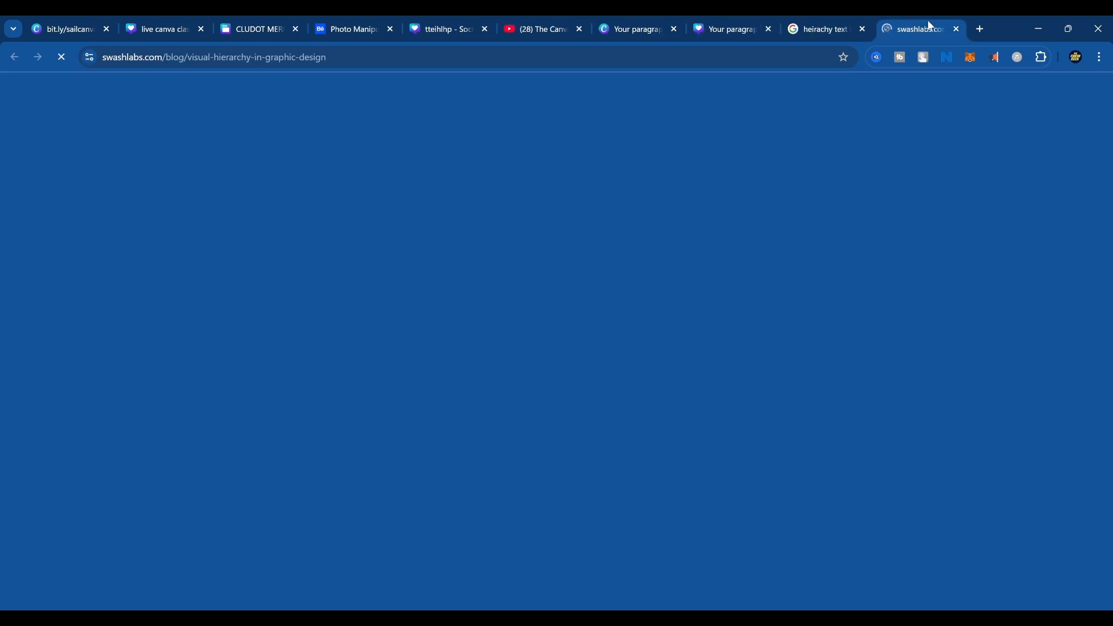
left_click(957, 29)
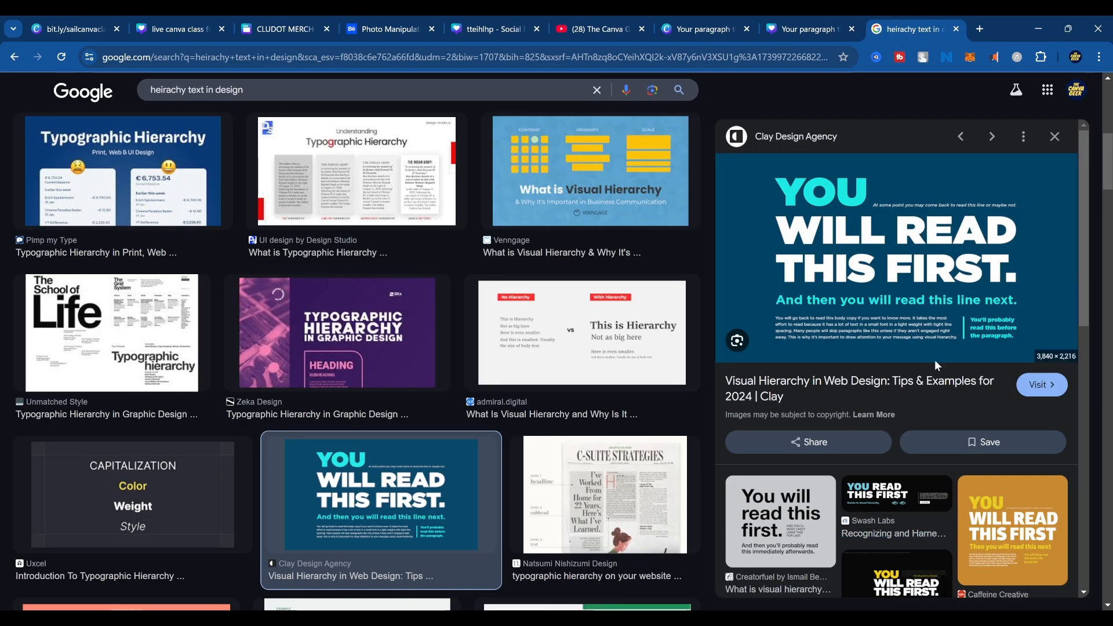
Switch to the Canva design with the illustrated woman, add a second page, and paste the copied image onto it.
left_click(804, 17)
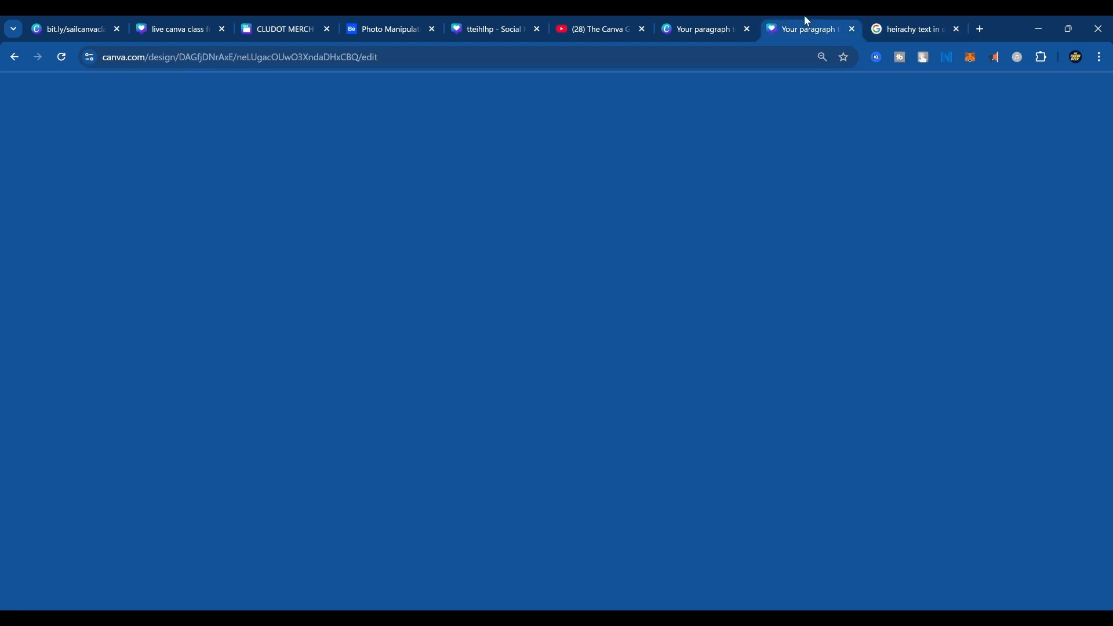
scroll(709, 495, "up", 4)
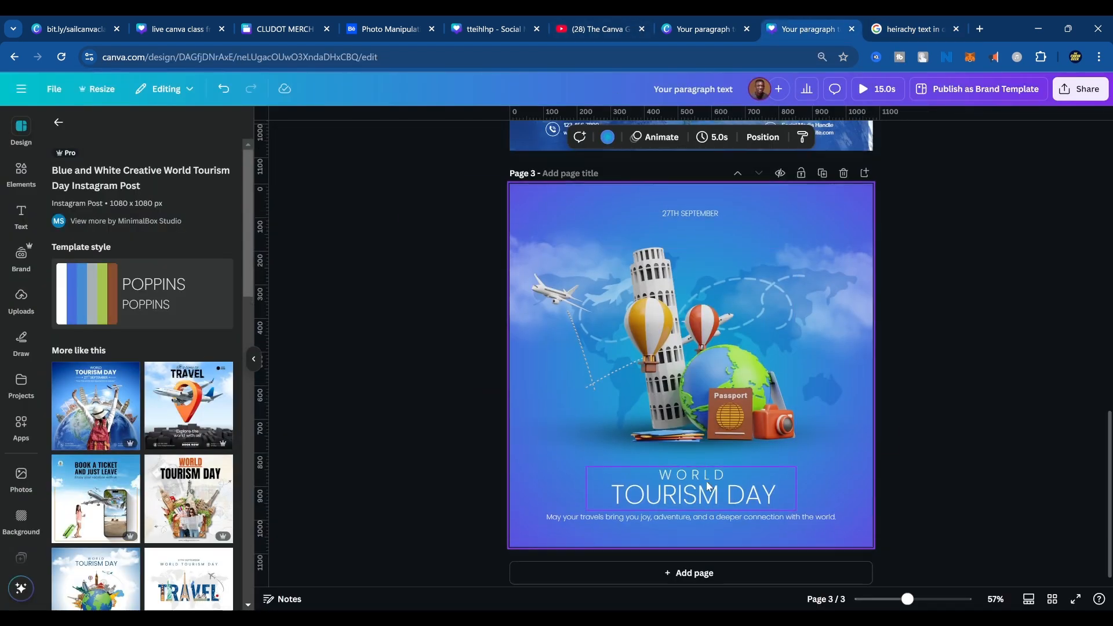
left_click(705, 29)
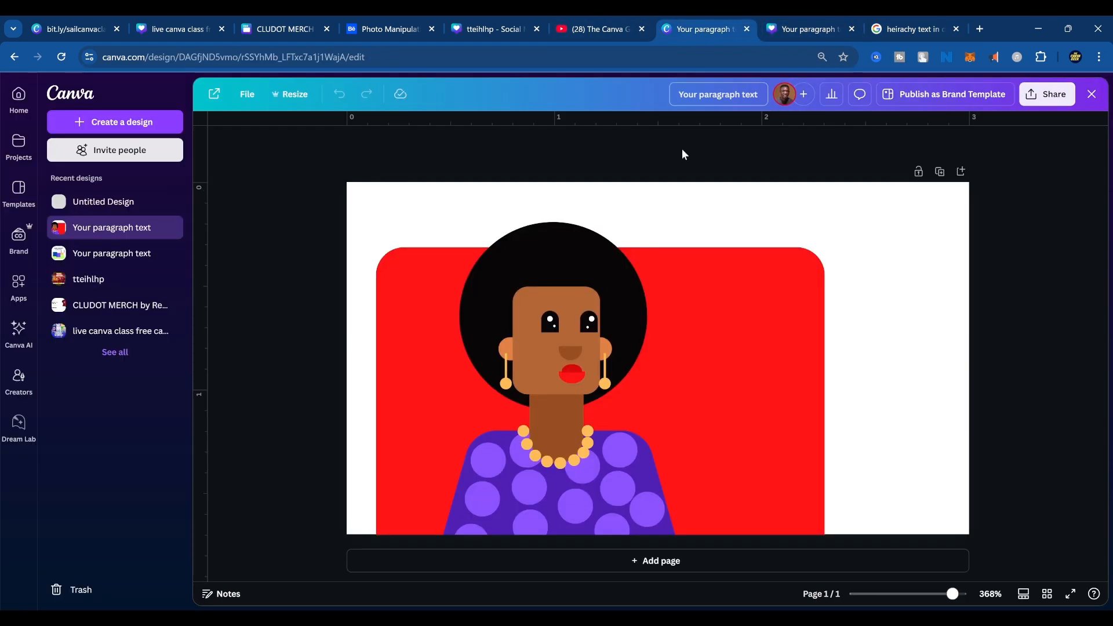
left_click(635, 561)
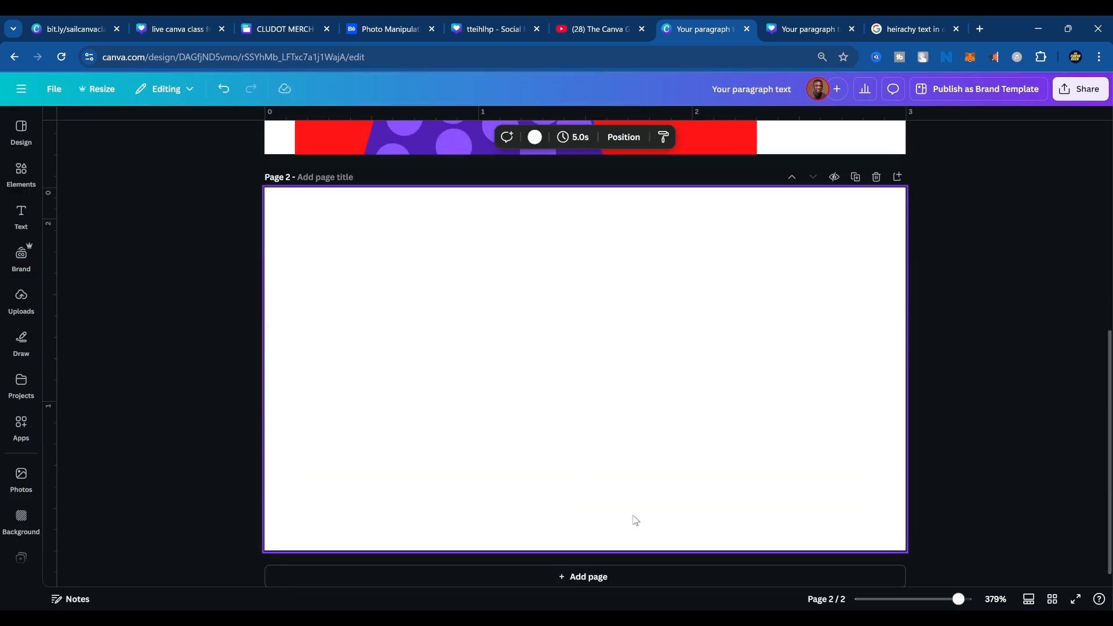
key("ctrl+v")
right_click(746, 473)
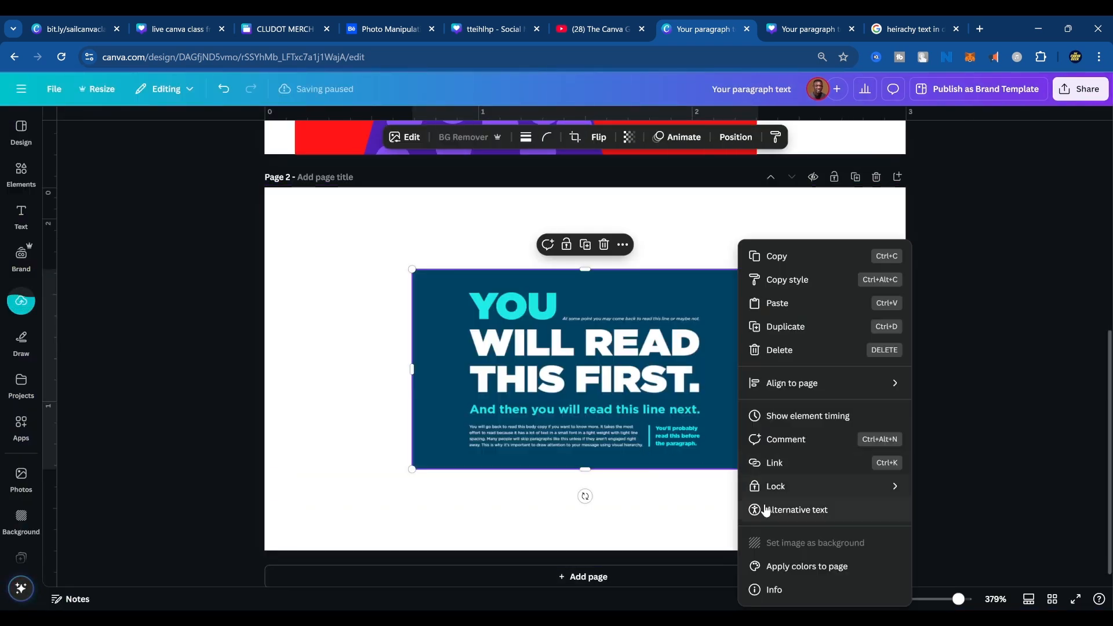
left_click(724, 463)
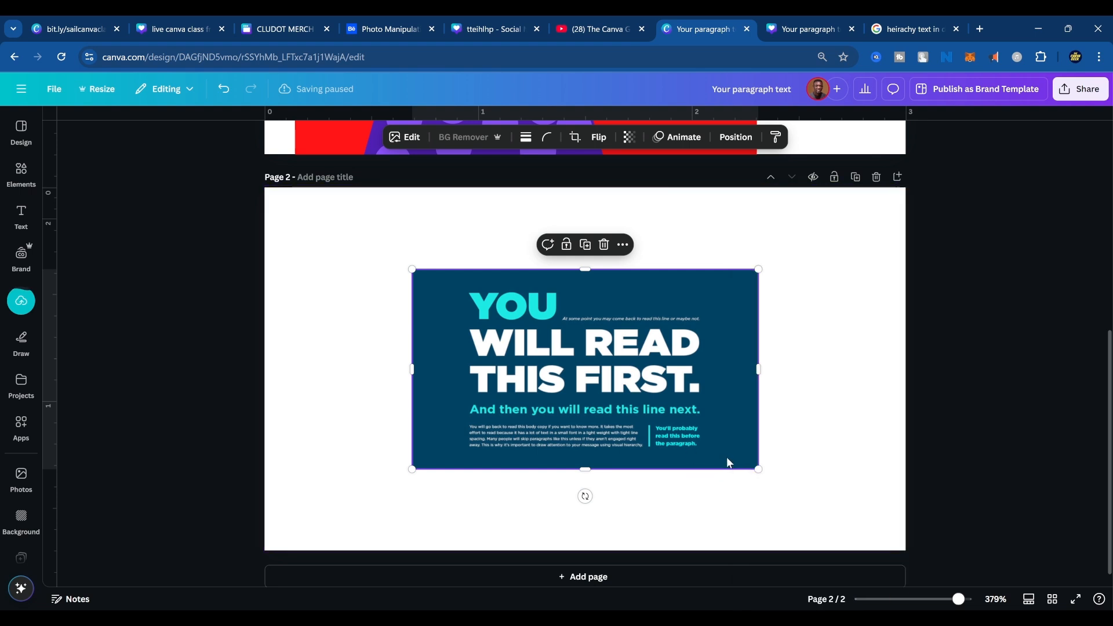
Set the pasted image as page 2's background and show the page full screen.
right_click(723, 427)
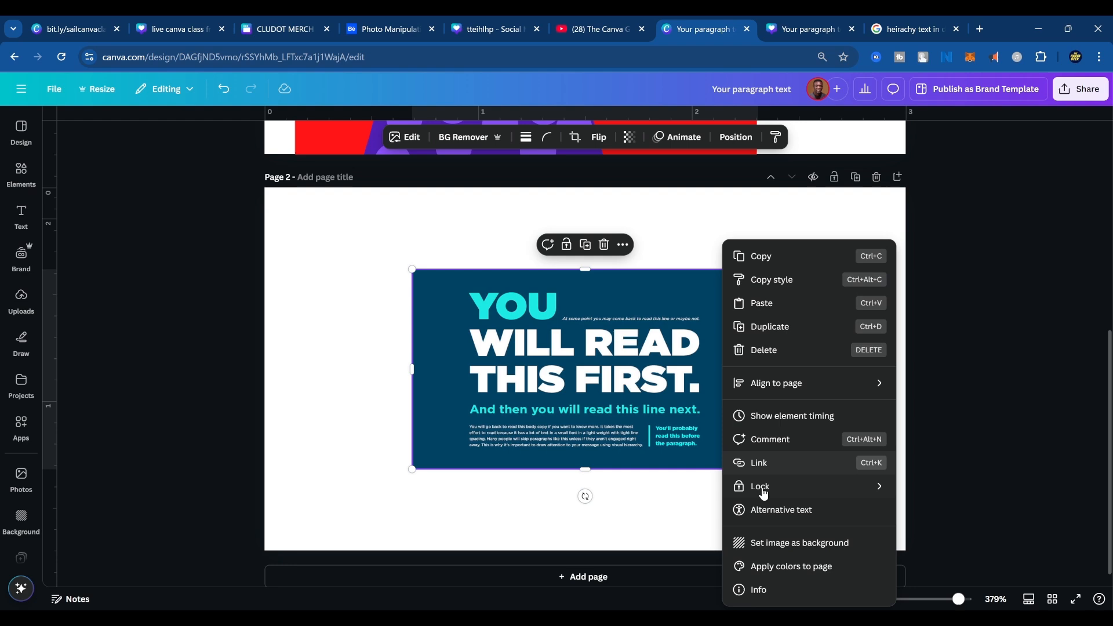
left_click(760, 541)
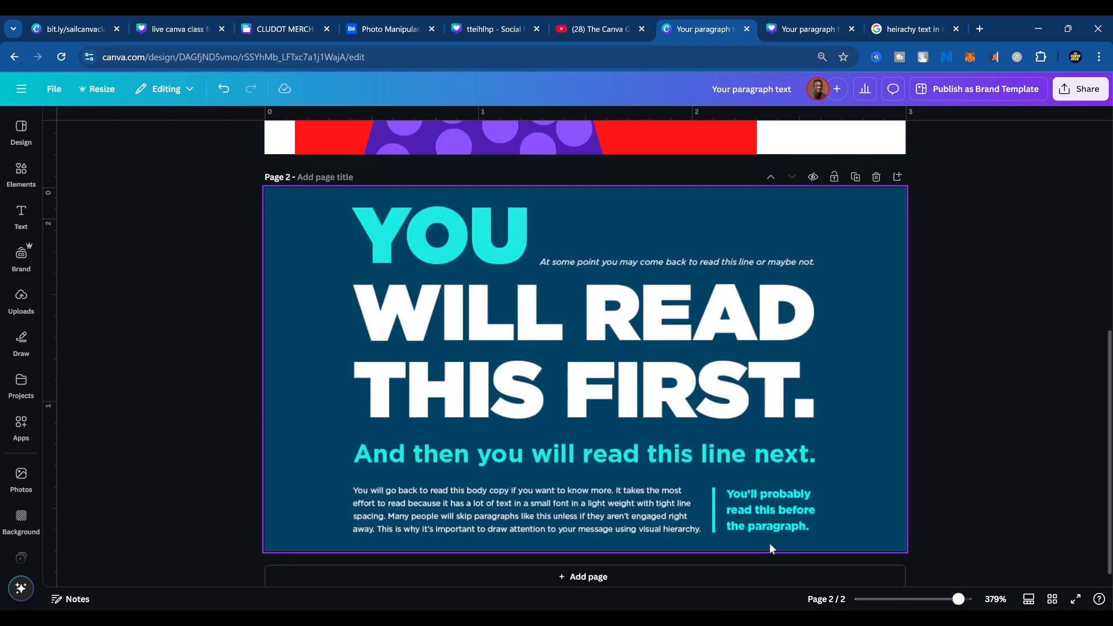
left_click(1075, 599)
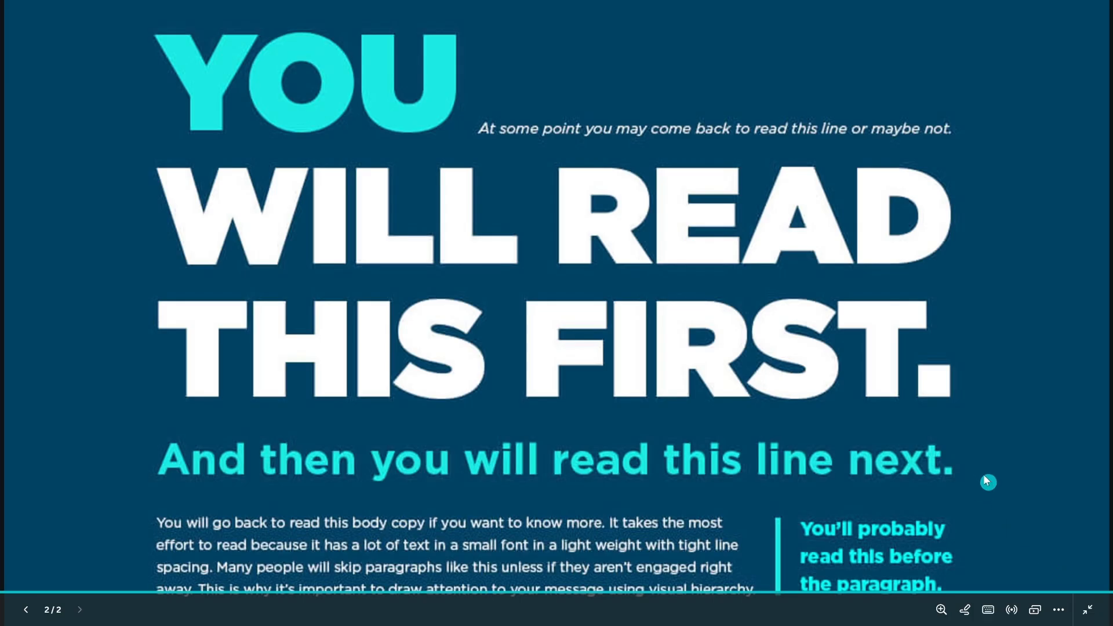
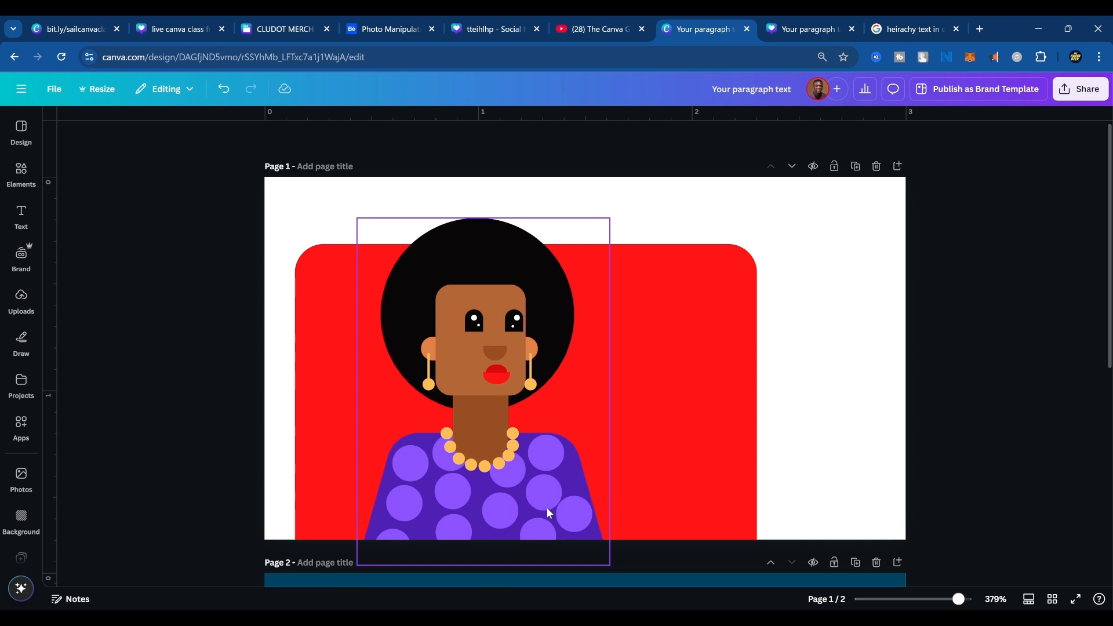
Switch to the travel design and compare the Sailaway layout on page 2 with the World Tourism Day layout on page 3.
left_click(805, 30)
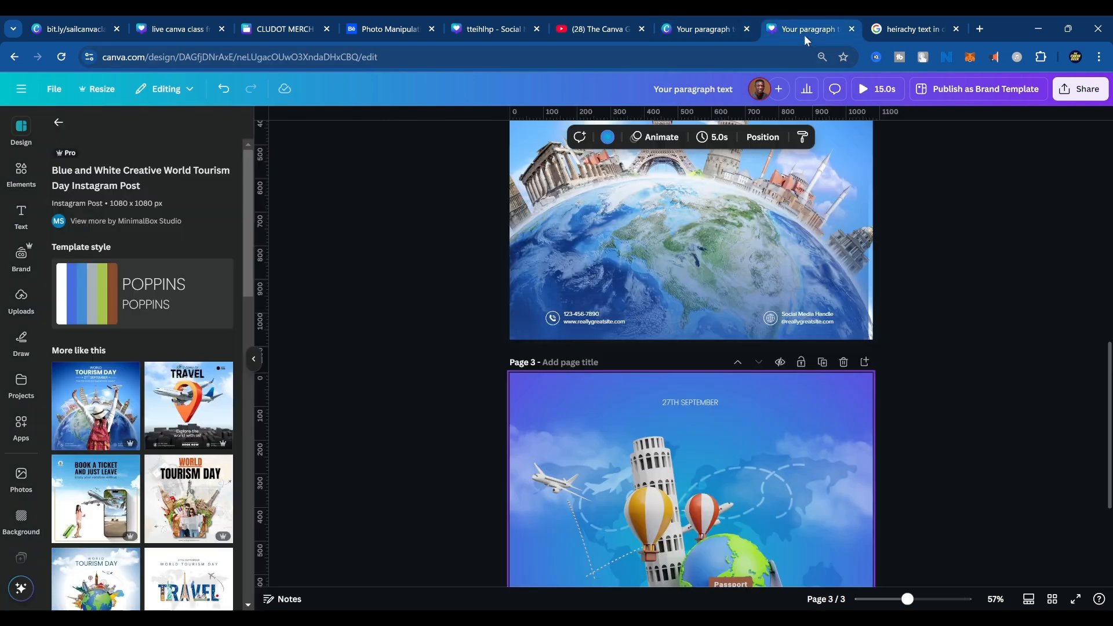
scroll(725, 464, "down", 3)
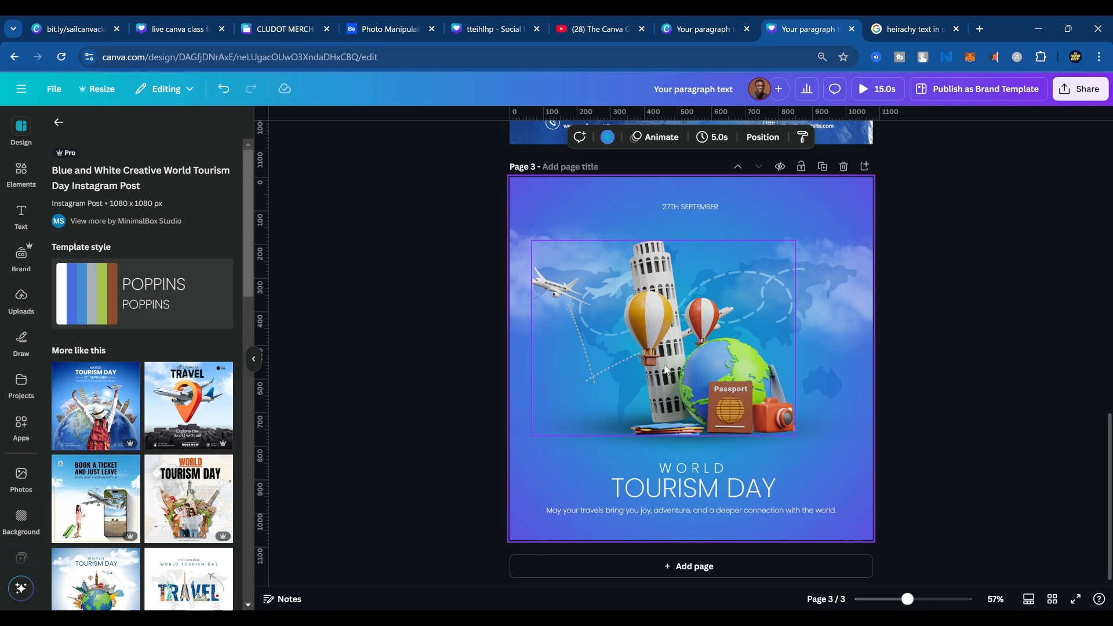
scroll(738, 347, "up", 10)
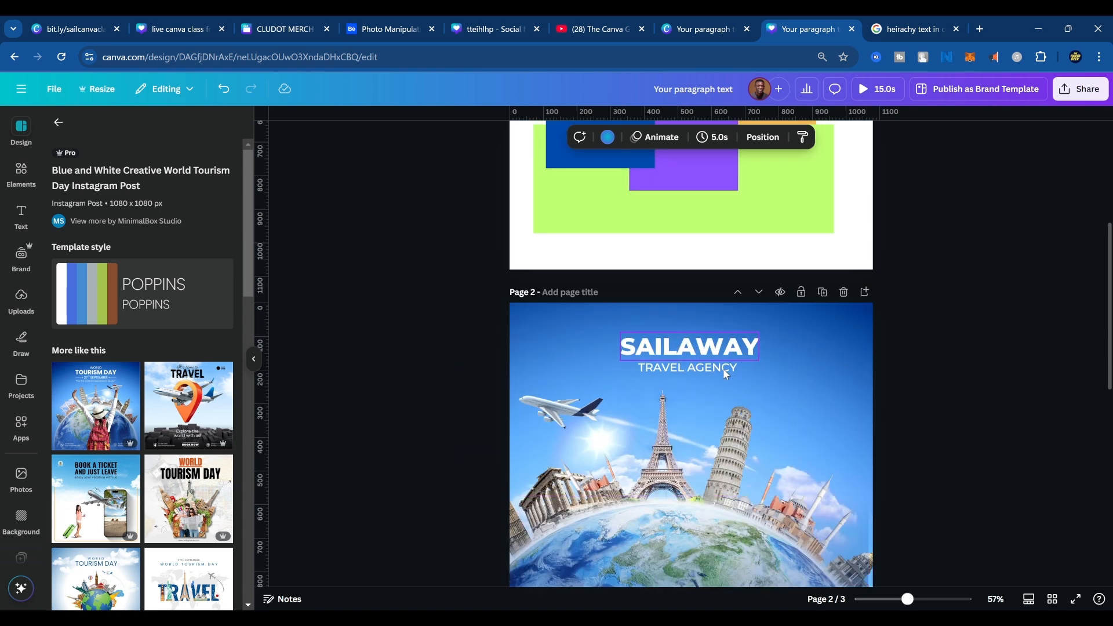
scroll(726, 374, "down", 3)
scroll(719, 393, "up", 2)
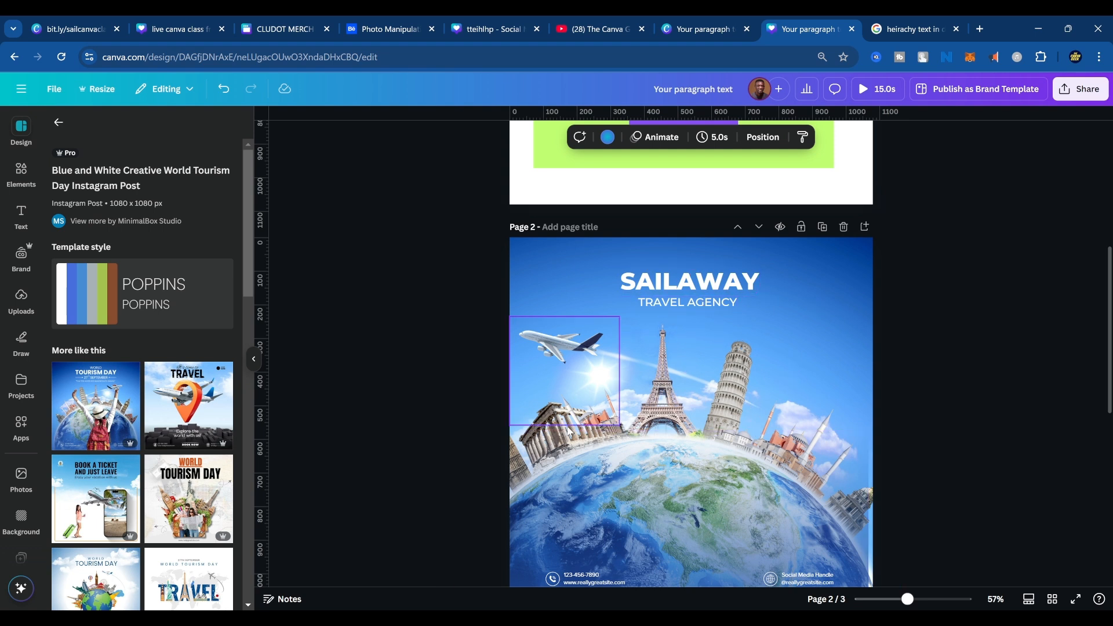
Try shrinking the background photo on page 2 to a small picture in the lower middle of the page.
left_click(633, 432)
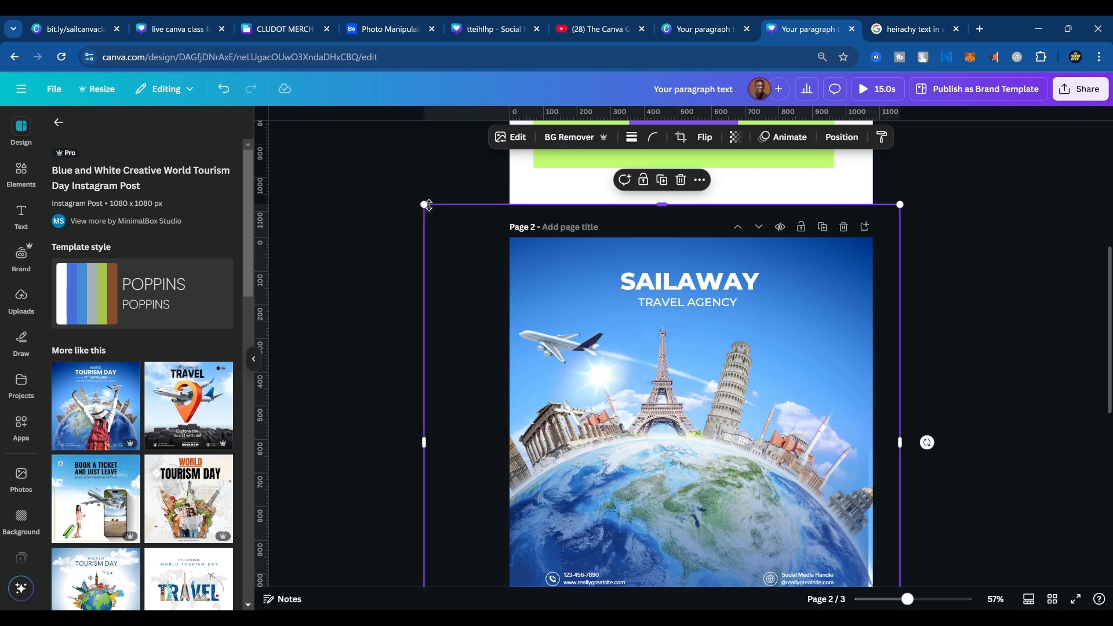
left_click_drag(419, 198, 470, 248)
left_click(465, 222)
left_click_drag(426, 204, 643, 410)
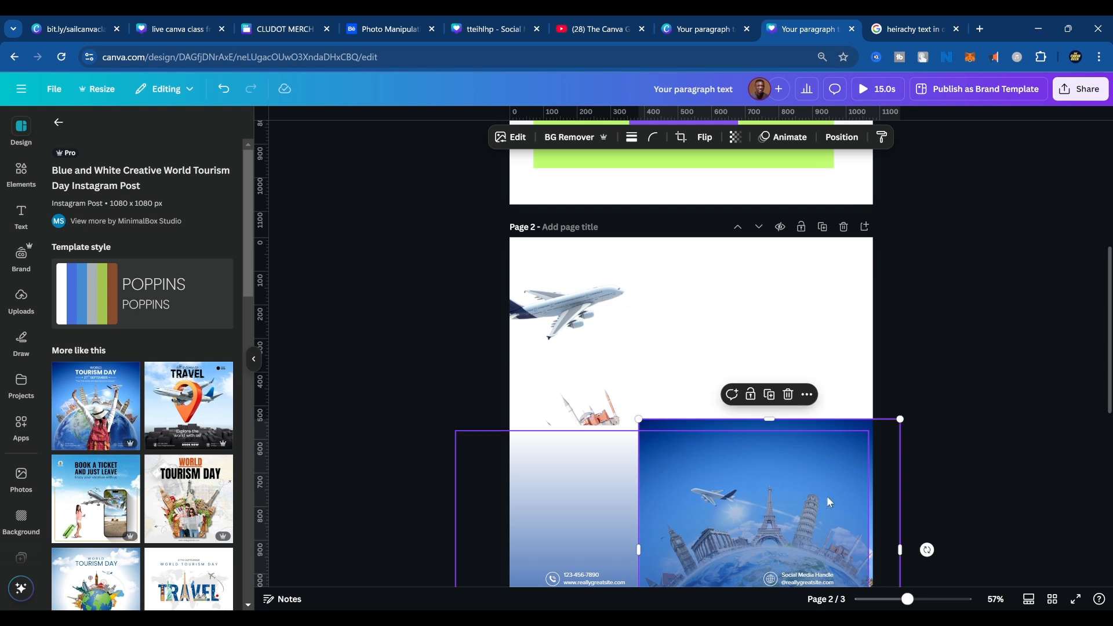
left_click_drag(840, 429, 760, 475)
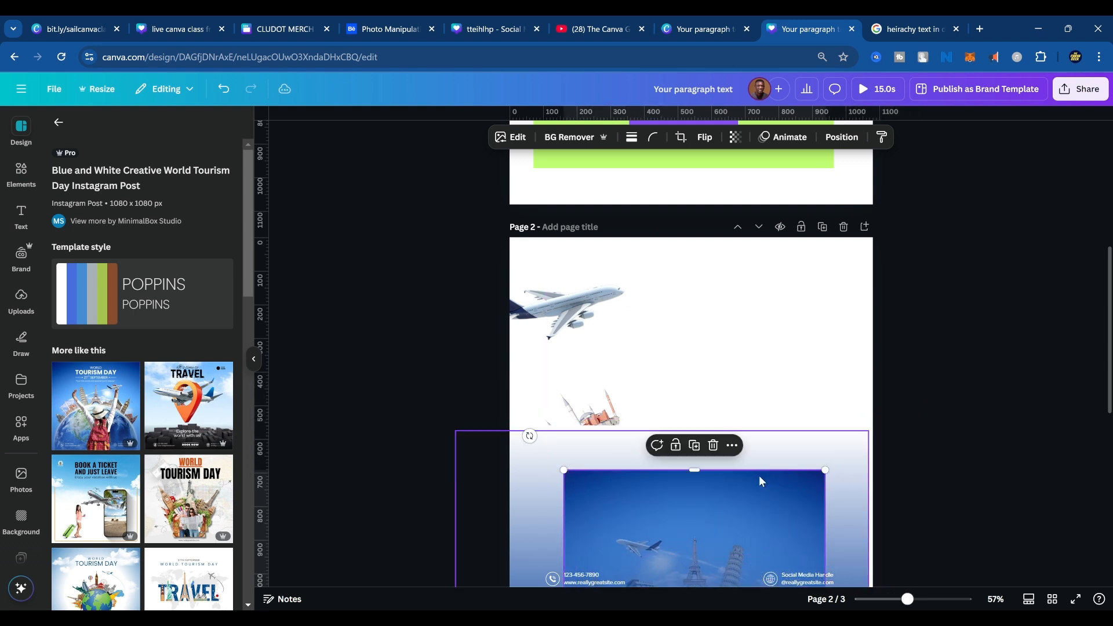
Try recolouring the SAILAWAY and TRAVEL AGENCY texts orange, enlarging them together and shifting them back over the page.
left_click_drag(893, 256, 616, 317)
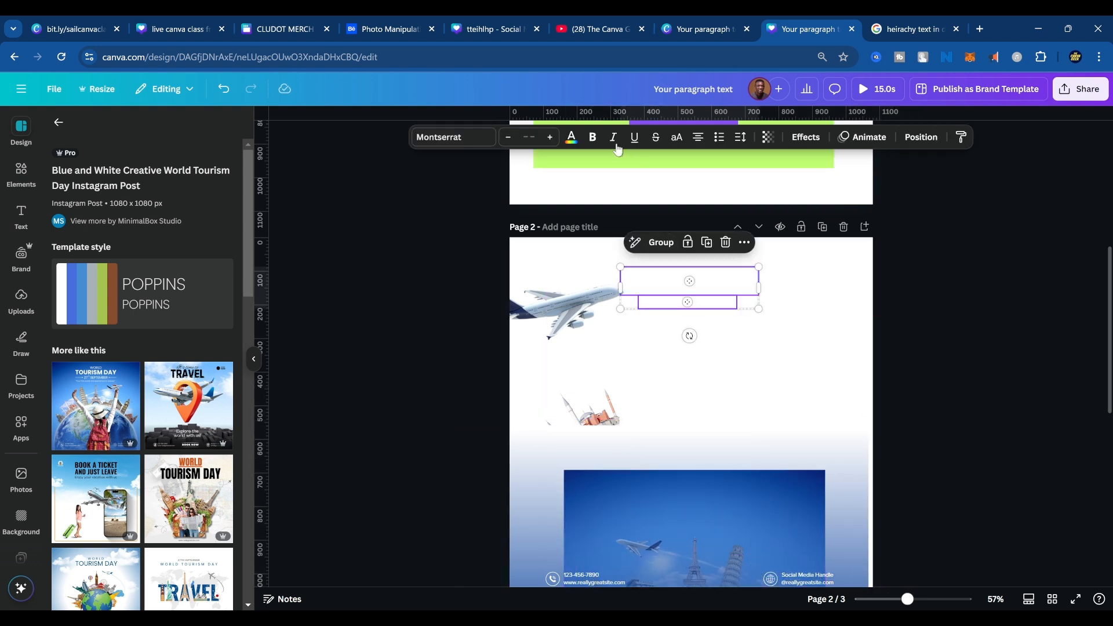
left_click(573, 138)
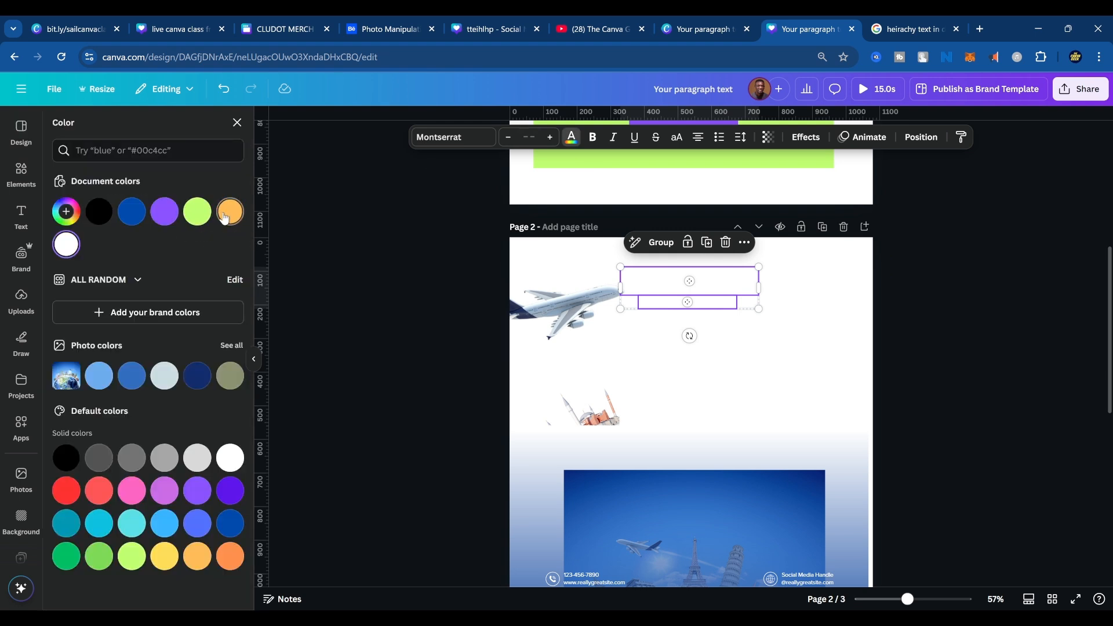
left_click(220, 211)
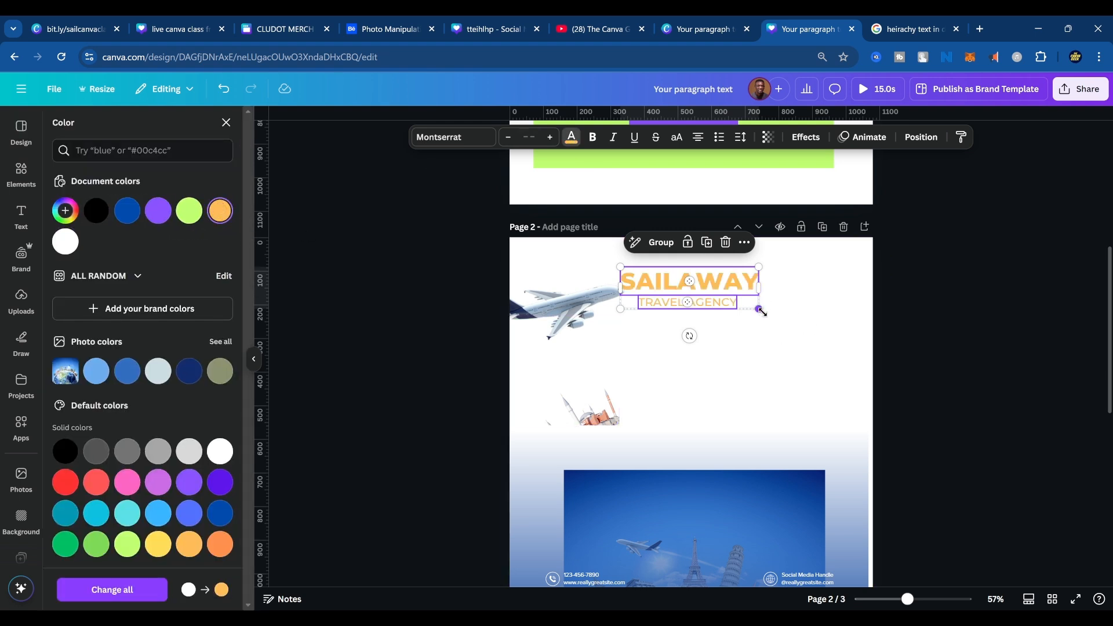
left_click_drag(759, 309, 957, 441)
left_click_drag(735, 329, 615, 350)
Try deleting the gradient overlay covering the photo on page 2 and moving the photo slightly upward.
left_click(732, 506)
scroll(754, 435, "down", 3)
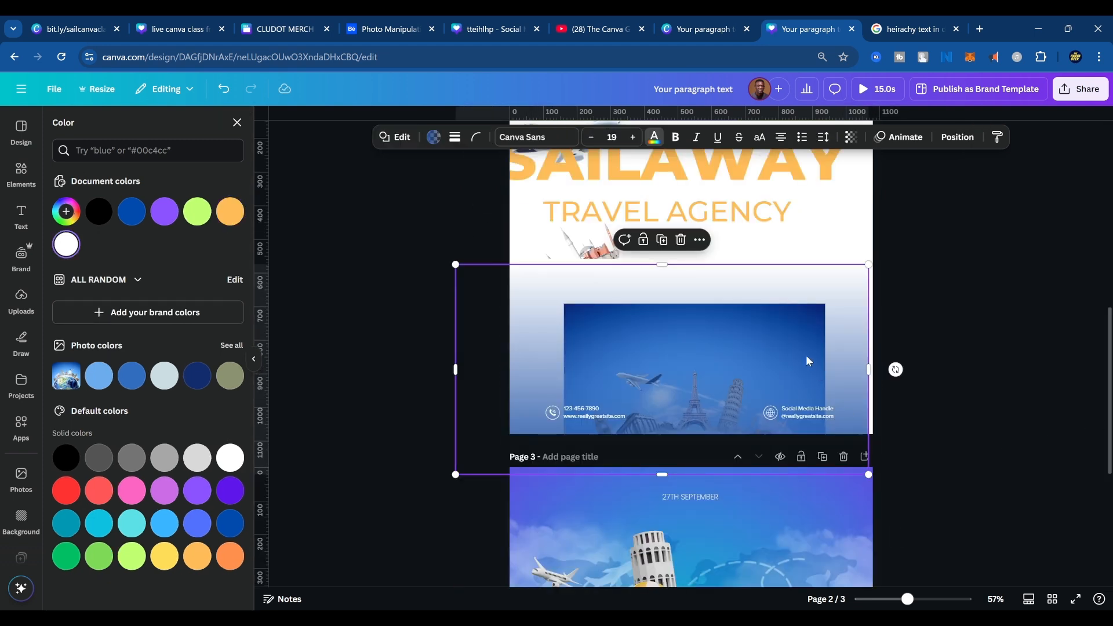
left_click(907, 301)
double_click(787, 323)
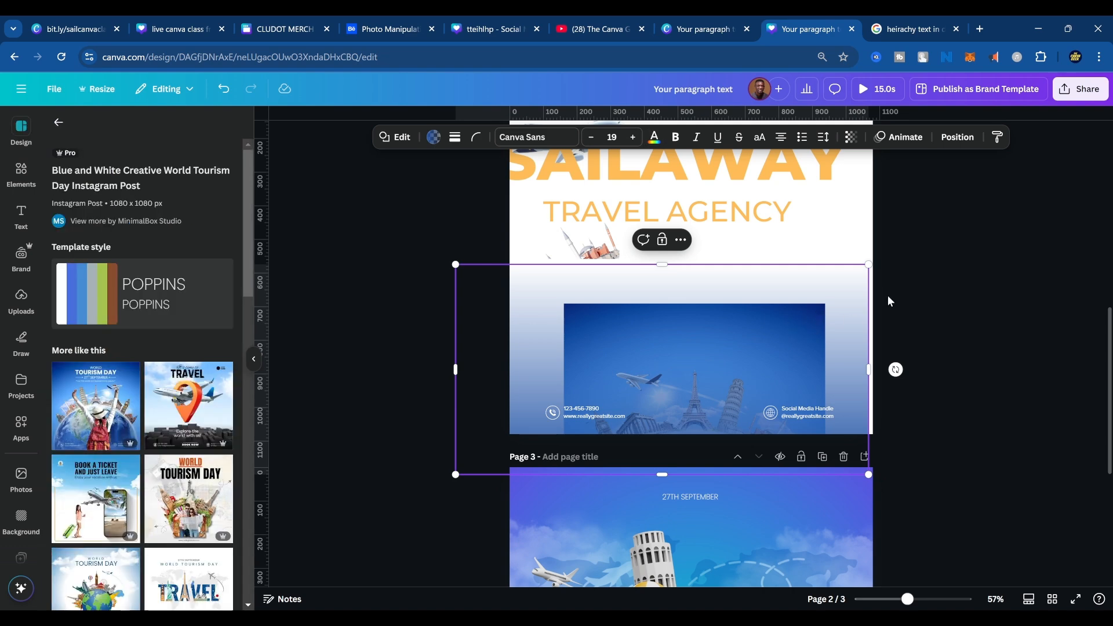
left_click(889, 295)
left_click(809, 305)
key("Delete")
left_click_drag(800, 320, 771, 334)
scroll(804, 366, "up", 2)
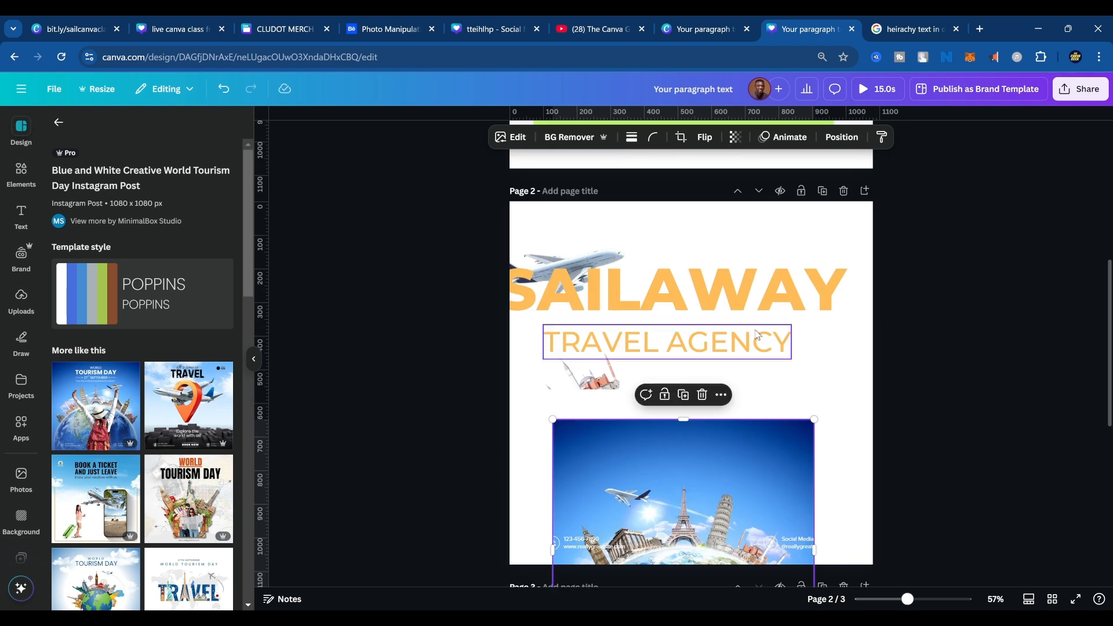
Try centring the enlarged SAILAWAY and TRAVEL AGENCY texts horizontally on page 2.
left_click(767, 341)
left_click(774, 306, "shift")
left_click_drag(780, 296, 812, 297)
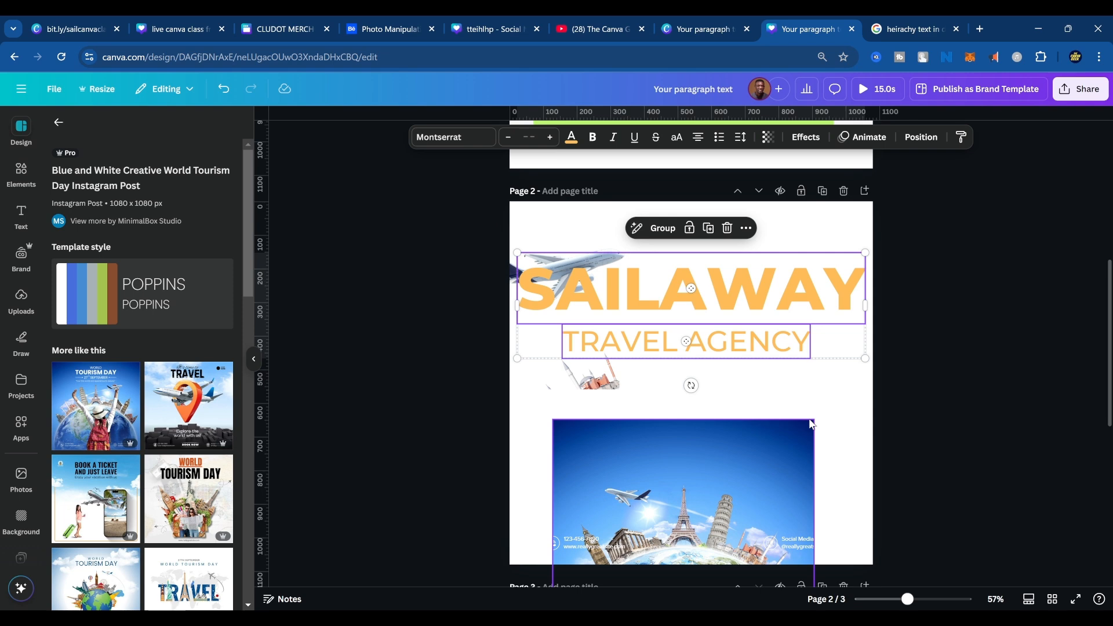
Examine how the text and image hierarchy on the rearranged page 2 compares with the World Tourism Day page.
scroll(777, 542, "down", 6)
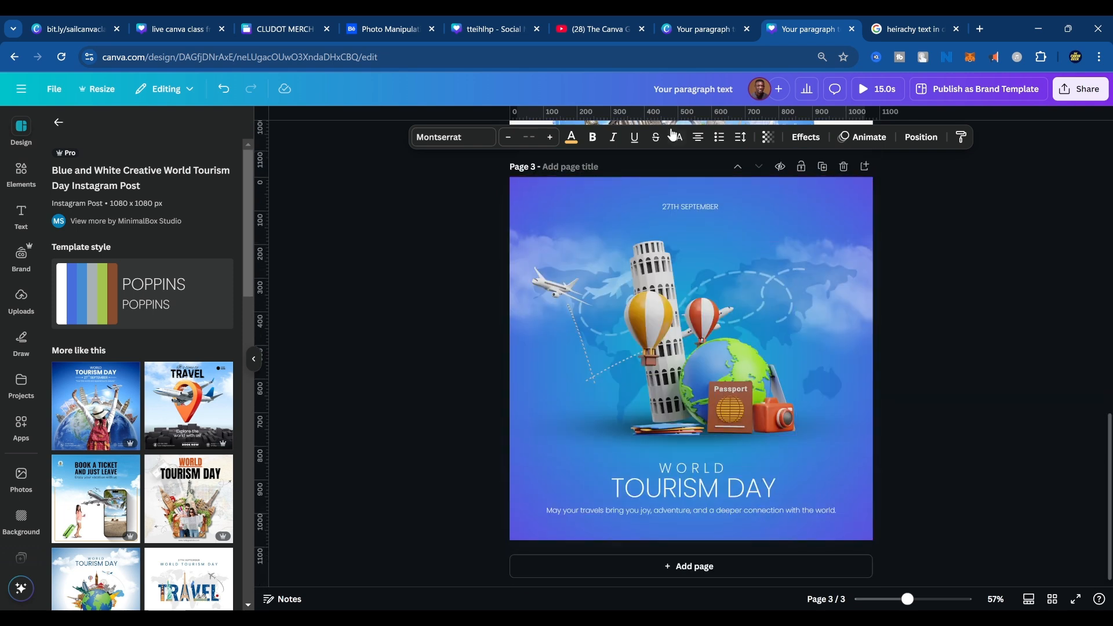
scroll(734, 335, "up", 4)
scroll(733, 335, "up", 3)
scroll(718, 466, "down", 5)
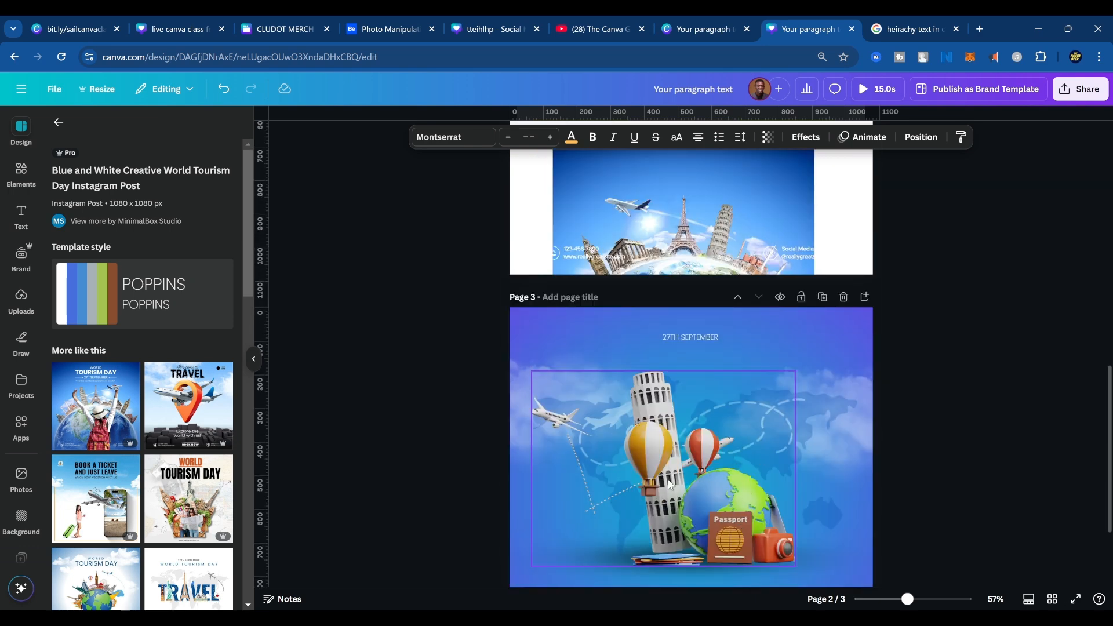
scroll(690, 494, "down", 3)
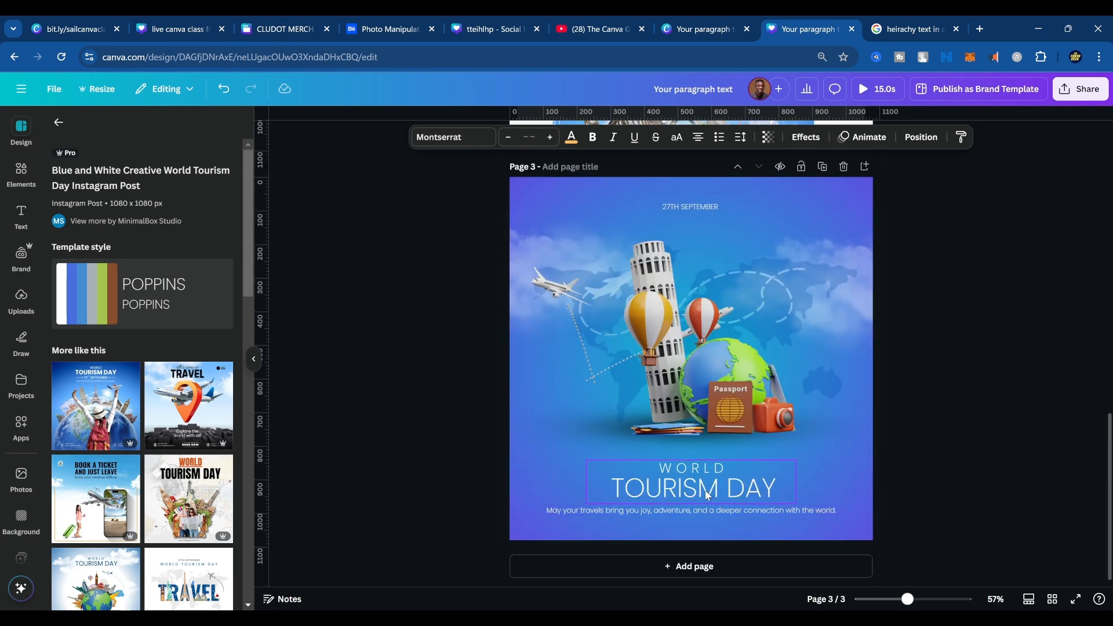
scroll(726, 492, "up", 5)
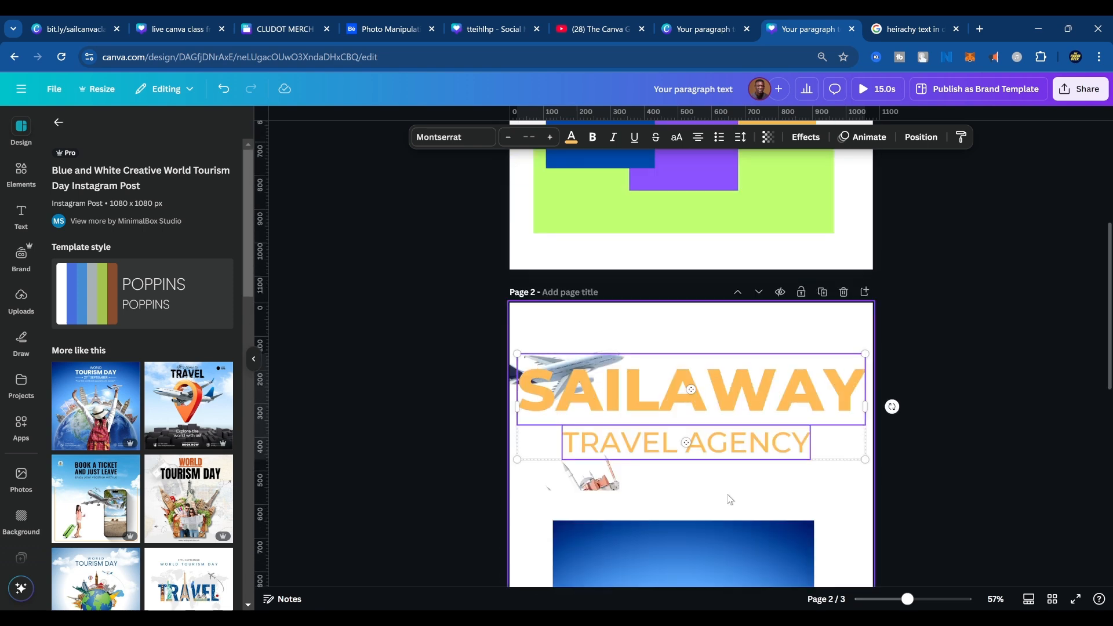
scroll(729, 494, "down", 3)
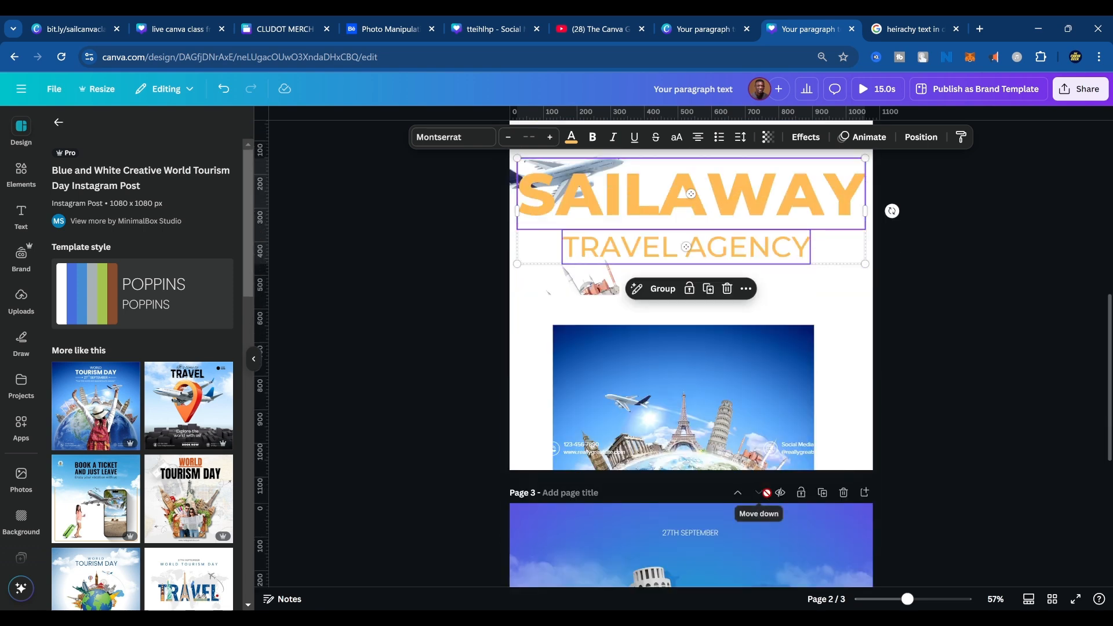
scroll(766, 496, "down", 5)
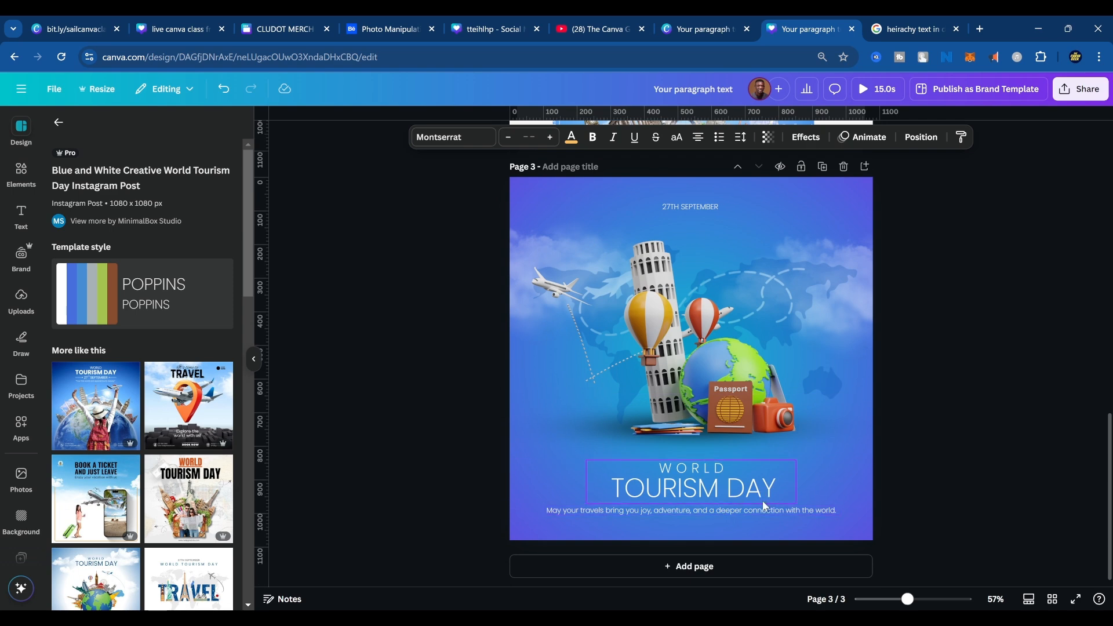
scroll(748, 485, "up", 9)
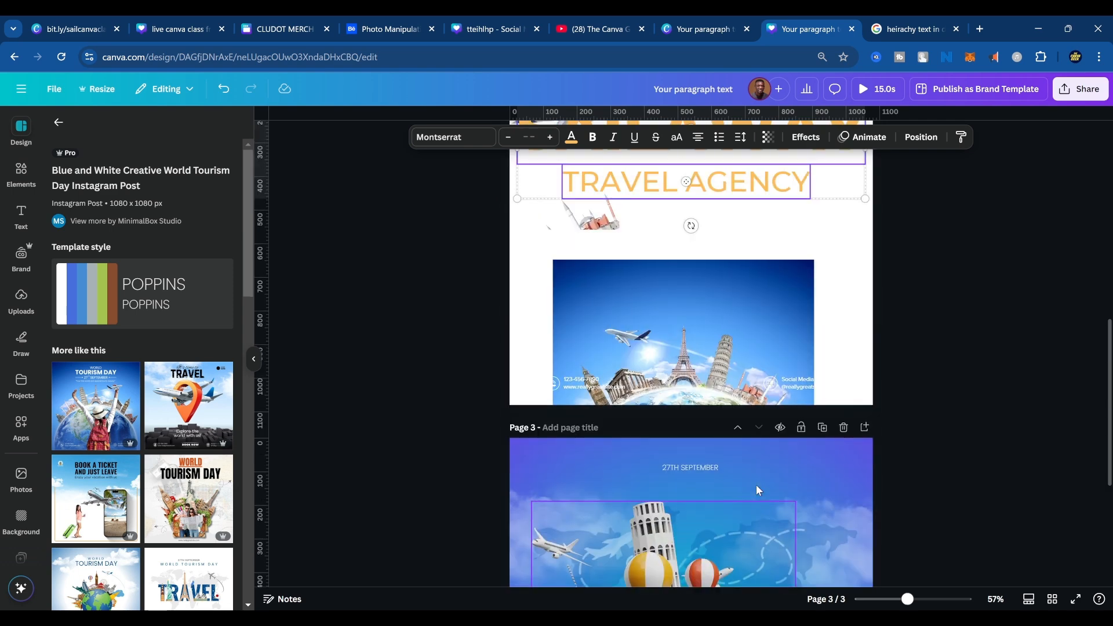
scroll(745, 459, "down", 4)
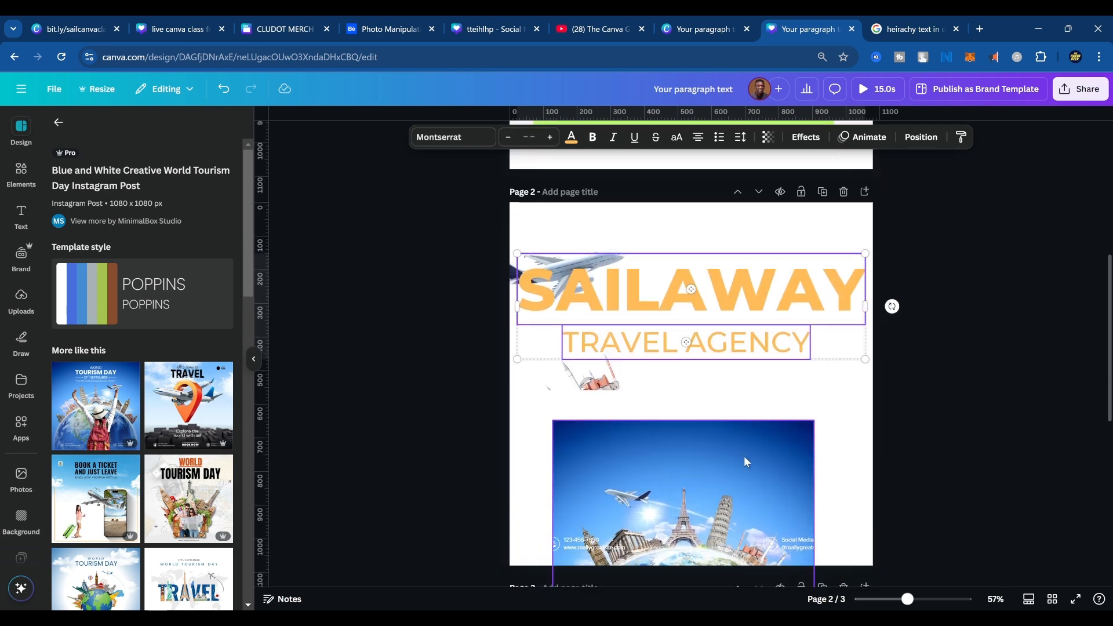
scroll(746, 464, "up", 3)
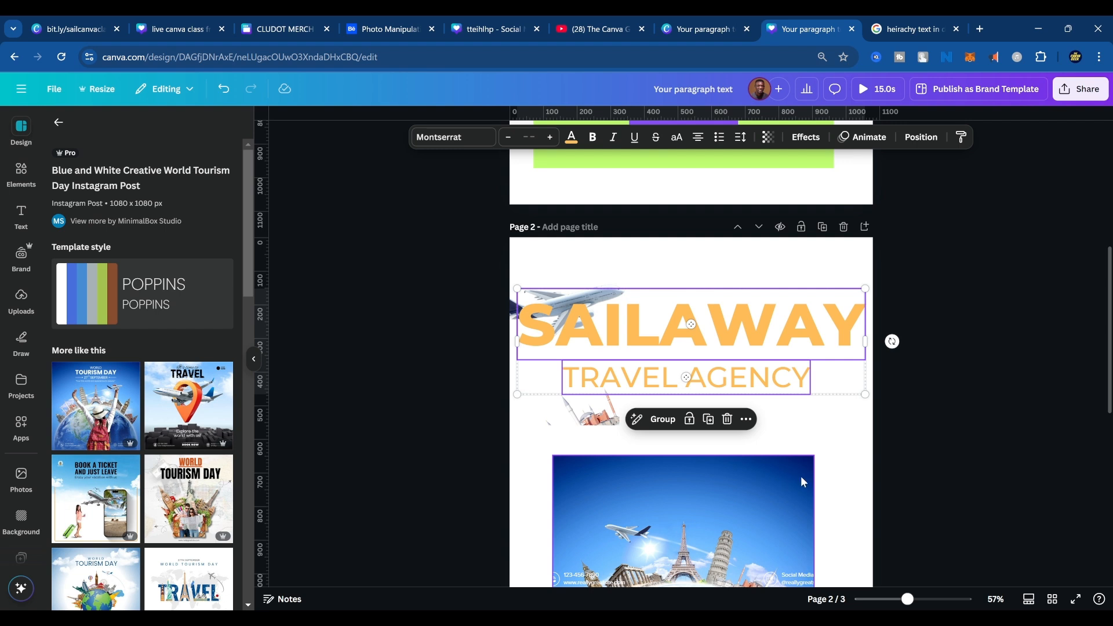
Undo all the changes made to the photo, overlay and headline texts on page 2.
key("ctrl+z")
key("ctrl+z")
key("ctrl+z")
key("ctrl+z")
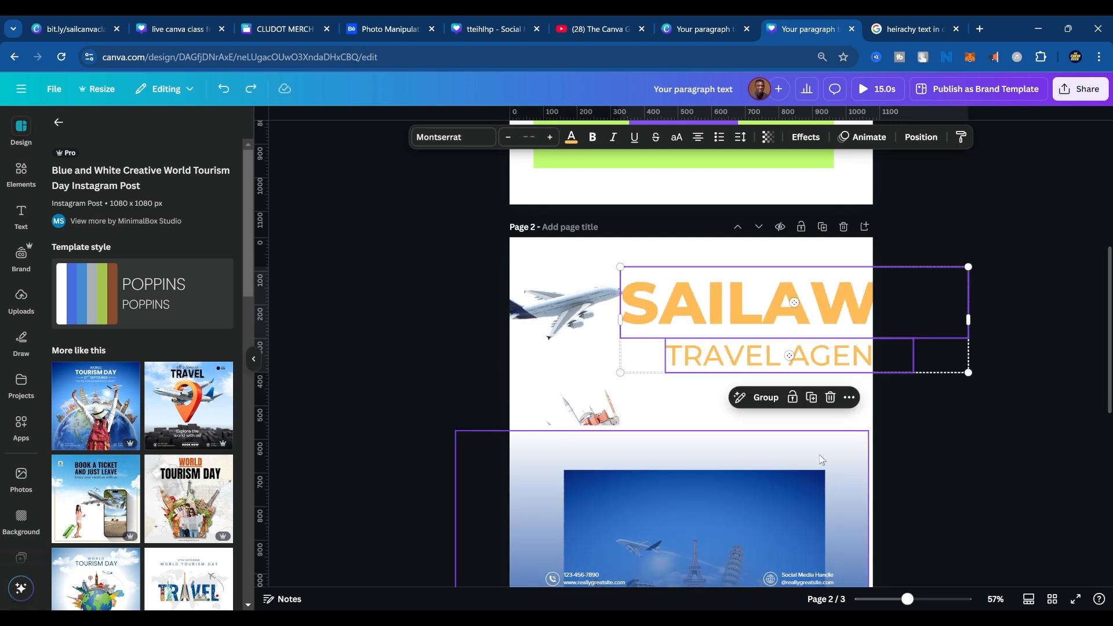
key("ctrl+z")
key("ctrl+z")
key("ctrl+z")
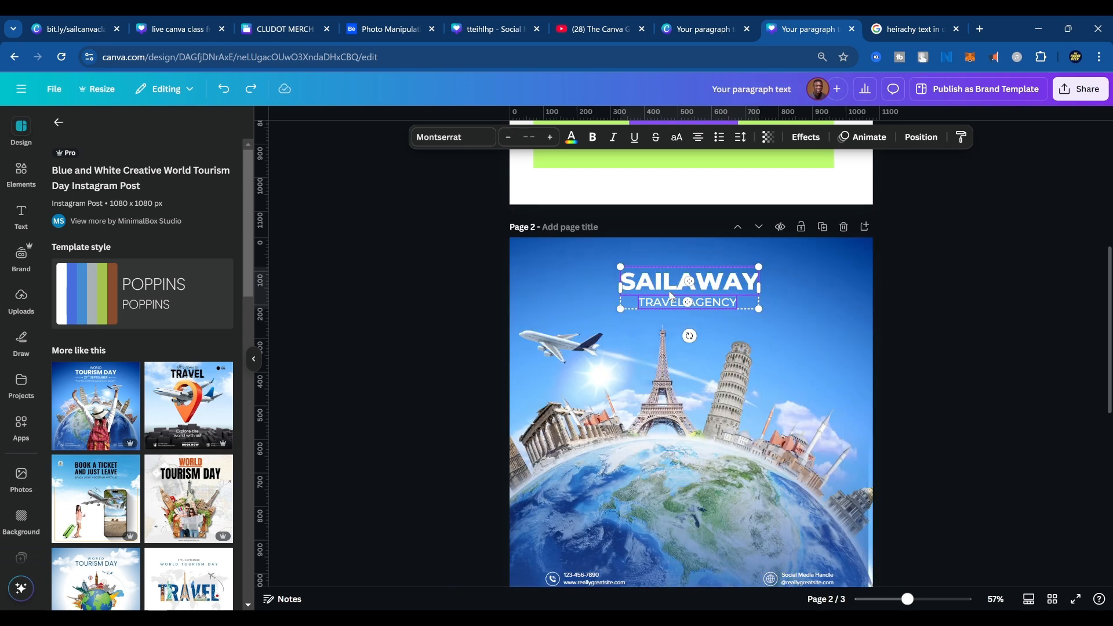
left_click(578, 346)
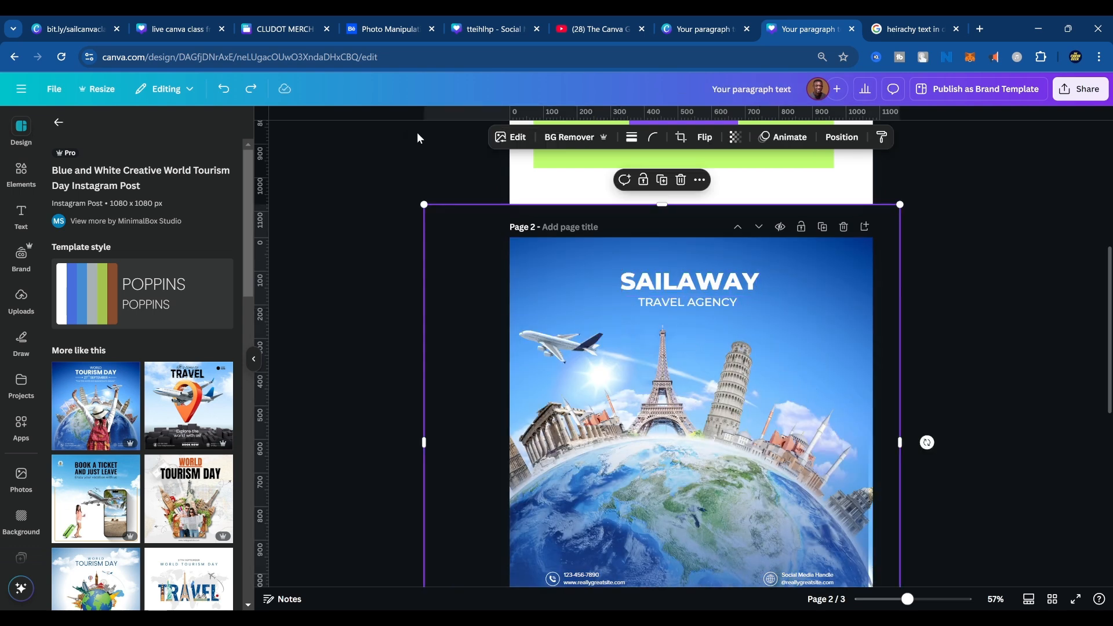
Open a new blank design through canva.new in the browser tab holding the typography hierarchy image results.
left_click(699, 27)
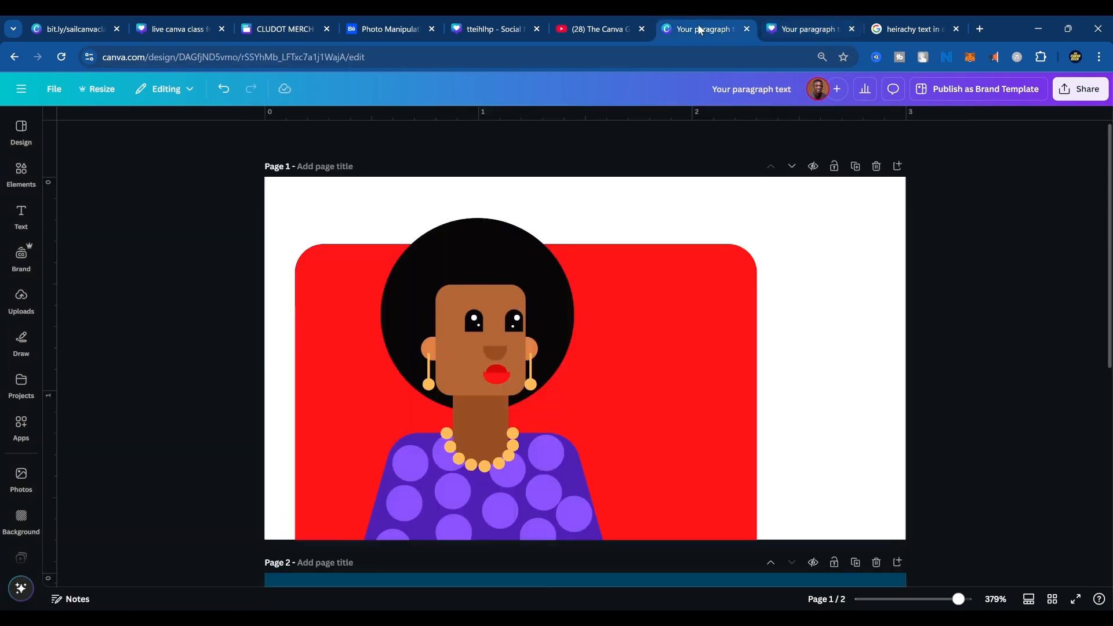
left_click(805, 23)
left_click(911, 28)
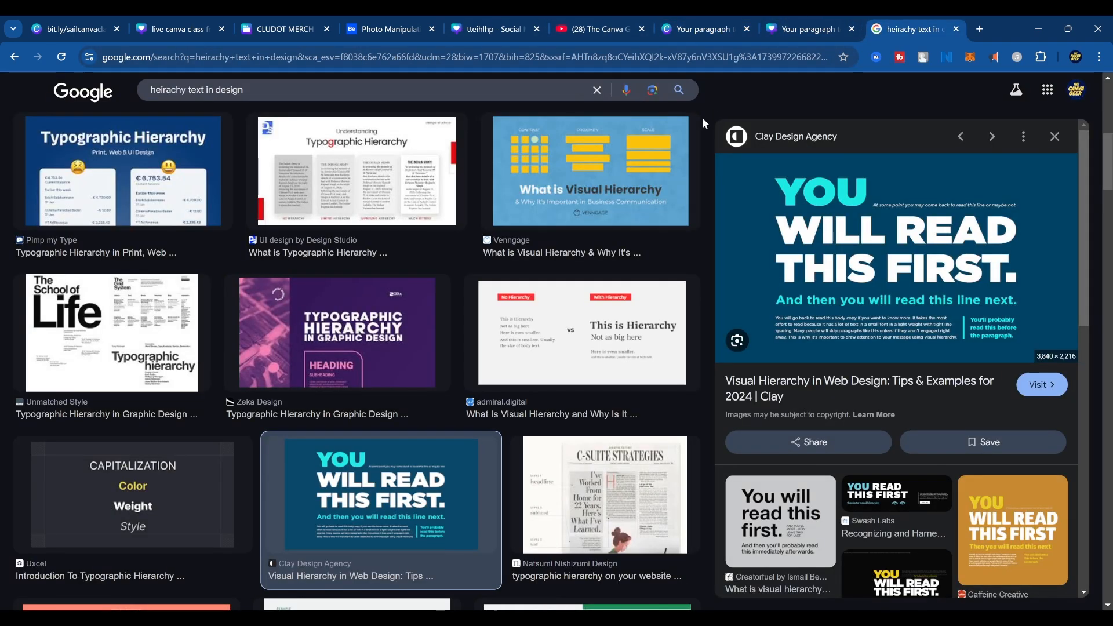
left_click(551, 58)
type("canva.new")
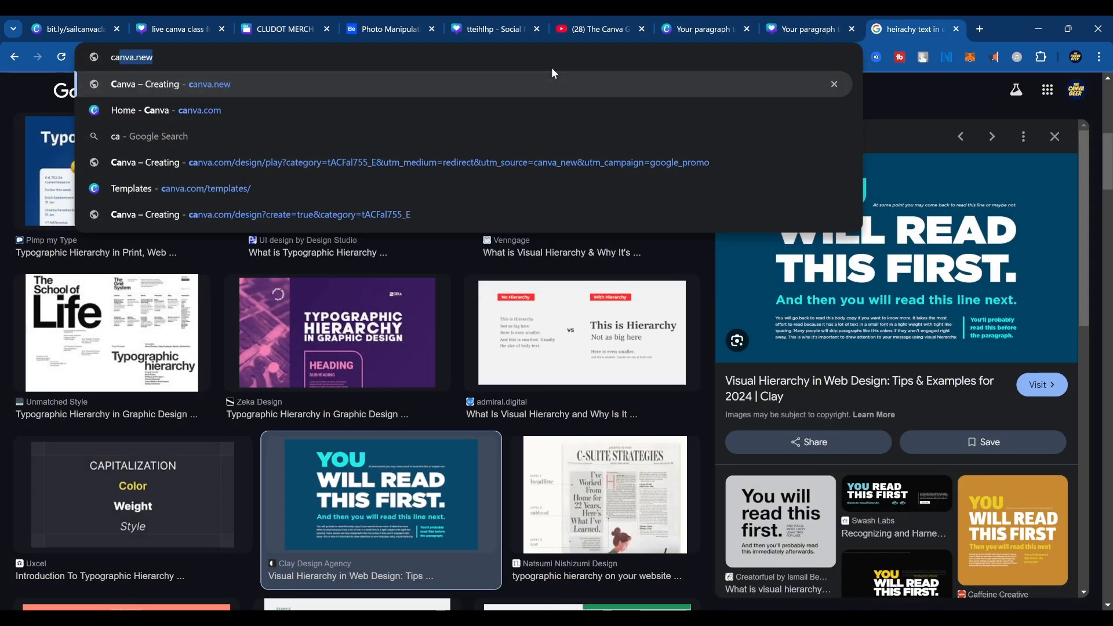
key("Return")
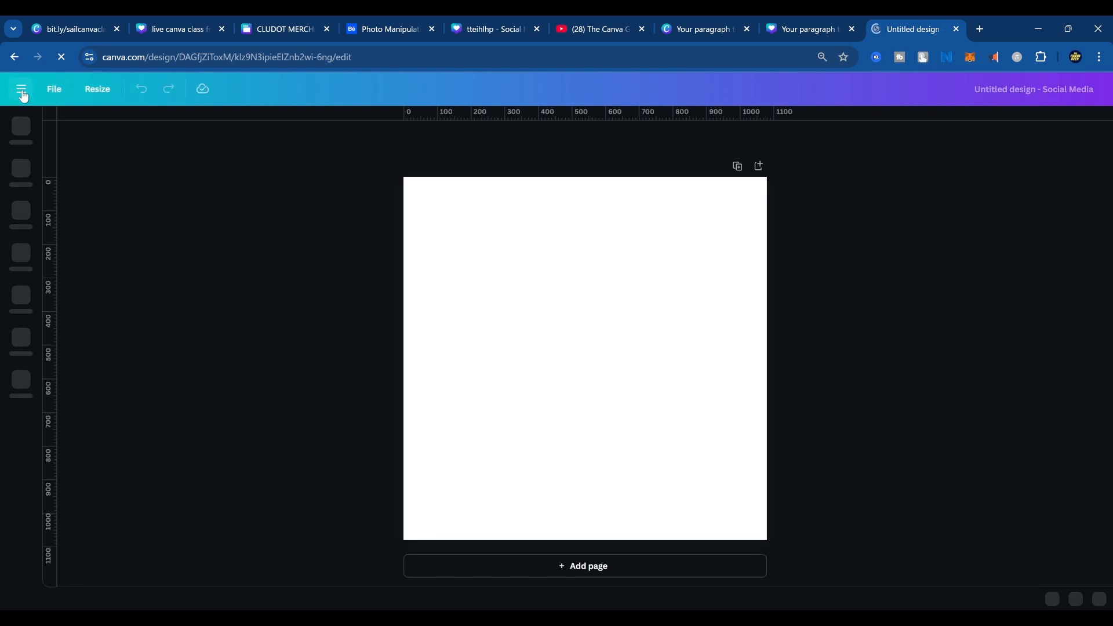
Leave the blank design for the Canva home page and look through the recent designs.
left_click(23, 91)
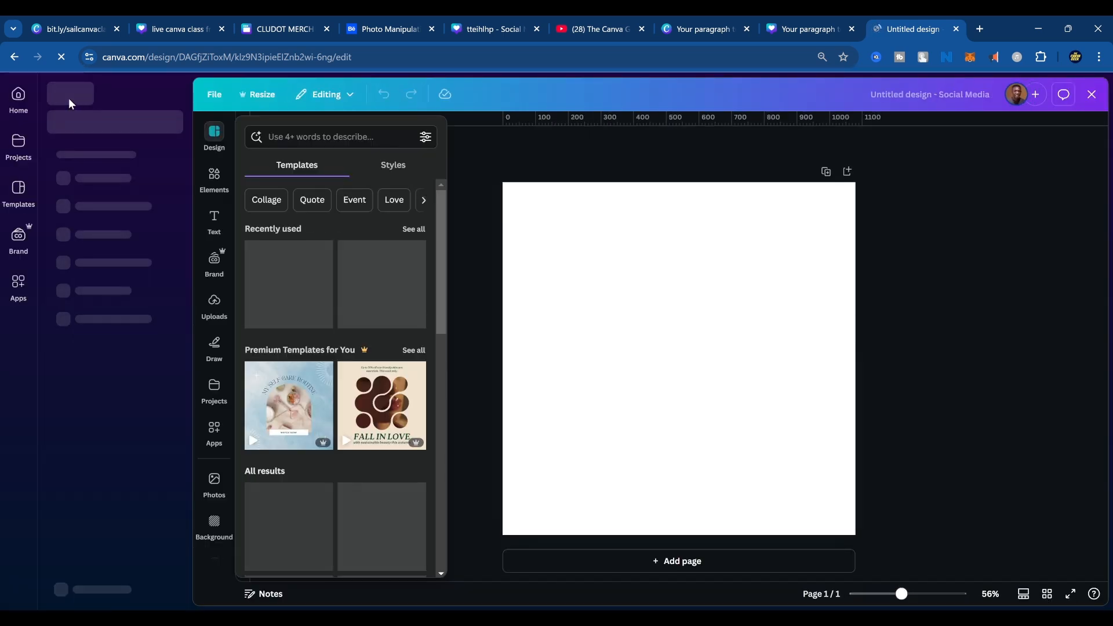
left_click(22, 98)
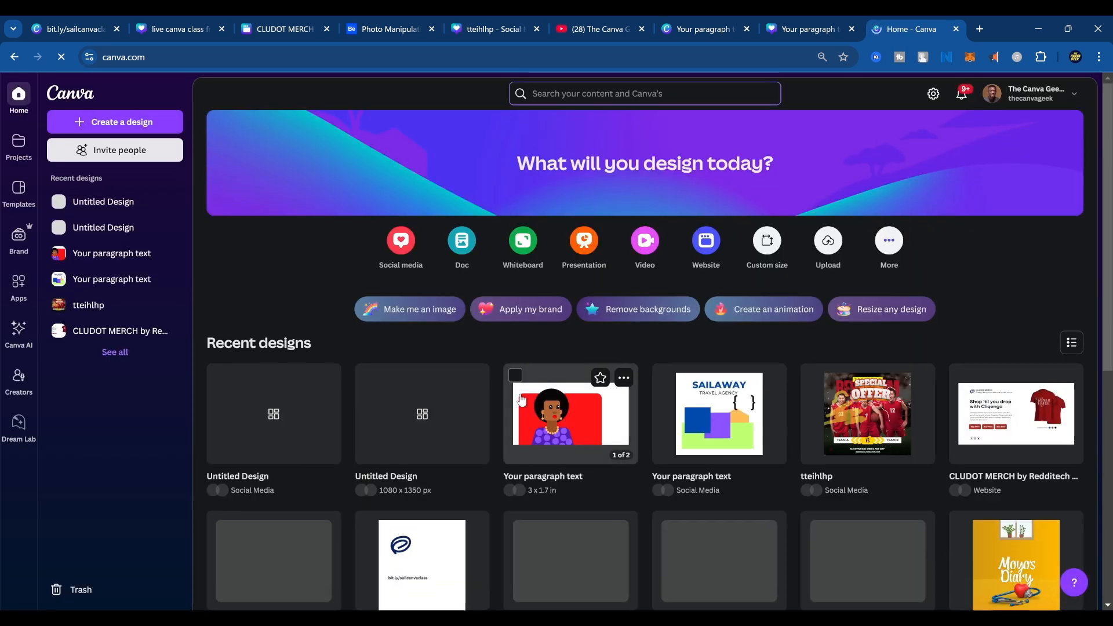
scroll(739, 377, "down", 3)
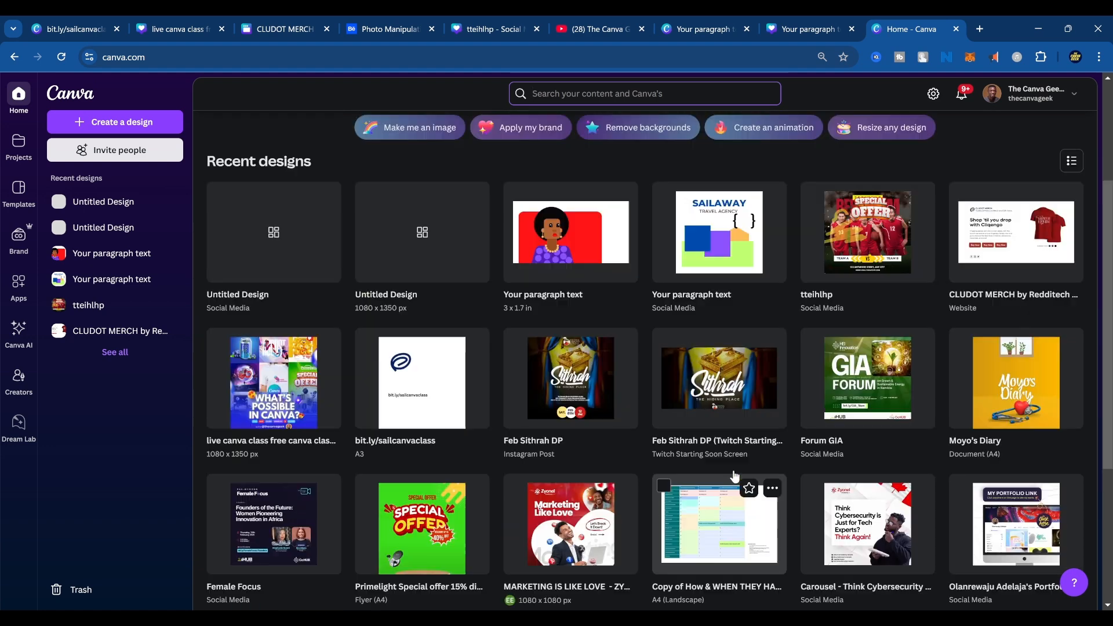
scroll(760, 484, "up", 2)
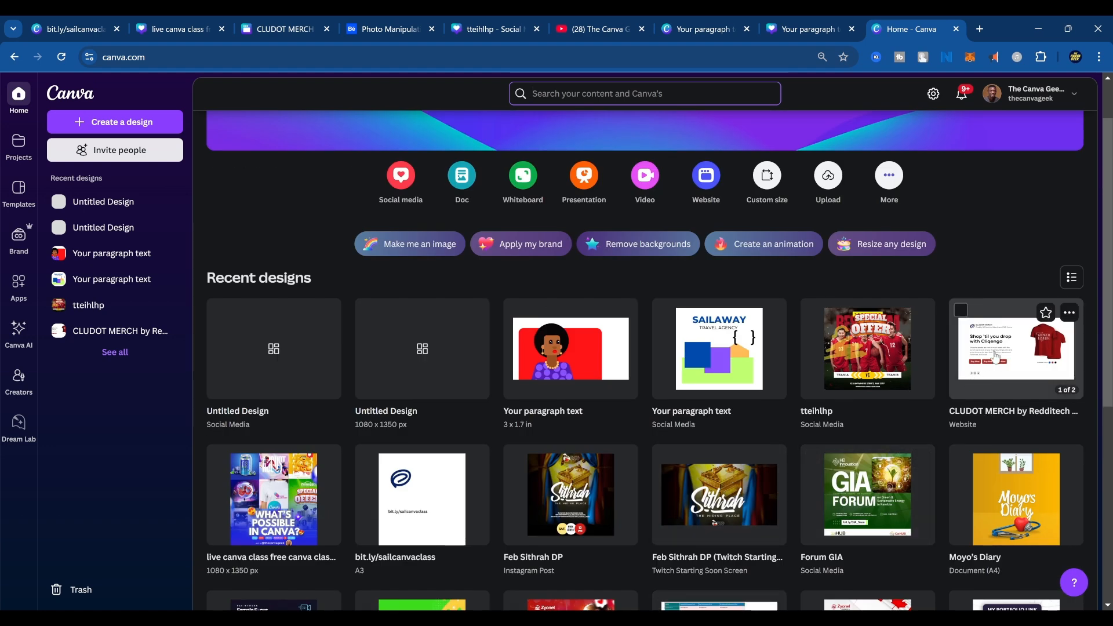
View the CLUDOT MERCH website design with nothing selected and expand the main navigation beside it.
left_click(284, 29)
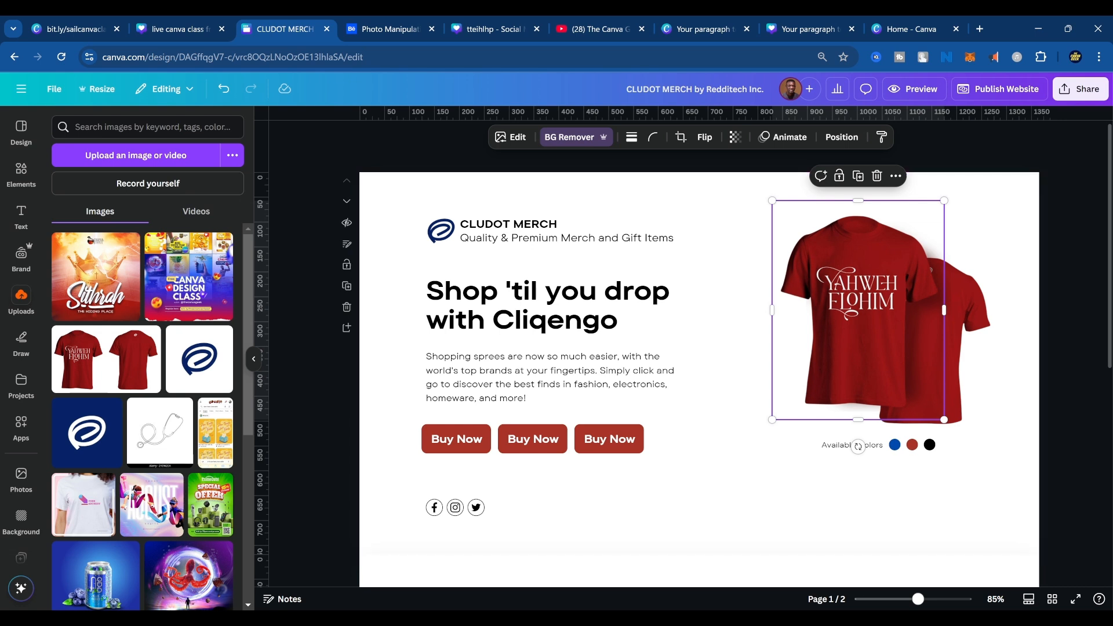
left_click(1038, 507)
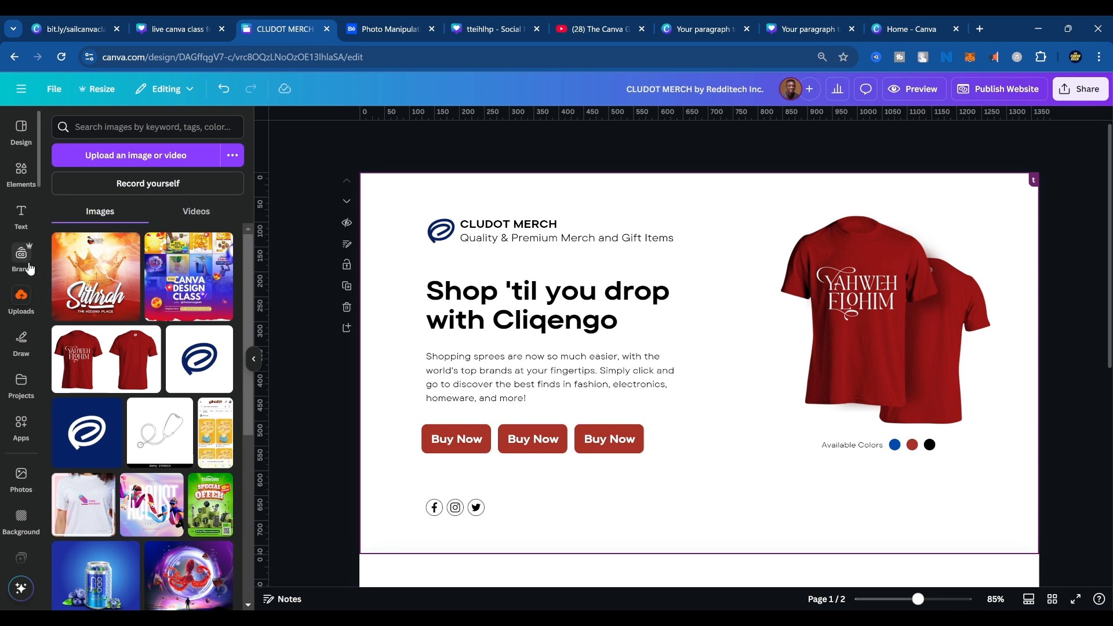
left_click(20, 88)
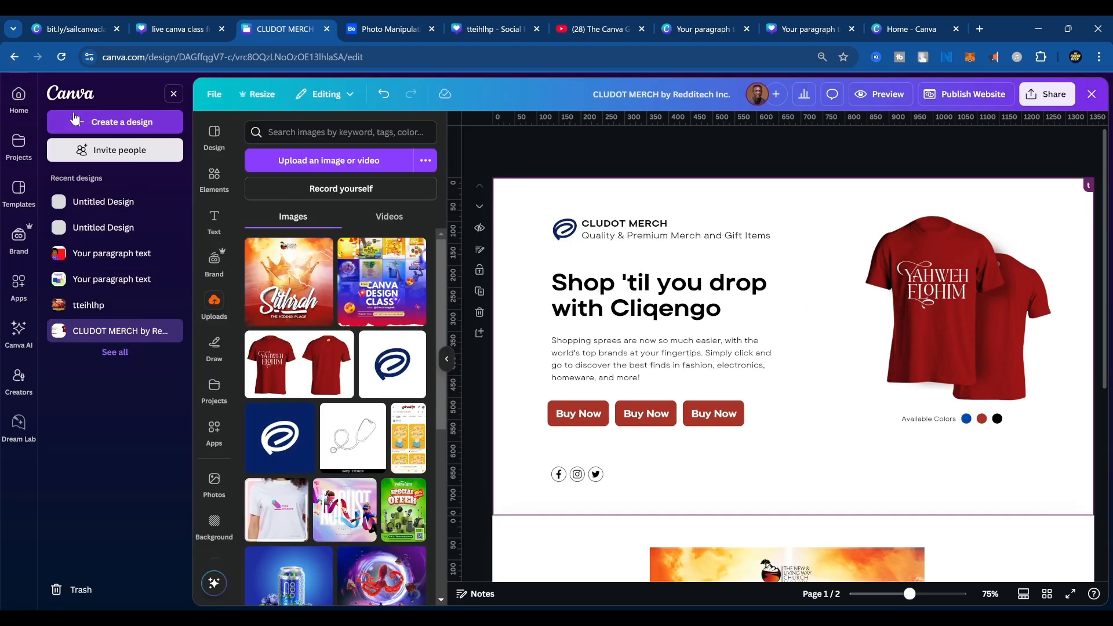
Return to the Canva home page and open the "Carousel - Think Cybersecurity" design from the recent designs.
left_click(907, 29)
scroll(633, 541, "down", 5)
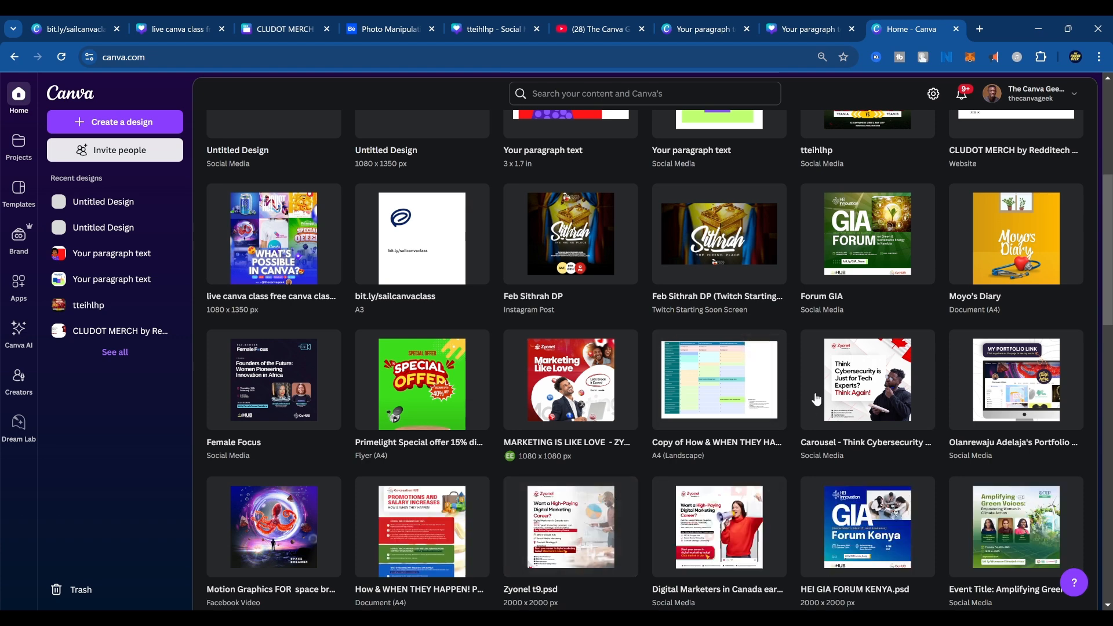
left_click(861, 388)
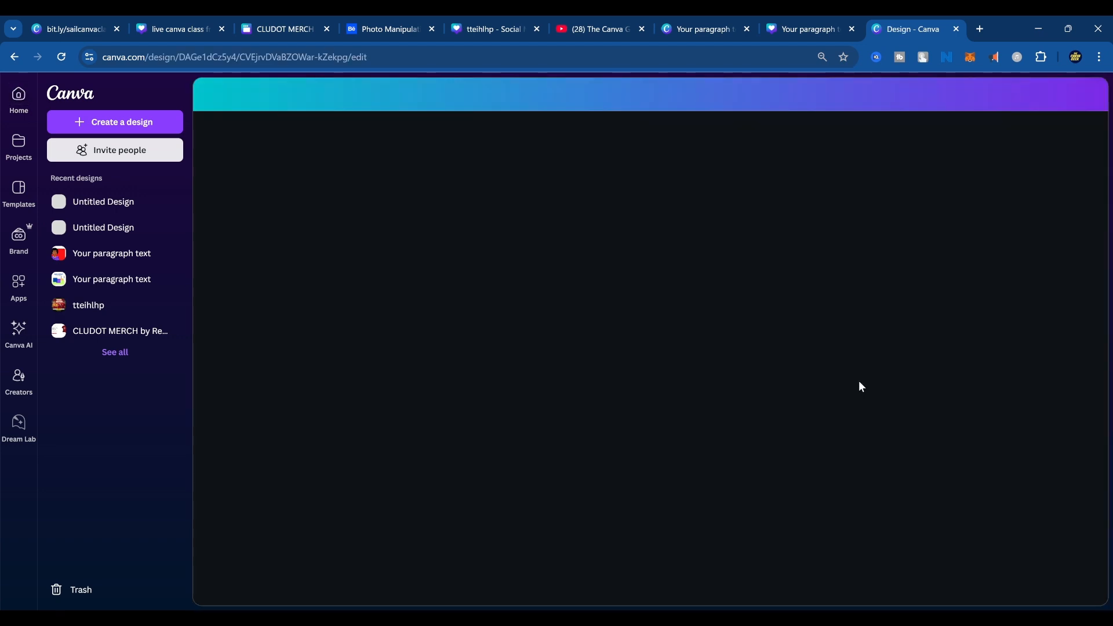
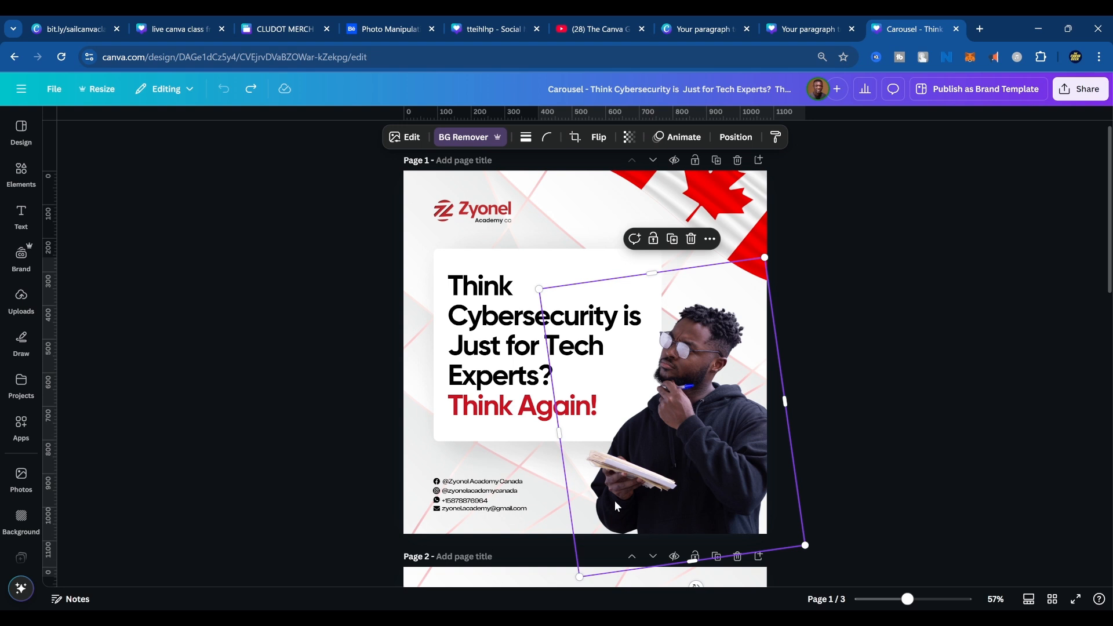
Examine the carousel's layout from page 1 through the MYTH page to the FACT page, including the woman's photo on page 3.
scroll(614, 500, "down", 5)
scroll(615, 432, "down", 2)
scroll(670, 419, "up", 2)
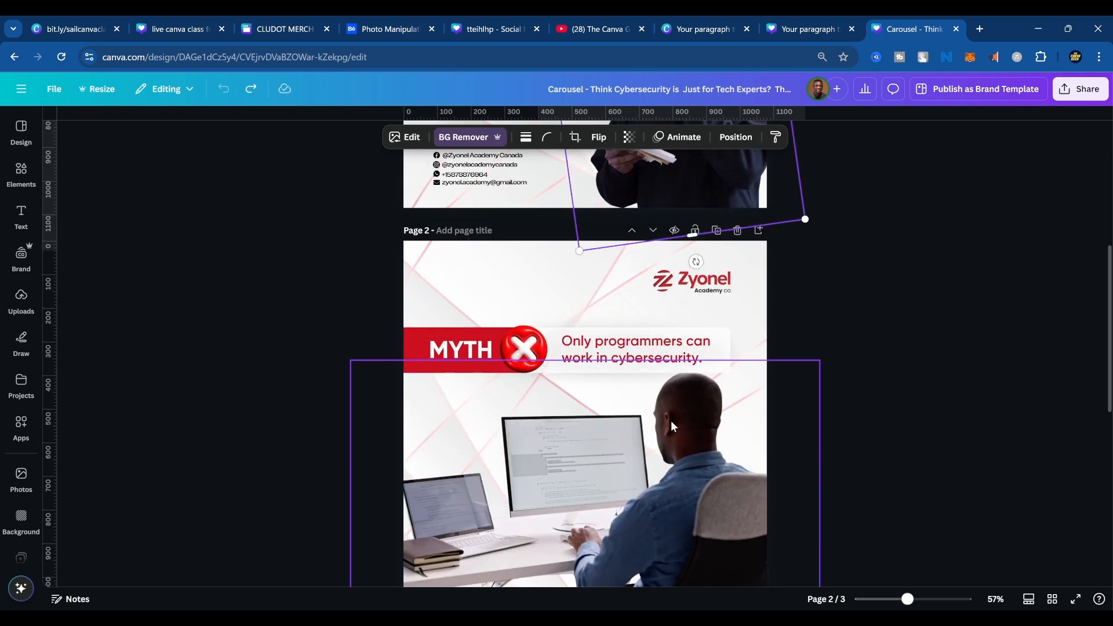
left_click(794, 412)
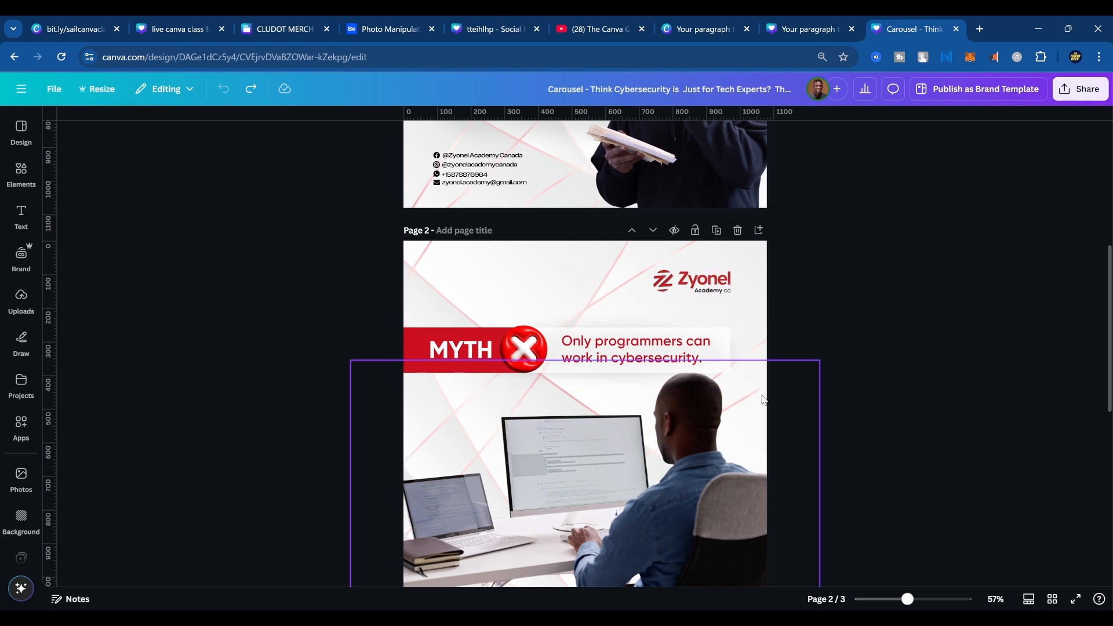
scroll(746, 414, "down", 3)
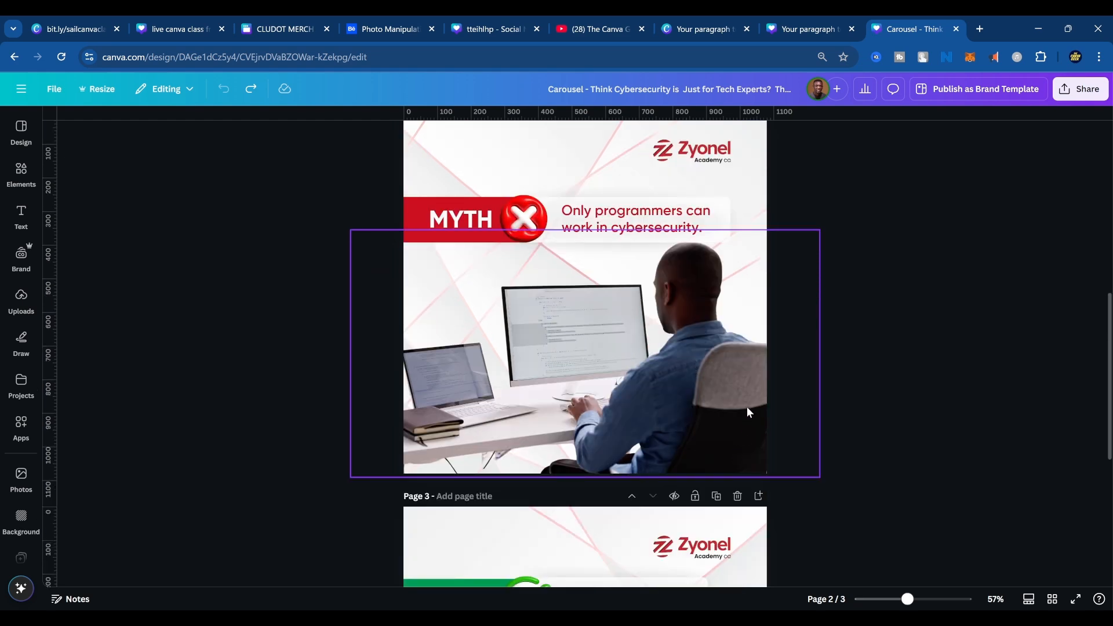
scroll(779, 426, "down", 7)
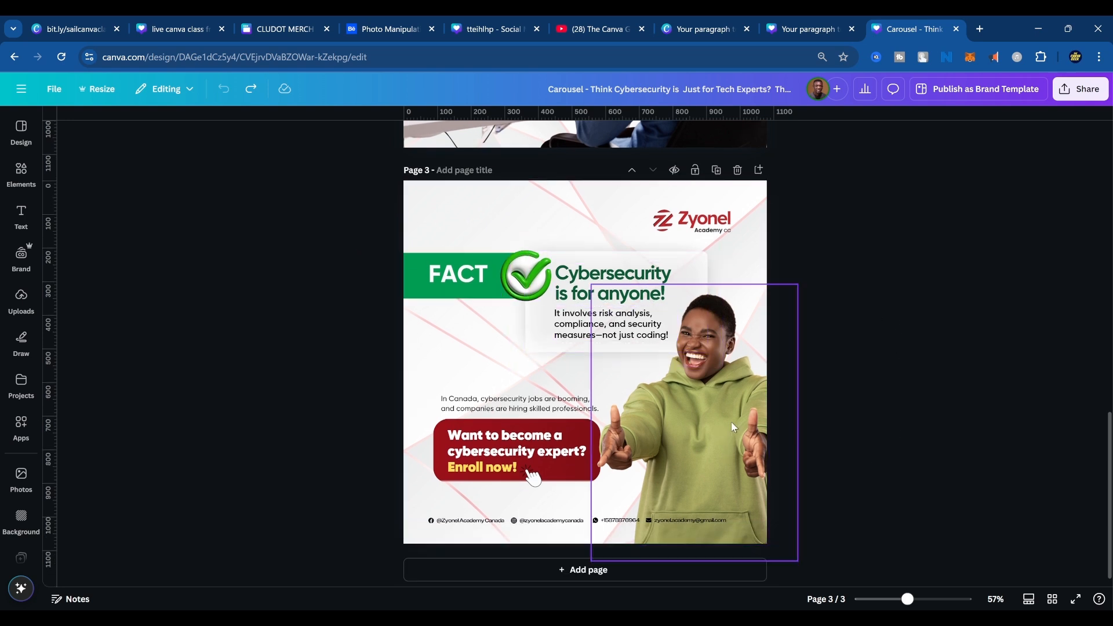
left_click(715, 384)
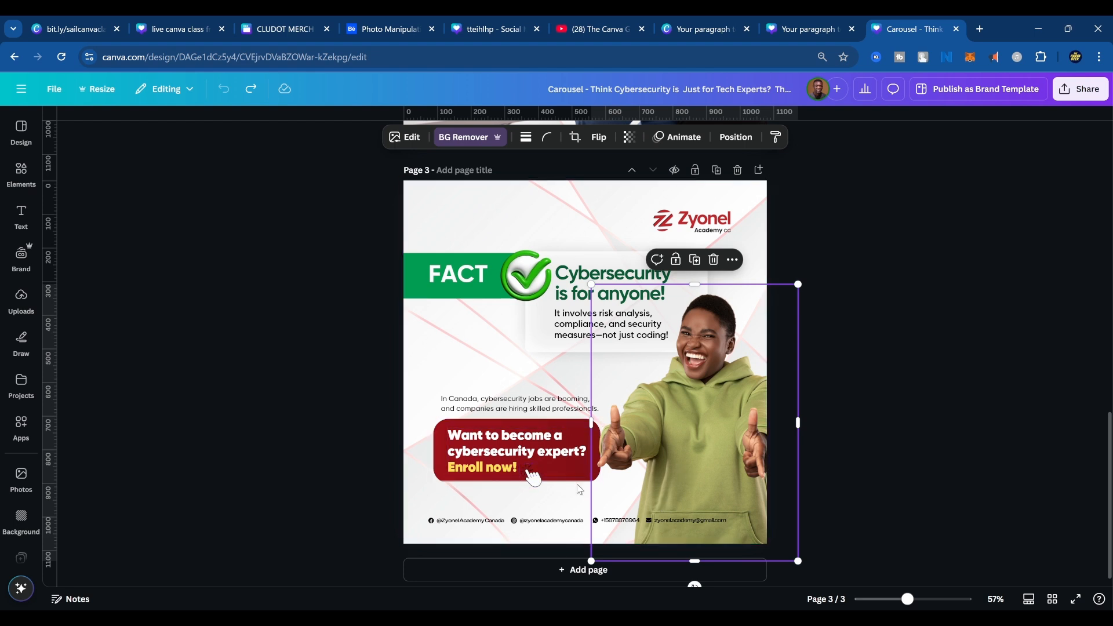
left_click(825, 418)
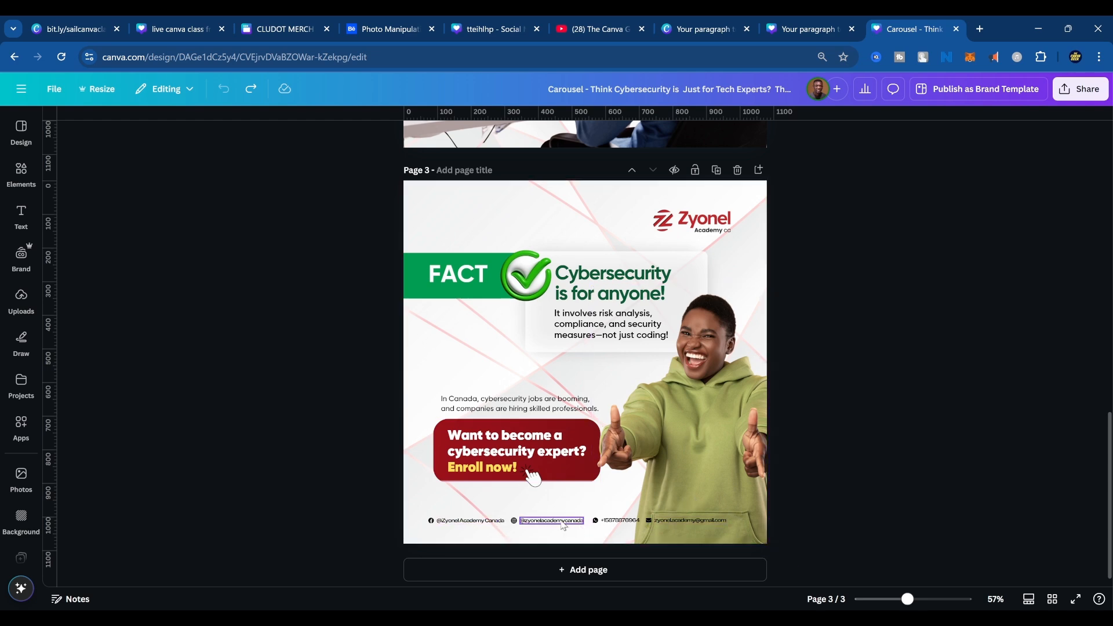
Compare the headline on page 1 with the MYTH page and the "Enroll now!" call to action on page 3.
scroll(559, 454, "up", 8)
scroll(566, 459, "up", 5)
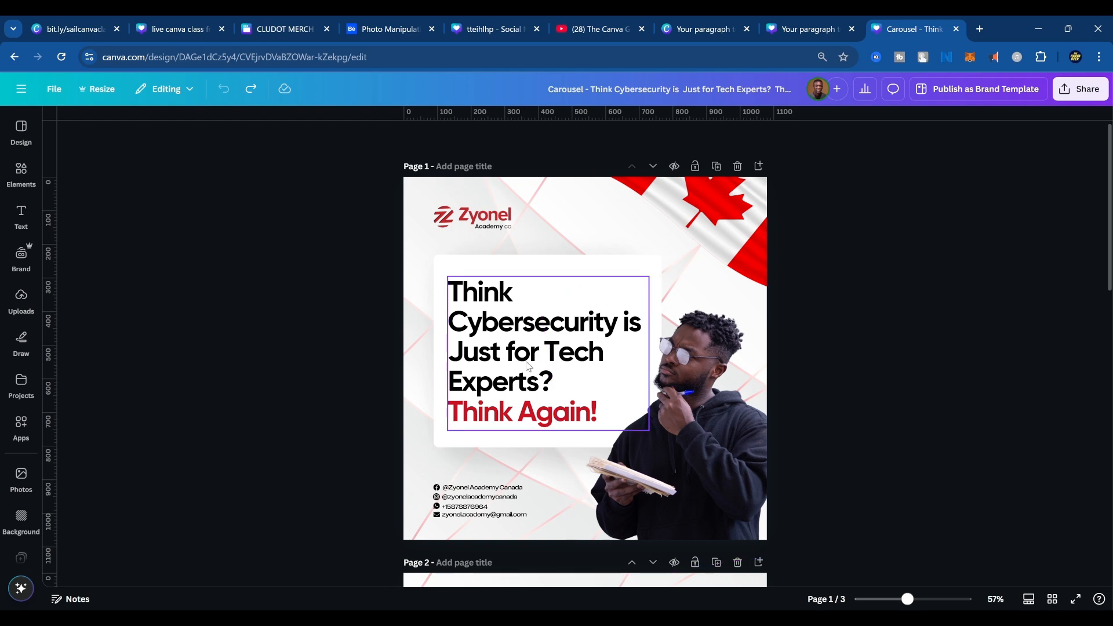
scroll(567, 411, "down", 10)
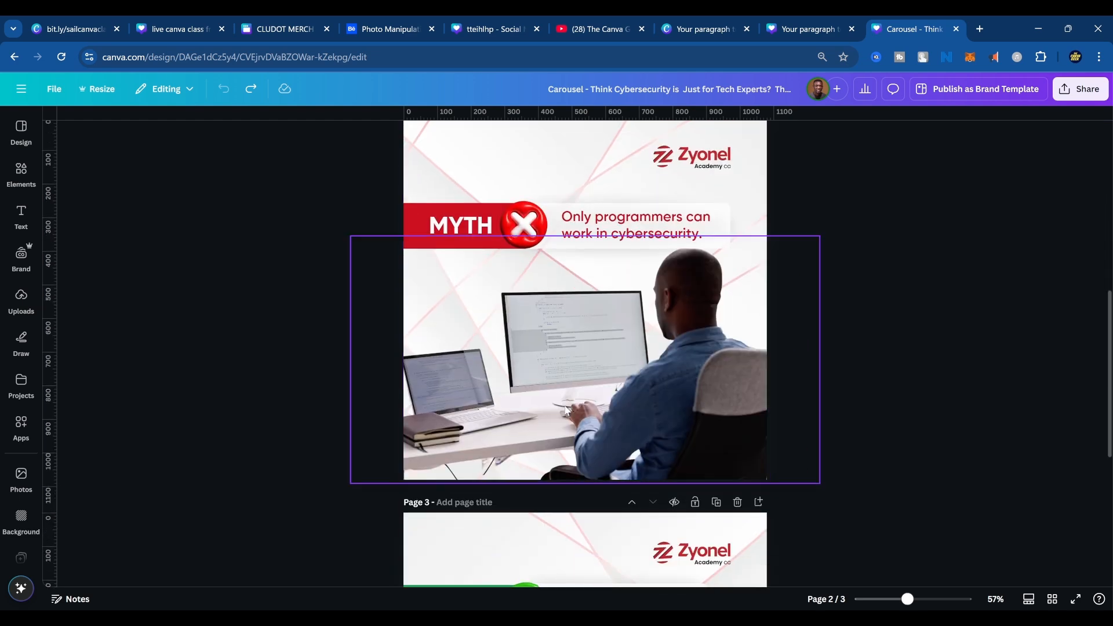
scroll(567, 411, "down", 5)
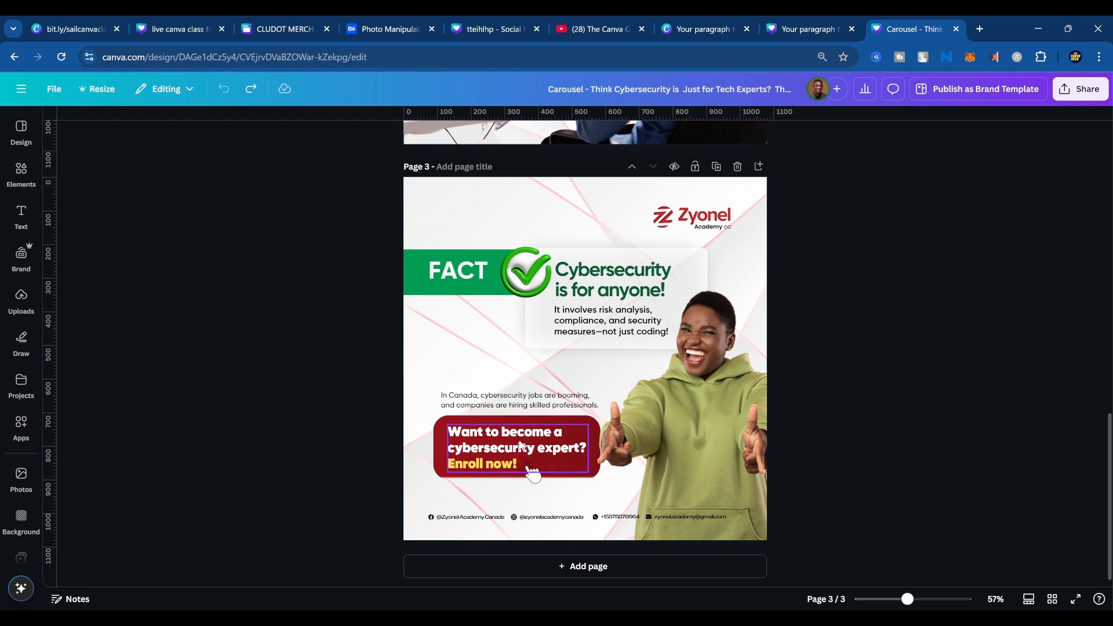
Try enlarging the thinking man's photo on page 1, undo the change and clear the selection.
scroll(504, 464, "up", 15)
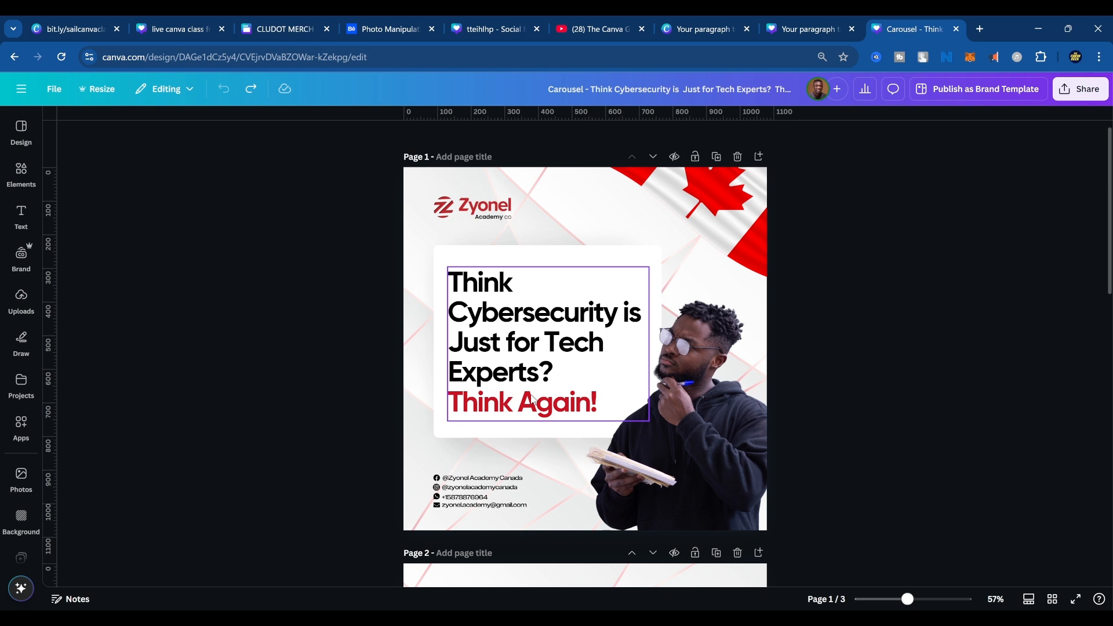
left_click(771, 420)
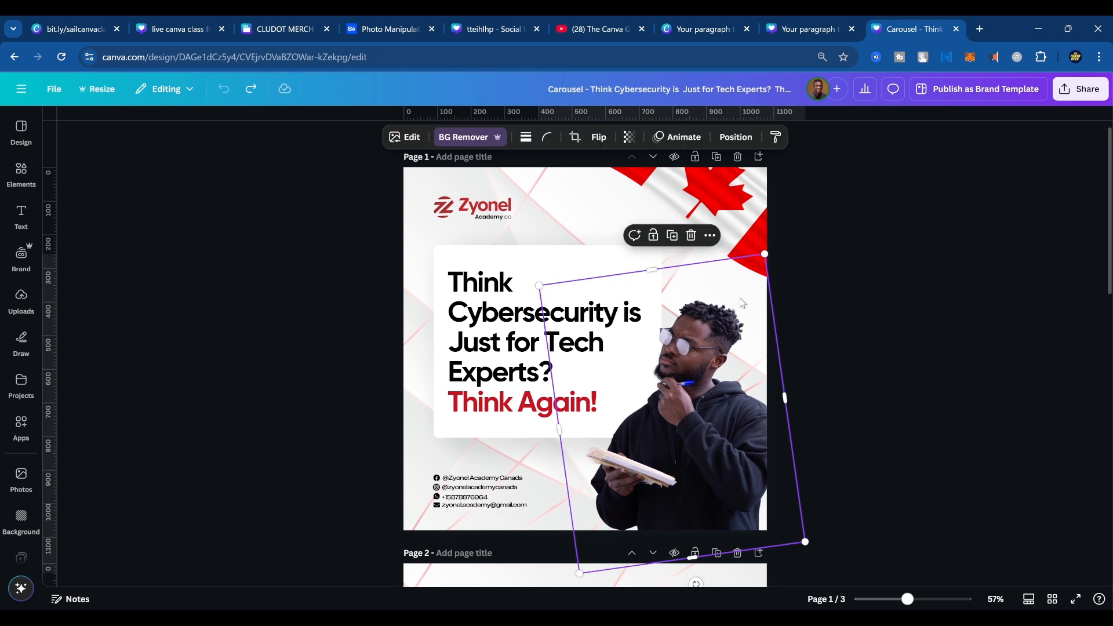
key("ctrl+y")
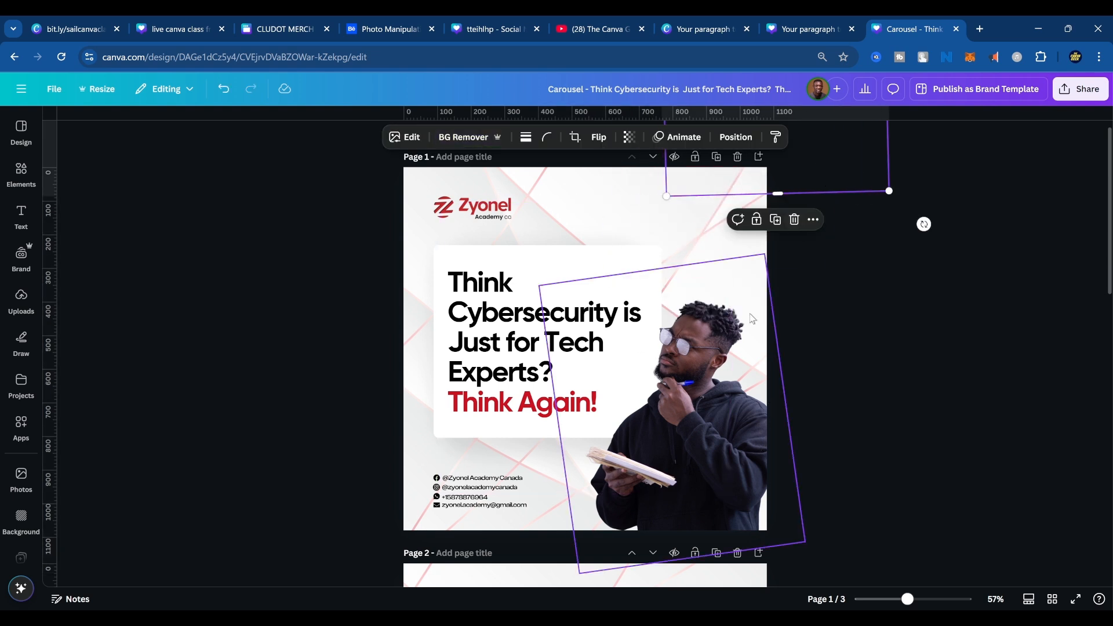
key("ctrl+z")
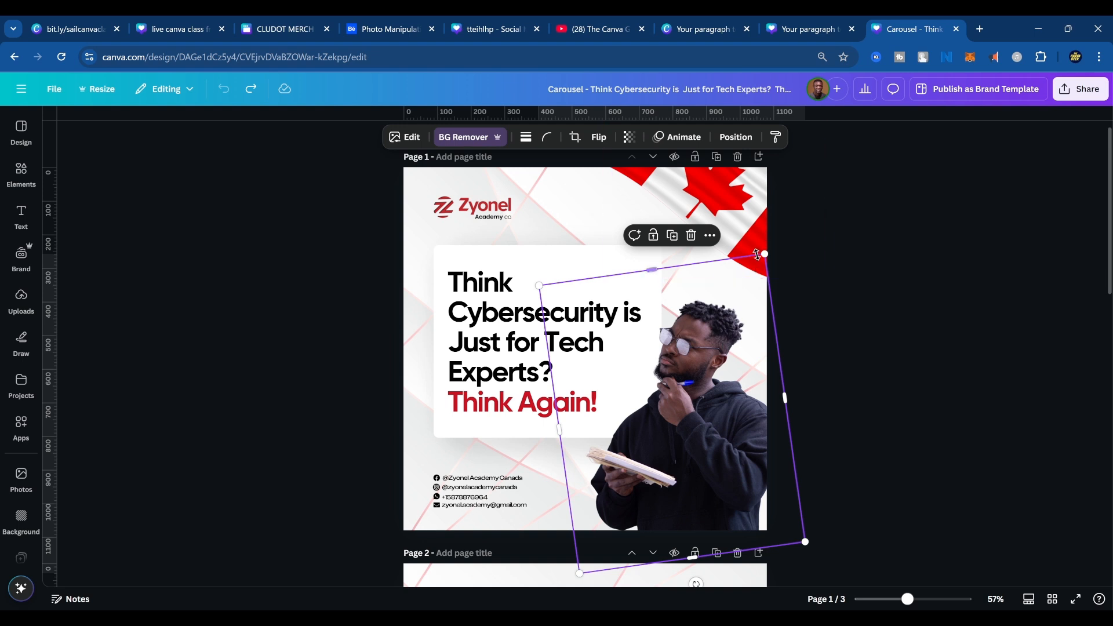
left_click_drag(765, 254, 842, 158)
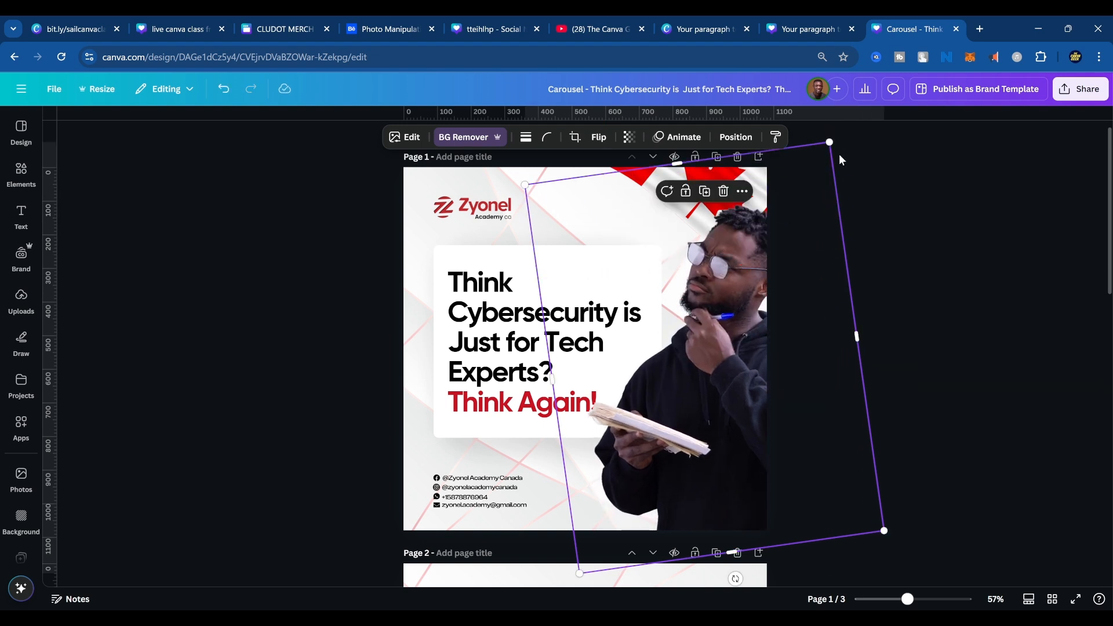
mouse_move(743, 292)
left_mouse_down()
mouse_move(726, 304)
mouse_move(740, 296)
left_mouse_up()
key("ctrl+z")
key("ctrl+z")
key("ctrl+z")
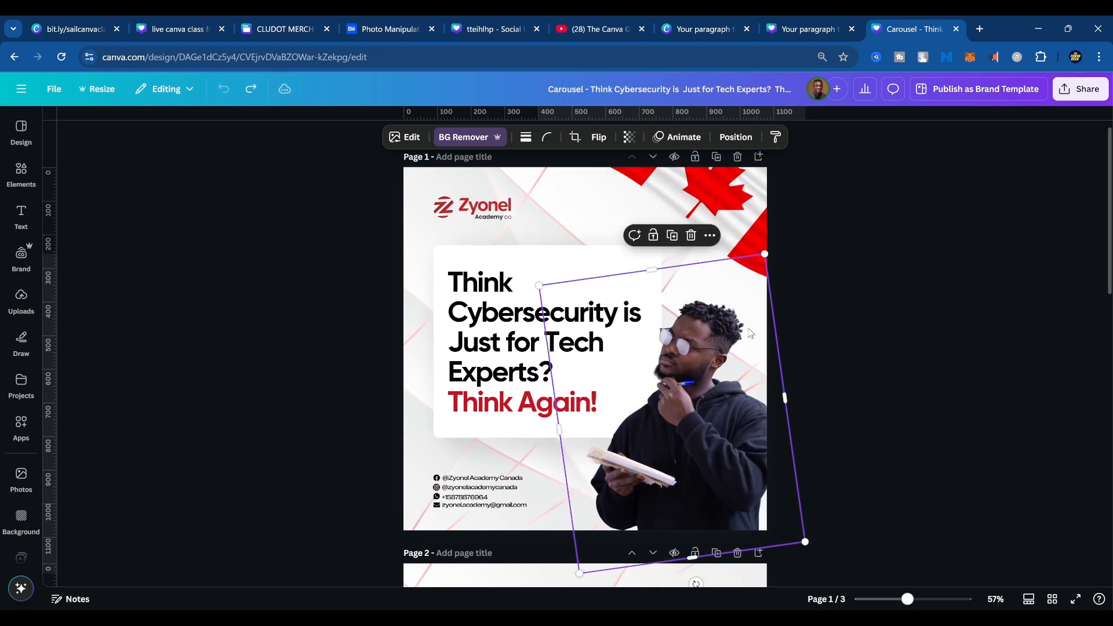
left_click(941, 307)
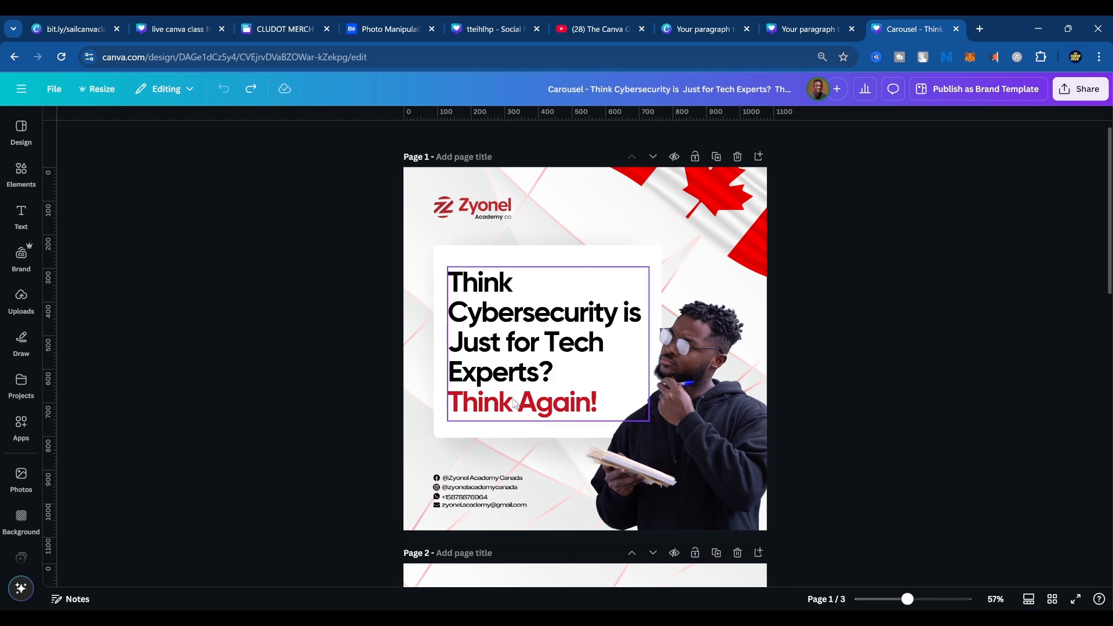
Review the carousel's last pages and switch to the text hierarchy design to view its "YOU WILL READ THIS FIRST" page.
scroll(513, 404, "down", 12)
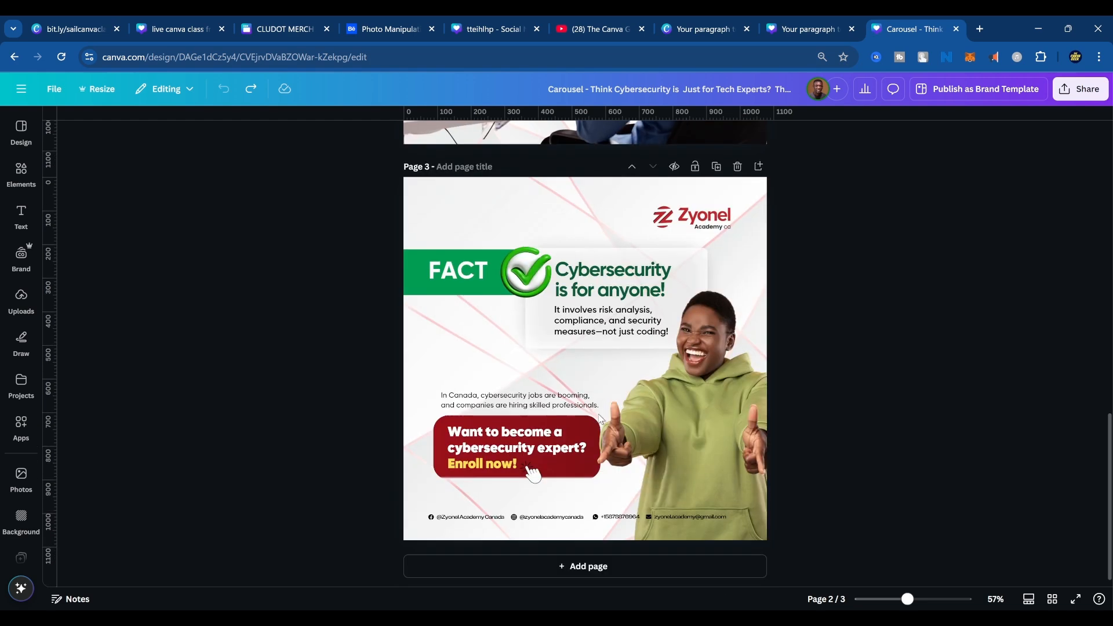
scroll(629, 422, "up", 3)
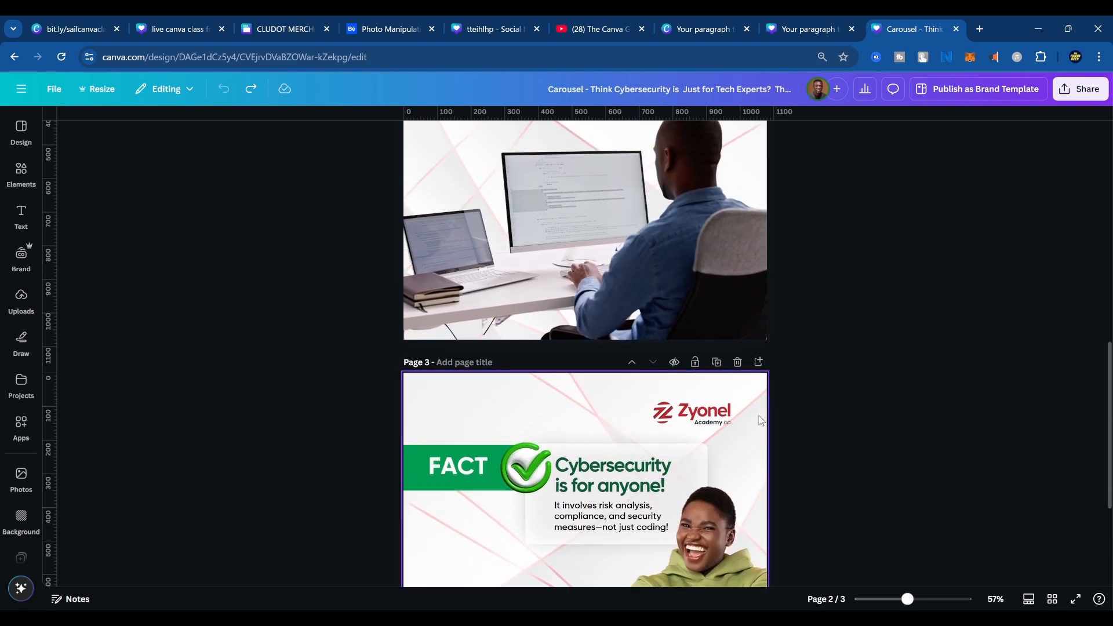
left_click(705, 29)
left_click(812, 29)
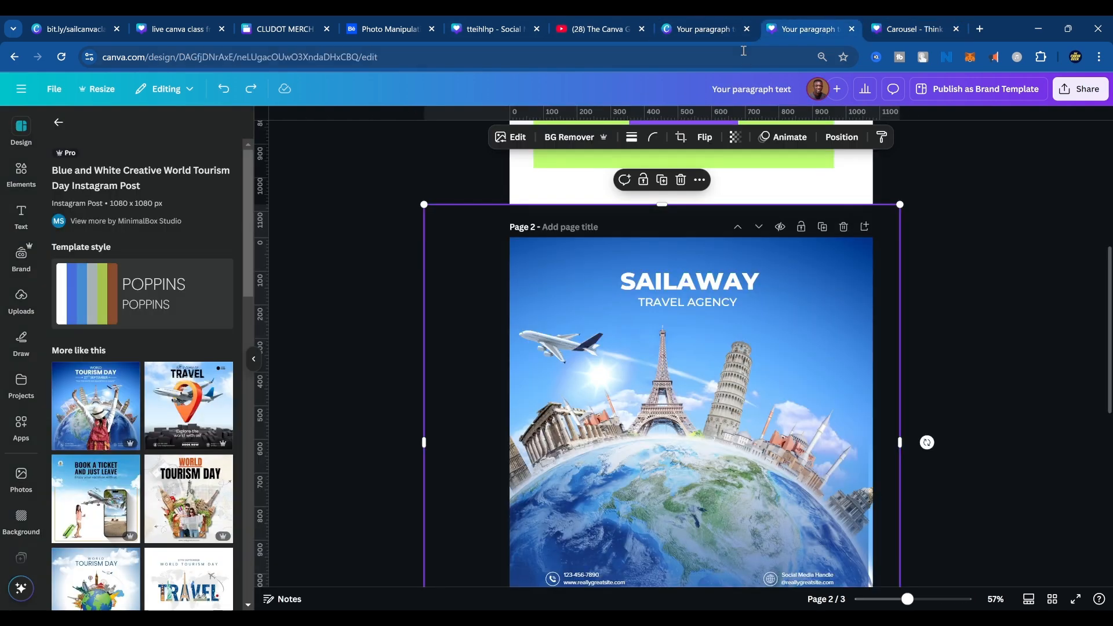
left_click(705, 29)
scroll(691, 318, "down", 8)
scroll(604, 433, "up", 2)
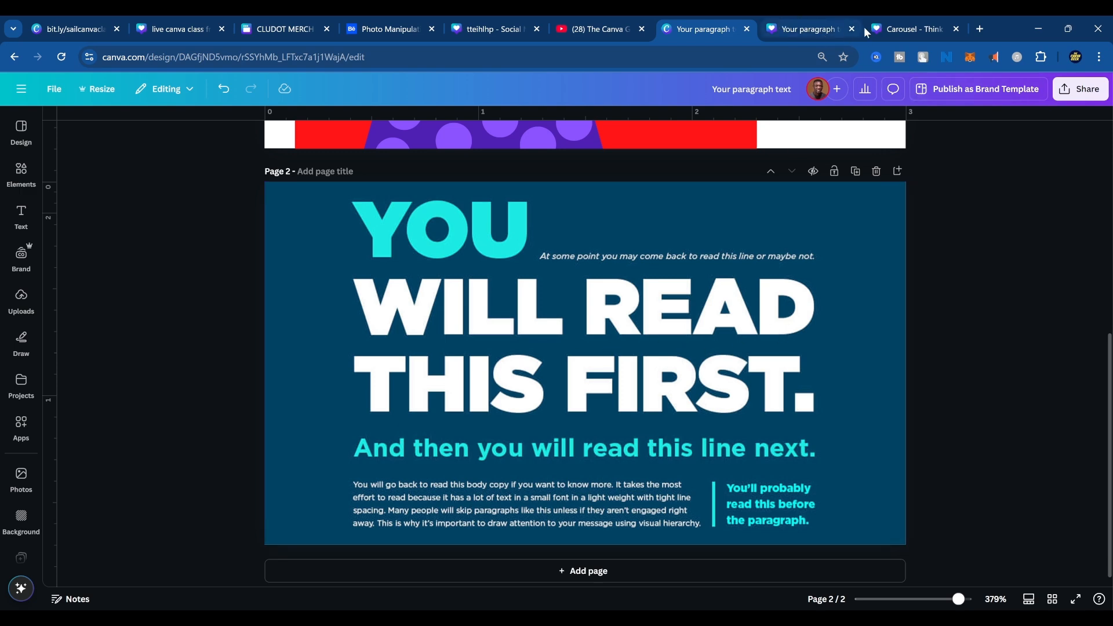
Switch to the travel poster design and examine the full SAILAWAY TRAVEL AGENCY poster on page 2.
left_click(898, 29)
left_click(809, 29)
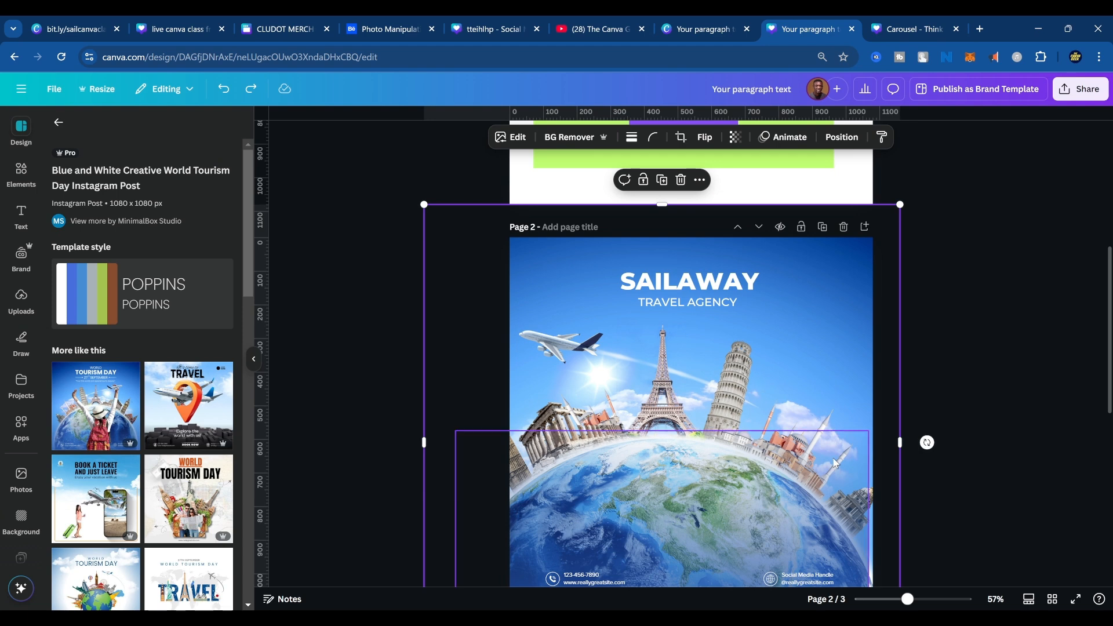
scroll(759, 464, "down", 5)
scroll(763, 491, "up", 5)
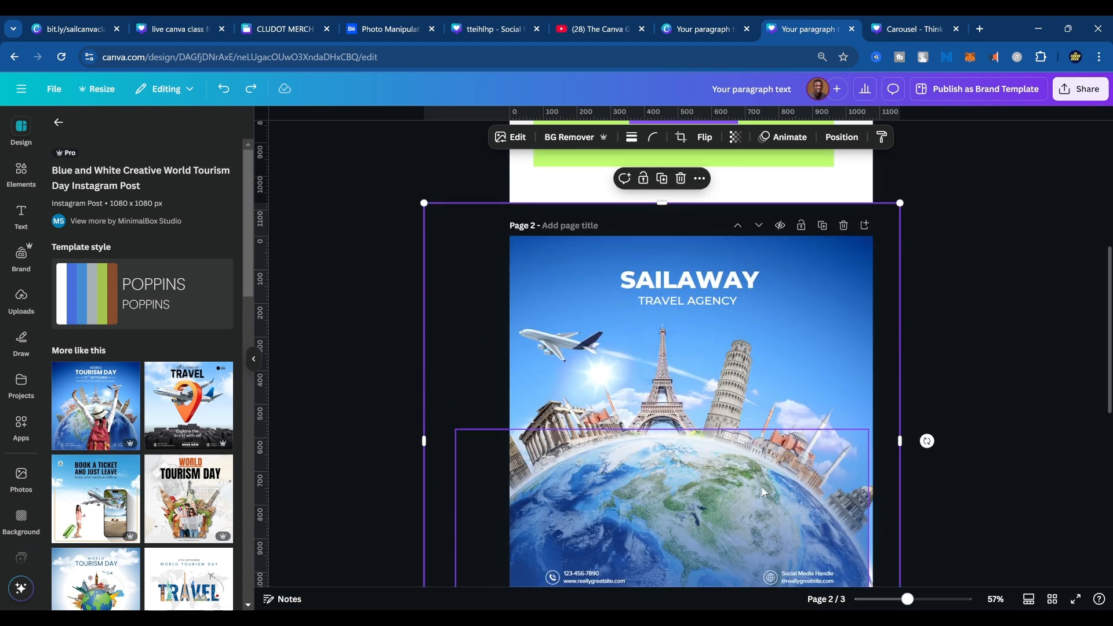
scroll(763, 492, "down", 3)
scroll(761, 487, "up", 2)
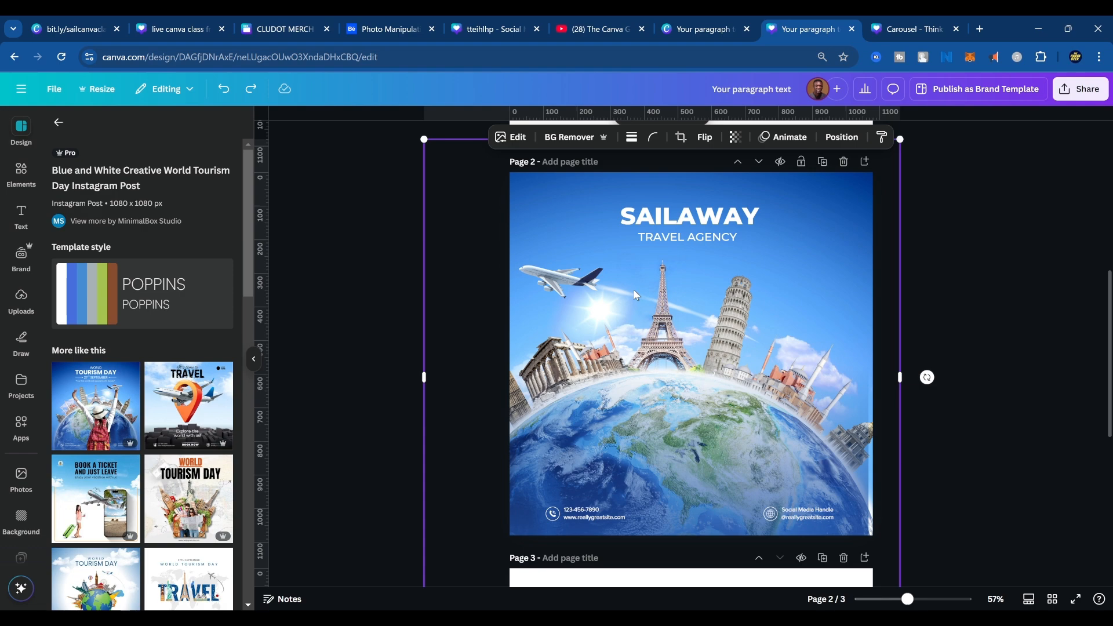
Search the web for "pinterest" in a new browser tab and open the Pinterest site.
key("ctrl+t")
type("pi")
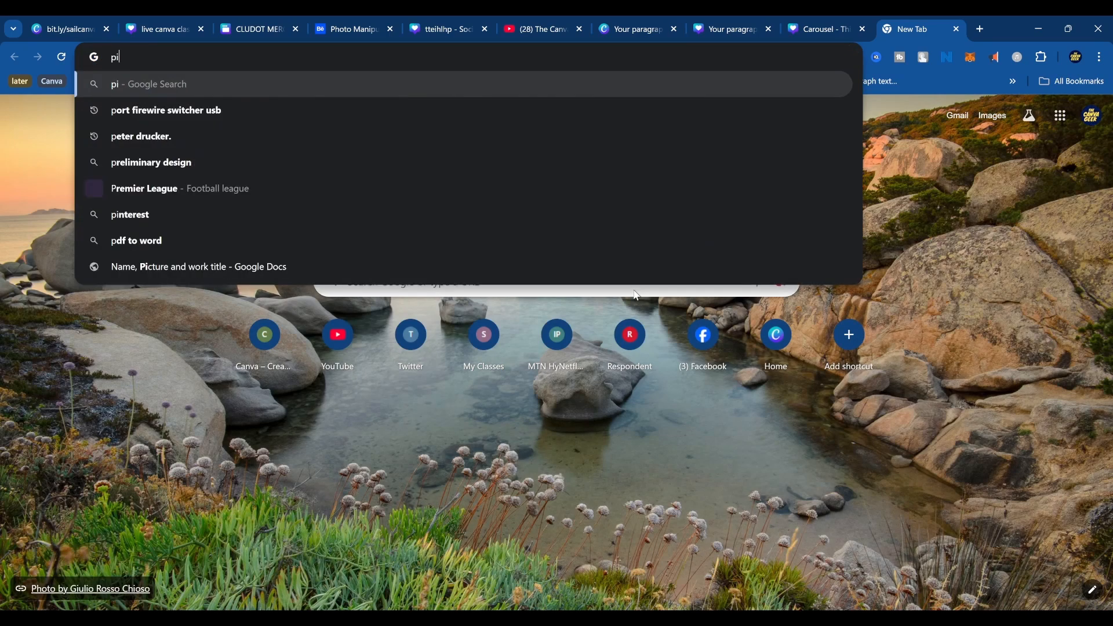
type("nterest")
key("Return")
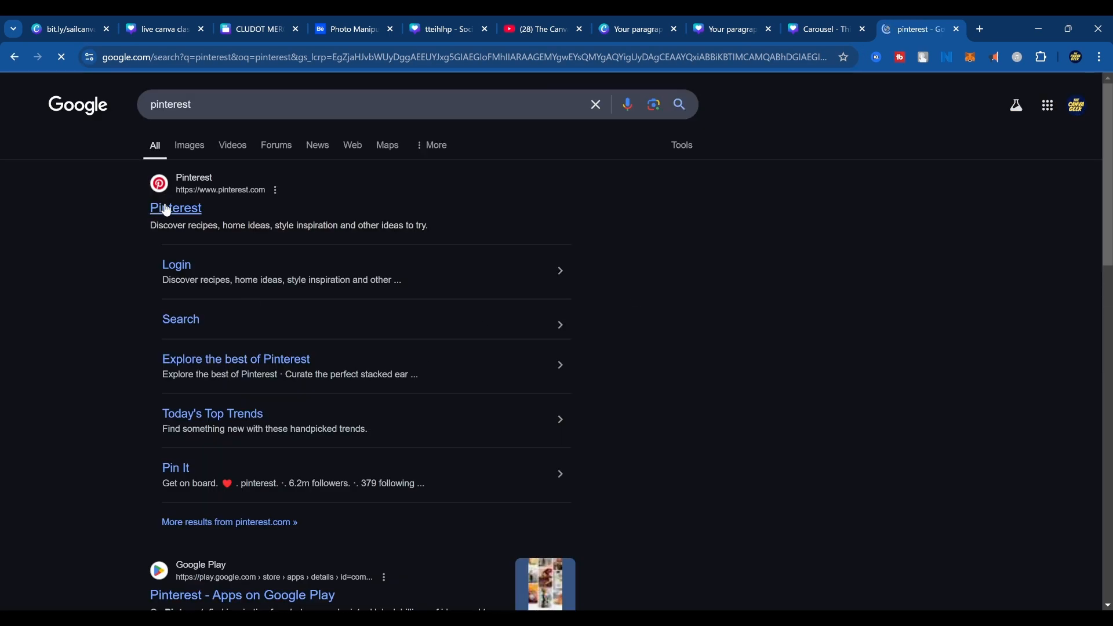
left_click(169, 209)
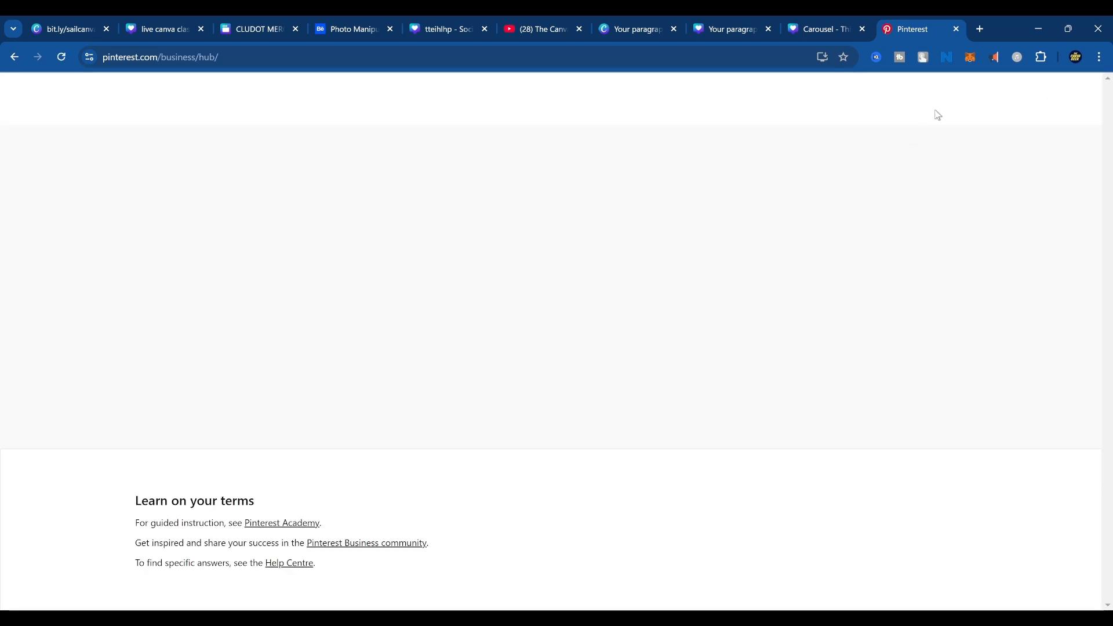
Search Pinterest for "travel agency nigeria".
left_click(946, 100)
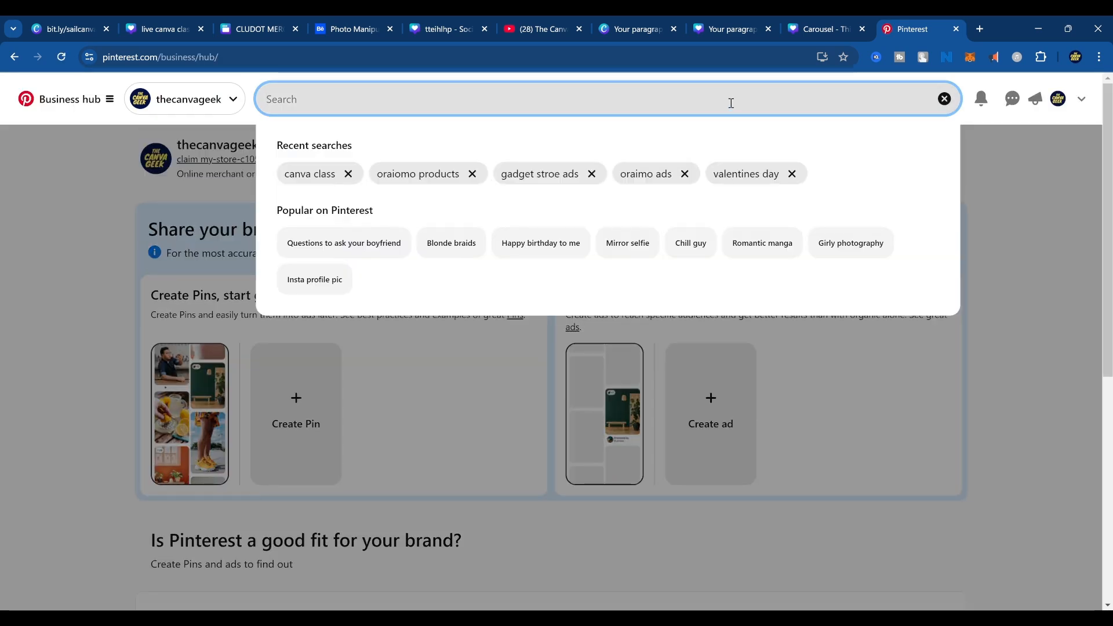
type("tyrav")
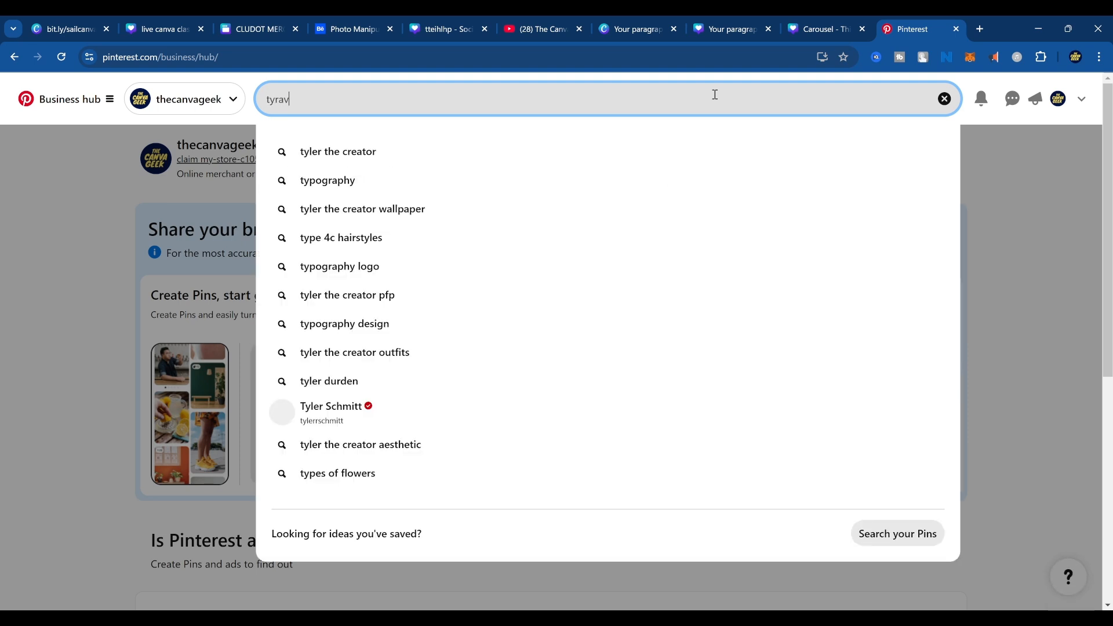
type("el agen")
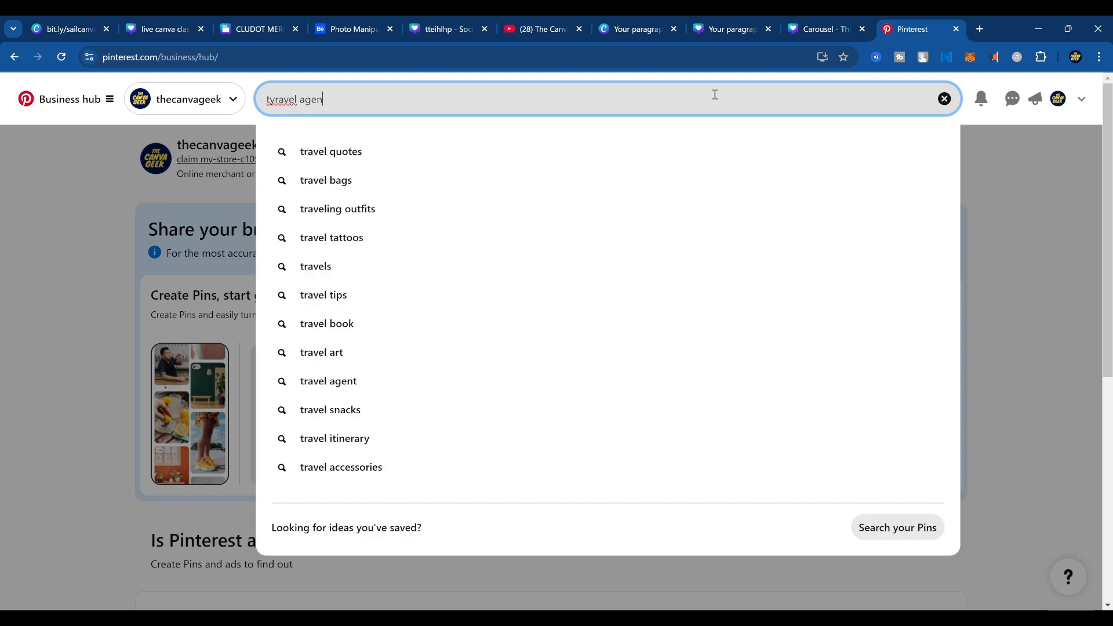
type("cy nige")
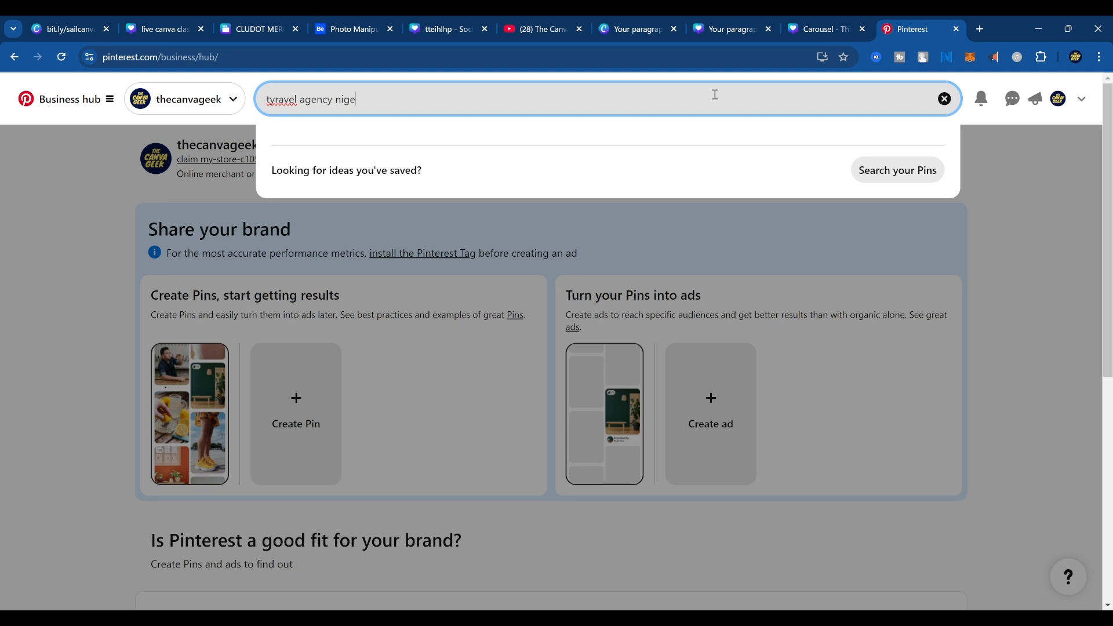
type("ria")
key("Return")
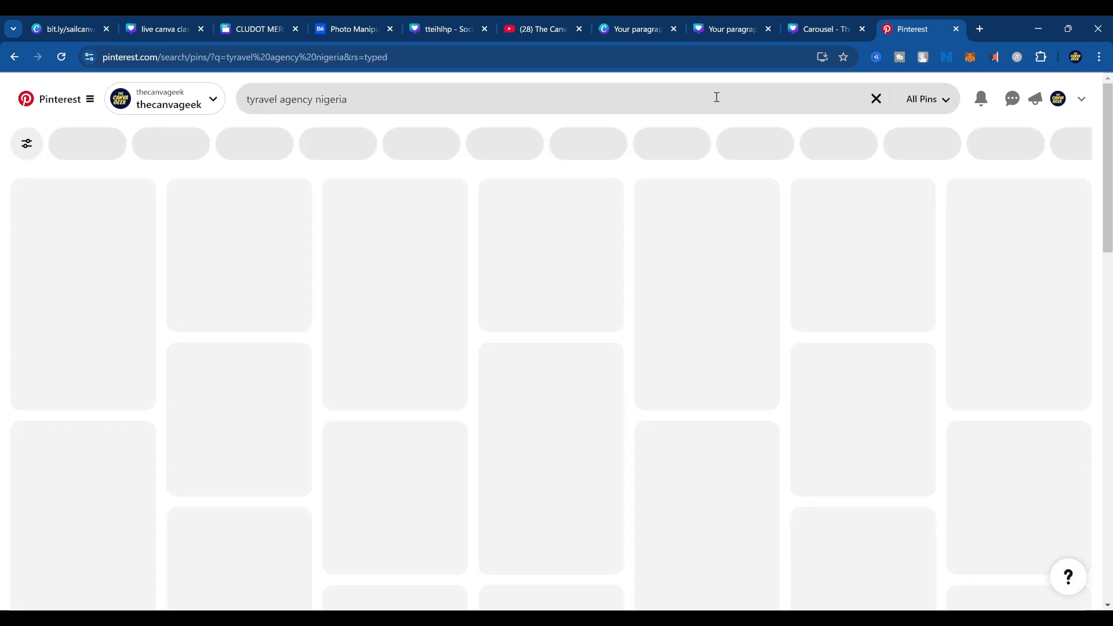
left_click(250, 99)
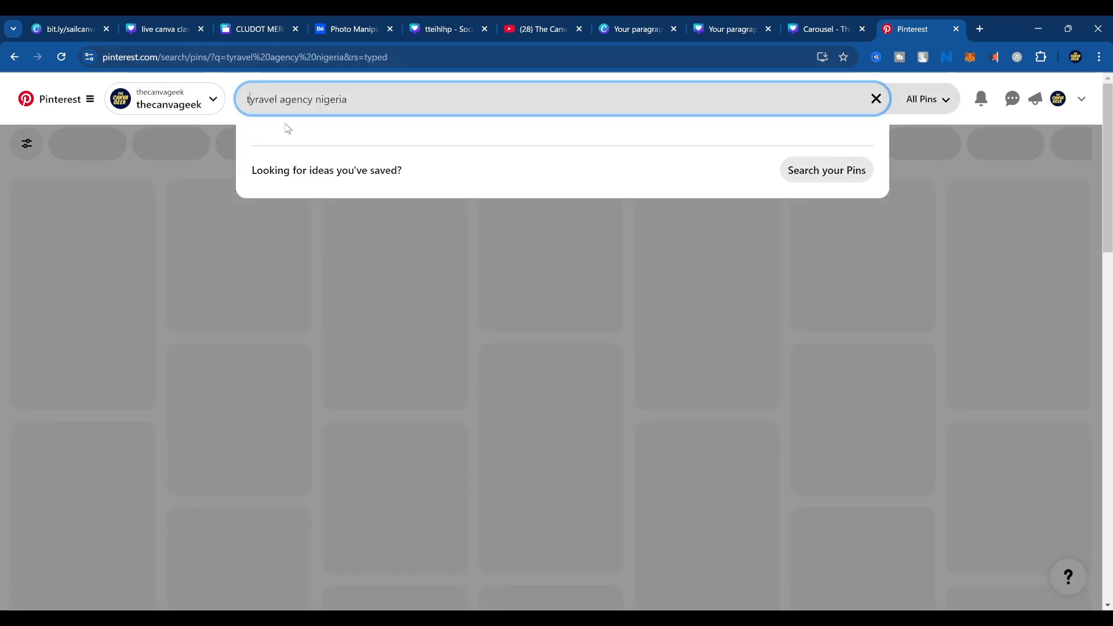
key("Delete")
key("Return")
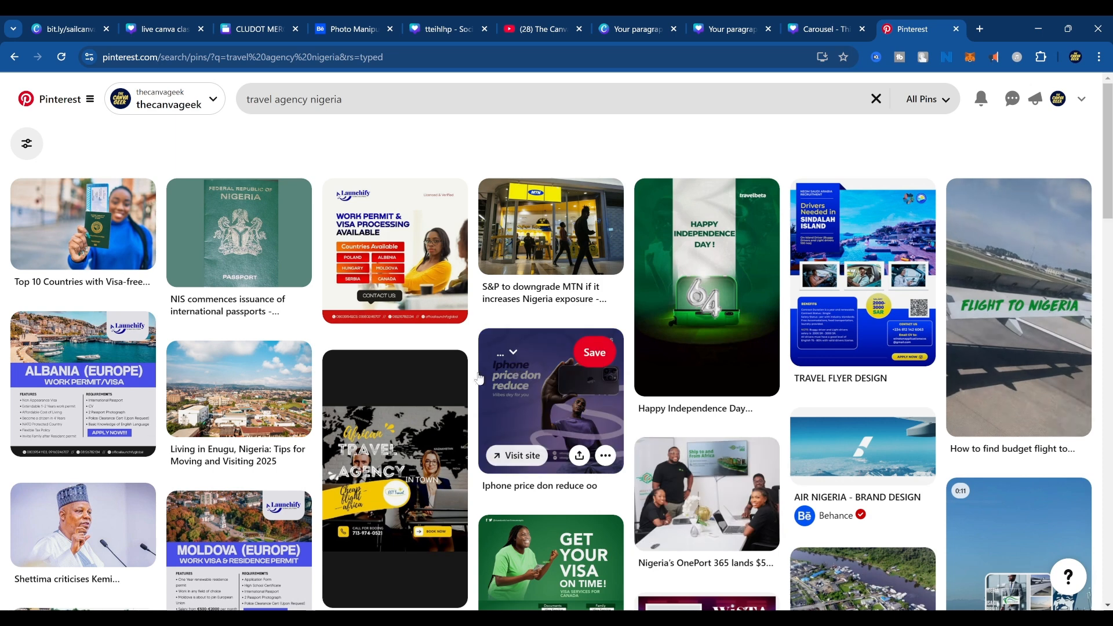
Open the Launchify work permit and visa processing flyer and look through the related designs beneath it.
left_click(424, 267)
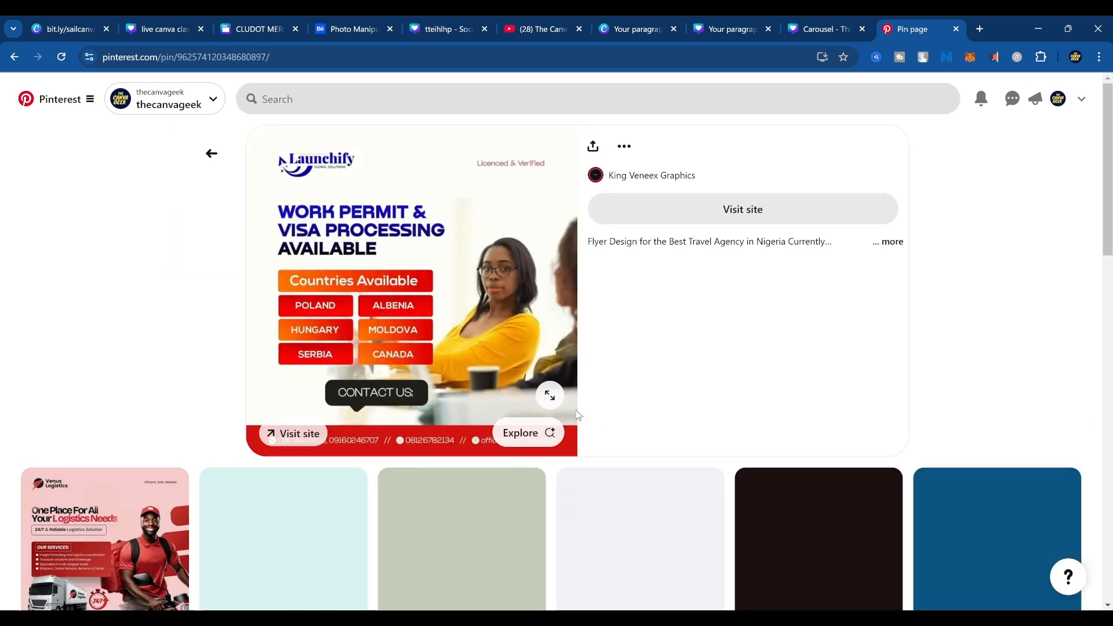
scroll(603, 400, "down", 3)
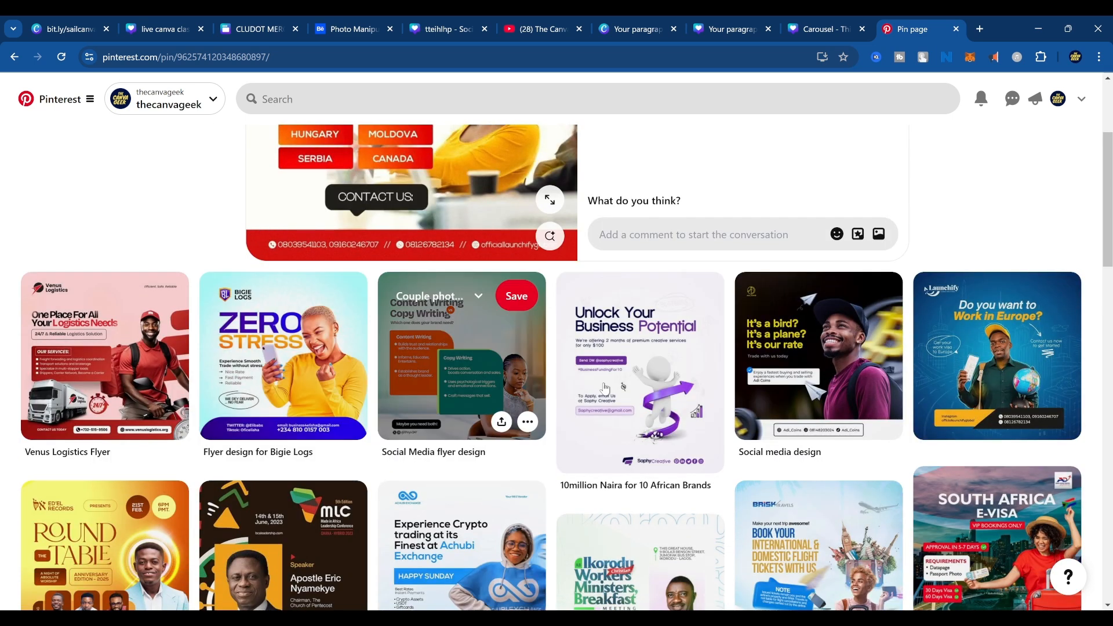
Open the Launchify "Do you want to Work in Europe?" flyer and search the web for "color wheel" in a new browser tab.
left_click(951, 377)
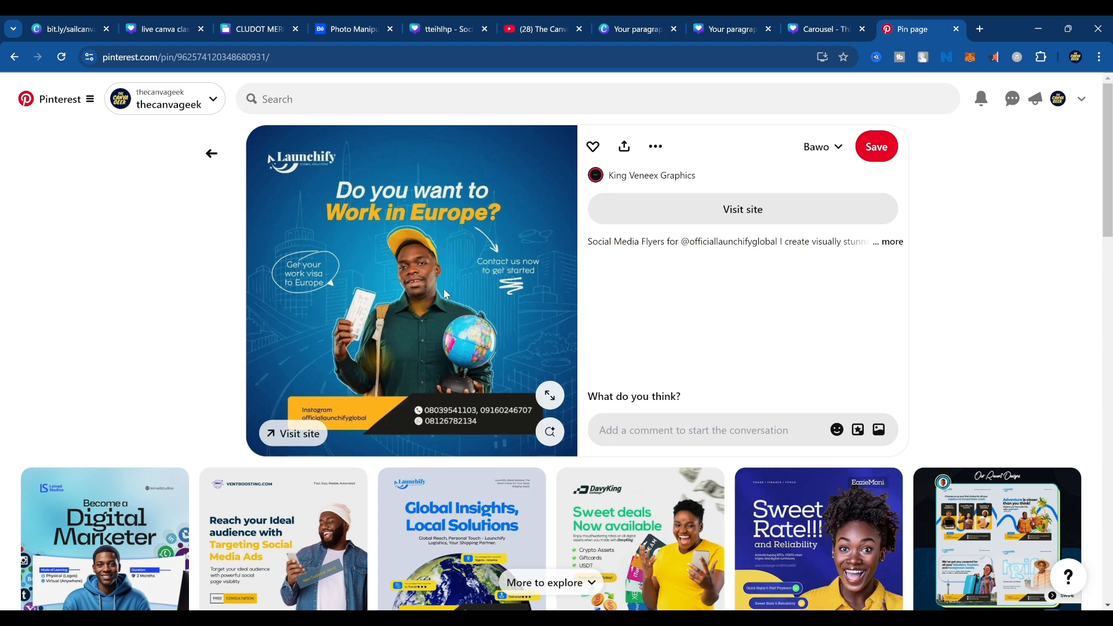
left_click(980, 29)
type("color")
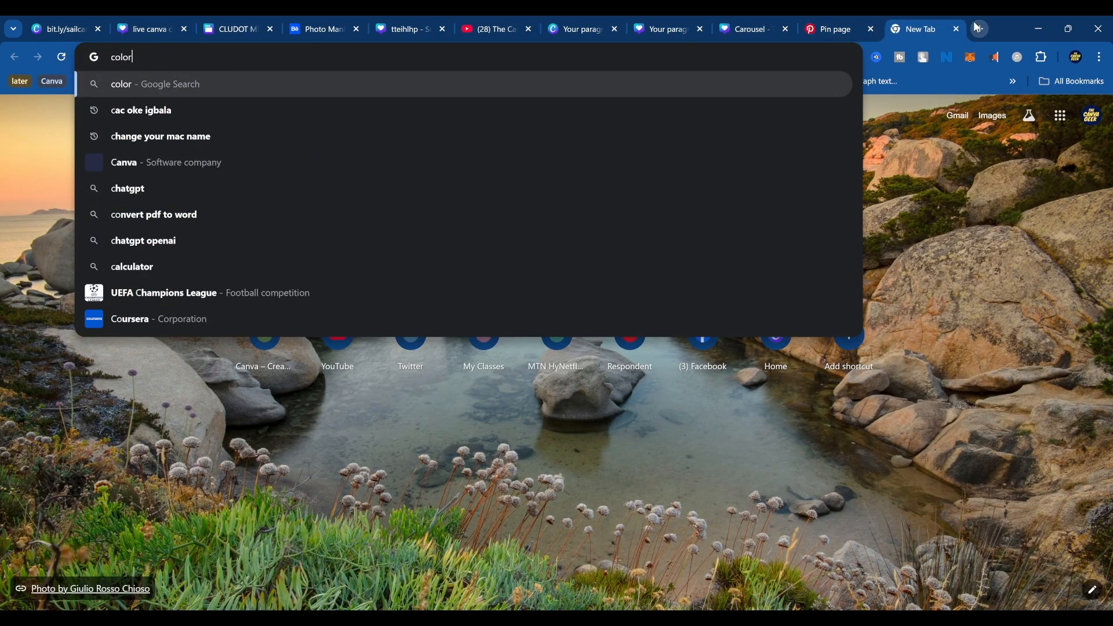
type(" wheel")
key("Return")
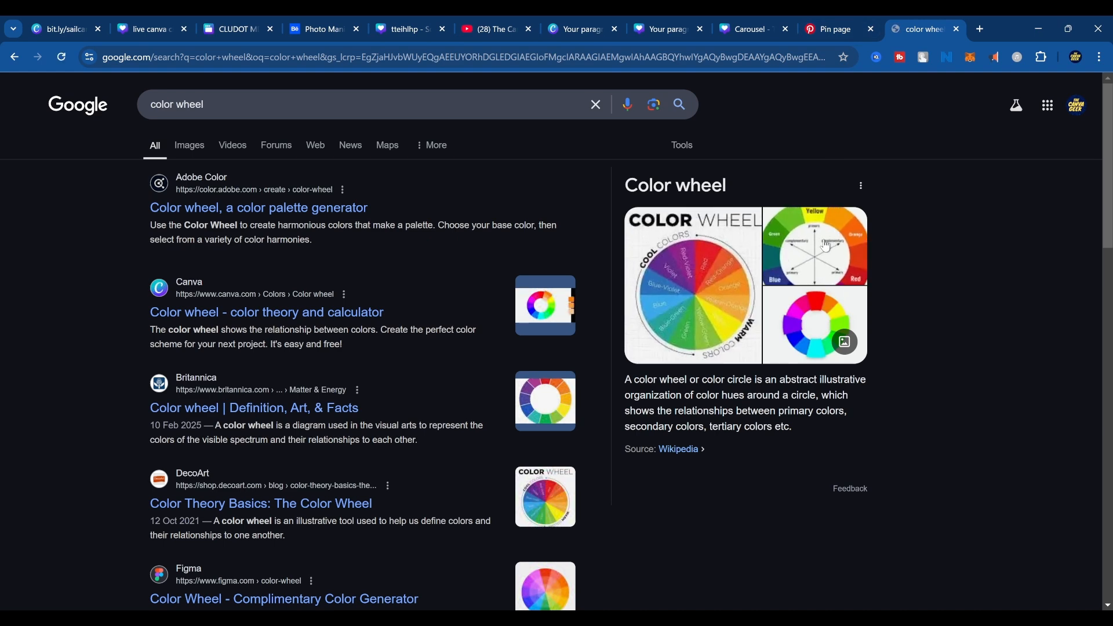
Open the Bass Museum of Art color wheel image and examine its primary and complementary colors.
left_click(824, 248)
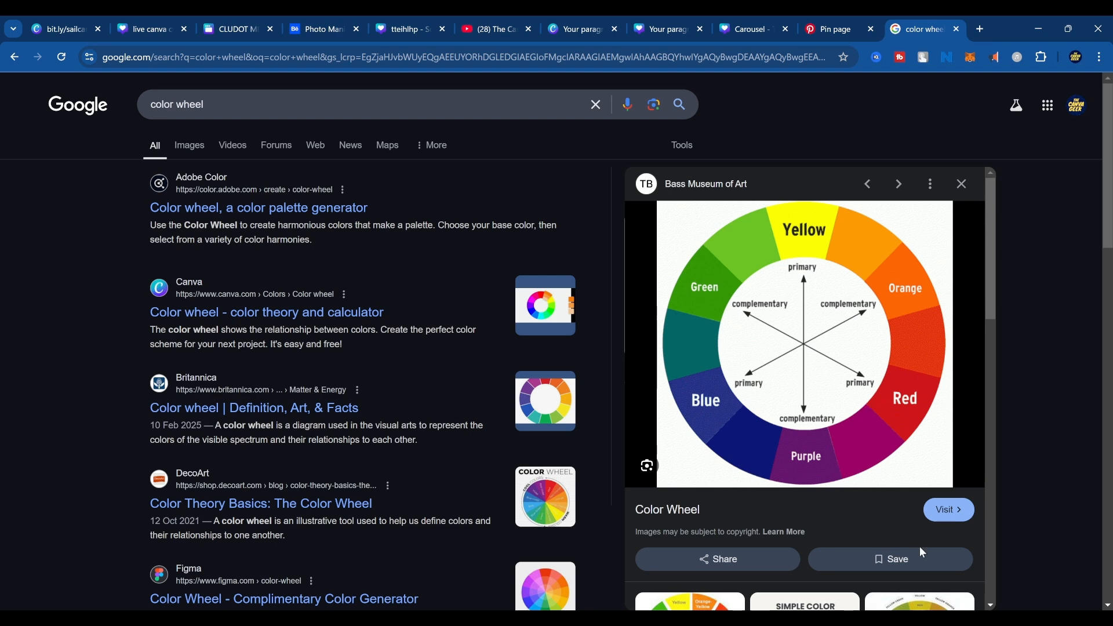
scroll(920, 547, "down", 4)
scroll(890, 433, "up", 4)
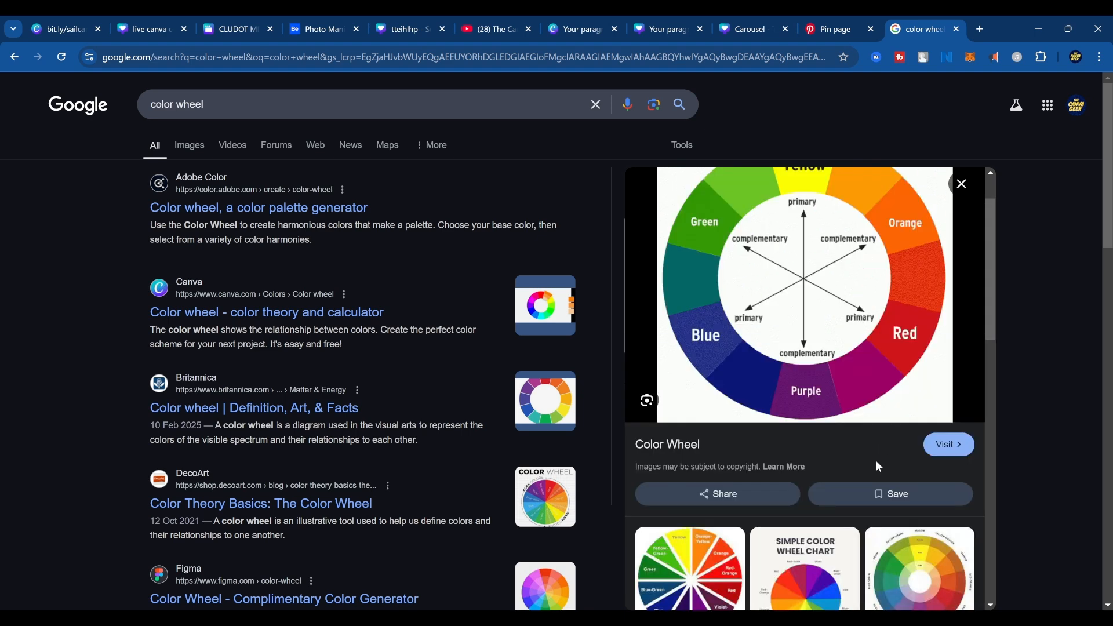
Return to the Launchify Europe flyer on Pinterest and look through the related designs beneath it.
left_click(834, 29)
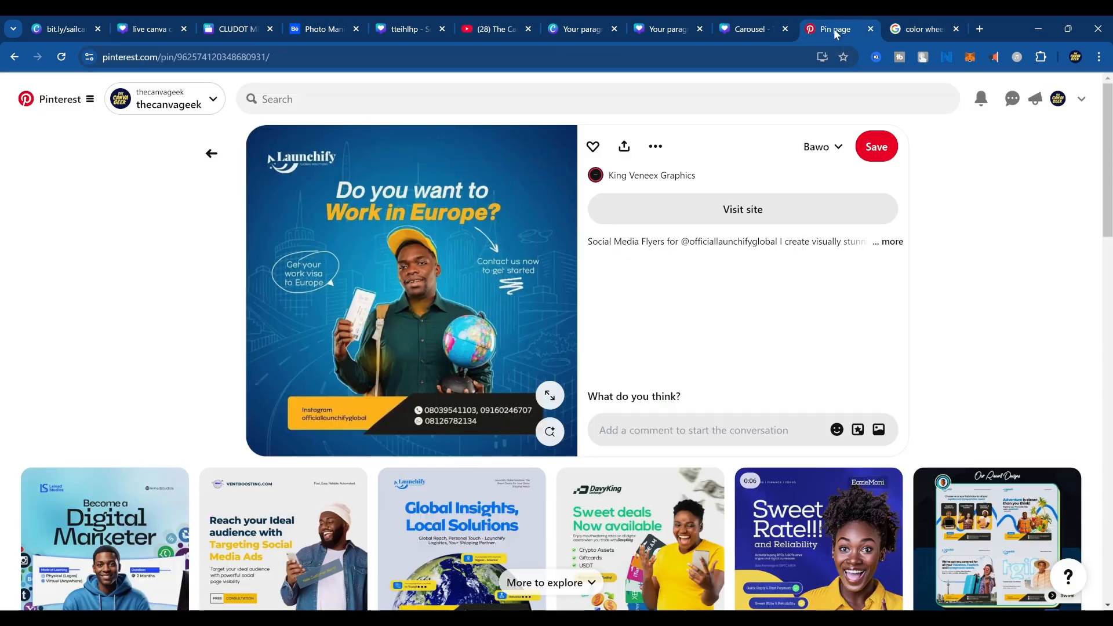
scroll(651, 441, "down", 2)
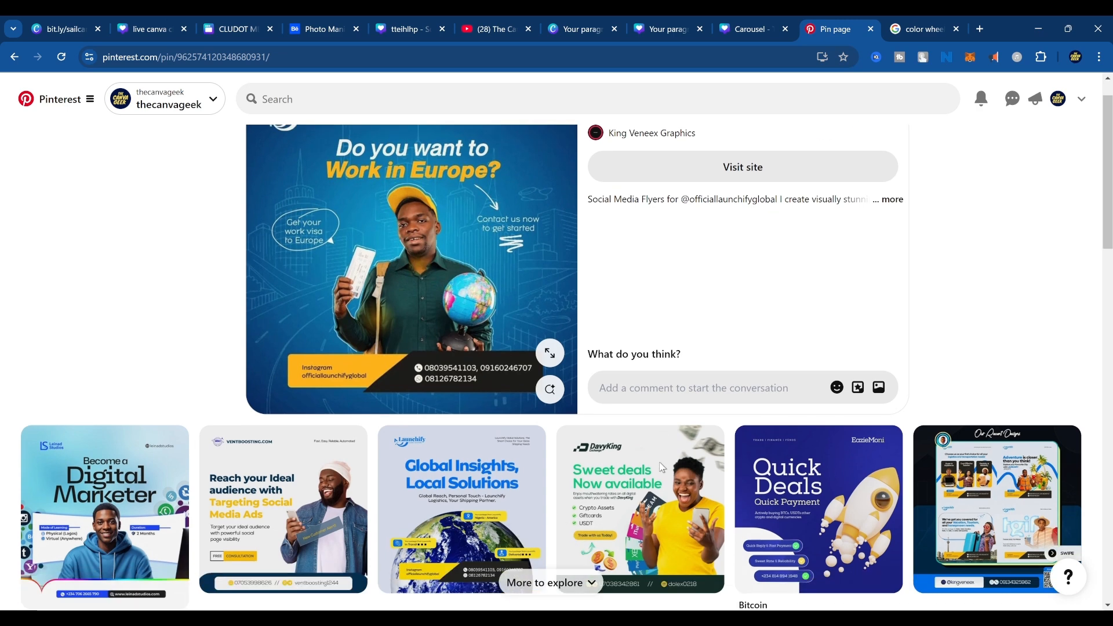
scroll(580, 441, "down", 3)
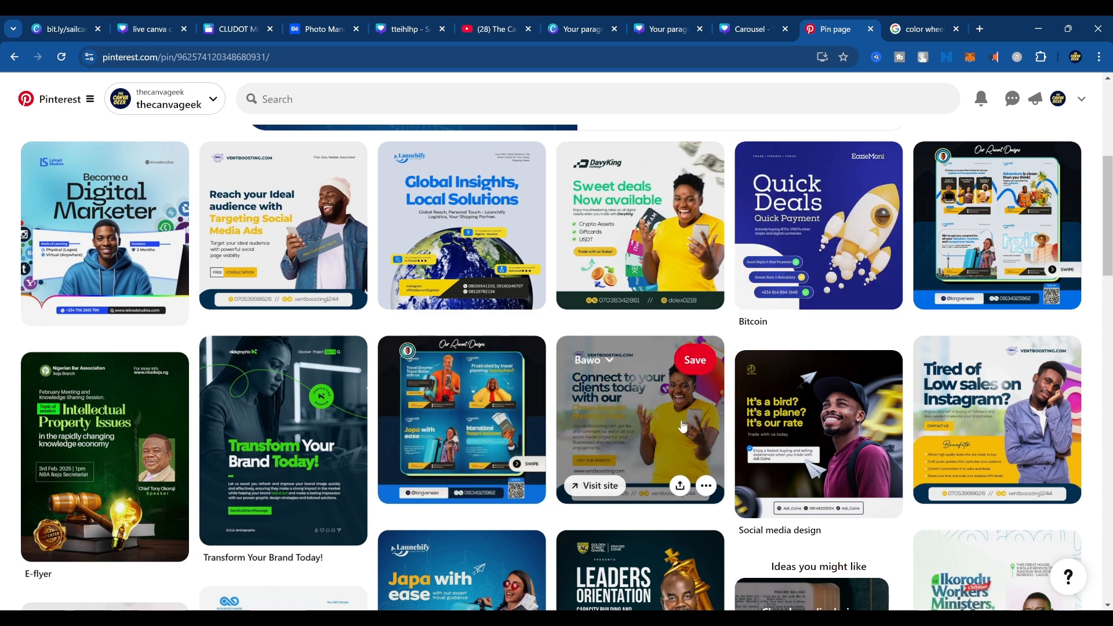
scroll(733, 436, "up", 5)
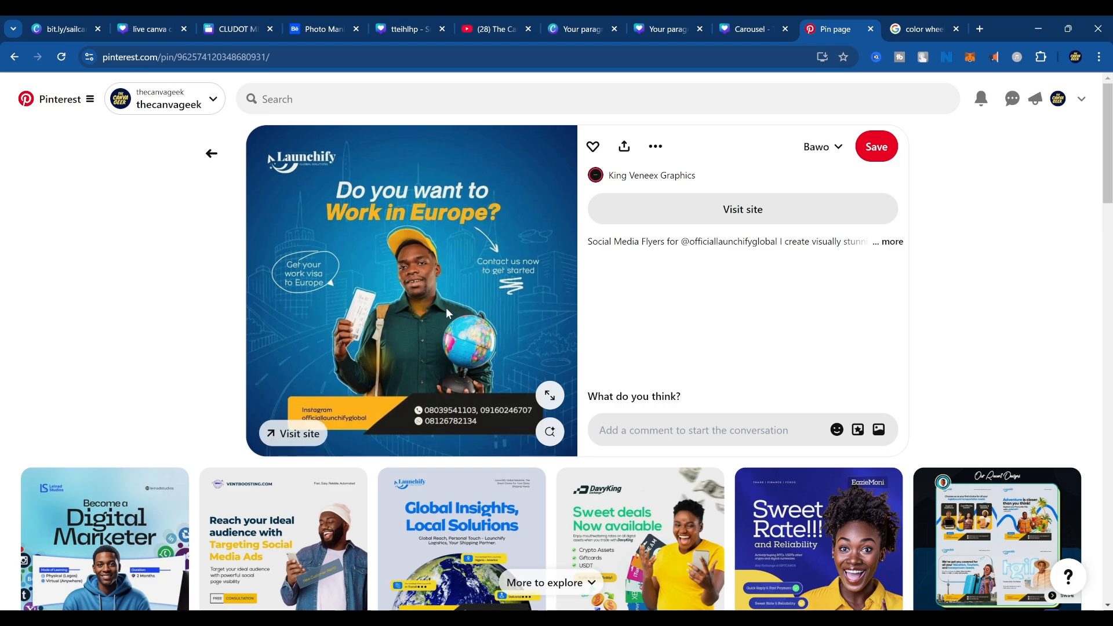
scroll(447, 313, "down", 10)
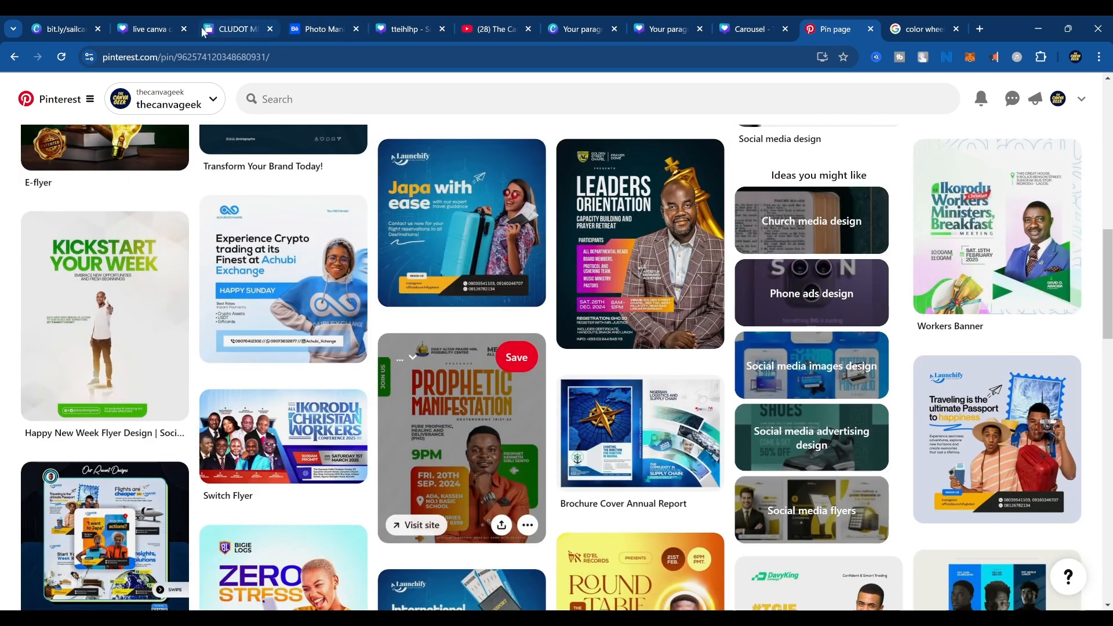
Search Pinterest for "travel flyer".
left_click(399, 91)
type("tra")
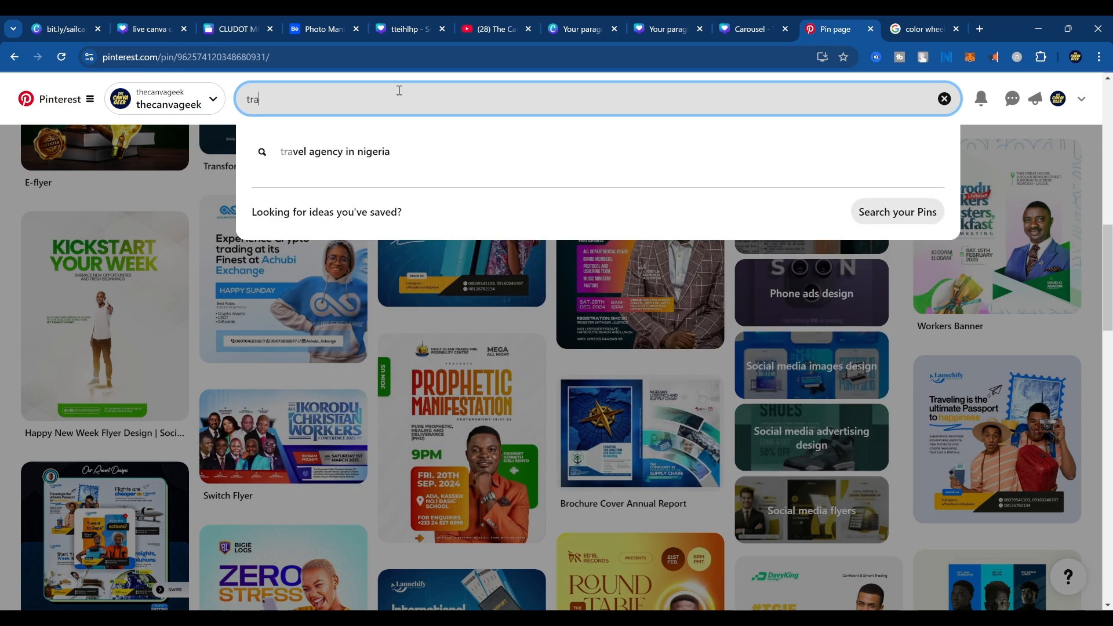
type("vel ")
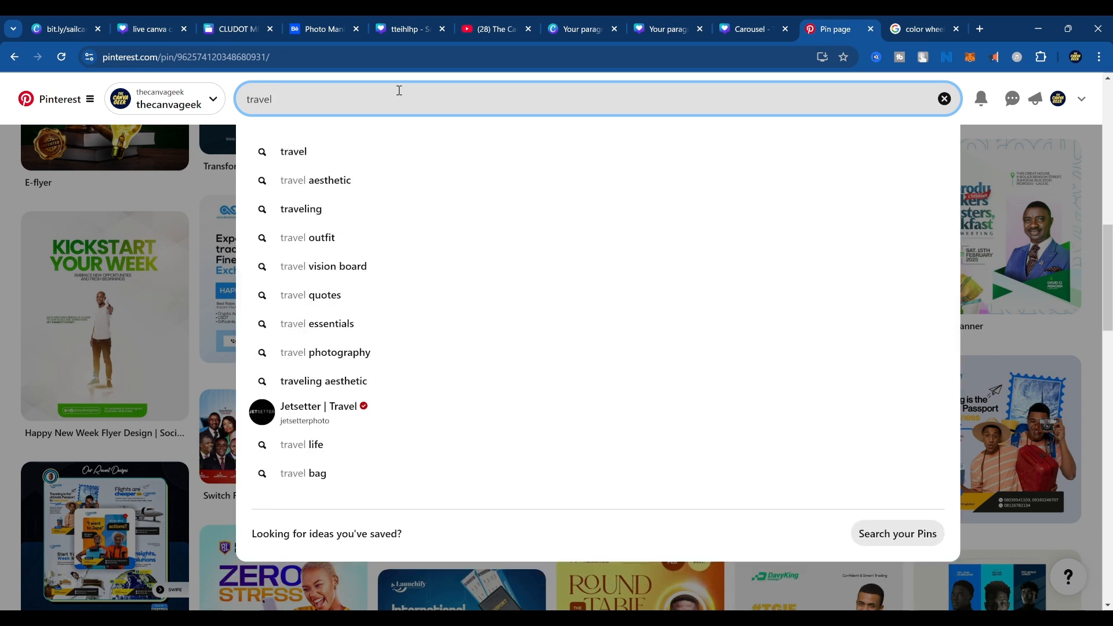
type("flyer")
key("Return")
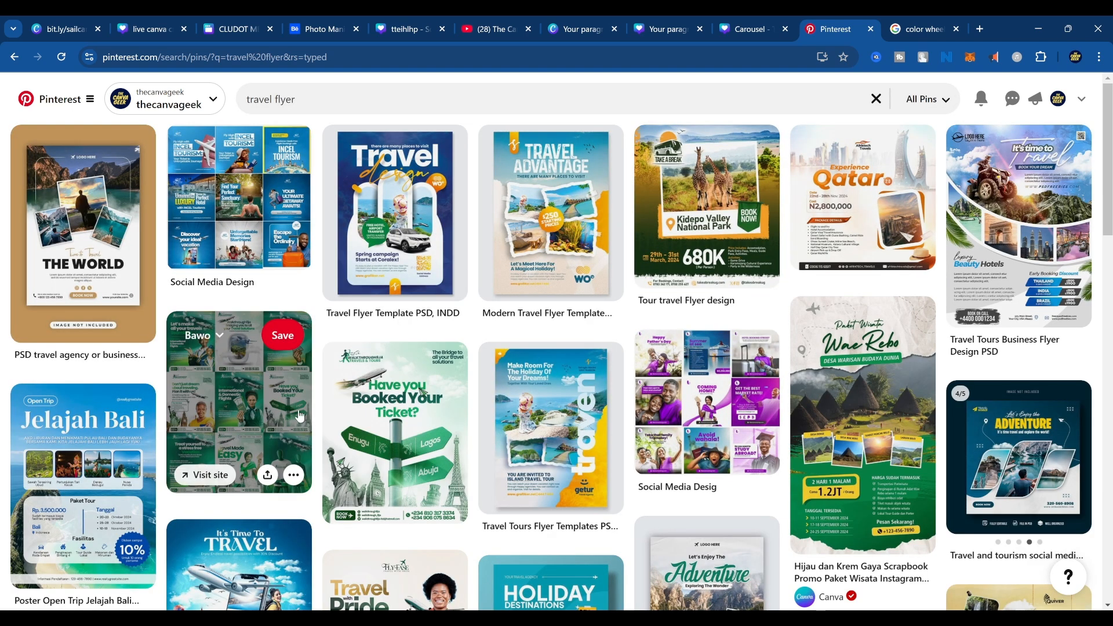
Open the Travel Flyer Template PSD, INDD pin and examine its design.
left_click(393, 224)
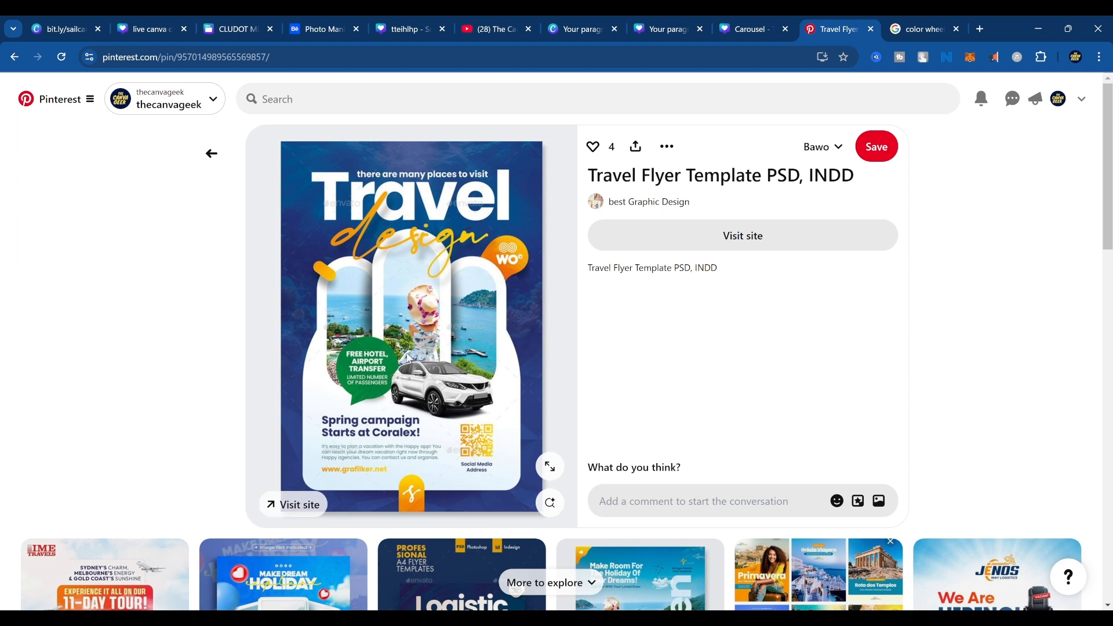
scroll(442, 371, "down", 3)
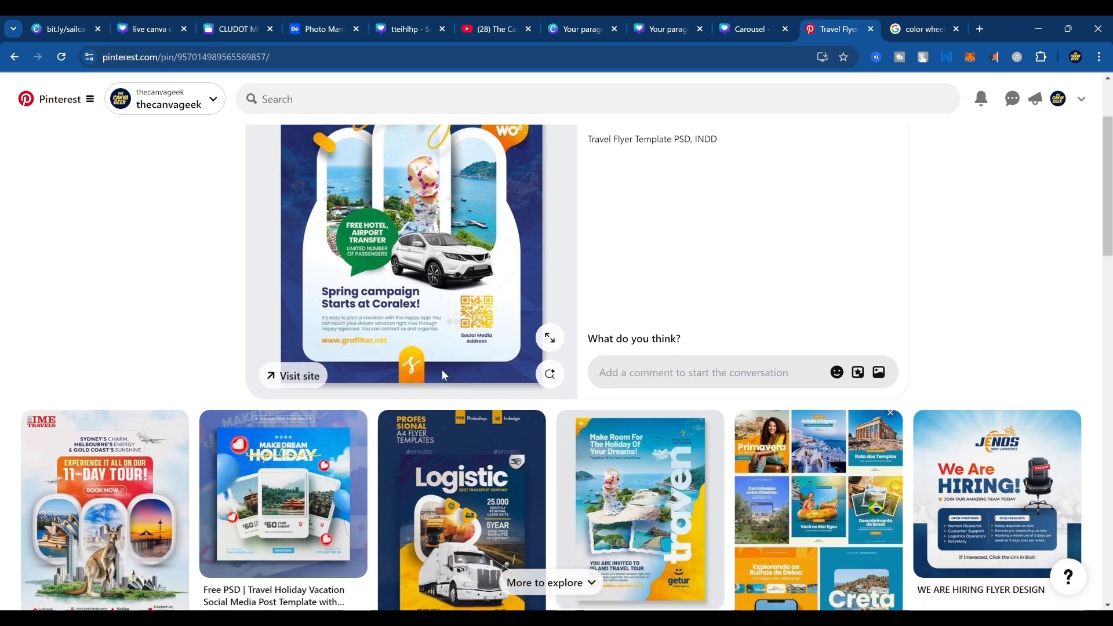
scroll(442, 374, "up", 2)
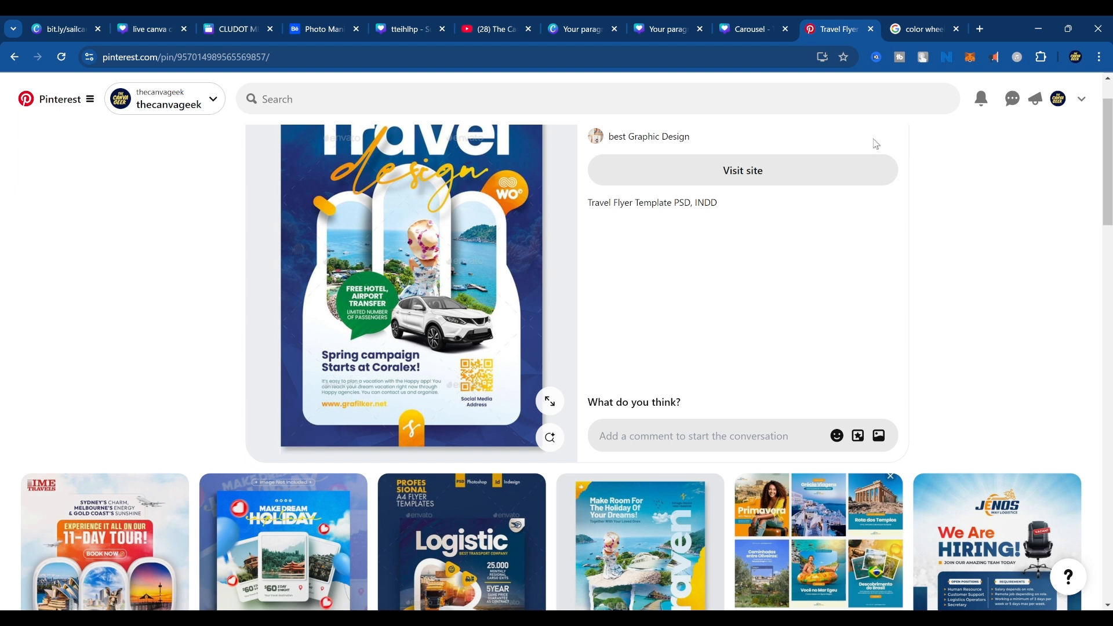
Switch to the SAILAWAY travel poster design in Canva and go to the blank page 3.
left_click(746, 29)
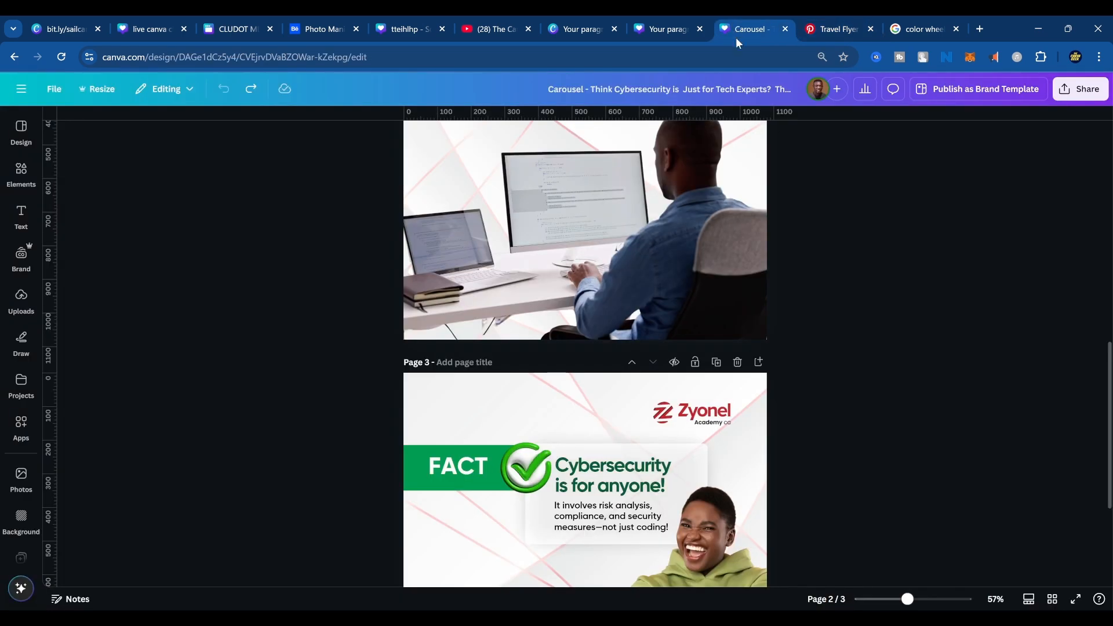
left_click(841, 27)
left_click(656, 31)
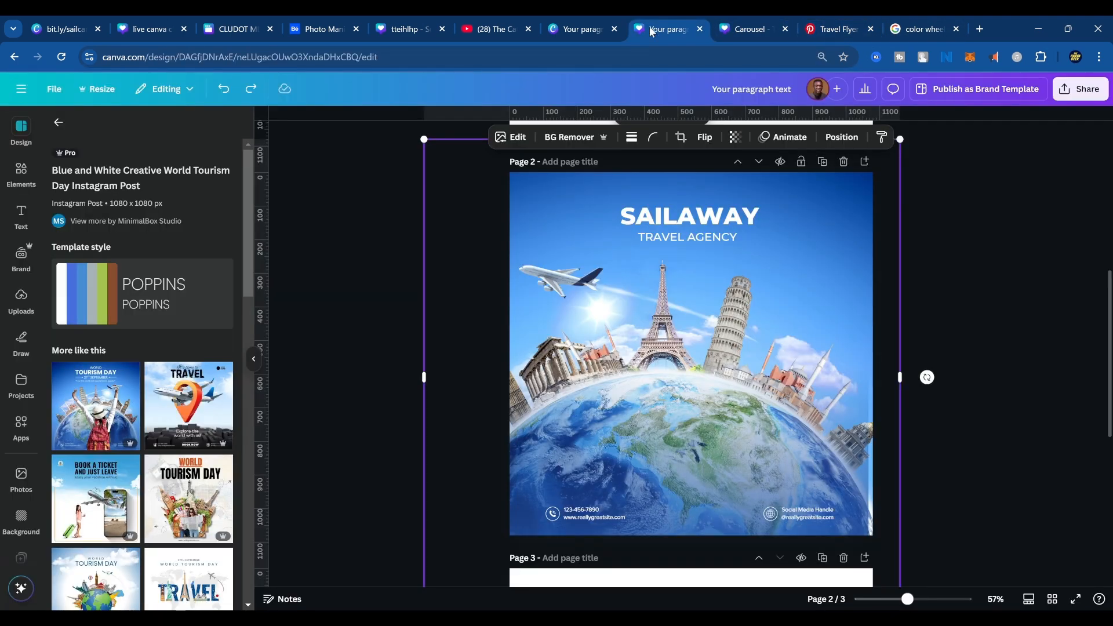
scroll(716, 509, "down", 5)
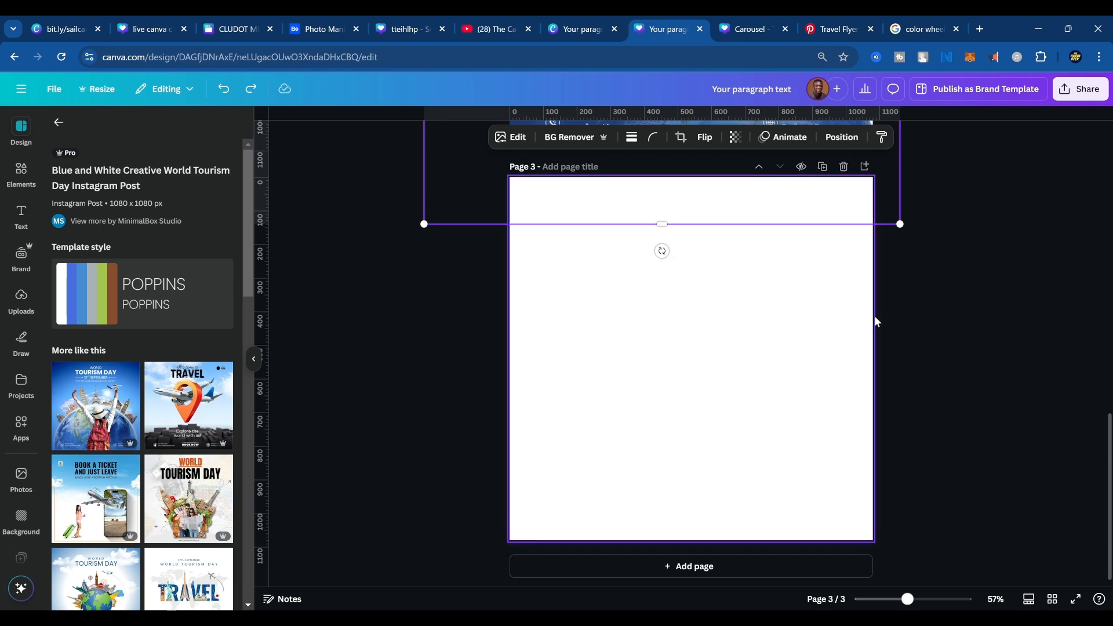
Copy the Travel Flyer Template image from its Pinterest page and switch back to the SAILAWAY design in Canva.
left_click(862, 26)
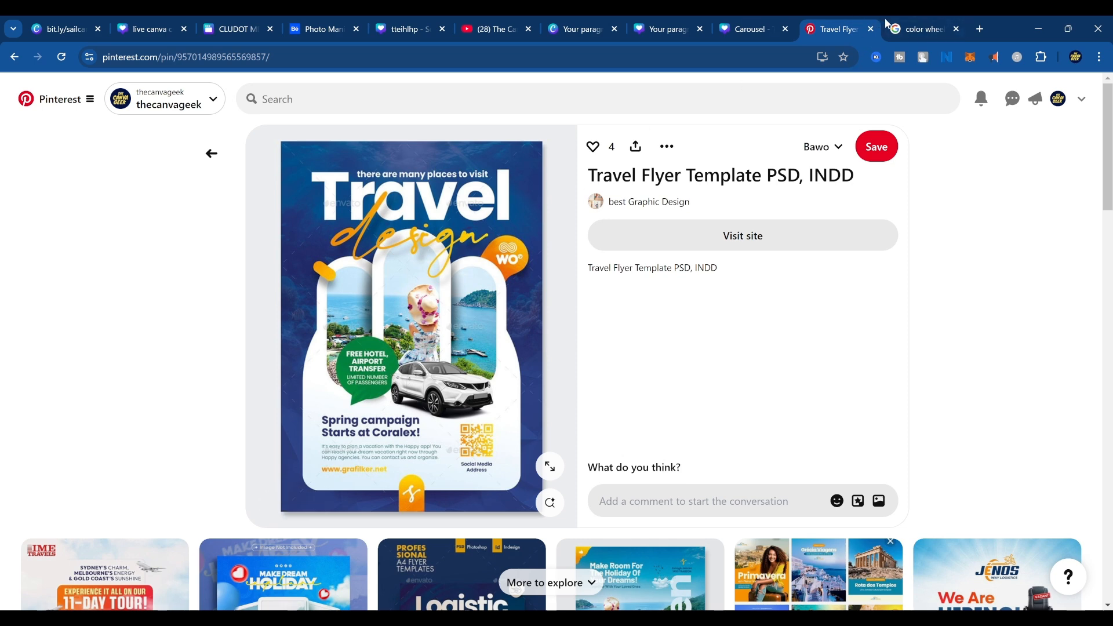
left_click(754, 29)
left_click(911, 17)
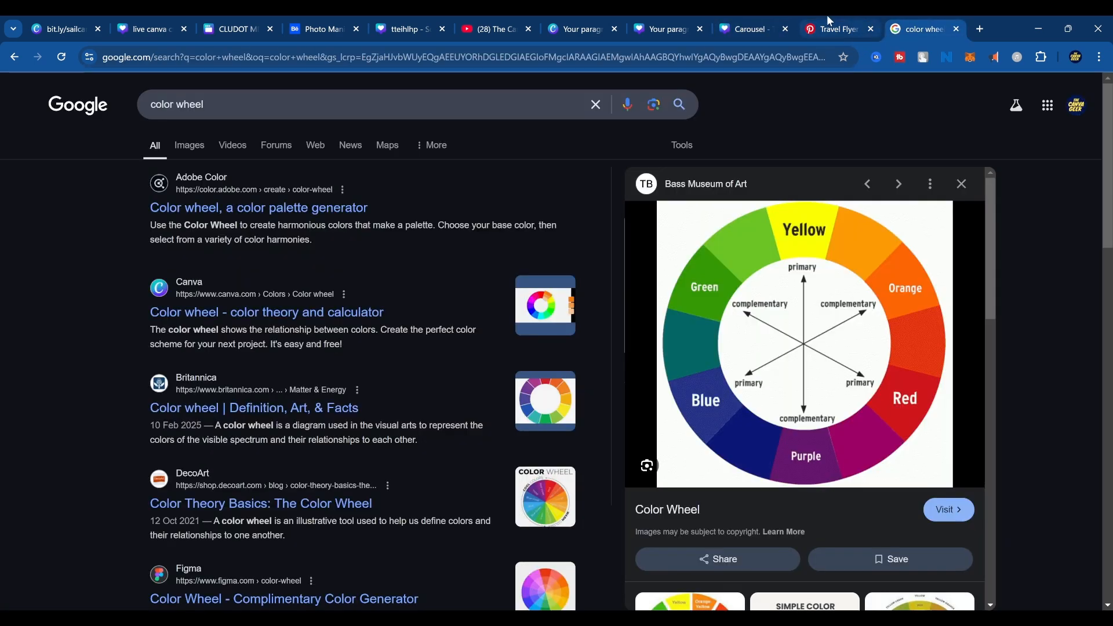
left_click(827, 15)
left_click(904, 15)
left_click(747, 21)
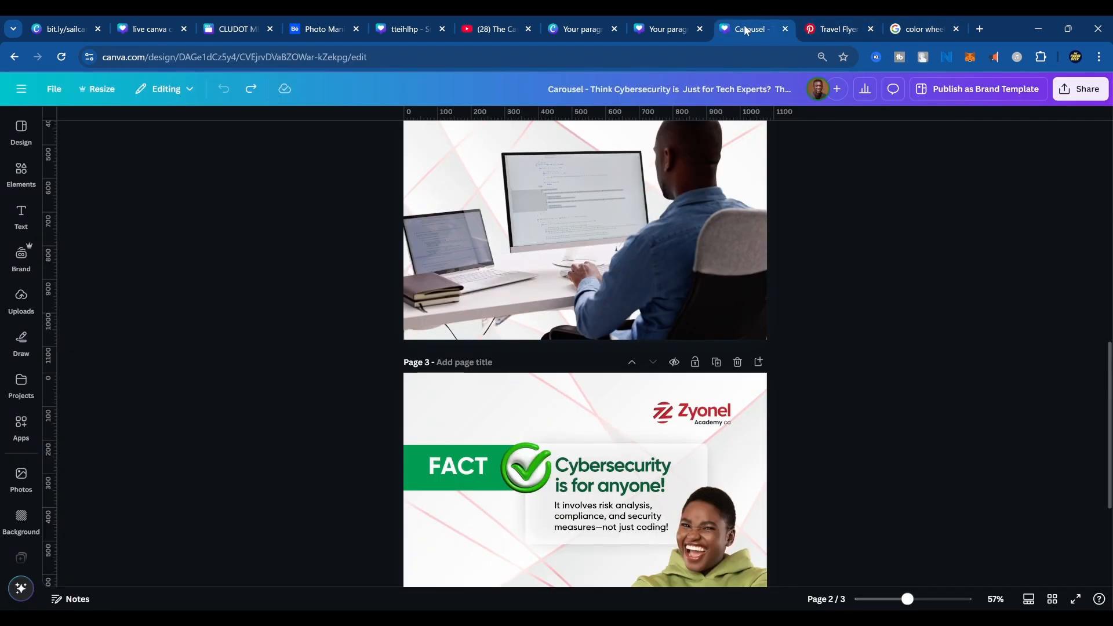
left_click(670, 23)
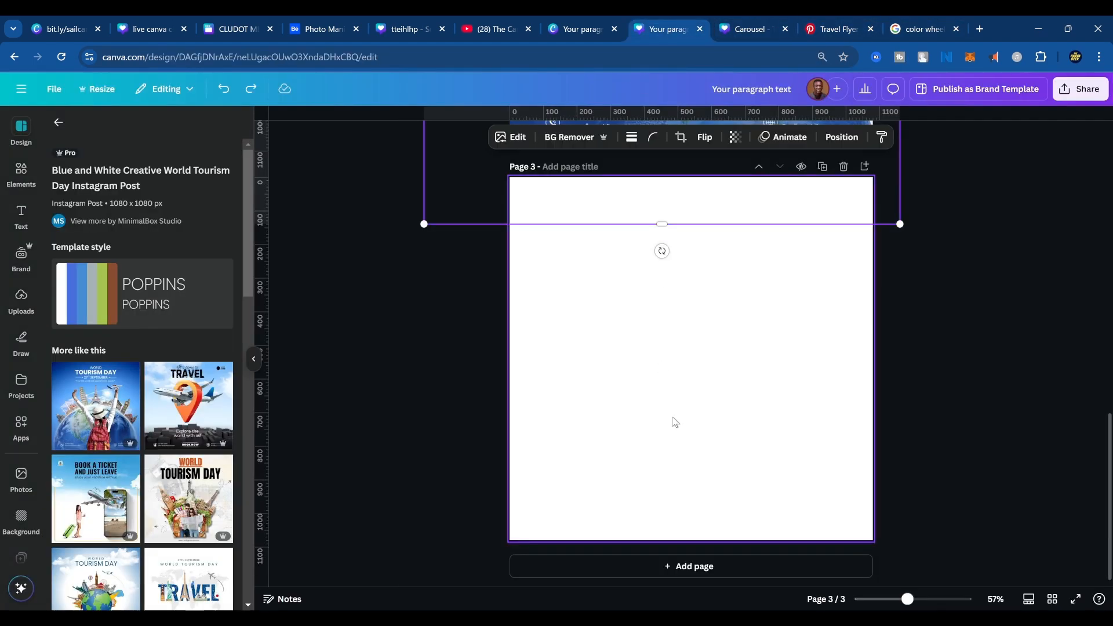
Resize this design, with all its pages, to Document (A4 Portrait), 210 × 297 mm.
scroll(673, 416, "up", 5)
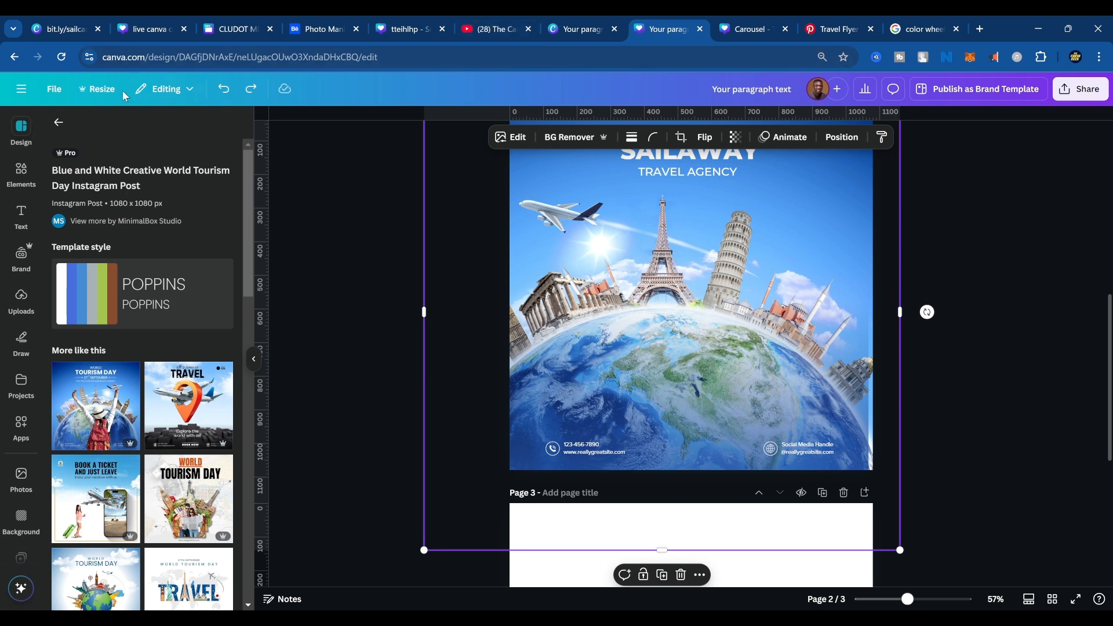
left_click(99, 89)
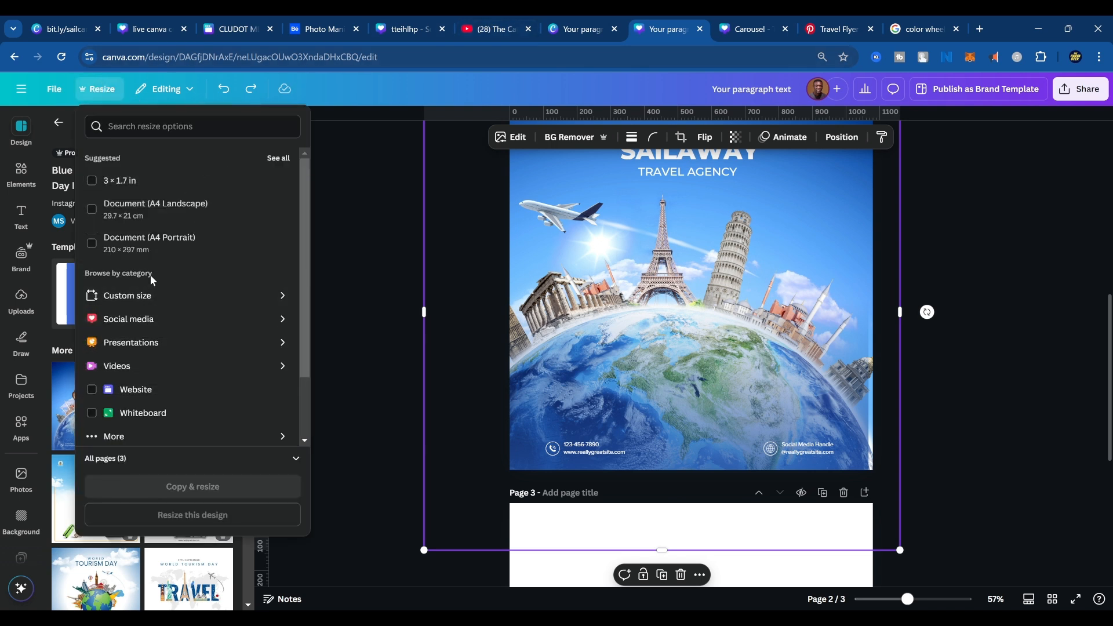
left_click(164, 135)
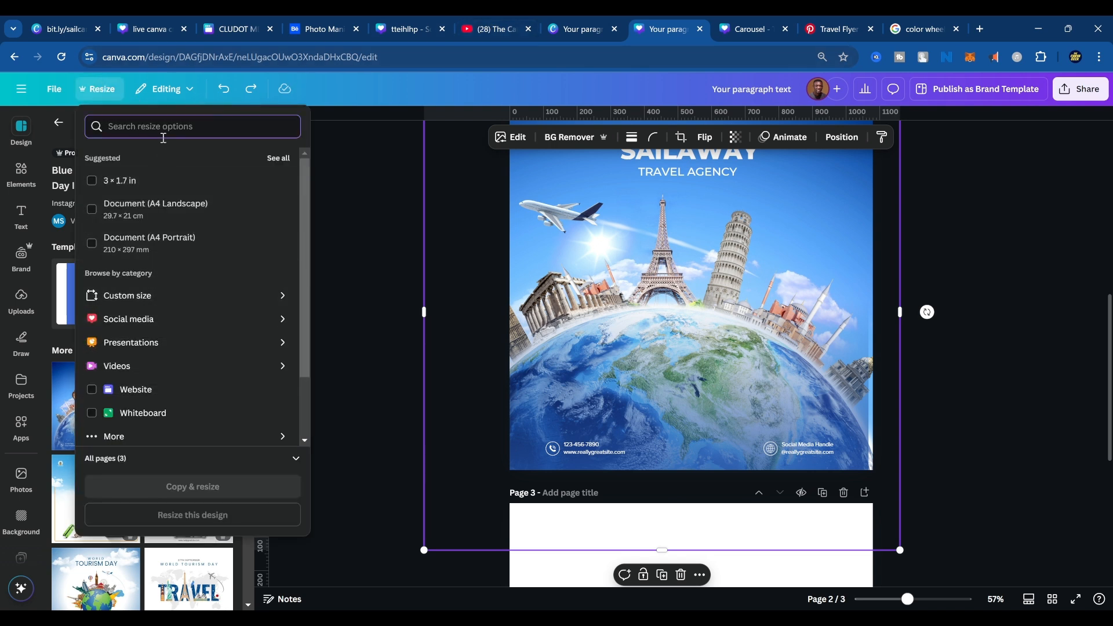
type("a4")
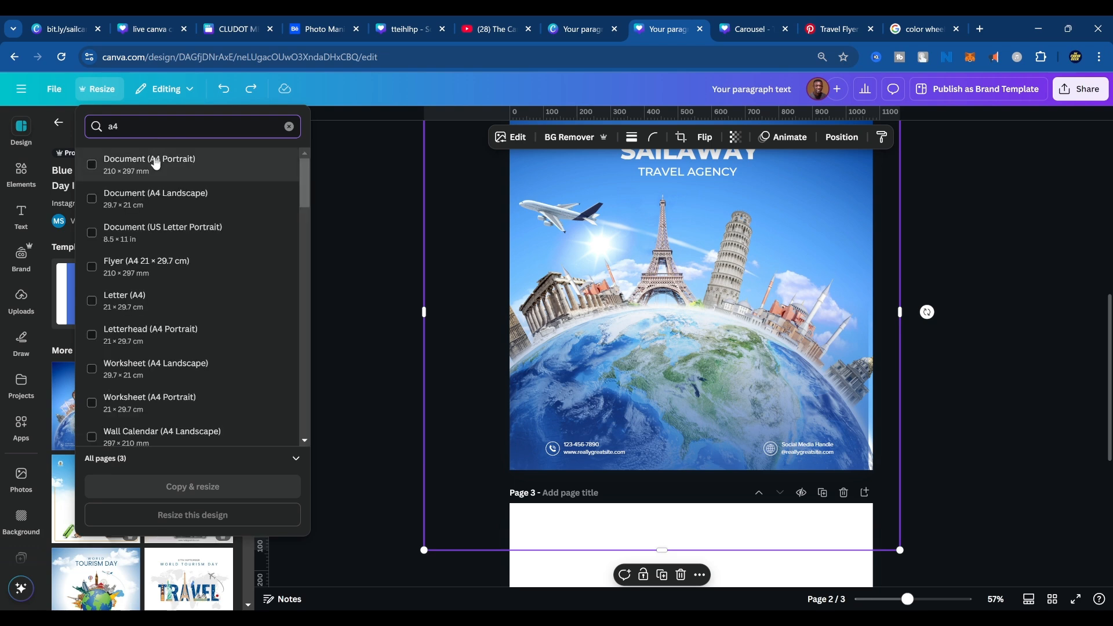
left_click(116, 162)
left_click(218, 514)
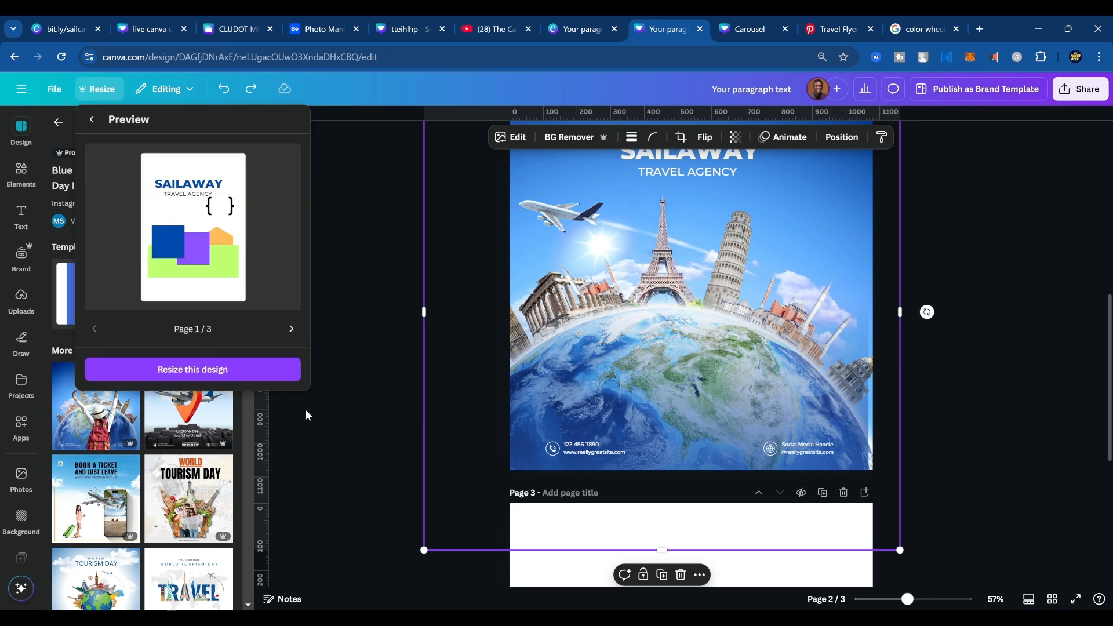
left_click(246, 380)
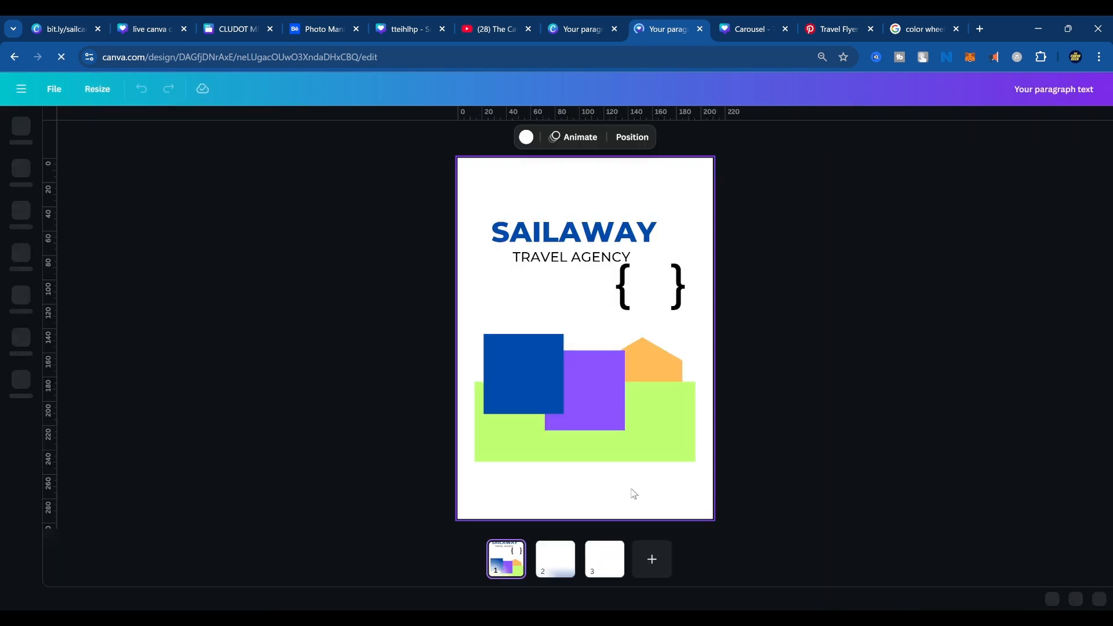
Paste the copied travel flyer image onto blank page 3 and crop off its grey margins on the side and top.
scroll(632, 490, "down", 2)
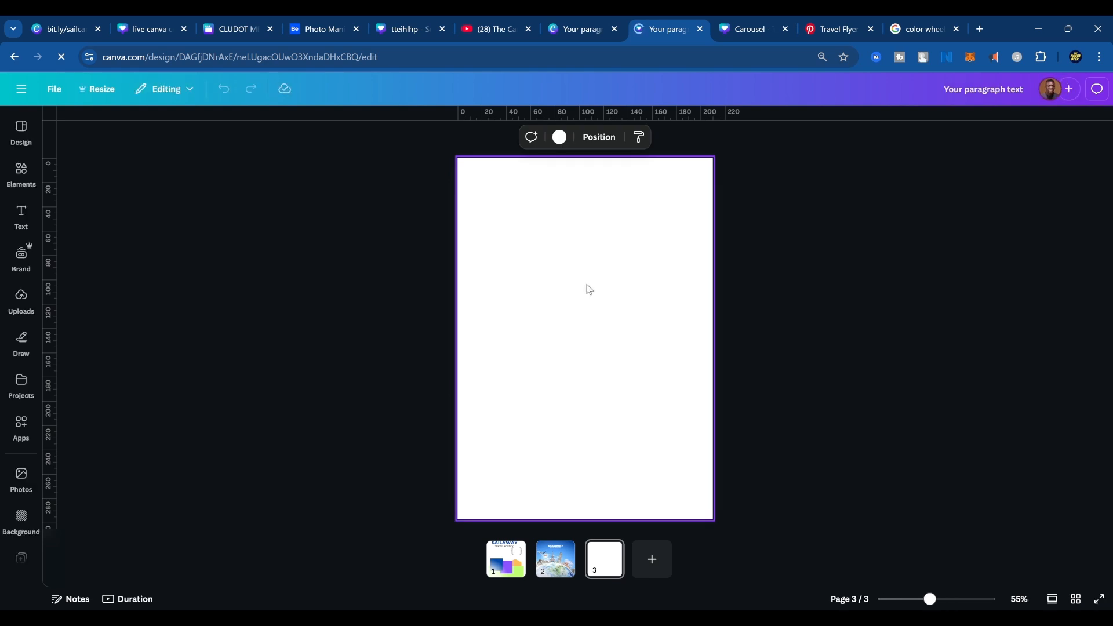
key("ctrl+v")
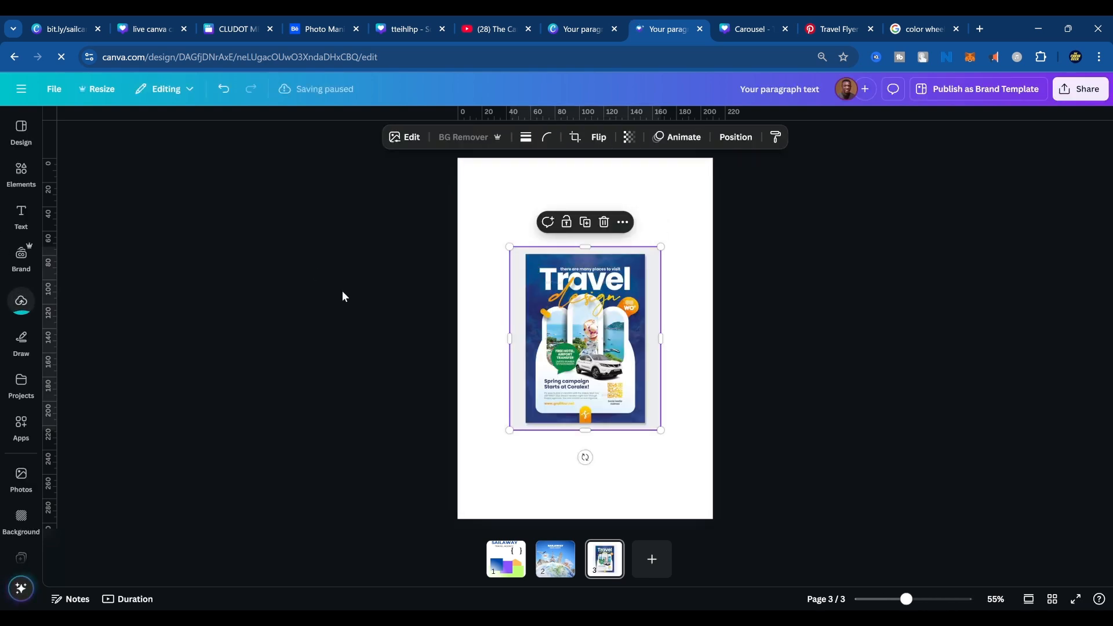
left_click_drag(510, 339, 526, 339)
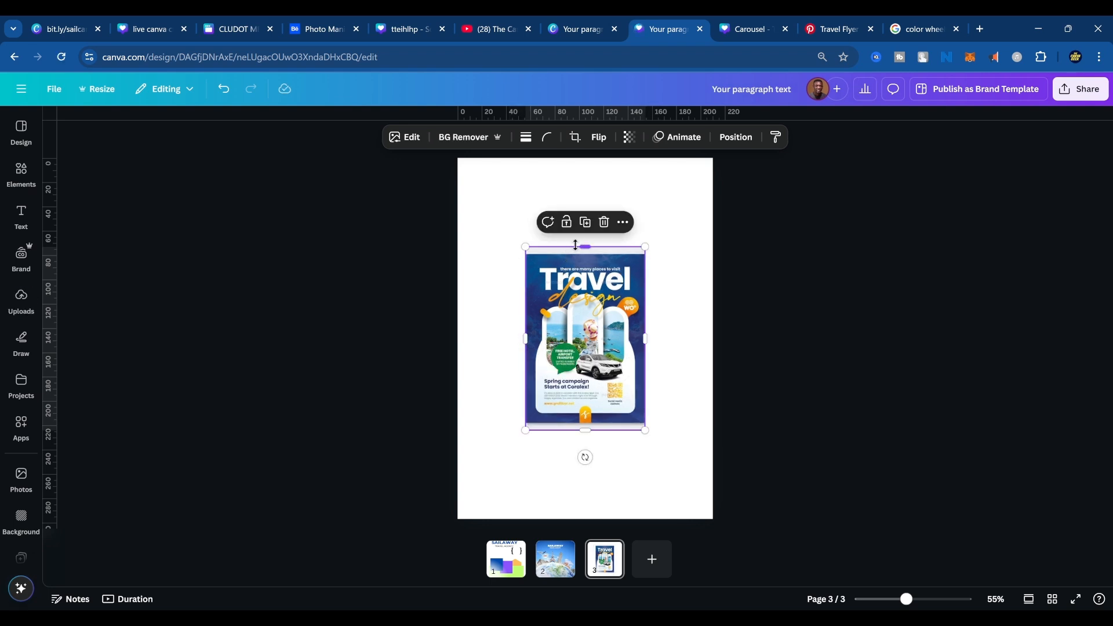
left_click_drag(585, 247, 587, 256)
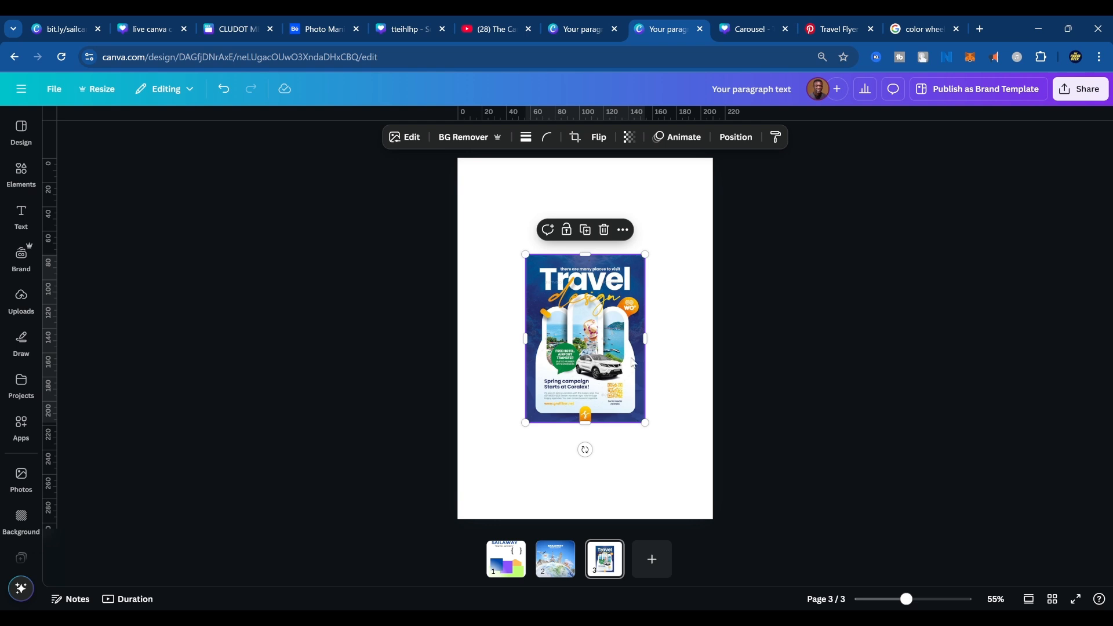
Enlarge the flyer image slightly on page 3 and switch the editor to the scrolling page view.
left_click_drag(651, 428, 668, 453)
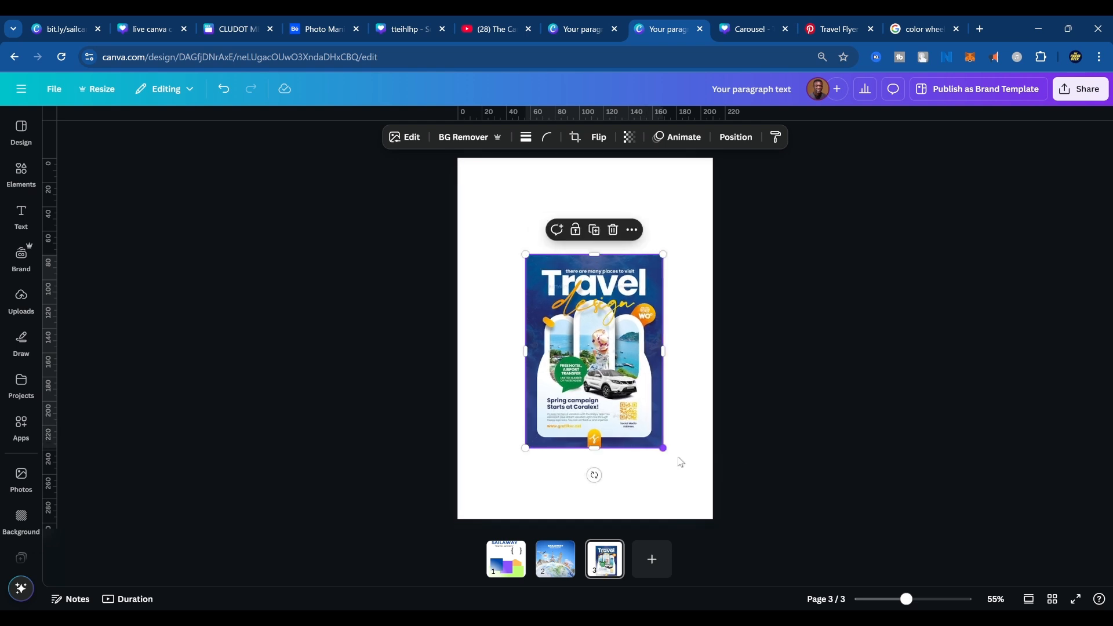
left_click(1030, 601)
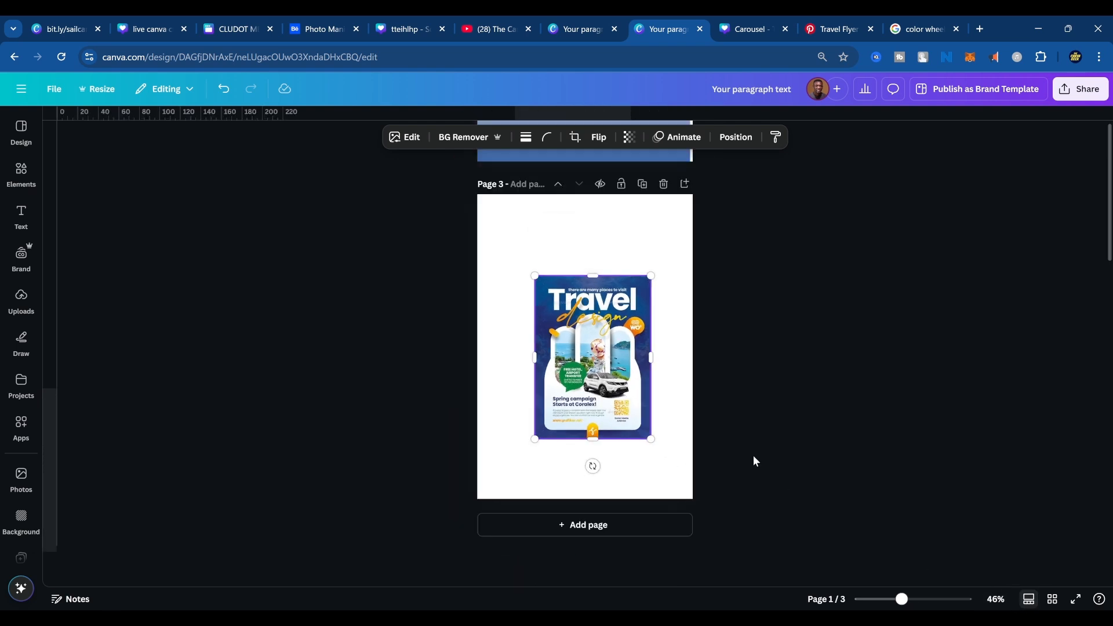
Move the travel flyer image lower and slightly to the left on page 3 to free space above it.
scroll(667, 371, "up", 5)
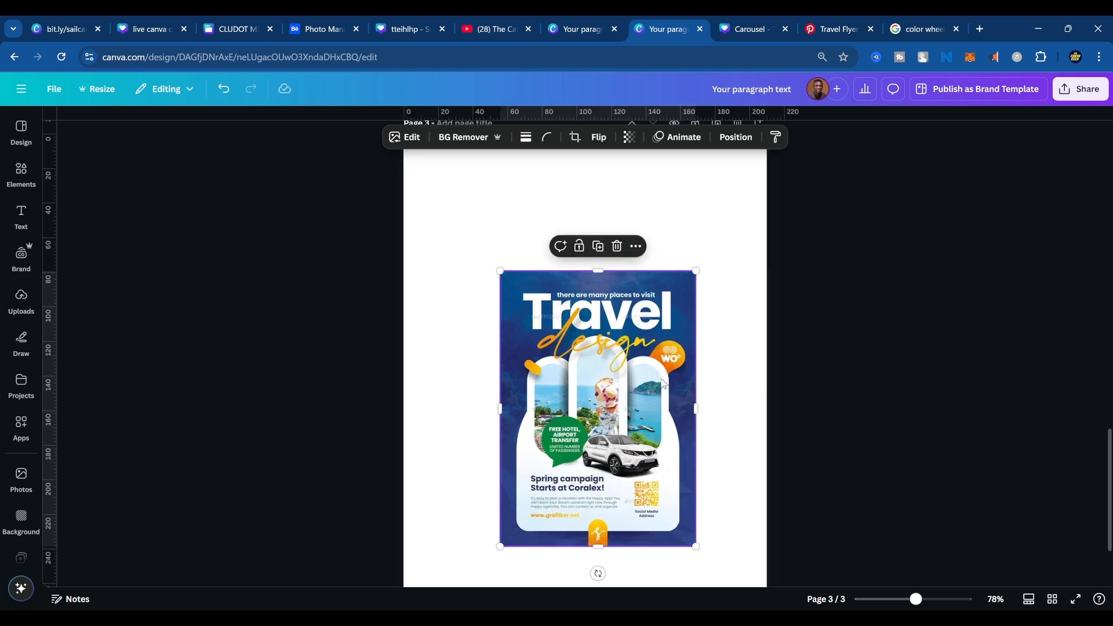
left_click_drag(654, 325, 633, 377)
scroll(659, 403, "up", 5)
scroll(658, 403, "down", 2)
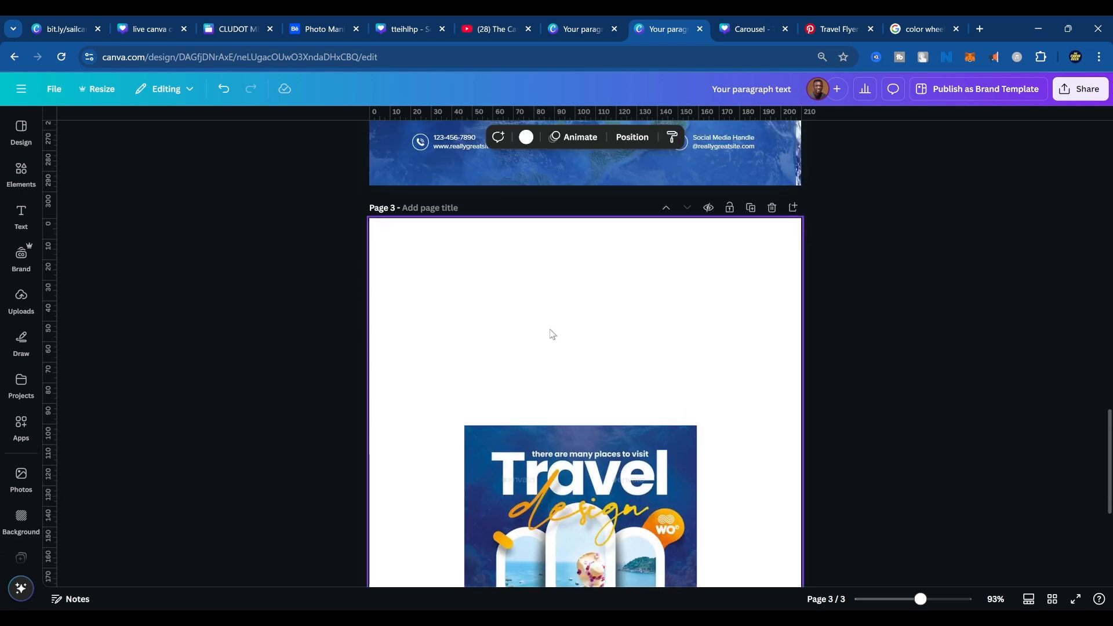
Copy the SAILAWAY and TRAVEL AGENCY texts from page 2 and place them above the flyer image on page 3.
scroll(659, 403, "up", 10)
scroll(657, 391, "up", 4)
scroll(595, 387, "down", 3)
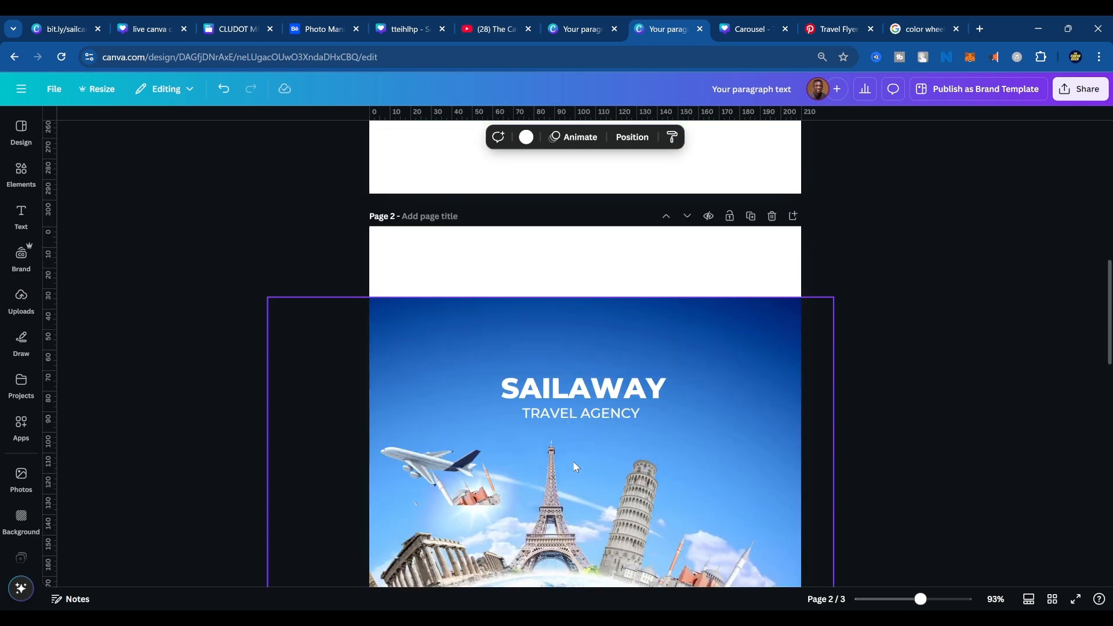
left_click(588, 392)
left_click(594, 419, "shift")
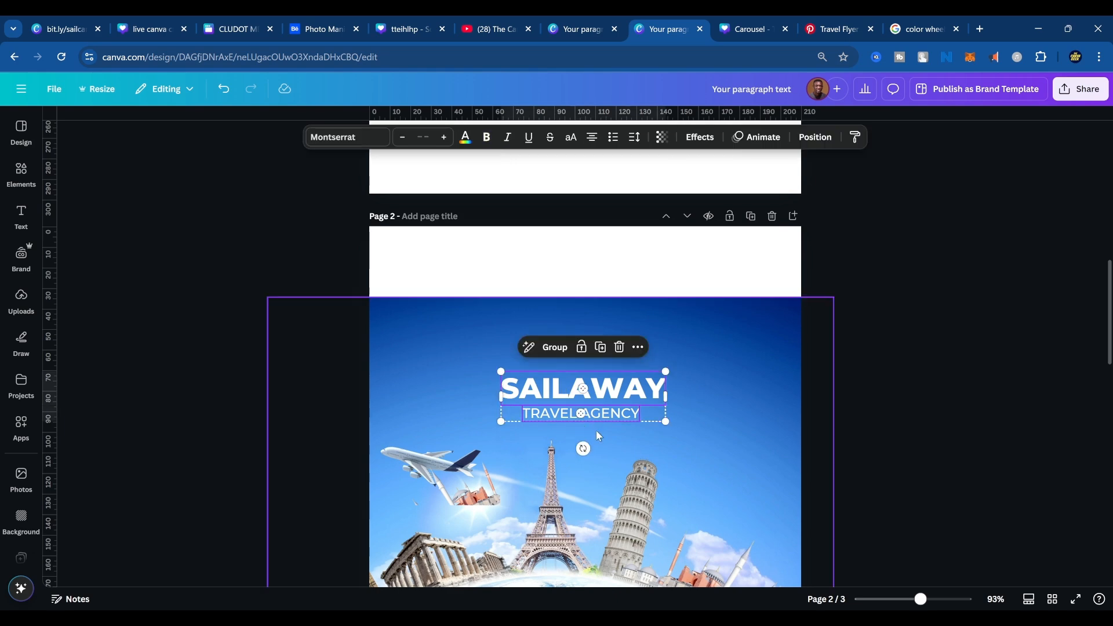
scroll(617, 451, "down", 5)
scroll(621, 453, "down", 5)
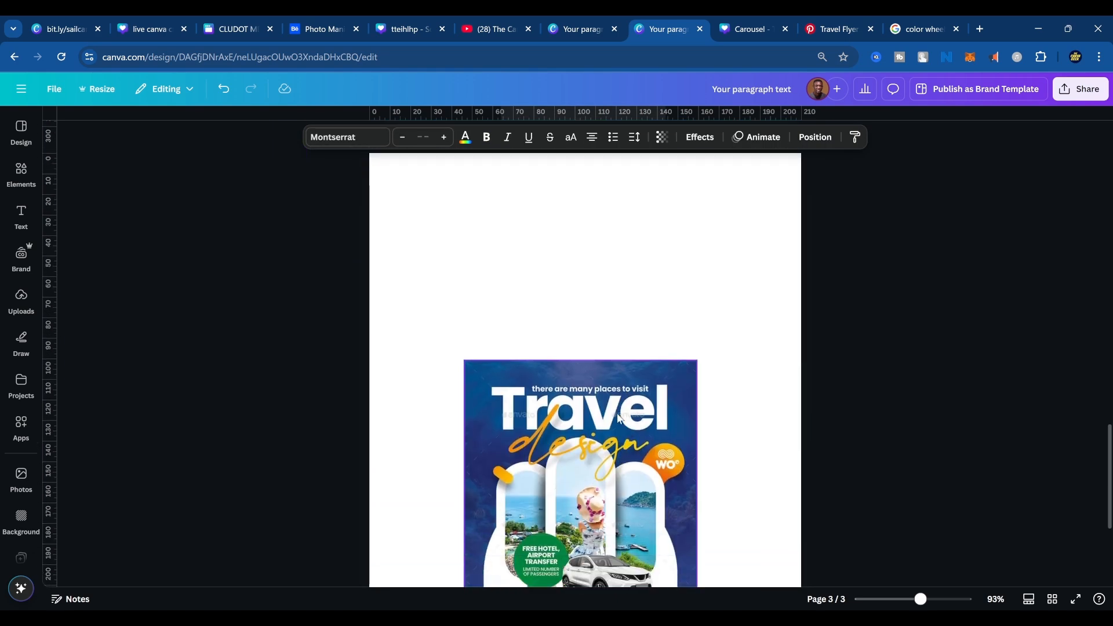
left_click(587, 268)
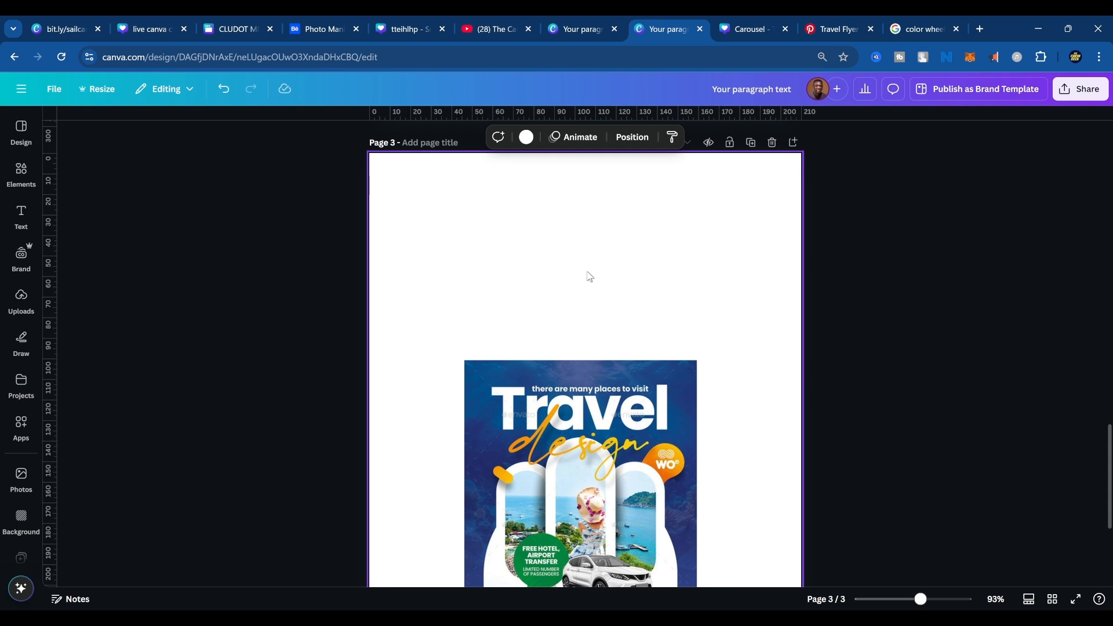
key("ctrl+v")
left_click_drag(612, 313, 609, 233)
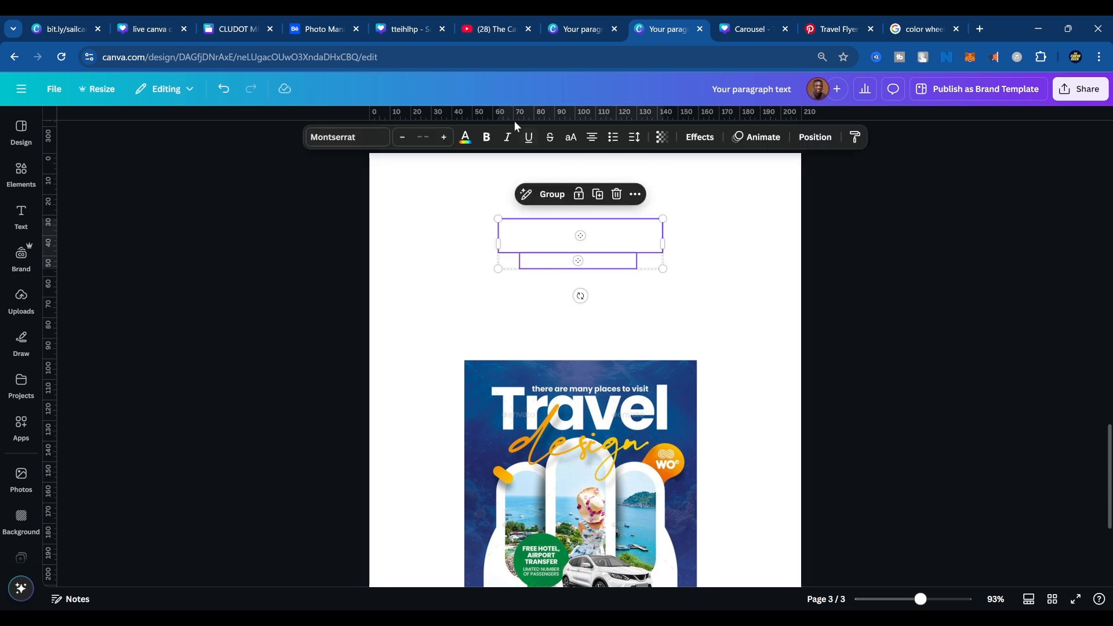
Color both copied text lines on page 3 with the document's dark blue.
left_click(461, 139)
left_click(127, 216)
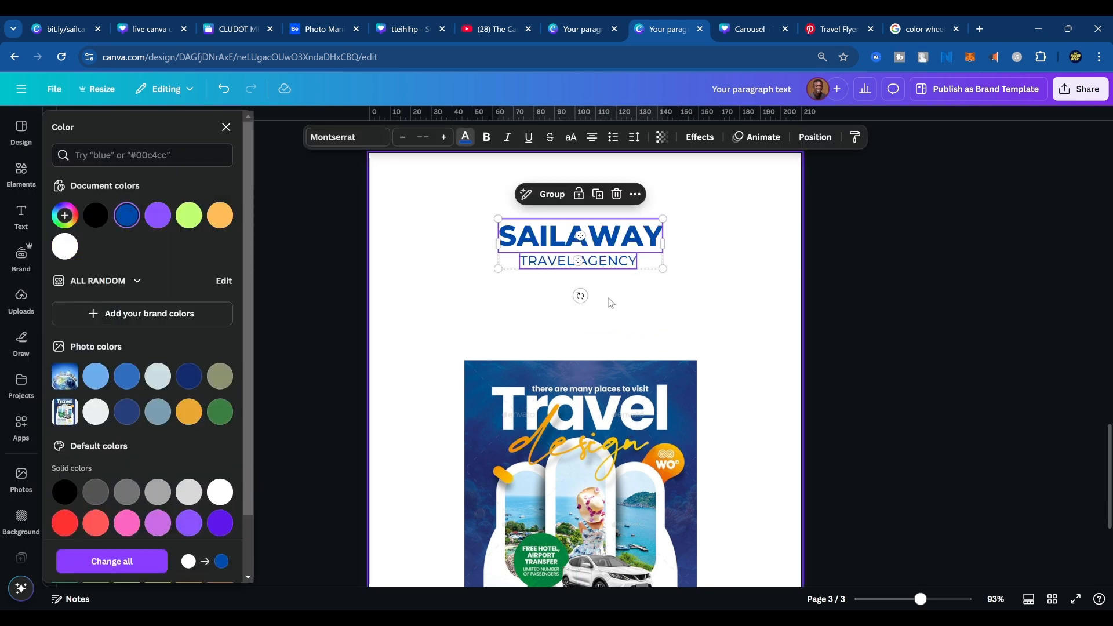
left_click(611, 302)
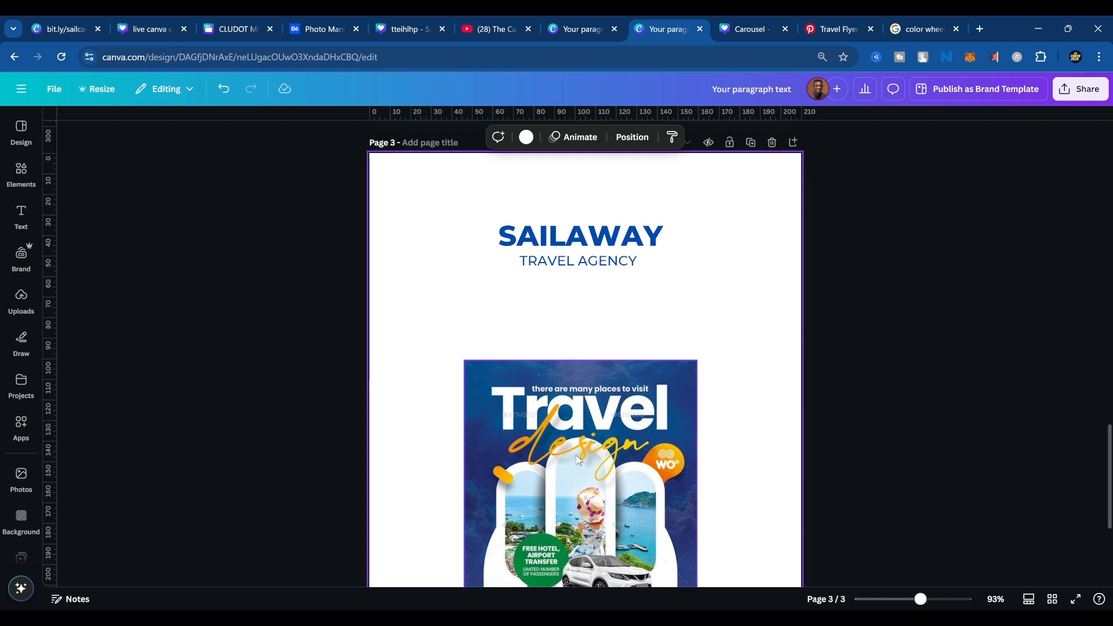
Try the RoxboroughCF font on the page 3 SAILAWAY heading and enlarge it to a font size of about 82.9.
left_click(578, 264)
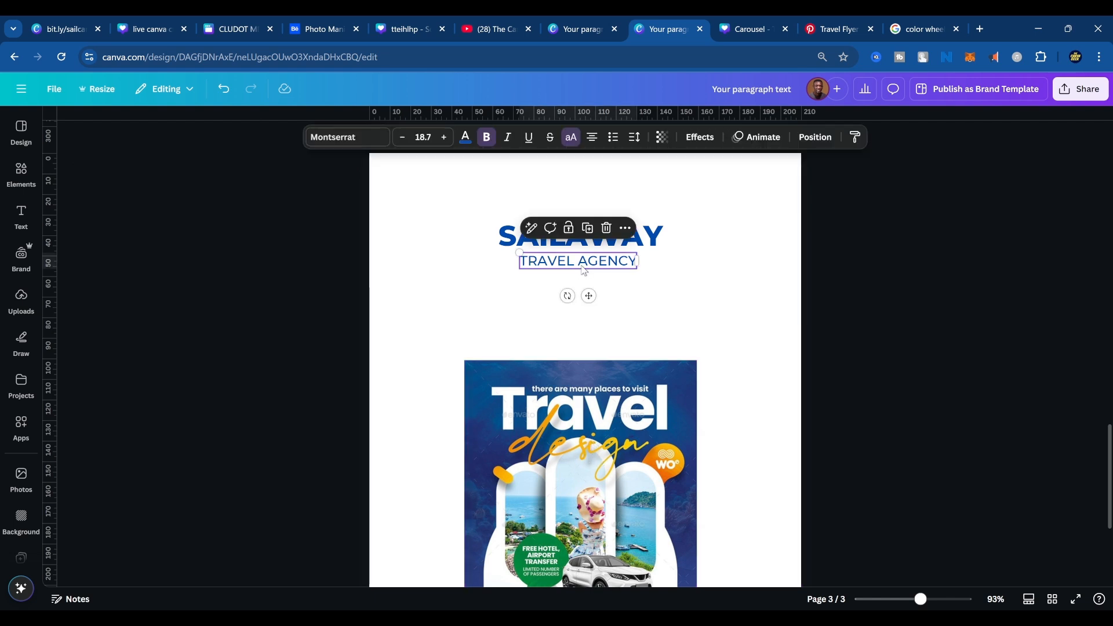
left_click(356, 140)
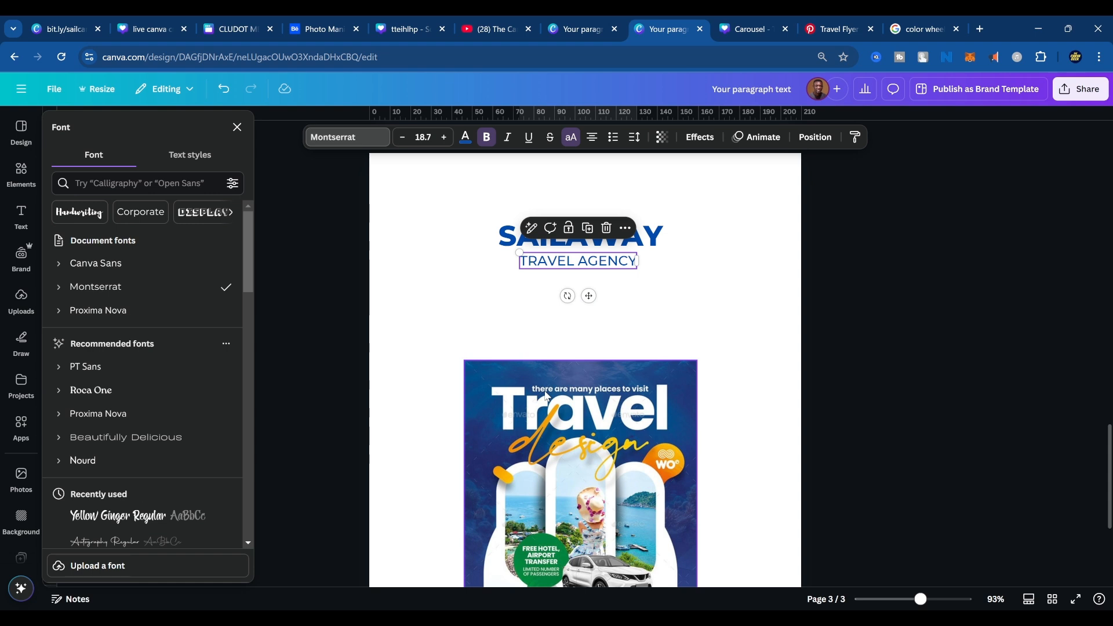
left_click(523, 251)
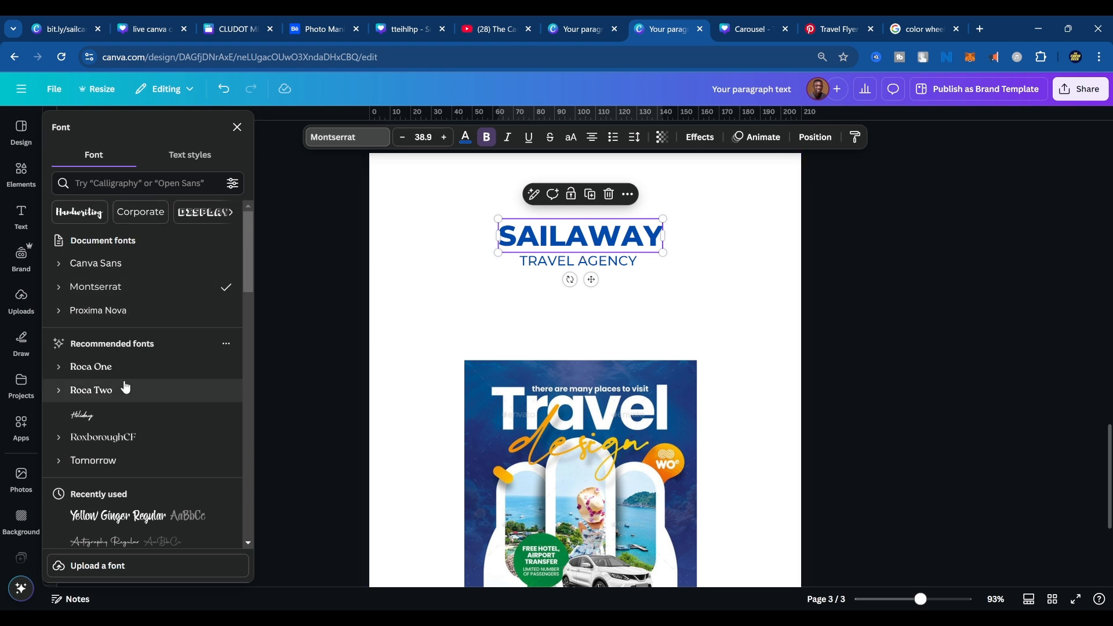
left_click(115, 439)
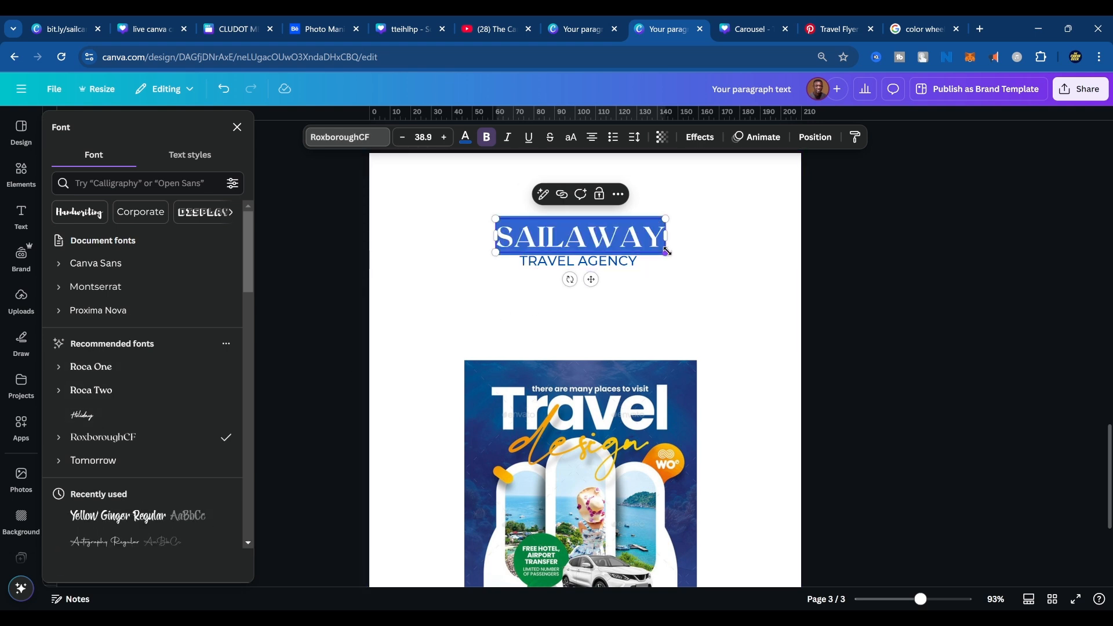
left_click_drag(667, 251, 858, 360)
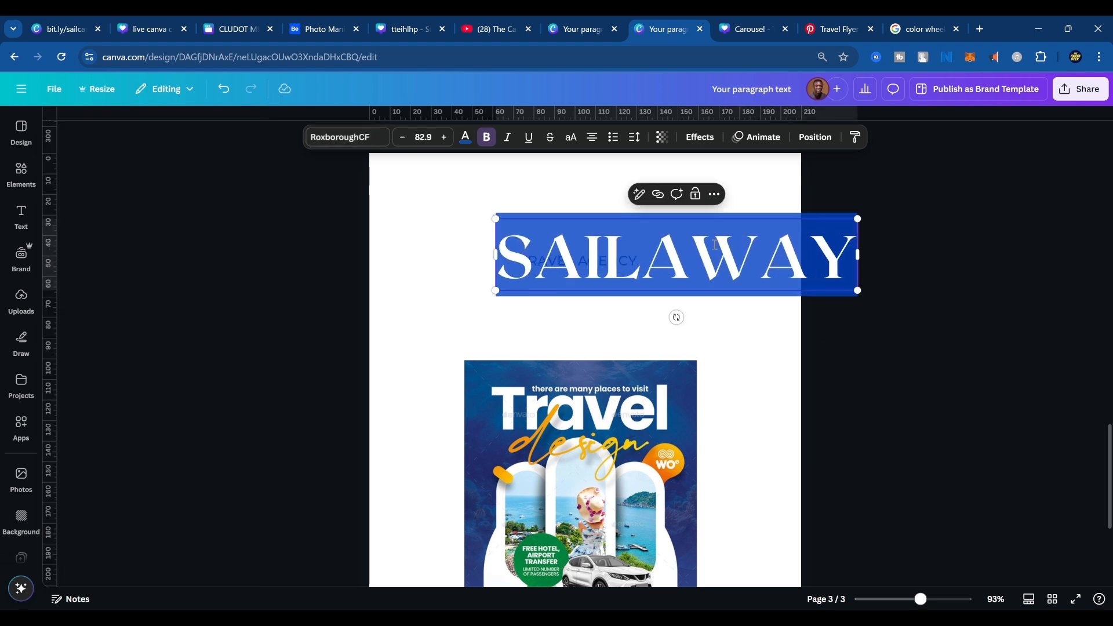
left_click(756, 192)
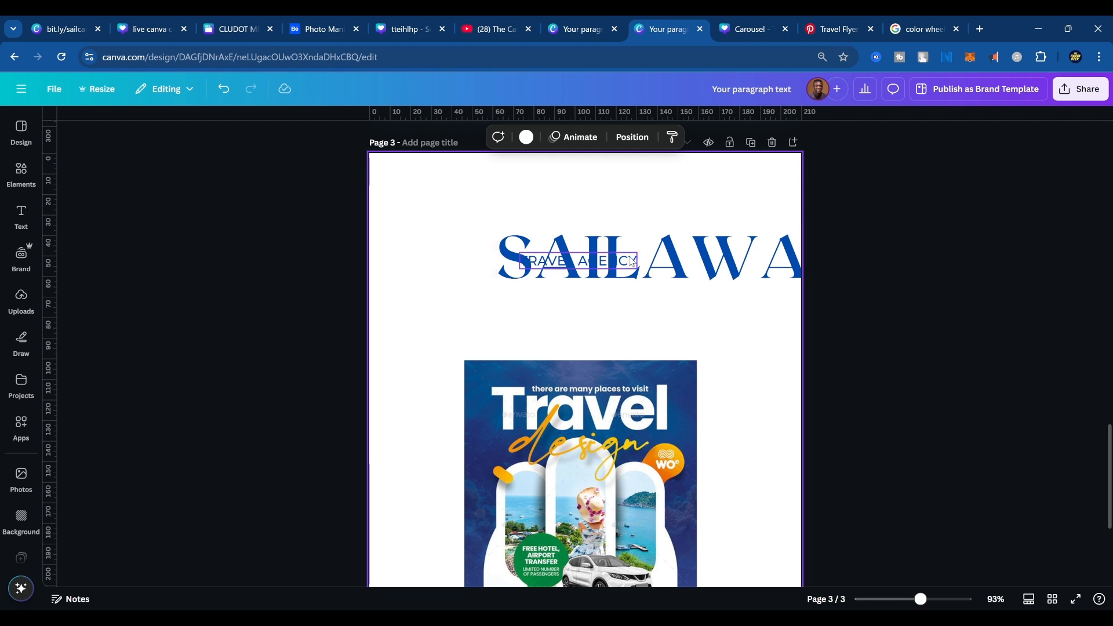
Undo the SAILAWAY heading's enlargement and font change, keeping both text lines dark blue.
key("ctrl+z")
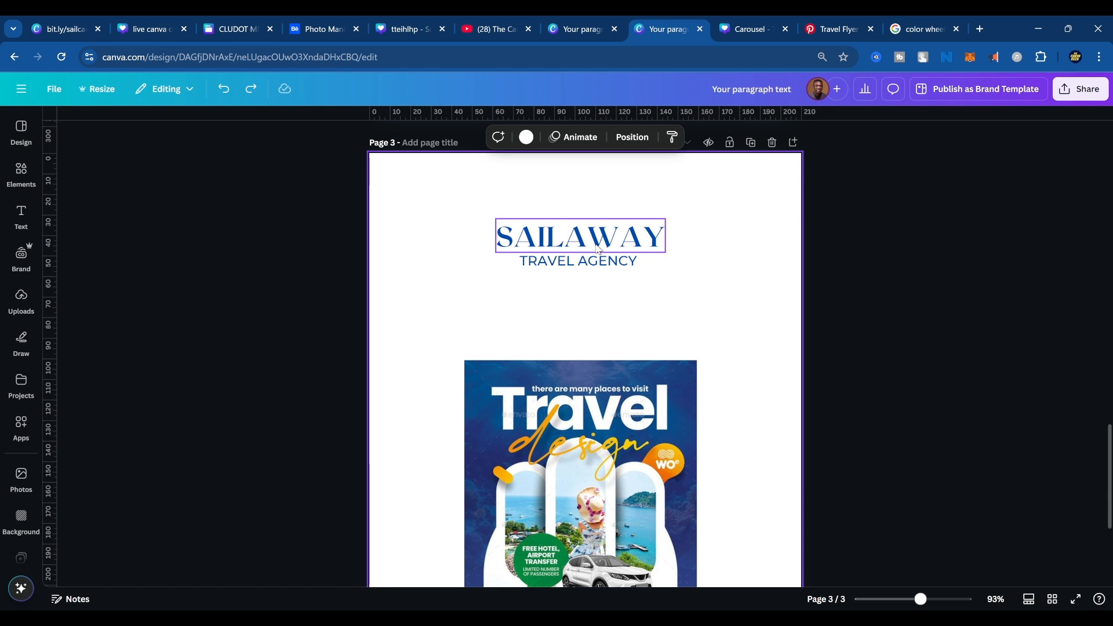
key("ctrl+z")
key("ctrl+z")
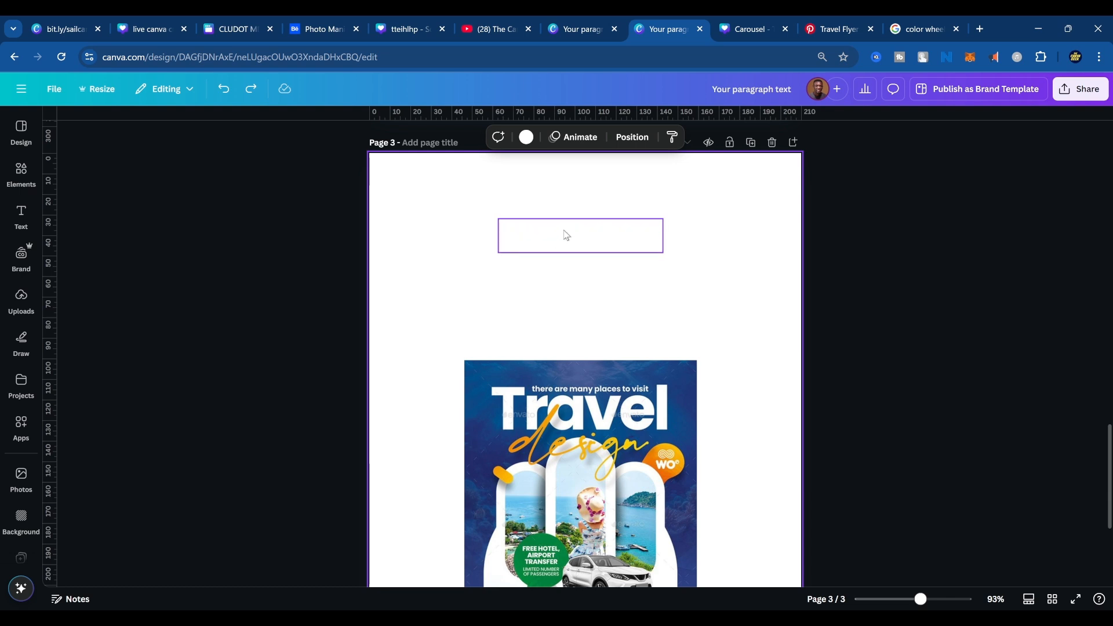
key("ctrl+y")
left_click(569, 238)
left_click(612, 282)
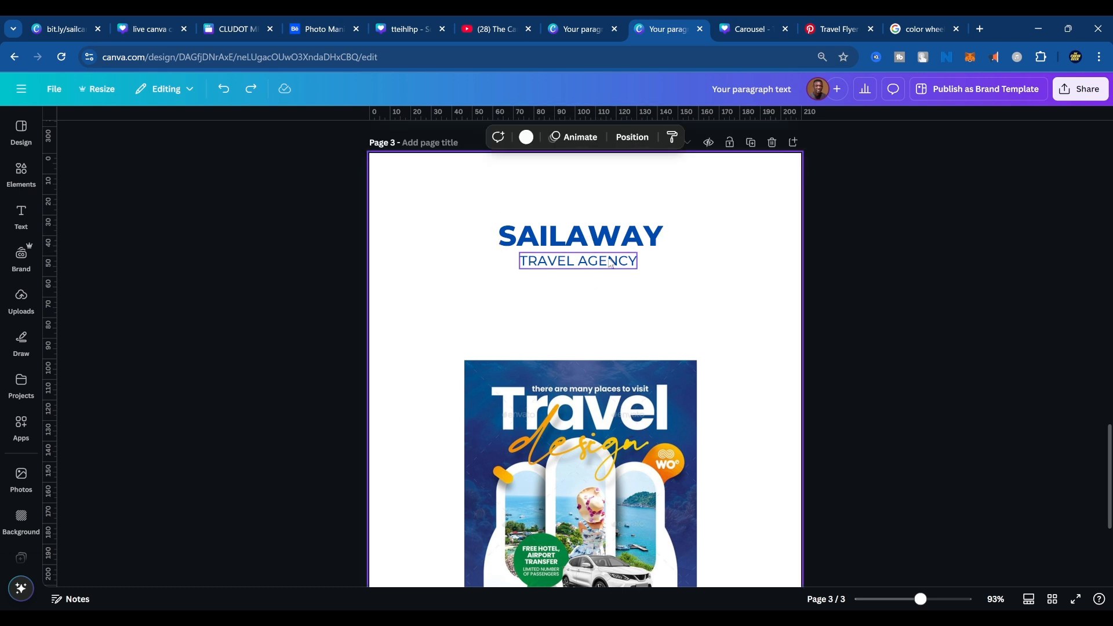
Set the TRAVEL AGENCY line on page 3 to the Mistrully font from the Handwriting category.
left_click(612, 262)
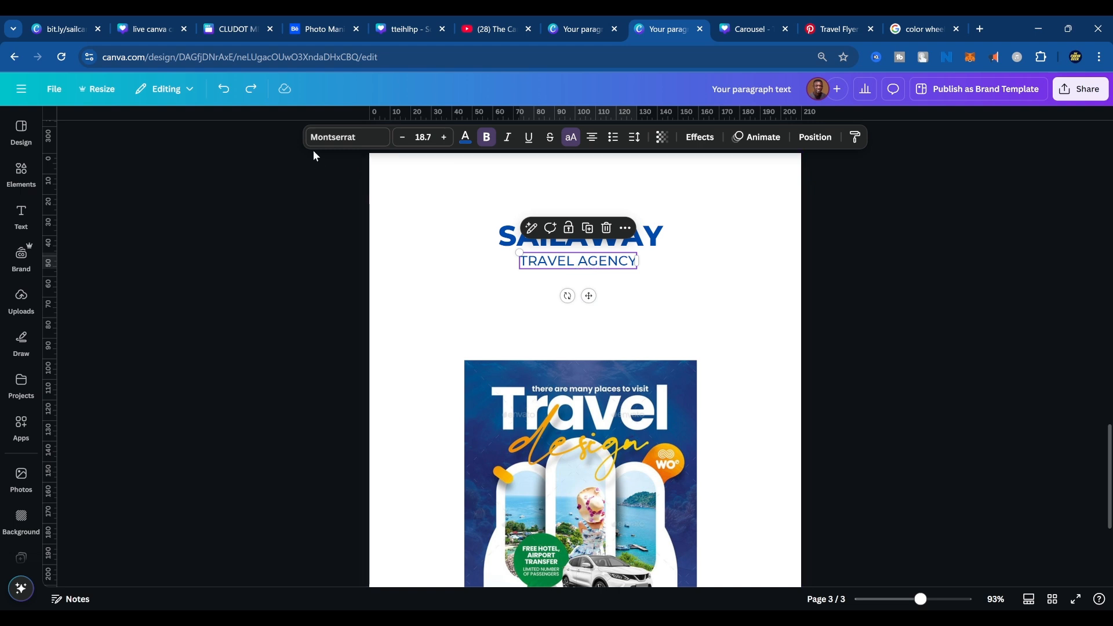
left_click(331, 143)
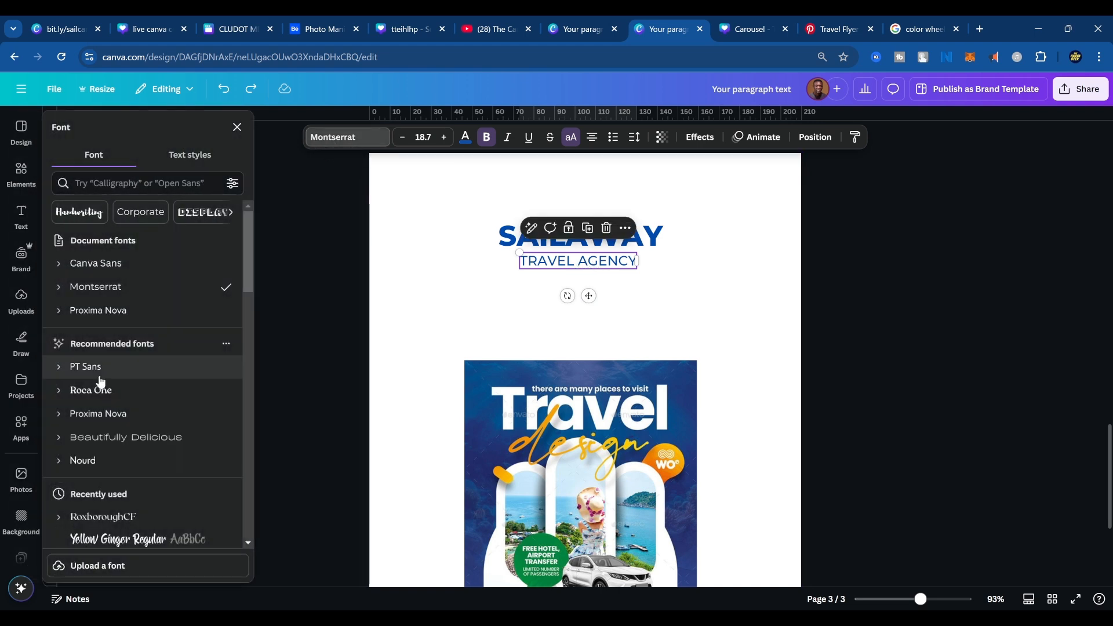
scroll(114, 415, "down", 1)
scroll(116, 415, "down", 20)
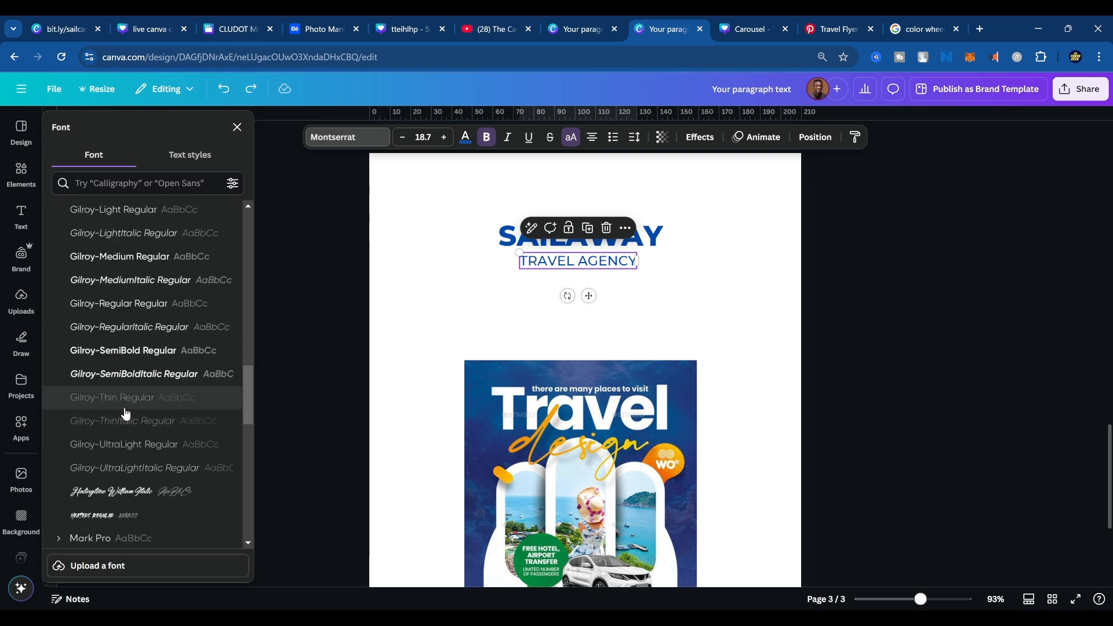
scroll(131, 416, "up", 11)
scroll(140, 420, "up", 10)
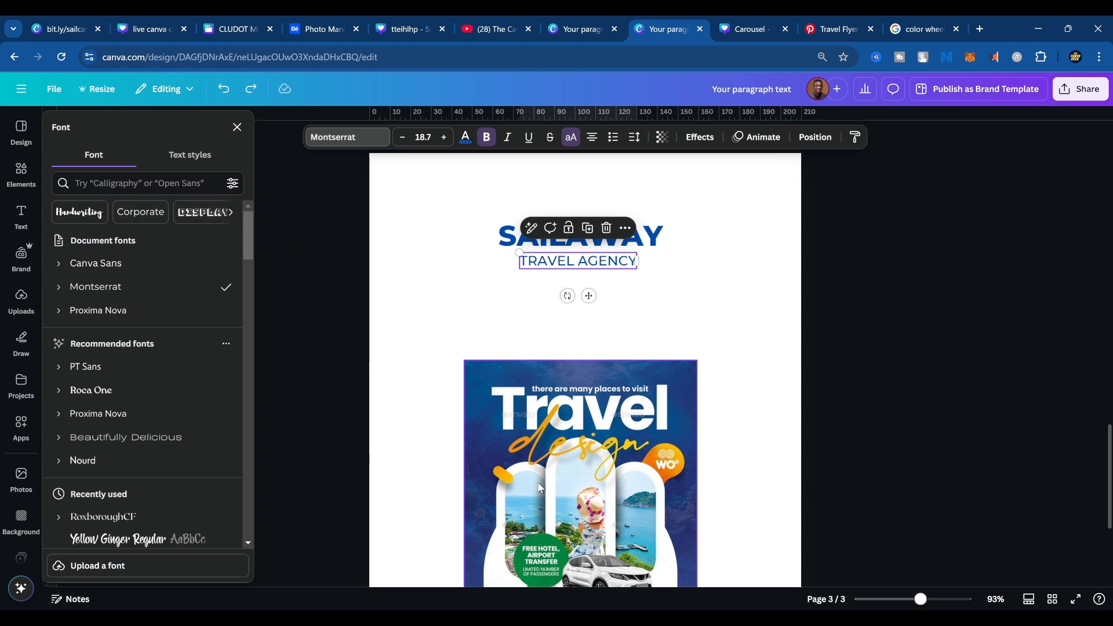
left_click(82, 213)
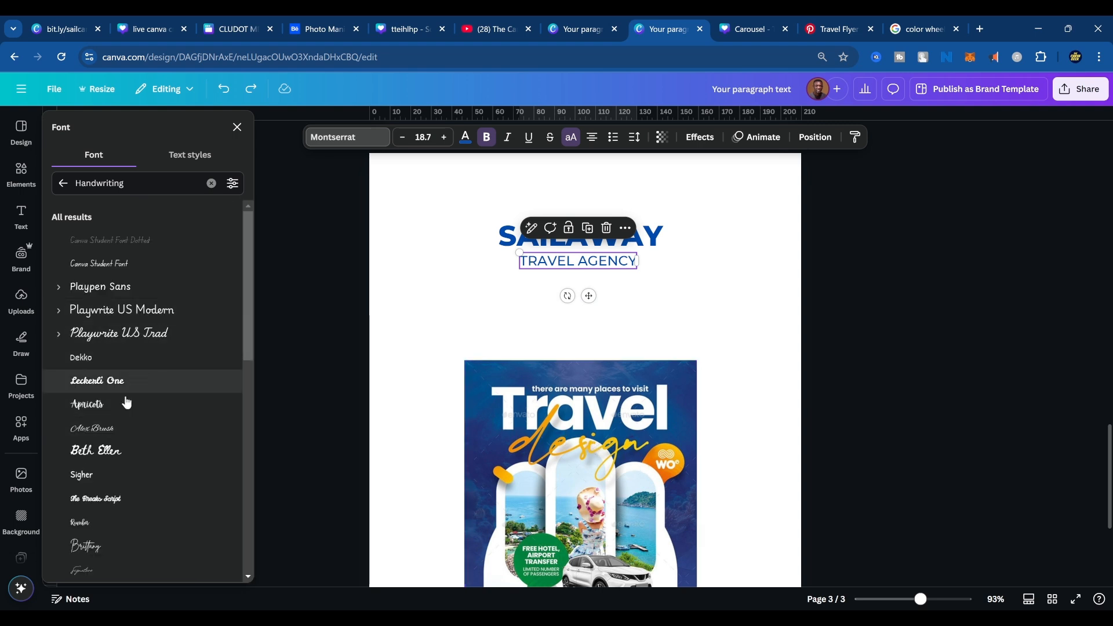
scroll(124, 401, "down", 3)
scroll(122, 348, "down", 3)
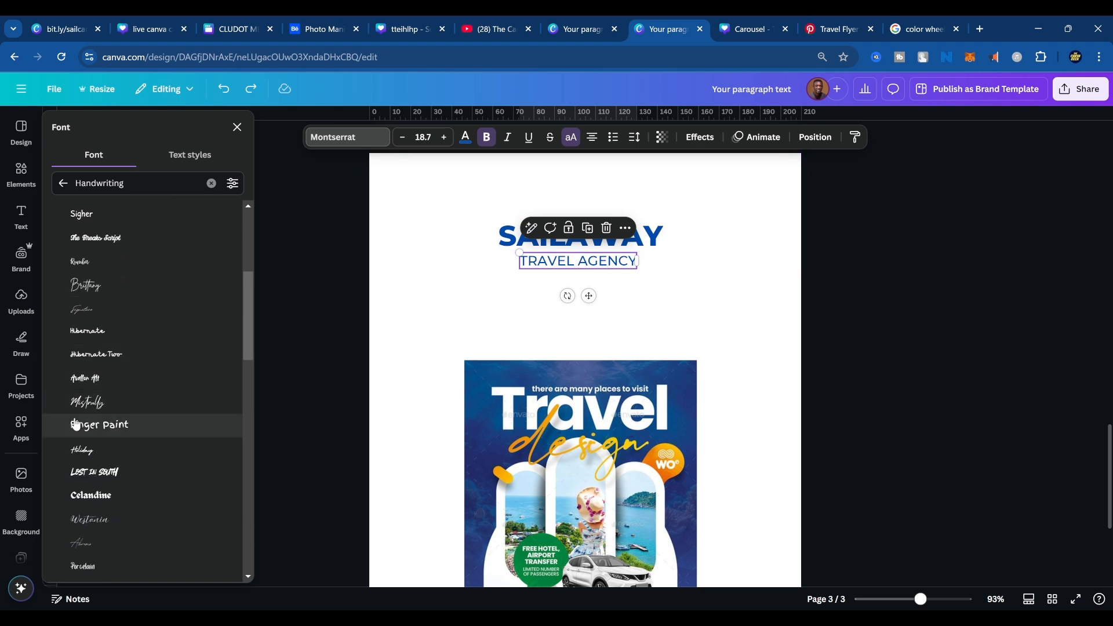
left_click(133, 404)
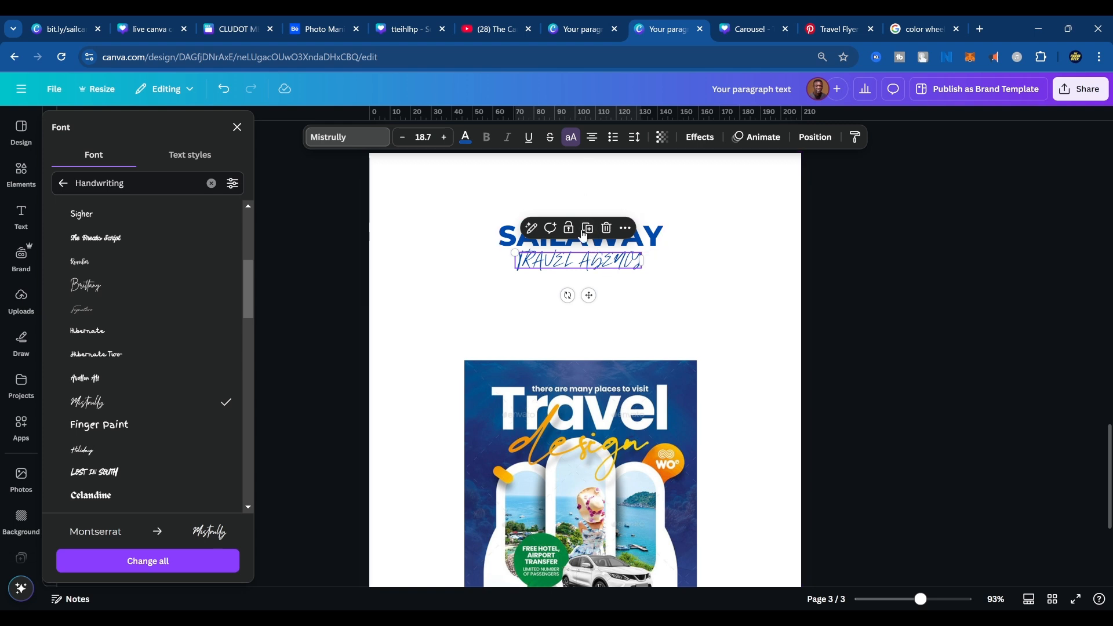
Turn off uppercase on the tagline under SAILAWAY and retype it as "travel agency".
left_click(572, 140)
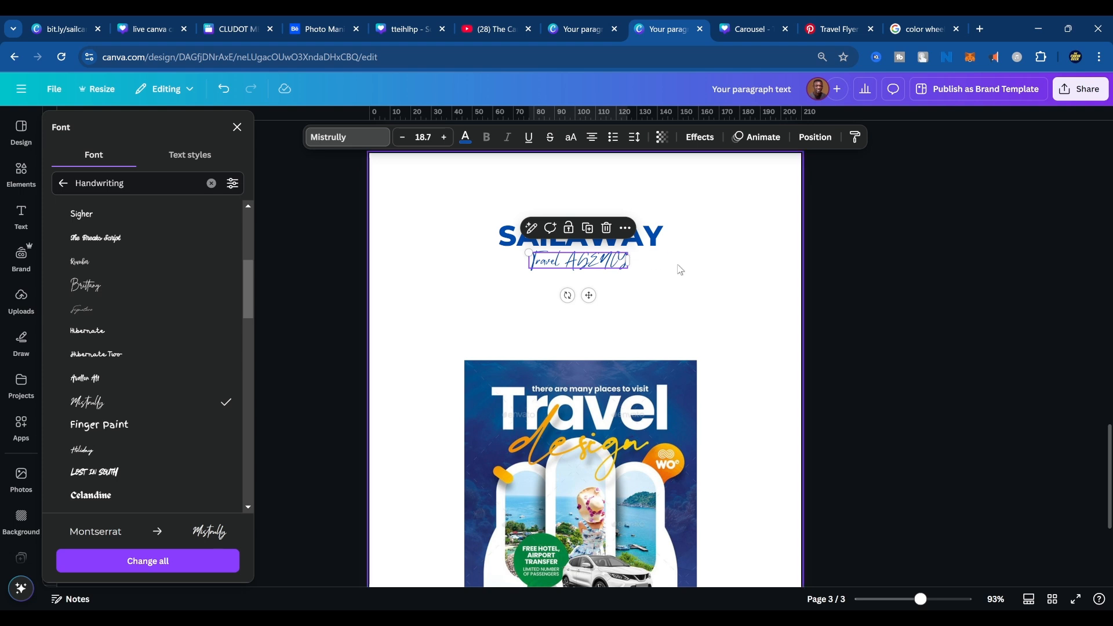
double_click(628, 261)
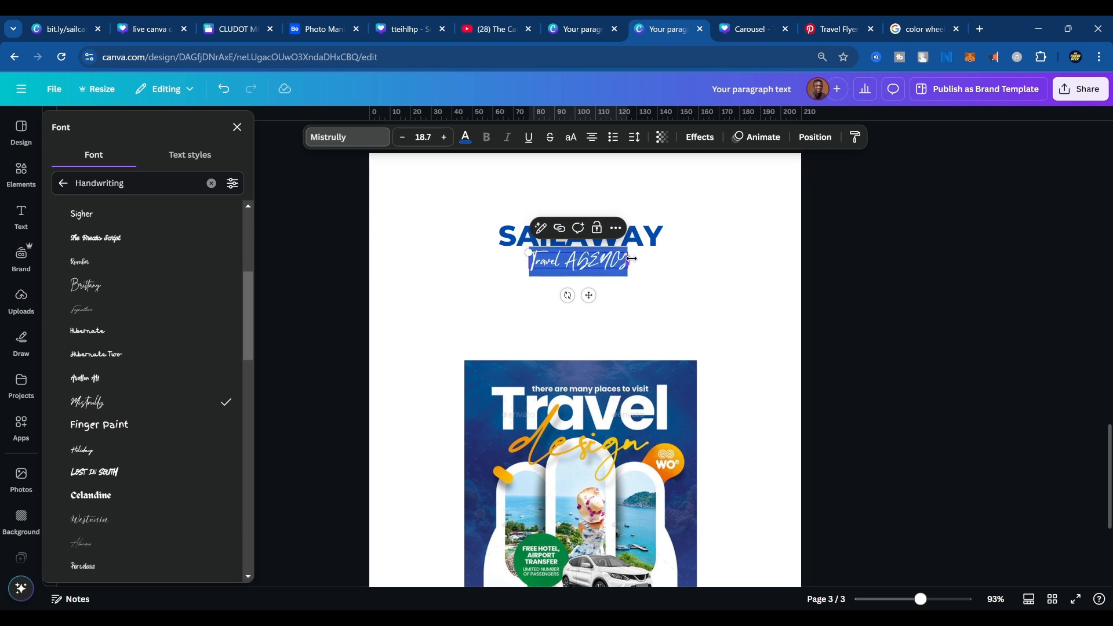
key("BackSpace")
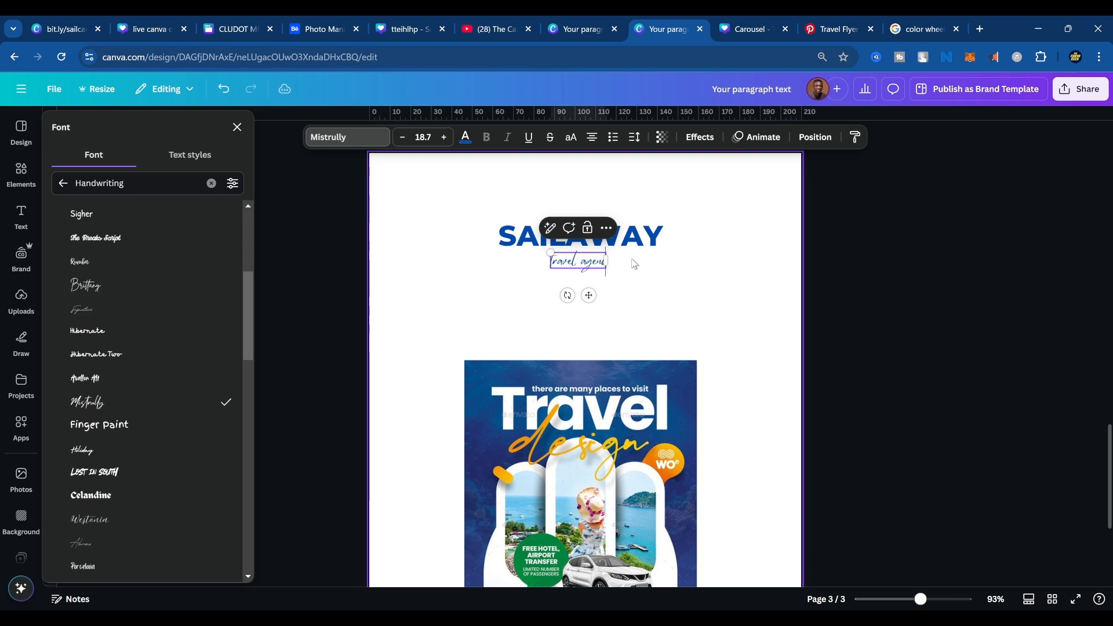
left_click(640, 269)
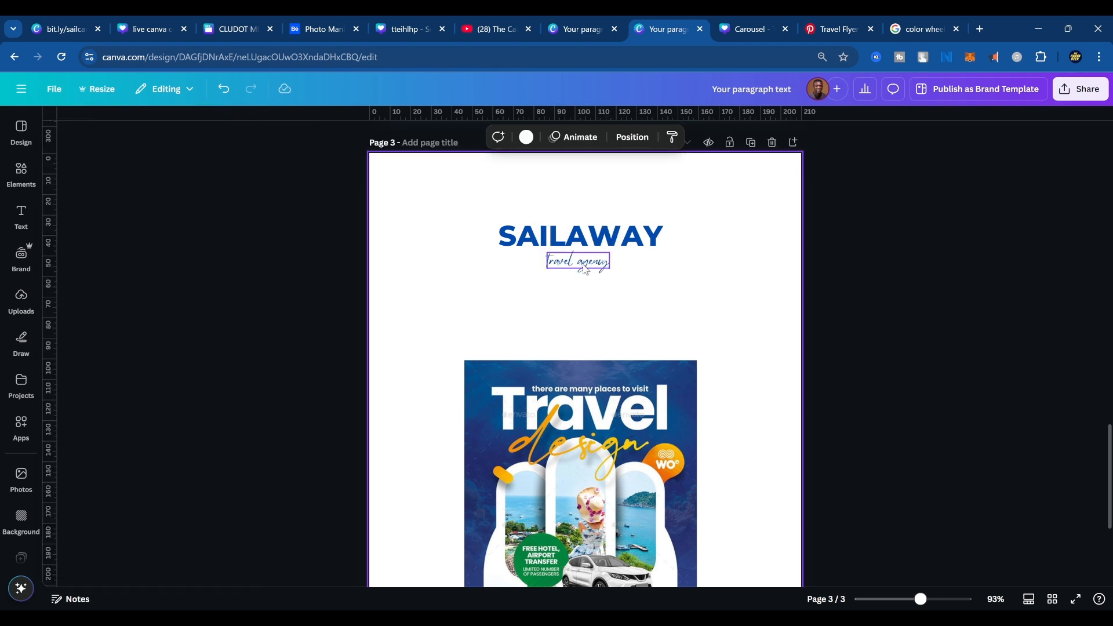
Enlarge the script tagline to a font size of about 57.3 and capitalize its initials to read "Travel Agency".
left_click(588, 268)
left_click_drag(610, 269, 741, 342)
left_click(658, 288)
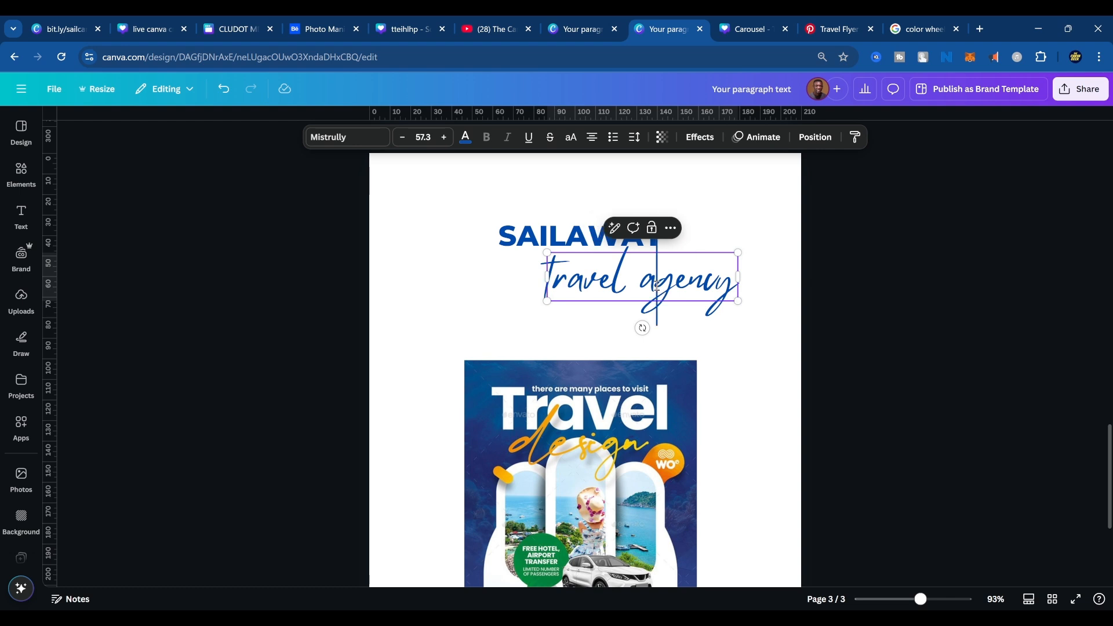
key("BackSpace")
type("A")
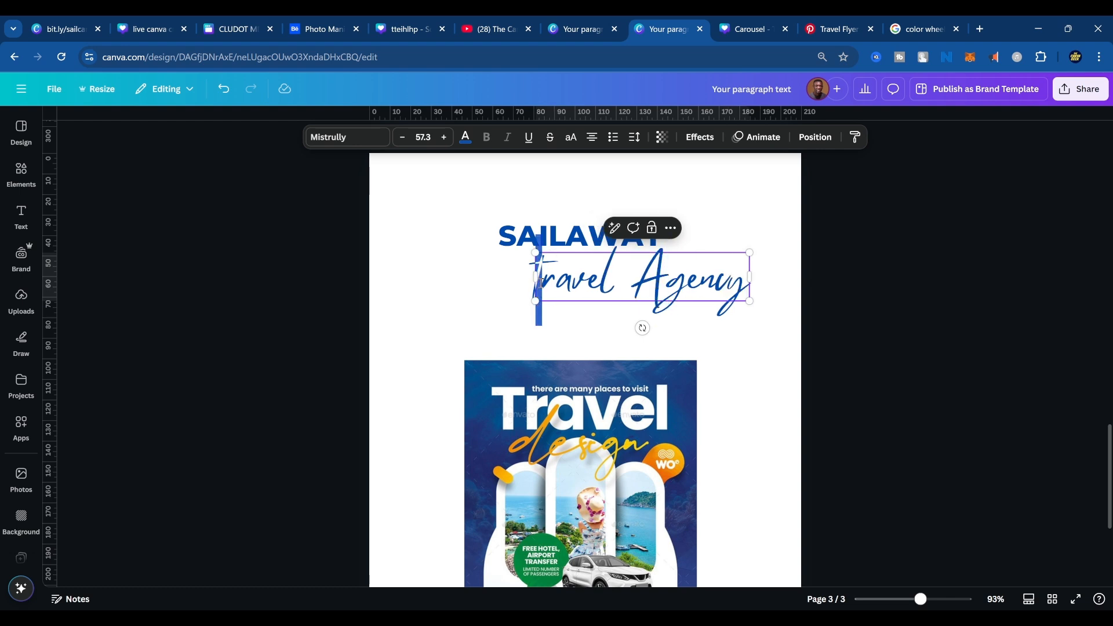
type("T")
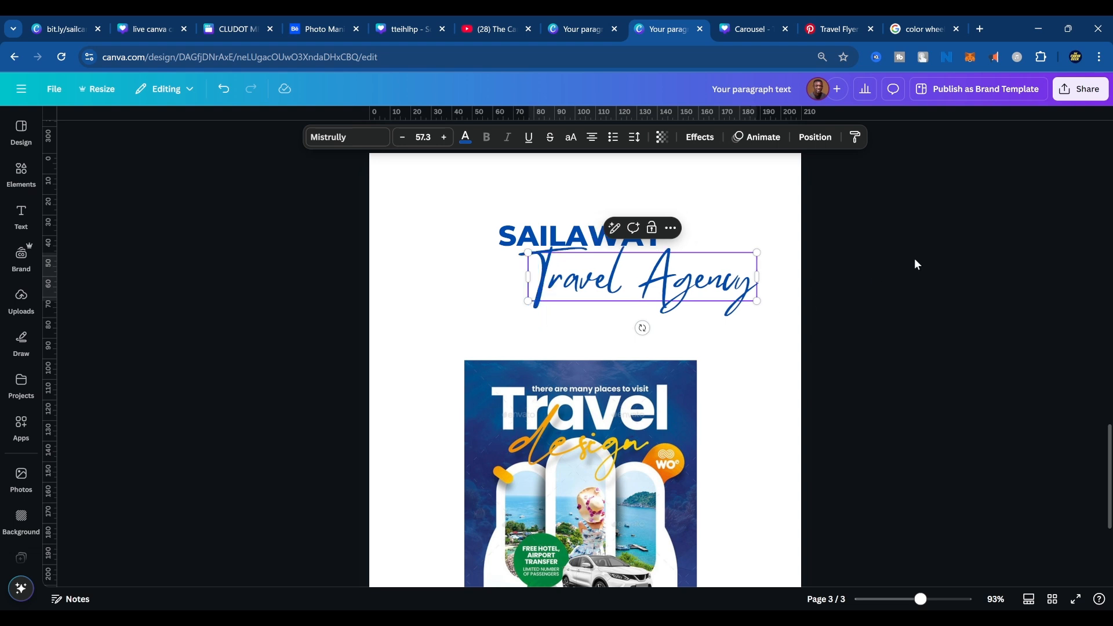
Move the Travel Agency tagline left so it sits roughly centered beneath the SAILAWAY heading.
left_click(915, 262)
left_click_drag(688, 281, 634, 281)
left_click(781, 250)
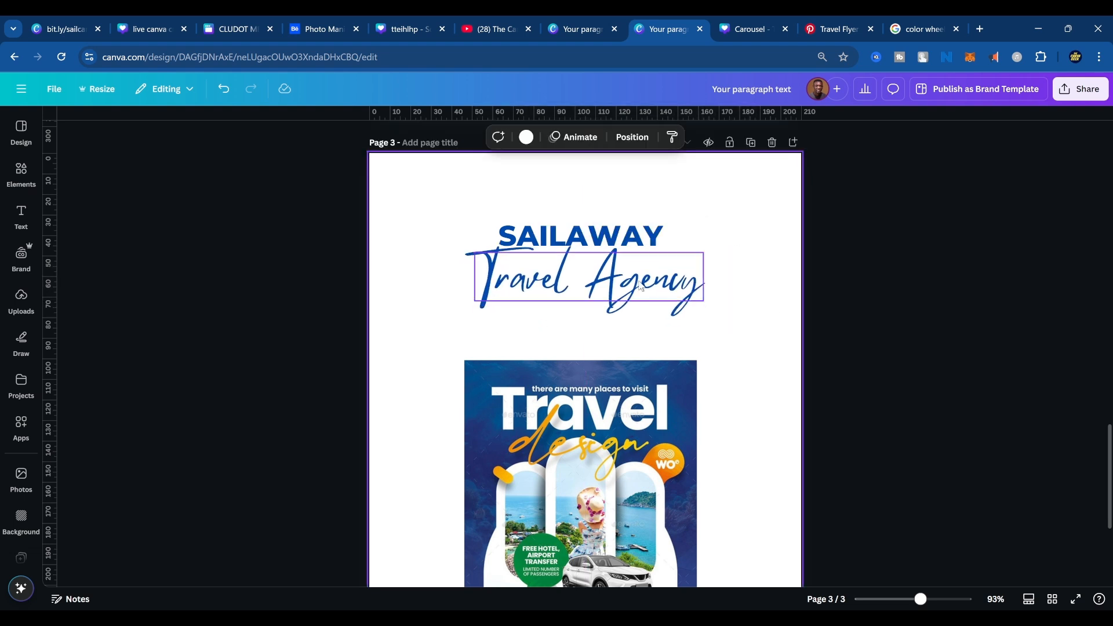
Try the Mansalva, Amsterdam One and Amsterdam Two handwriting fonts on the Travel Agency tagline.
left_click(640, 286)
left_click(344, 139)
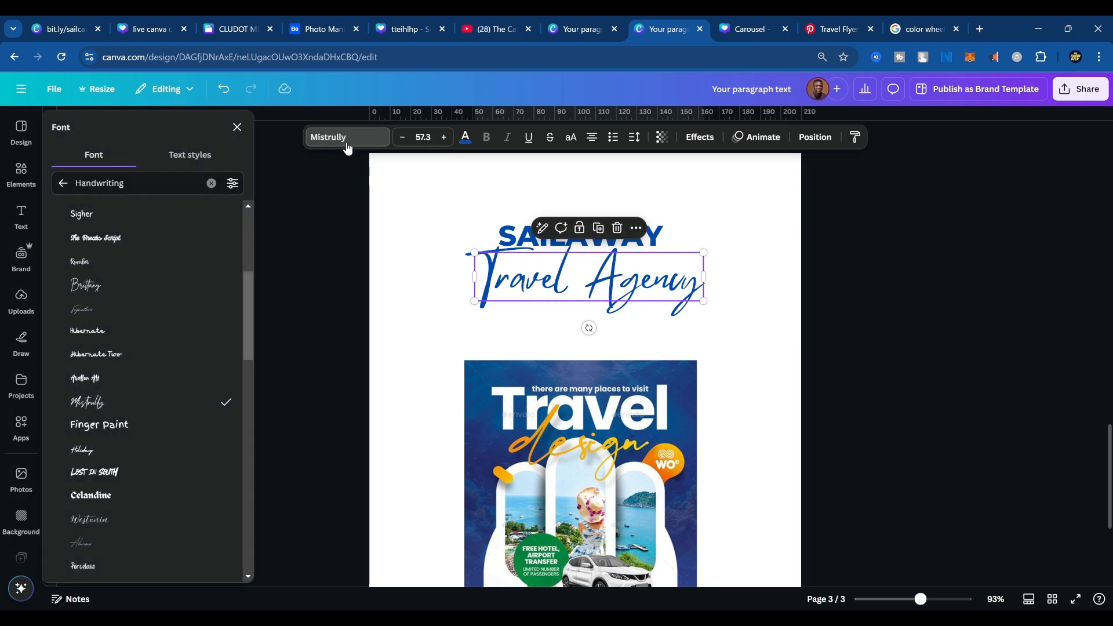
scroll(164, 350, "down", 1)
scroll(164, 354, "down", 3)
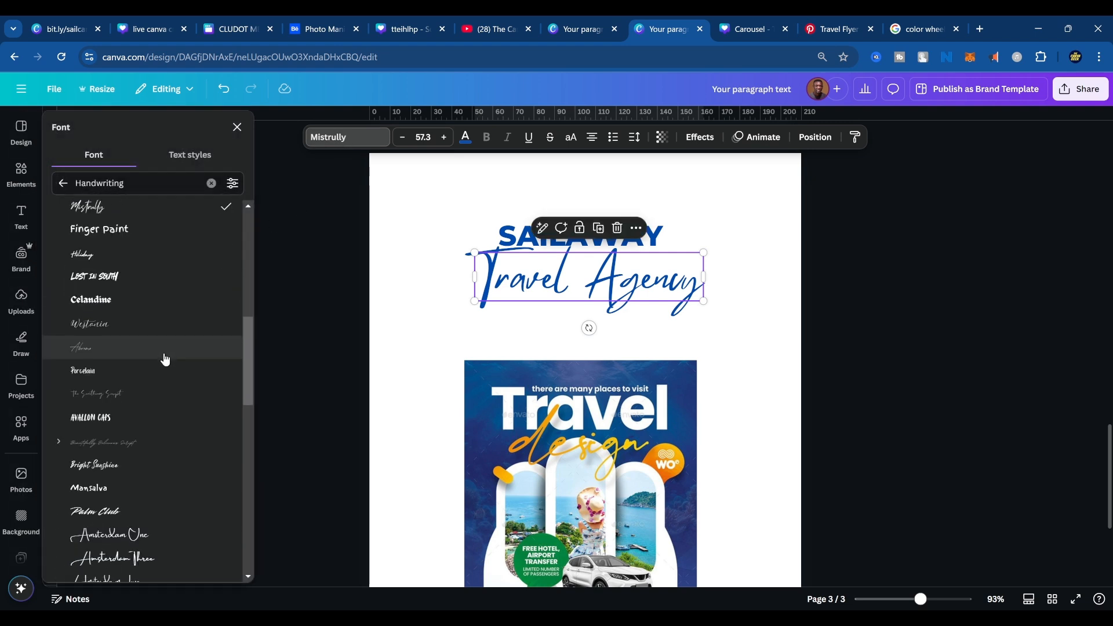
left_click(156, 428)
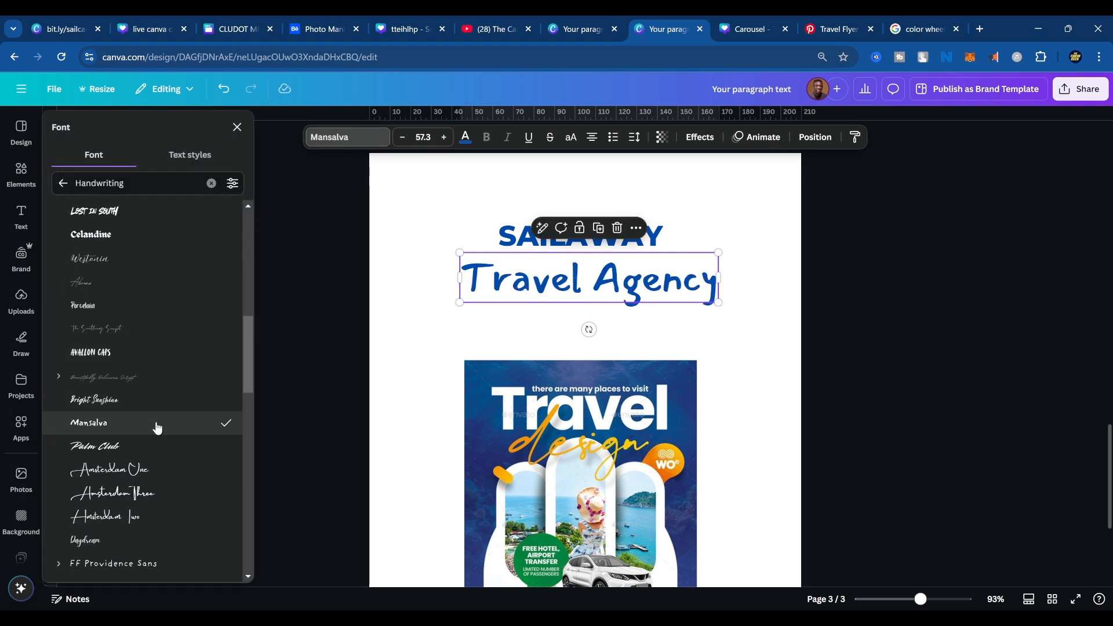
left_click(128, 471)
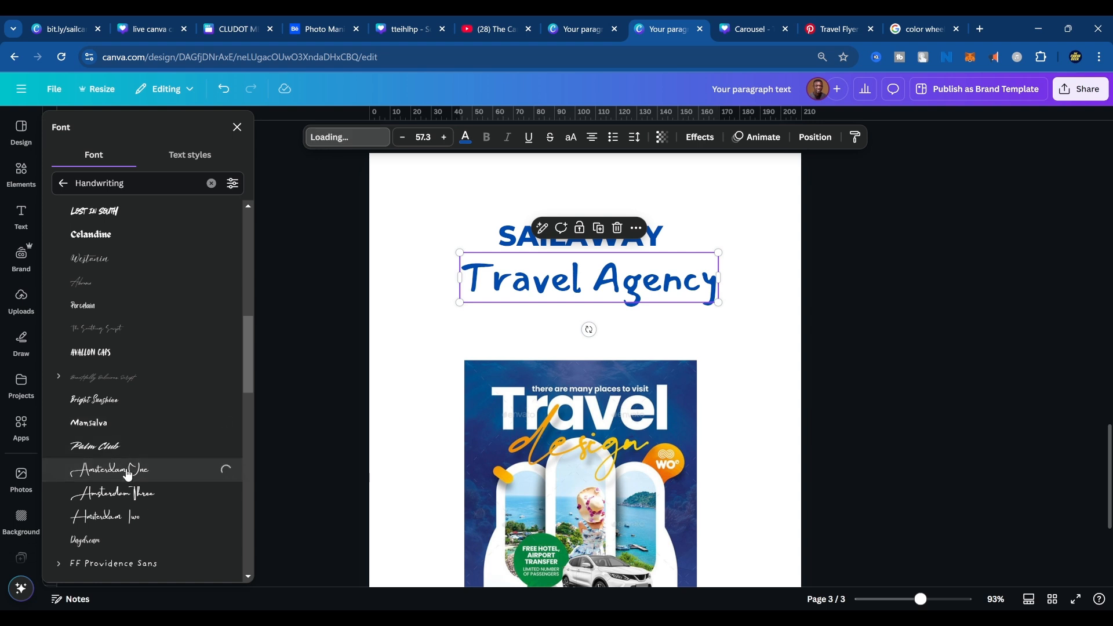
left_click(113, 516)
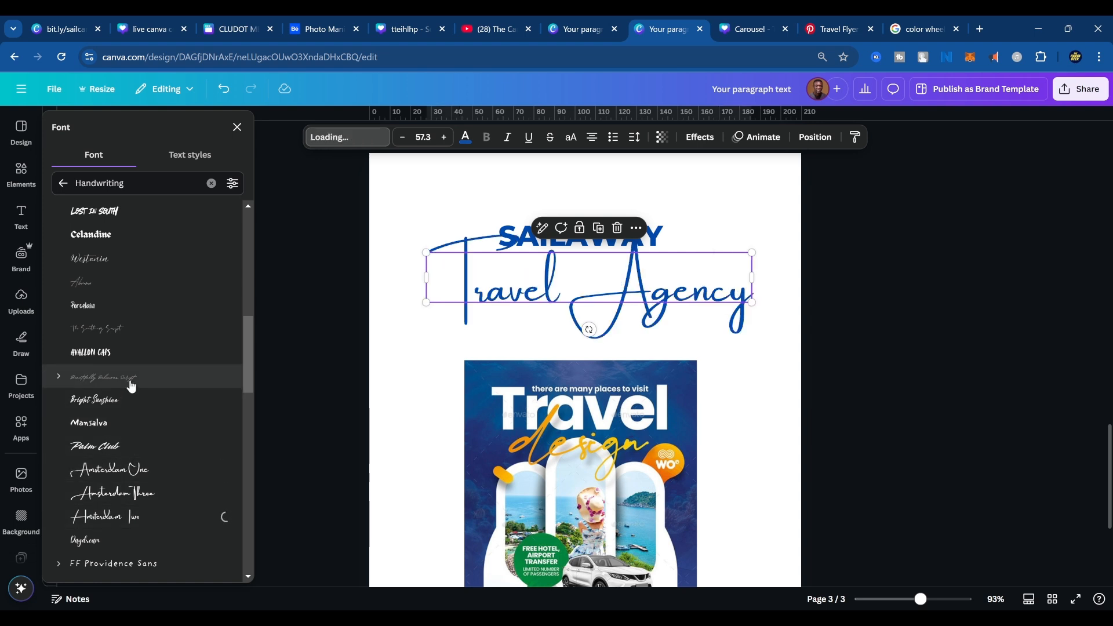
Try the Amsterdam Four and Biro Script Plus fonts on the Travel Agency tagline.
scroll(168, 389, "down", 3)
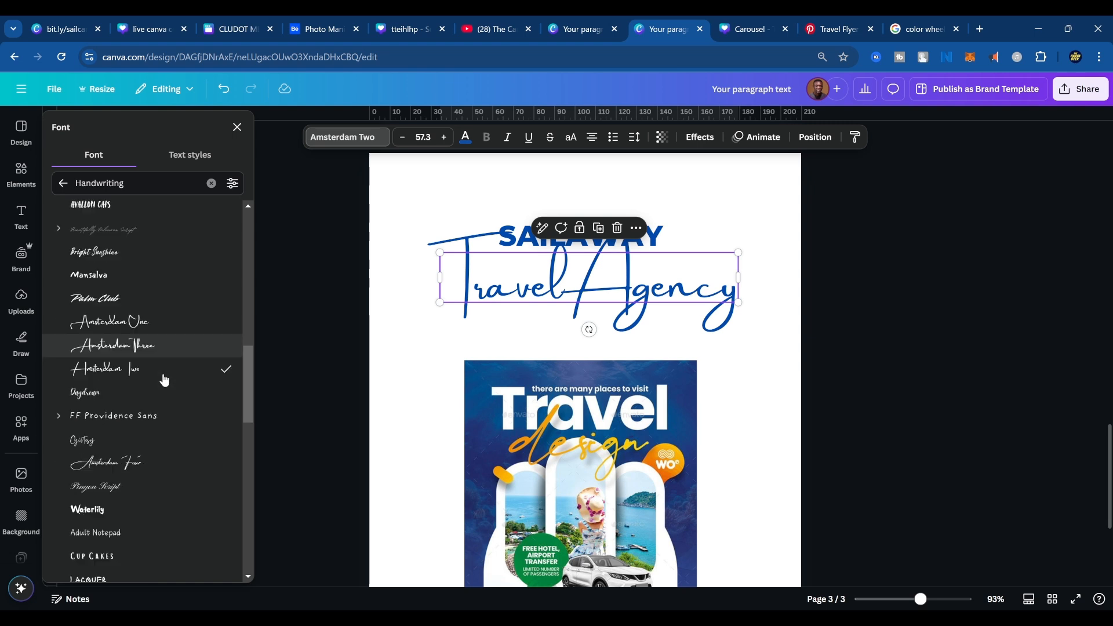
scroll(156, 388, "down", 1)
left_click(142, 418)
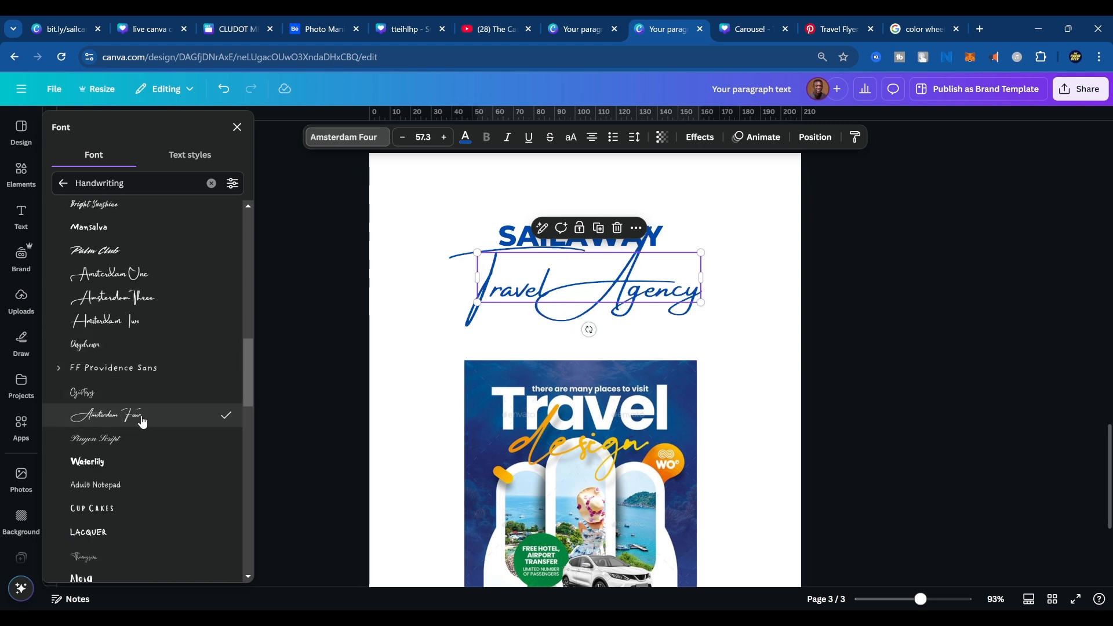
scroll(130, 389, "down", 4)
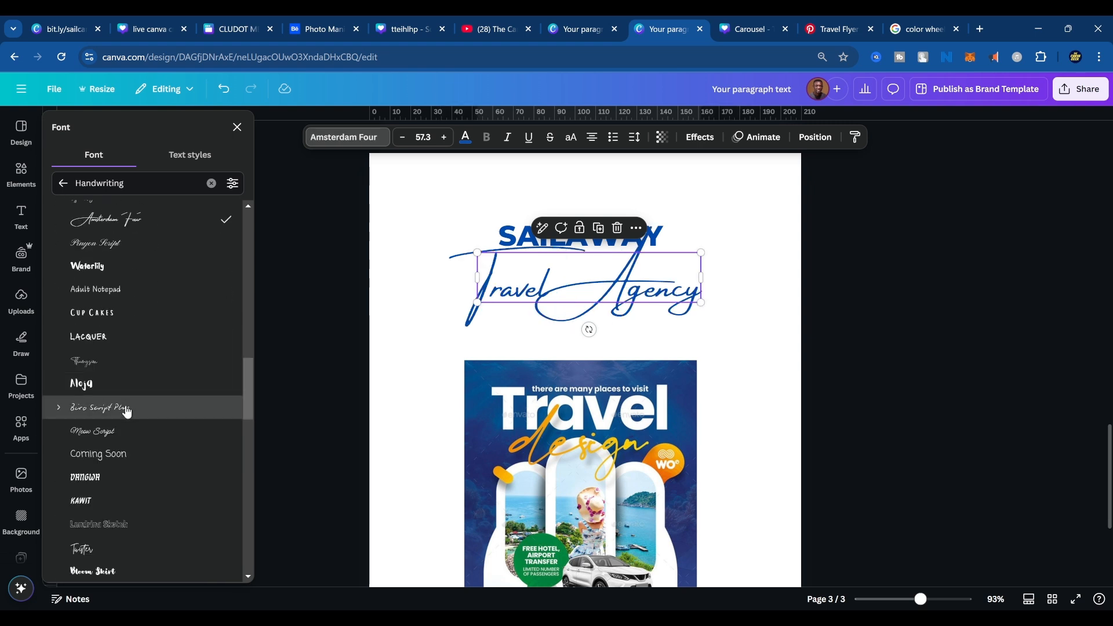
left_click(127, 409)
Try the Shadow Script, Halimum and Adele II fonts on the Travel Agency tagline.
scroll(127, 409, "down", 5)
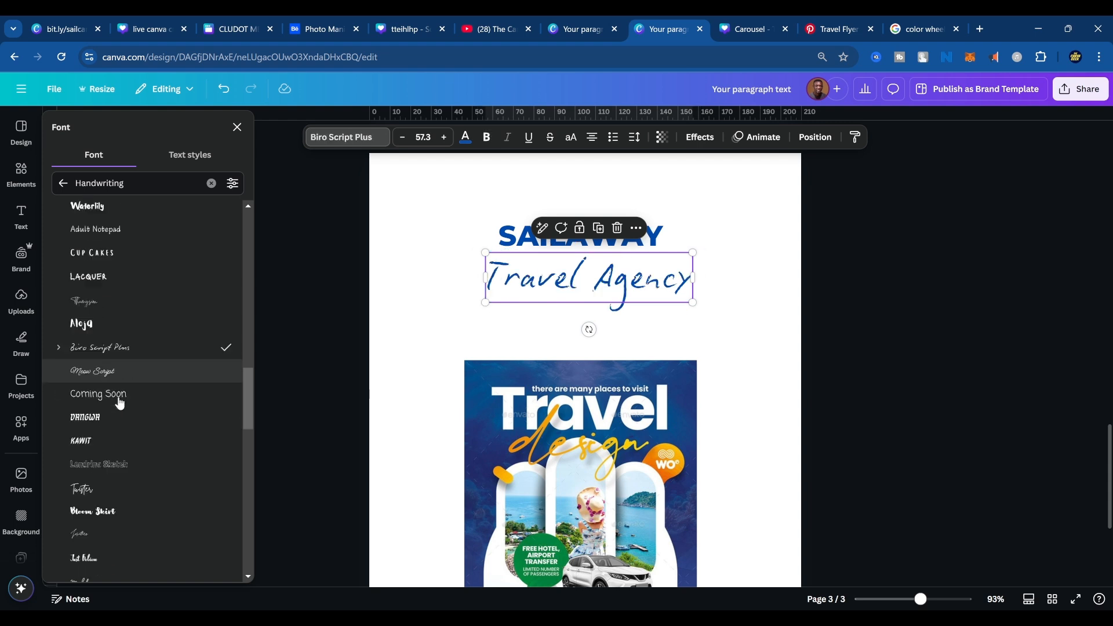
left_click(122, 409)
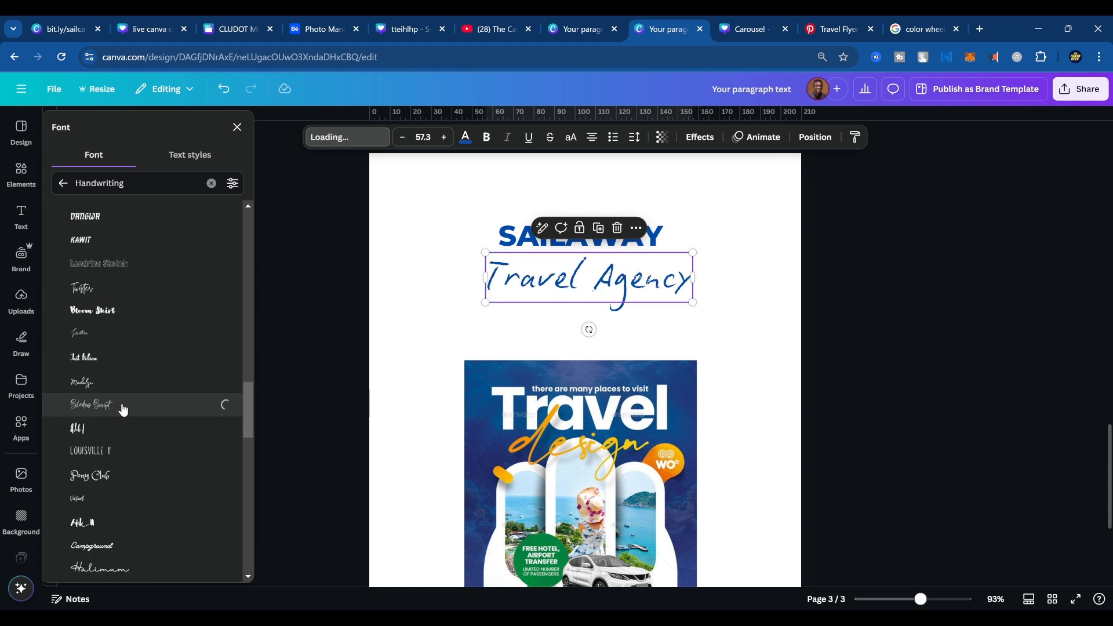
scroll(123, 410, "down", 4)
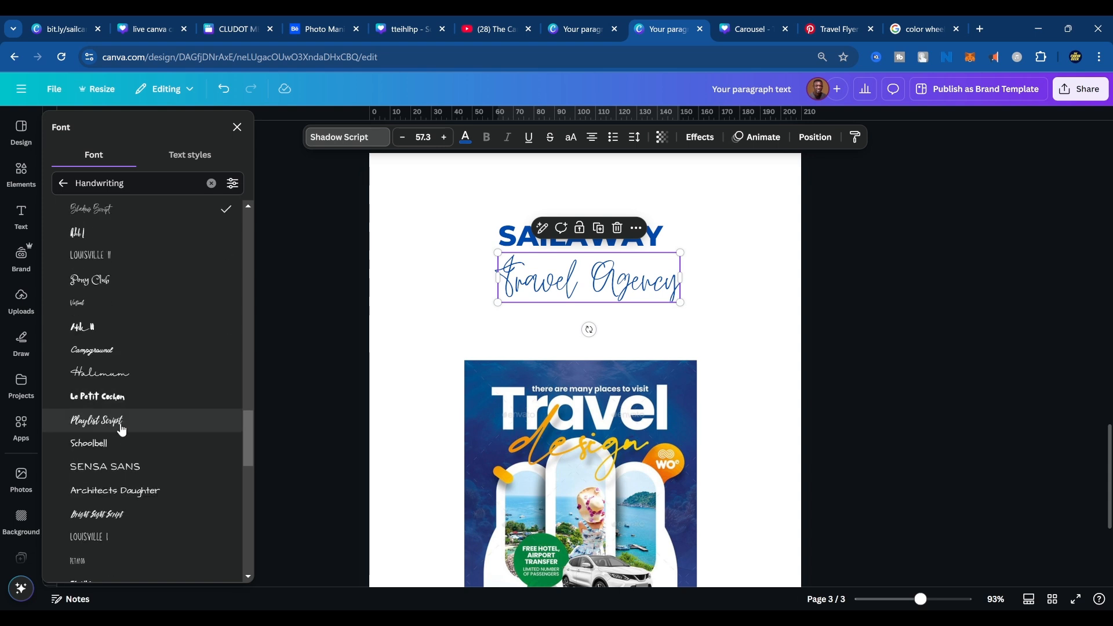
left_click(119, 374)
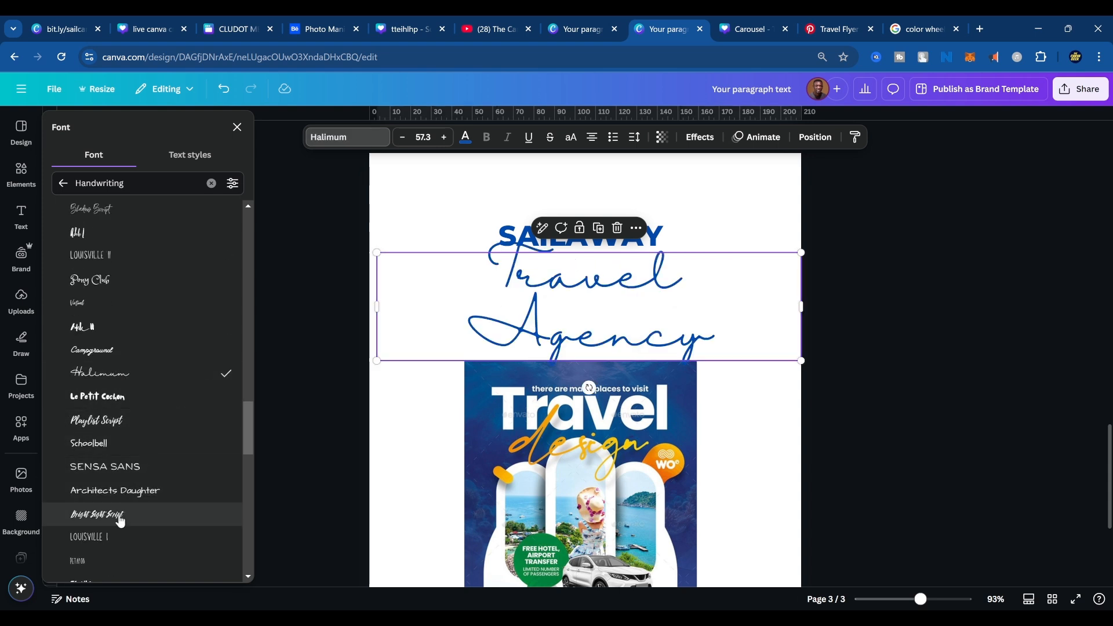
left_click(122, 336)
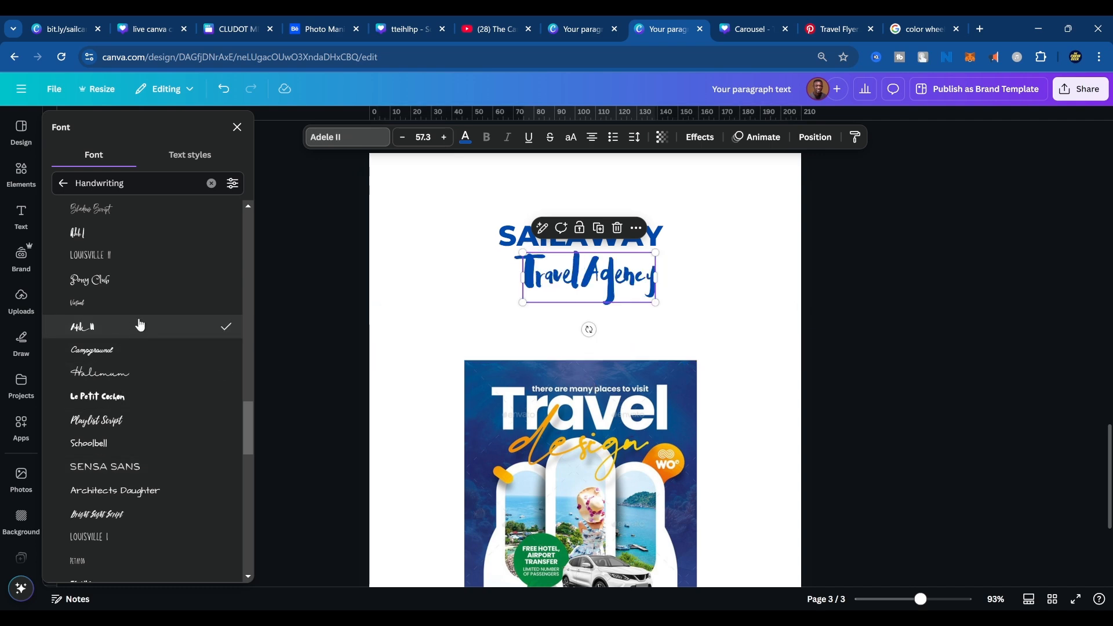
Replace the tagline text under SAILAWAY with "Travels".
scroll(197, 343, "up", 5)
scroll(197, 339, "up", 6)
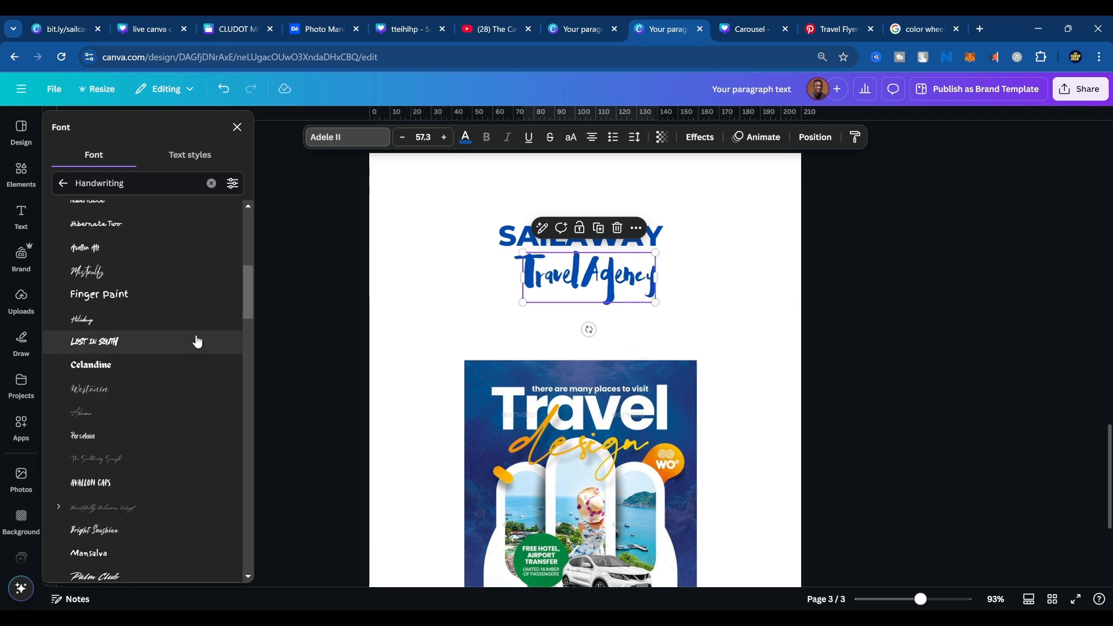
scroll(199, 345, "up", 3)
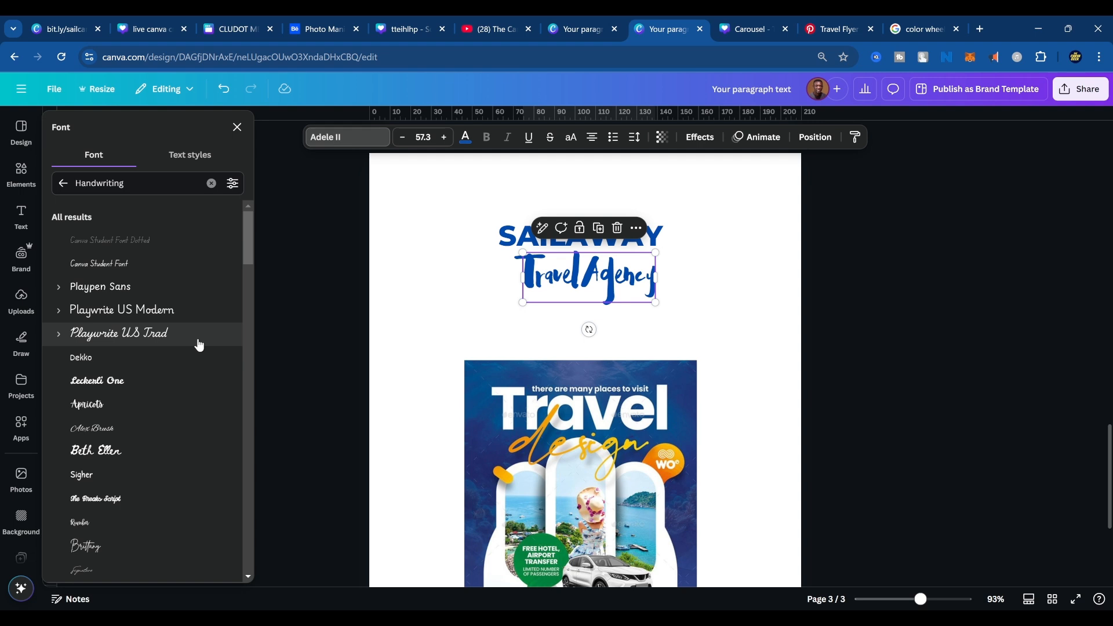
double_click(616, 277)
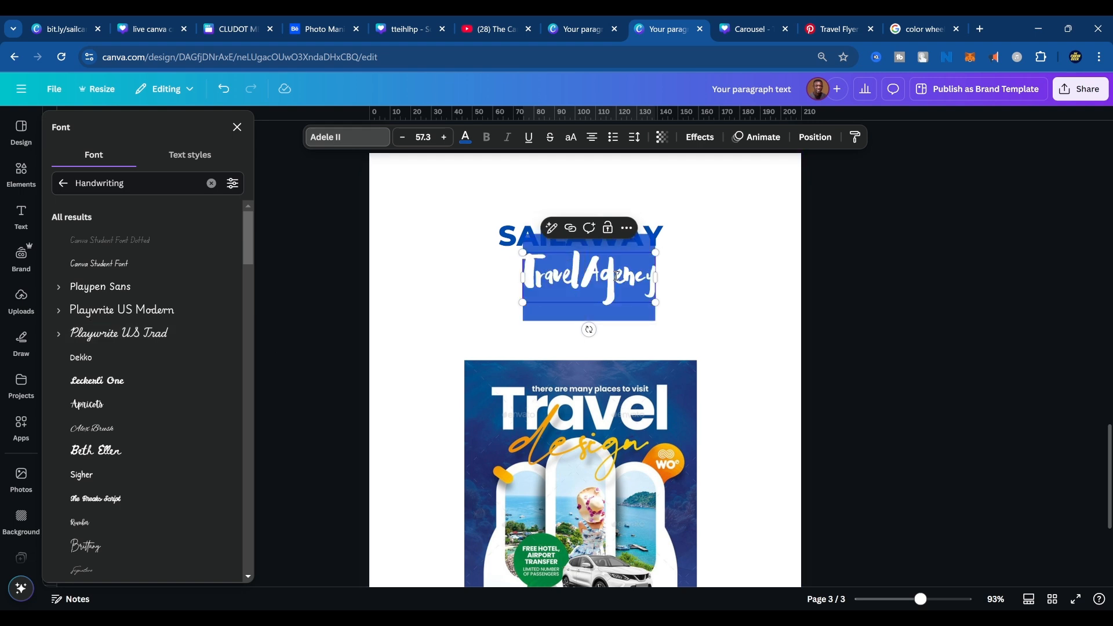
type("Travels")
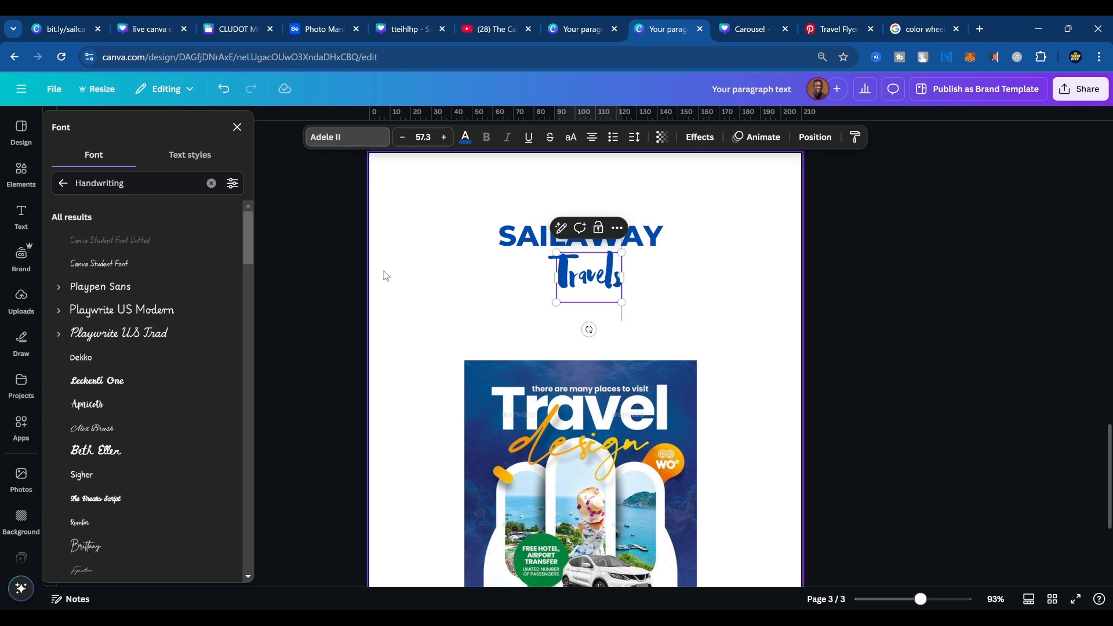
key("Escape")
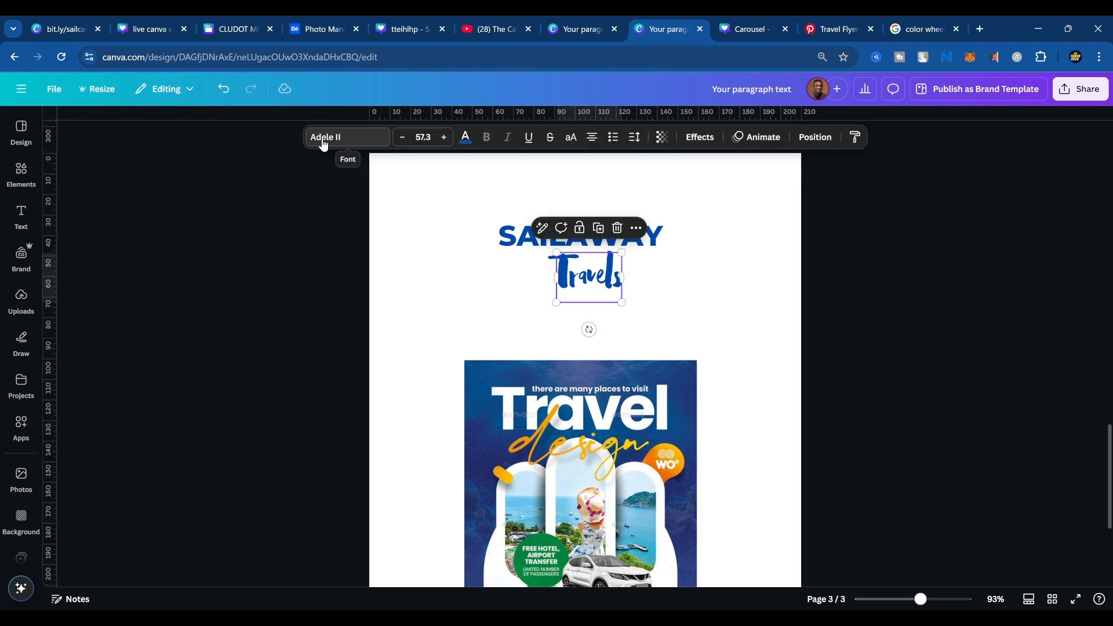
Try the Mistrully and Westonia handwriting fonts on the Travels tagline.
left_click(324, 144)
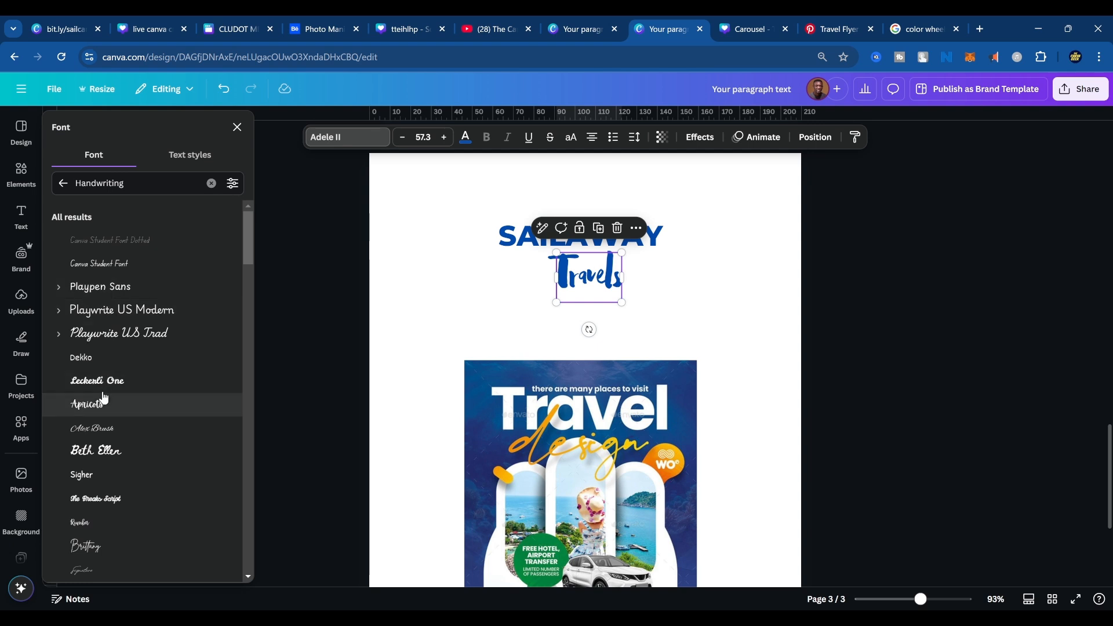
scroll(105, 408, "down", 5)
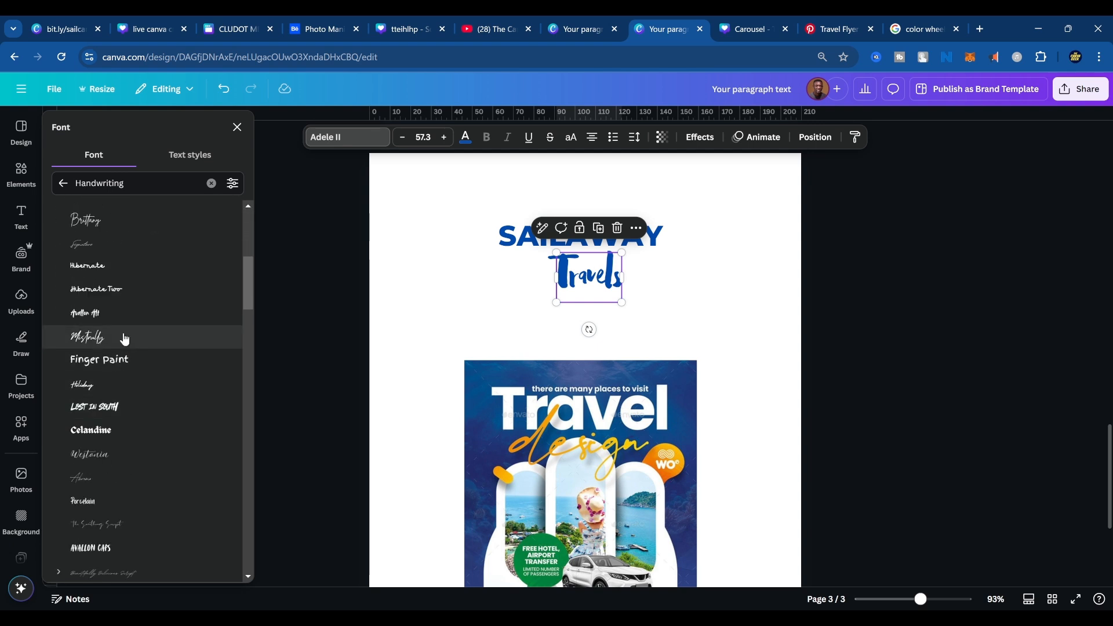
left_click(123, 338)
left_click(89, 456)
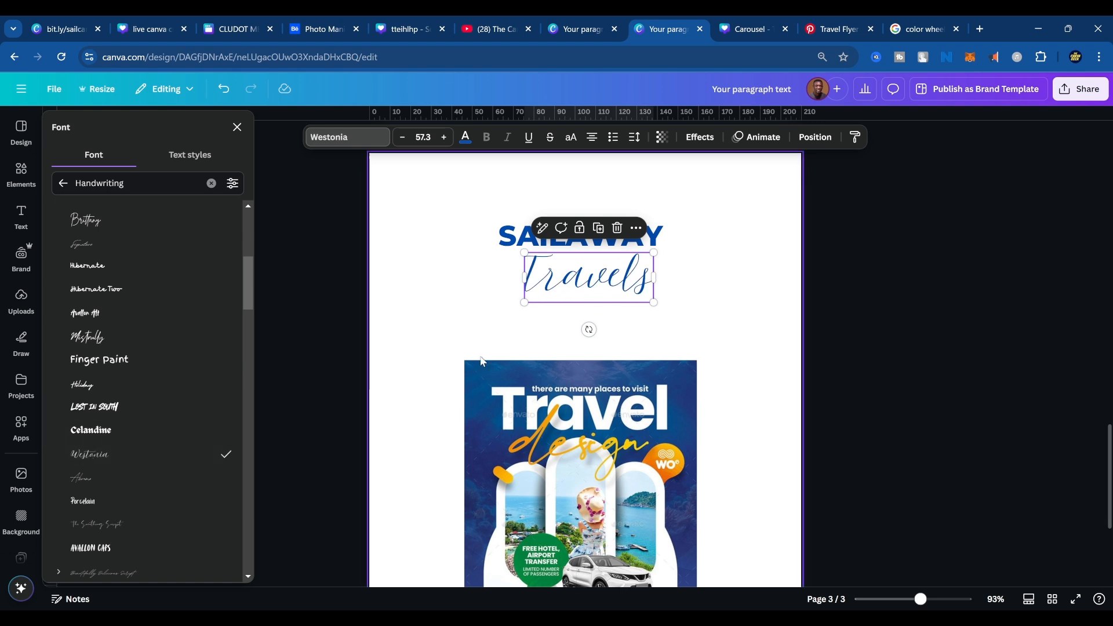
left_click(719, 322)
Try the Mr Dafoe handwriting font on the Travels tagline.
left_click(651, 303)
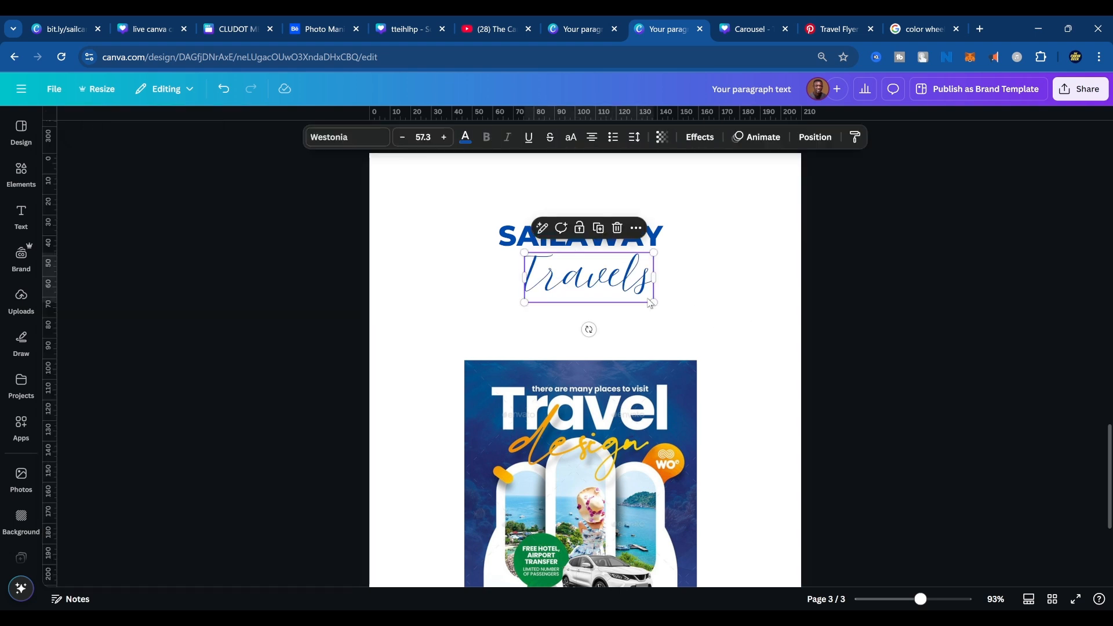
left_click(328, 146)
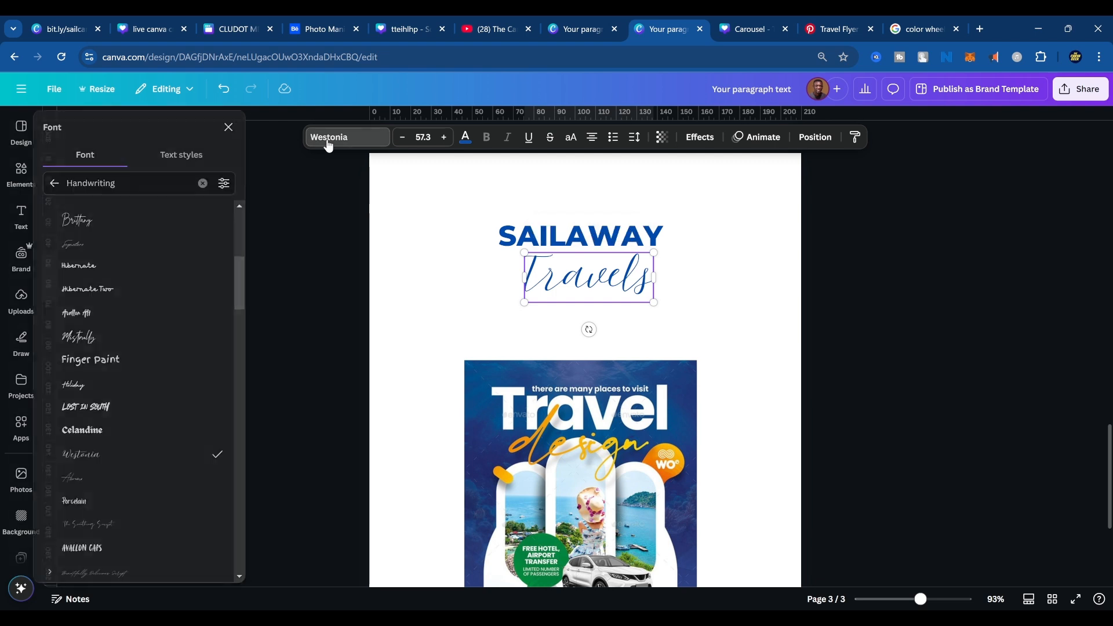
scroll(177, 494, "down", 5)
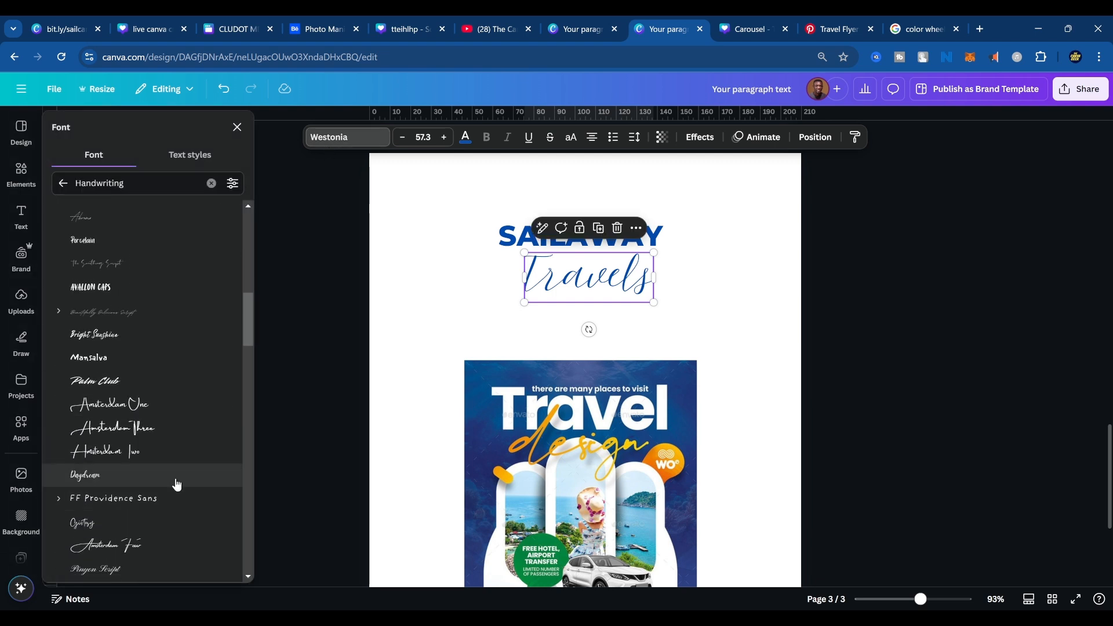
scroll(174, 485, "down", 10)
scroll(169, 482, "down", 10)
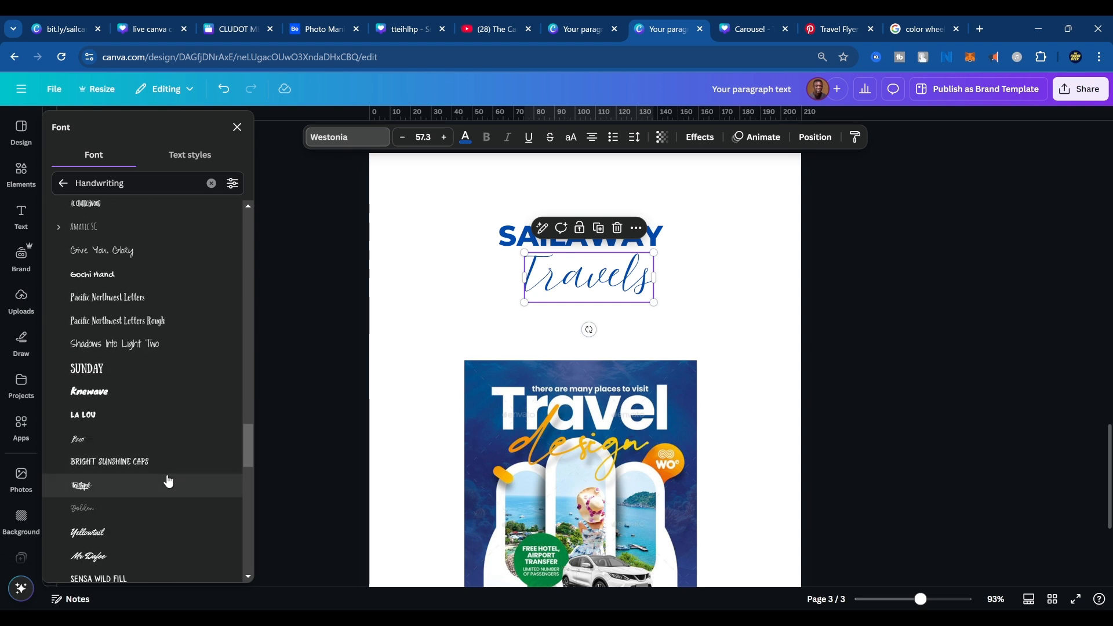
scroll(169, 482, "down", 3)
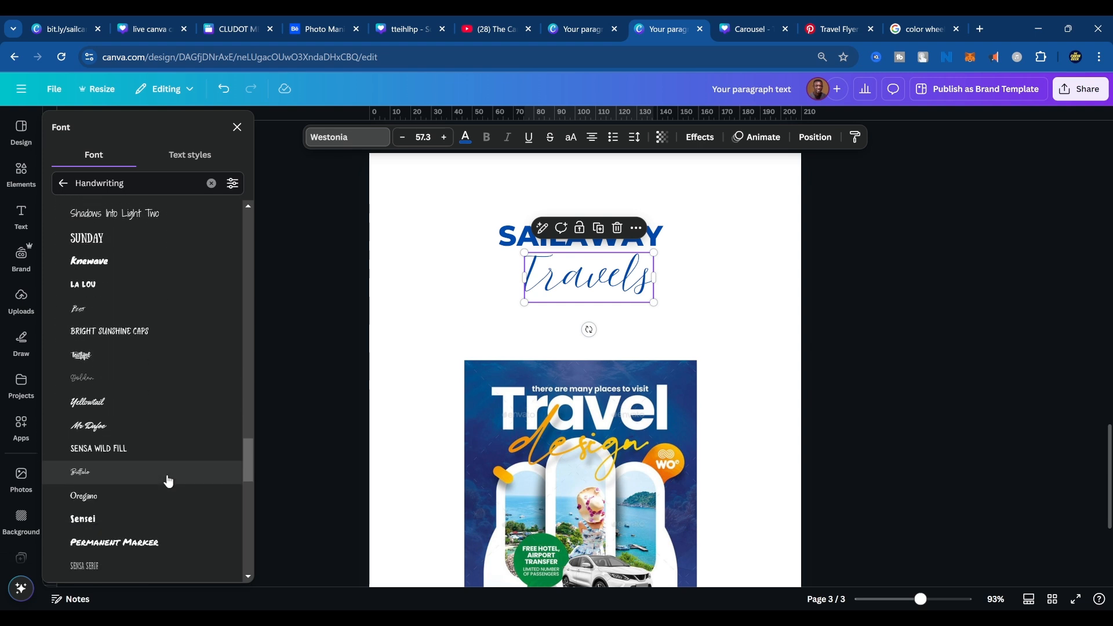
left_click(144, 408)
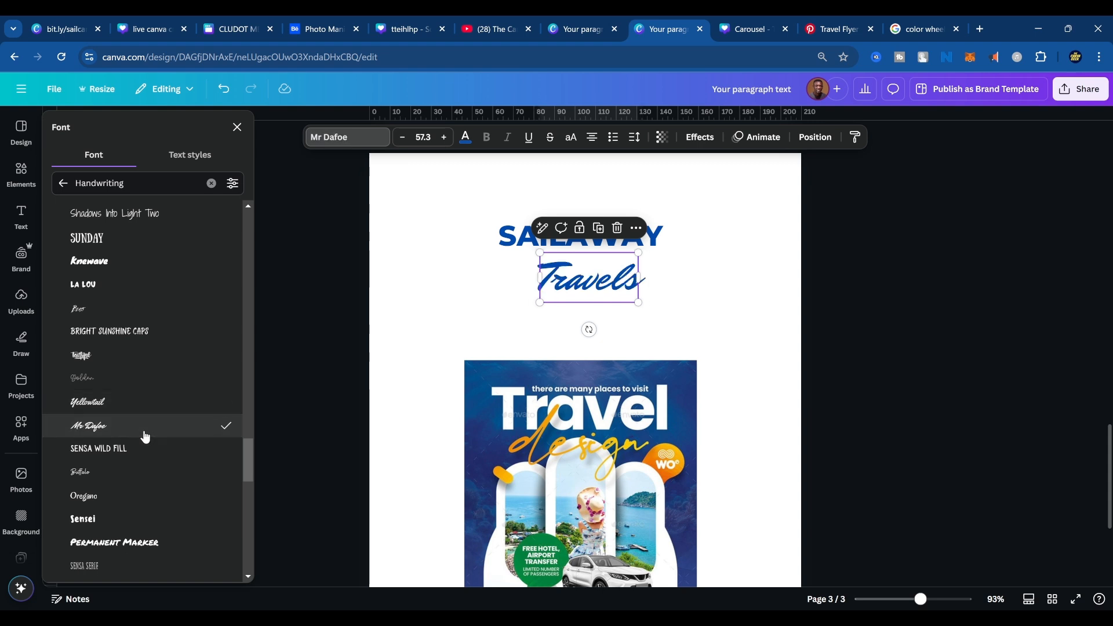
Try the South Korea Script font on the Travels tagline.
scroll(145, 441, "down", 10)
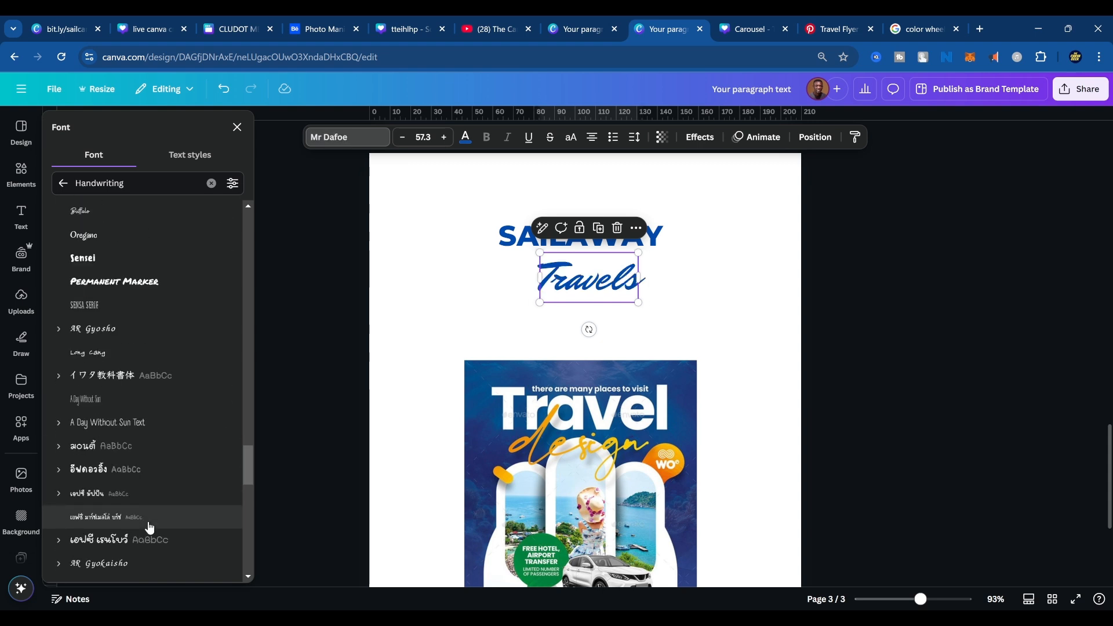
scroll(148, 488, "down", 8)
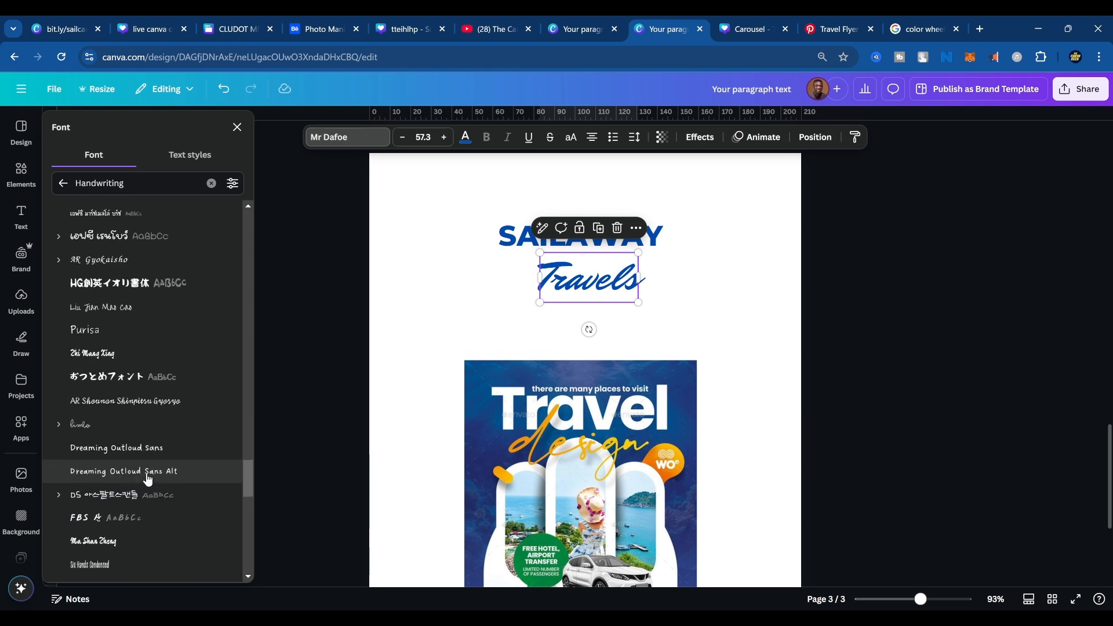
scroll(147, 479, "down", 6)
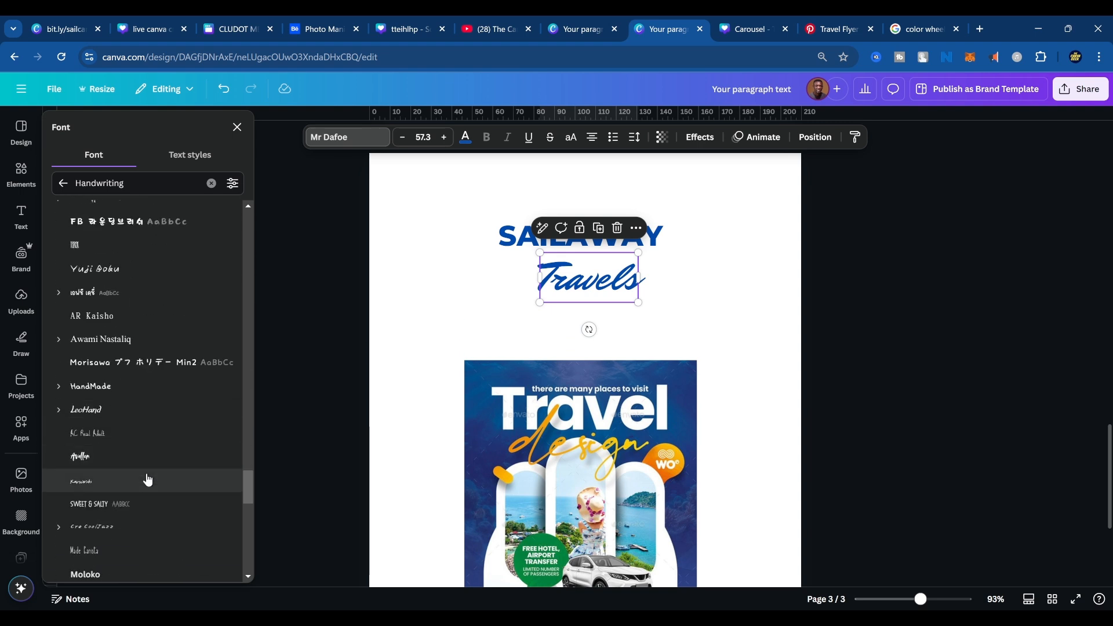
left_click(129, 405)
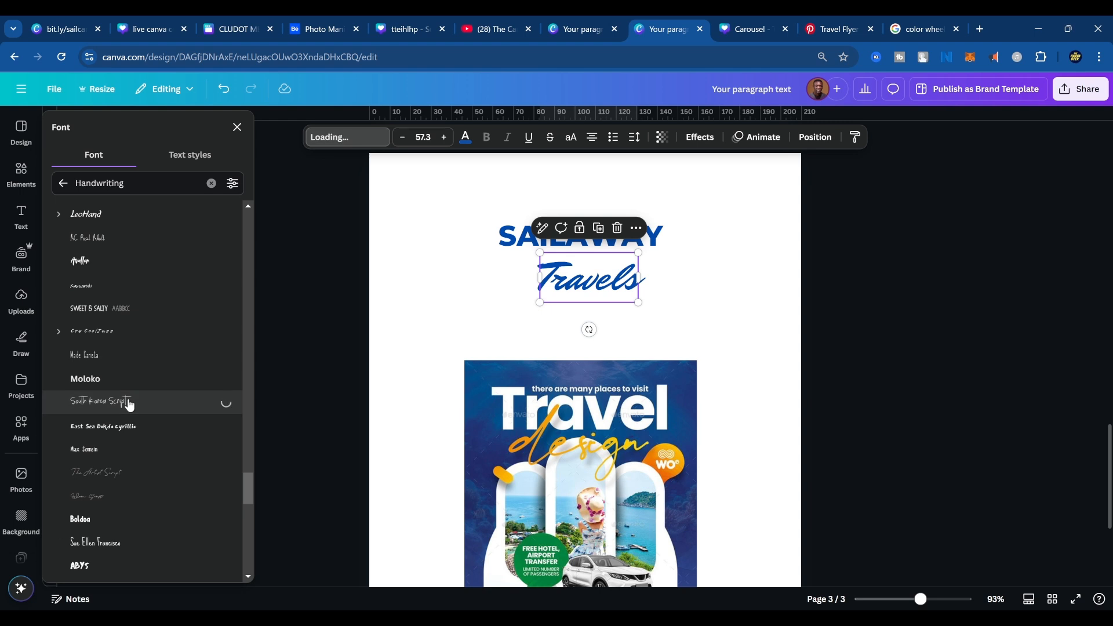
Set the Travels tagline to the Homemade Apple handwriting font.
scroll(130, 485, "down", 4)
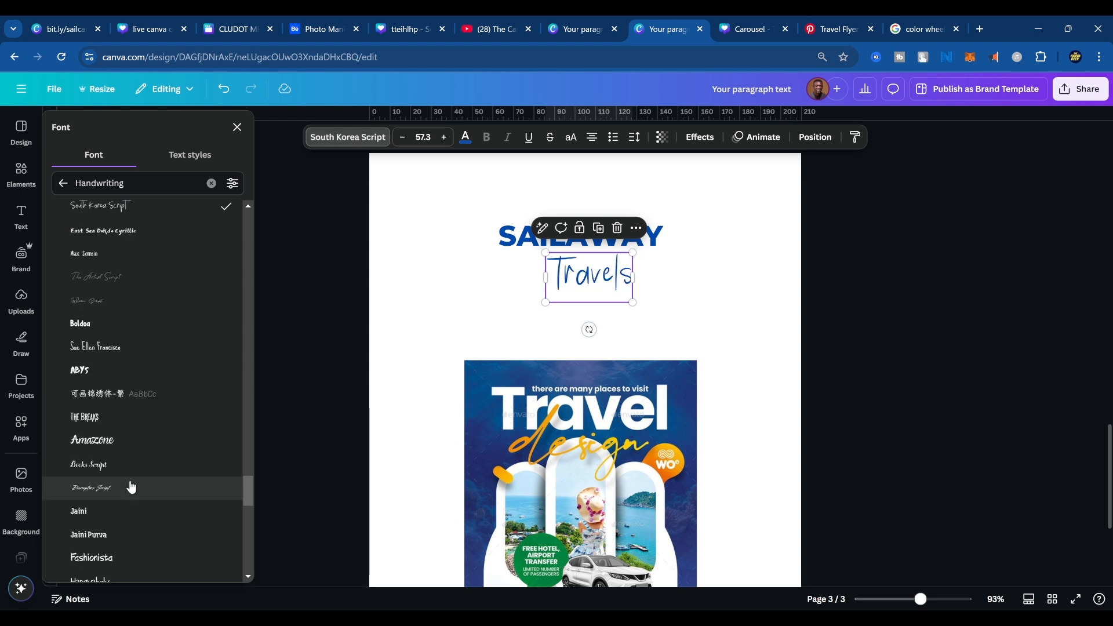
scroll(131, 487, "down", 2)
scroll(129, 487, "down", 3)
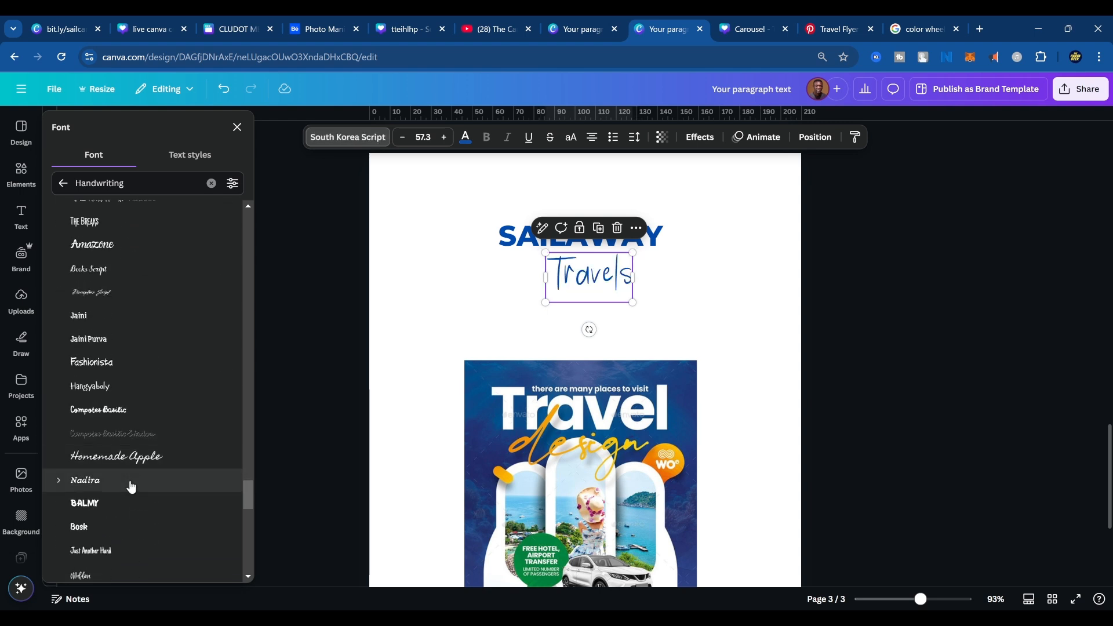
left_click(135, 327)
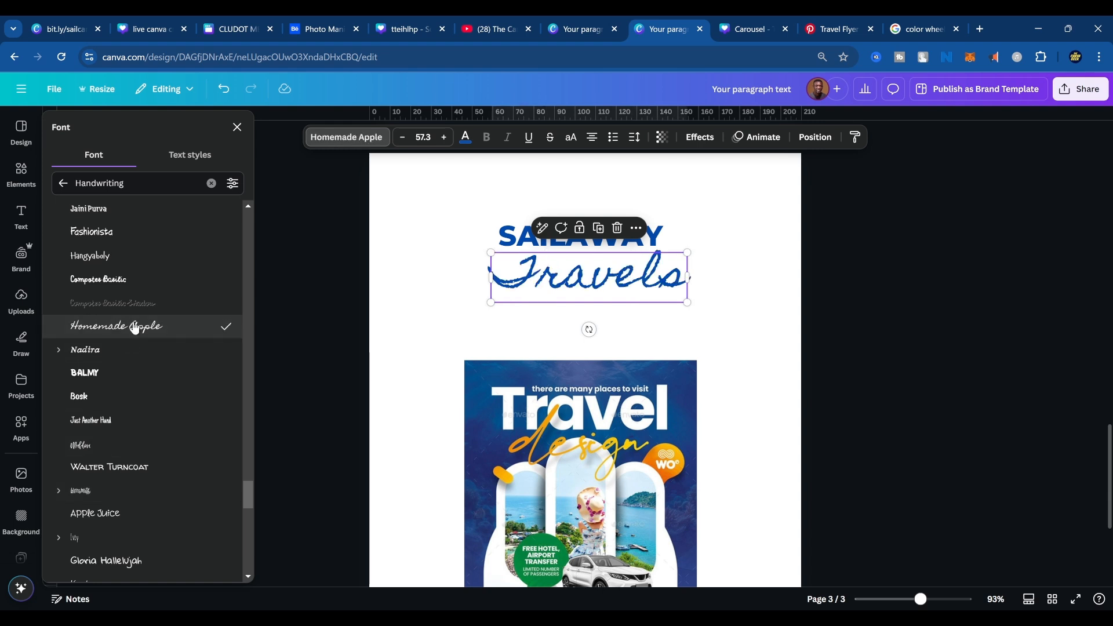
scroll(130, 418, "down", 3)
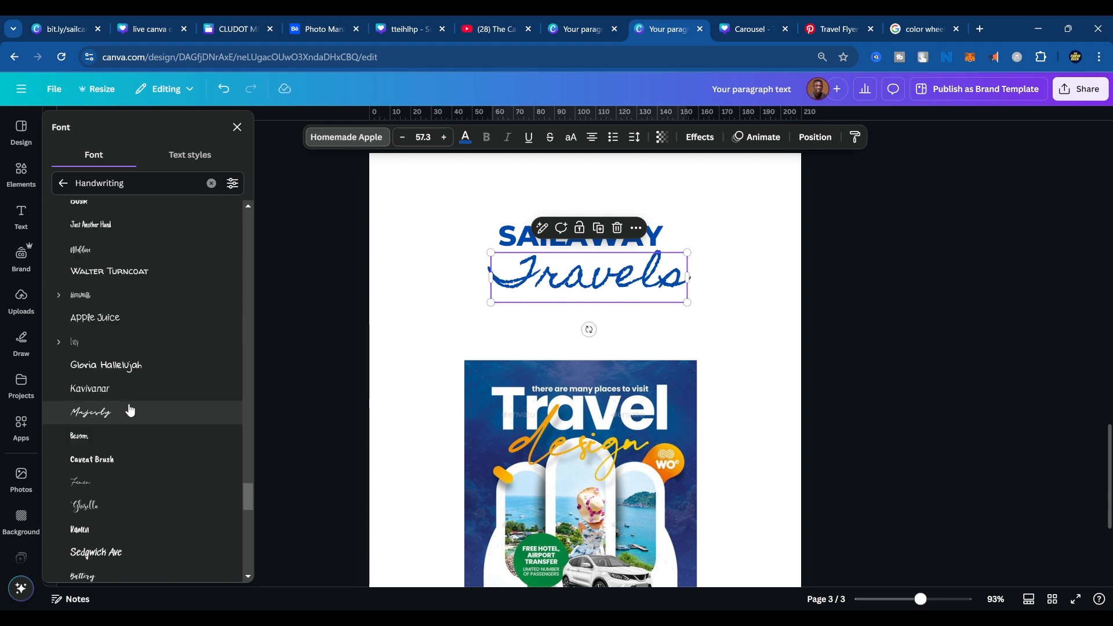
Try the Majesty handwriting font on the Travels tagline.
left_click(129, 414)
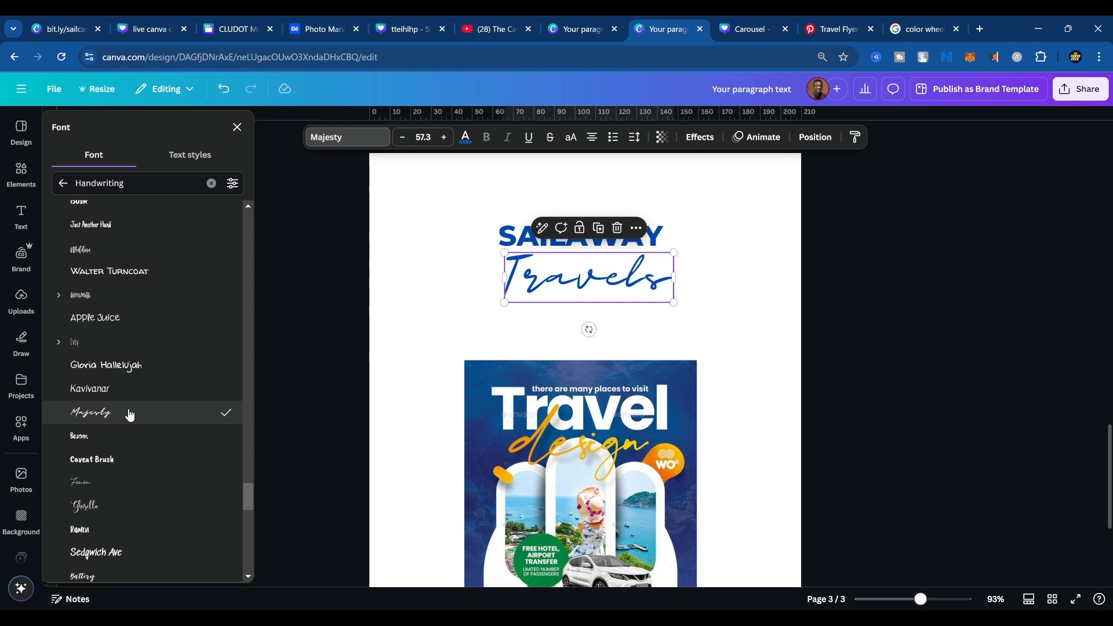
left_click(333, 361)
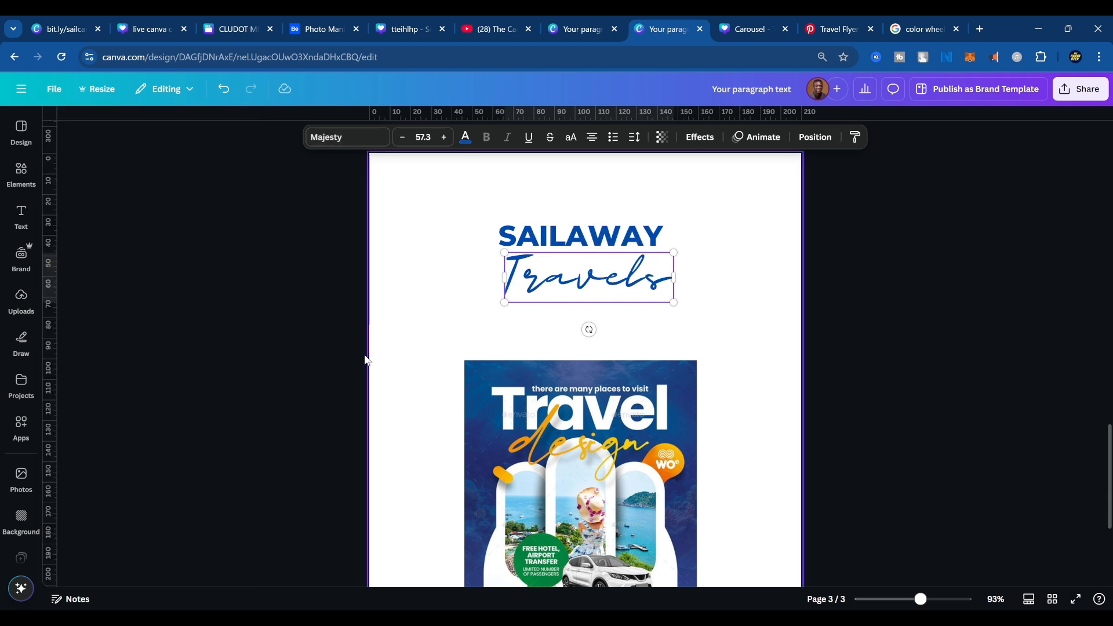
left_click_drag(674, 303, 614, 291)
left_click(673, 360)
Undo the tagline's font, wording and size trials back to the small Mistrully "travel agency" text under SAILAWAY.
key("ctrl+z")
key("ctrl+z")
key("ctrl+z")
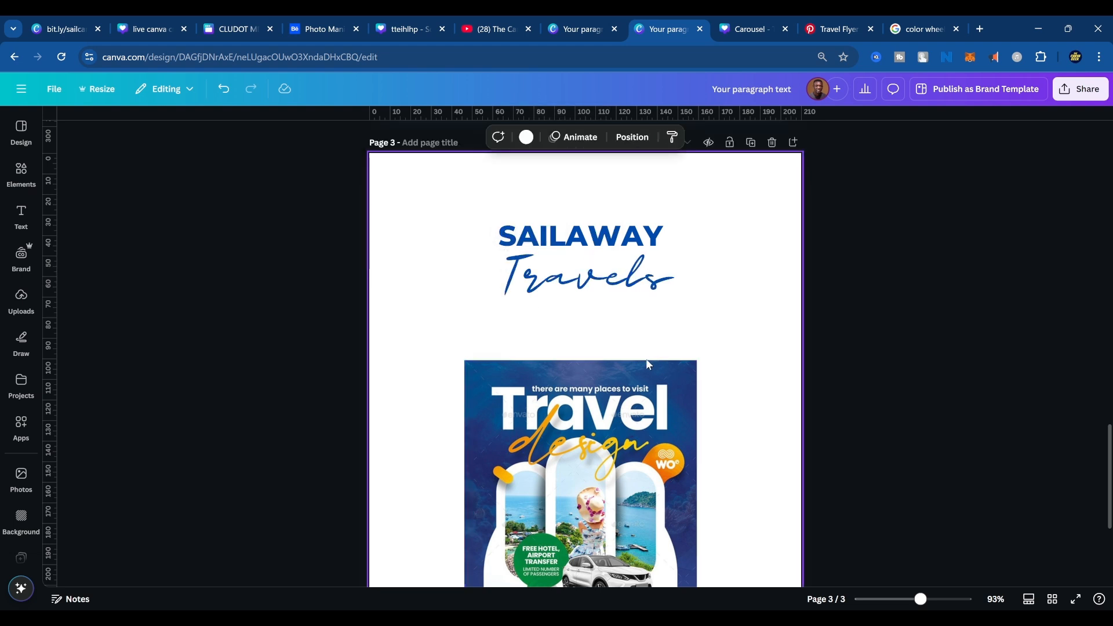
key("ctrl+z")
key("ctrl+z")
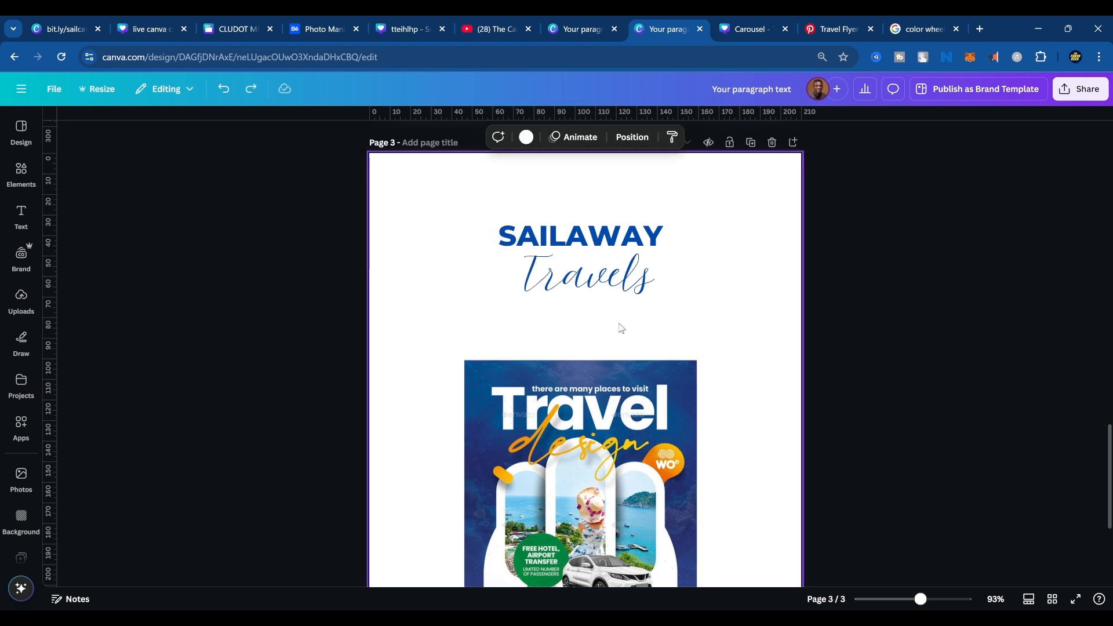
key("ctrl+z")
key("ctrl+z")
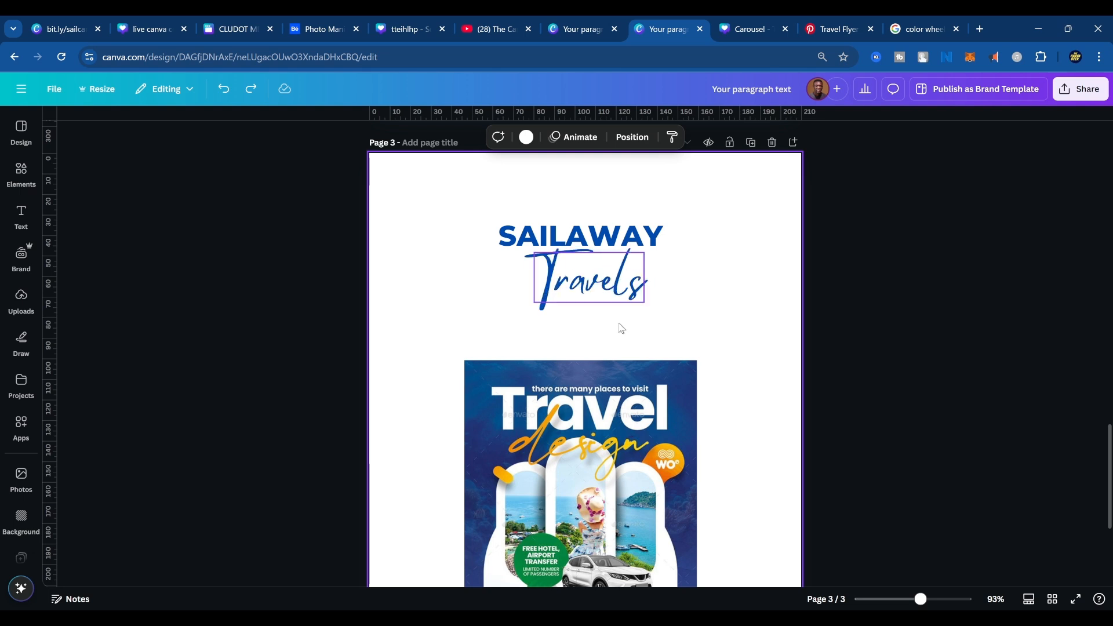
key("ctrl+z")
key("ctrl+z")
key("ctrl+z")
key("ctrl+z")
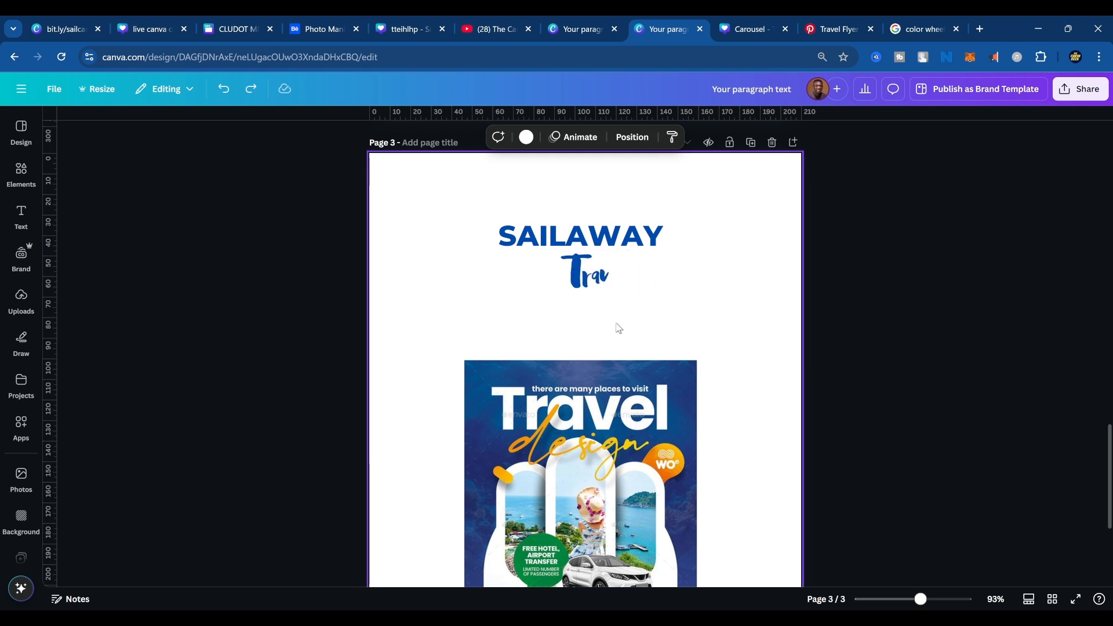
key("ctrl+z")
key("ctrl+z")
key("ctrl+z")
key("ctrl+z")
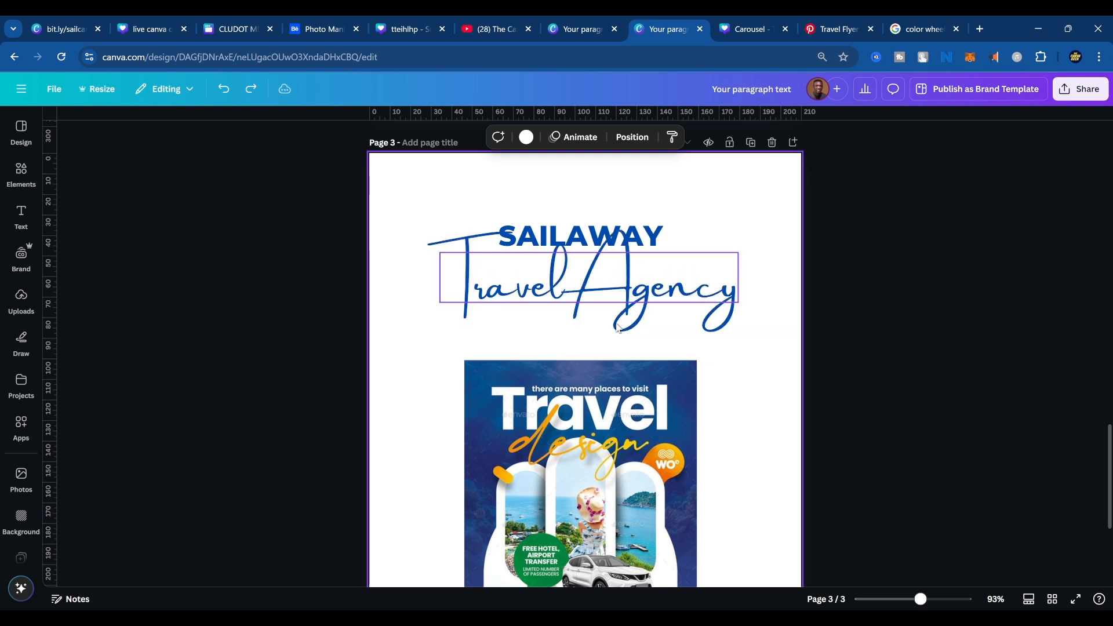
key("ctrl+z")
key("ctrl+z")
key("ctrl+z")
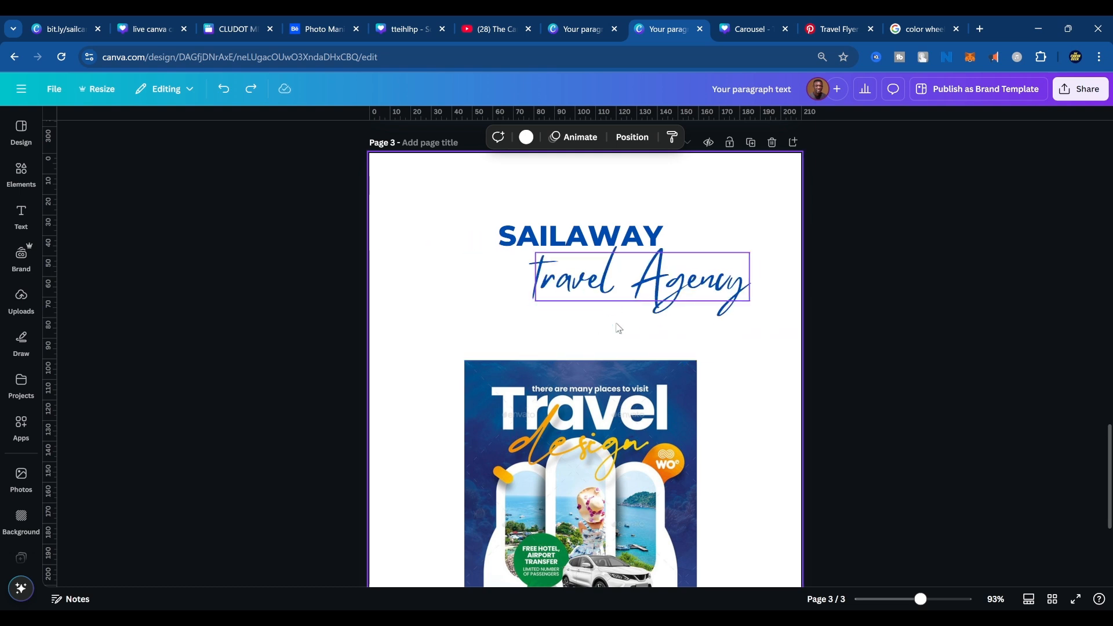
key("ctrl+z")
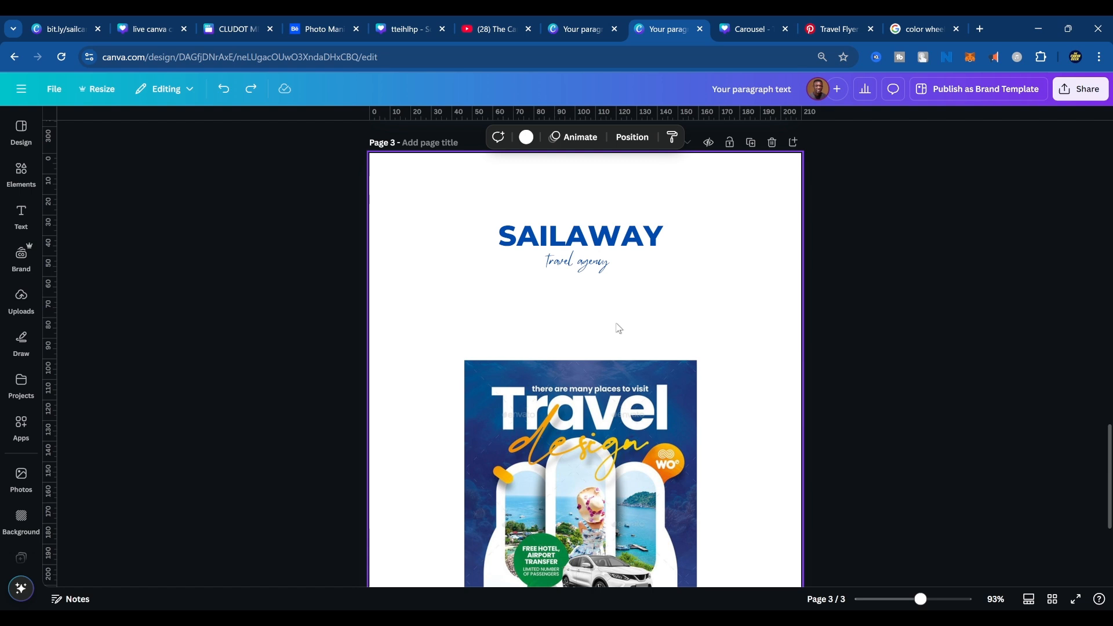
Enlarge the Mistrully tagline to font size 40.3, widen its text box and change its wording to Travels.
left_click(574, 265)
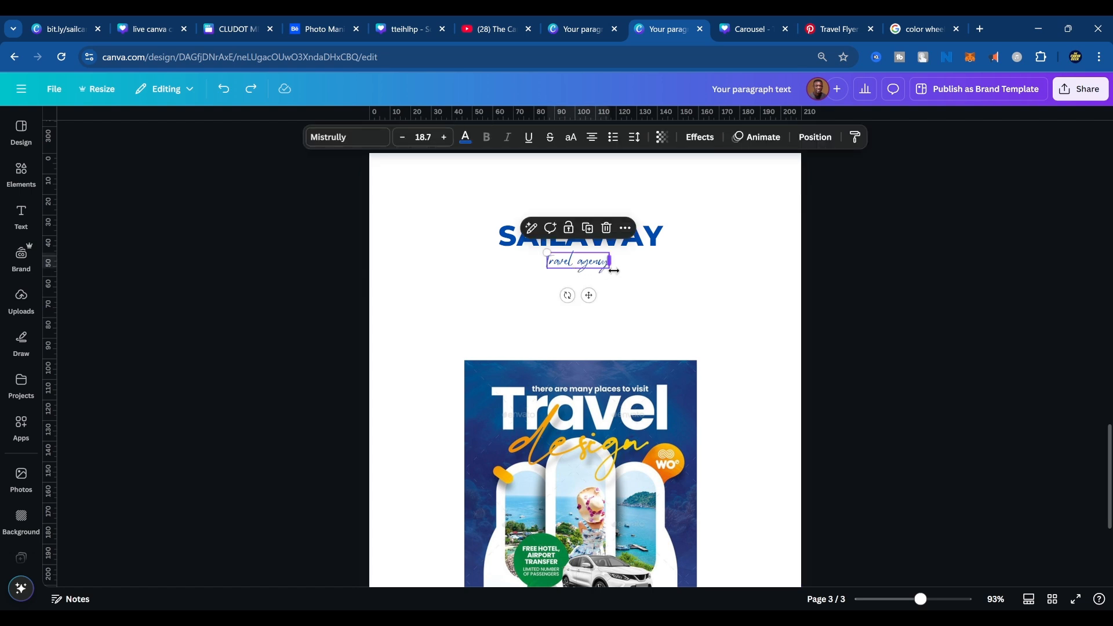
left_click_drag(614, 270, 642, 271)
left_click_drag(546, 246, 439, 235)
left_click_drag(566, 261, 714, 265)
left_click(620, 269)
type("s")
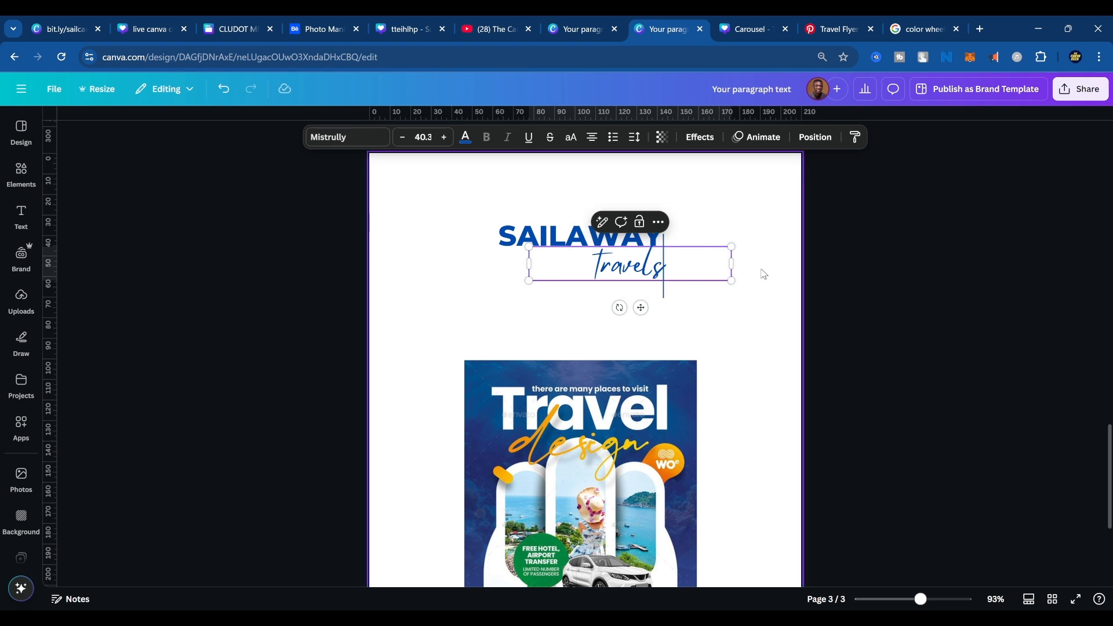
Move the Travels tagline up and left so it slightly overlaps the underside of SAILAWAY.
left_click(764, 276)
left_click_drag(635, 269, 608, 264)
left_click(678, 313)
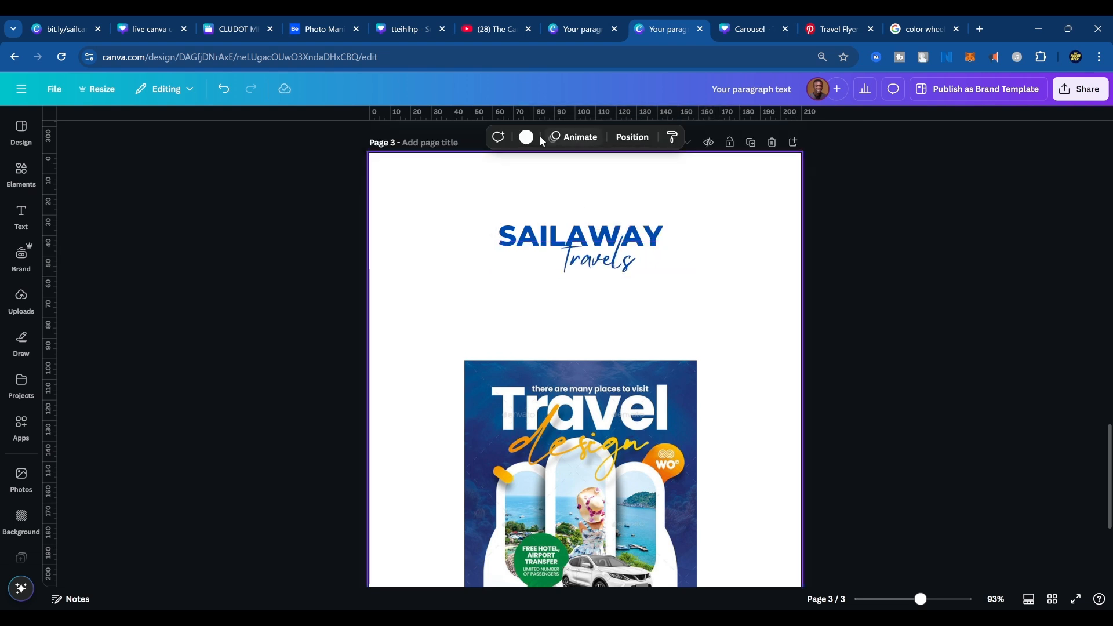
left_click(597, 263)
left_click(577, 198)
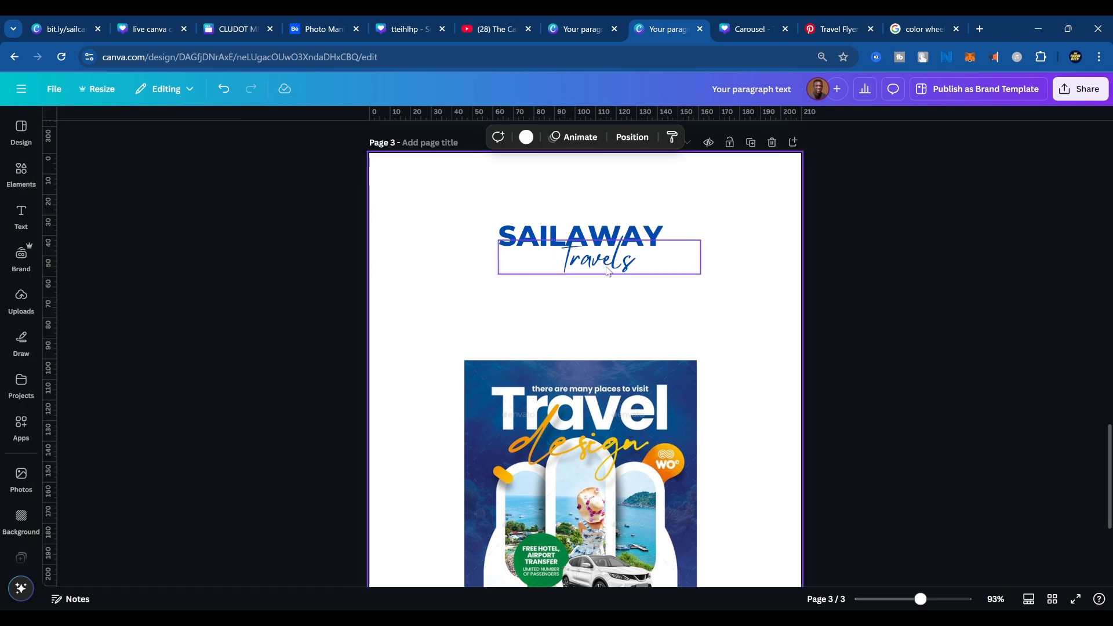
Color the Travels tagline with the light orange document color and nudge it slightly down and right.
left_click(607, 270)
left_click(464, 137)
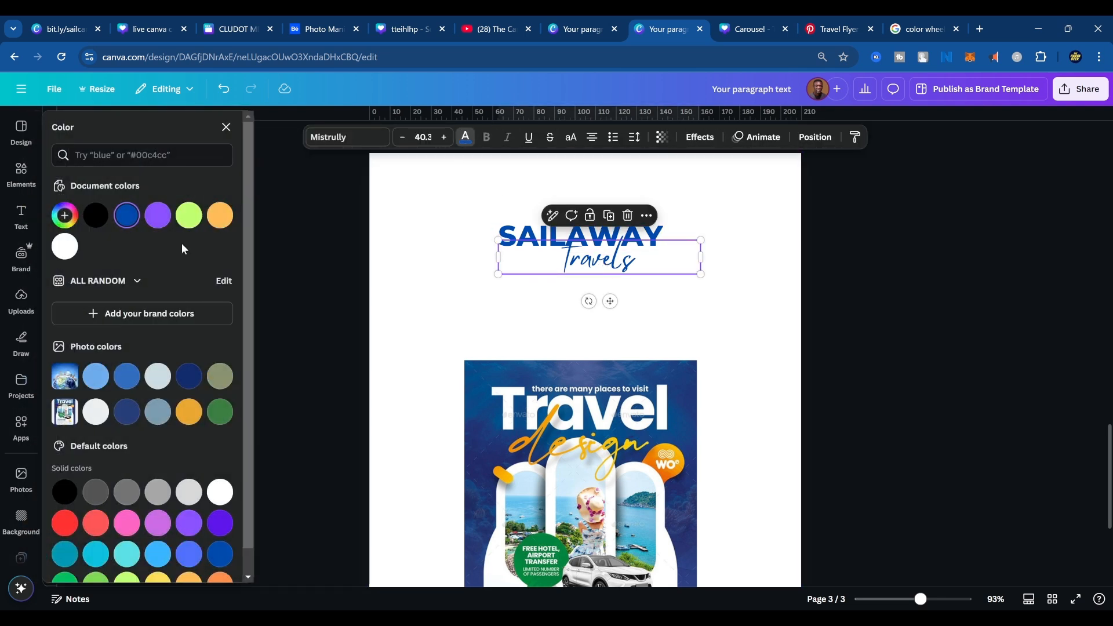
left_click(222, 219)
left_click(679, 303)
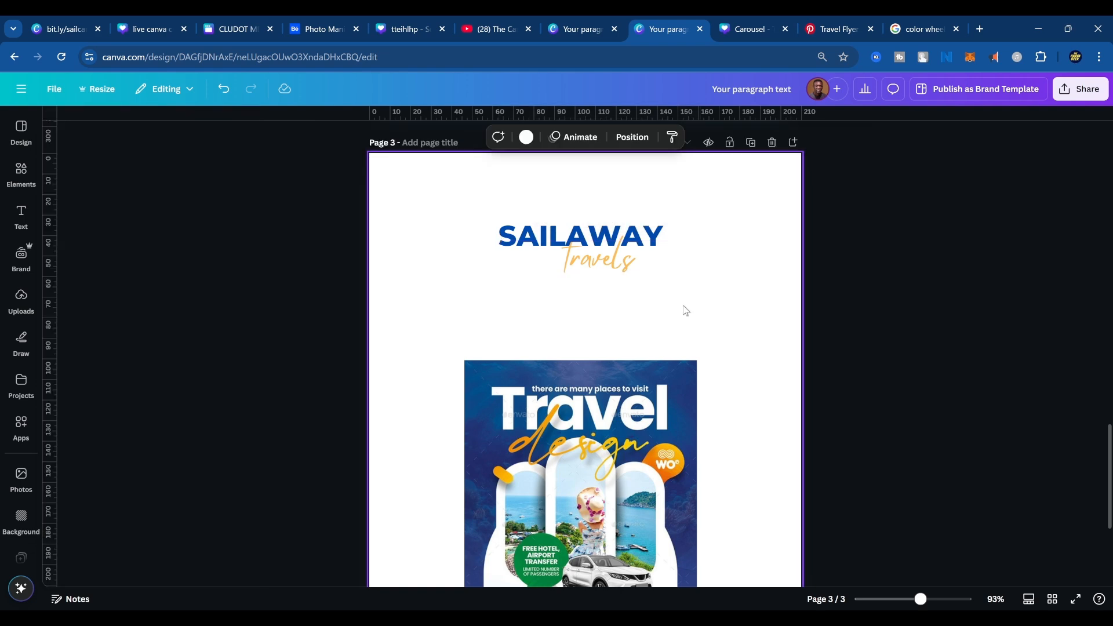
left_click(620, 275)
left_click(723, 358)
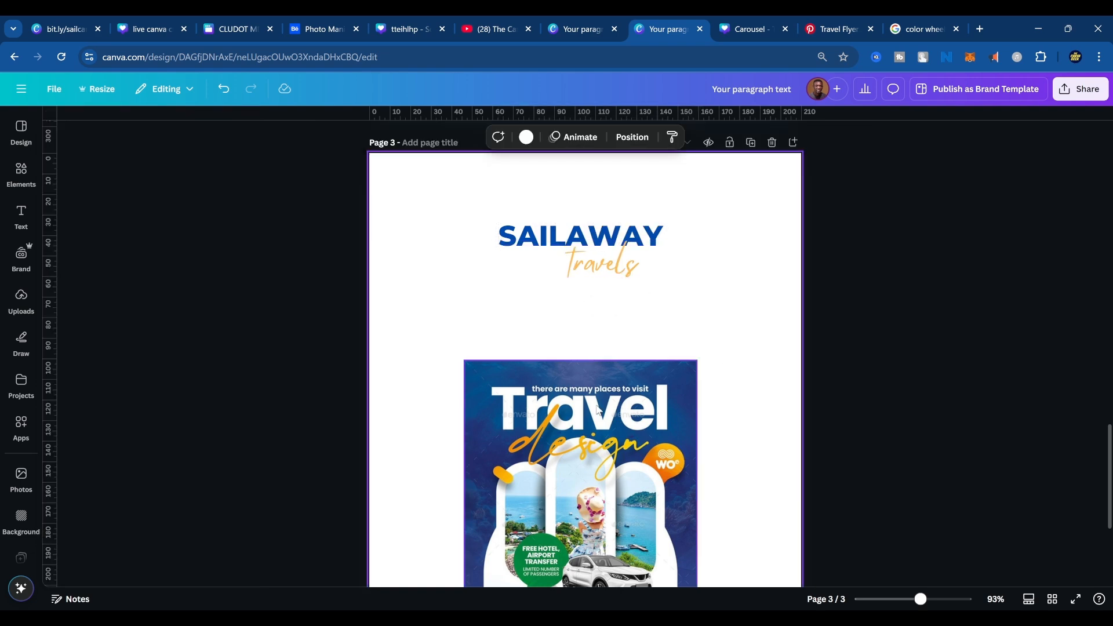
Shift the globe and landmarks photo on page 2 slightly down and right, and copy it.
scroll(664, 431, "down", 2)
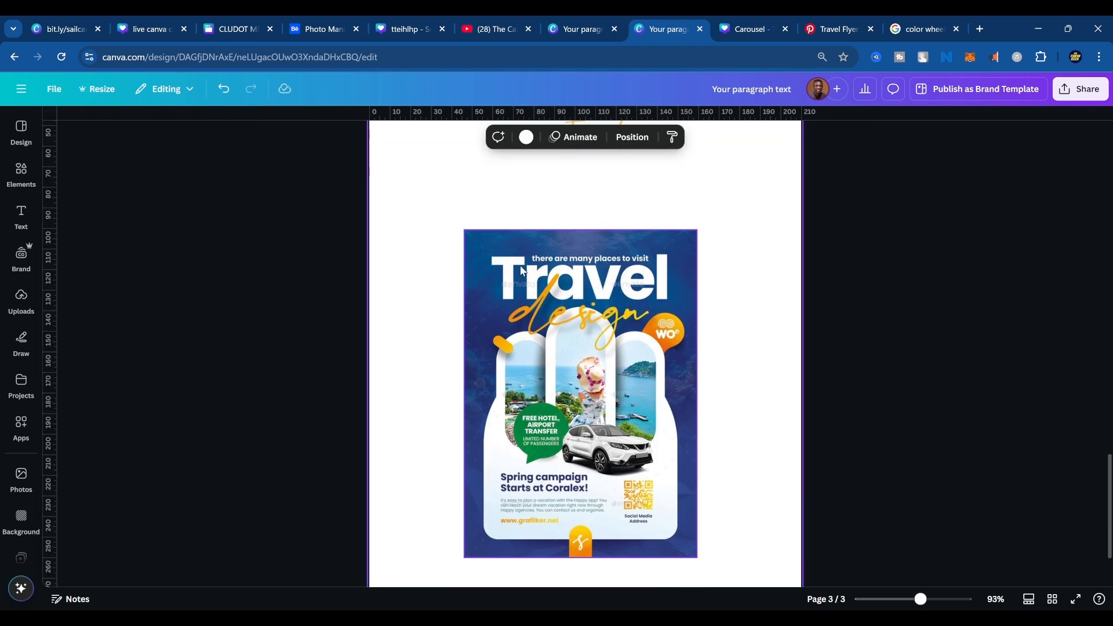
scroll(714, 325, "up", 4)
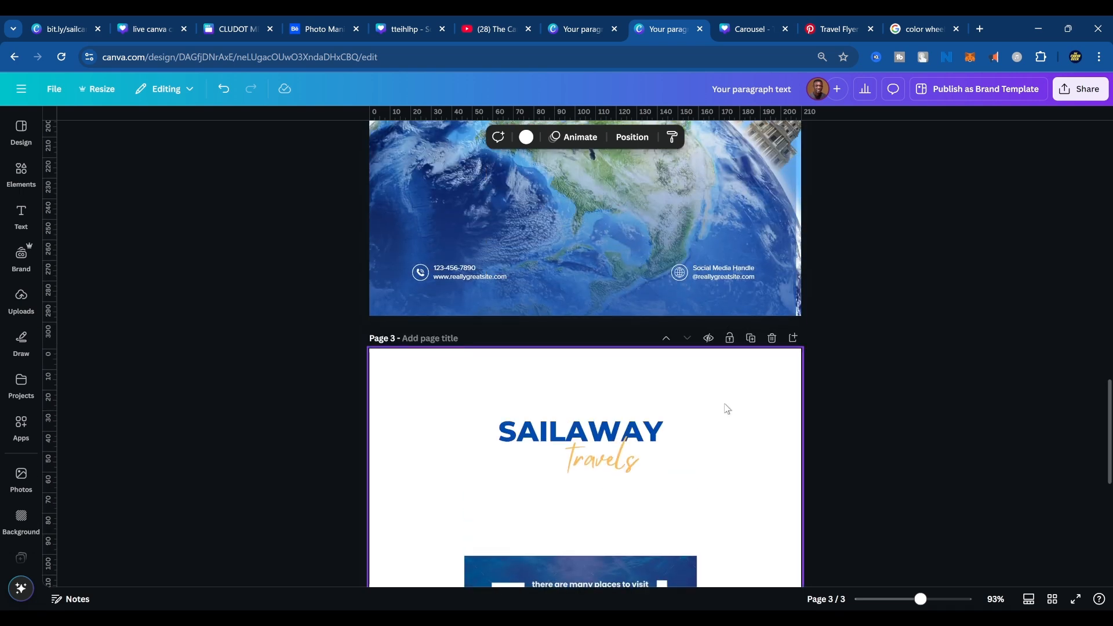
scroll(717, 414, "up", 2)
scroll(718, 415, "down", 5)
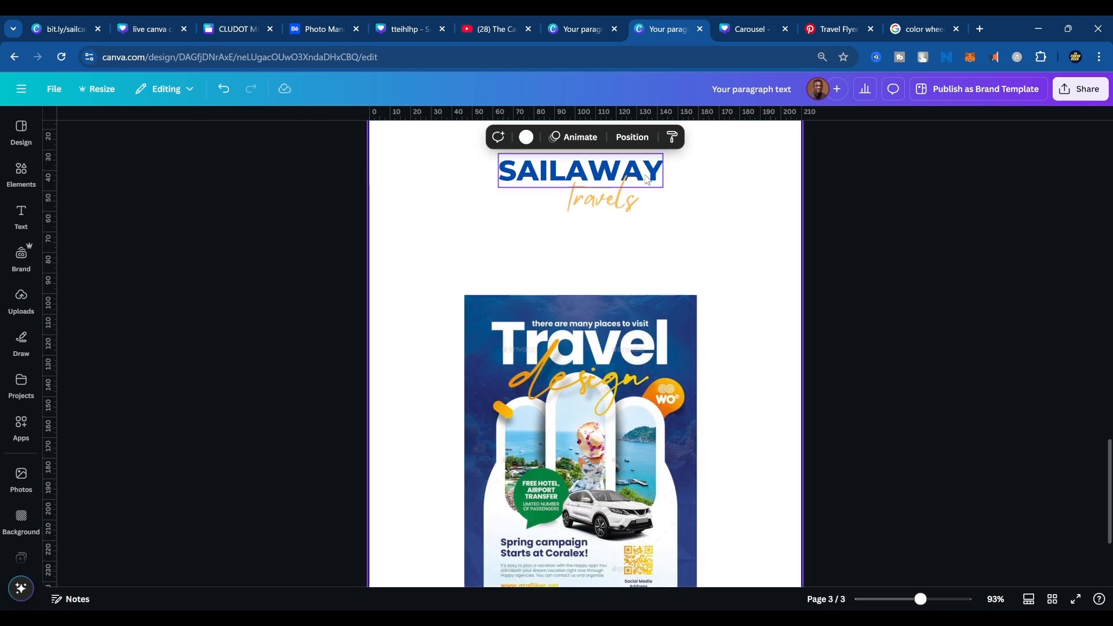
scroll(727, 280, "up", 3)
scroll(730, 282, "up", 4)
left_click(774, 265)
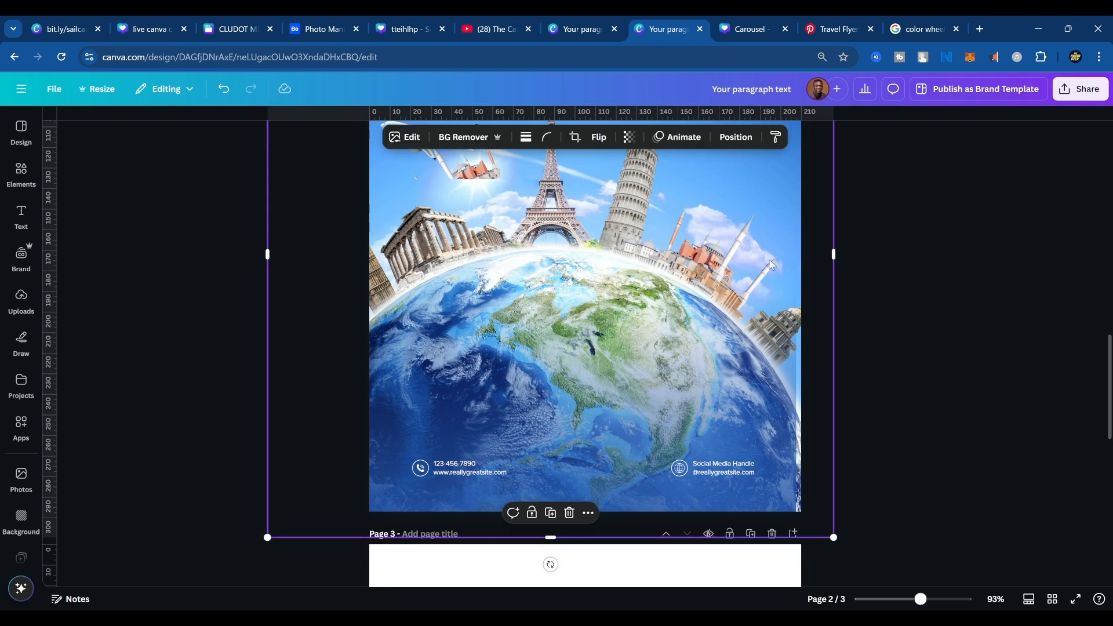
left_click_drag(784, 258, 801, 282)
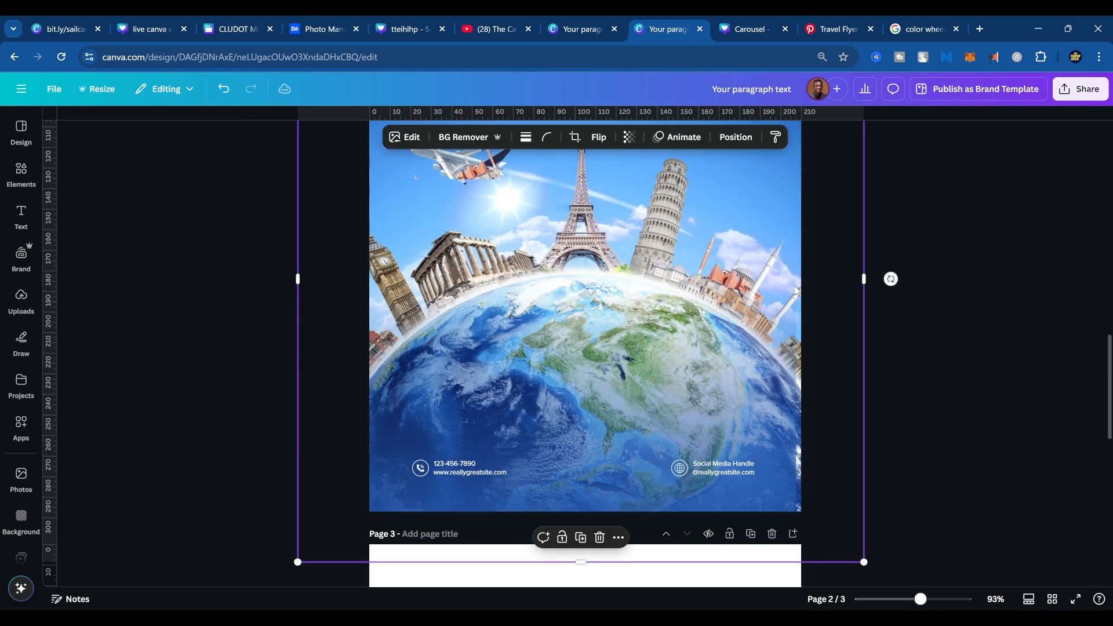
Shrink the travel flyer reference on page 3 and move it to the page's lower left corner area.
scroll(718, 363, "down", 8)
left_click(693, 311)
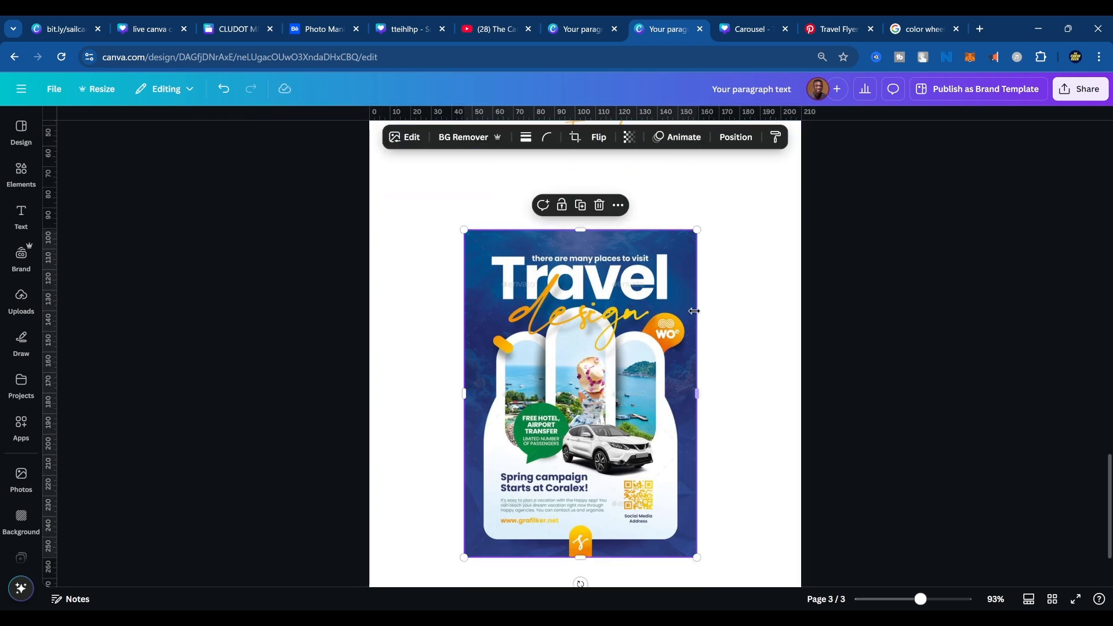
left_click_drag(697, 230, 599, 365)
left_click_drag(563, 461, 471, 486)
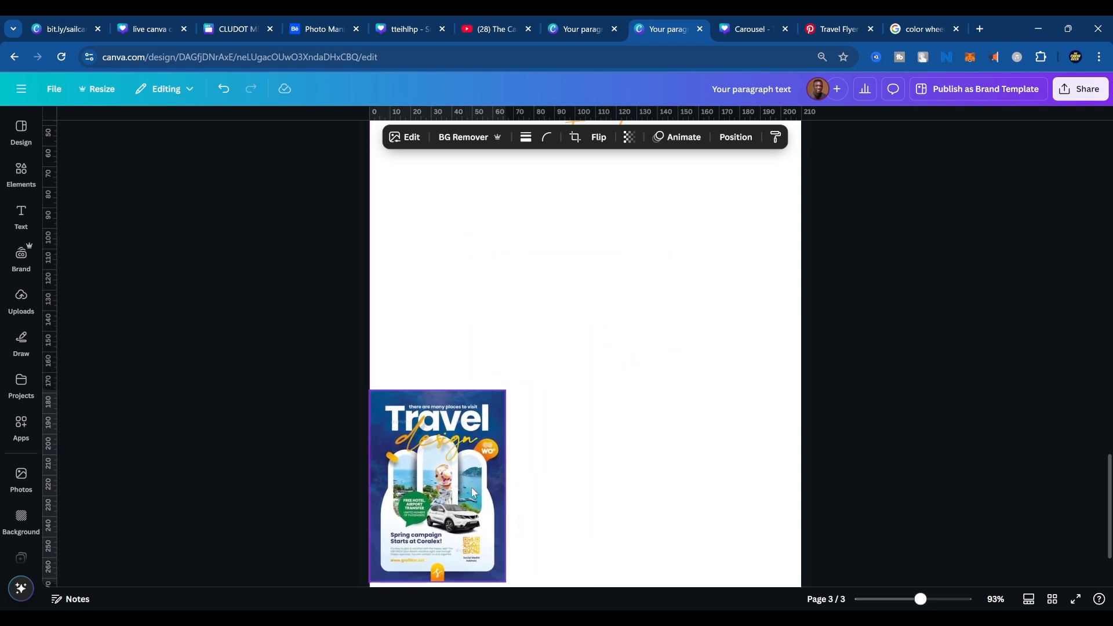
Paste the globe and landmarks photo onto page 3 and center it horizontally over the page.
scroll(648, 415, "up", 3)
scroll(649, 415, "down", 2)
scroll(674, 466, "down", 3)
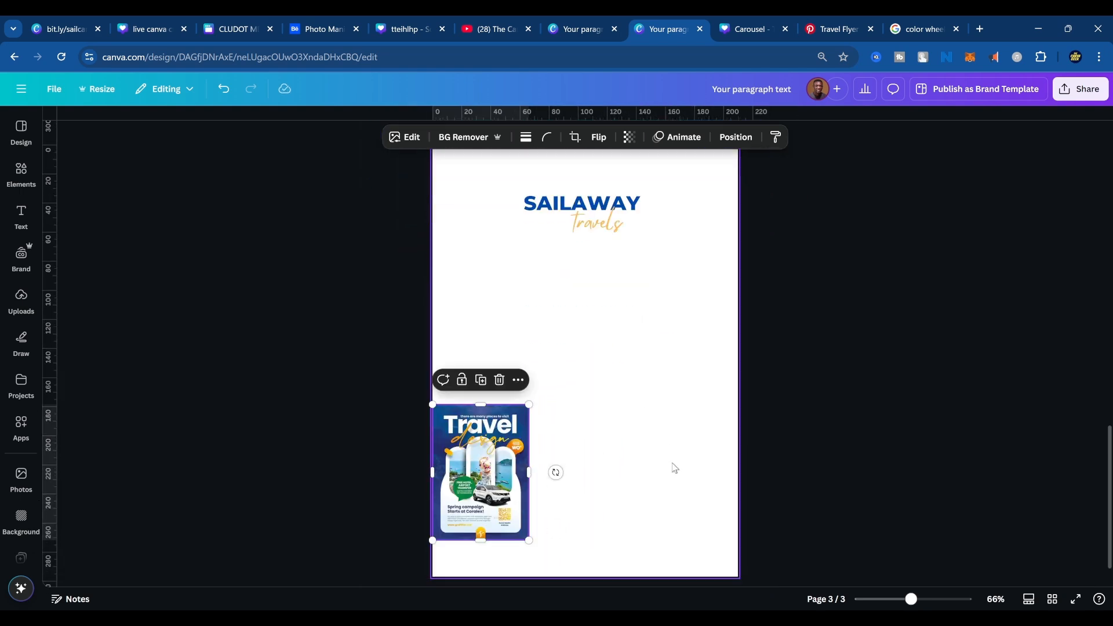
key("ctrl+v")
left_click_drag(644, 428, 647, 347)
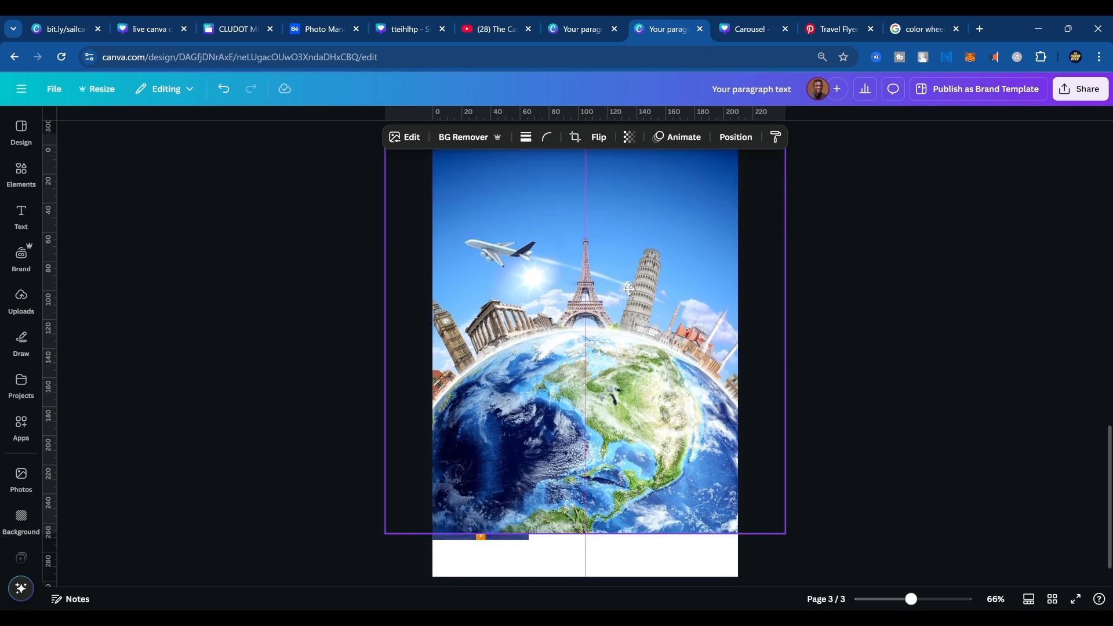
Move the globe photo to the bottom of page 3's layer order, behind the title, tagline and flyer.
right_click(648, 347)
mouse_move(719, 365)
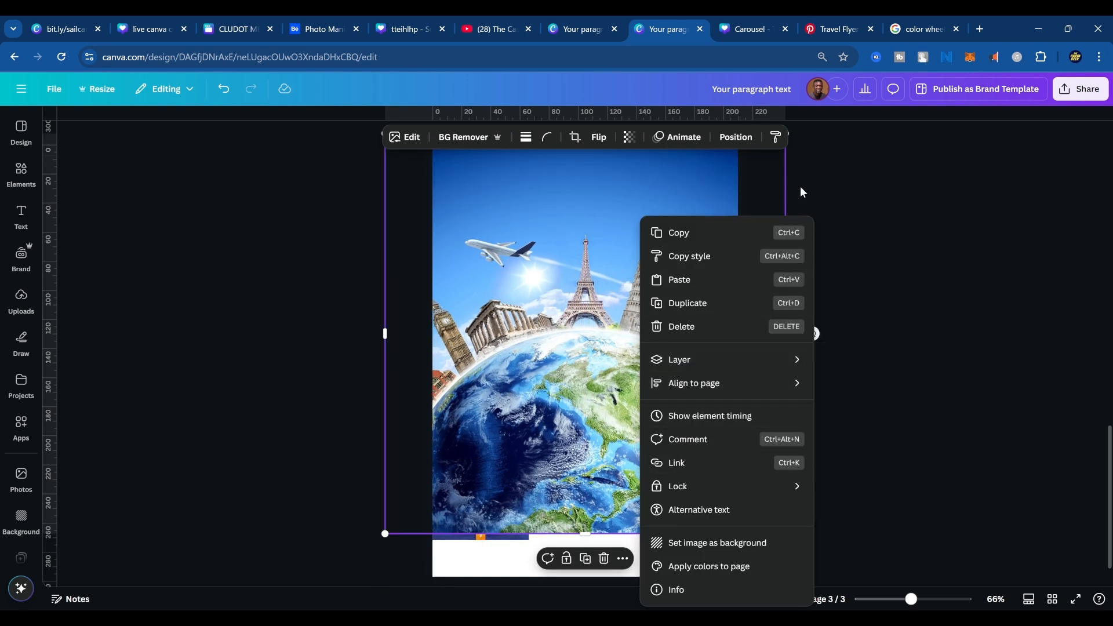
left_click(737, 137)
left_click(735, 139)
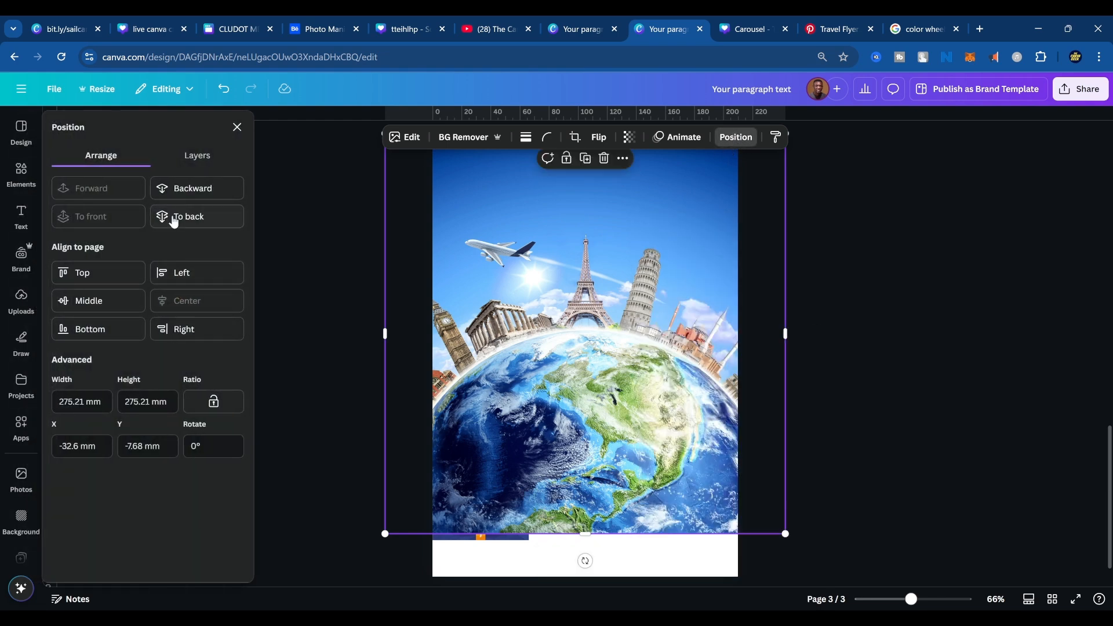
left_click(197, 155)
left_click_drag(164, 243, 152, 357)
left_click(1023, 225)
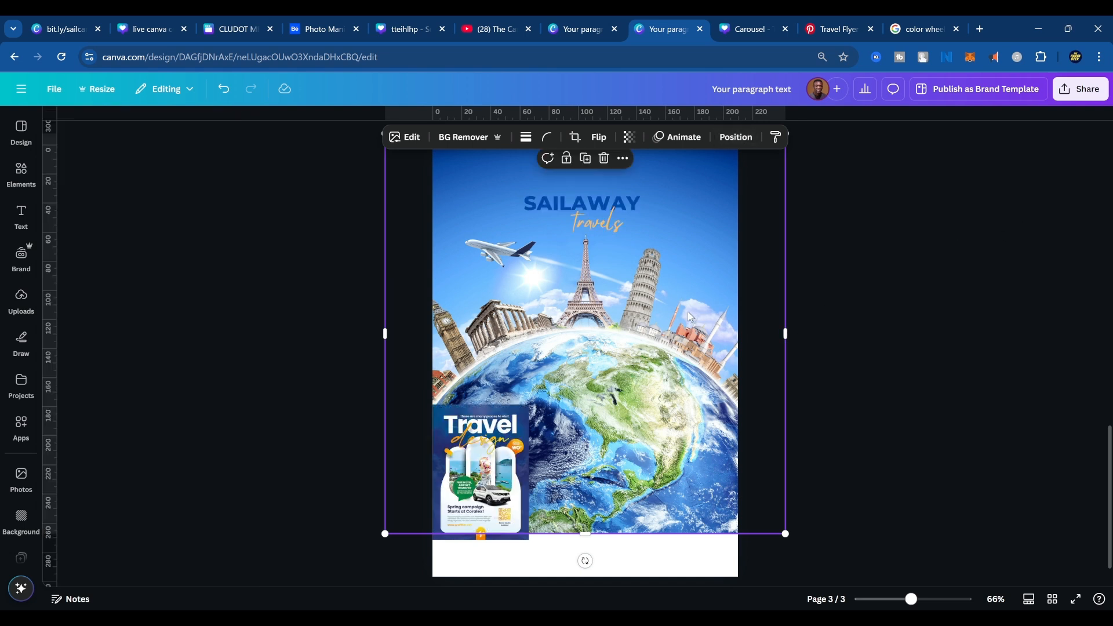
Move the globe photo down, enlarge it to cover all of page 3 and recenter it horizontally.
left_click_drag(689, 312, 685, 370)
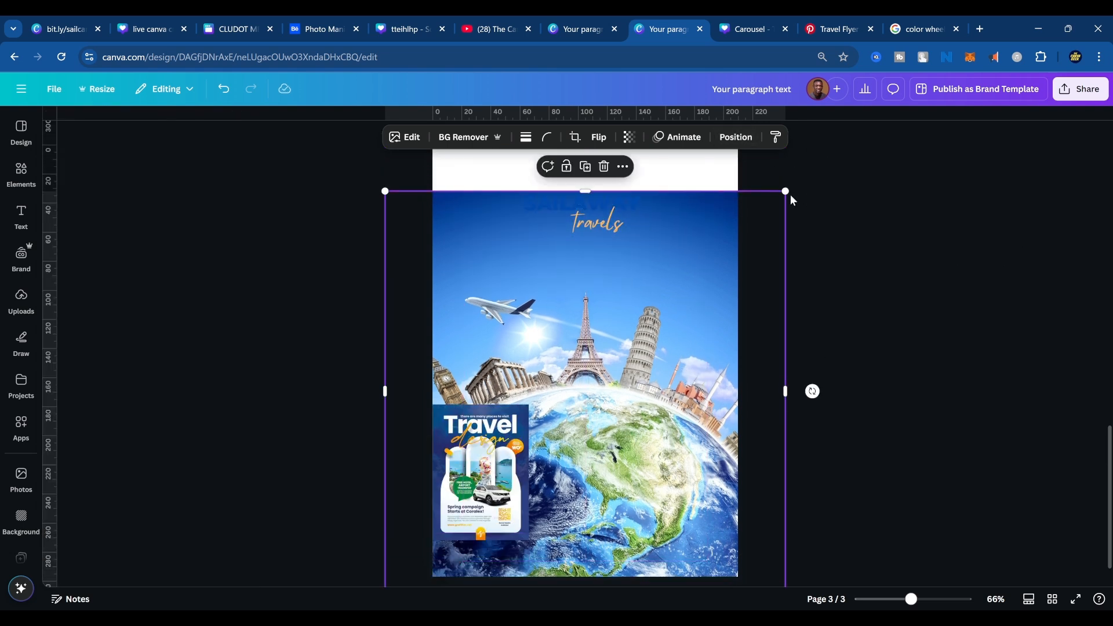
left_click_drag(791, 194, 842, 156)
left_click_drag(711, 255, 688, 256)
Change the SAILAWAY title's text color to white.
left_click(617, 228)
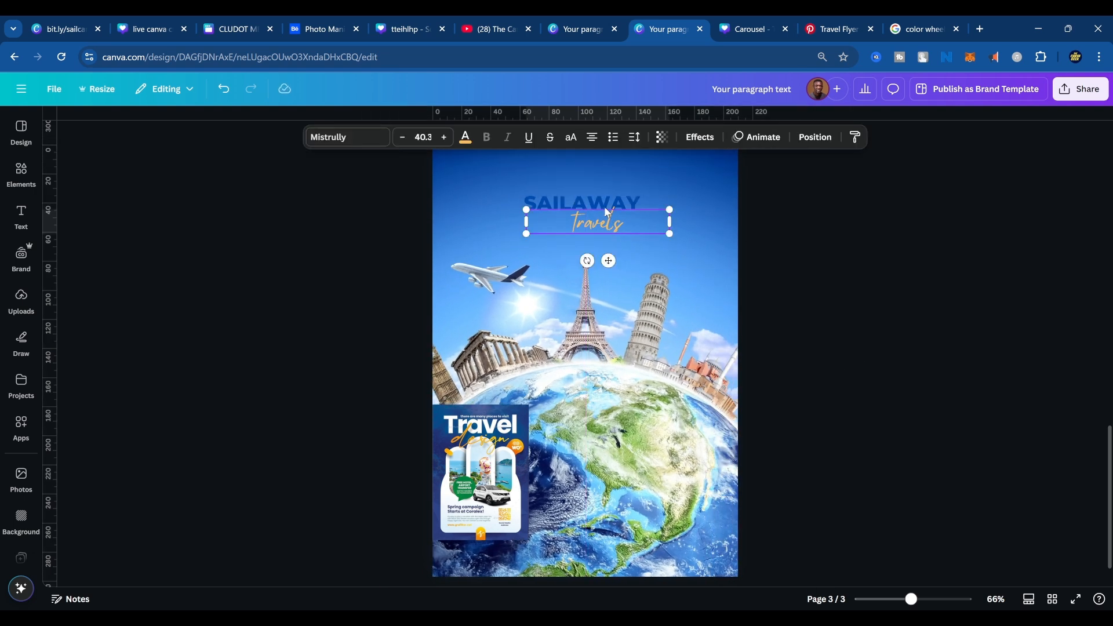
key("Escape")
left_click(599, 200)
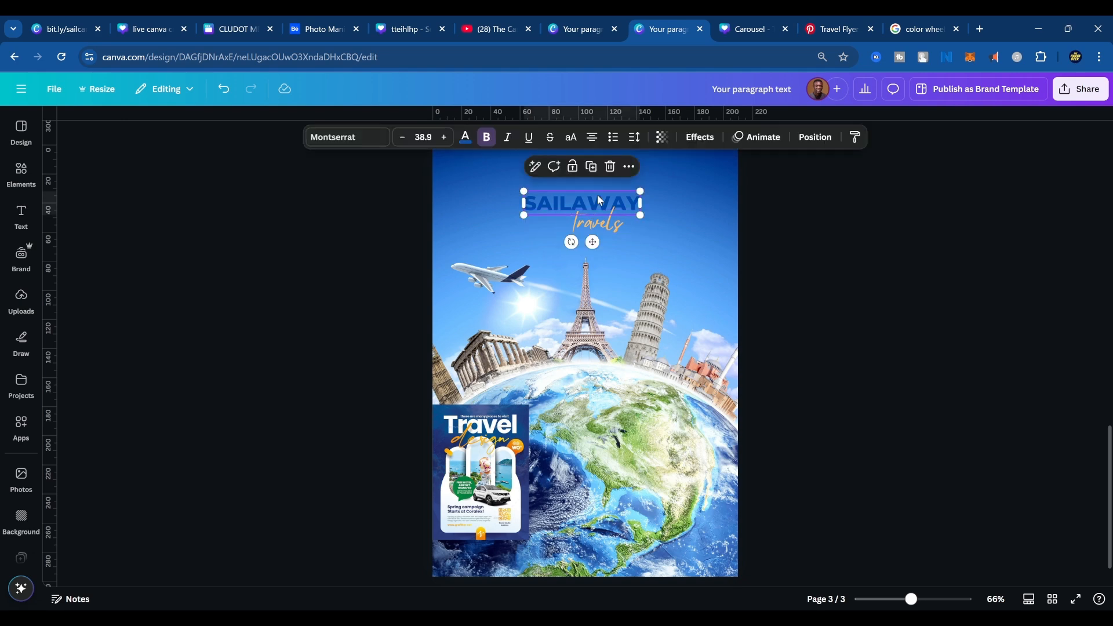
left_click(465, 137)
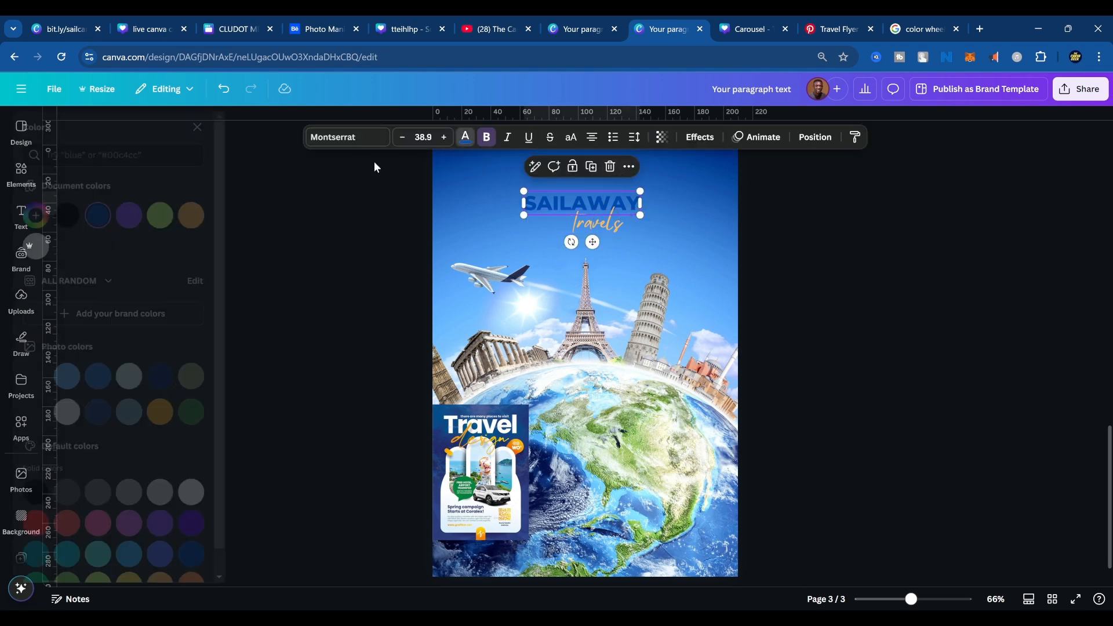
left_click(65, 247)
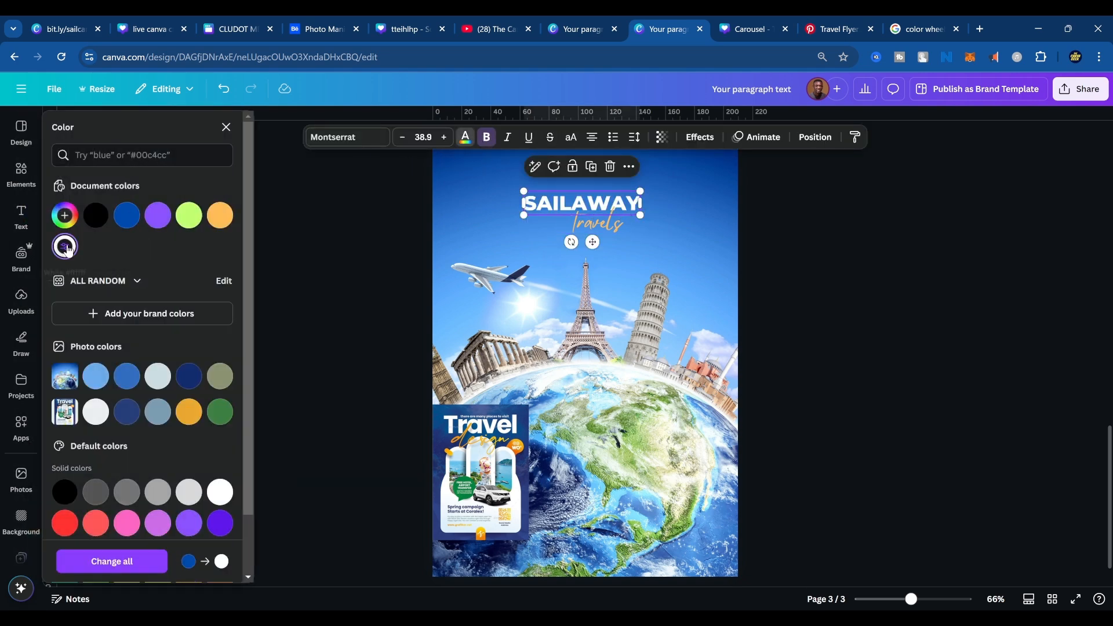
key("Escape")
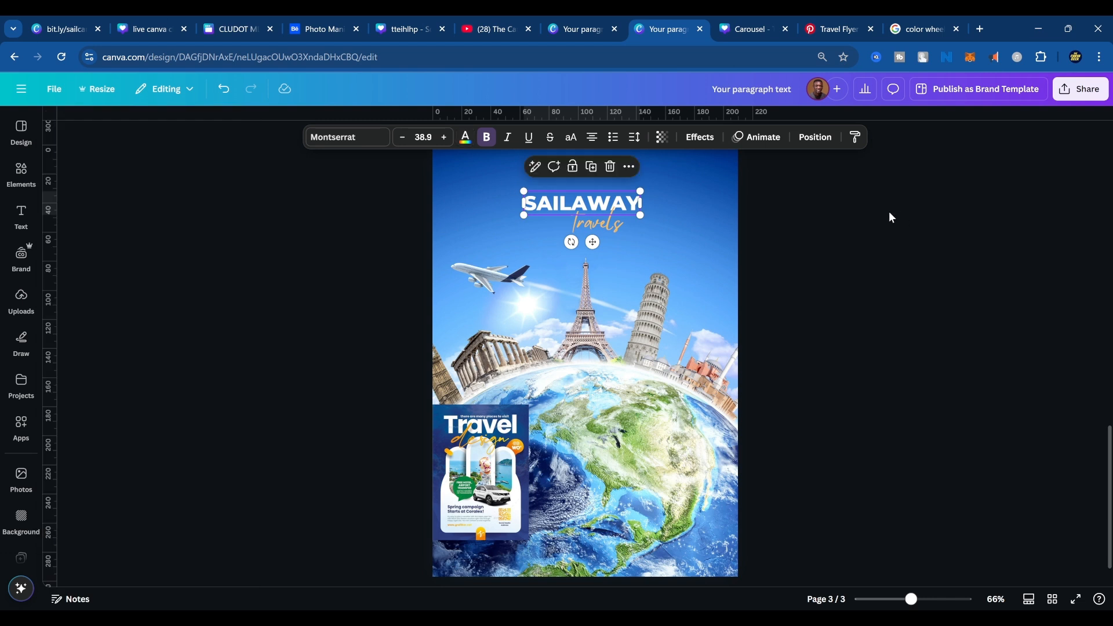
Nudge the Travels tagline slightly to the right beneath SAILAWAY.
left_click(604, 226)
left_click_drag(605, 226, 614, 227)
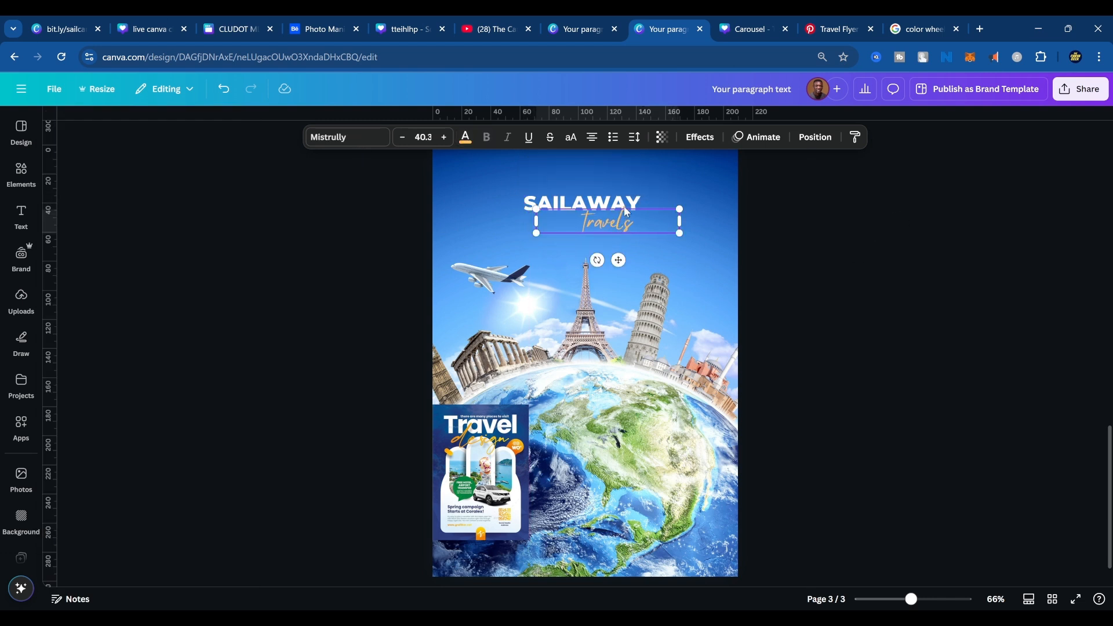
Enlarge the SAILAWAY title and Travels tagline together and shift them left toward the page's horizontal center.
left_click(628, 204, "shift")
left_click(628, 224, "shift")
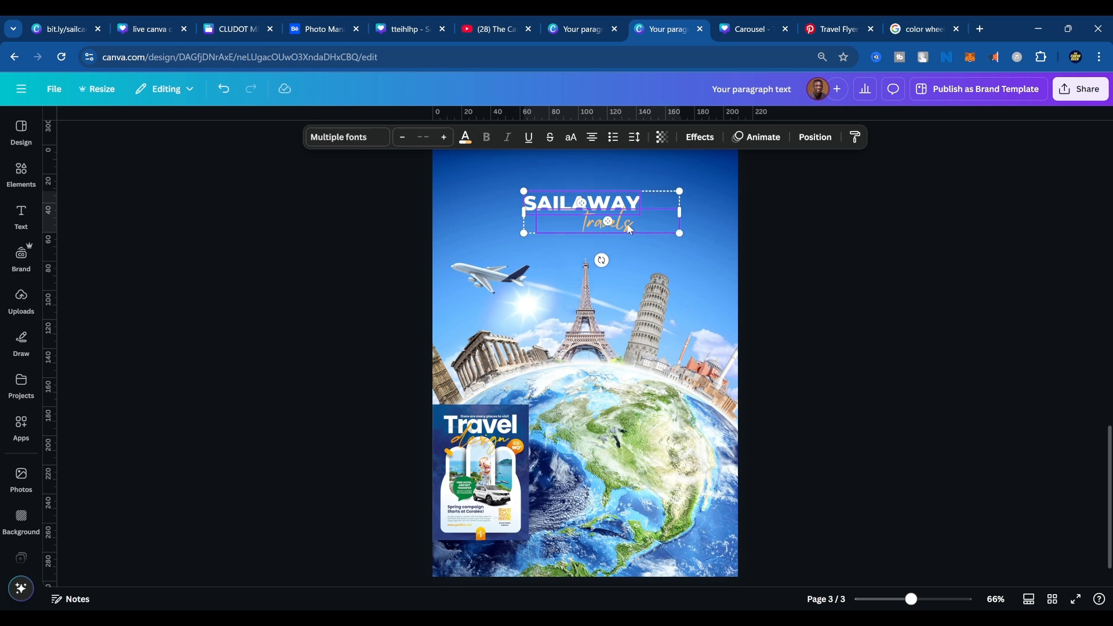
left_click_drag(680, 187, 738, 173)
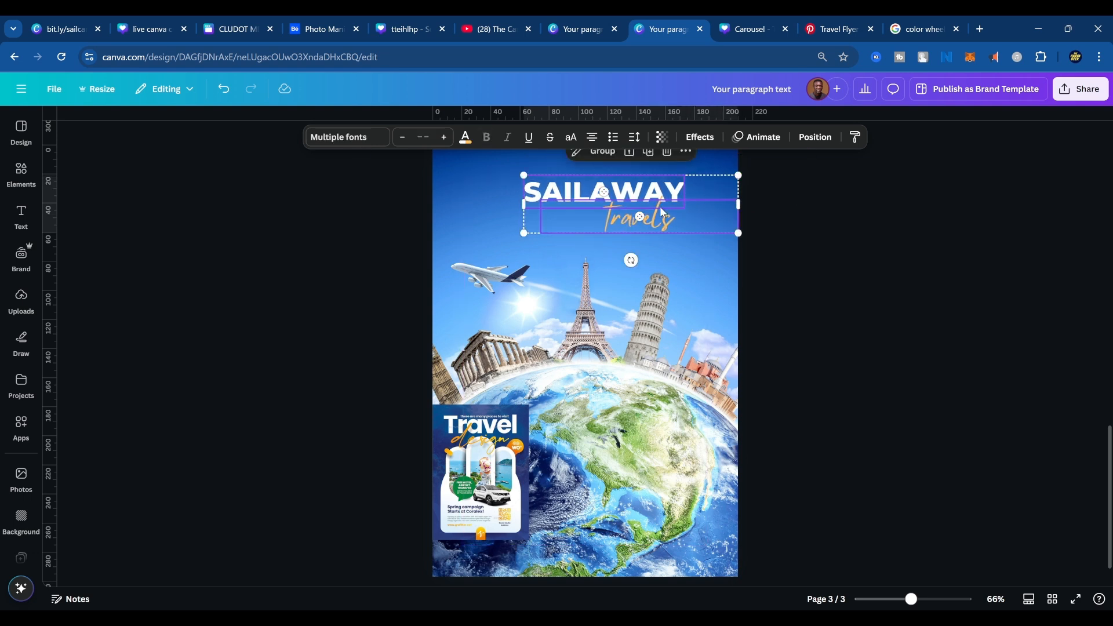
left_click_drag(659, 206, 626, 207)
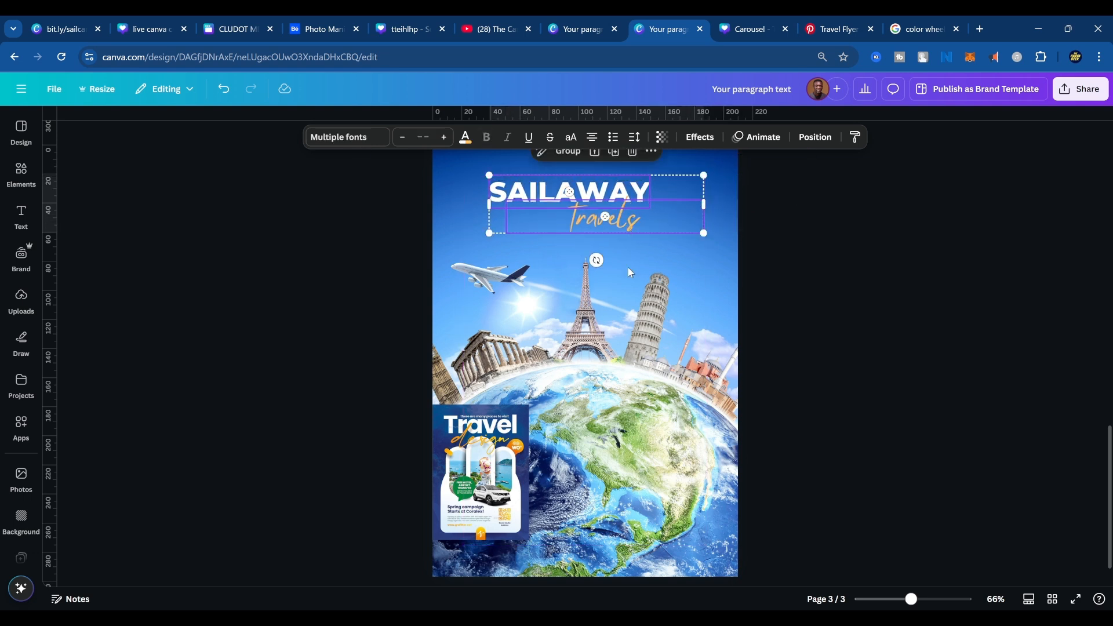
left_click(841, 253)
Enlarge the SAILAWAY title further and resize the Travels tagline to font size 84.4, overlapping the title's lower right part.
left_click(615, 200)
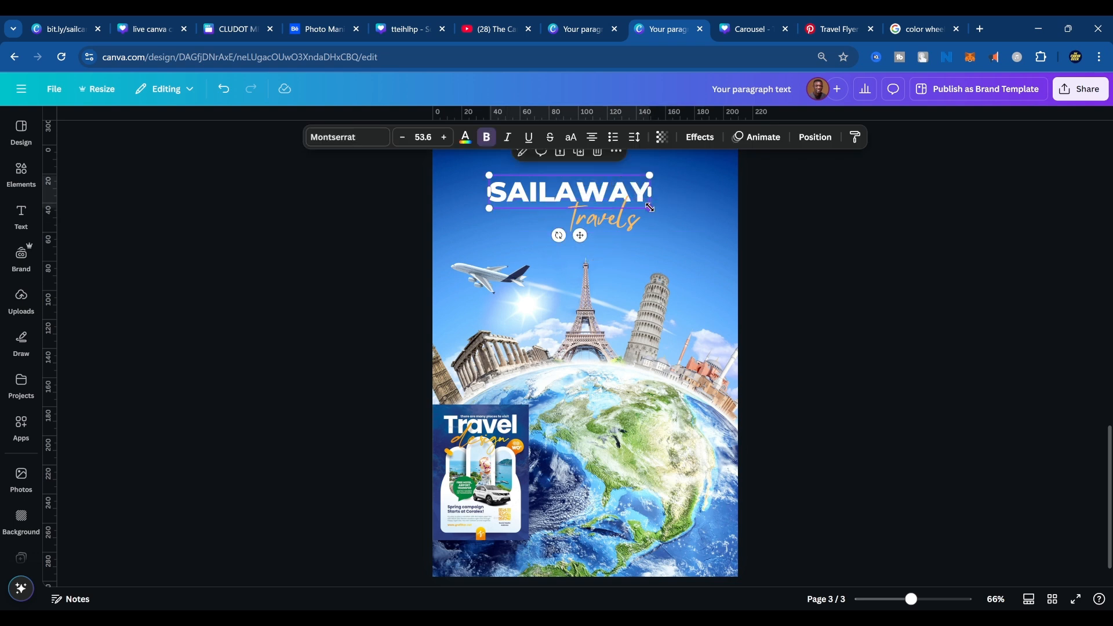
mouse_move(650, 207)
left_mouse_down()
mouse_move(719, 232)
mouse_move(691, 181)
mouse_move(642, 210)
mouse_move(588, 213)
mouse_move(674, 266)
mouse_move(630, 244)
mouse_move(638, 232)
mouse_move(654, 239)
mouse_move(626, 220)
mouse_move(657, 227)
left_mouse_up()
left_click(627, 224)
left_click(768, 253)
Add a straight white line beneath the left half of SAILAWAY and reduce the Travels tagline to font size 71.8.
left_click(805, 250)
left_click(684, 276)
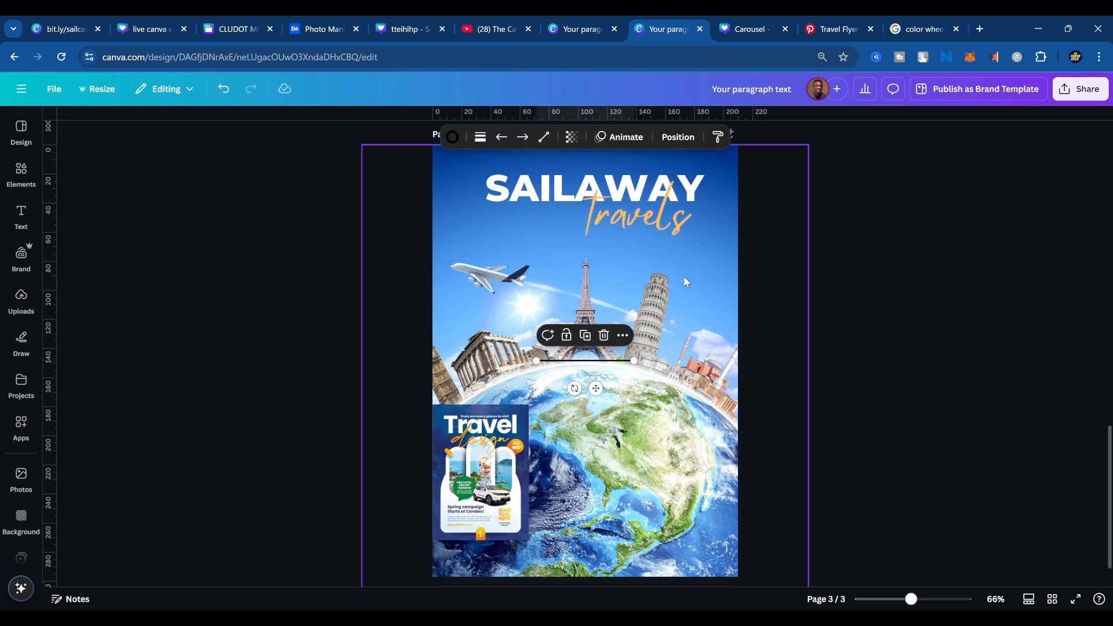
left_click(844, 310)
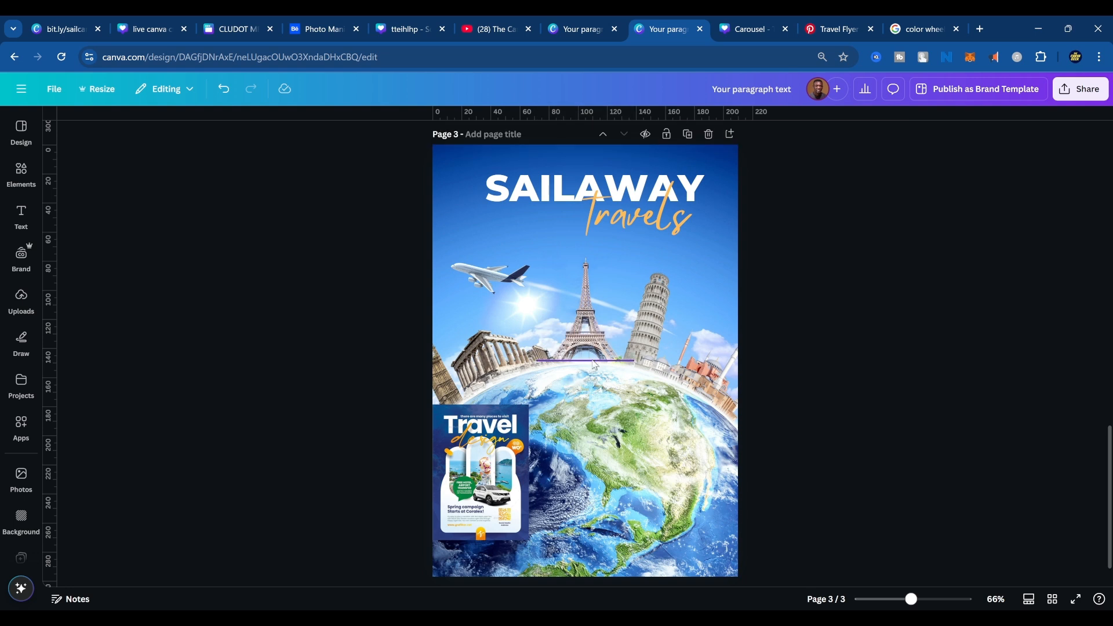
left_click_drag(602, 359, 538, 210)
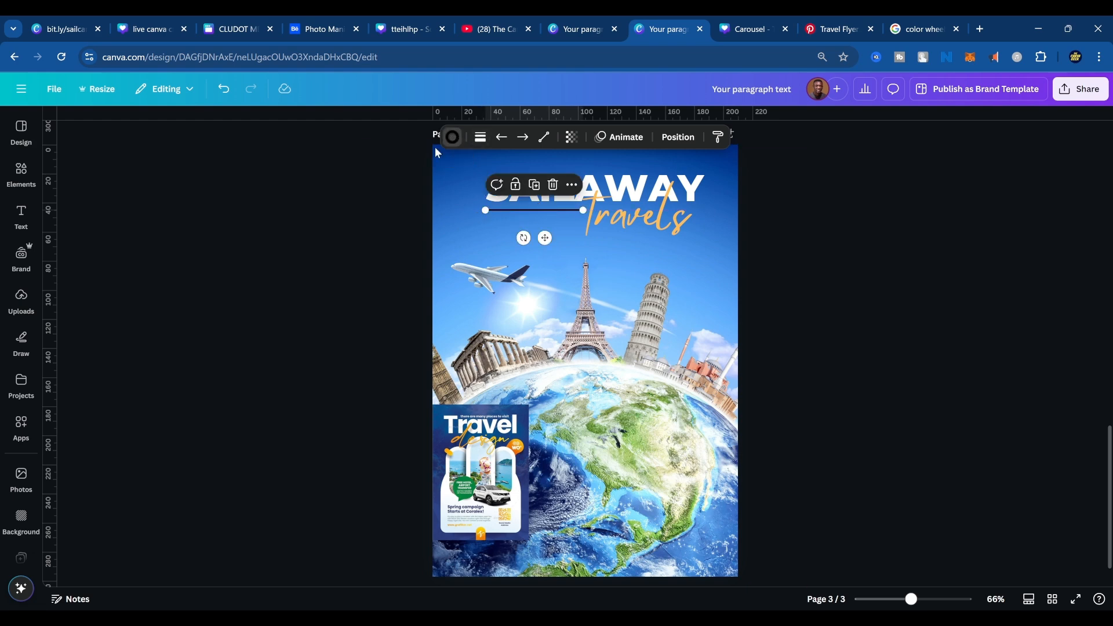
left_click(452, 138)
left_click(61, 248)
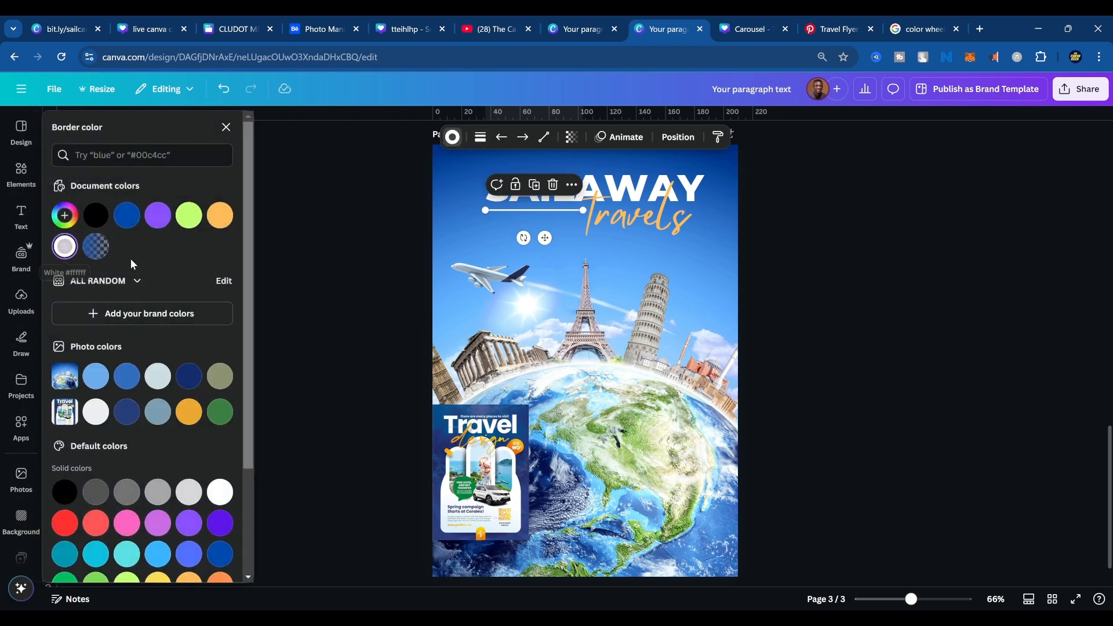
left_click(903, 299)
left_click(640, 225)
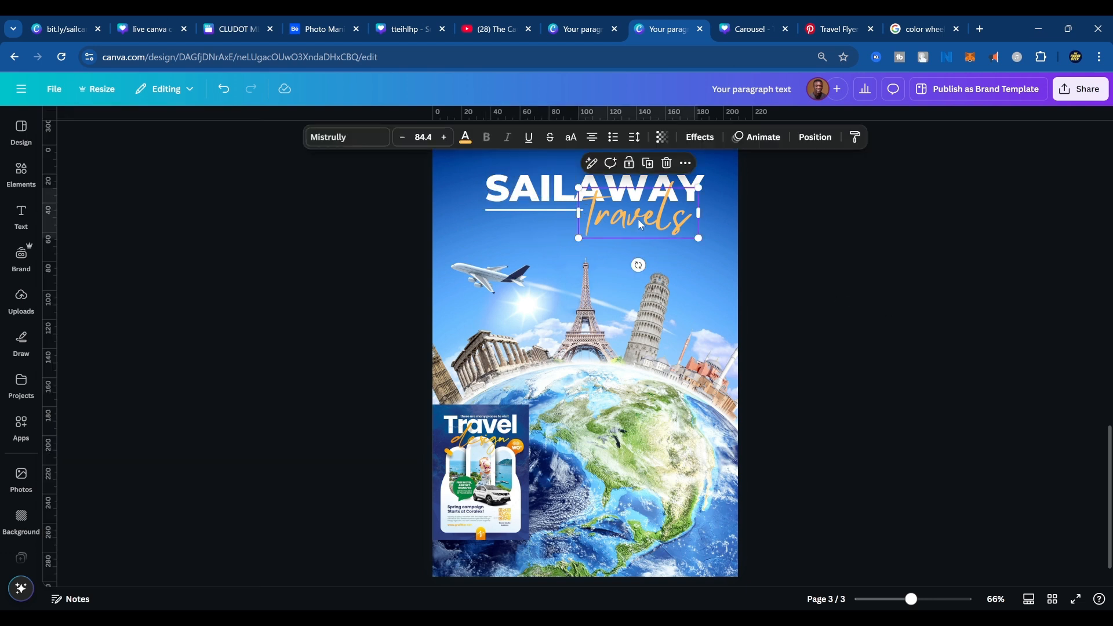
left_click_drag(700, 234, 663, 209)
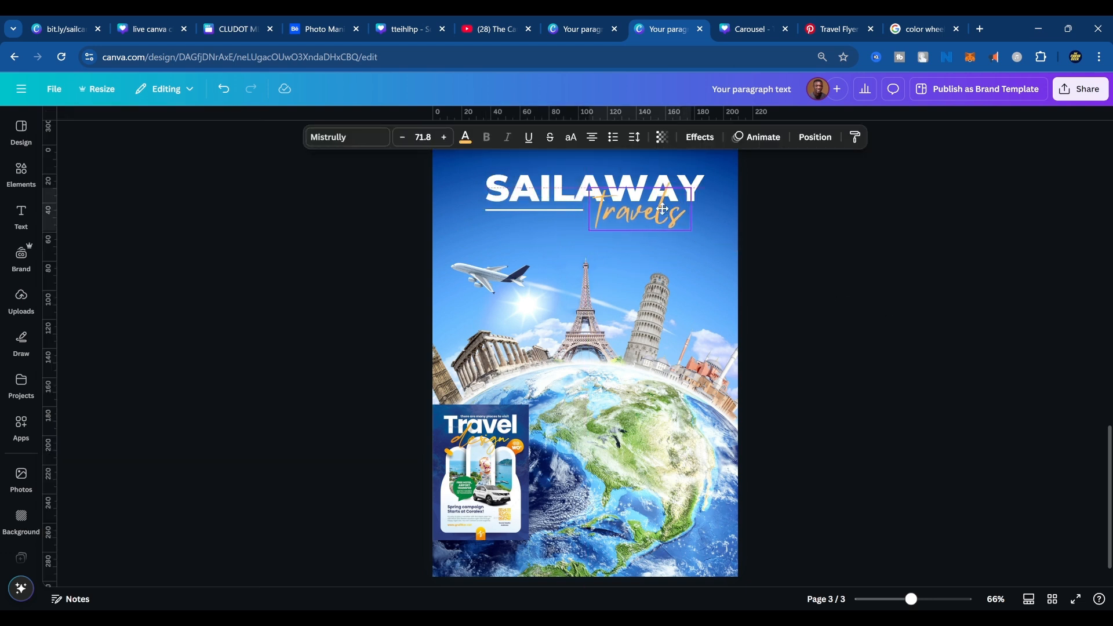
Set the white line's weight to 11 and nudge it slightly down and to the right beneath SAILAWAY.
left_click(563, 209)
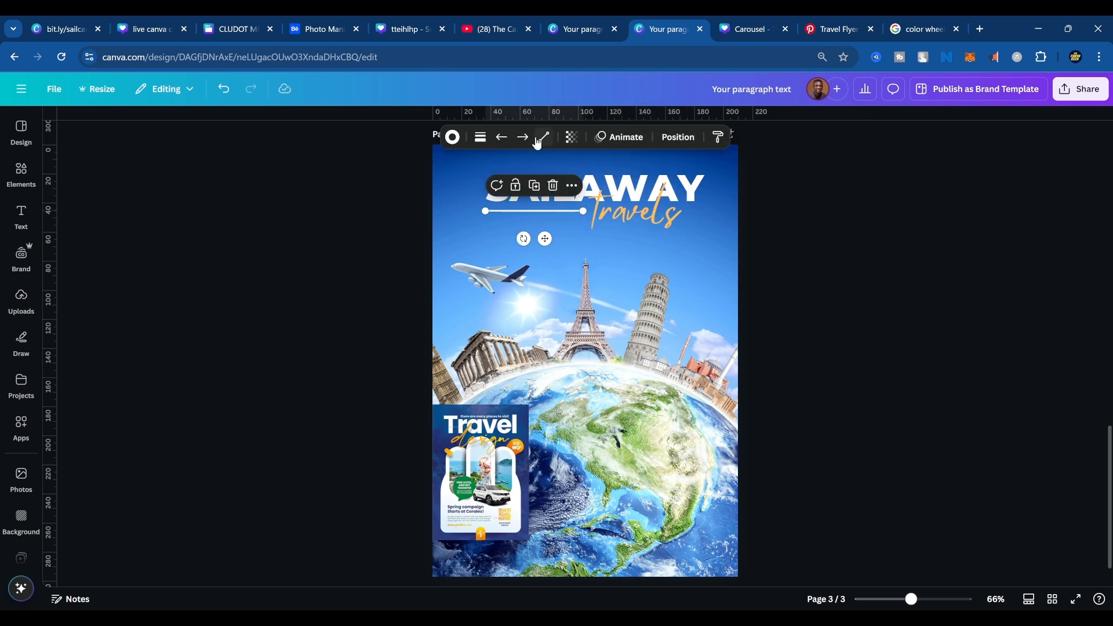
left_click(481, 140)
left_click_drag(409, 242, 417, 243)
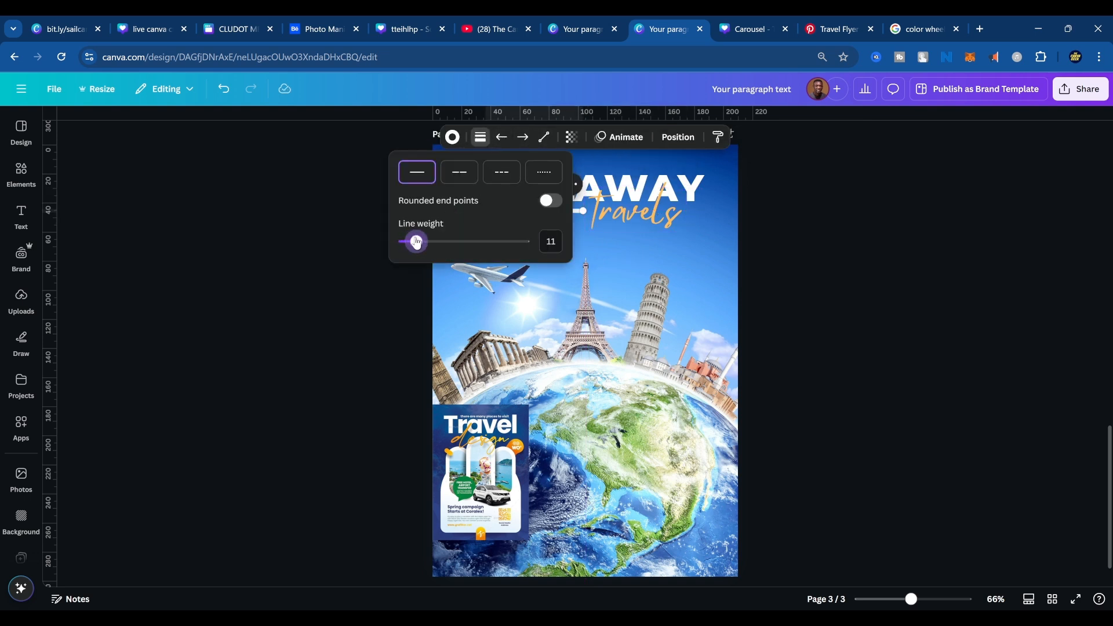
left_click(920, 294)
left_click(920, 305)
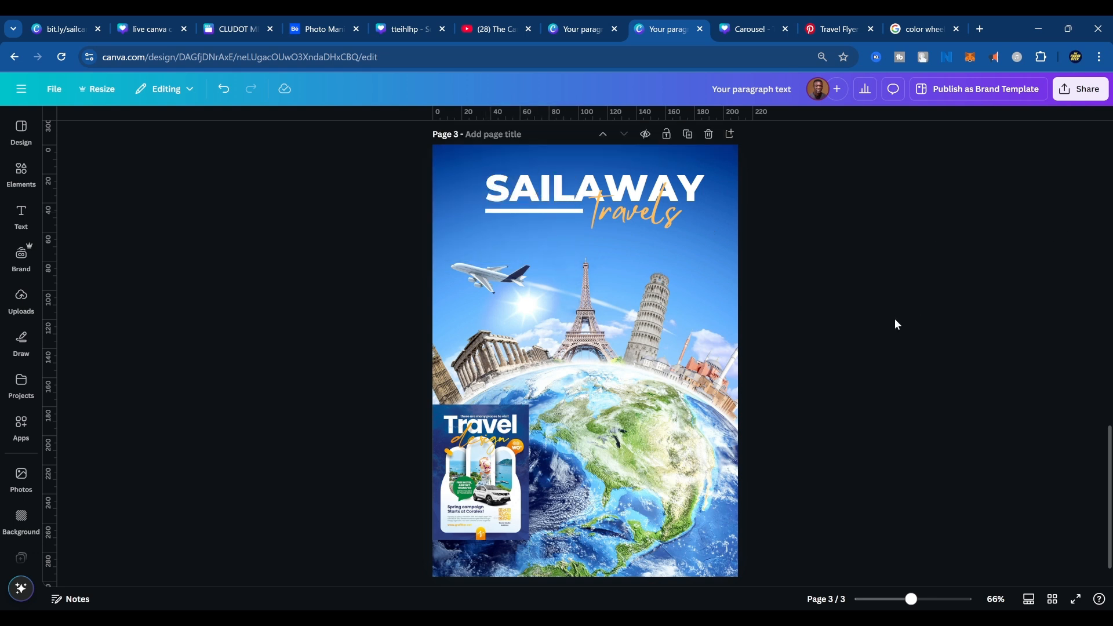
left_click(547, 213)
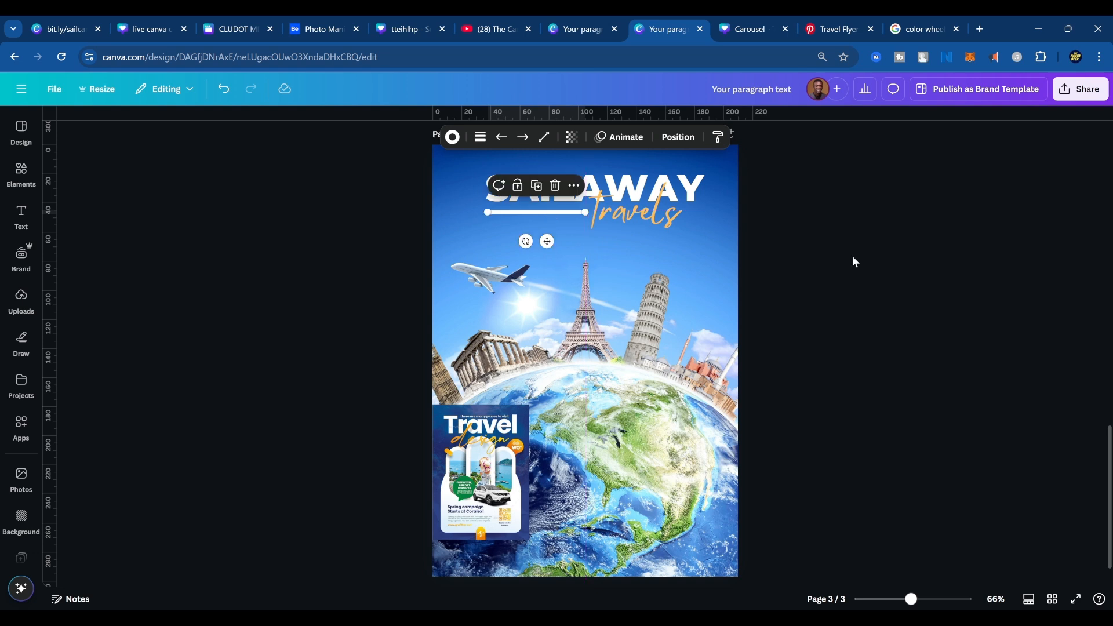
left_click(878, 360)
Group the SAILAWAY title, the white line and the Travels tagline.
left_click_drag(388, 178, 681, 218)
scroll(649, 207, "down", 1)
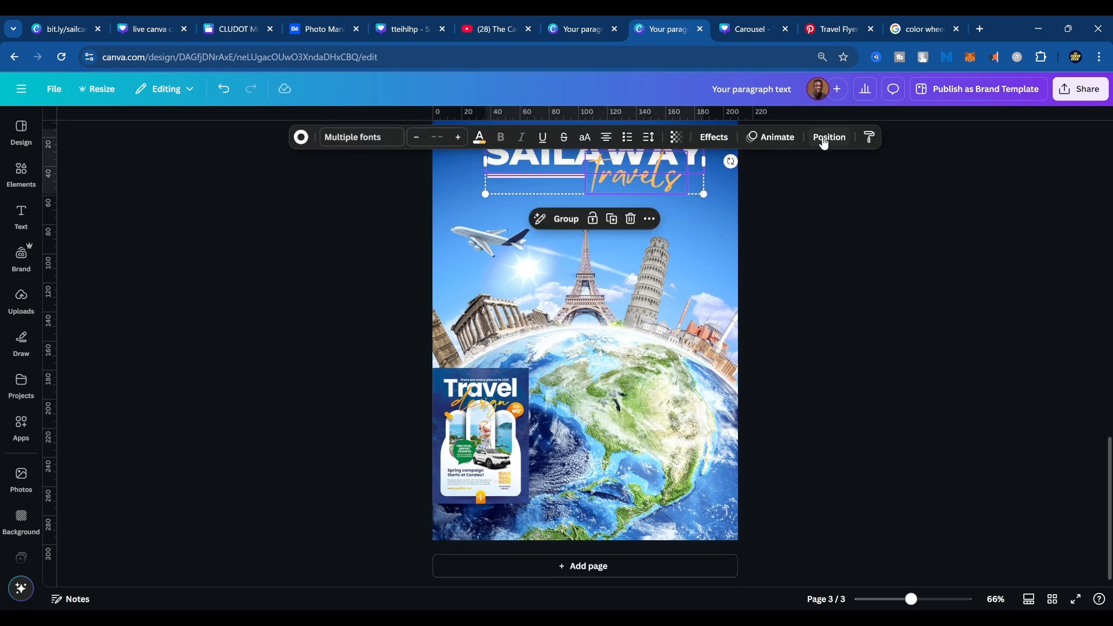
left_click(566, 219)
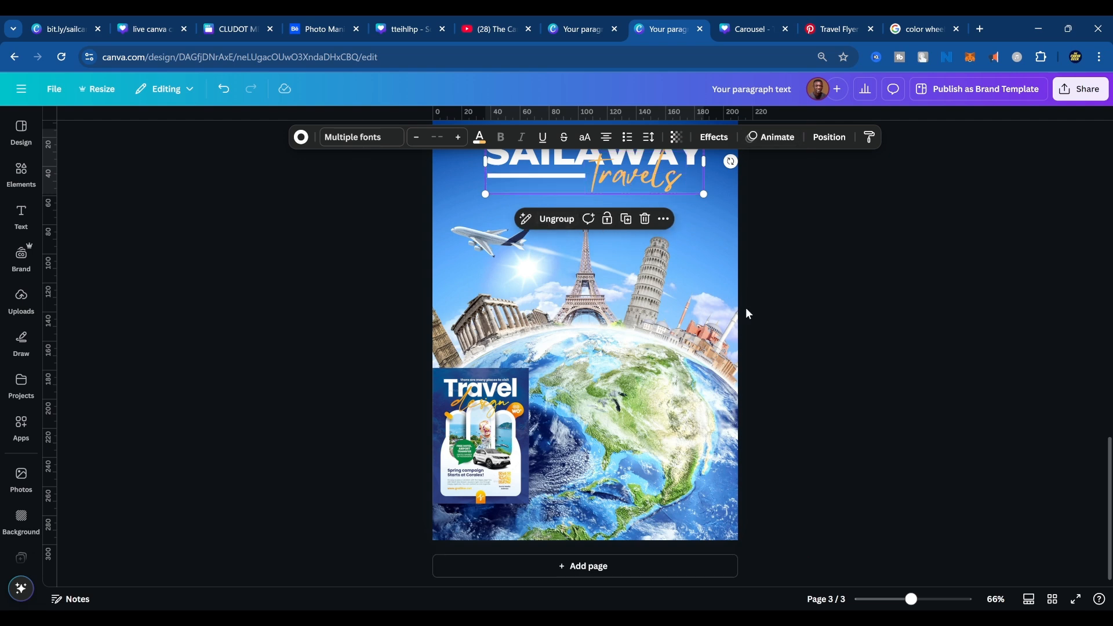
scroll(746, 308, "up", 5)
scroll(752, 319, "down", 3)
Enlarge the travel flyer to examine its title styling, and shrink it back slightly lower and further right over the globe.
left_click(507, 461)
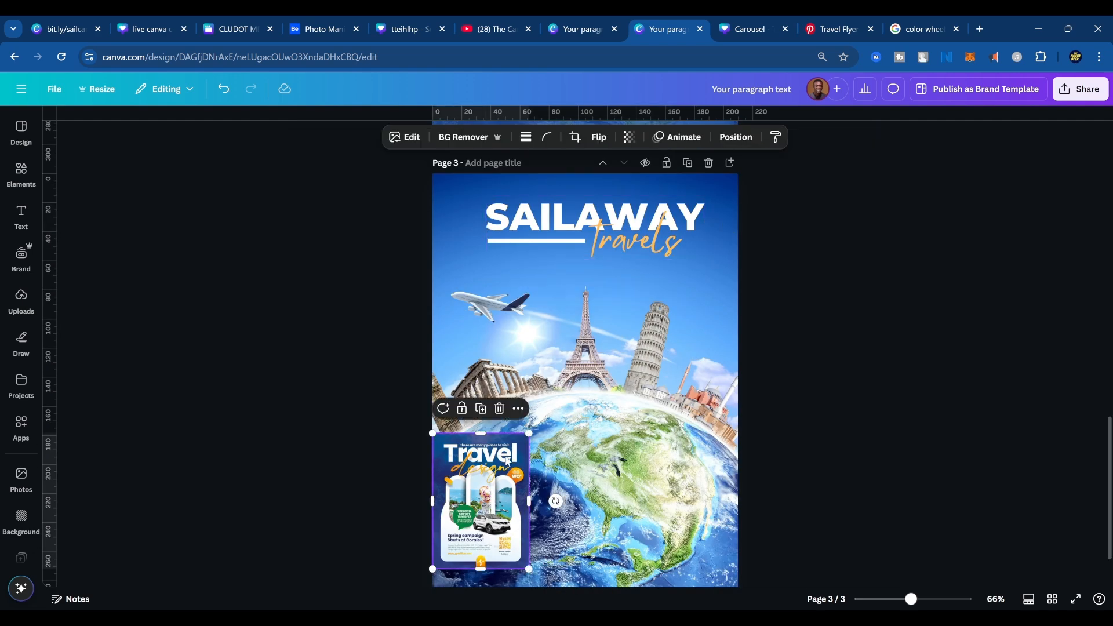
left_click_drag(527, 434, 728, 154)
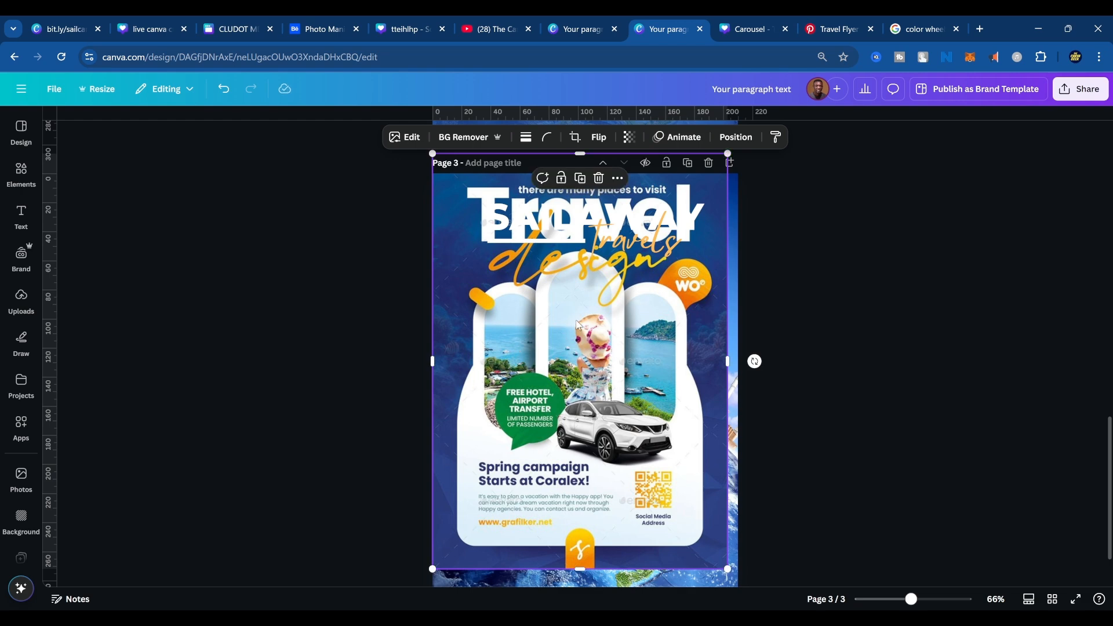
left_click_drag(577, 315, 597, 401)
left_click_drag(746, 236, 570, 484)
left_click(671, 378)
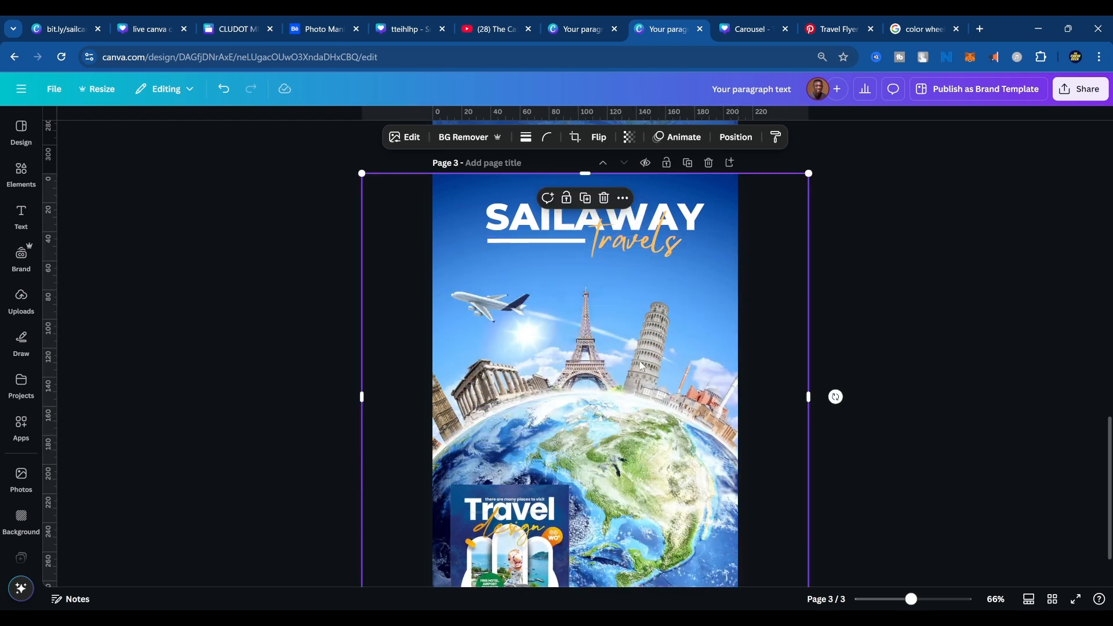
left_click_drag(493, 542, 544, 490)
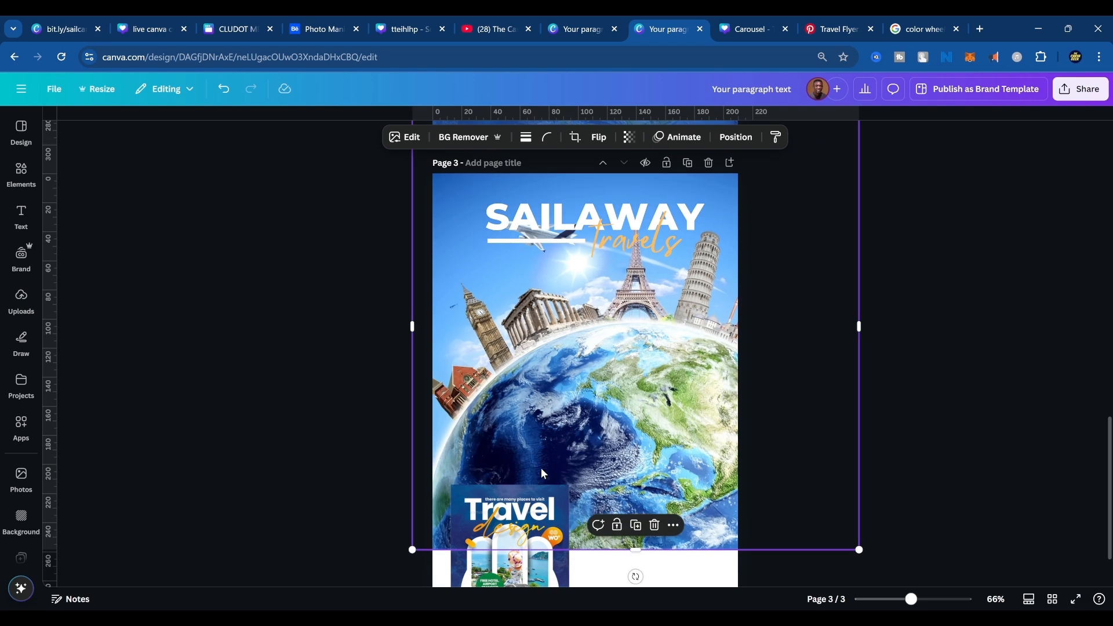
key("ctrl+z")
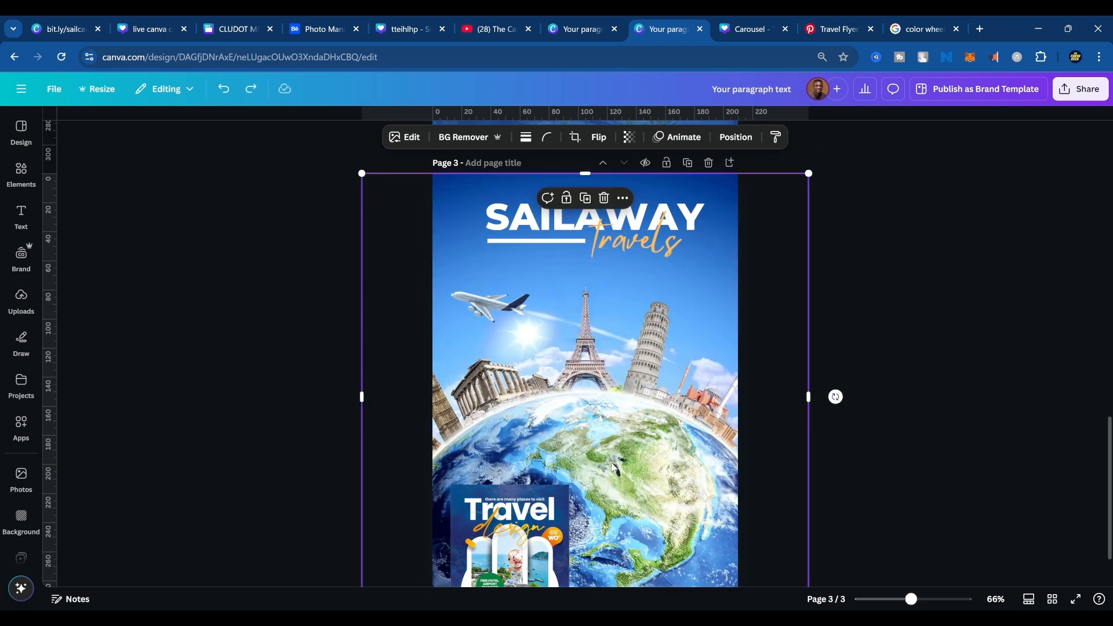
Enlarge the travel flyer again to examine its layout and background color, and return it to a small size.
left_click(520, 515)
left_click_drag(570, 485, 732, 256)
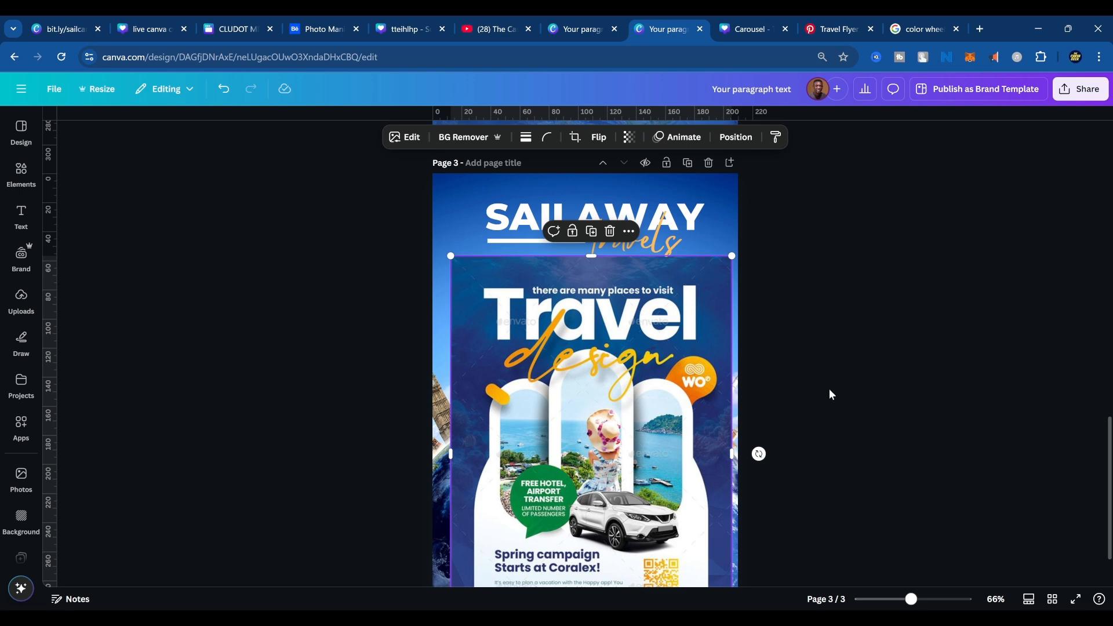
left_click(763, 399)
left_click(725, 290)
left_click_drag(732, 256, 562, 489)
left_click(686, 335)
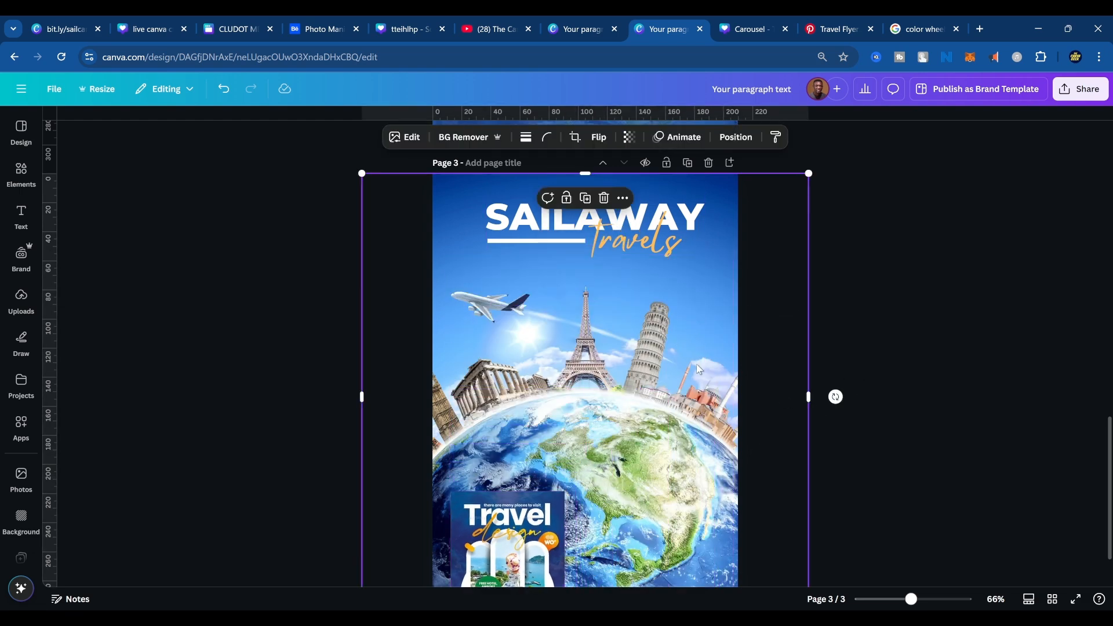
Add a square shape to page 3 and fill it with the dark navy sampled from the travel flyer's edge.
key("r")
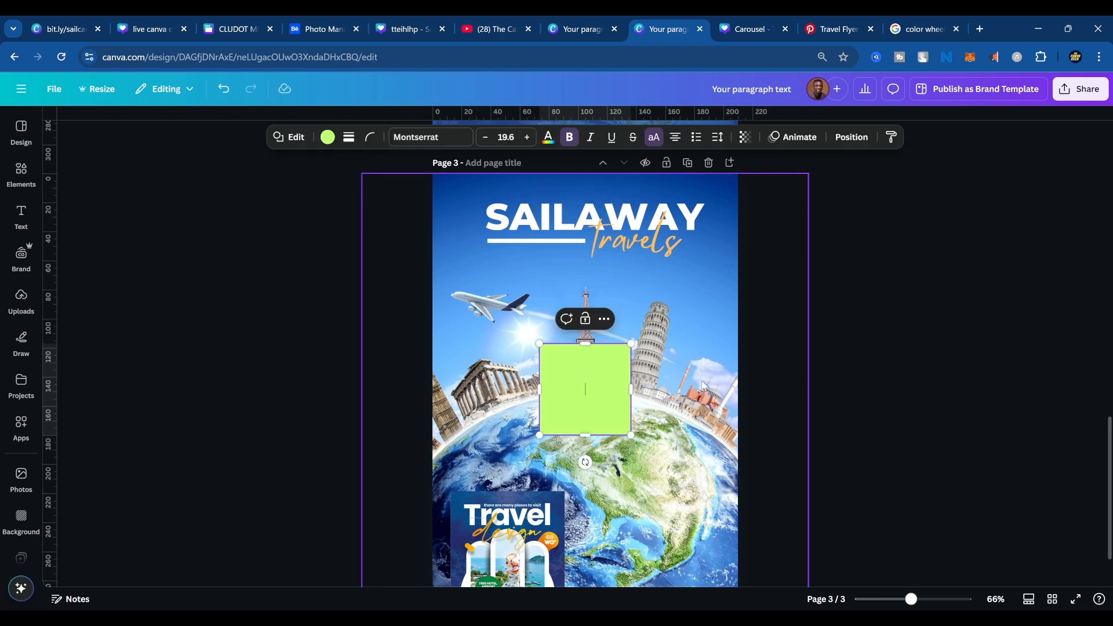
key("Escape")
left_click(590, 379)
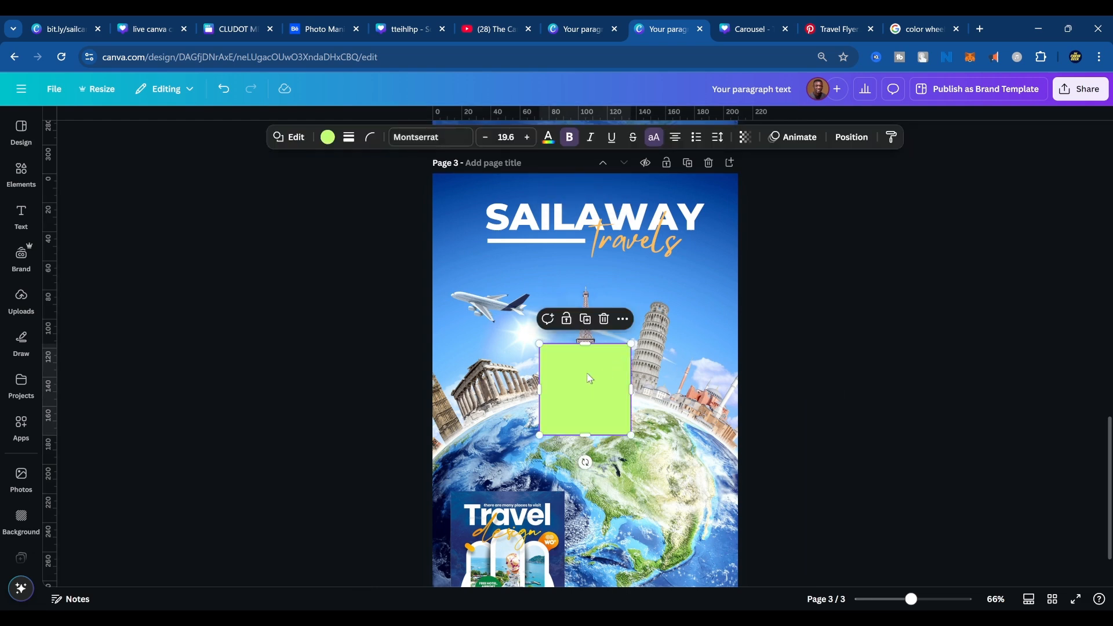
left_click(328, 139)
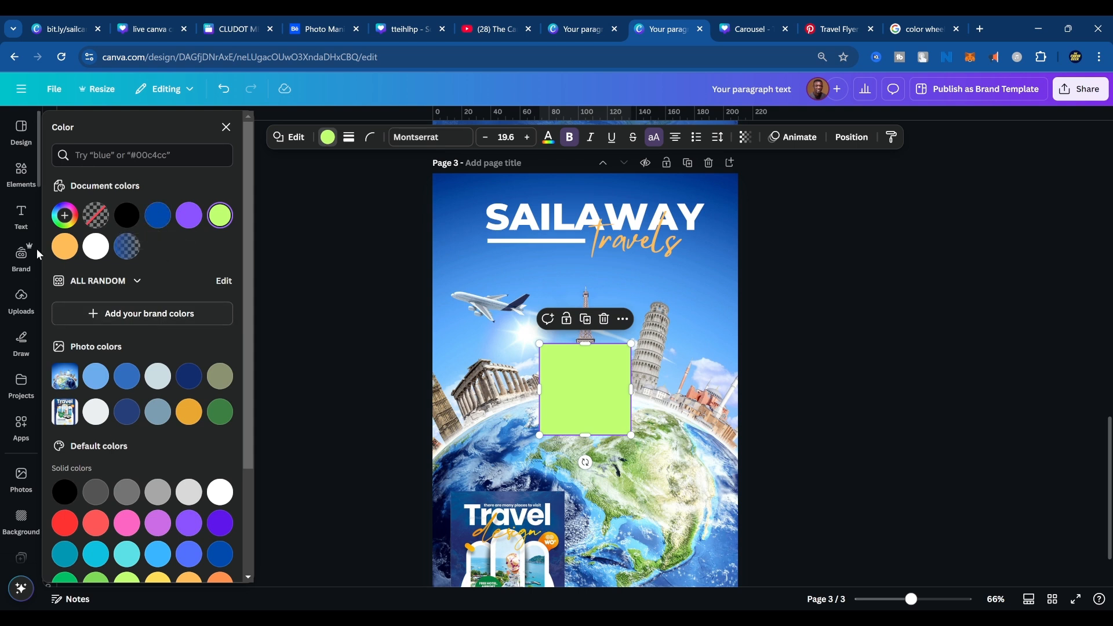
left_click(64, 215)
left_click(209, 365)
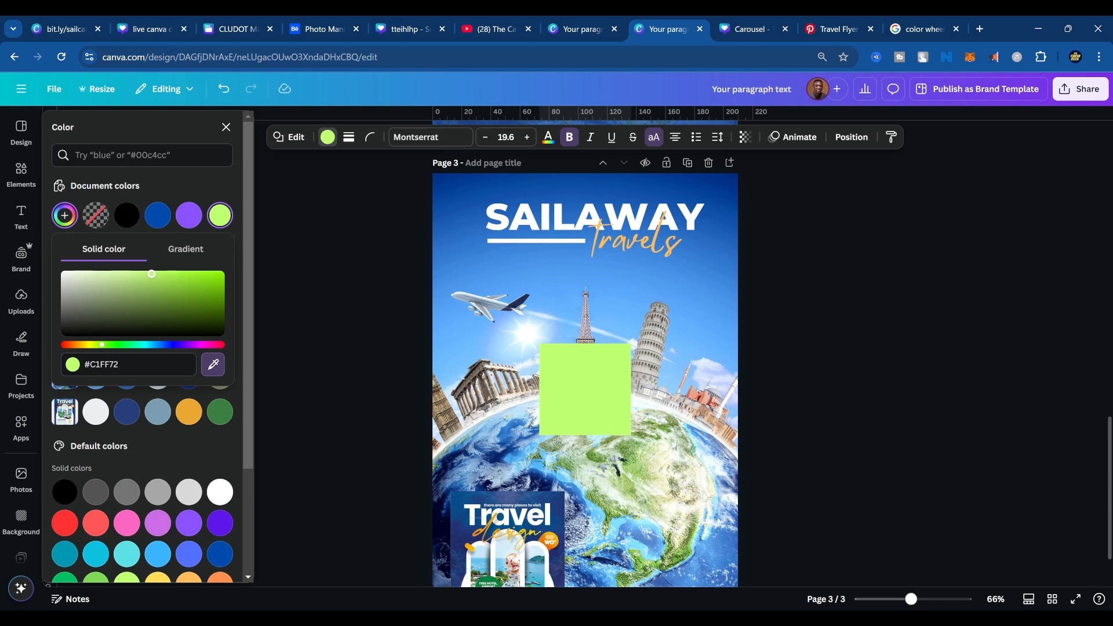
left_click(450, 511)
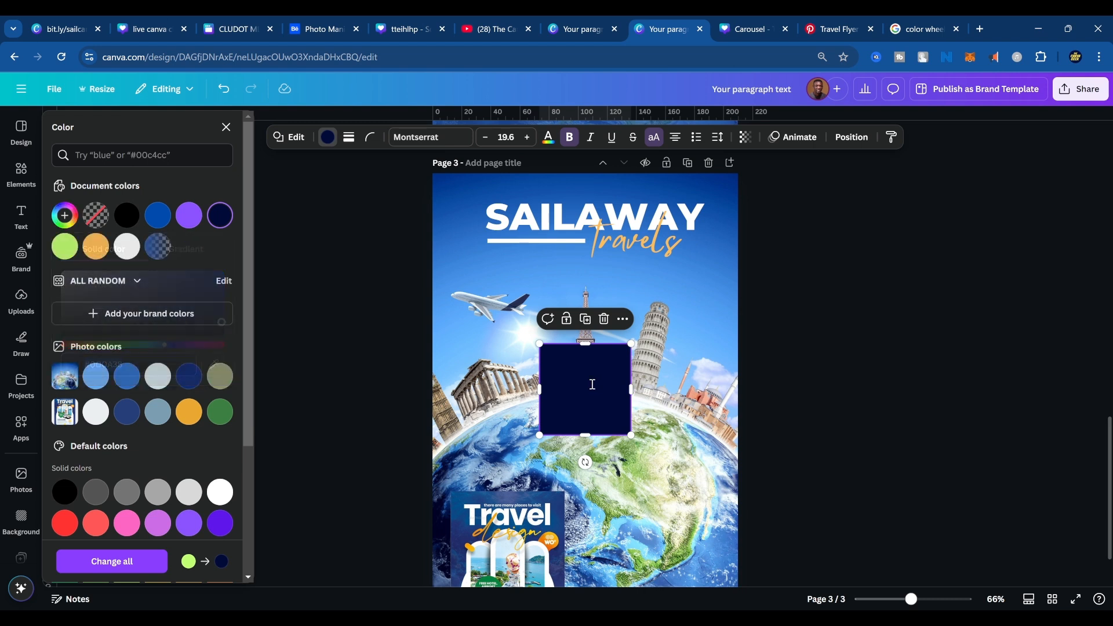
key("Escape")
Move the navy square to the page's upper left corner, stretch it to cover all of page 3 and center it.
left_click_drag(596, 392, 482, 215)
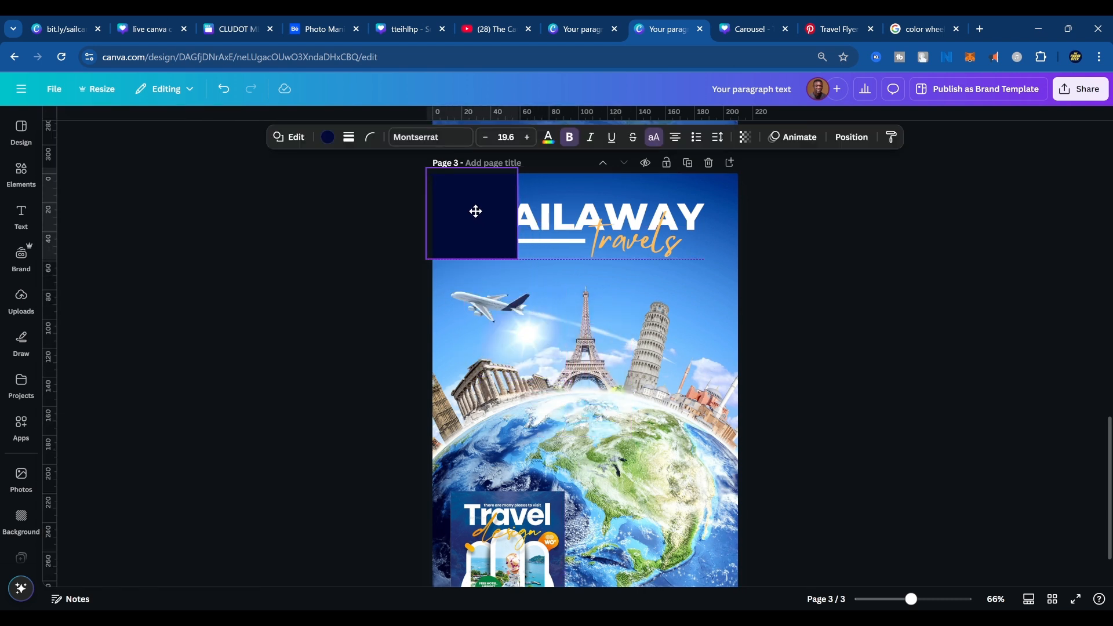
left_click_drag(523, 260, 764, 588)
scroll(805, 532, "down", 1)
scroll(805, 533, "down", 1)
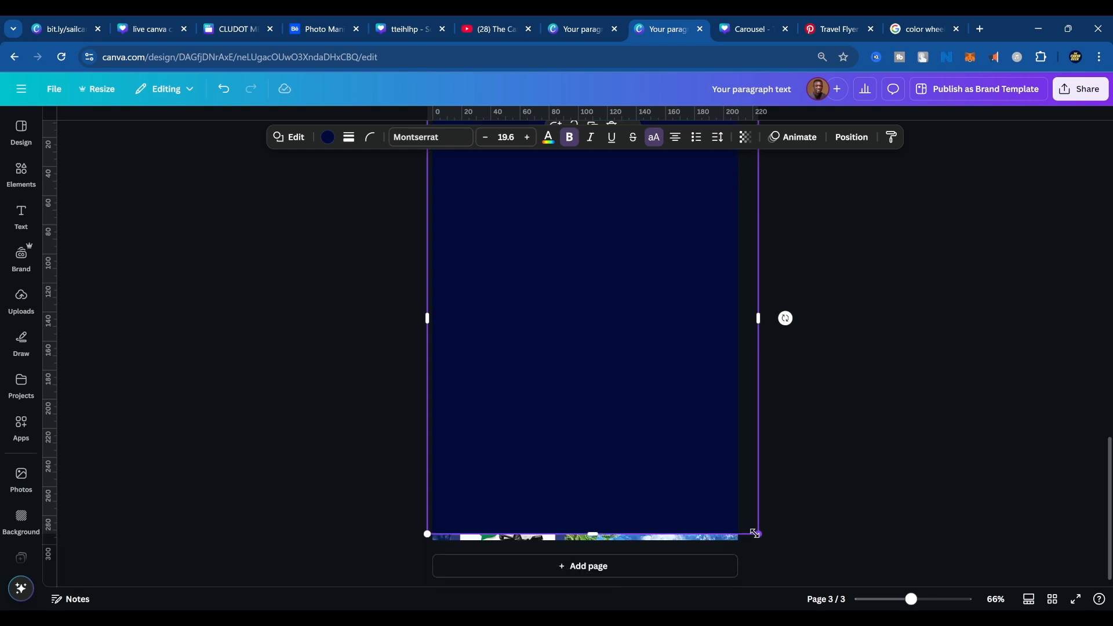
left_click_drag(758, 533, 762, 545)
left_click_drag(699, 452, 690, 464)
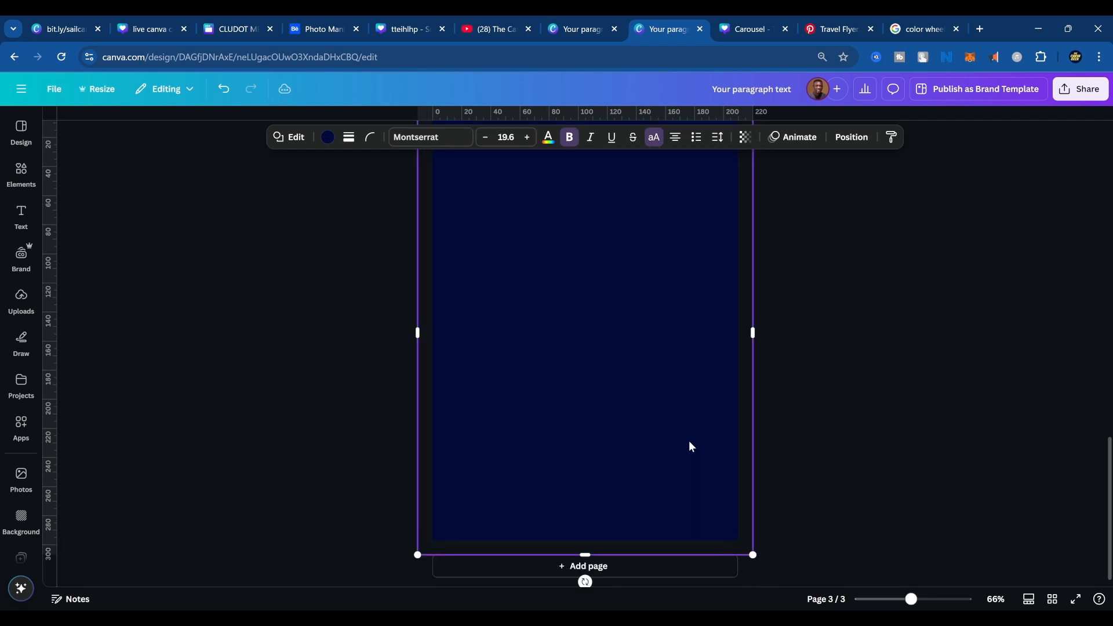
Place the navy rectangle between the flyer and the globe photo in the layer order and set its transparency to 78.
left_click(853, 137)
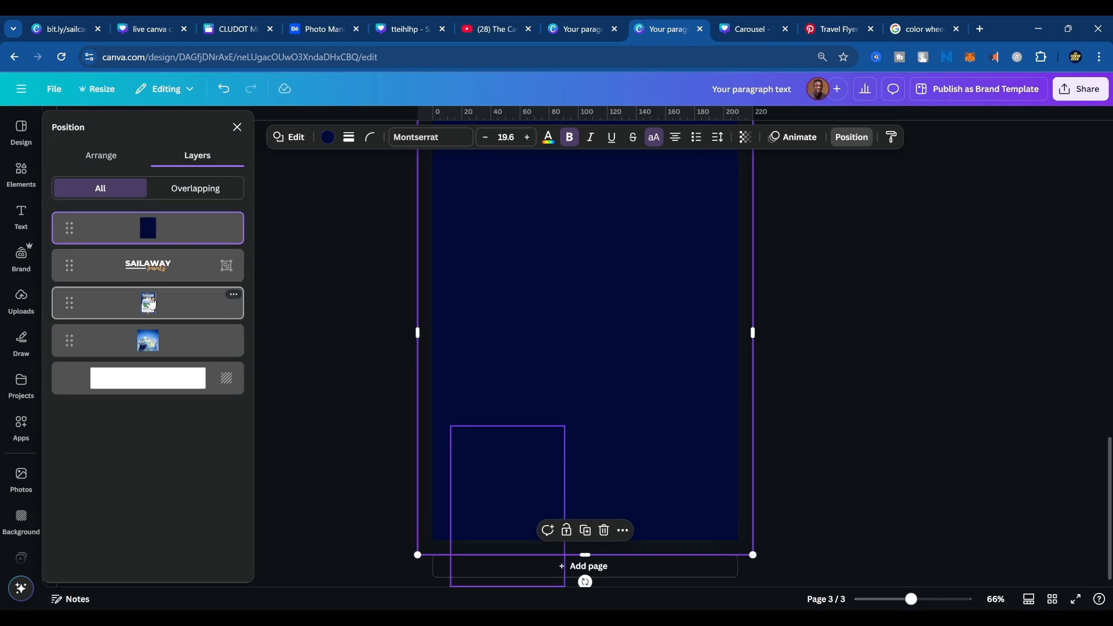
left_click_drag(168, 232, 178, 321)
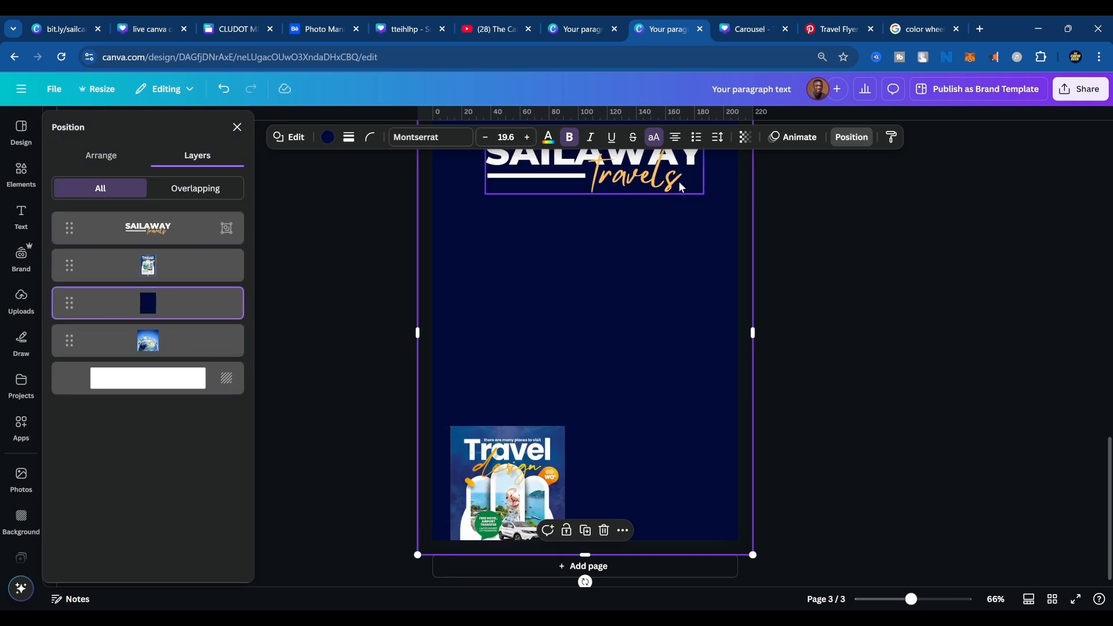
left_click(746, 137)
mouse_move(776, 185)
left_mouse_down()
mouse_move(736, 187)
mouse_move(753, 186)
left_mouse_up()
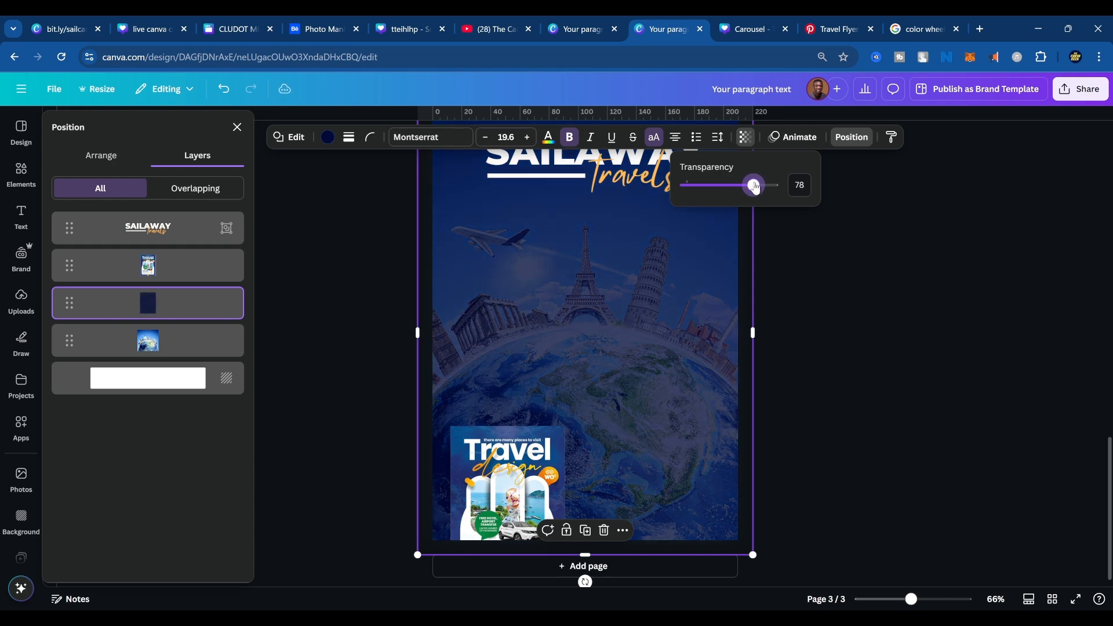
scroll(835, 335, "up", 3)
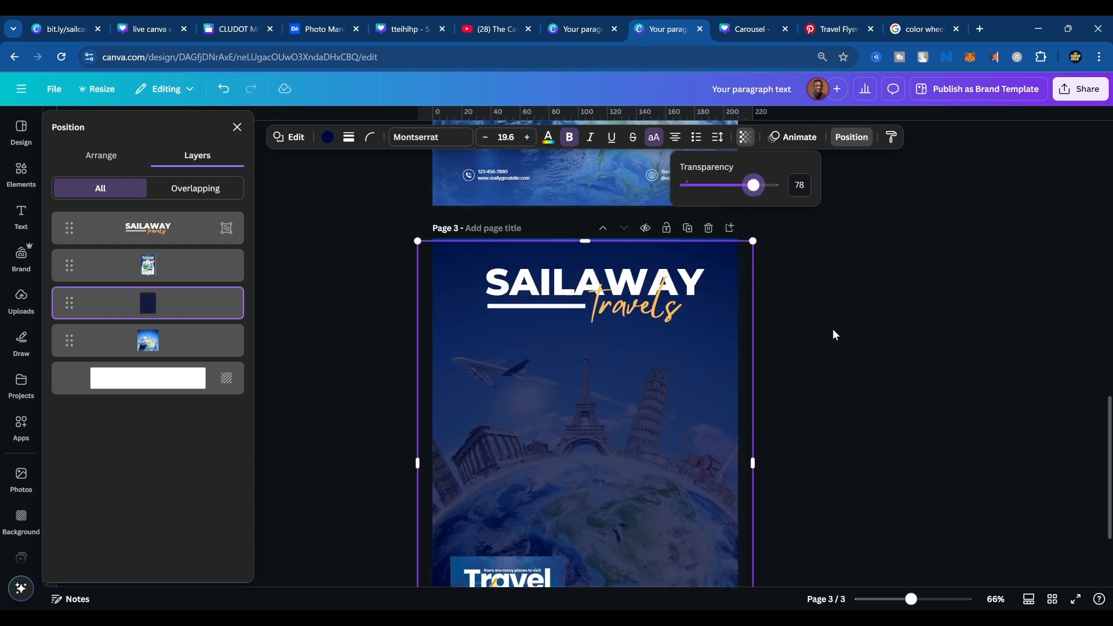
Nudge the transparent navy rectangle slightly up and to the right over the edges of page 3.
left_click(715, 367)
left_click_drag(715, 367, 716, 367)
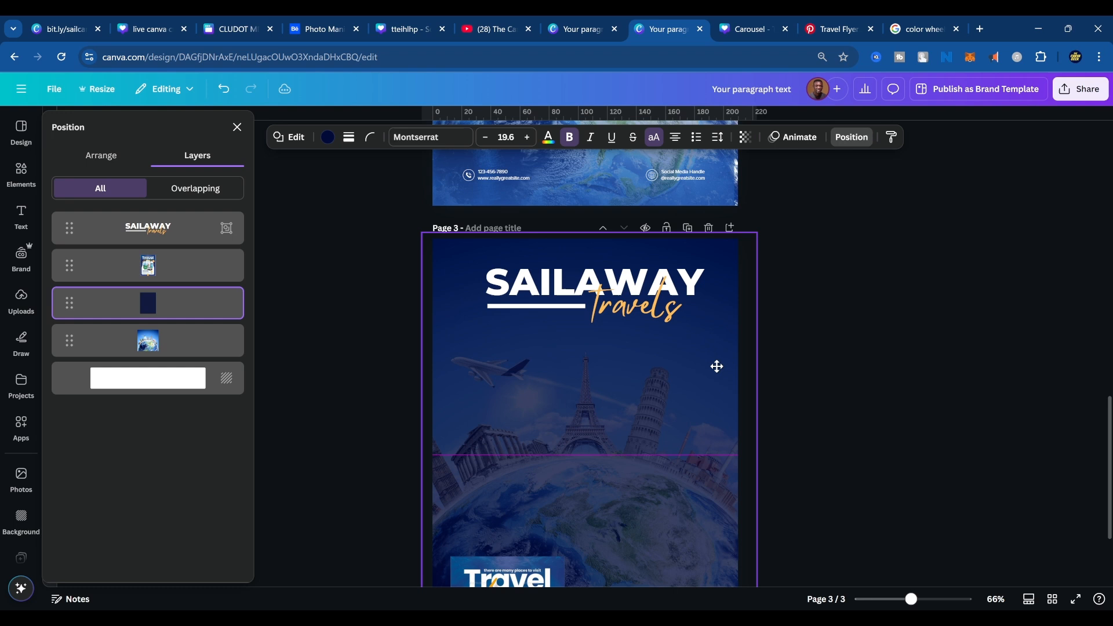
left_click(835, 357)
left_click(658, 400)
scroll(803, 390, "down", 1)
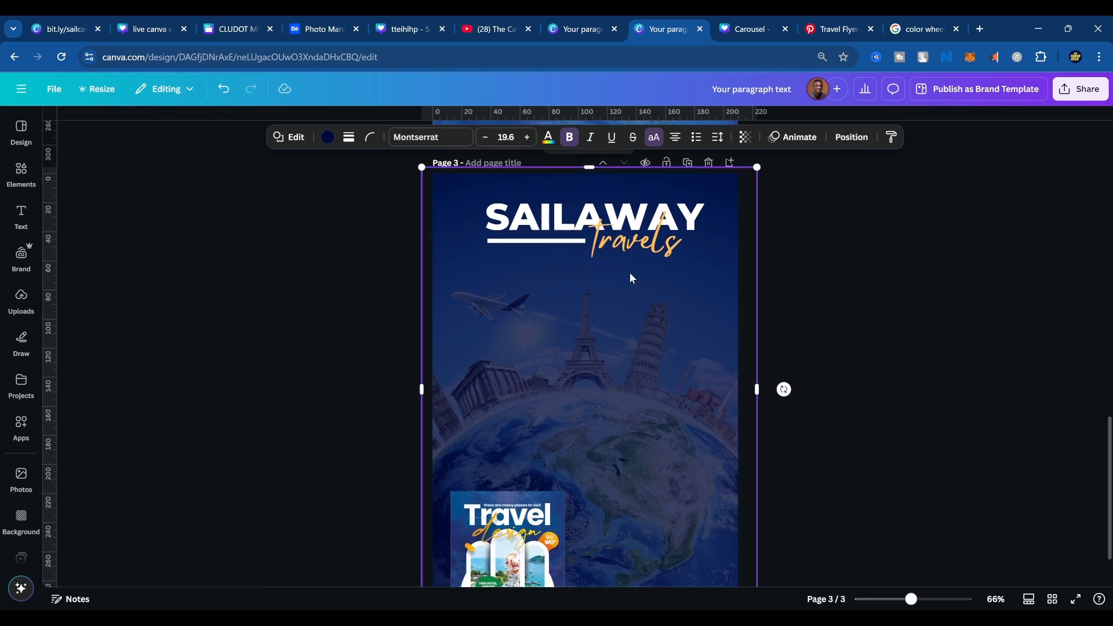
Recolor the Travels tagline on page 3 with the yellow from the default solid colors.
left_click(671, 255)
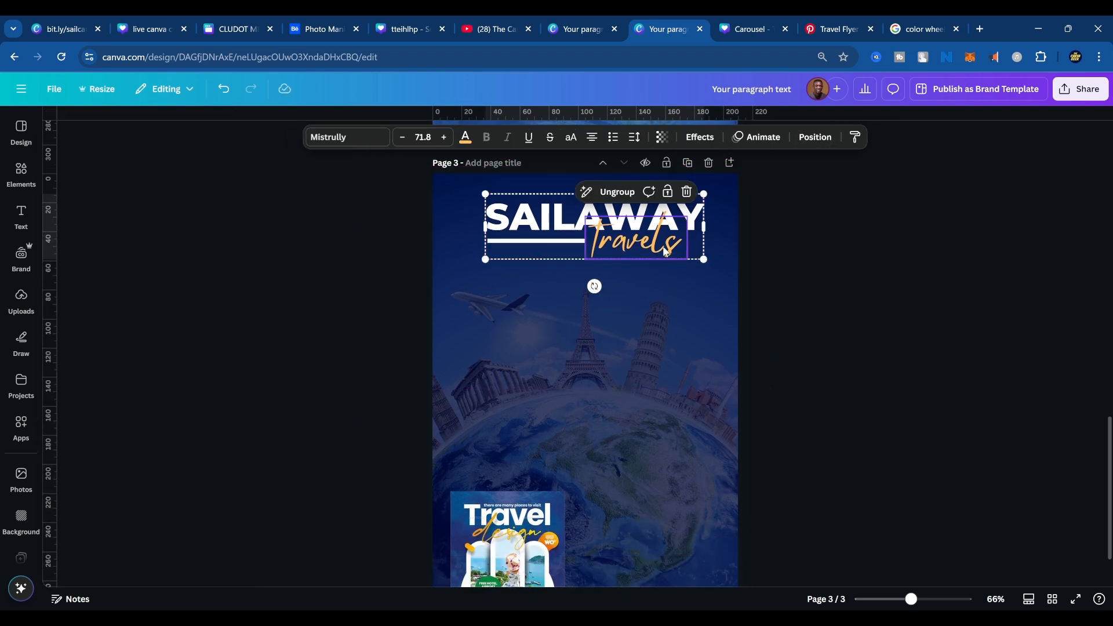
left_click(466, 138)
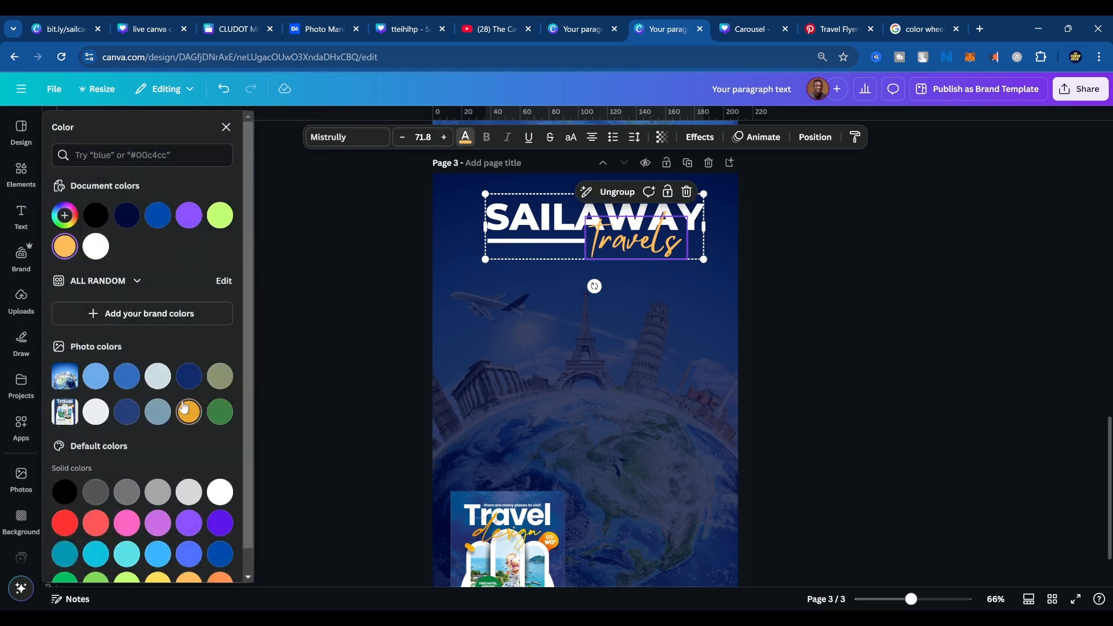
scroll(184, 407, "down", 1)
left_click(158, 559)
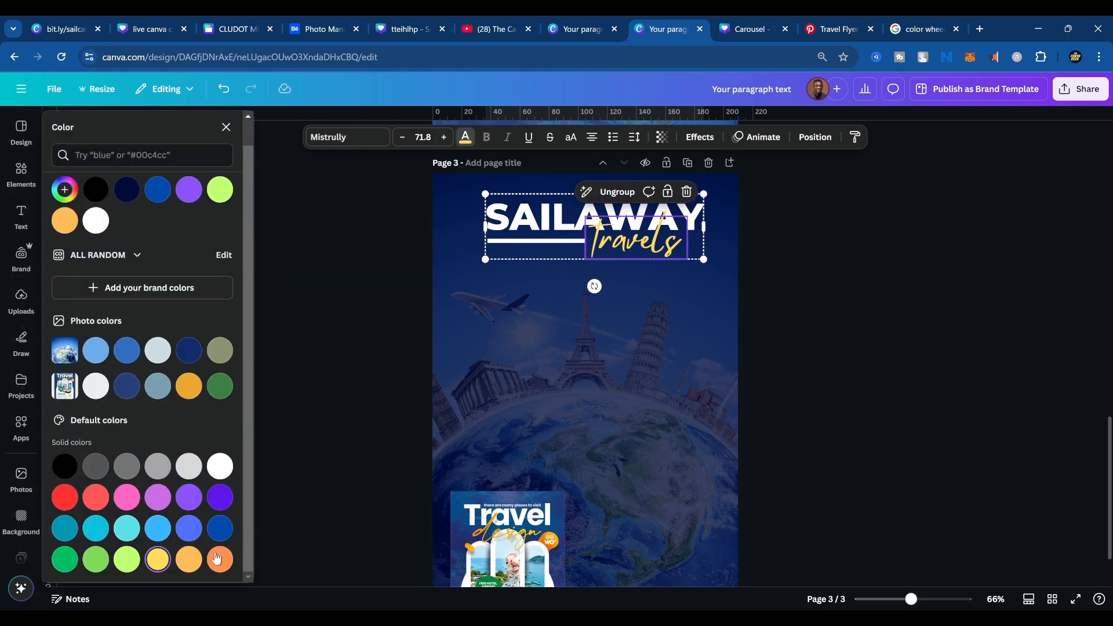
left_click(847, 357)
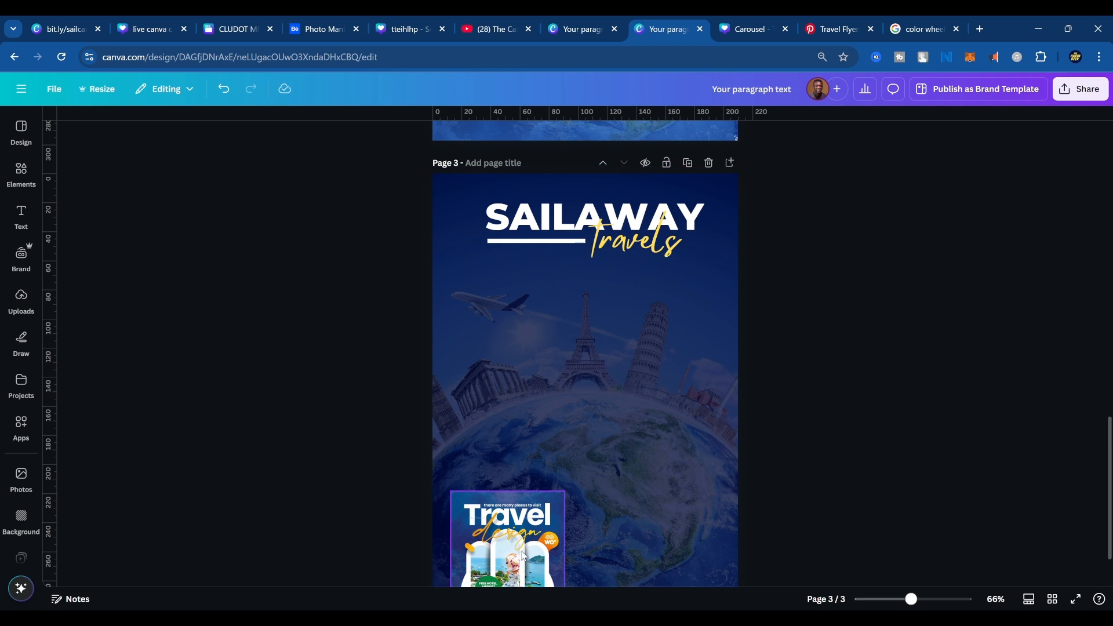
Move the travel flyer higher on page 3 and add a plain square frame from the frame elements.
left_click_drag(523, 554, 517, 455)
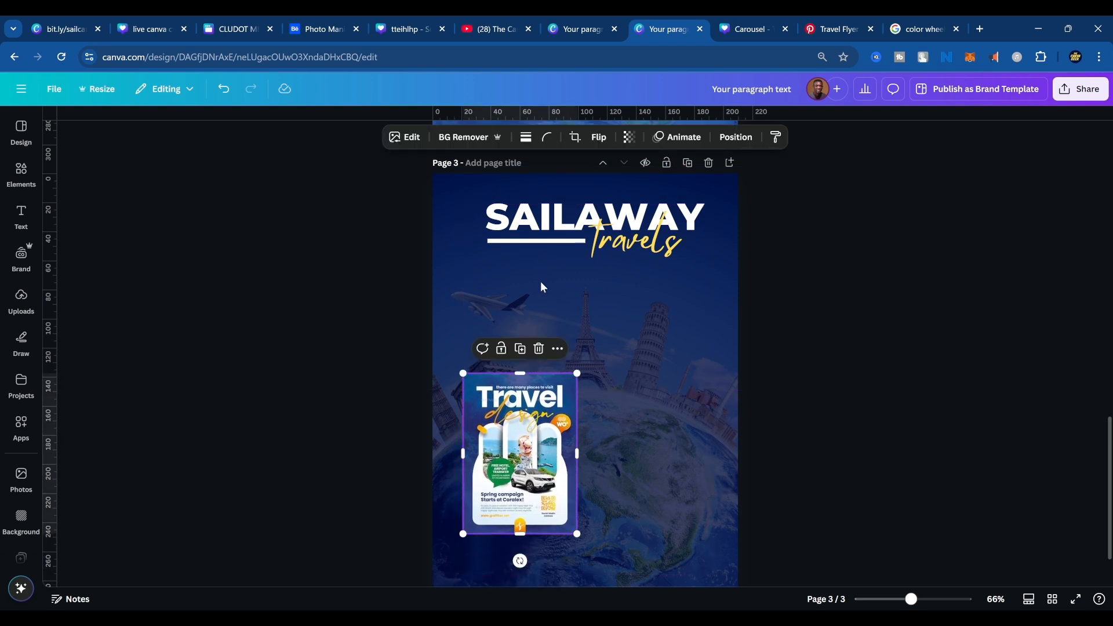
left_click(880, 222)
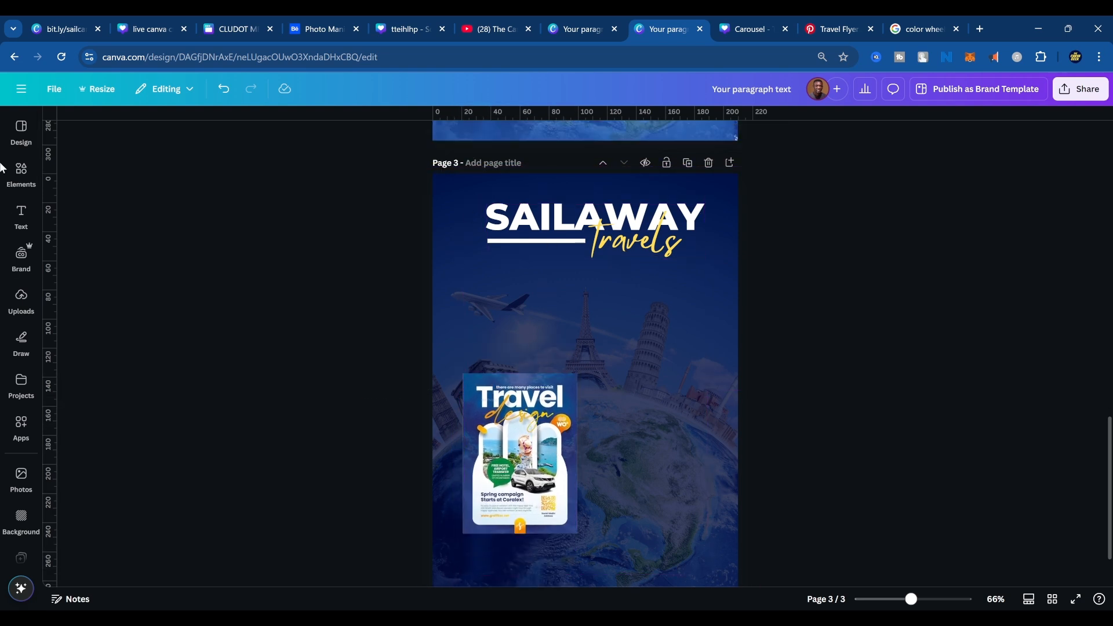
left_click(25, 181)
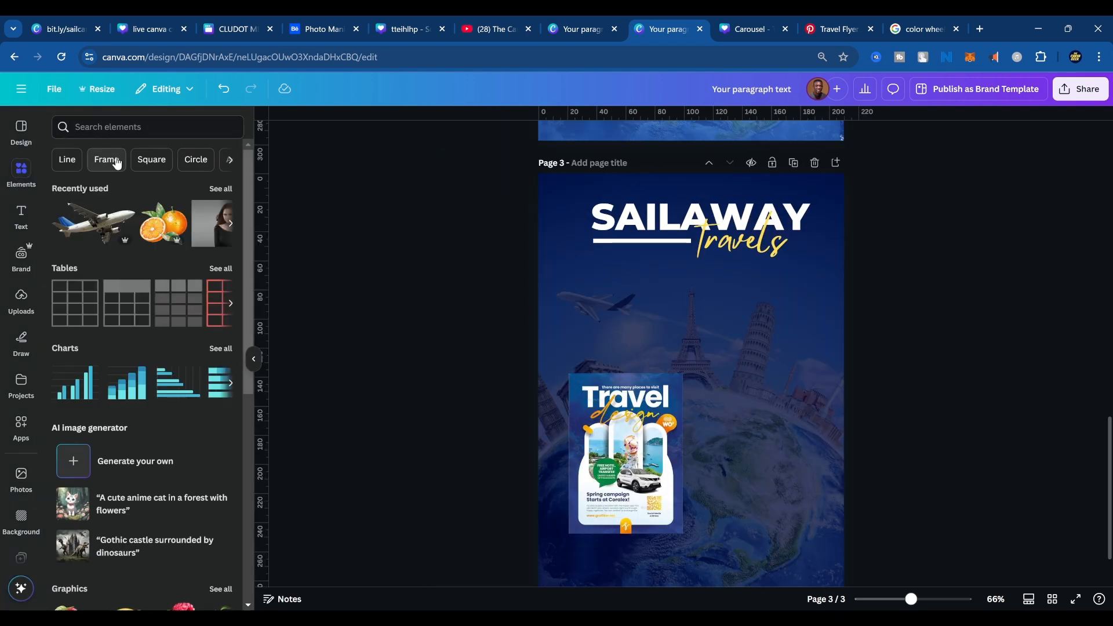
left_click(116, 161)
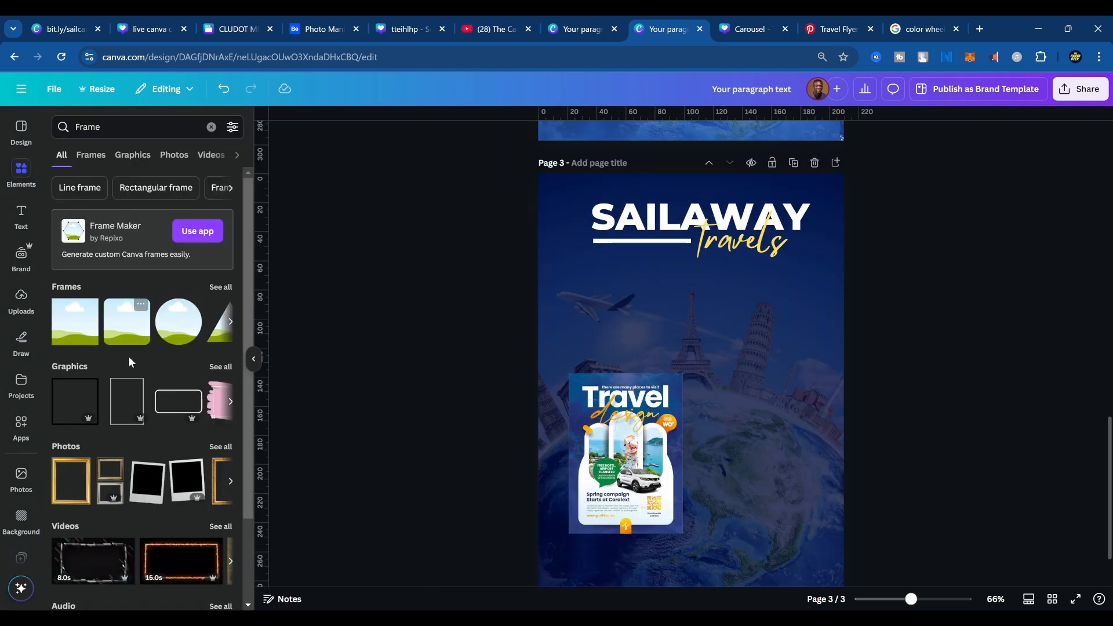
left_click(218, 290)
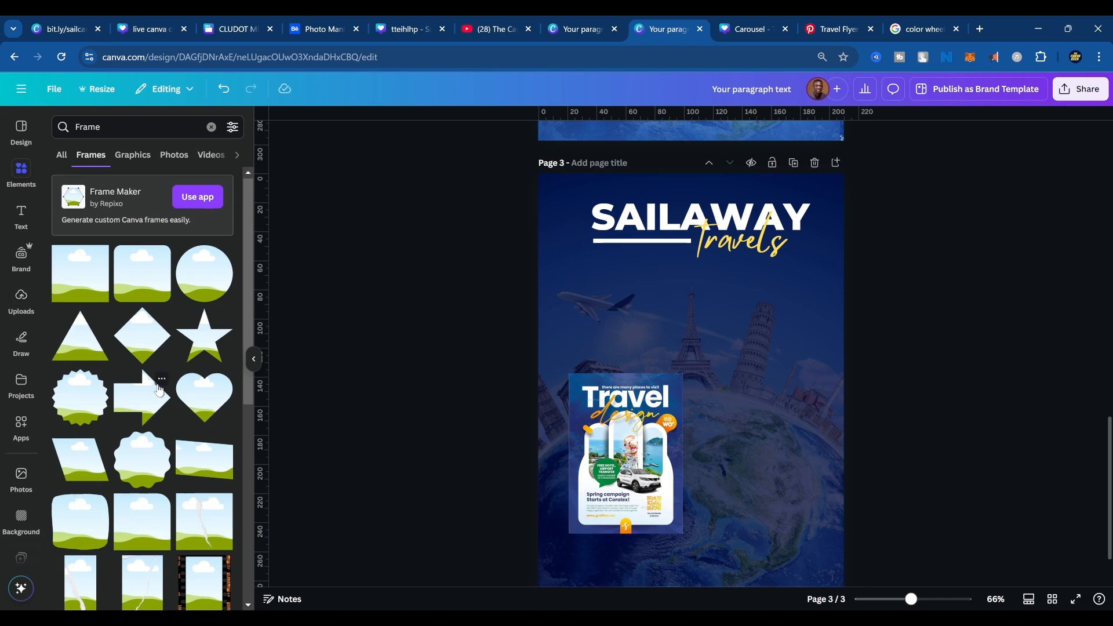
scroll(160, 390, "down", 5)
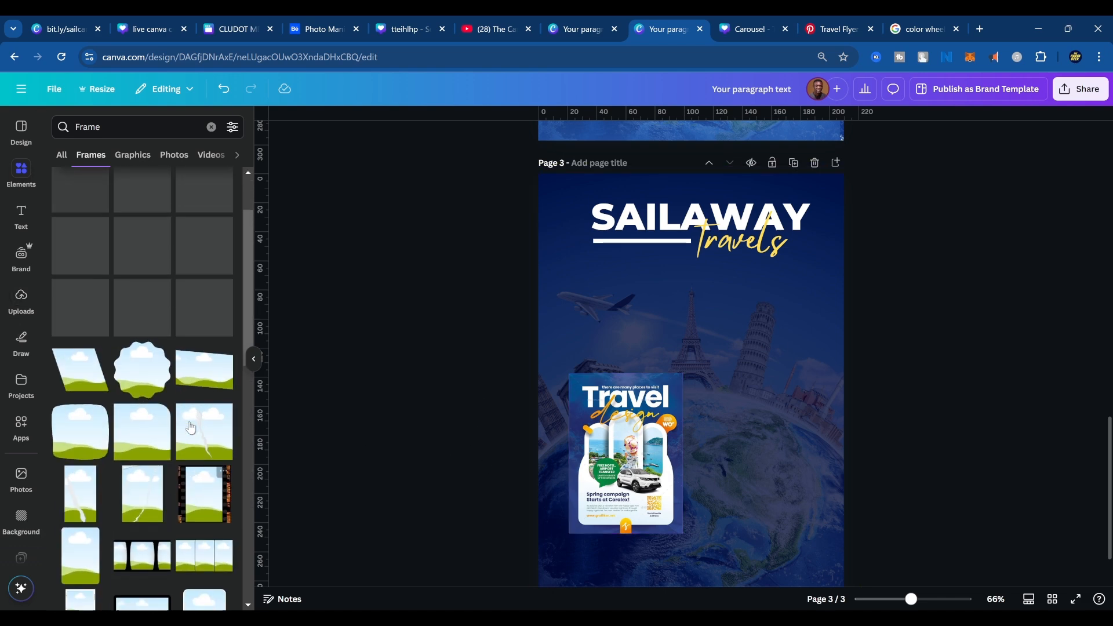
scroll(121, 360, "up", 2)
left_click(85, 287)
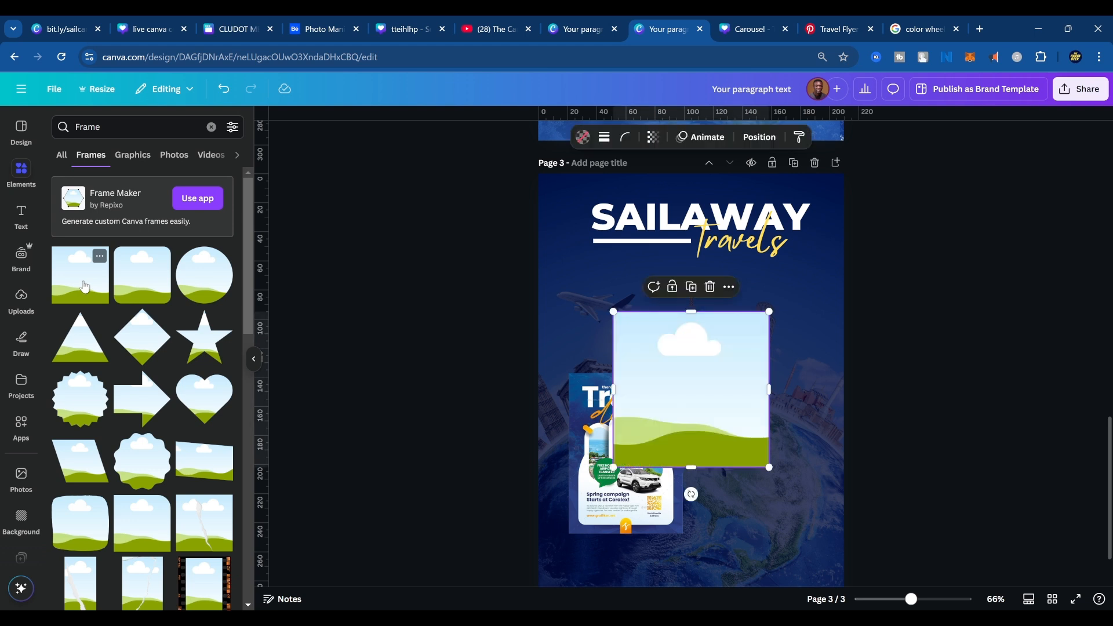
Place the frame under the SAILAWAY title, reshape it into a tall narrow panel and set its corner rounding to 100.
left_click_drag(703, 375, 744, 336)
left_click_drag(735, 427, 745, 570)
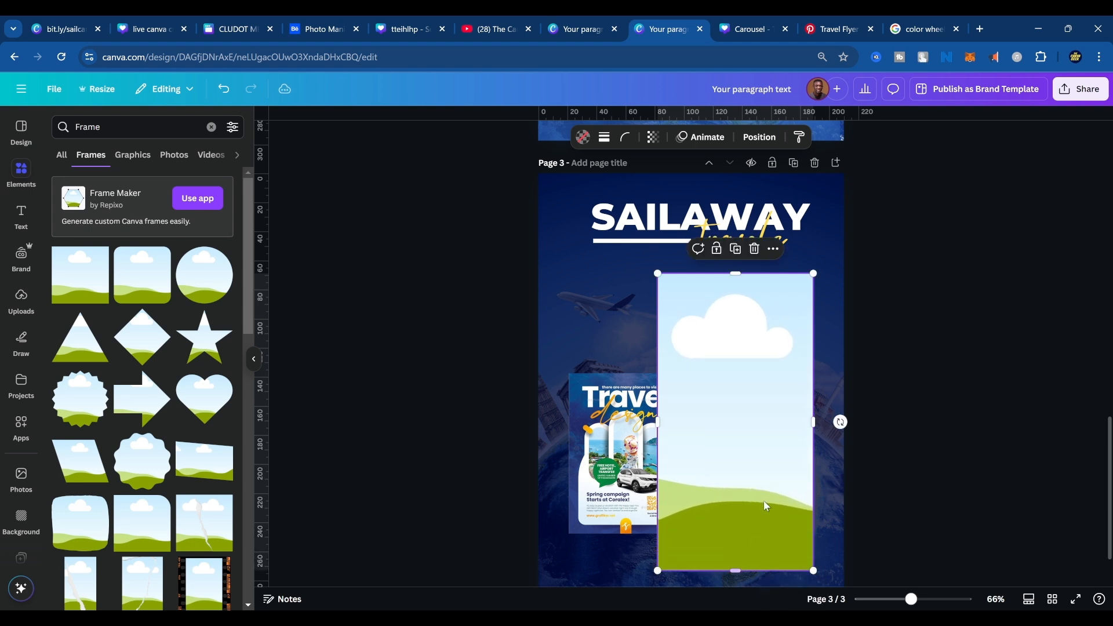
left_click_drag(814, 420, 789, 419)
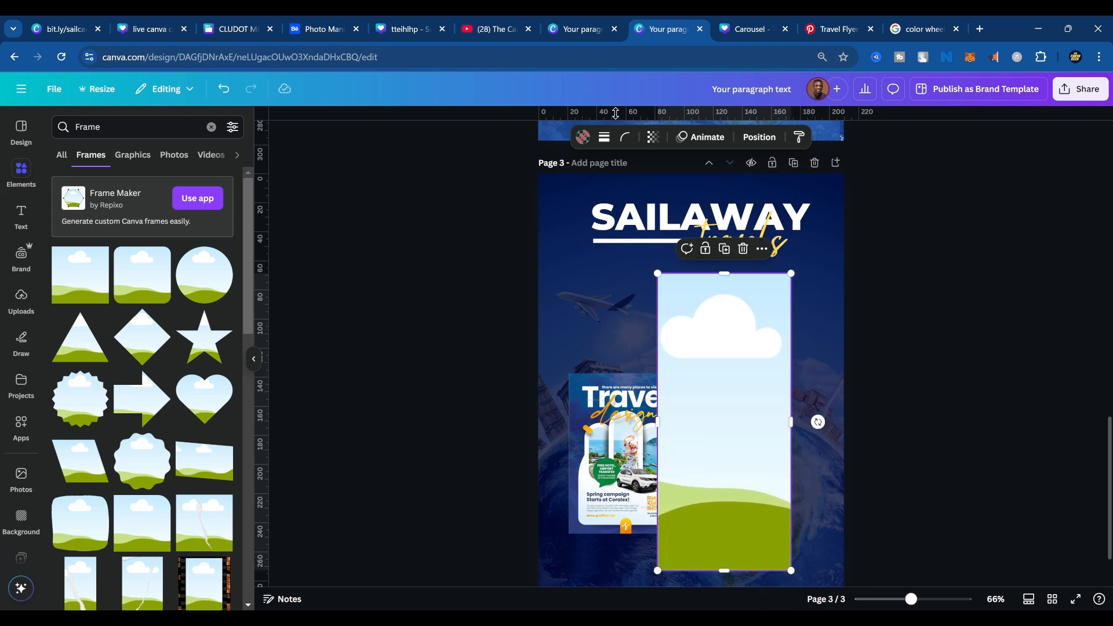
left_click(631, 145)
left_click_drag(562, 185, 696, 175)
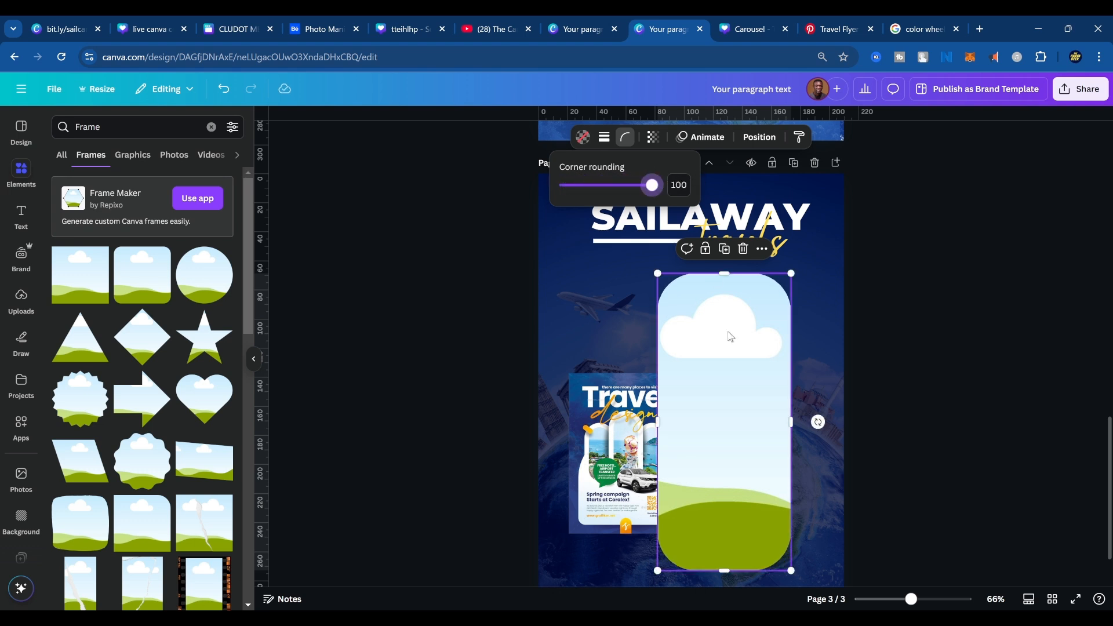
left_click_drag(791, 422, 773, 419)
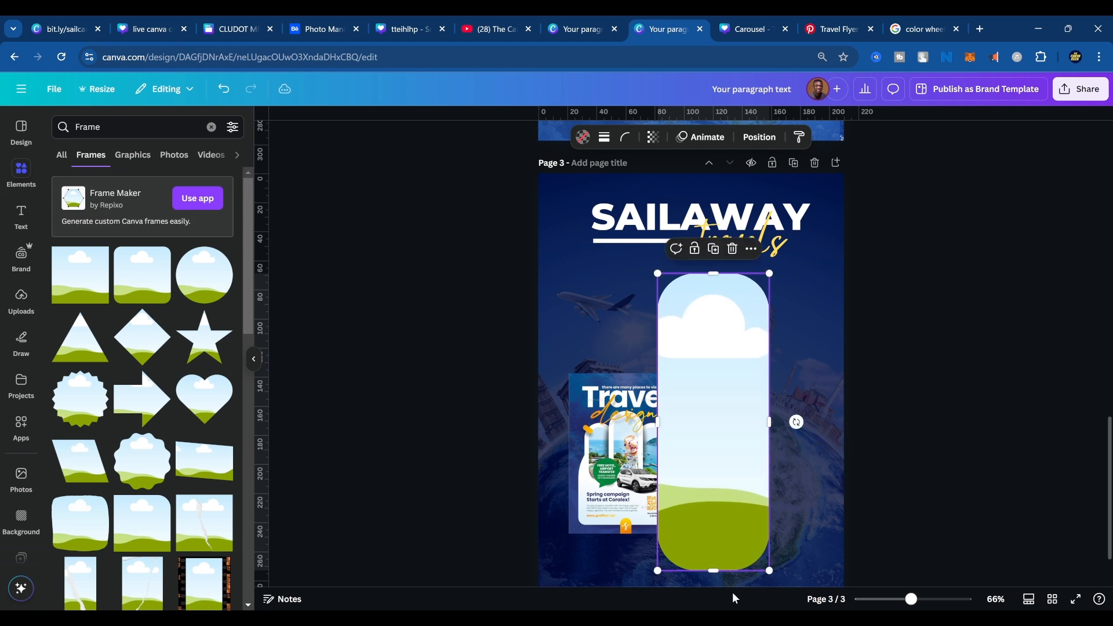
left_click_drag(706, 572, 702, 519)
left_click(600, 502)
left_click_drag(611, 502, 736, 345)
scroll(737, 349, "up", 3)
key("ctrl+z")
scroll(848, 457, "down", 3)
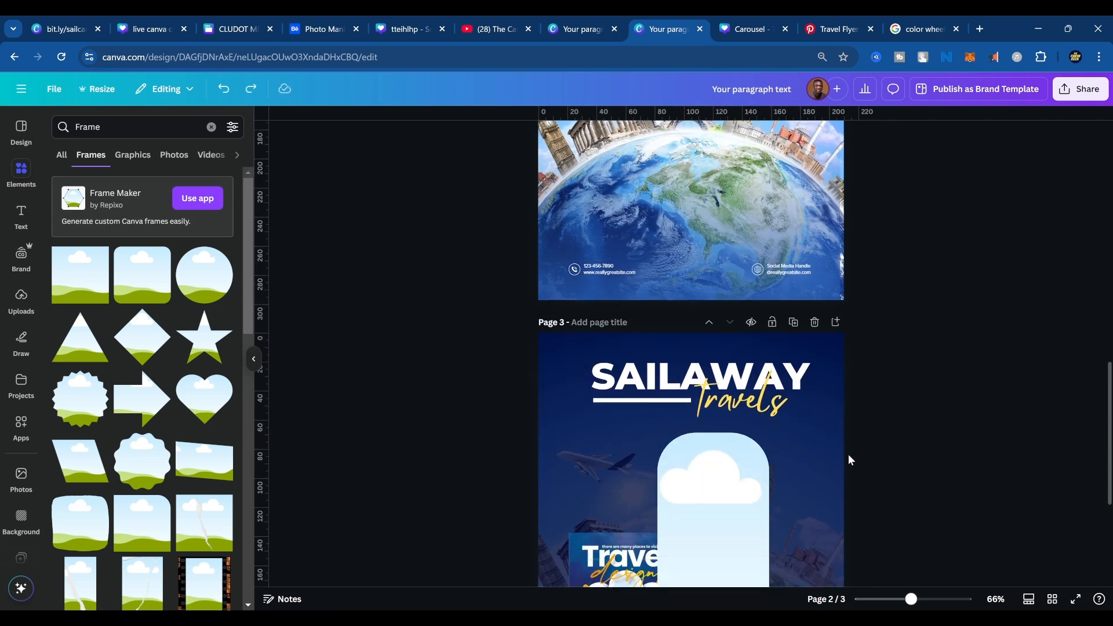
Move the travel flyer off page 3 onto a new page 4 and set it as that page's background.
left_click_drag(615, 465, 638, 89)
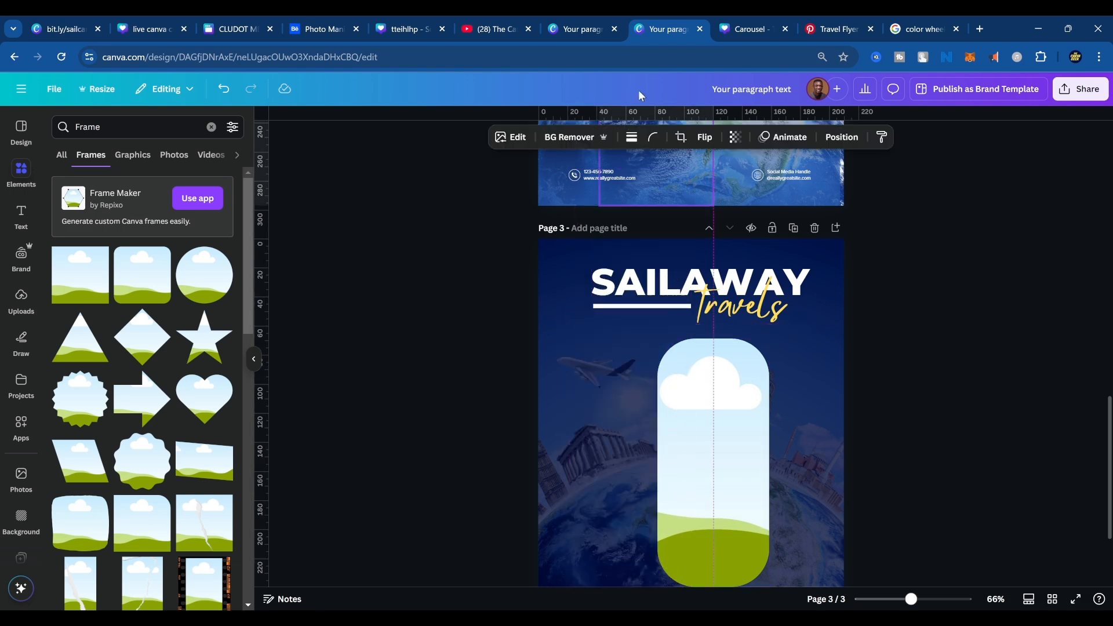
scroll(696, 326, "up", 3)
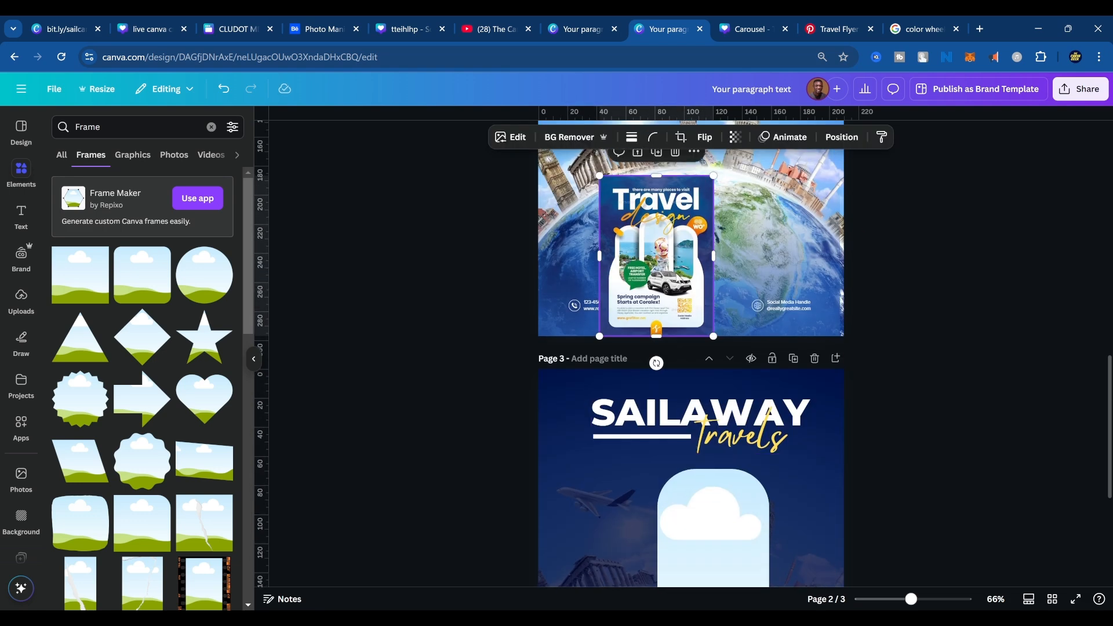
scroll(696, 348, "down", 5)
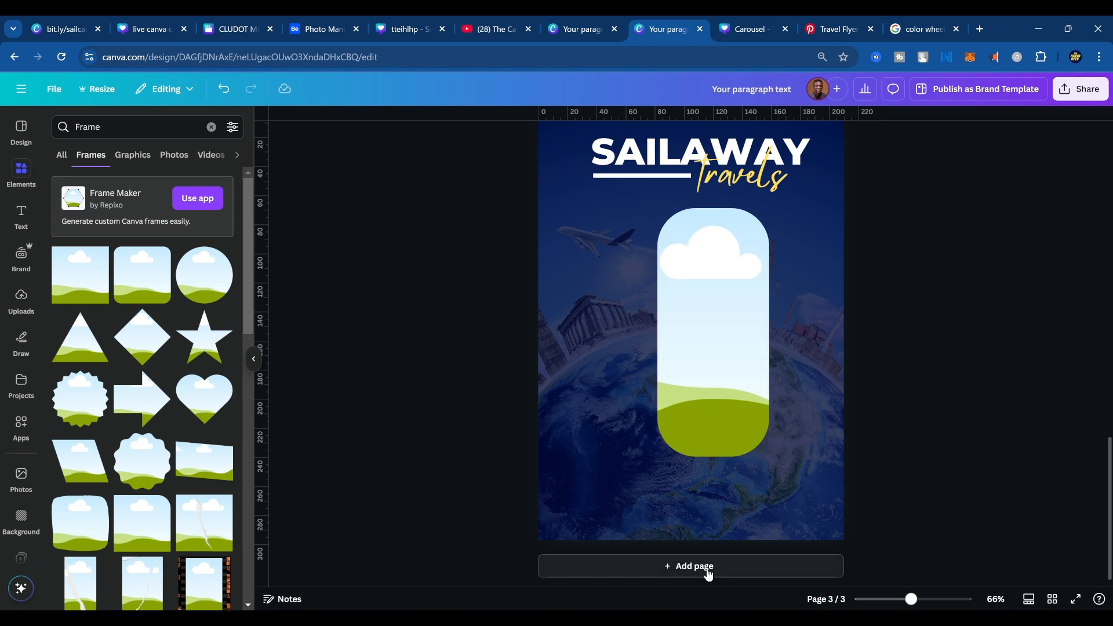
left_click(708, 571)
key("ctrl+v")
right_click(684, 430)
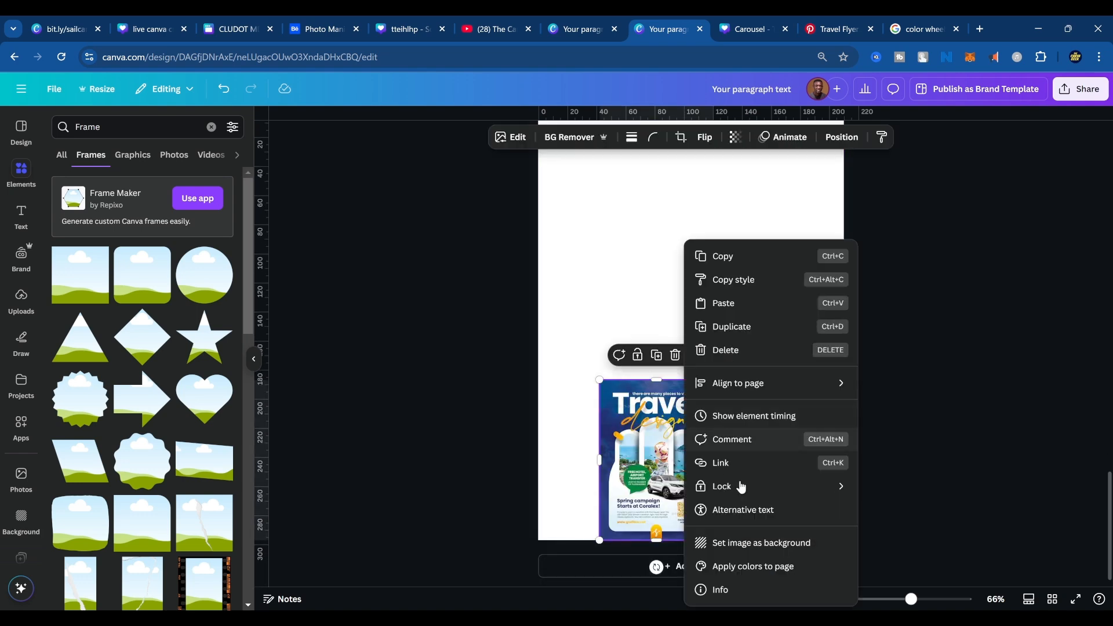
left_click(748, 540)
scroll(768, 316, "up", 10)
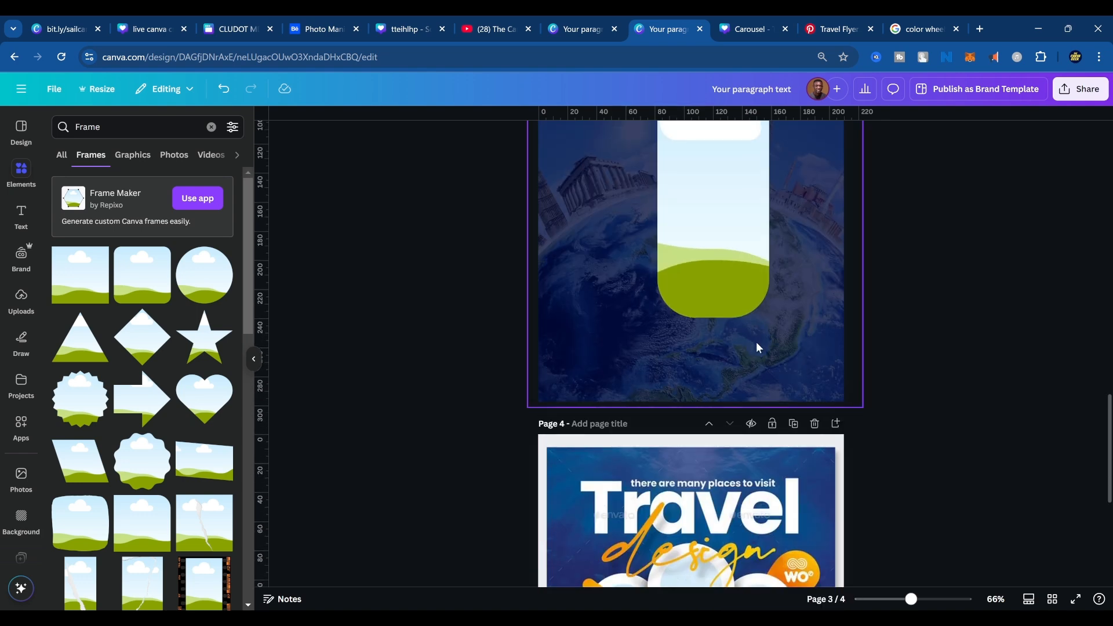
Move the rounded frame to the lower left of page 3, following the panel arrangement in the page 4 flyer.
left_click(713, 389)
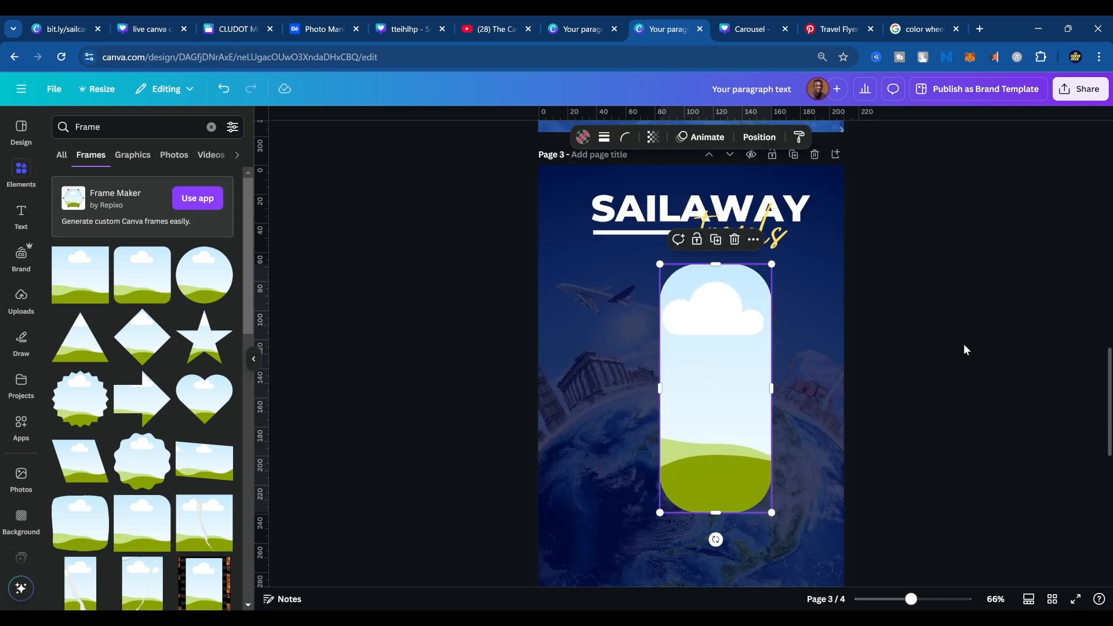
left_click_drag(720, 375, 642, 413)
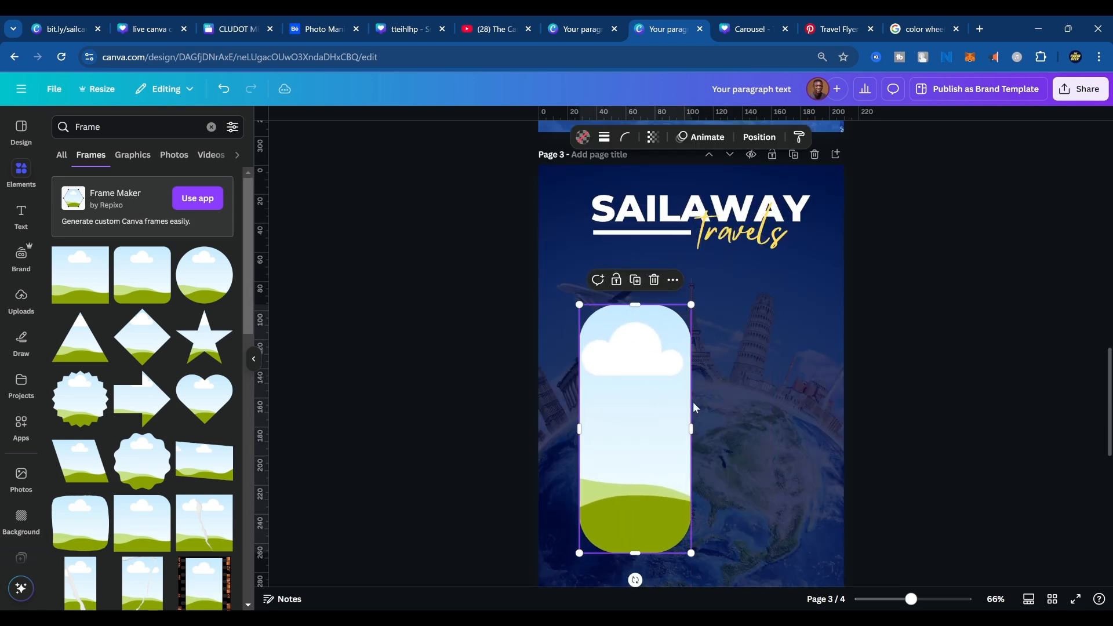
scroll(694, 402, "down", 6)
scroll(901, 338, "up", 7)
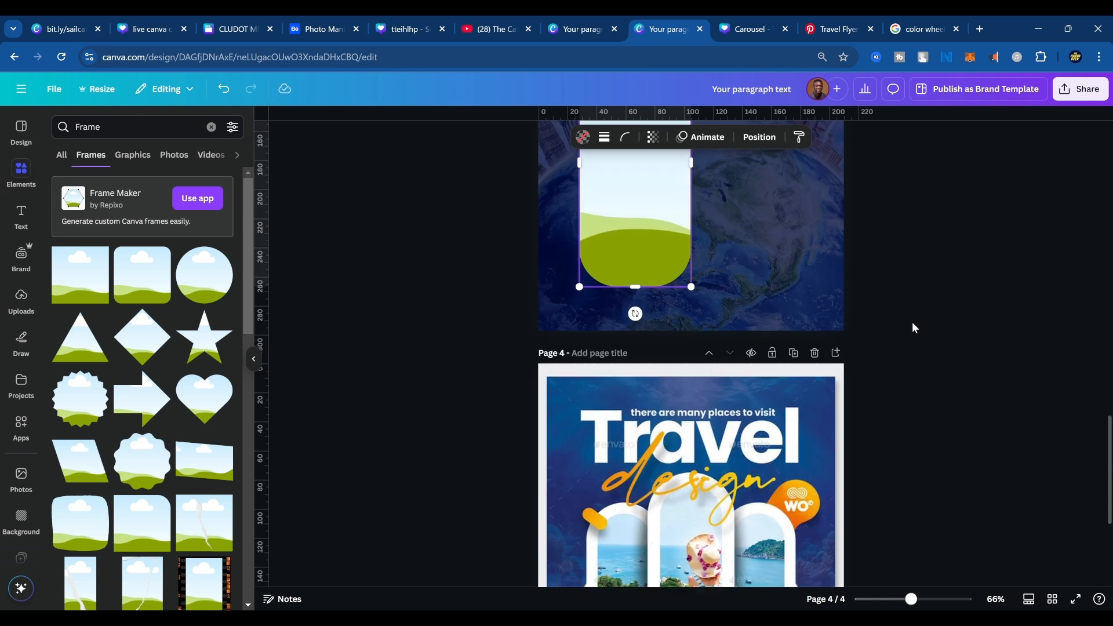
left_click_drag(661, 379, 663, 383)
left_click(626, 137)
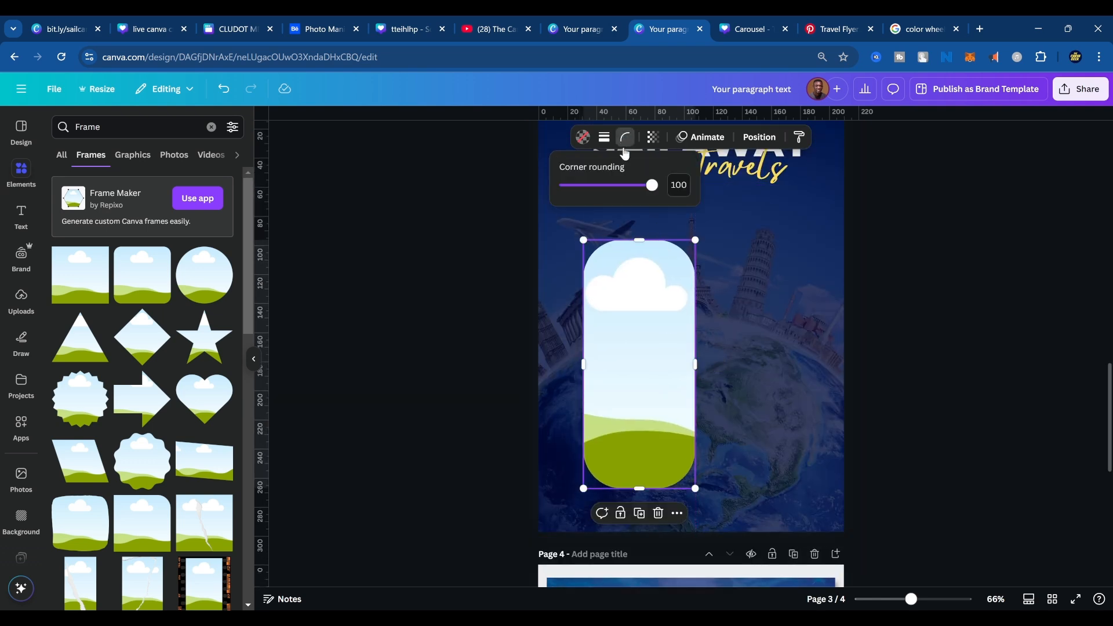
left_click(667, 369)
left_click(628, 363, "ctrl")
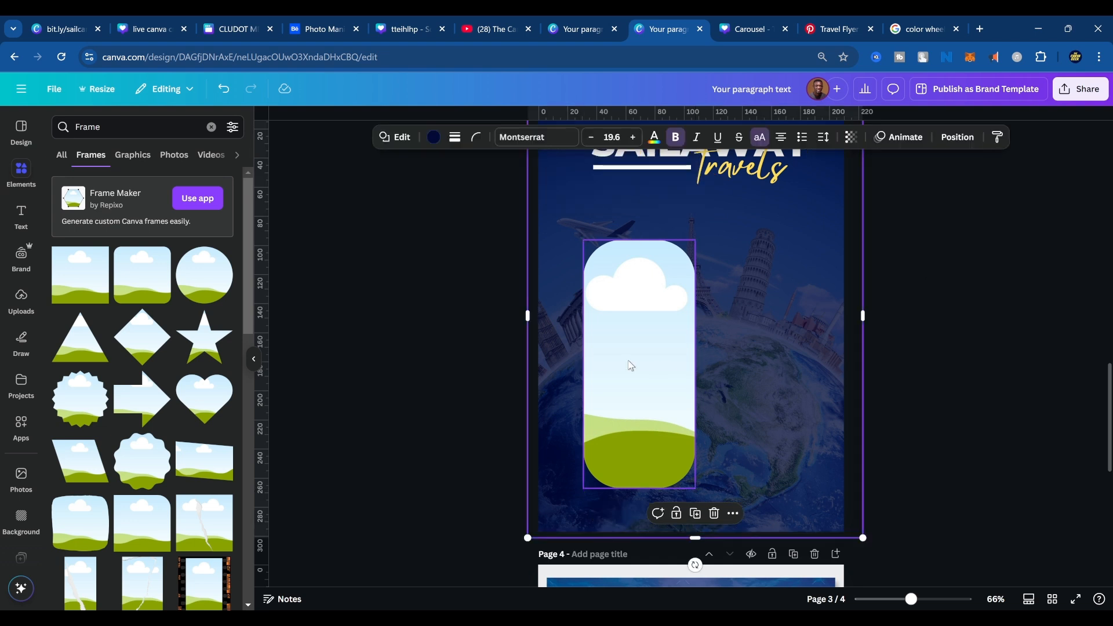
key("ctrl+d")
left_click(925, 350)
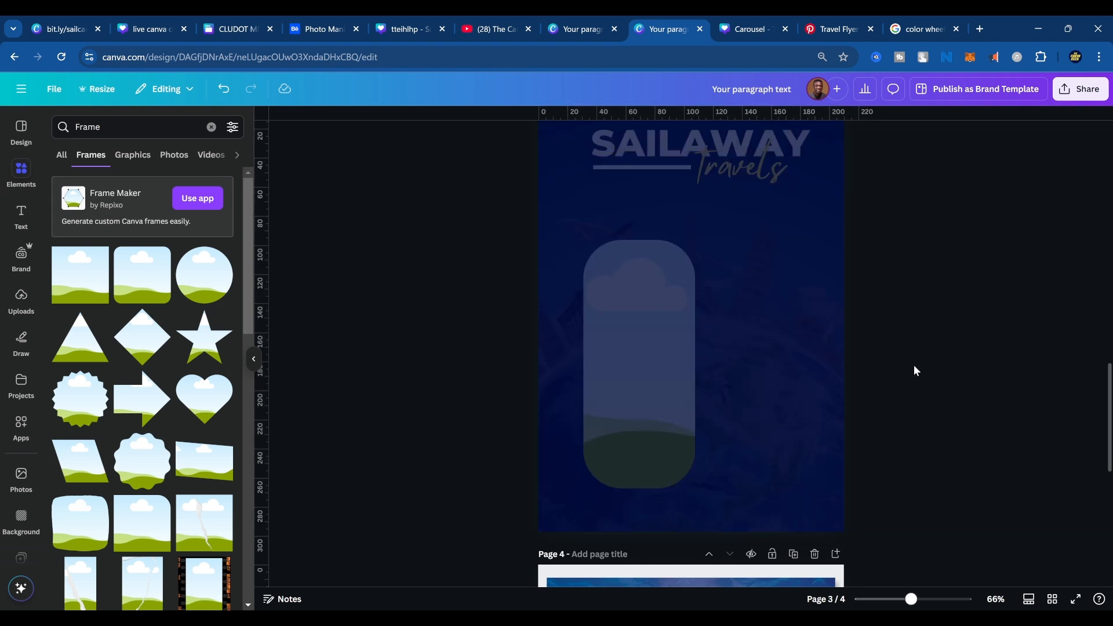
key("ctrl+z")
Duplicate the rounded frame twice, placing one copy level at the right and the other raised in the middle.
left_click(629, 353)
key("ctrl+d")
key("ctrl+d")
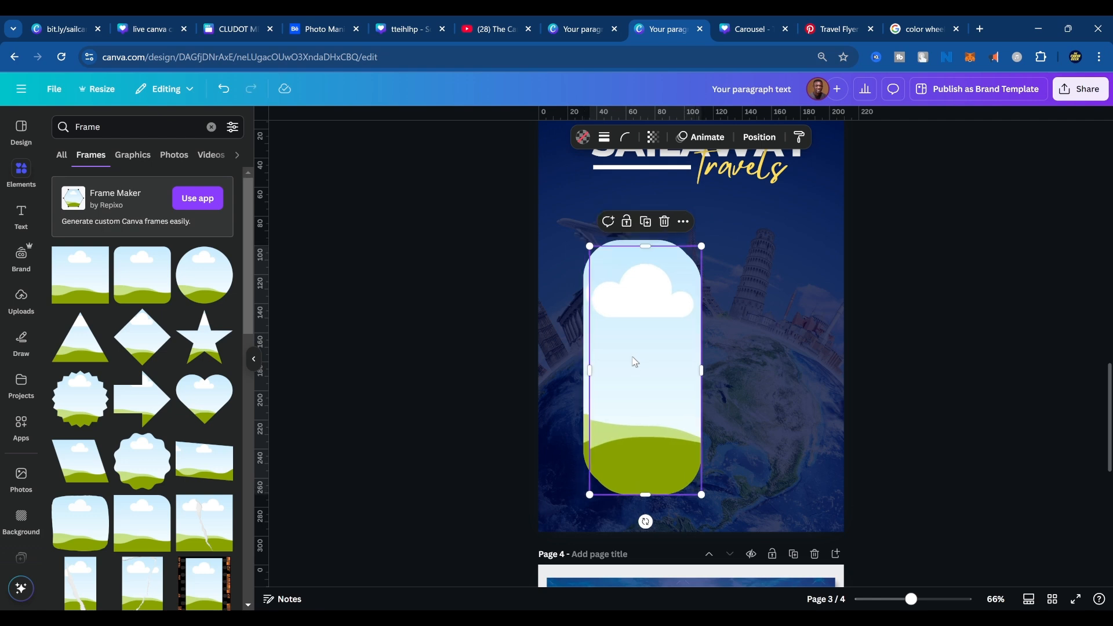
left_click_drag(646, 377, 777, 383)
left_click_drag(641, 366, 703, 324)
scroll(902, 485, "down", 10)
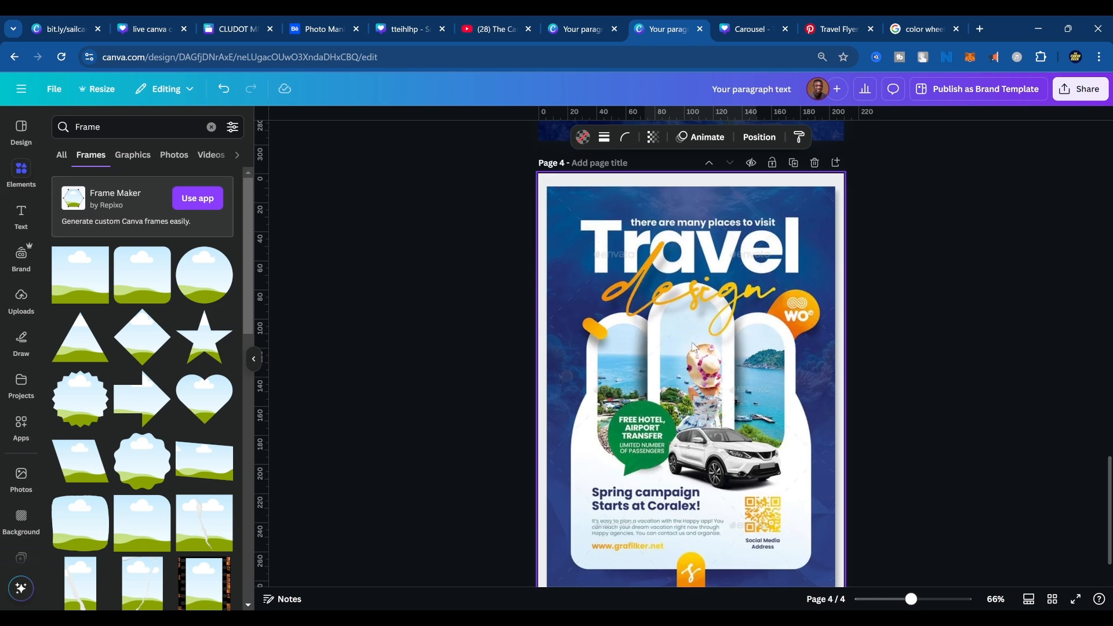
scroll(758, 301, "up", 8)
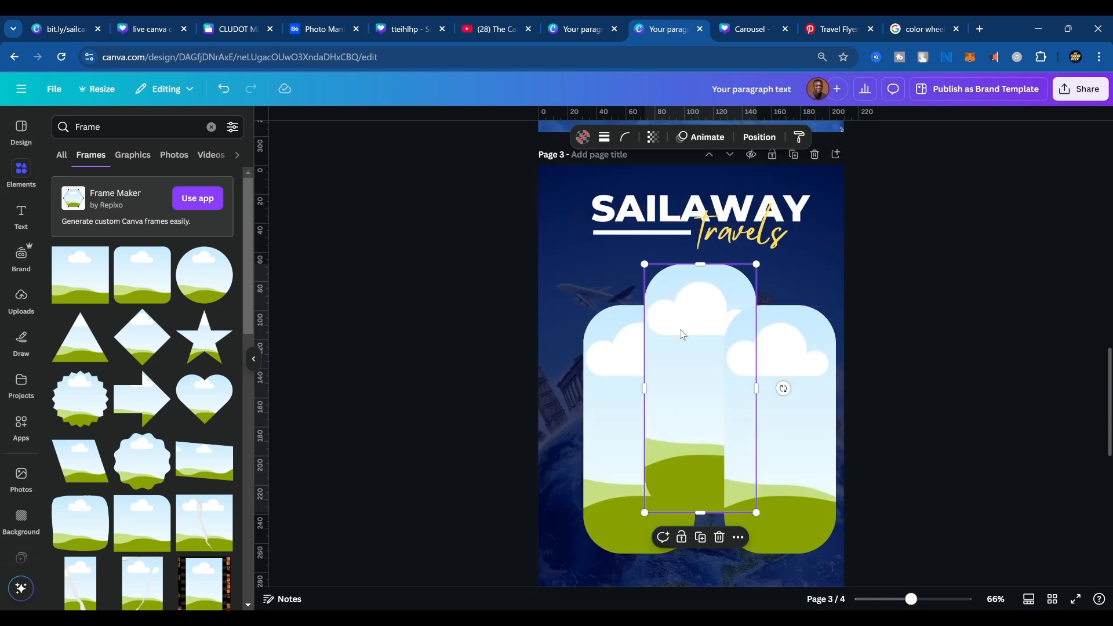
Bring the raised middle frame forward so it overlaps the frame on its right.
right_click(682, 298)
mouse_move(738, 442)
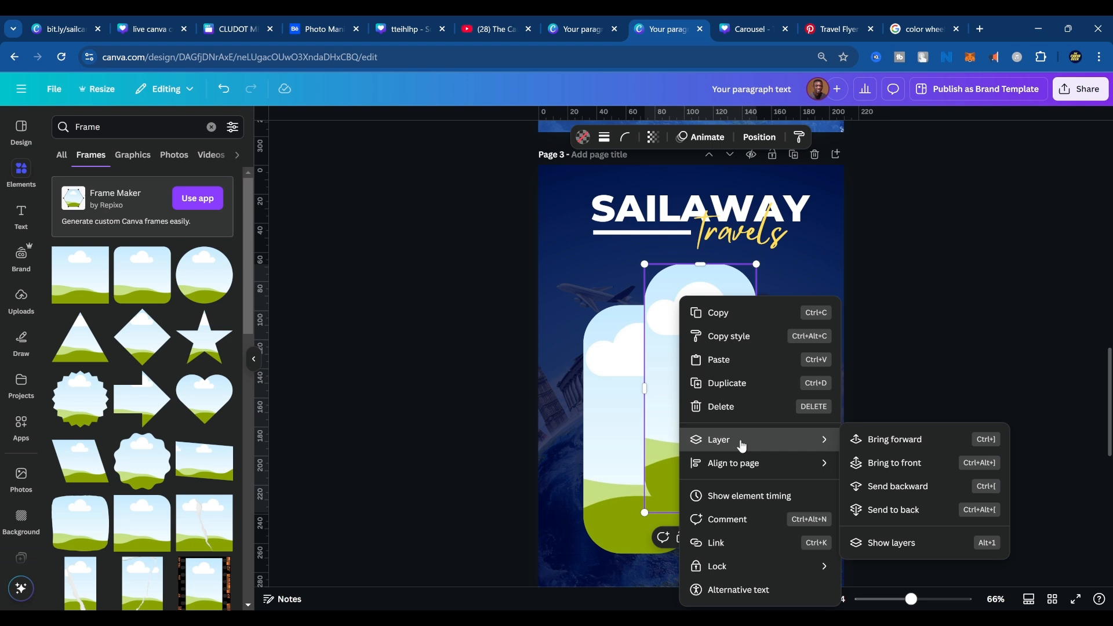
left_click(904, 440)
left_click(850, 352)
Select all three rounded frames on page 3 and shift them slightly to the left.
left_click(788, 494)
left_click(700, 475, "shift")
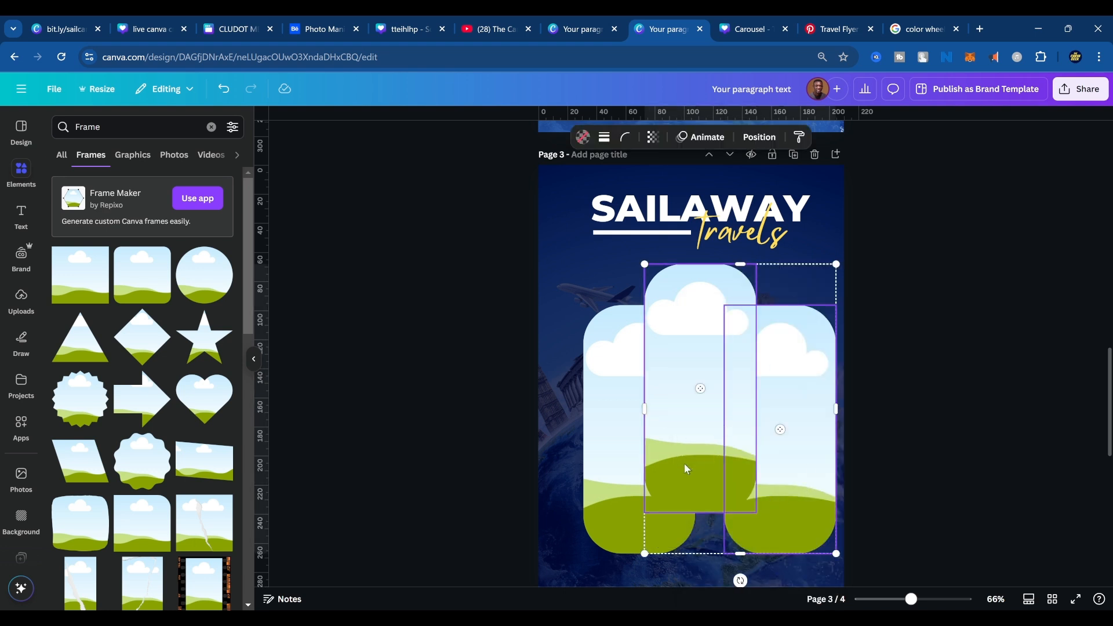
left_click(632, 493, "shift")
left_click_drag(632, 494, 622, 494)
left_click_drag(711, 470, 708, 469)
scroll(750, 512, "down", 9)
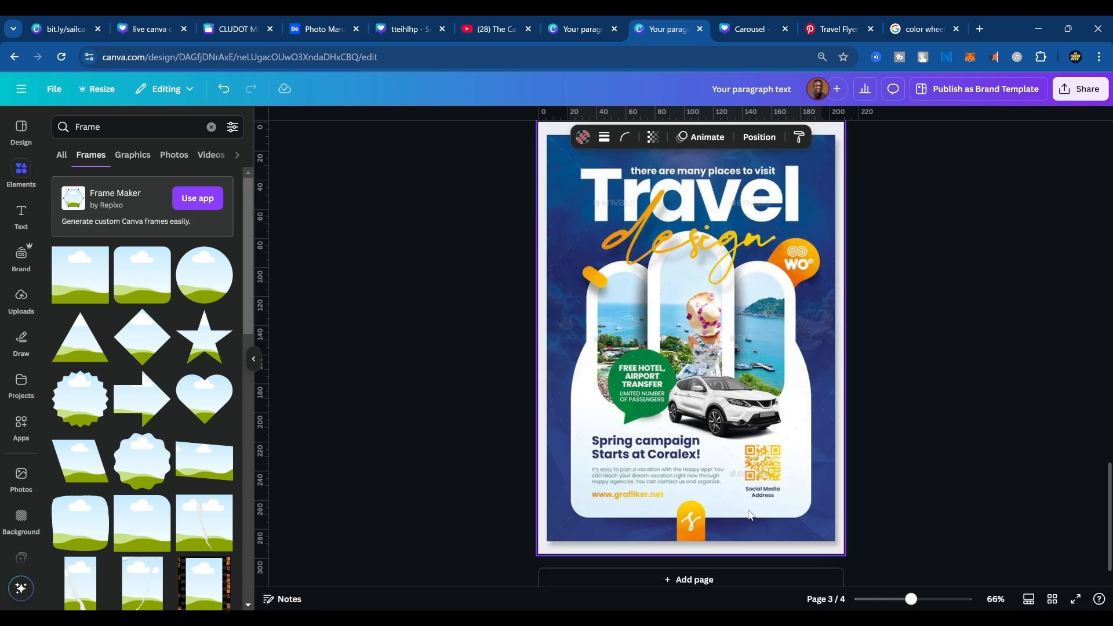
Scale the three selected rounded frames down together on page 3 and reposition the trio centrally below the SAILAWAY Travels title.
scroll(737, 326, "up", 8)
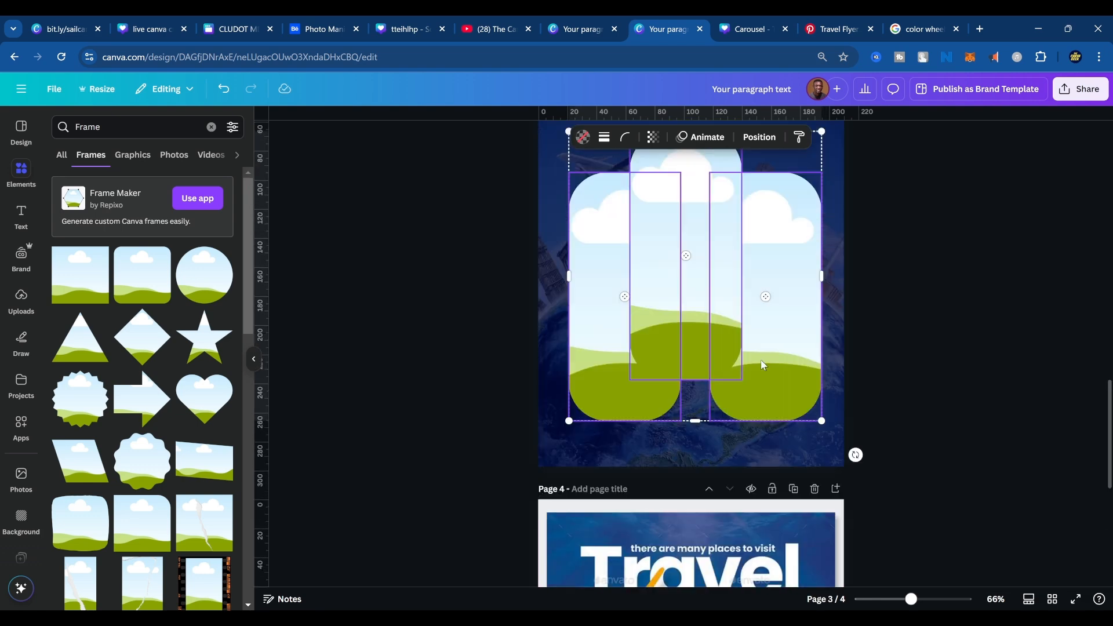
left_click_drag(822, 197, 786, 237)
left_click_drag(741, 292, 757, 288)
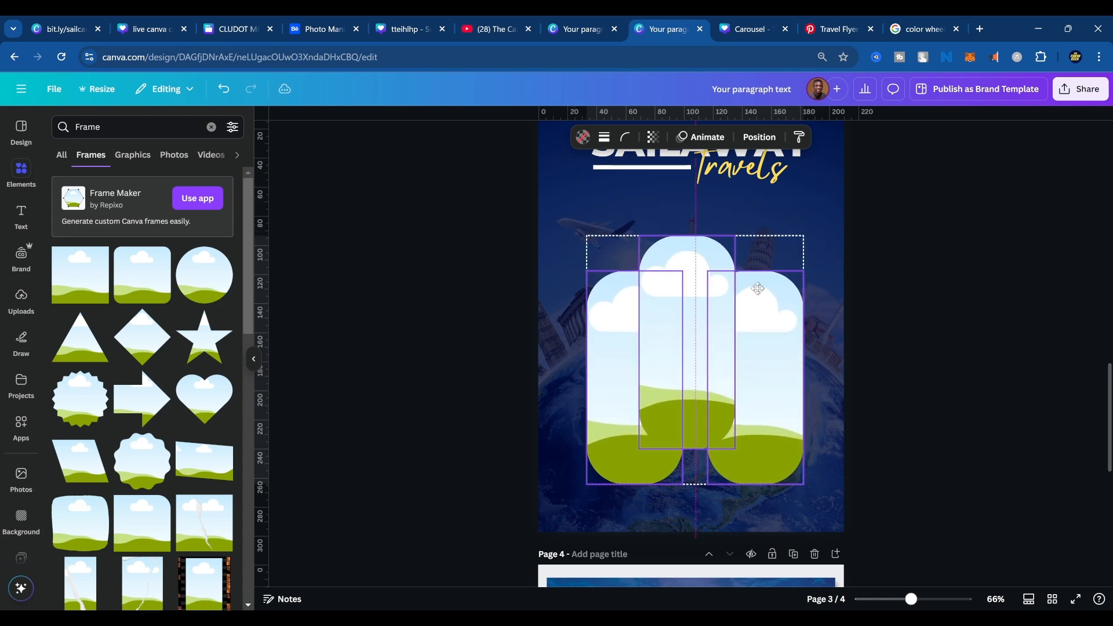
Try a solid border of weight 59 on the navy overlay covering page 3, and undo it.
left_click(817, 319)
scroll(795, 402, "up", 3)
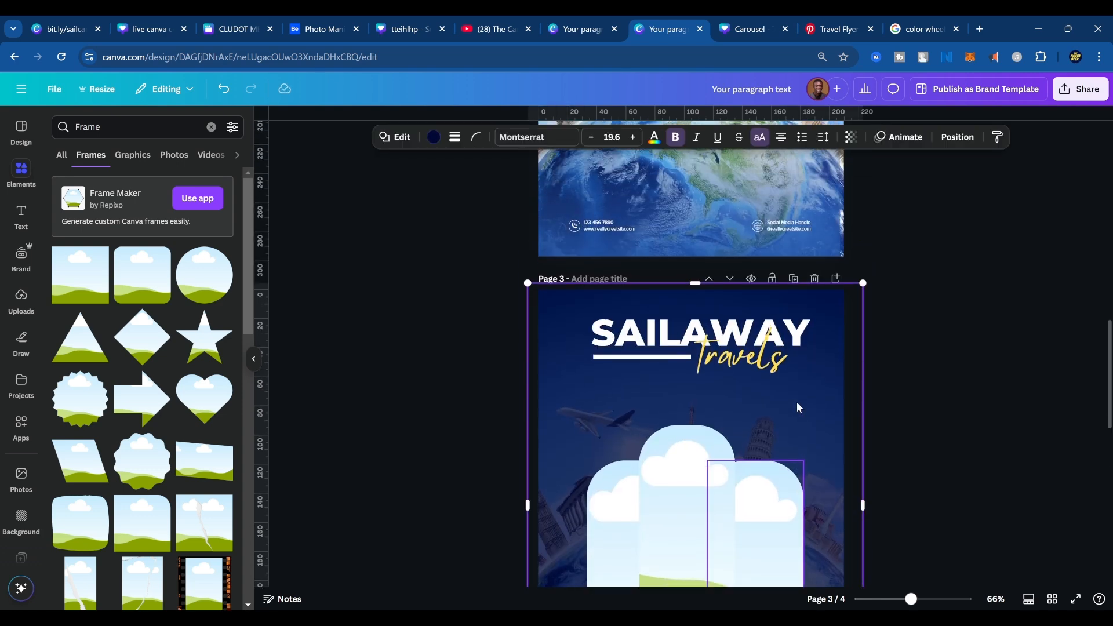
scroll(797, 401, "down", 2)
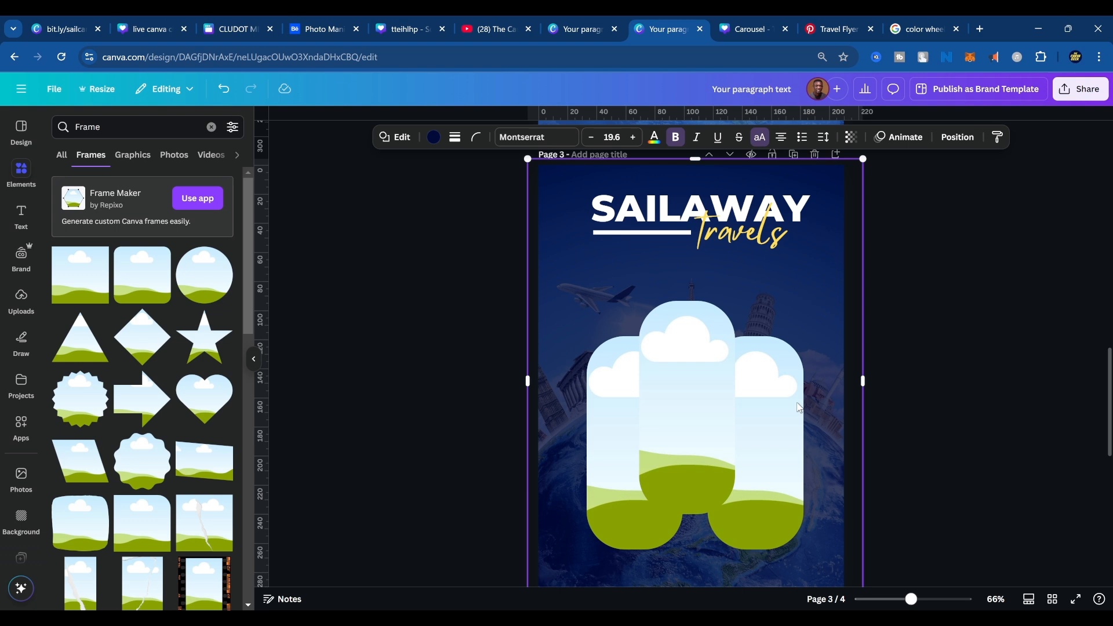
left_click(455, 139)
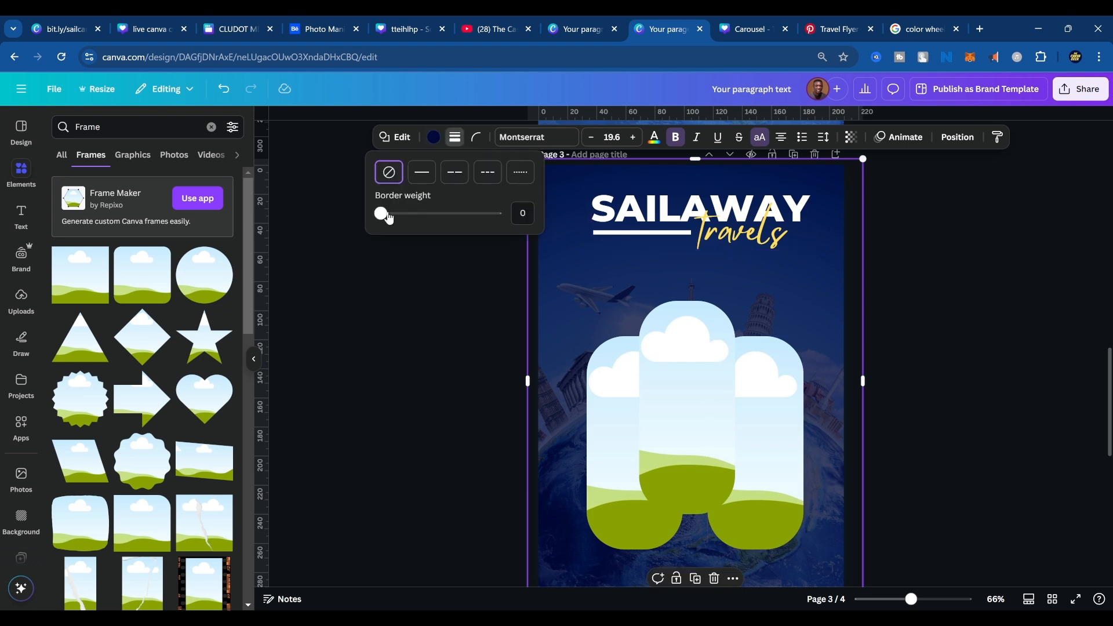
left_click_drag(388, 216, 451, 216)
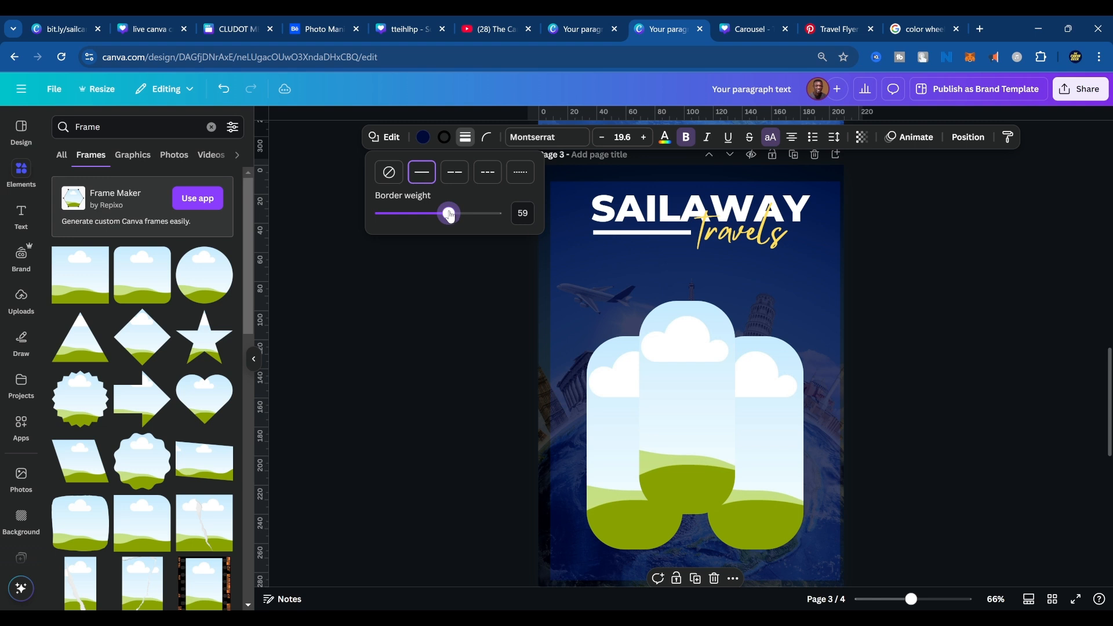
left_click(937, 294)
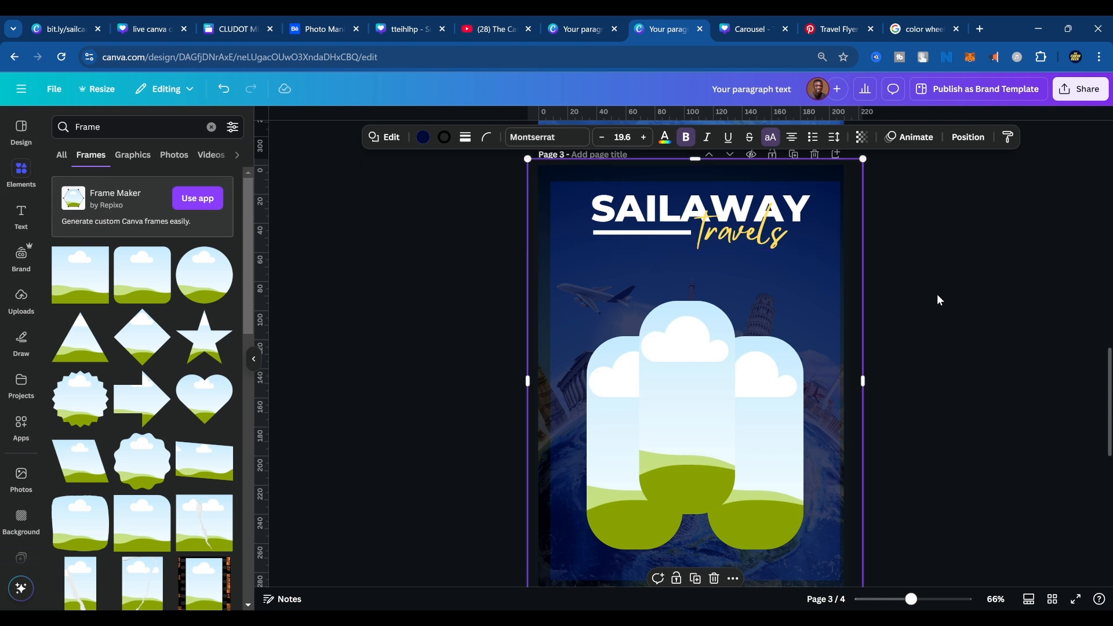
left_click(639, 409)
left_click(707, 354, "shift")
left_click(760, 401, "shift")
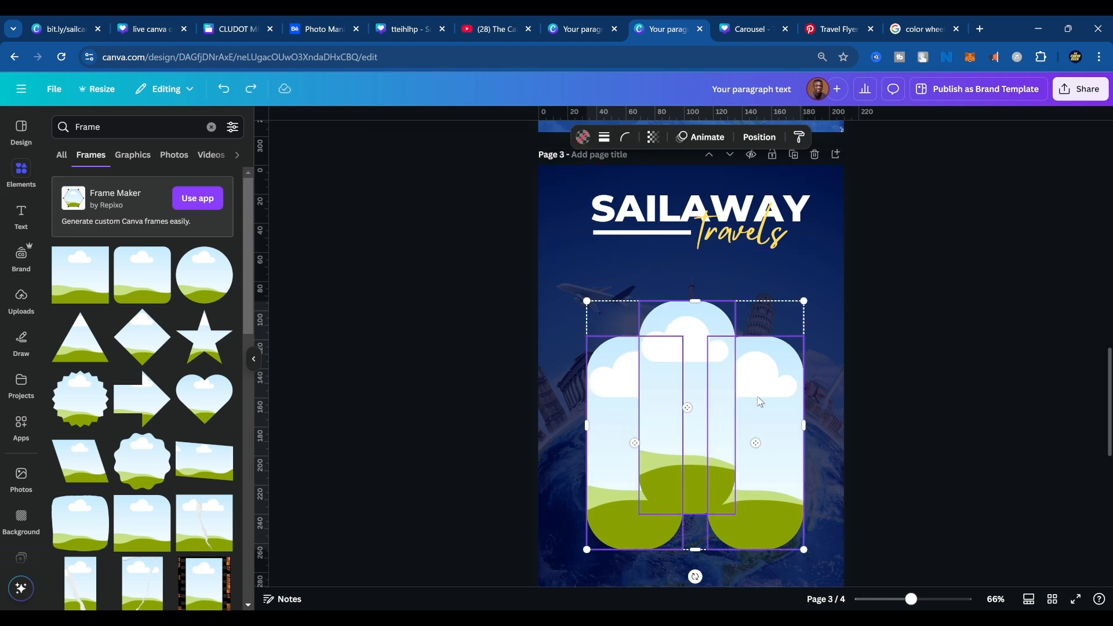
left_click(843, 336)
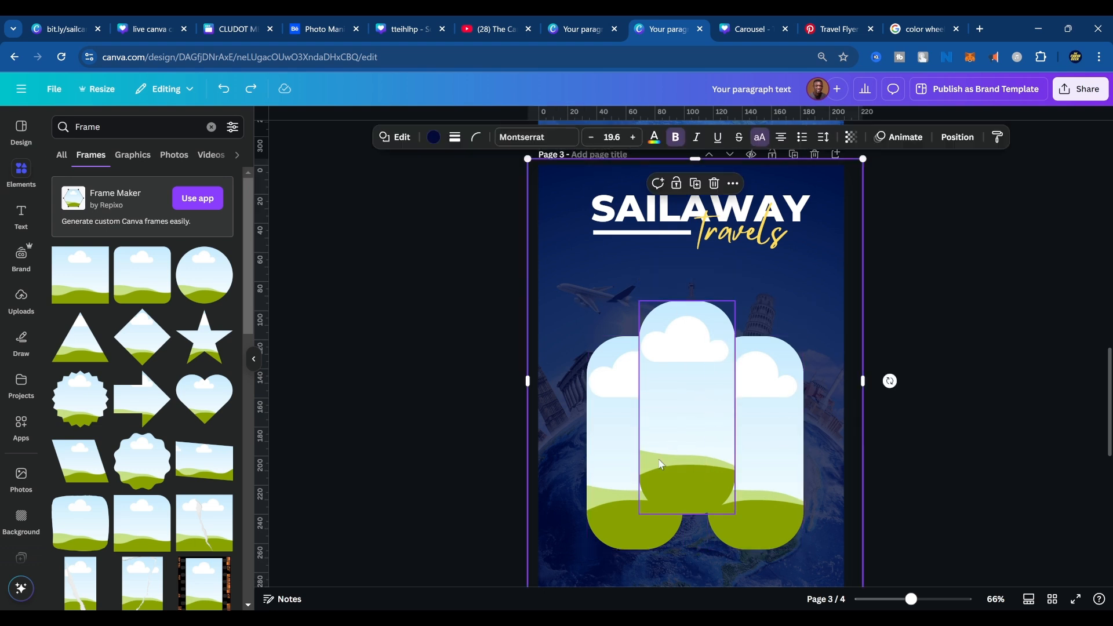
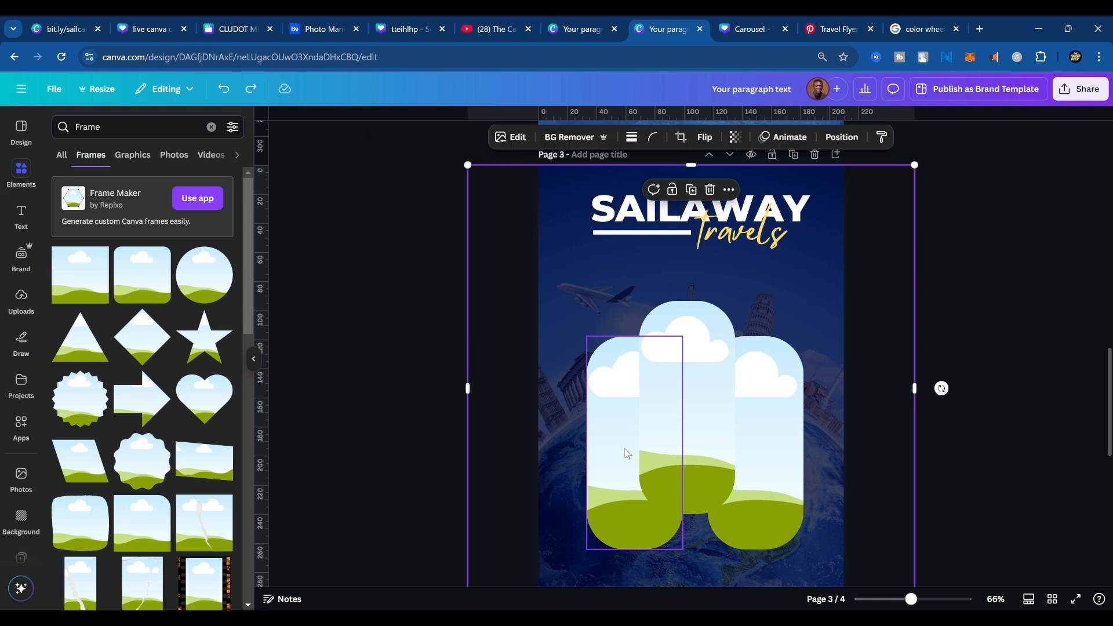
Select all three rounded frames on page 3 and give them a solid border with a weight of 30.
left_click(759, 411)
left_click(662, 426)
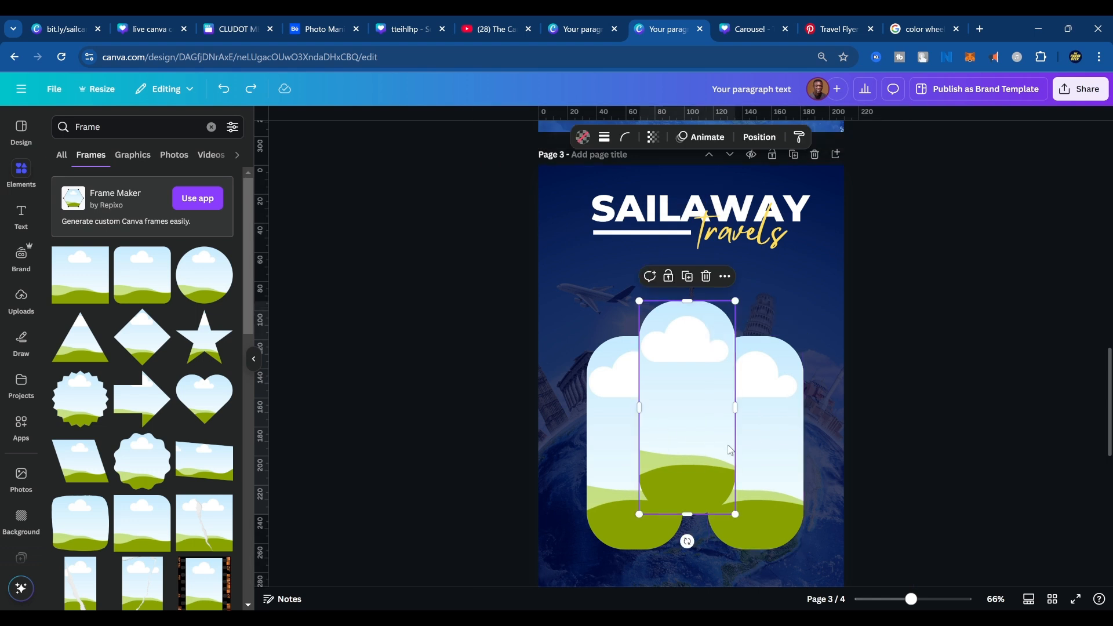
left_click(610, 430)
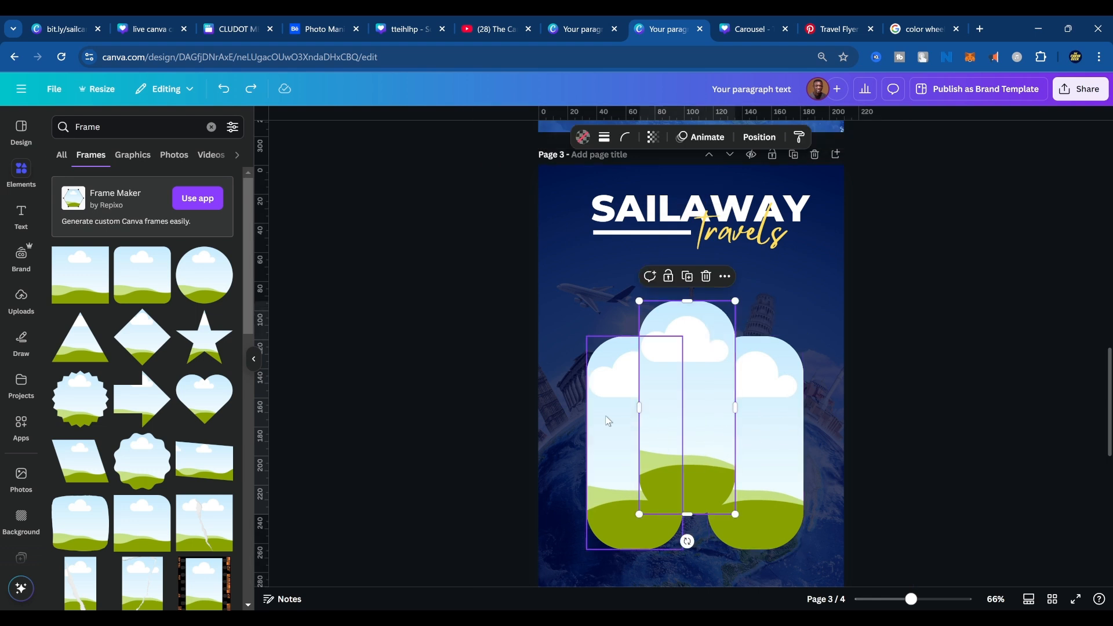
left_click(643, 432, "shift")
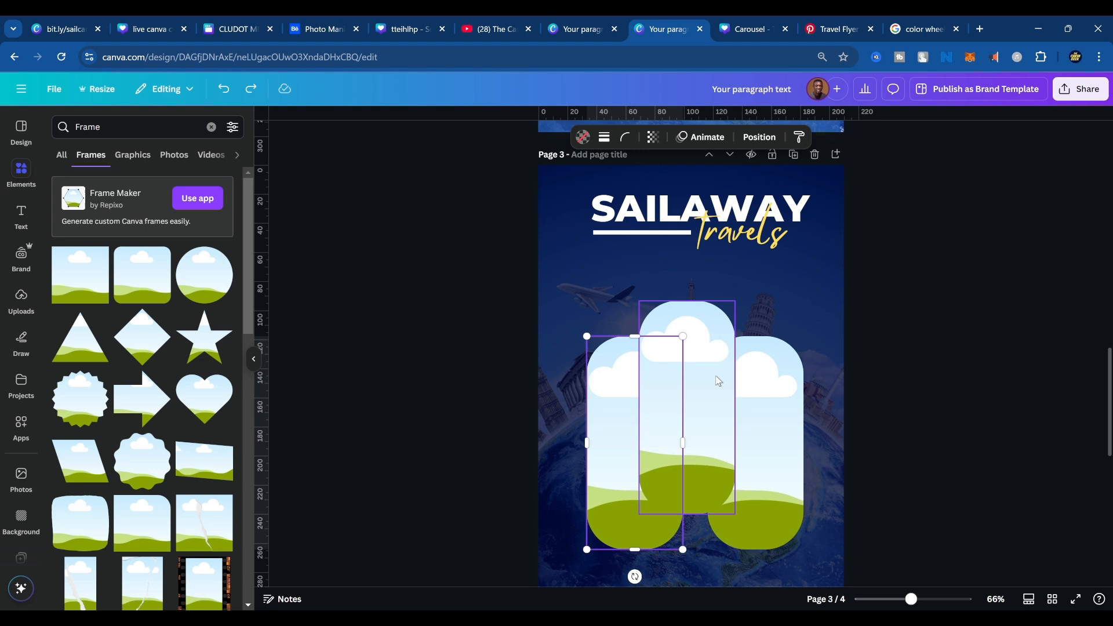
left_click(763, 428, "shift")
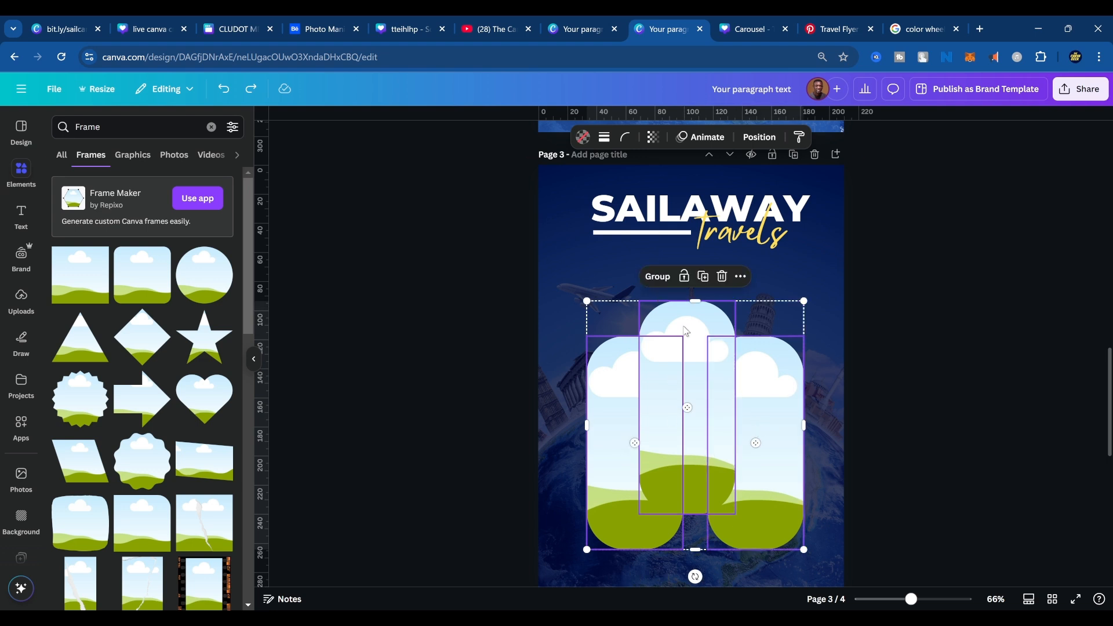
left_click(604, 136)
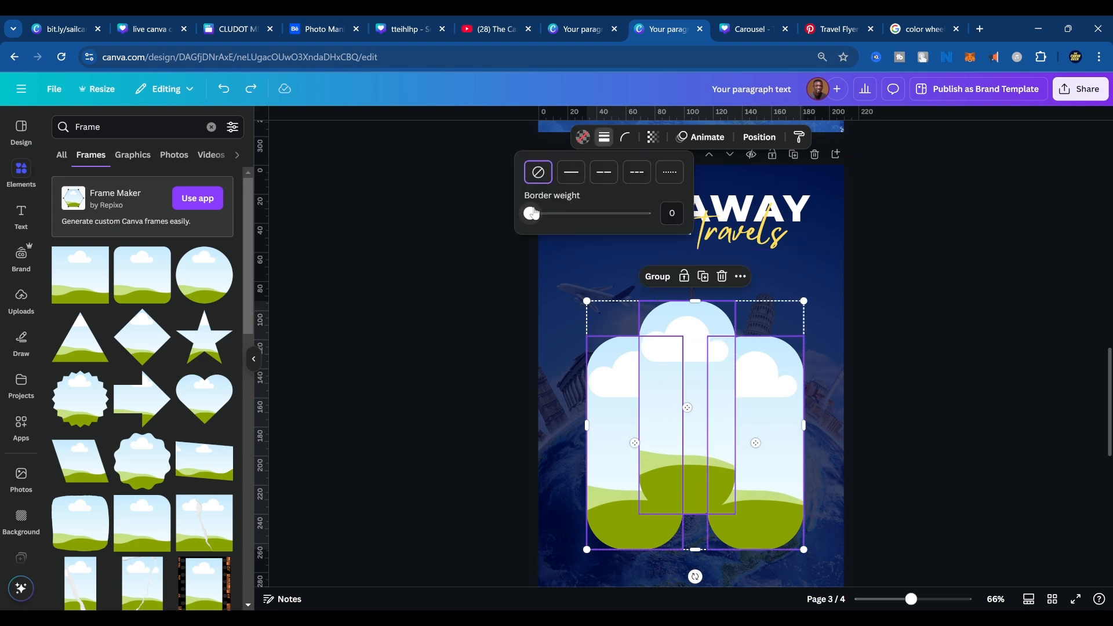
left_click_drag(534, 214, 565, 213)
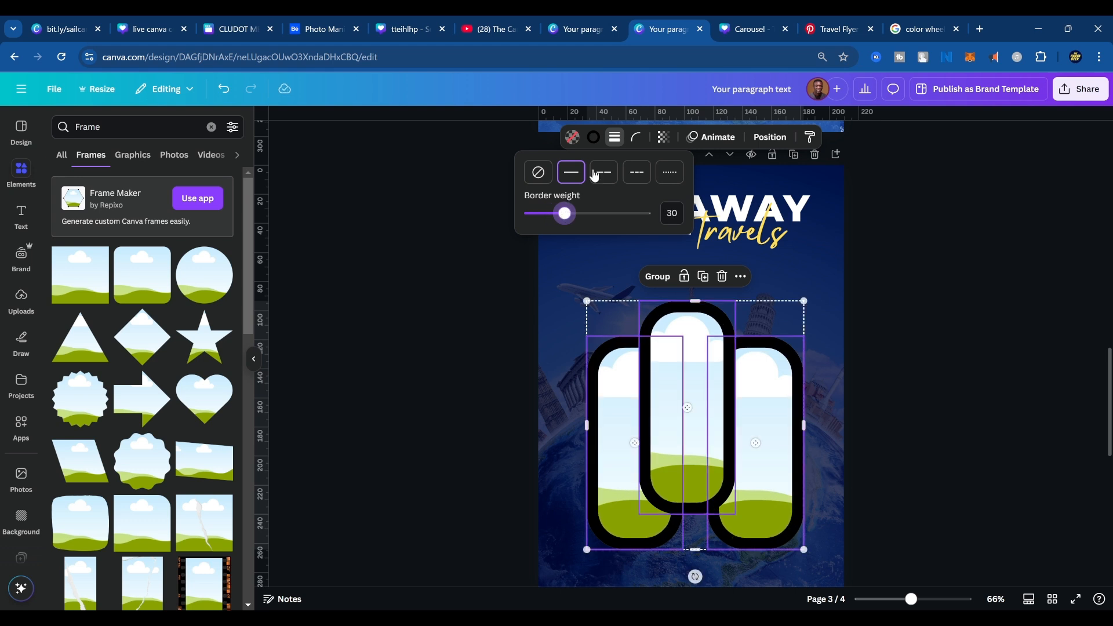
Set the border color of the three selected frames to white from the document colors, and deselect them.
left_click(594, 139)
left_click(140, 244)
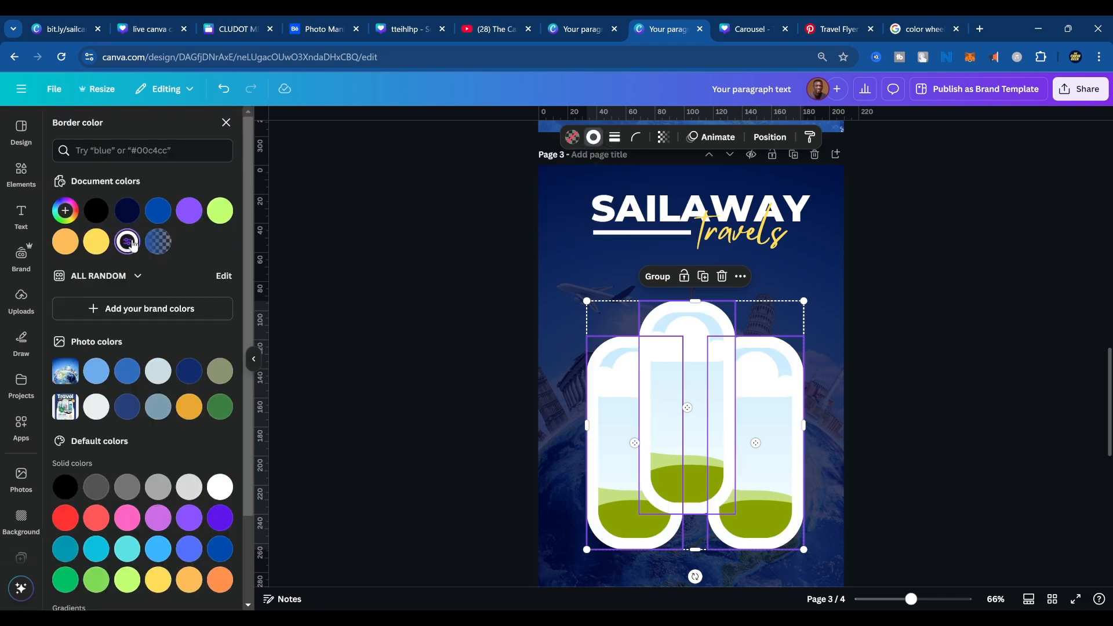
left_click(799, 401)
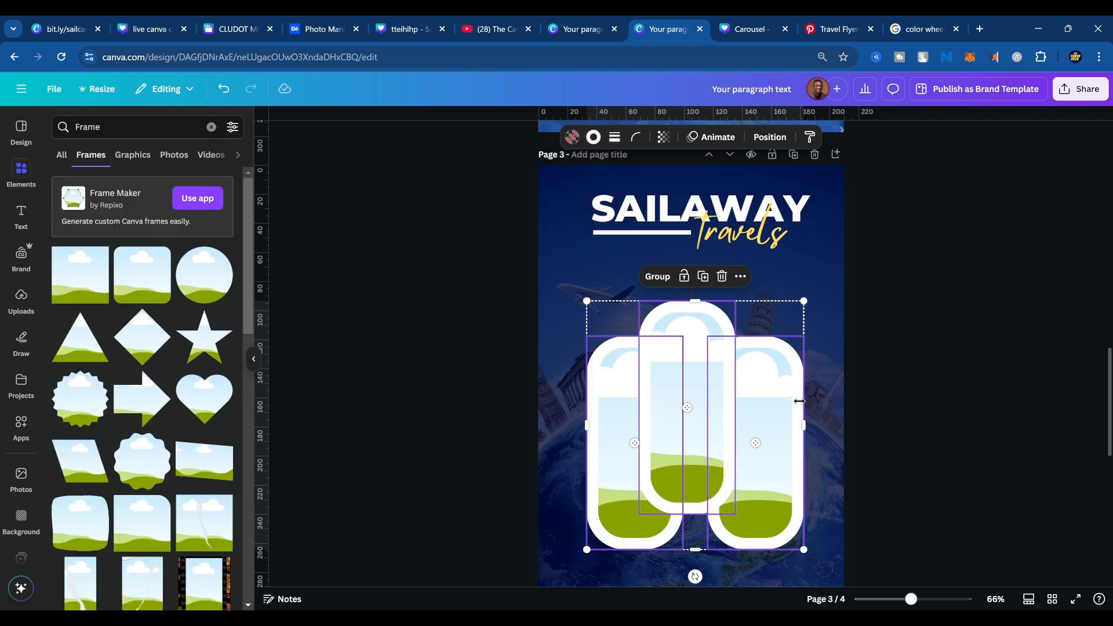
left_click(823, 366)
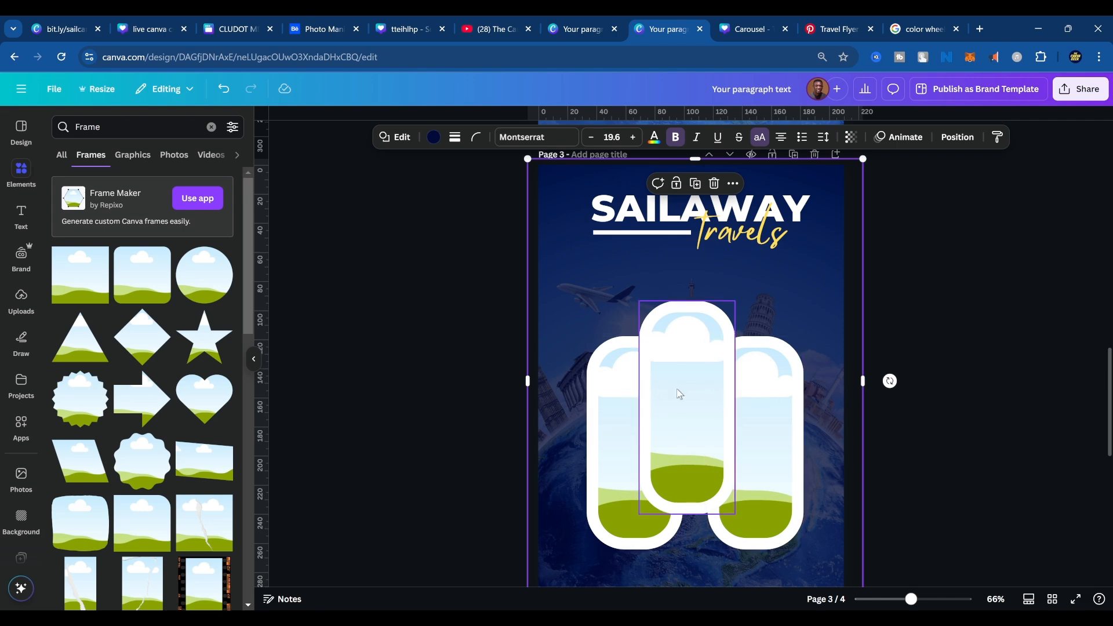
Compare the frames with the reference on page 4, and search the elements for "rectangle shadow", limited to graphics.
scroll(735, 493, "down", 5)
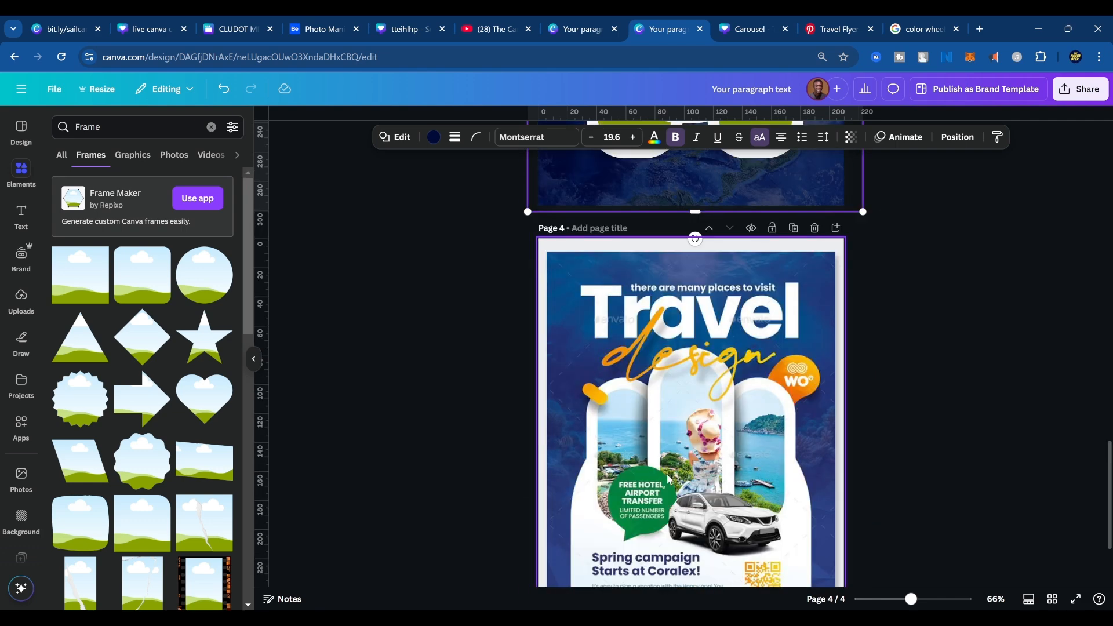
scroll(712, 476, "up", 3)
scroll(718, 446, "down", 3)
scroll(746, 487, "up", 5)
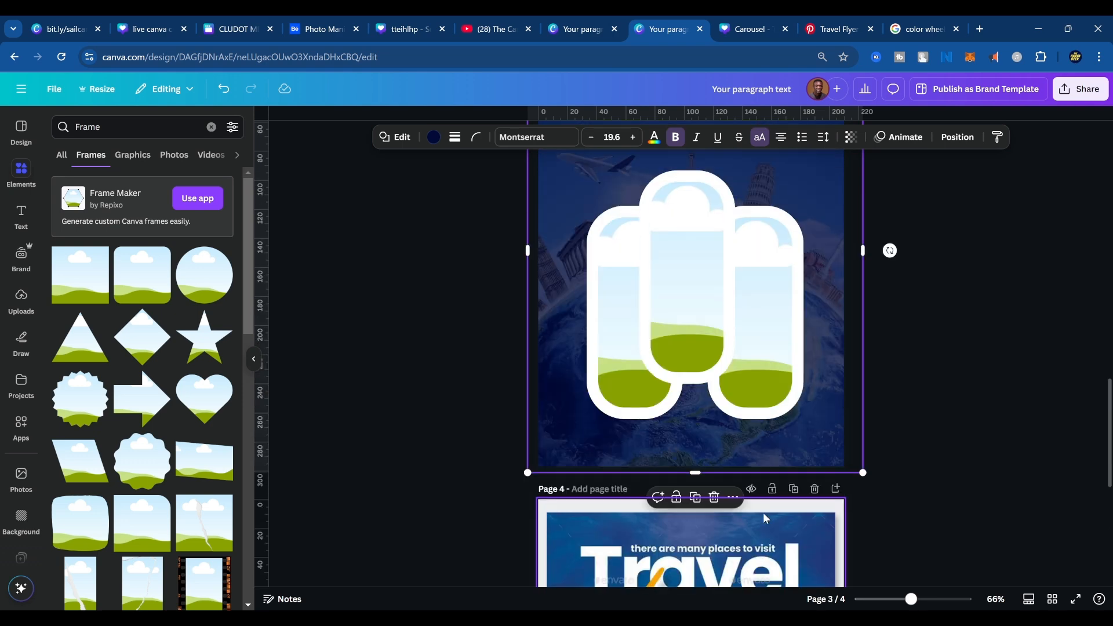
left_click(704, 298)
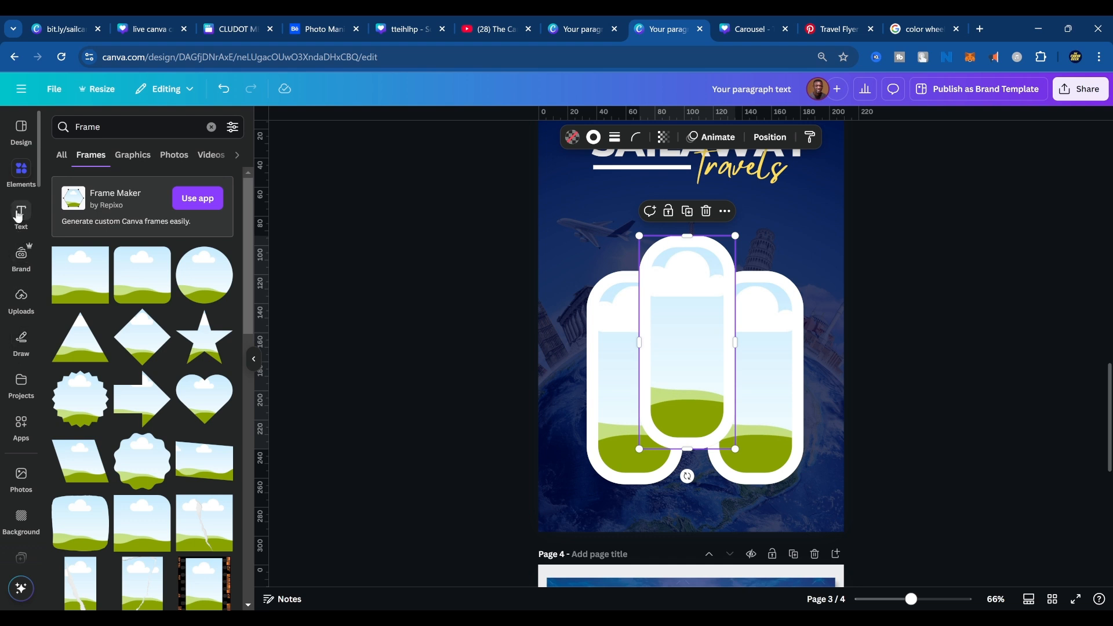
left_click(211, 127)
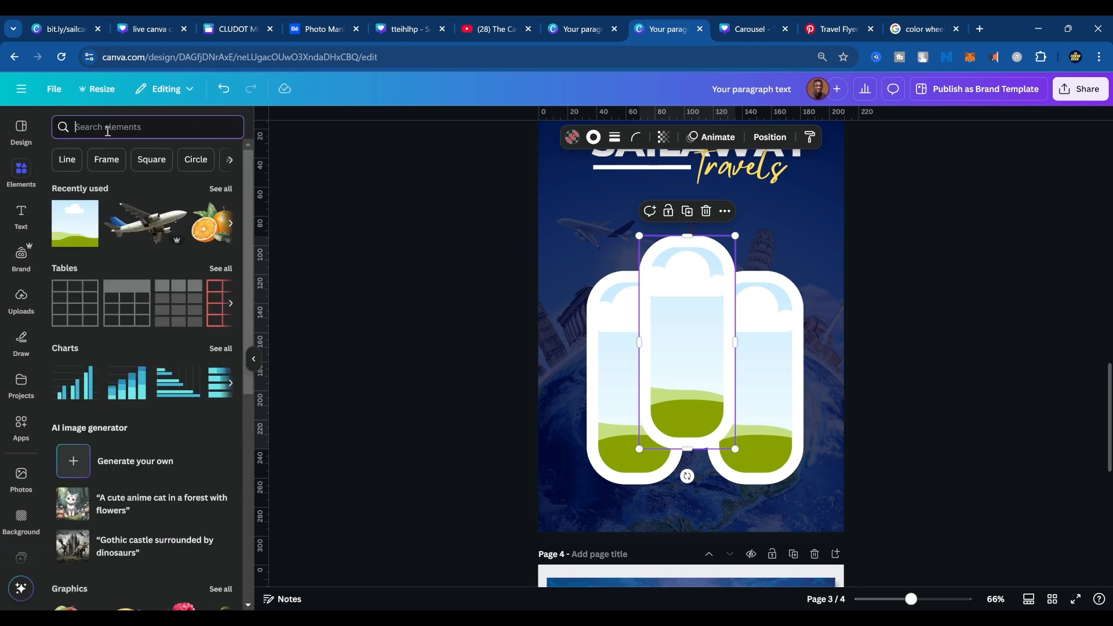
type("rect")
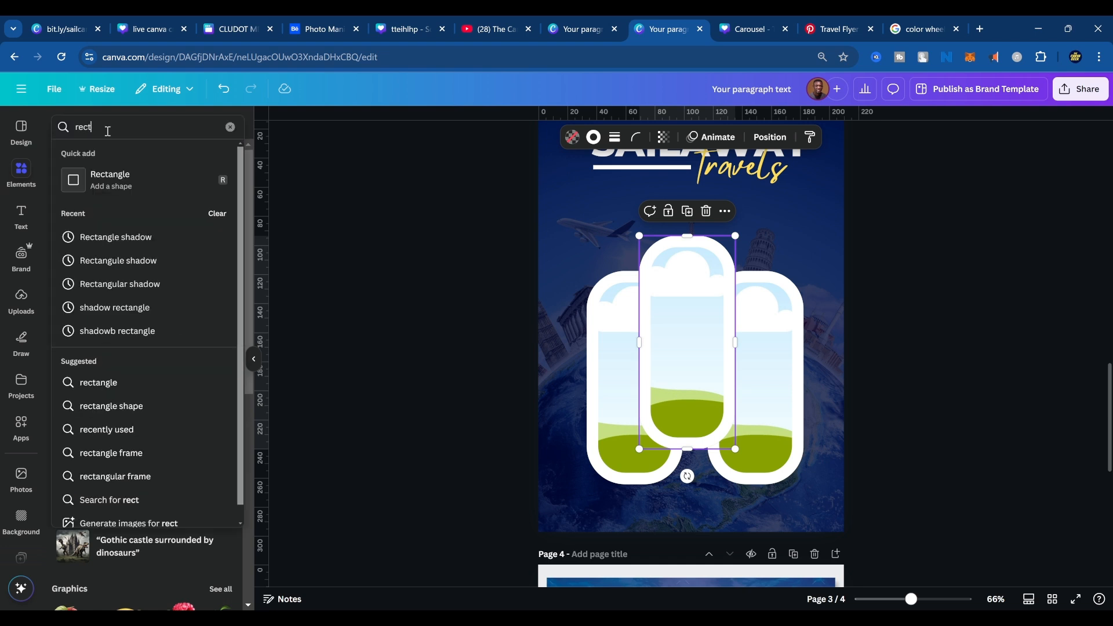
type("angle shadow")
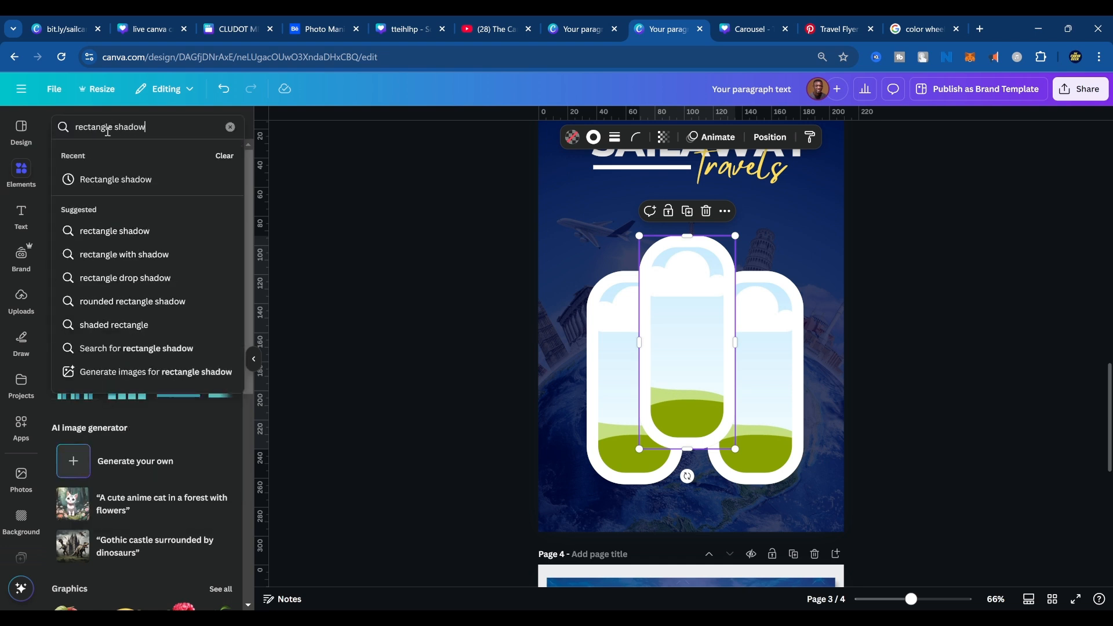
key("Return")
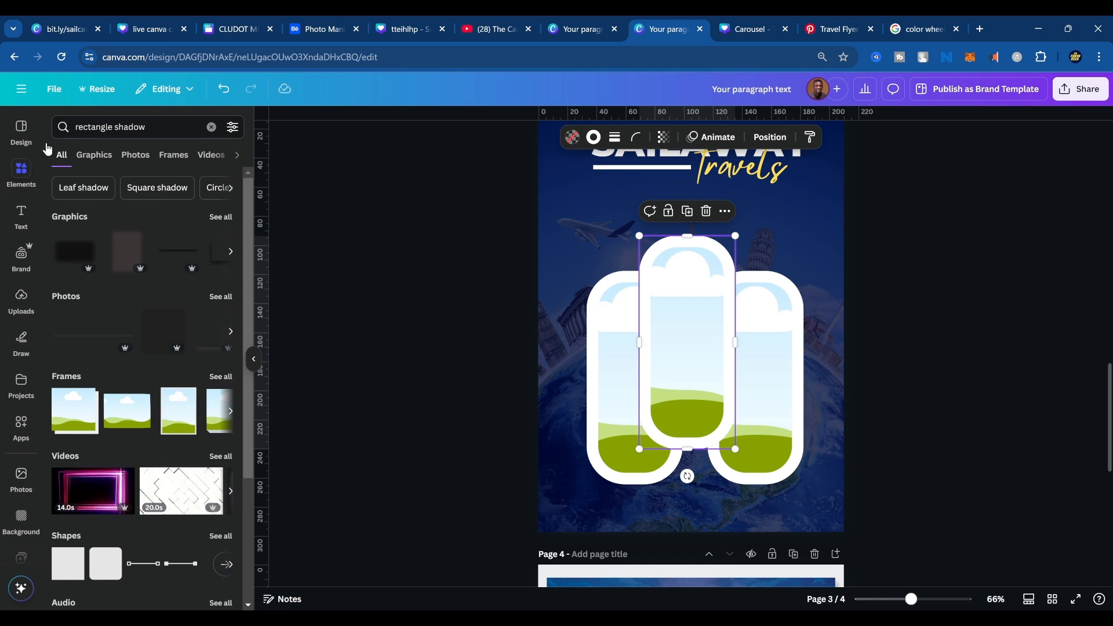
left_click(95, 155)
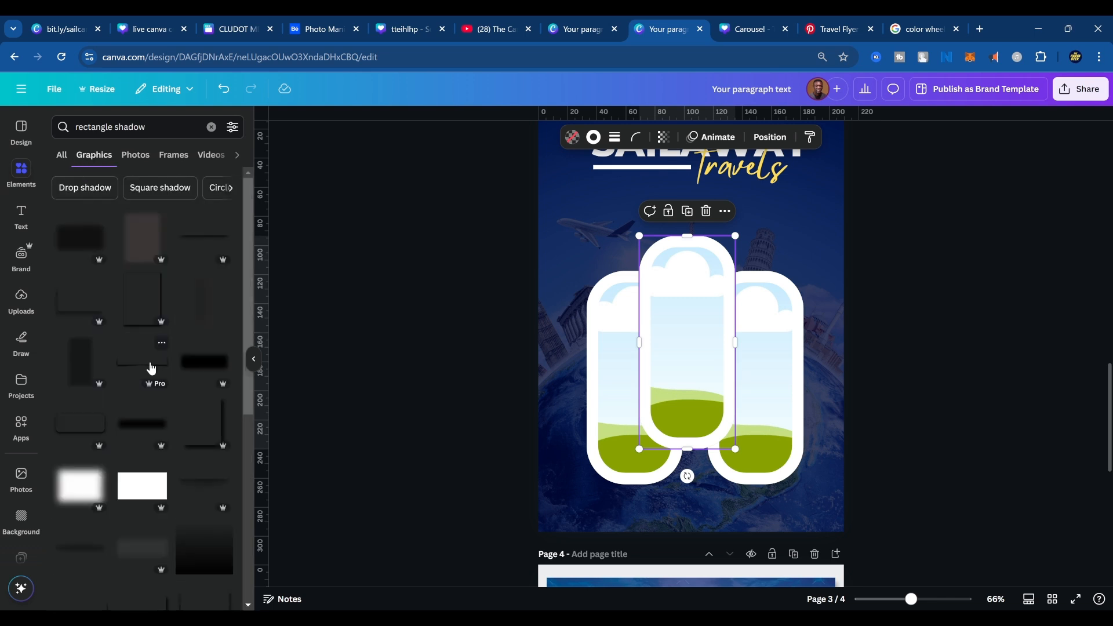
Try a tall, narrow gray shadow graphic over the left and middle frames, and delete it.
left_click(82, 366)
left_click_drag(664, 300, 610, 300)
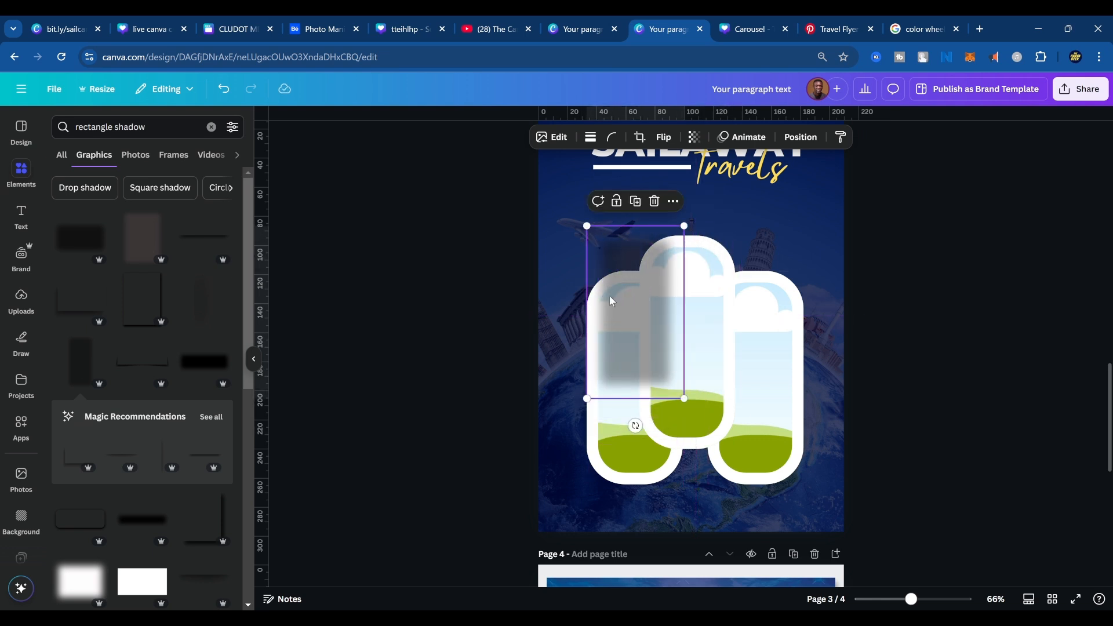
key("Delete")
Try a black blurred bar graphic turned upright over the middle frame, and delete it from page 3.
scroll(165, 487, "down", 2)
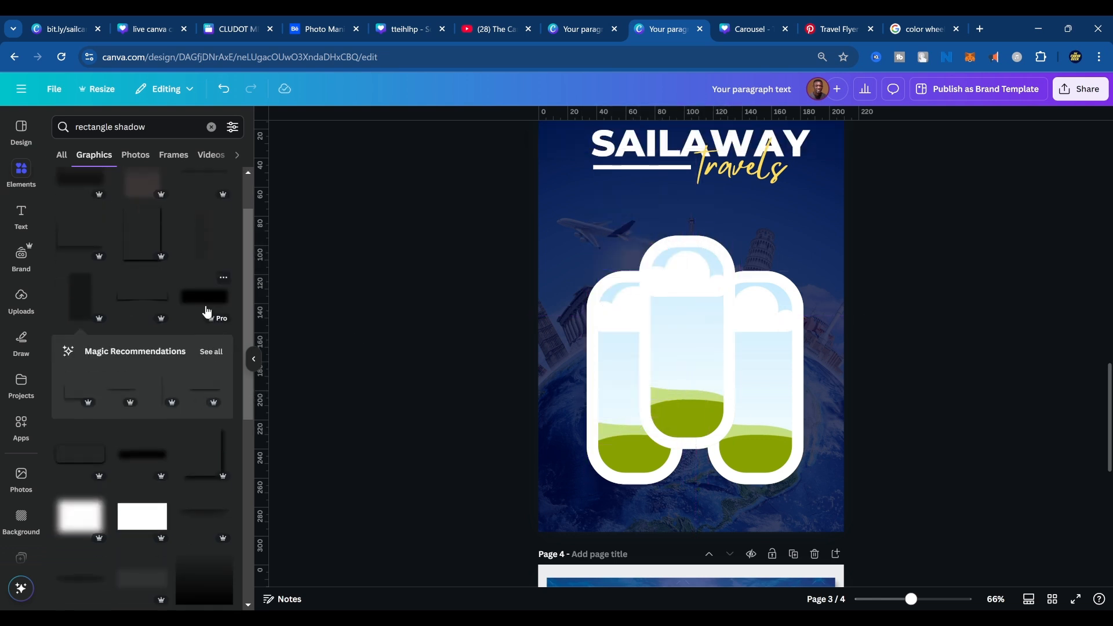
left_click(206, 313)
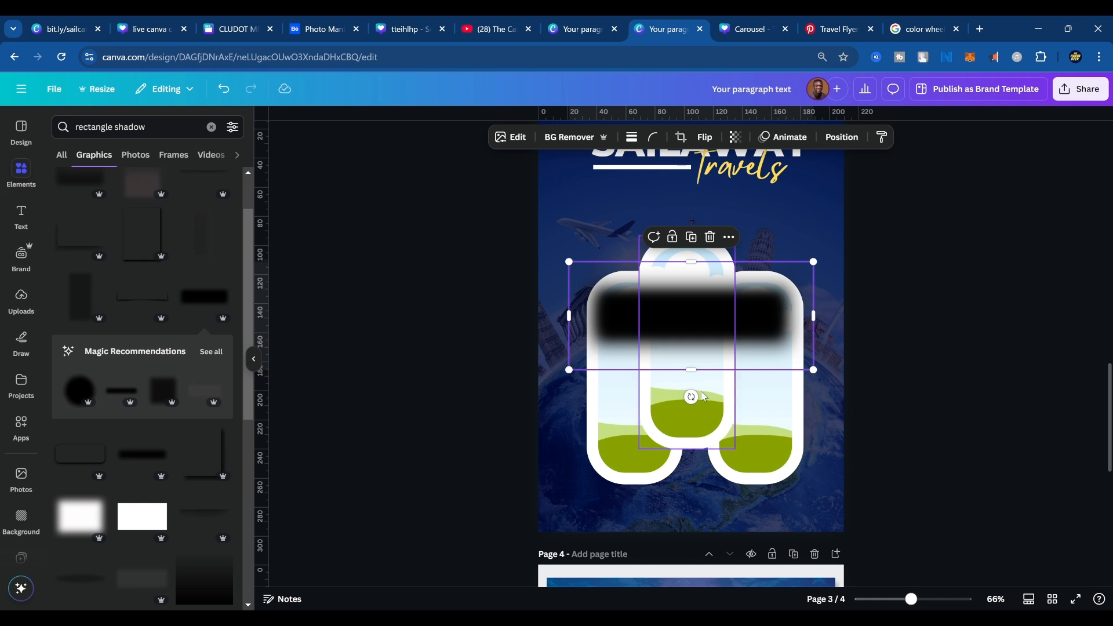
left_click_drag(691, 396, 772, 319)
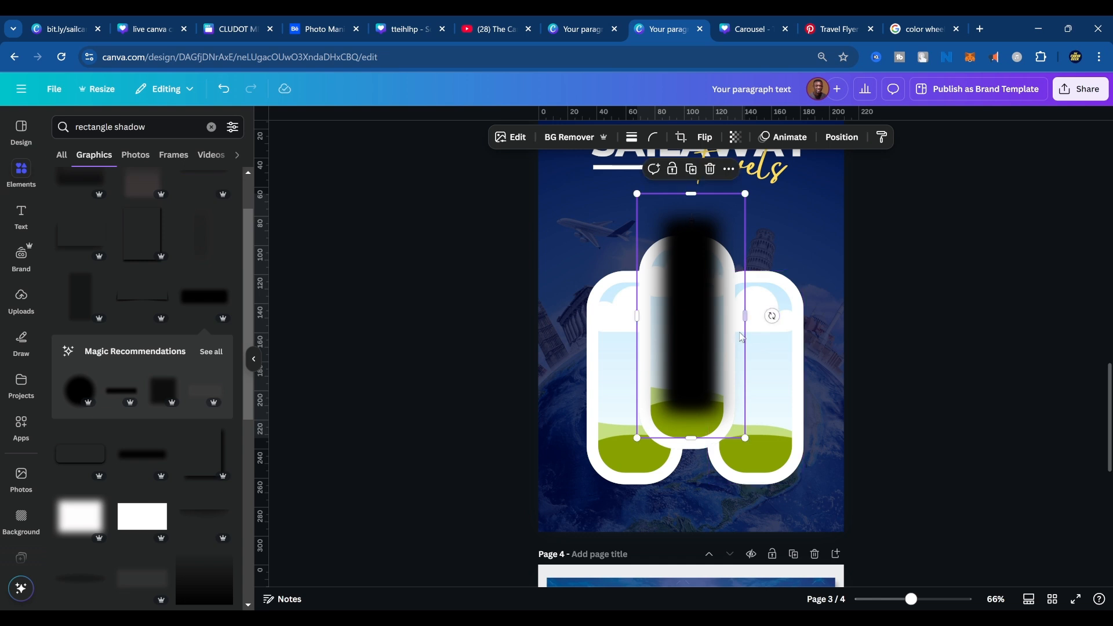
left_click_drag(745, 437, 691, 360)
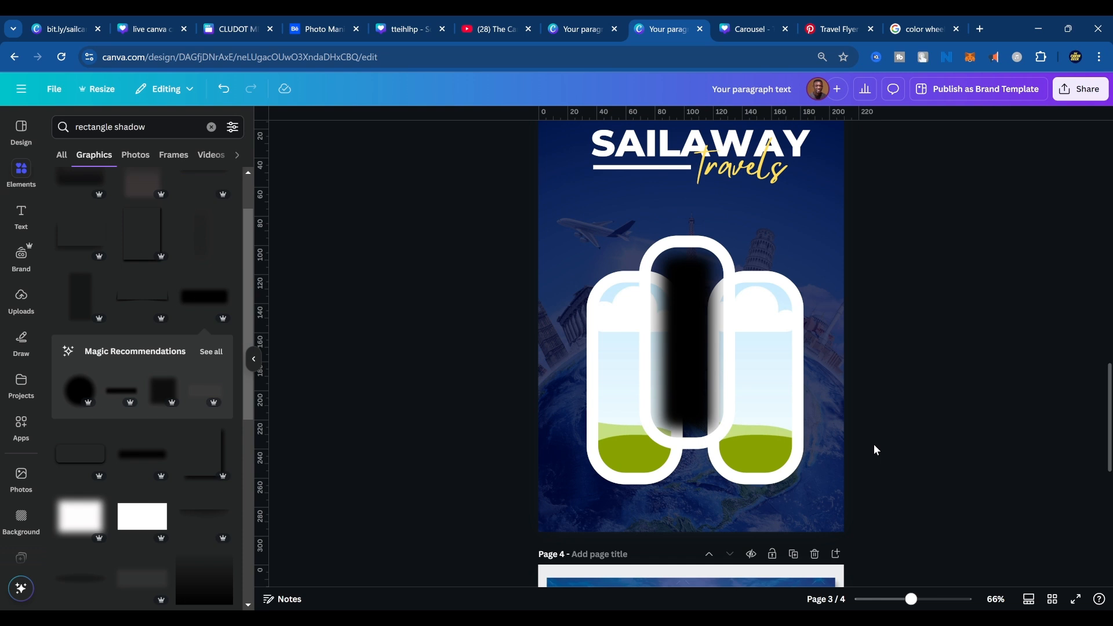
key("ctrl+z")
key("ctrl+z")
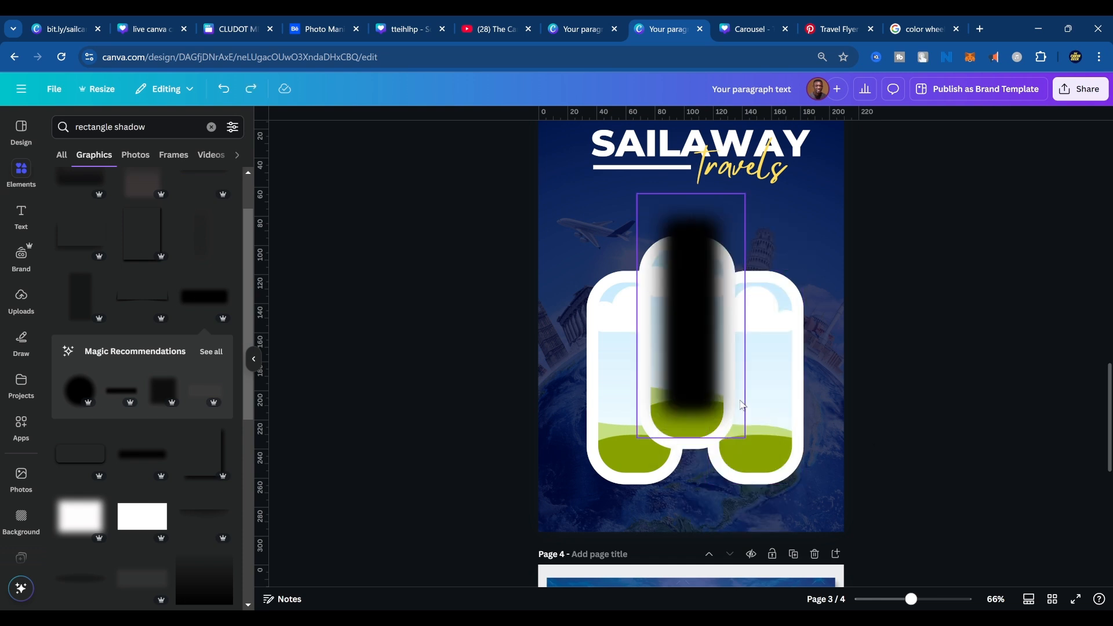
left_click_drag(722, 374, 693, 385)
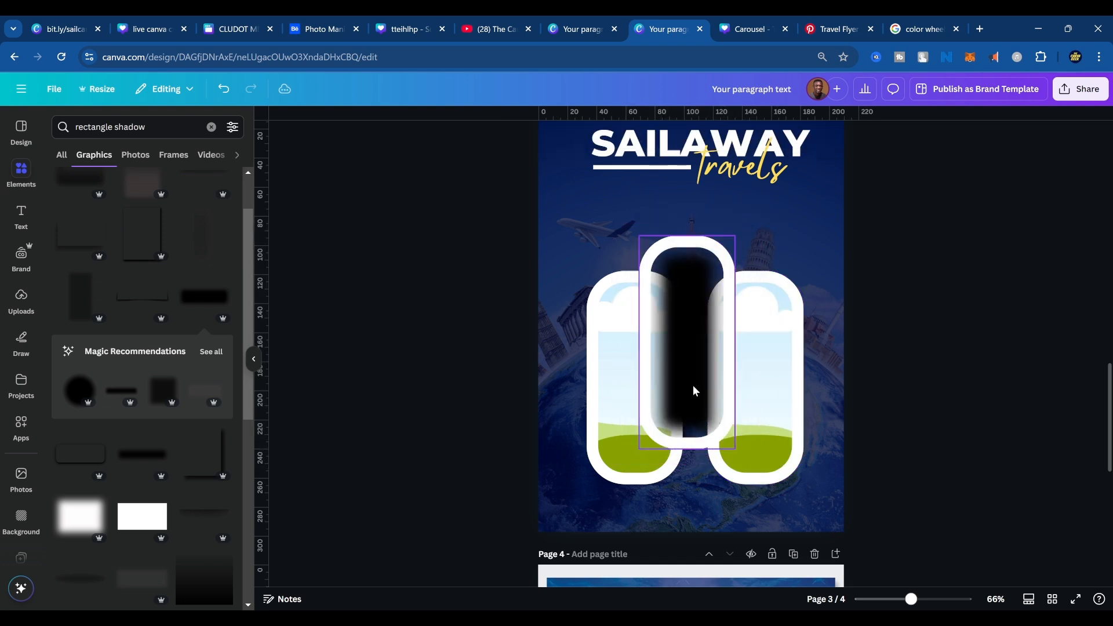
key("ctrl+z")
key("ctrl+z")
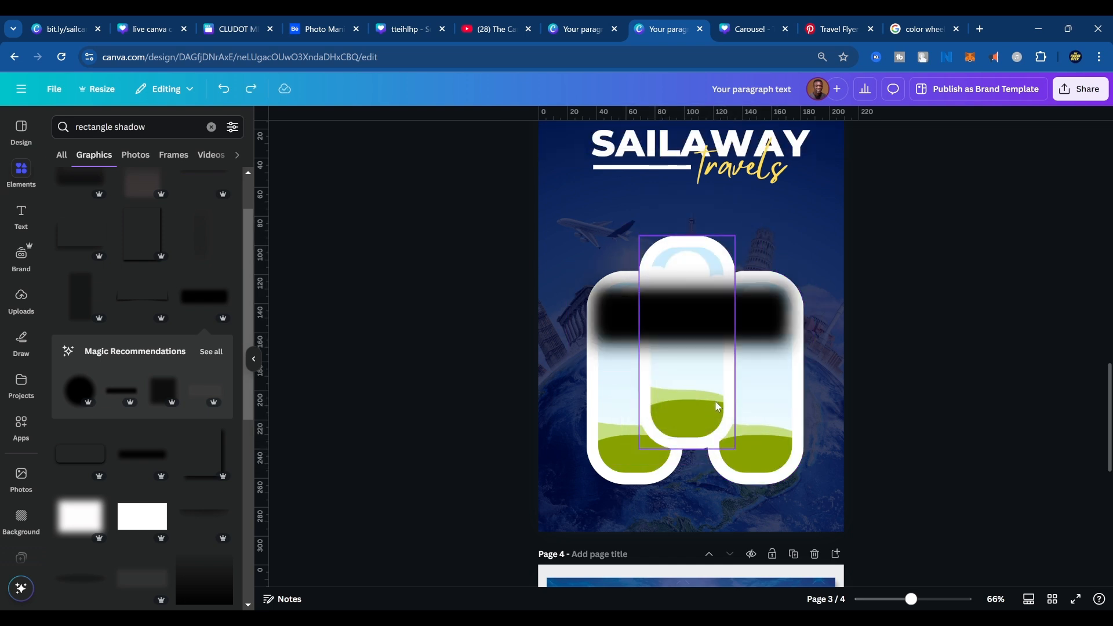
left_click(748, 326)
key("Delete")
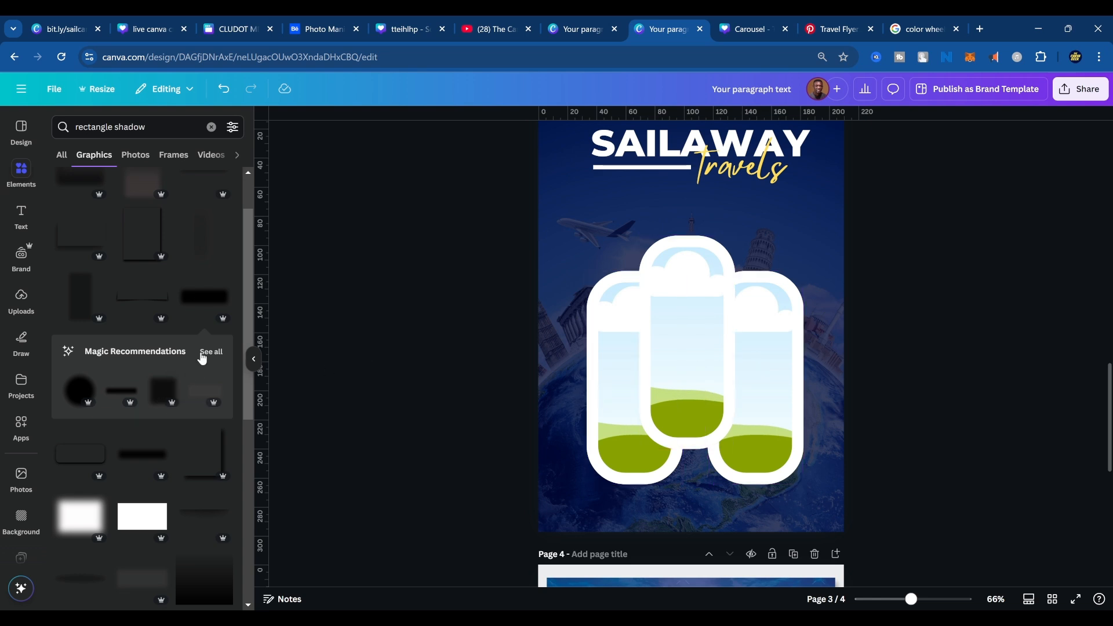
Add a softer blurred rectangle shadow graphic to page 3 and rotate it upright over the middle frame.
scroll(199, 363, "down", 10)
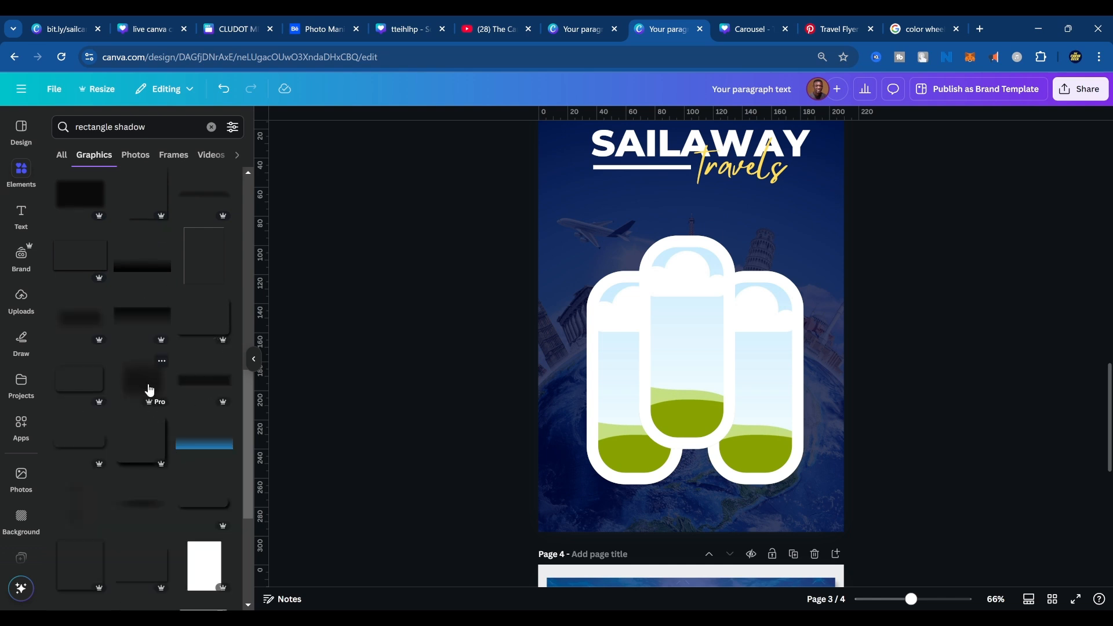
scroll(153, 424, "down", 3)
scroll(159, 439, "up", 3)
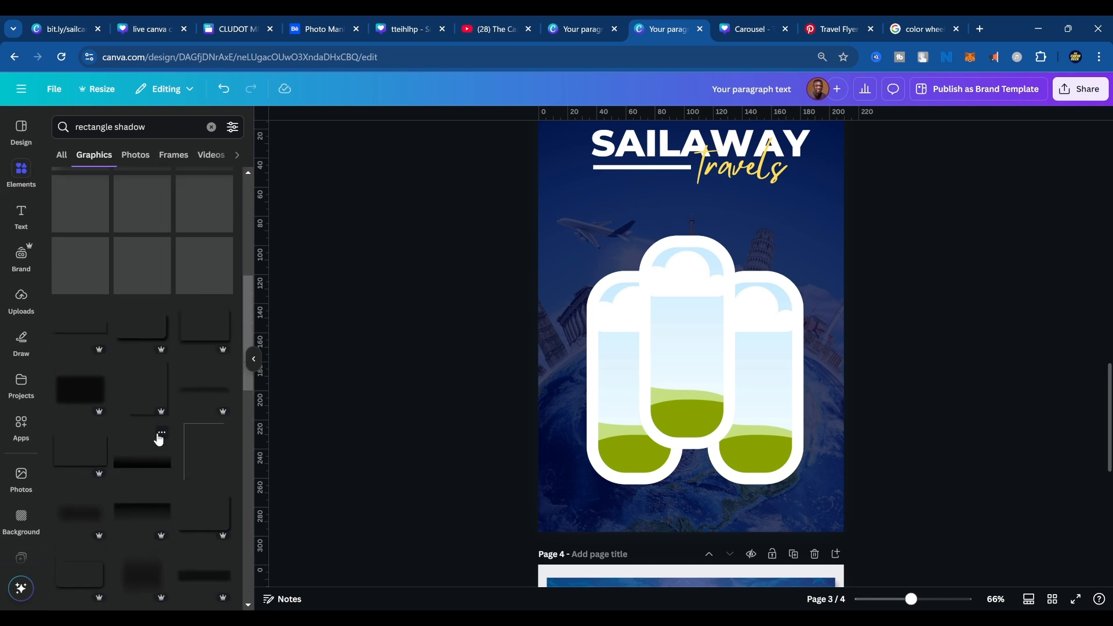
left_click(77, 523)
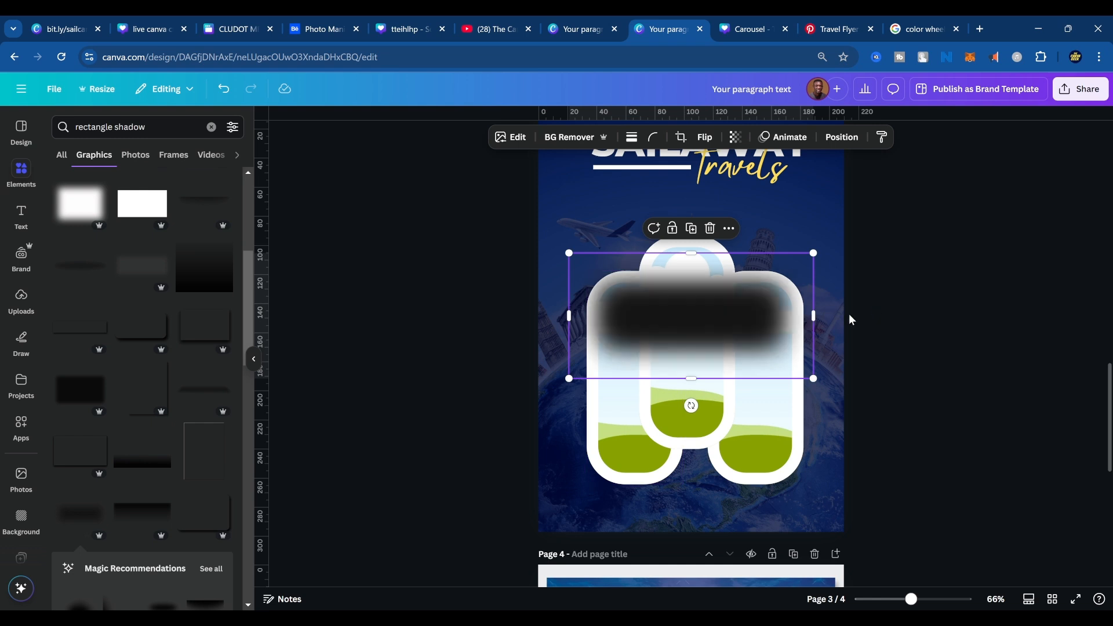
left_click_drag(691, 405, 802, 316)
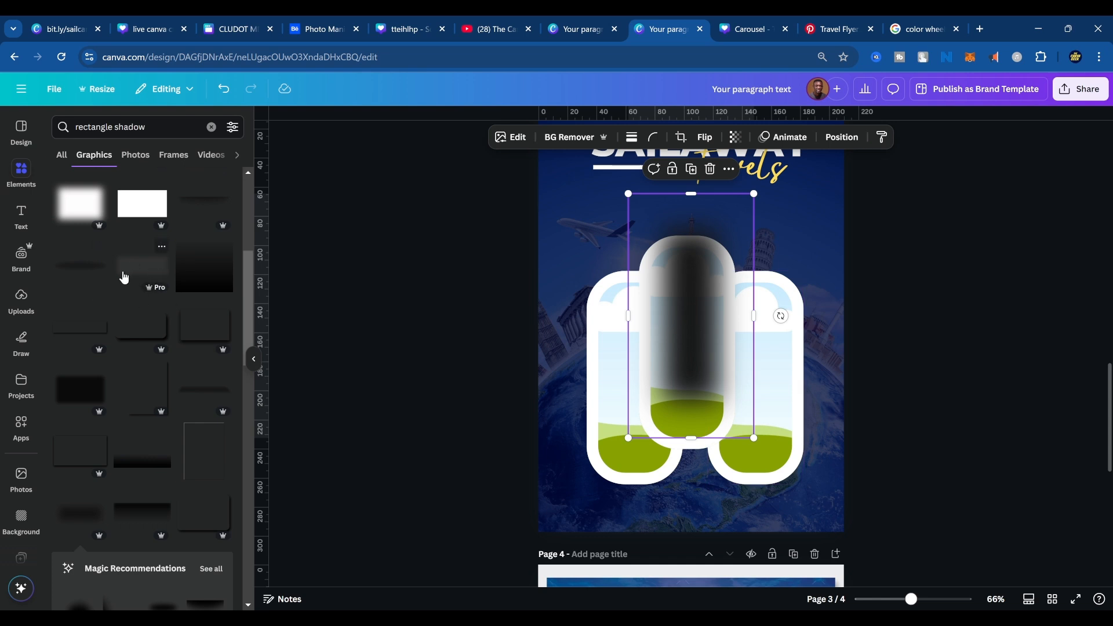
Try a thin horizontal line shadow graphic across the frames, and delete it.
left_click(73, 332)
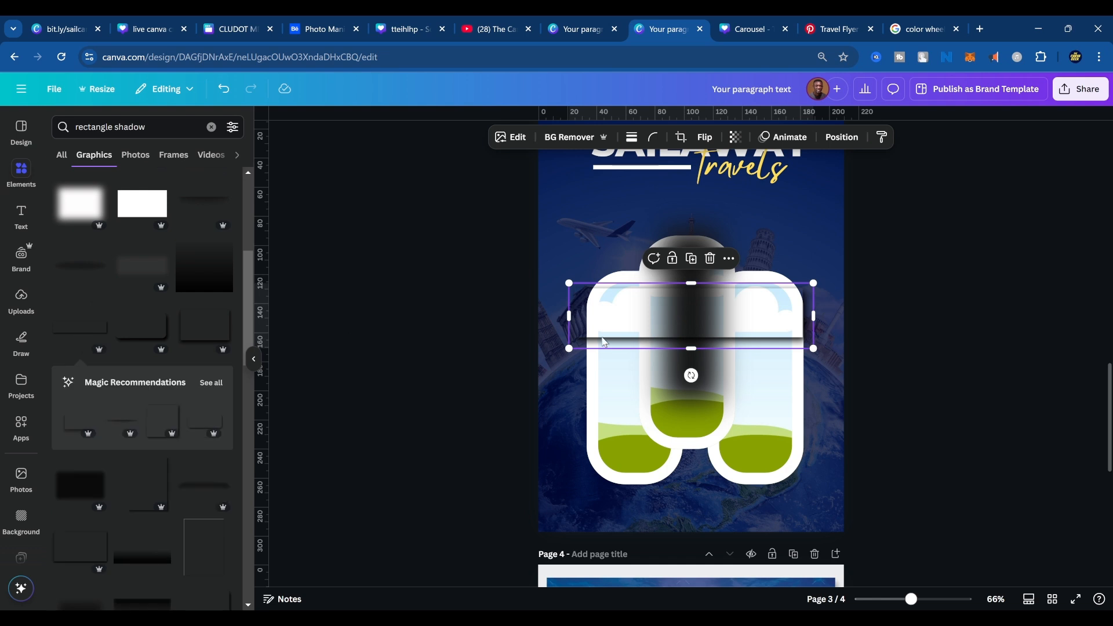
left_click_drag(601, 325, 510, 368)
key("Delete")
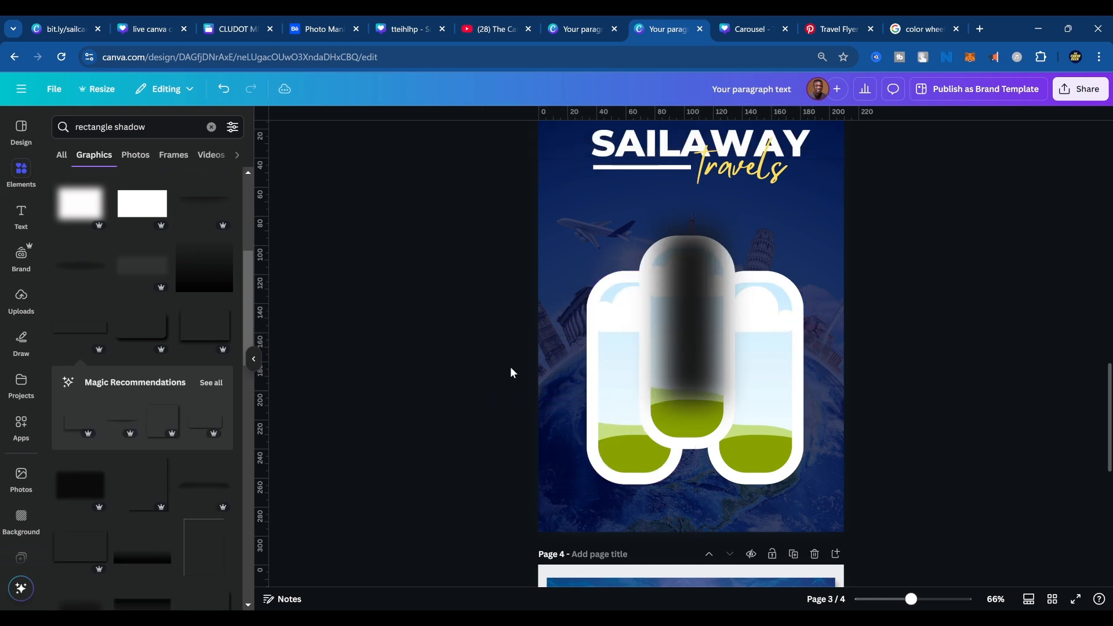
Enlarge the upright blurred shadow to about the width of the frame trio and center it over the middle frame.
left_click_drag(698, 216, 662, 223)
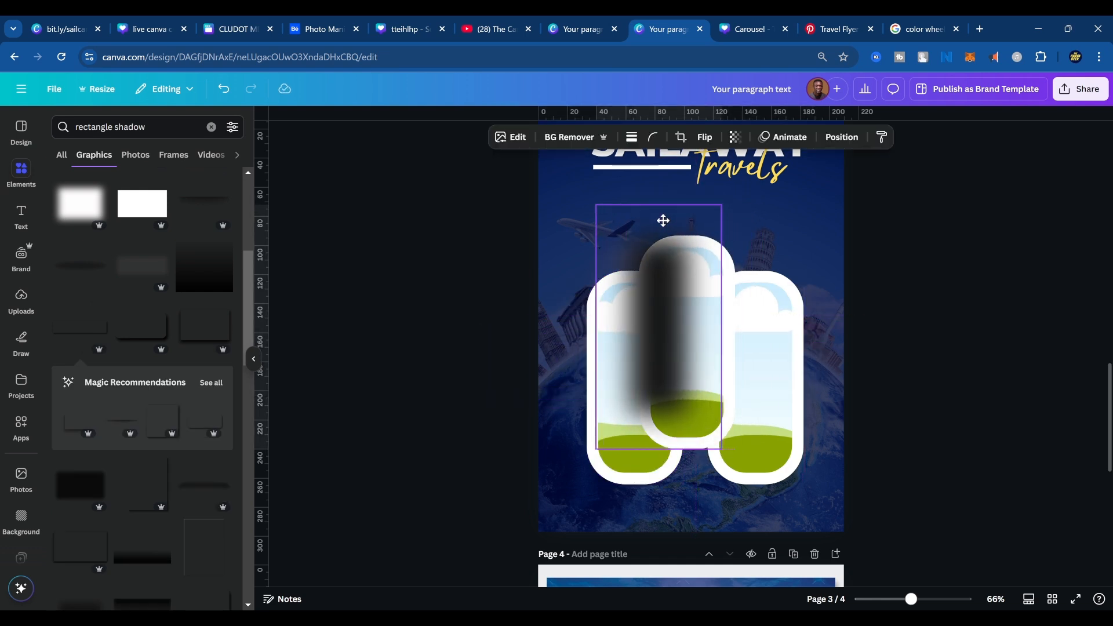
left_click_drag(722, 450, 815, 586)
left_click_drag(803, 531, 818, 488)
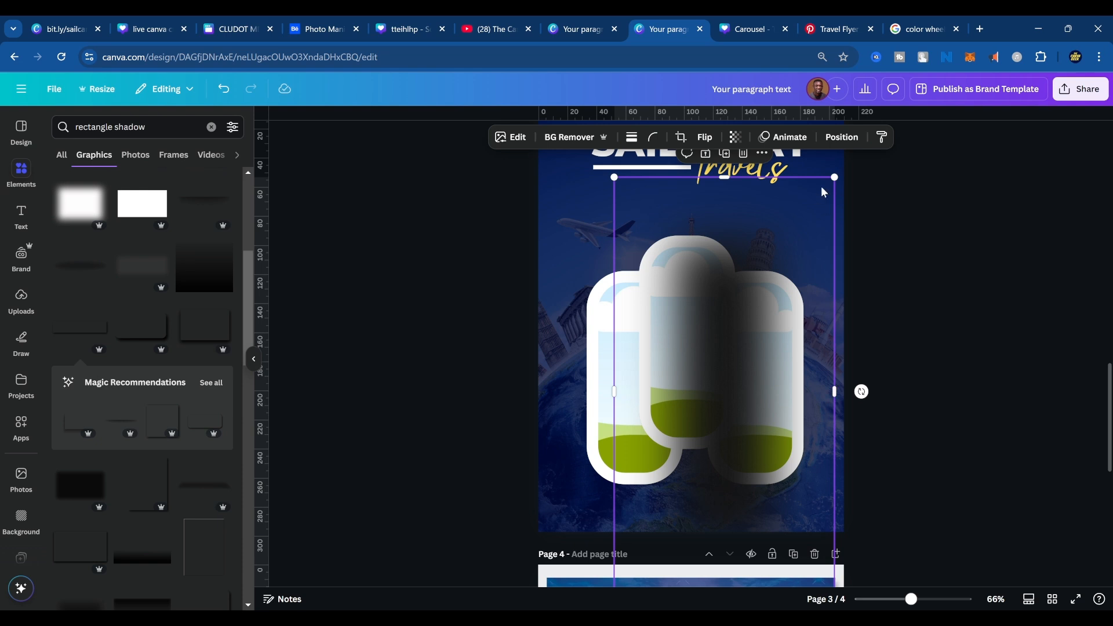
left_click_drag(823, 193, 797, 174)
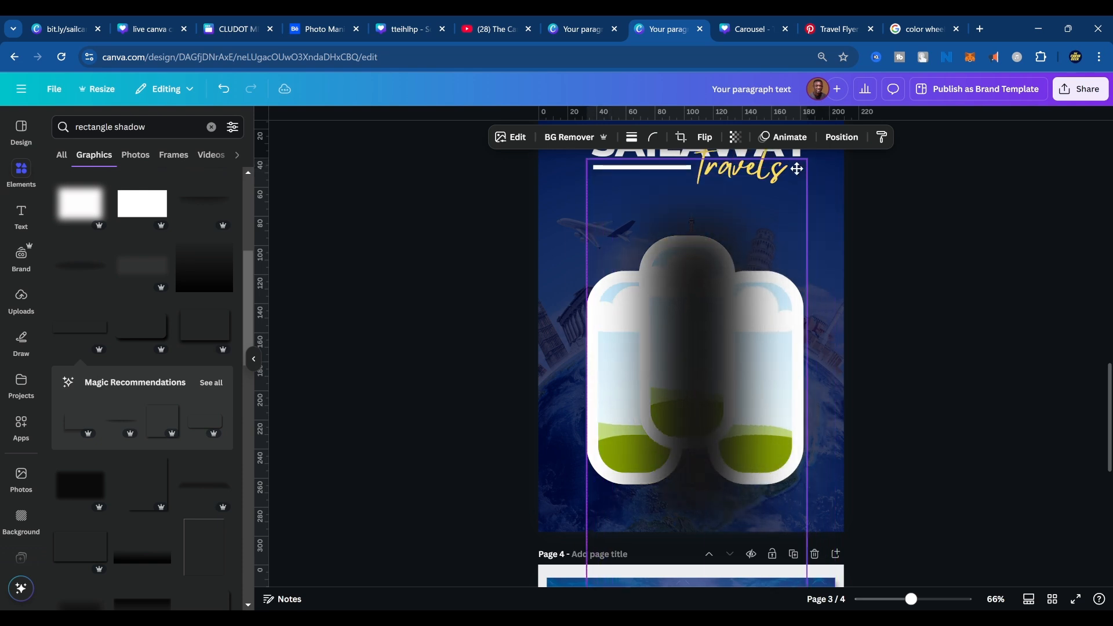
Move the blurred shadow beneath the middle frame in the layer order and shift it slightly down and to the left.
left_click(835, 142)
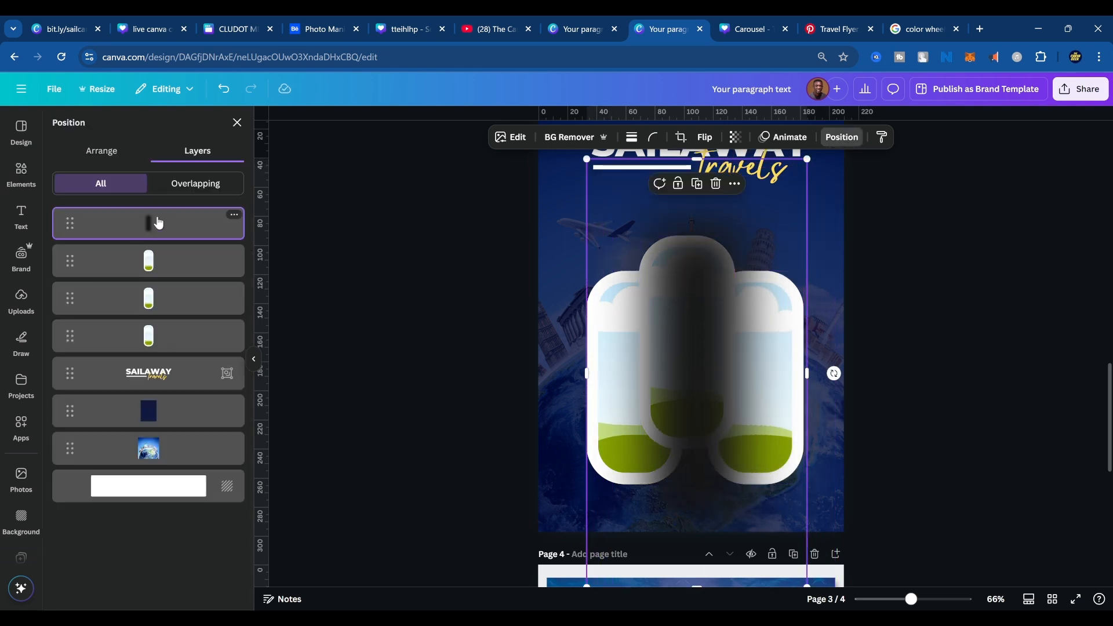
left_click_drag(158, 223, 160, 303)
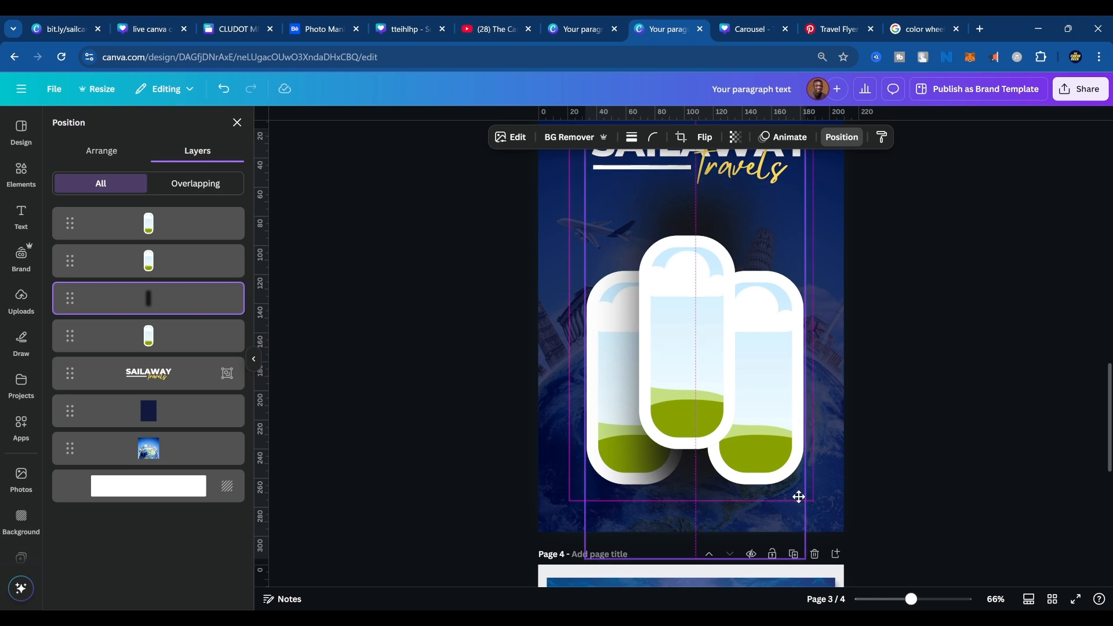
left_click_drag(801, 530, 785, 539)
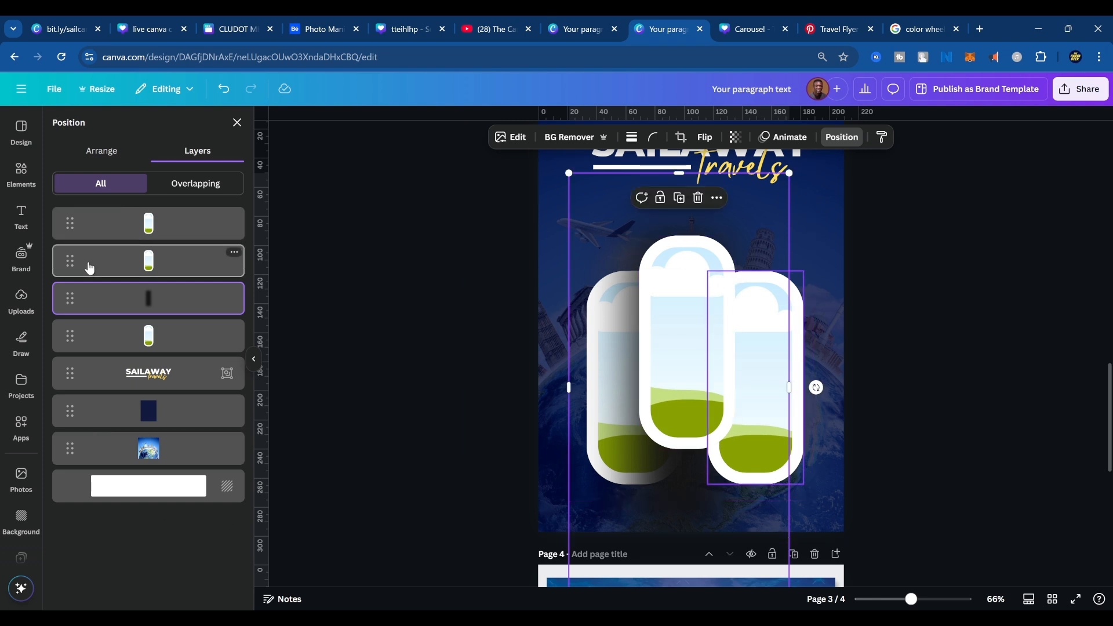
Send the right-hand frame below the blurred shadow in the layer order so the shadow falls on it.
left_click(106, 269)
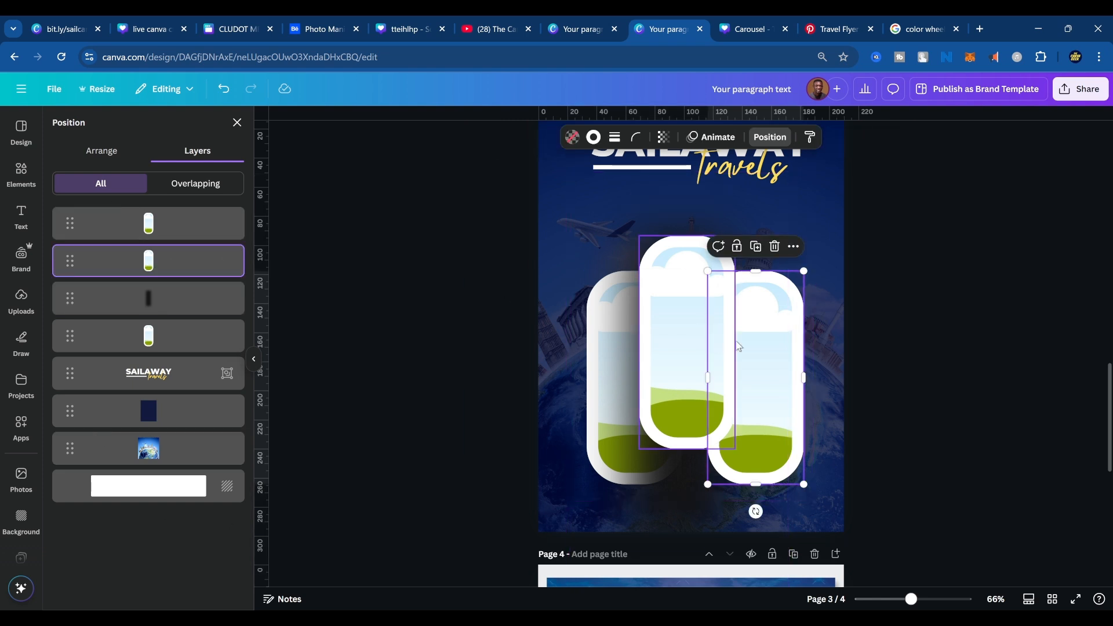
left_click_drag(152, 264, 168, 347)
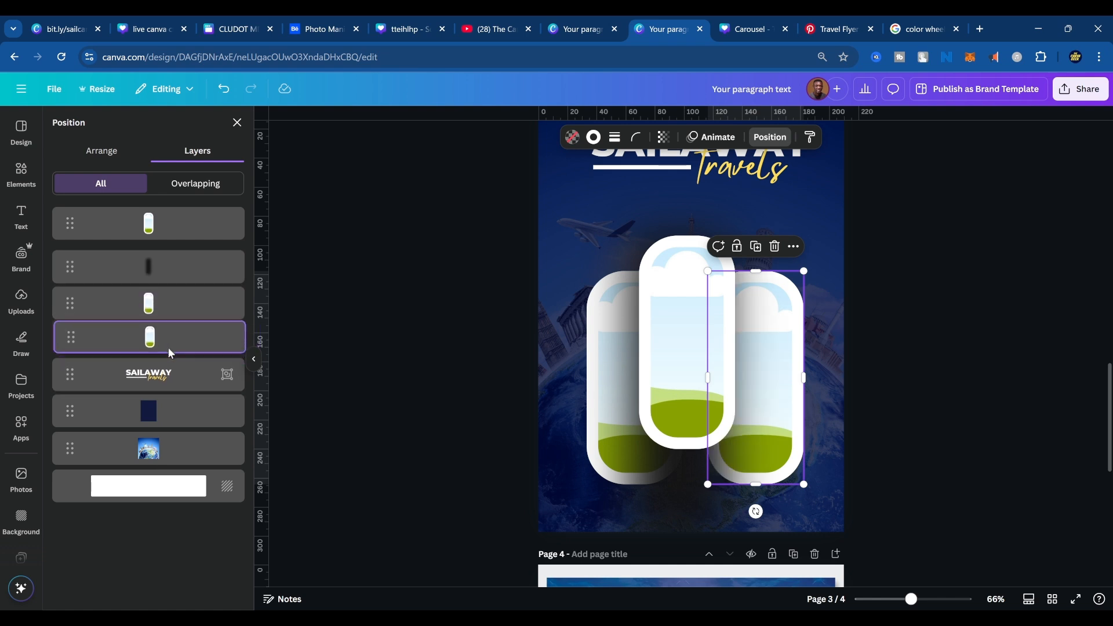
left_click(983, 464)
left_click(695, 528)
left_click(872, 496)
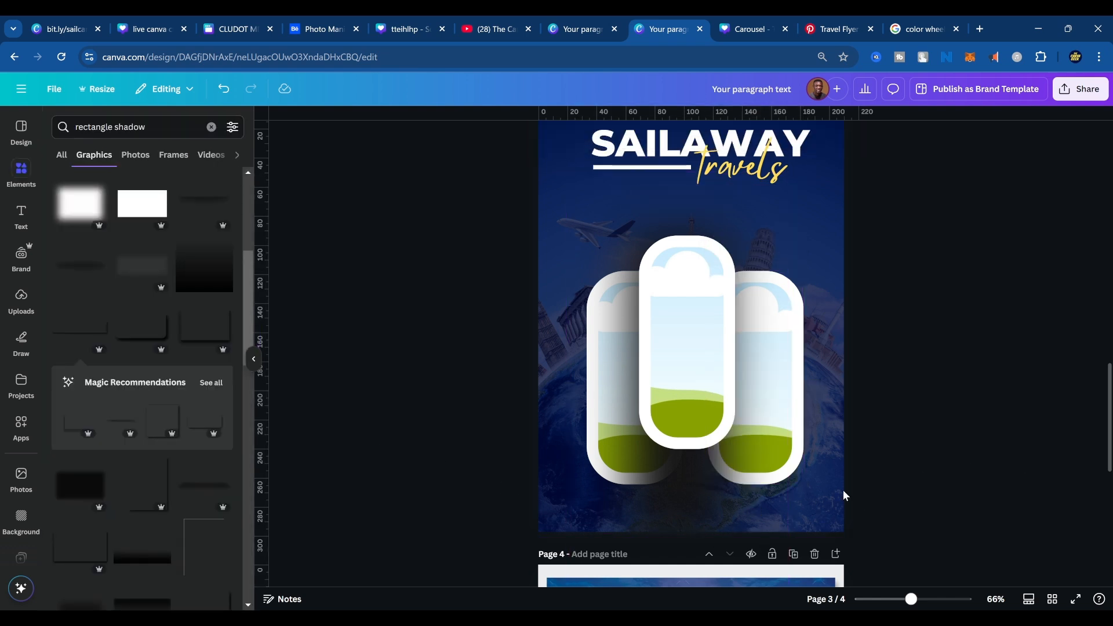
Search the element library's photos for "big ben london".
scroll(855, 504, "down", 6)
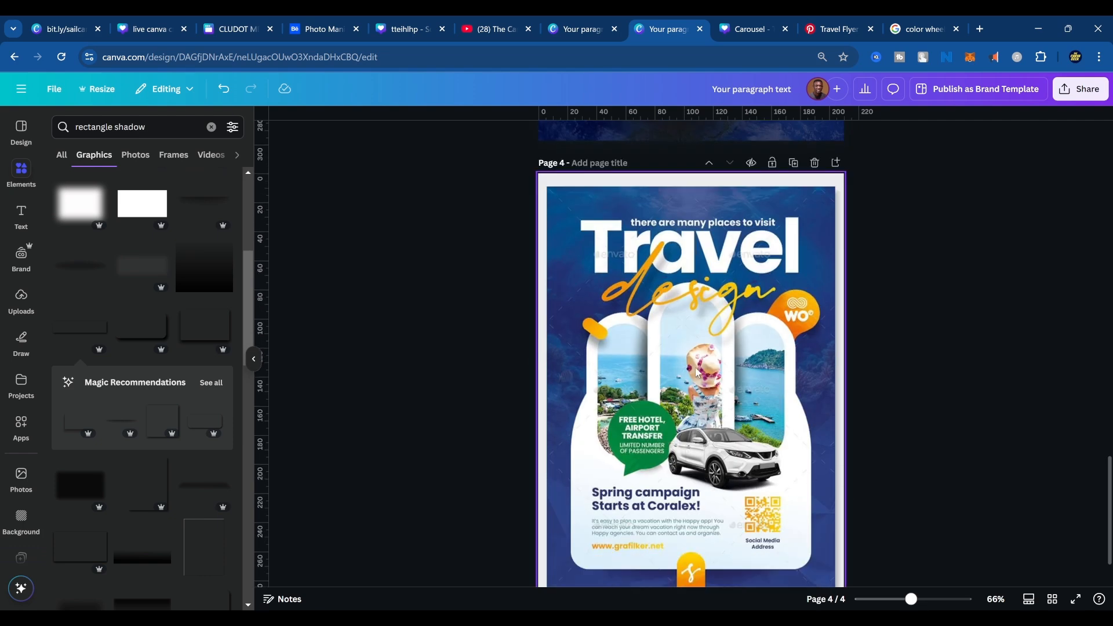
scroll(790, 404, "up", 6)
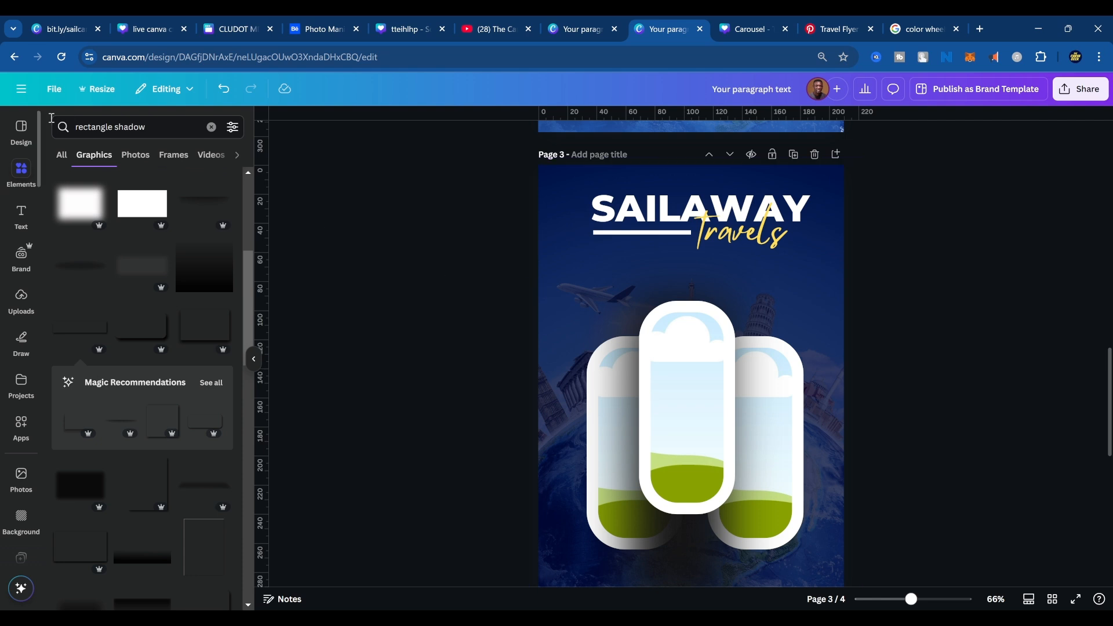
left_click_drag(155, 128, 55, 134)
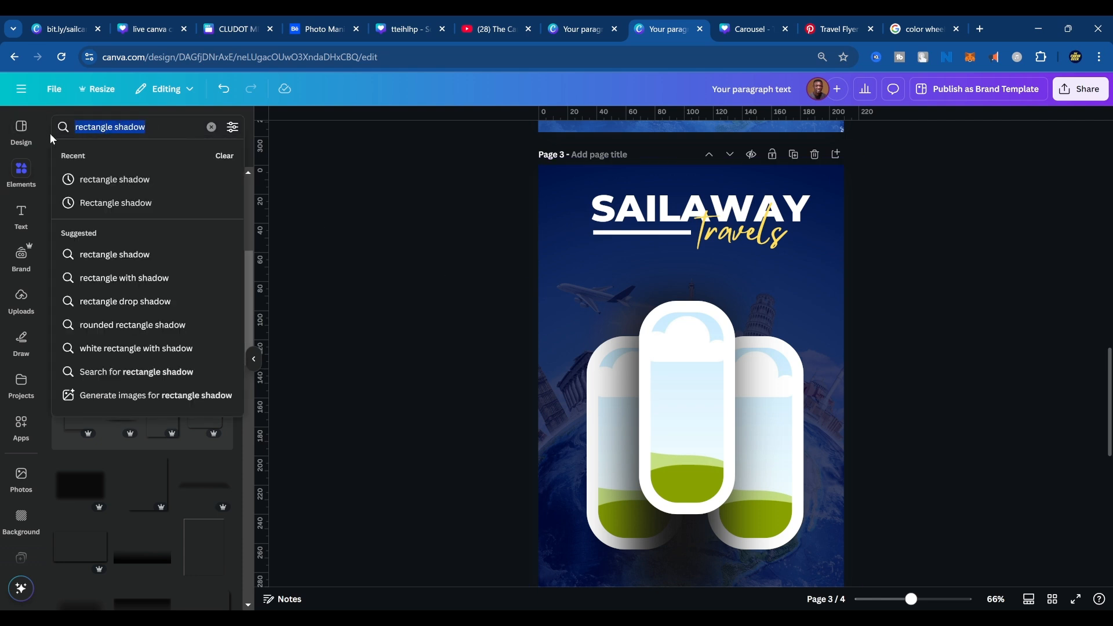
type("big")
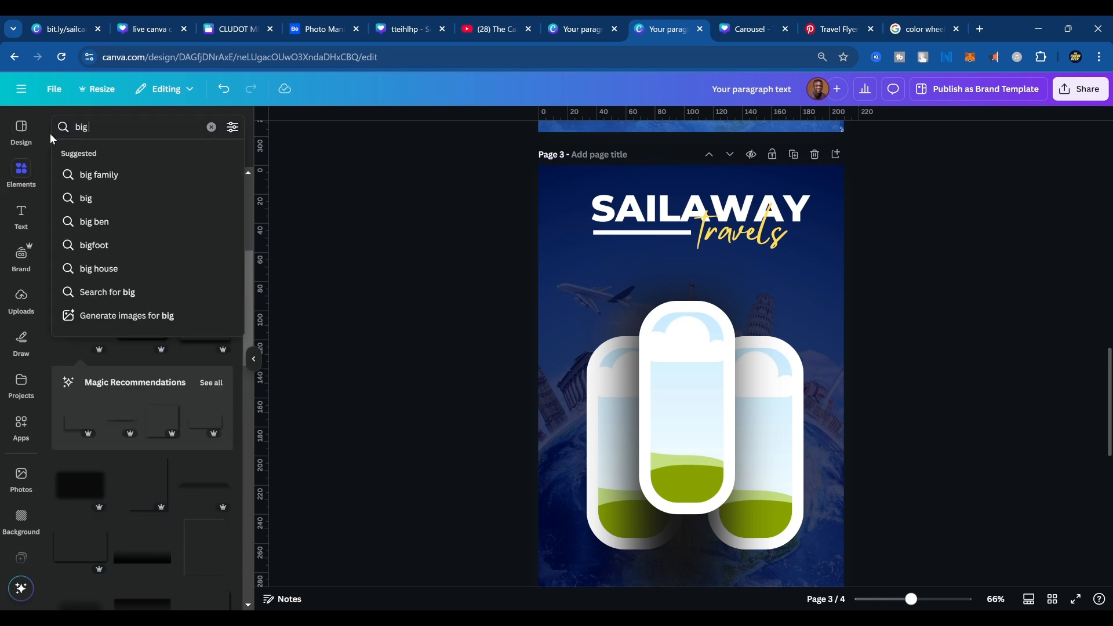
type(" ben london")
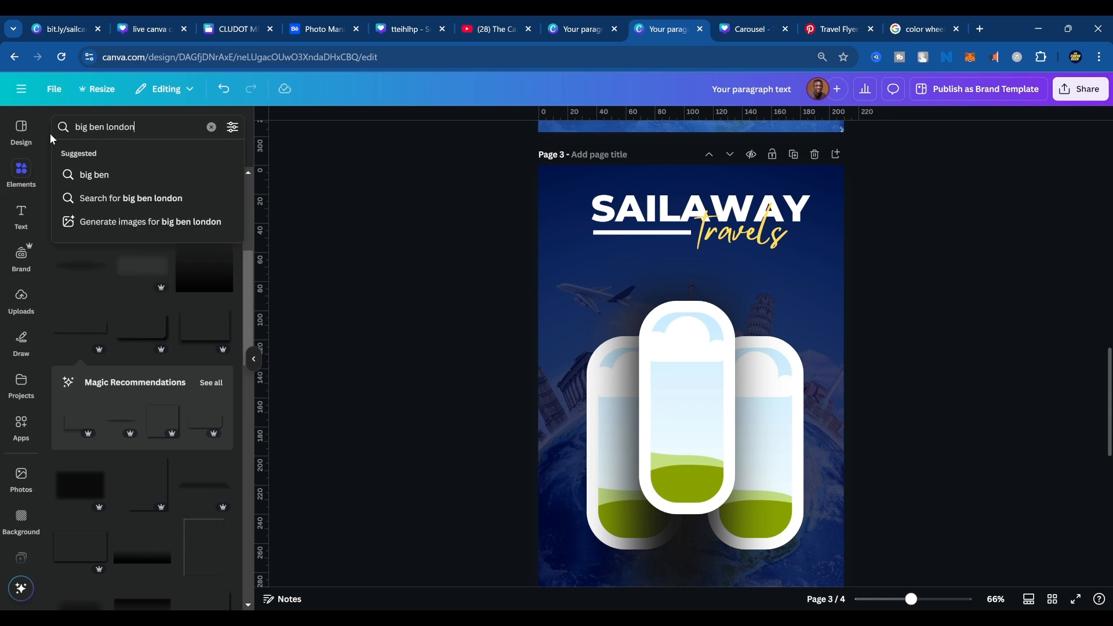
key("Return")
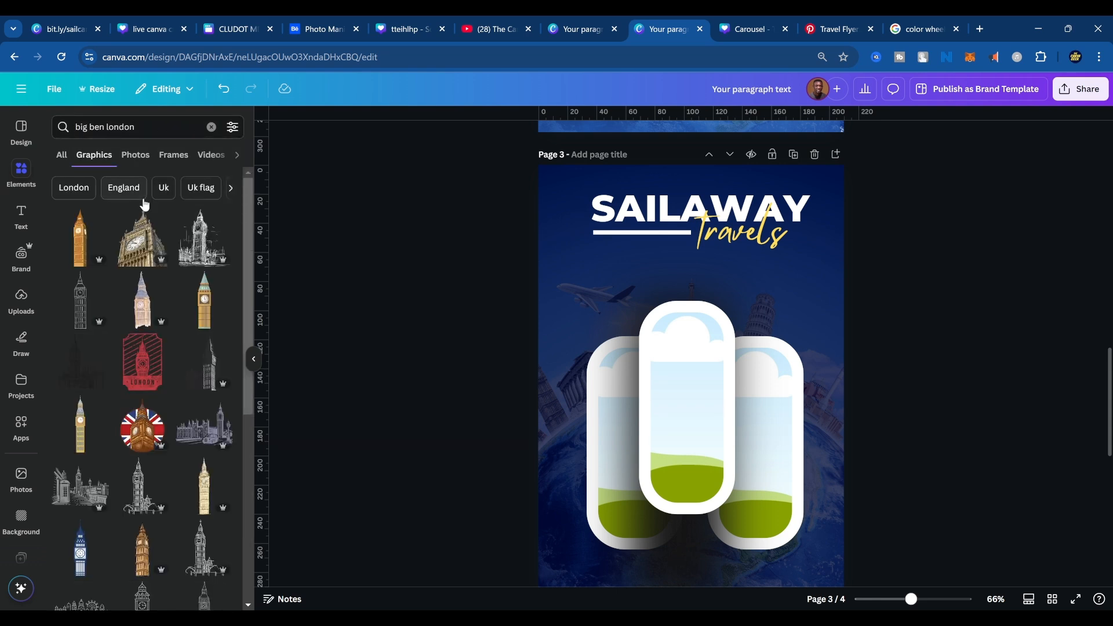
left_click(139, 158)
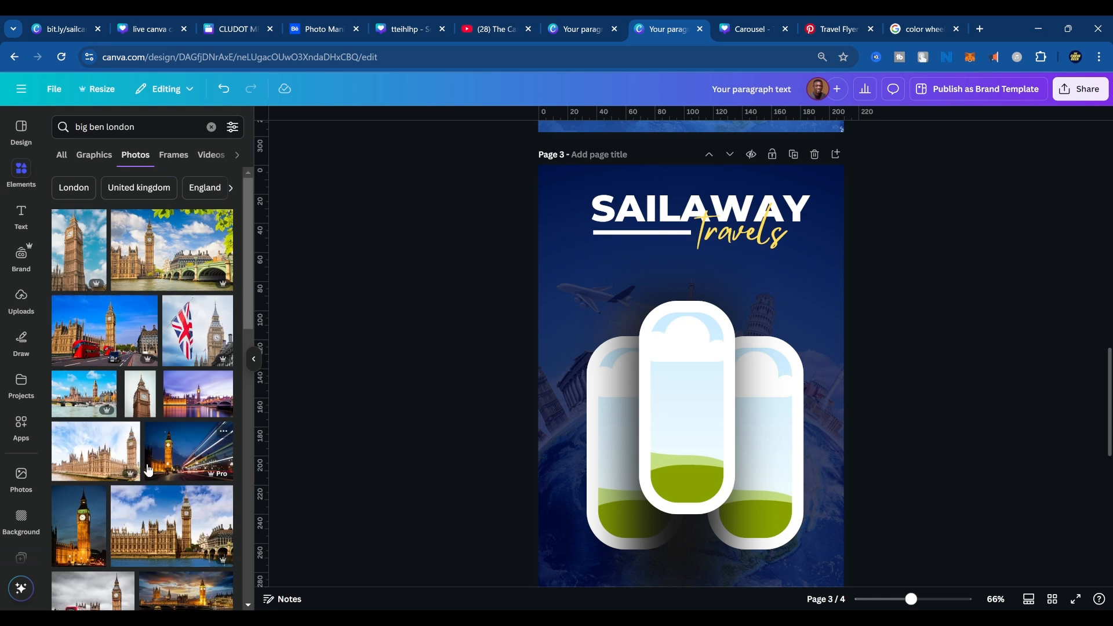
Add the portrait photo of Big Ben with a red double-decker bus in front to page 3.
scroll(155, 481, "down", 5)
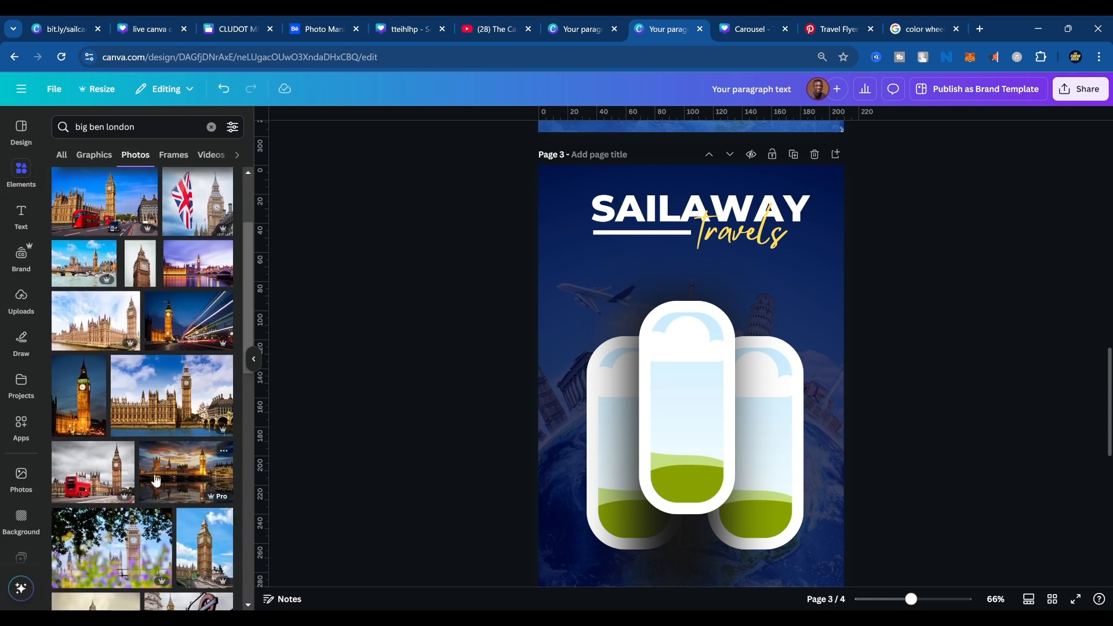
scroll(156, 481, "down", 3)
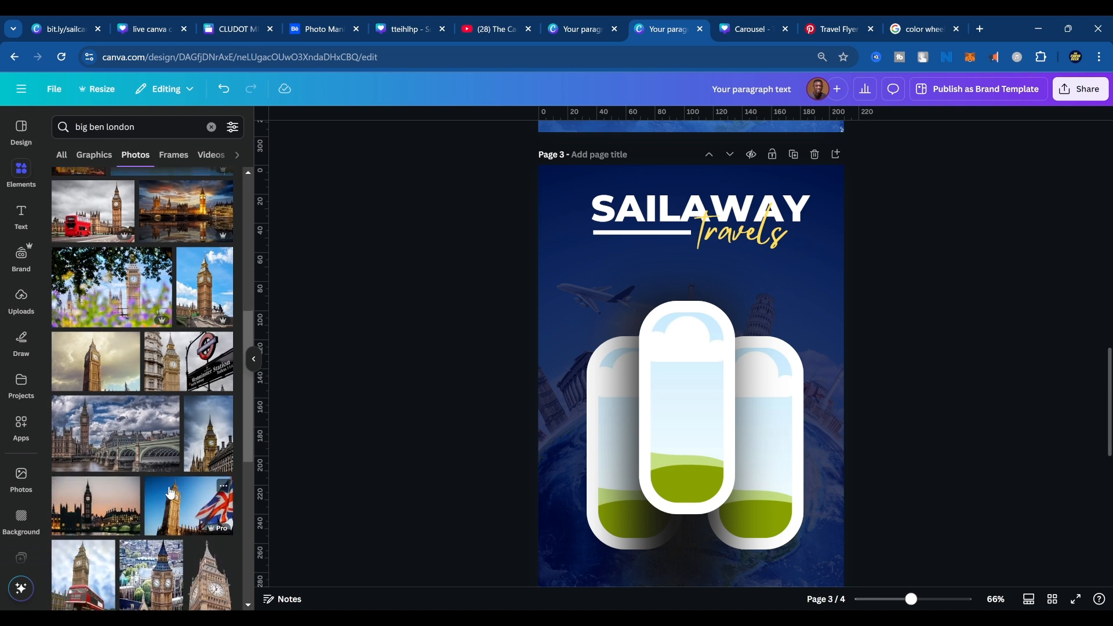
scroll(168, 492, "down", 3)
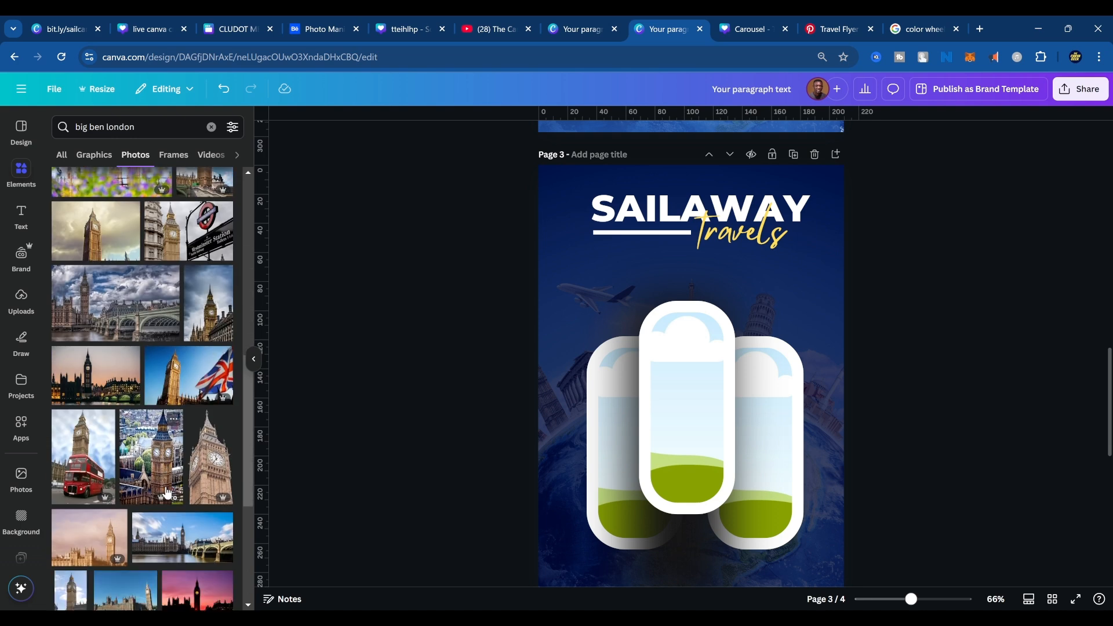
left_click(87, 458)
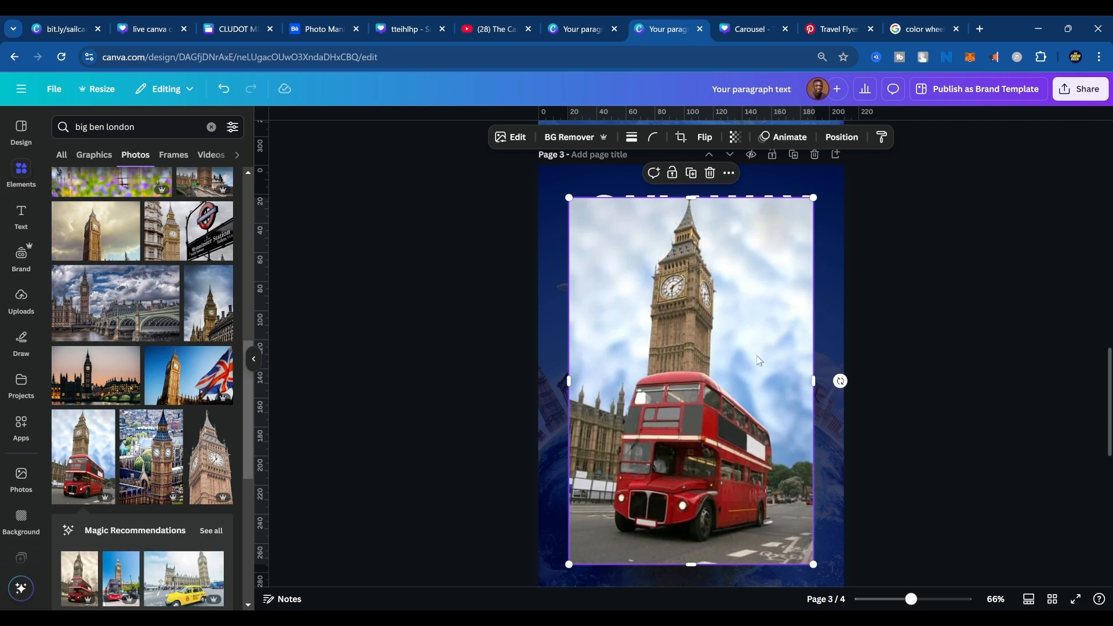
Try filling the middle frame with the Big Ben photo and enlarging it within the crop, and undo both changes.
left_click_drag(726, 356, 726, 358)
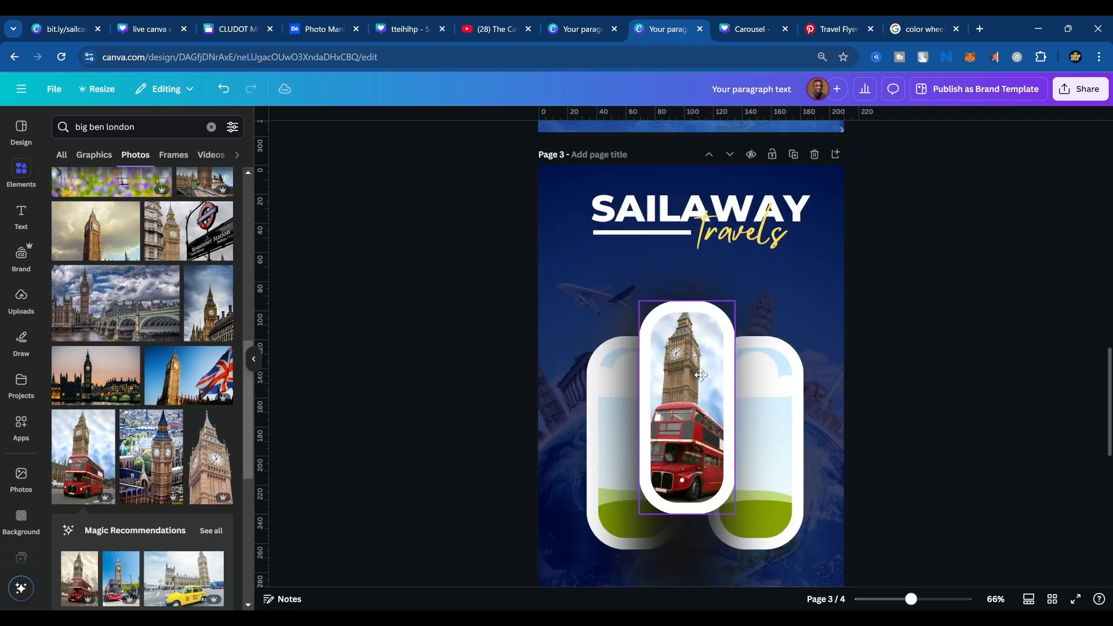
double_click(680, 385)
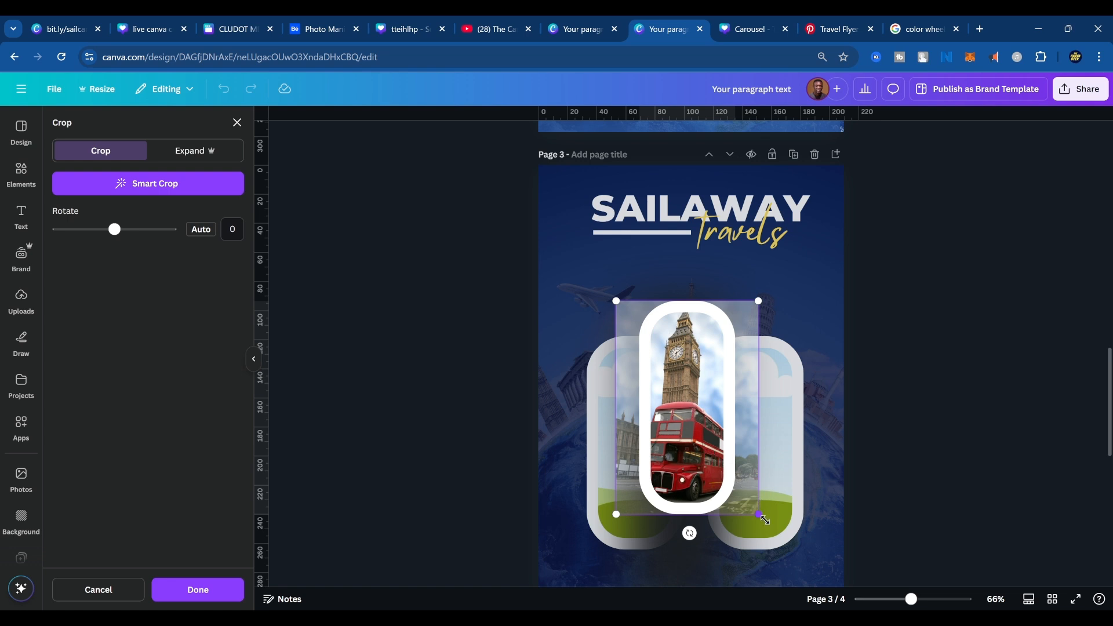
left_click_drag(765, 520, 776, 535)
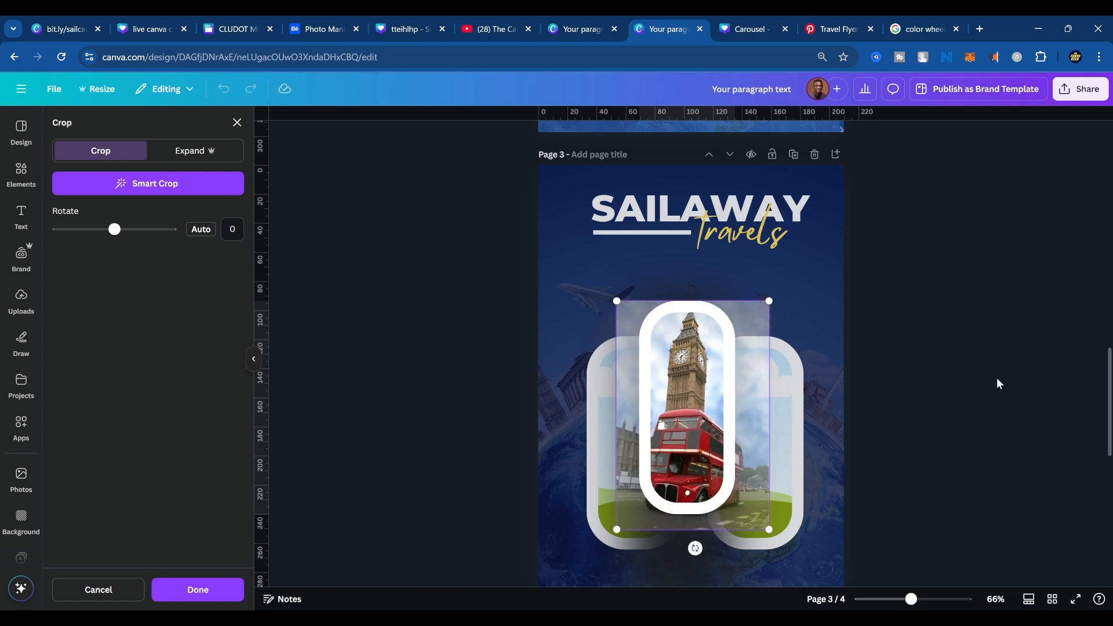
left_click(931, 355)
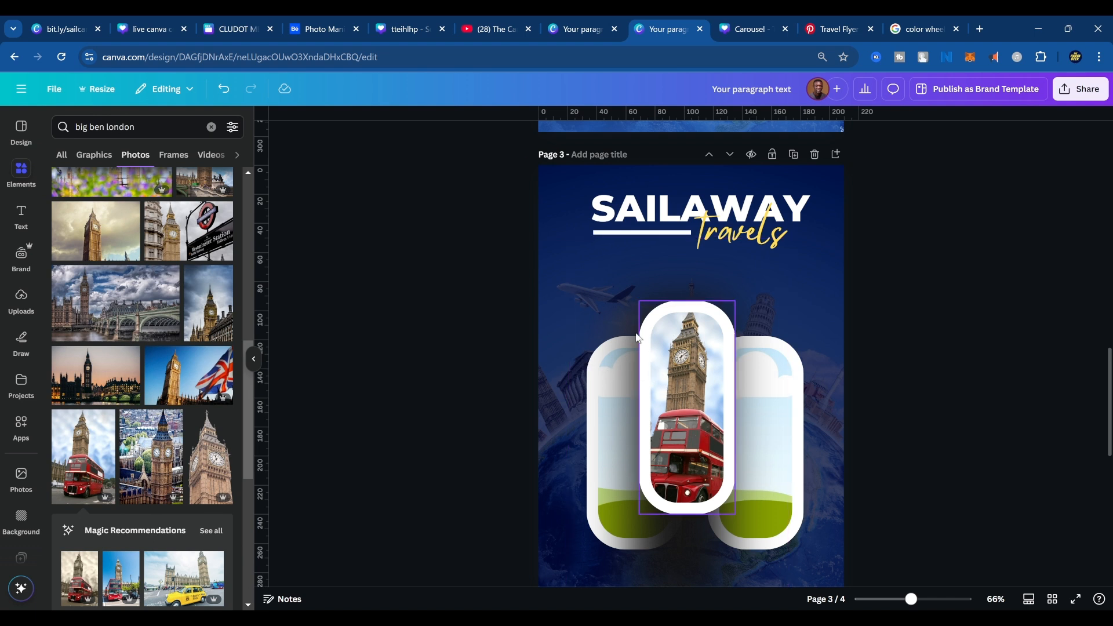
key("ctrl+z")
key("ctrl+z")
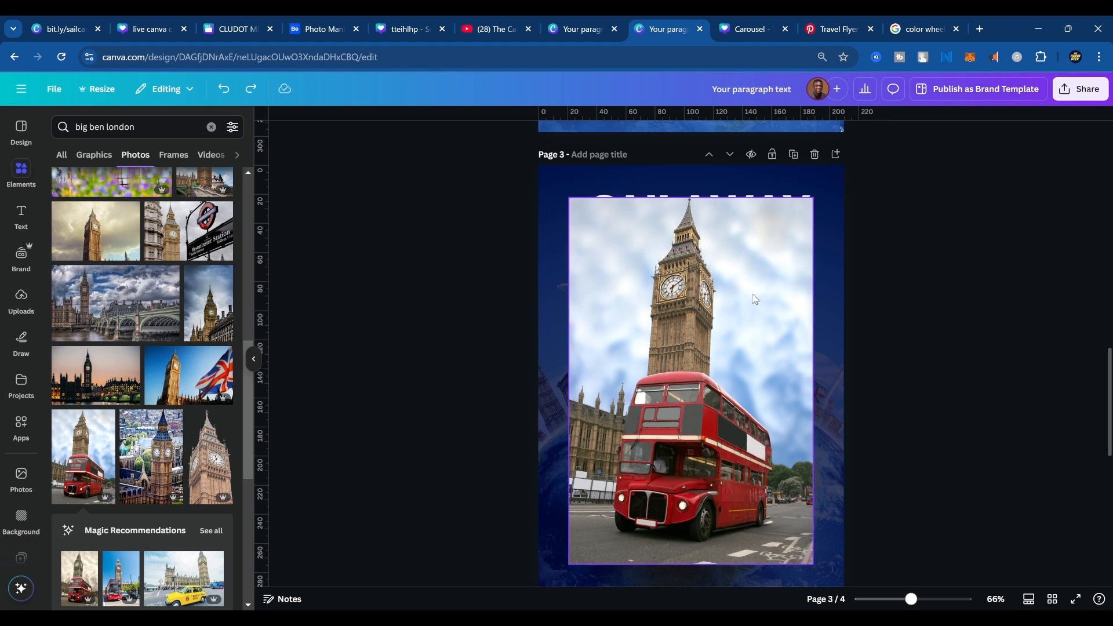
Shrink the Big Ben photo to about half the page width and center it over the middle frame.
left_click(707, 348)
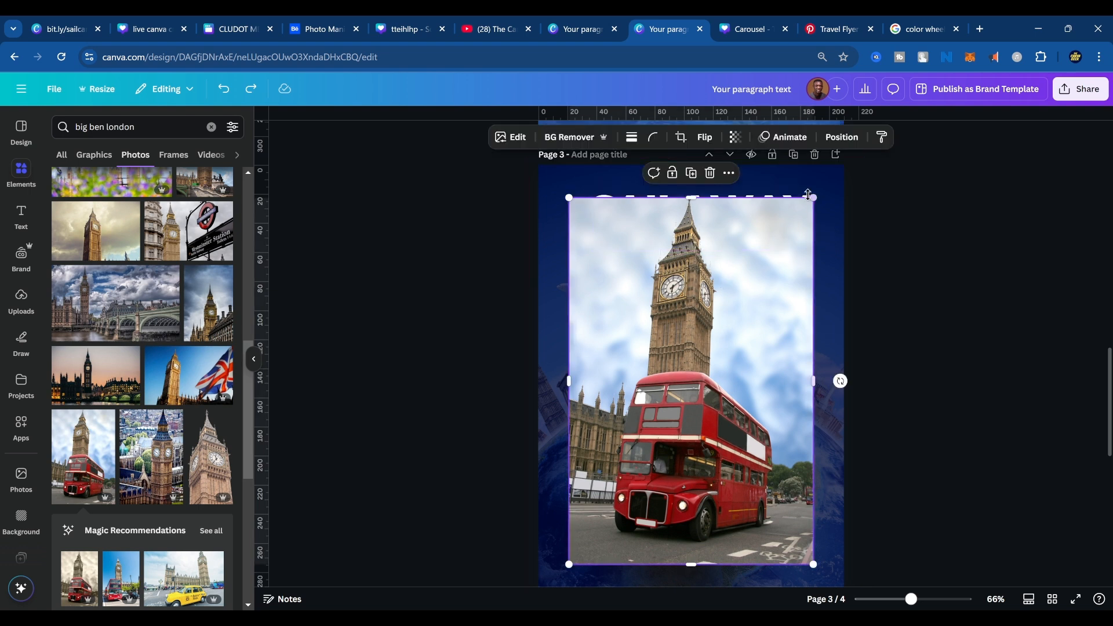
left_click_drag(816, 197, 724, 331)
left_click_drag(643, 396, 745, 365)
left_click_drag(764, 310, 739, 329)
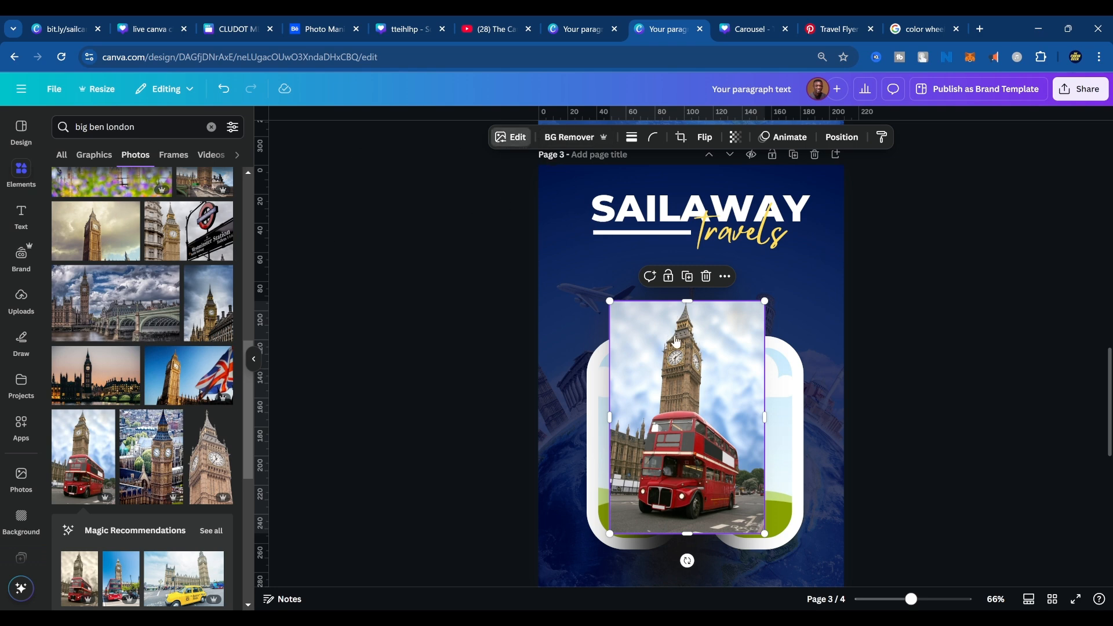
Generate a freeform Magic Expand of the Big Ben photo that extends the sky above the tower.
left_click(513, 137)
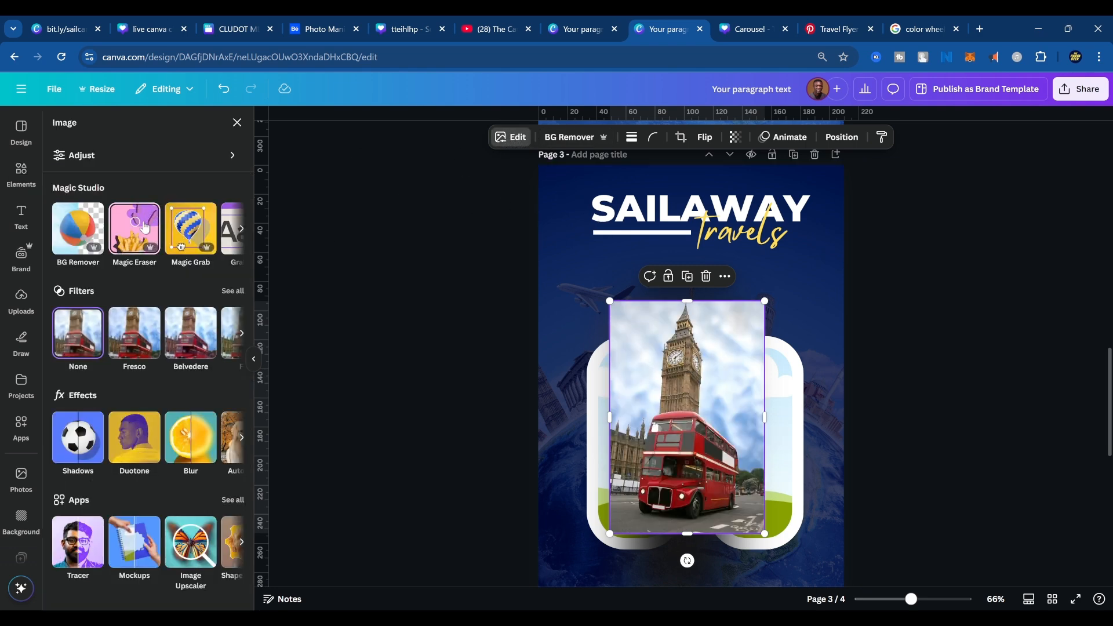
left_click(241, 228)
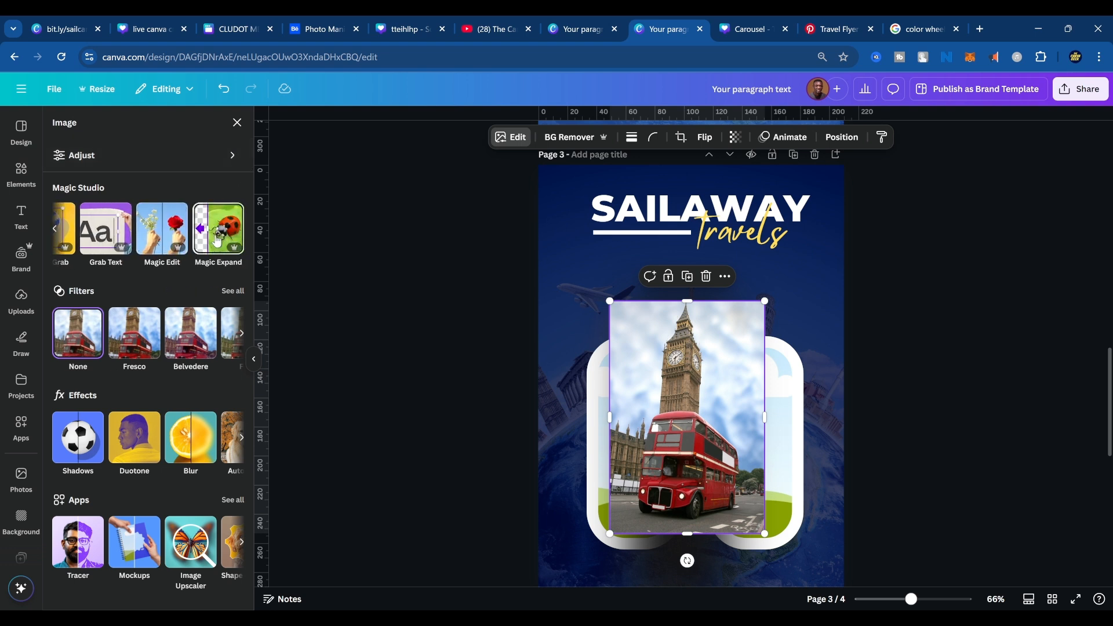
left_click(216, 241)
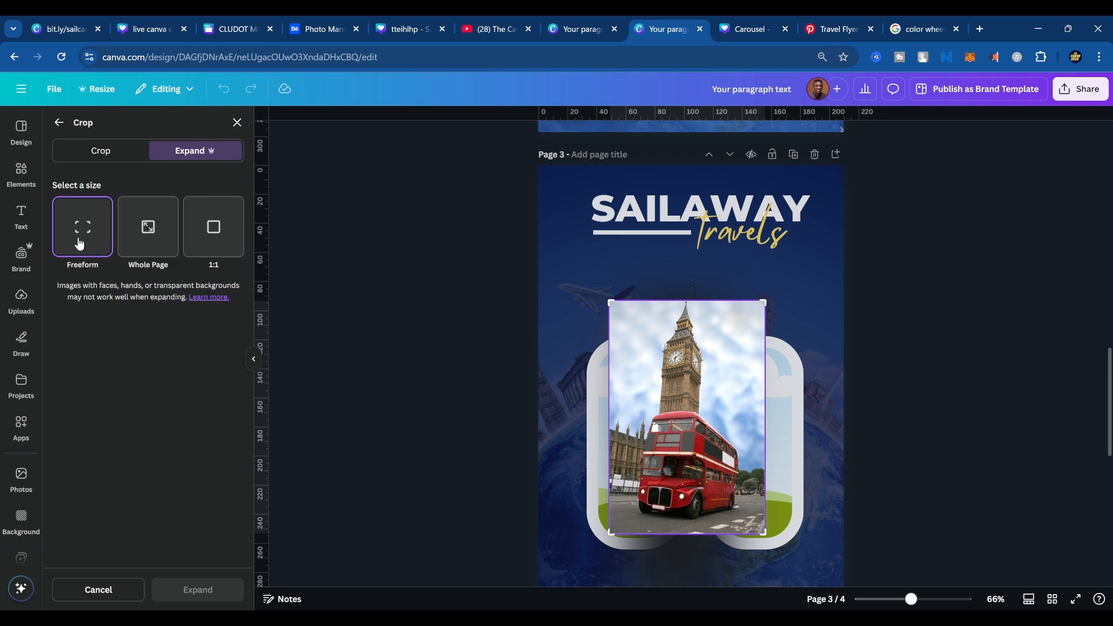
left_click_drag(609, 299, 610, 263)
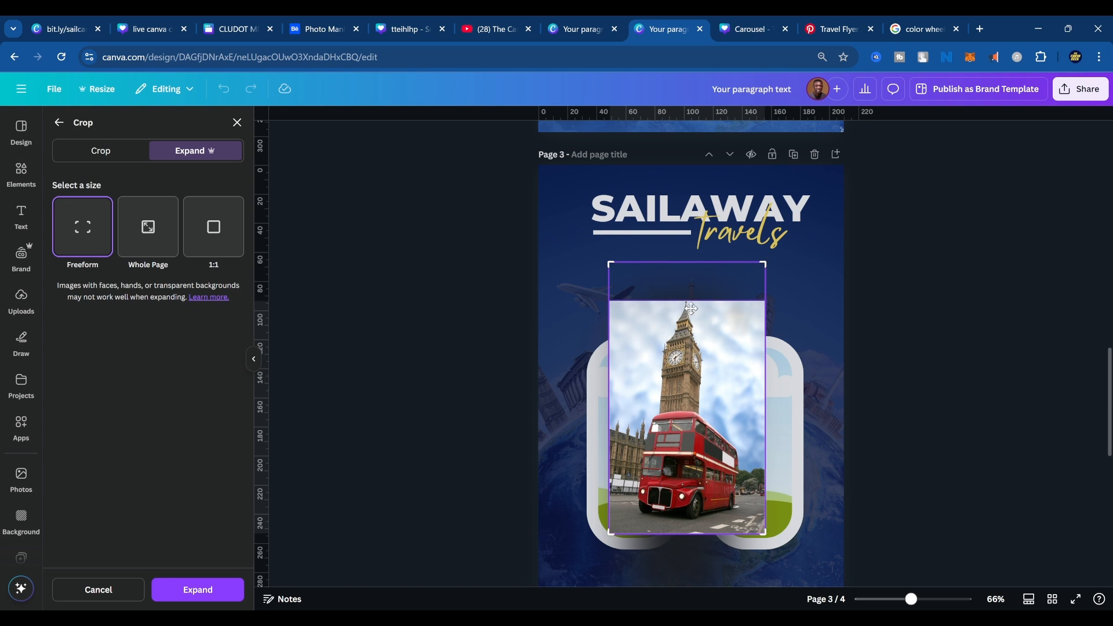
left_click_drag(613, 266, 608, 252)
left_click(198, 590)
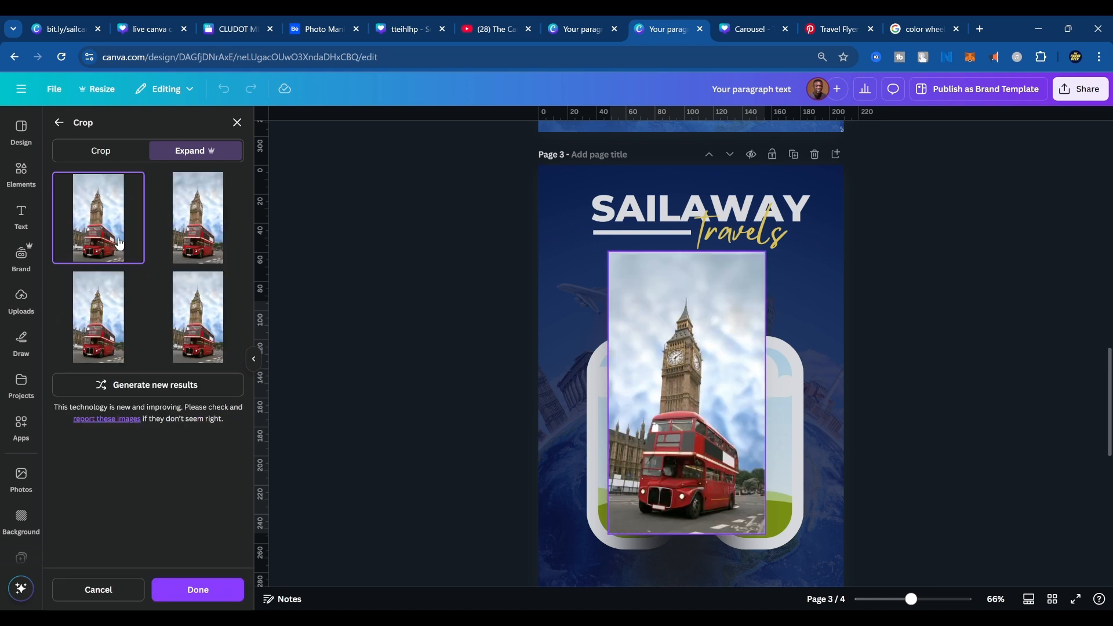
Compare the generated expansions of the Big Ben photo and apply the third variation.
left_click(202, 208)
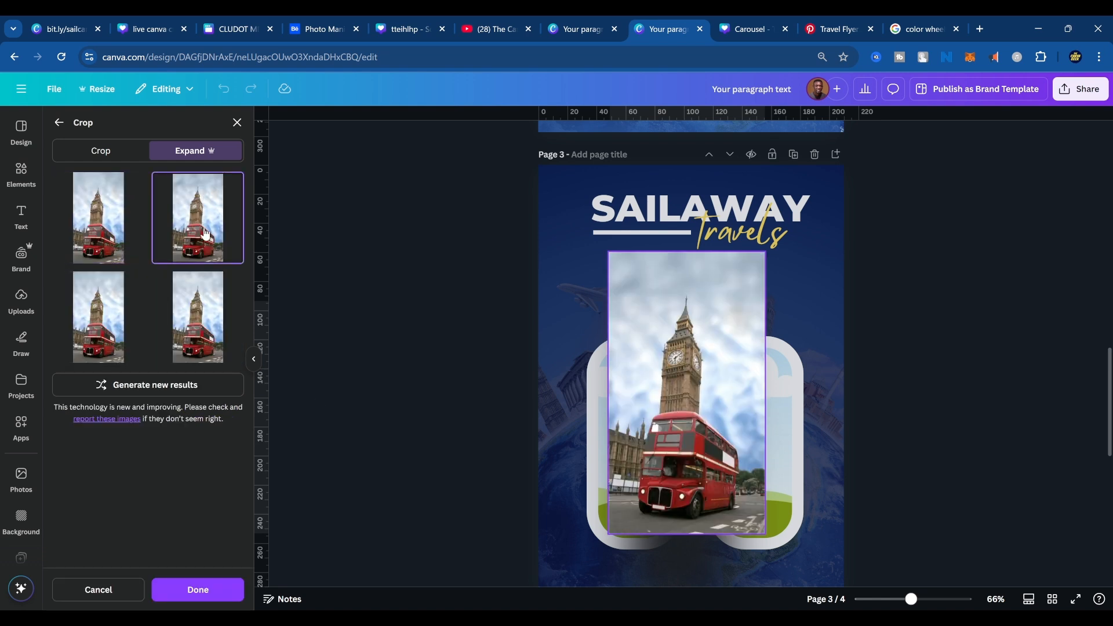
left_click(198, 320)
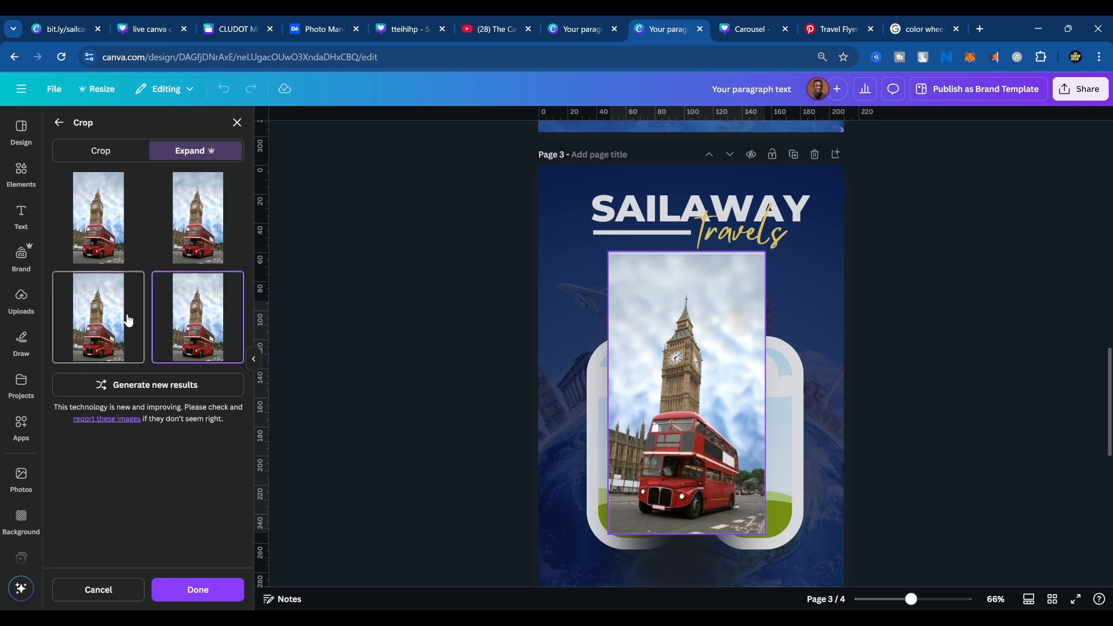
left_click(104, 316)
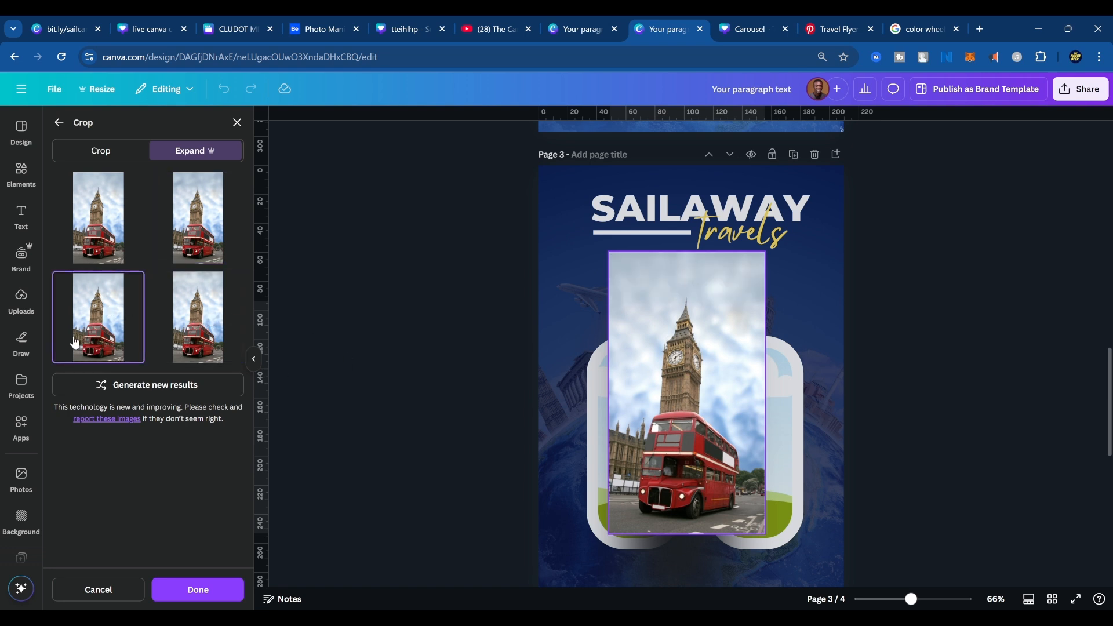
left_click(194, 604)
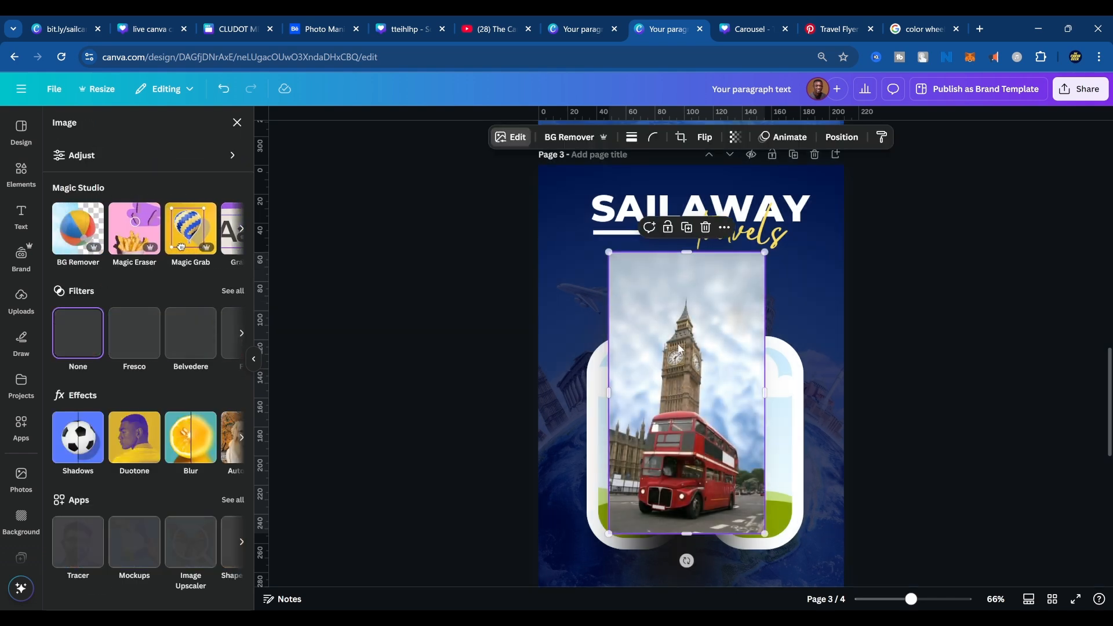
Place the expanded Big Ben photo inside the middle frame.
left_click_drag(680, 342, 690, 393)
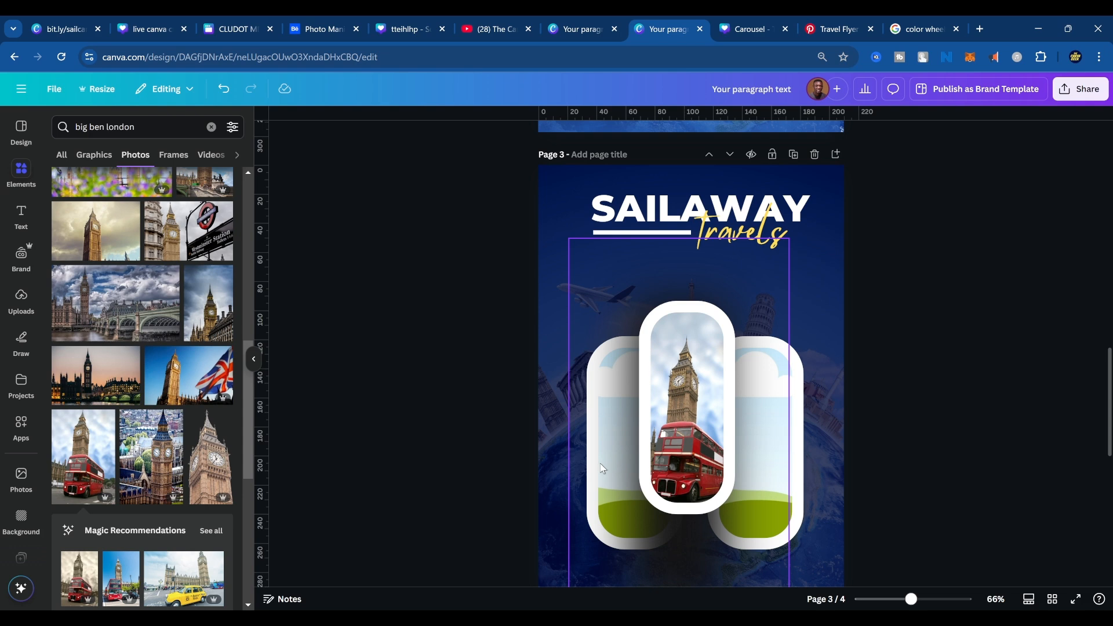
scroll(154, 474, "down", 5)
scroll(154, 406, "up", 9)
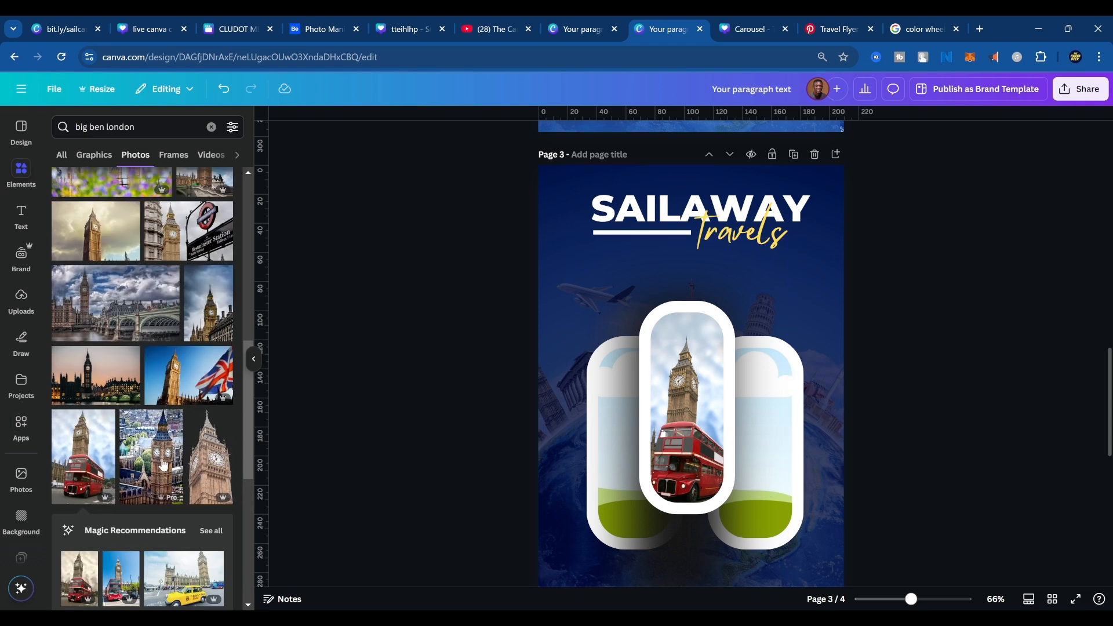
Search the photo library for "travel destinations".
left_click(139, 127)
key("ctrl+a")
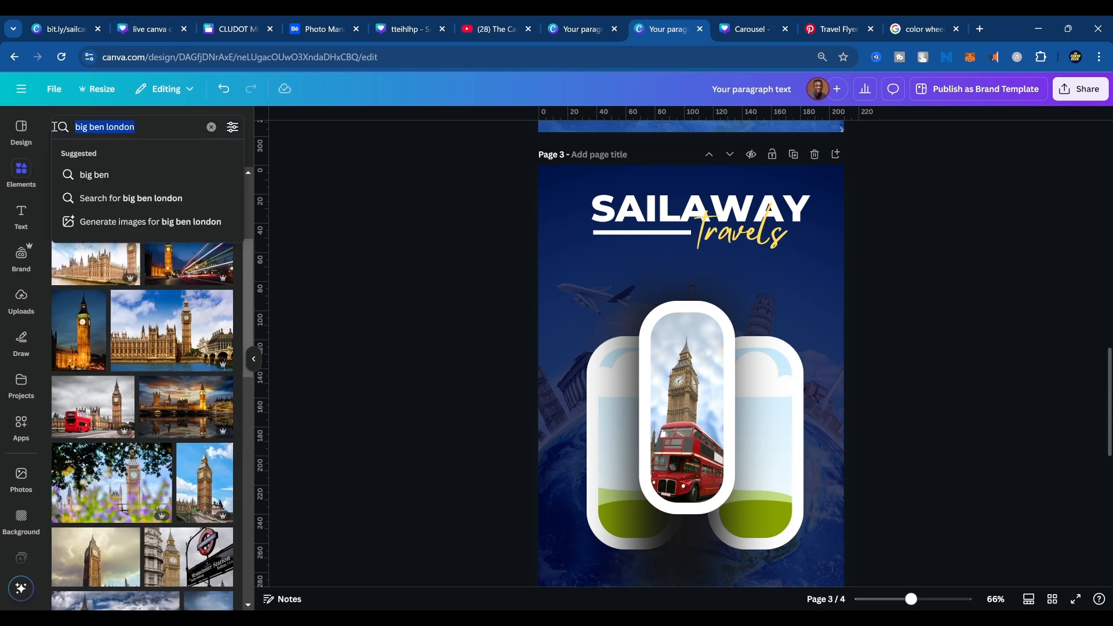
type("trave")
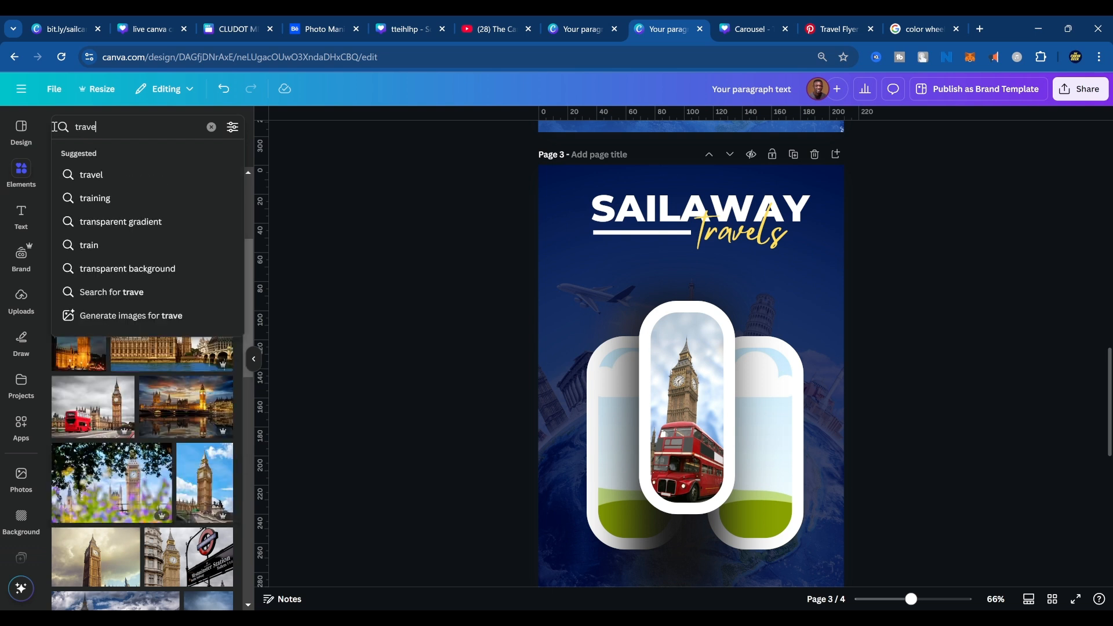
type("l desit")
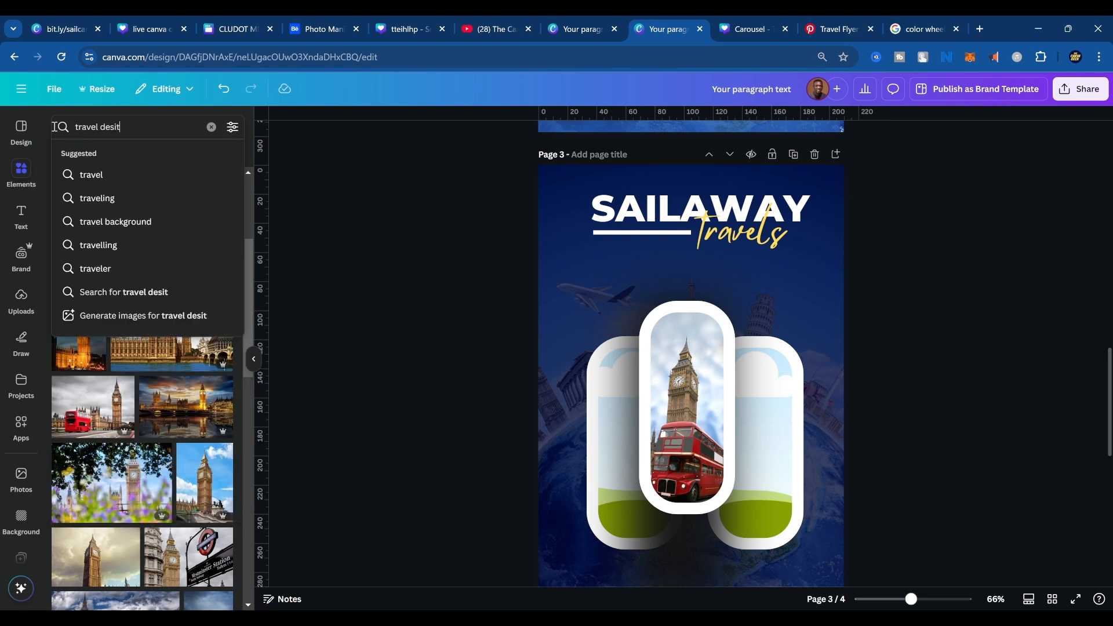
key("BackSpace")
key("BackSpace")
type("t")
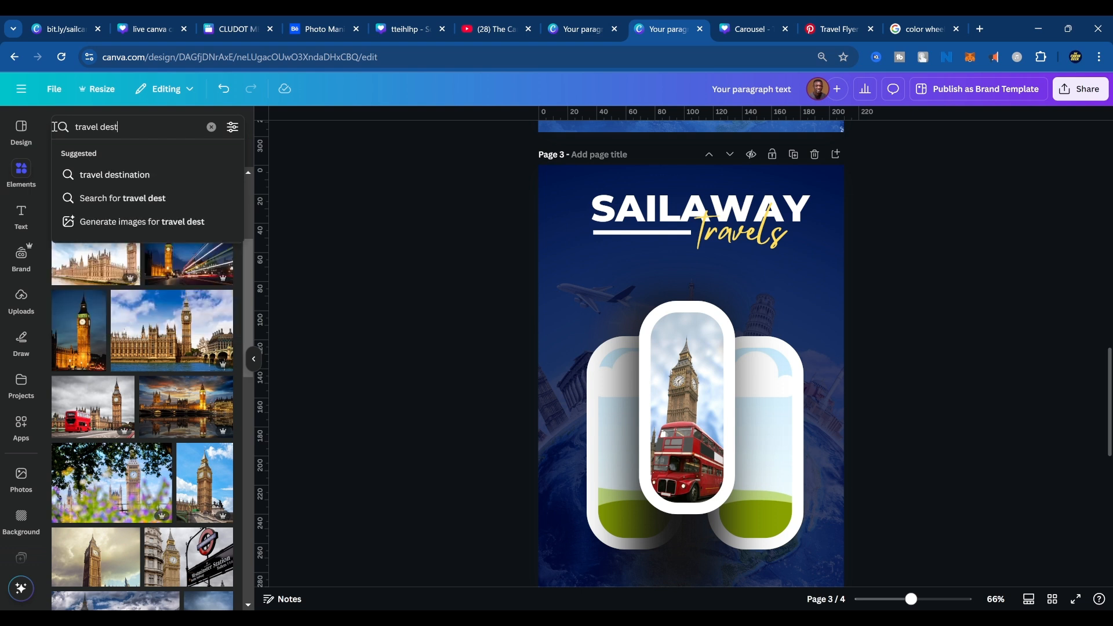
type("inations")
key("Return")
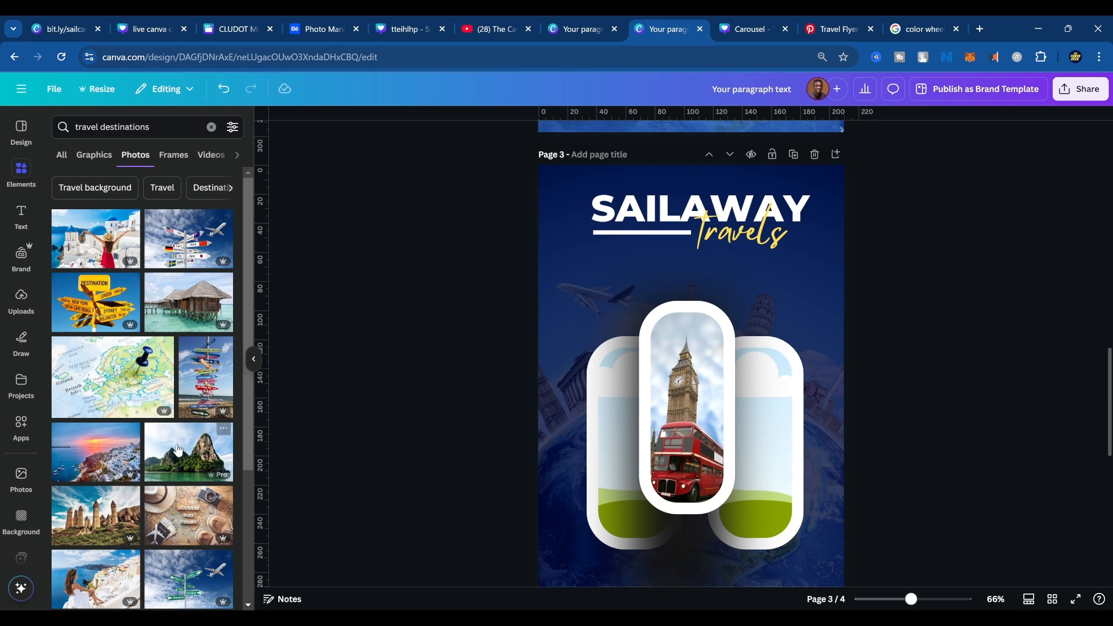
Replace the Big Ben photo in the middle frame with the red-dress woman at the blue domes, and center her in the crop.
left_click(87, 239)
left_click_drag(750, 410, 703, 441)
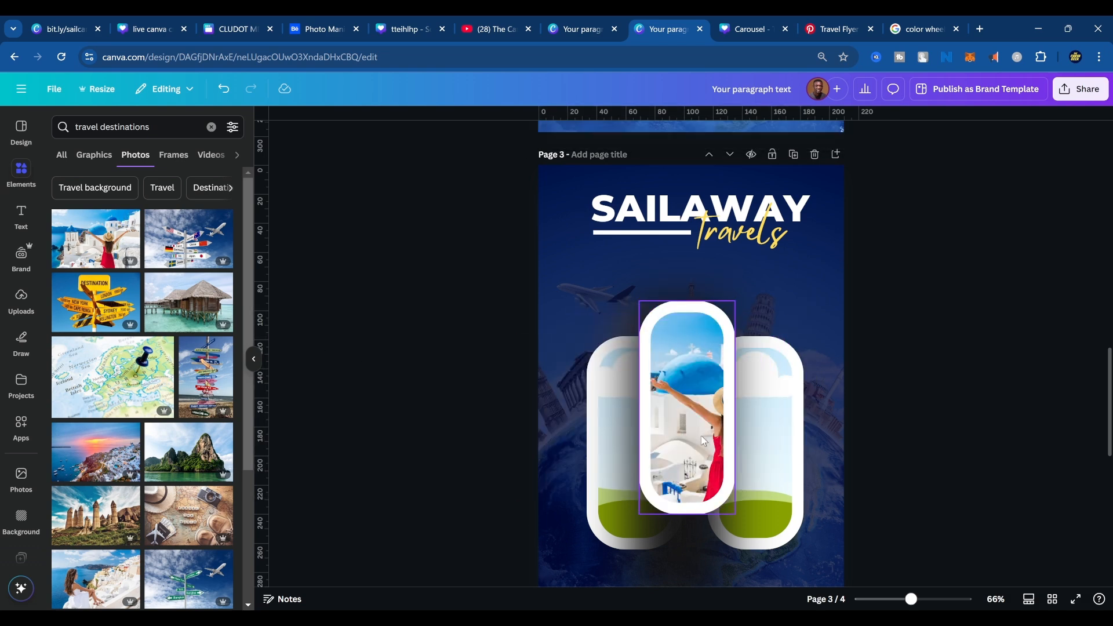
double_click(692, 428)
left_click(1096, 415)
double_click(707, 371)
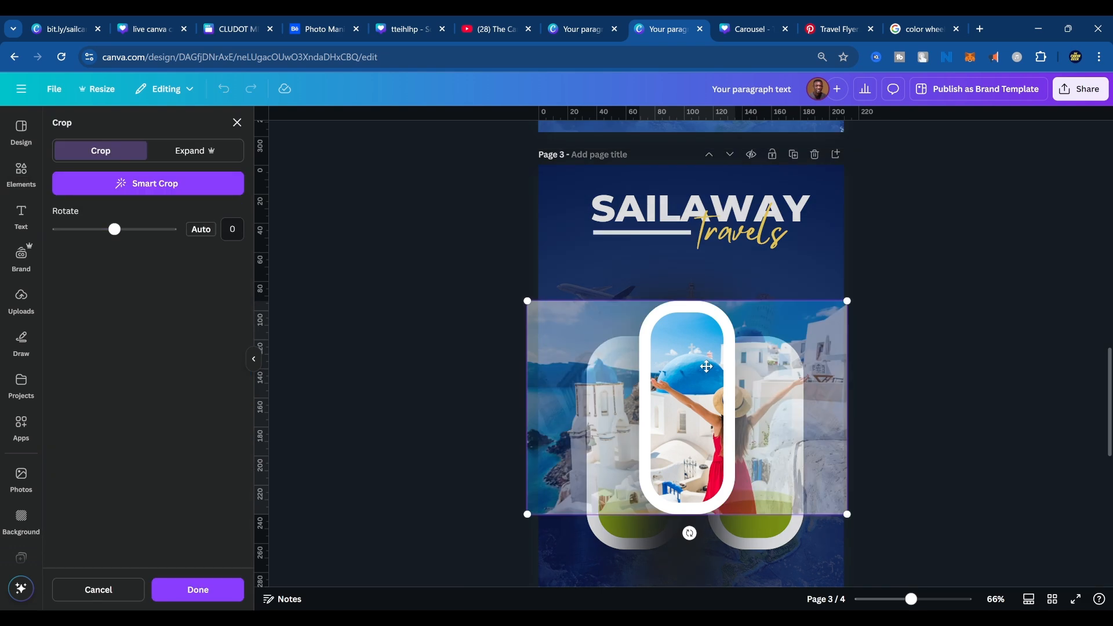
mouse_move(734, 387)
left_mouse_down()
mouse_move(703, 369)
mouse_move(718, 371)
left_mouse_up()
left_click(913, 360)
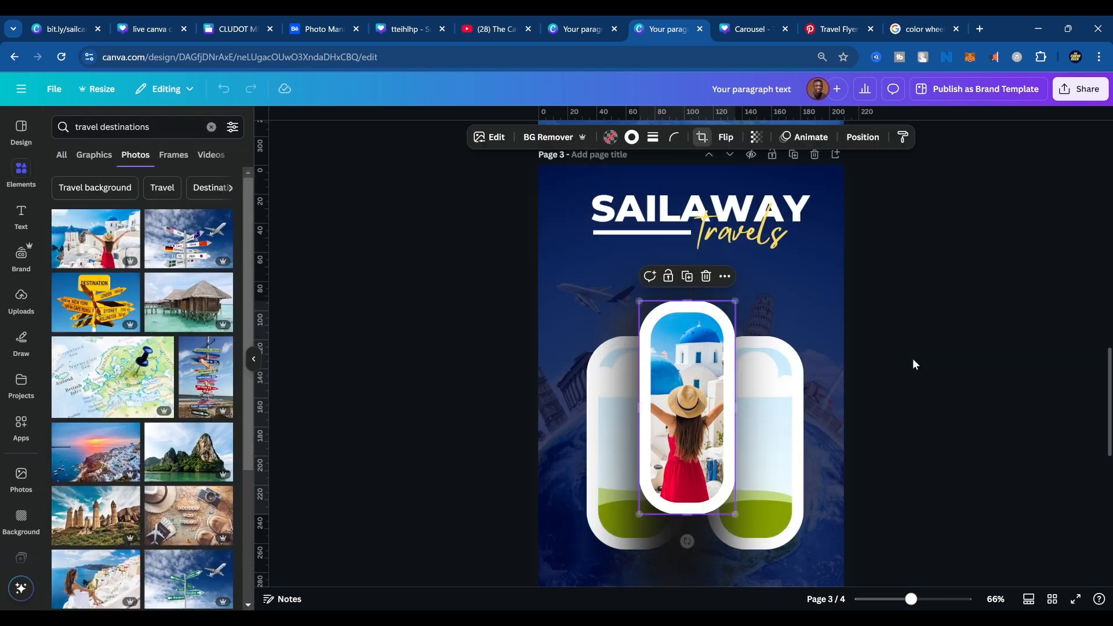
left_click(991, 446)
Check the reference flyer on page 4 and add another copy of the red-dress woman photo to page 3.
scroll(989, 447, "down", 8)
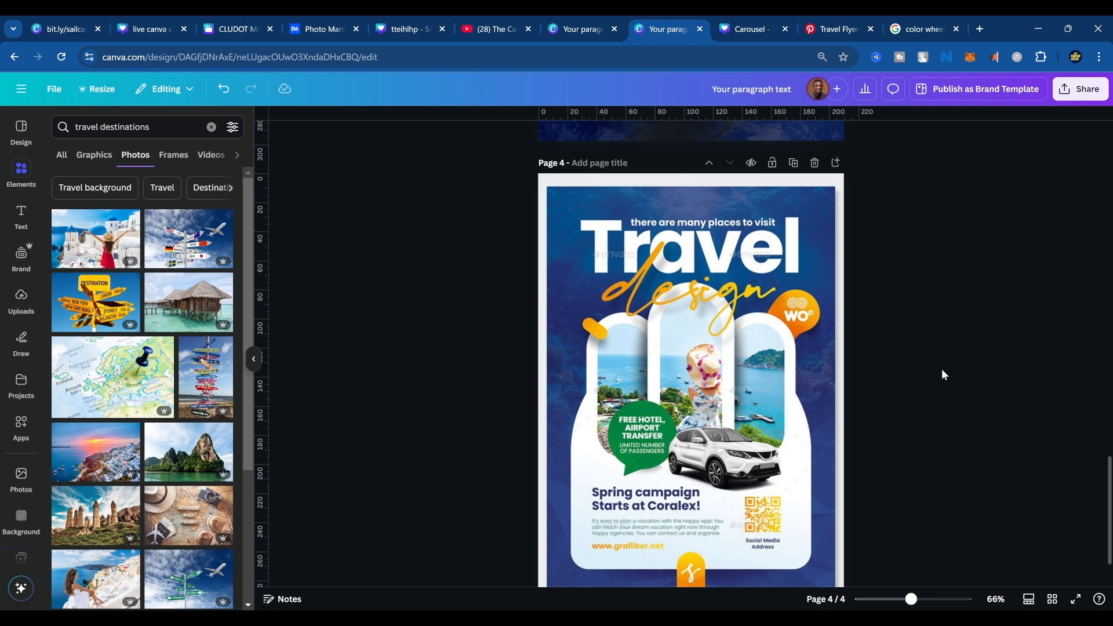
scroll(740, 404, "up", 7)
scroll(719, 406, "up", 2)
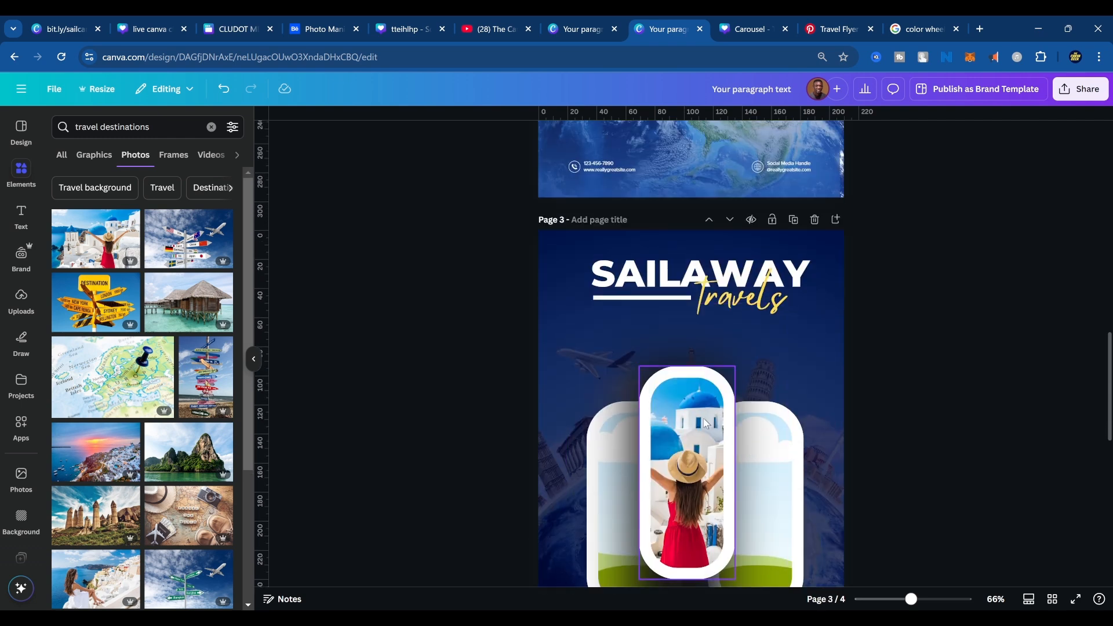
scroll(688, 374, "down", 1)
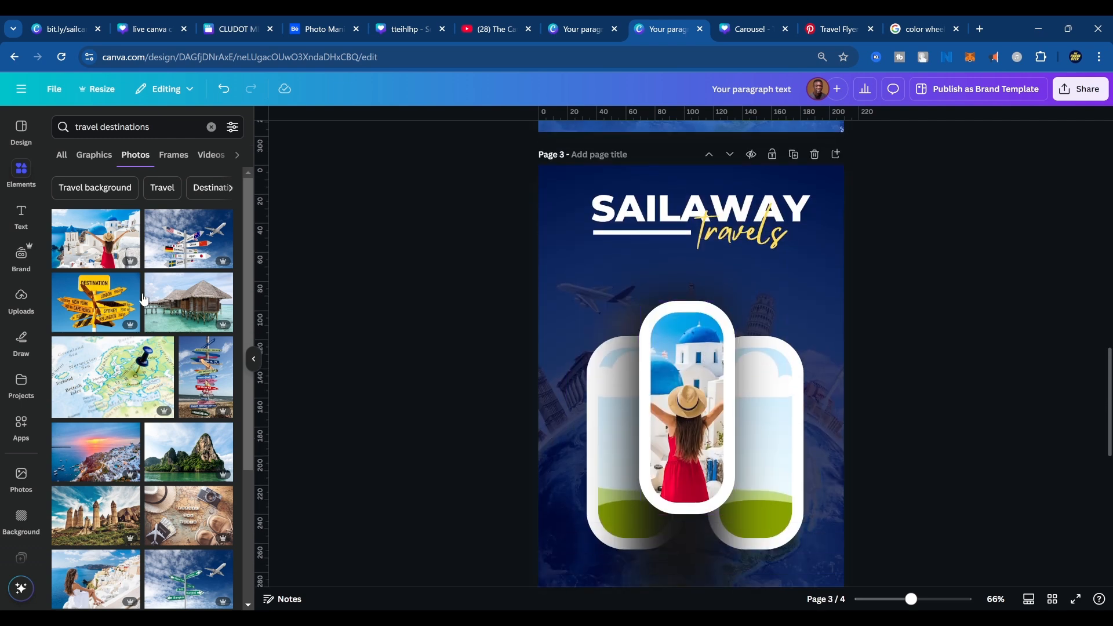
left_click(96, 239)
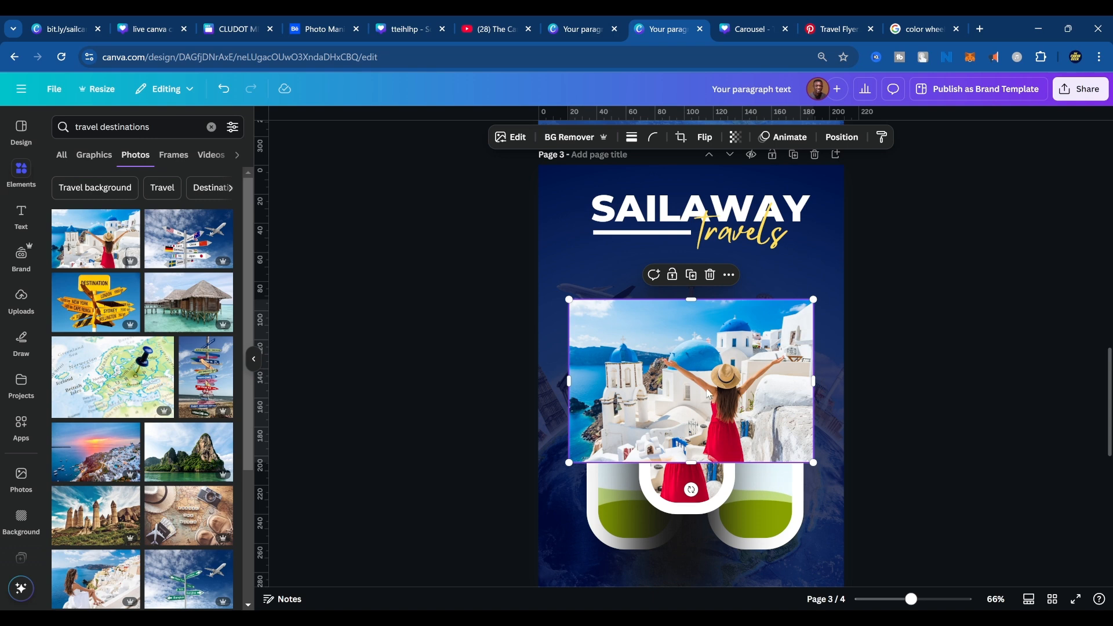
Place the copied photo in the right frame and shift its crop to show the white buildings beside the woman.
left_click_drag(708, 395, 779, 408)
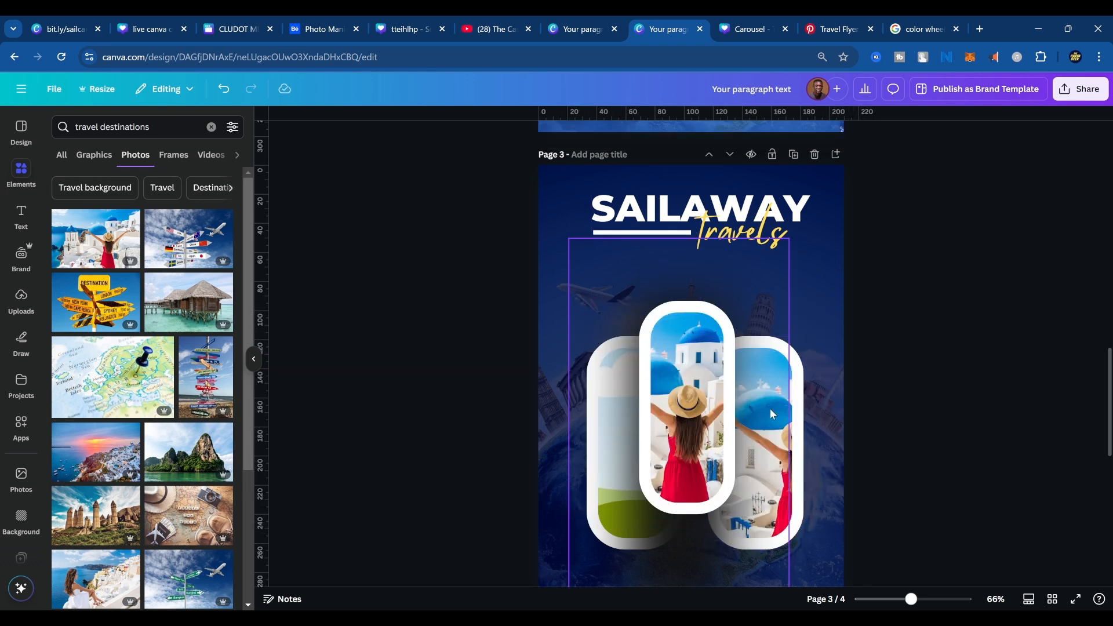
double_click(771, 409)
key("Escape")
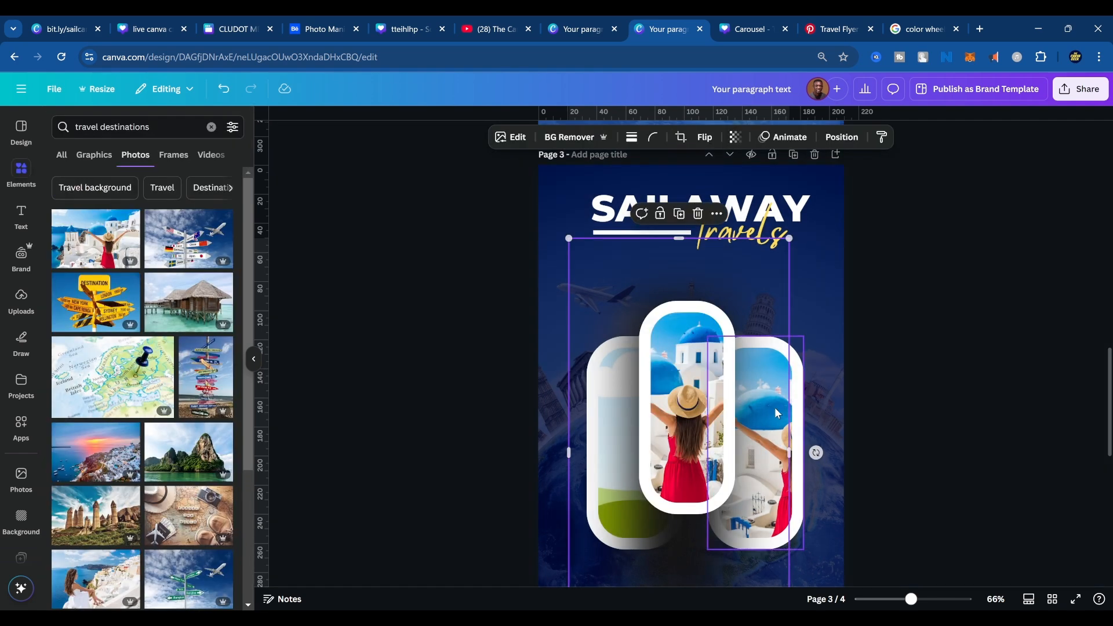
double_click(797, 406)
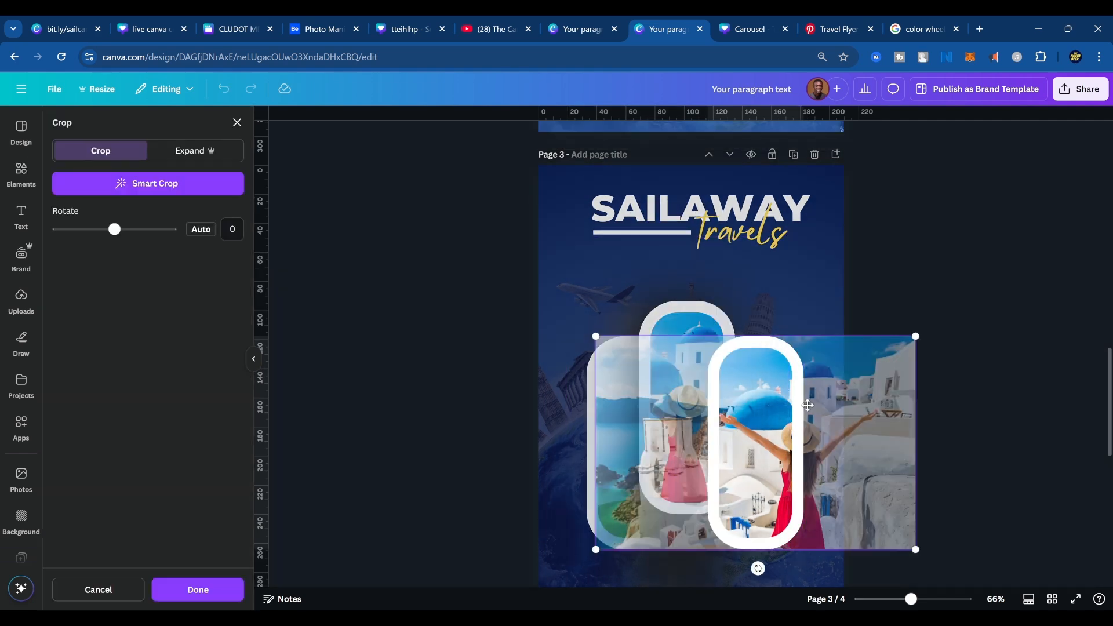
left_click_drag(808, 405, 703, 370)
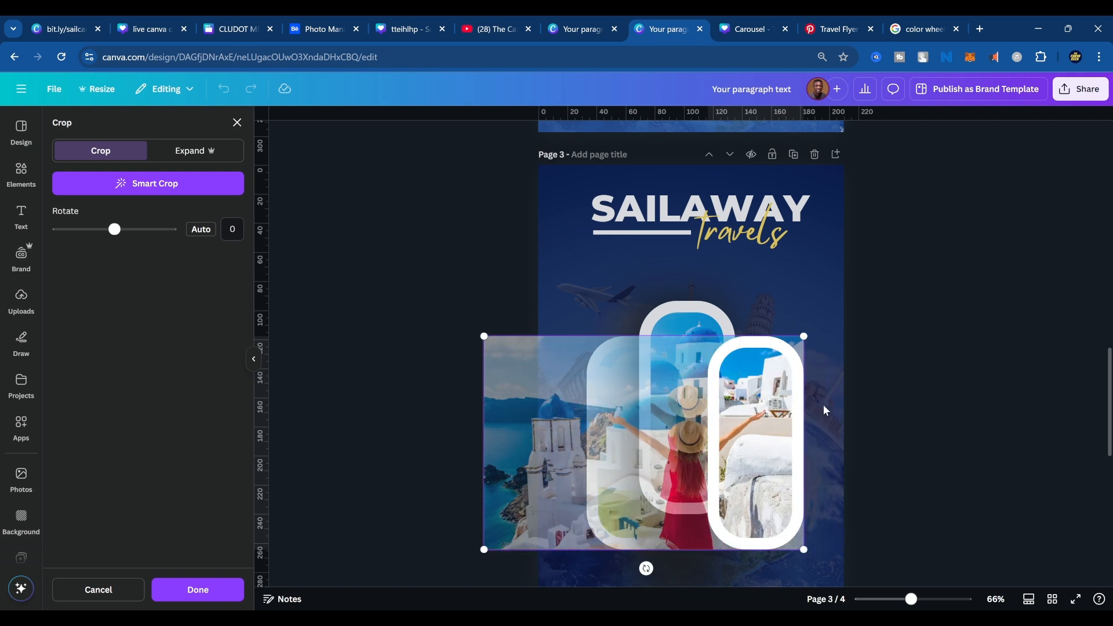
left_click(881, 404)
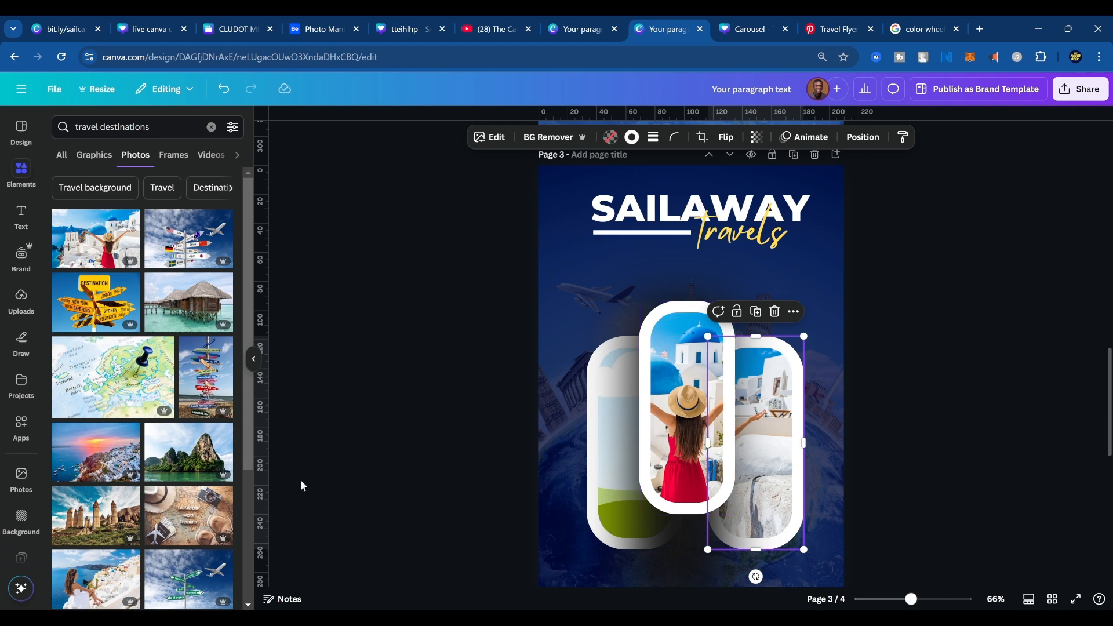
Browse the travel destination photos for images suited to the side frames.
scroll(142, 348, "down", 5)
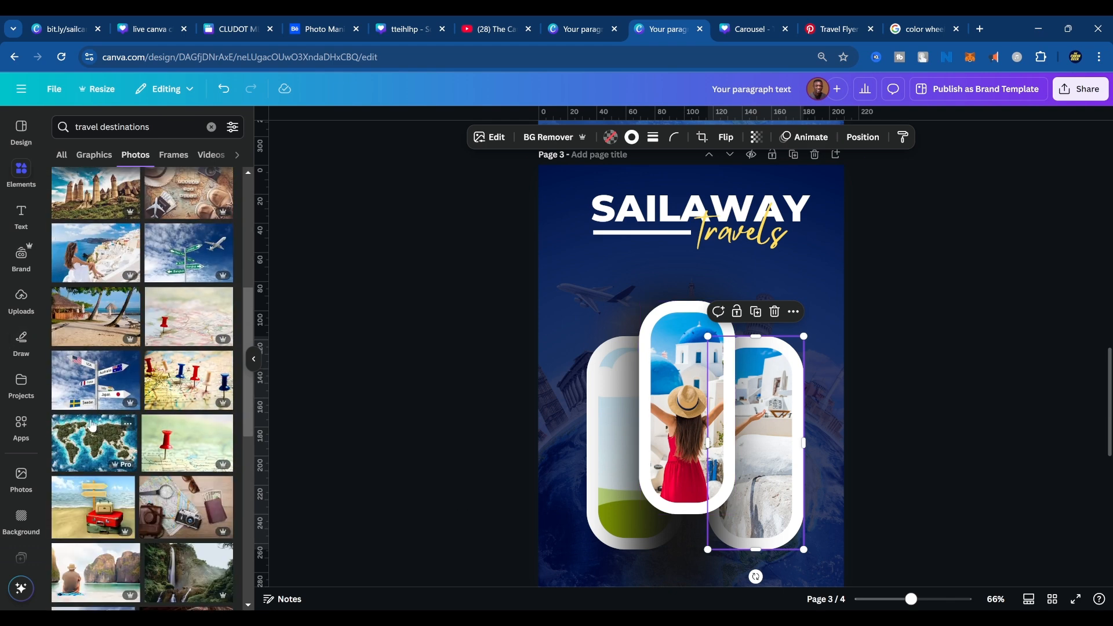
scroll(122, 487, "down", 3)
scroll(125, 505, "down", 2)
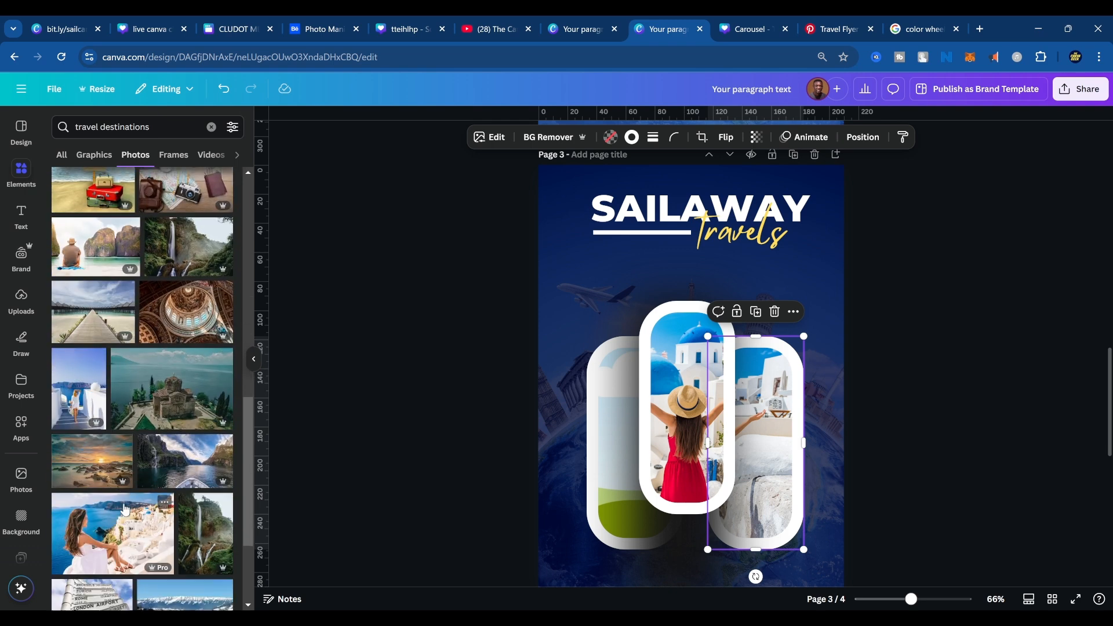
scroll(124, 510, "down", 5)
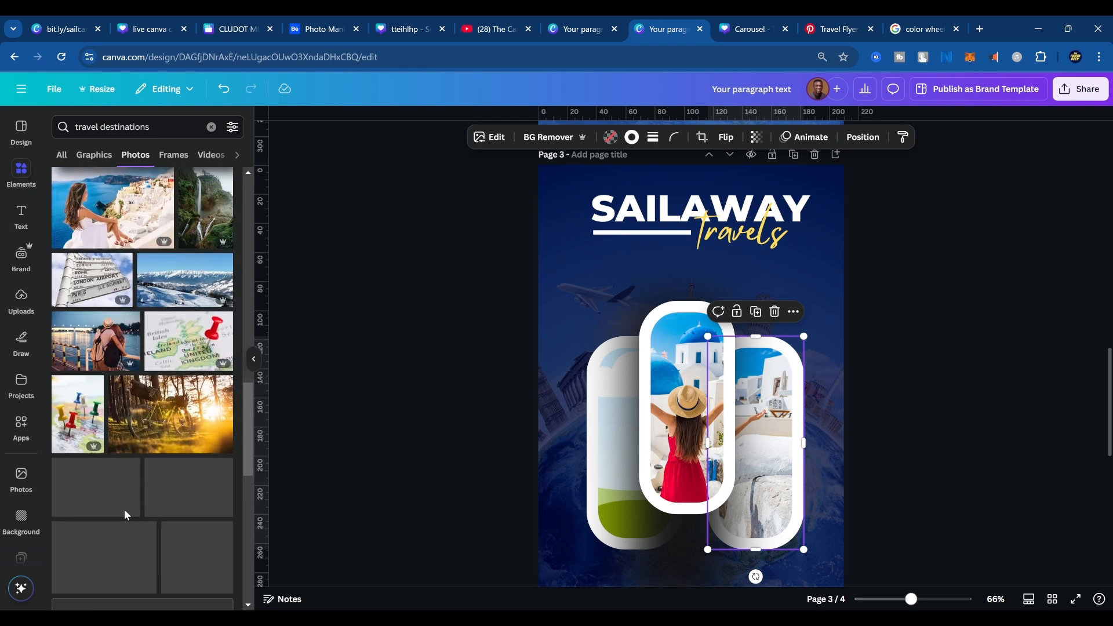
scroll(125, 515, "down", 6)
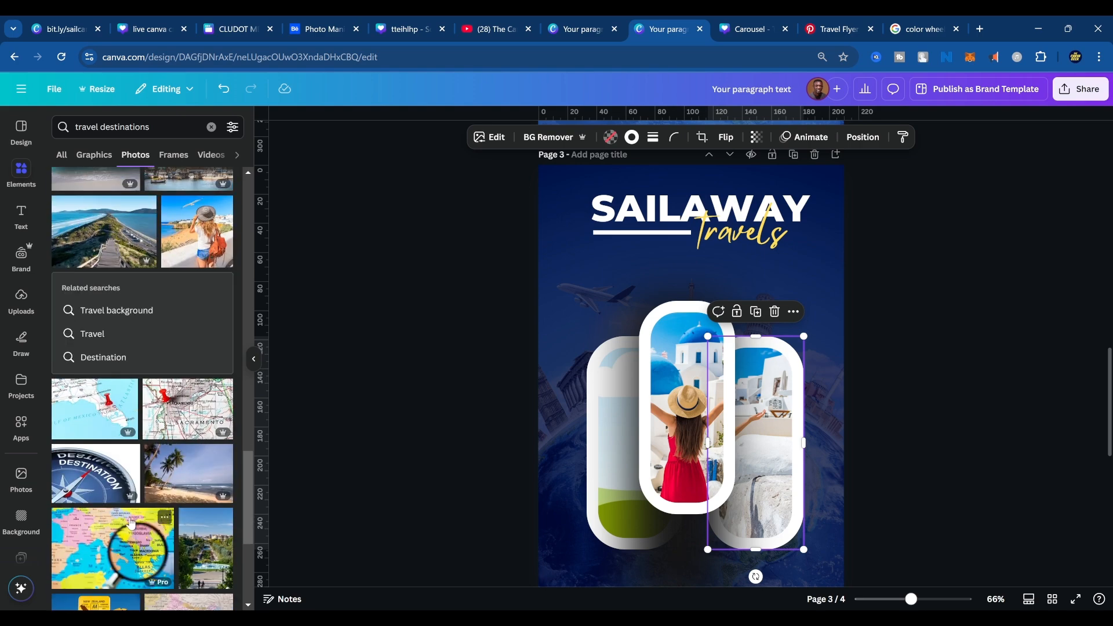
scroll(130, 523, "down", 5)
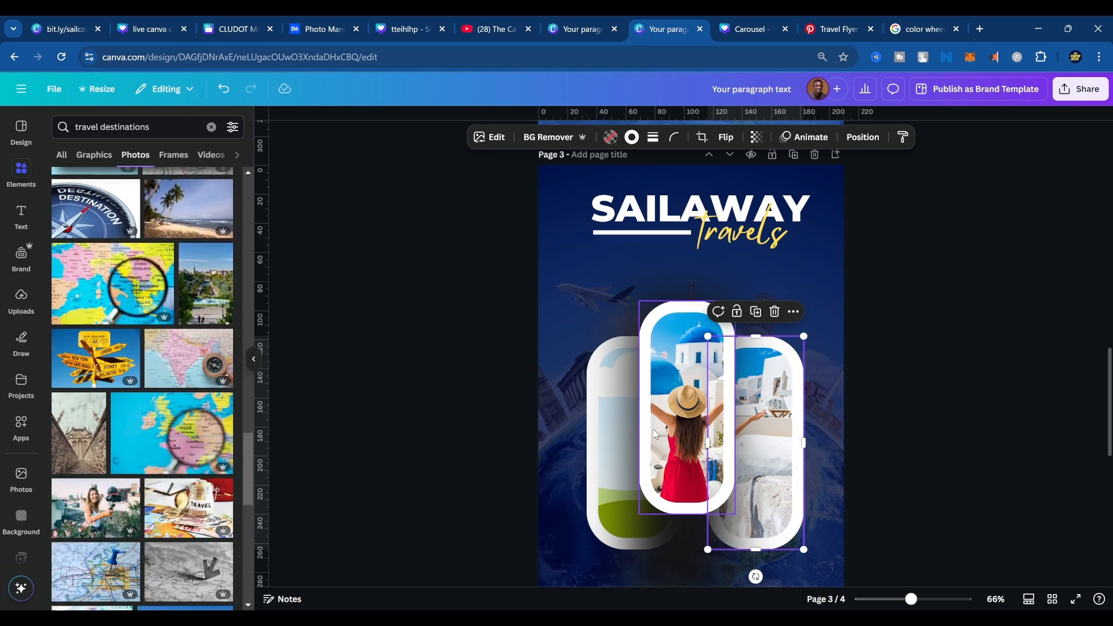
scroll(656, 434, "up", 8)
scroll(892, 535, "down", 8)
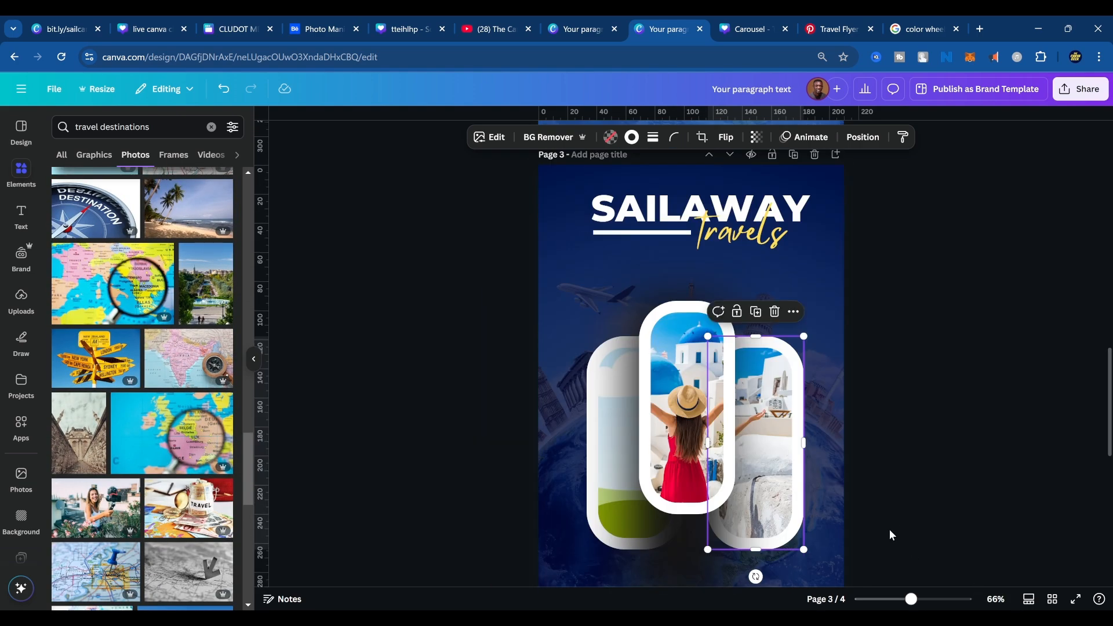
scroll(806, 410, "down", 3)
scroll(830, 432, "up", 3)
left_click(307, 322)
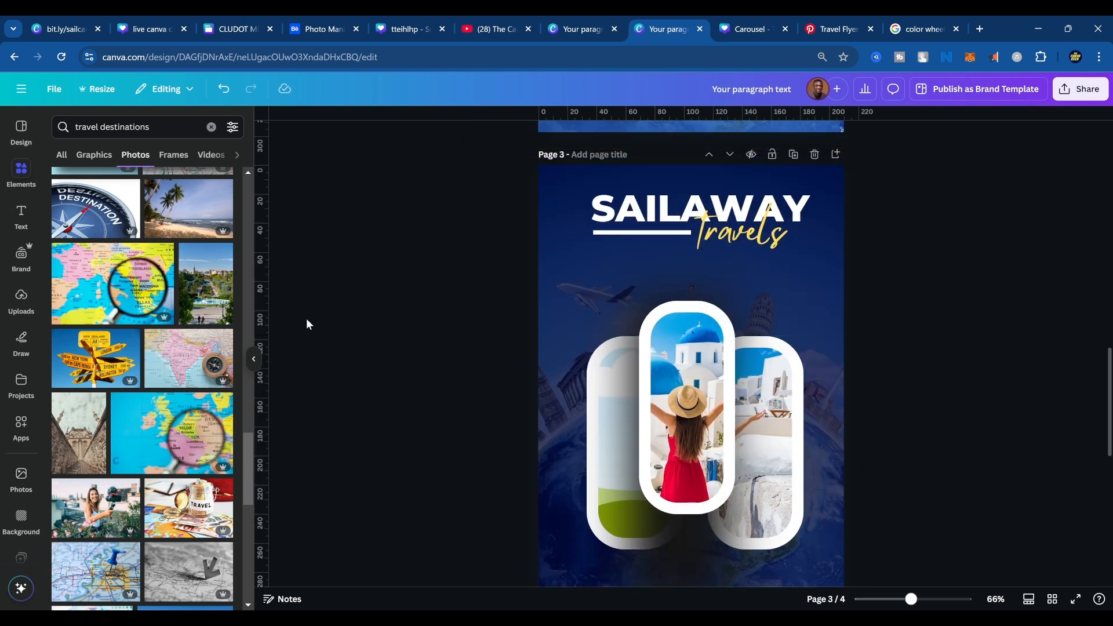
scroll(145, 329, "down", 5)
Undo the placement and crop of the photo in the right frame, leaving the copy loose on the page.
left_click(680, 441)
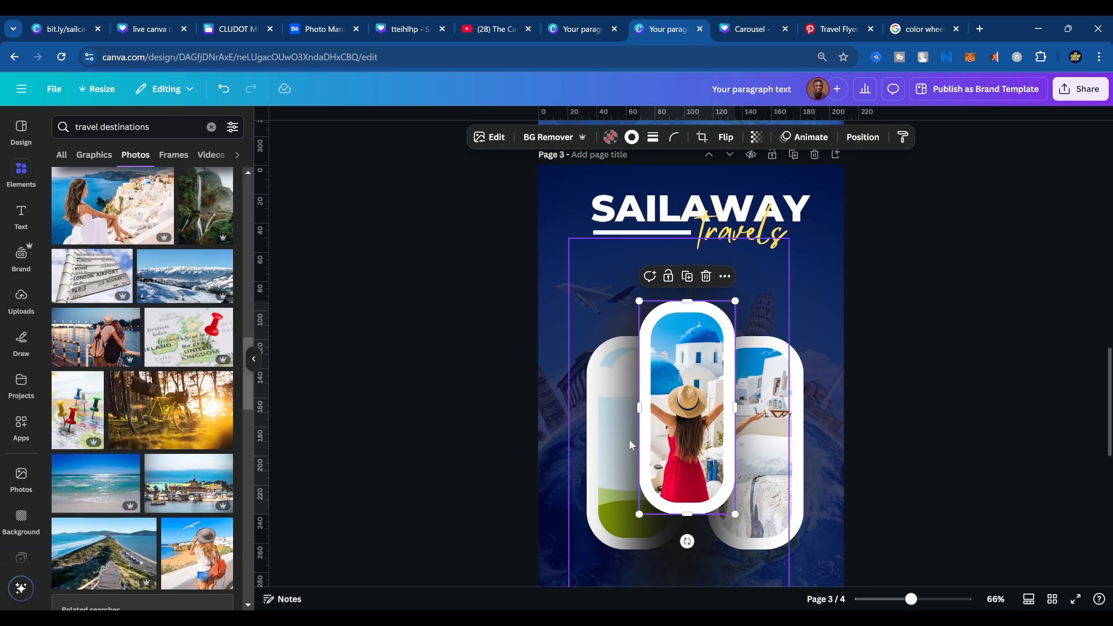
key("ctrl+z")
key("ctrl+z")
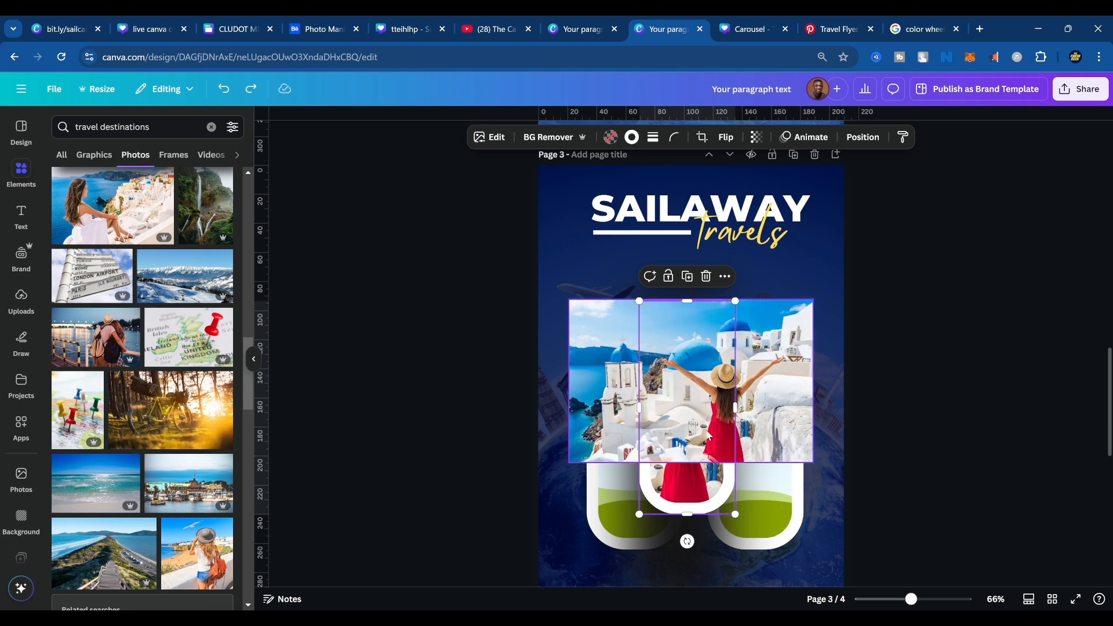
Shrink the loose red-dress woman photo to about half the page width and position it near the page's left edge, below the title.
left_click(759, 405)
left_click_drag(771, 417, 752, 393)
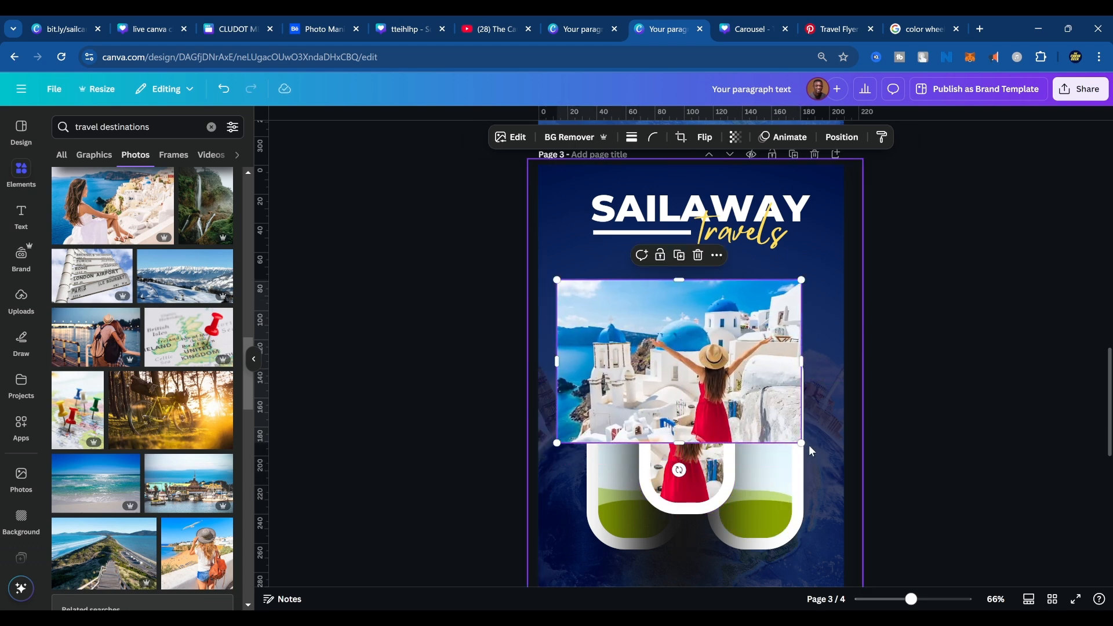
left_click_drag(802, 442, 721, 386)
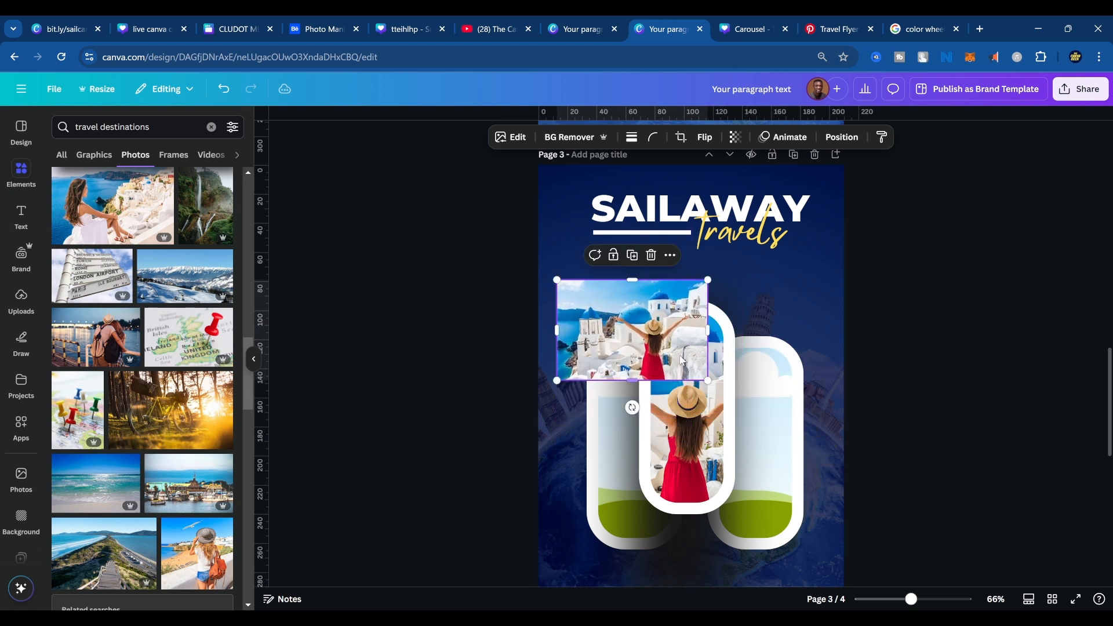
mouse_move(645, 322)
left_mouse_down()
mouse_move(655, 362)
mouse_move(635, 323)
left_mouse_up()
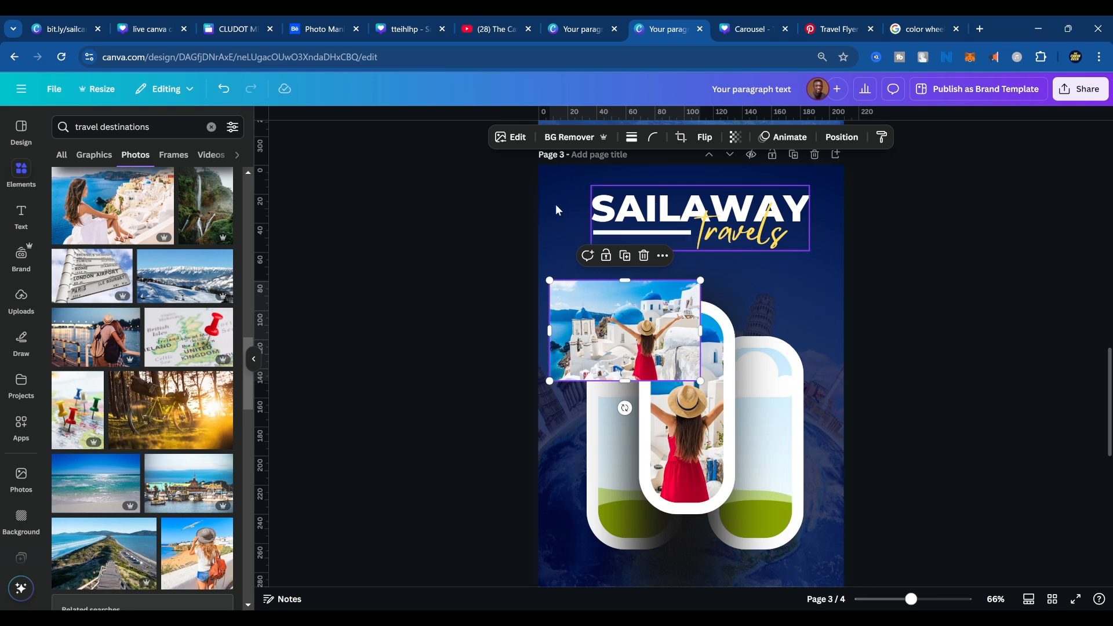
left_click(518, 138)
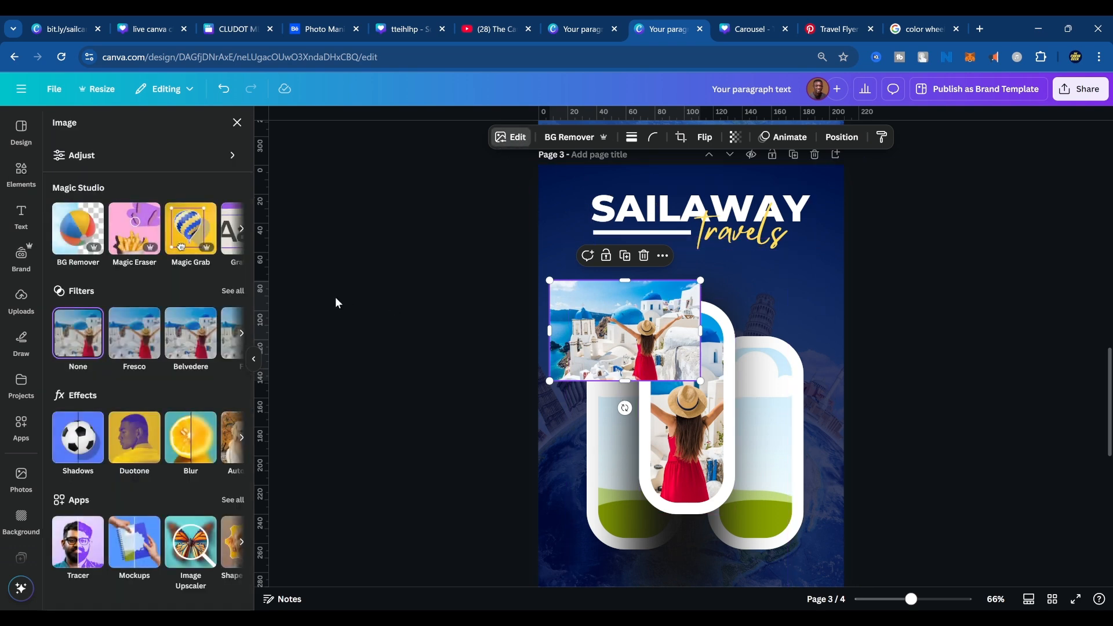
left_click(242, 235)
left_click(243, 235)
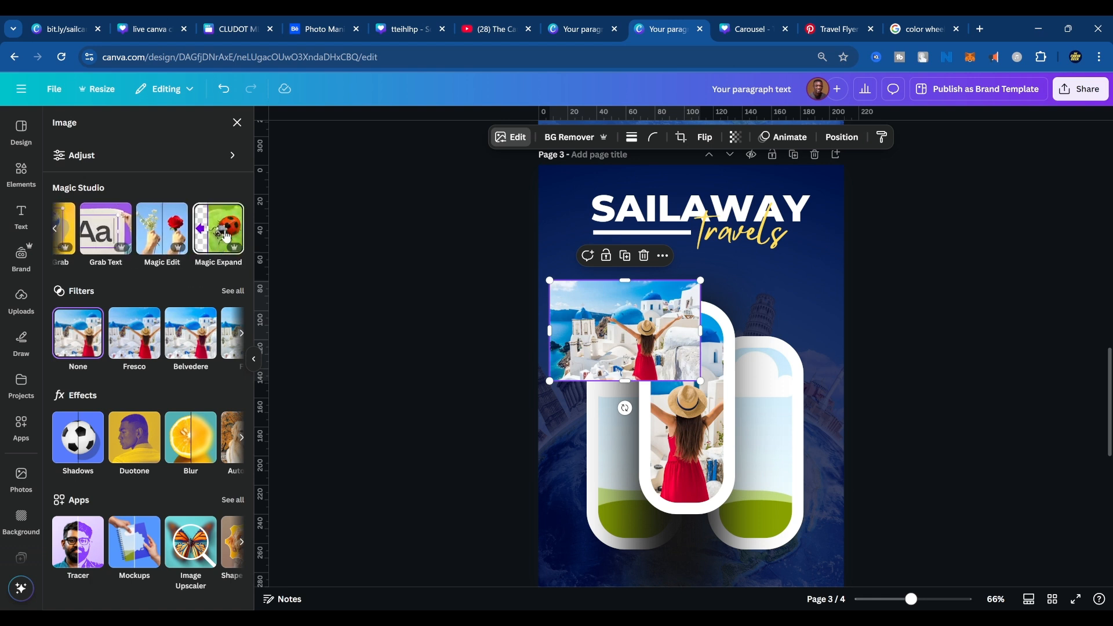
left_click(238, 235)
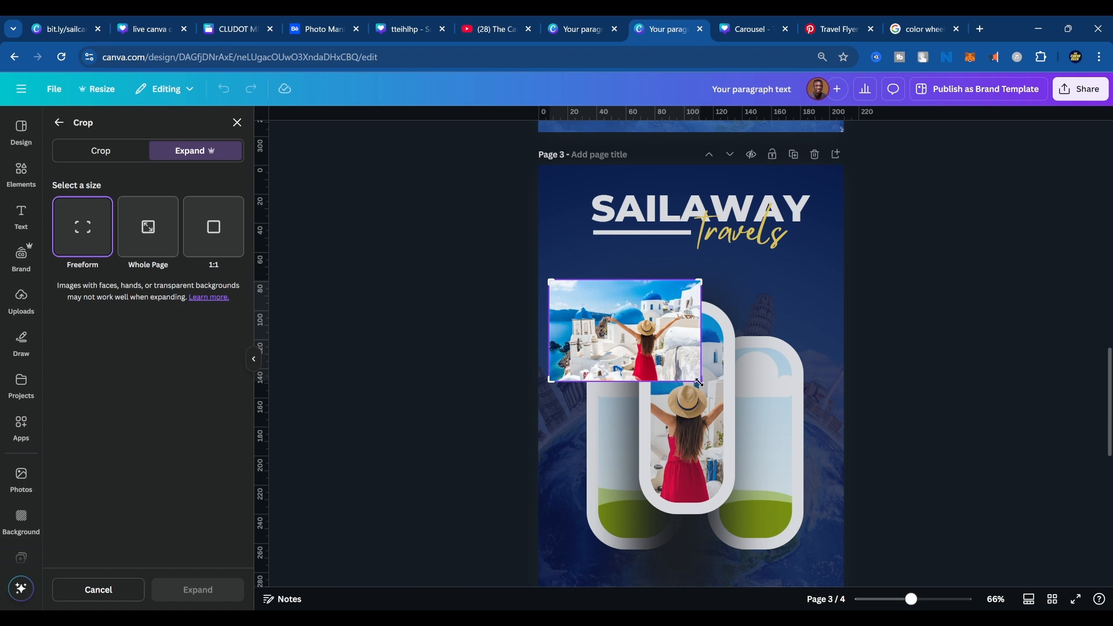
left_click_drag(699, 382, 841, 490)
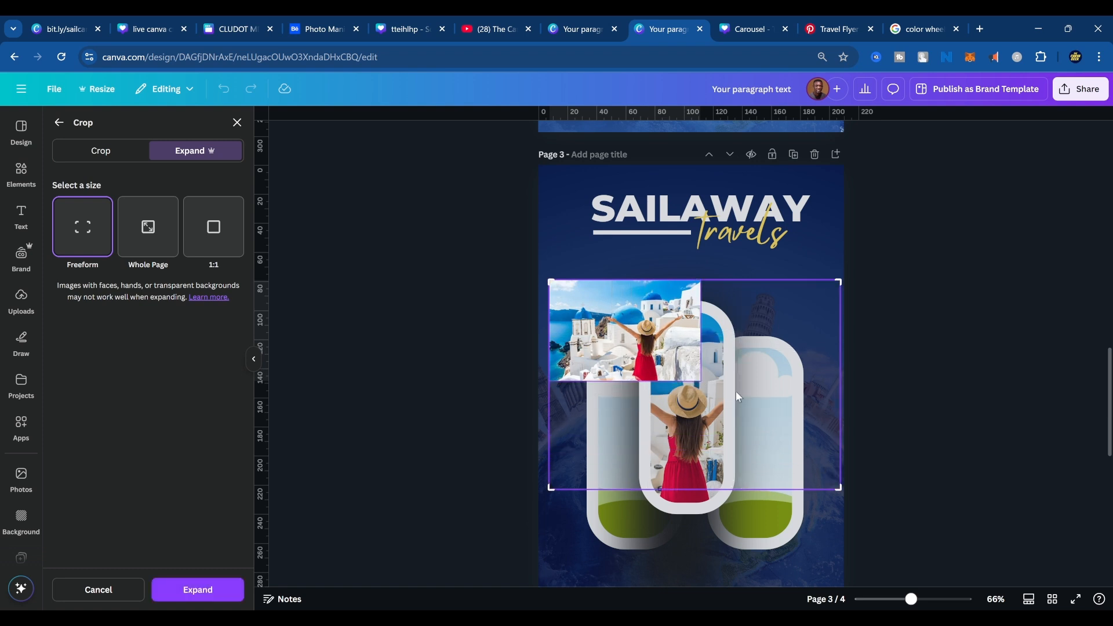
key("Escape")
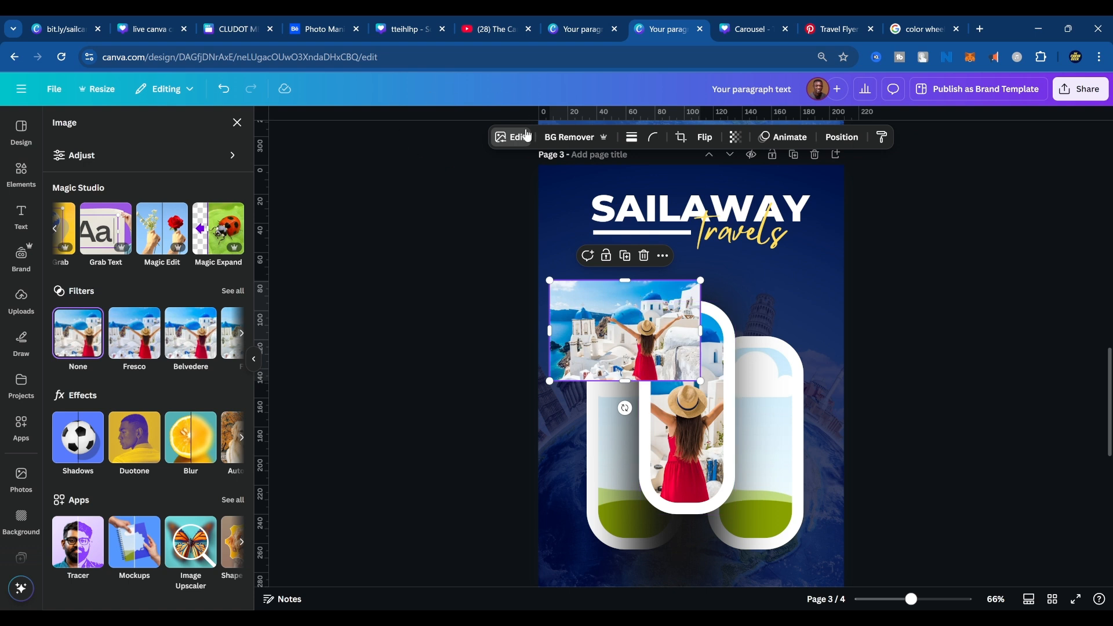
left_click(214, 233)
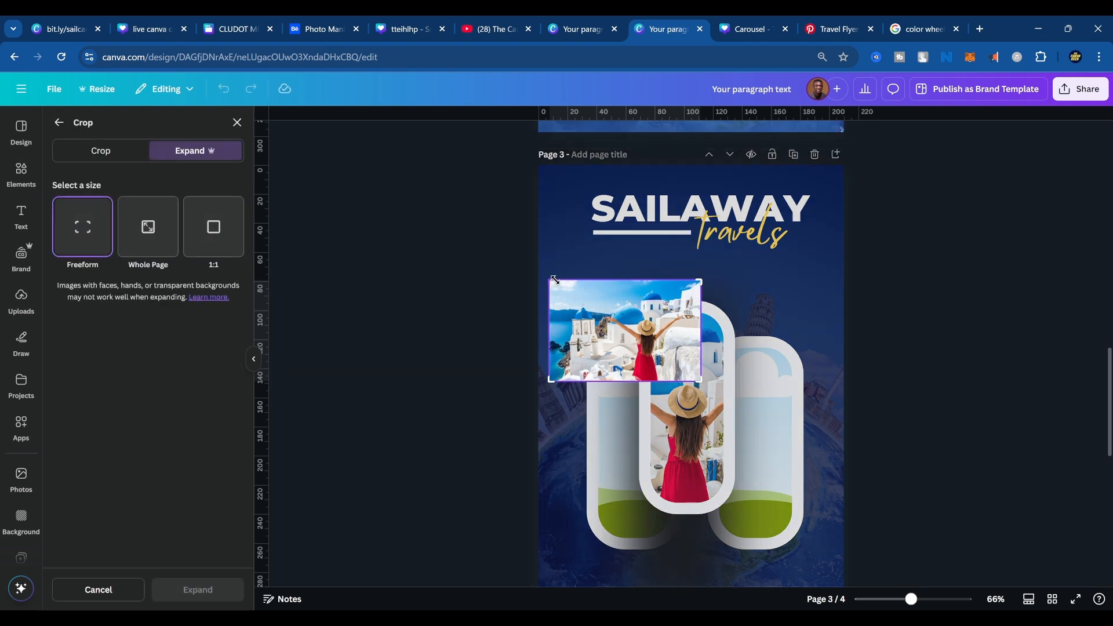
left_click_drag(698, 279, 799, 235)
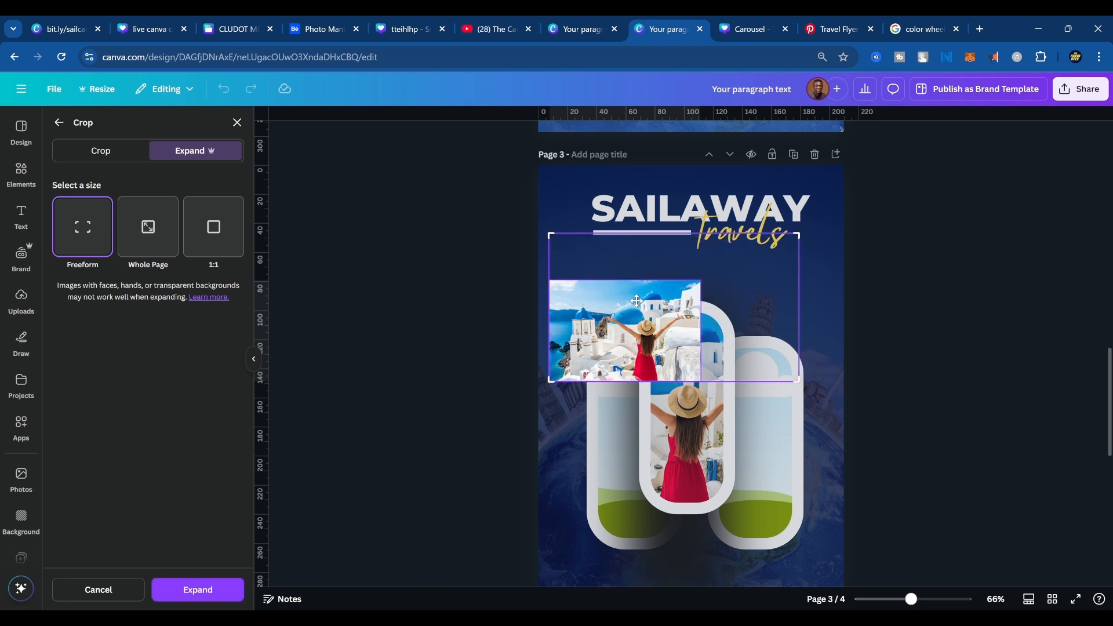
left_click(142, 587)
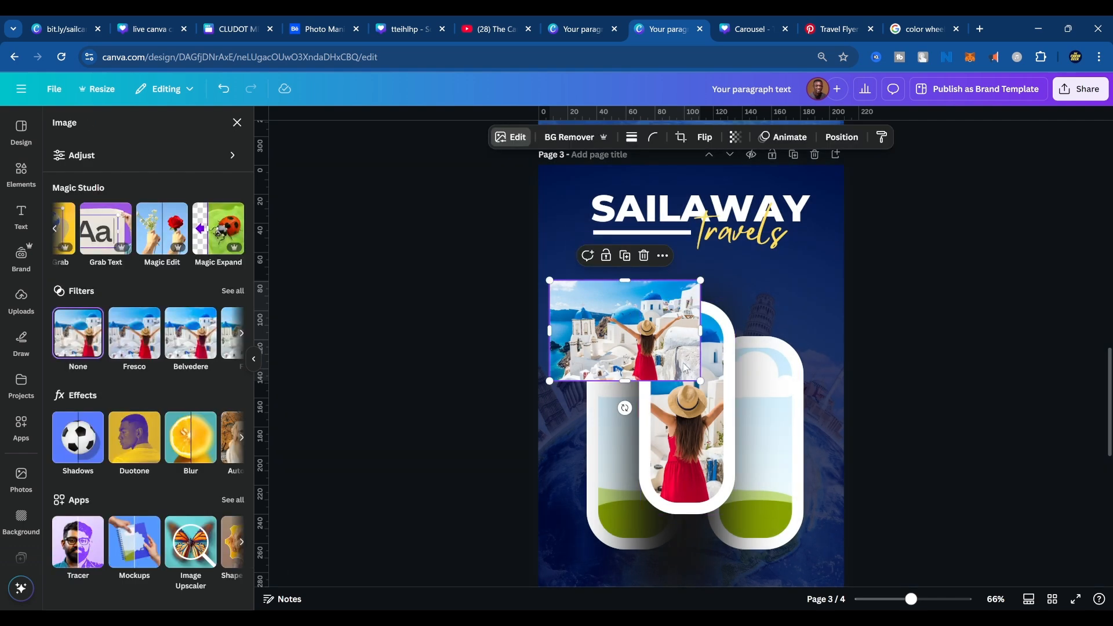
Move the red-dress photo nearer the page centre and generate a freeform Magic Expand extending it well beyond all four sides.
left_click_drag(622, 338, 683, 294)
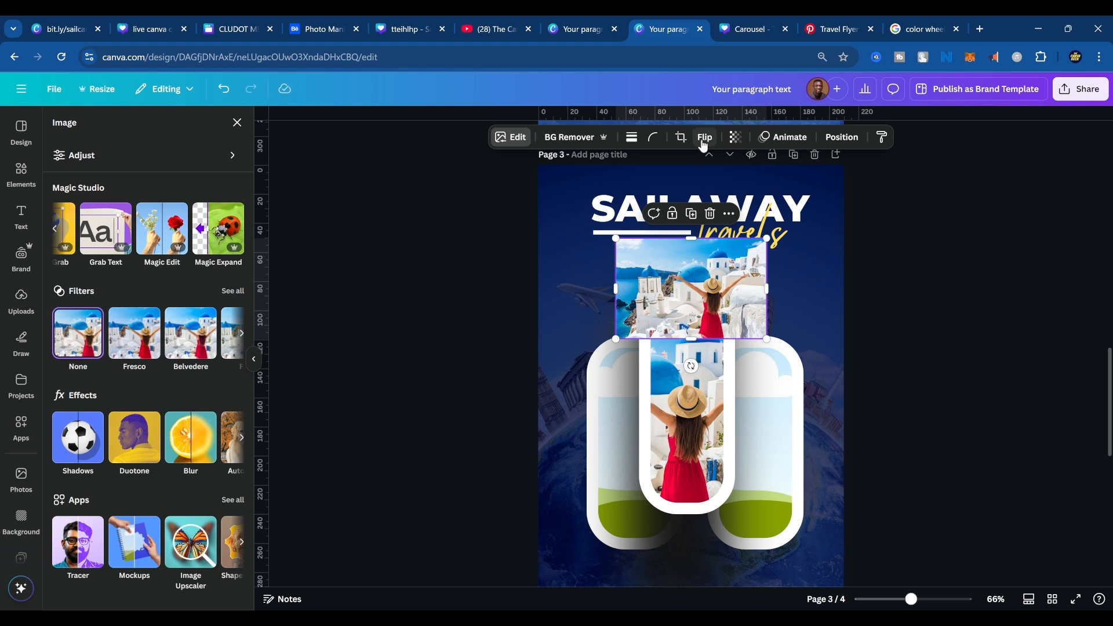
left_click(224, 246)
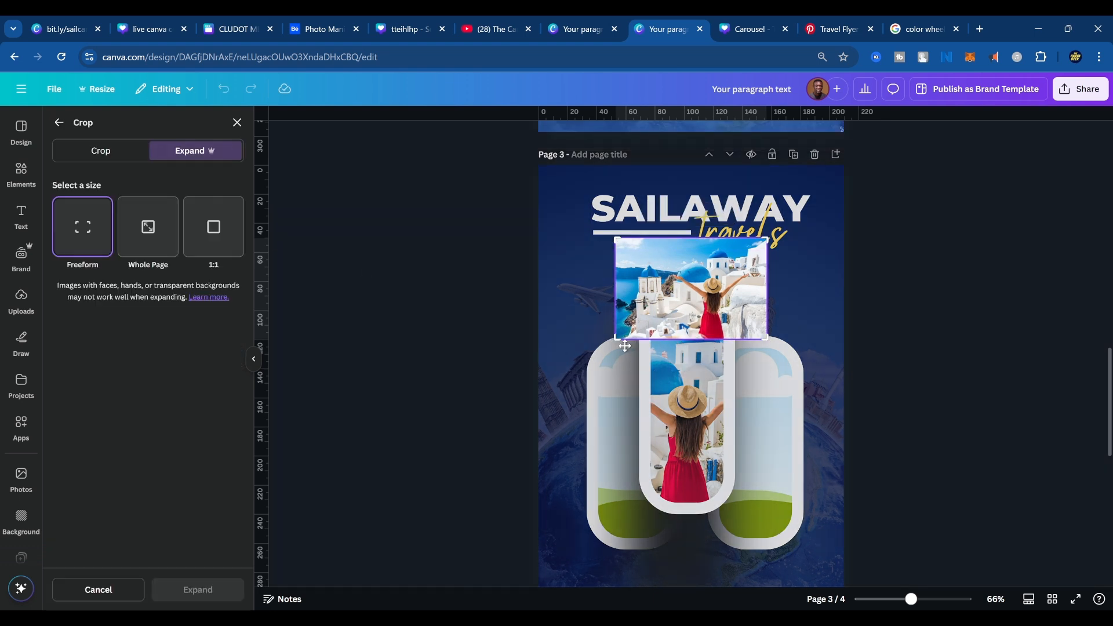
left_click_drag(611, 341, 548, 394)
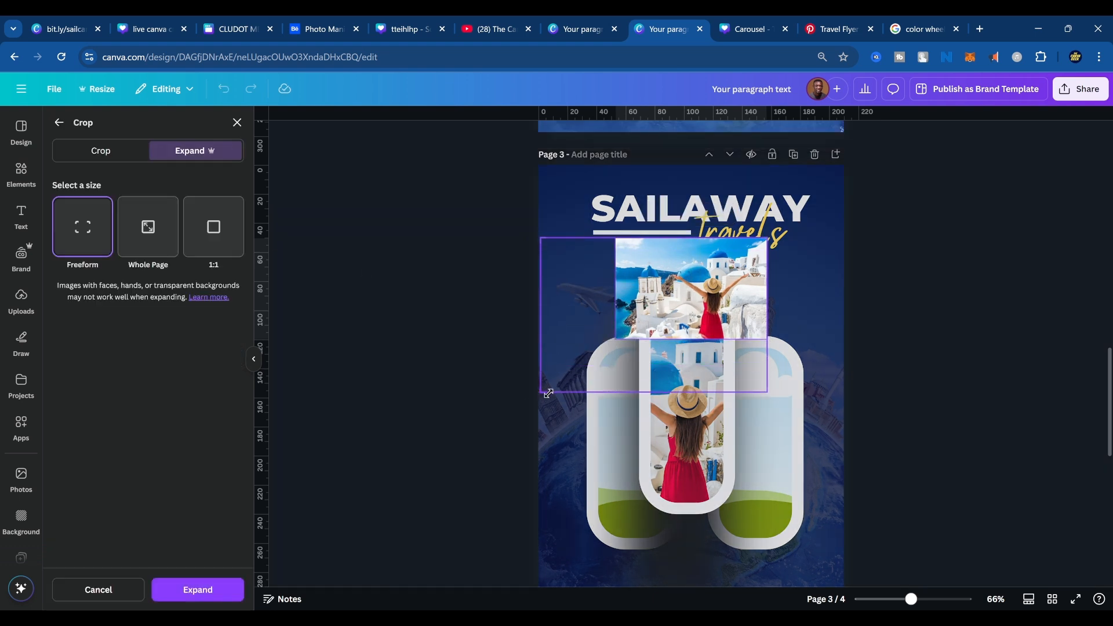
left_click_drag(769, 390, 842, 408)
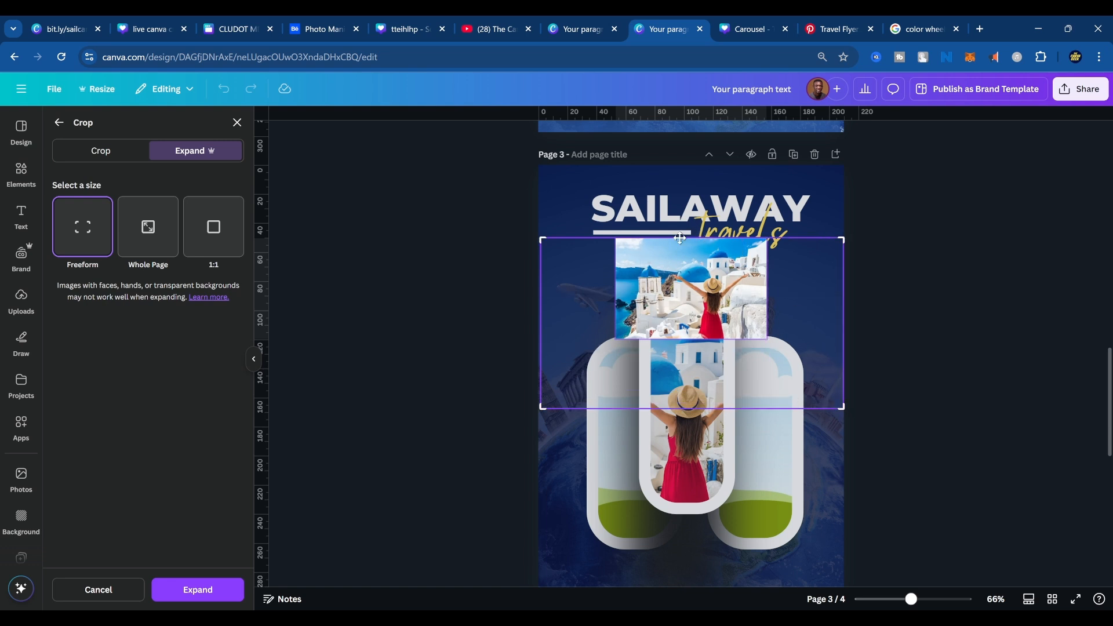
left_click_drag(848, 233, 879, 187)
left_click(237, 589)
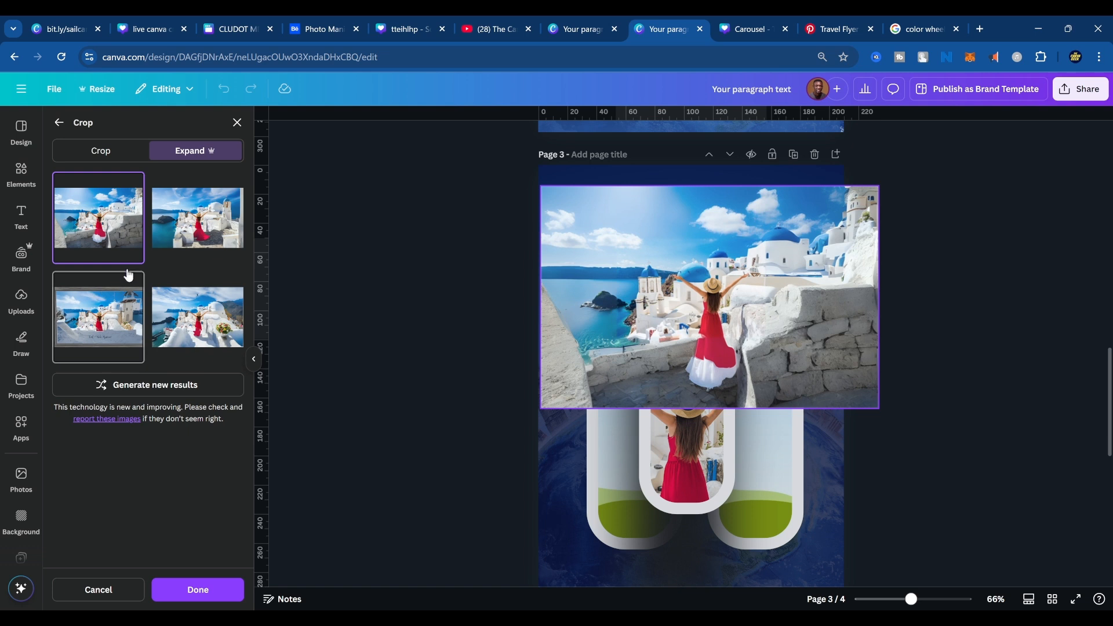
Compare the generated expansions and apply the second one, with the long red dress trailing over the stone path.
left_click(191, 234)
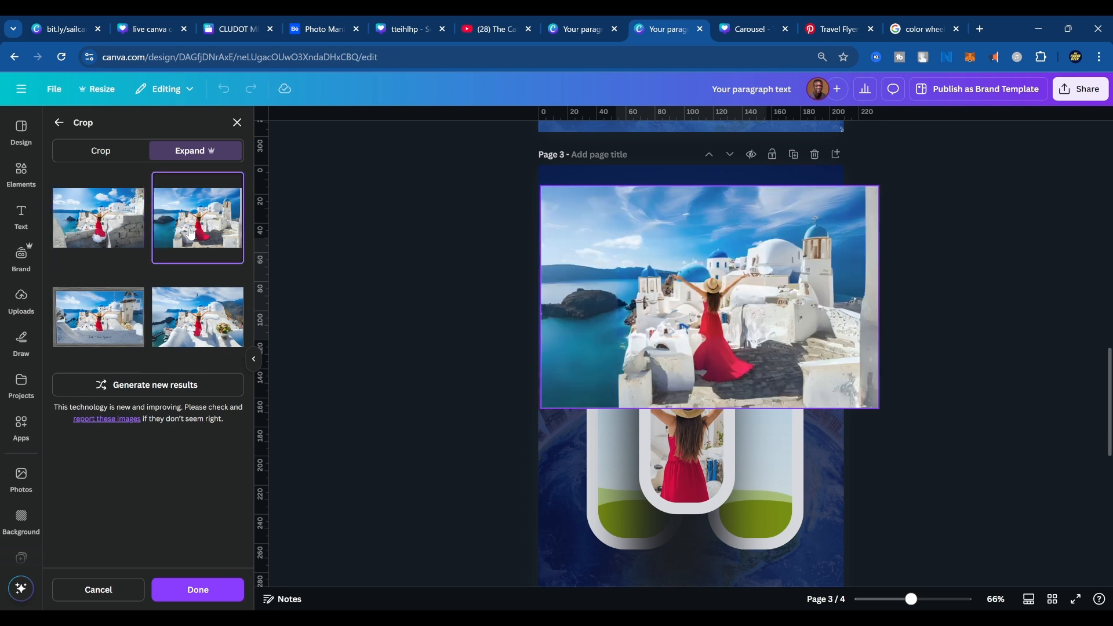
left_click(102, 235)
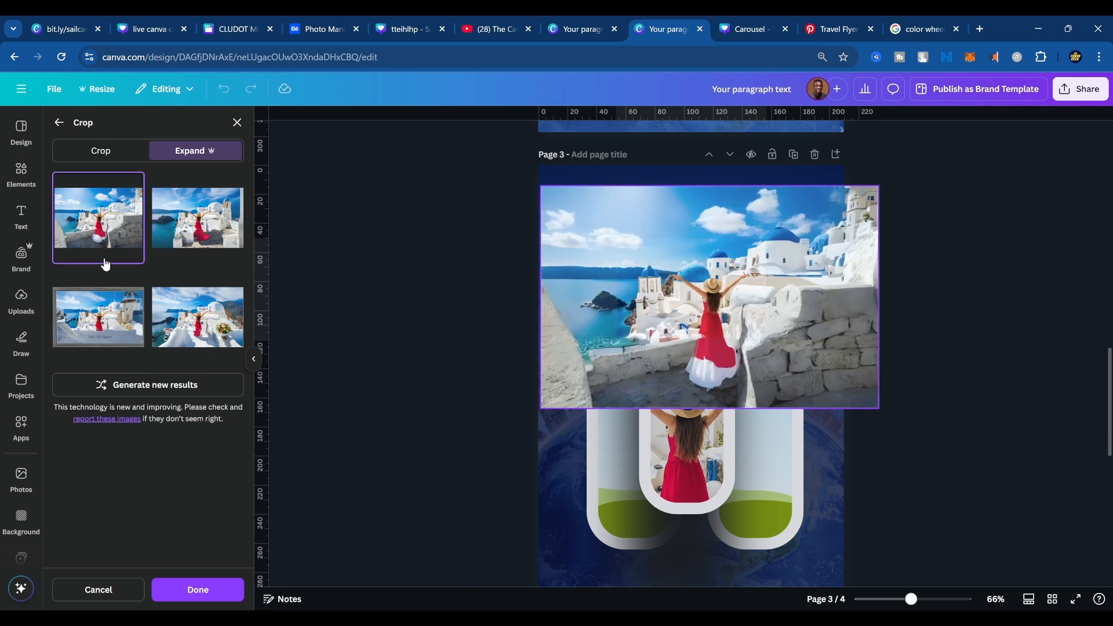
left_click(191, 229)
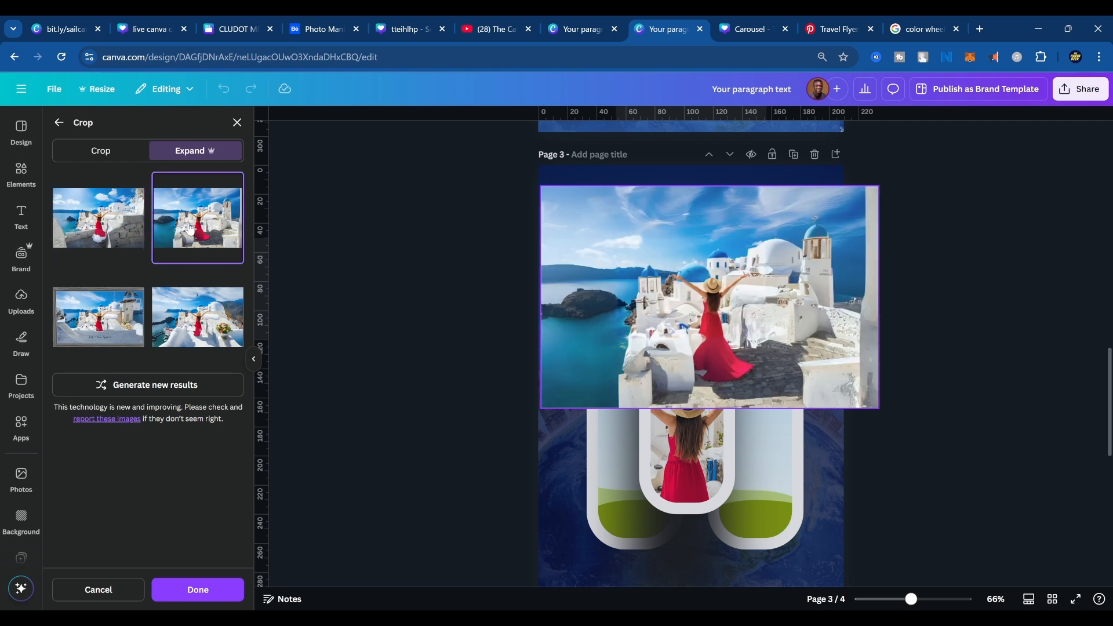
left_click(173, 319)
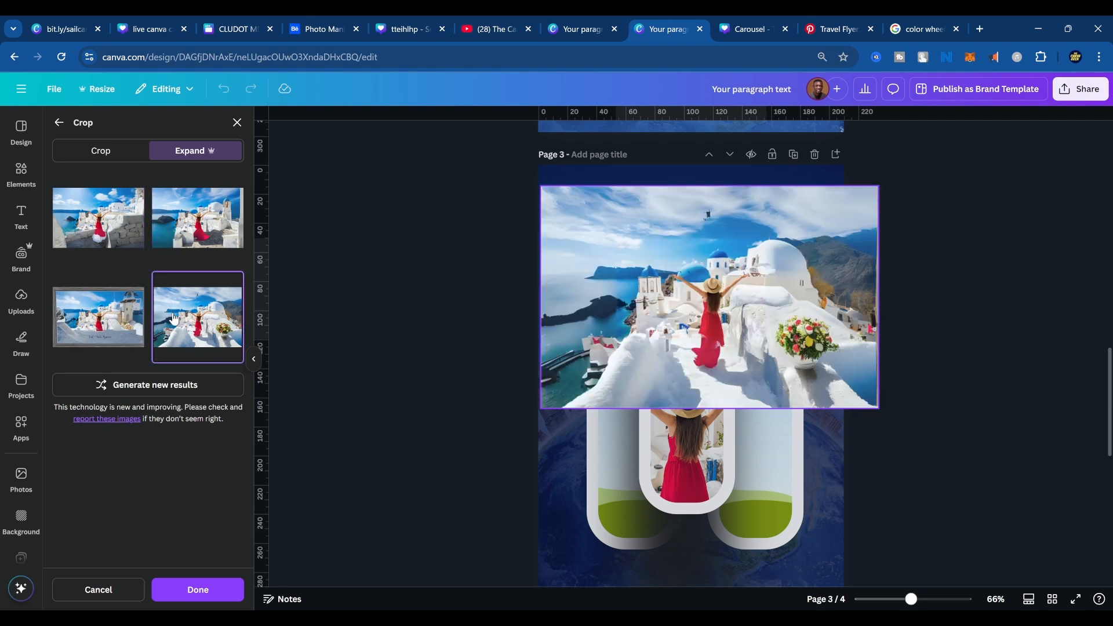
left_click(112, 322)
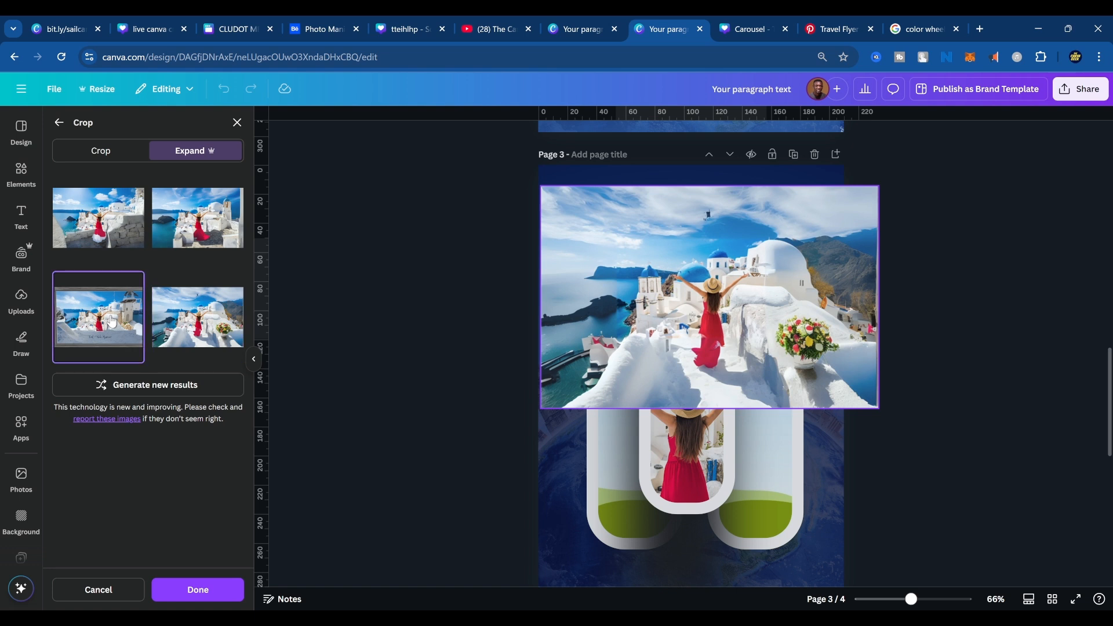
left_click(165, 320)
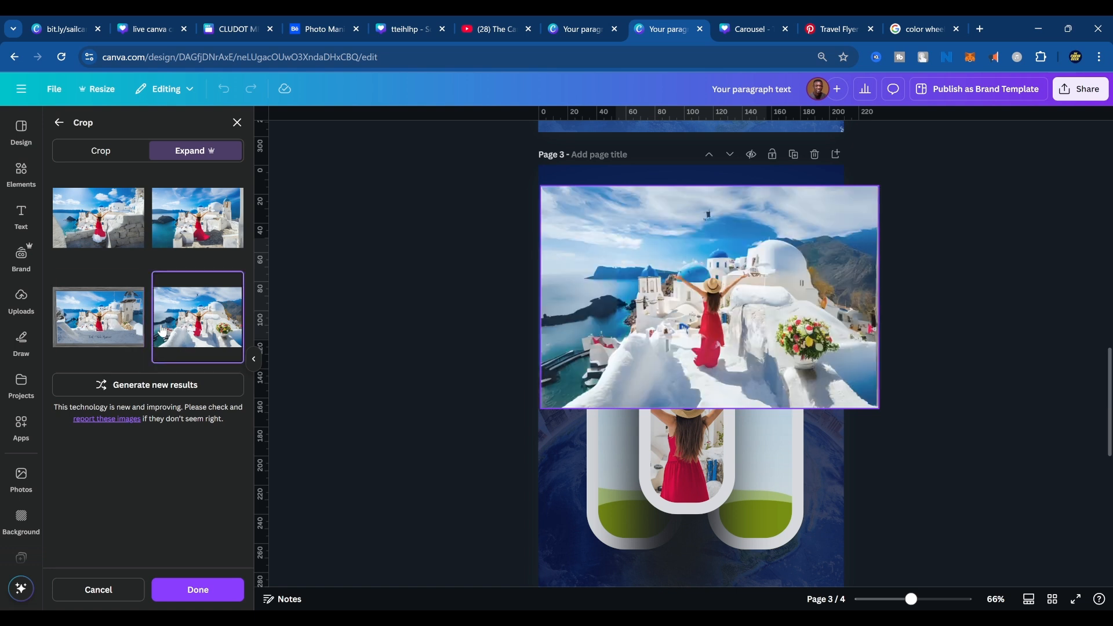
left_click(183, 226)
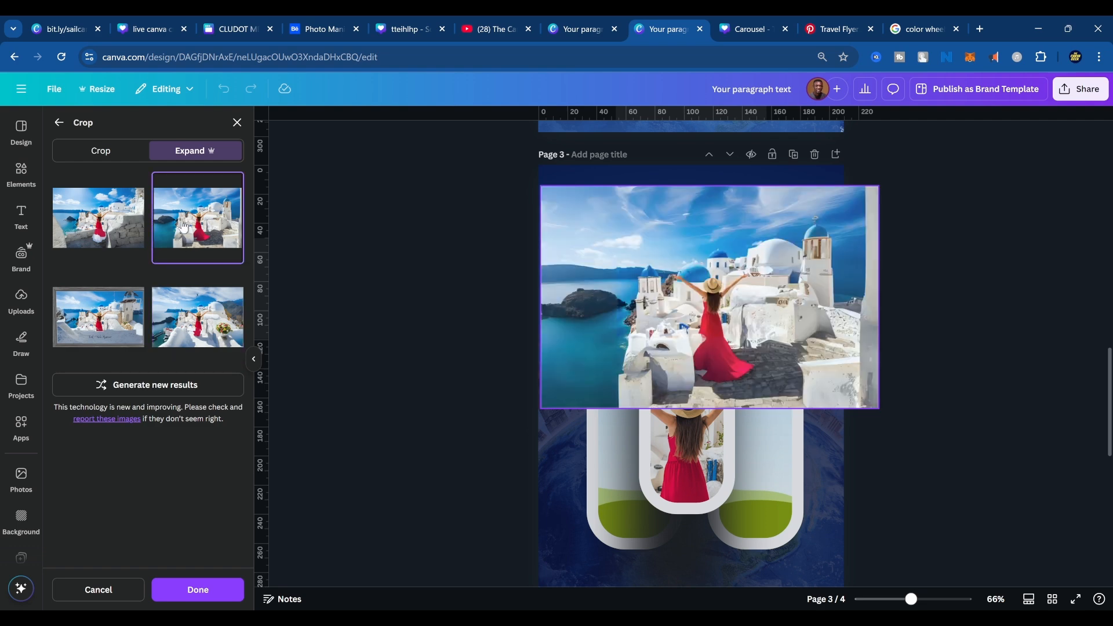
left_click(140, 237)
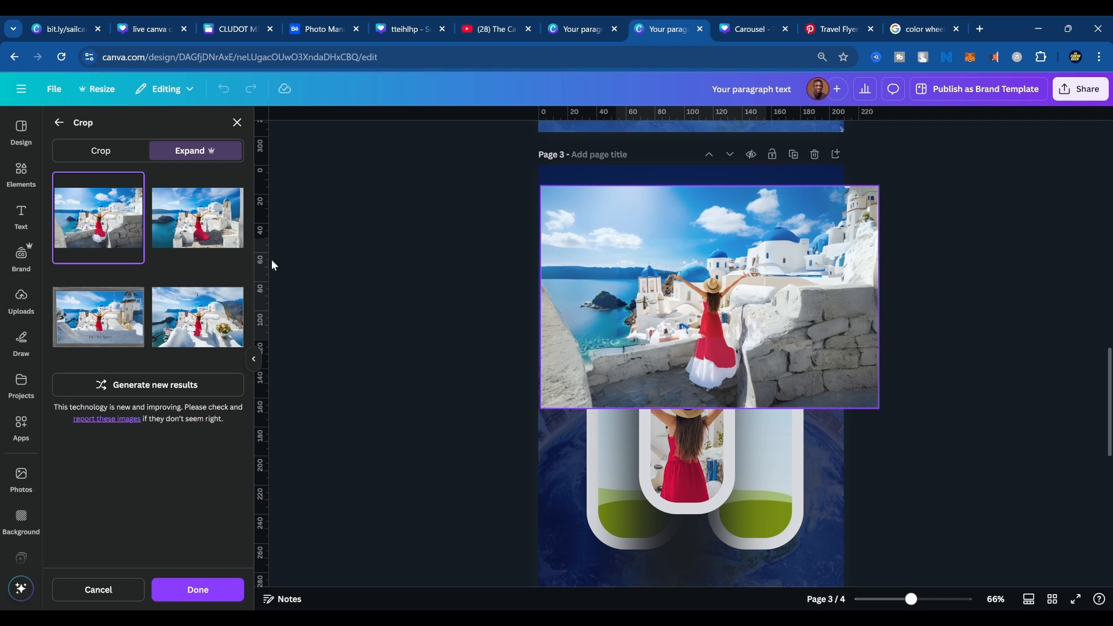
left_click(220, 215)
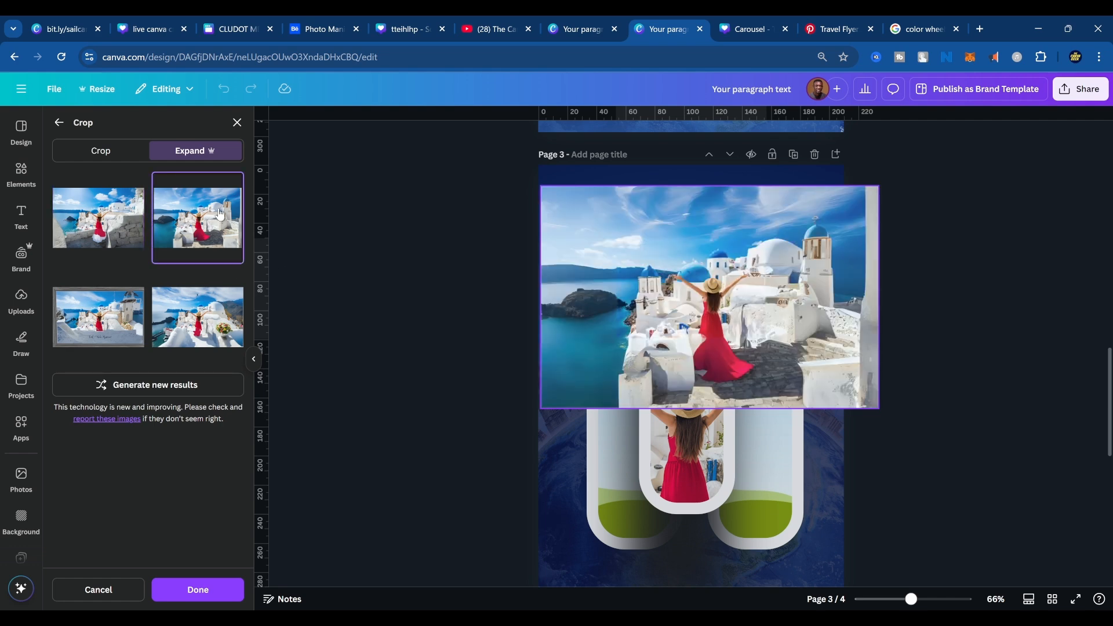
left_click(186, 589)
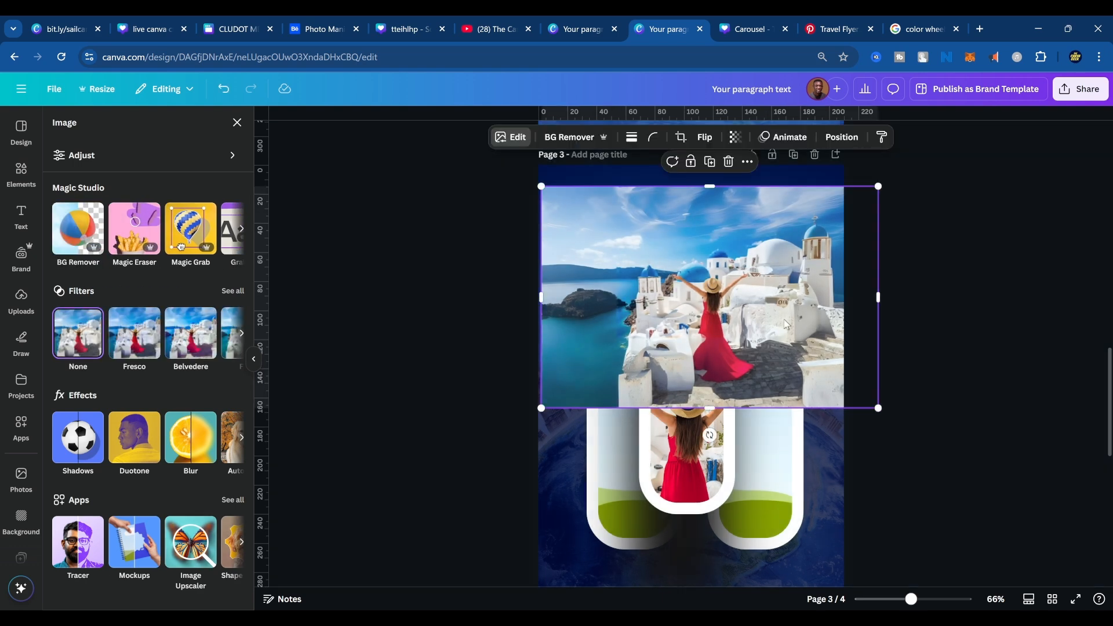
Place the expanded photo in the middle frame with the woman centred, replacing the frame's current picture.
left_click_drag(769, 299, 701, 400)
double_click(689, 400)
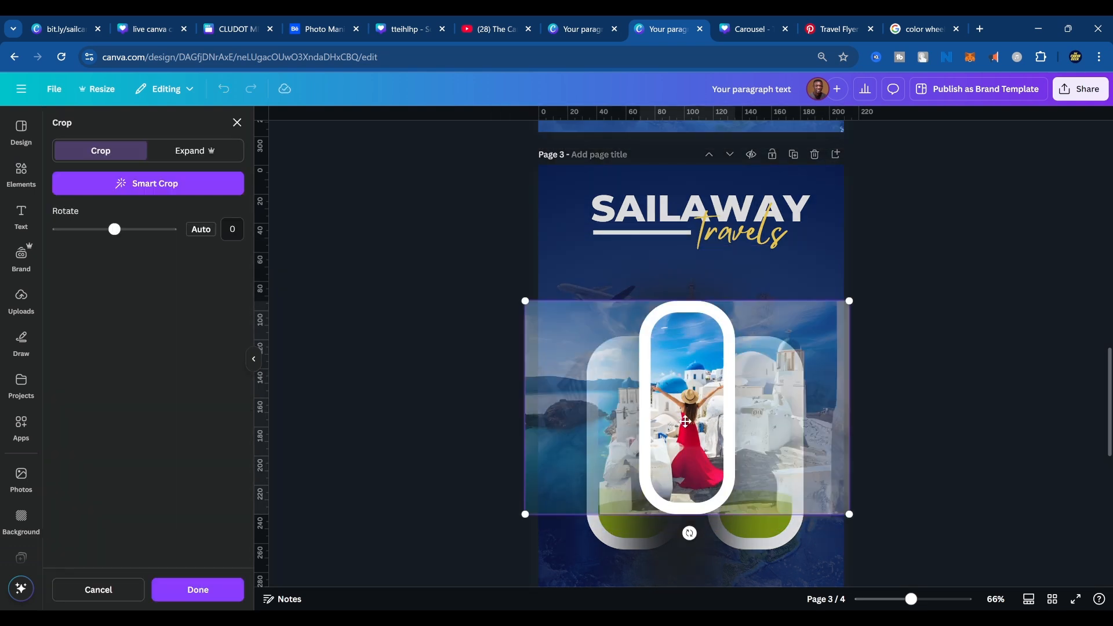
left_click(893, 415)
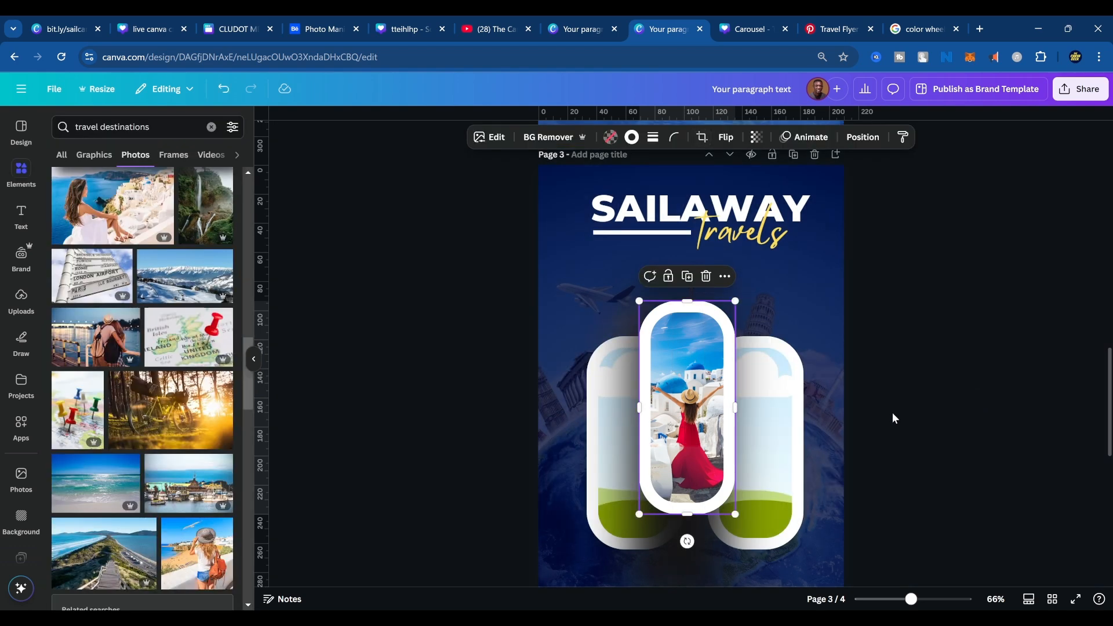
Paste a copy of the expanded photo into the right frame and shift its crop to show only the white buildings.
key("ctrl+v")
left_click_drag(785, 276, 785, 398)
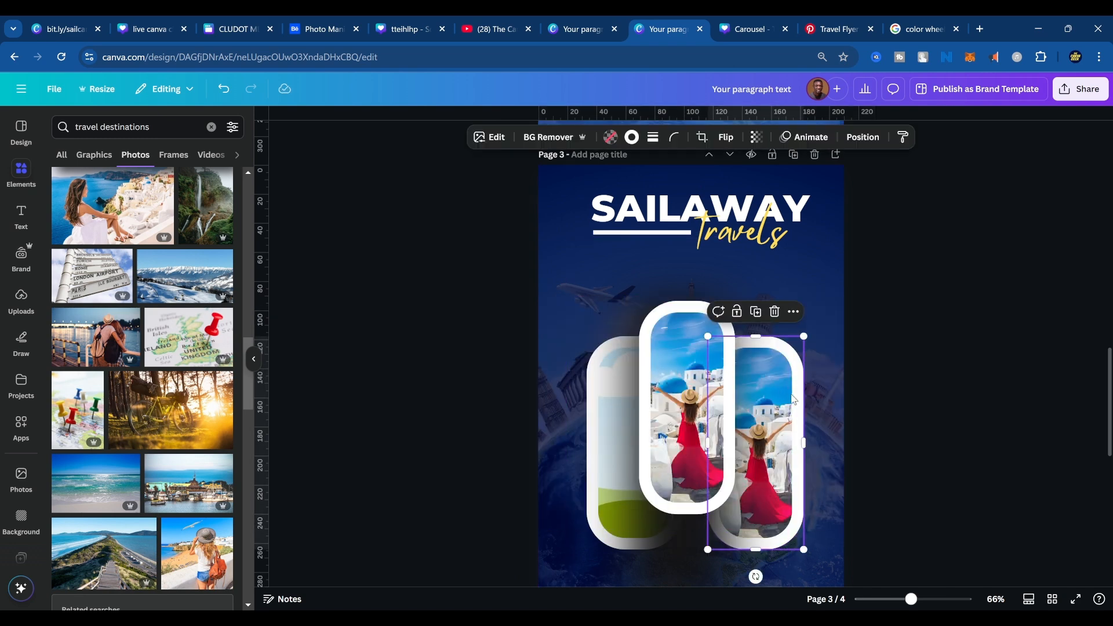
double_click(790, 399)
left_click_drag(849, 440, 799, 377)
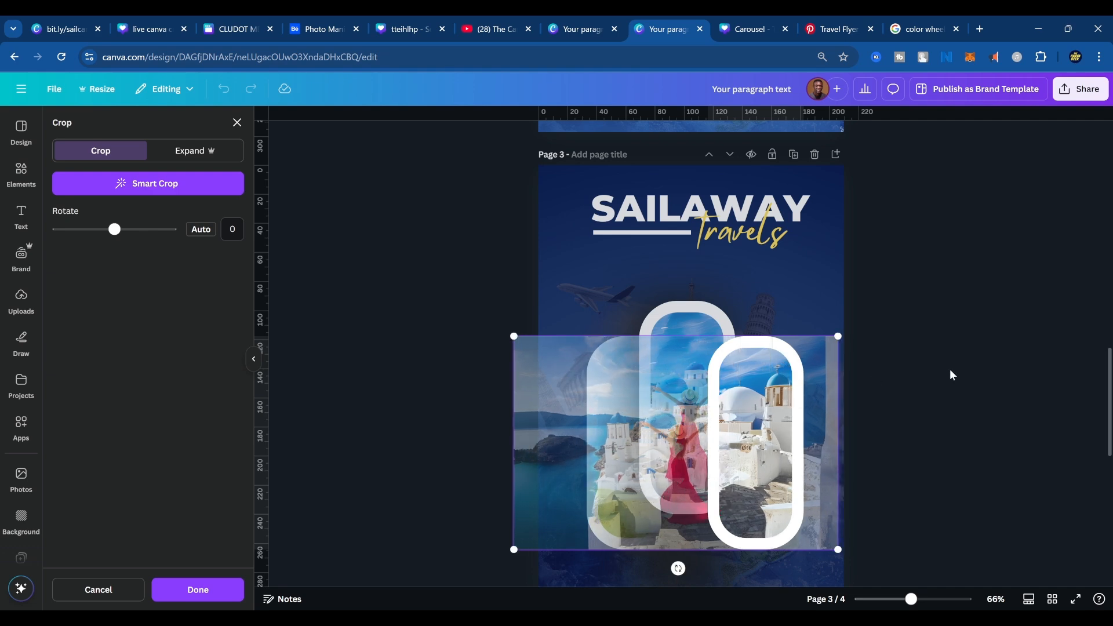
left_click(950, 369)
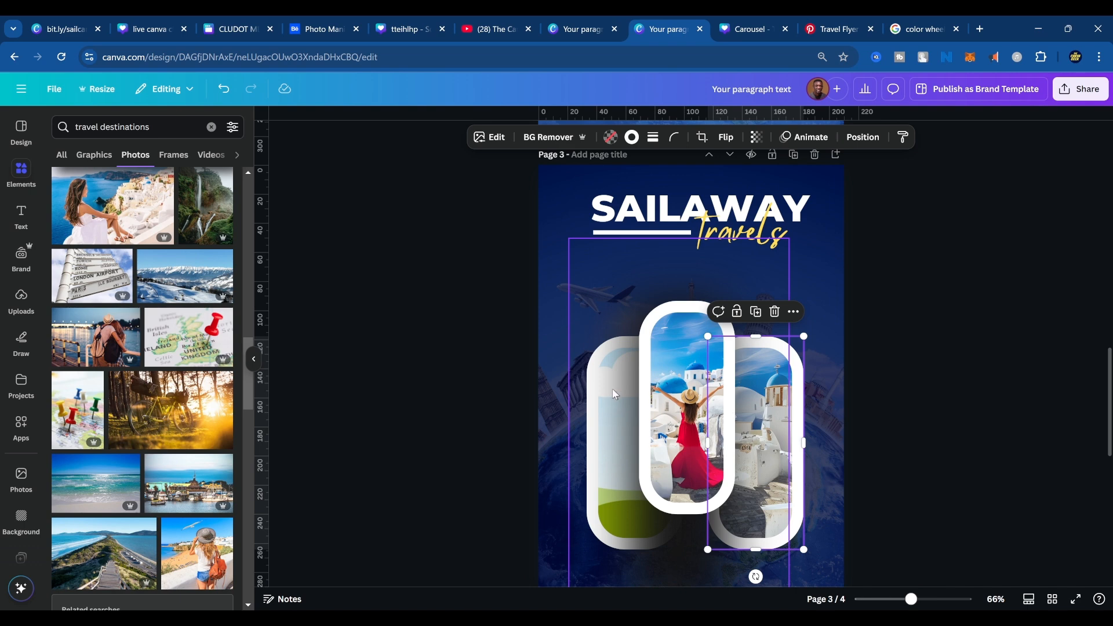
Paste another copy of the expanded photo and move the dark shadow off the left frame toward the page's right edge.
key("ctrl+v")
left_click_drag(557, 277, 593, 405)
left_click(650, 323)
left_click(624, 287)
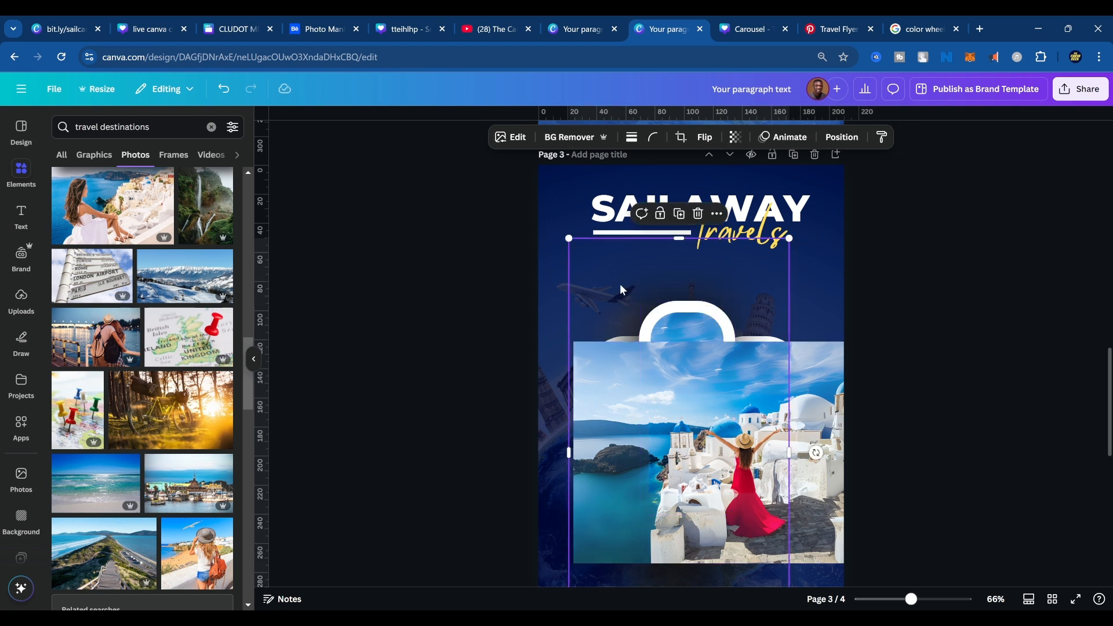
left_click_drag(620, 285, 739, 276)
left_click(543, 437)
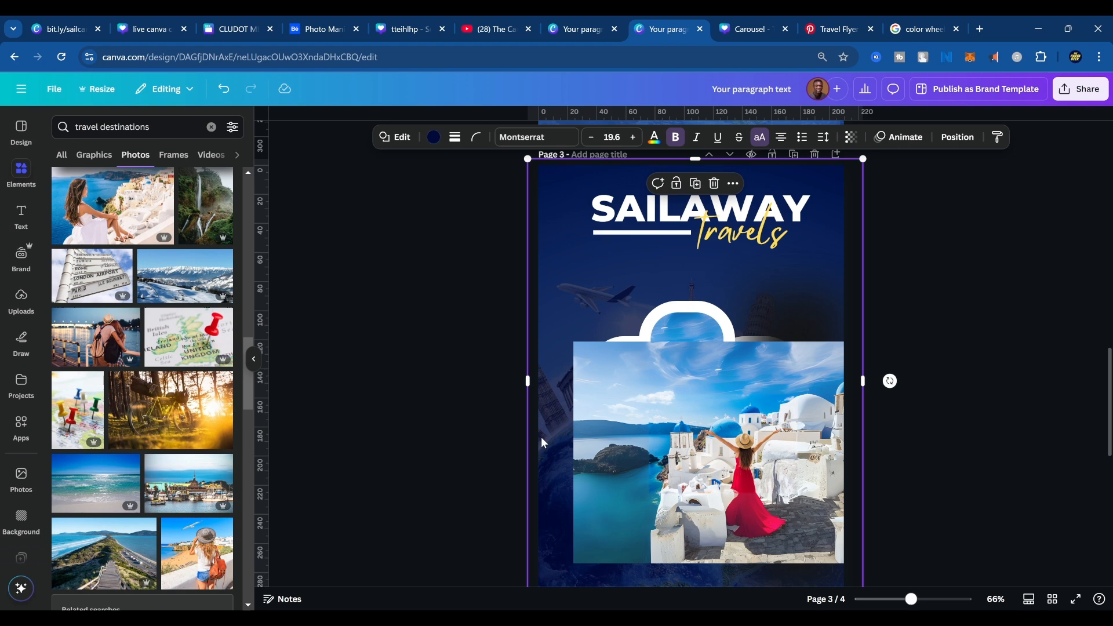
Place the pasted photo in the left frame and shift its crop to show the sea and rocky headland.
left_click_drag(628, 418, 701, 430)
double_click(615, 436)
left_click(957, 377)
left_click(956, 376)
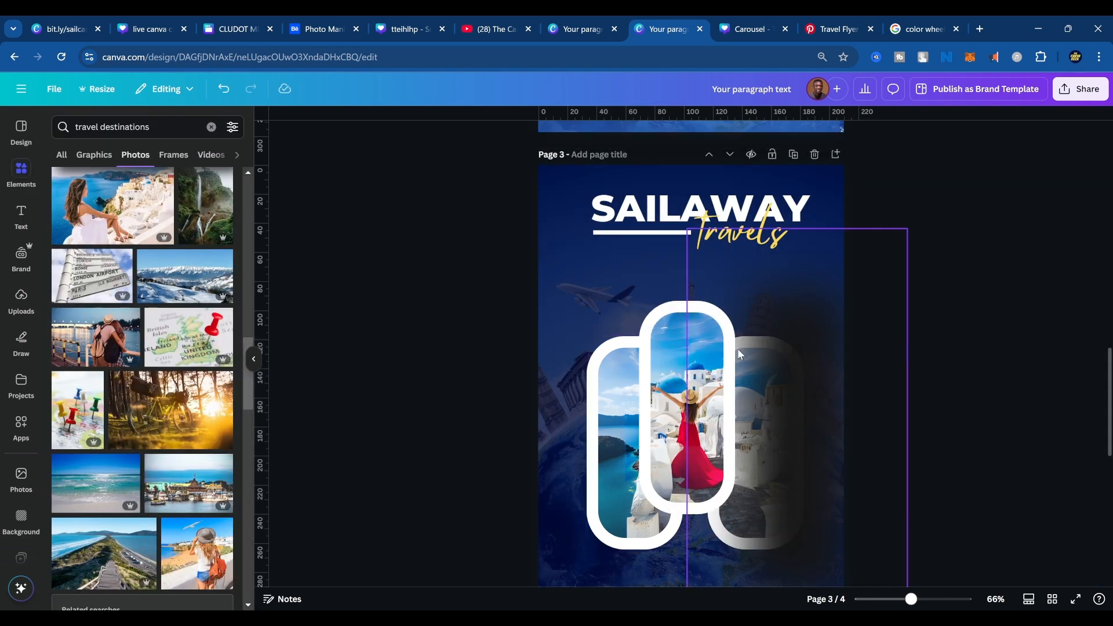
Move the dark shadow back behind the middle frame so it is centred over the two side frames.
left_click(738, 351)
left_click_drag(801, 390, 703, 387)
key("ctrl+z")
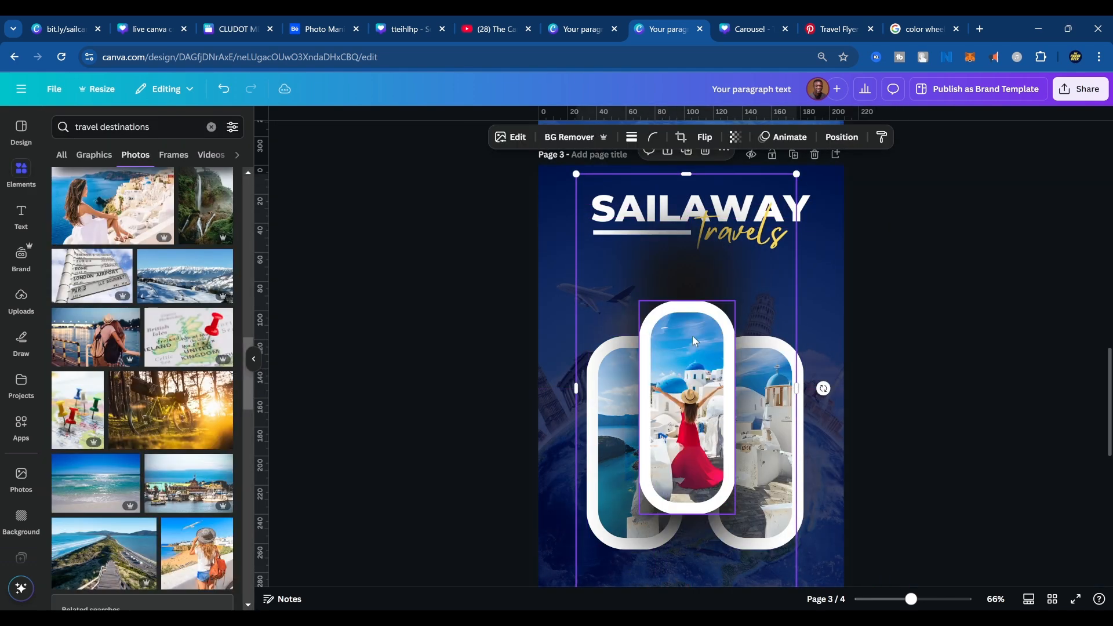
left_click_drag(871, 247, 759, 245)
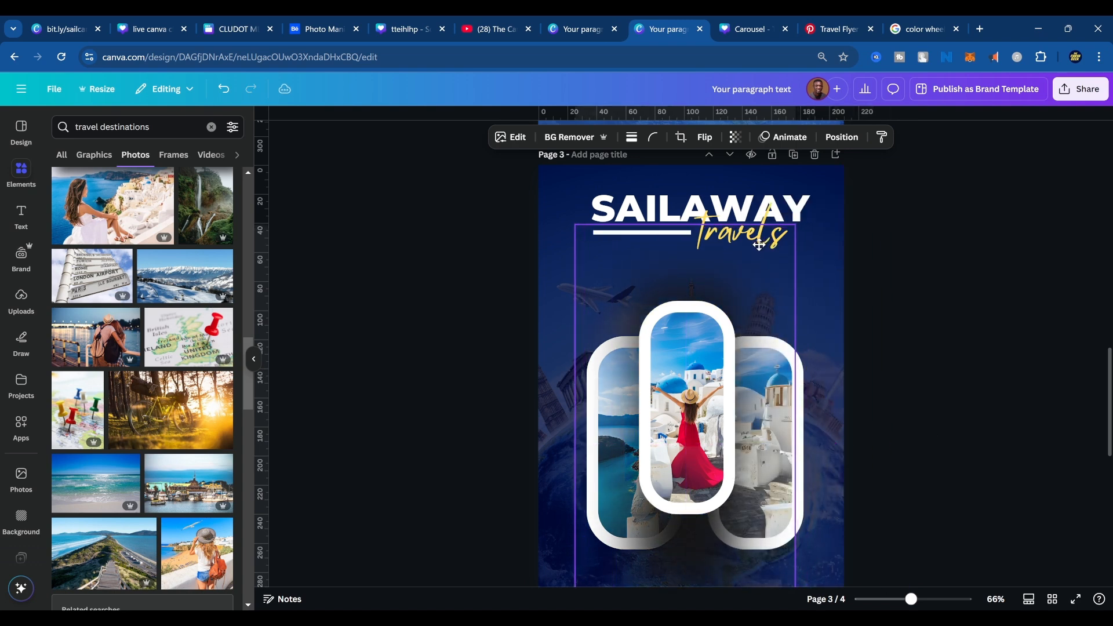
Check the reference flyer's layout on page 4, and raise the three photo frames together with their shadow slightly on page 3.
scroll(919, 497, "down", 8)
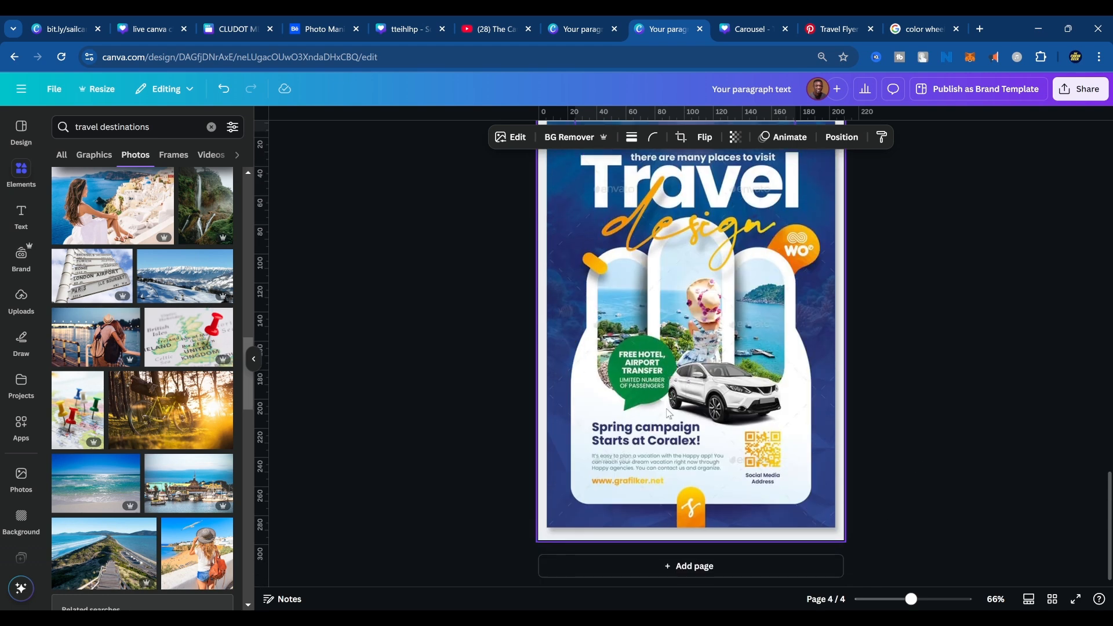
scroll(870, 406, "up", 8)
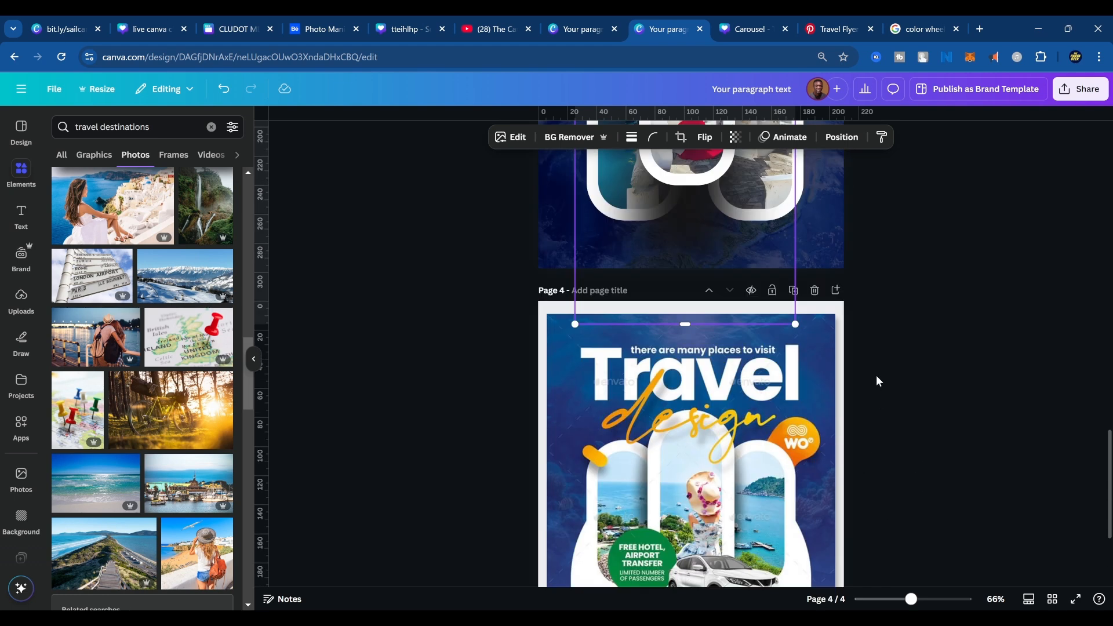
scroll(887, 471, "down", 1)
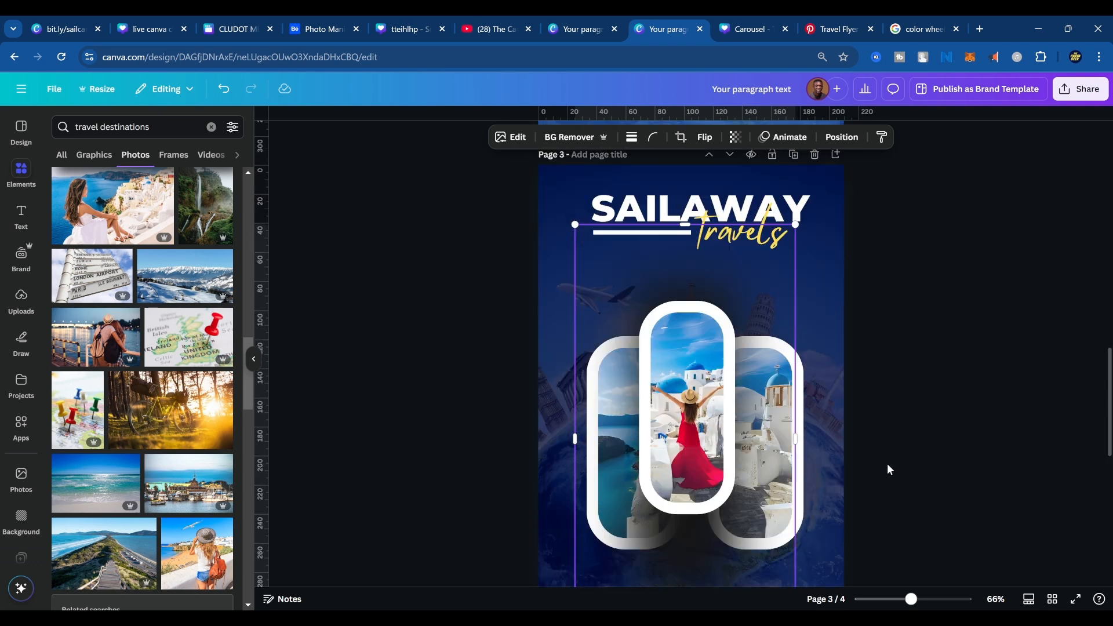
left_click_drag(907, 360, 536, 456)
left_click_drag(686, 454, 688, 433)
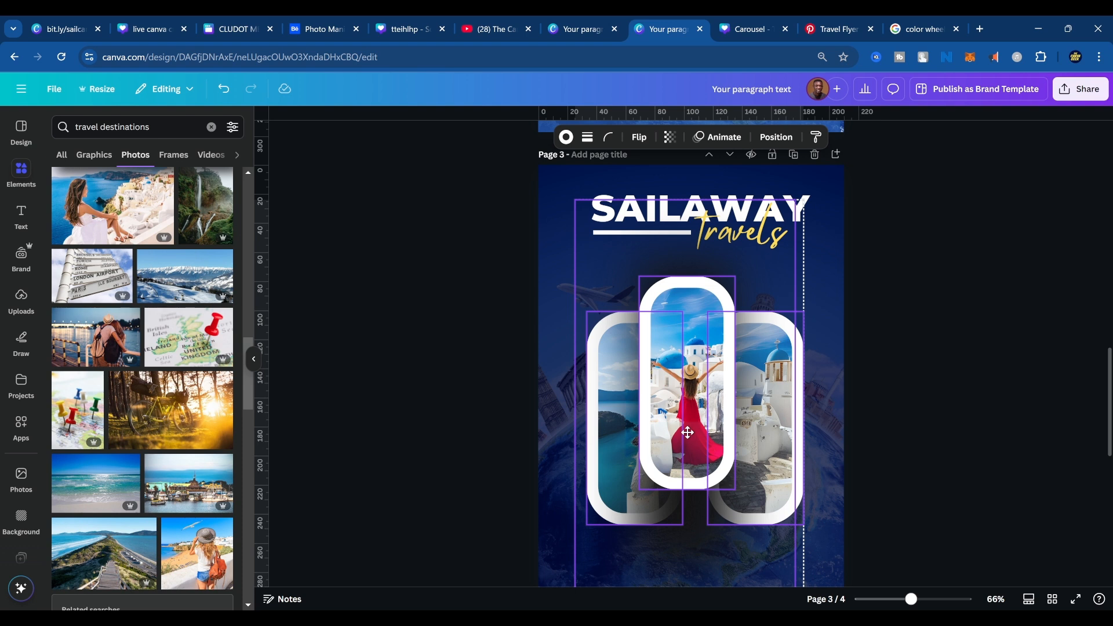
left_click(949, 434)
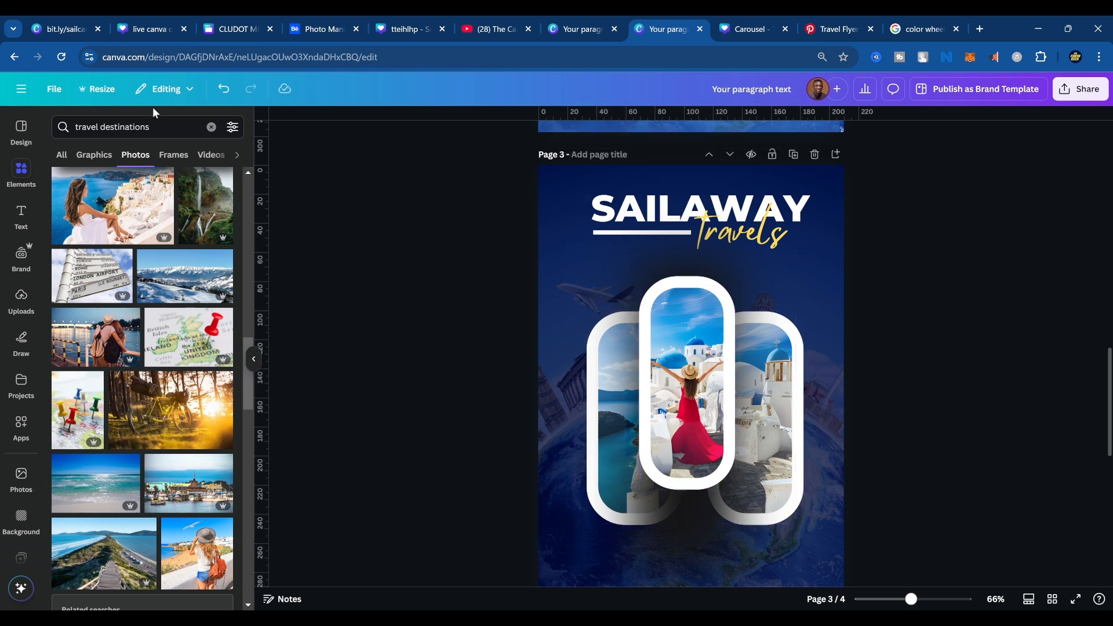
left_click(643, 277)
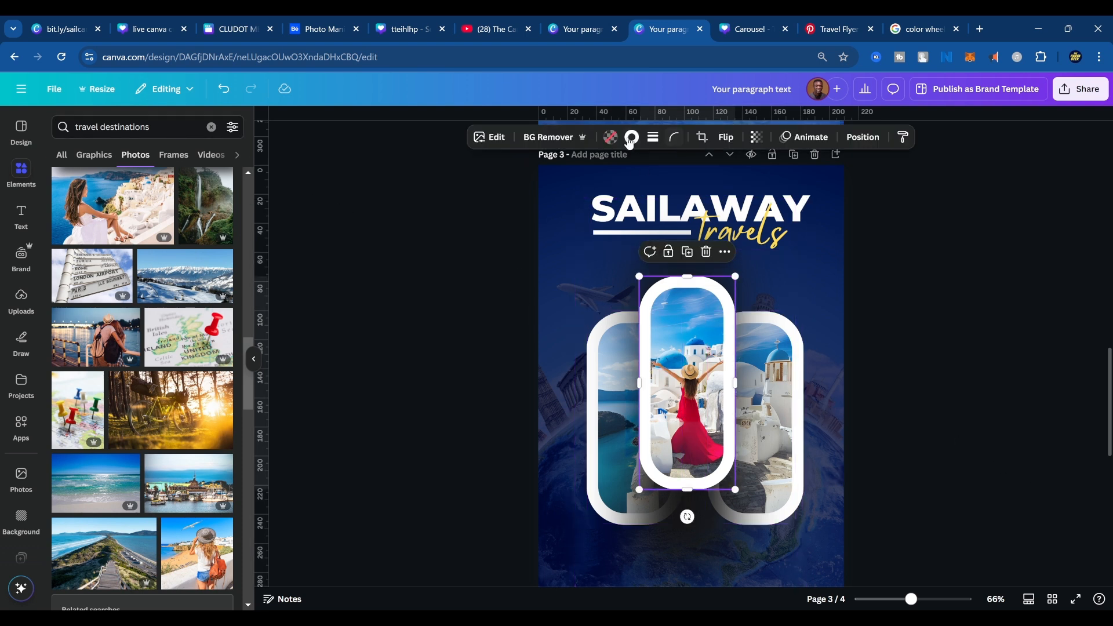
left_click(862, 387)
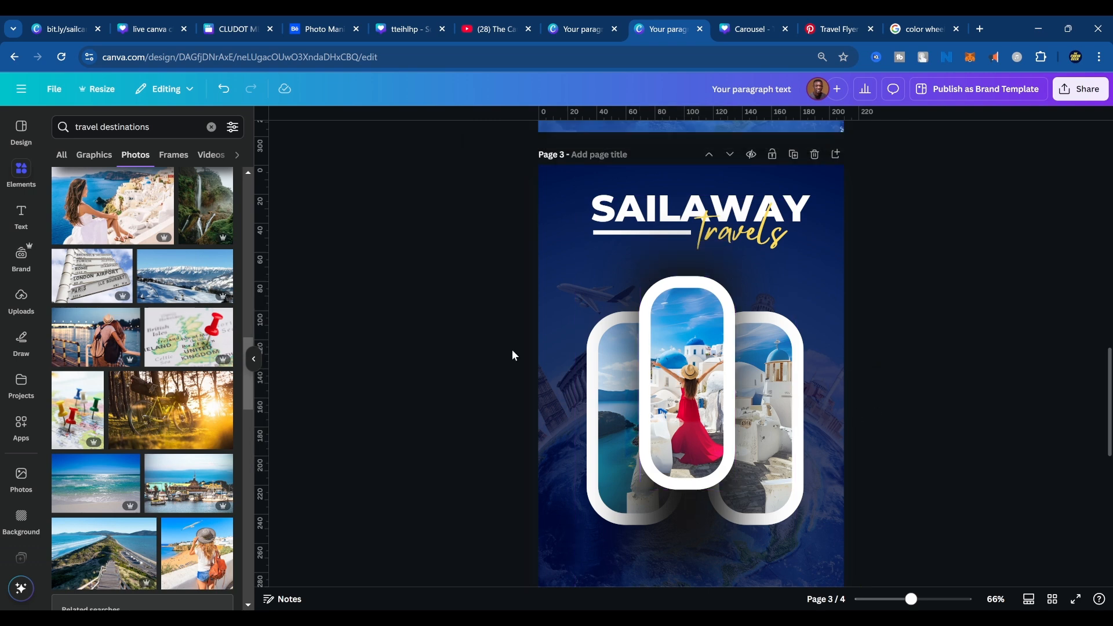
Find square shapes in the elements library and place the square speech bubble over the lower ends of the left and middle frames.
left_click(22, 172)
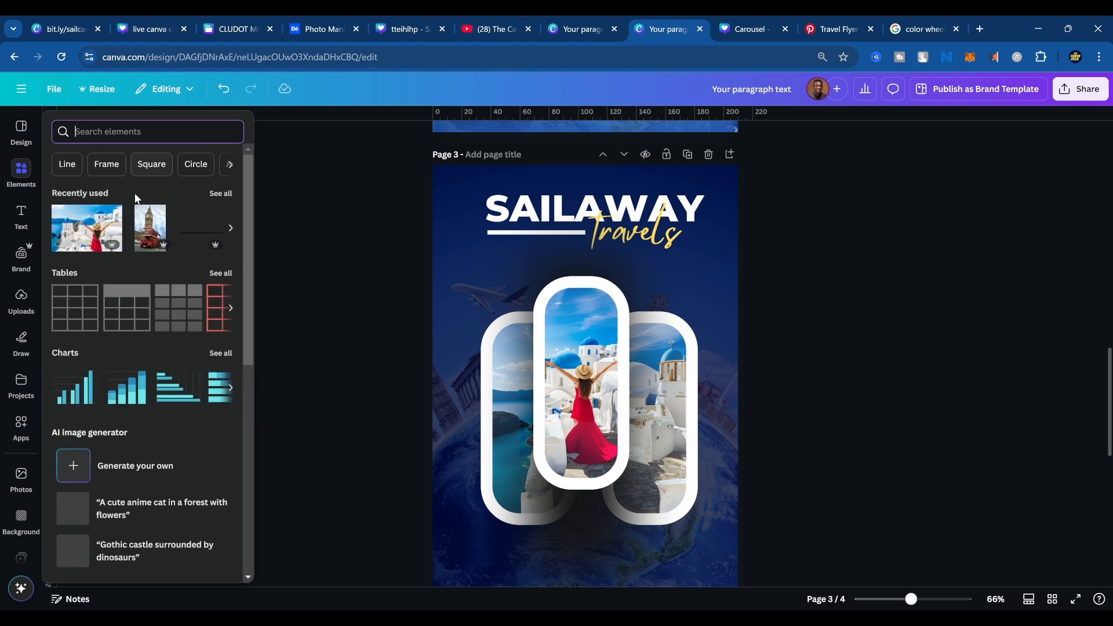
left_click(141, 164)
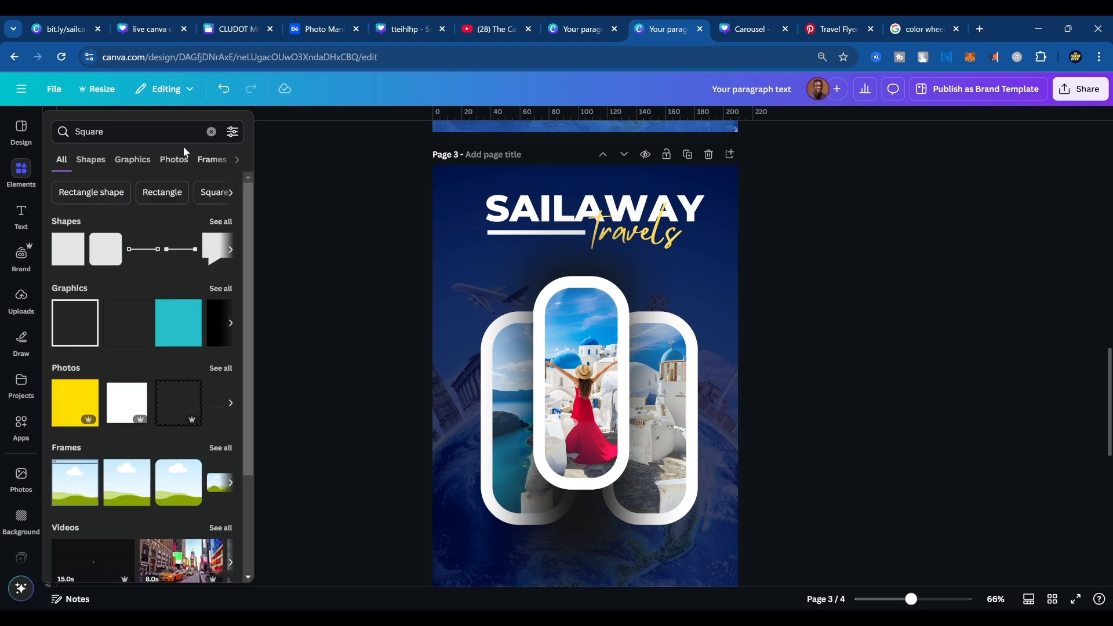
left_click(220, 223)
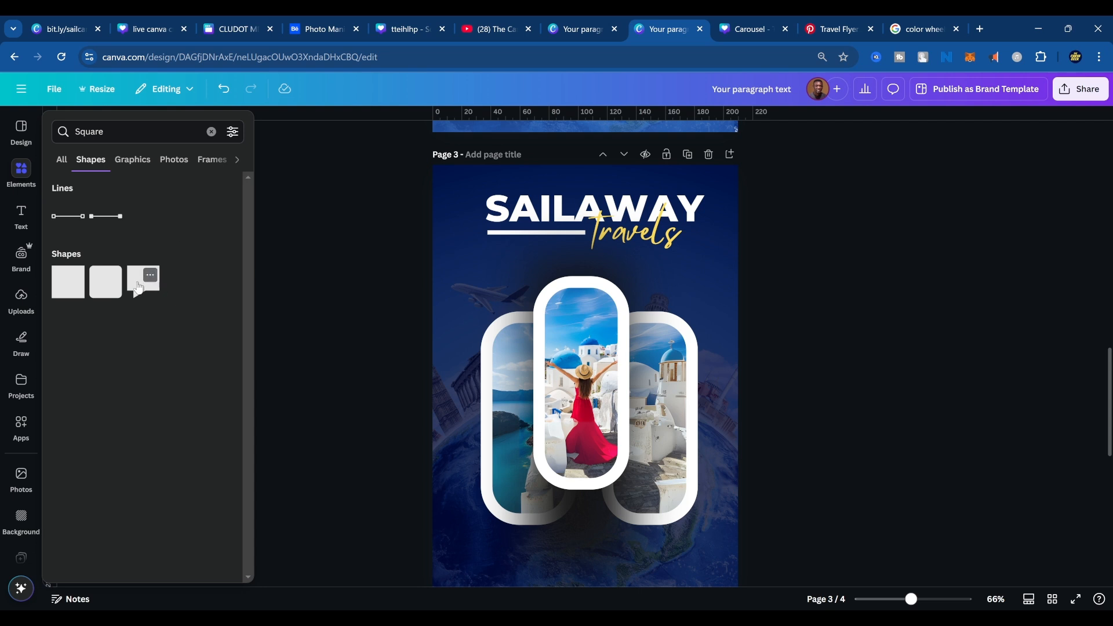
left_click(138, 286)
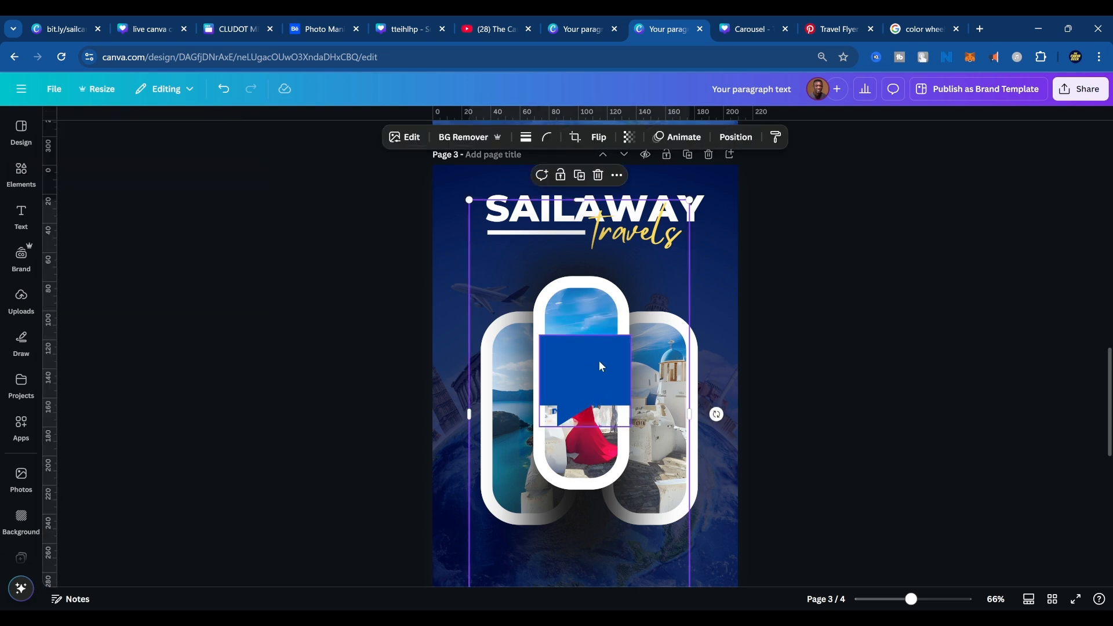
left_click_drag(598, 360, 563, 509)
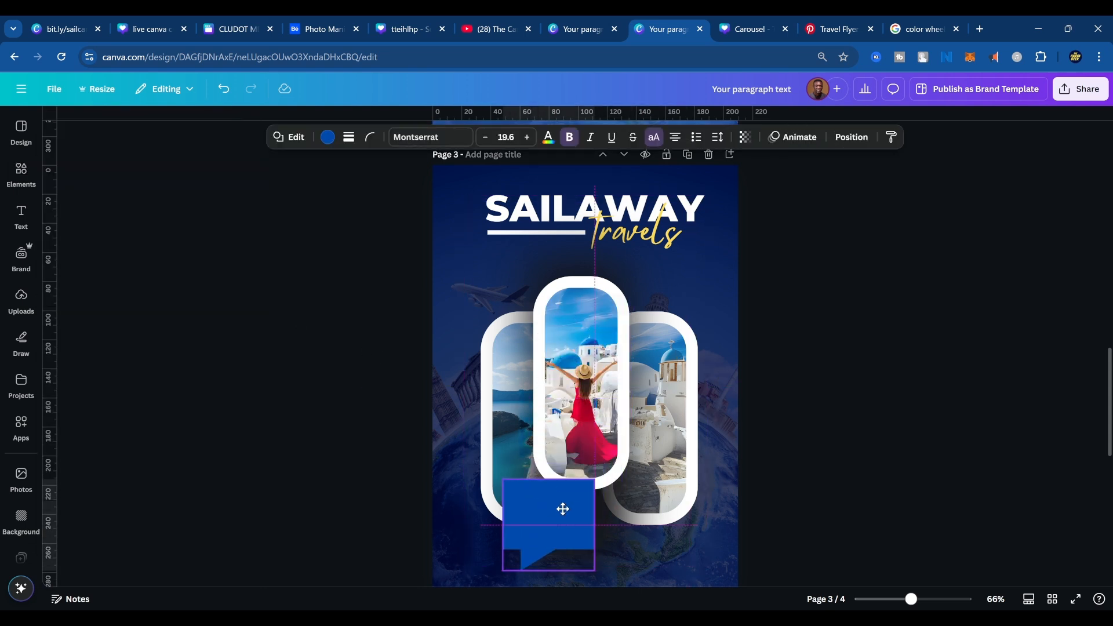
Set the speech bubble's corner rounding to 55 and raise it slightly on page 3, using the page 4 reference as a guide.
left_click(371, 139)
left_click_drag(318, 198, 360, 191)
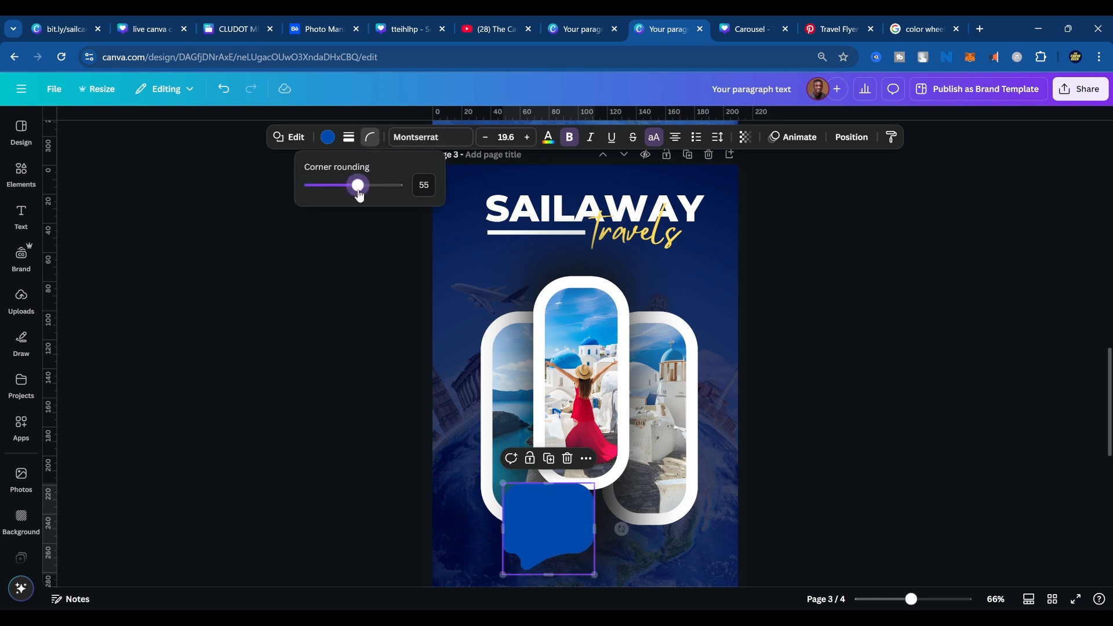
scroll(711, 394, "down", 3)
scroll(781, 446, "down", 6)
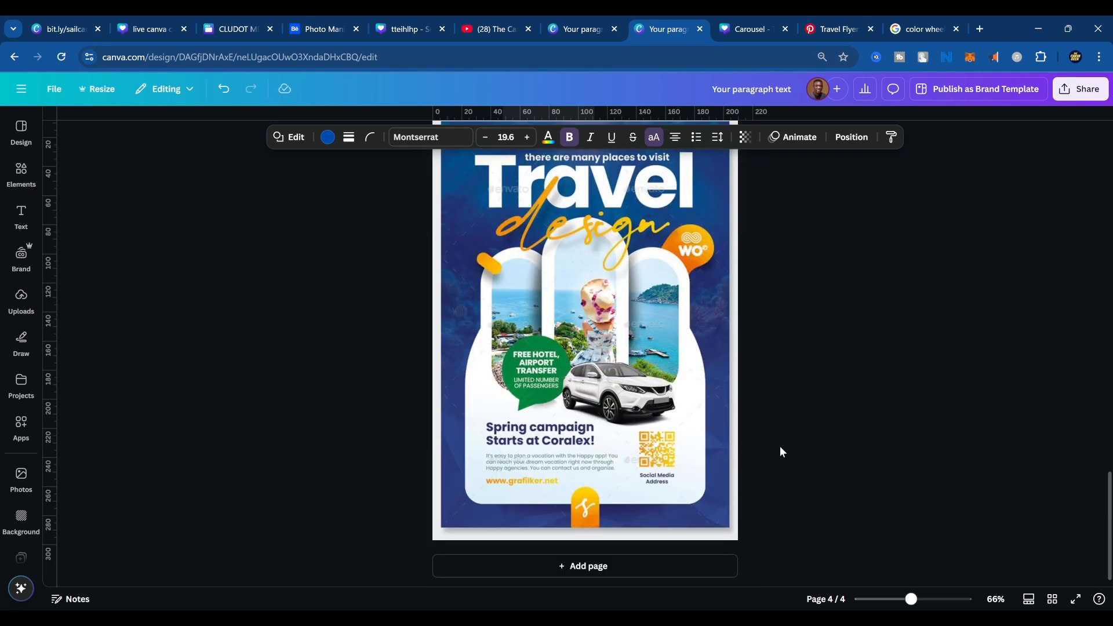
scroll(763, 445, "up", 6)
left_click_drag(566, 341, 560, 310)
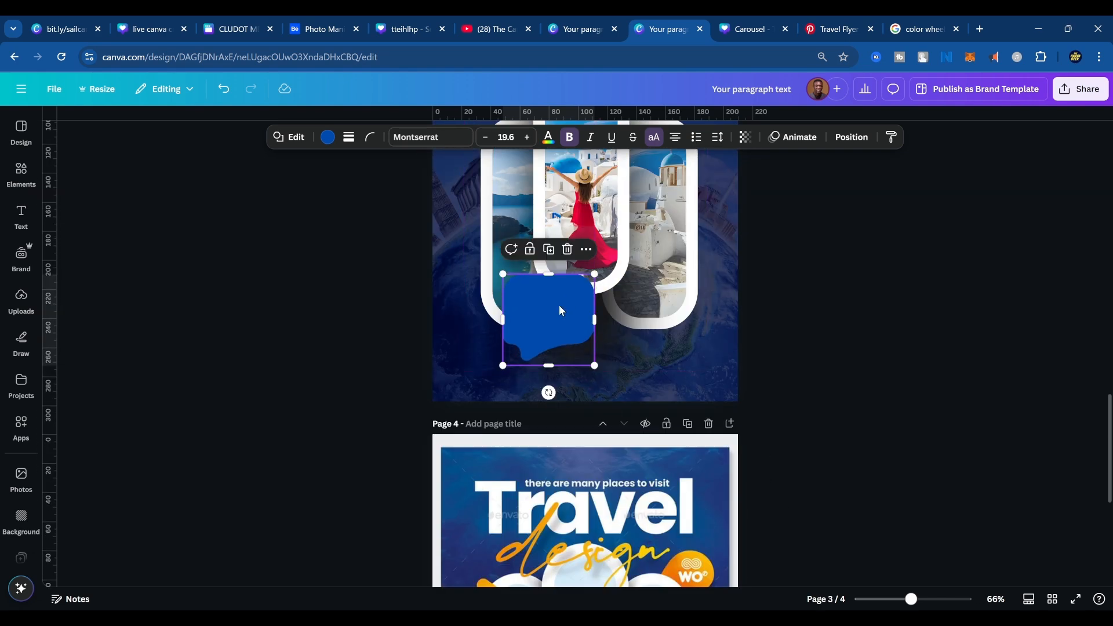
Fill the speech bubble with the lime green document colour.
left_click(328, 138)
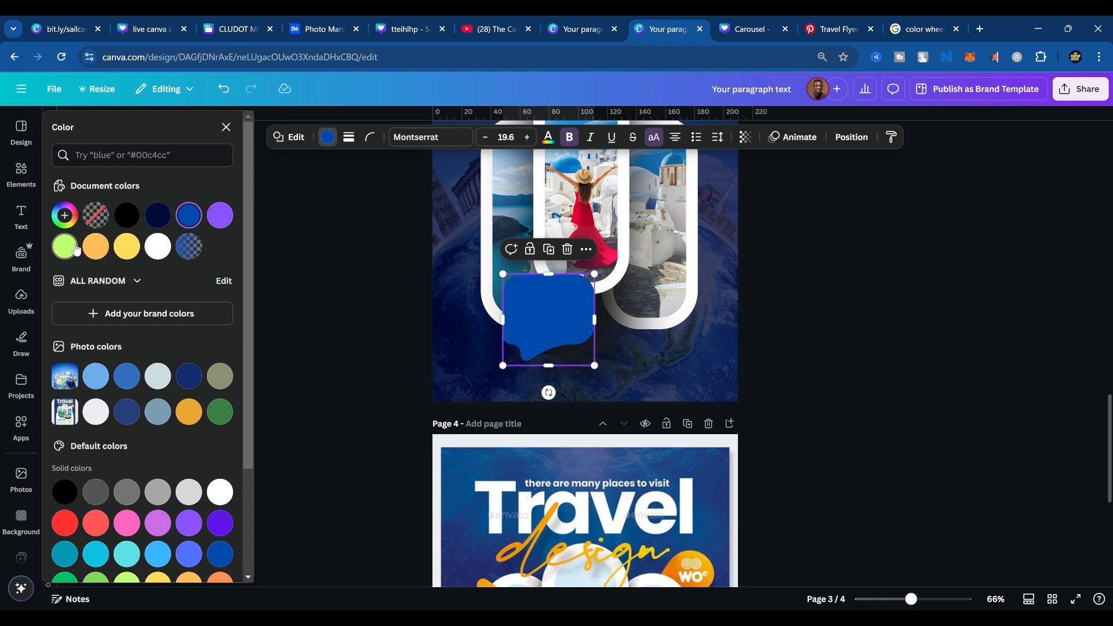
left_click(65, 246)
left_click(534, 335)
Compare the reference flyer's layout on page 4 with the page 3 design.
scroll(864, 360, "down", 4)
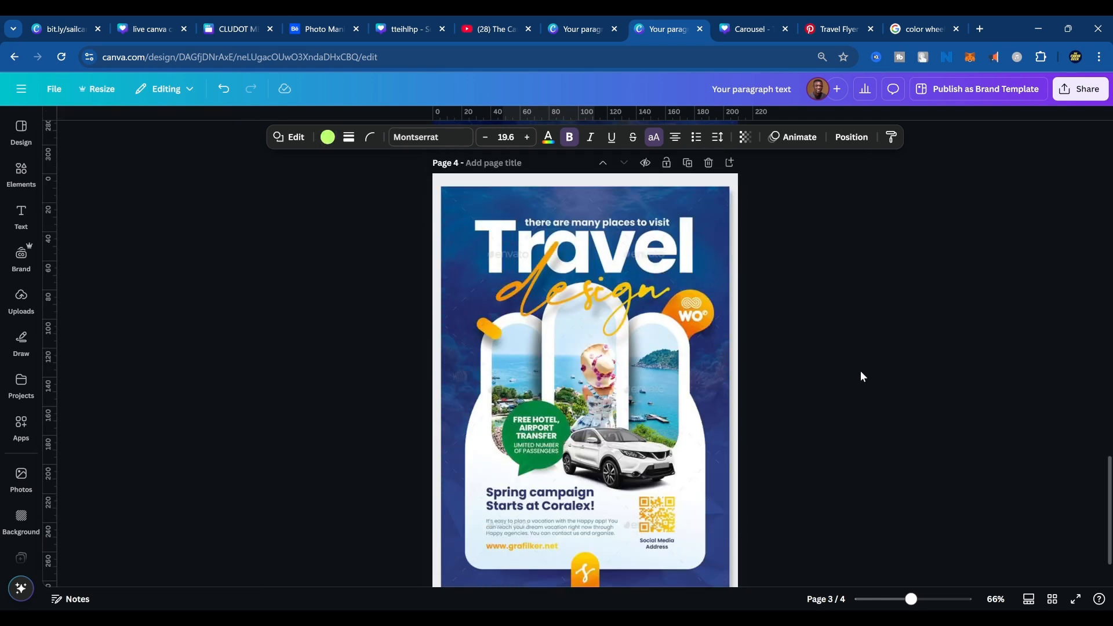
scroll(641, 462, "up", 4)
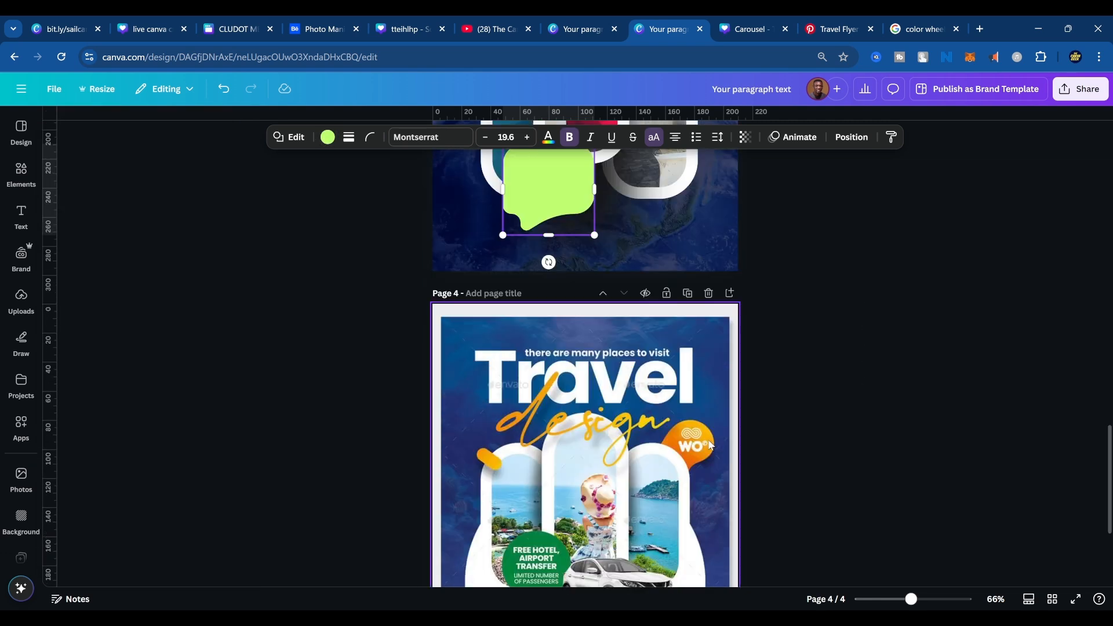
scroll(733, 454, "down", 5)
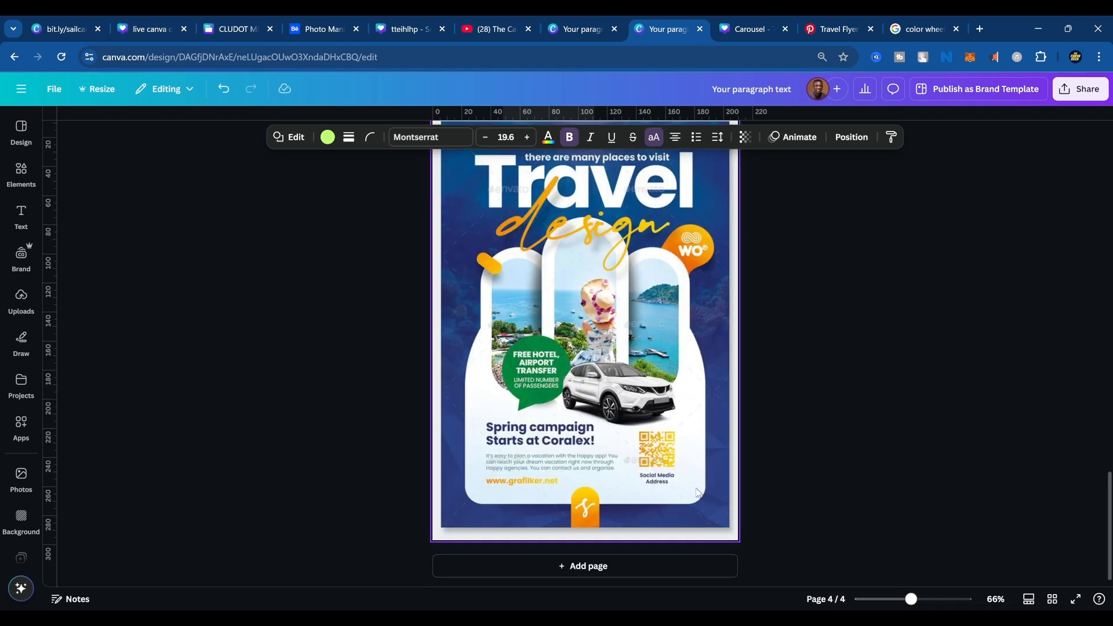
scroll(764, 413, "up", 5)
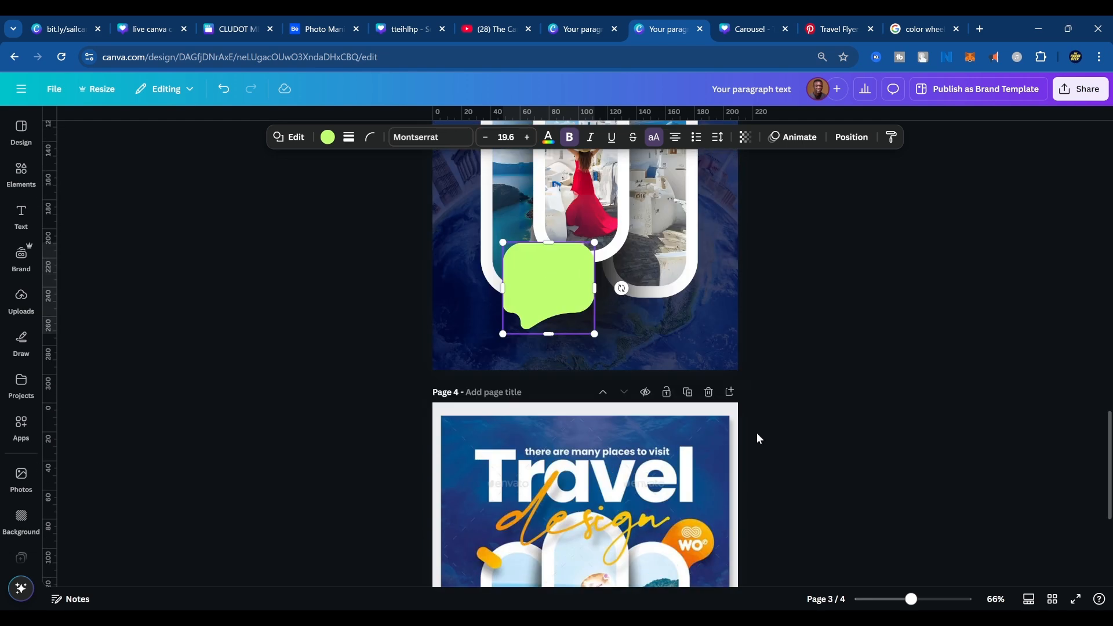
scroll(683, 441, "down", 7)
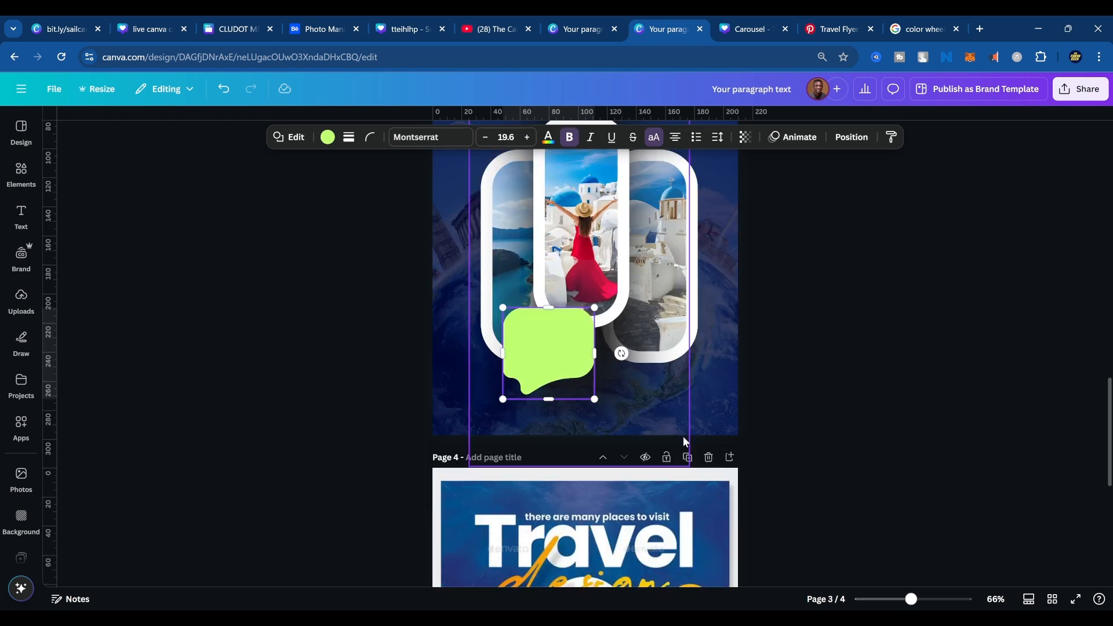
scroll(688, 447, "up", 8)
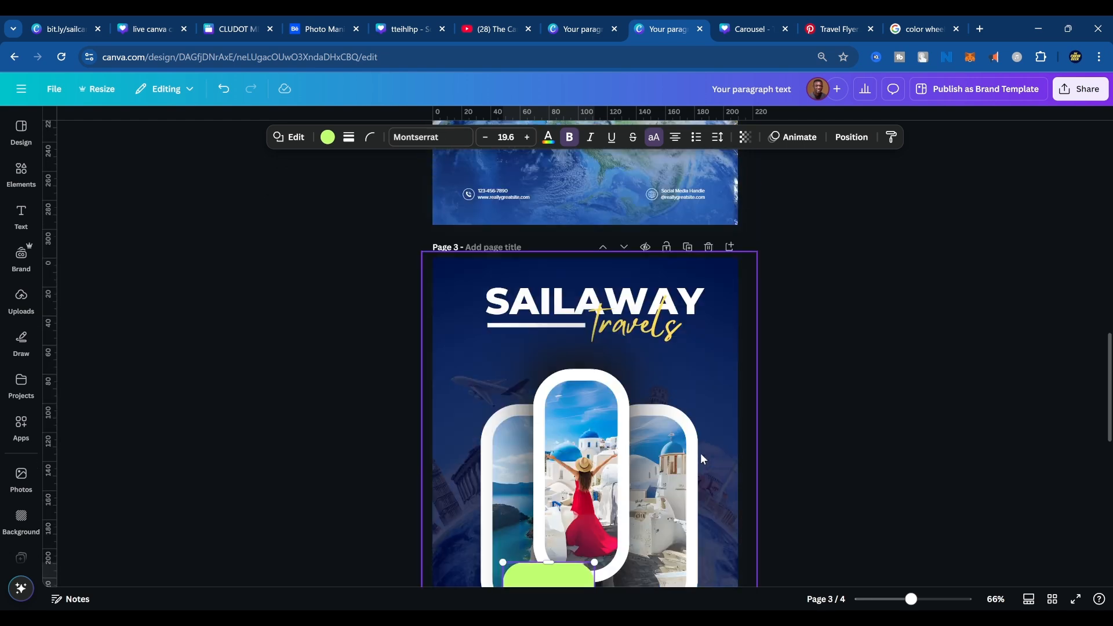
scroll(720, 465, "down", 5)
scroll(720, 465, "up", 3)
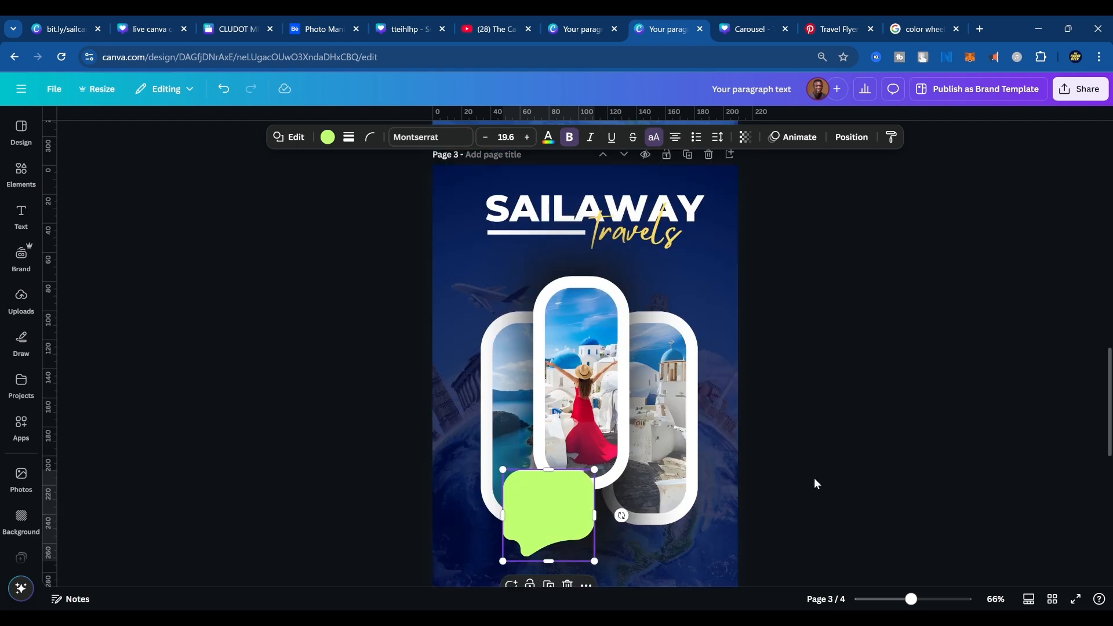
Scale down the title, photo frames, shadow and speech bubble together on page 3, and check the reference flyer's lower panel.
left_click_drag(815, 476, 629, 240)
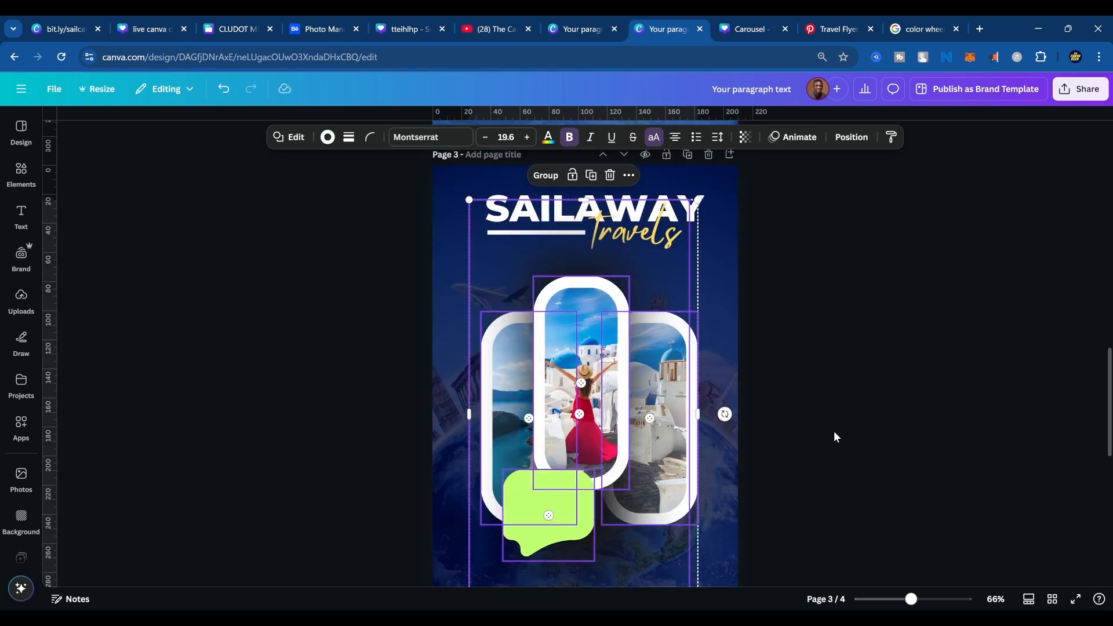
left_click_drag(823, 508, 533, 248)
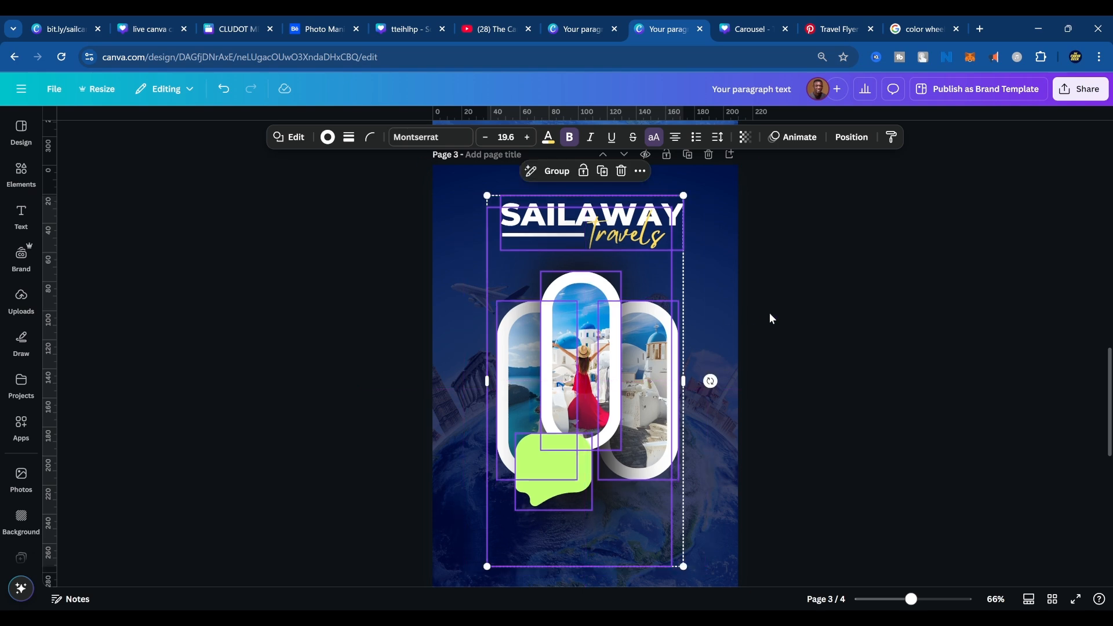
left_click(770, 316)
left_click(613, 427)
scroll(618, 441, "down", 5)
scroll(618, 441, "down", 5)
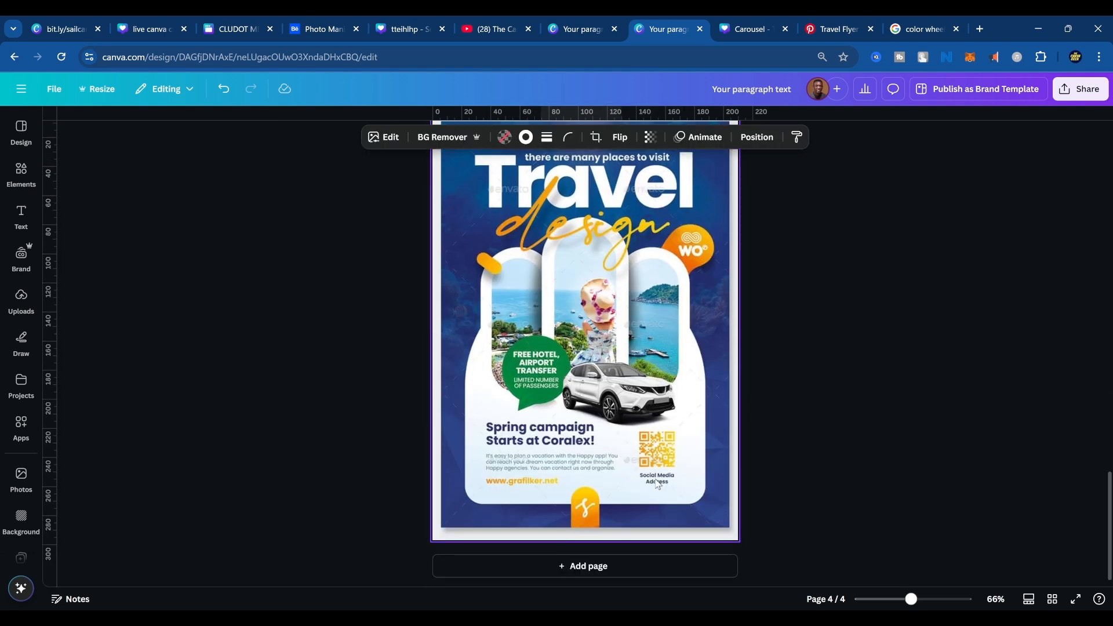
scroll(666, 452, "up", 8)
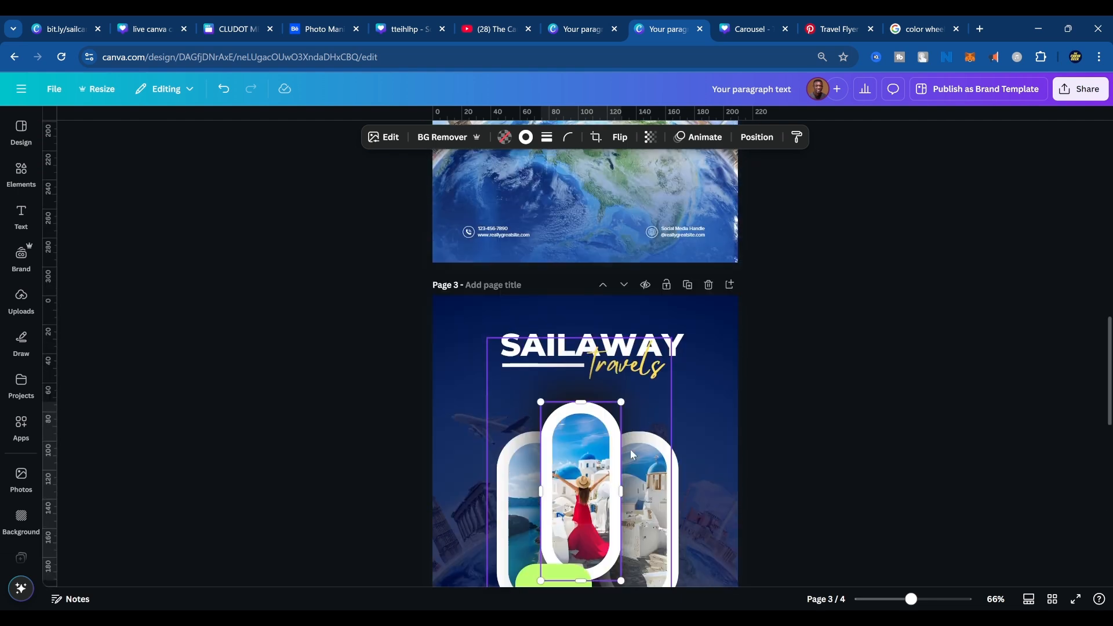
left_click(22, 171)
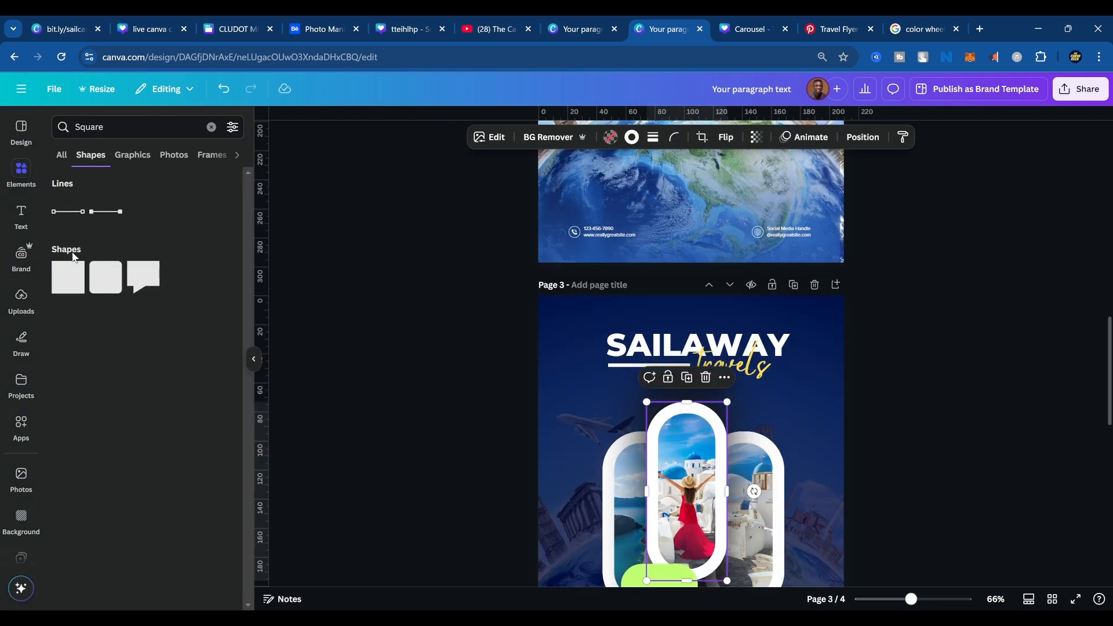
left_click(414, 323)
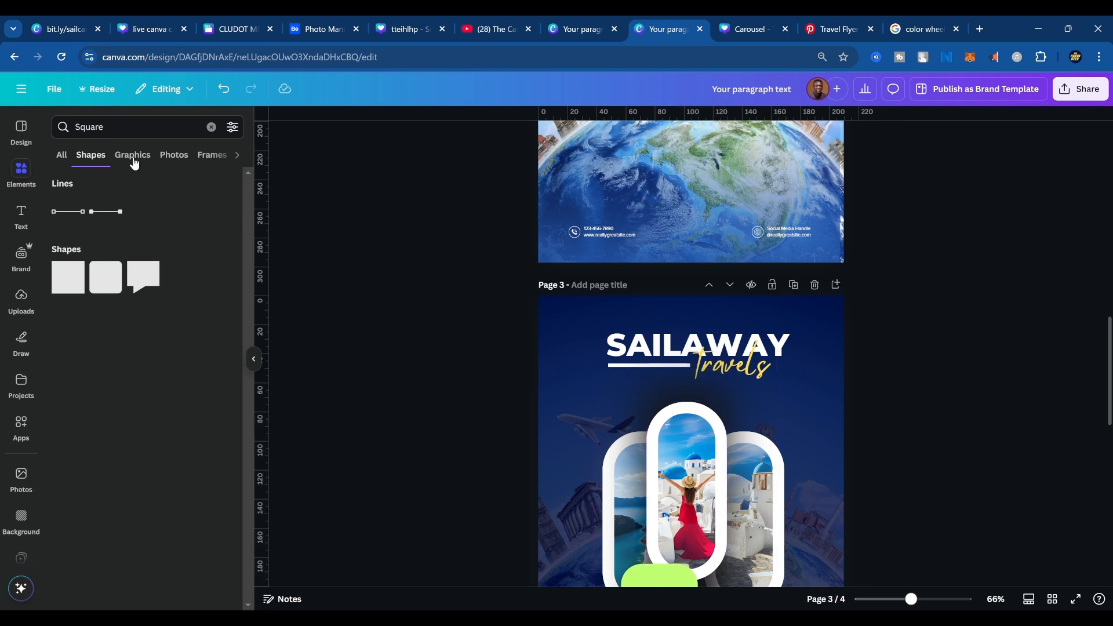
left_click(214, 127)
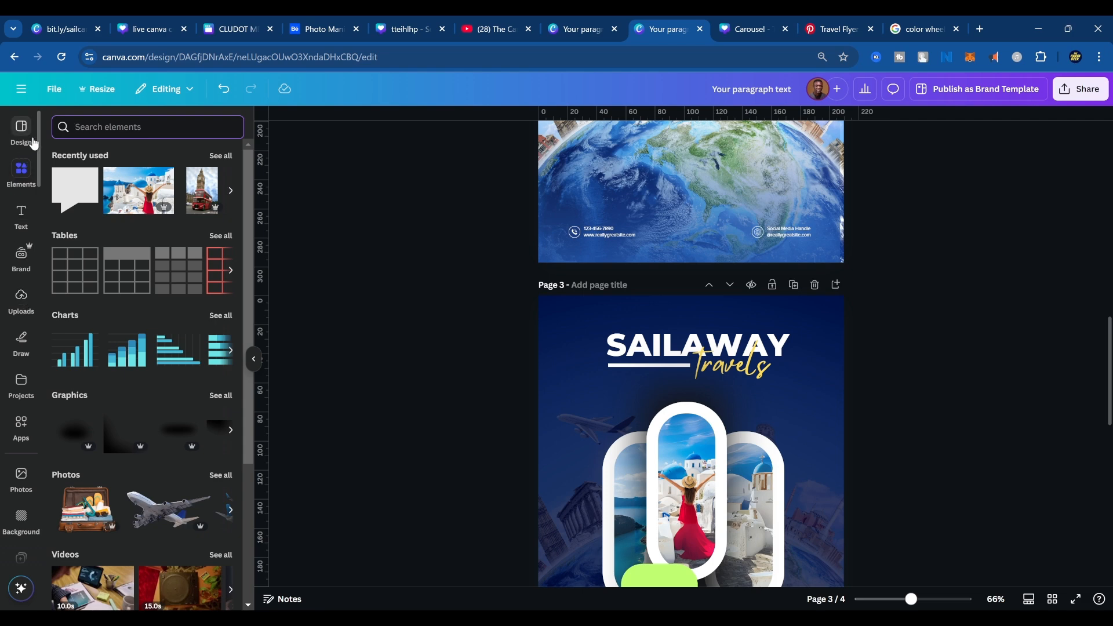
Add a square below the photo frames on page 3 and change its shape to a trapezoid with the narrow side up.
scroll(795, 428, "down", 3)
left_click(767, 443)
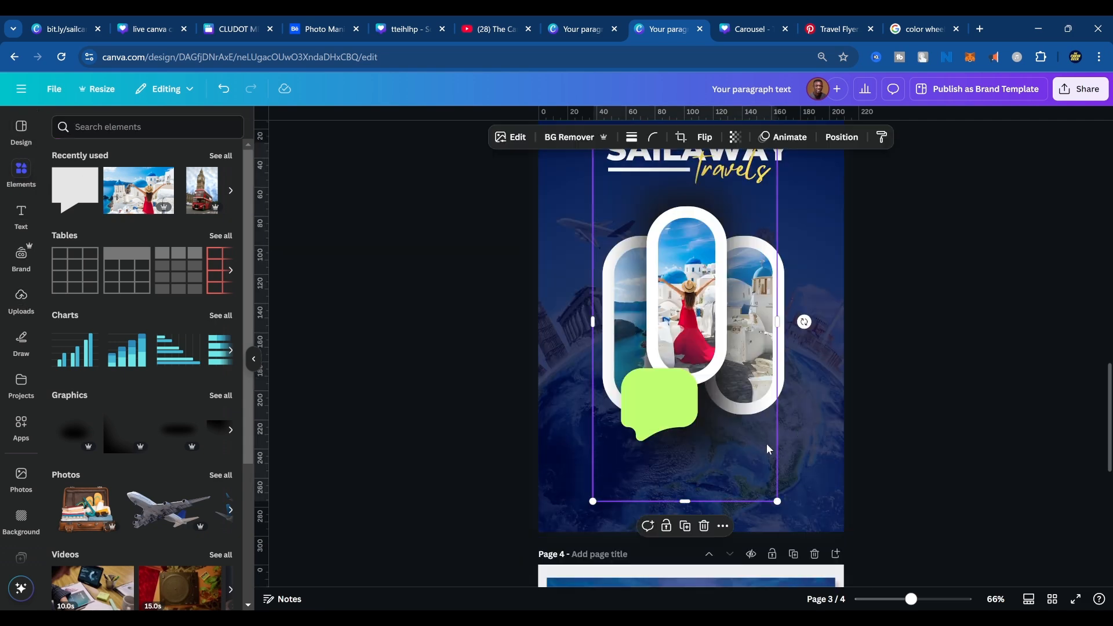
key("r")
left_click_drag(689, 312, 730, 466)
left_click(396, 136)
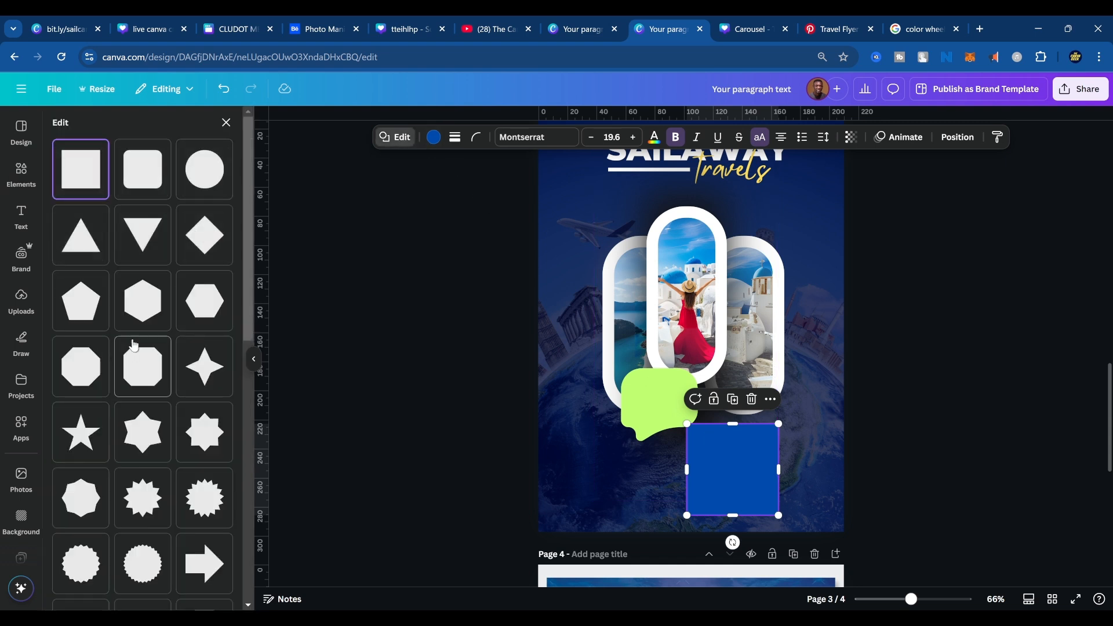
scroll(163, 452, "down", 10)
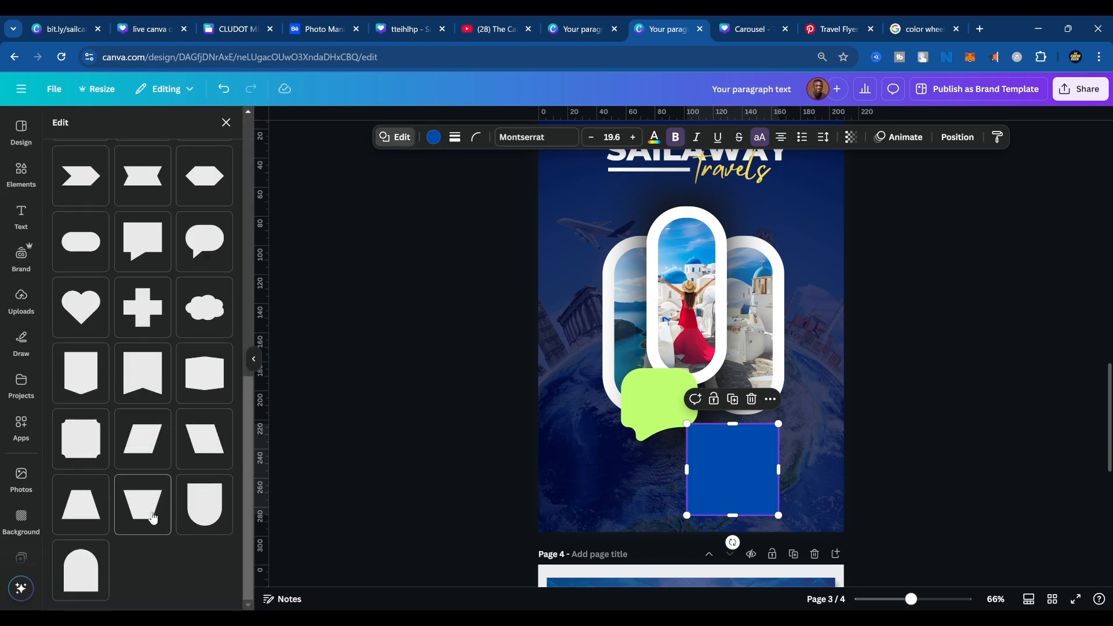
left_click(81, 503)
Stretch the trapezoid over the lower ends of the three frames and set its corner rounding to 59.
left_click_drag(686, 456, 636, 456)
scroll(719, 528, "down", 8)
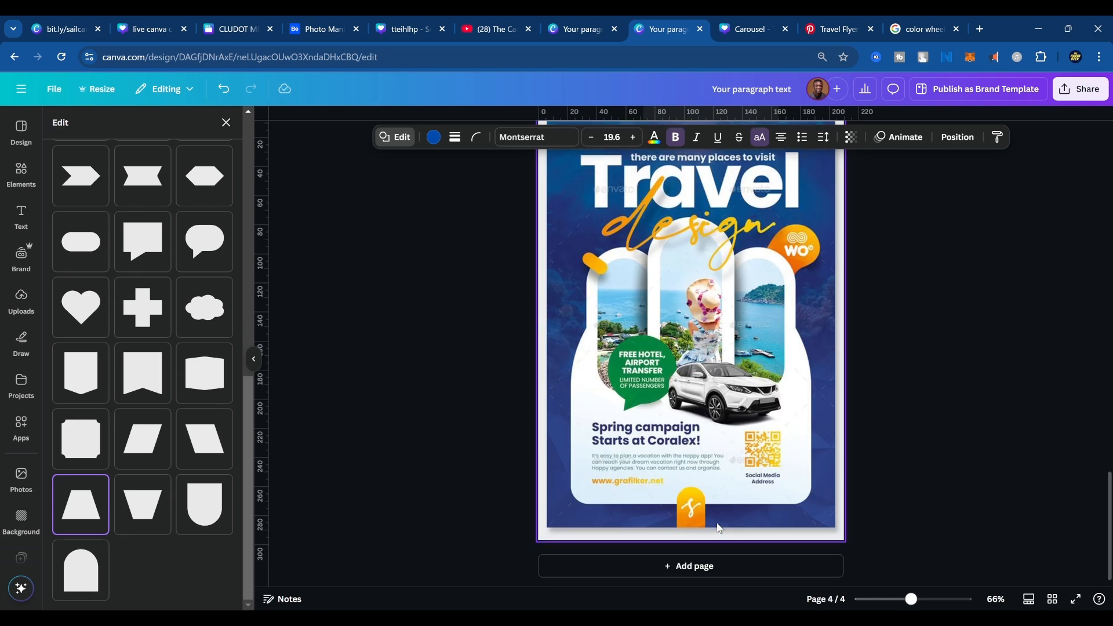
scroll(719, 527, "up", 8)
left_click_drag(641, 522, 603, 515)
left_click_drag(689, 486, 691, 433)
left_click(476, 137)
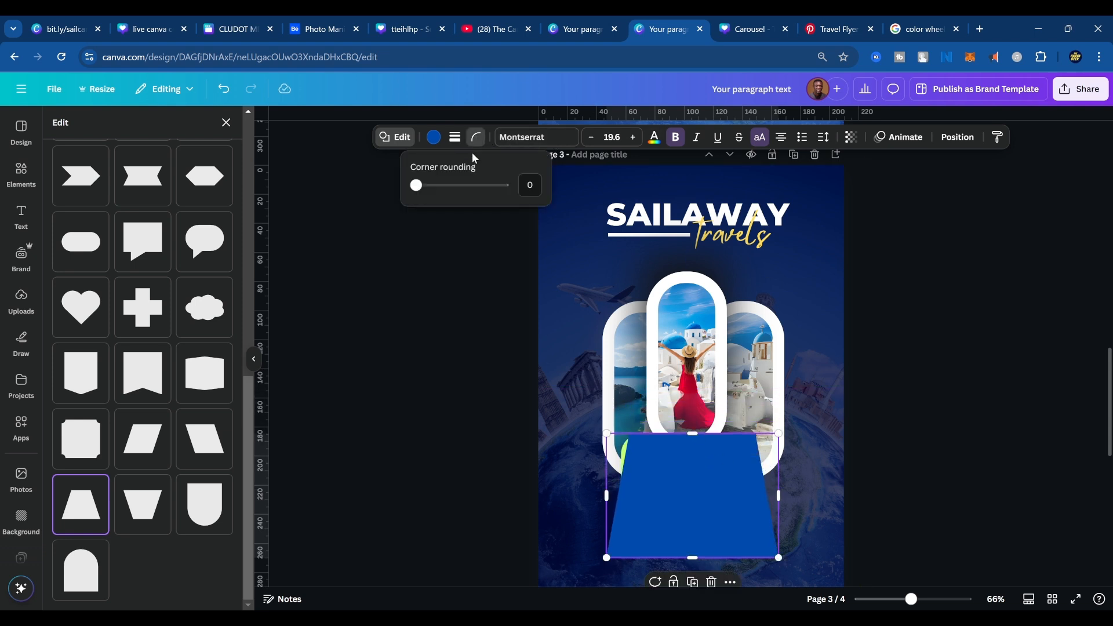
left_click_drag(427, 190, 468, 194)
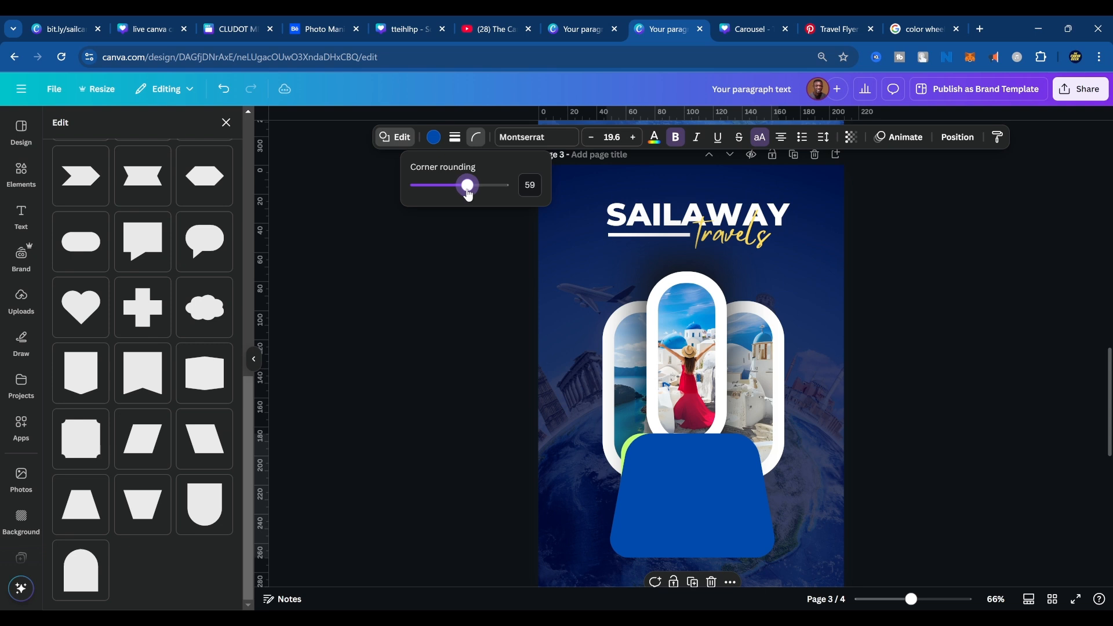
Enlarge the trapezoid to nearly the page's full width and position it over the lower half of page 3, following the reference.
left_click_drag(777, 432, 717, 466)
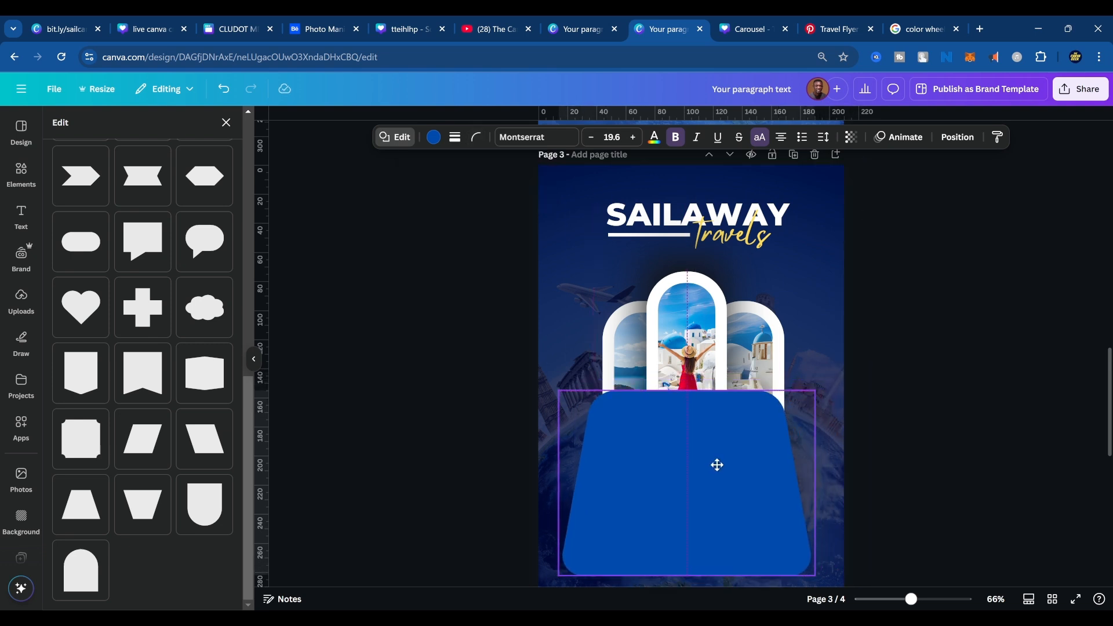
left_click(736, 498)
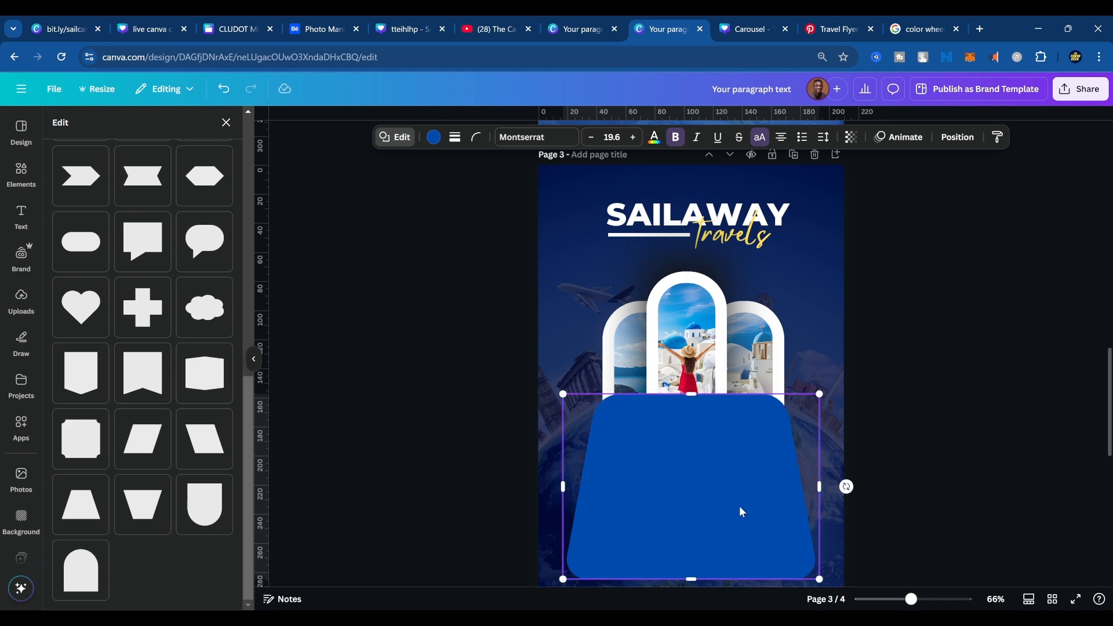
scroll(740, 522, "down", 4)
scroll(741, 536, "down", 4)
scroll(819, 400, "up", 7)
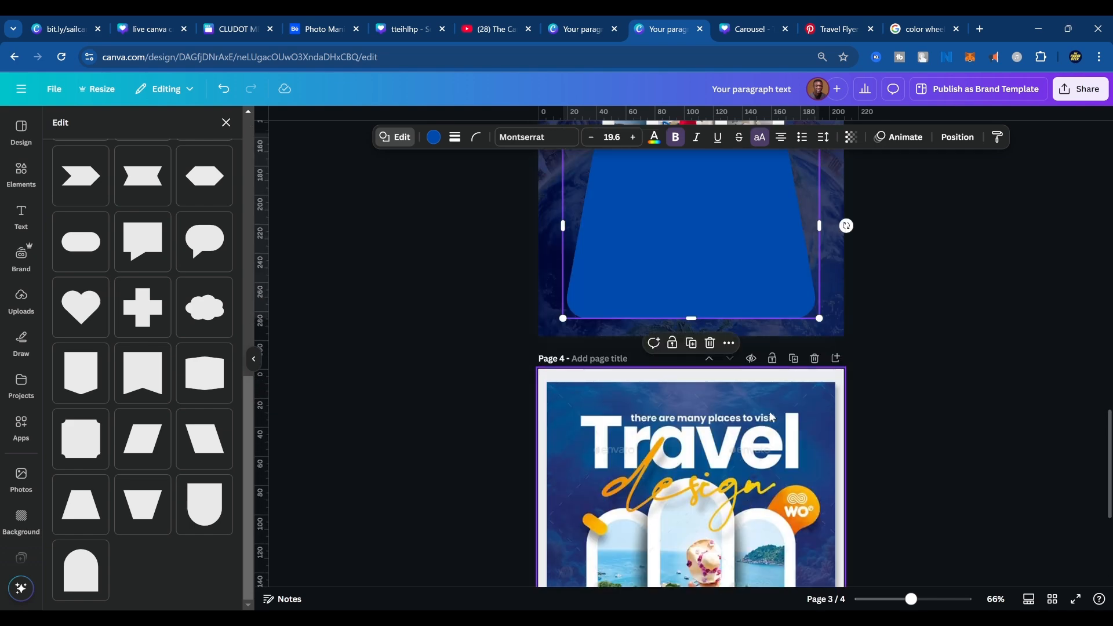
left_click_drag(819, 516, 852, 538)
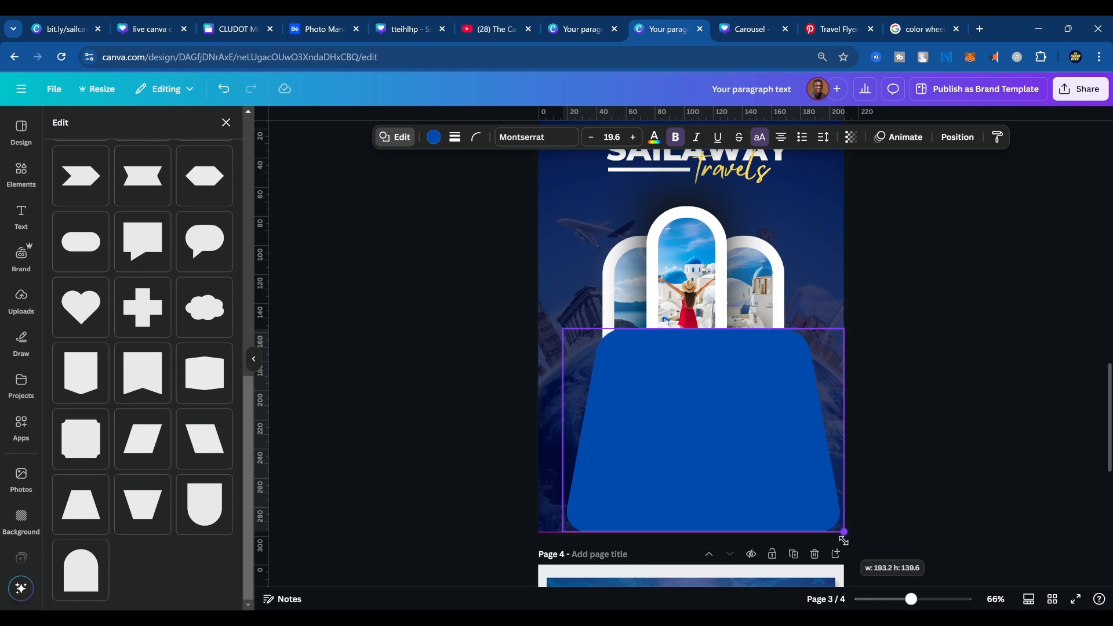
left_click_drag(741, 429, 728, 420)
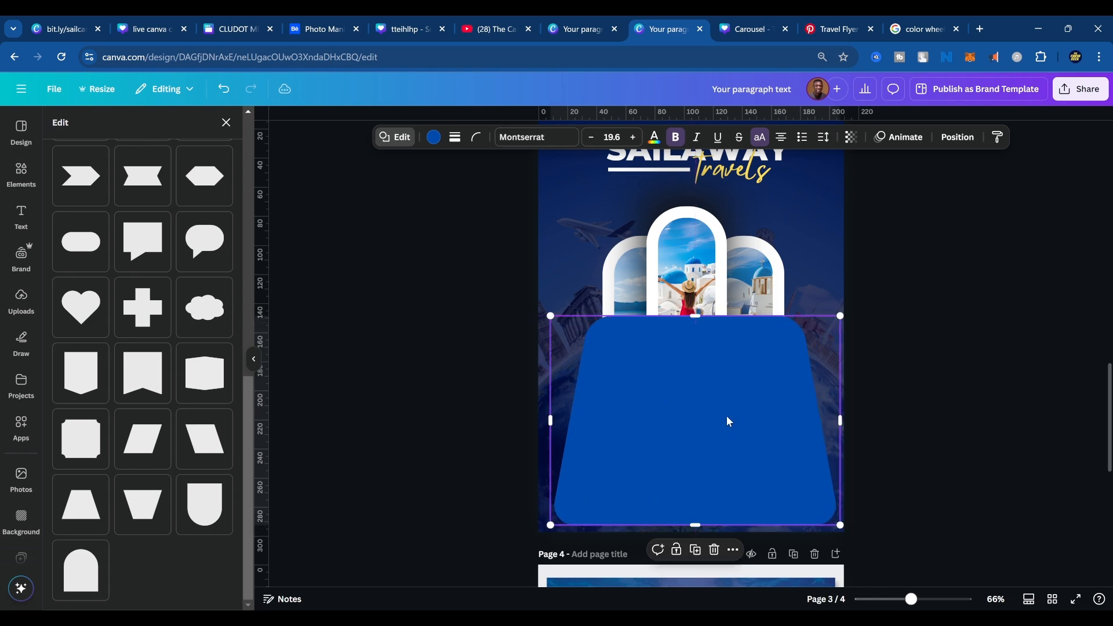
scroll(728, 420, "down", 5)
scroll(662, 425, "up", 5)
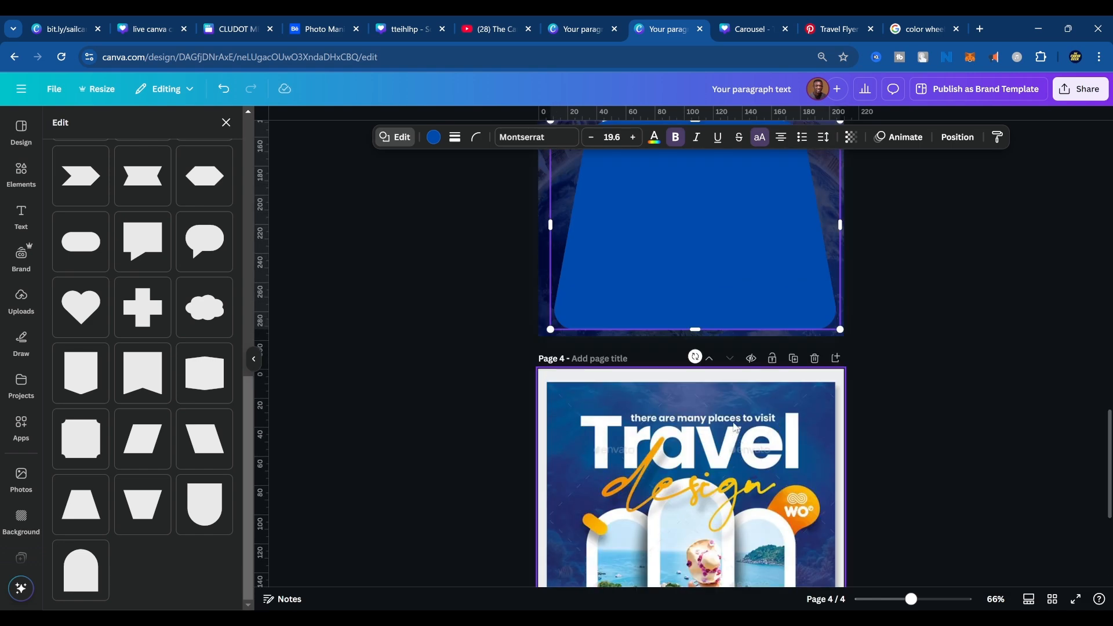
Narrow the blue trapezoid on page 3 and position it over the lower ends of the three photo frames.
left_click_drag(696, 460, 695, 443)
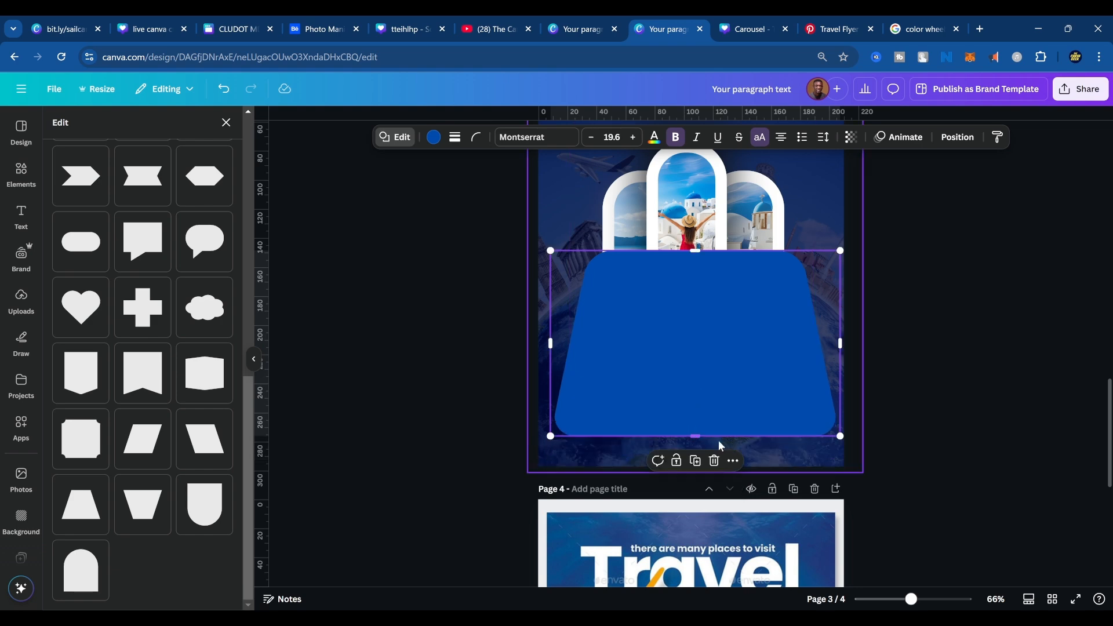
scroll(870, 276, "down", 6)
scroll(870, 276, "up", 3)
scroll(870, 277, "up", 4)
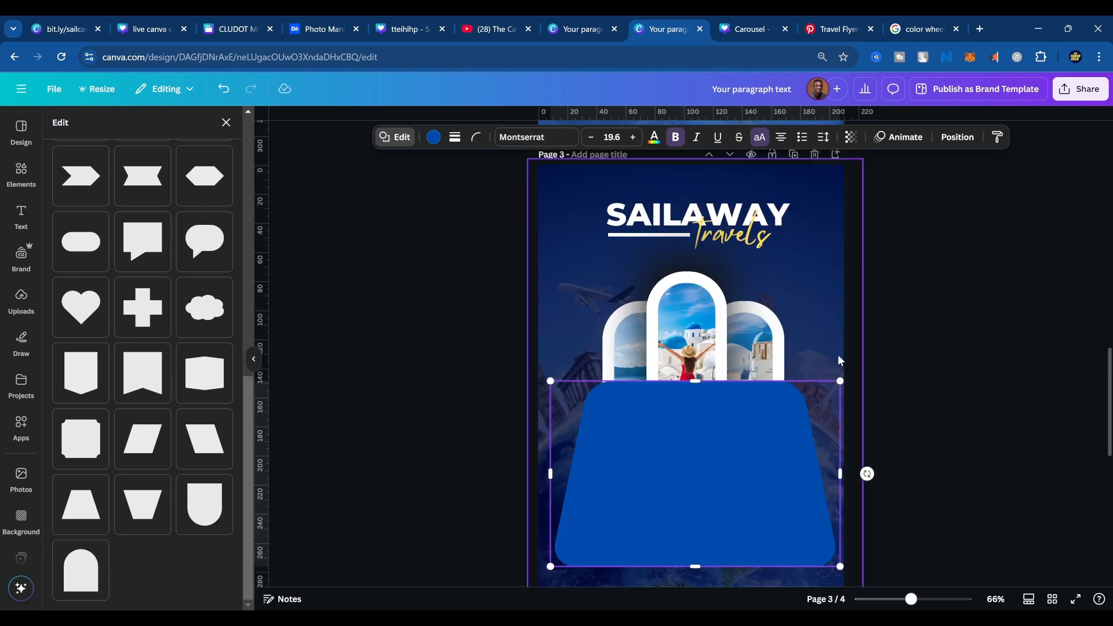
left_click_drag(837, 475, 793, 474)
mouse_move(705, 466)
left_mouse_down()
mouse_move(725, 460)
mouse_move(725, 471)
left_mouse_up()
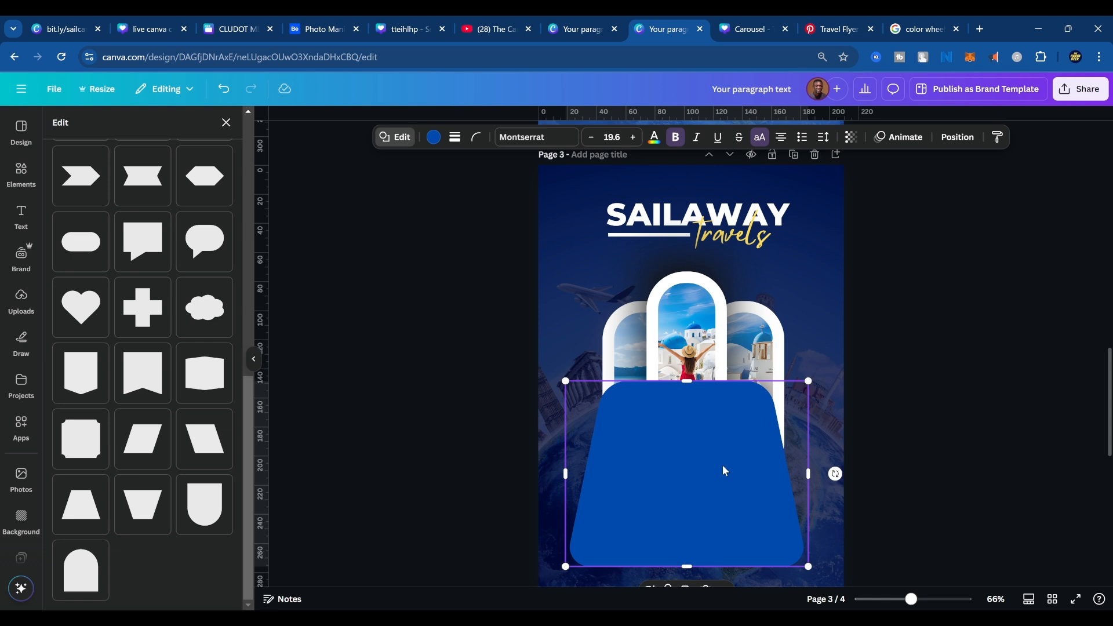
Change the trapezoid's fill from the document colors to white.
left_click(433, 139)
left_click(158, 241)
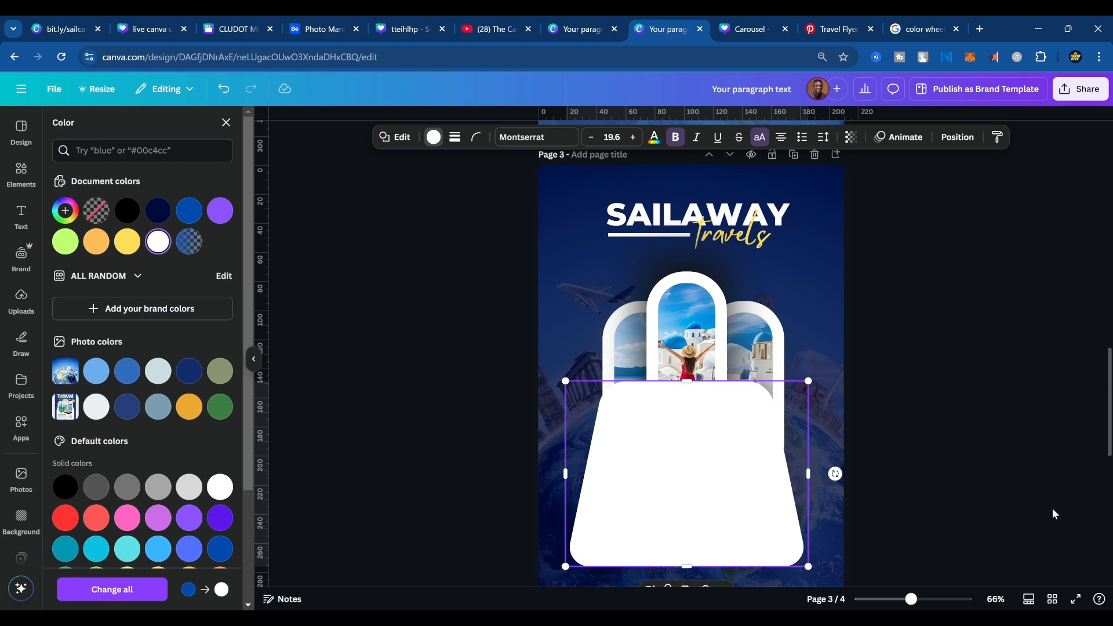
left_click(954, 459)
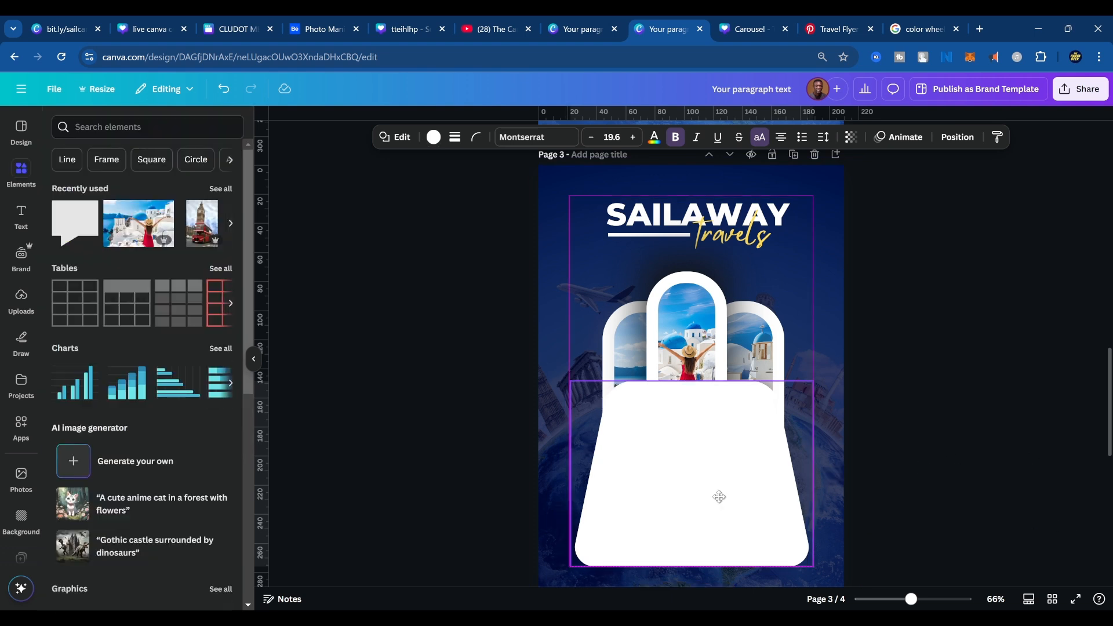
Change the white trapezoid's shape to an arch with a rounded upper end and a flat base.
left_click(720, 498)
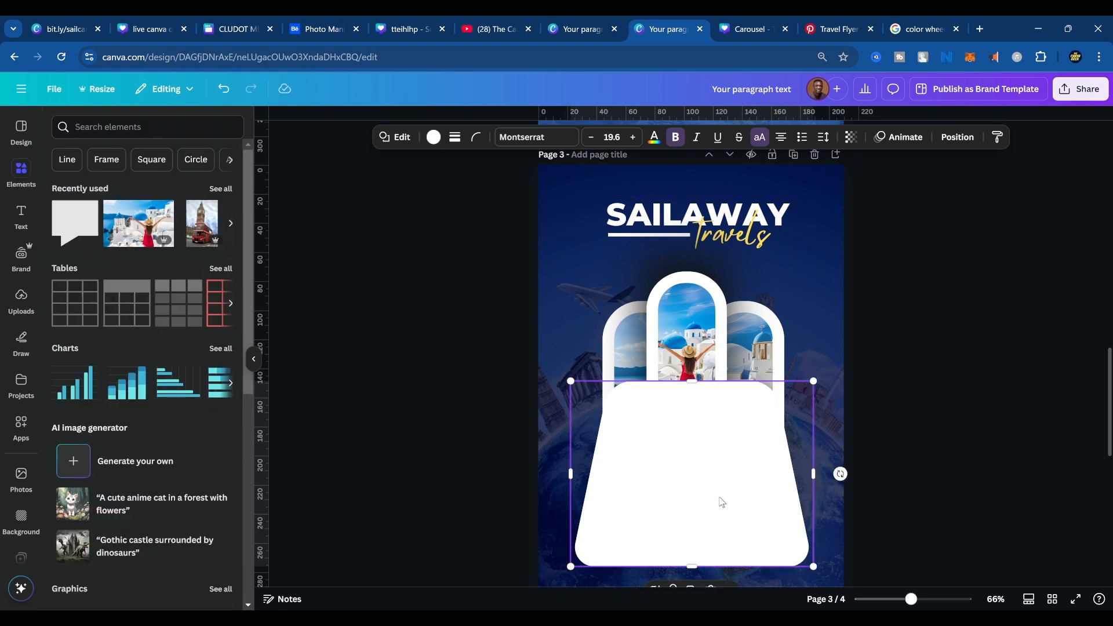
left_click(392, 138)
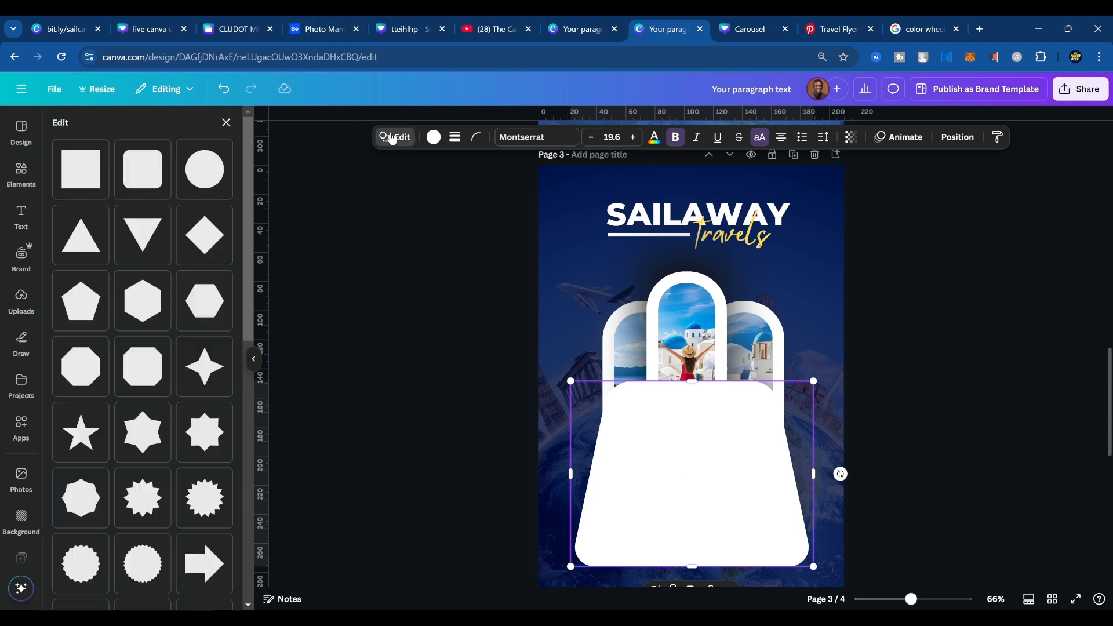
scroll(163, 536, "down", 7)
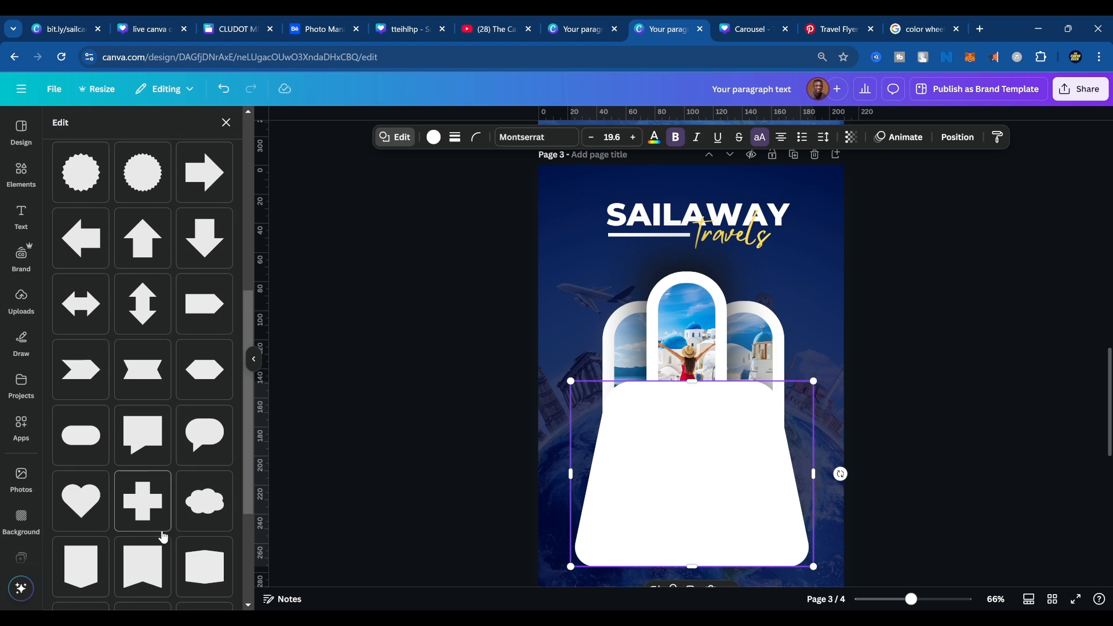
scroll(163, 535, "down", 3)
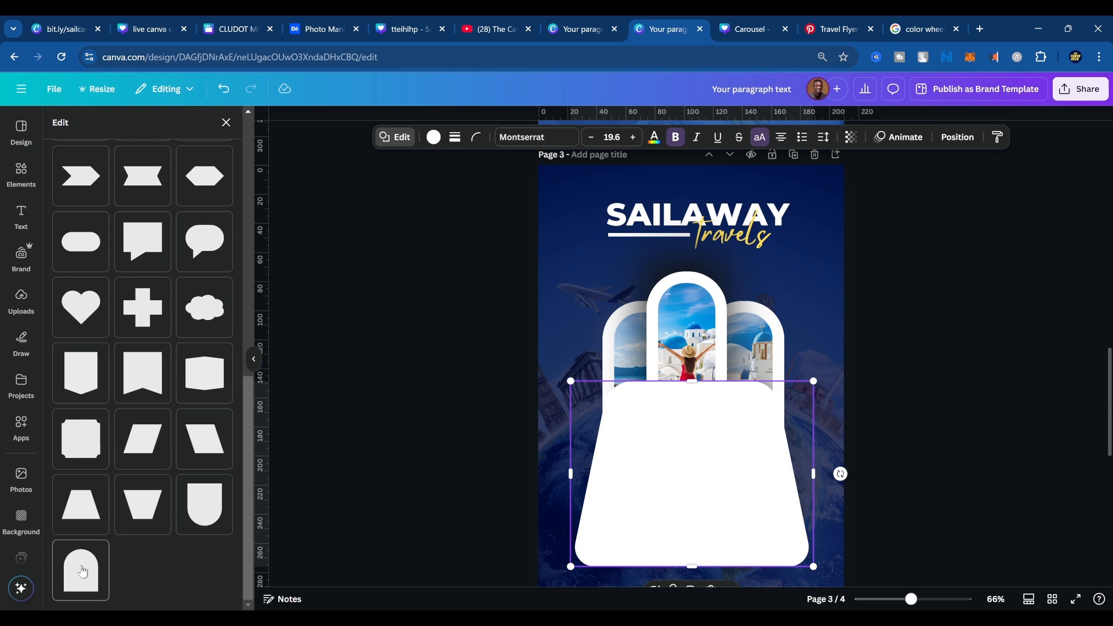
left_click(82, 571)
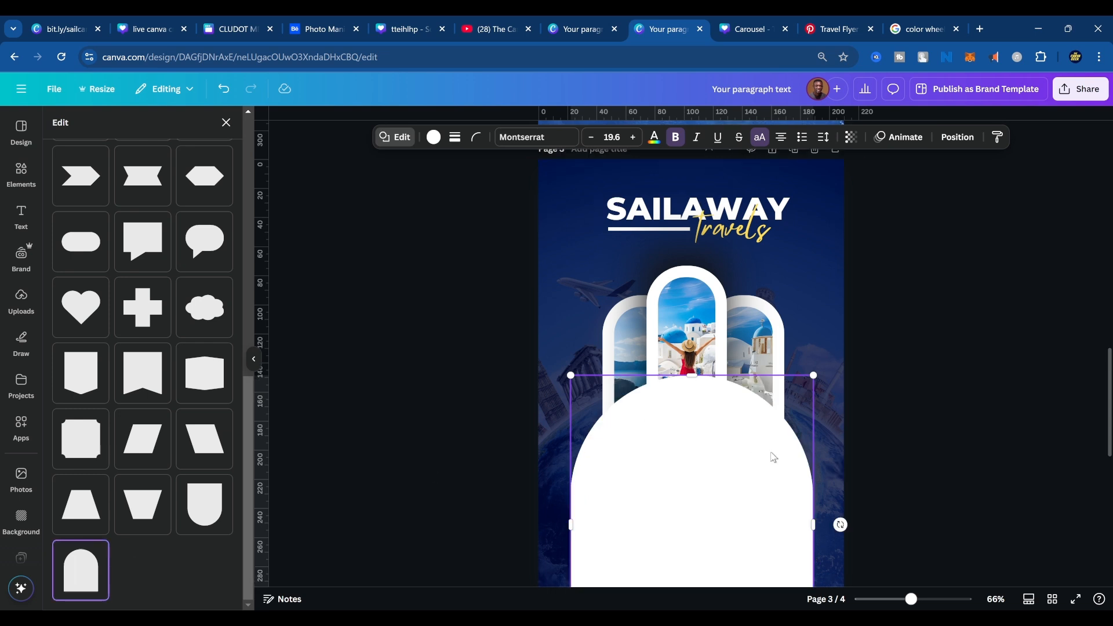
Move the white arch up within page 3 and slightly round its lower corners.
scroll(754, 424, "down", 3)
left_click_drag(745, 391, 739, 308)
scroll(740, 310, "up", 3)
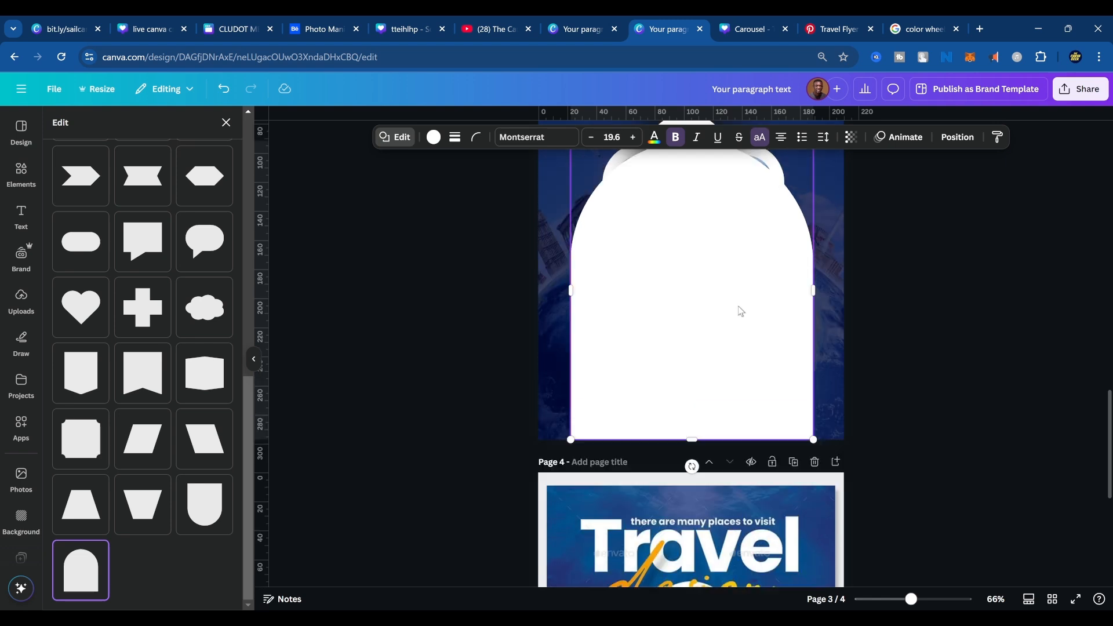
left_click_drag(696, 371, 693, 328)
left_click(476, 137)
left_click_drag(437, 190, 448, 186)
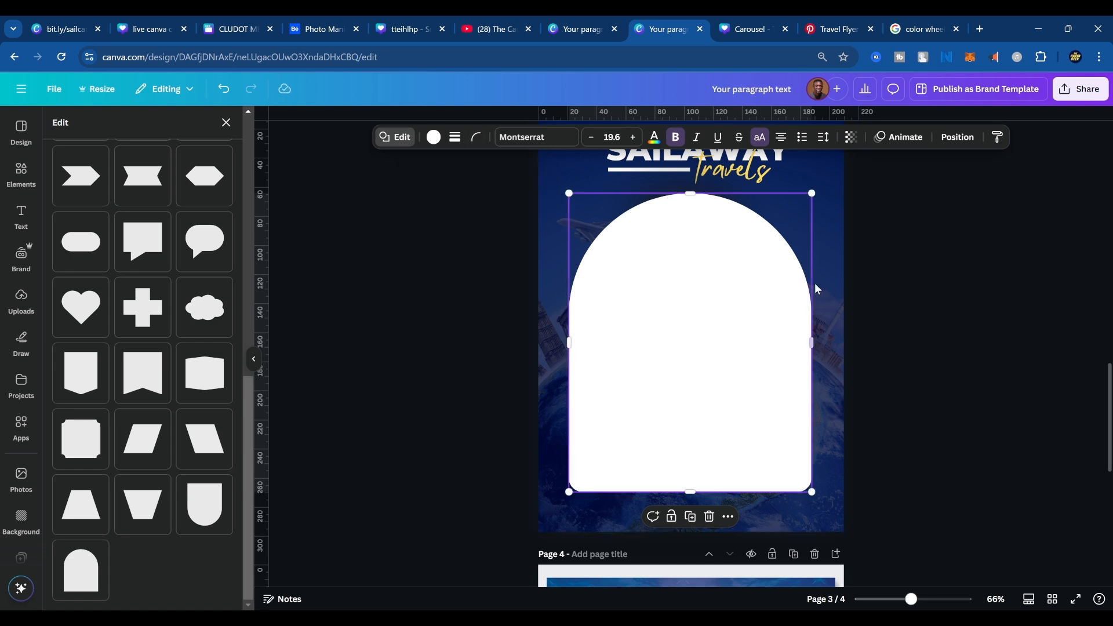
Scale the arch down to about the combined width of the three frames and centre it over their lower part.
left_click_drag(812, 194, 745, 277)
left_click_drag(689, 354, 714, 353)
left_click(757, 457)
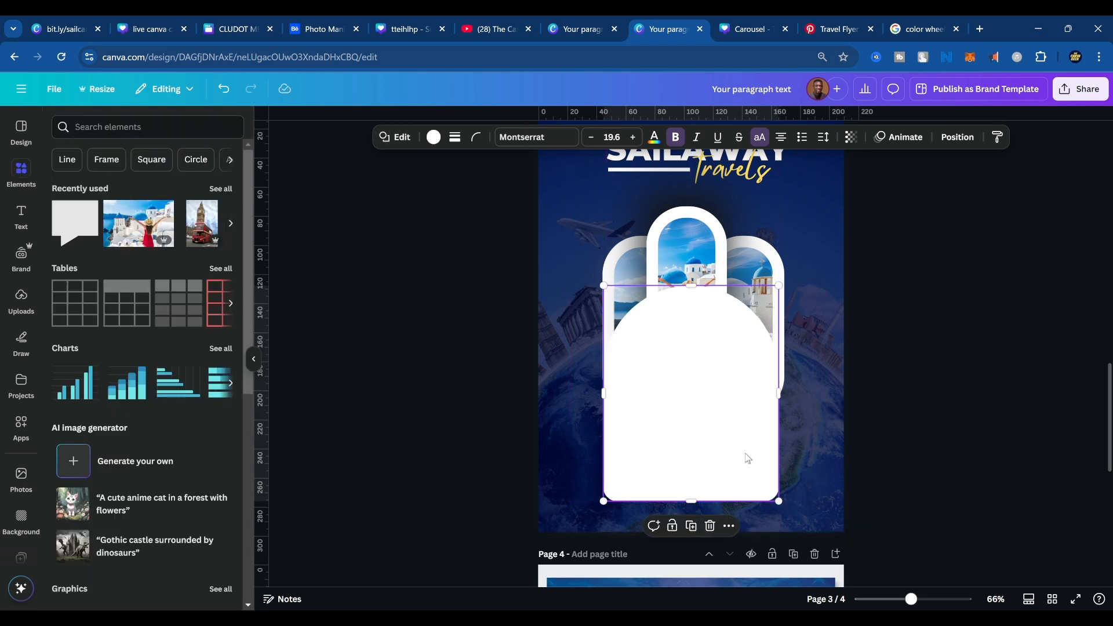
scroll(747, 482, "up", 3)
left_click_drag(741, 501, 737, 500)
scroll(805, 505, "down", 3)
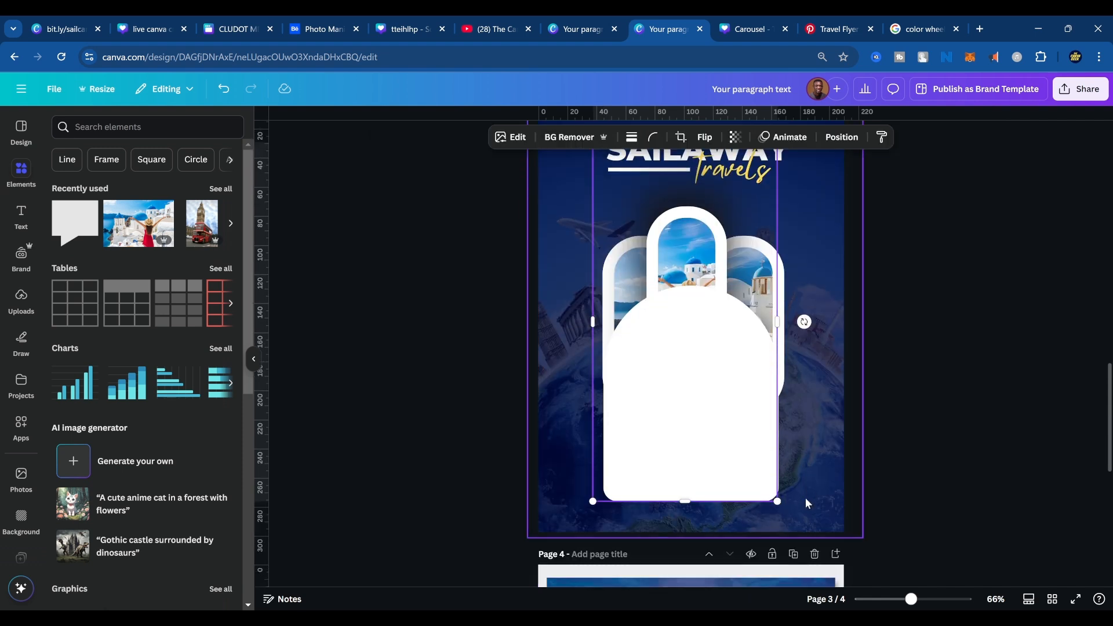
left_click(935, 450)
left_click(709, 417)
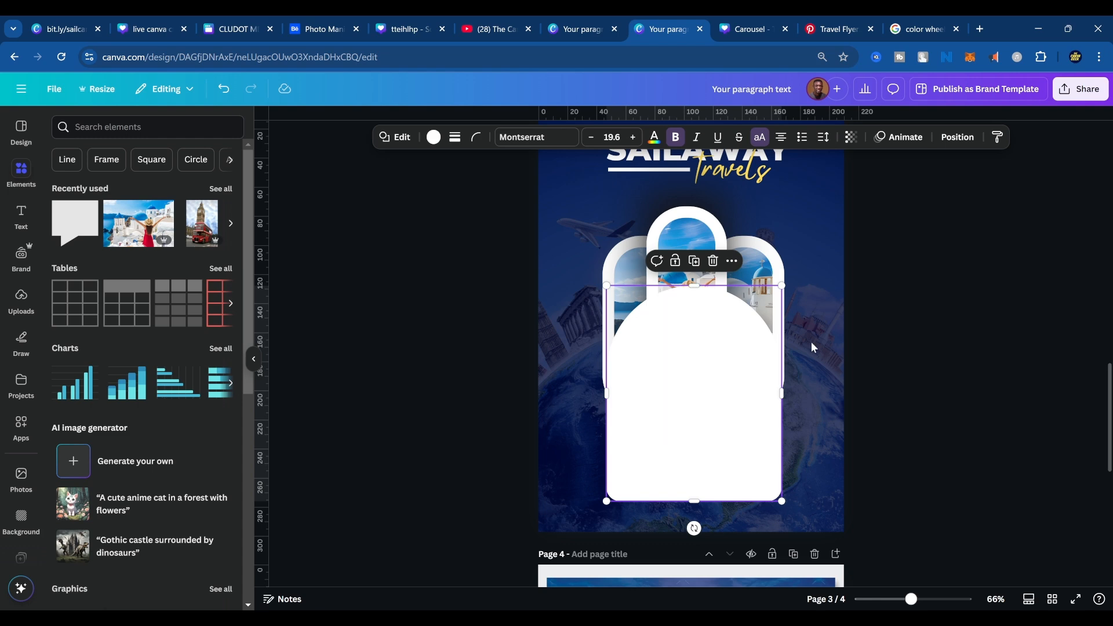
Send the white arch behind the photo frames, shadow and speech bubble on page 3.
left_click(580, 29)
scroll(735, 454, "up", 5)
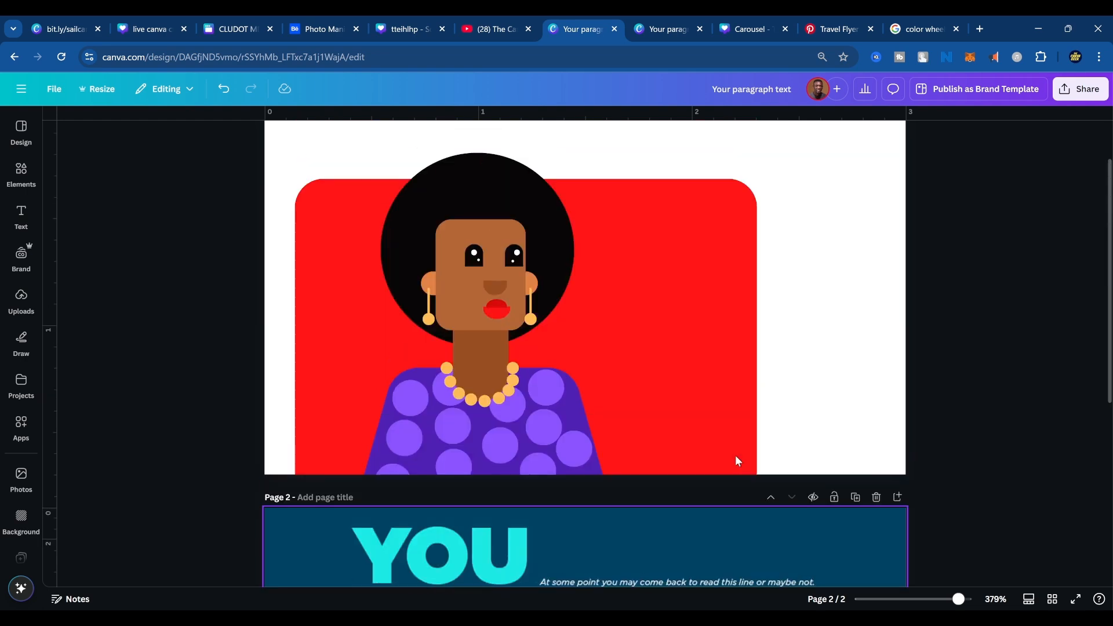
left_click(670, 29)
scroll(797, 406, "down", 5)
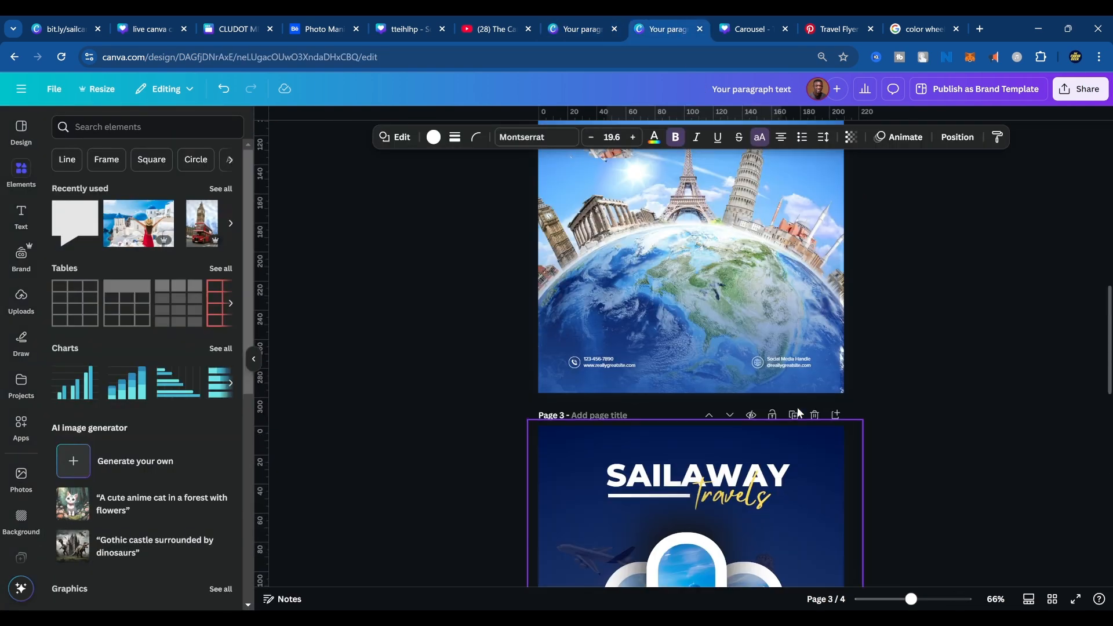
scroll(798, 408, "up", 5)
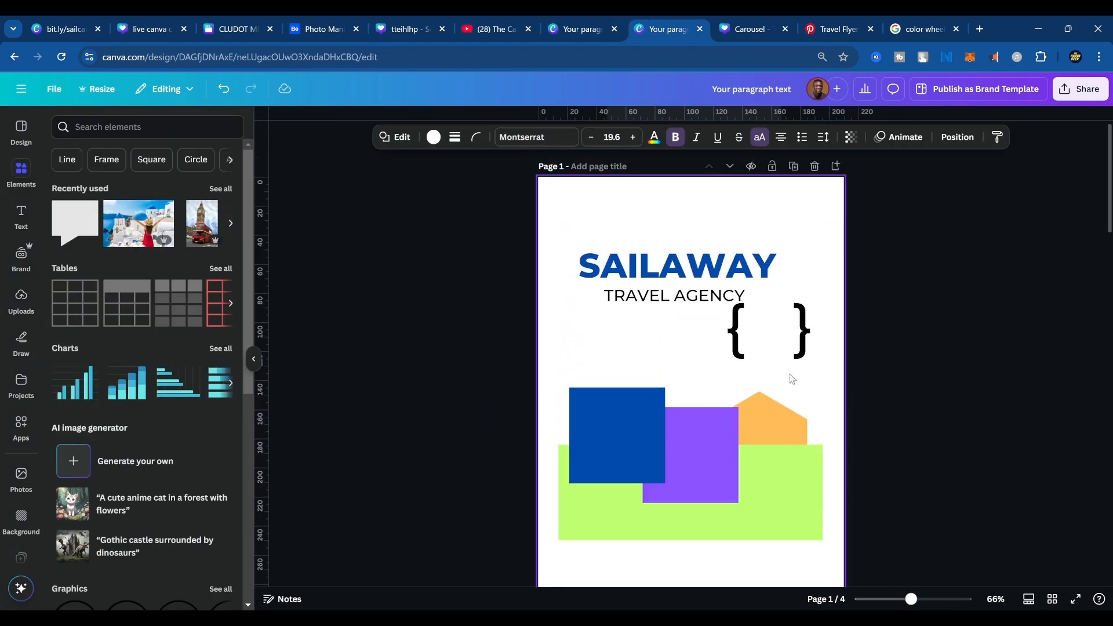
scroll(804, 391, "down", 10)
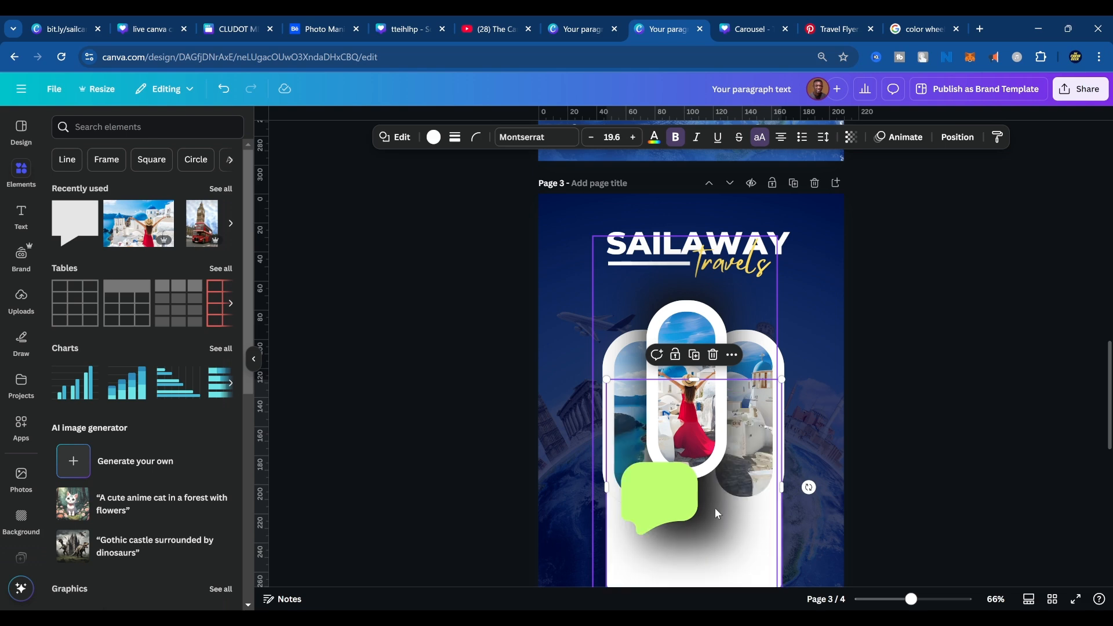
scroll(715, 508, "down", 5)
scroll(795, 376, "up", 7)
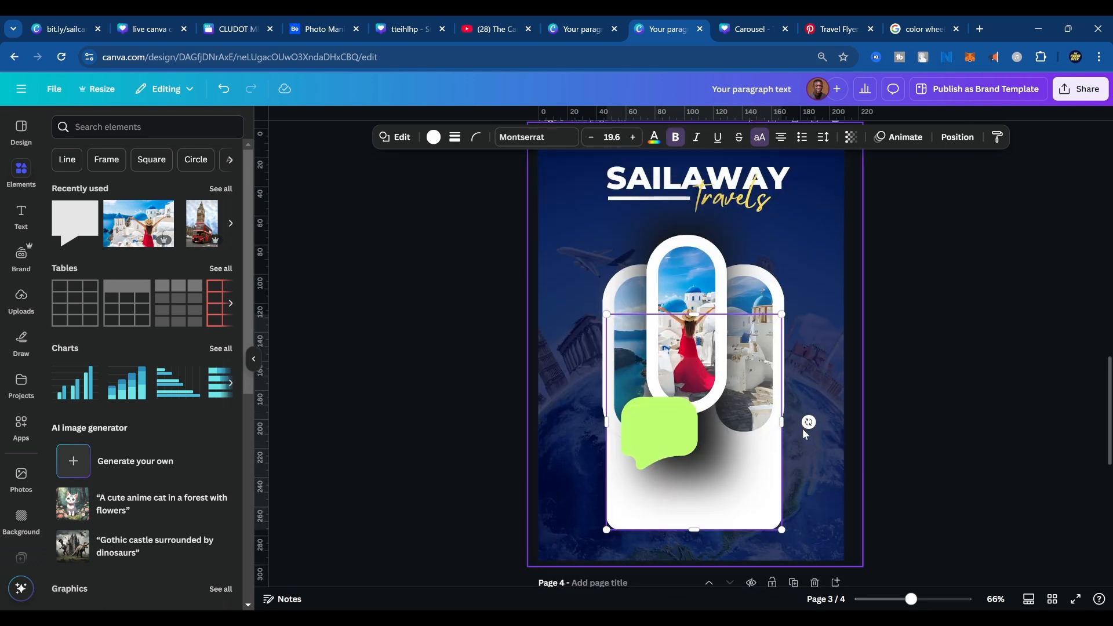
Check the lower panel in the page 4 reference and widen the white arch on both sides beyond the photo frames.
scroll(725, 559, "down", 3)
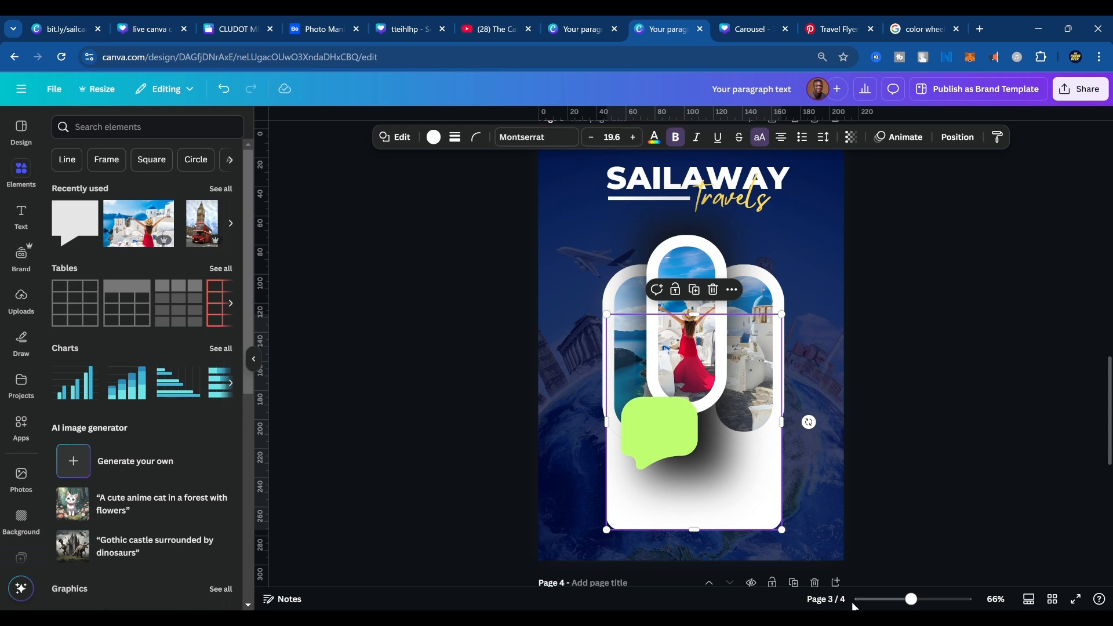
scroll(870, 510, "down", 8)
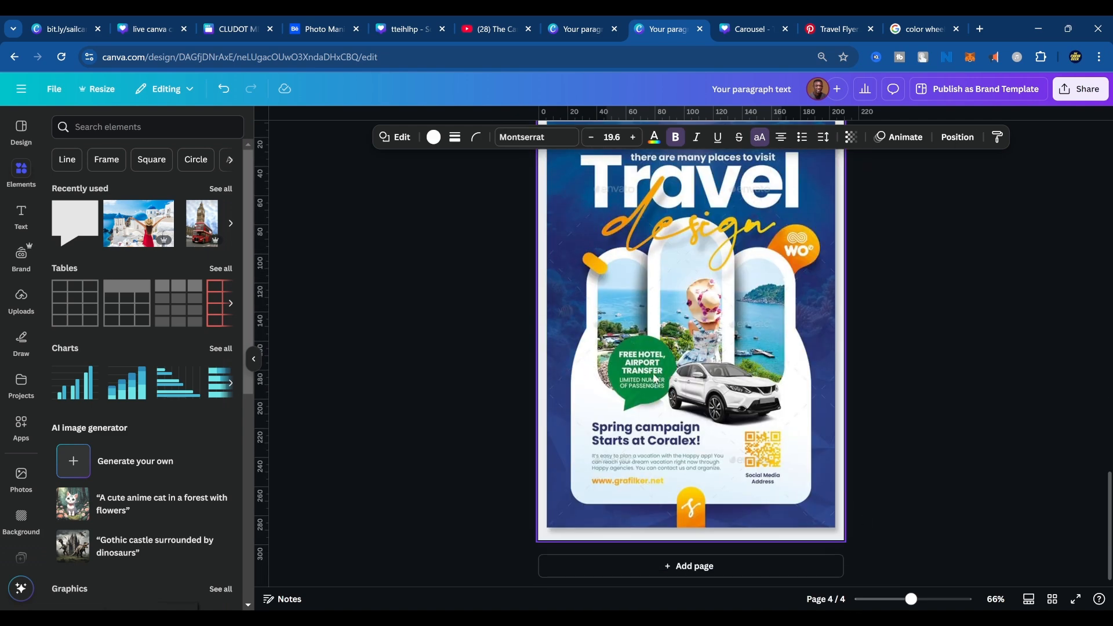
scroll(810, 354, "up", 8)
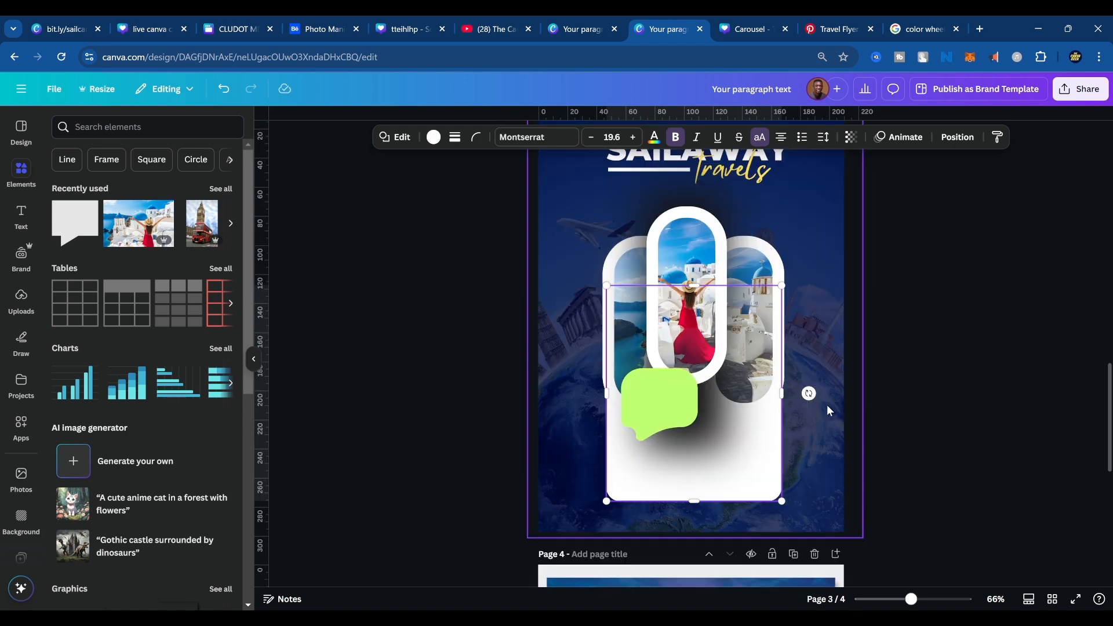
left_click_drag(784, 394, 812, 397)
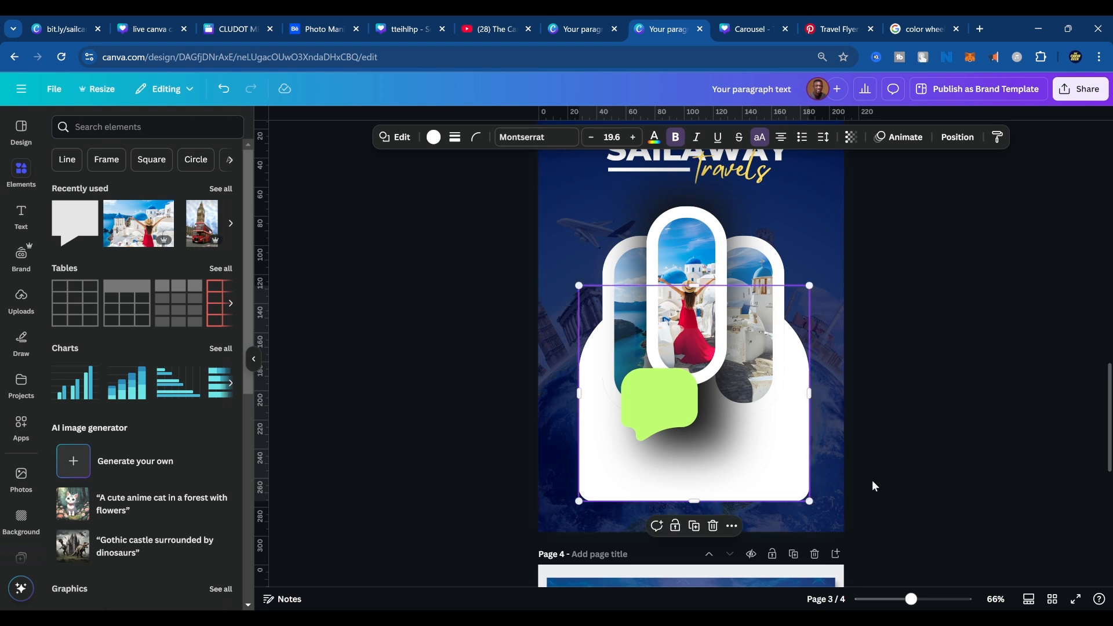
Search elements for "white blur", add the round white glow and place it over the white panel beneath the centre frame and speech bubble.
left_click(141, 130)
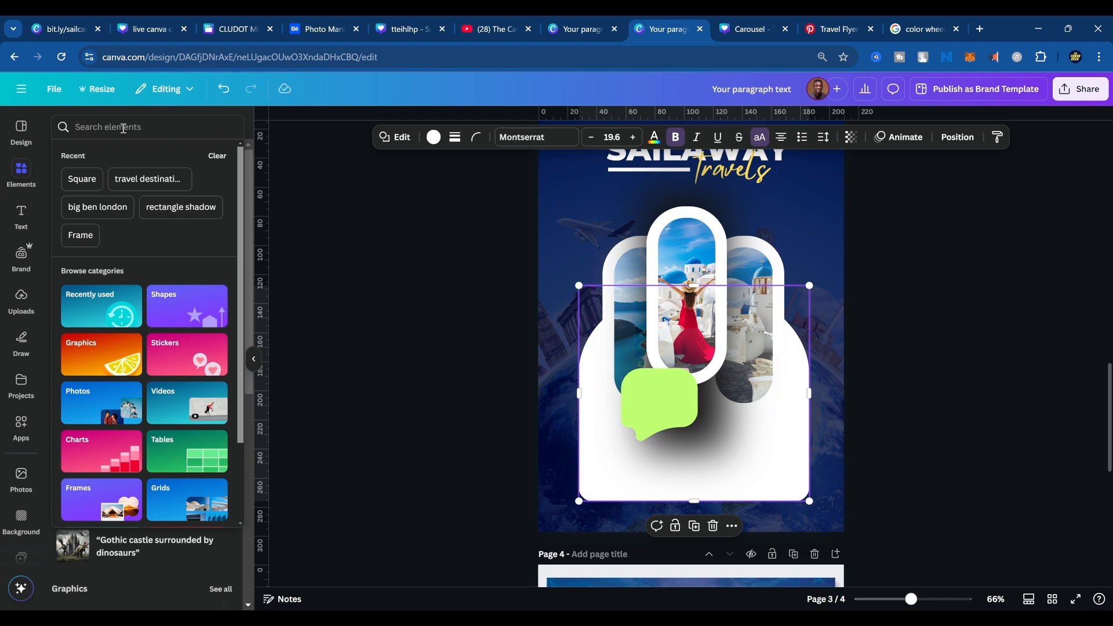
type("white")
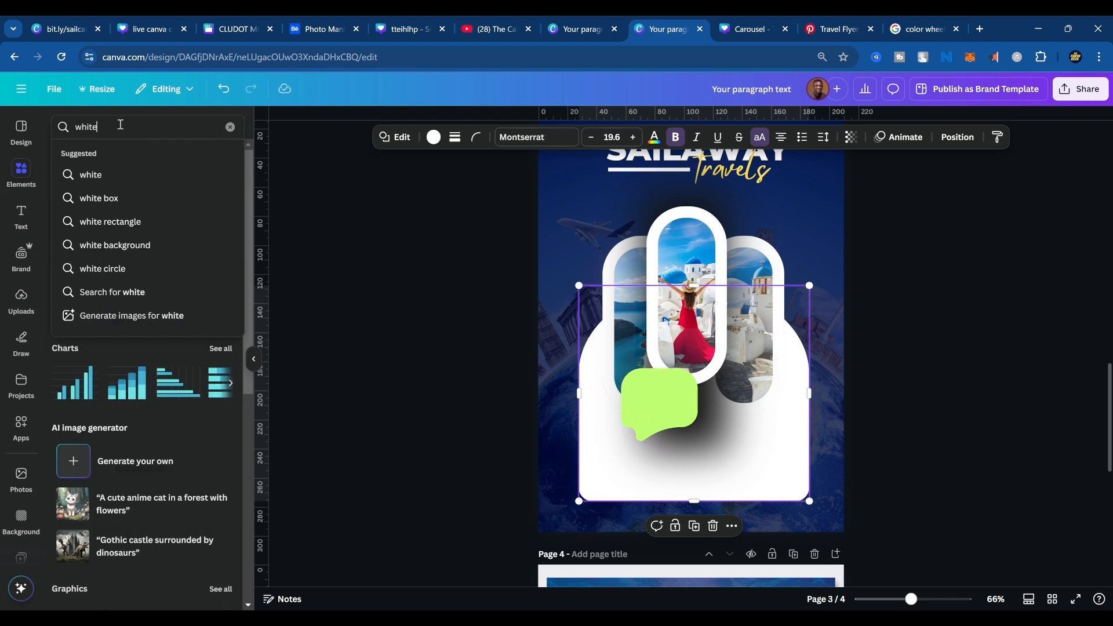
type(" blur")
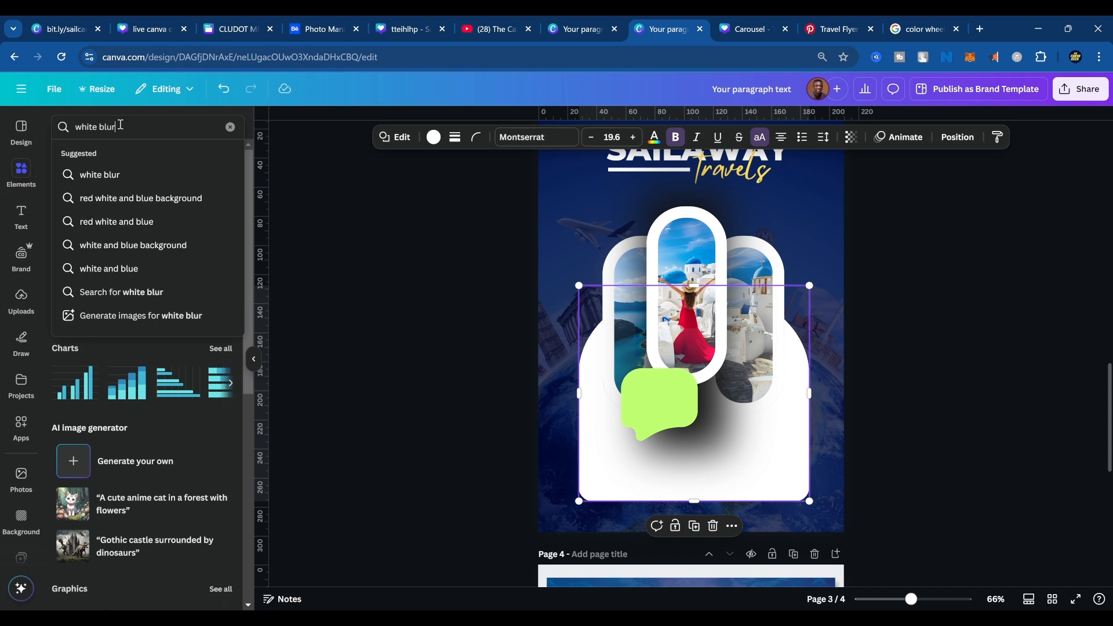
key("Return")
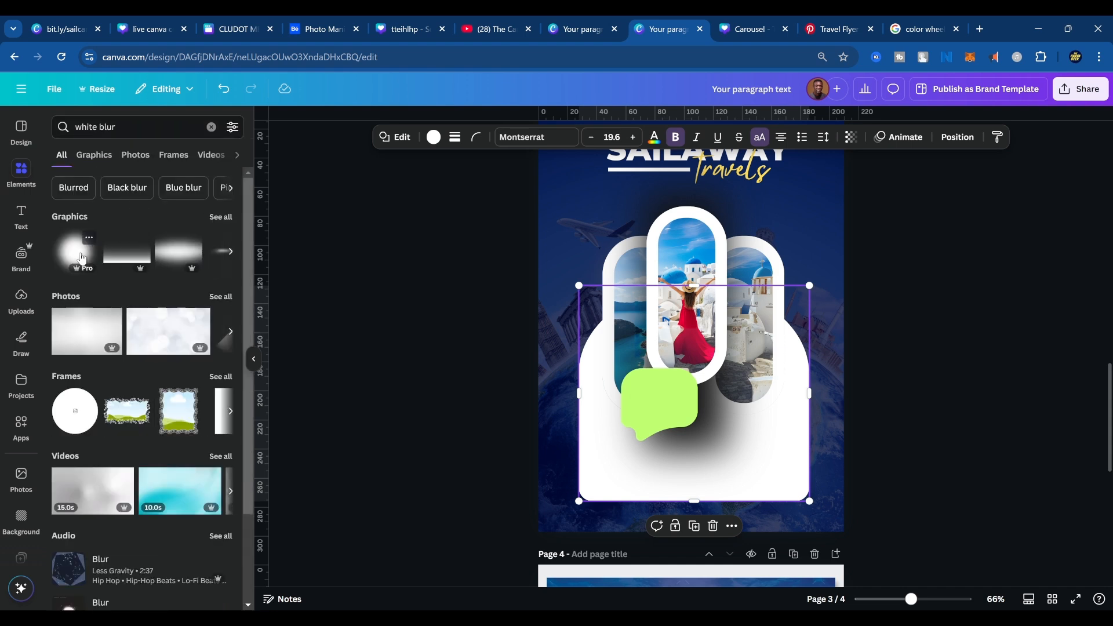
left_click(76, 253)
left_click_drag(713, 305, 726, 387)
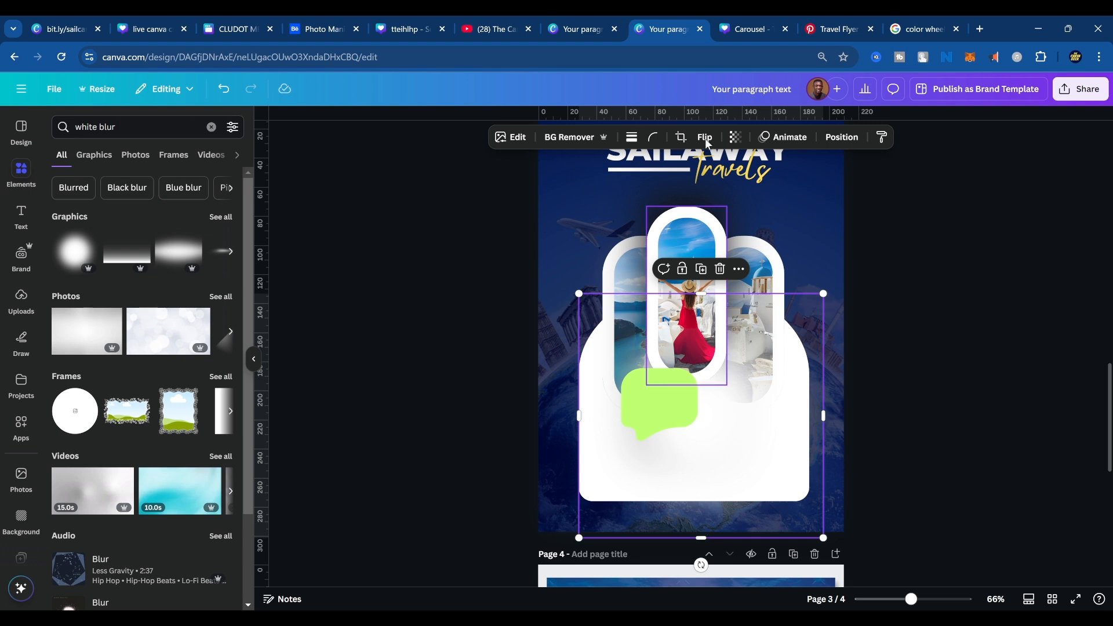
Move the dark shadow and the white glow together below all three photo frames in the layer order.
left_click(715, 196)
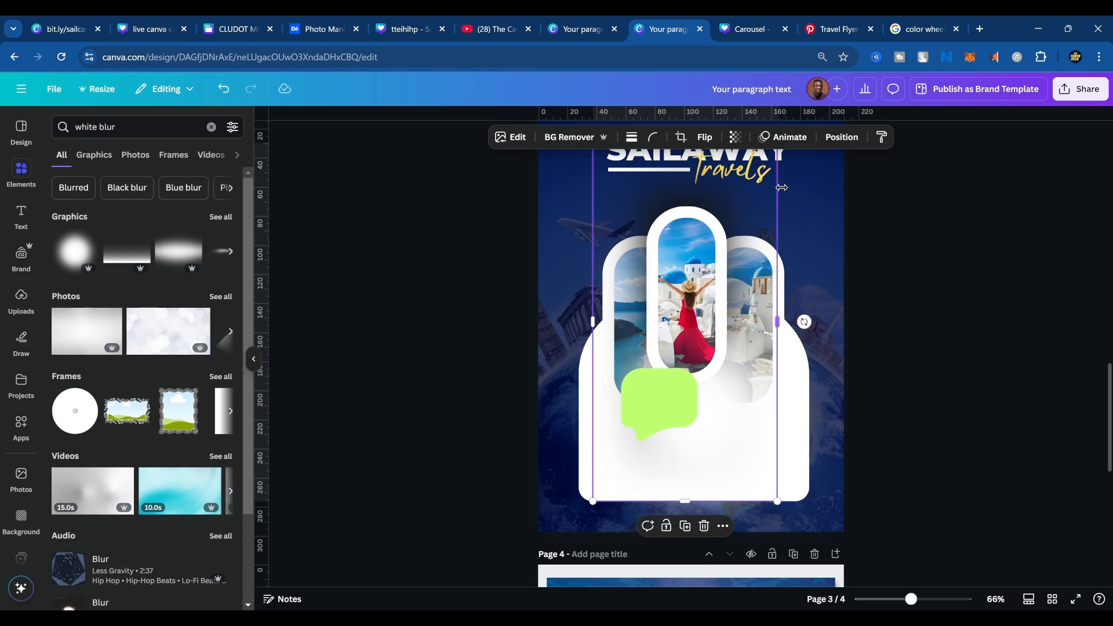
left_click(842, 137)
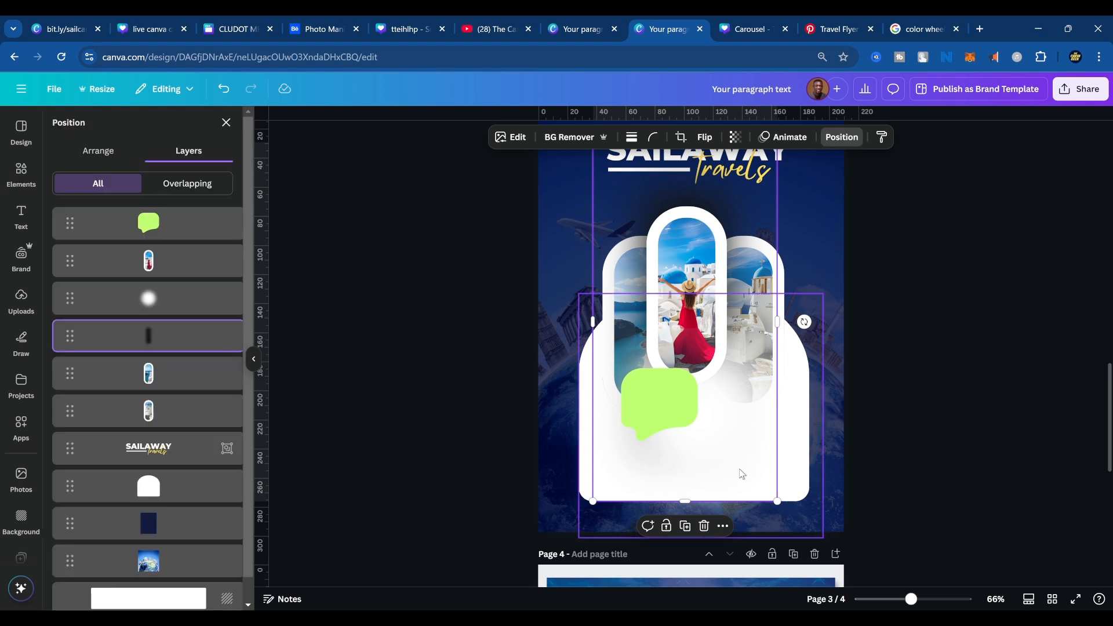
left_click(169, 298, "shift")
left_click_drag(169, 298, 167, 428)
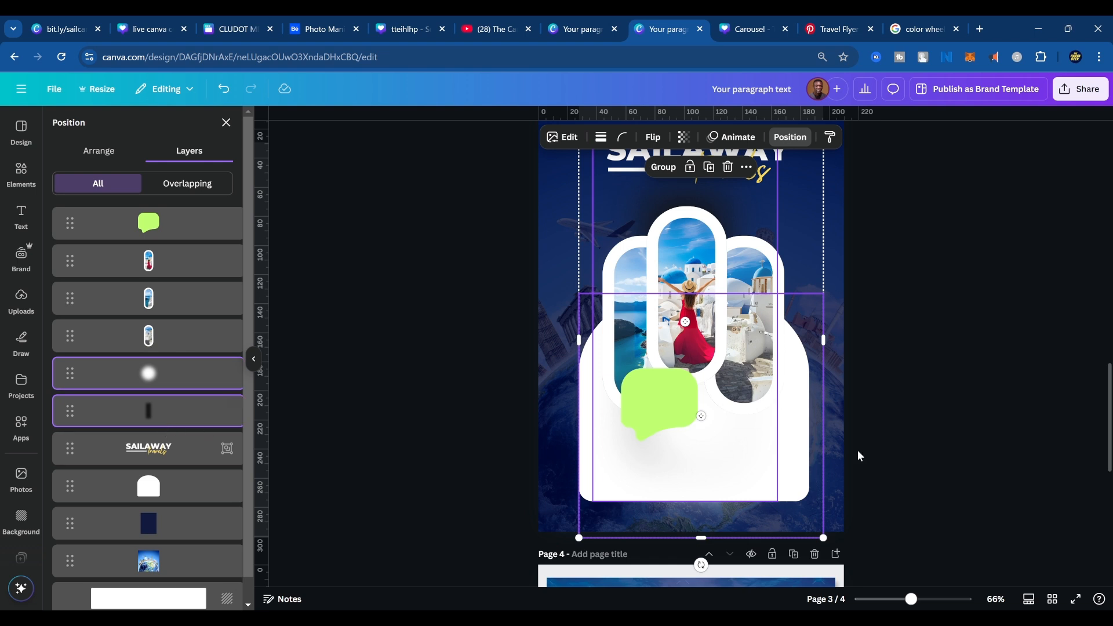
left_click(972, 377)
left_click_drag(726, 188, 734, 200)
left_click(947, 271)
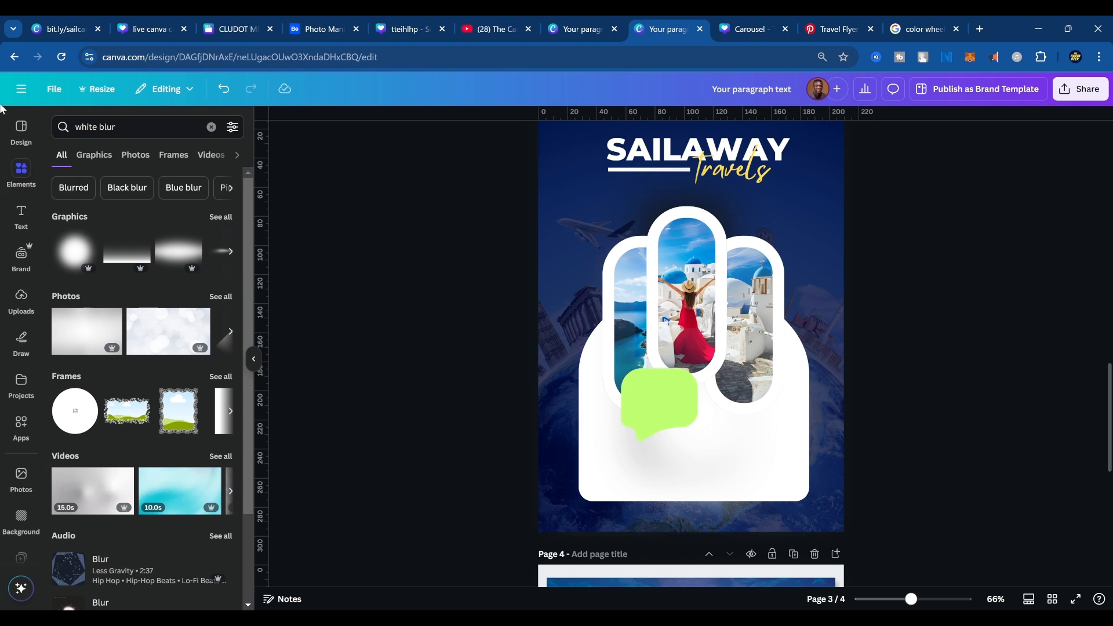
Search the elements for "airoplane" and limit the results to photos.
left_click(87, 126)
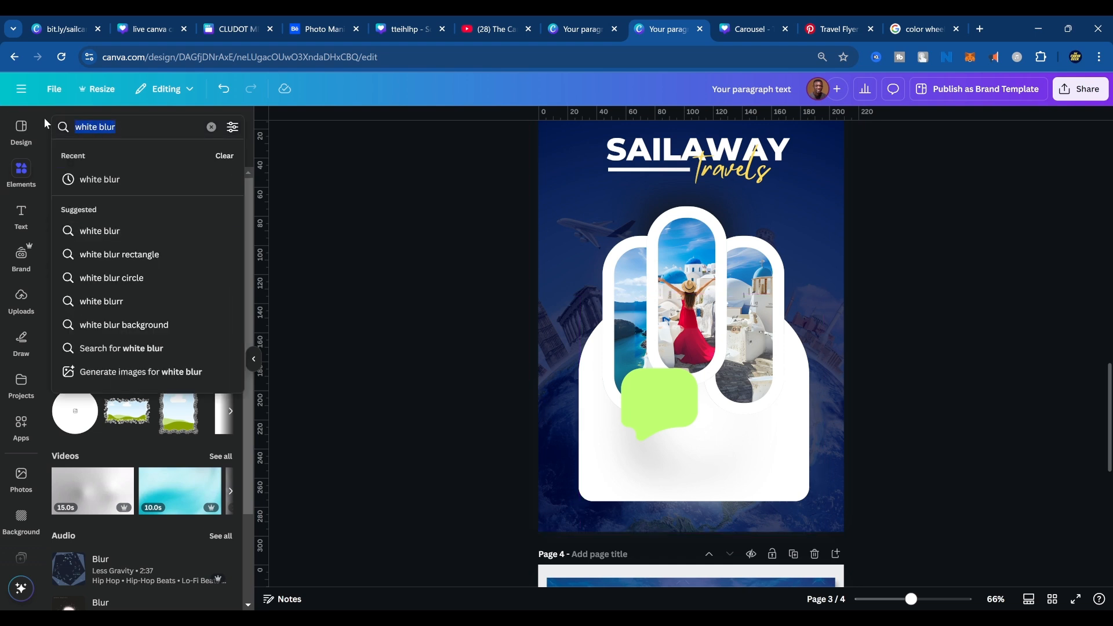
type("suv")
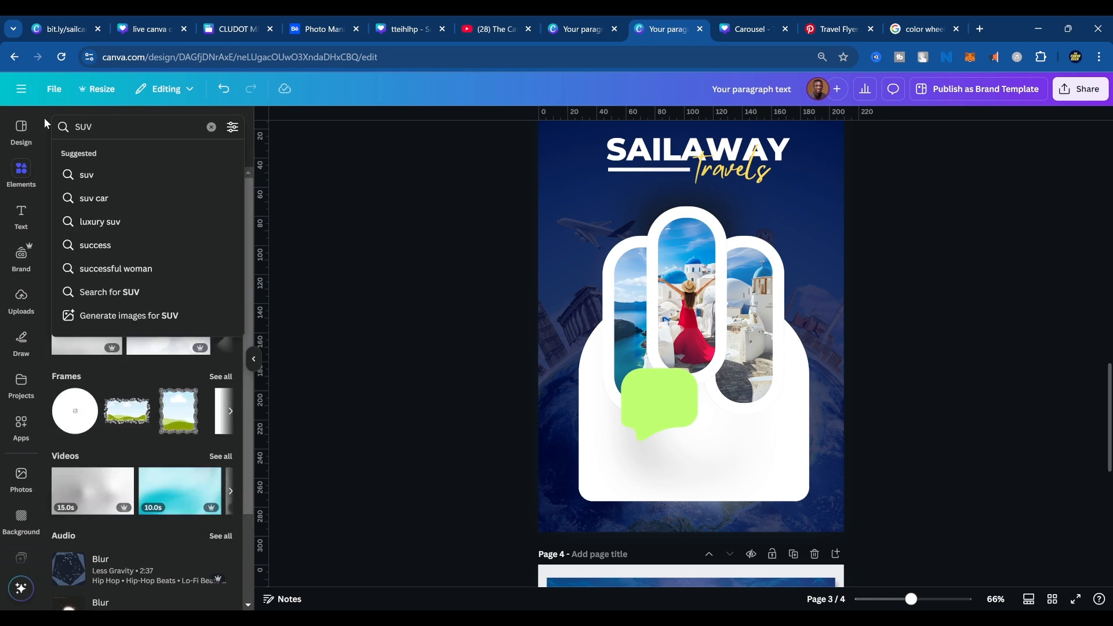
key("BackSpace")
key("BackSpace")
key("BackSpace")
type("a")
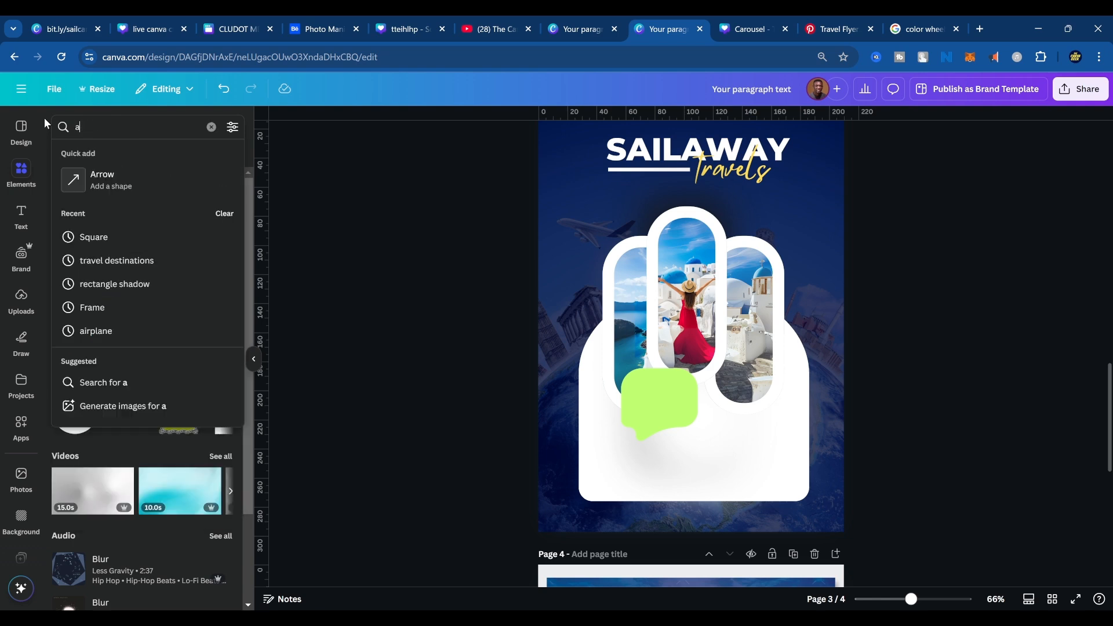
type("iroplane")
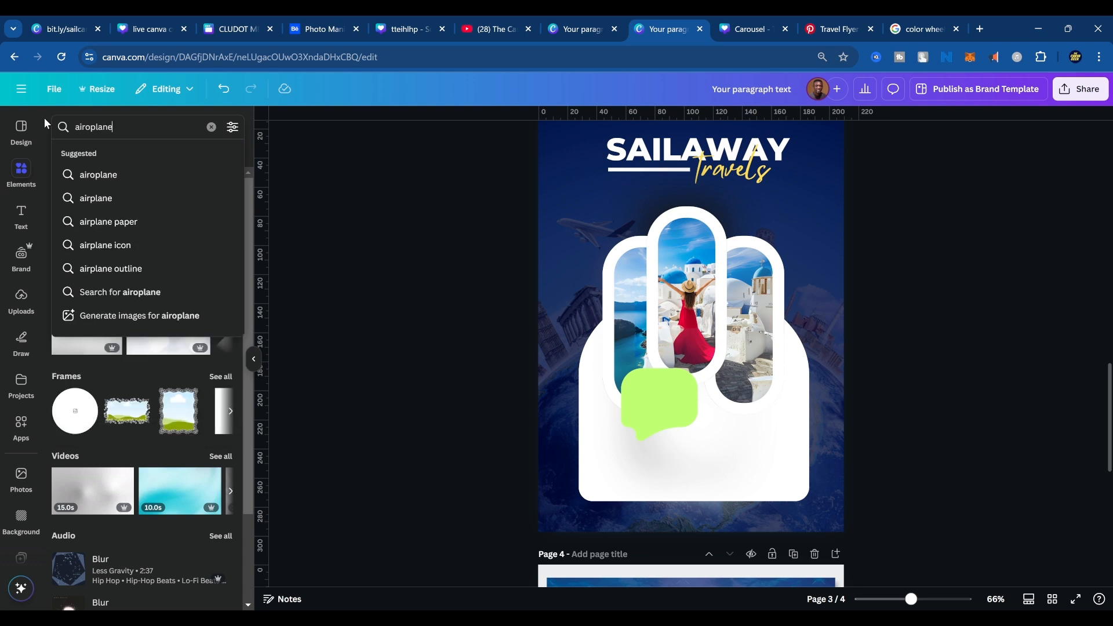
key("Return")
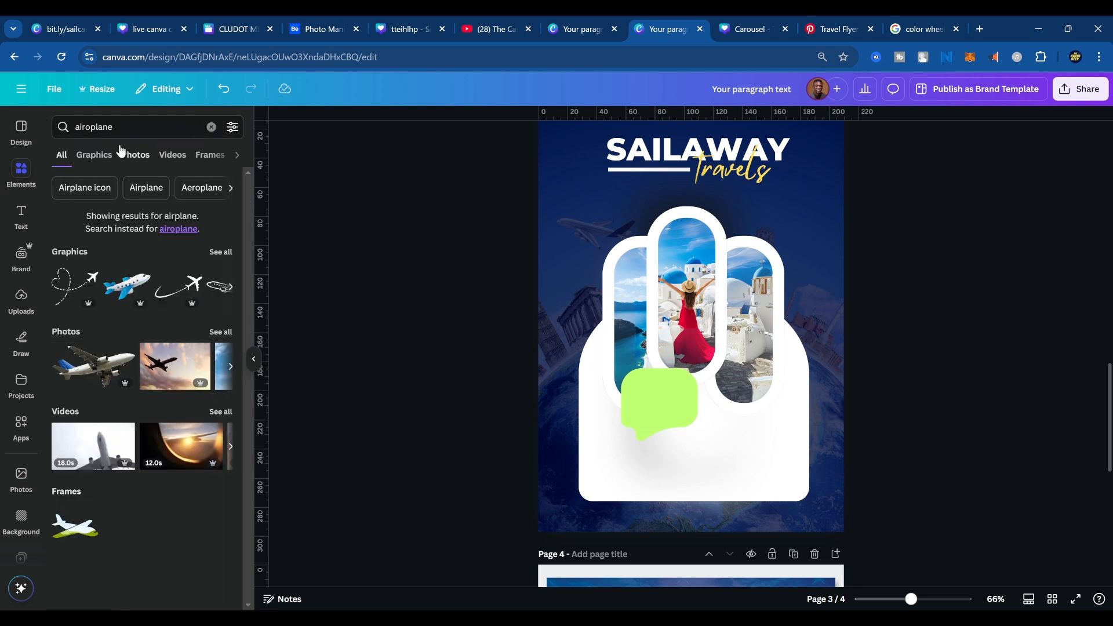
left_click(94, 155)
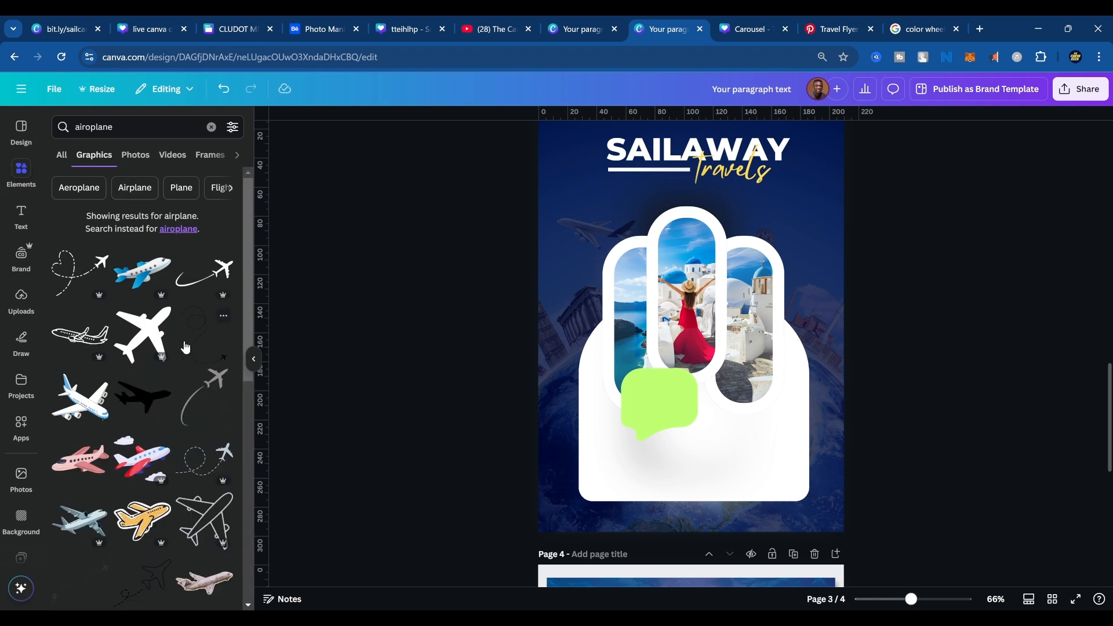
left_click(136, 155)
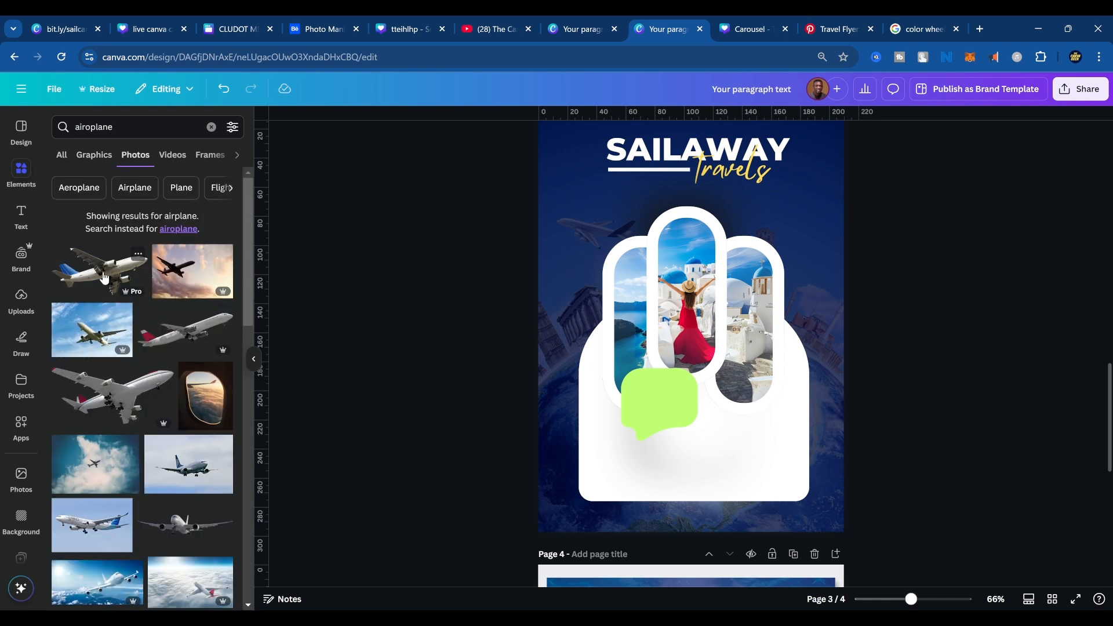
Try two different cut-out airplane photos over the lower part of the flyer, undoing each placement.
left_click(133, 400)
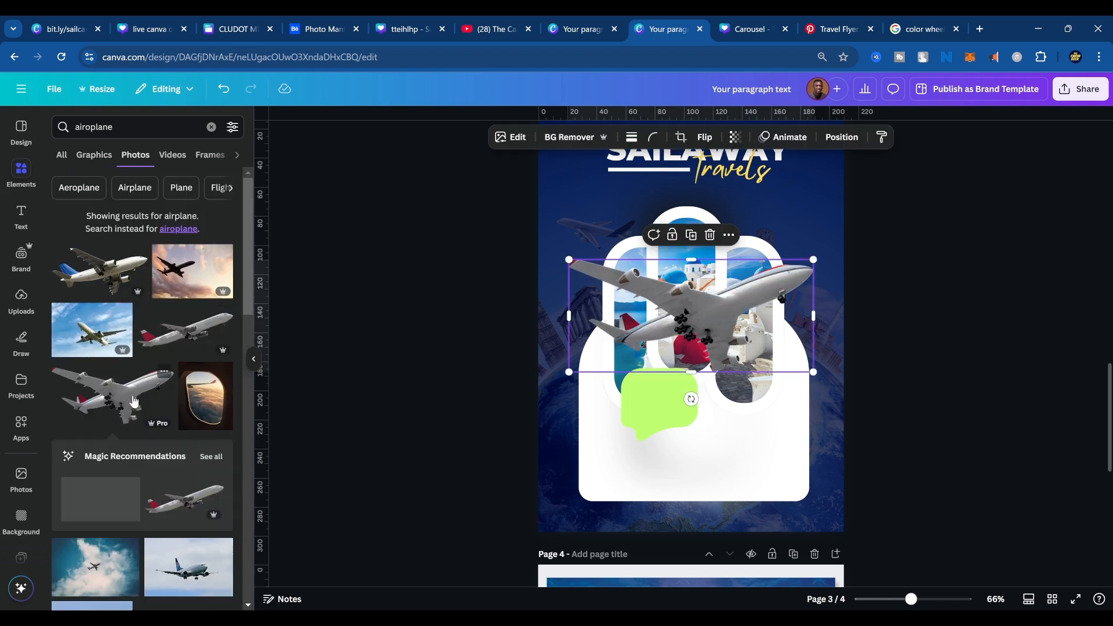
left_click_drag(732, 298, 738, 420)
key("ctrl+z")
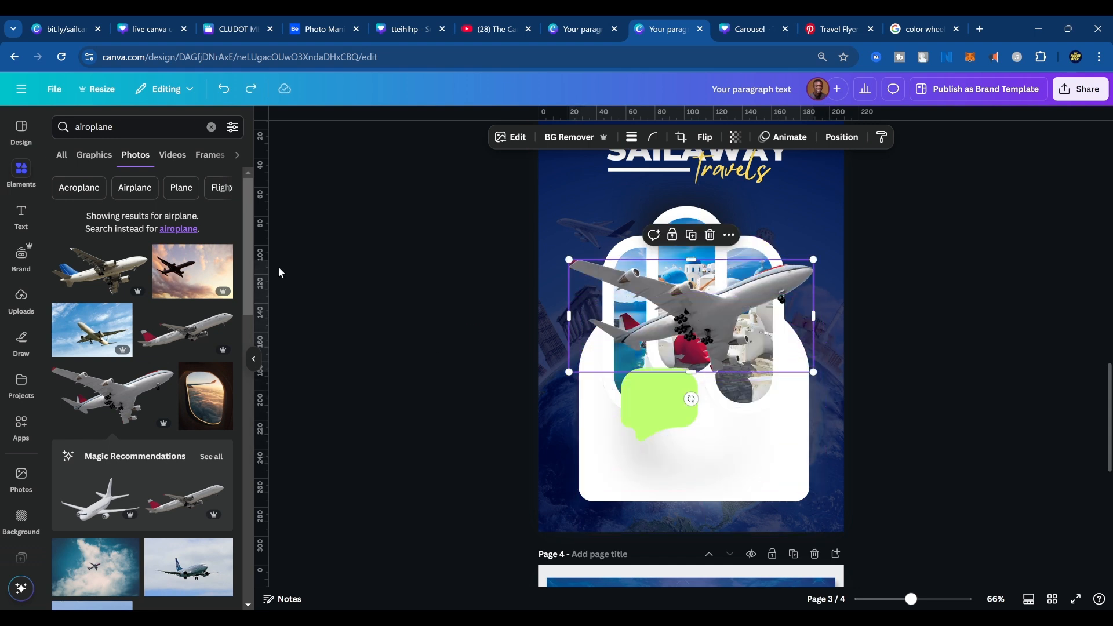
key("ctrl+z")
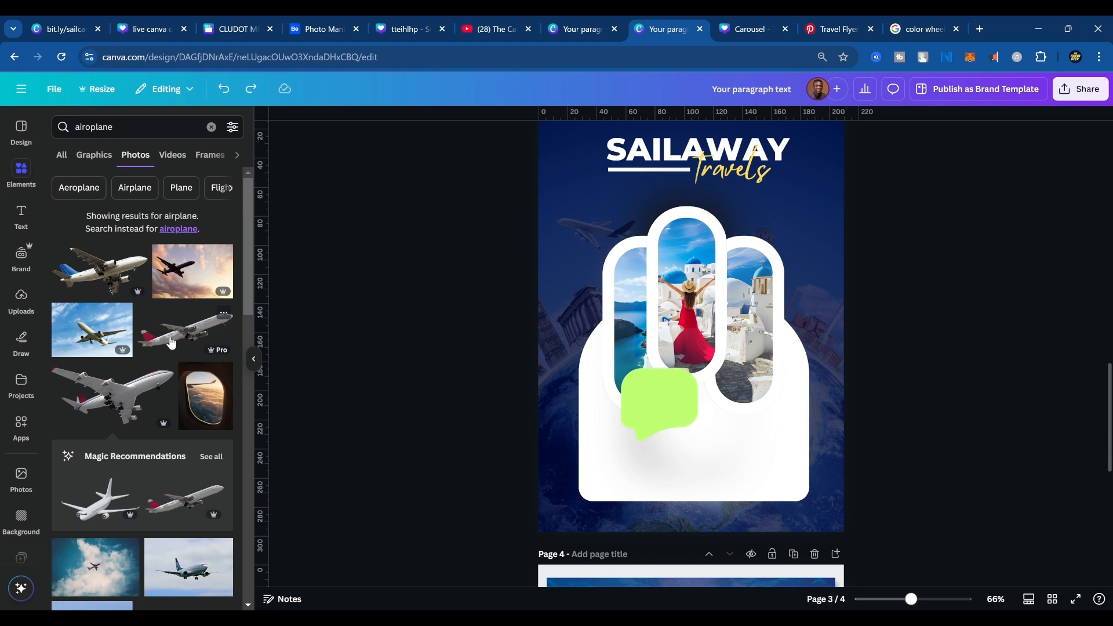
key("ctrl+y")
key("ctrl+y")
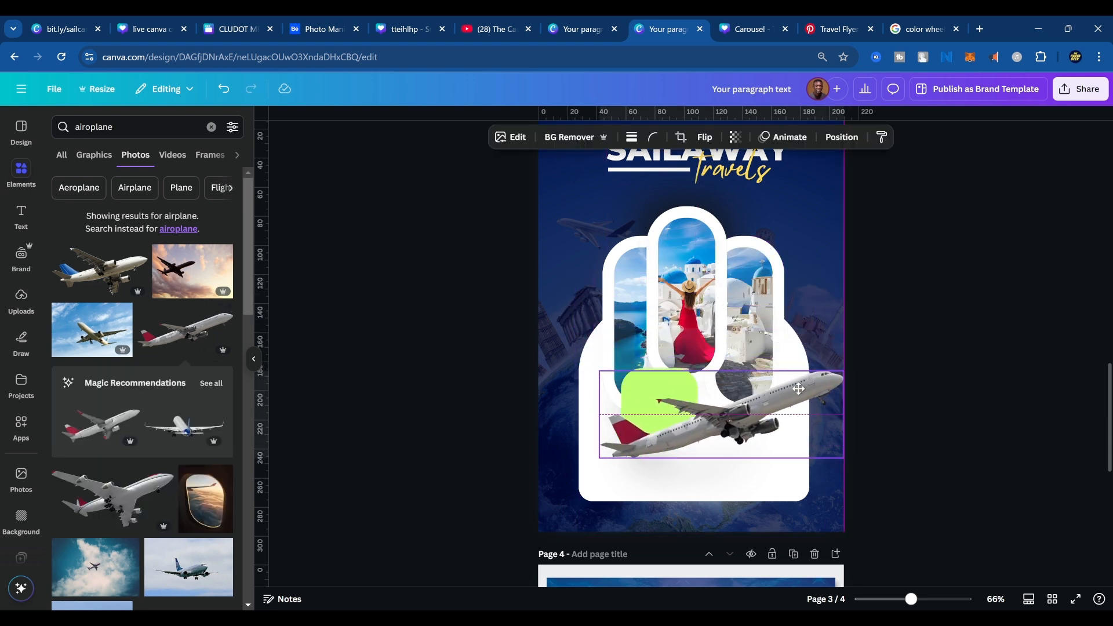
left_click_drag(798, 388, 783, 388)
key("ctrl+z")
key("ctrl+z")
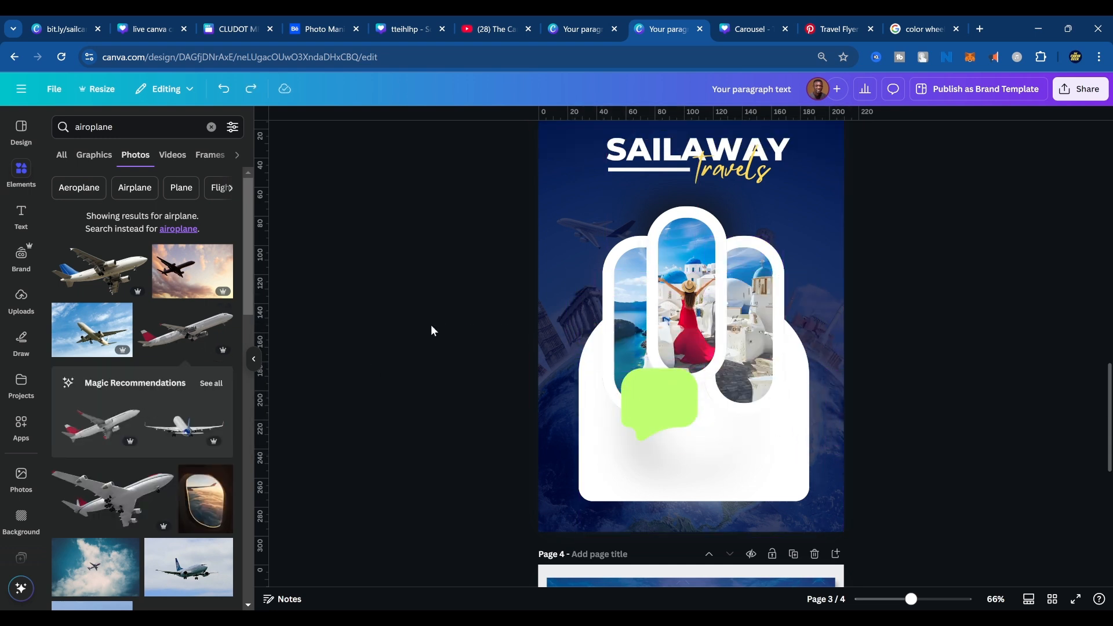
Add the photo of the white airliner against a blue sky, place it over the lower panel and remove its background.
scroll(226, 497, "down", 6)
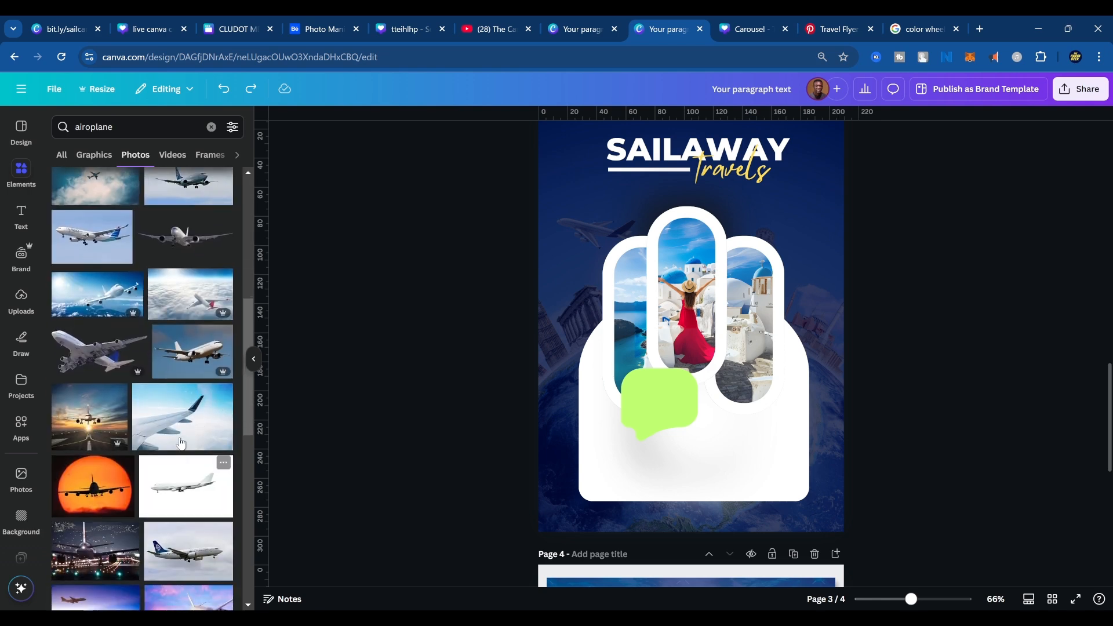
left_click(188, 372)
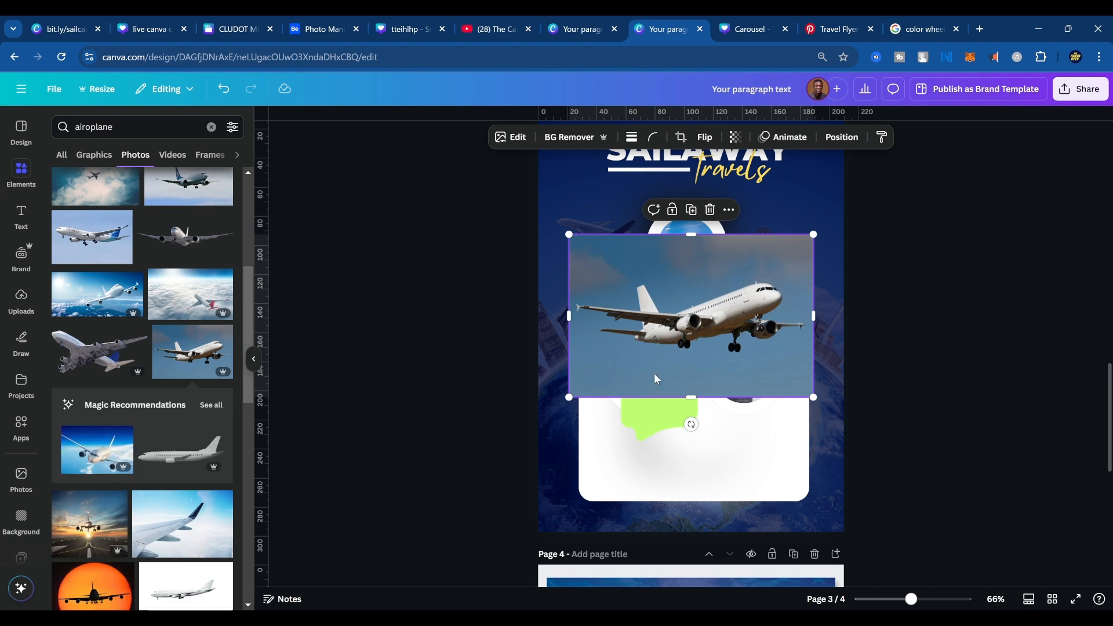
left_click_drag(695, 320, 697, 410)
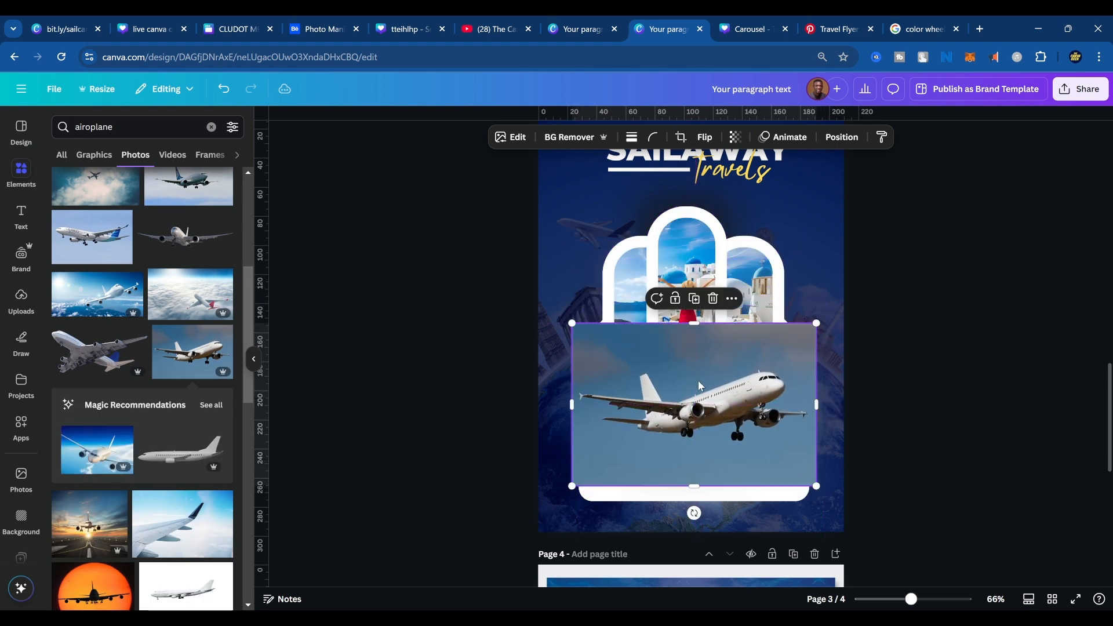
left_click(572, 144)
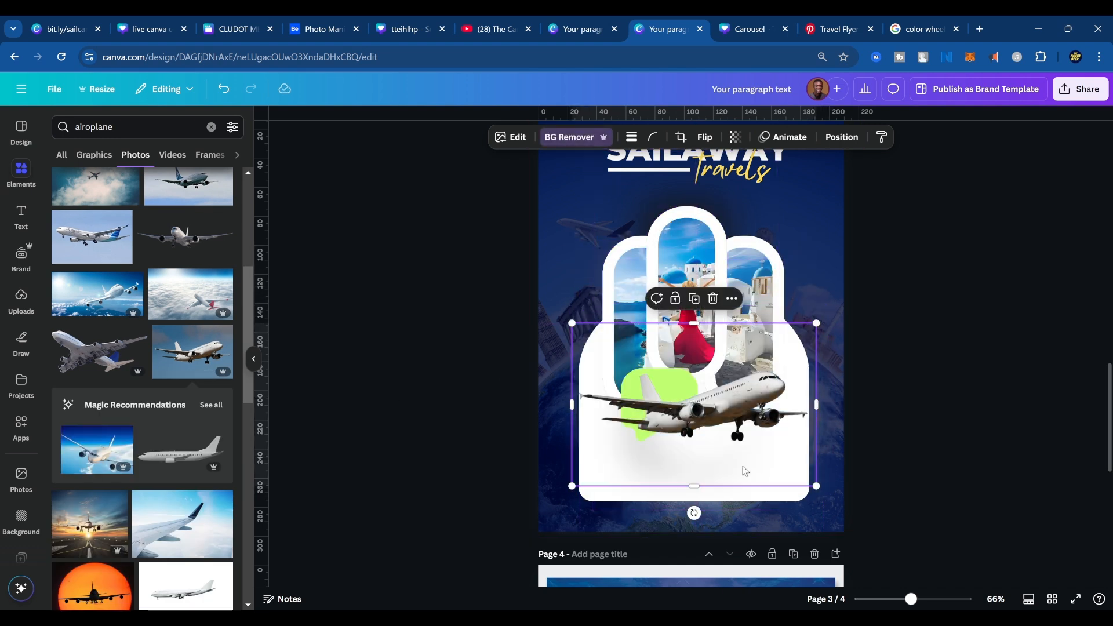
Crop the empty margins above and below the airplane, then enlarge it to span the page across the frames' lower ends.
left_click_drag(694, 486, 696, 449)
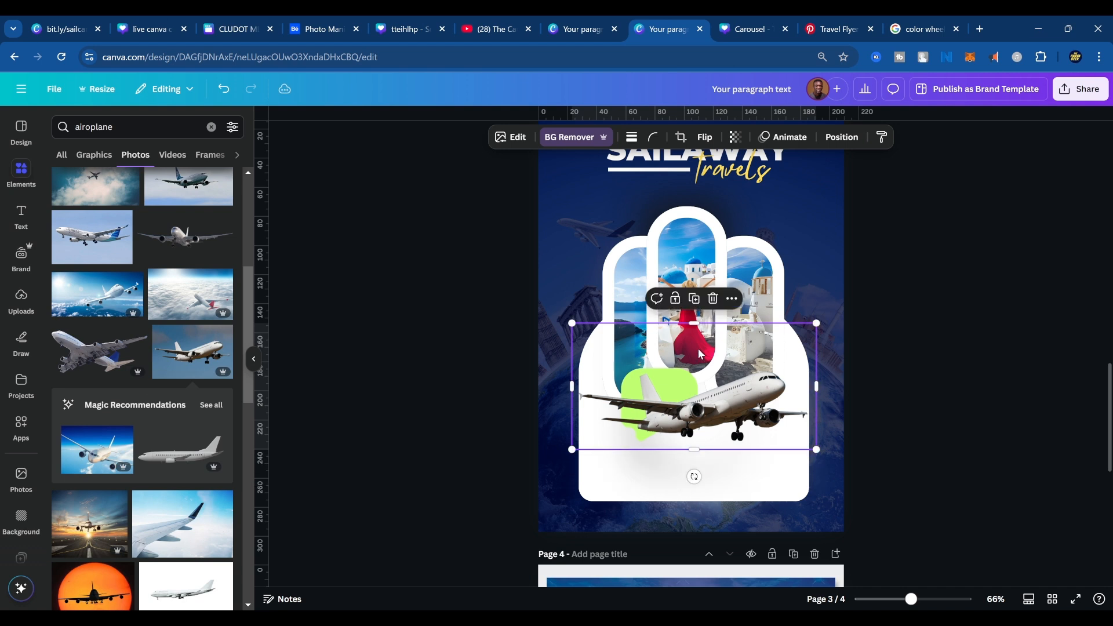
left_click_drag(695, 323, 706, 364)
left_click_drag(791, 444, 787, 418)
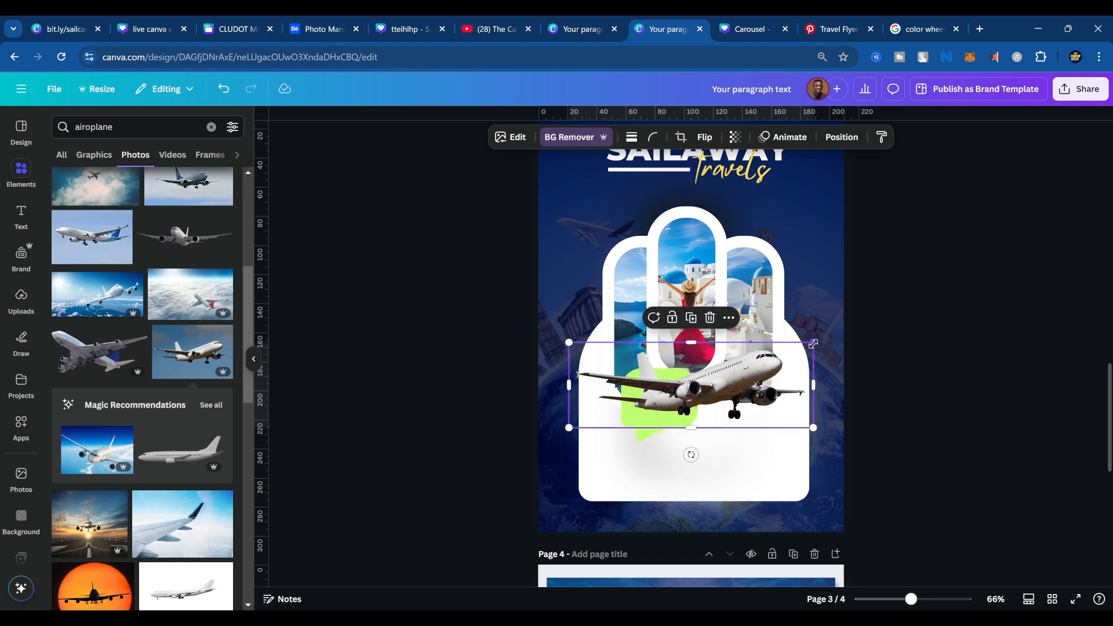
left_click_drag(814, 343, 886, 299)
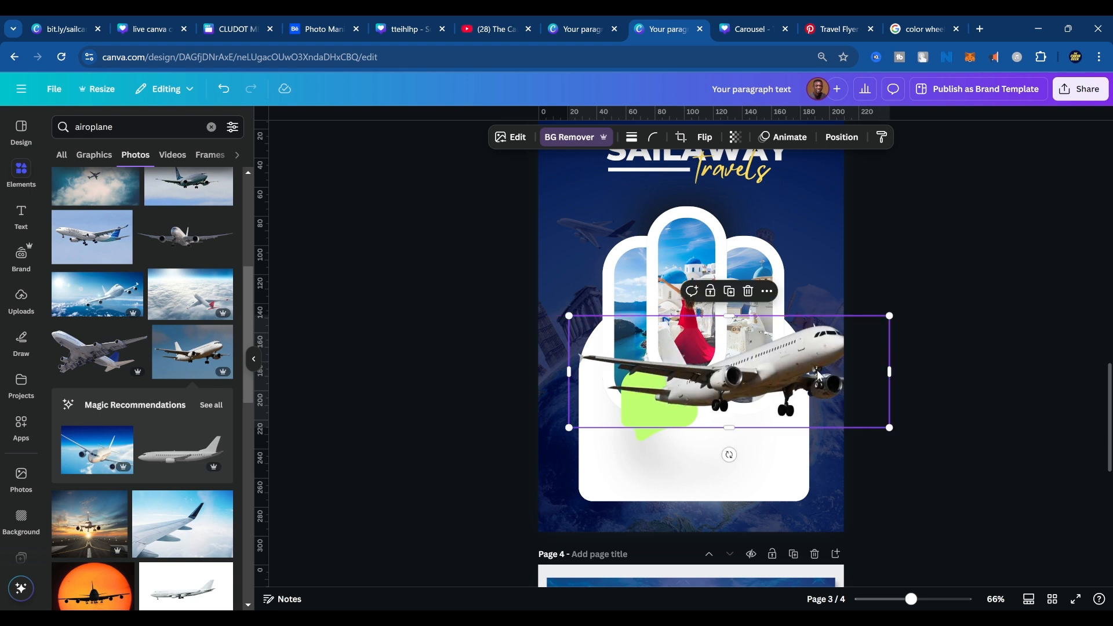
left_click_drag(822, 377, 806, 377)
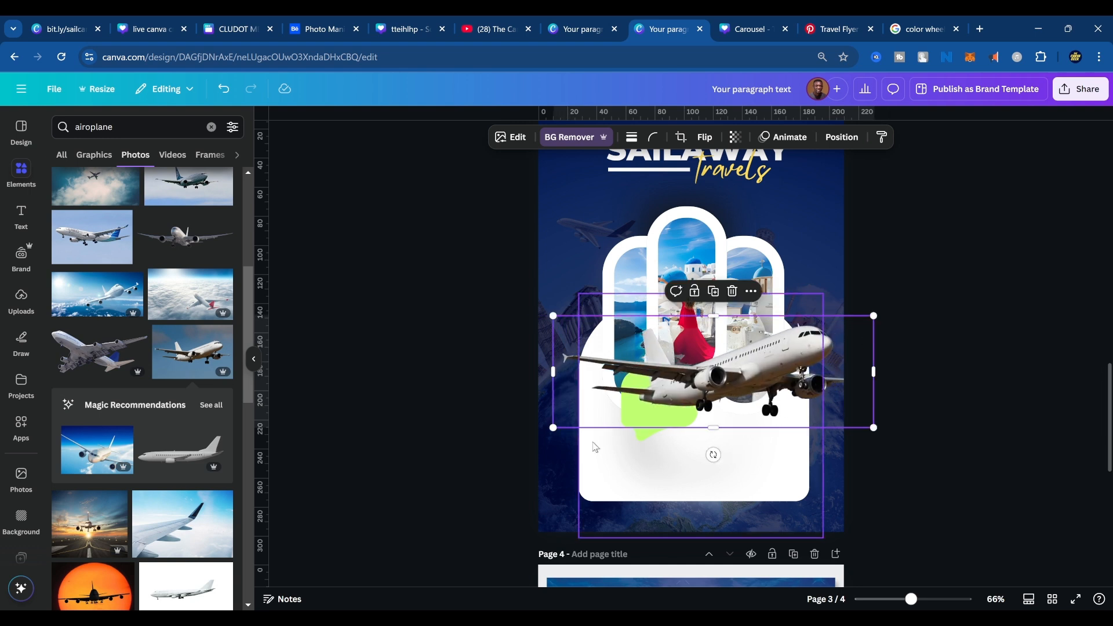
Shift the green speech bubble slightly down and left, bring it in front of the airplane, and nudge the airplane slightly right.
left_click(641, 440)
left_click_drag(642, 437, 627, 441)
key("ctrl+]")
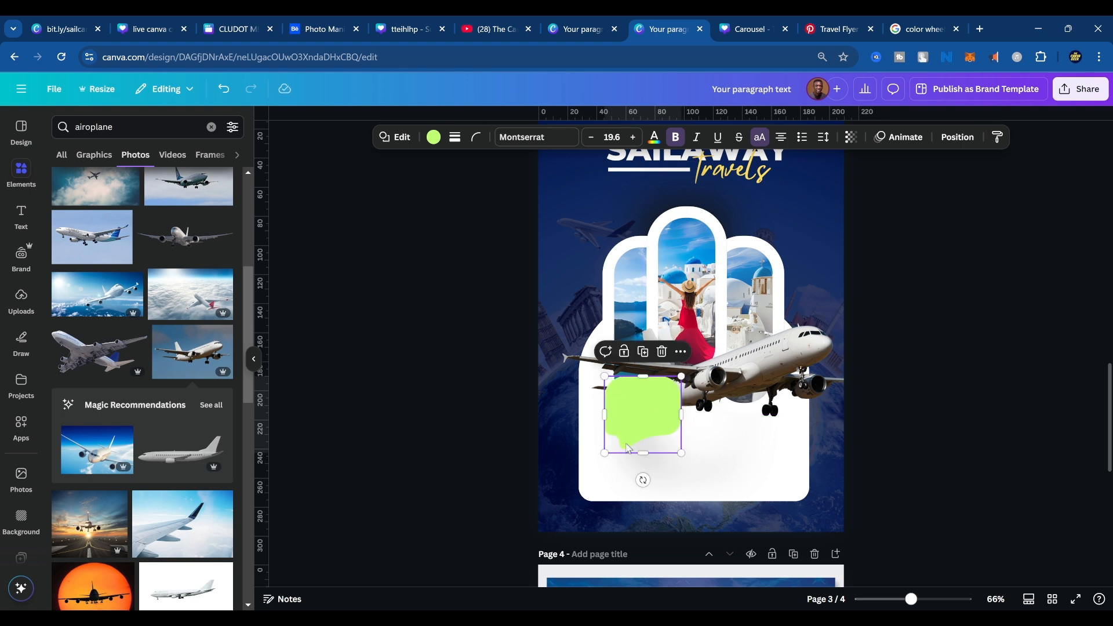
left_click(782, 371)
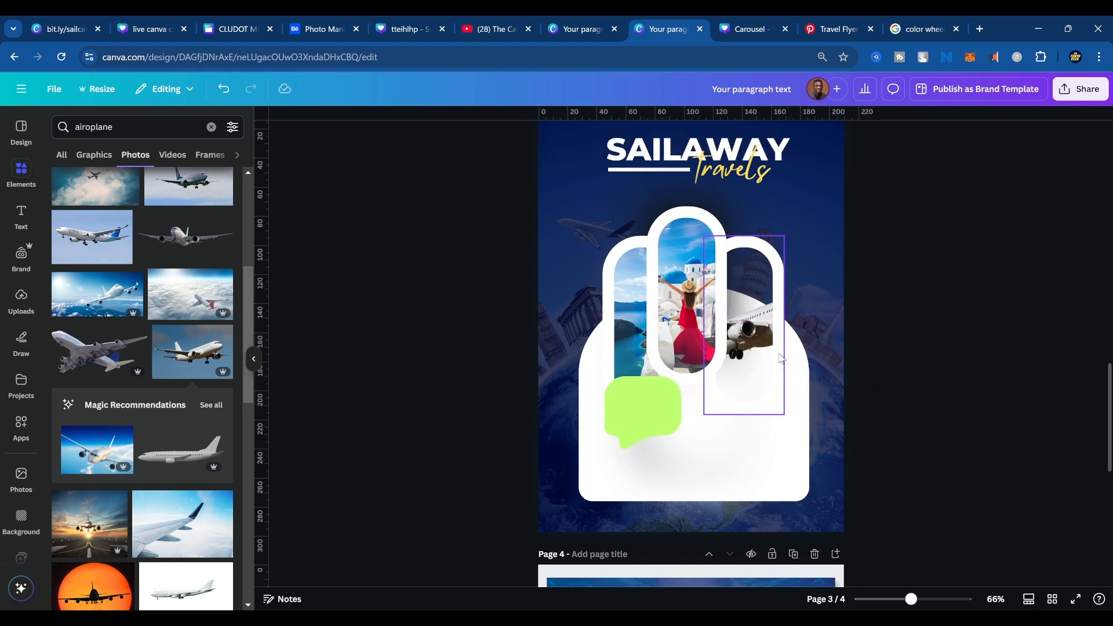
left_click_drag(809, 357, 810, 357)
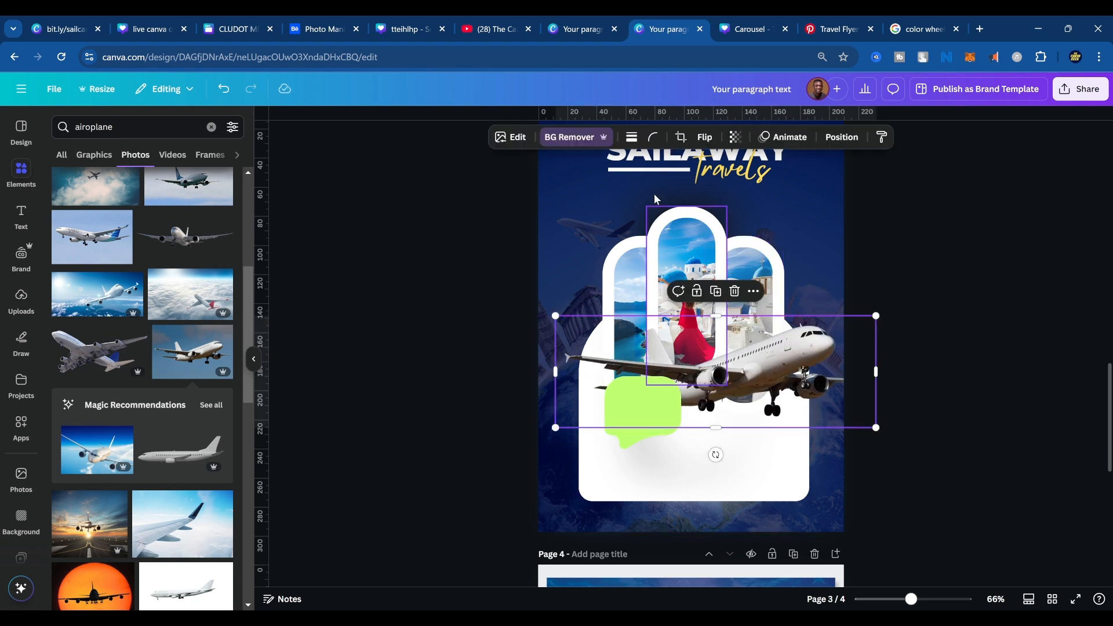
Adjust the airplane image with contrast -7, shadows 97, whites 28, blacks -14 and vibrance 47.
left_click(518, 139)
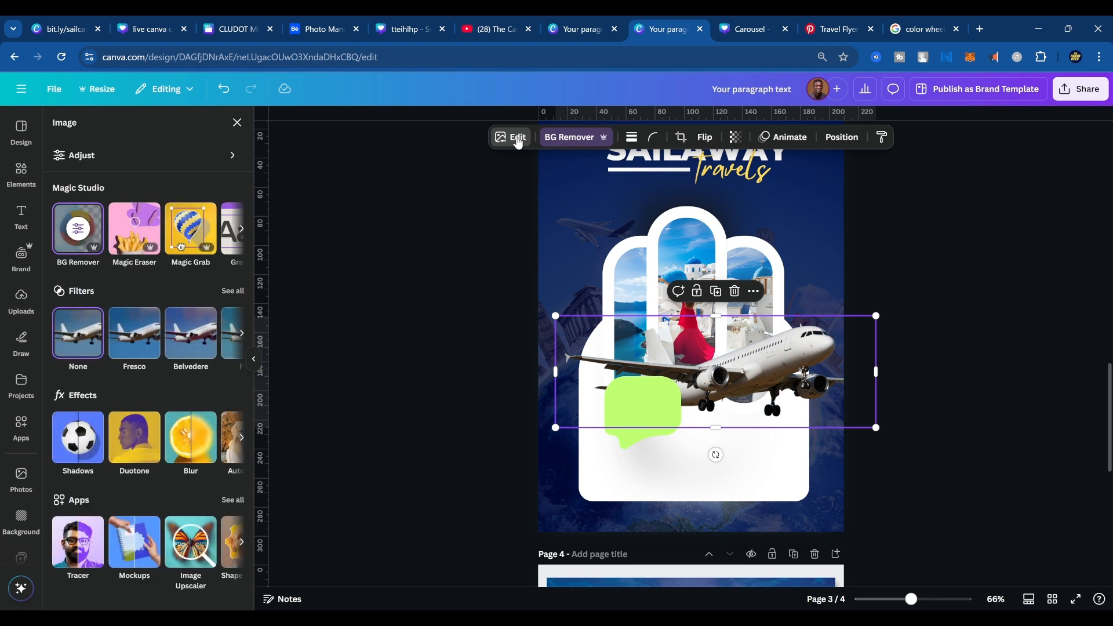
left_click(127, 156)
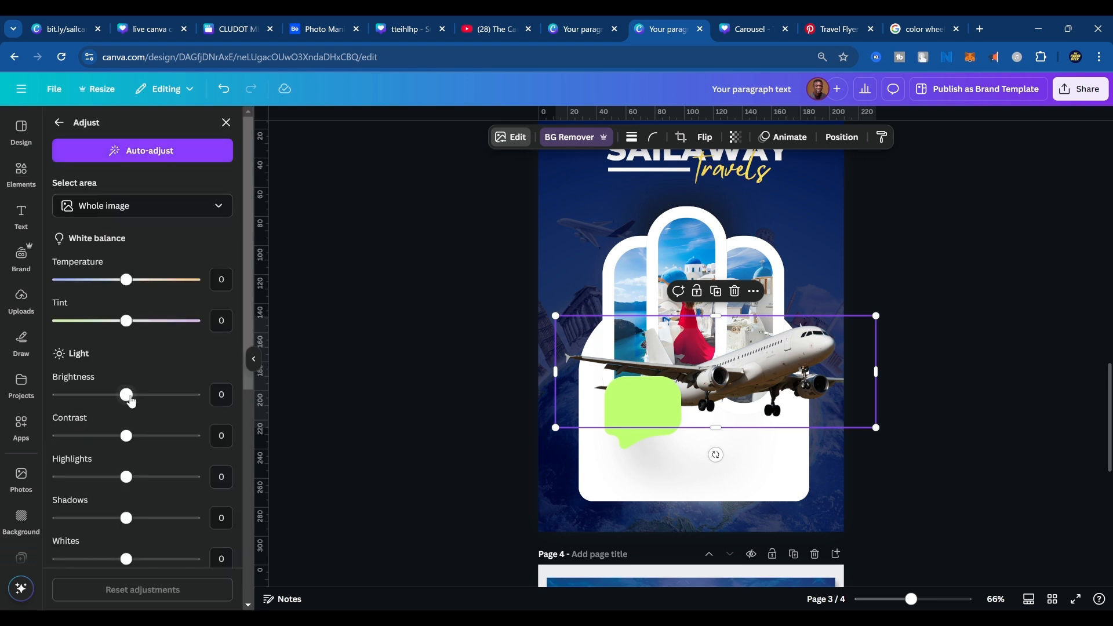
mouse_move(128, 397)
left_mouse_down()
mouse_move(154, 395)
mouse_move(127, 395)
left_mouse_up()
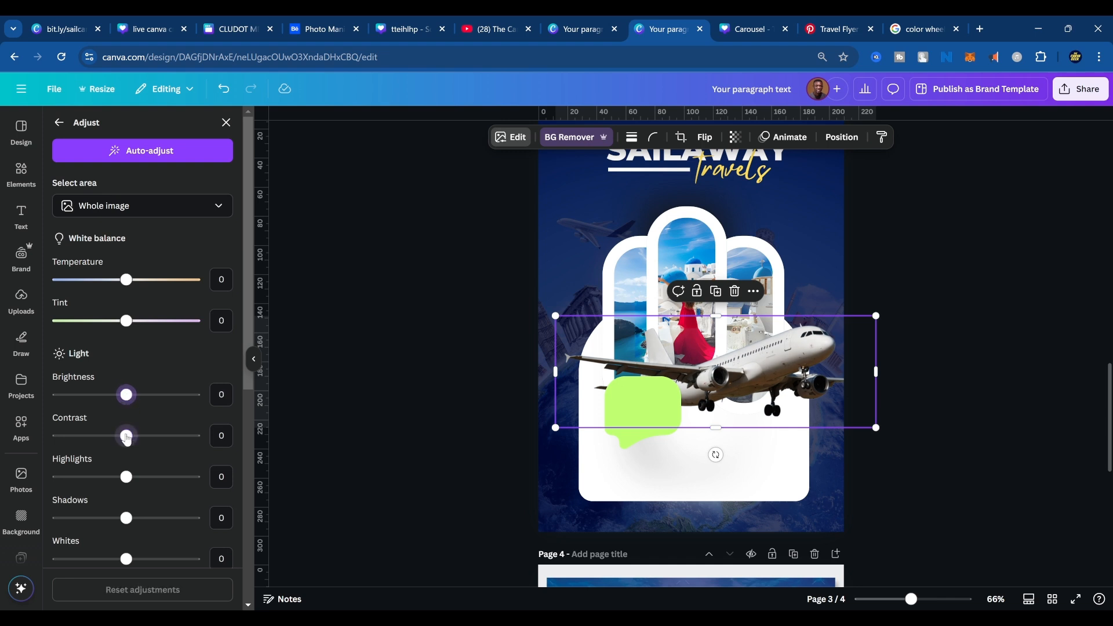
mouse_move(126, 436)
left_mouse_down()
mouse_move(150, 437)
mouse_move(112, 436)
mouse_move(124, 437)
mouse_move(122, 448)
left_mouse_up()
scroll(126, 487, "down", 3)
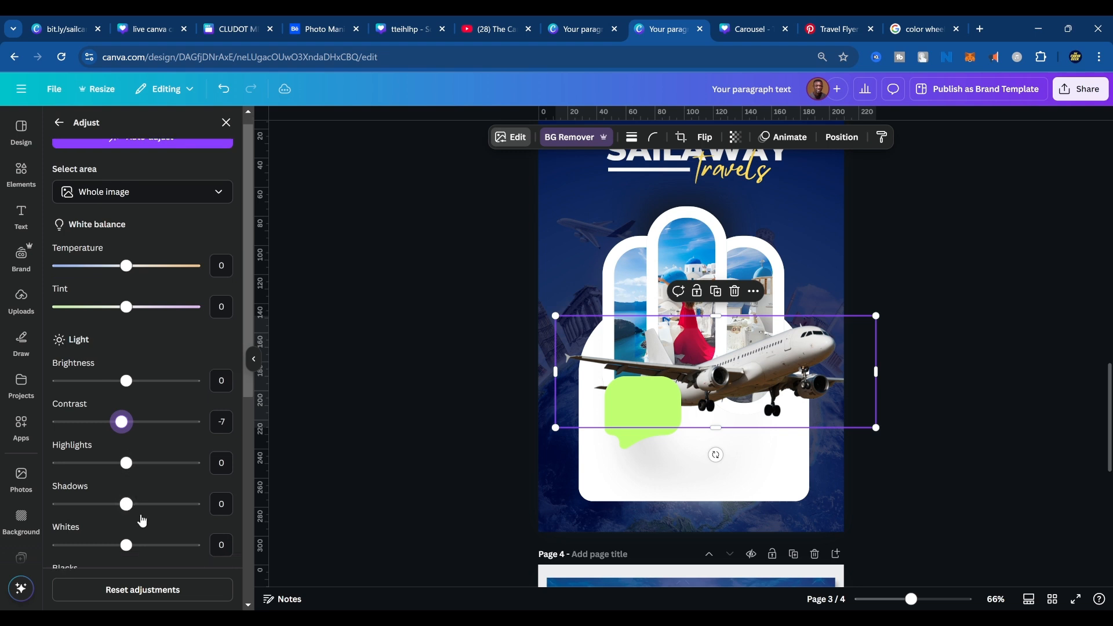
left_click_drag(126, 388, 193, 389)
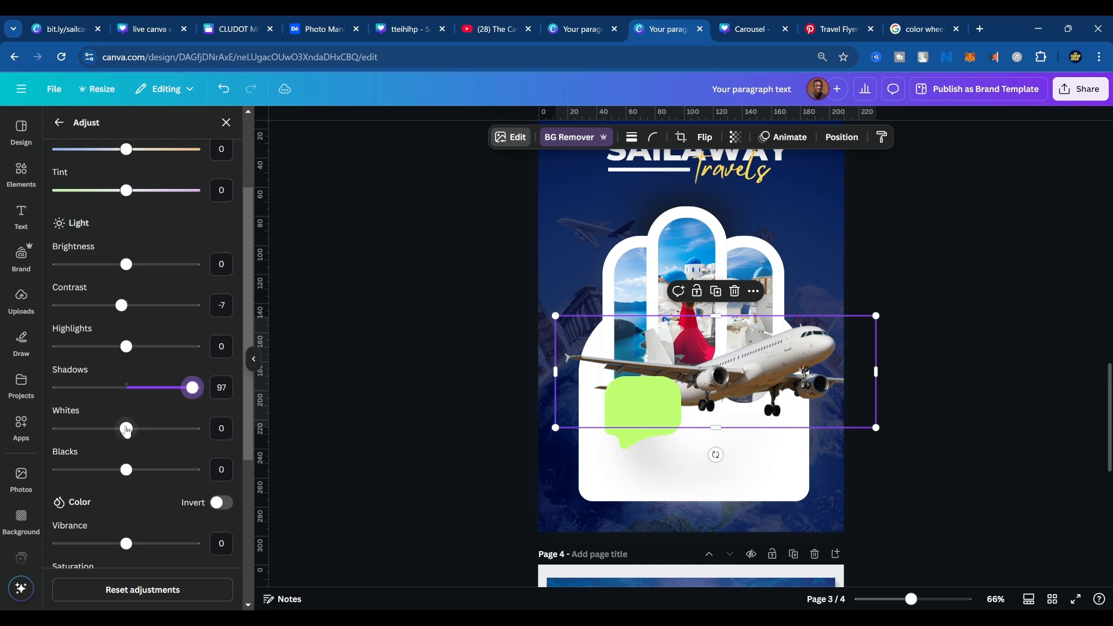
mouse_move(127, 428)
left_mouse_down()
mouse_move(159, 429)
mouse_move(145, 428)
left_mouse_up()
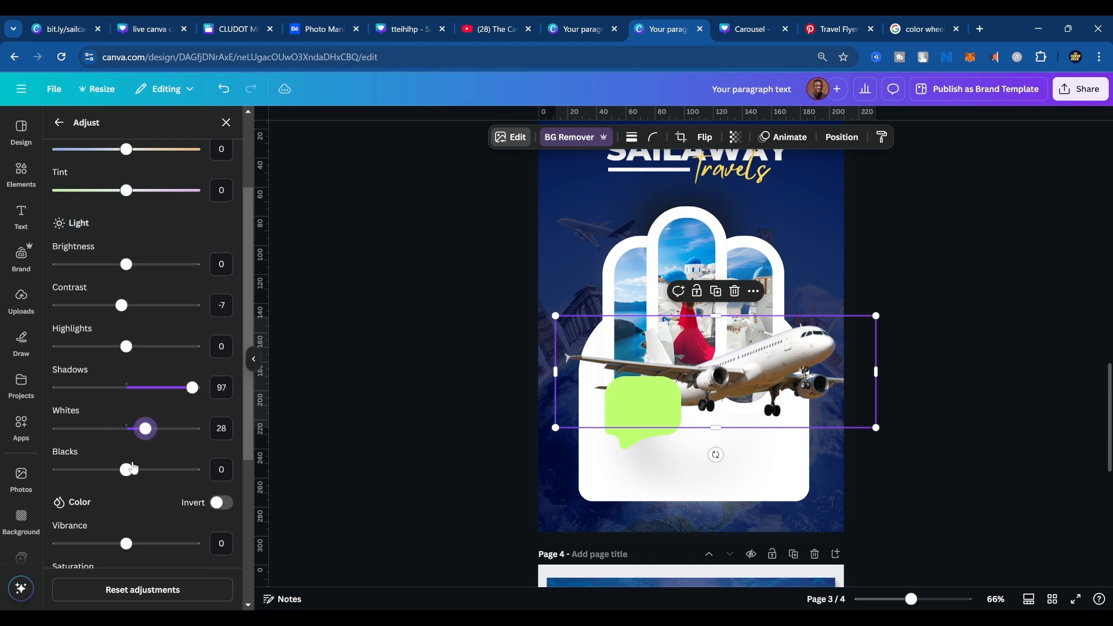
left_click_drag(126, 470, 159, 479)
scroll(128, 493, "down", 1)
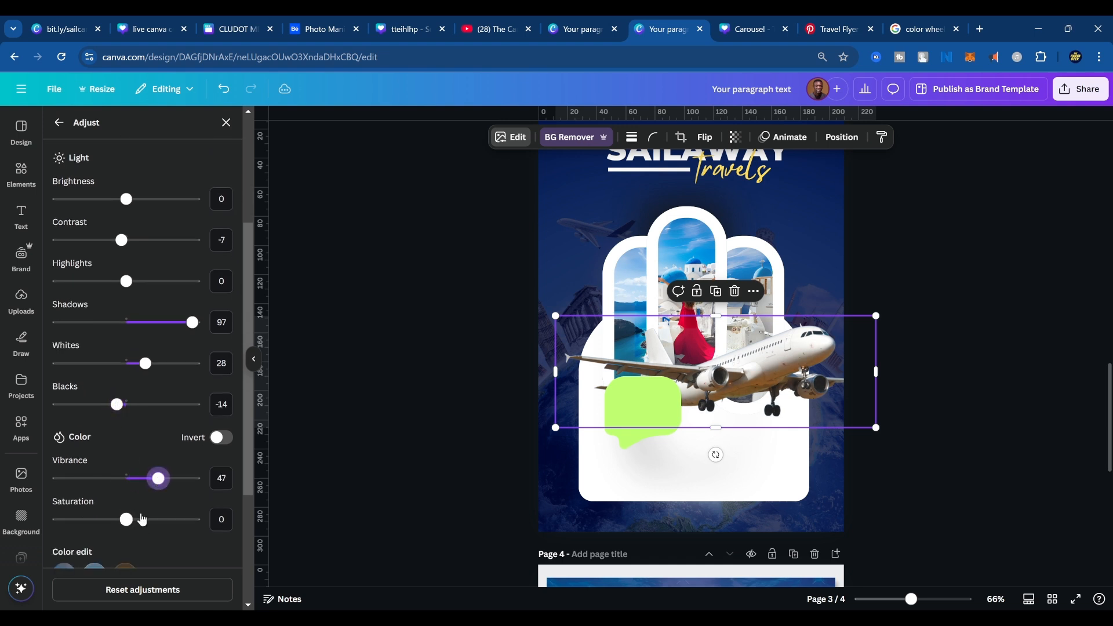
Edit the airplane's individual colours: set the blue's saturation to 70, and the brown's hue to 81 and saturation to 10.
scroll(130, 519, "down", 2)
left_click(94, 445)
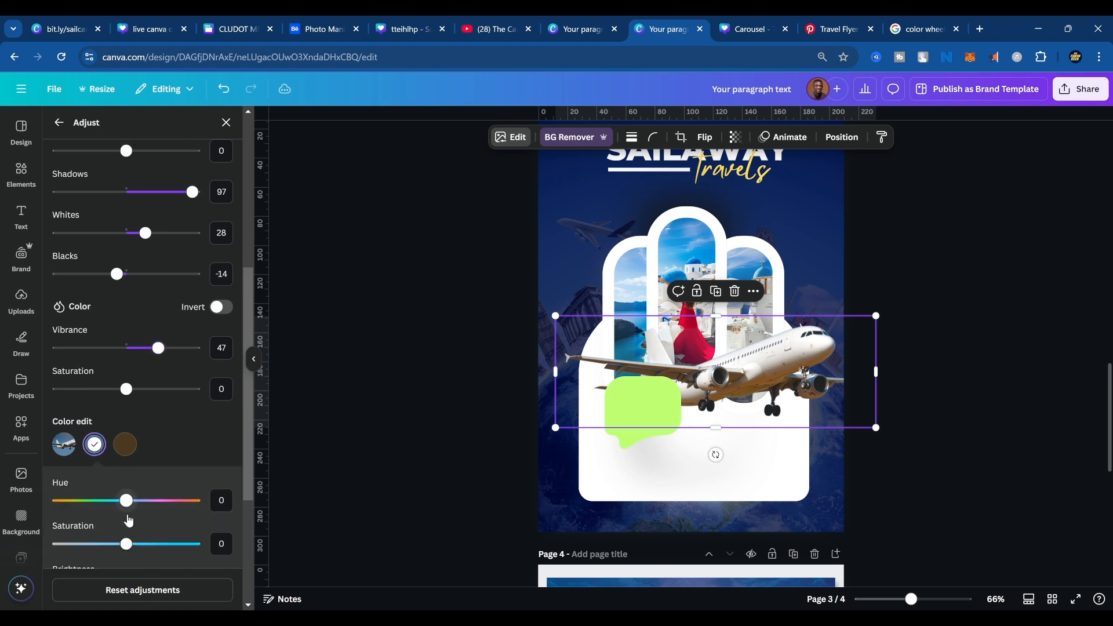
left_click_drag(126, 544, 175, 544)
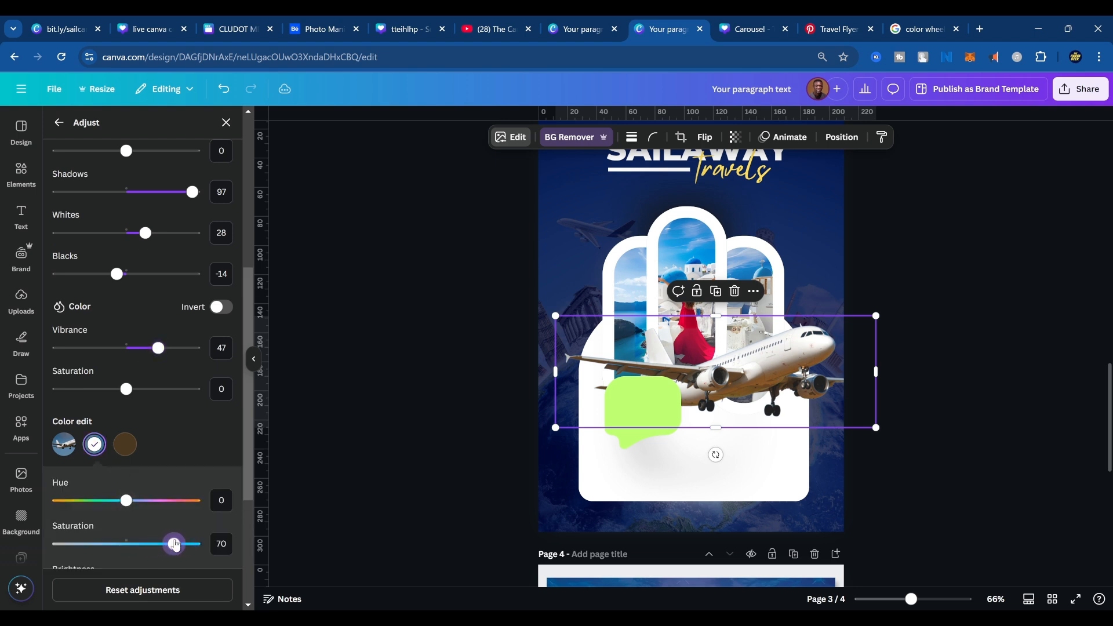
left_click(125, 444)
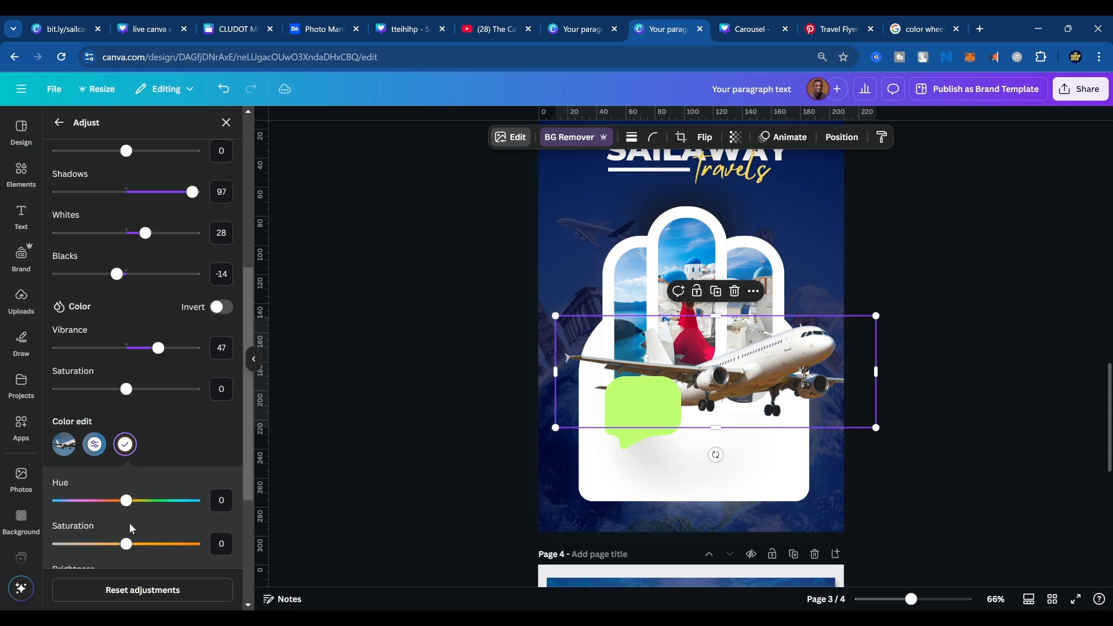
left_click_drag(128, 545, 185, 513)
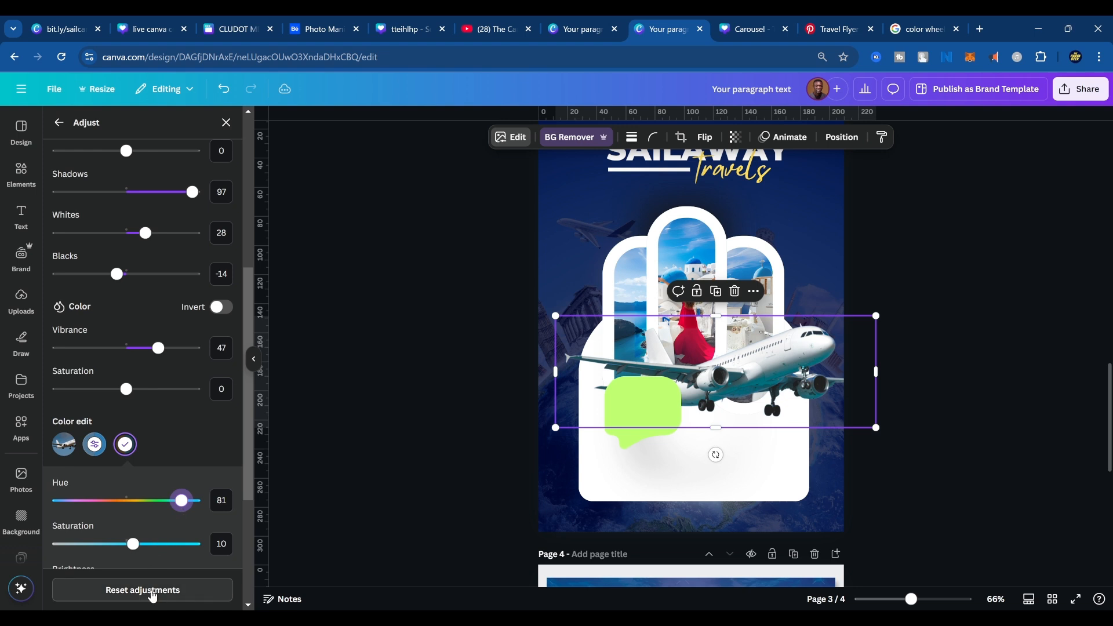
left_click(1035, 331)
left_click(807, 382)
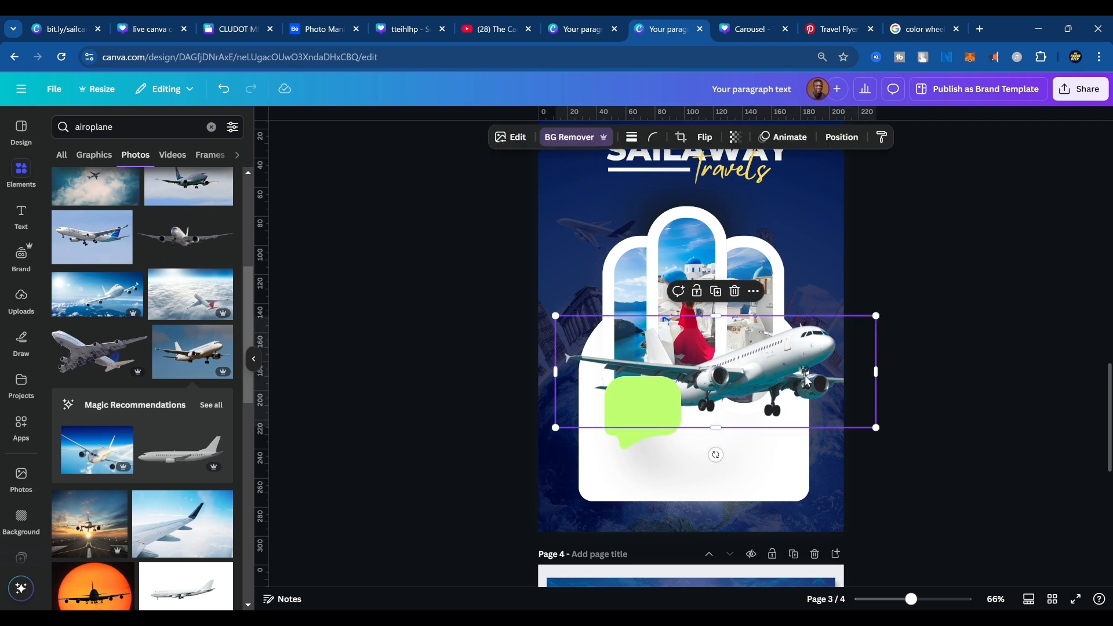
Move the airplane slightly down over the white panel and review its light, colour and texture adjustments.
left_click_drag(807, 382, 806, 386)
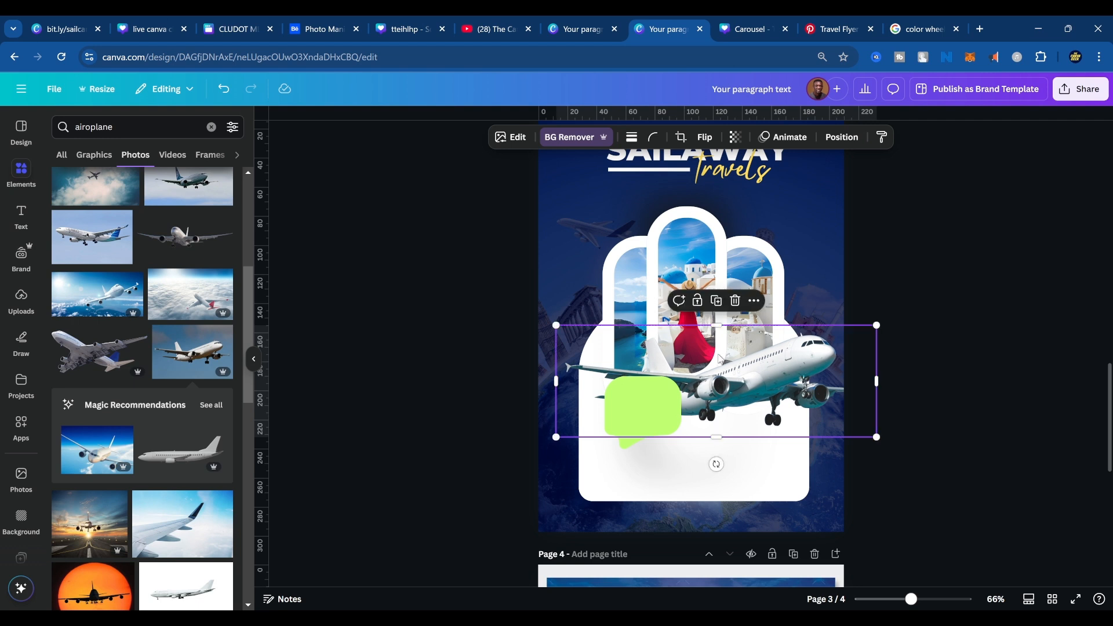
left_click(510, 138)
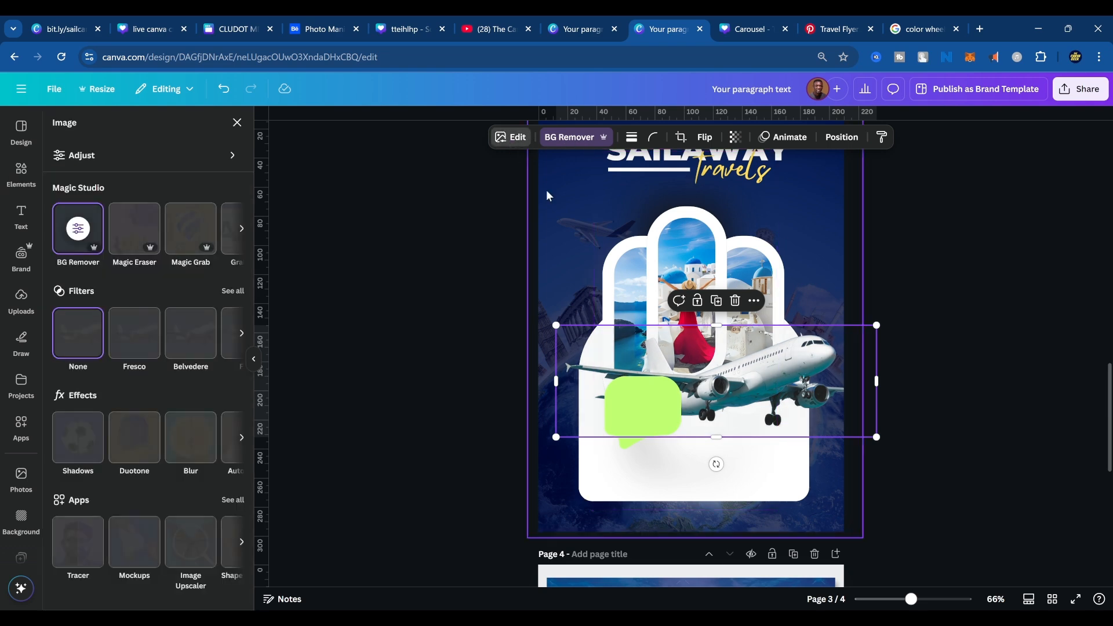
left_click(119, 156)
scroll(139, 348, "down", 2)
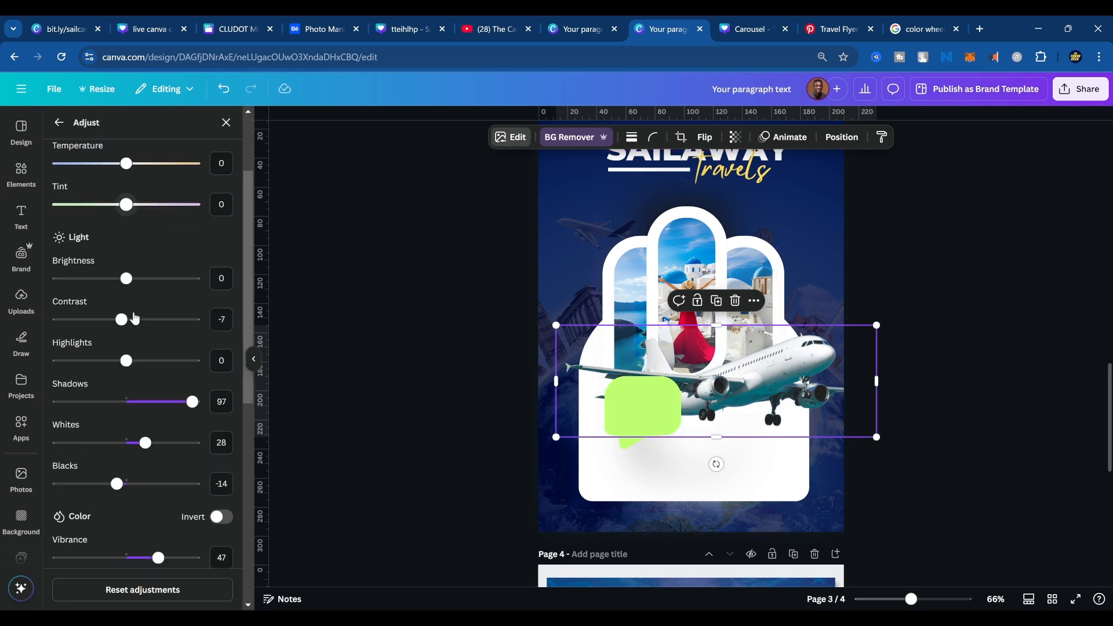
scroll(134, 318, "up", 2)
scroll(140, 348, "down", 6)
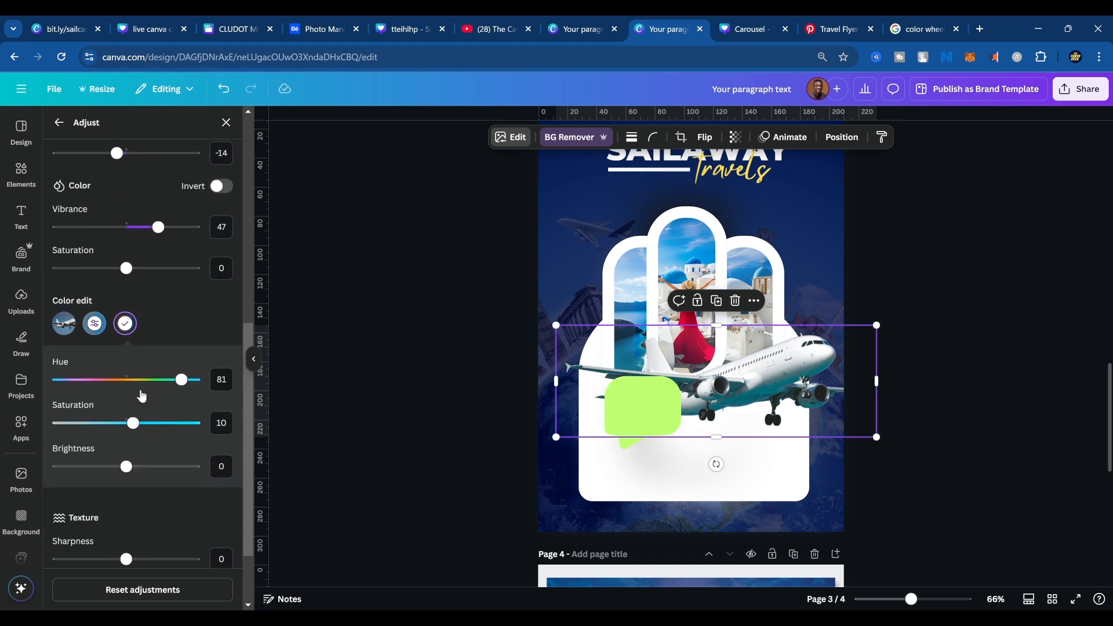
scroll(142, 397, "down", 1)
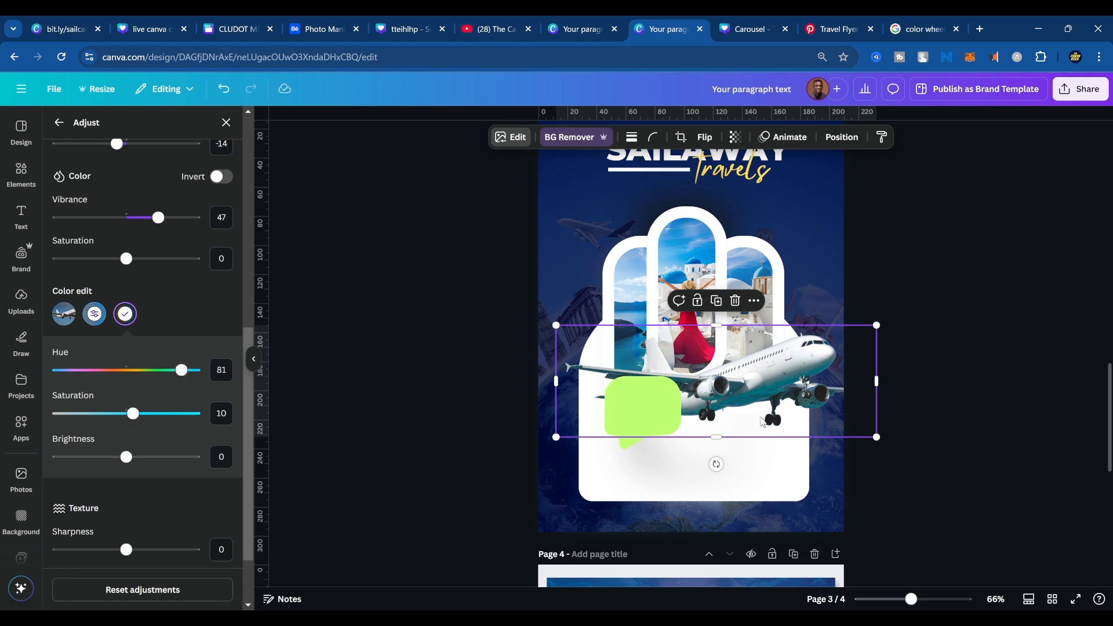
left_click(1006, 391)
left_click(1007, 383)
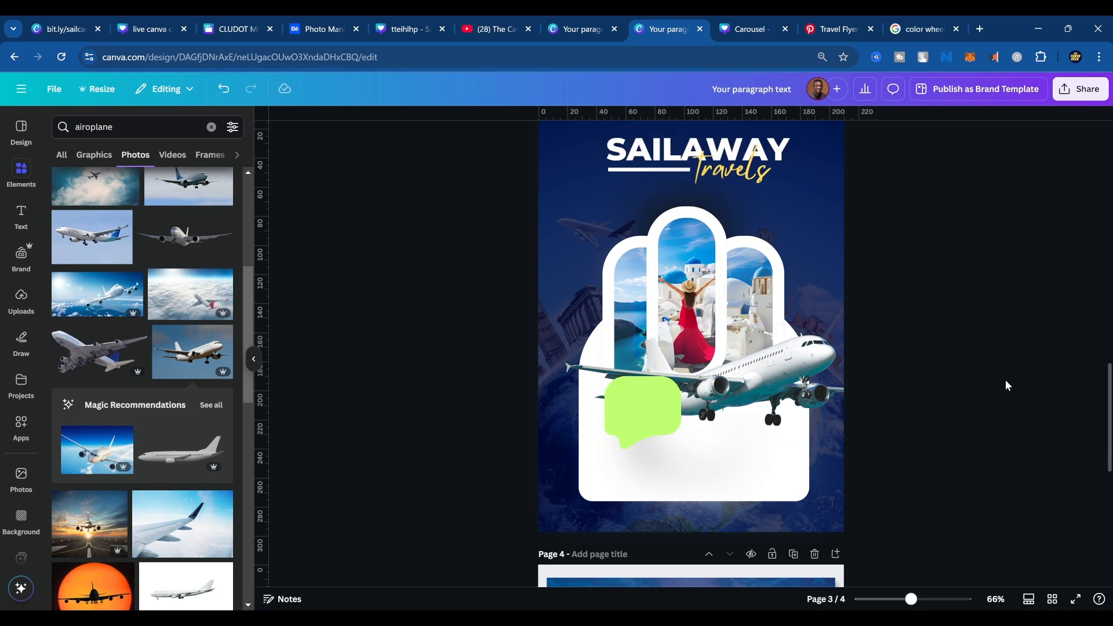
Compare the flyer with the reference design on page 4, examining the speech bubble, the vehicle placement and the lower panel's contents.
scroll(661, 589, "down", 6)
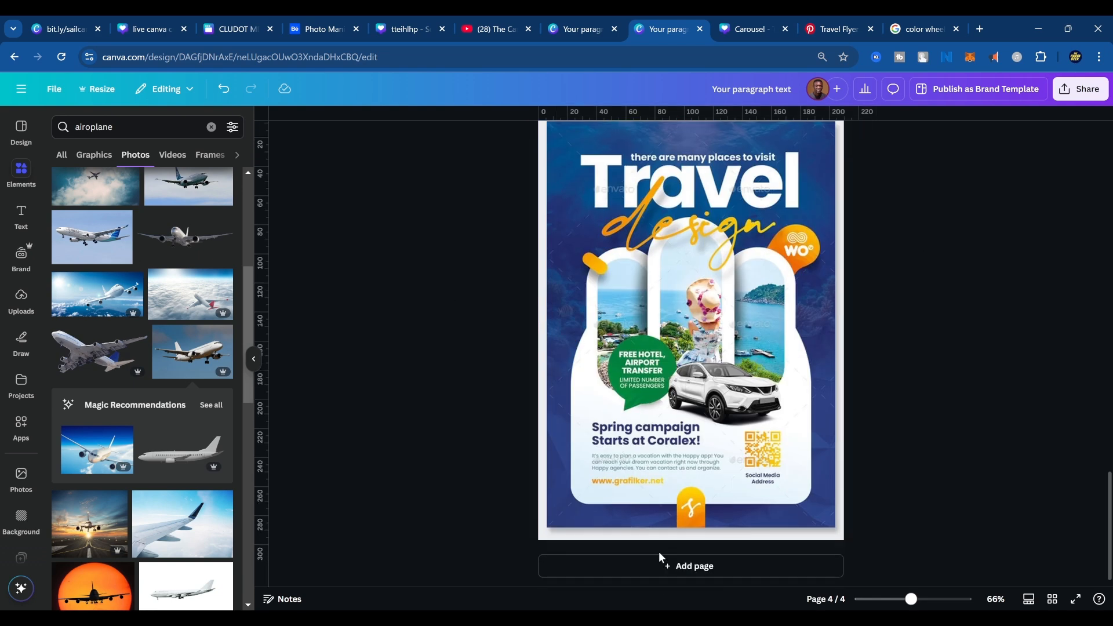
scroll(719, 429, "up", 2)
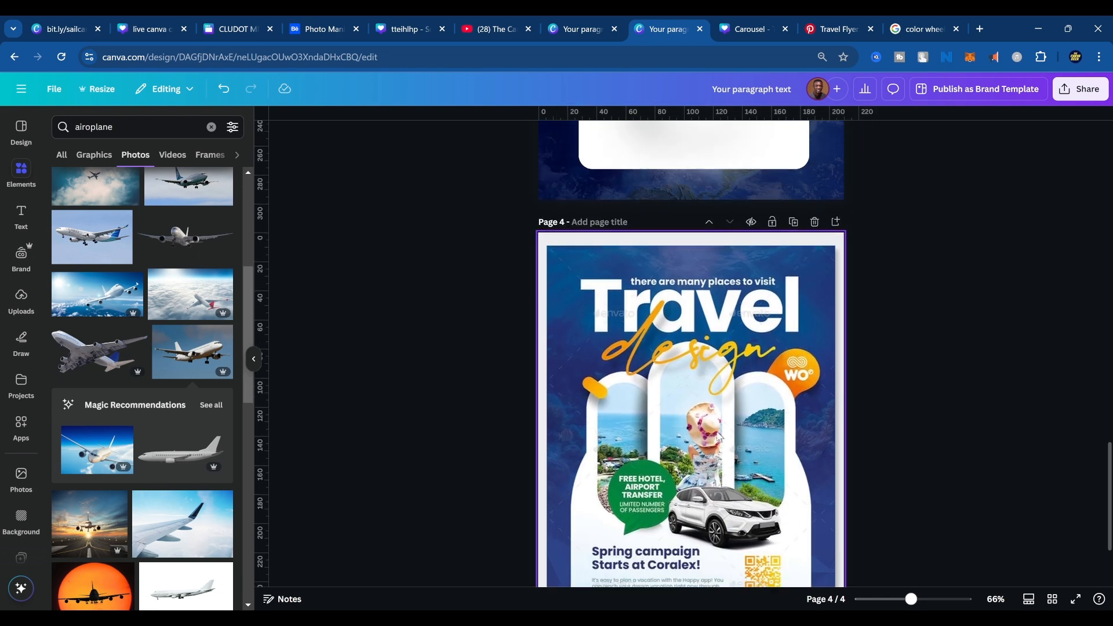
scroll(719, 429, "down", 2)
scroll(713, 417, "up", 7)
scroll(709, 407, "down", 3)
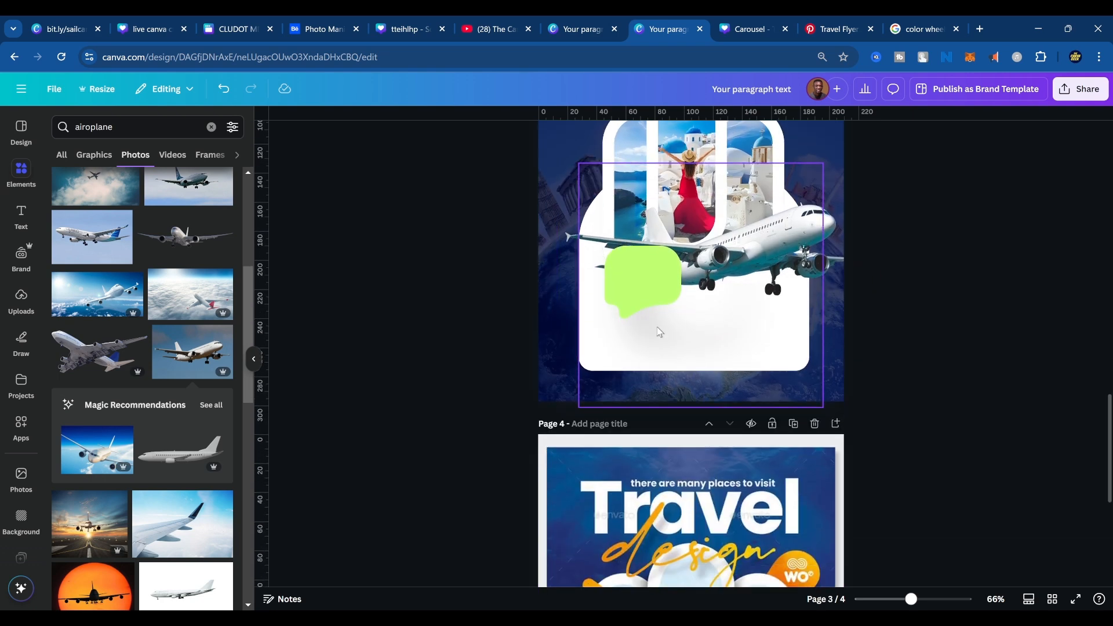
left_click(656, 274)
scroll(667, 305, "down", 5)
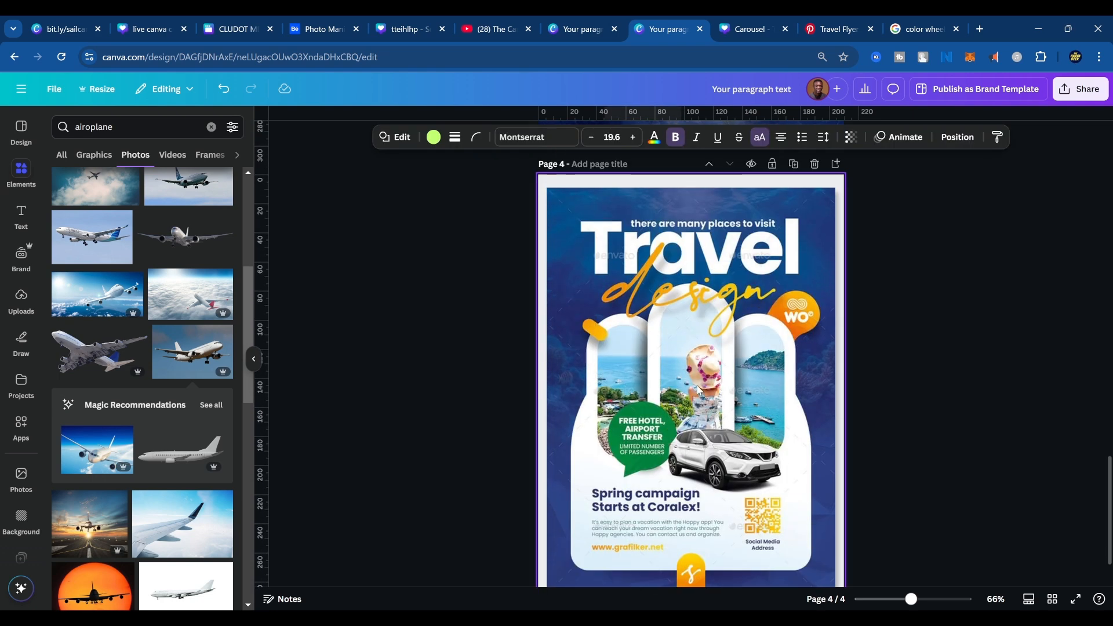
scroll(698, 390, "up", 5)
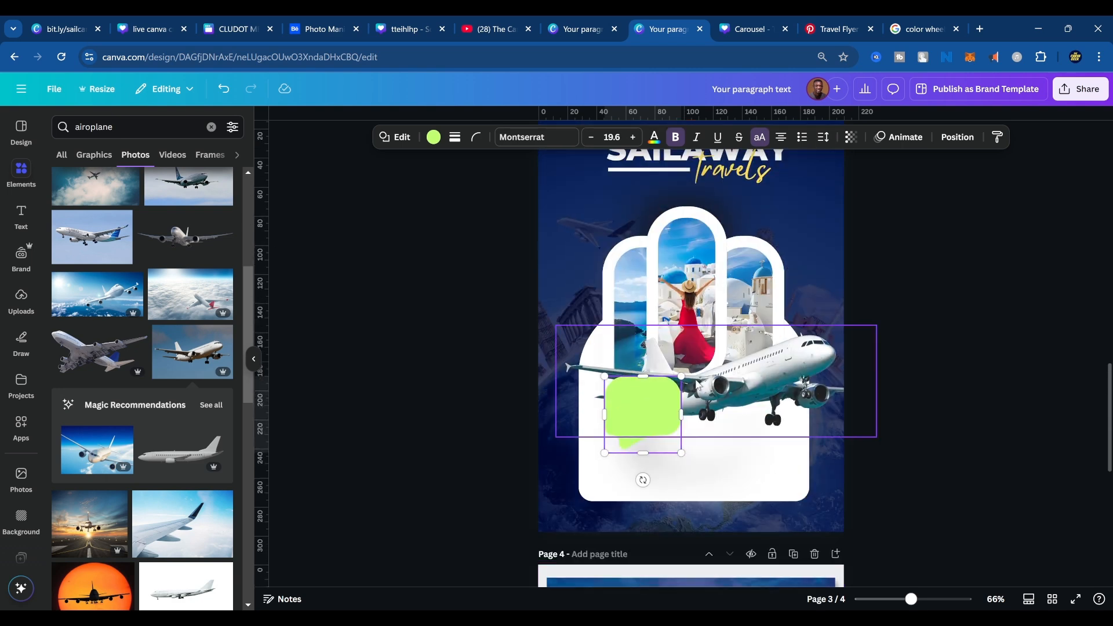
scroll(813, 441, "down", 5)
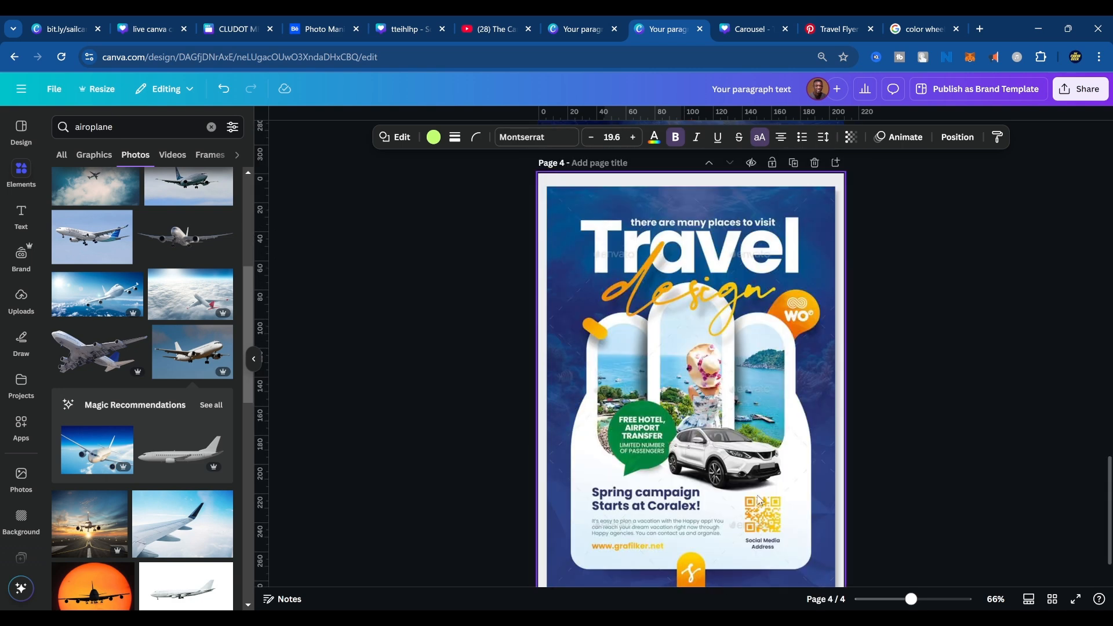
scroll(766, 532, "down", 2)
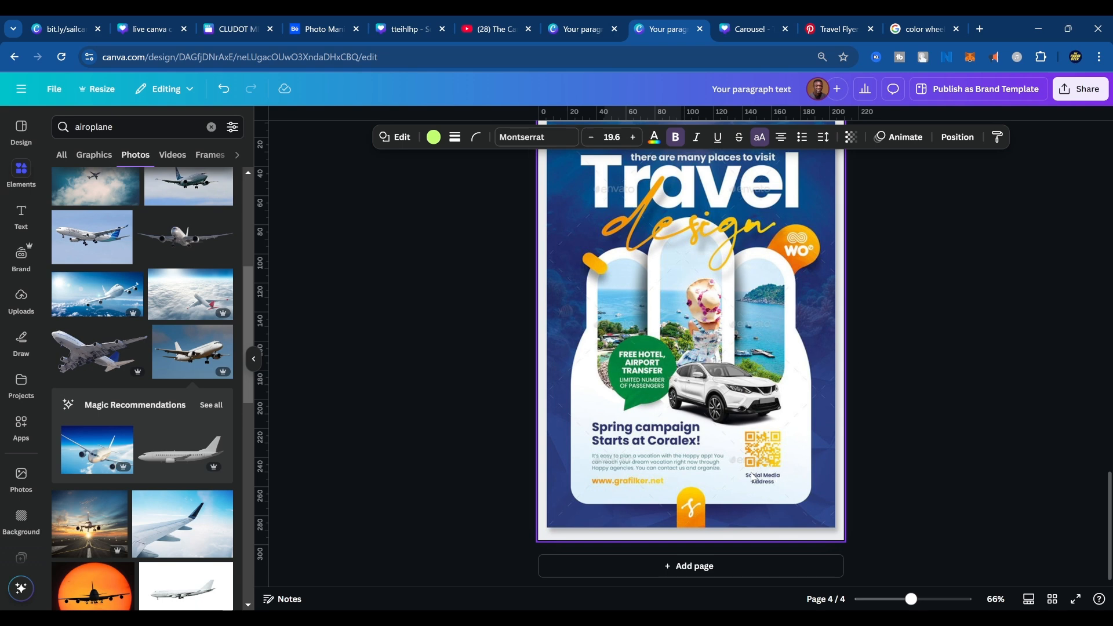
scroll(740, 439, "up", 6)
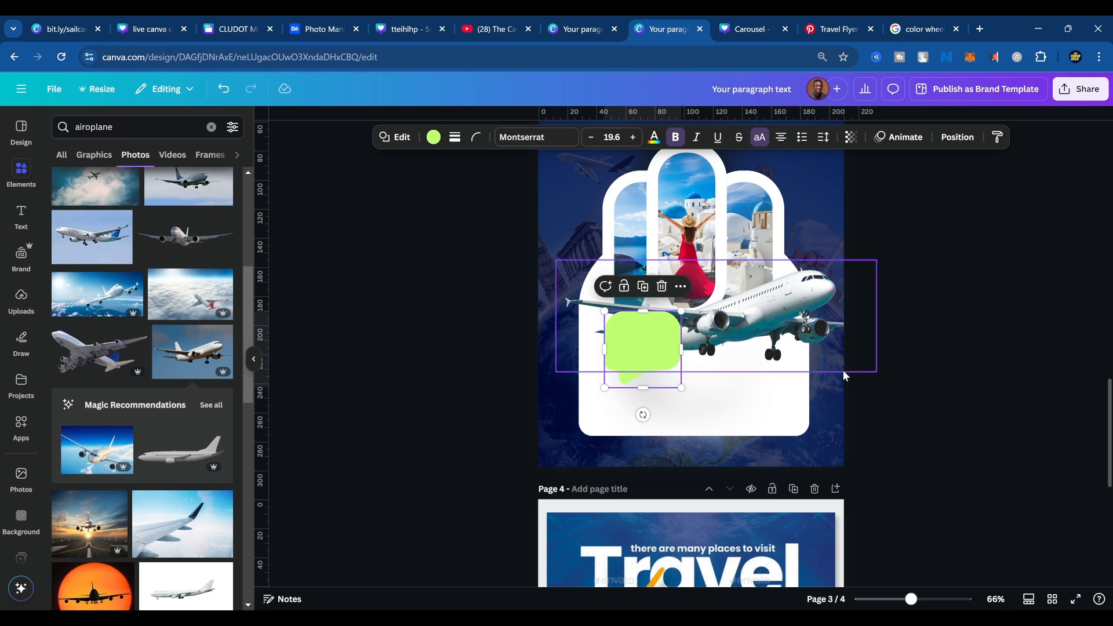
Search the Canva apps for "qr code".
left_click(740, 358)
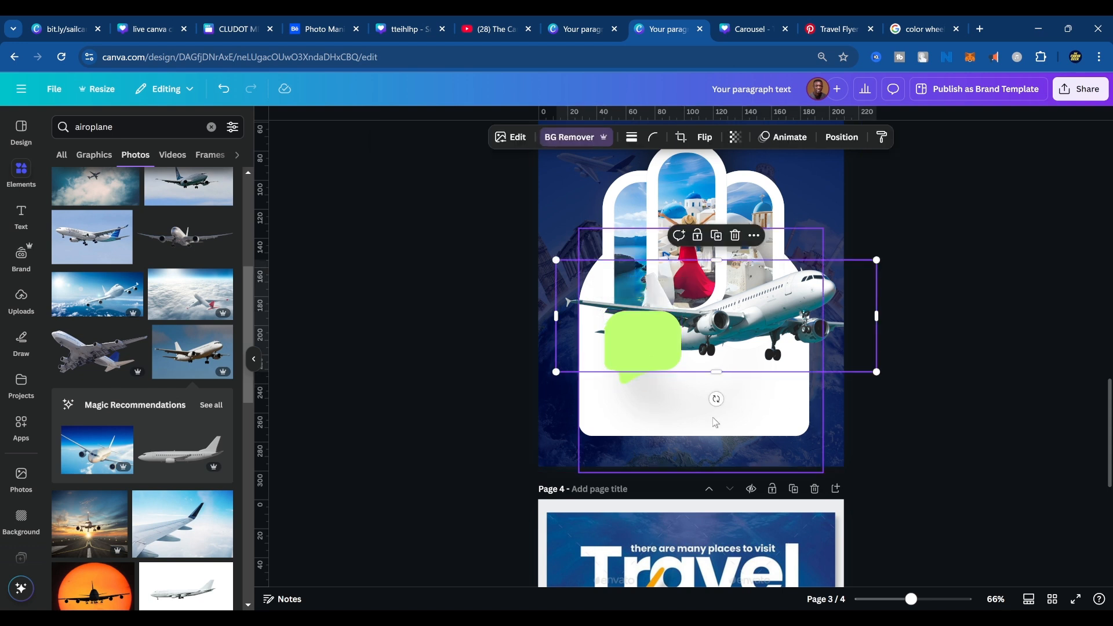
left_click(22, 428)
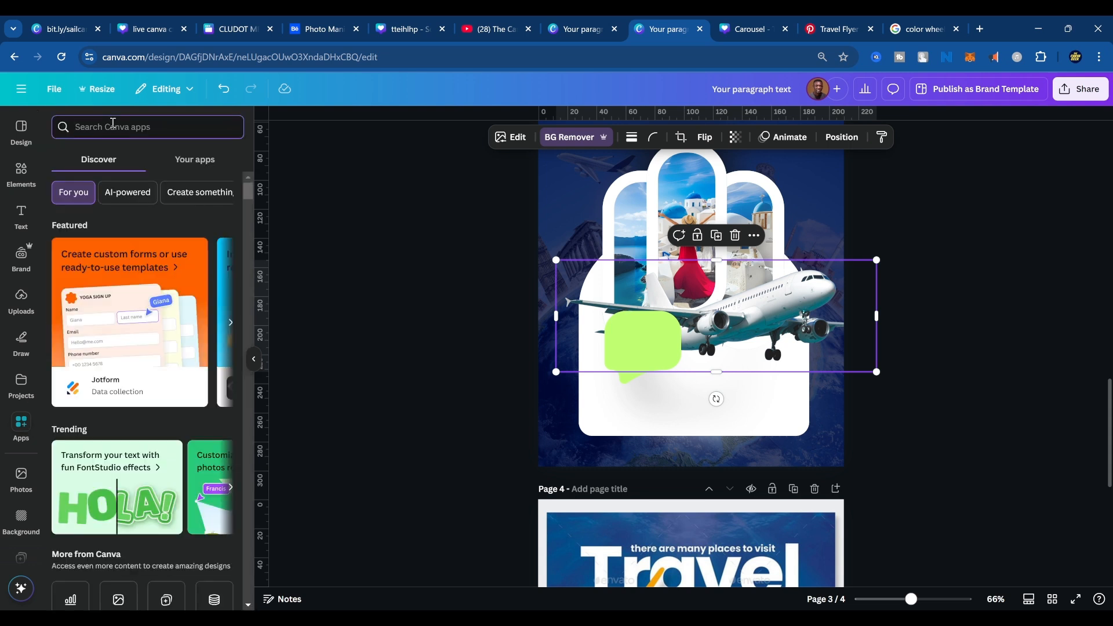
left_click(113, 123)
type("qr code")
key("Return")
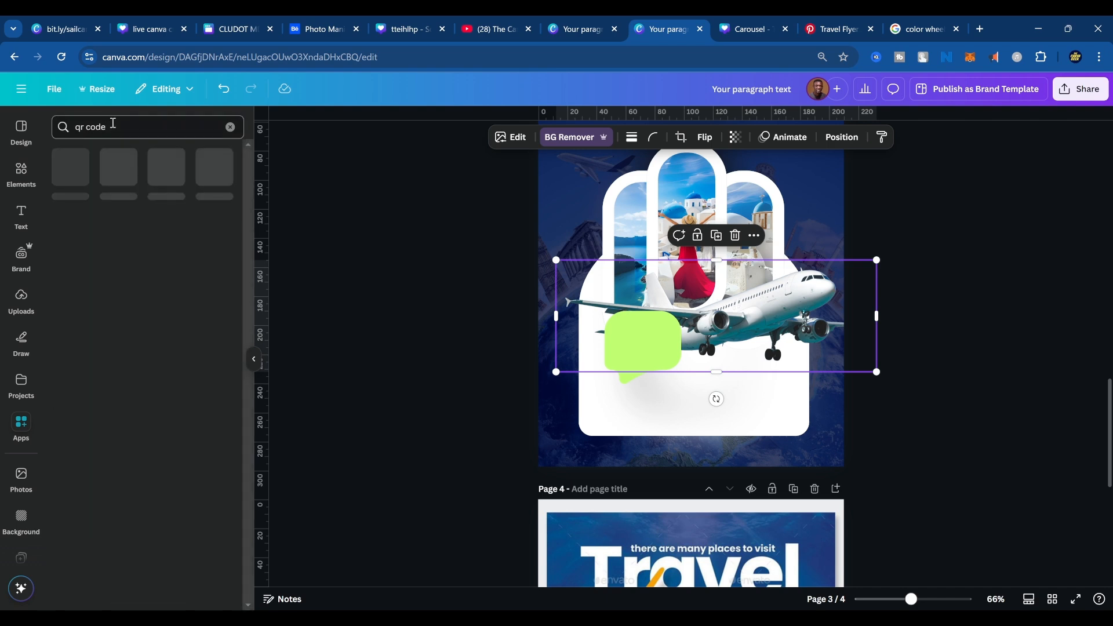
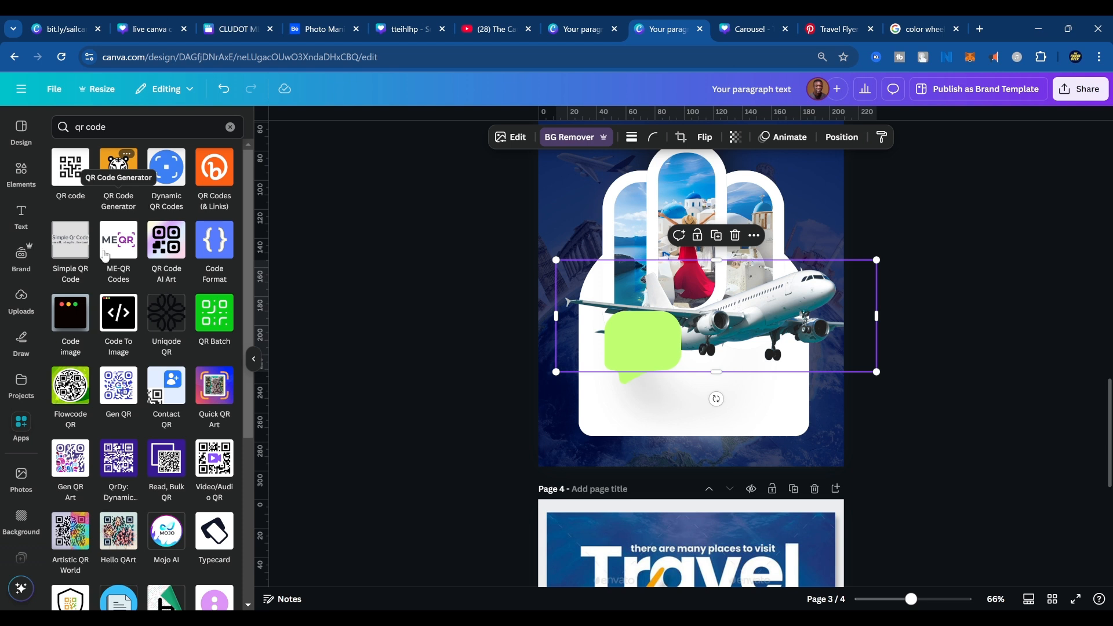
Open the QR code app from the app search results and clear the selection of the green speech bubble.
left_click(652, 344)
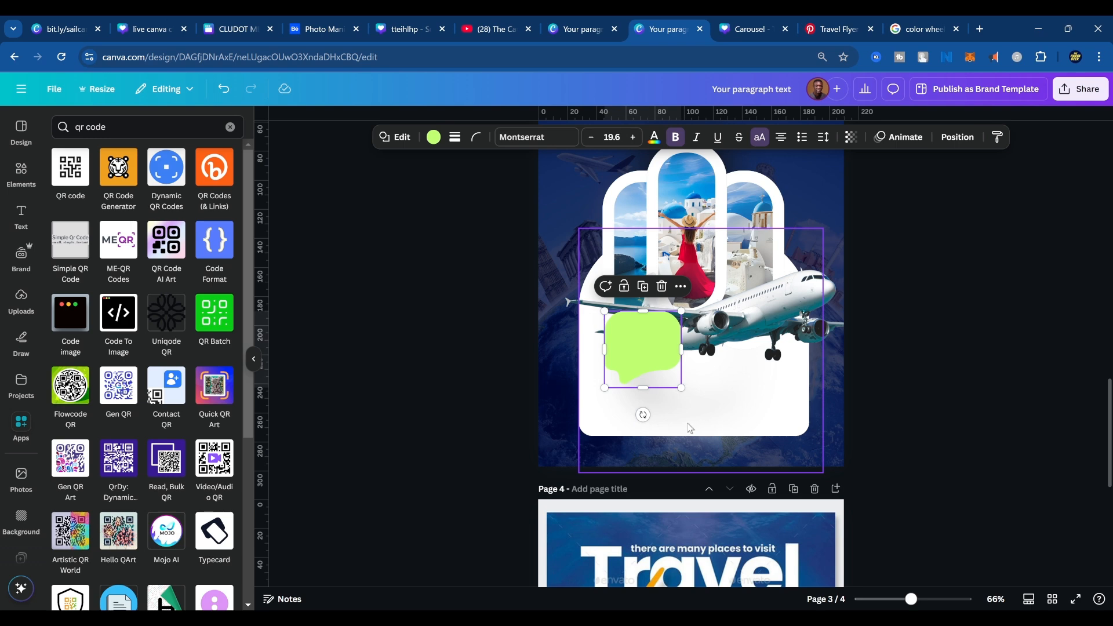
scroll(724, 446, "up", 4)
scroll(701, 410, "down", 2)
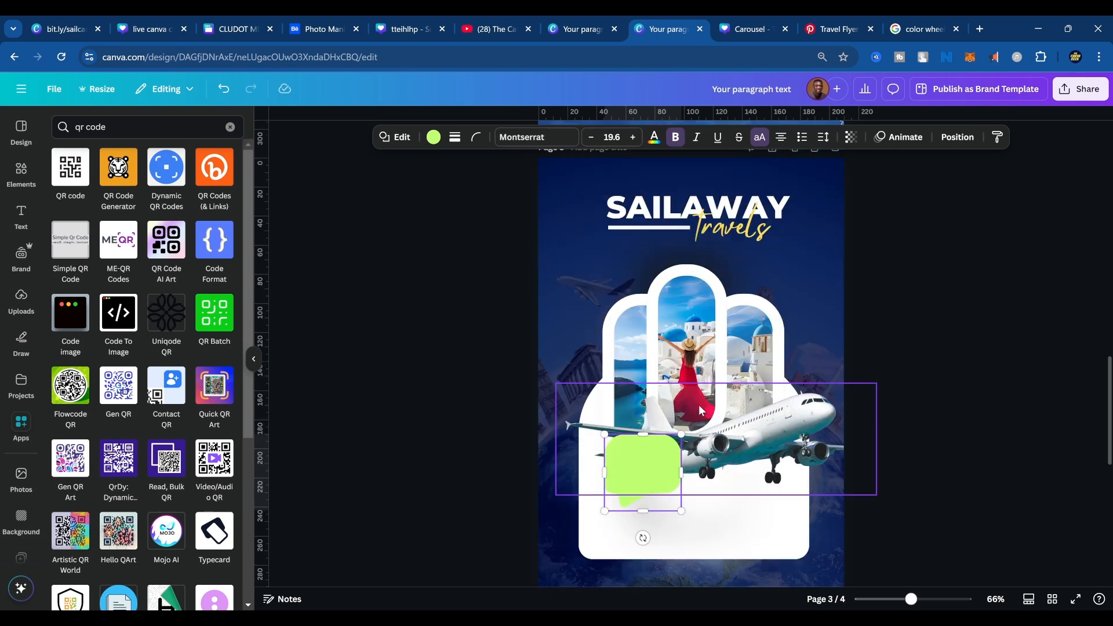
scroll(700, 410, "up", 2)
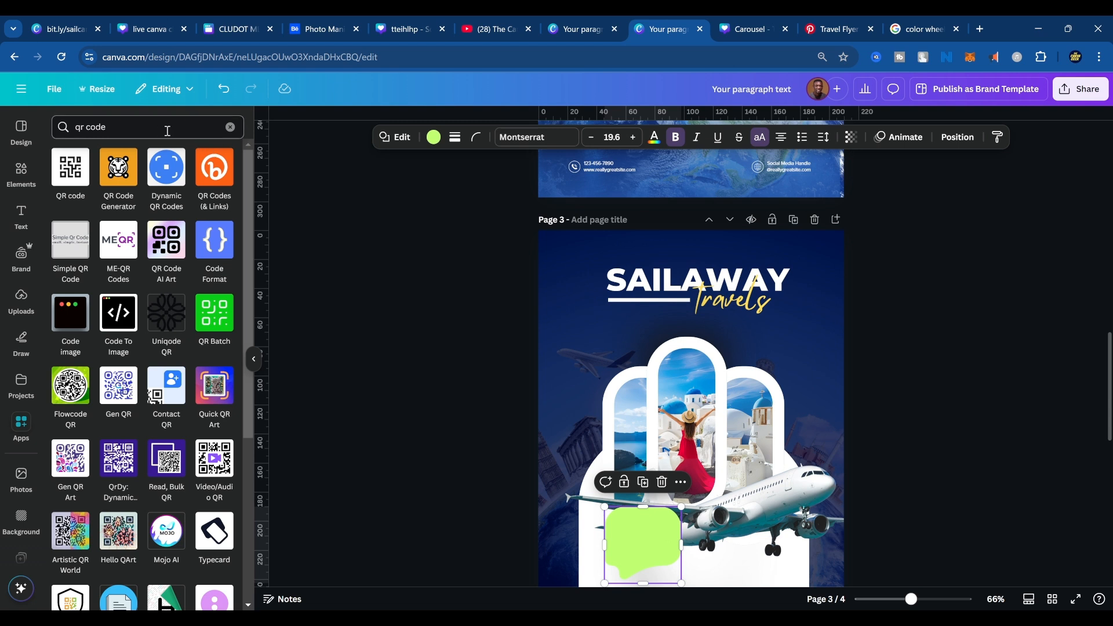
left_click(72, 179)
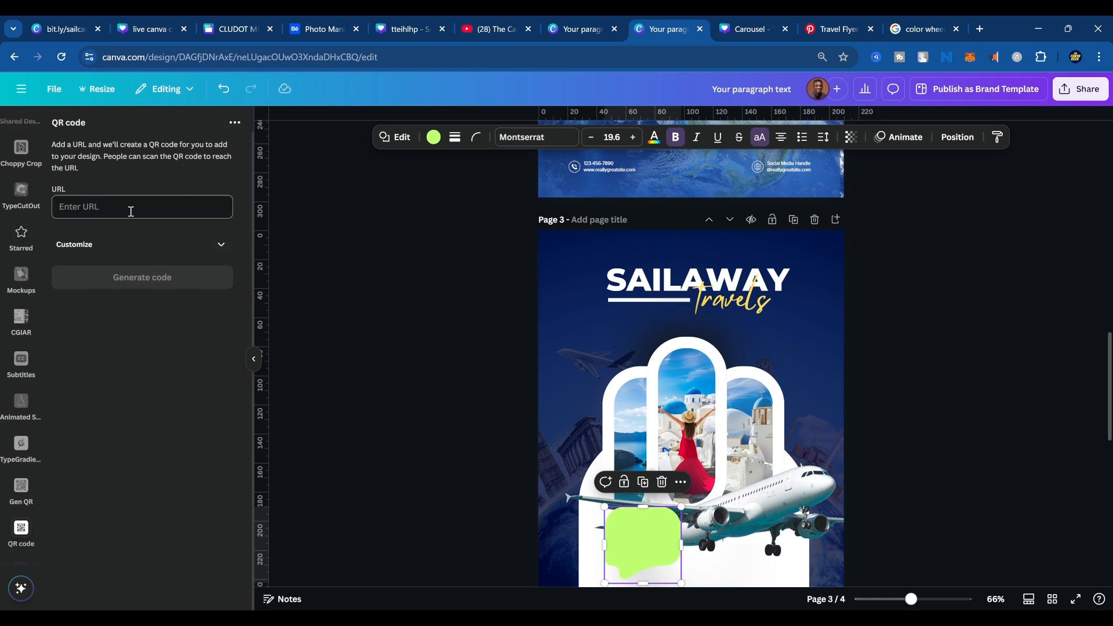
left_click(498, 390)
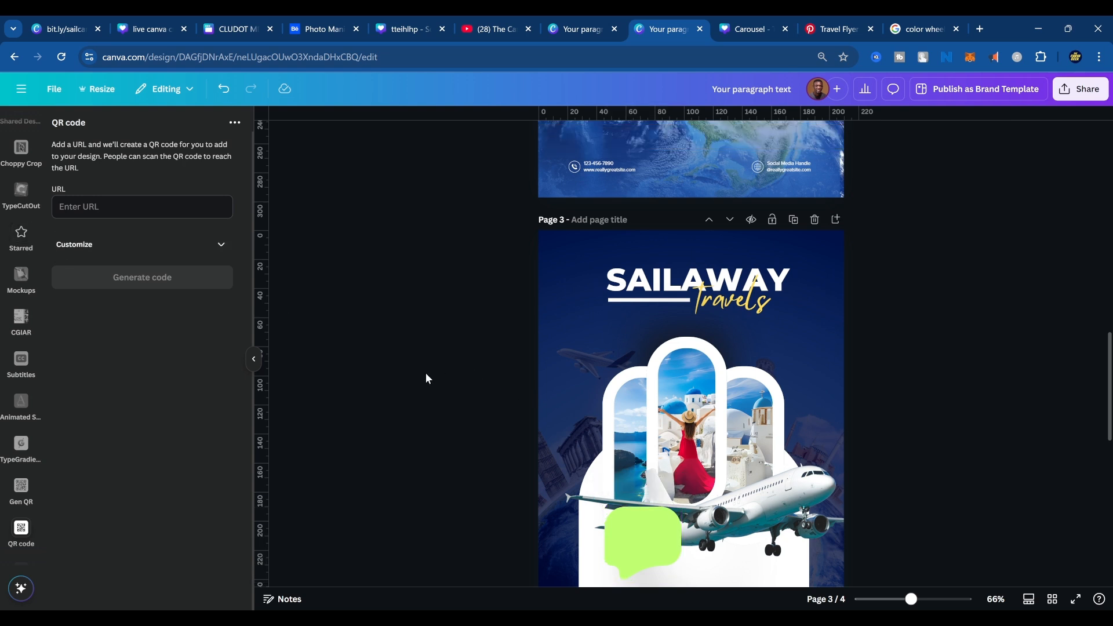
Return to the Canva apps, search for "qr" and open the QR code app again.
scroll(21, 359, "up", 10)
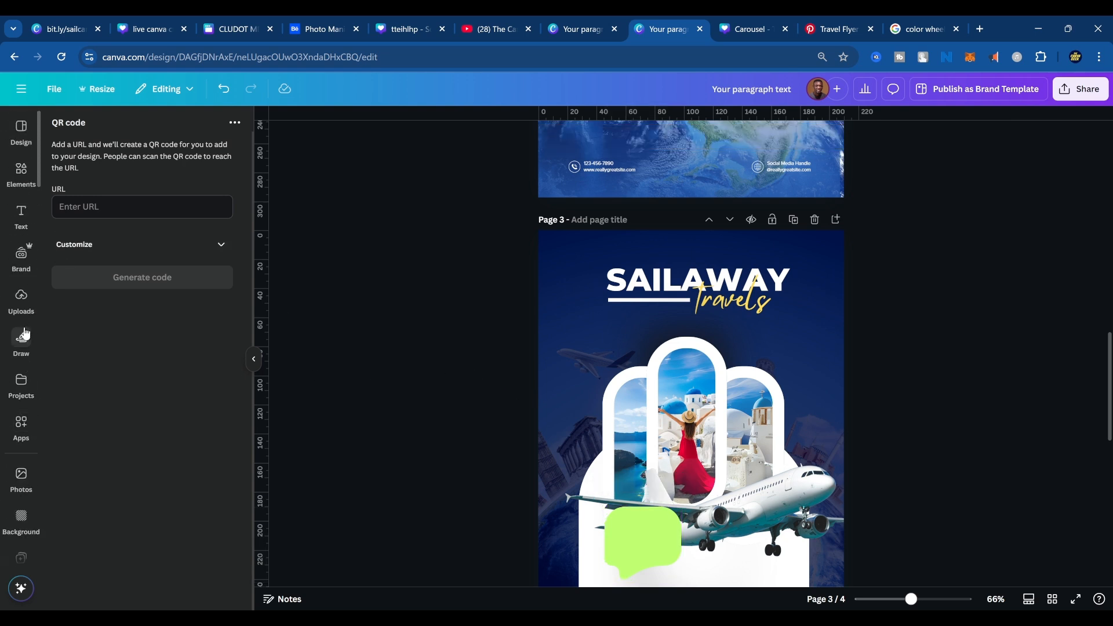
left_click(19, 426)
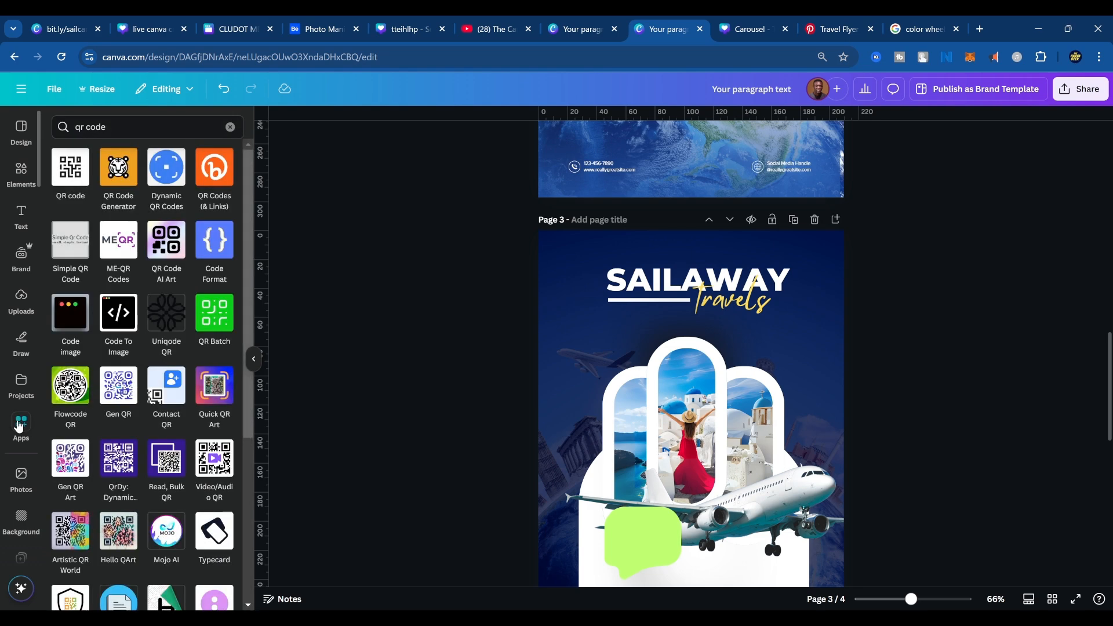
left_click(231, 127)
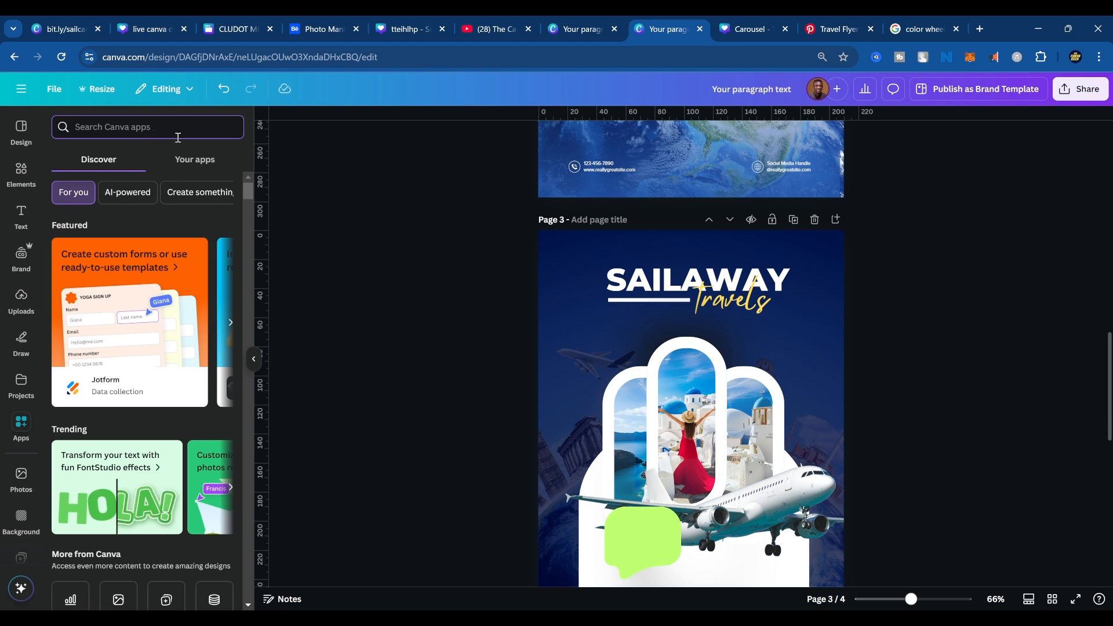
type("qr")
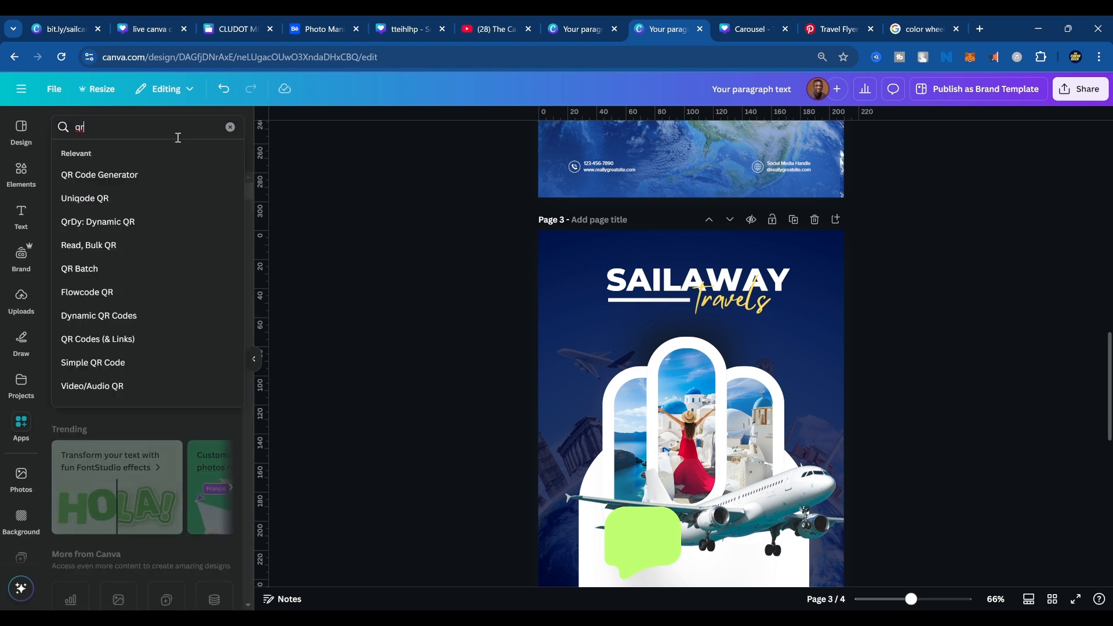
key("Return")
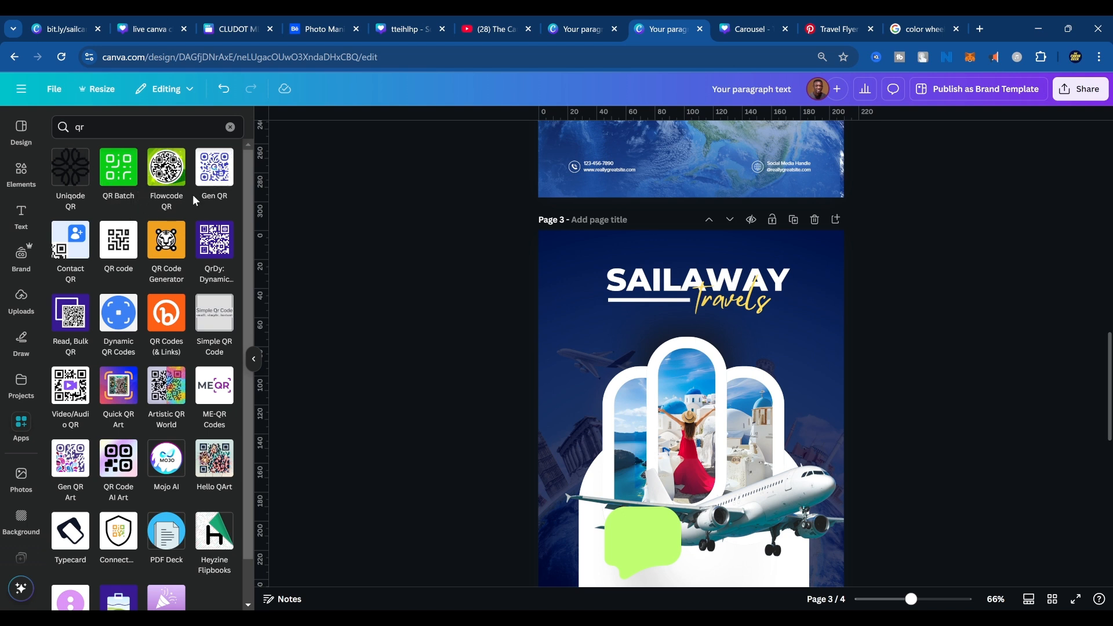
left_click(129, 254)
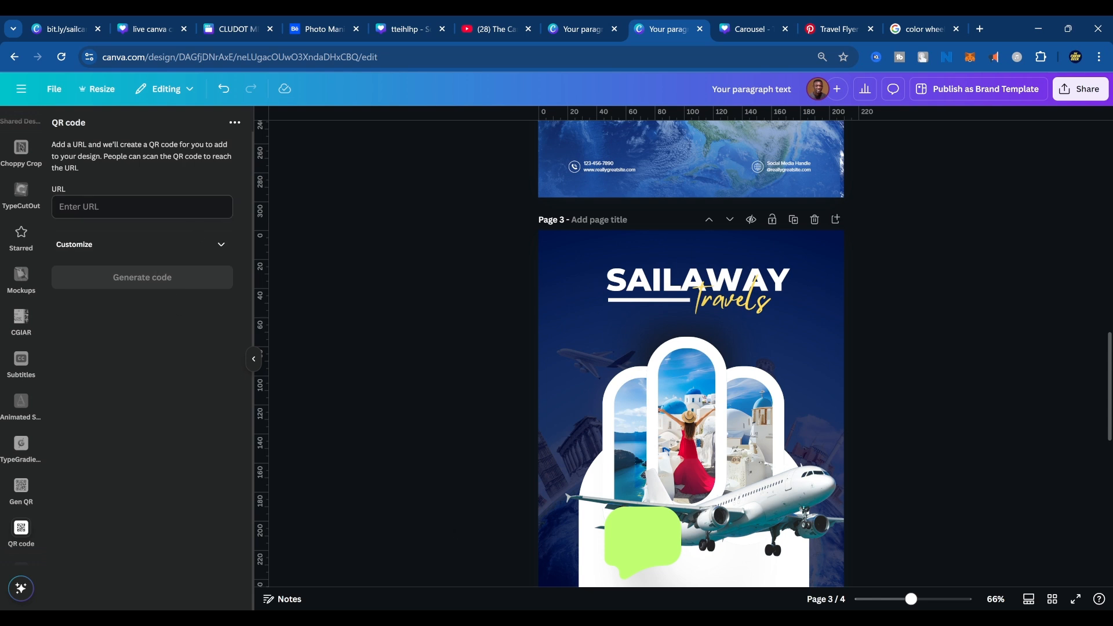
left_click(168, 214)
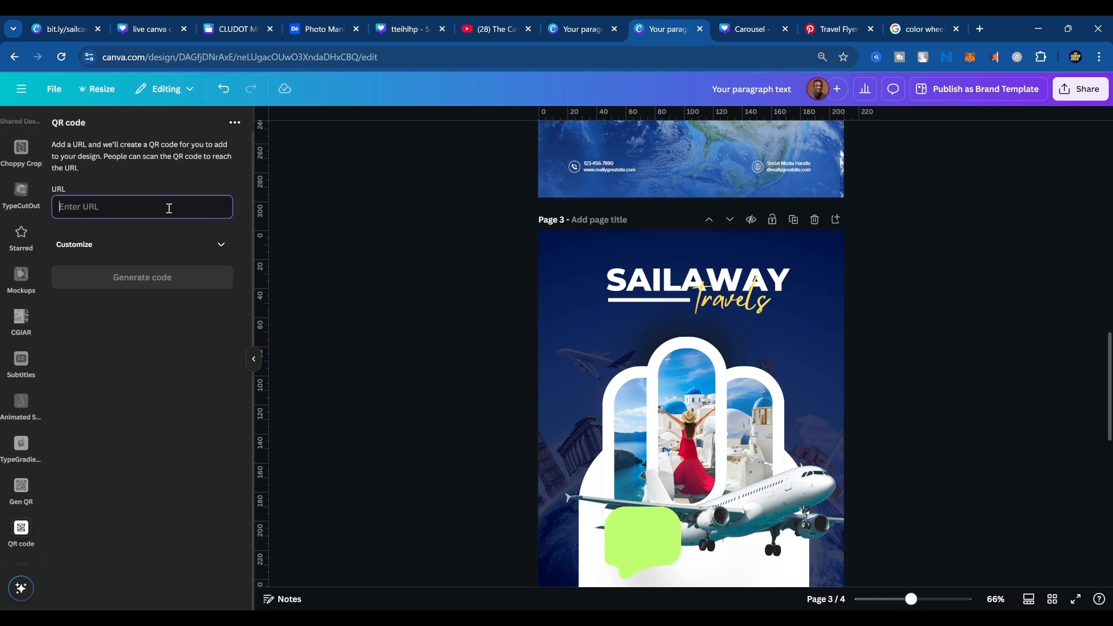
type("you")
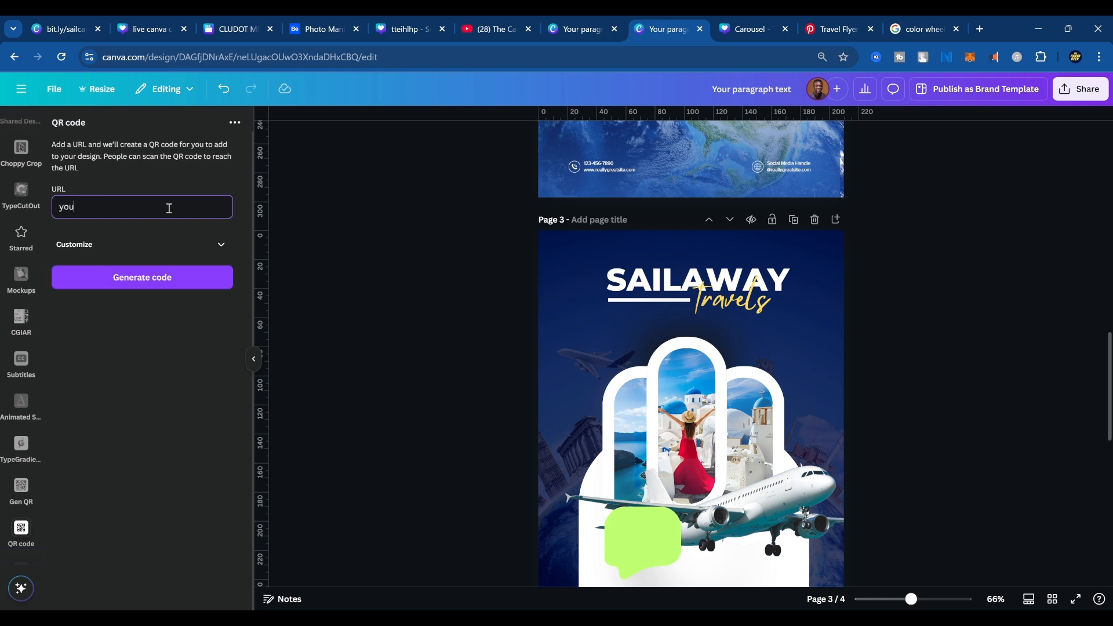
type("tube.com/@thecanvageek")
Check the entered URL by loading it in the color wheel browser tab, close that tab, and return to the flyer design.
triple_click(202, 212)
key("ctrl+c")
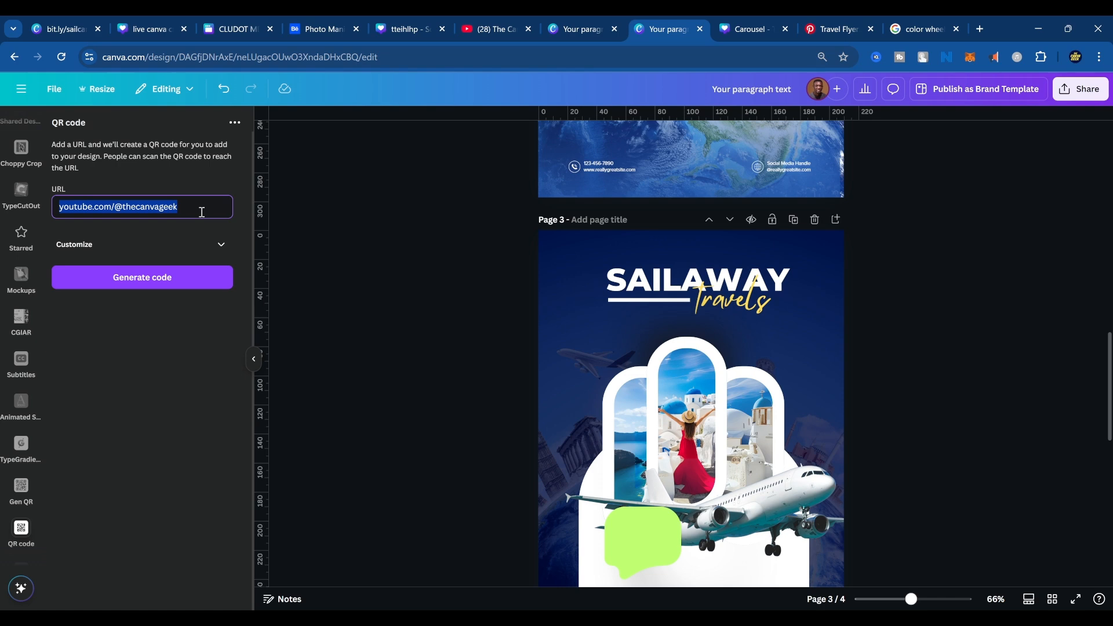
left_click(928, 31)
left_click(807, 57)
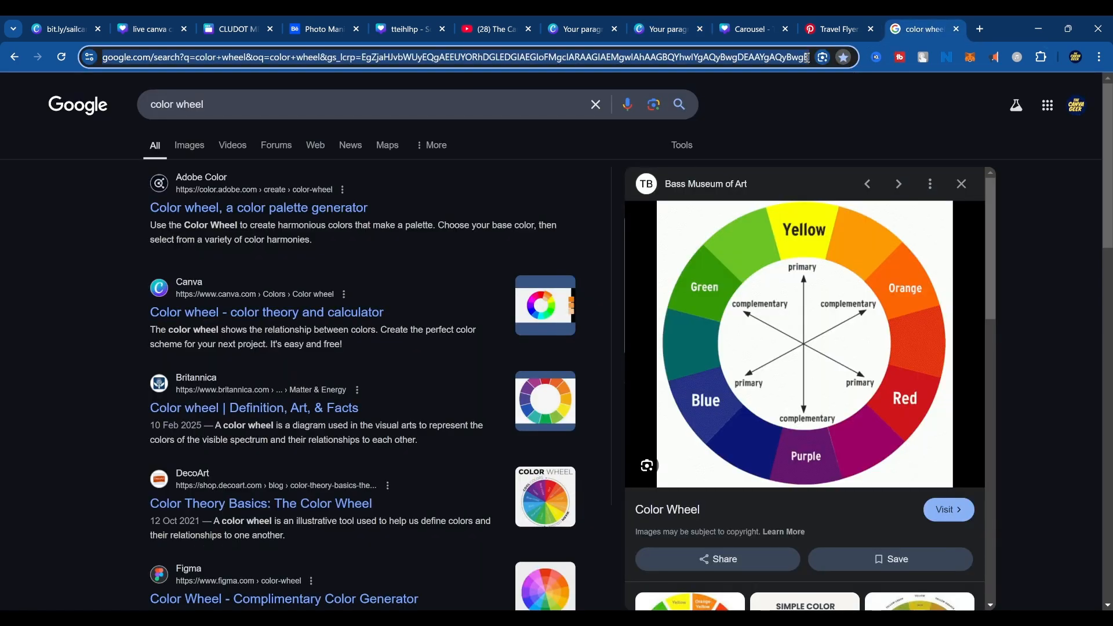
key("ctrl+v")
key("Return")
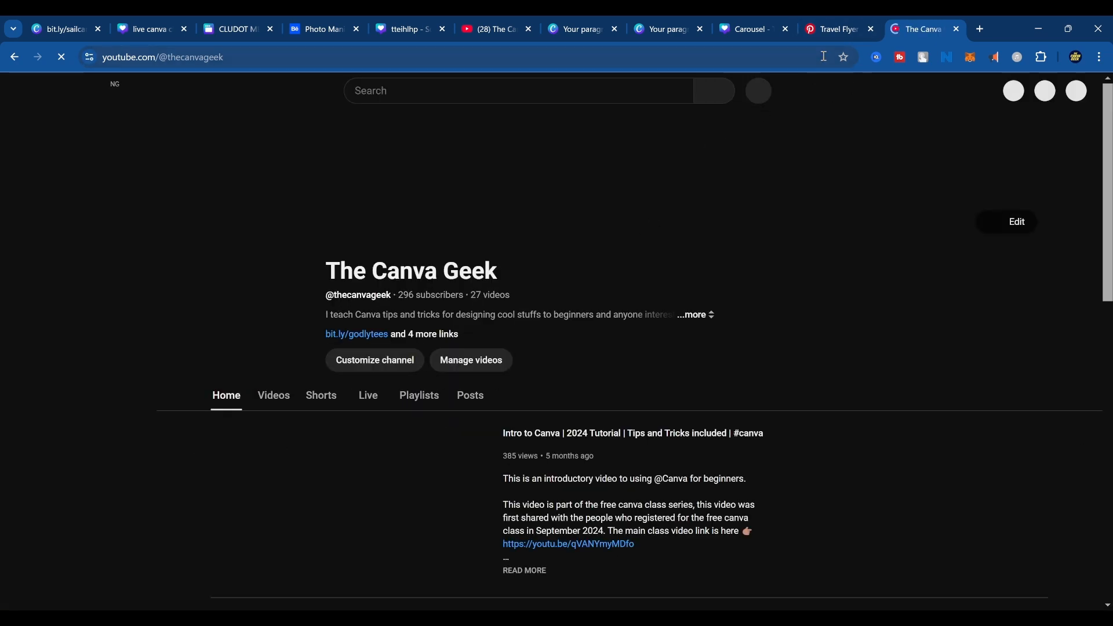
left_click(957, 28)
left_click(958, 28)
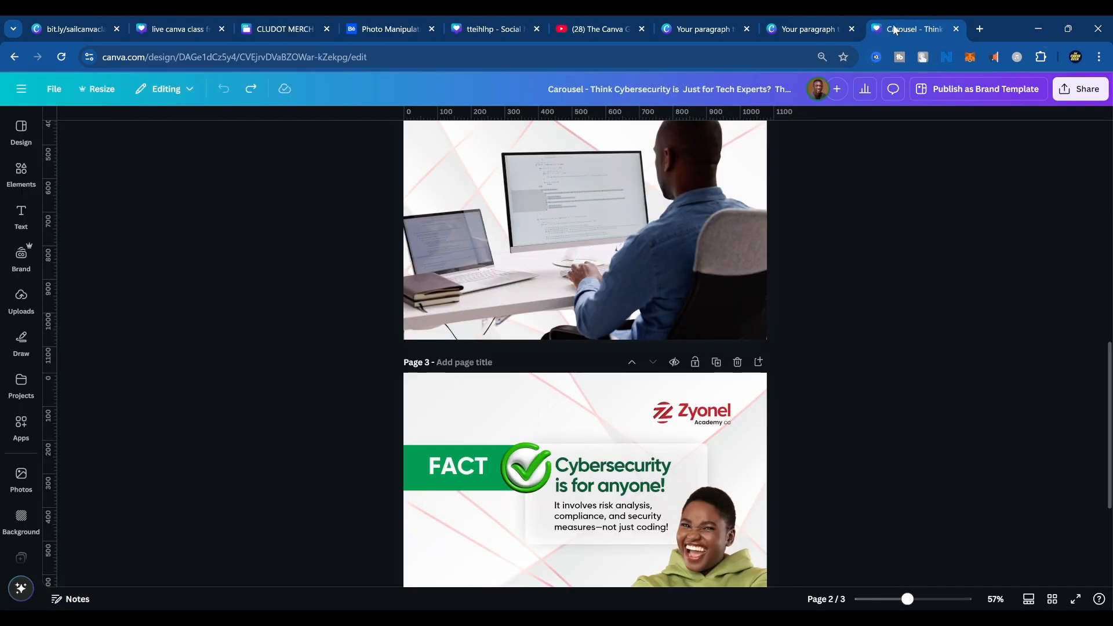
key("ctrl+shift+t")
left_click(837, 17)
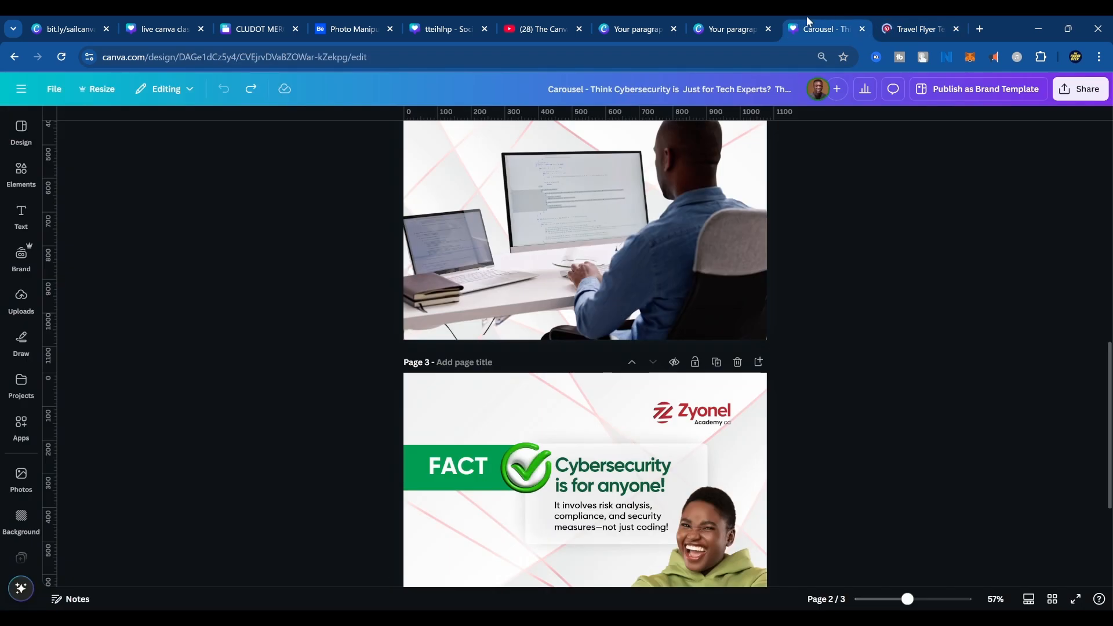
left_click(736, 25)
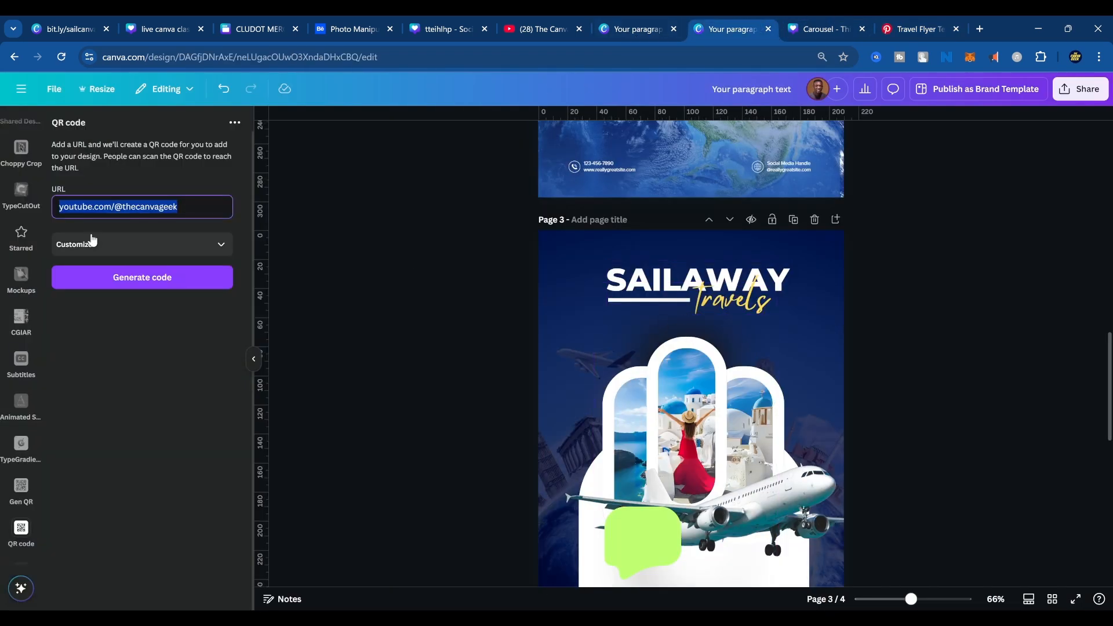
Generate the QR code and place it on the flyer's white panel beside the speech bubble, comparing its position with the reference on page 4.
left_click(106, 288)
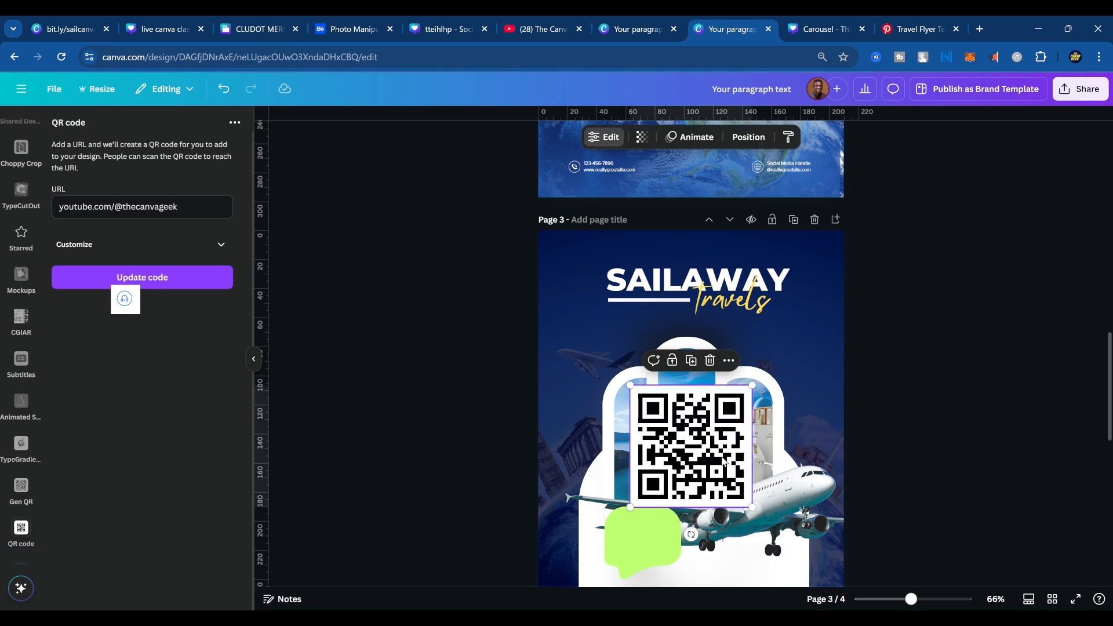
scroll(740, 470, "down", 4)
left_click_drag(716, 240, 773, 371)
scroll(779, 492, "down", 7)
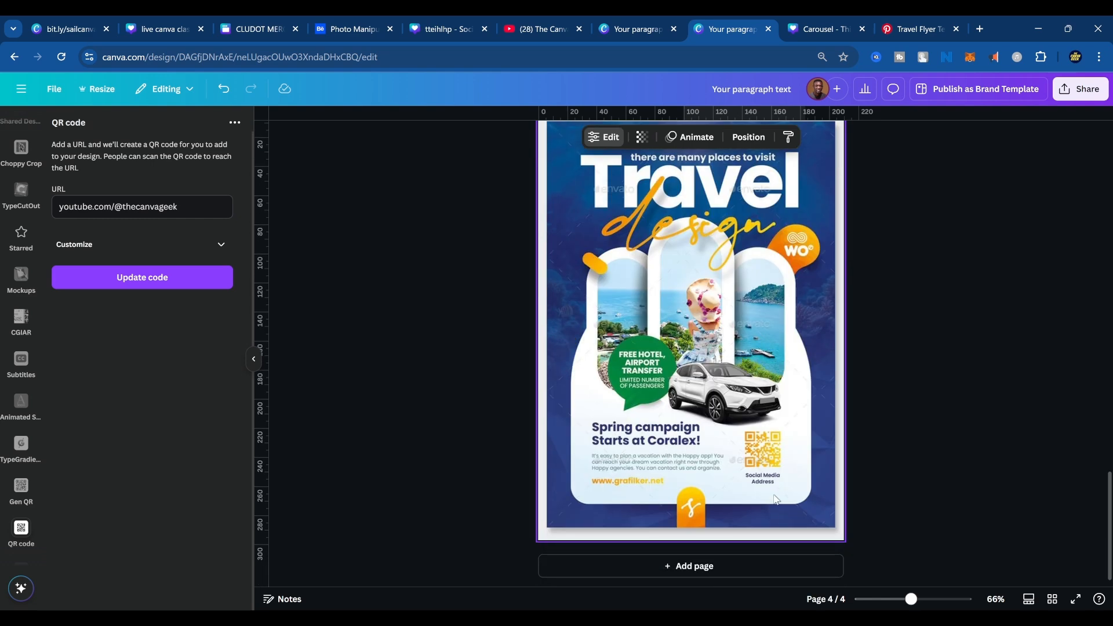
scroll(779, 491, "up", 3)
scroll(779, 492, "up", 3)
left_click(934, 428)
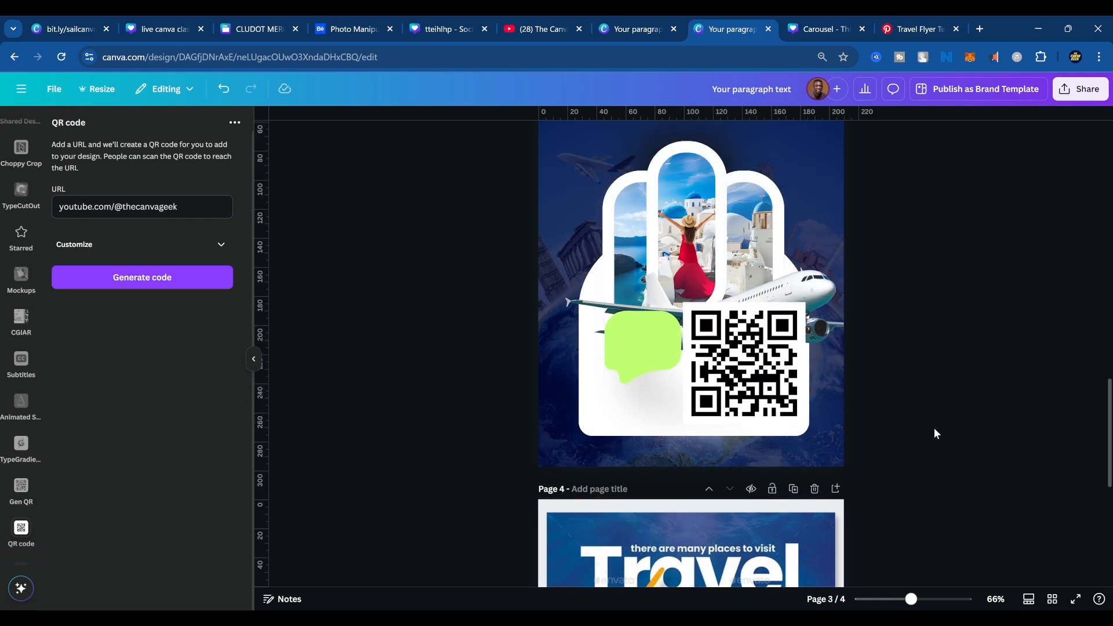
left_click(783, 393)
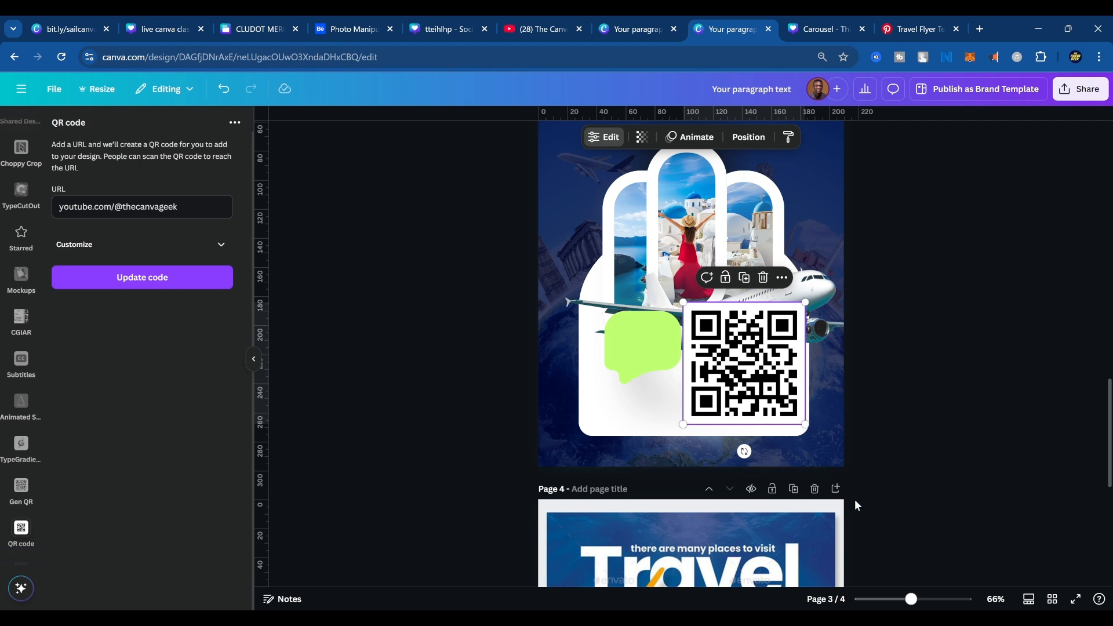
left_click(916, 422)
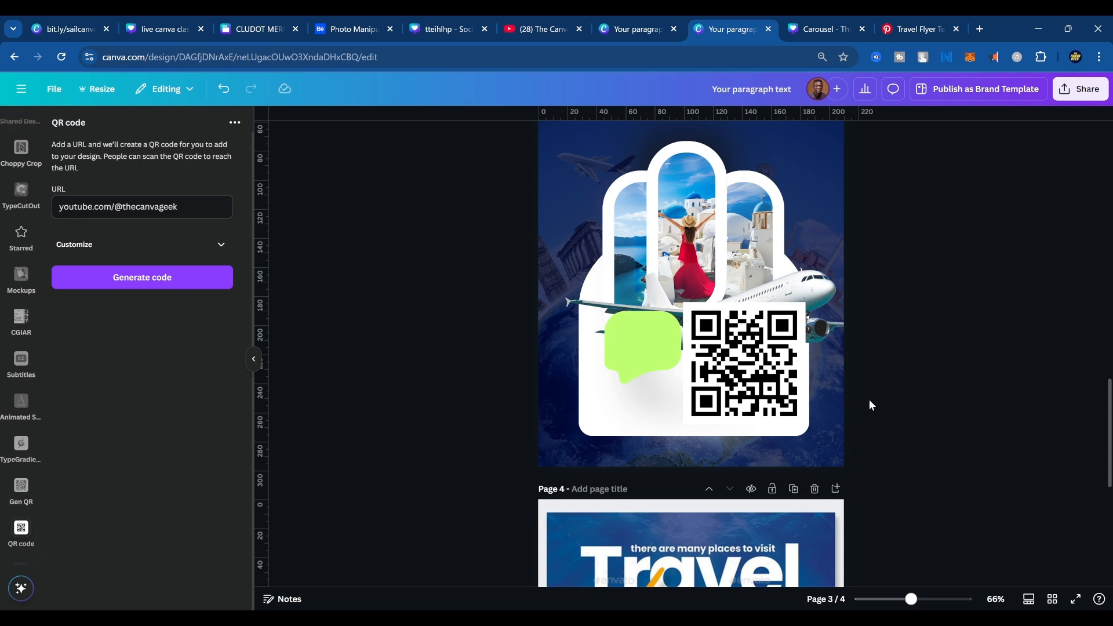
Inspect the QR code up close, then remove it from the flyer's white panel on page 3 for reuse on another page.
scroll(869, 399, "up", 5)
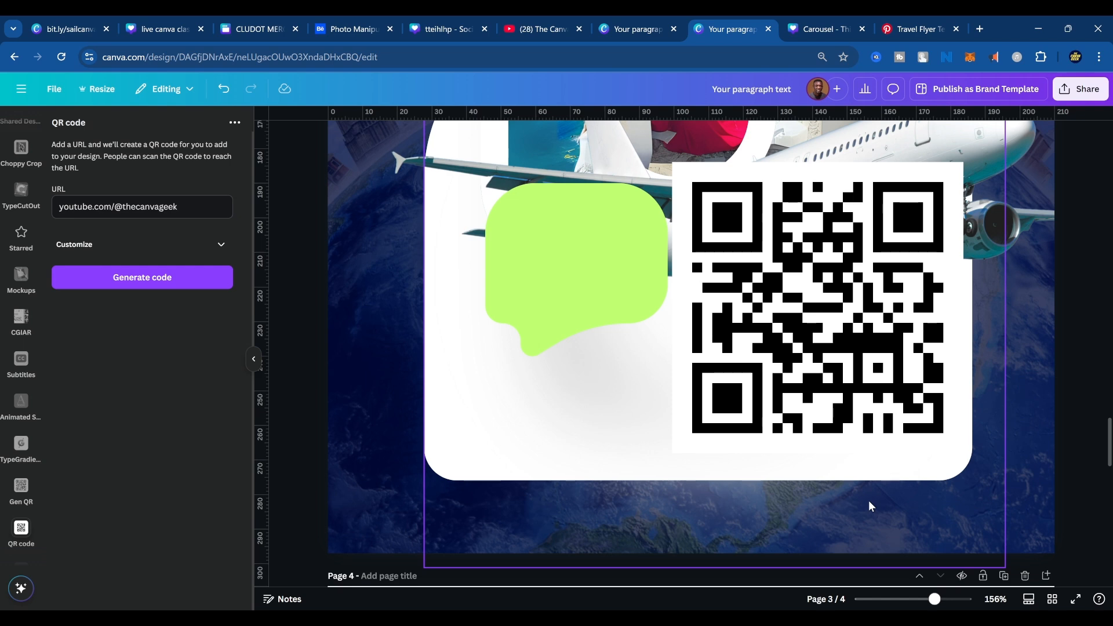
scroll(838, 550, "down", 5)
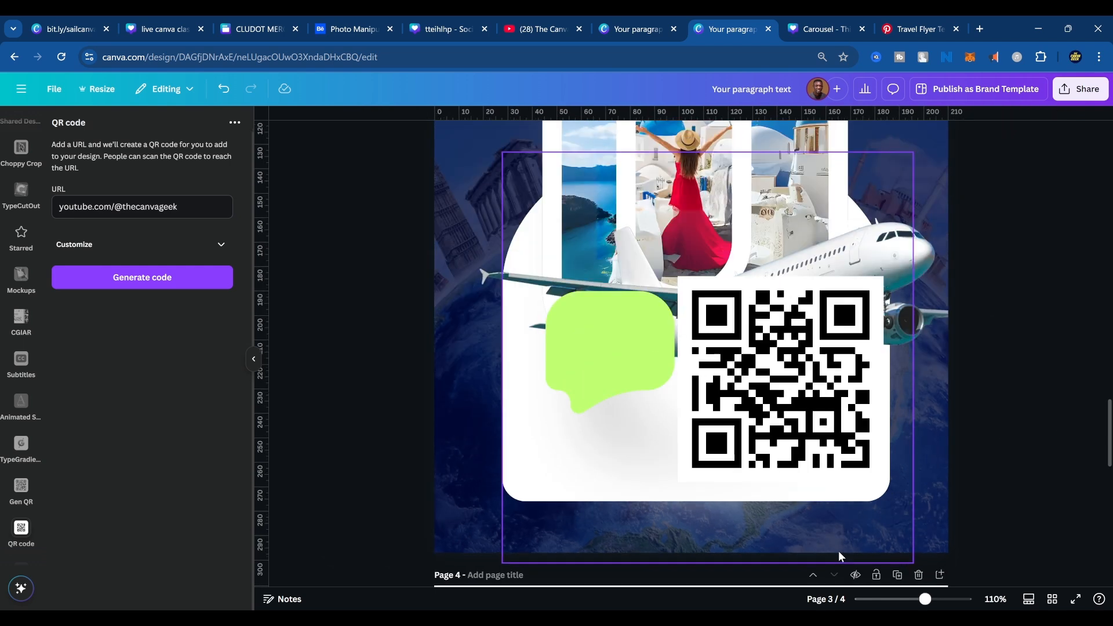
left_click(810, 478)
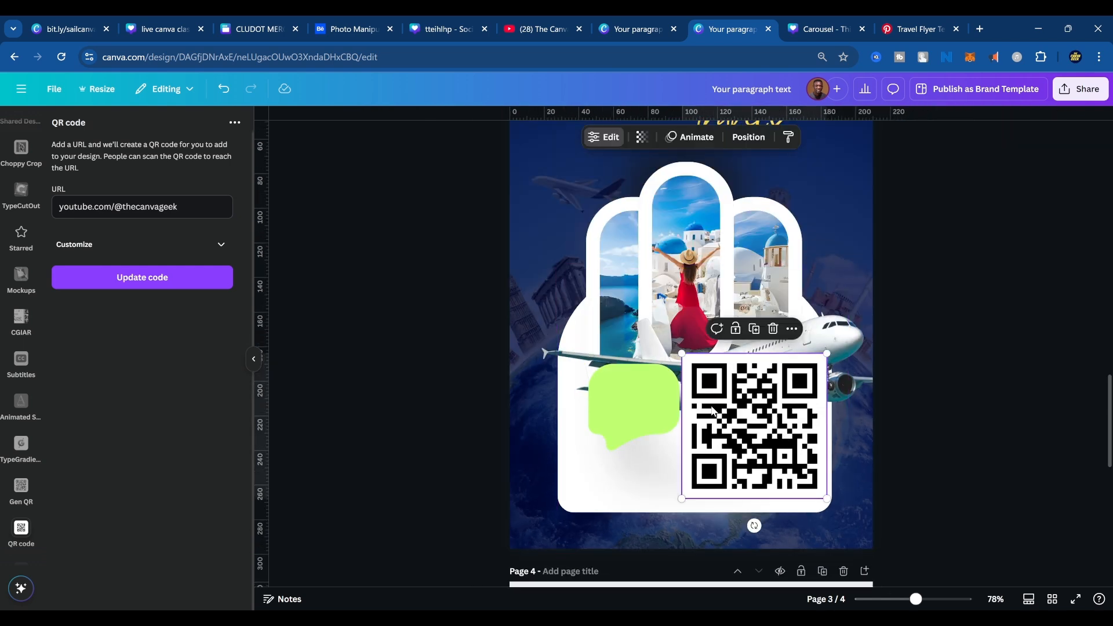
left_click(693, 365)
left_click(698, 369)
left_click(956, 329)
left_click(689, 451)
key("Delete")
Add a blank page after the reference, paste the QR code there, centre it and enlarge it to about 70% of the page width.
scroll(810, 459, "down", 10)
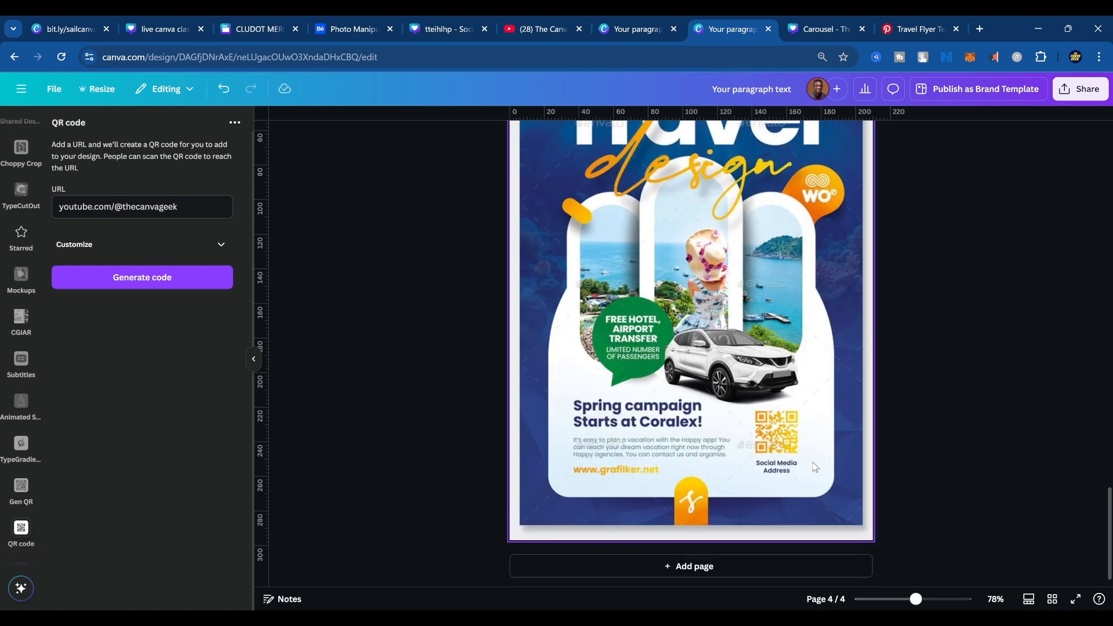
left_click(715, 563)
key("ctrl+v")
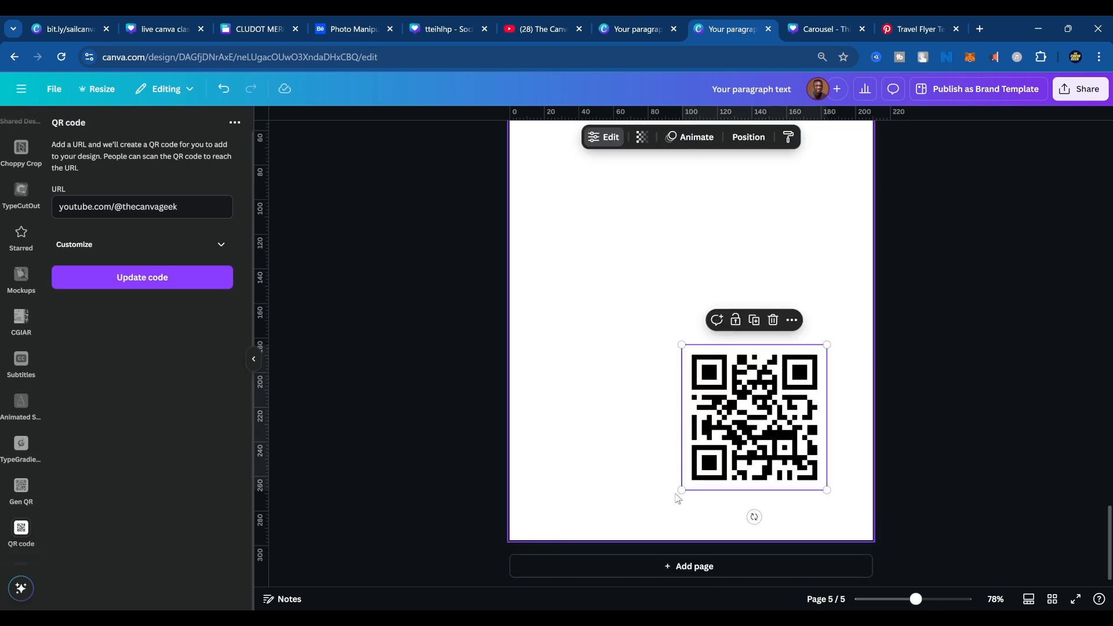
left_click_drag(751, 421, 682, 322)
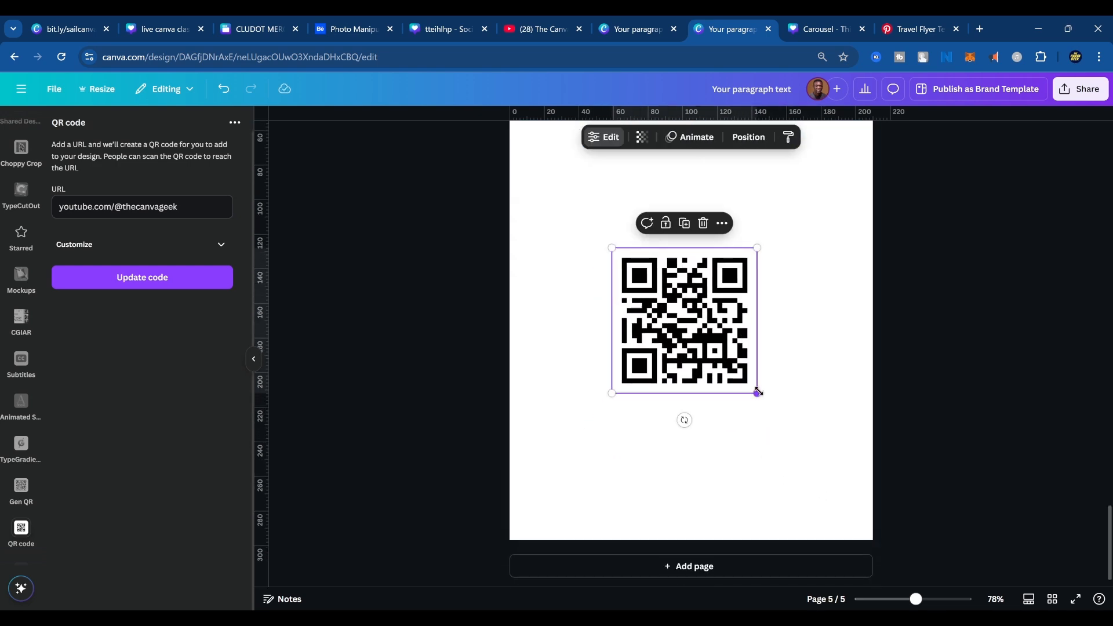
left_click_drag(758, 391, 720, 329)
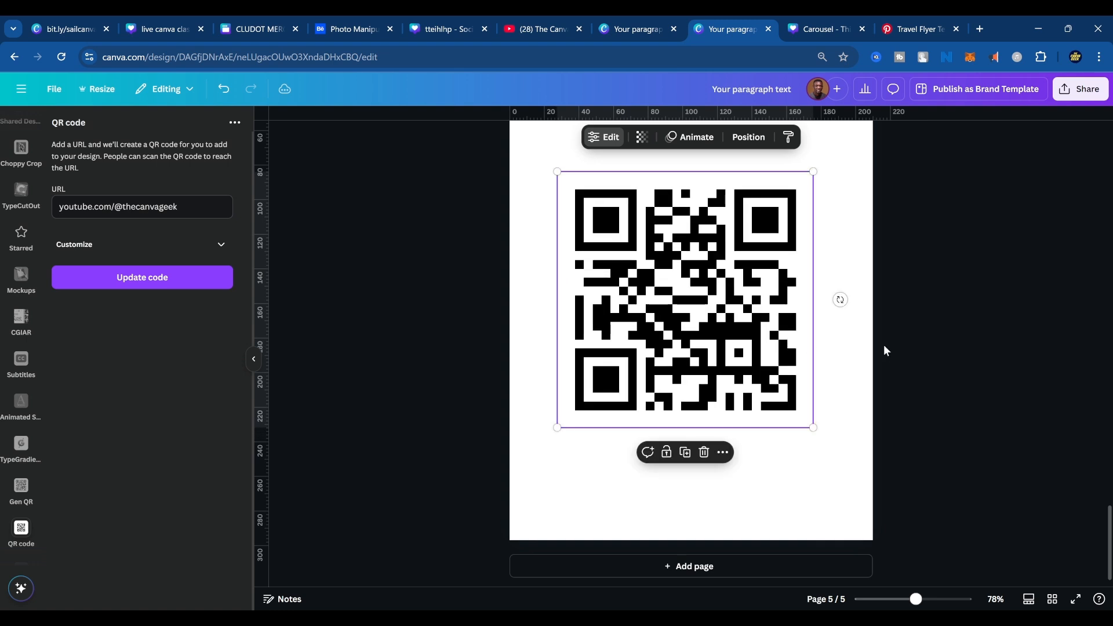
left_click(888, 371)
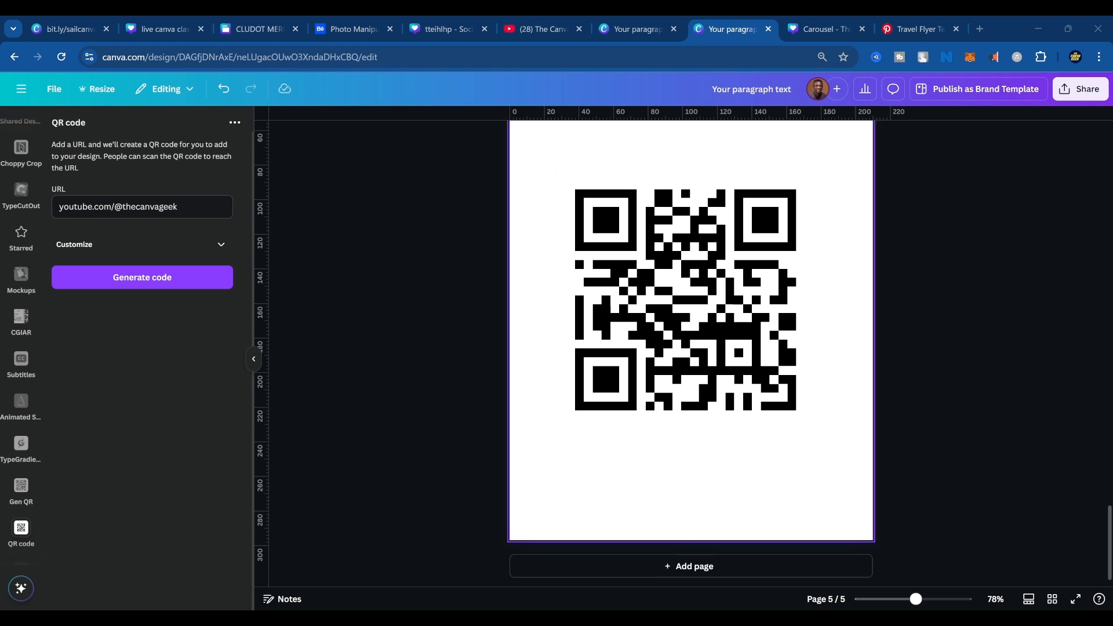
Paste the black QR code onto the flyer on page 3 and remove its background.
scroll(905, 324, "up", 8)
scroll(905, 330, "up", 8)
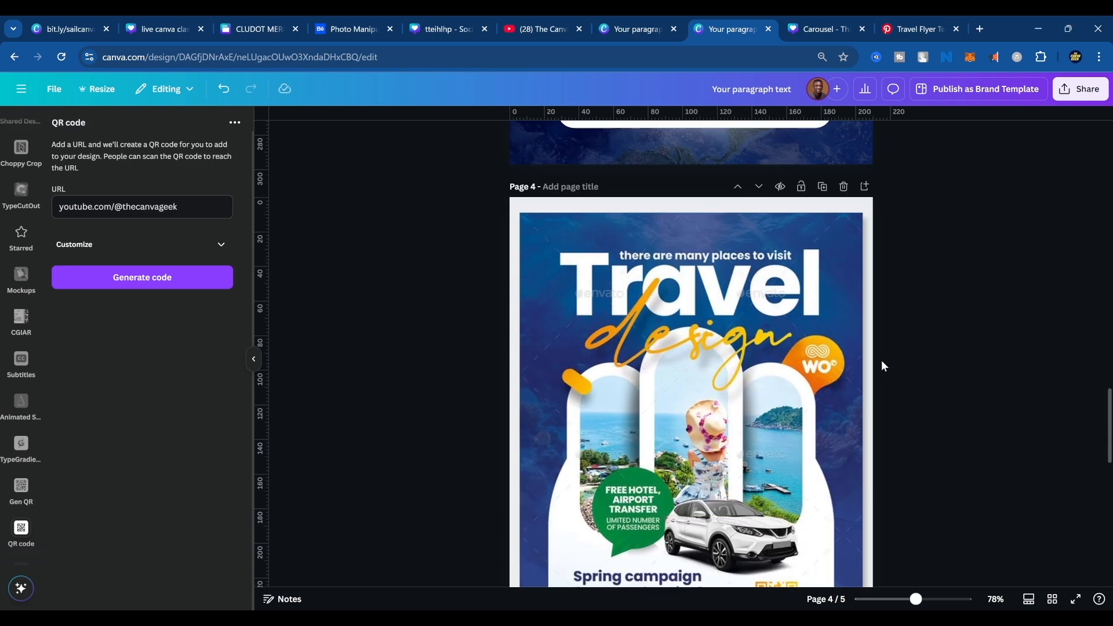
left_click(799, 487)
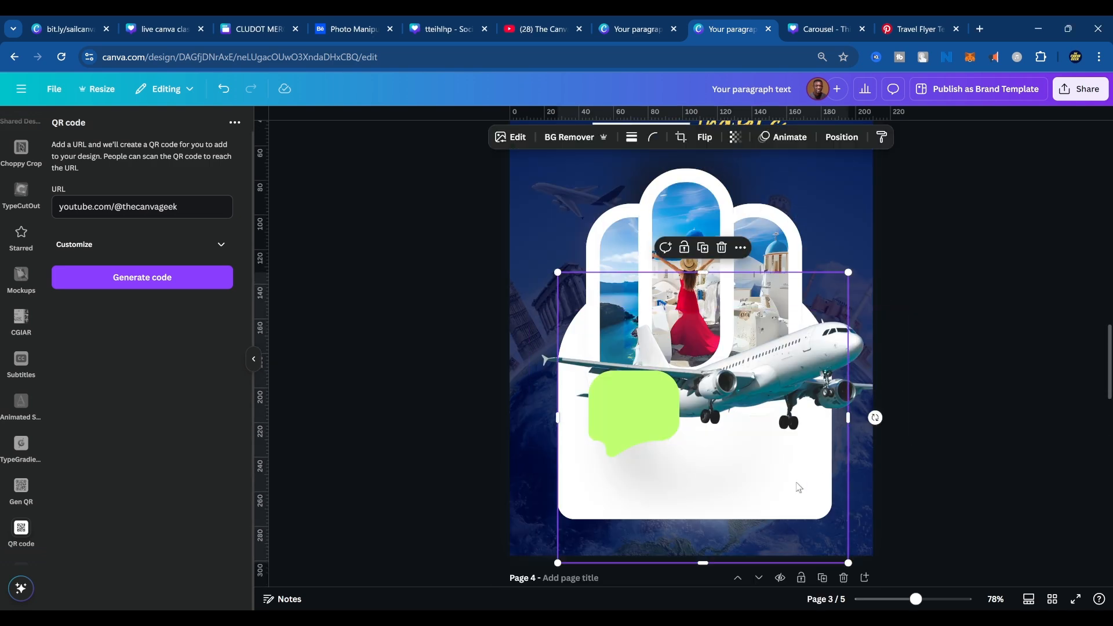
key("ctrl+v")
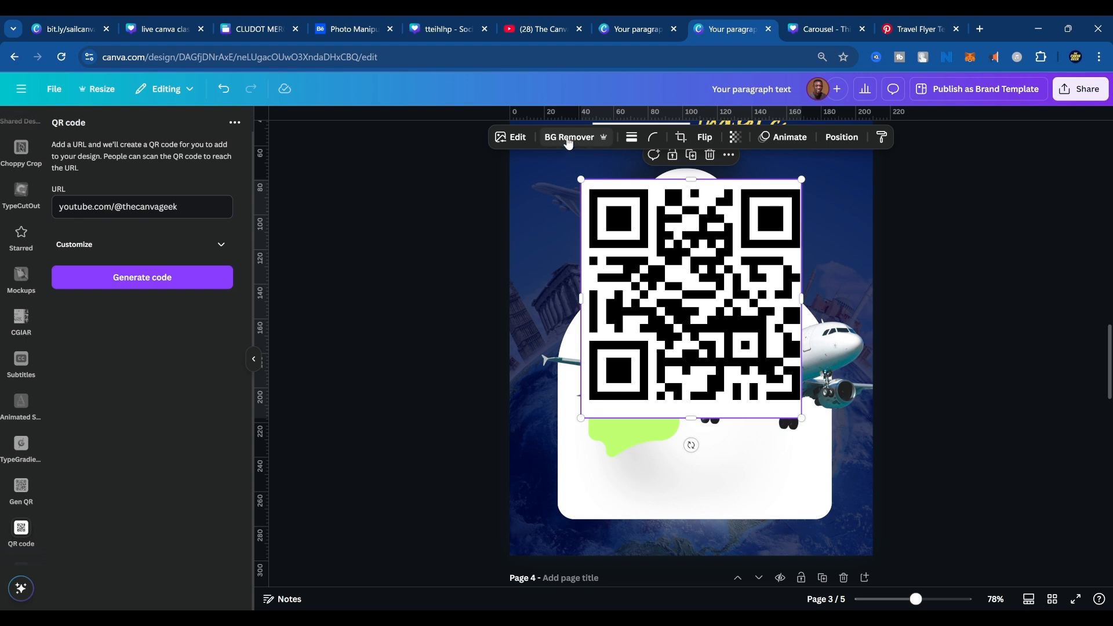
left_click(568, 139)
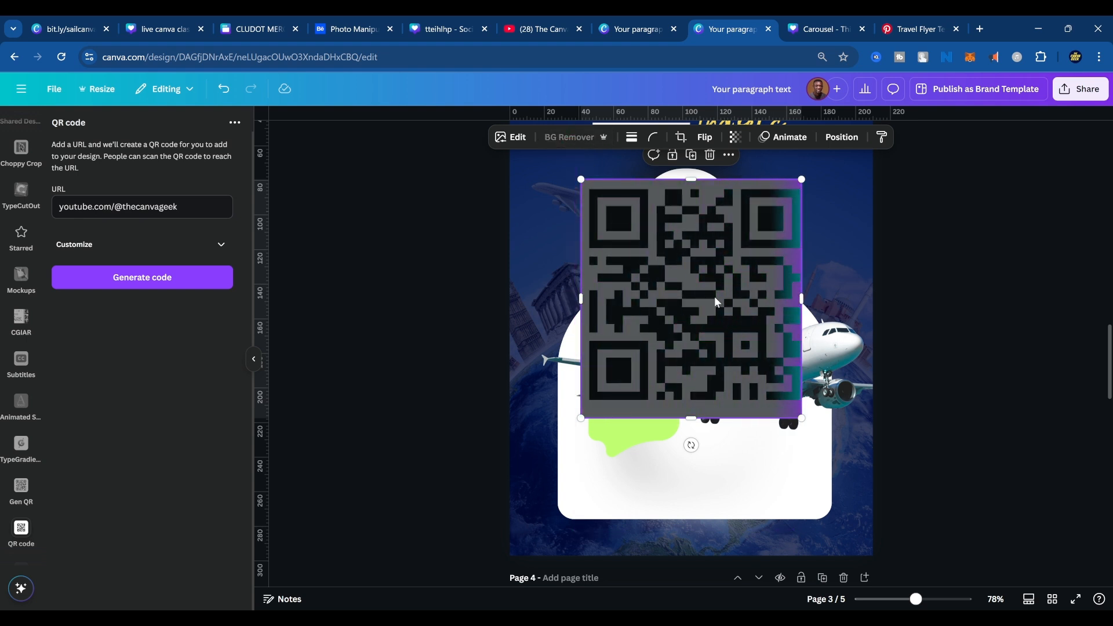
Shrink the QR code to roughly the reference's size and place it in the white panel's lower-right corner below the airplane.
left_click_drag(743, 251, 795, 326)
scroll(845, 489, "down", 8)
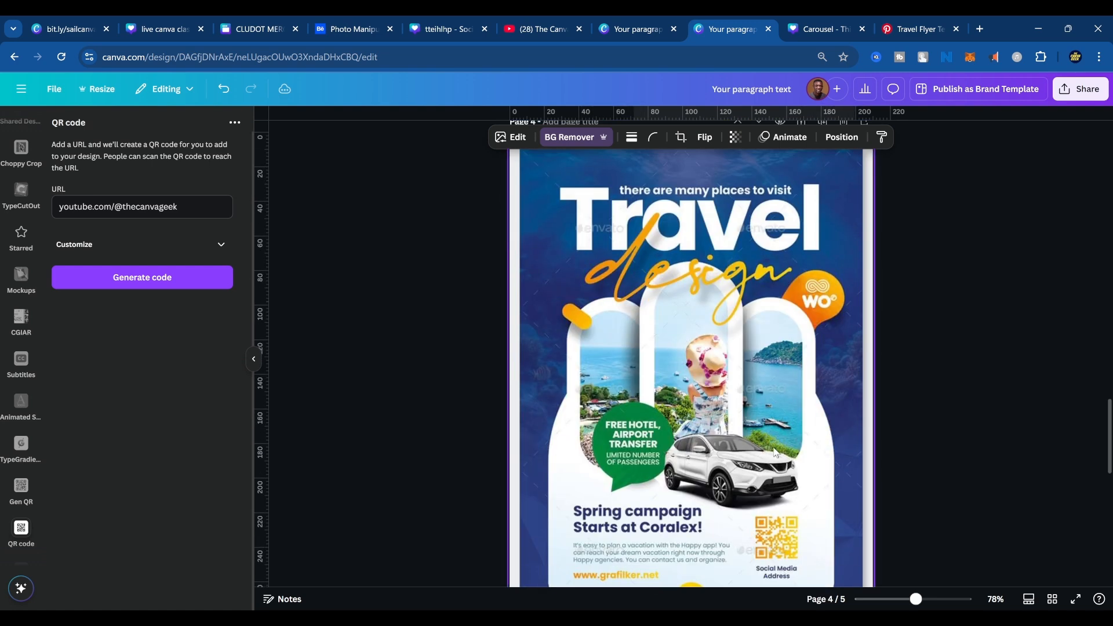
scroll(783, 534, "up", 8)
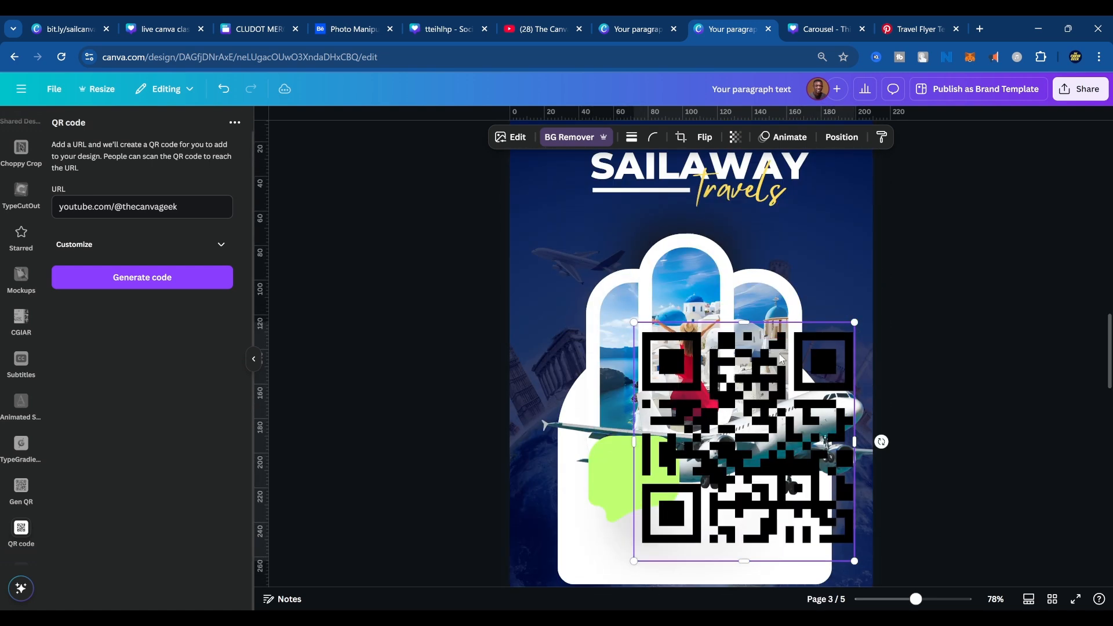
left_click_drag(857, 321, 680, 515)
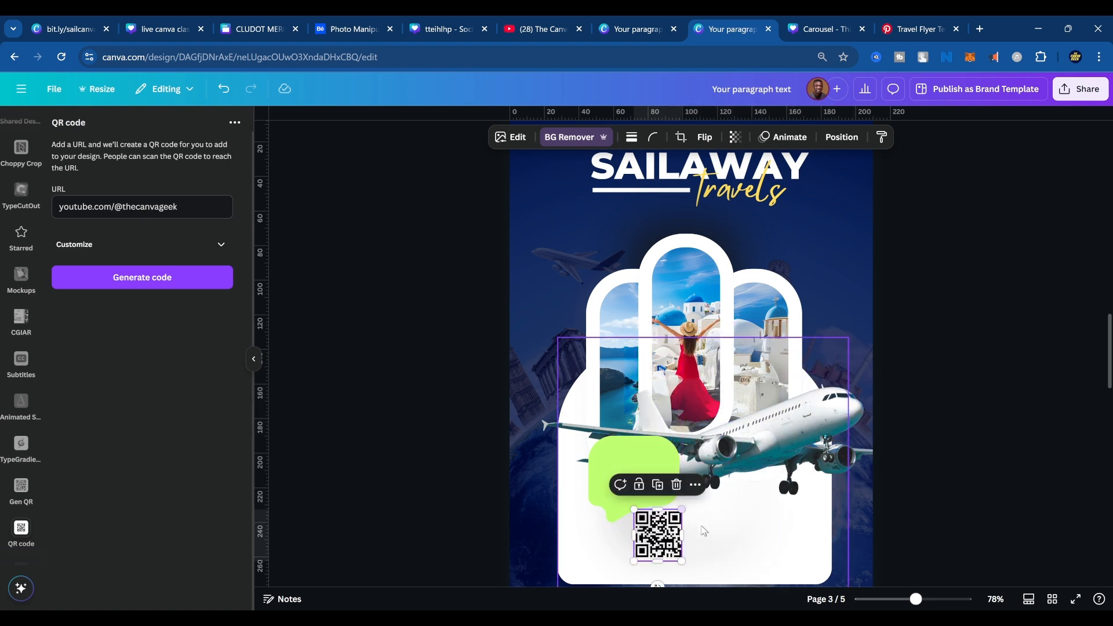
scroll(682, 428, "down", 3)
left_click_drag(657, 407, 792, 408)
Apply the Amber Duotone effect to the QR code after looking through the other presets.
left_click(510, 137)
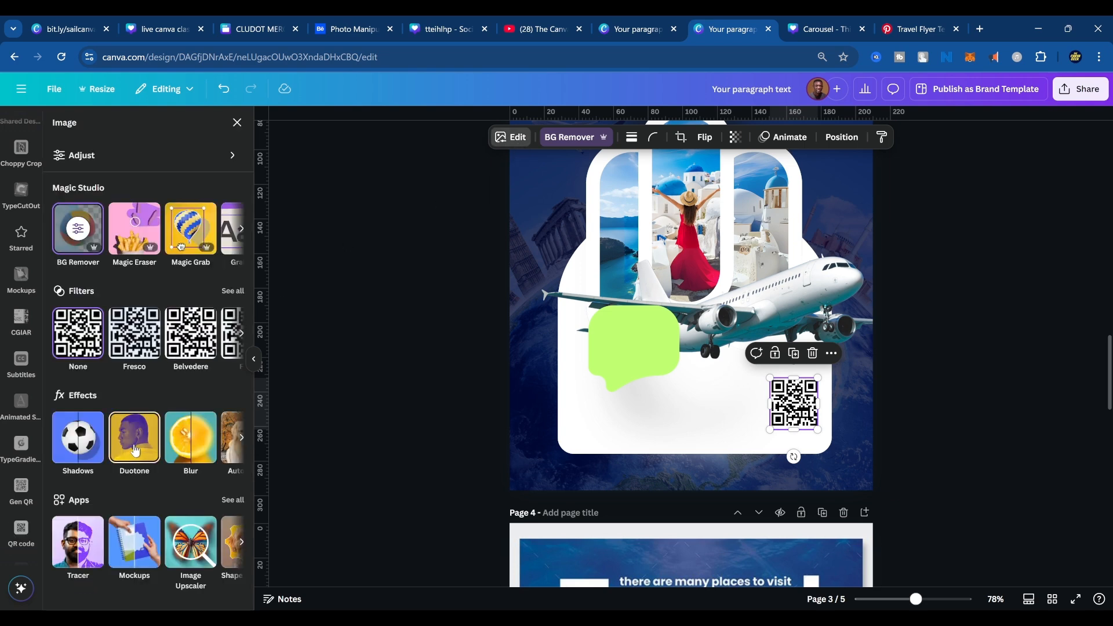
left_click(134, 451)
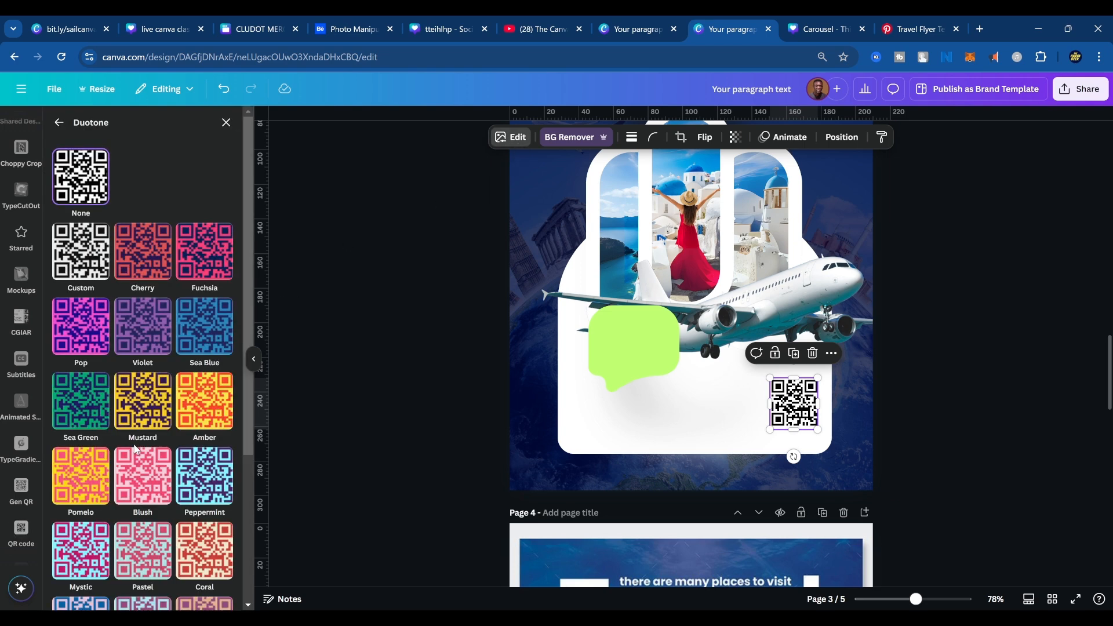
left_click(210, 414)
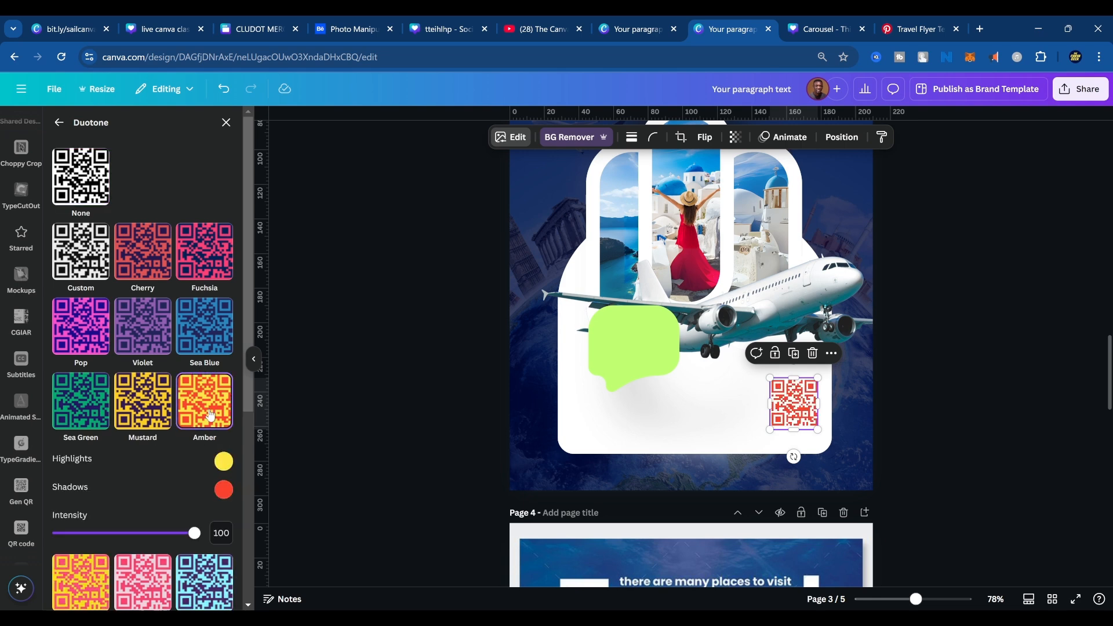
scroll(206, 464, "down", 4)
scroll(206, 475, "down", 1)
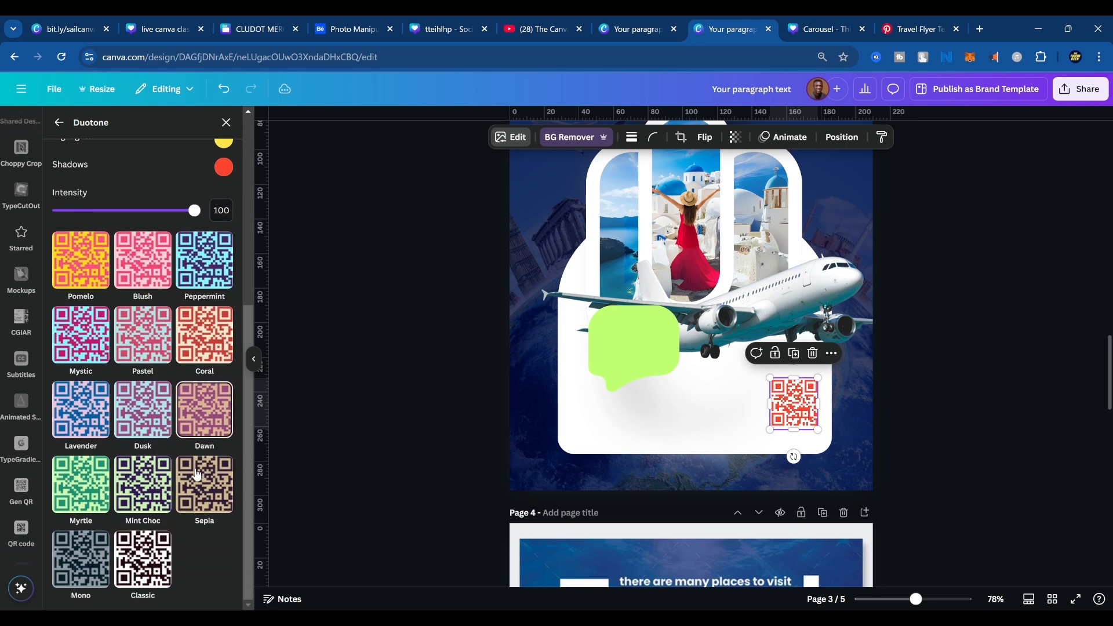
scroll(178, 419, "up", 4)
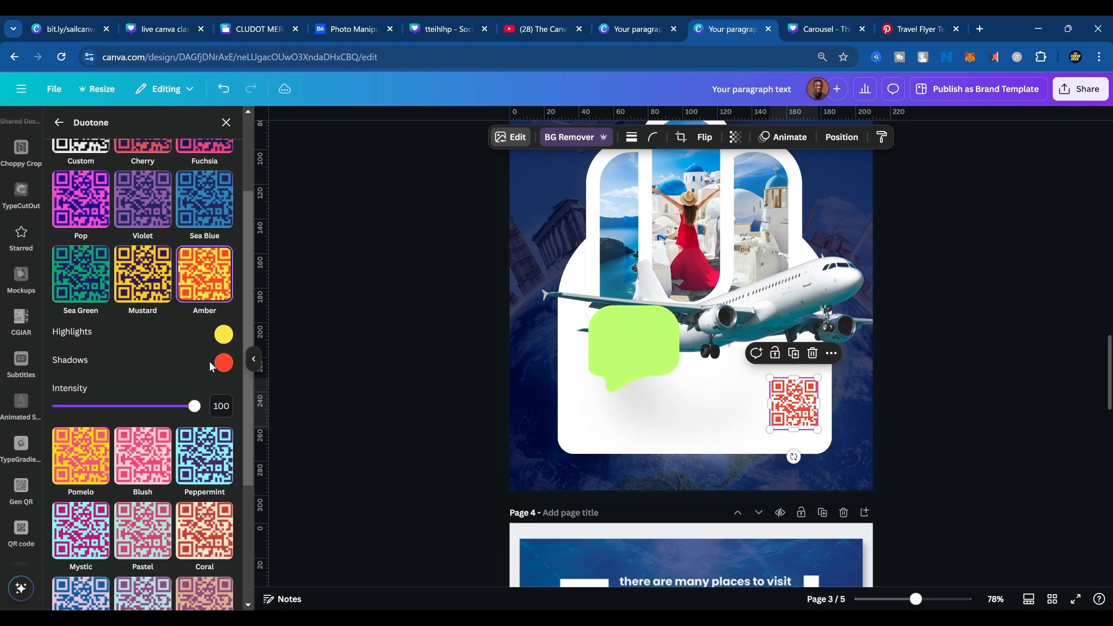
scroll(195, 342, "up", 2)
Set the QR code's duotone highlights colour to orange #F0880E.
left_click(224, 461)
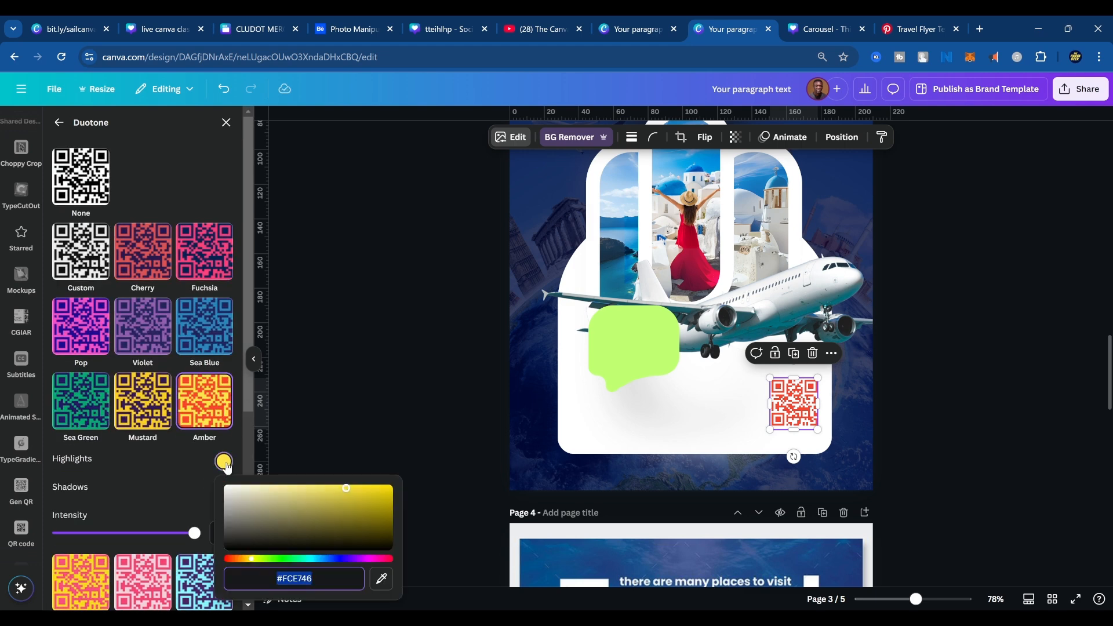
left_click(382, 501)
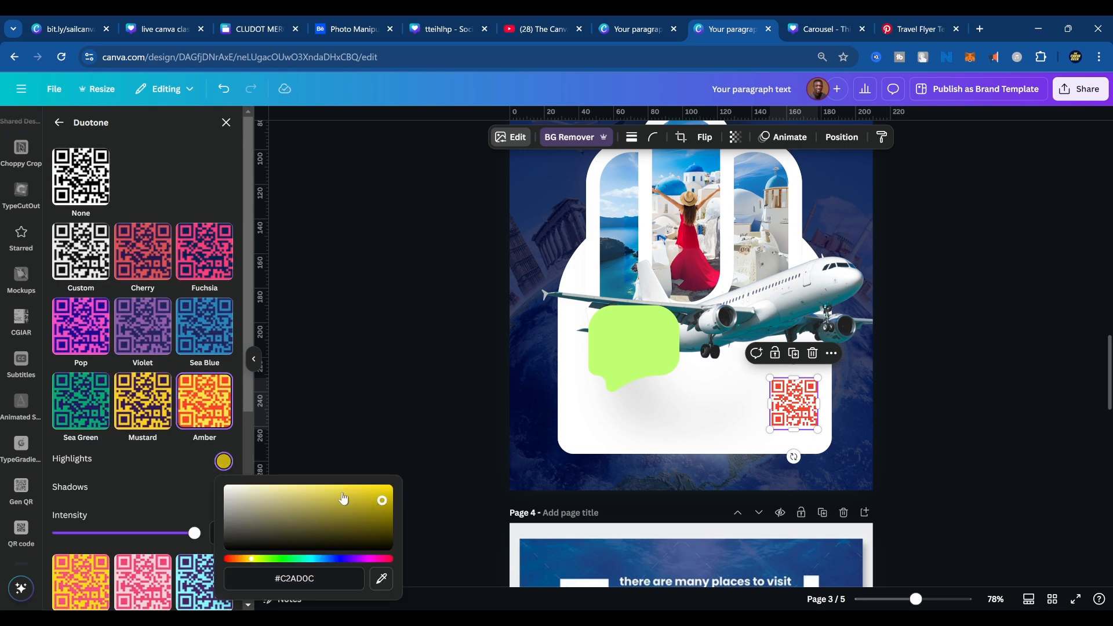
left_click_drag(250, 559, 242, 560)
left_click(378, 492)
left_click_drag(378, 492, 383, 489)
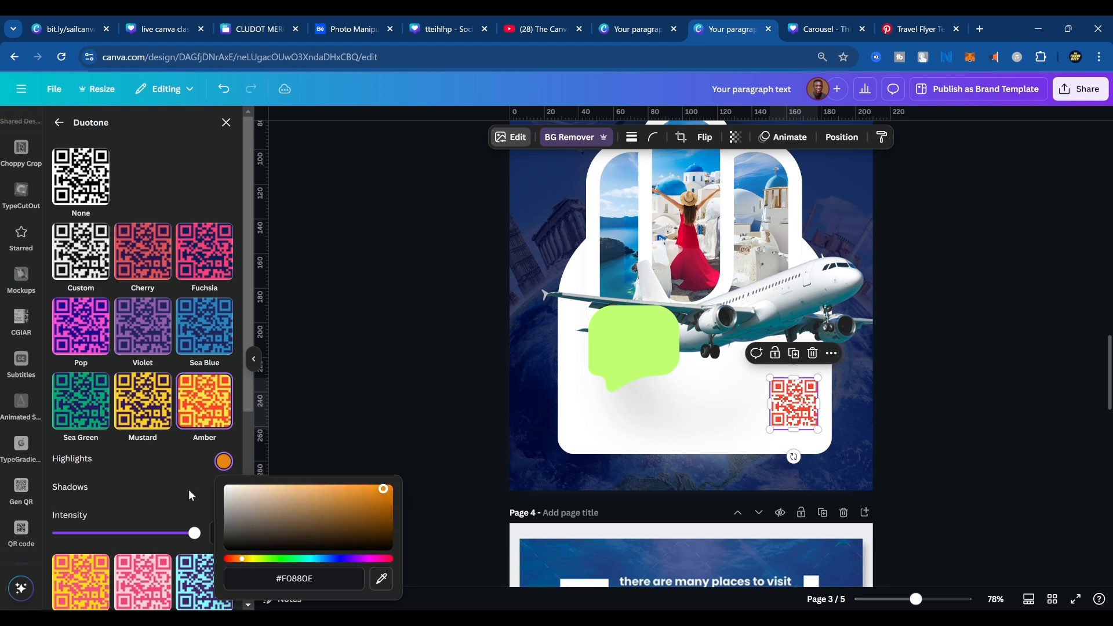
Set the QR code's duotone shadows colour to golden orange #EC9C00 and deselect the code.
left_click(191, 496)
left_click(224, 491)
left_click_drag(244, 435, 246, 436)
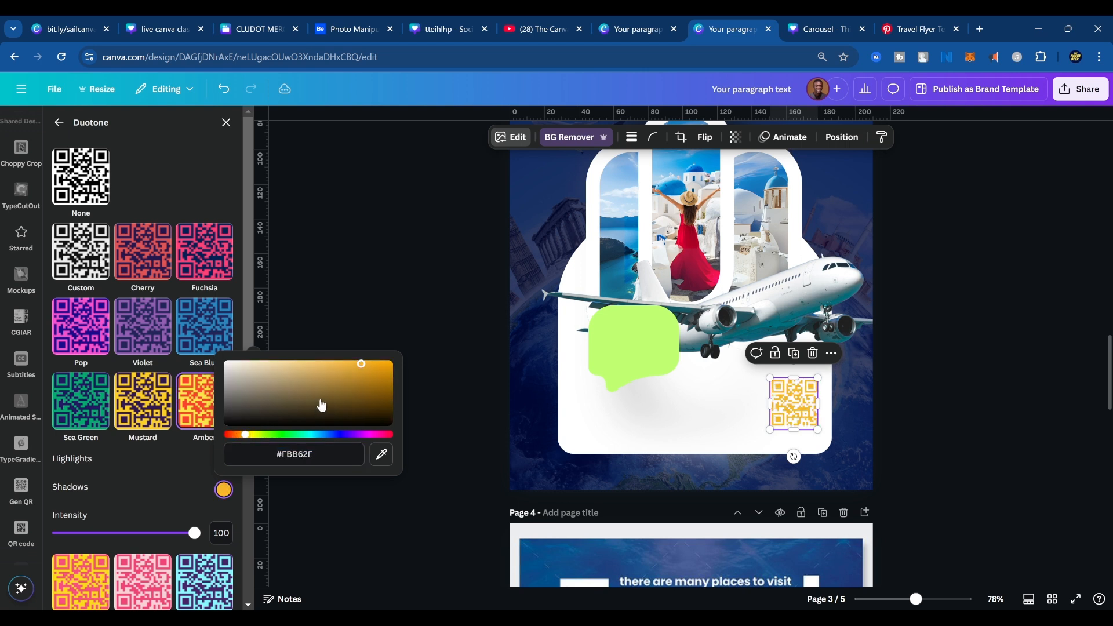
left_click_drag(369, 370, 392, 366)
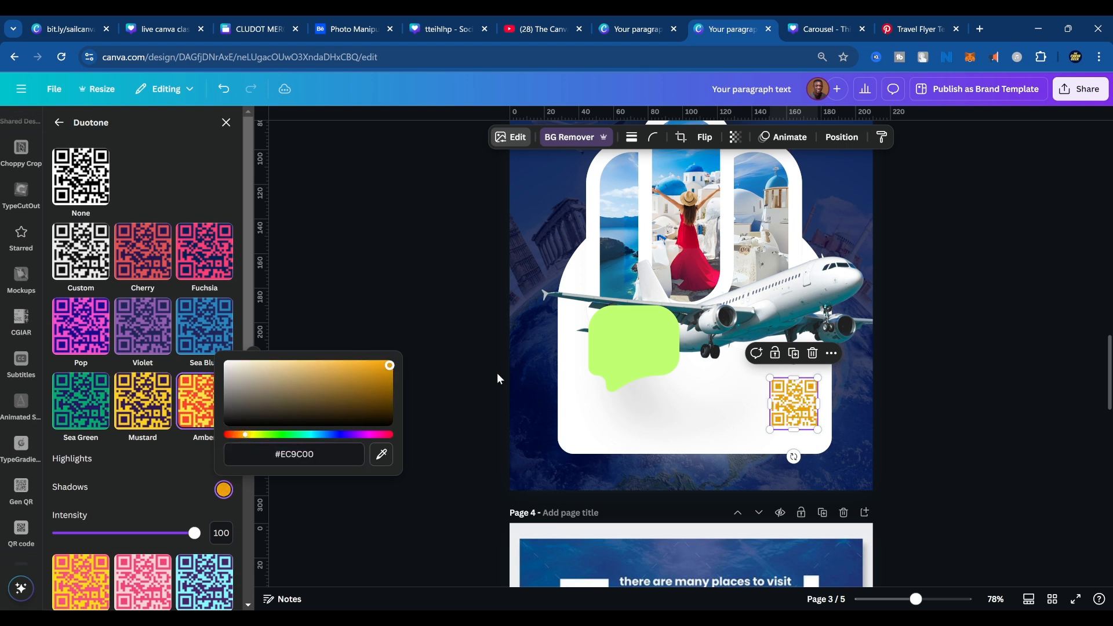
left_click(493, 345)
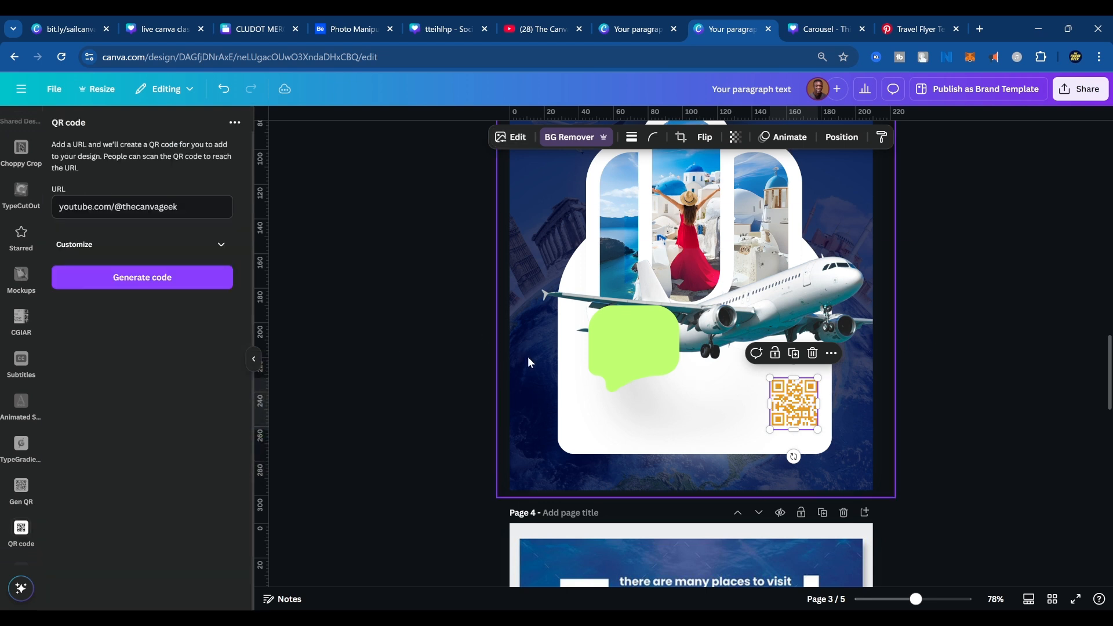
left_click(1086, 433)
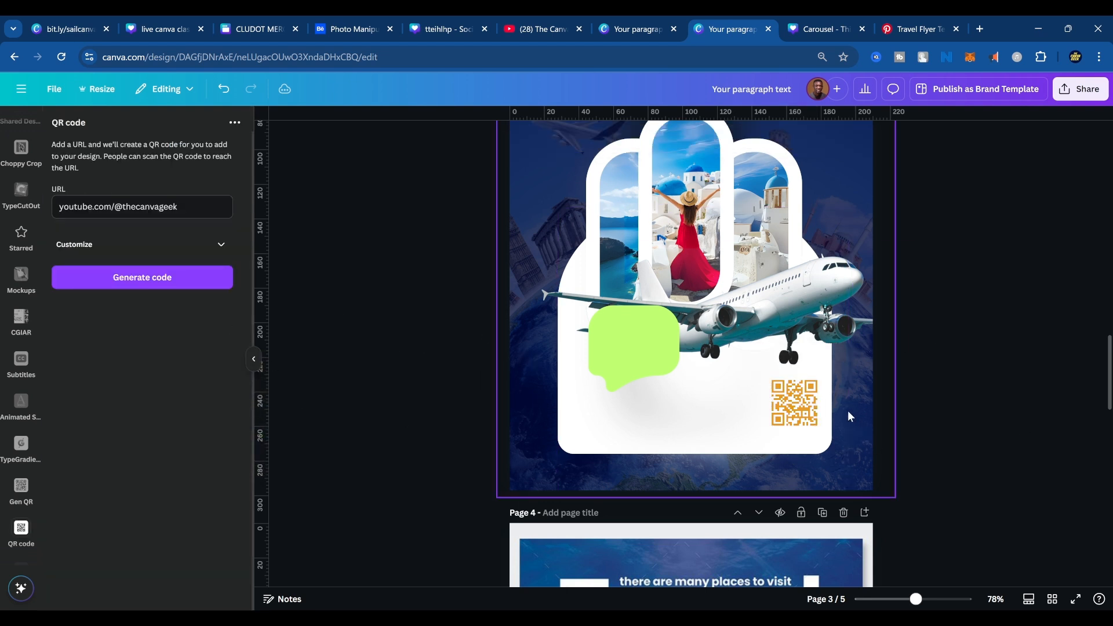
Copy the orange QR code to page 5, replacing the black QR code there.
left_click(771, 400)
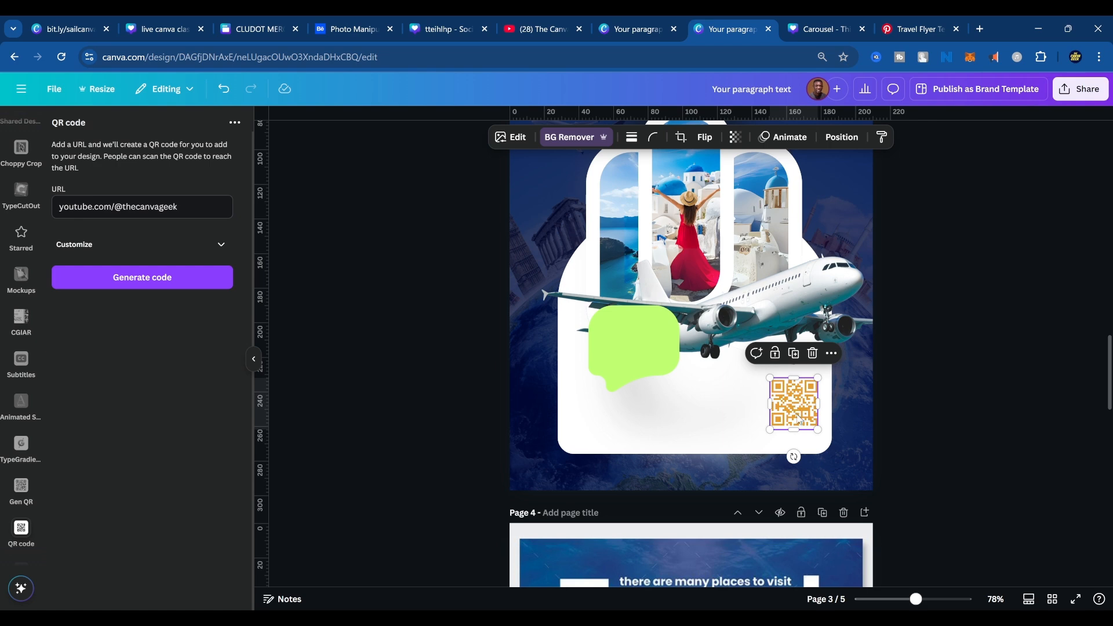
left_click(804, 393)
scroll(877, 478, "down", 10)
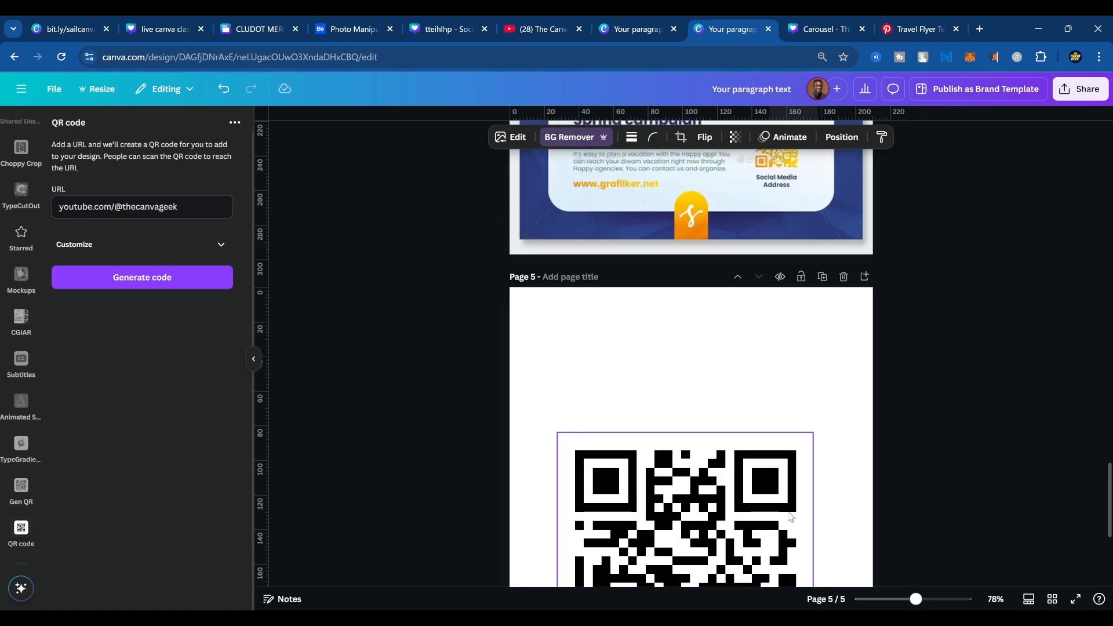
left_click(788, 513)
key("Delete")
key("ctrl+v")
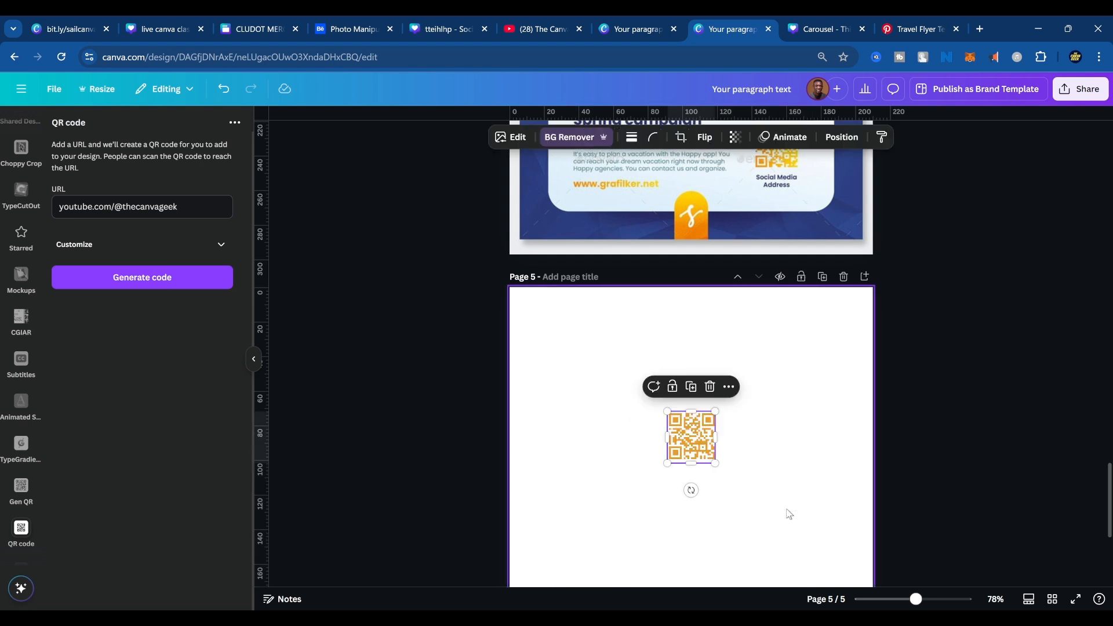
Enlarge the orange QR code on page 5 to about 80% of the page width and centre it horizontally.
left_click_drag(715, 463, 912, 586)
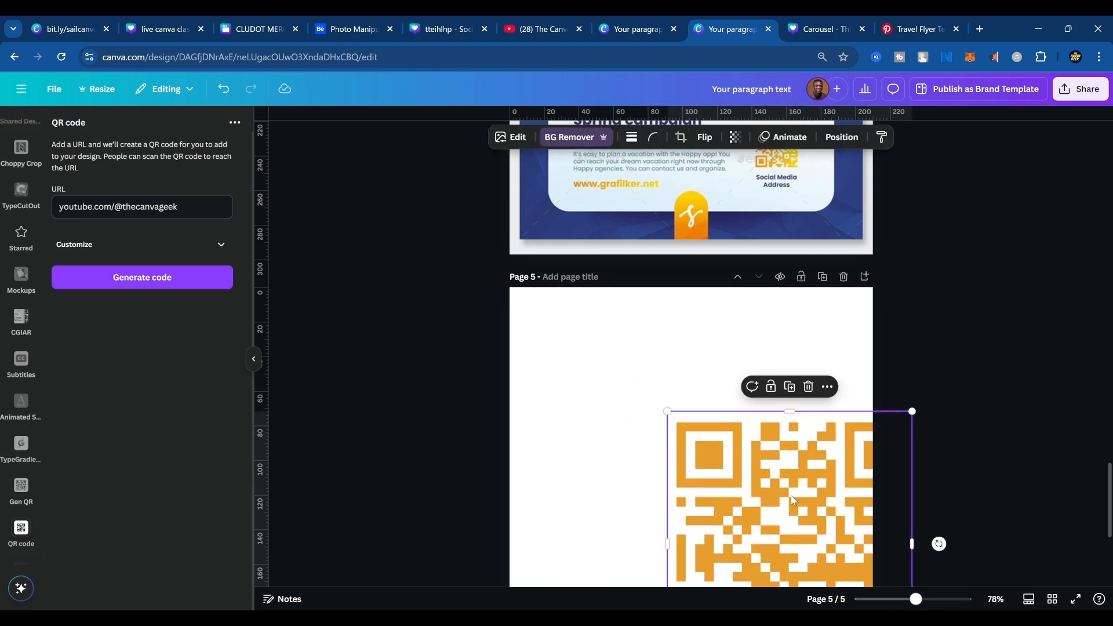
left_click_drag(793, 500, 684, 449)
scroll(900, 462, "down", 3)
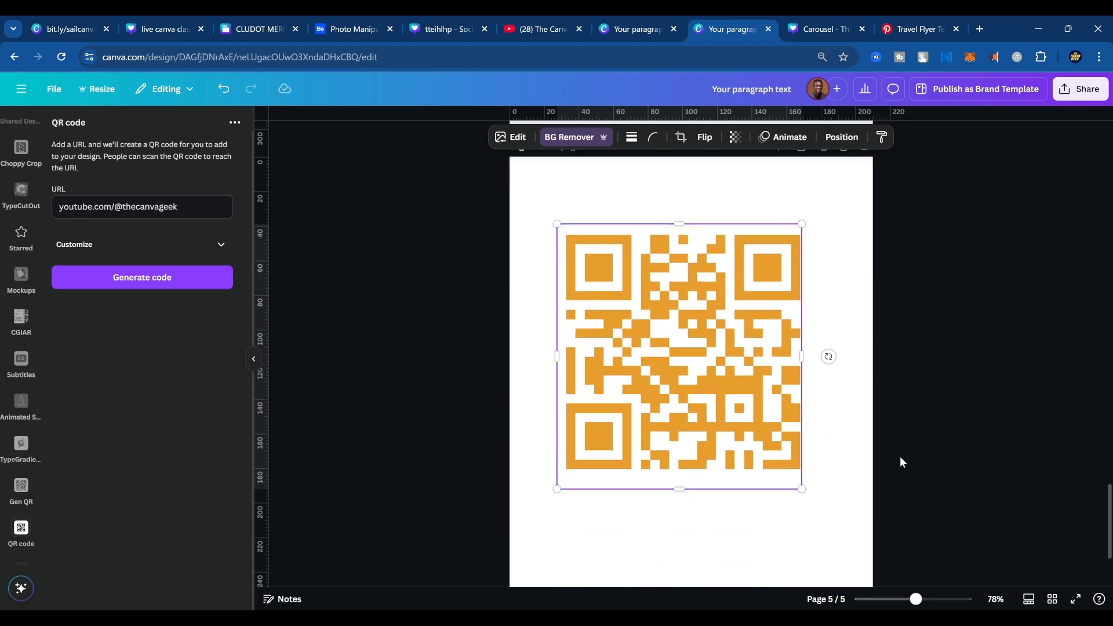
left_click_drag(802, 489, 853, 544)
left_click_drag(805, 467, 792, 467)
left_click(1066, 478)
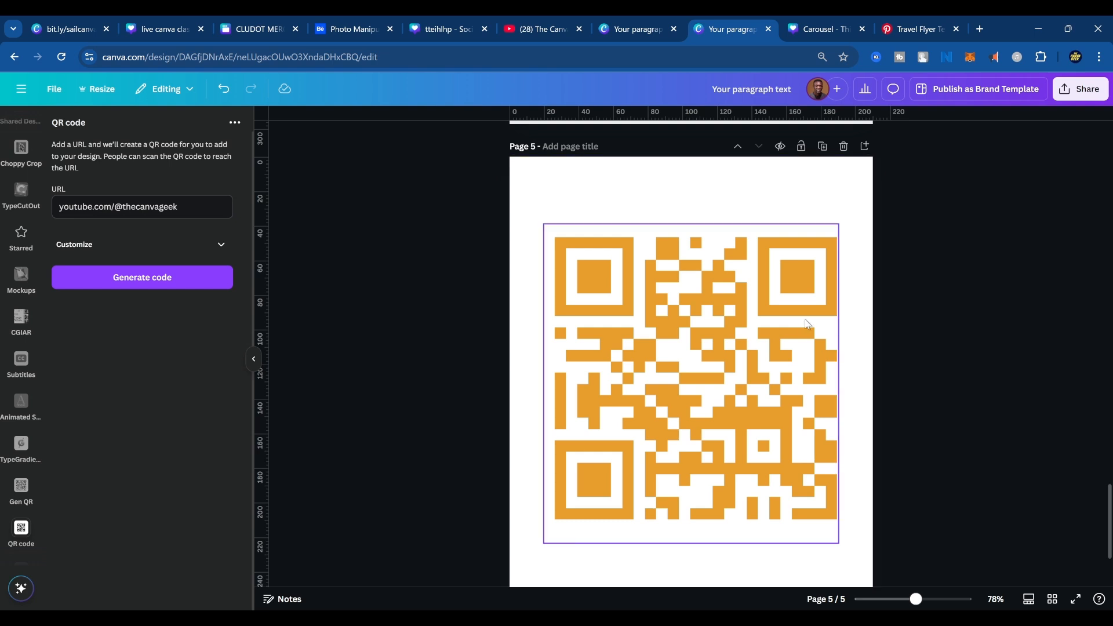
On page 3, crop the lower edge of the speech bubble's soft shadow image so it ends inside the white panel.
scroll(835, 391, "up", 8)
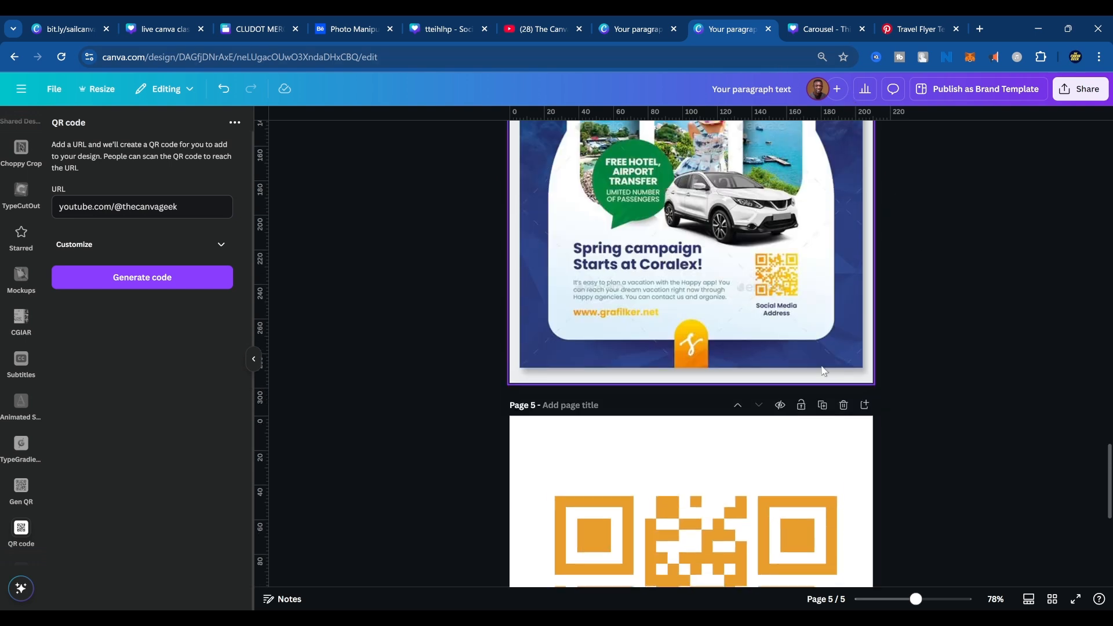
scroll(840, 434, "down", 2)
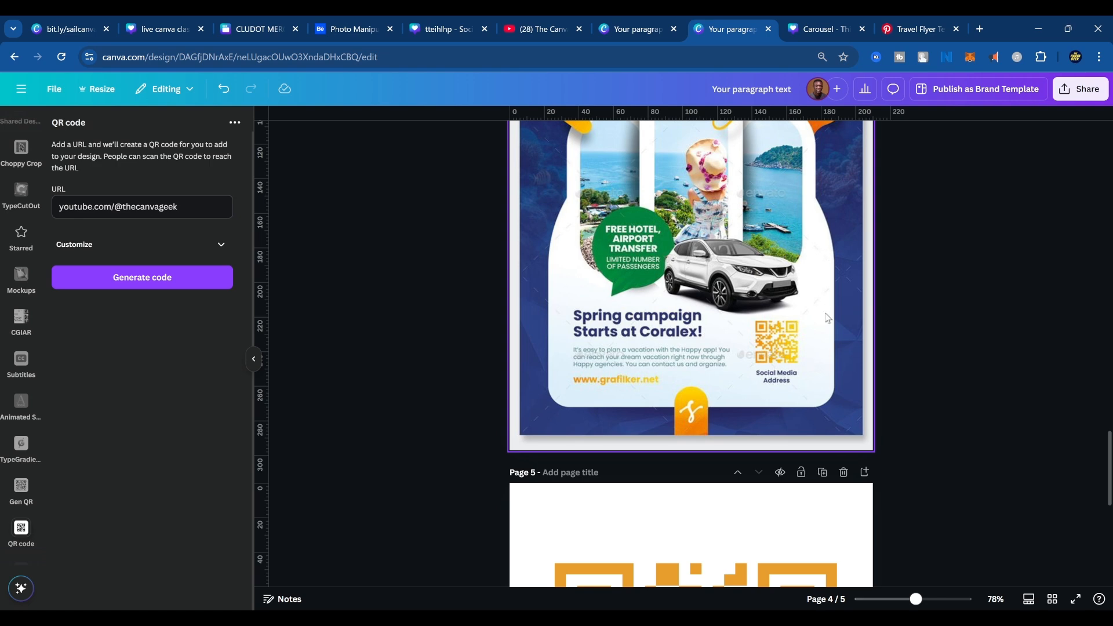
scroll(828, 405, "down", 4)
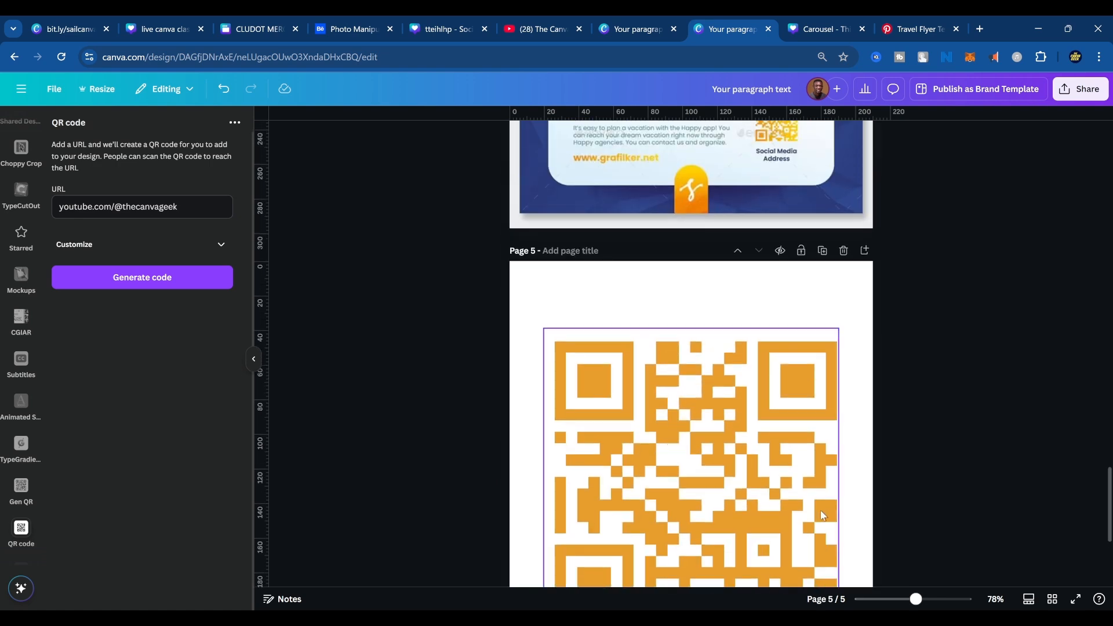
scroll(821, 516, "up", 10)
scroll(783, 525, "down", 1)
left_click(761, 510)
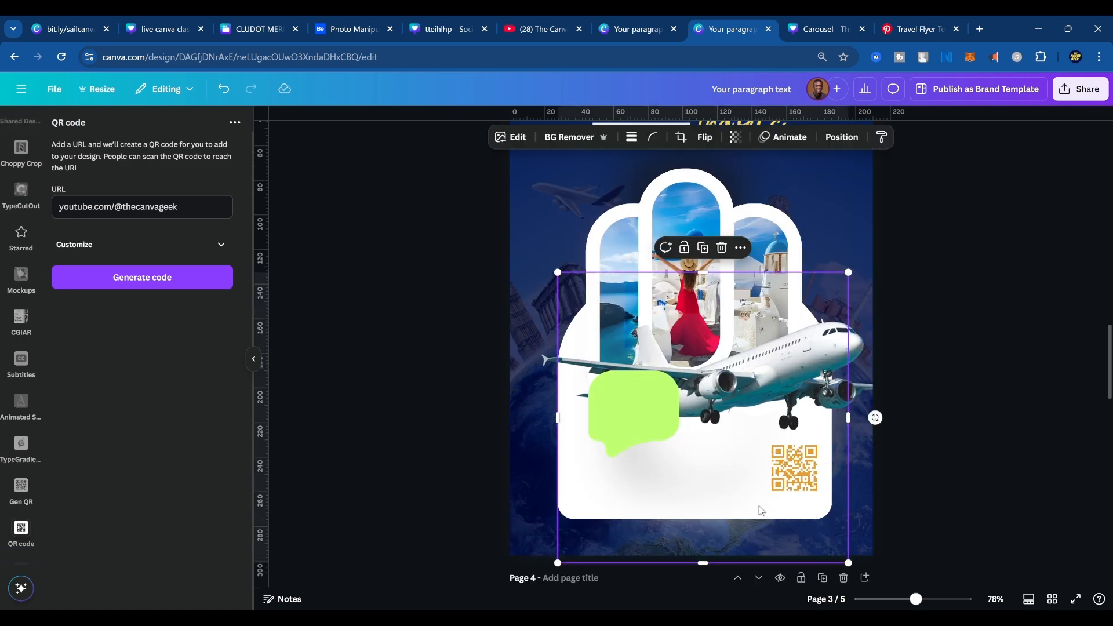
left_click_drag(699, 516, 727, 516)
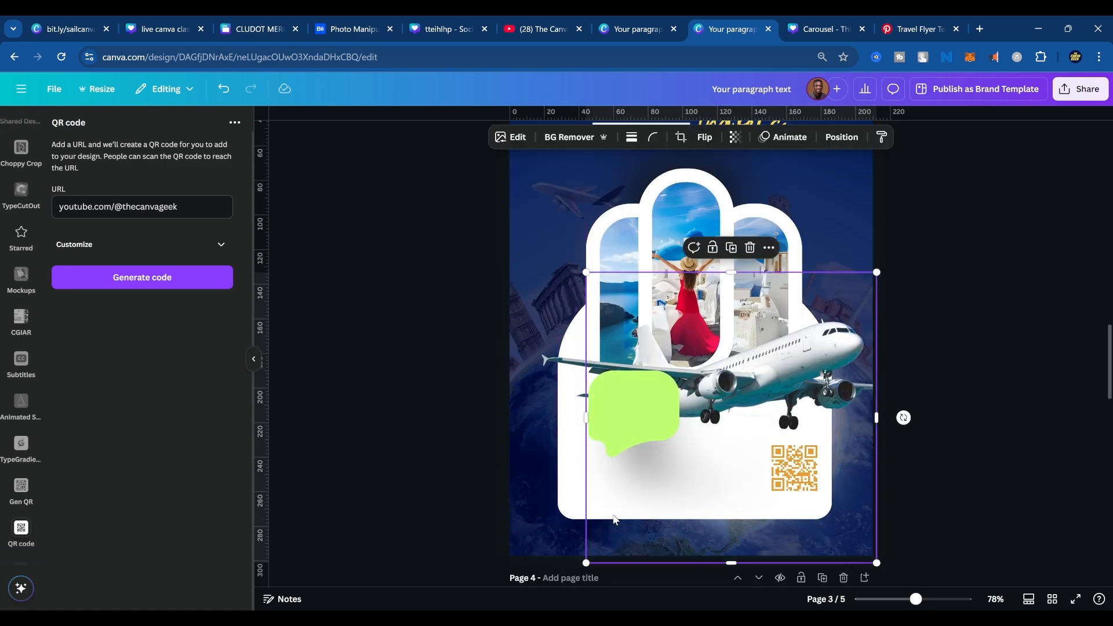
key("ctrl+z")
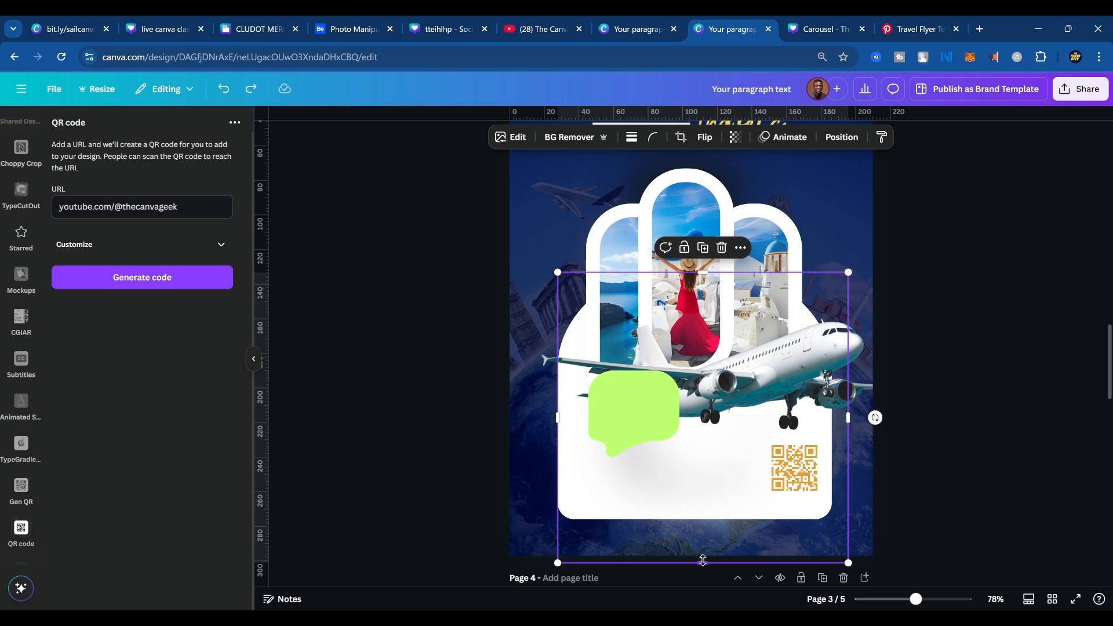
left_click_drag(703, 563, 704, 518)
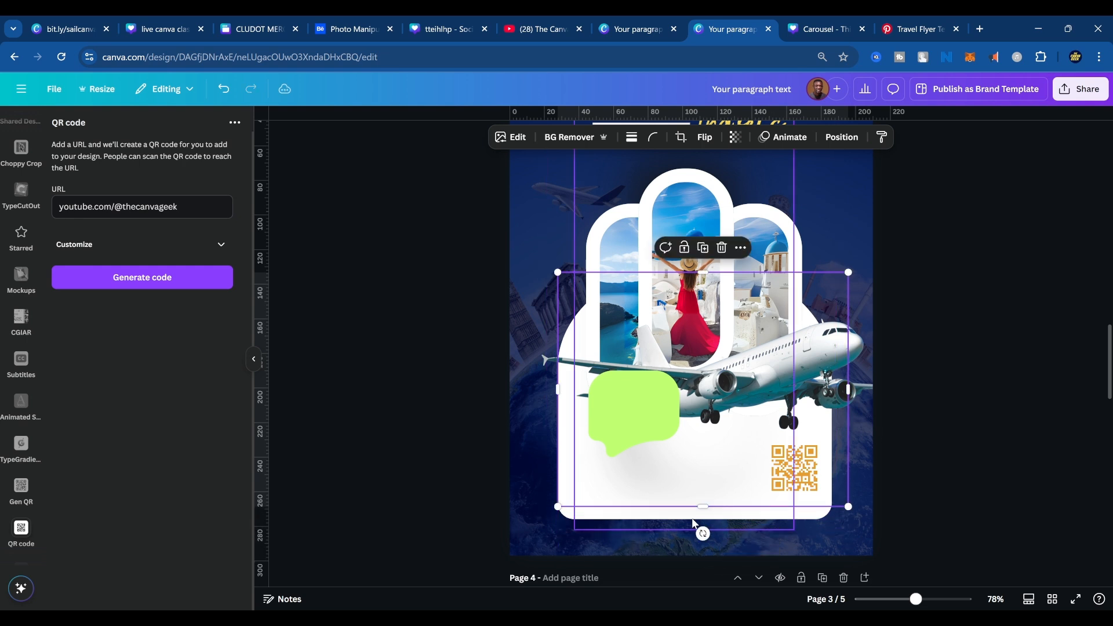
Change the white panel on page 3 from its solid white fill to a gradient fill.
left_click(800, 515)
left_click(814, 513)
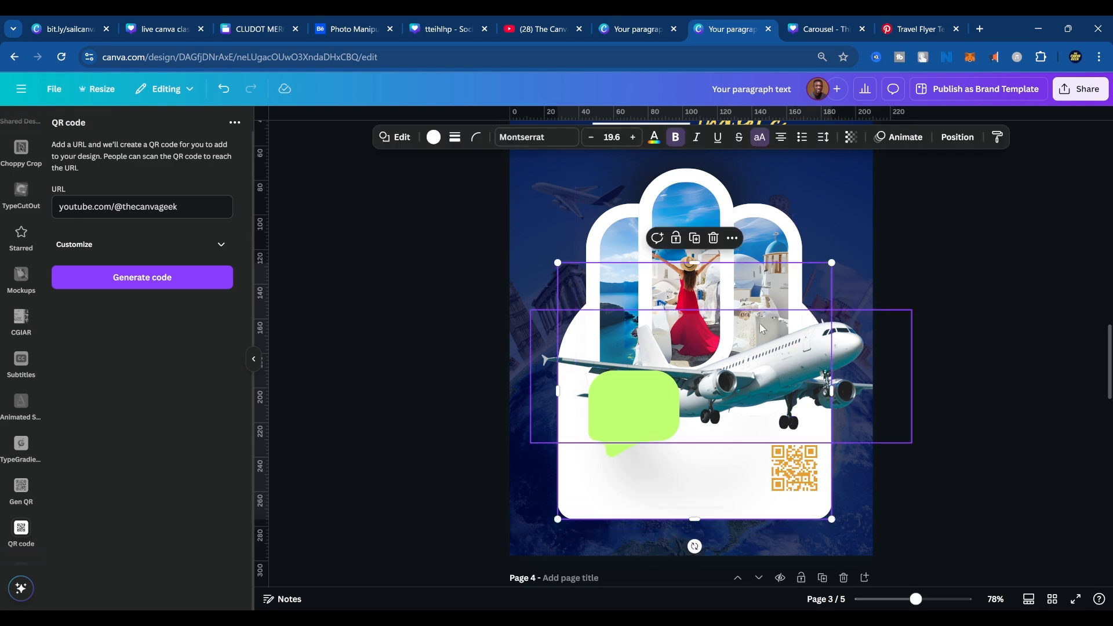
left_click(433, 139)
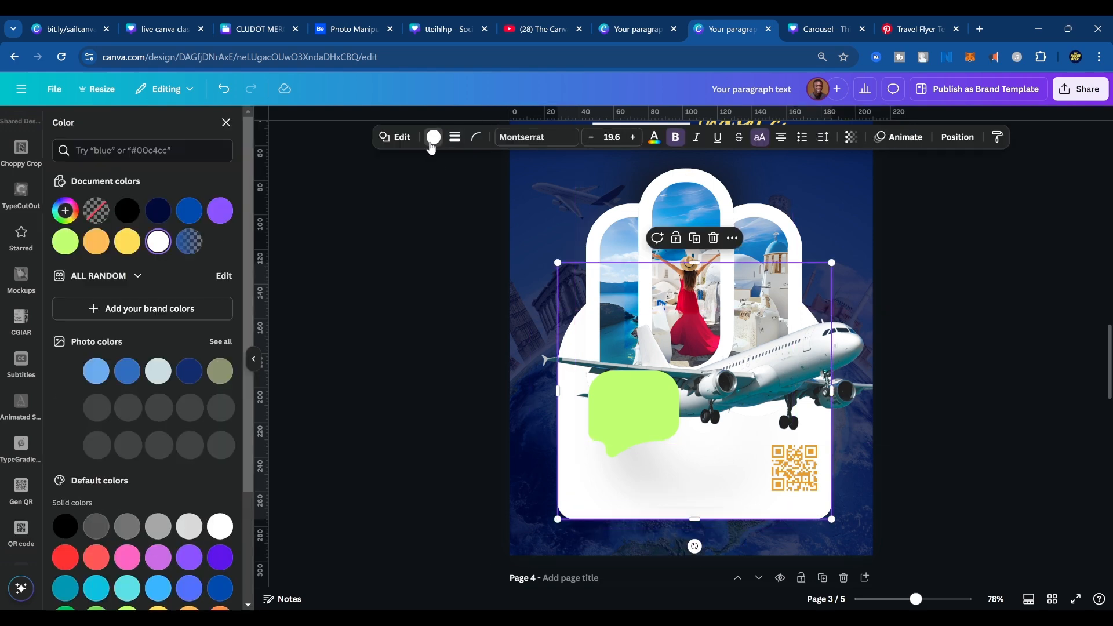
left_click(434, 140)
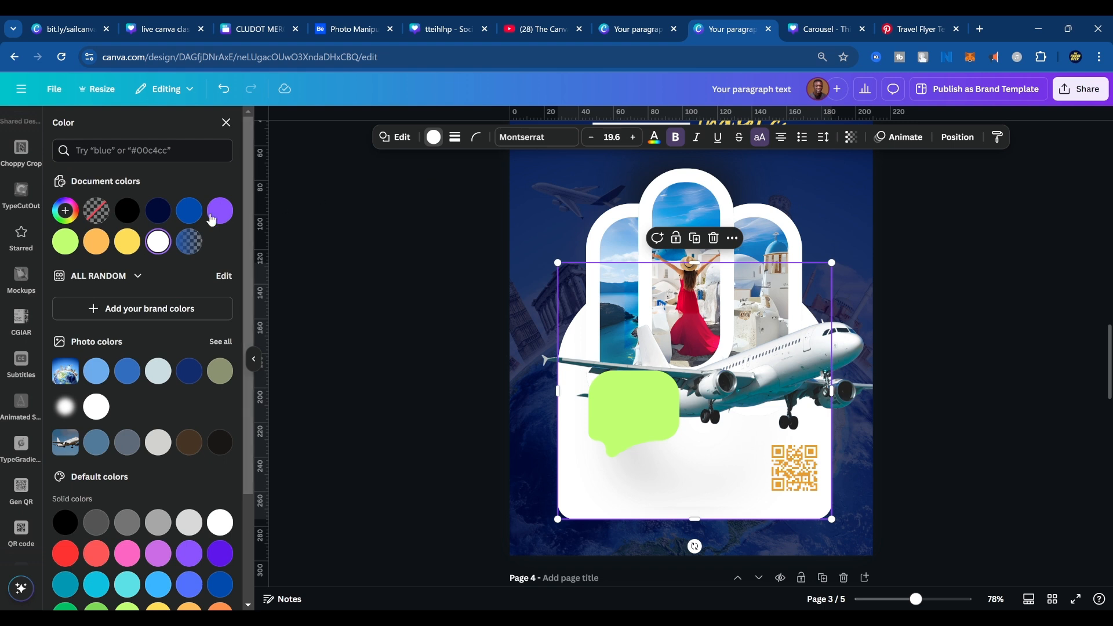
left_click(158, 241)
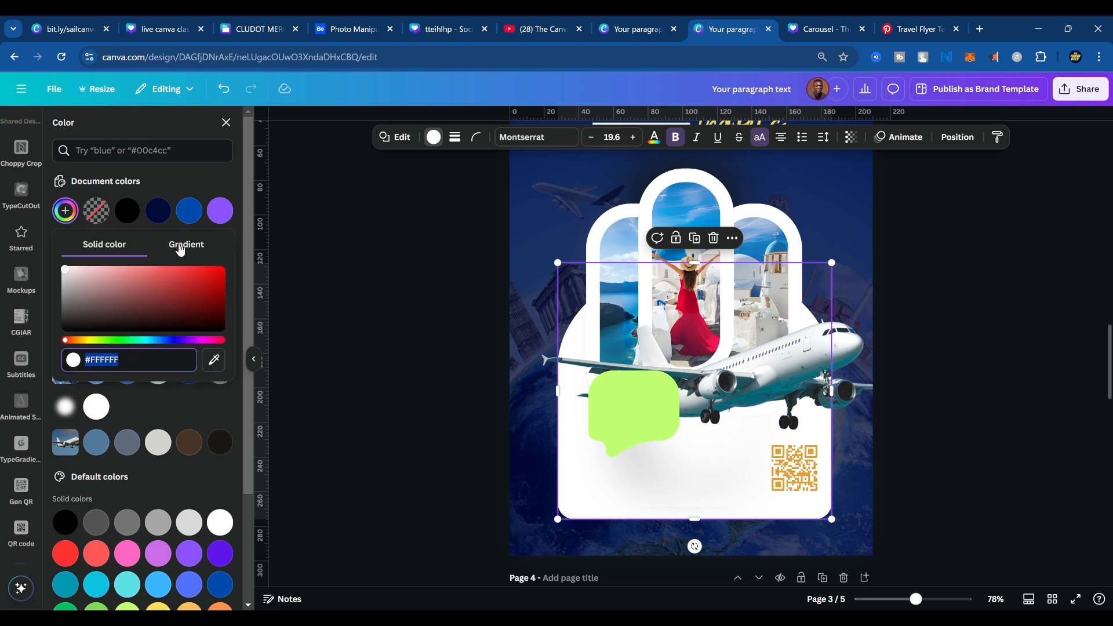
left_click(181, 246)
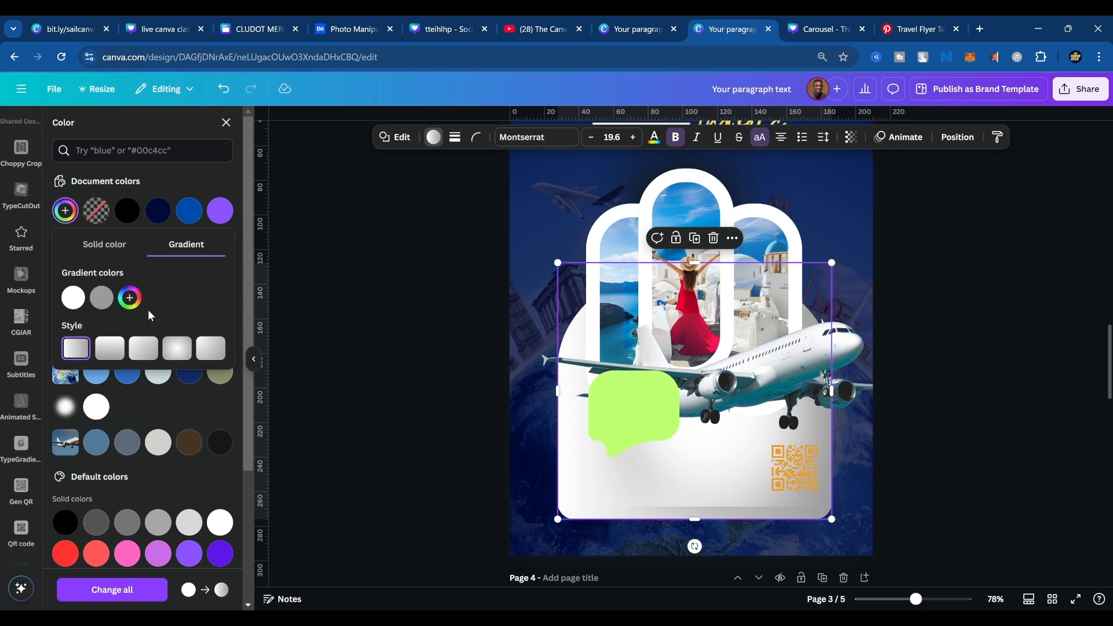
Set the panel gradient's first colour to light blue #B4D0EA and its second colour to white #FFFFFF.
left_click(74, 299)
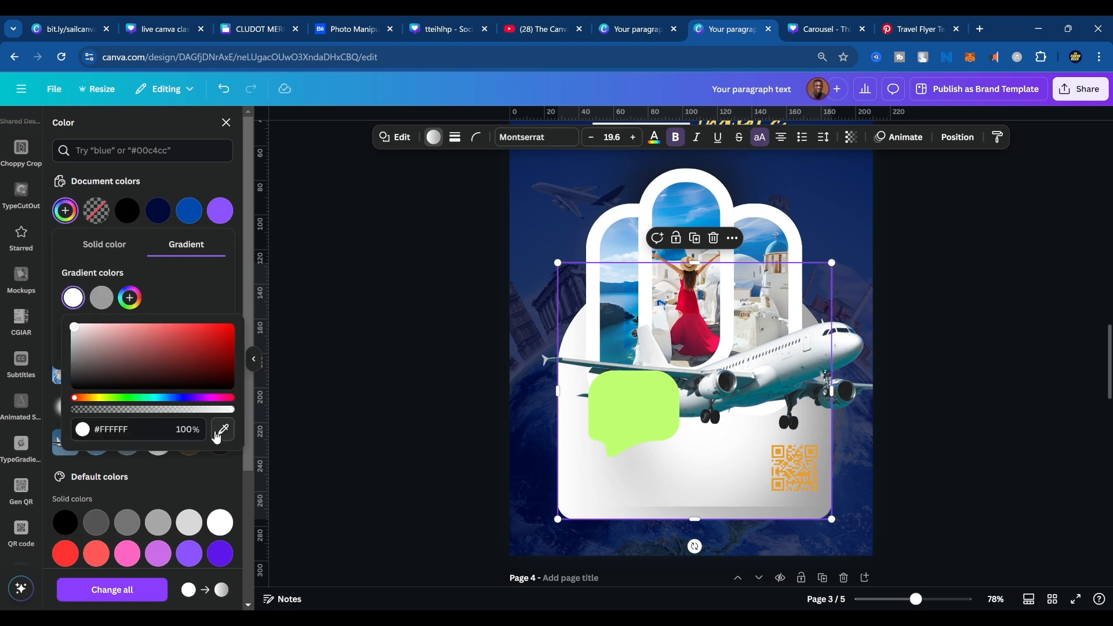
left_click_drag(166, 399, 166, 398)
left_click_drag(133, 351, 103, 329)
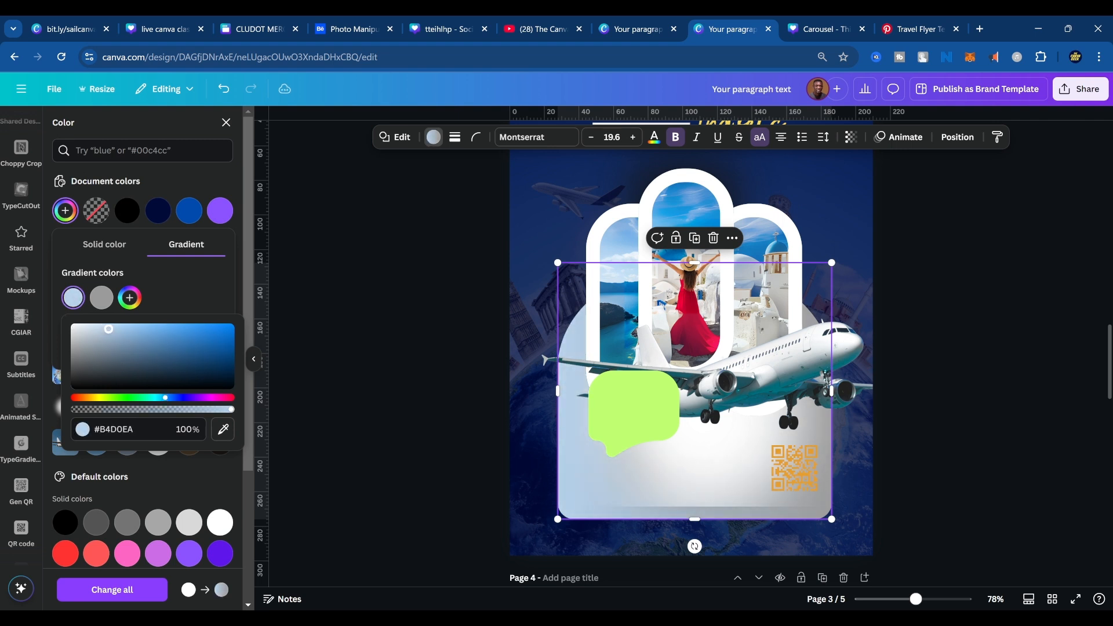
left_click(101, 298)
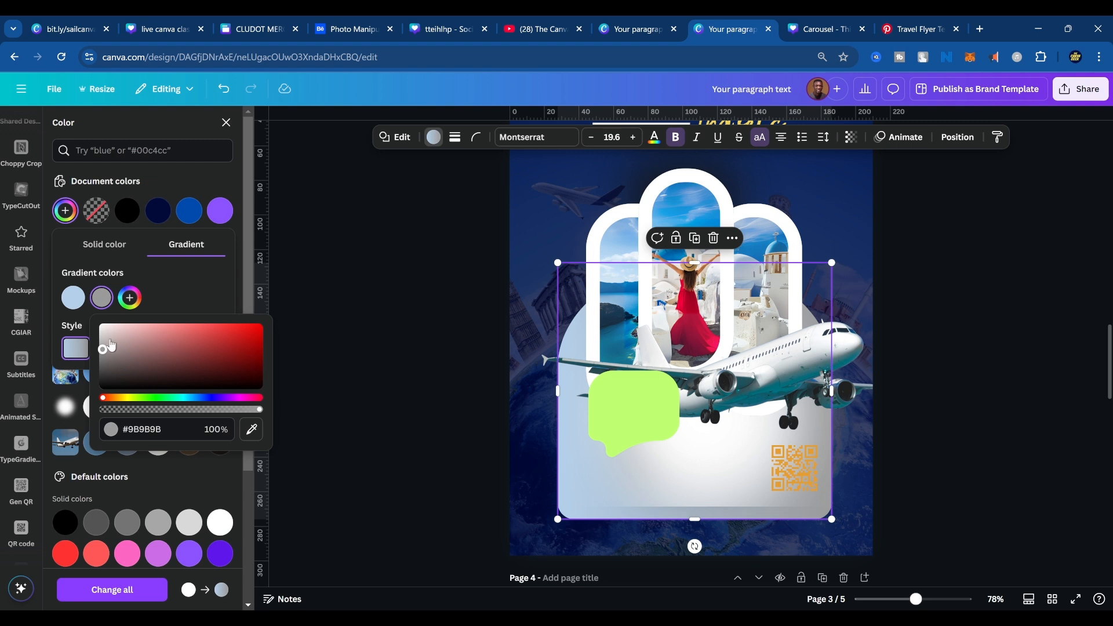
left_click_drag(111, 346, 100, 324)
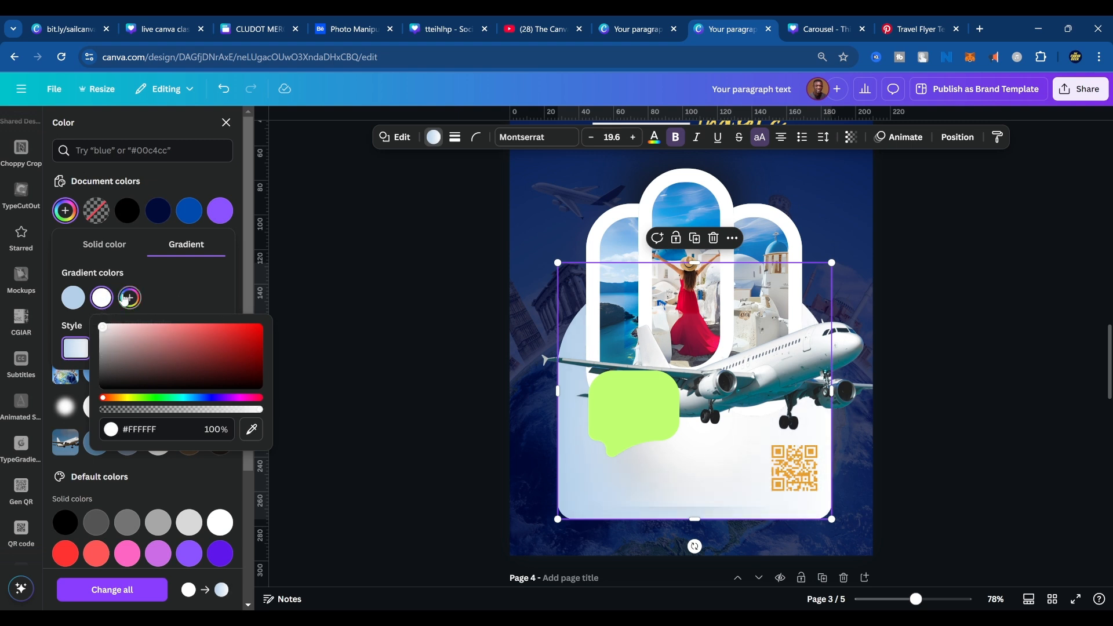
left_click(178, 291)
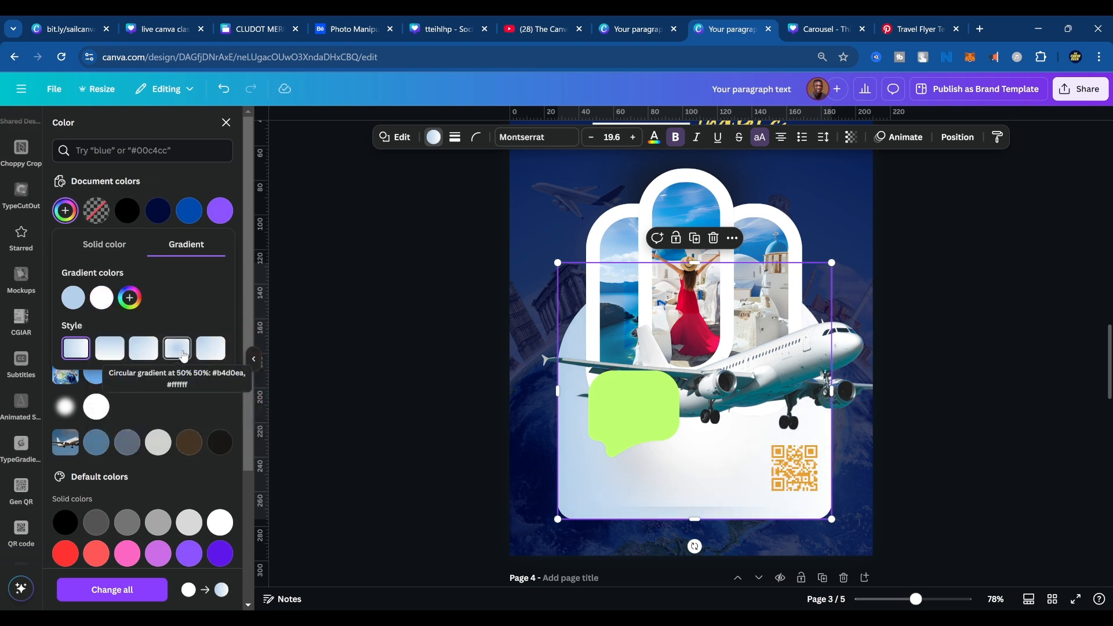
Try the diagonal and circular gradient styles on the panel and restore the horizontal linear style.
left_click(143, 349)
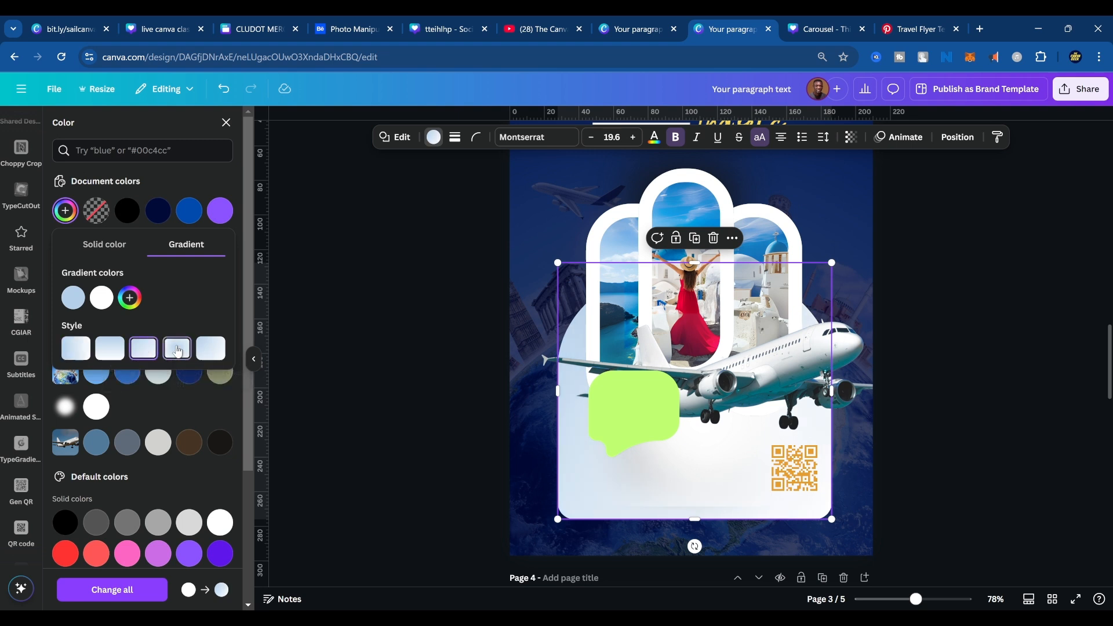
left_click(177, 351)
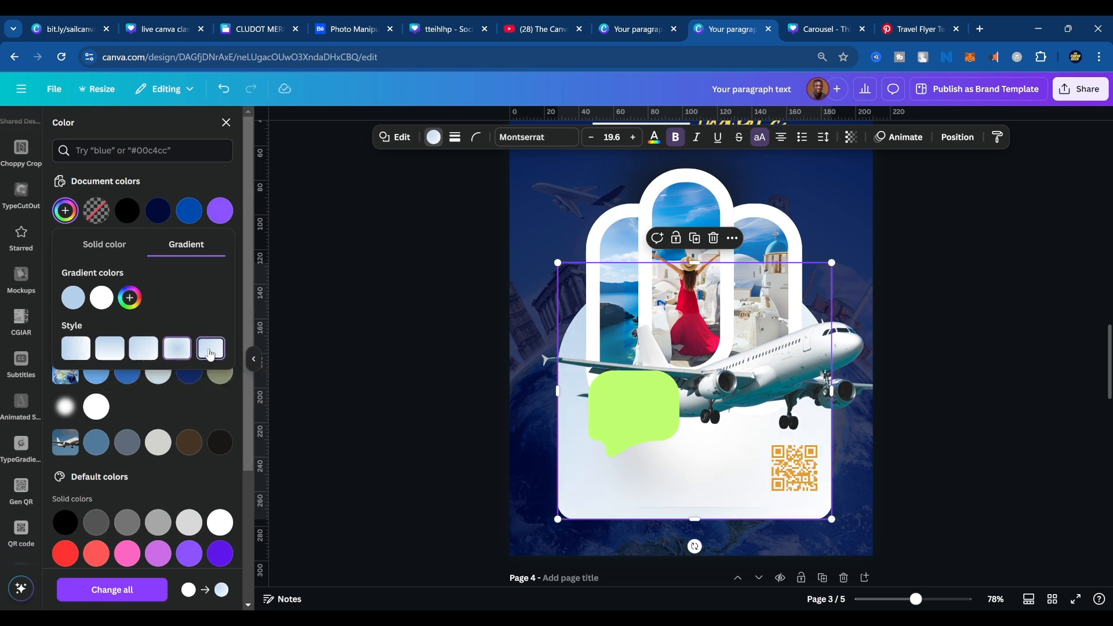
left_click(75, 348)
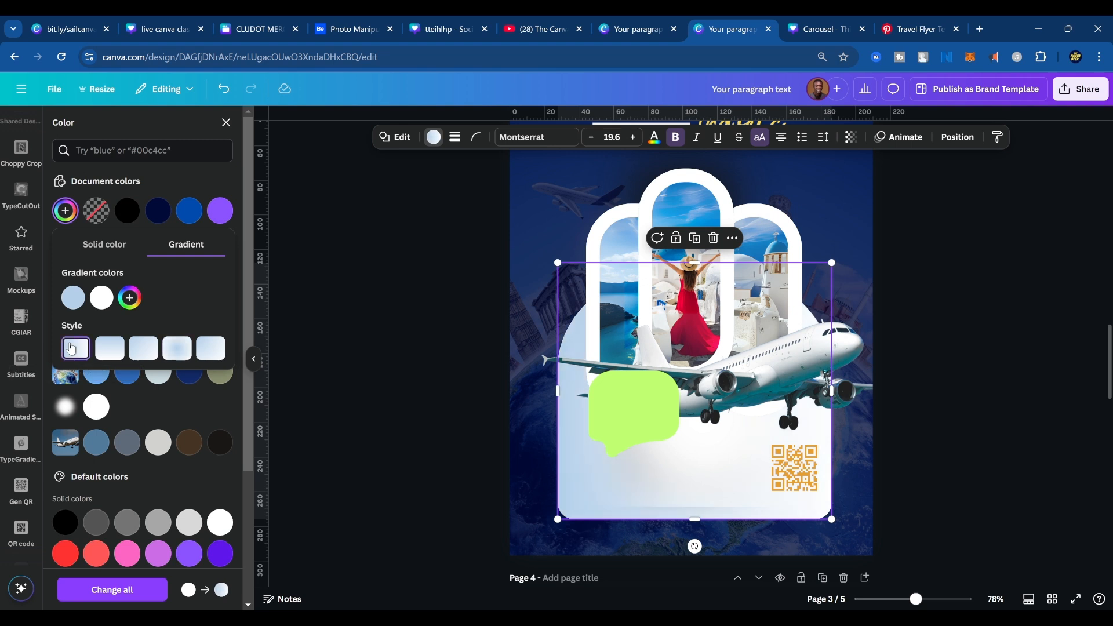
left_click(903, 426)
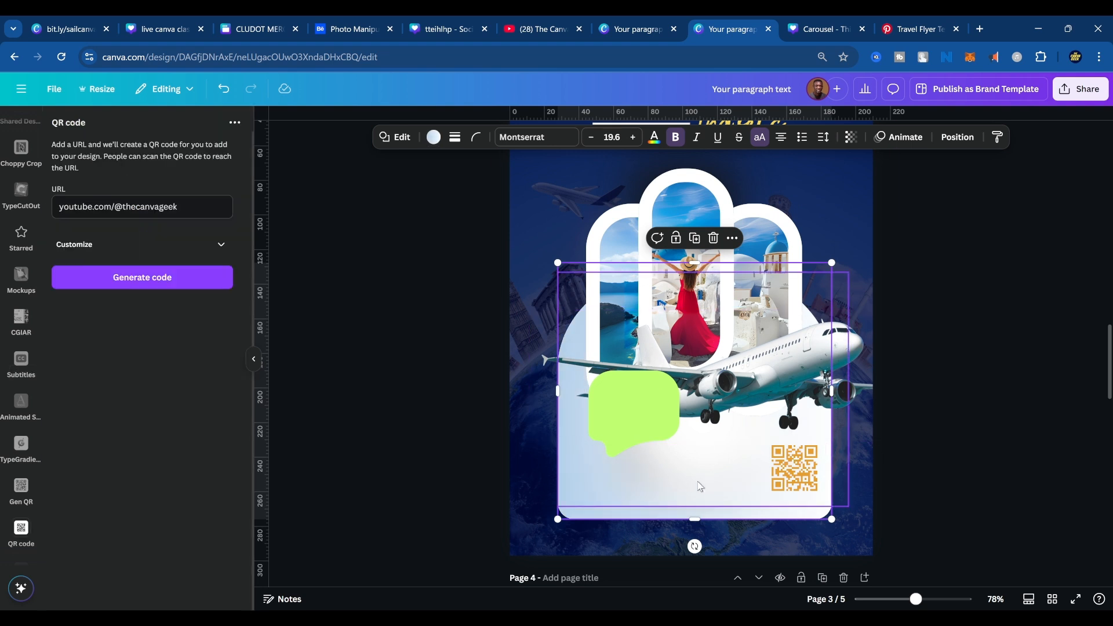
Set the panel's gradient to the circular style centred at 50% 50% and add a third colour stop in white #FFFFFF.
left_click(435, 139)
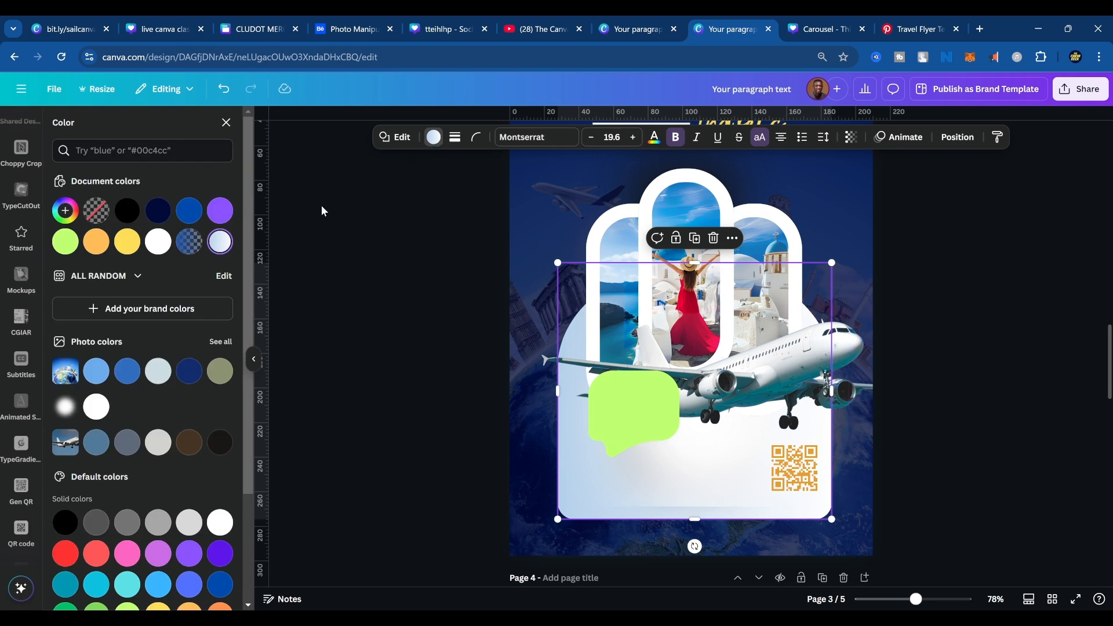
left_click(220, 244)
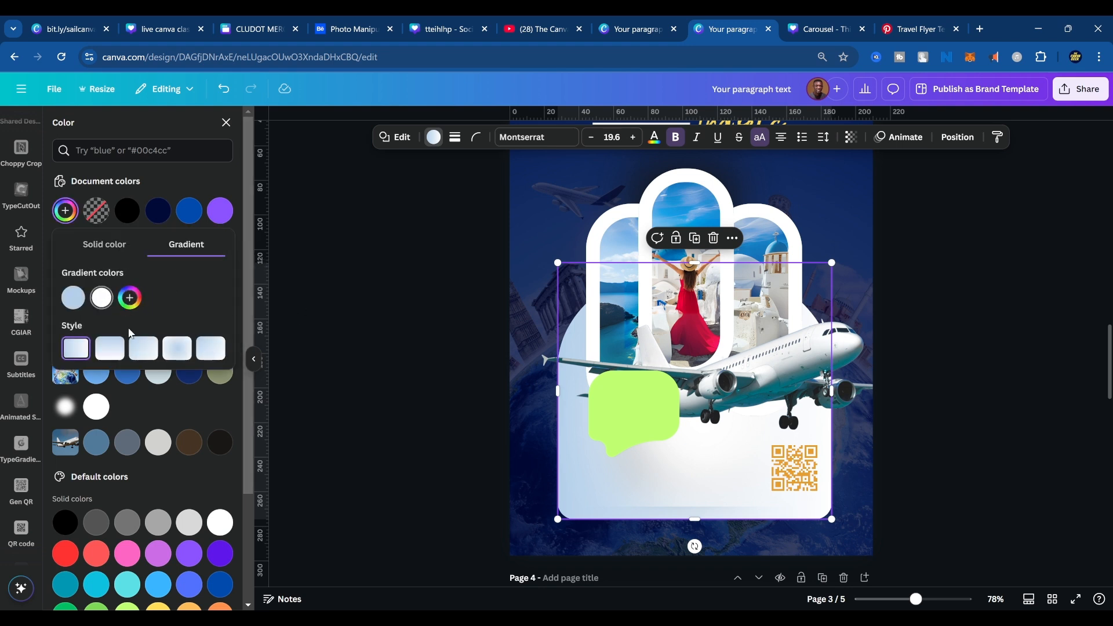
left_click(148, 355)
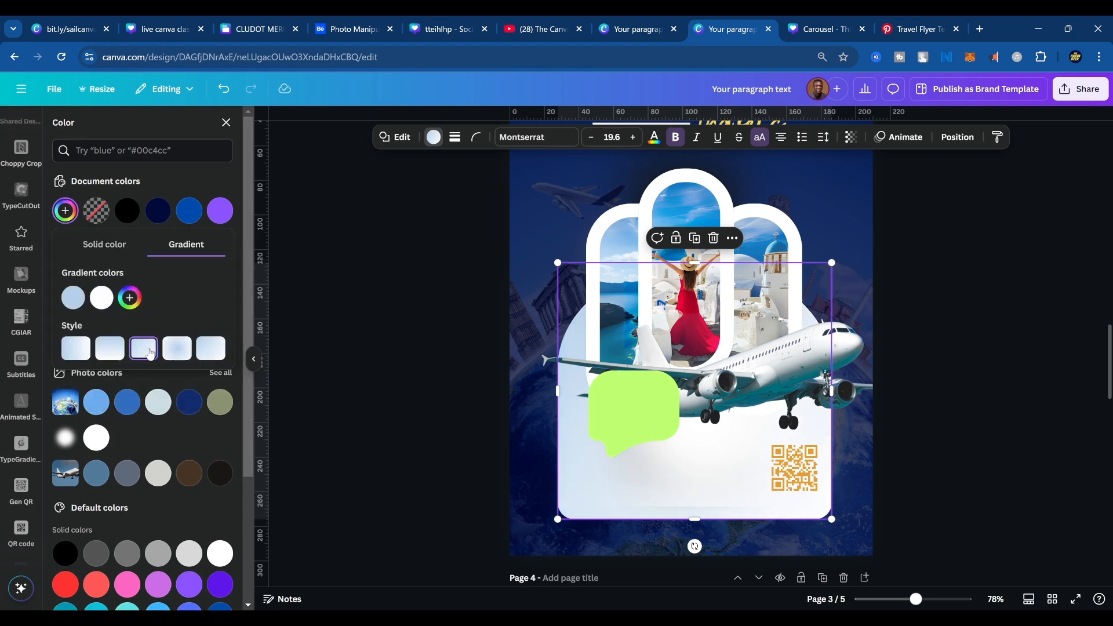
left_click(176, 354)
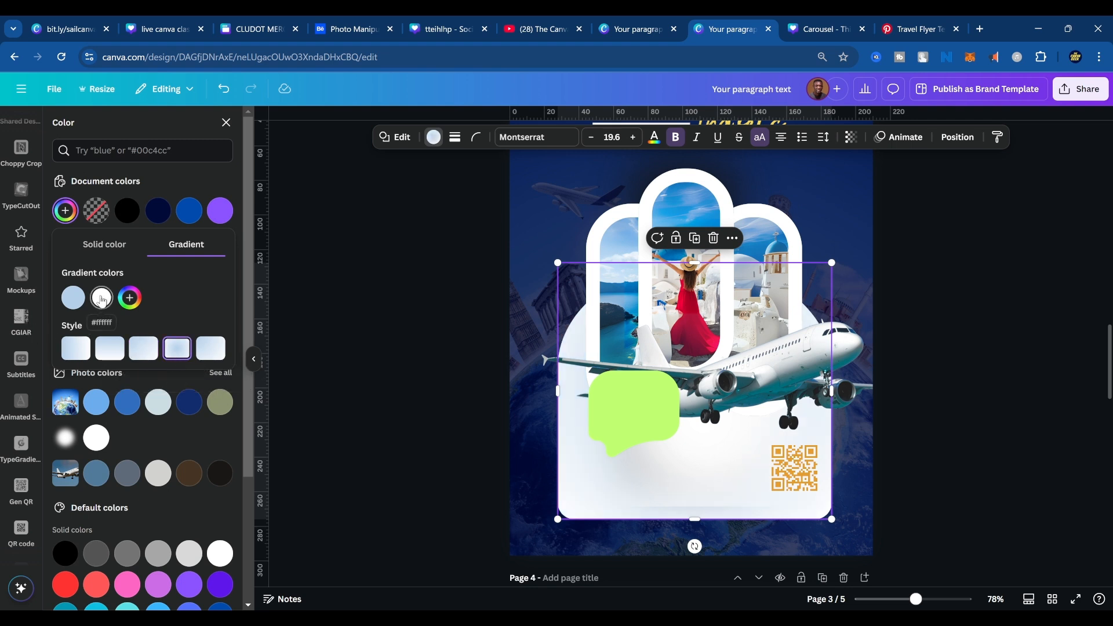
left_click(129, 299)
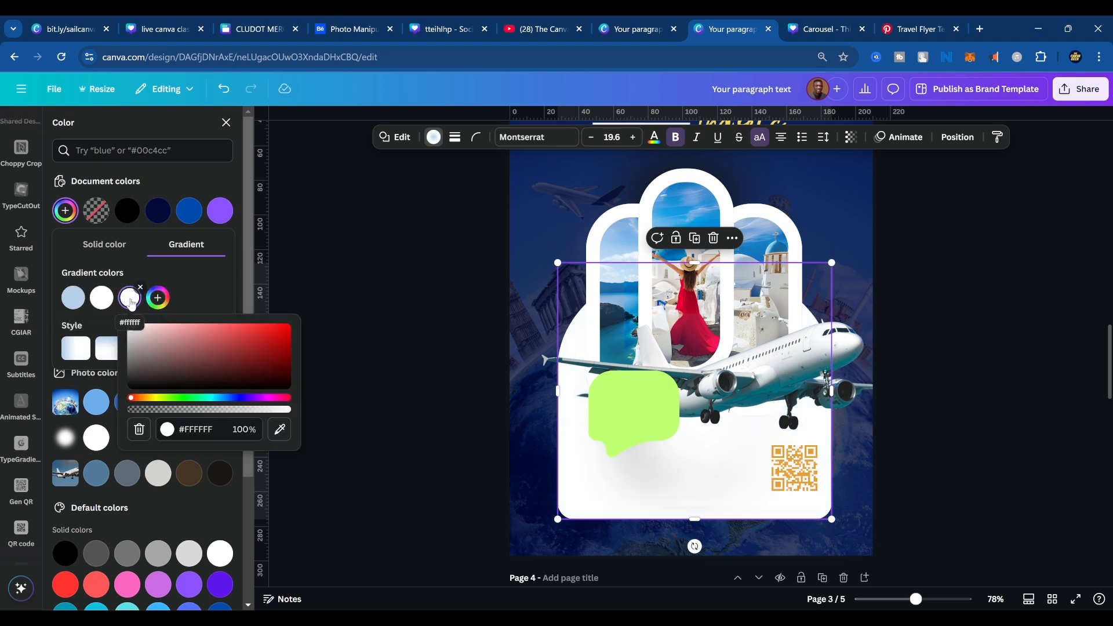
Try sampling the light blue #B4D0EA for the gradient's middle colour stop, and undo that change.
left_click(101, 298)
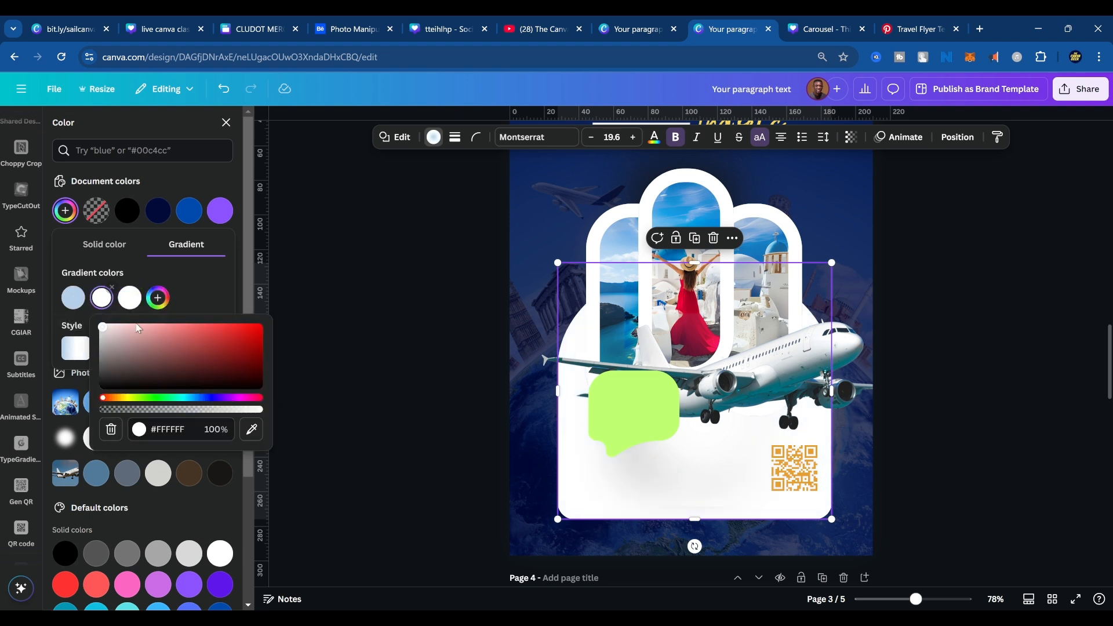
left_click(251, 429)
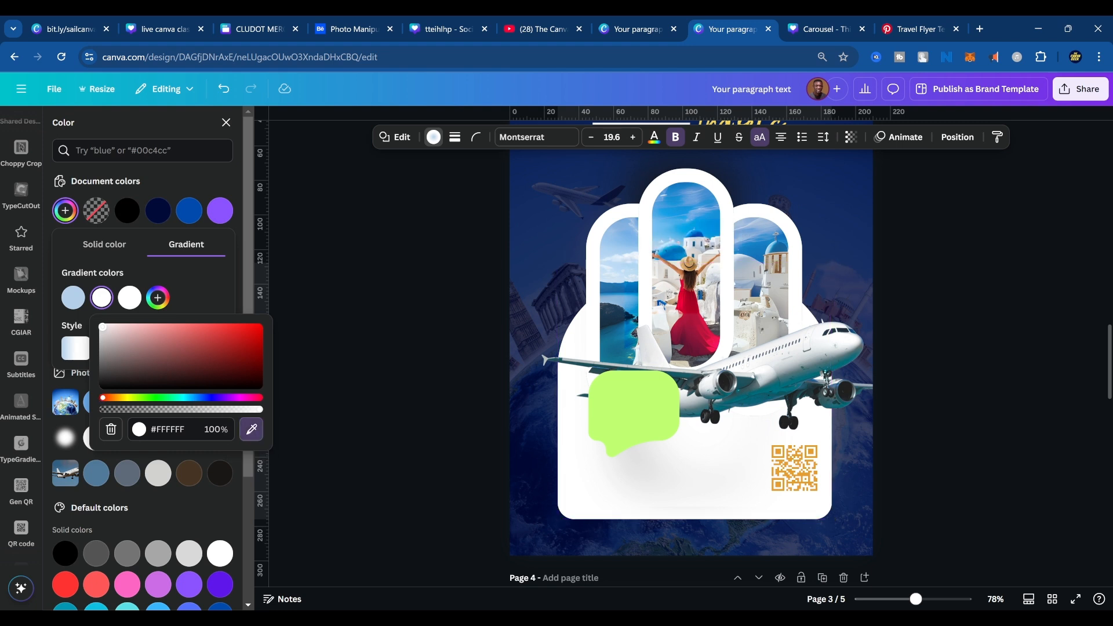
left_click(73, 297)
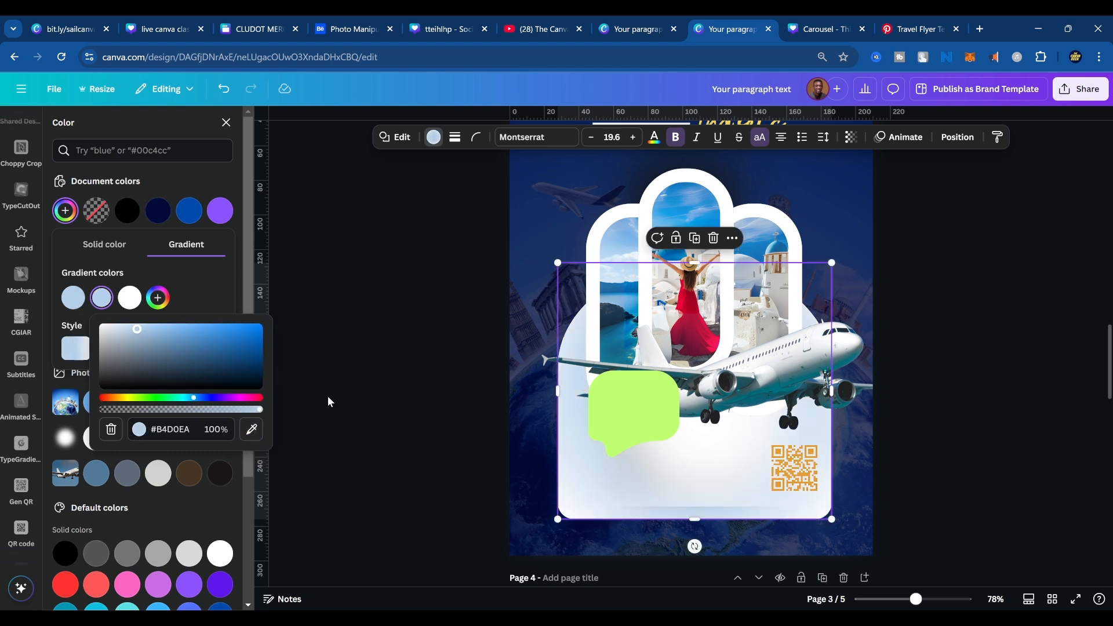
key("ctrl+z")
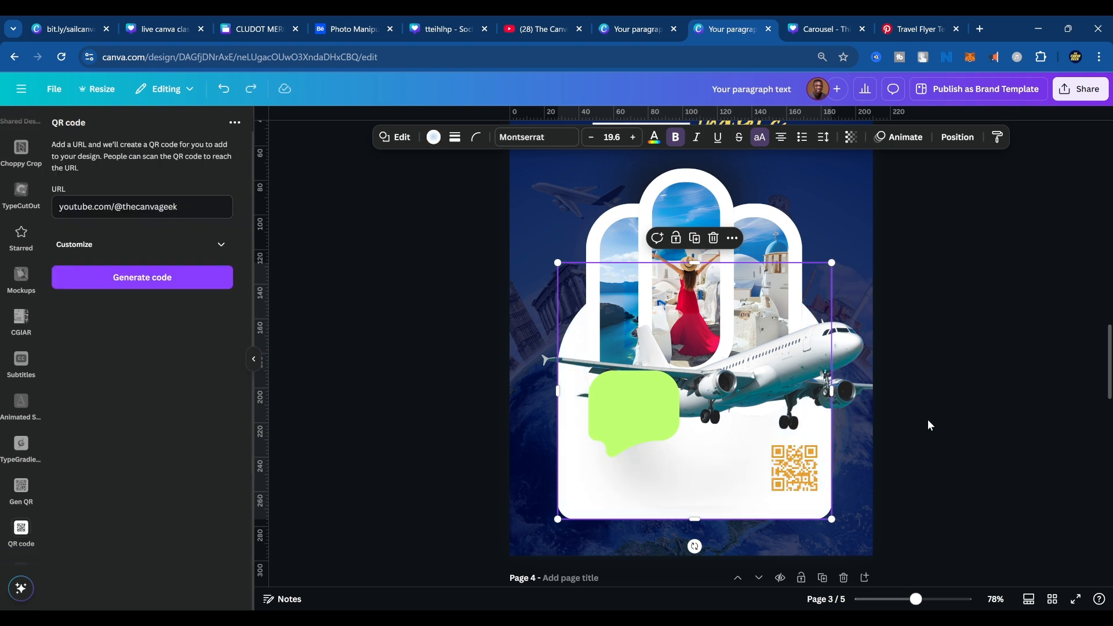
left_click(973, 413)
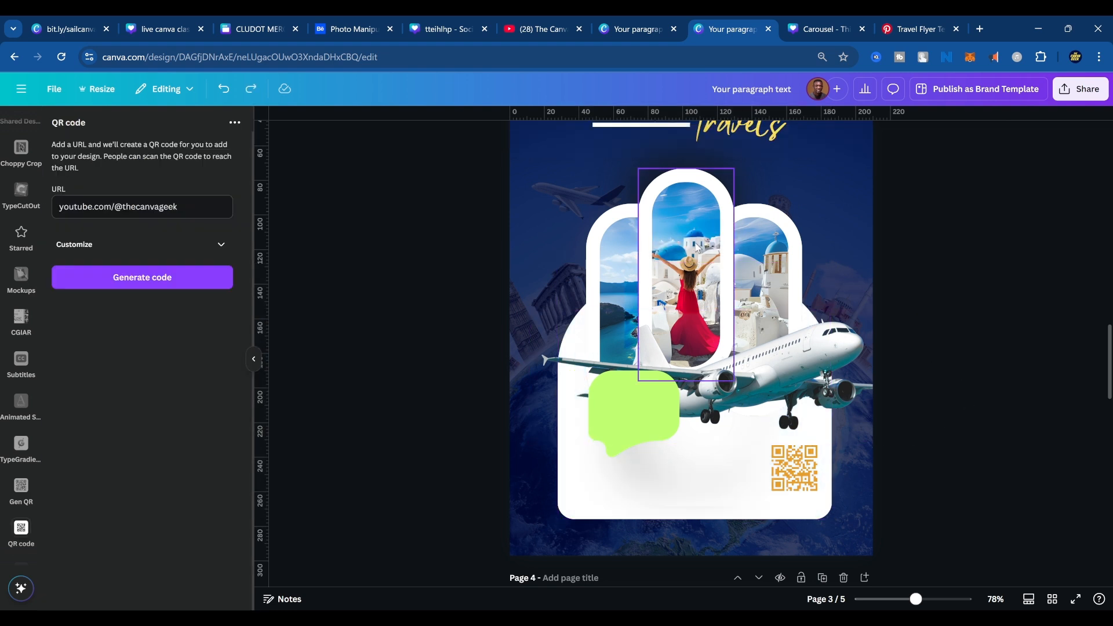
Set the border weight of all three arched photo frames on page 3 to 23.
left_click(696, 248)
left_click(749, 231, "shift")
left_click(622, 251, "shift")
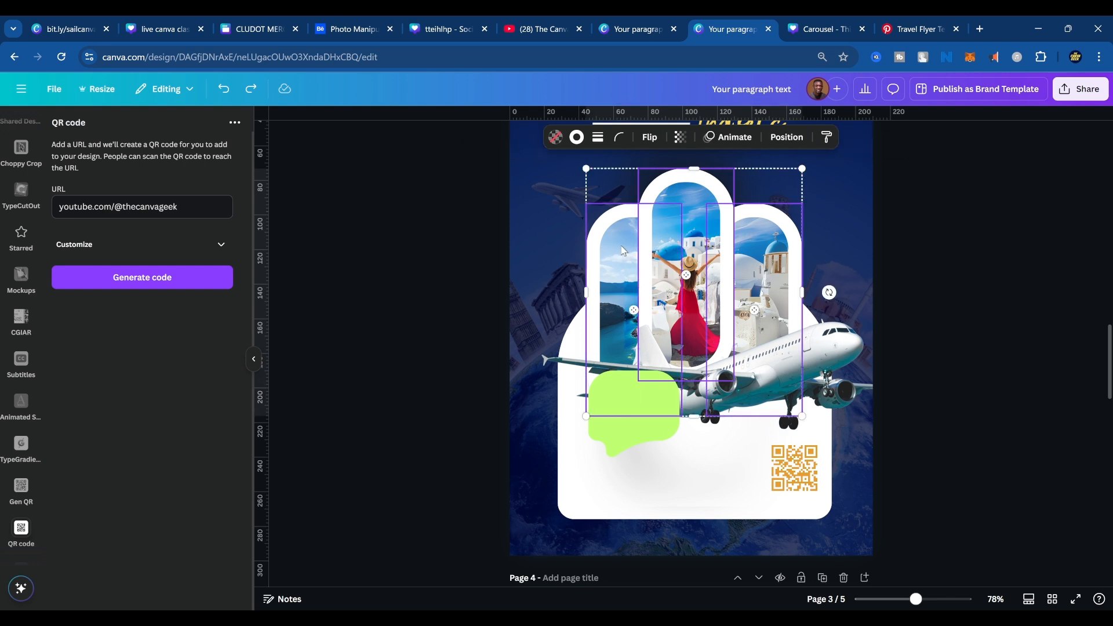
left_click(598, 138)
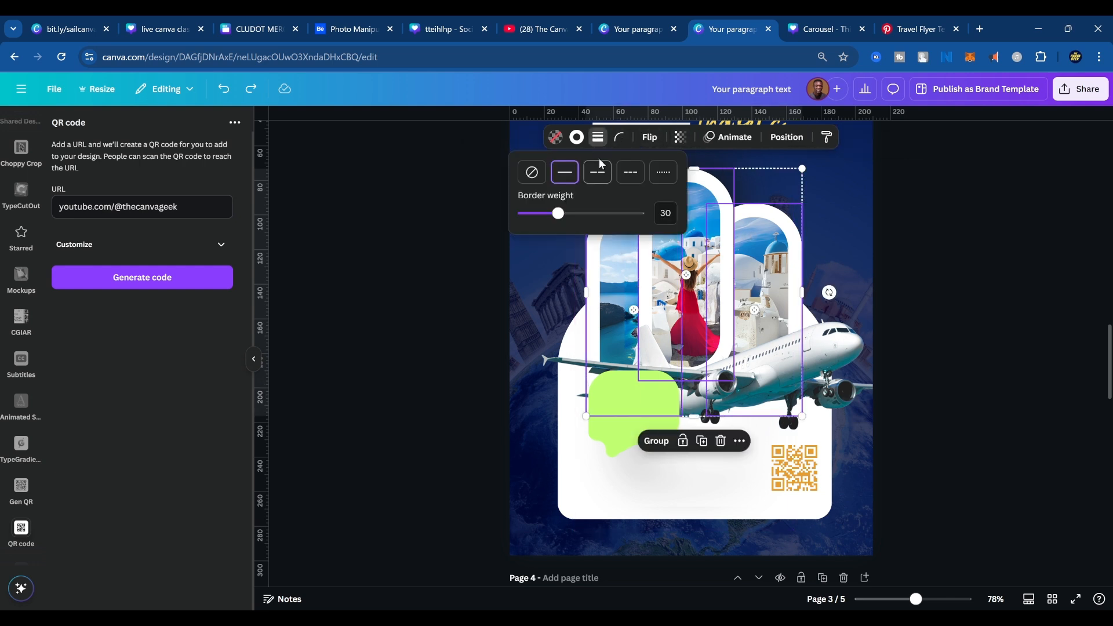
left_click_drag(558, 213, 551, 214)
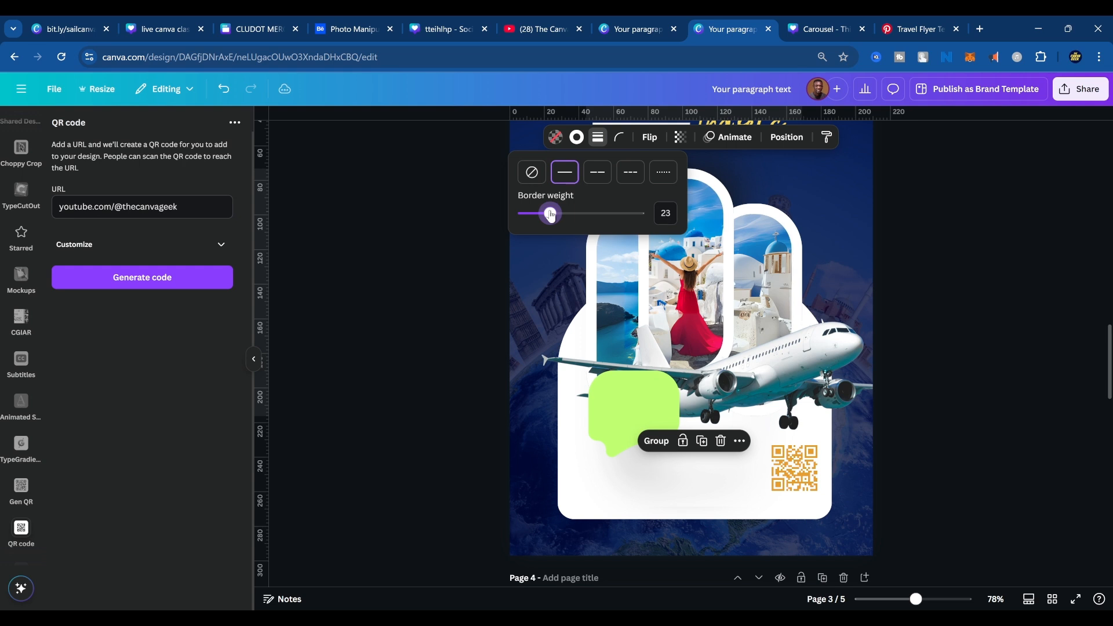
left_click(963, 245)
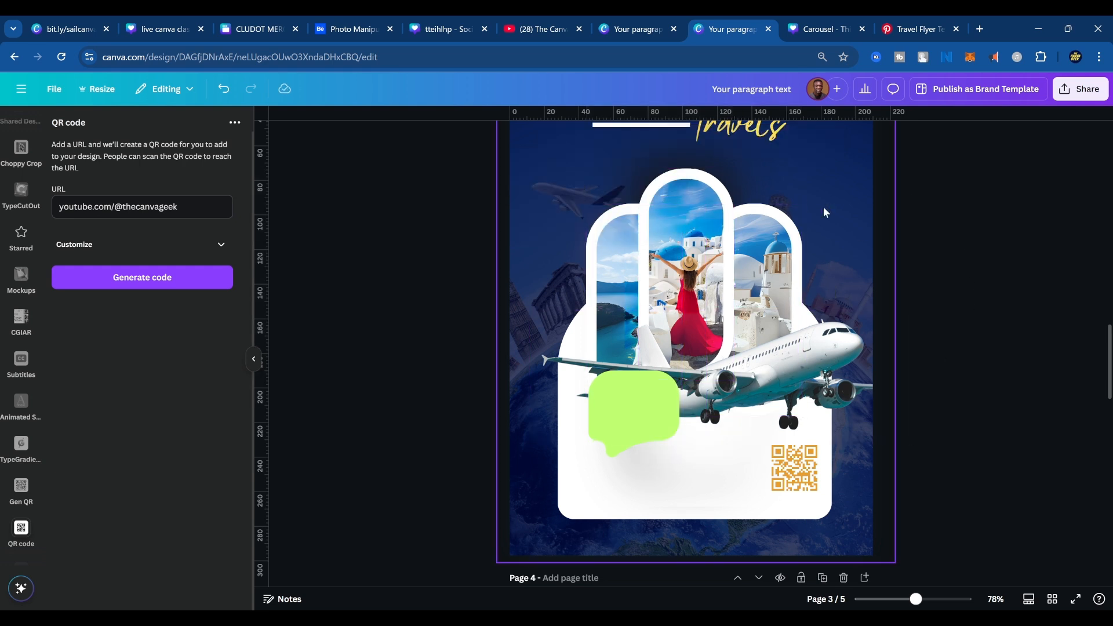
Bring the dark shadow image in front of the side photos and stack the soft white glow image above it.
left_click(788, 182)
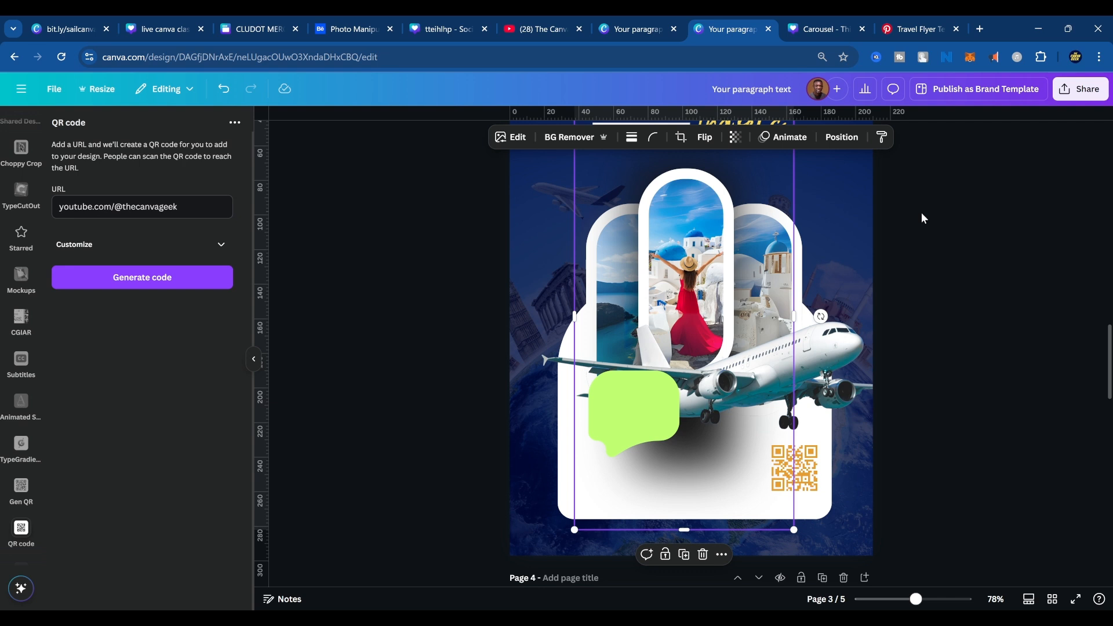
left_click(743, 502)
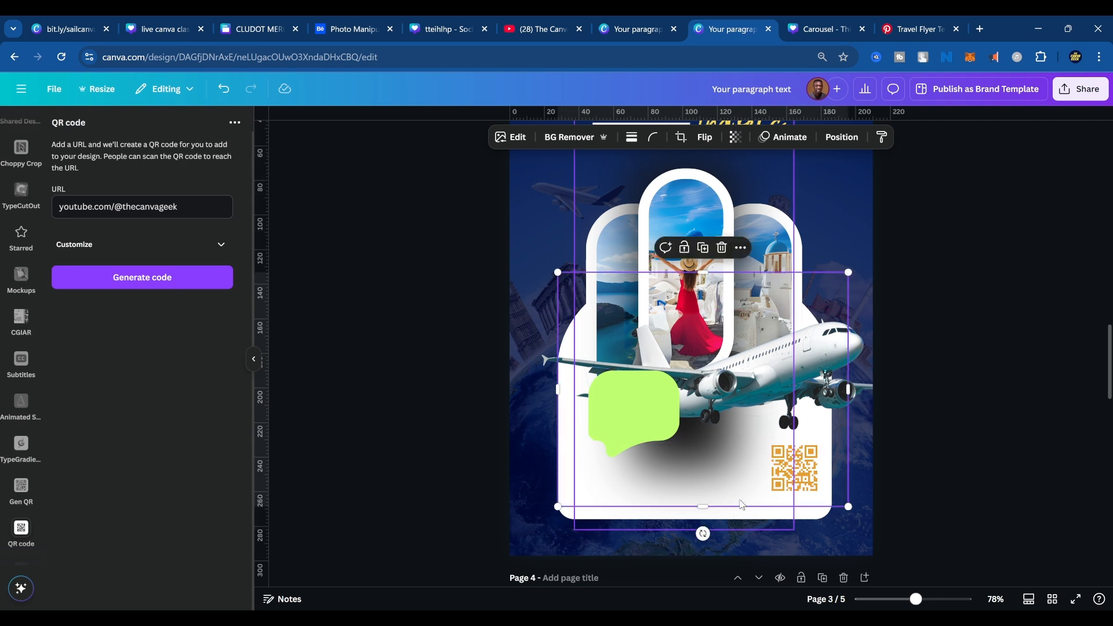
left_click(741, 502, "ctrl")
left_click(741, 502, "ctrl")
left_click(740, 502, "ctrl")
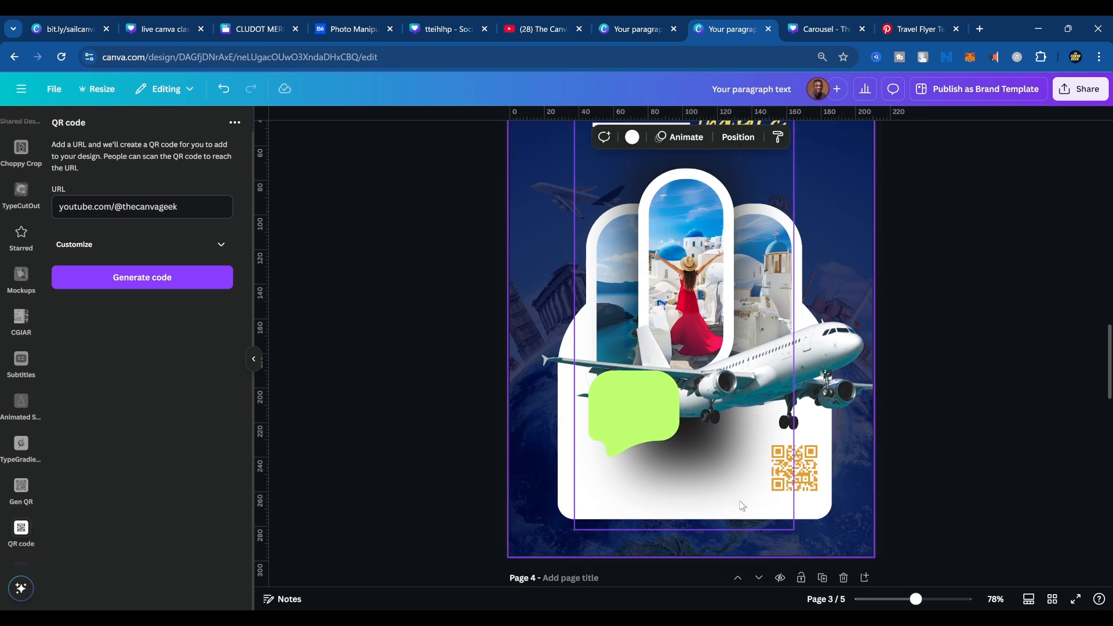
left_click(741, 502, "ctrl")
left_click(742, 504, "ctrl")
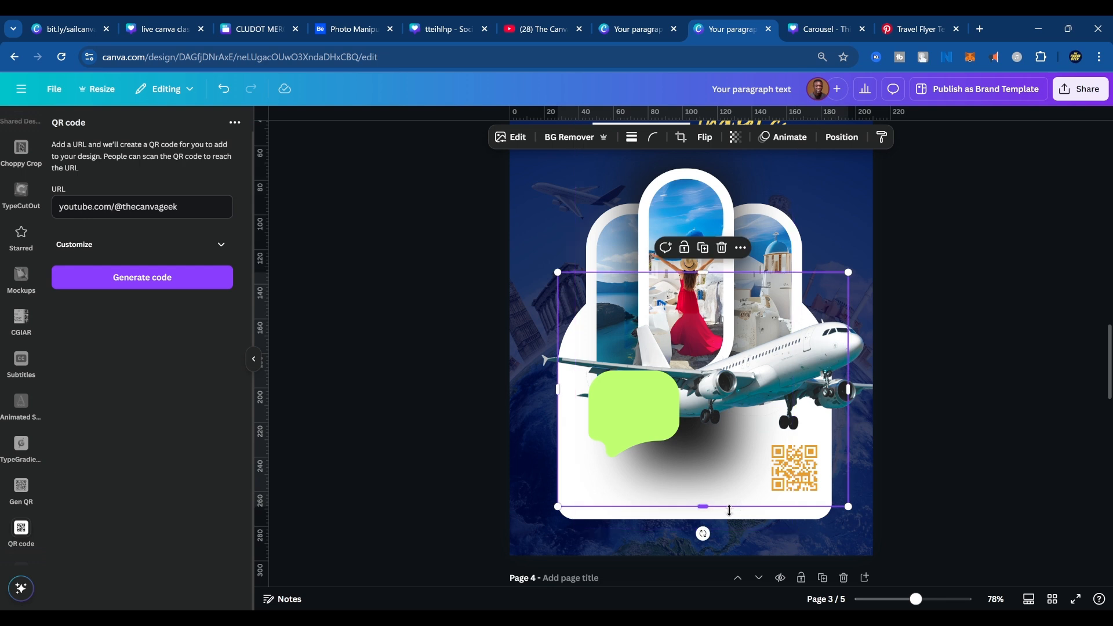
key("ctrl+[")
key("ctrl+[")
key("ctrl+[")
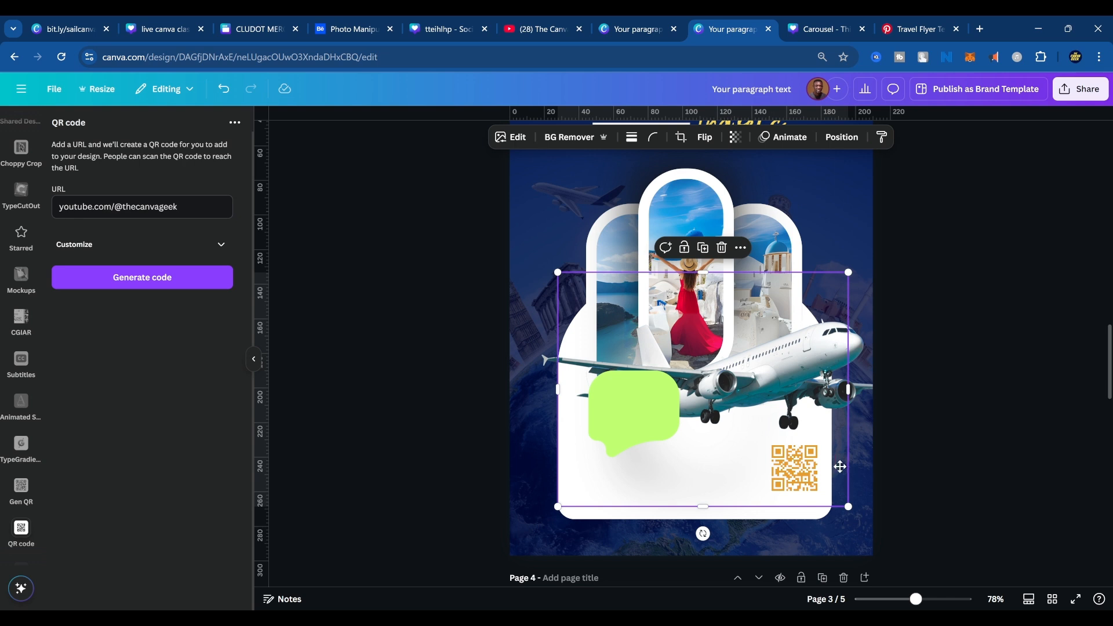
Move the soft white glow image down and crop its lower edge to the bottom of the white panel.
left_click_drag(839, 458, 844, 512)
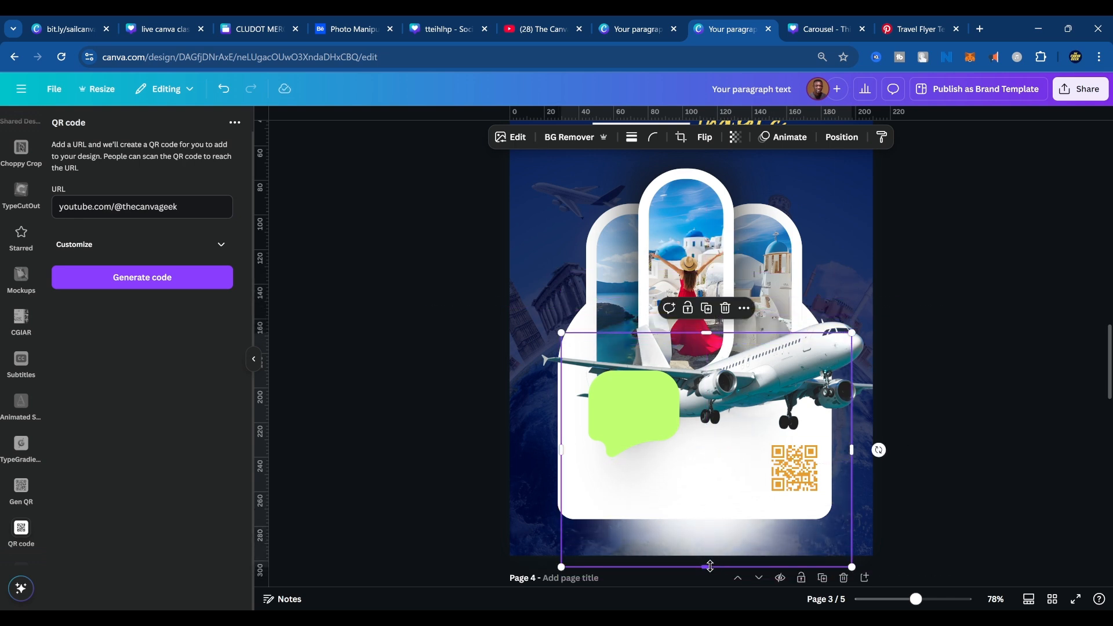
left_click_drag(710, 566, 711, 517)
left_click(1081, 460)
scroll(830, 499, "down", 8)
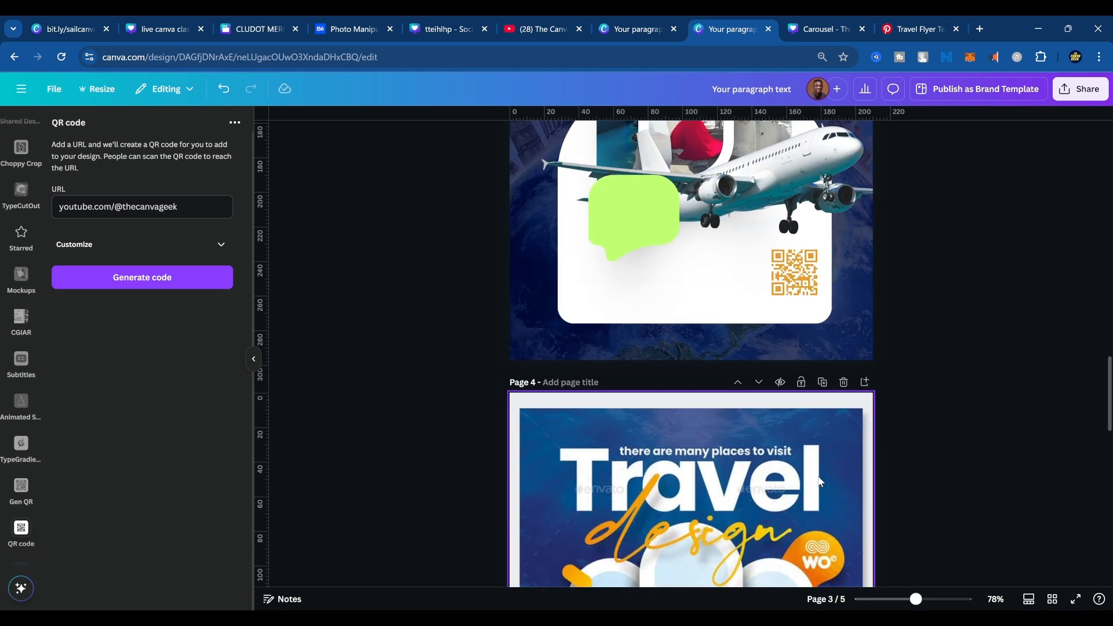
Lower the top edge of the dark blue overlay on page 3 and enlarge the landmarks background photo well beyond the page edges.
scroll(829, 500, "down", 3)
scroll(828, 502, "up", 3)
scroll(827, 504, "down", 2)
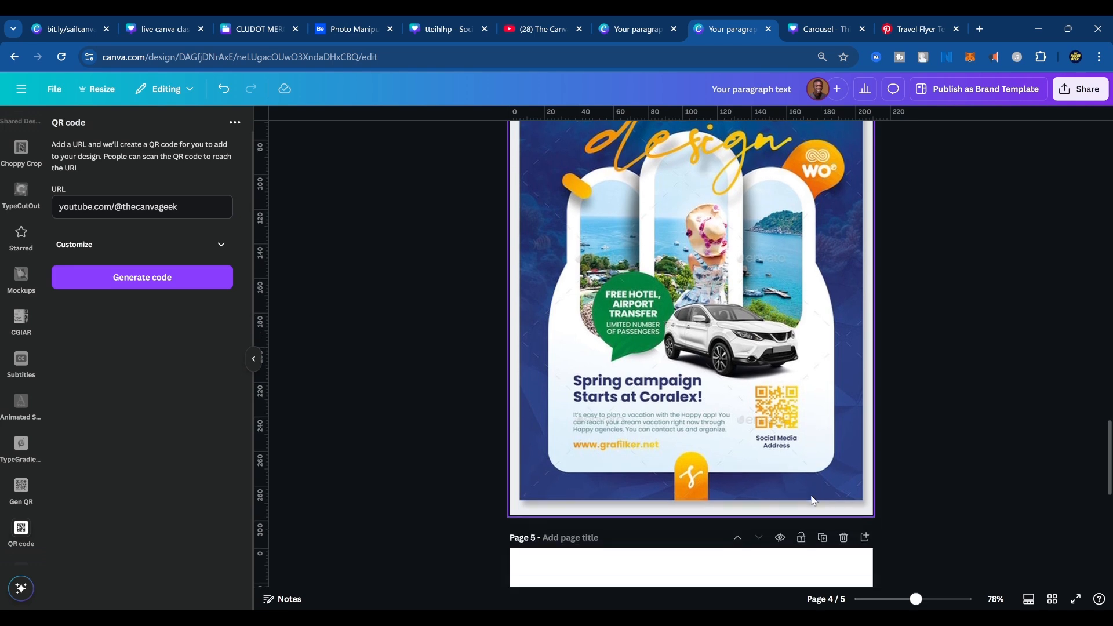
scroll(825, 508, "up", 3)
scroll(826, 508, "up", 8)
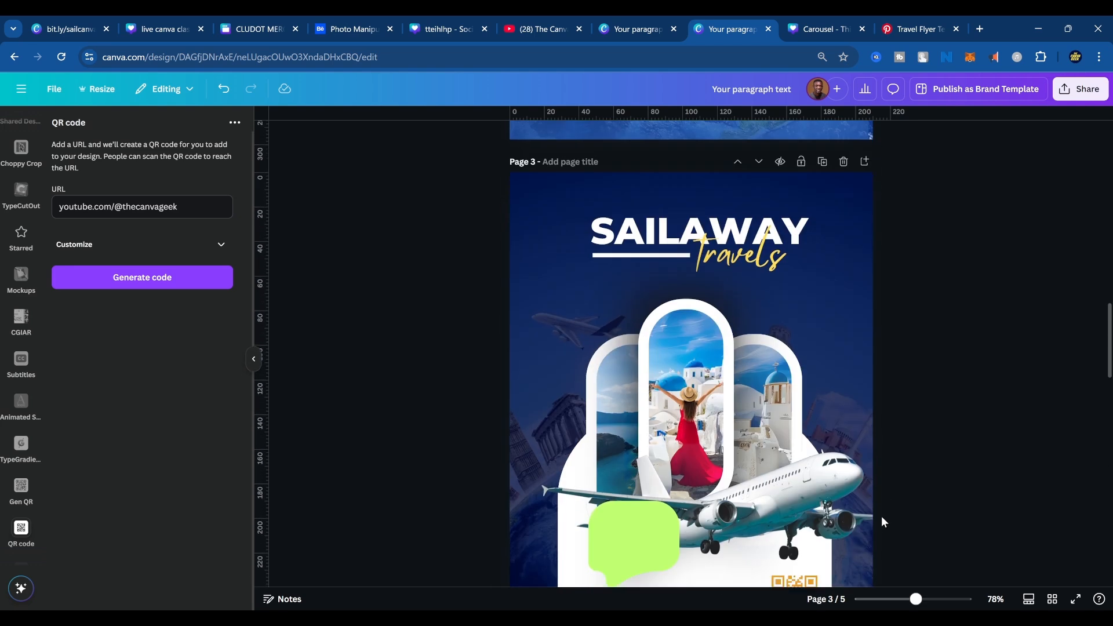
left_click(789, 268)
left_click(834, 245)
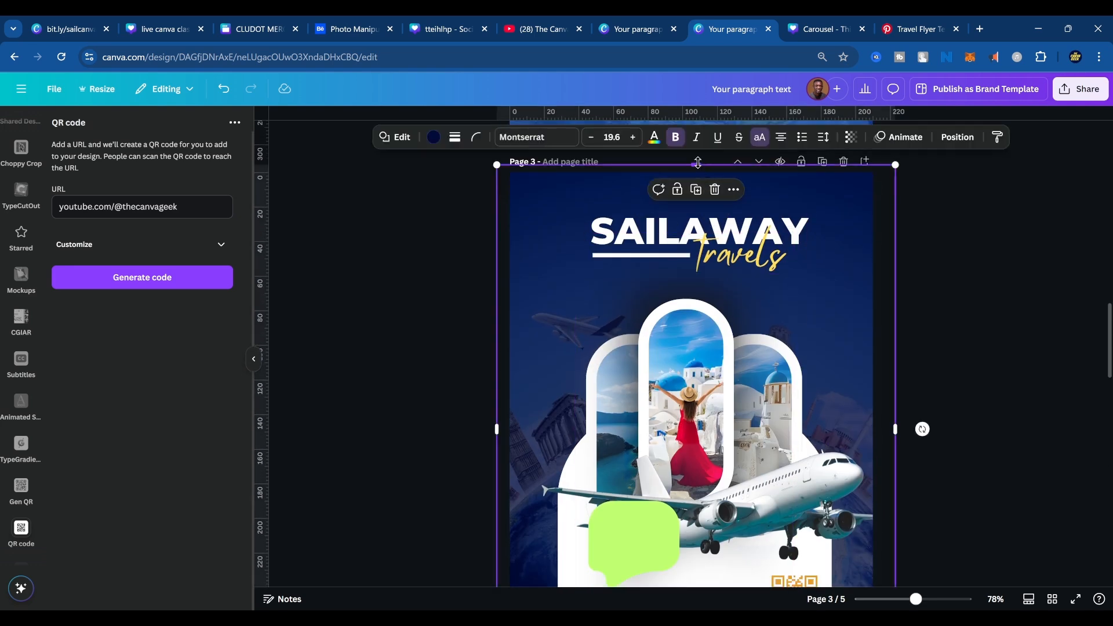
left_click_drag(698, 165, 711, 267)
left_click(795, 202)
scroll(906, 302, "down", 5)
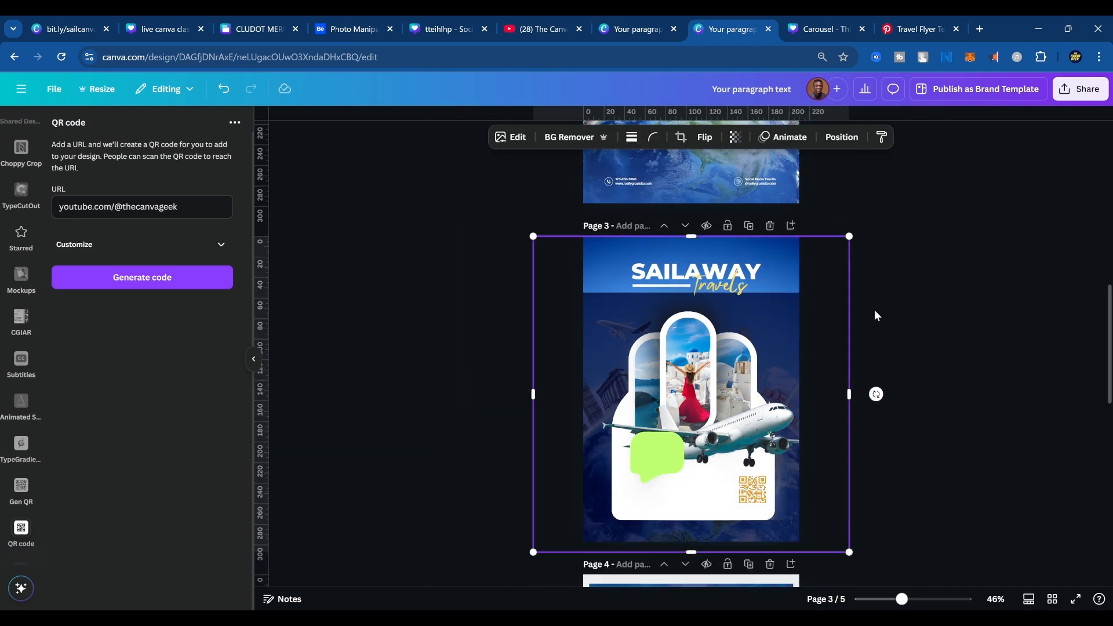
left_click_drag(851, 235, 964, 120)
left_click_drag(870, 278, 845, 276)
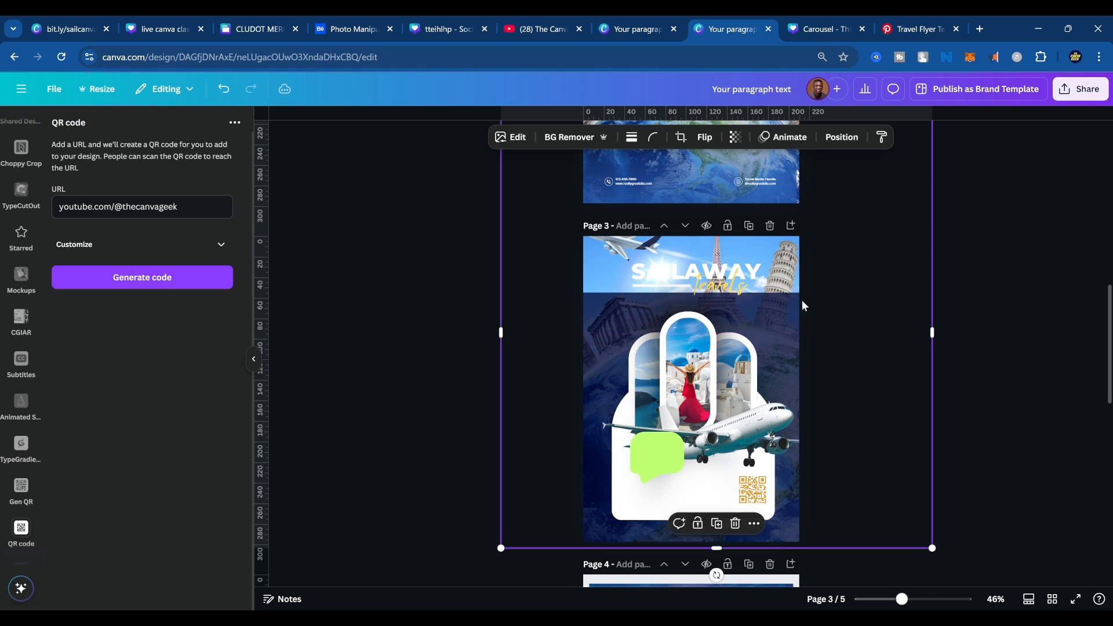
Stretch the dark blue overlay's top edge back up to cover the whole background photo on page 3.
left_click(771, 301)
left_click_drag(704, 295, 705, 227)
scroll(813, 430, "up", 5)
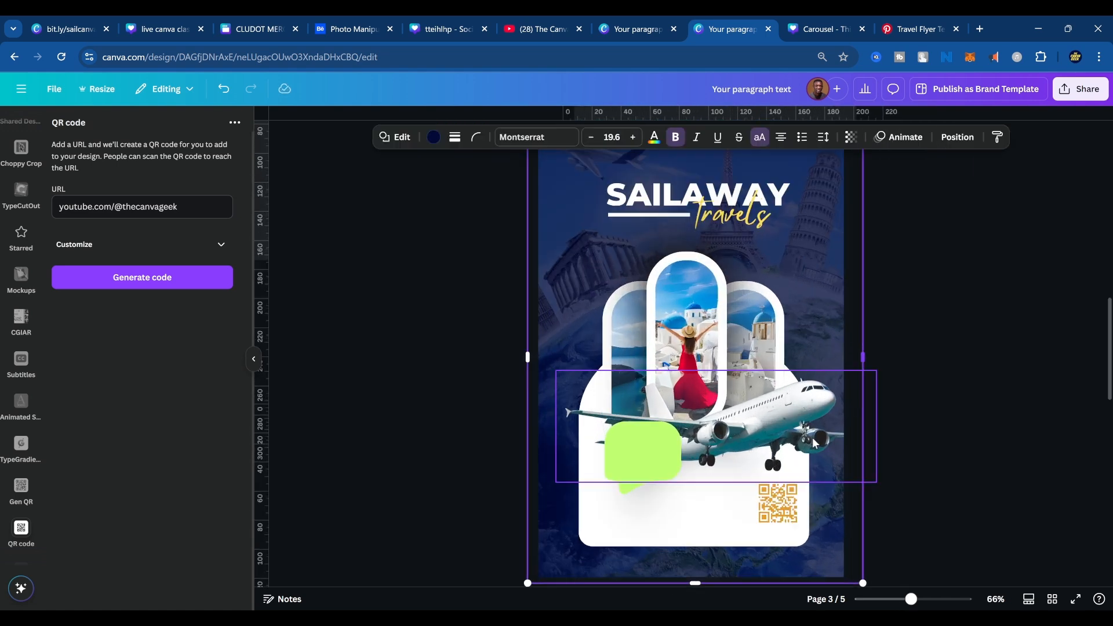
Add a new paragraph text box to page 3 and move it onto the white panel beneath the speech bubble.
scroll(870, 441, "down", 3)
left_click(627, 404)
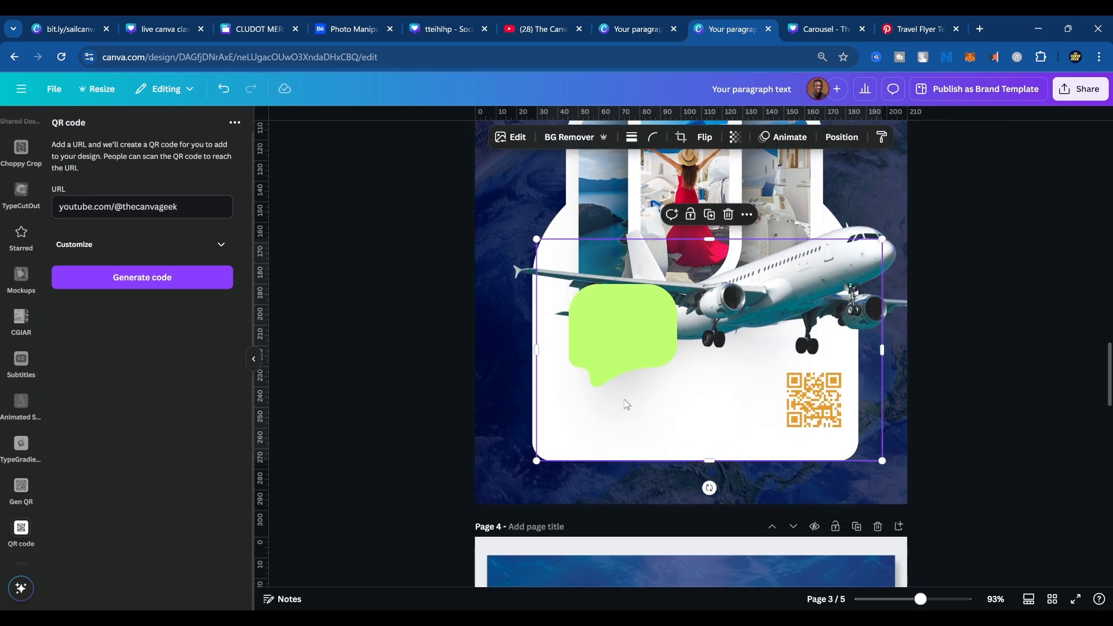
key("t")
key("Escape")
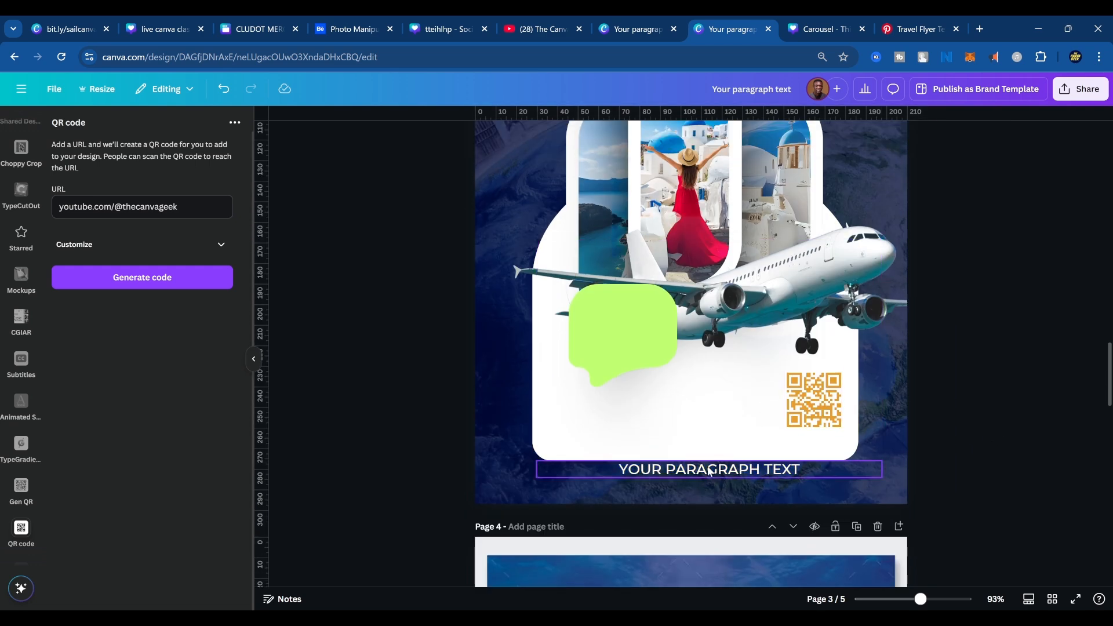
left_click_drag(709, 464, 677, 419)
Colour the new paragraph text dark navy from the document colours, in keeping with the reference flyer's heading.
left_click(571, 137)
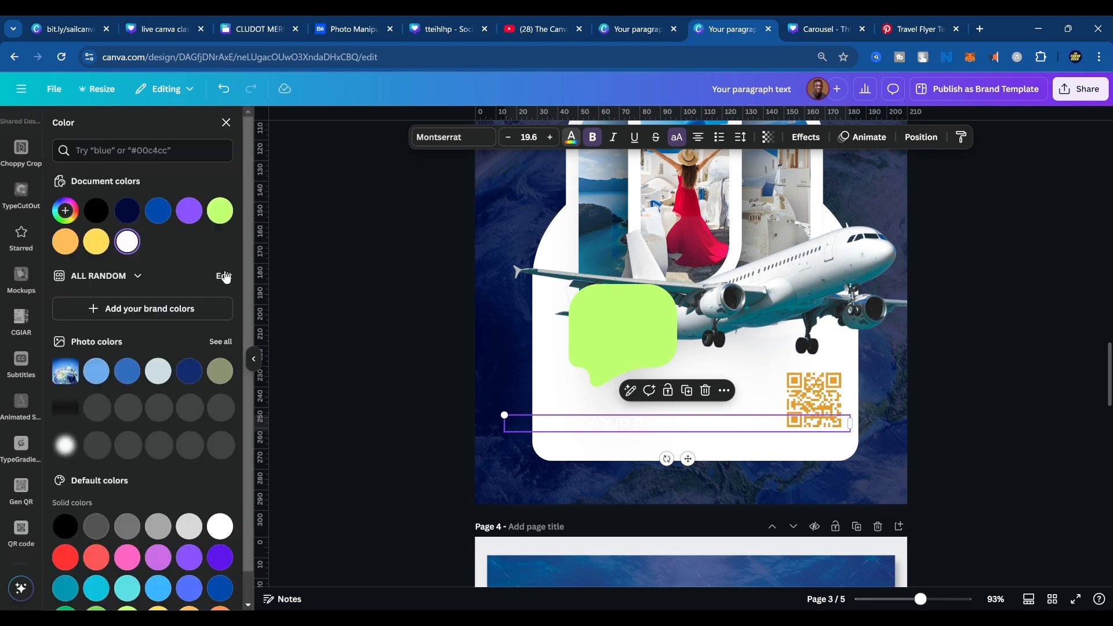
left_click(96, 211)
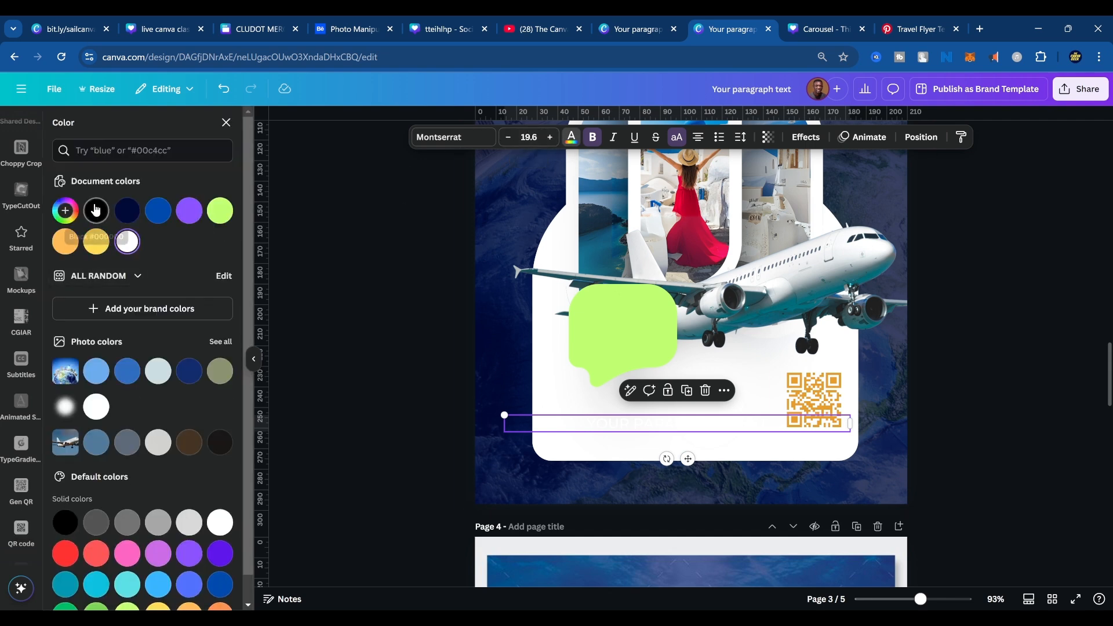
scroll(732, 502, "down", 10)
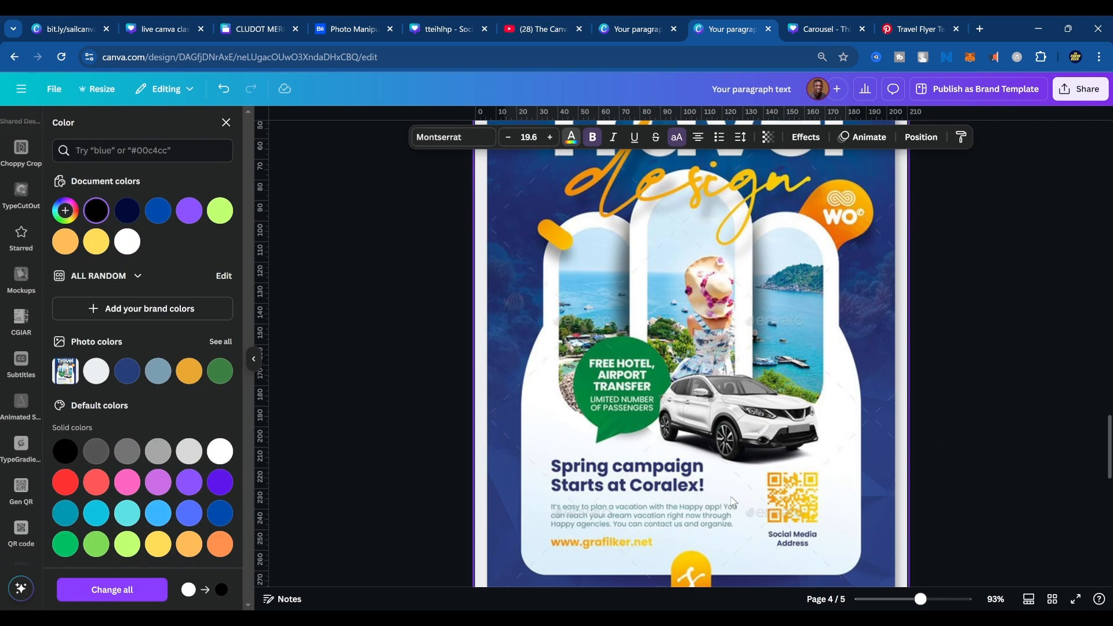
scroll(731, 496, "up", 10)
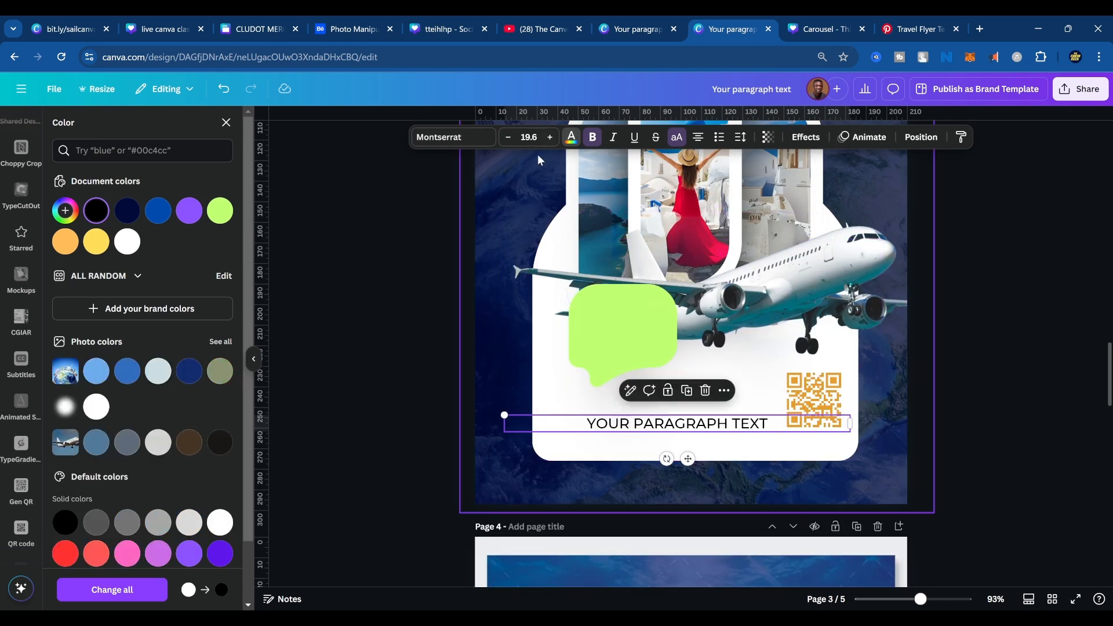
left_click(127, 210)
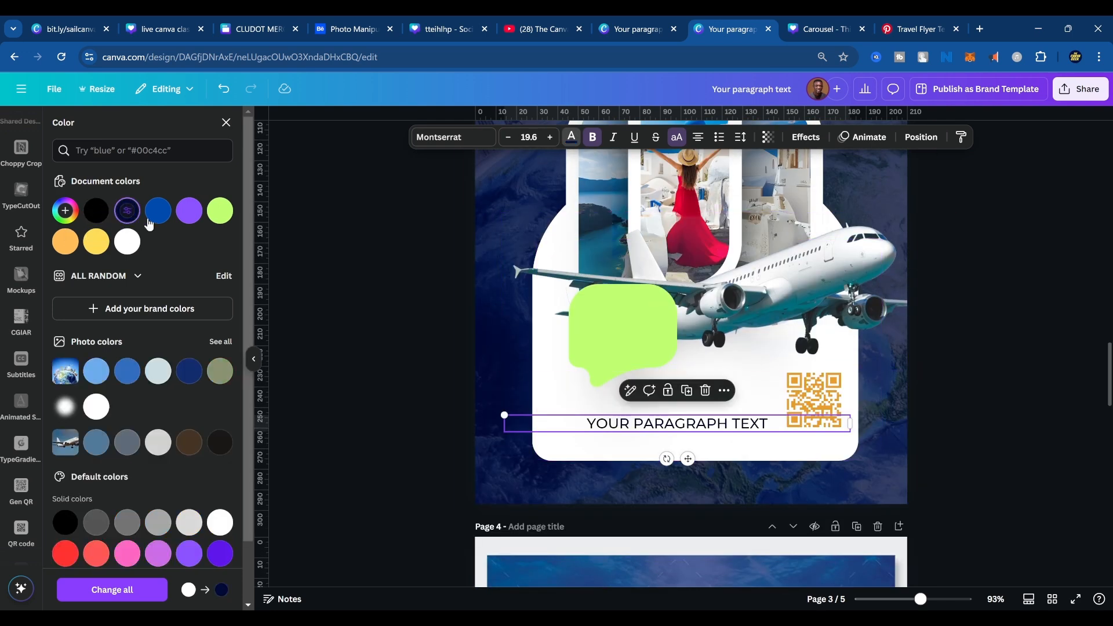
Narrow the paragraph text box, left-align its text, and place it inside the green speech bubble wrapped onto three lines.
double_click(707, 430)
left_click_drag(851, 422, 695, 404)
left_click(730, 410)
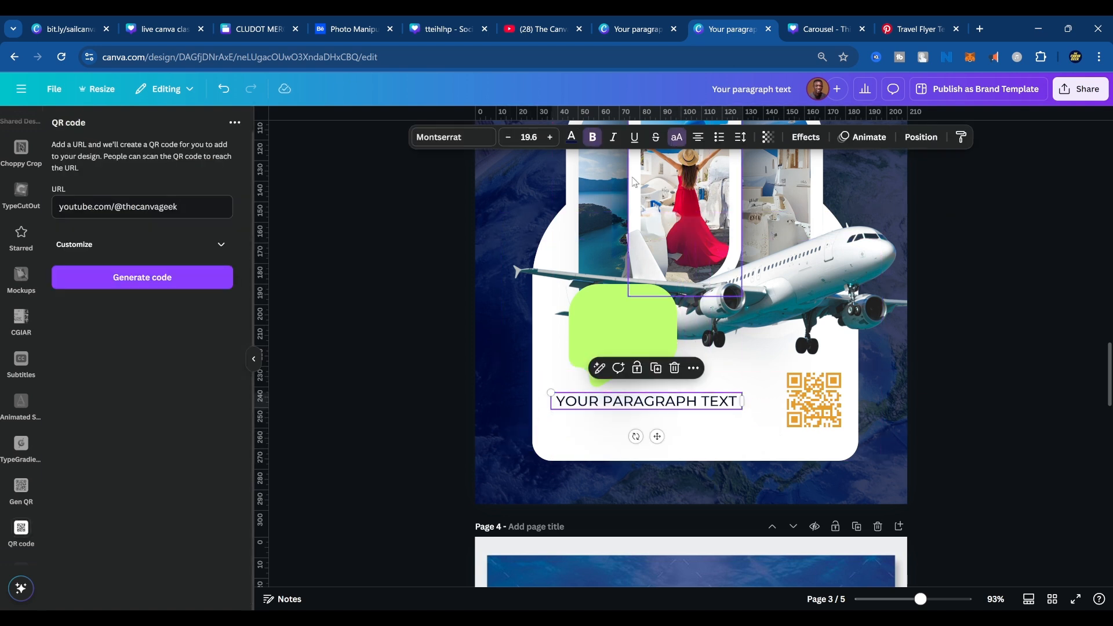
left_click(698, 137)
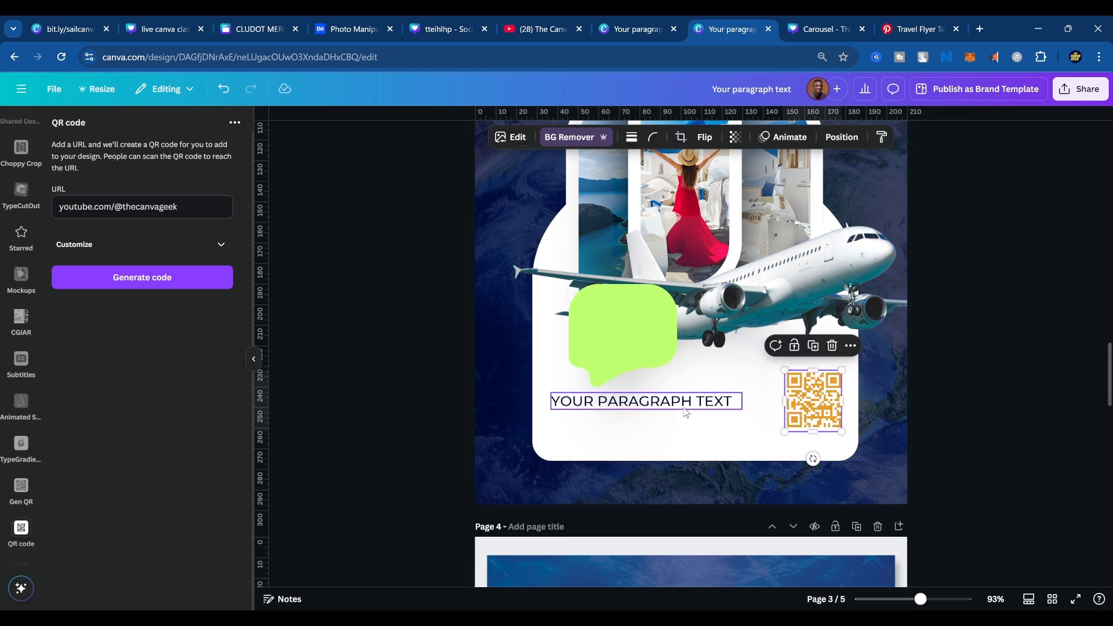
left_click_drag(678, 402, 637, 334)
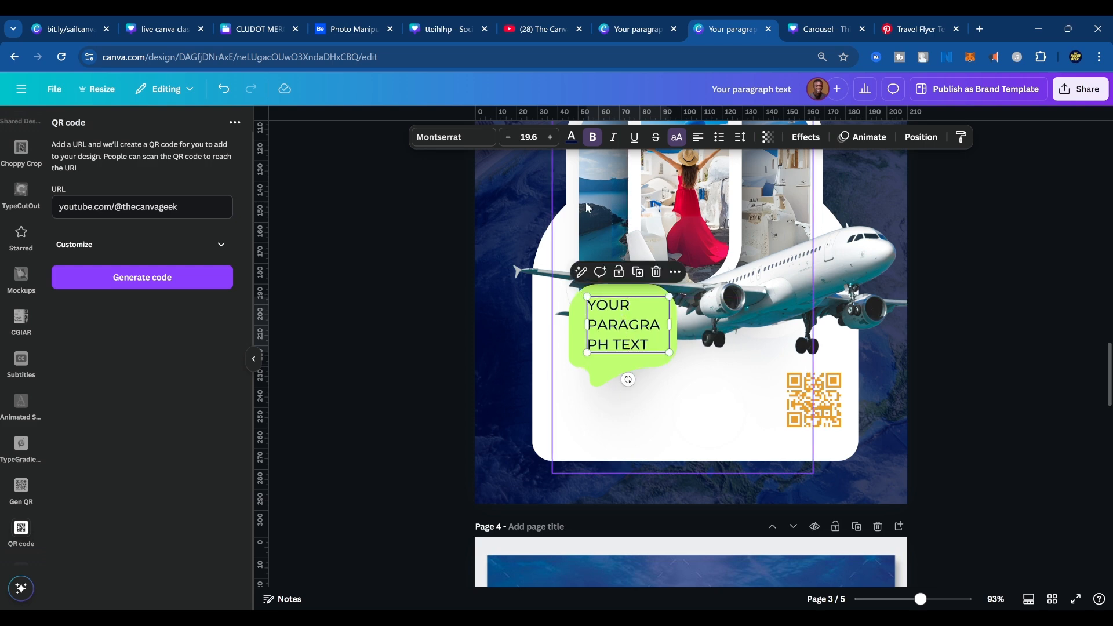
Examine the reference travel flyer on page 4, including its text layout and speech bubble, in full-screen view.
scroll(700, 190, "down", 10)
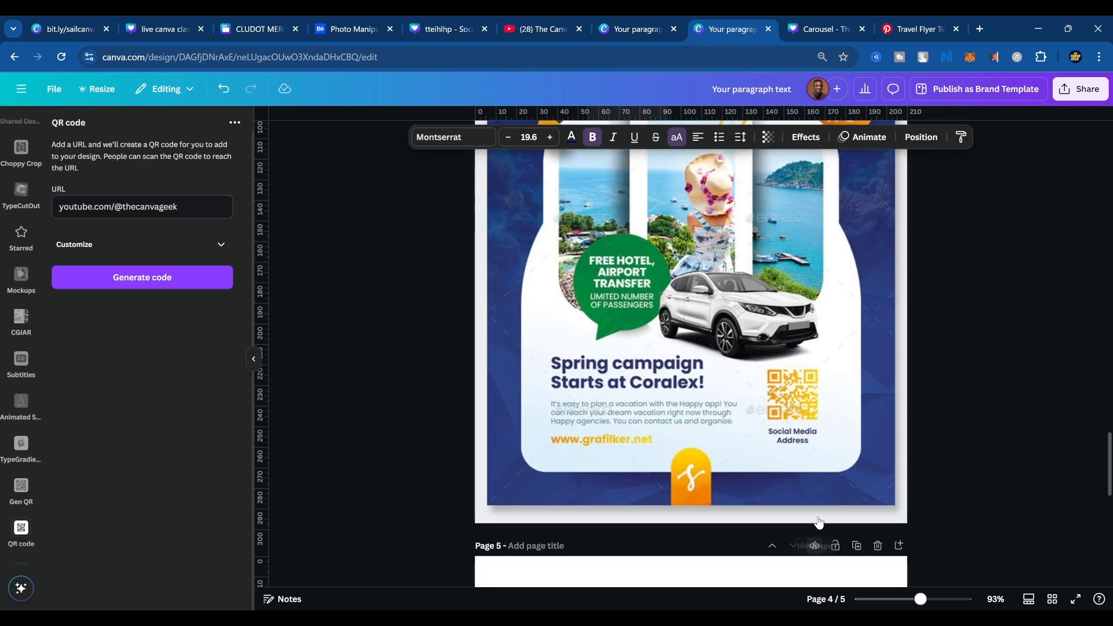
scroll(786, 454, "up", 8)
scroll(786, 454, "up", 4)
scroll(715, 488, "down", 10)
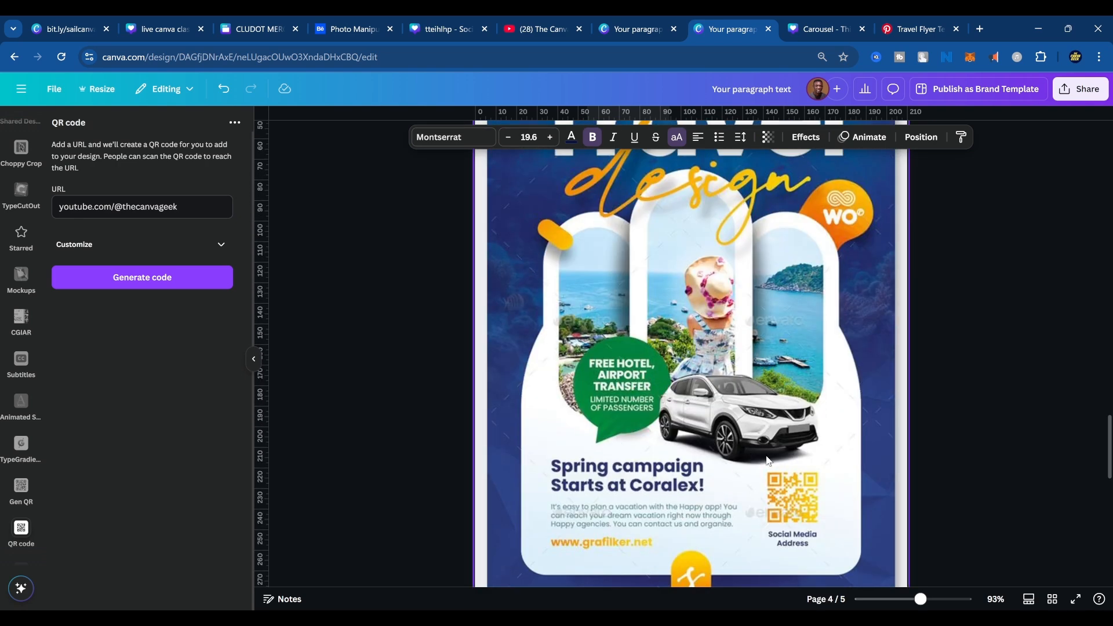
scroll(767, 460, "down", 3)
scroll(764, 471, "up", 8)
scroll(765, 471, "down", 4)
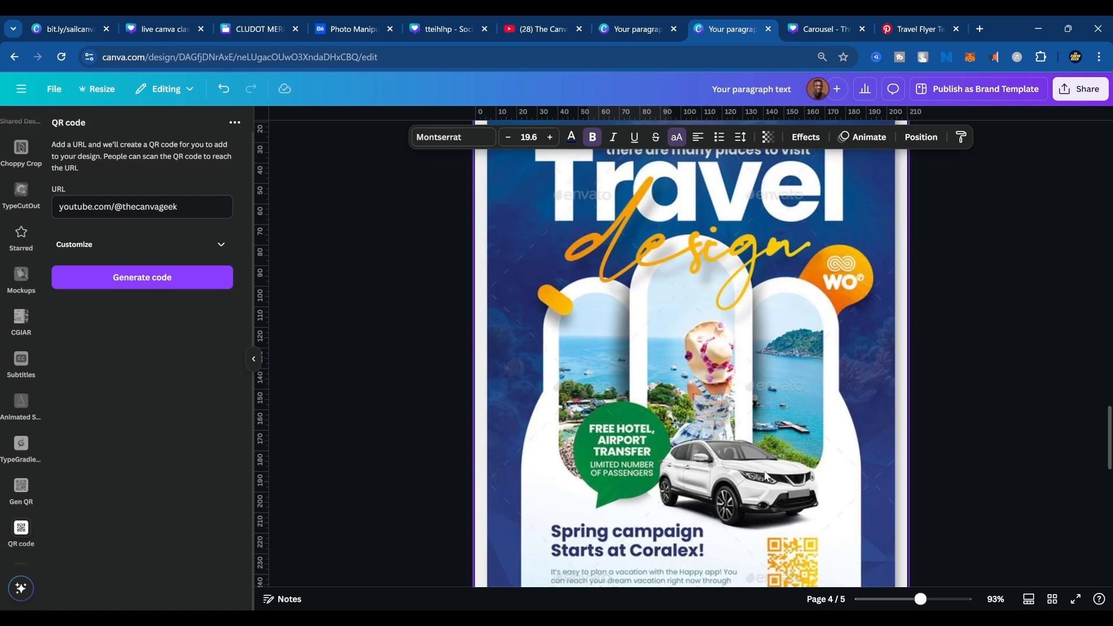
left_click(1076, 599)
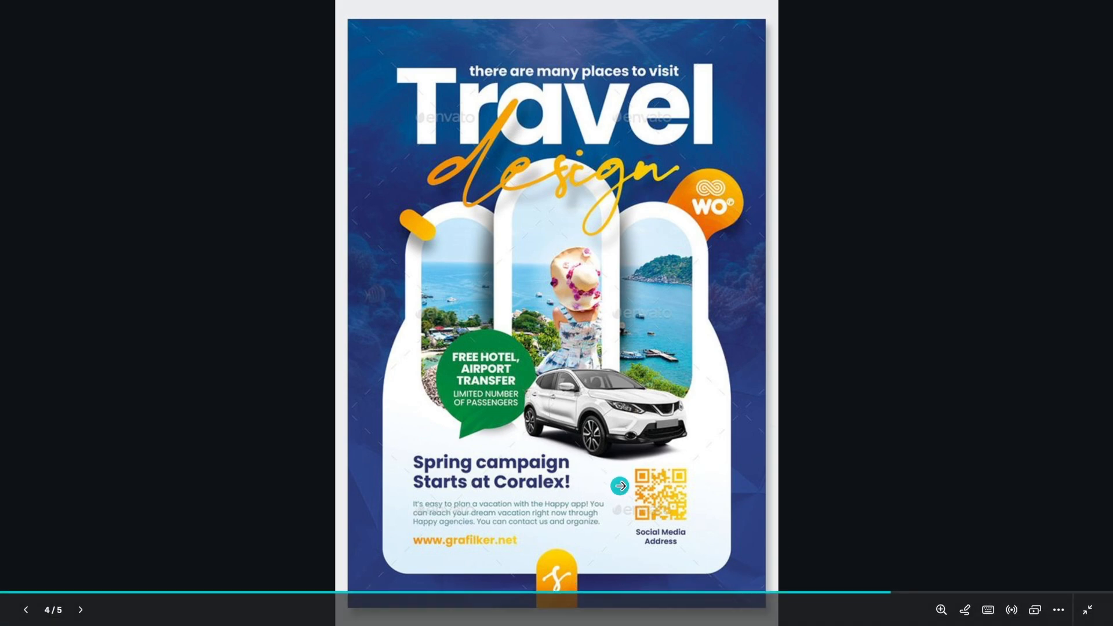
key("Escape")
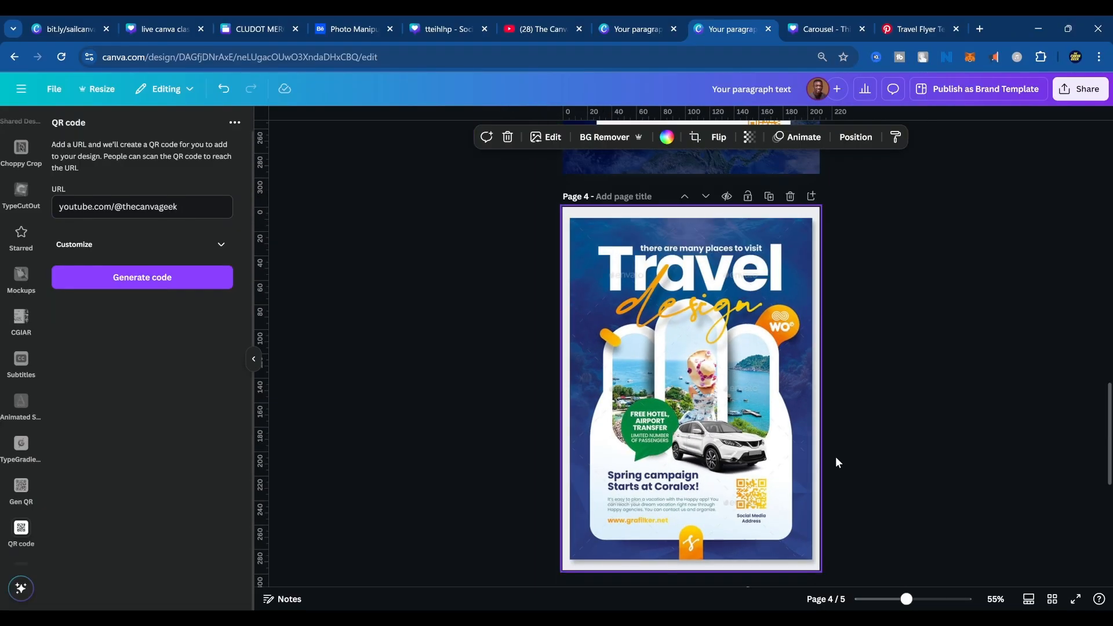
Compare the SAILAWAY flyer on page 3 with the reference travel design on page 4.
scroll(837, 457, "up", 10)
scroll(806, 482, "down", 10)
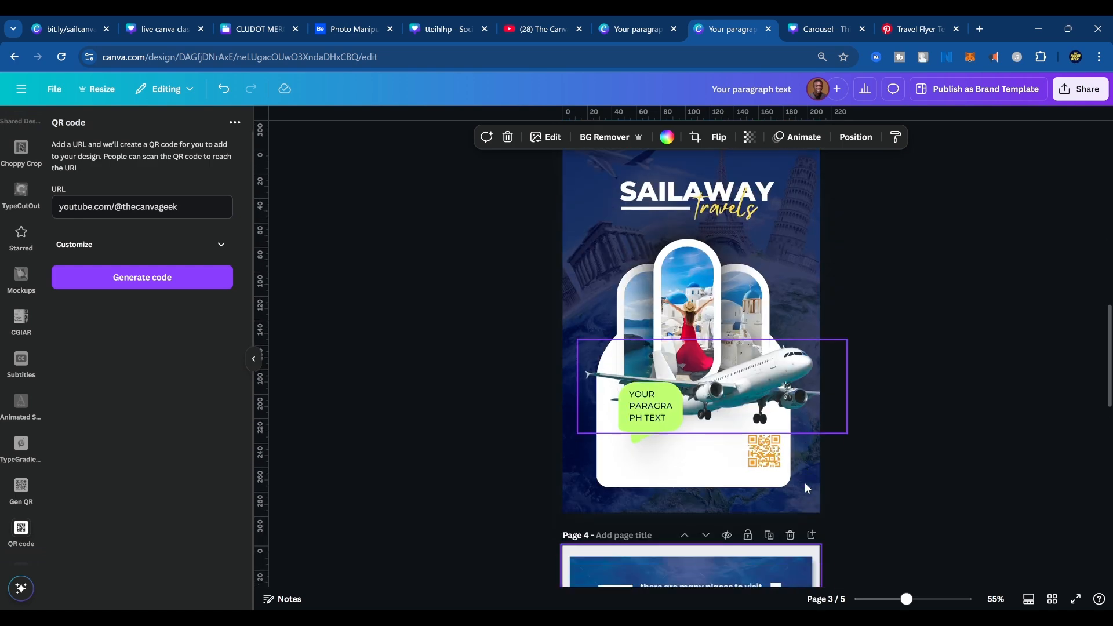
scroll(740, 548, "up", 1)
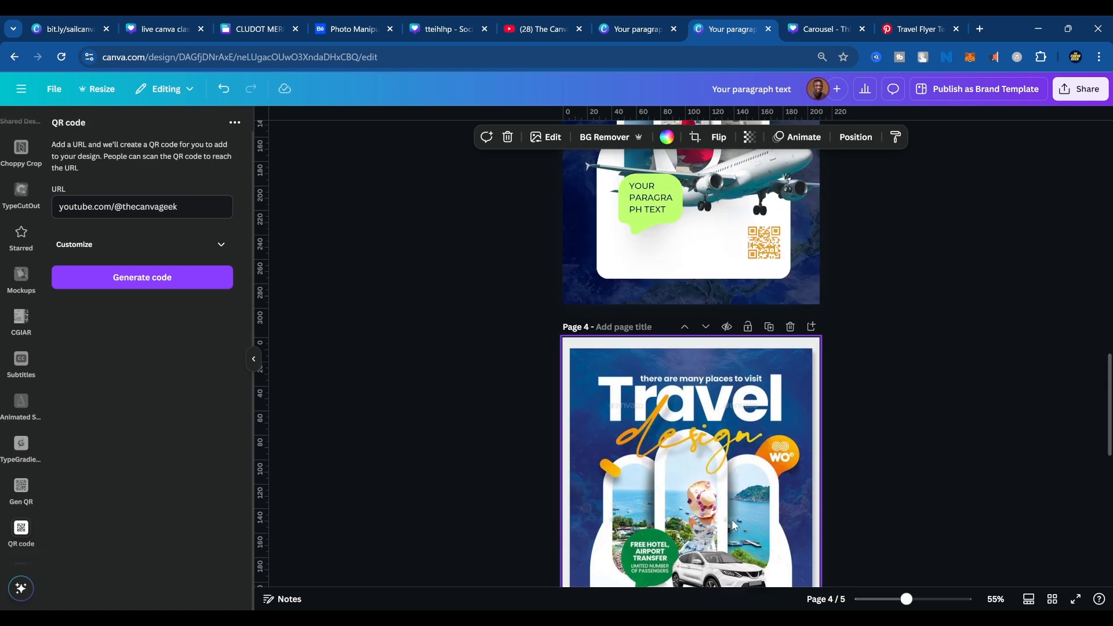
scroll(736, 533, "down", 3)
scroll(732, 519, "up", 5)
scroll(733, 525, "down", 3)
scroll(733, 525, "down", 5)
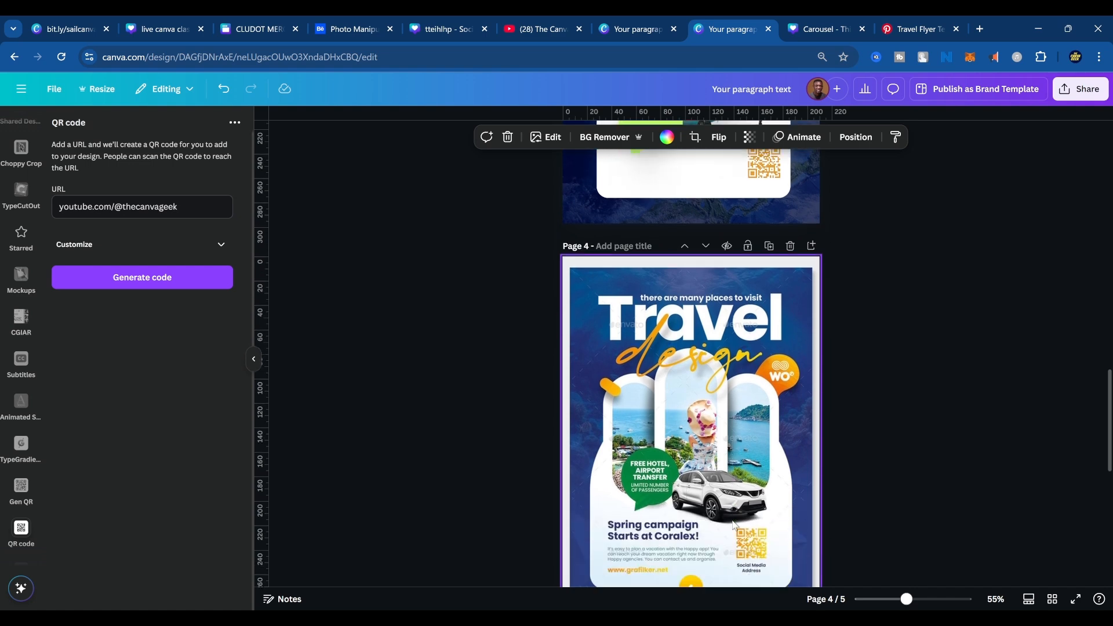
scroll(732, 534, "up", 4)
scroll(732, 538, "down", 1)
scroll(732, 538, "down", 1)
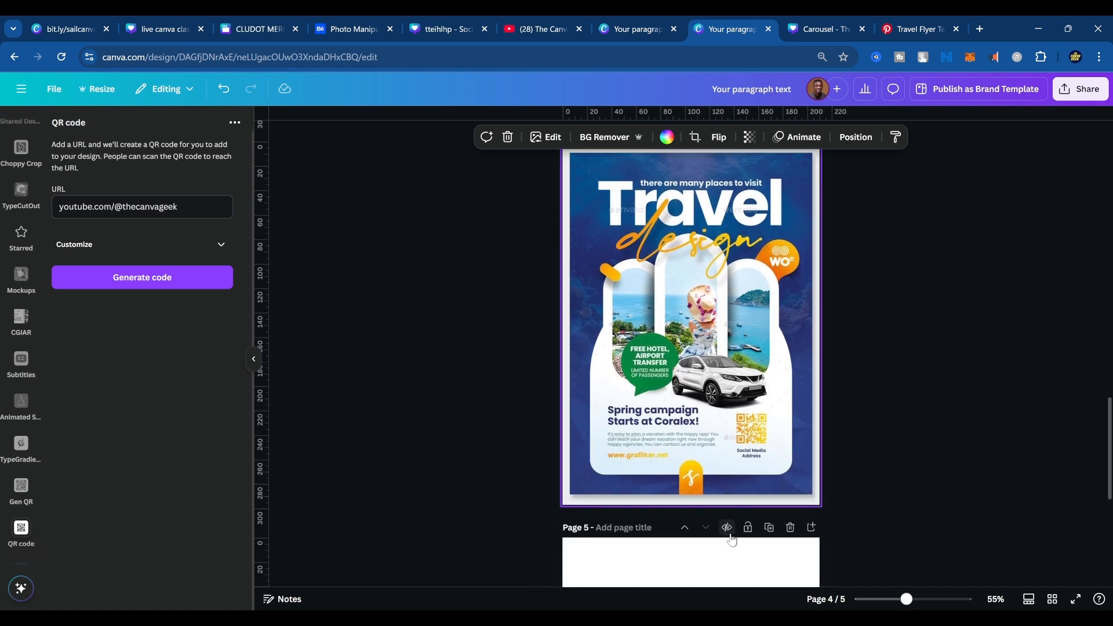
scroll(713, 493, "up", 2)
scroll(710, 500, "down", 1)
scroll(711, 500, "down", 2)
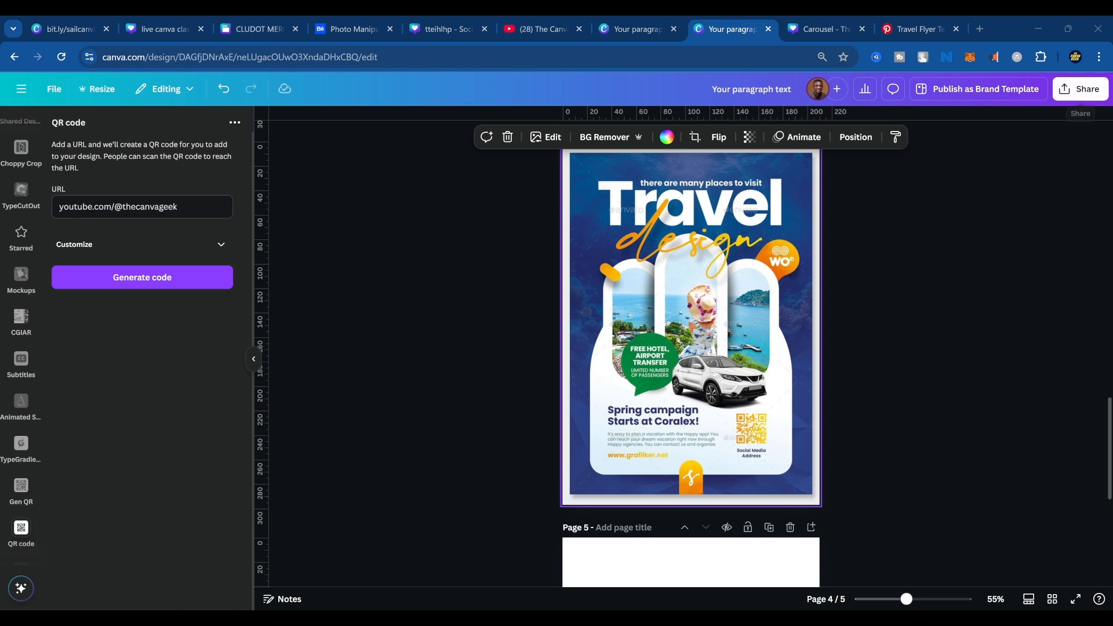
left_click(1081, 89)
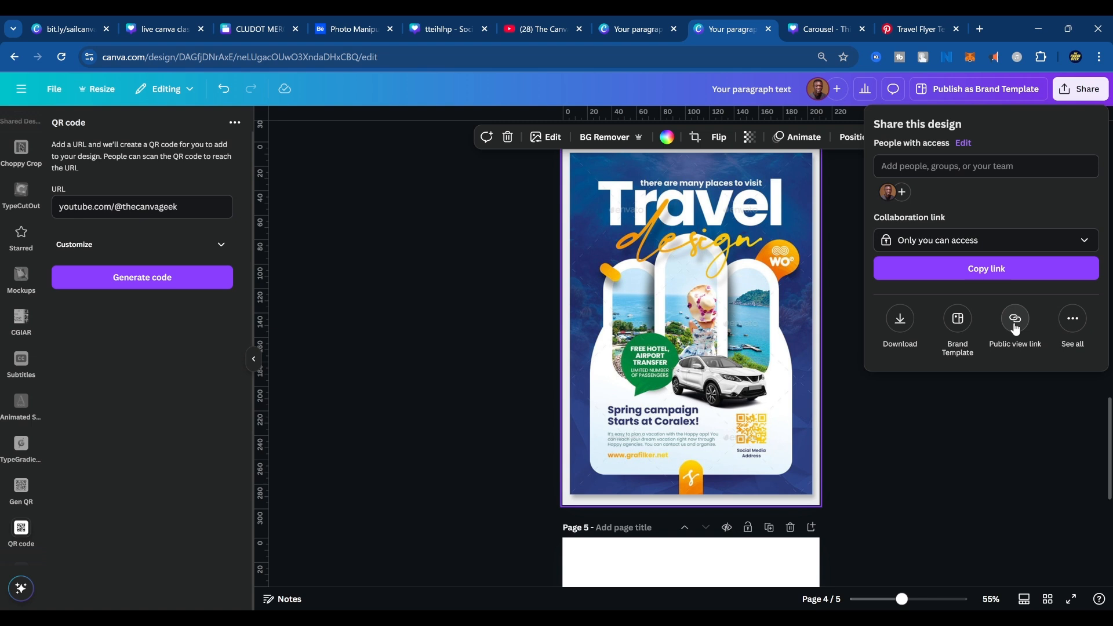
left_click(451, 354)
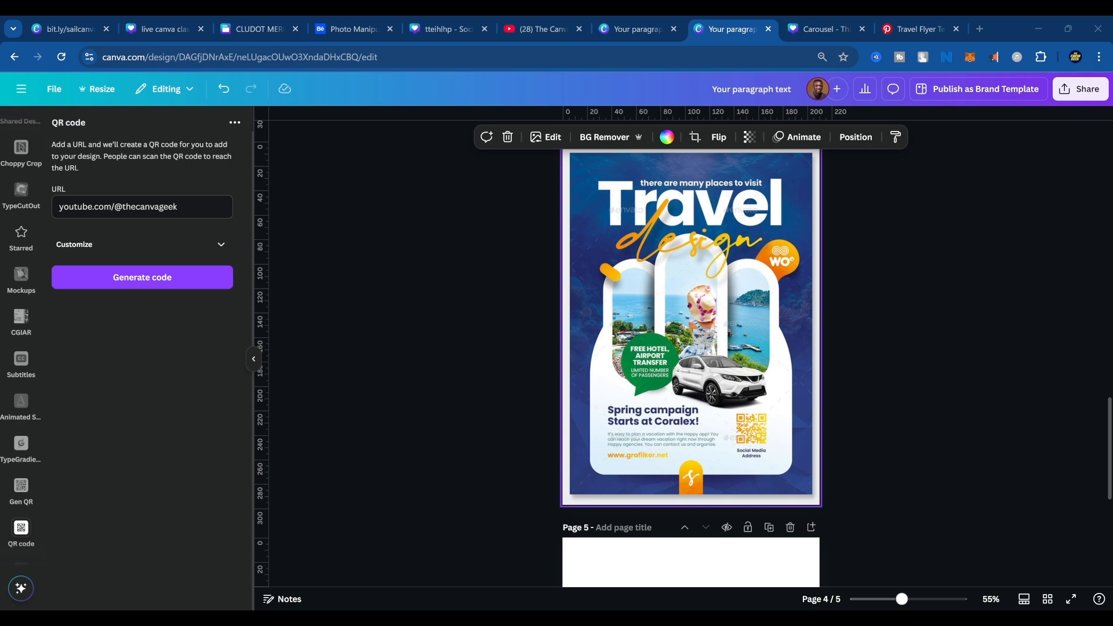
left_click(868, 358)
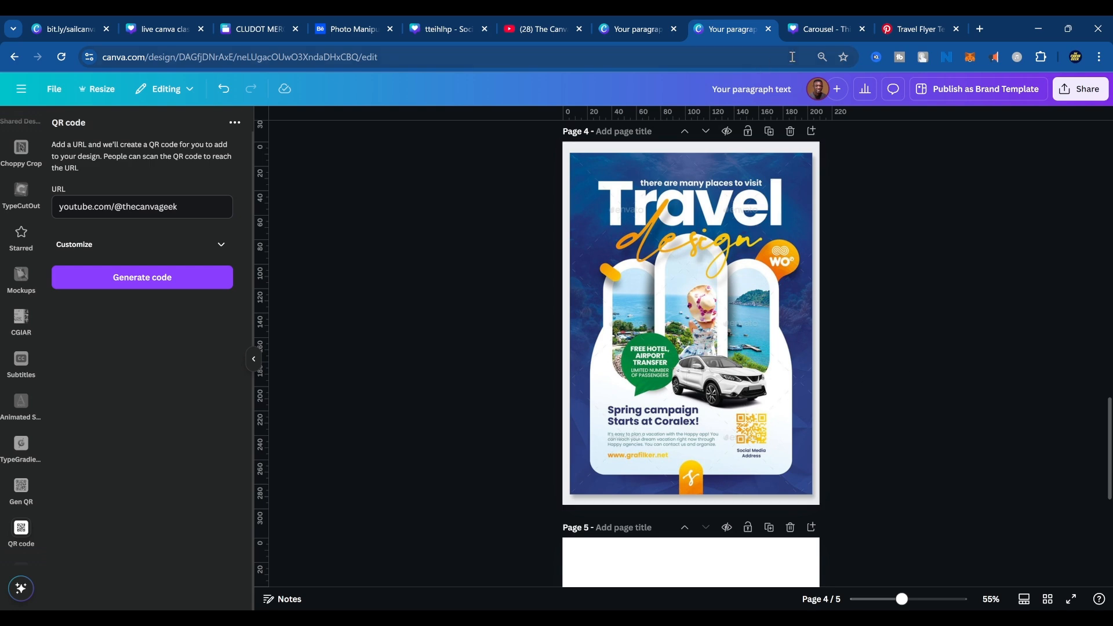
Recolour the full-page overlay behind the SAILAWAY flyer on page 3 with the brighter blue from the document colours.
scroll(721, 232, "down", 3)
scroll(752, 548, "up", 6)
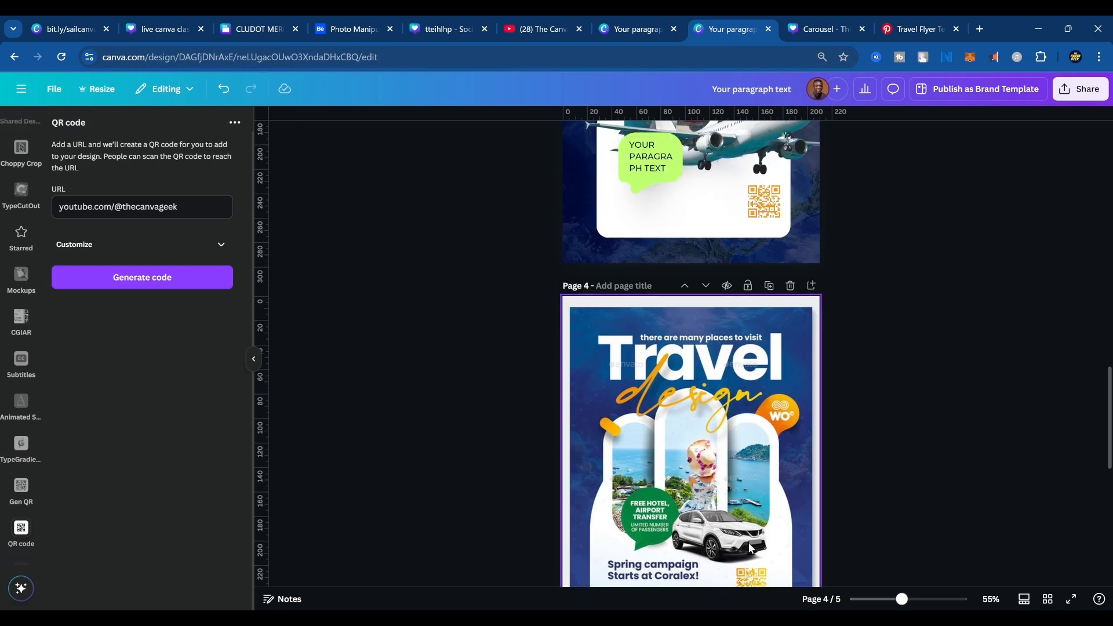
scroll(750, 548, "up", 3)
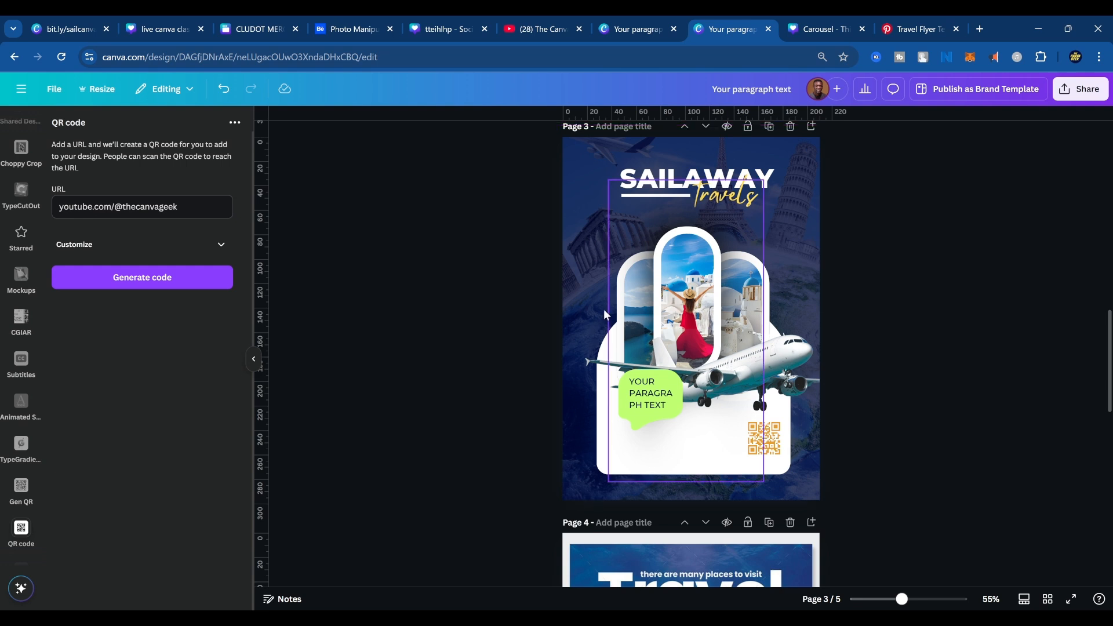
scroll(29, 186, "up", 8)
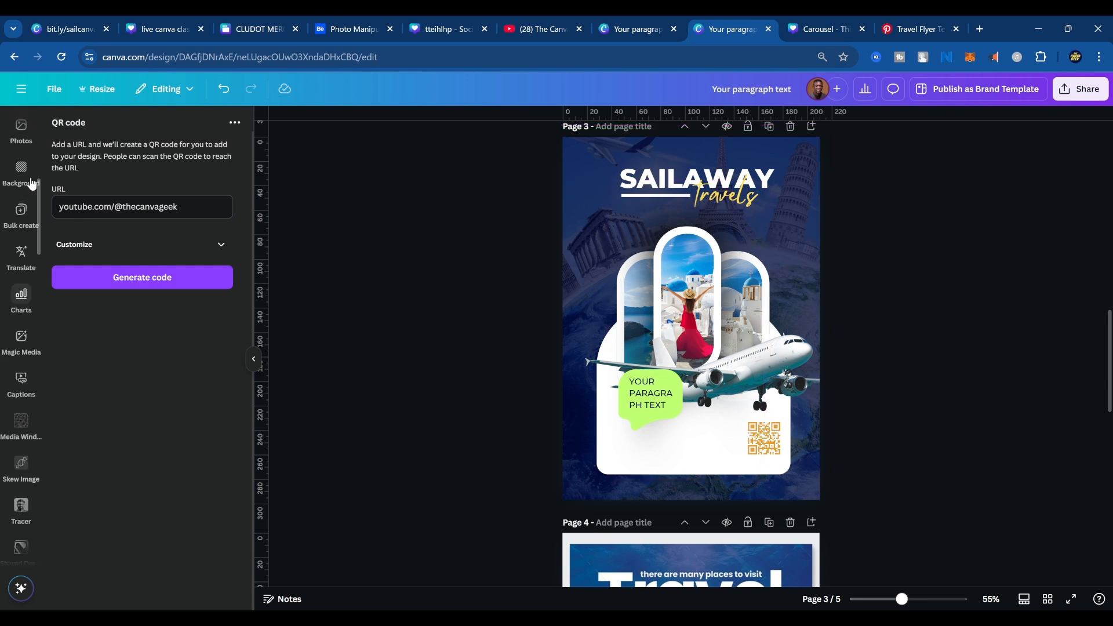
scroll(32, 183, "up", 5)
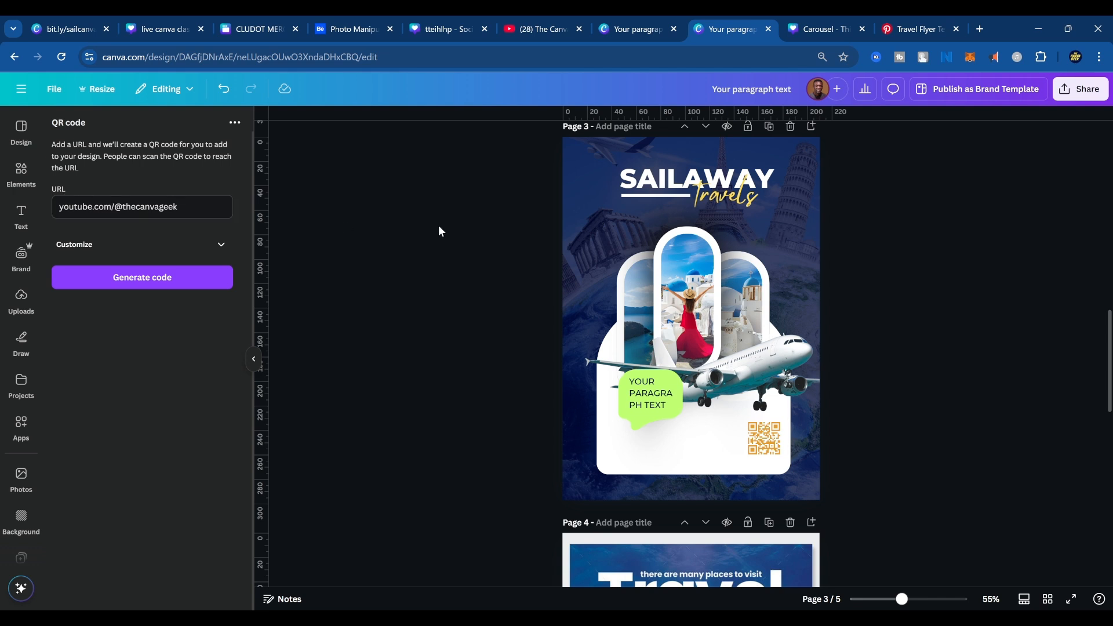
left_click(803, 233)
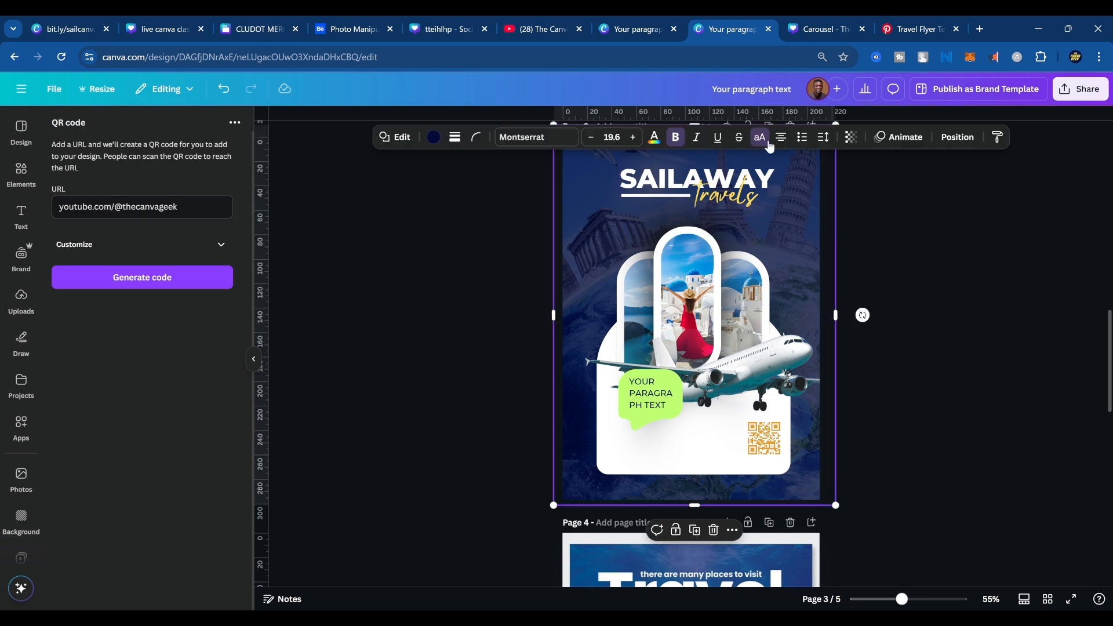
scroll(812, 261, "up", 3)
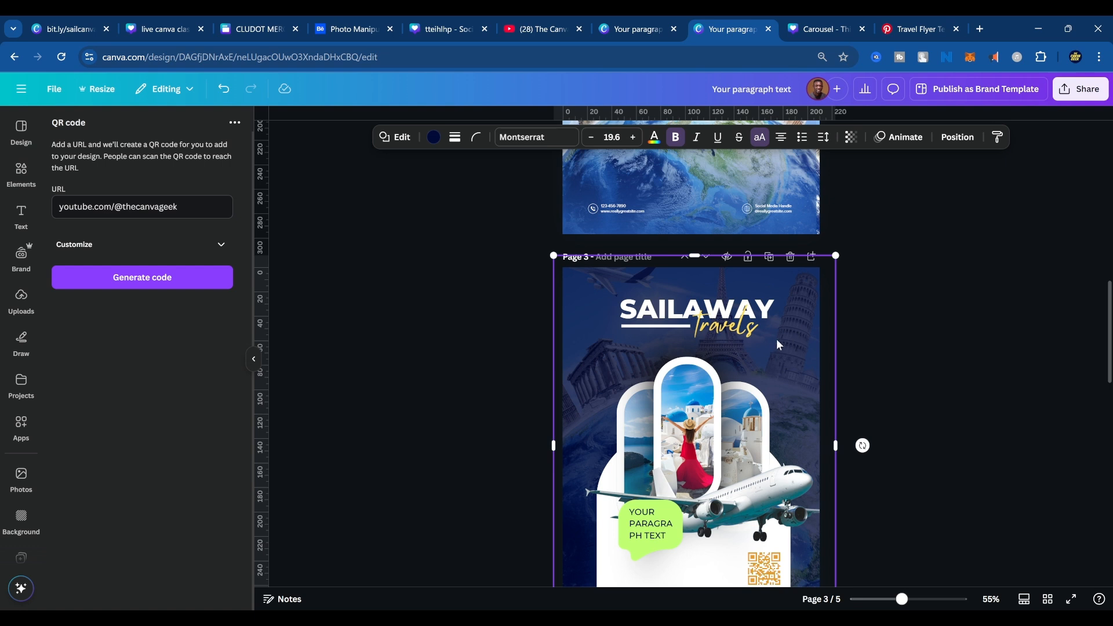
left_click(432, 146)
left_click(190, 214)
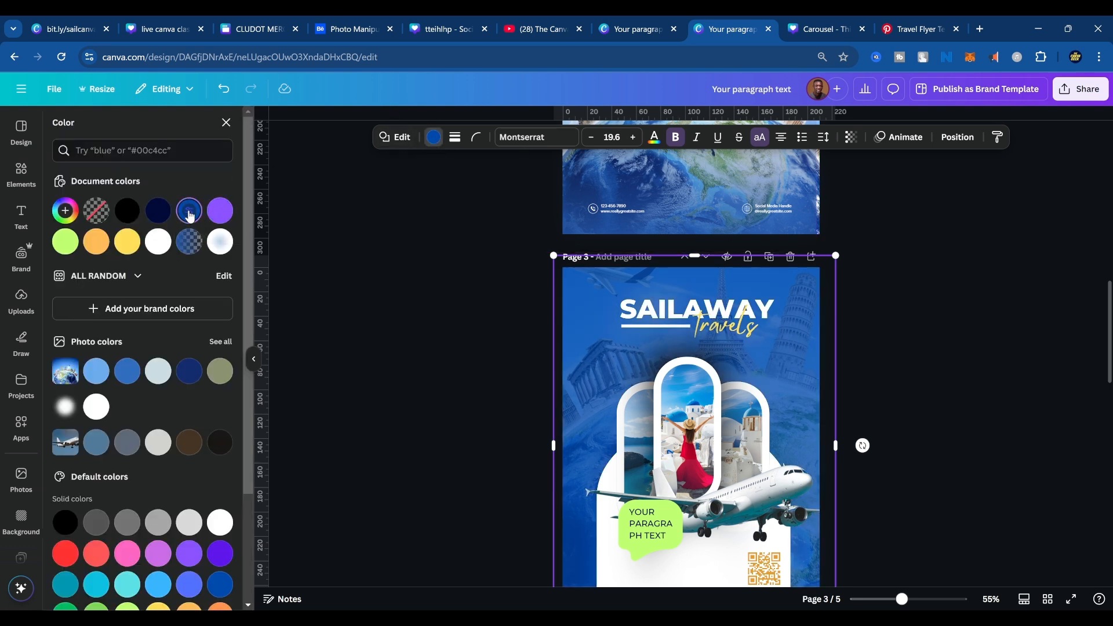
scroll(822, 429, "up", 5)
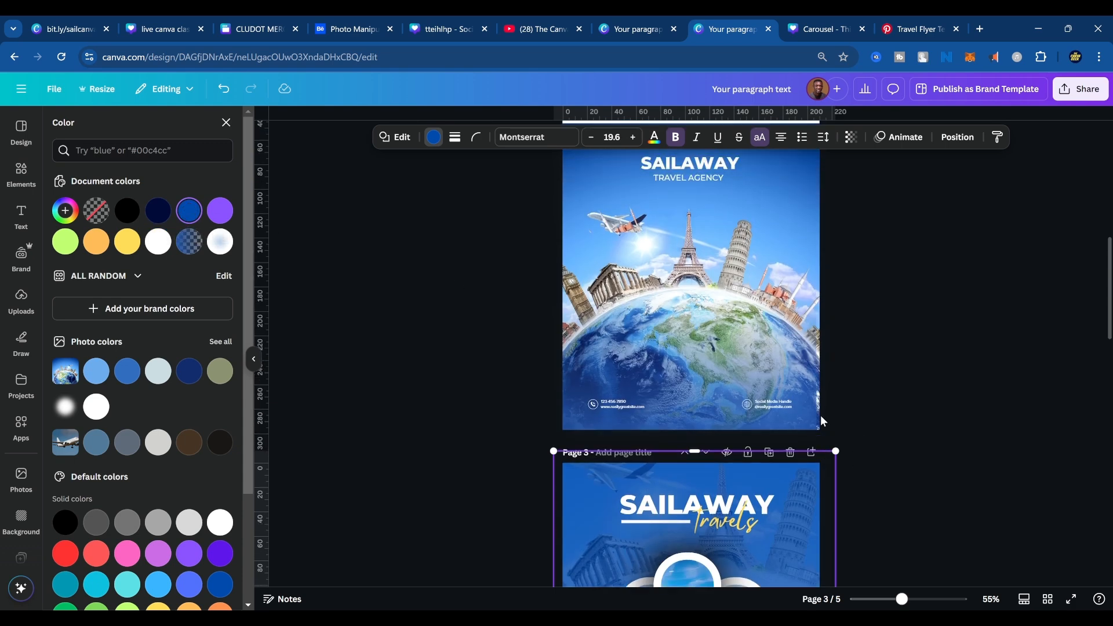
scroll(823, 426, "down", 5)
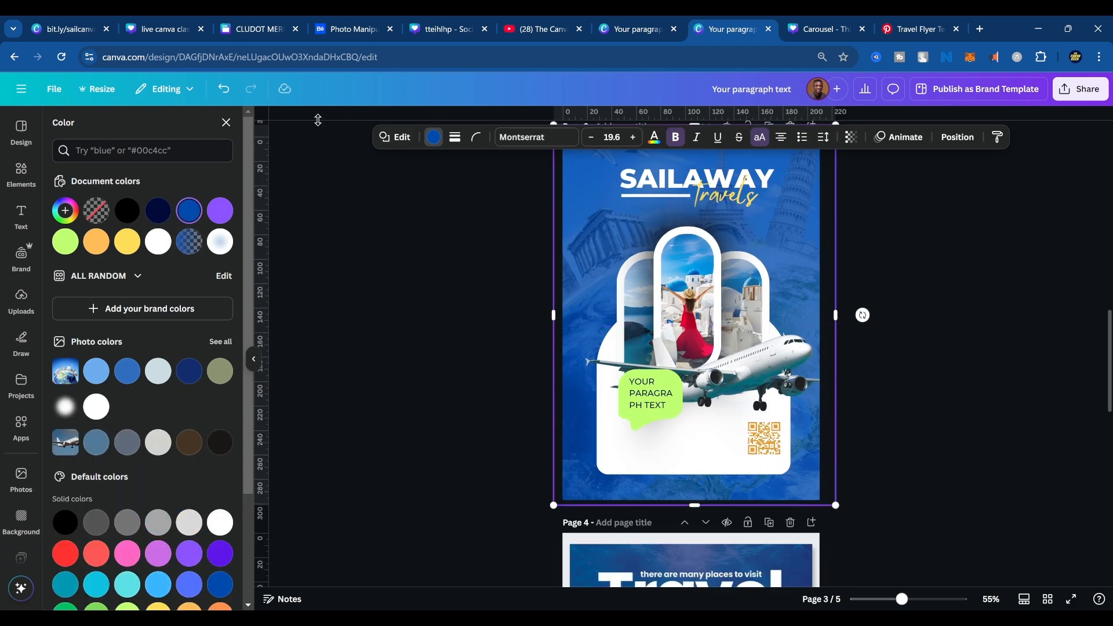
Darken the page 3 background overlay to the custom solid blue #003781.
left_click(65, 210)
left_click_drag(198, 303, 222, 299)
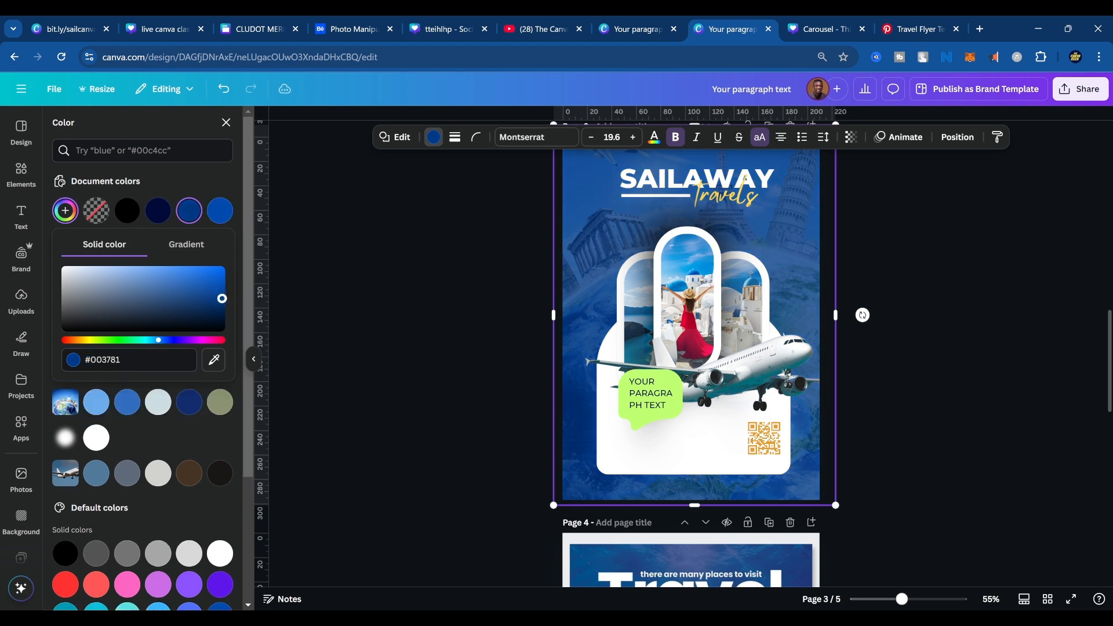
left_click(951, 415)
left_click(880, 406)
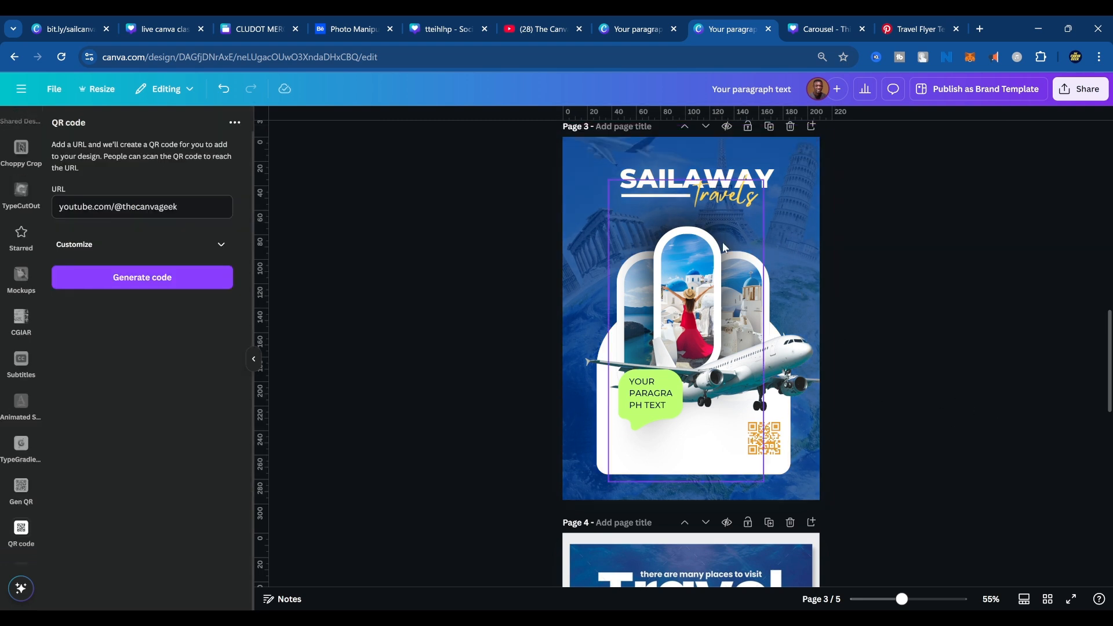
left_click(725, 220)
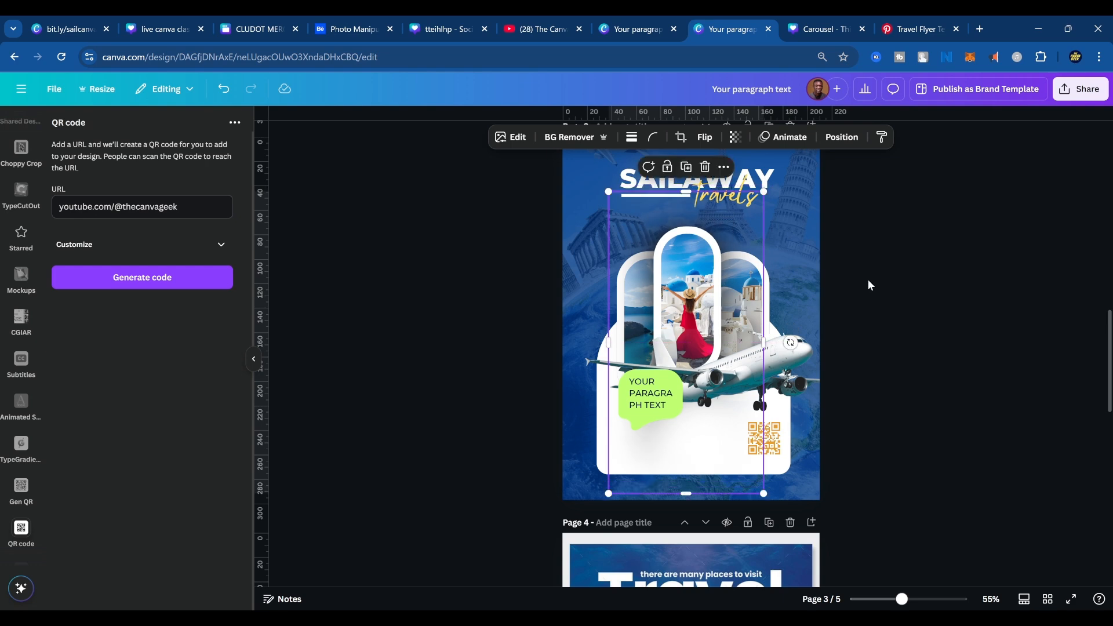
left_click(922, 350)
Search the elements library for "wrinkled texture" and limit the results to graphics.
scroll(917, 362, "up", 3)
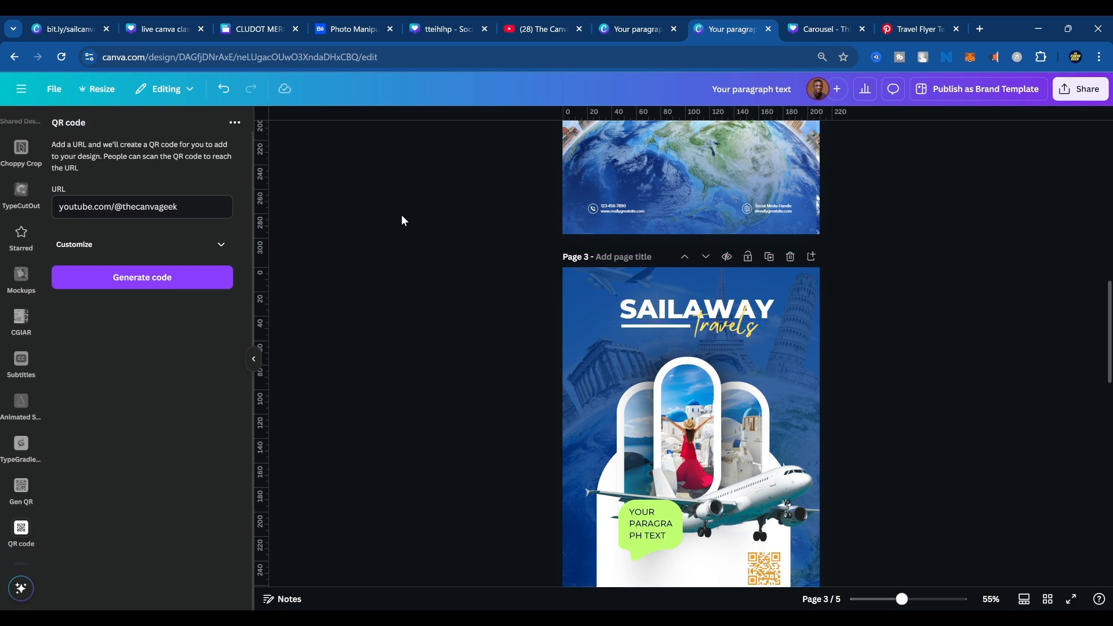
scroll(7, 215, "up", 8)
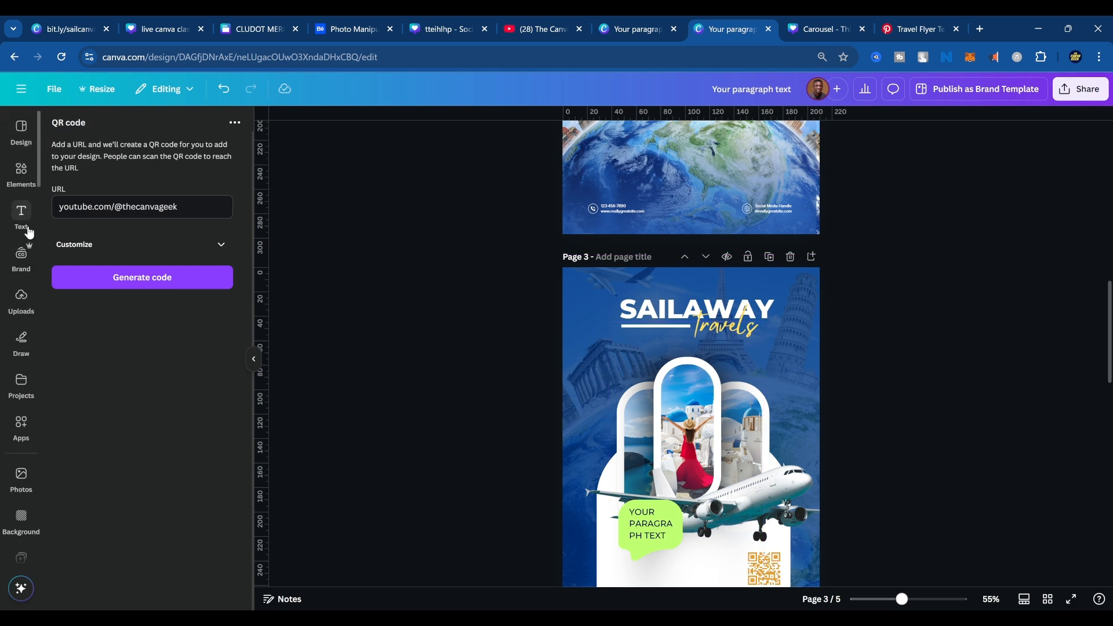
left_click(21, 171)
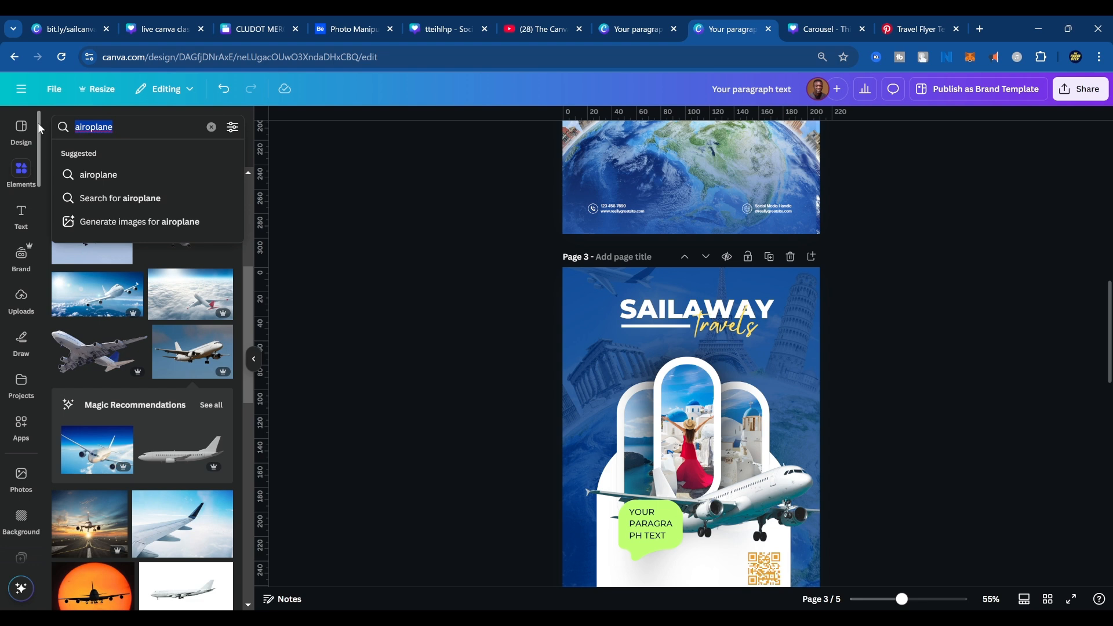
type("wrin")
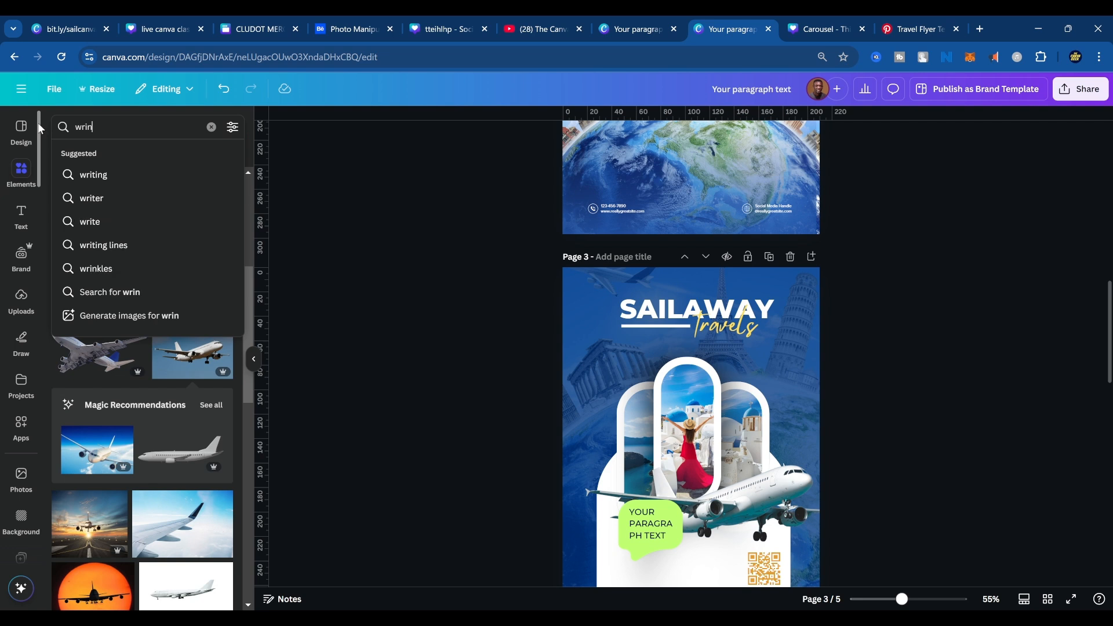
type("kle")
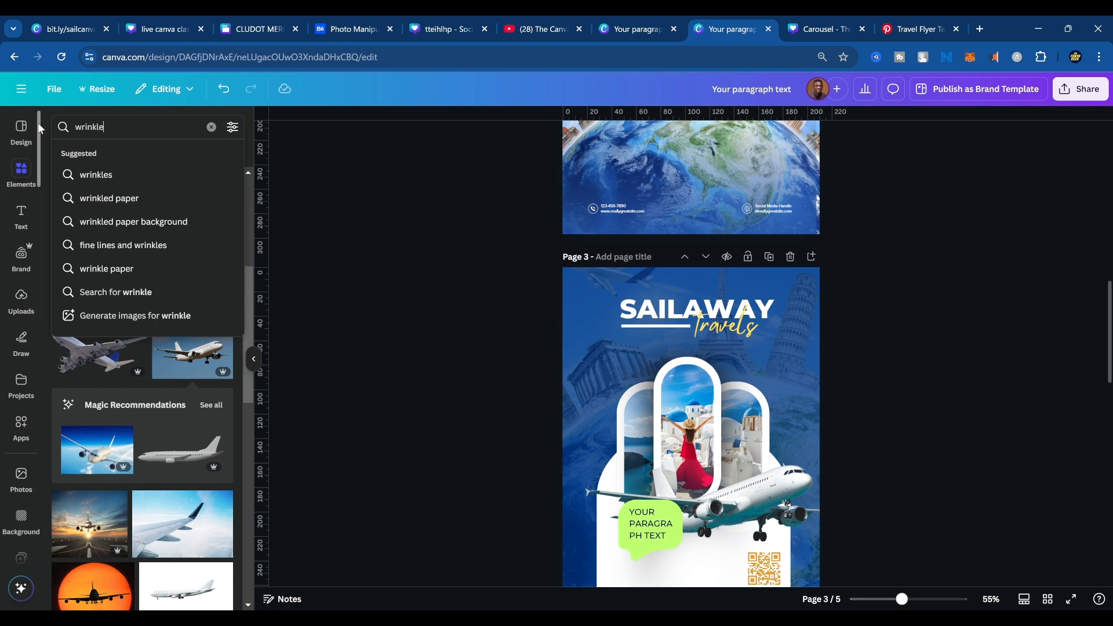
key("Down")
key("BackSpace")
type("d")
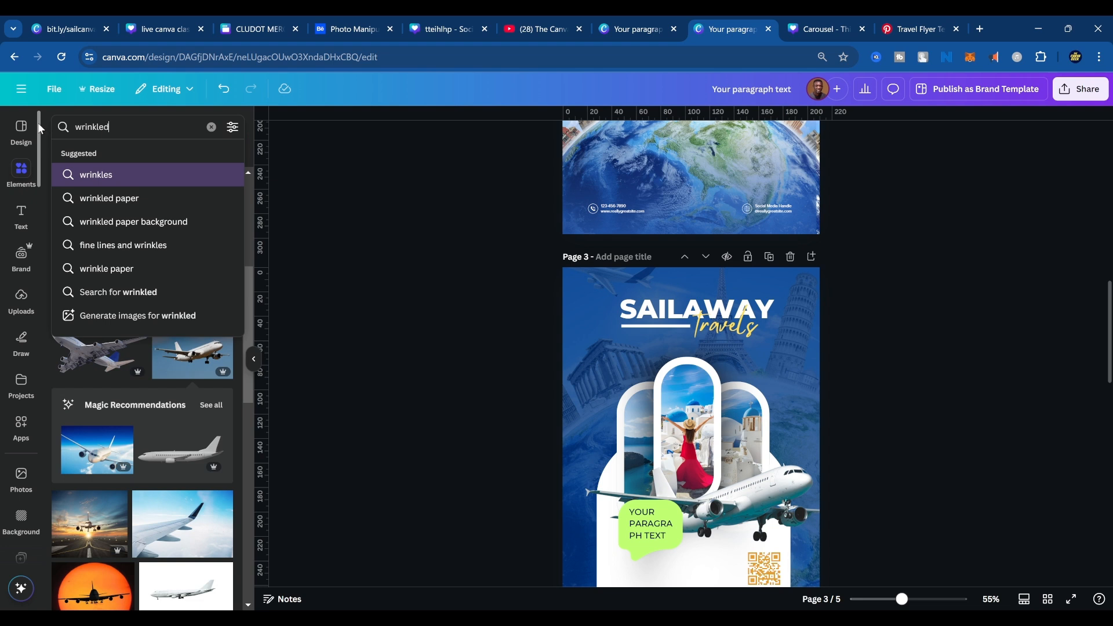
type(" texture")
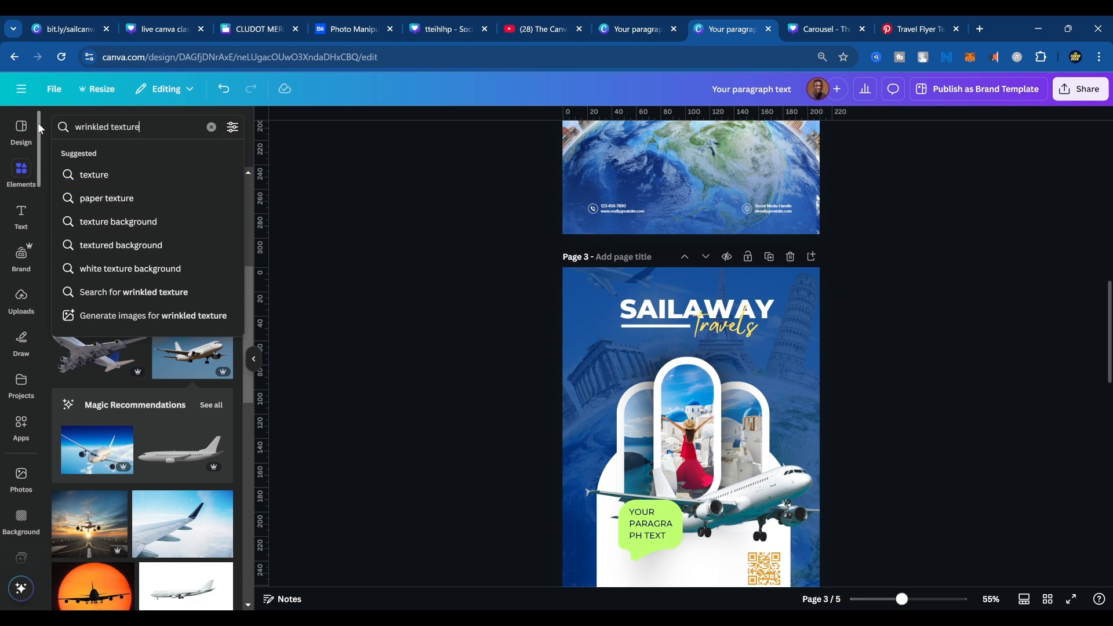
key("Return")
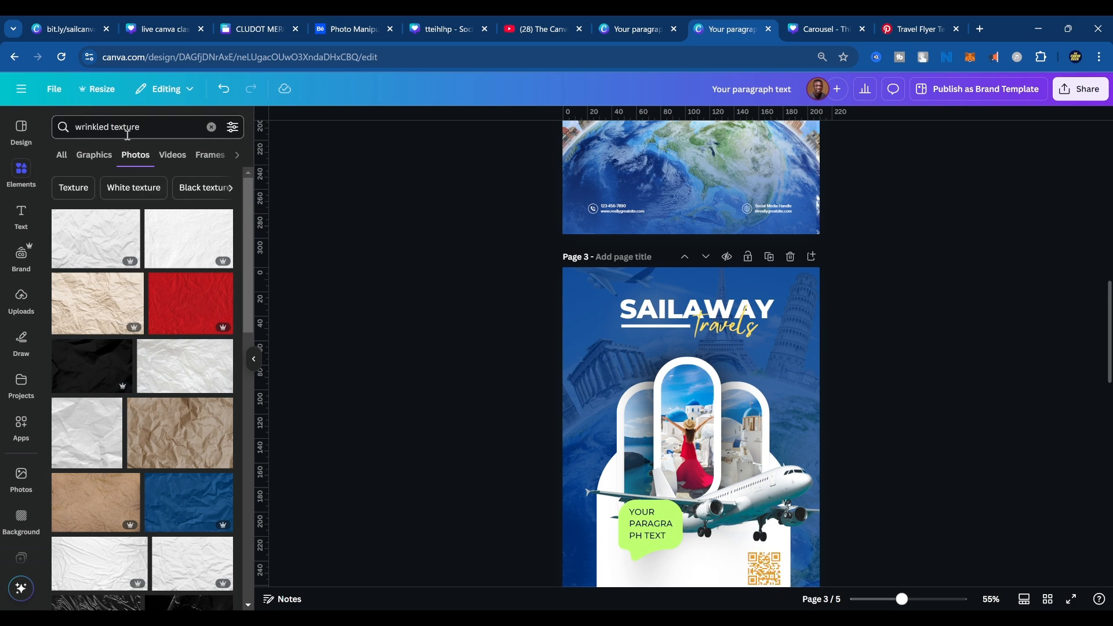
left_click(94, 155)
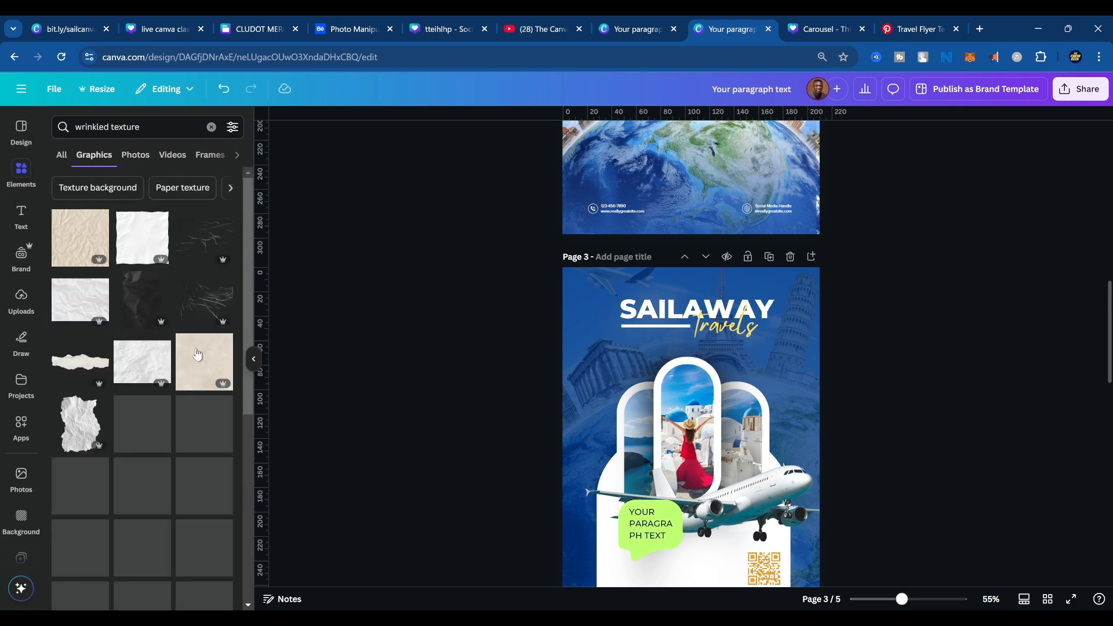
Set the background of the blank page 5 to the dark navy document colour.
scroll(737, 384, "down", 12)
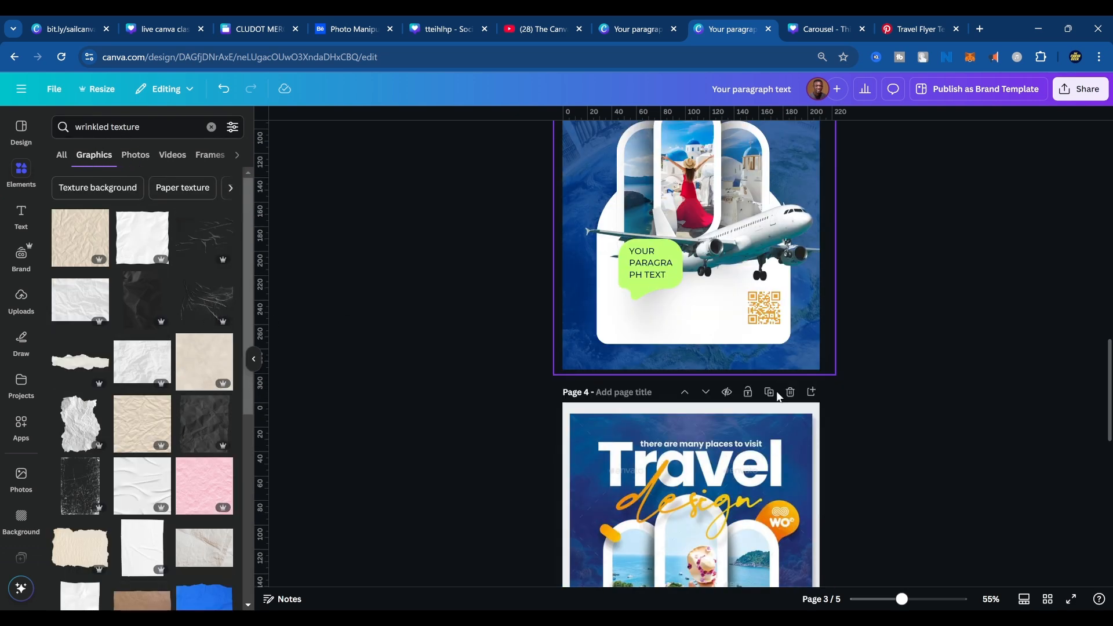
left_click(719, 326)
key("Delete")
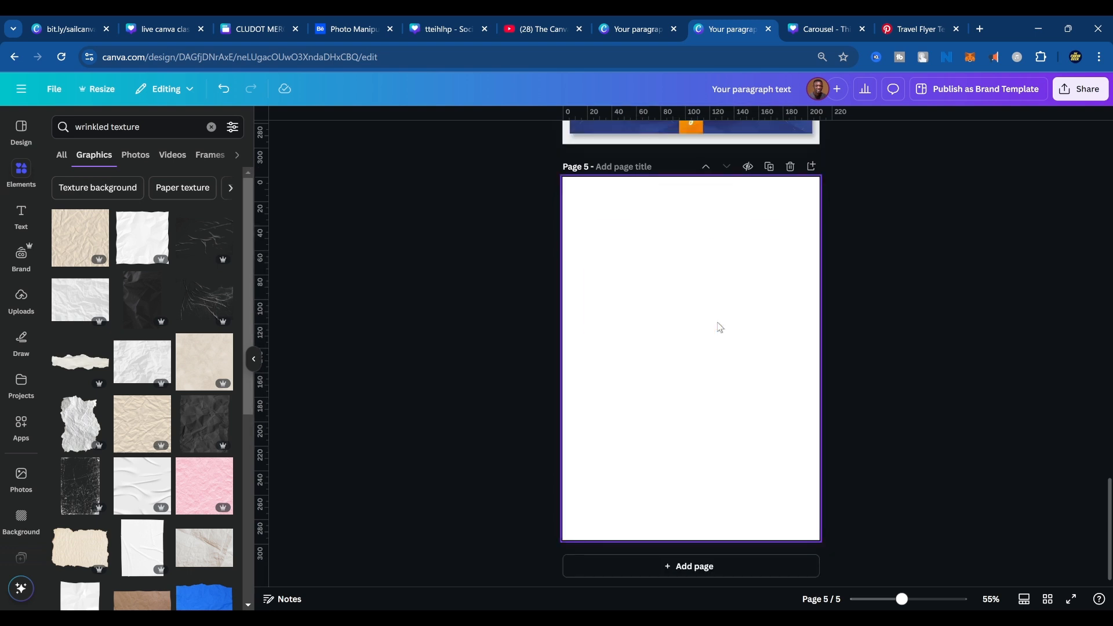
left_click(721, 329)
left_click(665, 137)
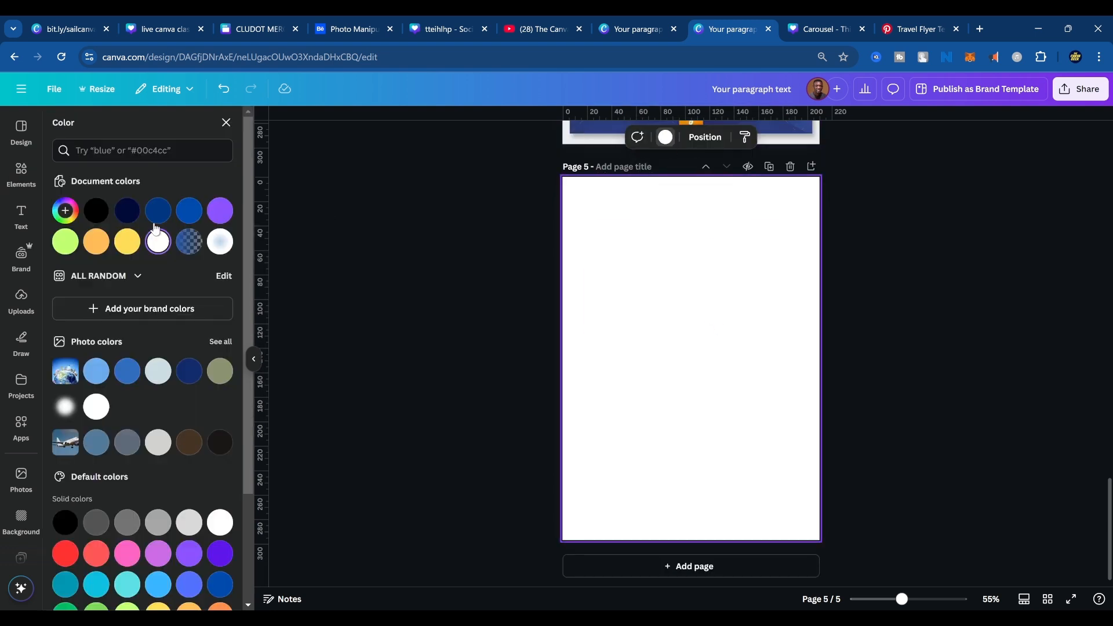
left_click(127, 210)
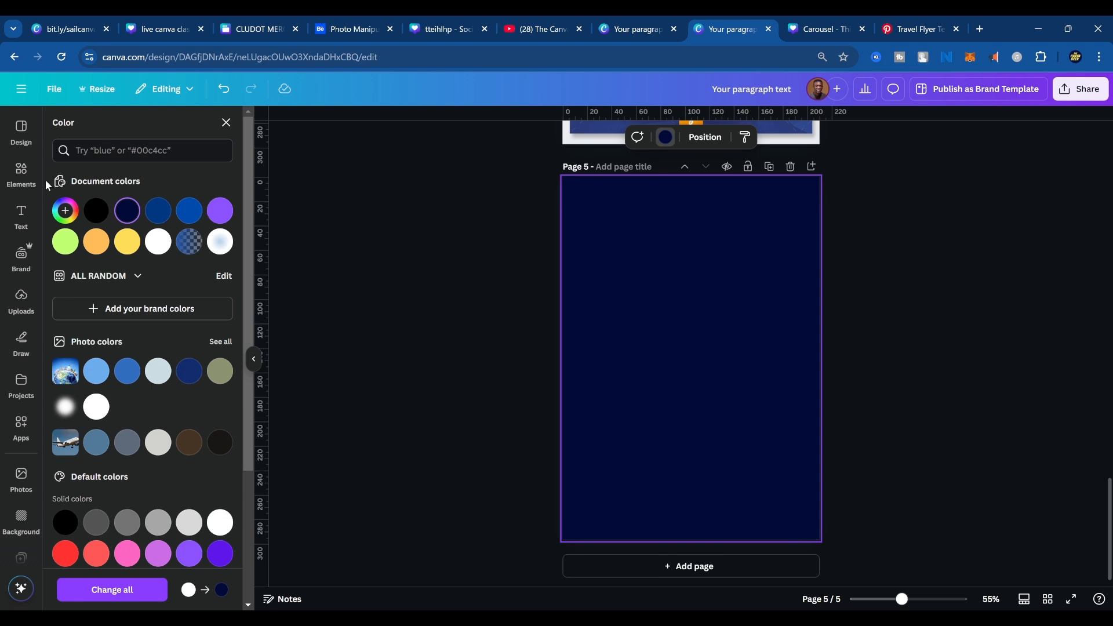
Bring back the "wrinkled texture" graphics, add the dark crease graphic to page 5, and place it in the page's upper right area.
left_click(22, 171)
left_click(139, 126)
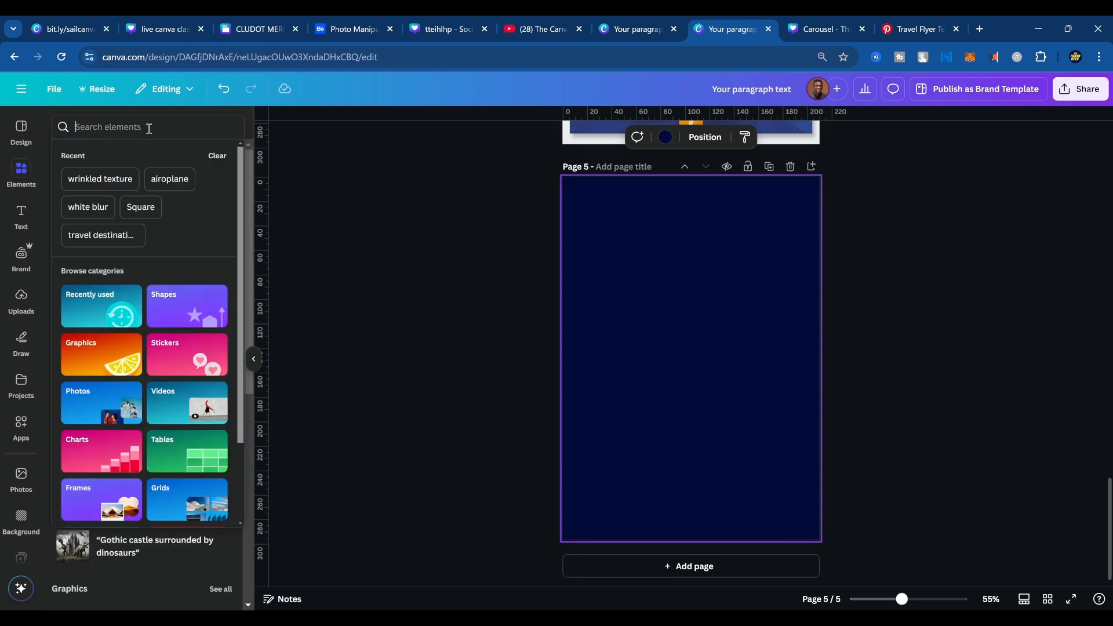
left_click(110, 182)
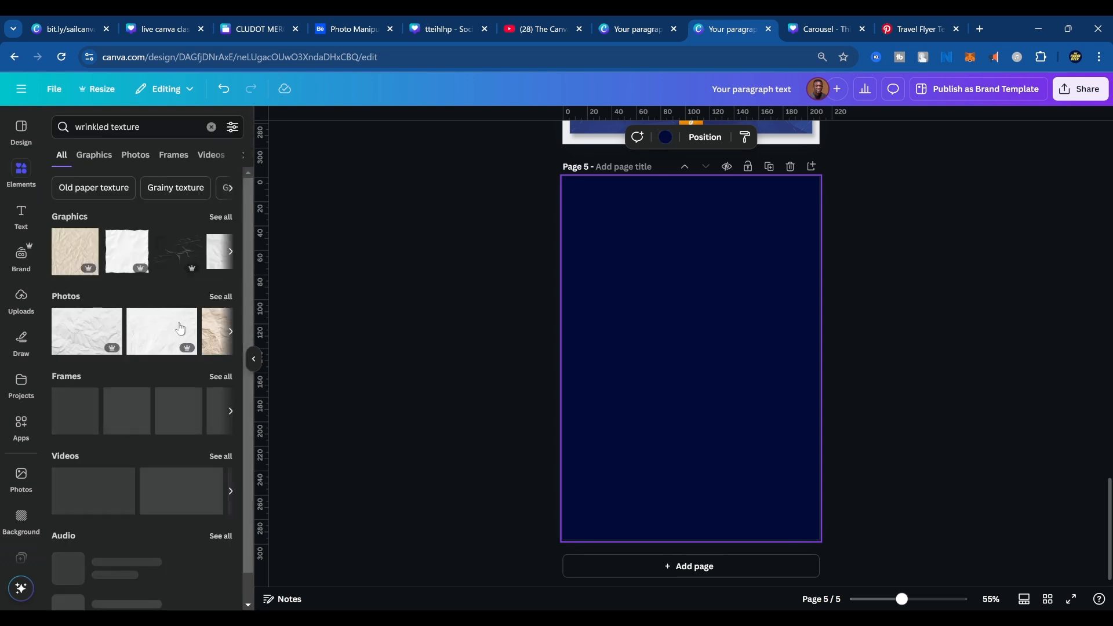
left_click(110, 164)
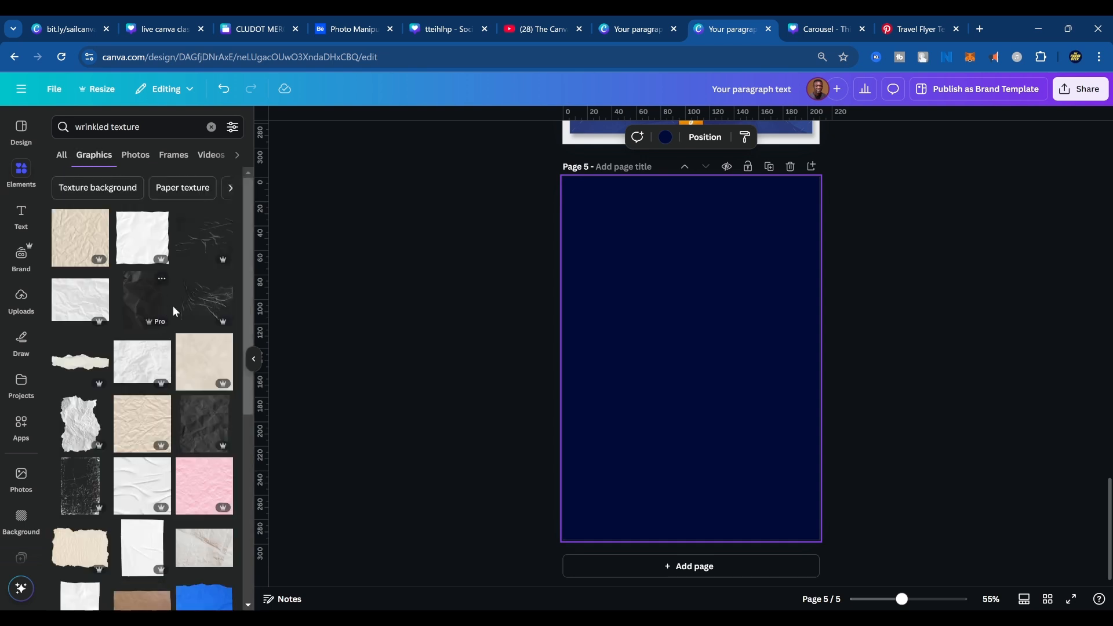
left_click(199, 312)
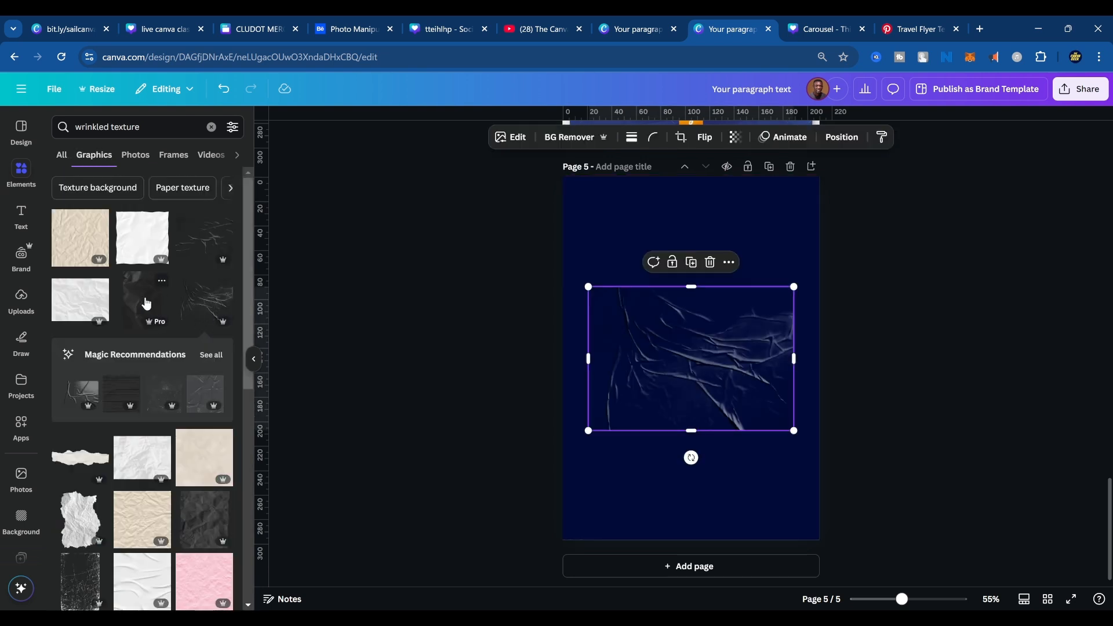
left_click_drag(661, 374, 675, 256)
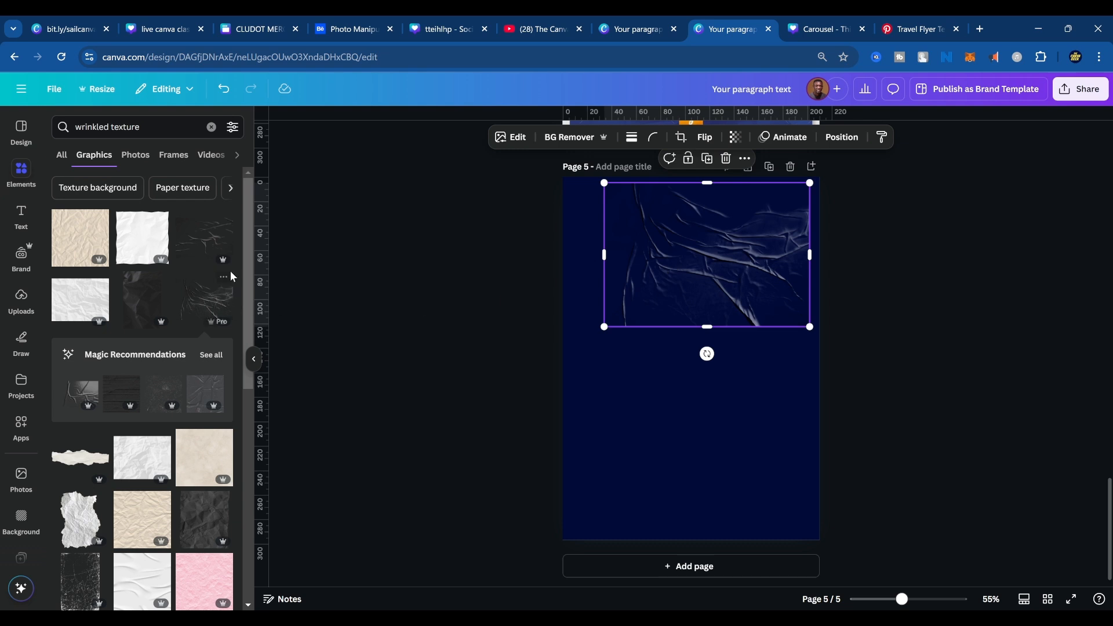
Add two more dark wrinkle textures to page 5, one in the lower right corner and the tall one over the left edge.
left_click(205, 239)
left_click_drag(730, 397, 768, 490)
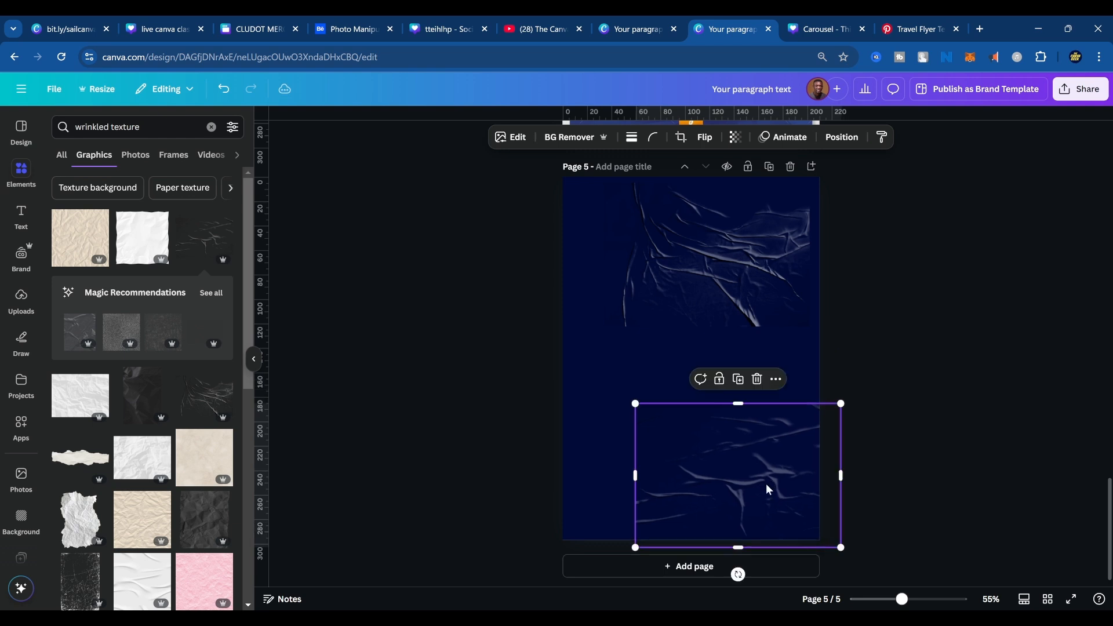
left_click(142, 394)
left_click_drag(624, 366, 552, 377)
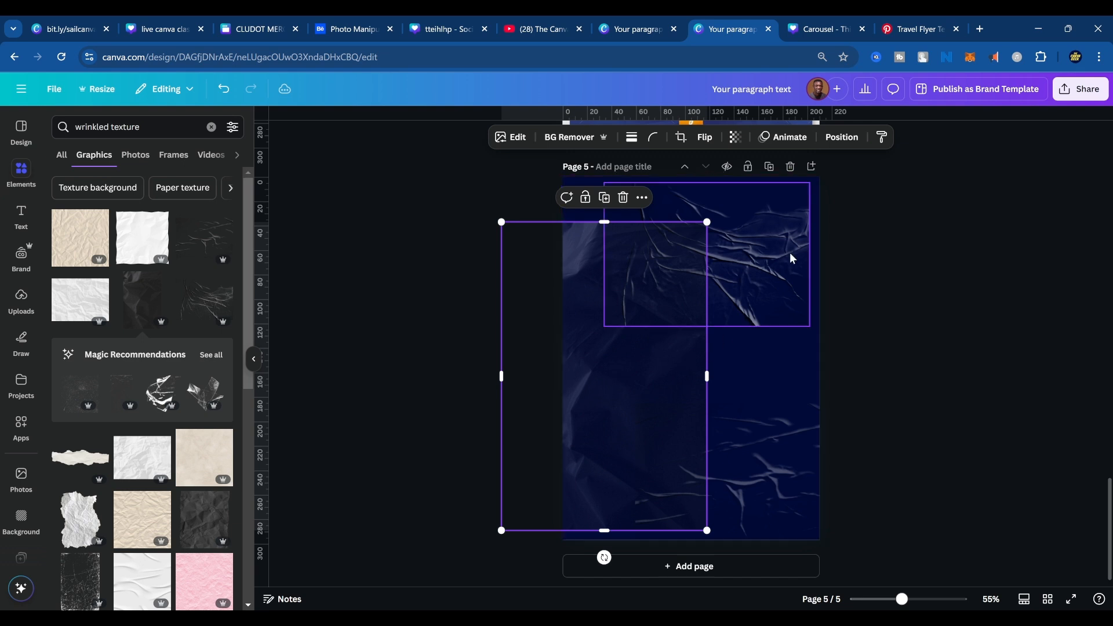
Shift the upper crease texture closer to page 5's top right corner and raise the tall left texture to the top edge.
left_click_drag(791, 251, 810, 236)
left_click(521, 356)
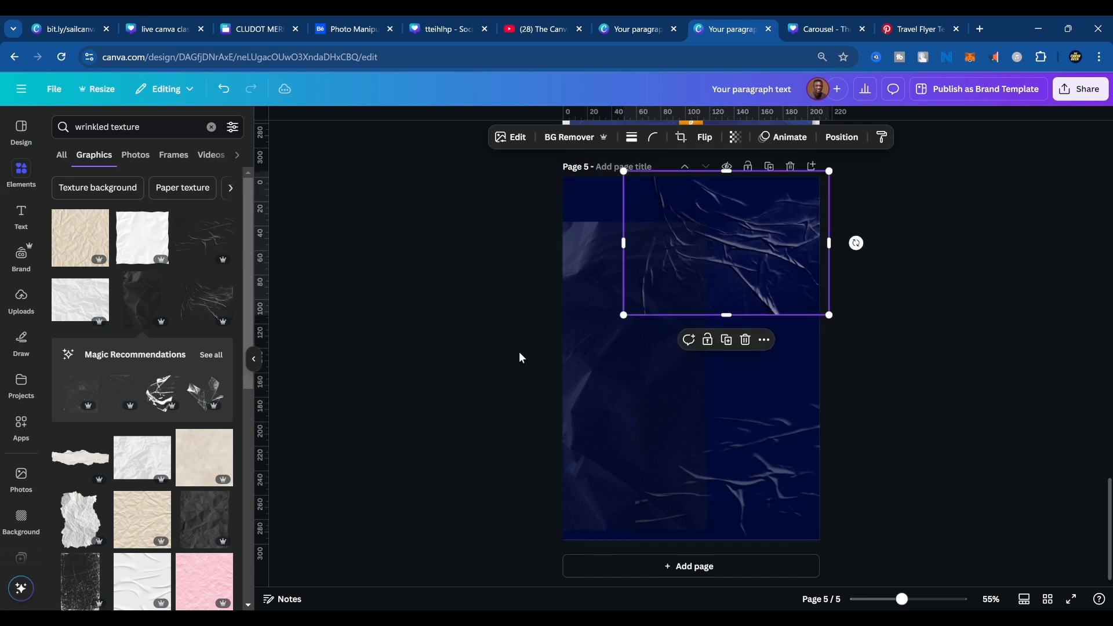
left_click_drag(576, 361, 565, 301)
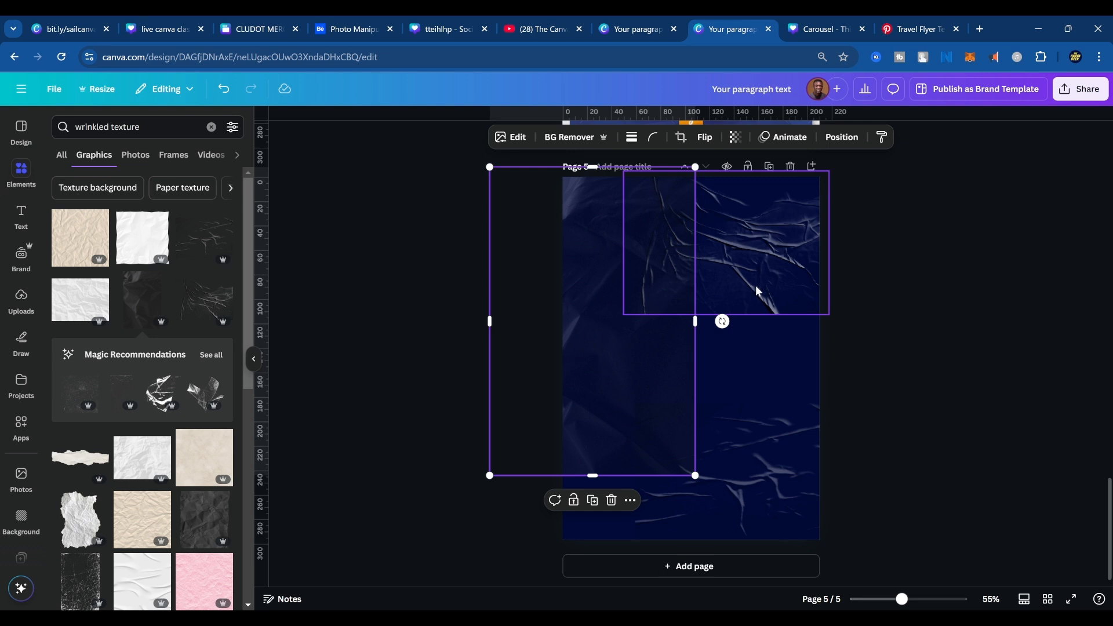
left_click(890, 422)
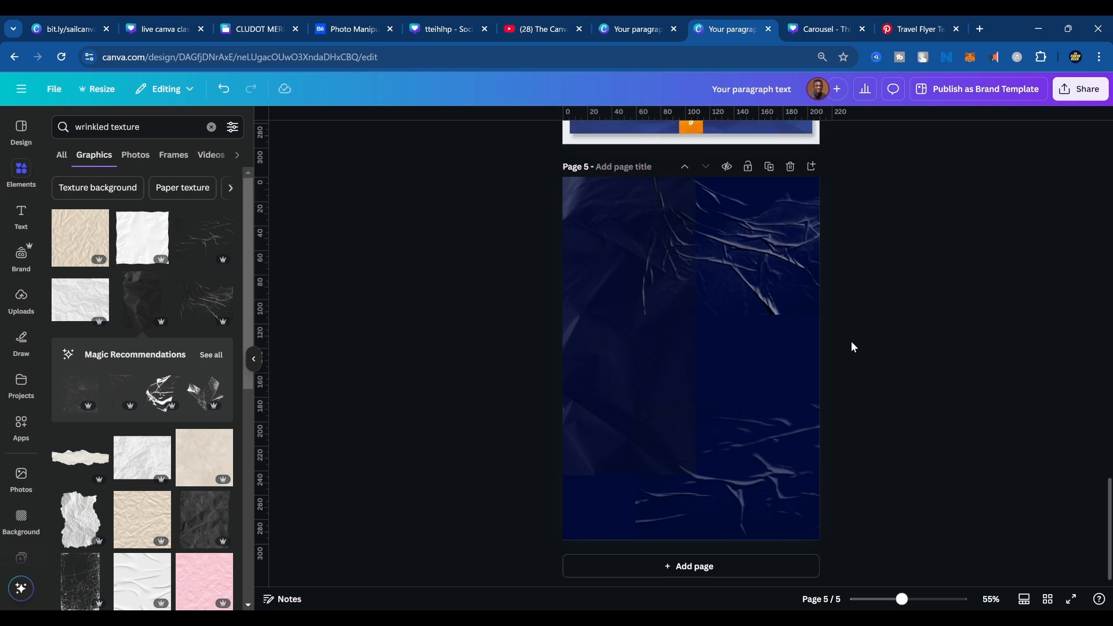
Delete the three dark wrinkle textures from page 5, leaving only the navy background.
left_click(640, 378)
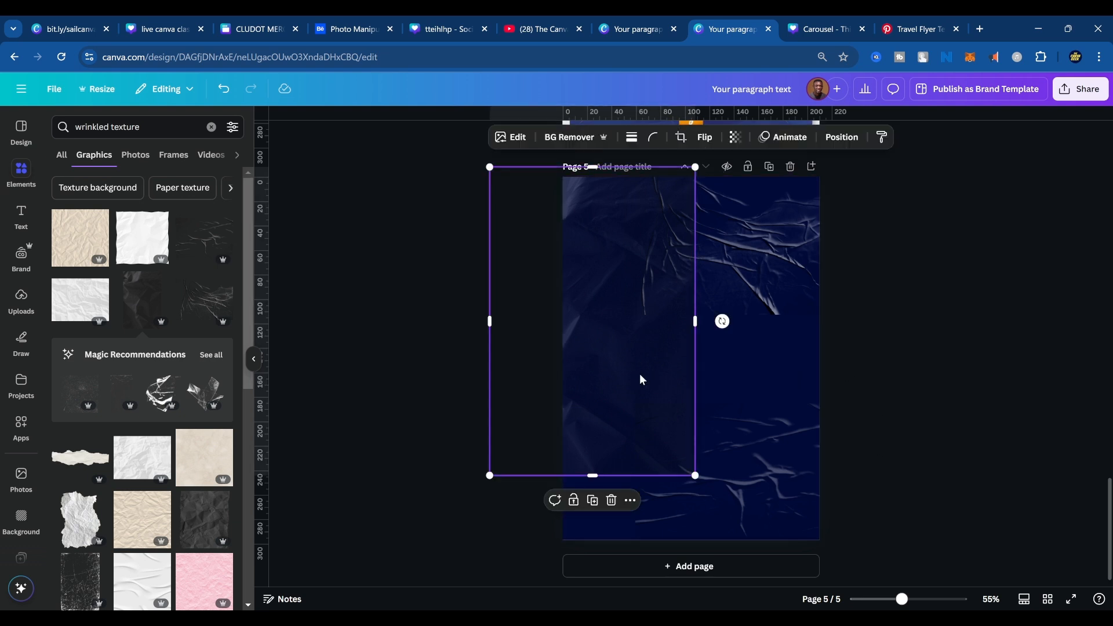
left_click(729, 304, "shift")
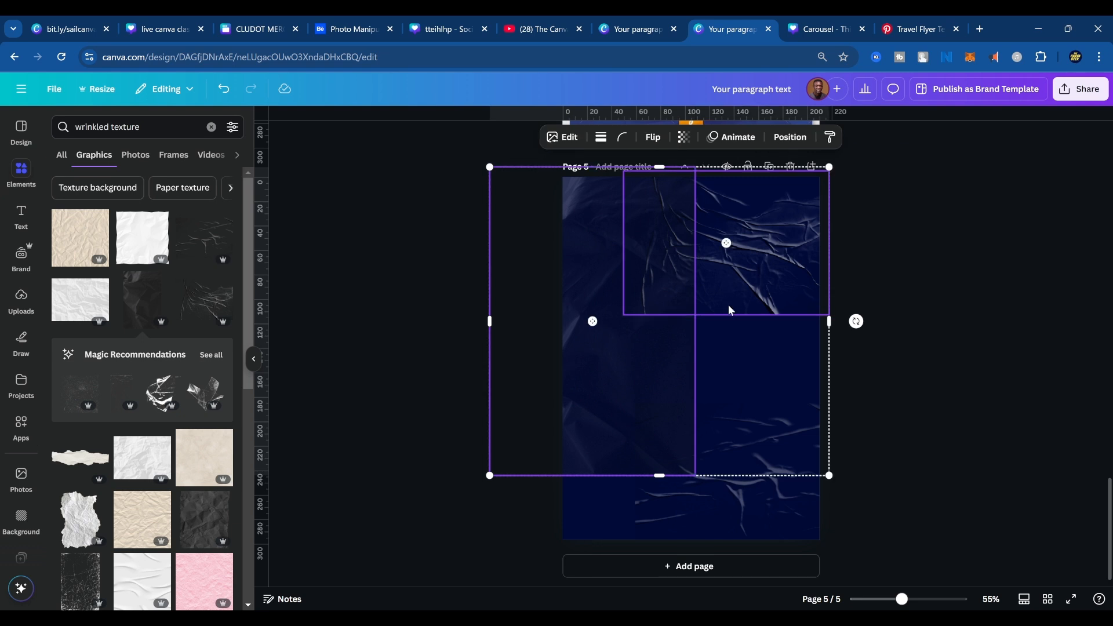
left_click(743, 506, "shift")
key("Delete")
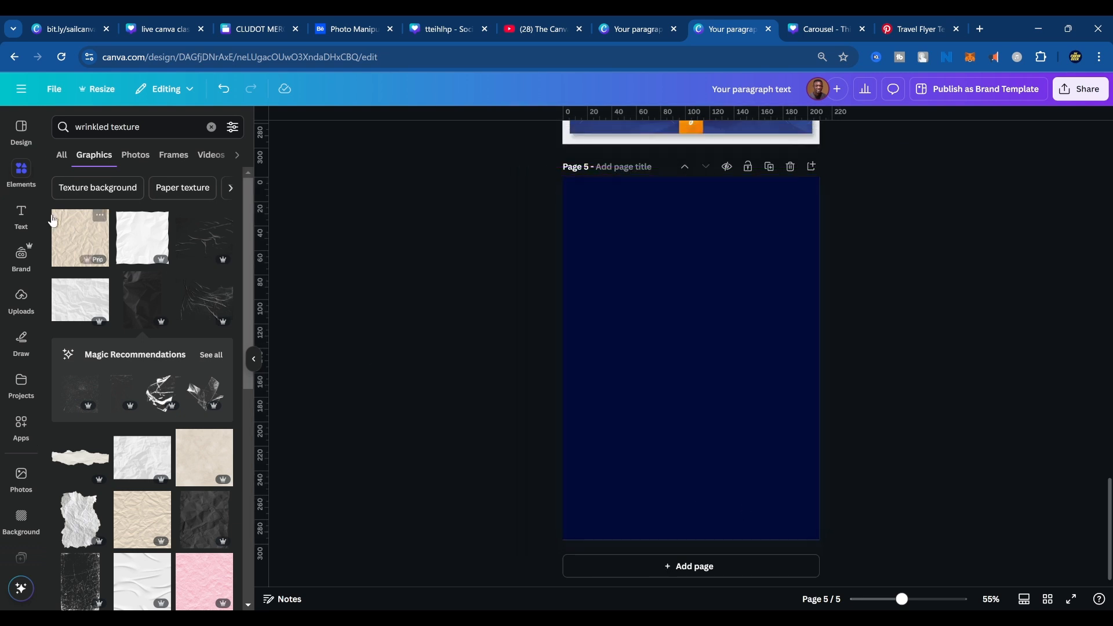
Replace the previous "qr" query in the apps library with a search for "texture".
left_click(142, 127)
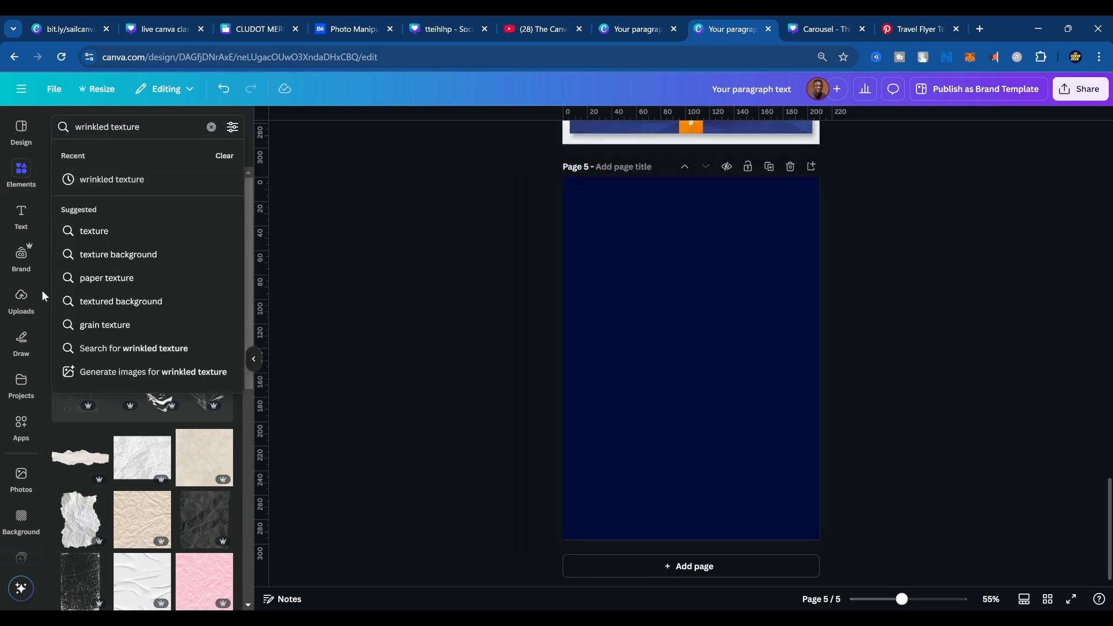
left_click(21, 427)
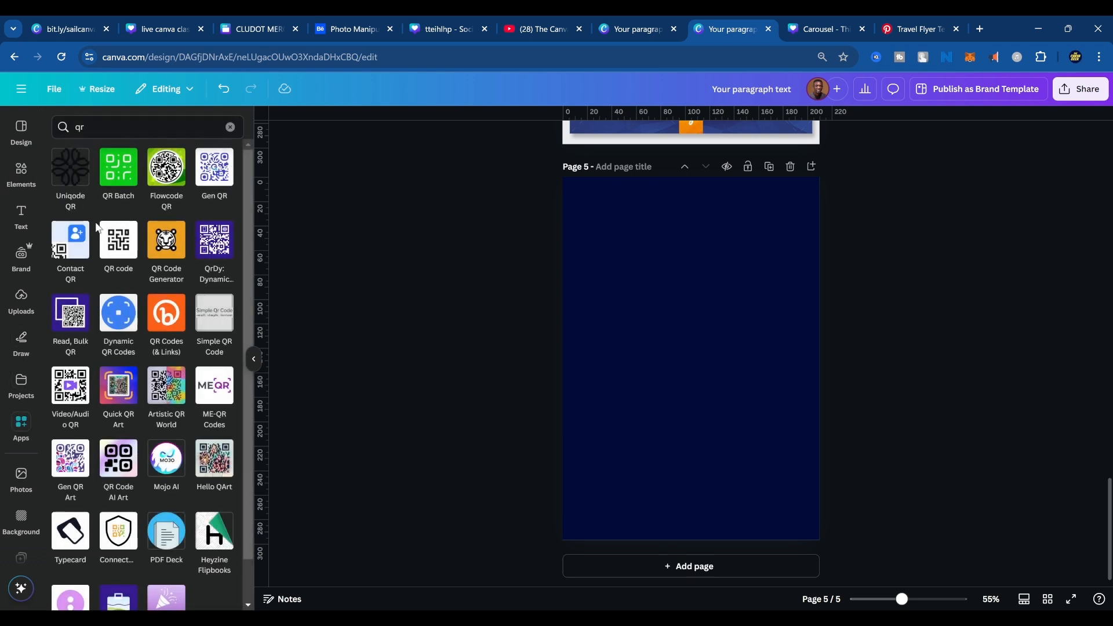
left_click(136, 127)
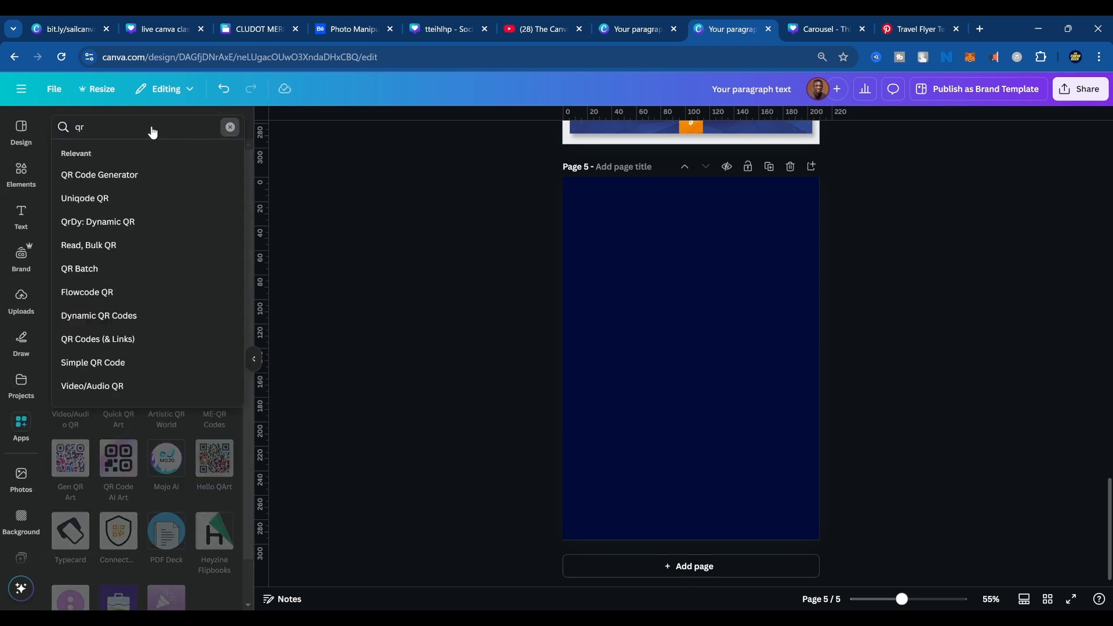
left_click(230, 127)
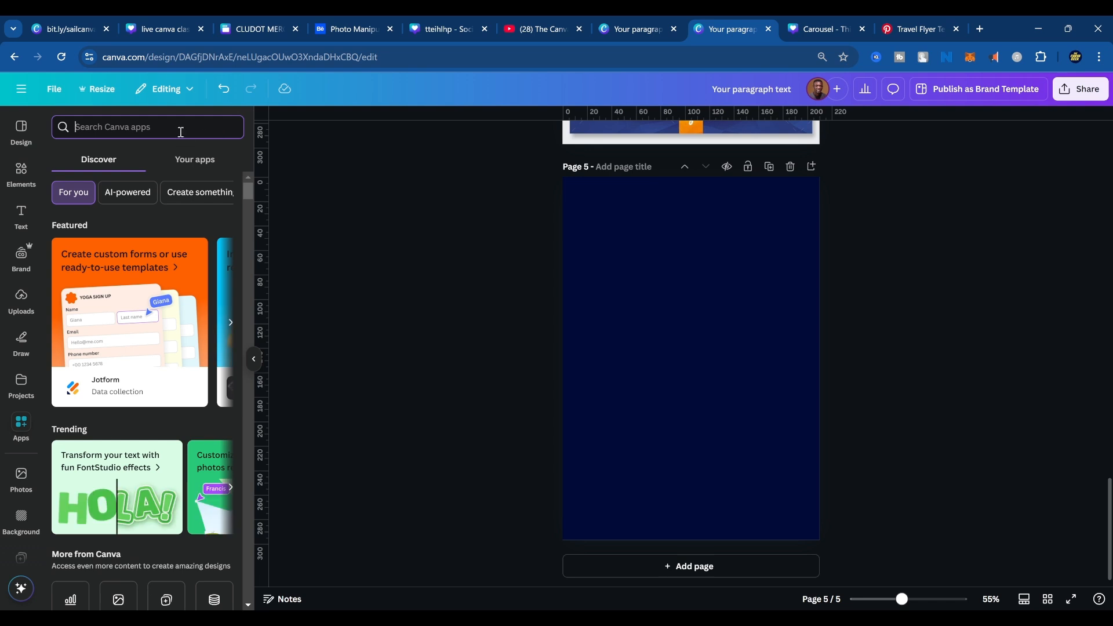
type("textur")
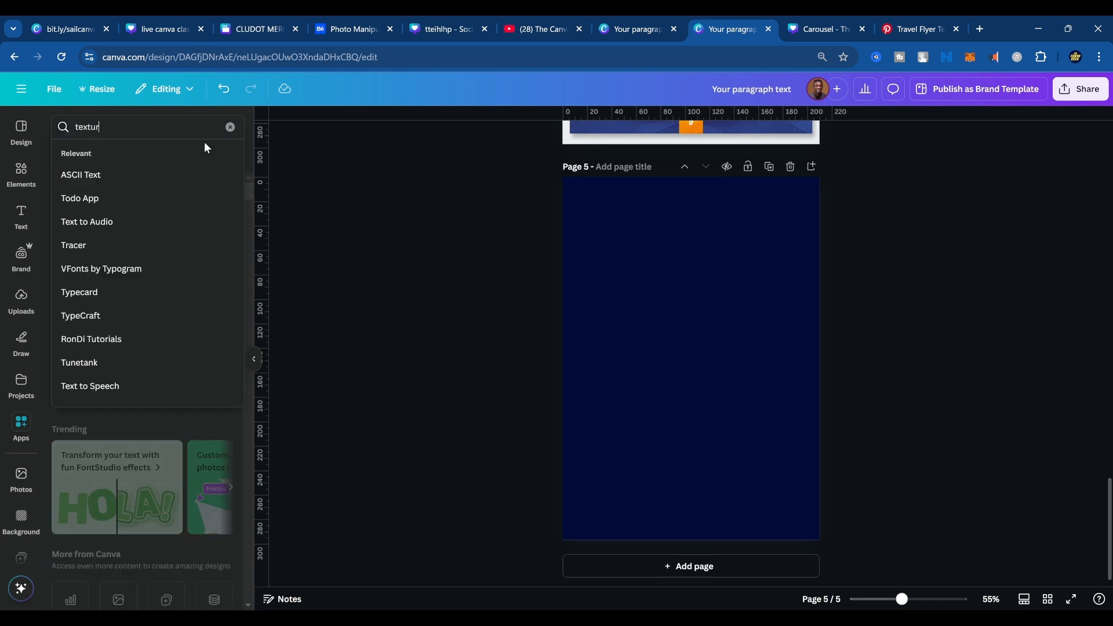
type("e")
key("Return")
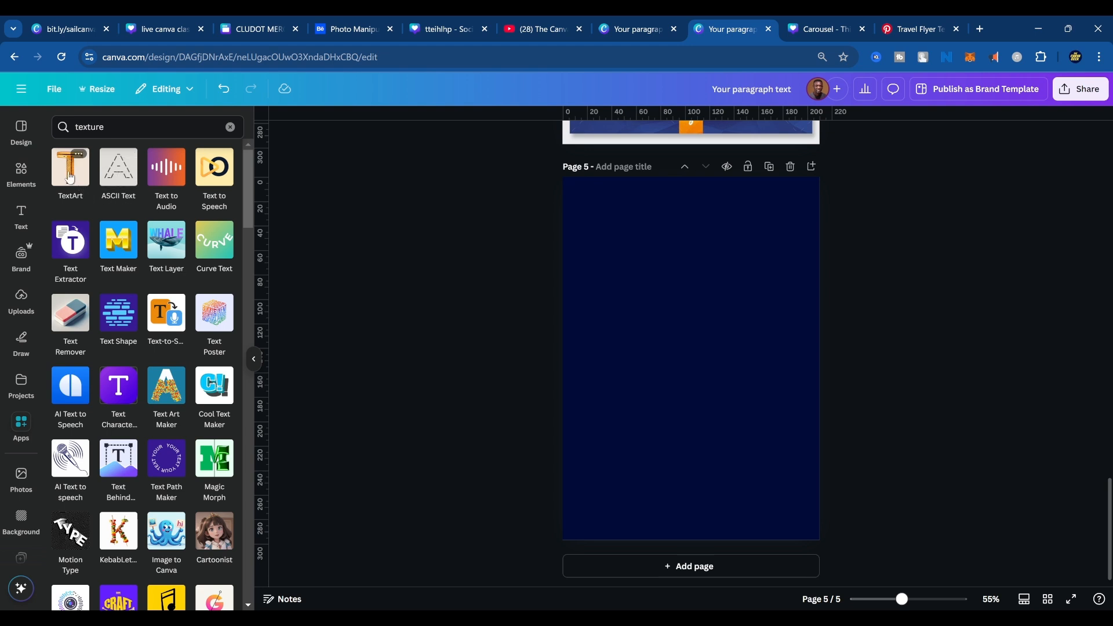
Open the TextArt app and check its text and art description settings before leaving it.
left_click(69, 176)
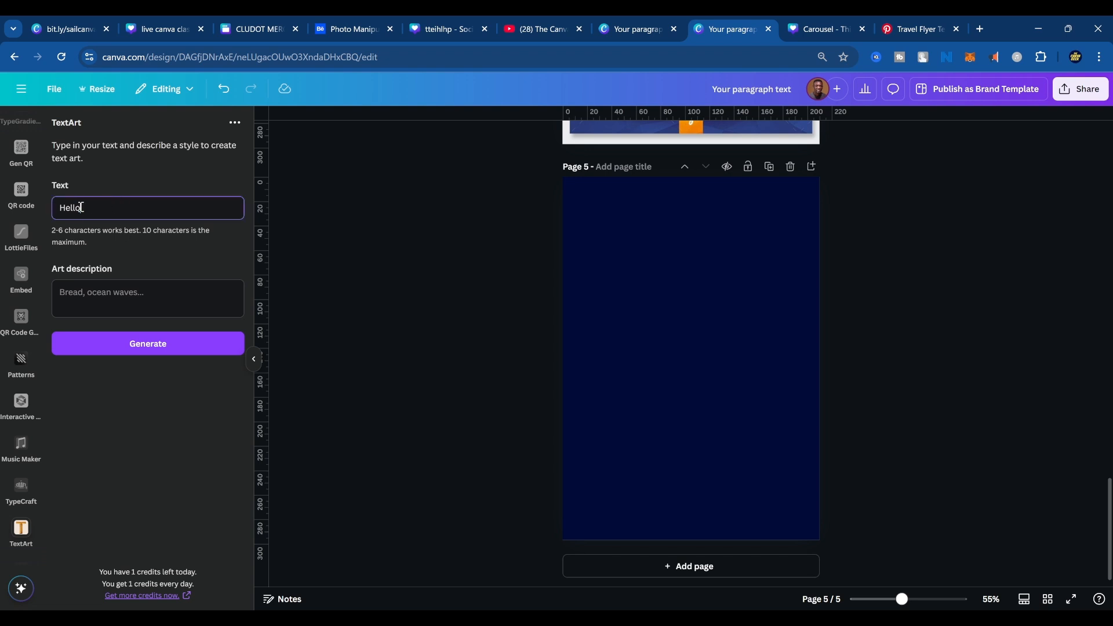
left_click_drag(82, 207, 22, 214)
left_click(103, 308)
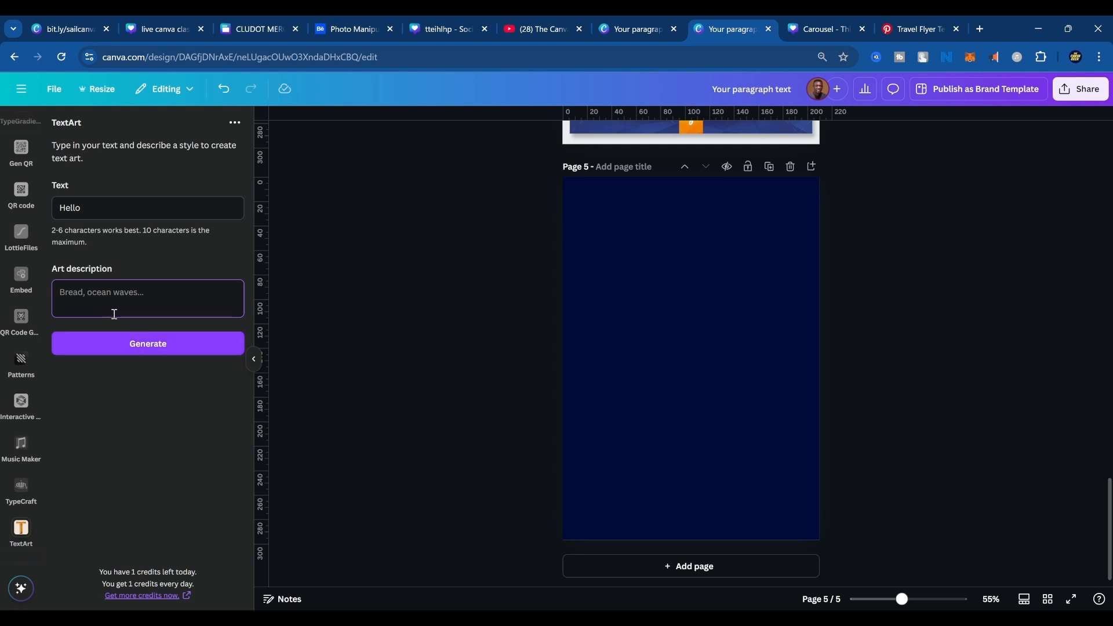
scroll(17, 216, "up", 10)
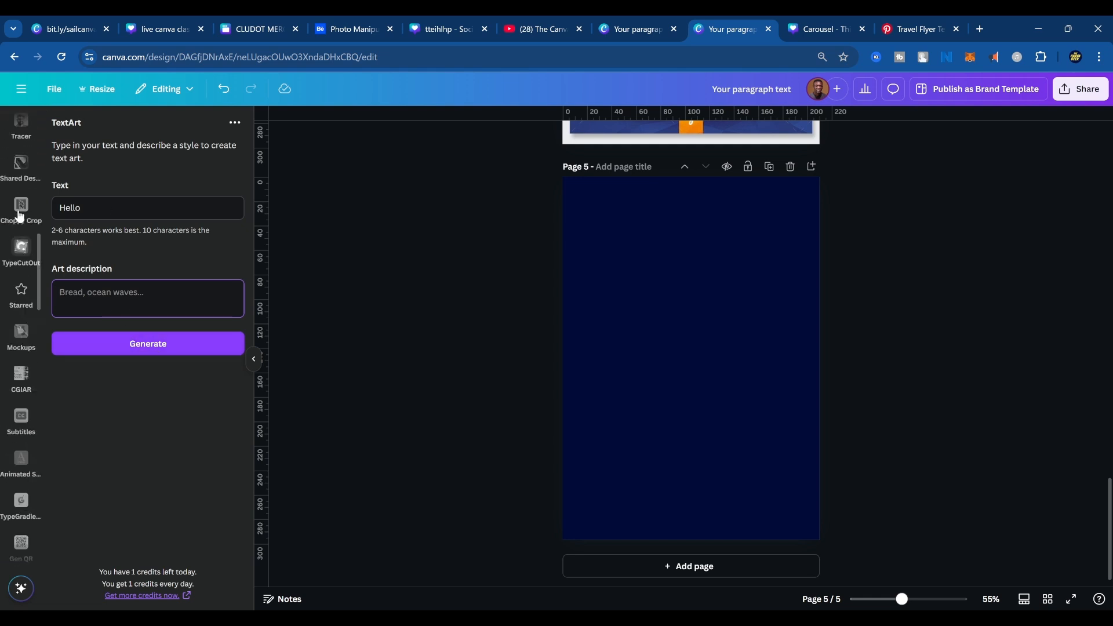
scroll(20, 215, "up", 2)
left_click(21, 171)
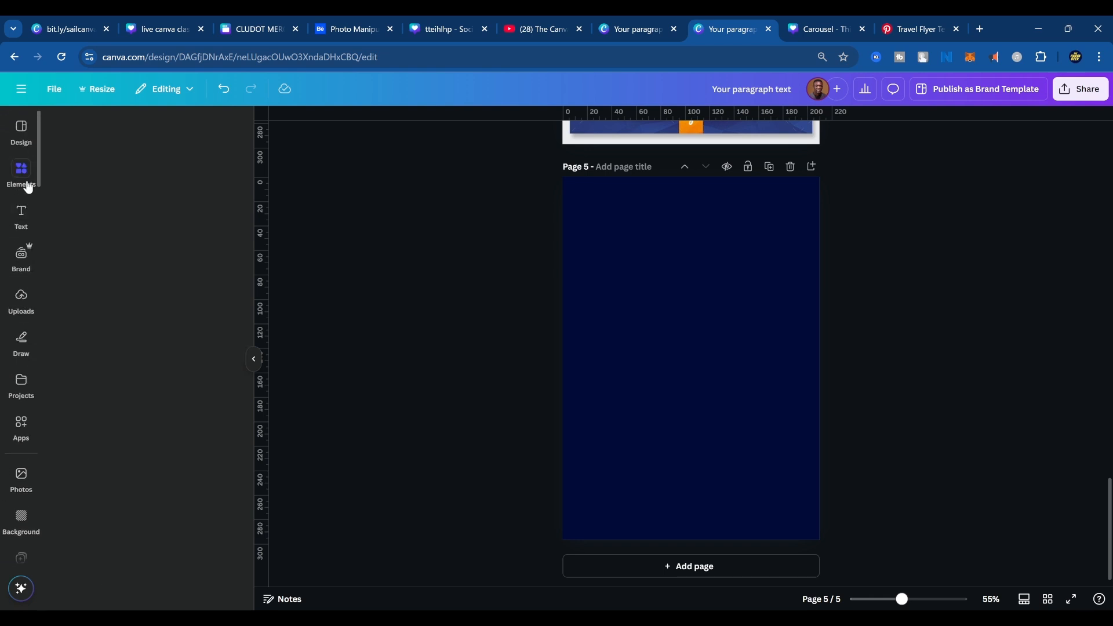
Open Text Art Maker from the "texture" app results and fill its letter A with the NOVEMBER-SITHRAH-MIXLR image at density 1.
left_click(21, 424)
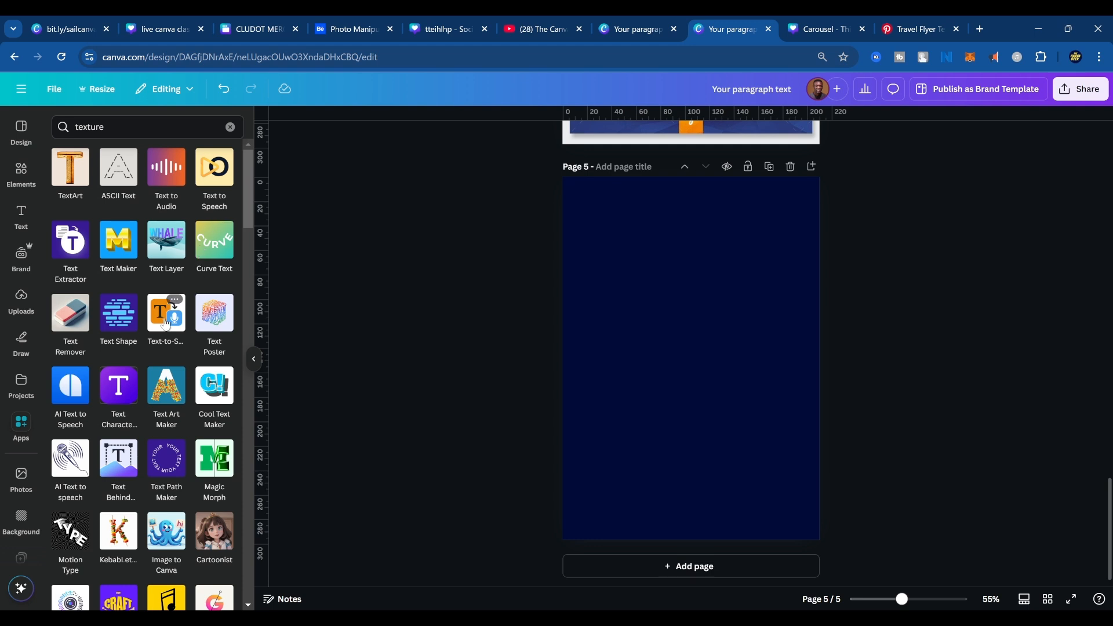
scroll(151, 325, "down", 3)
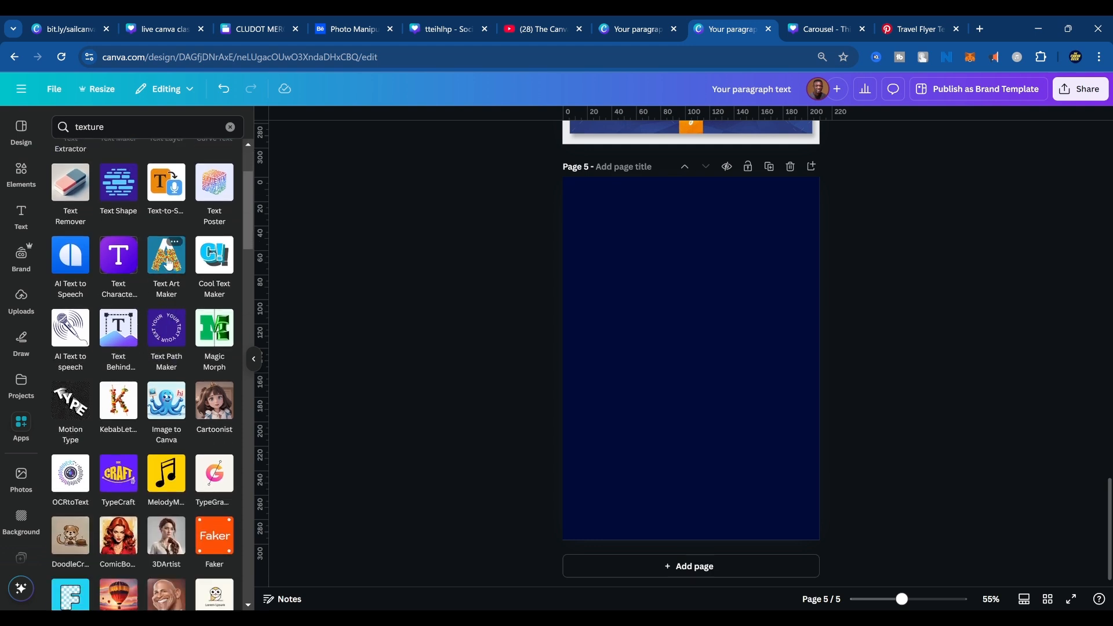
left_click(168, 262)
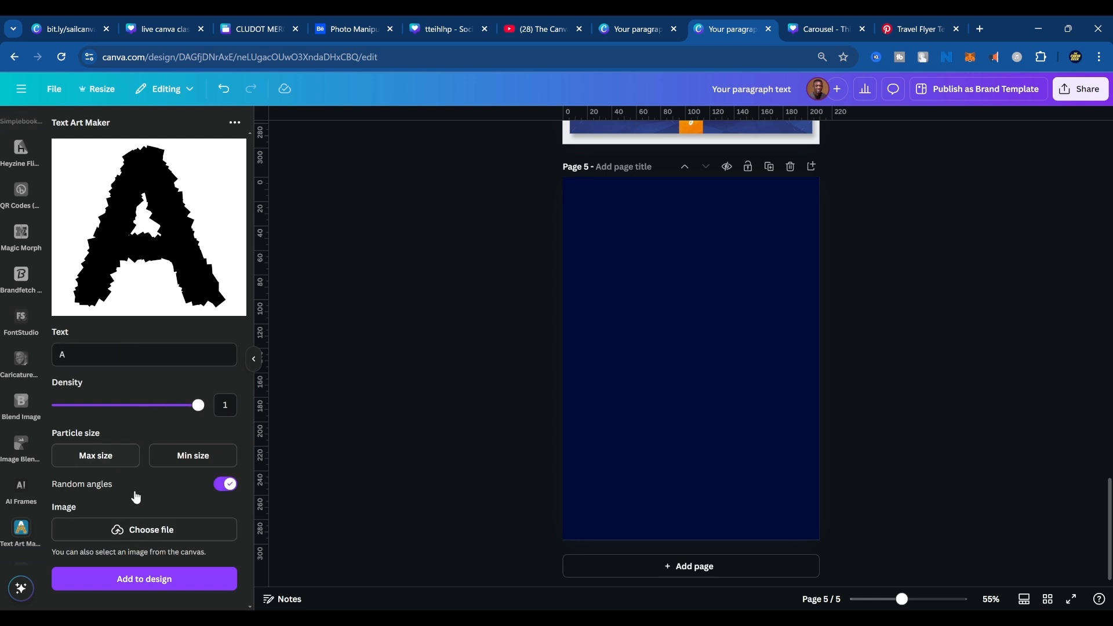
left_click(136, 530)
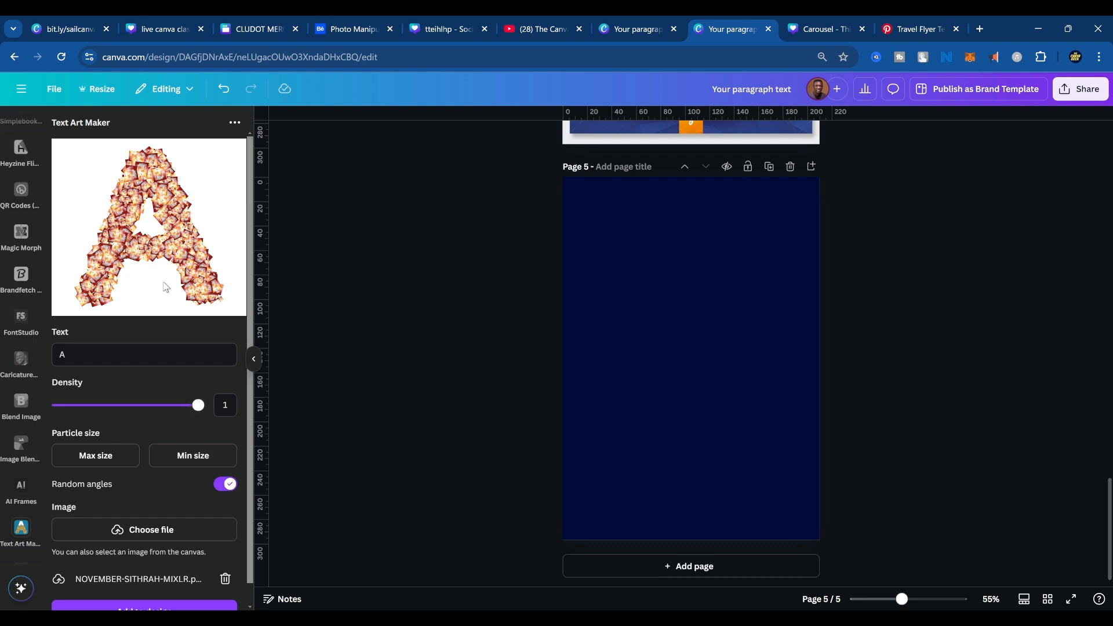
mouse_move(197, 406)
left_mouse_down()
mouse_move(72, 405)
mouse_move(203, 419)
left_mouse_up()
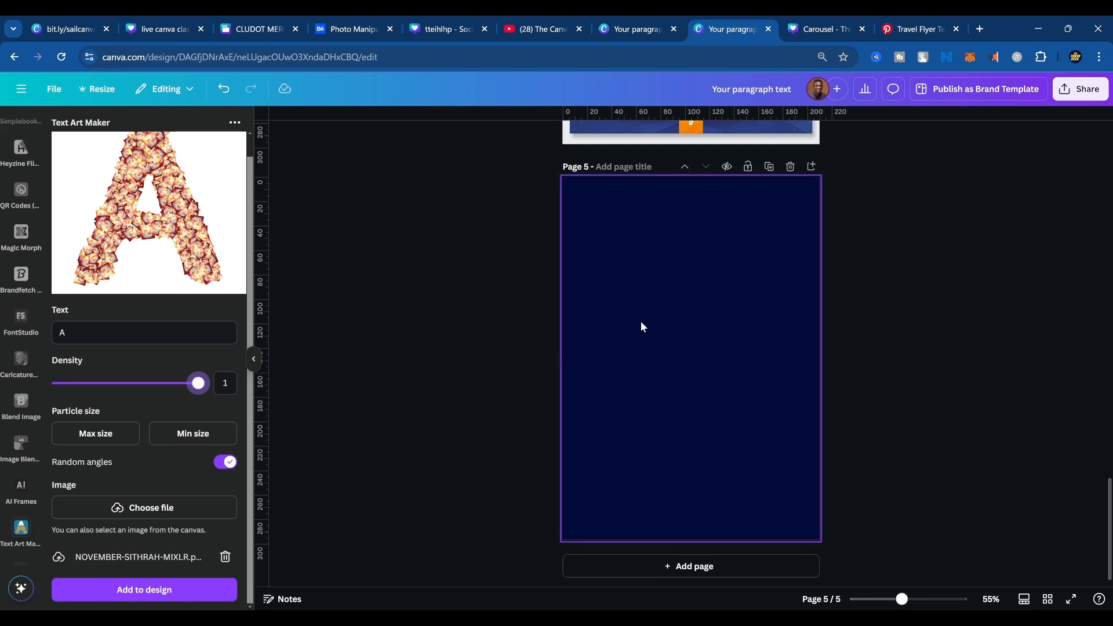
Compare the SAILAWAY Travels flyer on page 3 with the Travel design reference on page 4.
scroll(642, 326, "up", 10)
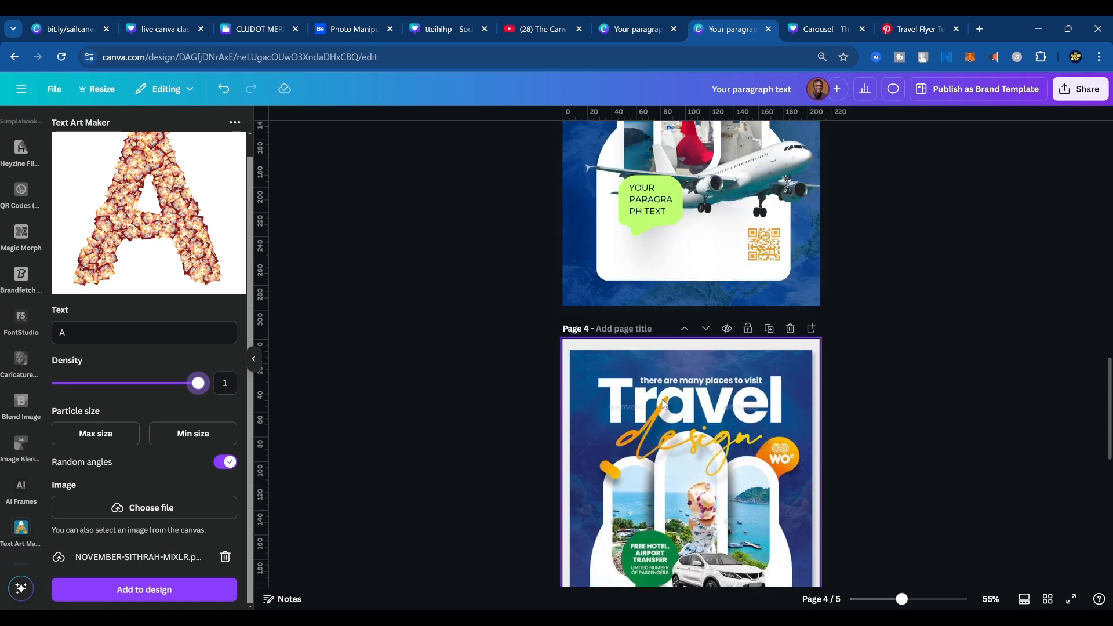
scroll(667, 409, "up", 5)
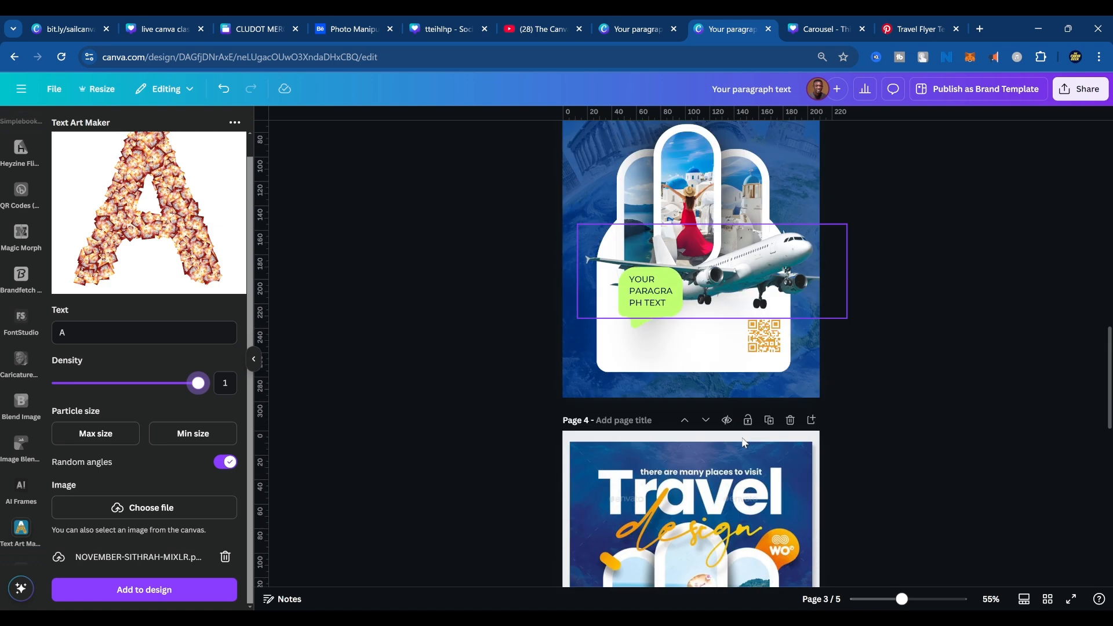
scroll(745, 443, "down", 3)
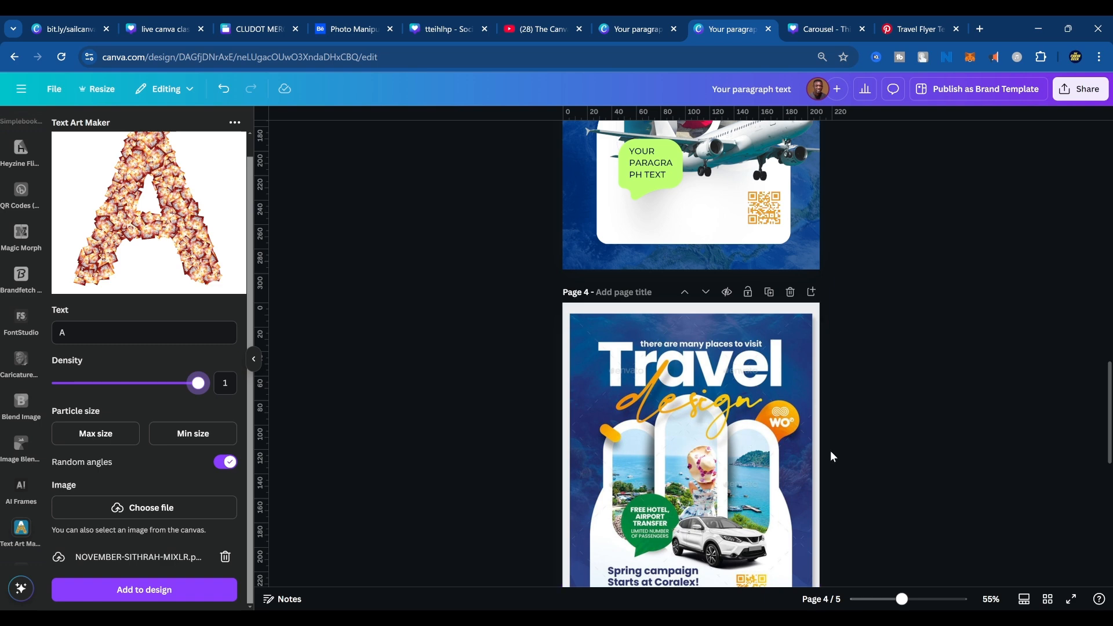
scroll(809, 432, "up", 1)
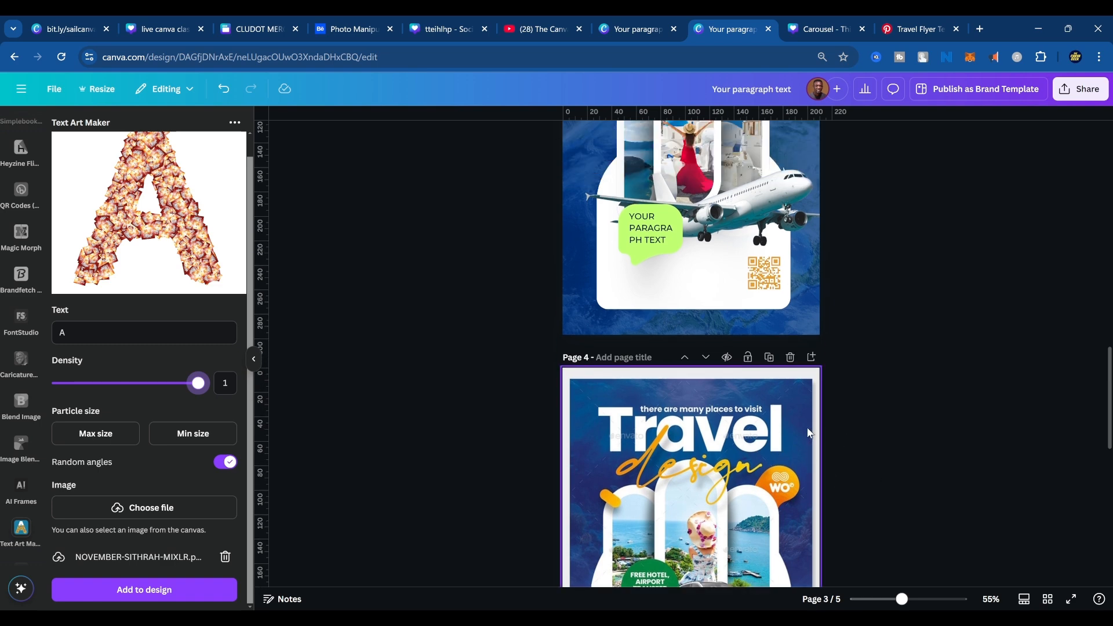
scroll(692, 402, "down", 3)
scroll(692, 402, "up", 5)
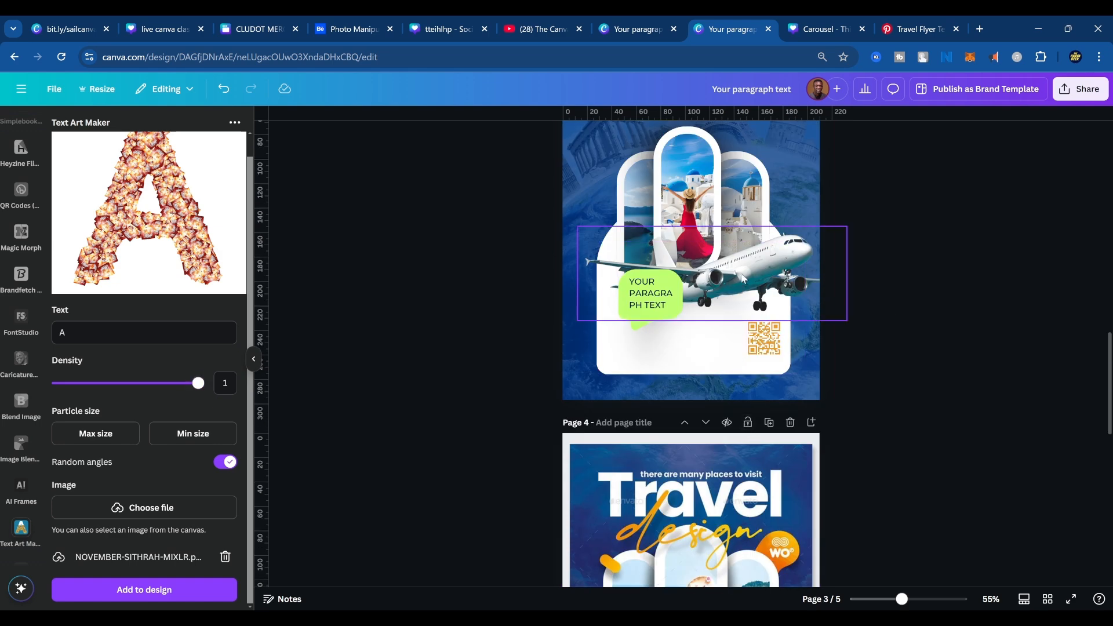
left_click(733, 305)
scroll(812, 406, "up", 3)
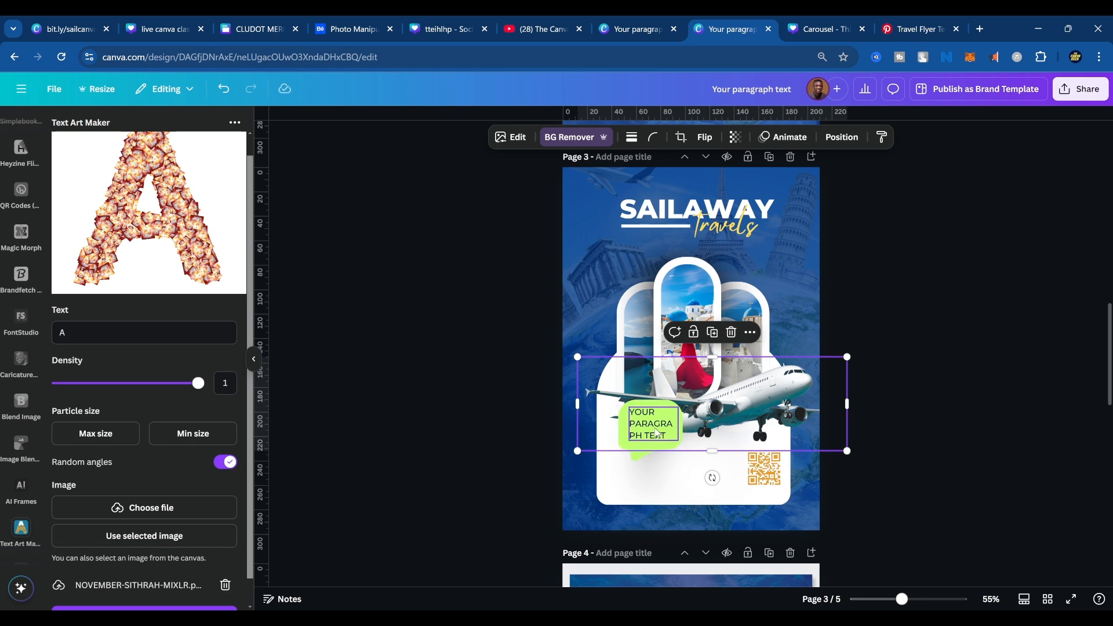
left_click(904, 419)
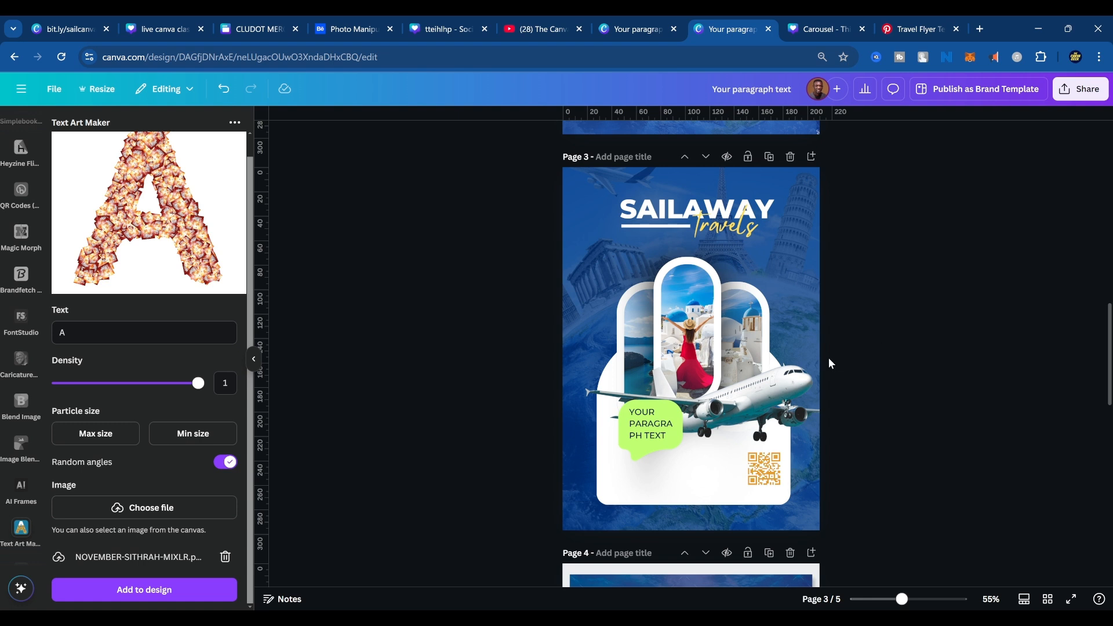
Nudge the right-hand arched photo frame on page 3 slightly to the left.
left_click(767, 322)
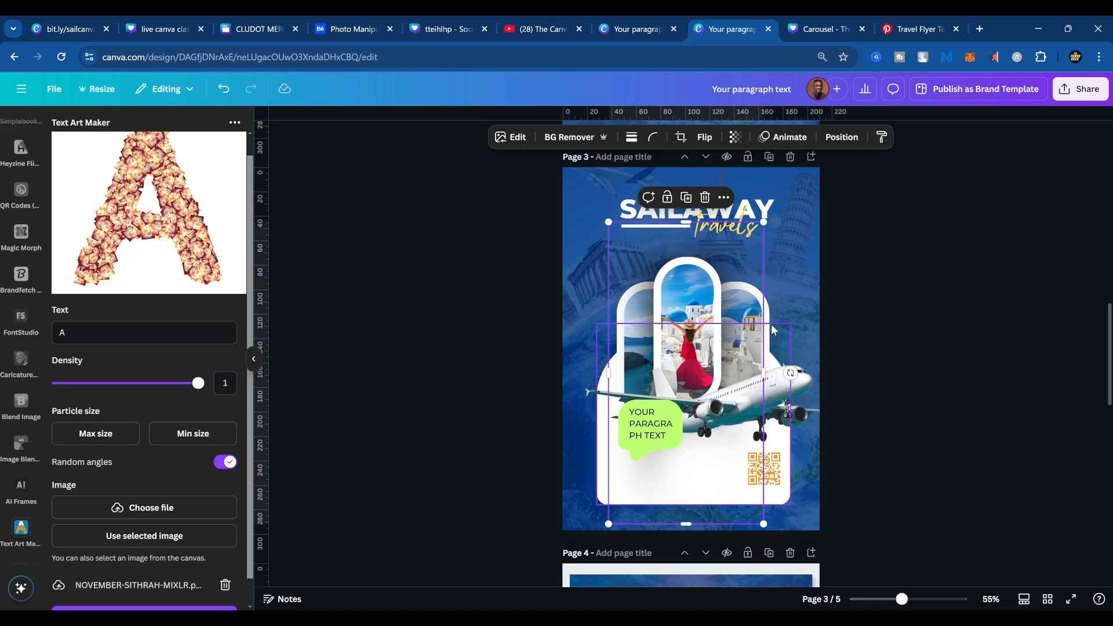
left_click(769, 322)
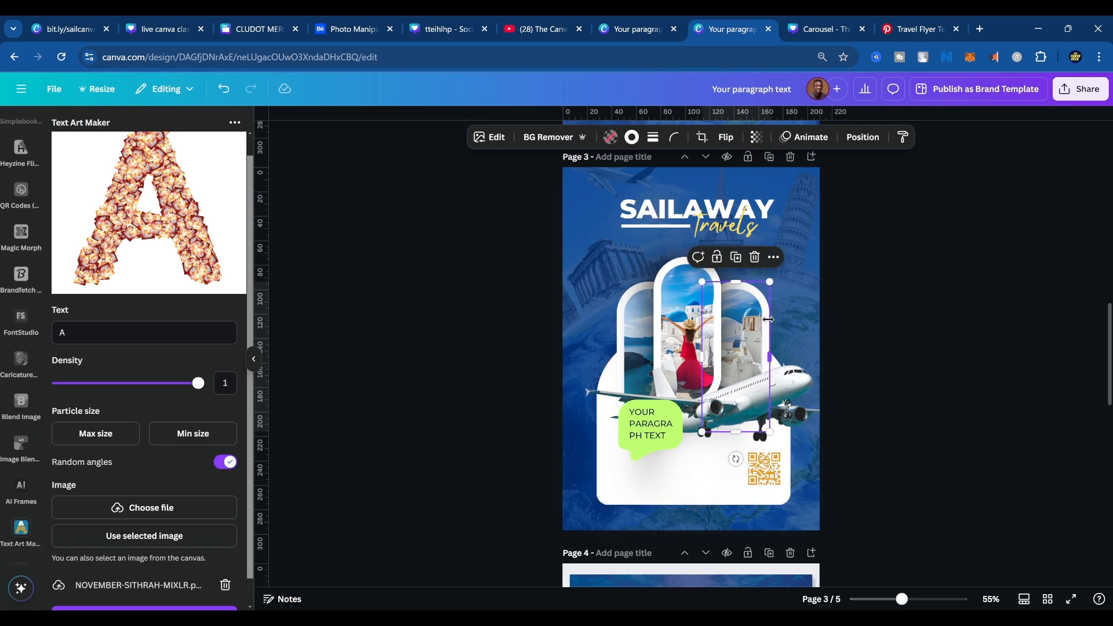
key("Left")
key("Left")
key("Left")
key("Left")
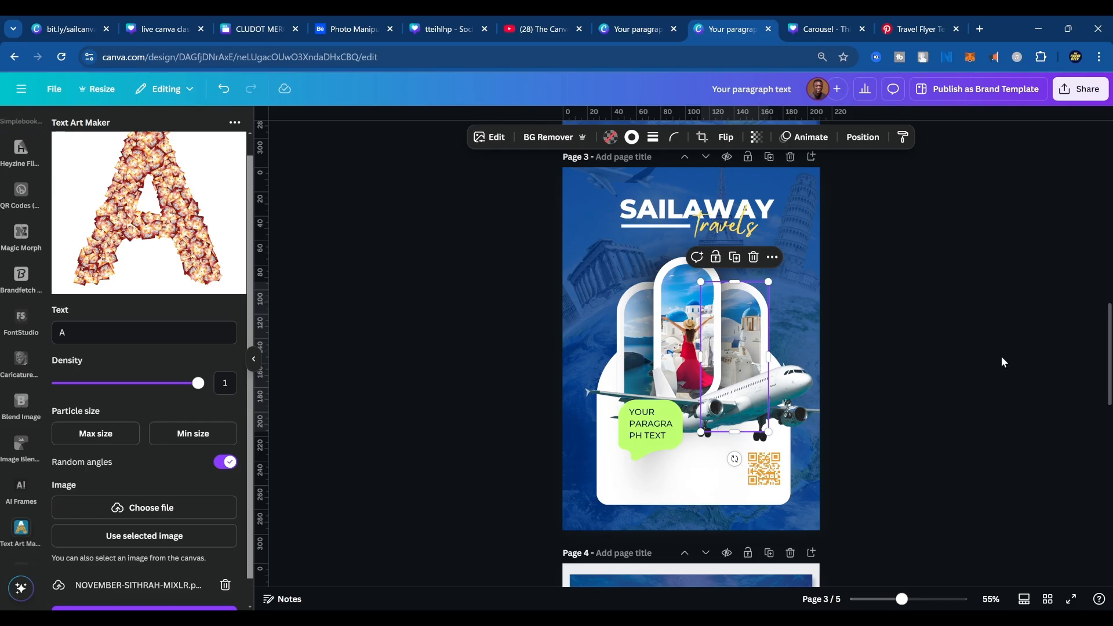
Select the Travel design reference on page 4, search the apps for "warp" and open the Reshape app.
scroll(32, 243, "up", 2)
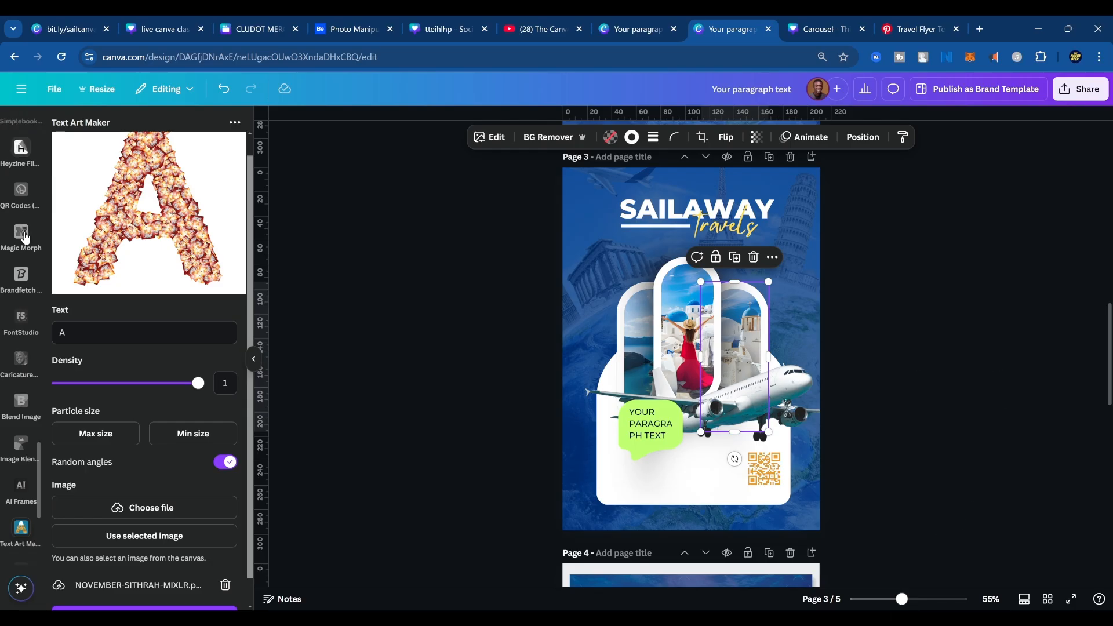
scroll(32, 244, "up", 10)
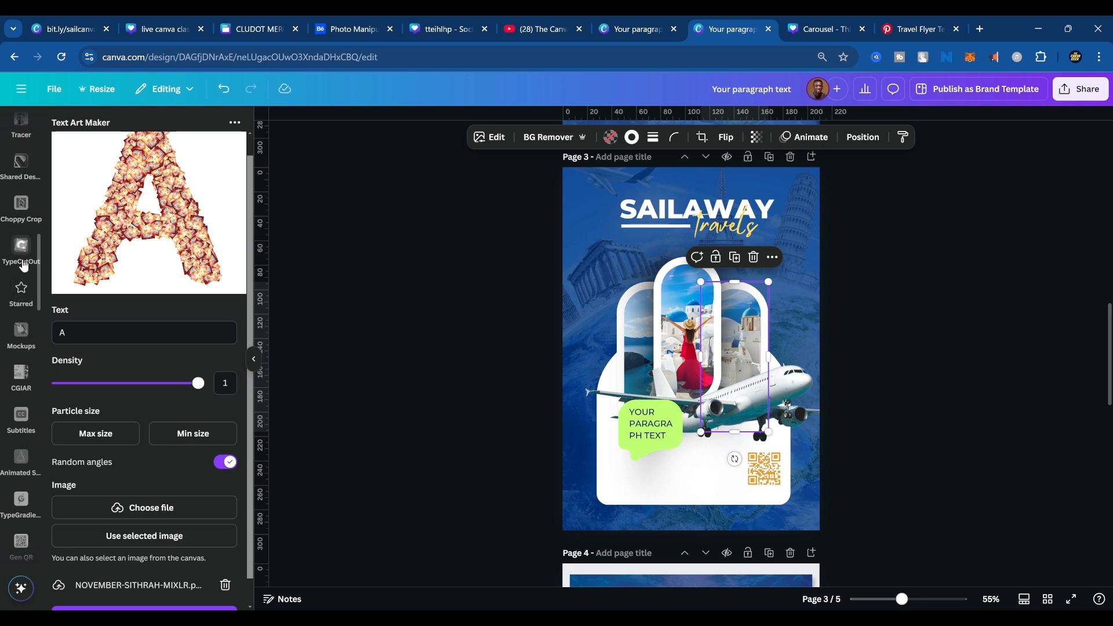
scroll(23, 289, "up", 5)
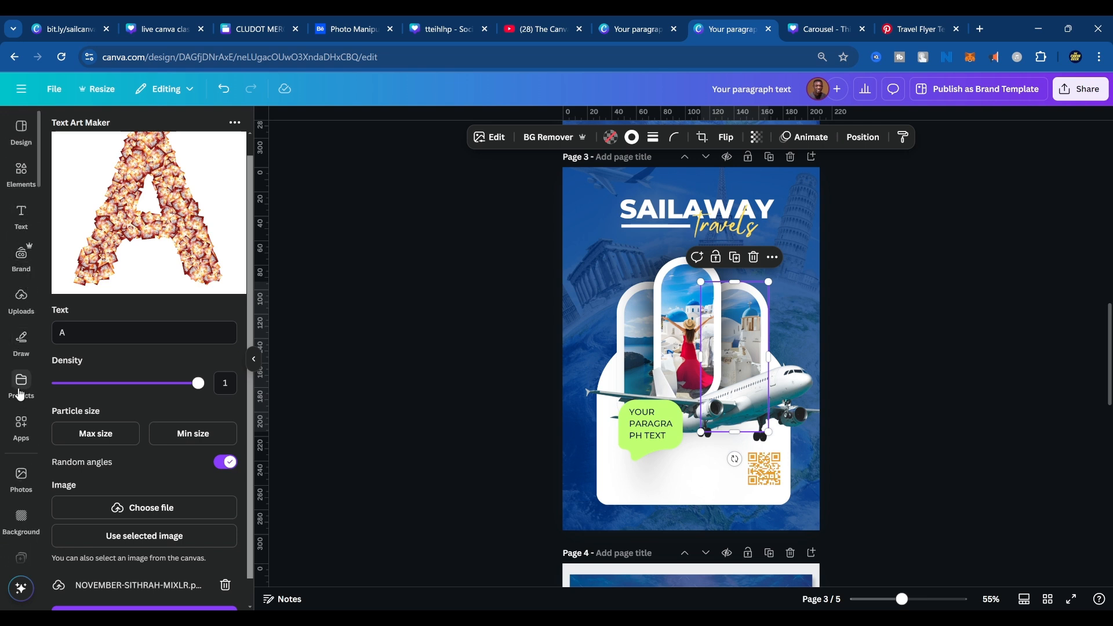
left_click(25, 426)
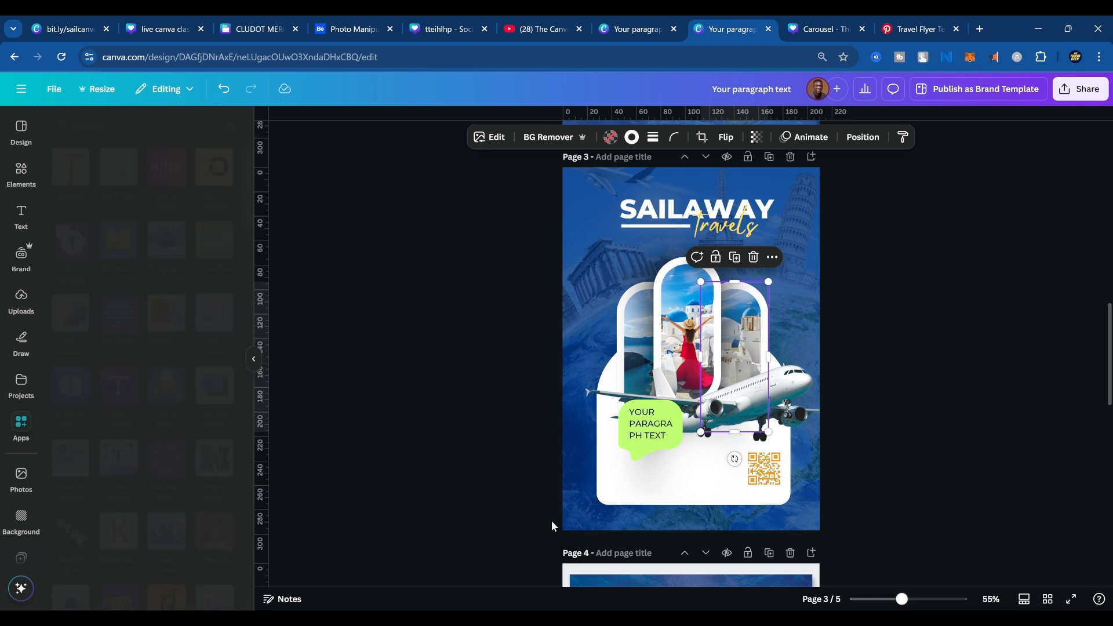
scroll(684, 540, "down", 8)
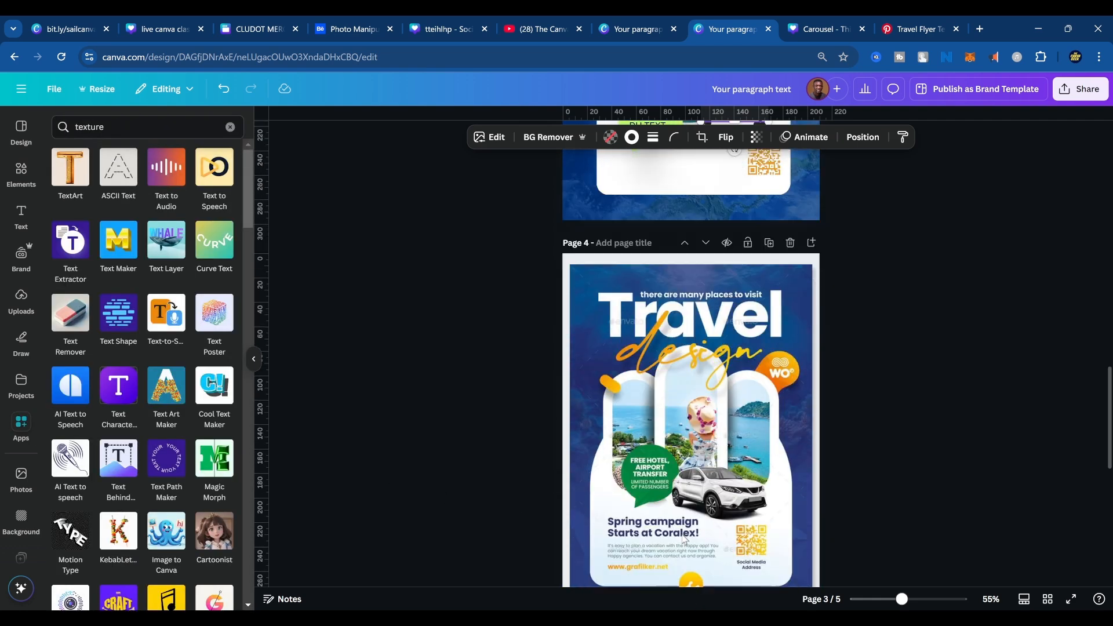
left_click(703, 382)
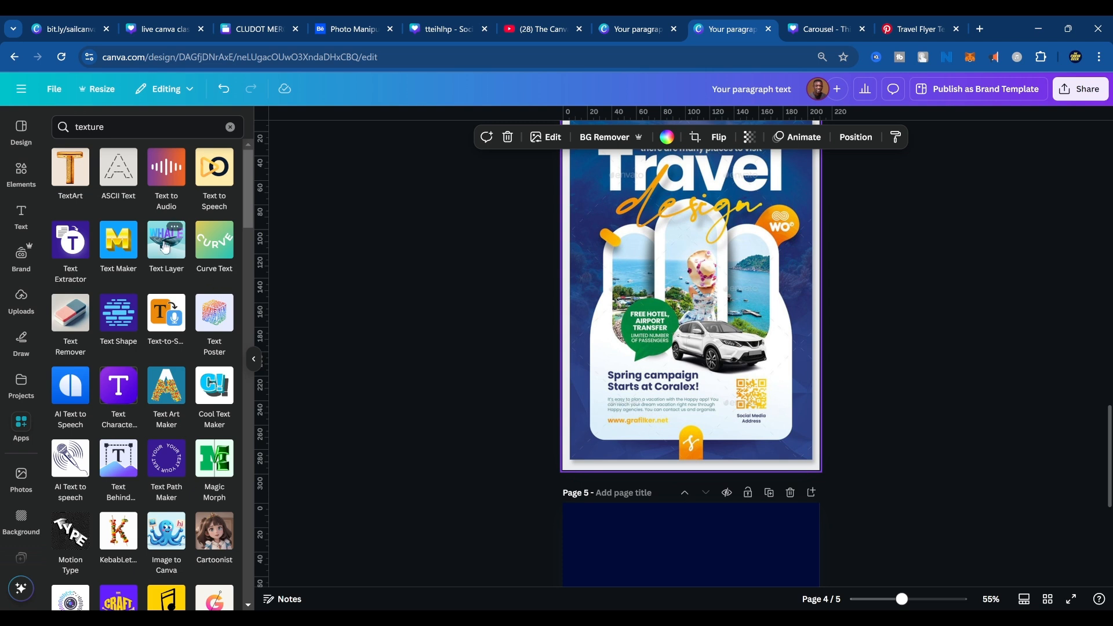
double_click(153, 124)
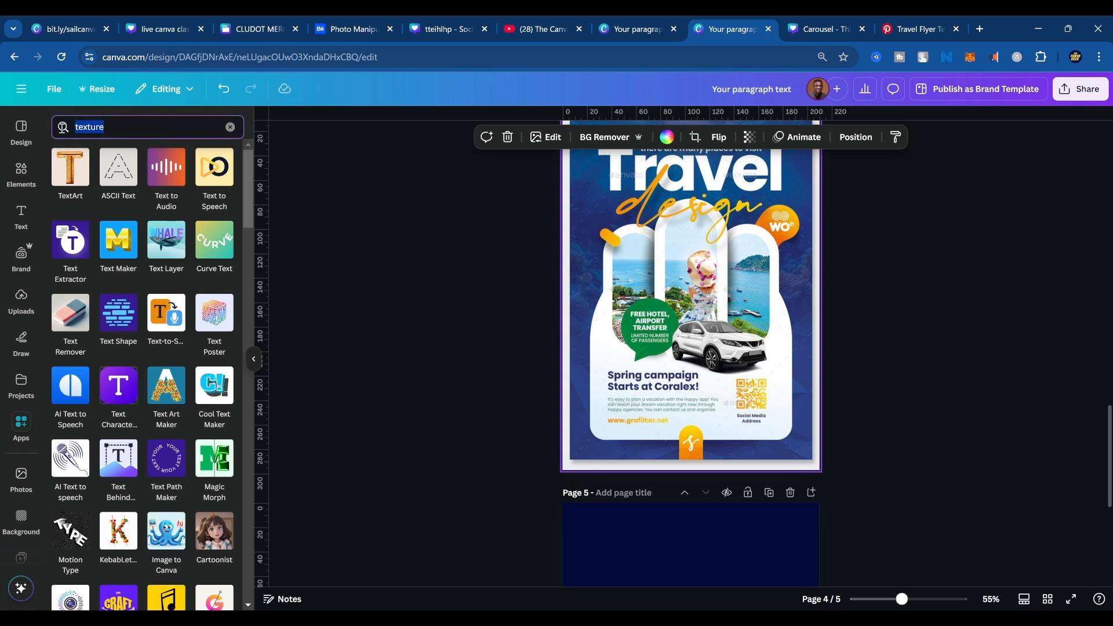
type("warp")
key("Return")
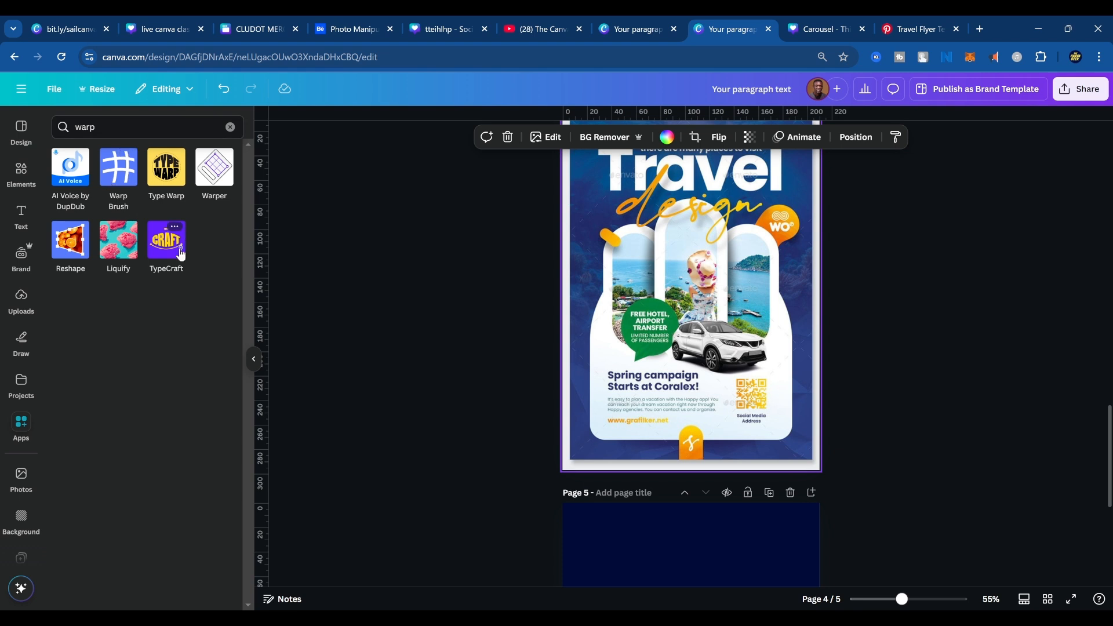
left_click(81, 243)
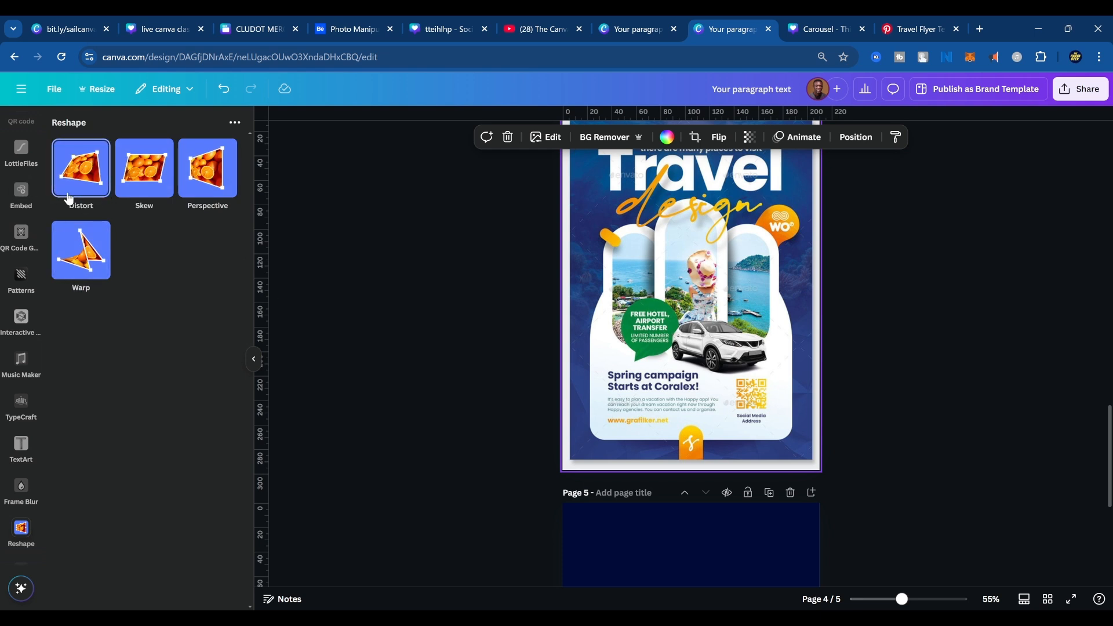
Detach the Travel design image from the page 4 background.
scroll(639, 364, "up", 3)
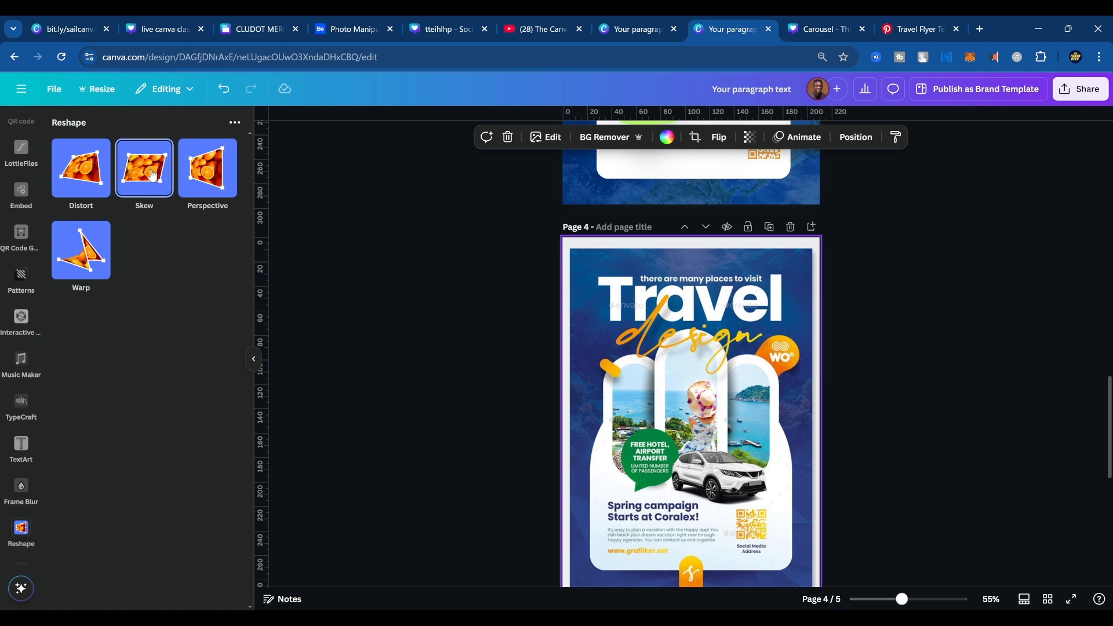
left_click(196, 173)
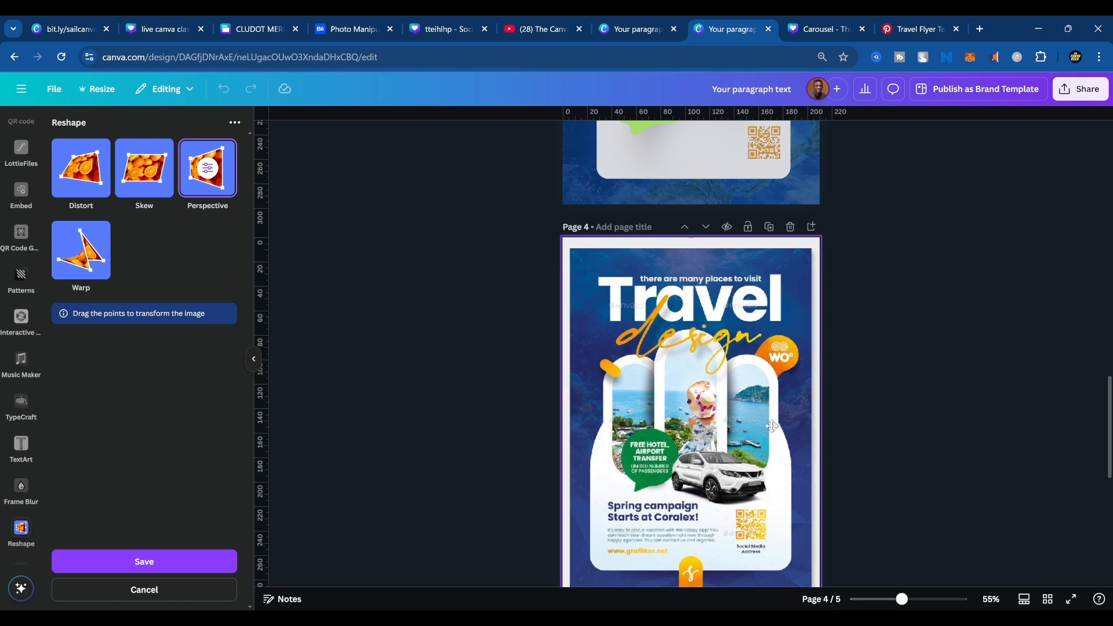
left_click(865, 405)
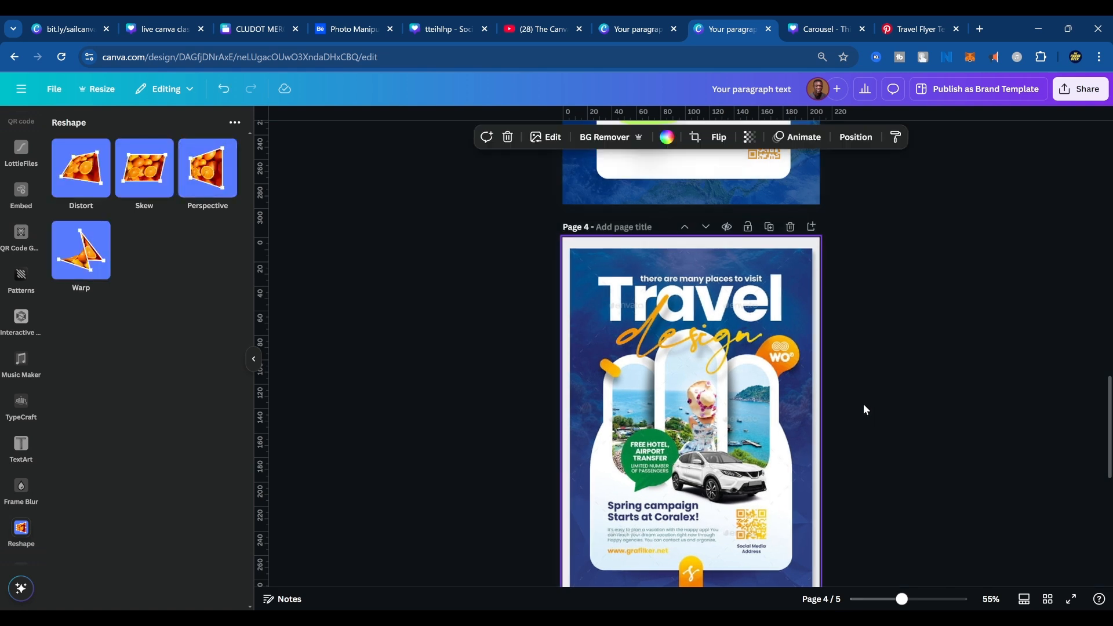
left_click(830, 330)
left_click(776, 345)
right_click(775, 345)
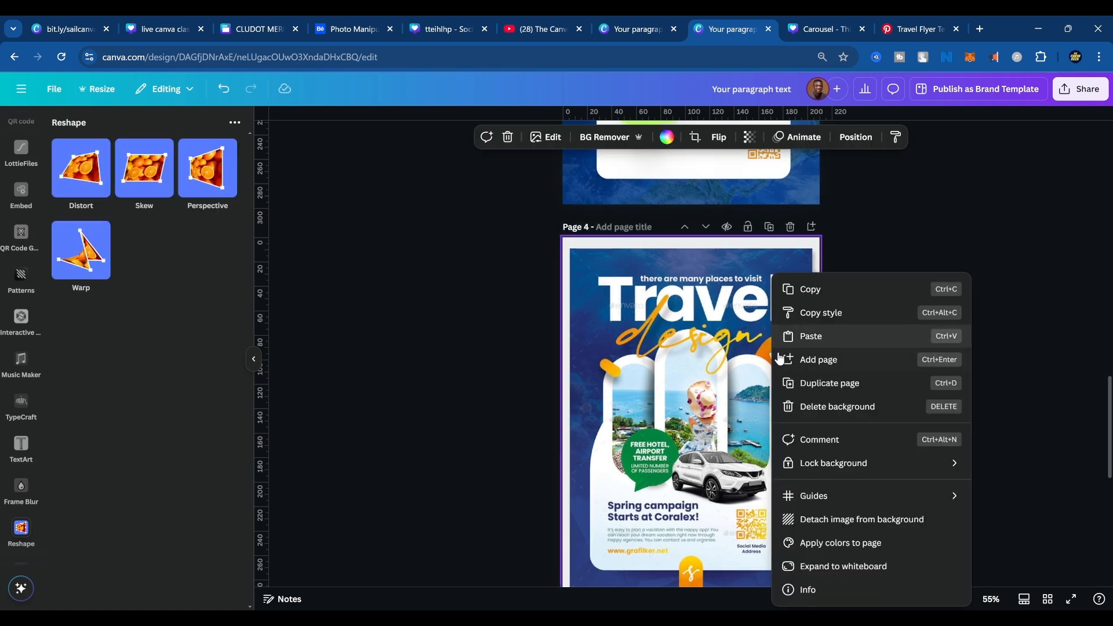
left_click(820, 517)
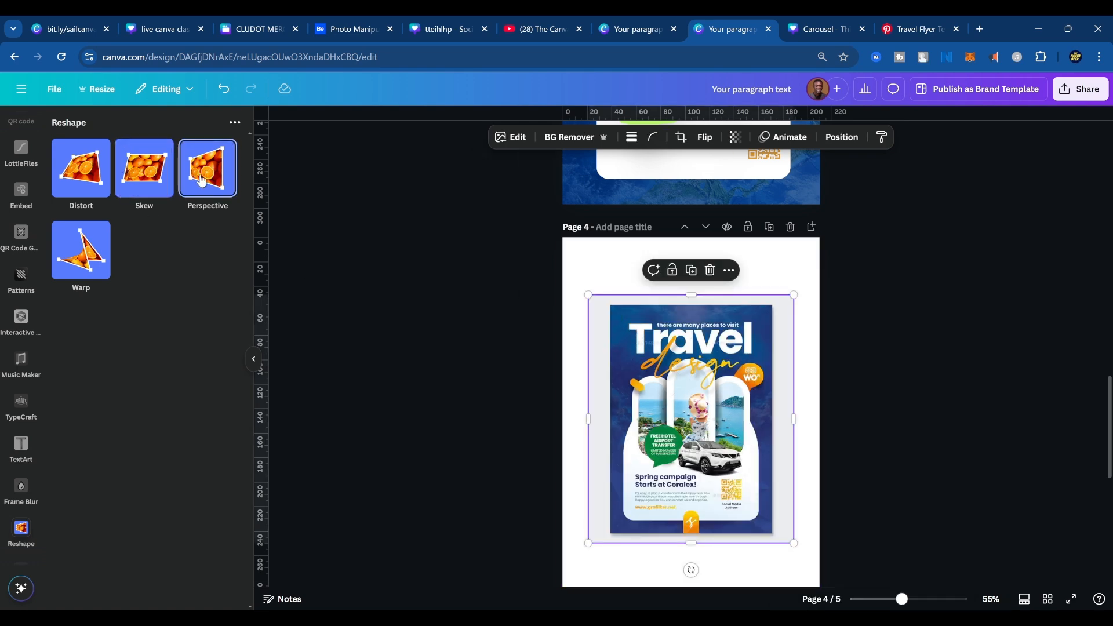
Try narrowing the top edge of the detached Travel design image with Reshape's Perspective transform.
left_click(214, 190)
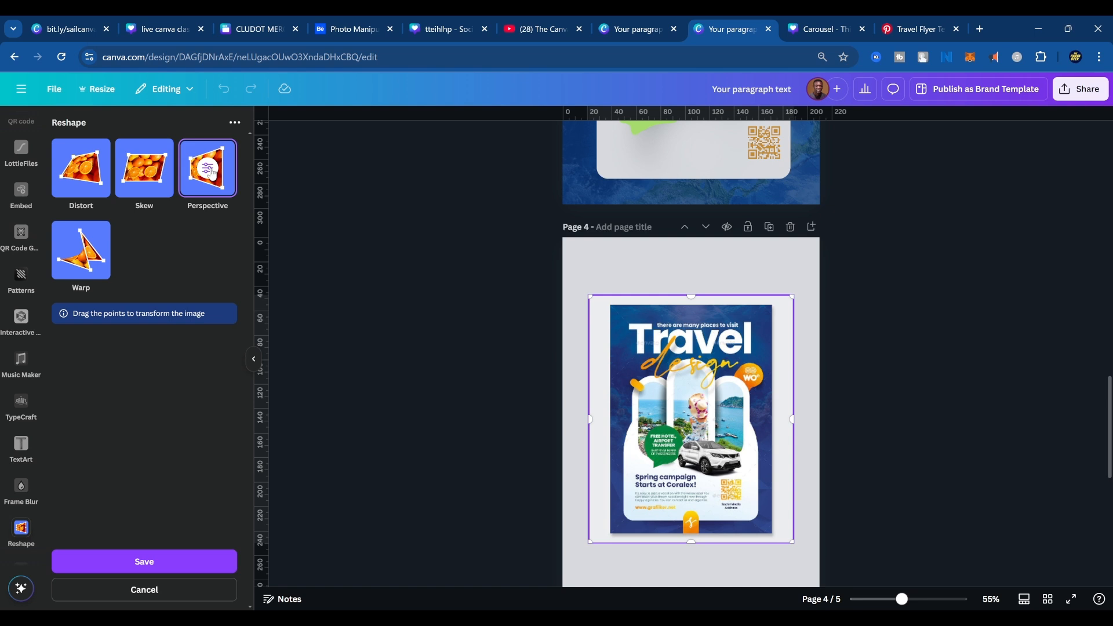
left_click(592, 296)
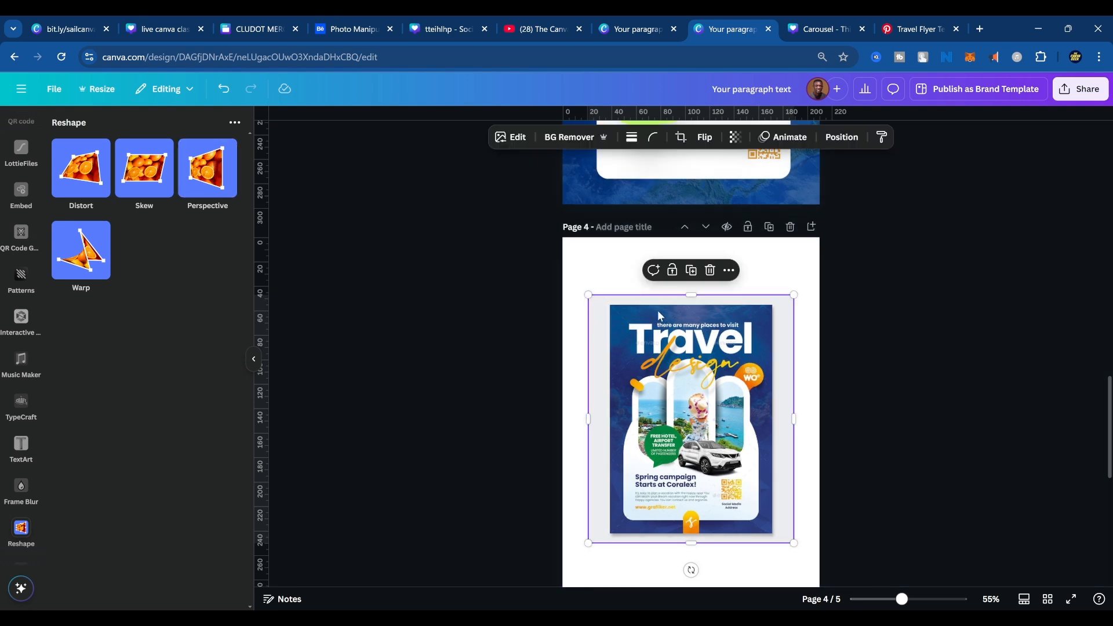
left_click(207, 168)
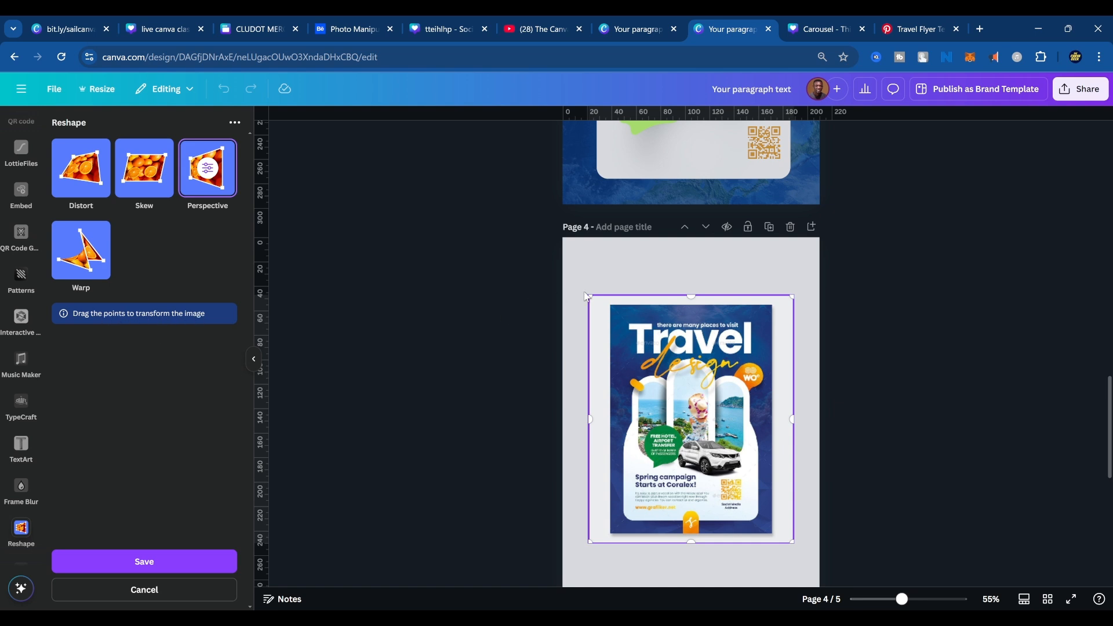
left_click_drag(589, 297, 641, 343)
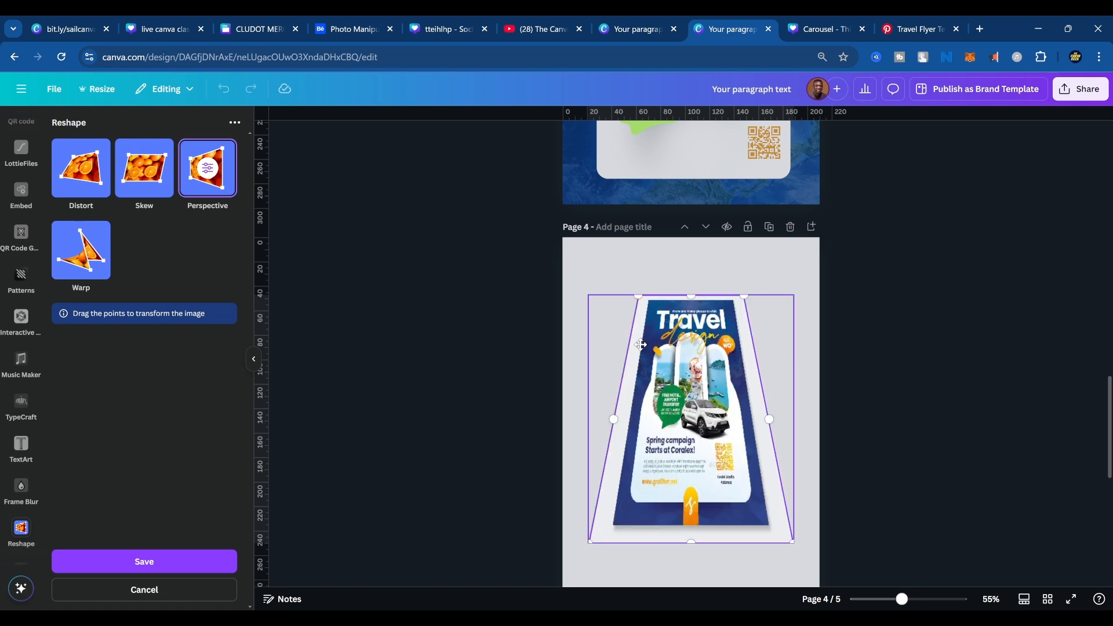
left_click(690, 542)
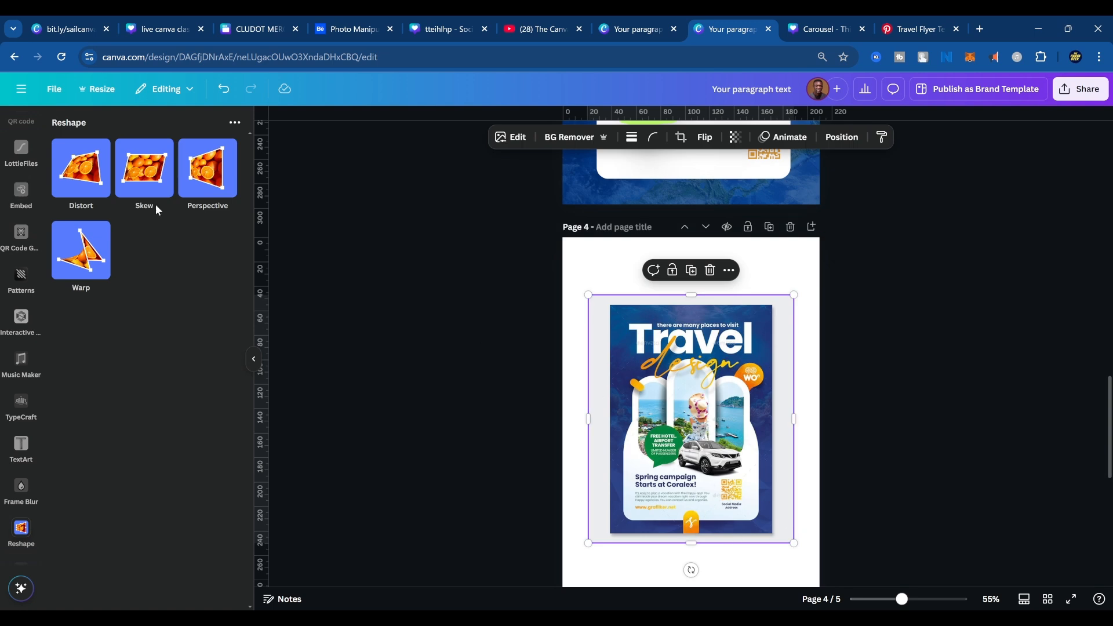
left_click(183, 185)
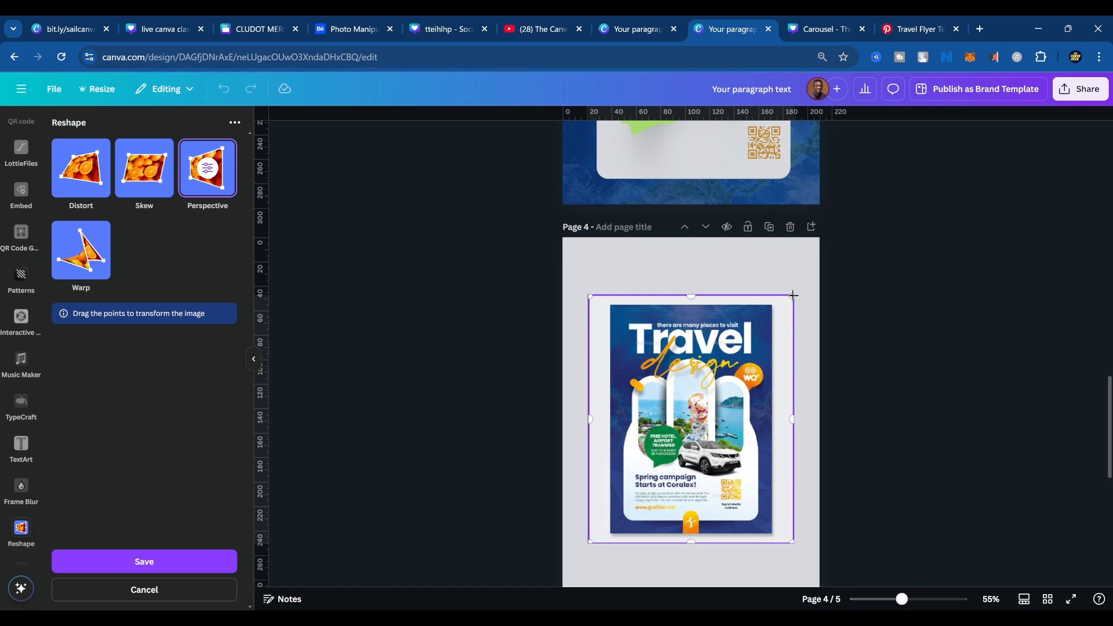
left_click_drag(795, 297, 763, 297)
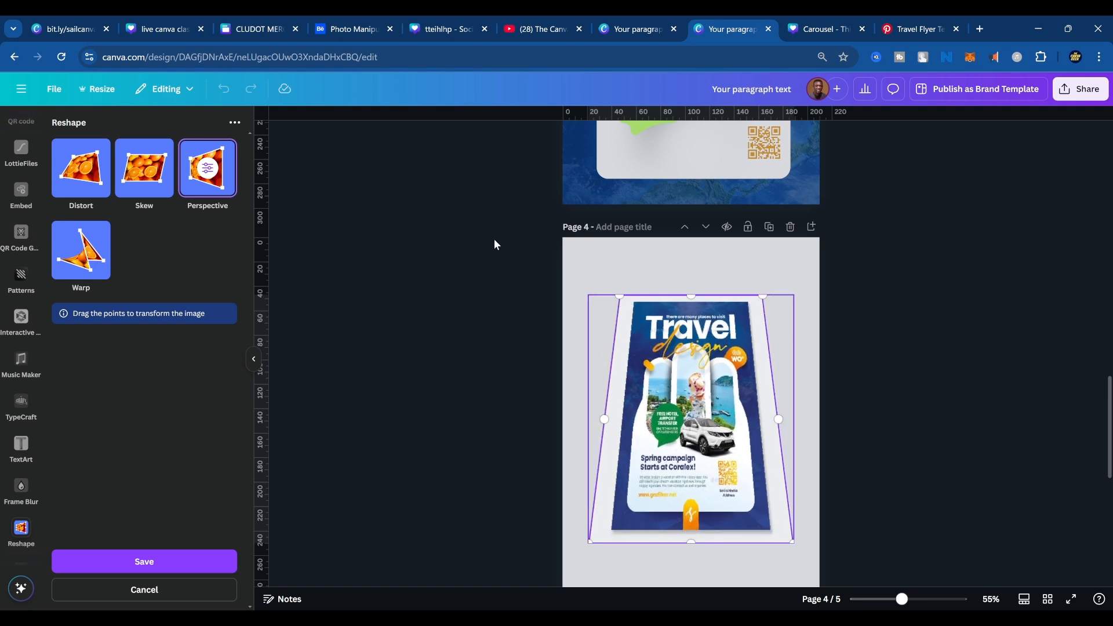
Try skewing the top edge to the left and the bottom edge to the right with Reshape's Skew, leaving it unsaved.
left_click(165, 186)
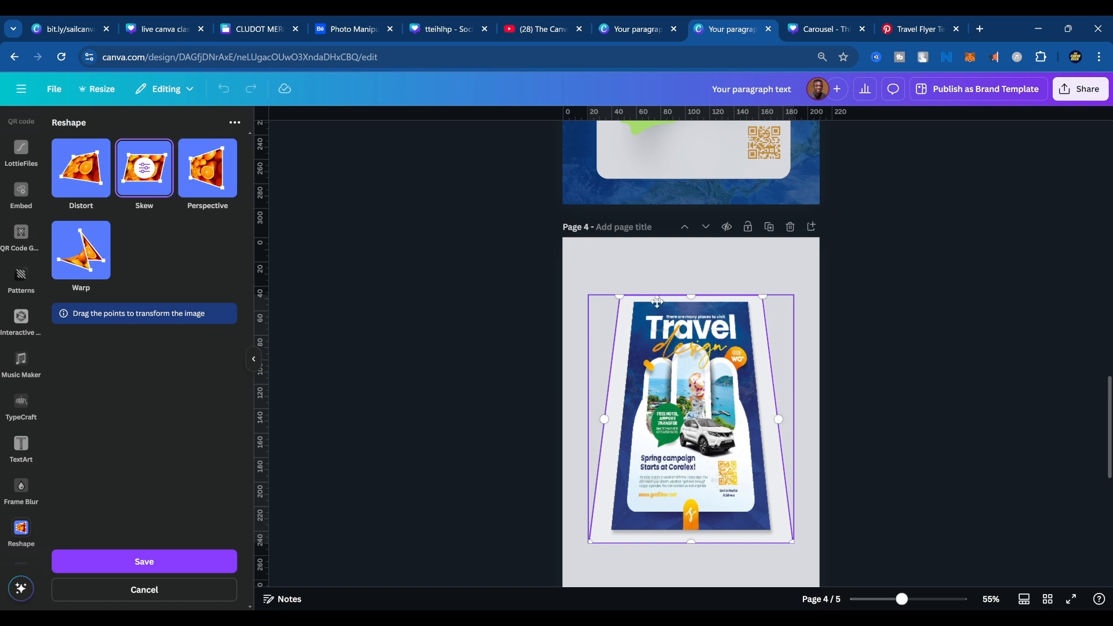
left_click_drag(690, 297, 690, 377)
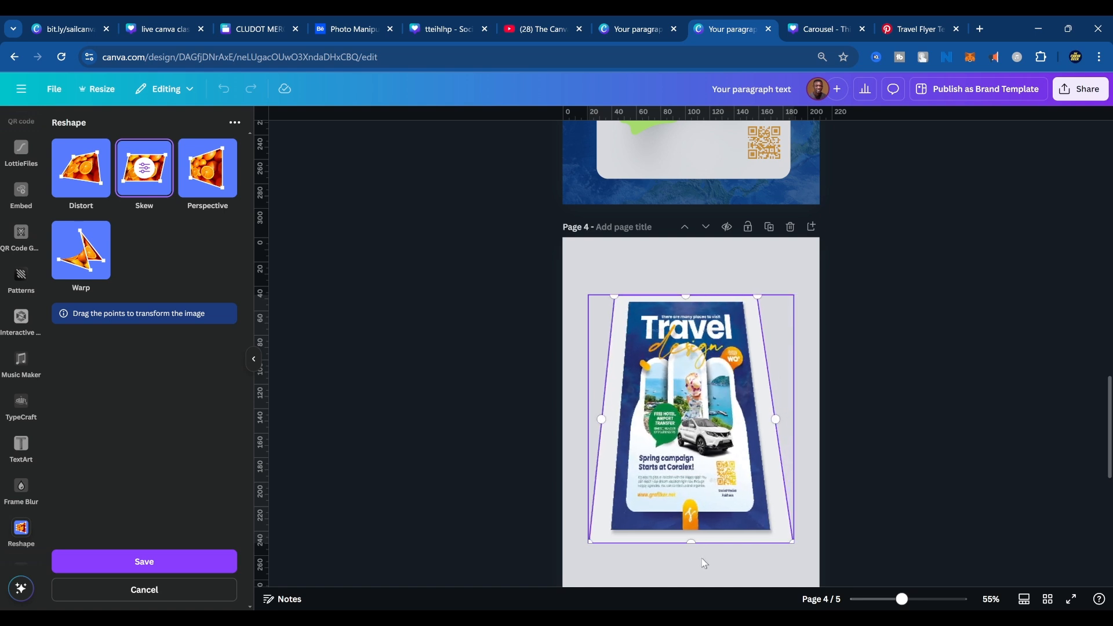
left_click_drag(691, 542, 707, 443)
mouse_move(686, 297)
left_mouse_down()
mouse_move(667, 296)
mouse_move(682, 296)
left_mouse_up()
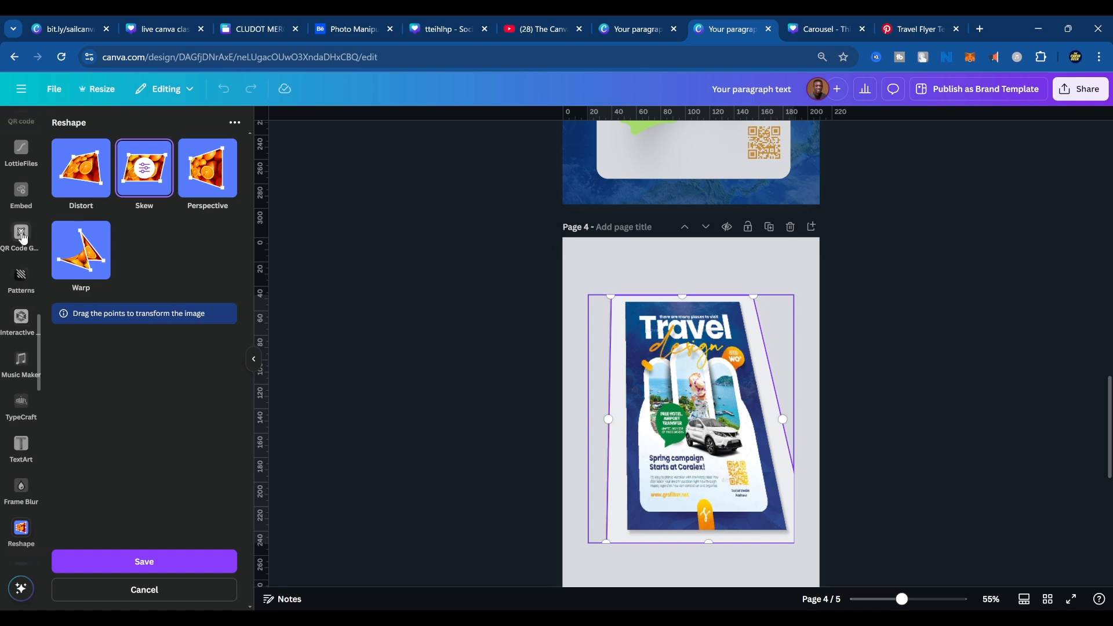
scroll(22, 238, "up", 5)
scroll(551, 319, "up", 2)
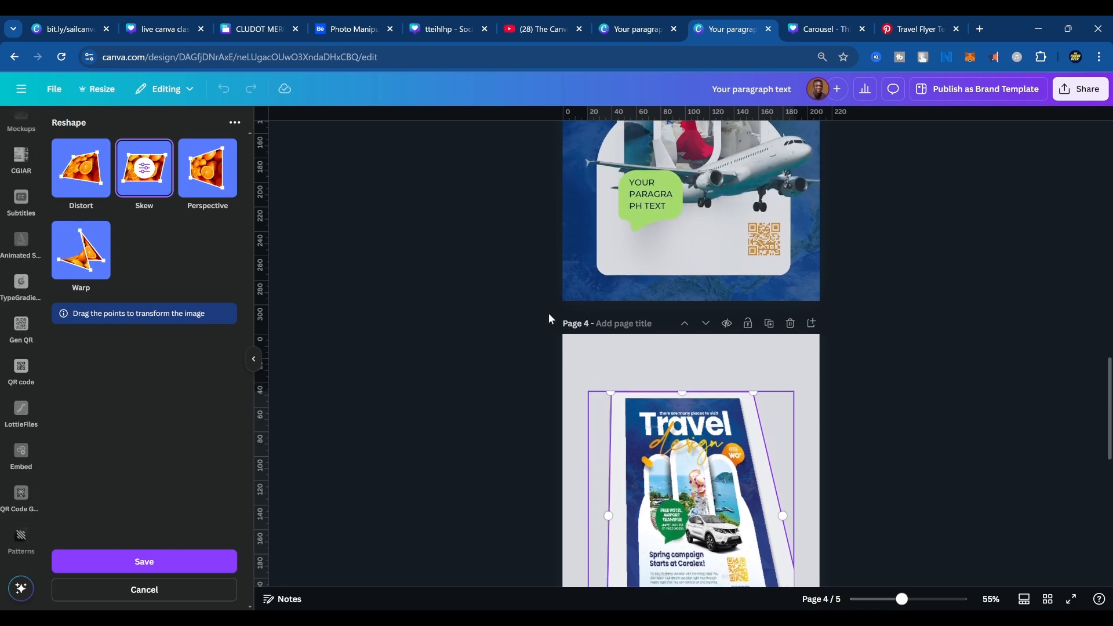
scroll(549, 319, "up", 5)
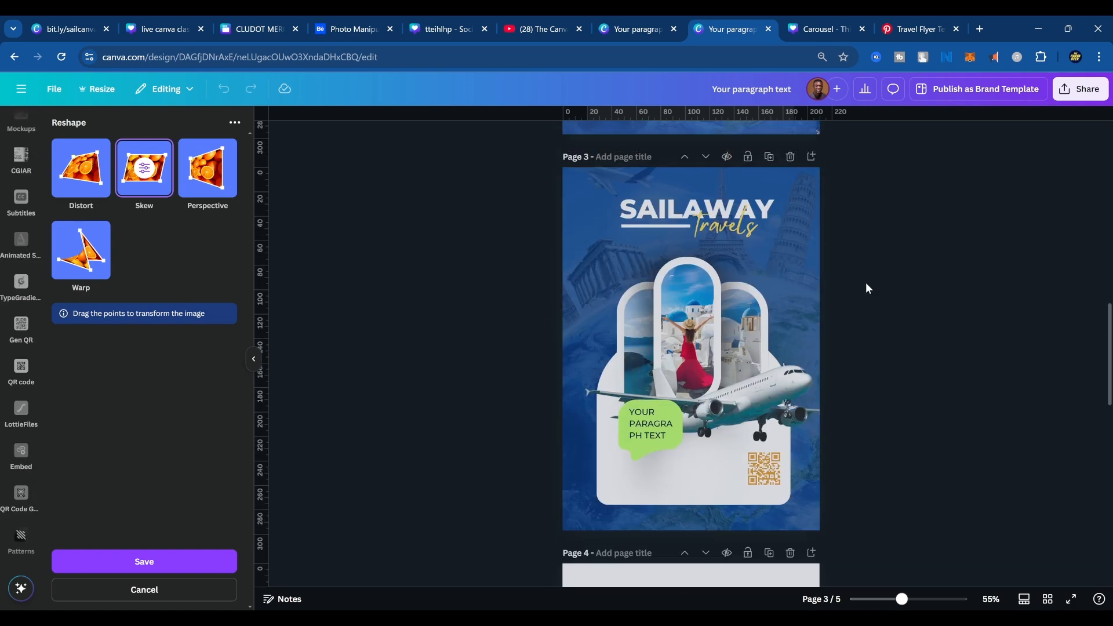
left_click(867, 284)
Add the crease-line graphic from the "wrinkled texture" elements to page 3 and place it over the flyer's upper-right corner.
left_click(792, 247)
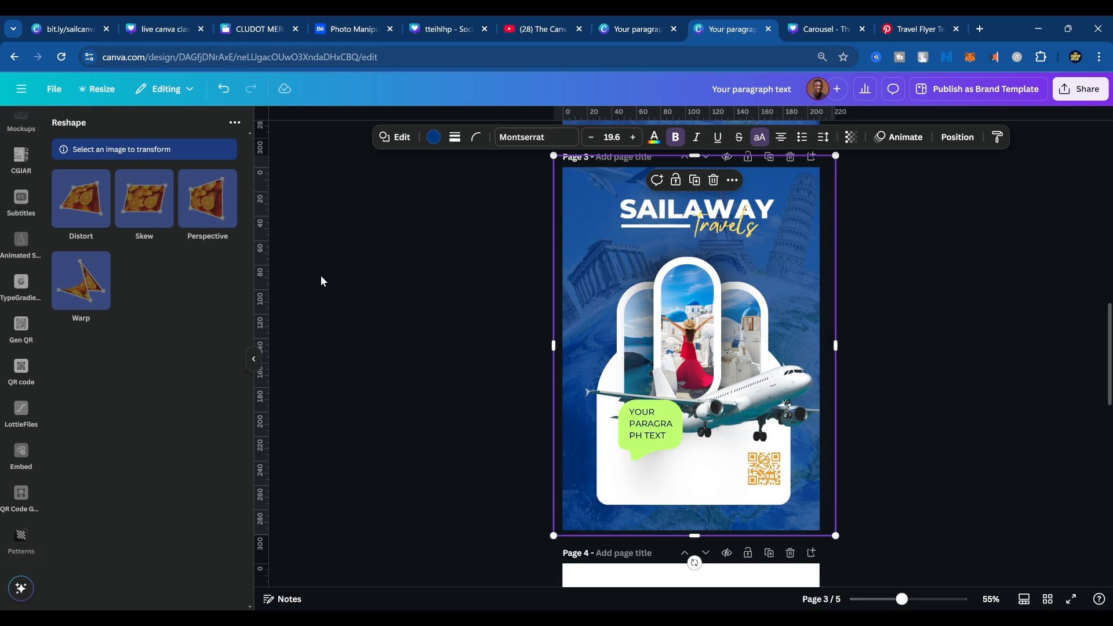
scroll(37, 207, "up", 10)
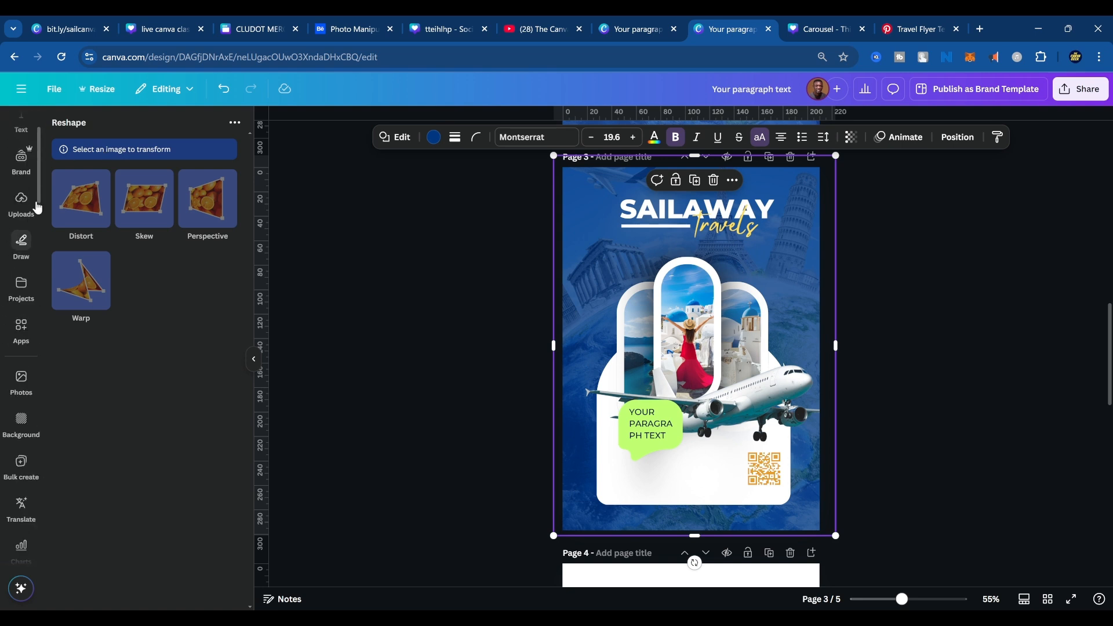
scroll(37, 207, "up", 3)
left_click(20, 171)
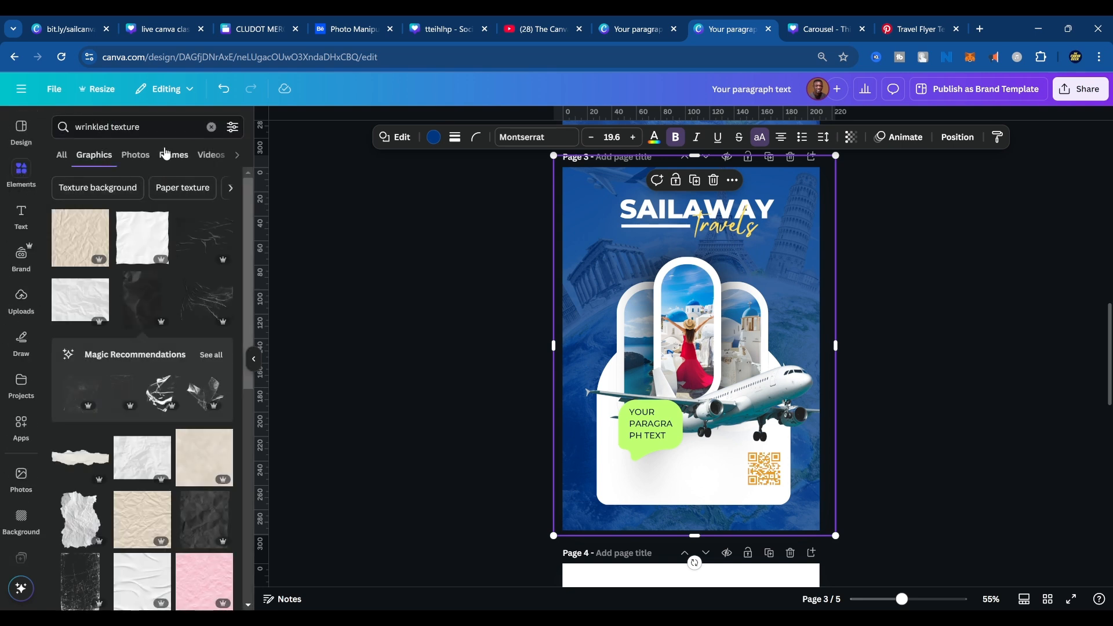
left_click(207, 241)
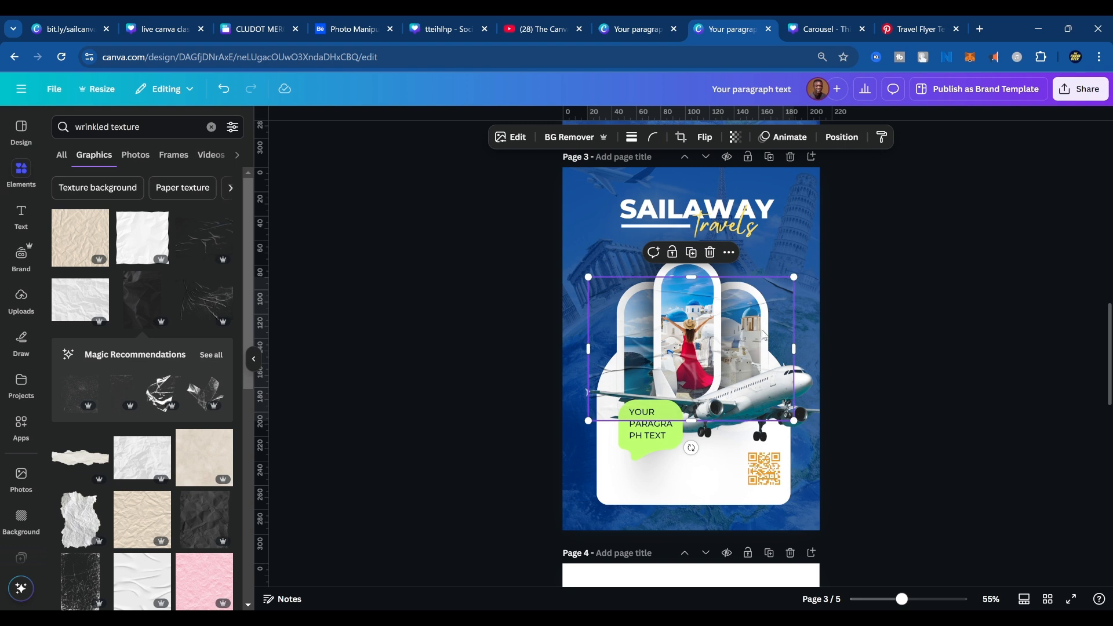
left_click_drag(763, 335, 837, 215)
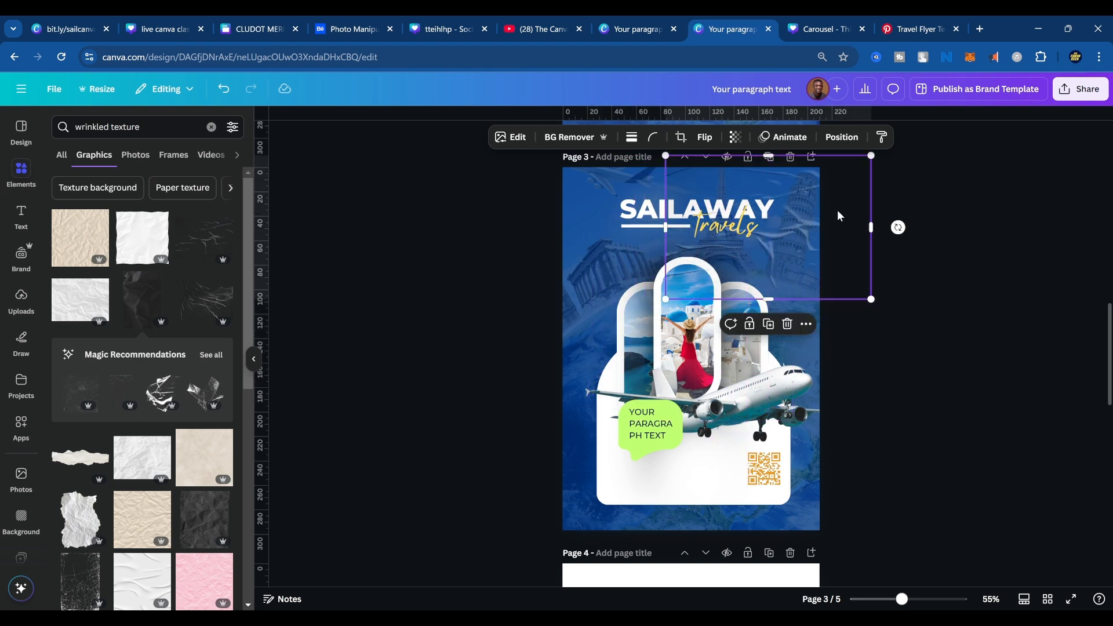
left_click(838, 216)
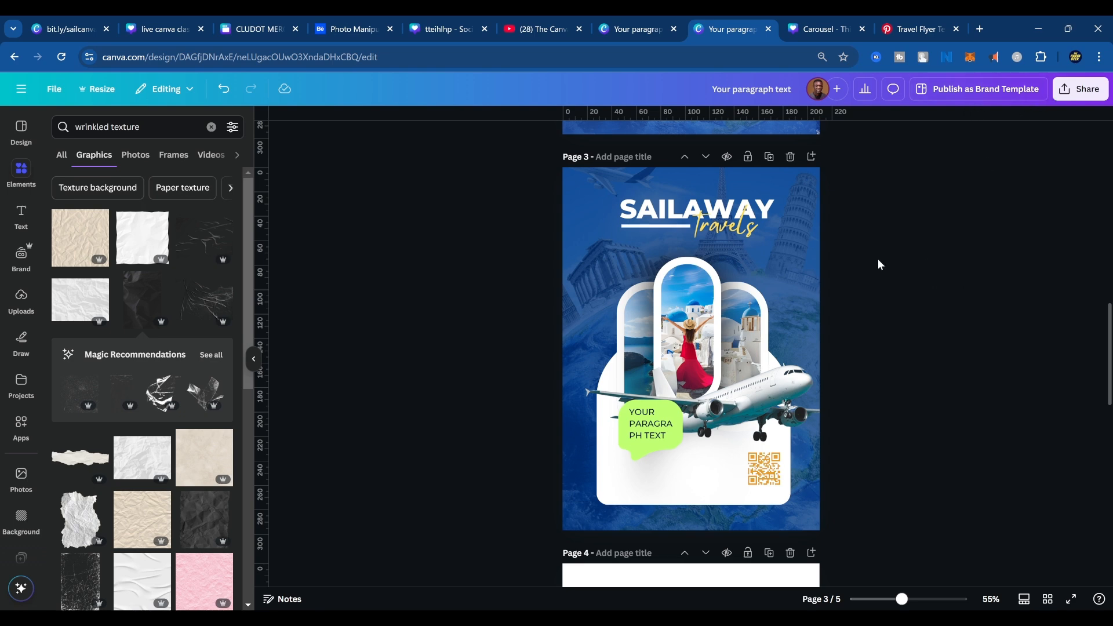
Review the design's pages from page 2 to page 5 and return to the SAILAWAY Travels flyer on page 3.
scroll(736, 286, "up", 5)
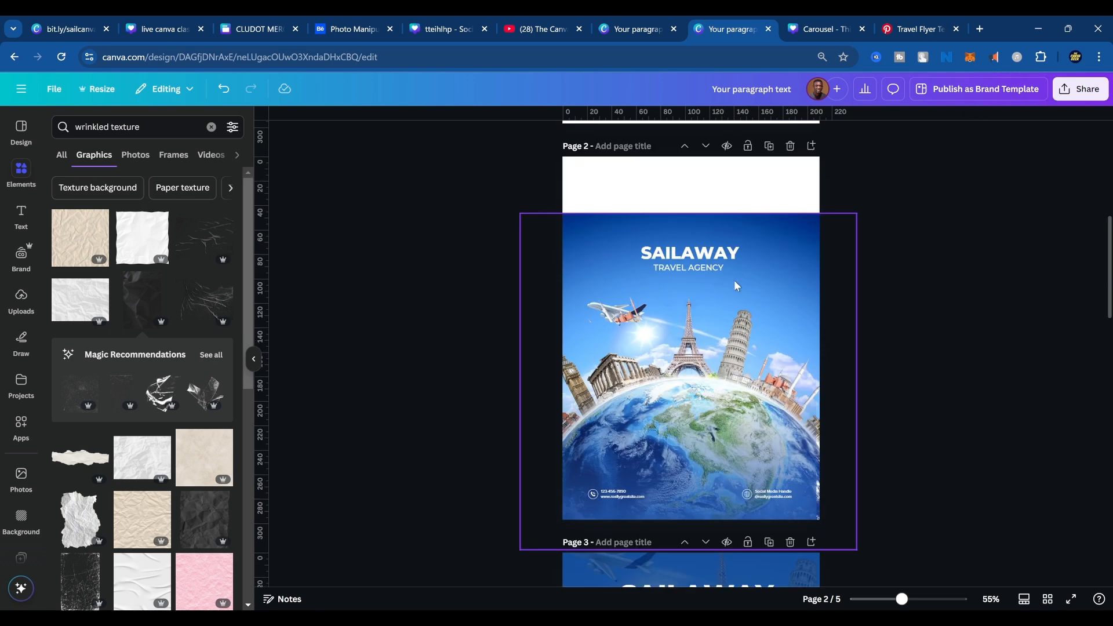
scroll(736, 286, "down", 10)
scroll(737, 296, "down", 4)
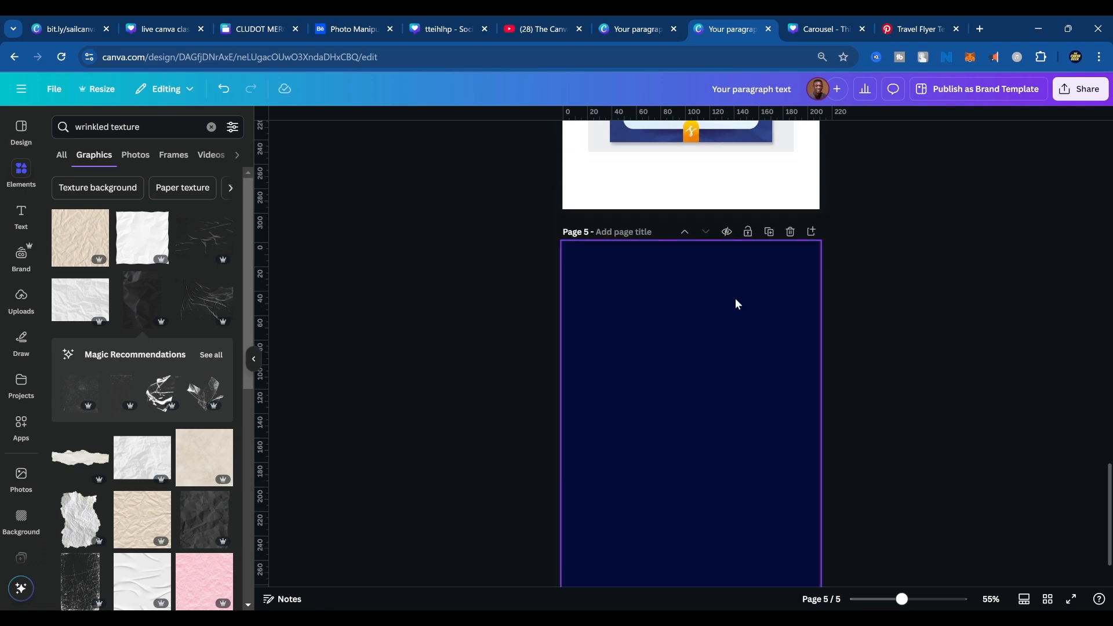
scroll(737, 304, "up", 6)
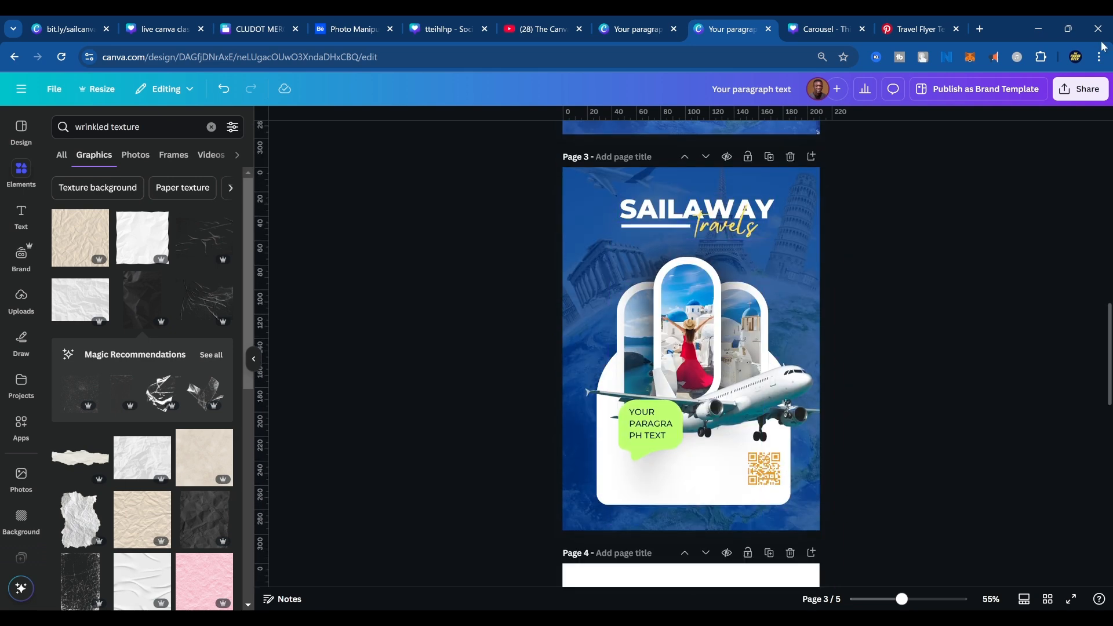
Set up the design's download as a JPG file at size 1.25.
left_click(1080, 93)
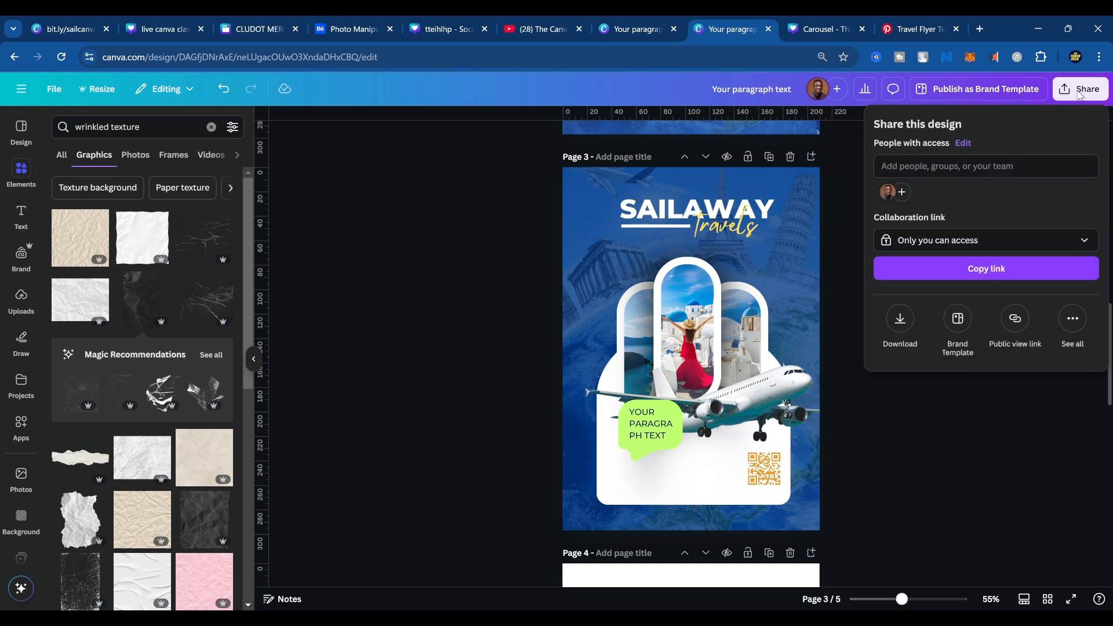
left_click(901, 319)
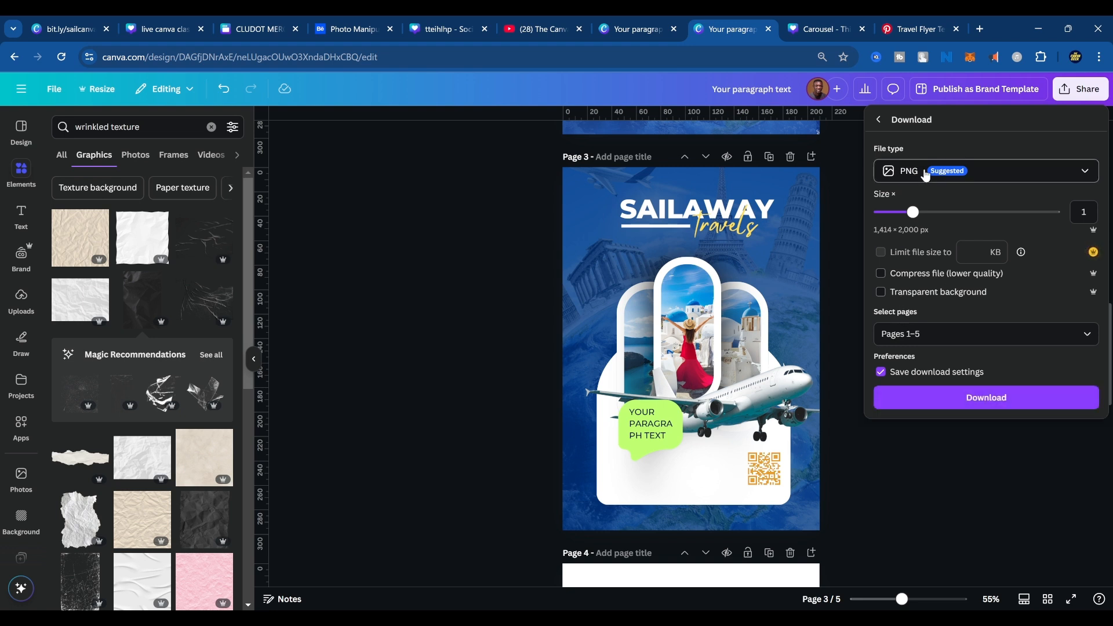
left_click(926, 174)
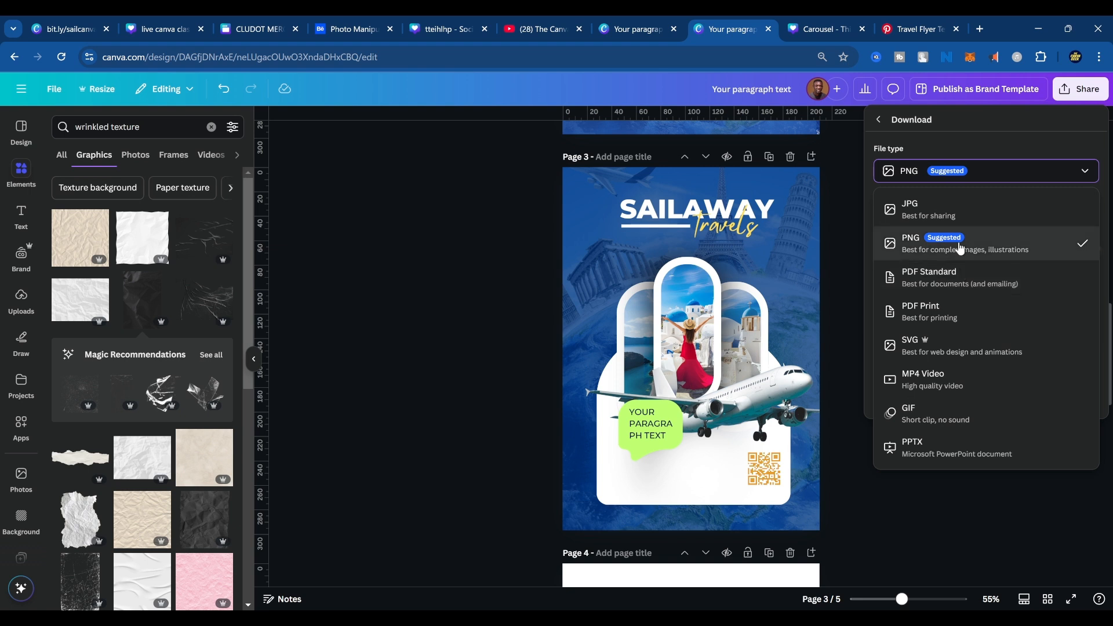
left_click(965, 216)
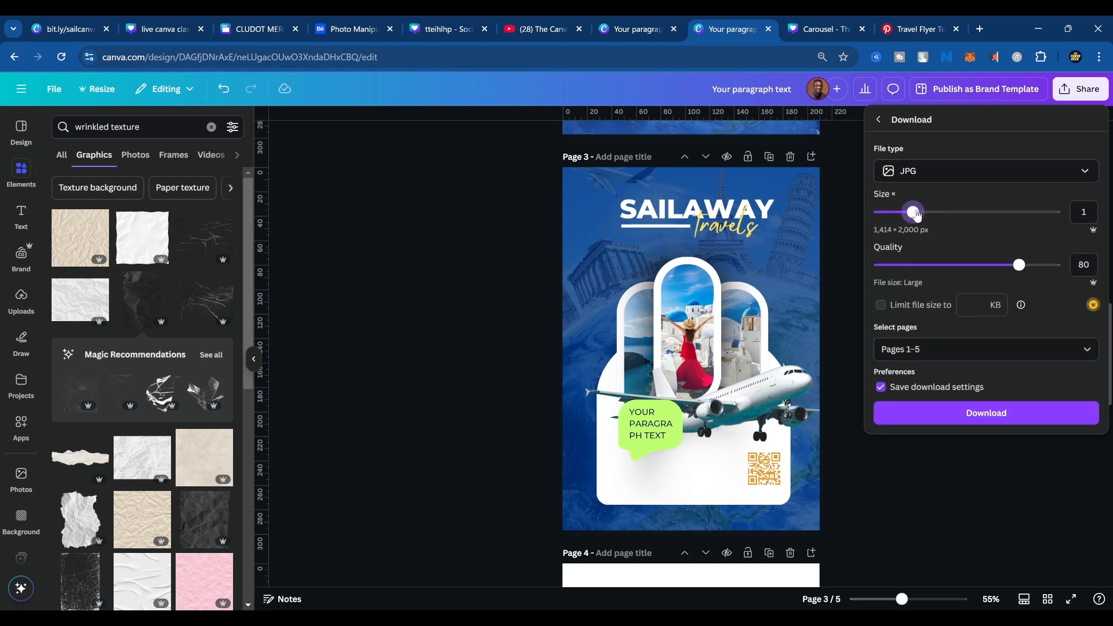
left_click_drag(917, 215, 933, 217)
Limit the export to page 3 only, the SAILAWAY Travels flyer, and download it.
left_click(944, 355)
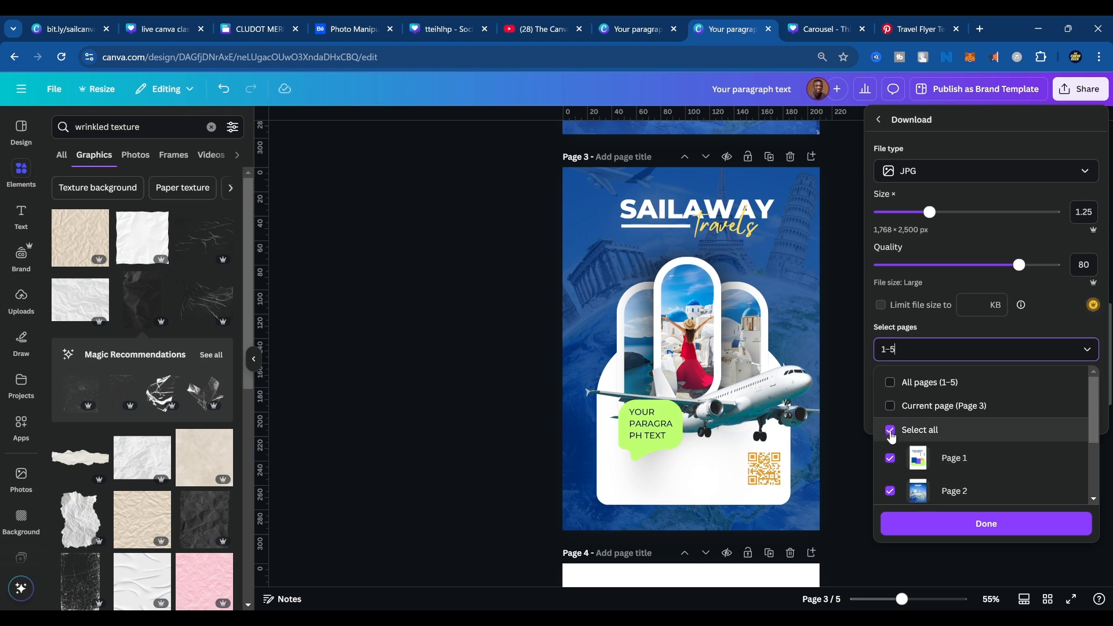
left_click(890, 431)
scroll(940, 478, "down", 3)
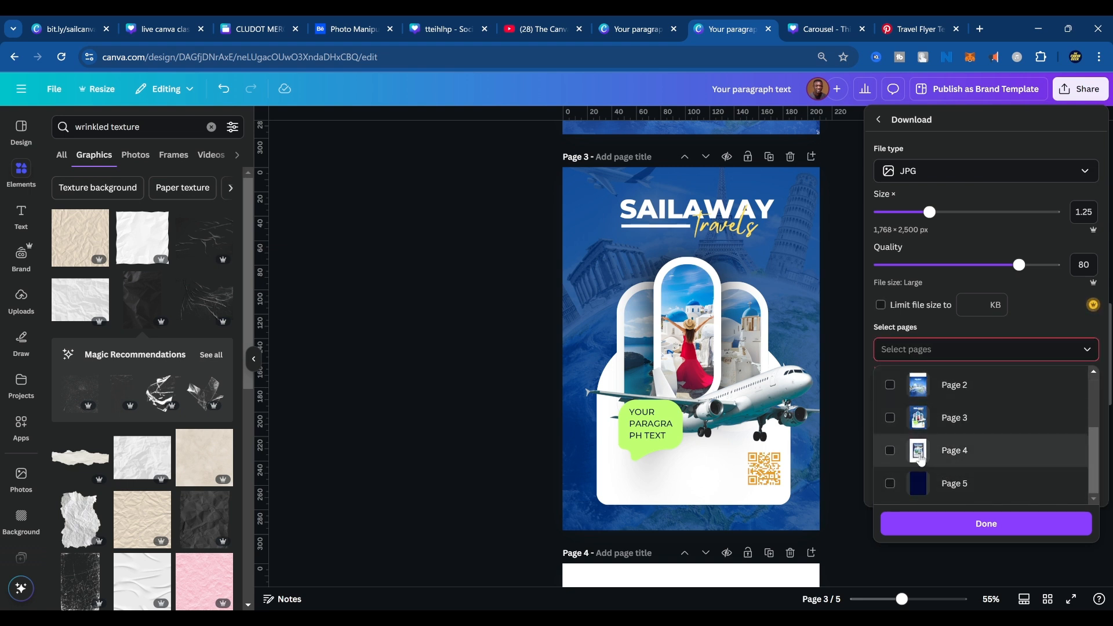
left_click(891, 420)
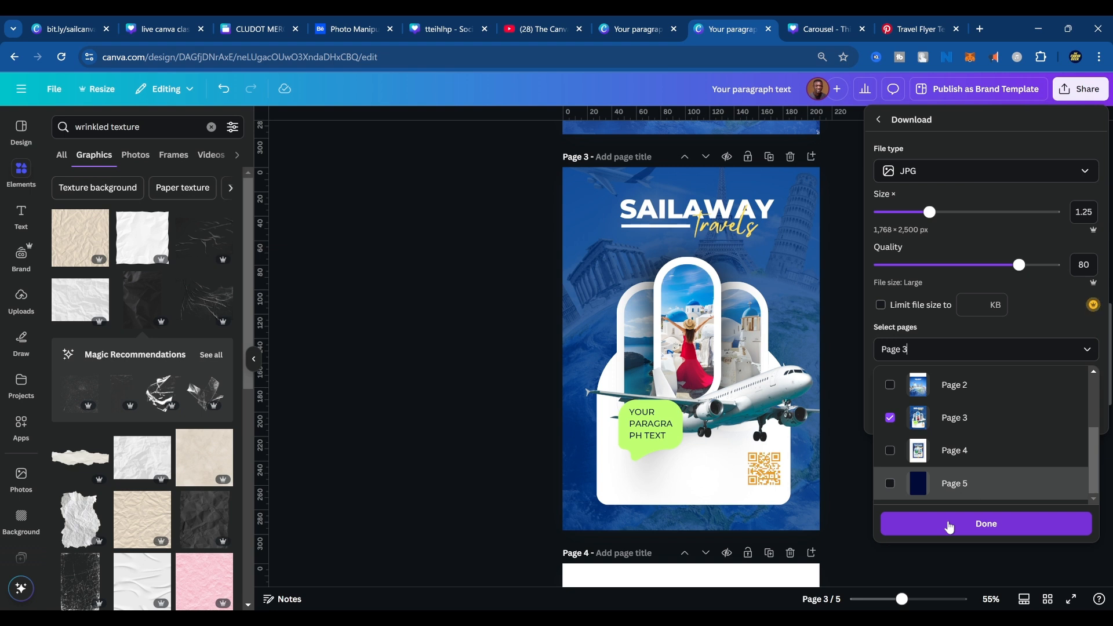
left_click(950, 526)
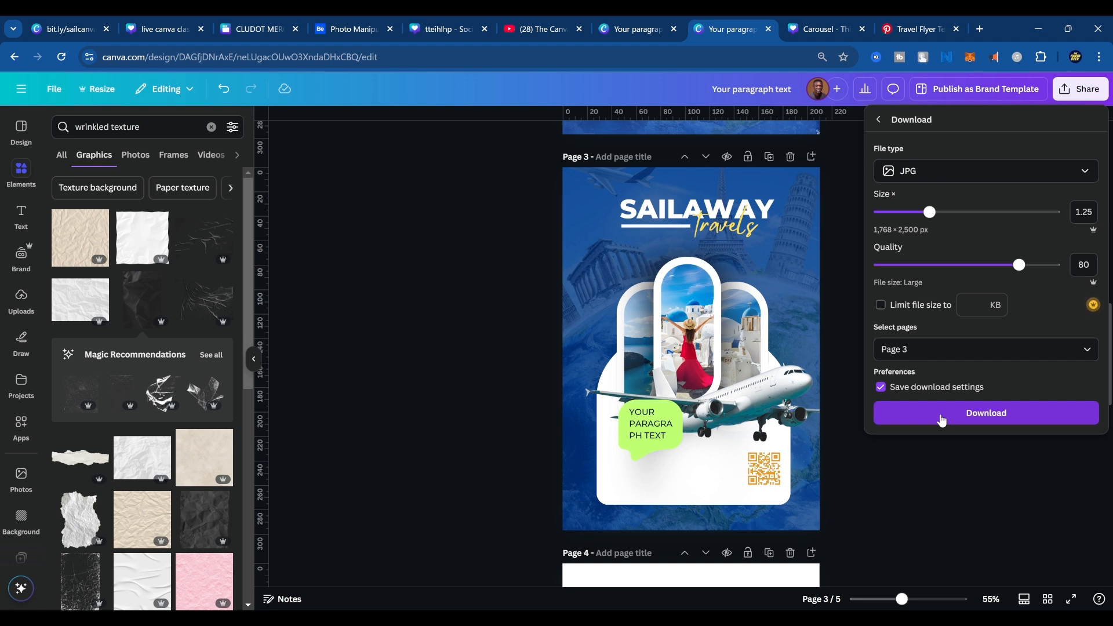
left_click(942, 420)
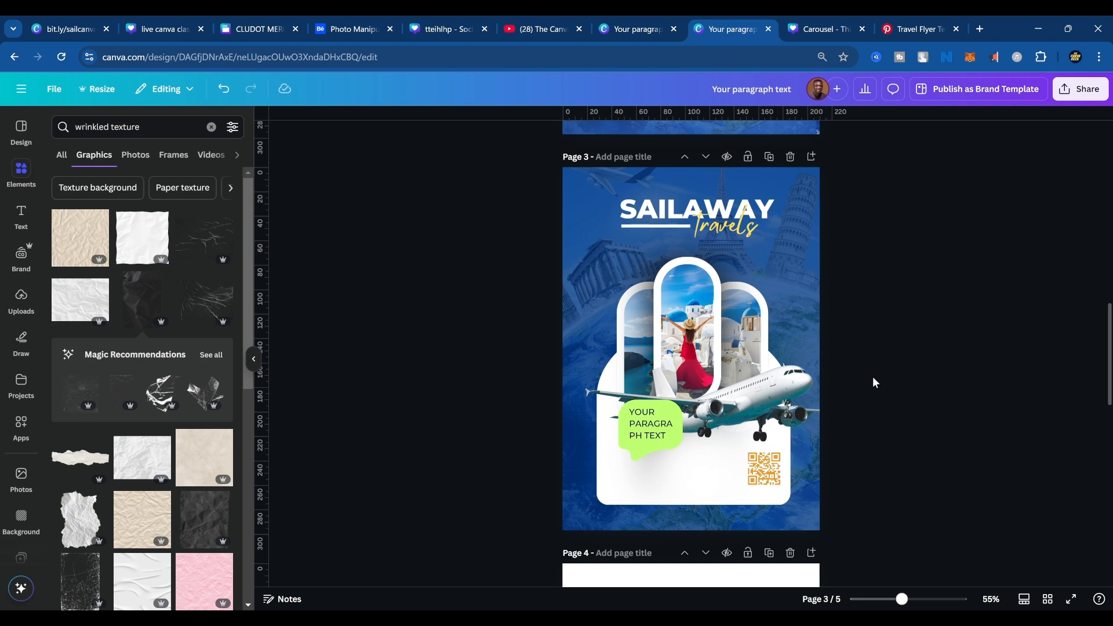
scroll(874, 380, "up", 2)
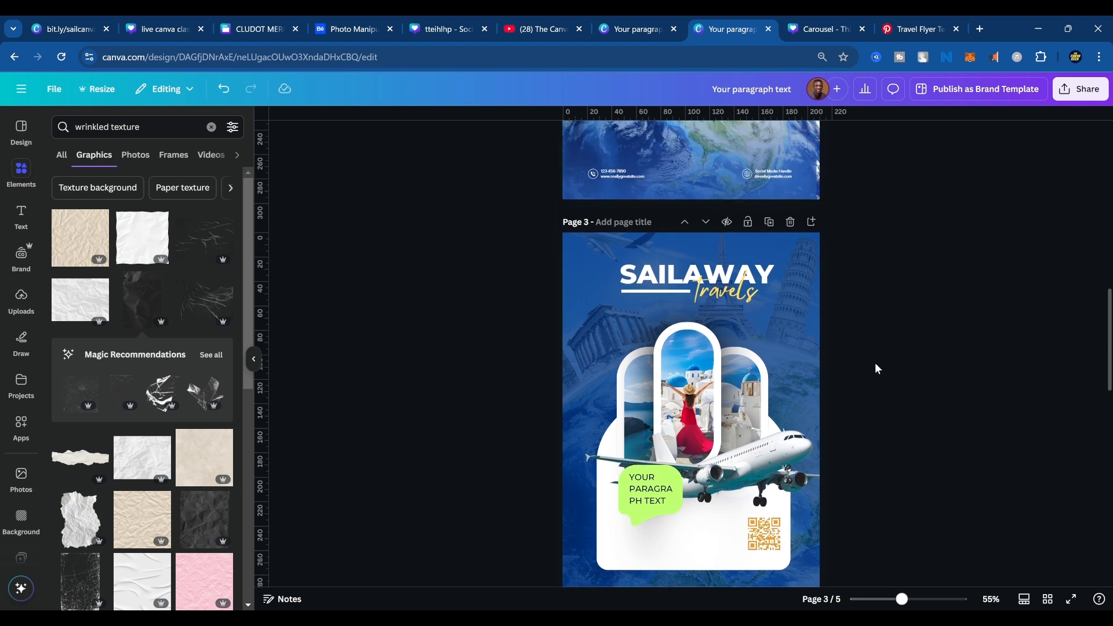
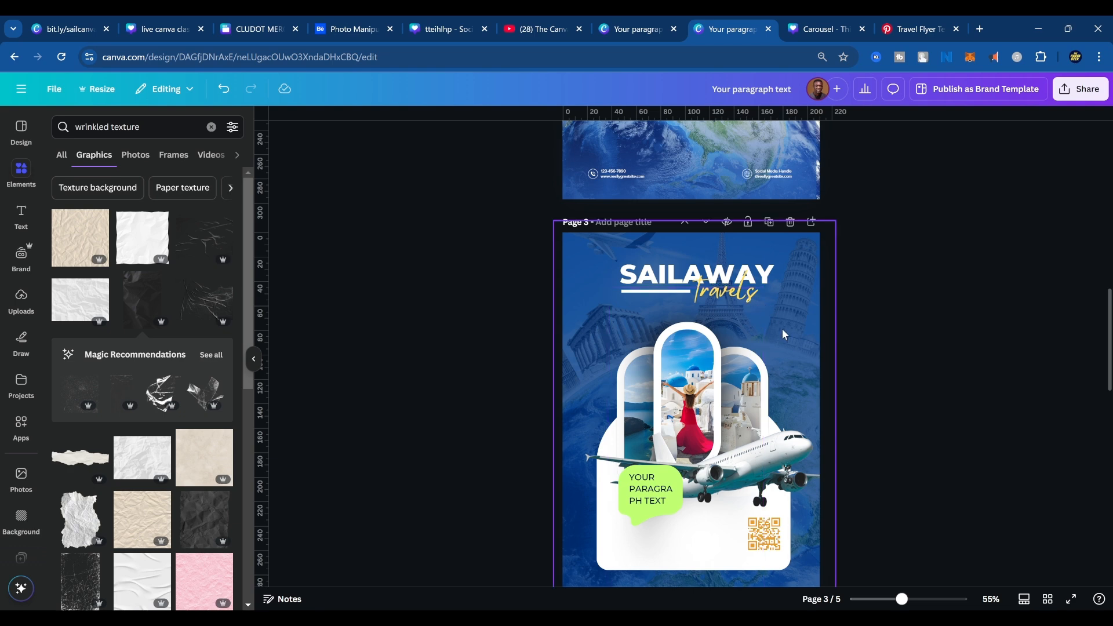
Select the blank navy page 5 and search the Canva apps for "qr".
scroll(792, 355, "down", 5)
scroll(793, 356, "down", 8)
left_click(683, 335)
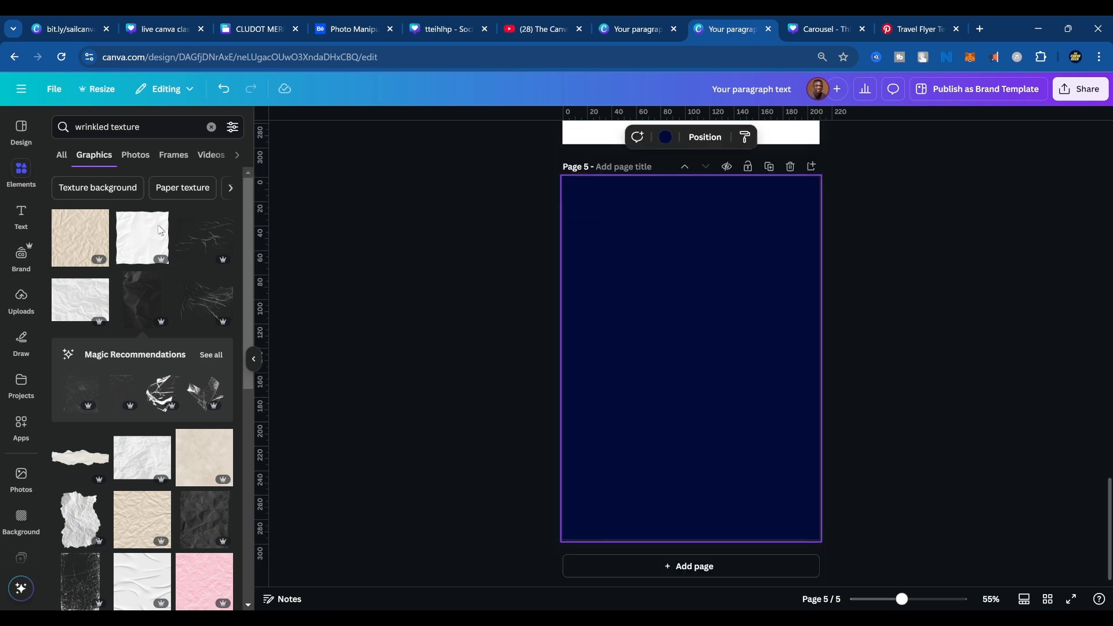
left_click(21, 425)
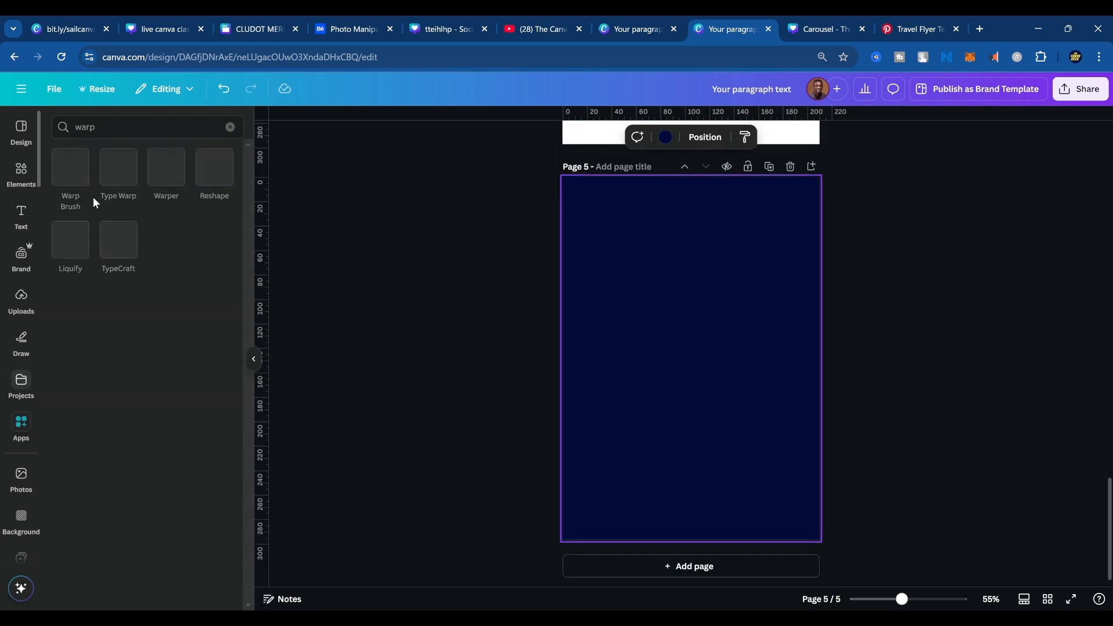
left_click(120, 124)
key("ctrl+a")
type("qr")
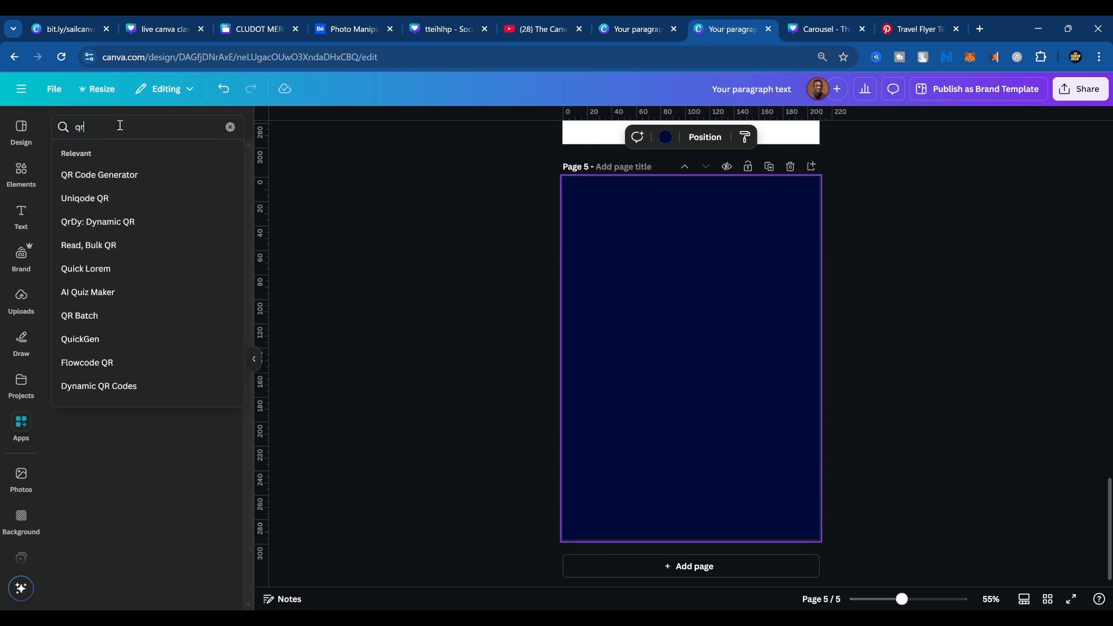
key("Return")
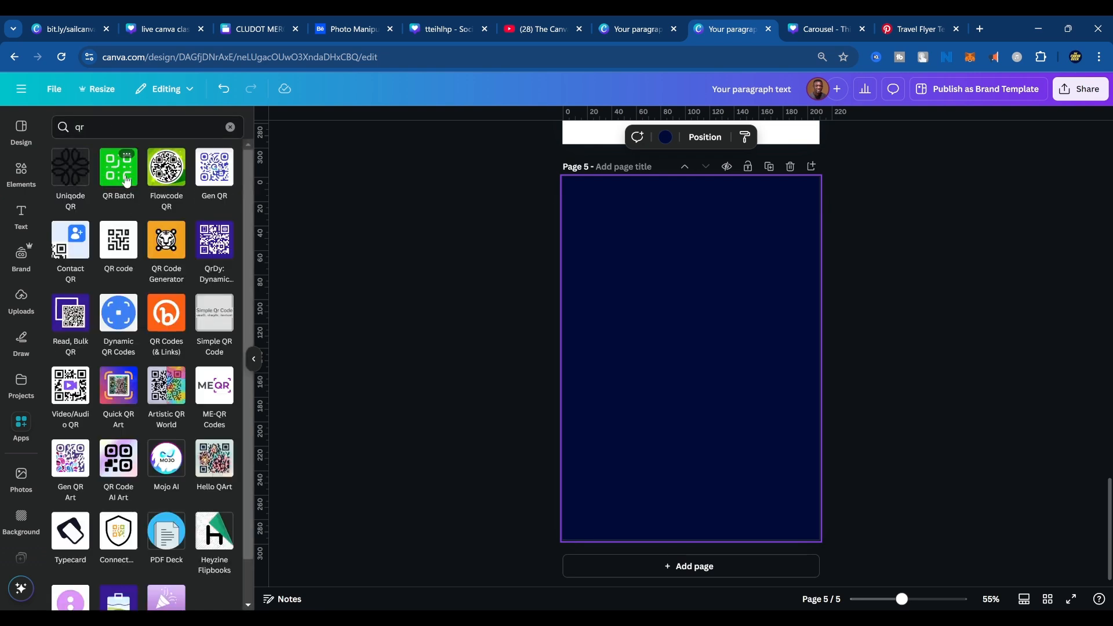
Try the QR Batch app and the Dynamic QR Codes app, accepting the updated permissions of Dynamic QR Codes.
left_click(123, 182)
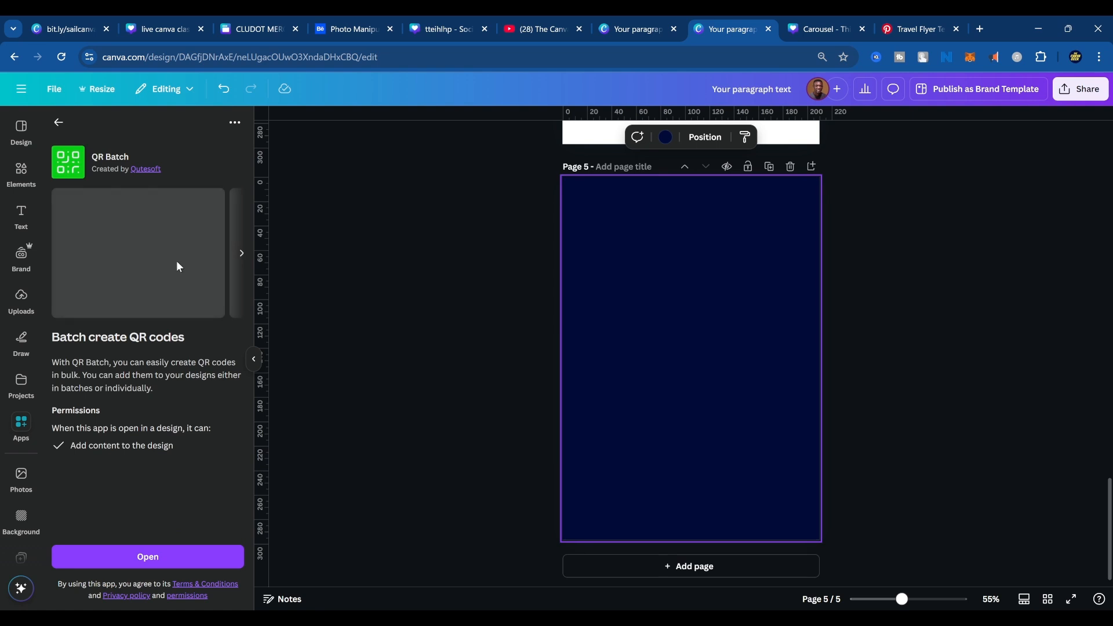
left_click(167, 558)
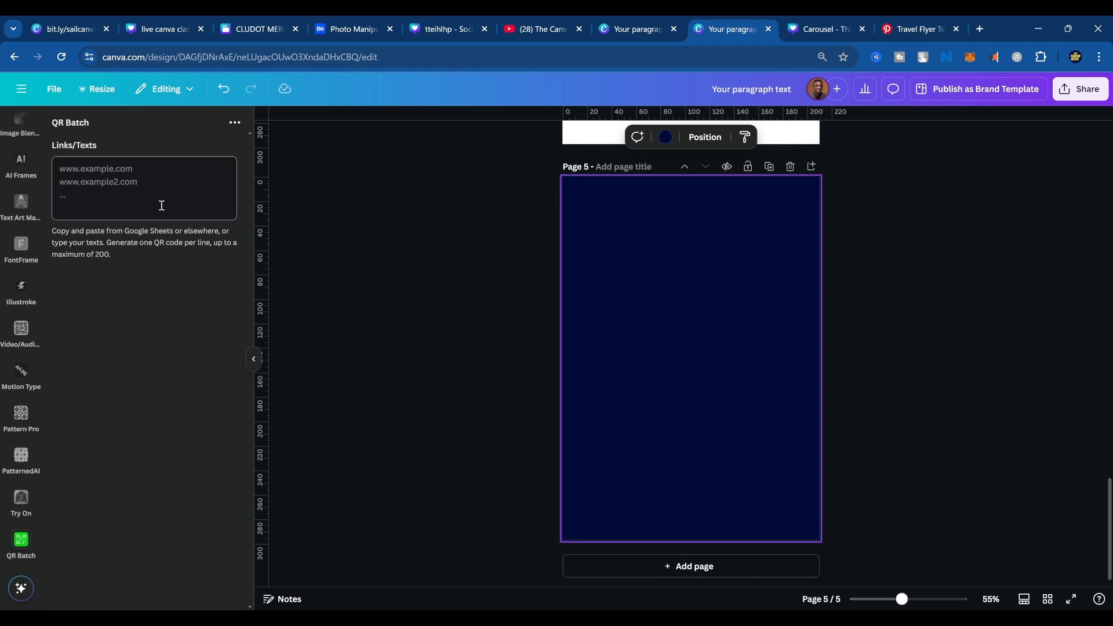
scroll(23, 232, "up", 10)
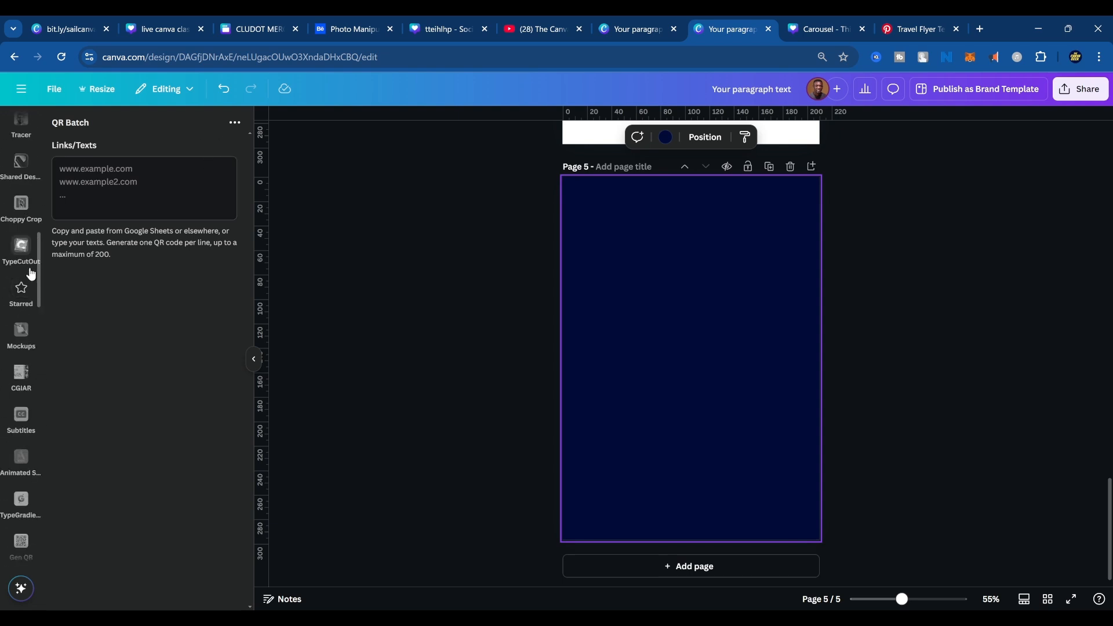
left_click(21, 420)
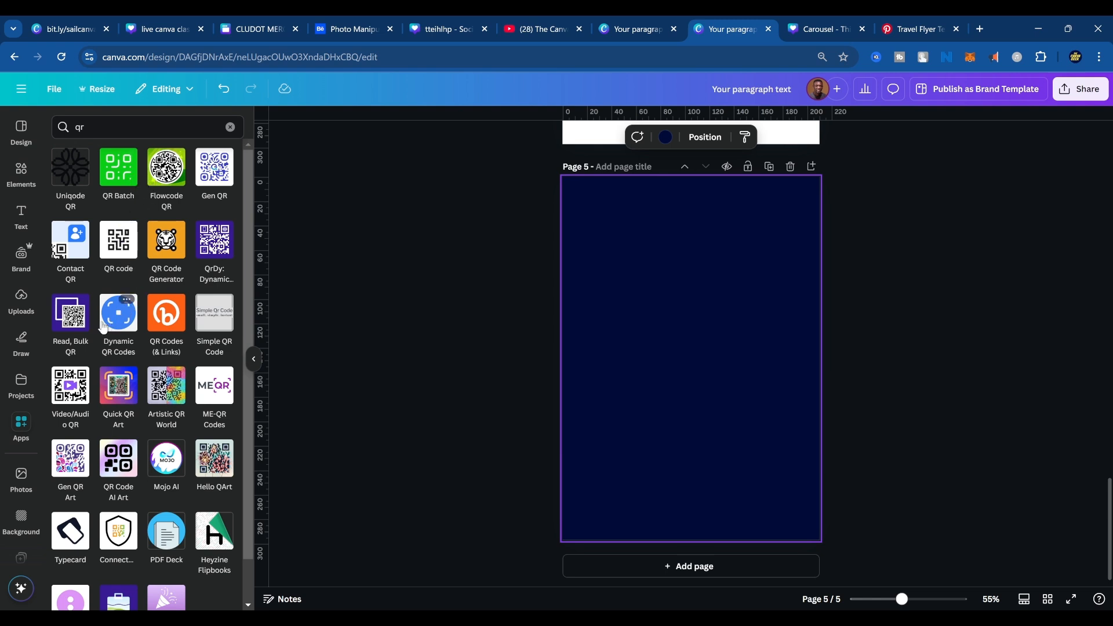
left_click(125, 316)
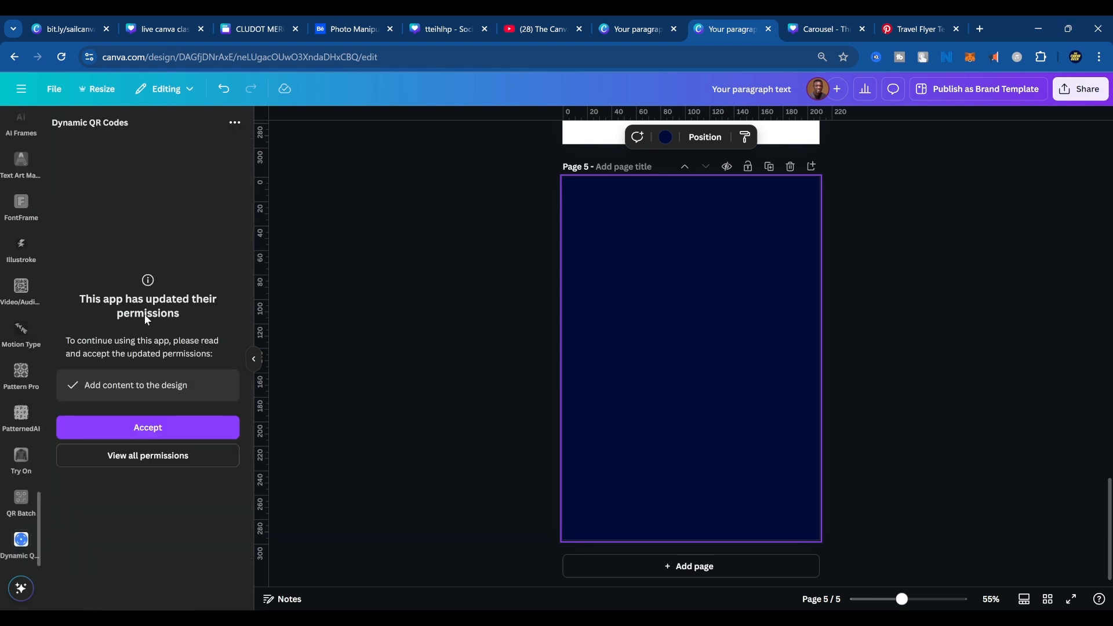
left_click(151, 428)
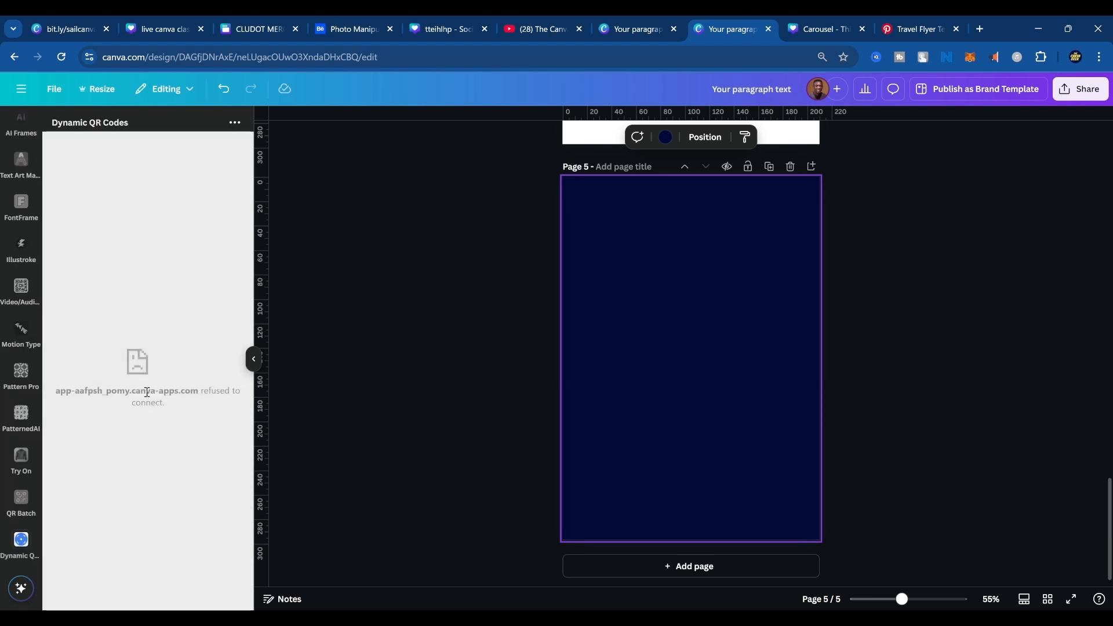
scroll(21, 244, "down", 10)
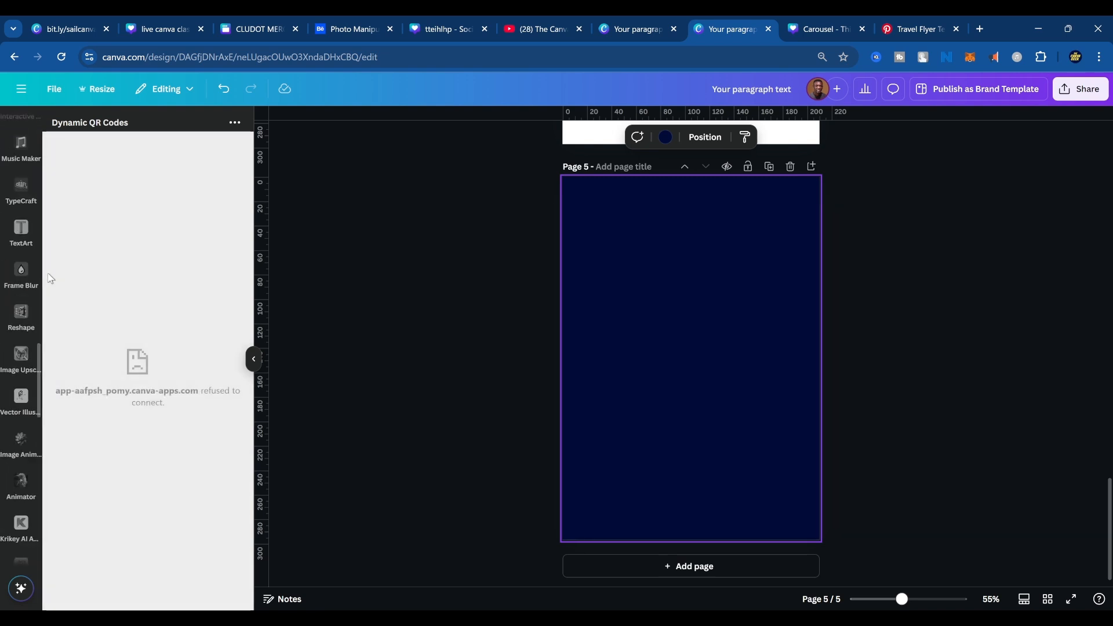
scroll(20, 229, "up", 10)
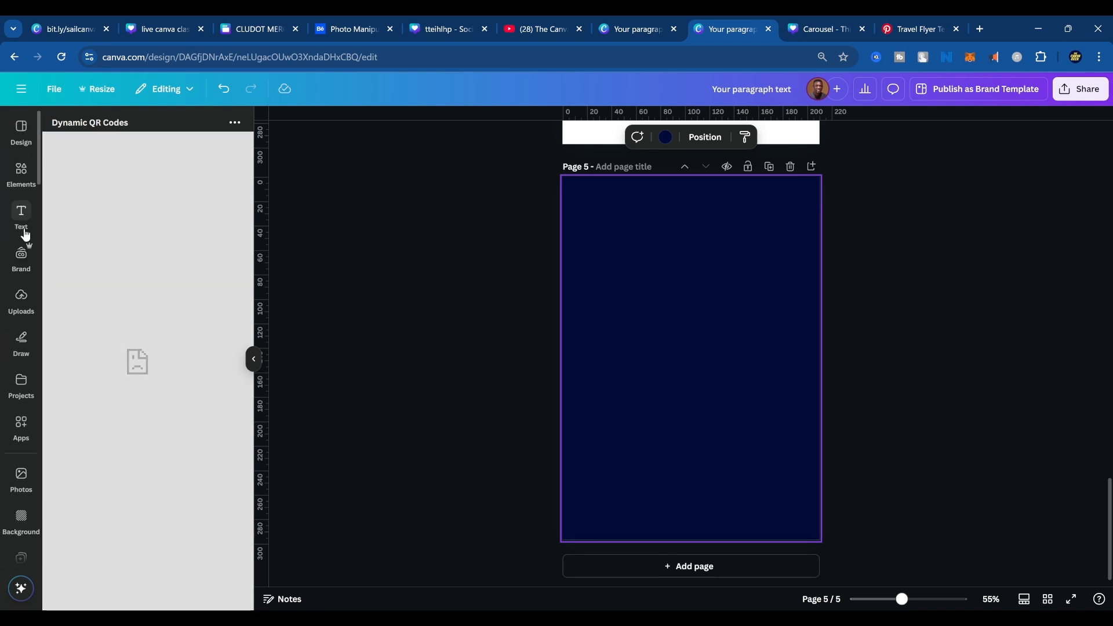
Open the QR code app from the "qr" results and remove the navy background from page 5.
left_click(21, 424)
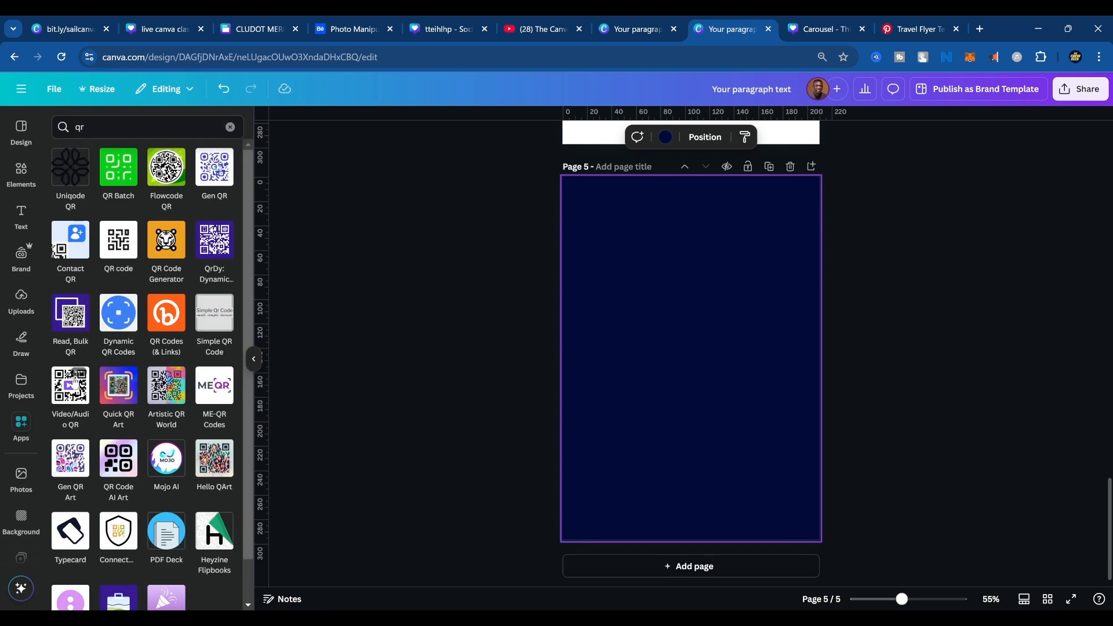
left_click(126, 246)
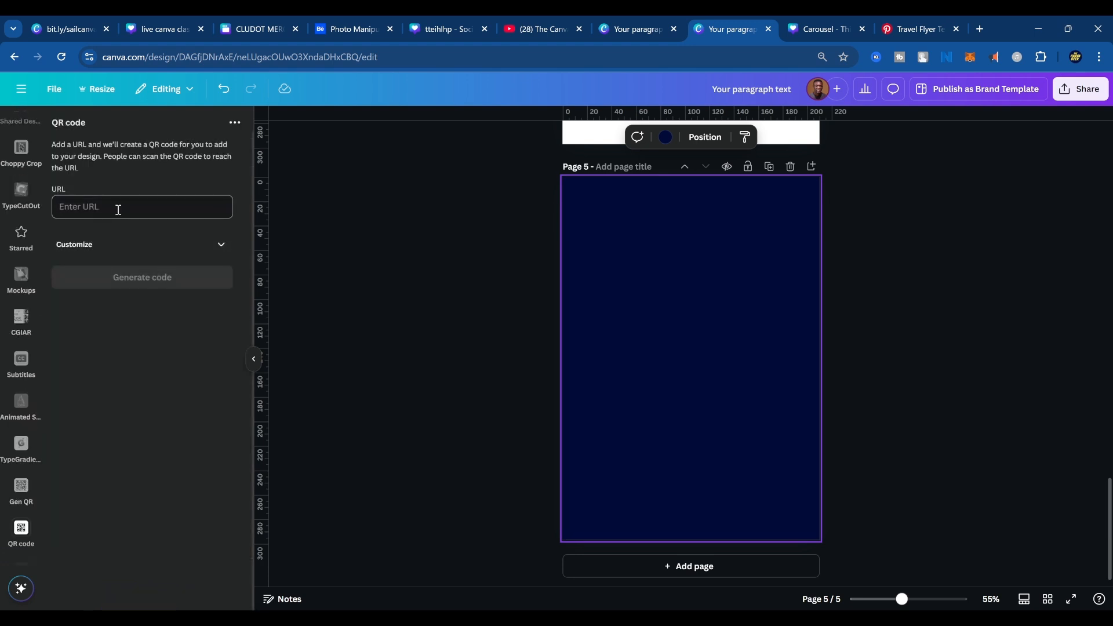
key("Delete")
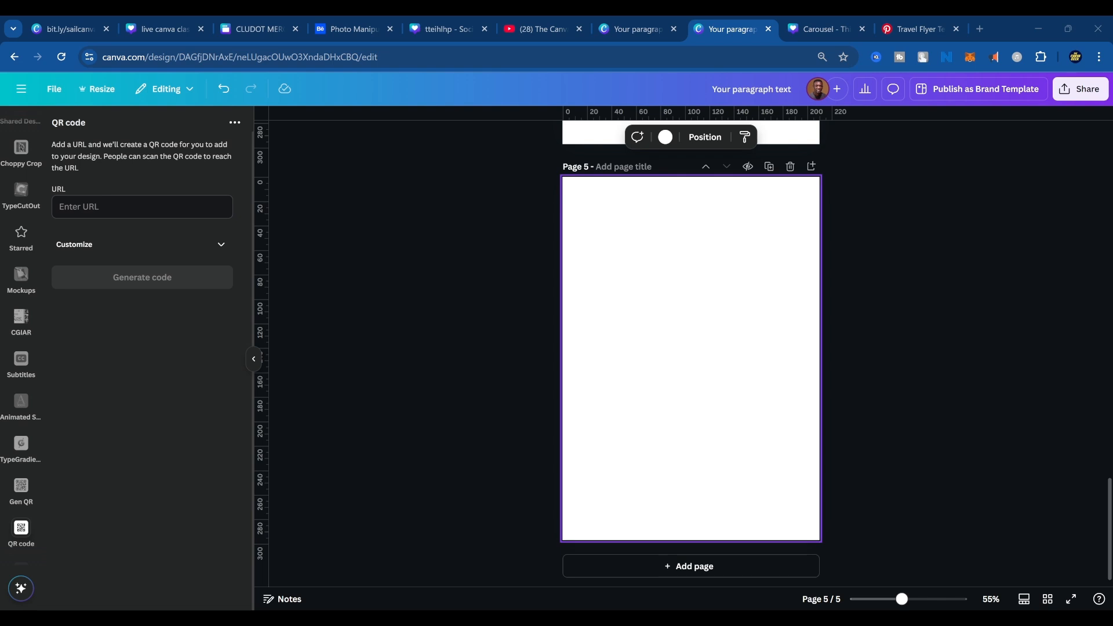
left_click(797, 383)
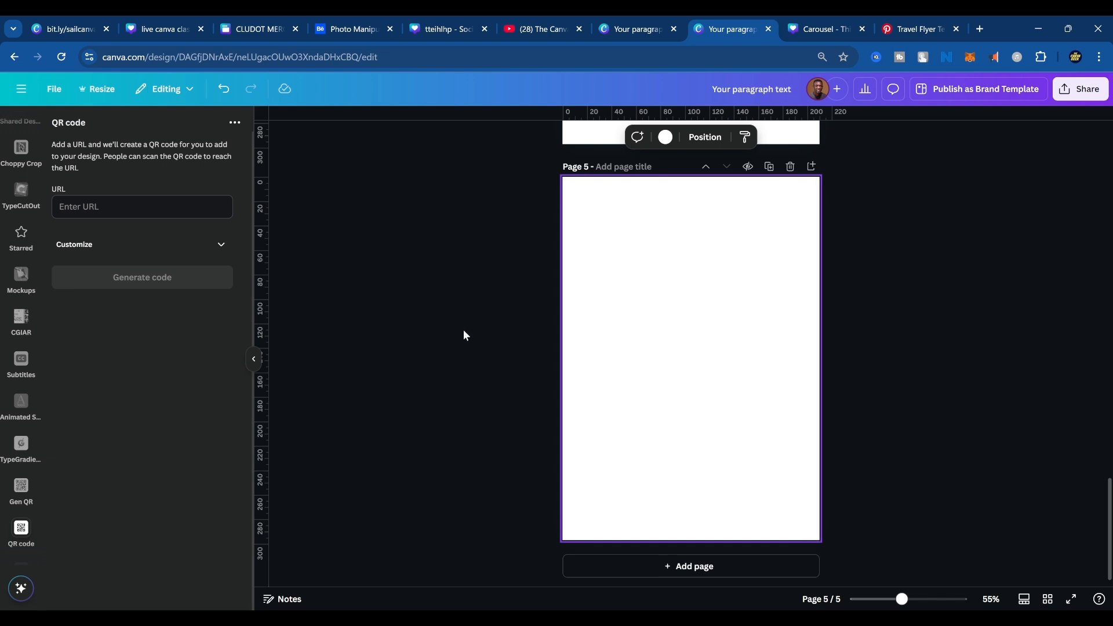
left_click(100, 206)
type("https://bit.ly/freecanvaclasses")
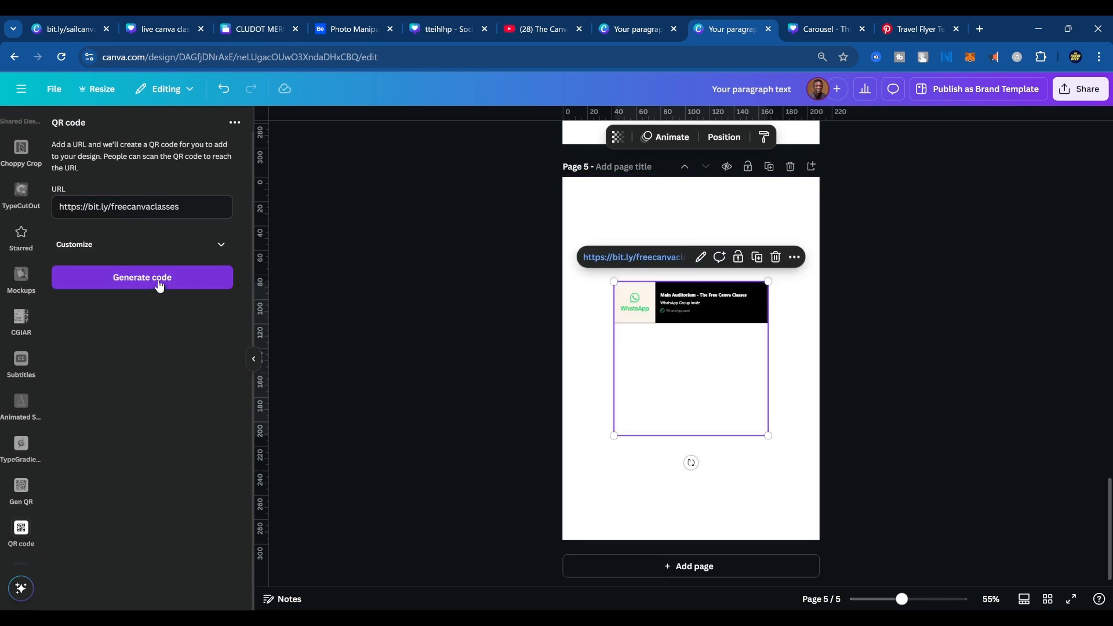
left_click(160, 284)
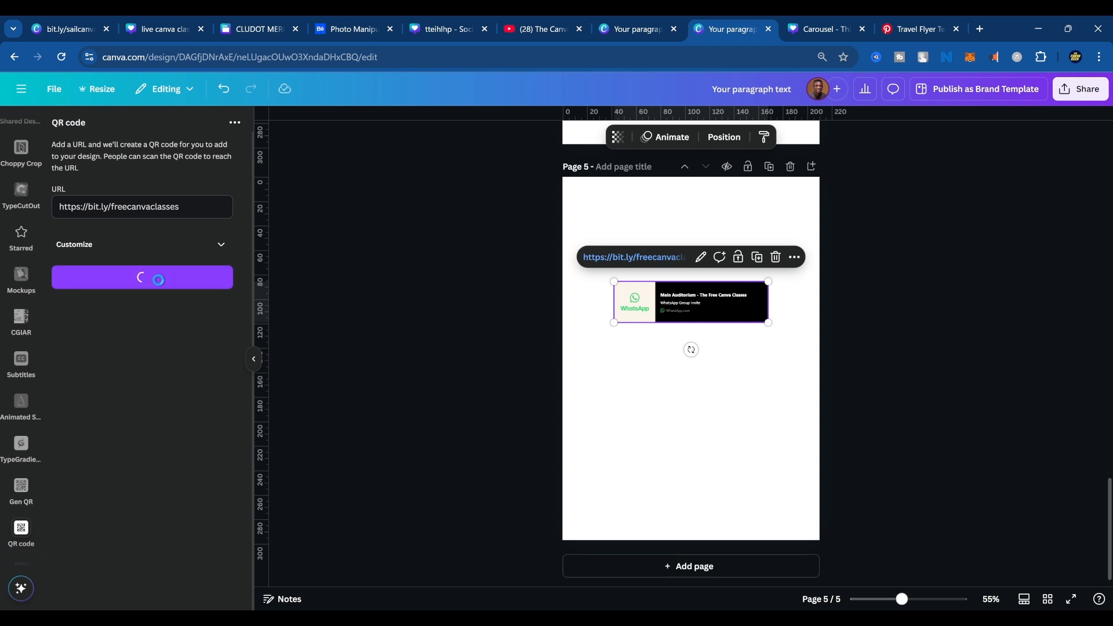
Delete the WhatsApp link preview overlapping the QR code on page 5 and select the QR code.
left_click(748, 290)
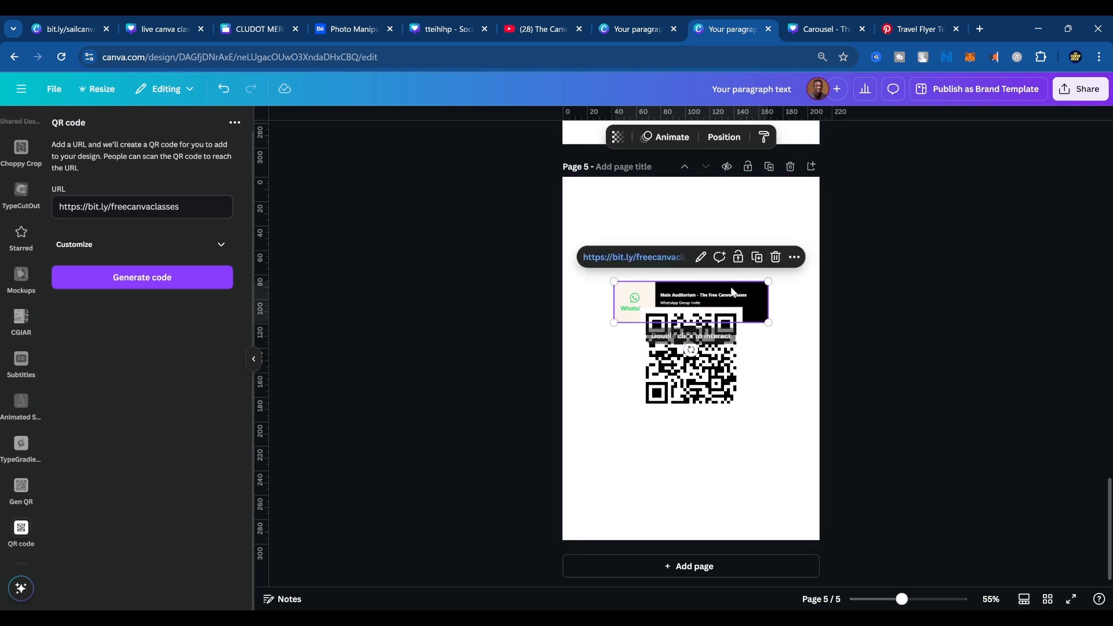
left_click(758, 257)
left_click(737, 325)
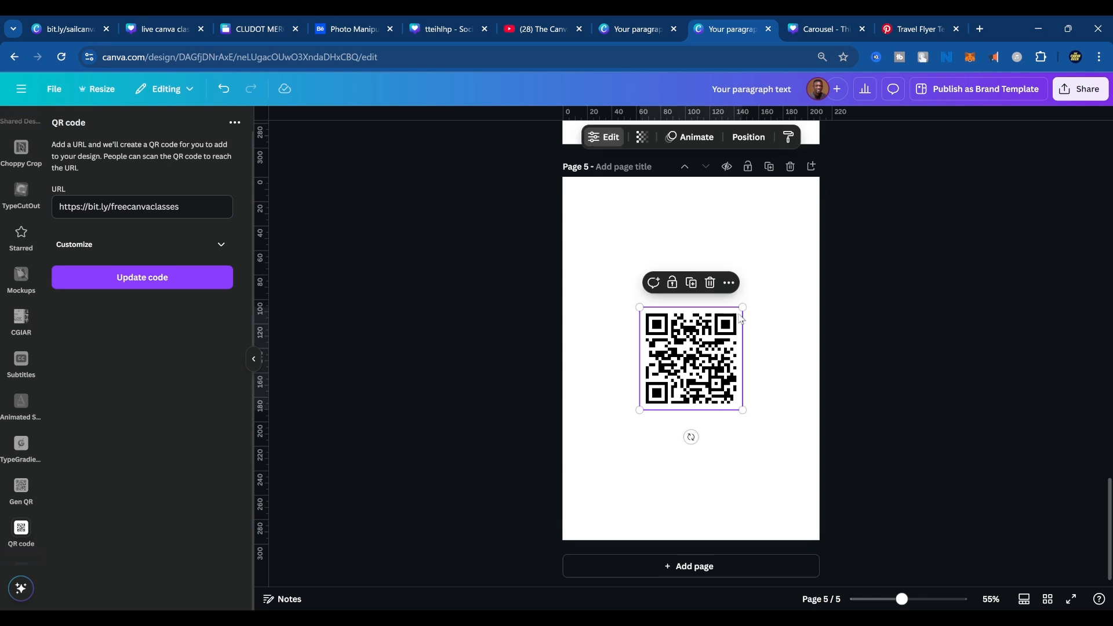
Enlarge the QR code to nearly the full width of page 5 and position it centred horizontally.
left_click_drag(743, 308, 877, 170)
left_click_drag(789, 260, 720, 324)
left_click(875, 371)
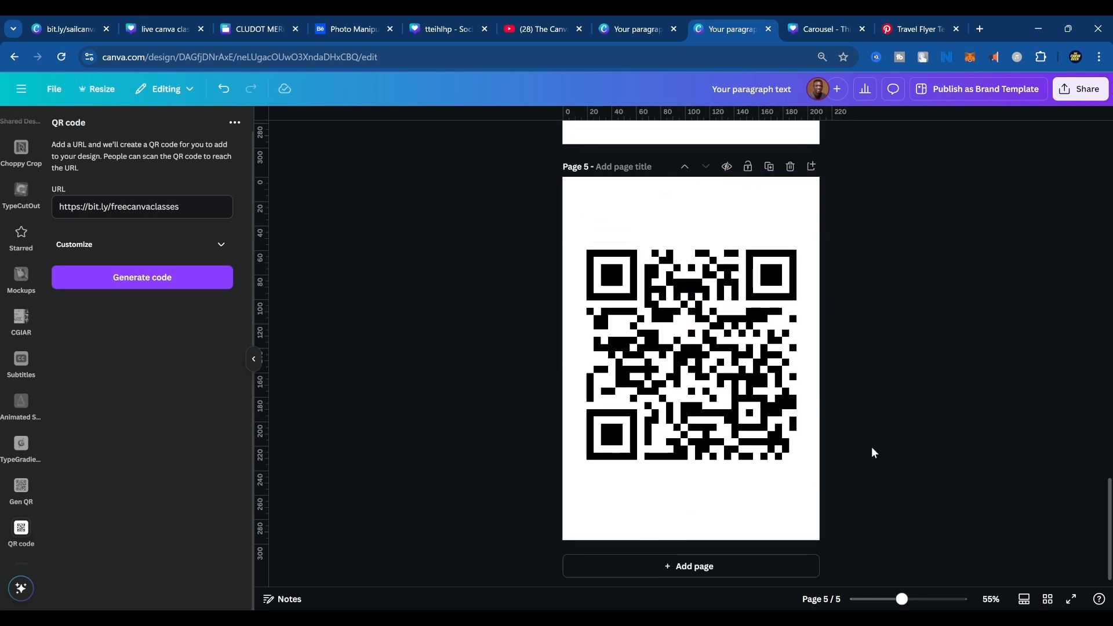
scroll(904, 440, "up", 3, "ctrl")
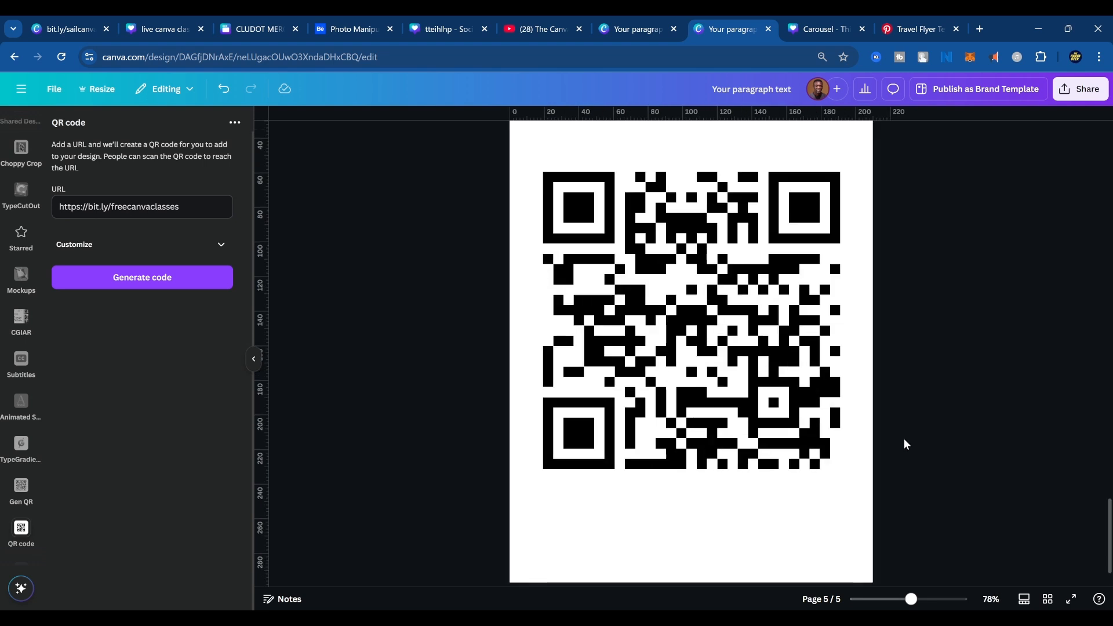
left_click_drag(745, 363, 744, 392)
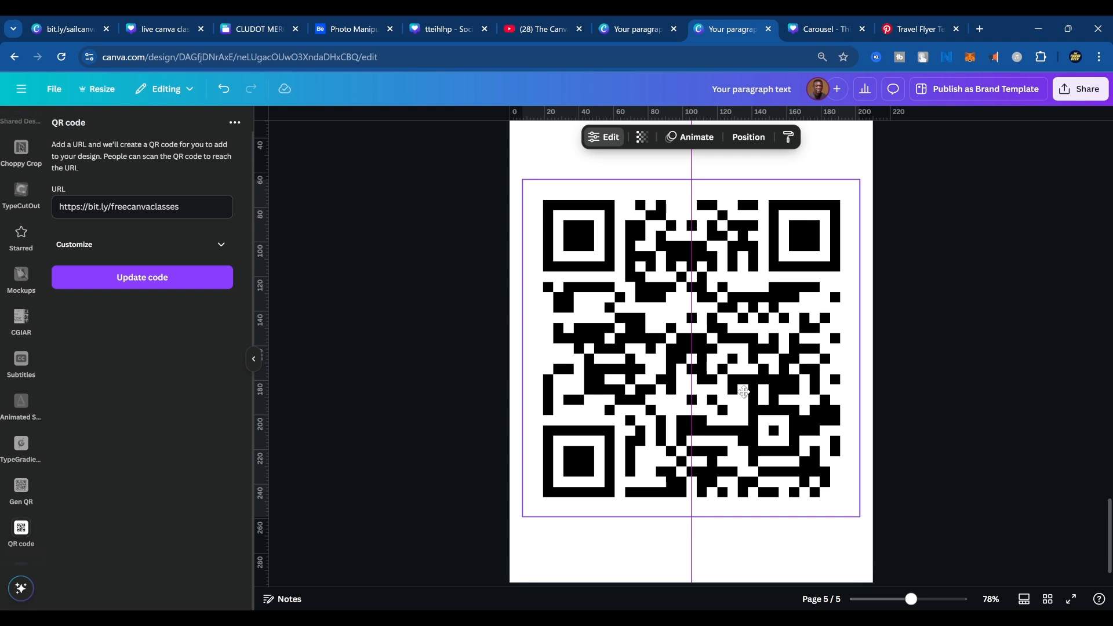
left_click(990, 306)
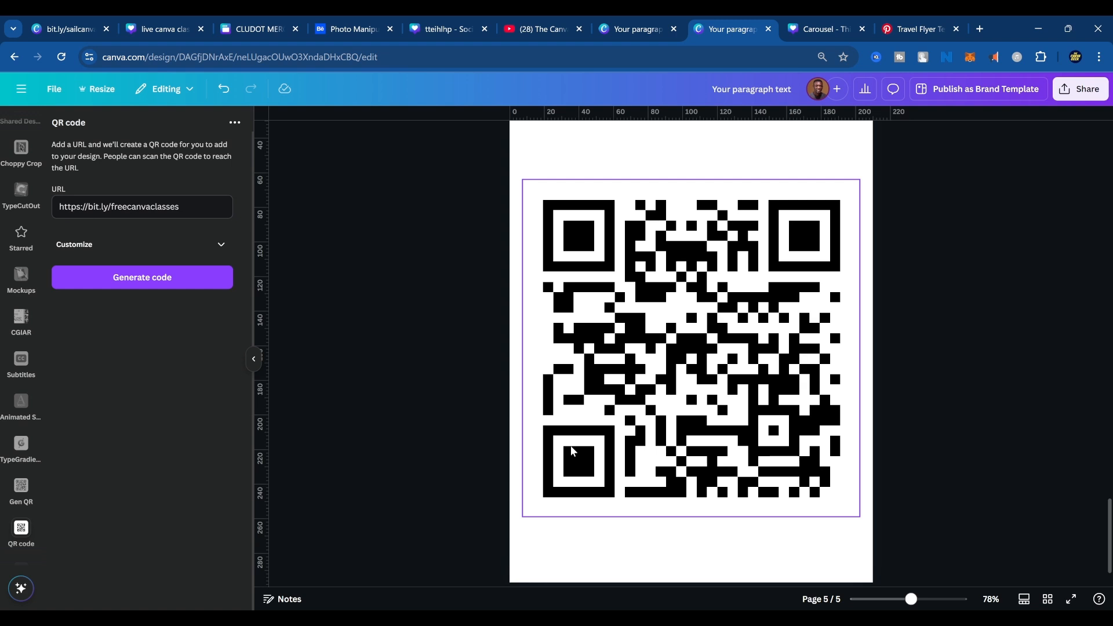
left_click(603, 537)
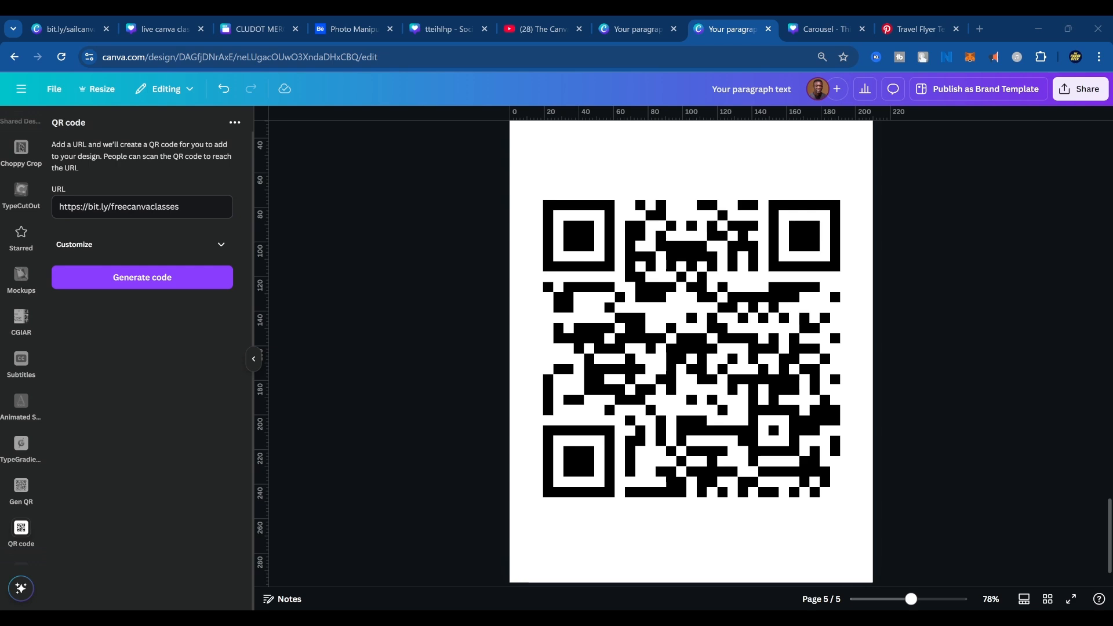
left_click(980, 28)
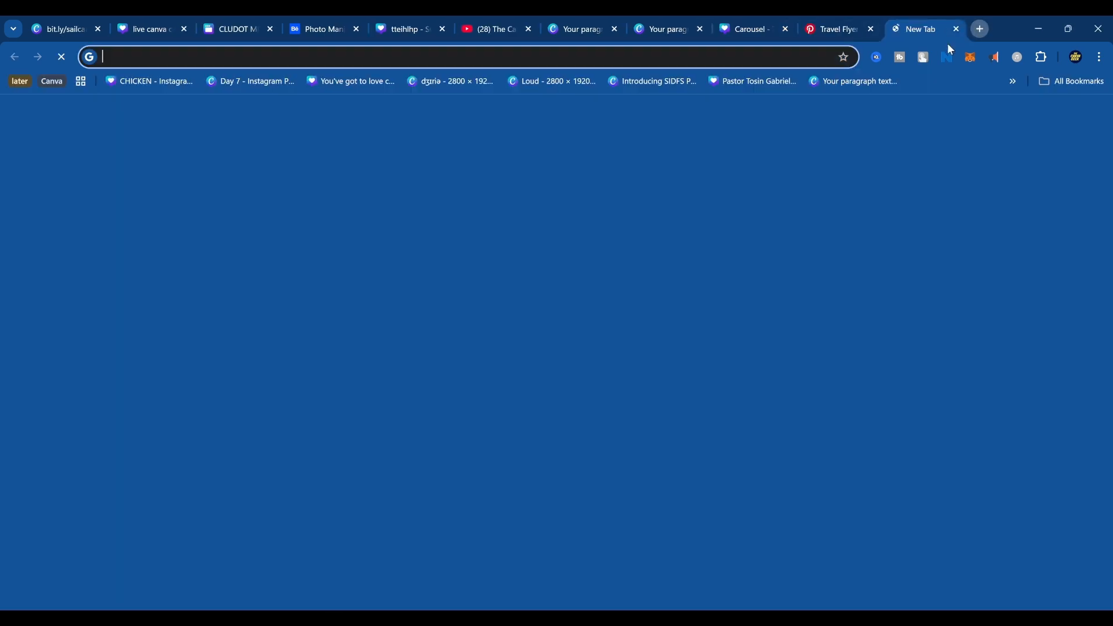
type("https://thecanvageek.my.canva.site/thecanvageek")
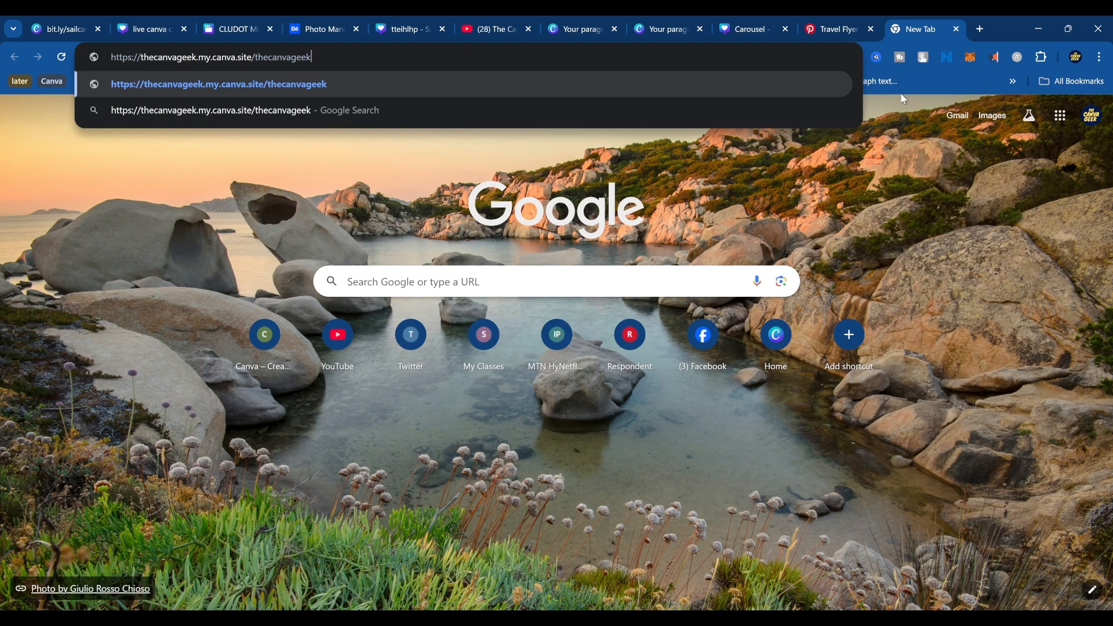
key("Return")
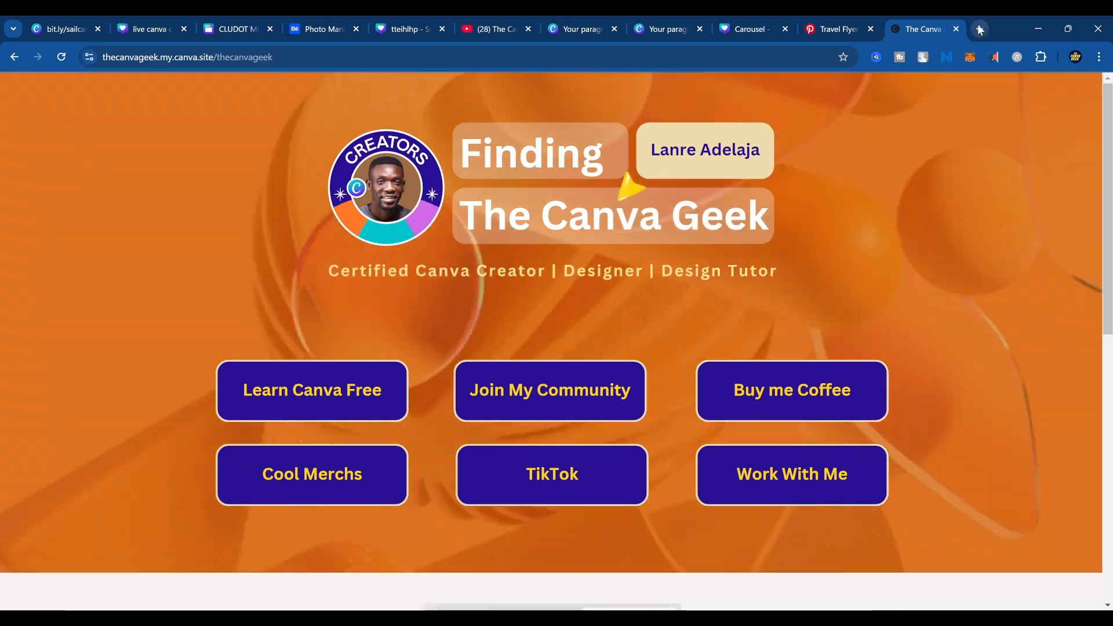
Go to the Canva home page in another new browser tab and open the recent website design The Canva Geek.
left_click(981, 29)
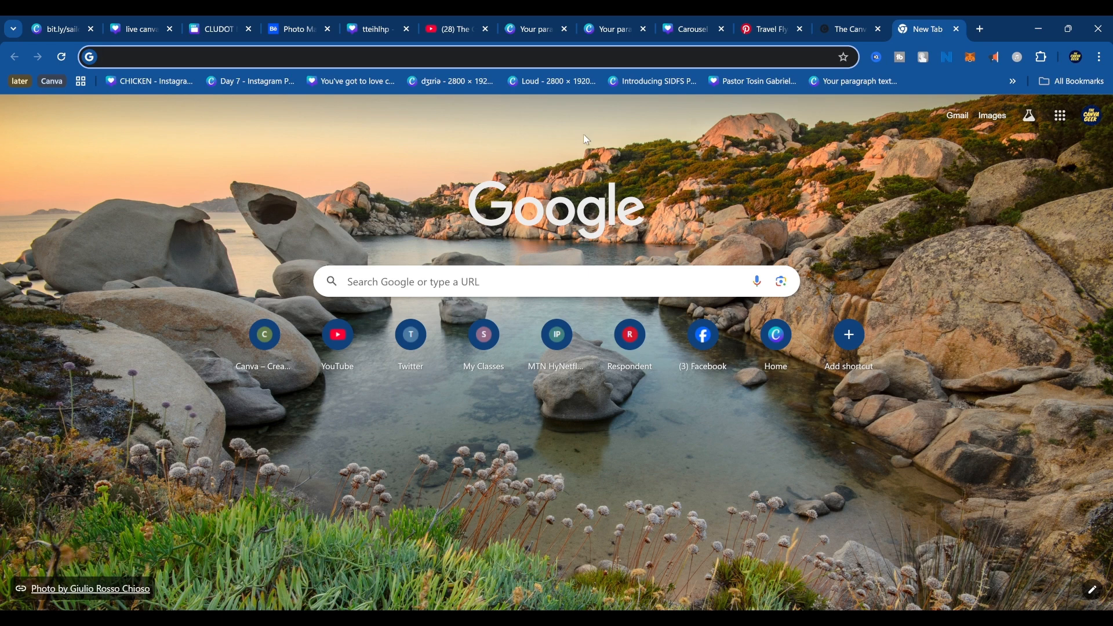
left_click(781, 342)
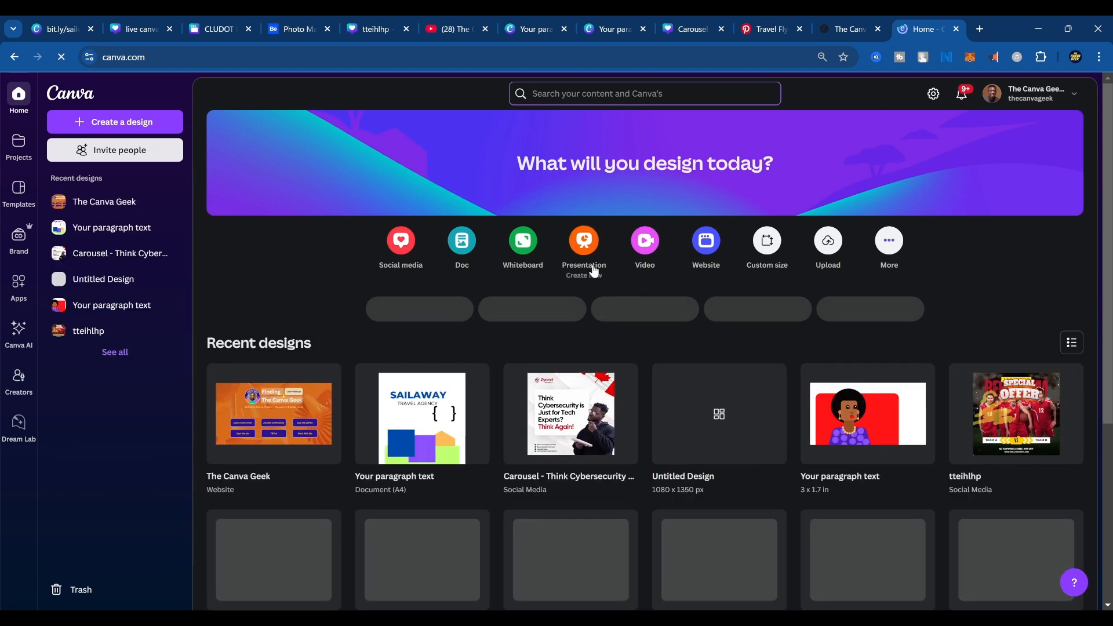
left_click(241, 426)
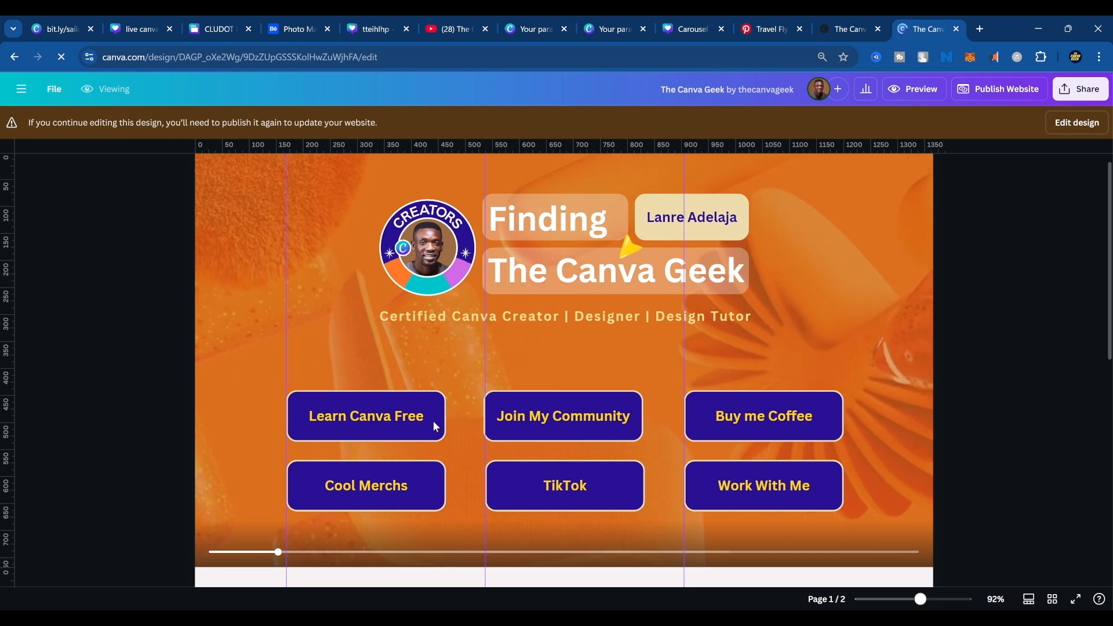
Enable editing of the website design and examine the link assigned to the Learn Canva Free button.
left_click(412, 428)
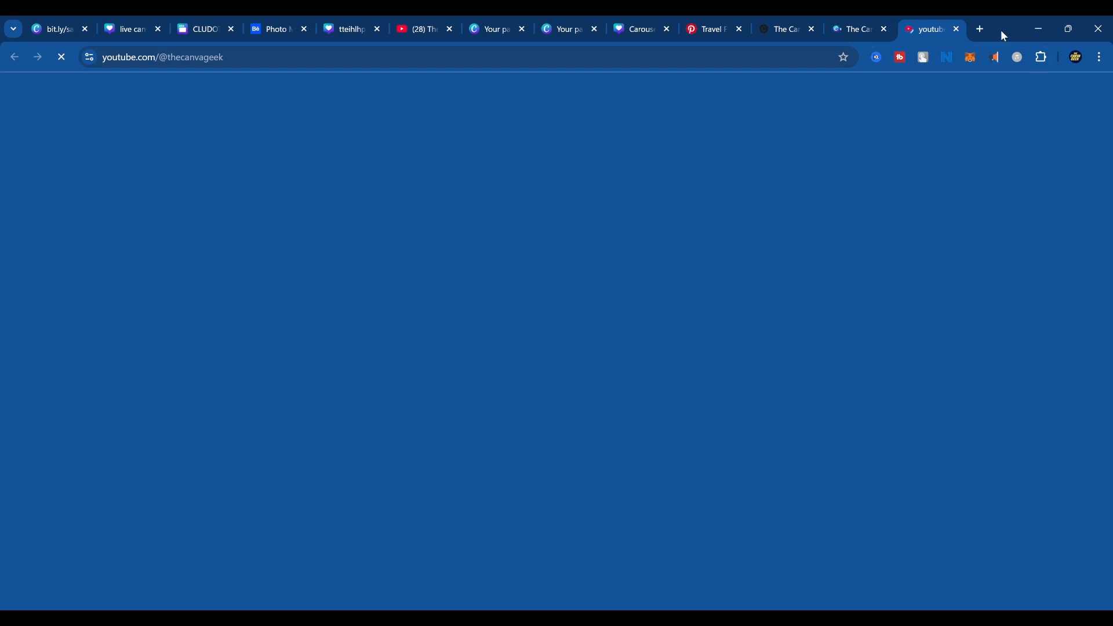
left_click(957, 29)
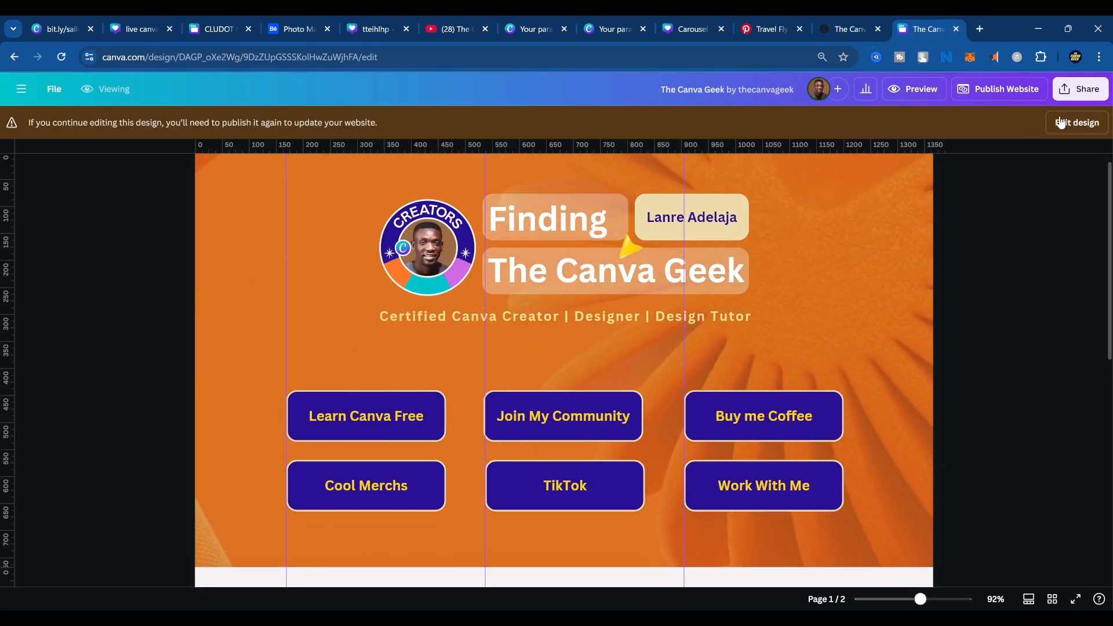
left_click(1061, 122)
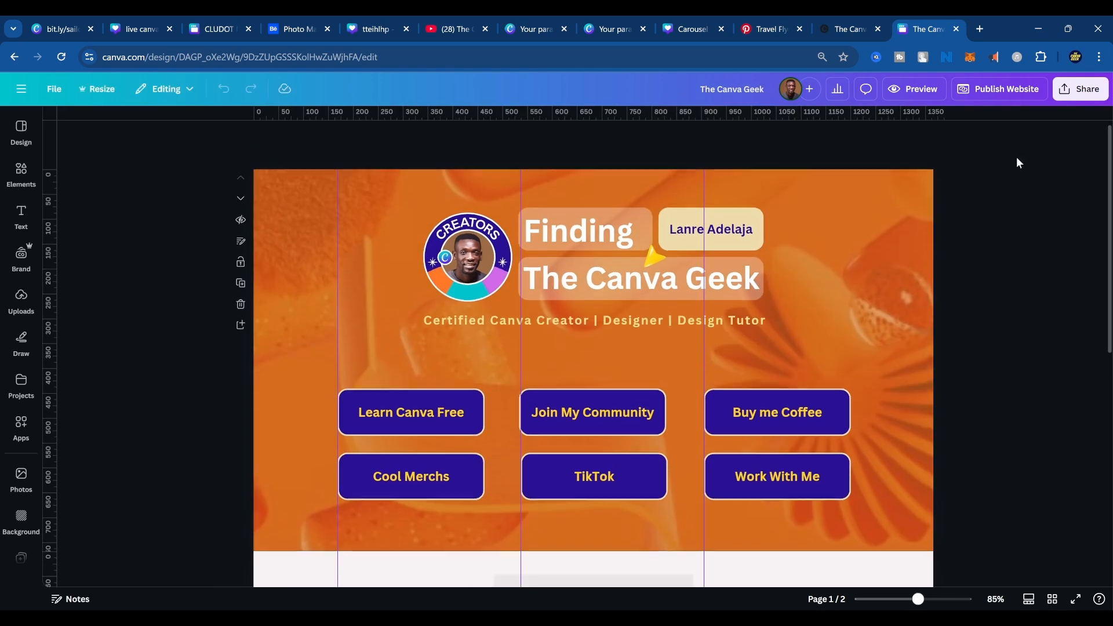
right_click(450, 411)
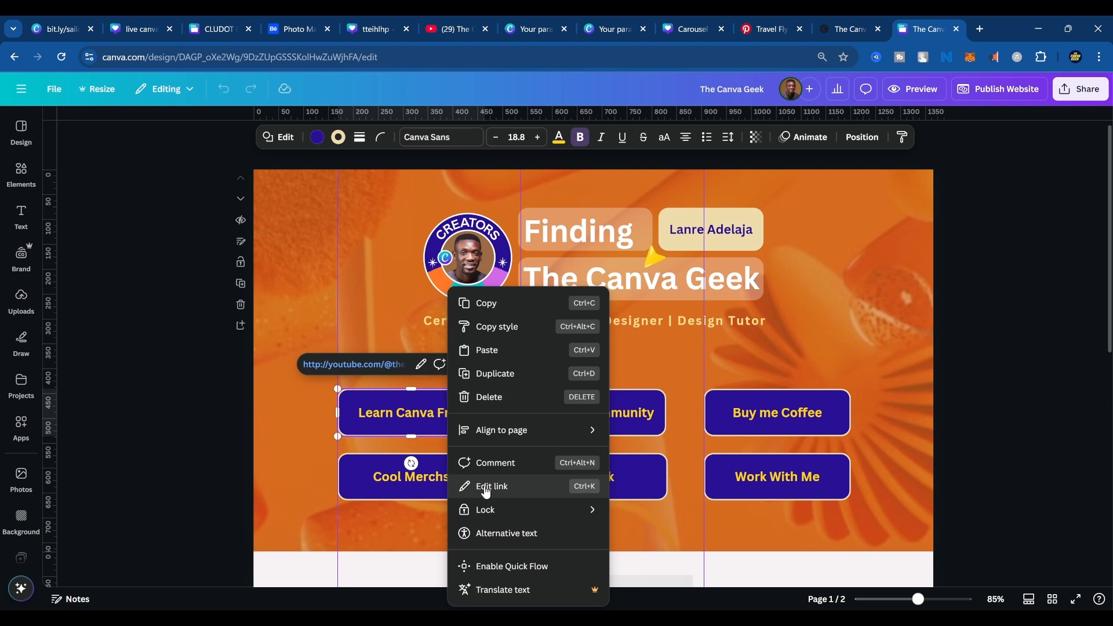
left_click(486, 493)
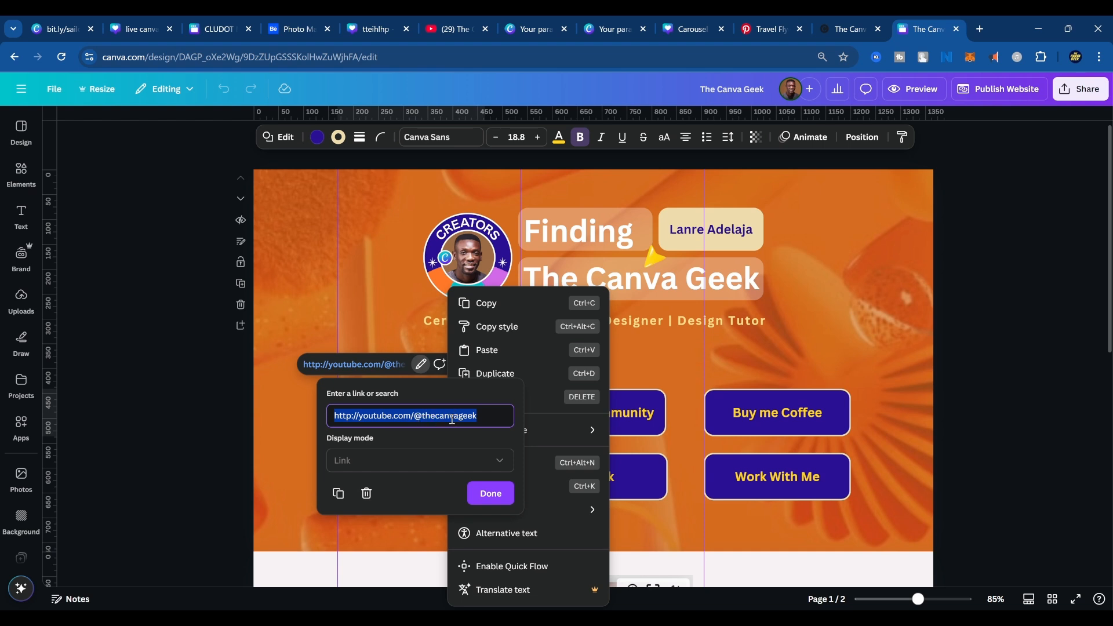
Examine the link assigned to the Join My Community button and close its link editor.
left_click(640, 417)
left_click(641, 415)
right_click(641, 415)
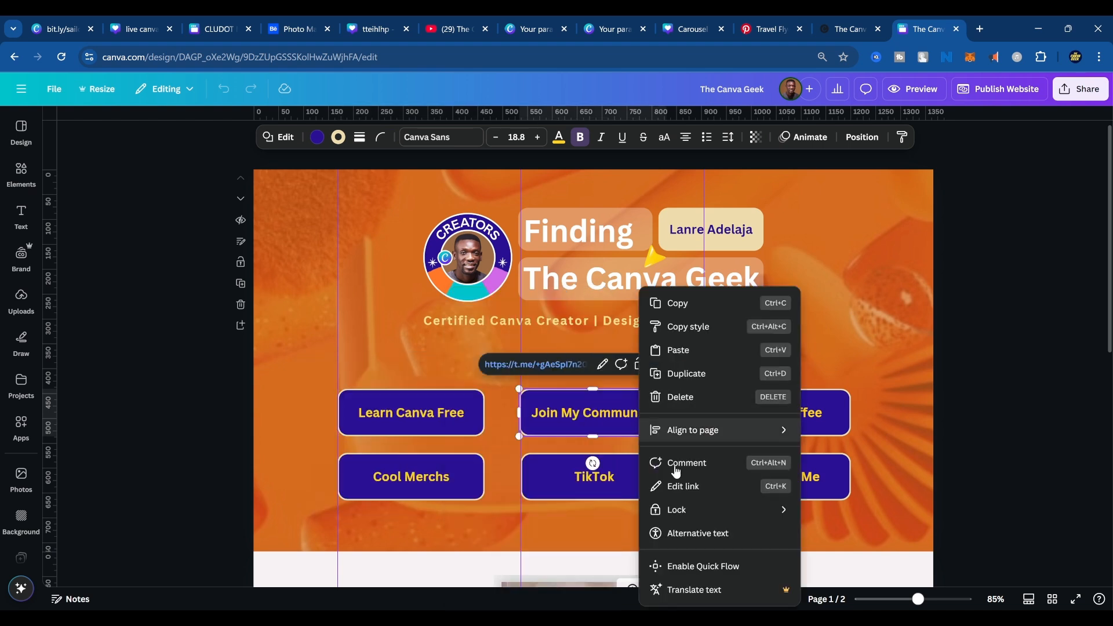
left_click(678, 487)
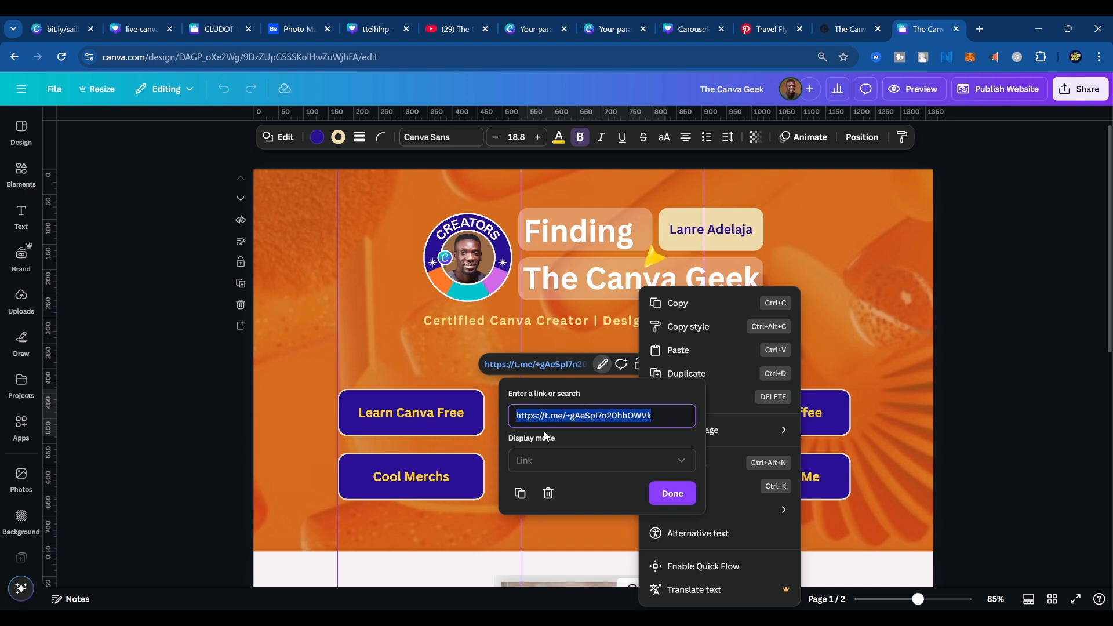
left_click(437, 421)
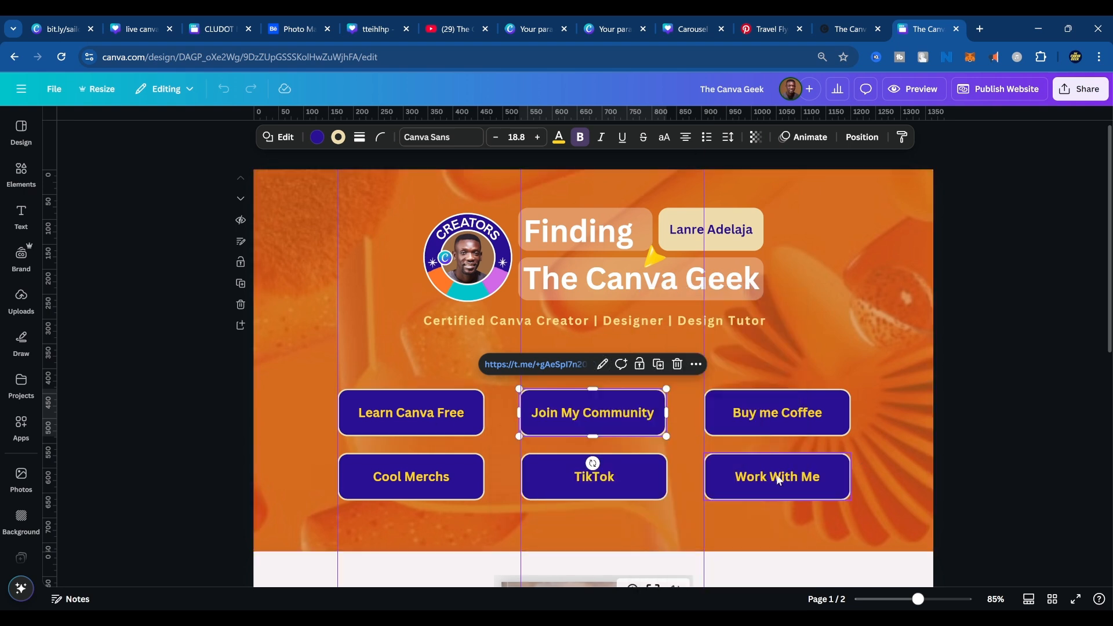
Test the Join My Community button on the published website and close the Telegram page it leads to.
scroll(696, 470, "down", 5)
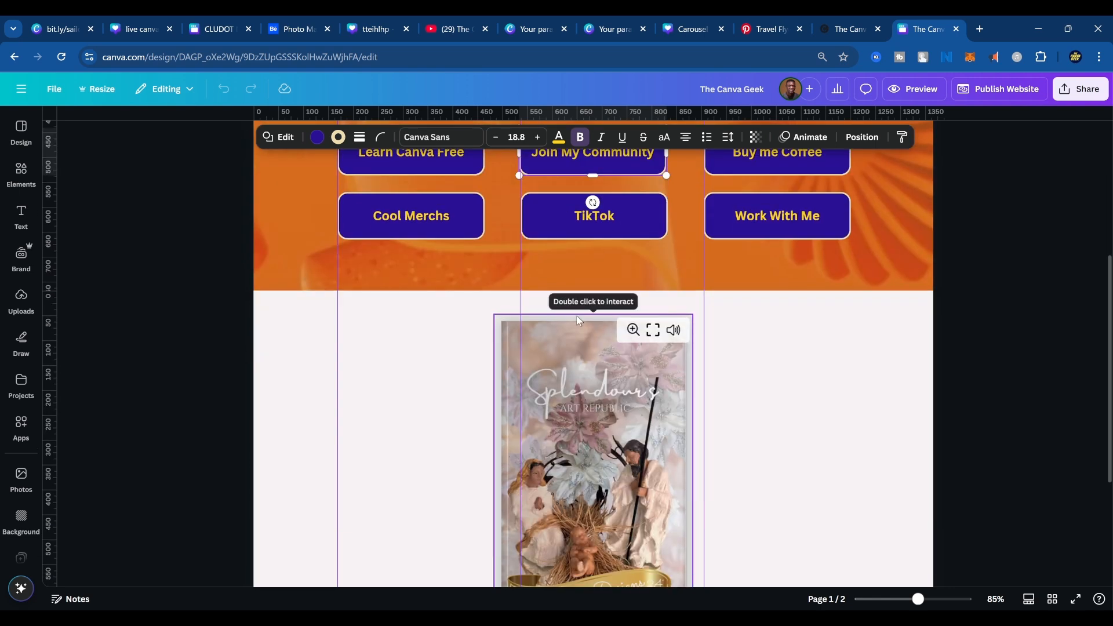
left_click(848, 29)
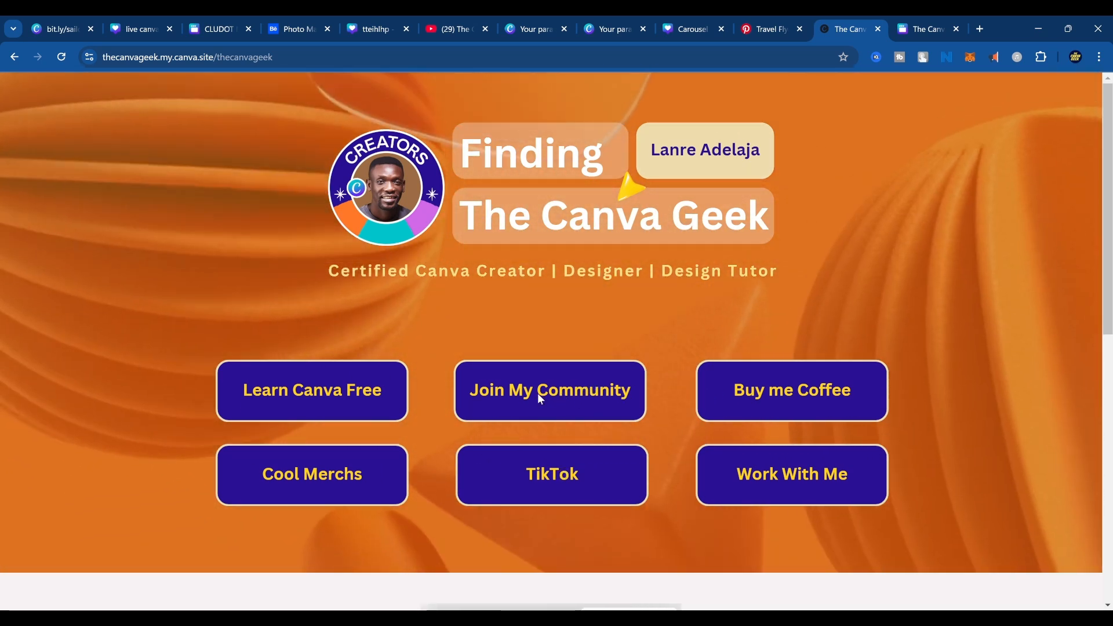
left_click(538, 393)
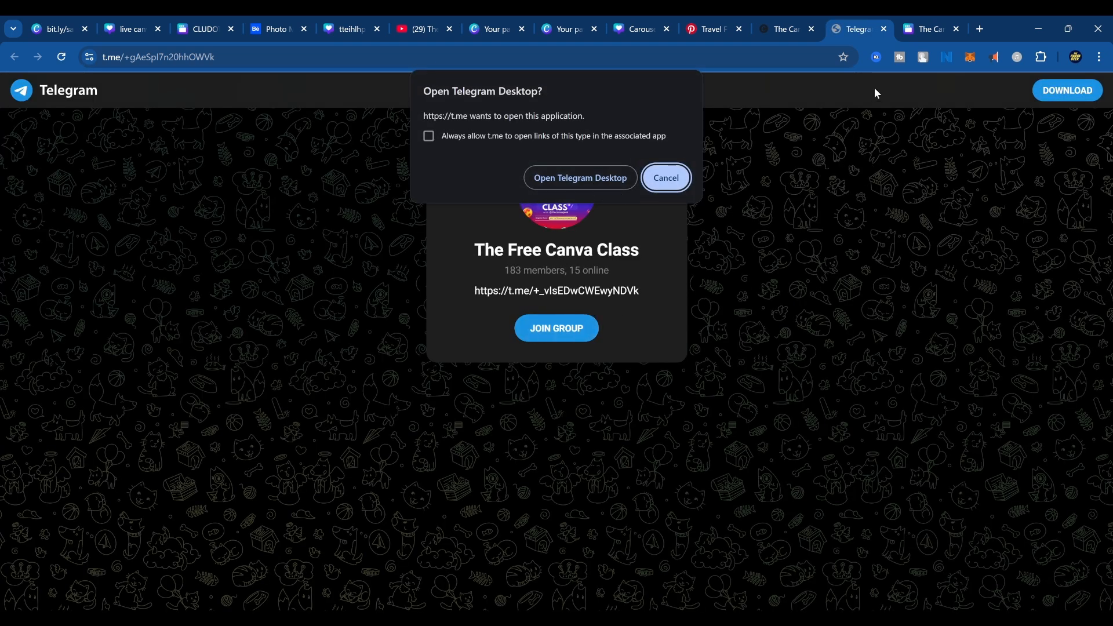
left_click(884, 29)
Page through the Splendour's Art Republic catalog flipbook on the published website and return to the page's top.
scroll(670, 444, "down", 8)
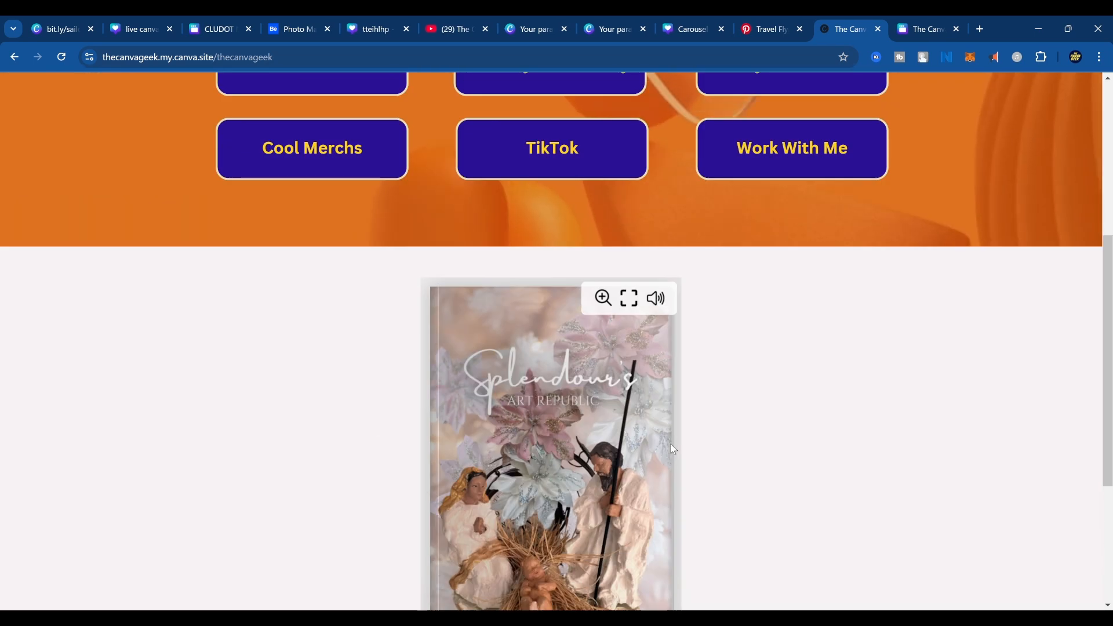
left_click(628, 485)
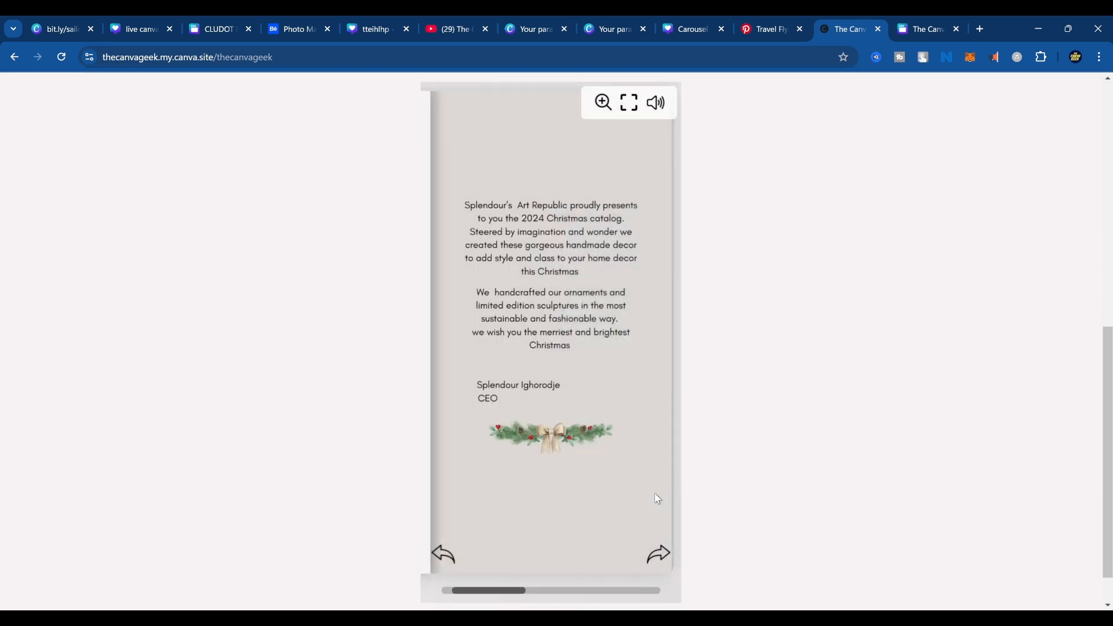
left_click(657, 497)
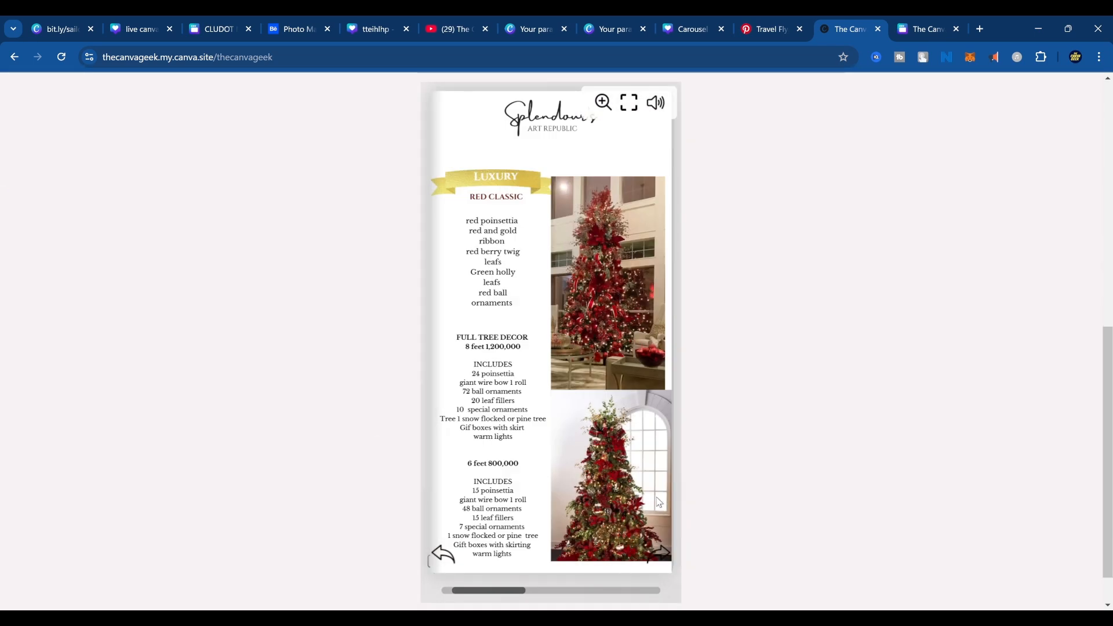
left_click(652, 523)
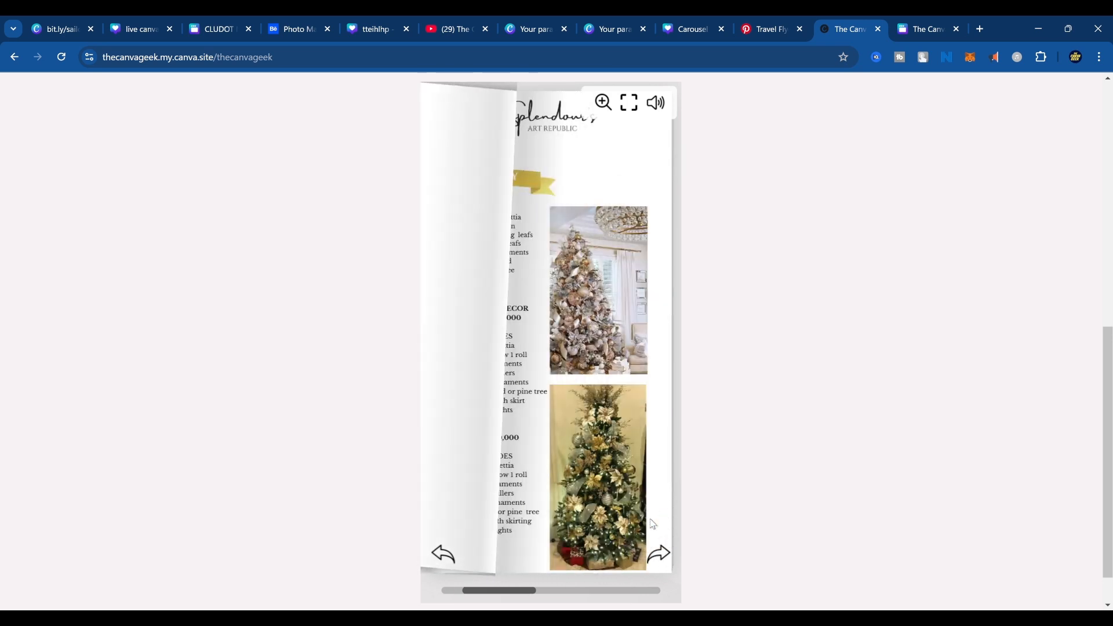
left_click(653, 524)
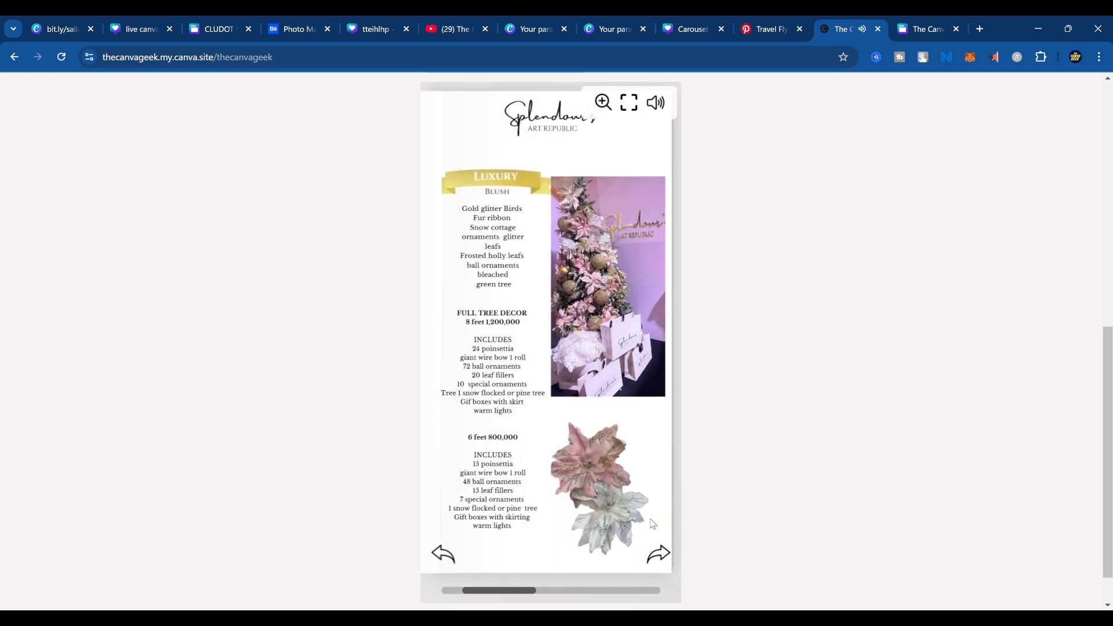
left_click(652, 523)
left_click(652, 524)
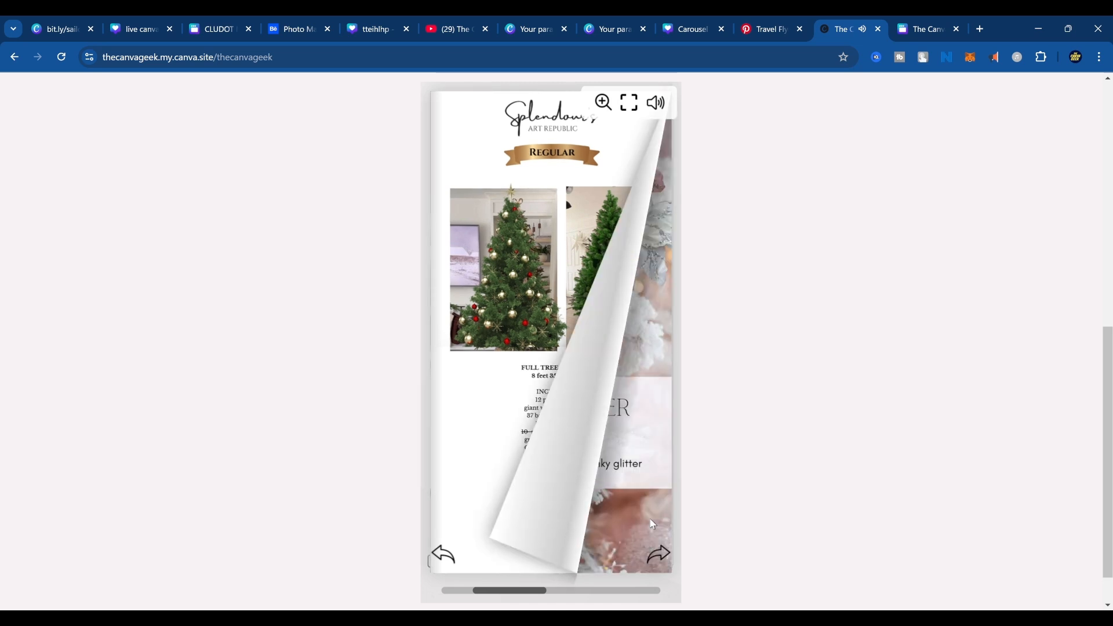
left_click(652, 524)
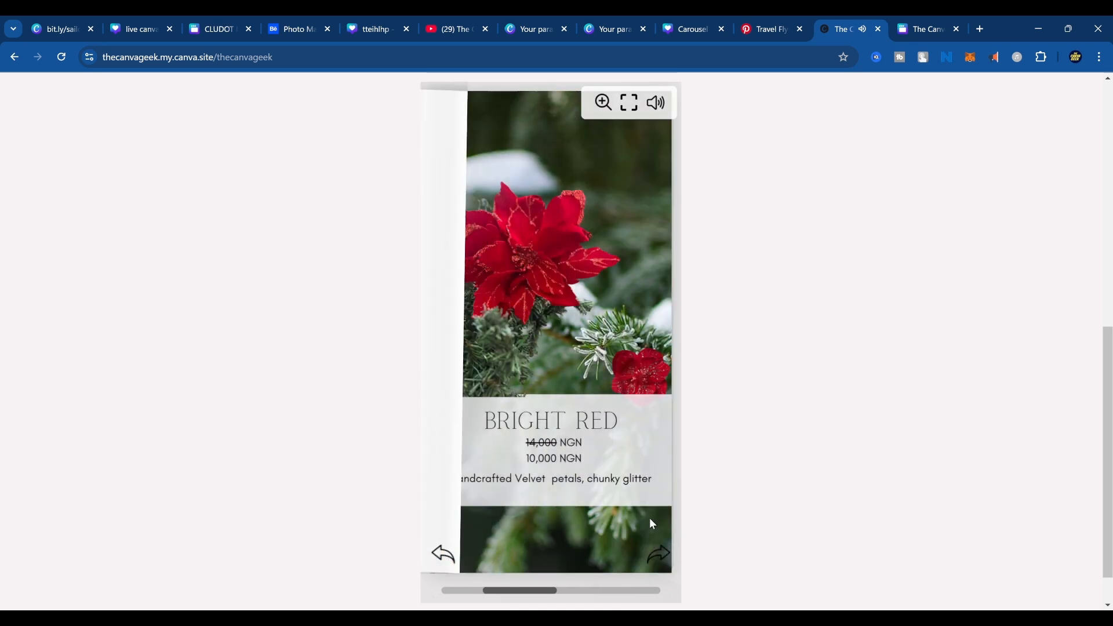
left_click(653, 524)
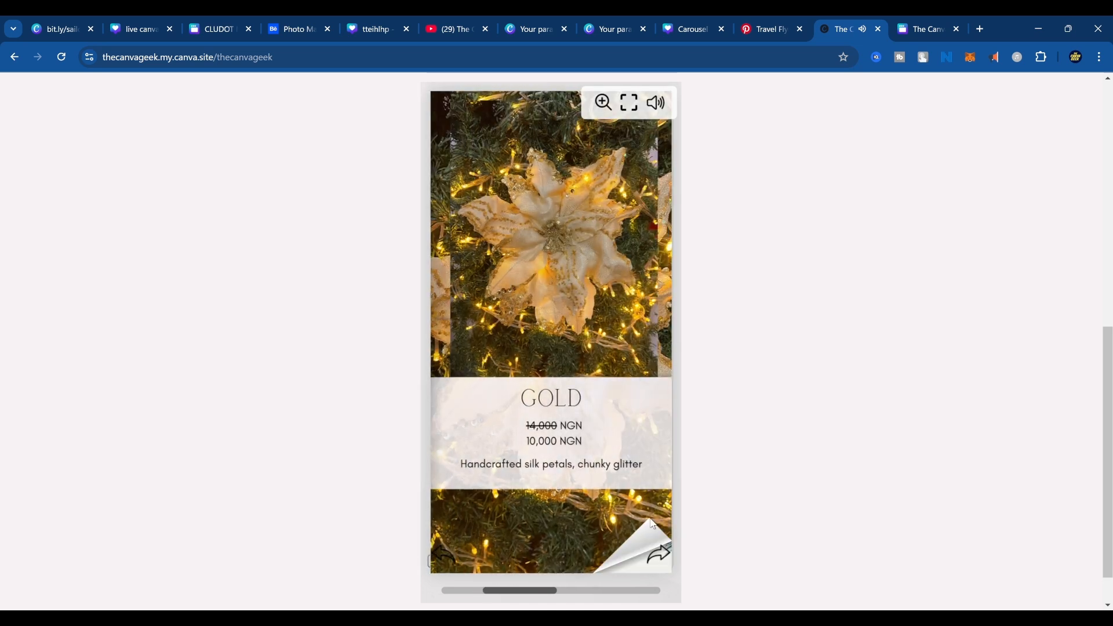
left_click(652, 524)
left_click(653, 524)
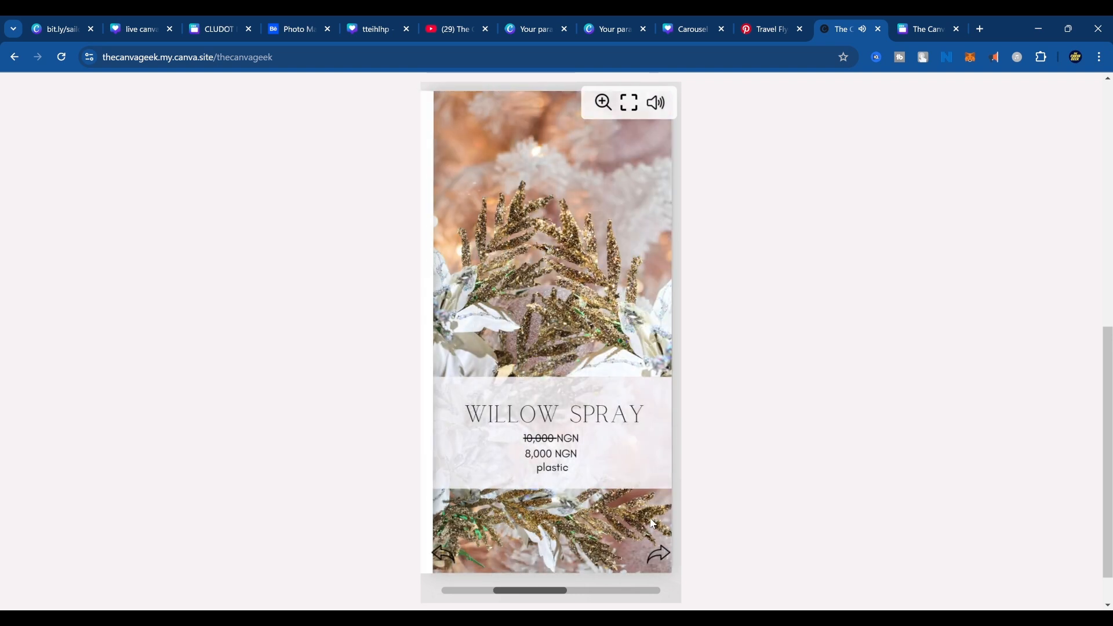
left_click(653, 524)
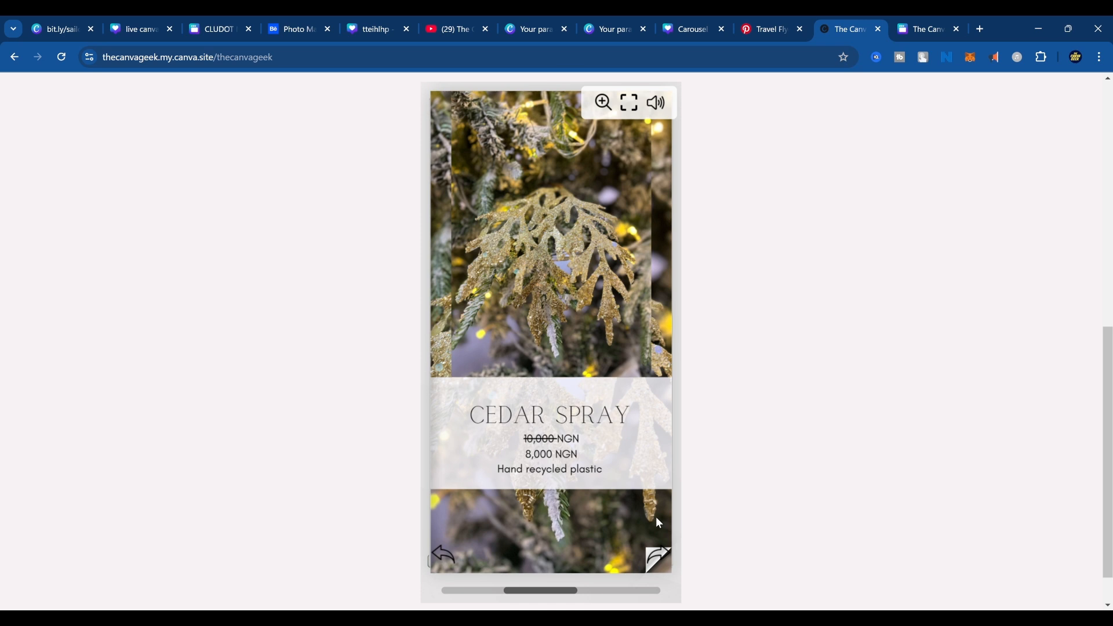
left_click(654, 555)
left_click(654, 556)
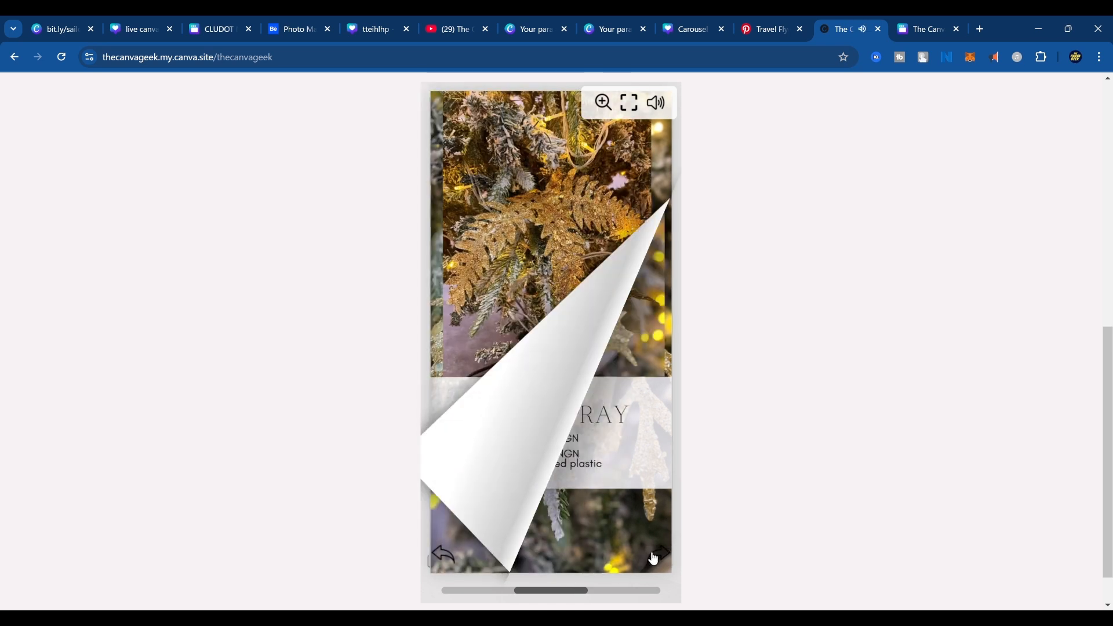
left_click(654, 556)
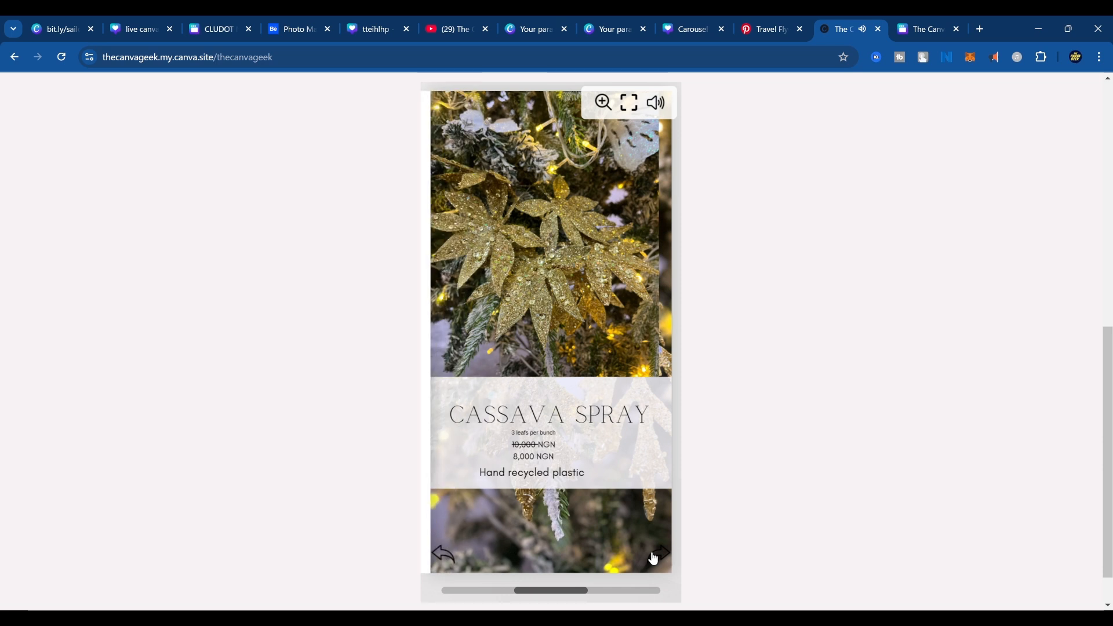
left_click(654, 556)
left_click(654, 556)
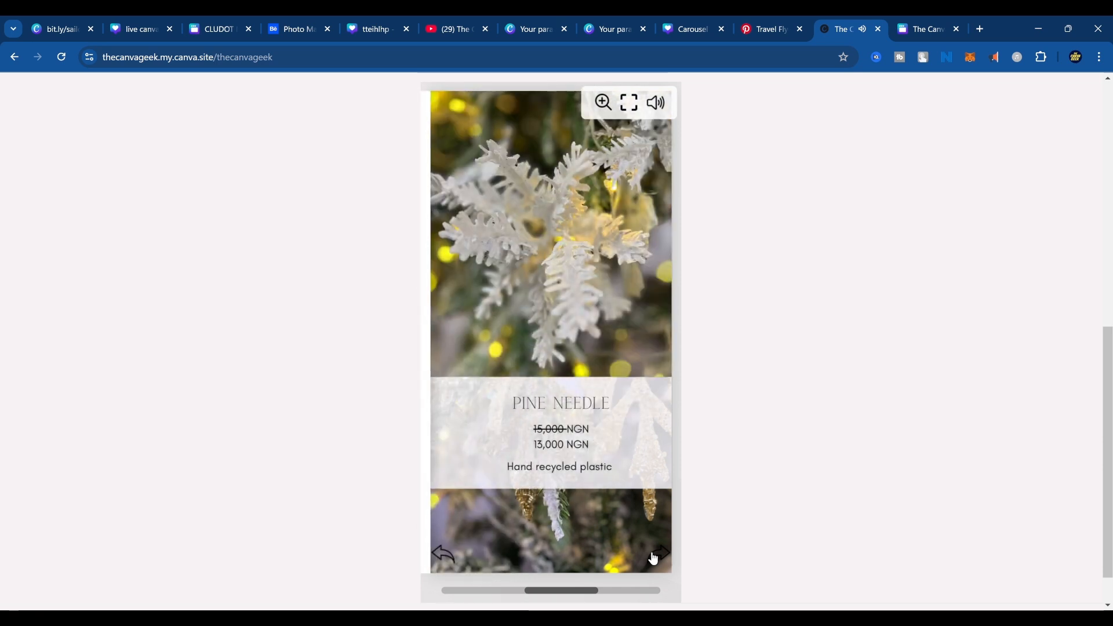
left_click(654, 557)
left_click(654, 556)
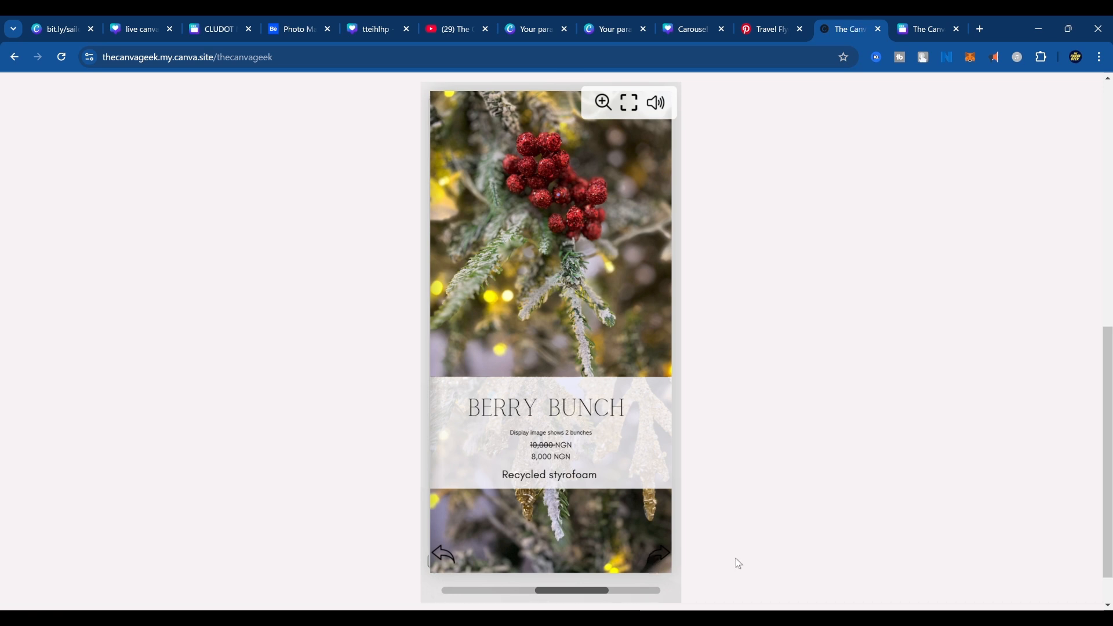
scroll(748, 502, "up", 5)
scroll(759, 496, "up", 4)
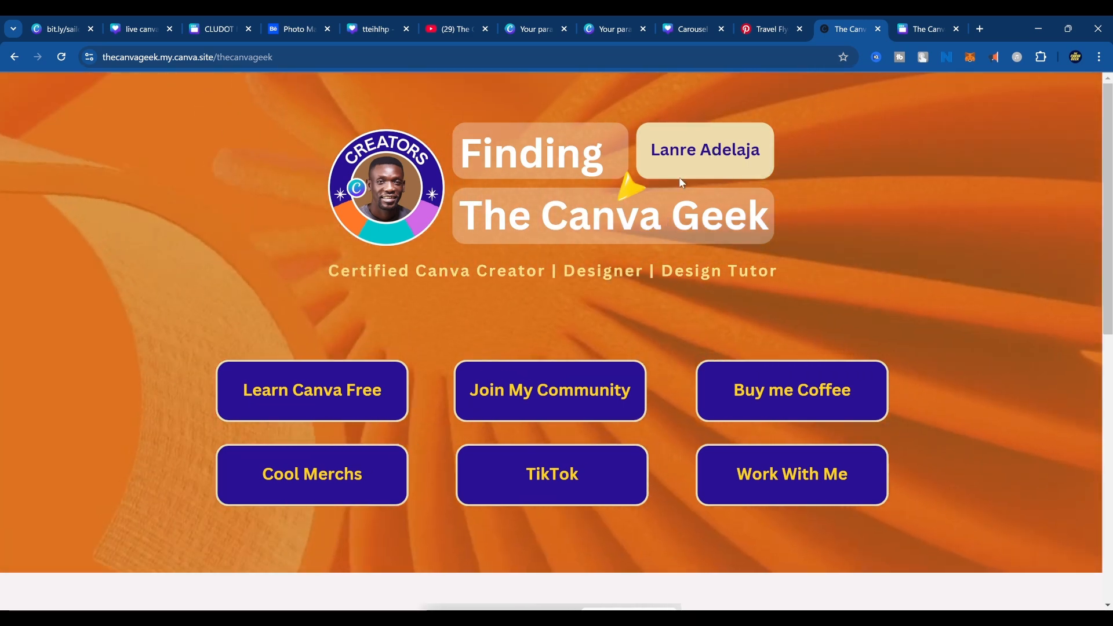
Return to the SAILAWAY Travels flyer design and open its public view link sharing options.
left_click(921, 28)
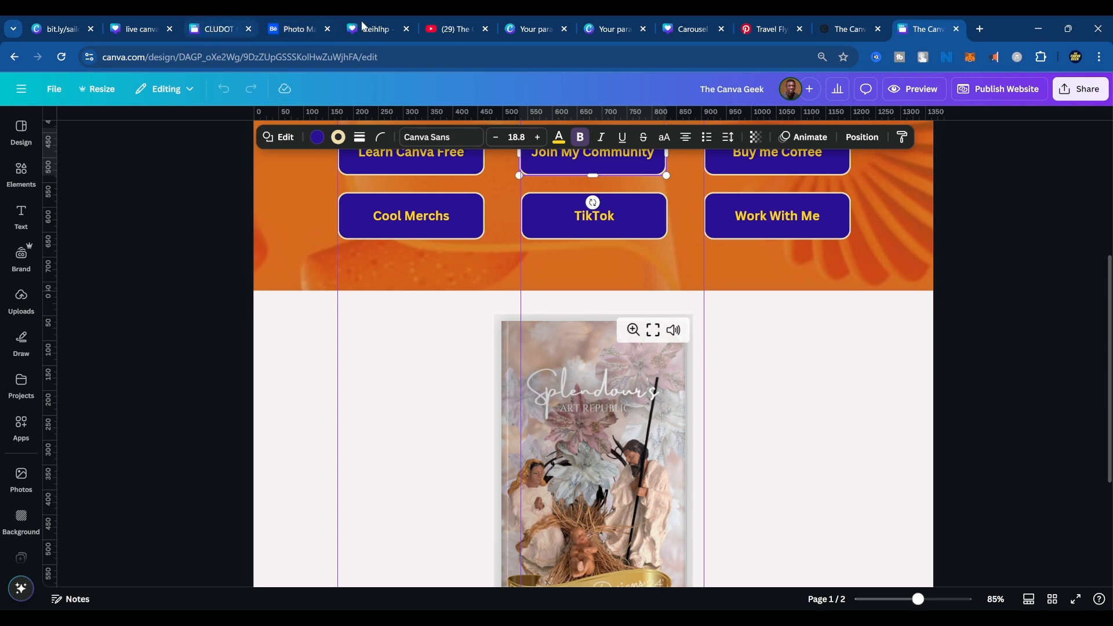
scroll(374, 203, "up", 5)
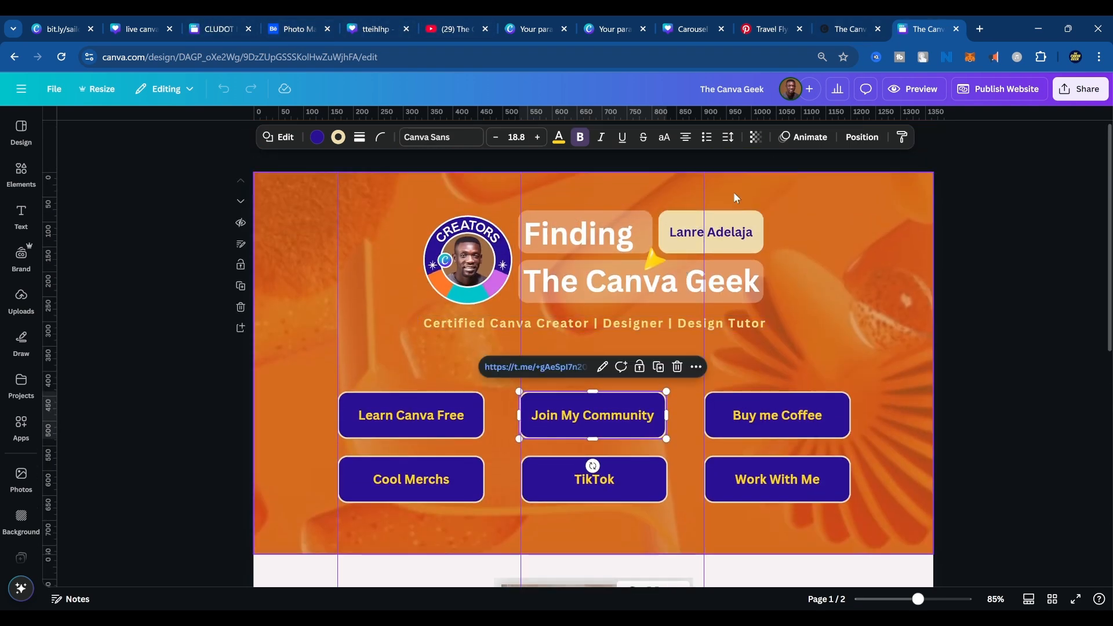
left_click(694, 25)
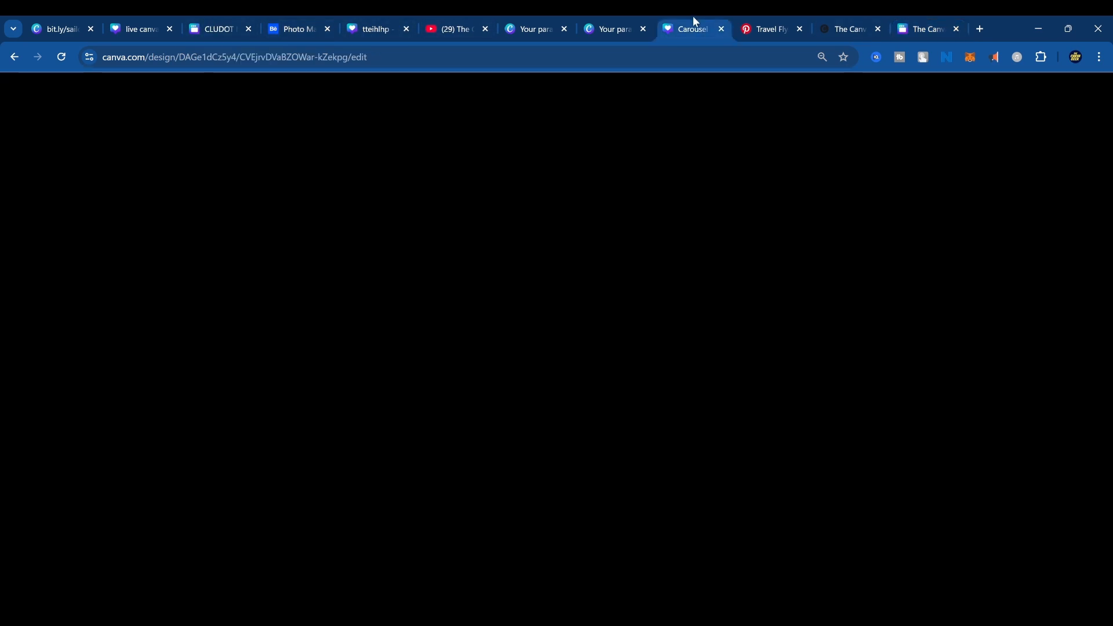
left_click(596, 24)
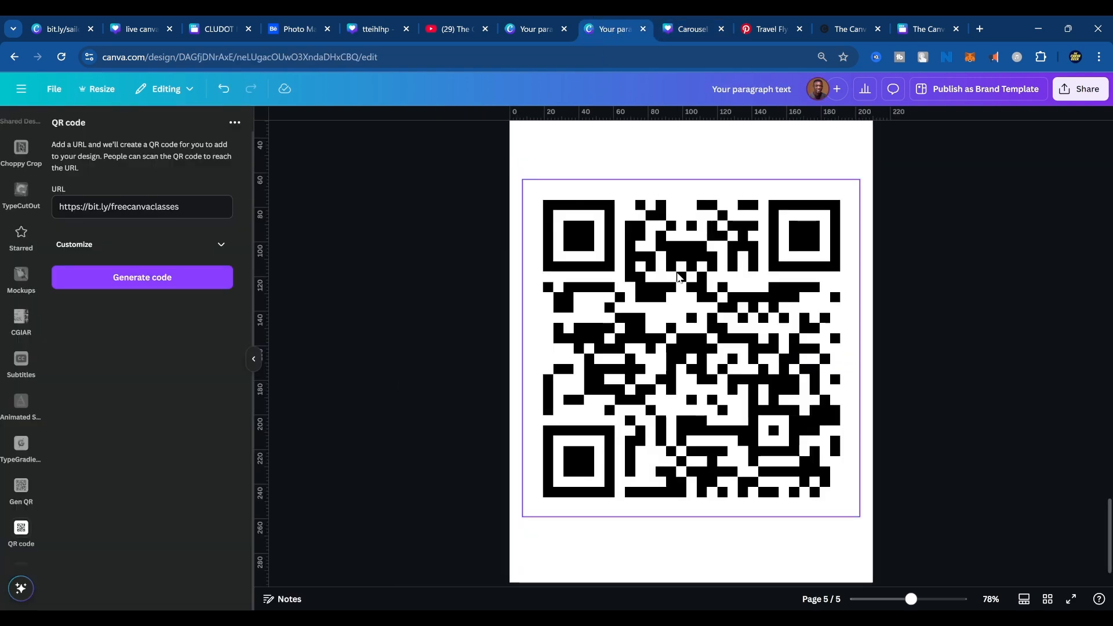
scroll(719, 357, "up", 10)
scroll(718, 355, "up", 10)
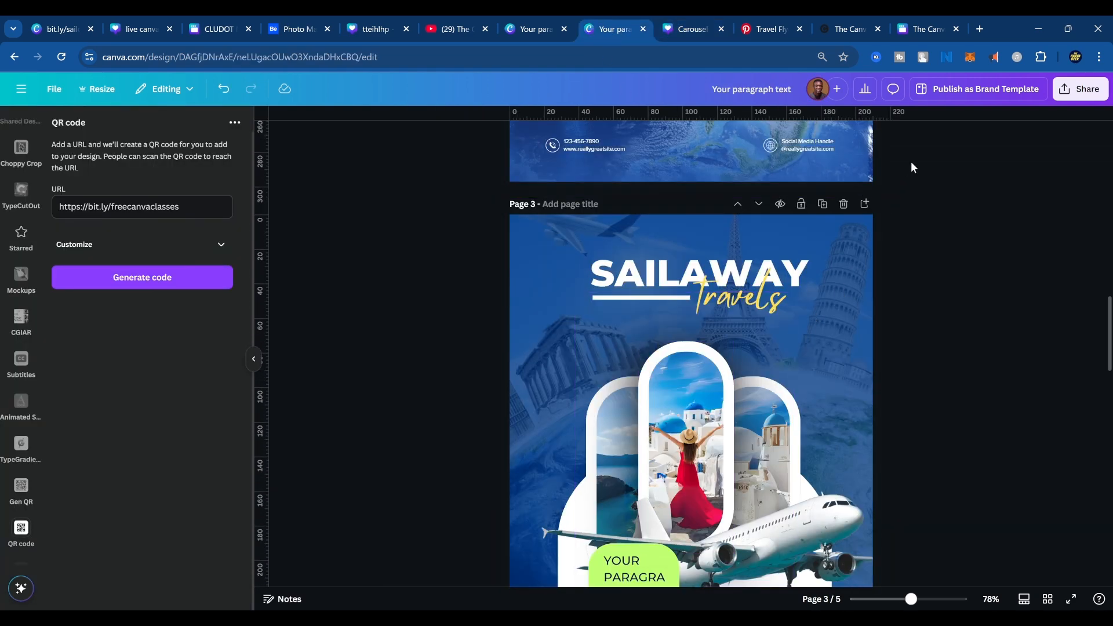
left_click(1081, 89)
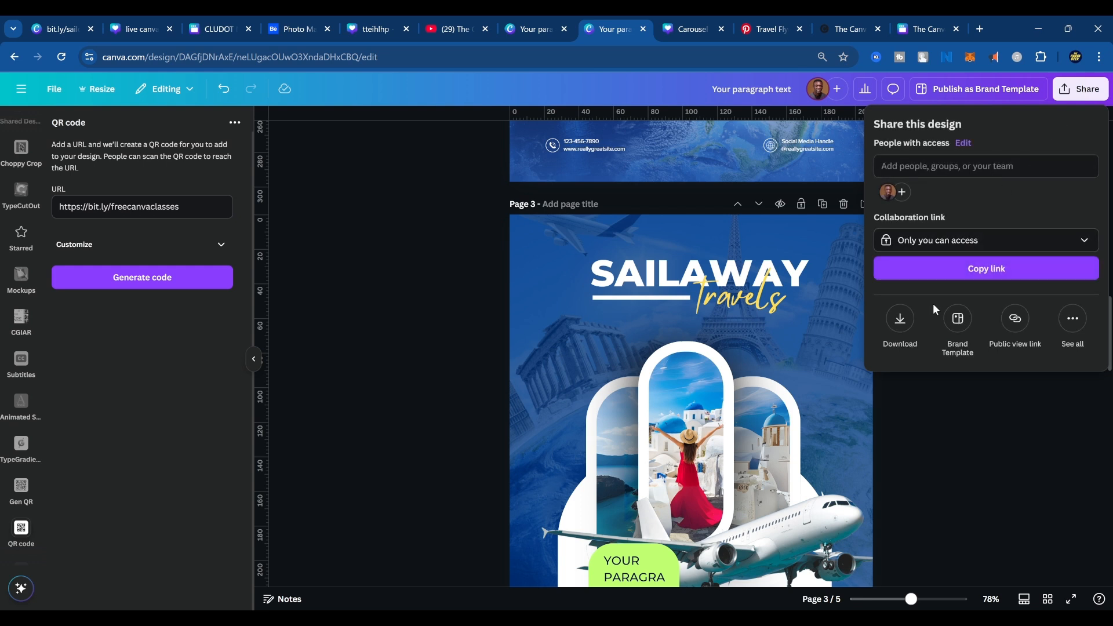
left_click(1016, 318)
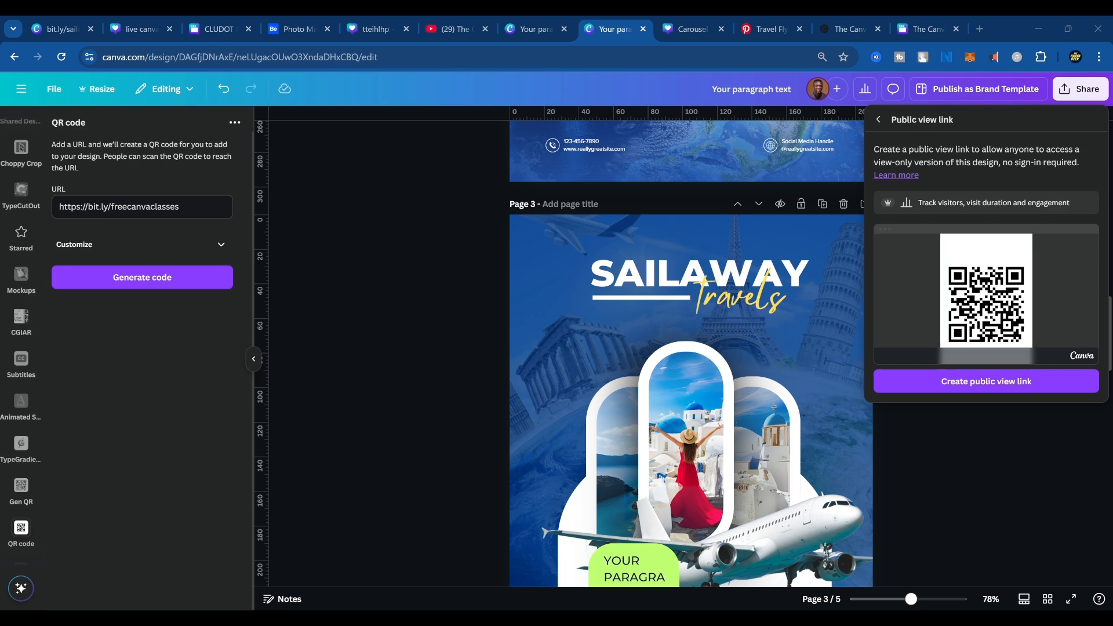
Close the public view link options and examine the access levels available for the flyer's collaboration link.
left_click(447, 365)
scroll(465, 373, "up", 15)
scroll(477, 384, "down", 20)
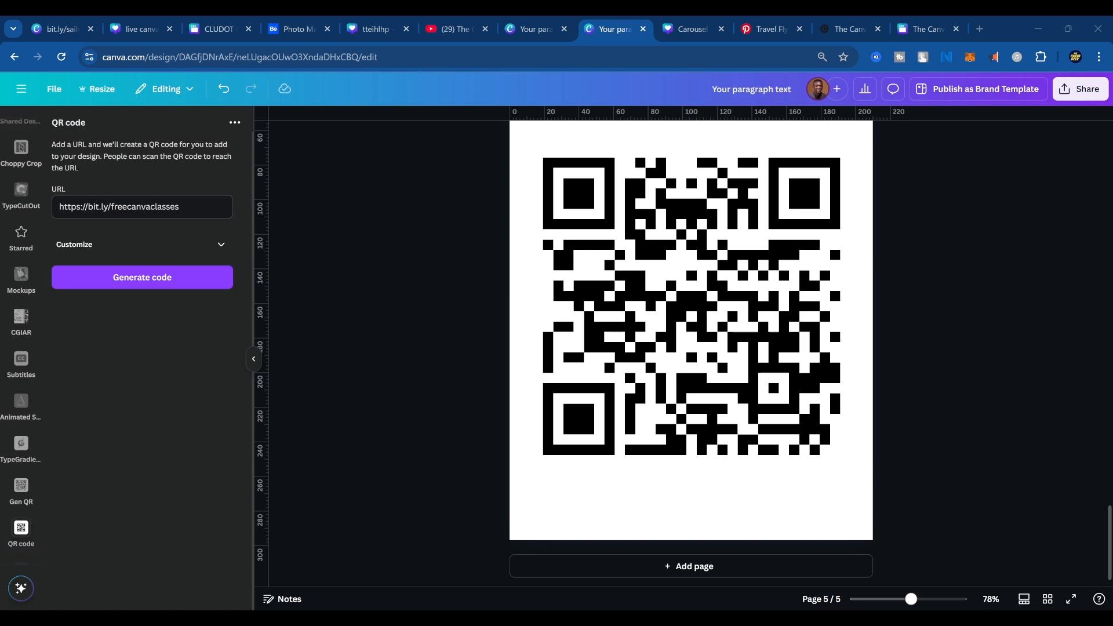
left_click(1081, 88)
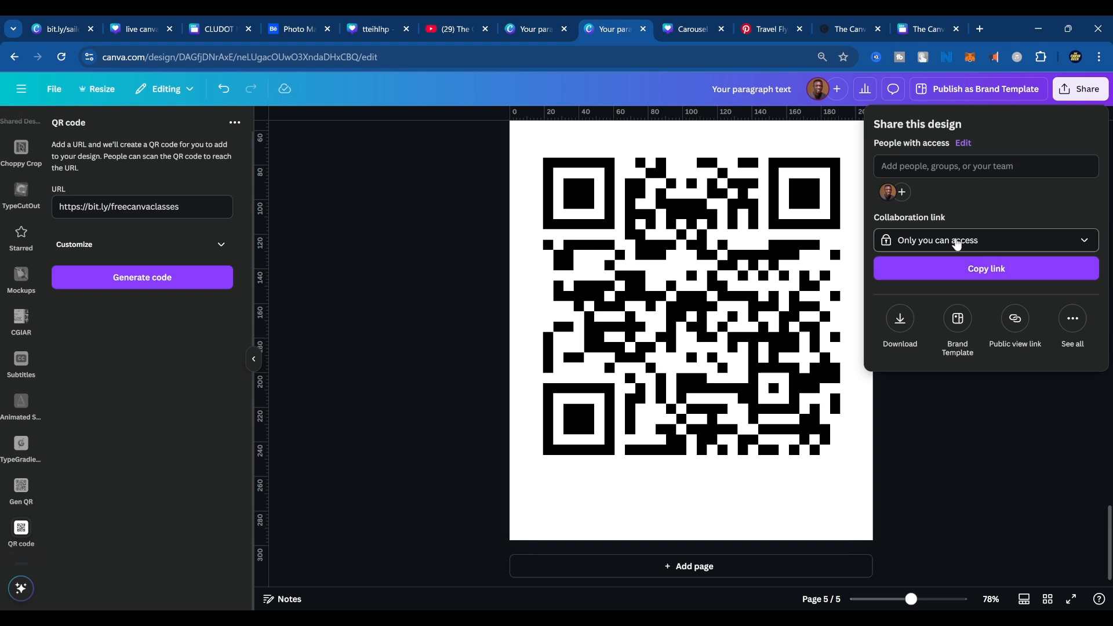
left_click(1016, 248)
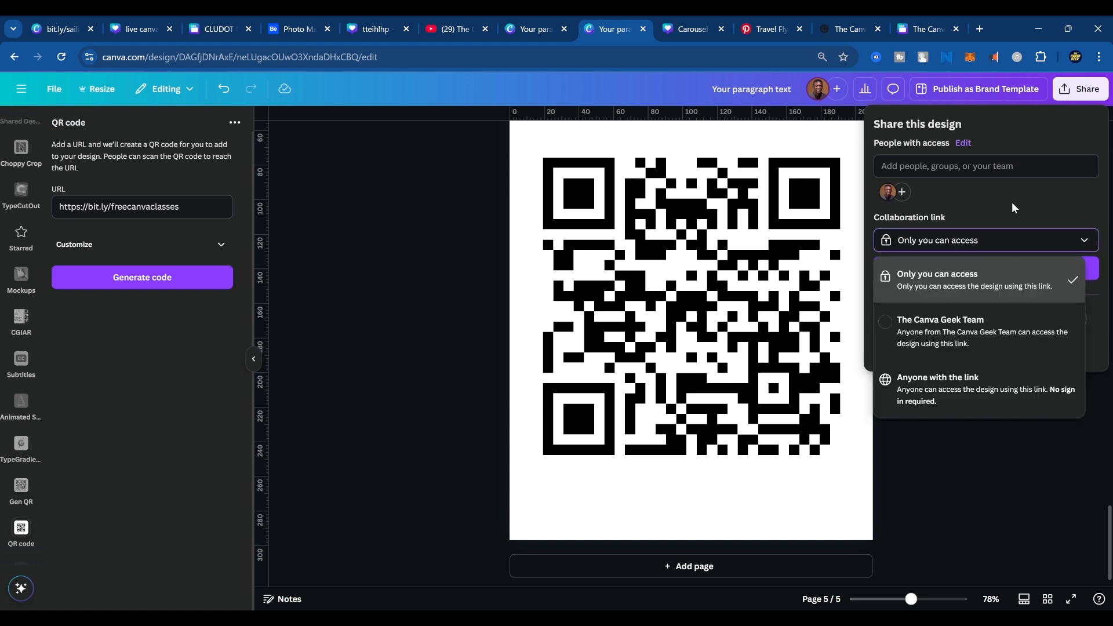
left_click(1003, 248)
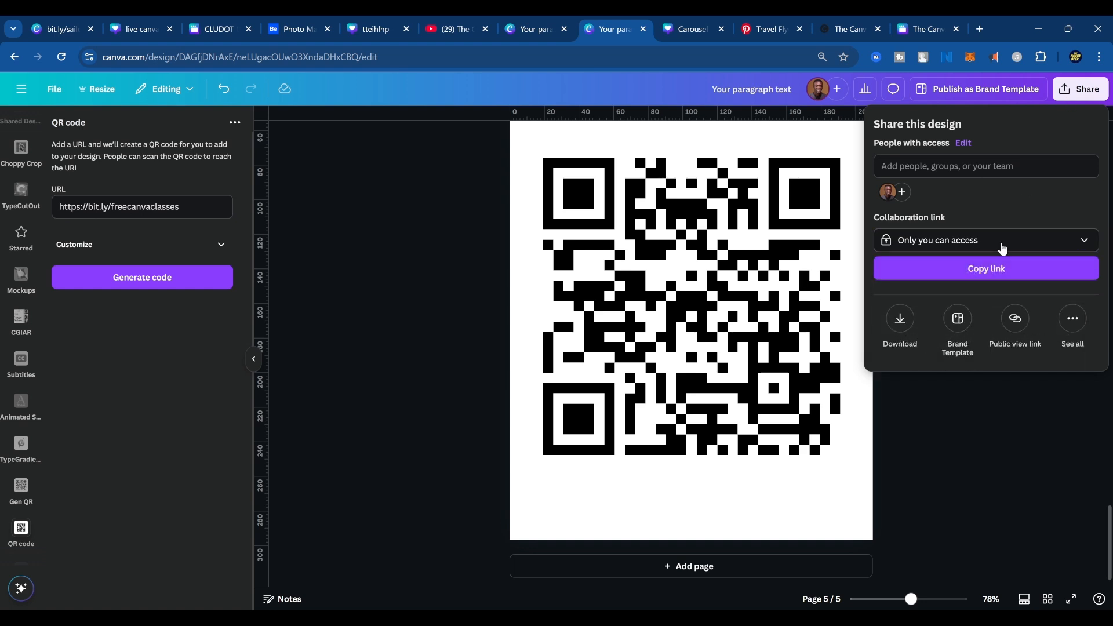
Create a template link for the SAILAWAY flyer design and copy it.
left_click(1072, 320)
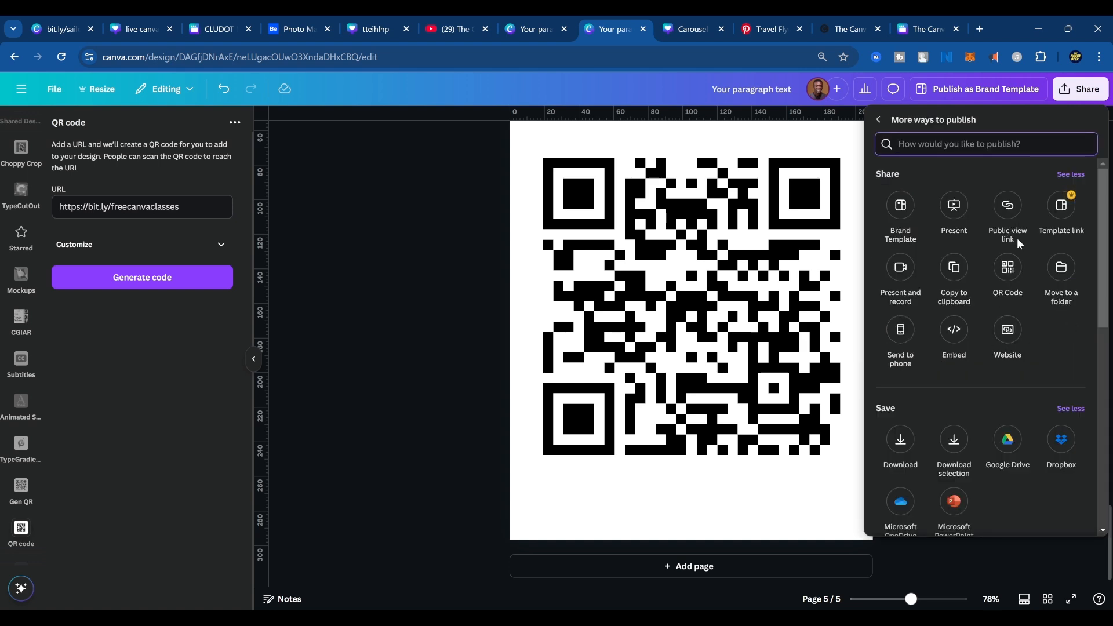
left_click(1053, 217)
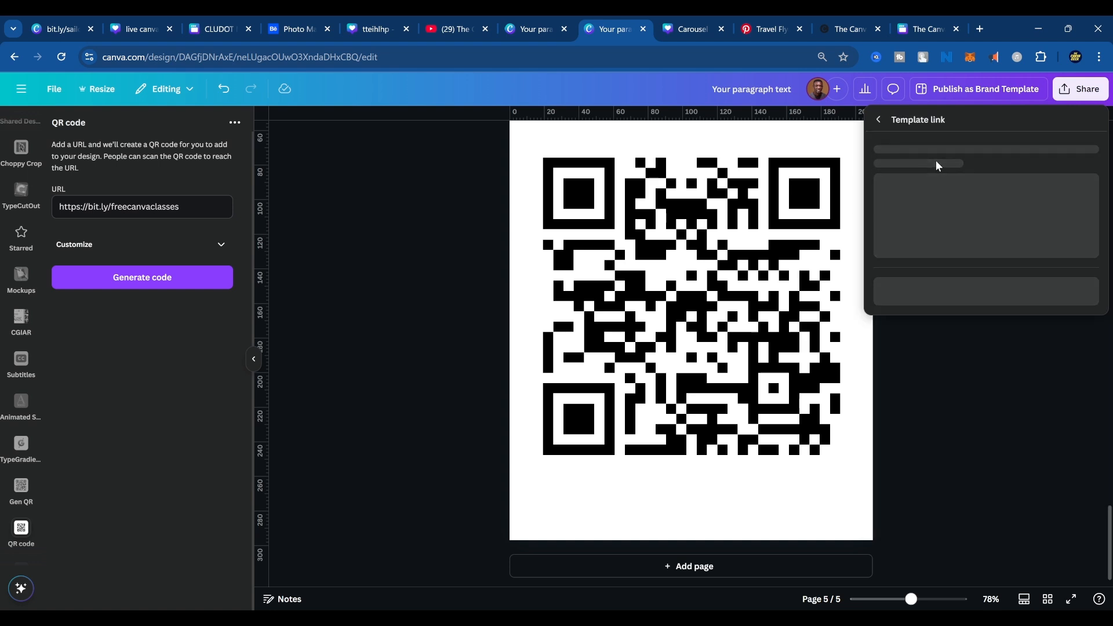
left_click(960, 355)
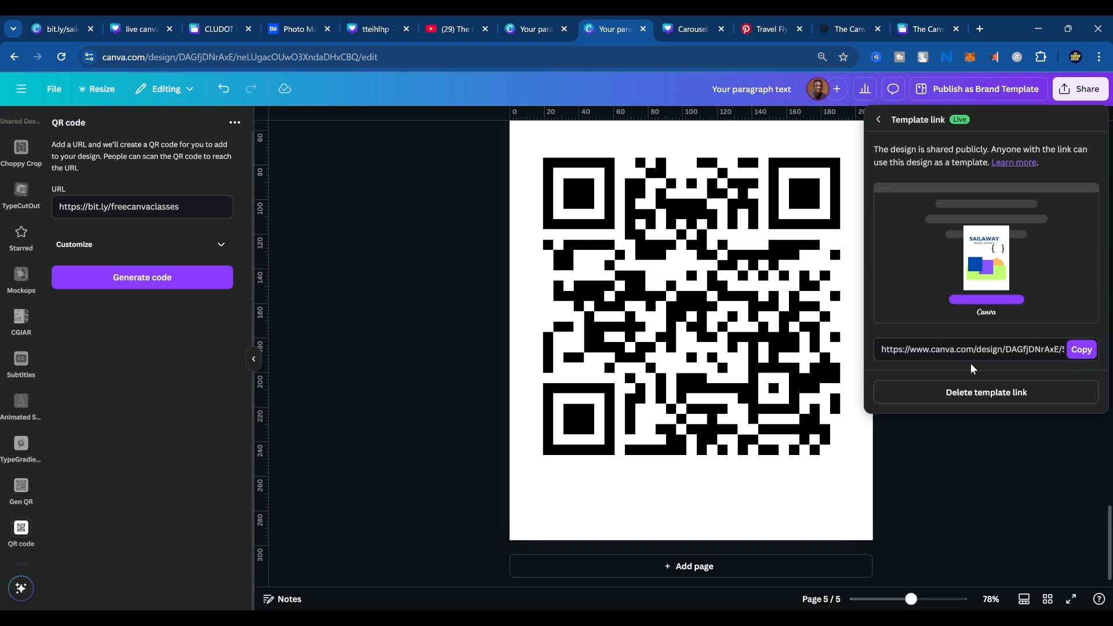
left_click(1082, 350)
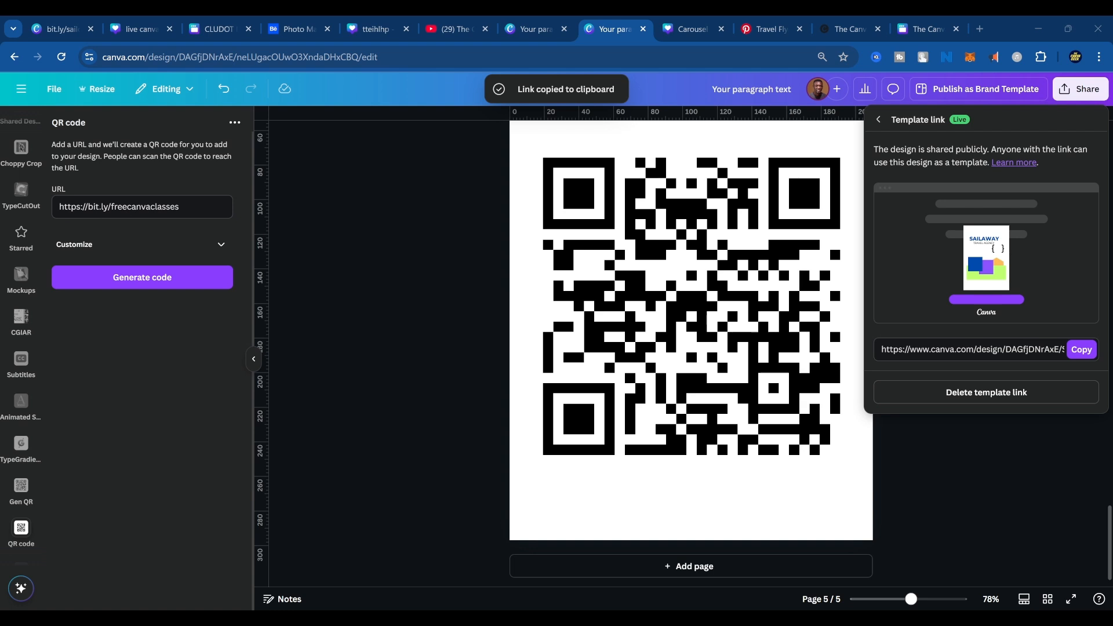
Reopen the flyer's live template link from the sharing options, copy it again and close the sharing options.
left_click(1080, 89)
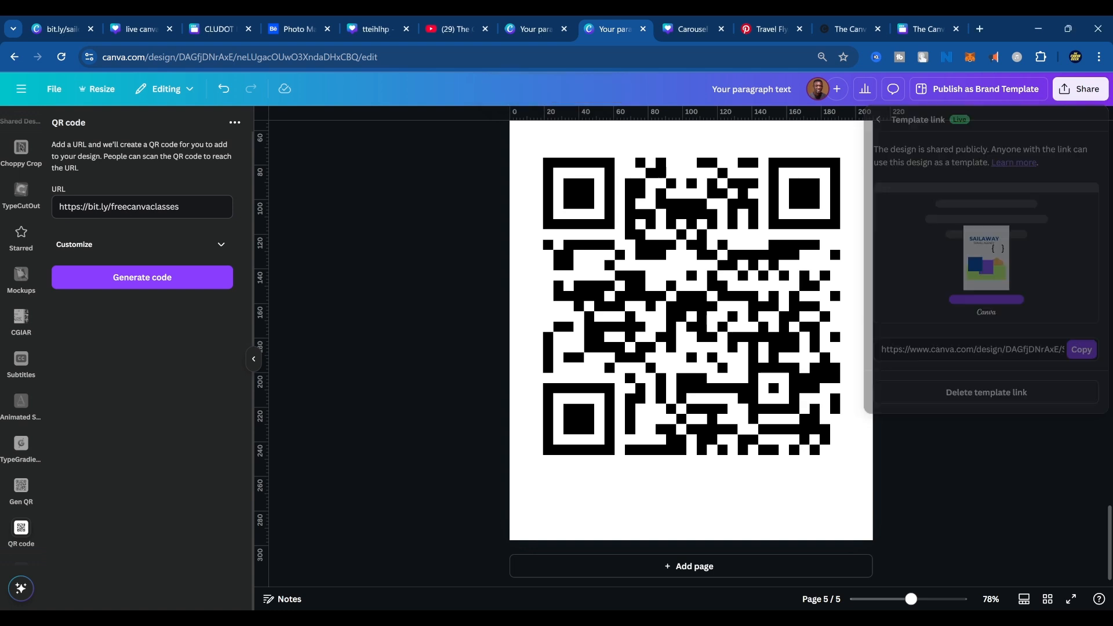
left_click(1081, 90)
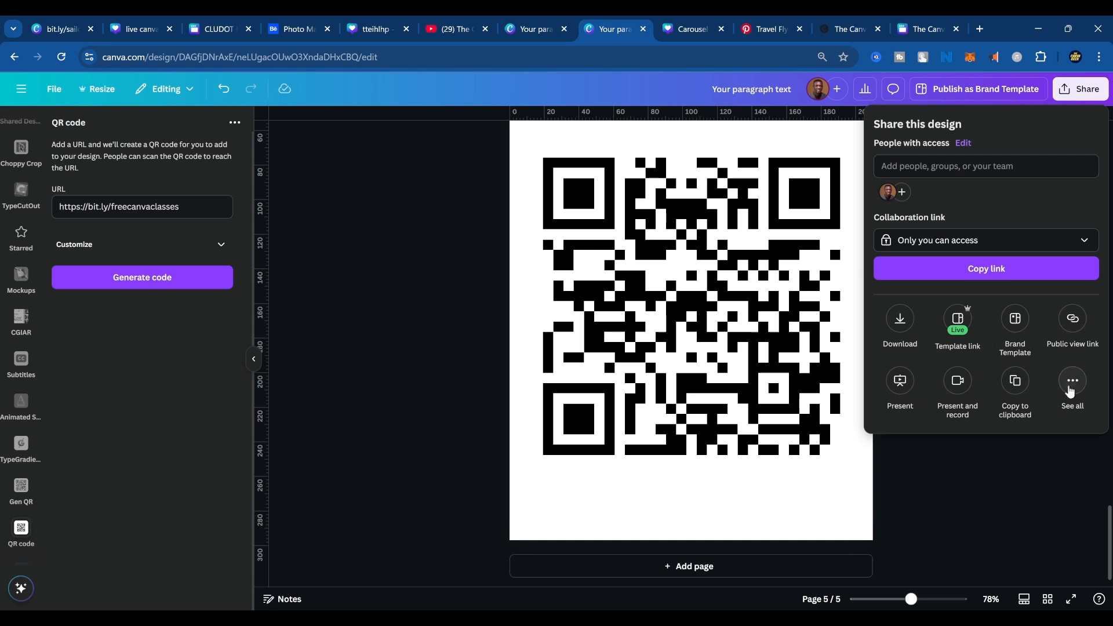
left_click(1072, 386)
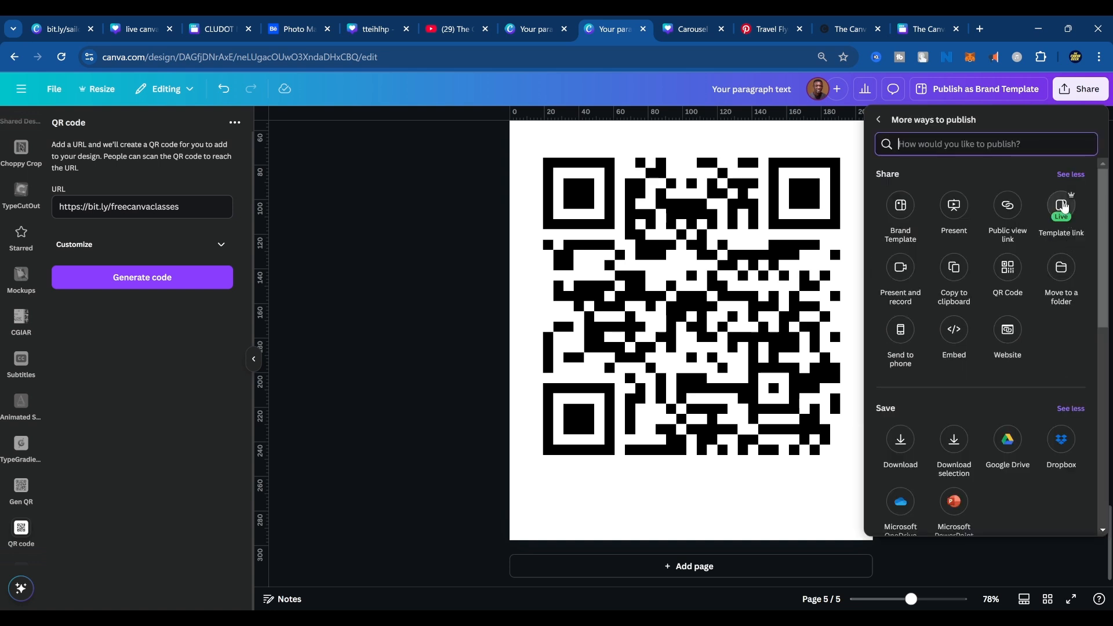
left_click(1063, 206)
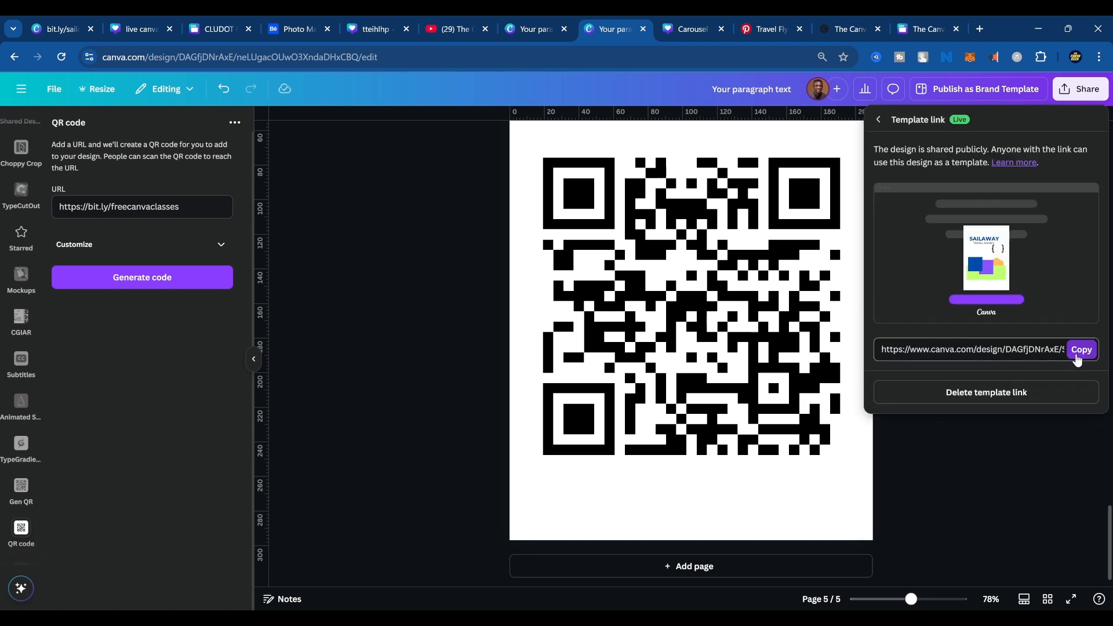
left_click(1080, 353)
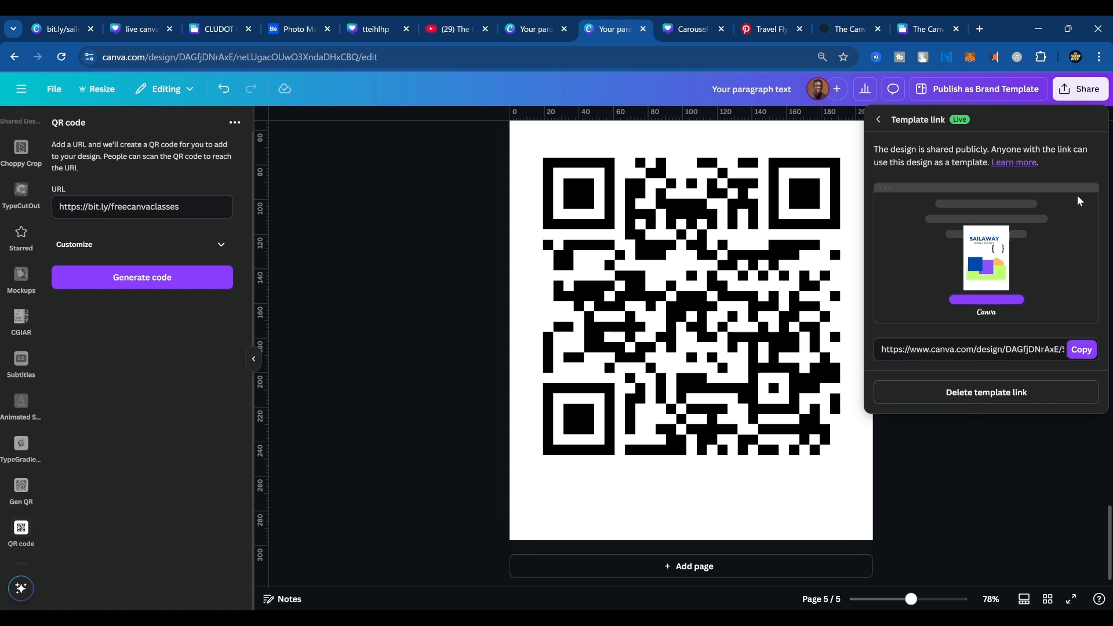
left_click(1024, 474)
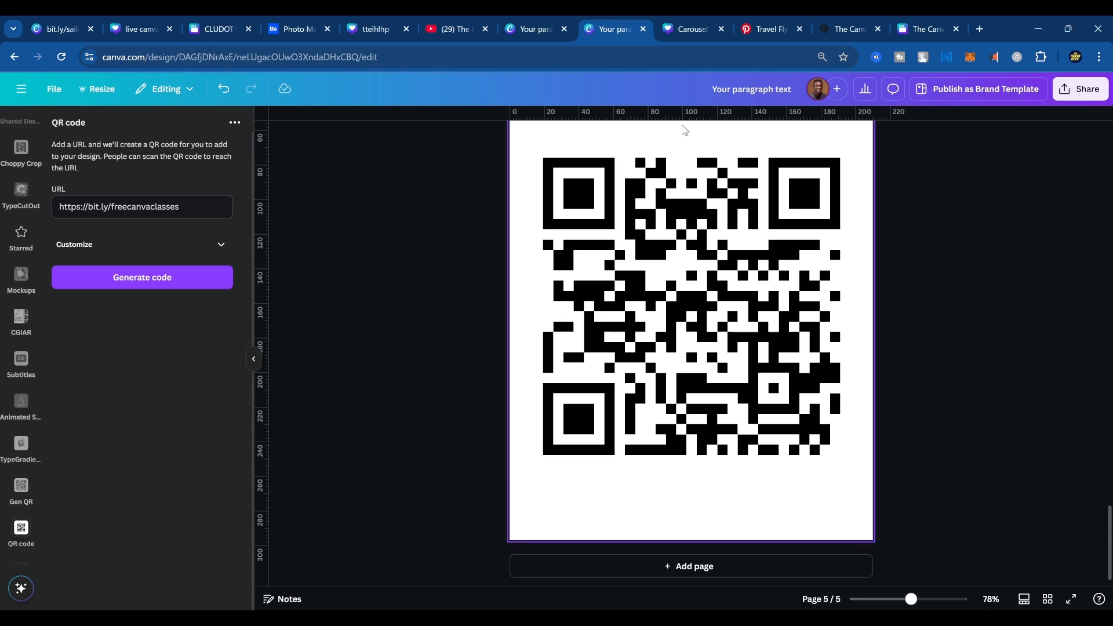
Switch to the design with the illustrated woman and rename it ILLUSTRATION CLASS.
left_click(539, 29)
scroll(615, 361, "up", 2)
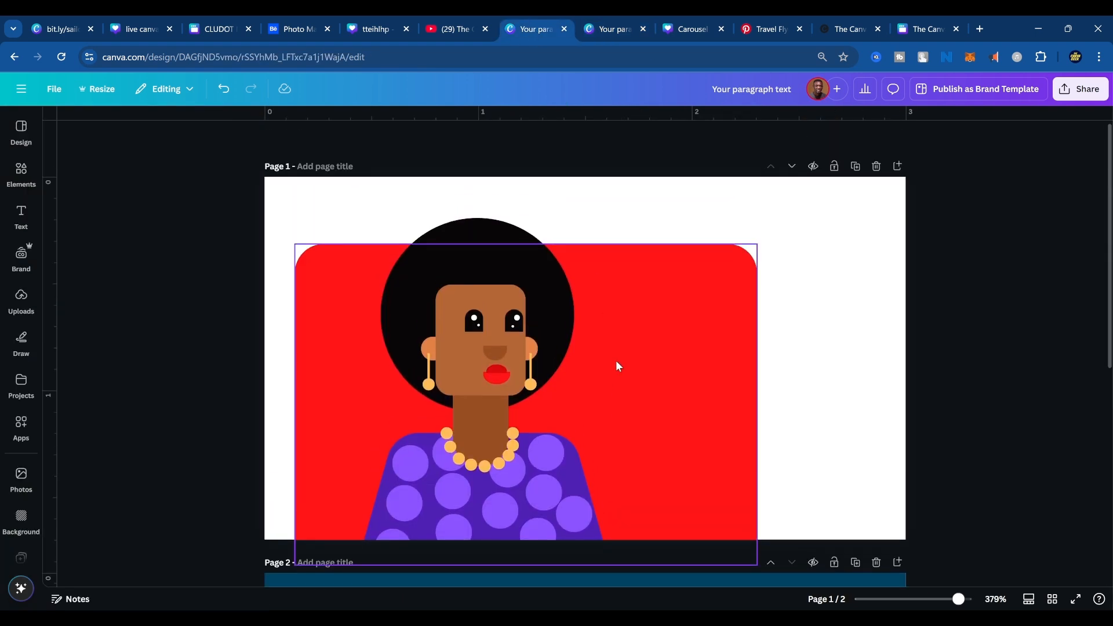
left_click(1068, 88)
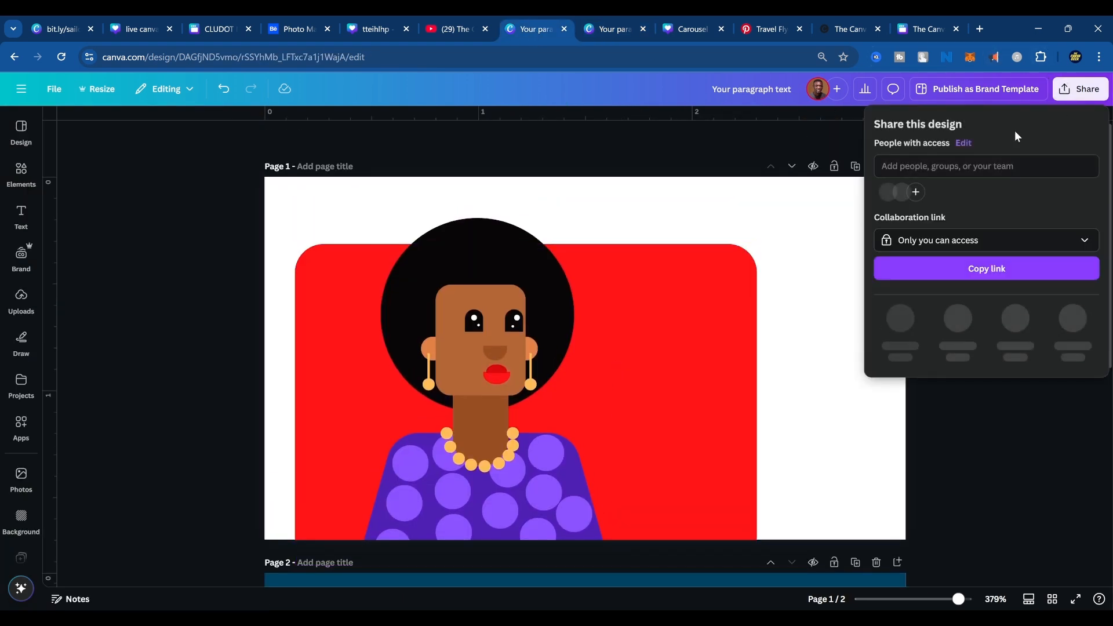
left_click(768, 90)
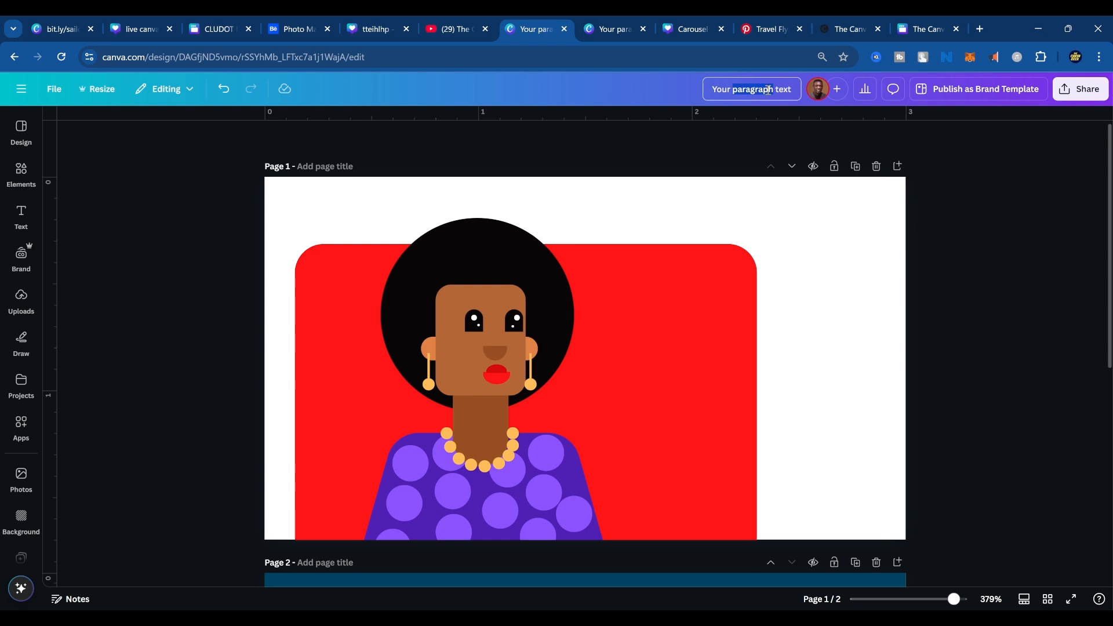
type("ILLUST")
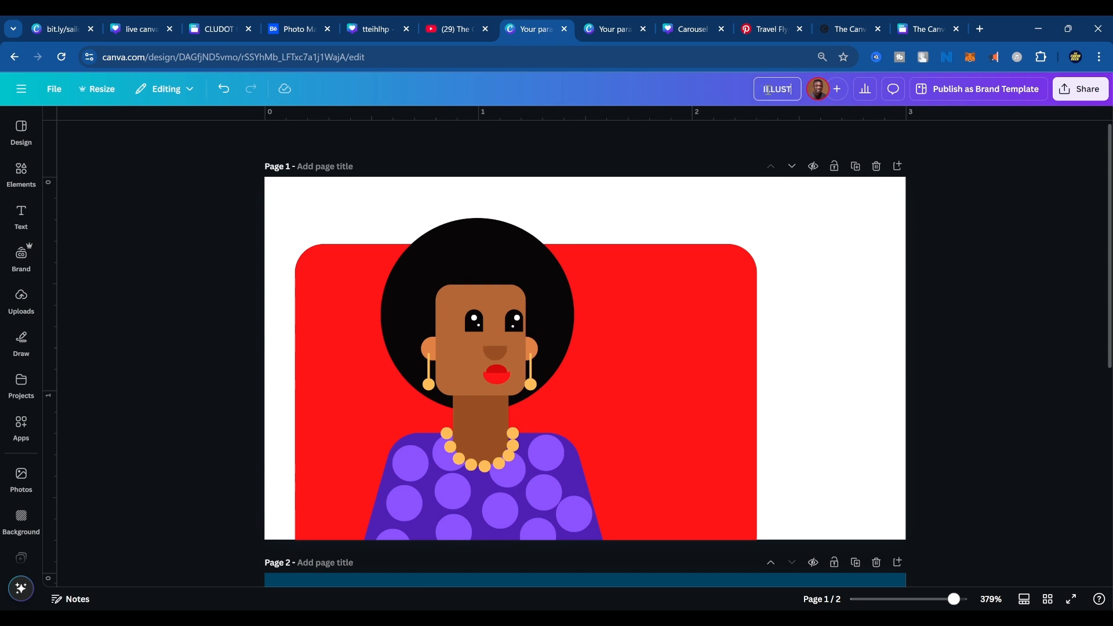
type("RATION CLASS")
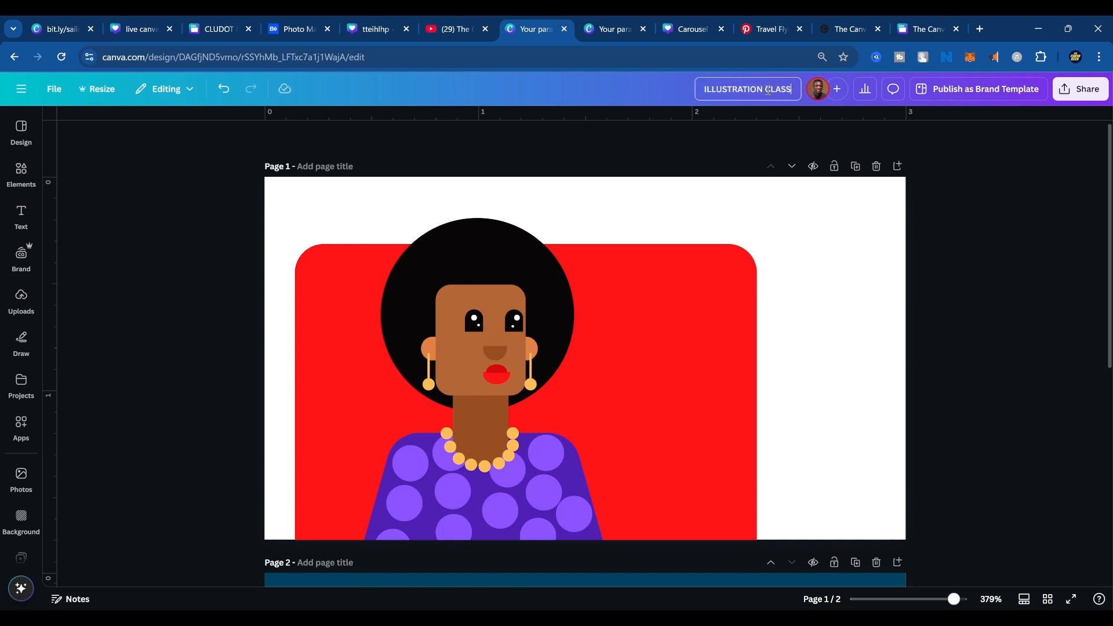
Create a template link for the ILLUSTRATION CLASS design, copy it and close the sharing options.
left_click(1083, 90)
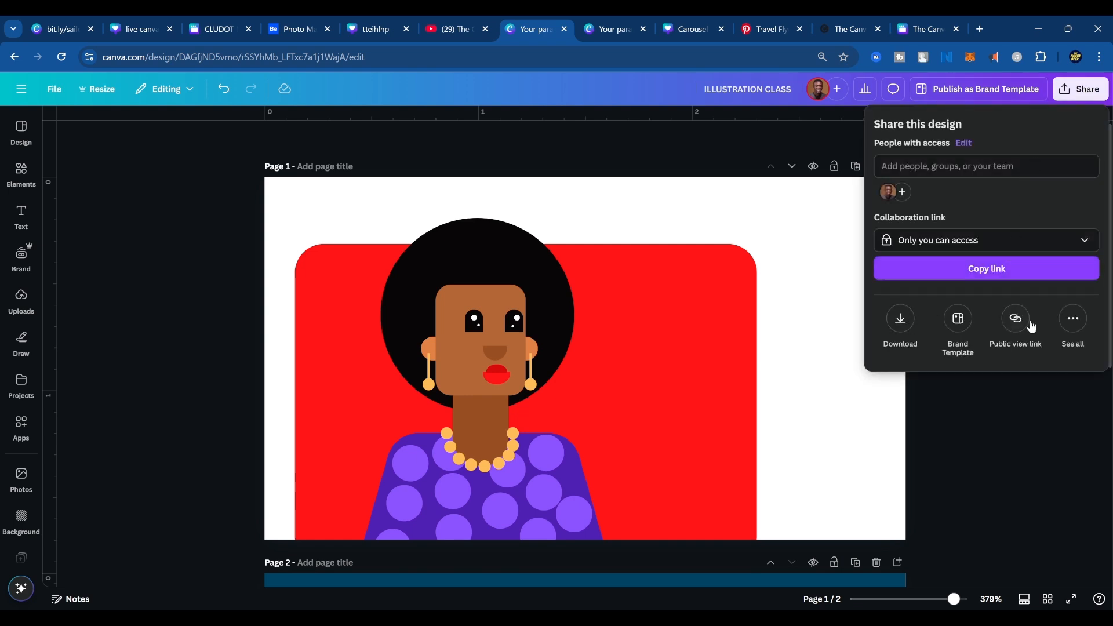
left_click(1073, 319)
left_click(1073, 223)
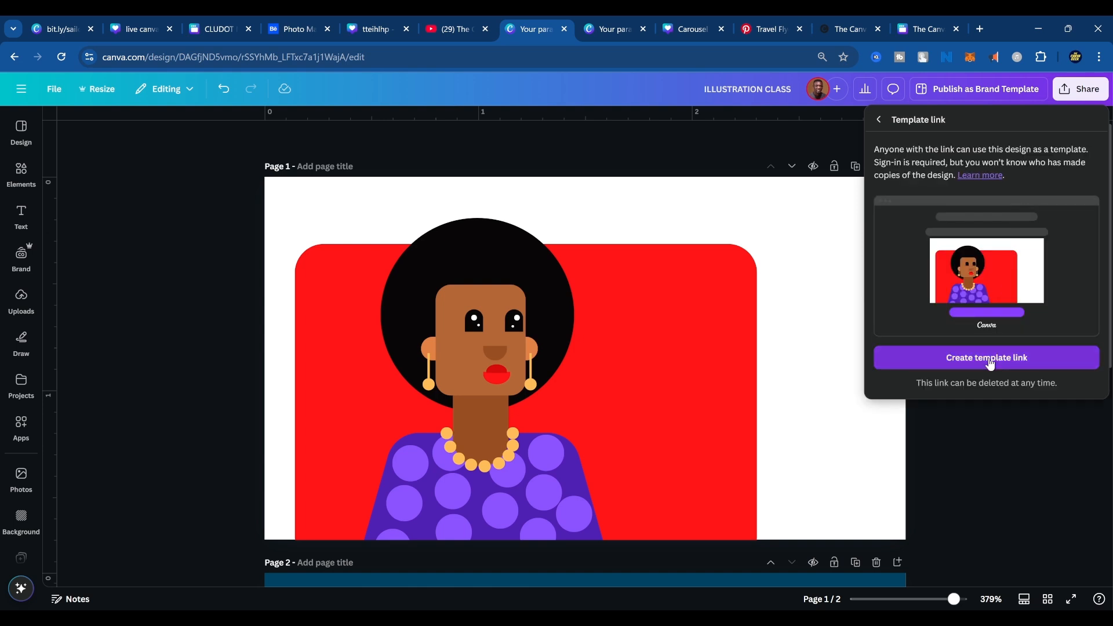
left_click(988, 358)
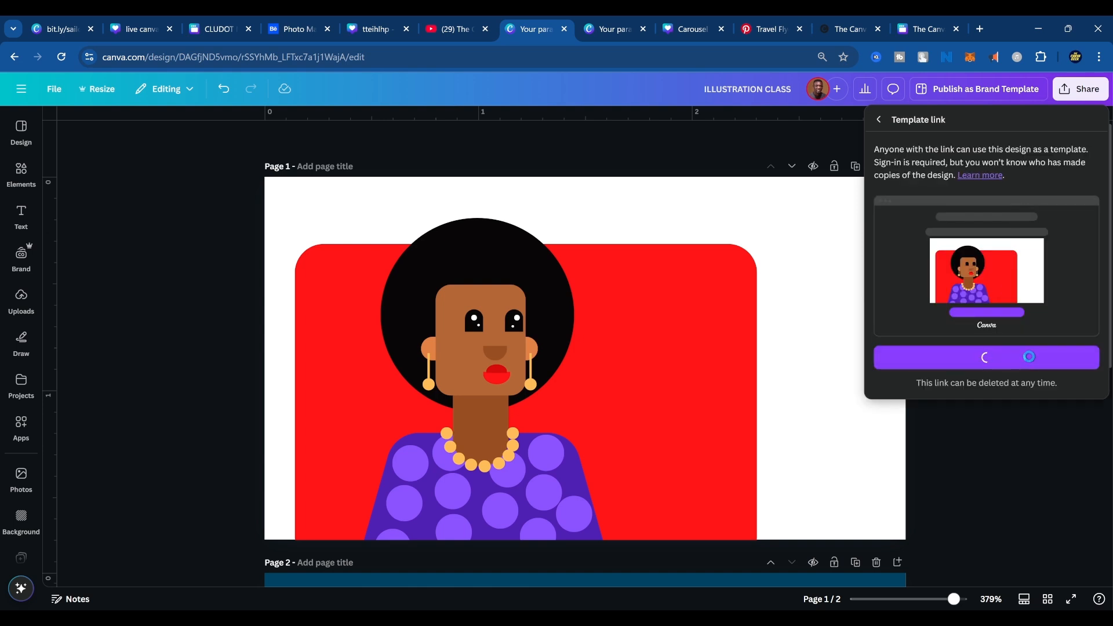
left_click(1081, 350)
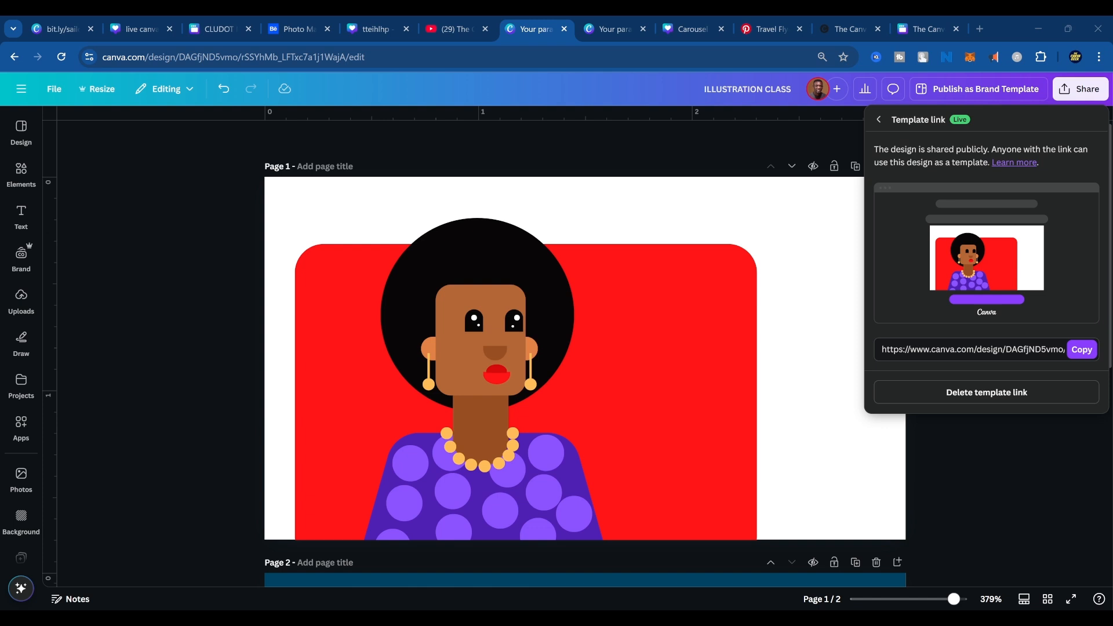
left_click(817, 455)
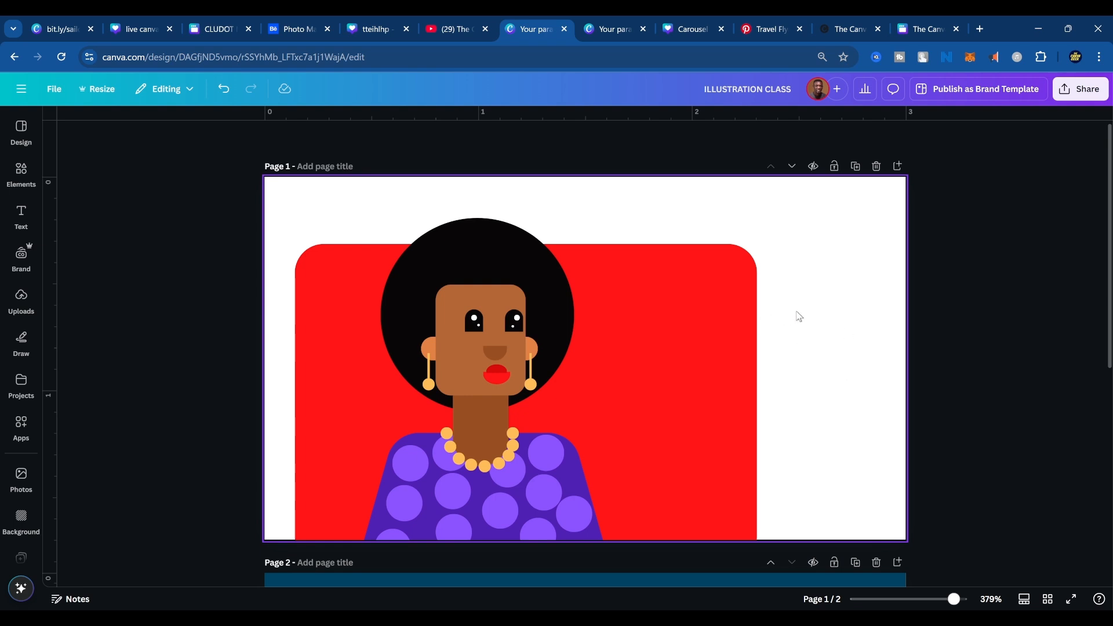
Return to the SAILAWAY flyer design, look back through its pages to the first one and reload the editor.
left_click(926, 29)
left_click(850, 29)
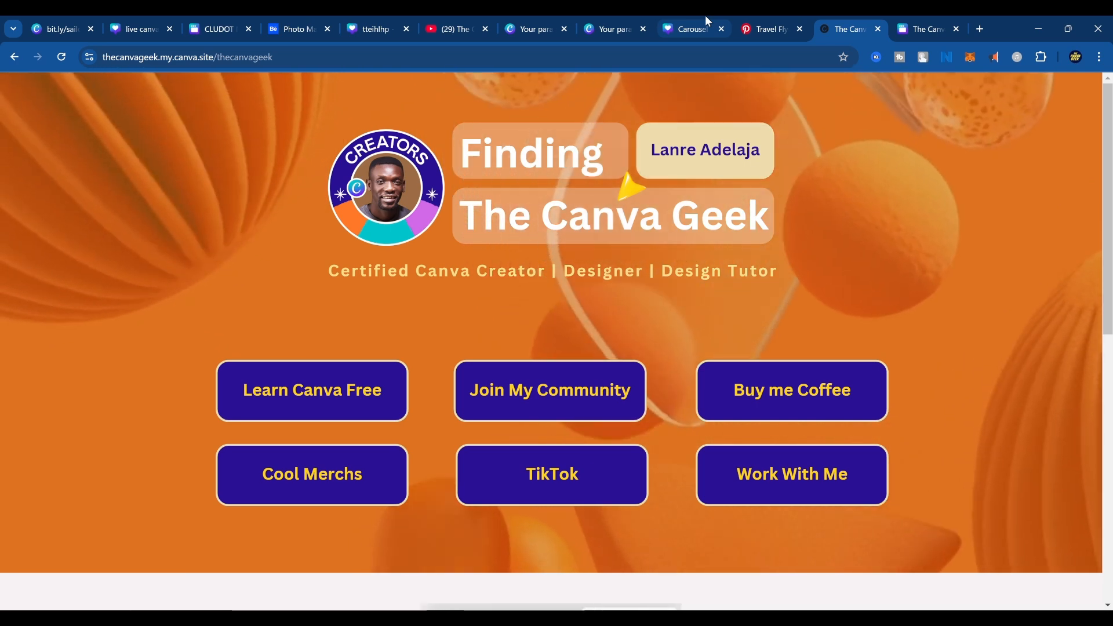
left_click(708, 23)
left_click(616, 28)
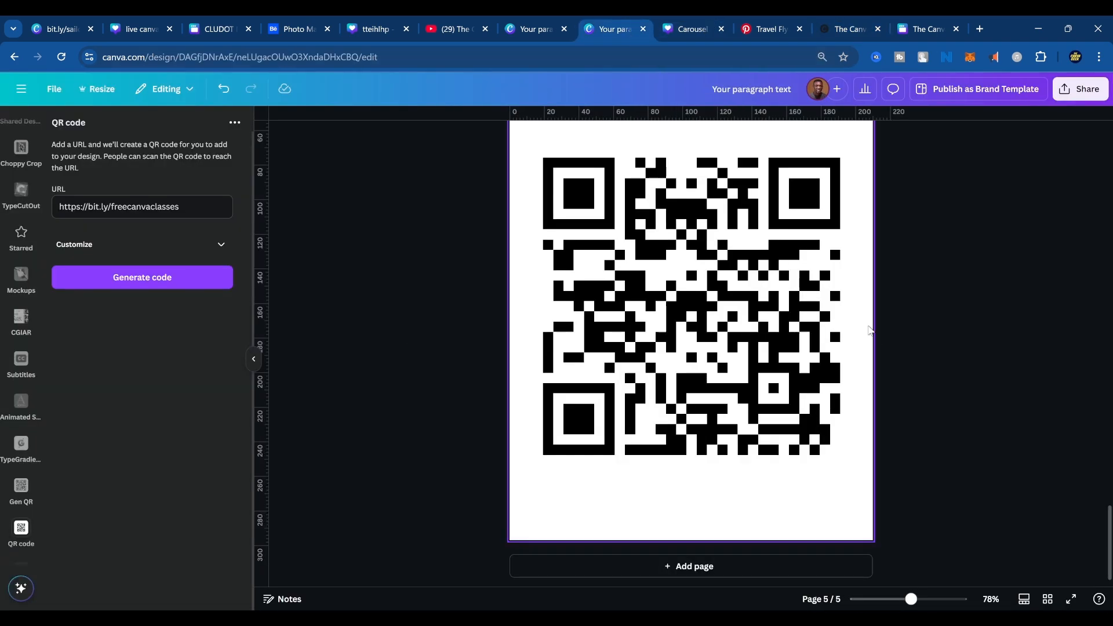
scroll(853, 387, "up", 1)
scroll(853, 387, "up", 8)
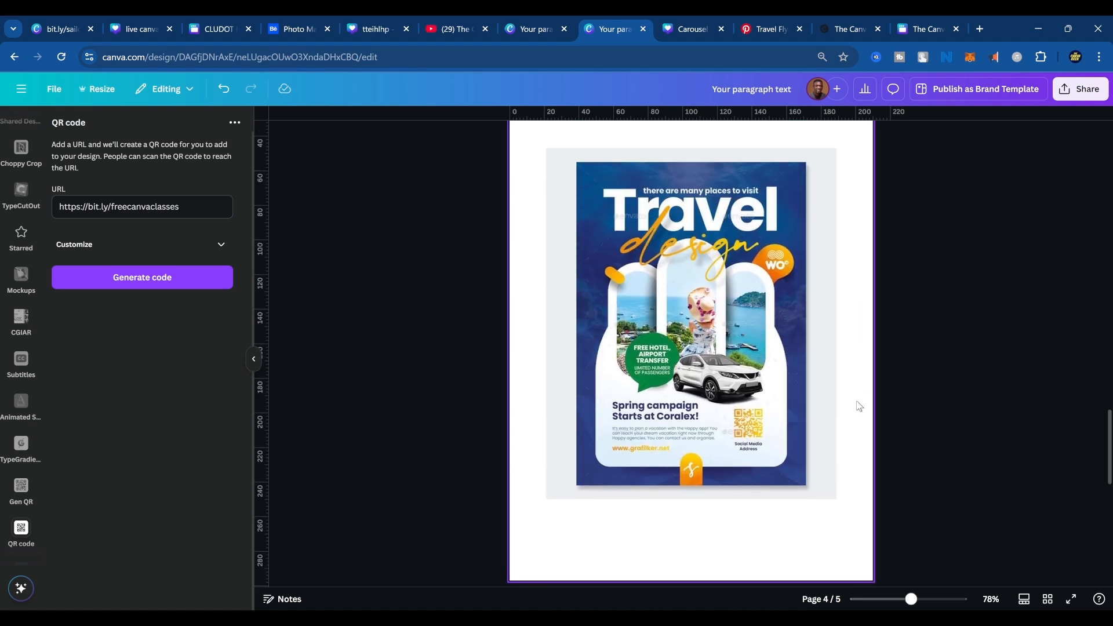
scroll(859, 400, "up", 3)
scroll(858, 410, "up", 15)
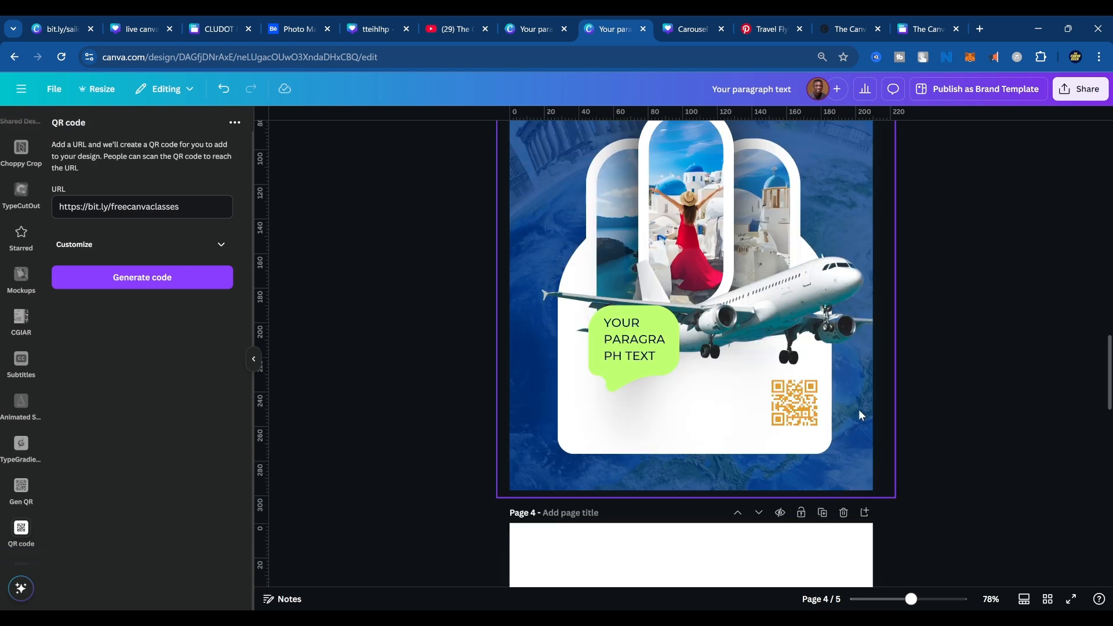
scroll(853, 407, "up", 5)
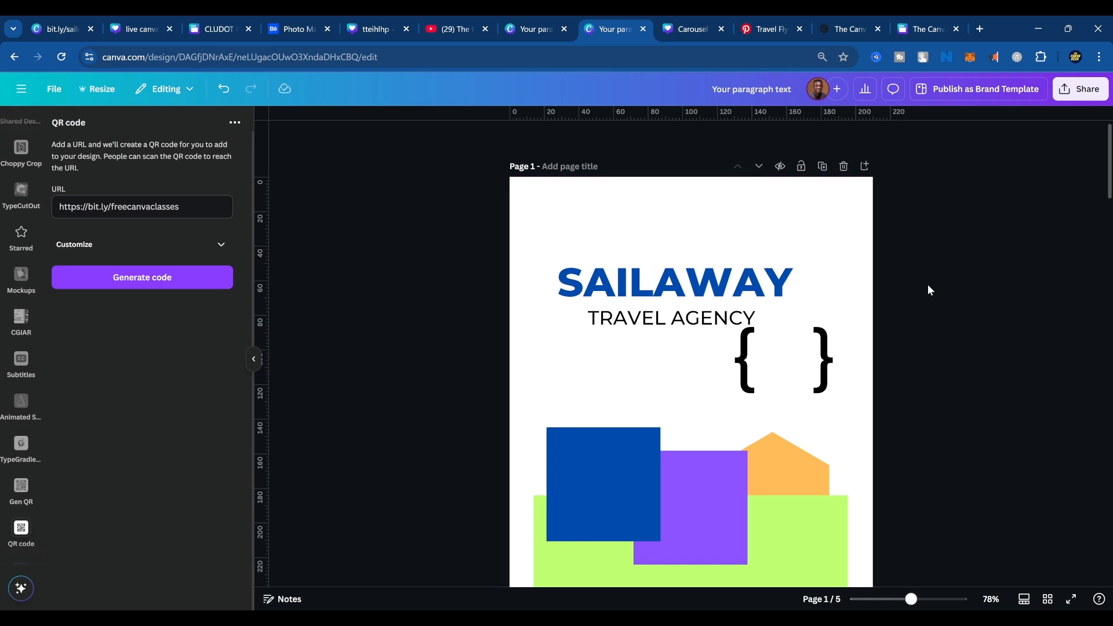
key("F5")
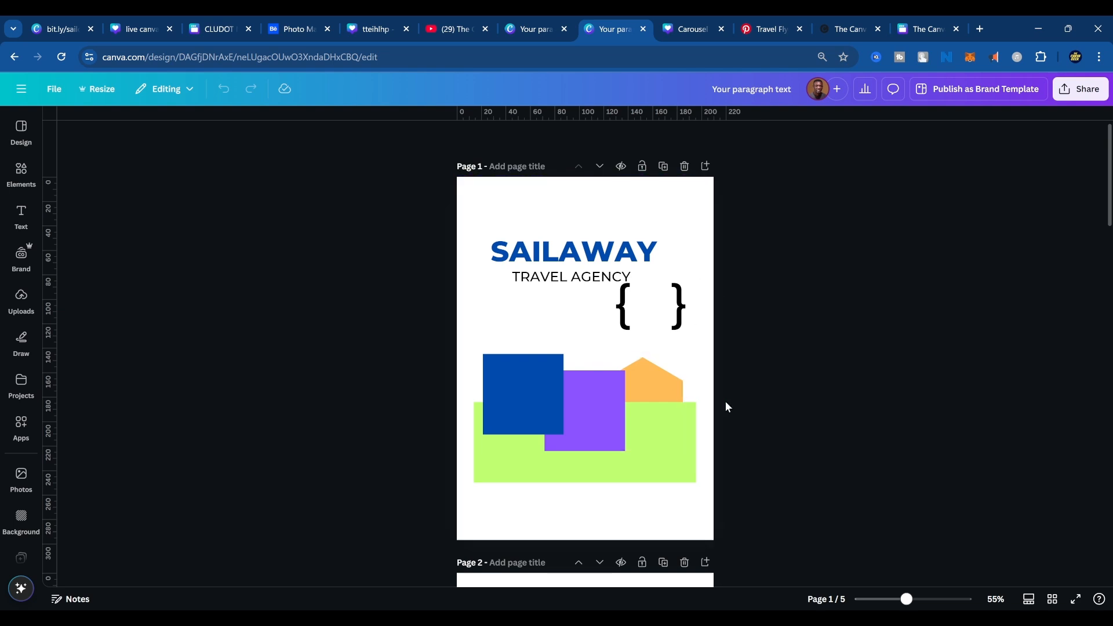
scroll(760, 498, "down", 2)
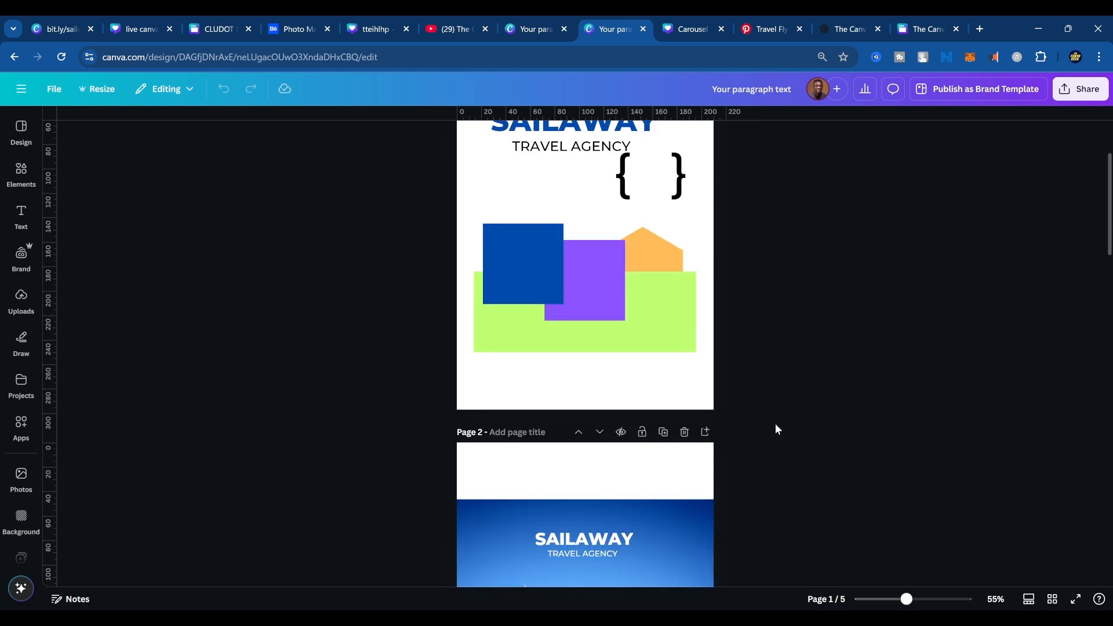
left_click(842, 22)
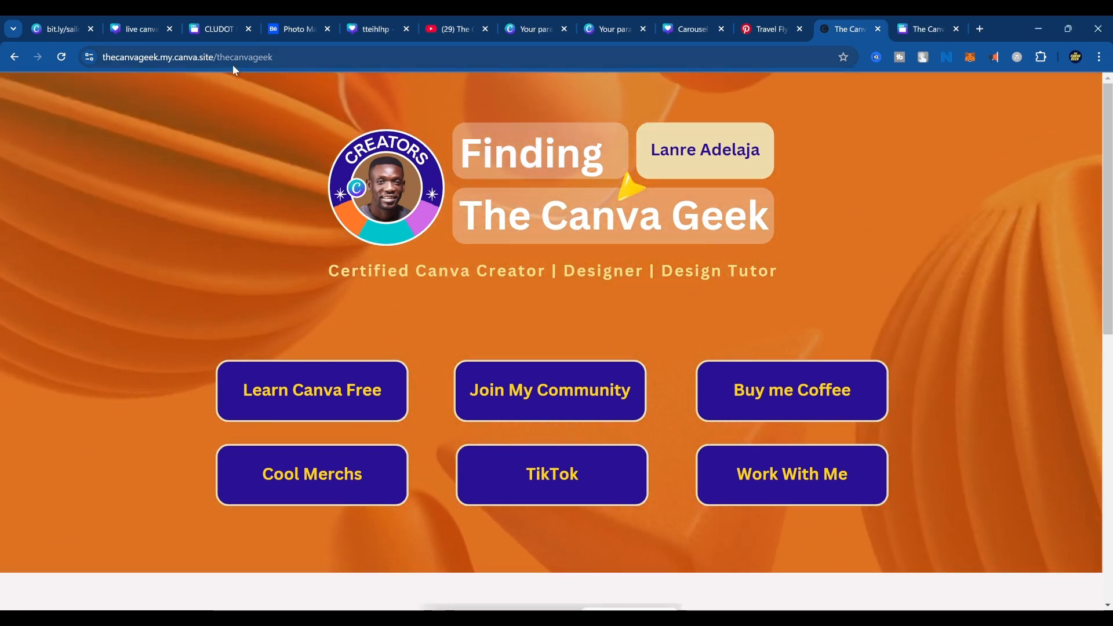
left_click(33, 27)
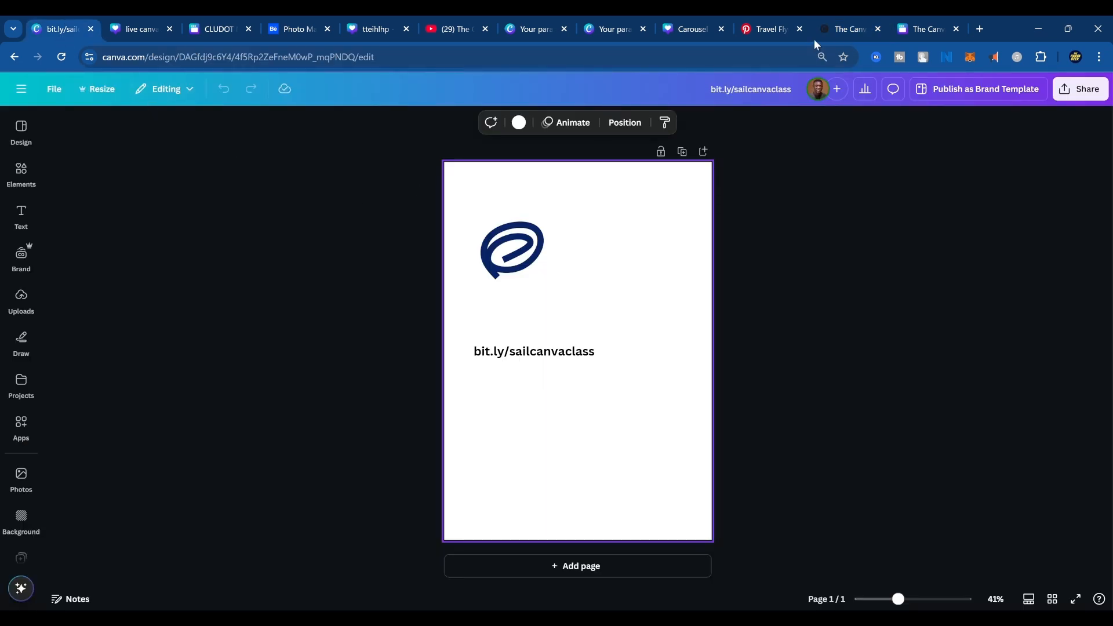
left_click(920, 29)
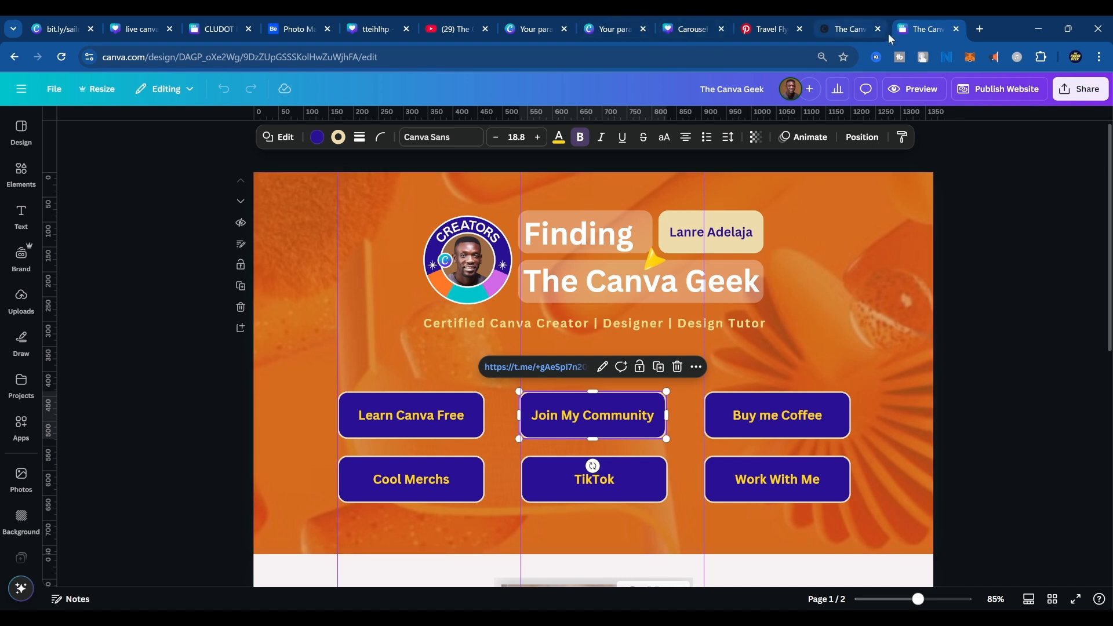
left_click(598, 30)
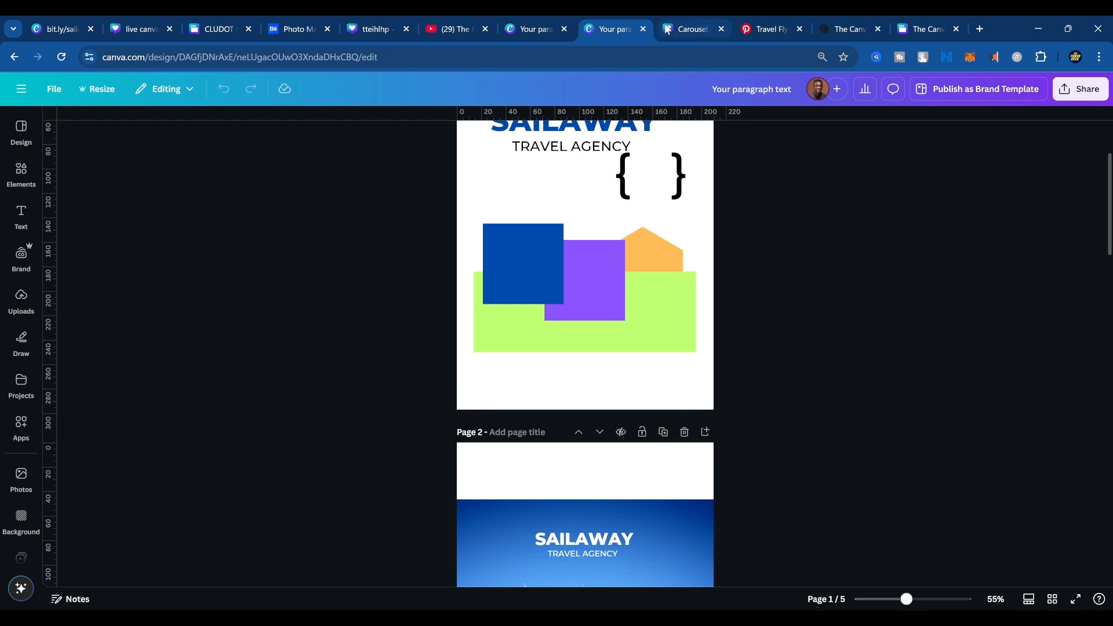
Go to page 3 of the flyer and choose the Instagram Reel video format, 1080 × 1920 px, for resizing.
left_click(686, 35)
left_click(612, 28)
scroll(607, 407, "down", 12)
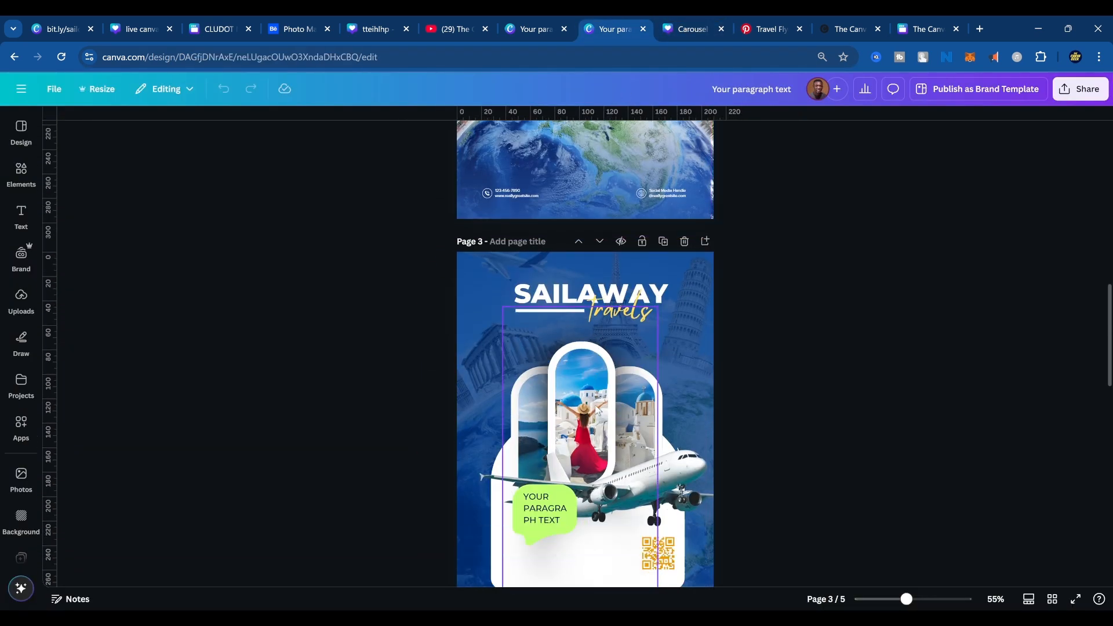
scroll(650, 371, "up", 3)
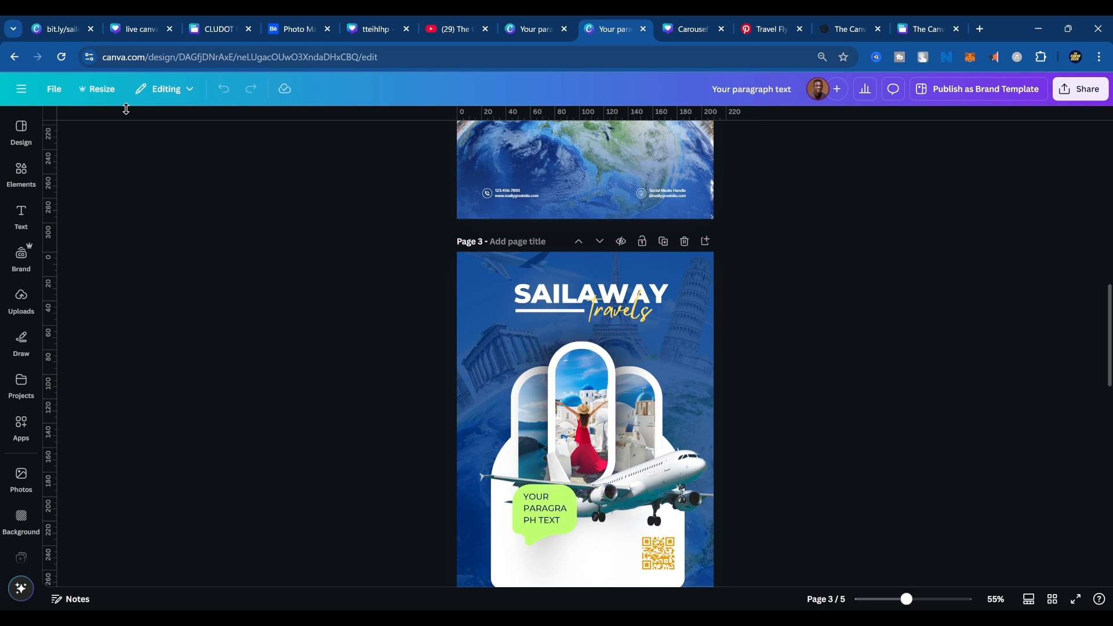
left_click(99, 88)
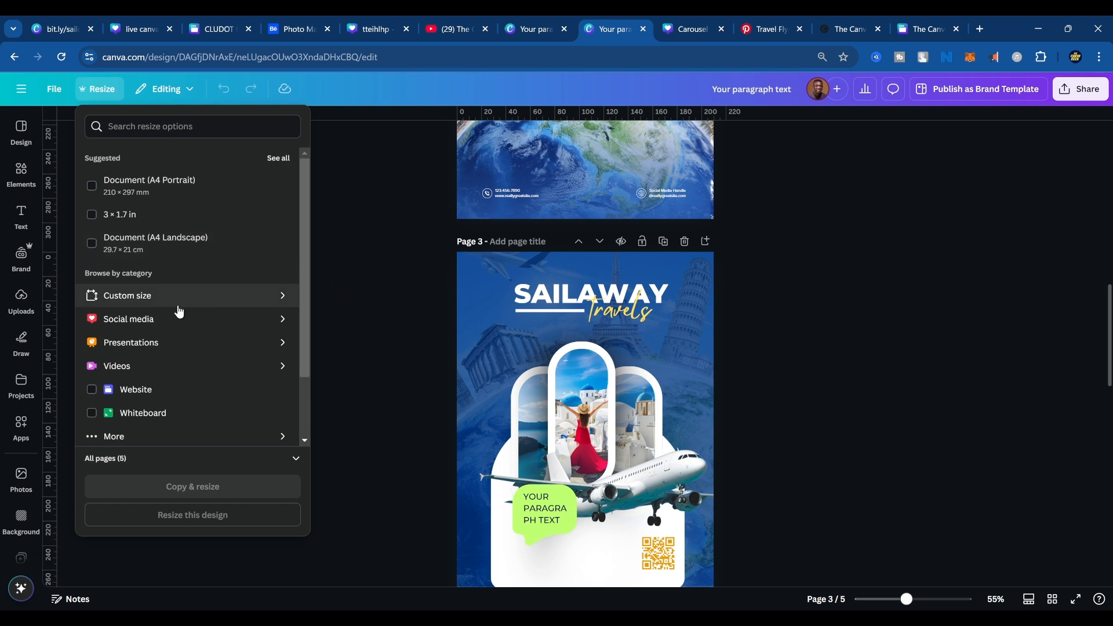
left_click(177, 372)
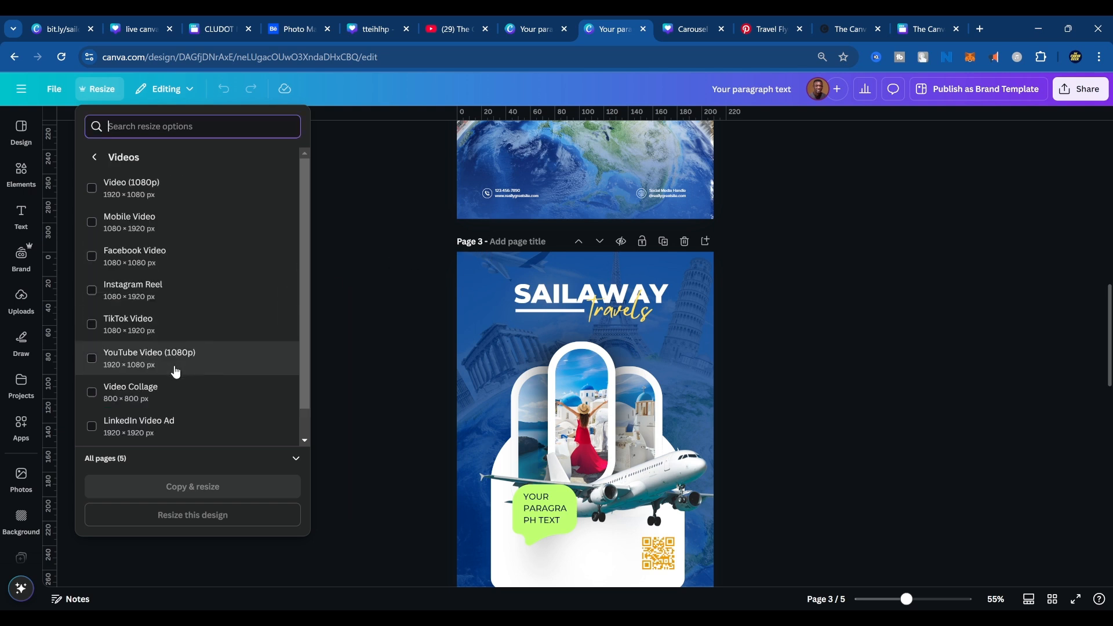
left_click(93, 156)
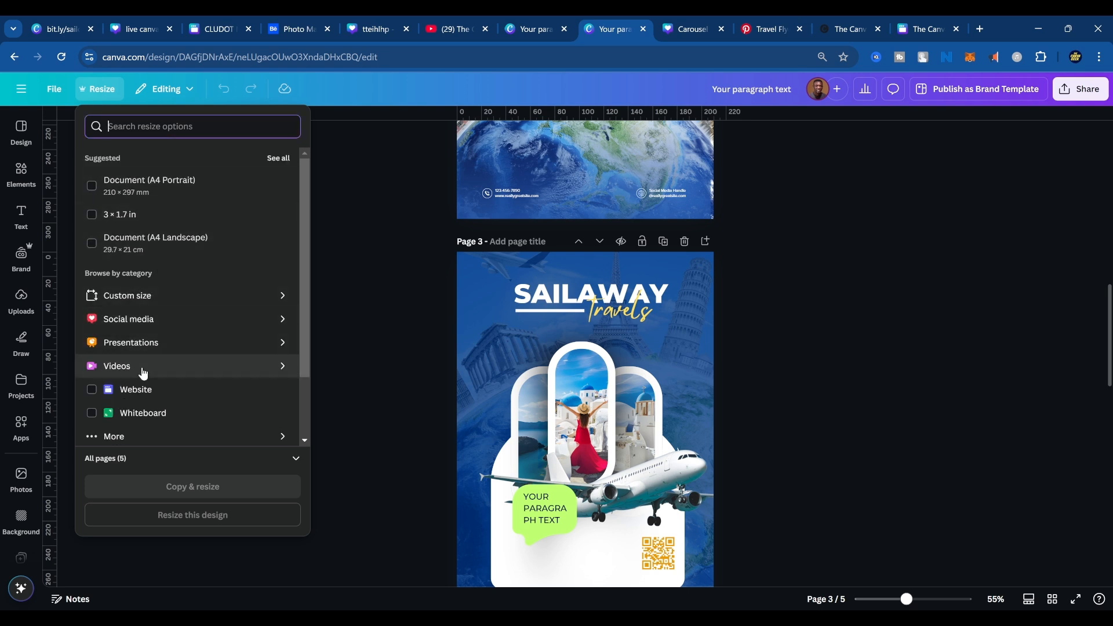
left_click(143, 373)
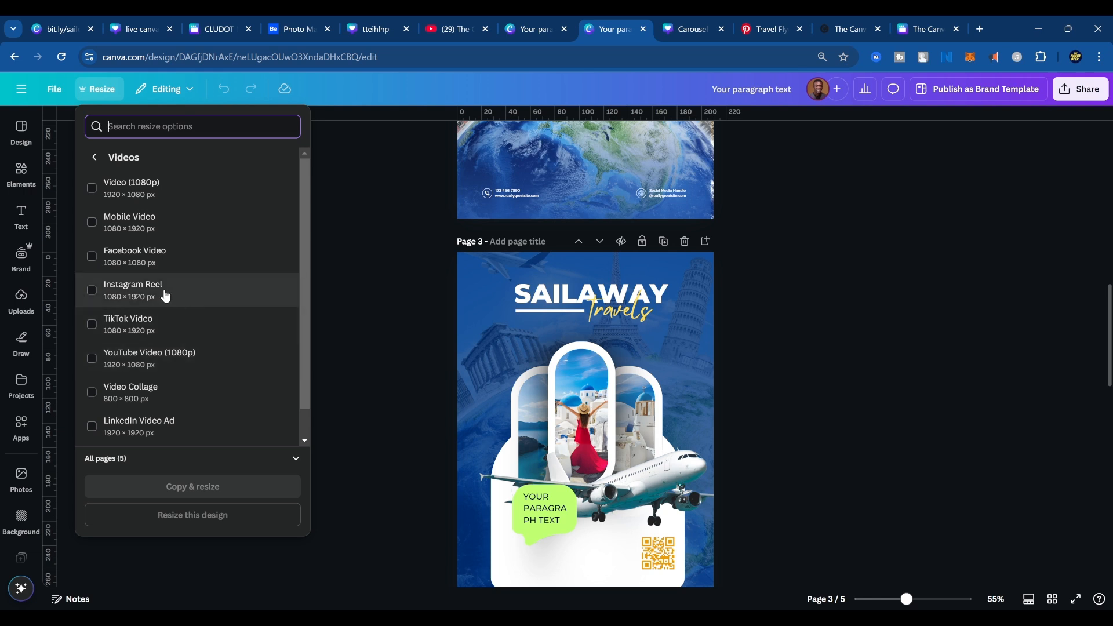
left_click(168, 293)
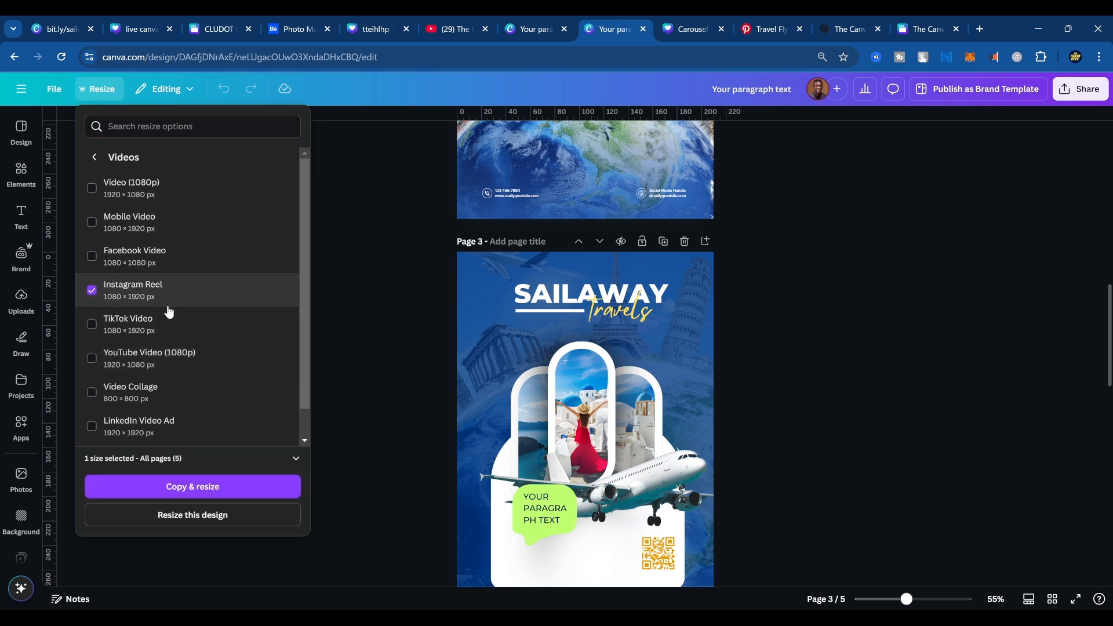
Create a resized copy of page 3 only, leaving out the other pages, and open the new mobile video design.
left_click(201, 458)
left_click(201, 454)
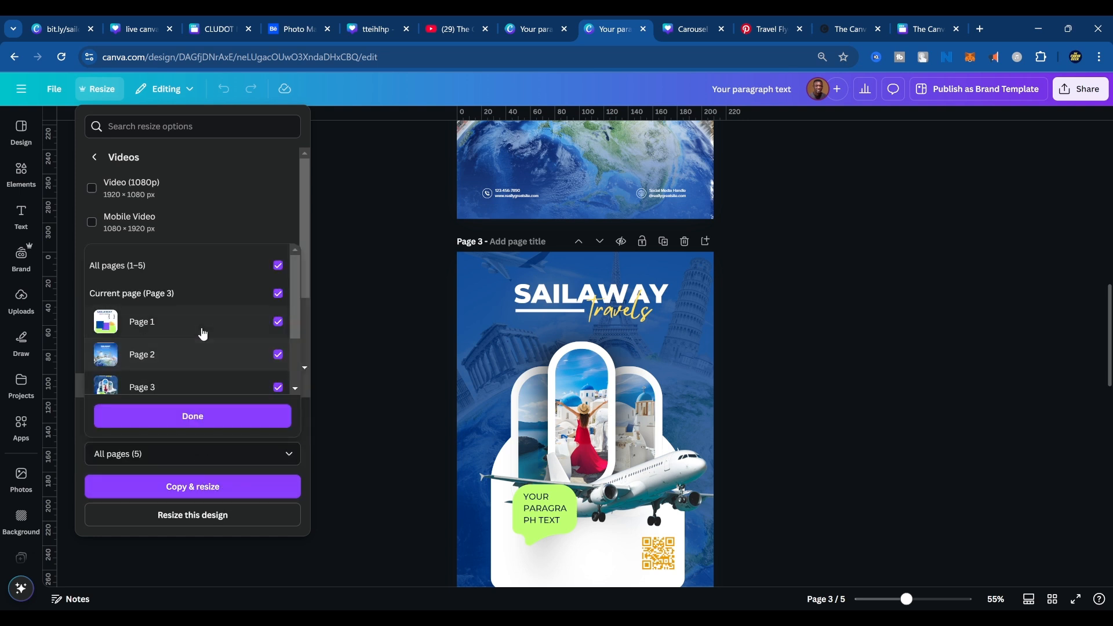
left_click(202, 296)
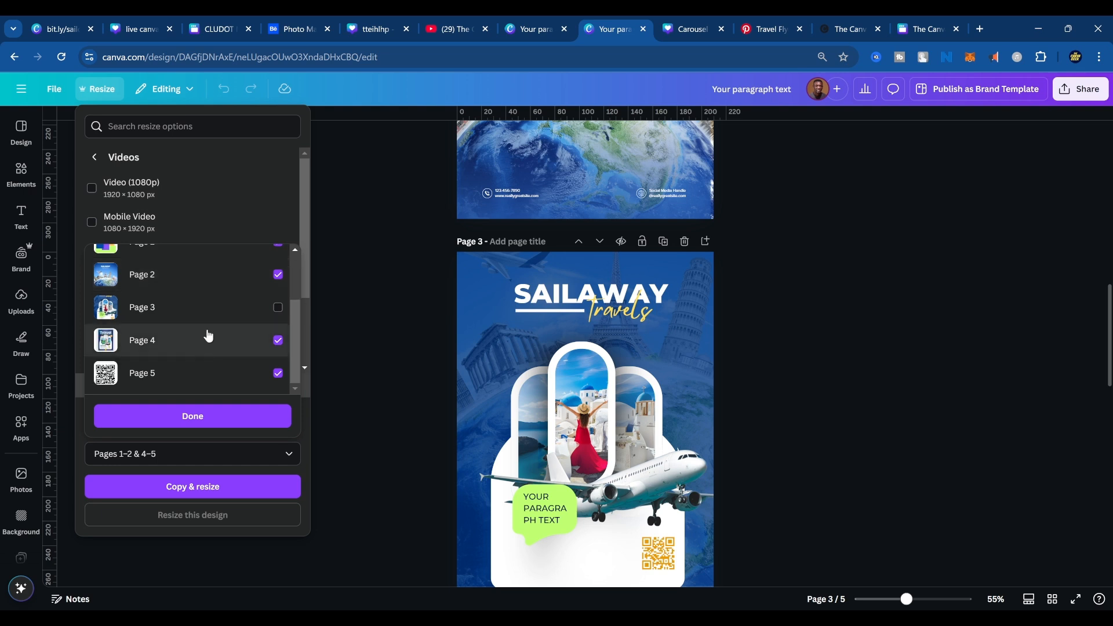
scroll(209, 314, "up", 3)
left_click(206, 304)
left_click(205, 304)
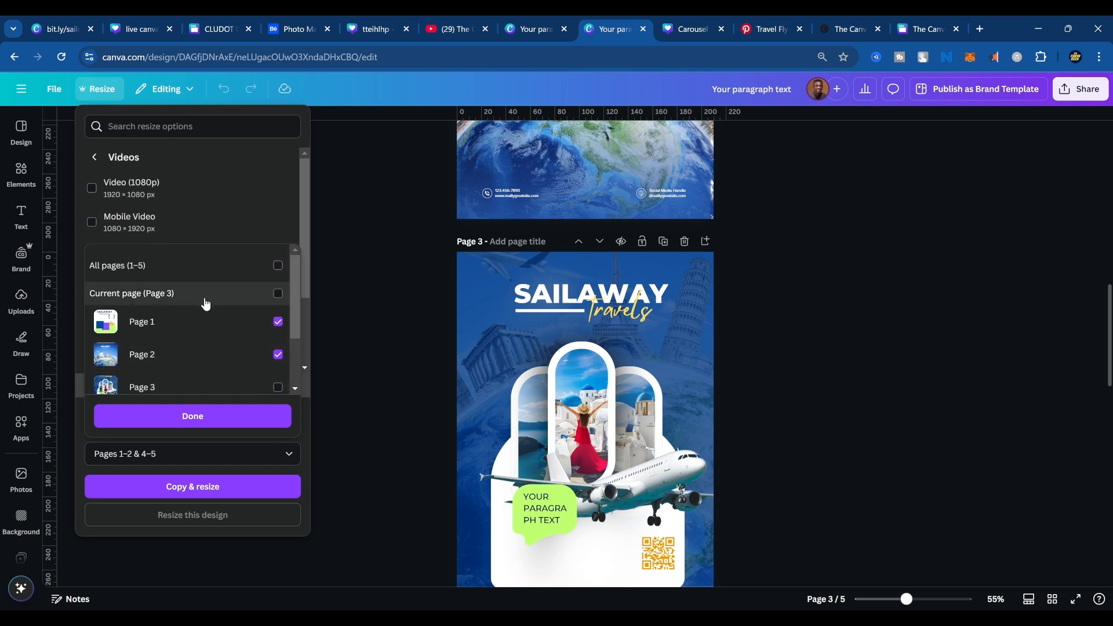
left_click(177, 266)
left_click(176, 265)
scroll(183, 305, "down", 2)
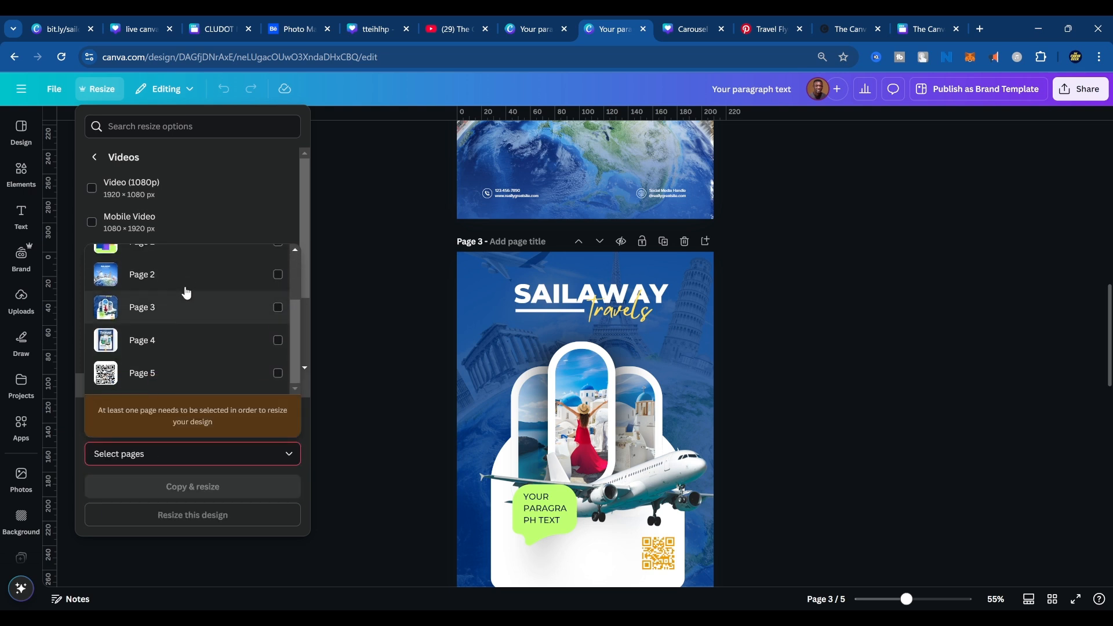
left_click(180, 302)
left_click(203, 418)
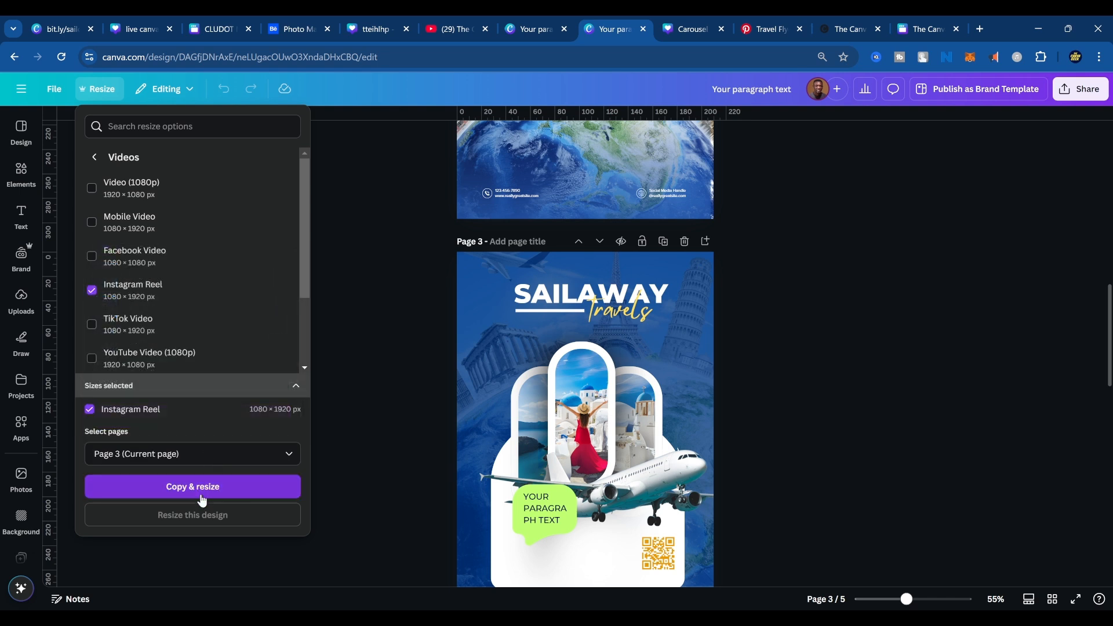
left_click(203, 488)
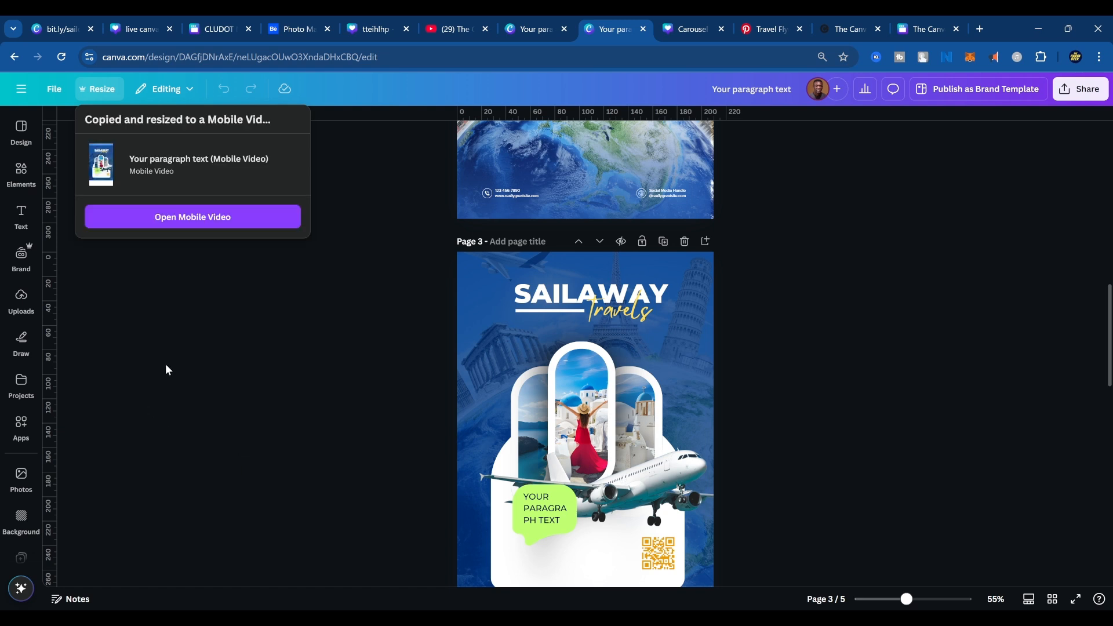
left_click(197, 227)
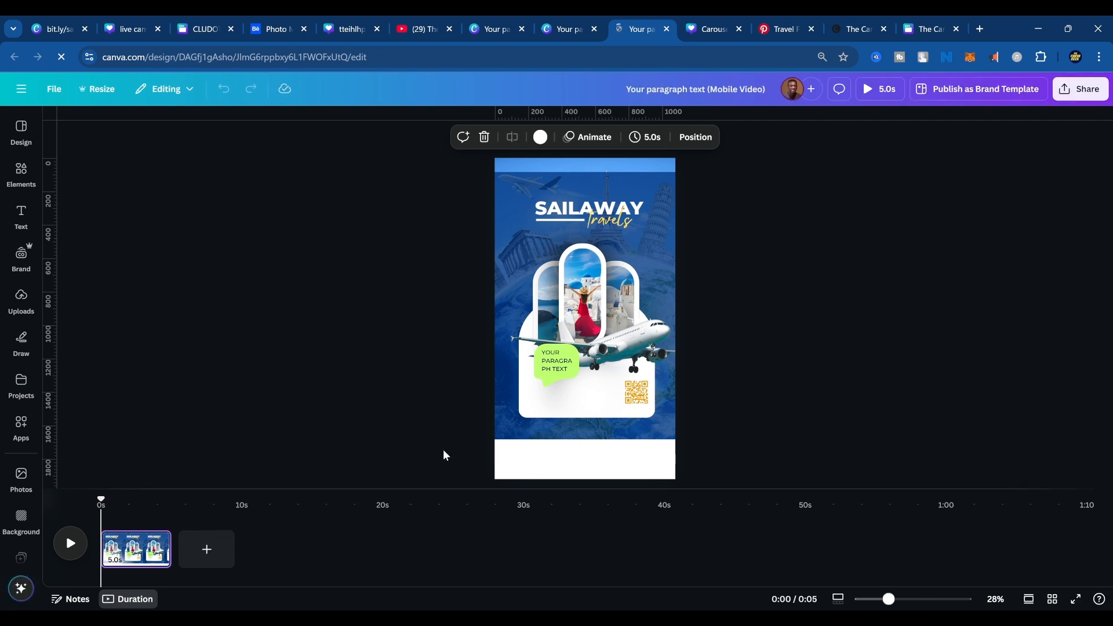
Enlarge all the flyer elements together to fill the vertical page, then shift the airplane slightly up and to the left.
left_click(580, 278)
left_click_drag(463, 185, 878, 510)
mouse_move(618, 316)
left_mouse_down()
mouse_move(550, 264)
mouse_move(577, 269)
mouse_move(616, 306)
mouse_move(608, 301)
left_mouse_up()
left_click(873, 300)
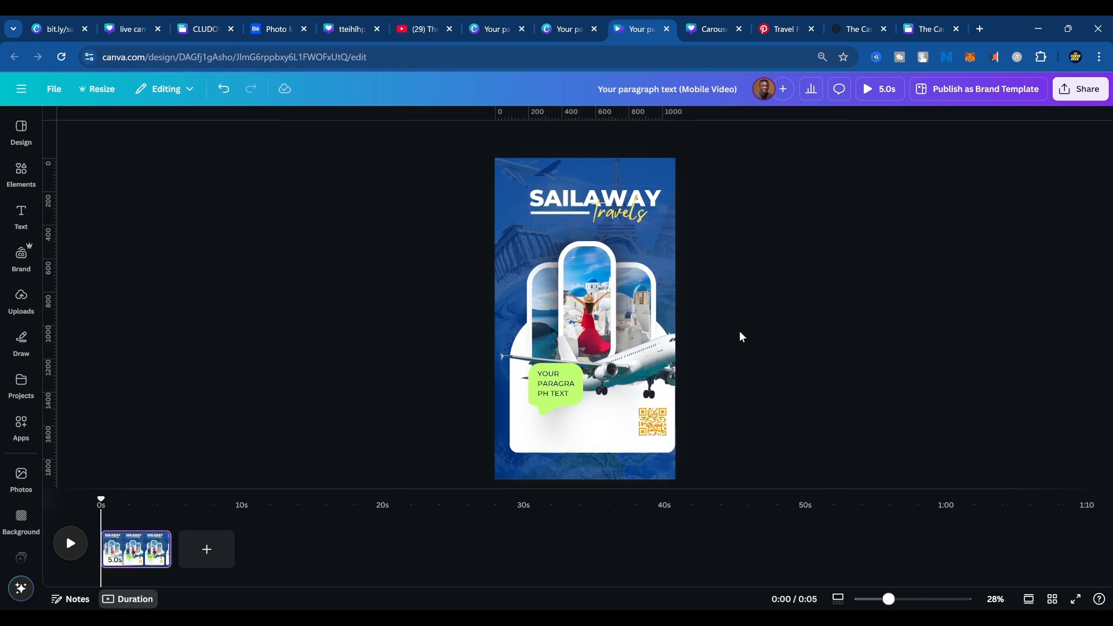
mouse_move(641, 372)
left_mouse_down()
mouse_move(616, 371)
mouse_move(615, 351)
mouse_move(630, 356)
left_mouse_up()
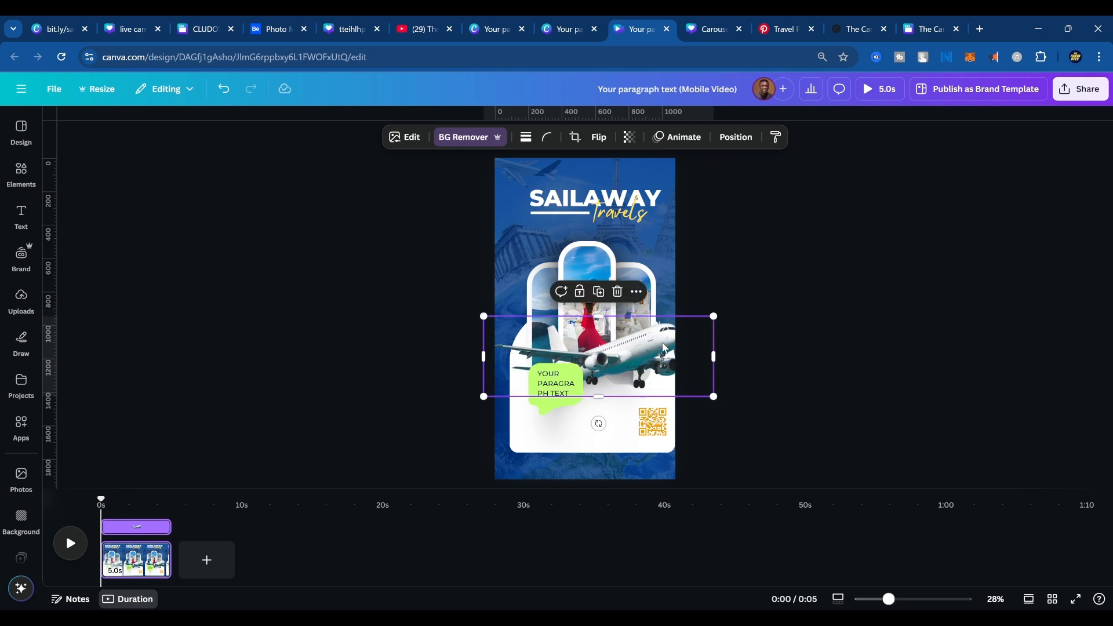
left_click(819, 347)
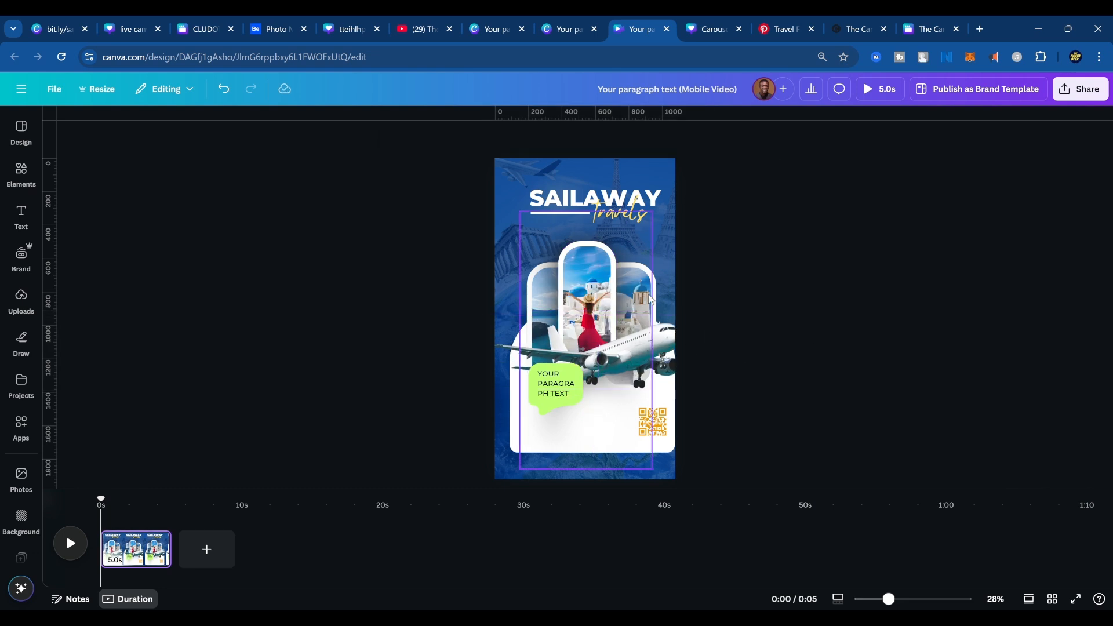
Apply the Rise animation on enter to the three arched travel photos together and increase its speed.
left_click(538, 279)
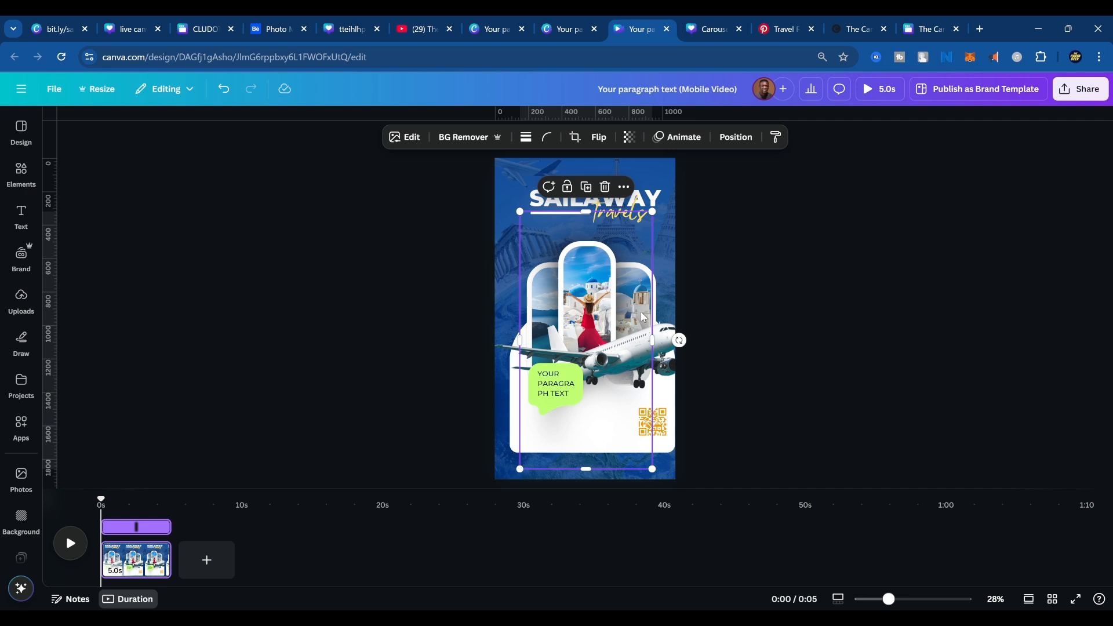
left_click(739, 139)
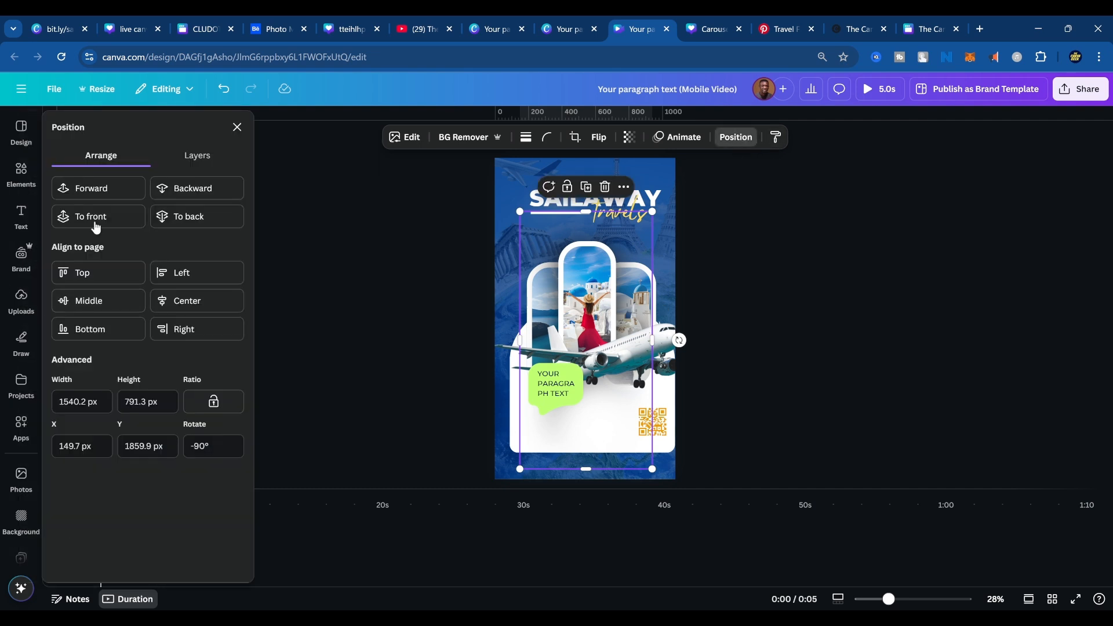
left_click(197, 157)
scroll(174, 290, "down", 3)
left_click(176, 221)
scroll(178, 289, "up", 3)
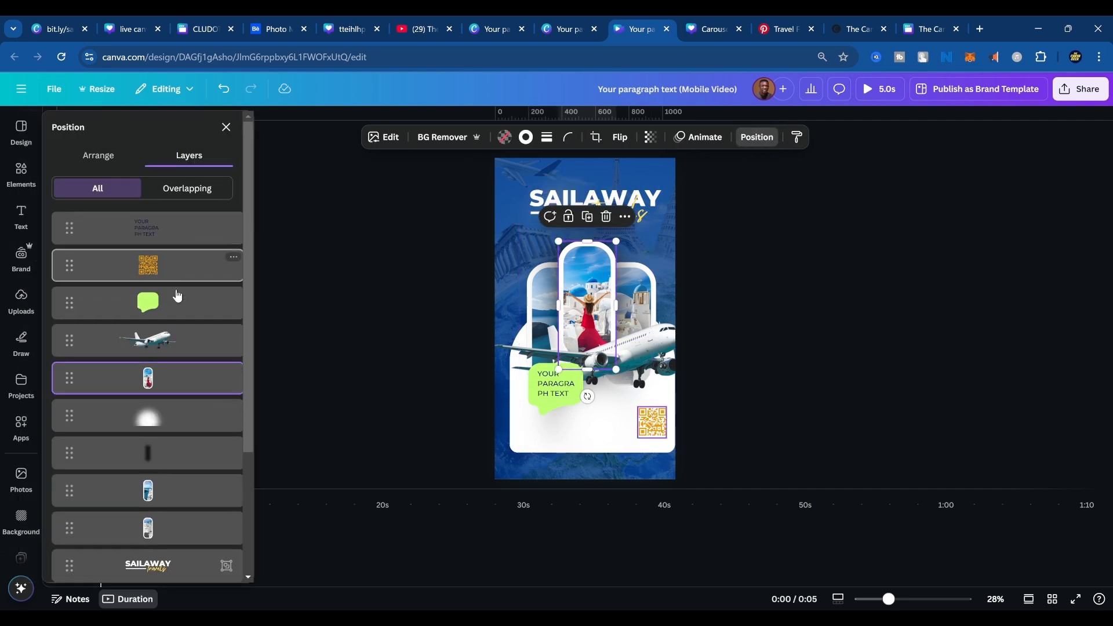
left_click(166, 494, "shift")
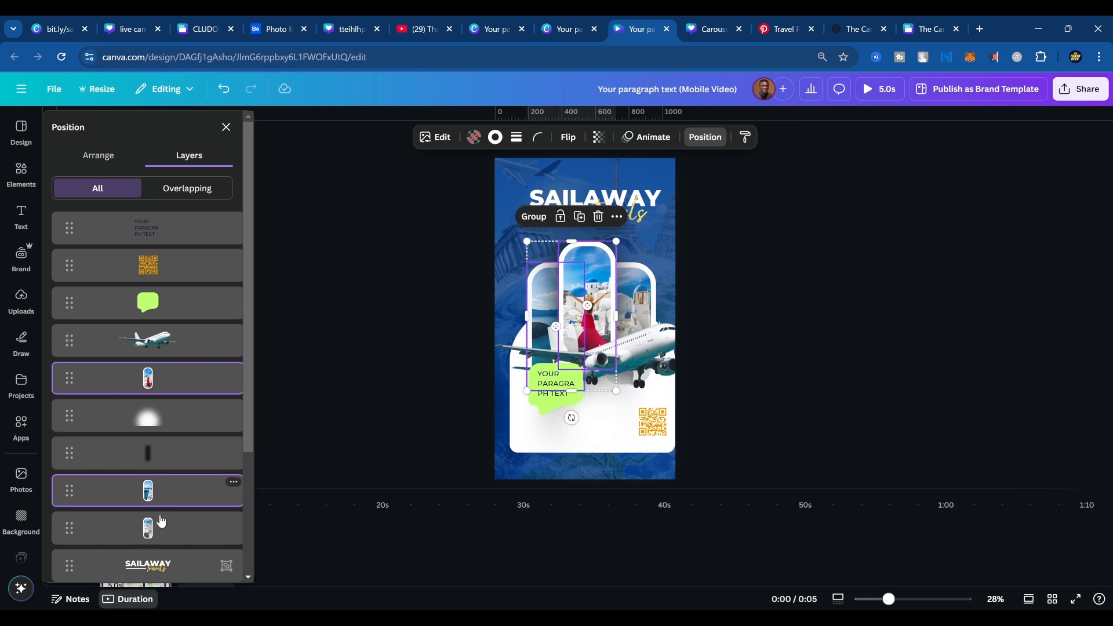
left_click(161, 525, "shift")
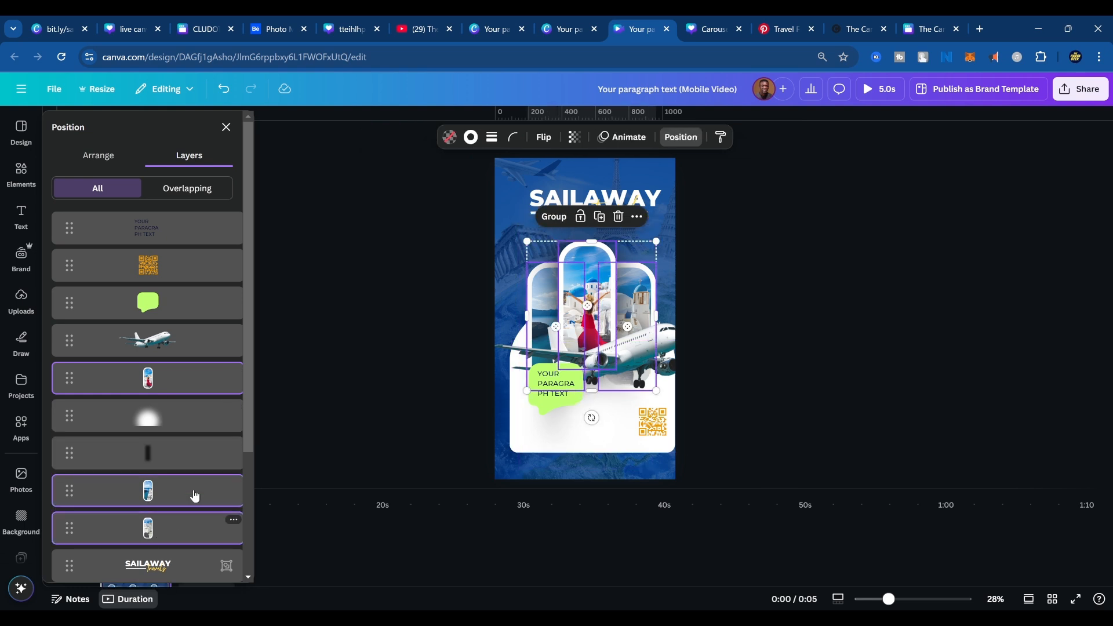
left_click(635, 139)
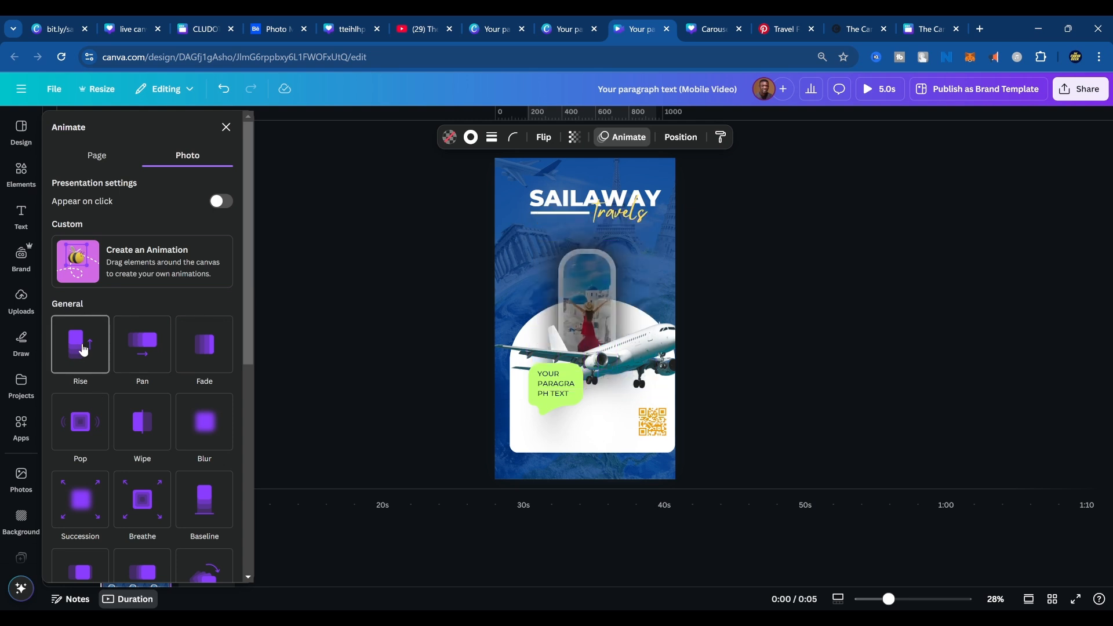
scroll(174, 469, "down", 2)
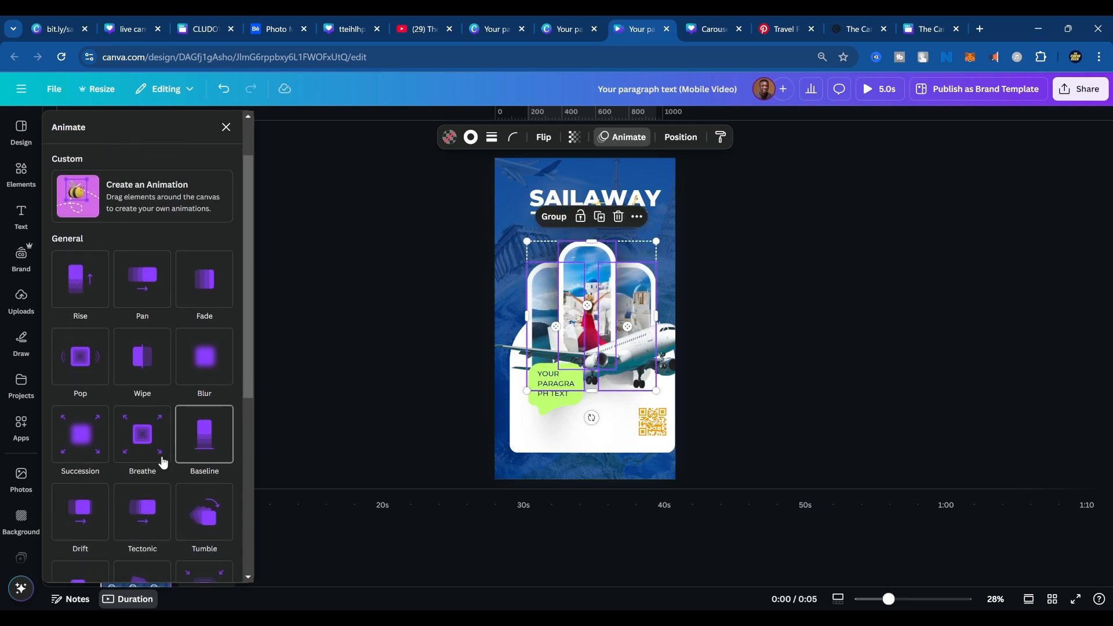
left_click(85, 313)
left_click_drag(137, 423, 172, 423)
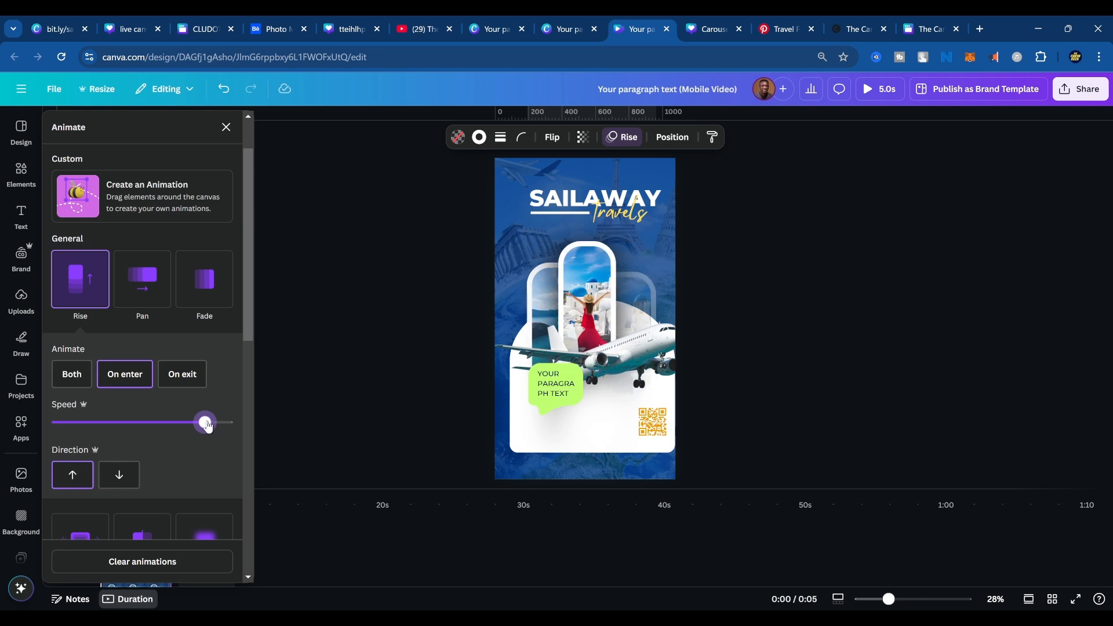
mouse_move(206, 425)
left_mouse_down()
mouse_move(224, 424)
mouse_move(214, 428)
left_mouse_up()
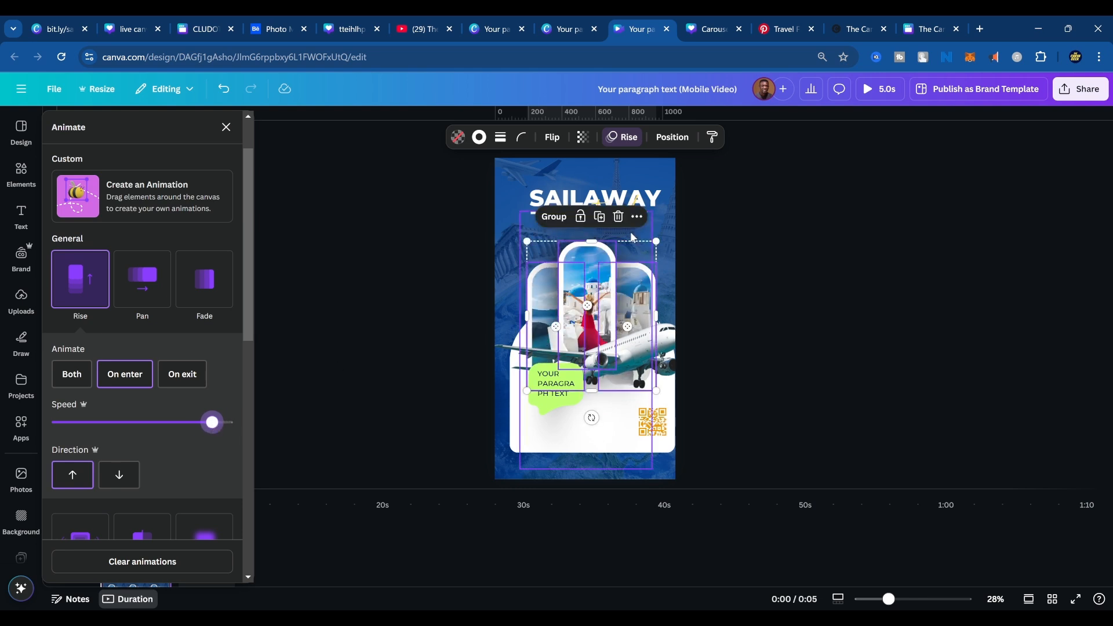
Narrow the blue overlay to uncover the landmarks background photo and apply the Rotate add-on effect to that photo.
left_click(664, 215)
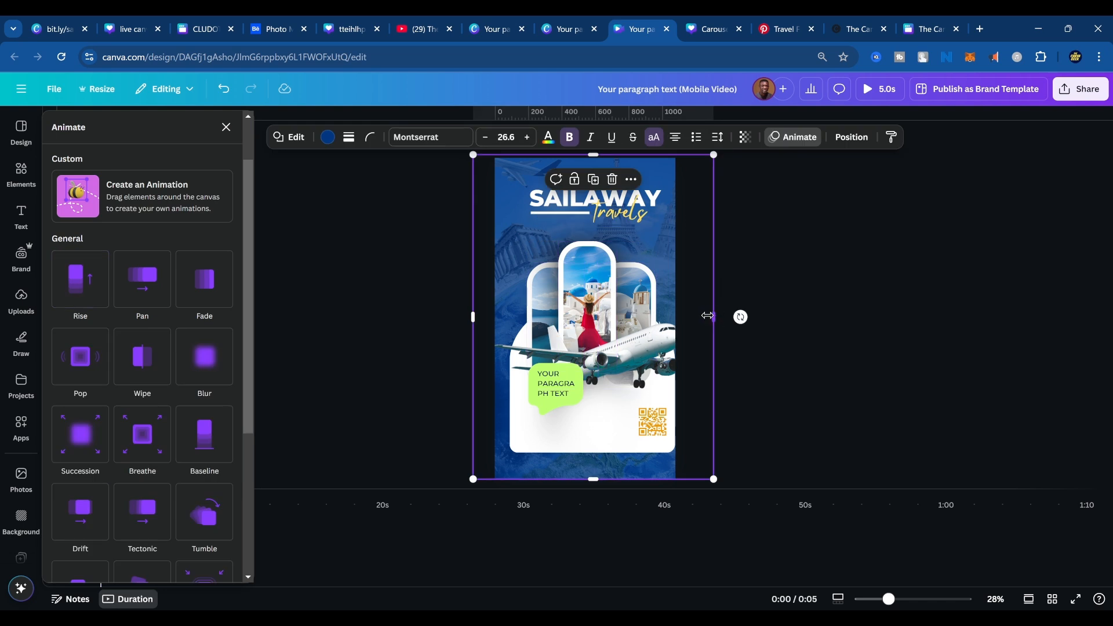
left_click_drag(712, 317, 640, 272)
left_click(666, 234)
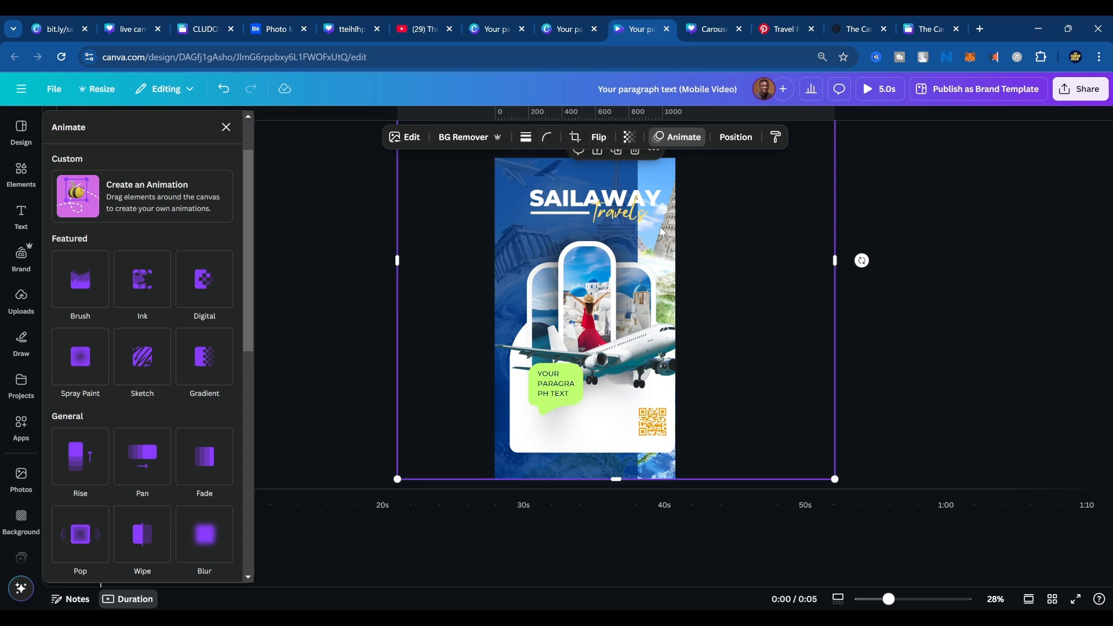
left_click(693, 139)
left_click(691, 140)
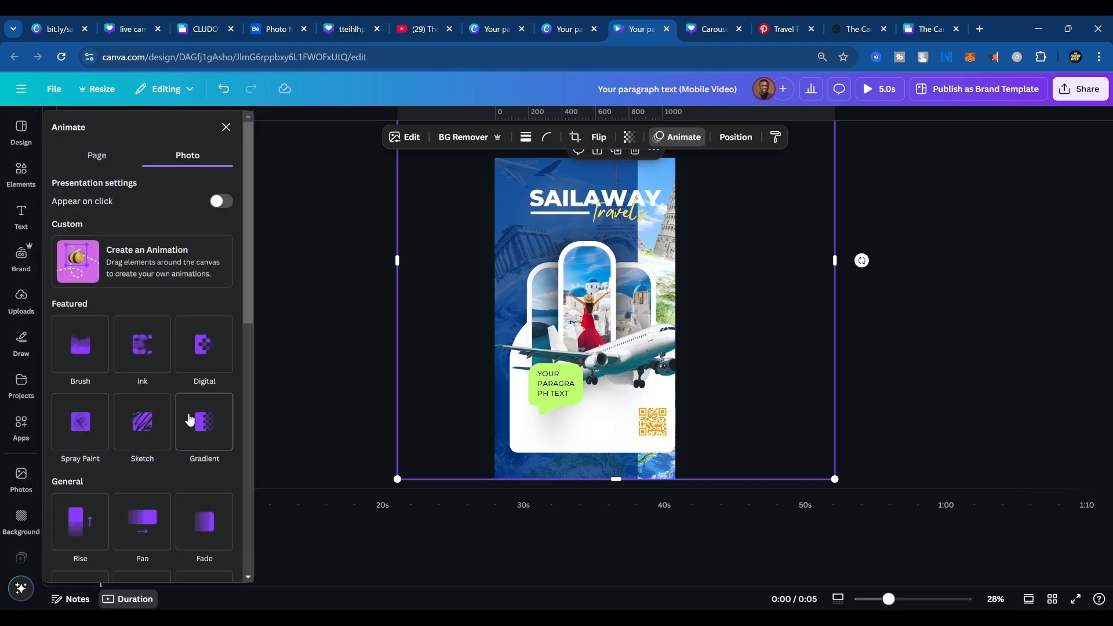
scroll(191, 432, "down", 10)
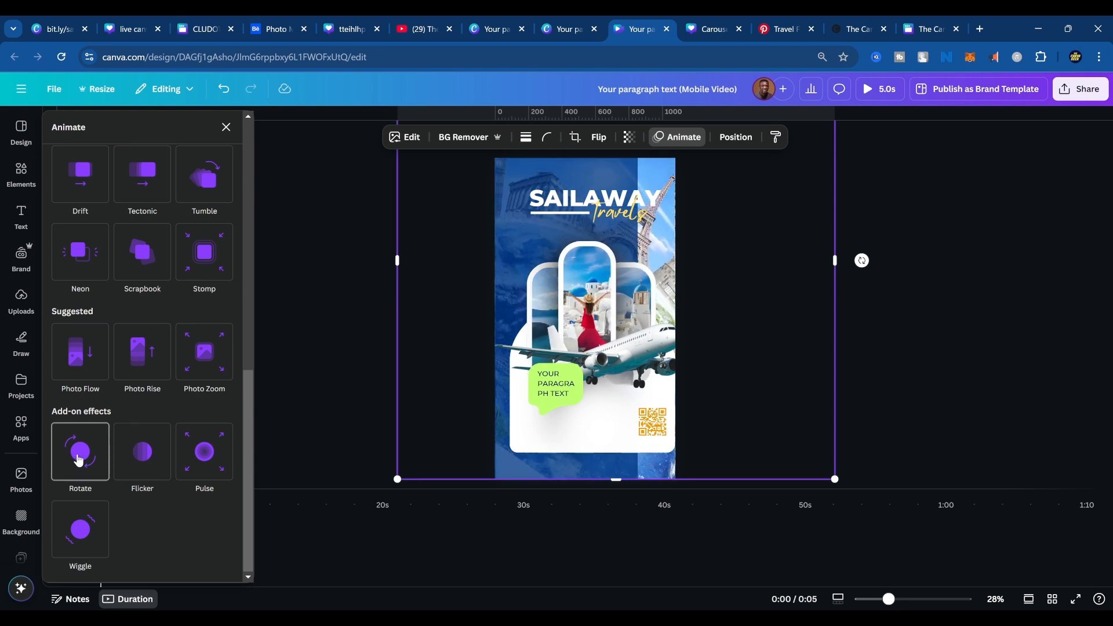
left_click(79, 460)
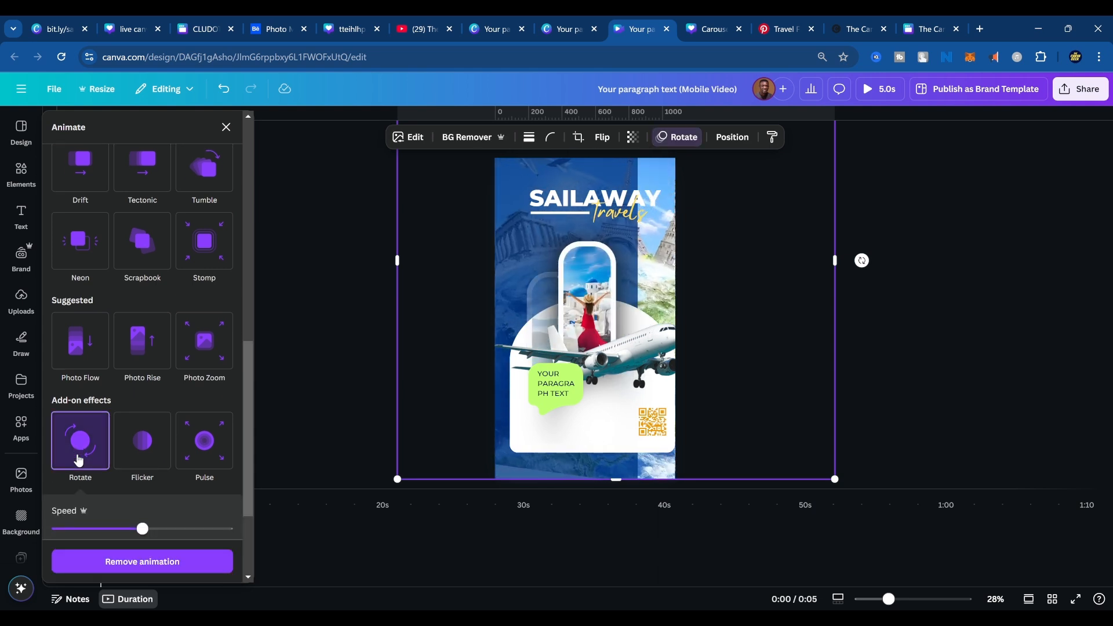
Widen the blue overlay back across the whole page and play a preview of the animated video.
left_click(636, 267)
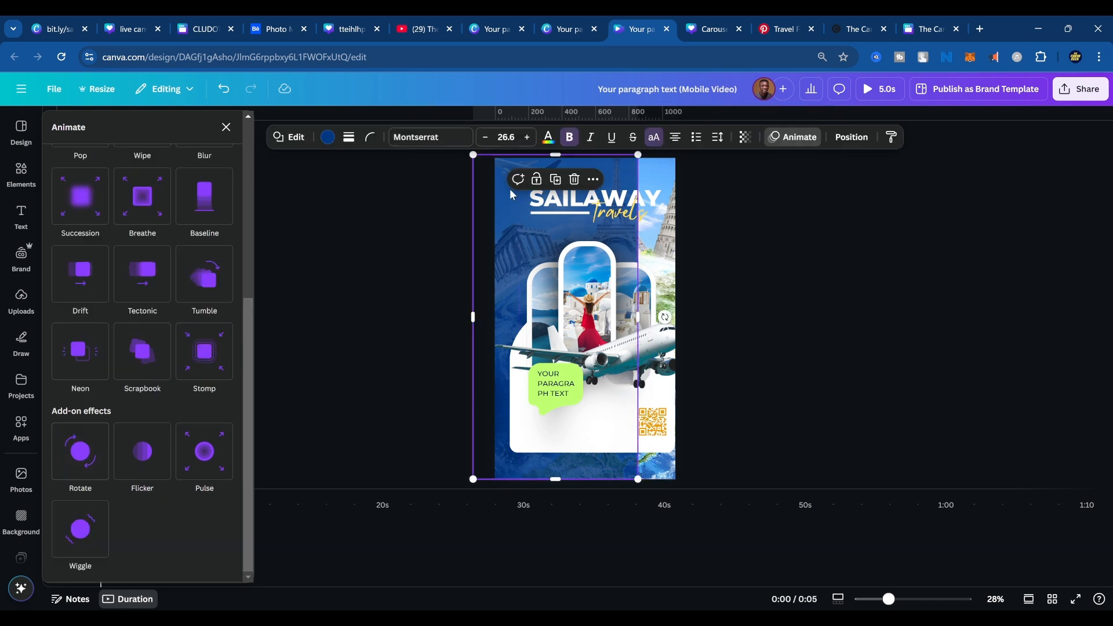
left_click_drag(641, 309, 709, 314)
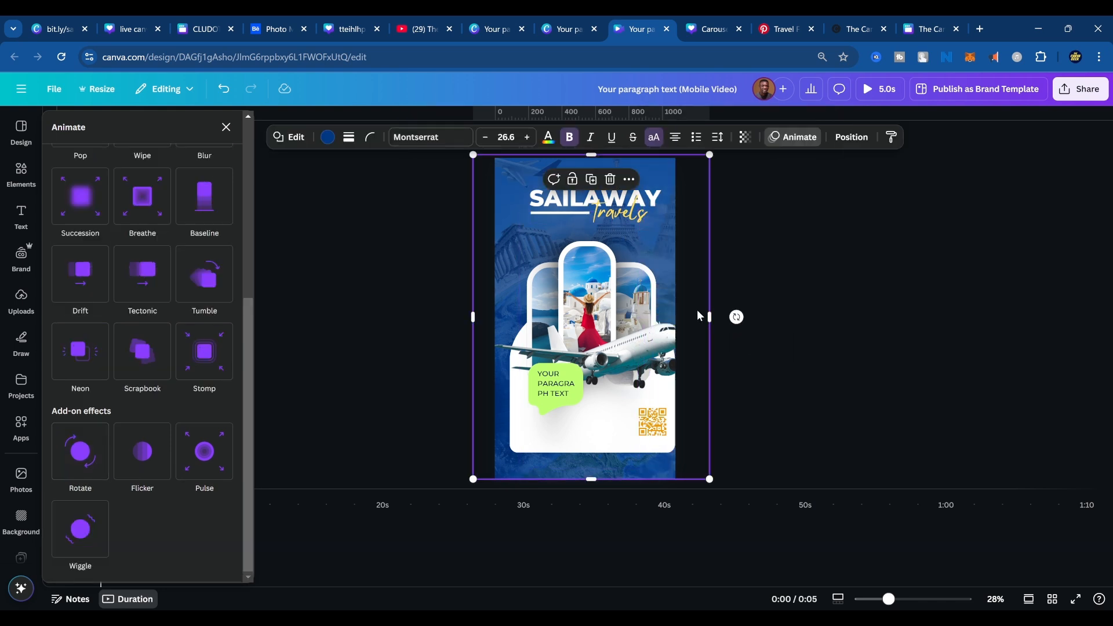
left_click(881, 93)
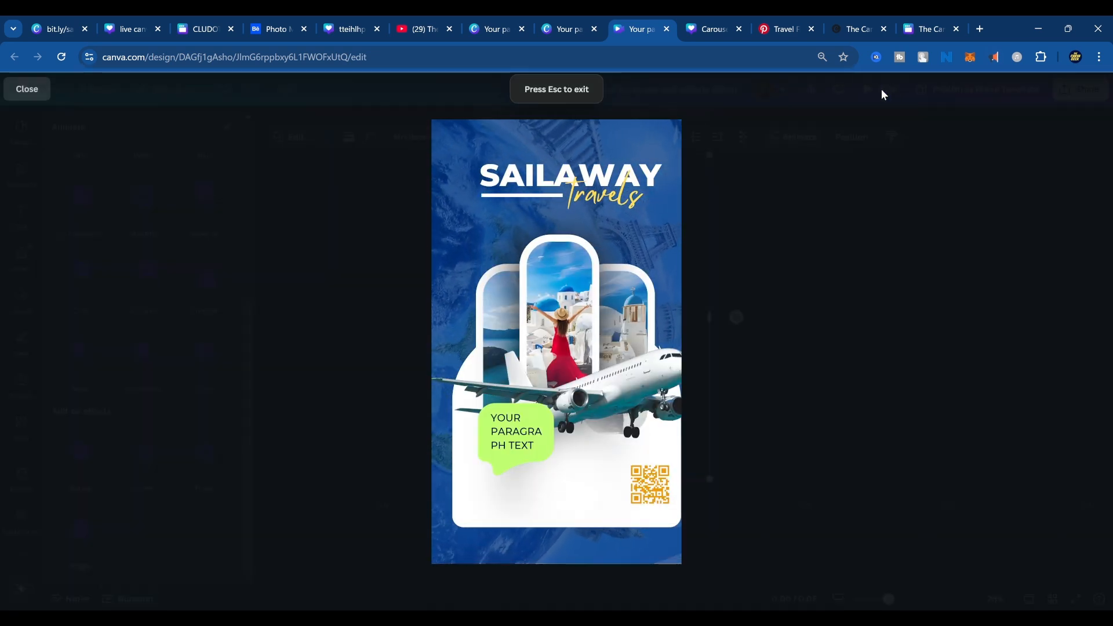
key("Escape")
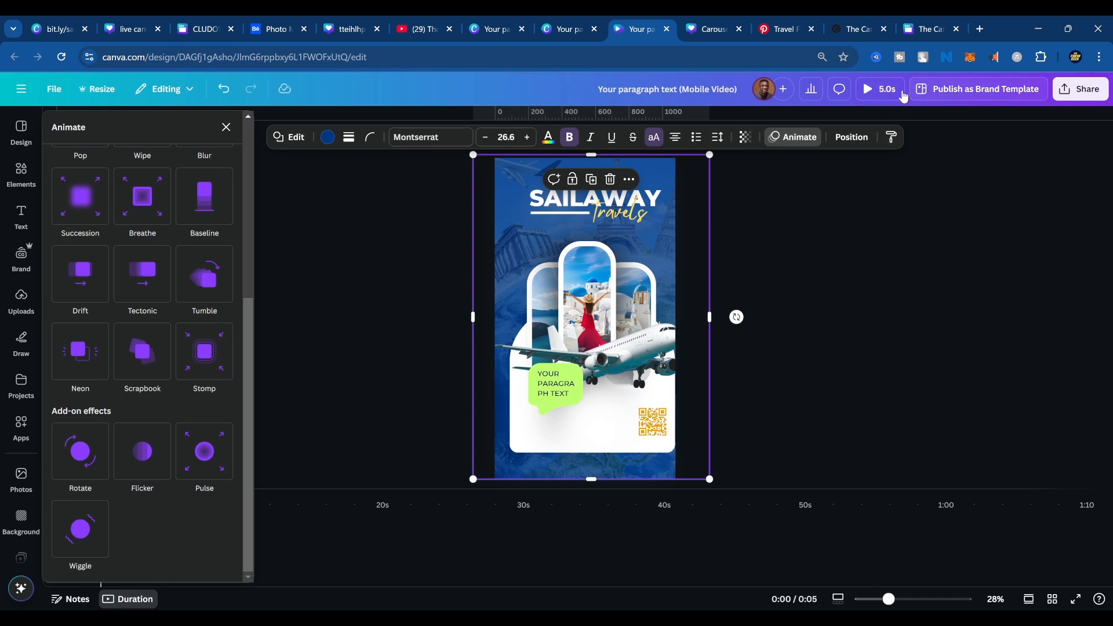
Play the animated vertical video in full-screen preview, then return to the editor.
left_click(880, 89)
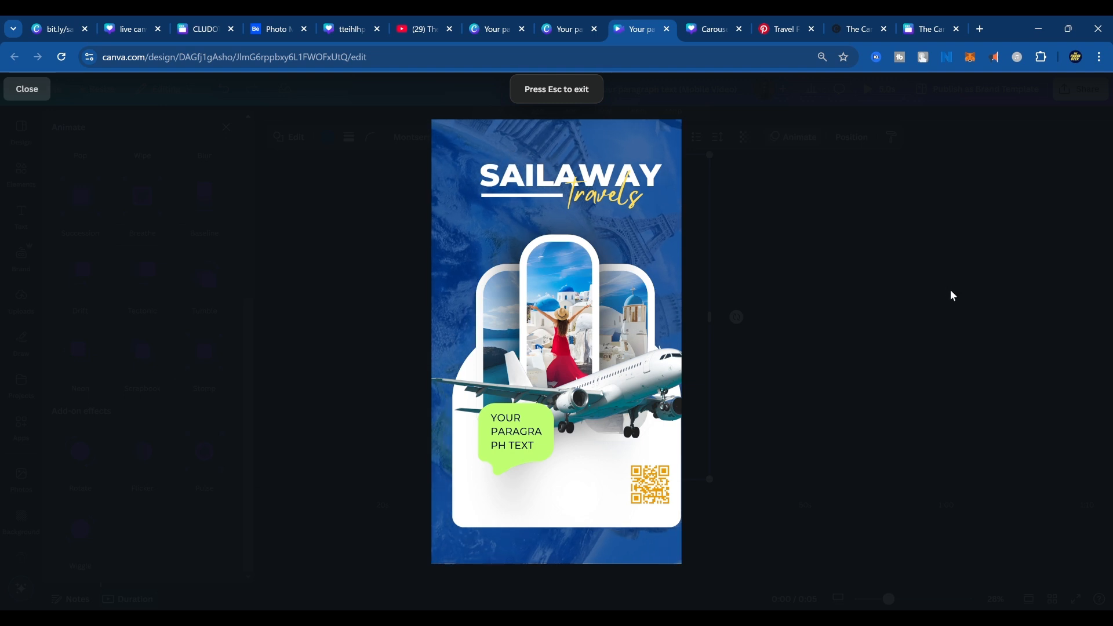
key("Escape")
left_click(577, 278)
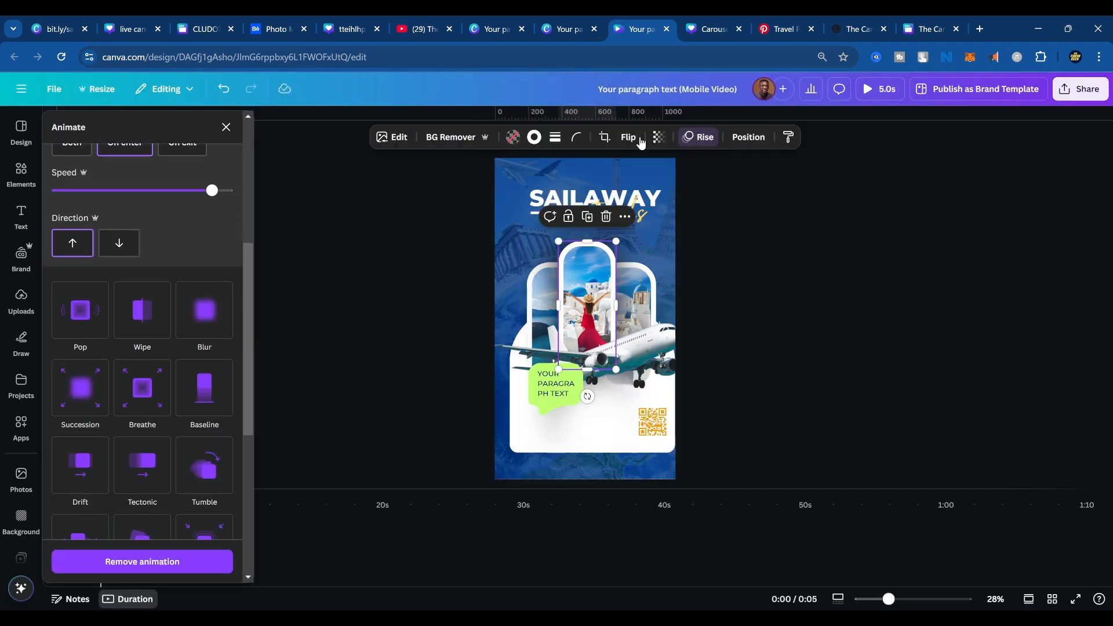
Shrink the airplane photo to about three quarters of its size and start creating a custom animation for it.
left_click(659, 349)
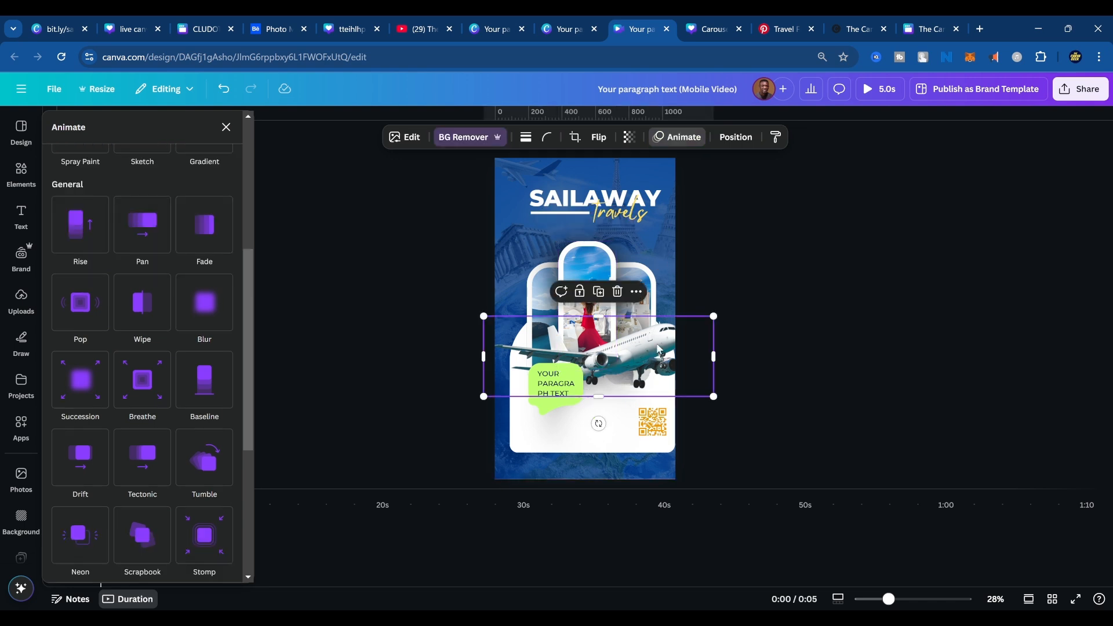
left_click_drag(696, 324, 691, 393)
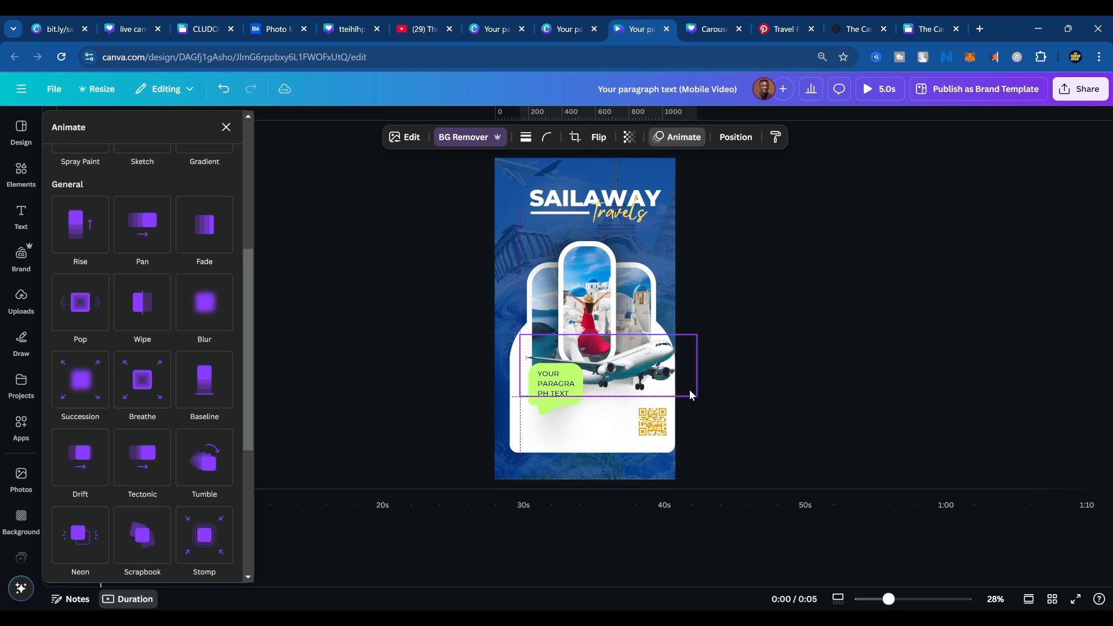
left_click(735, 138)
left_click(670, 359)
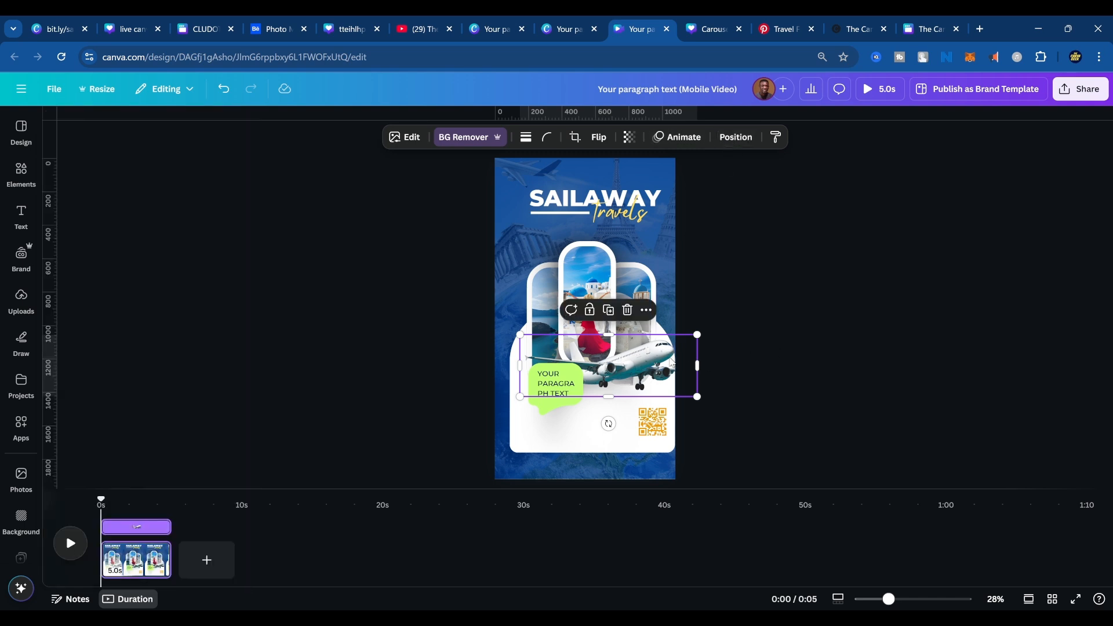
left_click(691, 138)
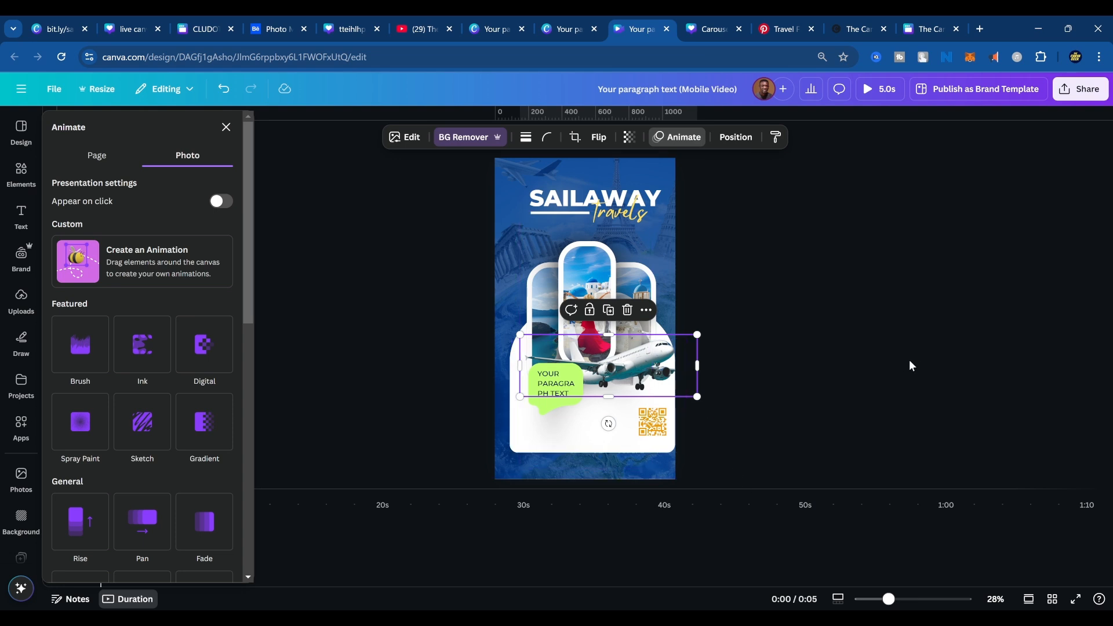
left_click(145, 267)
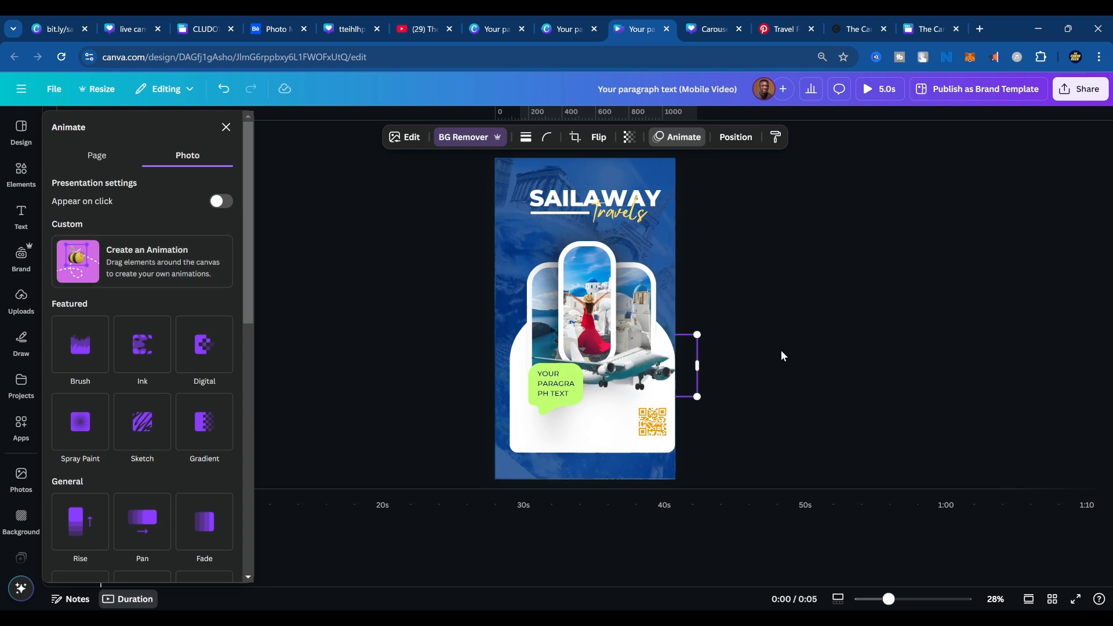